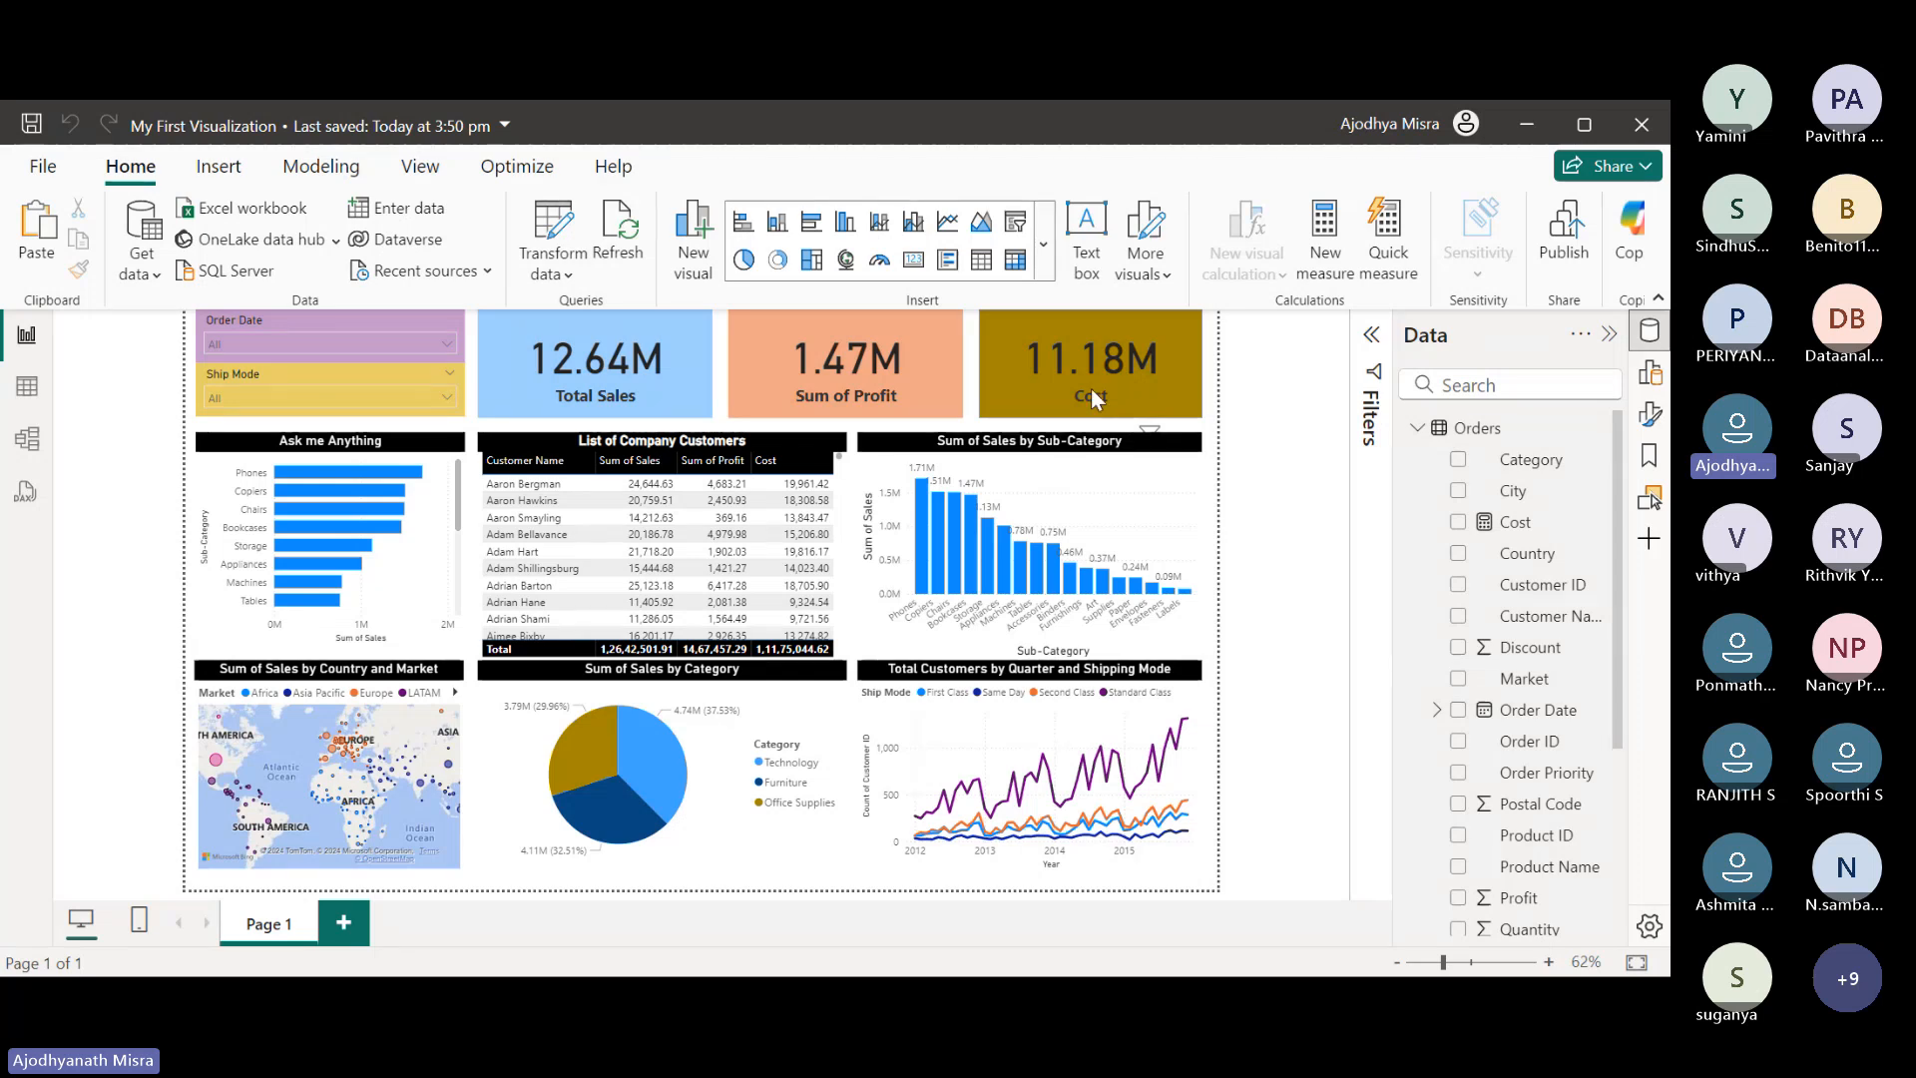
Examine the DAX formula of the Cost measure in the Orders table and the Cost card that uses it.
click(1526, 531)
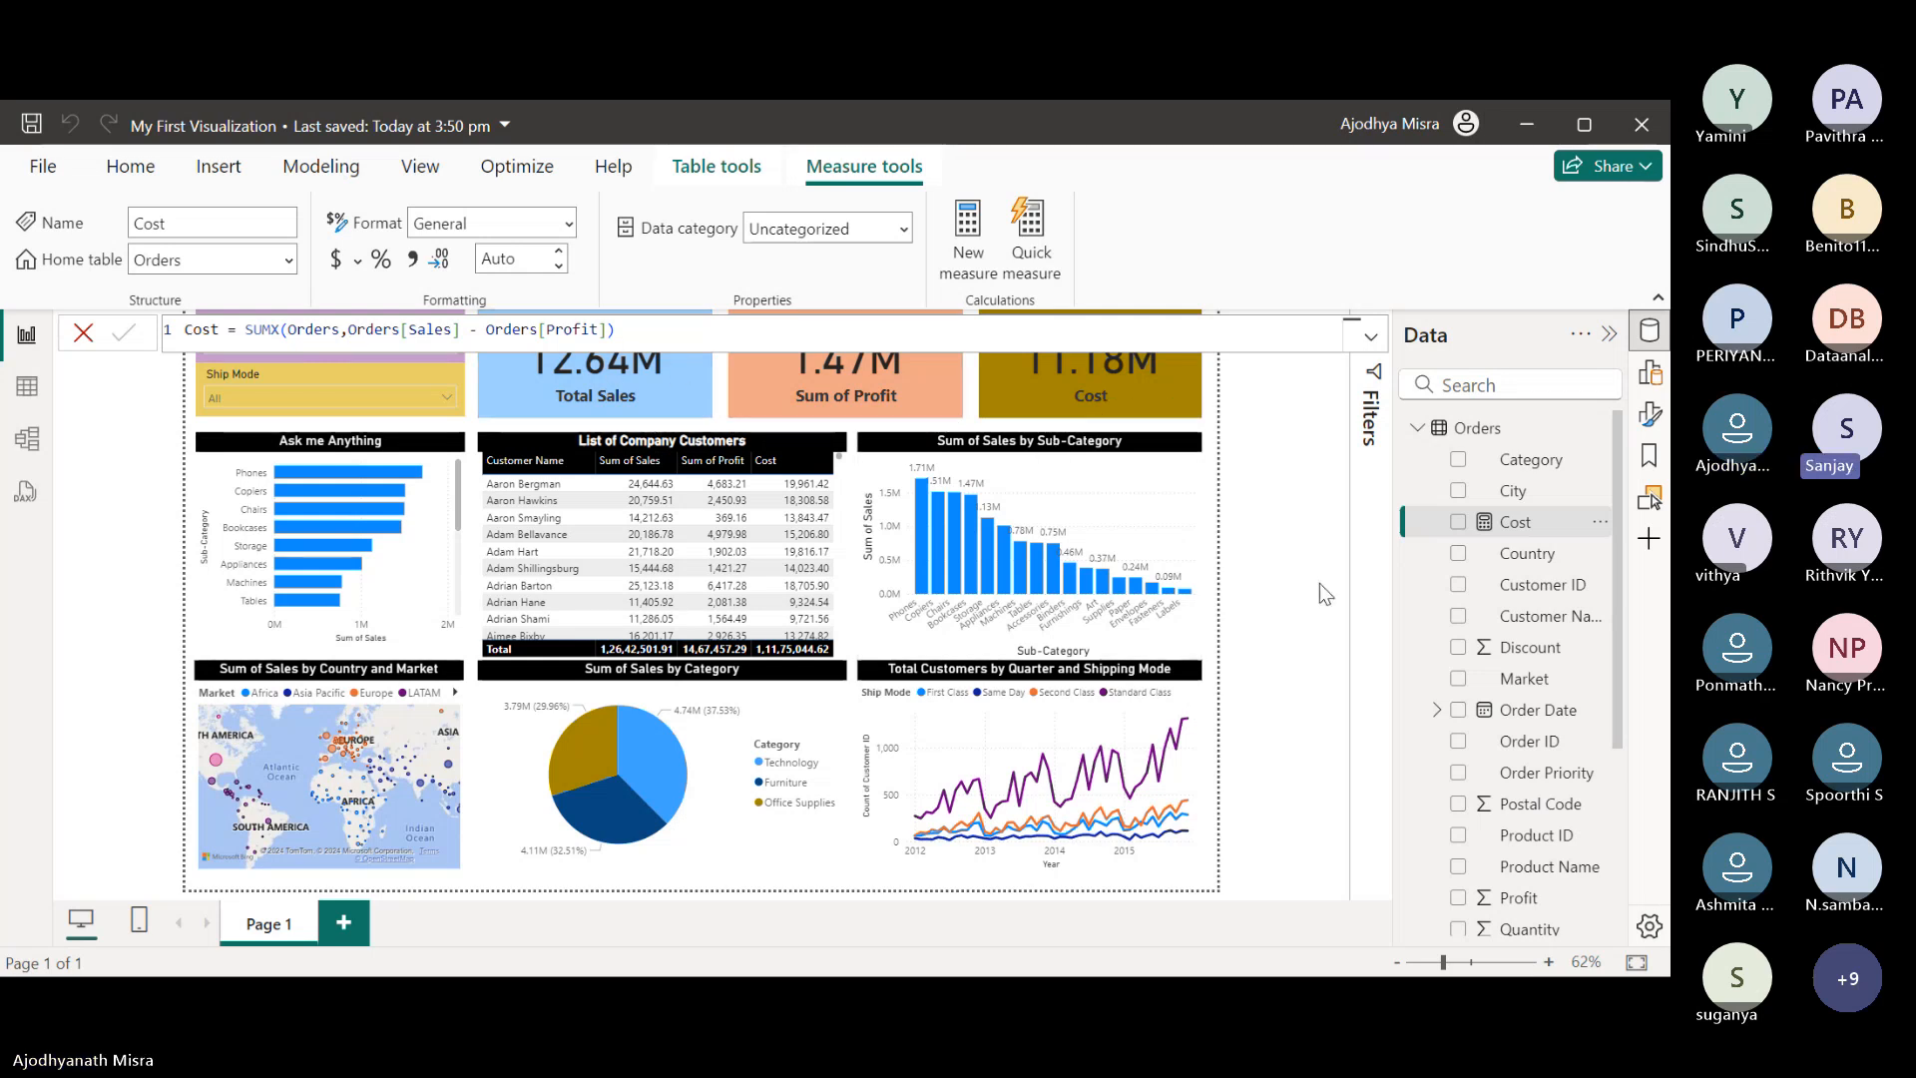
click(1255, 505)
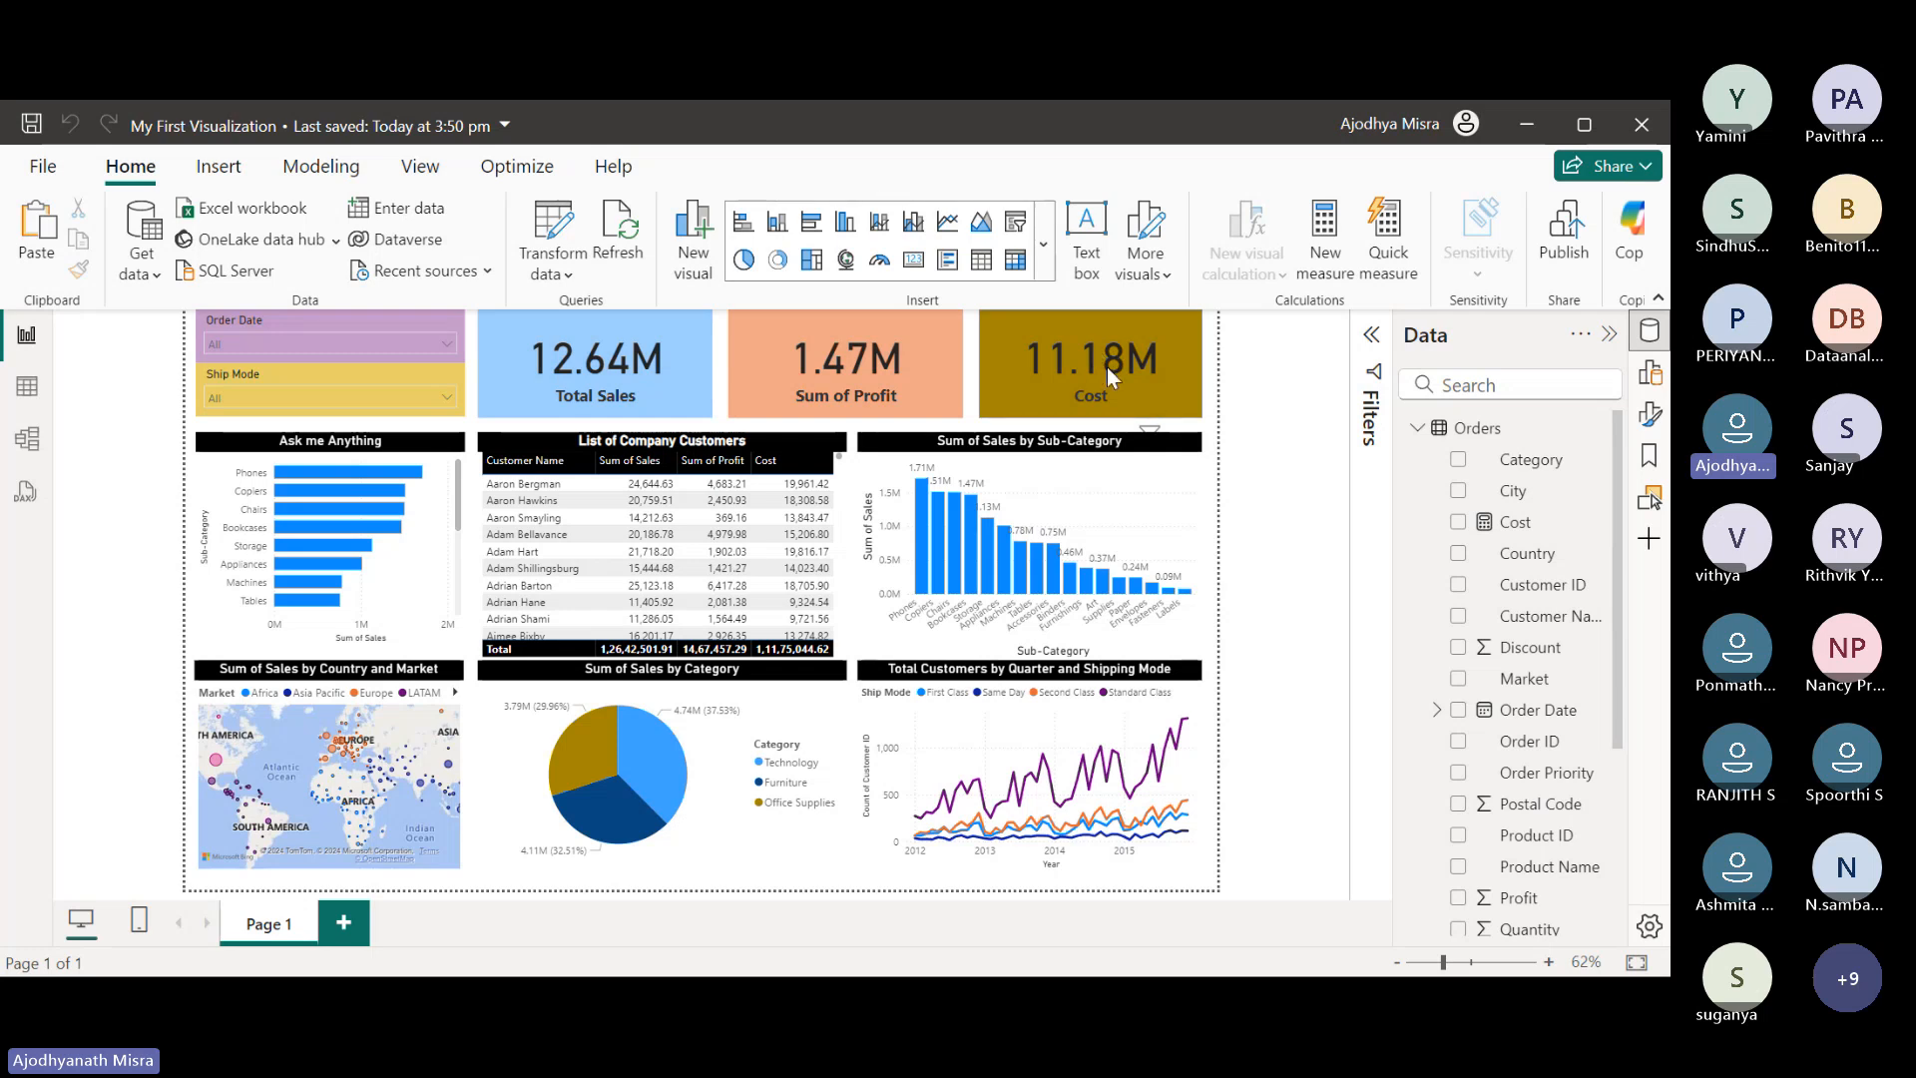
click(1164, 403)
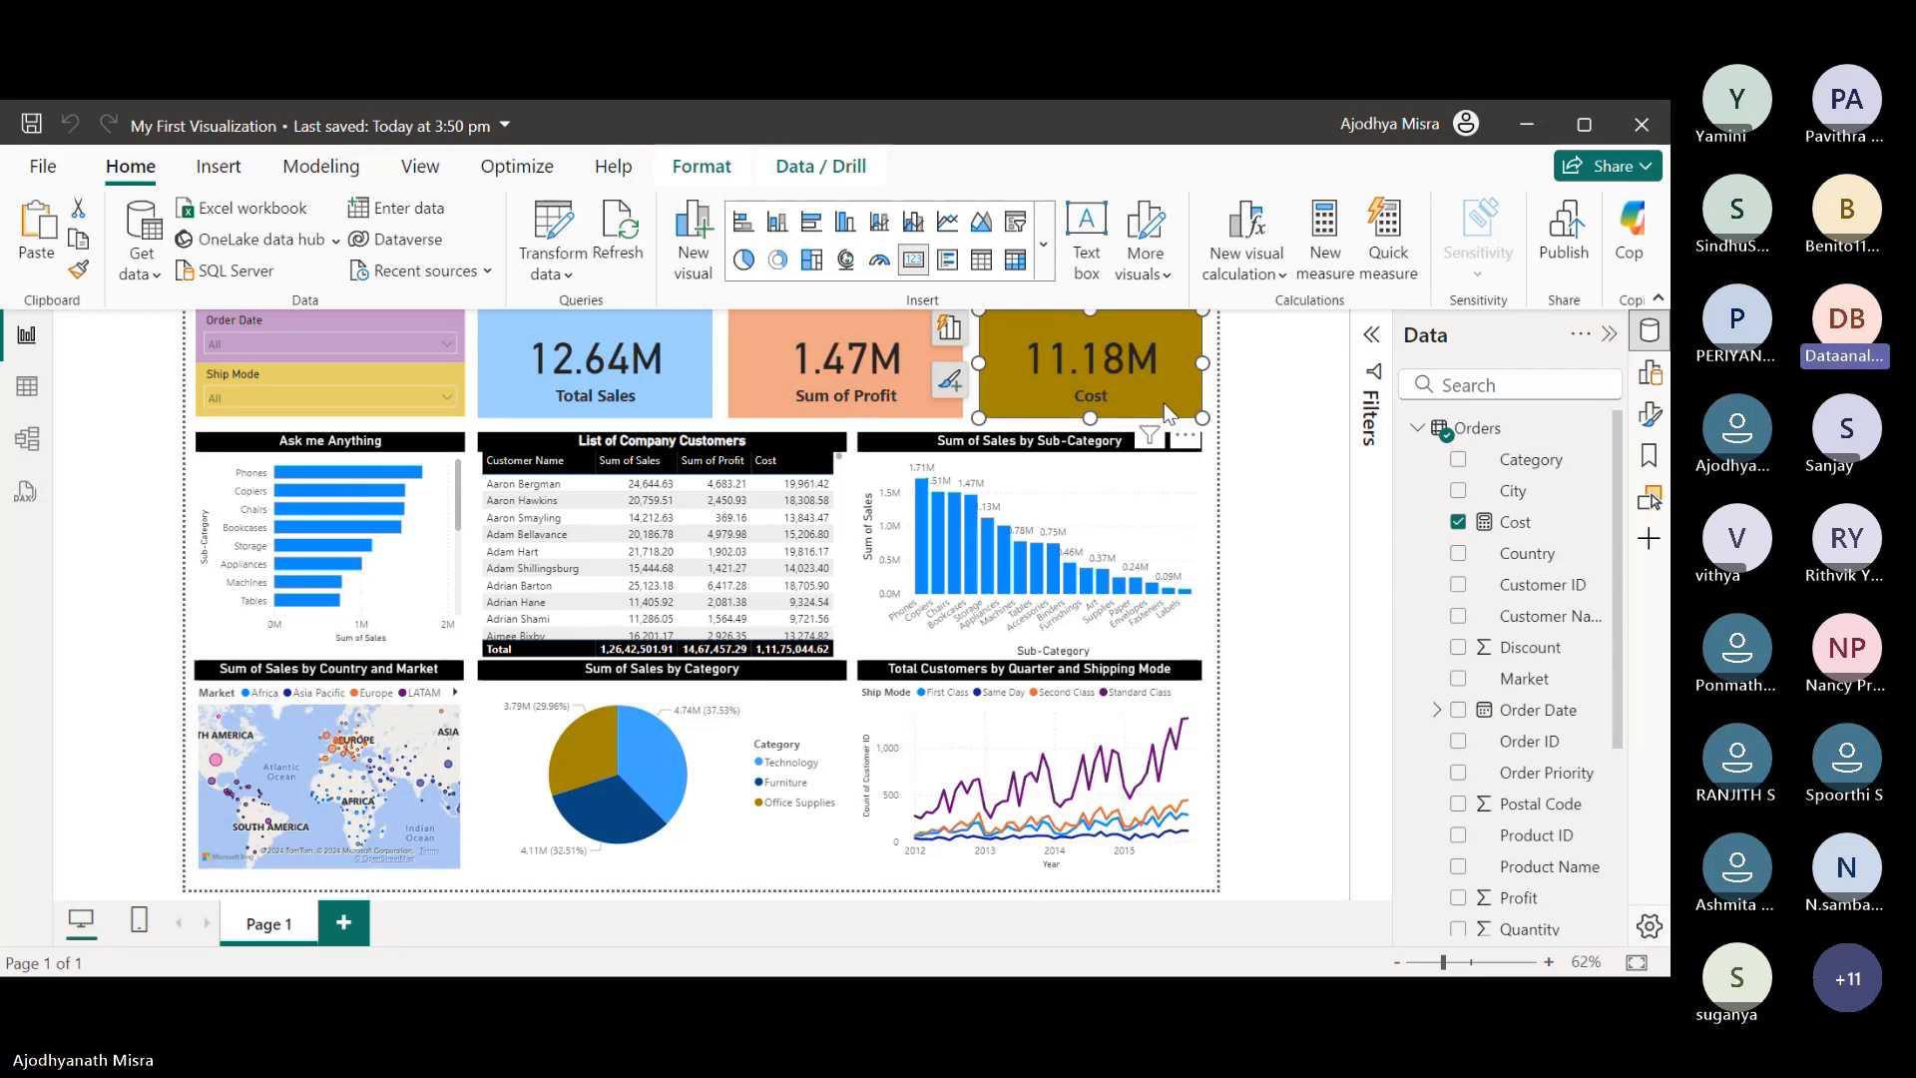
click(1268, 451)
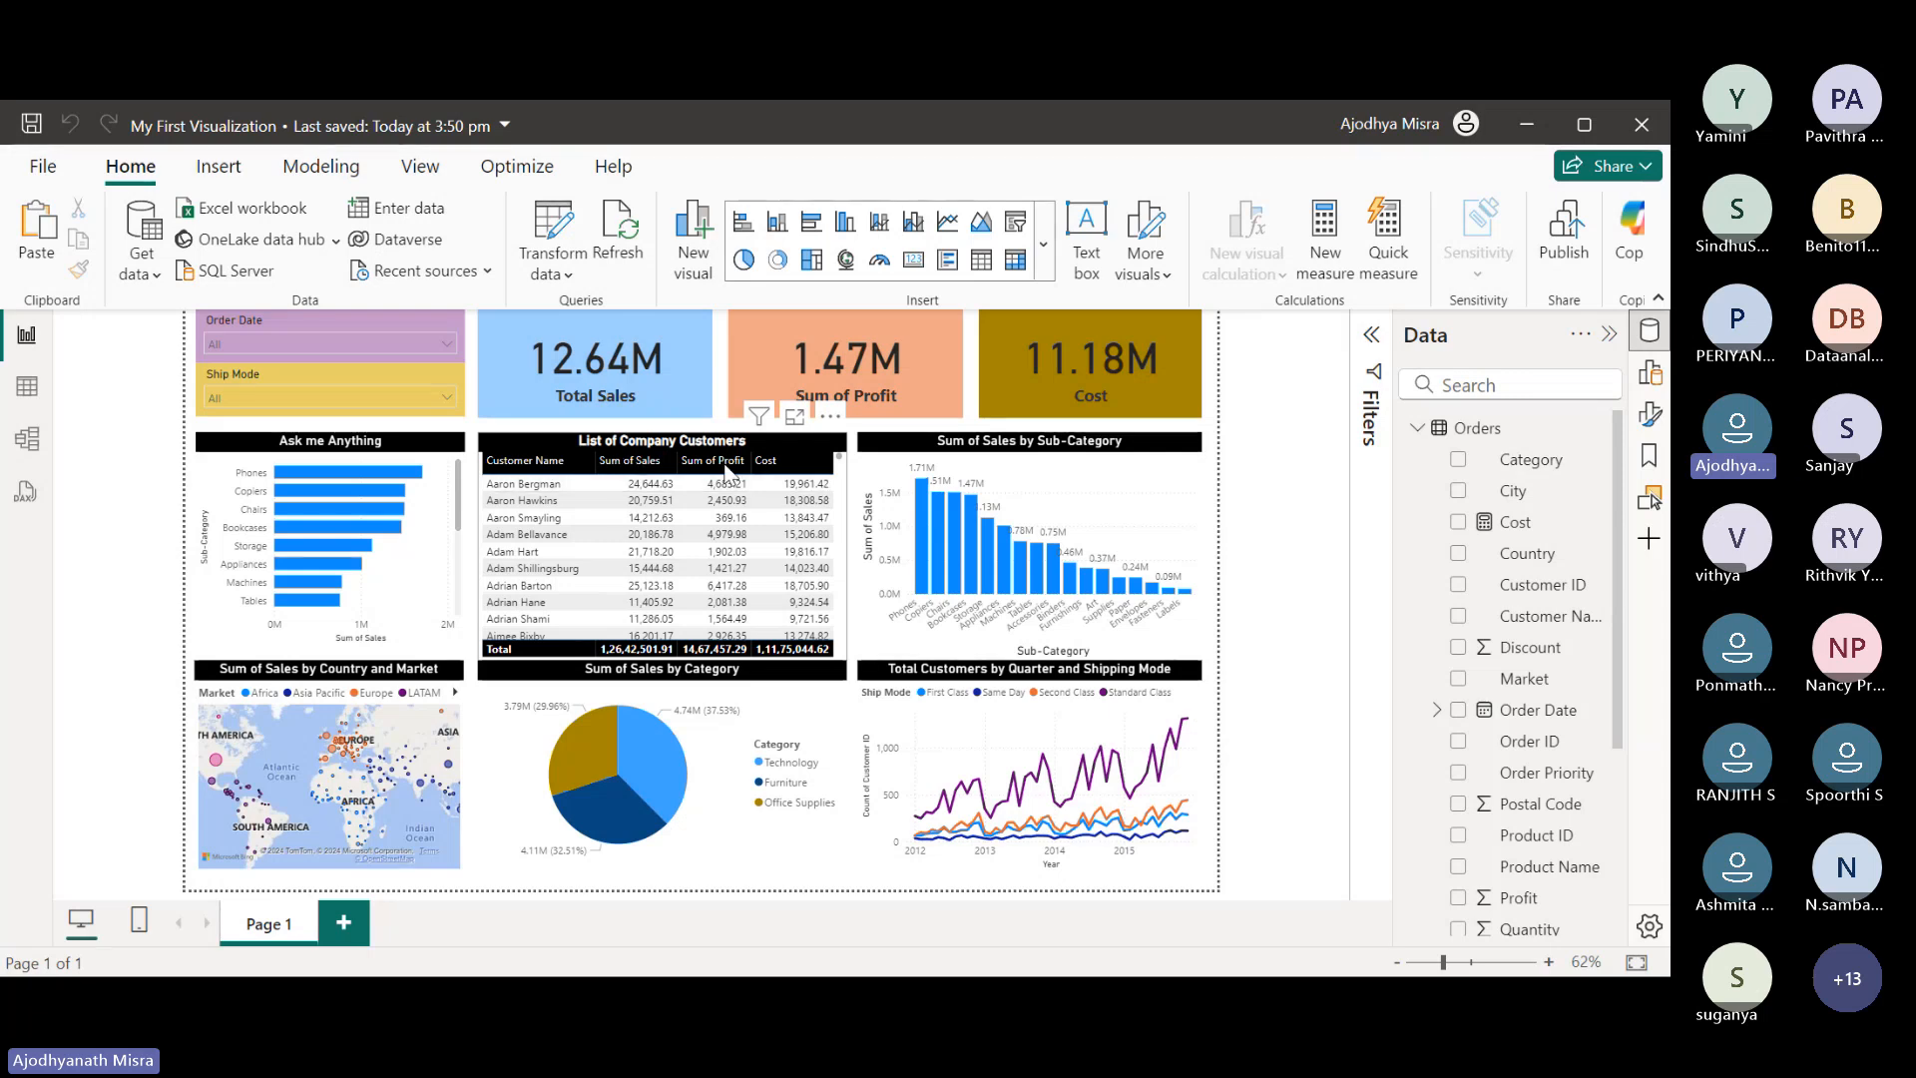
Review the fields behind the List of Company Customers table and the Sum of Sales by Sub-Category column chart.
click(526, 451)
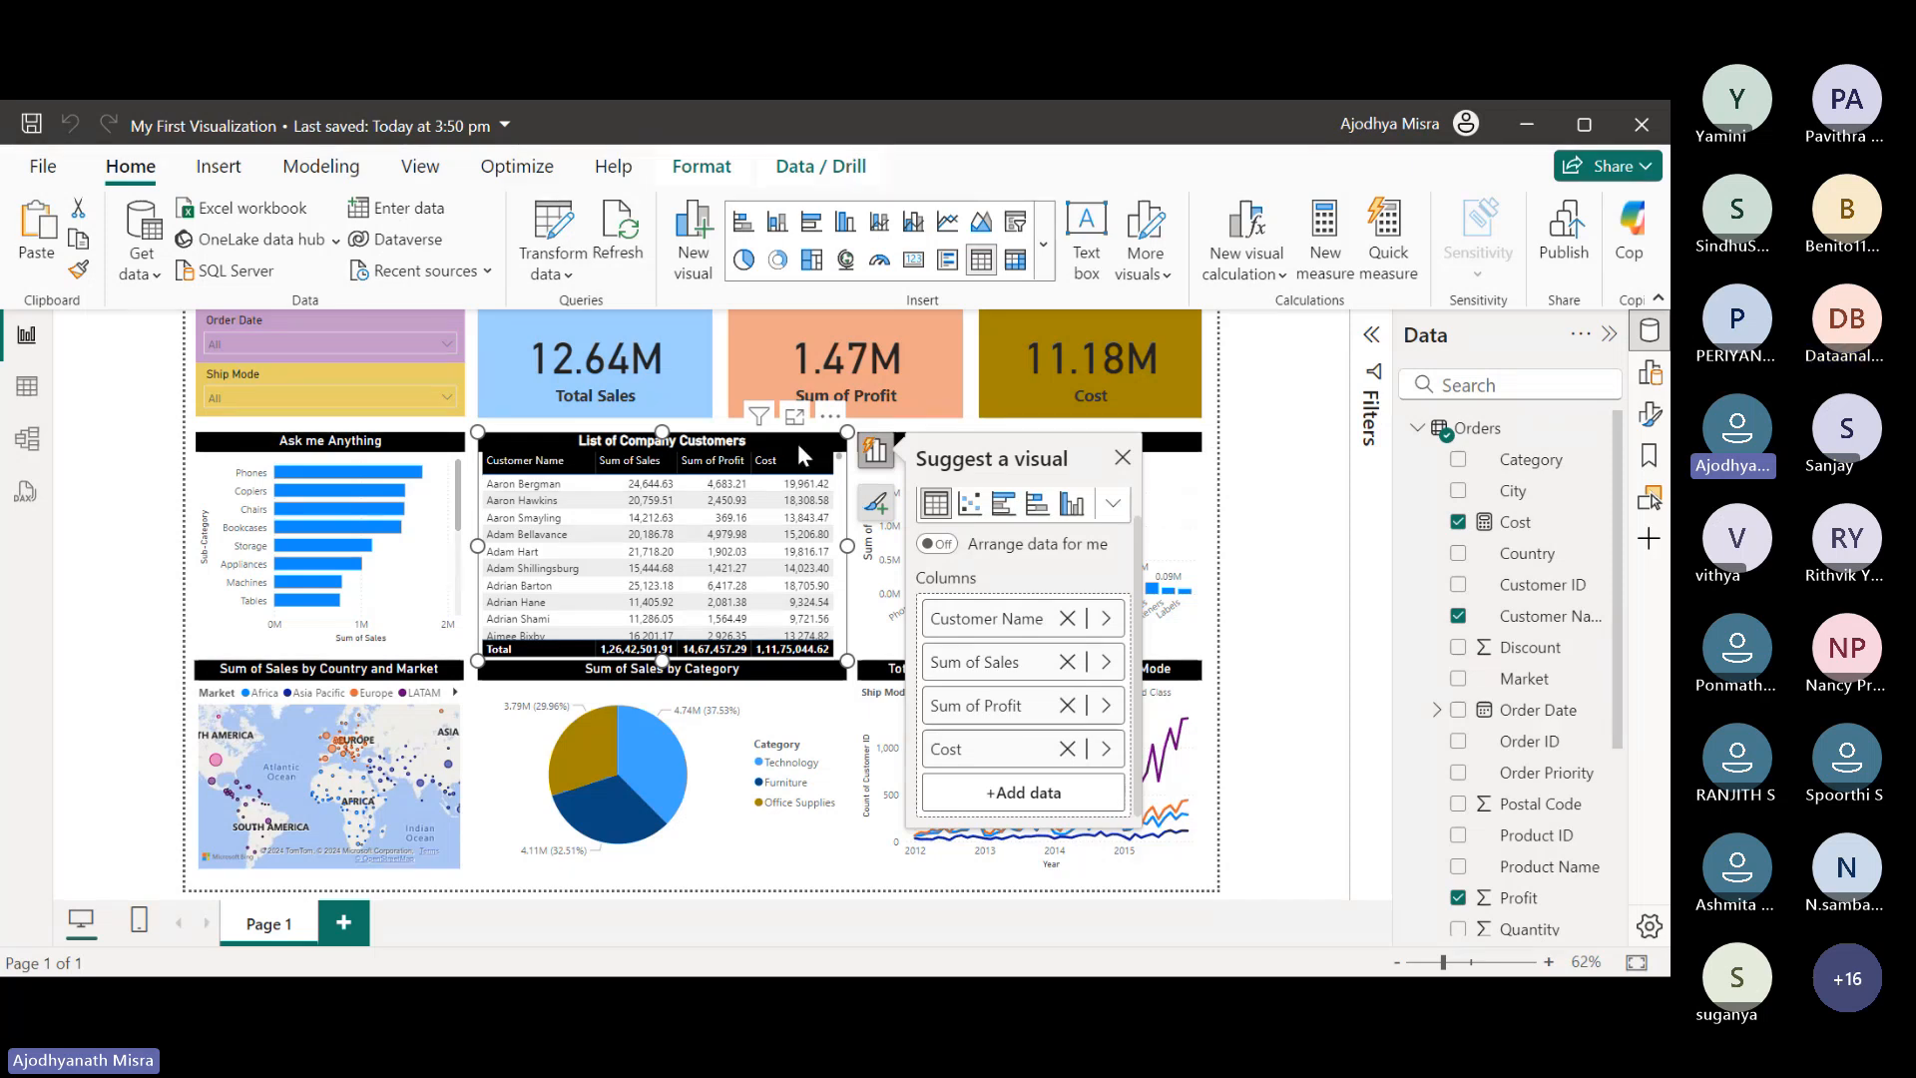
click(1252, 458)
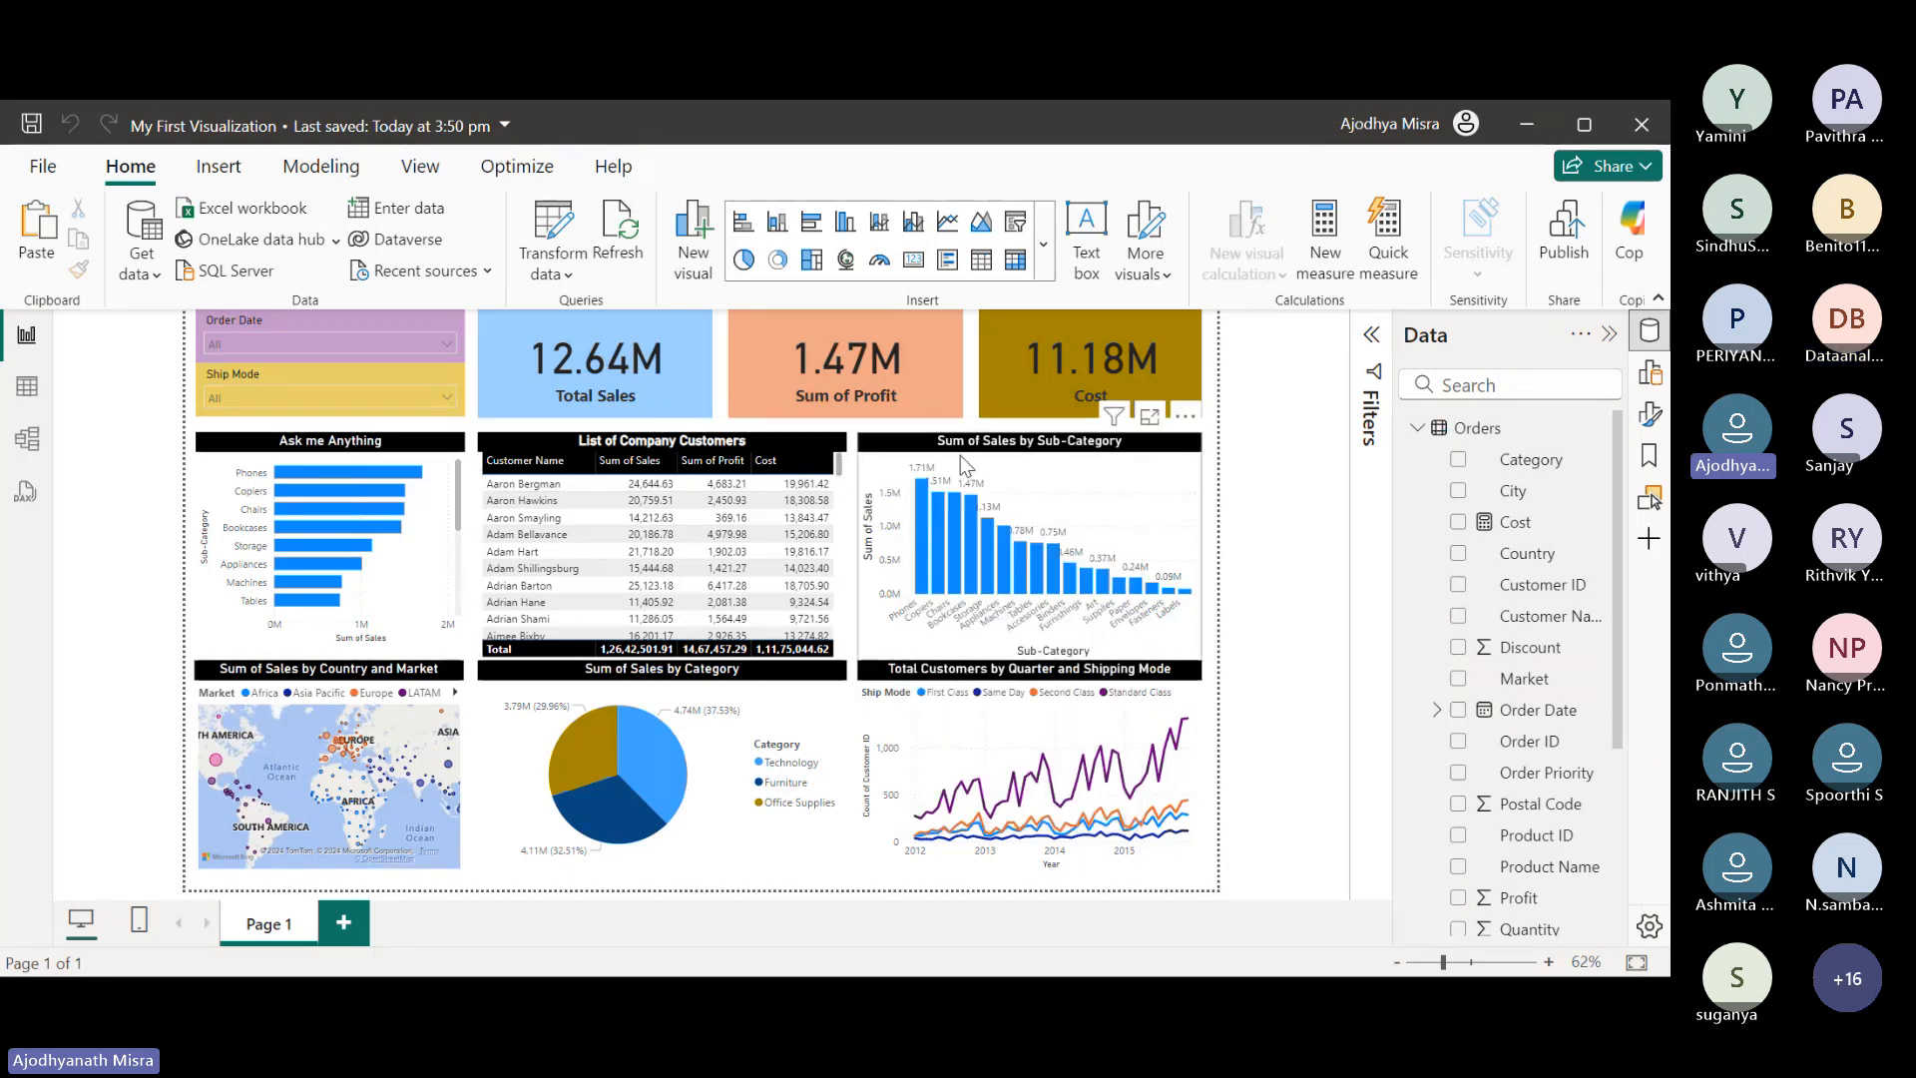
click(1184, 455)
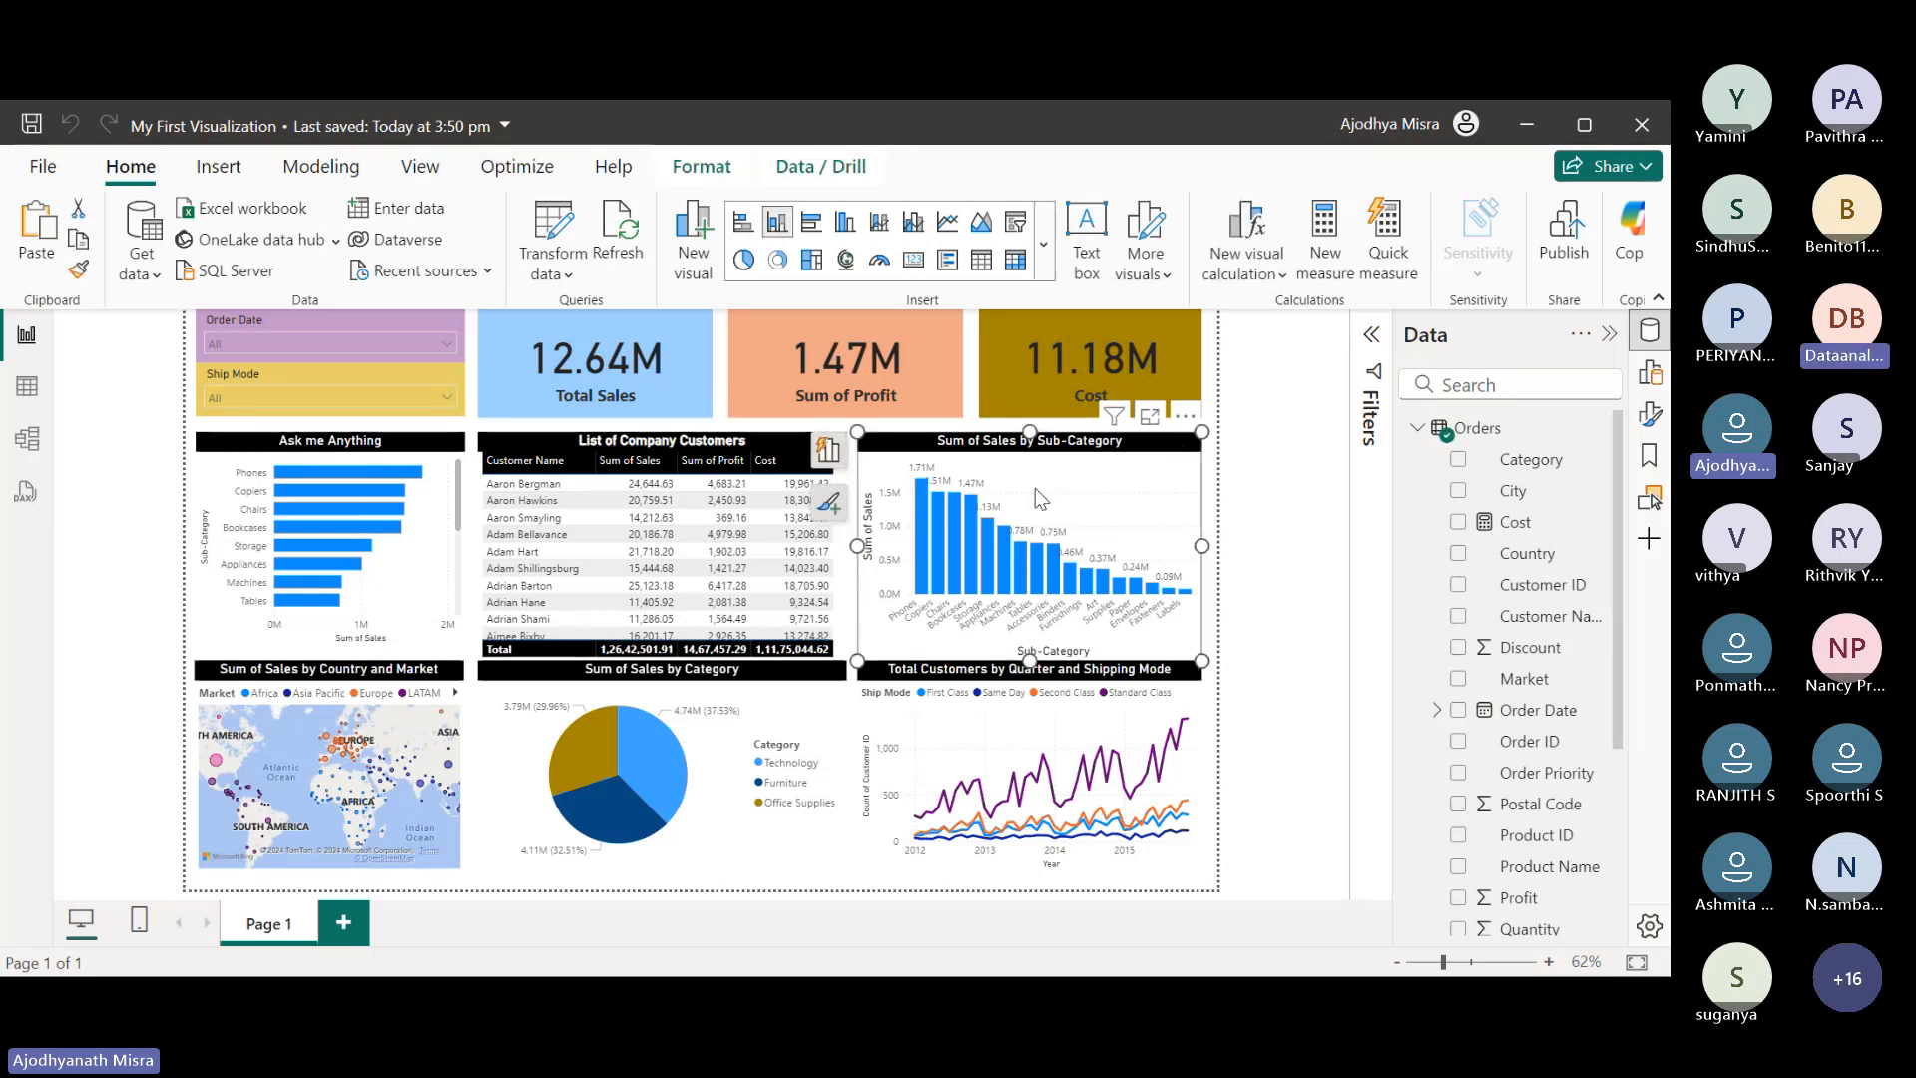
click(828, 454)
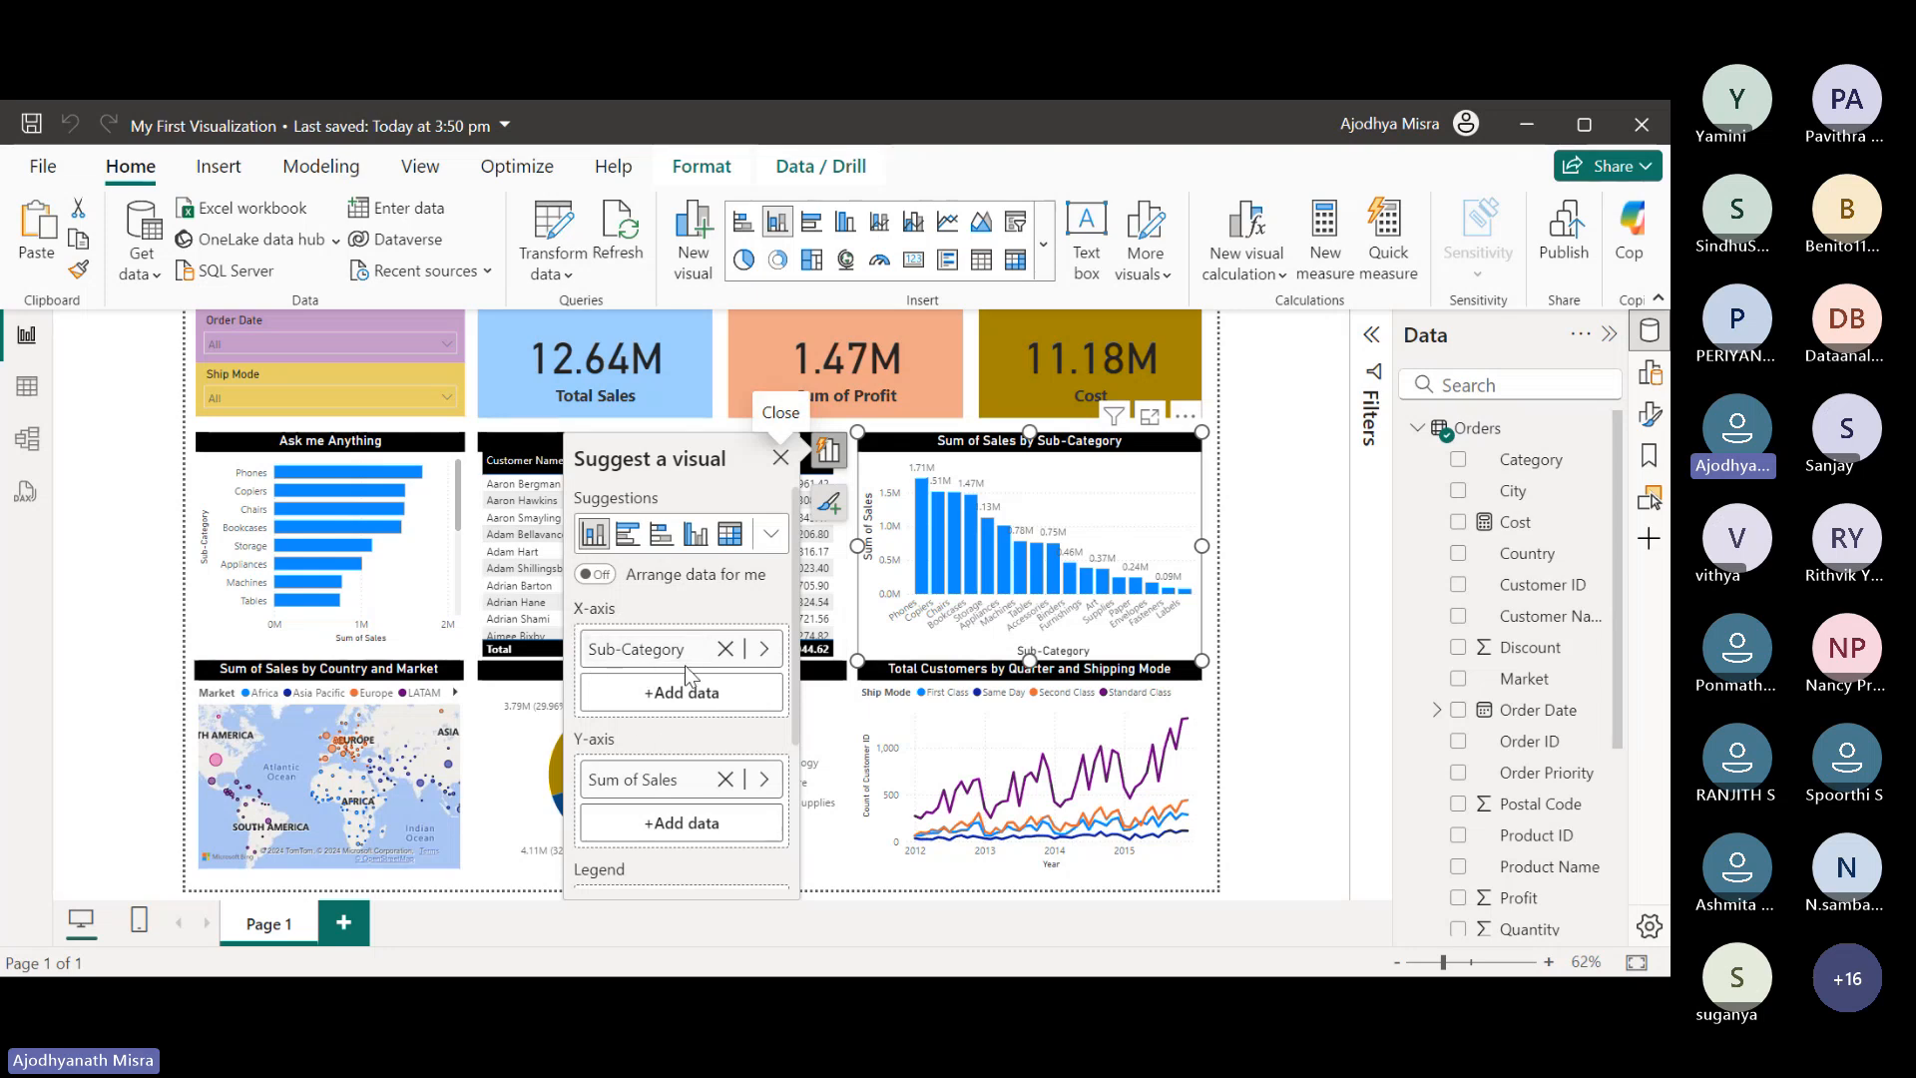
scroll(688, 783, down, 3)
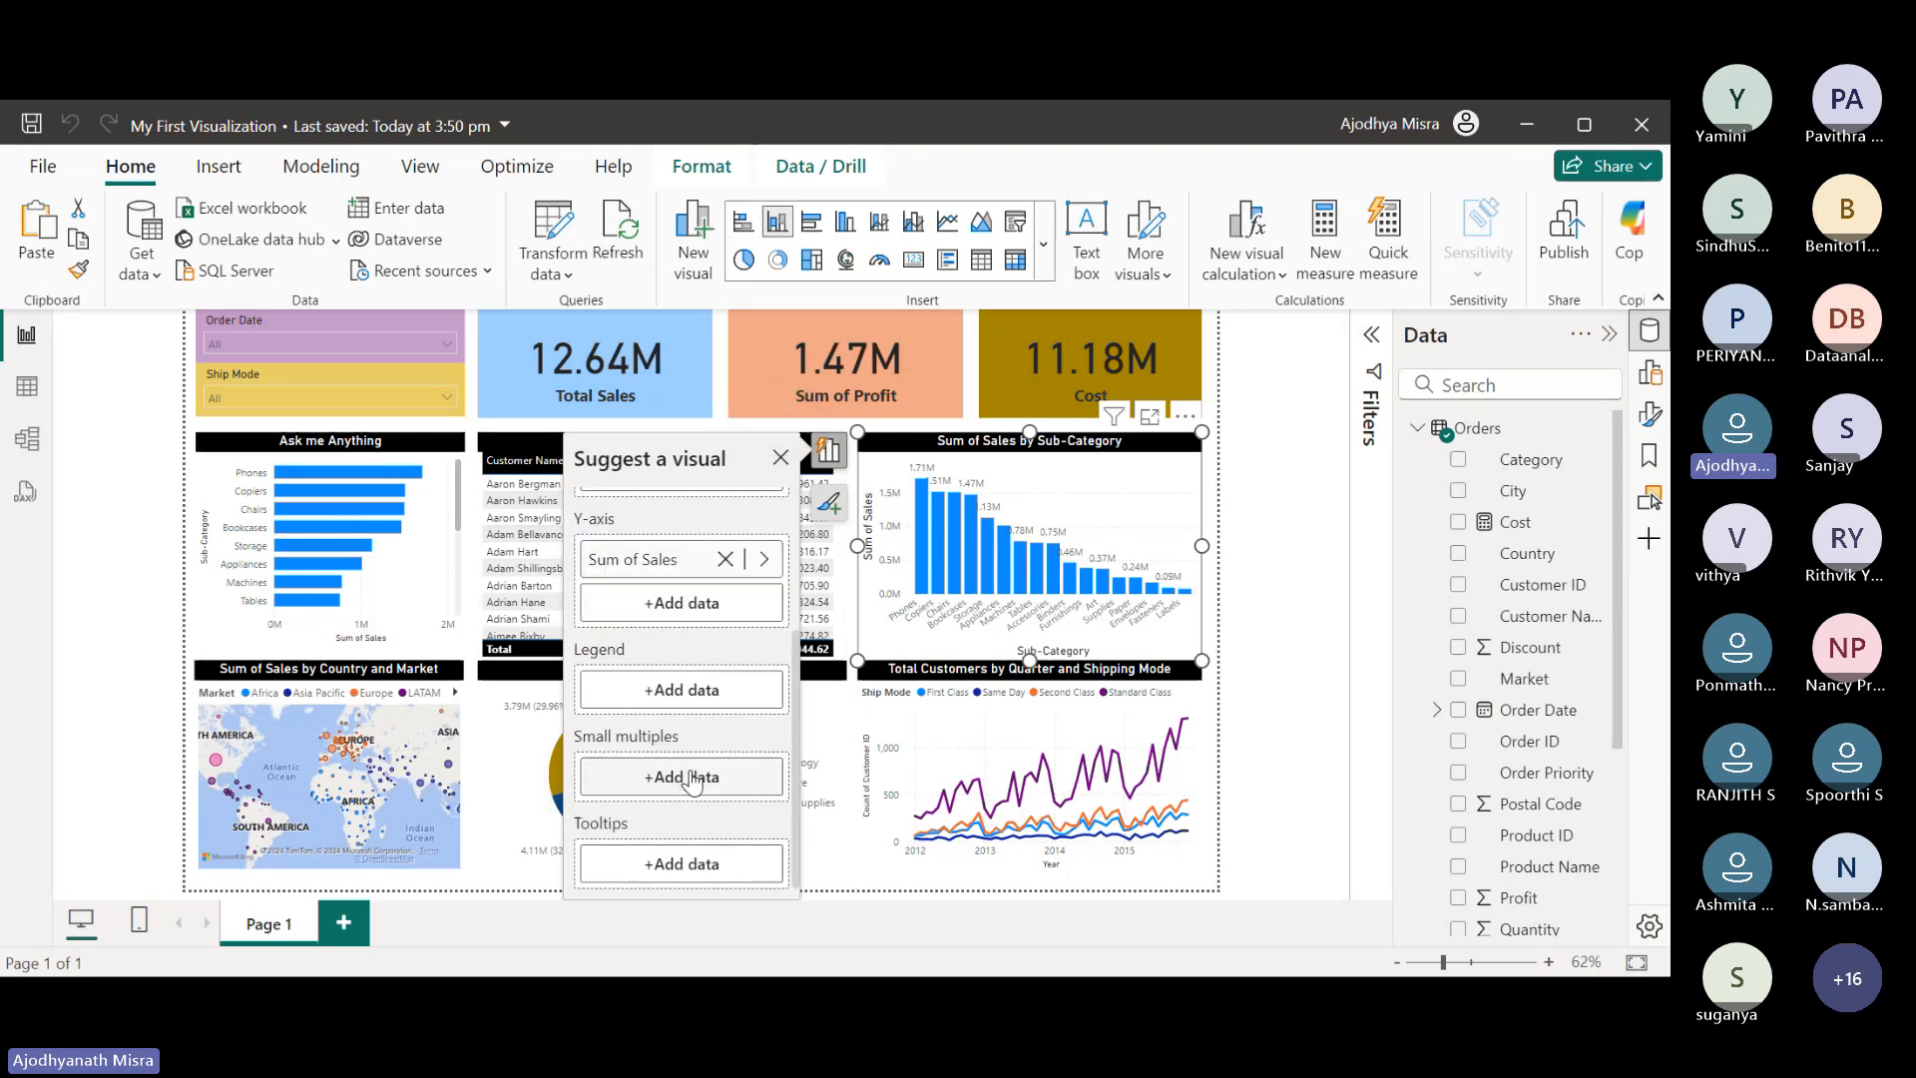
scroll(691, 782, up, 3)
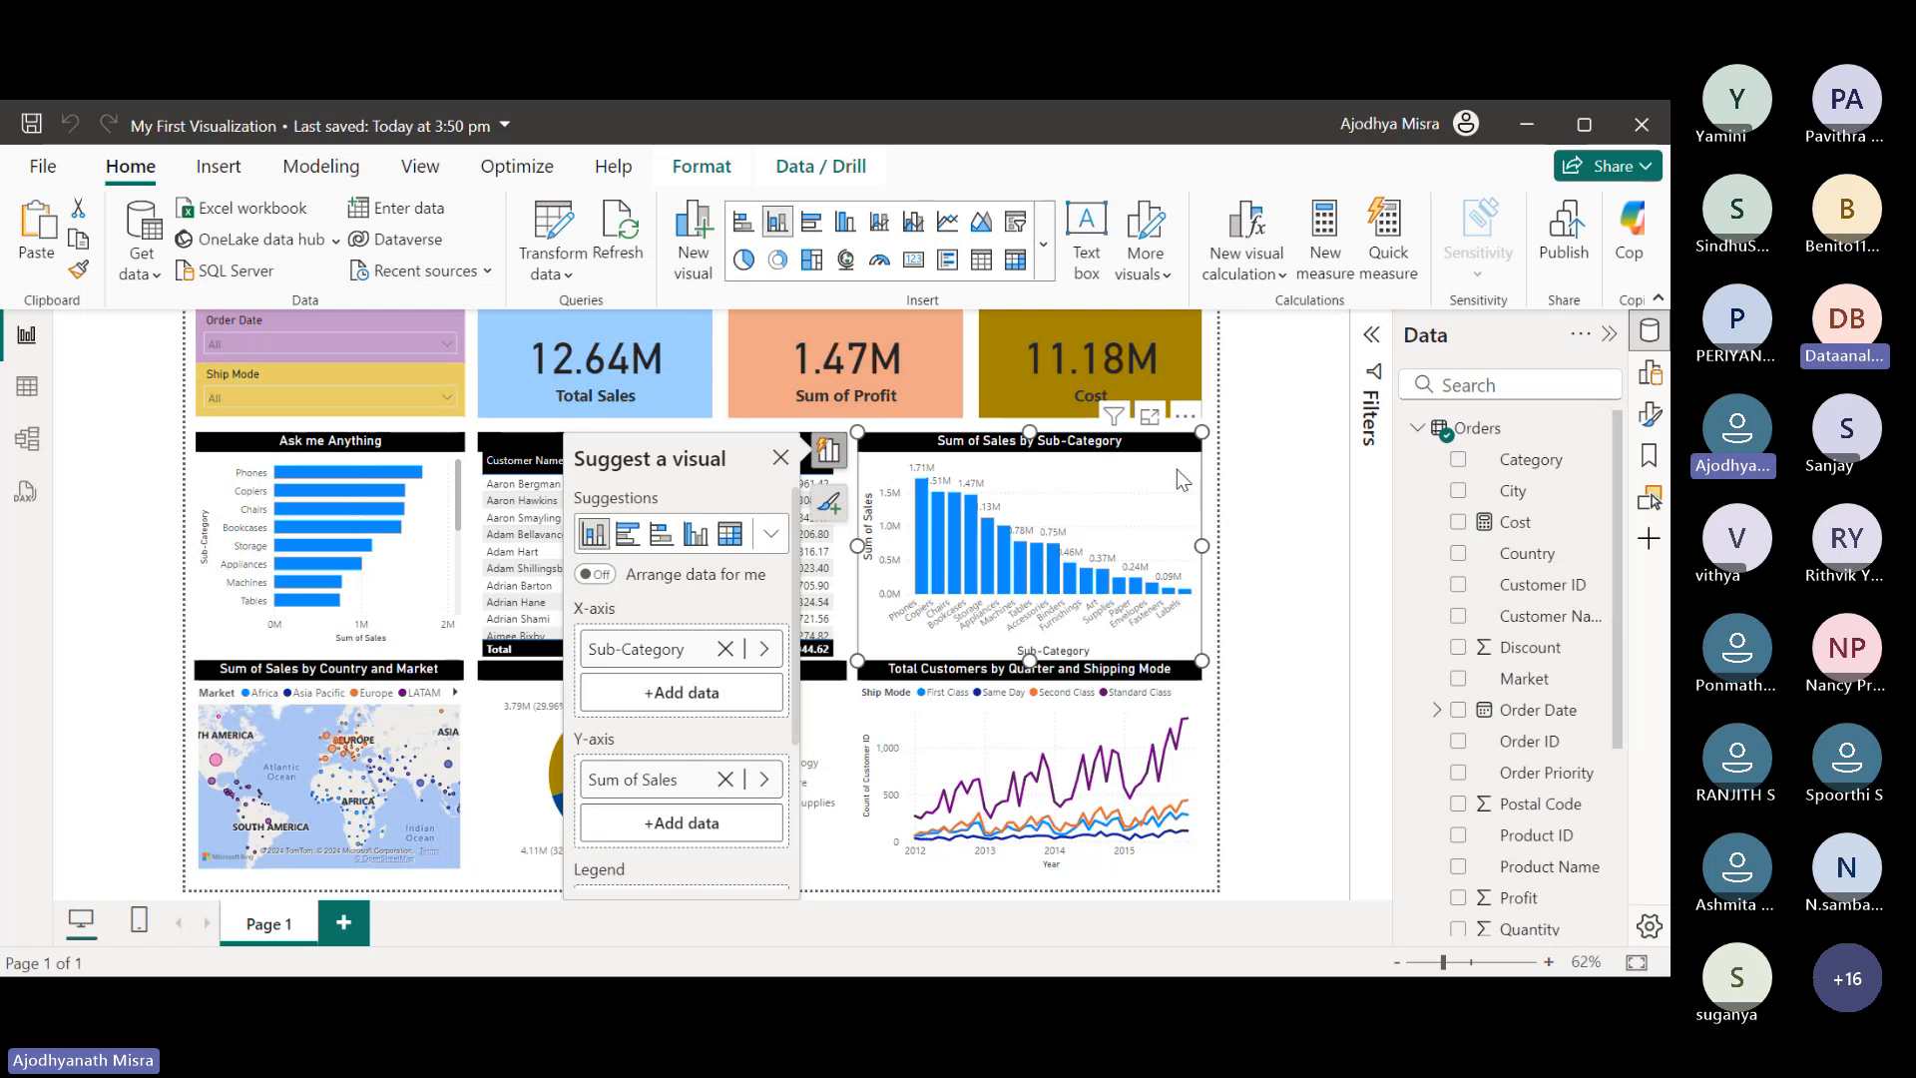
click(1254, 451)
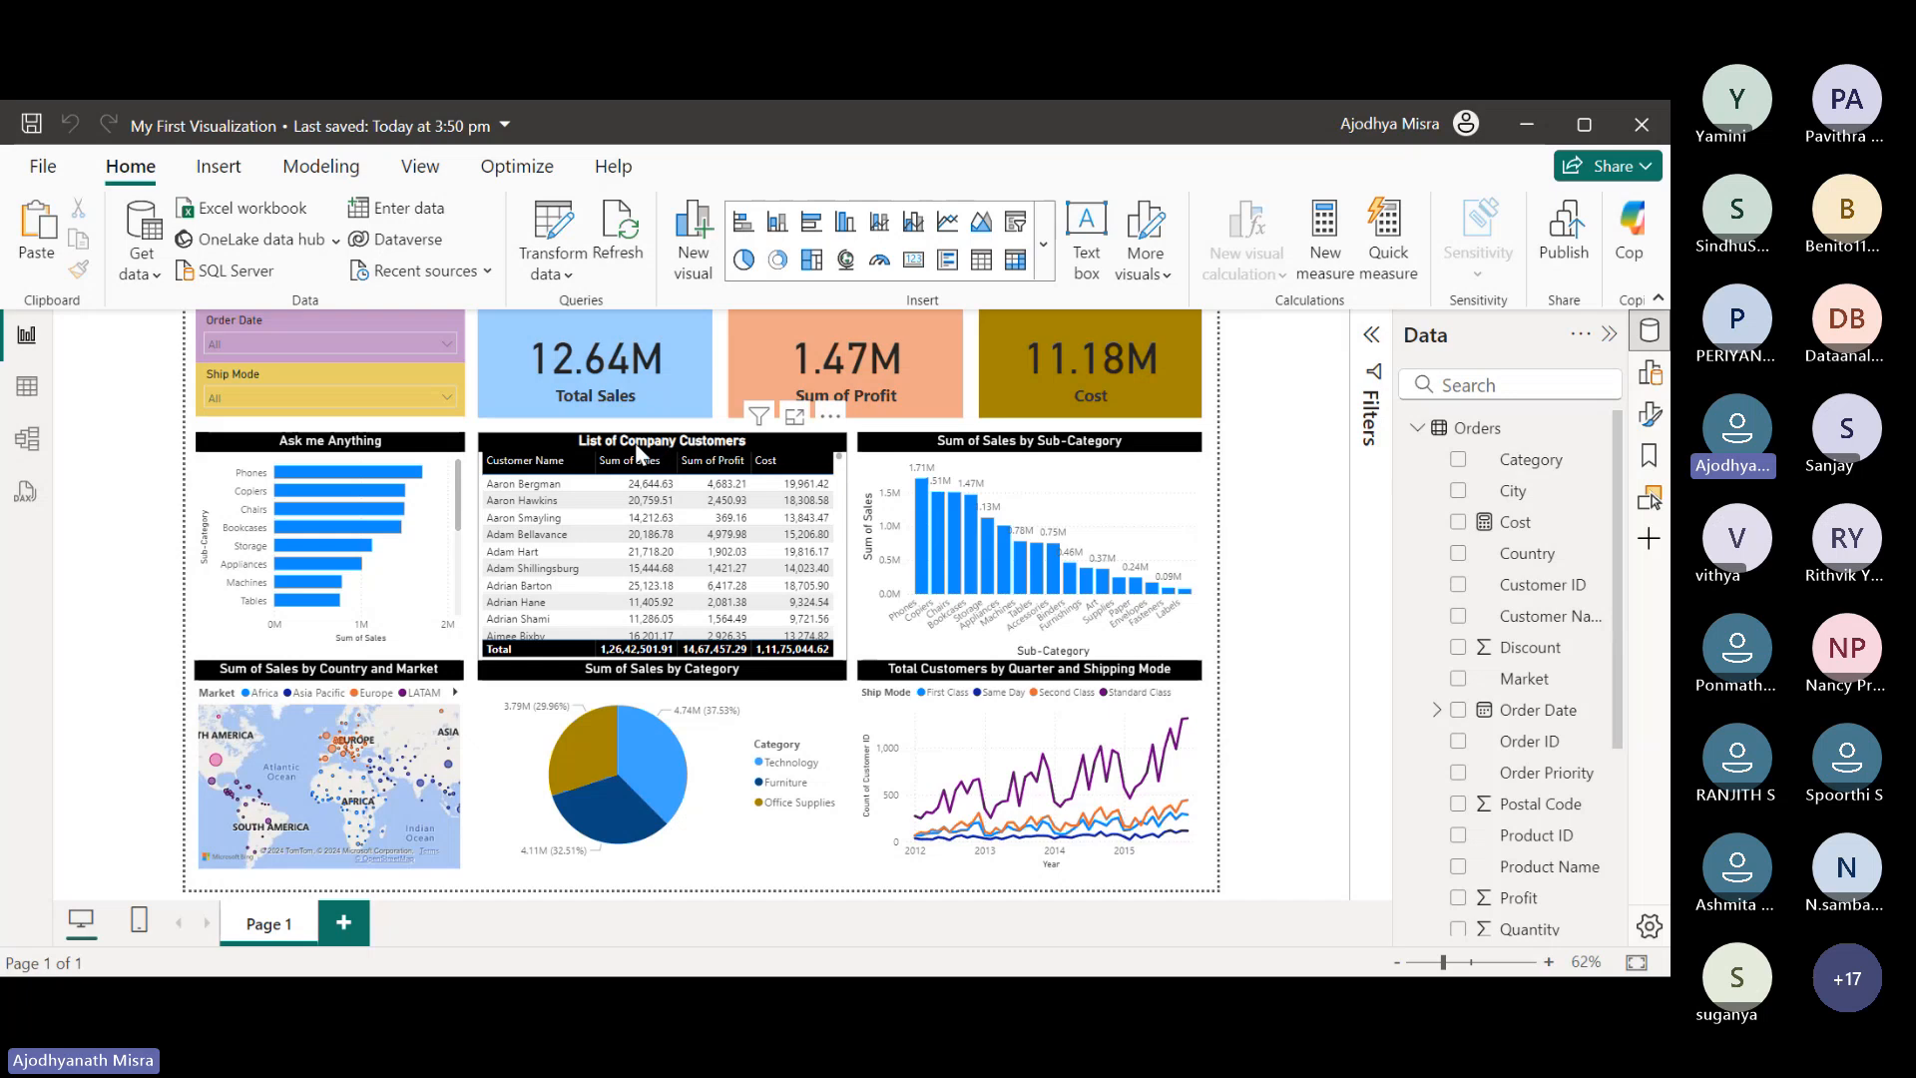
click(785, 449)
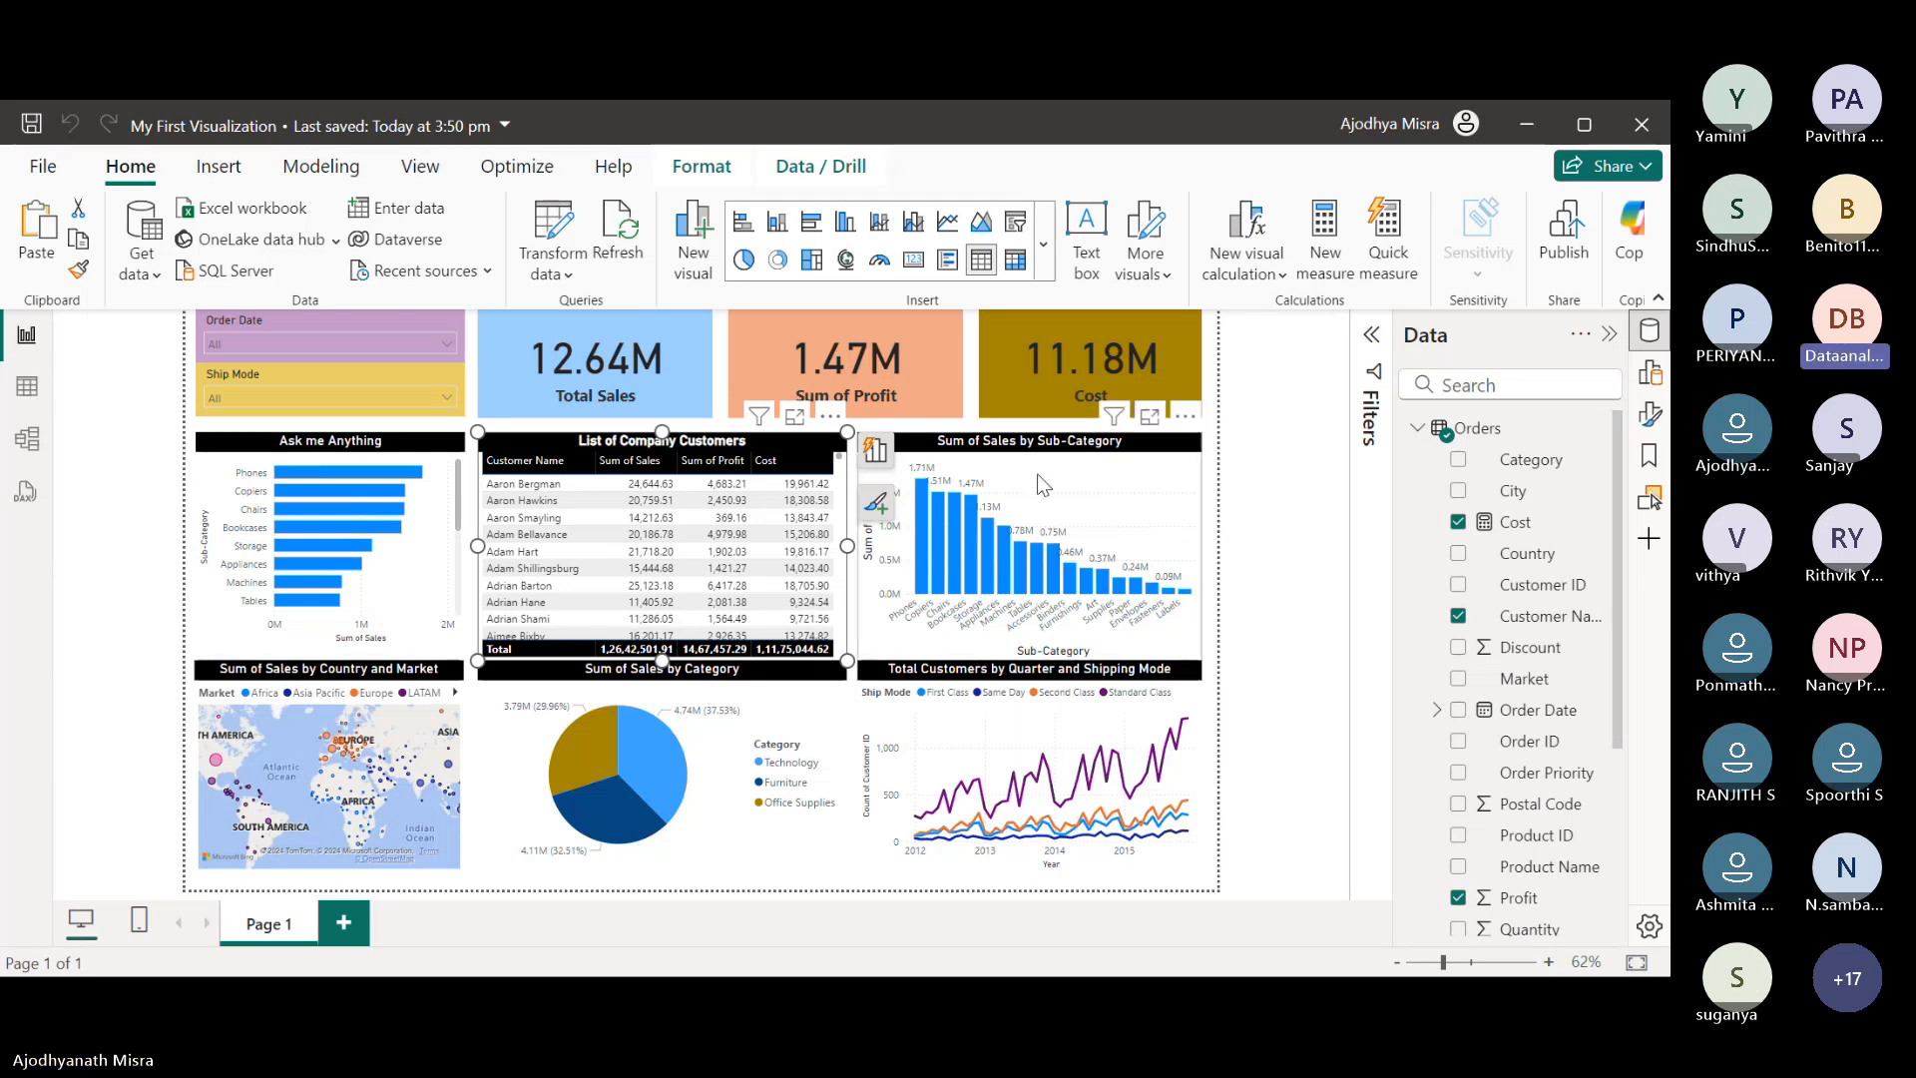
click(871, 660)
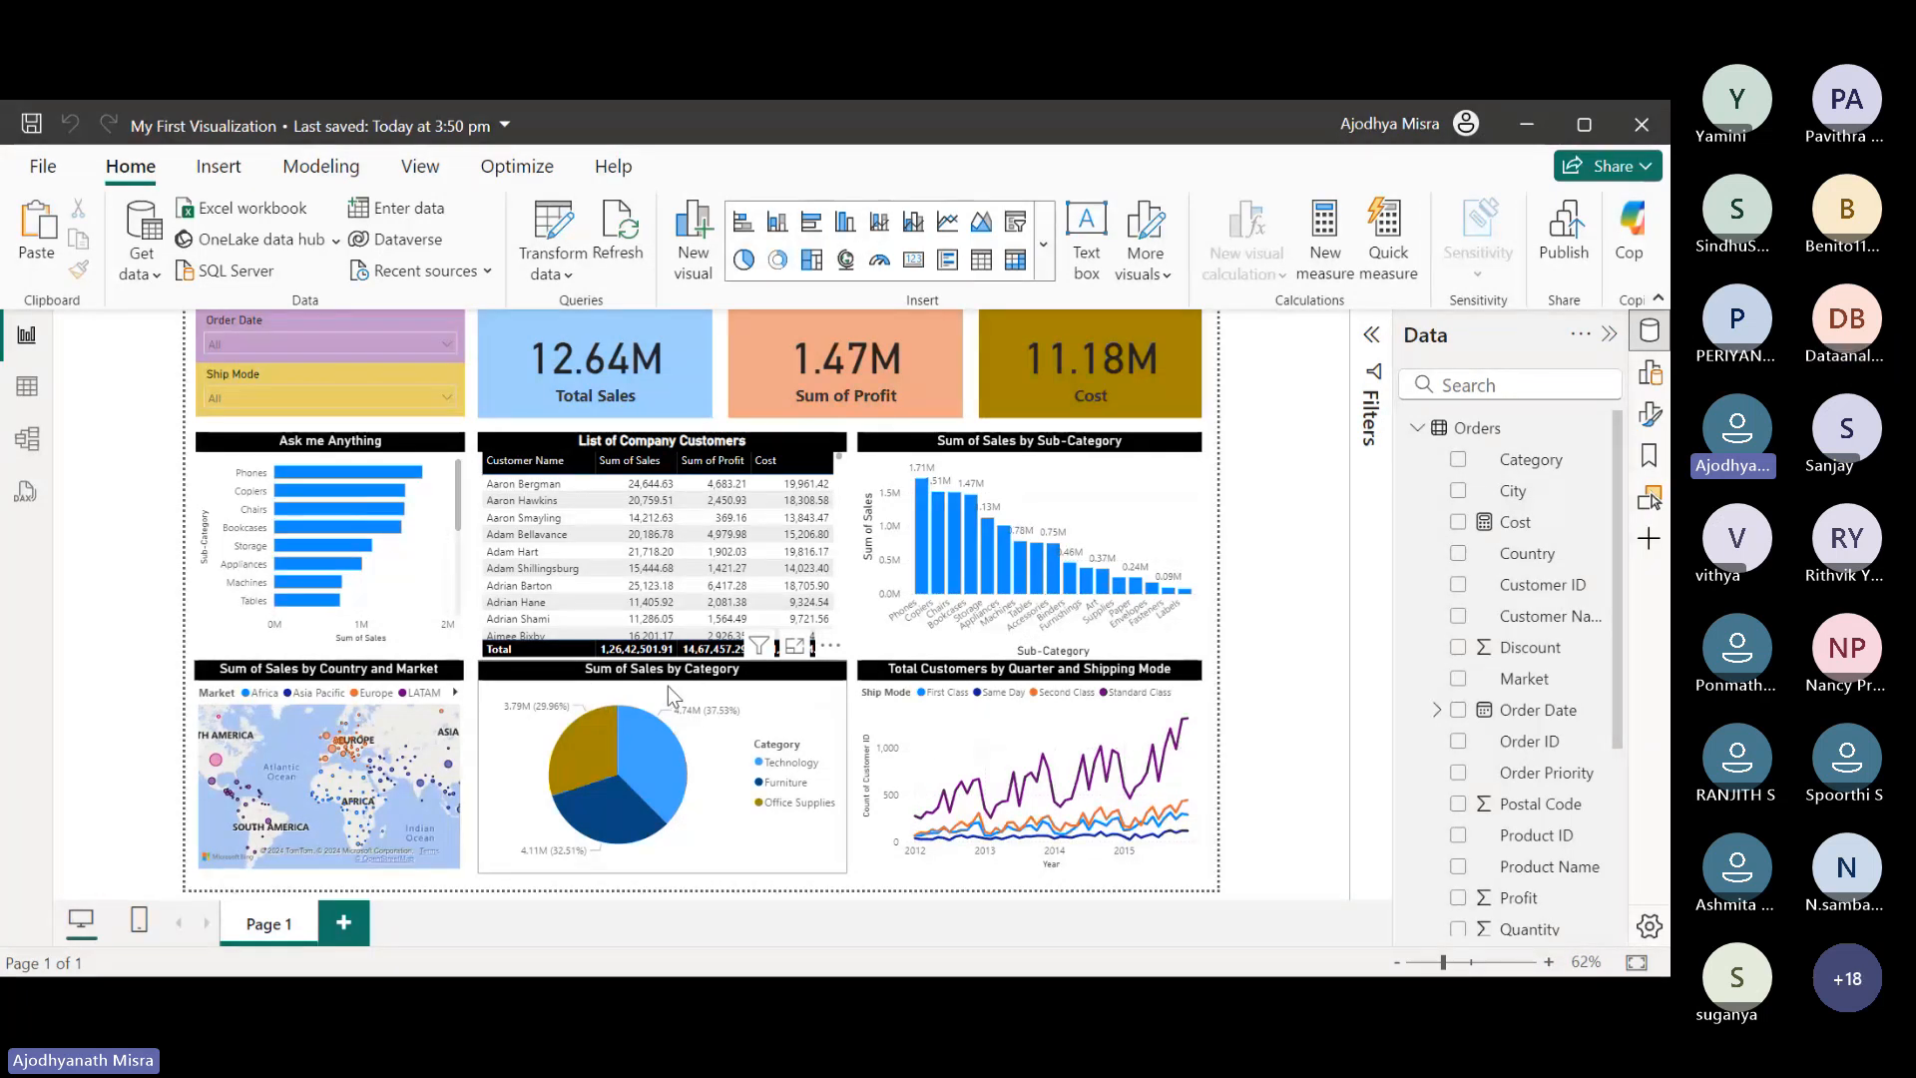
Review the legend, values and other field assignments of the Sum of Sales by Category pie chart.
click(826, 683)
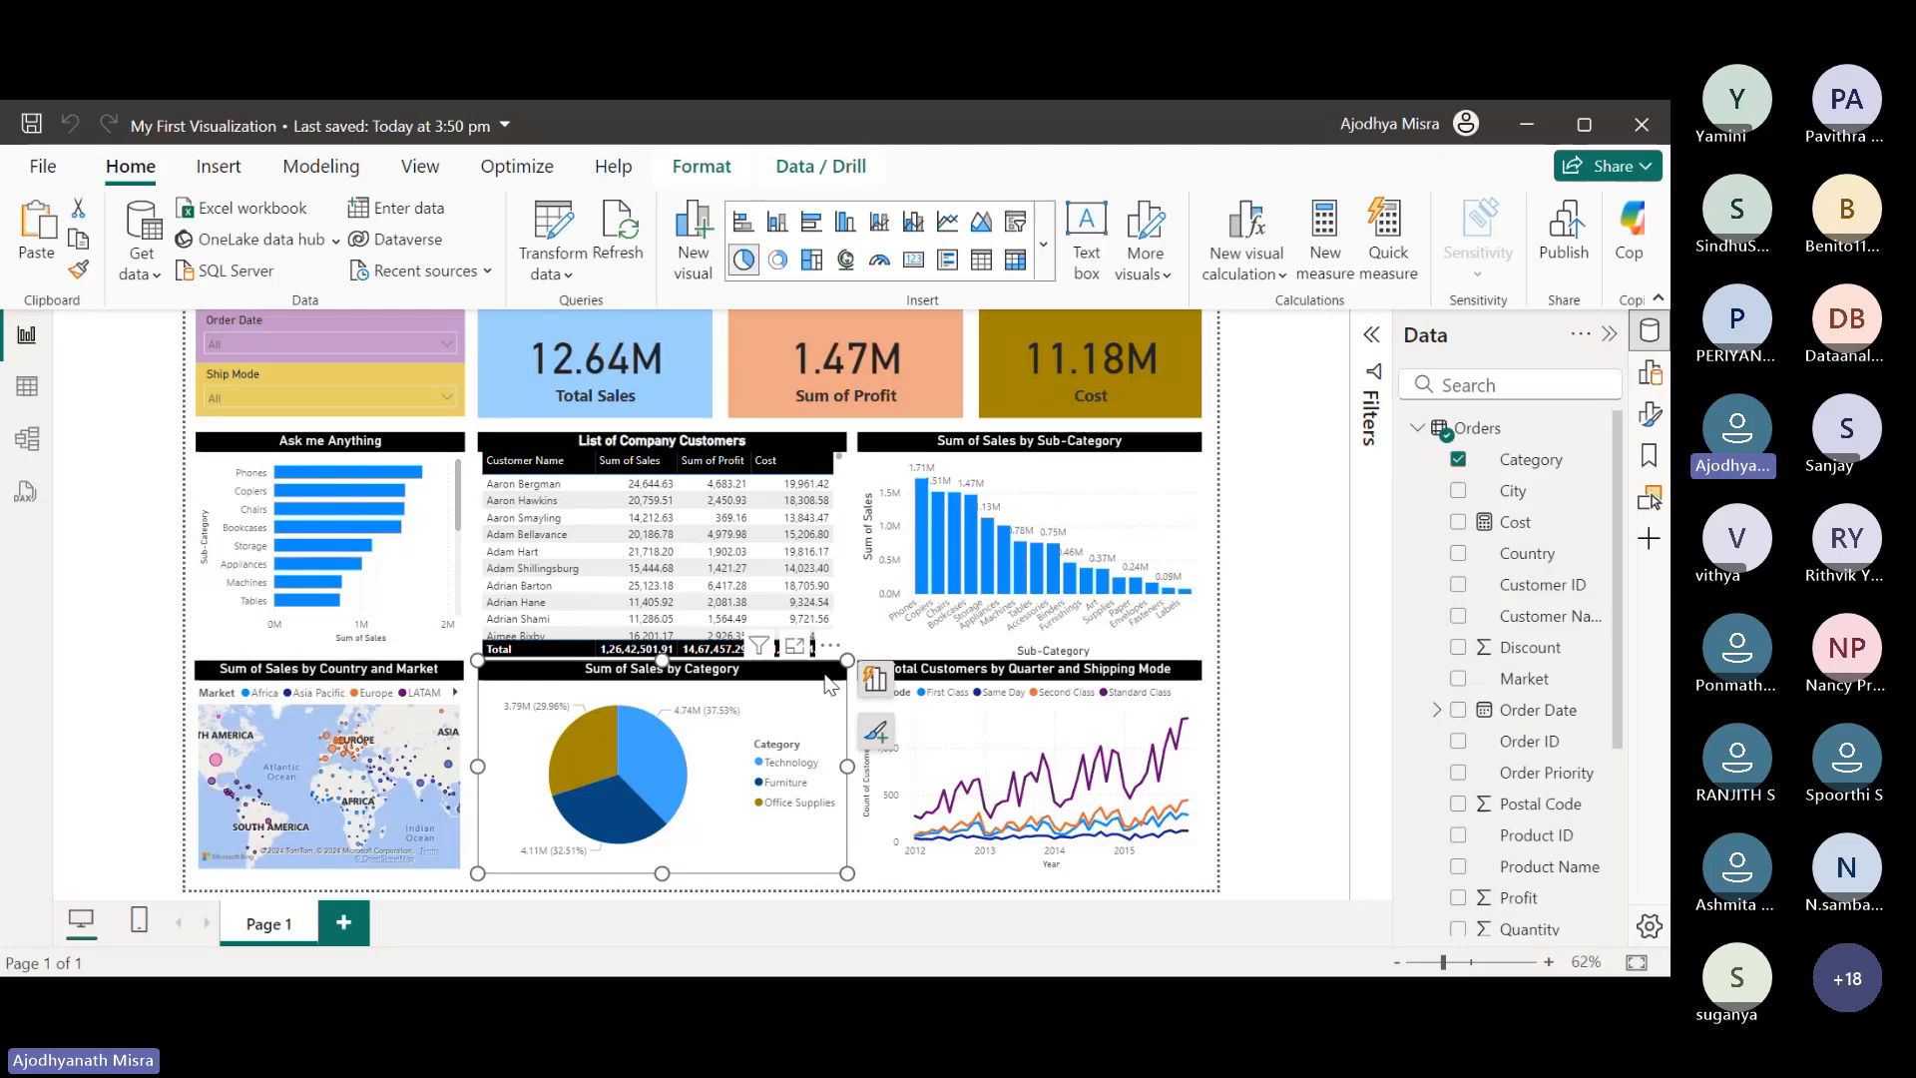
click(875, 680)
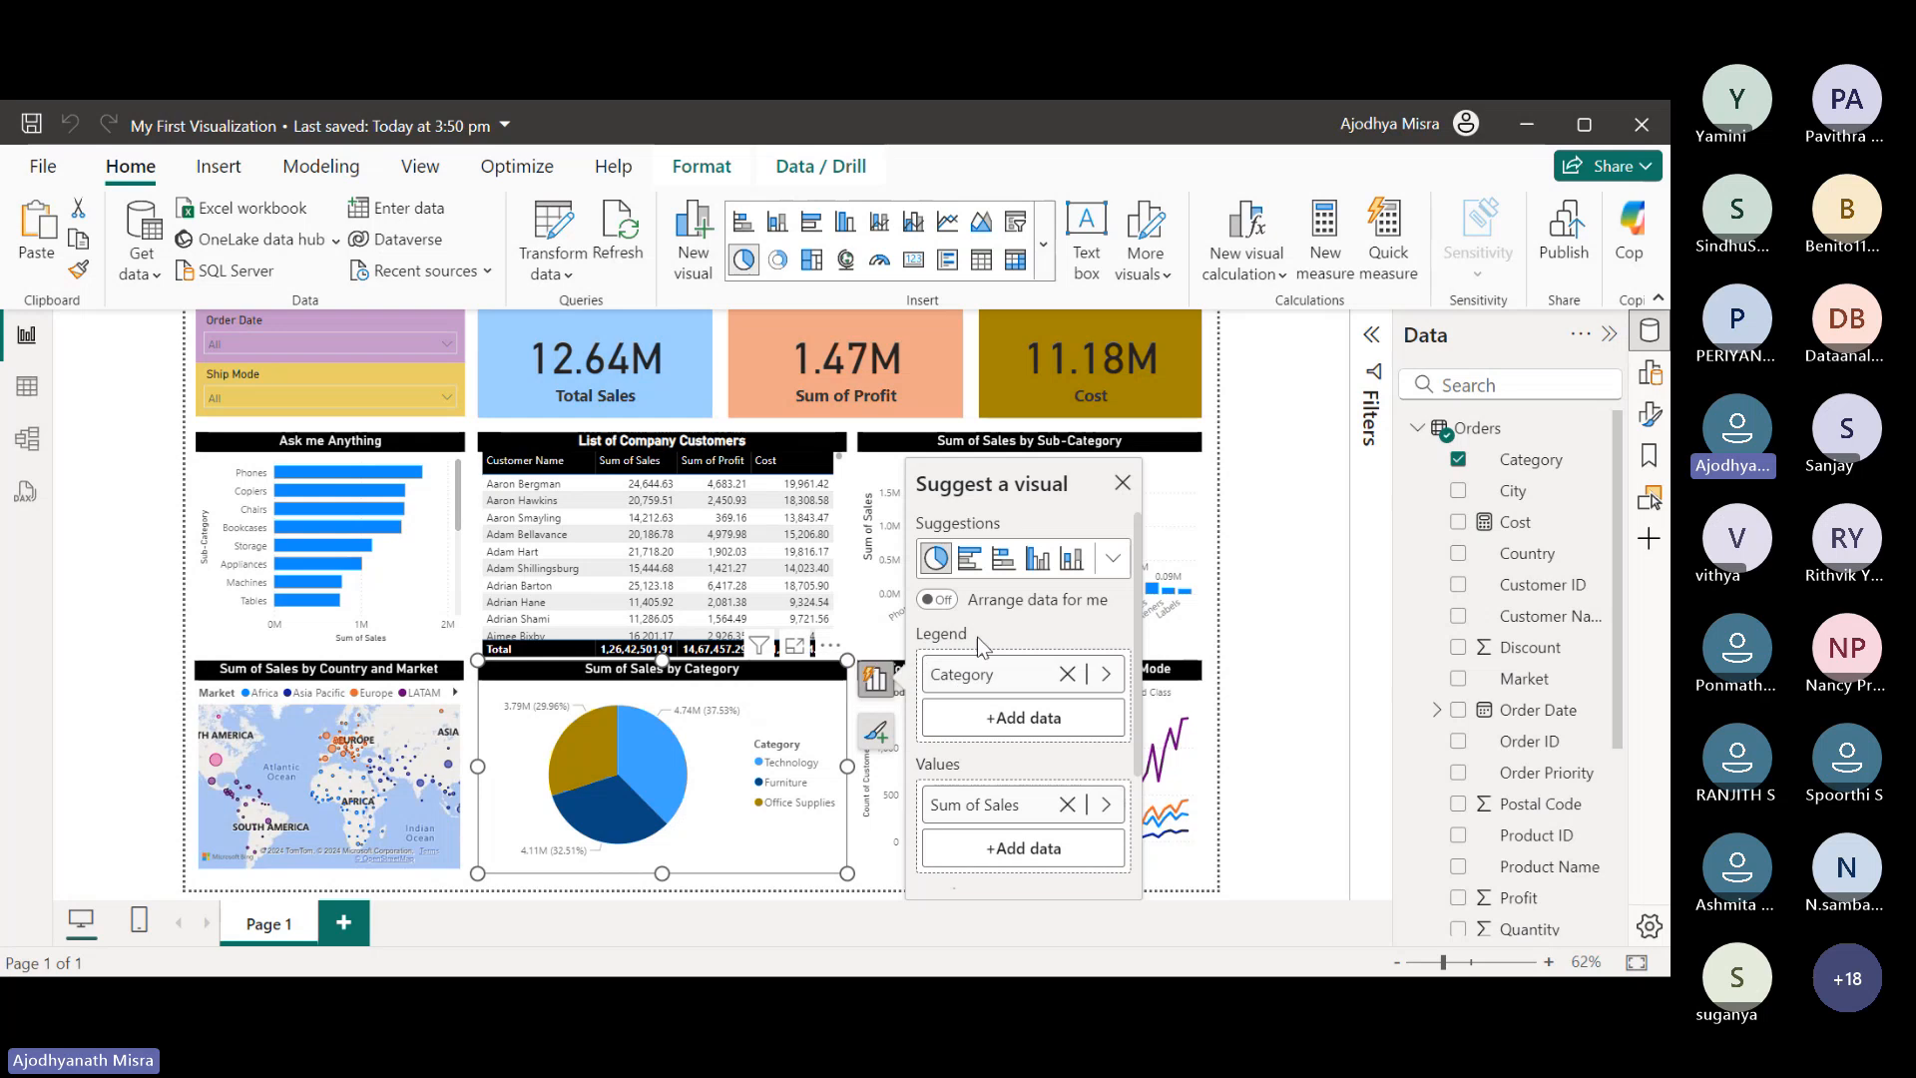
scroll(1013, 763, down, 3)
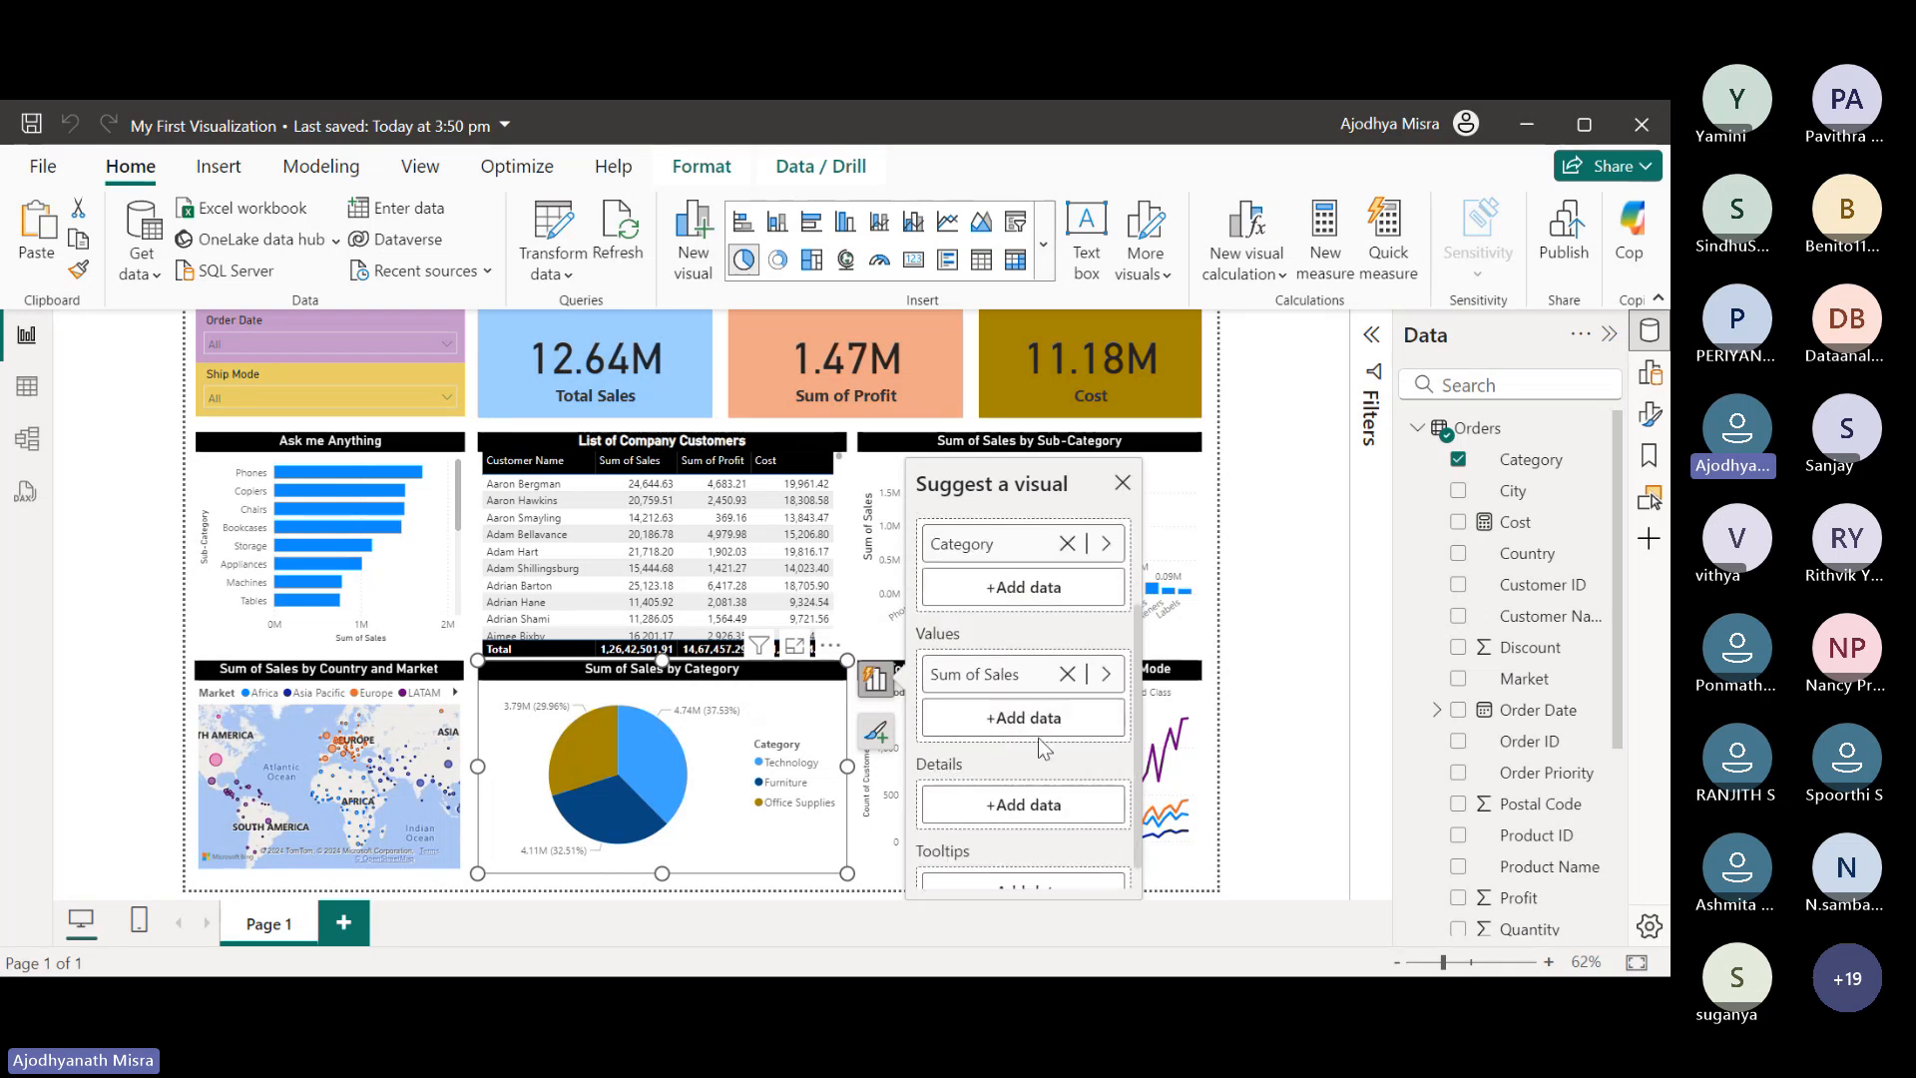
scroll(1044, 706, up, 3)
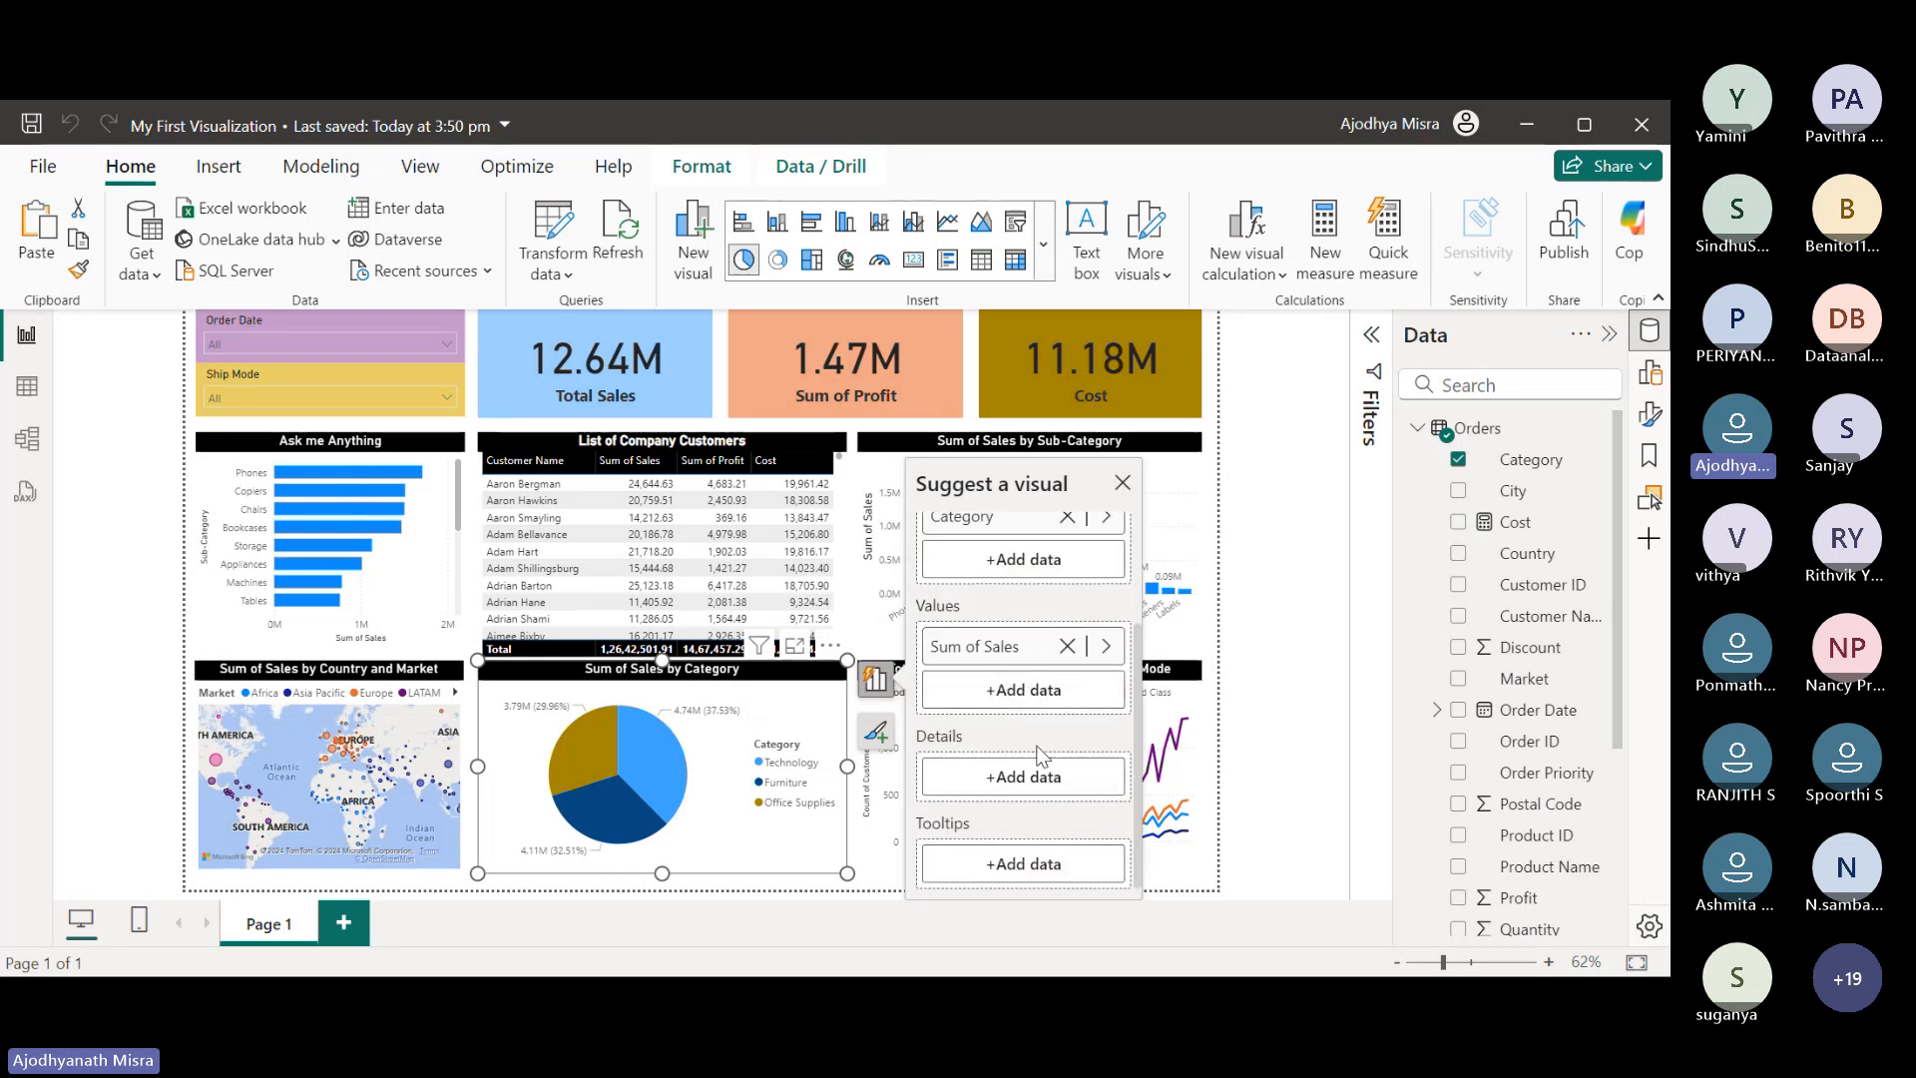
click(1126, 480)
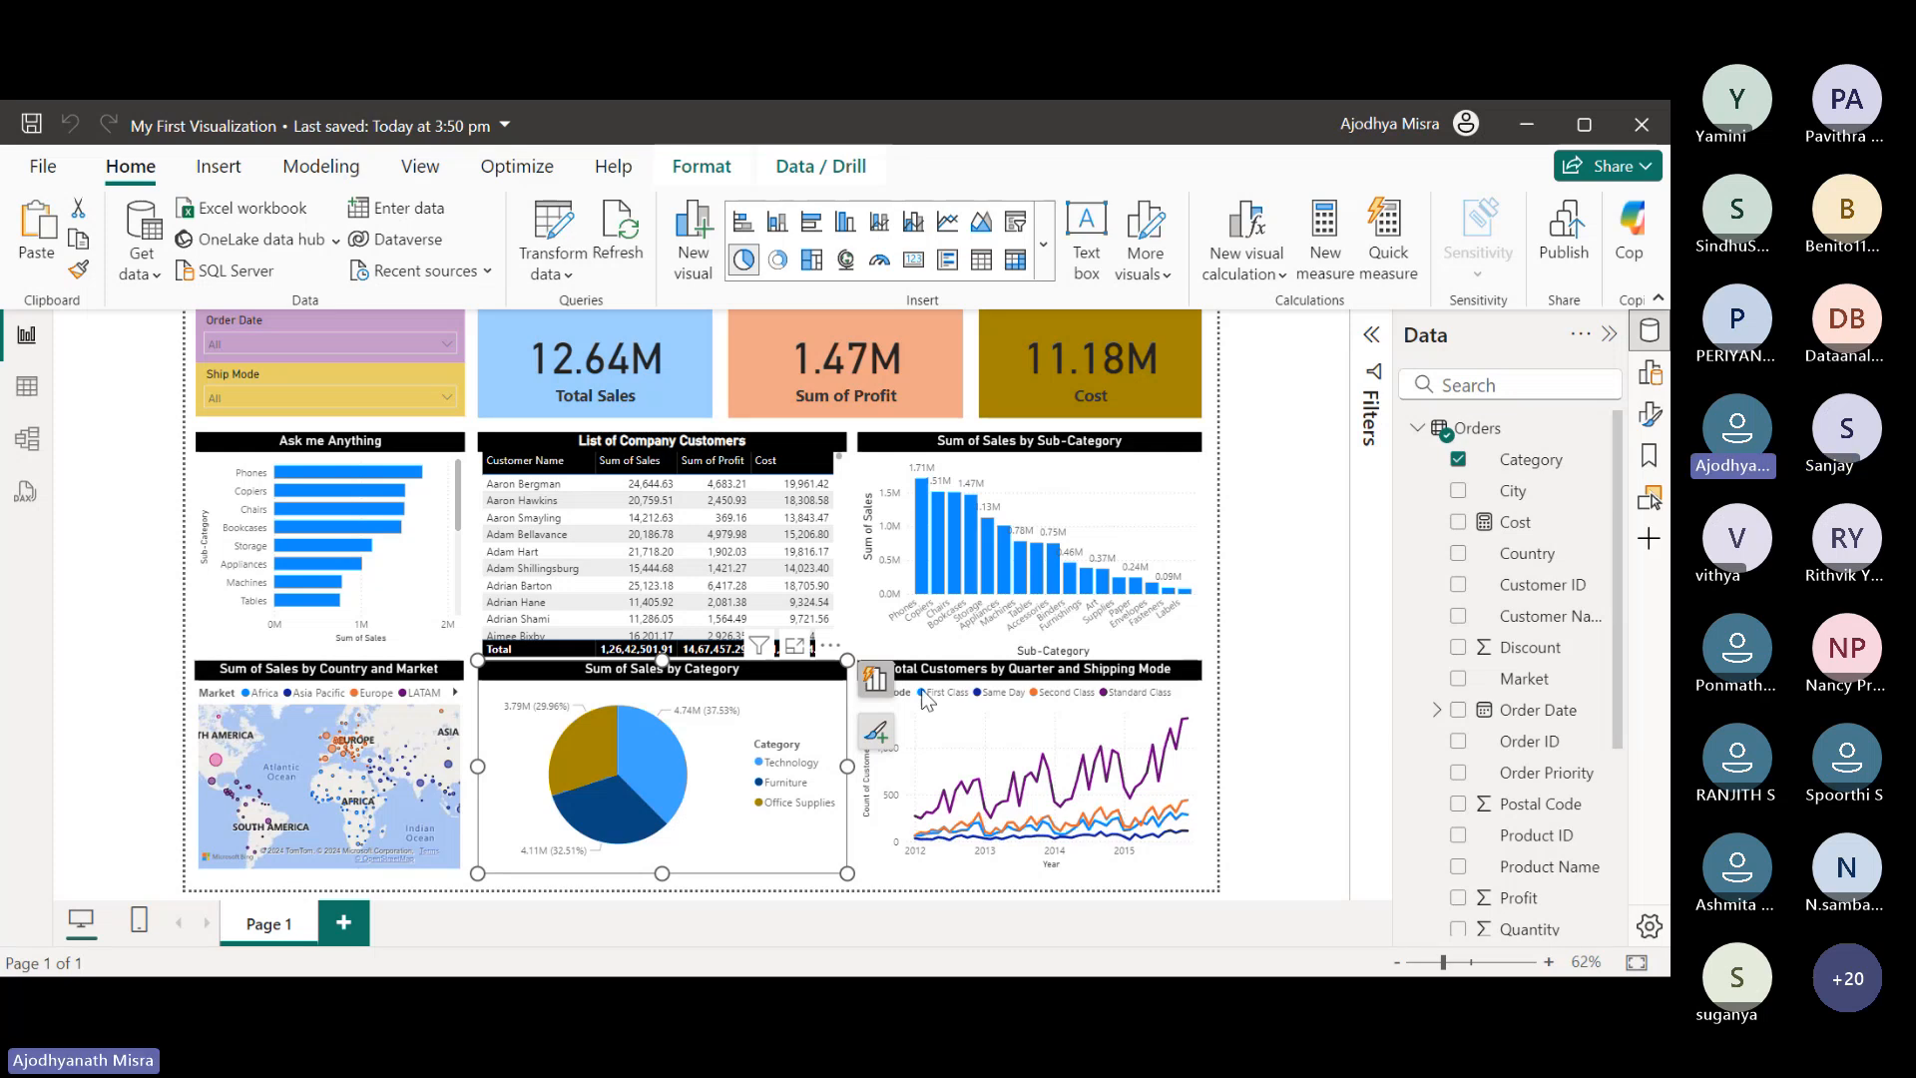
Review the axis and legend fields of the Total Customers by Quarter and Shipping Mode line chart.
click(1200, 721)
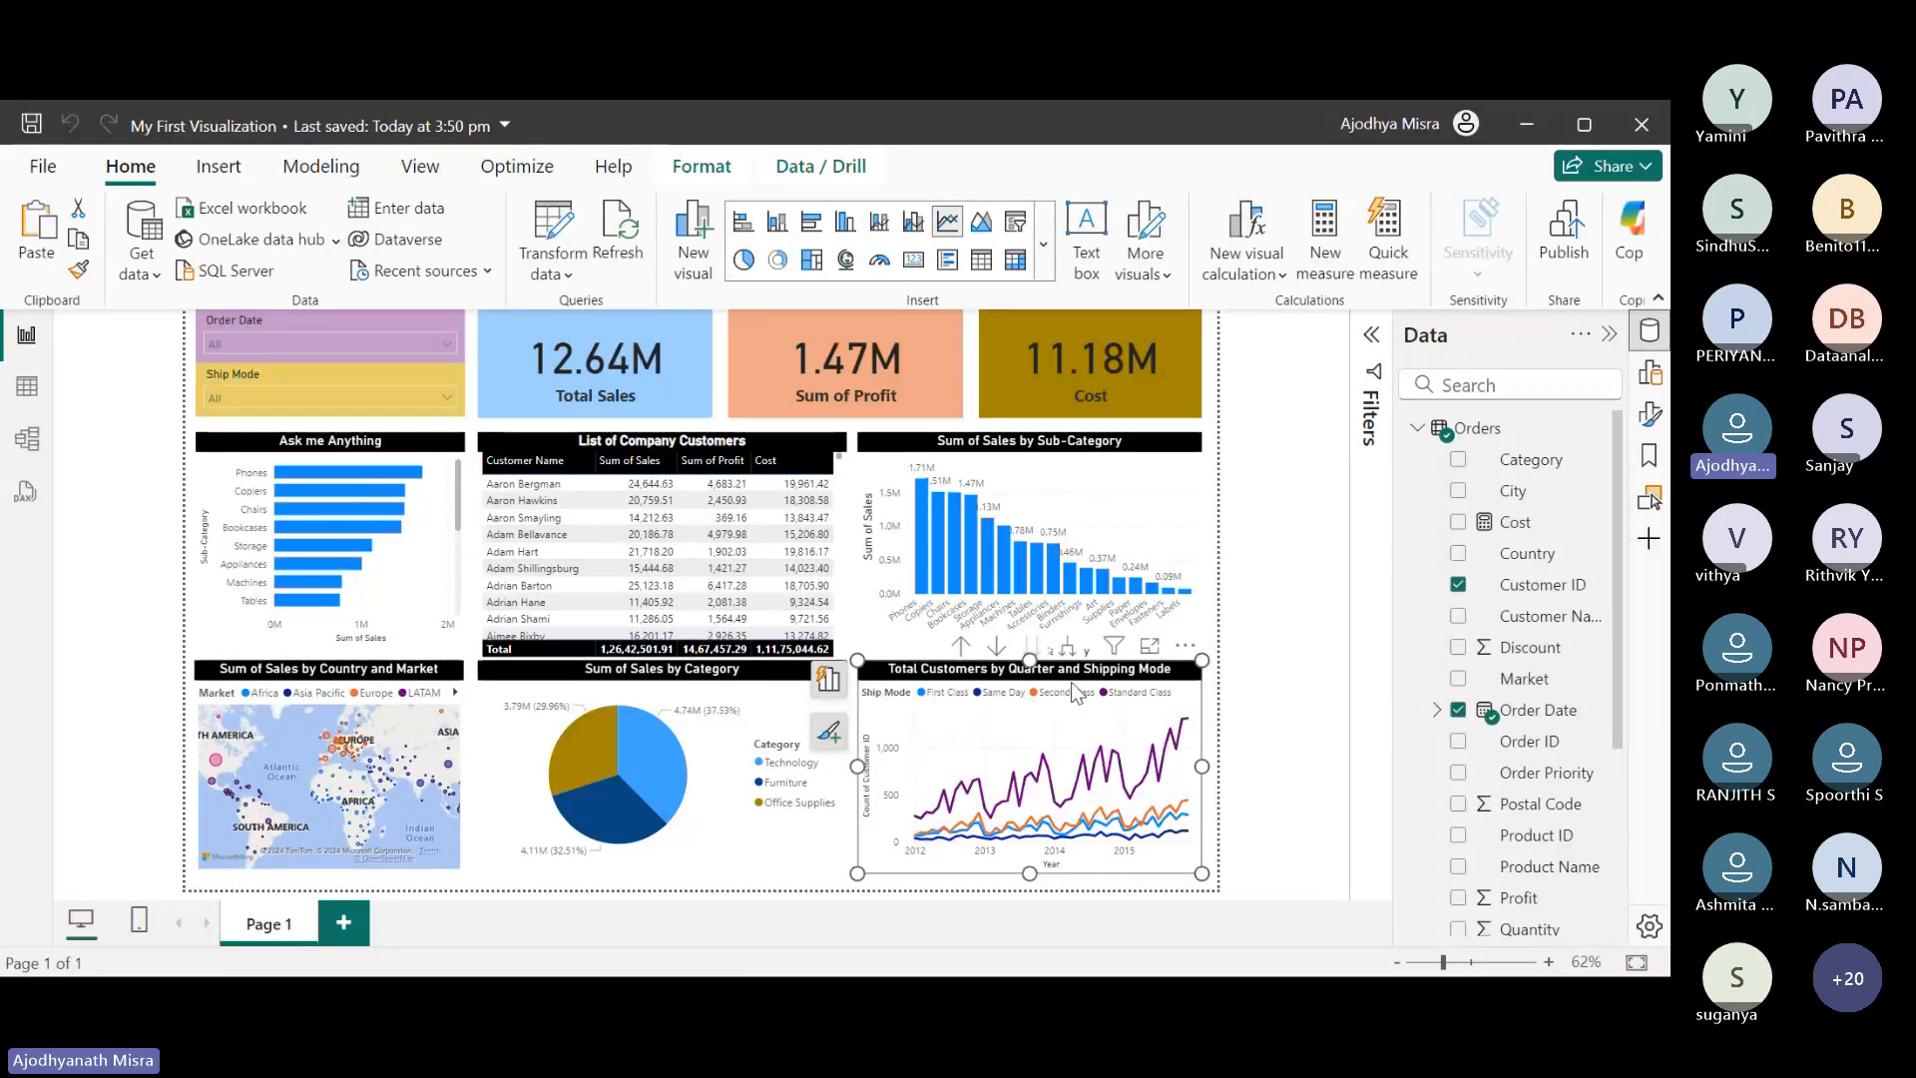
click(834, 681)
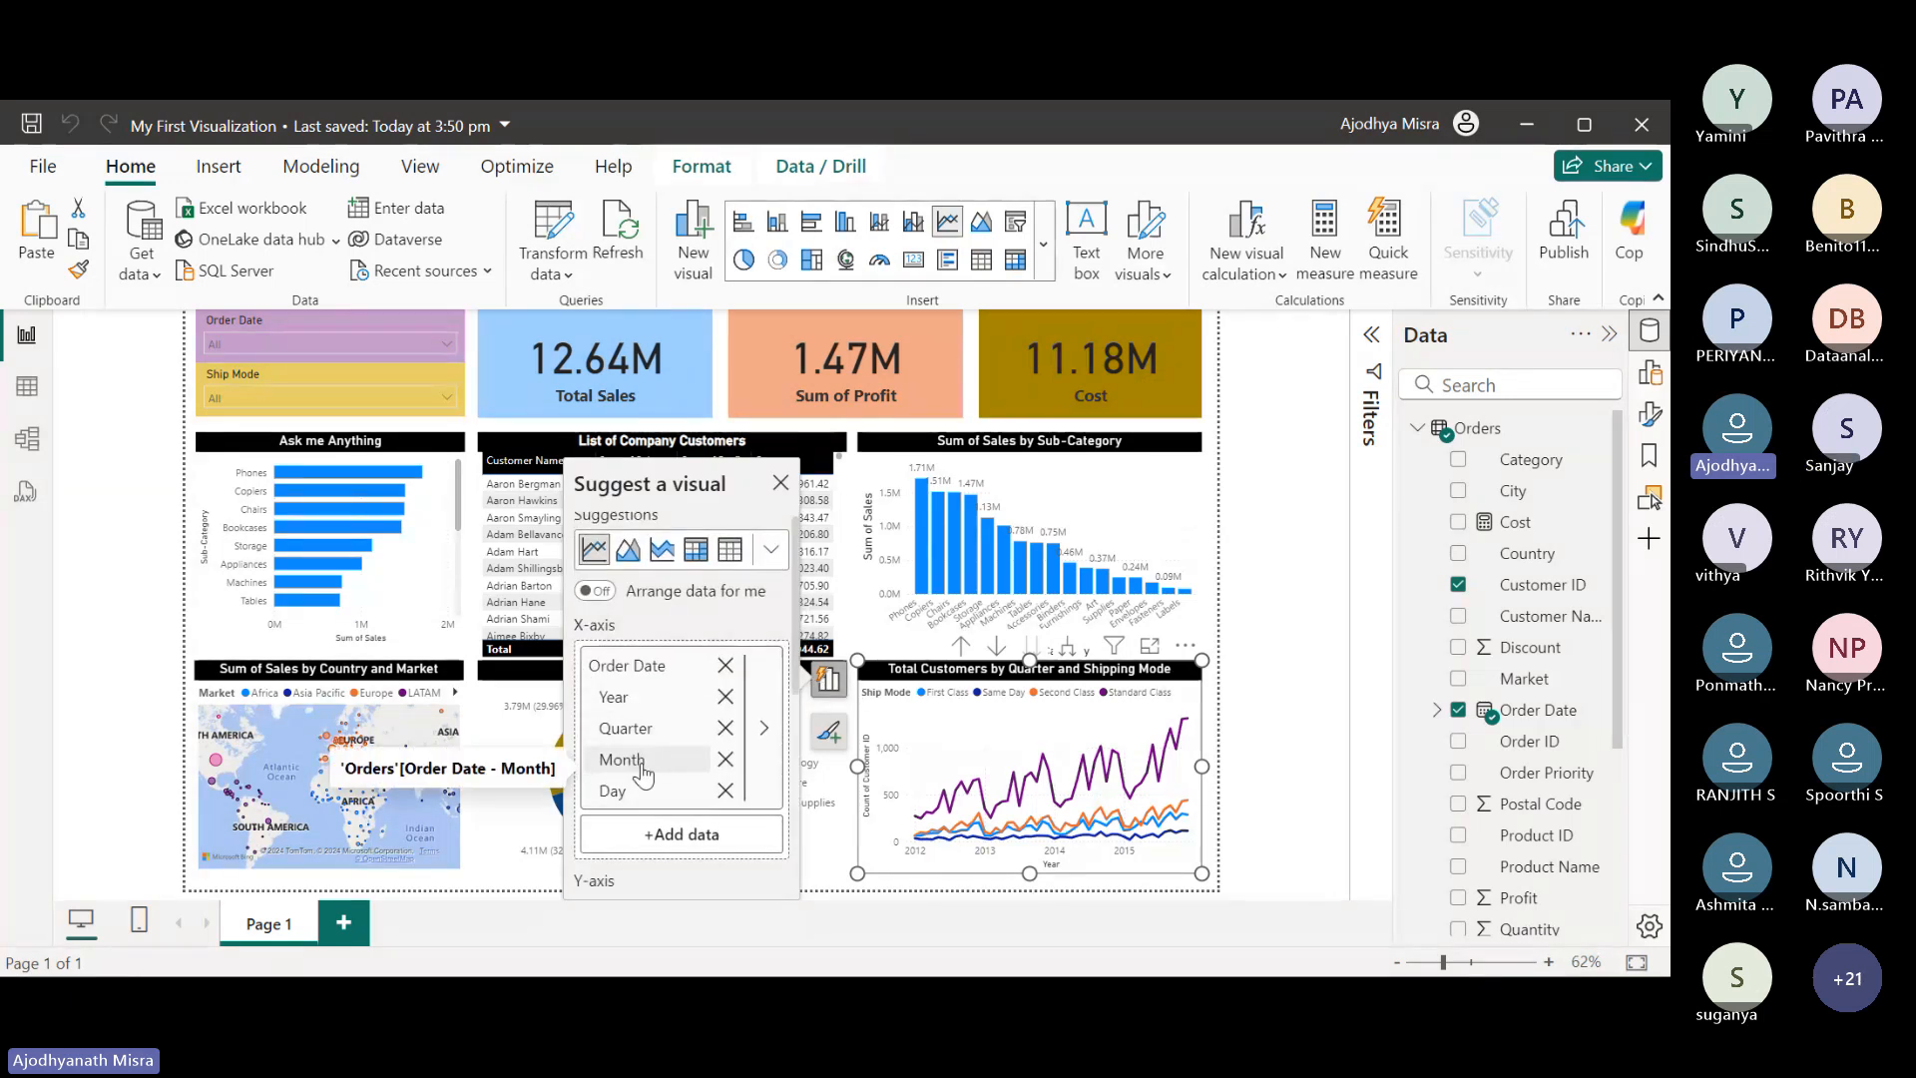
scroll(644, 768, down, 3)
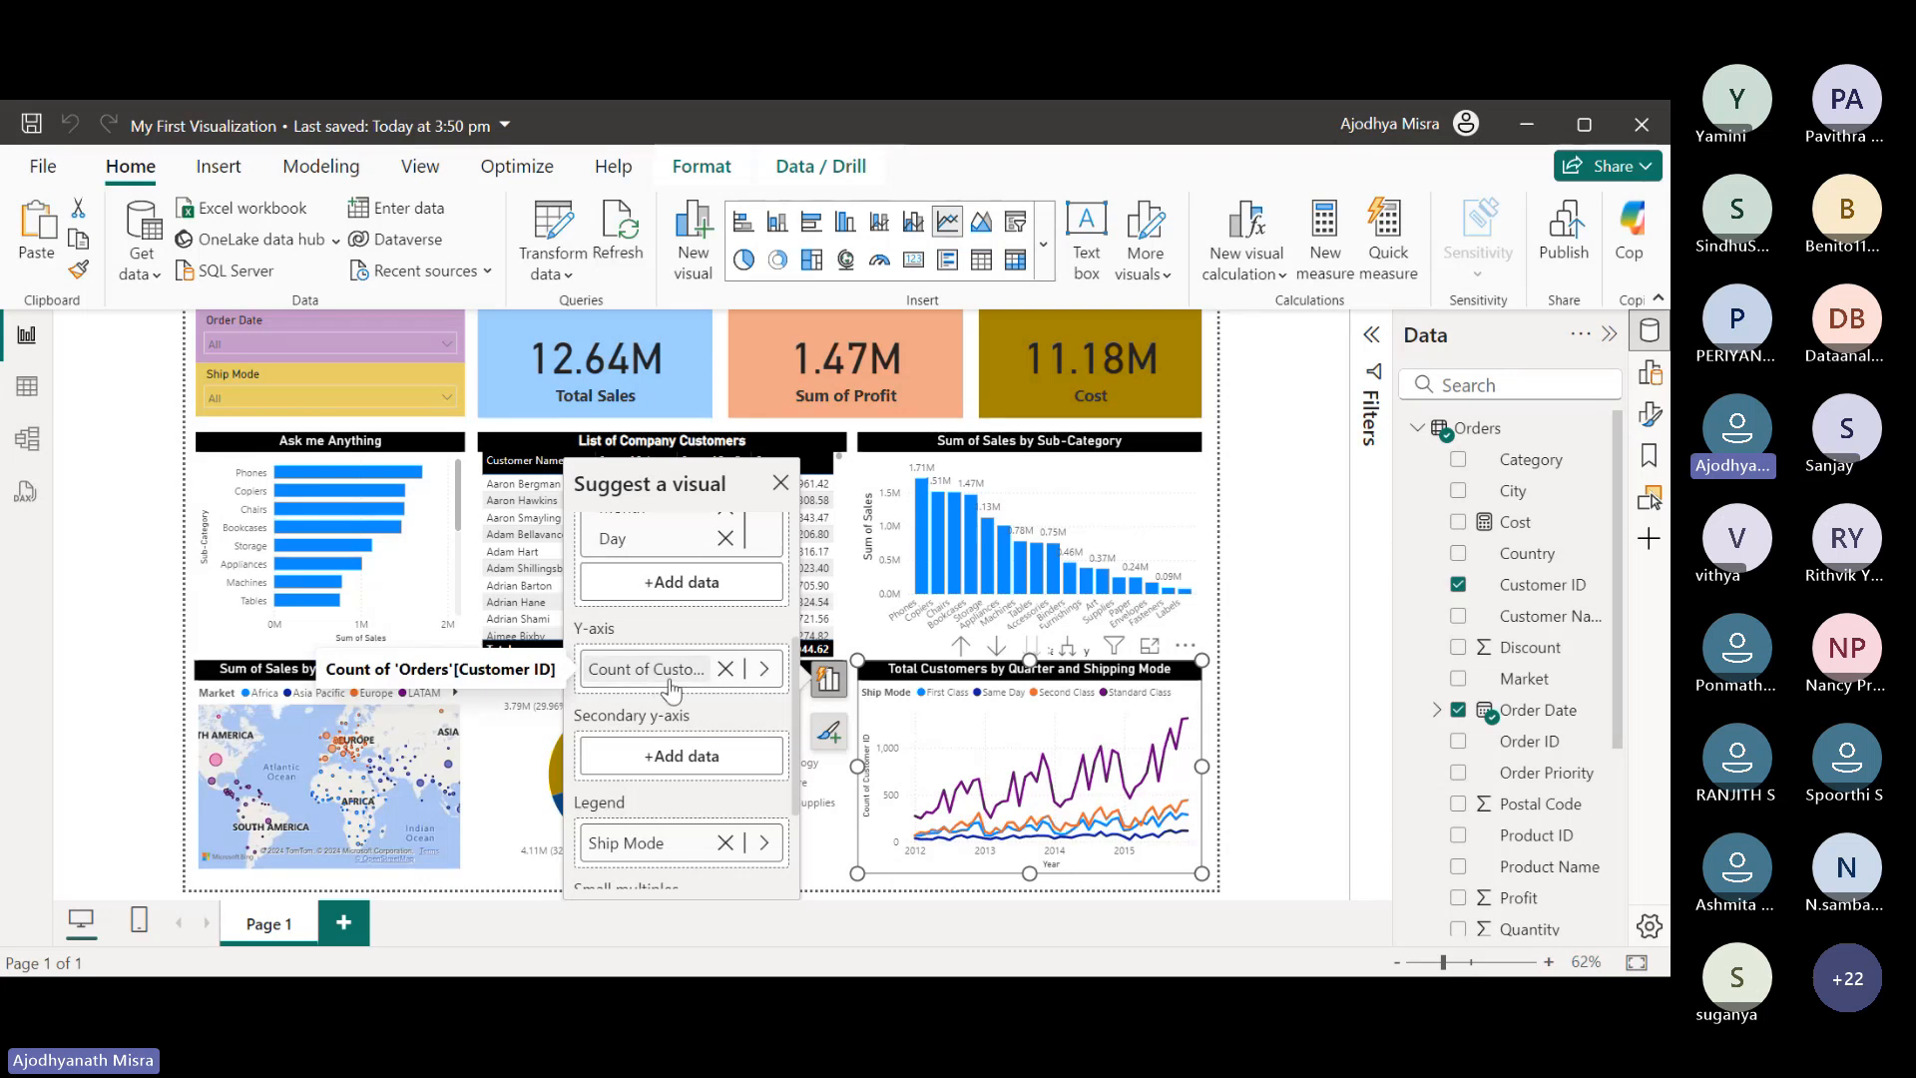
scroll(683, 814, down, 2)
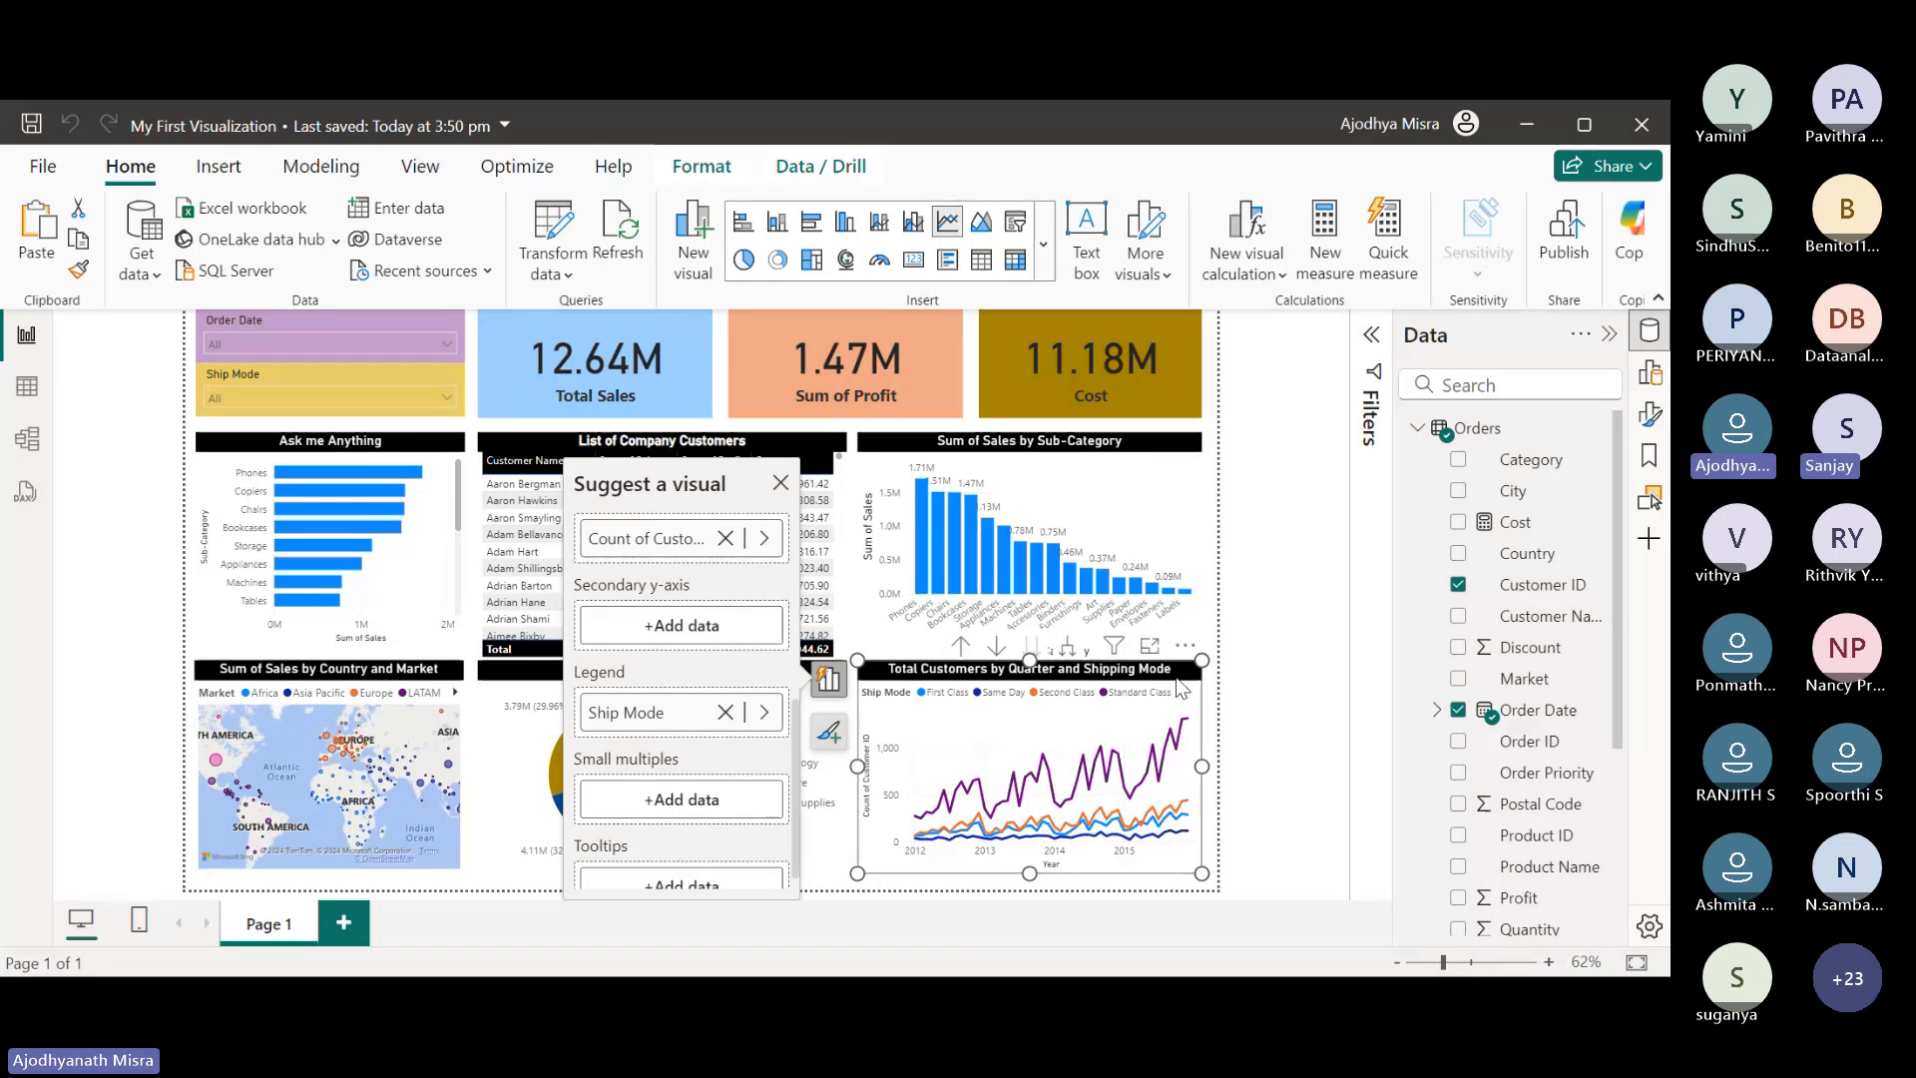
scroll(671, 830, down, 1)
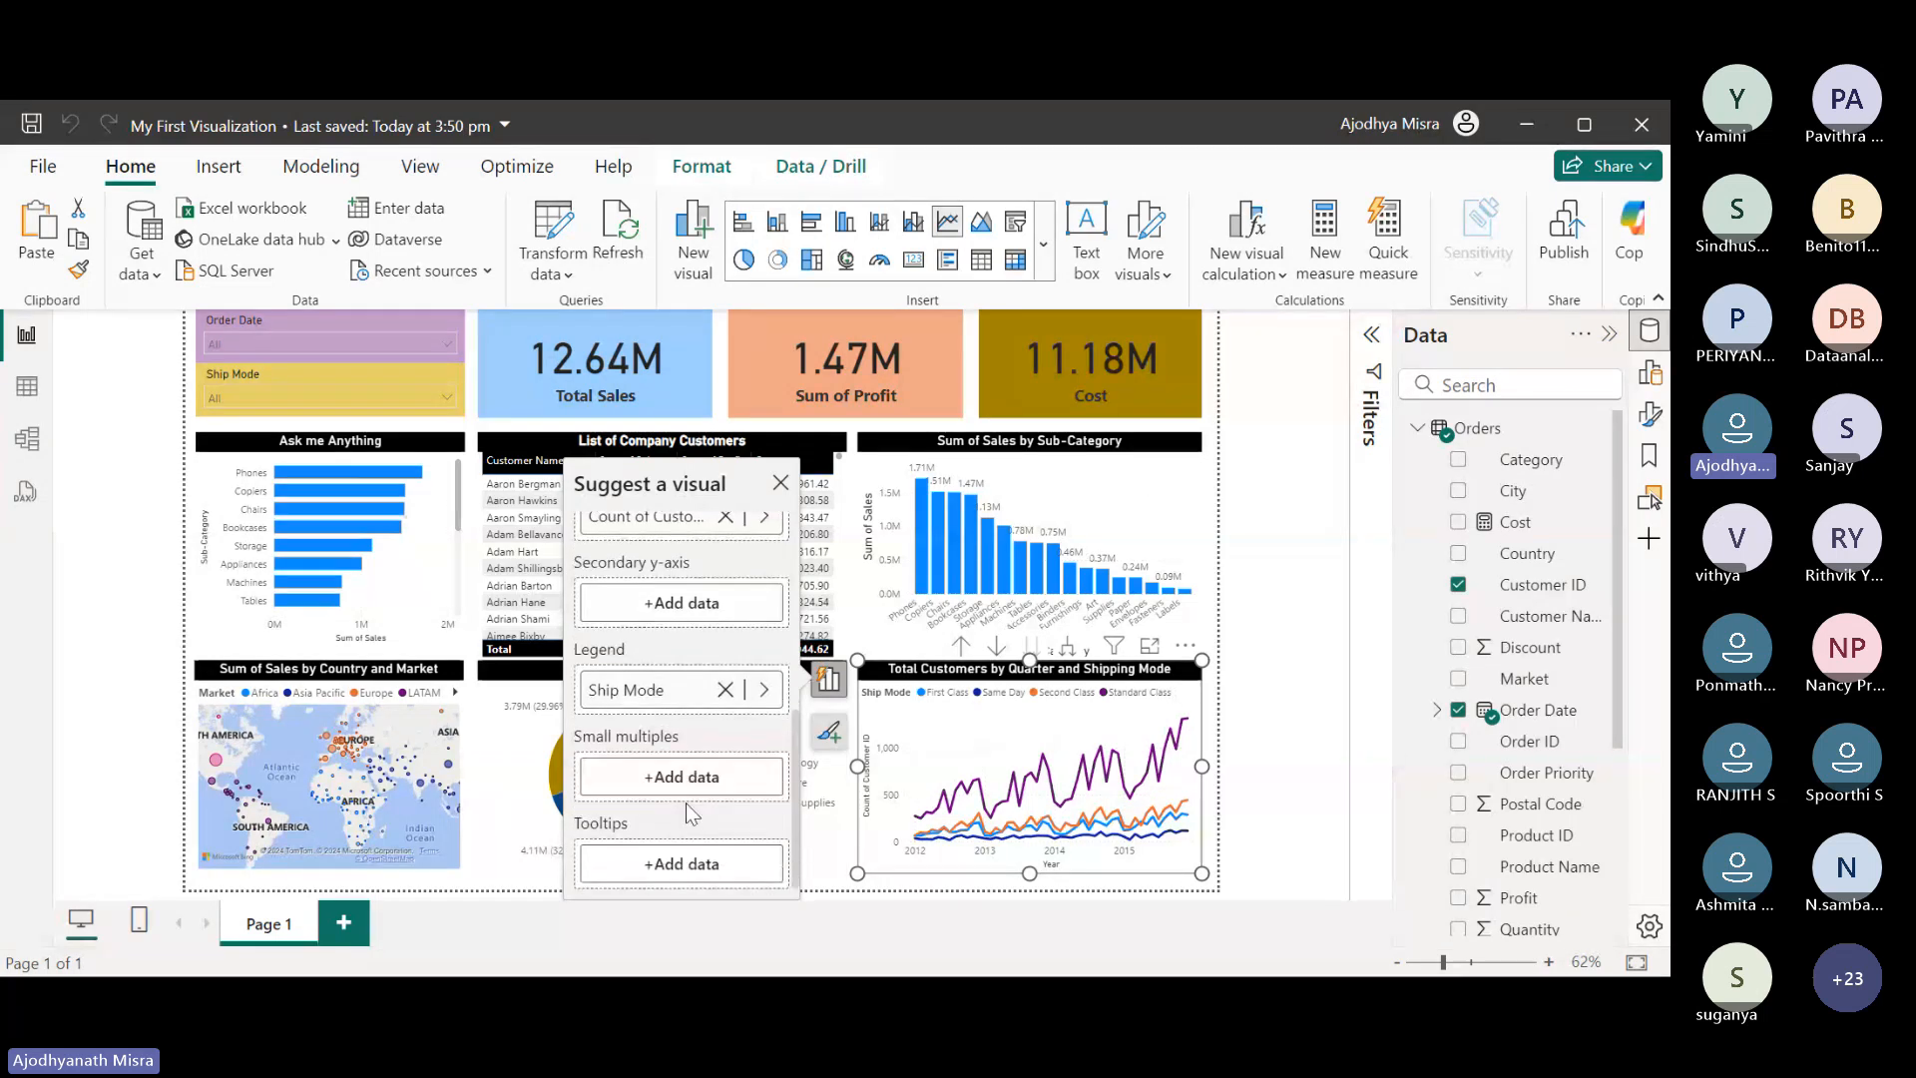
click(1225, 708)
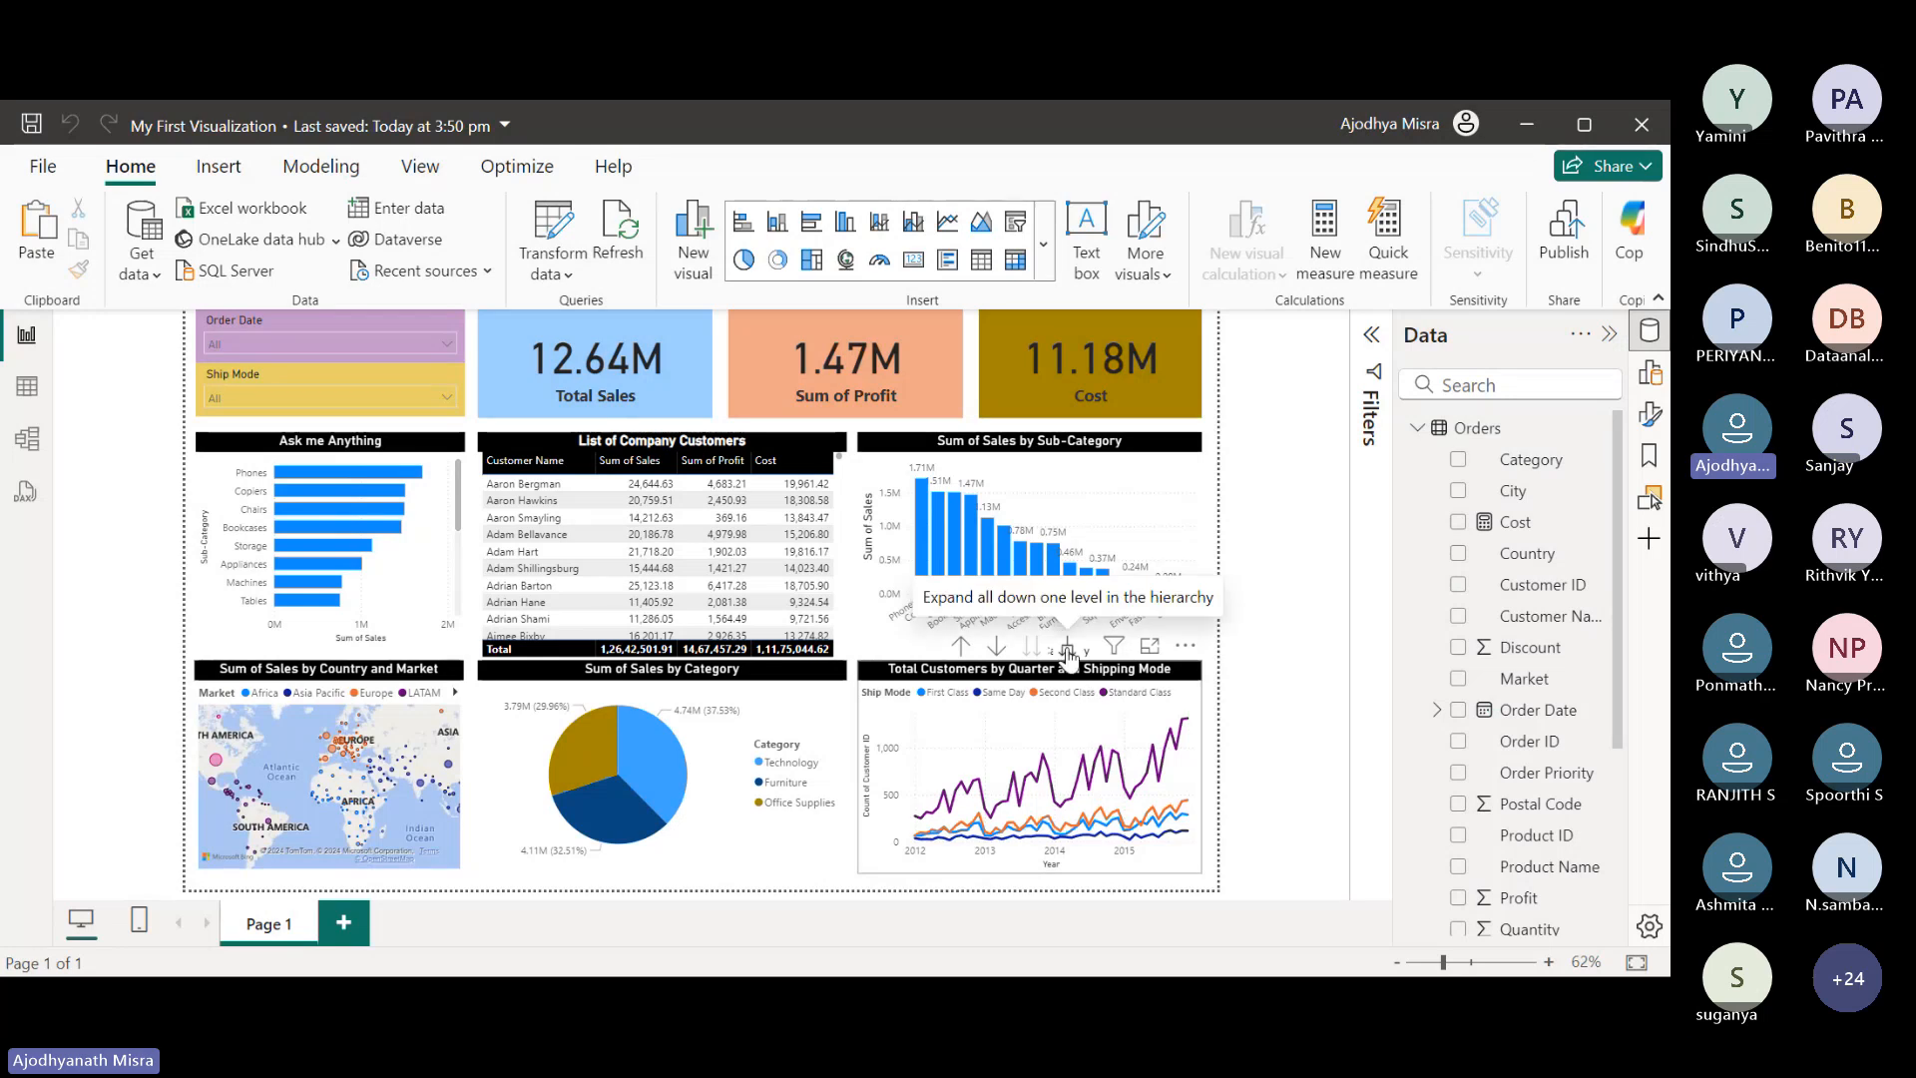
Drill the total customers line chart up to year level and expand its date hierarchy back down to quarter and month.
click(963, 648)
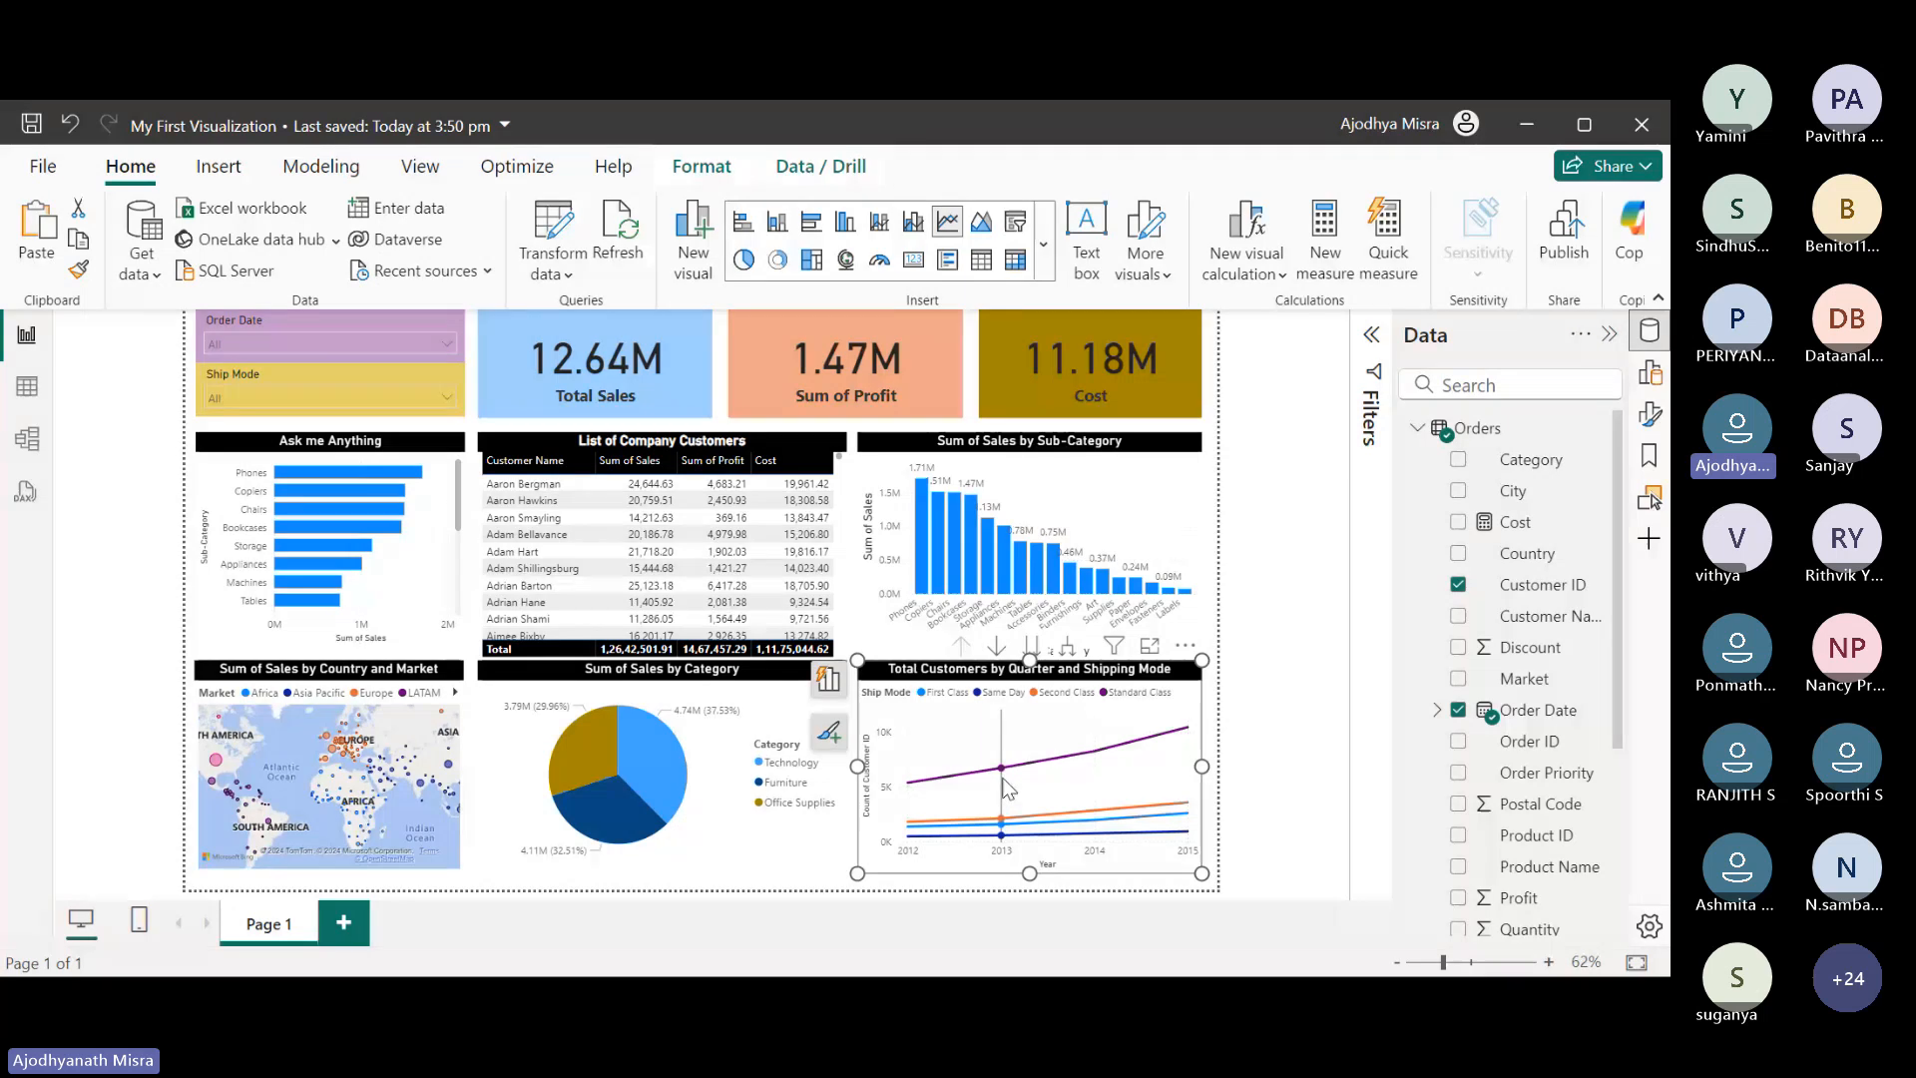
click(1067, 652)
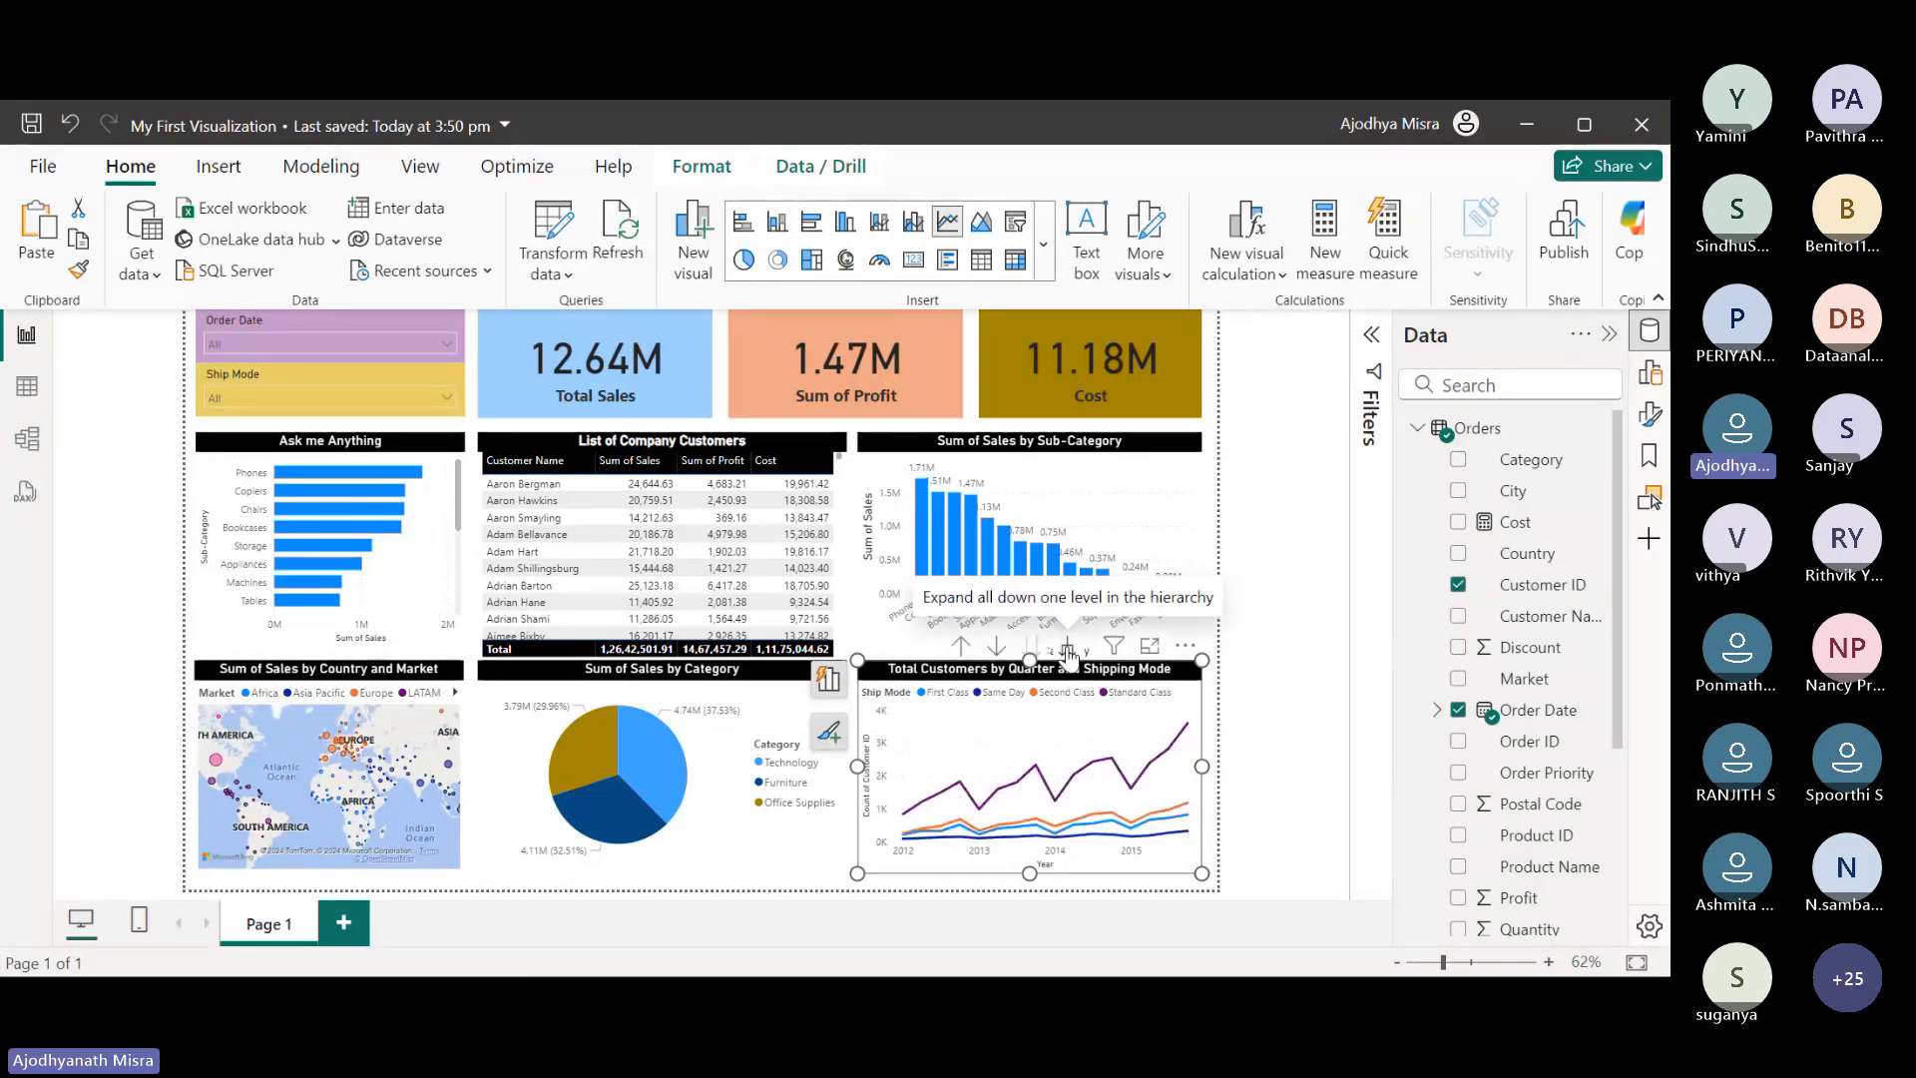
click(1068, 652)
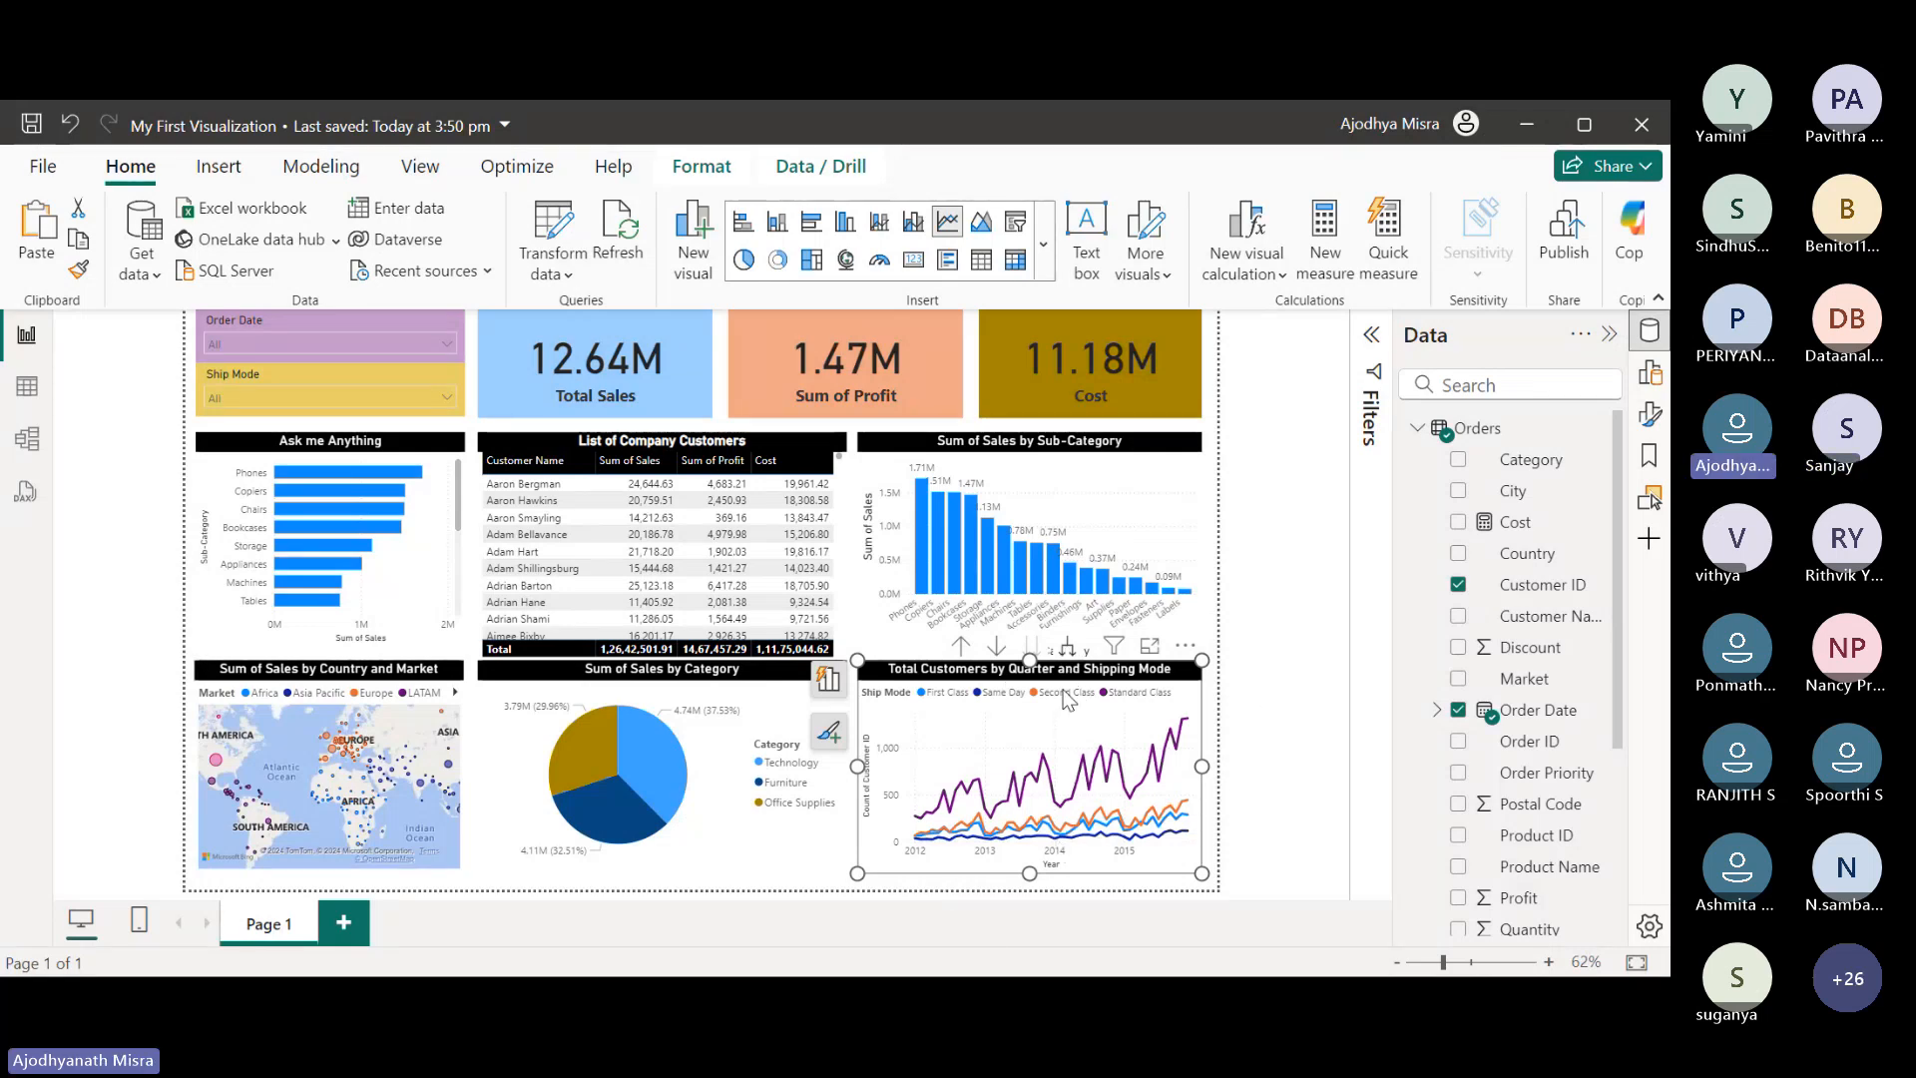
click(1226, 651)
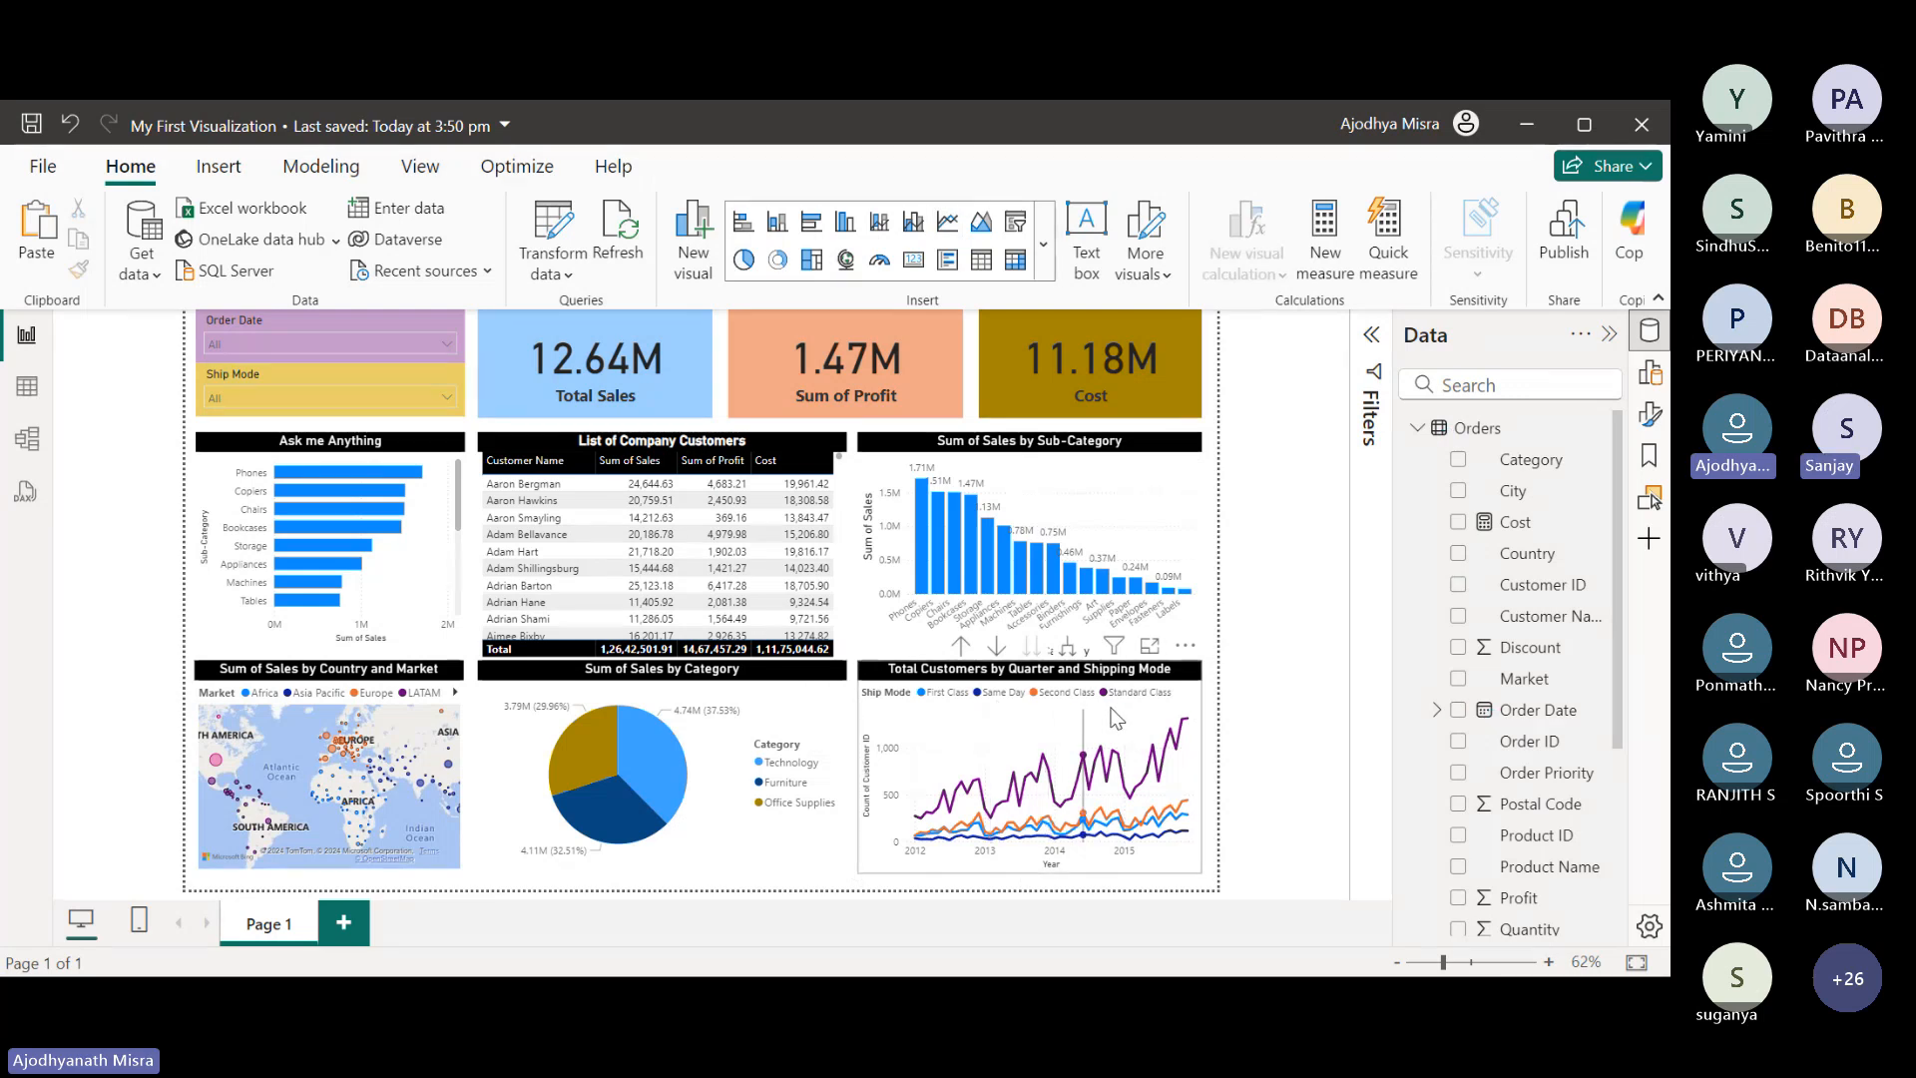
Inspect the fields behind the Order Date and Ship Mode slicers, including the list of dates offered by the Order Date slicer.
mouse_move(1014, 725)
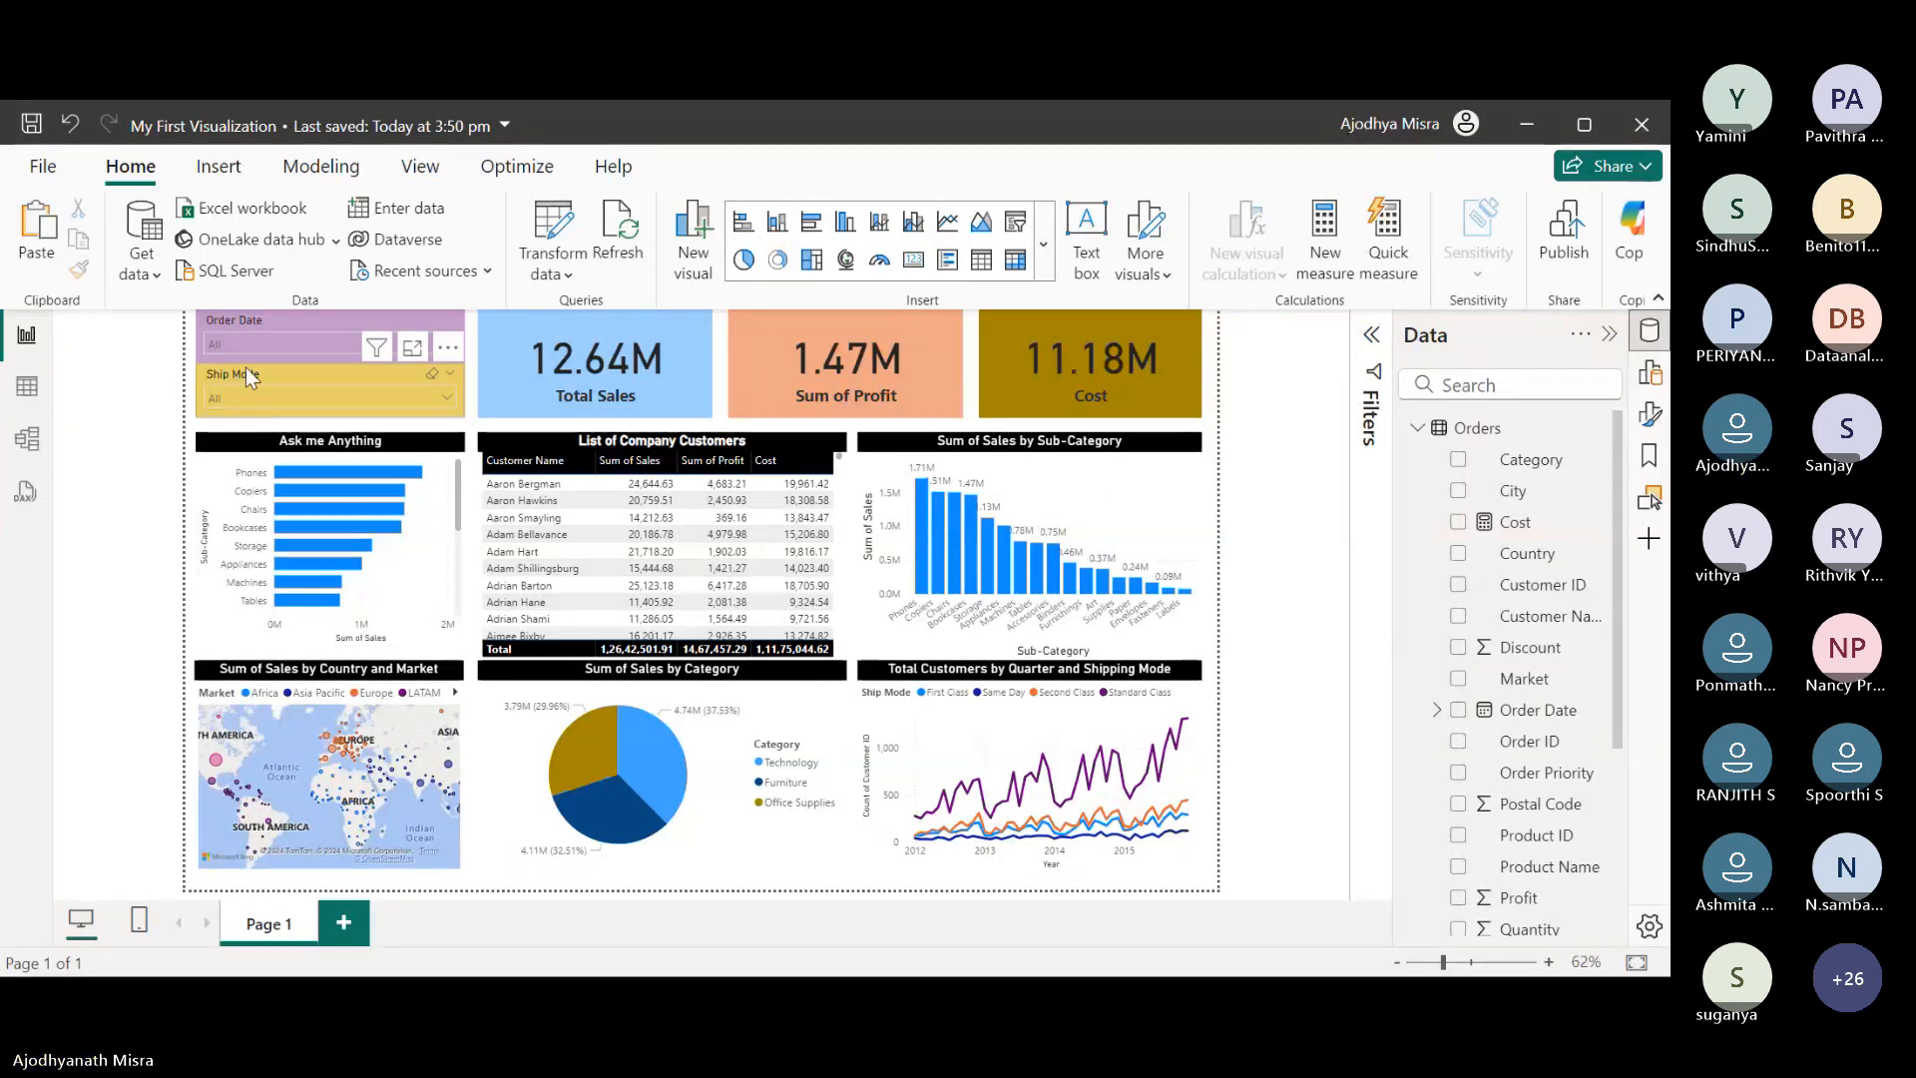
click(373, 321)
click(302, 375)
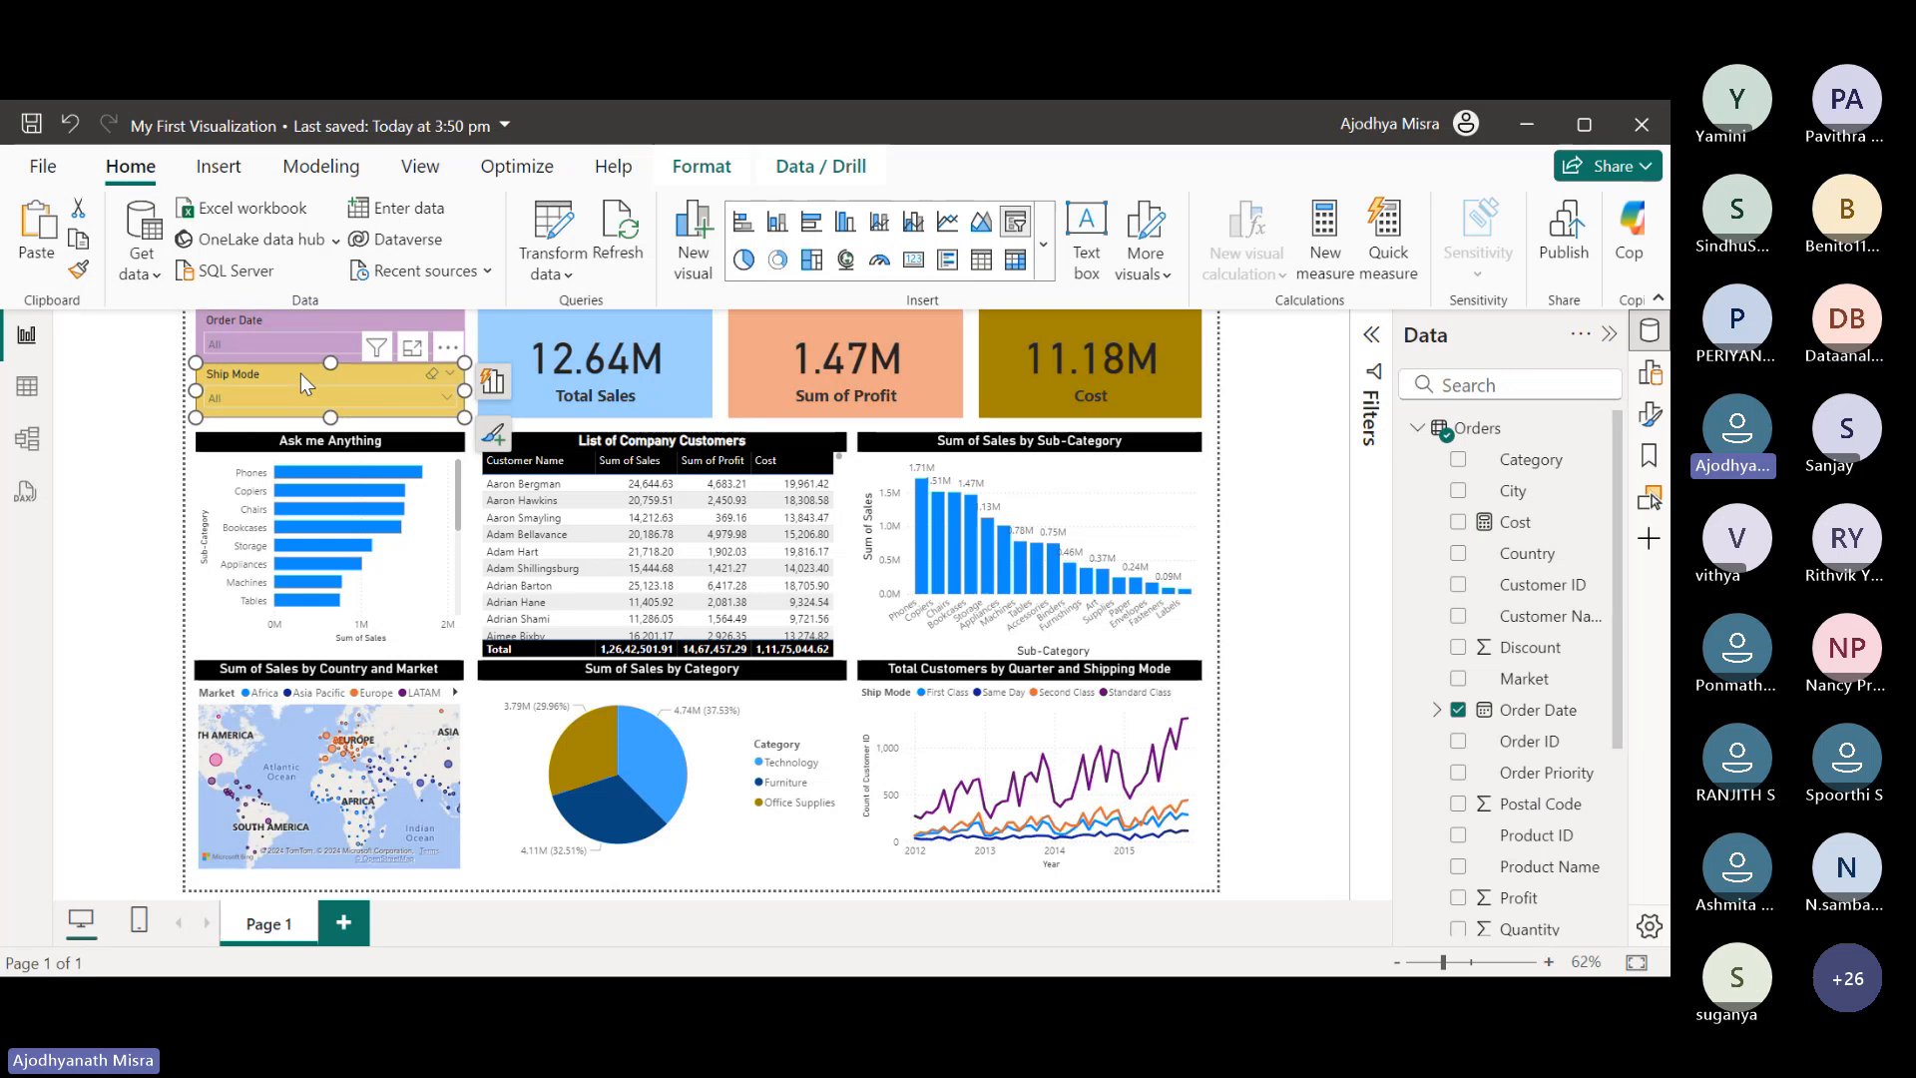
click(337, 319)
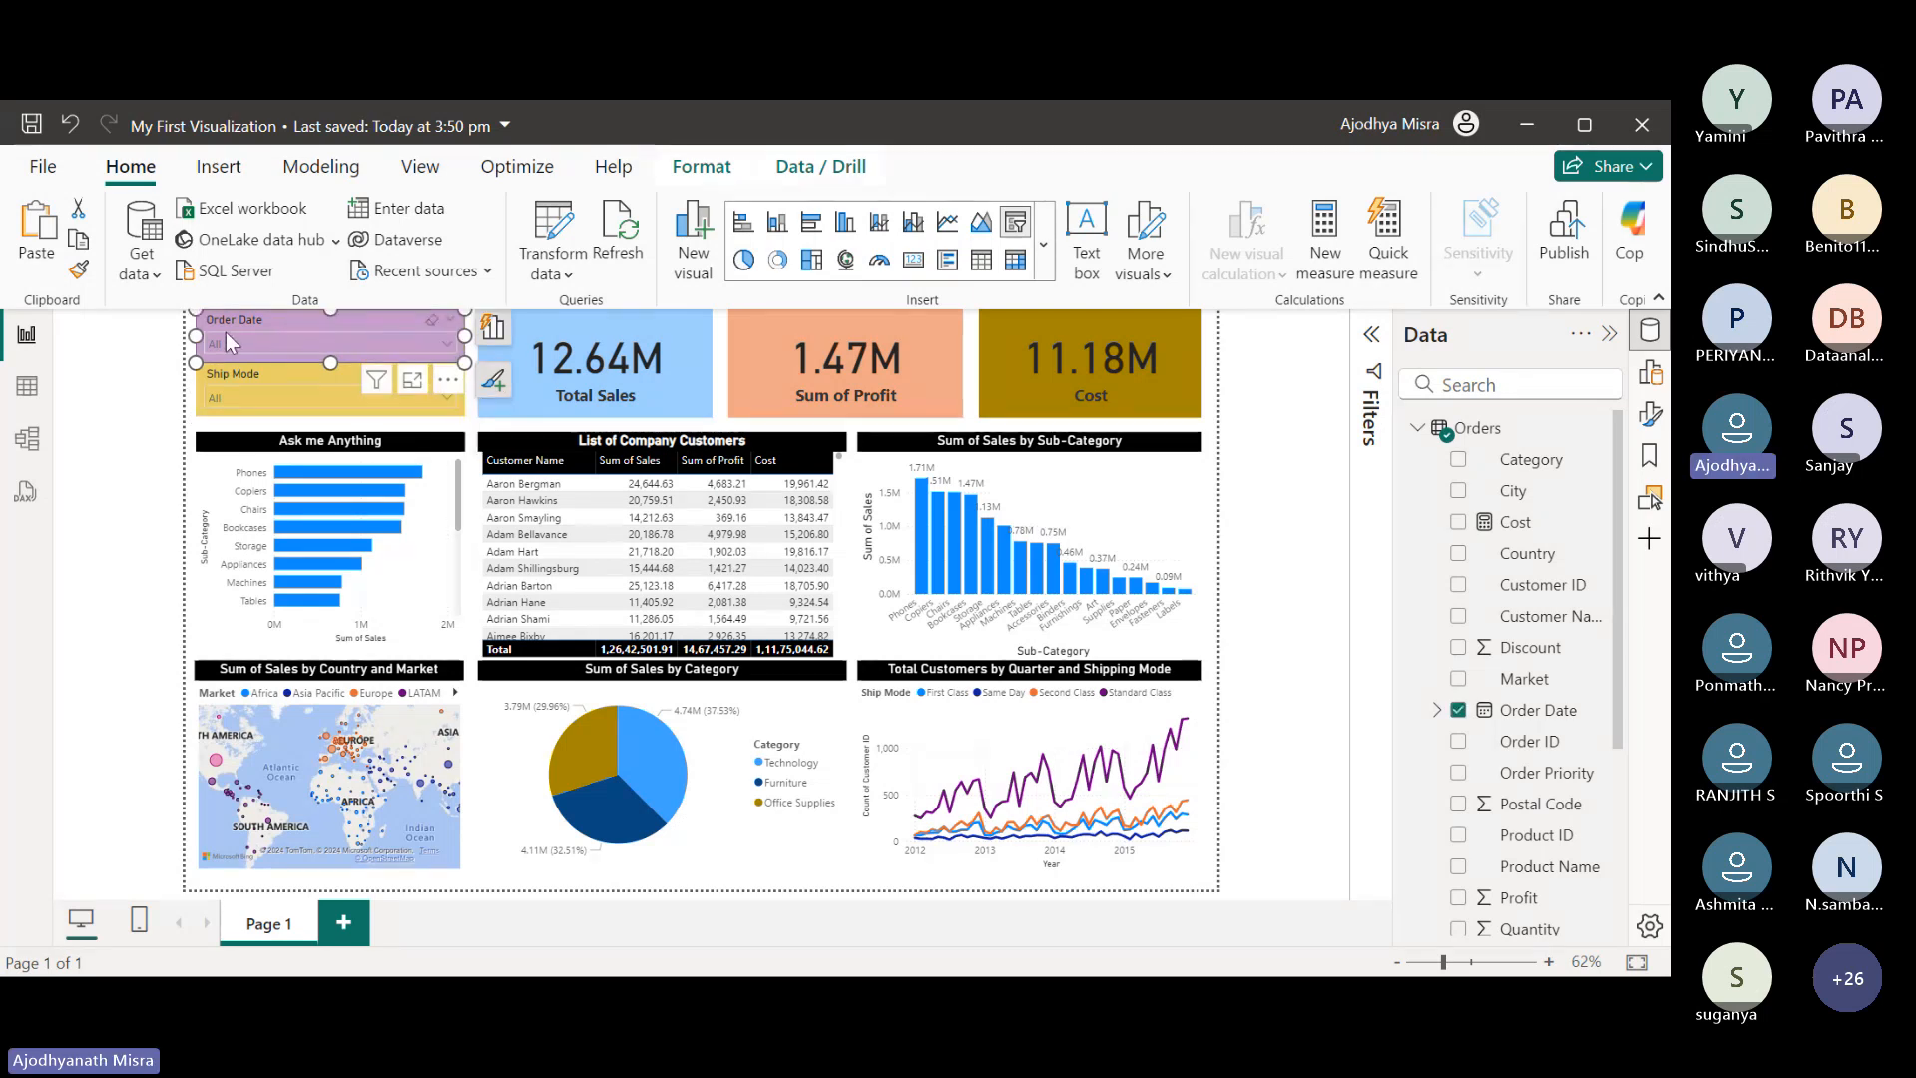
click(490, 332)
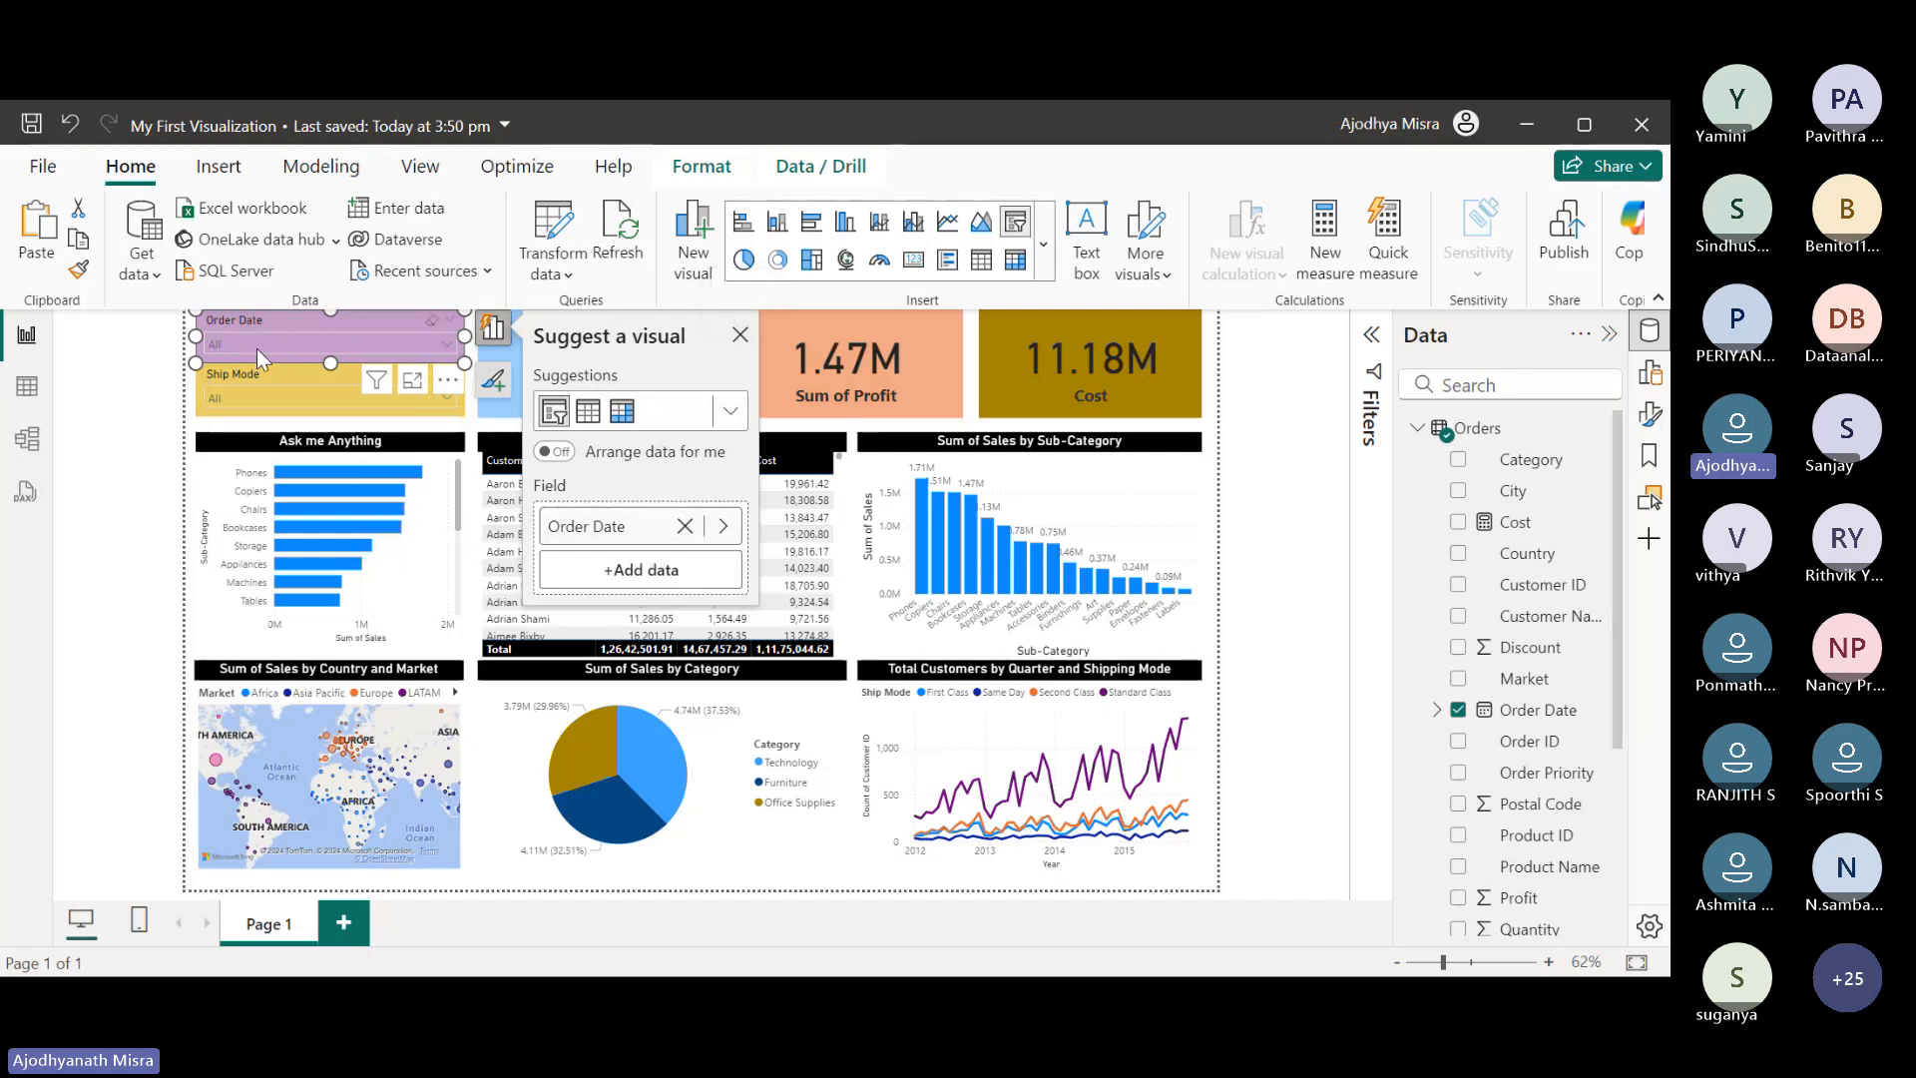
click(298, 345)
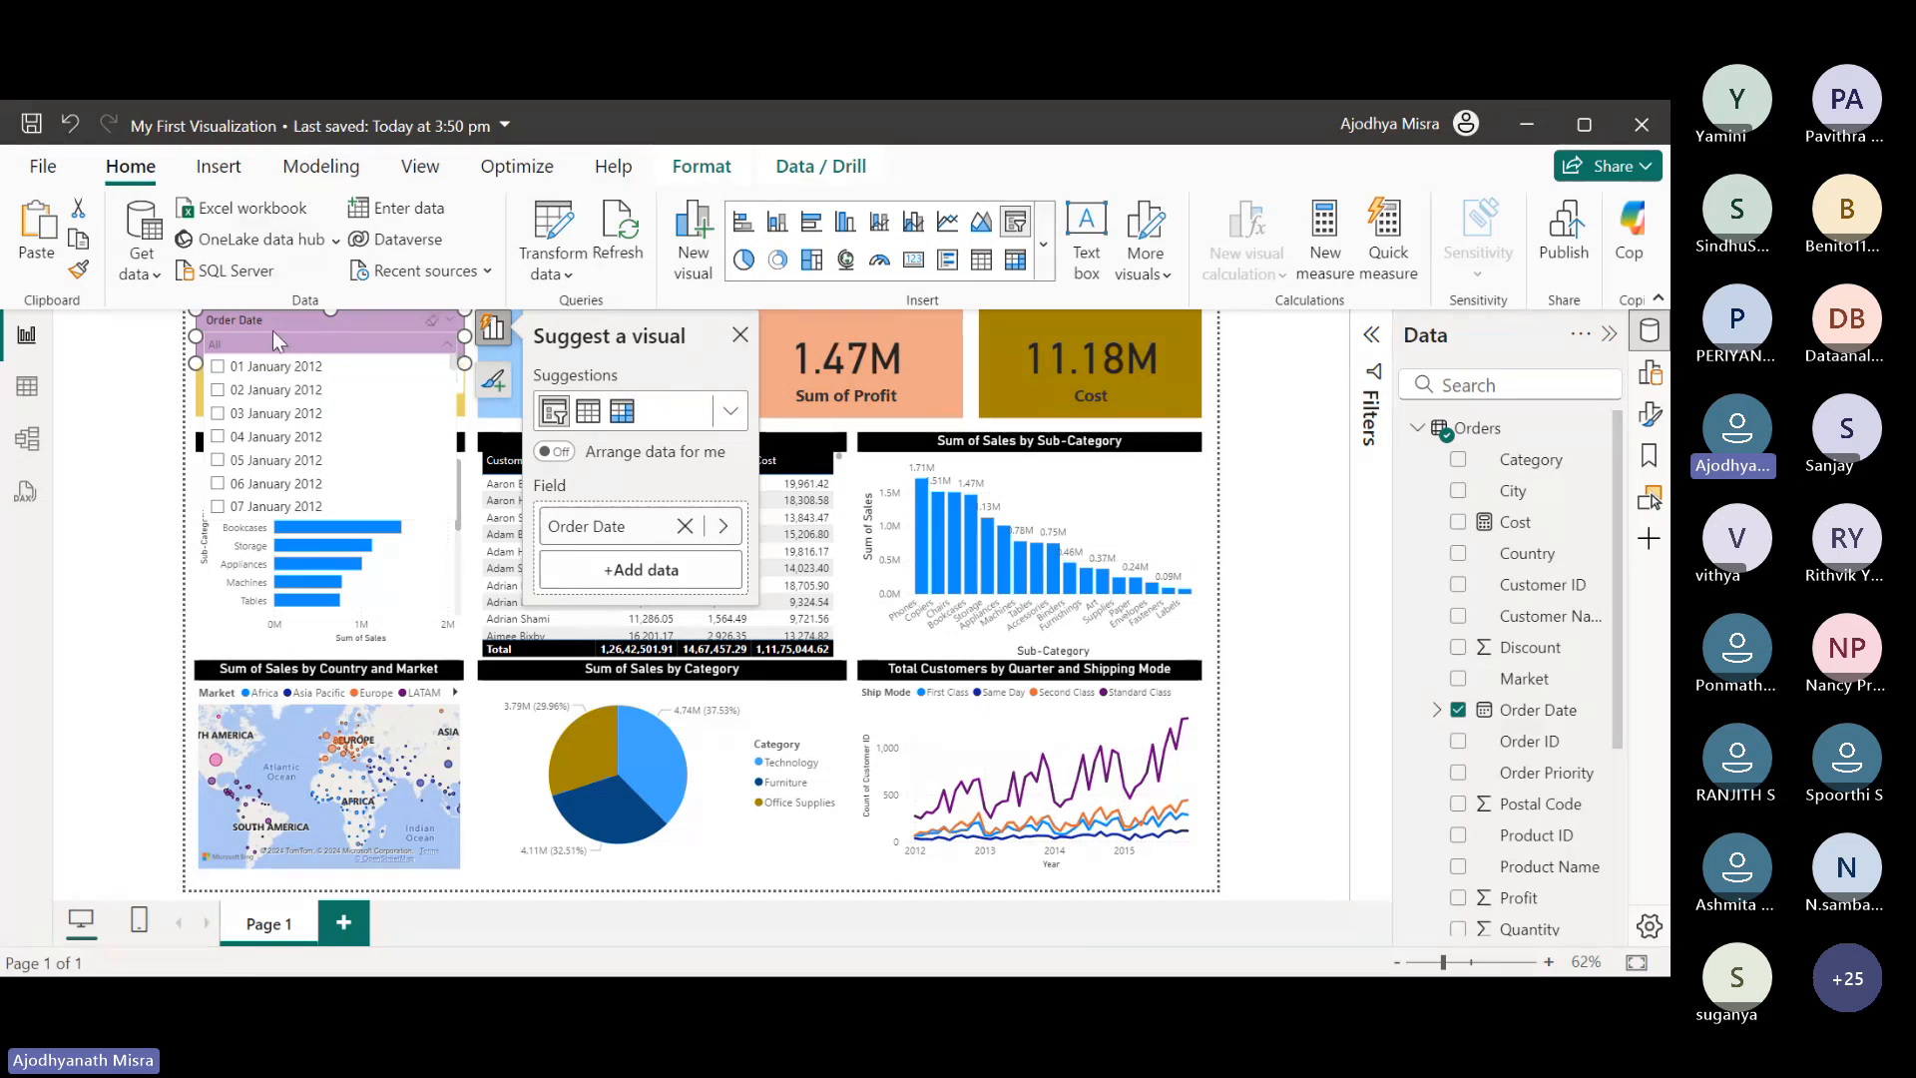
click(274, 337)
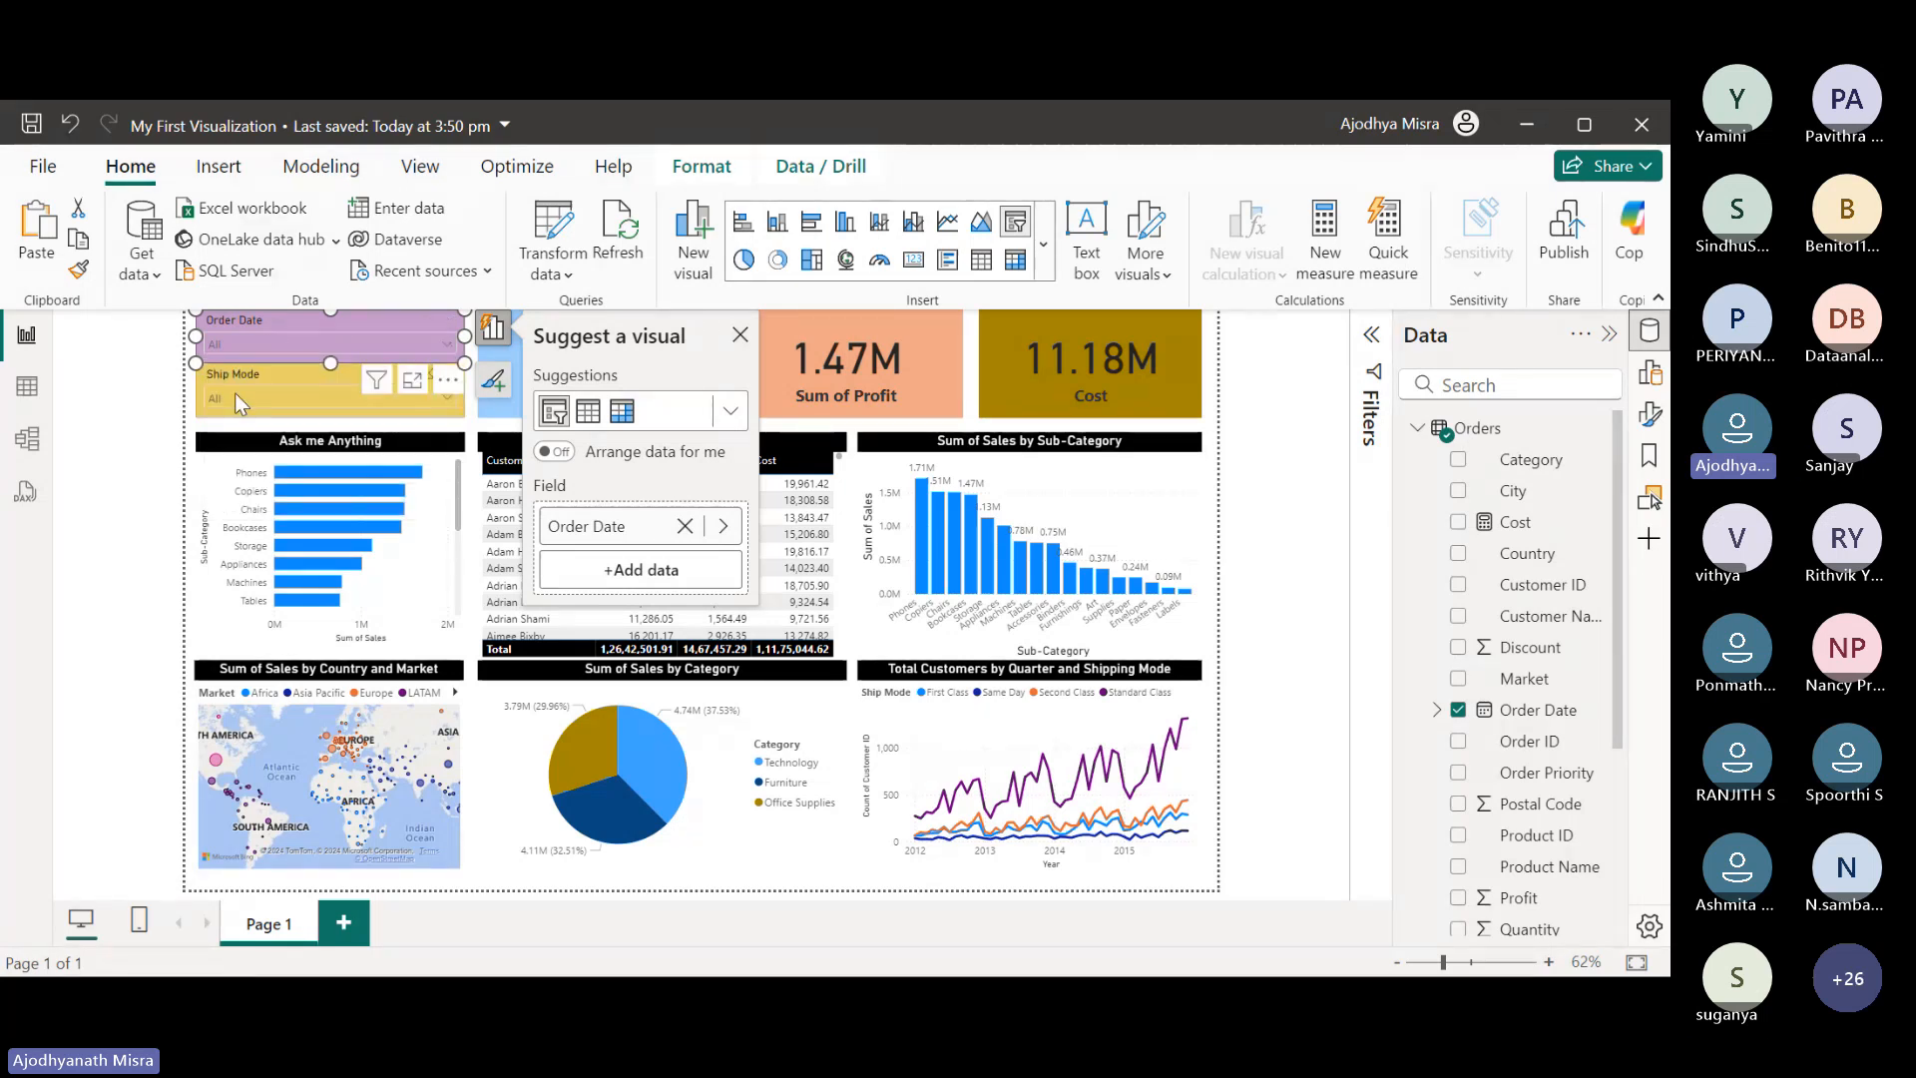
click(295, 381)
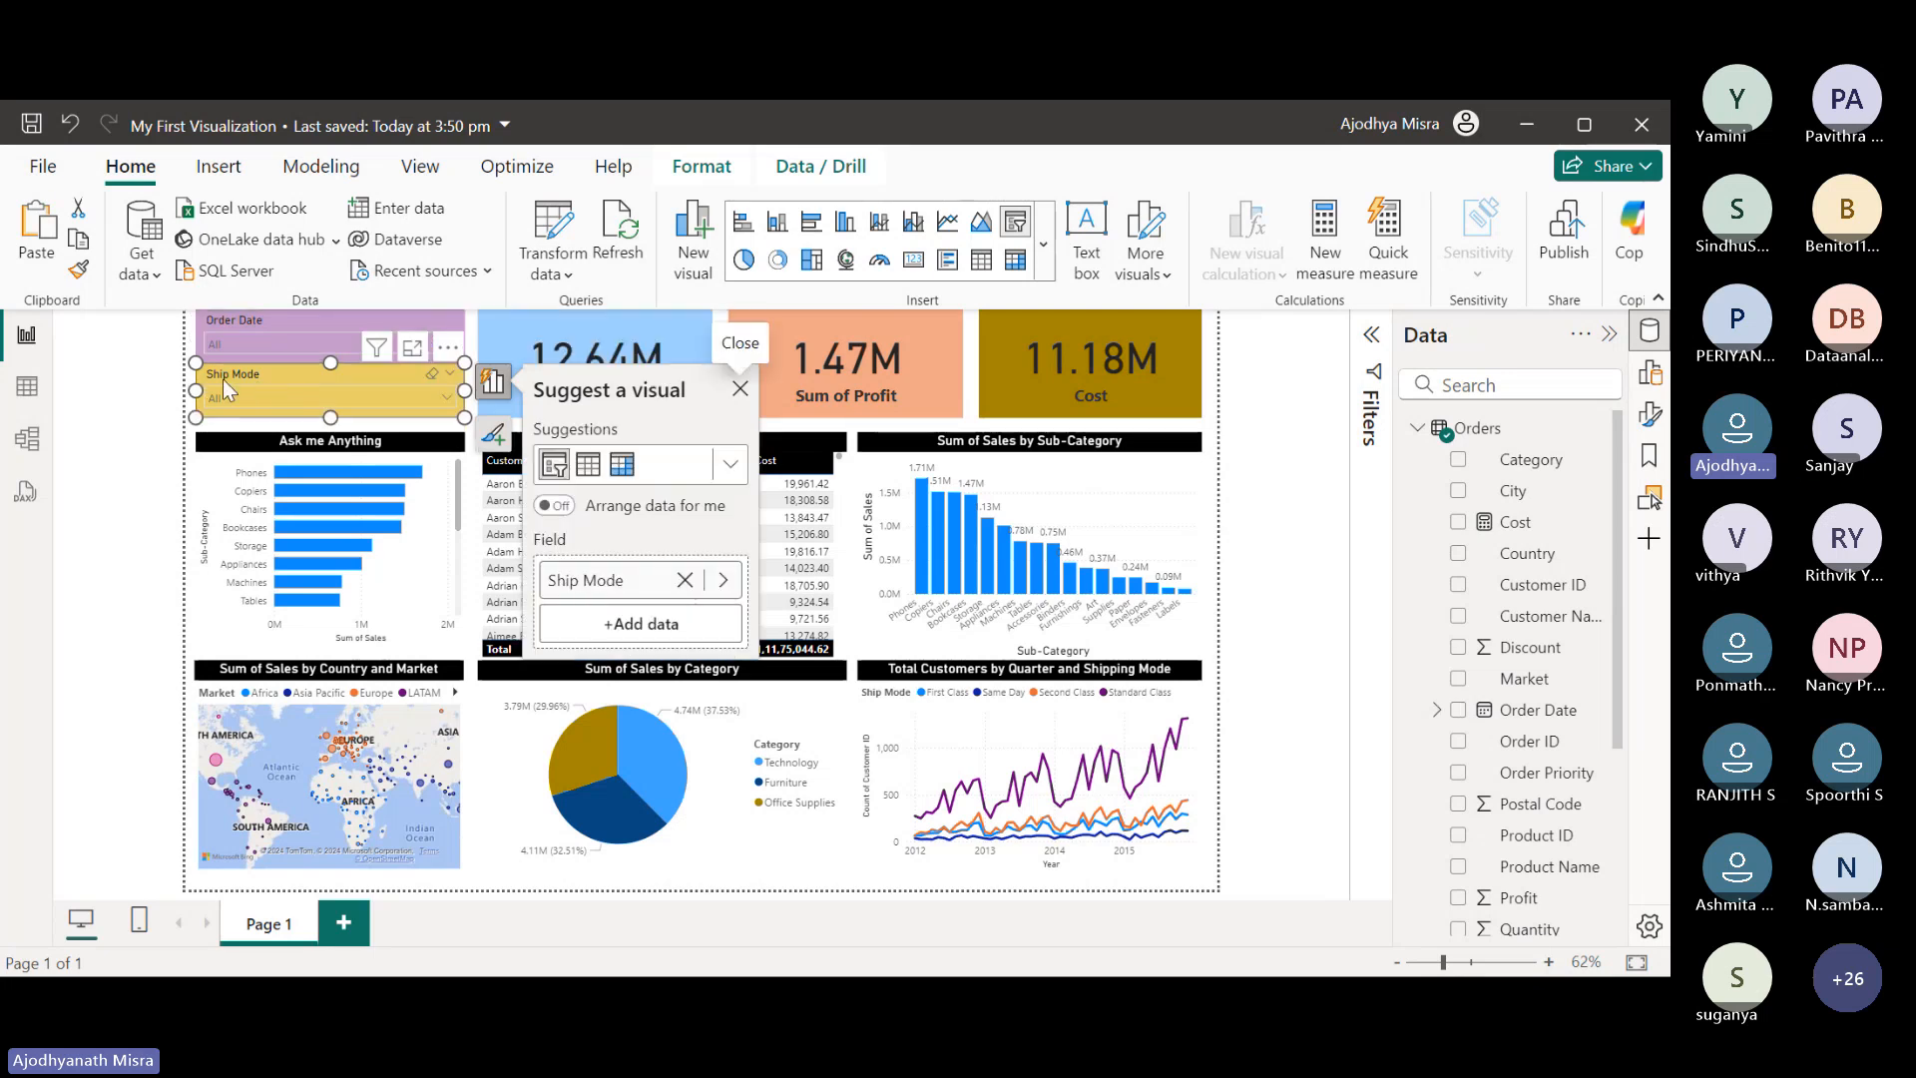
Check the shipping options offered by the Ship Mode slicer and the axis fields of the Ask me Anything bar chart.
click(285, 402)
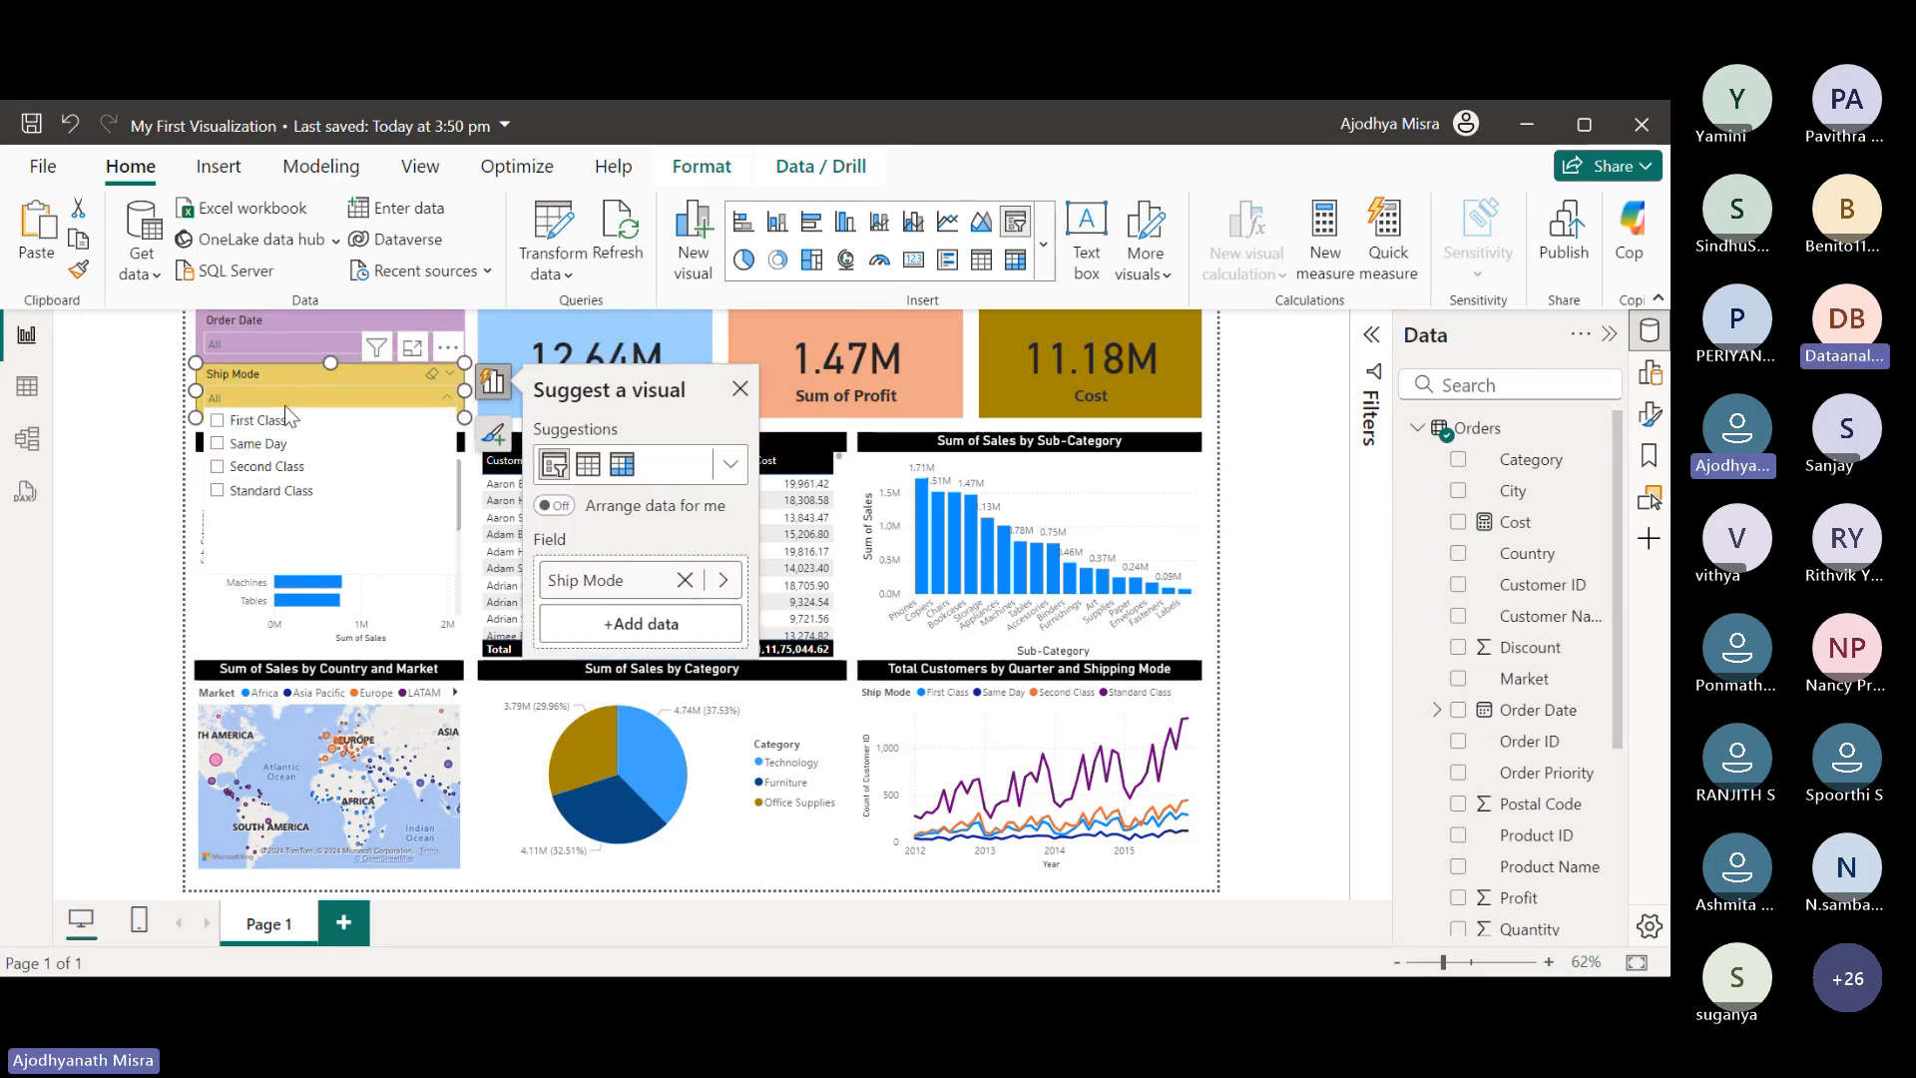
click(352, 383)
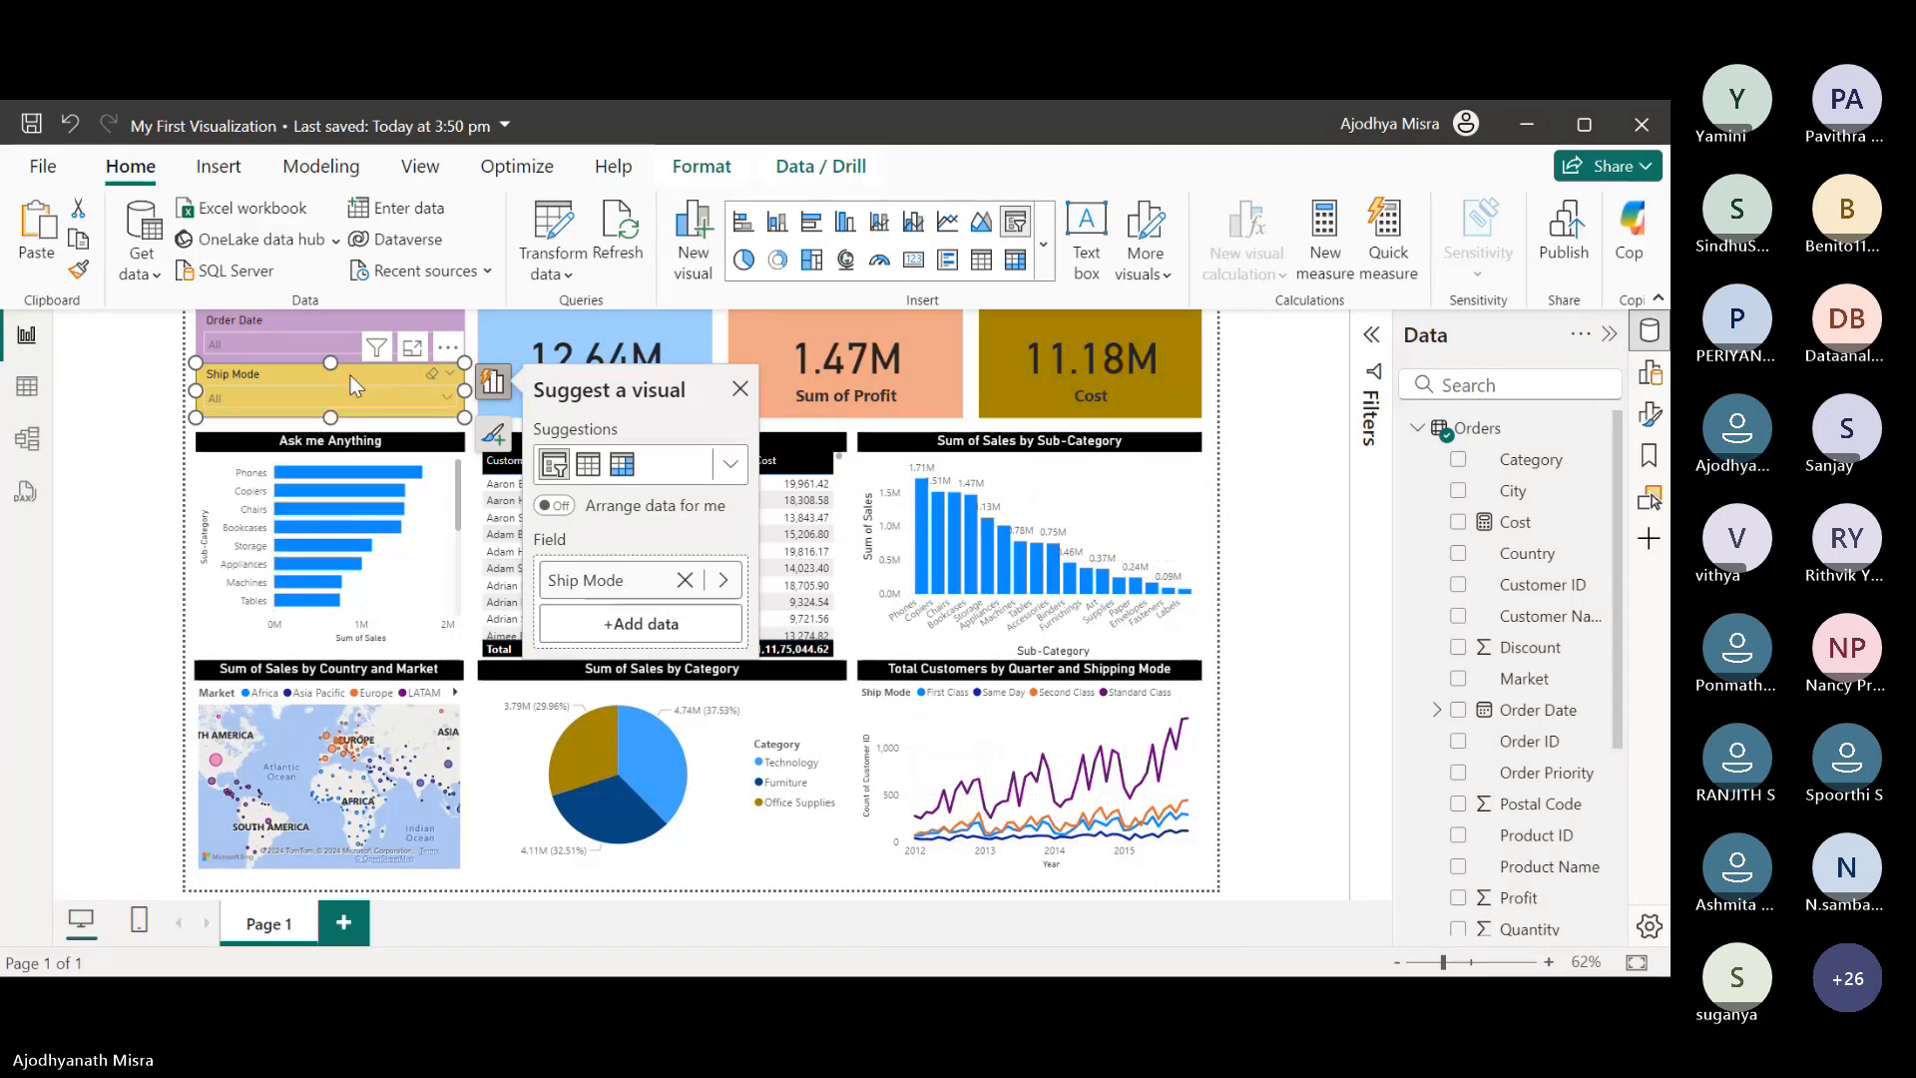
click(240, 457)
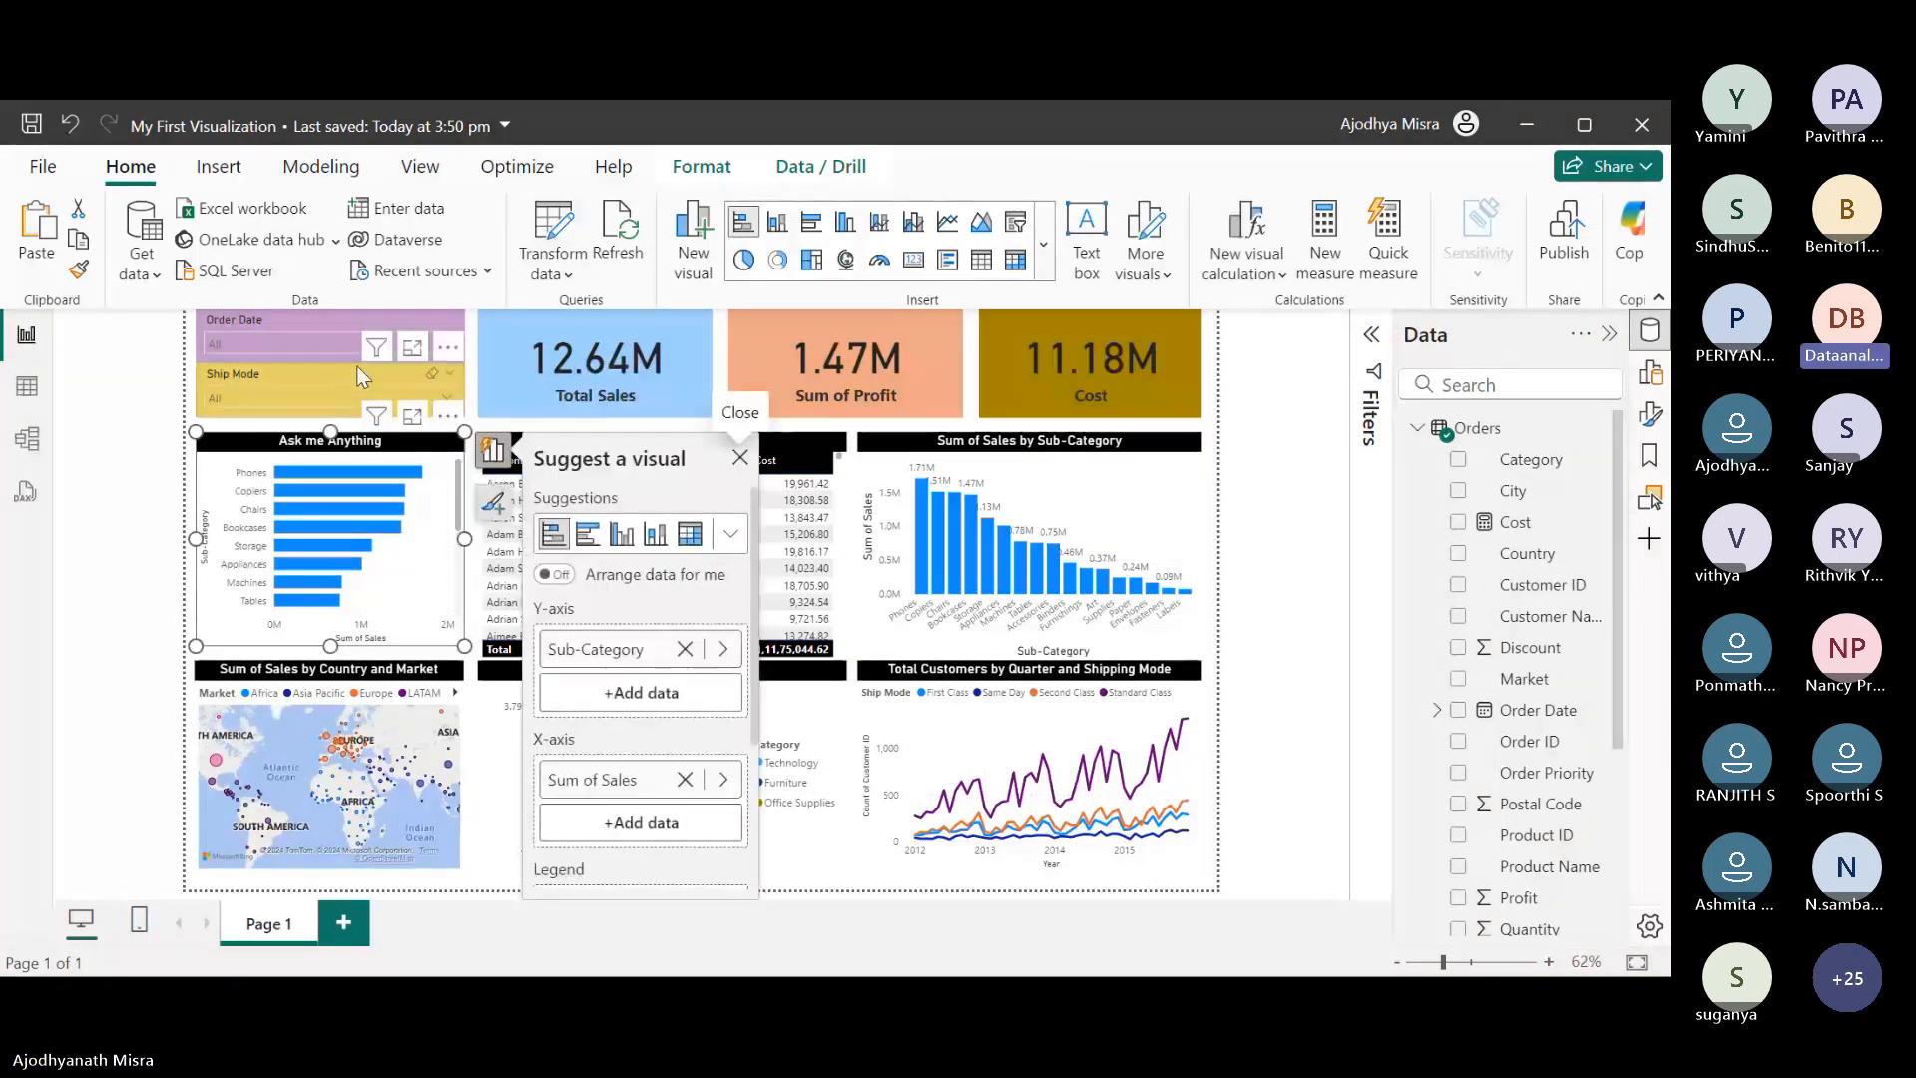
Inspect the Order Date slicer's formatting, including its background and the style option in its slicer settings.
click(342, 324)
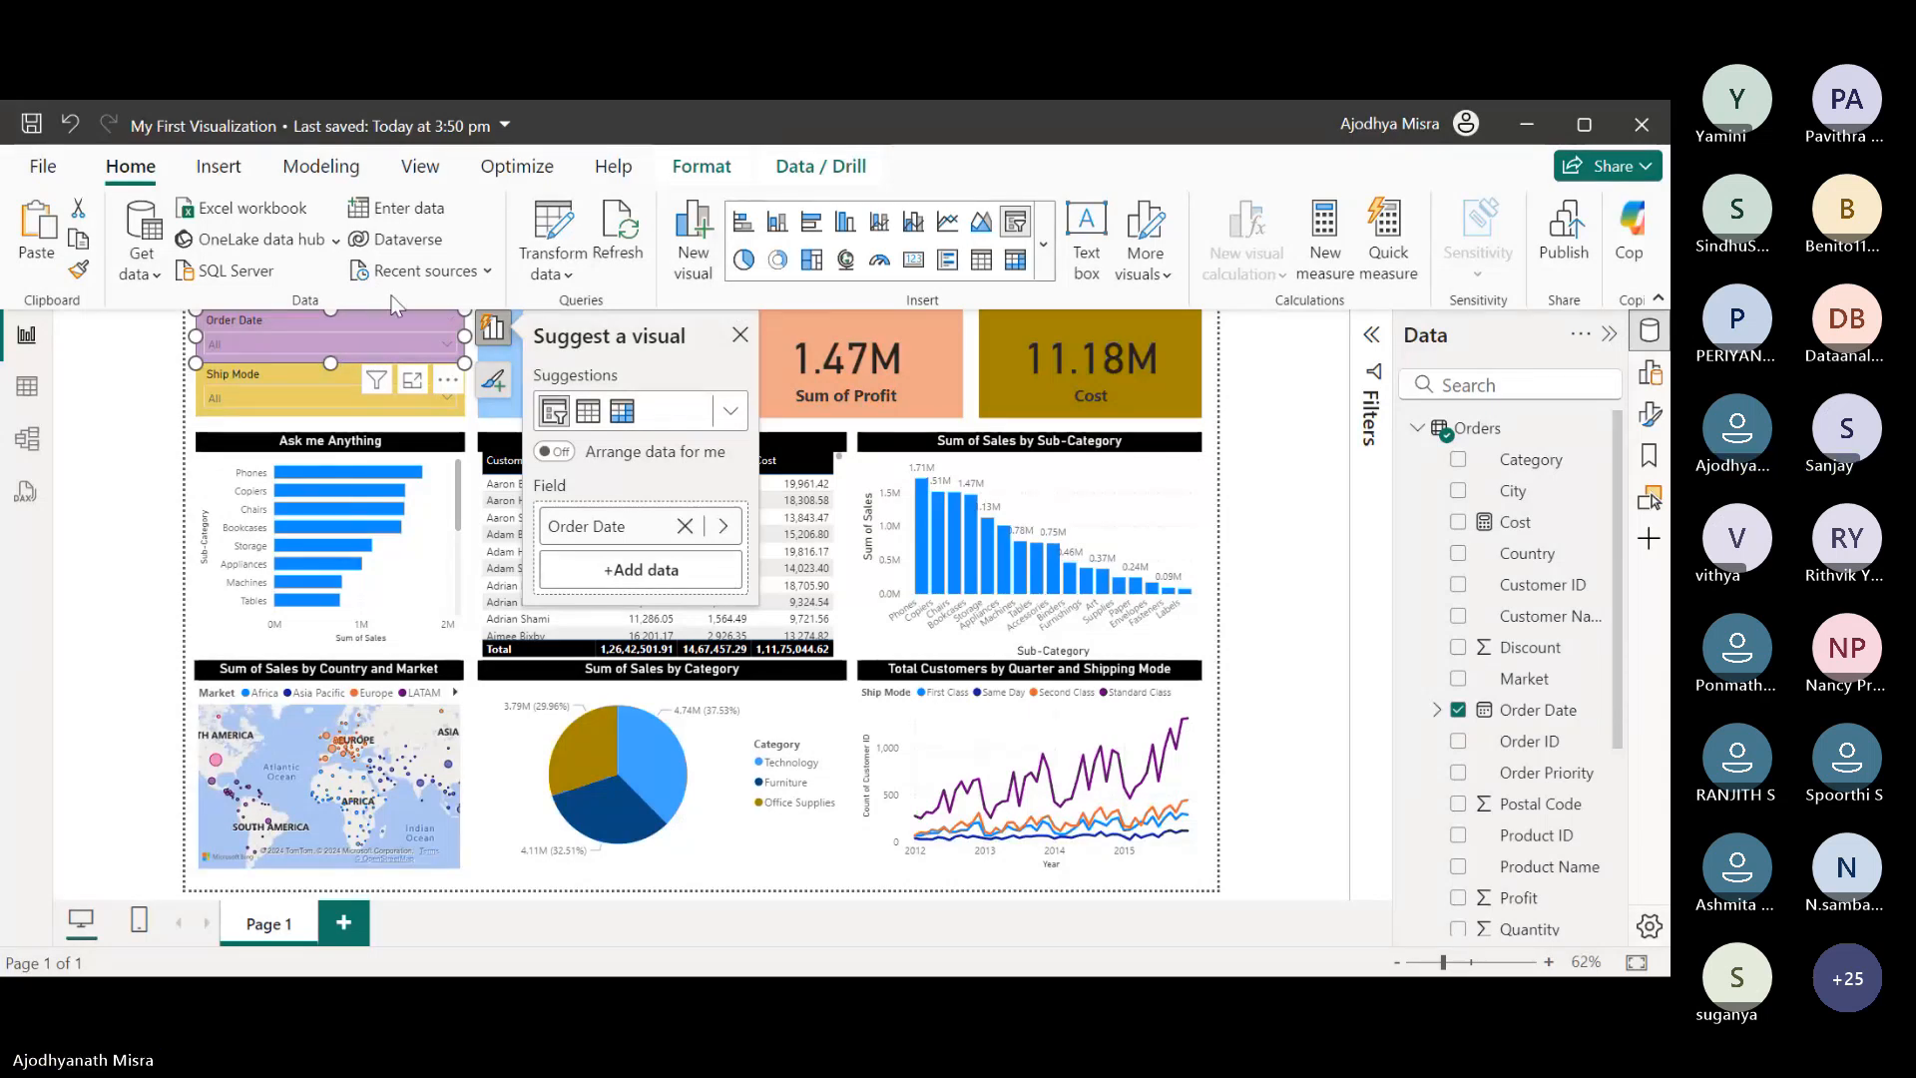
double_click(389, 321)
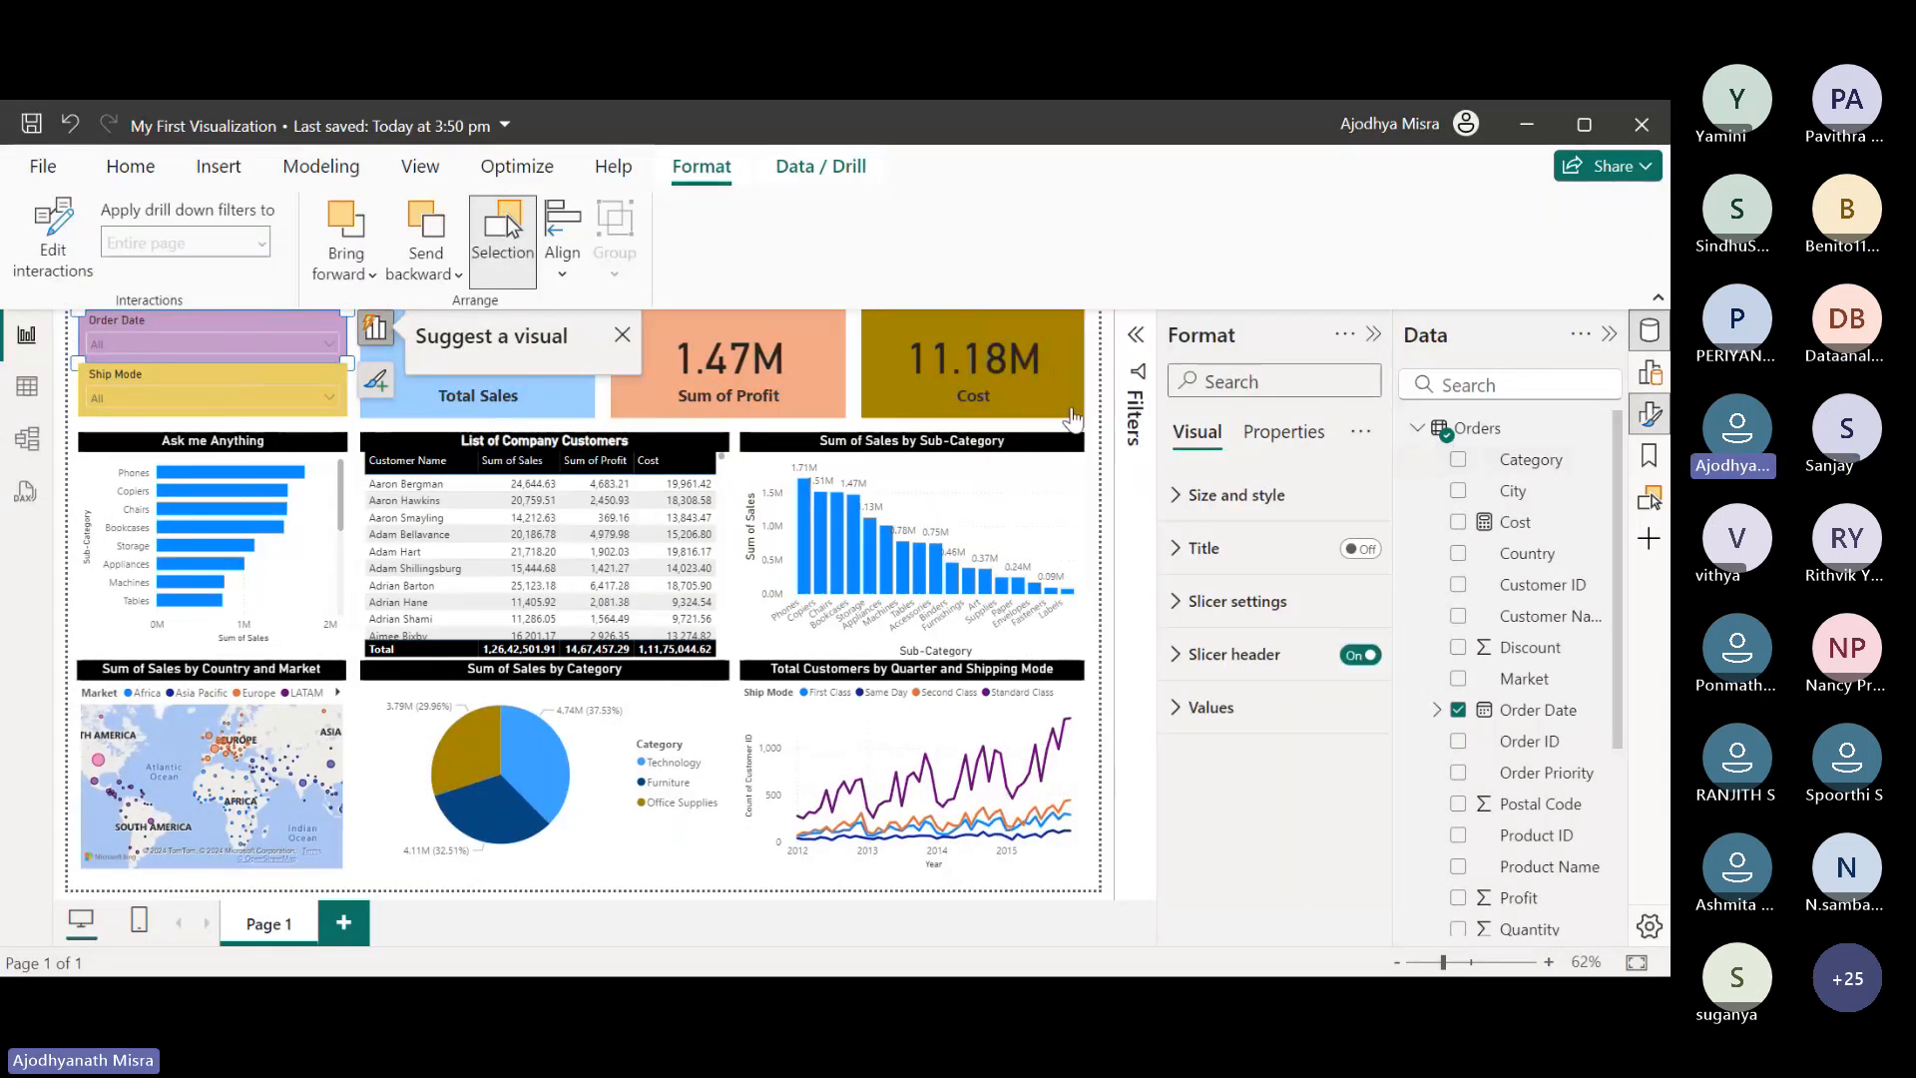
click(1235, 495)
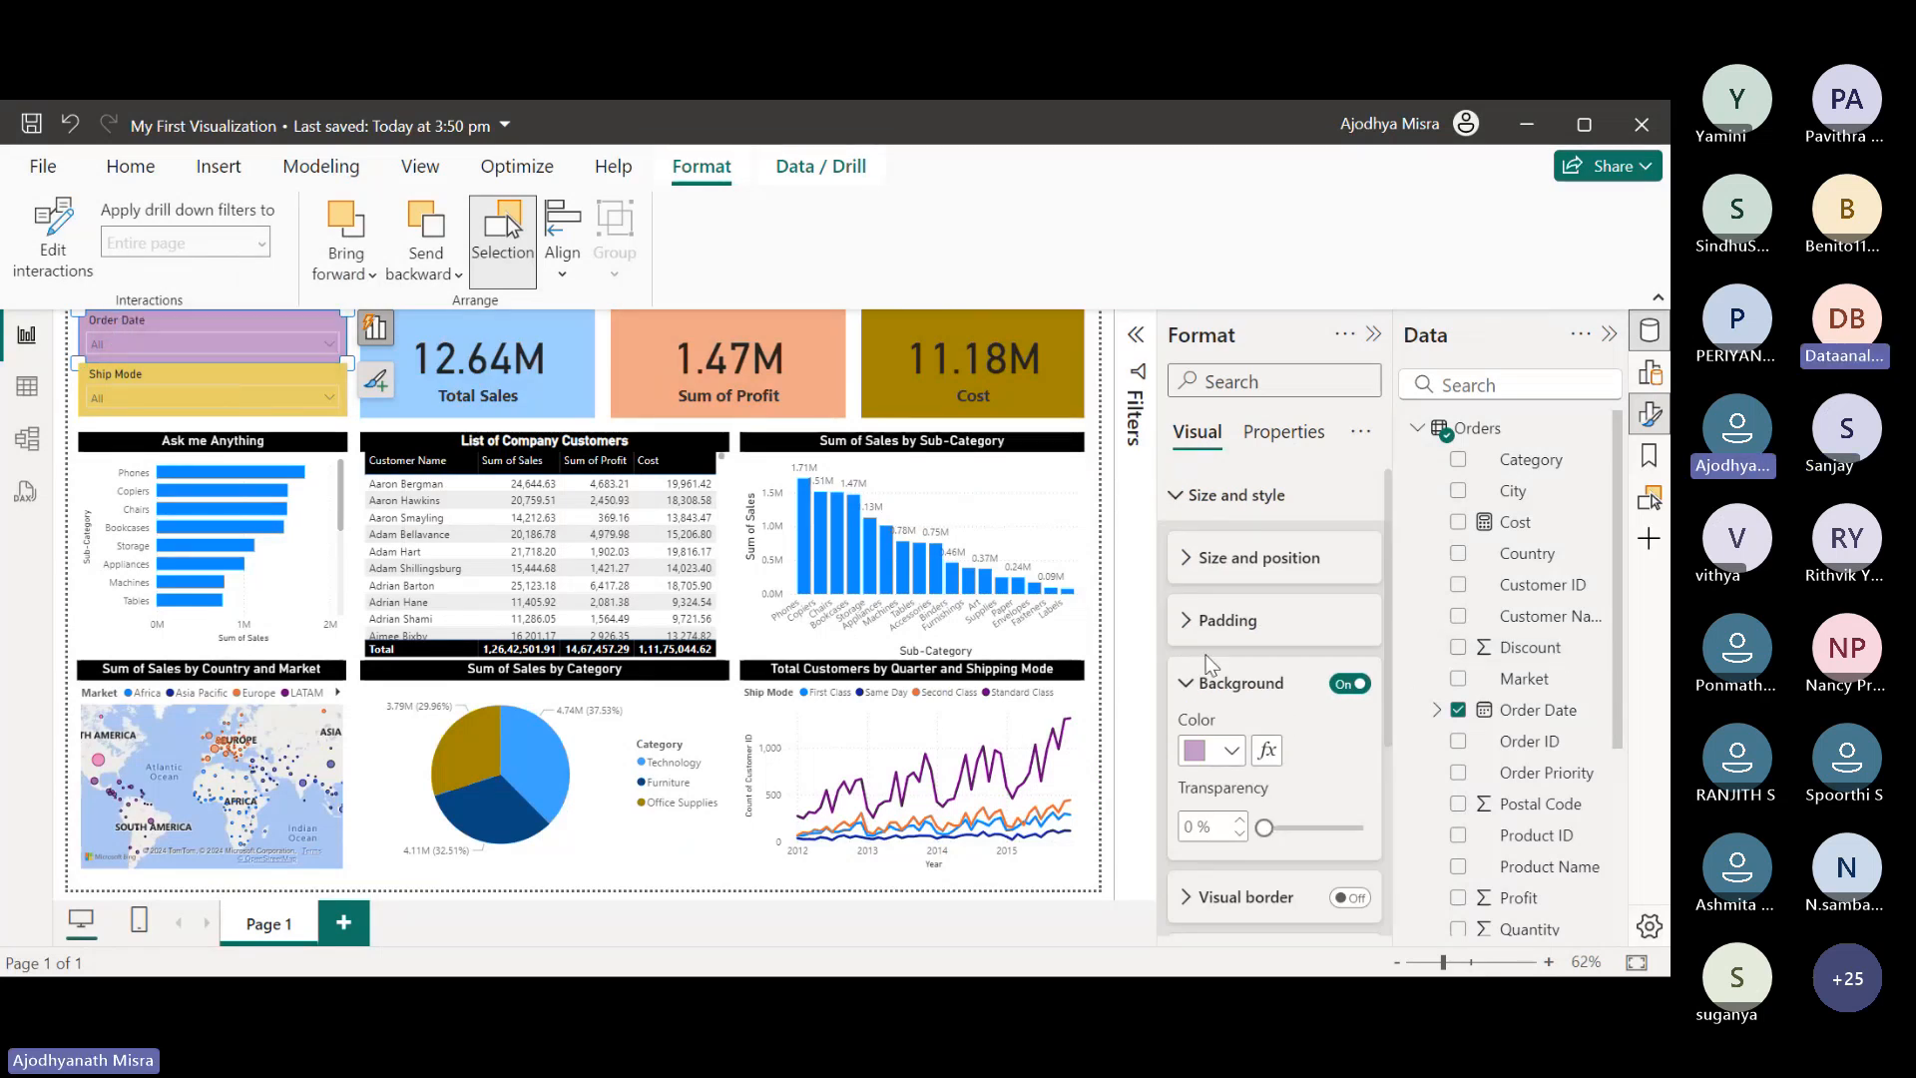
click(1260, 683)
scroll(1276, 841, down, 3)
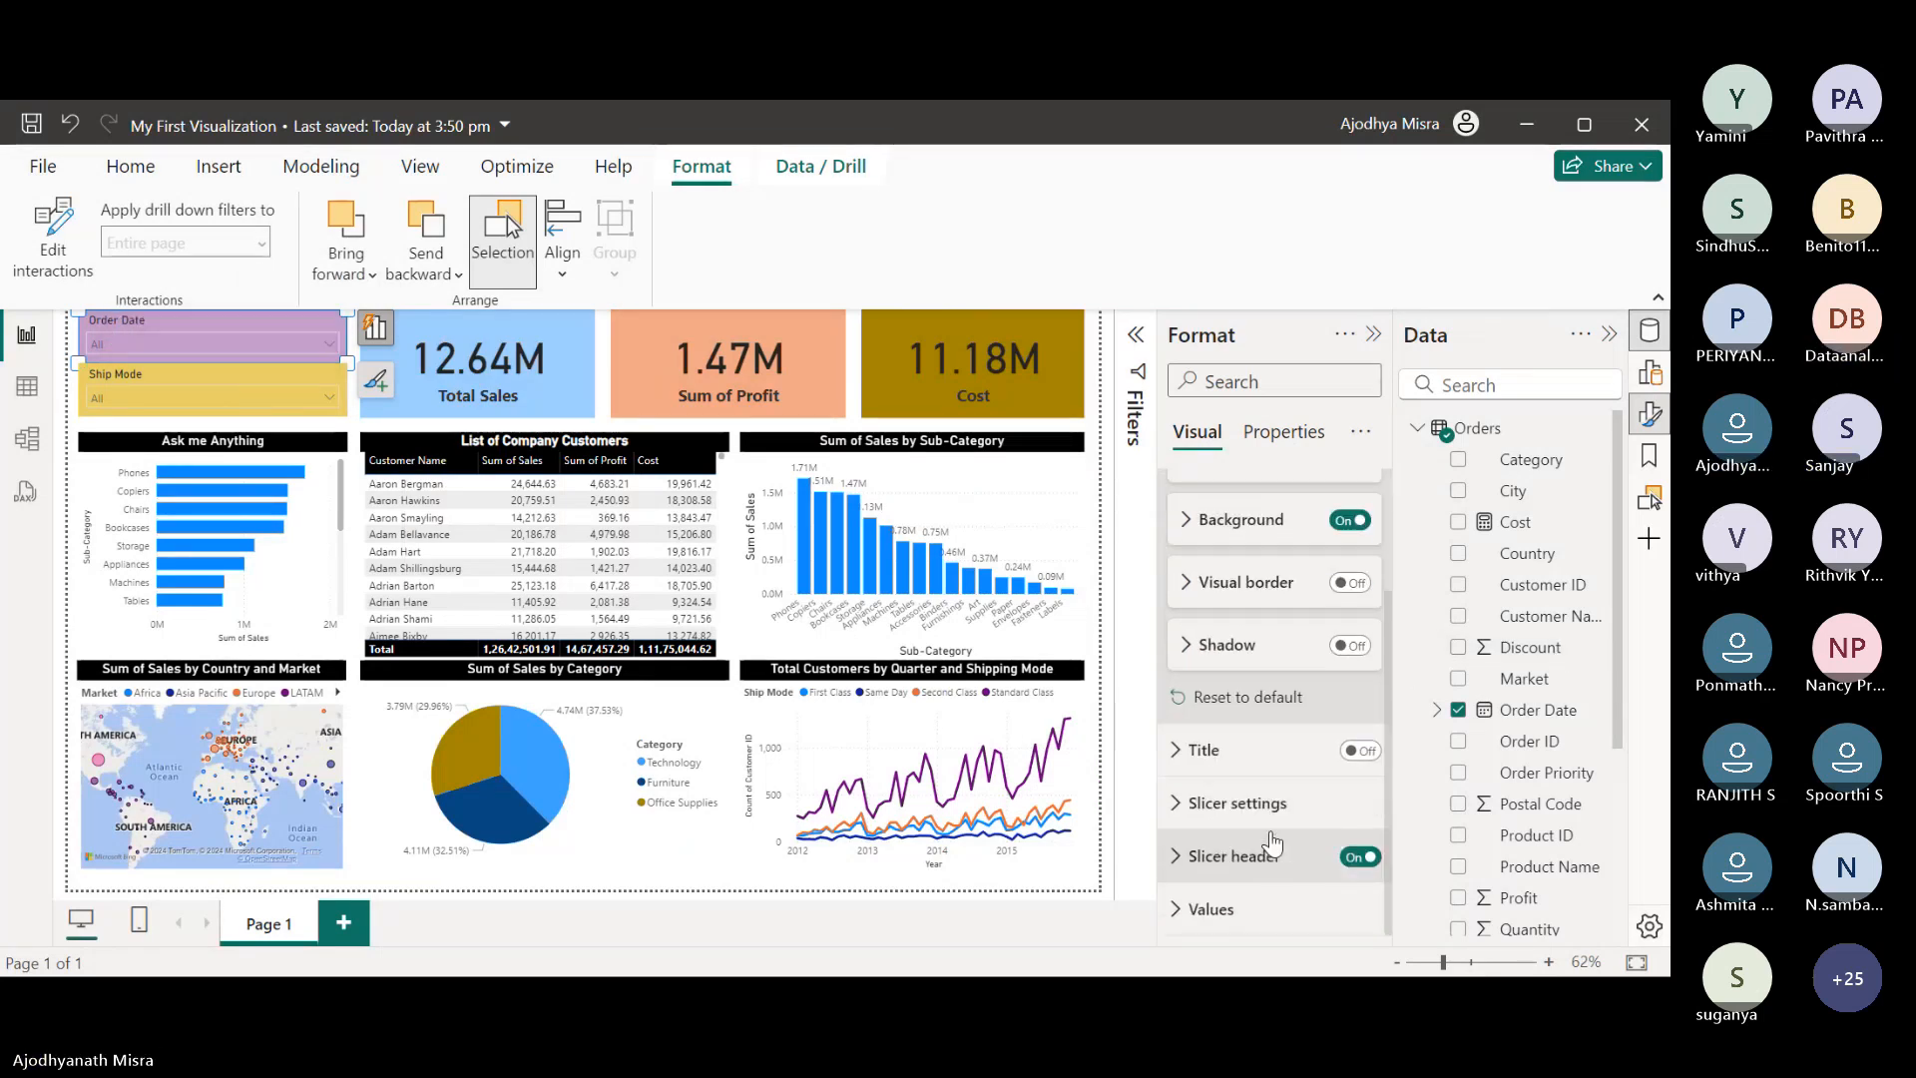
click(1241, 806)
scroll(1267, 858, down, 3)
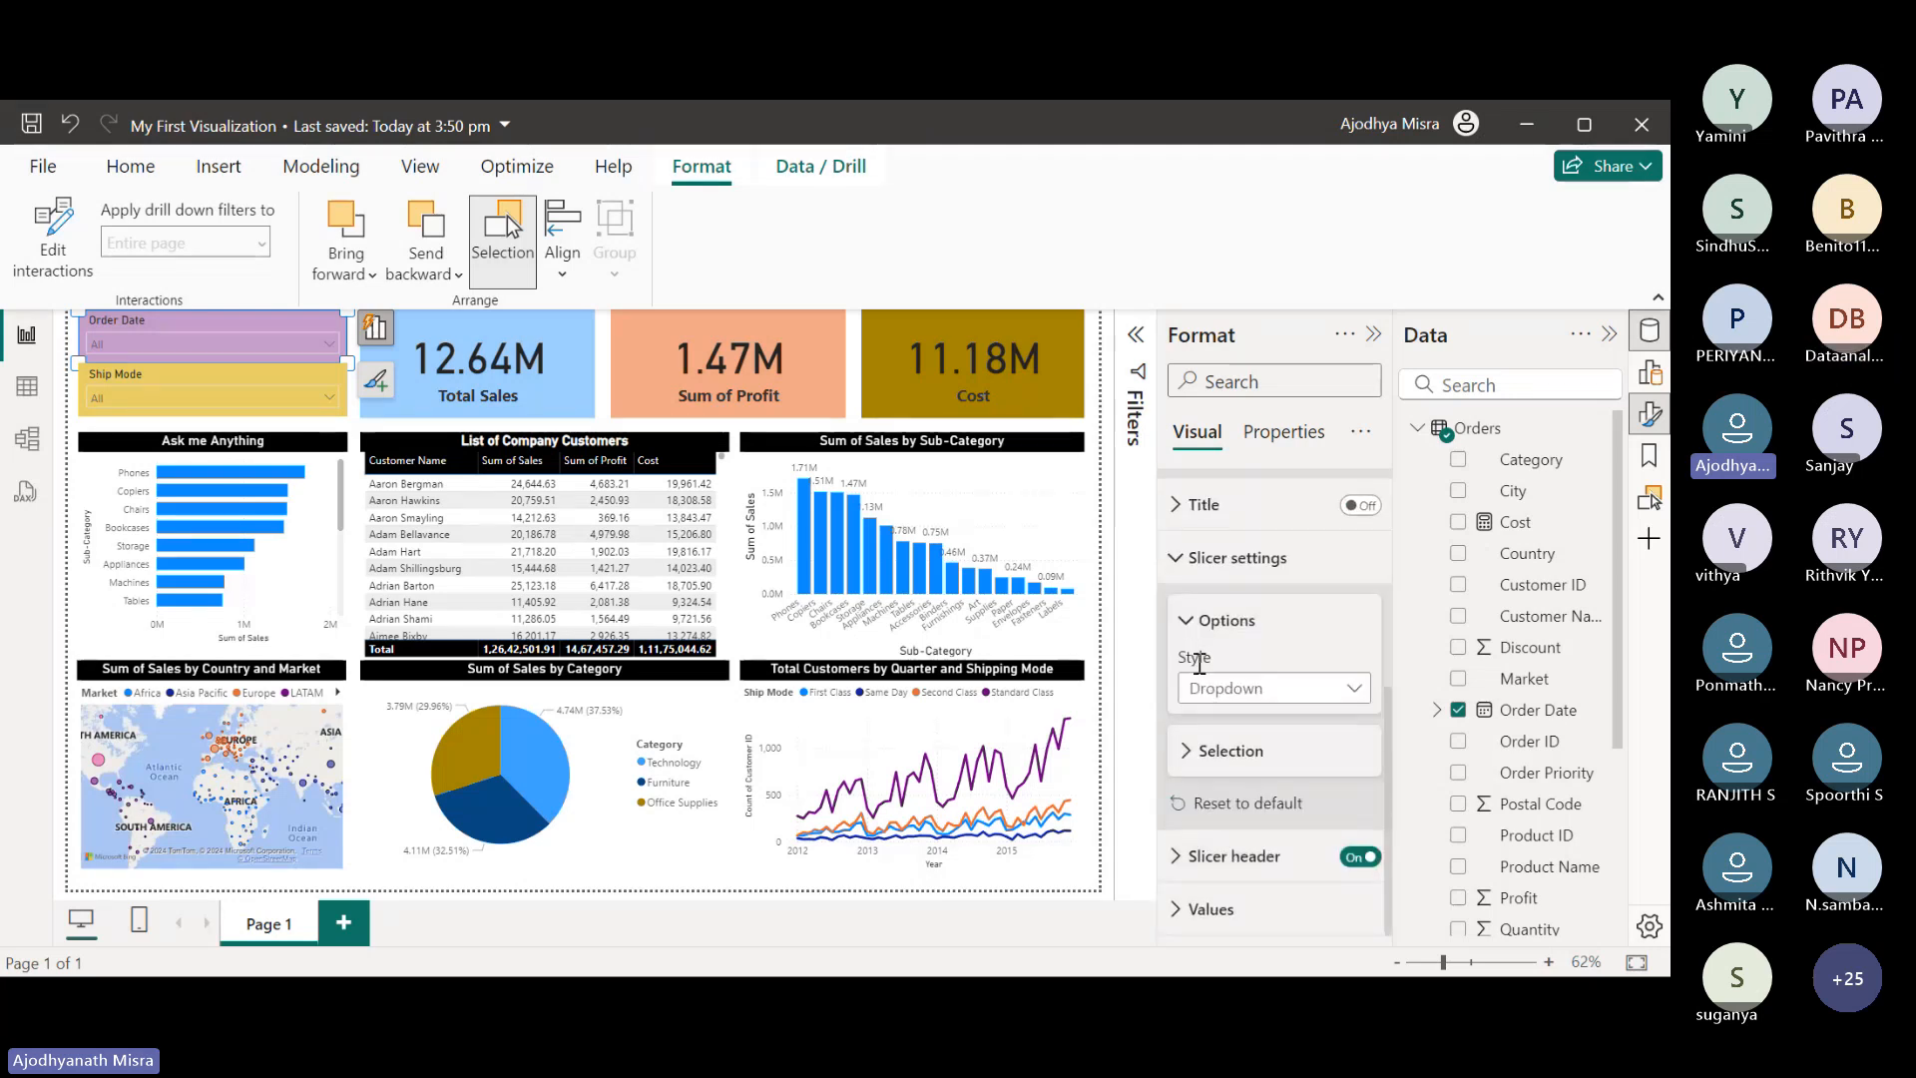
Try the Tile style on the Order Date slicer, return it to Dropdown and review the other available styles.
click(1234, 692)
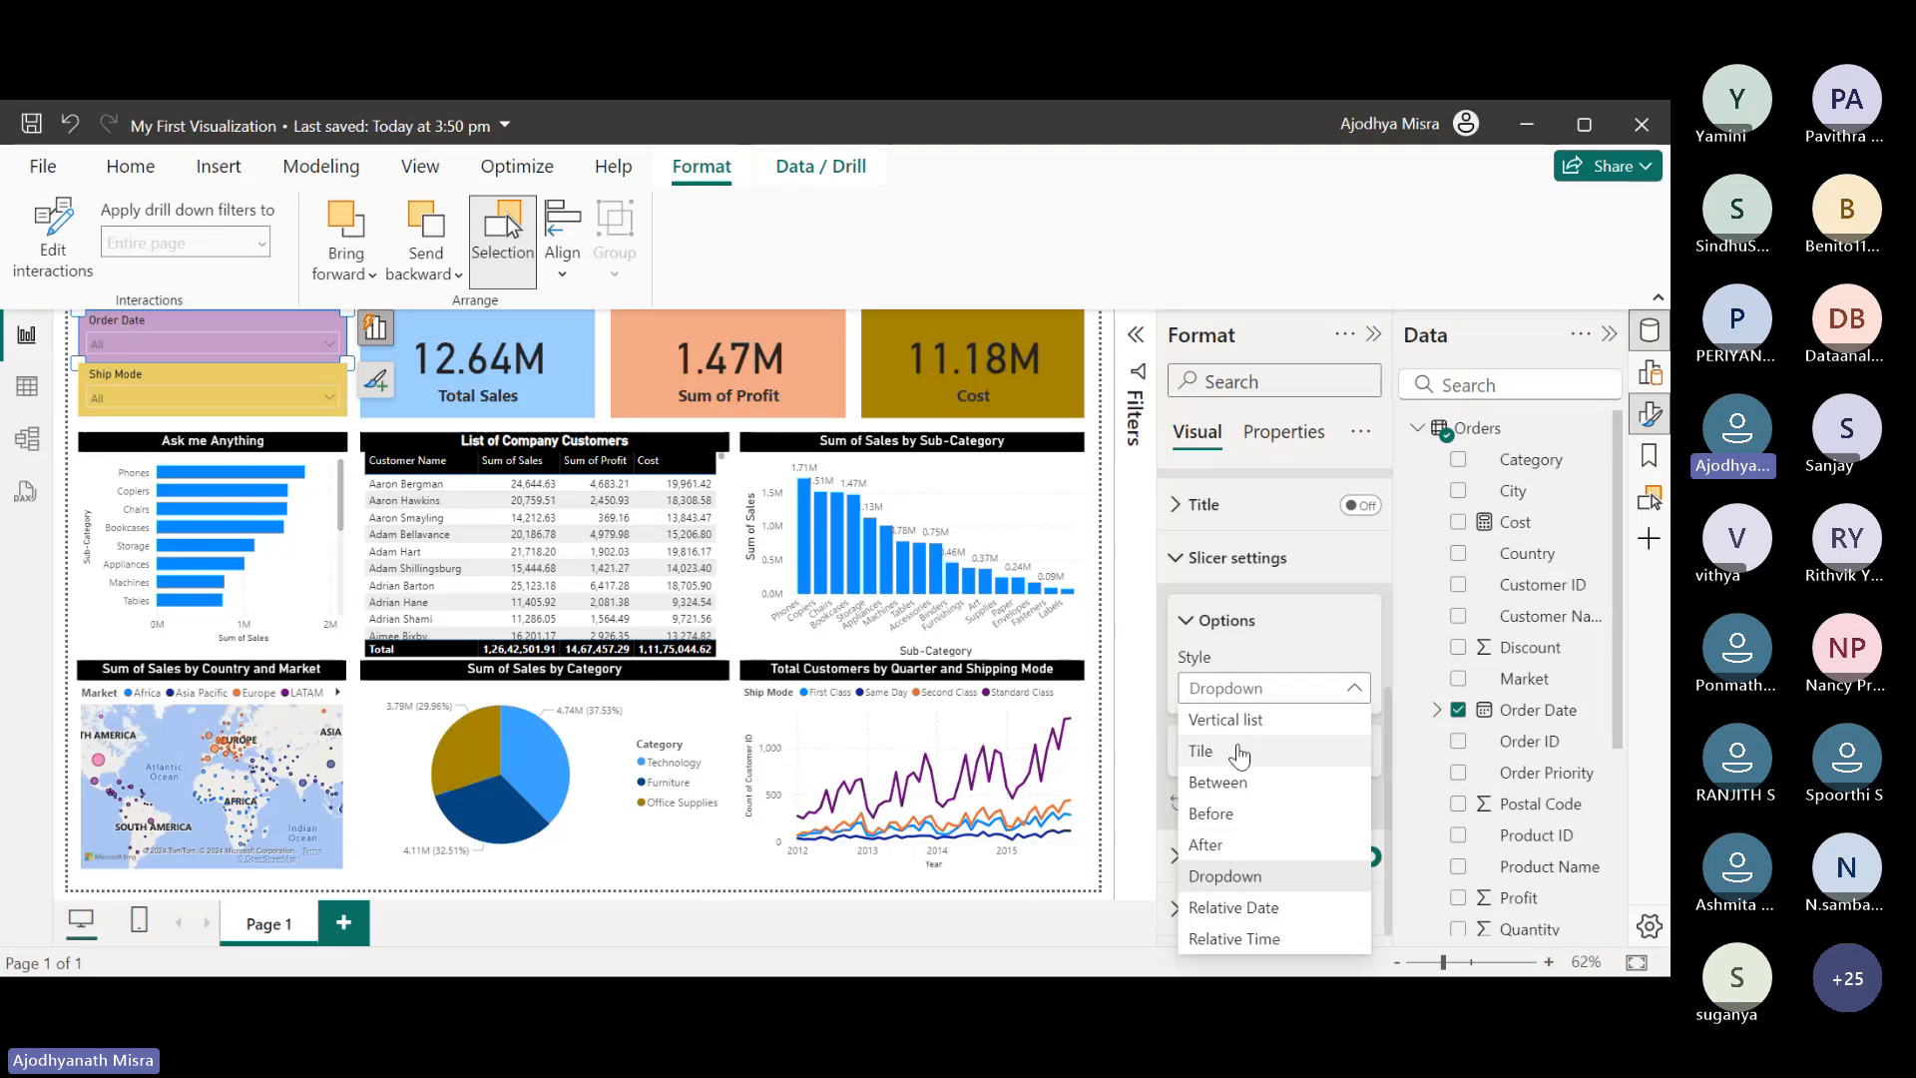
key(Escape)
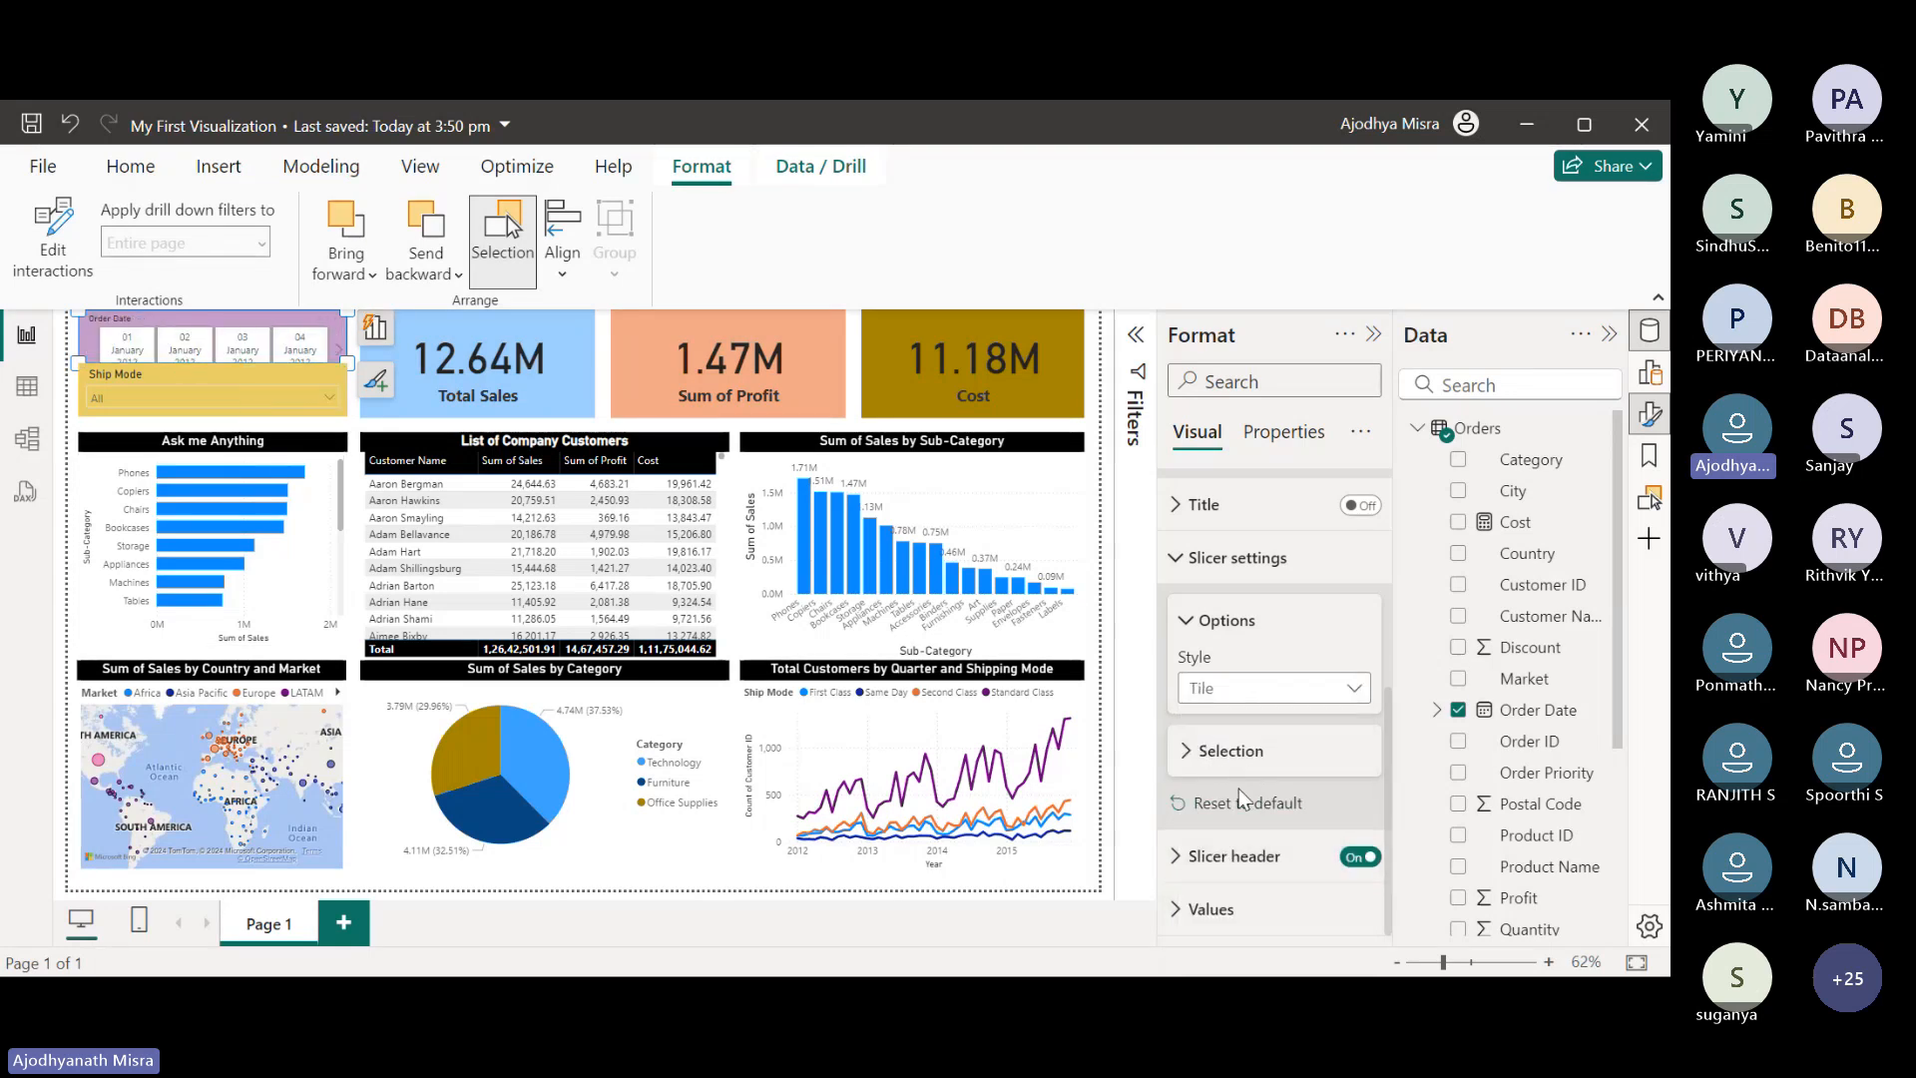
click(1259, 698)
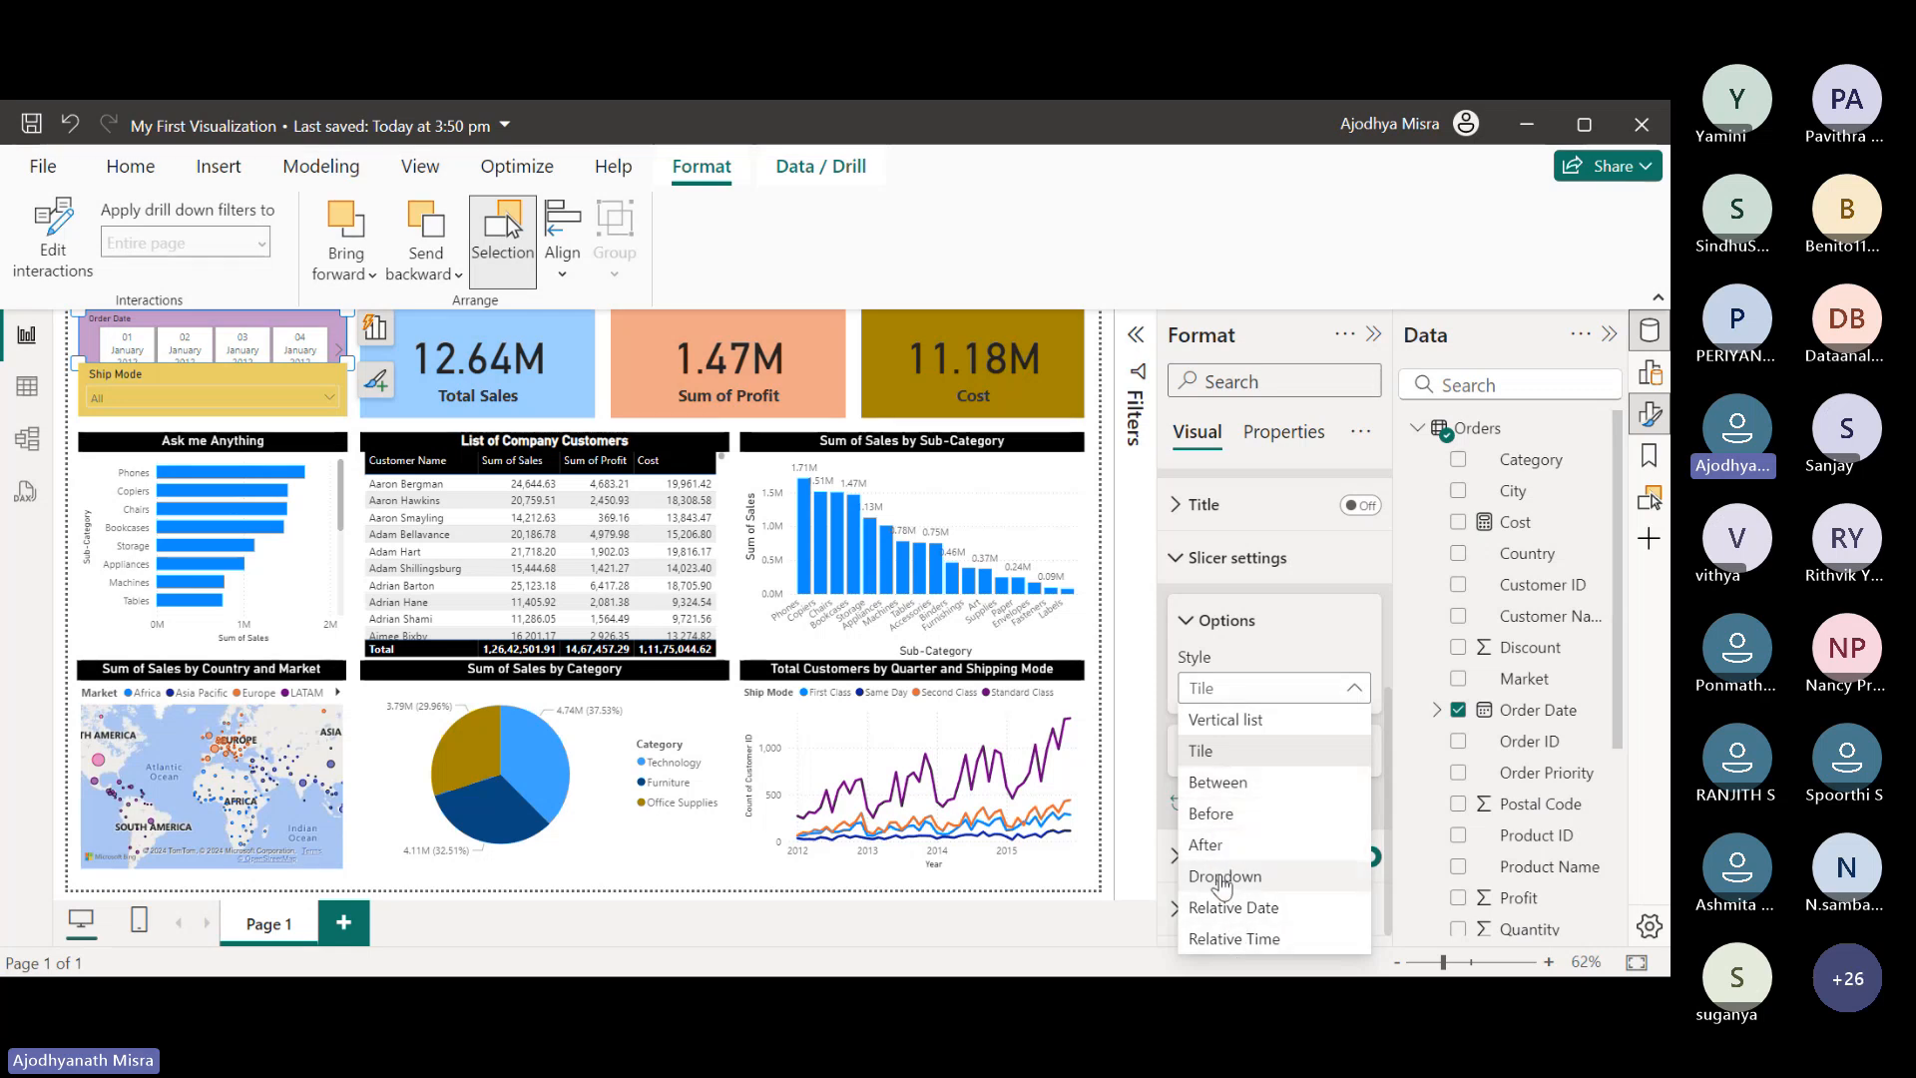
click(1223, 877)
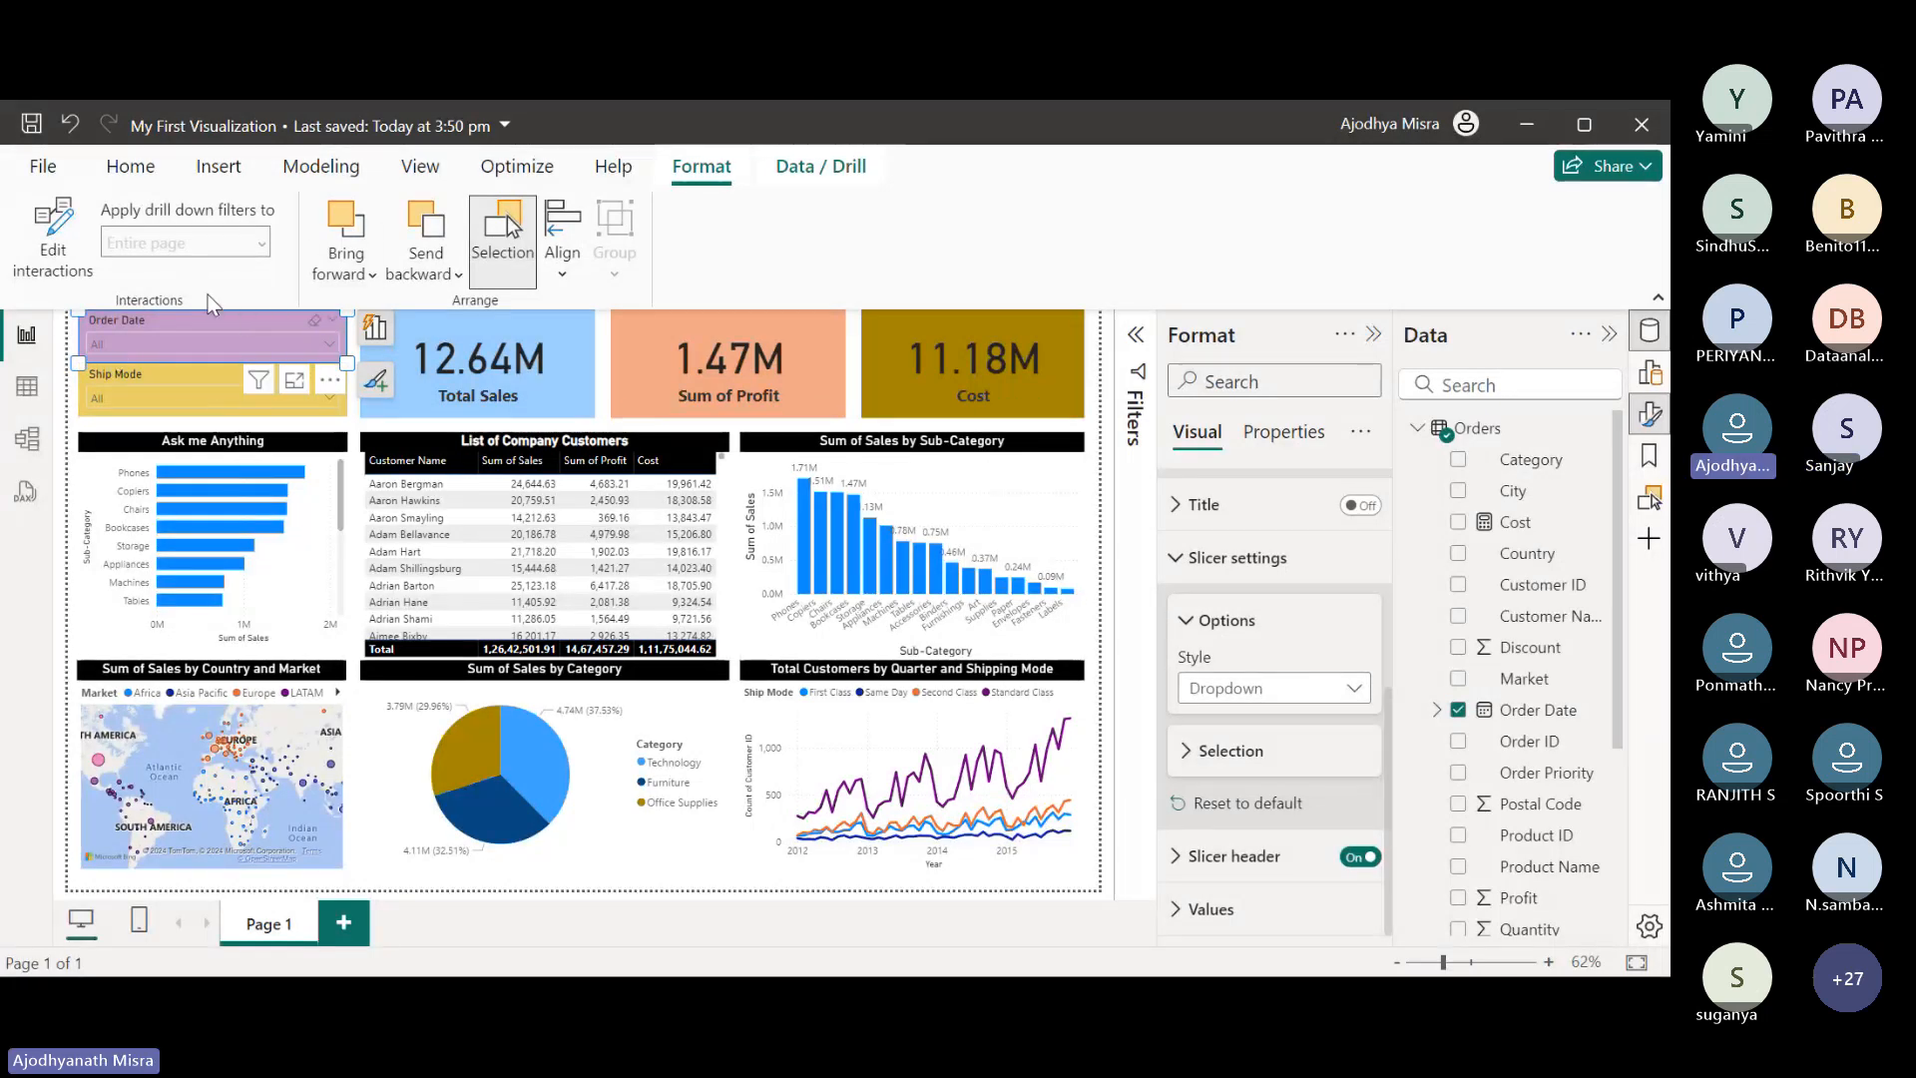
click(676, 509)
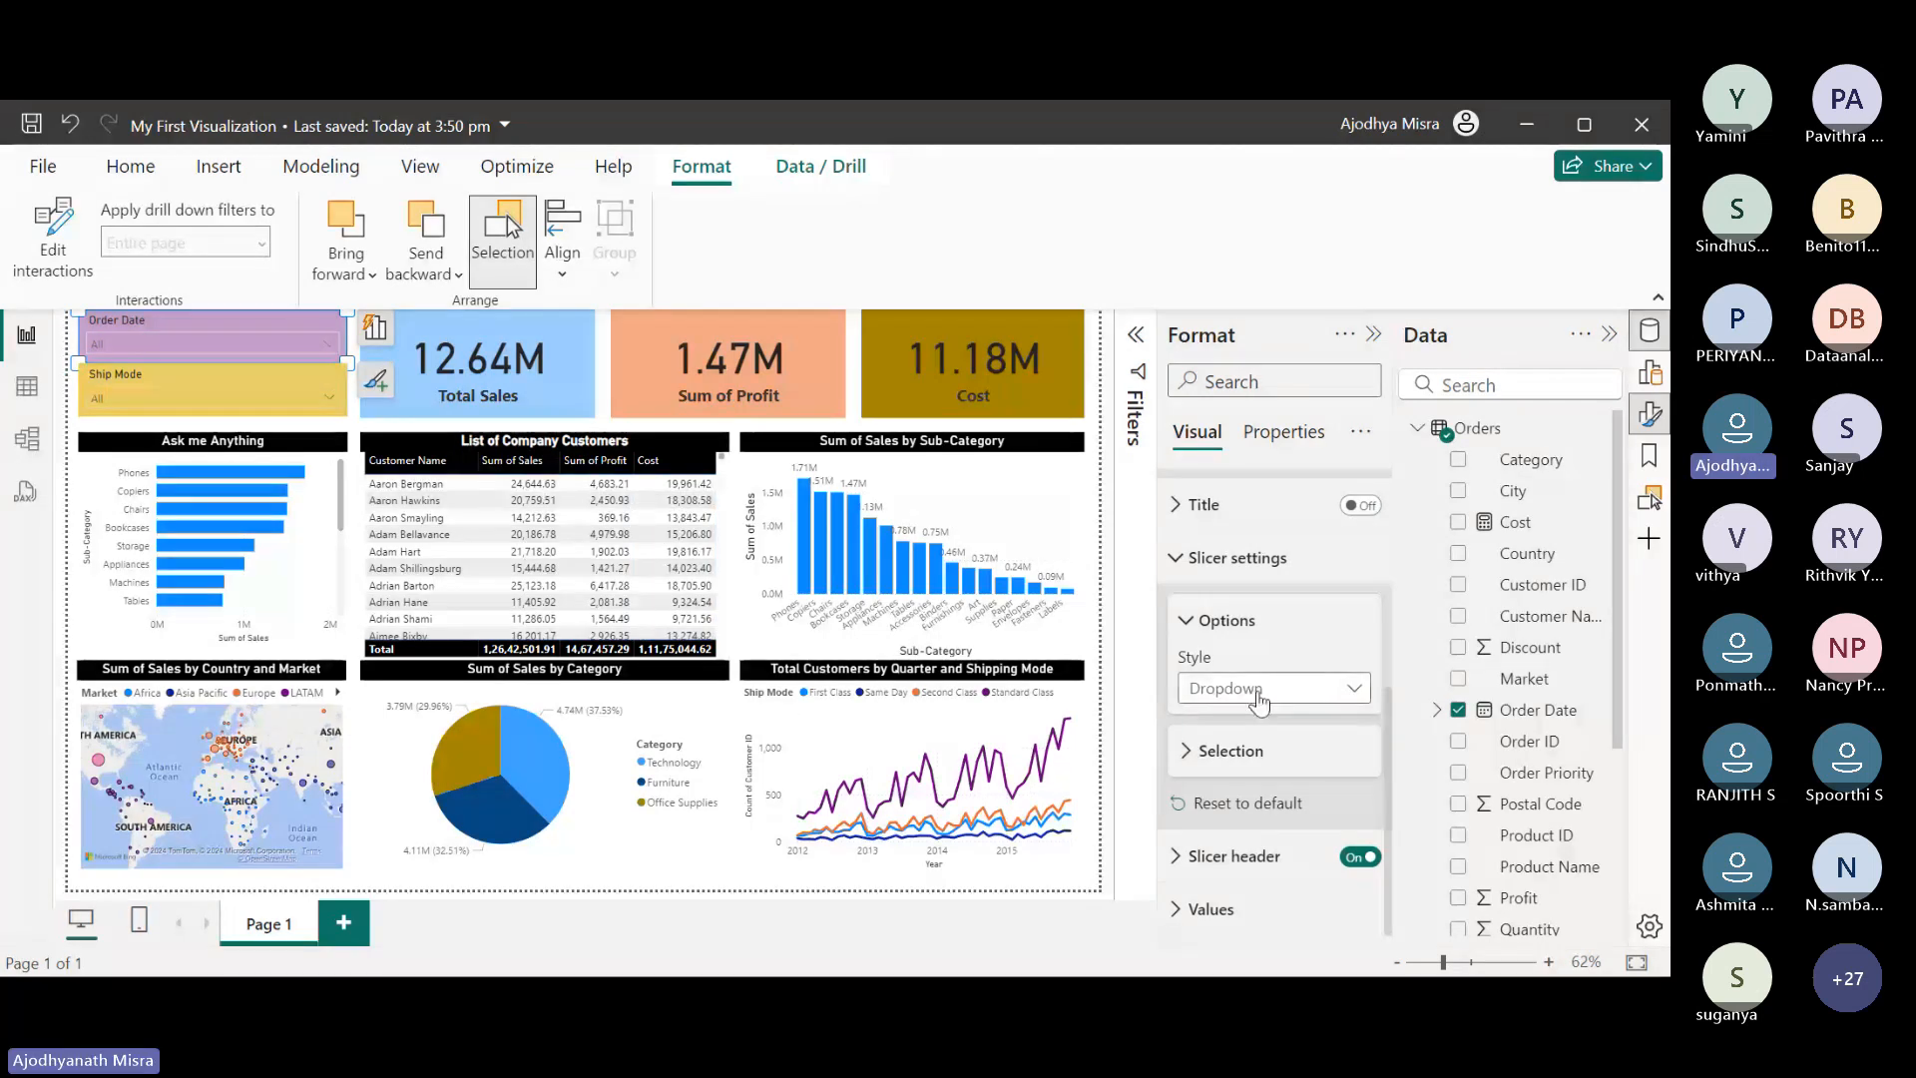
click(1260, 704)
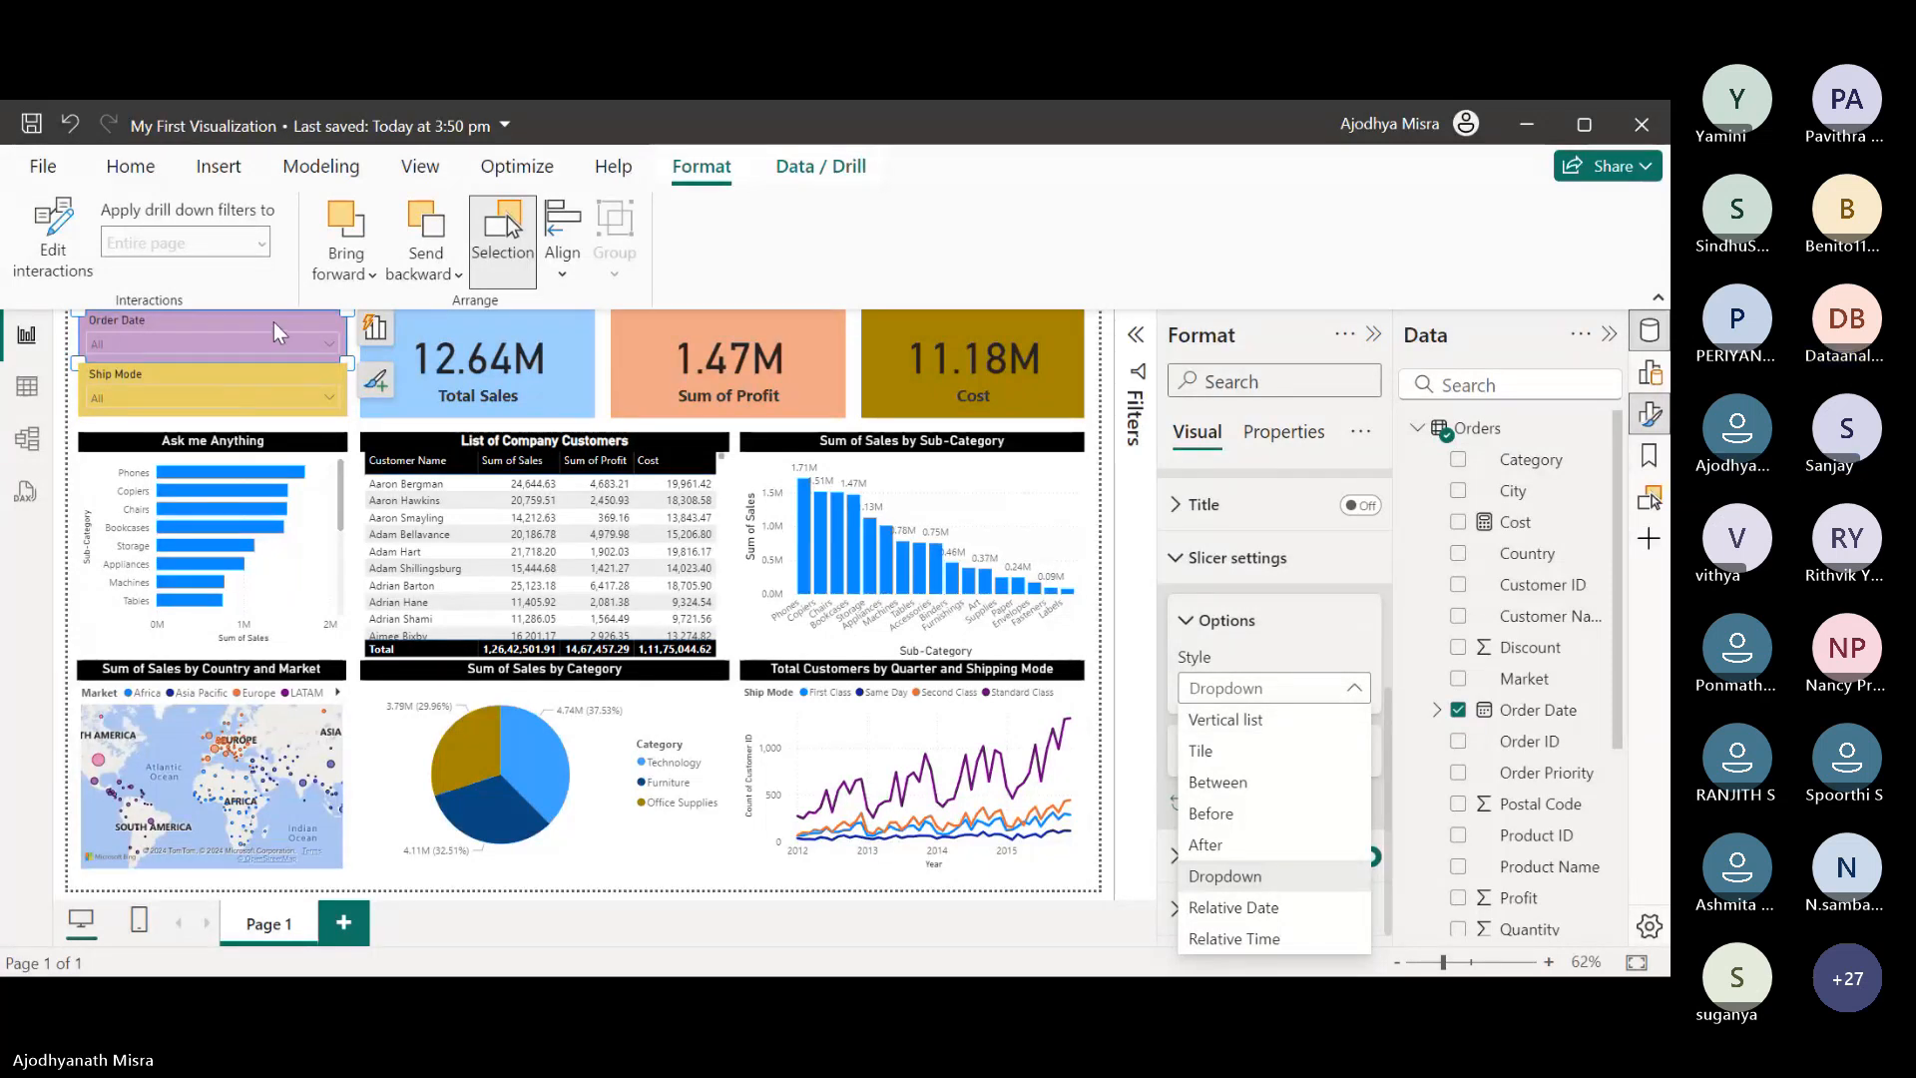
Review the title, gridline and background formatting of the Ask me Anything bar chart, along with its chart type and axis fields.
click(127, 491)
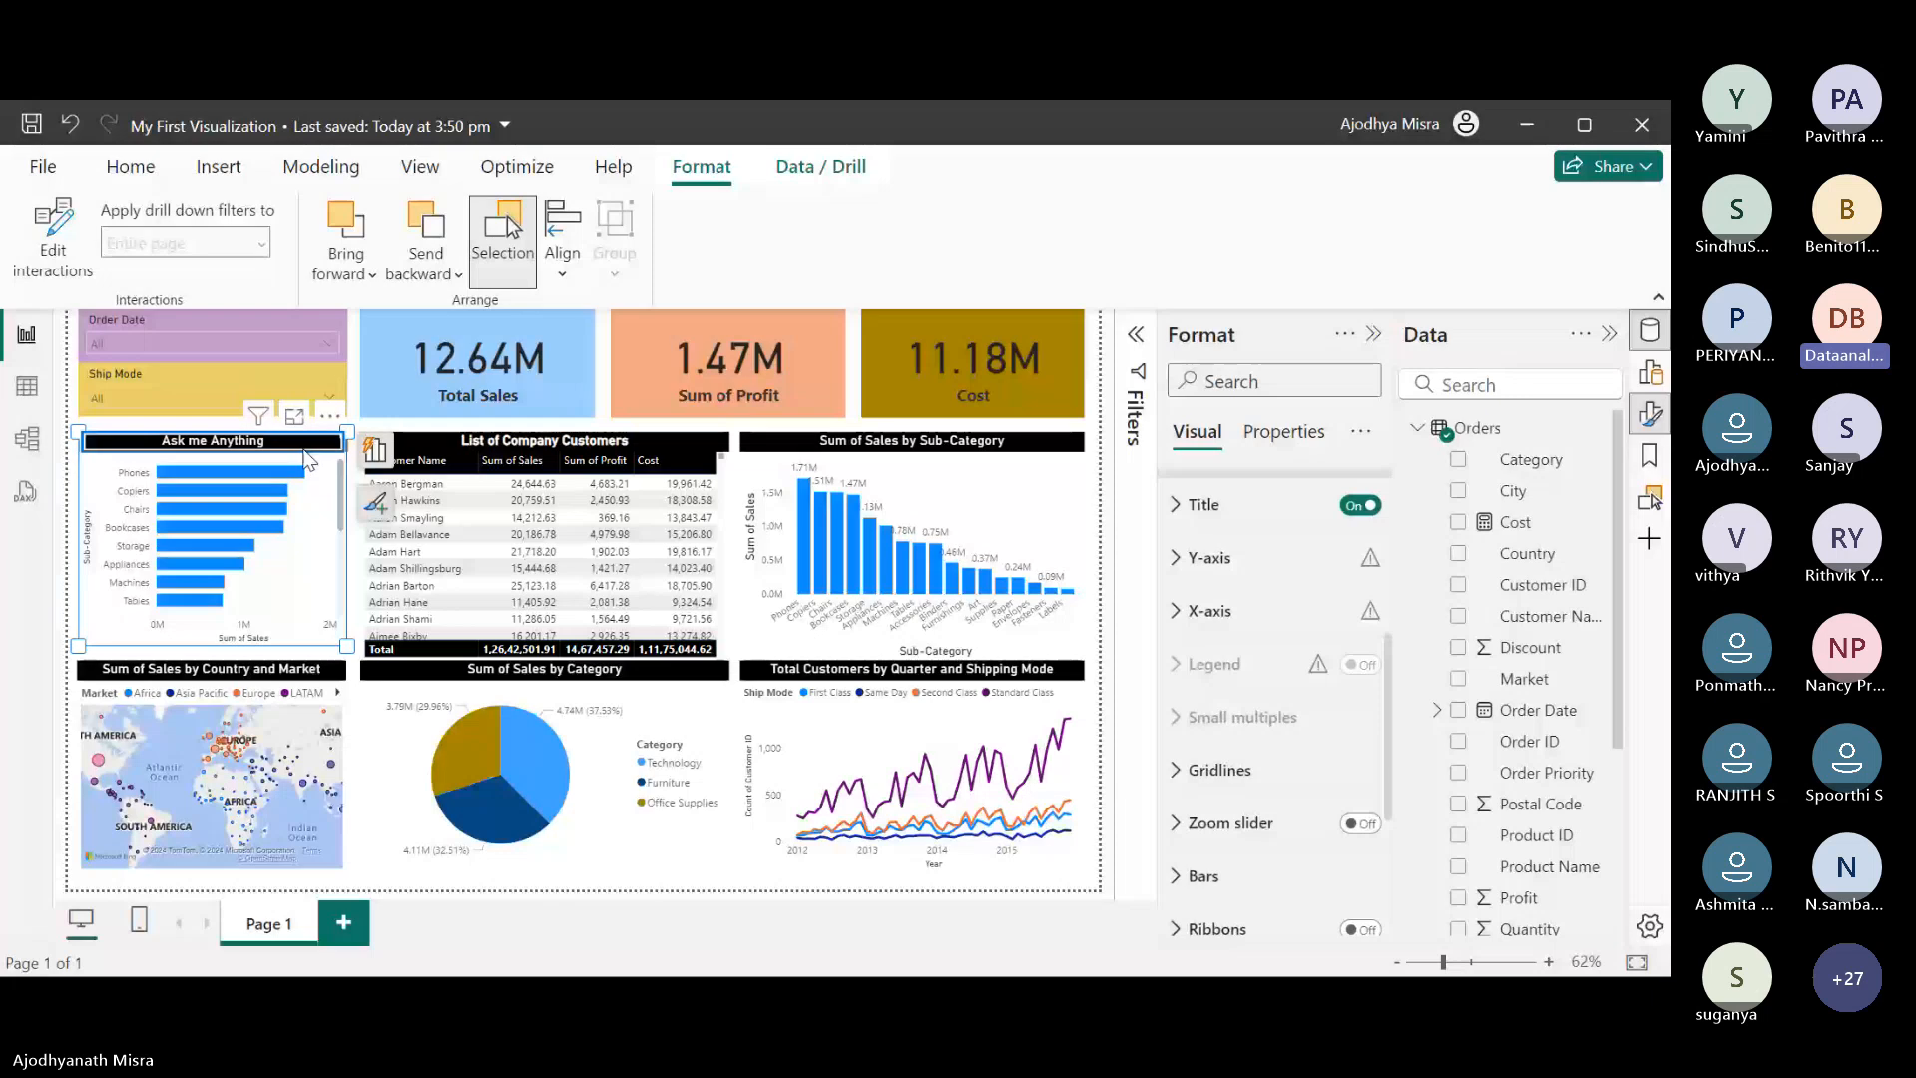
click(305, 449)
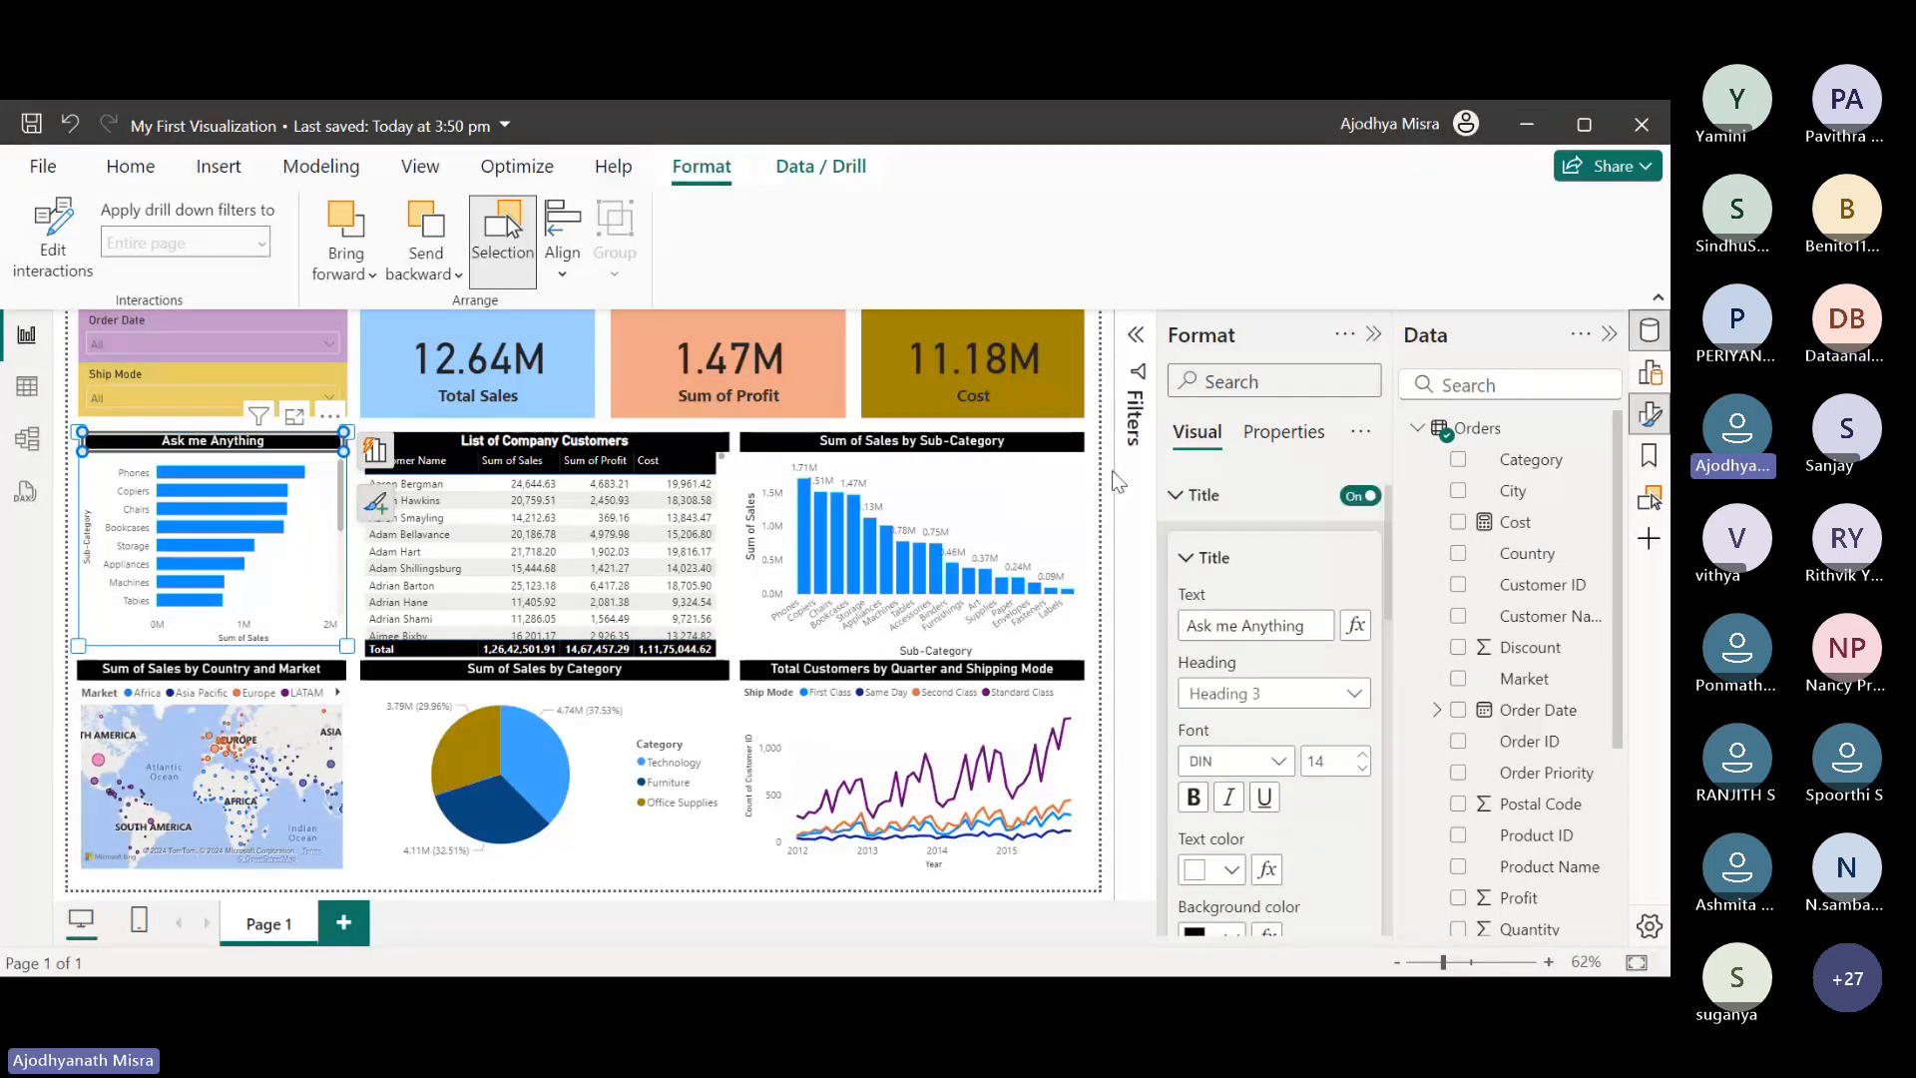
click(330, 539)
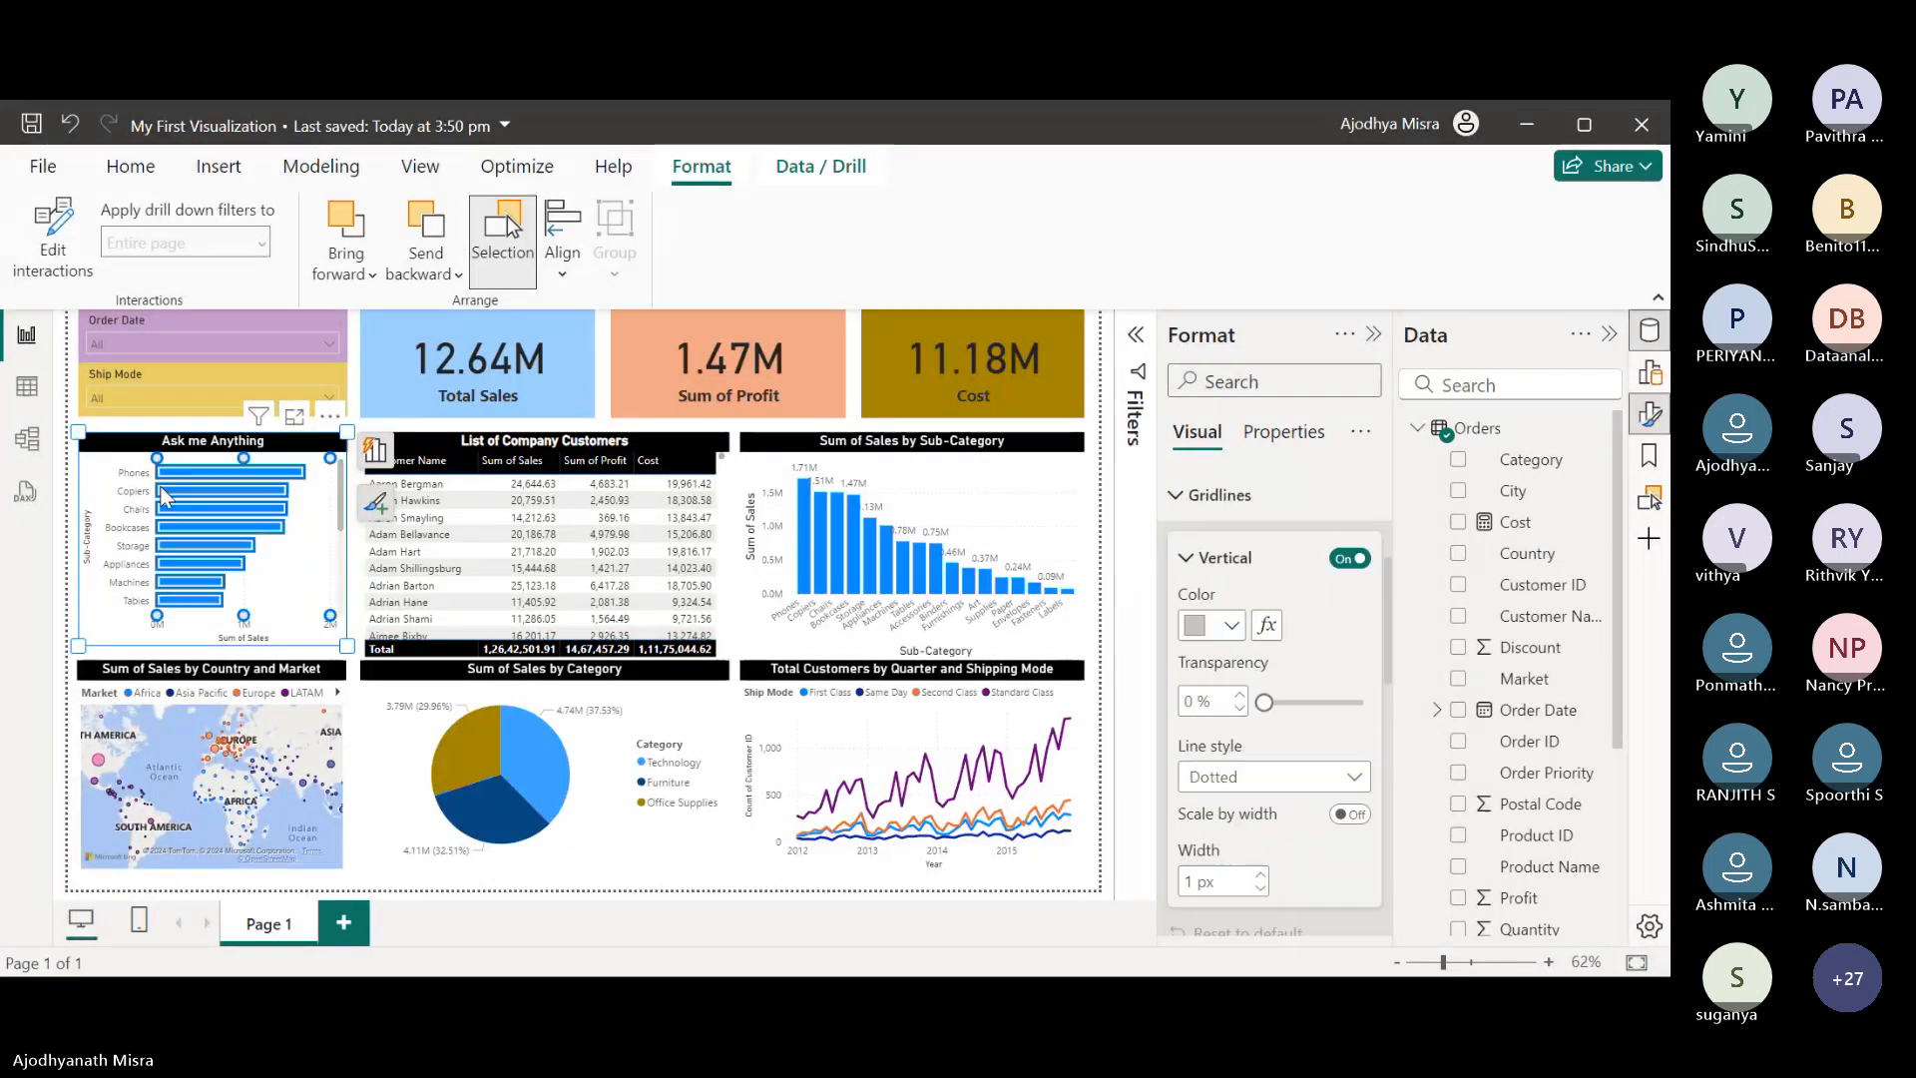
click(95, 486)
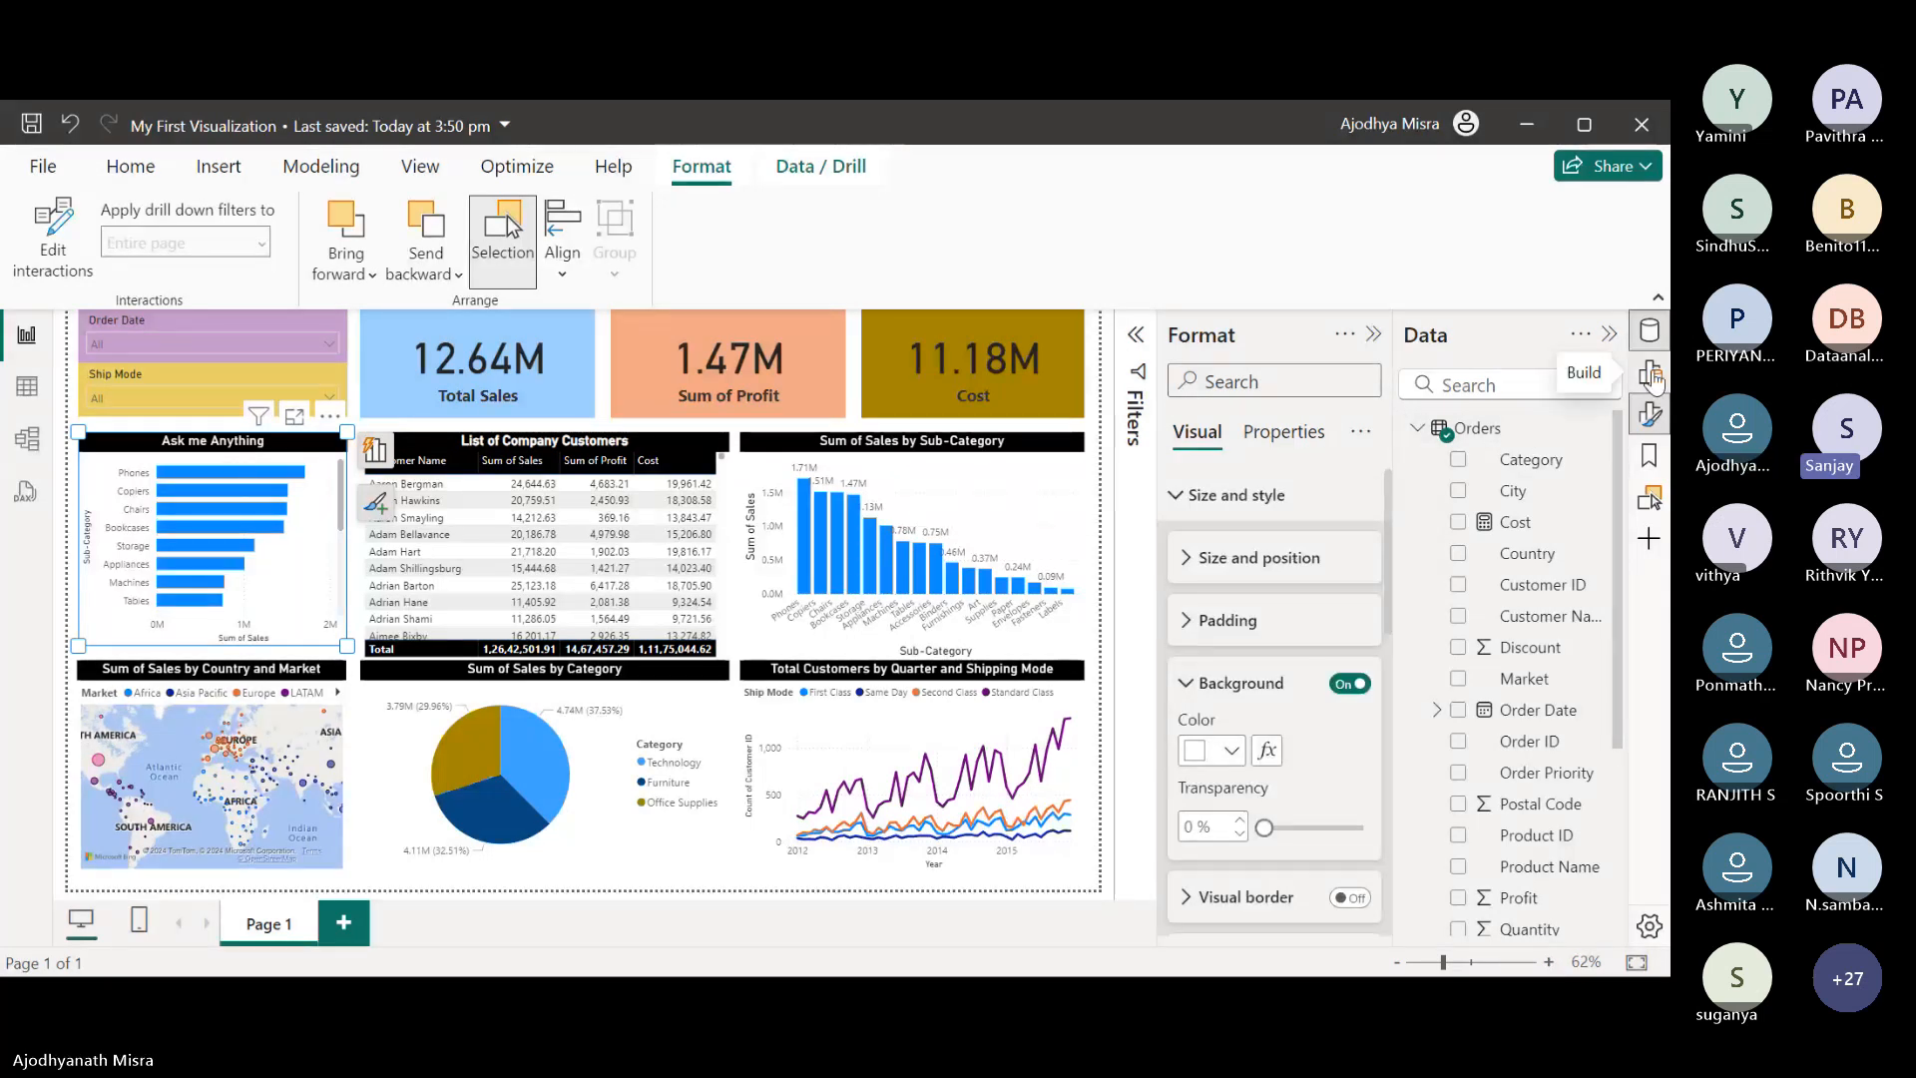
click(1650, 373)
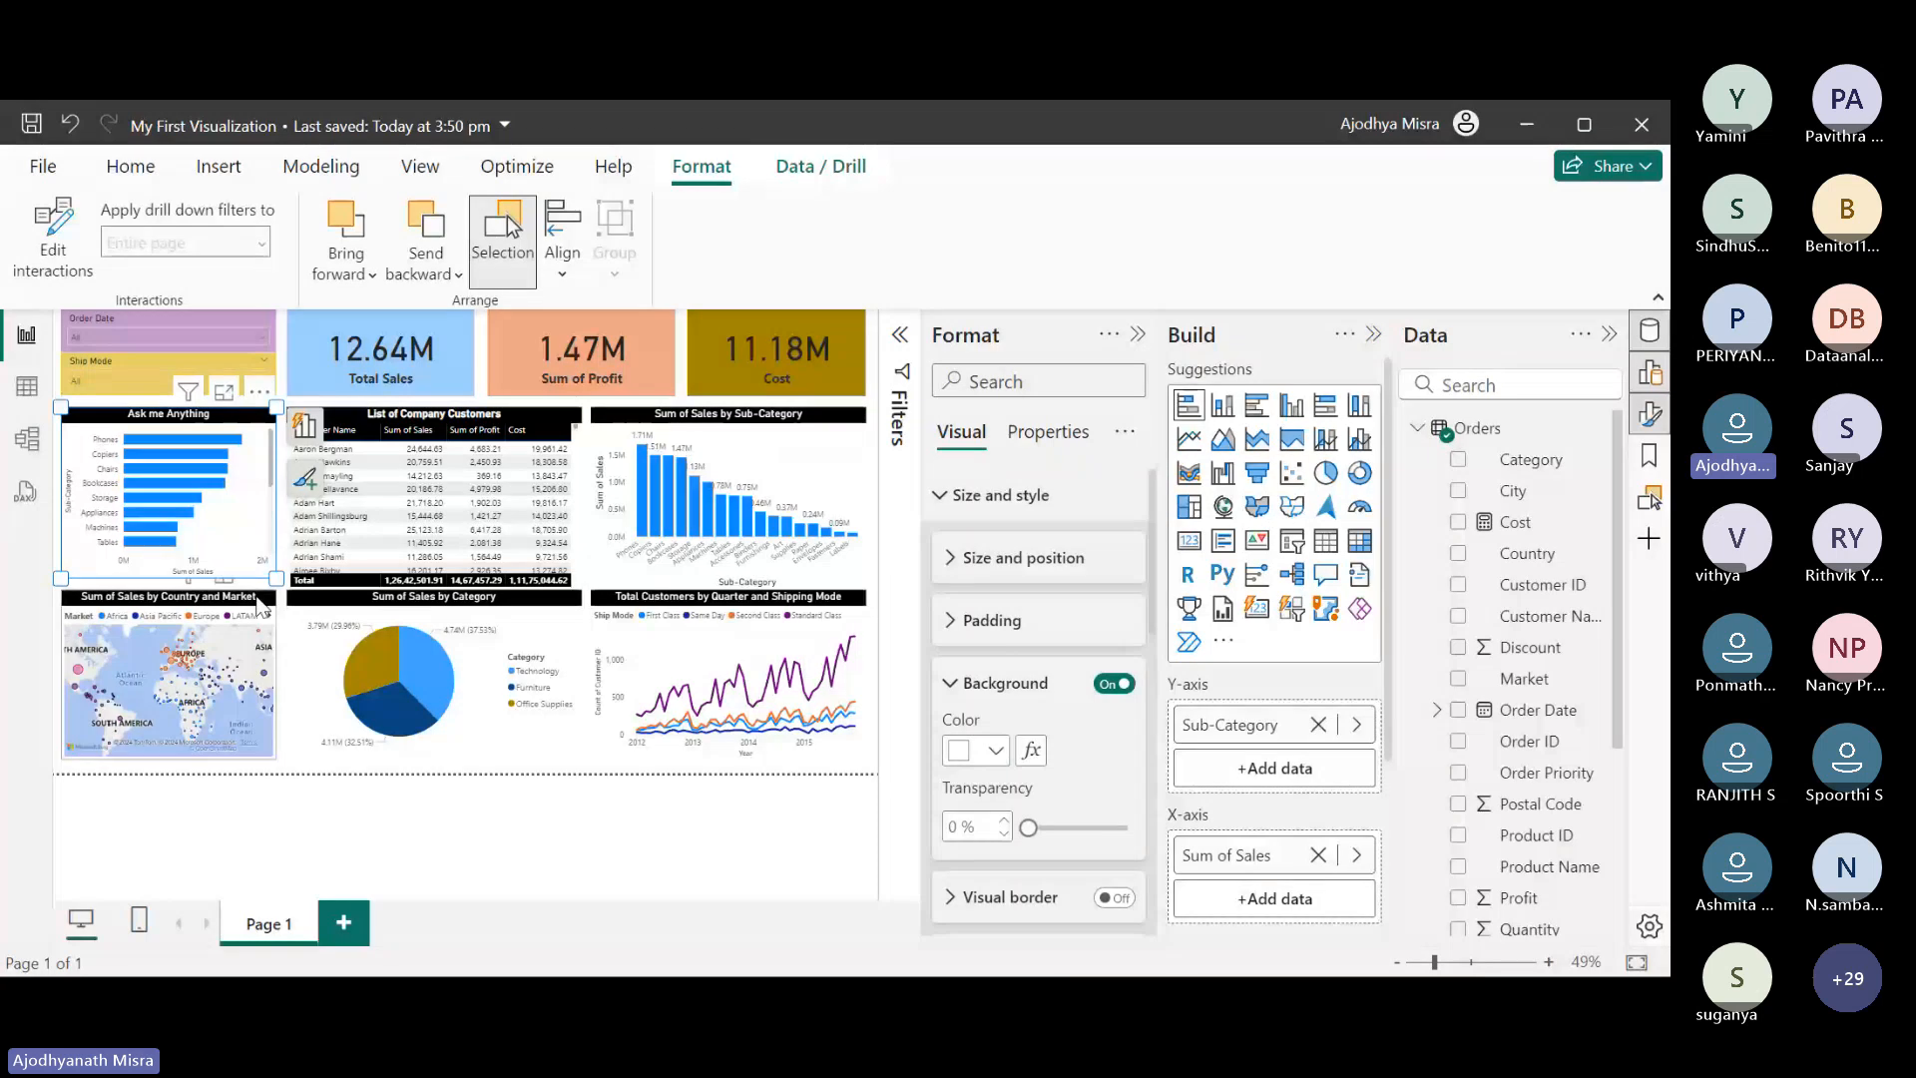
Inspect the location, legend and bubble size fields of the Sum of Sales by Country and Market map.
click(263, 608)
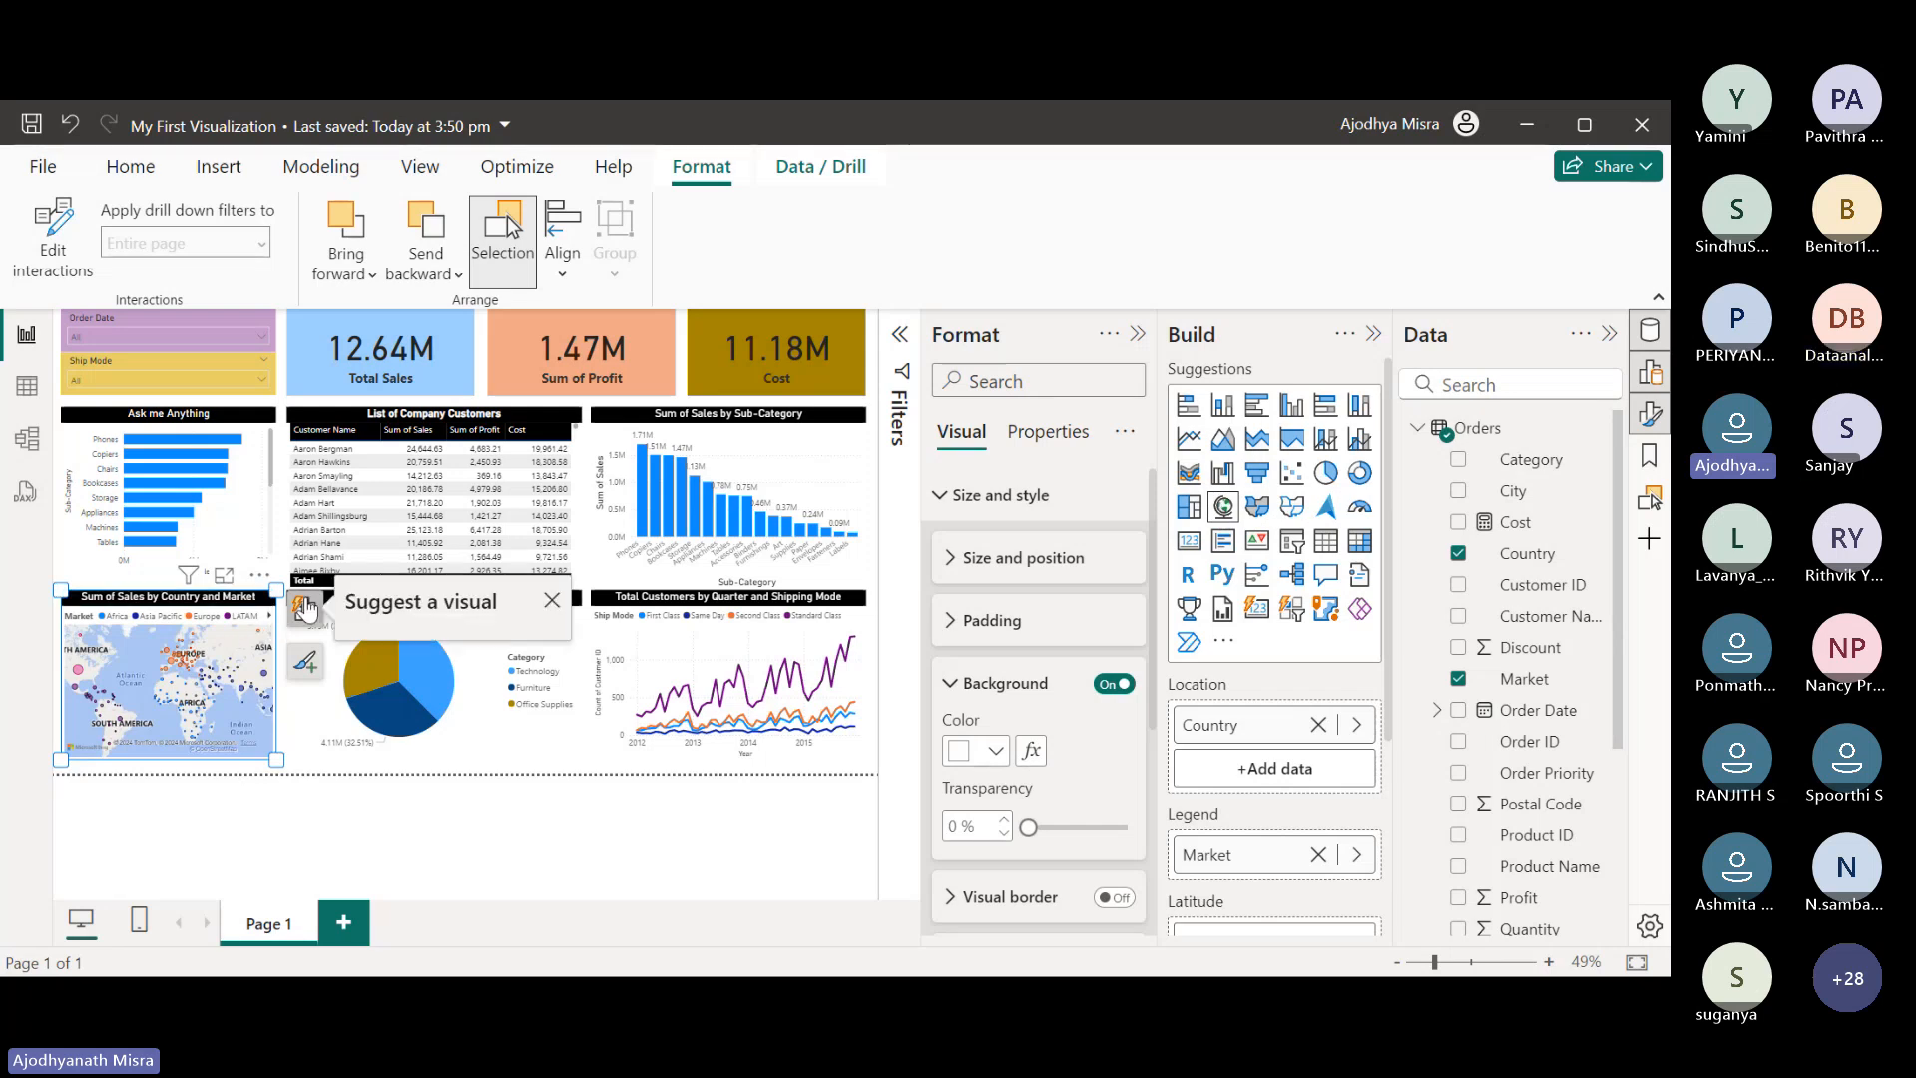
click(304, 608)
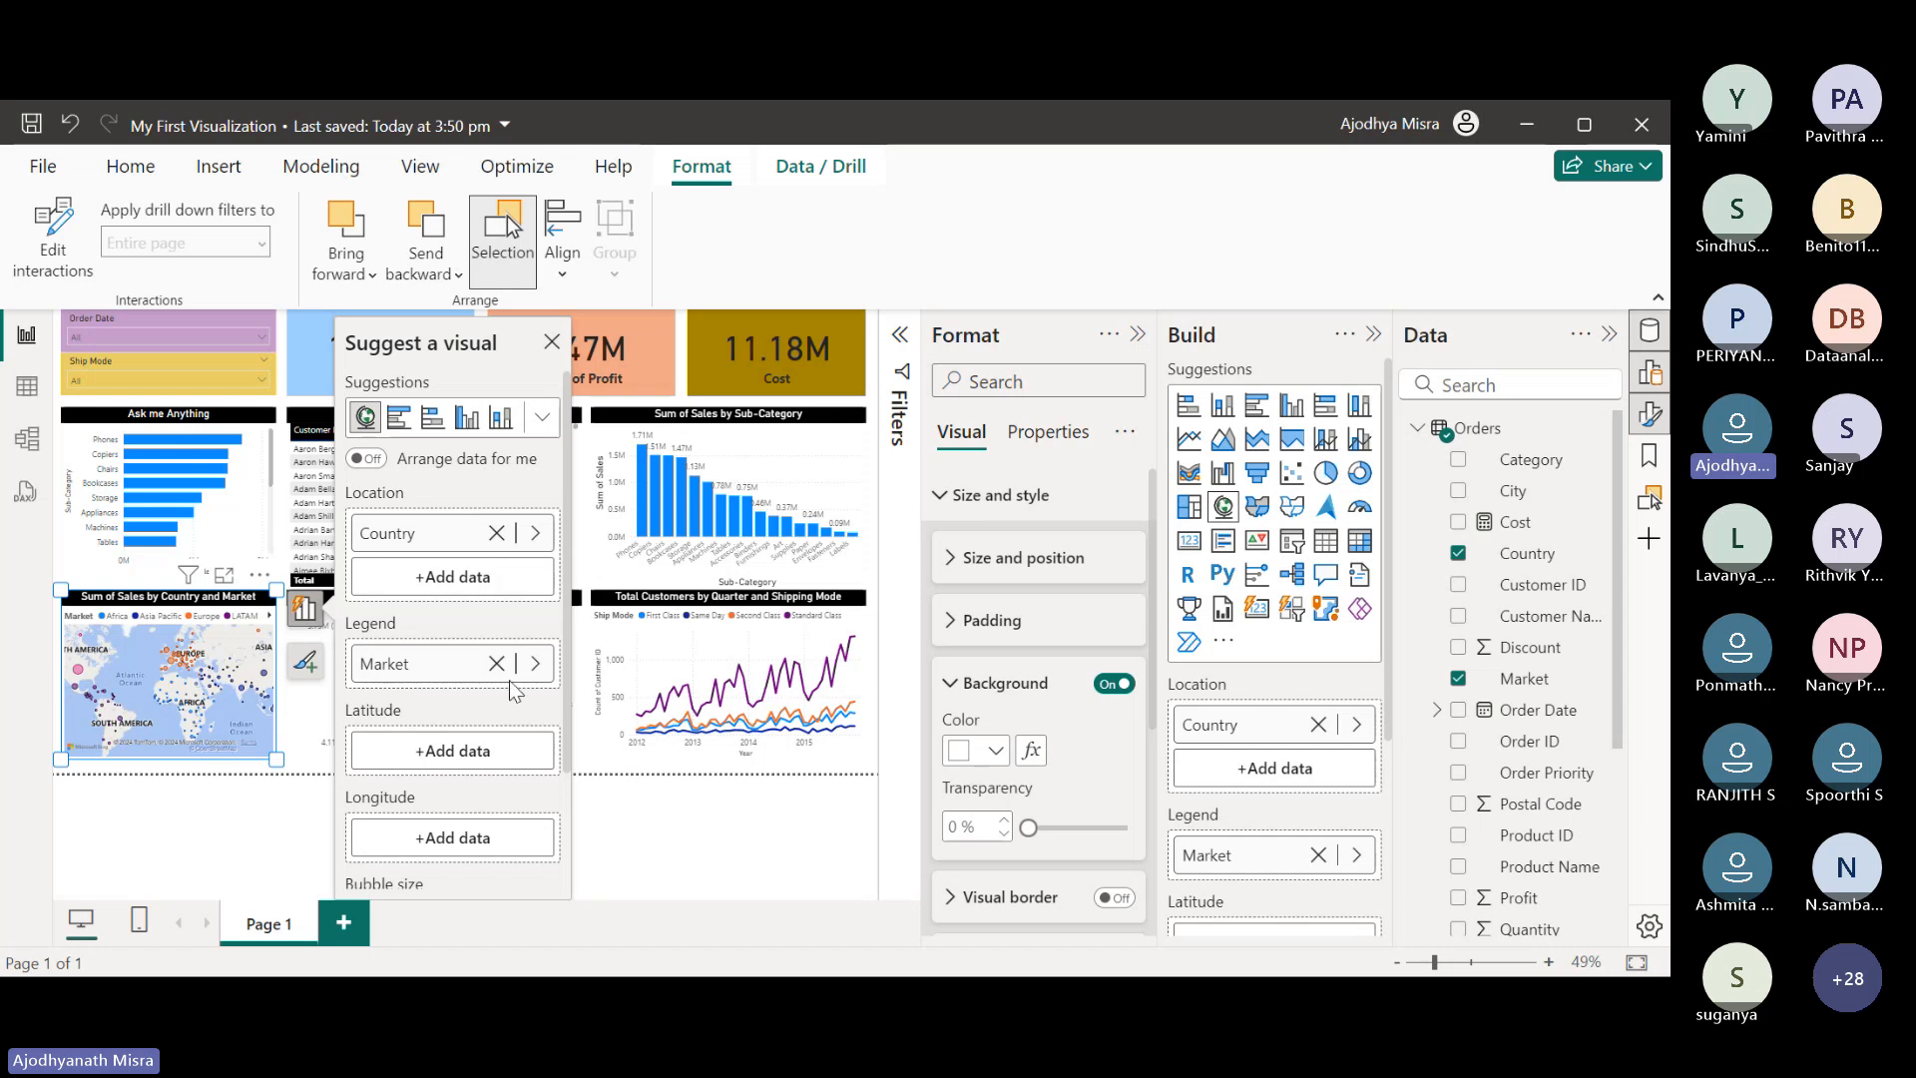
scroll(429, 699, down, 3)
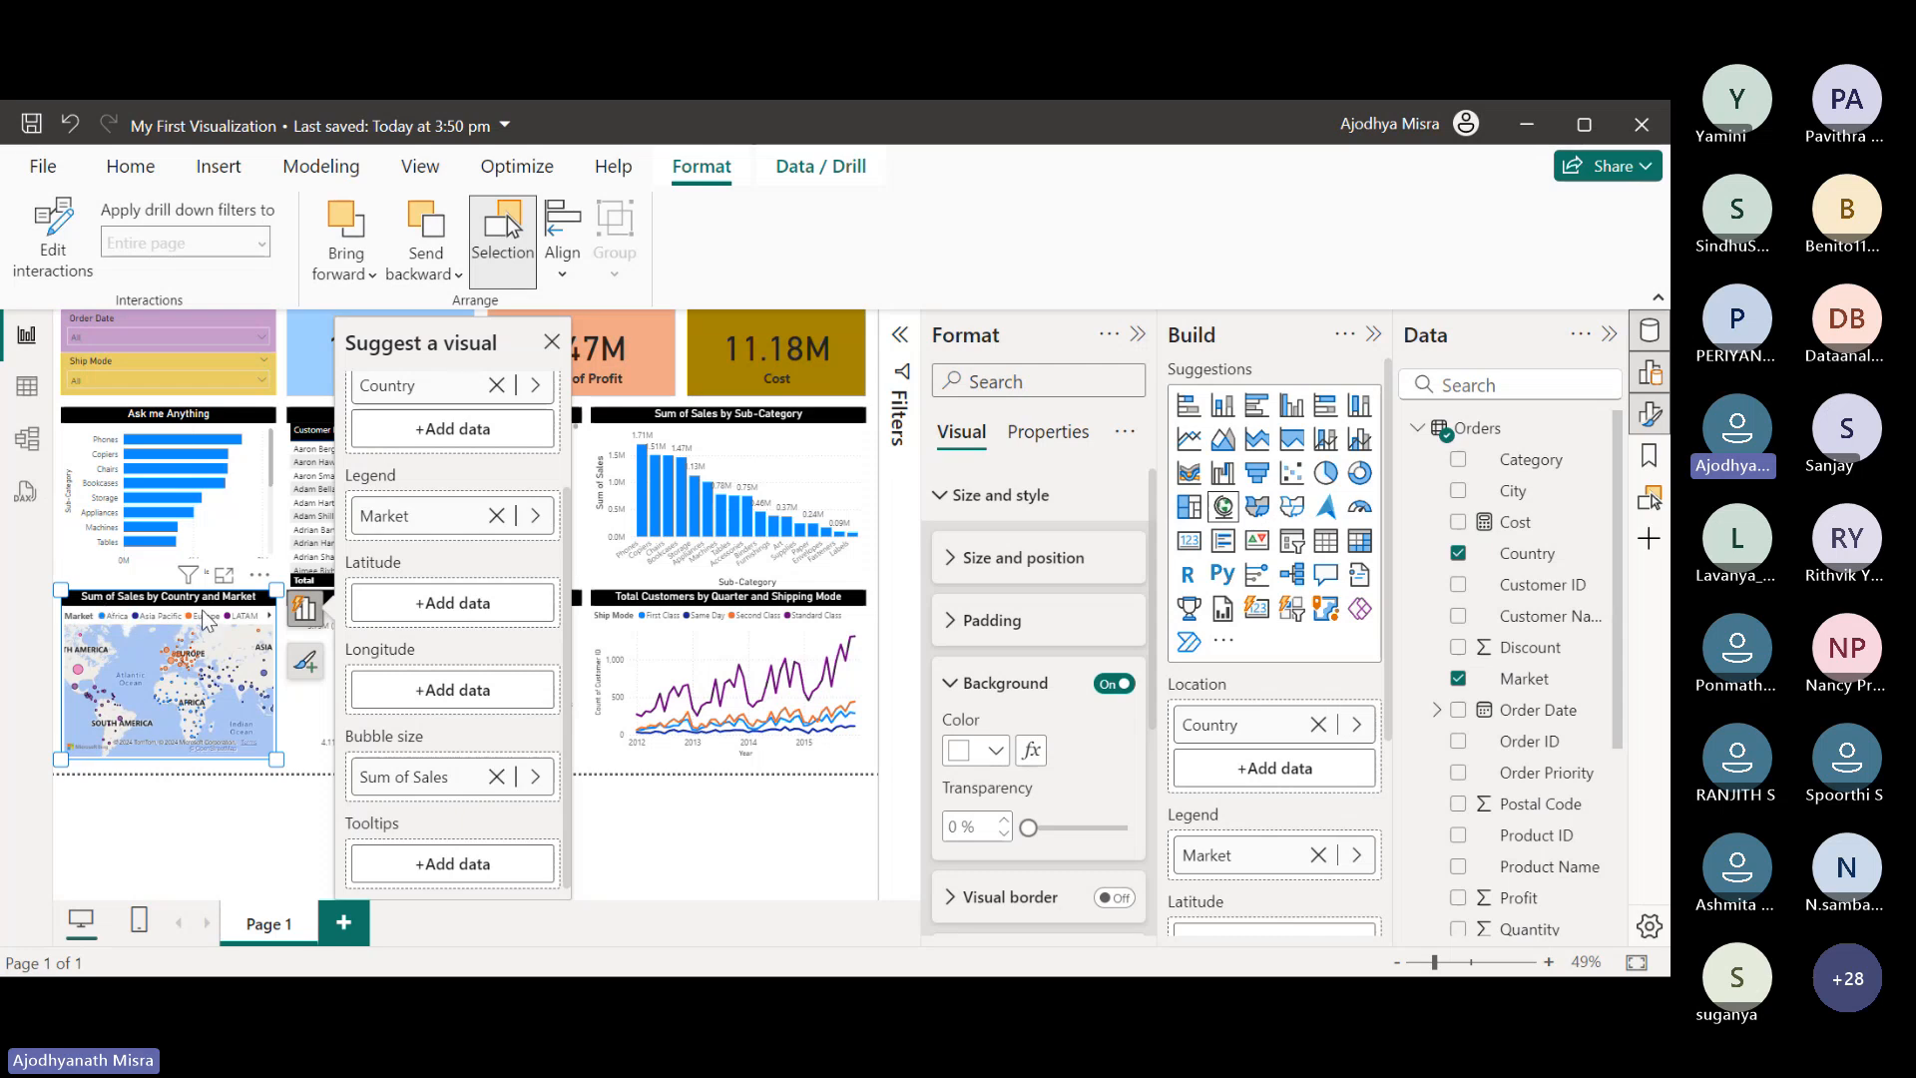
click(262, 847)
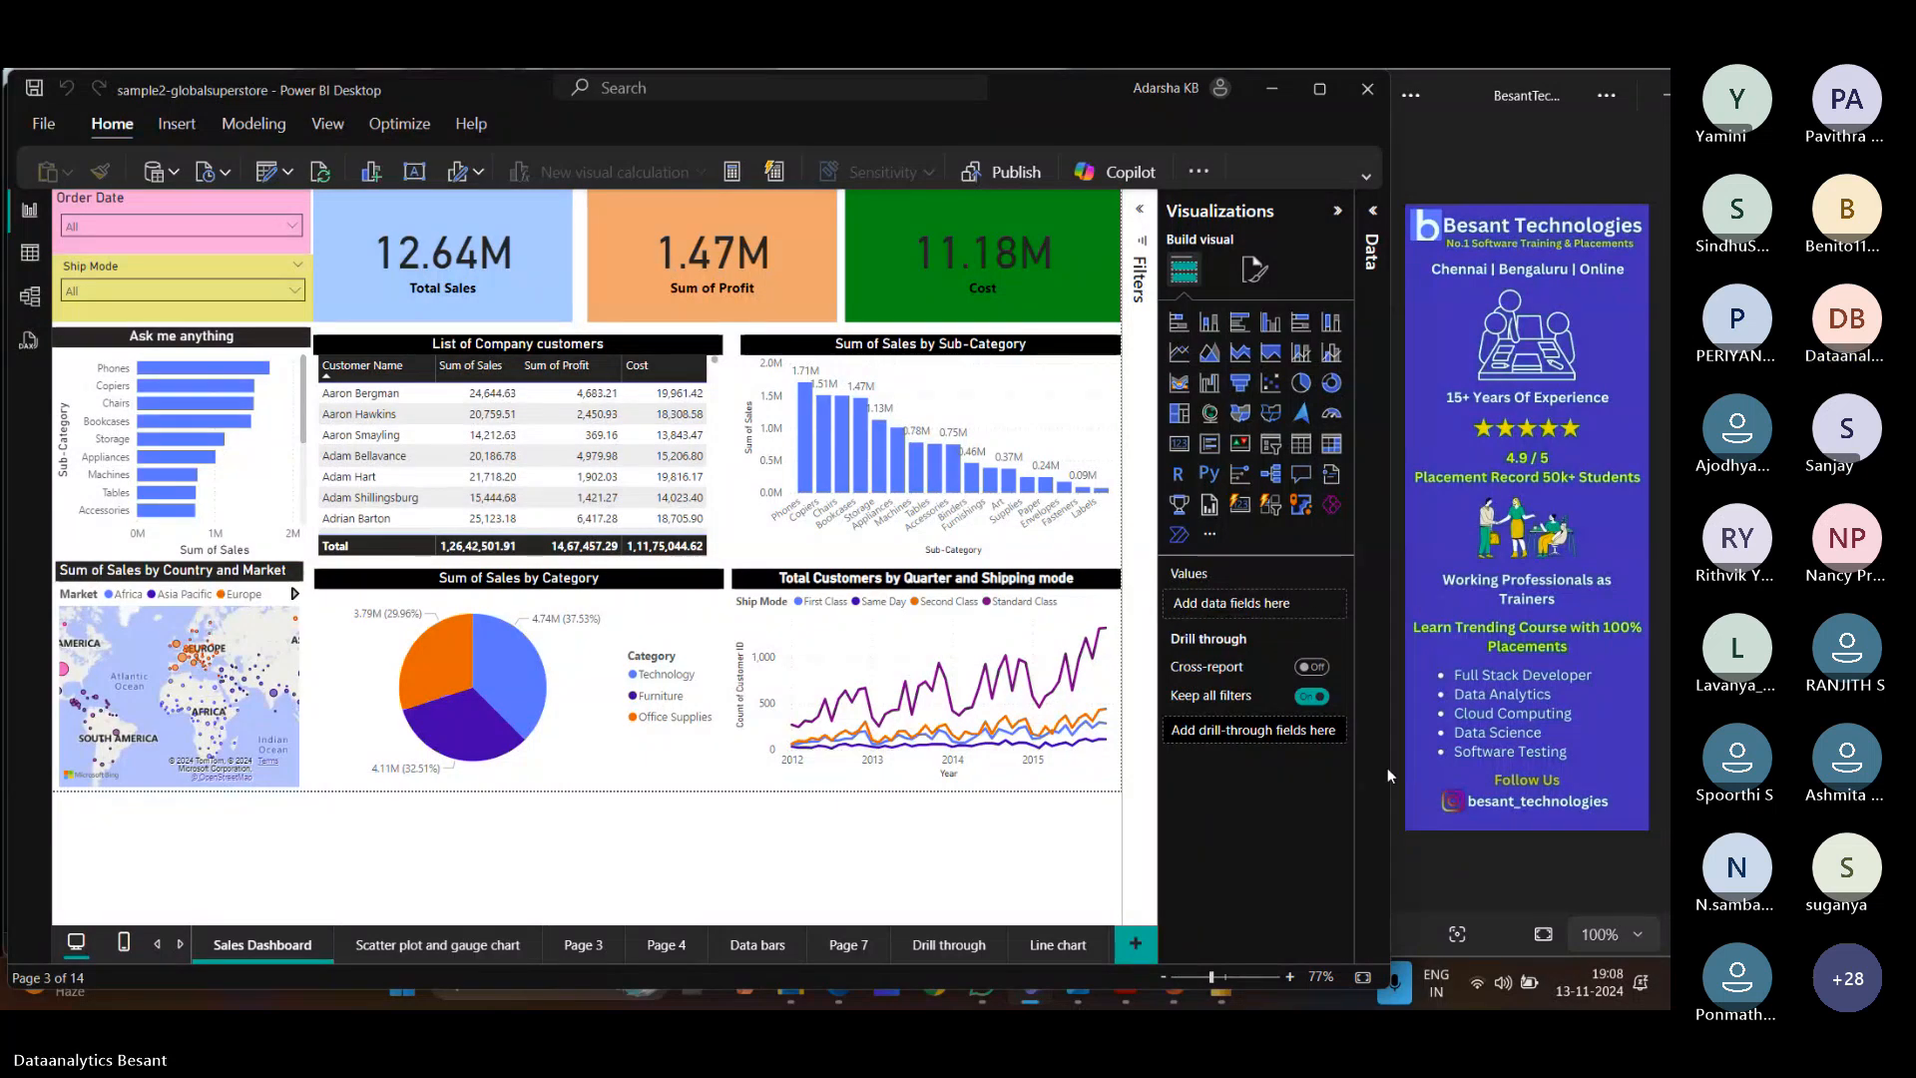
Review the location, legend and bubble size fields of the Country and Market map in the sample2-globalsuperstore report.
click(1338, 212)
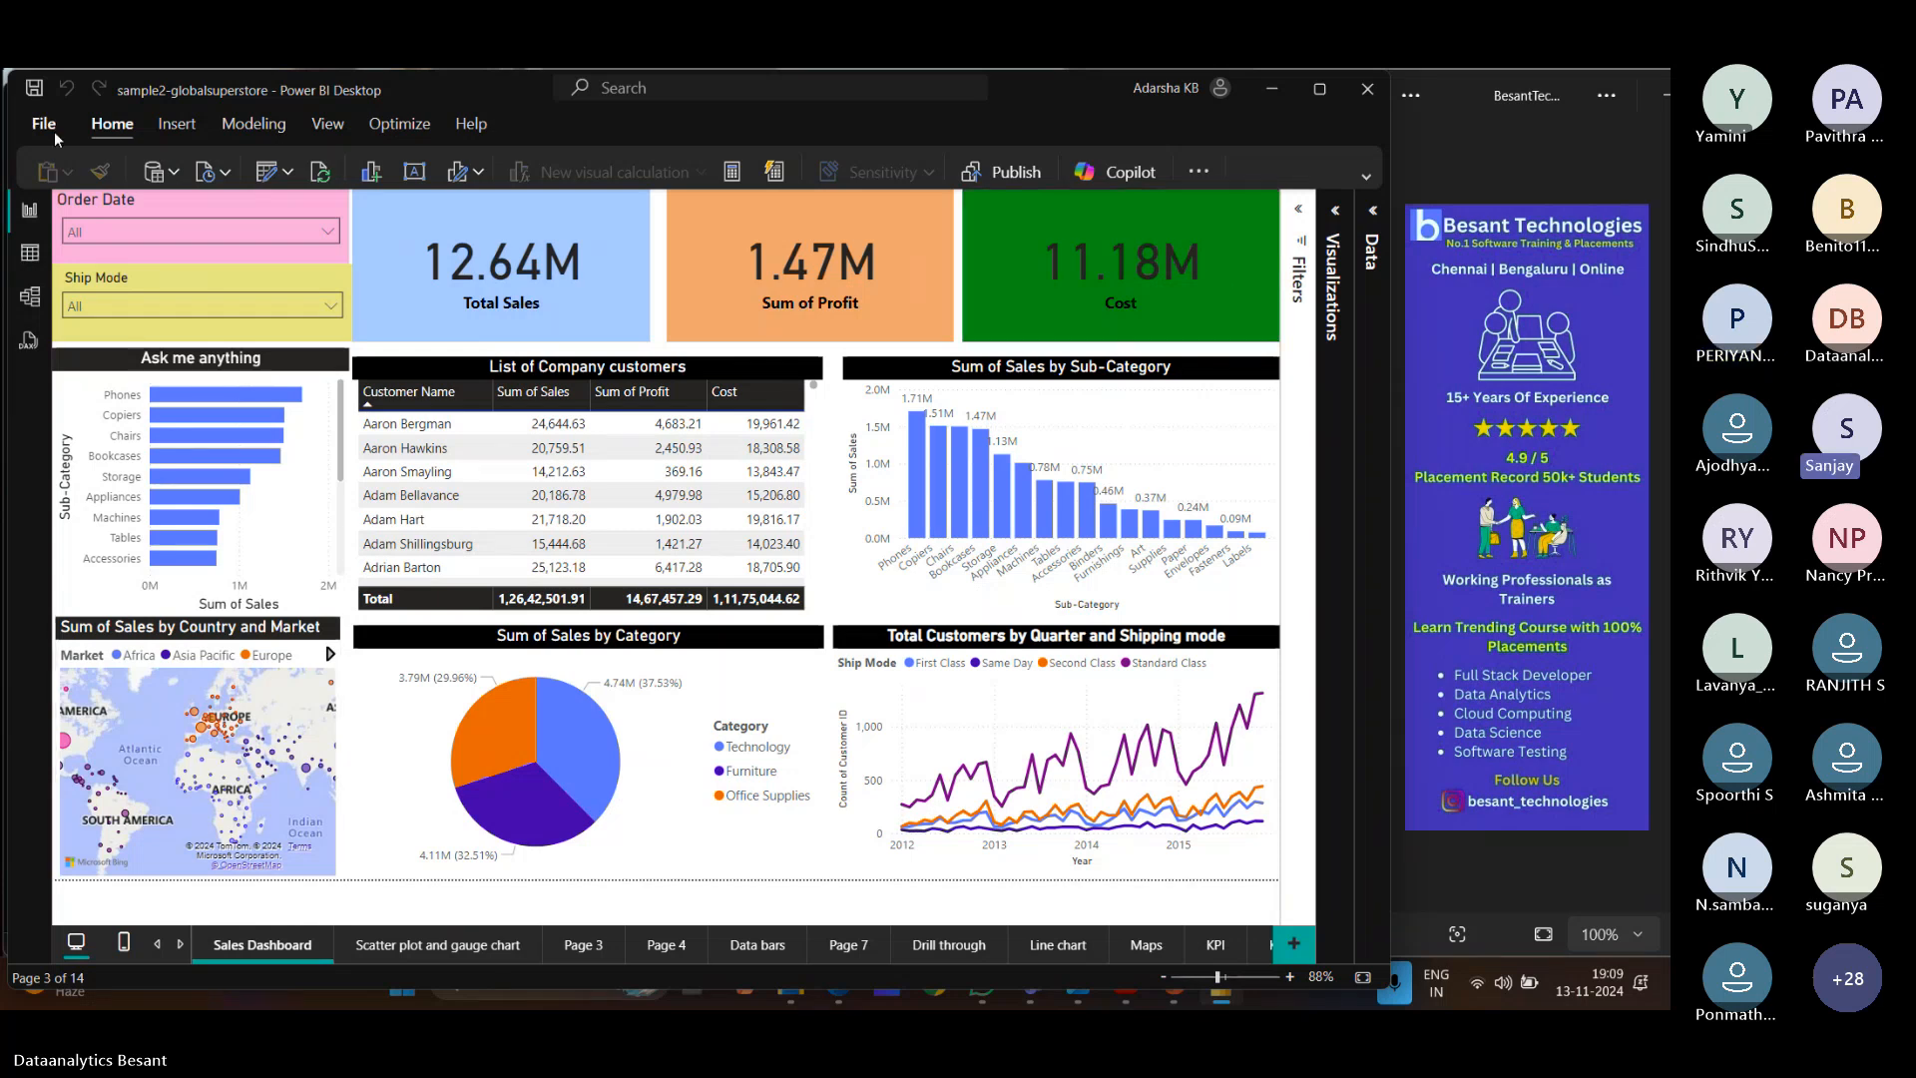
click(280, 640)
click(1334, 299)
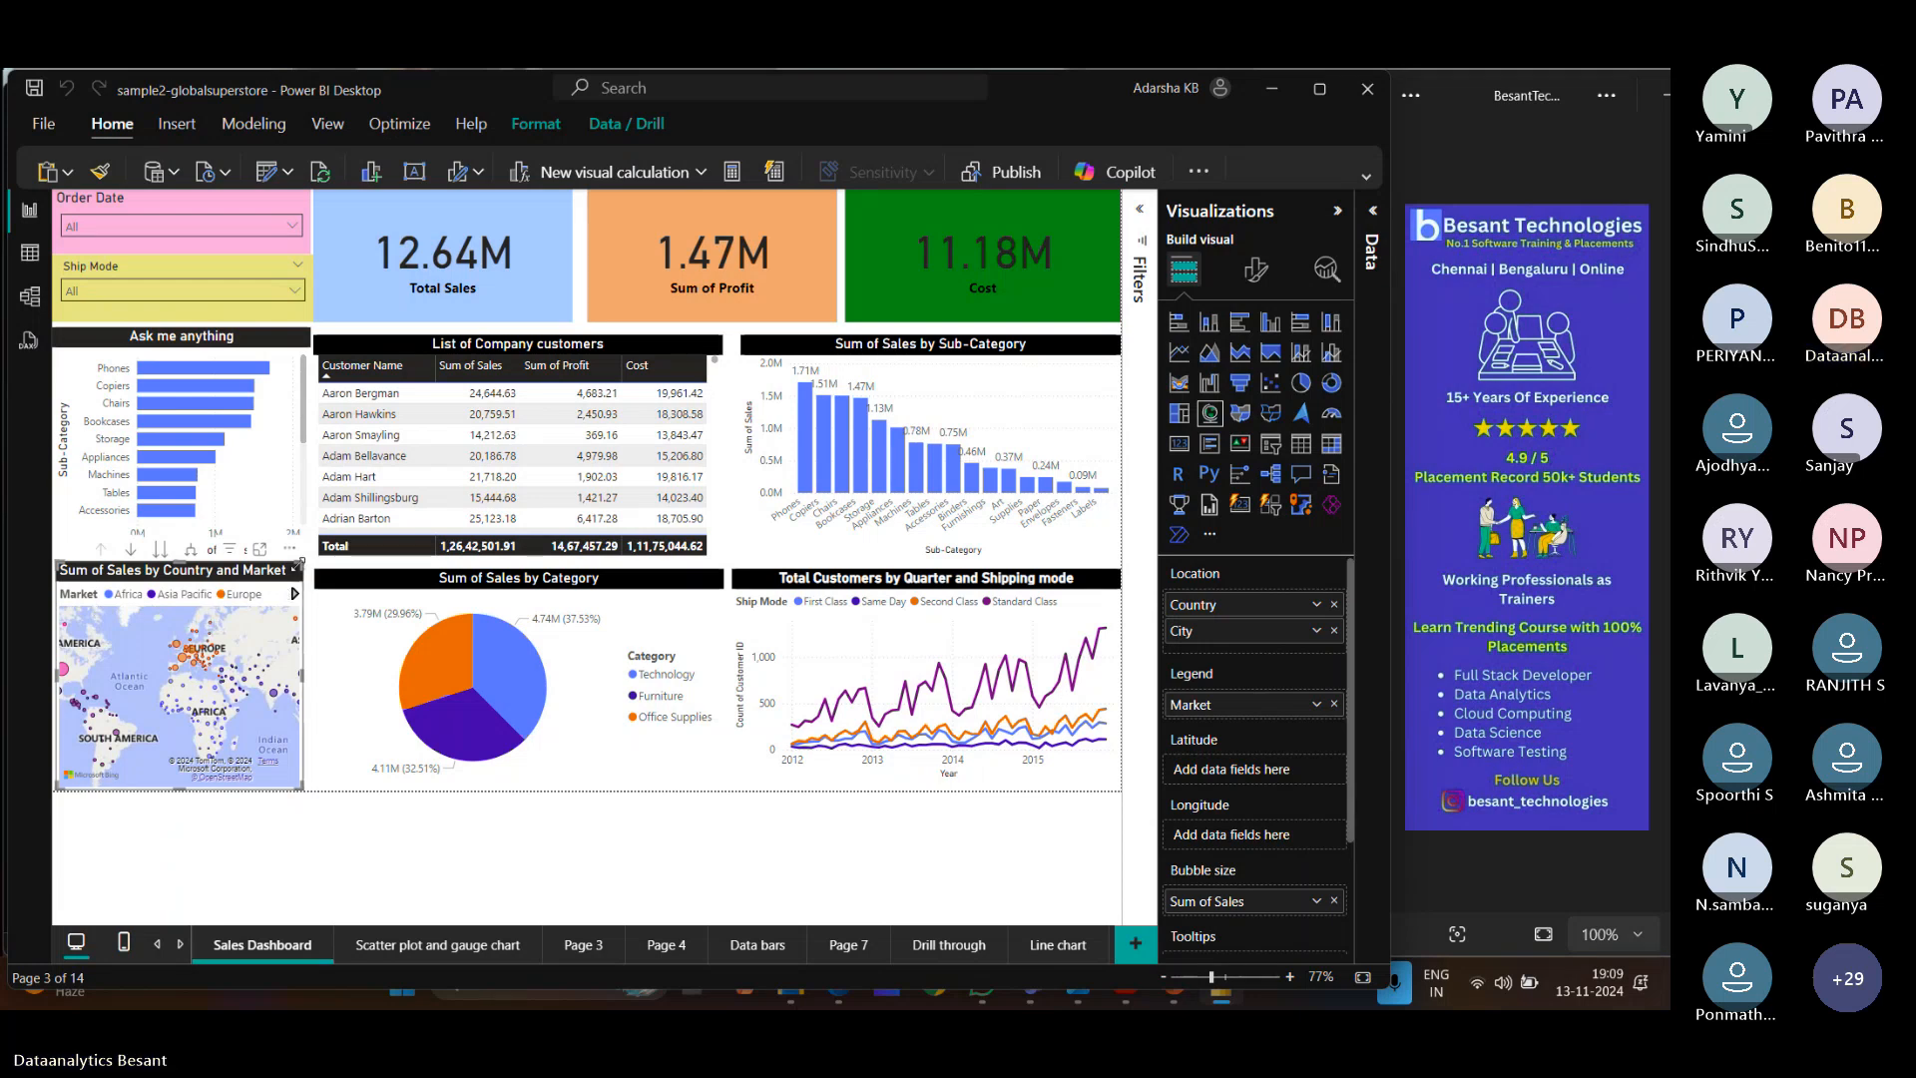
Enlarge the Sum of Sales by Country and Market map across the dashboard to view its bubbles, and shrink it back into its corner.
drag(302, 562, 849, 371)
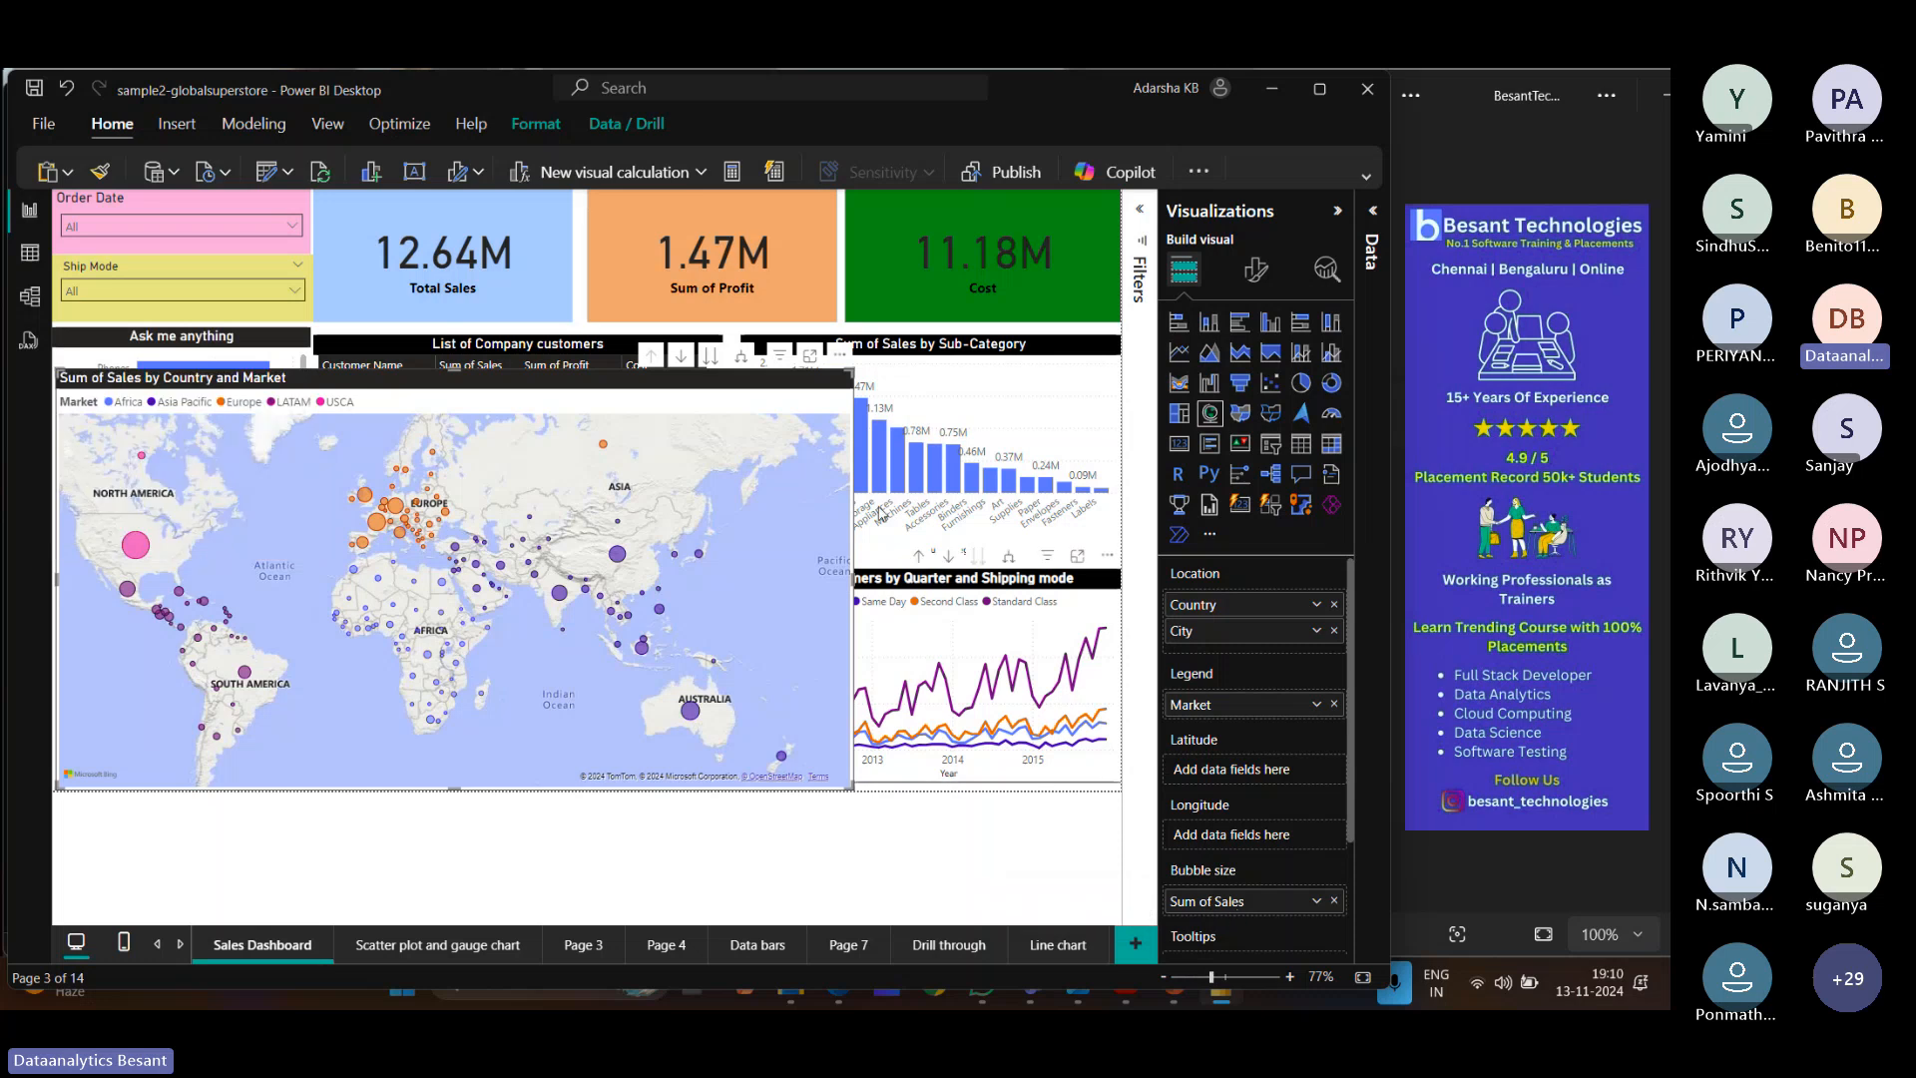
drag(847, 374, 331, 576)
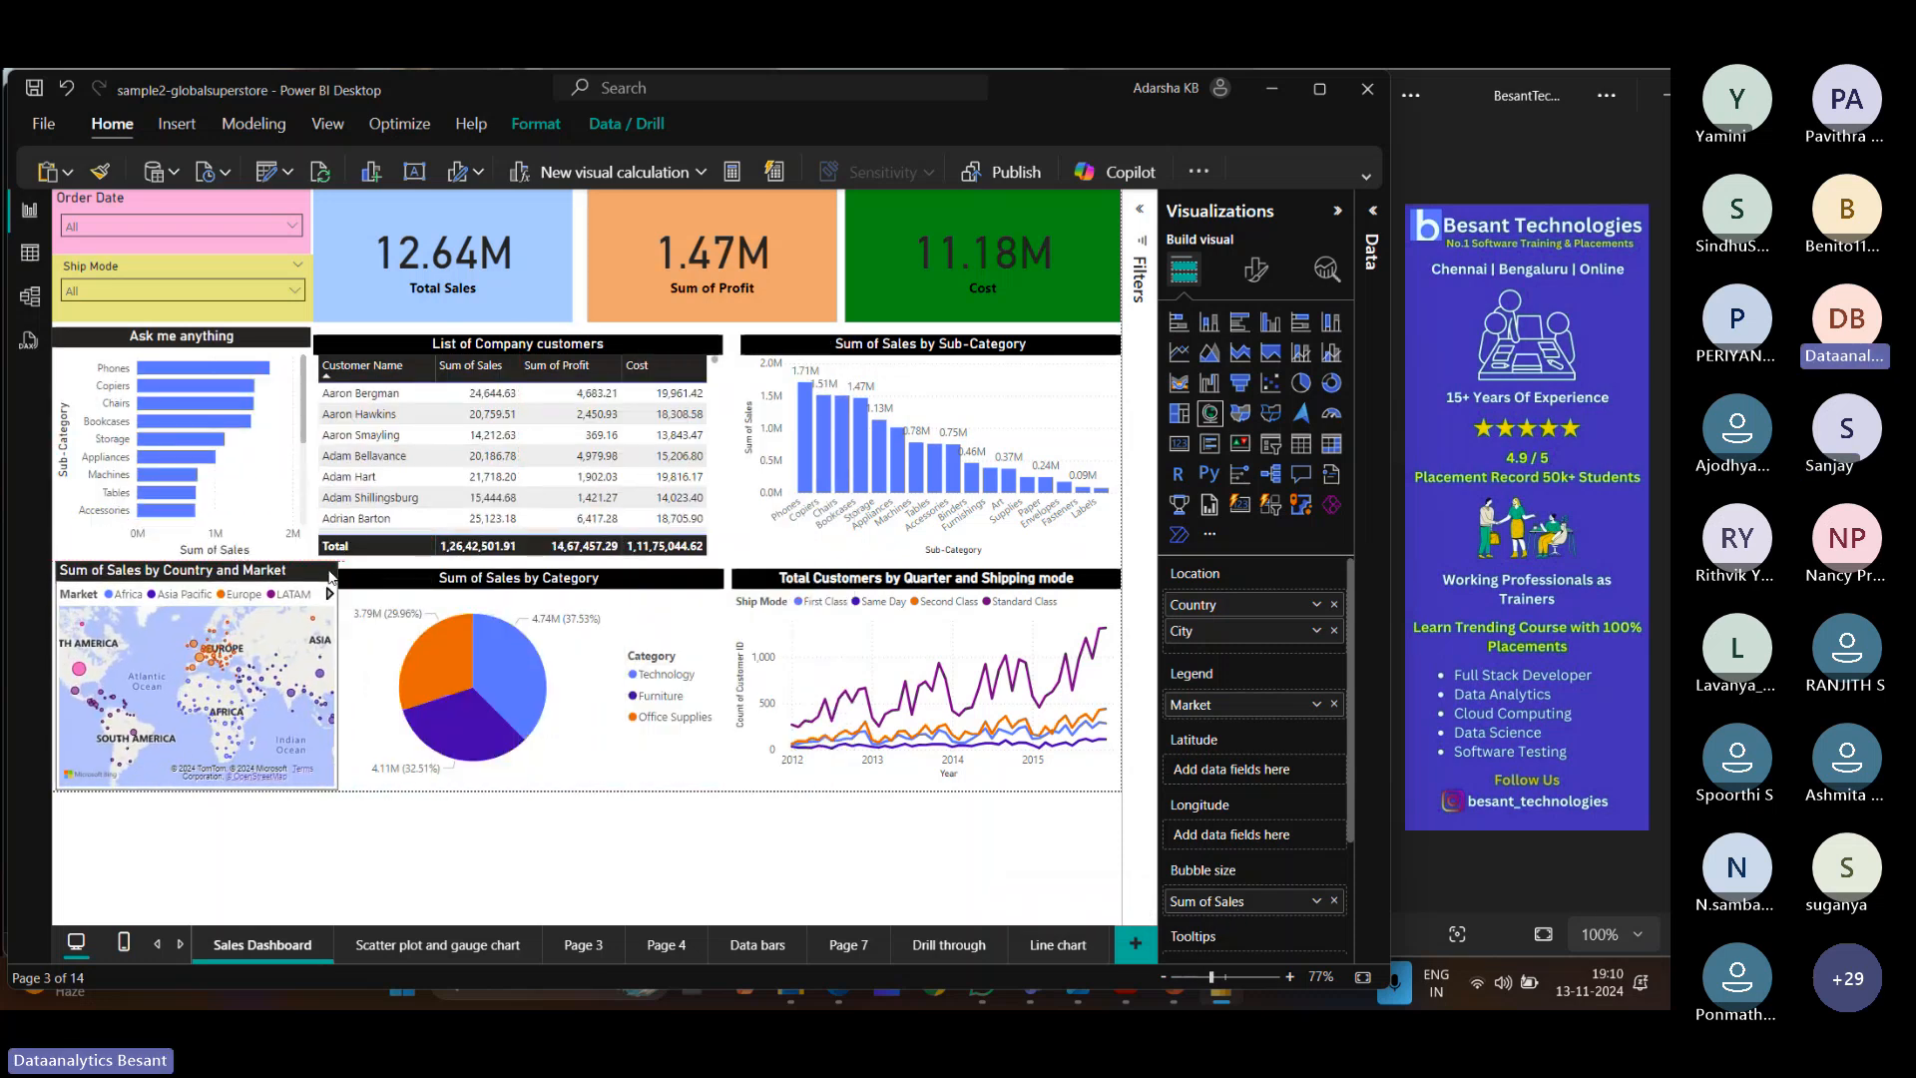
click(436, 812)
Check the Map and Filled Map visuals setting in the global security options, leaving the options without changes.
click(43, 123)
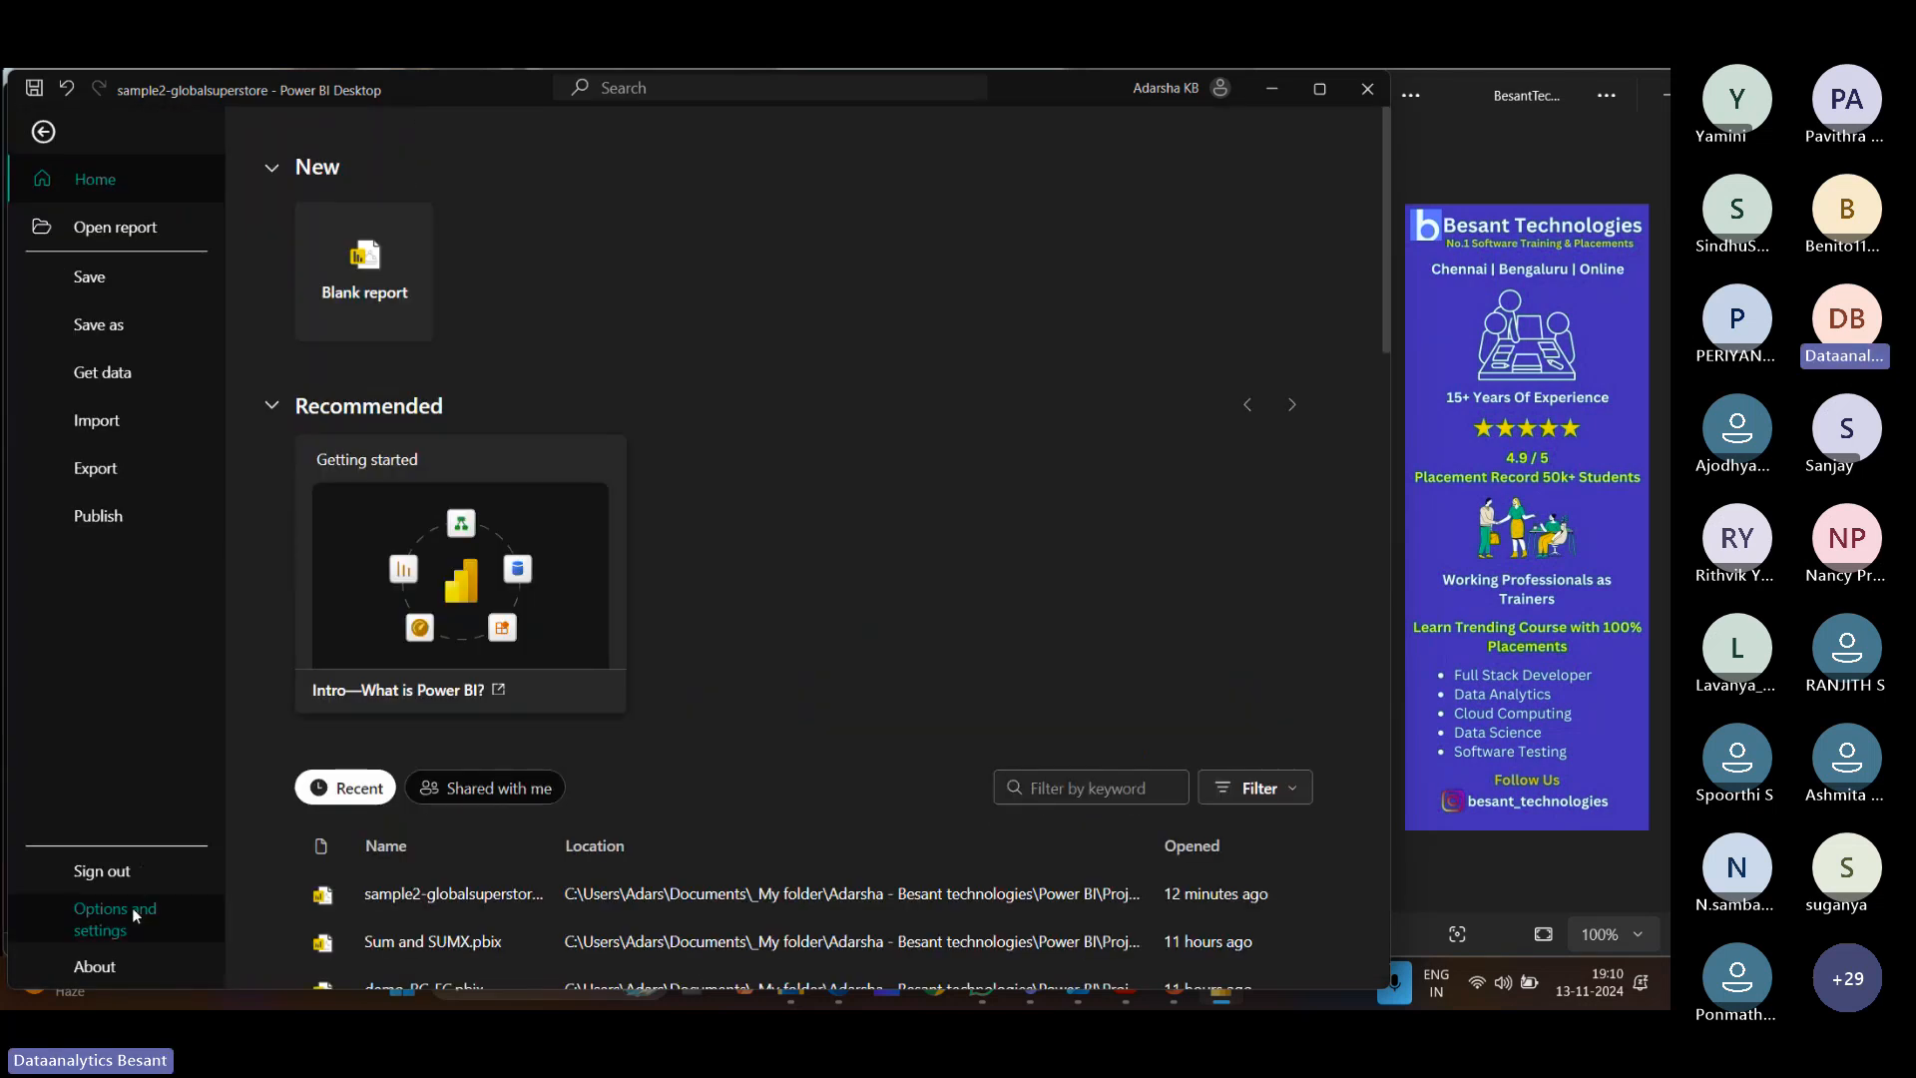
click(135, 916)
click(344, 254)
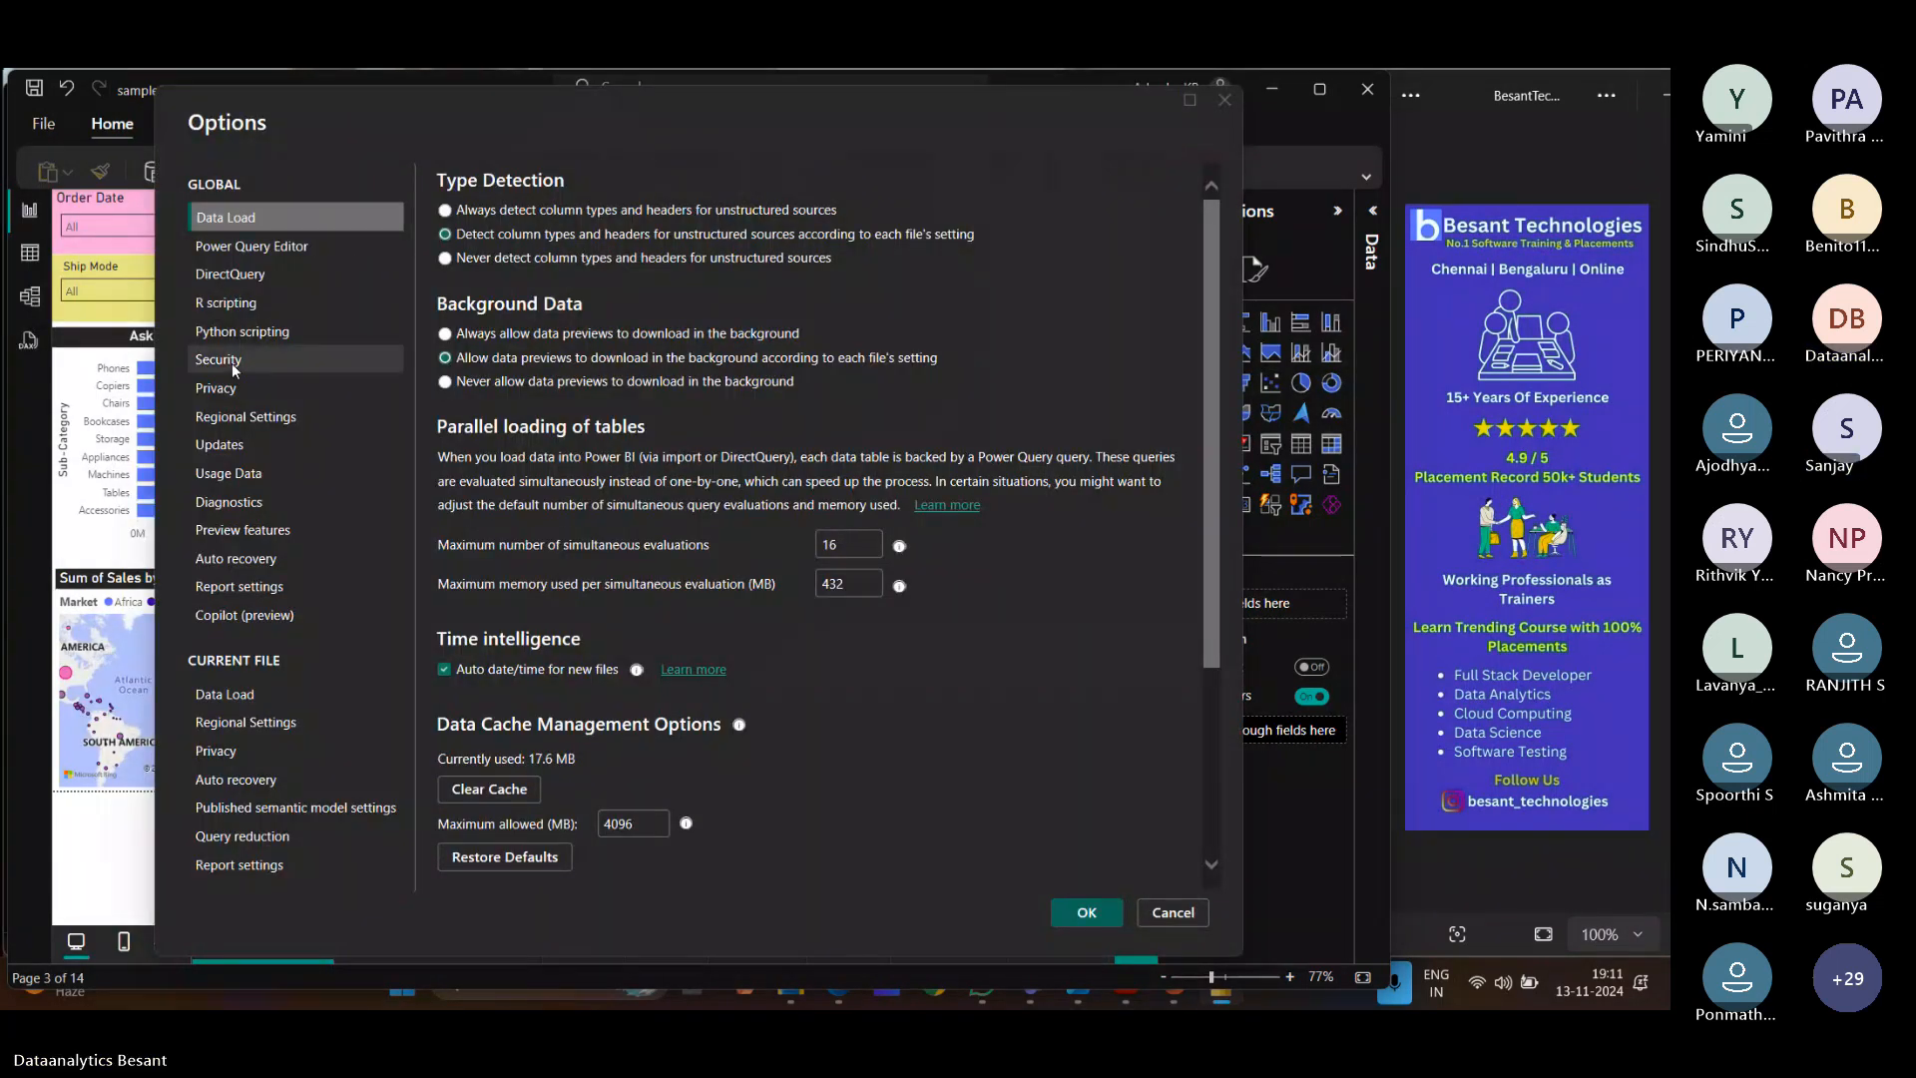
click(236, 369)
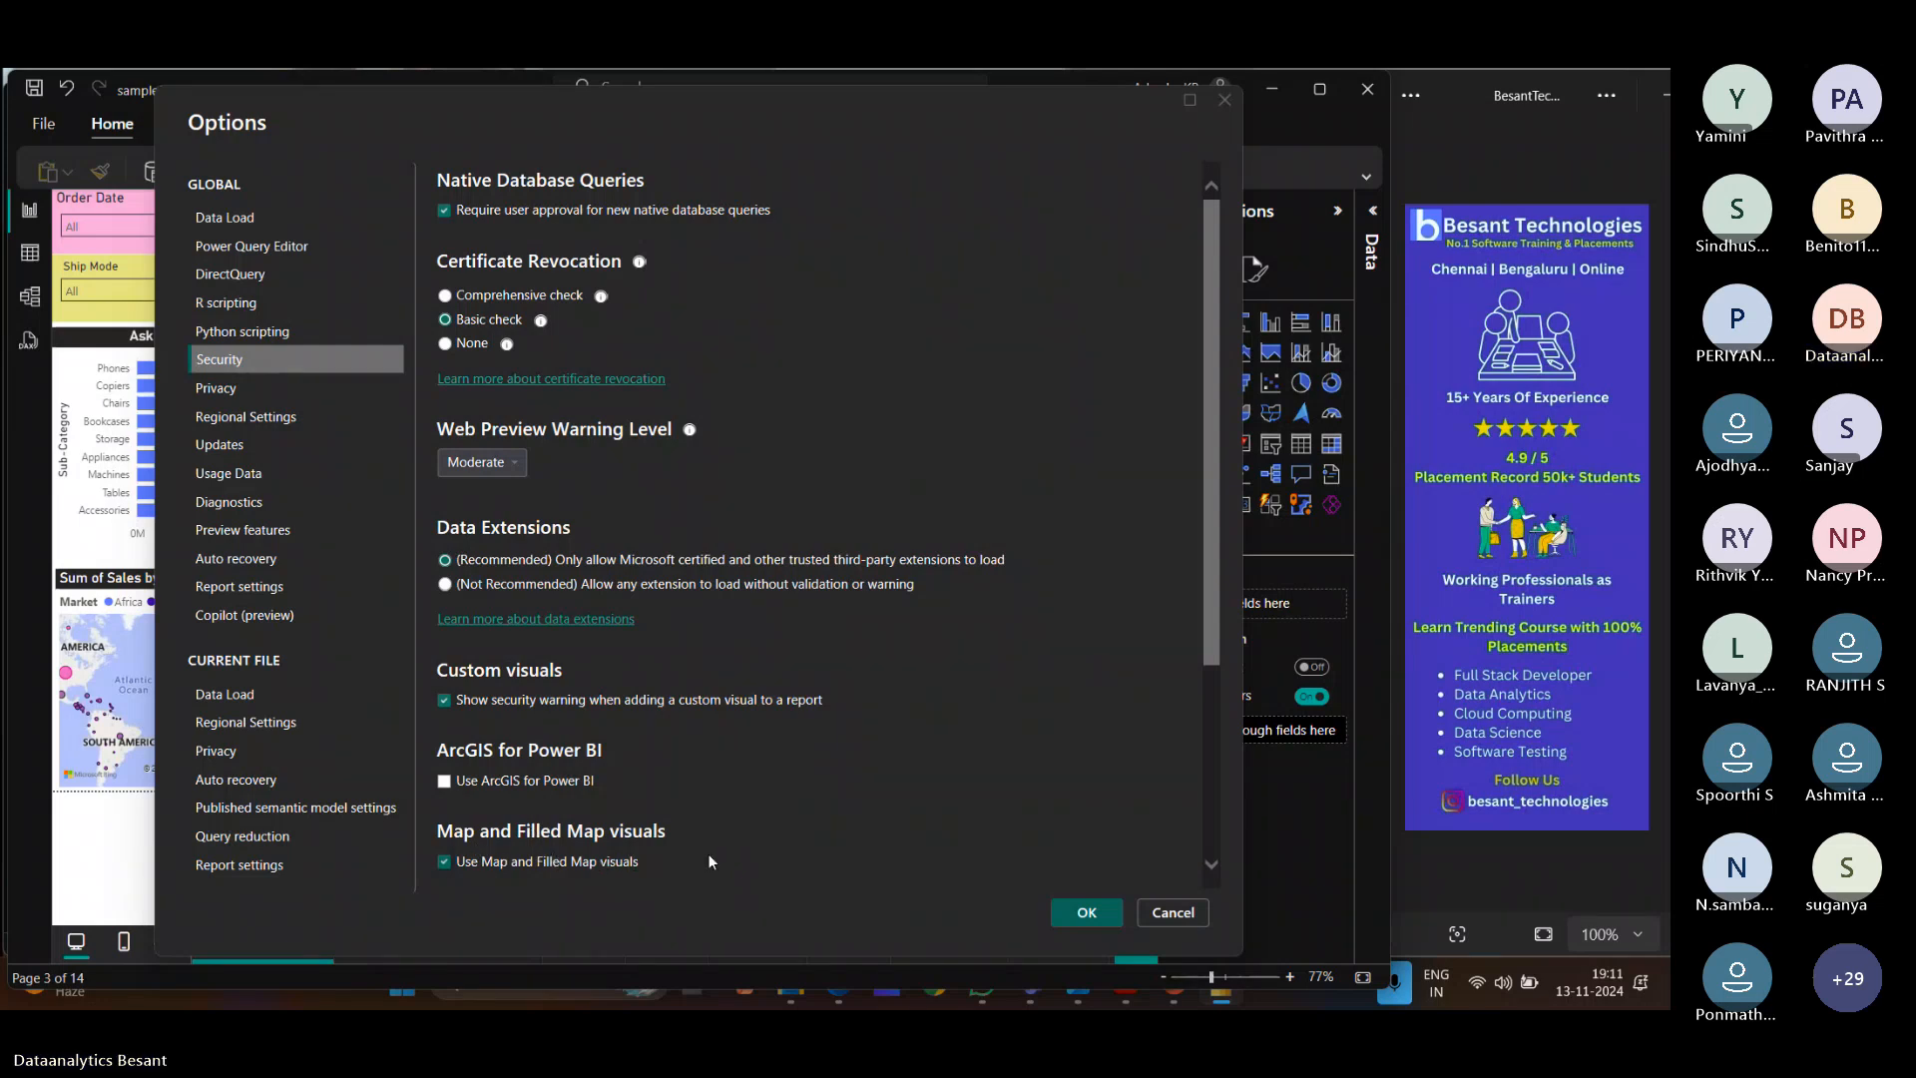
click(1170, 911)
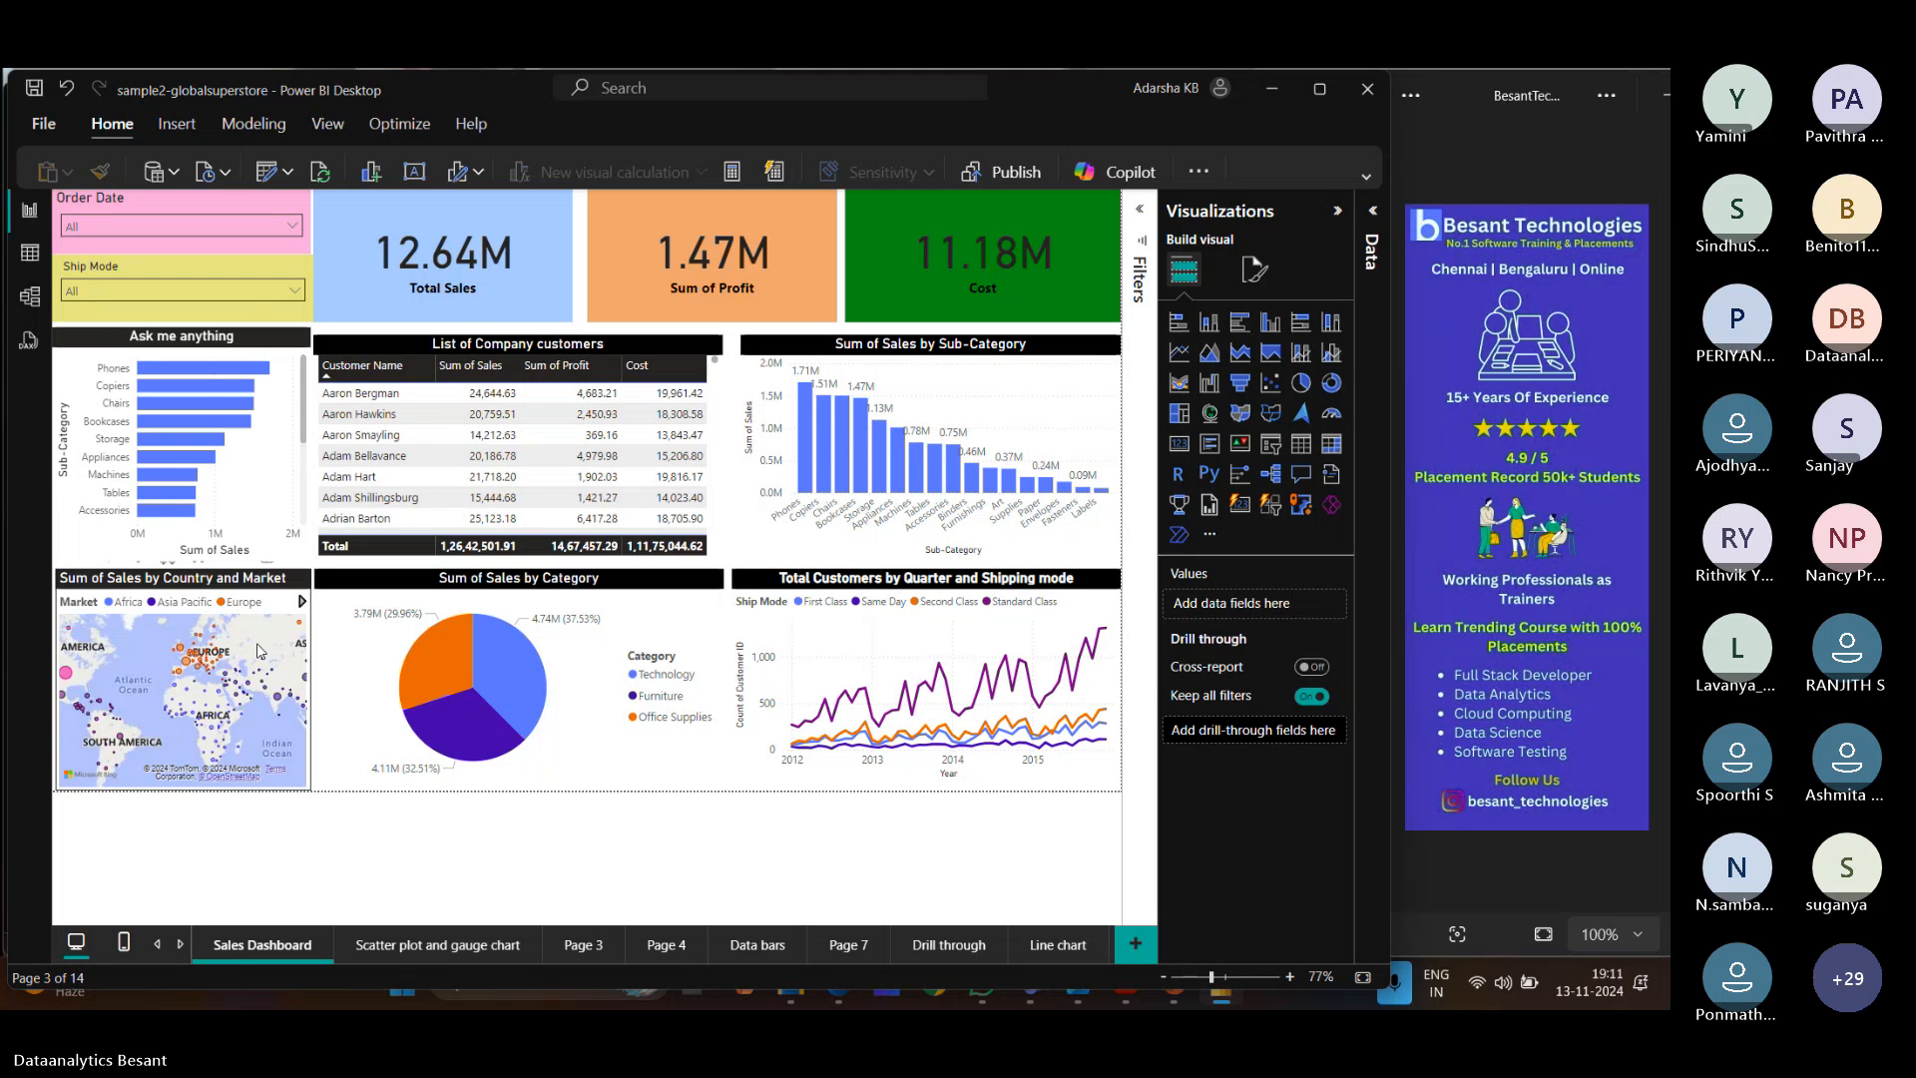
Add a new report page and place a reduced card visual near its top showing the Sales field from the Orders table.
click(1136, 944)
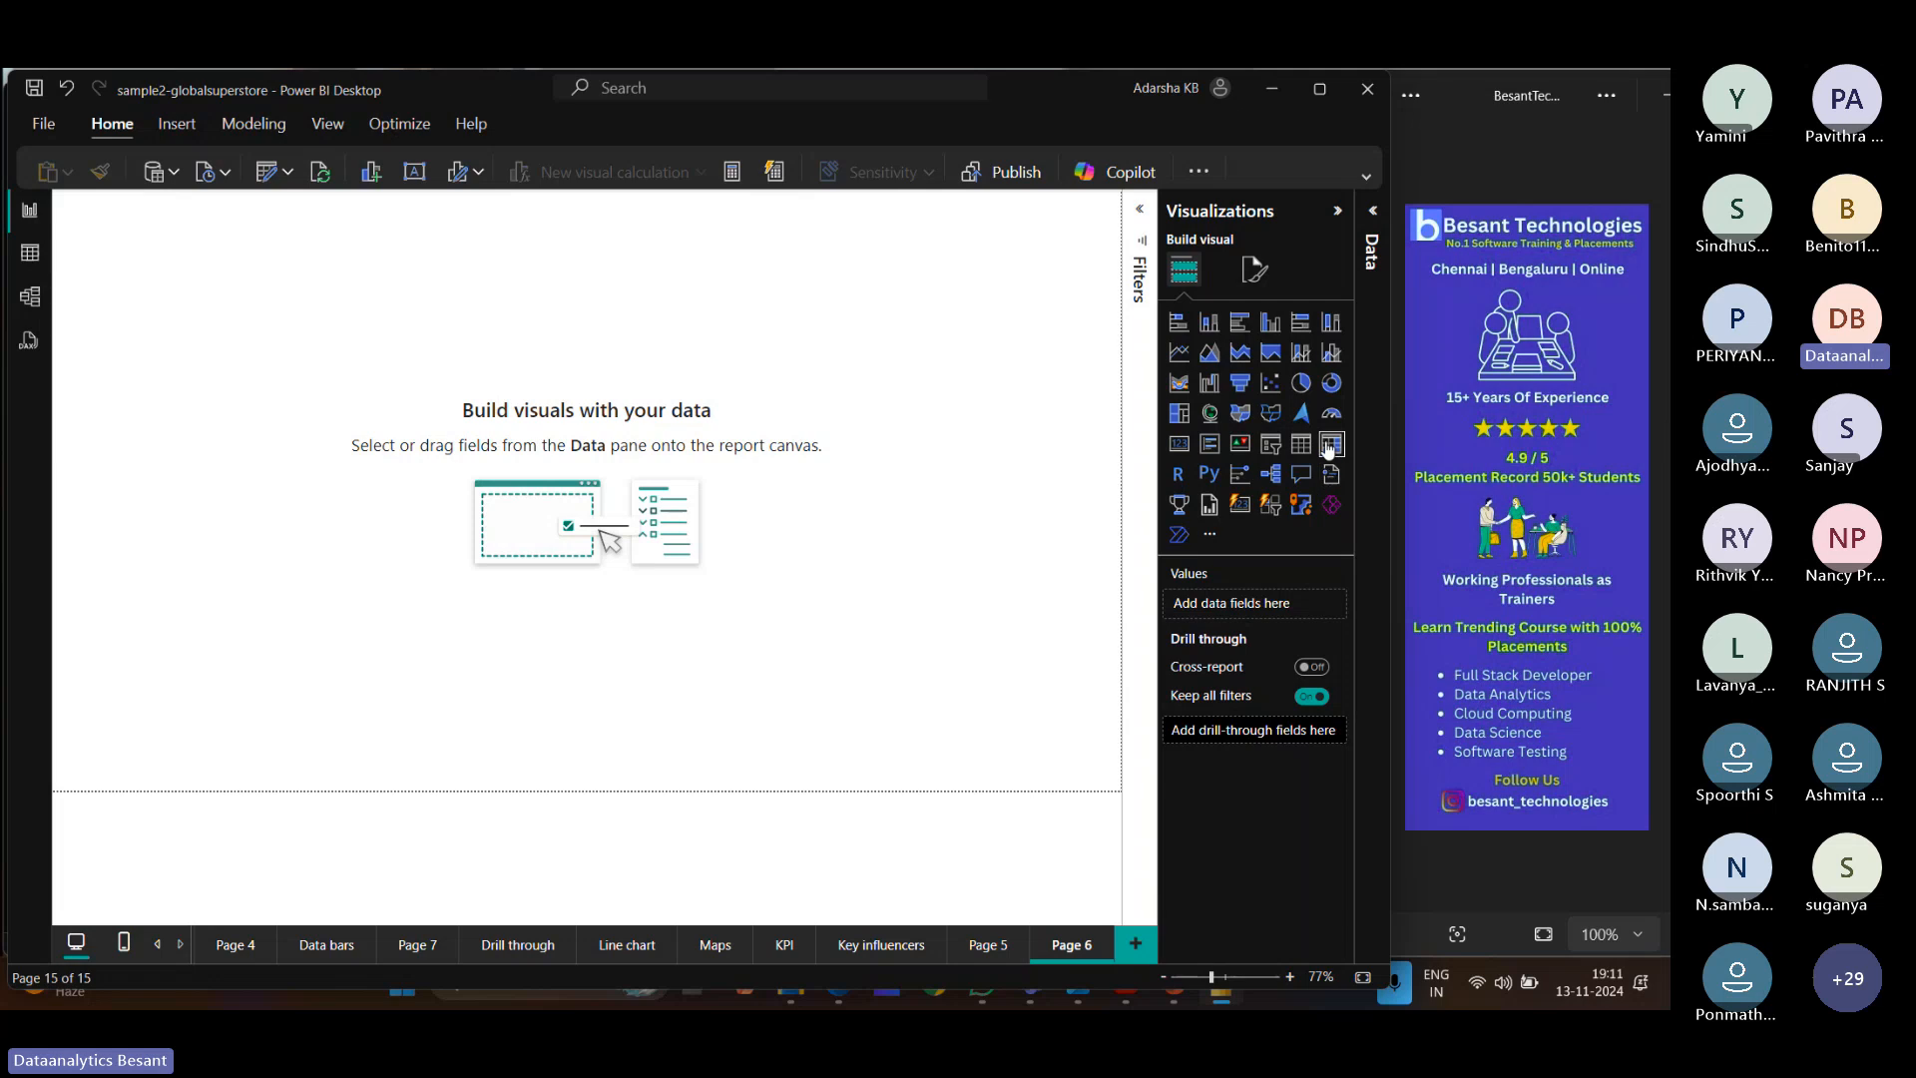
click(1179, 443)
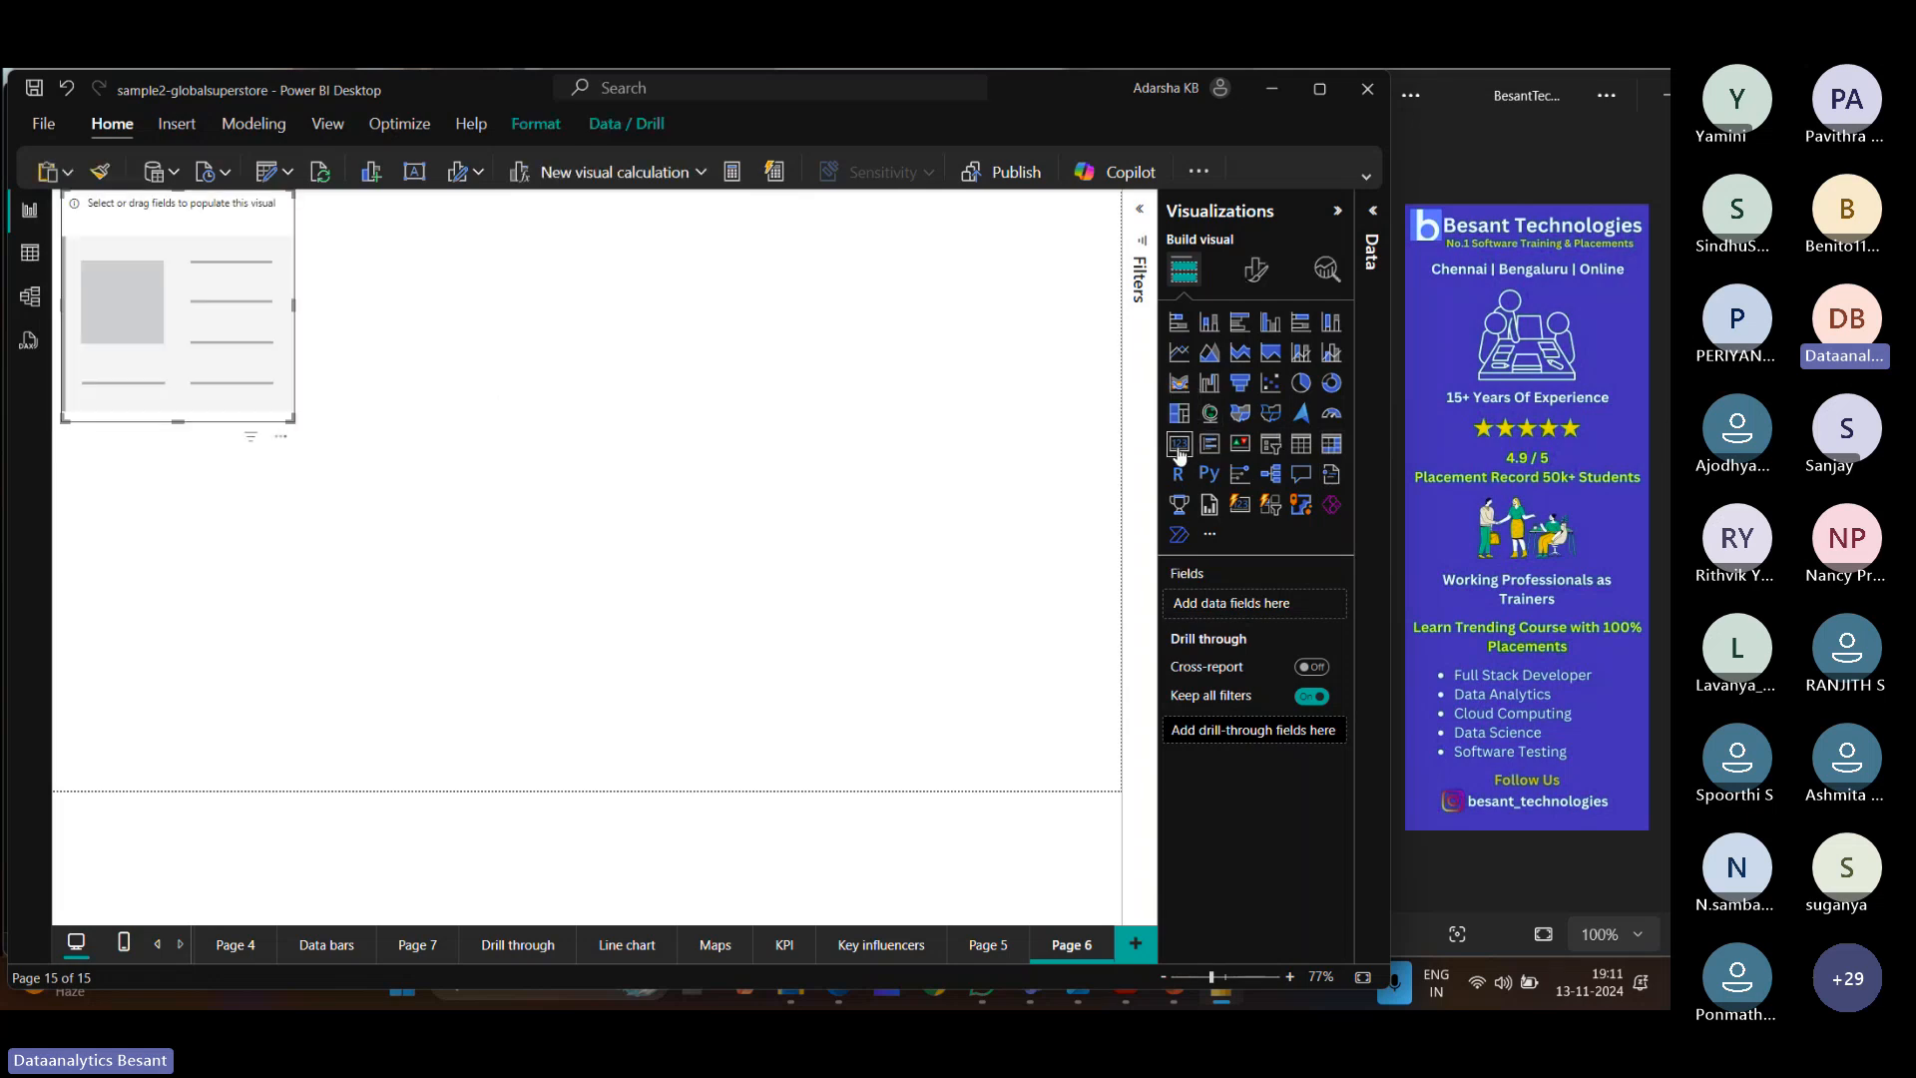
drag(249, 397, 541, 339)
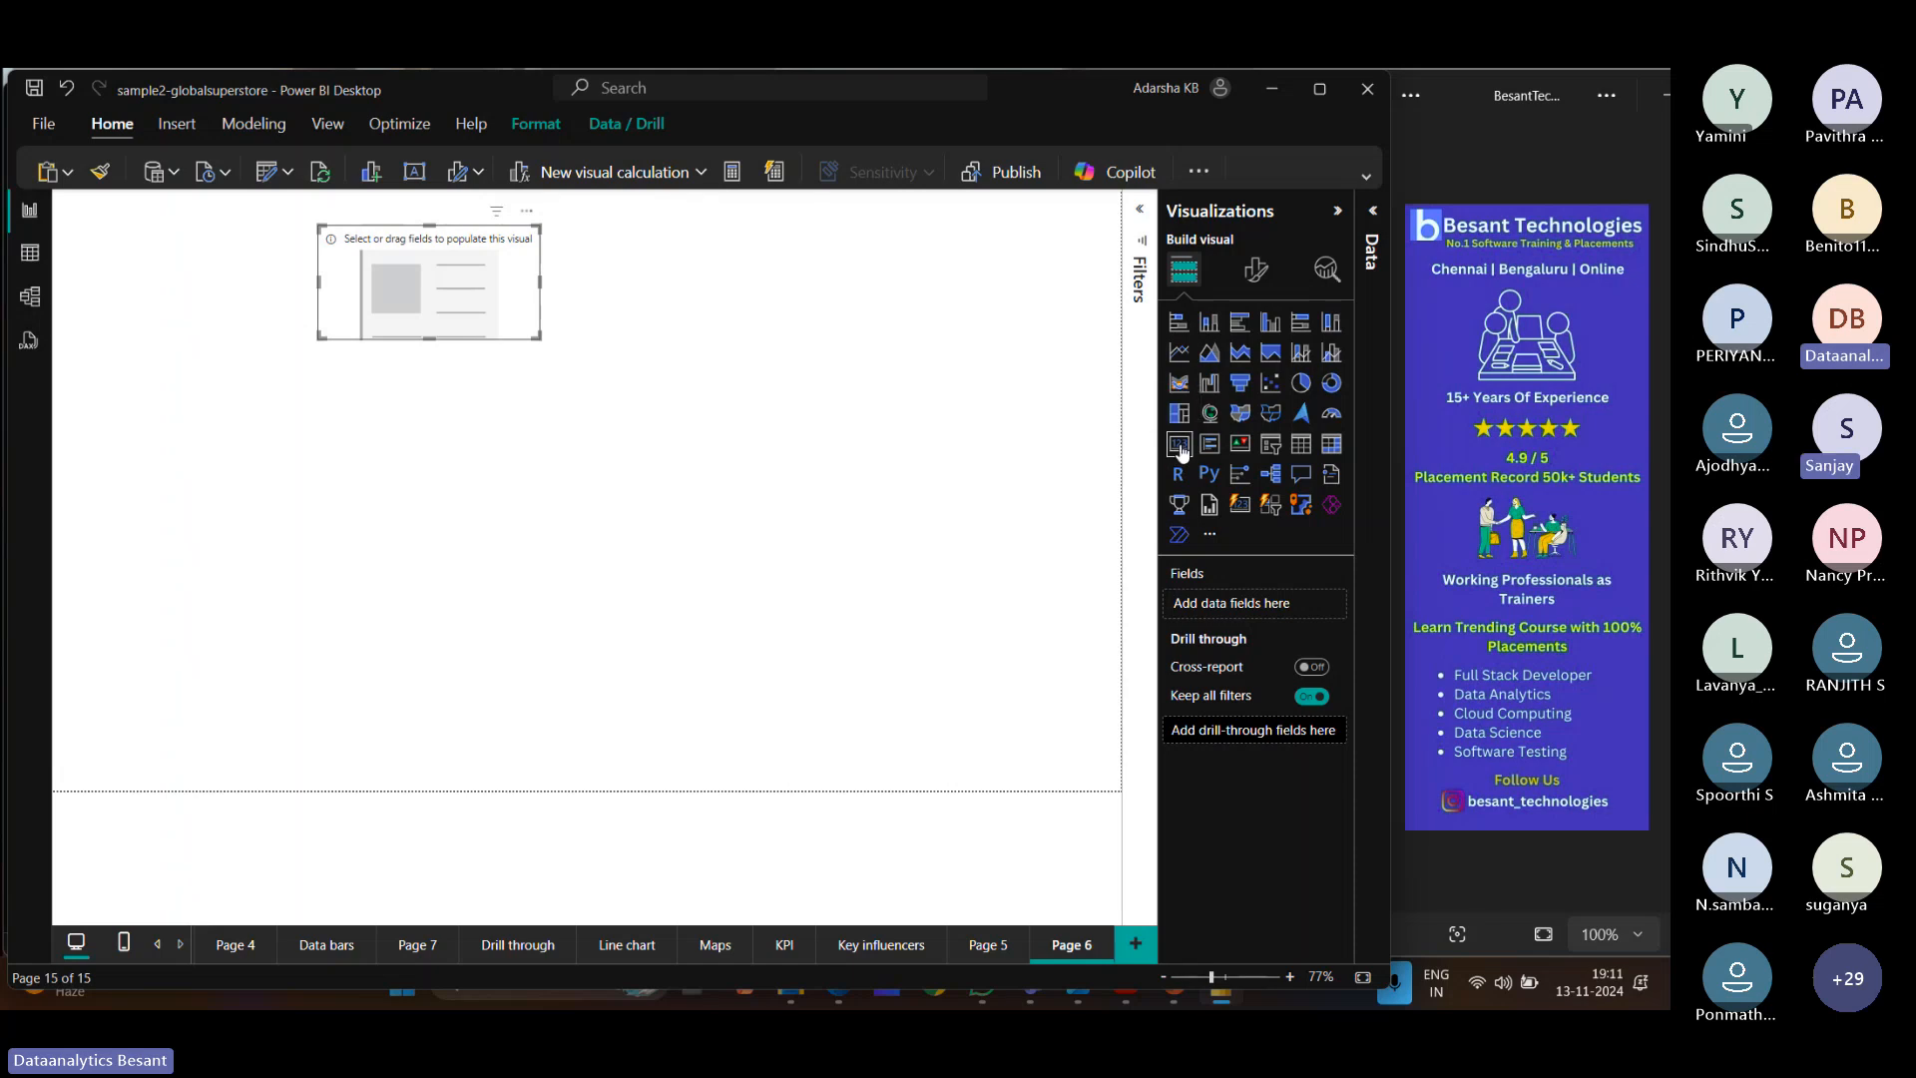
click(1372, 251)
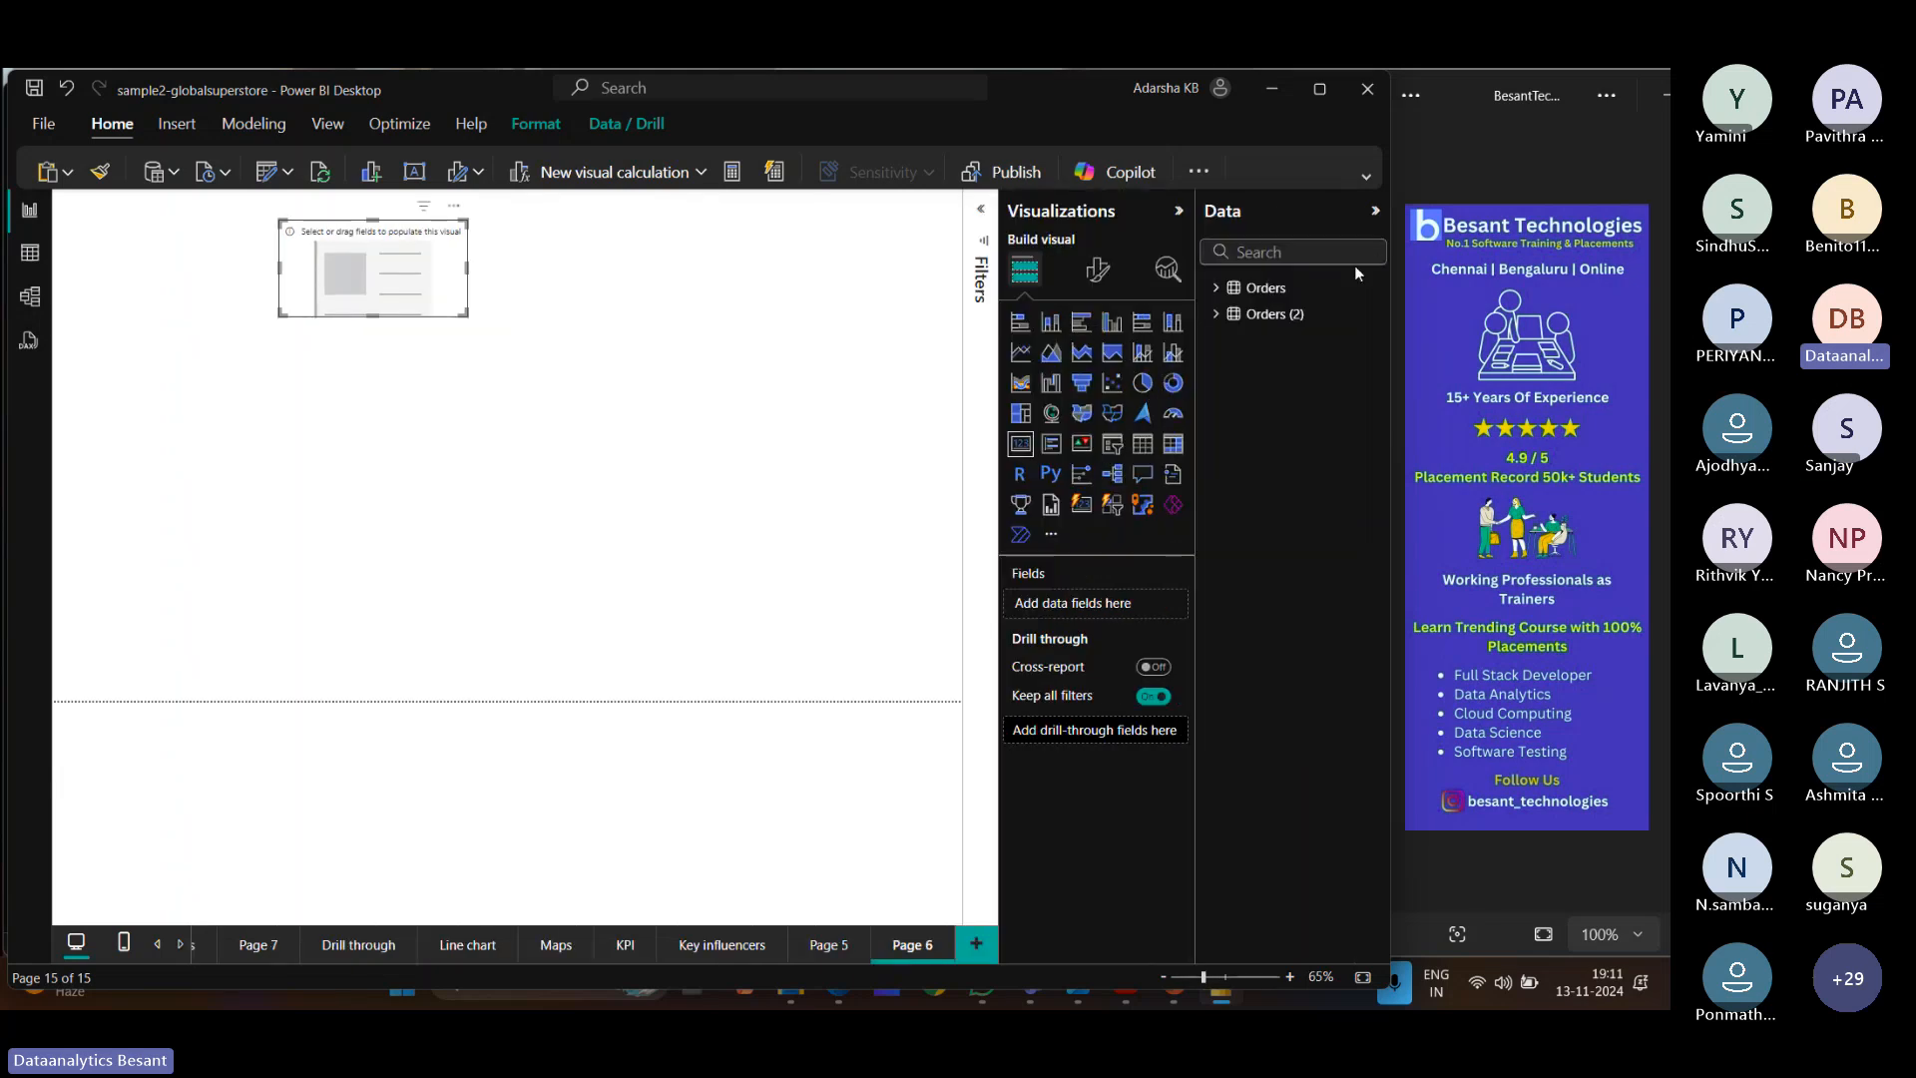
click(1218, 288)
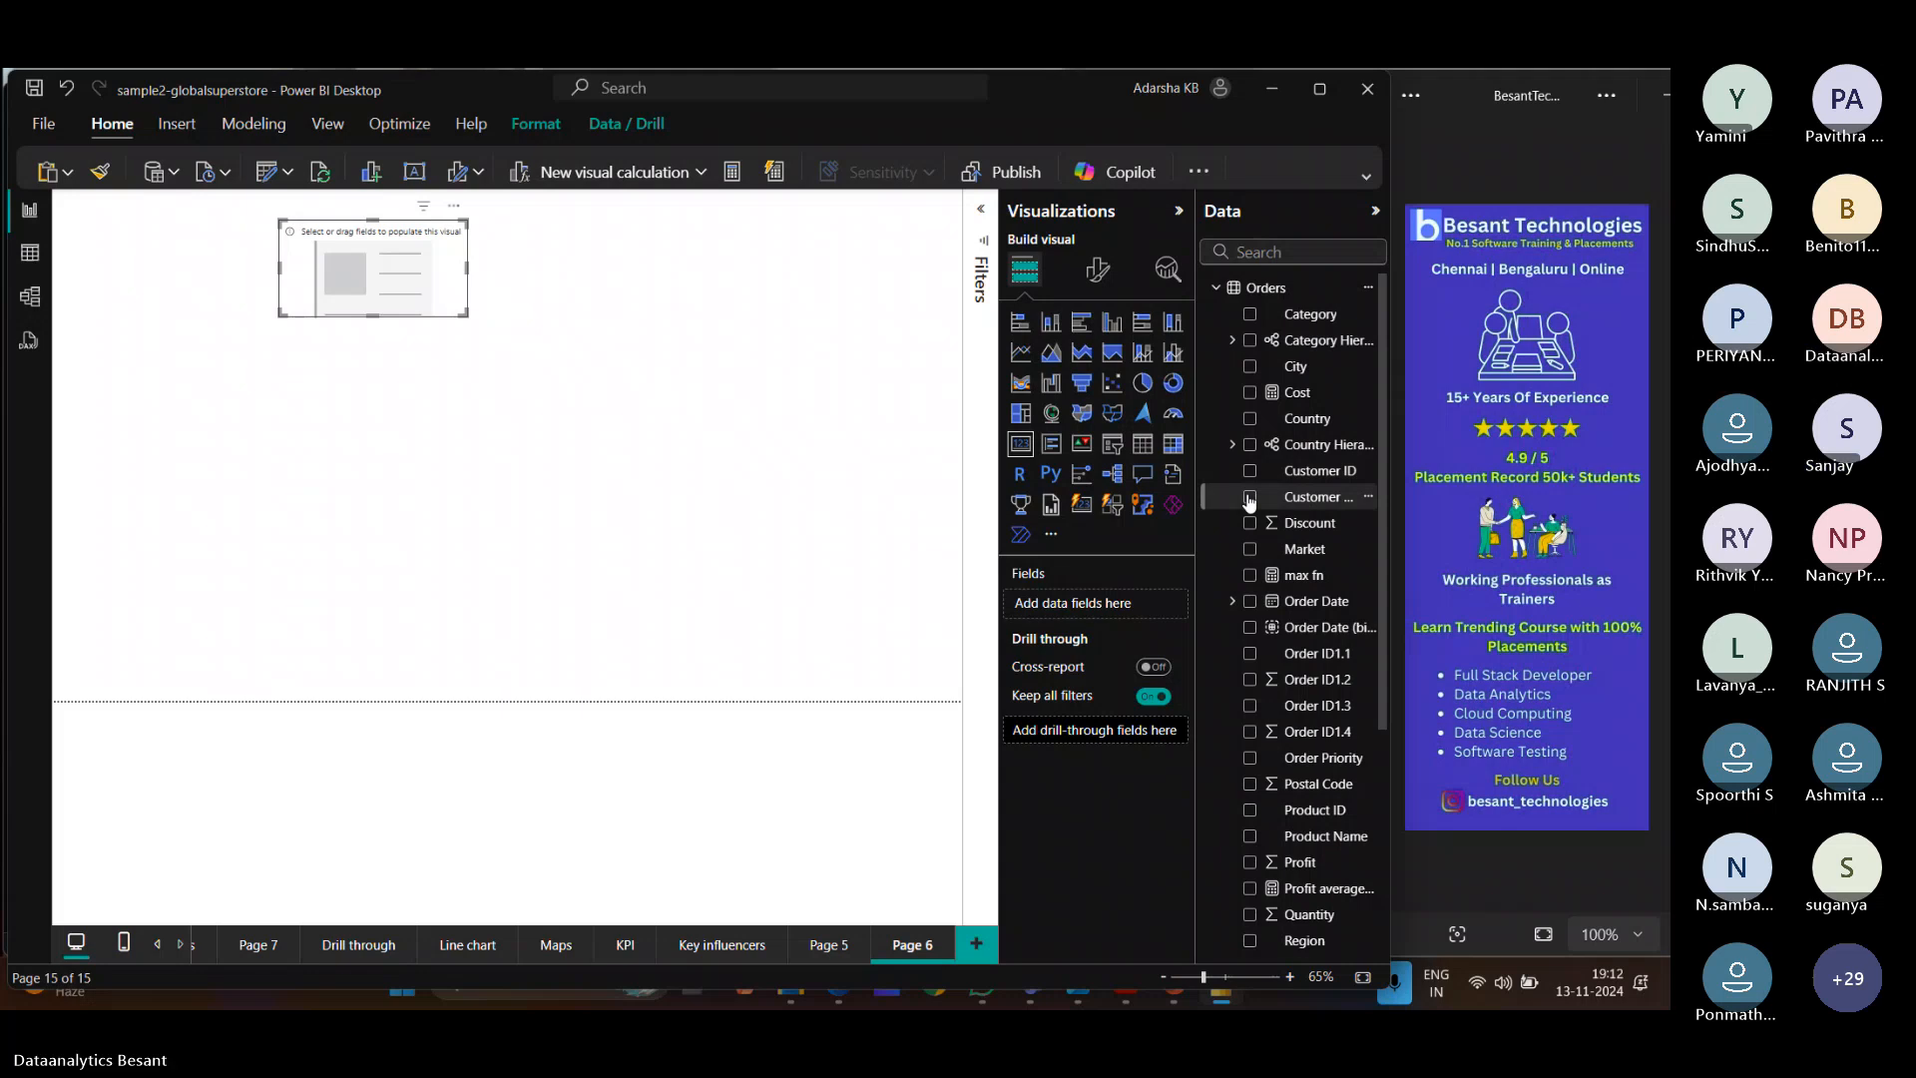
scroll(1278, 698, down, 5)
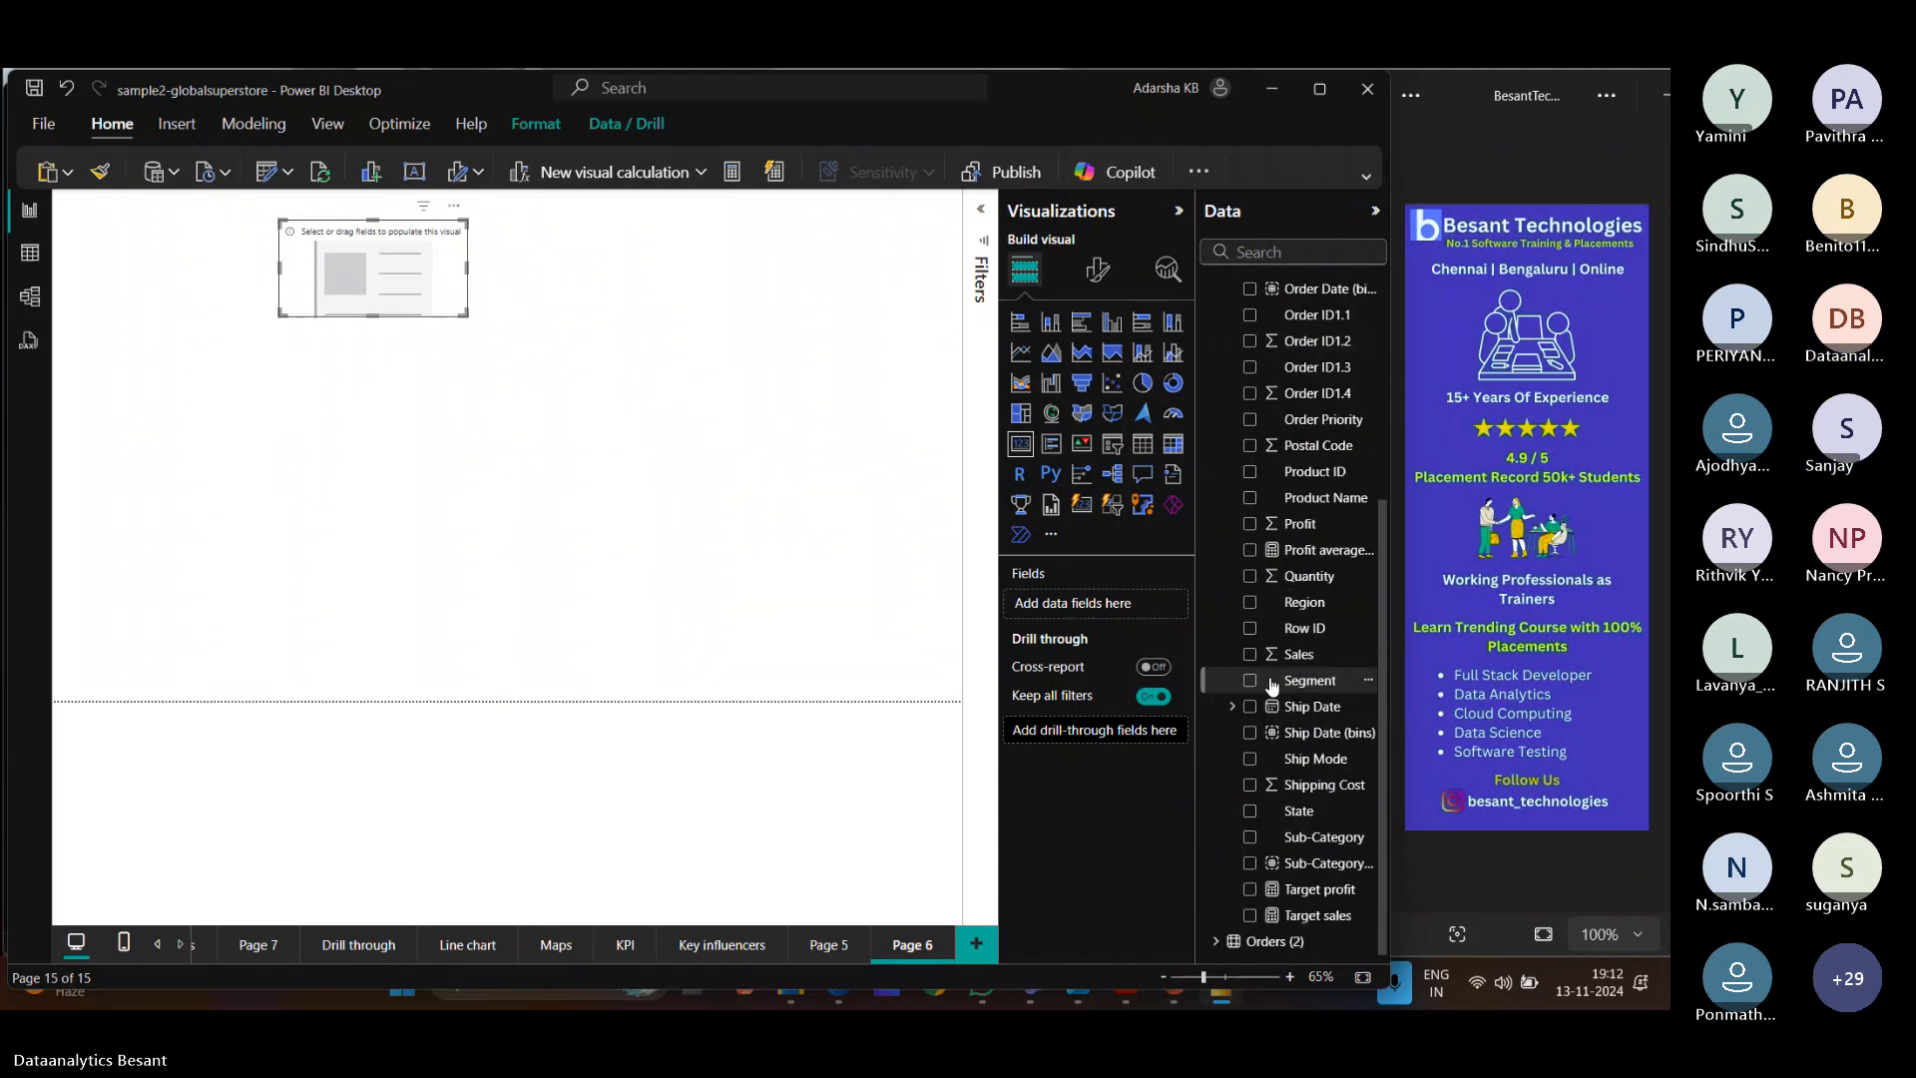
click(1250, 653)
click(742, 399)
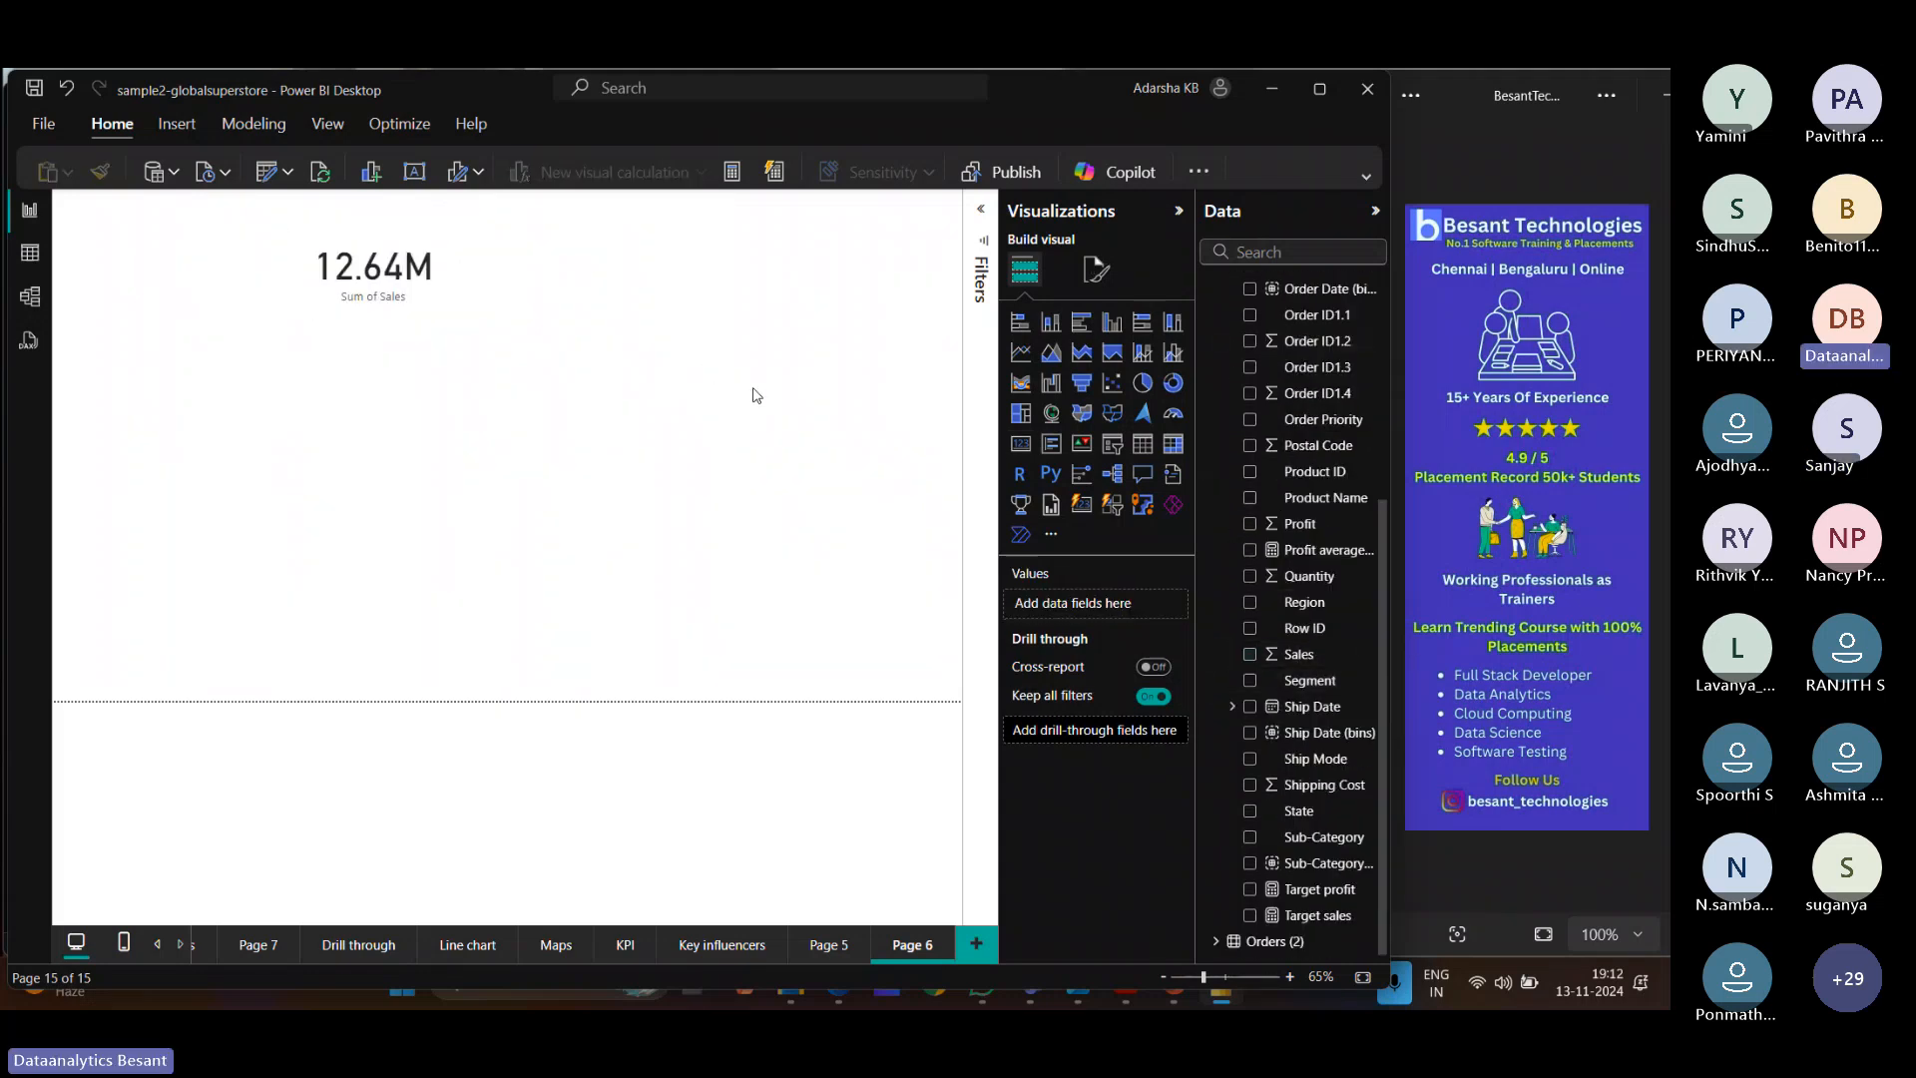
Add a second card of similar size beside the Sum of Sales card, showing the Profit field.
drag(1020, 443, 629, 231)
drag(691, 392, 681, 318)
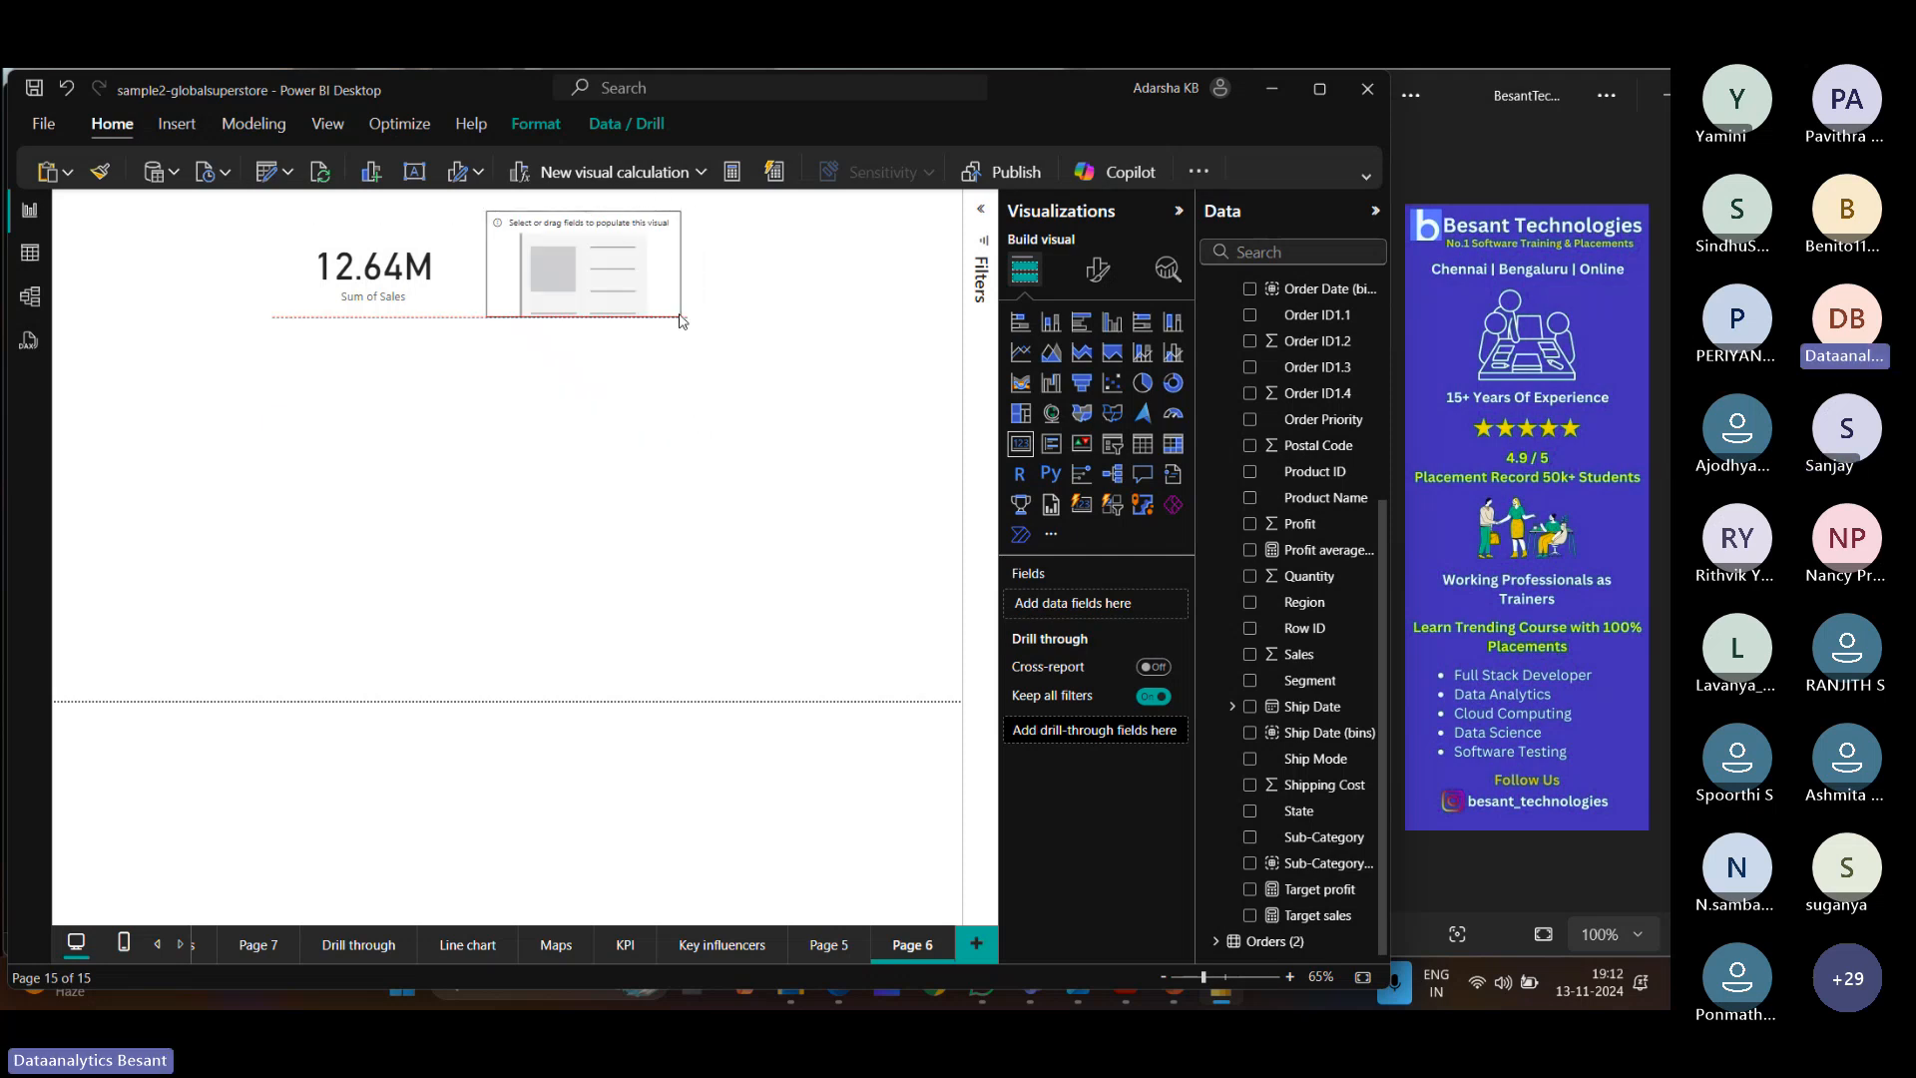
scroll(1276, 599, up, 4)
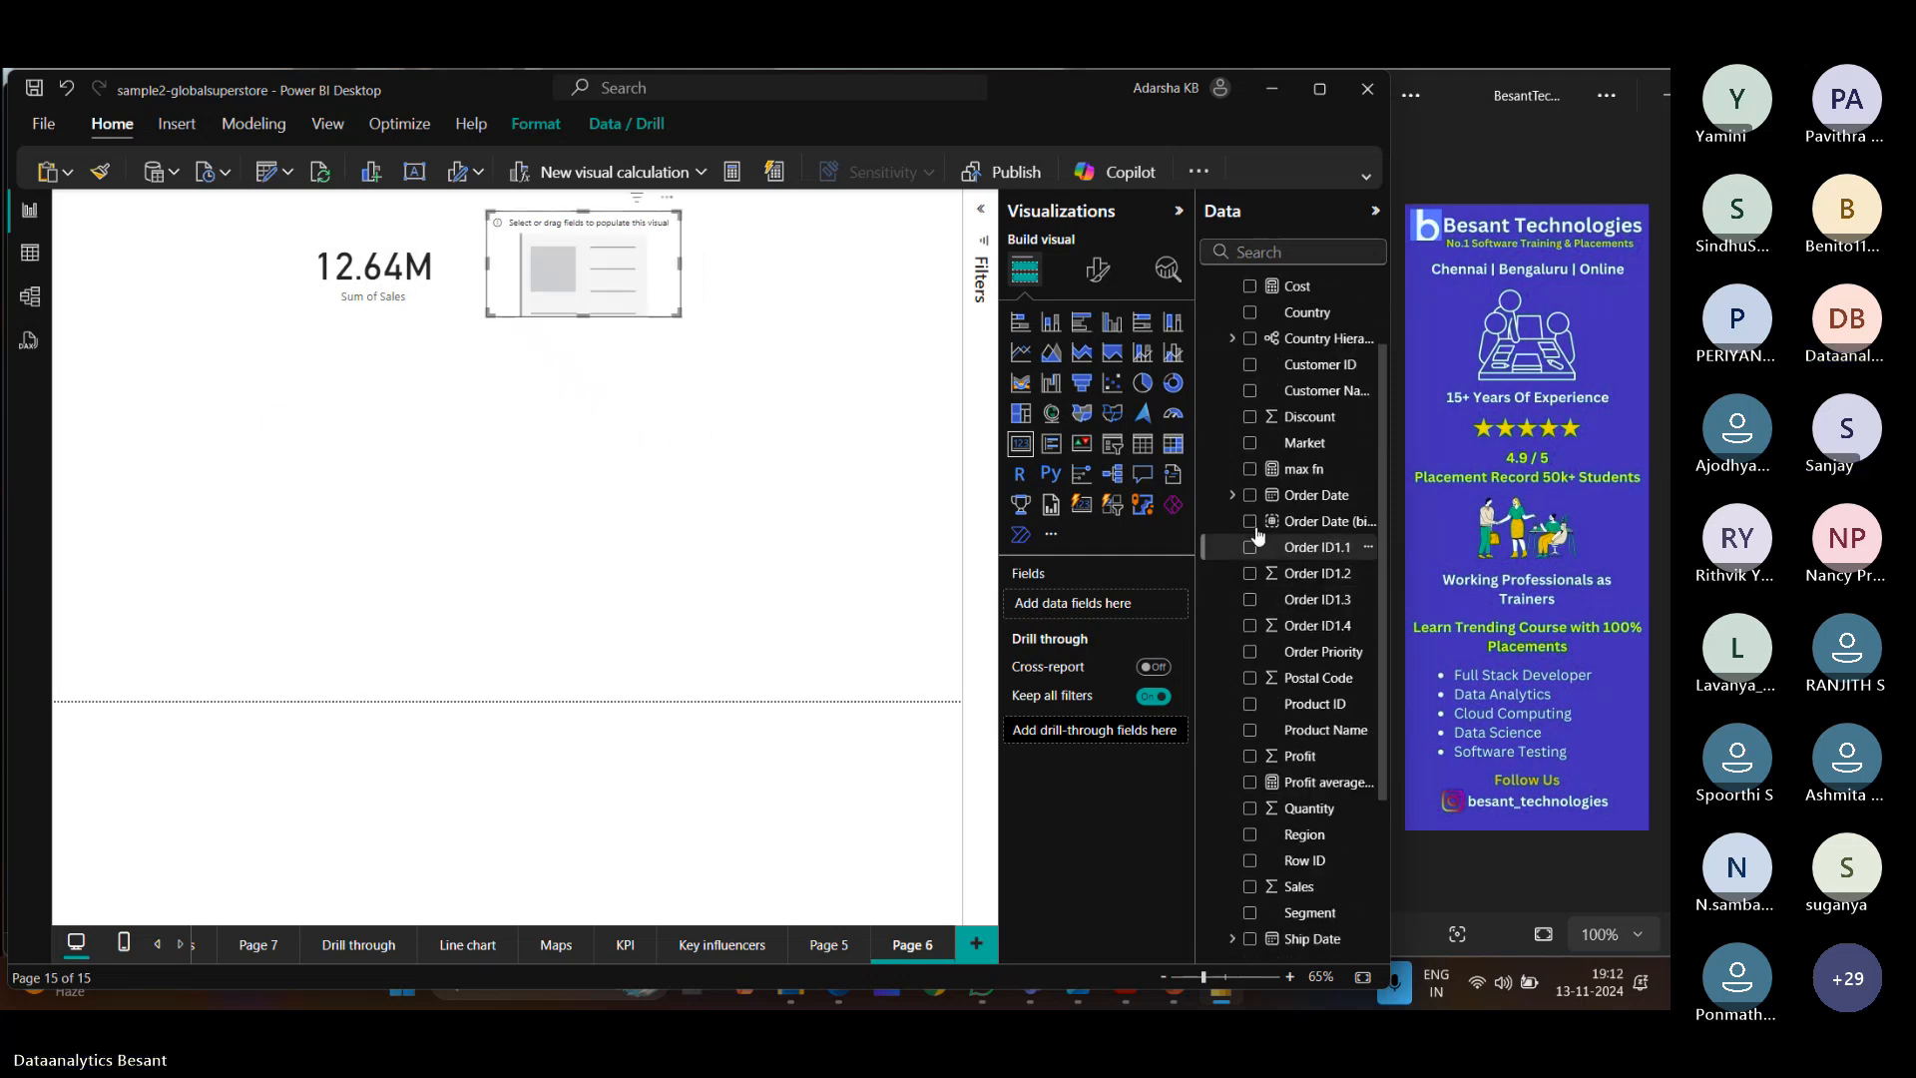
scroll(1277, 599, down, 4)
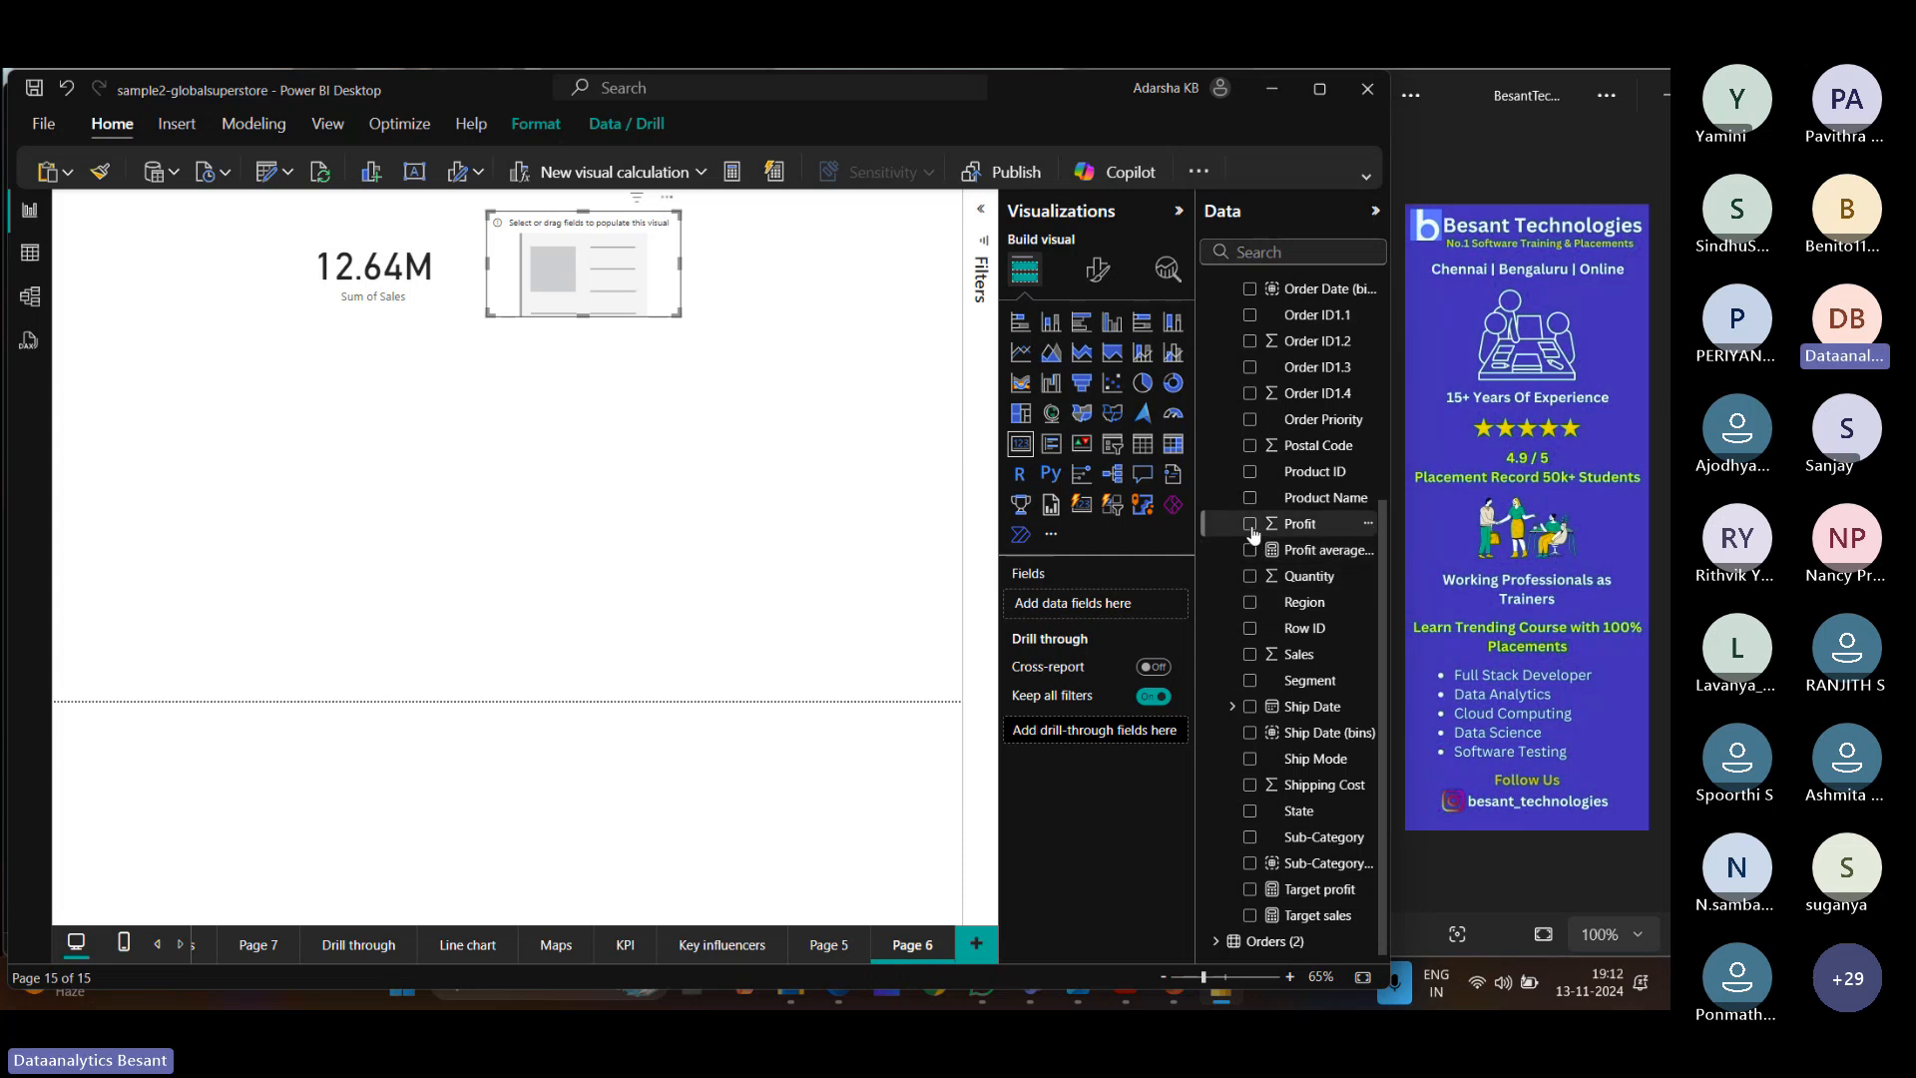
click(1250, 524)
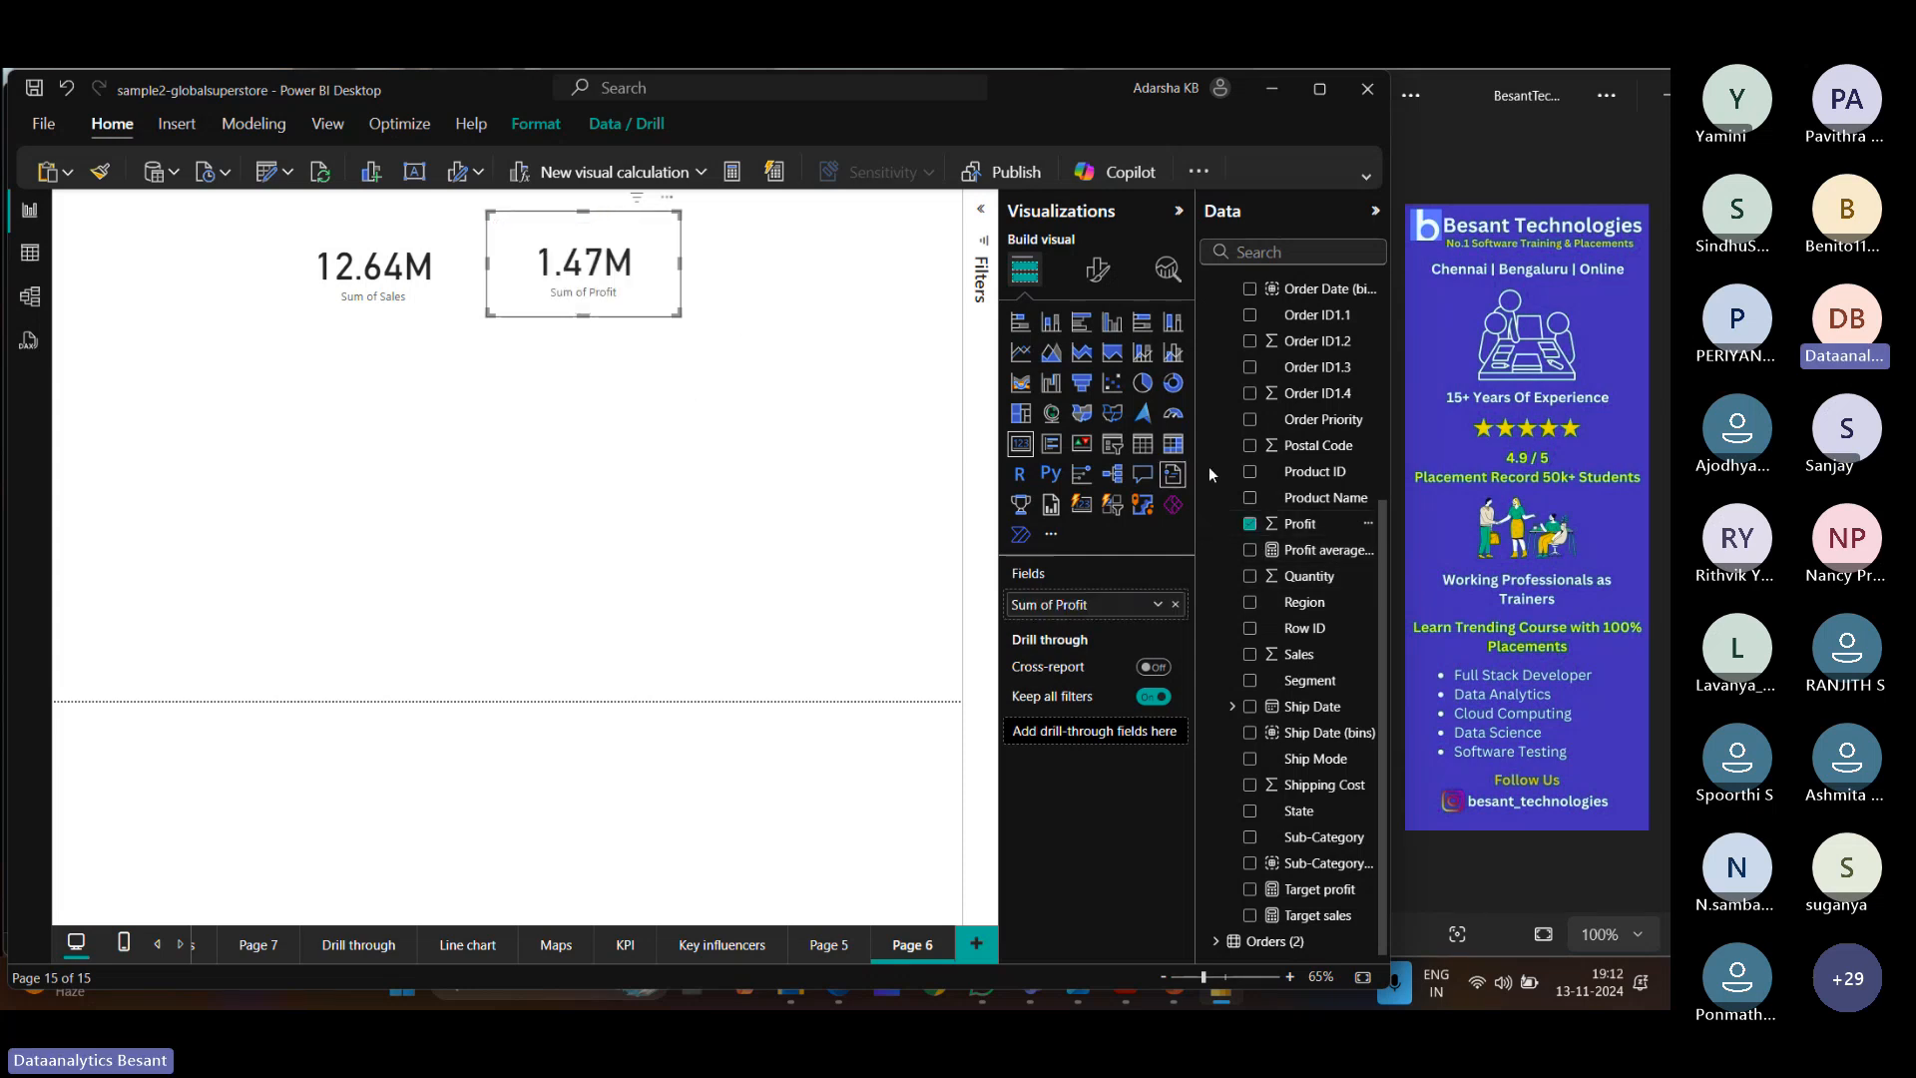
Open the Cost measure in the Orders table and rewrite its formula with uppercase functions as SUM(Orders[Sales])-SUM(Orders[Profit]).
scroll(1208, 465, up, 5)
click(1299, 395)
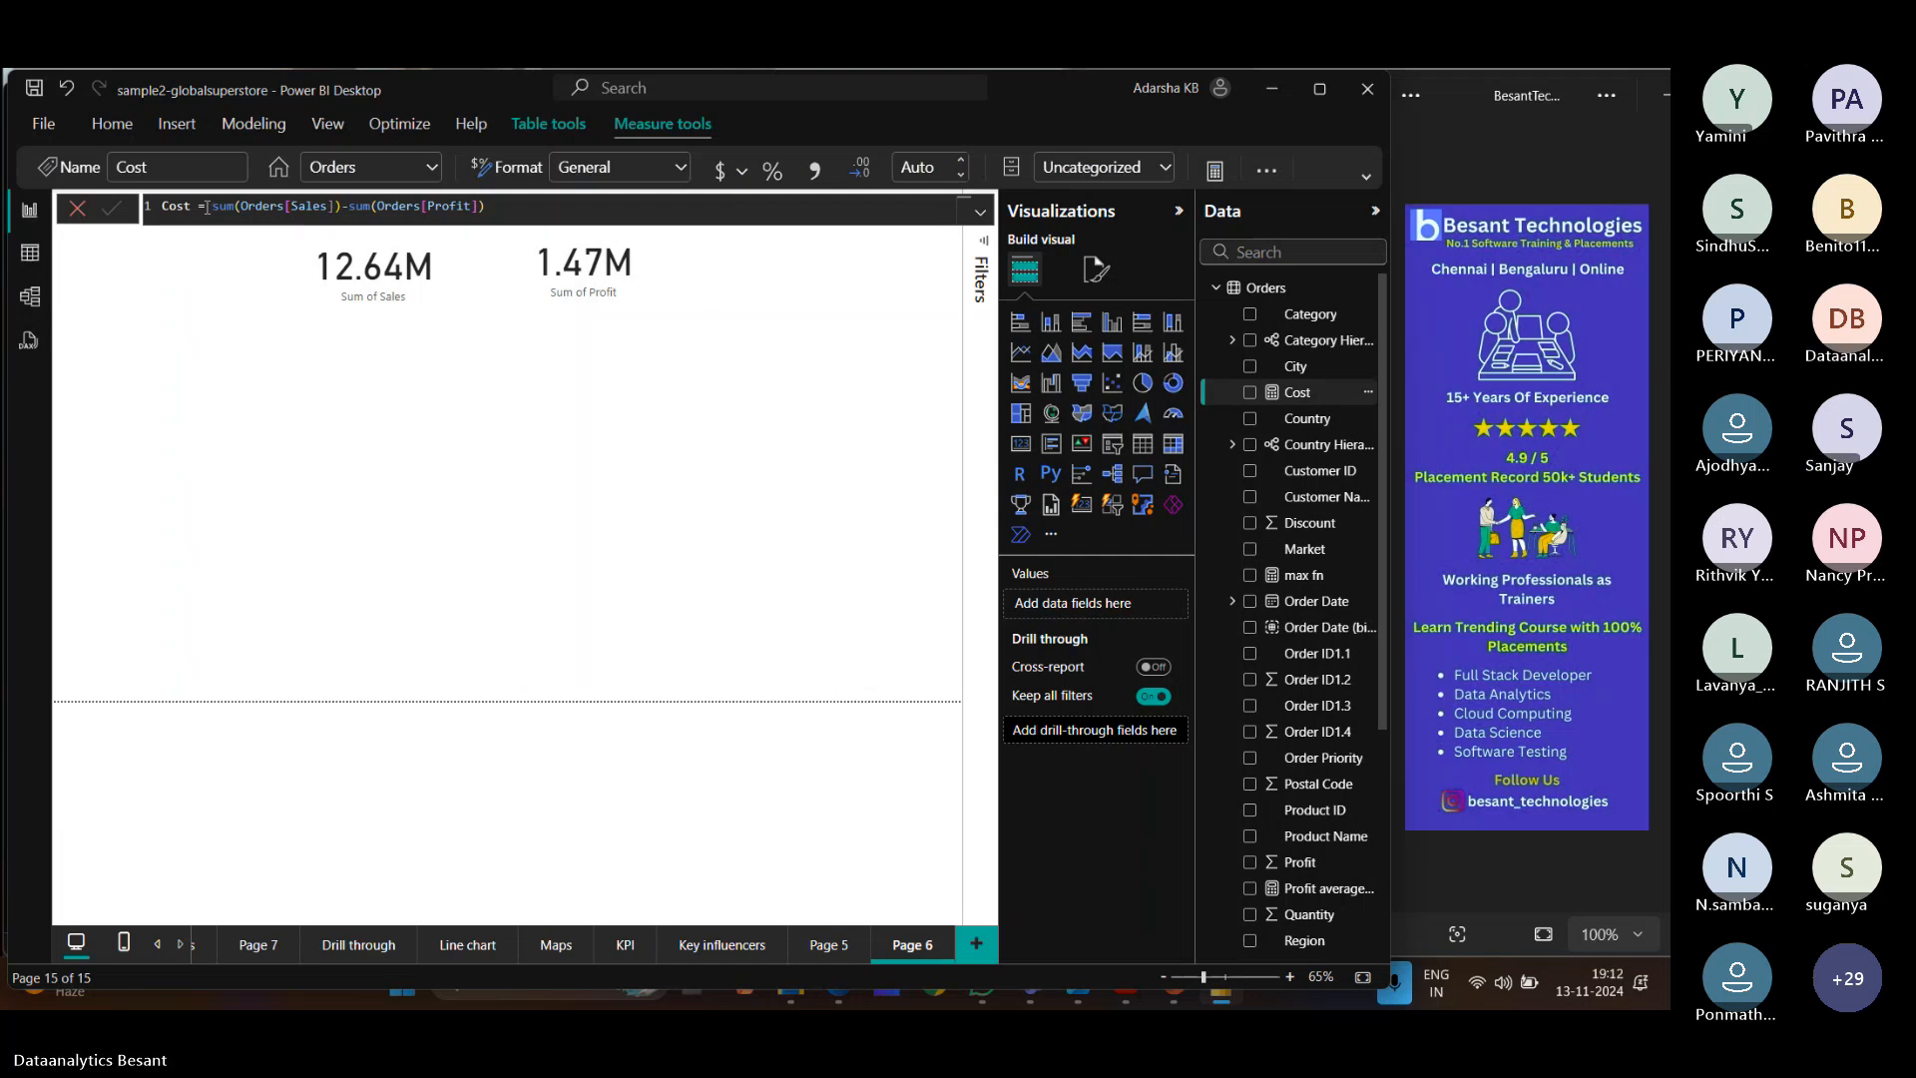
drag(212, 205, 480, 206)
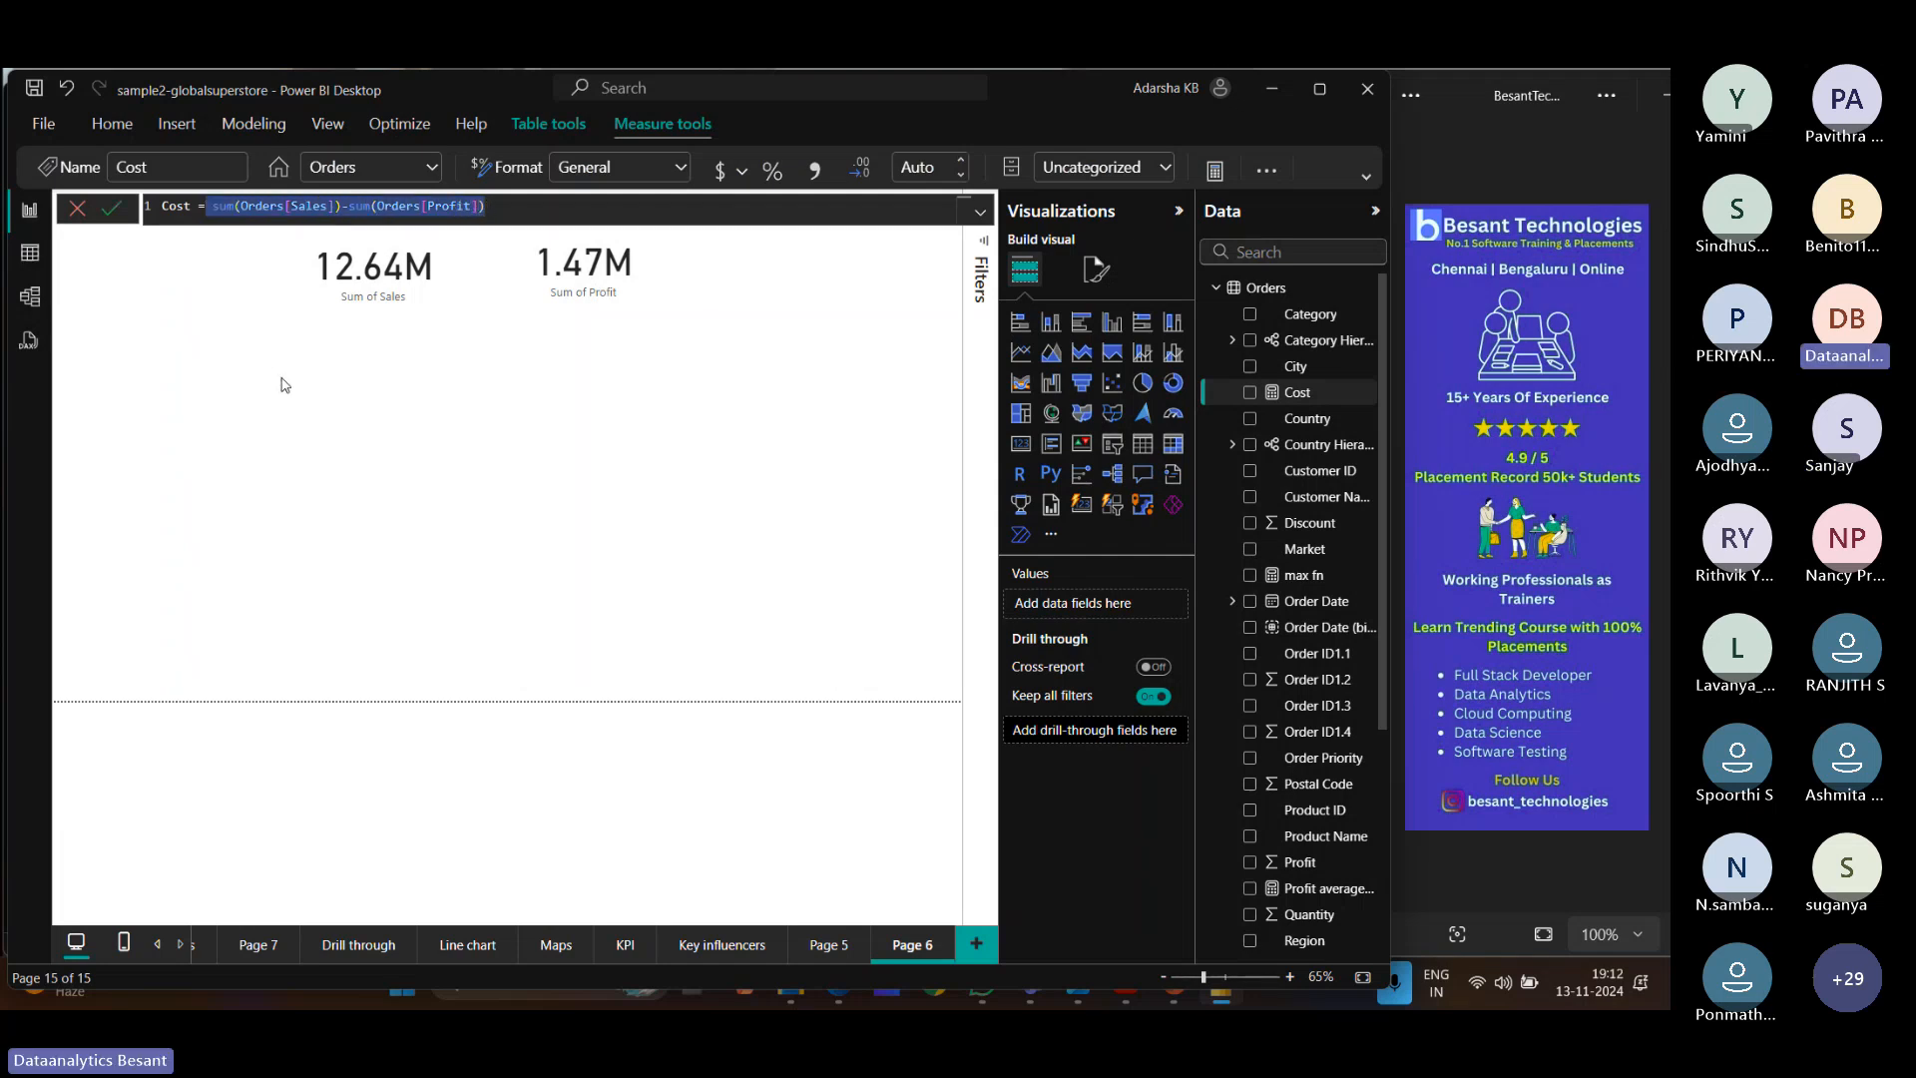
drag(486, 206, 72, 220)
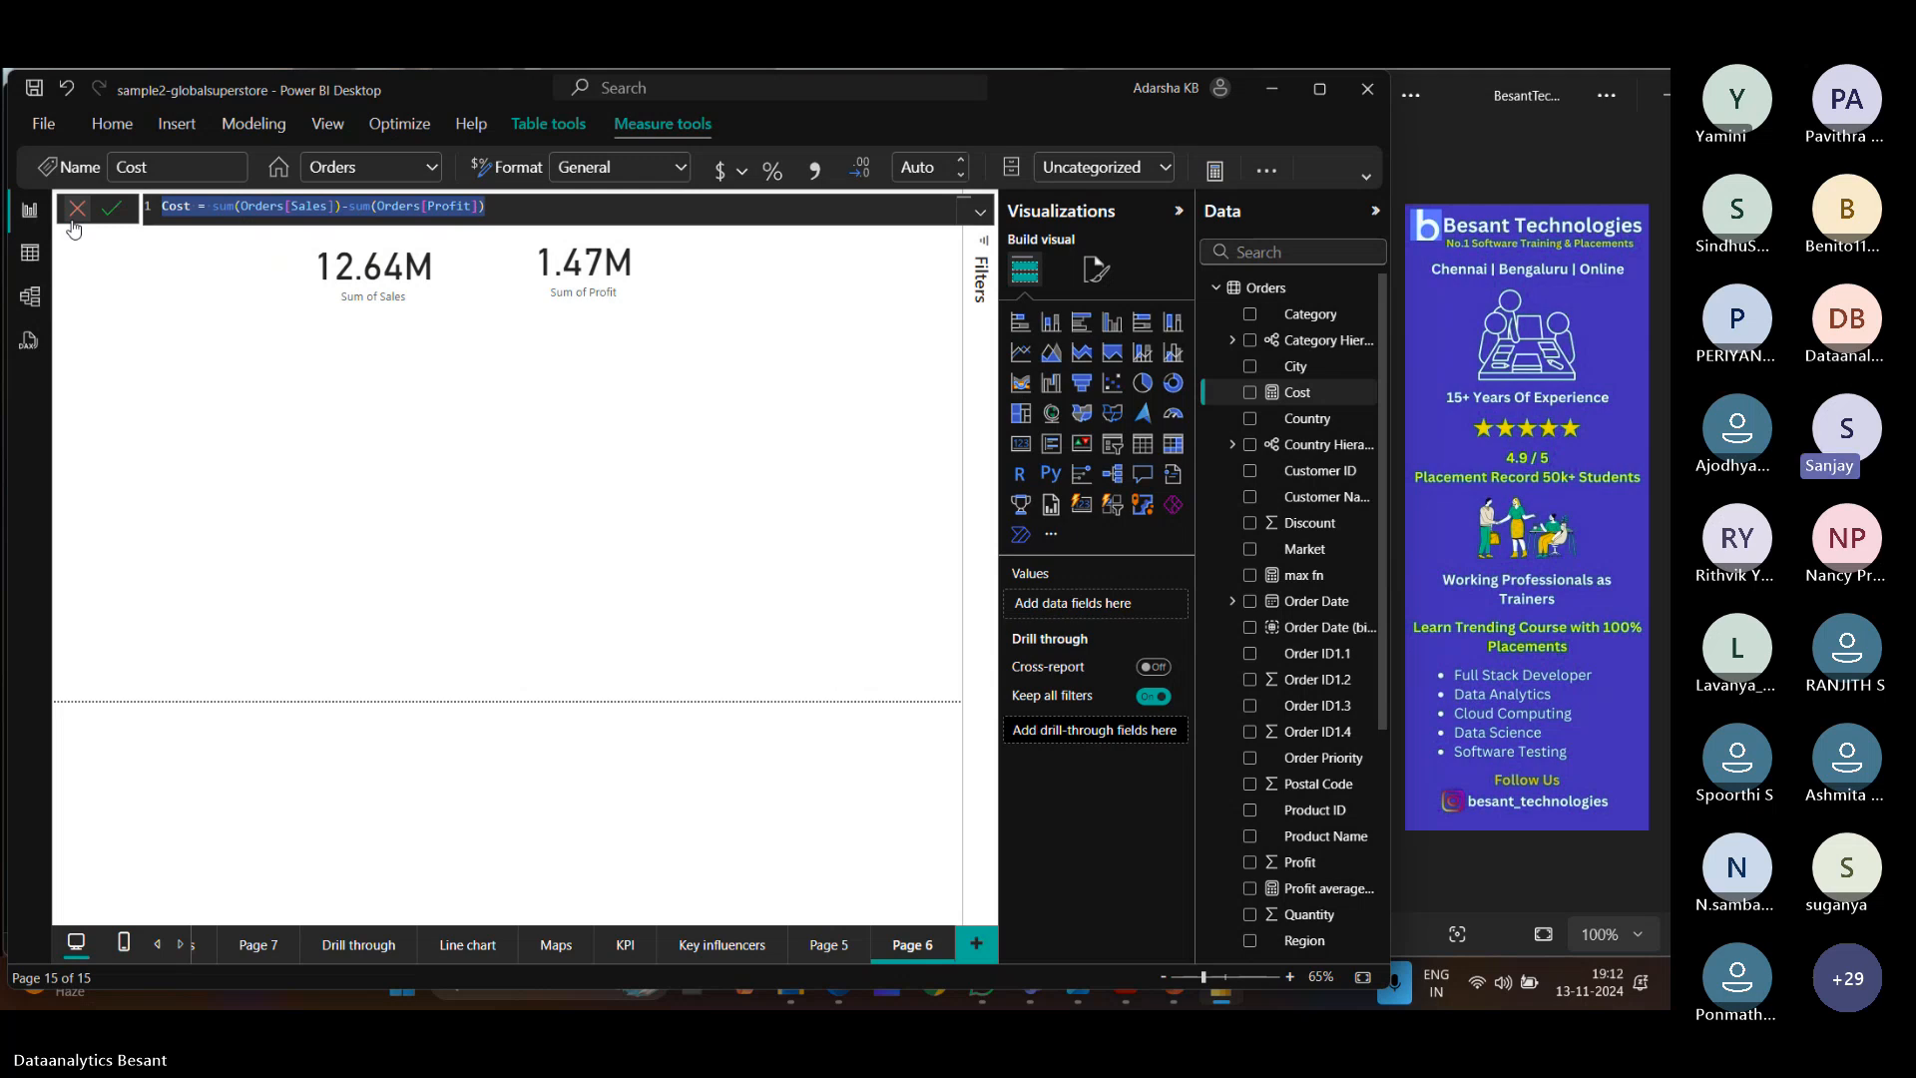
click(351, 207)
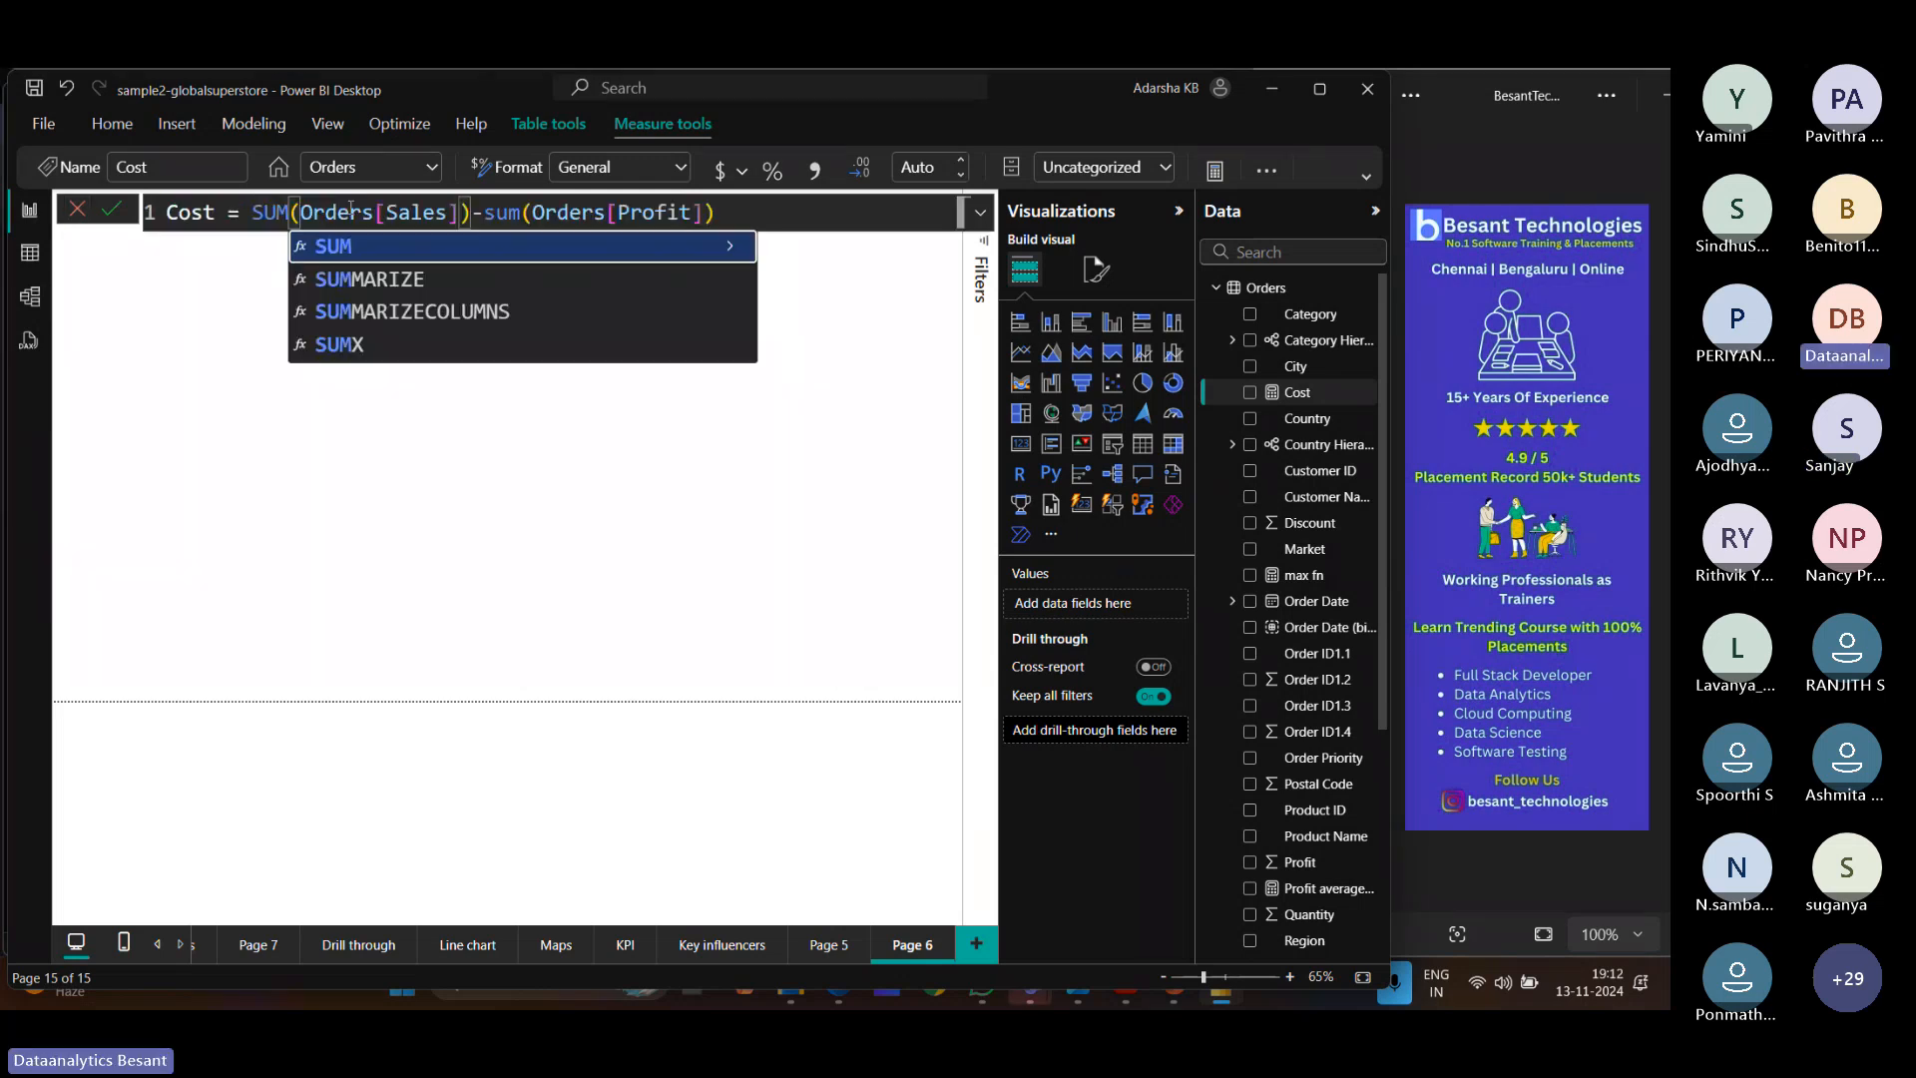
click(527, 211)
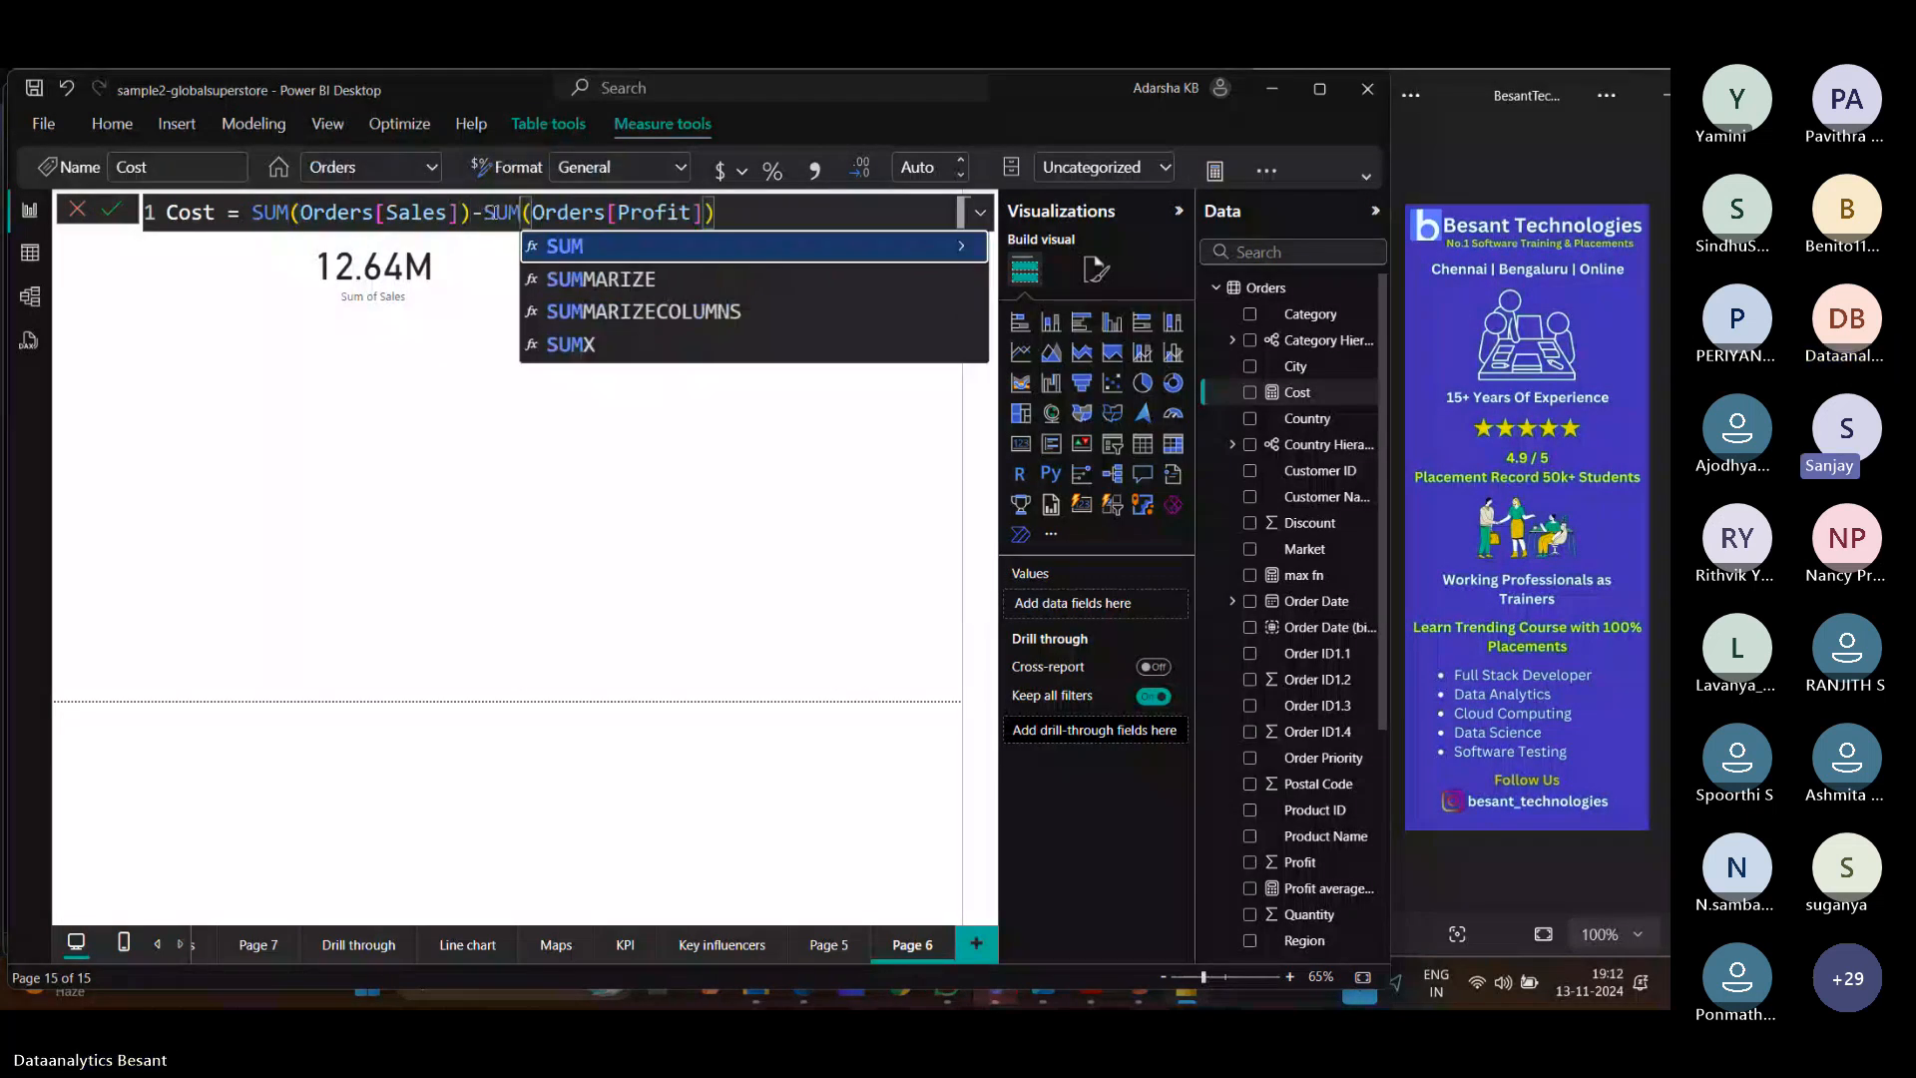
click(547, 249)
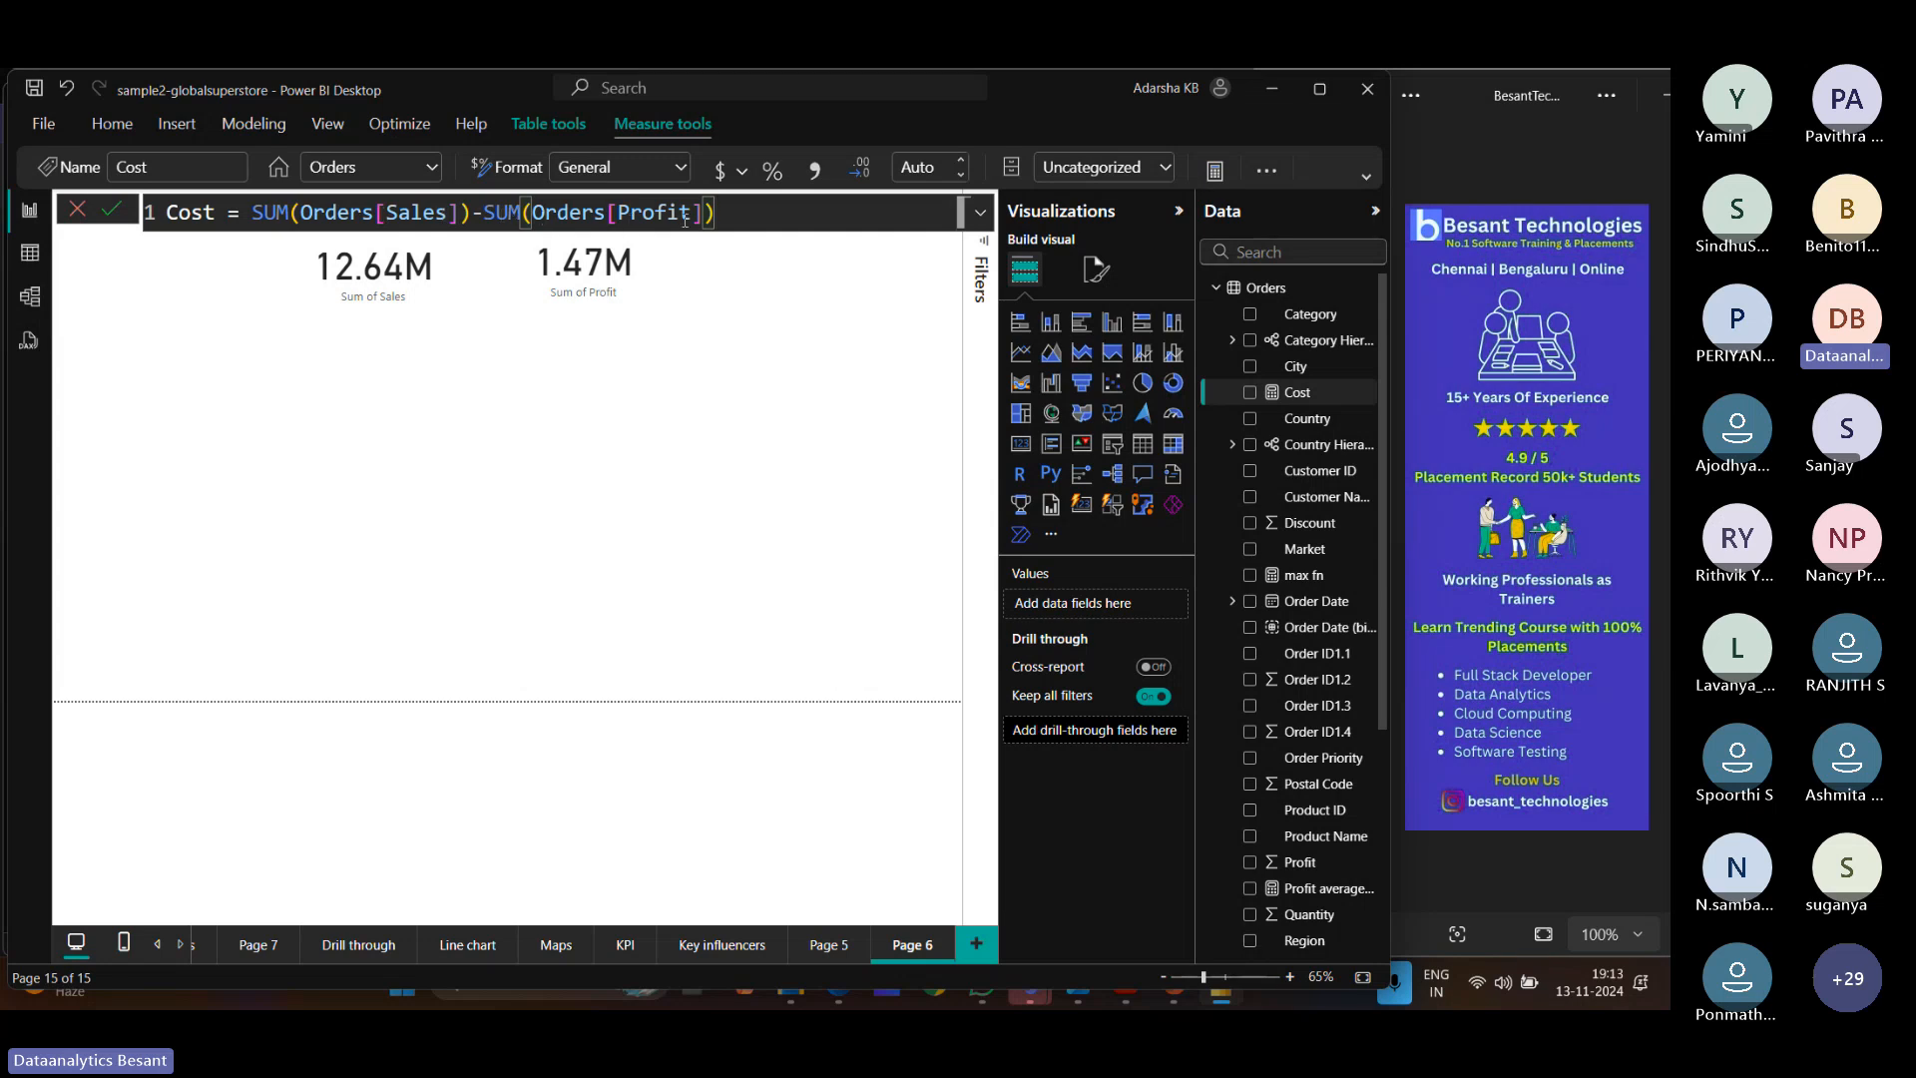
click(440, 373)
click(544, 456)
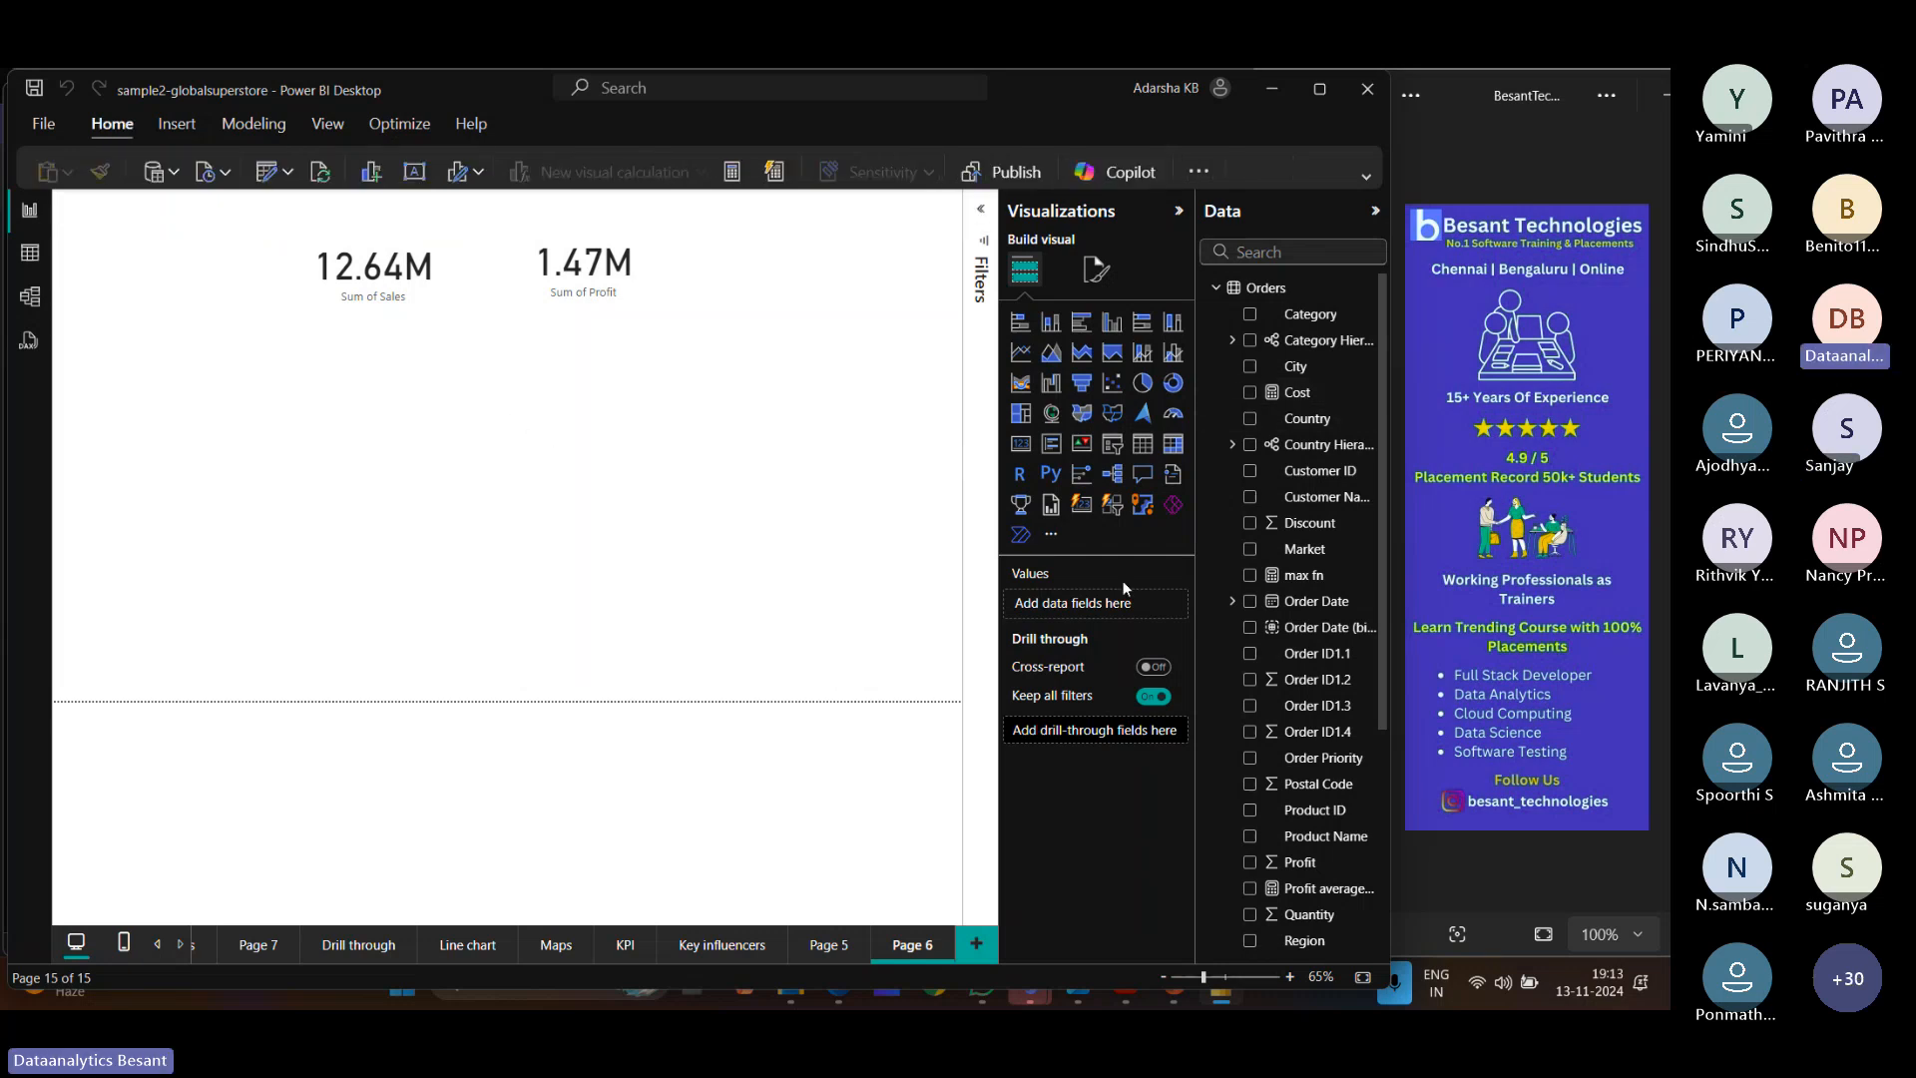
Add a third card beside the Sum of Profit card, showing the Cost measure.
click(1022, 446)
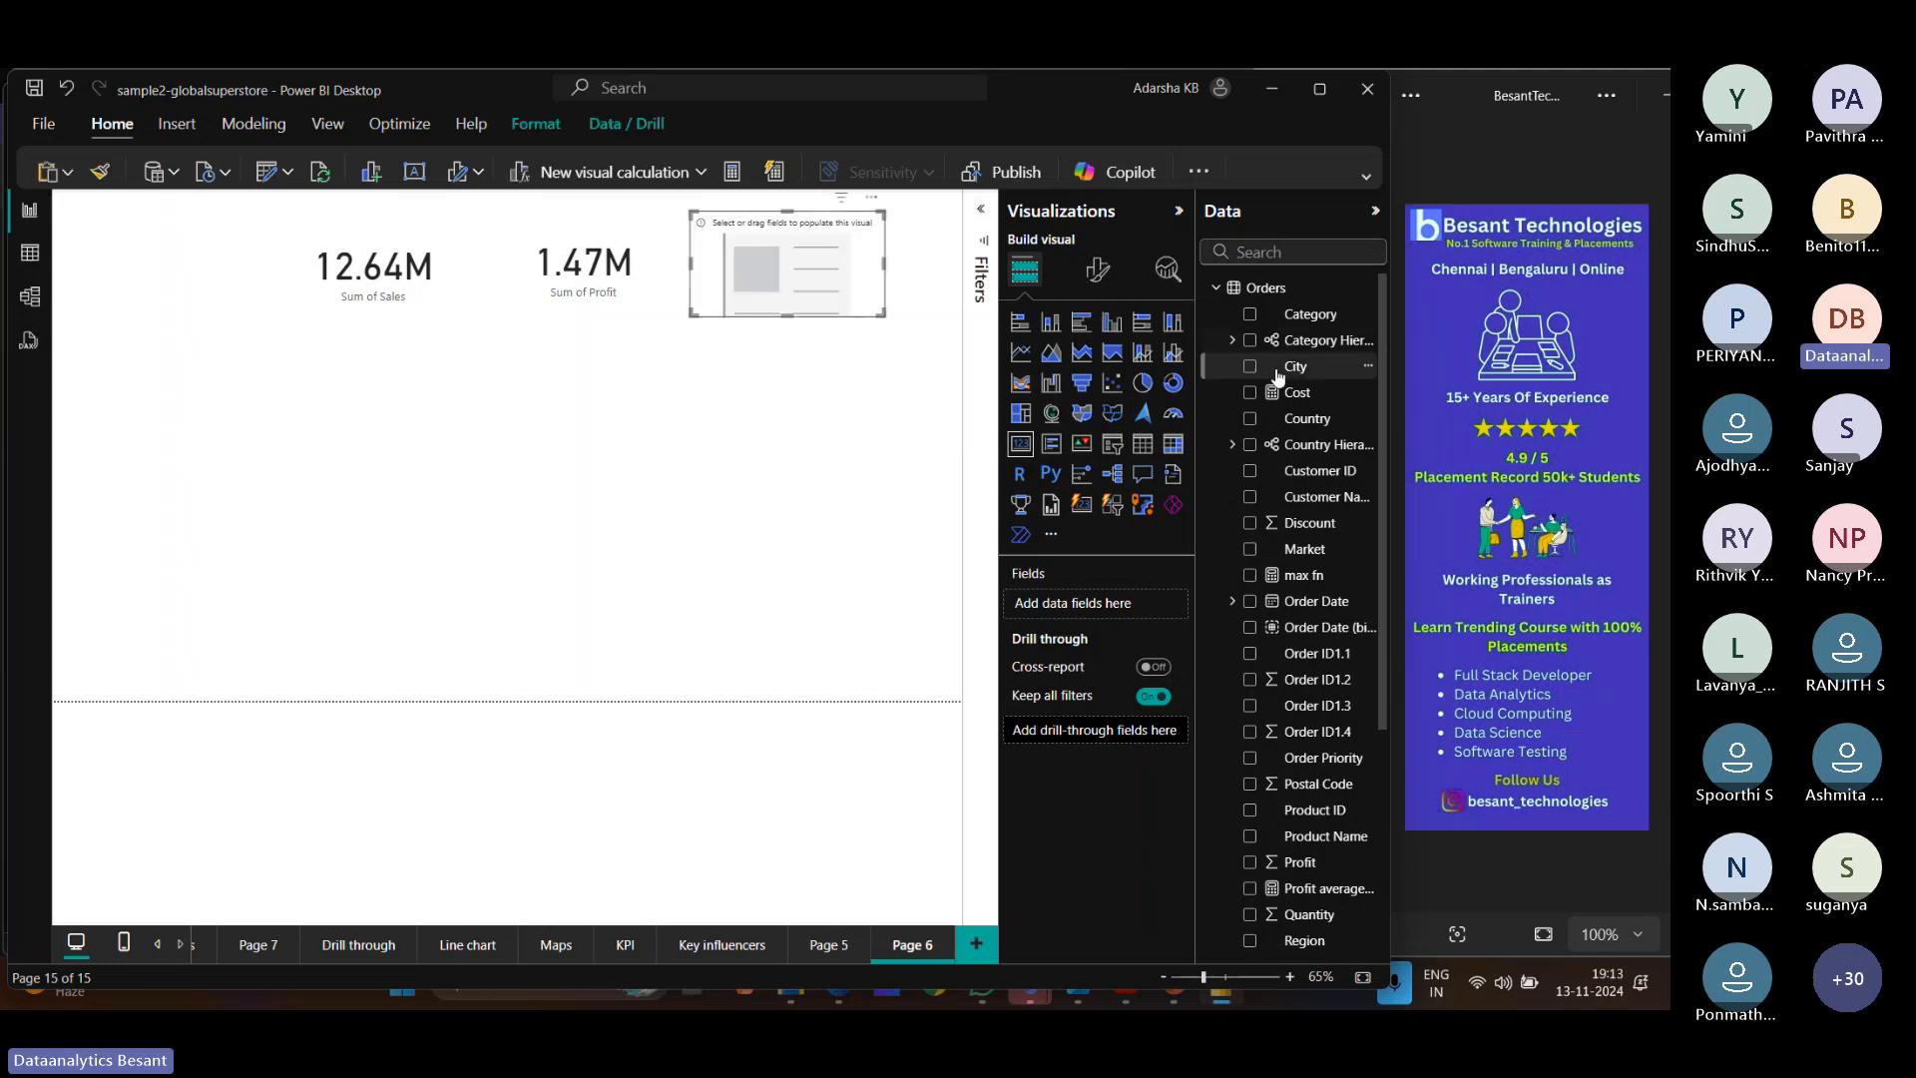
click(1249, 392)
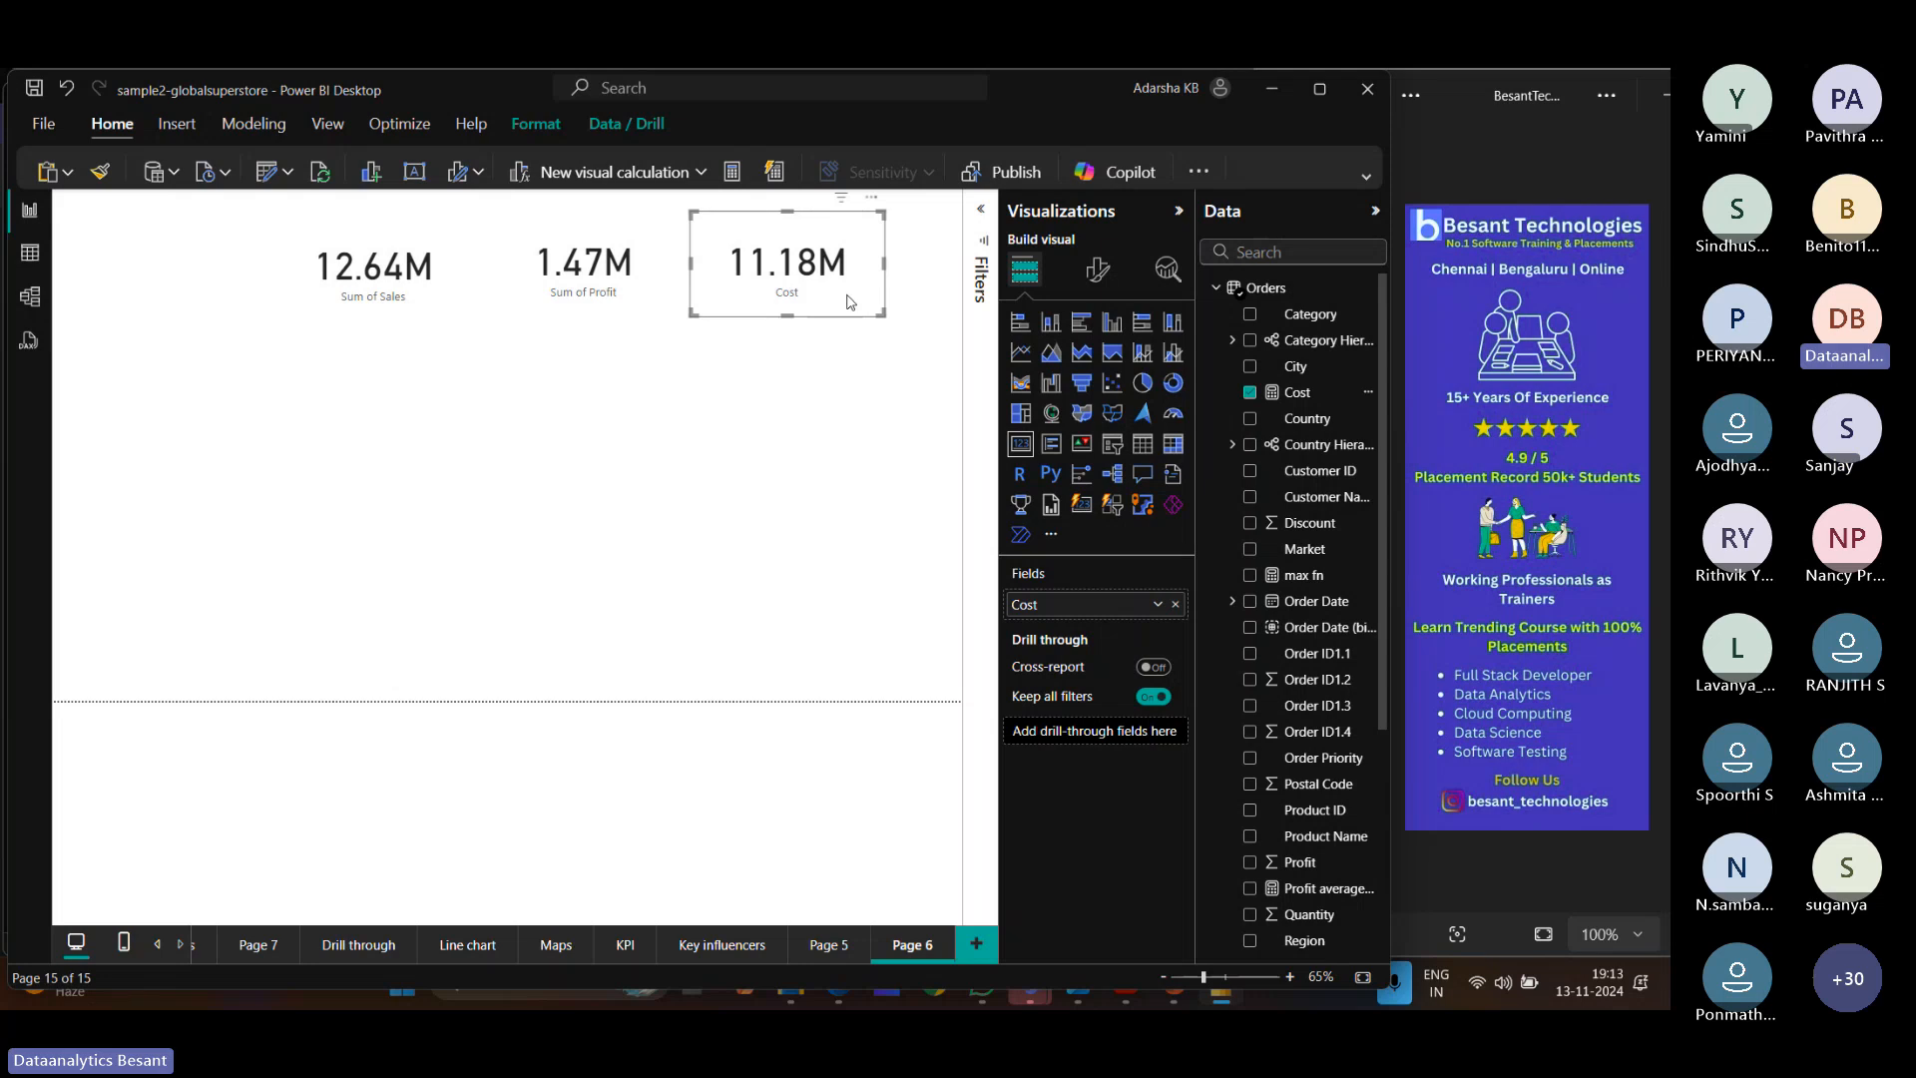
click(817, 426)
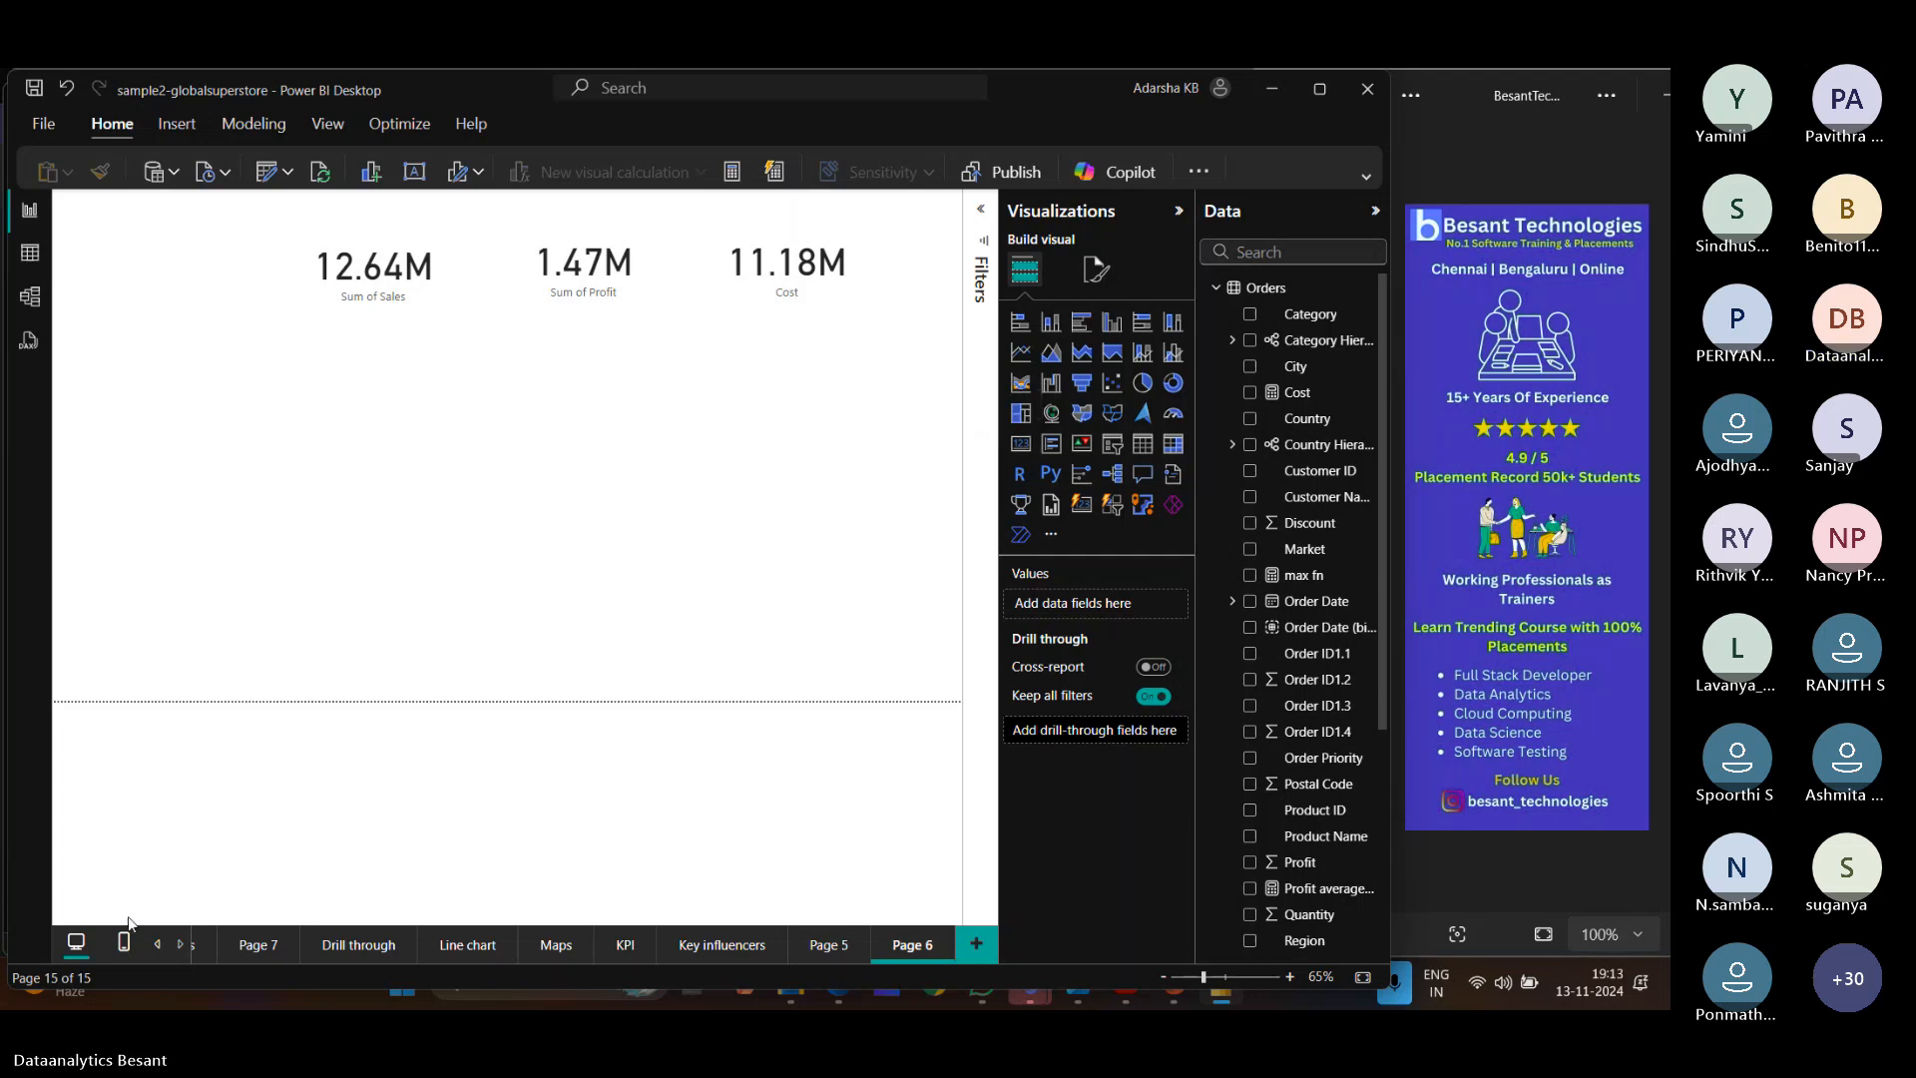
Return to the Sales Dashboard page and review the axis fields of the Sum of Sales by Sub-Category column chart.
click(156, 945)
click(435, 948)
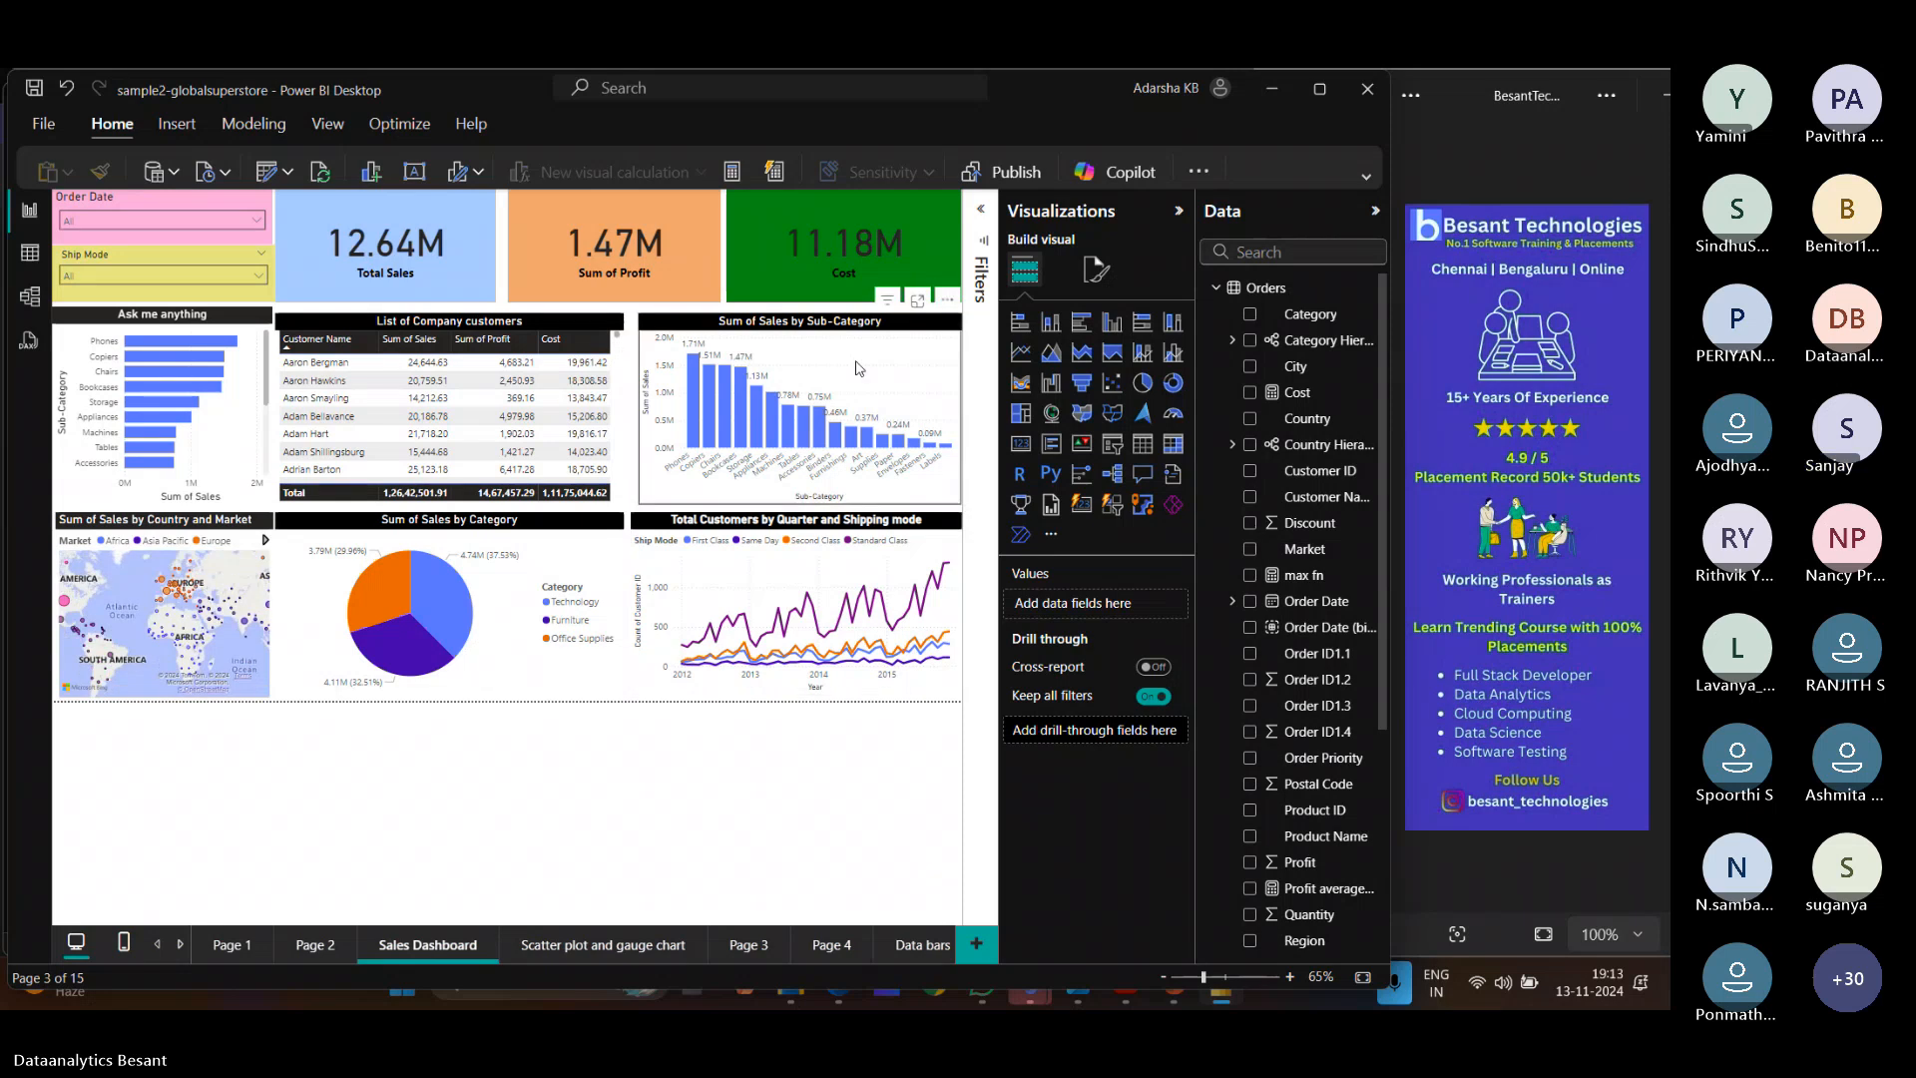
click(859, 364)
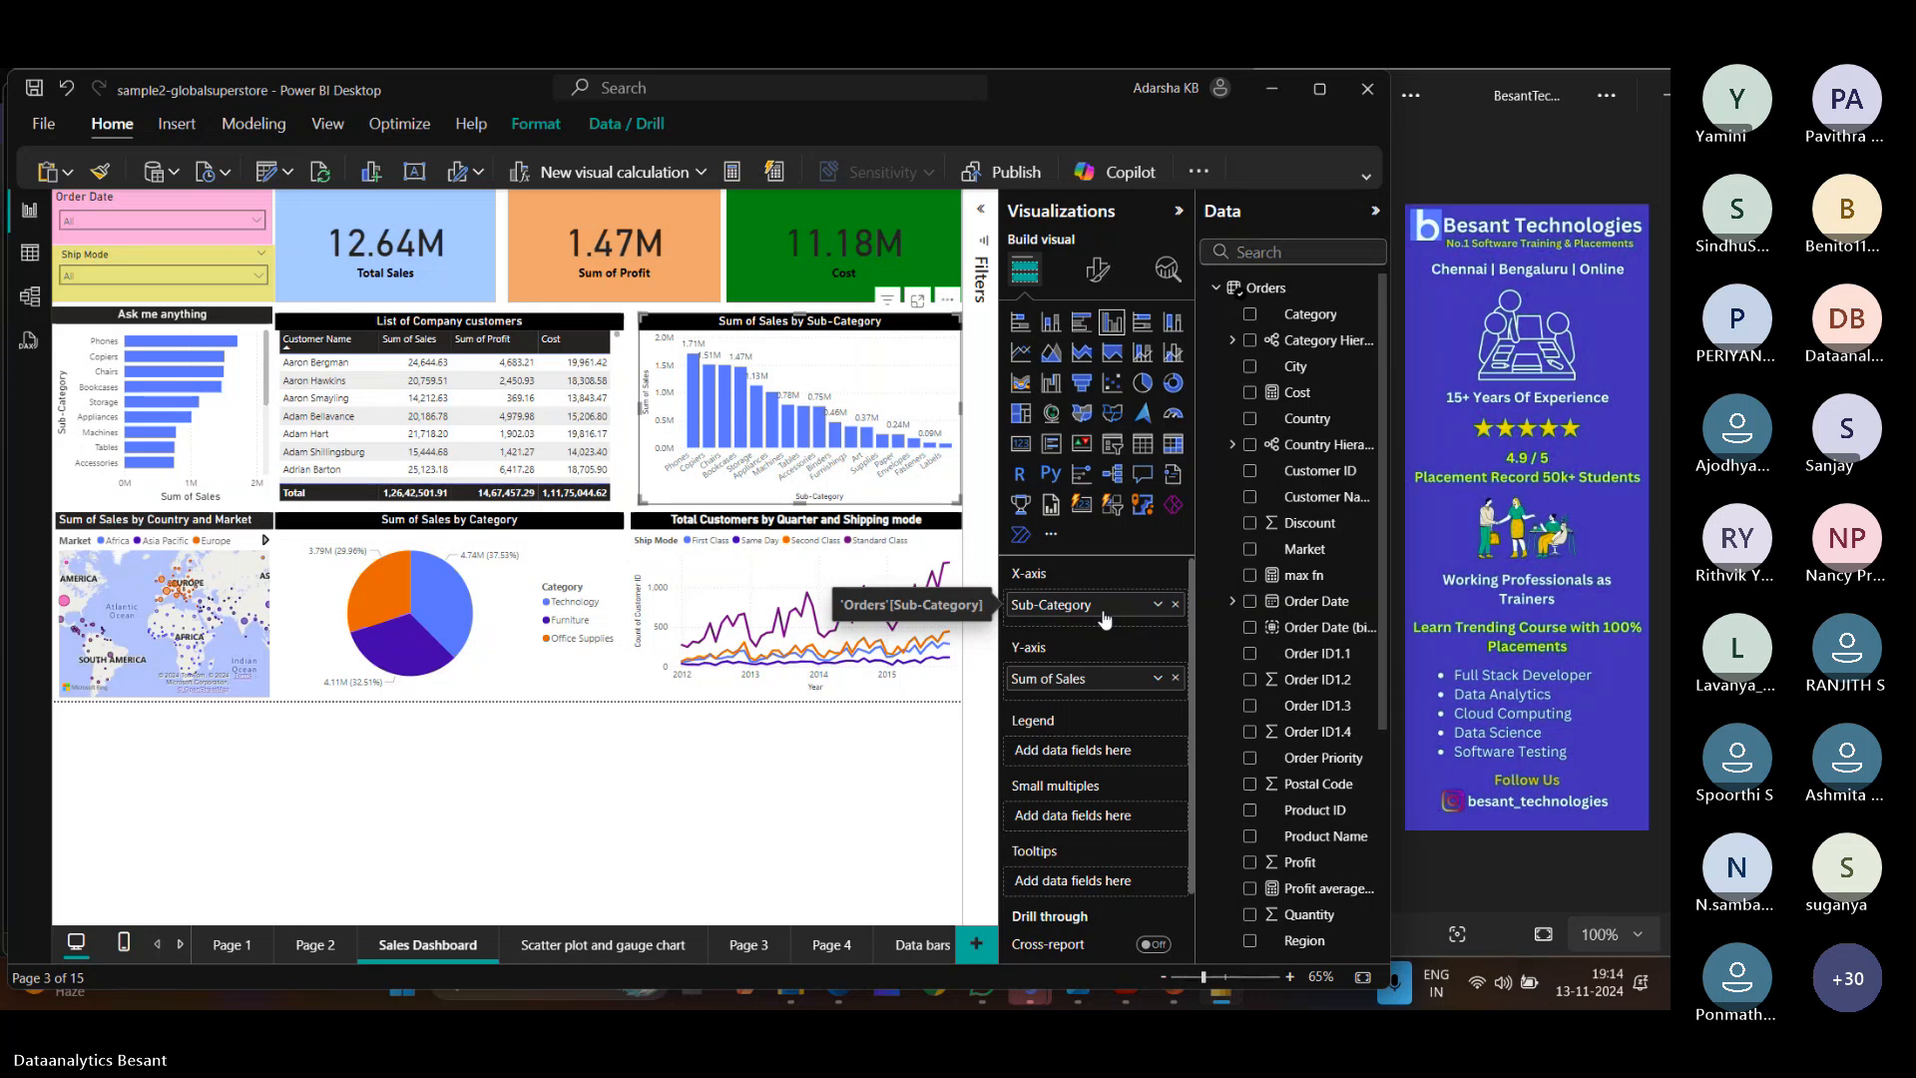
scroll(1059, 721, down, 1)
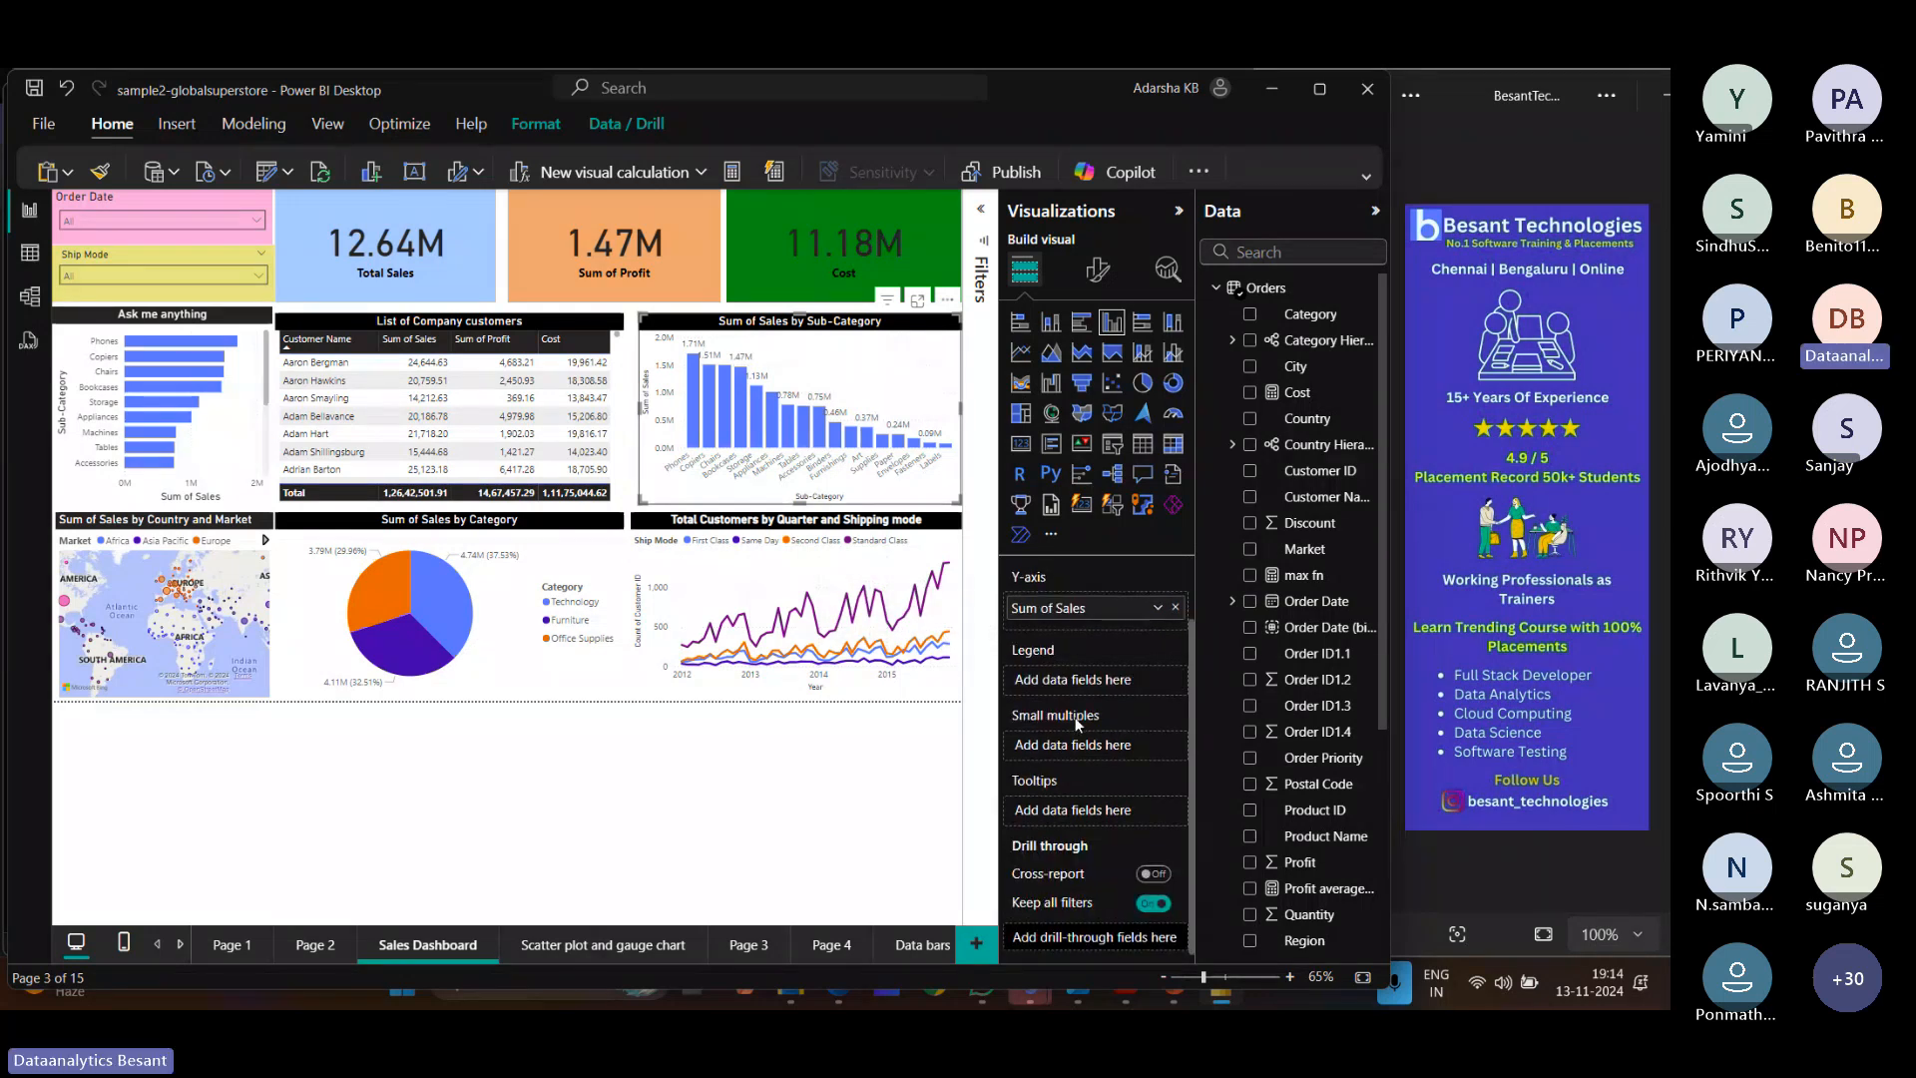
scroll(1076, 725, up, 1)
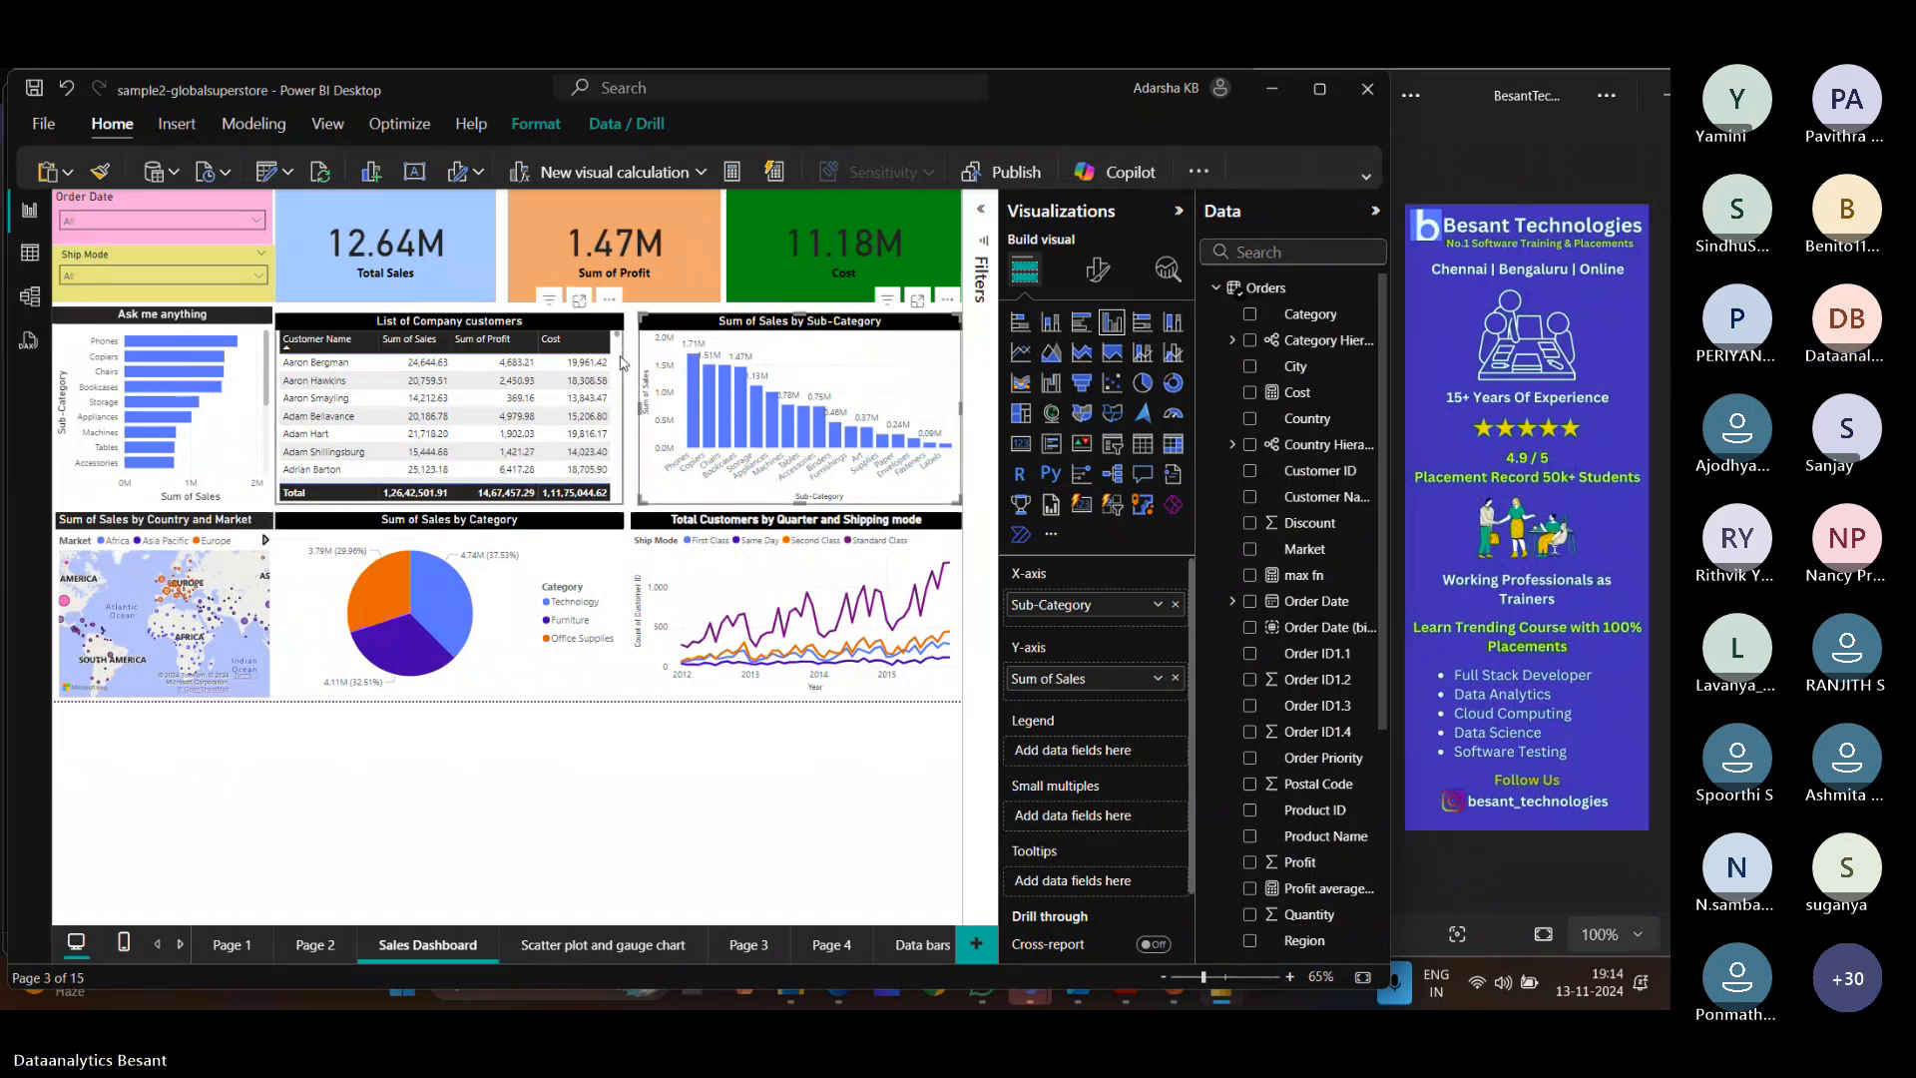
Copy the List of Company customers table from the Sales Dashboard to Page 6 and enlarge it below the cards to show more rows.
click(619, 361)
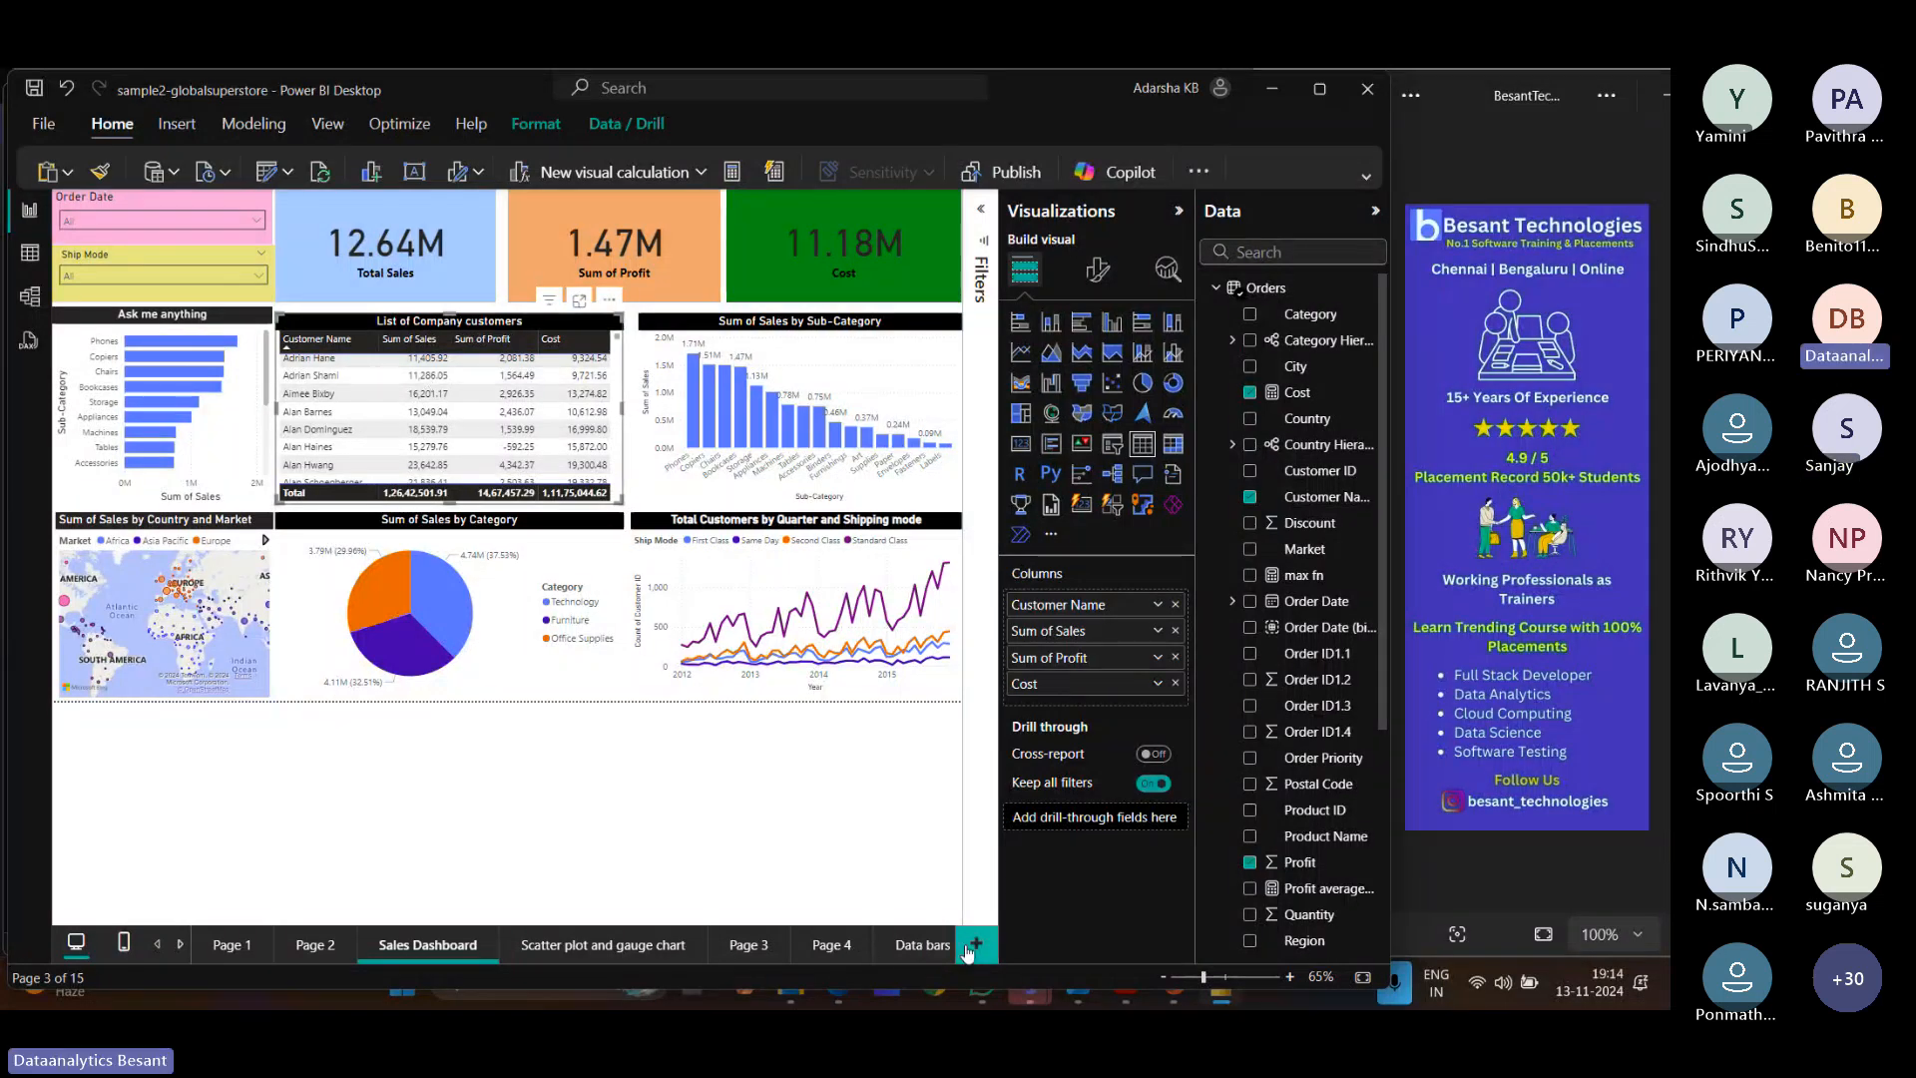
click(923, 945)
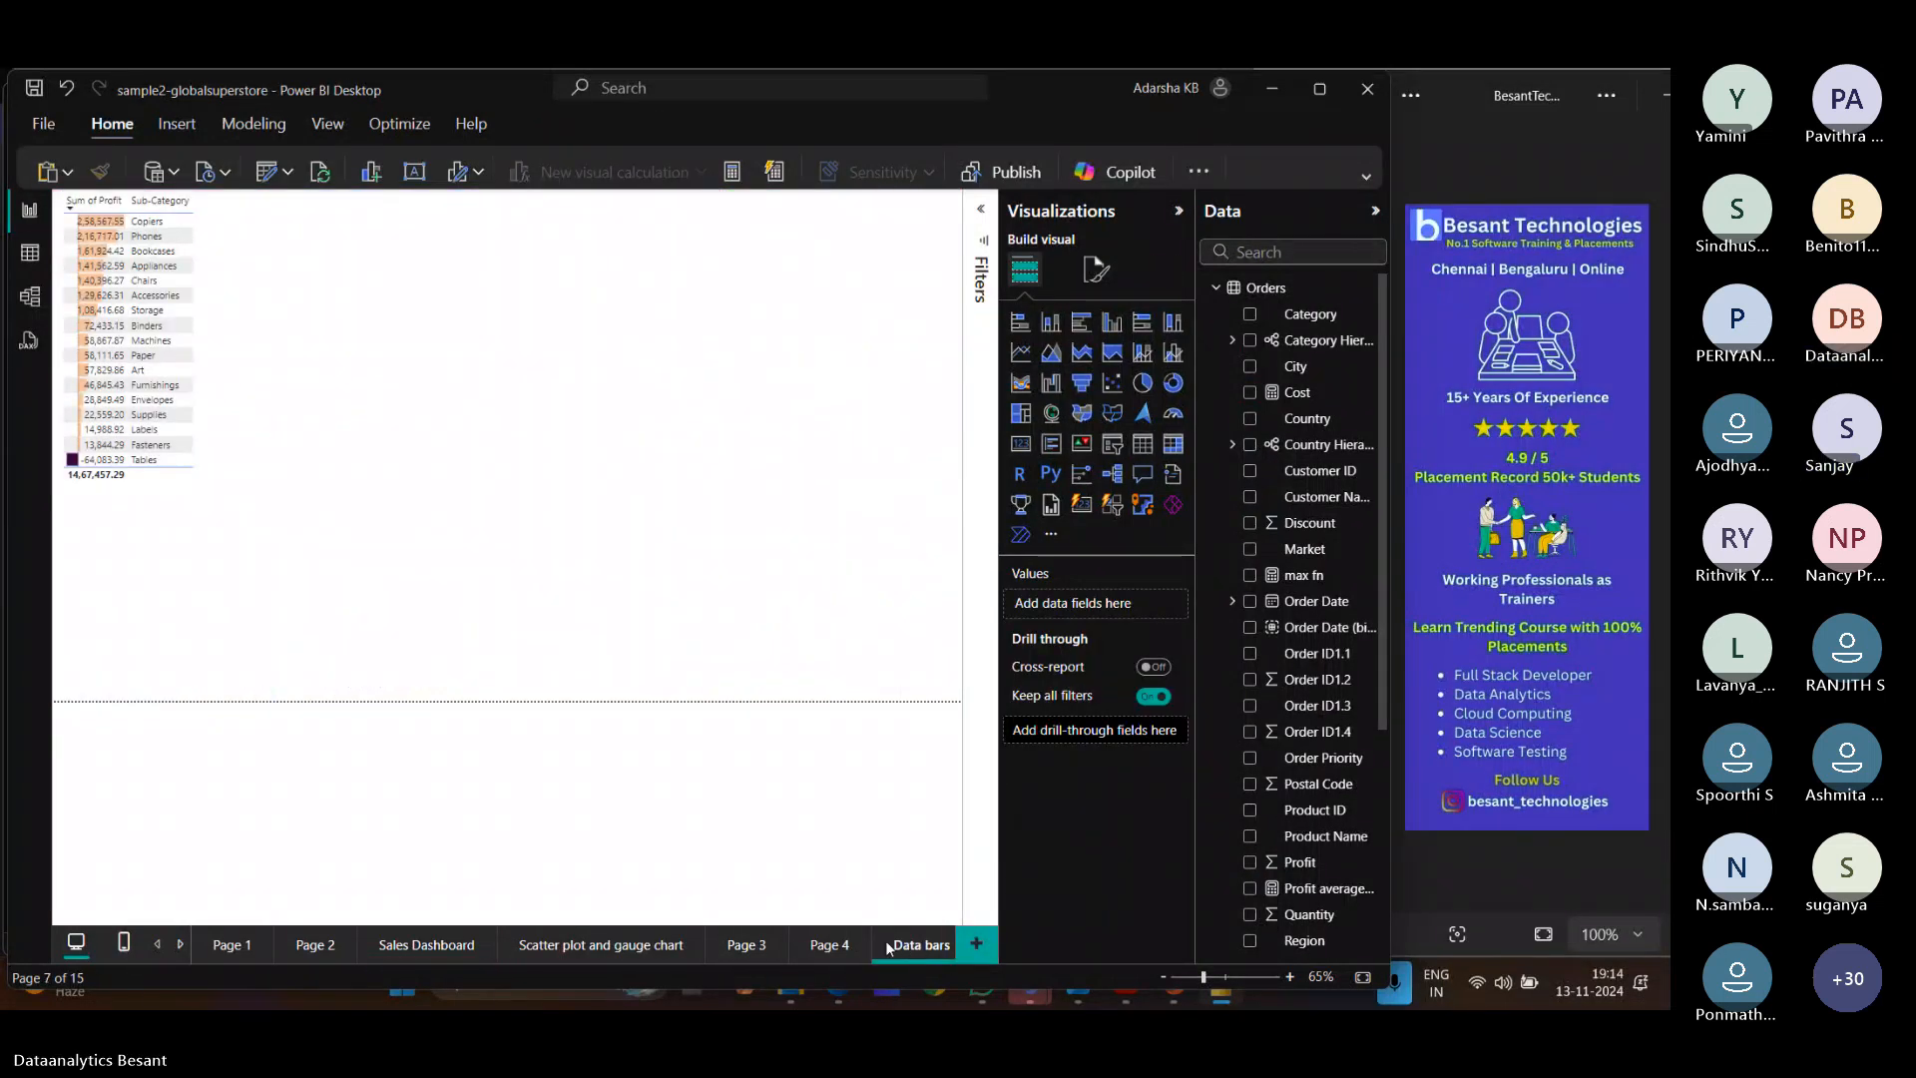
click(178, 945)
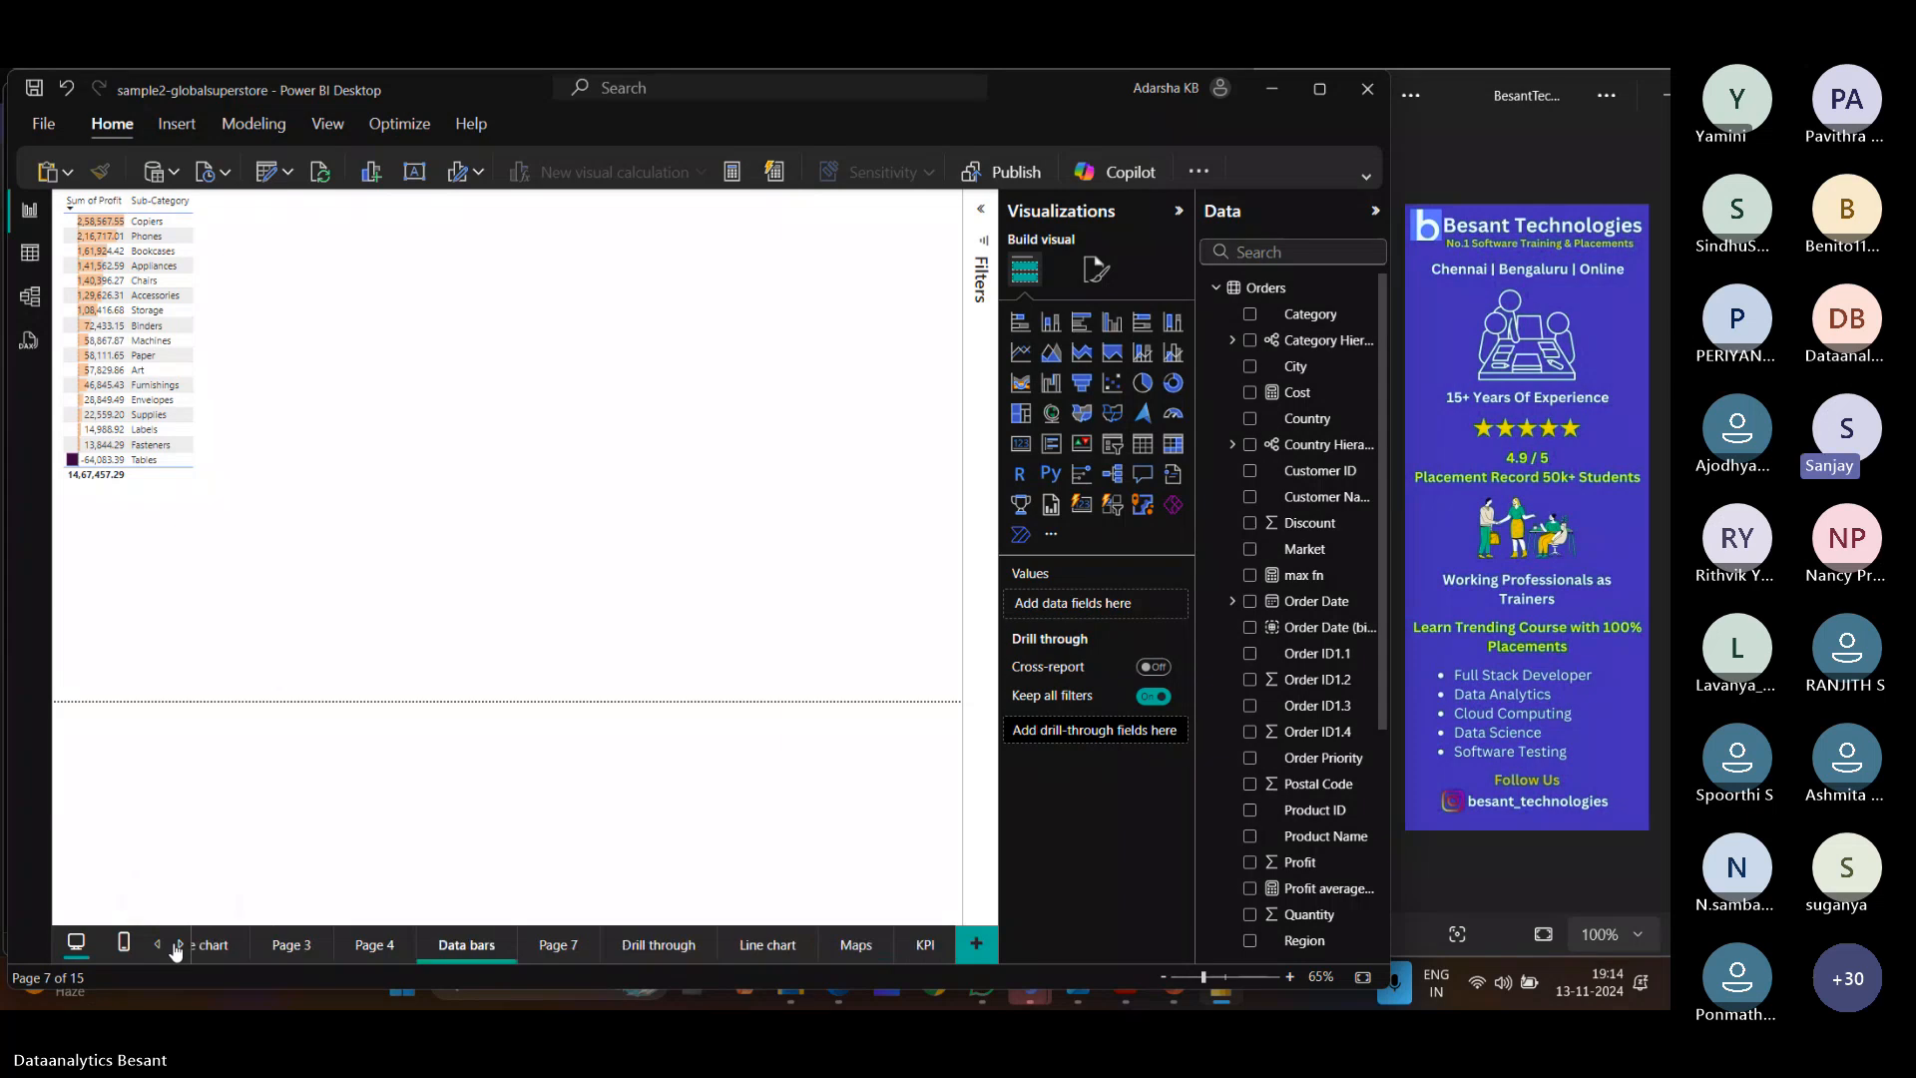
click(177, 945)
click(178, 945)
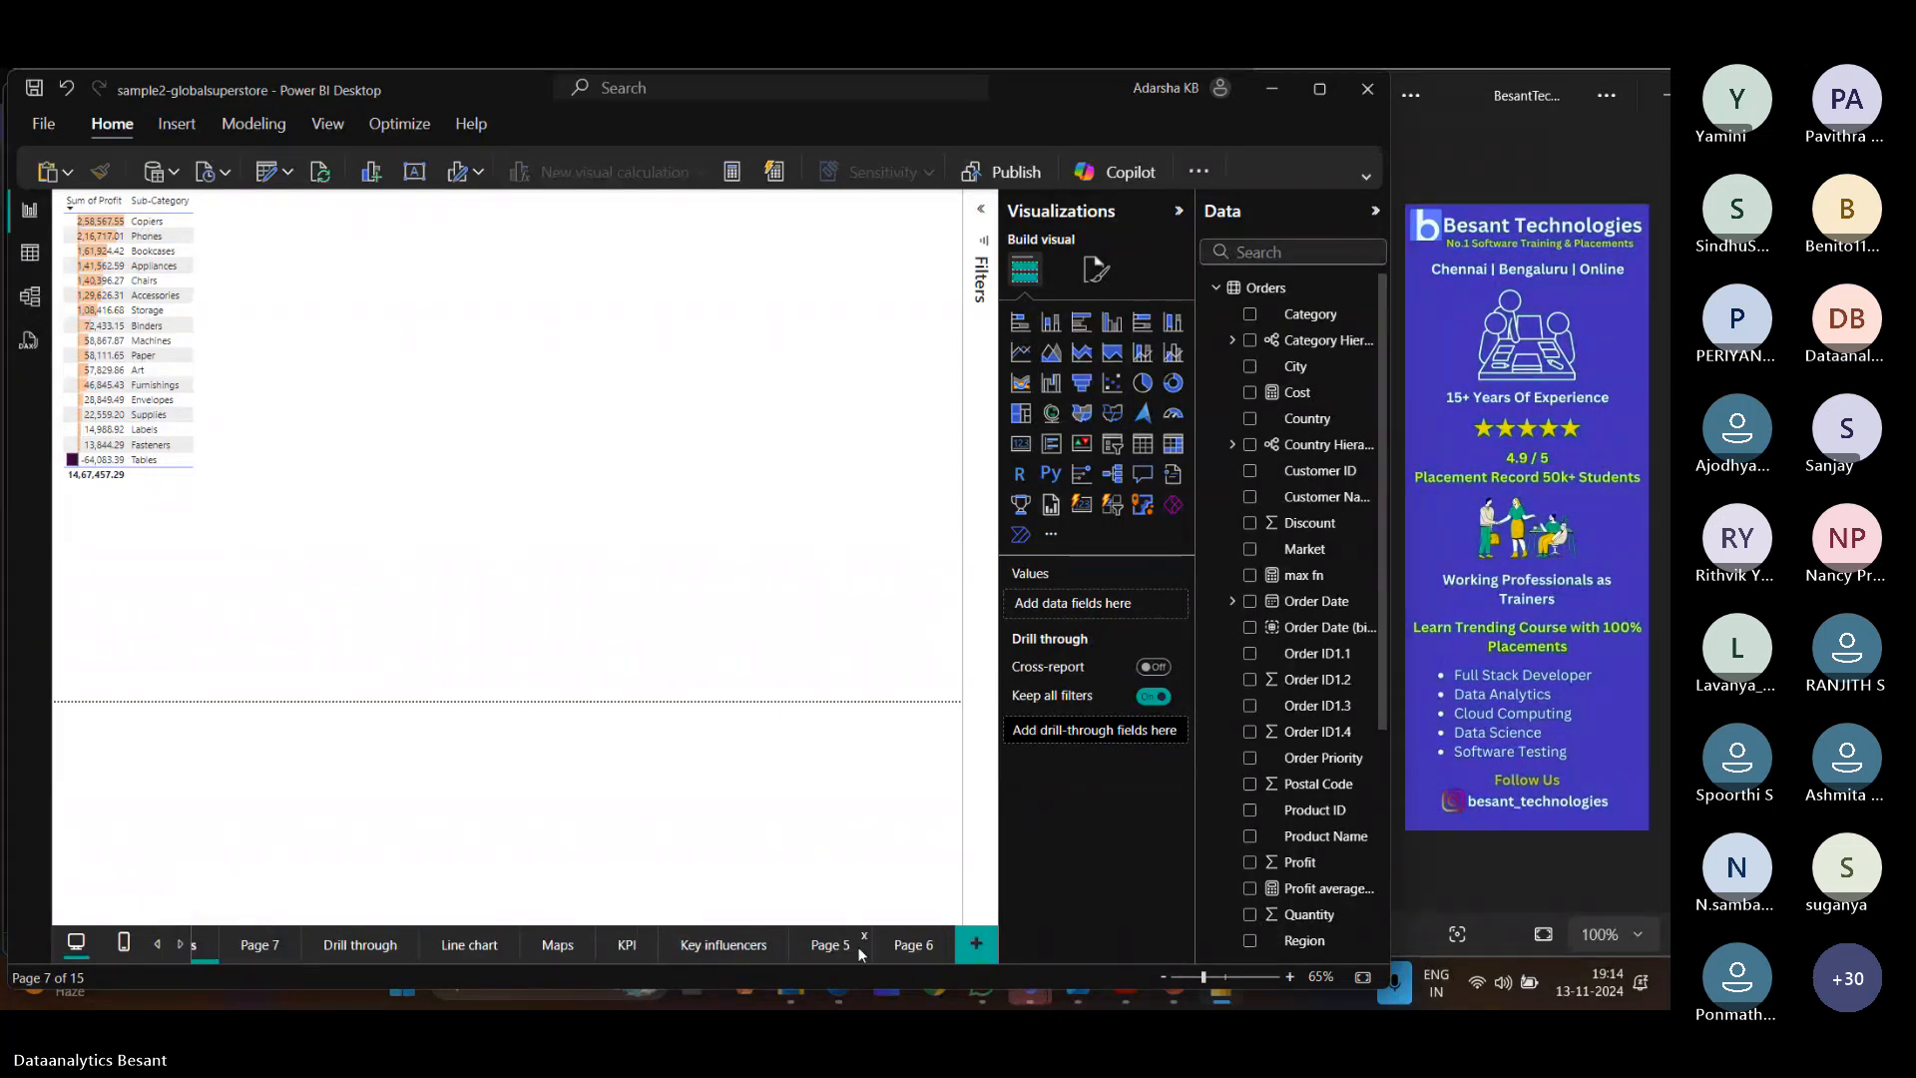
click(898, 945)
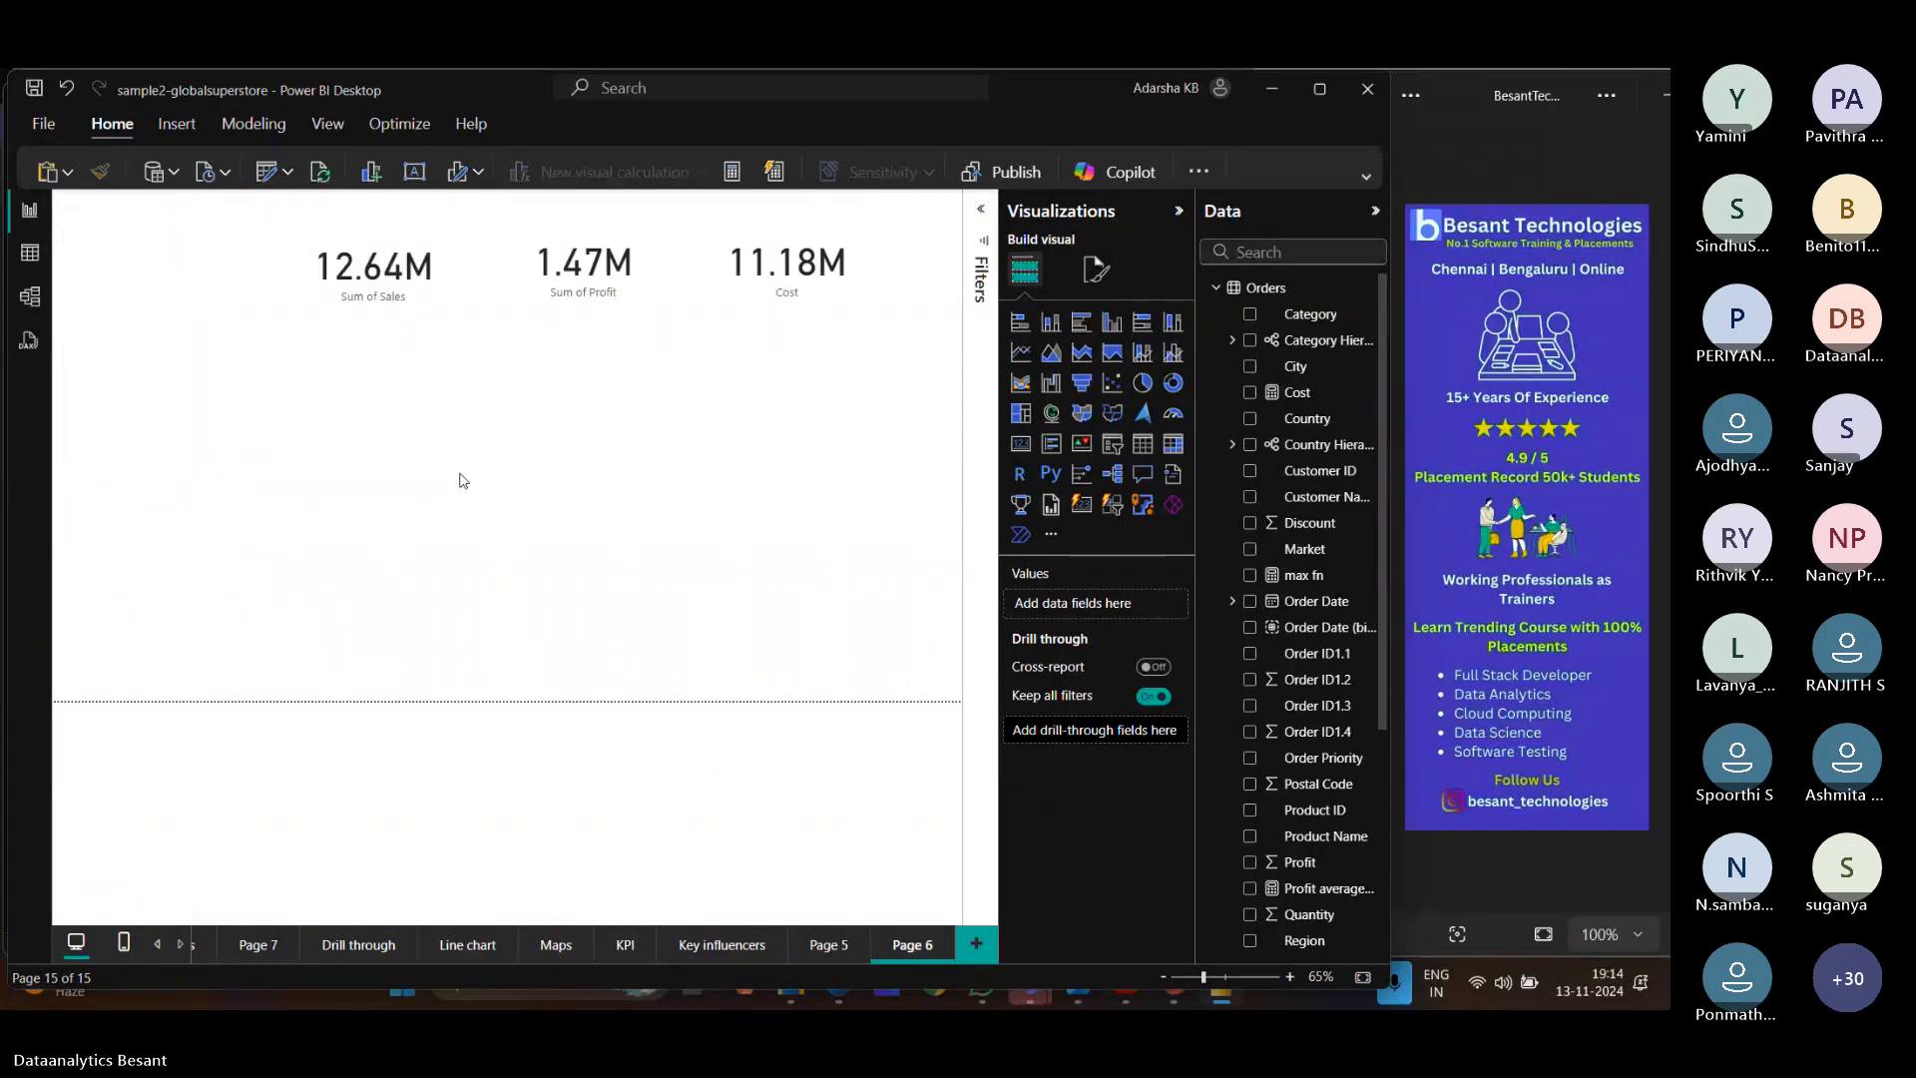
key(ctrl+v)
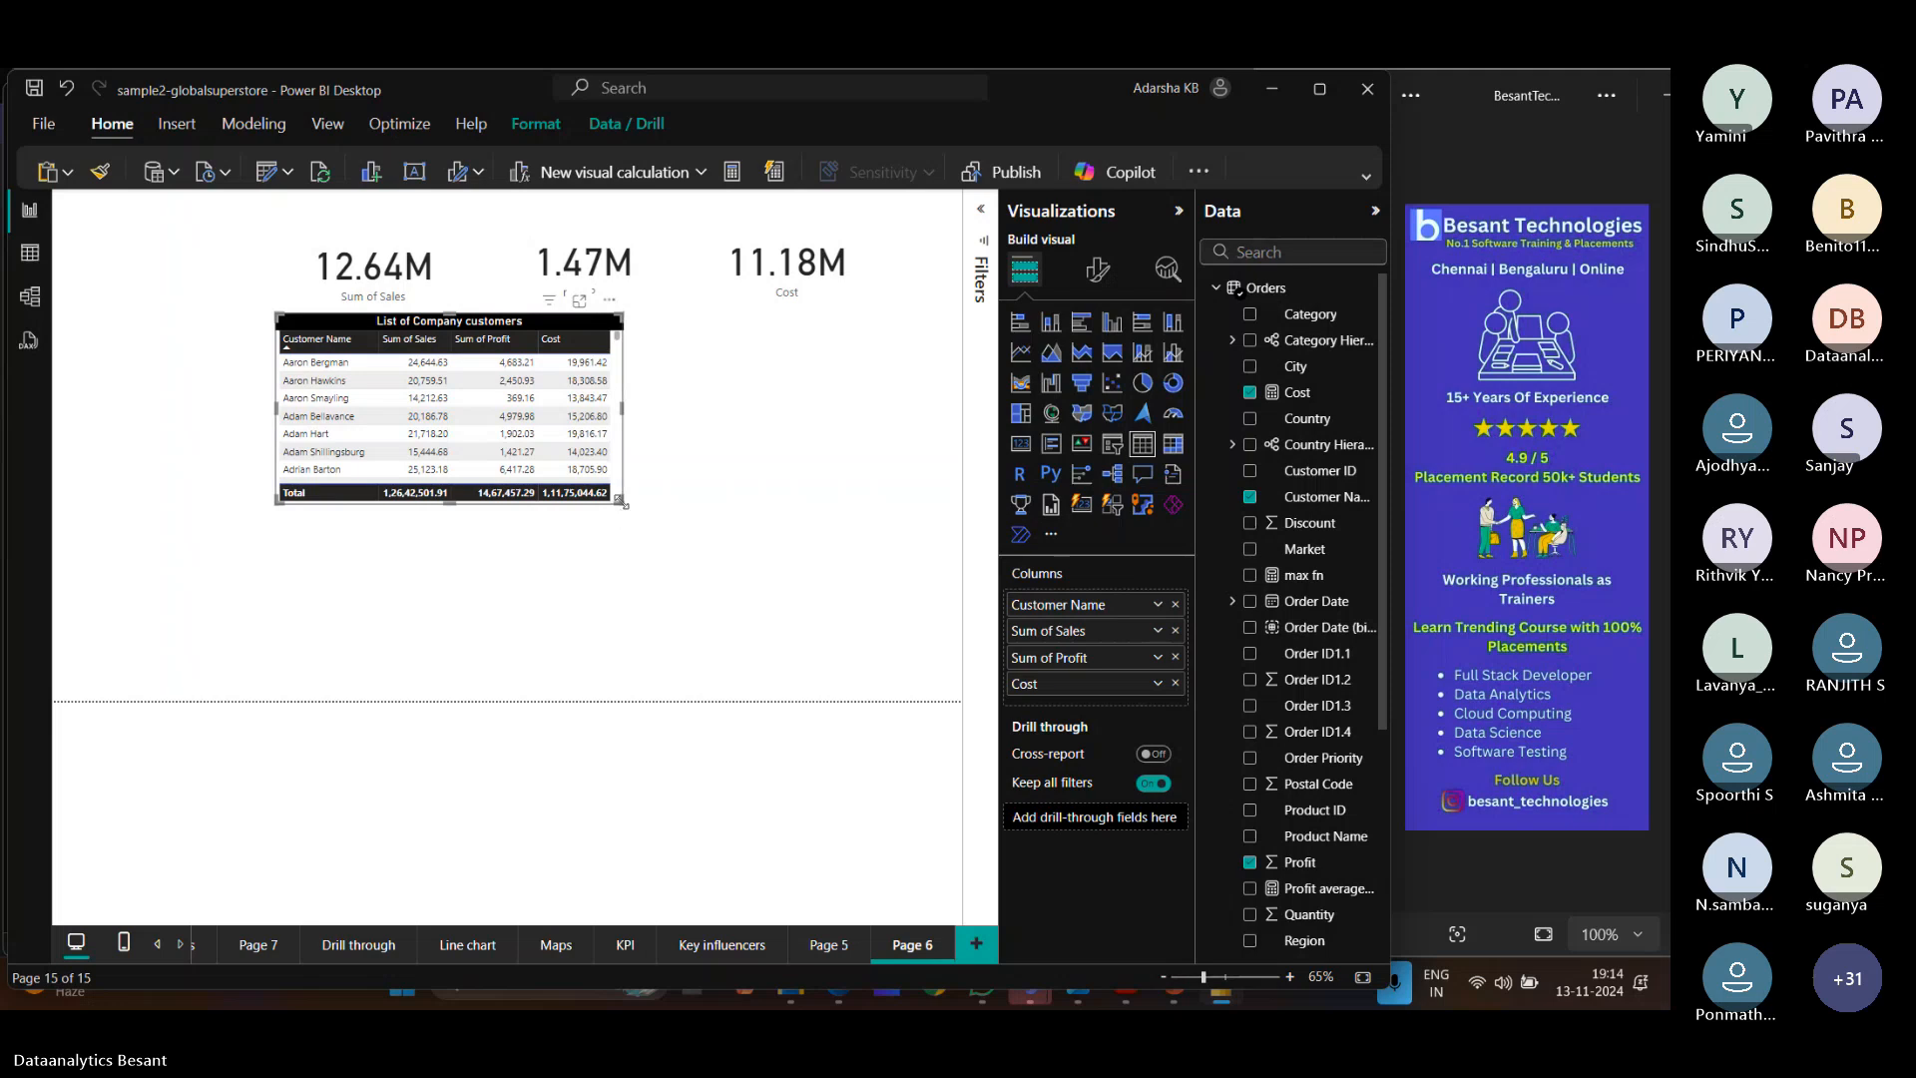
drag(626, 506, 870, 671)
drag(870, 673, 656, 683)
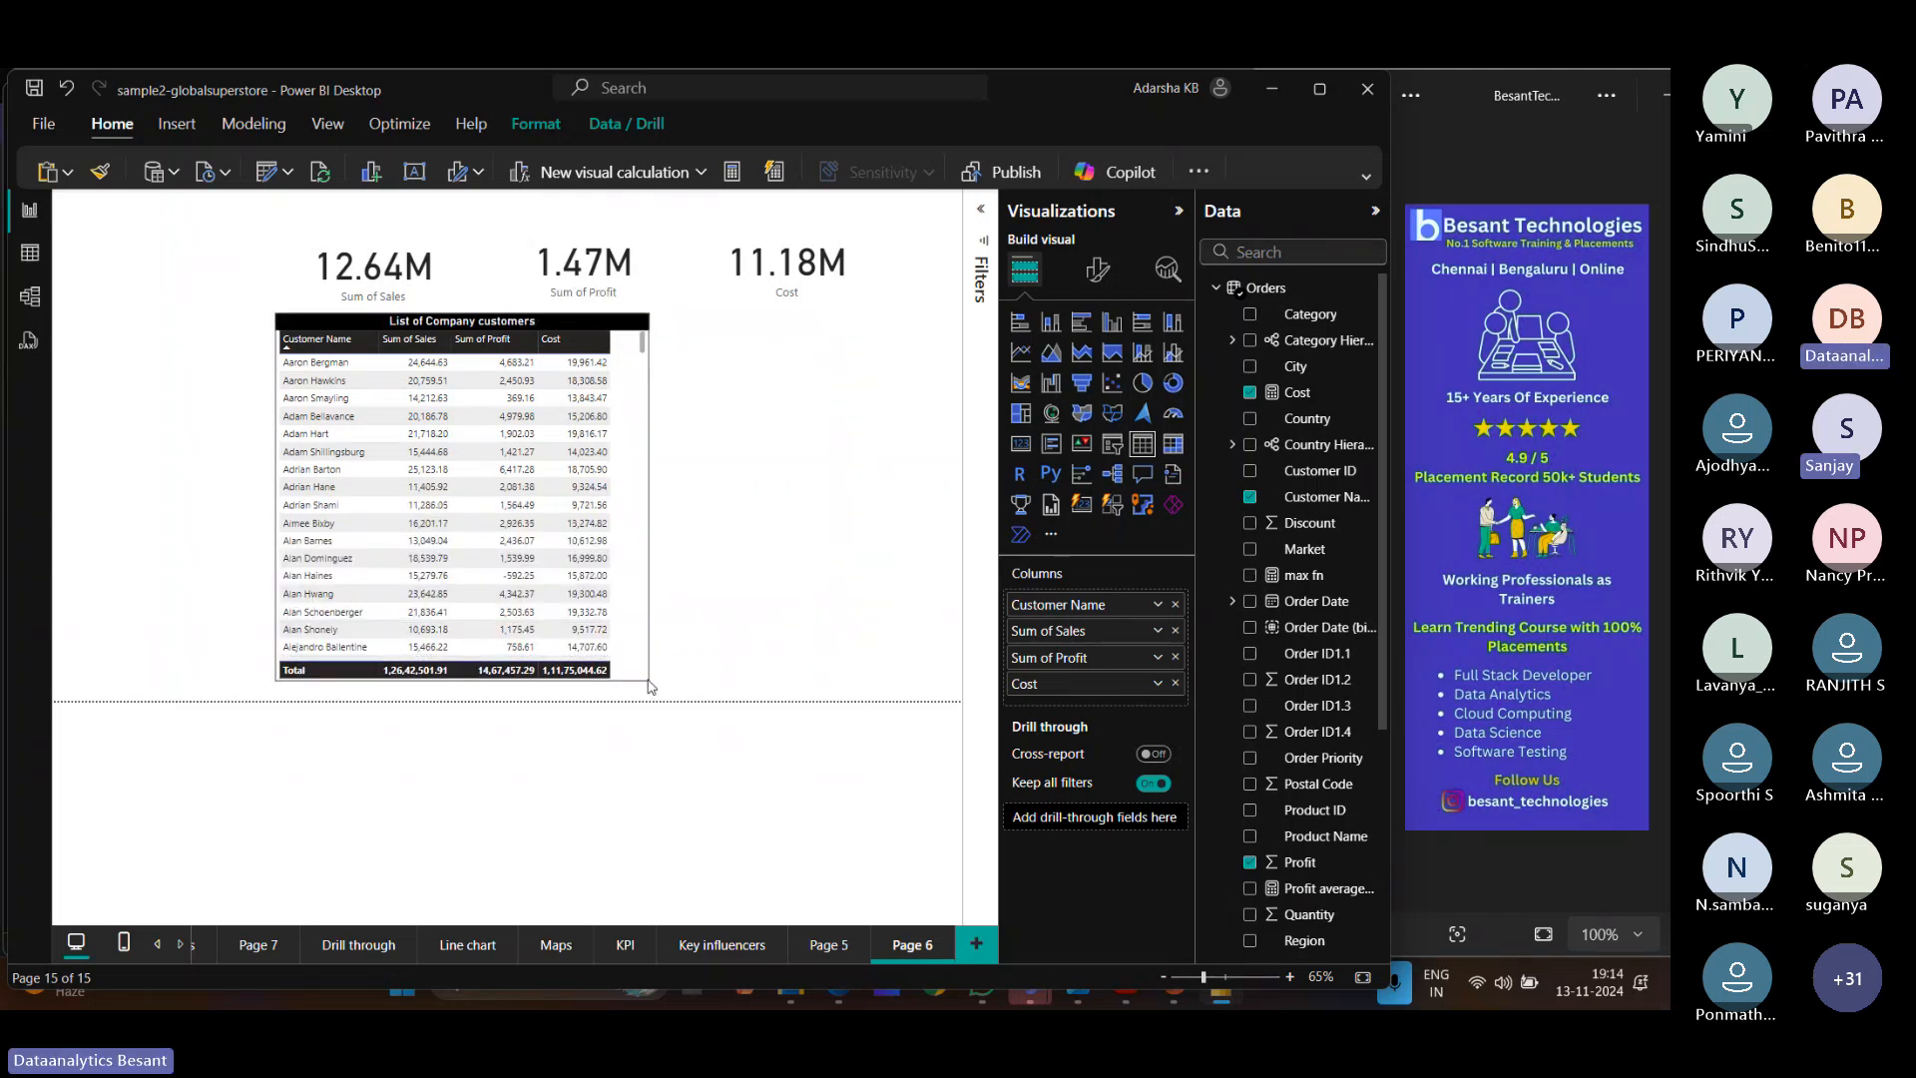
Change the style preset of the List of Company customers table to Minimal.
click(1098, 269)
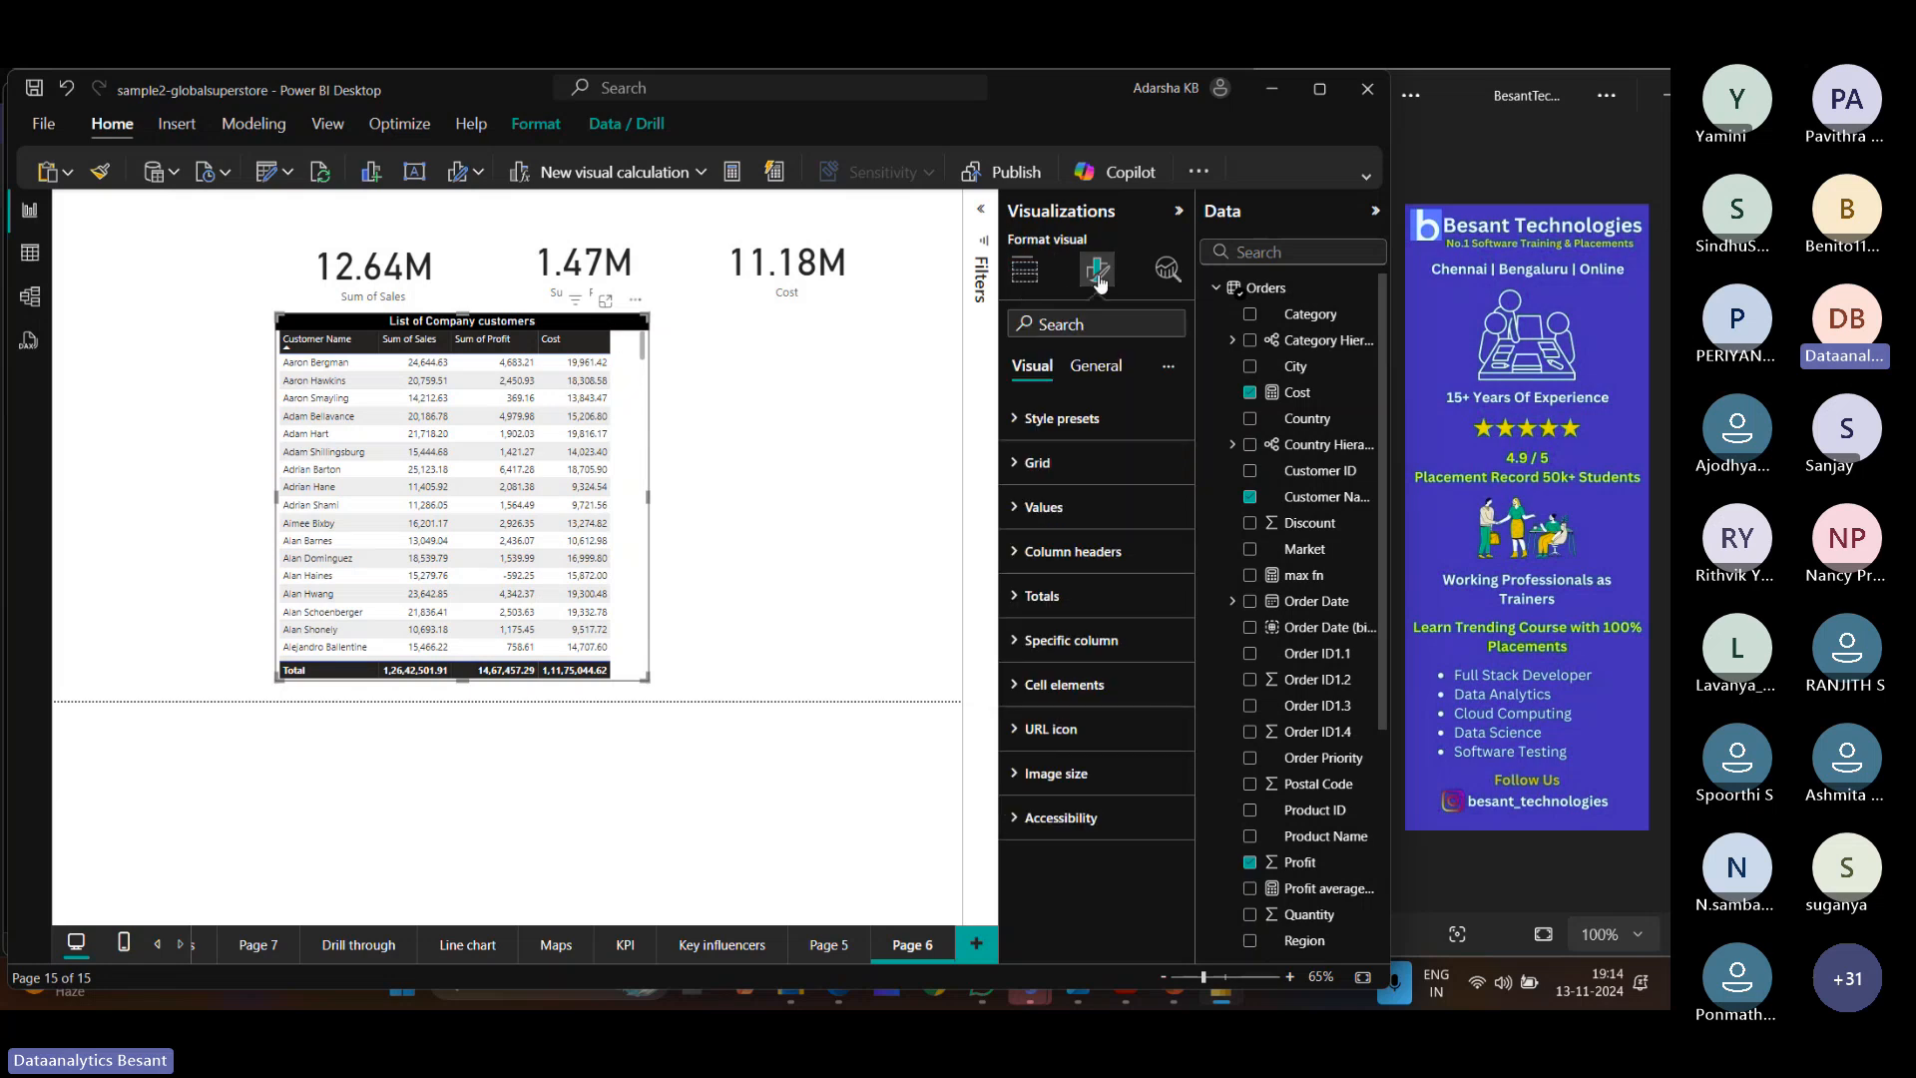
click(1016, 423)
click(1065, 494)
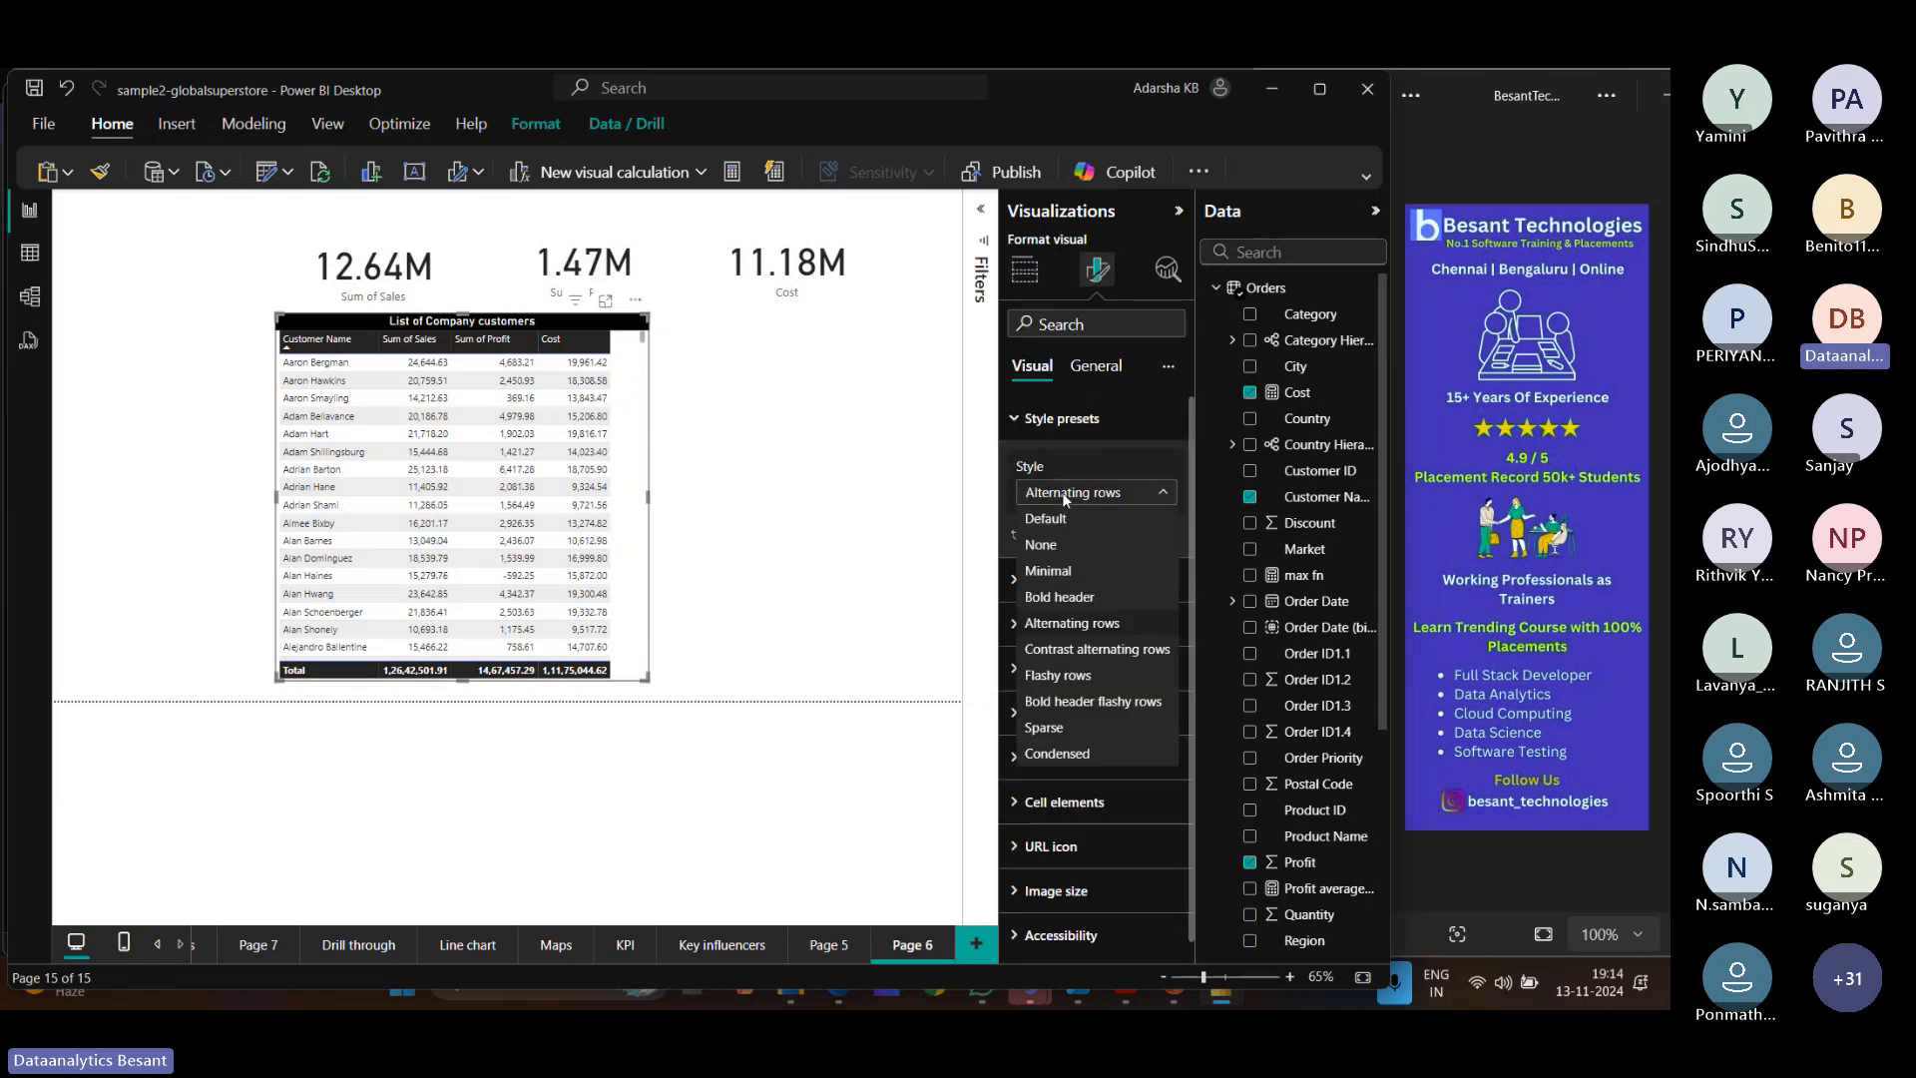
click(1070, 570)
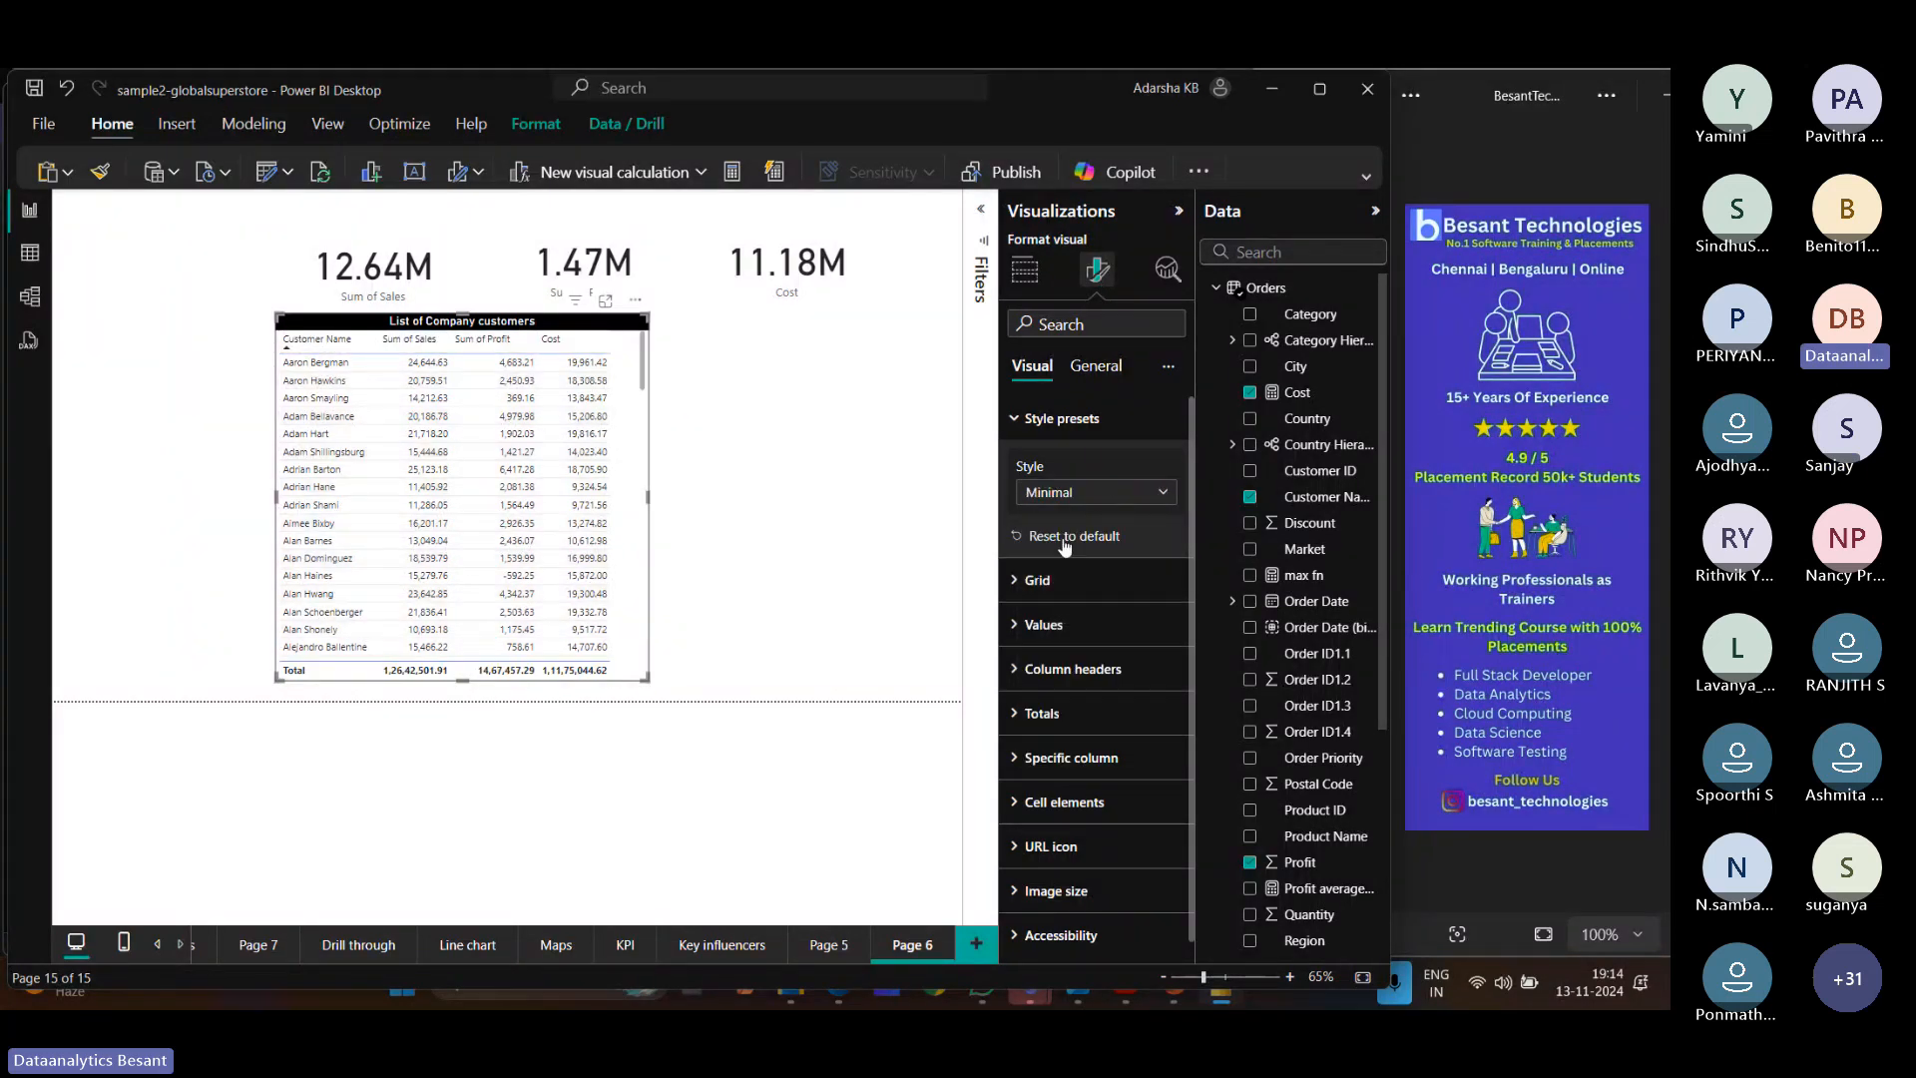
Try the Bold header, Alternating rows, Contrast alternating rows, Bold header flashy rows and Sparse style presets on the List of Company customers table.
click(1058, 492)
click(1060, 596)
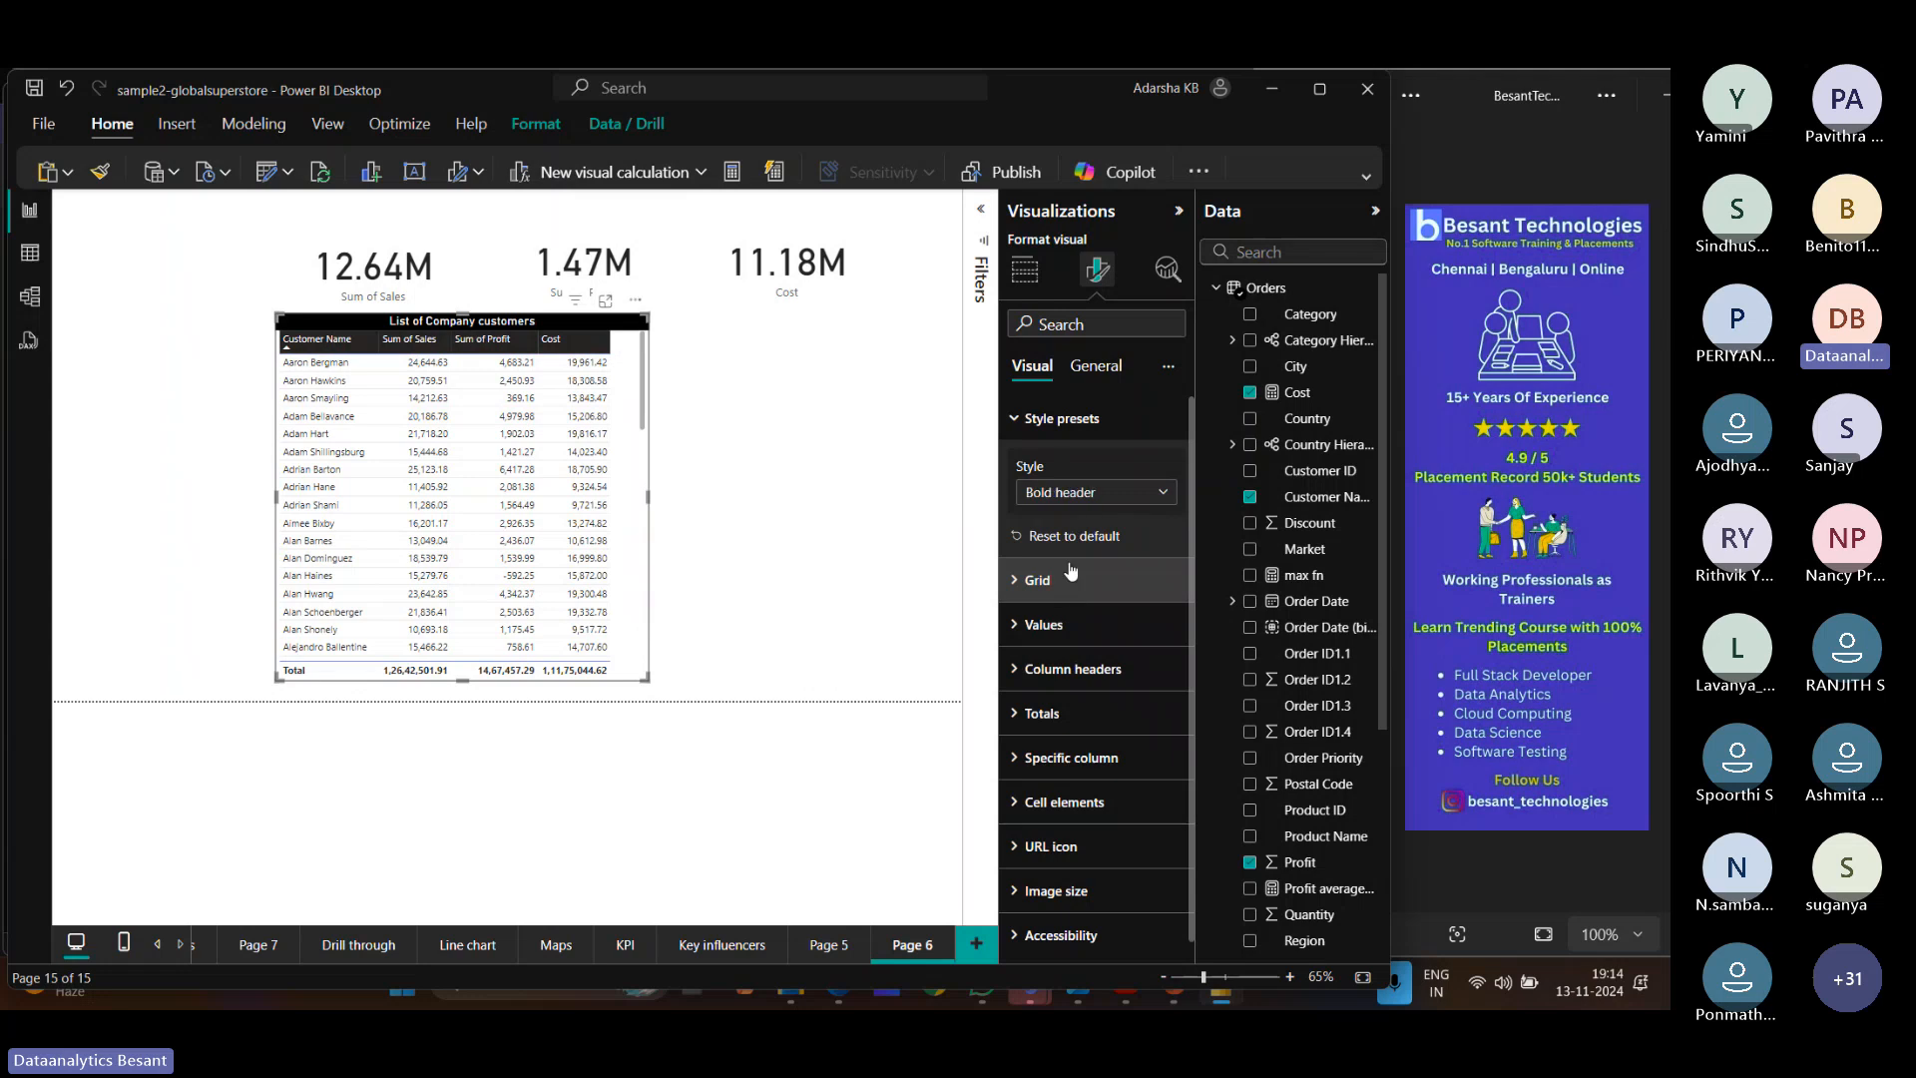
click(1075, 499)
click(1074, 623)
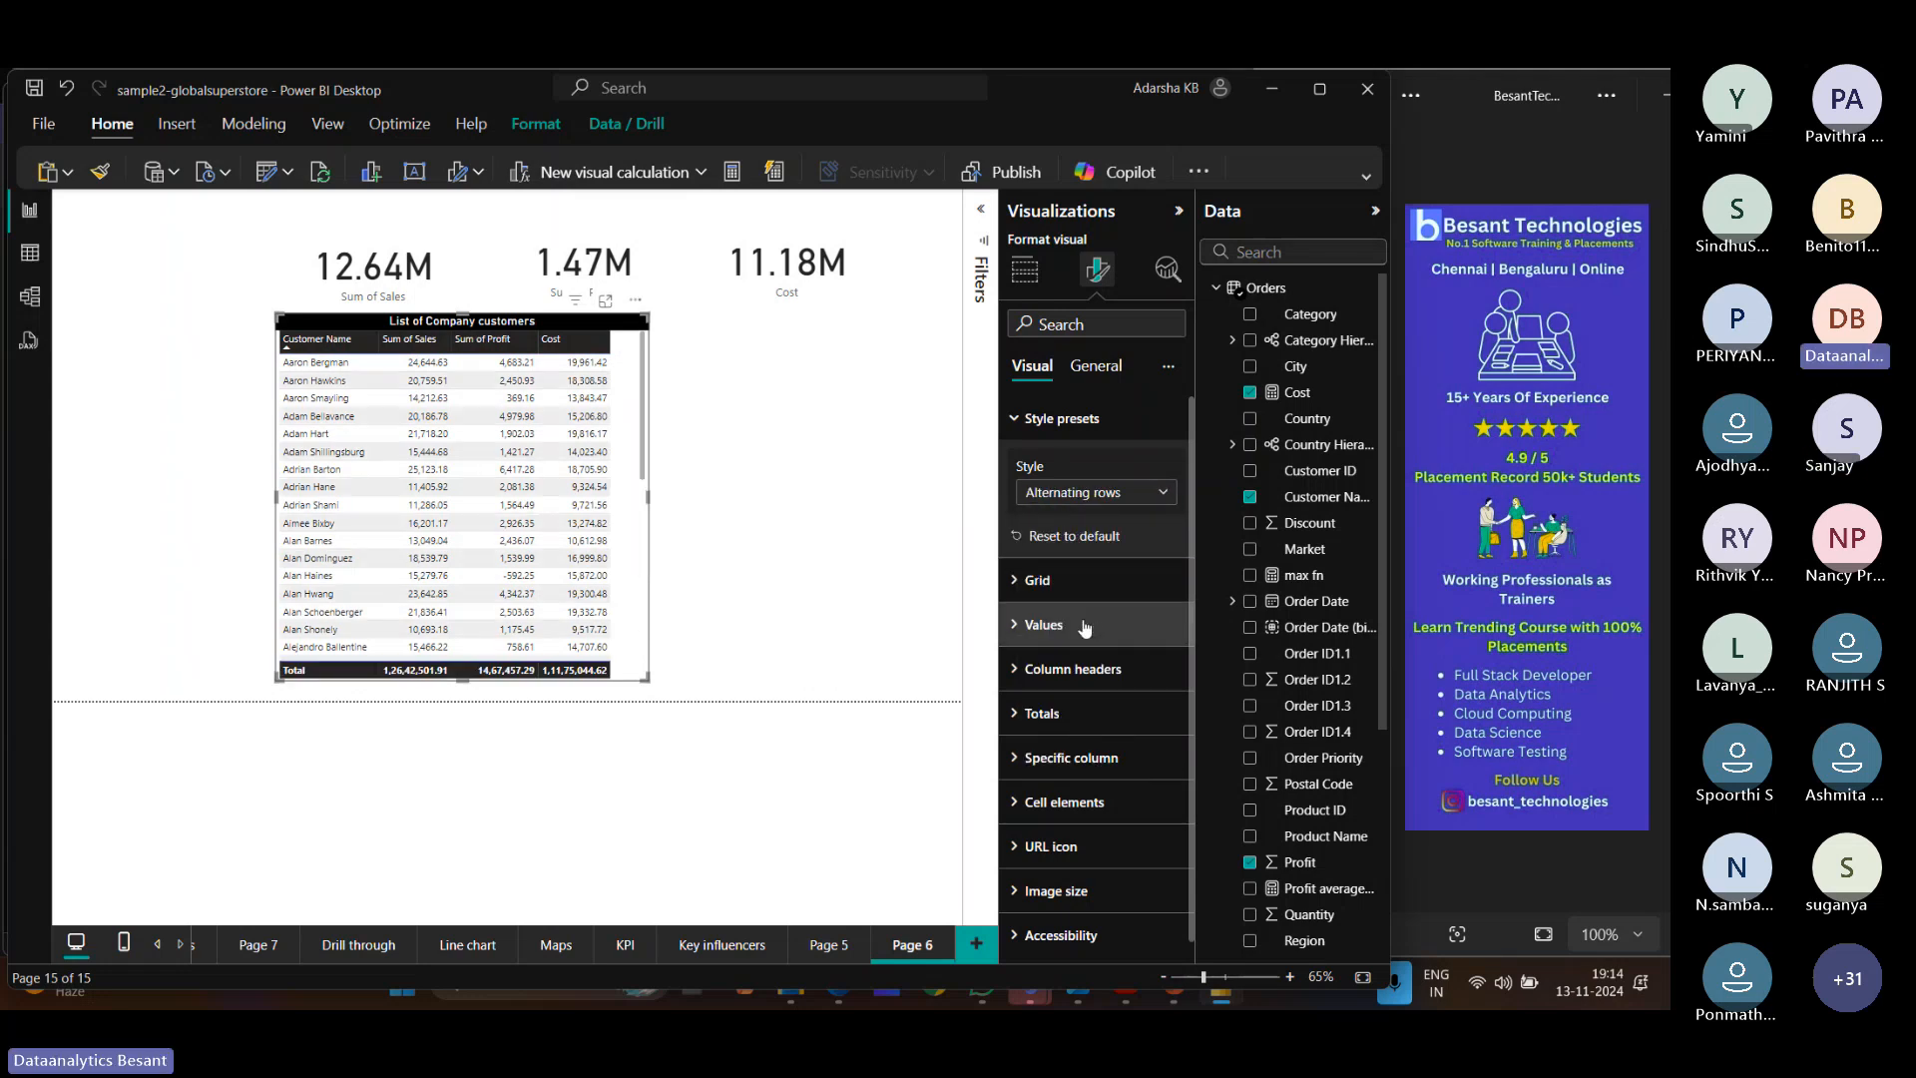
click(1074, 497)
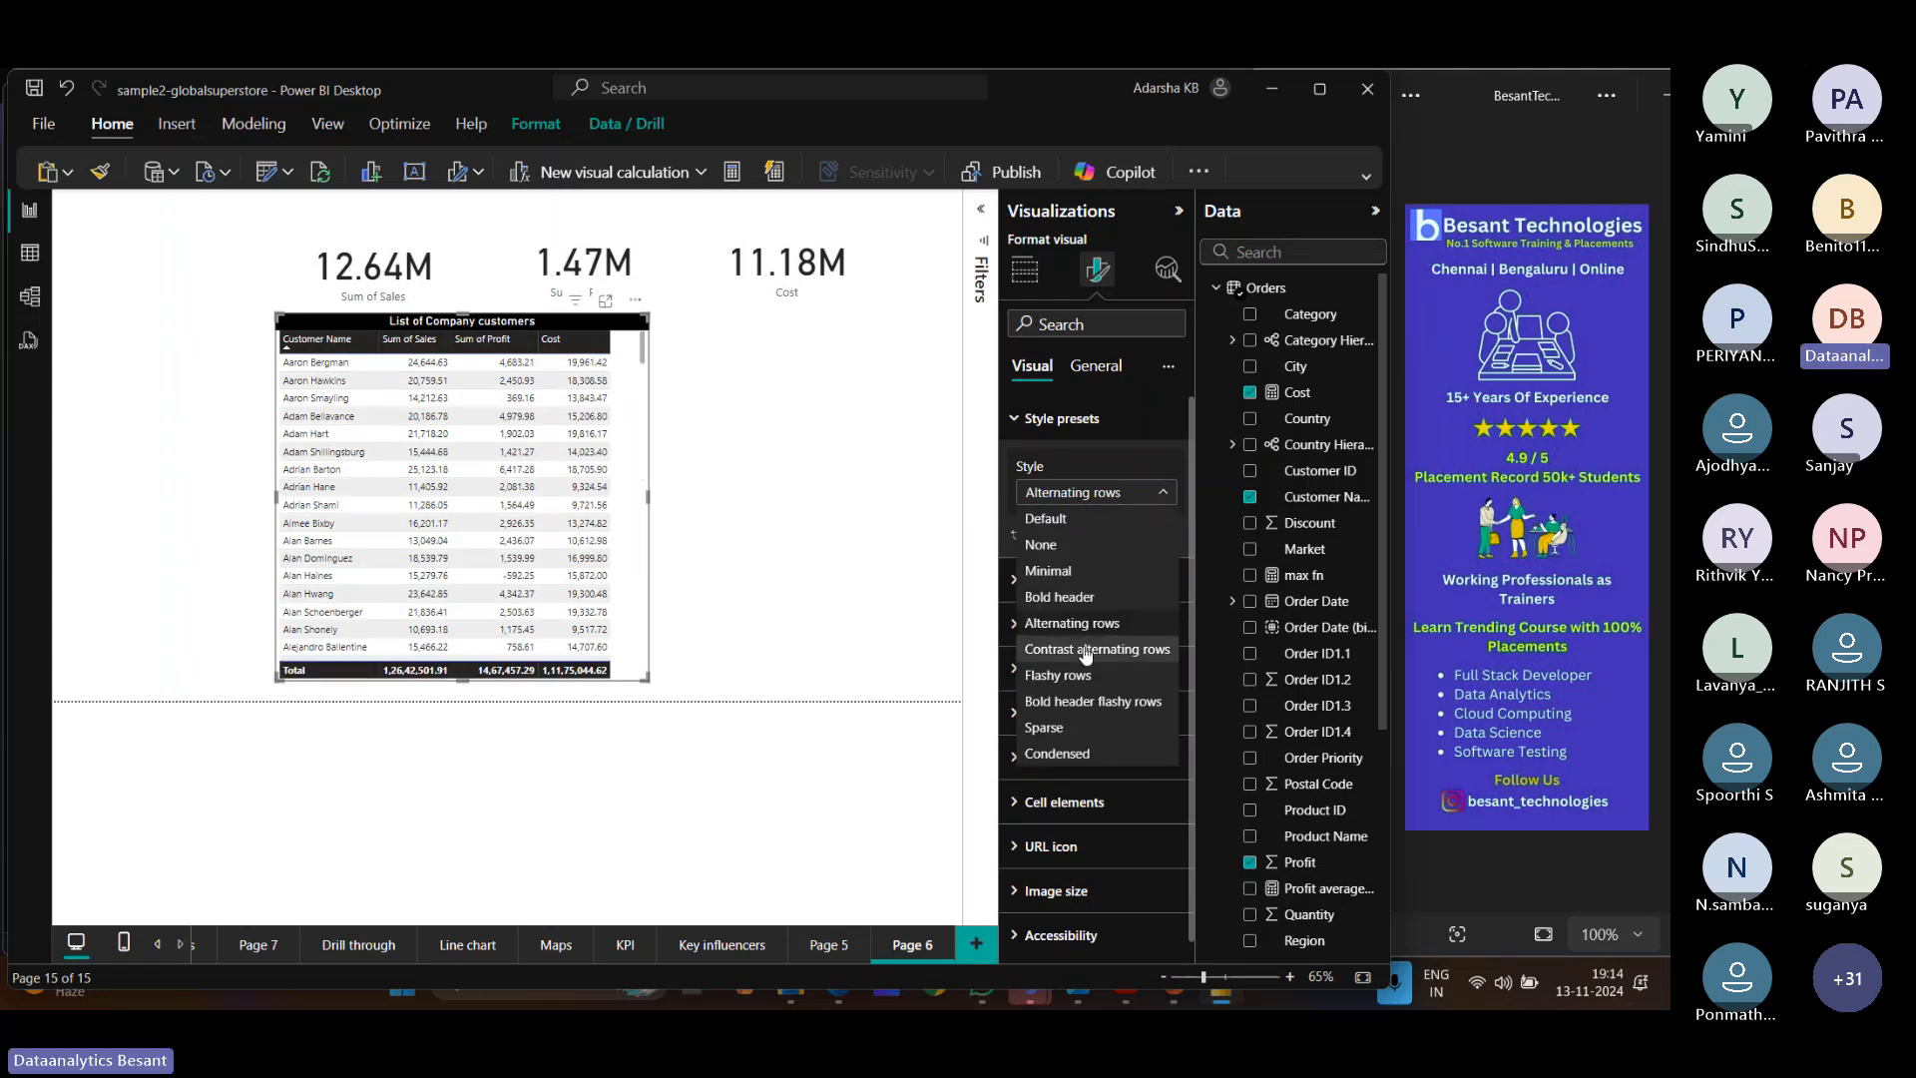
click(1074, 649)
click(1084, 495)
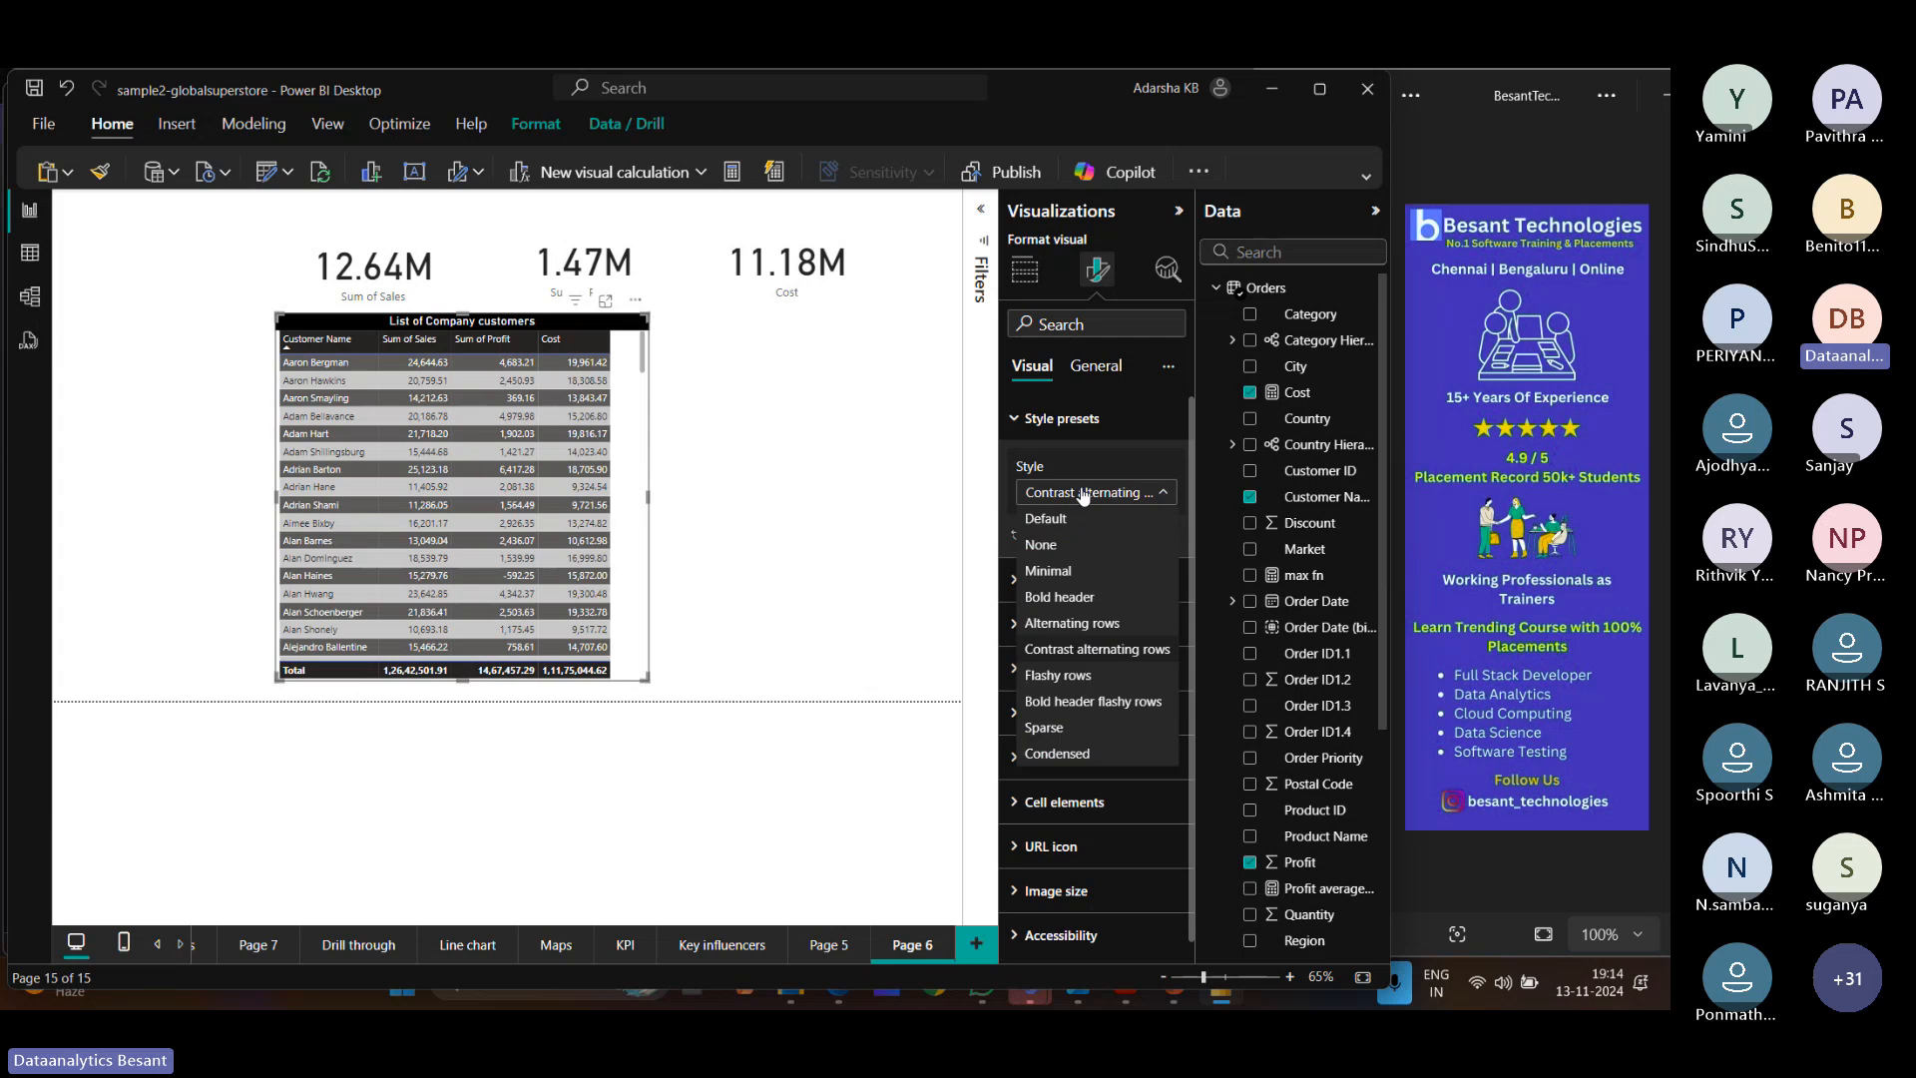
click(1095, 699)
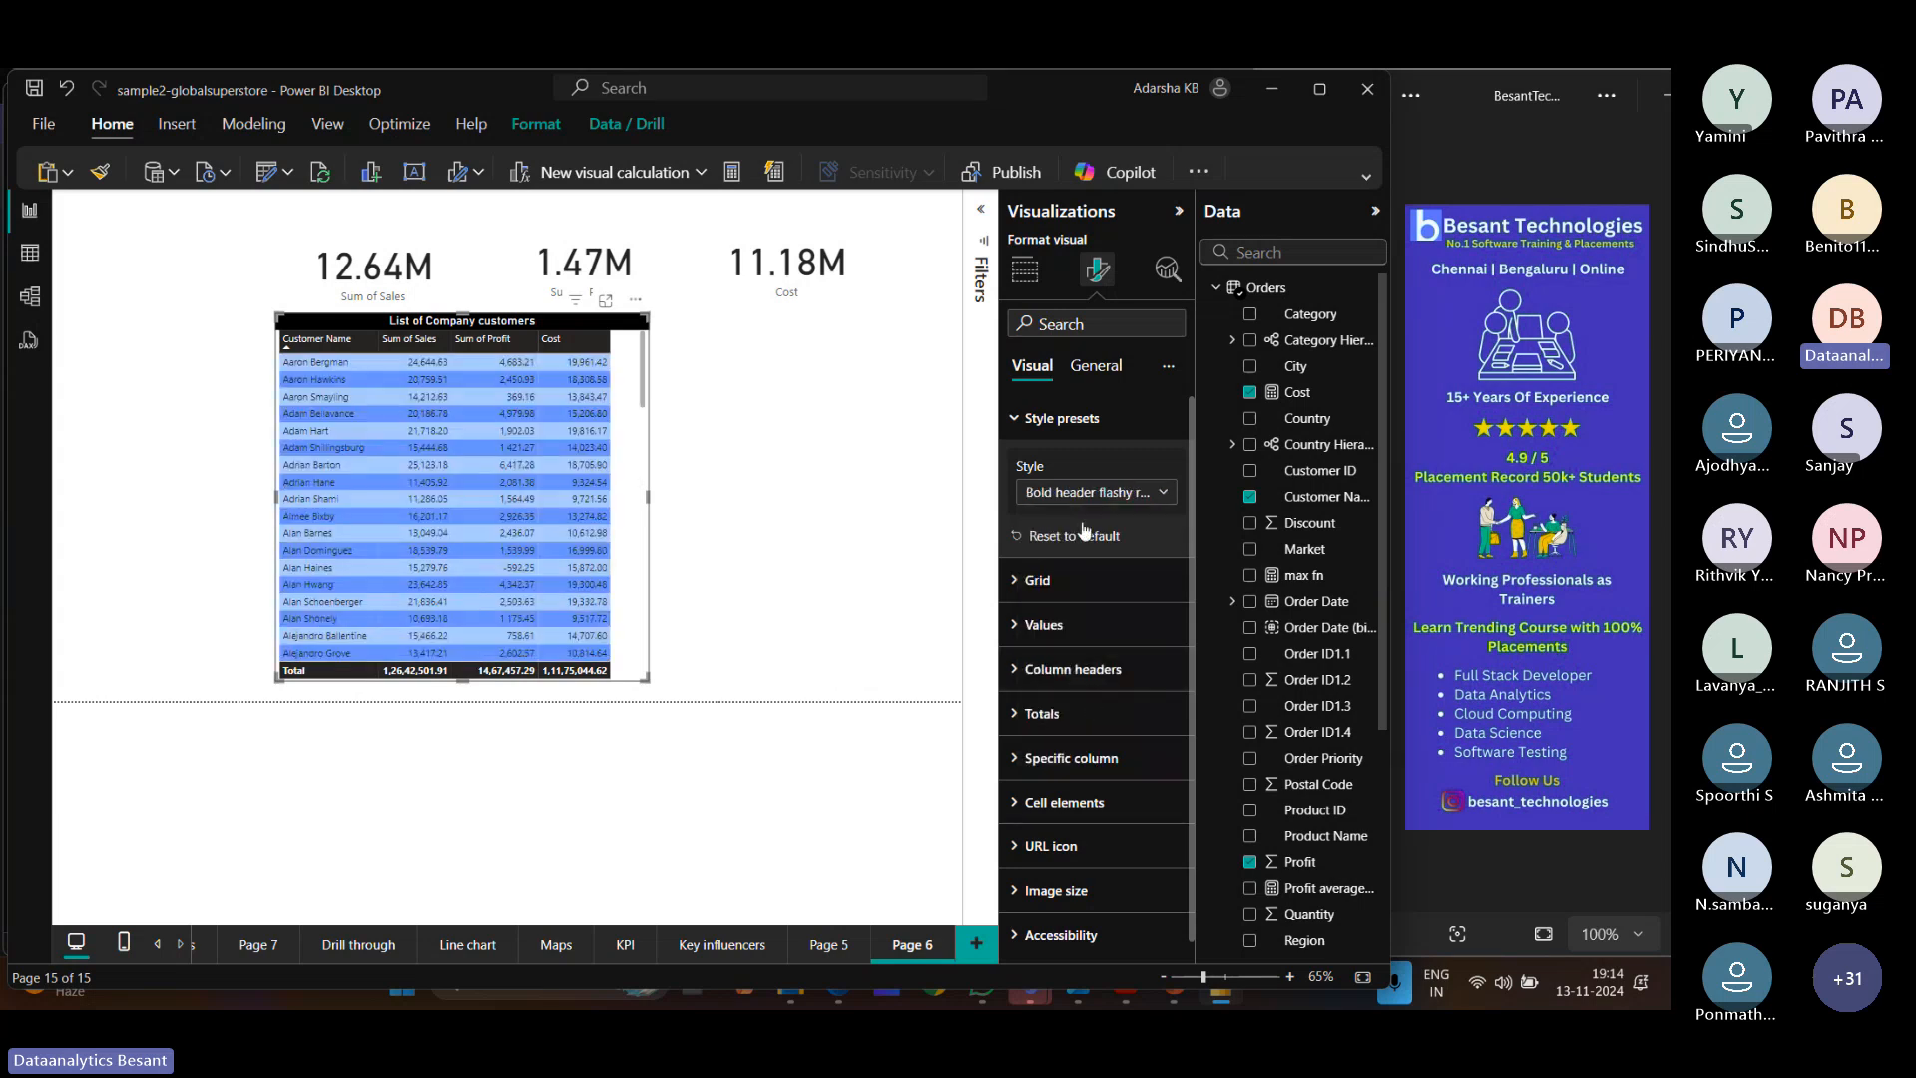
click(1090, 495)
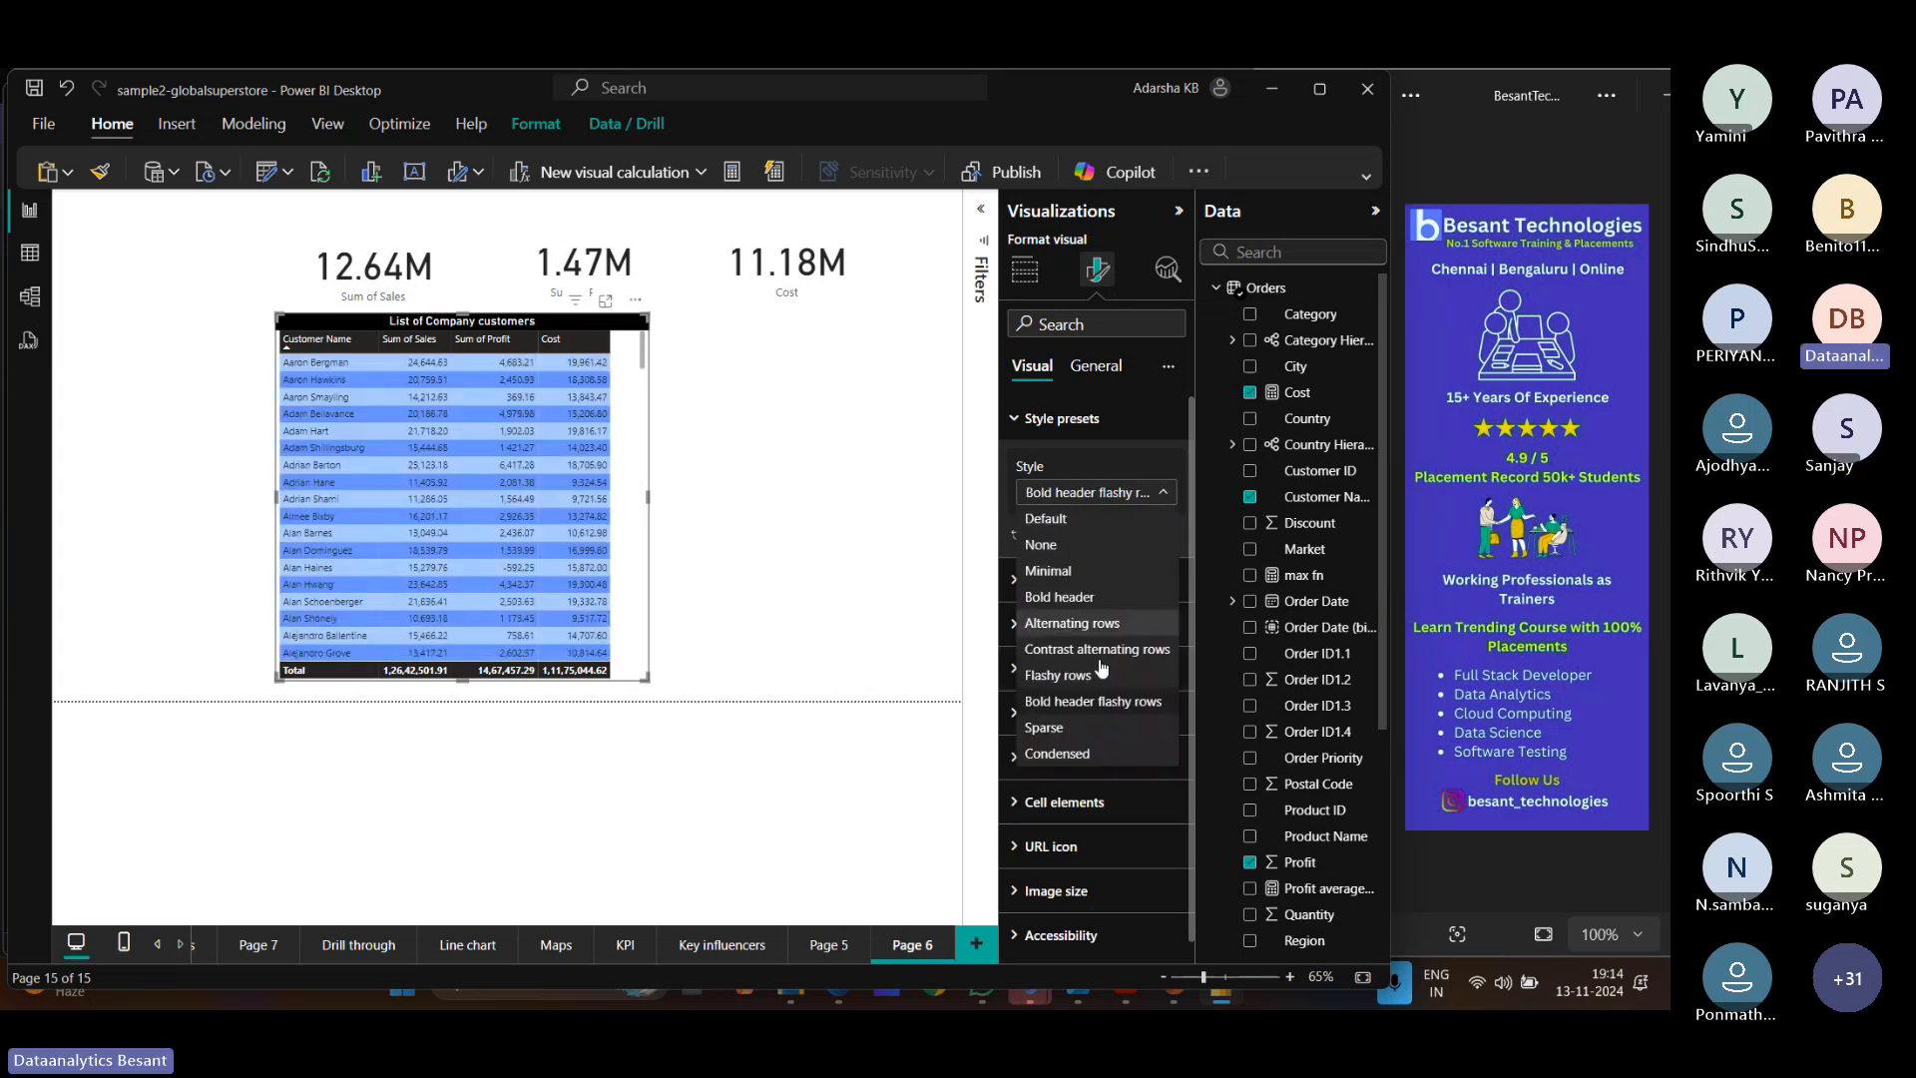
click(1088, 727)
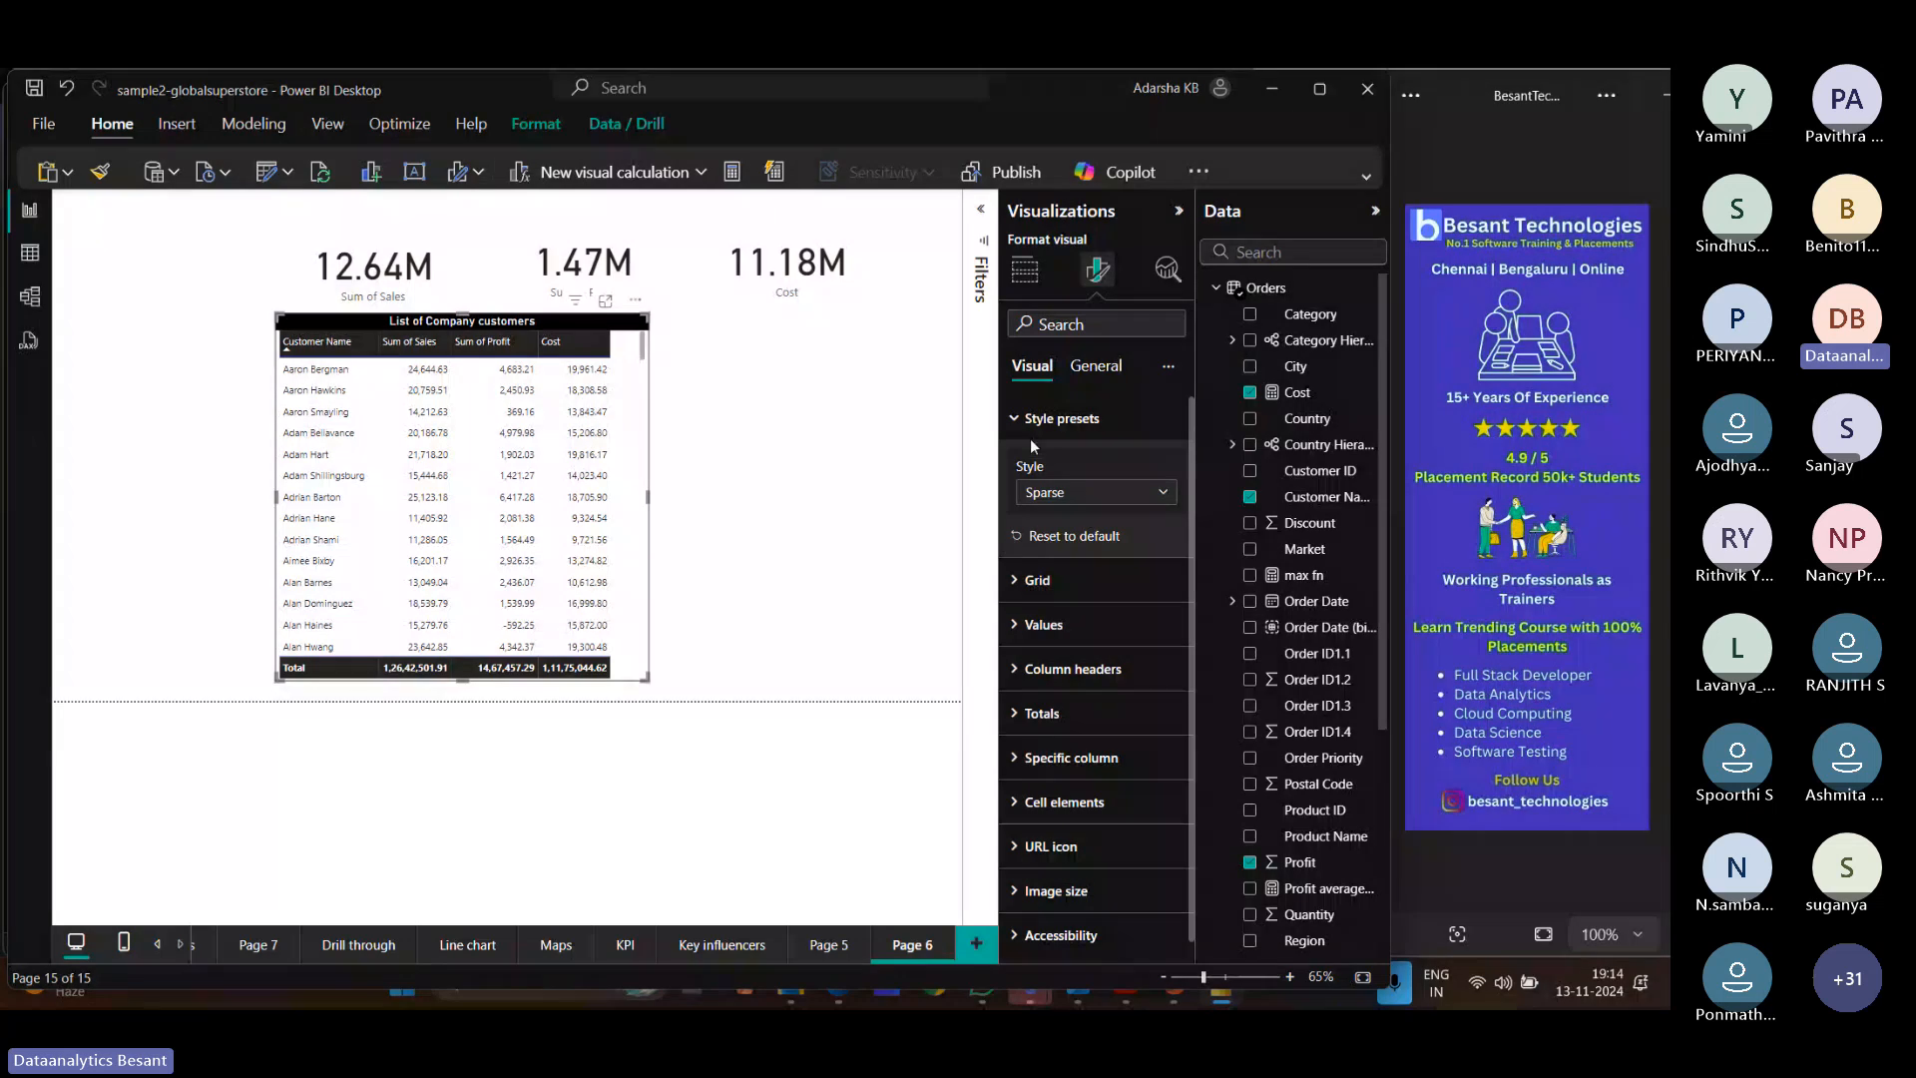
Set the List of Company customers table's style preset to Alternating rows and collapse the style preset settings.
click(1053, 493)
click(1070, 623)
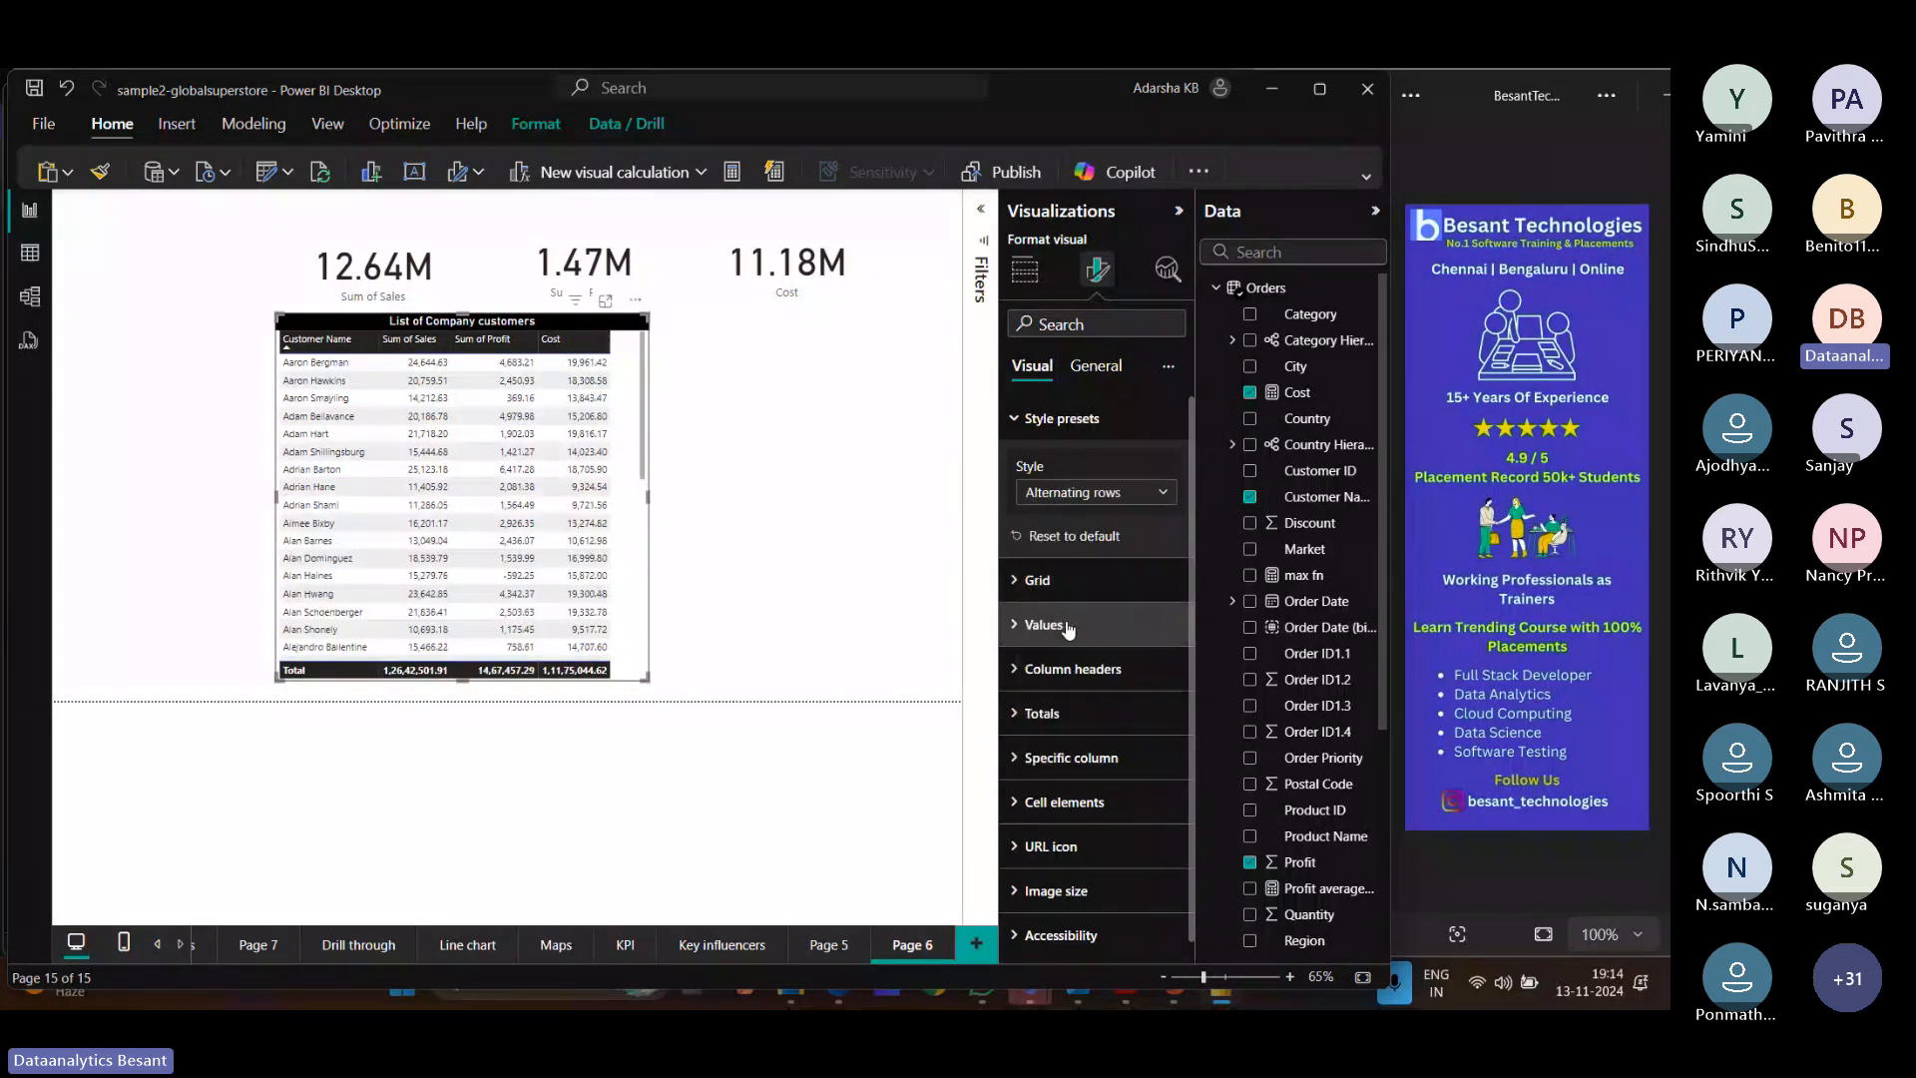
click(1030, 428)
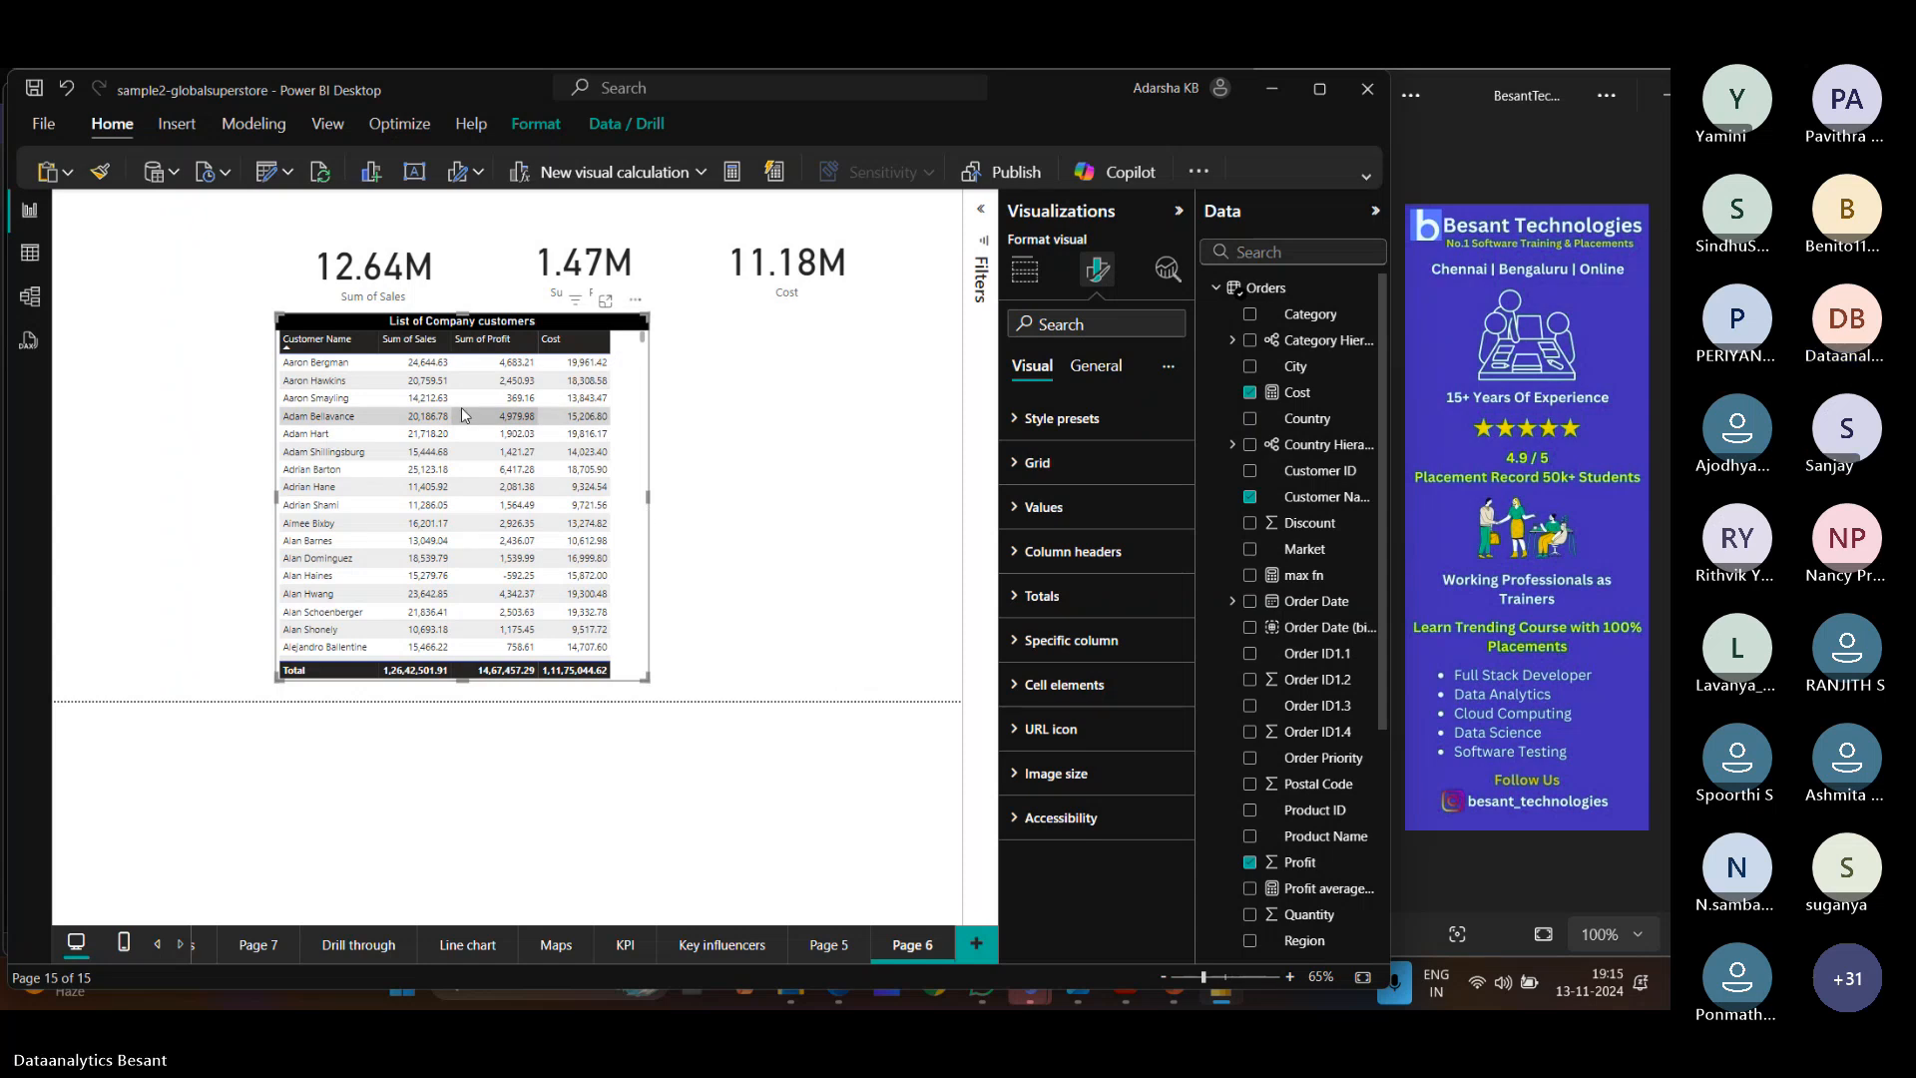
Review the customer table's column fields and display the formula of the Cost measure.
click(1025, 270)
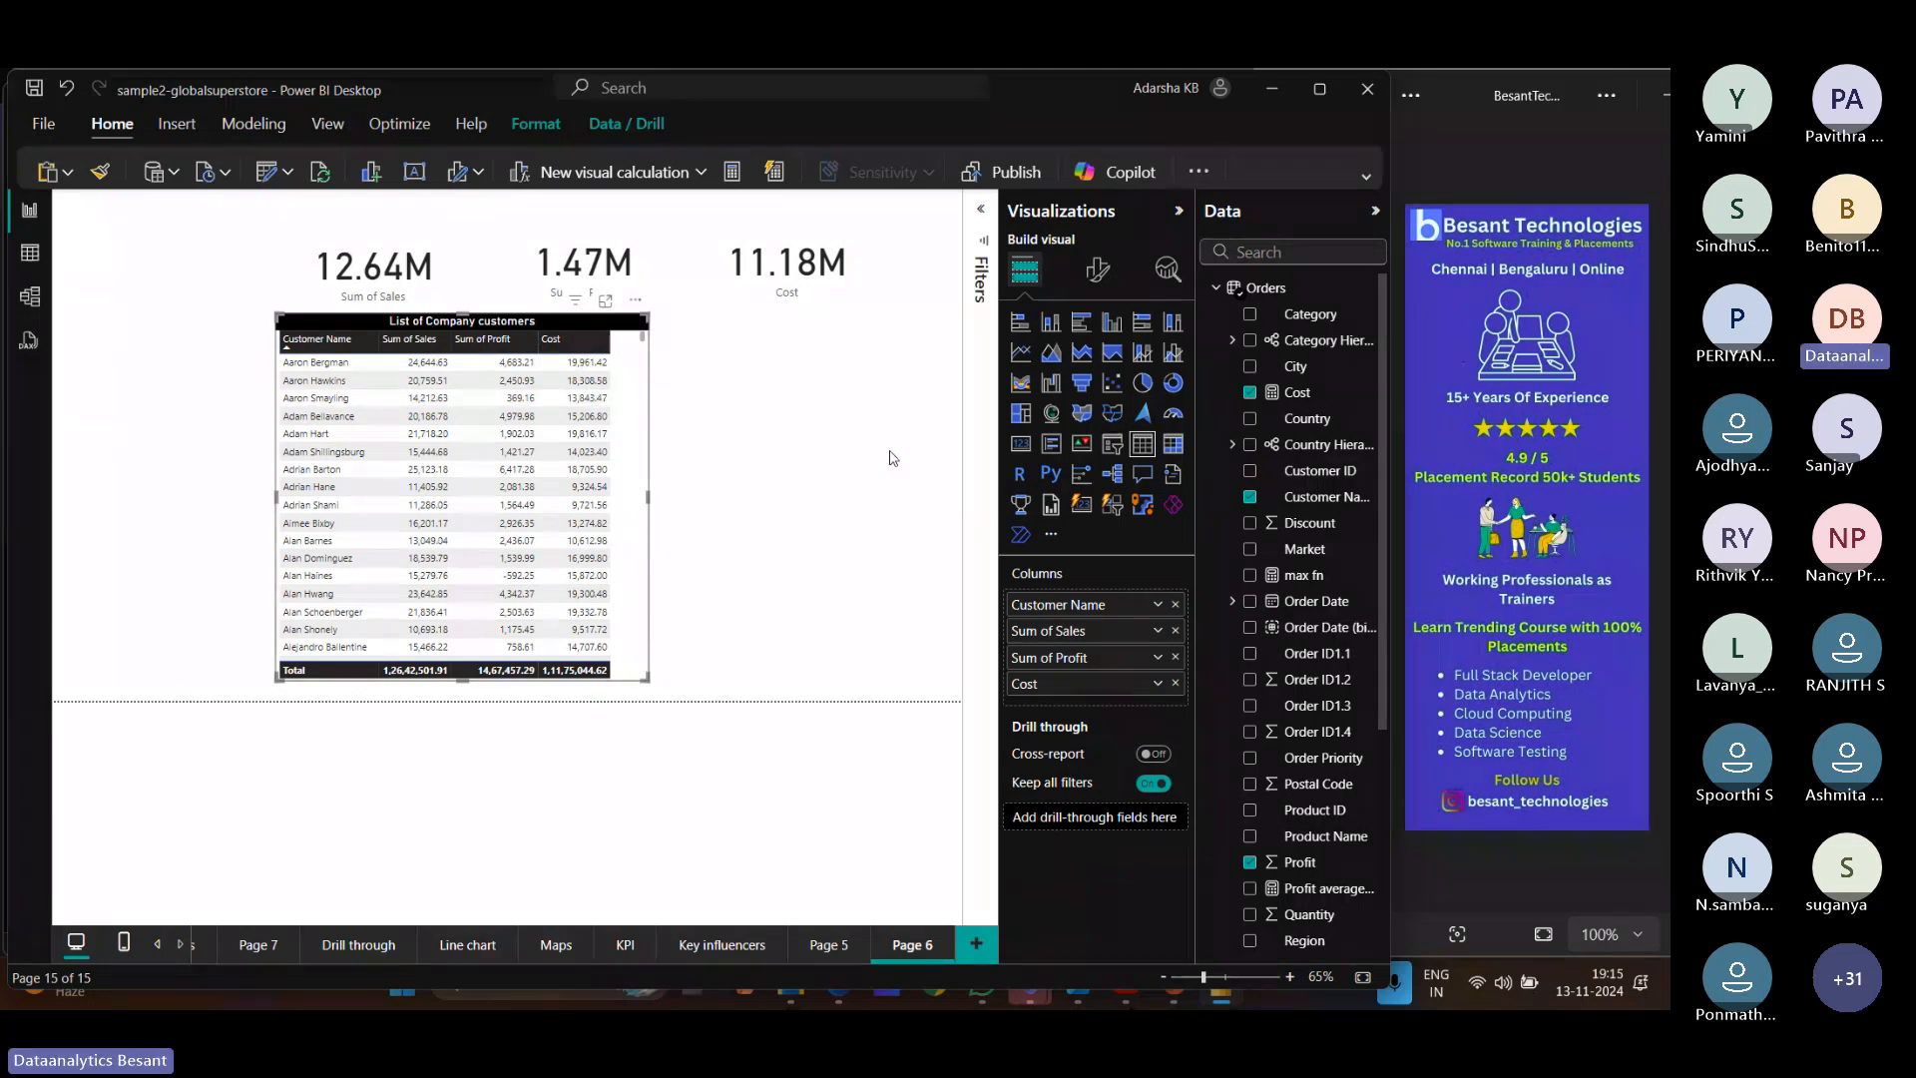
click(859, 475)
click(1297, 392)
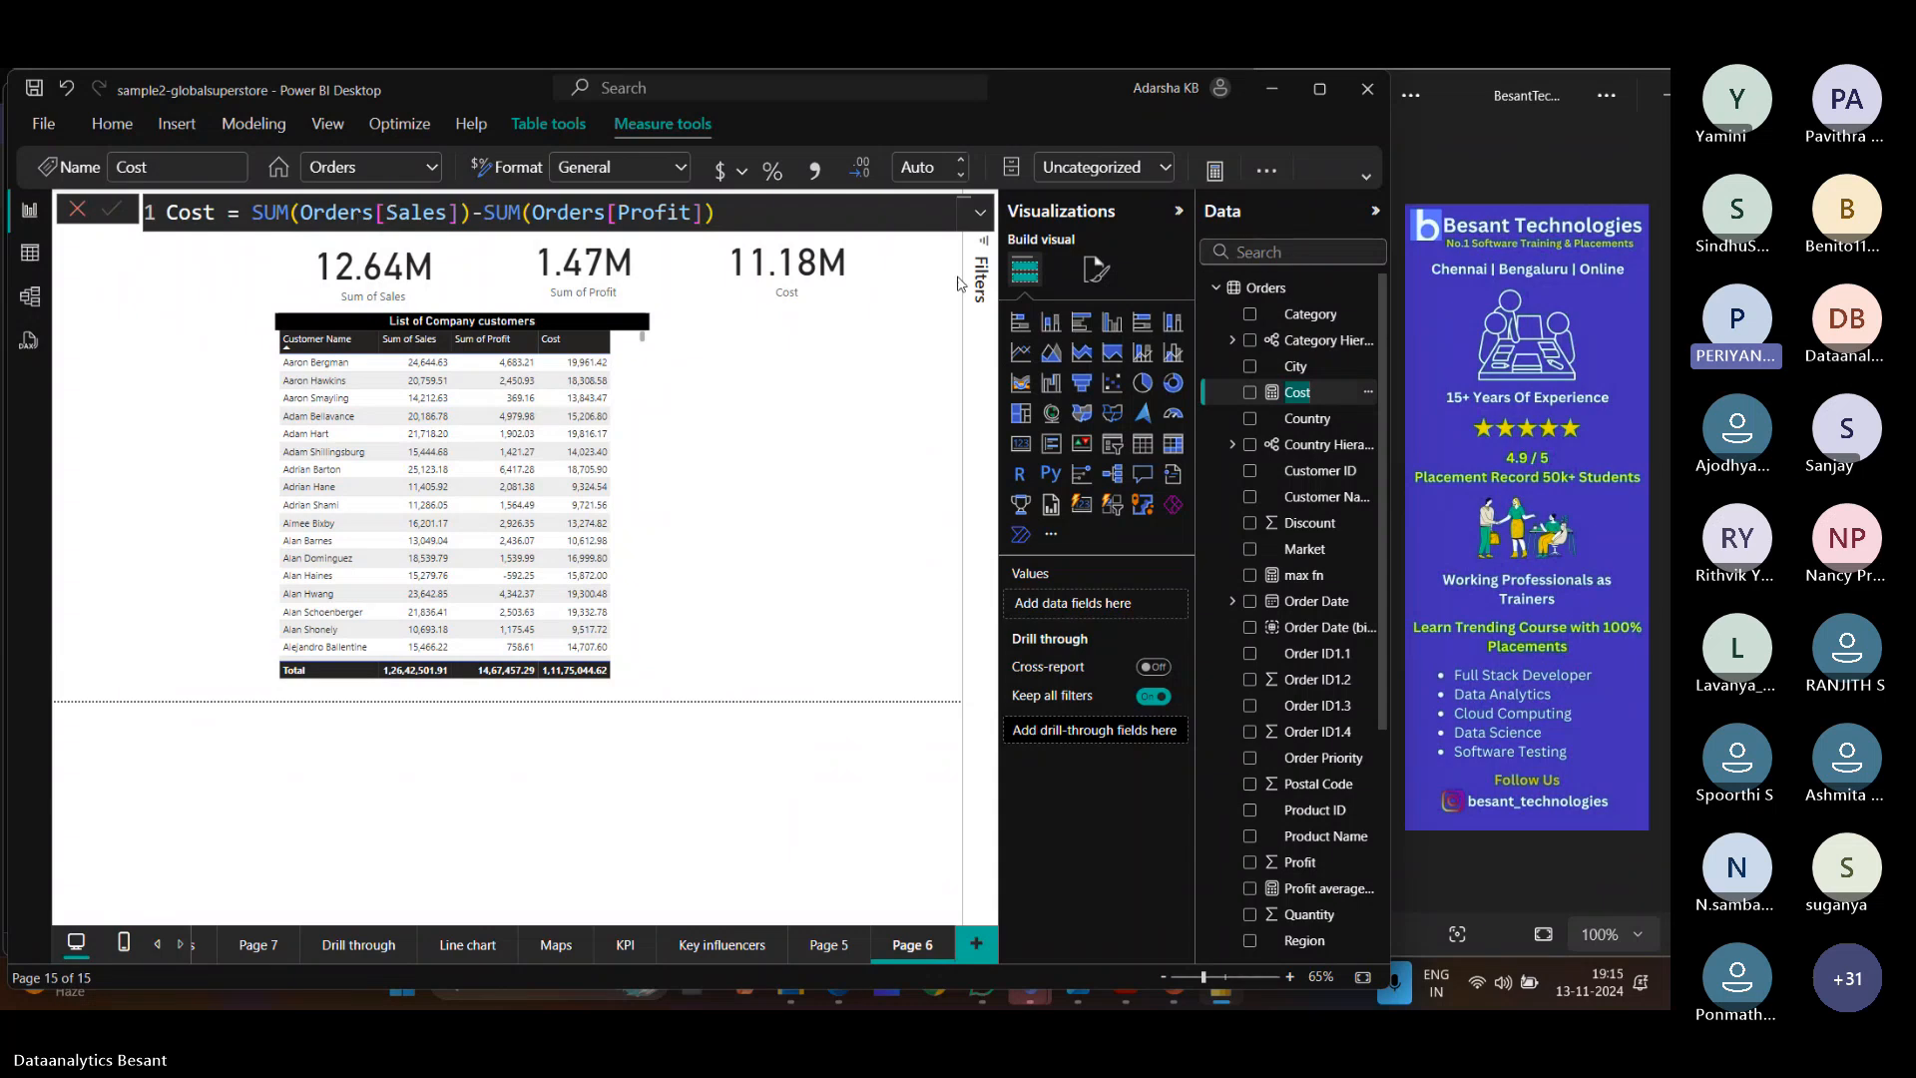
Create a new measure in the Orders table and begin its formula as Cost = SUM(Orders[Sales]).
right_click(1268, 290)
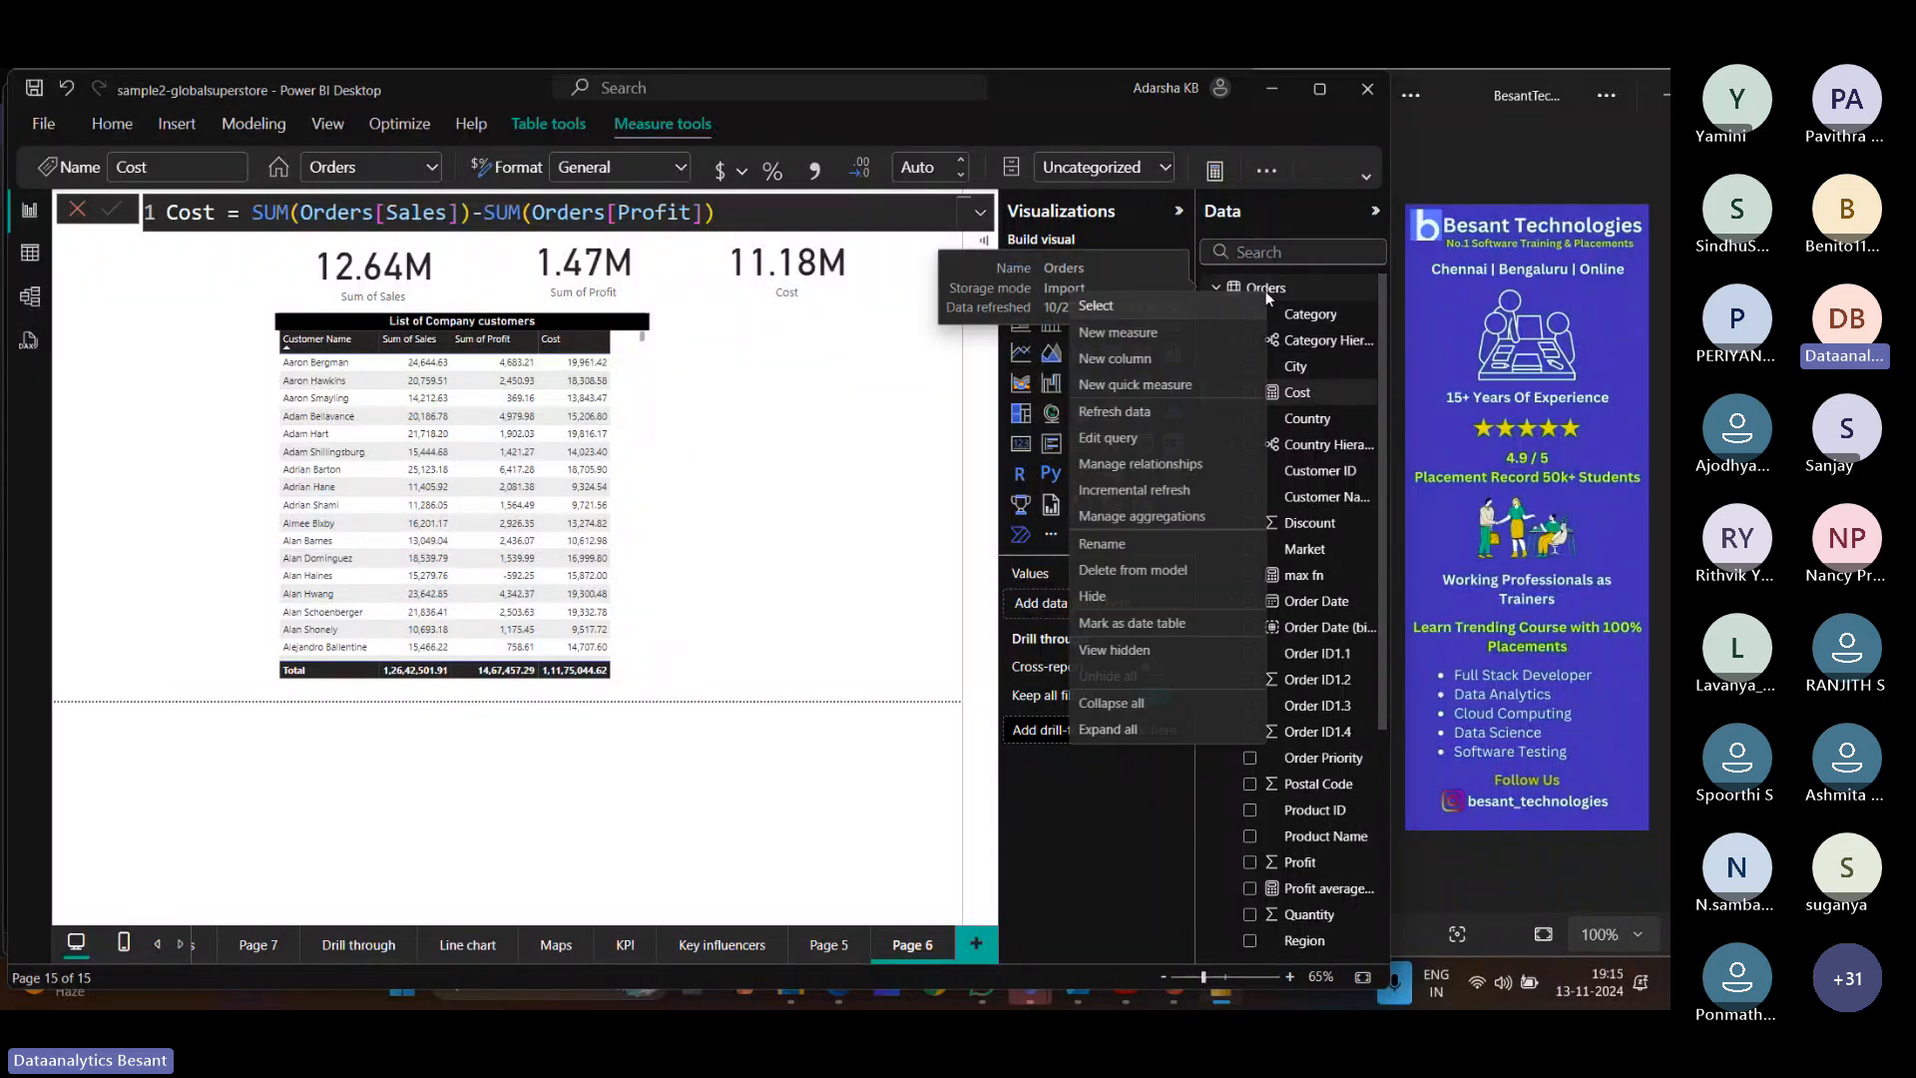
click(1186, 343)
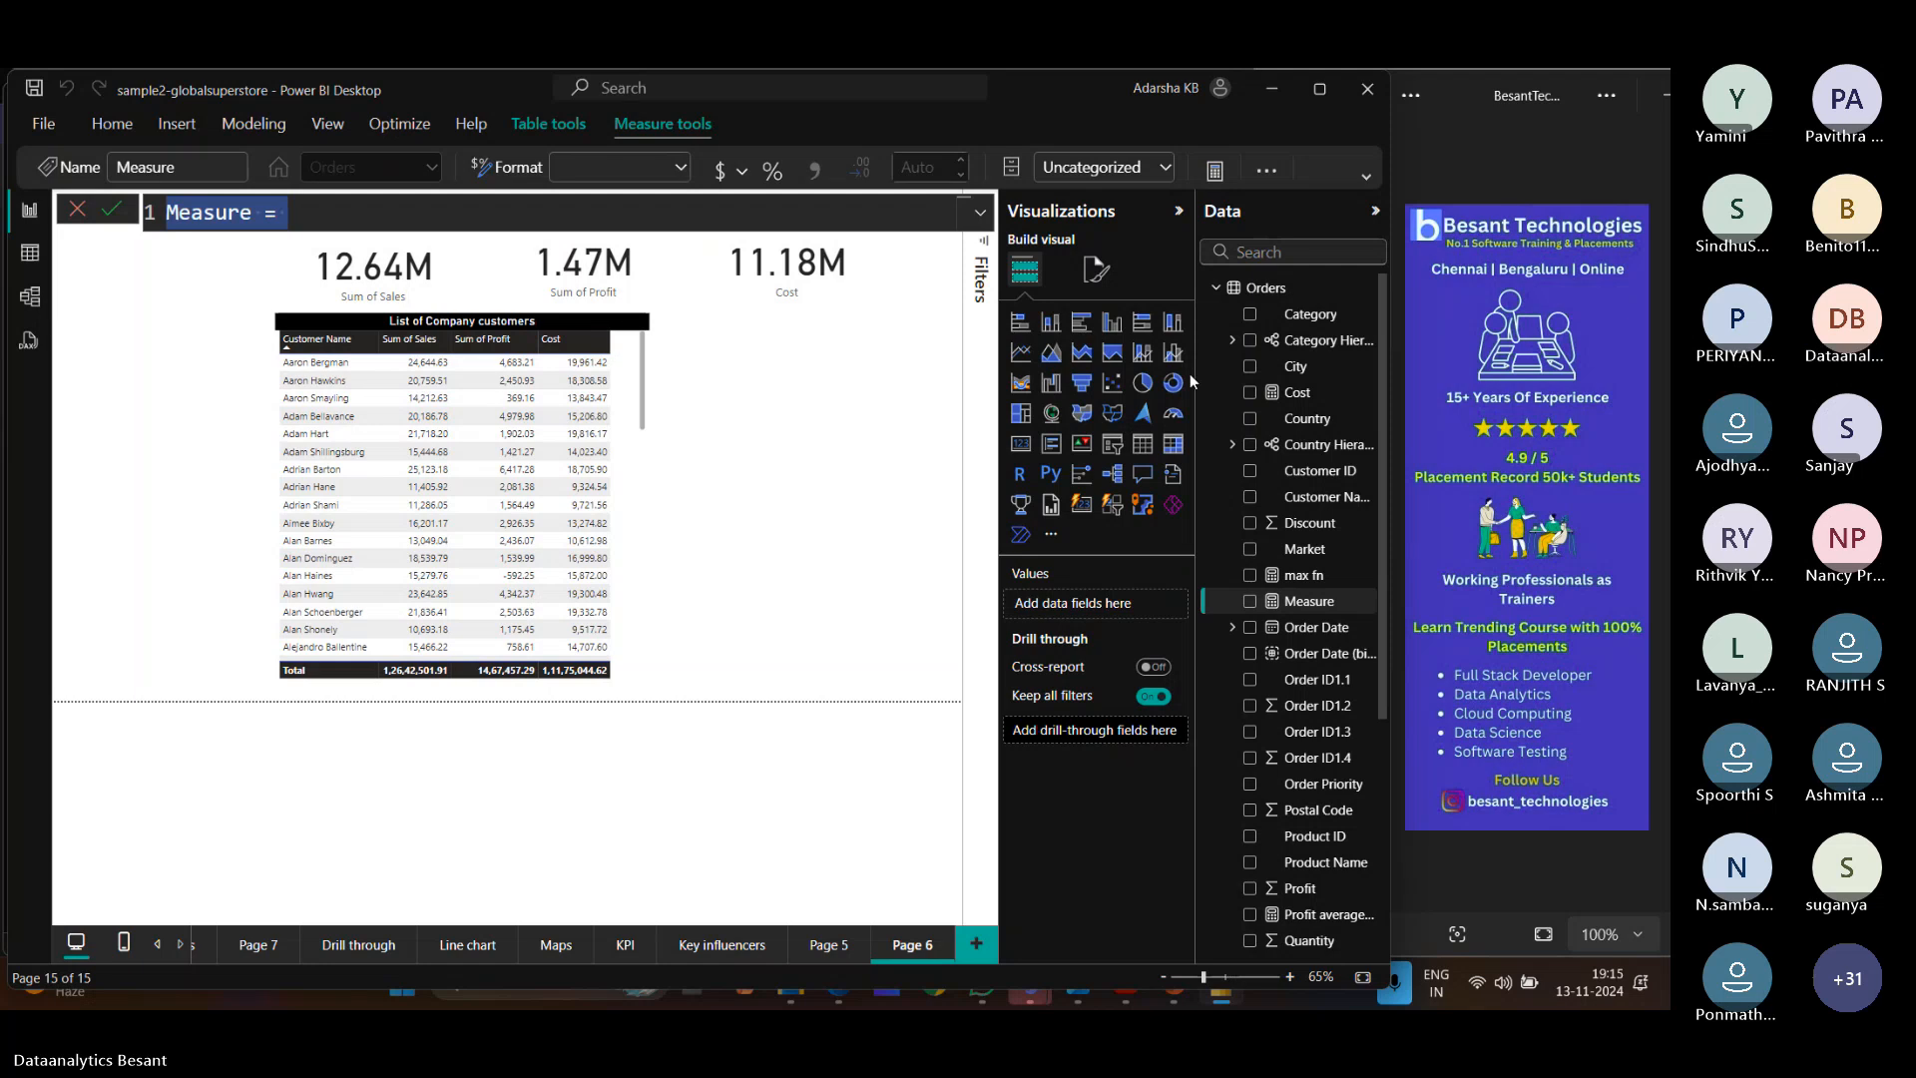
text(Co)
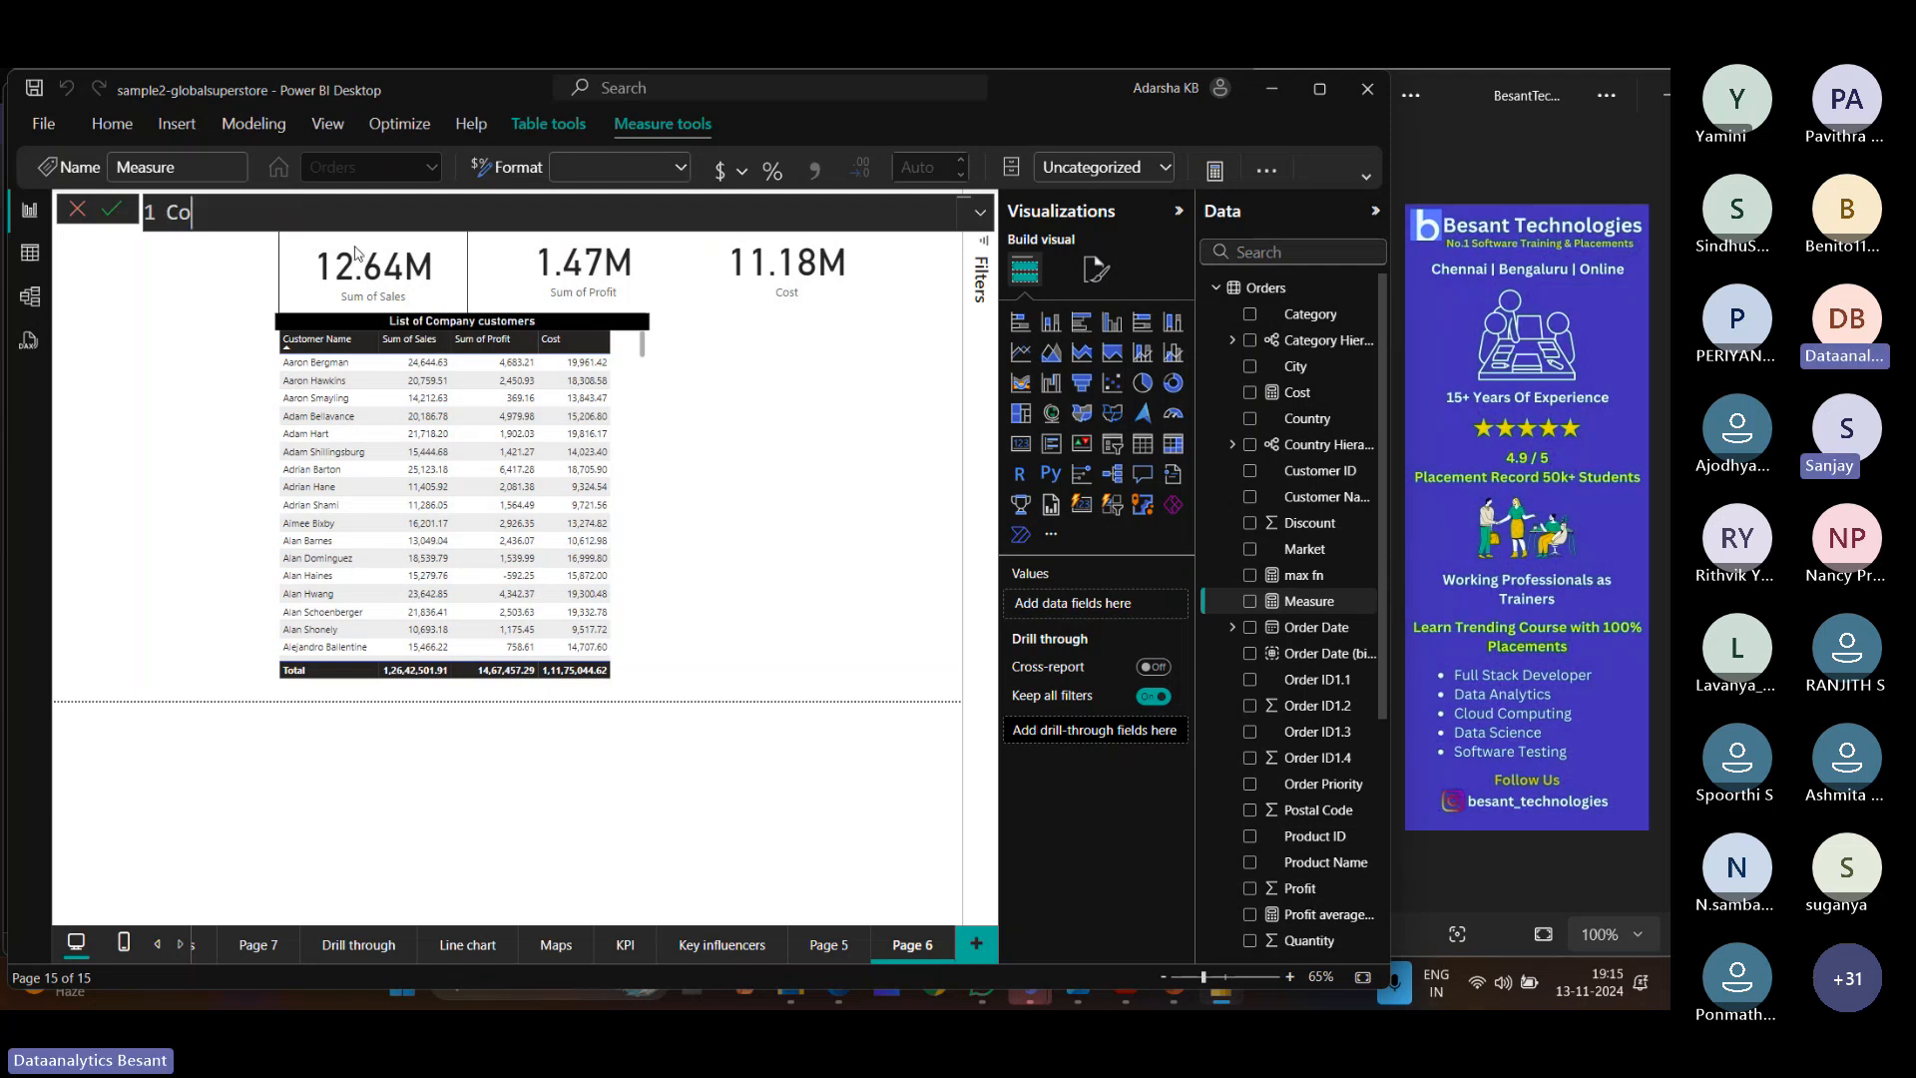
text(st =)
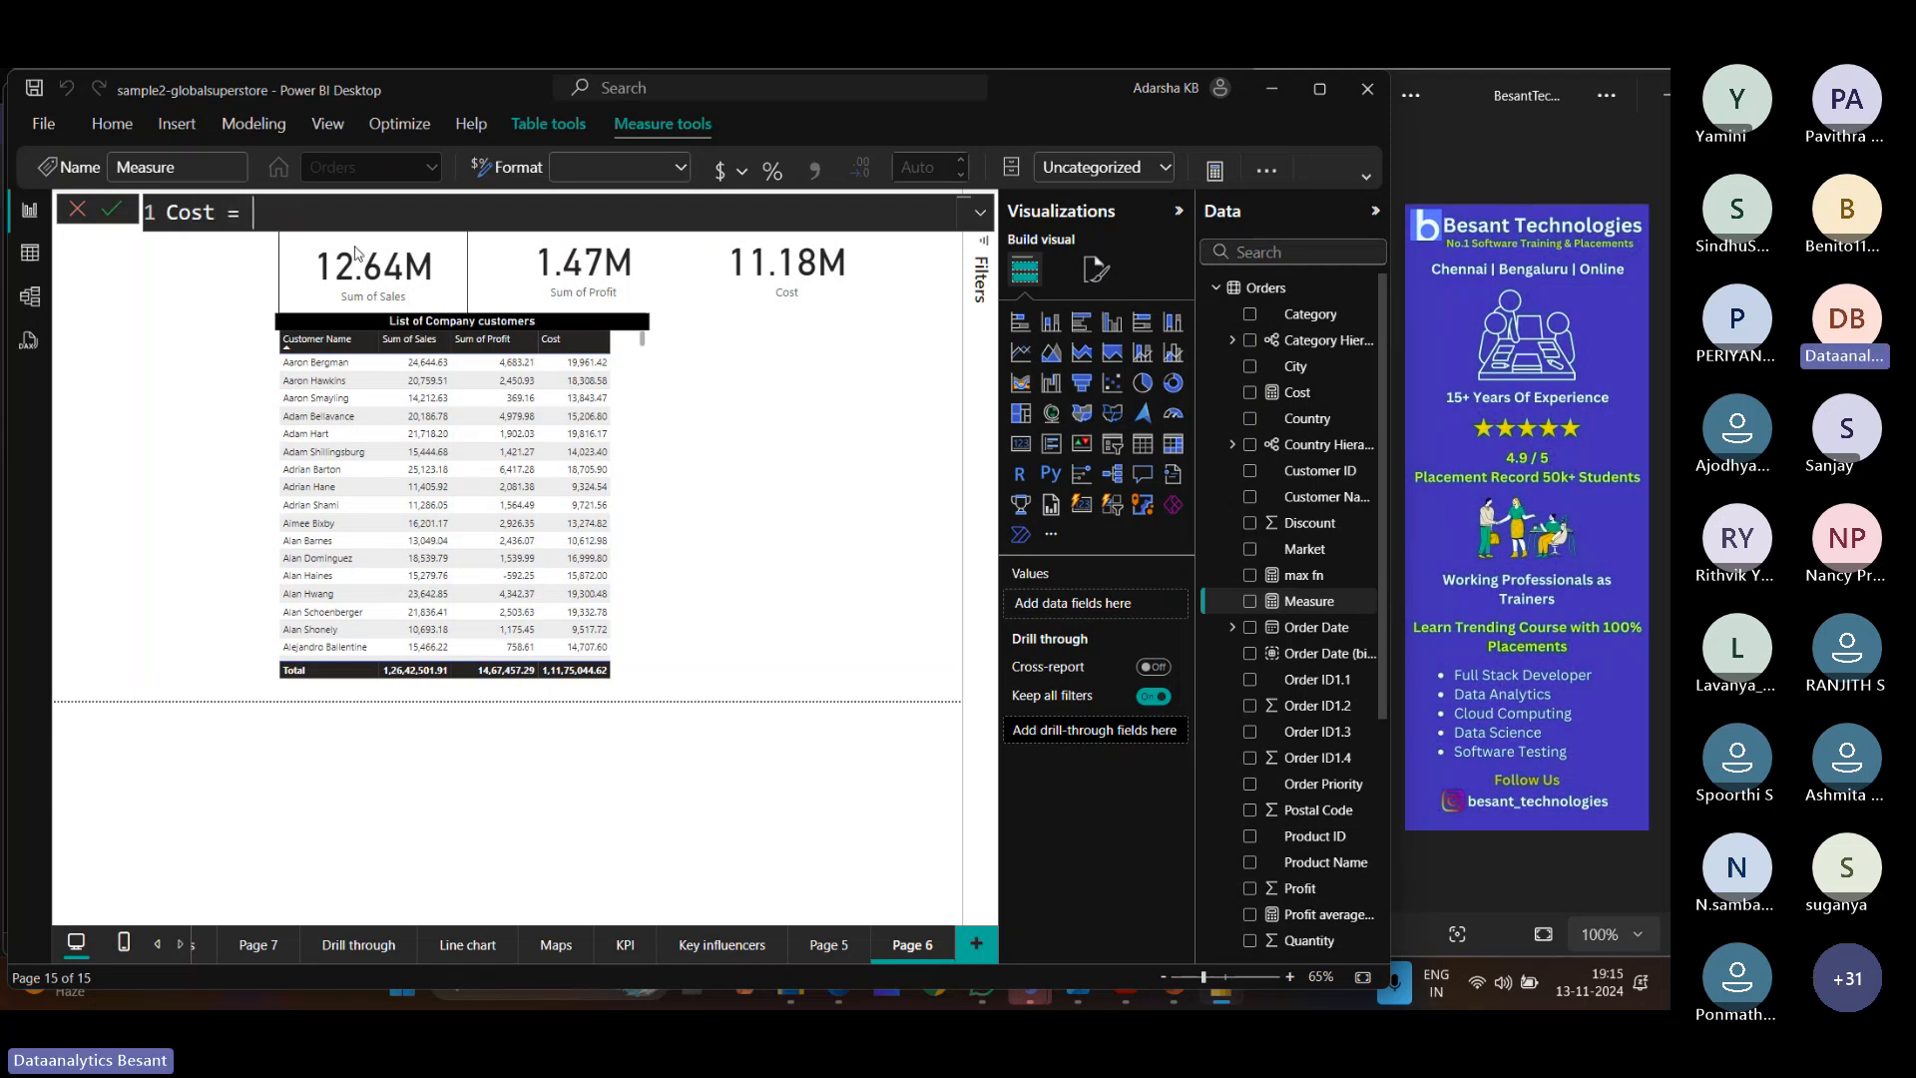
text( SUM)
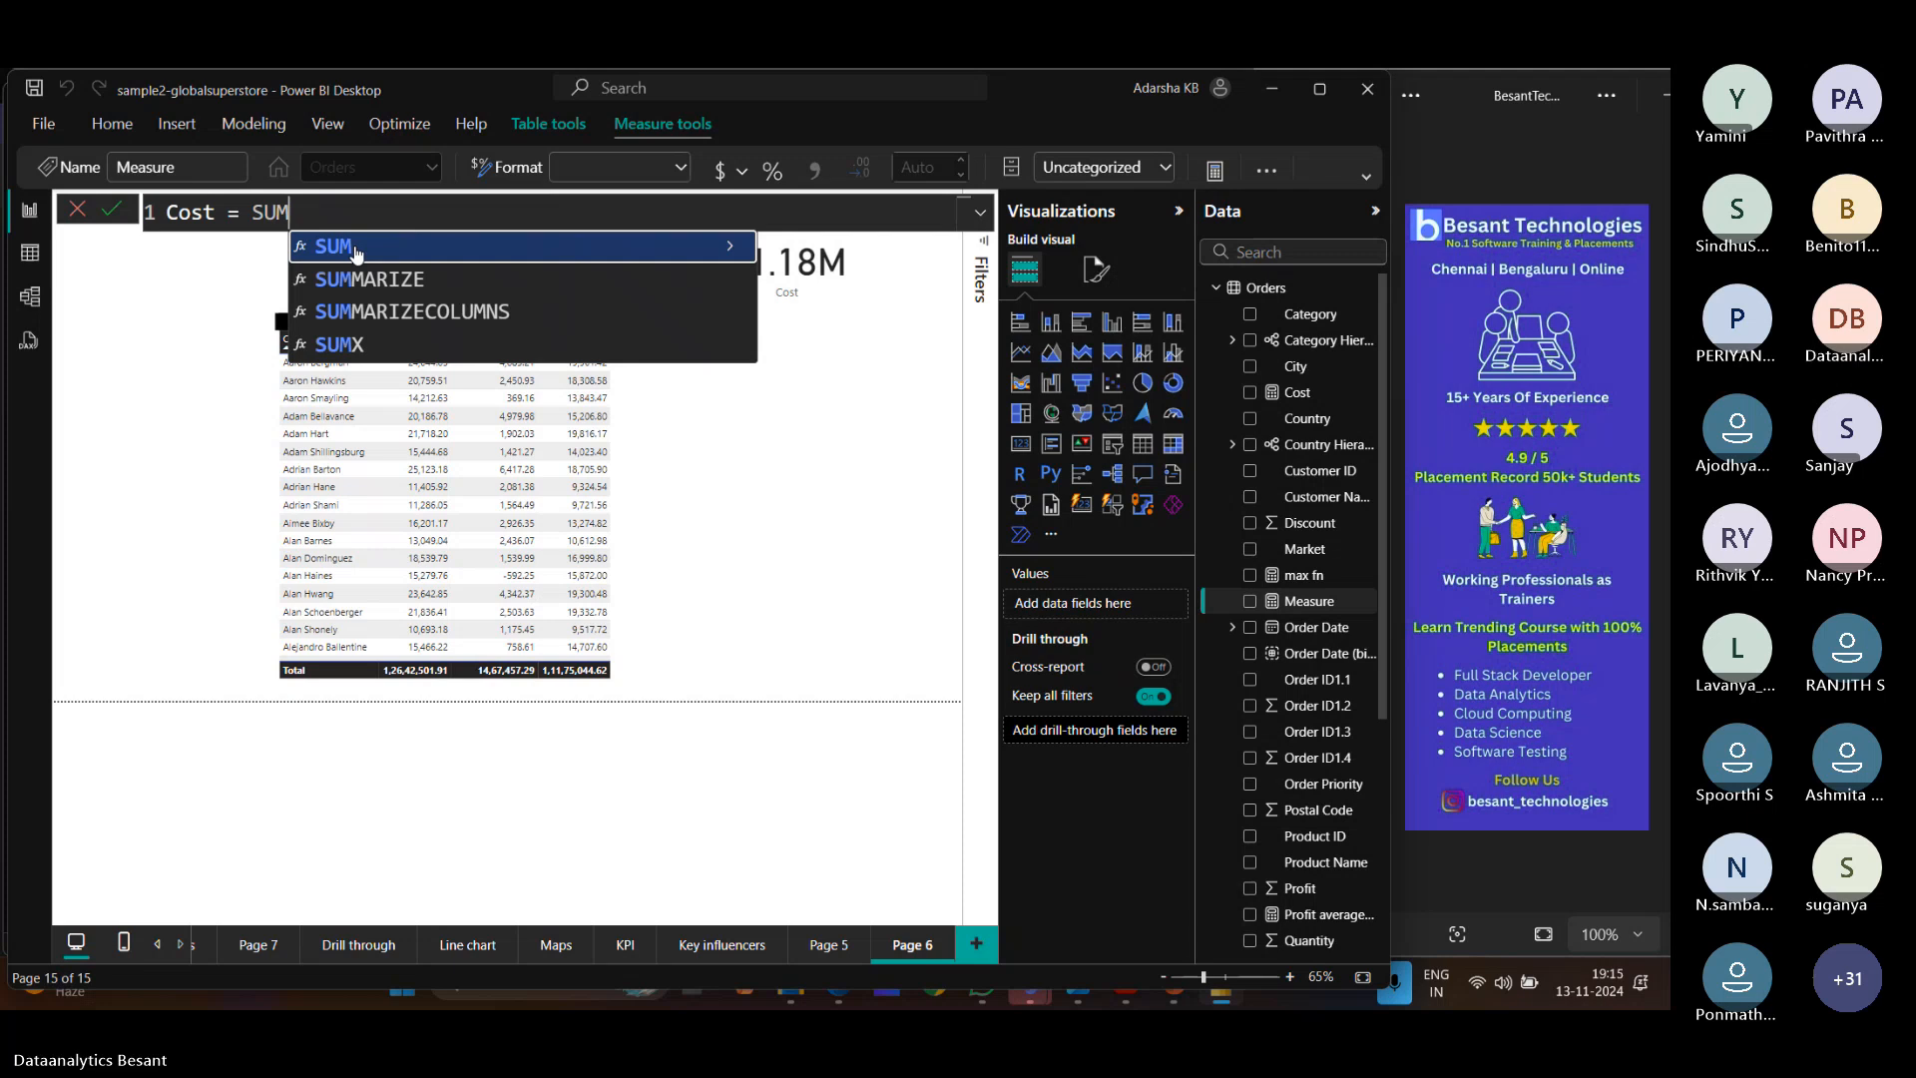
text(()
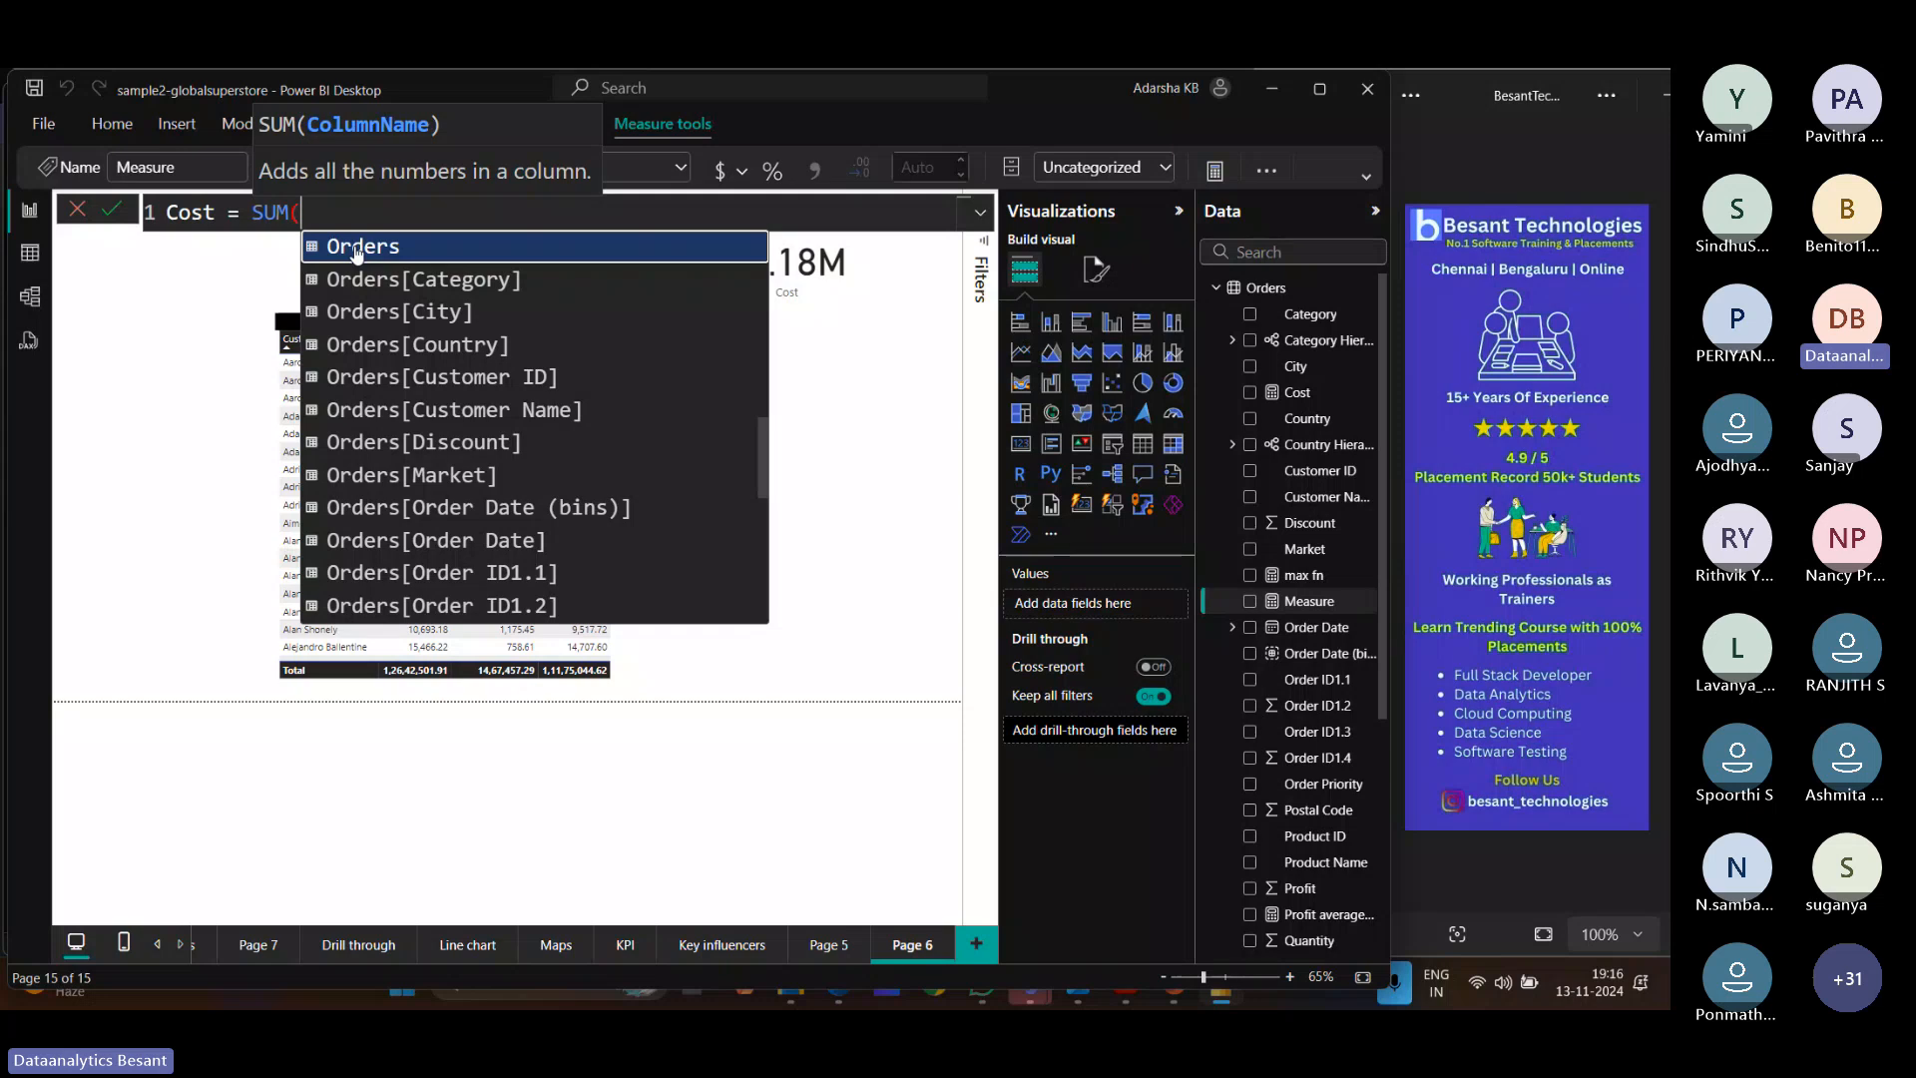
text(Order)
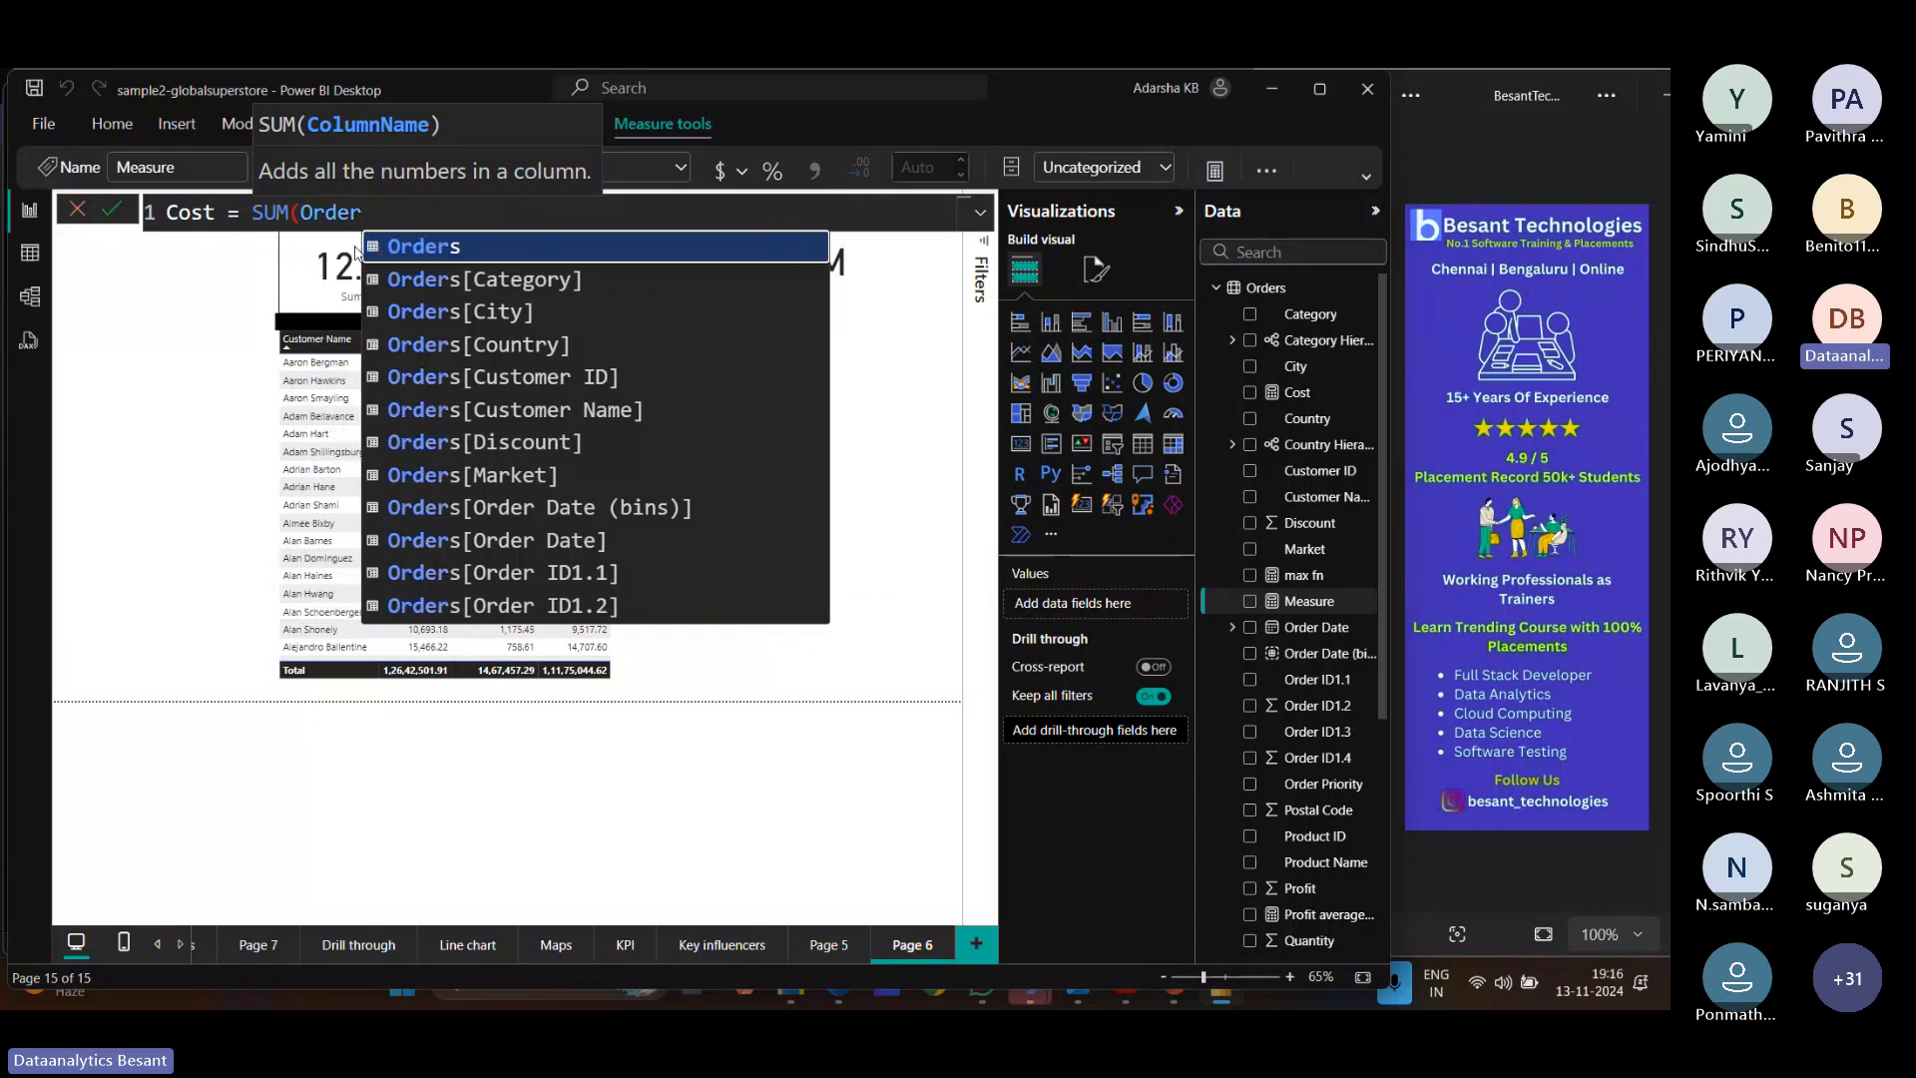
text(s[)
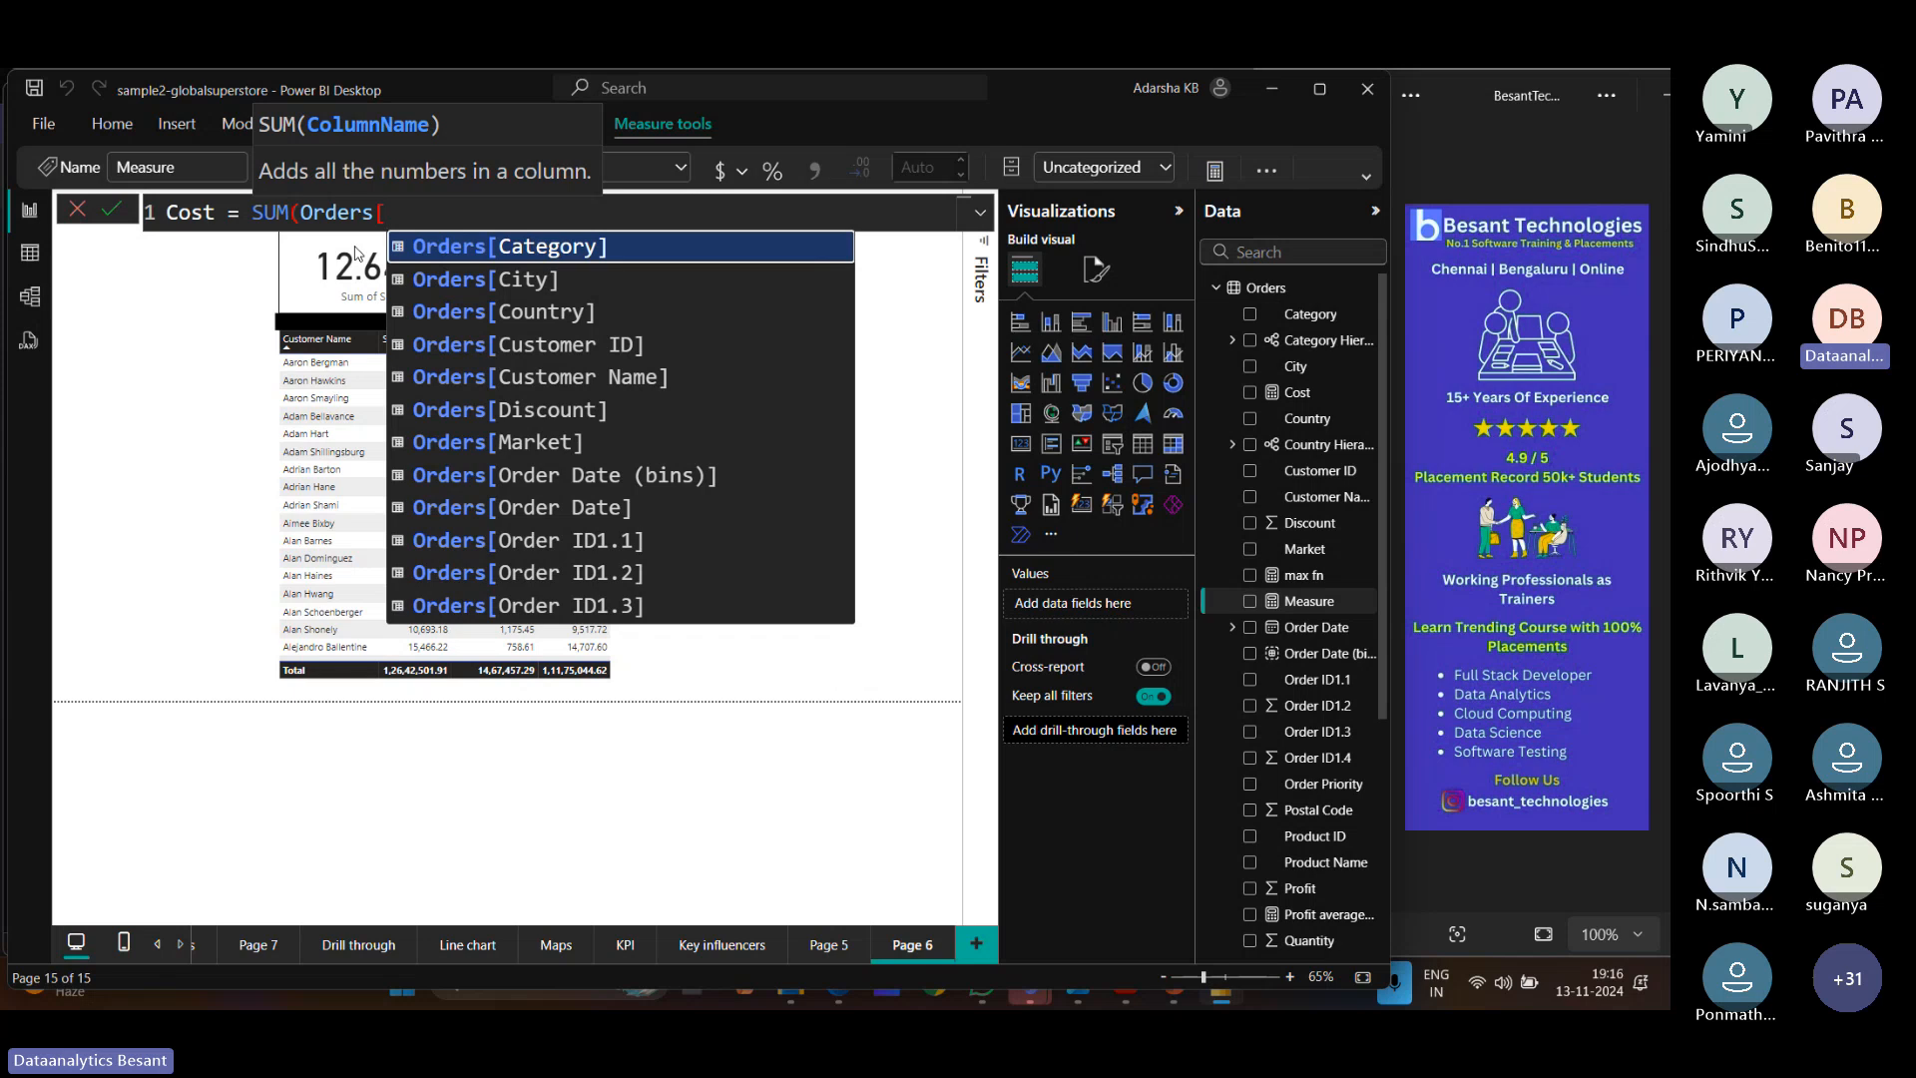
text(sale)
key(Tab)
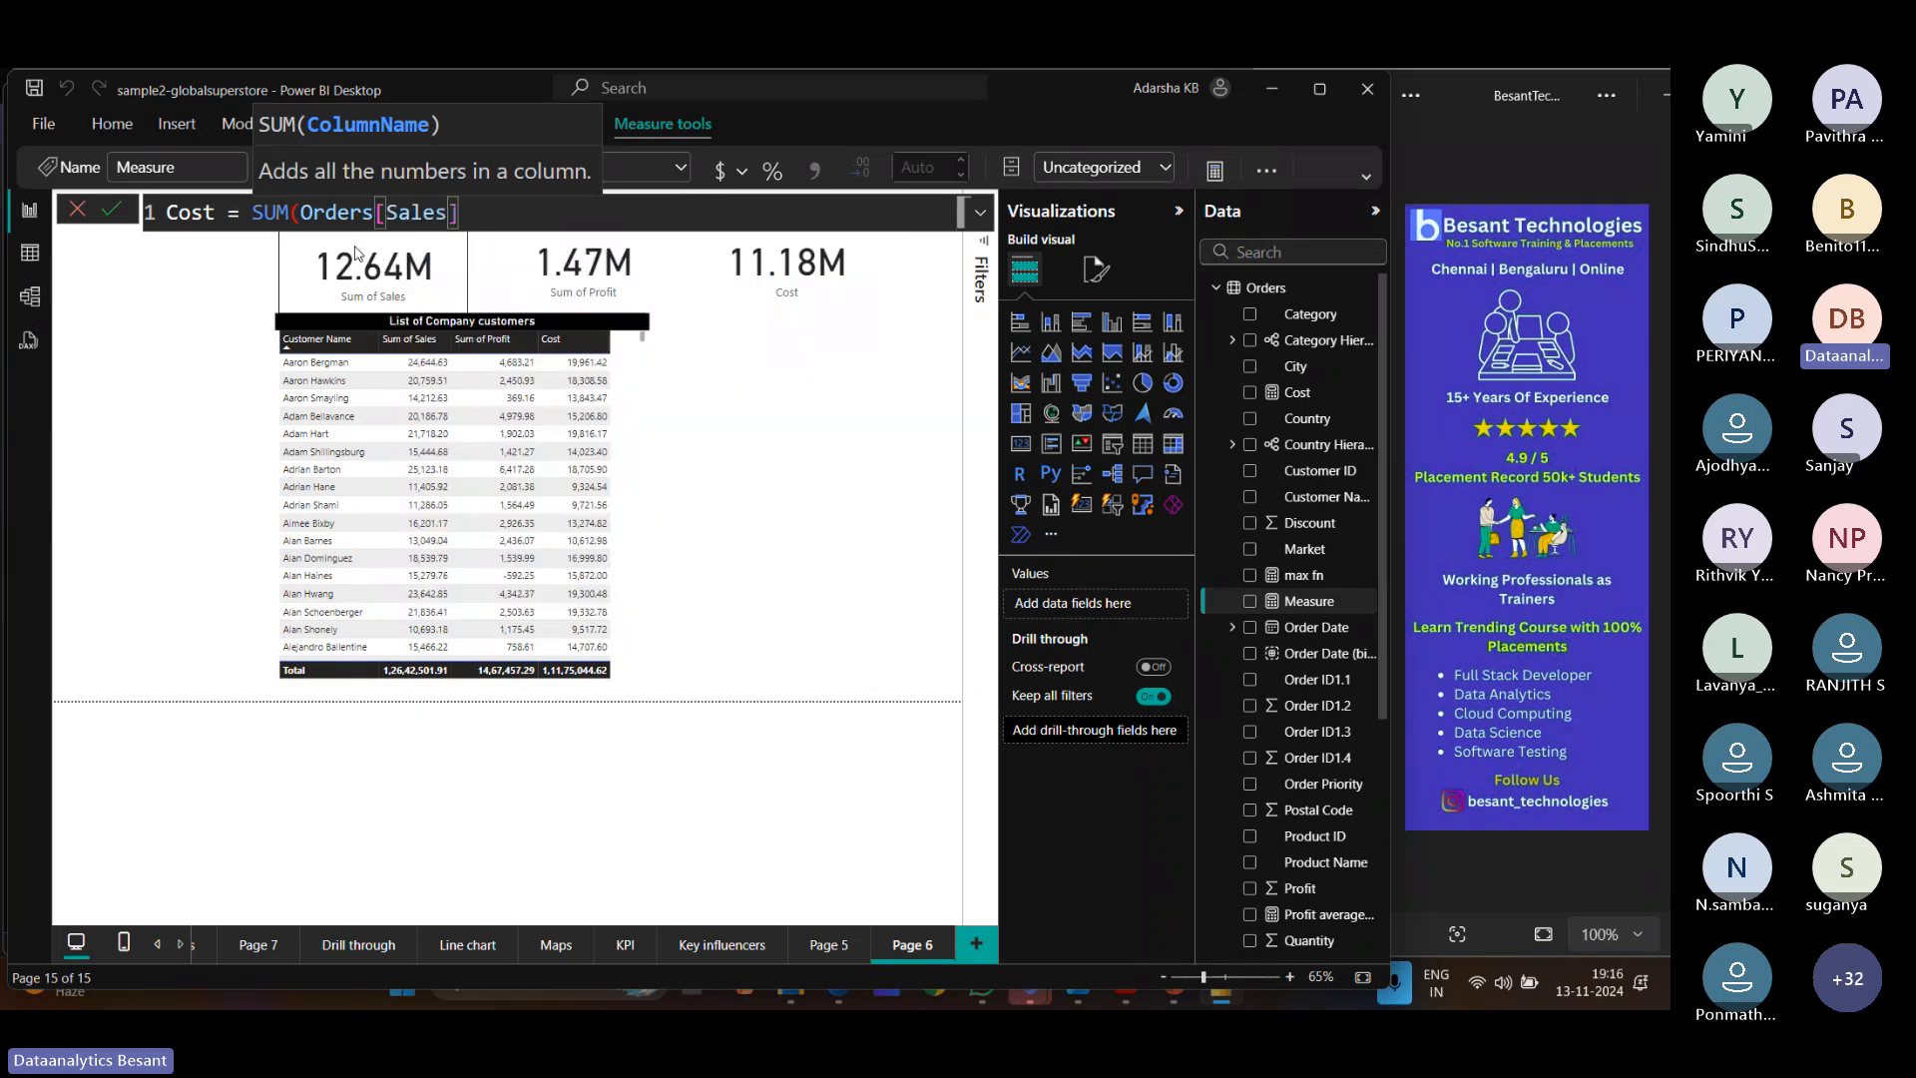
text())
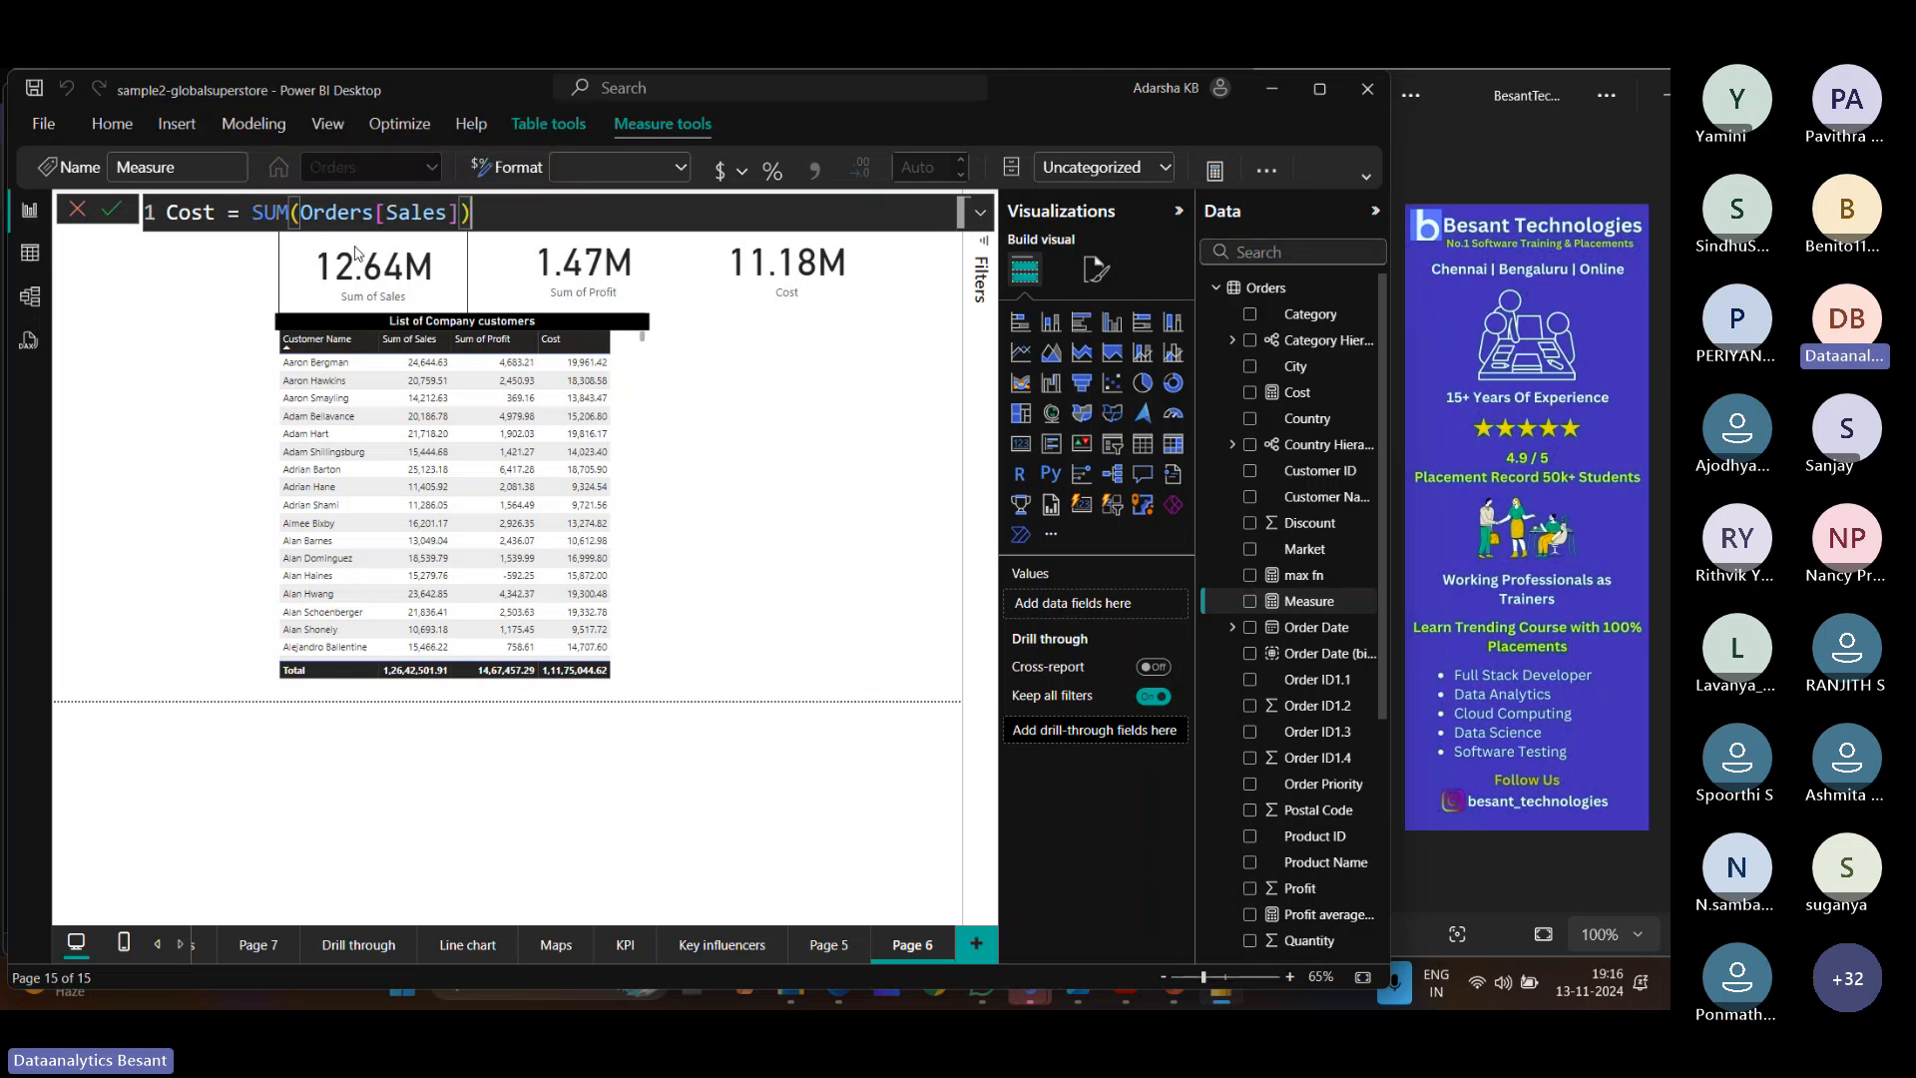
Complete the new measure's formula by subtracting SUM(Orders[Profit]) and rename the measure Cost1.
text(-S)
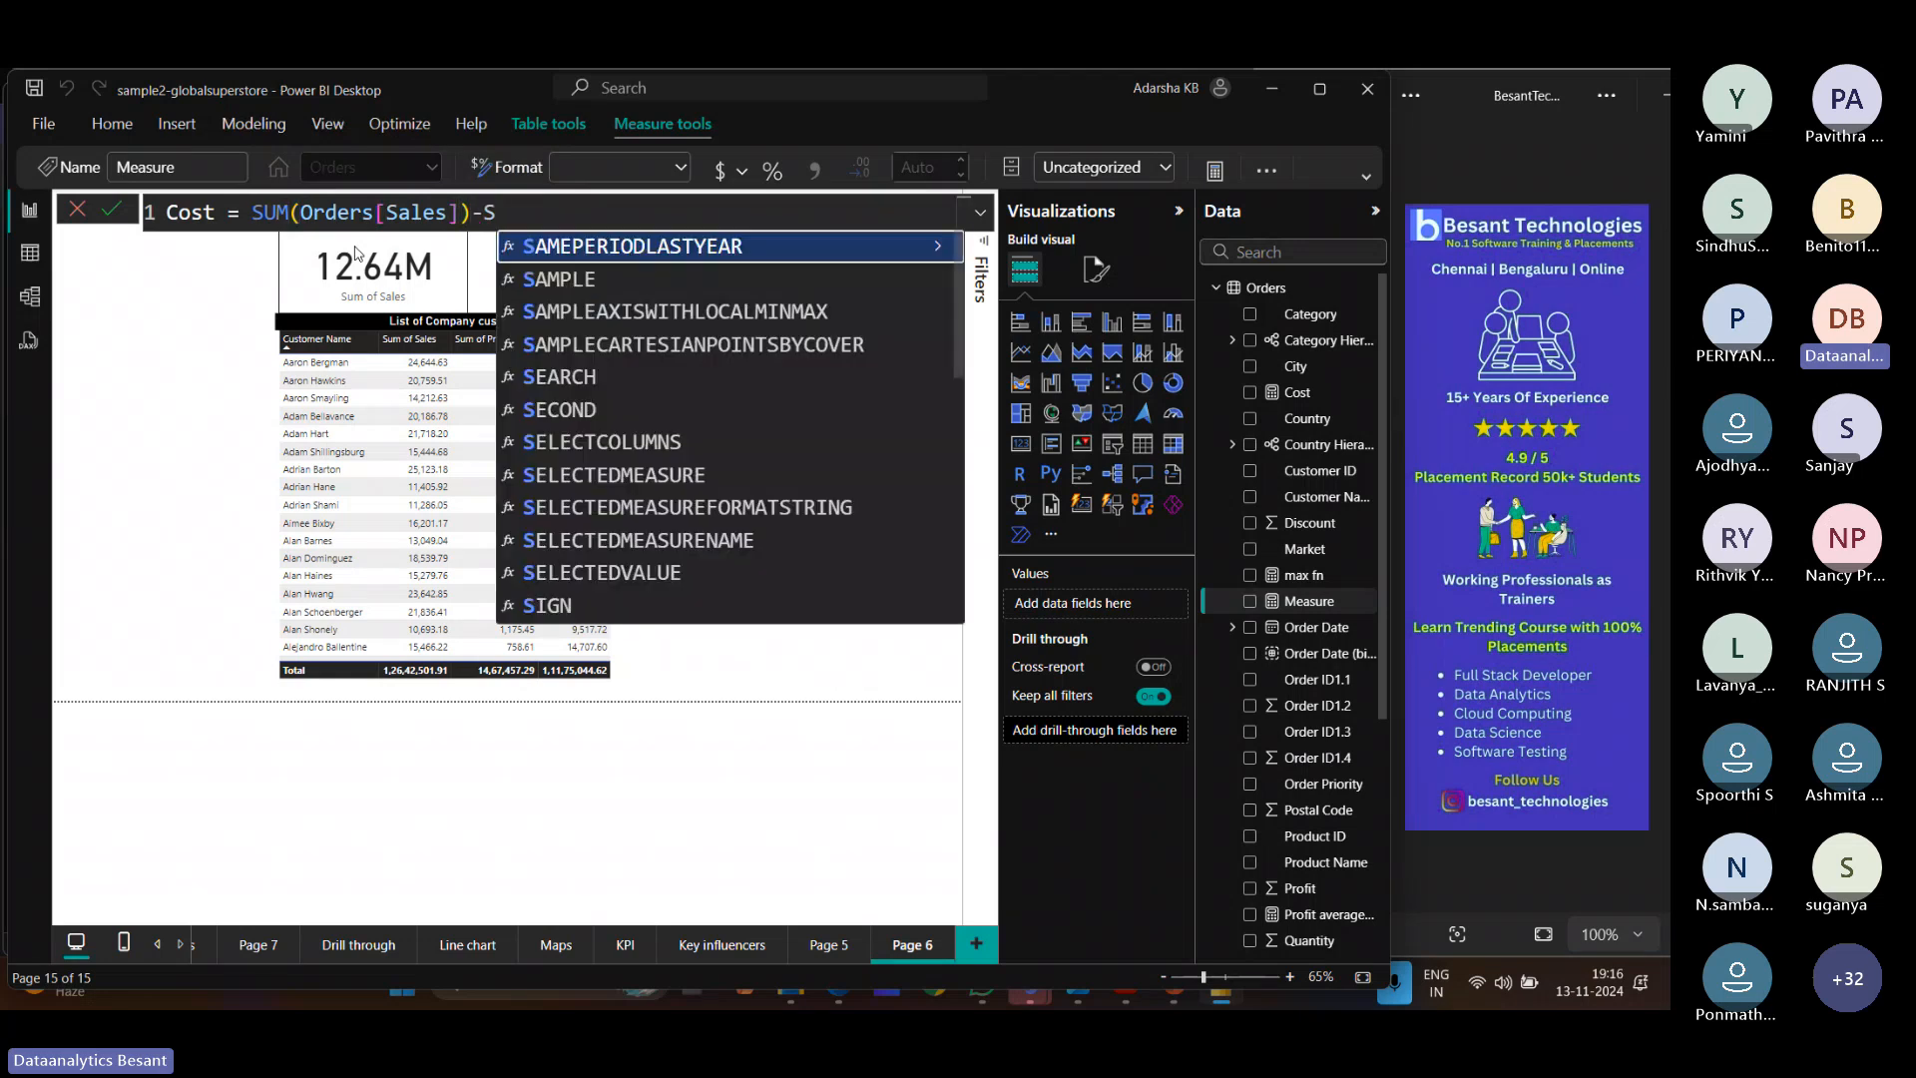
text(UM()
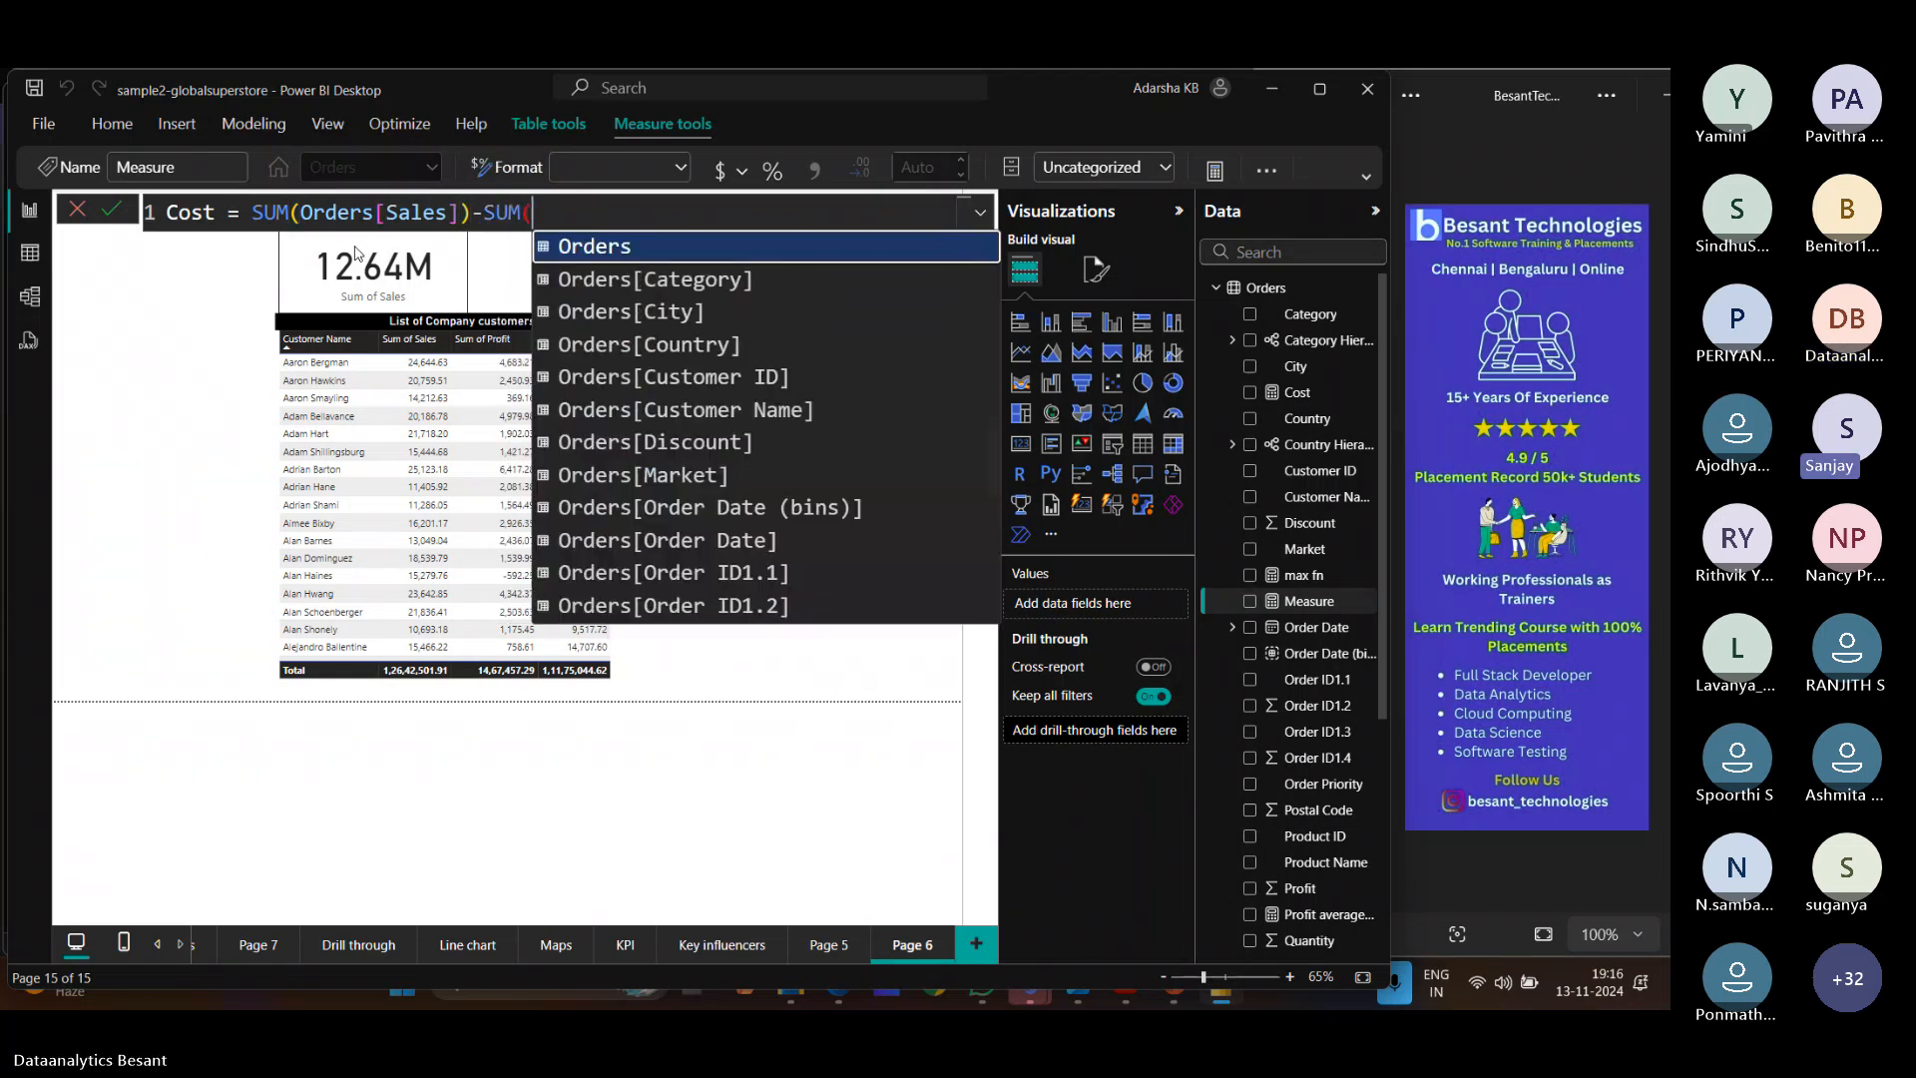
text(o)
key(BackSpace)
text(Or)
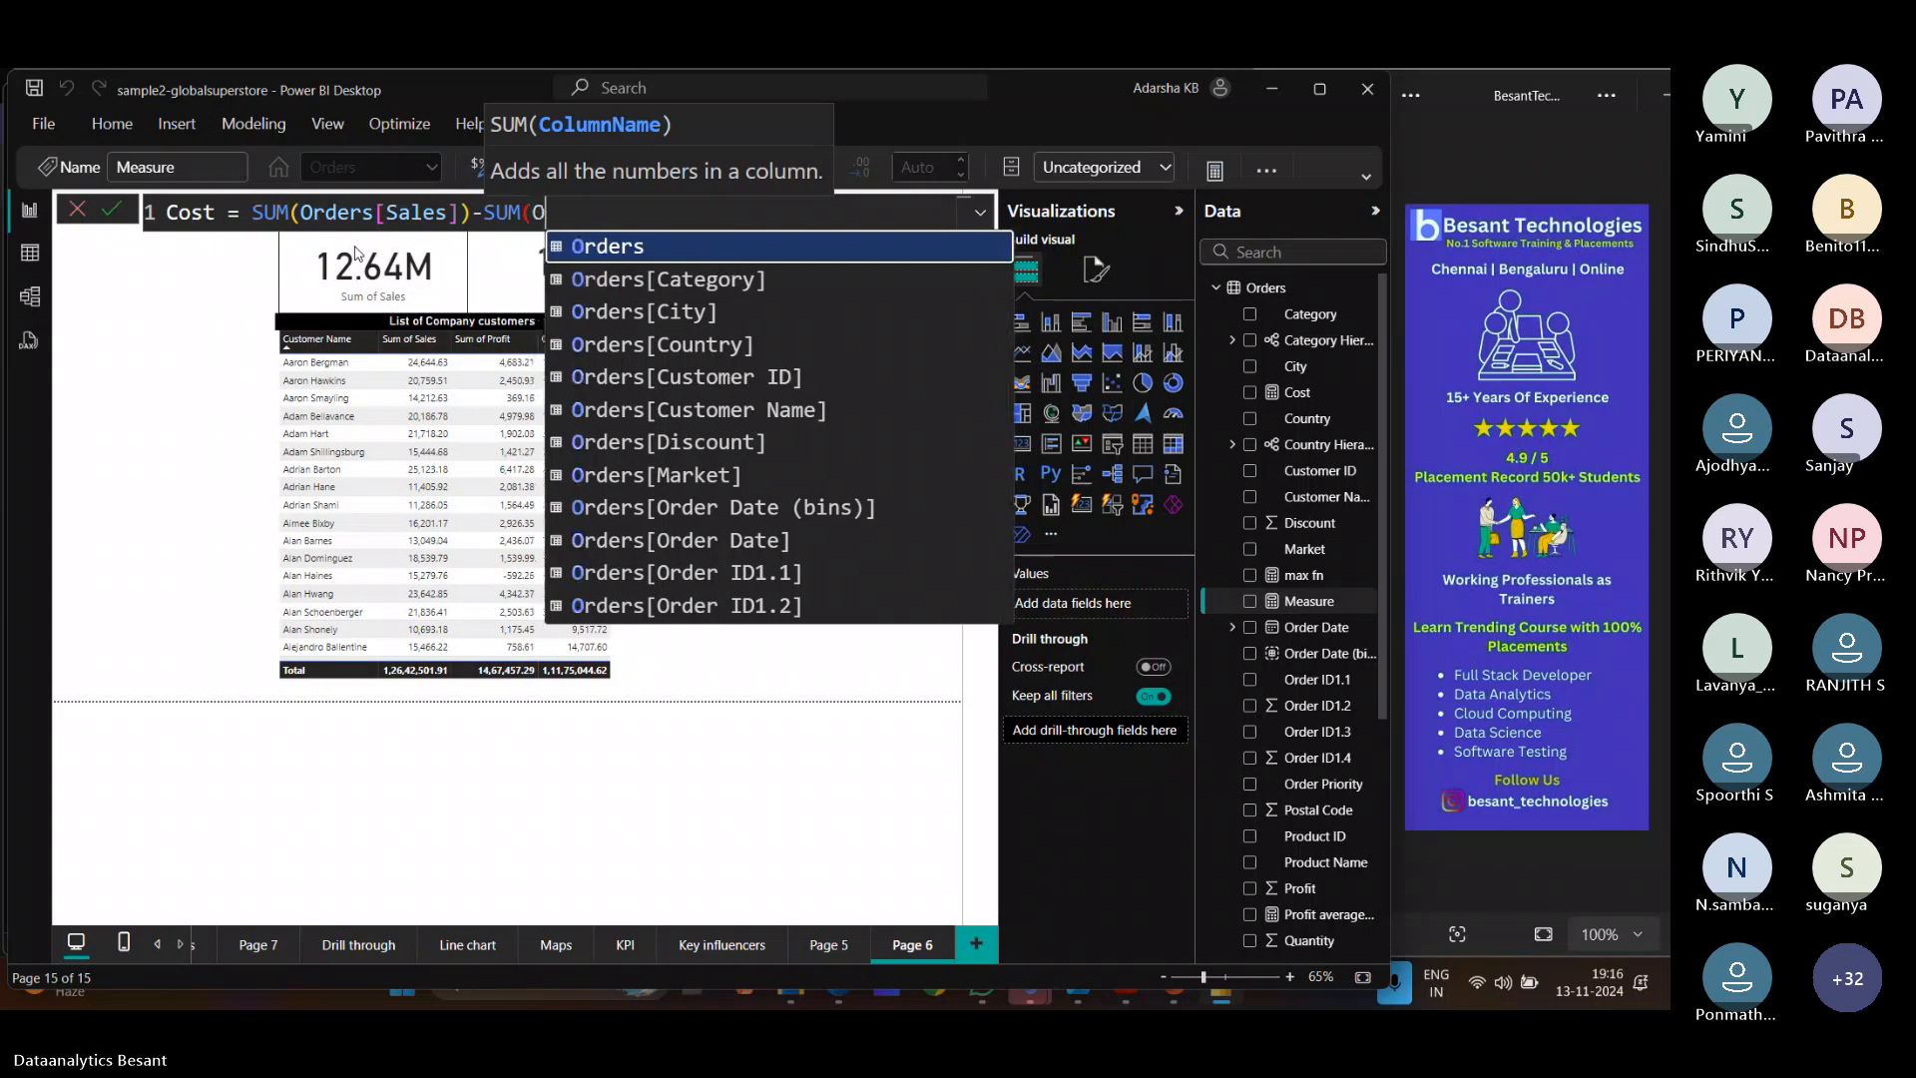
text(ders)
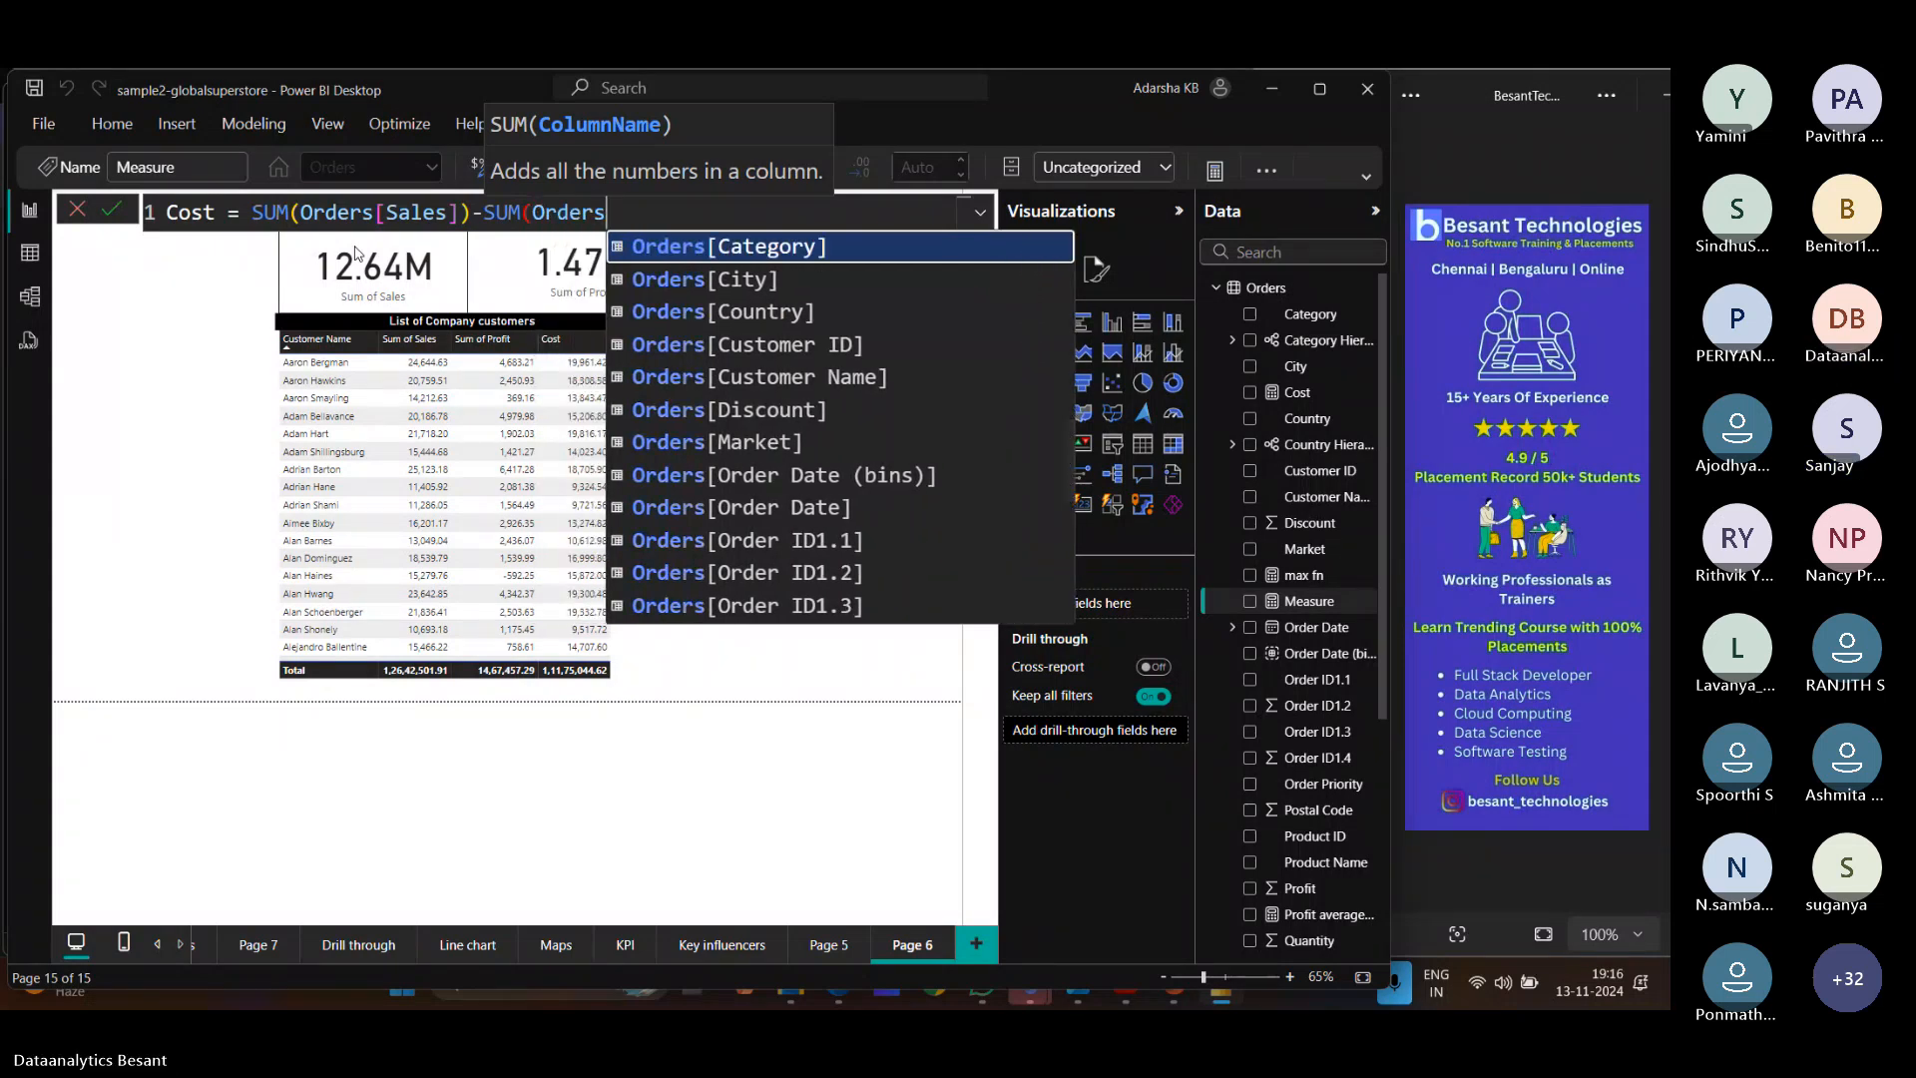
text([P)
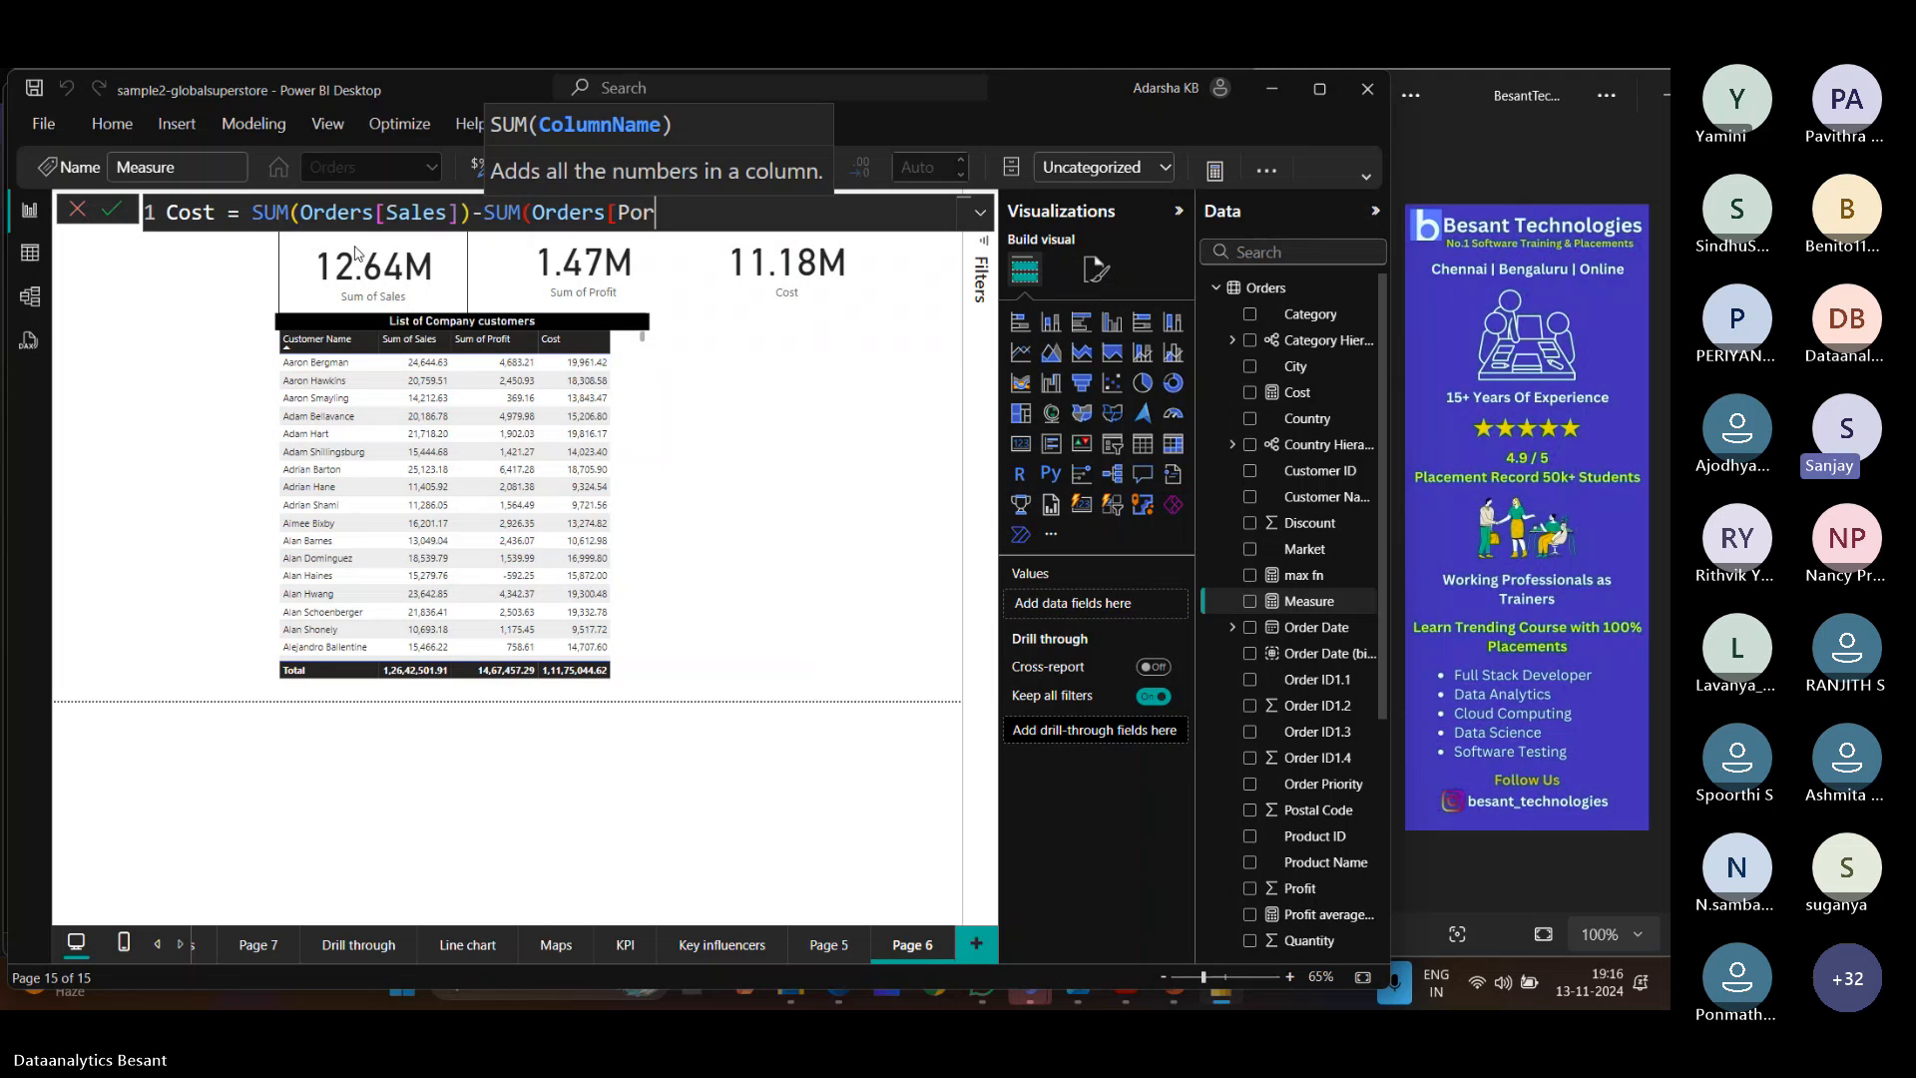
key(Down)
key(Down)
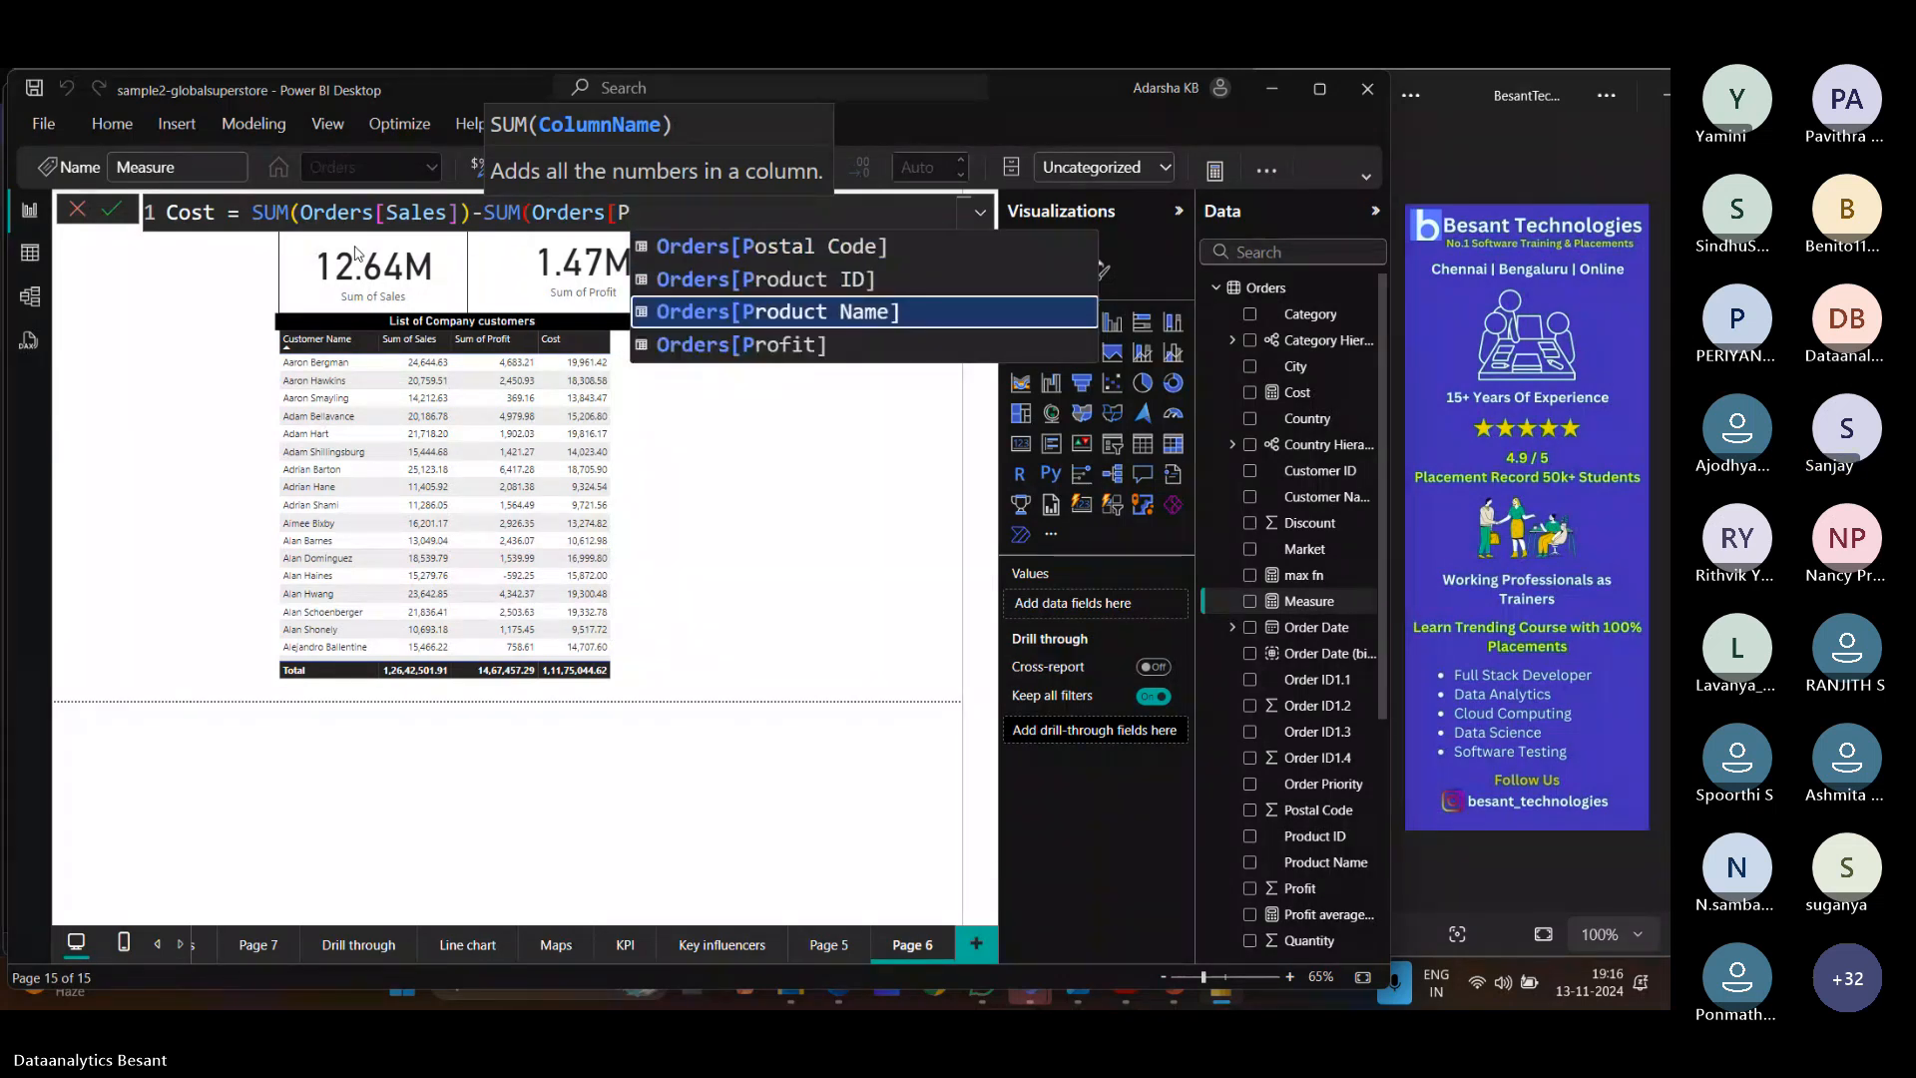
key(Down)
key(Tab)
key(Return)
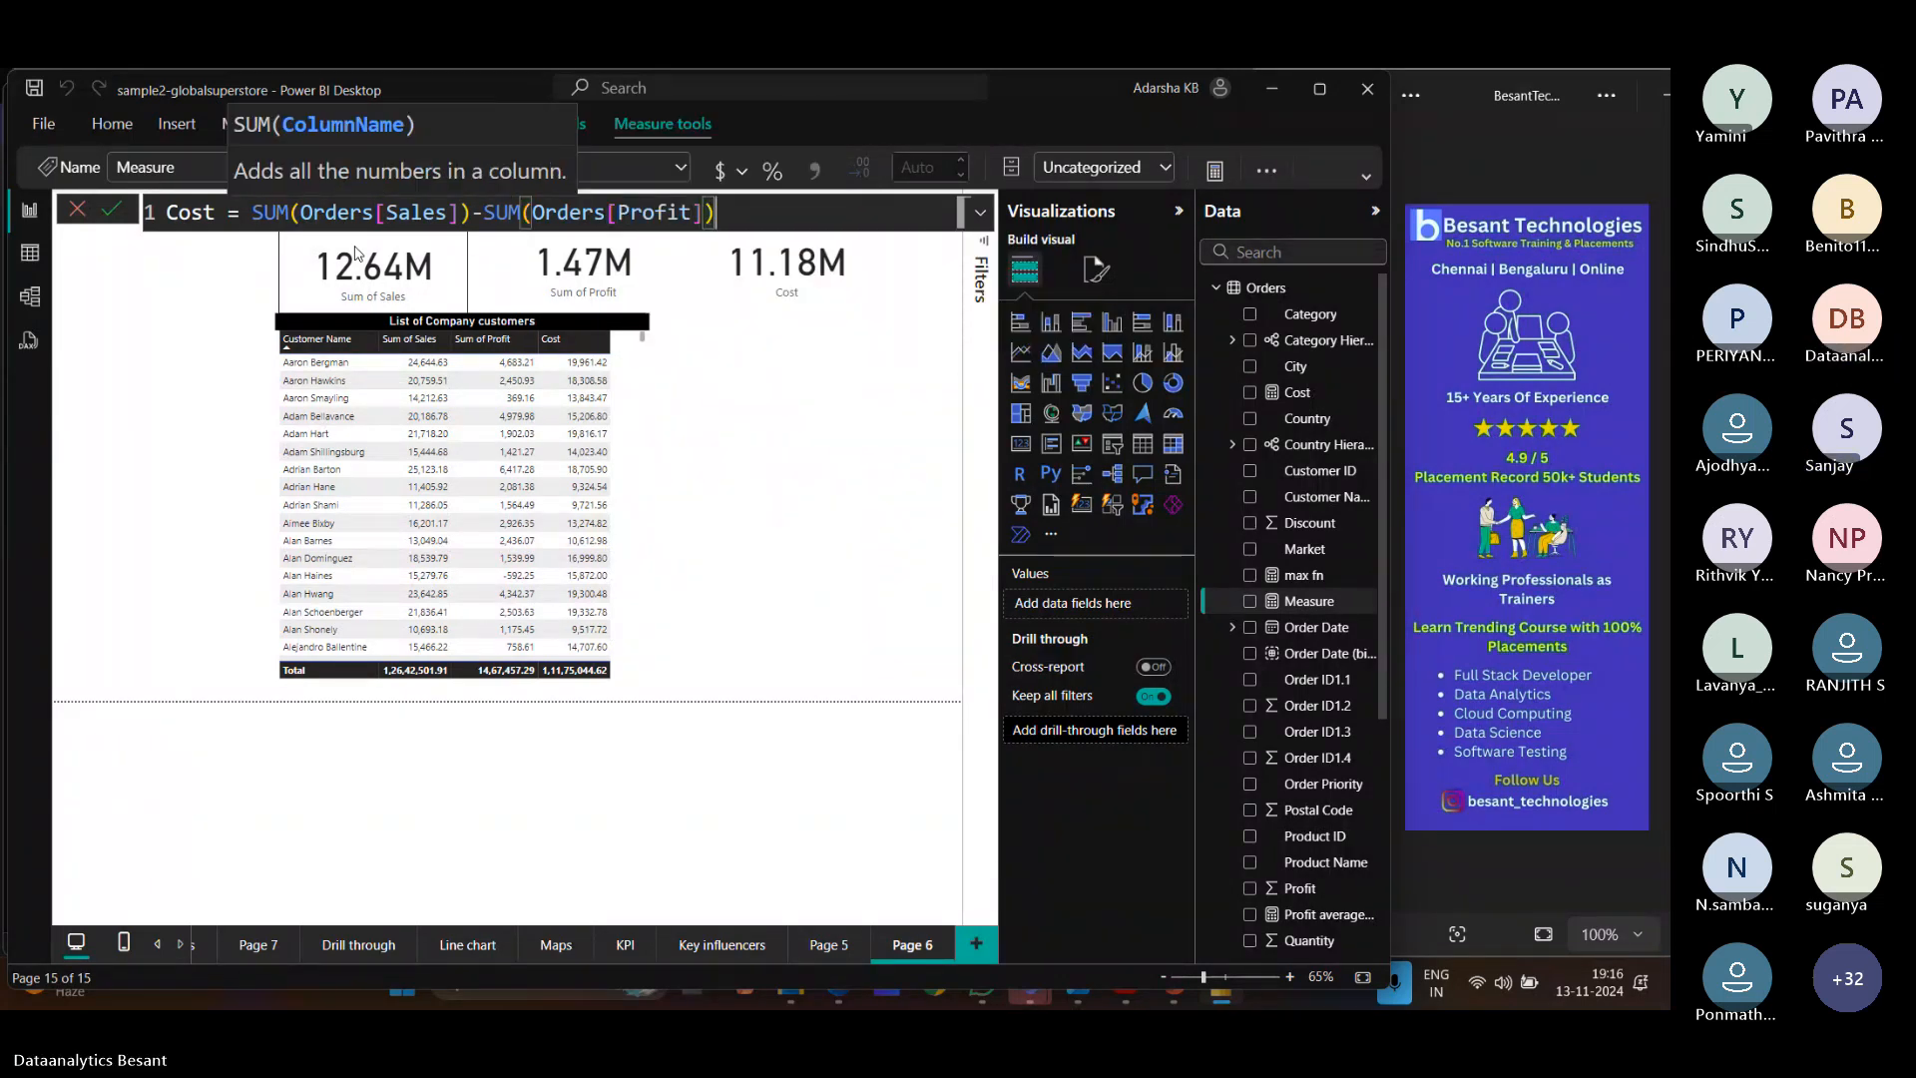
click(221, 212)
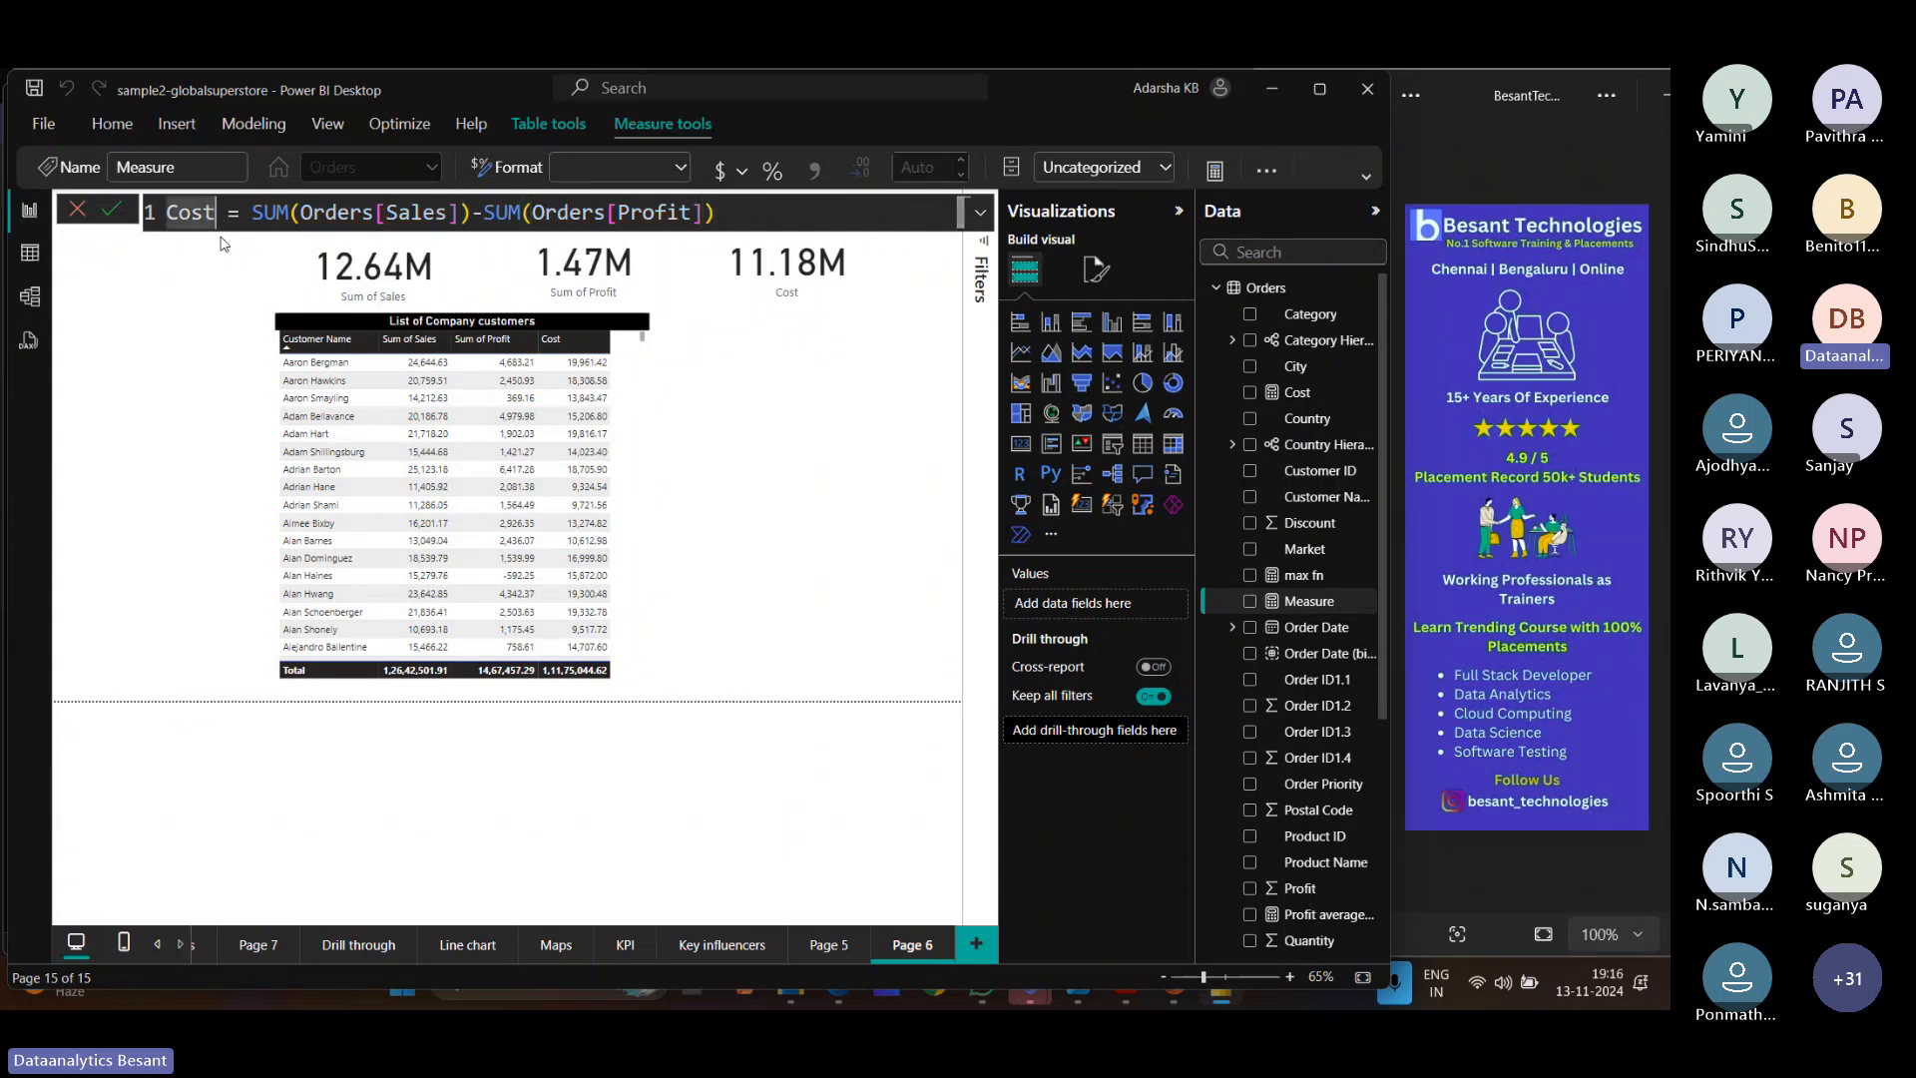
text(1)
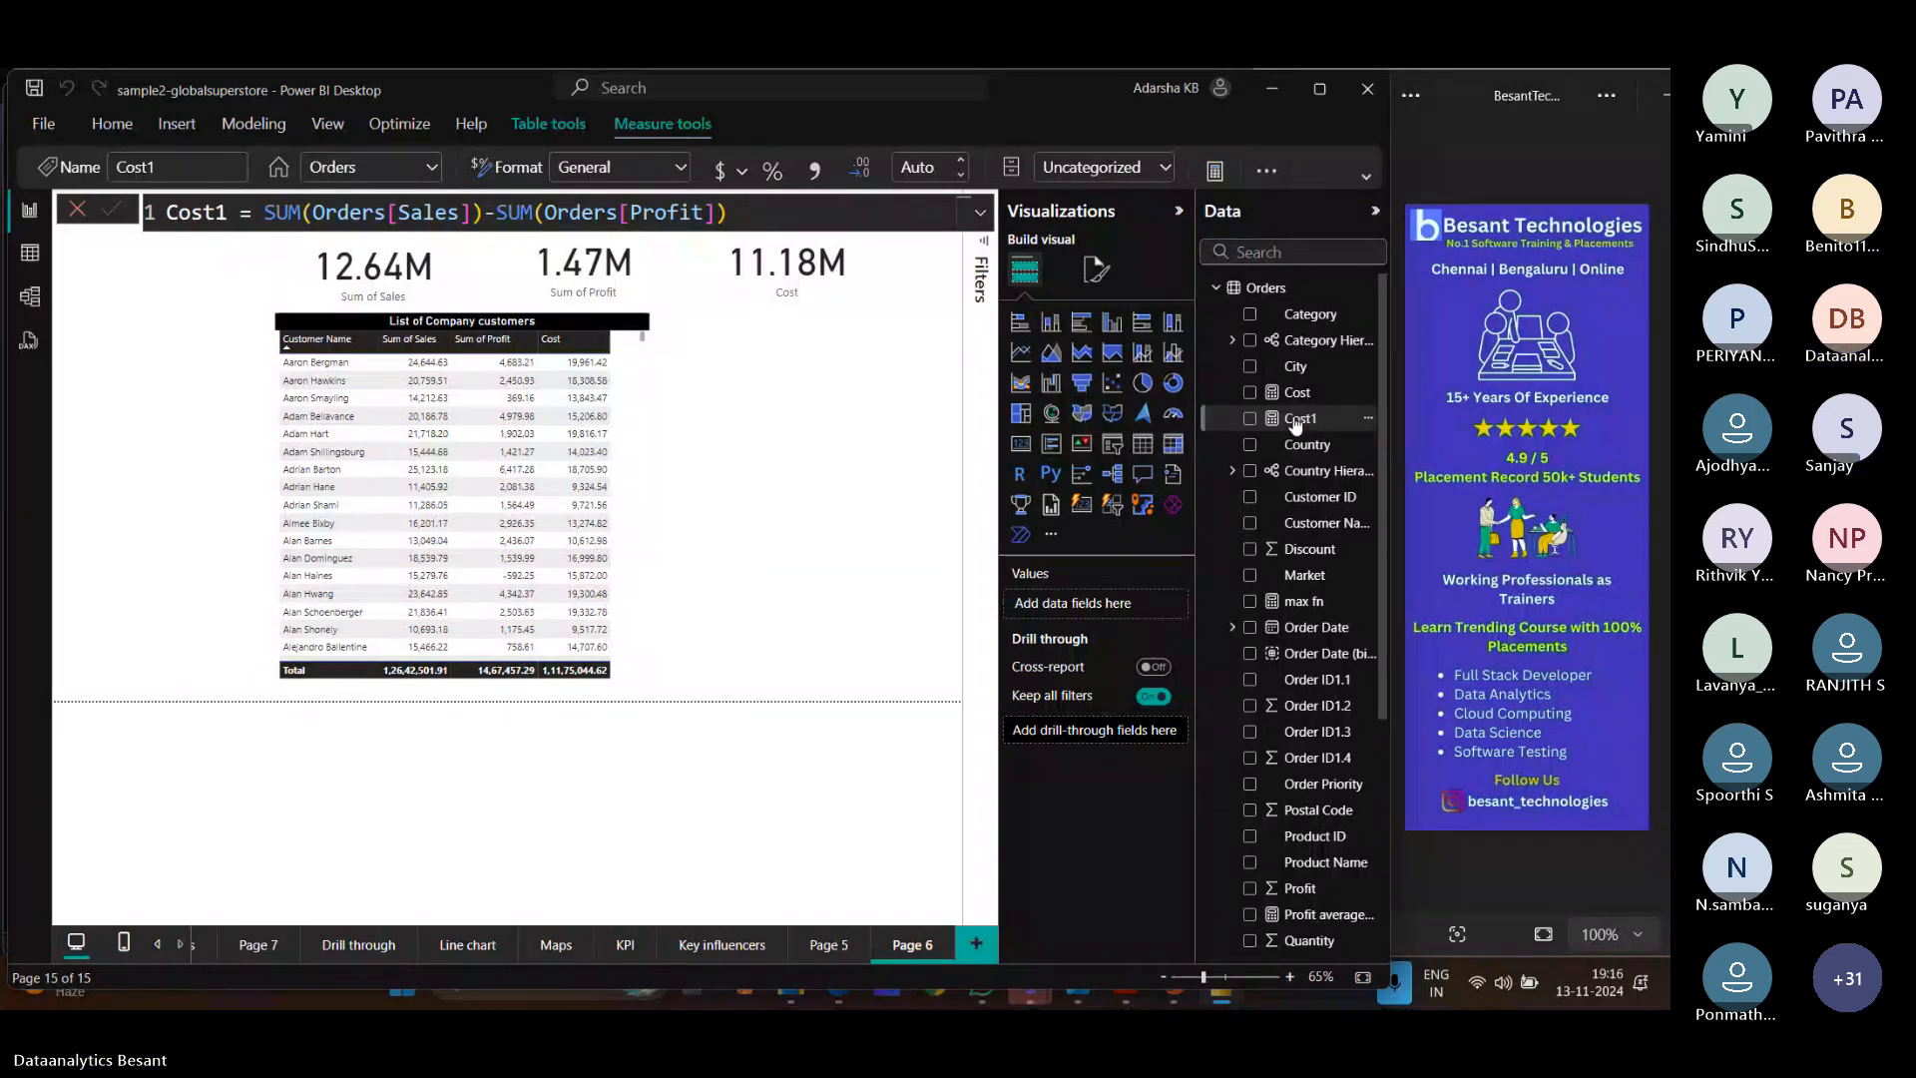
click(1269, 267)
right_click(1265, 289)
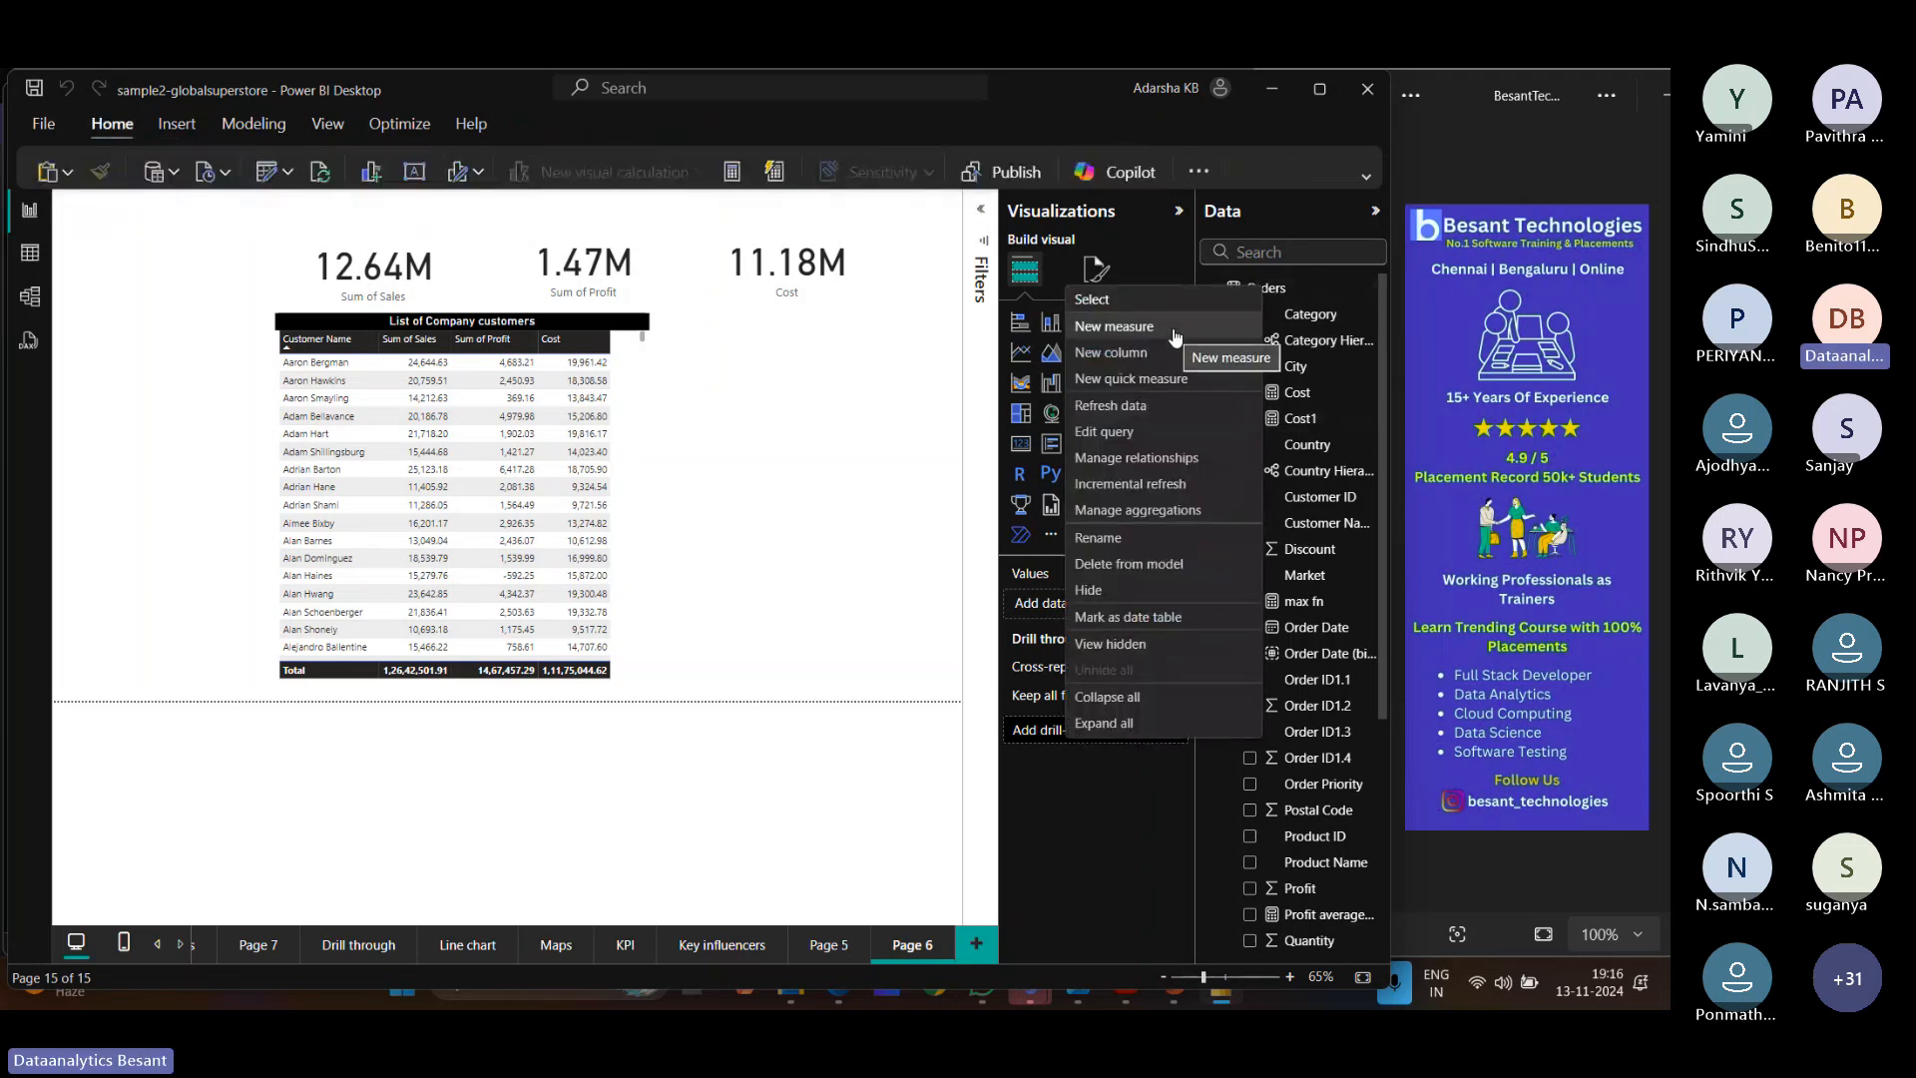
key(Escape)
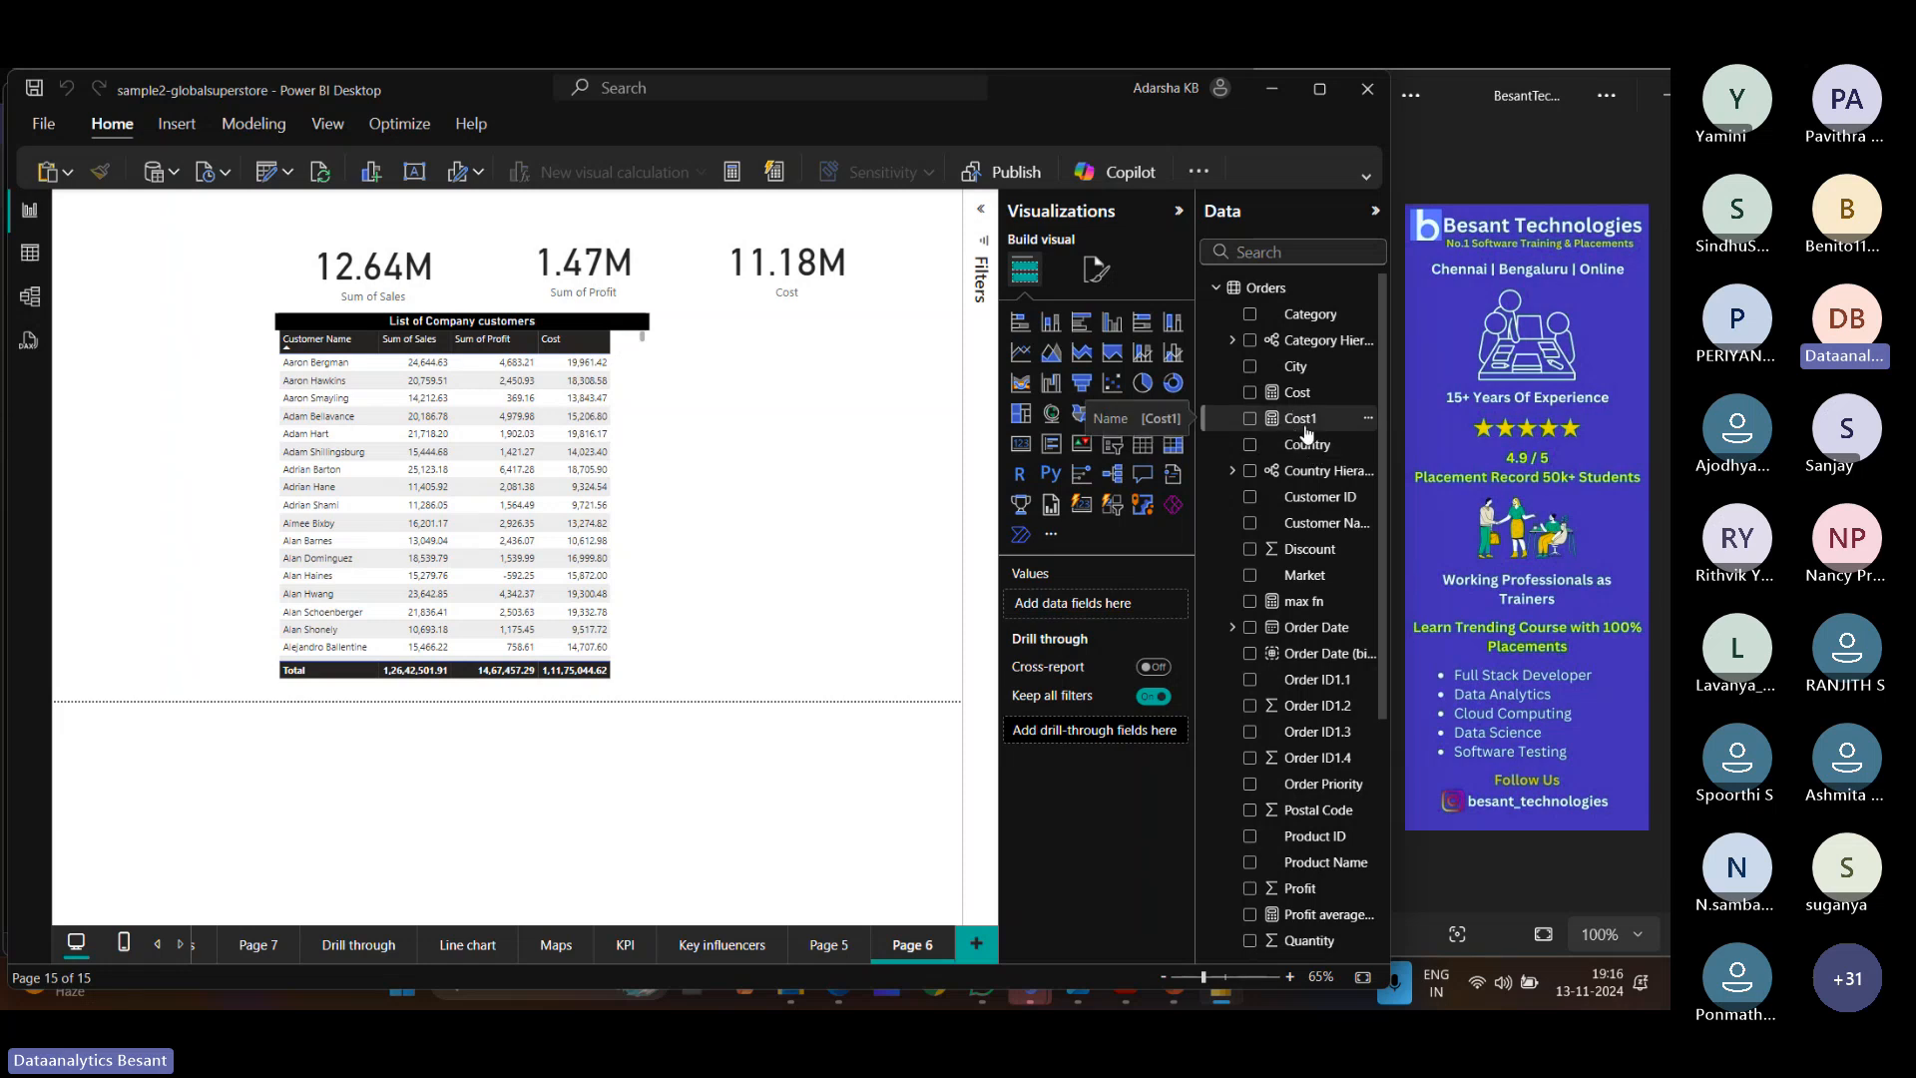
Copy the full formula Cost = SUM(Orders[Sales])-SUM(Orders[Profit]) from the Cost measure and minimize the Power BI Desktop window.
click(1297, 393)
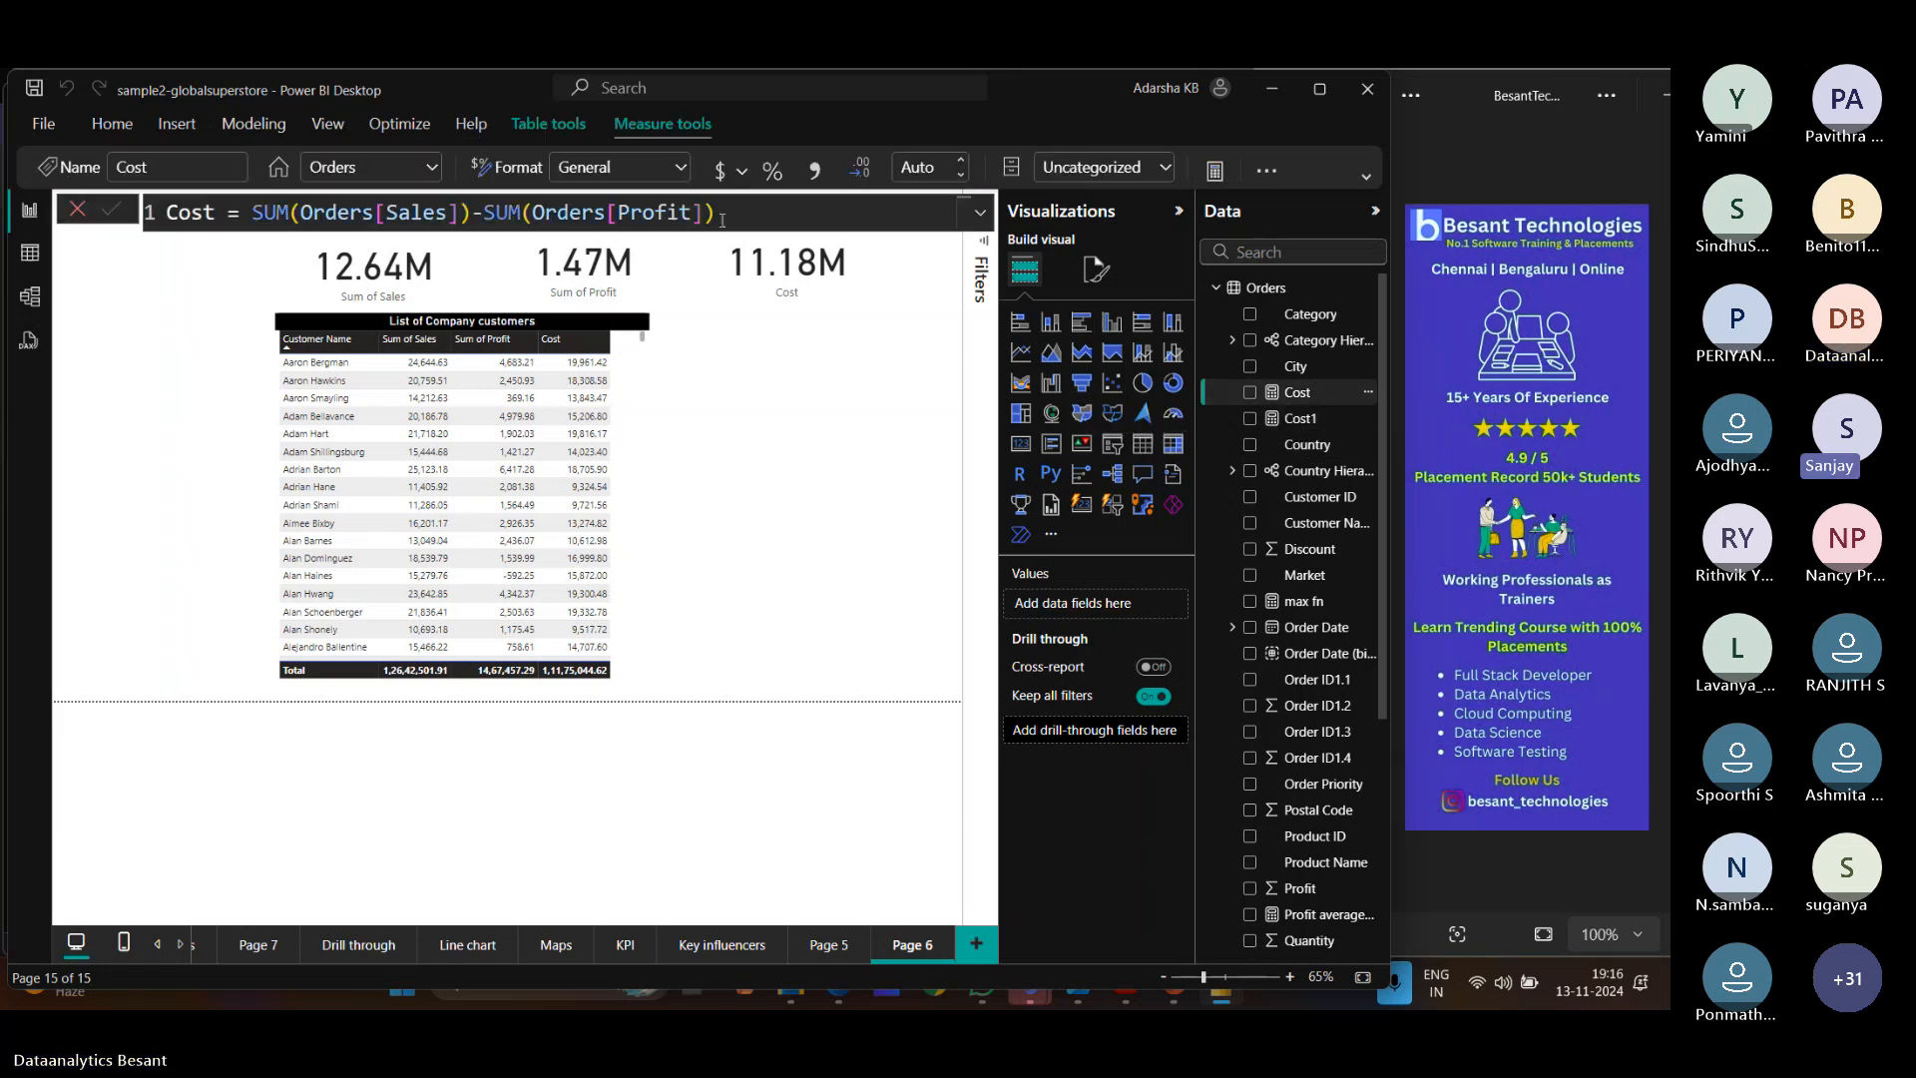
drag(738, 219, 167, 220)
key(ctrl+c)
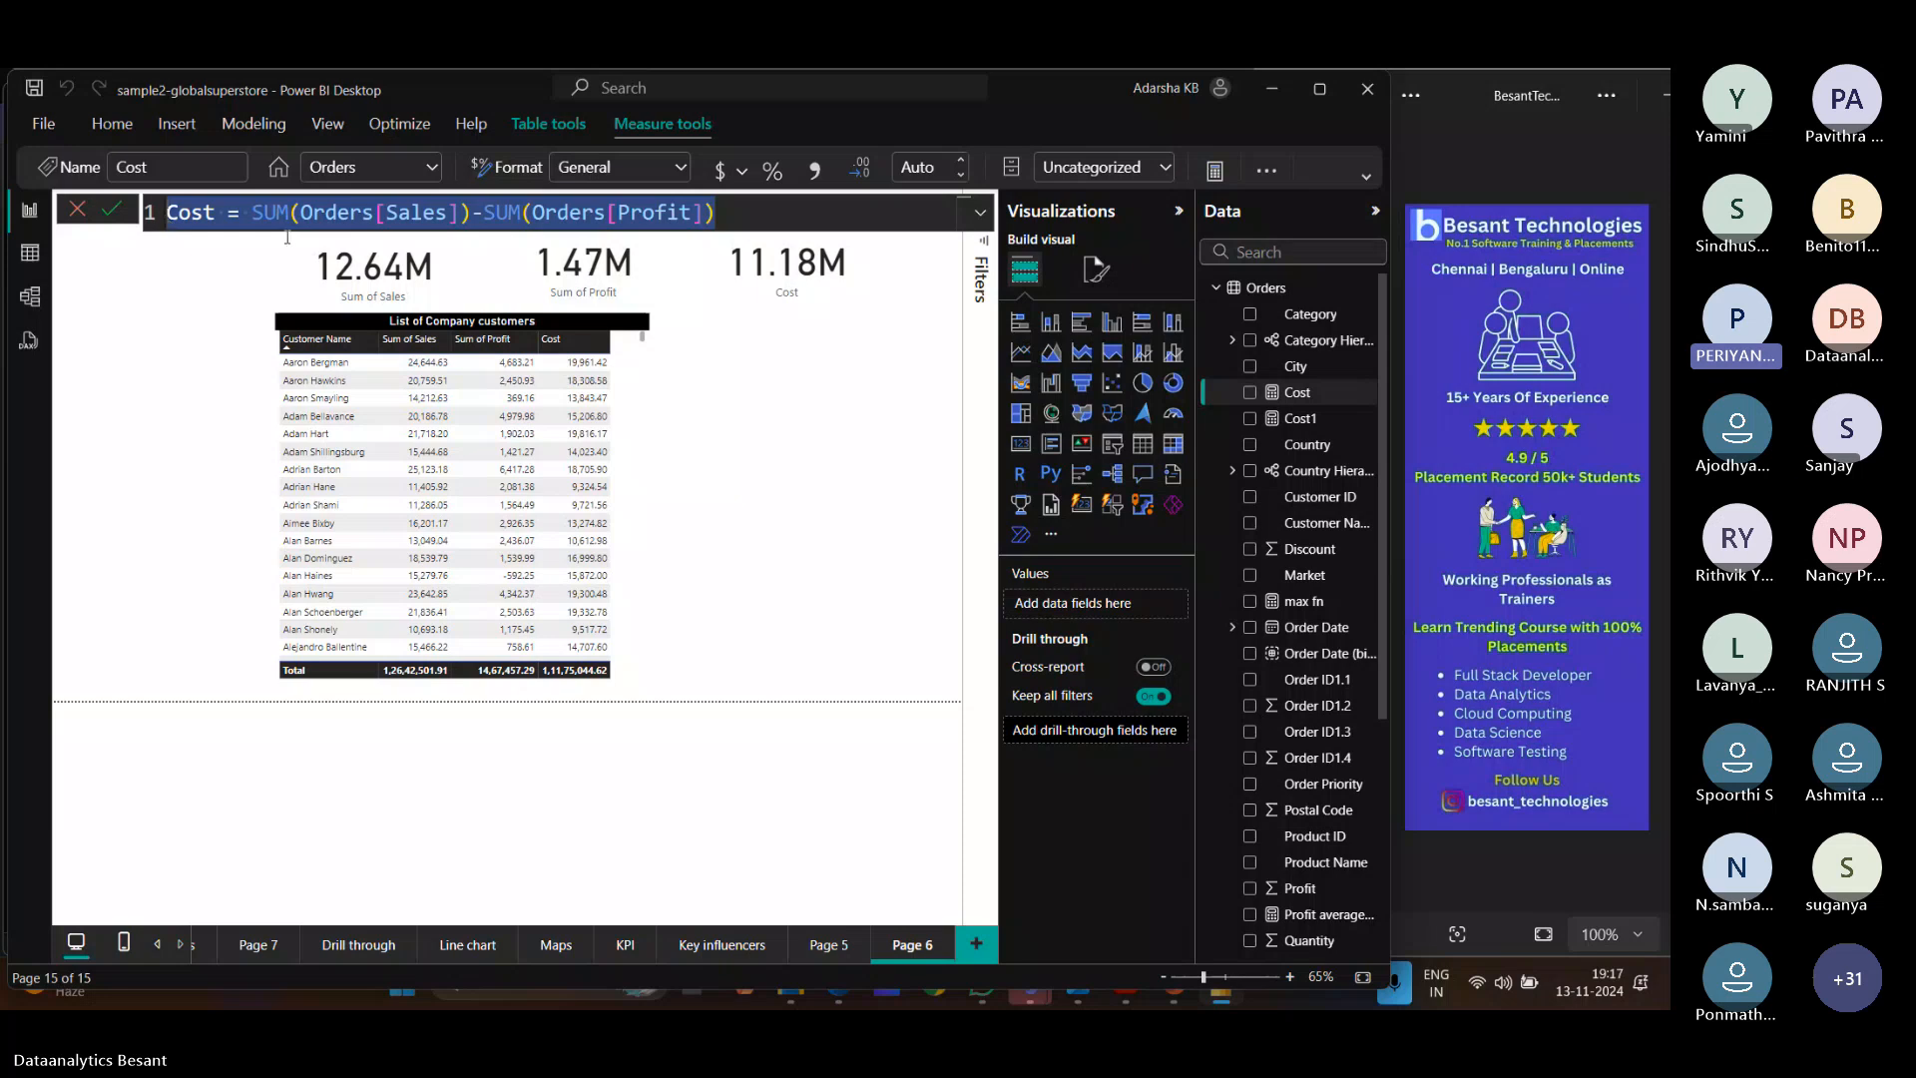
click(1270, 90)
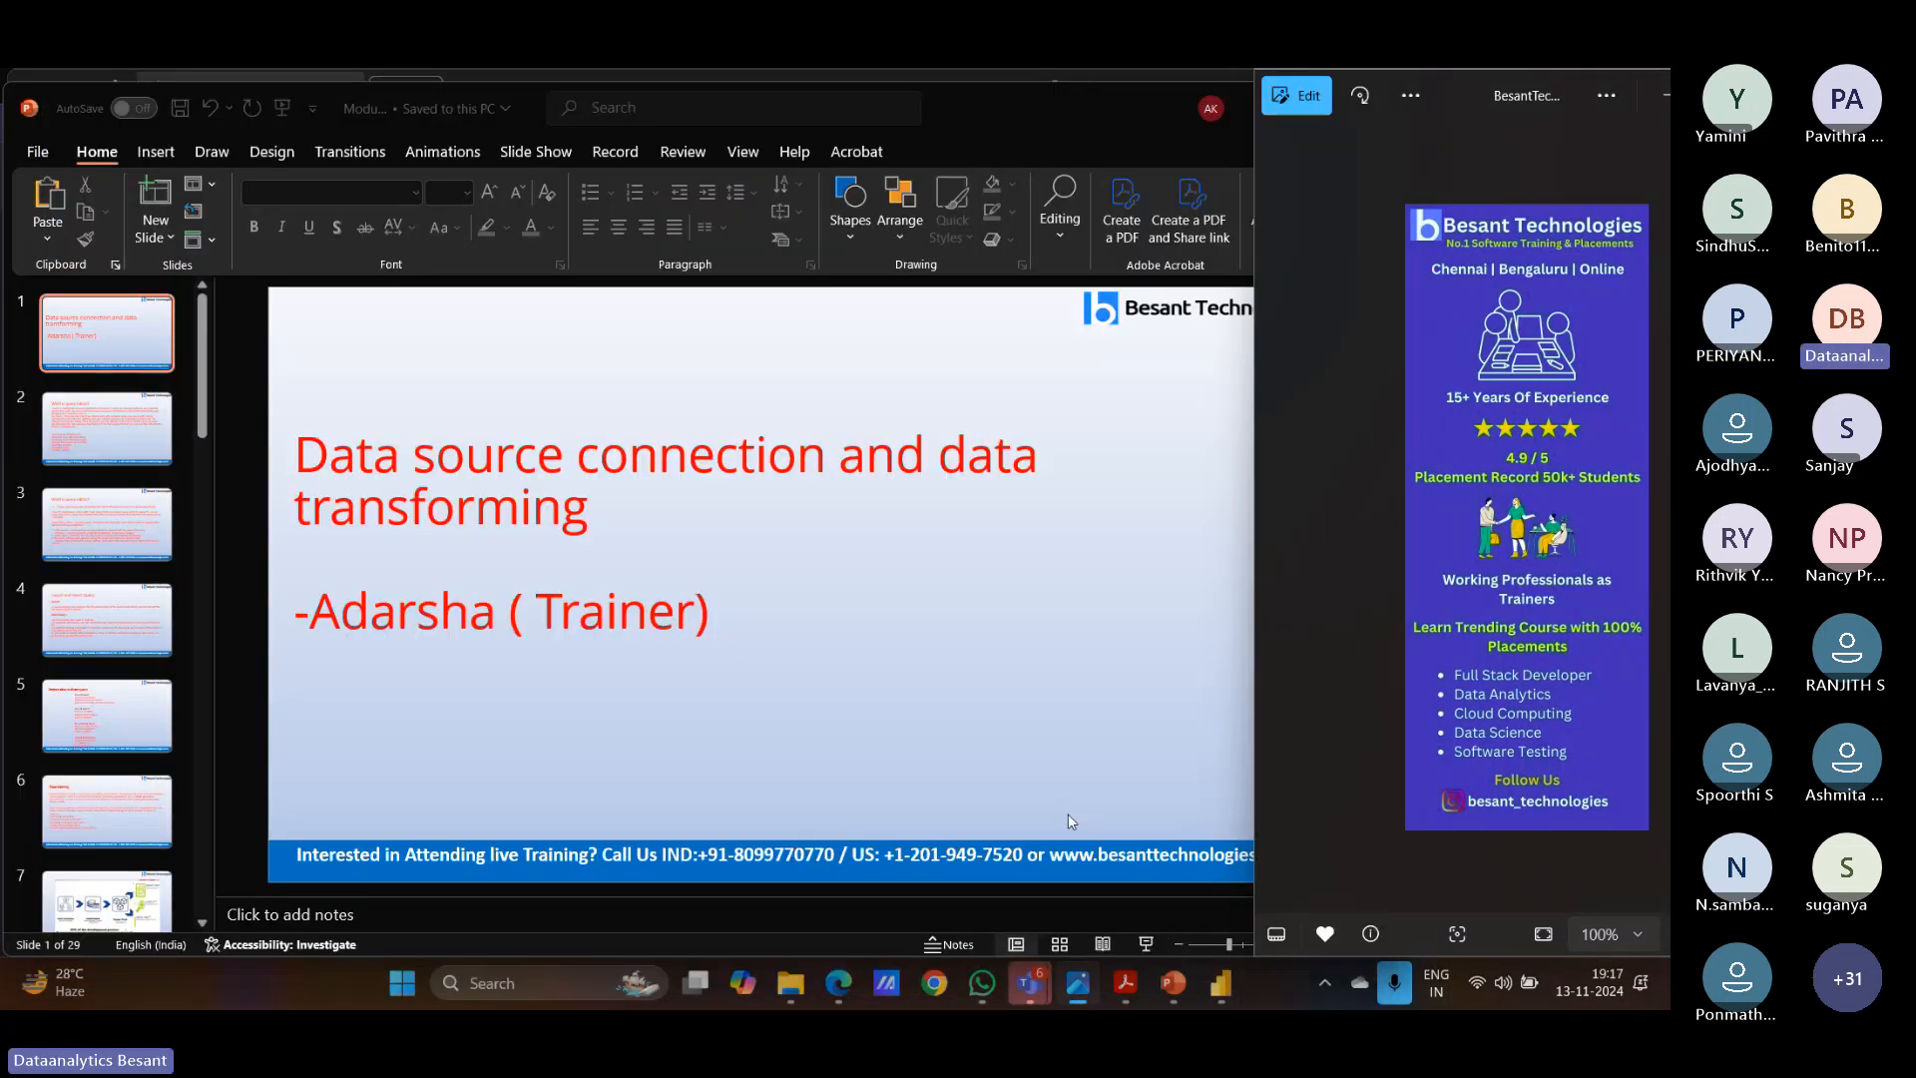
Switch to the Teams meeting and post the copied formula Cost = SUM(Orders[Sales])-SUM(Orders[Profit]) in the meeting chat.
mouse_move(1028, 992)
click(915, 842)
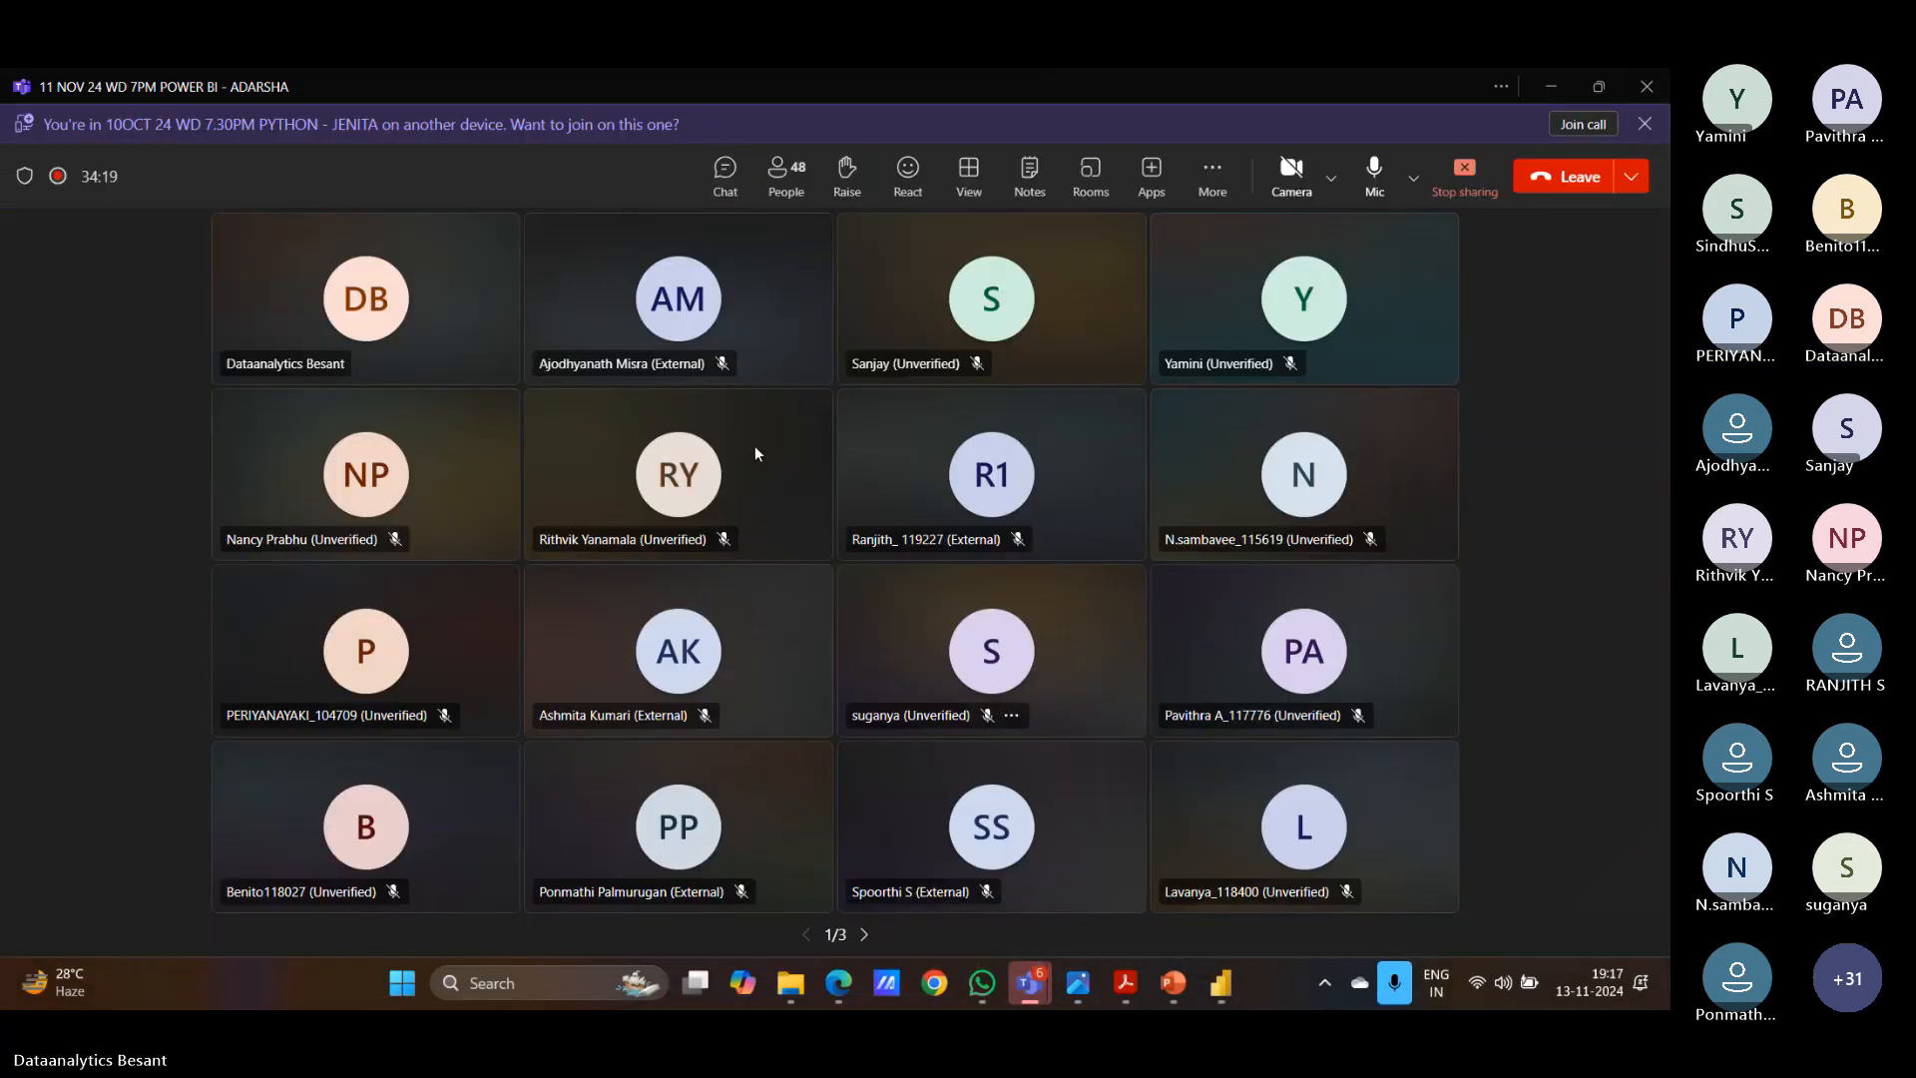
click(726, 172)
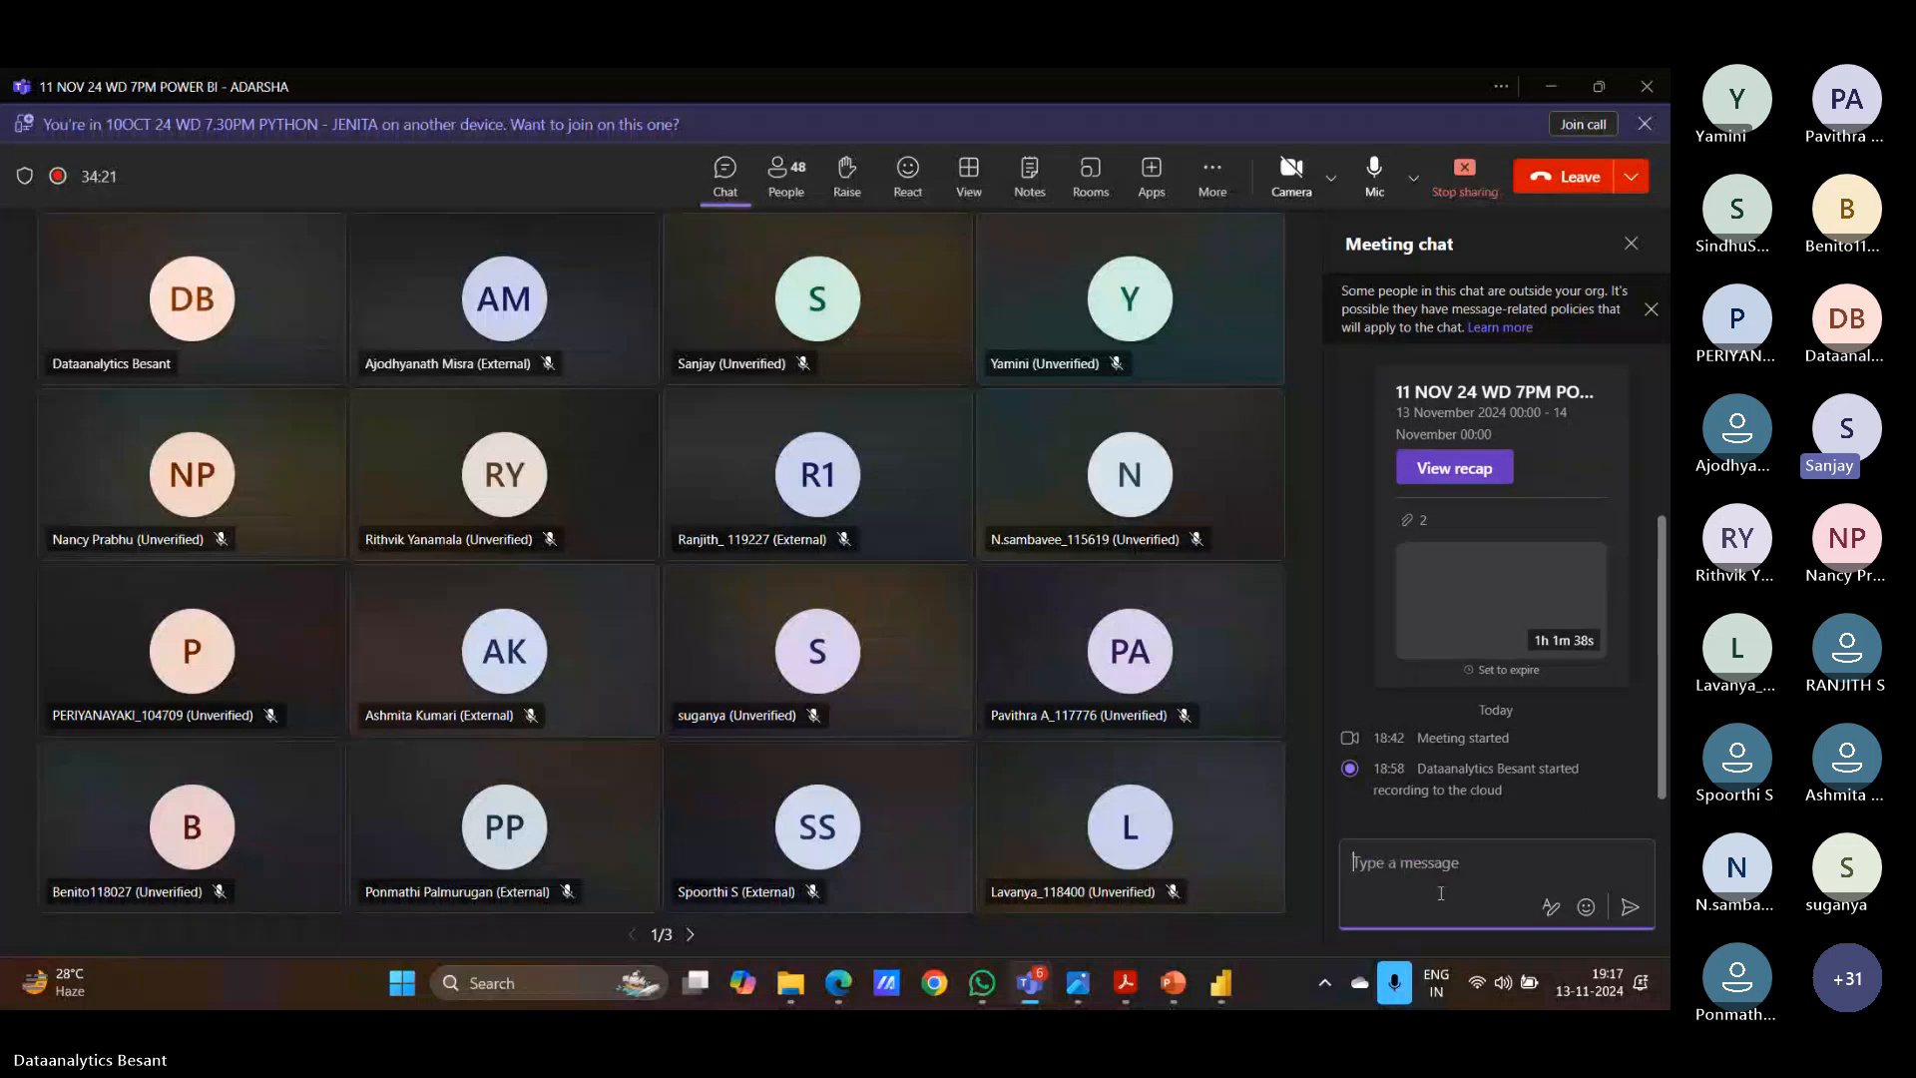
key(ctrl+v)
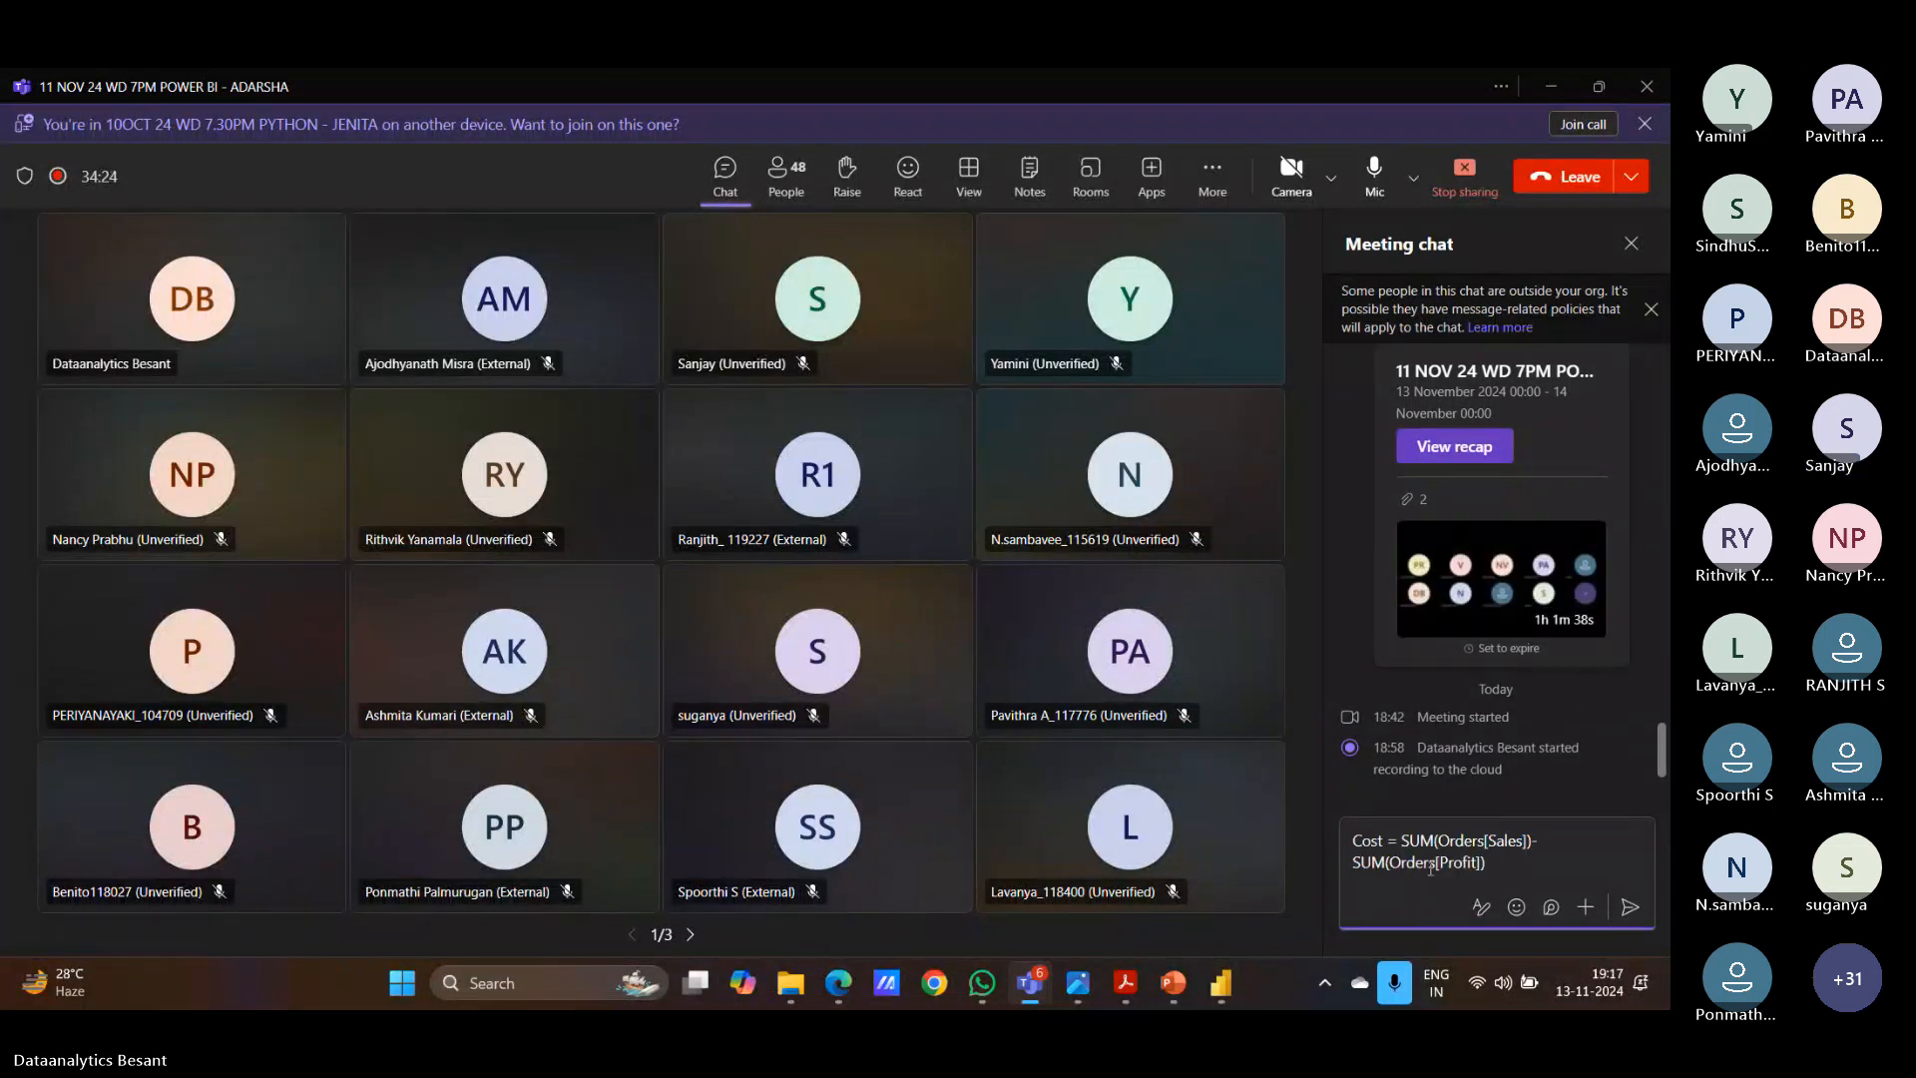
key(Return)
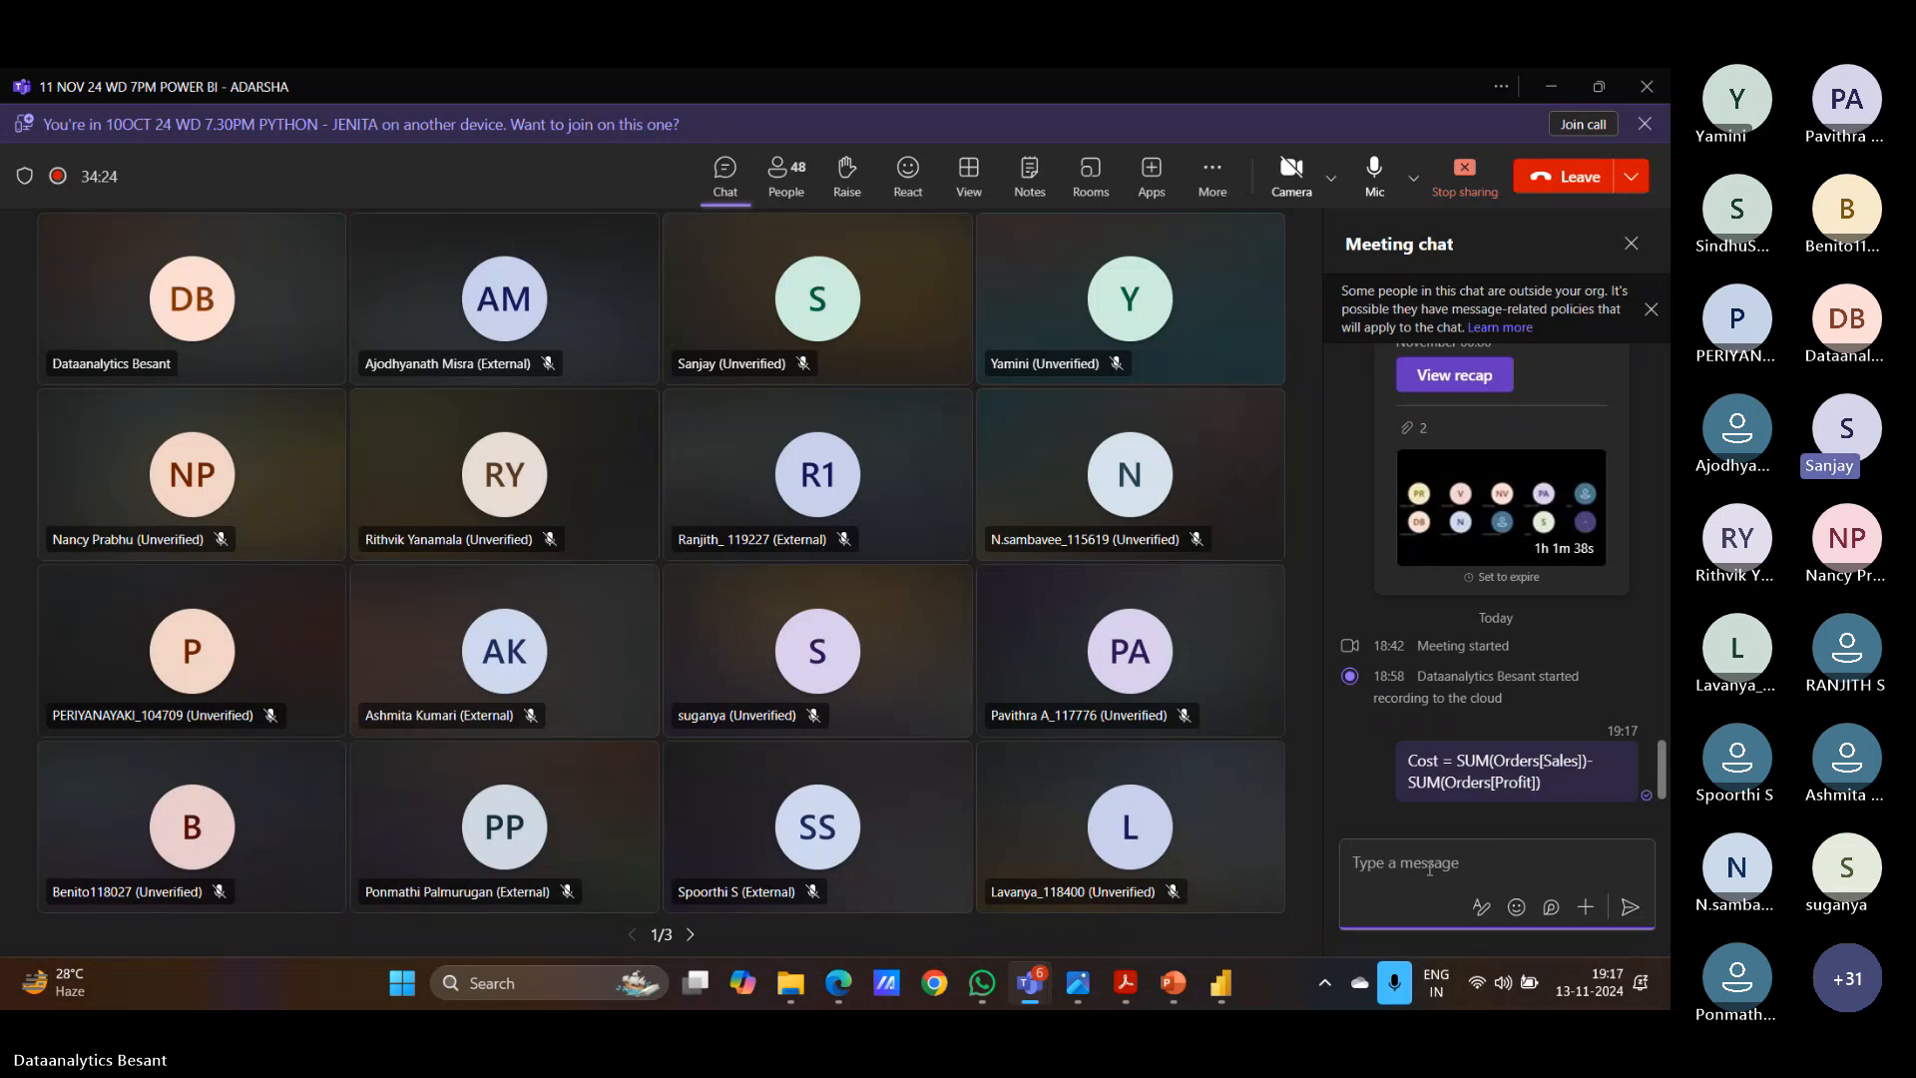
Switch back to Power BI Desktop, add the Discount and Quantity fields to the customer table and widen the table to fit them.
key(alt+Tab)
click(808, 524)
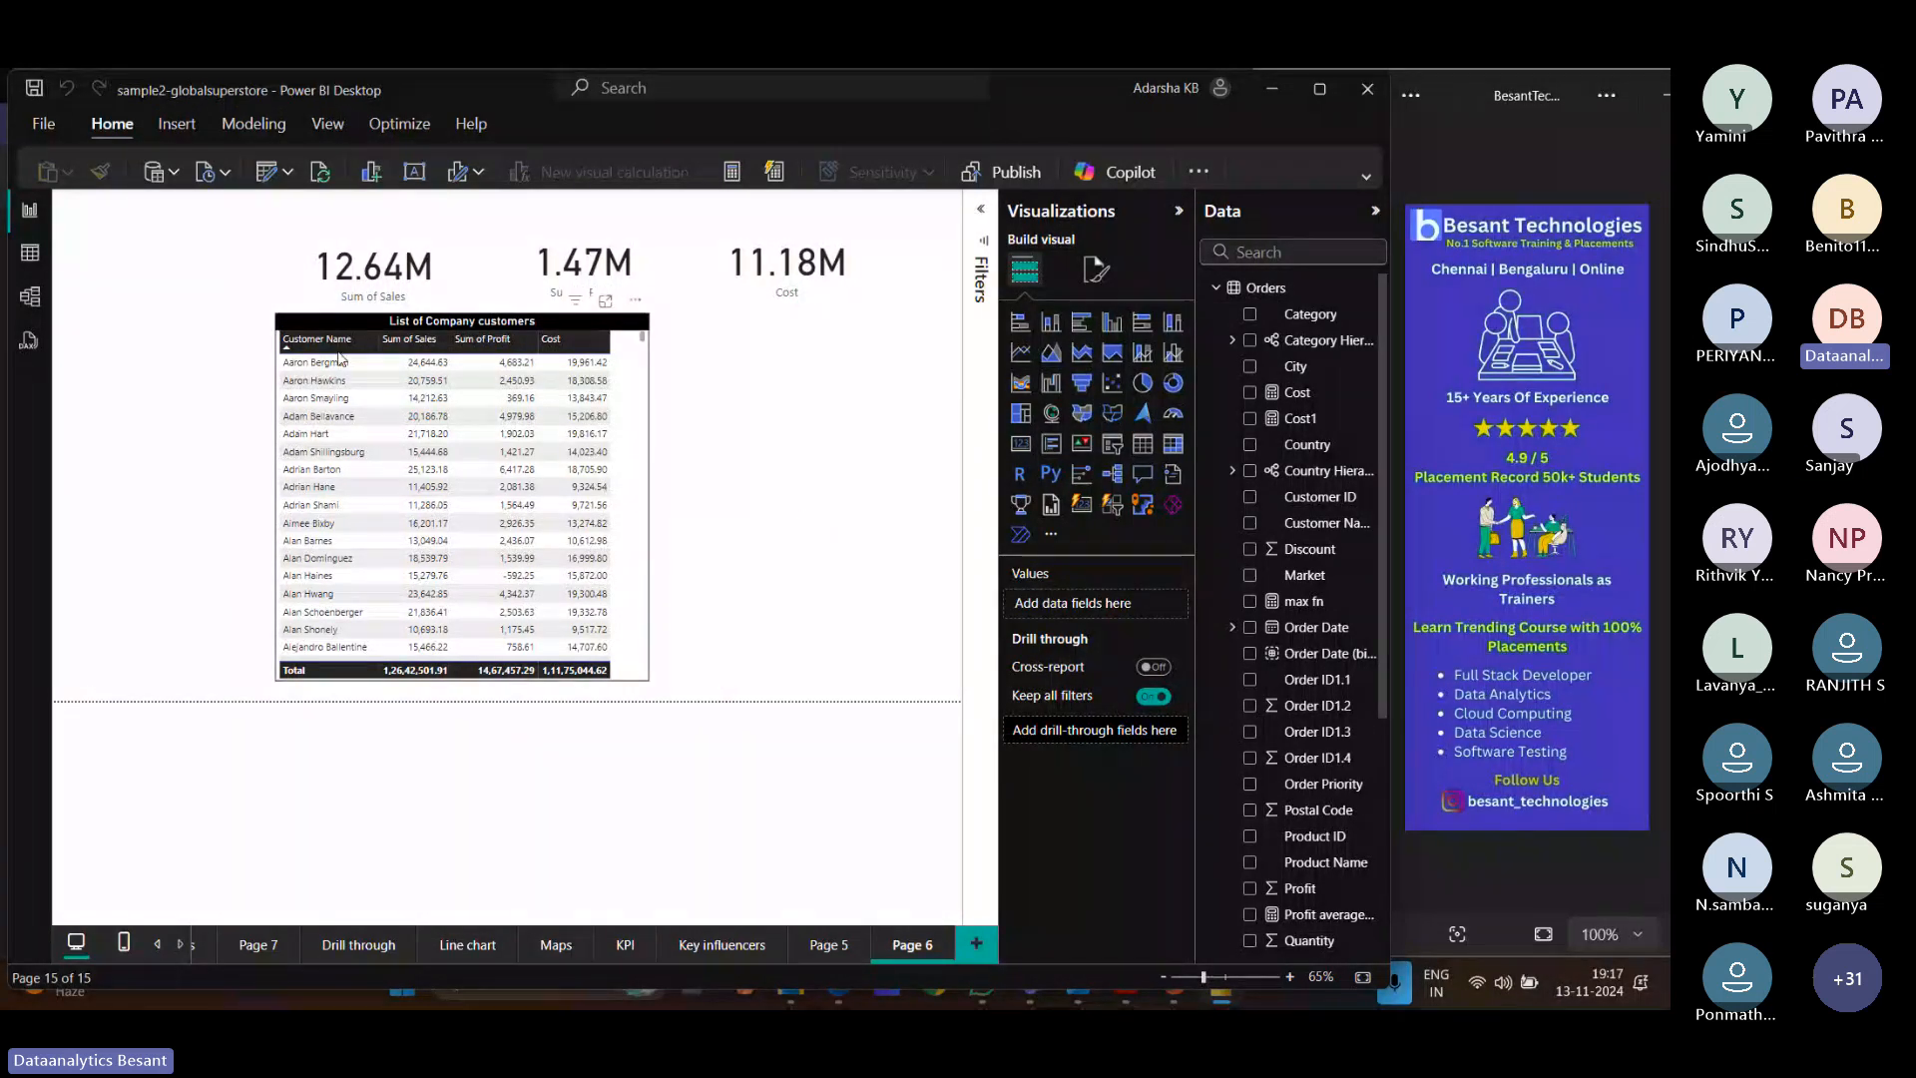
click(634, 389)
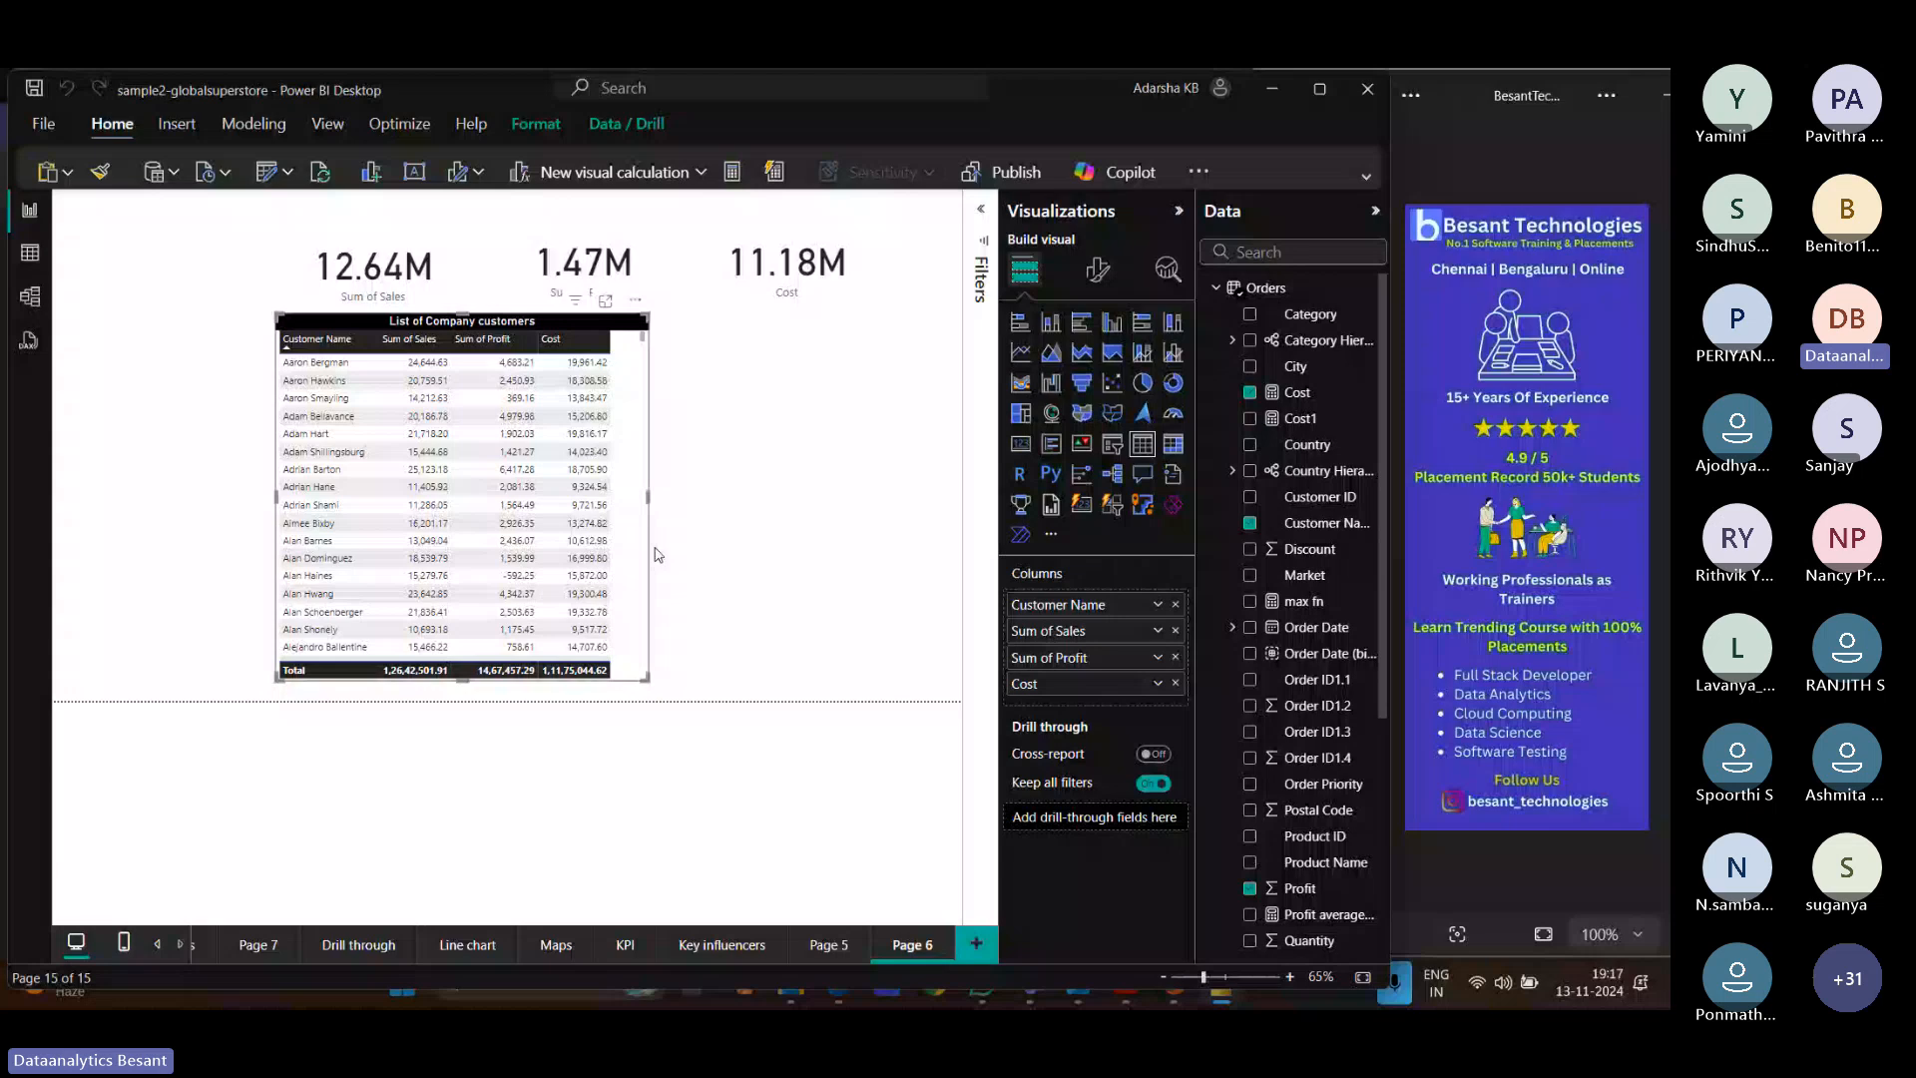
drag(648, 554, 725, 544)
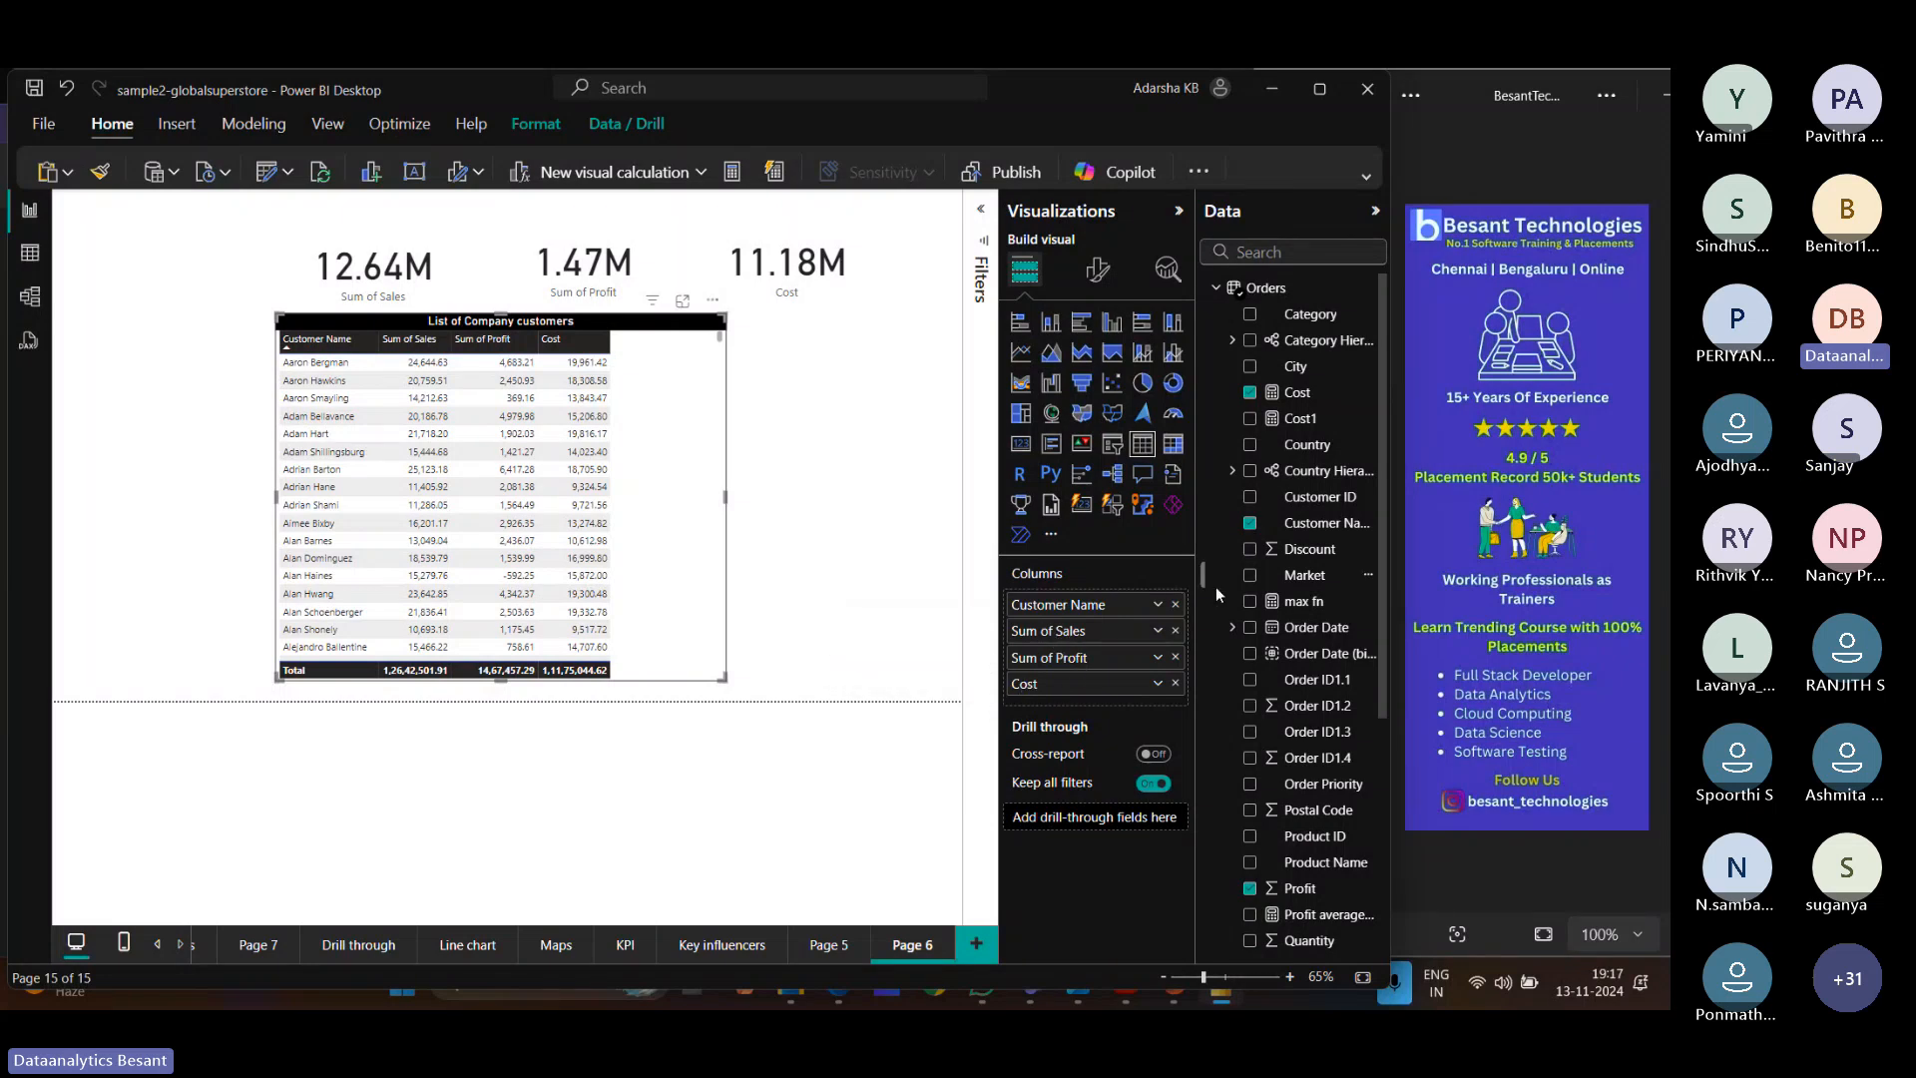
click(1249, 550)
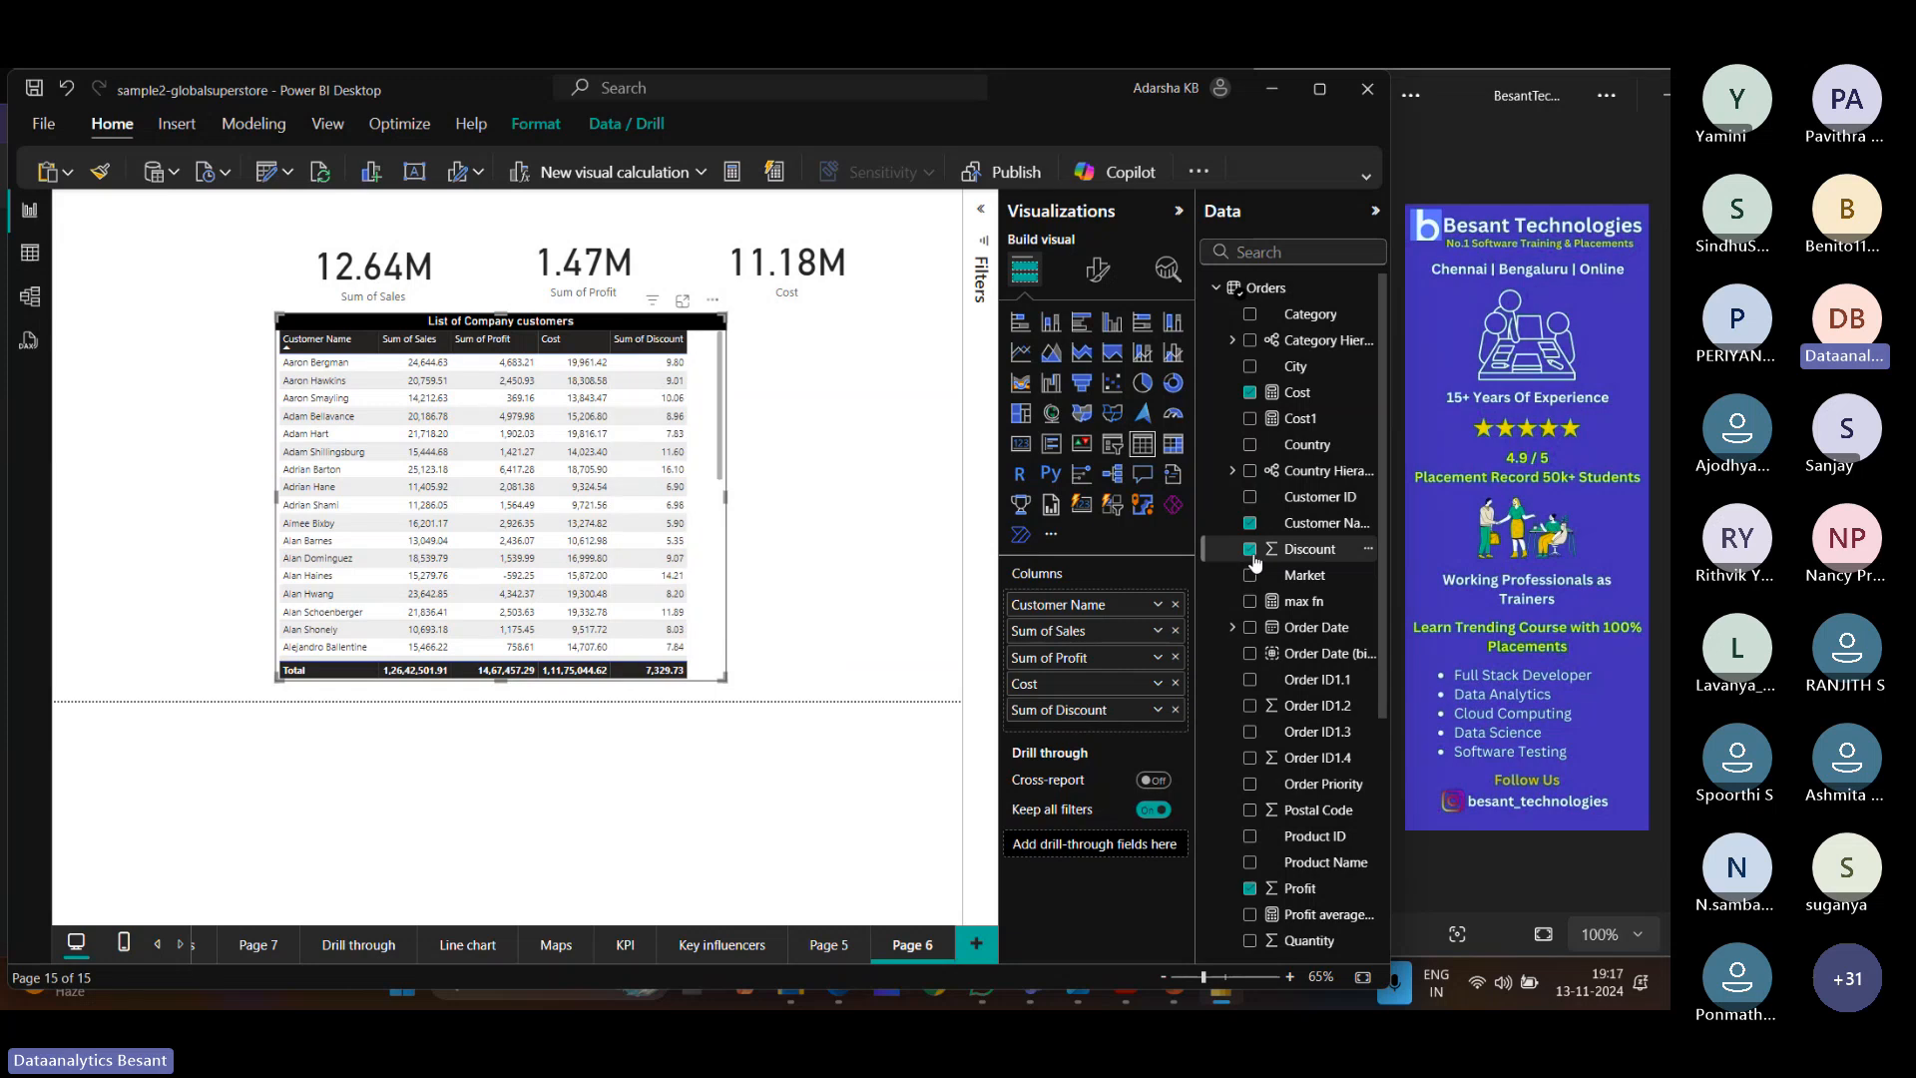
scroll(1260, 808, down, 2)
click(1251, 832)
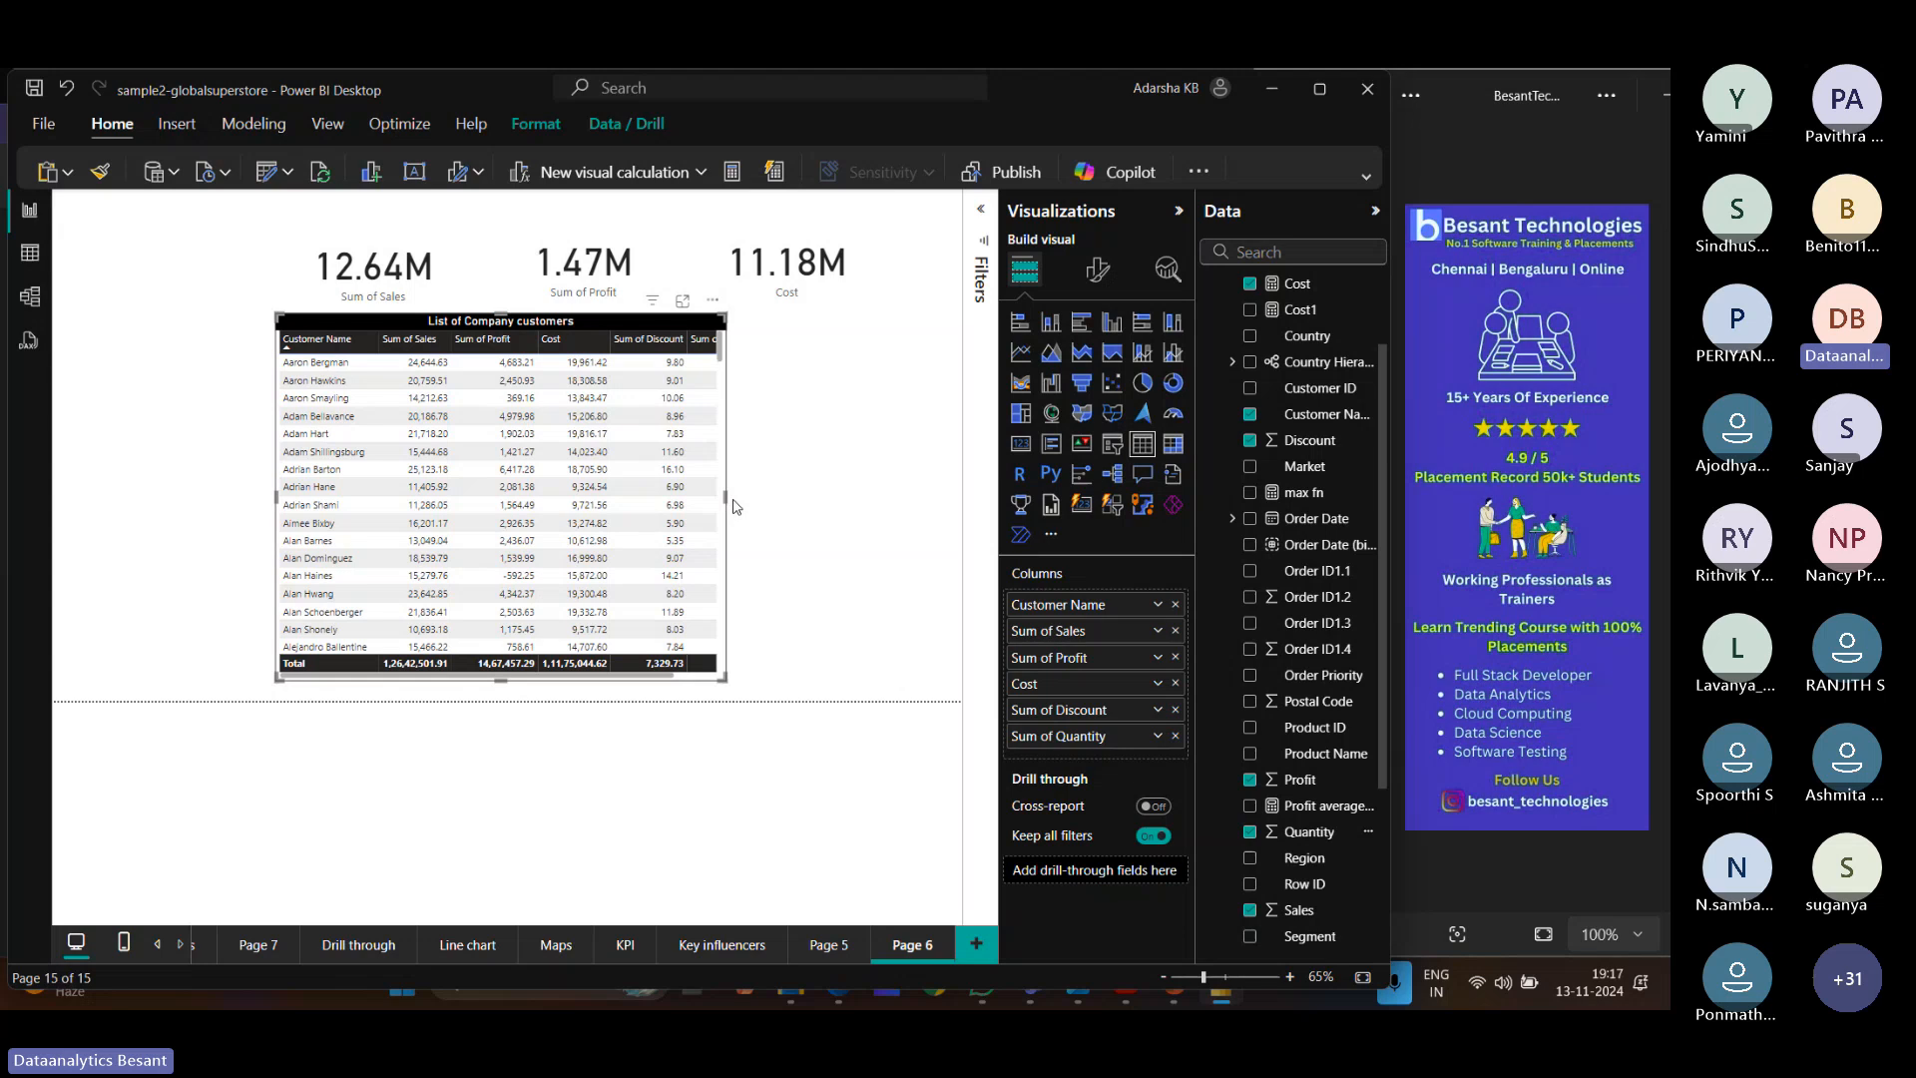
drag(728, 499, 865, 497)
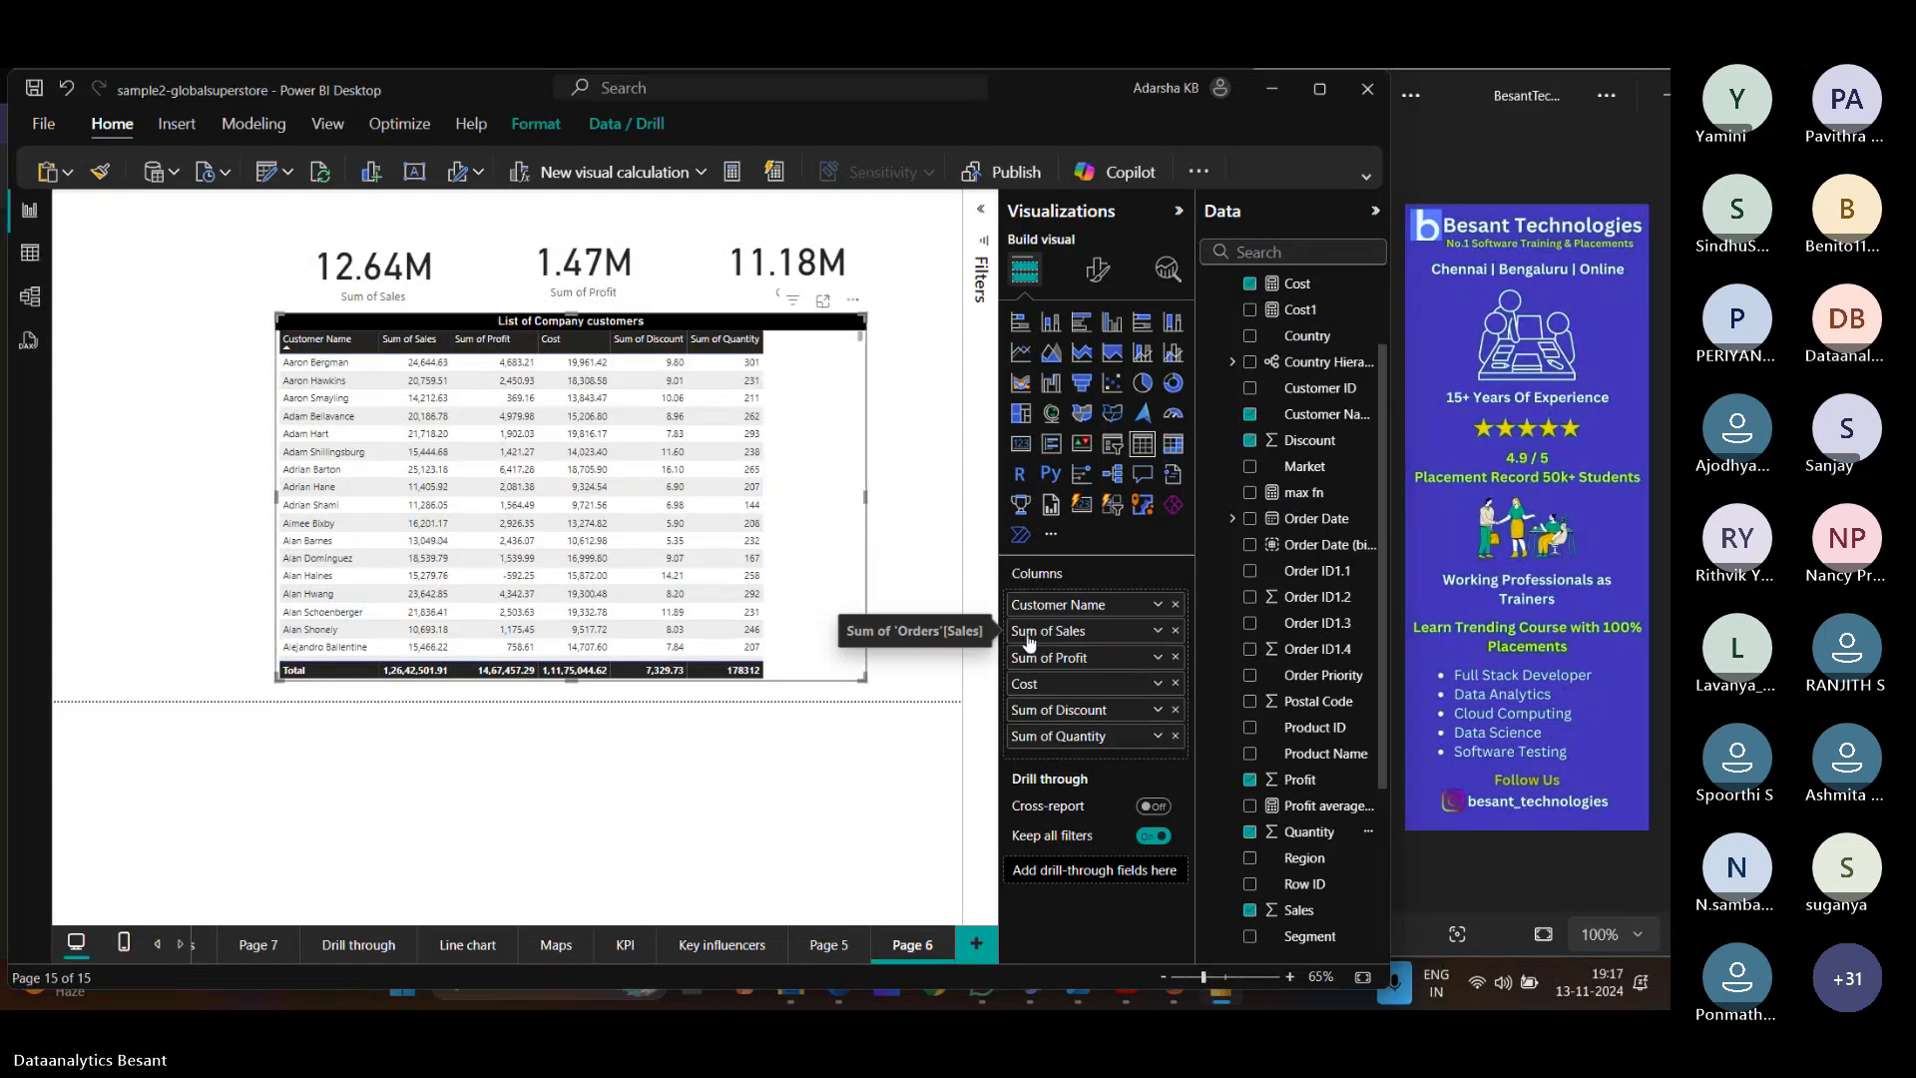
Review the aggregation options of the customer table's Sales, Profit, Discount and Quantity columns.
click(1157, 632)
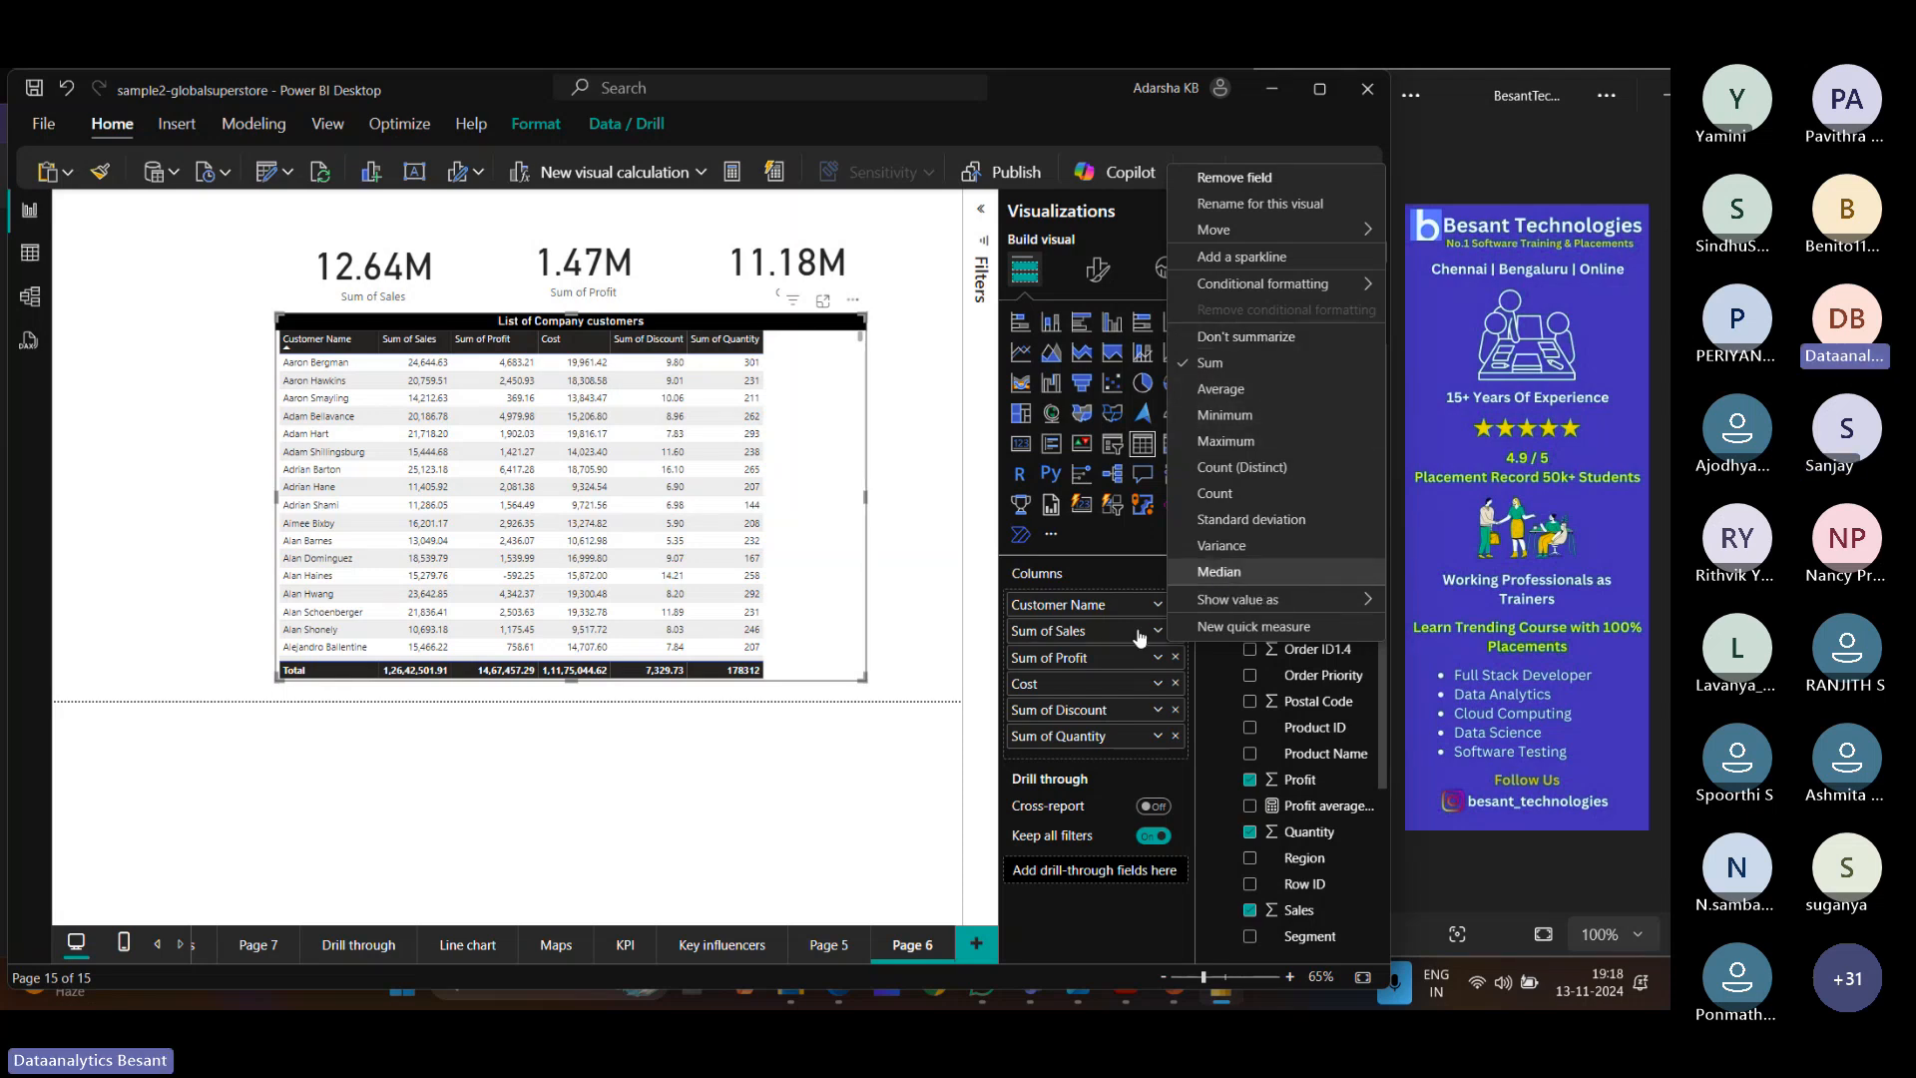
click(1073, 677)
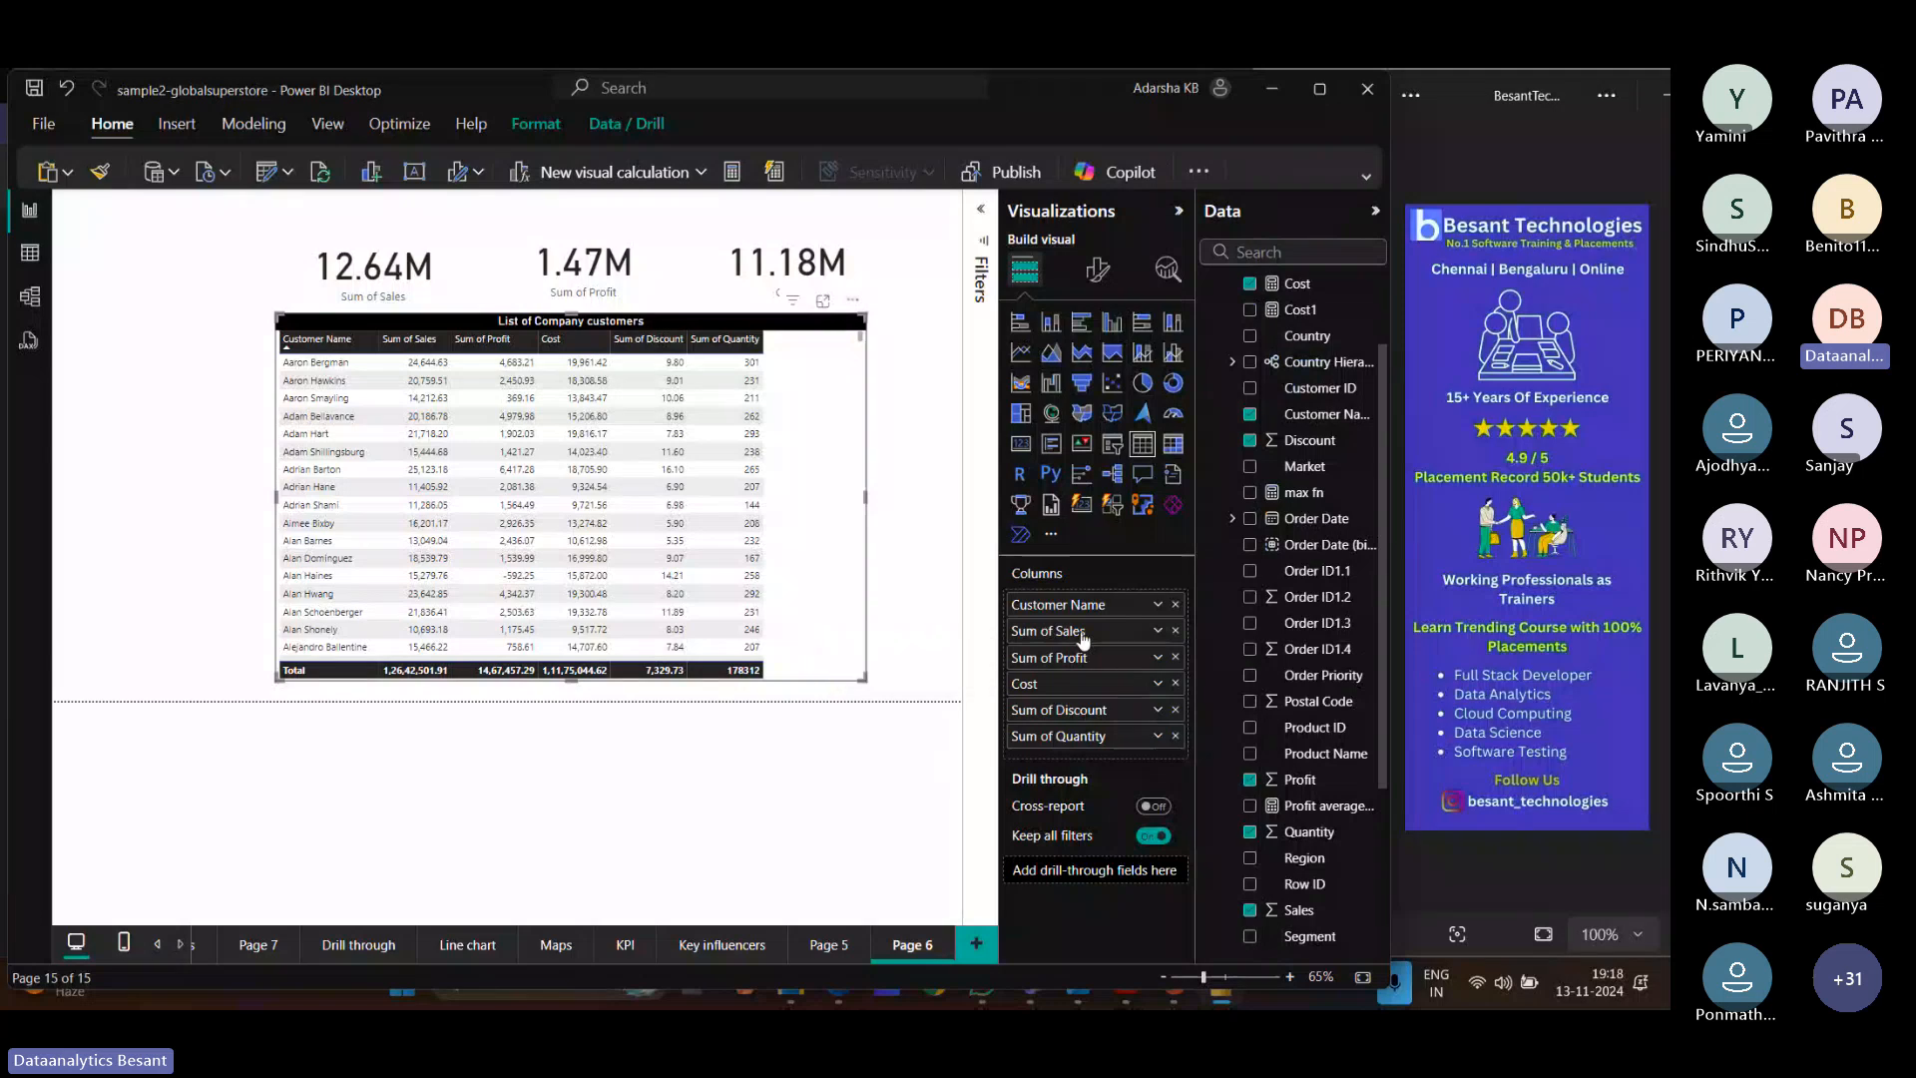
click(1156, 658)
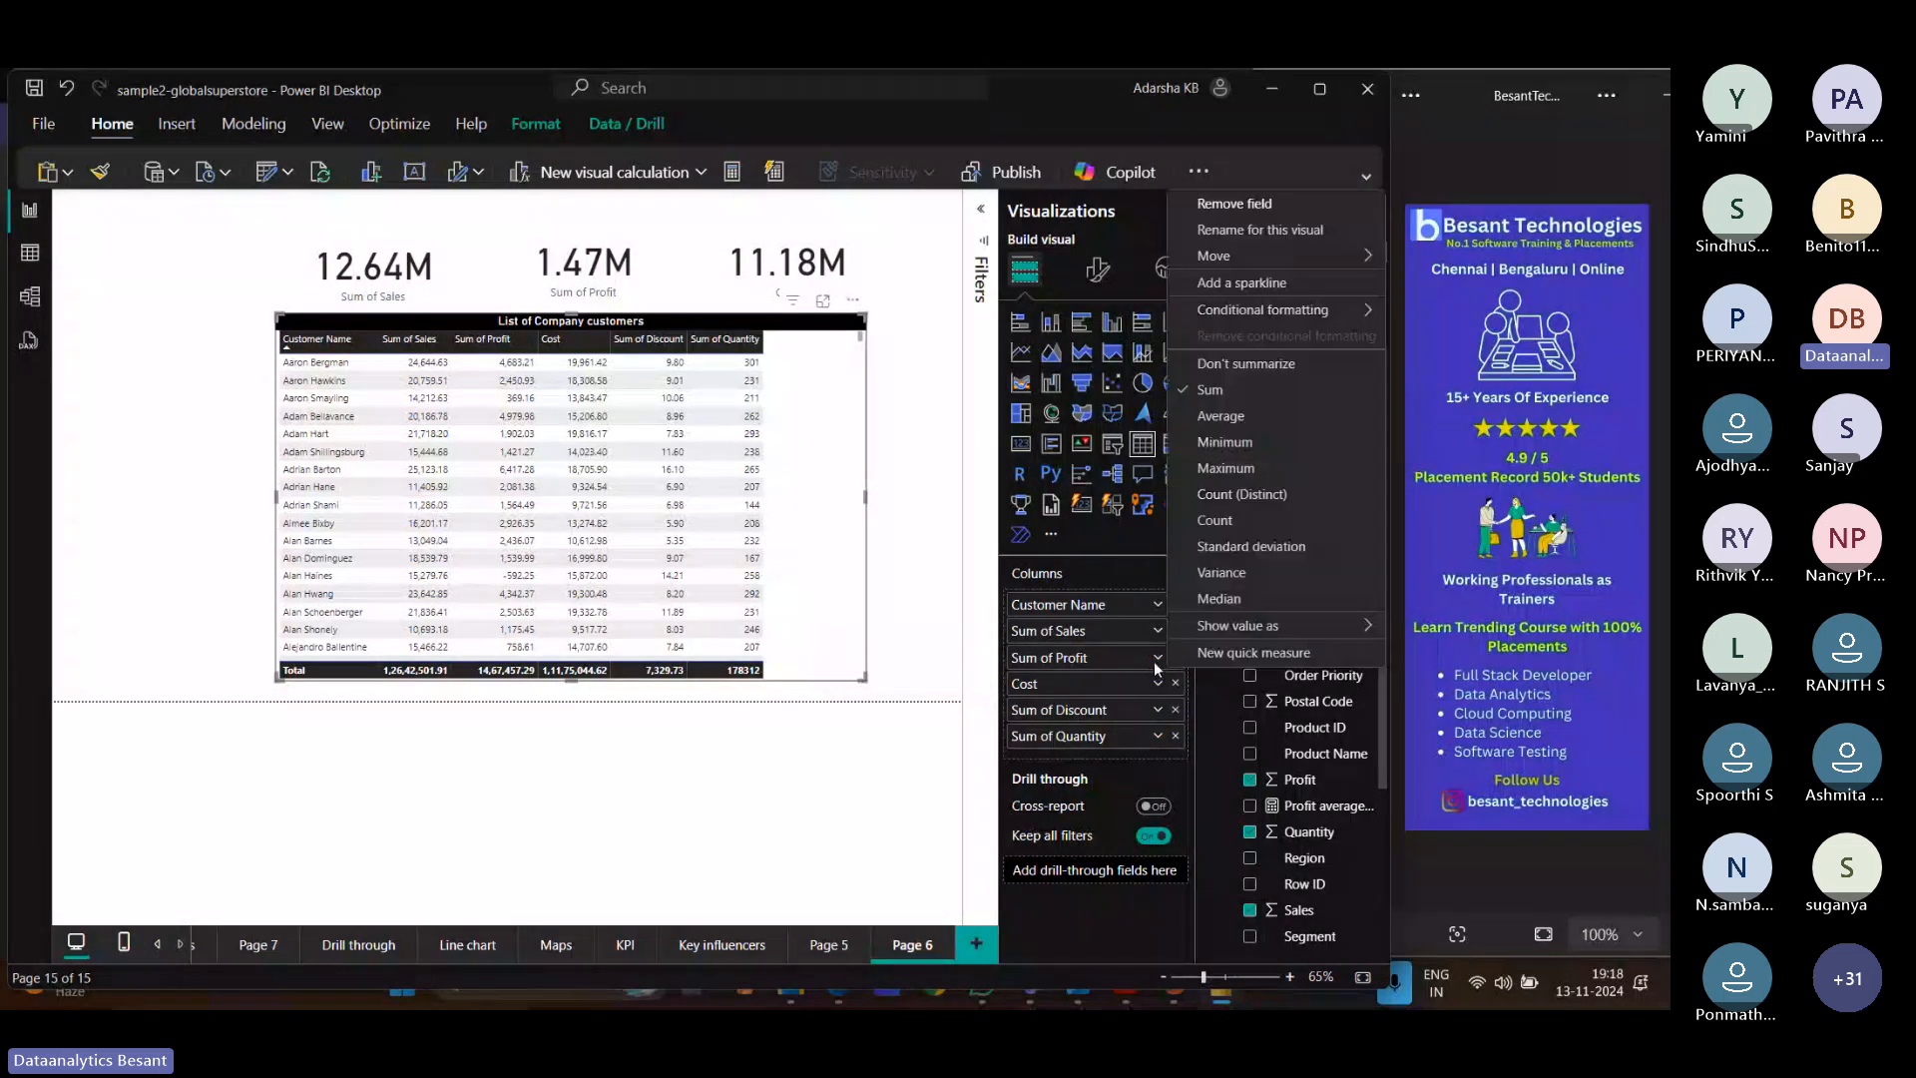
click(1152, 713)
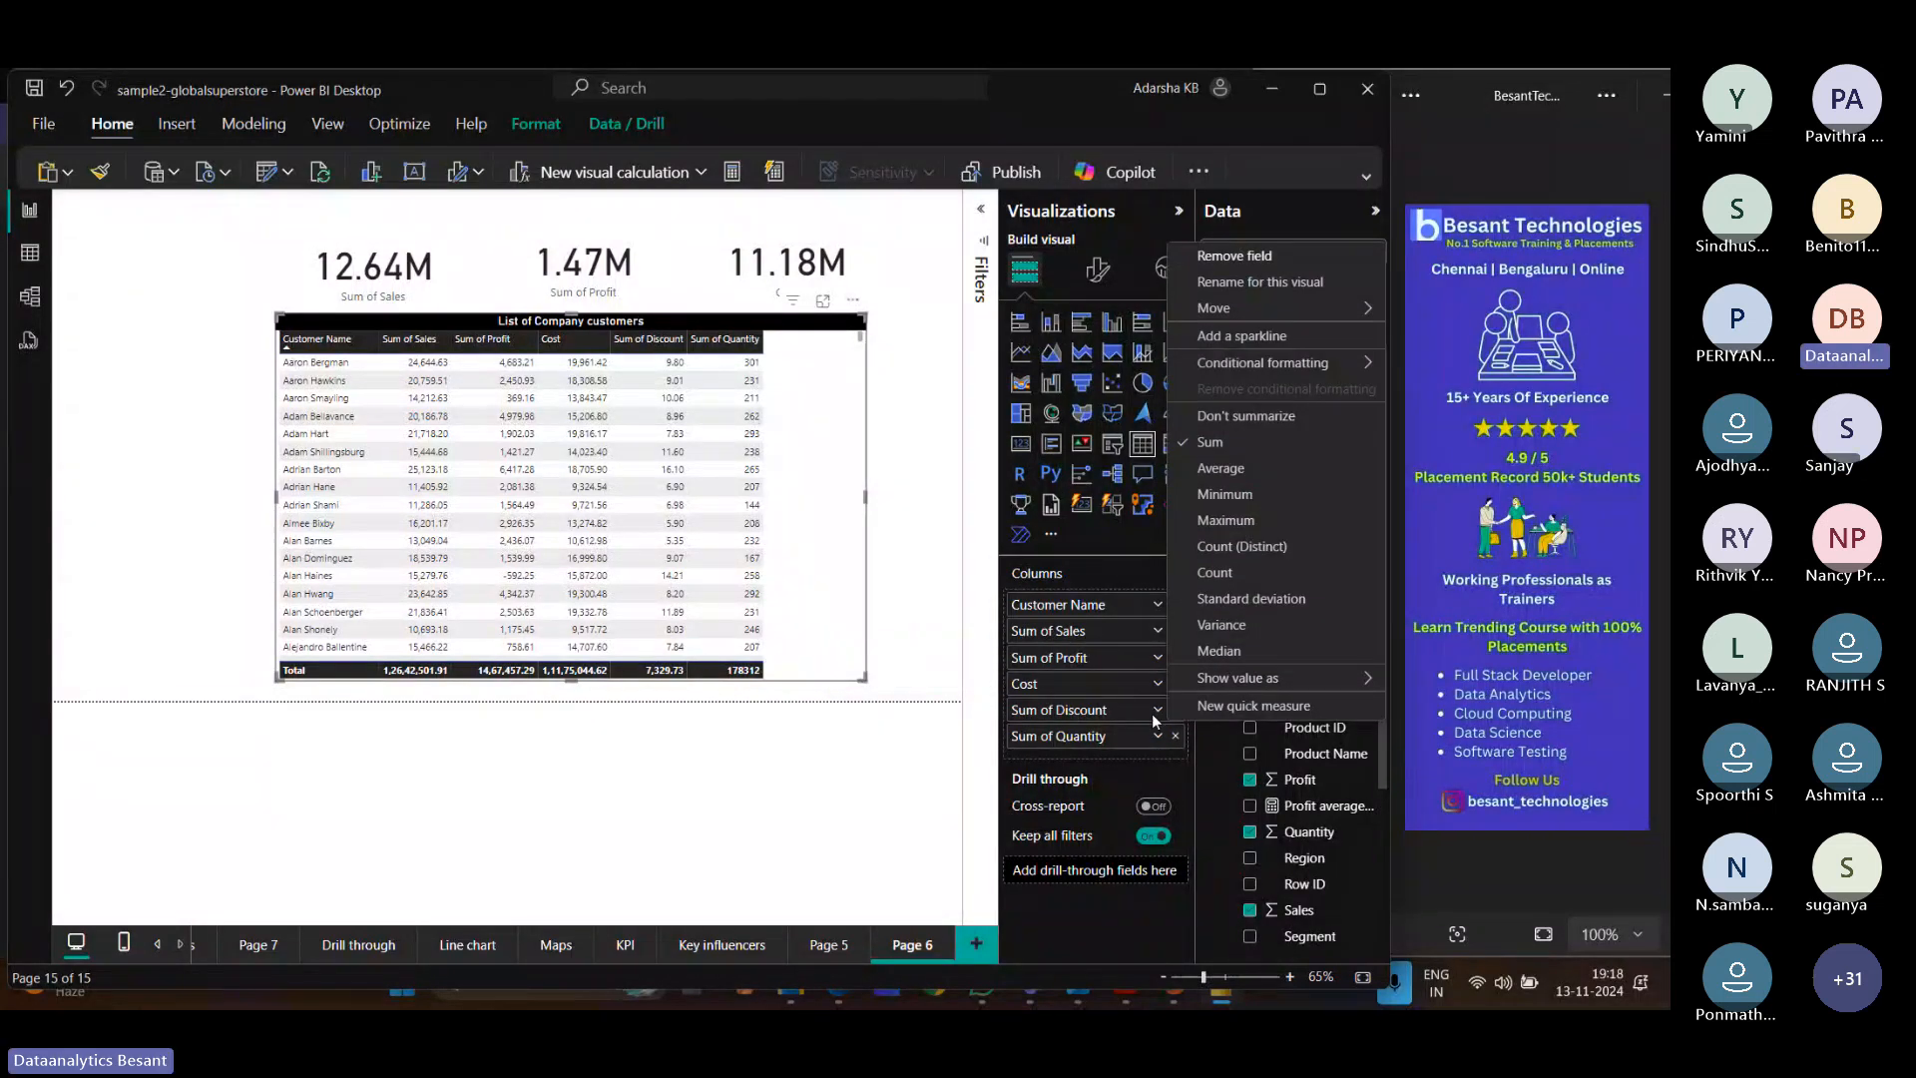
click(1152, 734)
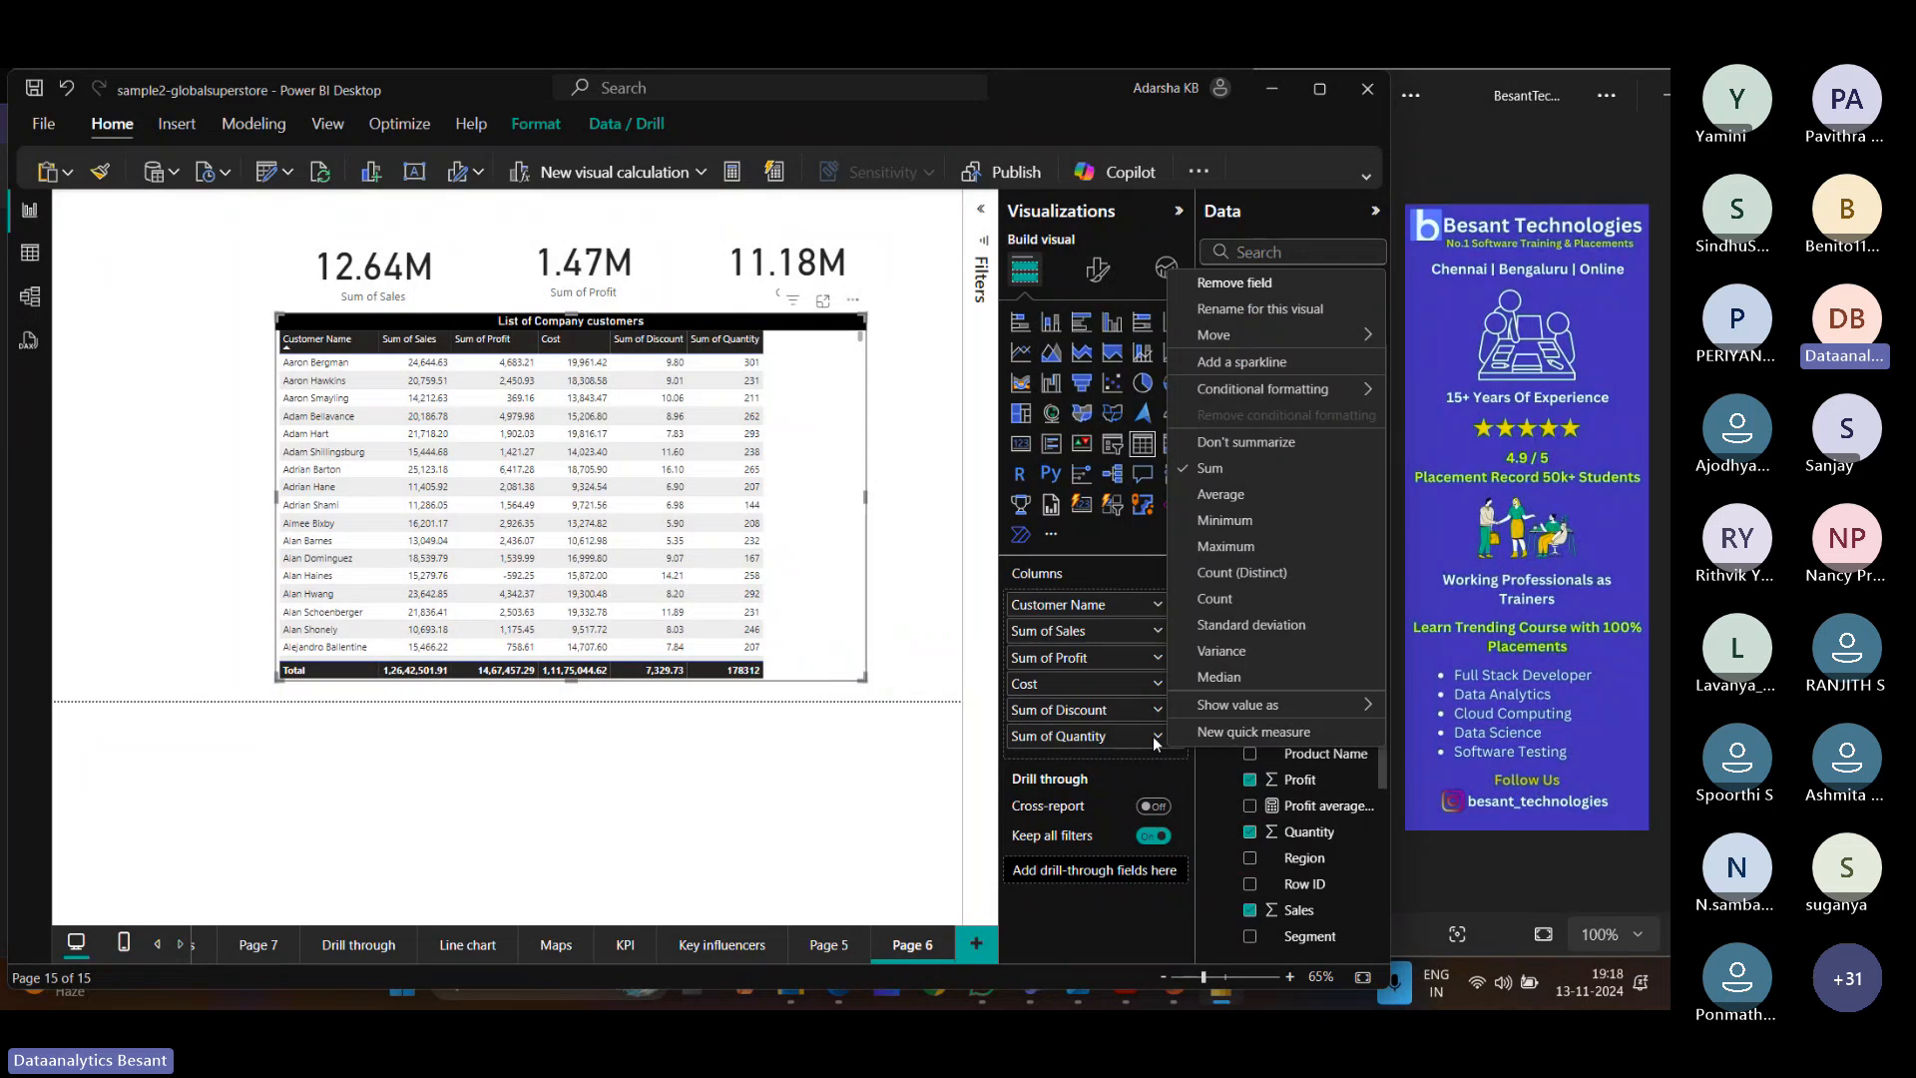
click(1156, 735)
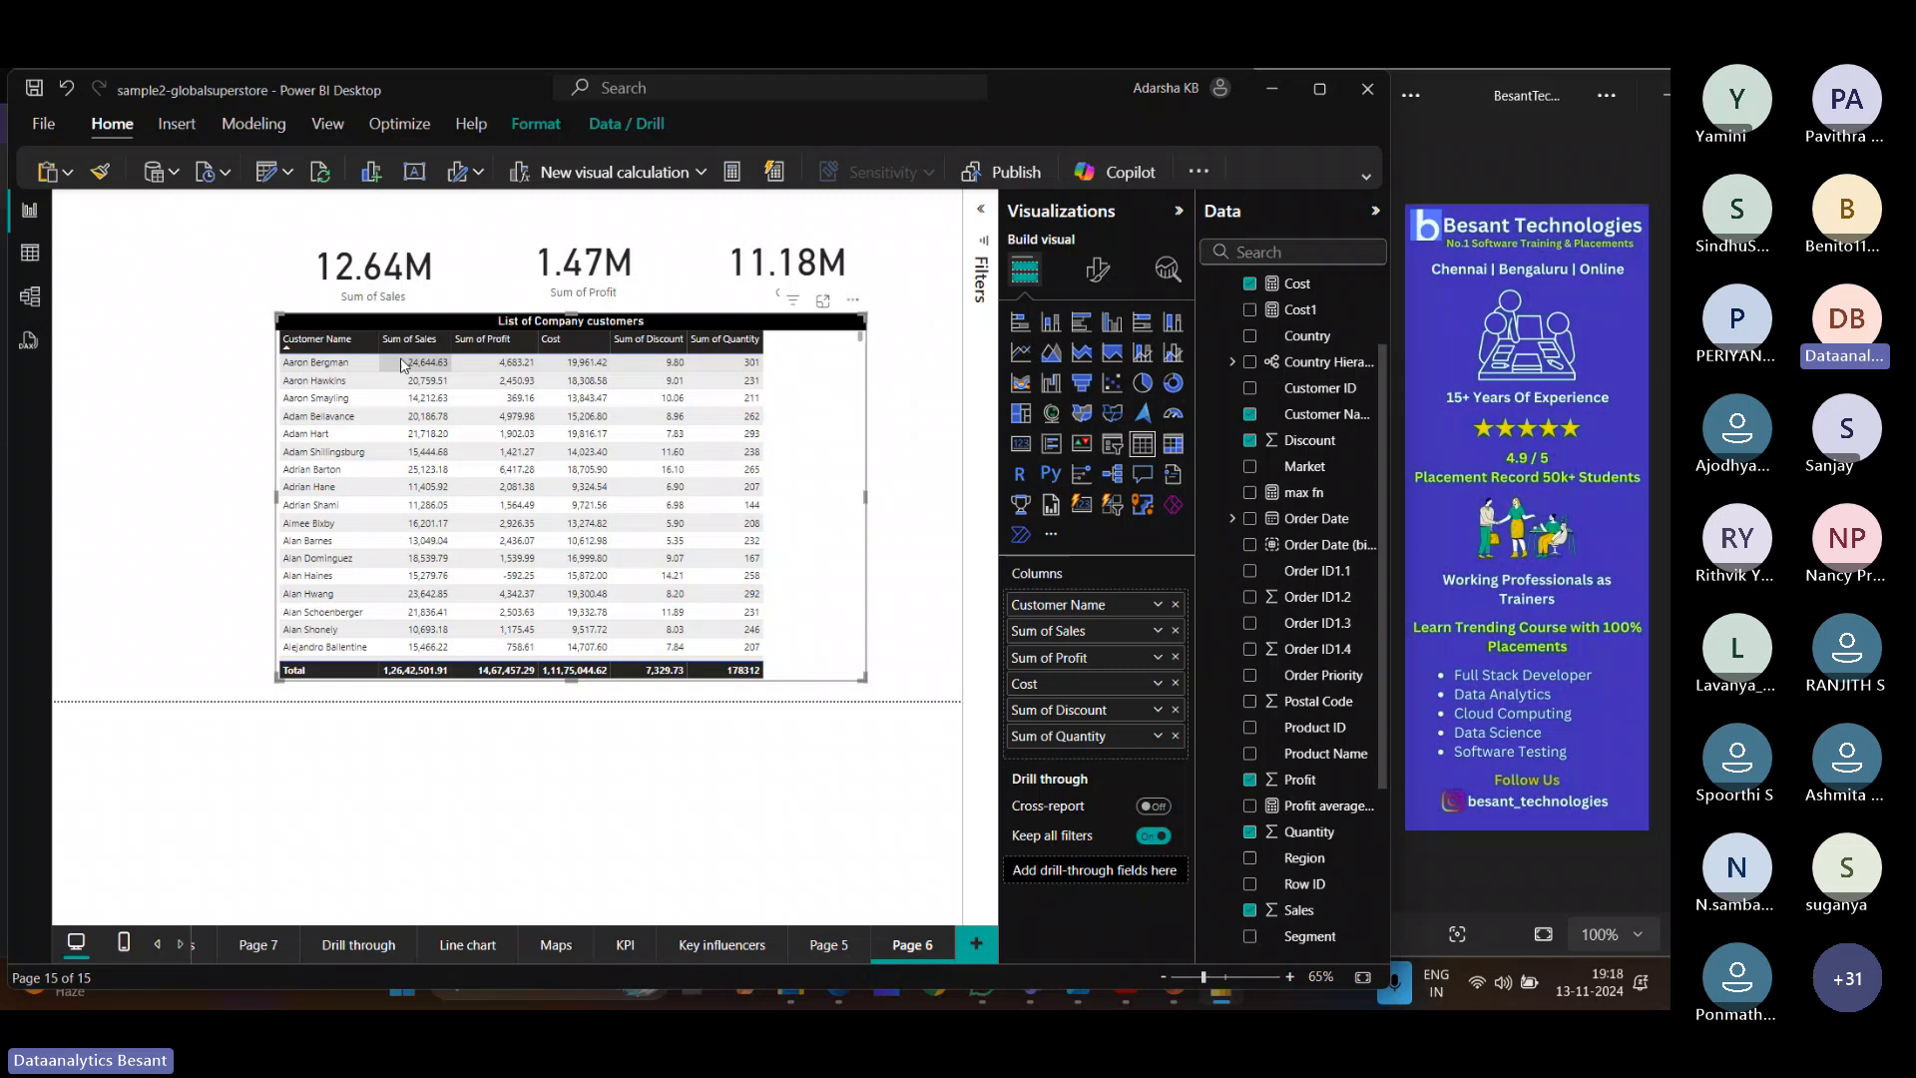
Apply background colour conditional formatting to the Sum of Sales column using the default white-to-blue gradient from lowest to highest value.
right_click(1061, 640)
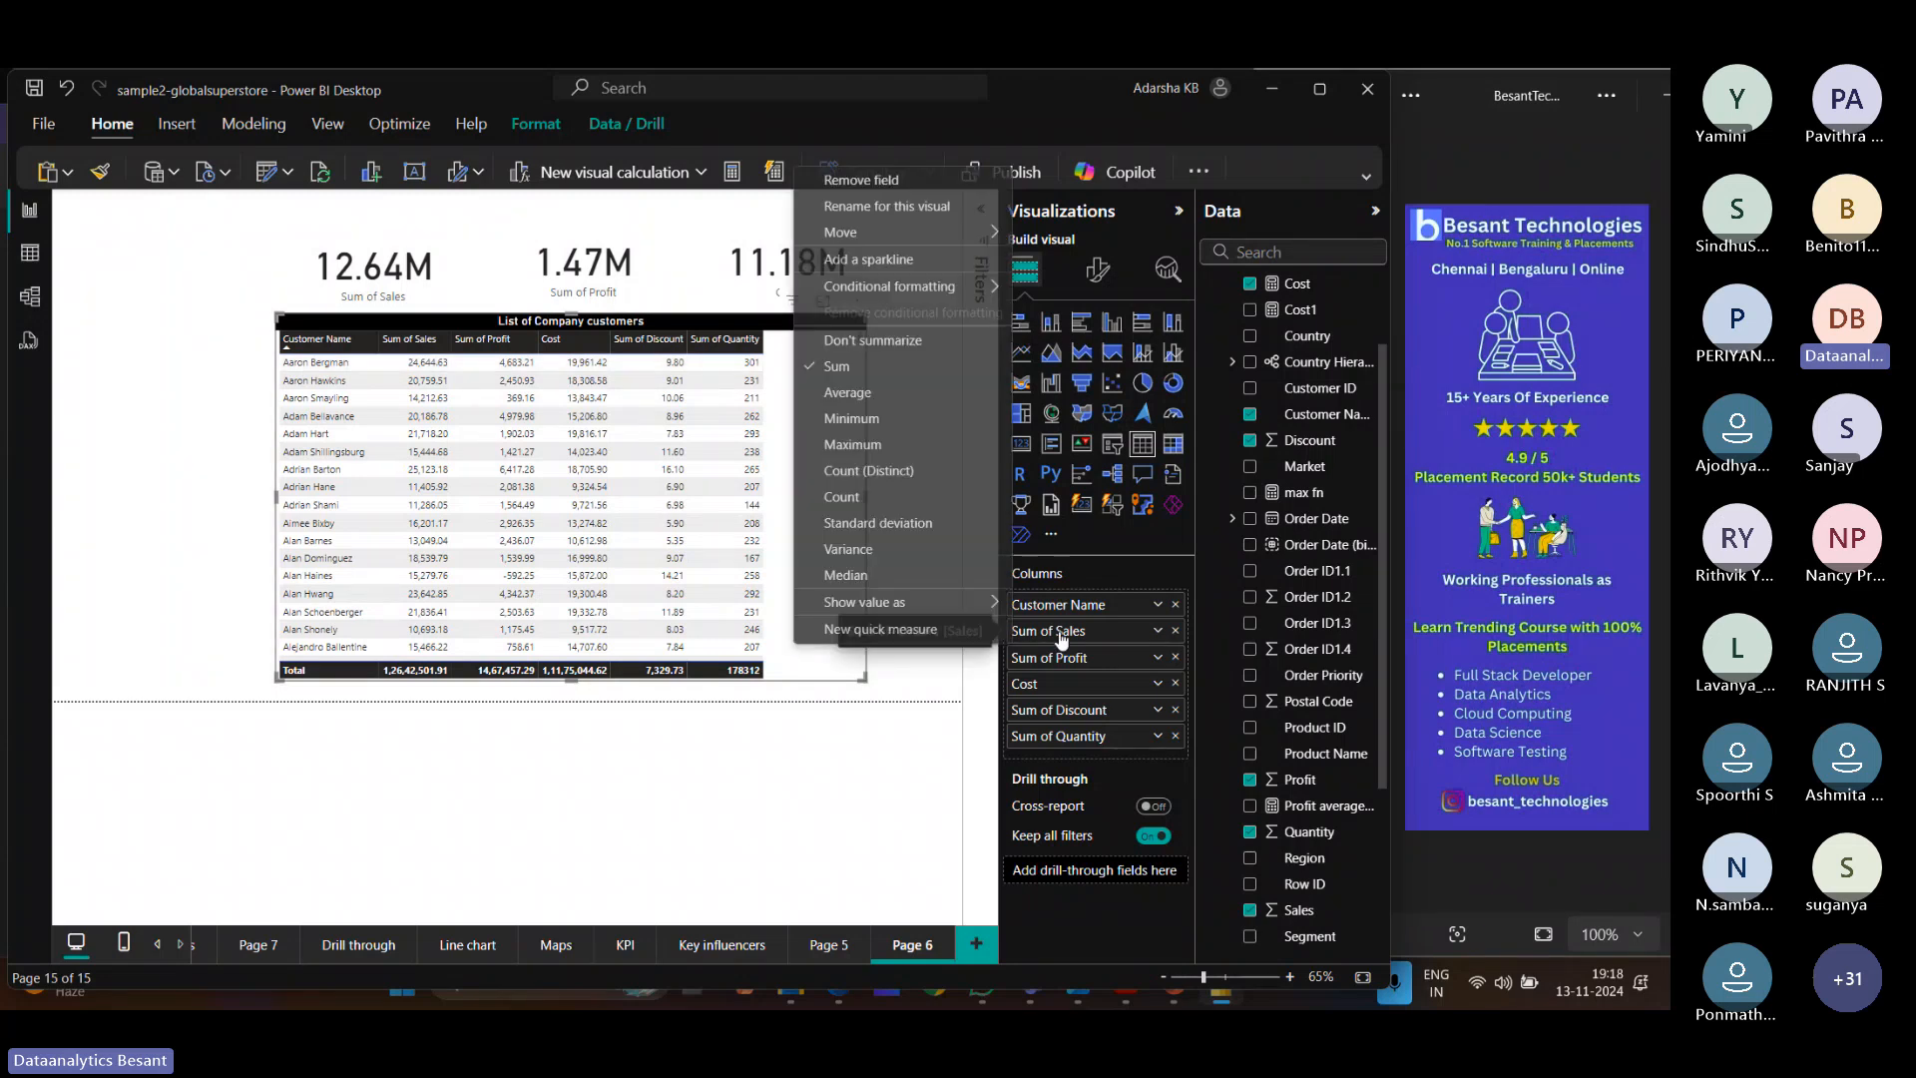
mouse_move(879, 296)
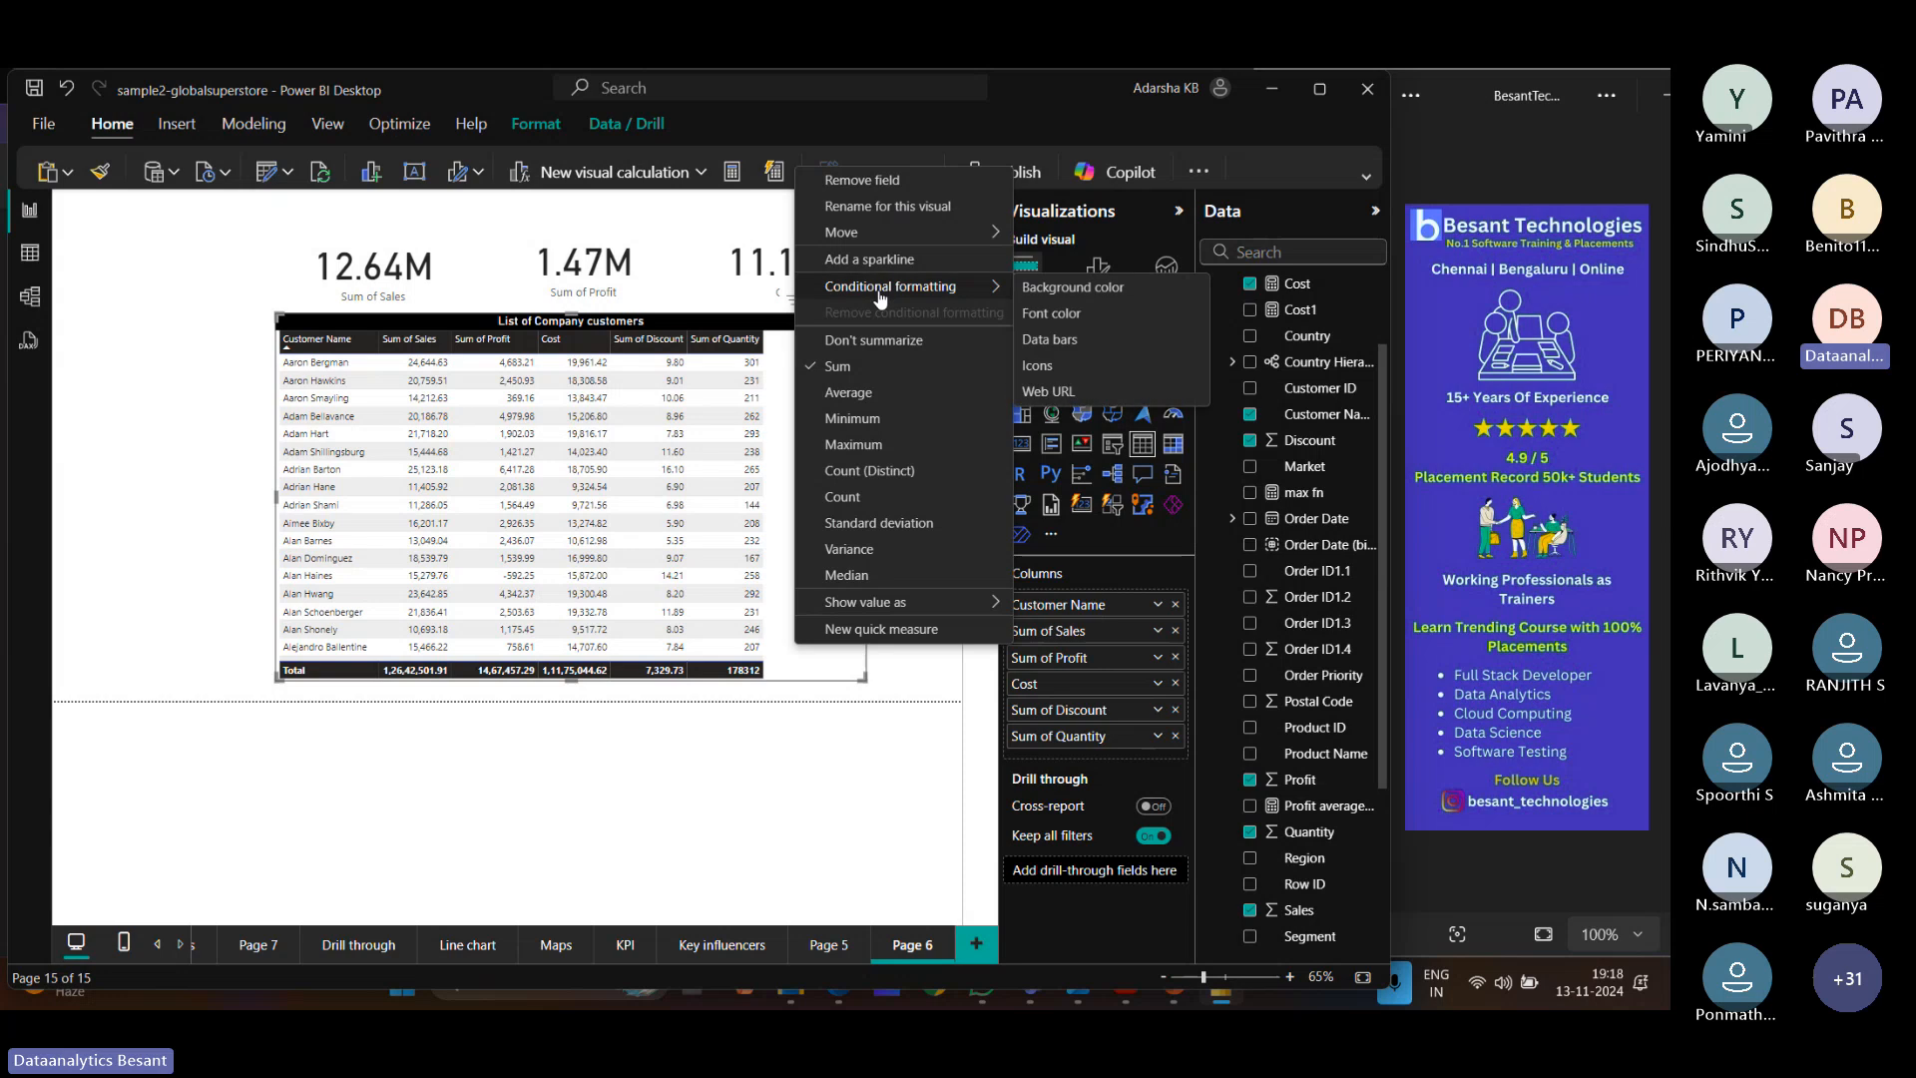
click(1044, 290)
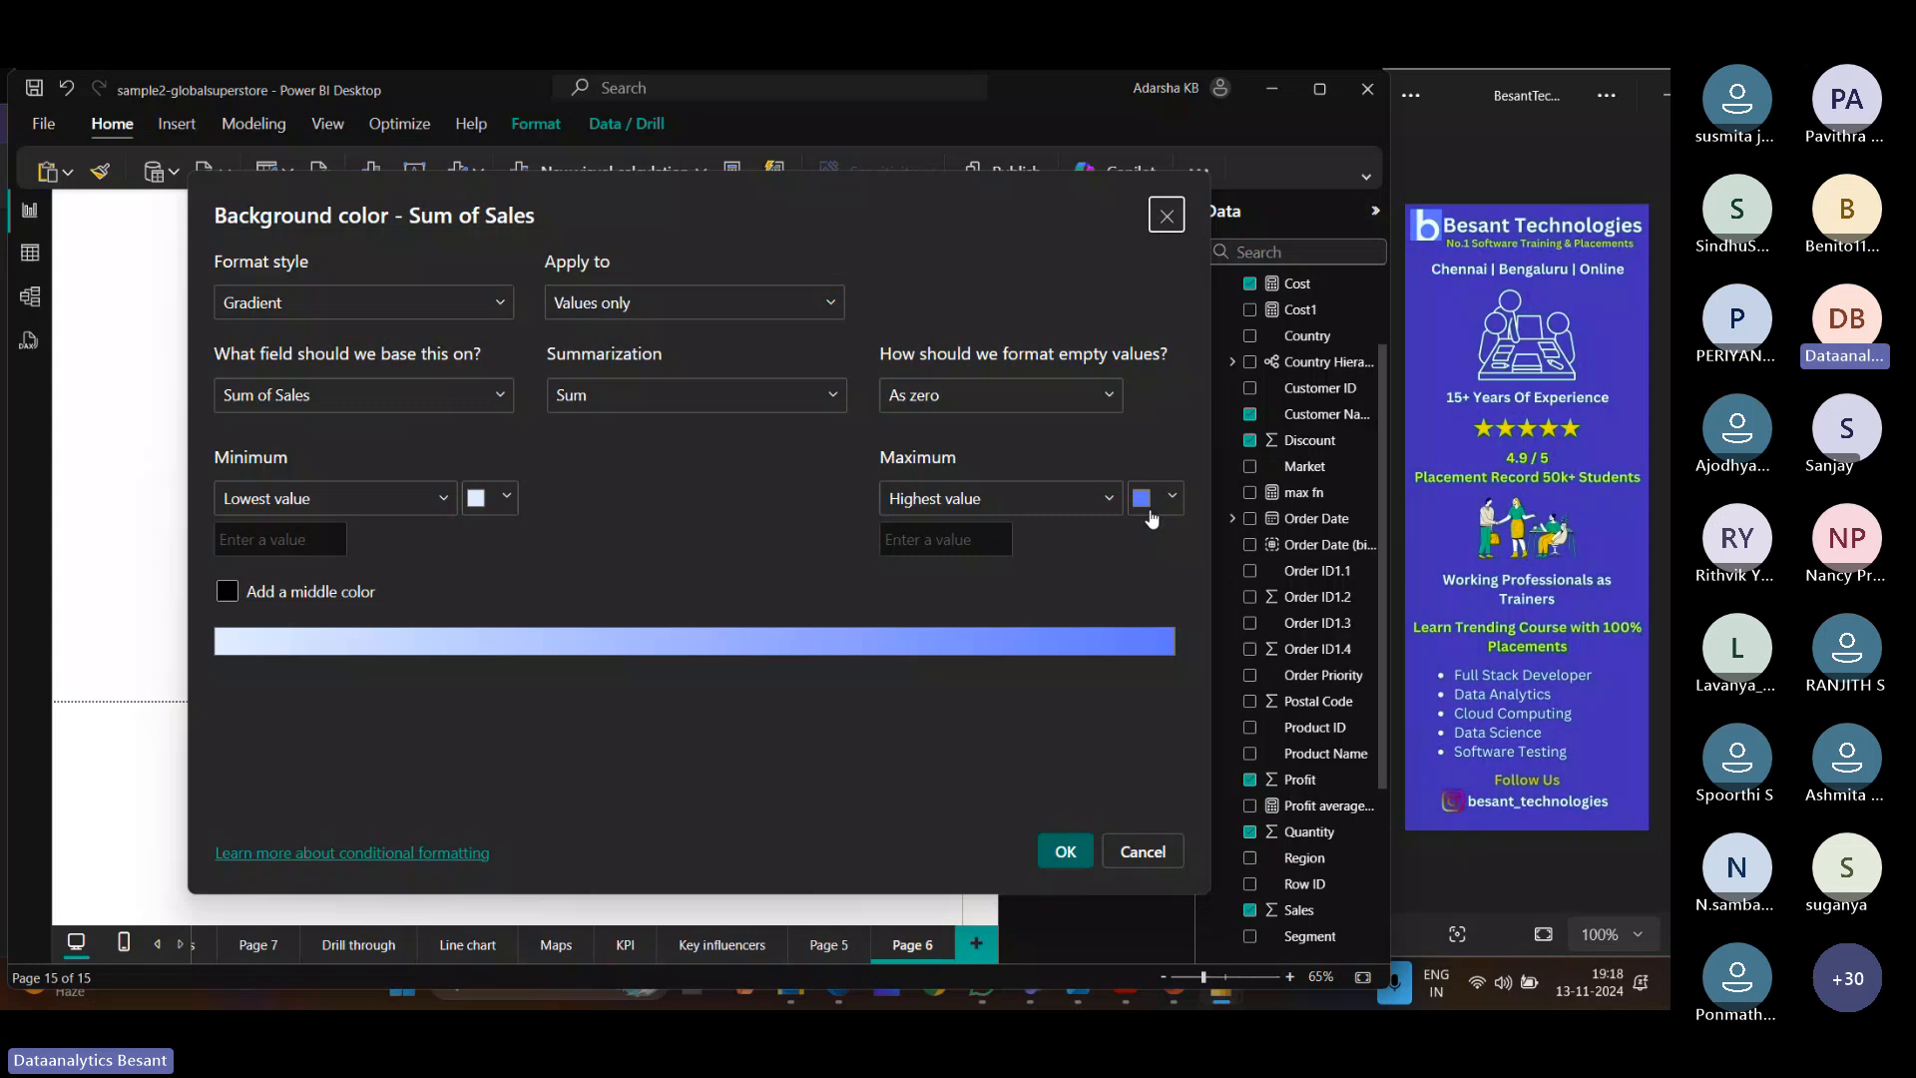
click(1064, 852)
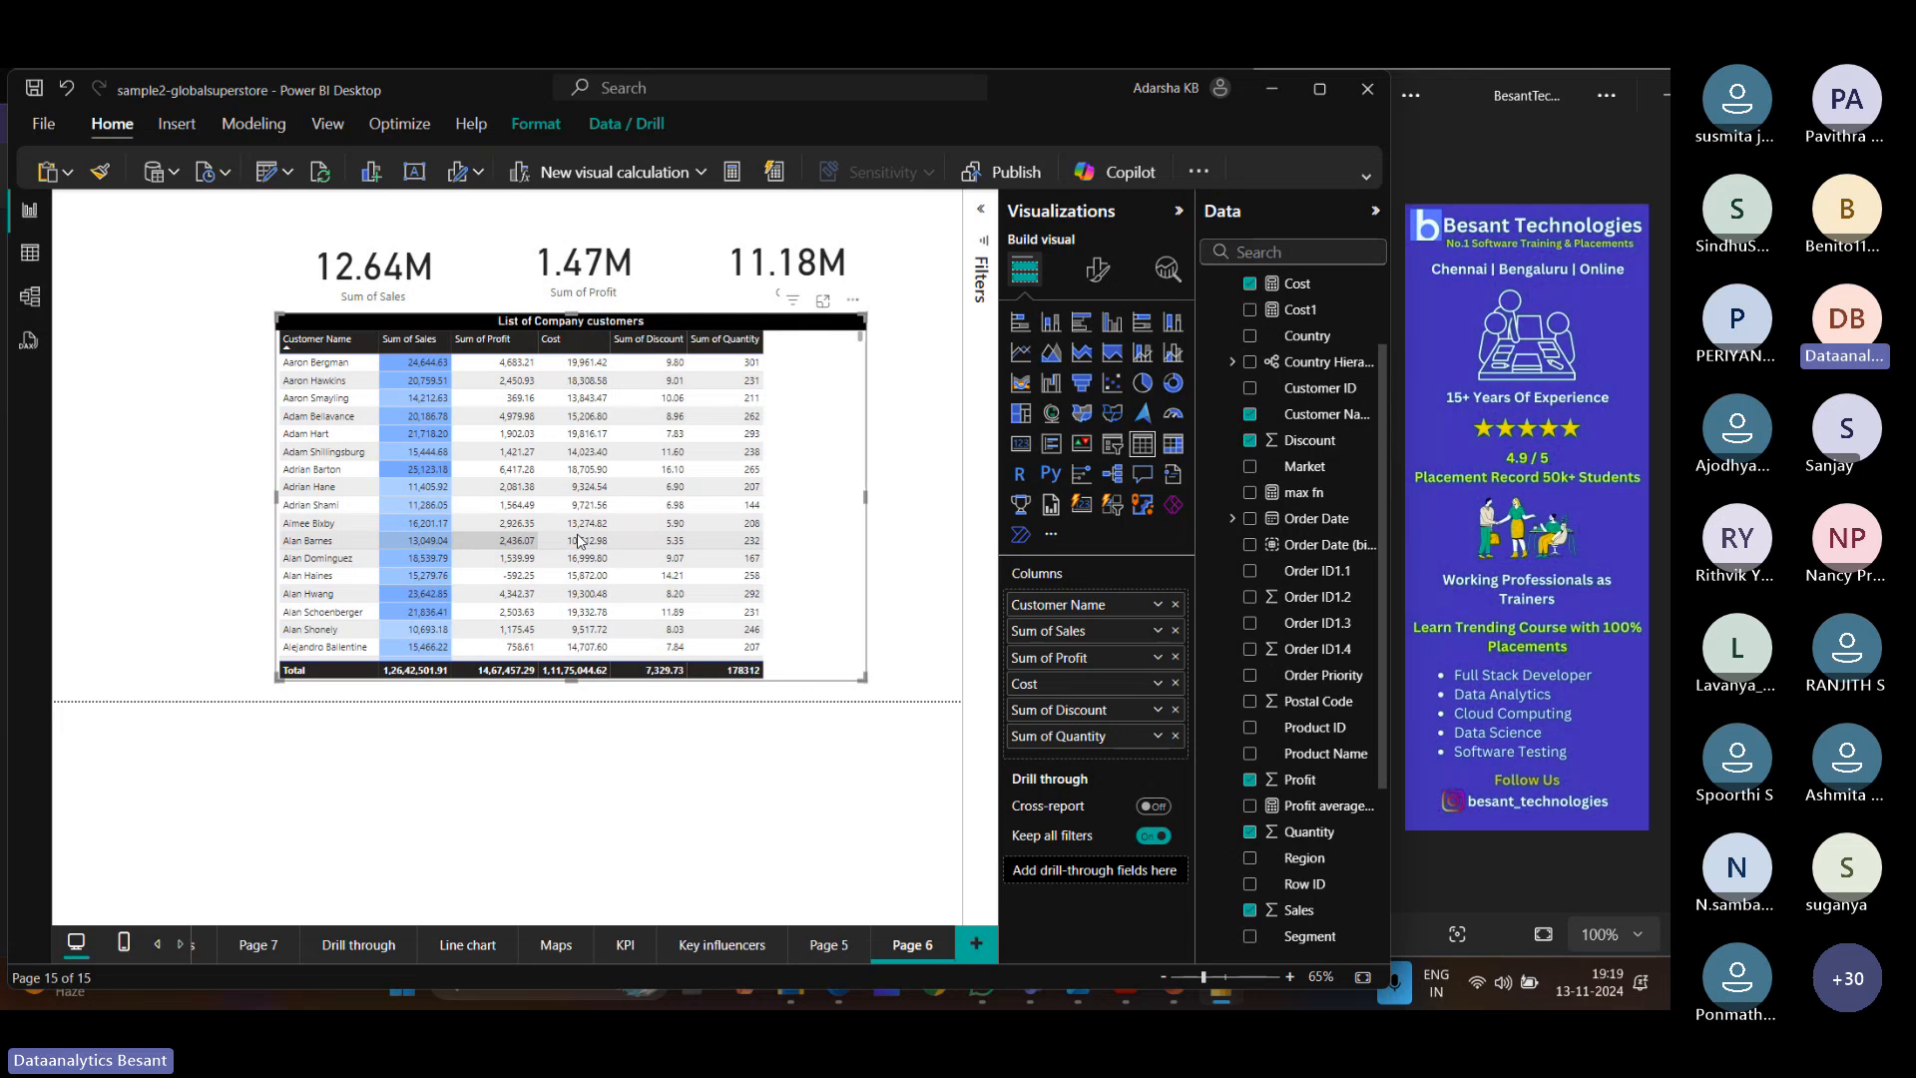
Set the customer table's values font size to 15 and extend the table's left edge to fit all columns.
click(1096, 283)
click(1093, 507)
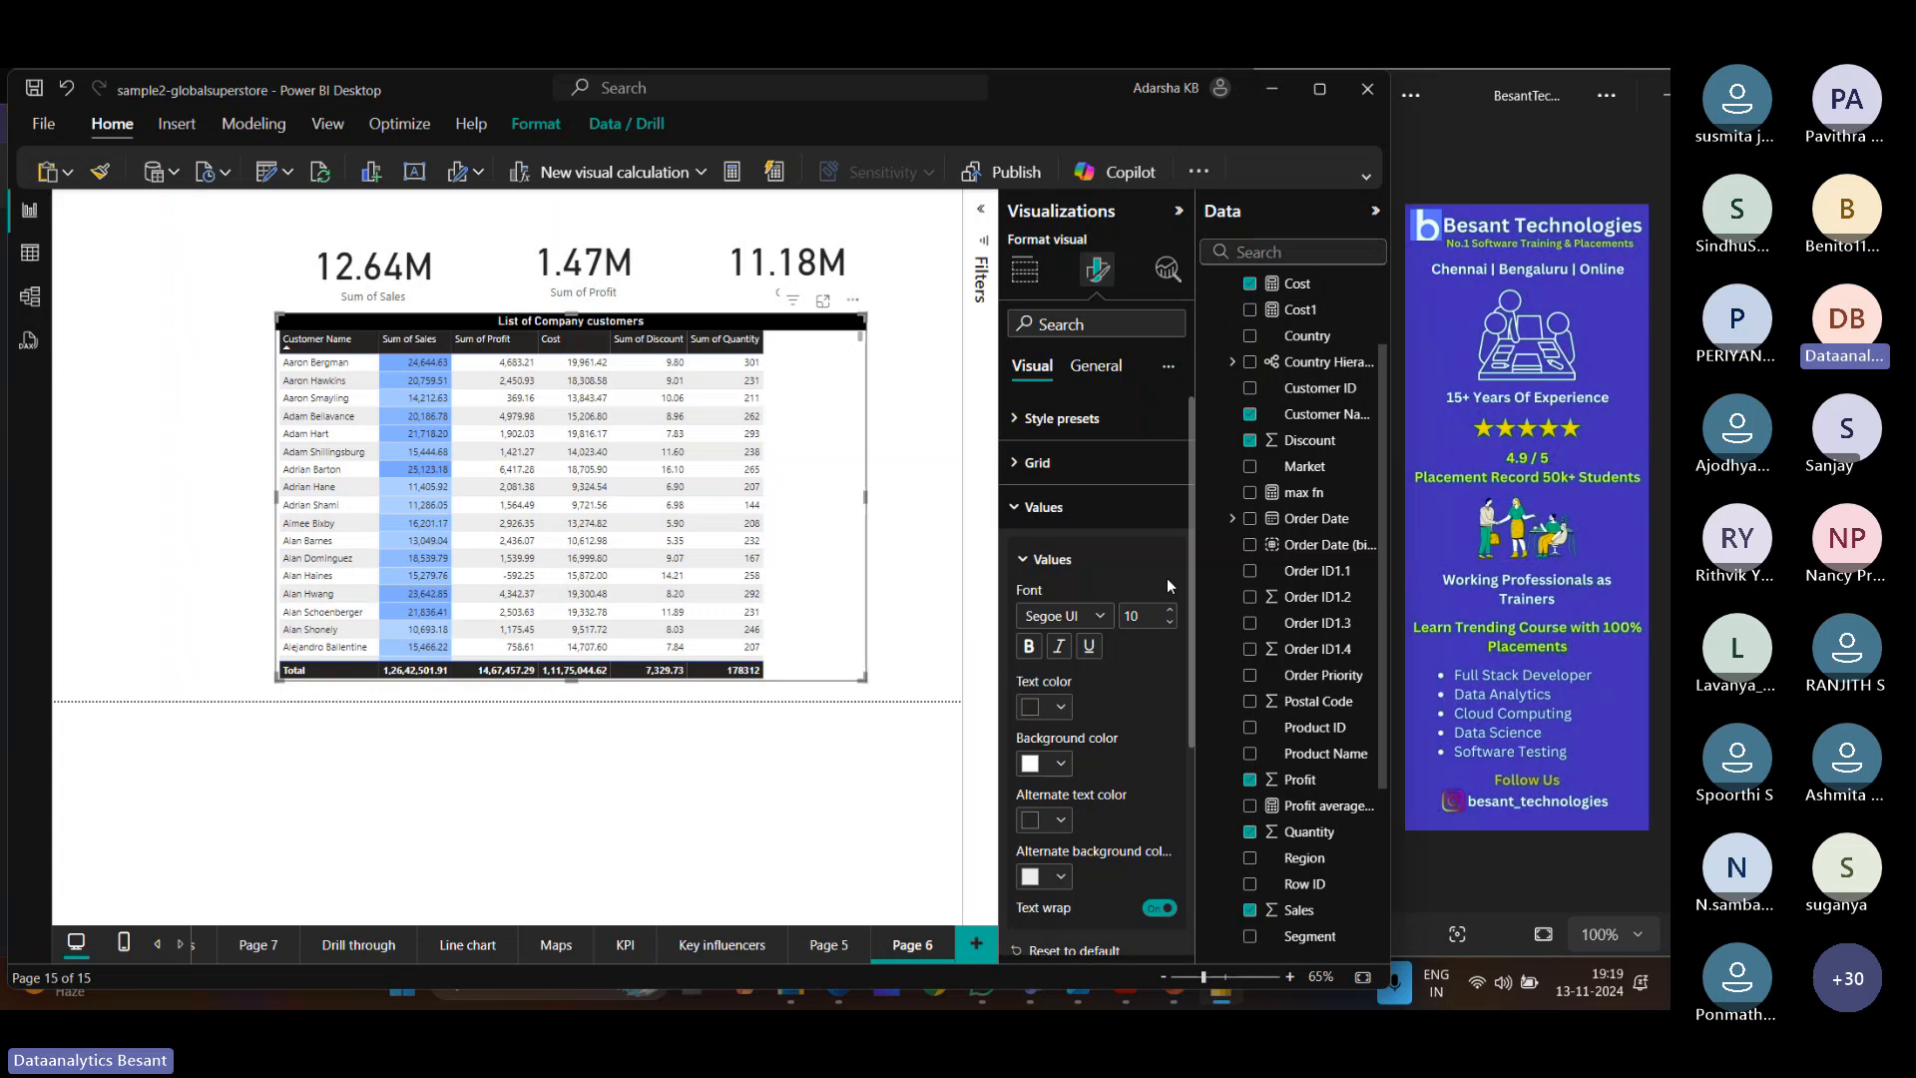
double_click(1172, 612)
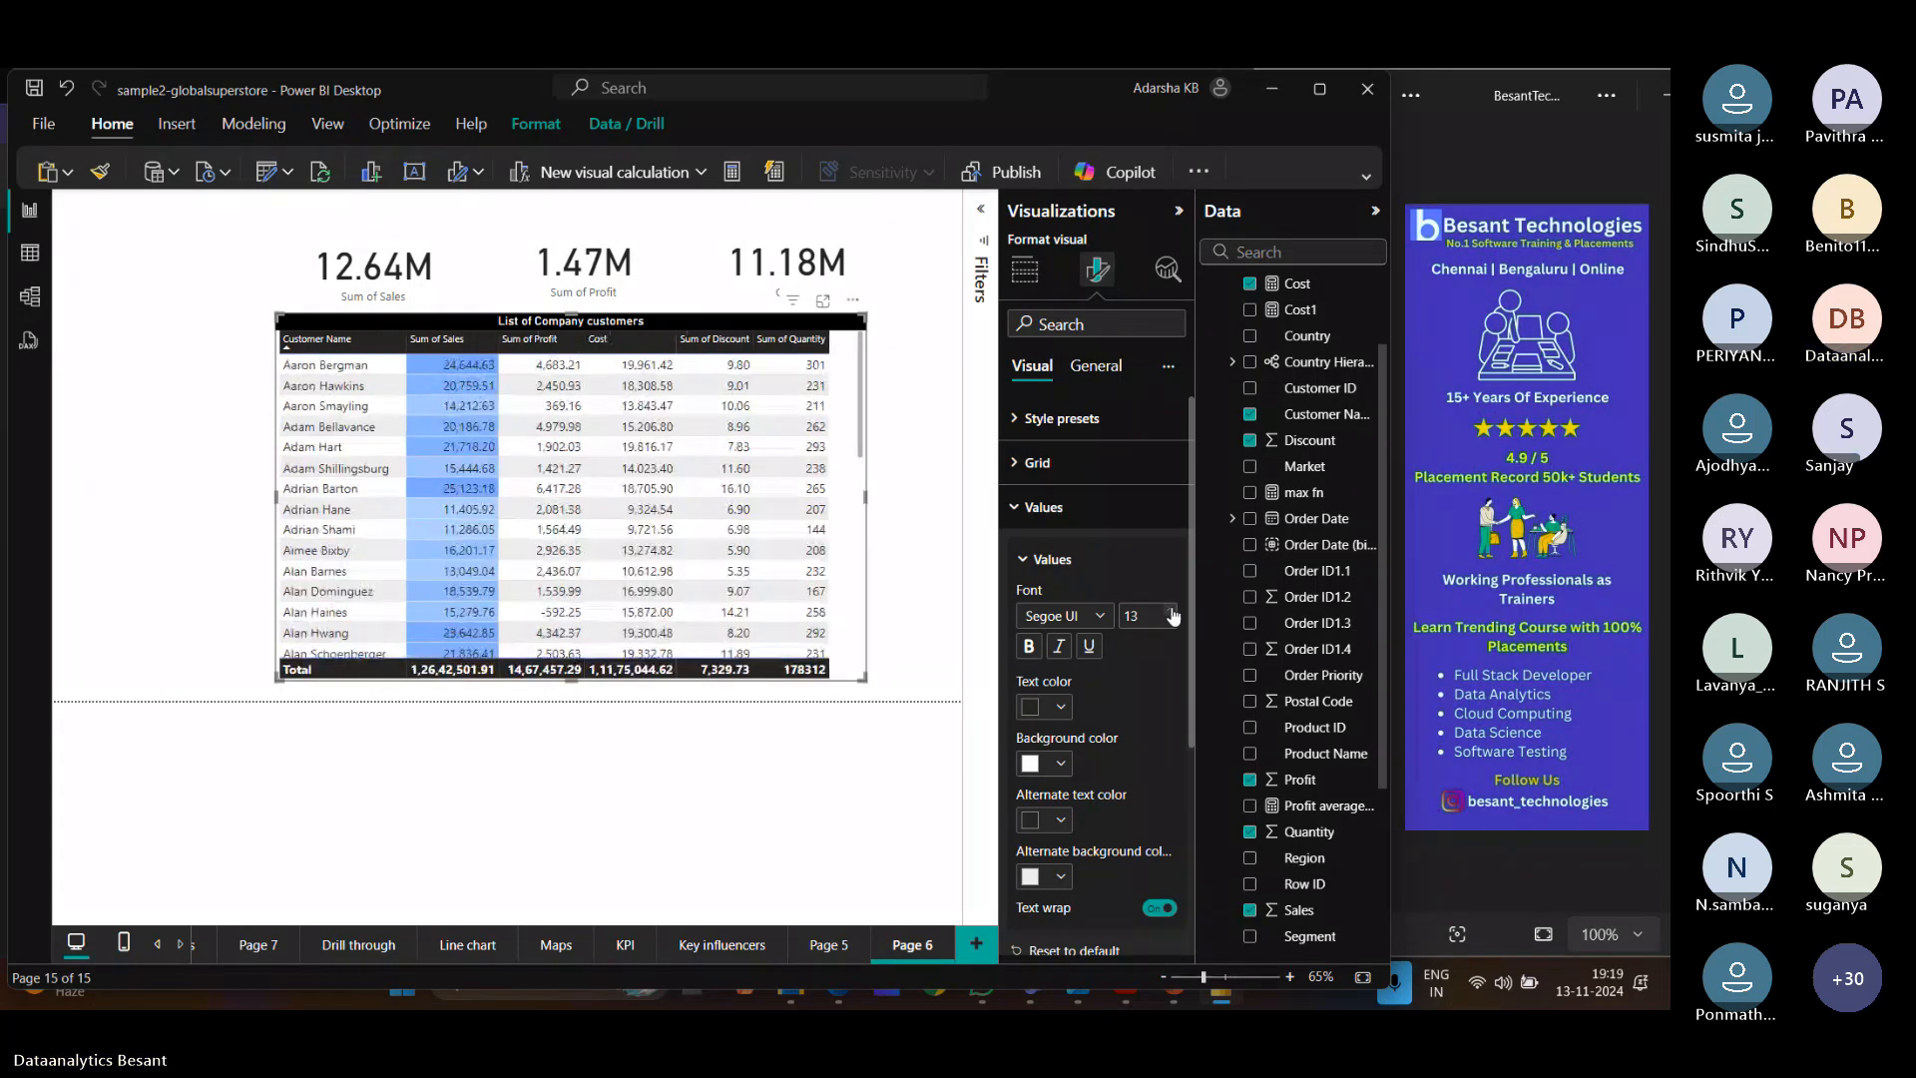
click(1173, 611)
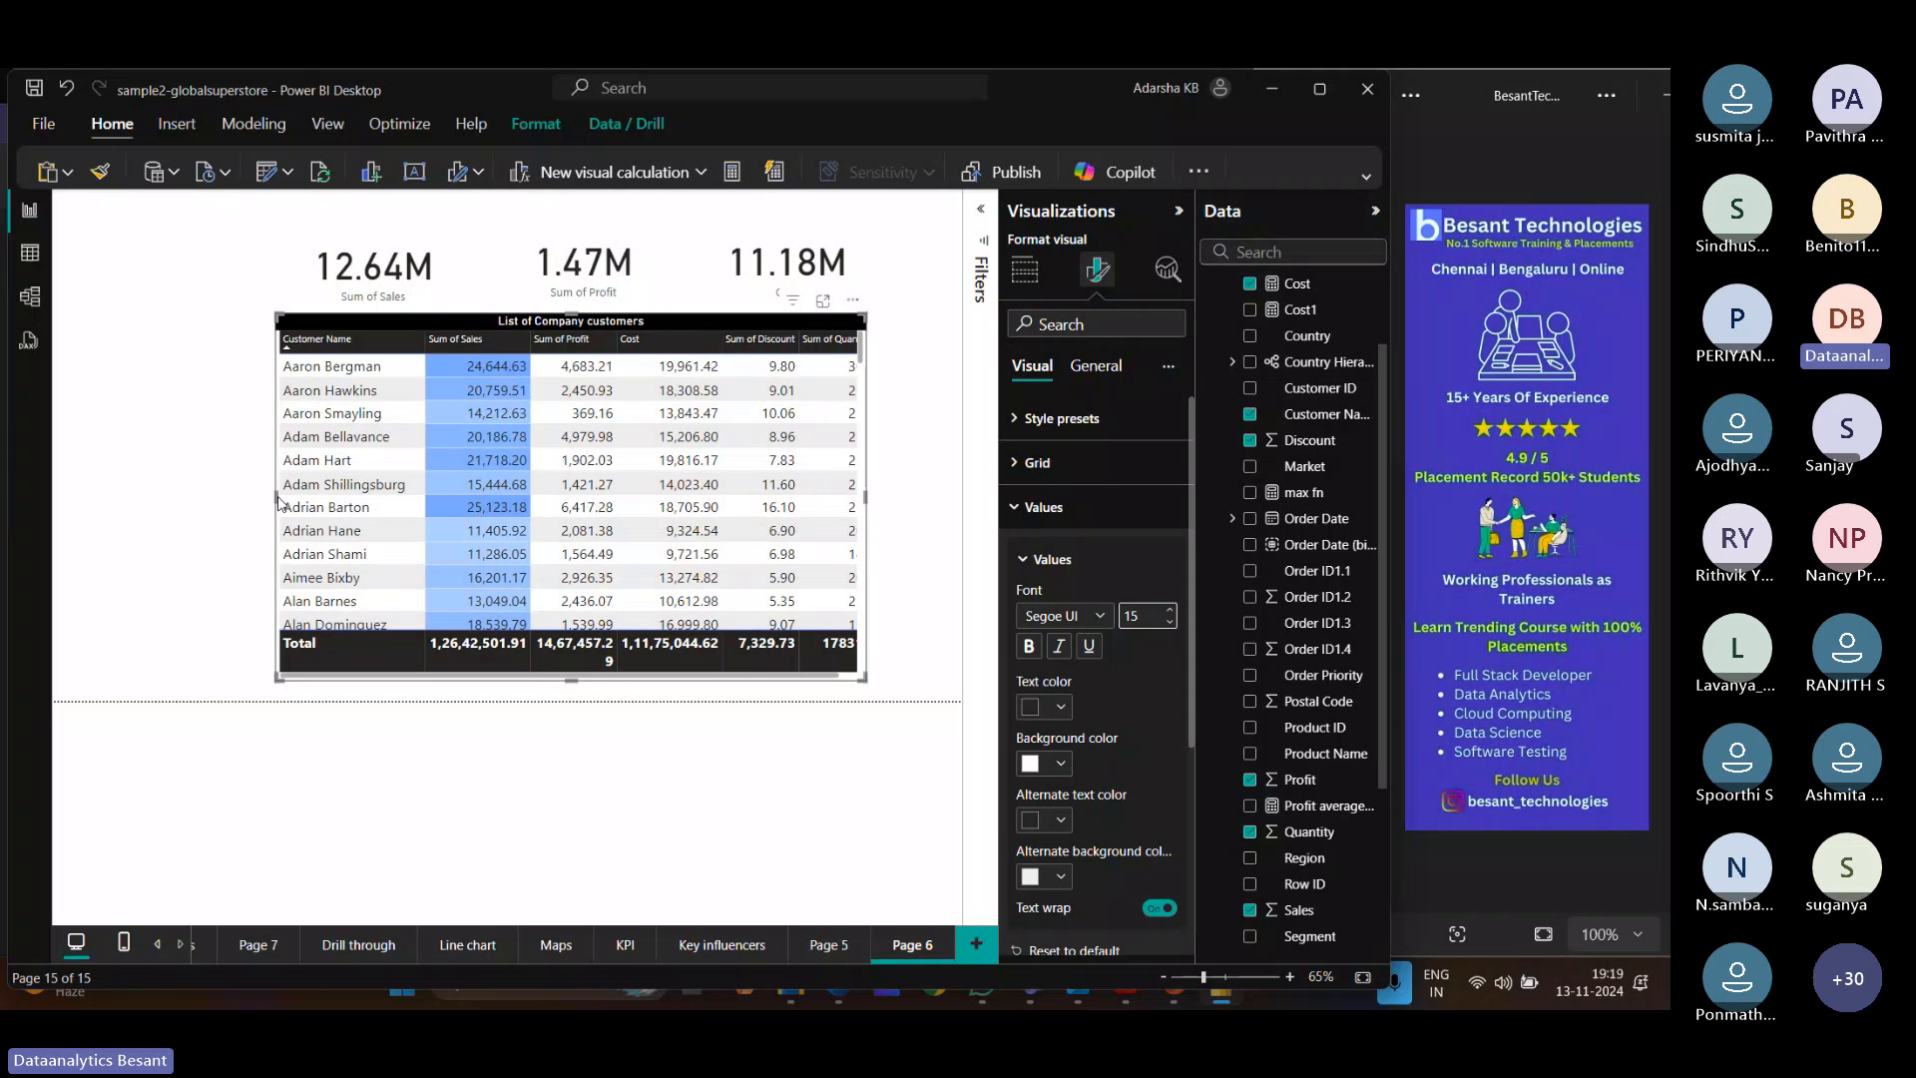
drag(279, 502, 120, 504)
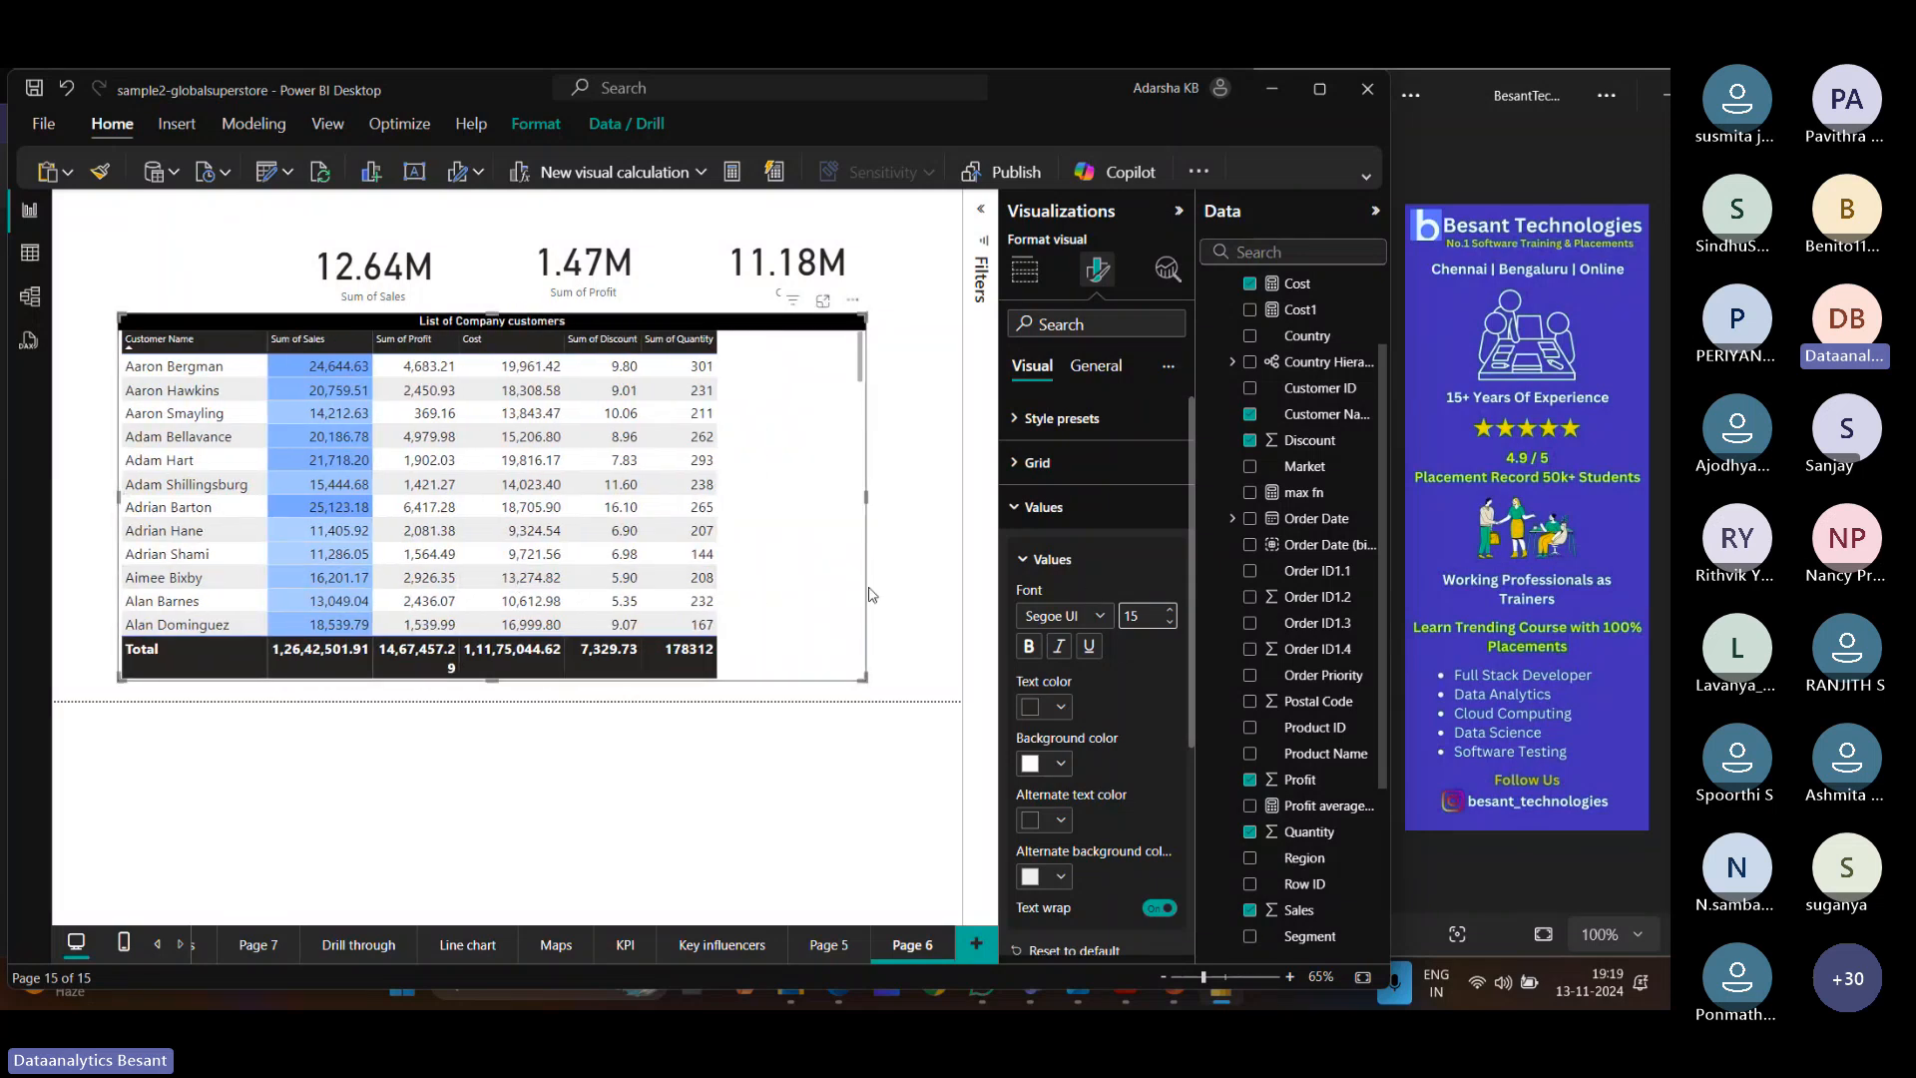
Set the font size of the customer table's column headers to 14.
click(1032, 514)
click(1068, 551)
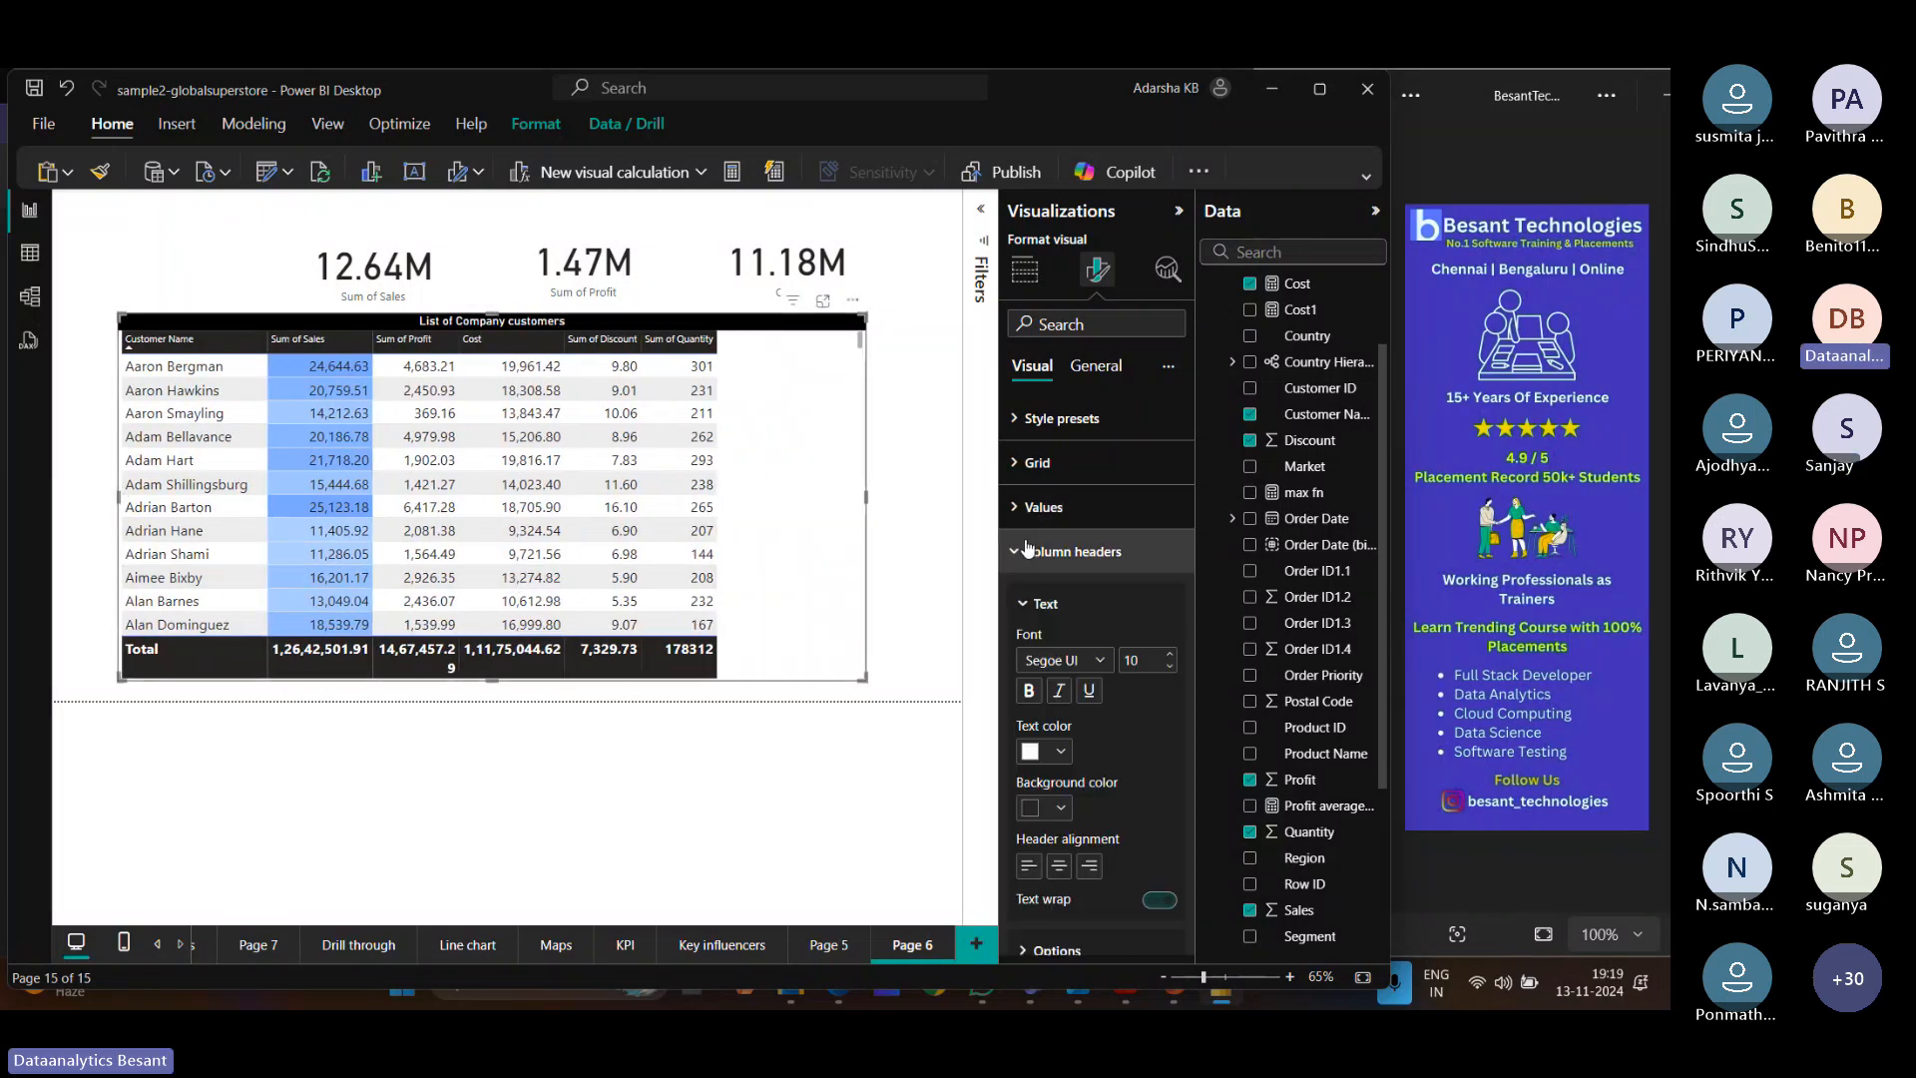
click(1171, 656)
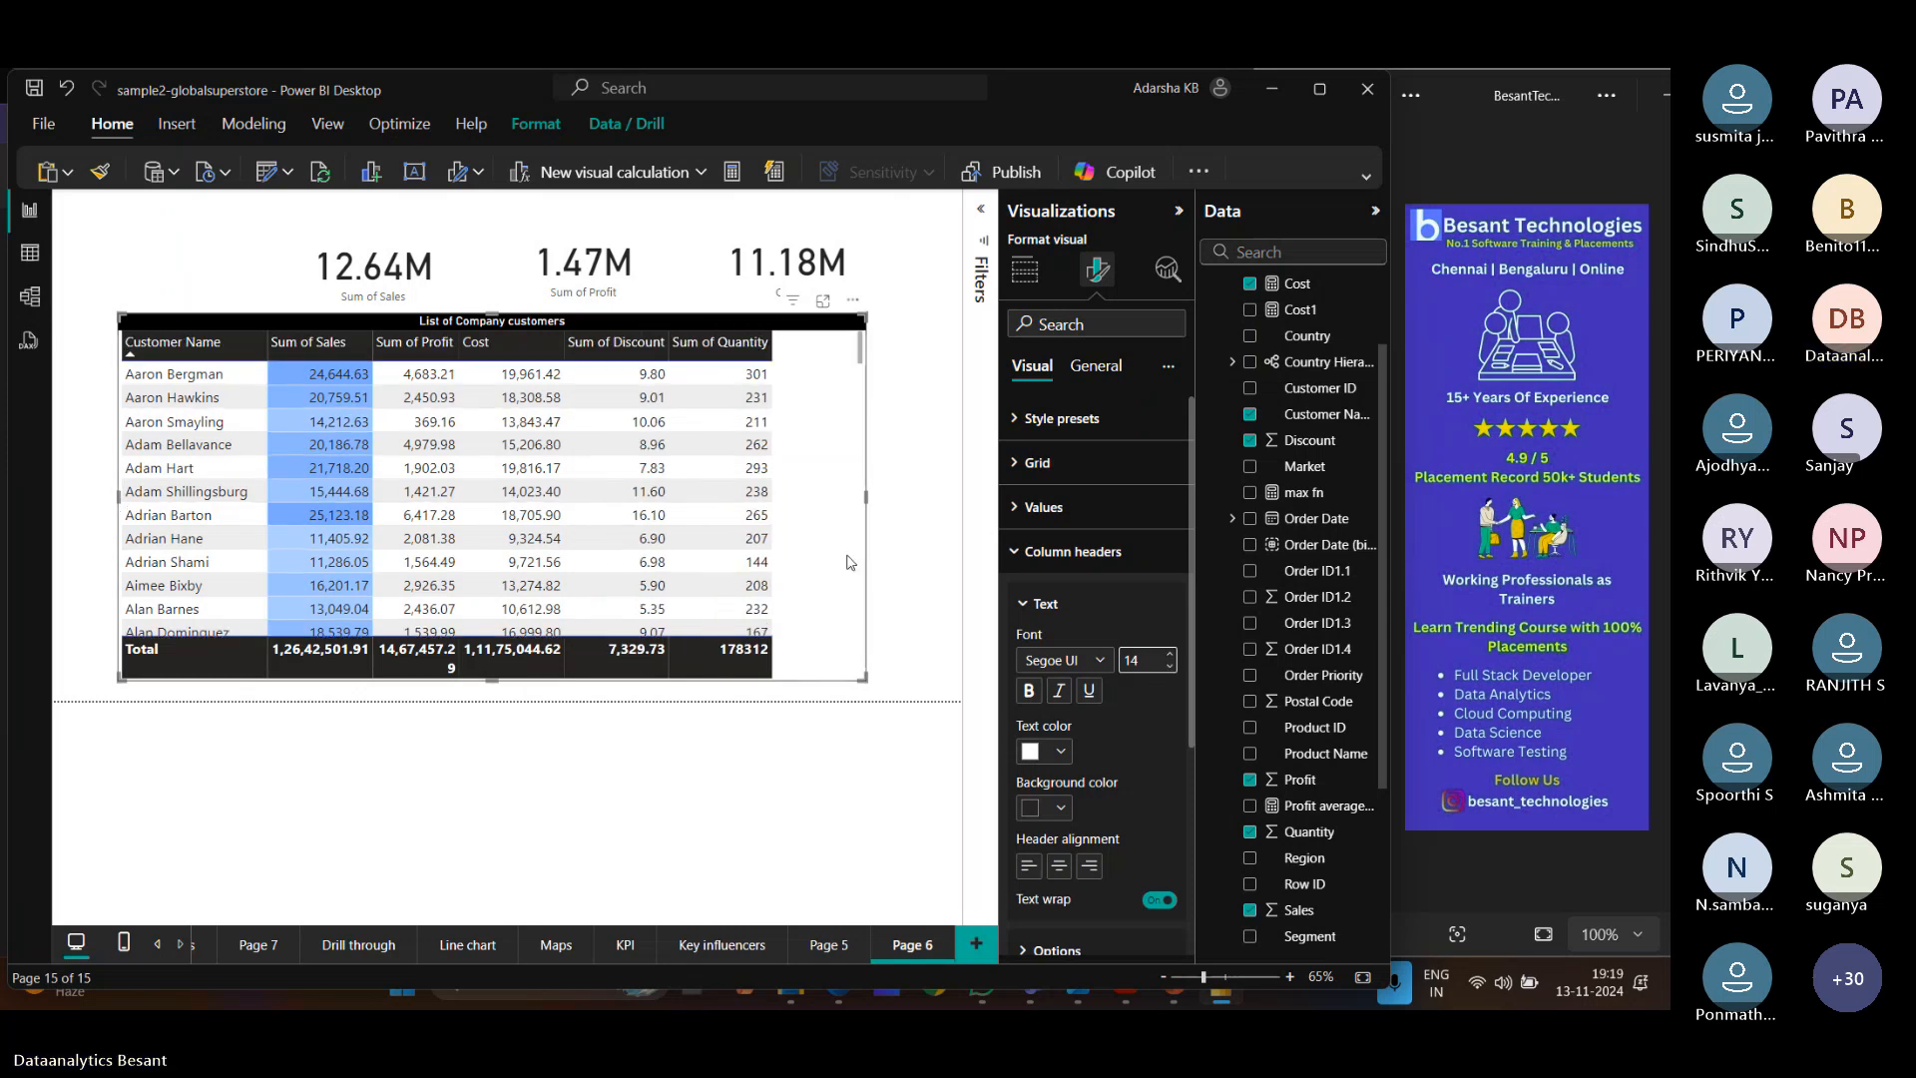
click(1013, 565)
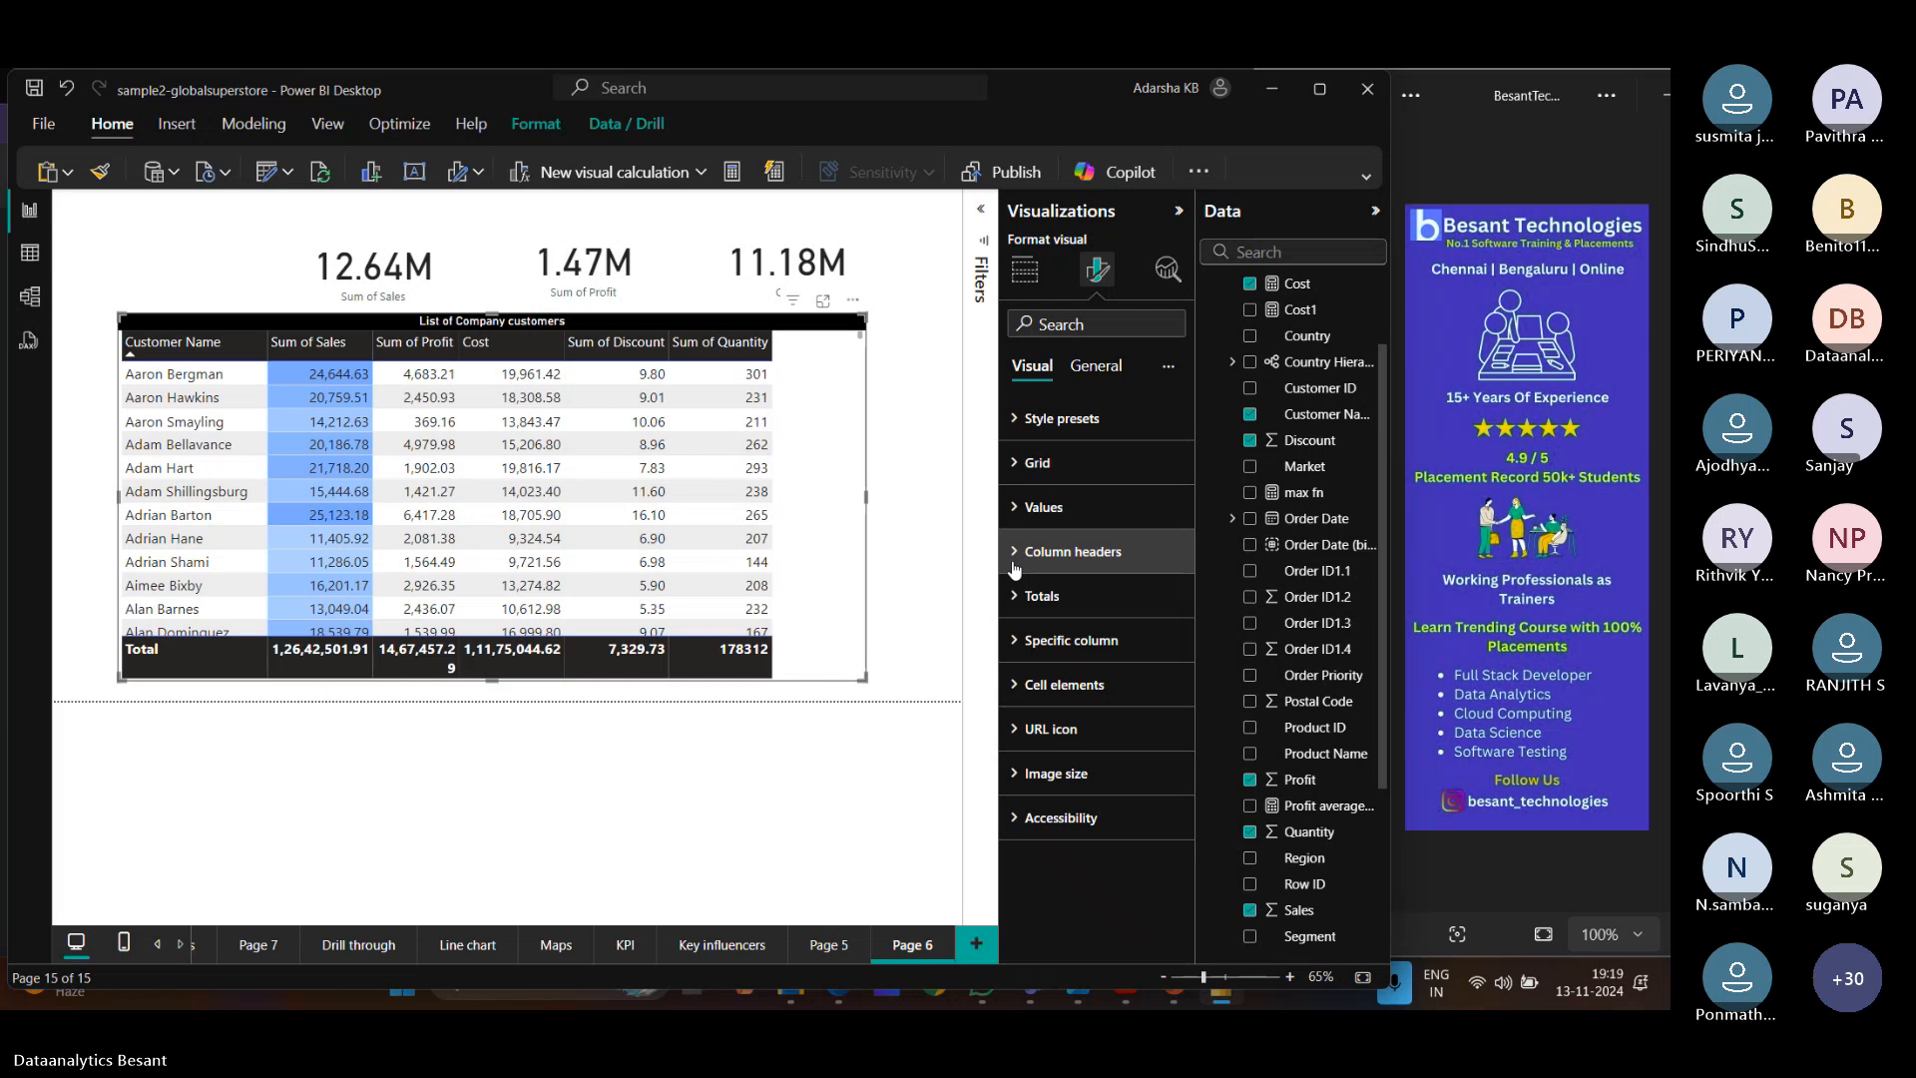
Set up font colour conditional formatting for the Sum of Profit column with a gradient from light orange (lowest) to dark brown (highest).
click(1032, 289)
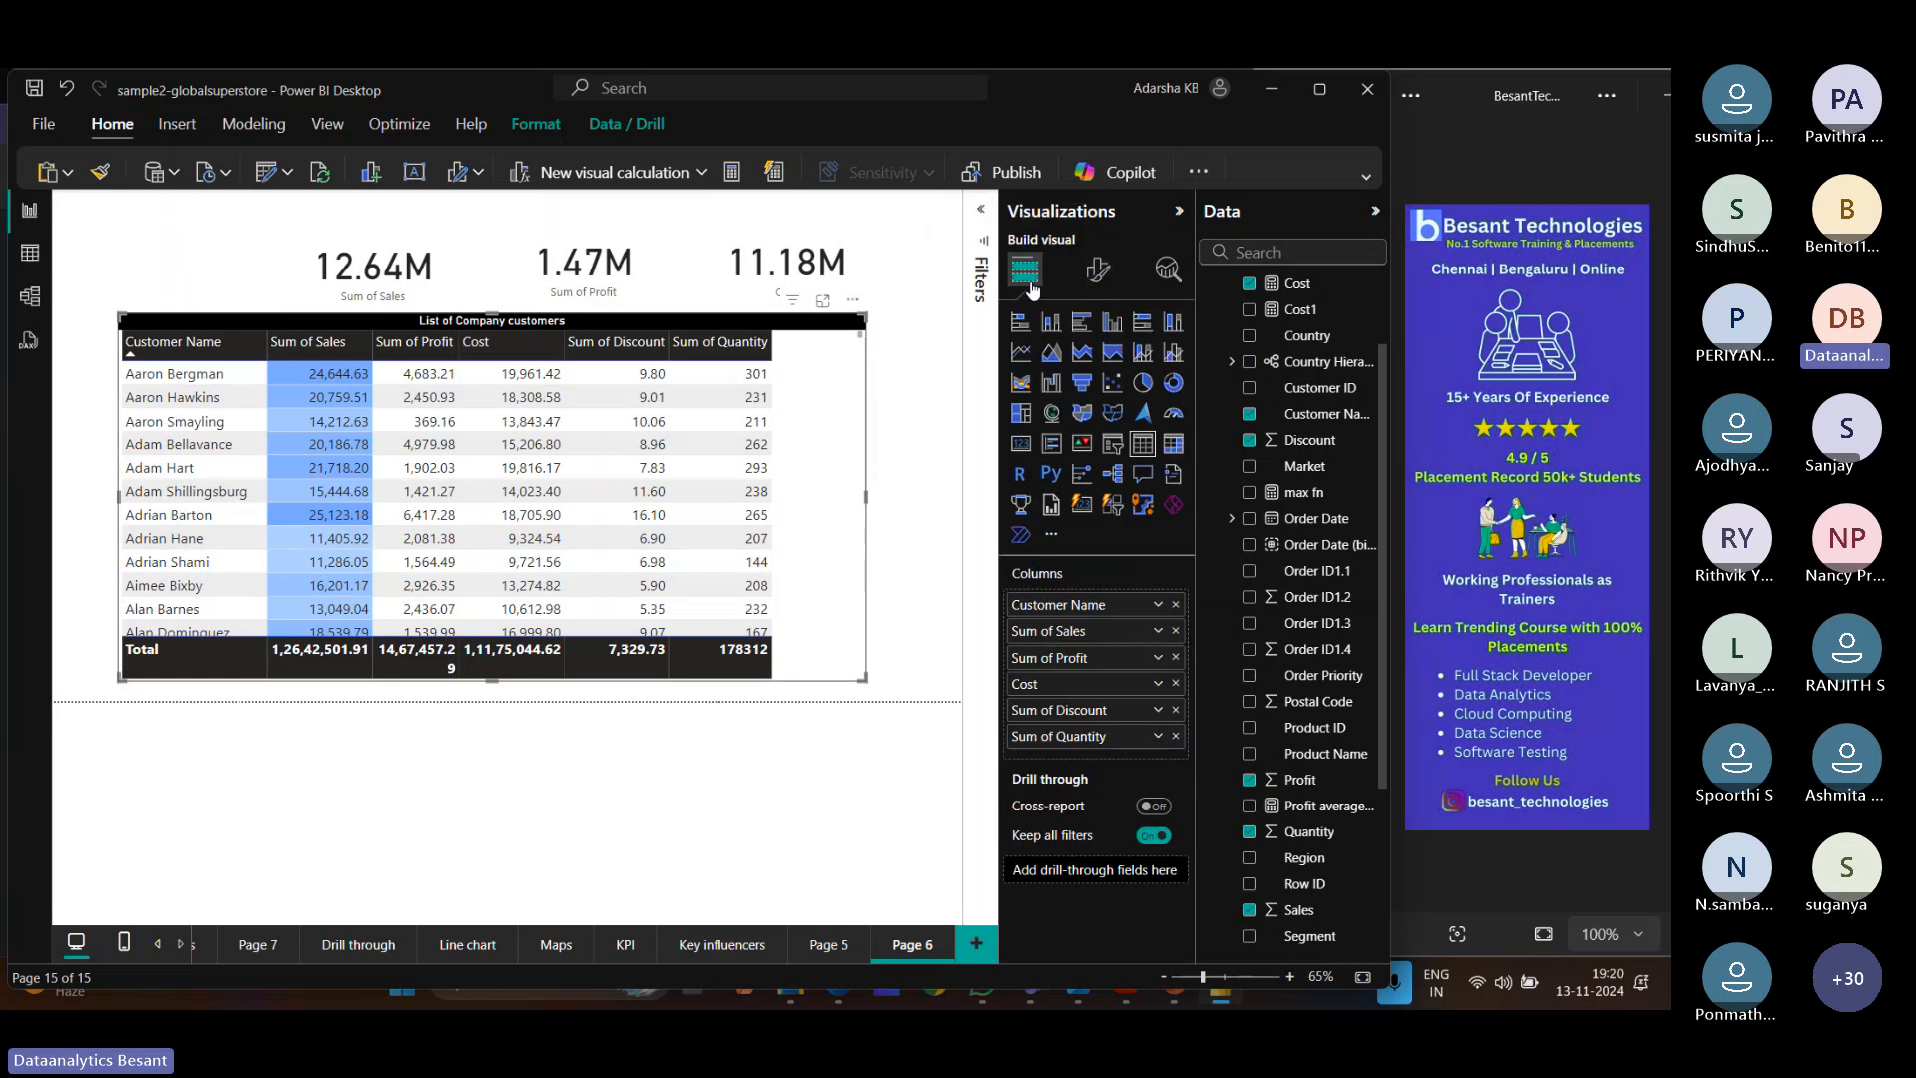
right_click(1066, 663)
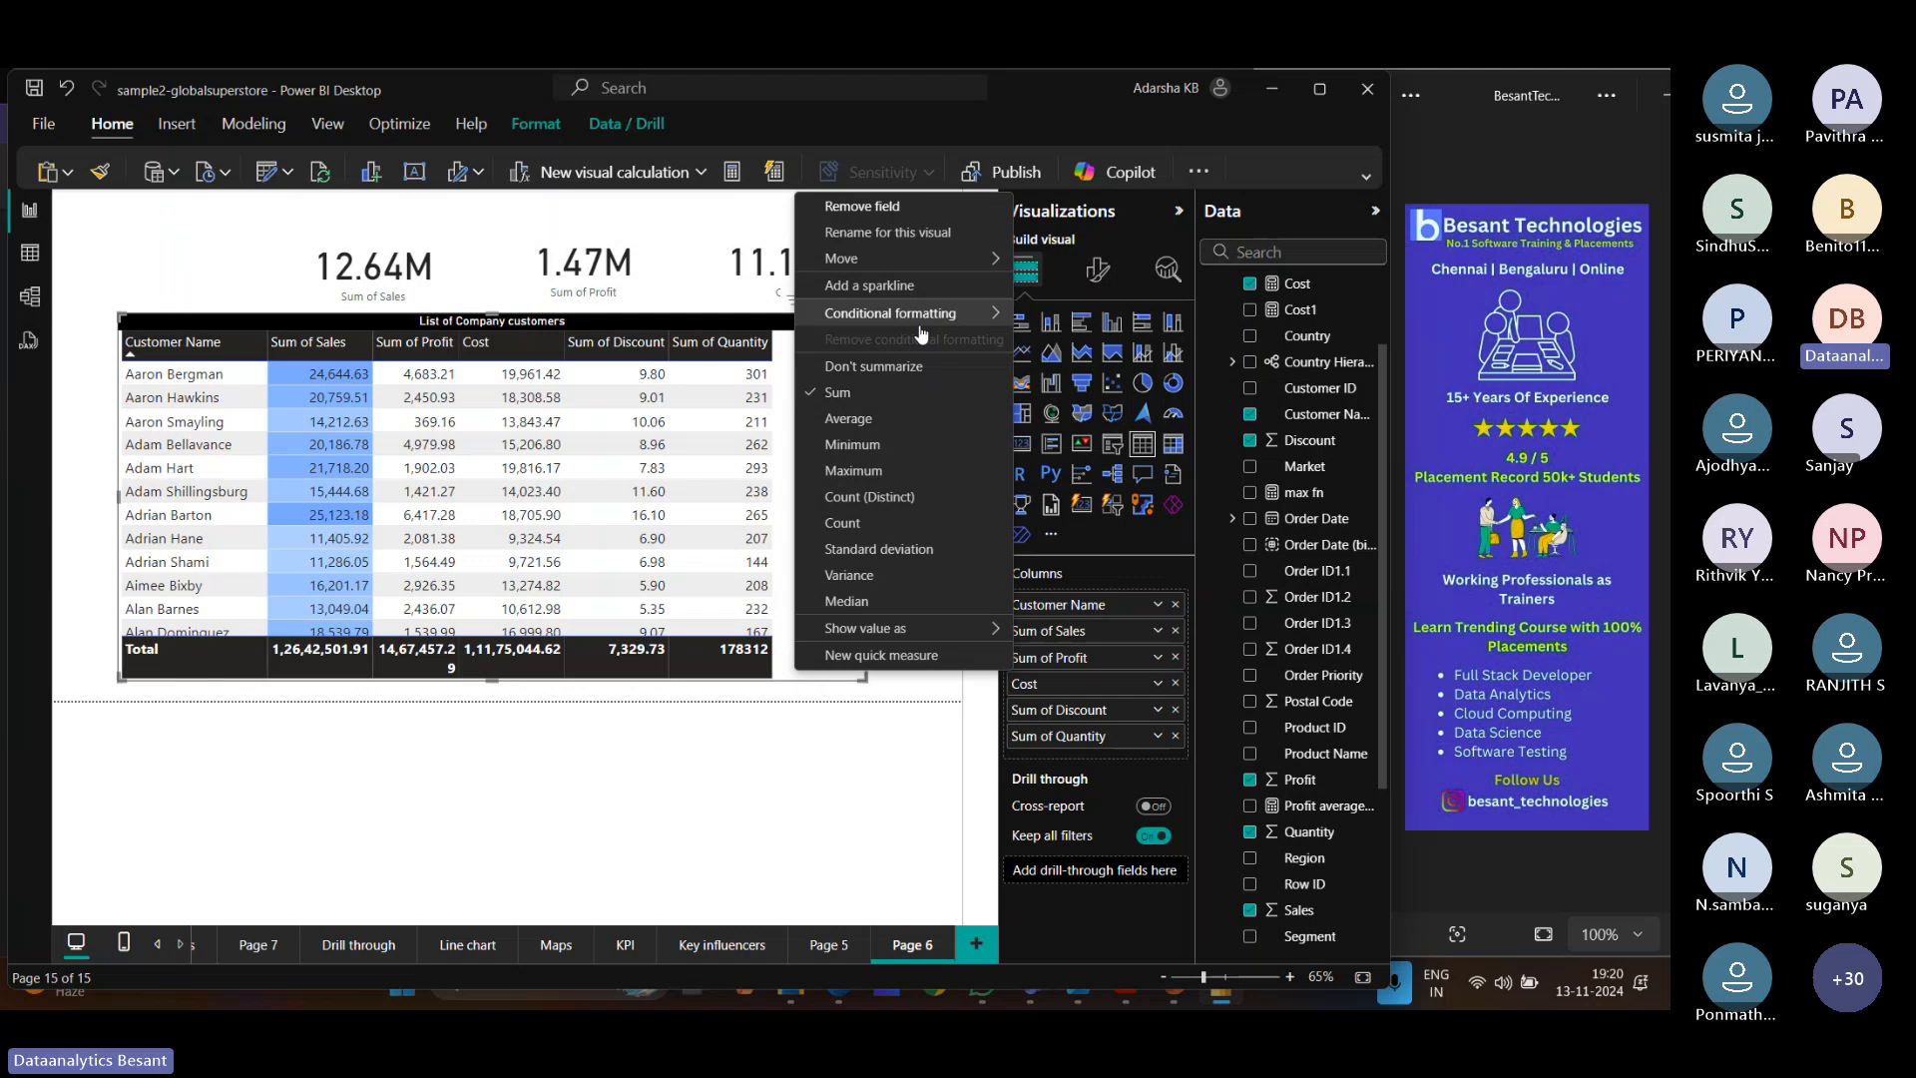
mouse_move(920, 332)
click(1053, 342)
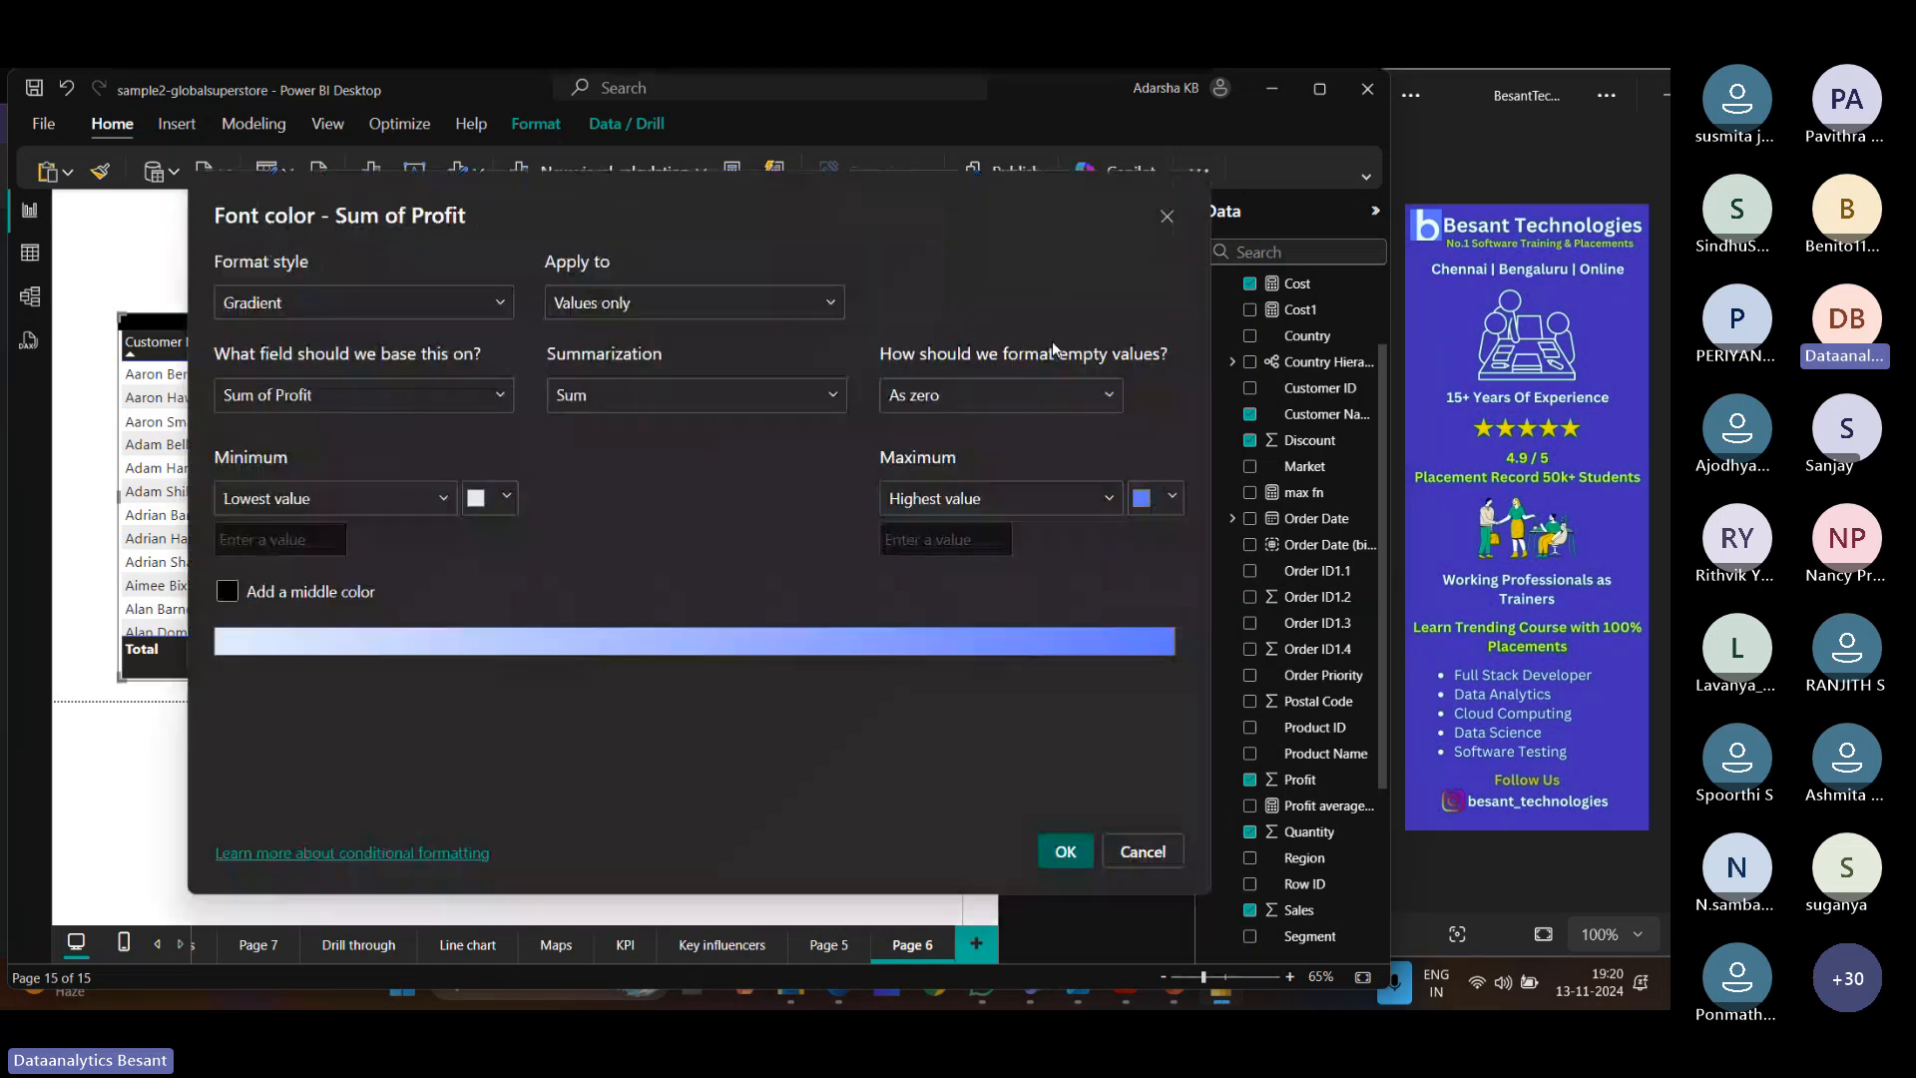
click(509, 496)
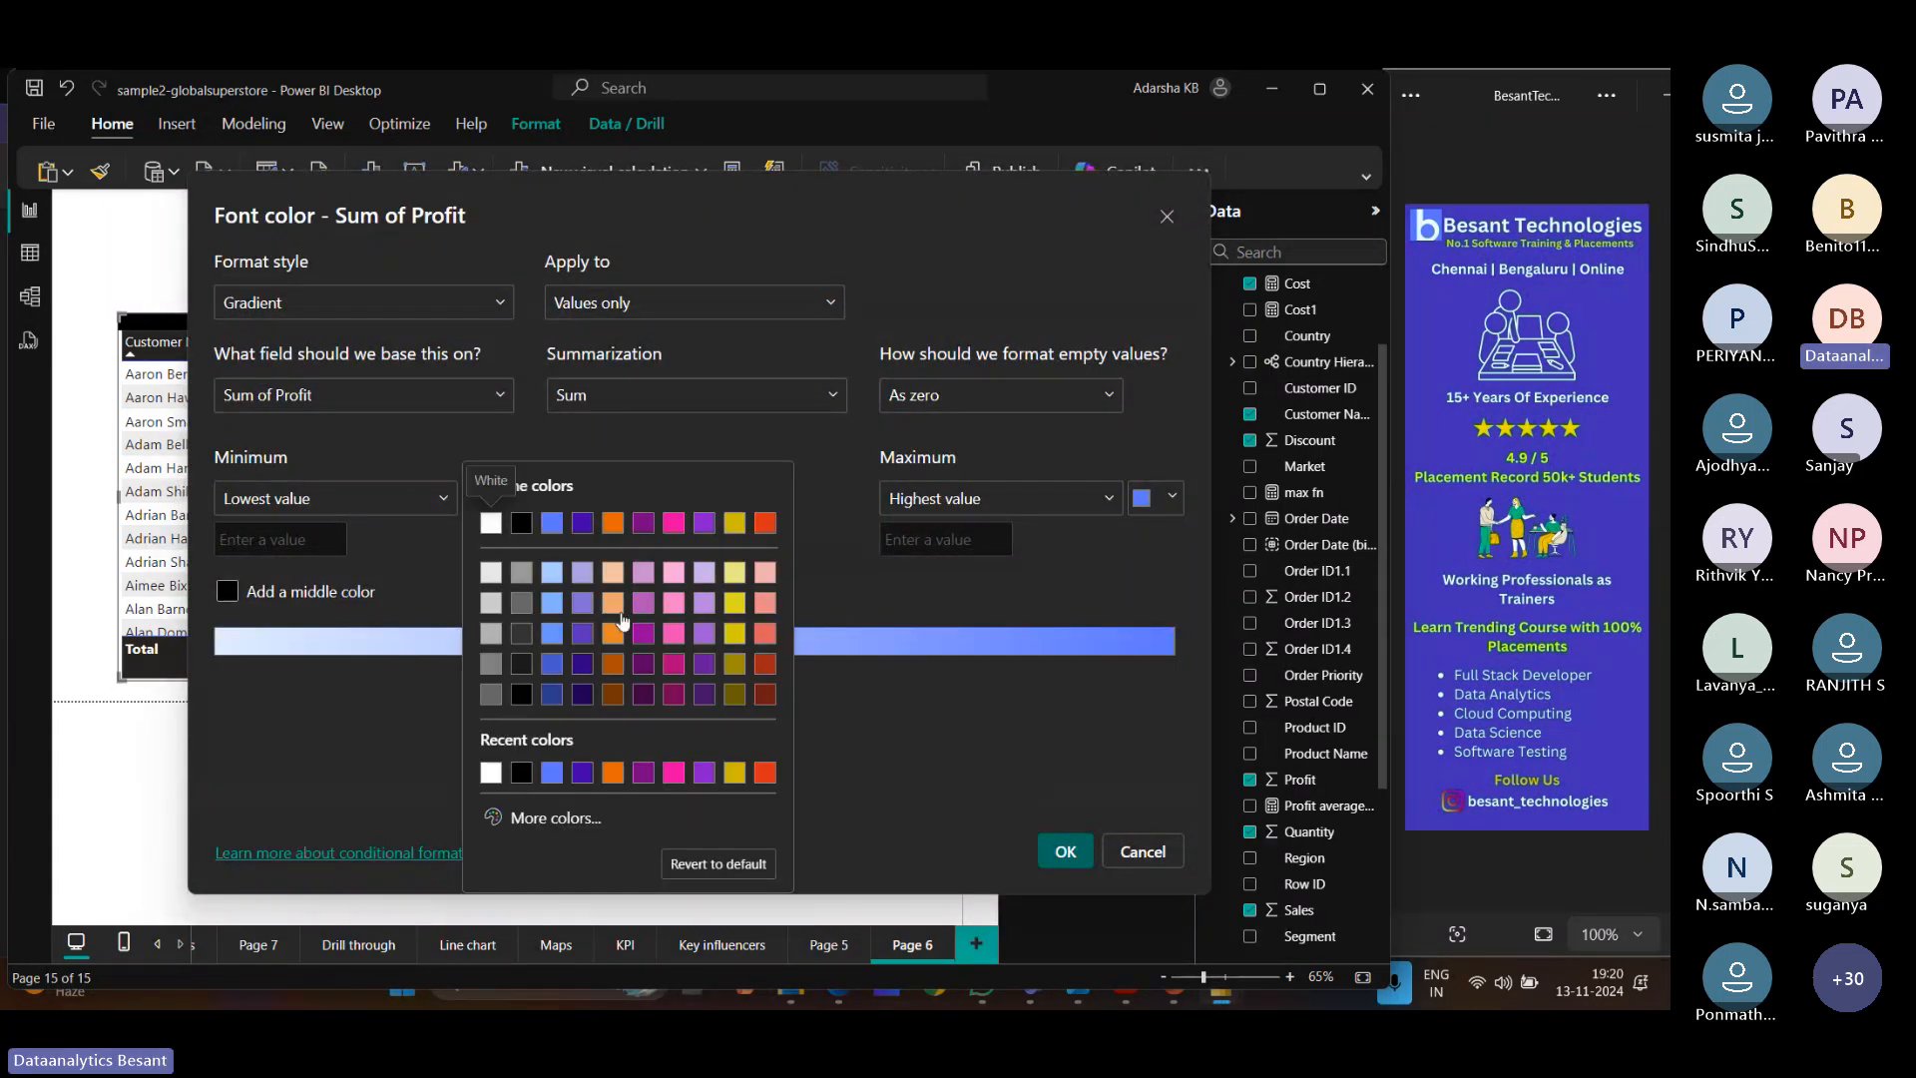
click(611, 603)
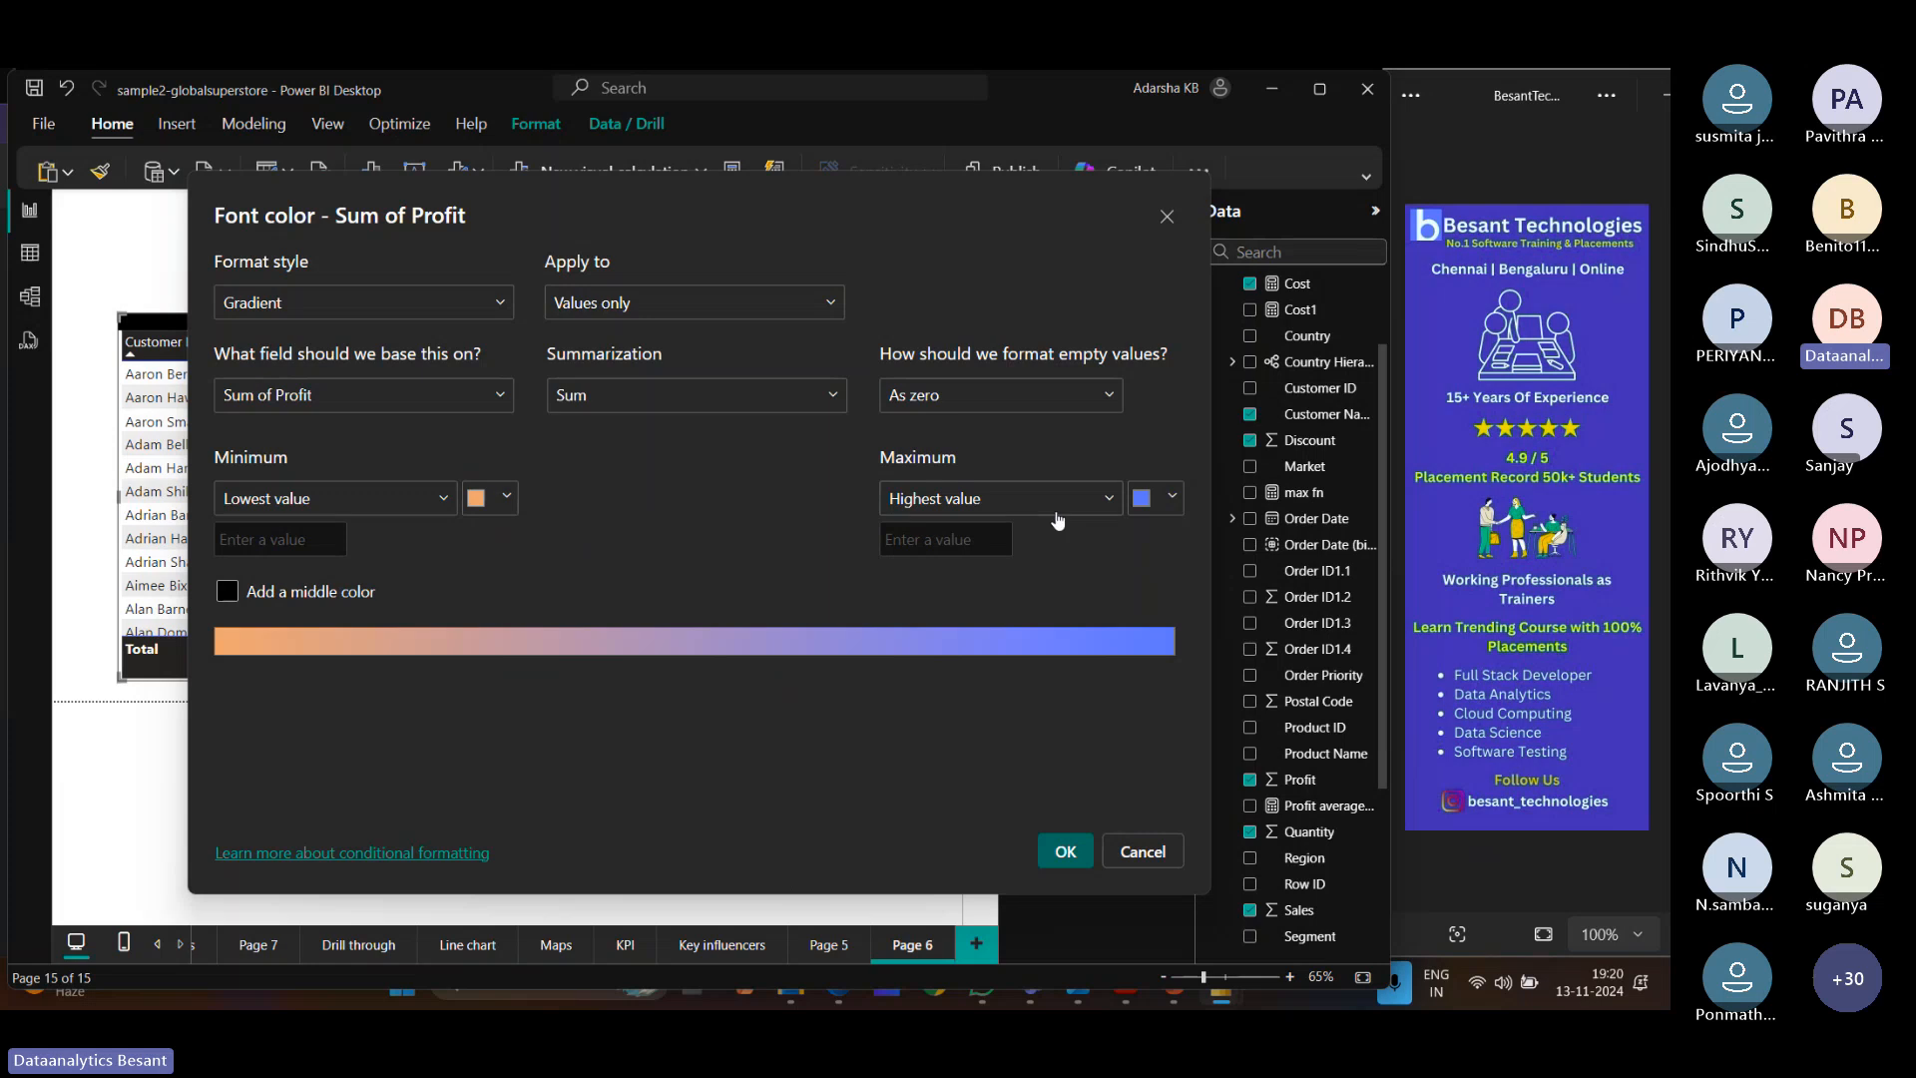
click(1164, 498)
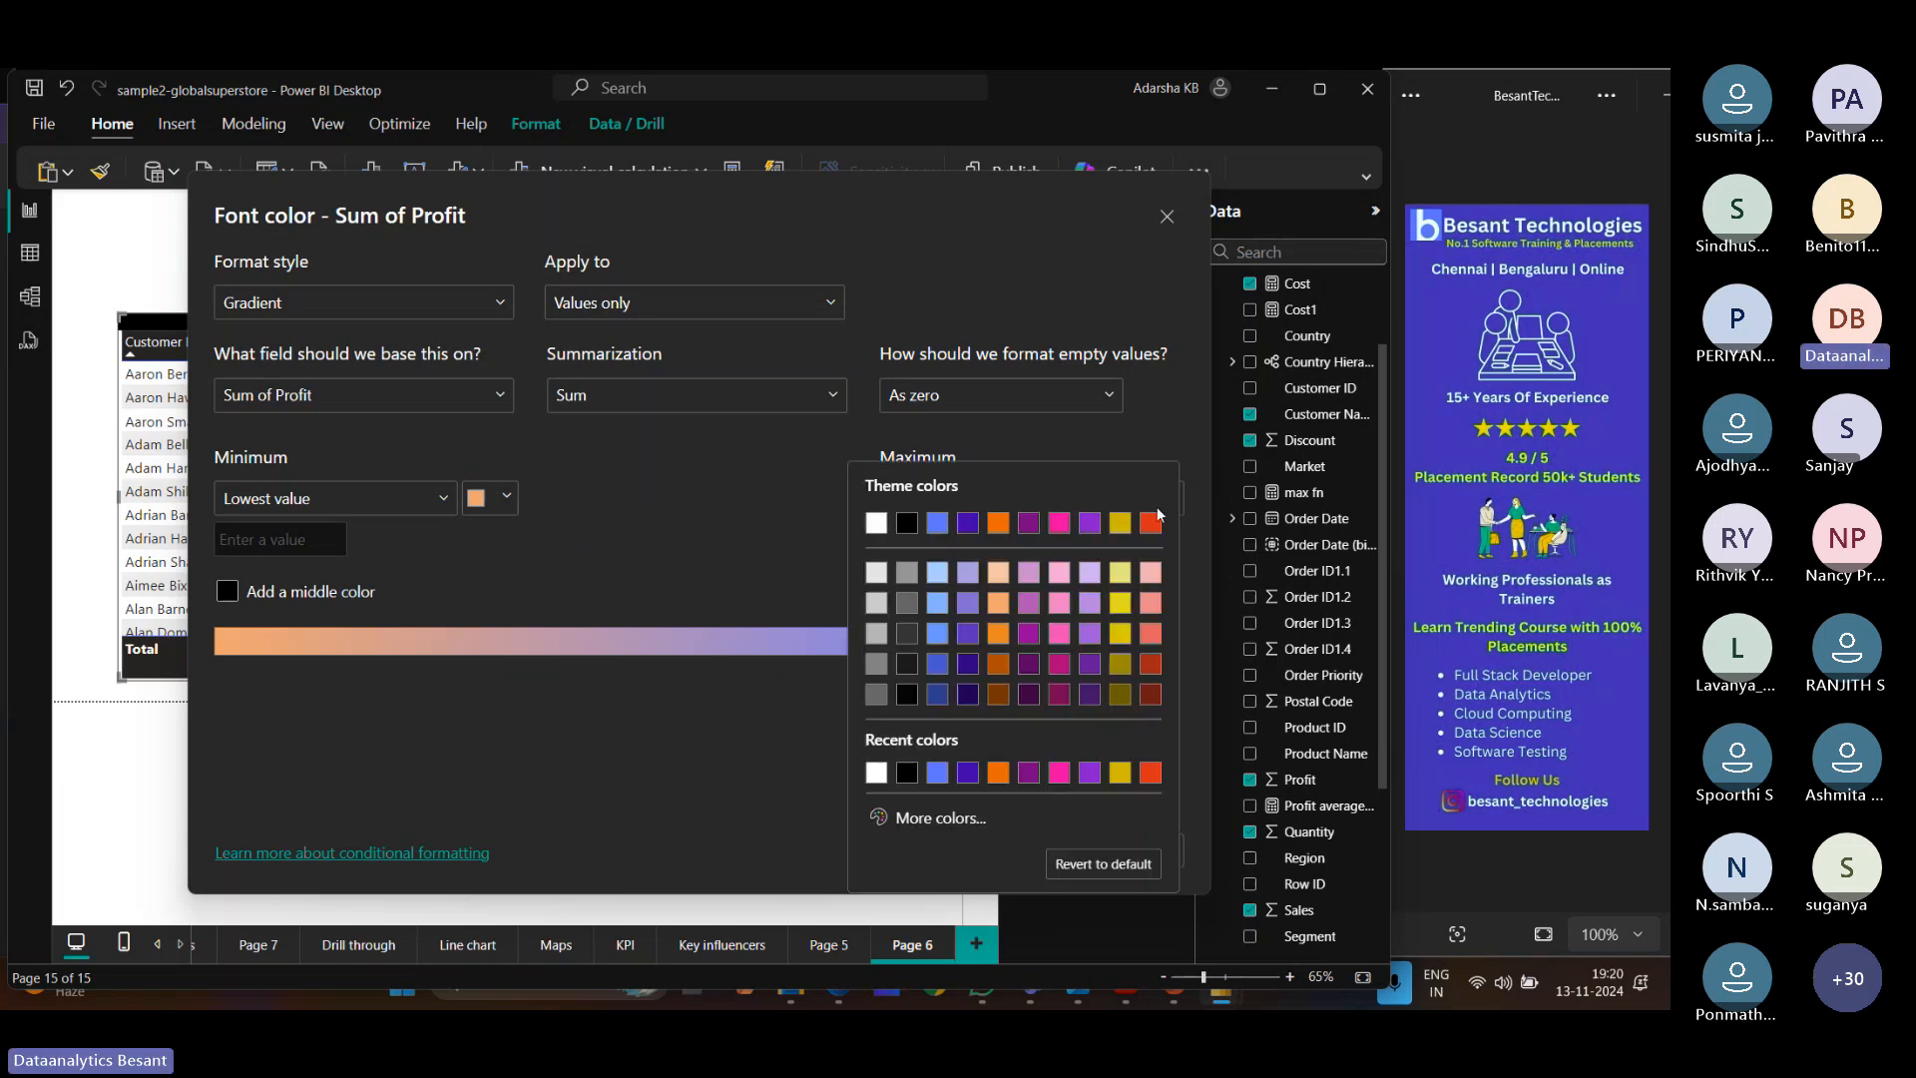
click(1009, 694)
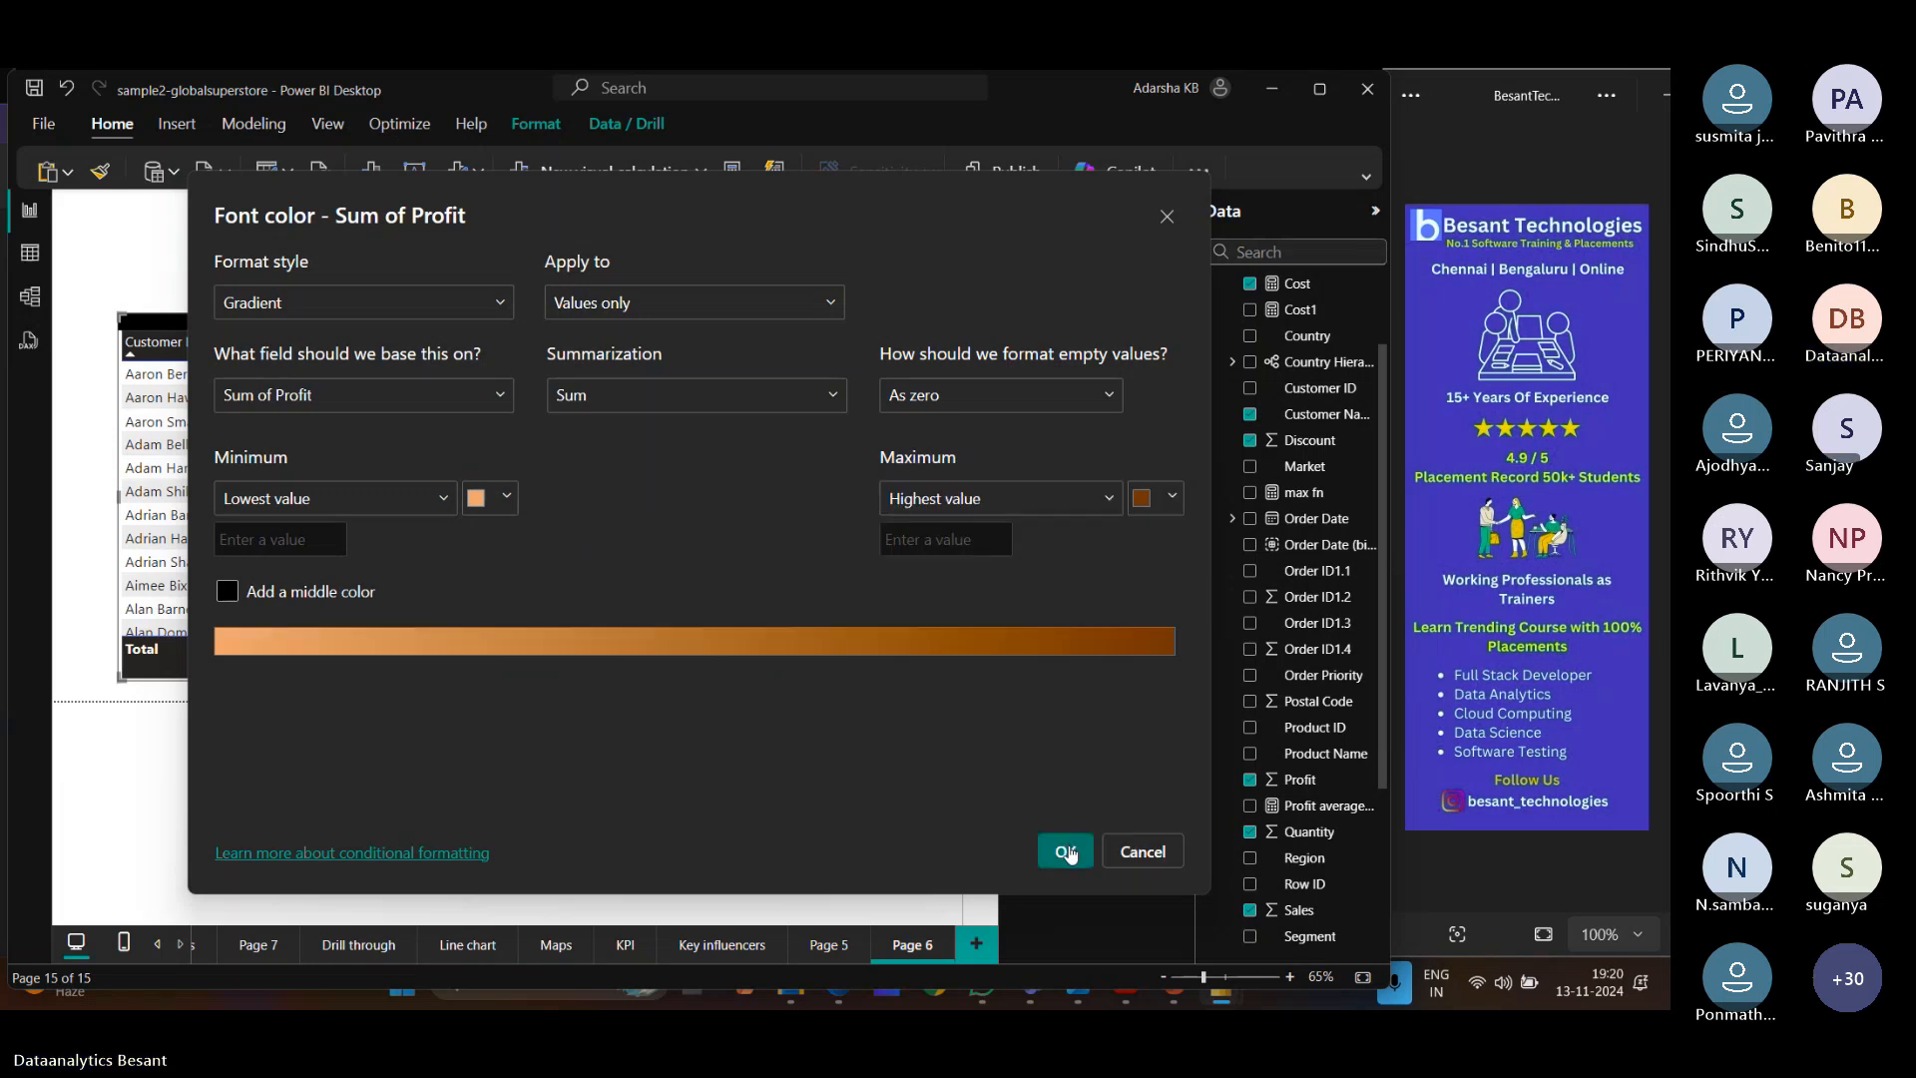
Change the Sum of Profit font gradient to light red for the lowest value and dark red for the highest, and apply it.
click(1158, 504)
click(1152, 703)
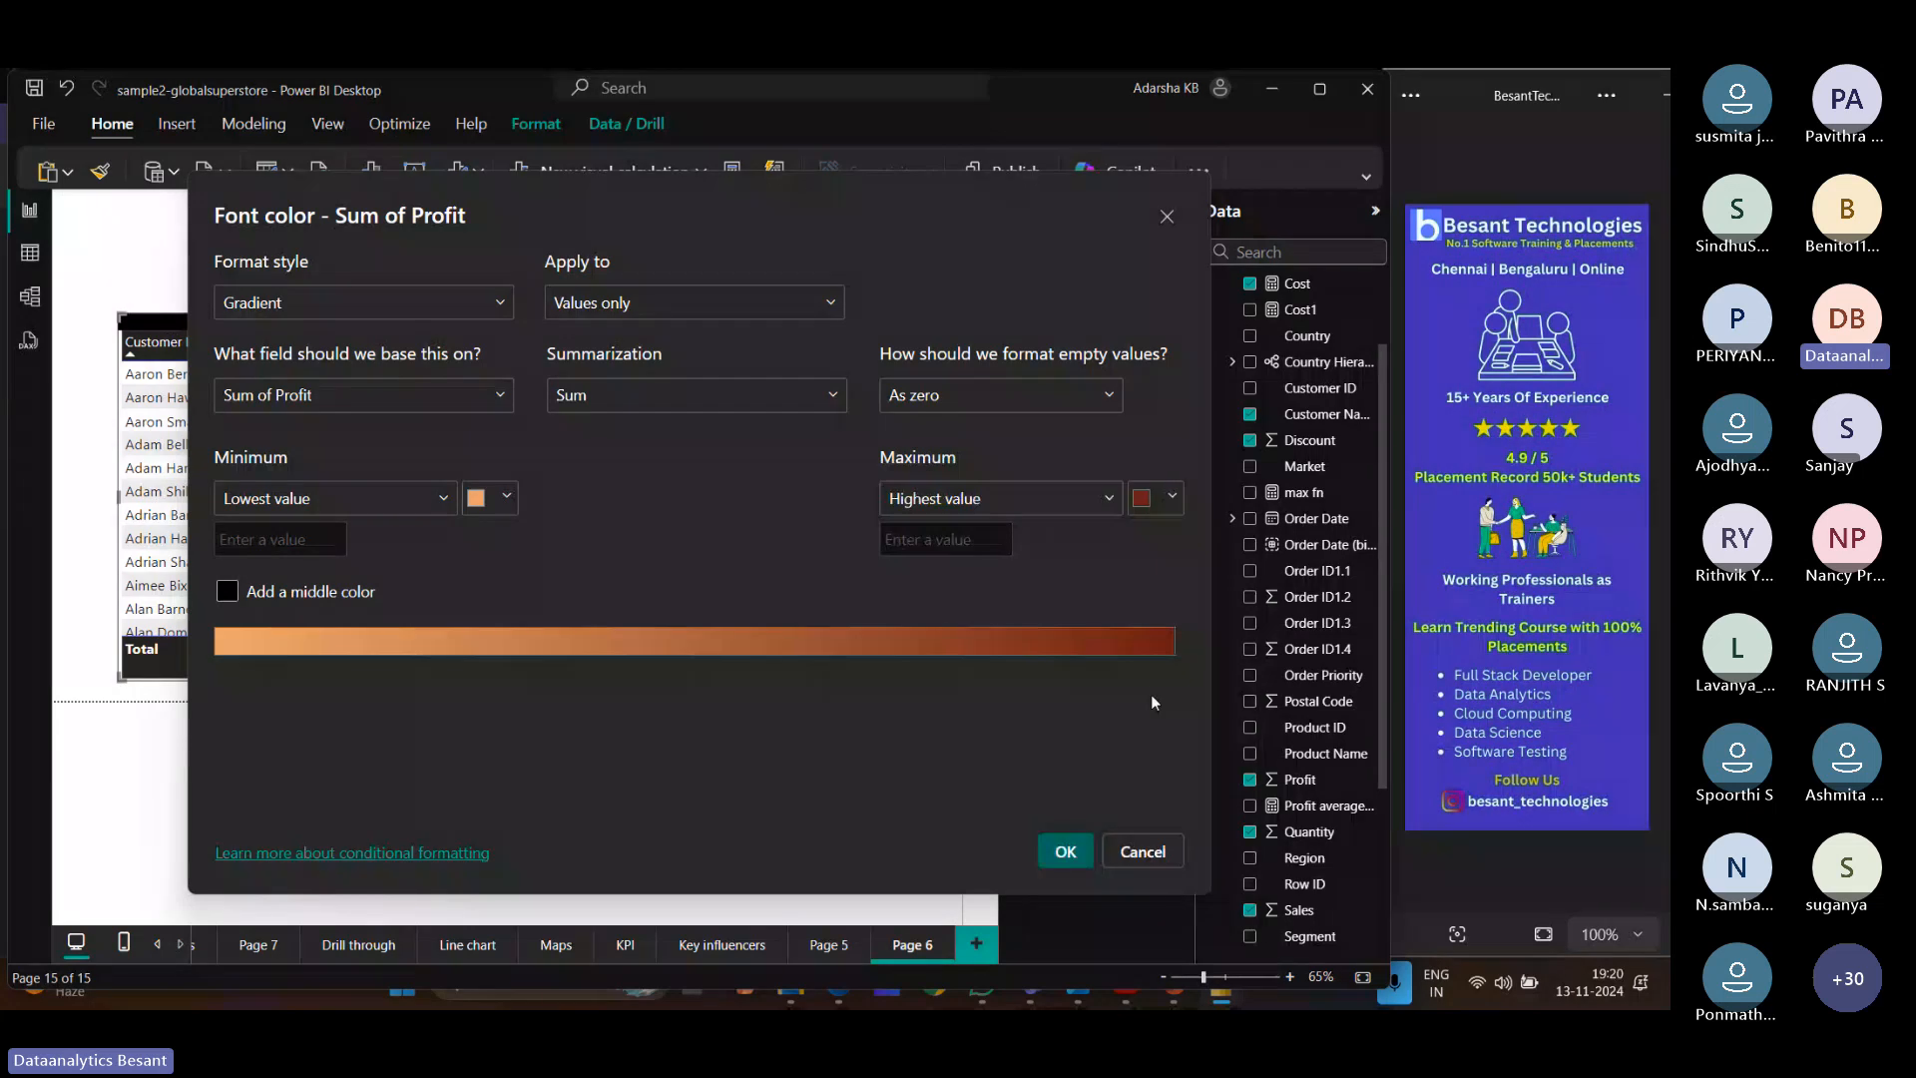
click(504, 497)
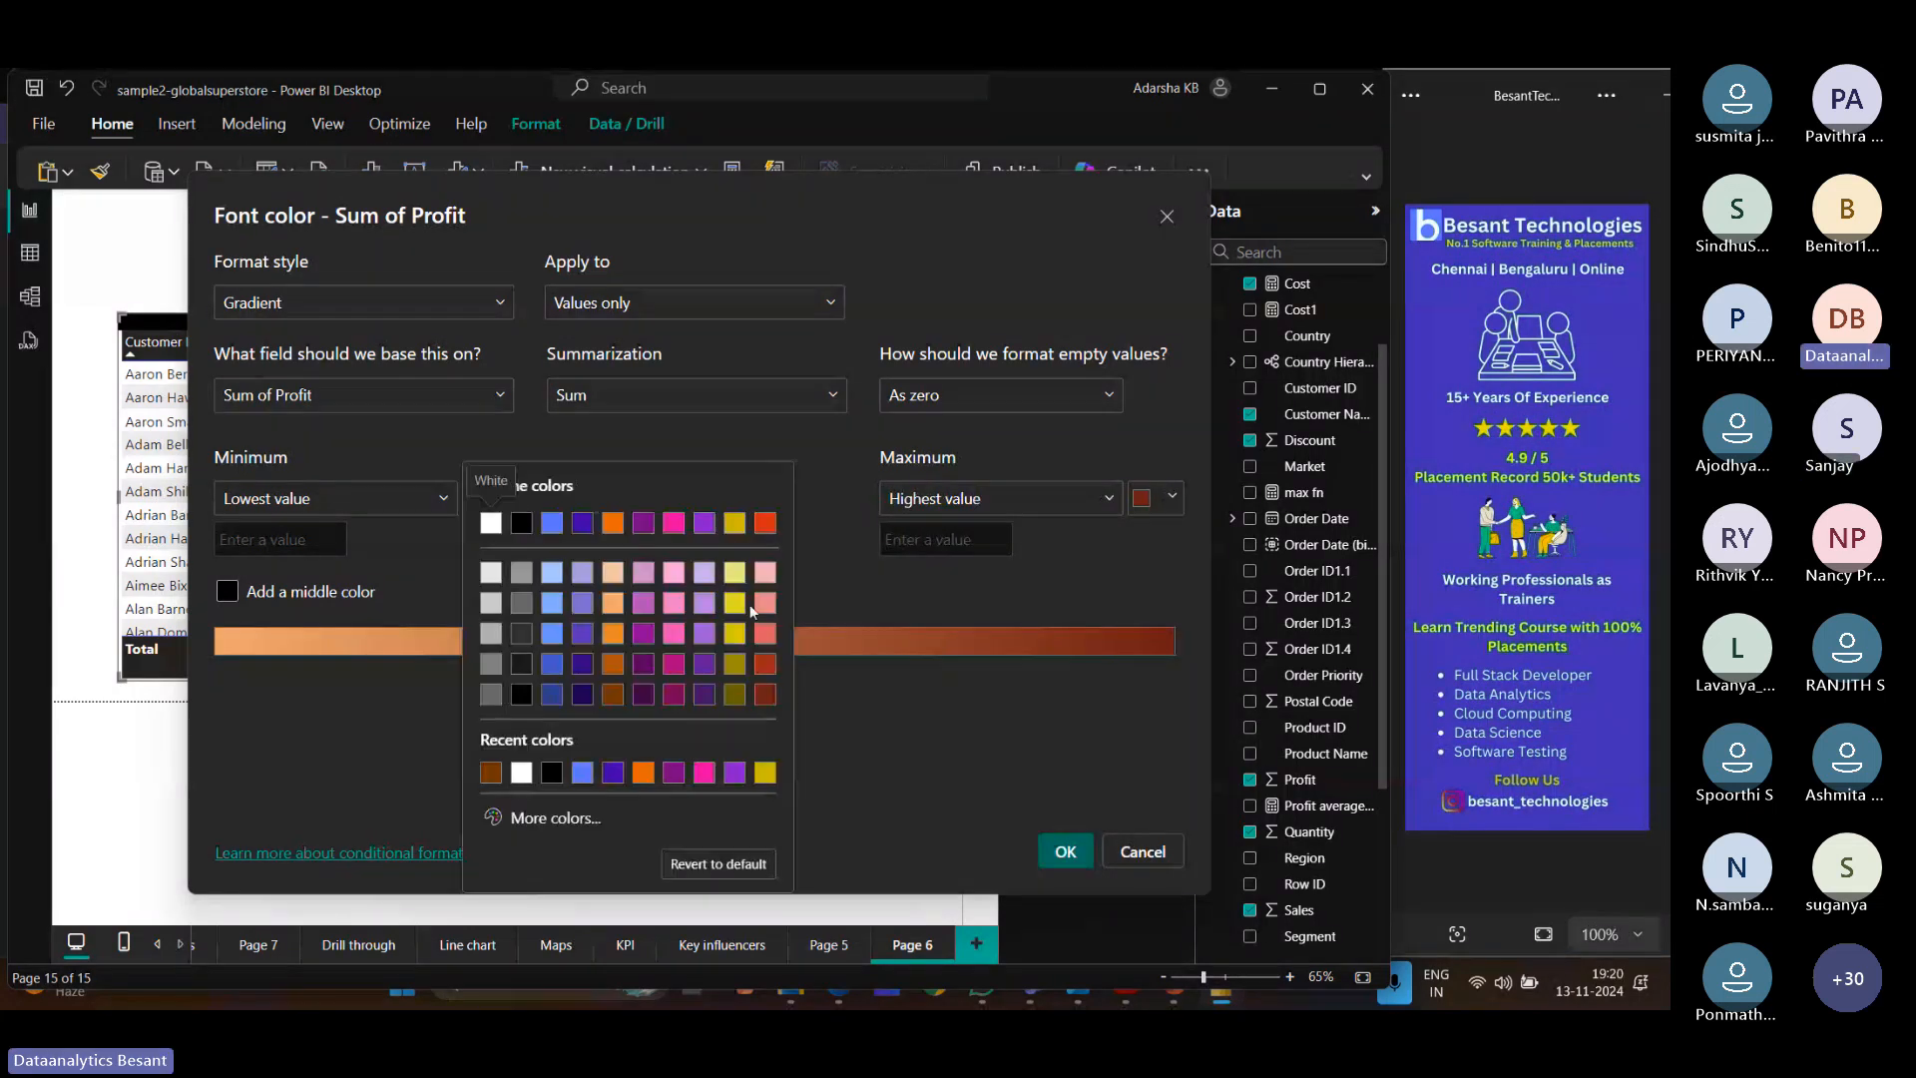
click(765, 638)
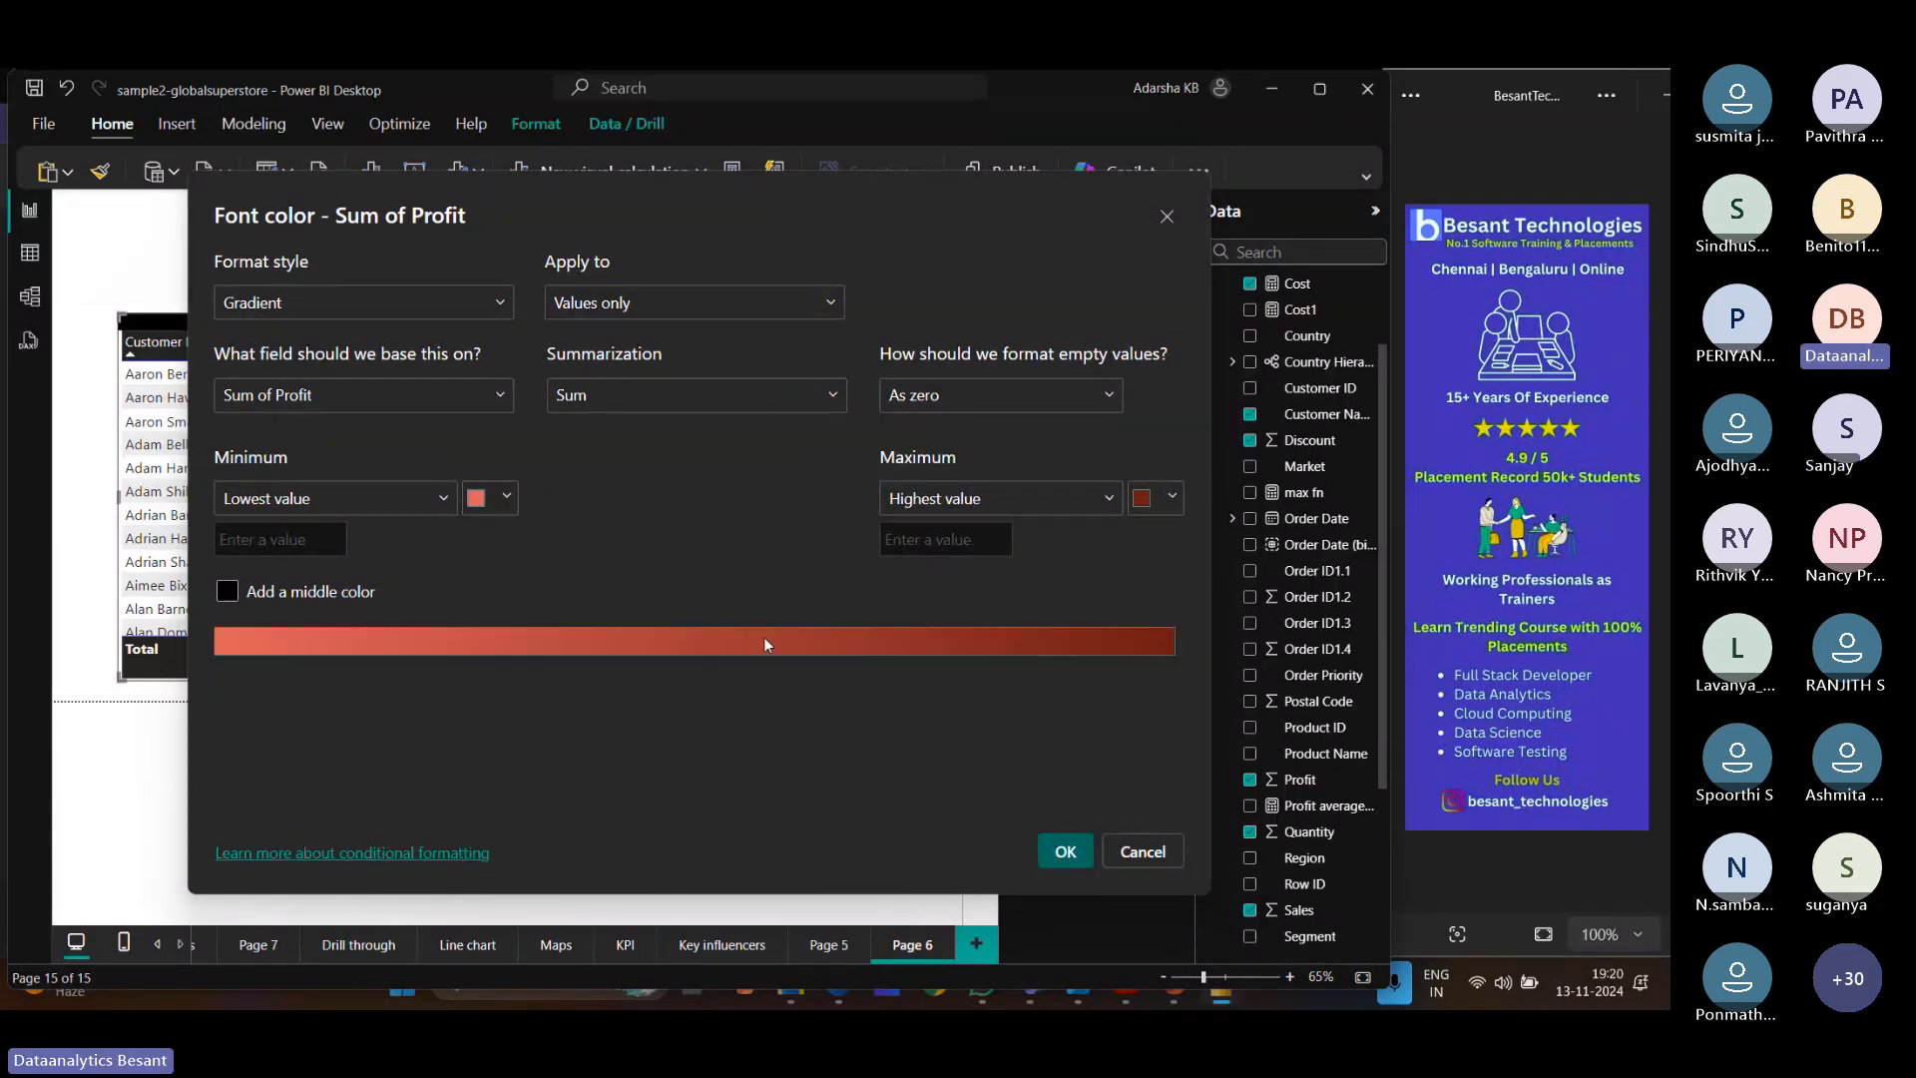
click(504, 497)
click(764, 616)
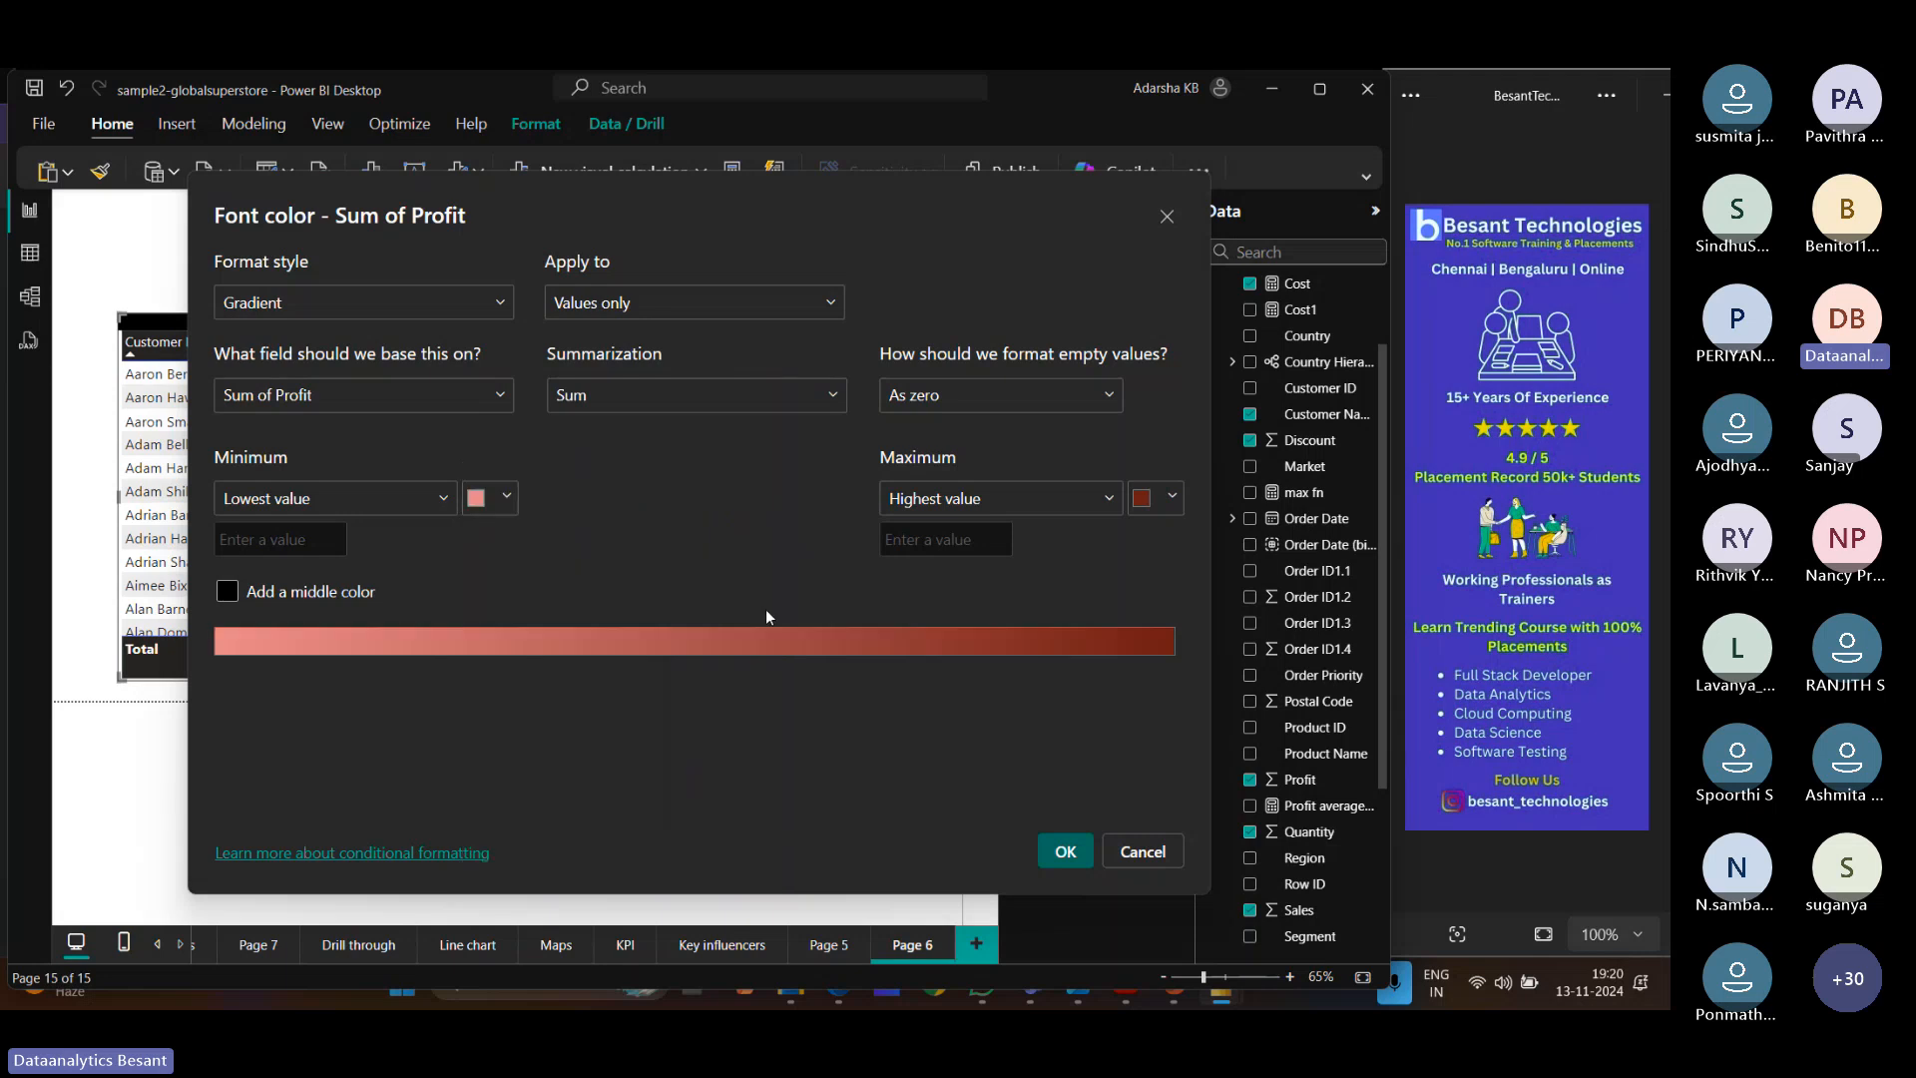
click(1065, 851)
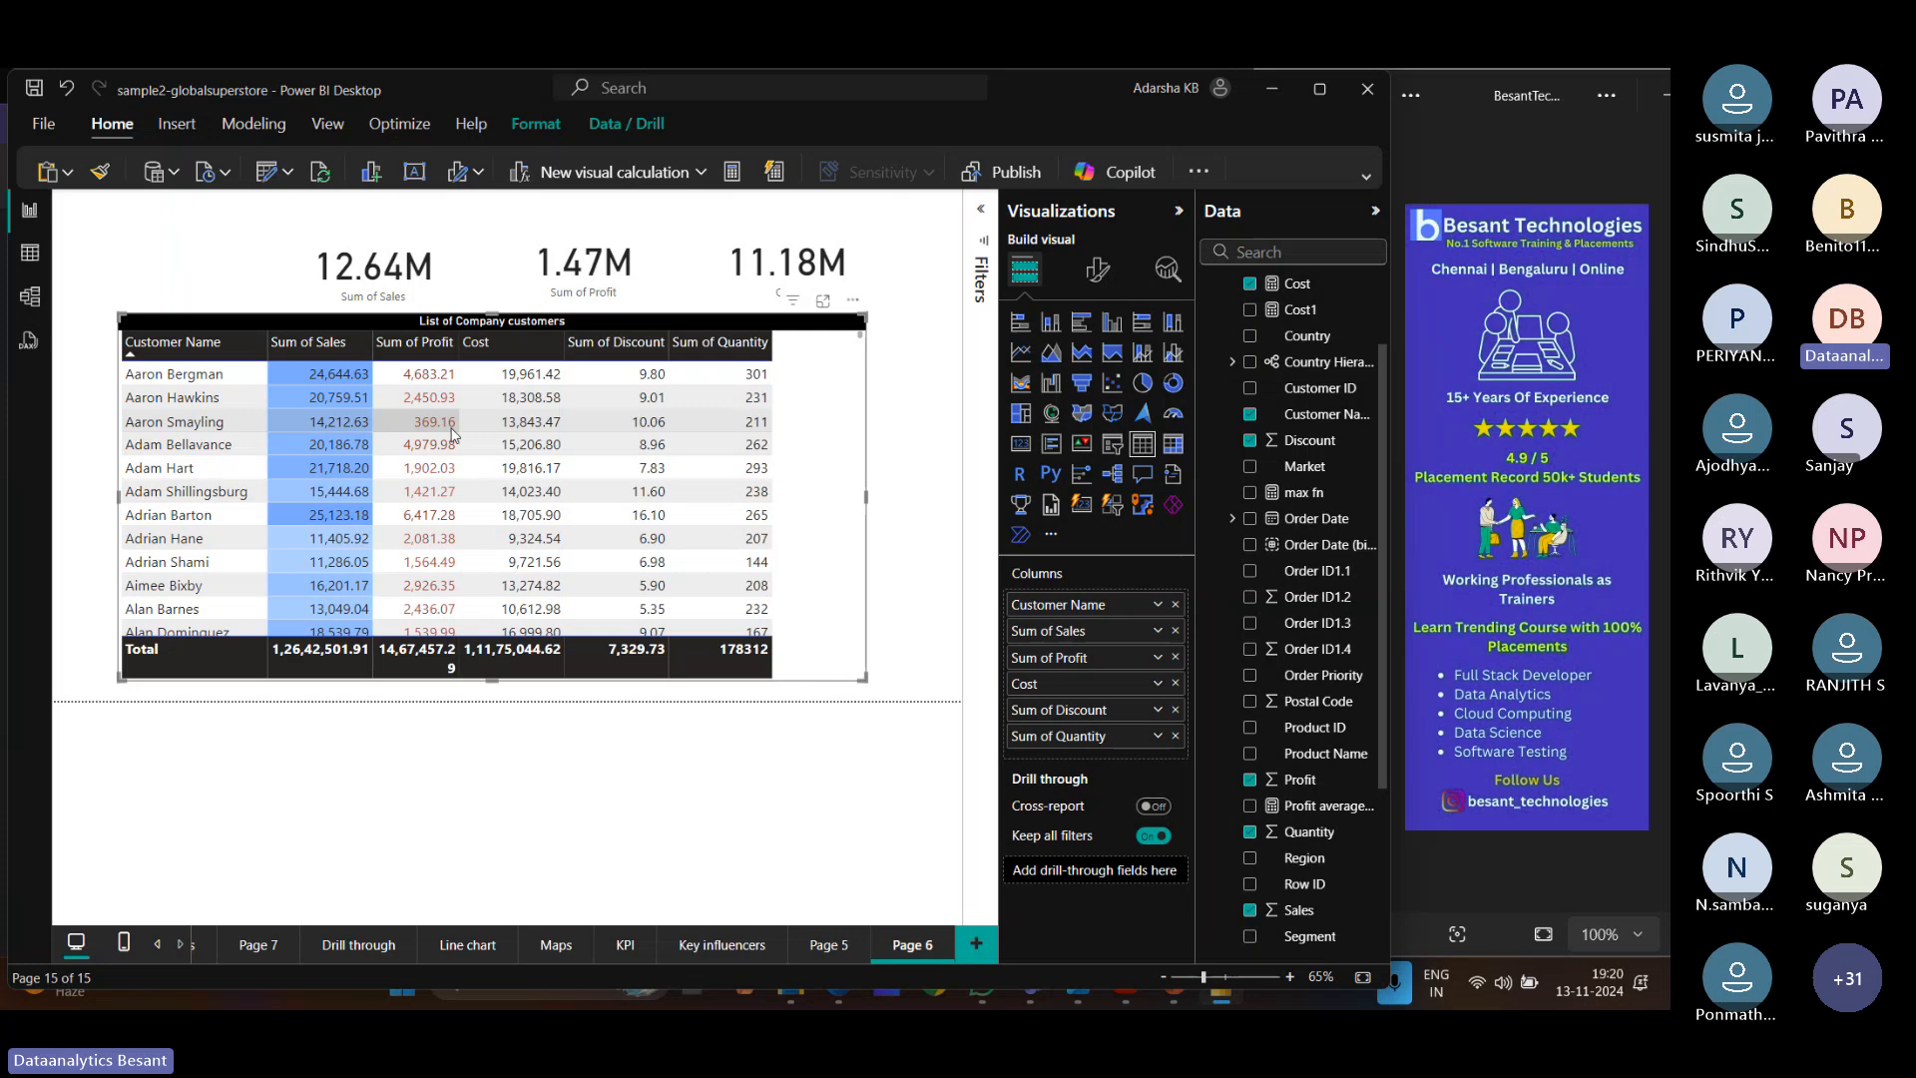
right_click(1060, 718)
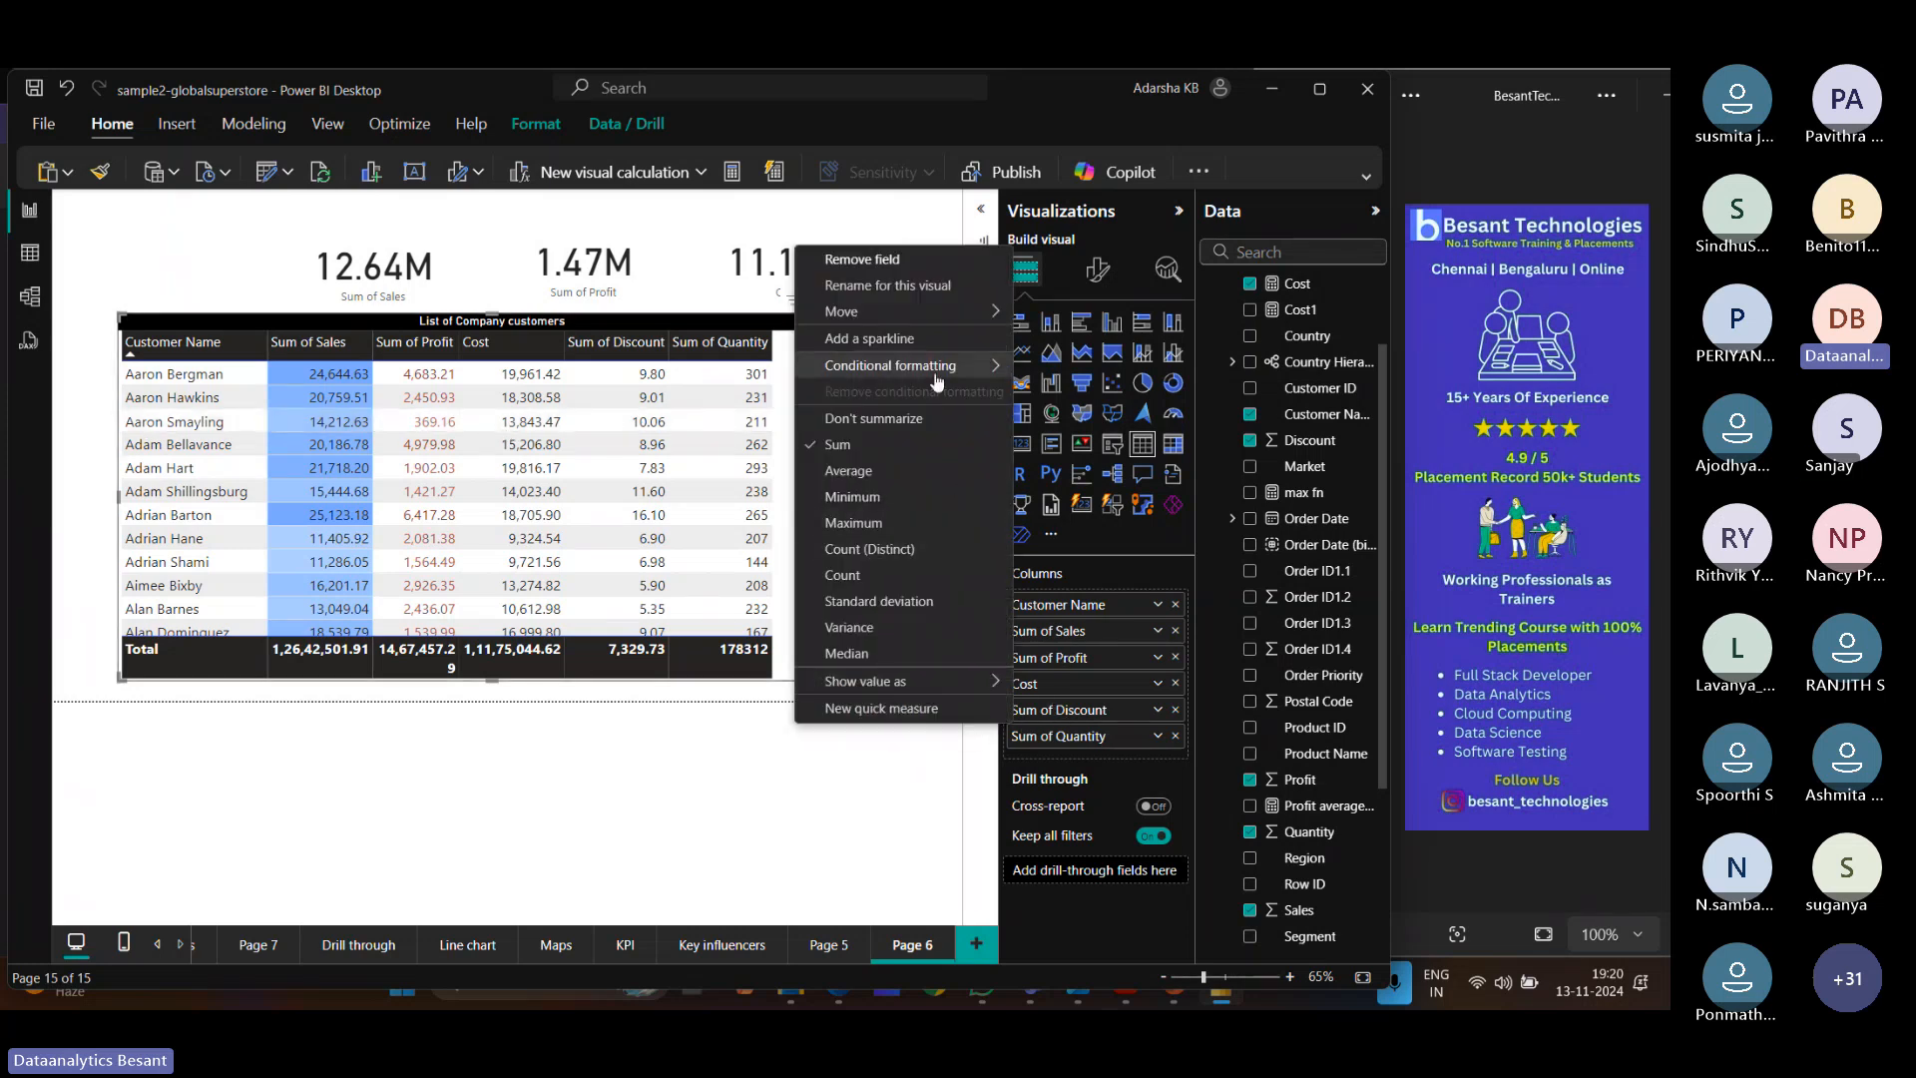
mouse_move(936, 381)
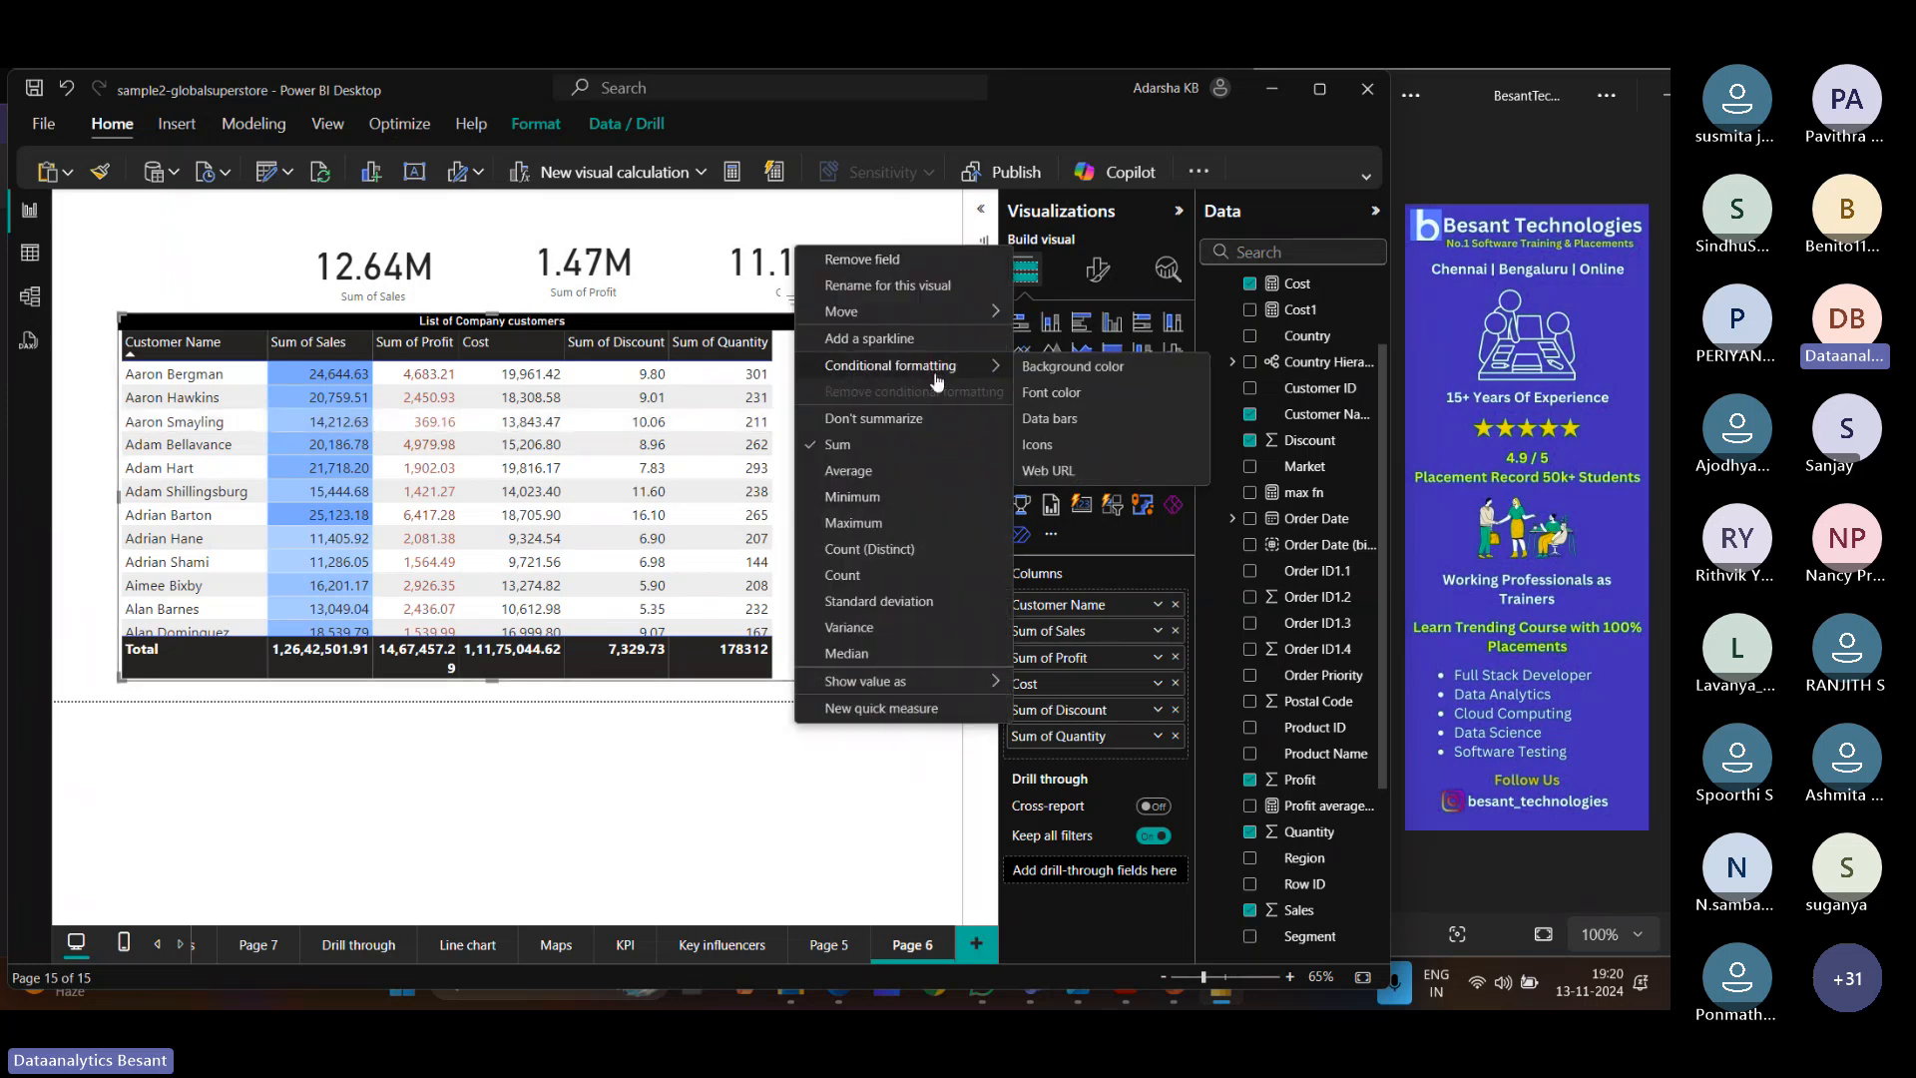
click(1072, 420)
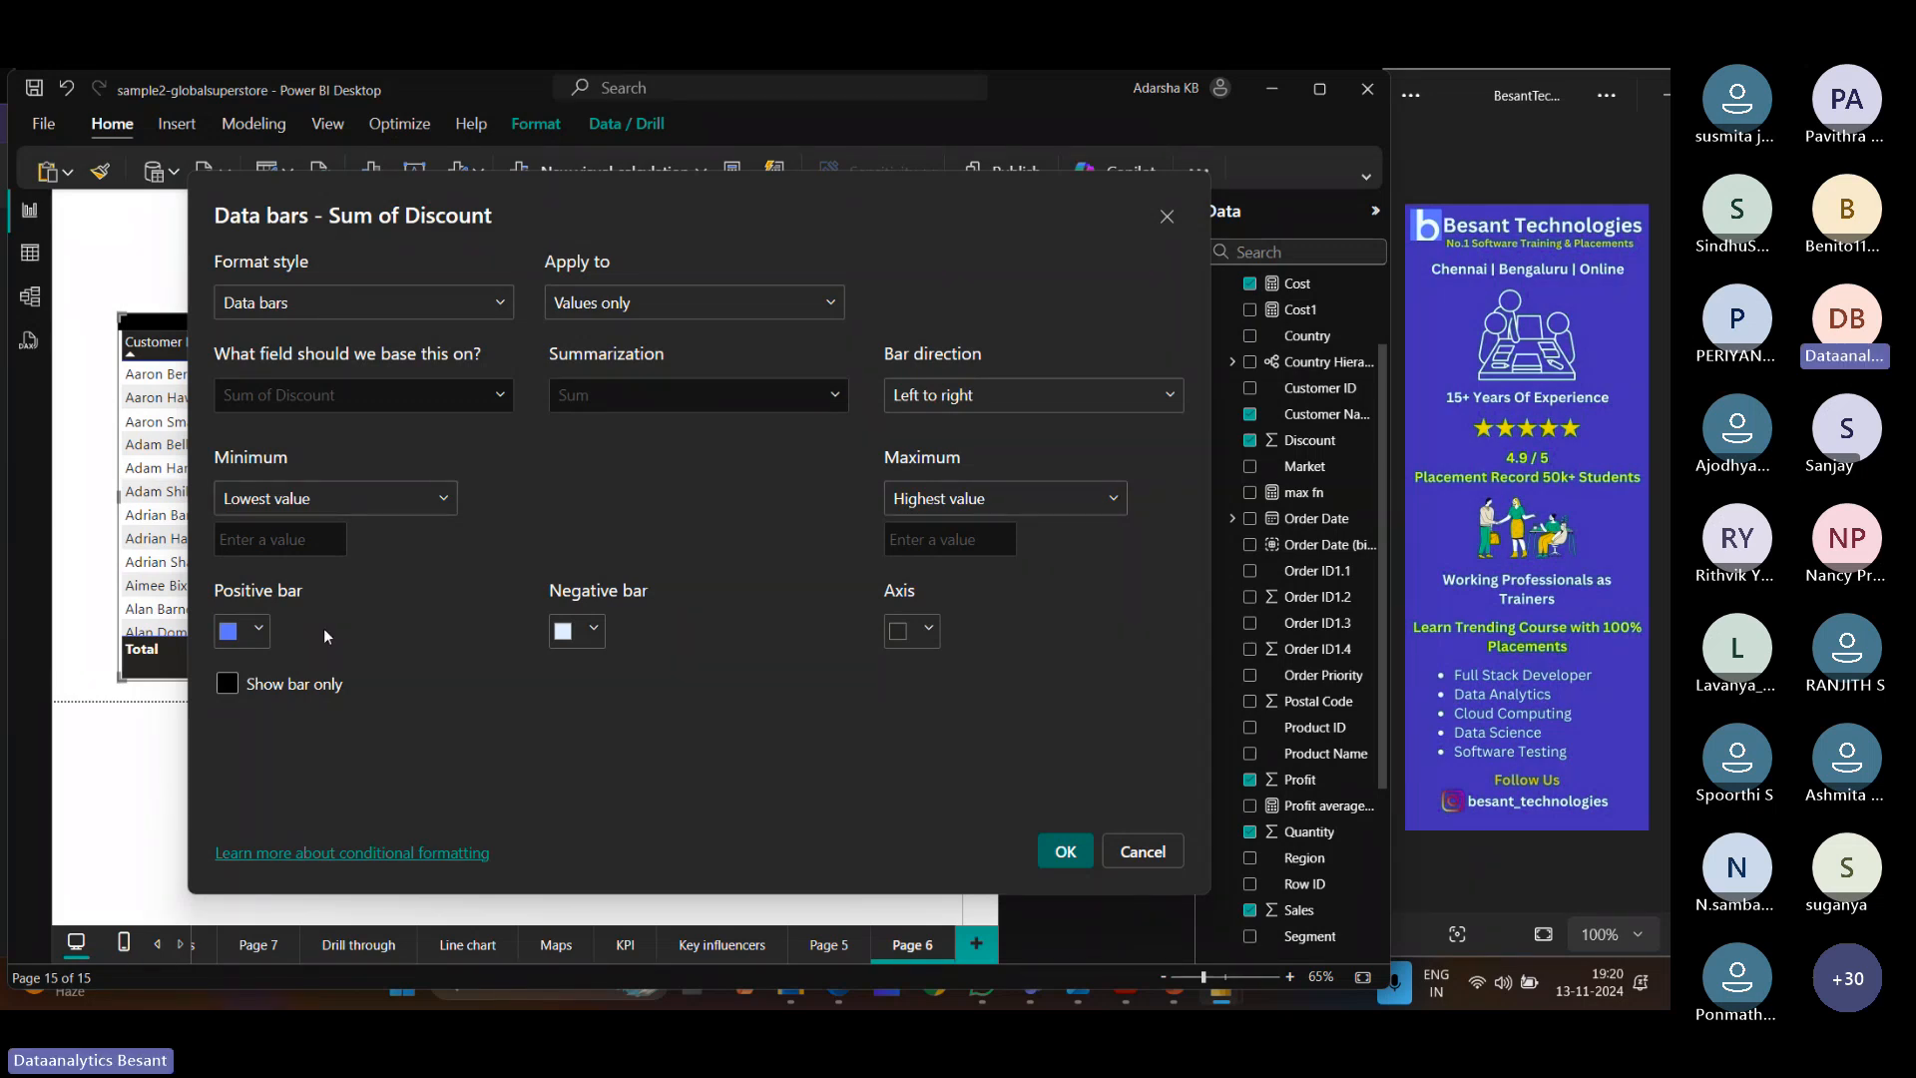
click(565, 631)
click(693, 492)
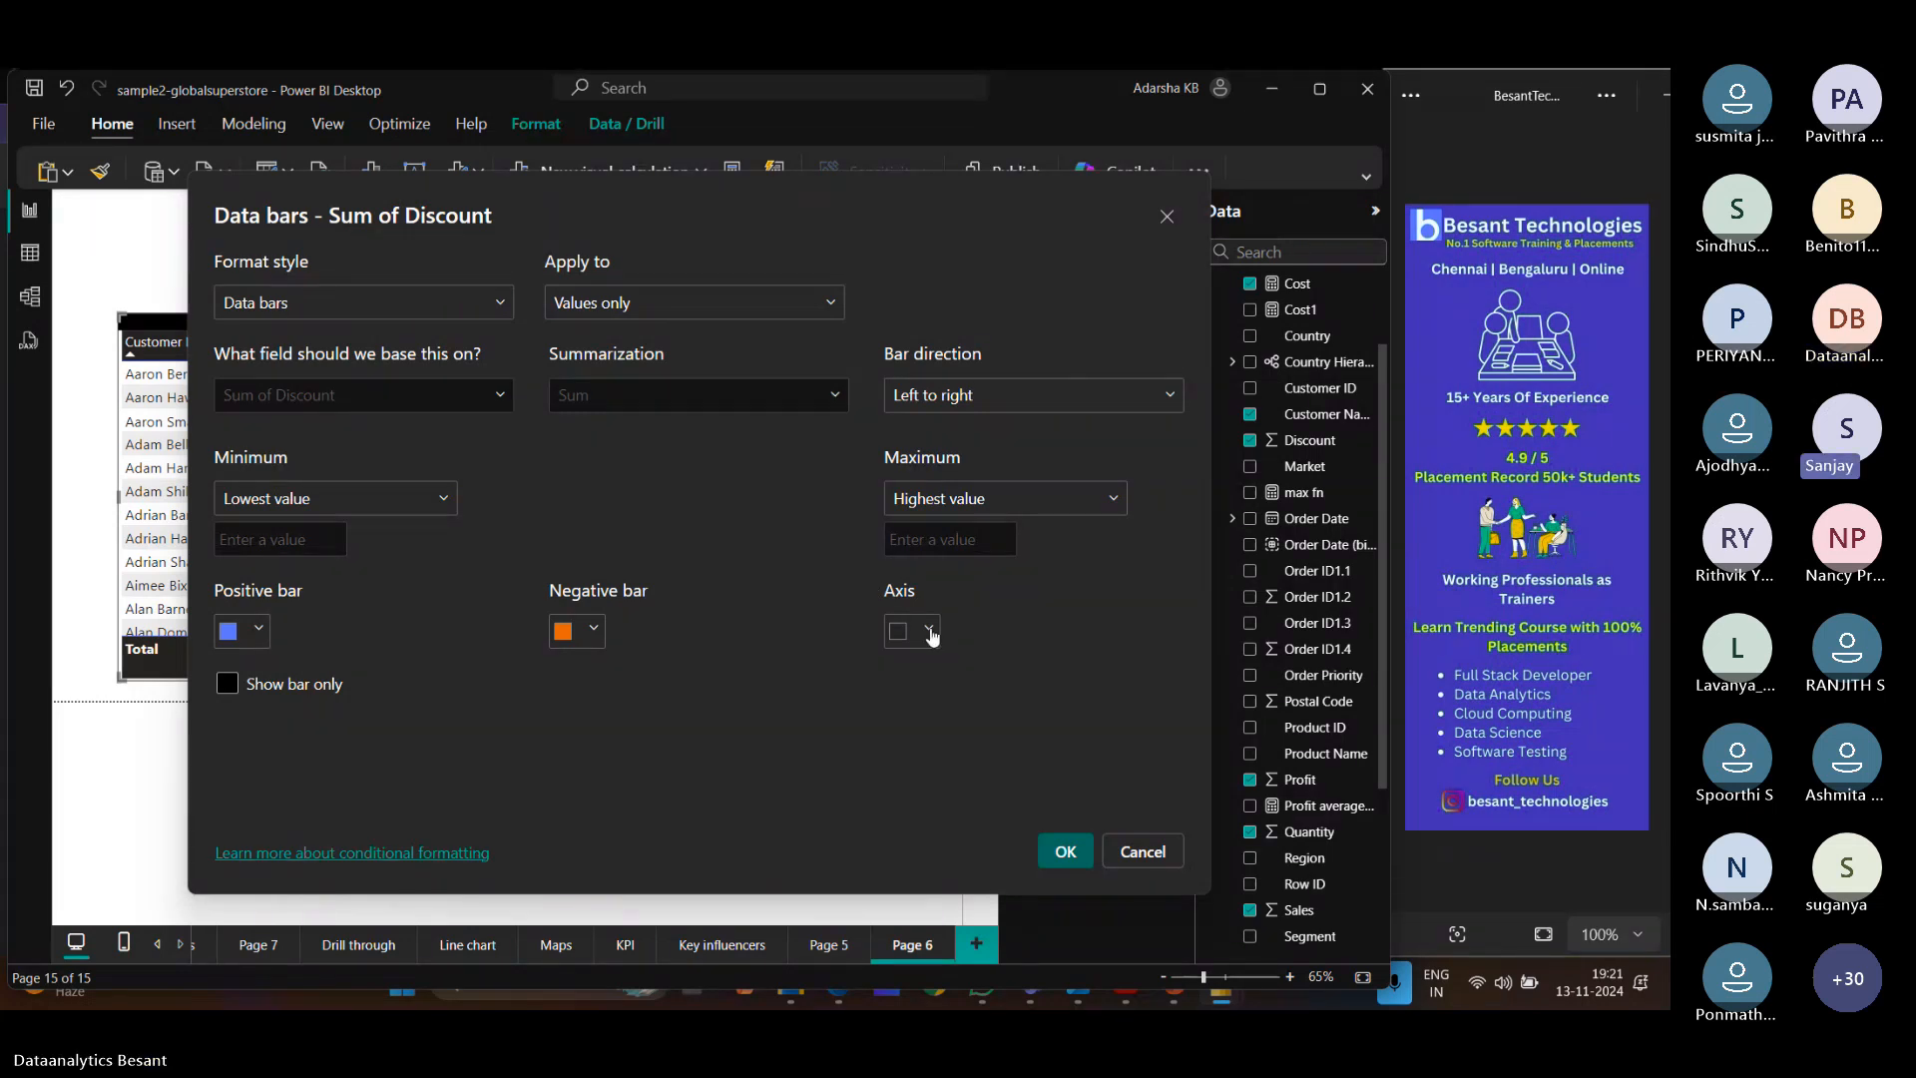
click(1157, 856)
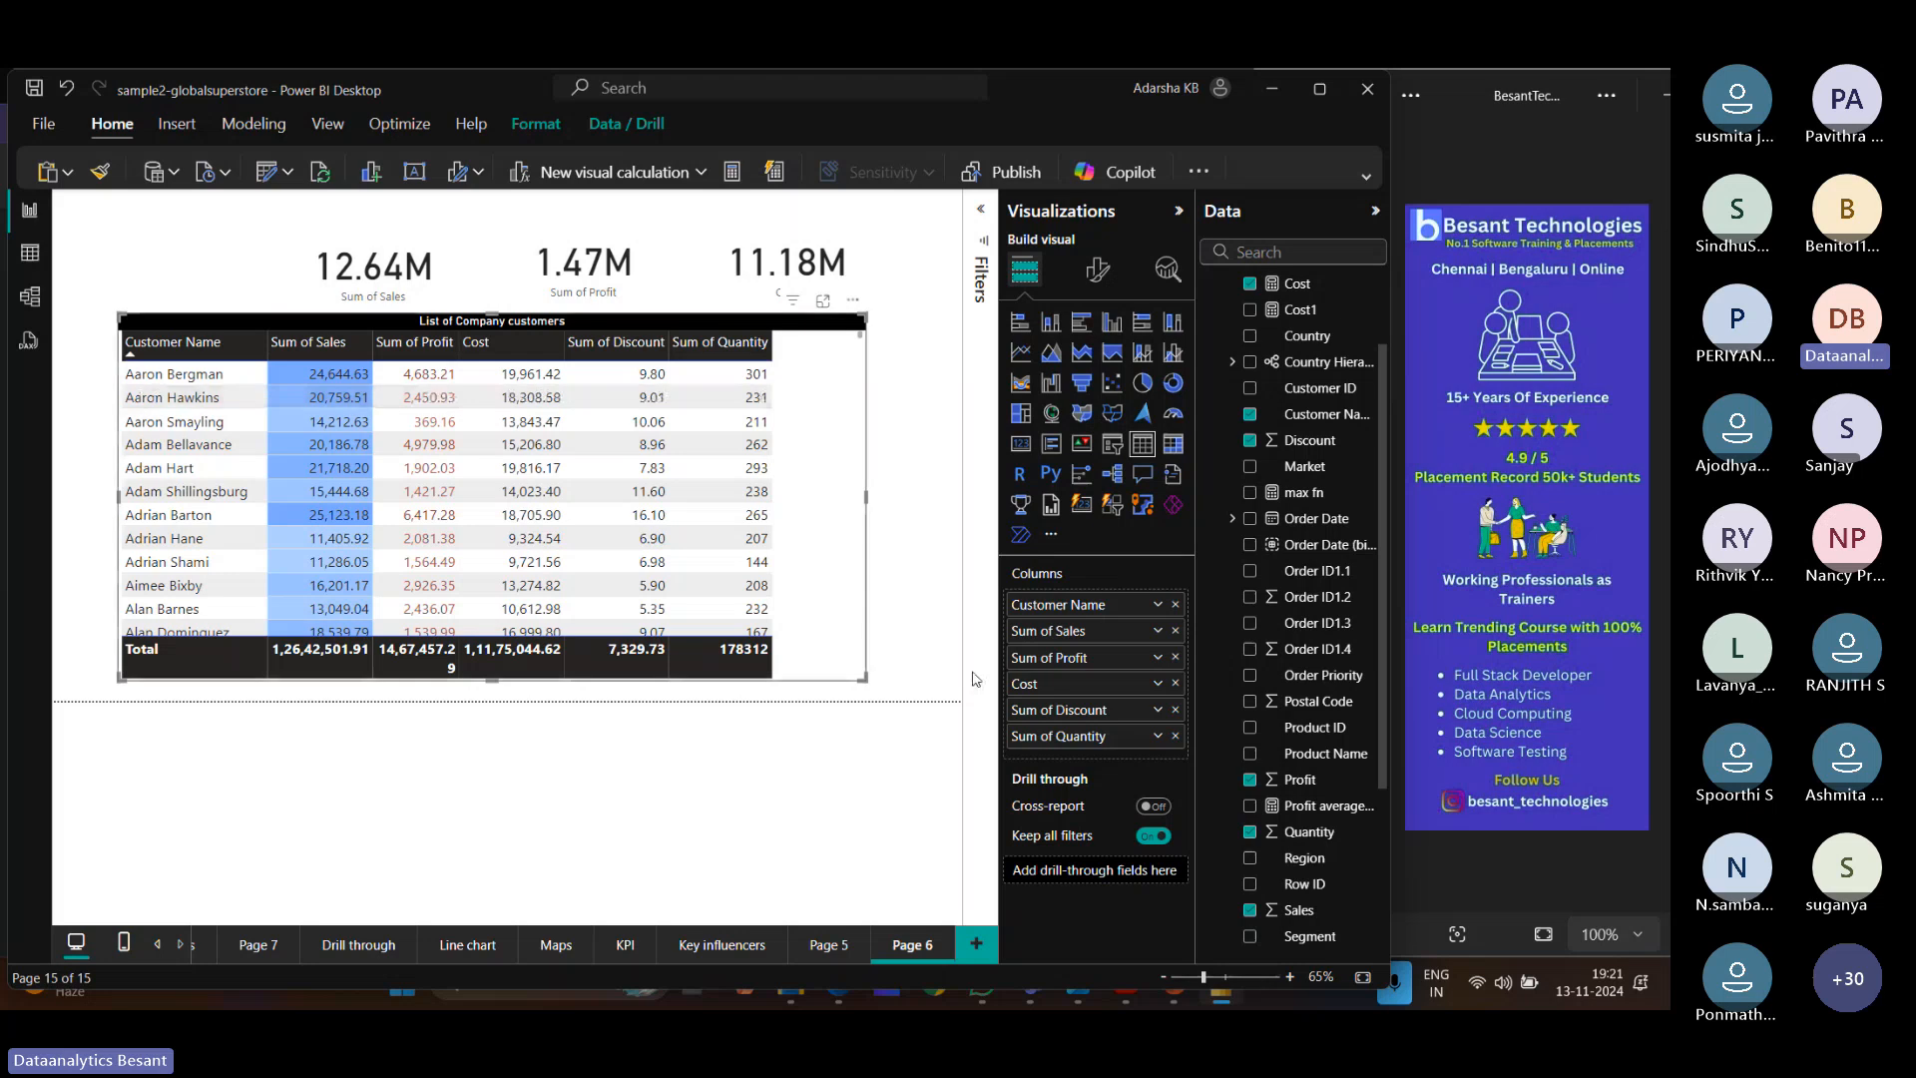
Add data bars to the Sum of Profit column with blue positive bars and orange negative bars, and check the rows with negative profit.
right_click(1056, 659)
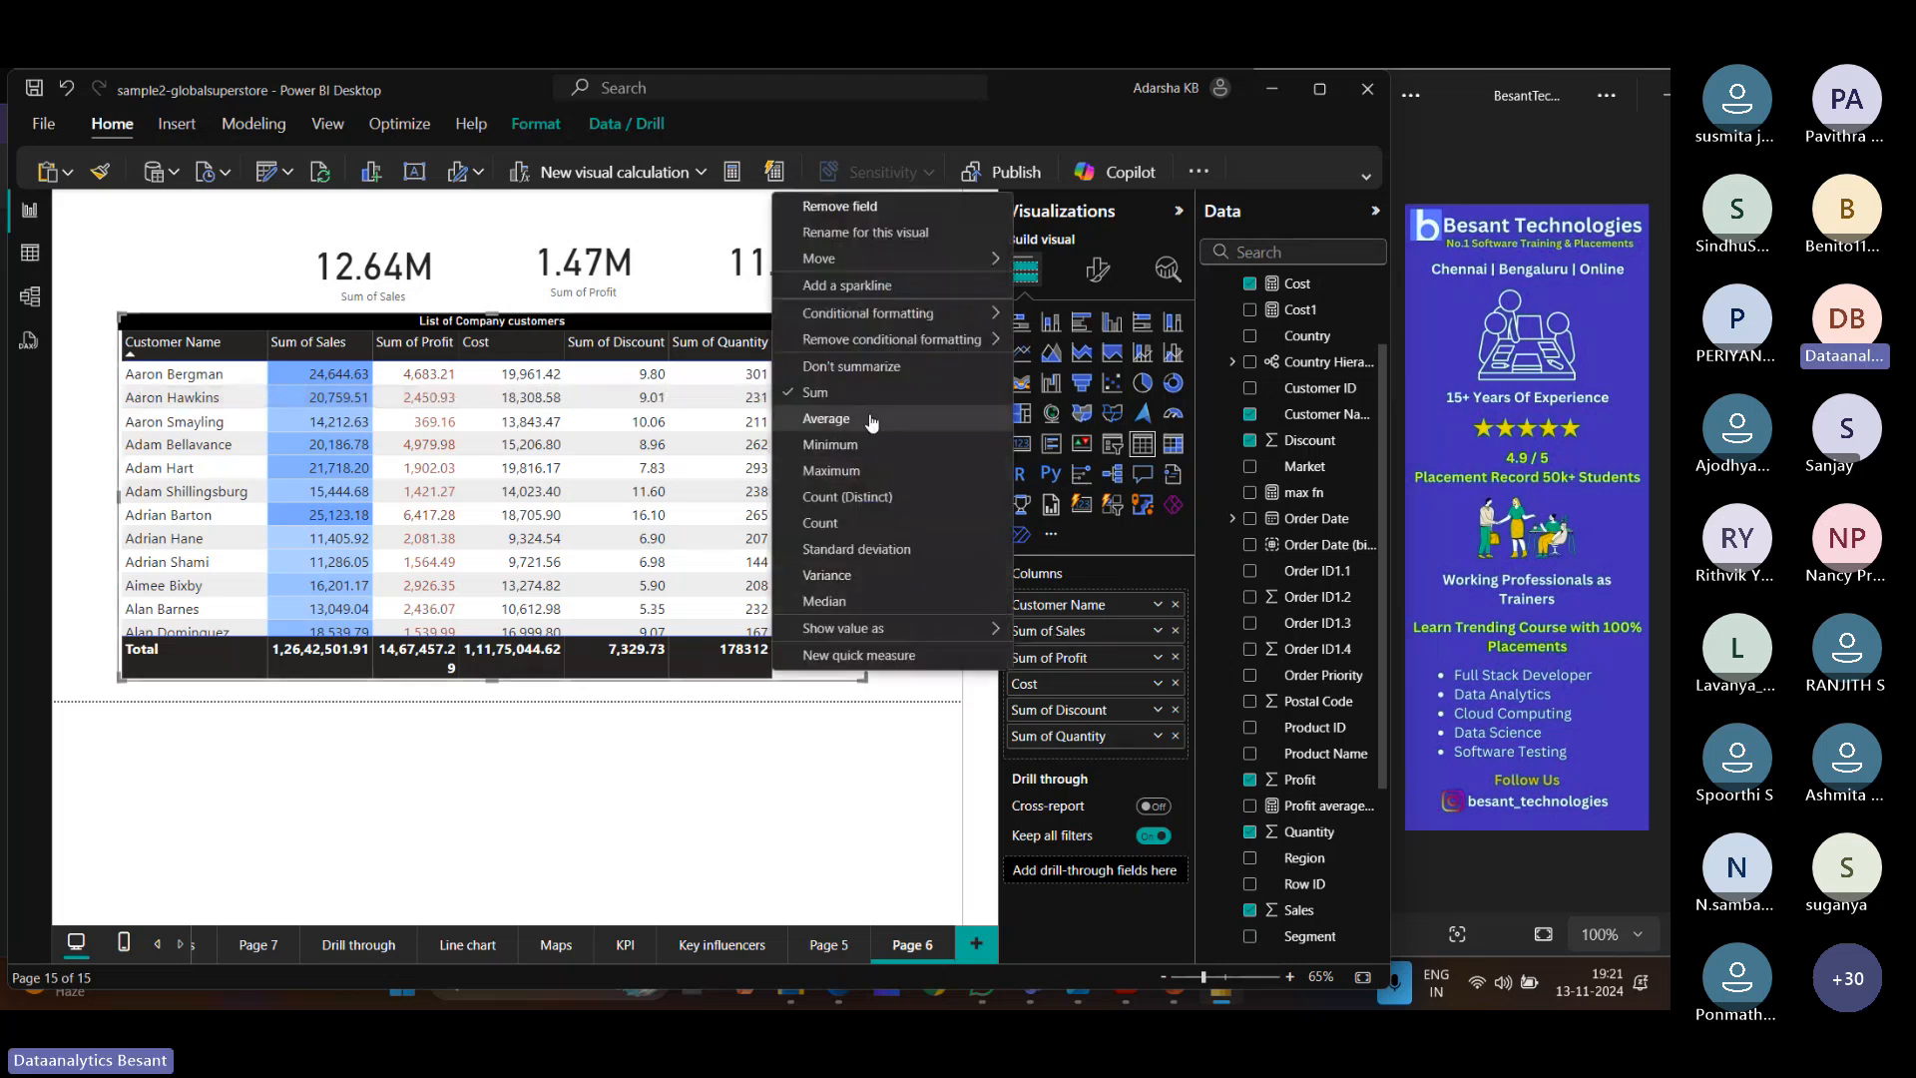
mouse_move(858, 320)
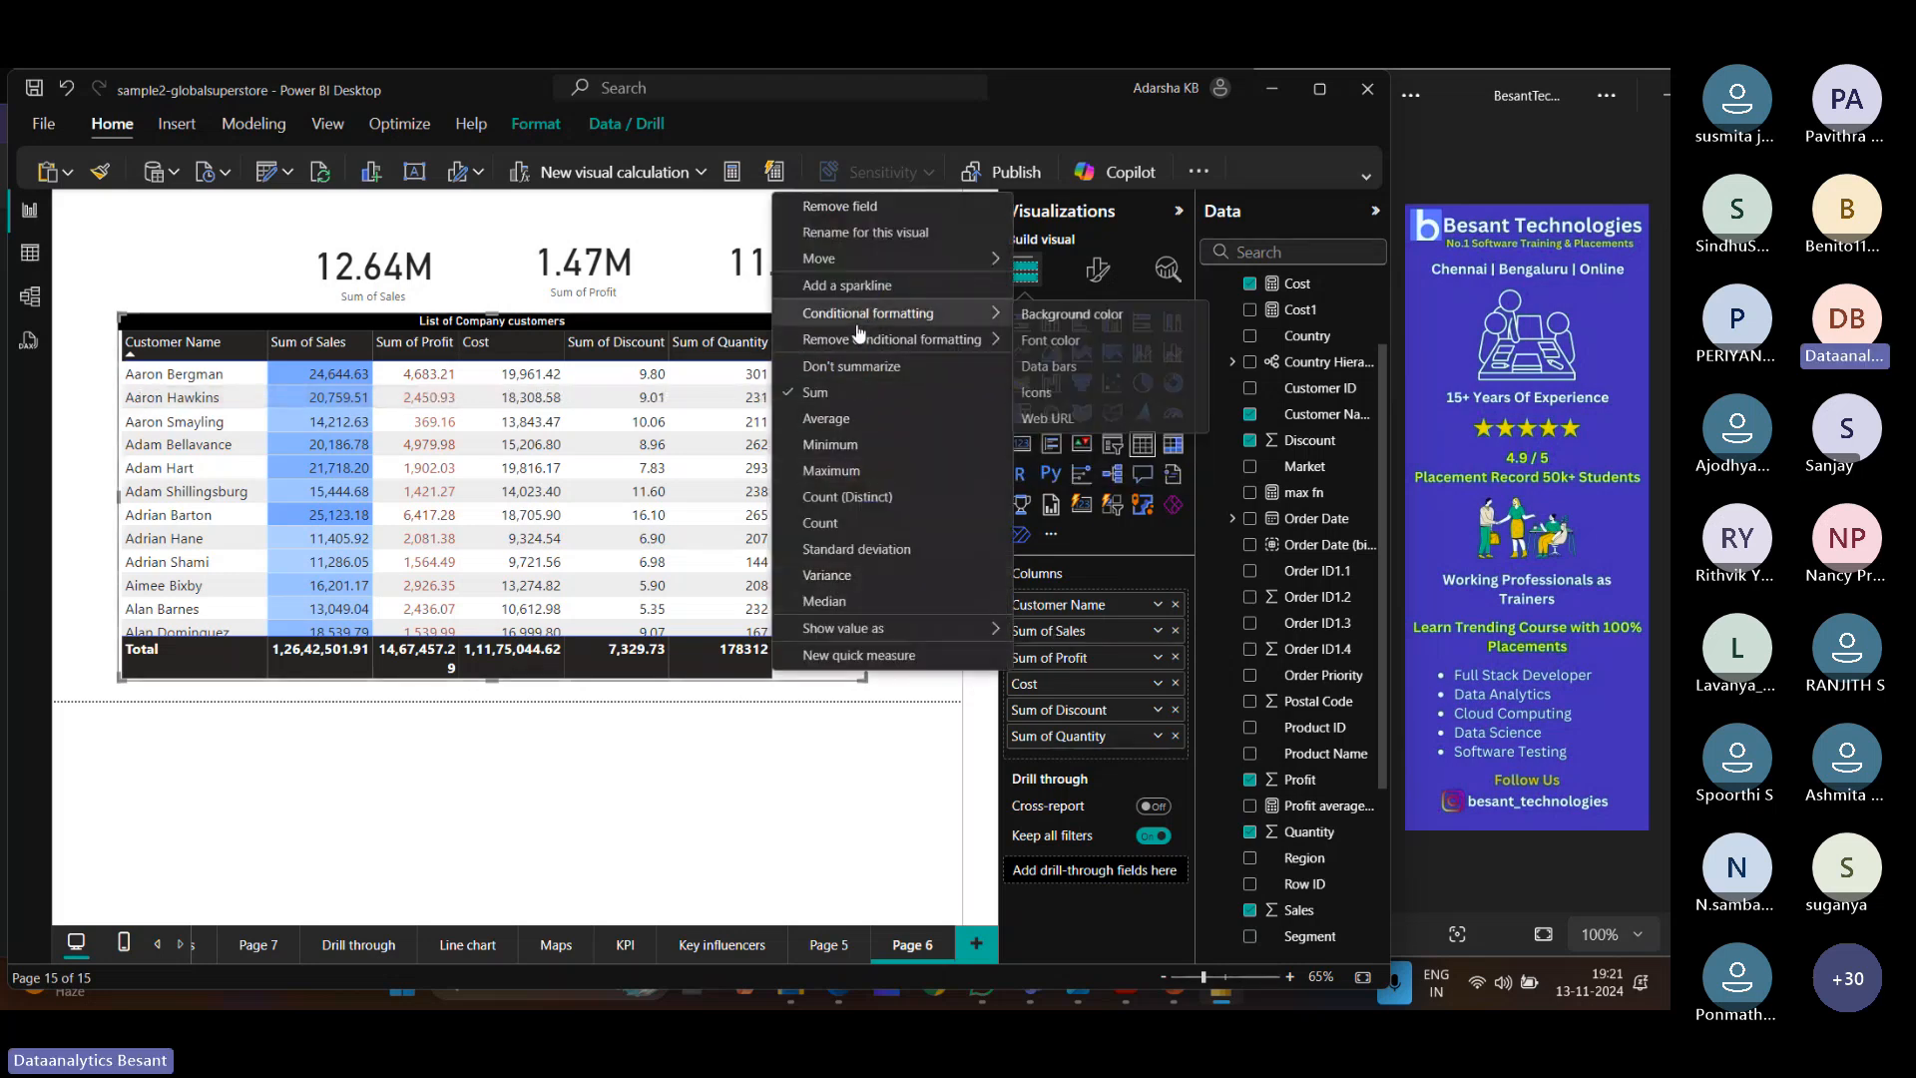
click(1050, 366)
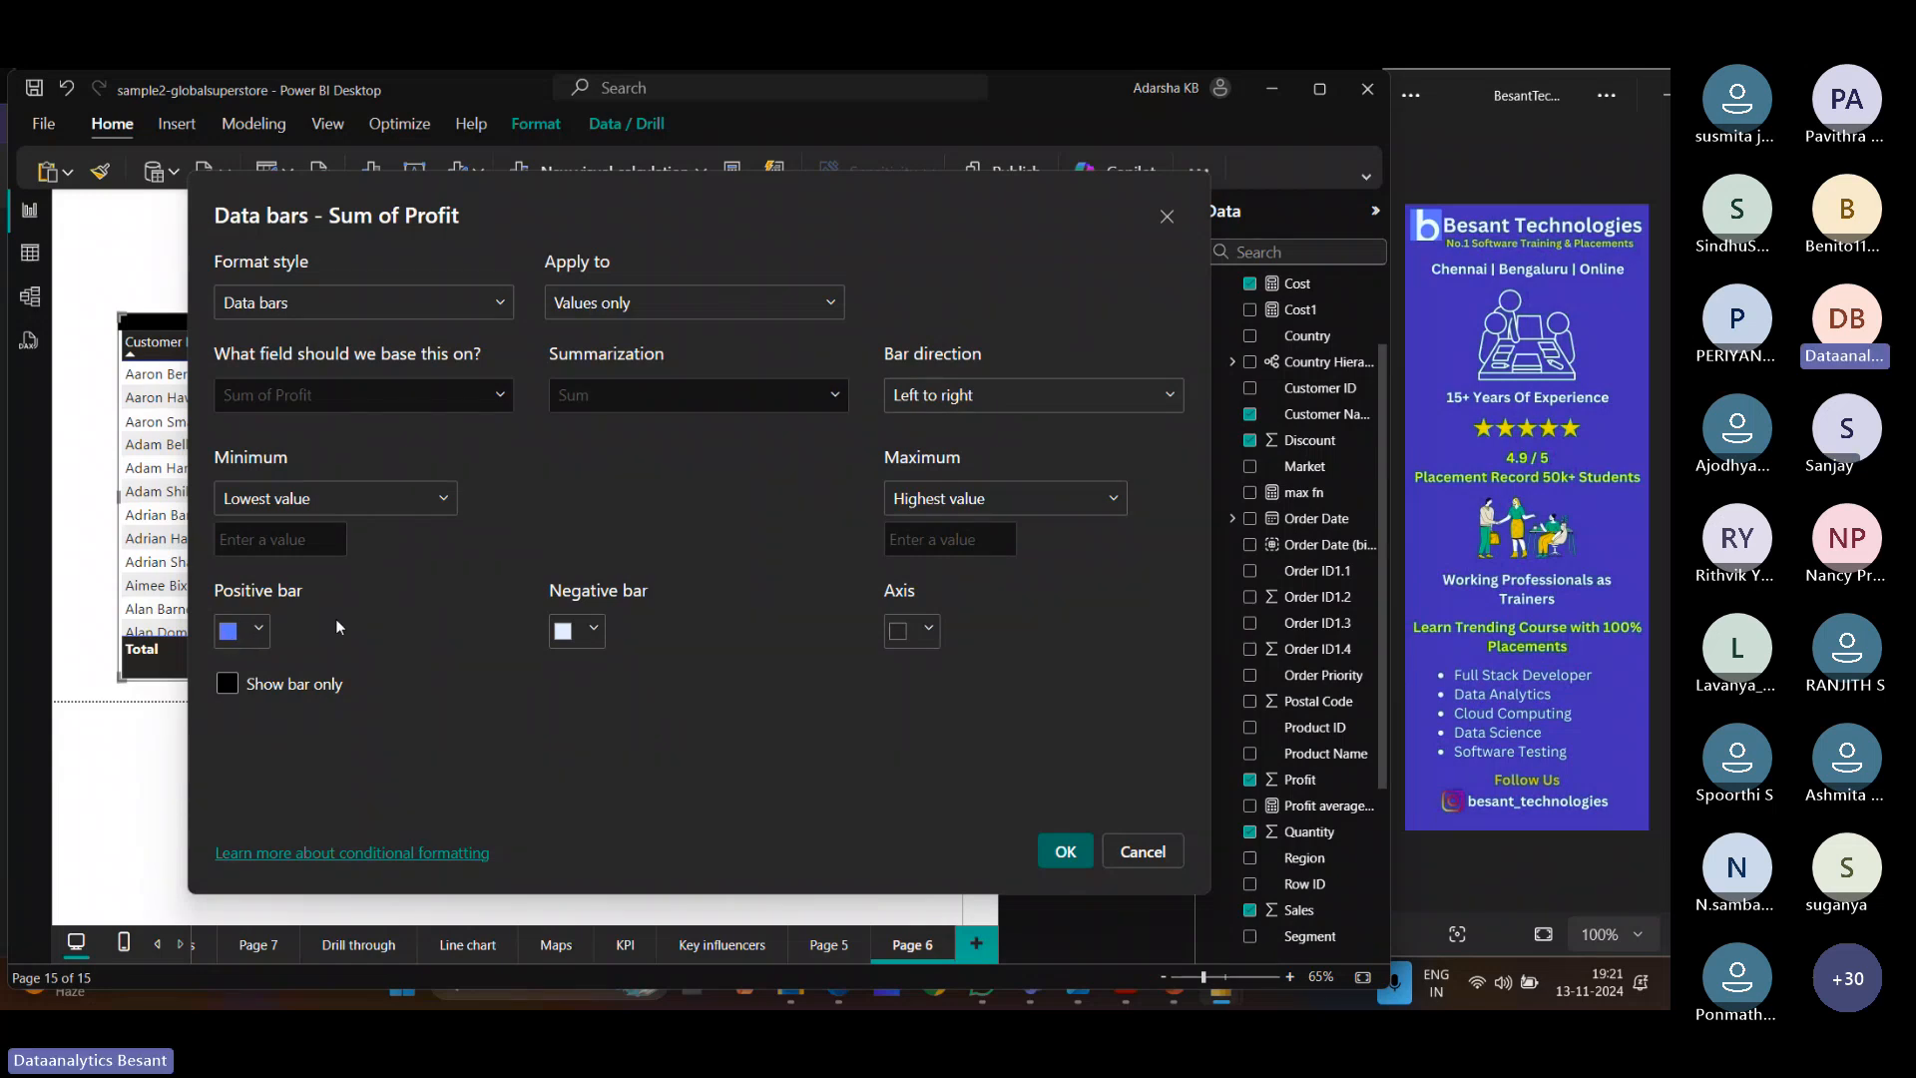
click(577, 630)
click(708, 496)
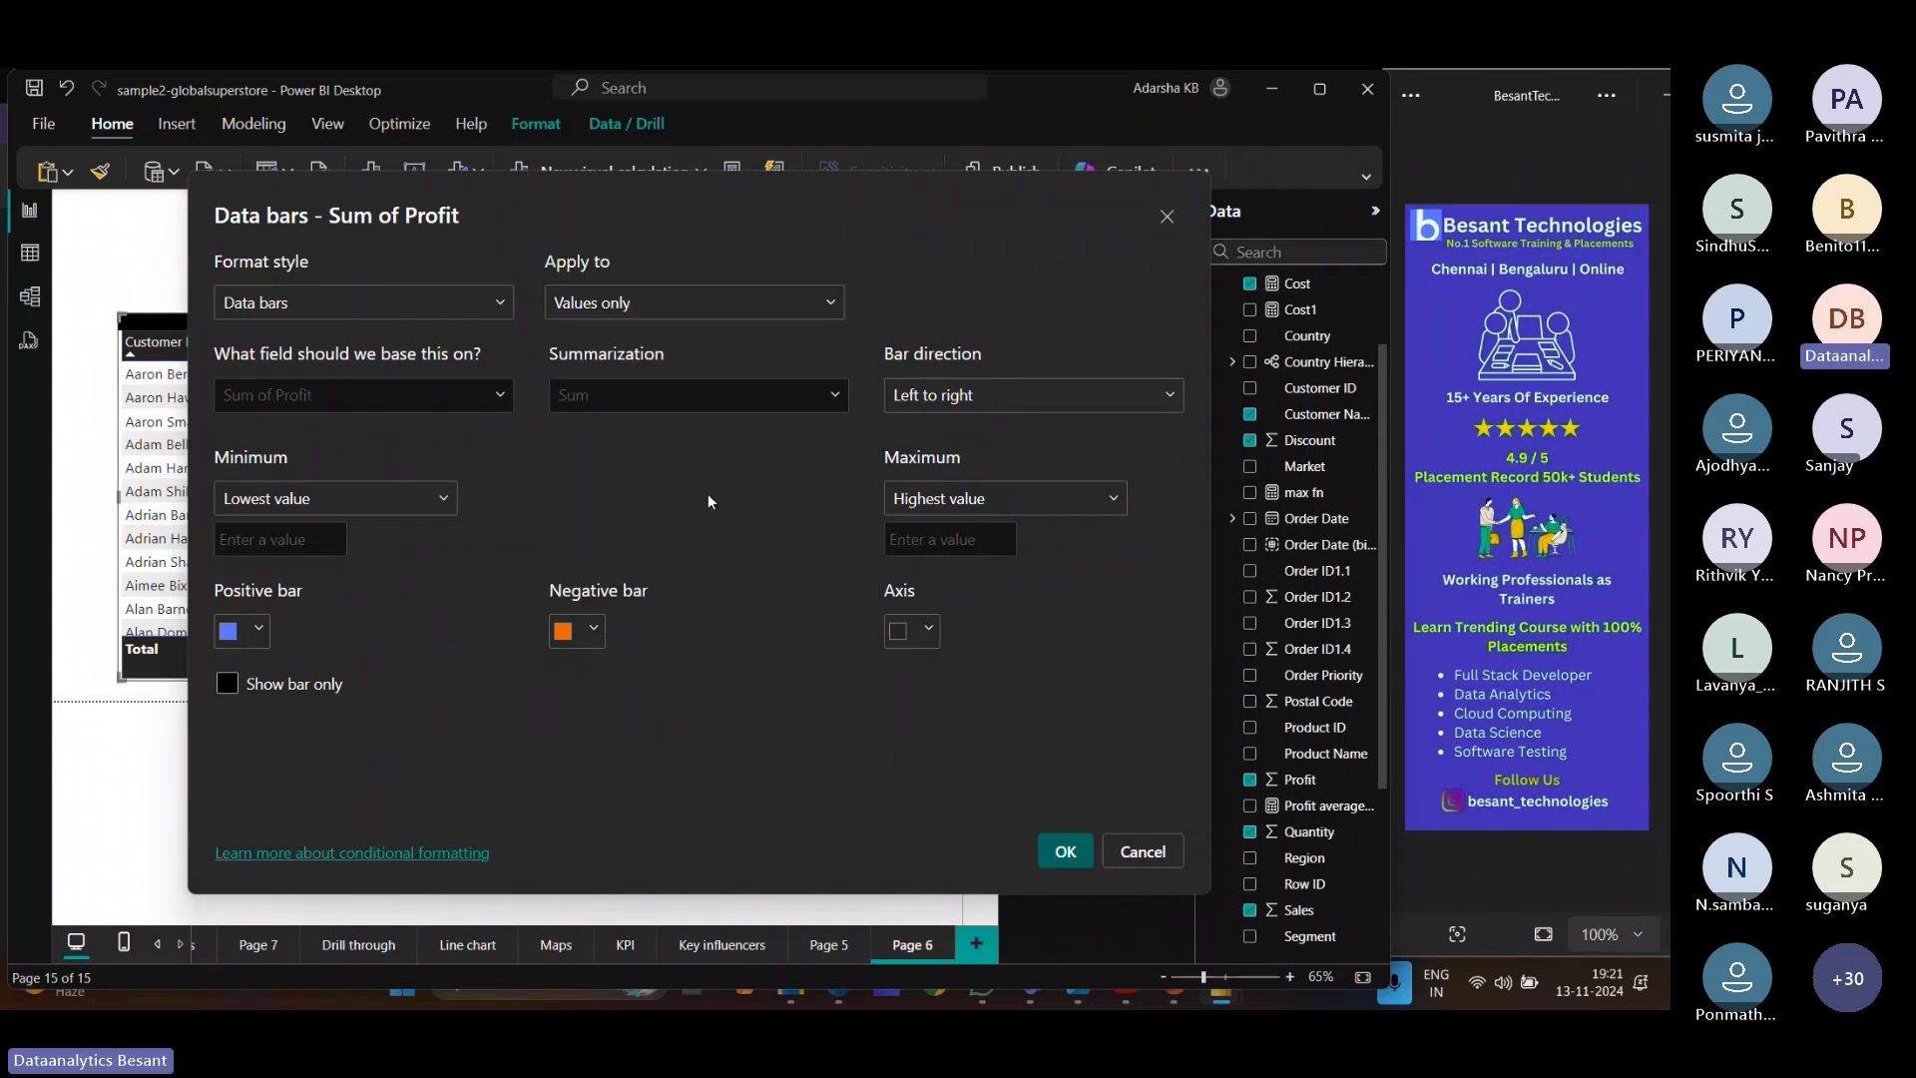
click(1061, 856)
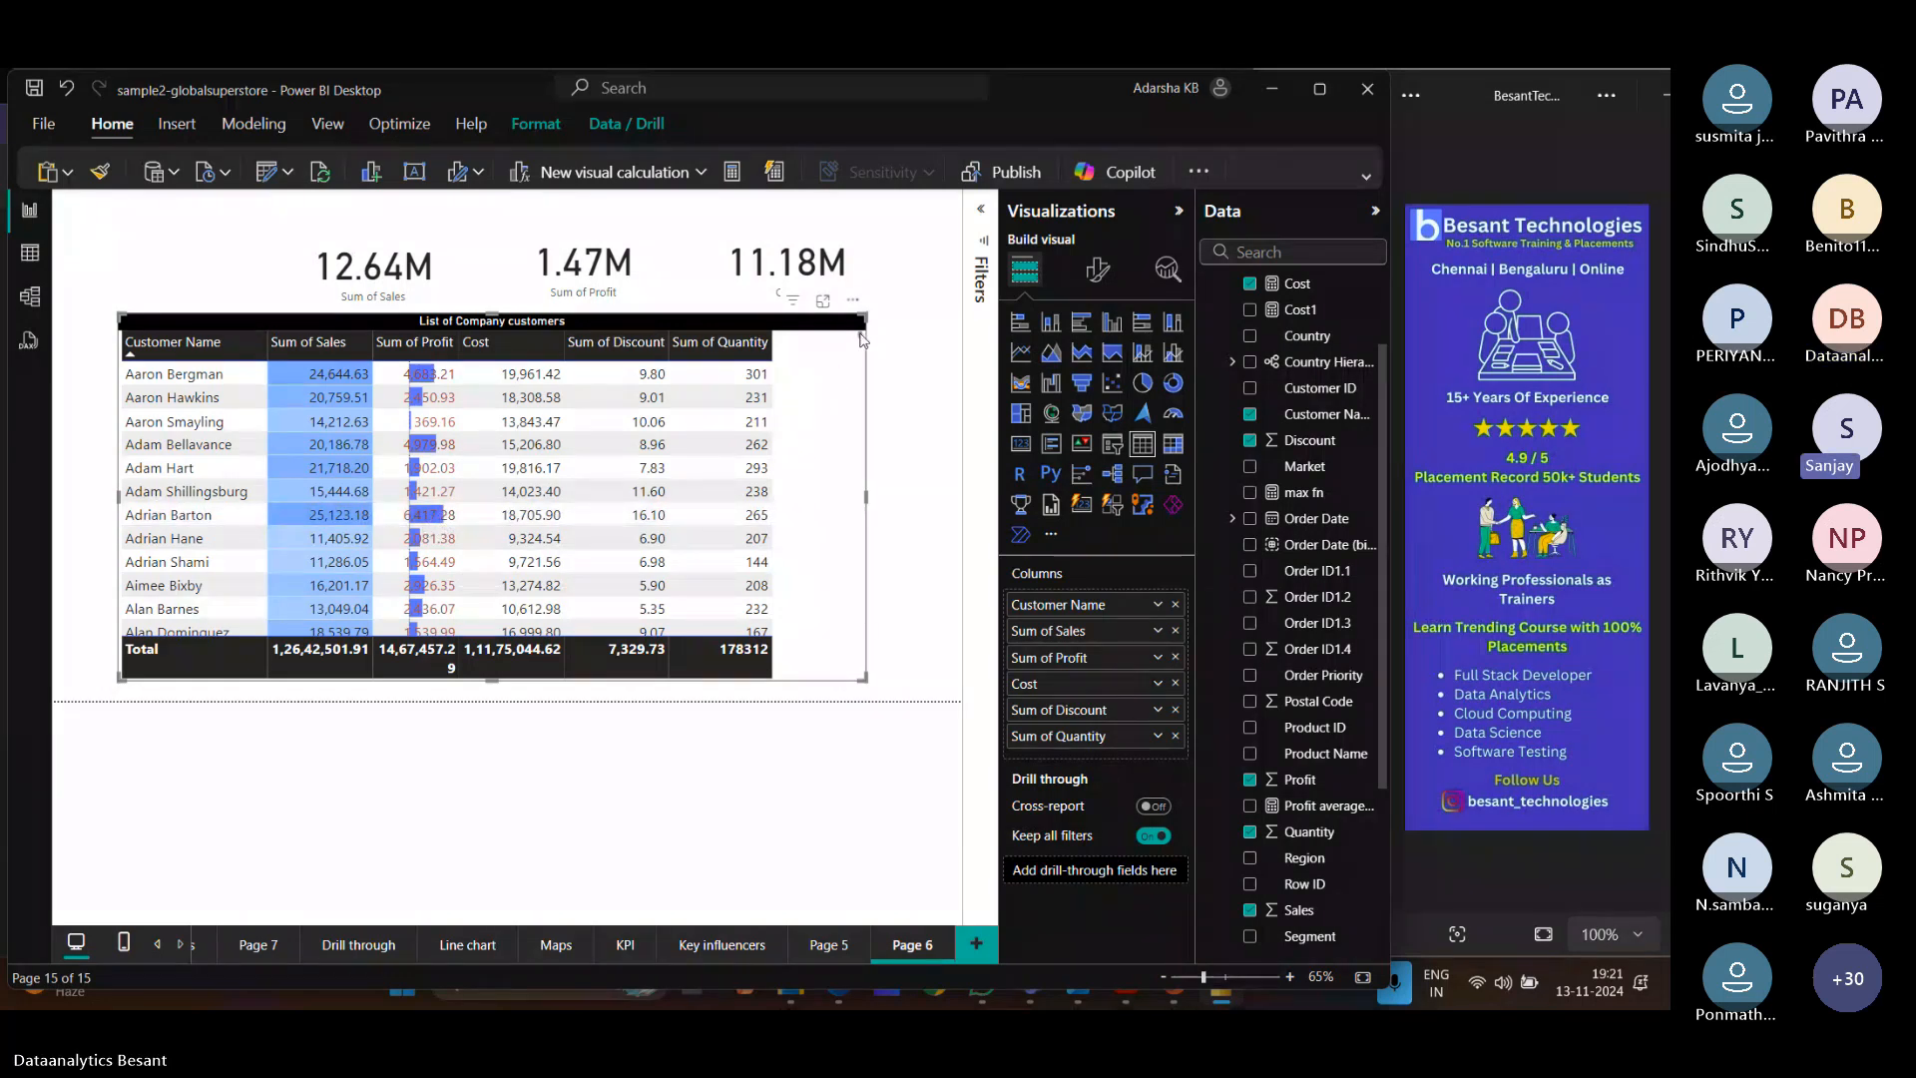
scroll(864, 340, down, 5)
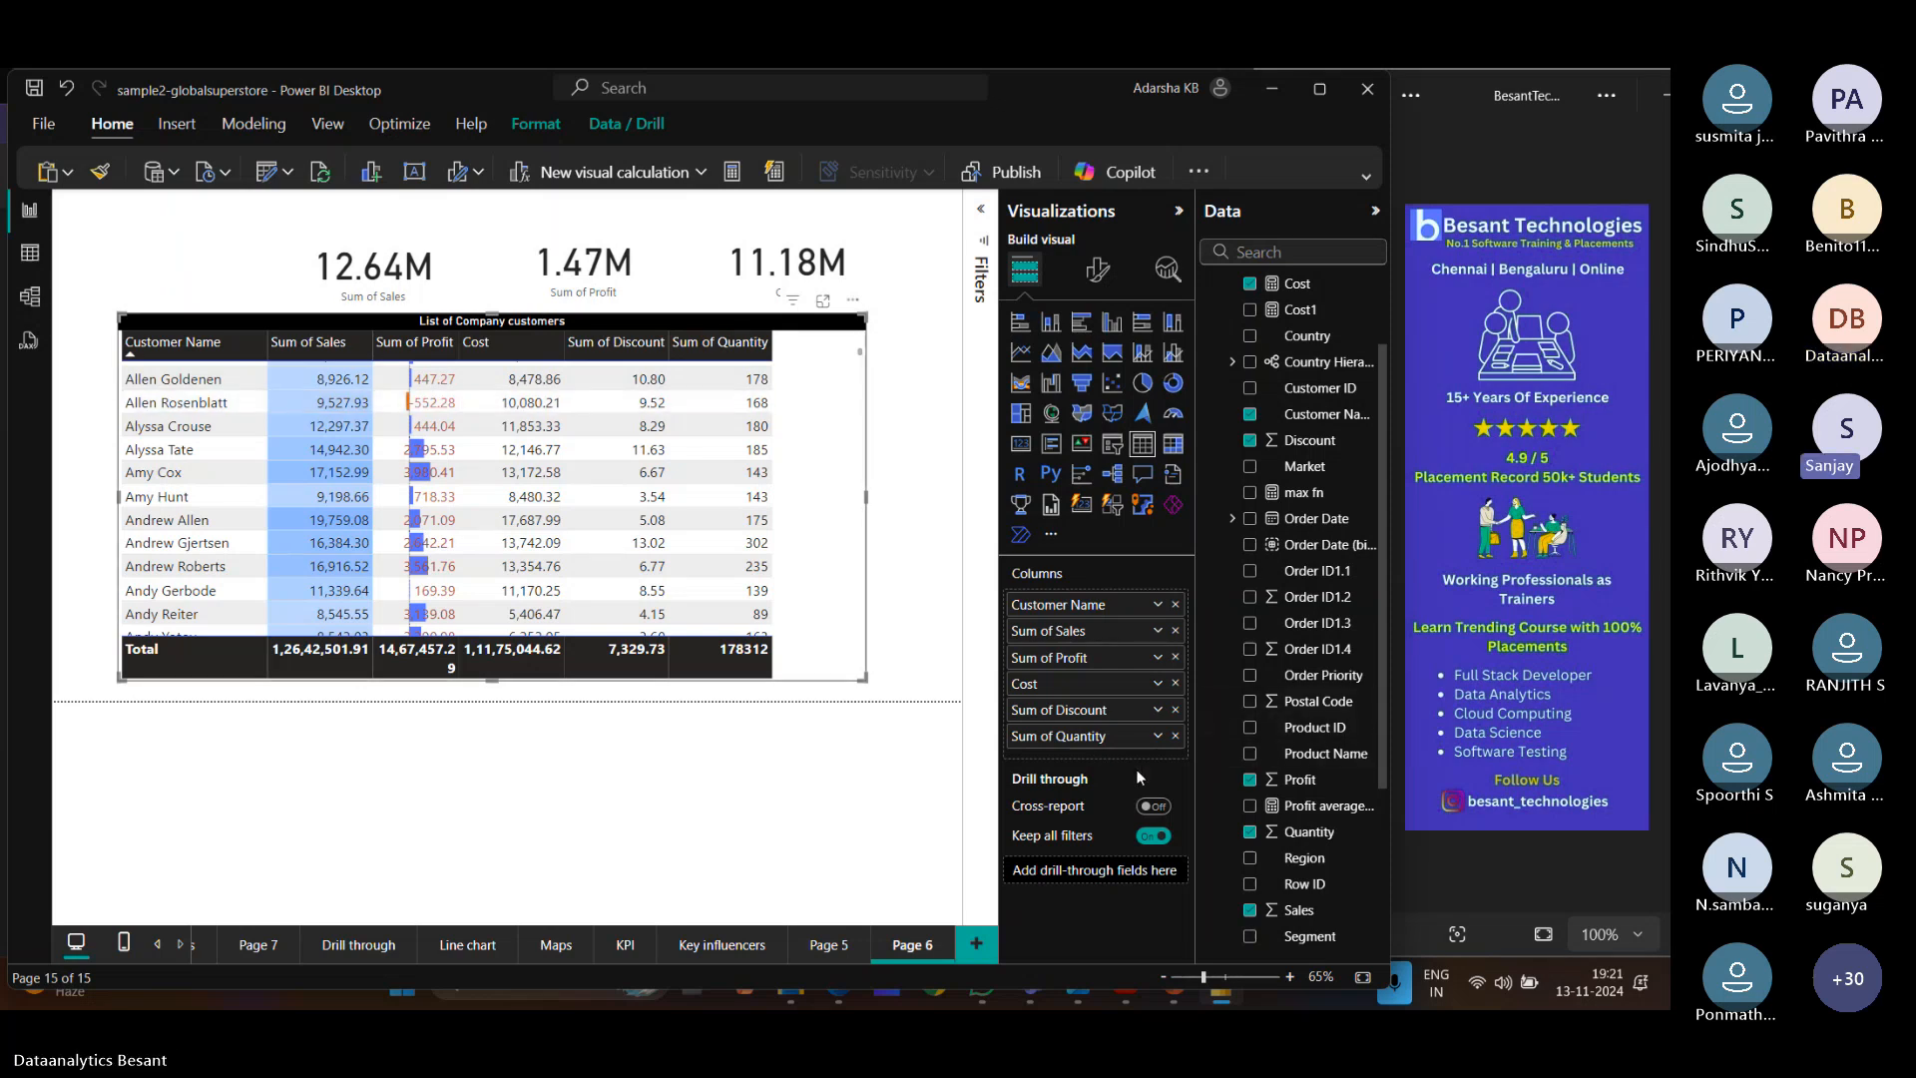
Apply icon conditional formatting to the Sum of Quantity column using the default diamond, triangle and circle rules at 33 and 67 percent.
right_click(1083, 740)
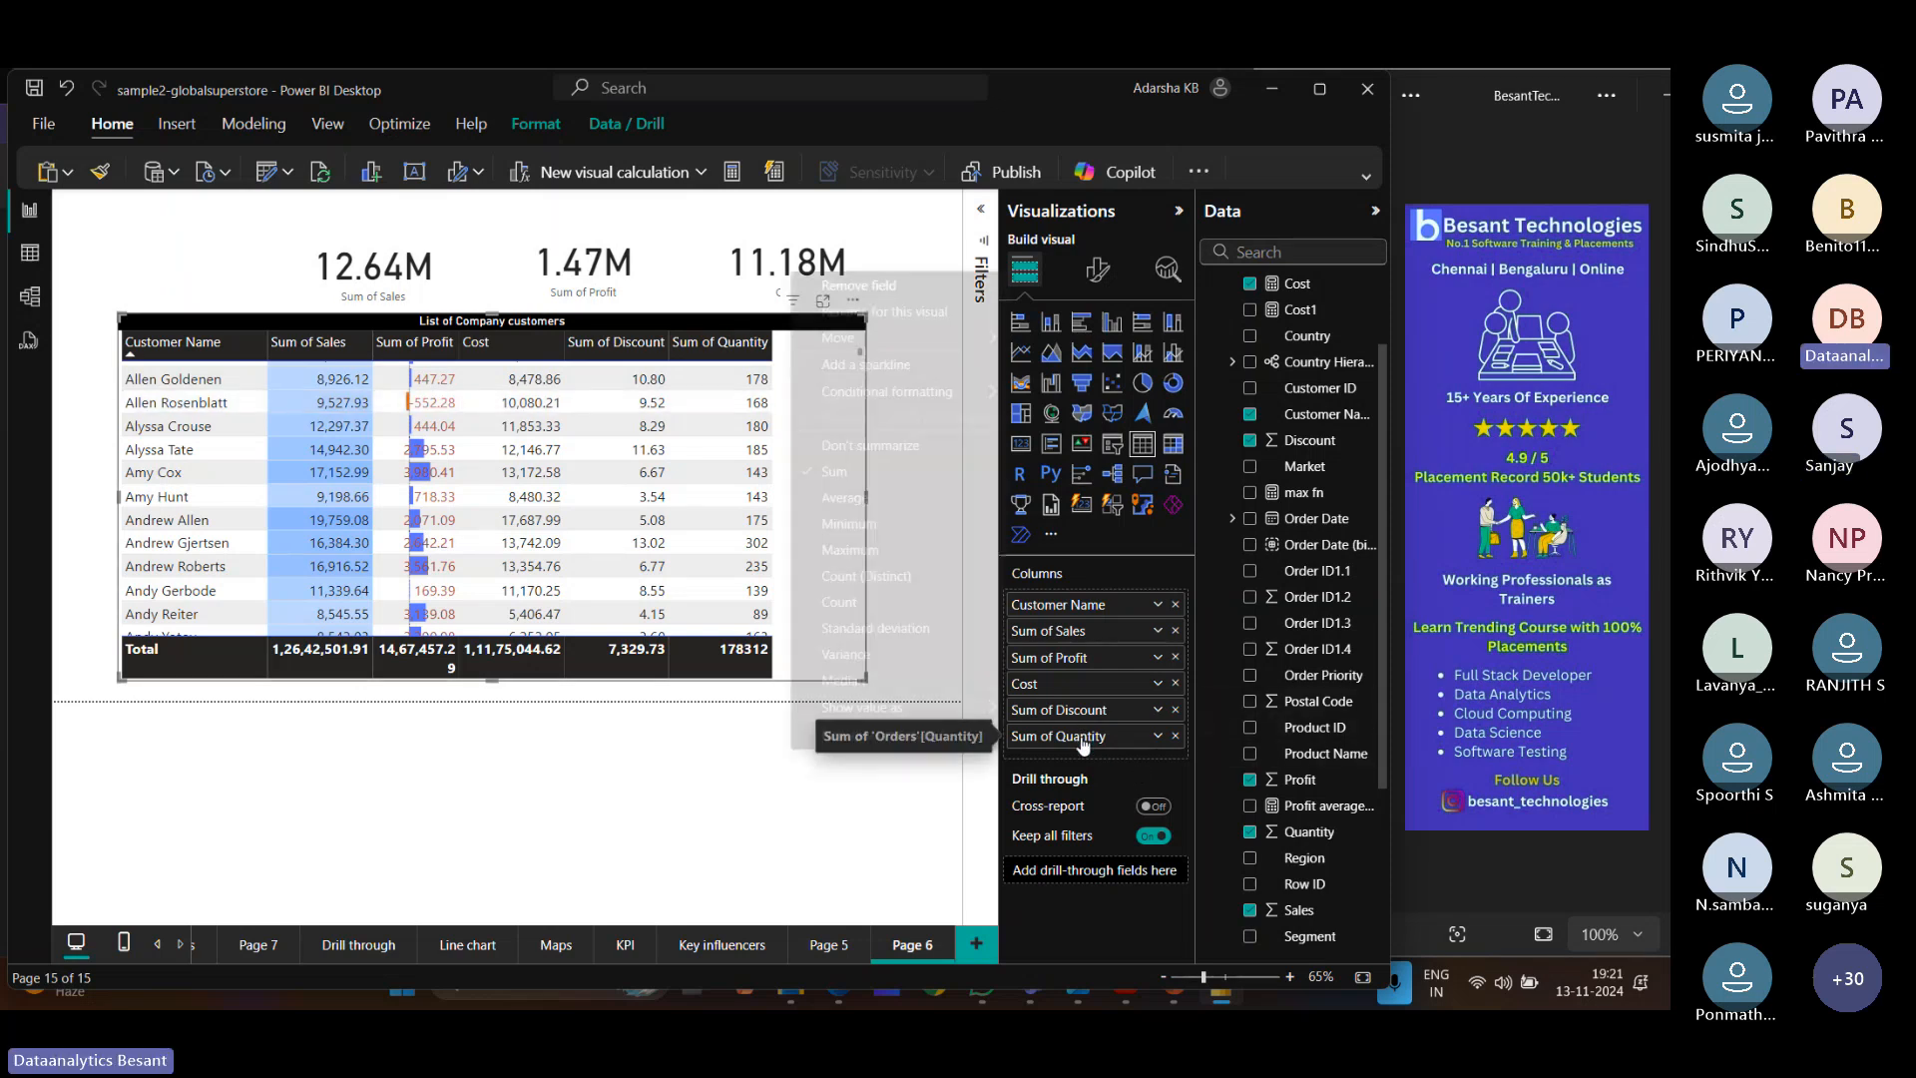
mouse_move(983, 392)
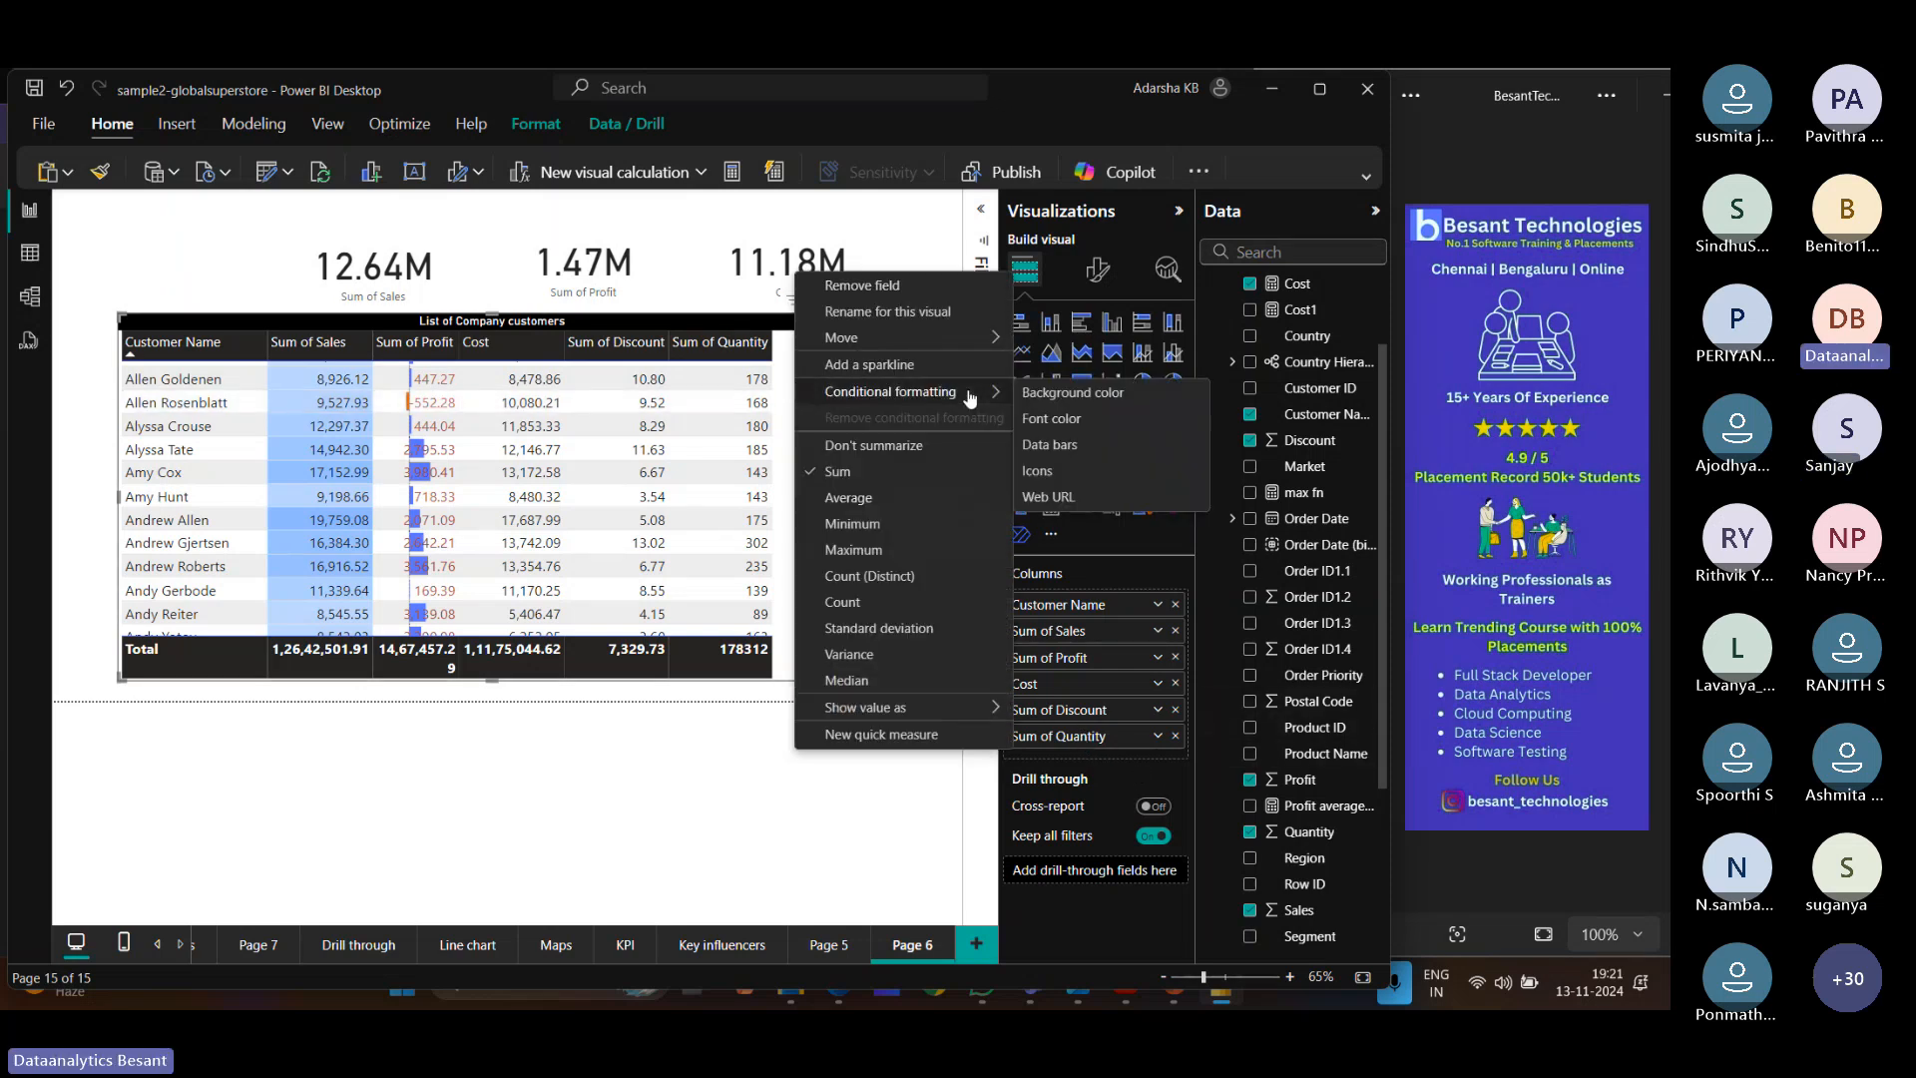
click(1059, 471)
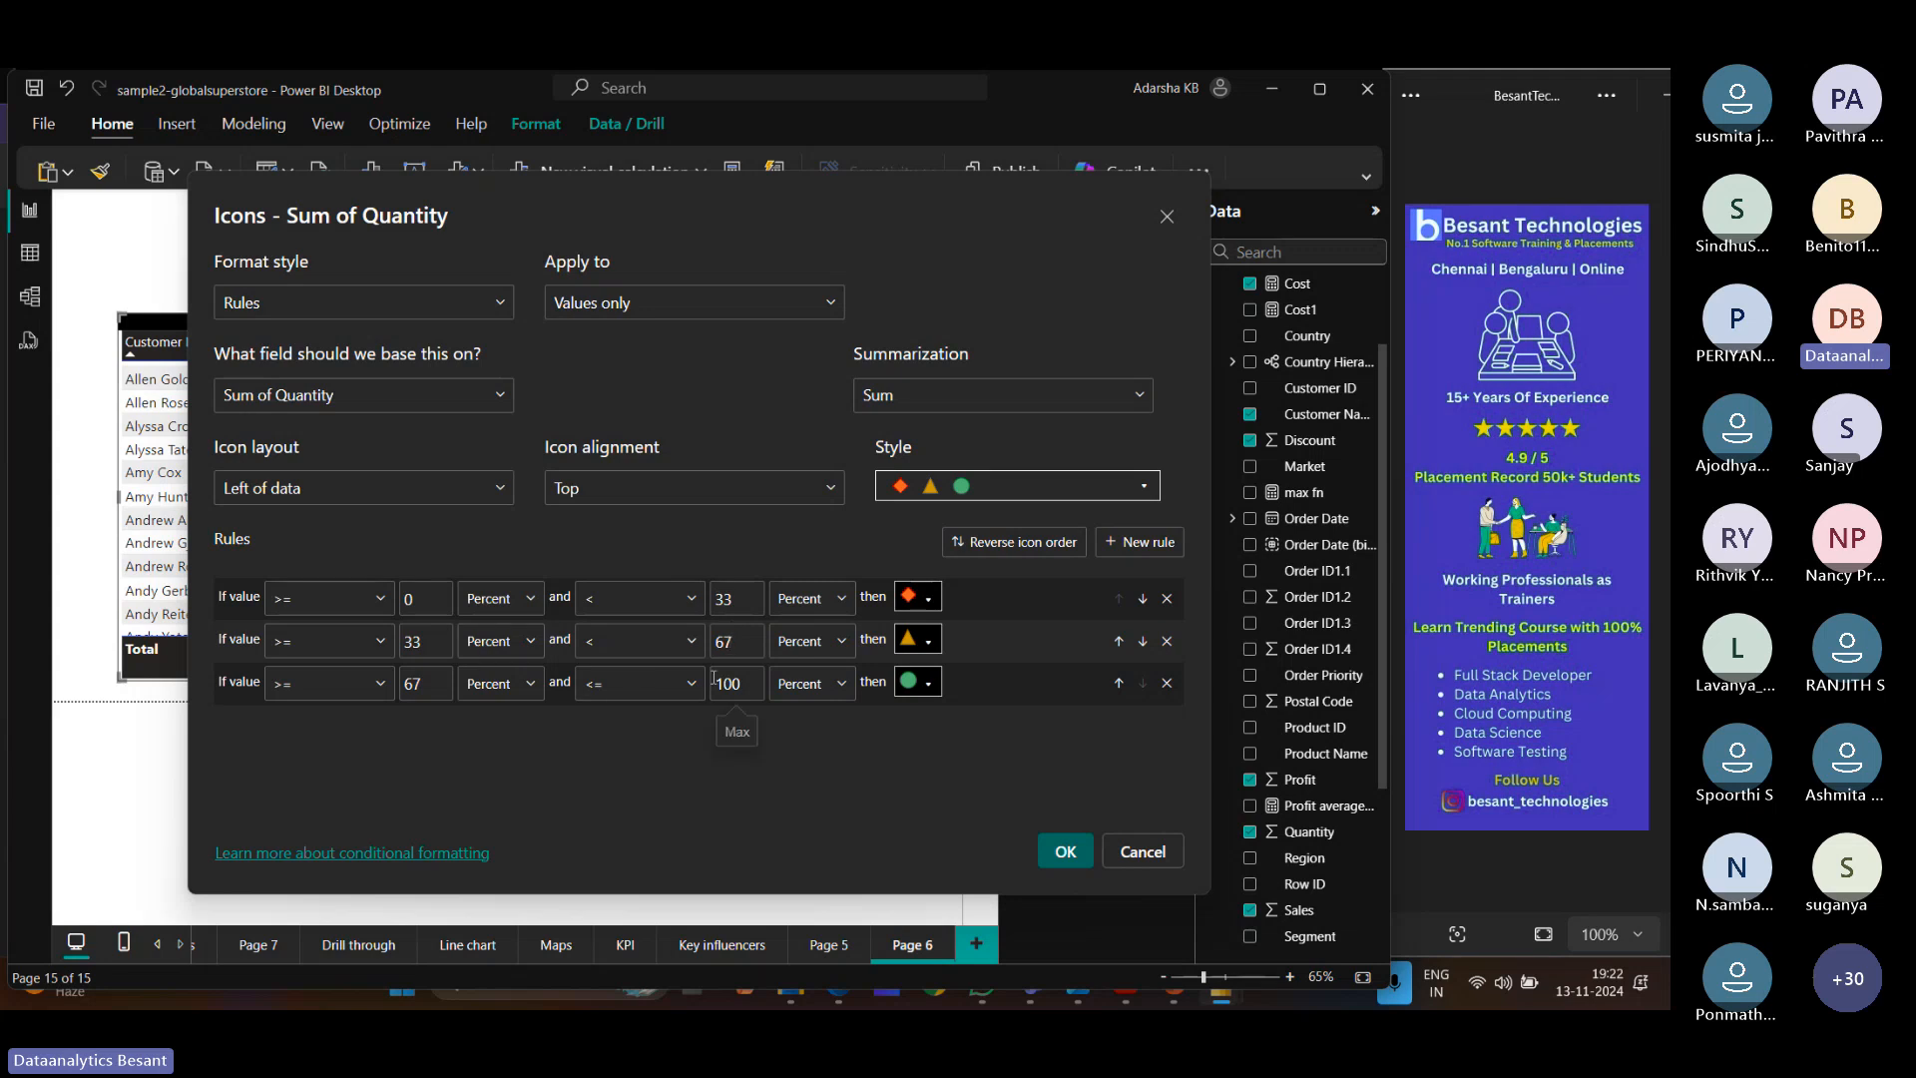
click(1064, 853)
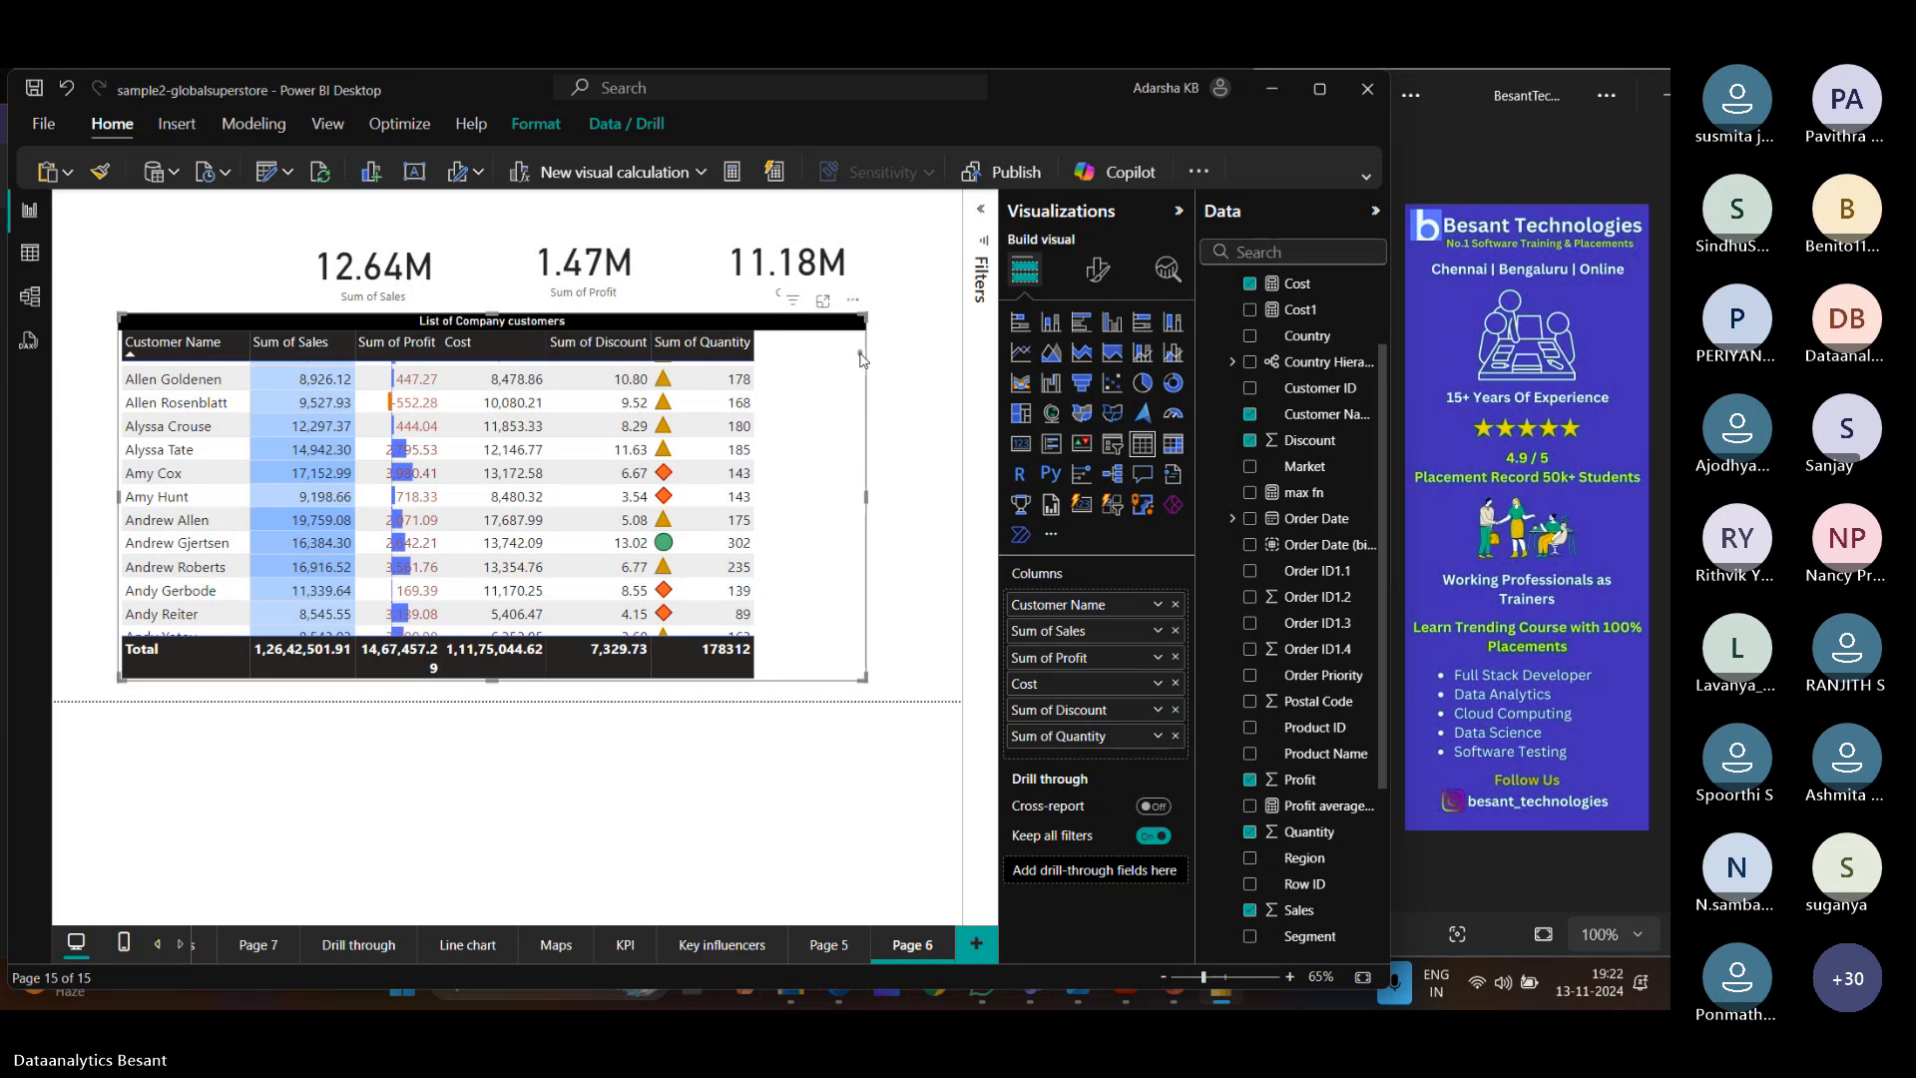
drag(862, 357, 862, 335)
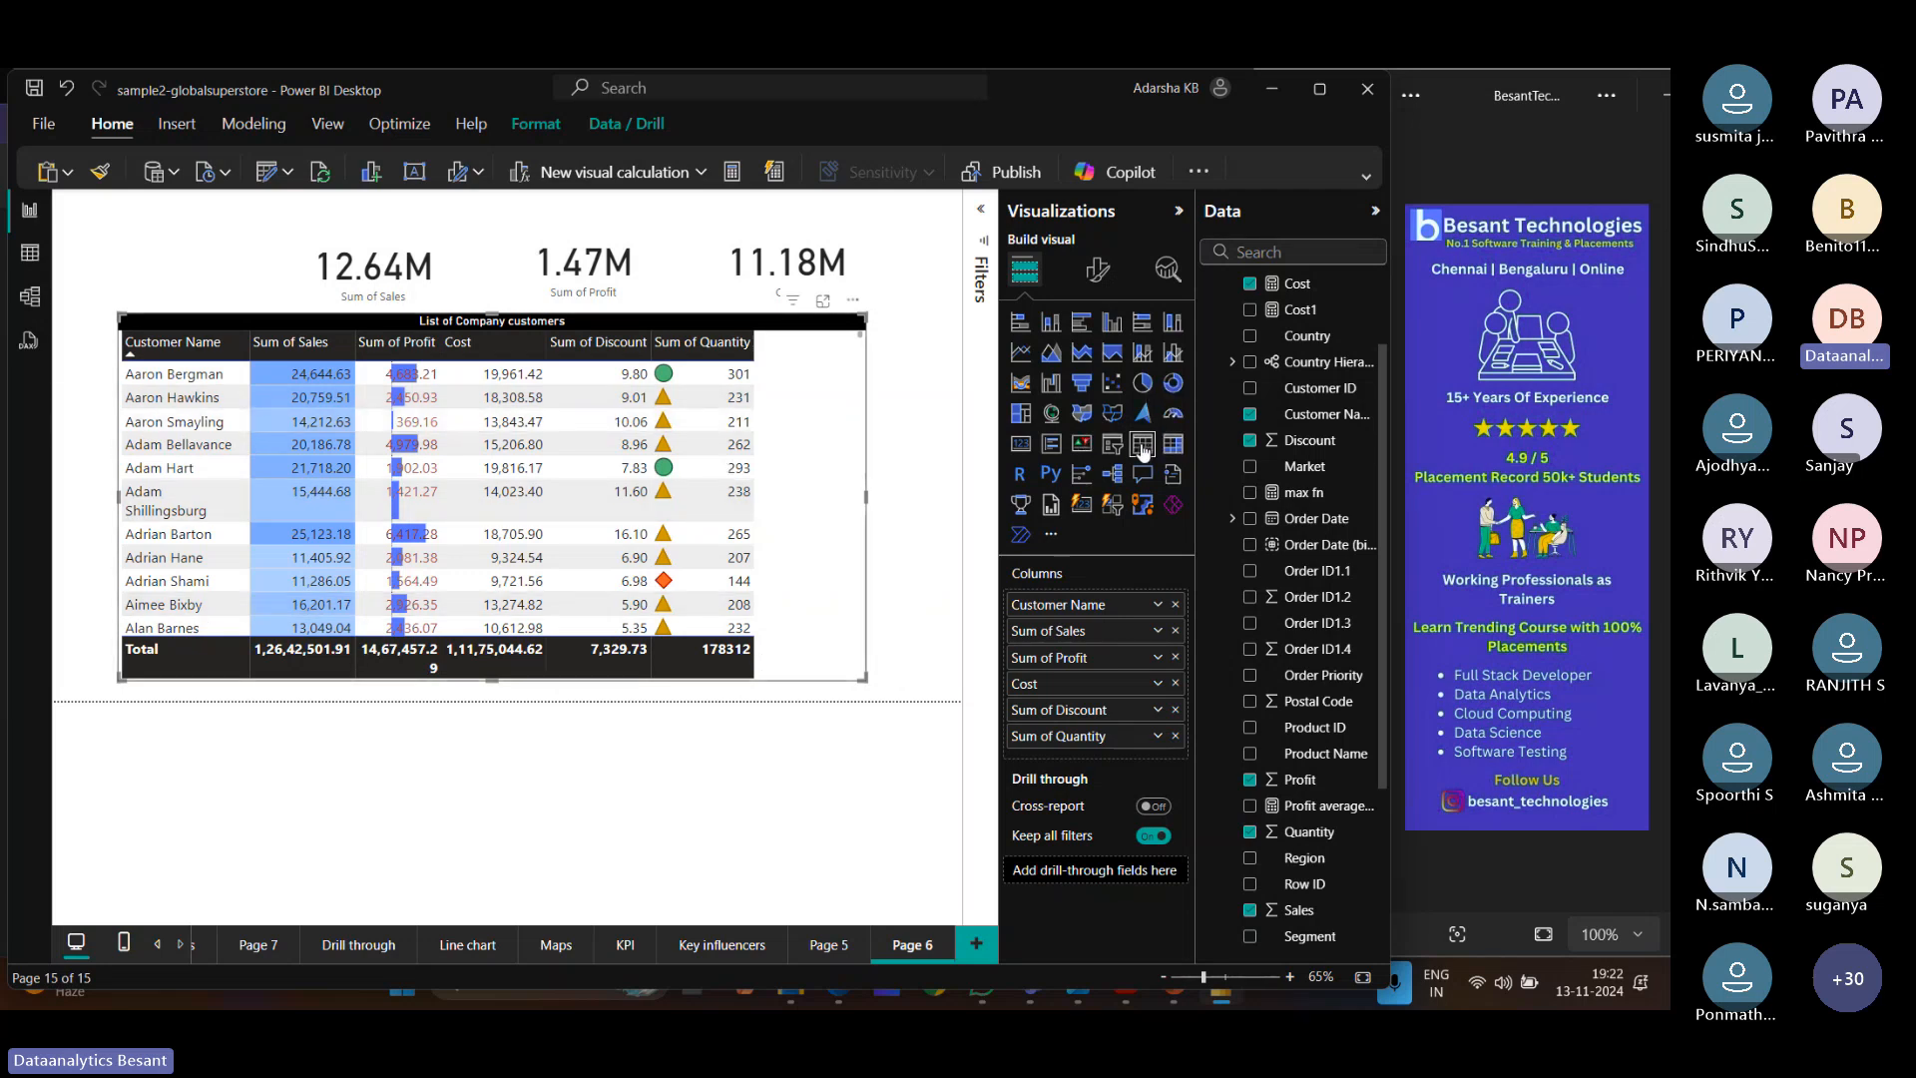
Switch the customer table to a matrix and back to compare the field wells of the two visual types.
click(1172, 449)
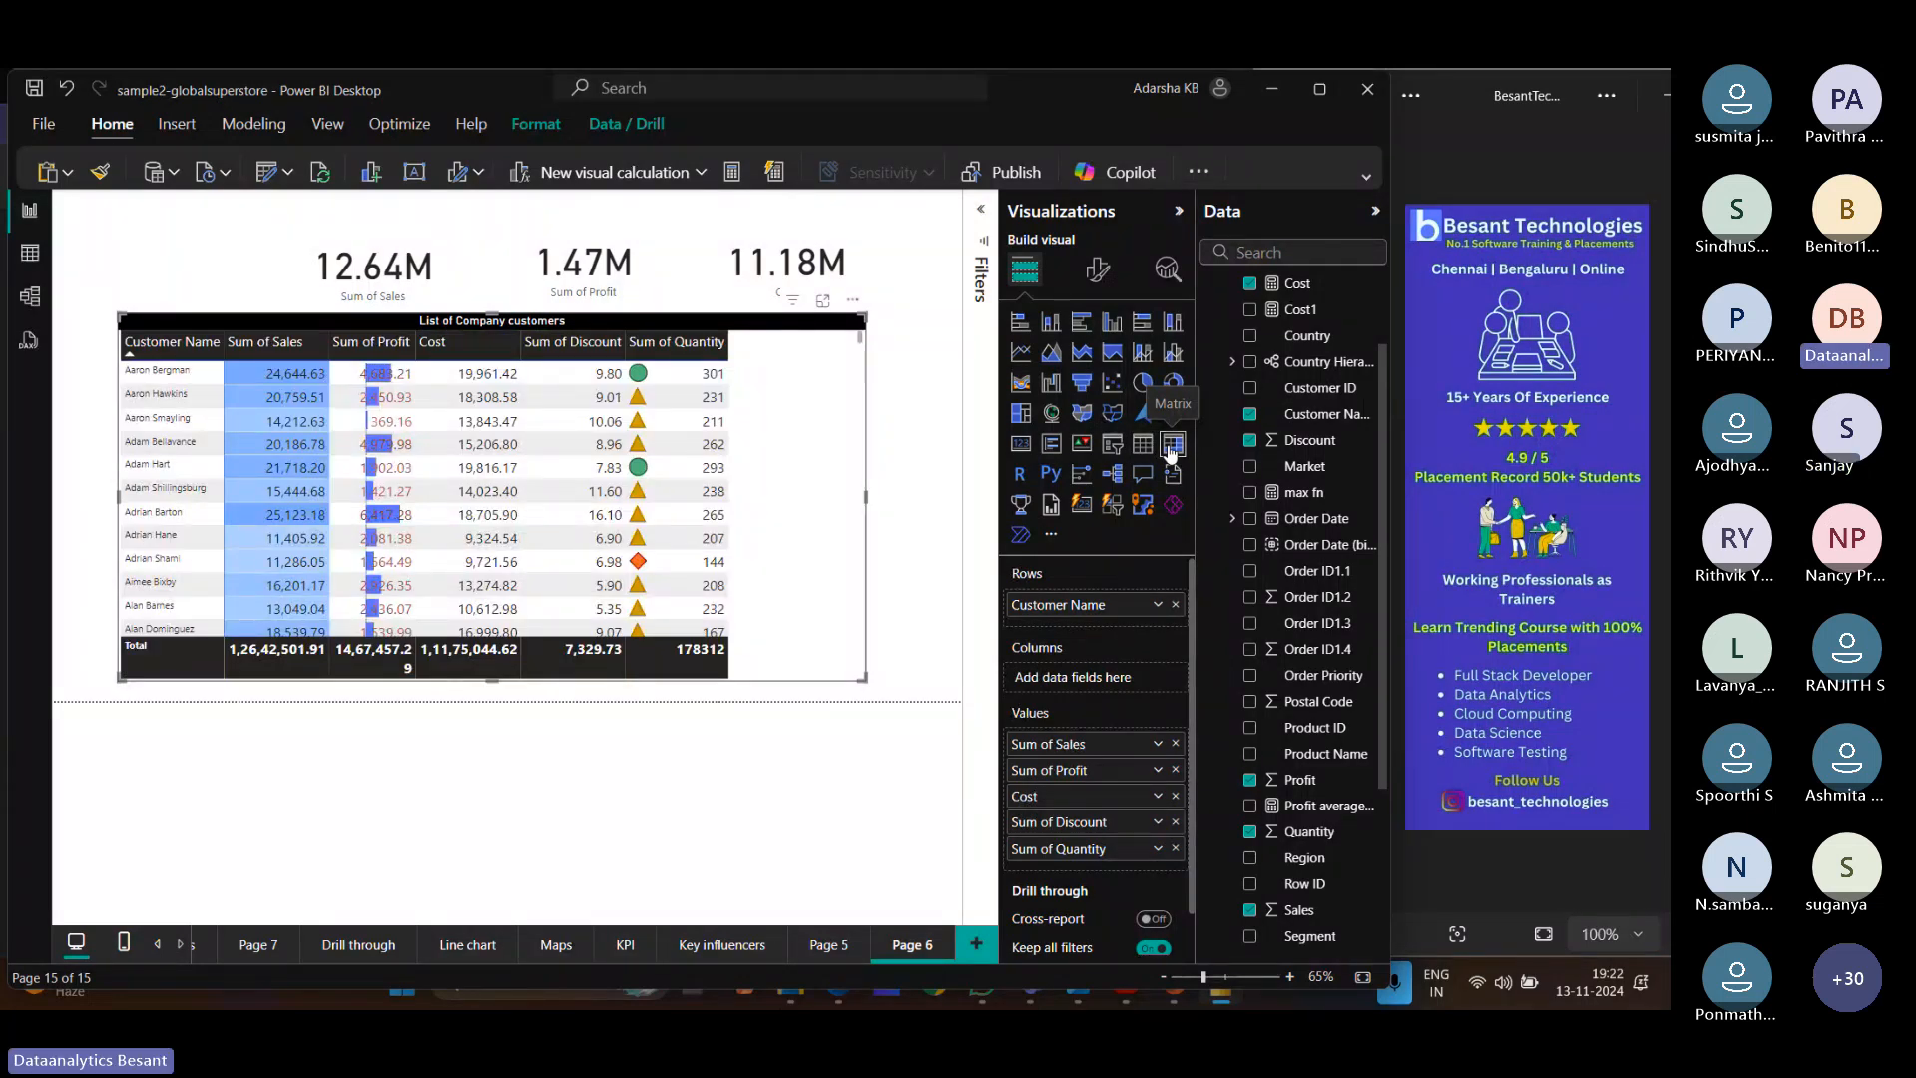
click(1149, 447)
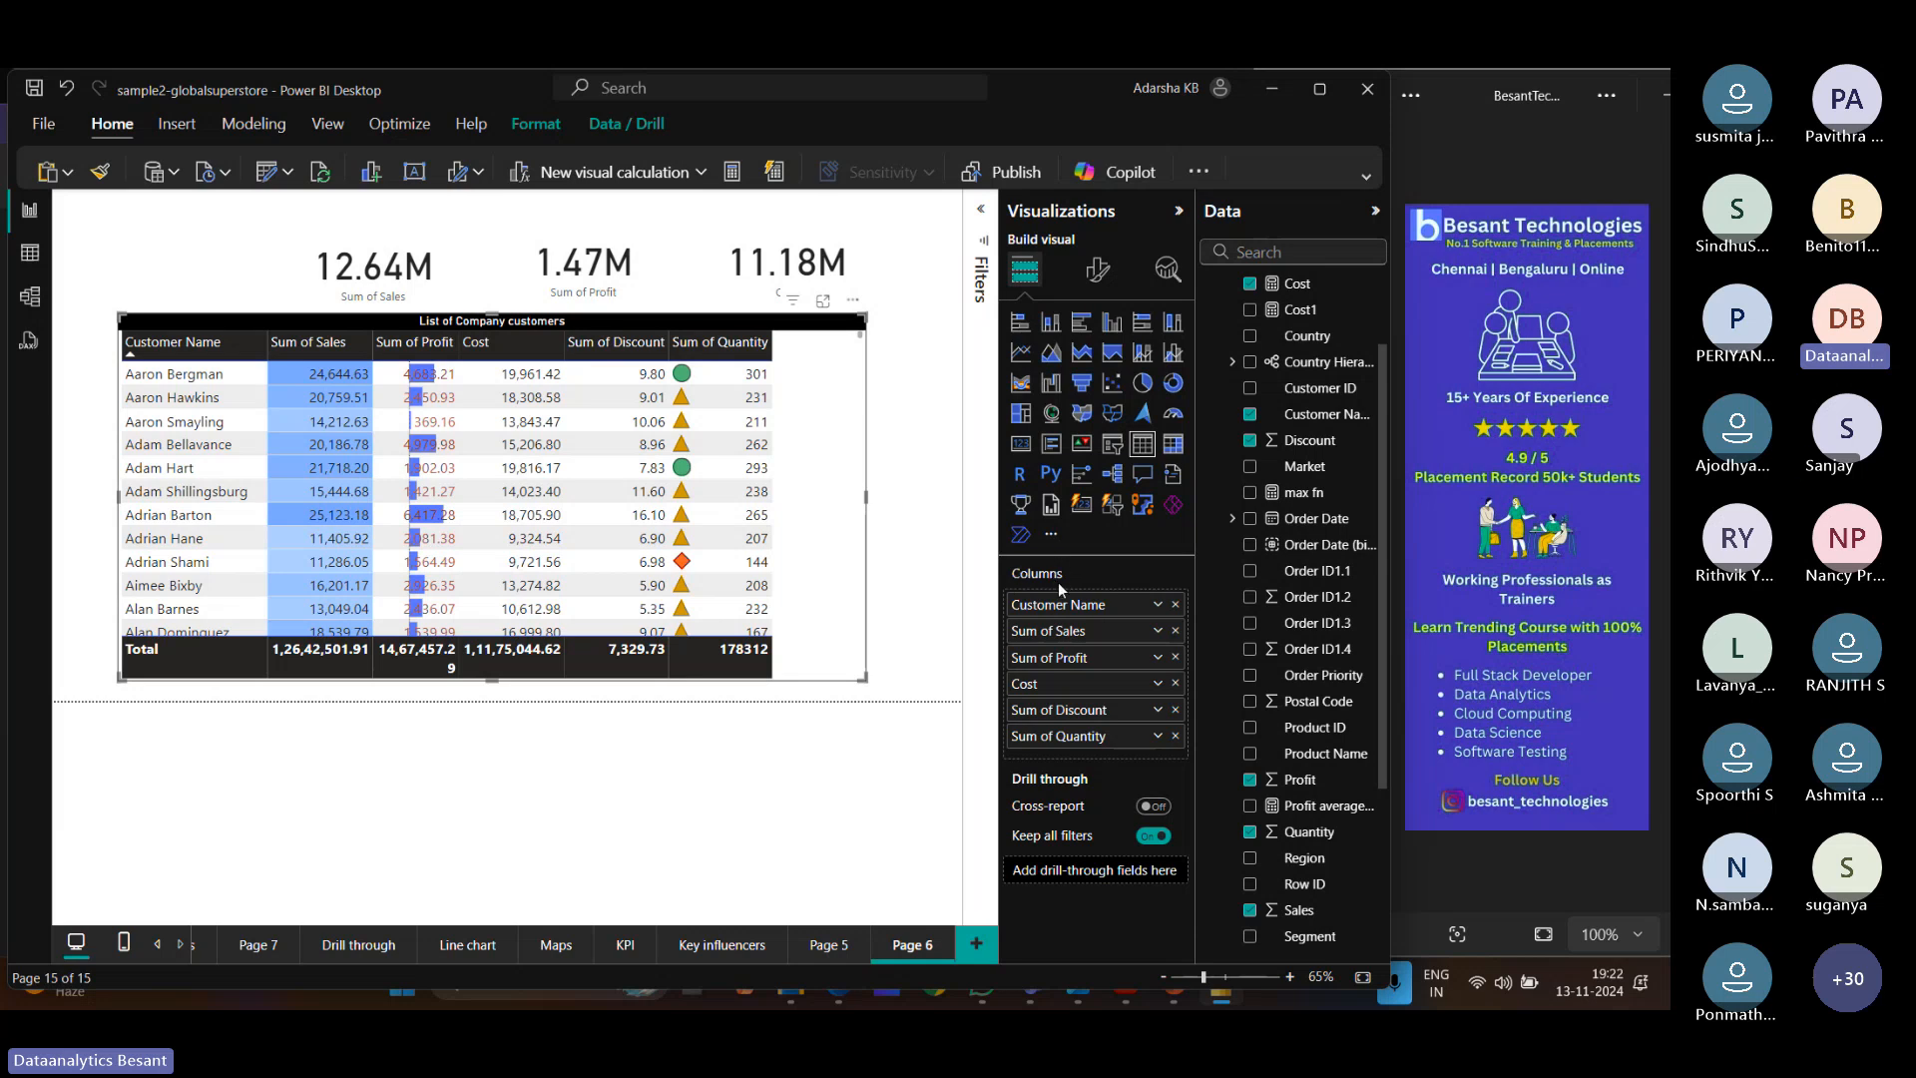
click(1173, 443)
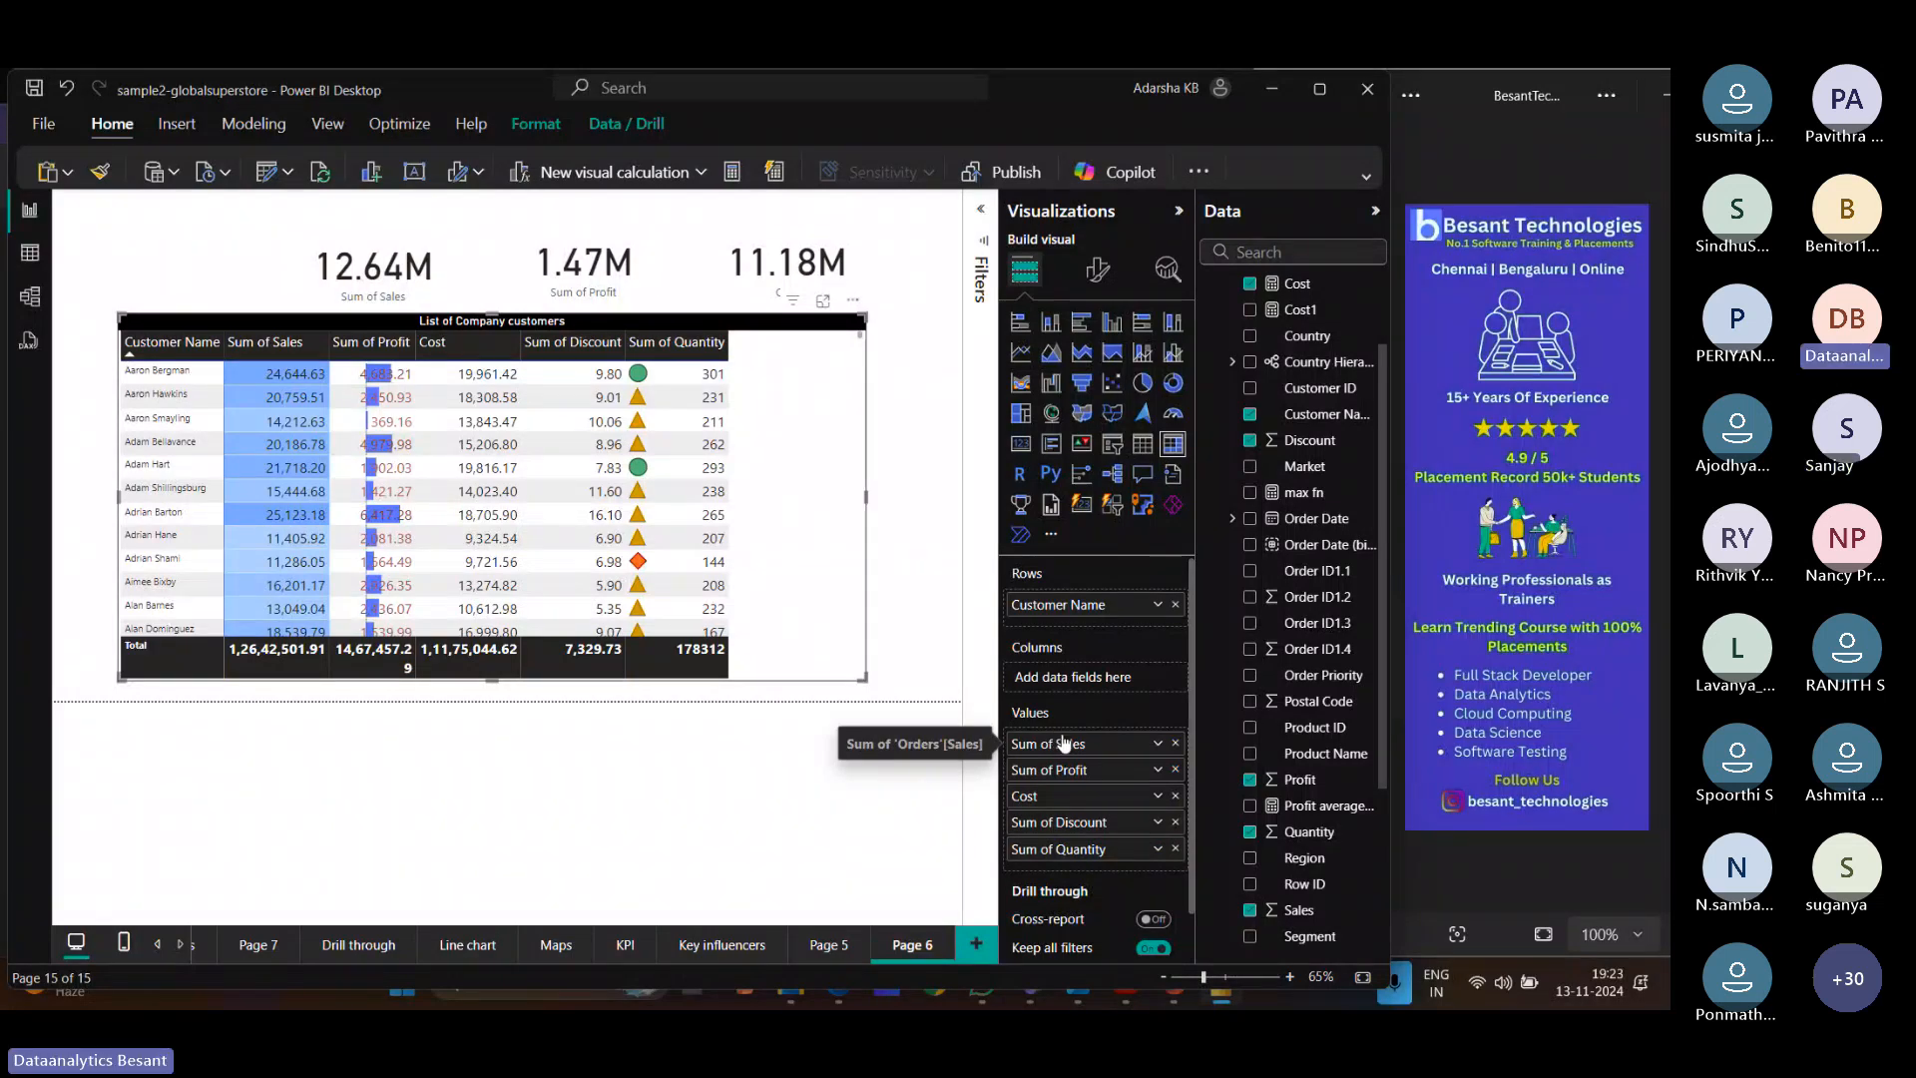
click(1143, 449)
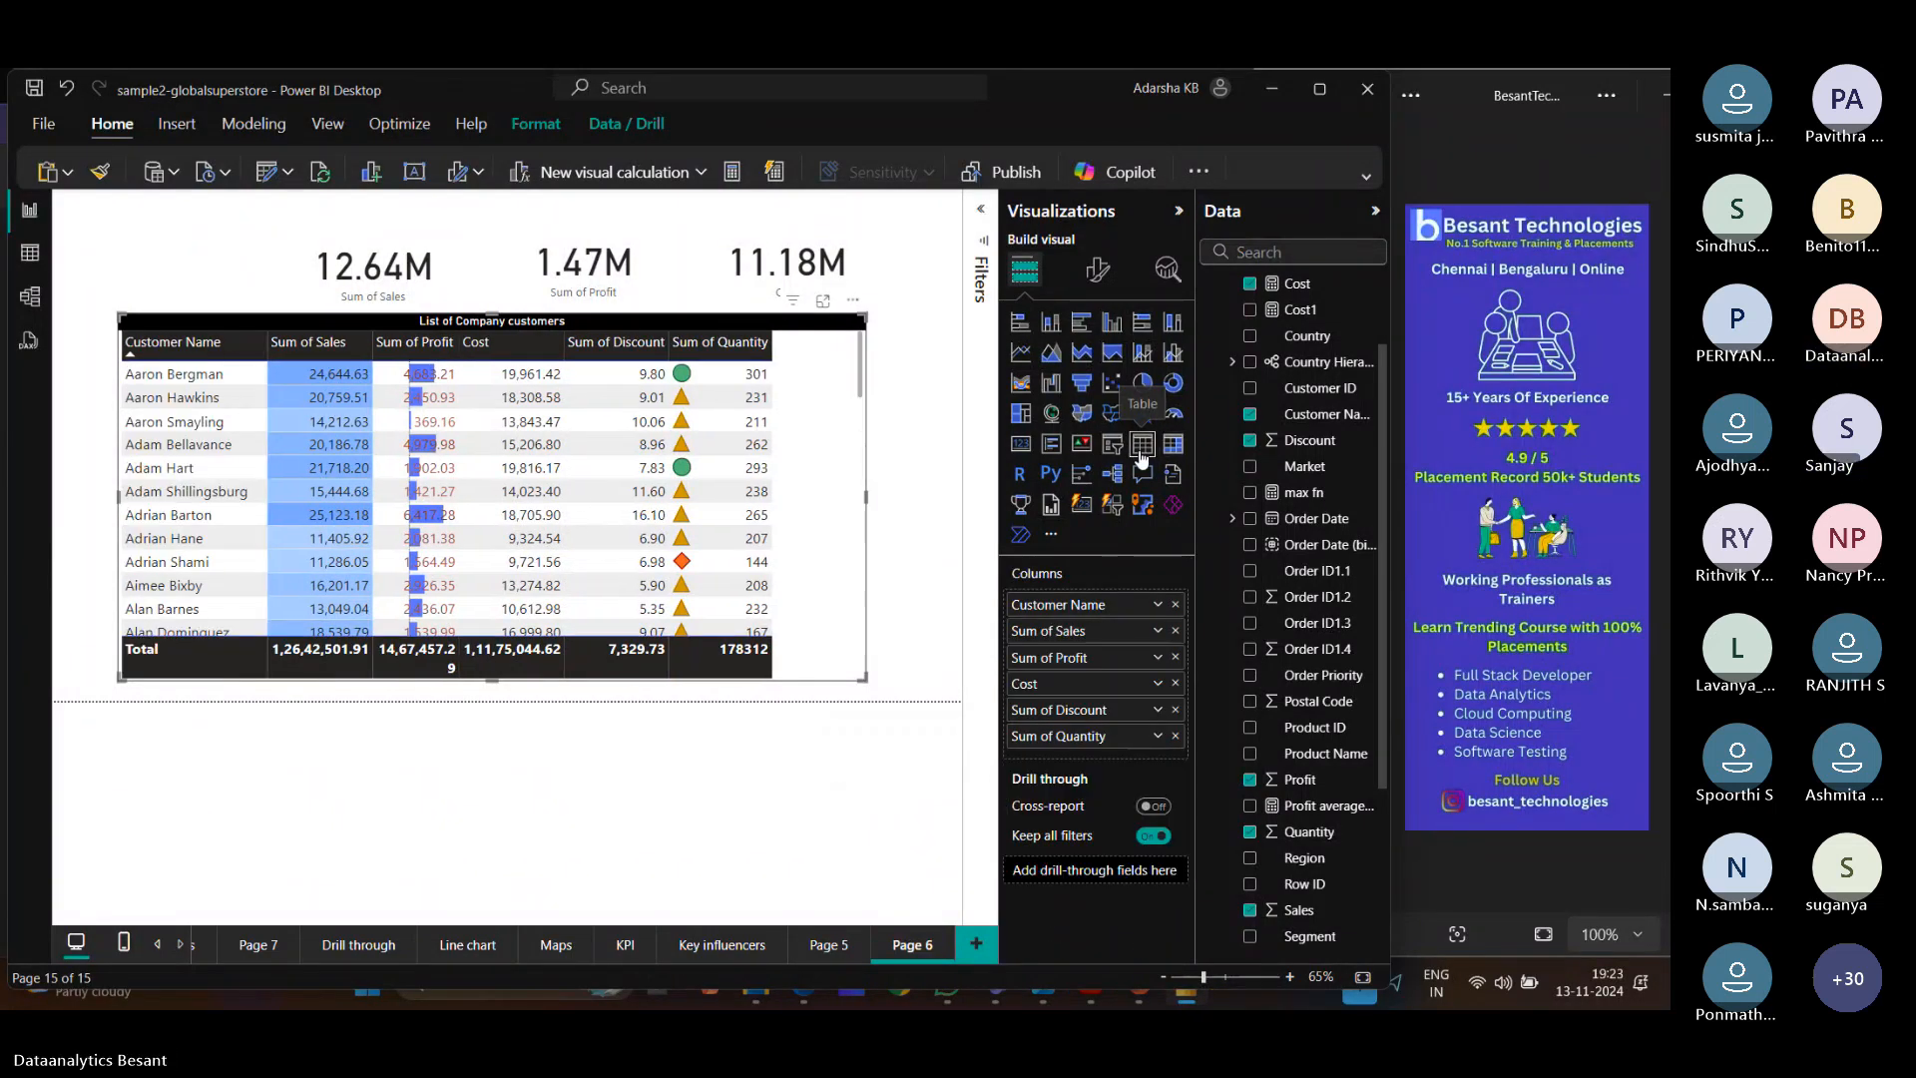
Add a new report page and place an empty matrix visual in the upper middle of its canvas.
click(975, 946)
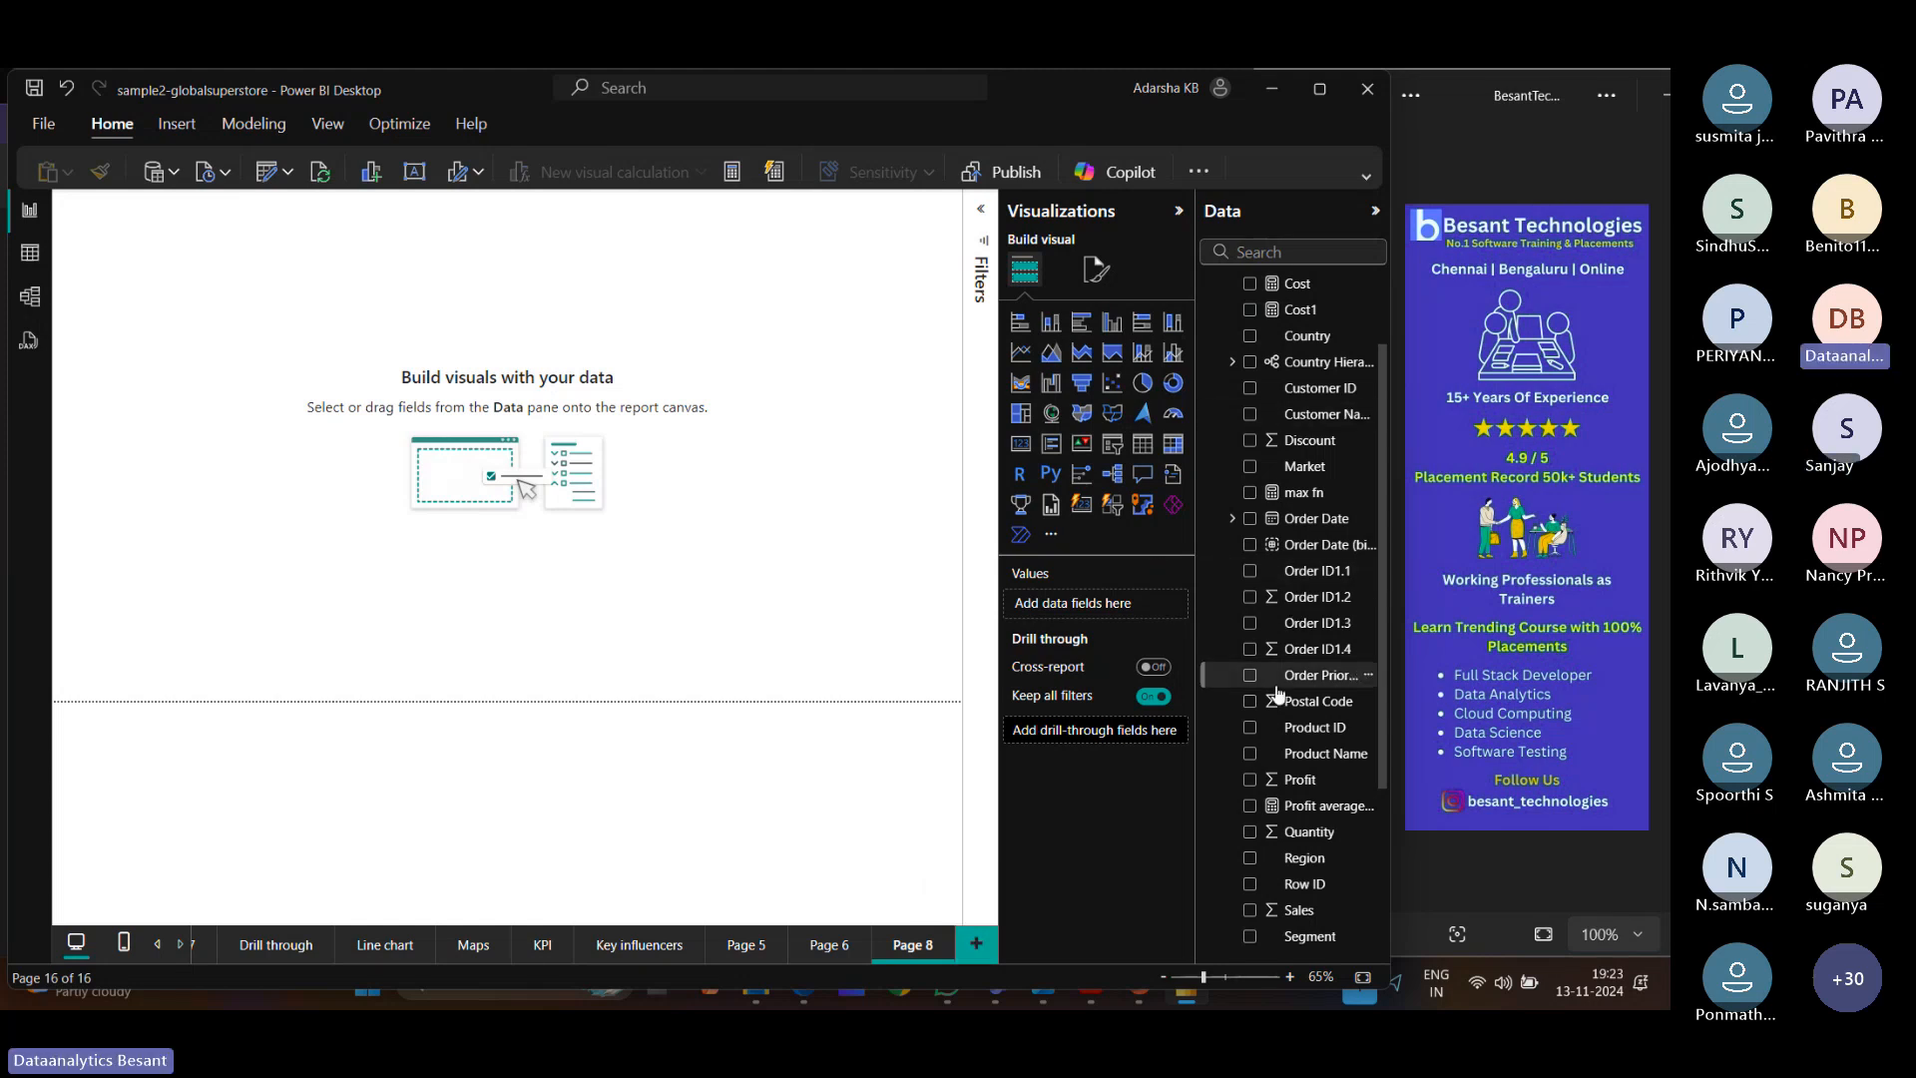
scroll(1255, 787, down, 3)
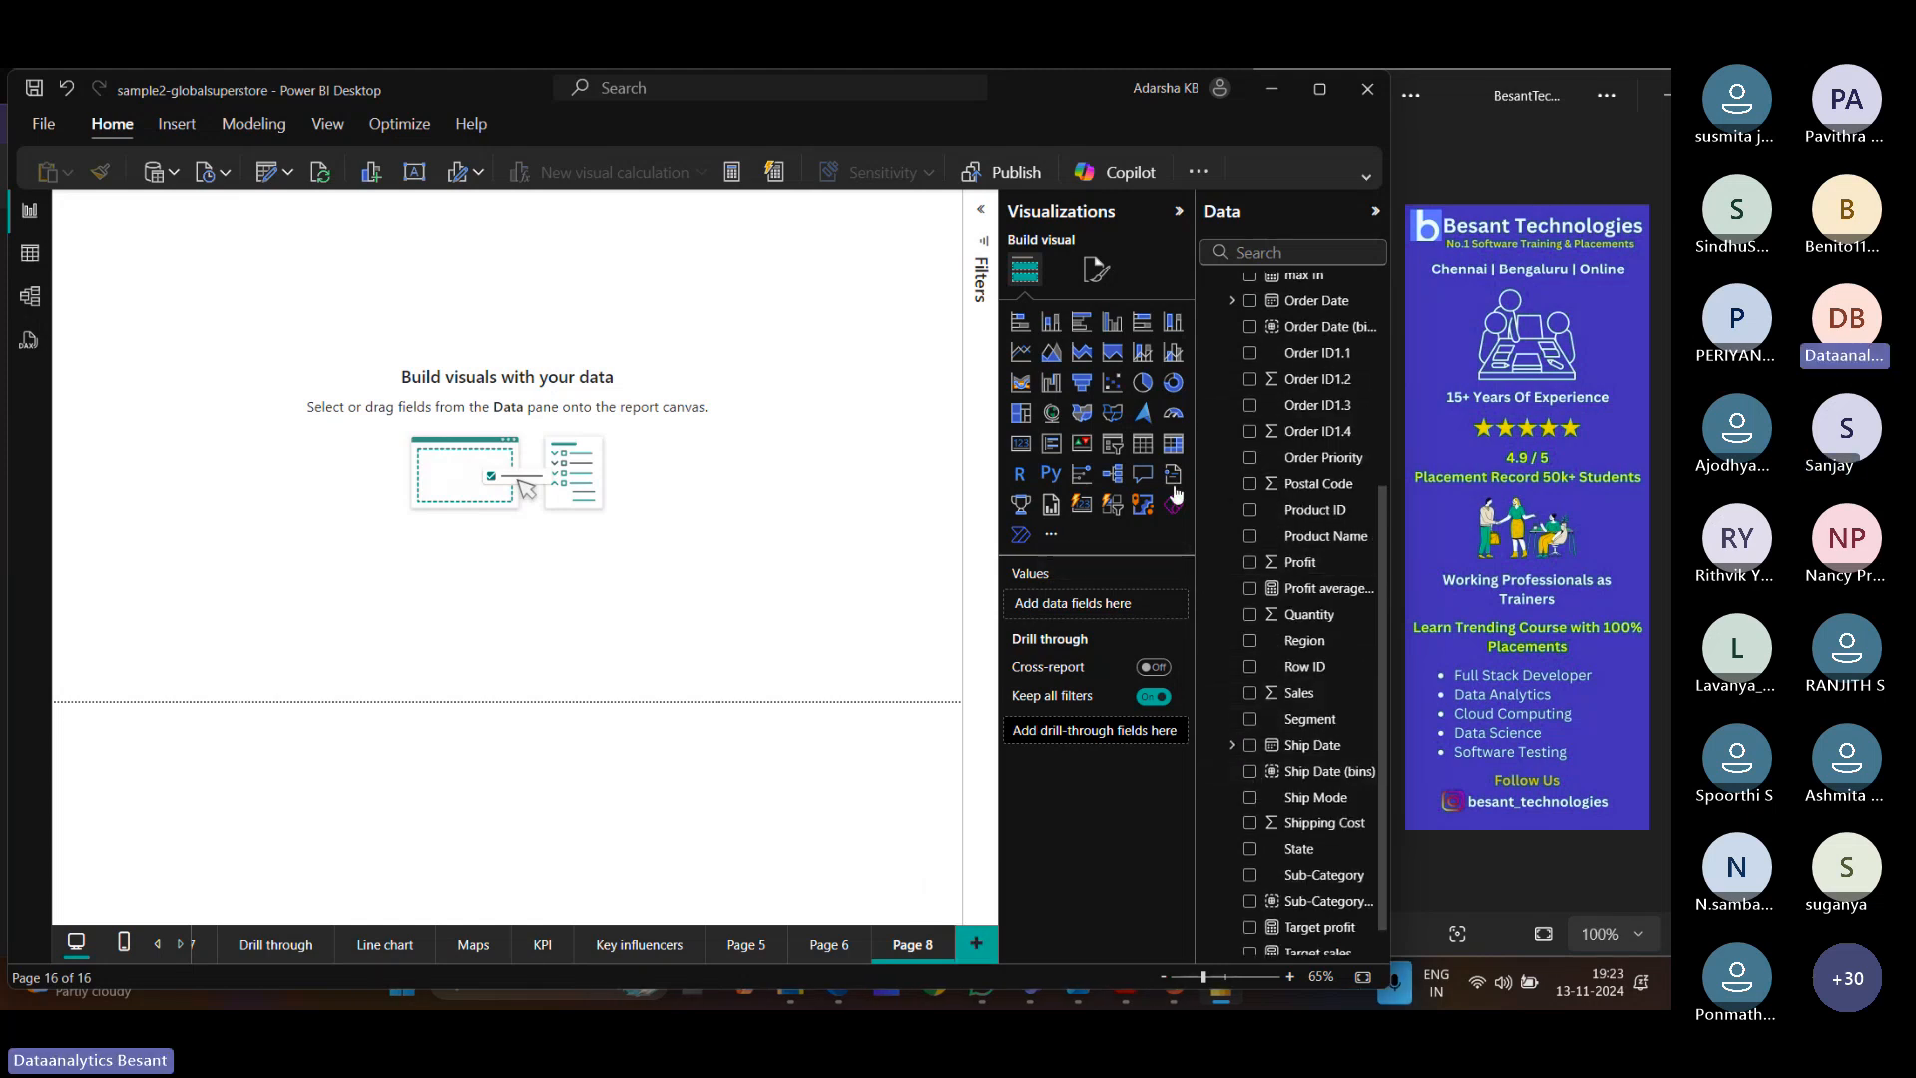
click(1174, 443)
drag(184, 379, 689, 621)
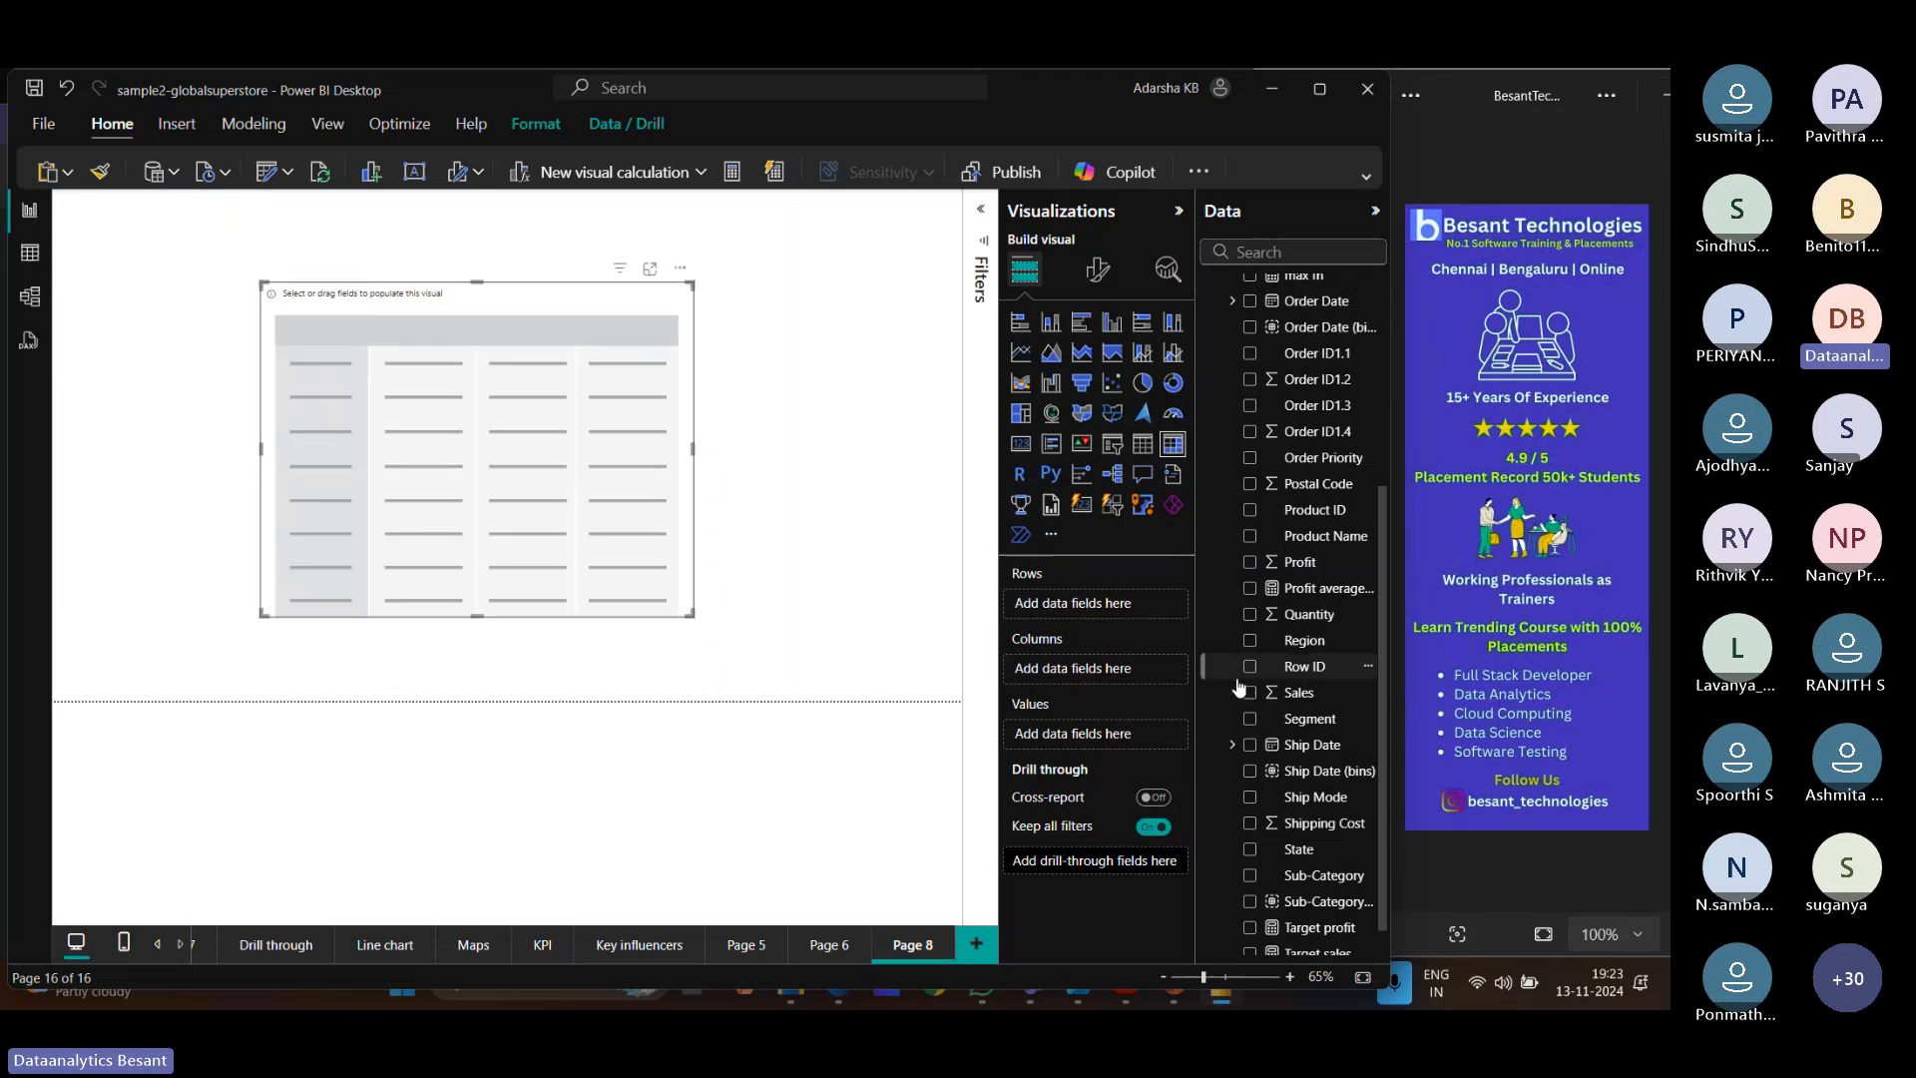
Fill the empty matrix with Category on its rows and Sub-Category on its columns.
scroll(1254, 843, down, 1)
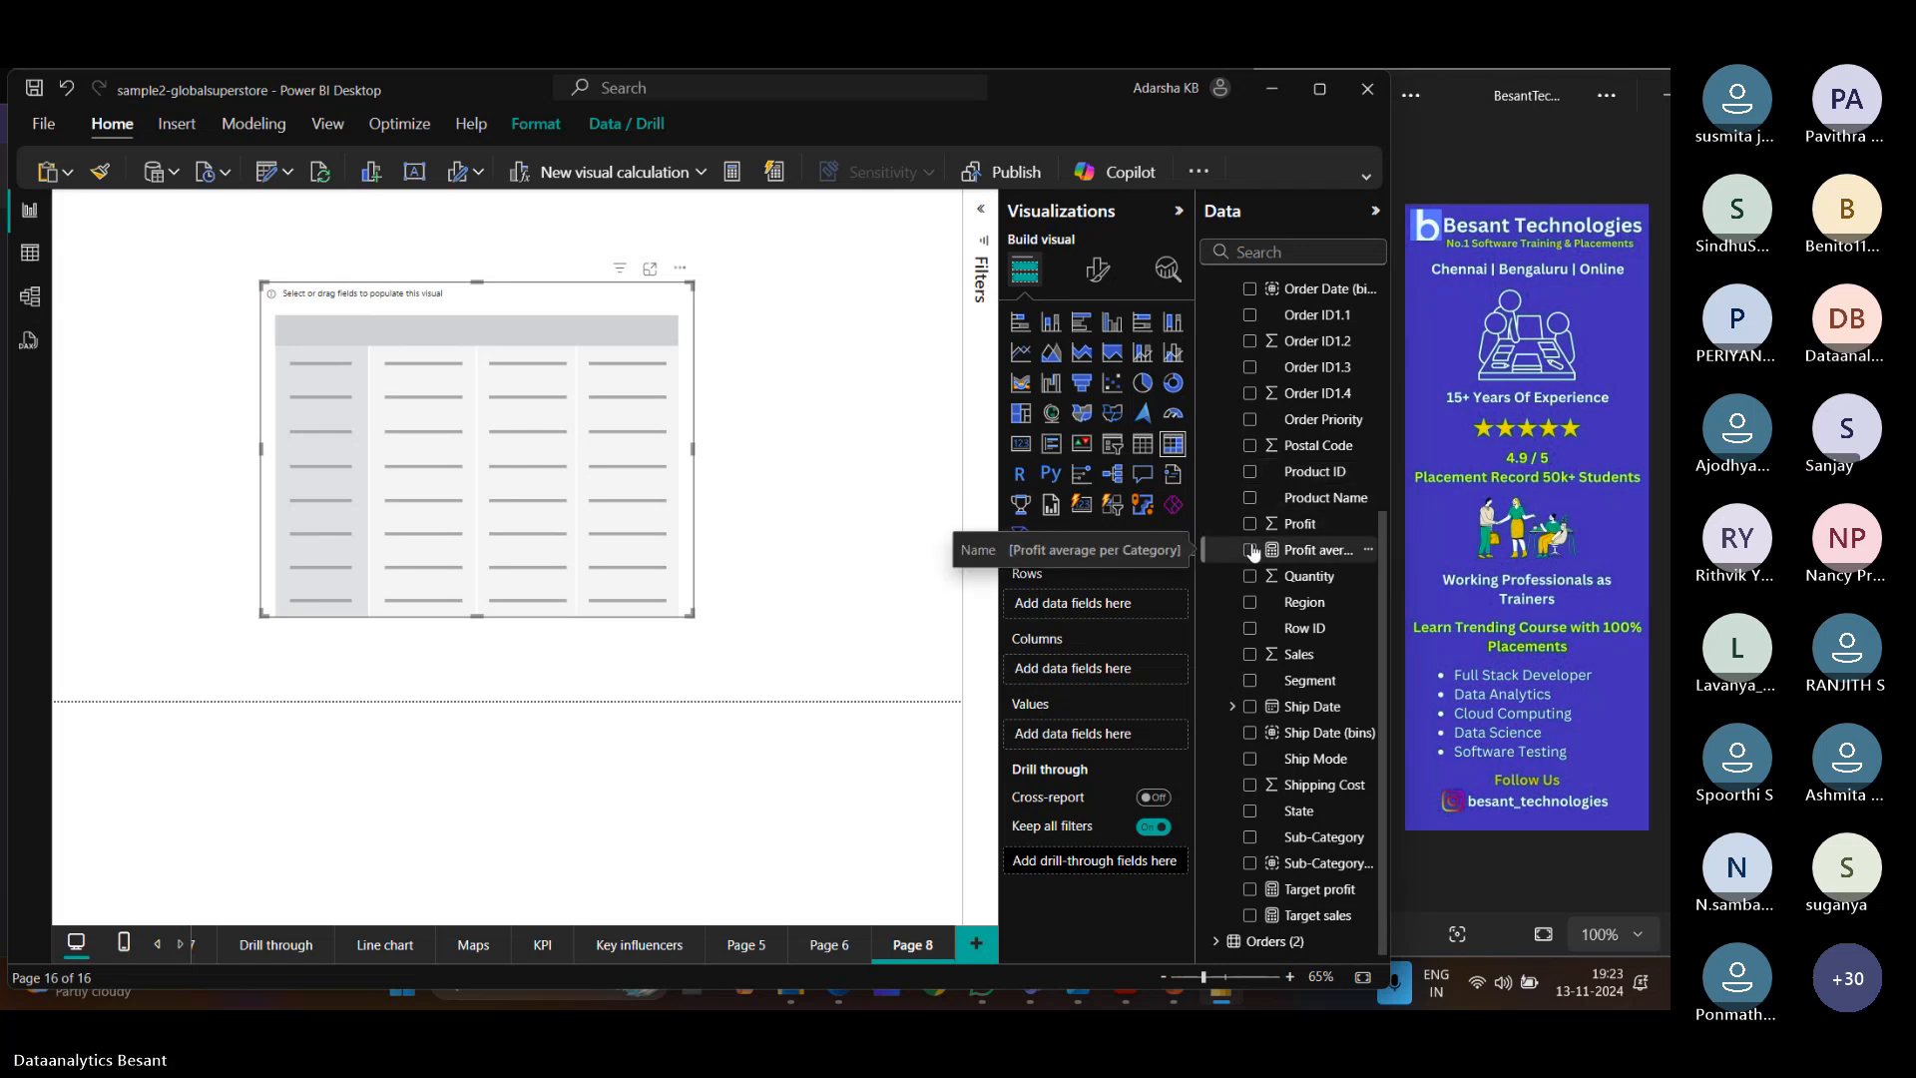
scroll(1252, 549, up, 4)
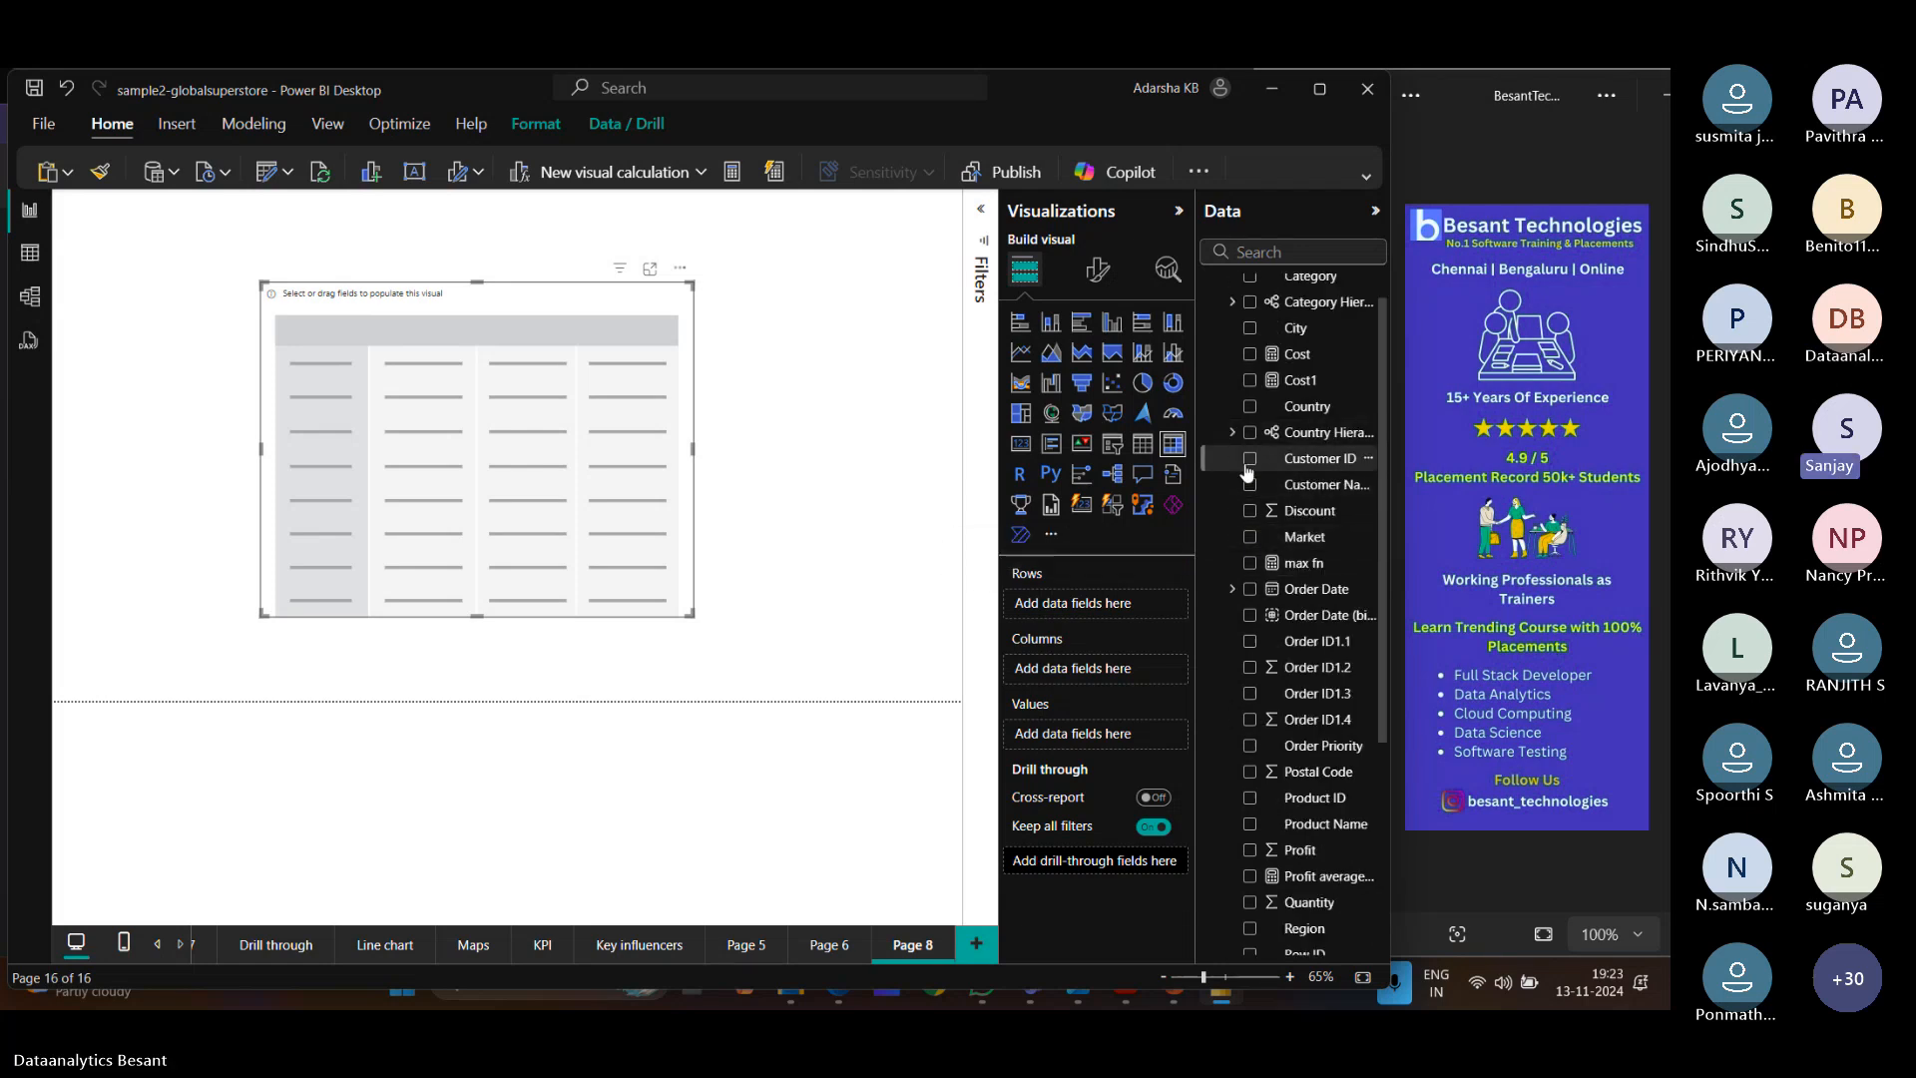
scroll(1252, 419, up, 1)
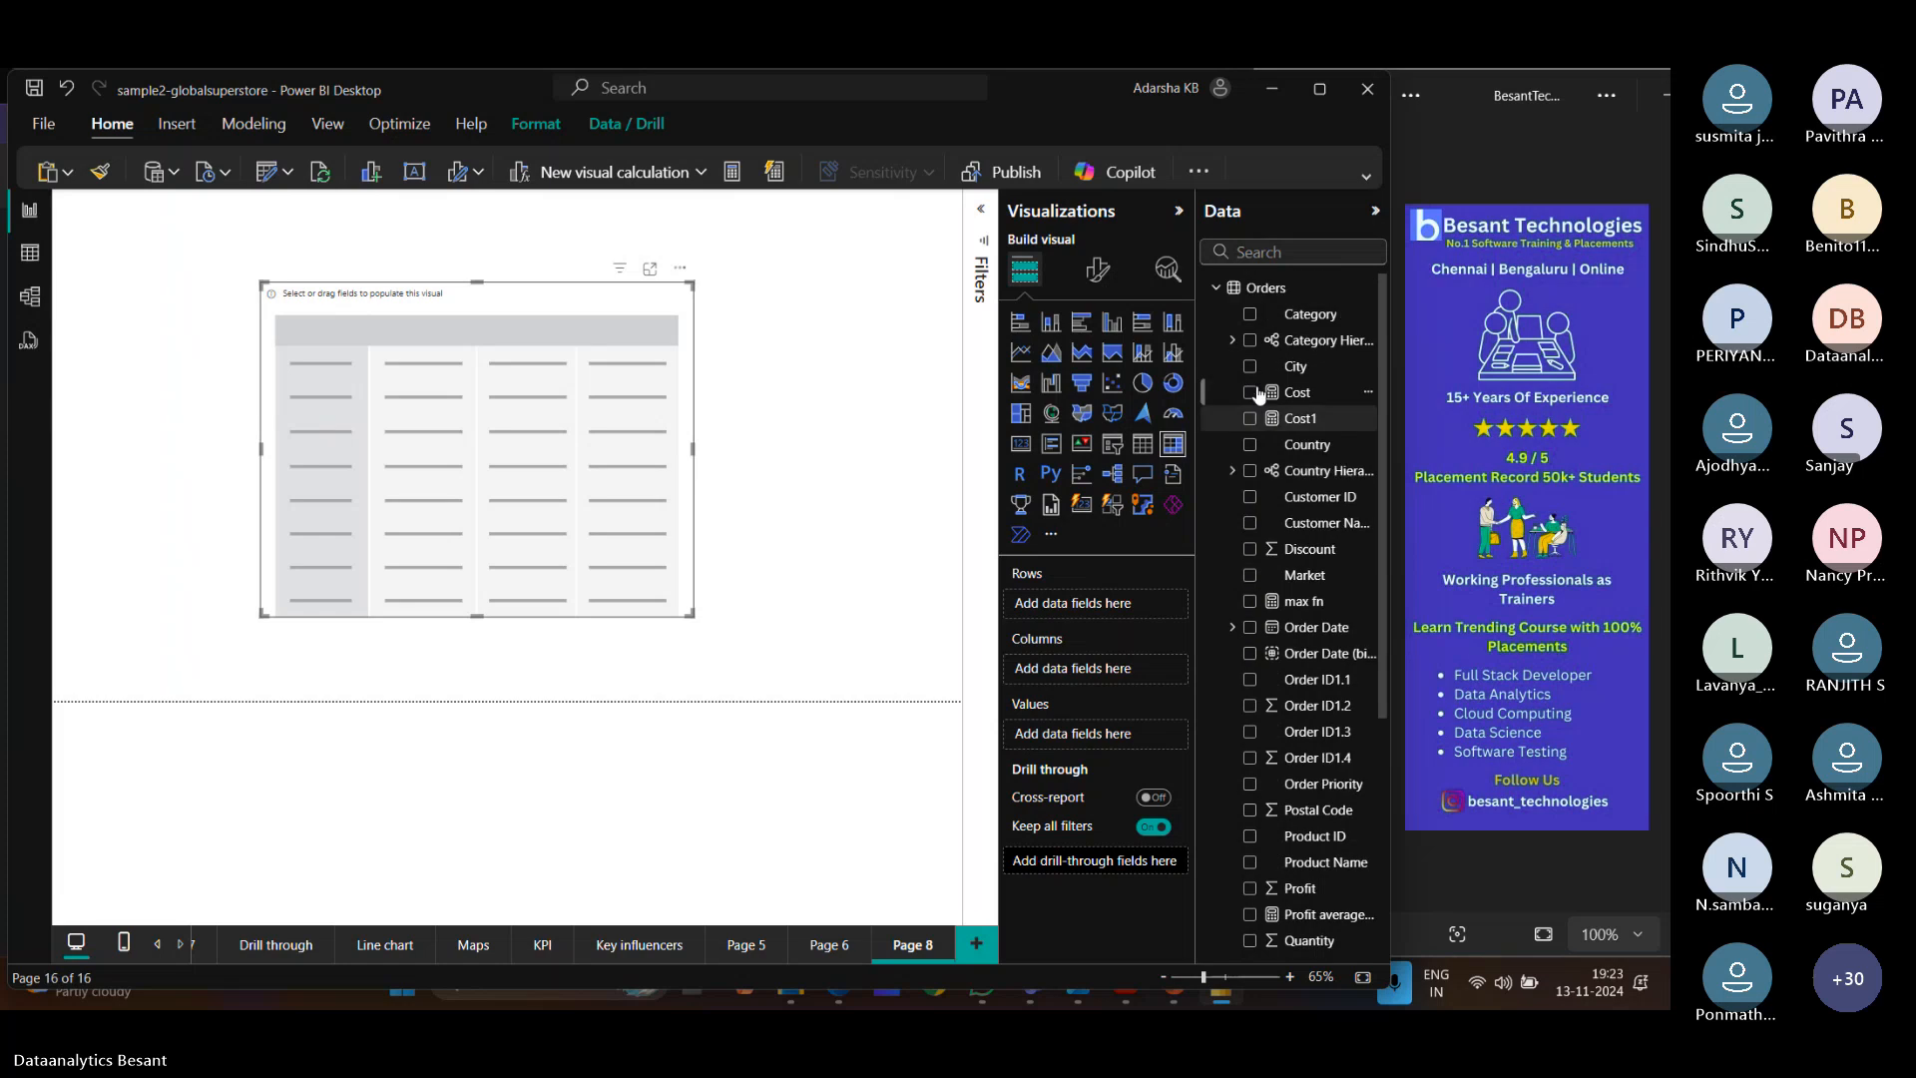
click(1250, 305)
scroll(1251, 470, down, 4)
scroll(1252, 471, down, 1)
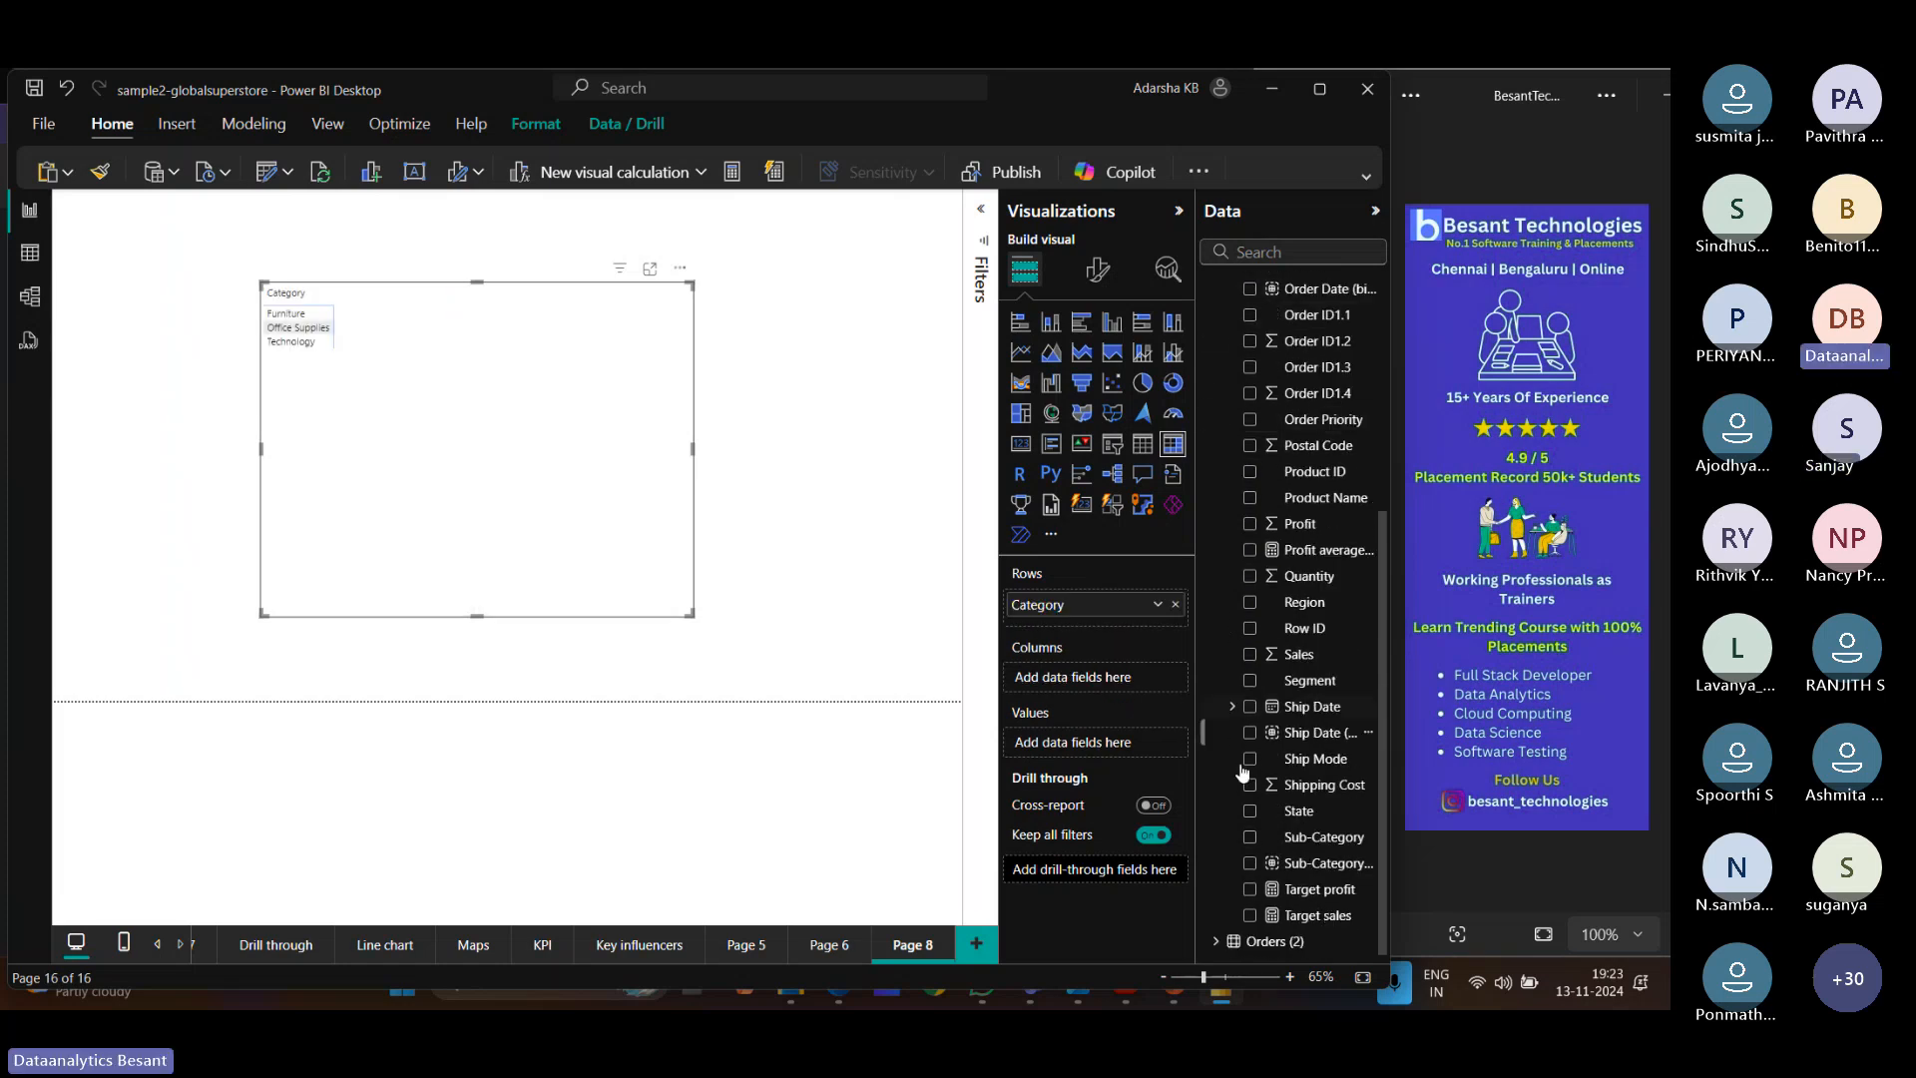
click(1252, 843)
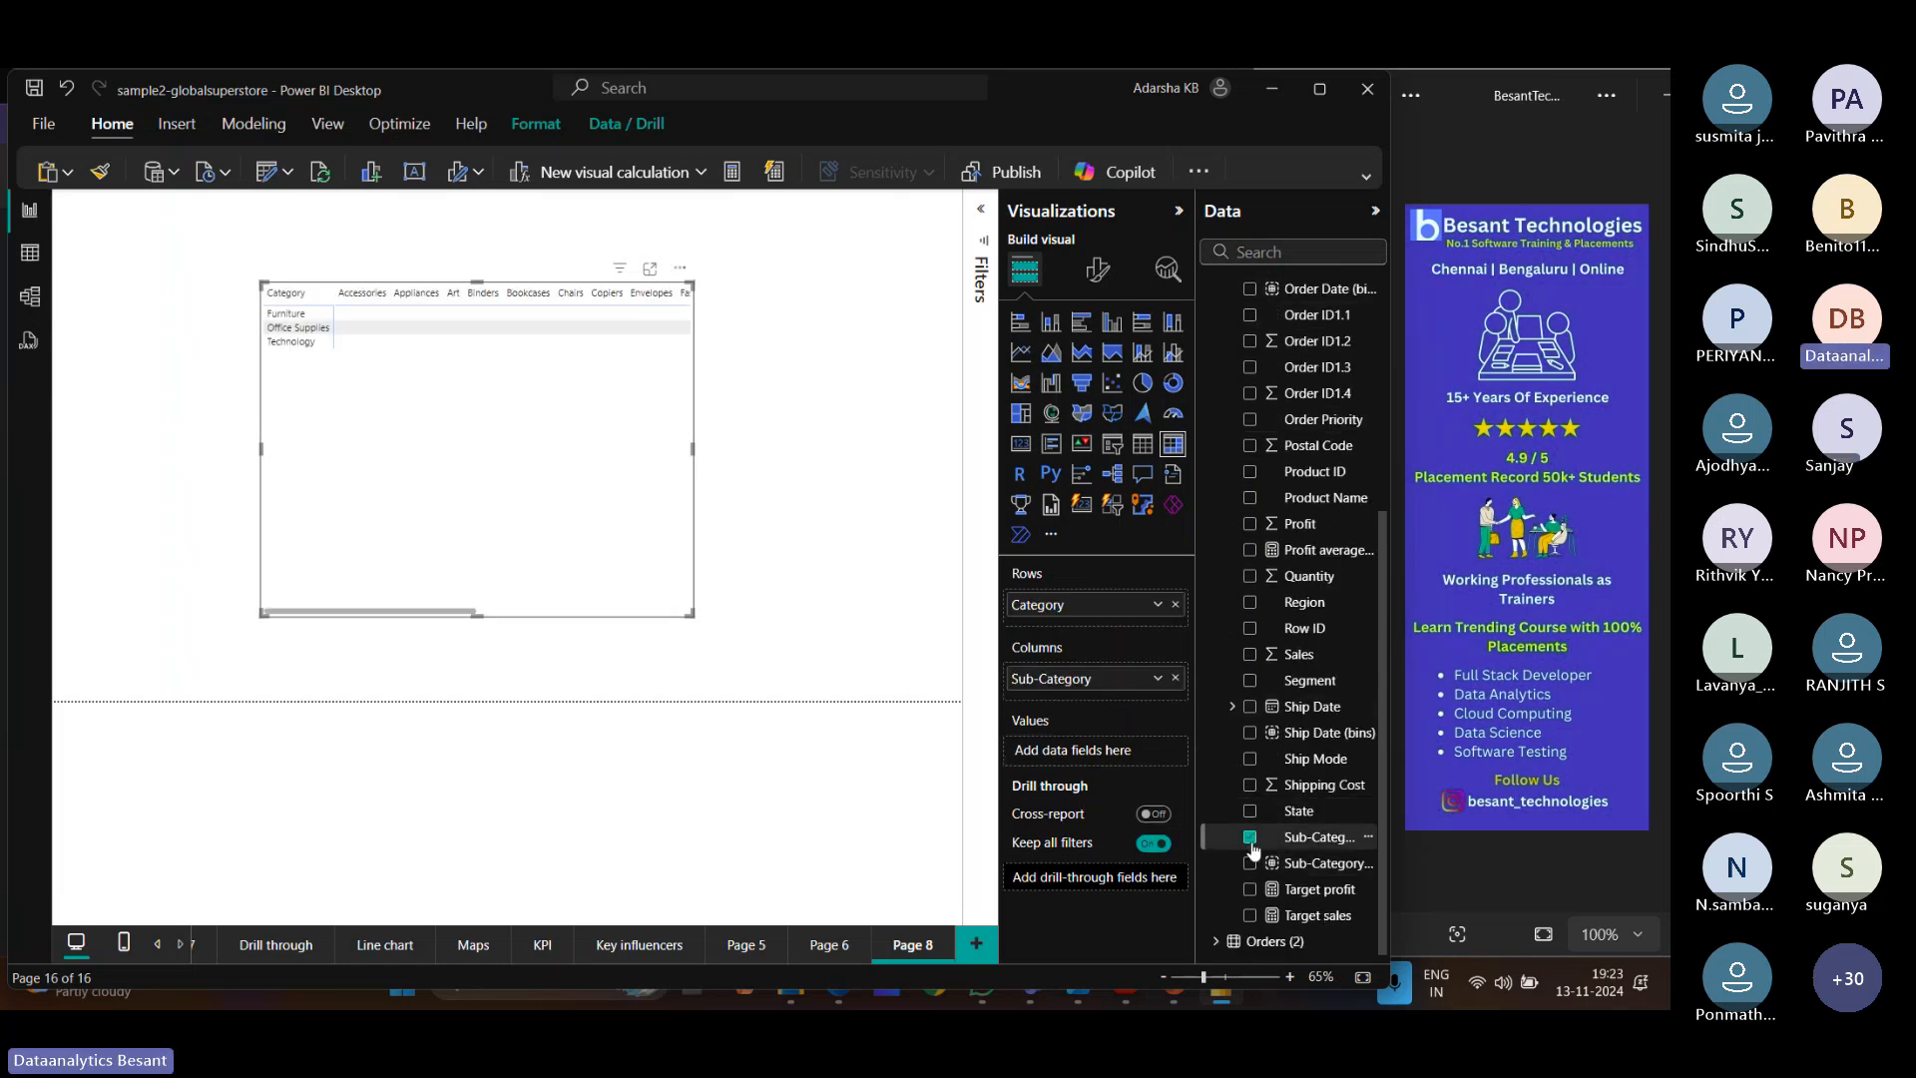
Use only Quantity as the matrix value after trying it together with Sales, and make the matrix wider and shorter.
click(1251, 653)
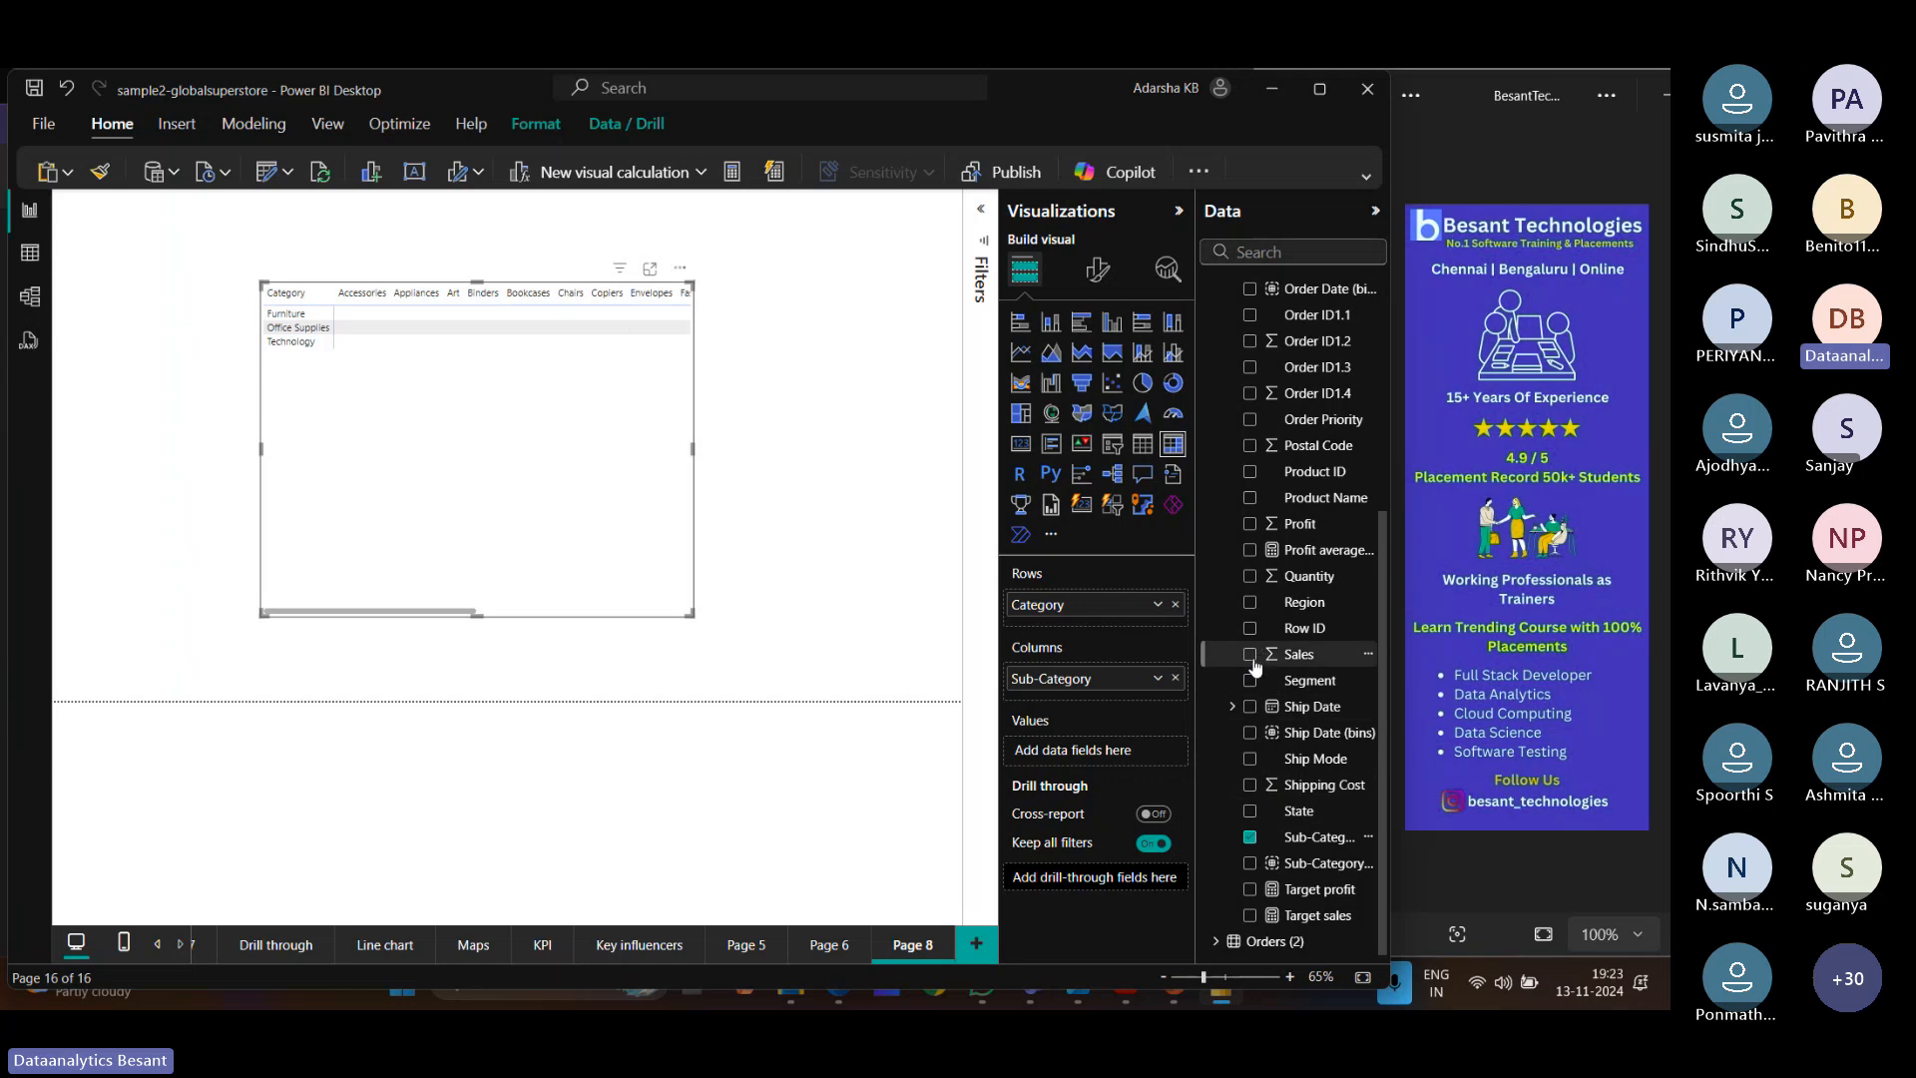
click(1250, 576)
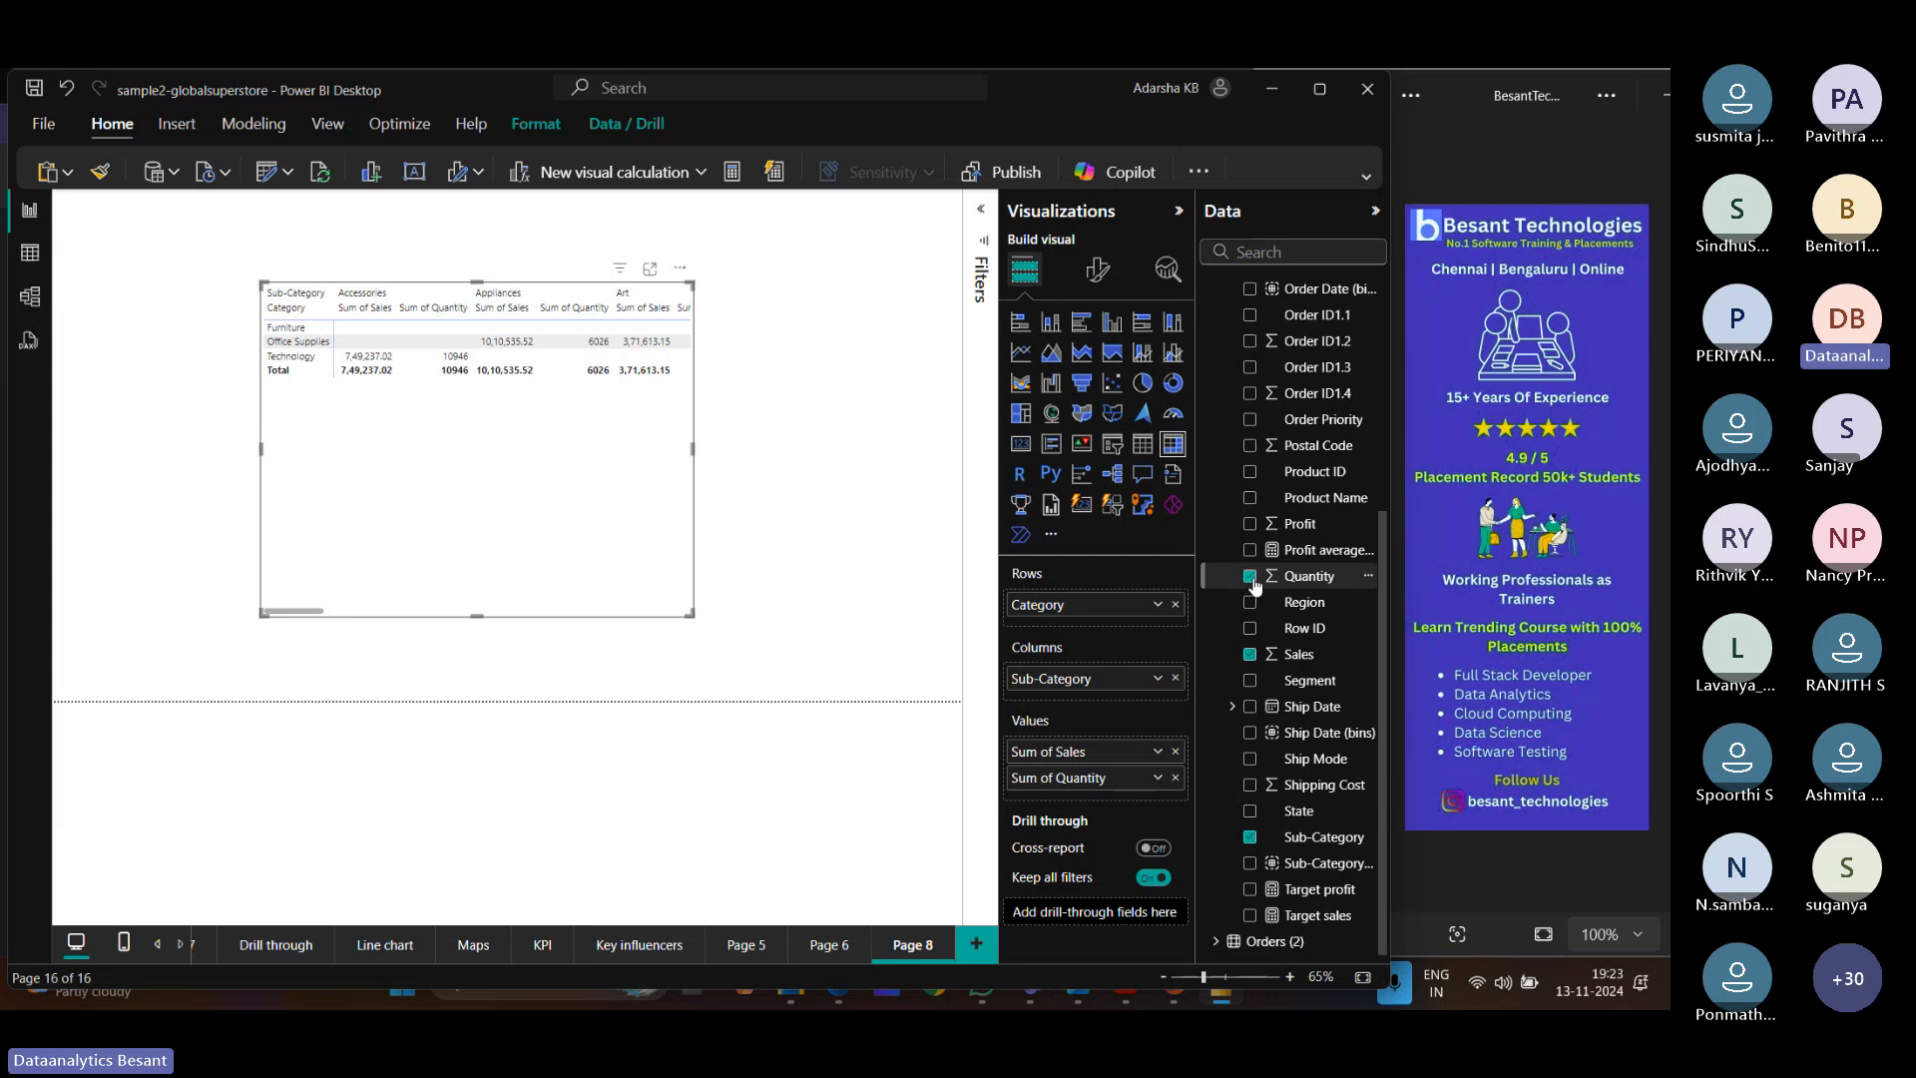
click(1251, 655)
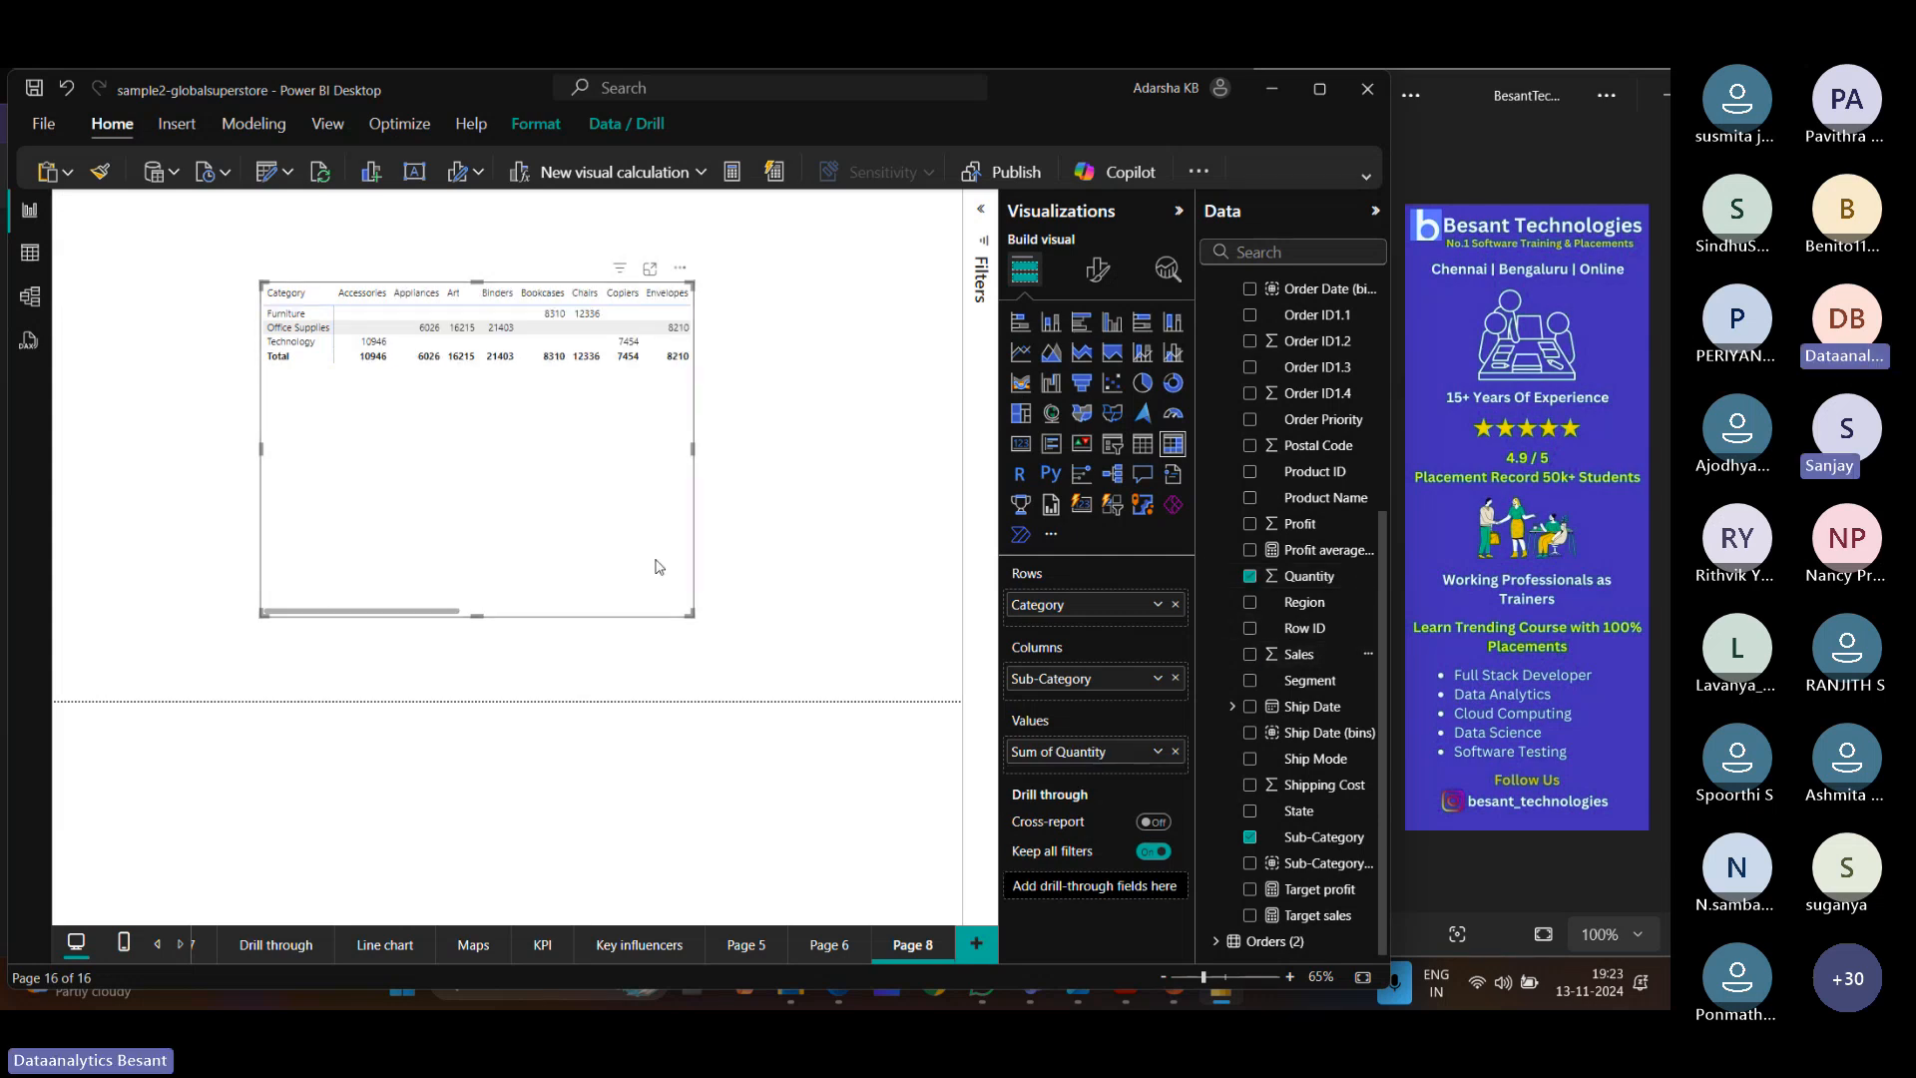
drag(689, 614, 919, 476)
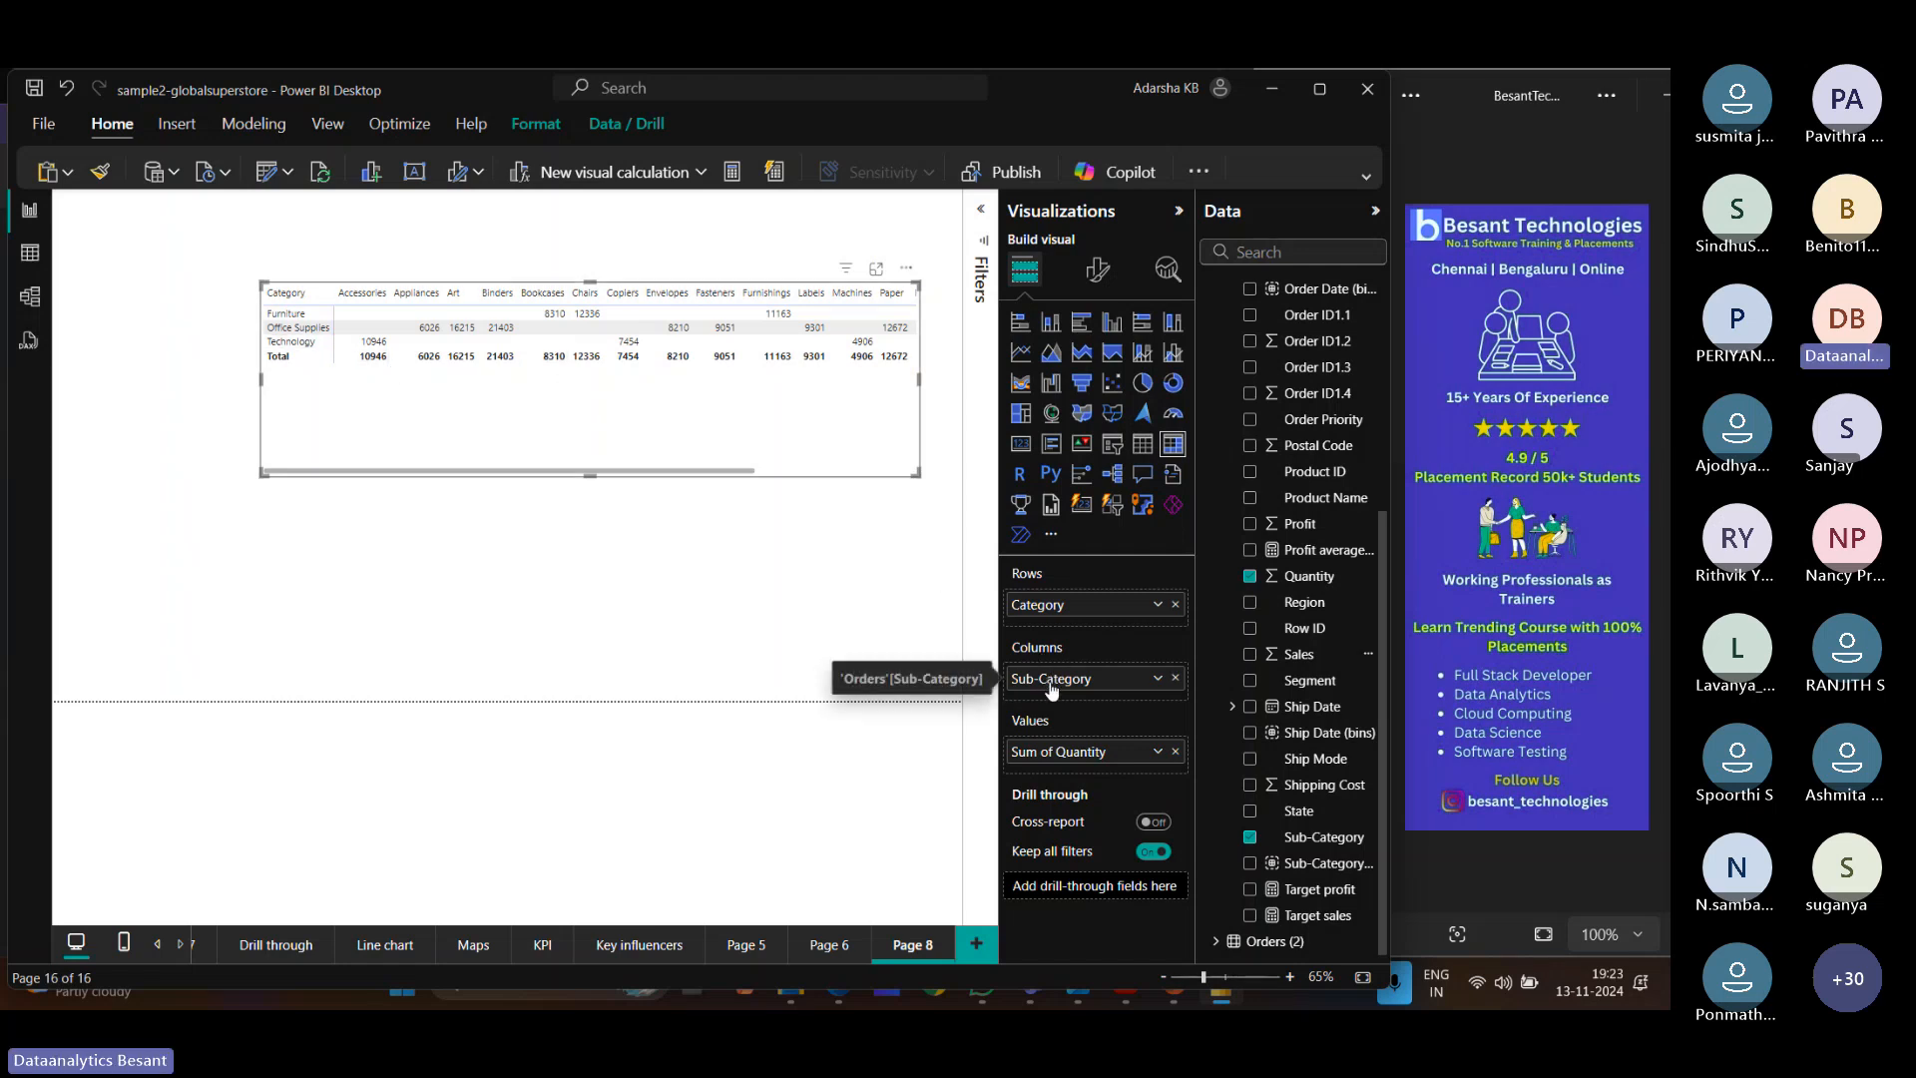
Move Sub-Category from the columns to the rows beneath Category, and add Profit as a second matrix value.
drag(1050, 686, 1055, 632)
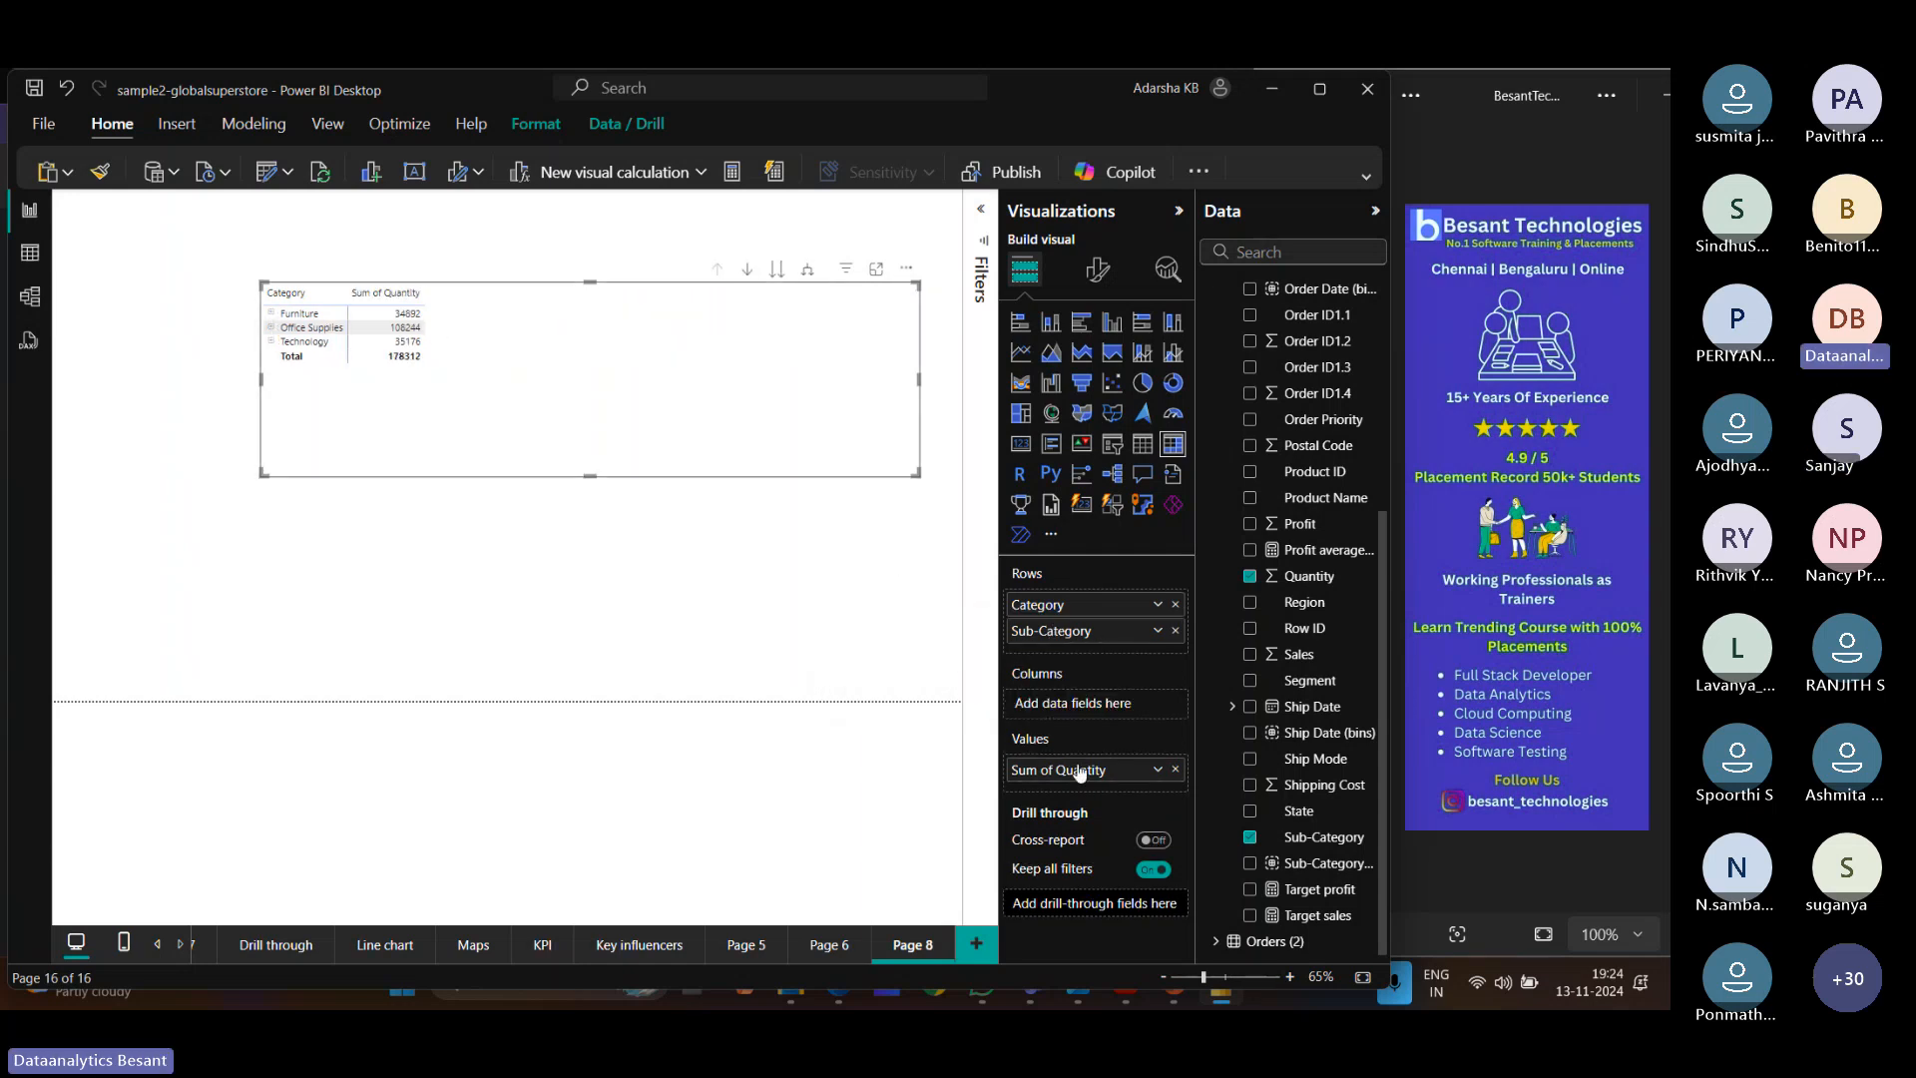
click(1250, 523)
Increase the font size of the matrix's values and of its column headers.
click(1098, 270)
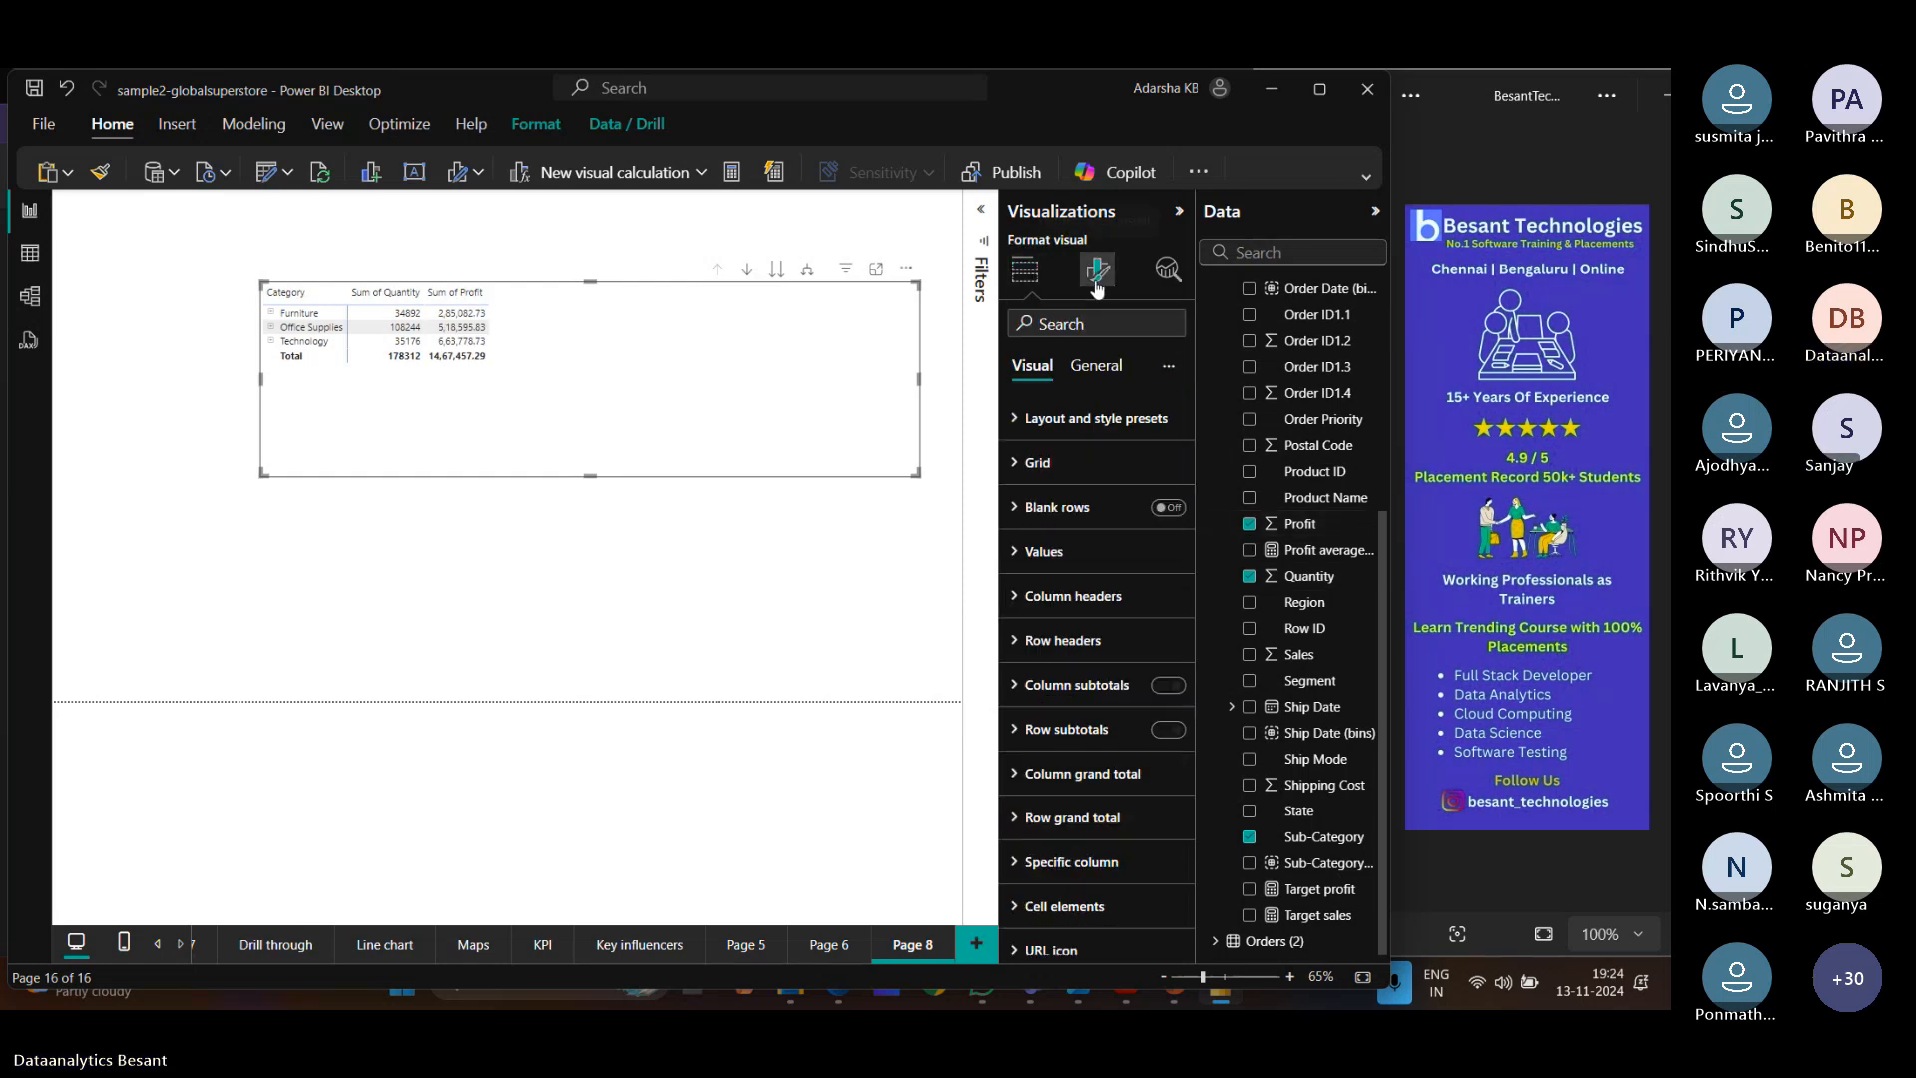
click(1125, 551)
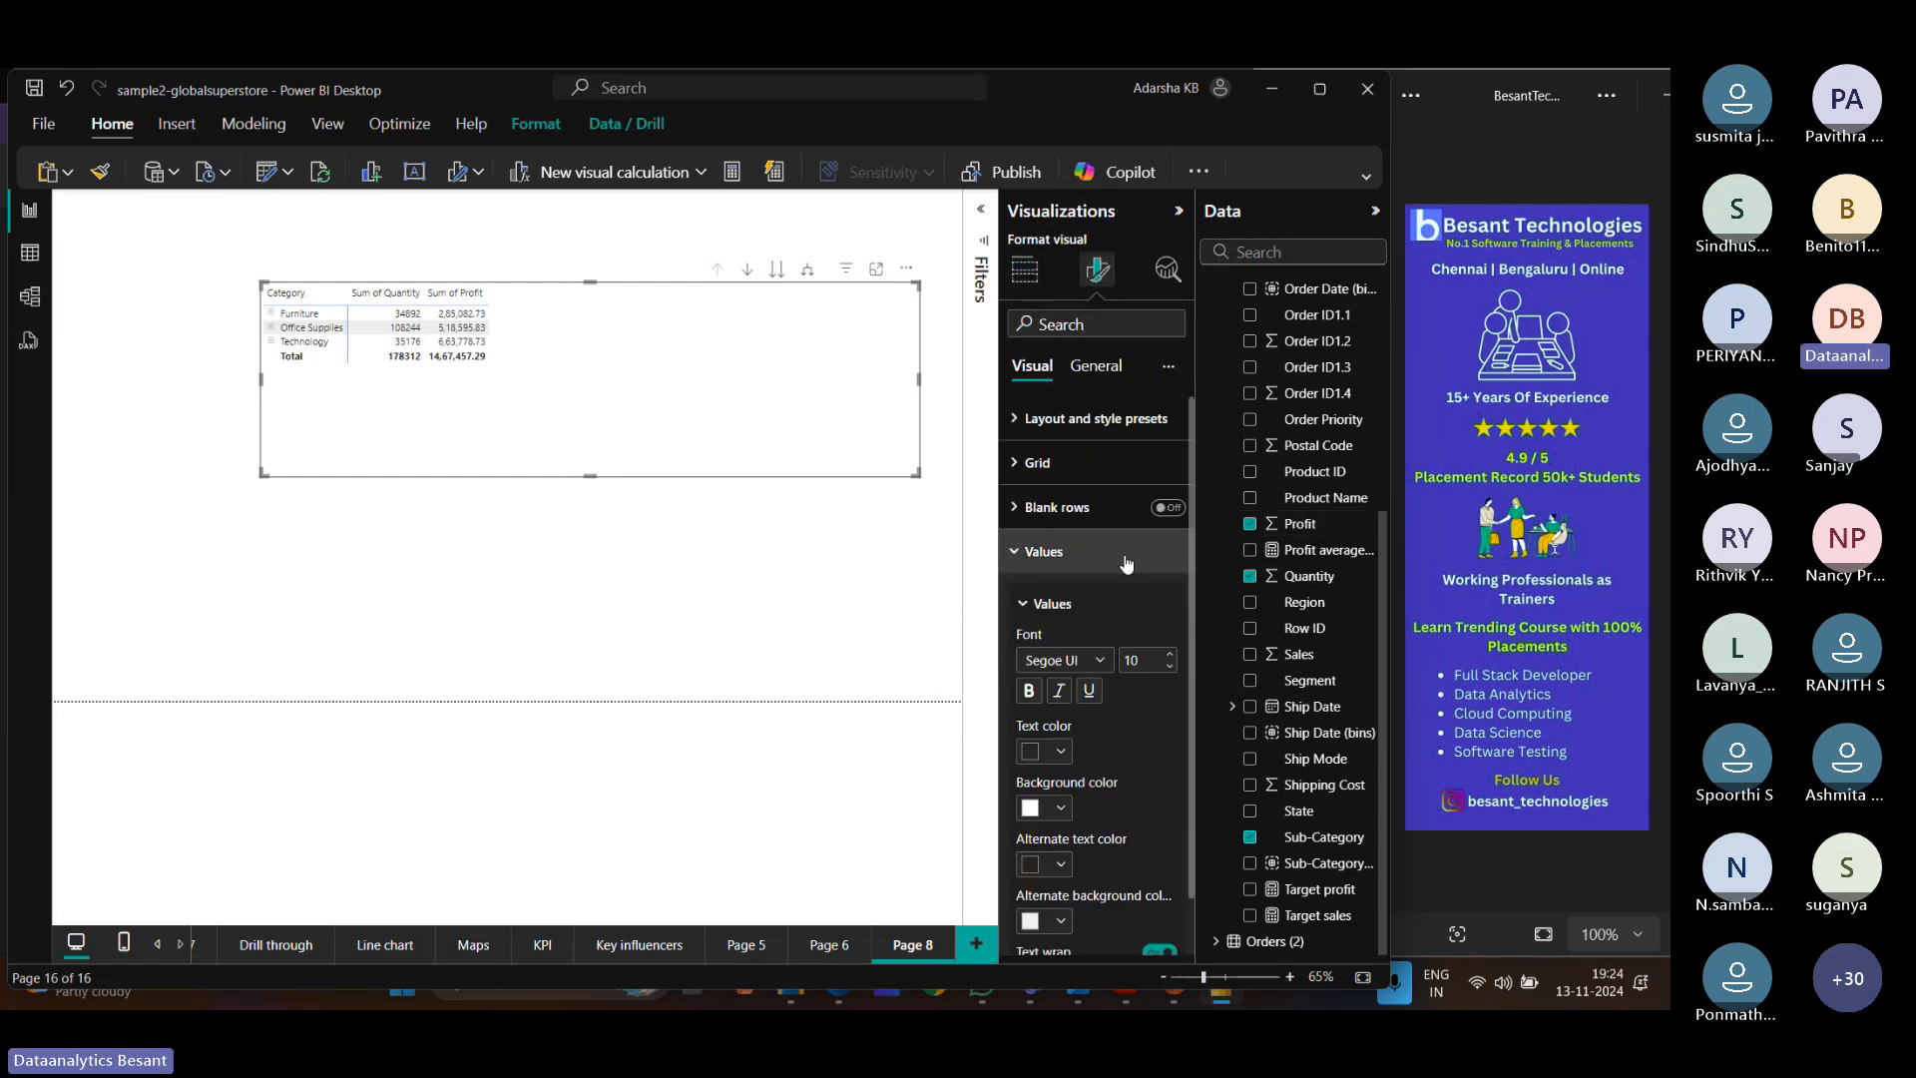
click(1172, 659)
click(1043, 551)
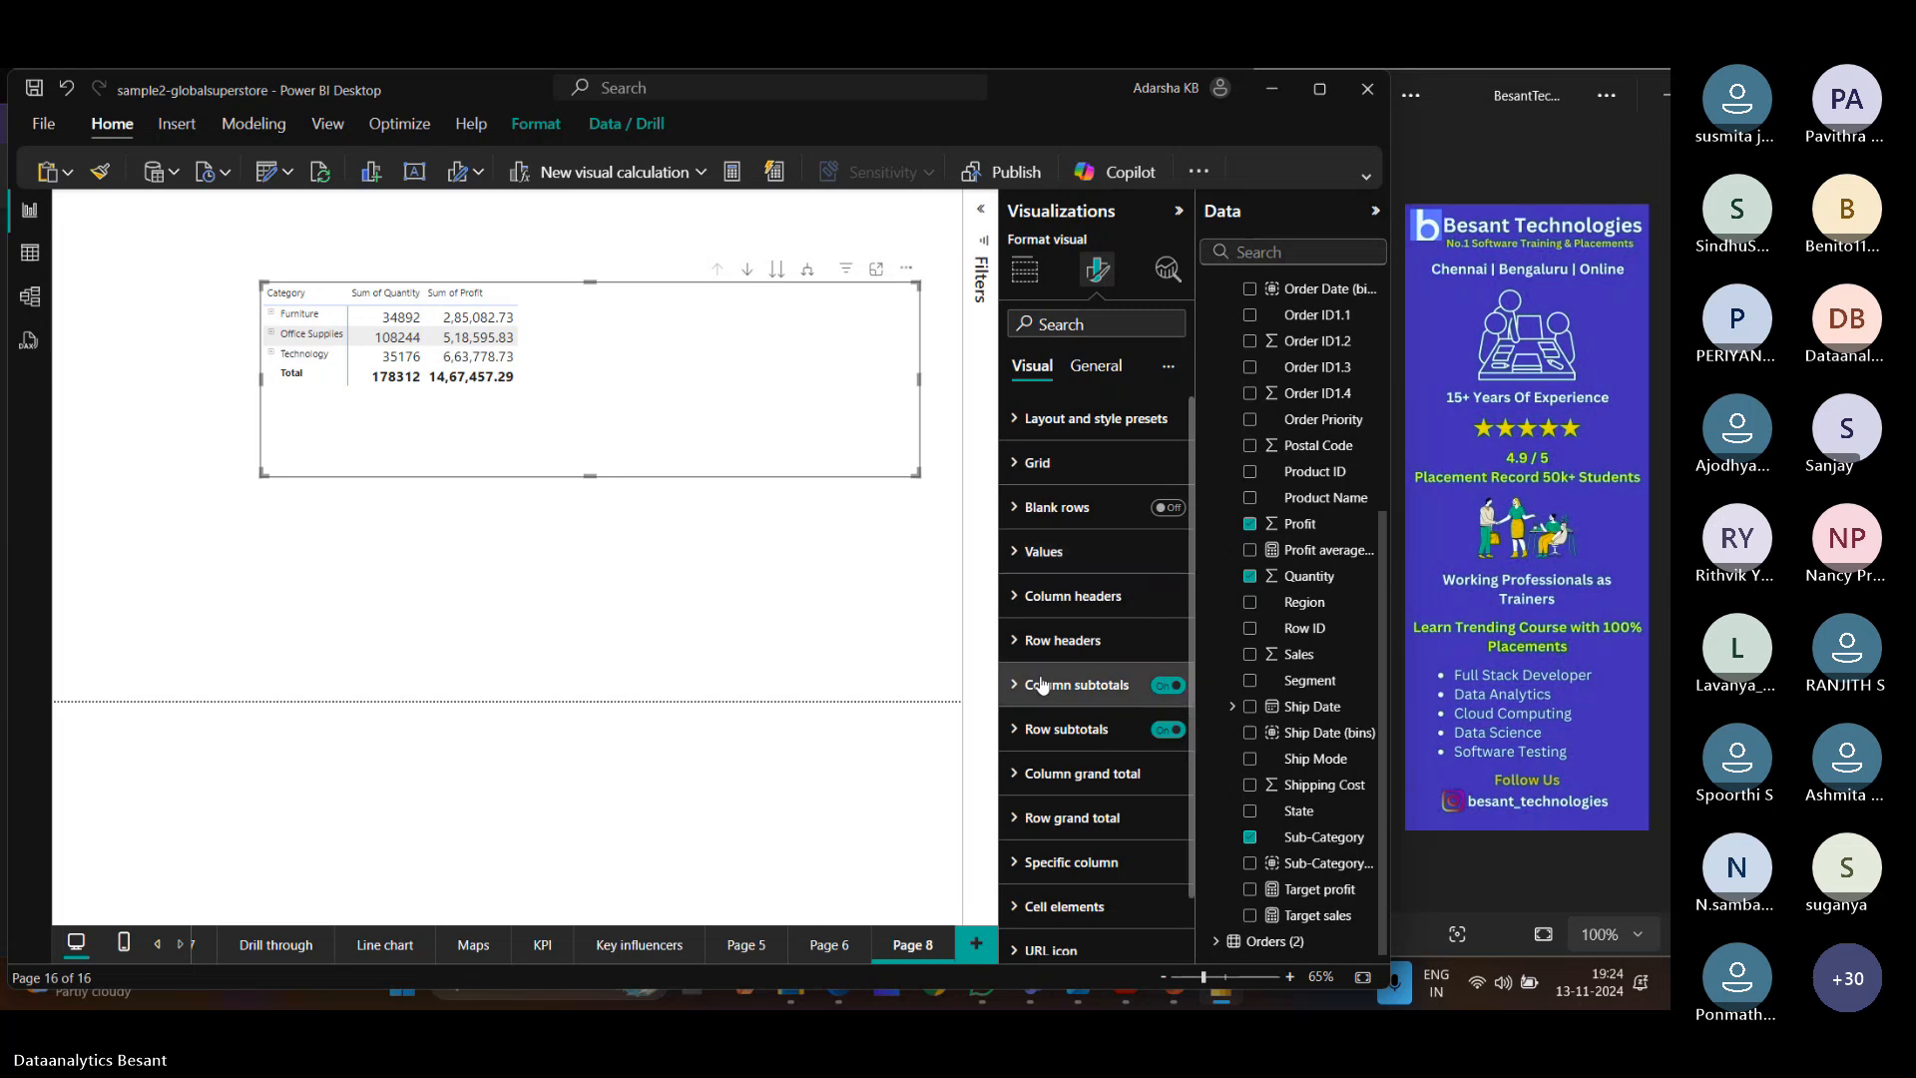
click(1038, 597)
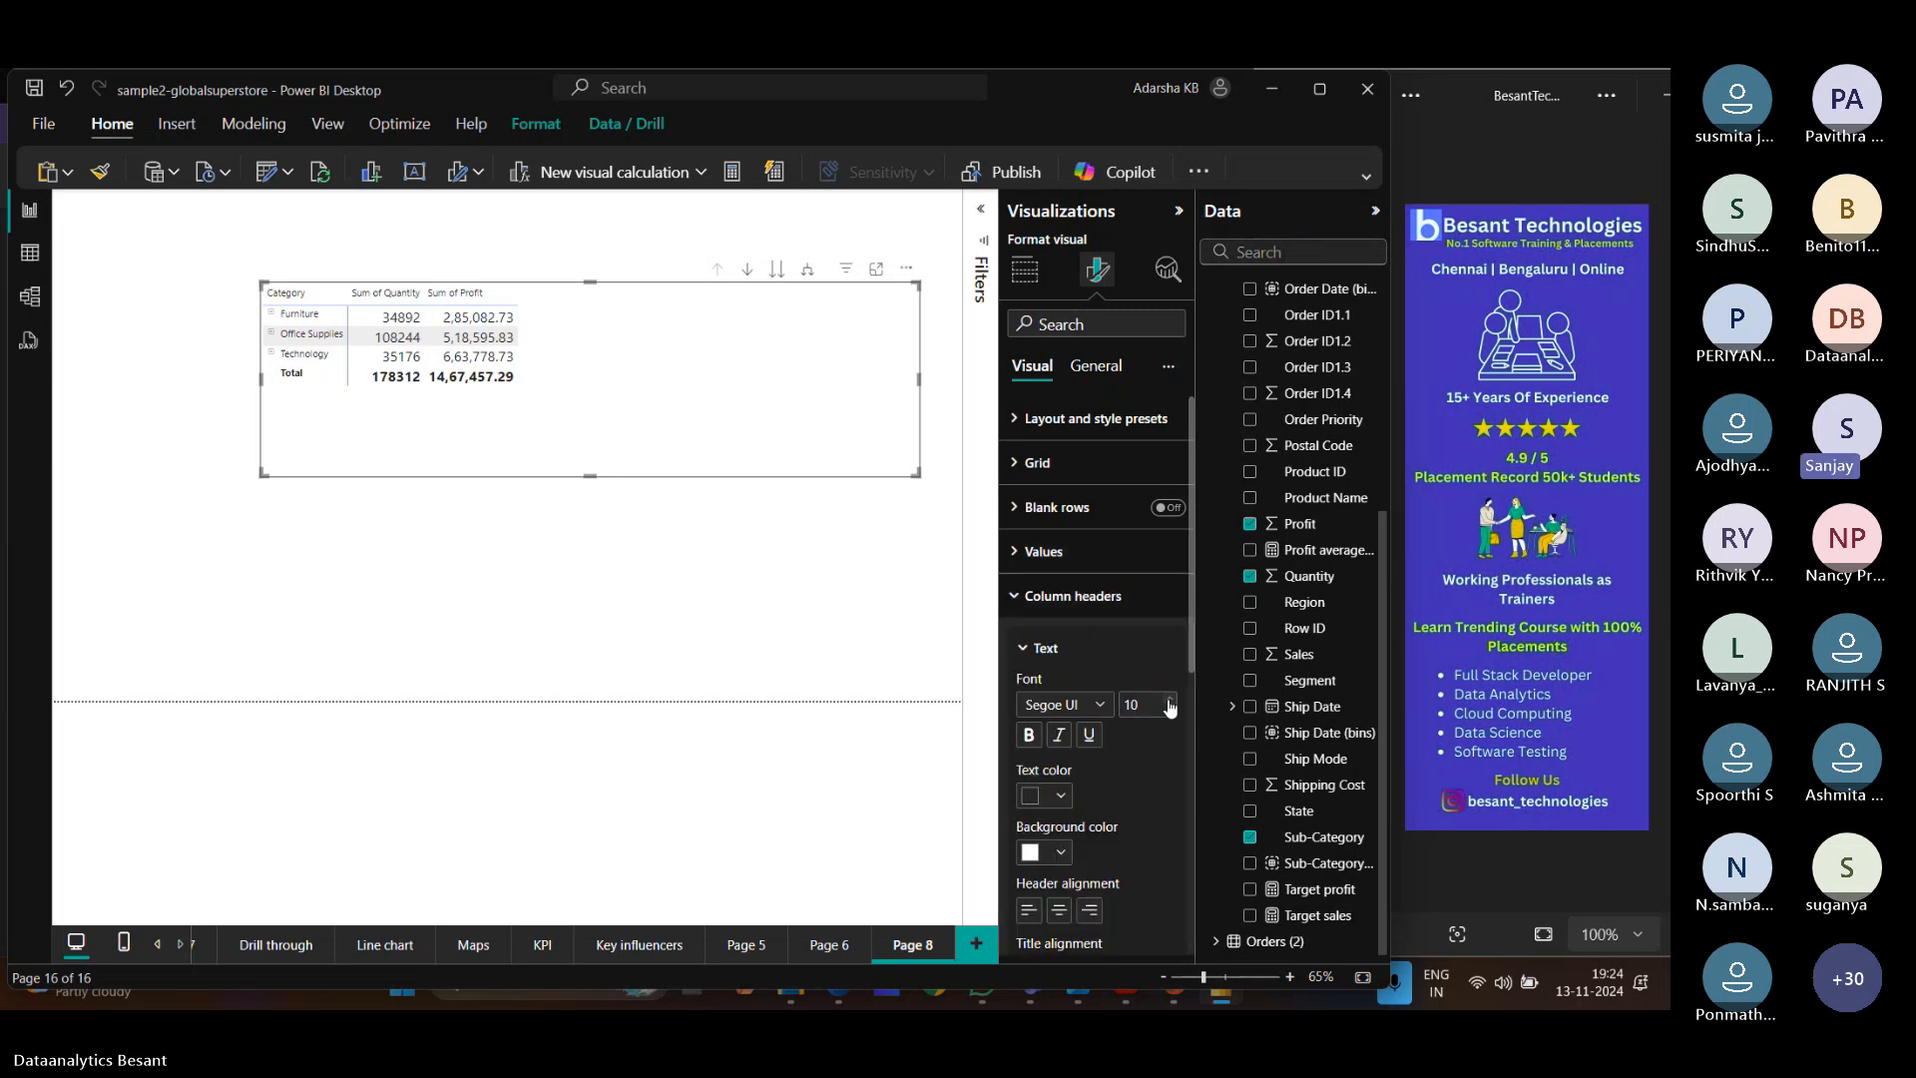
click(1171, 702)
click(1067, 596)
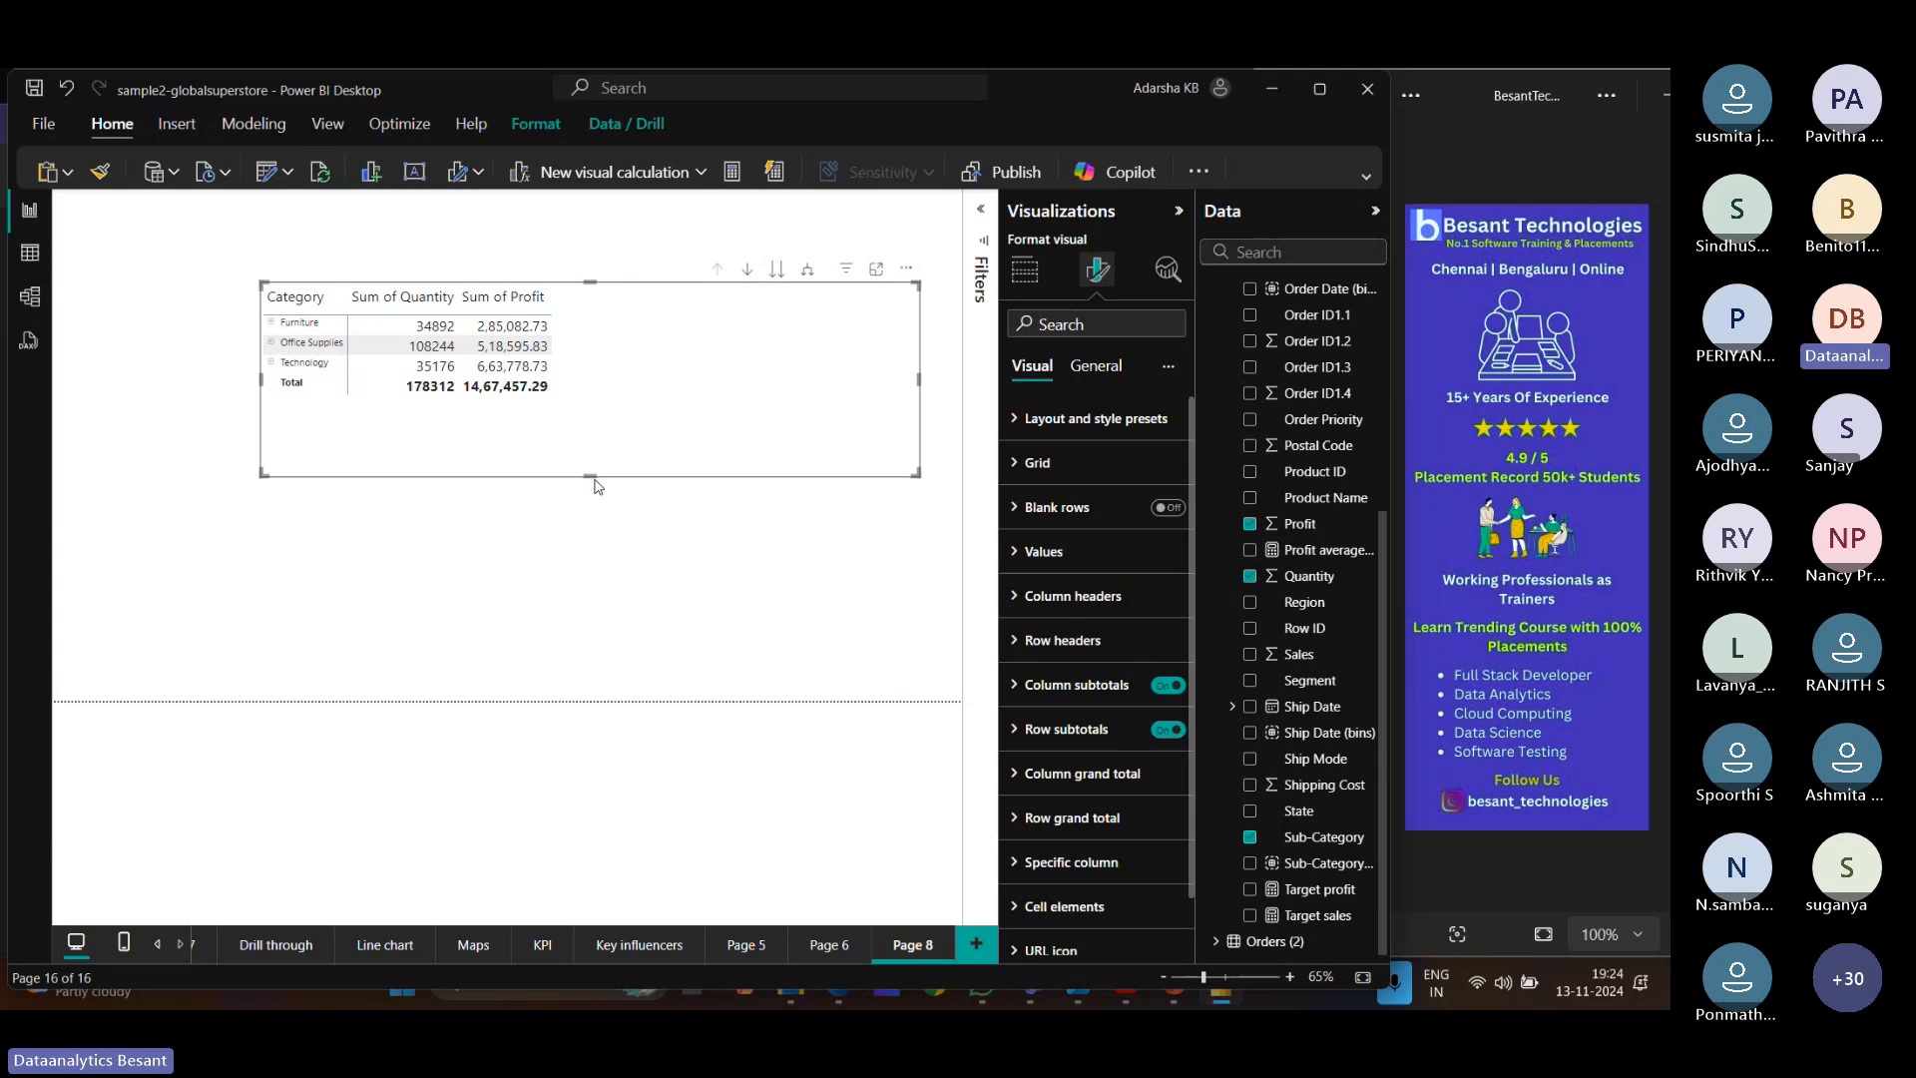
Make the matrix taller and expand the Furniture category to show its sub-categories.
drag(590, 478, 584, 646)
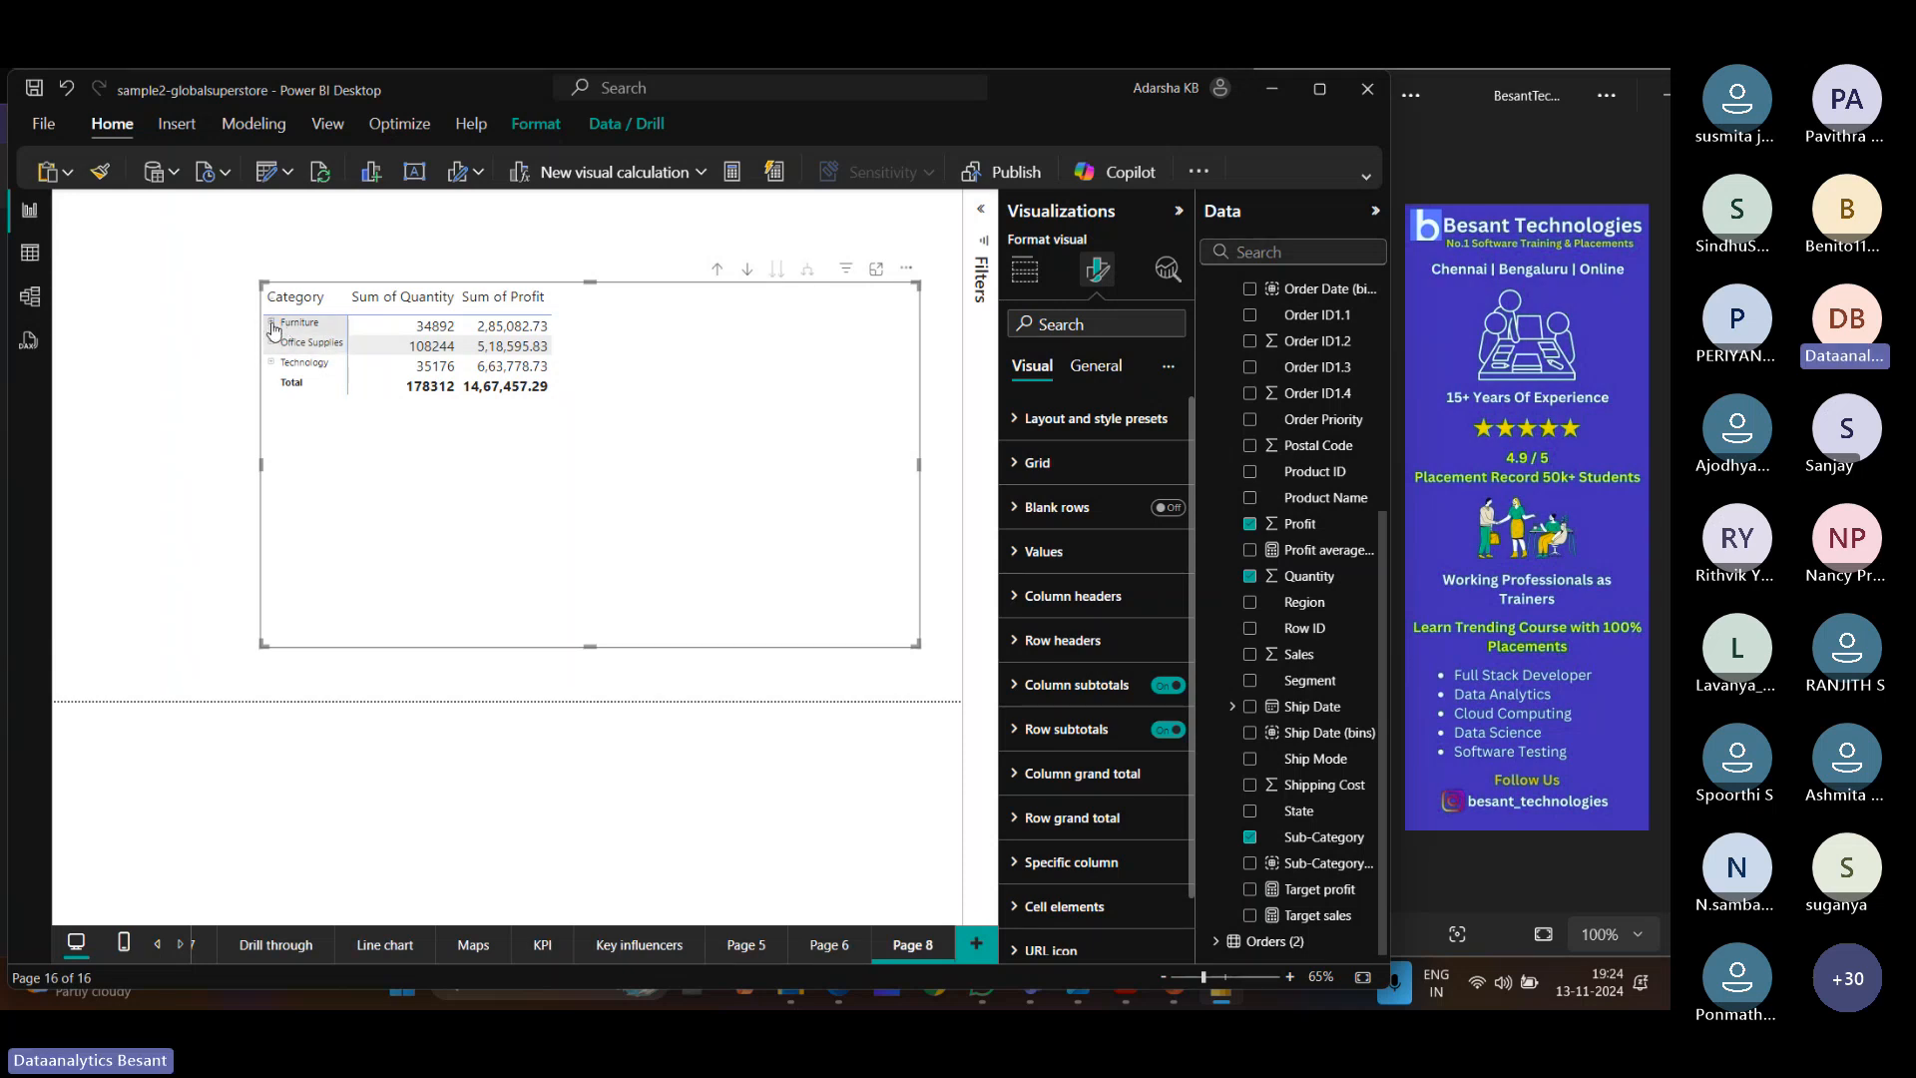
click(273, 327)
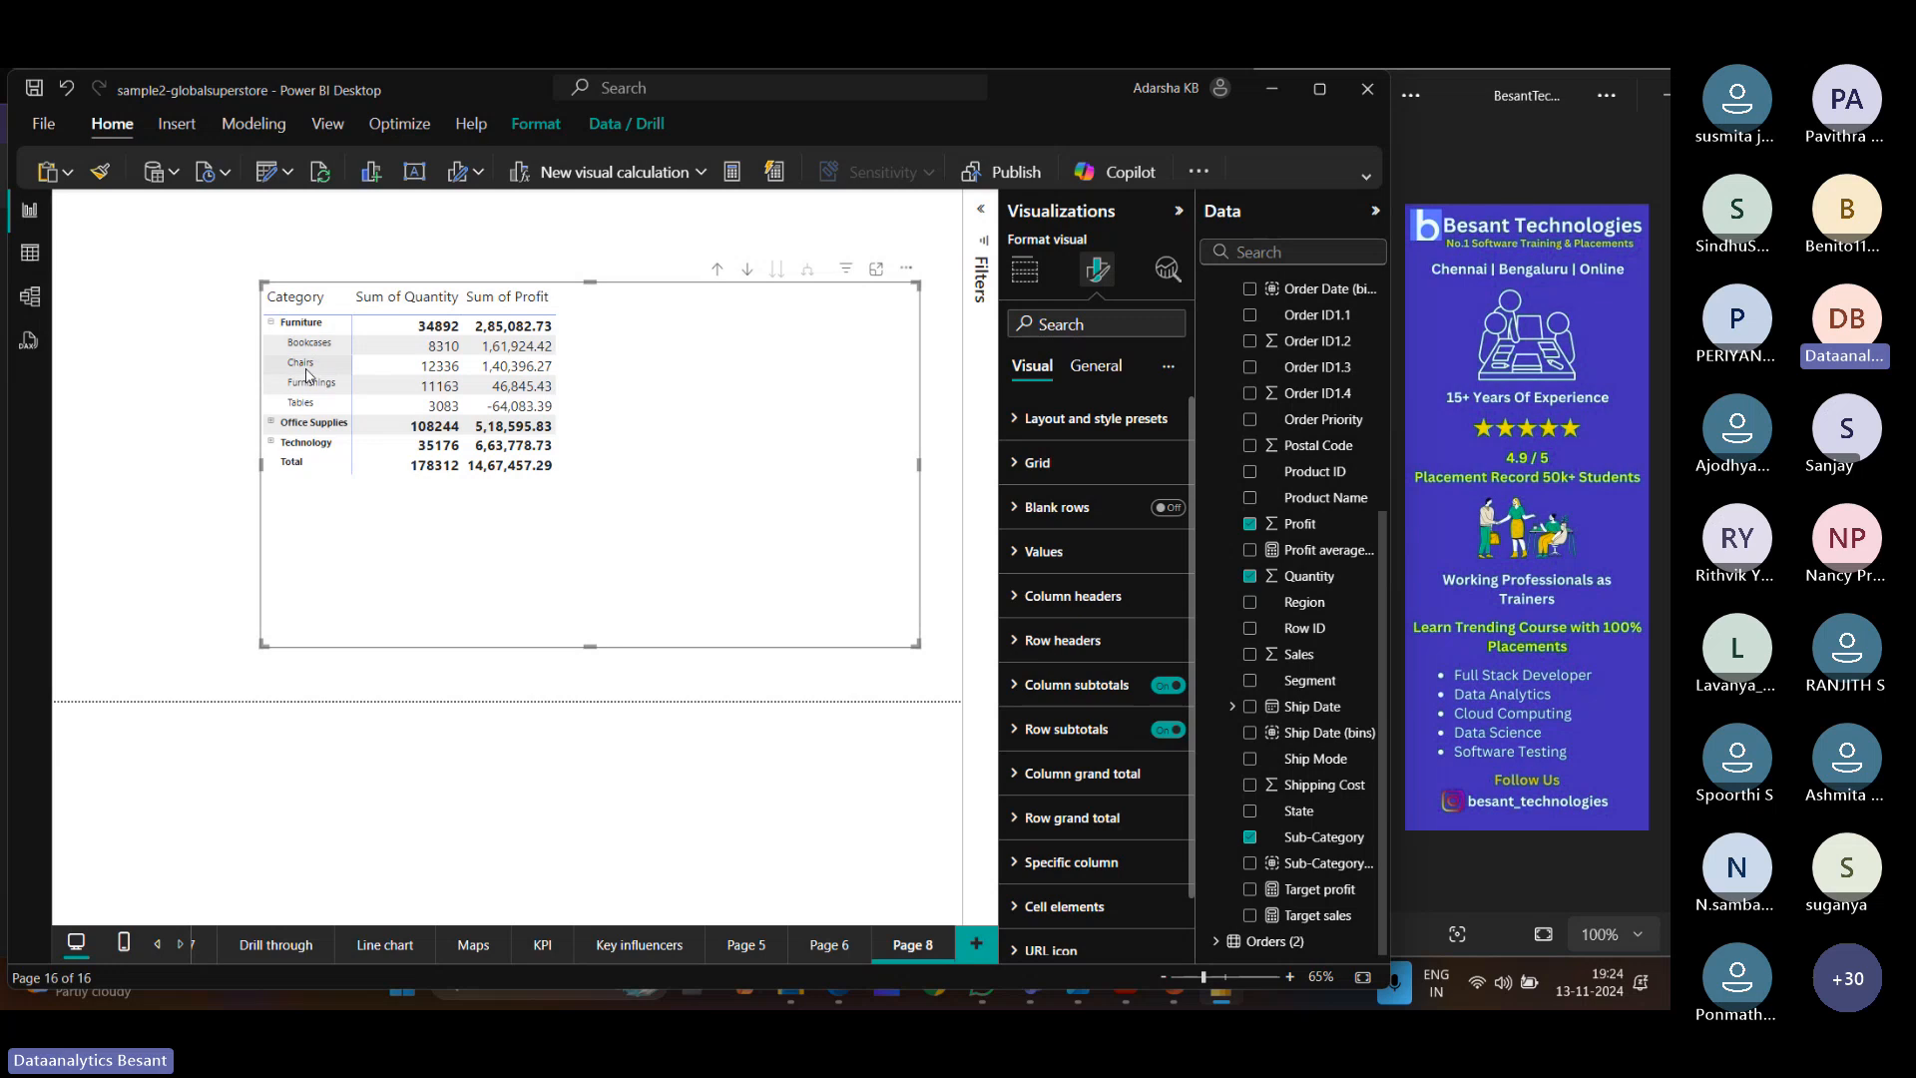
Set the font size of the matrix's row headers to 14.
click(1020, 646)
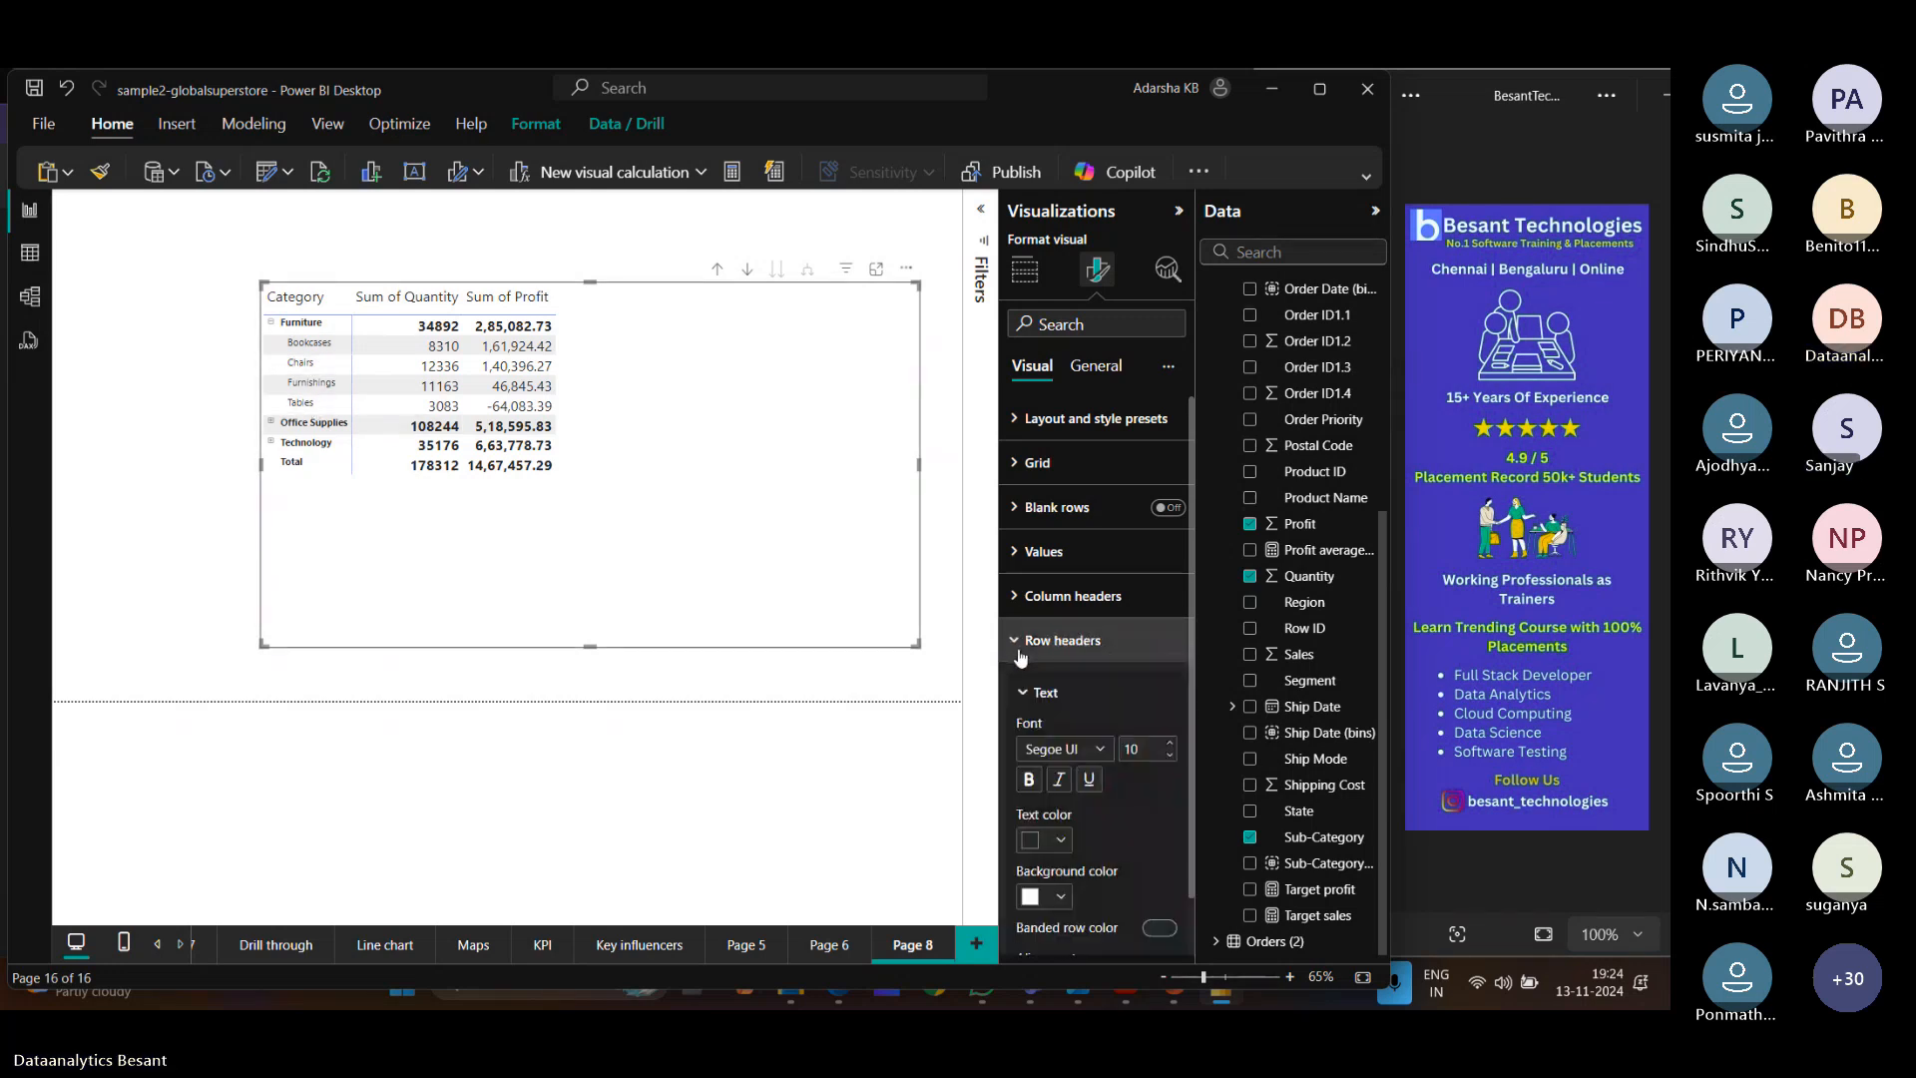
click(1170, 743)
click(1169, 743)
click(1170, 744)
click(1170, 743)
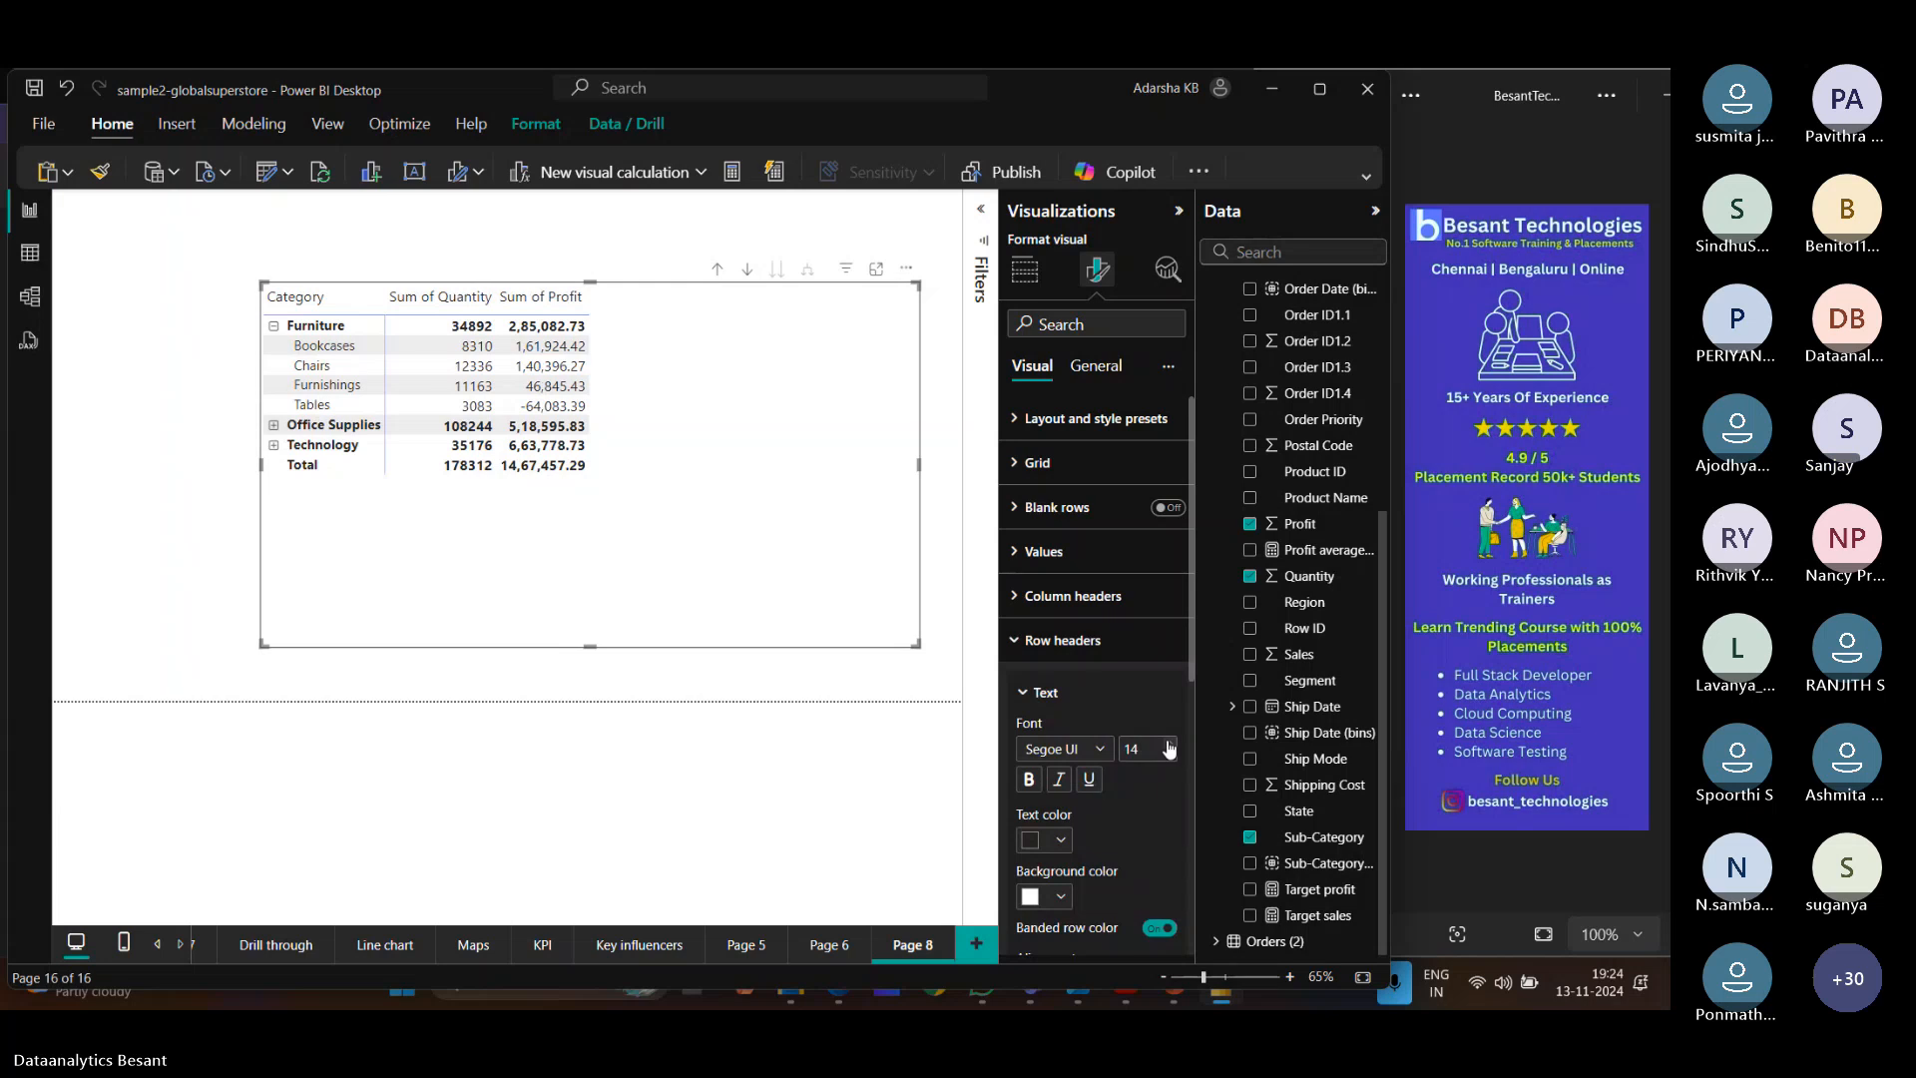
click(1016, 643)
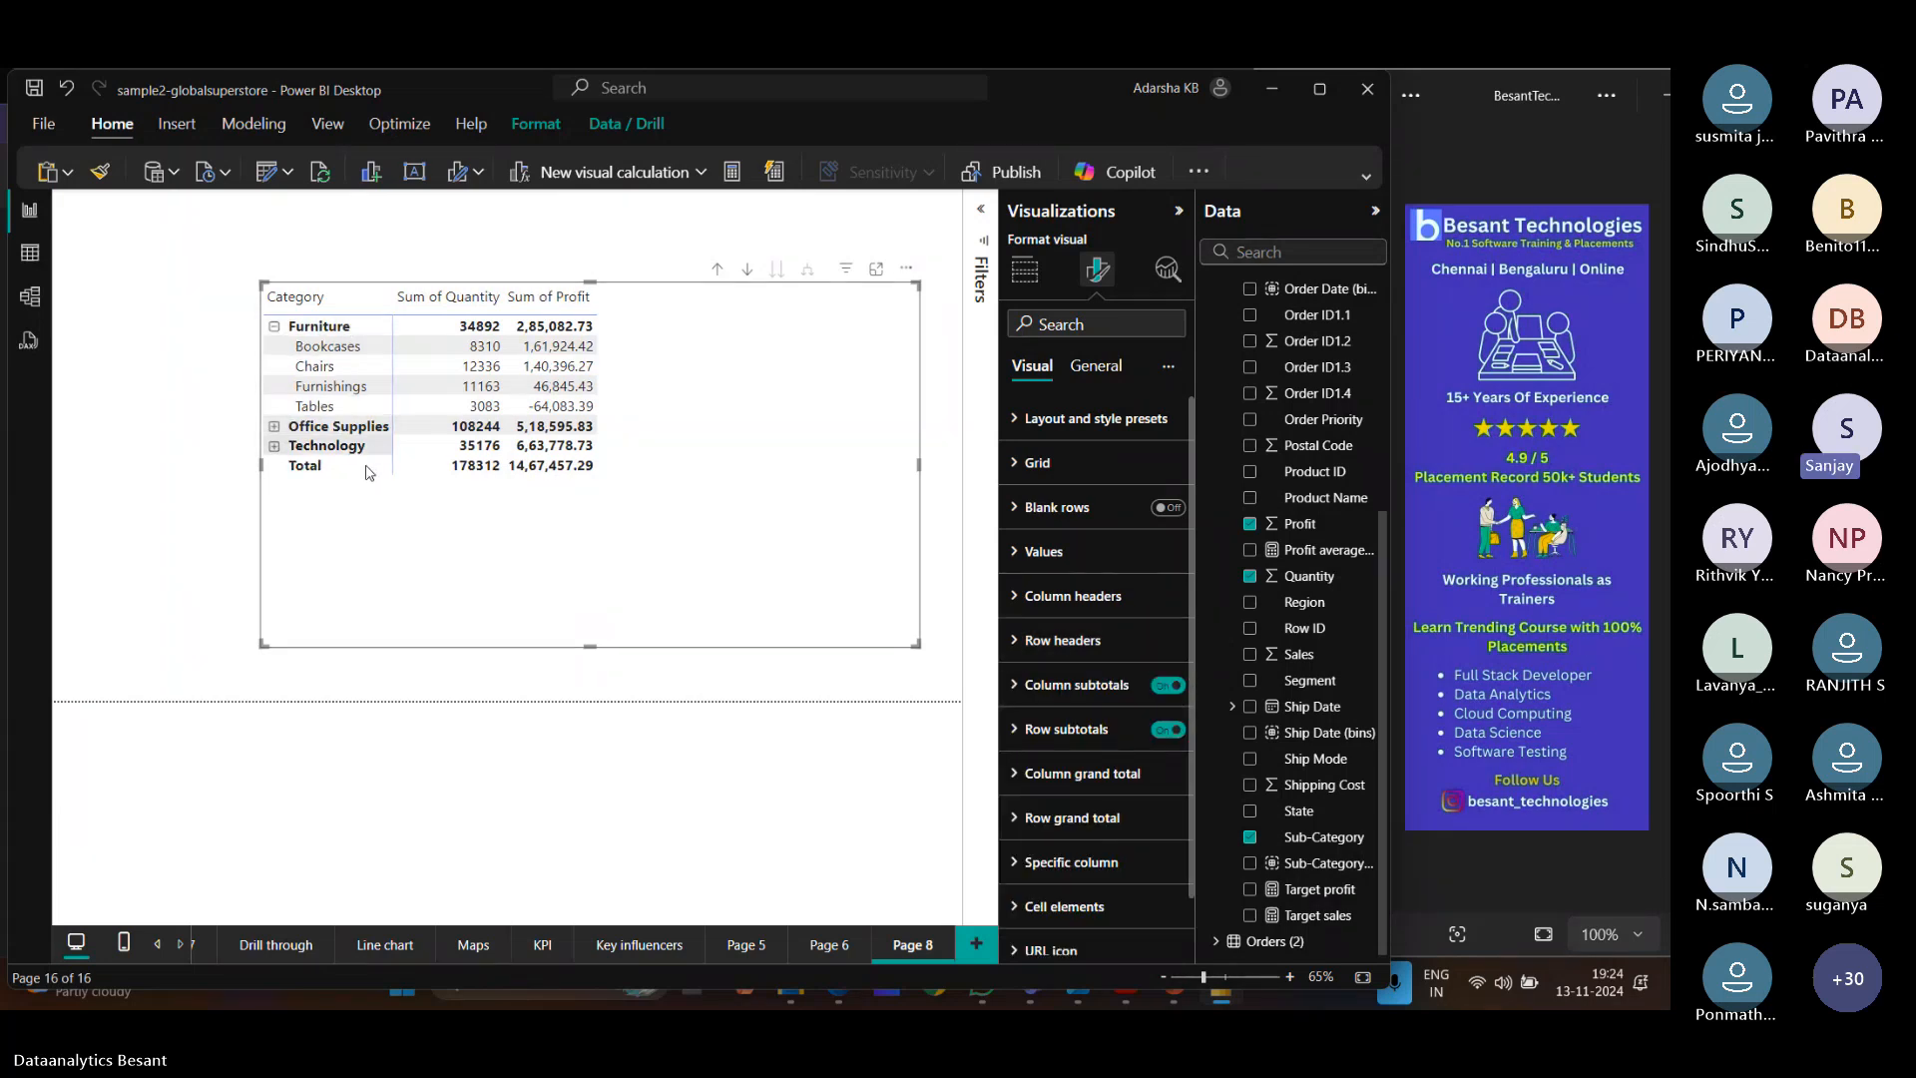
Expand the Office Supplies and Technology categories, and extend the matrix down to the page's lower edge.
click(274, 426)
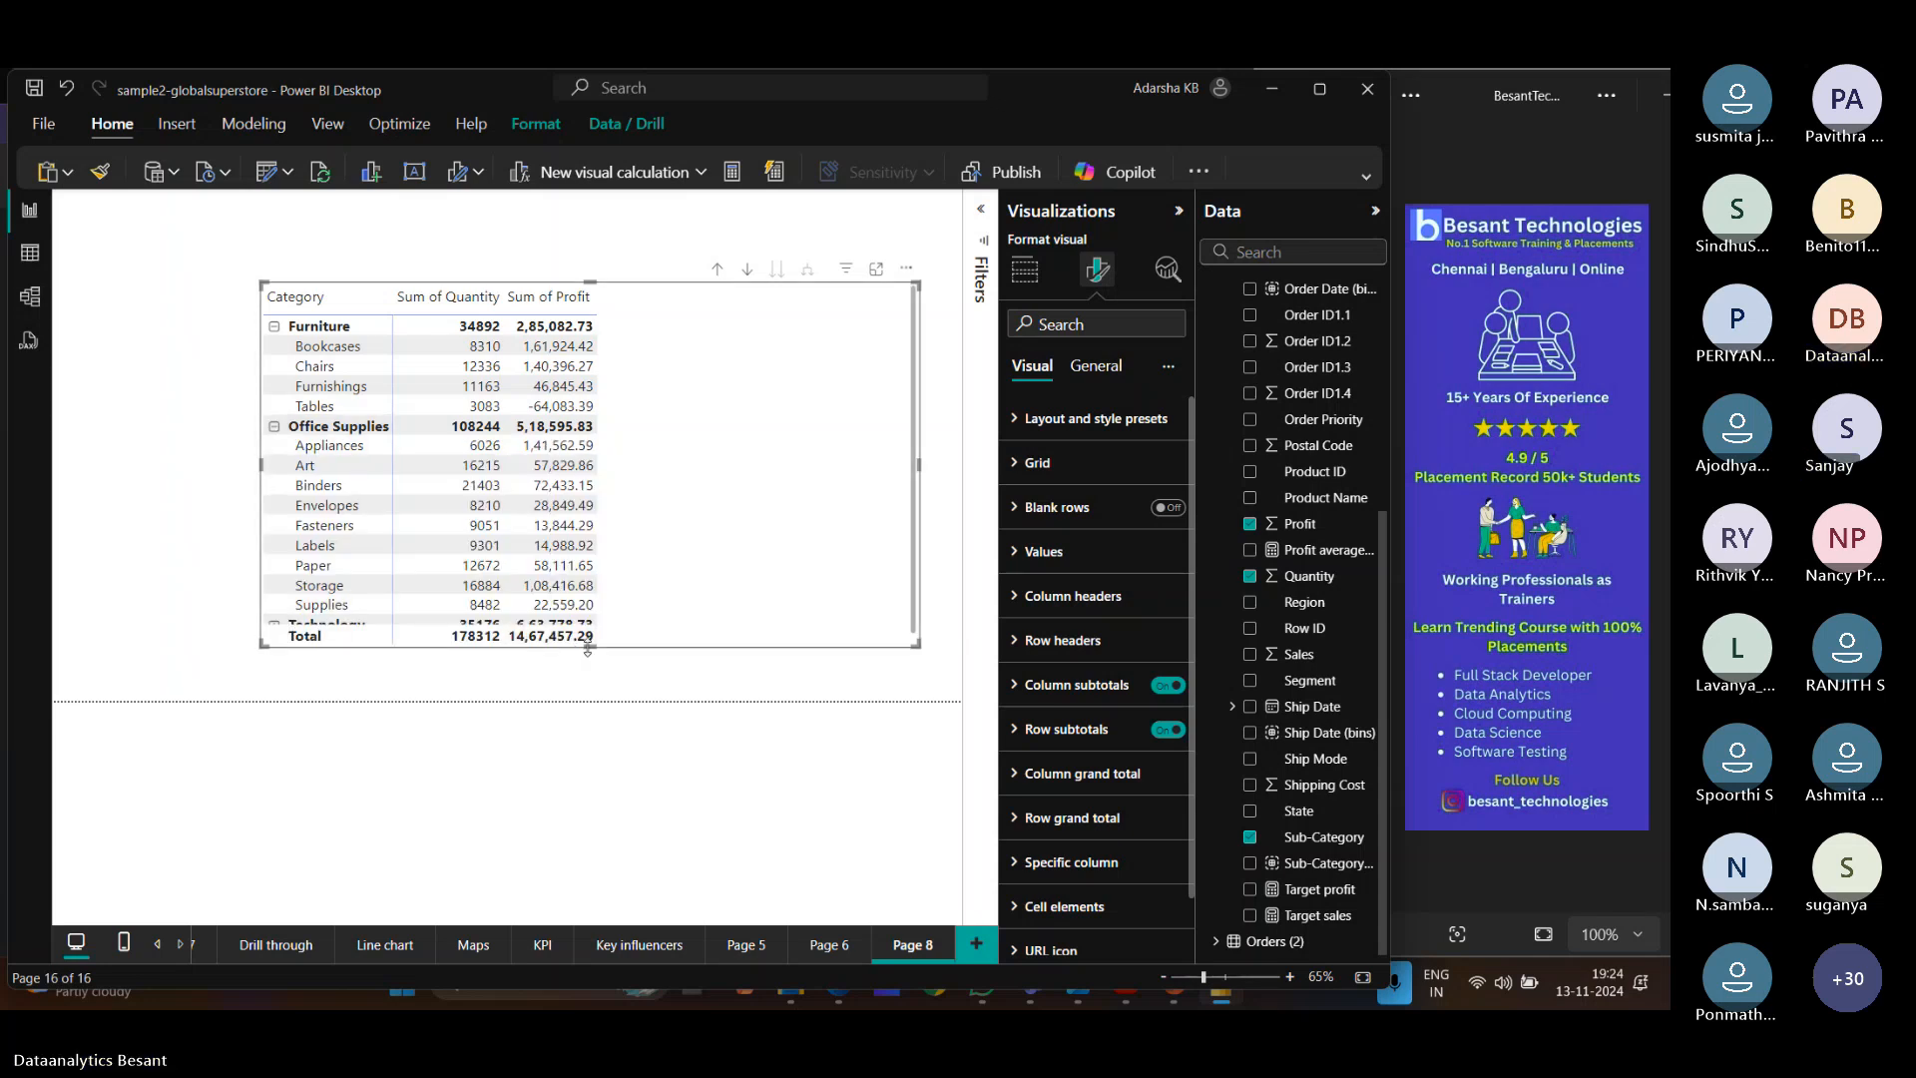
drag(590, 646, 591, 699)
click(274, 624)
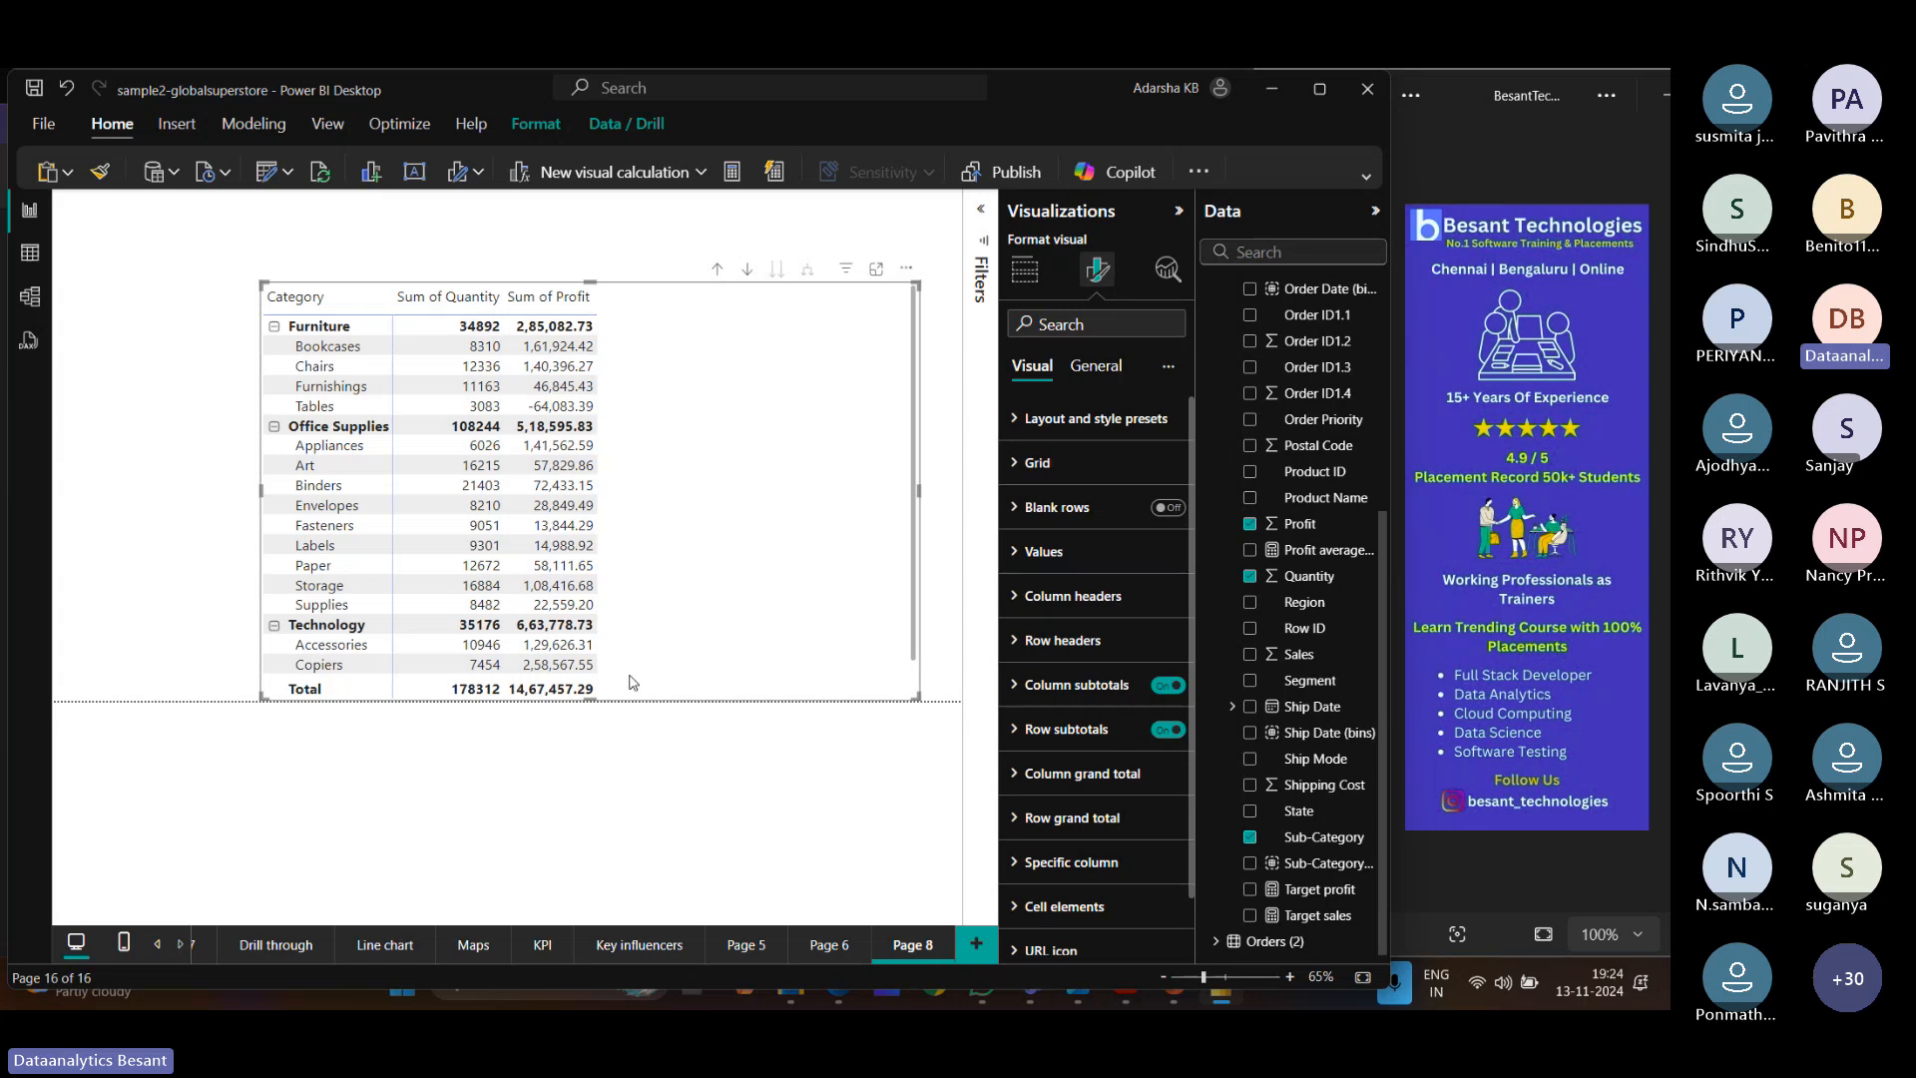
Review the customer table's column fields on Page 6 and return to the matrix on Page 8 for comparison.
click(837, 956)
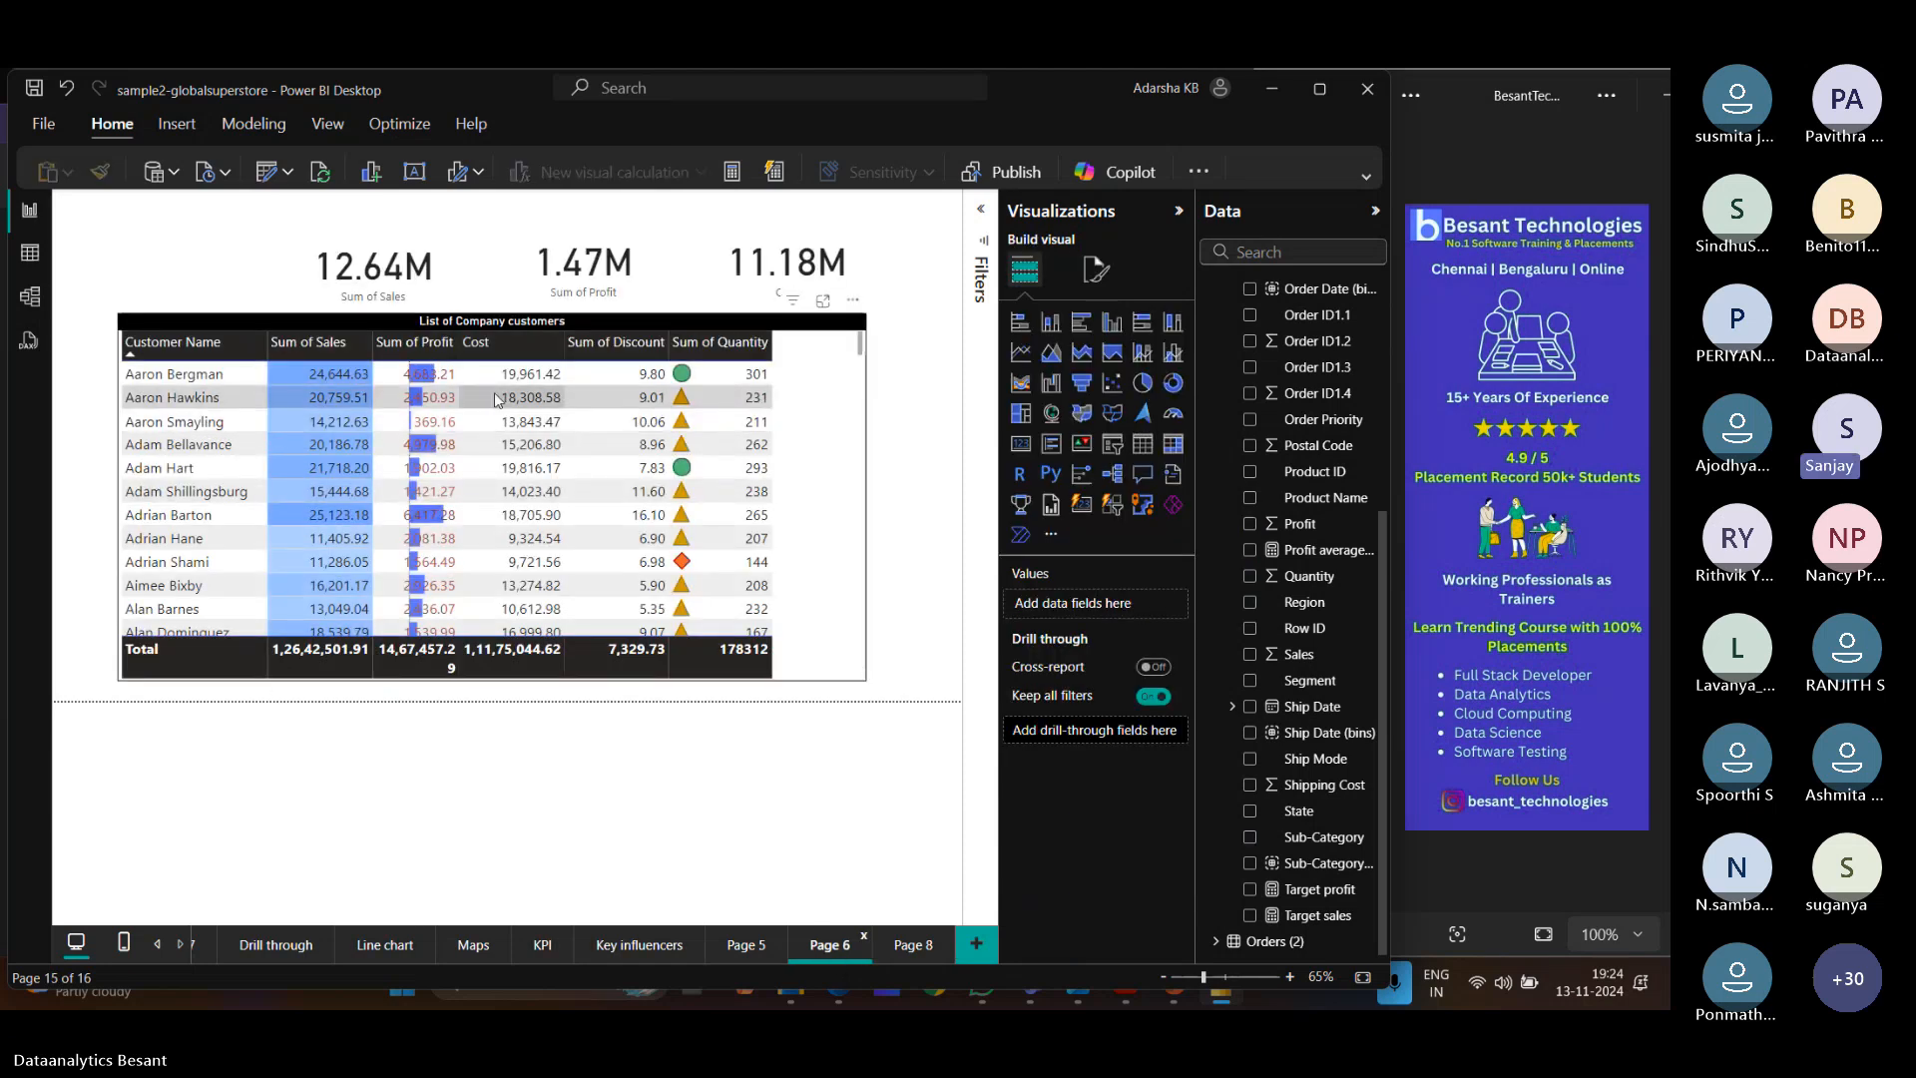
click(766, 389)
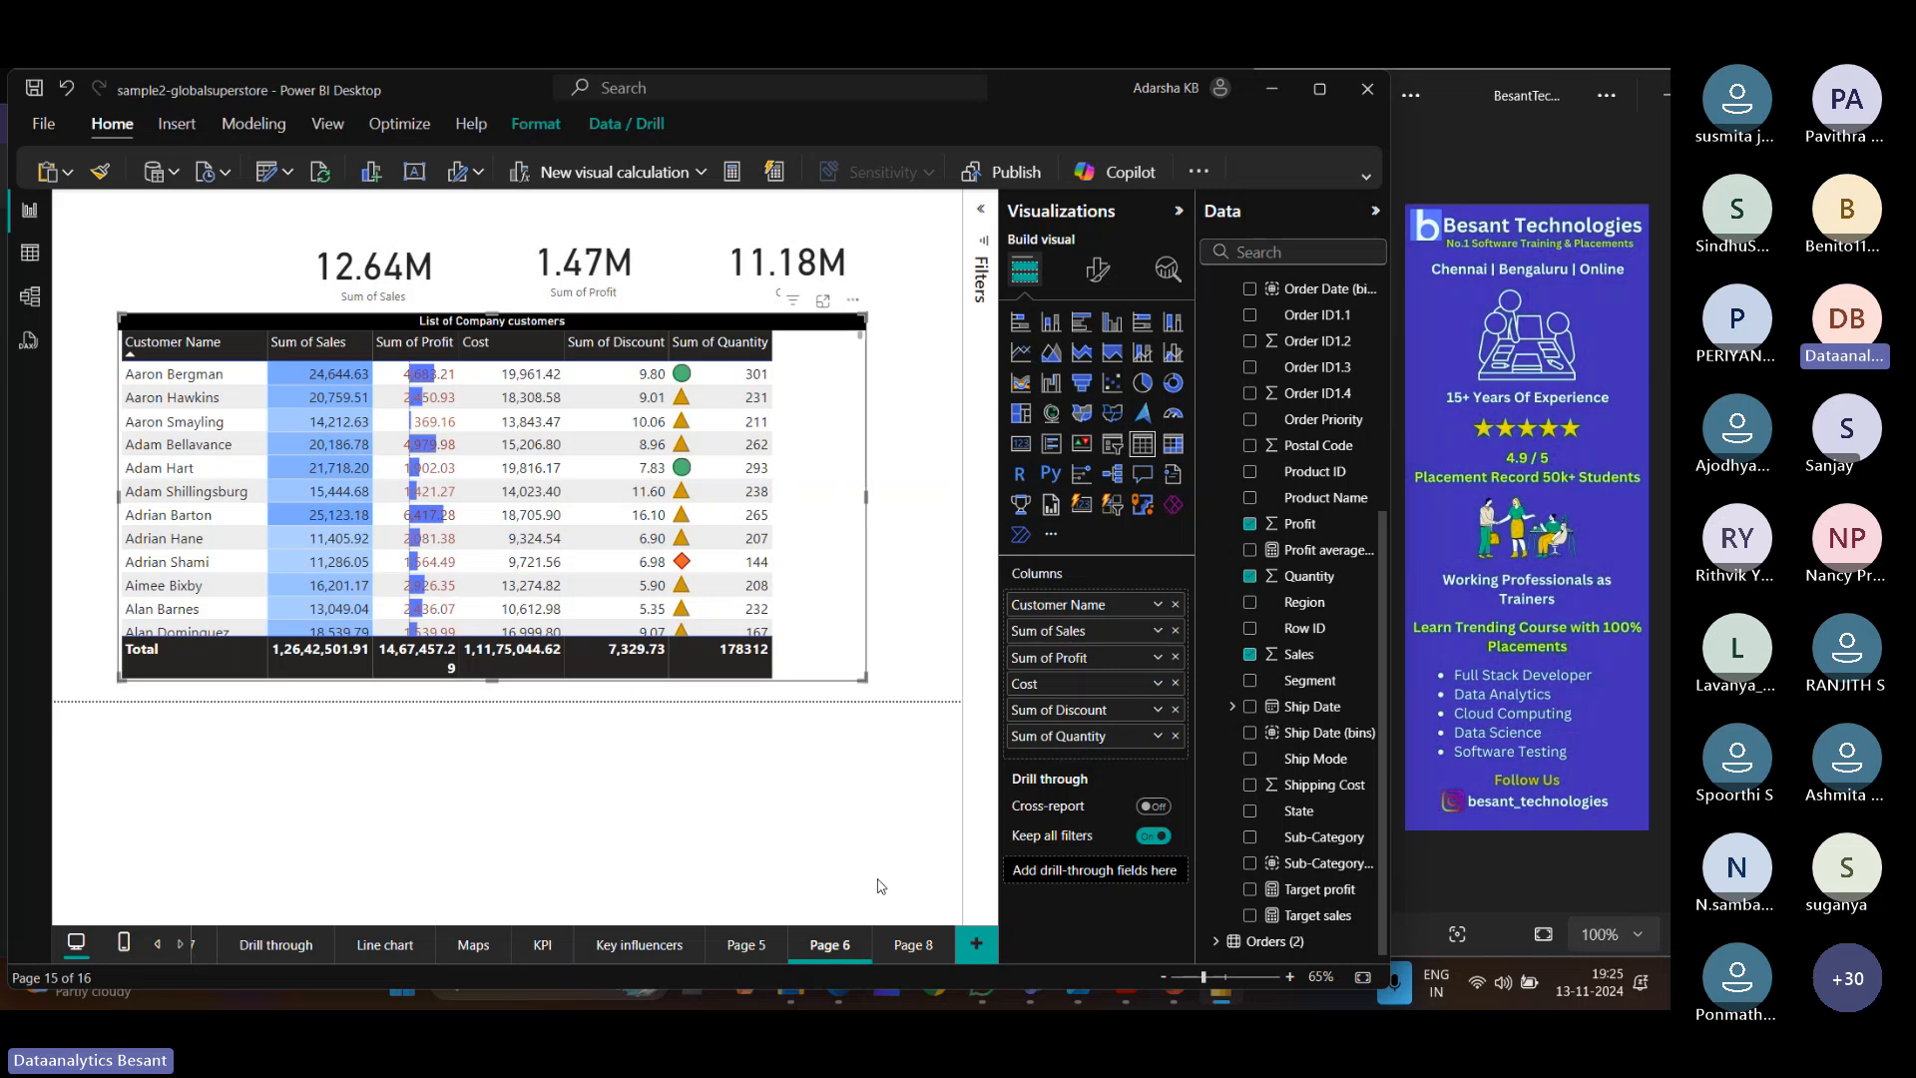
click(914, 944)
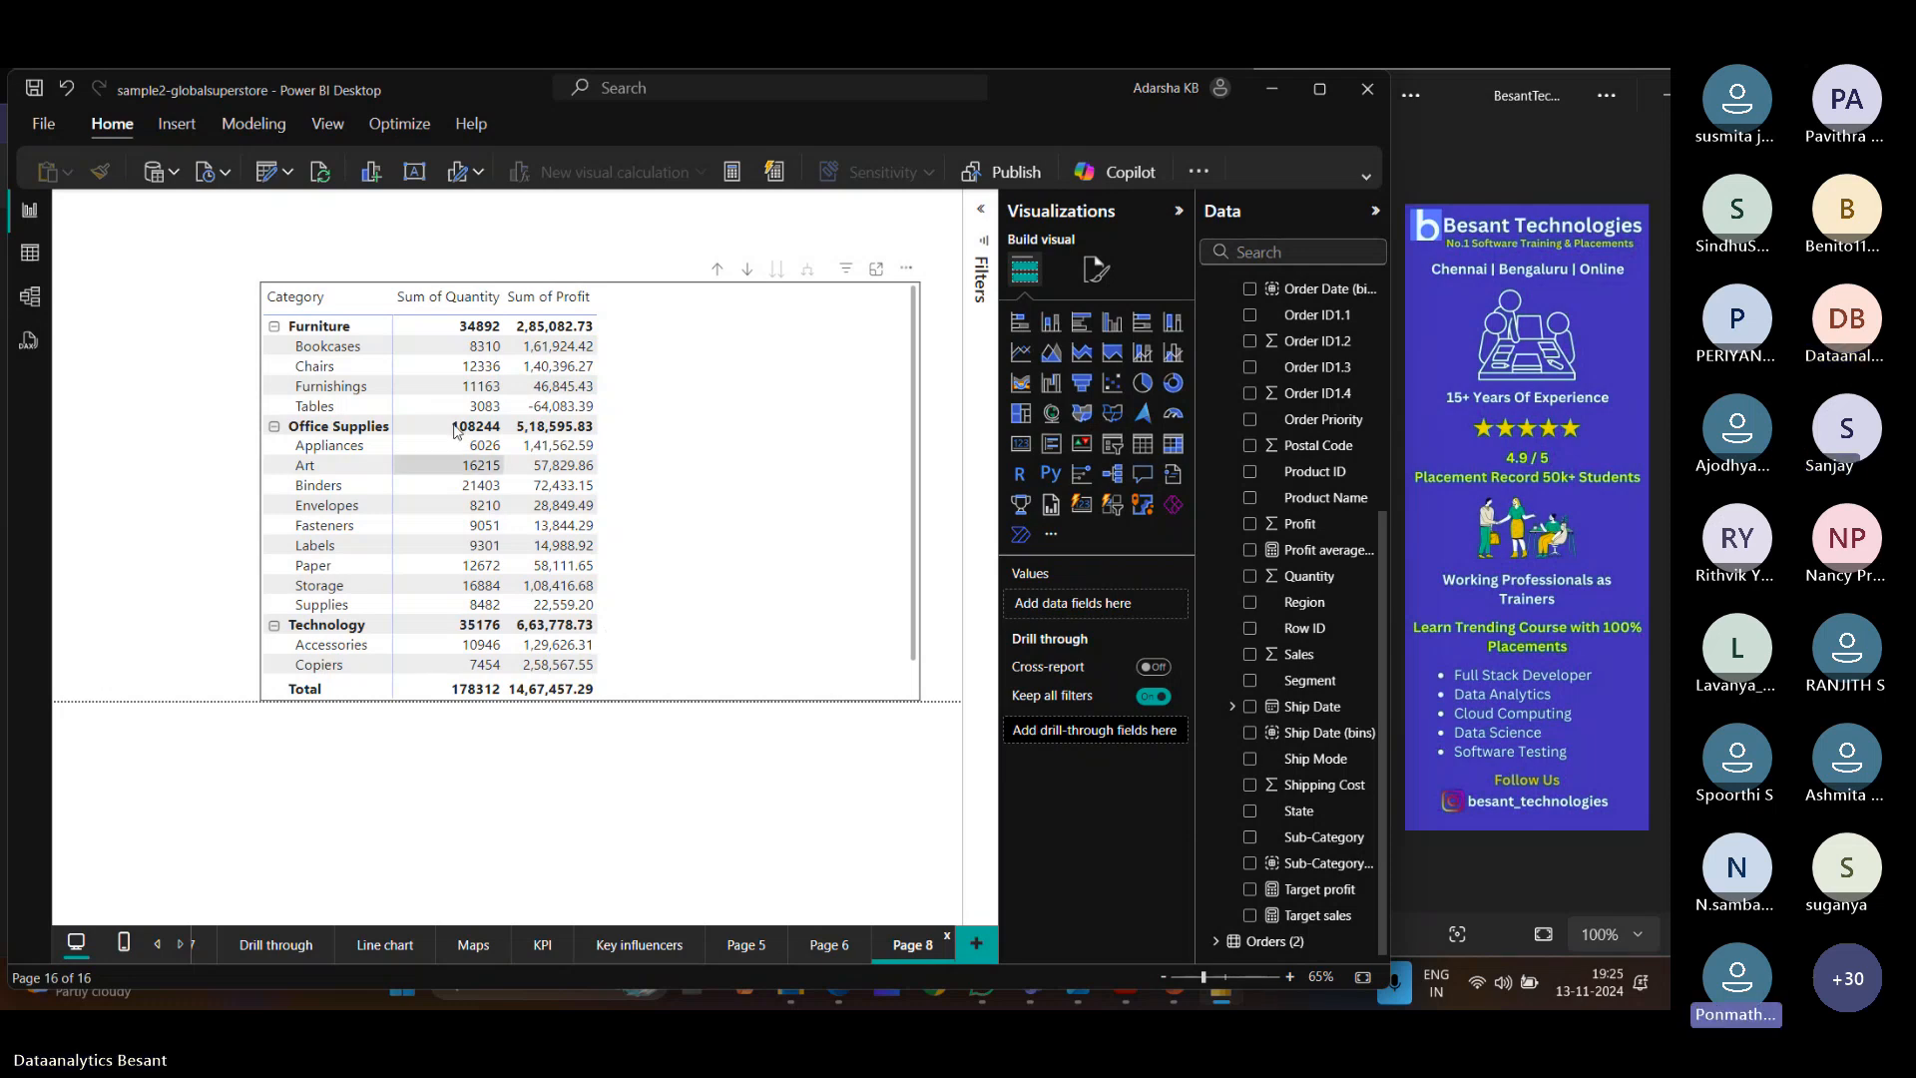
Look over the conditional formatting options available for the matrix's Sum of Quantity value.
click(619, 461)
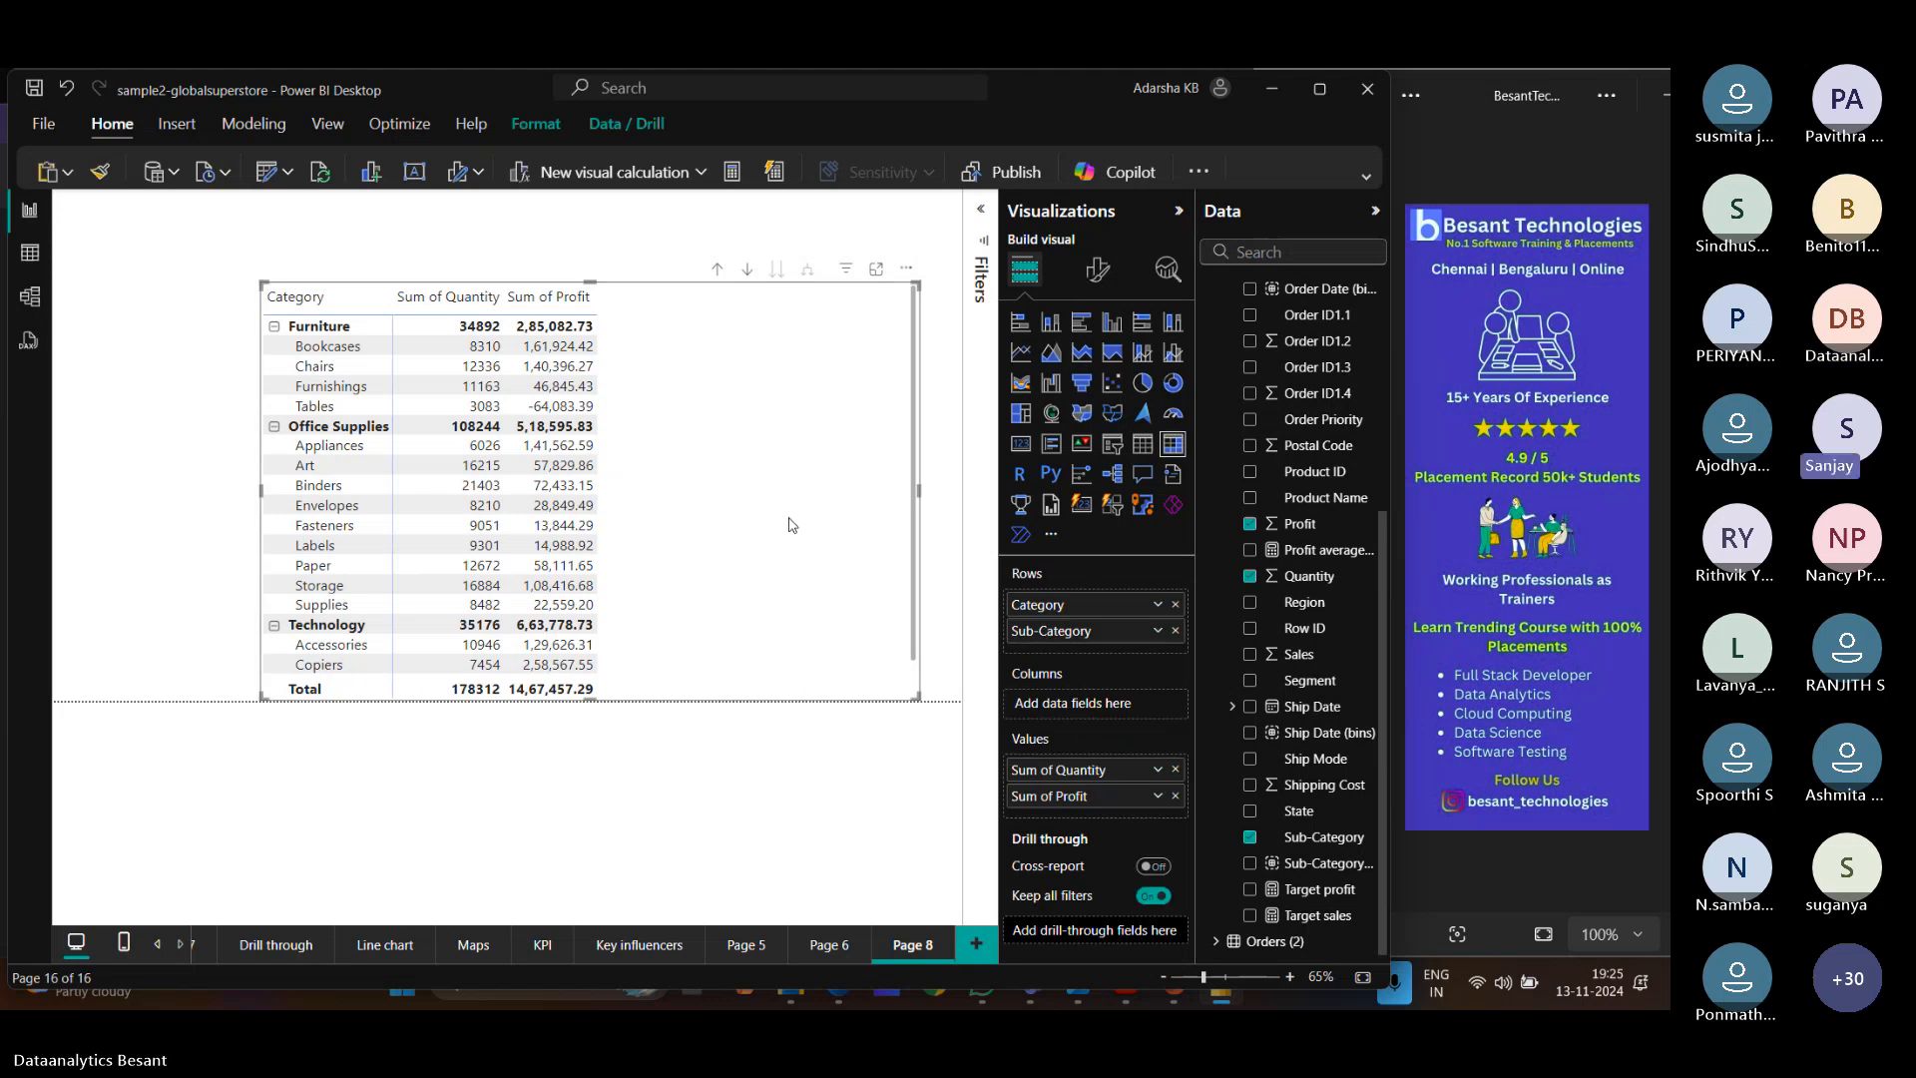
right_click(1075, 775)
mouse_move(929, 461)
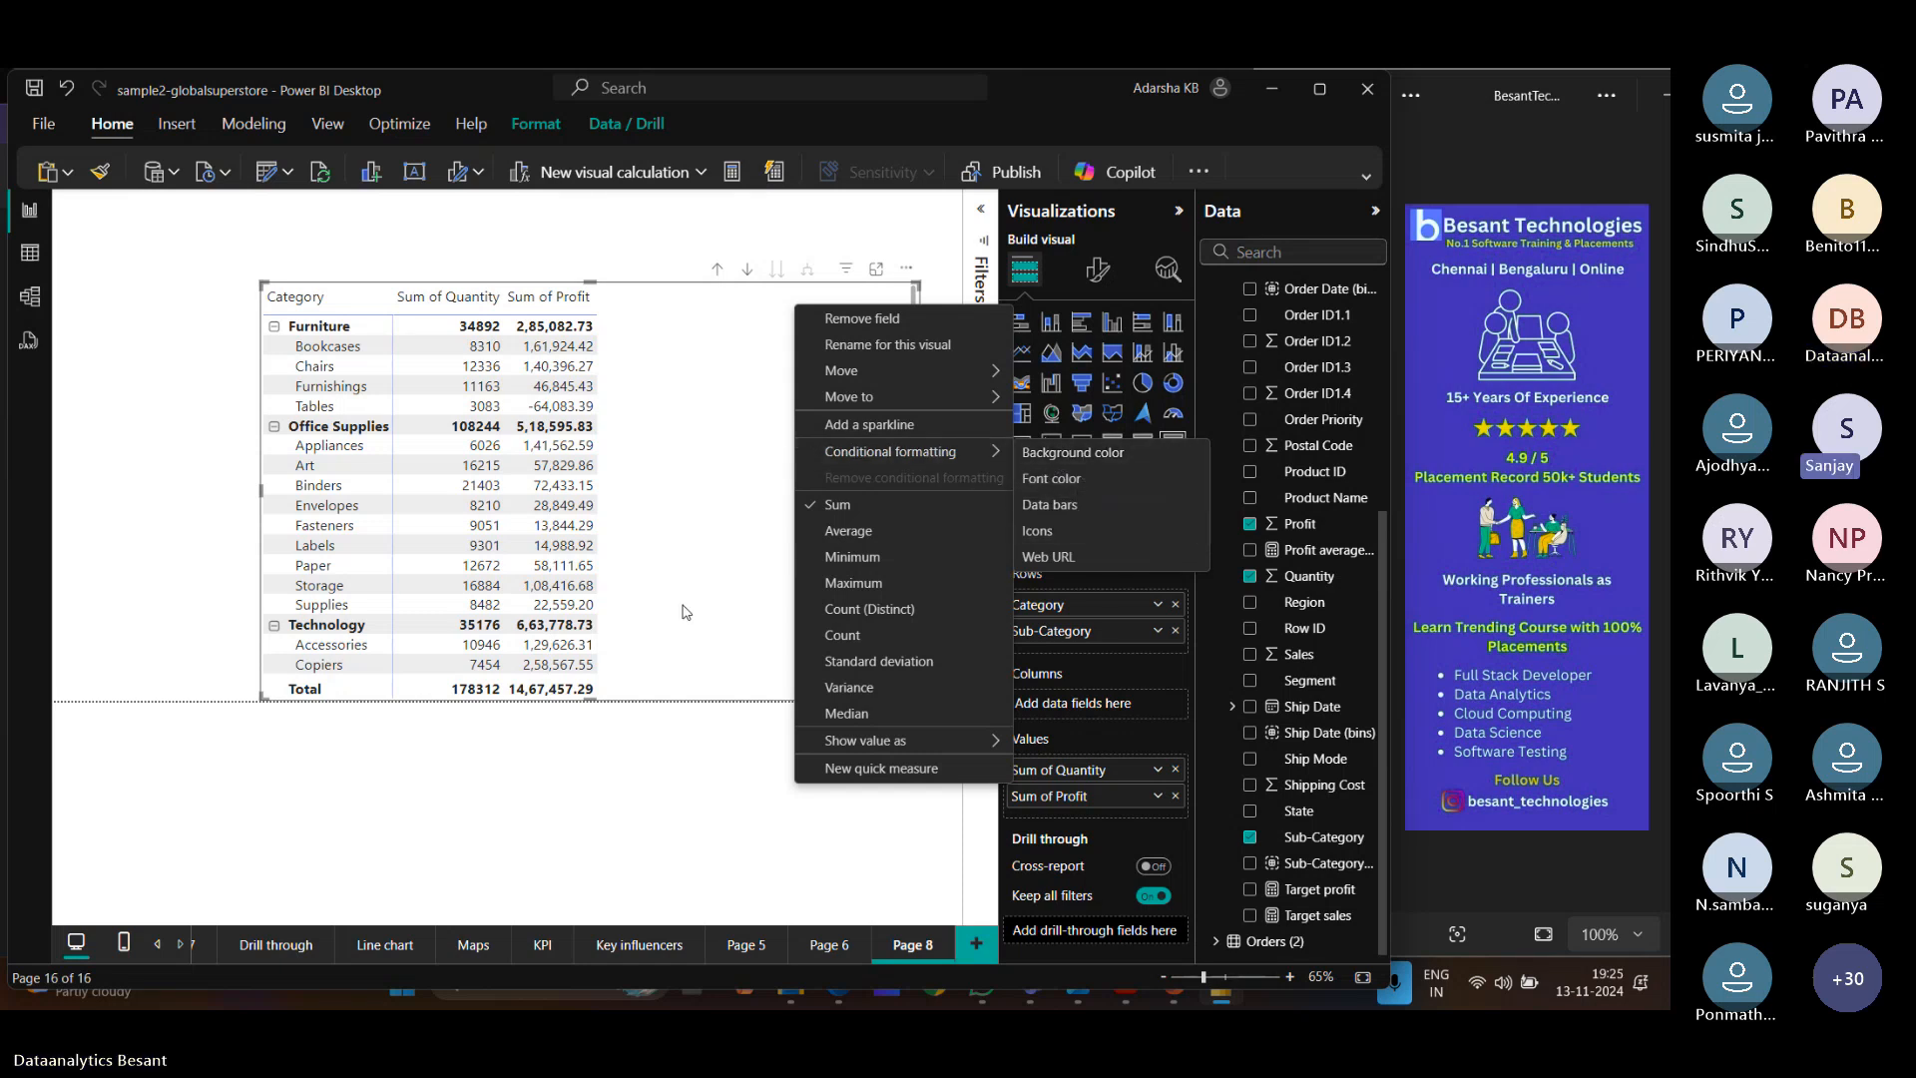
click(675, 569)
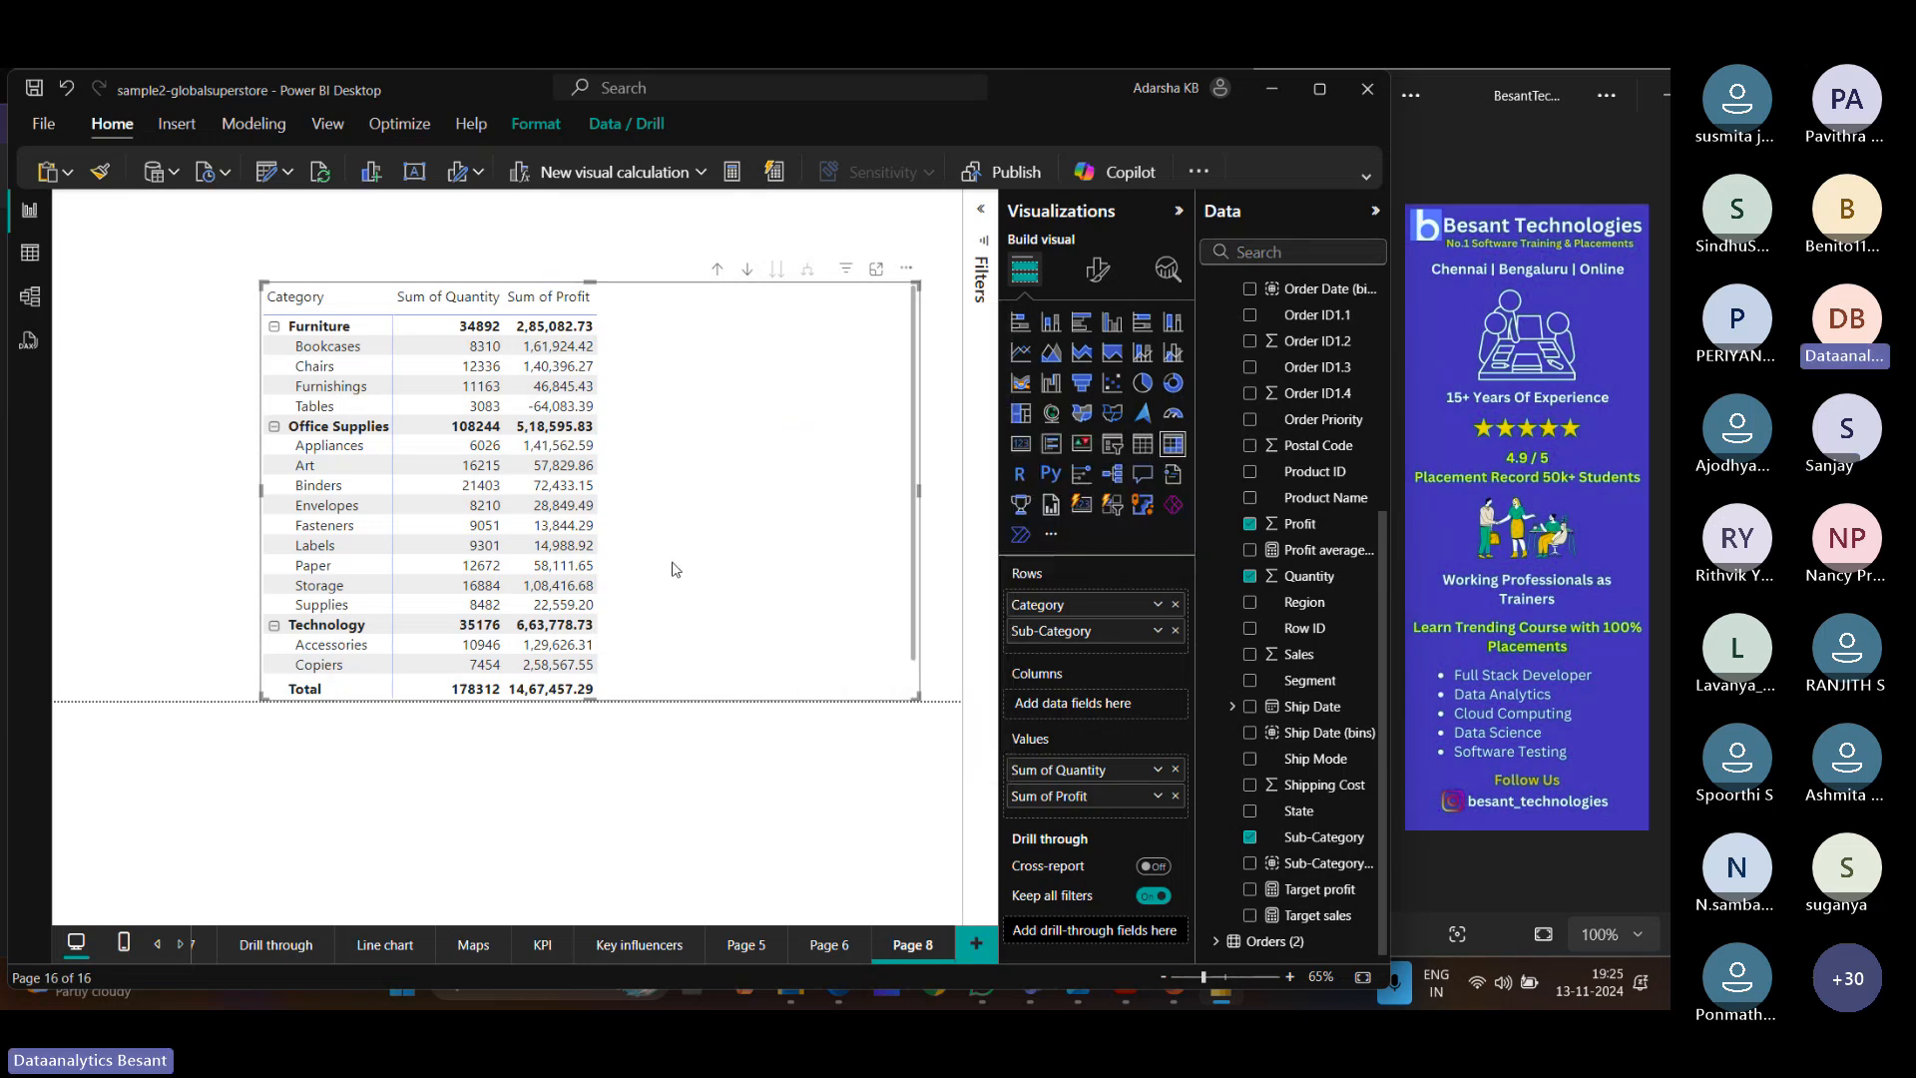
Collapse the Furniture, Office Supplies and Technology categories in the matrix.
click(273, 327)
click(274, 348)
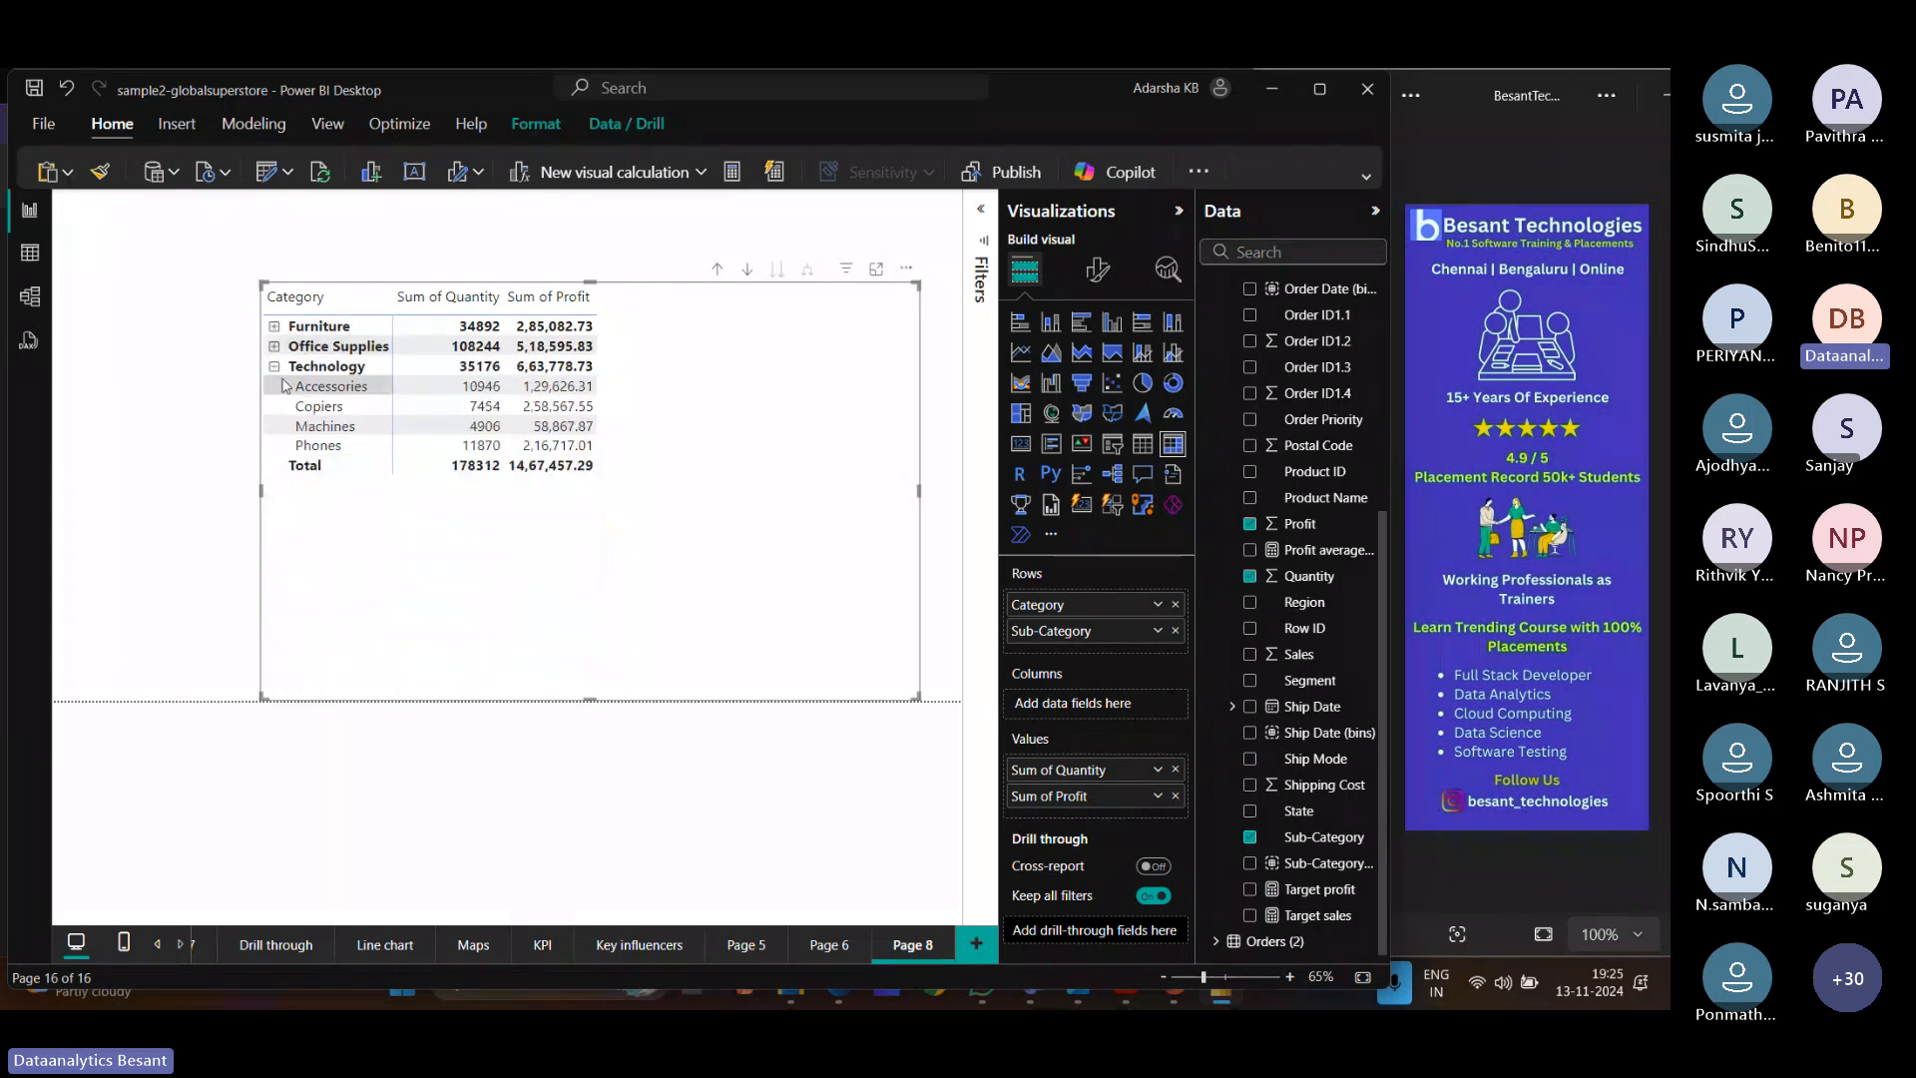
click(275, 367)
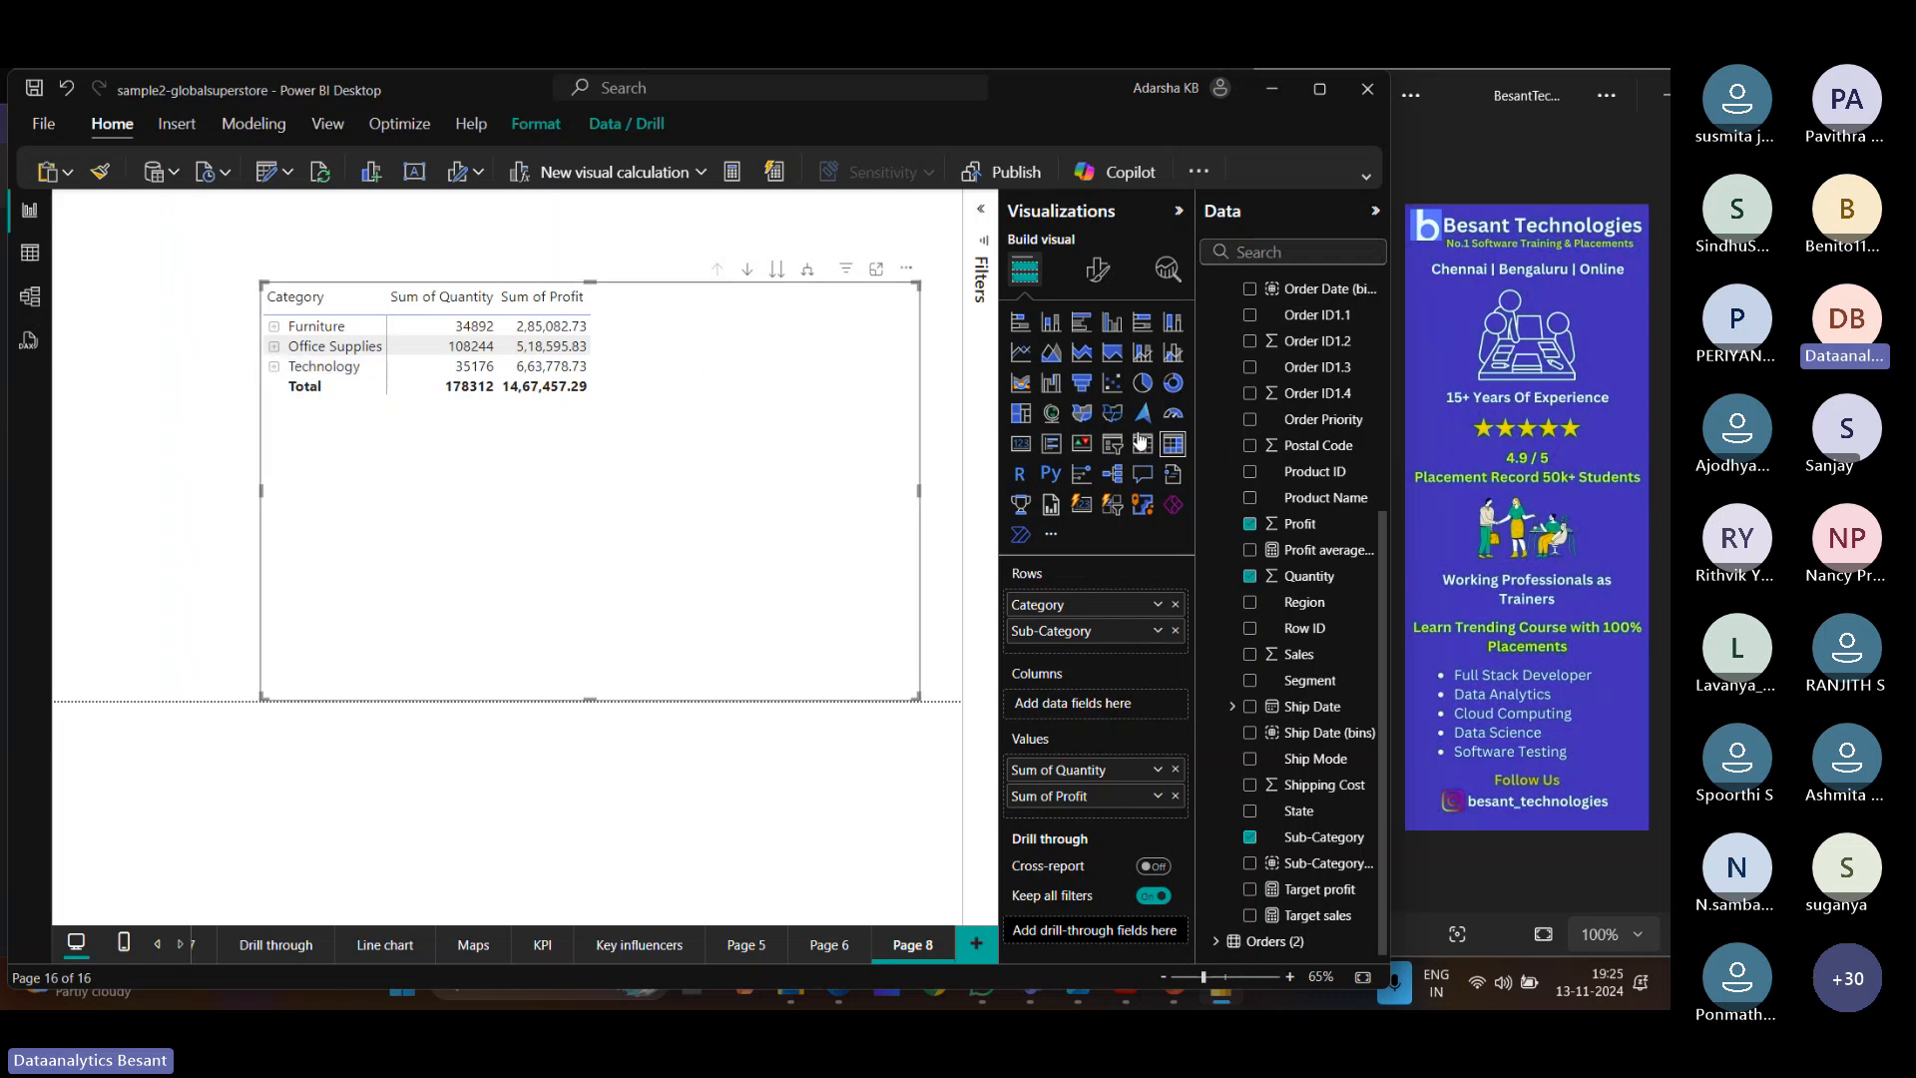
Compare the customer table on Page 6 with the matrix on Page 8, and expand the matrix's Furniture category.
click(830, 944)
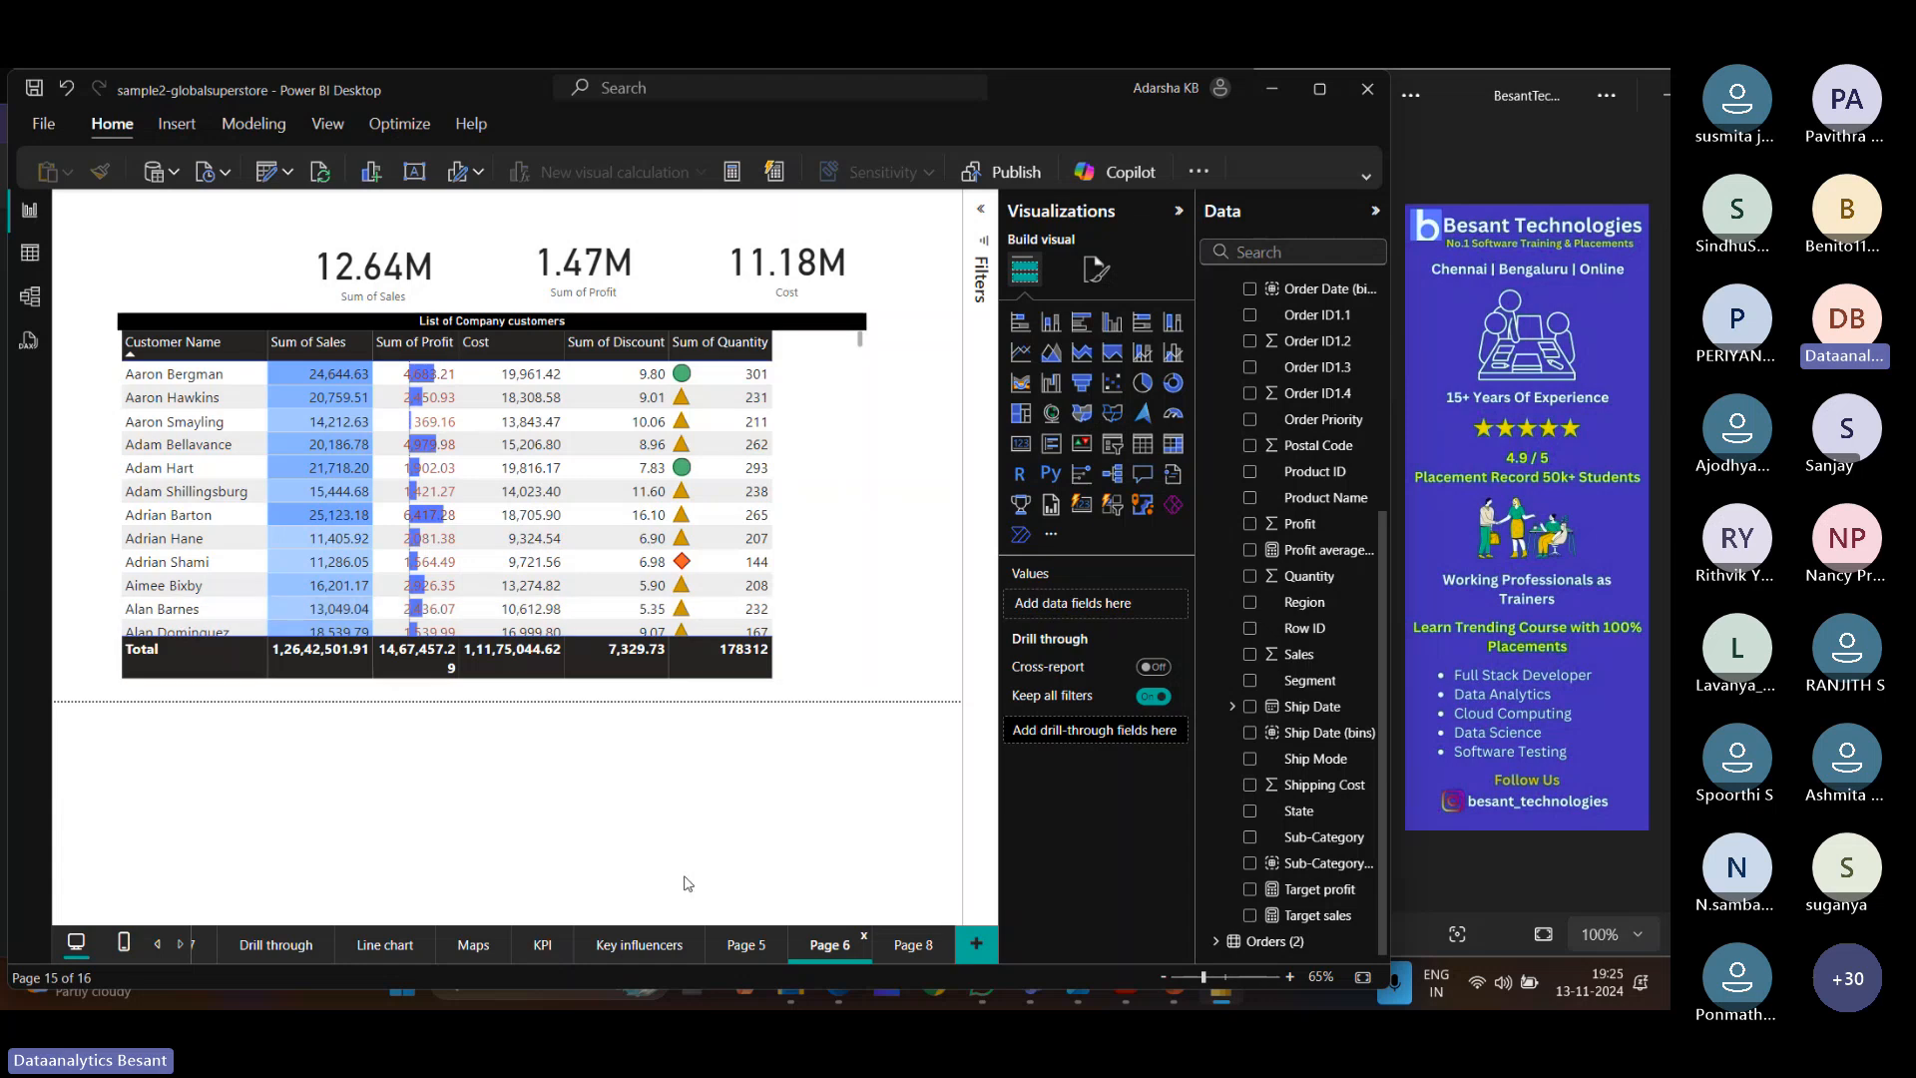
click(904, 947)
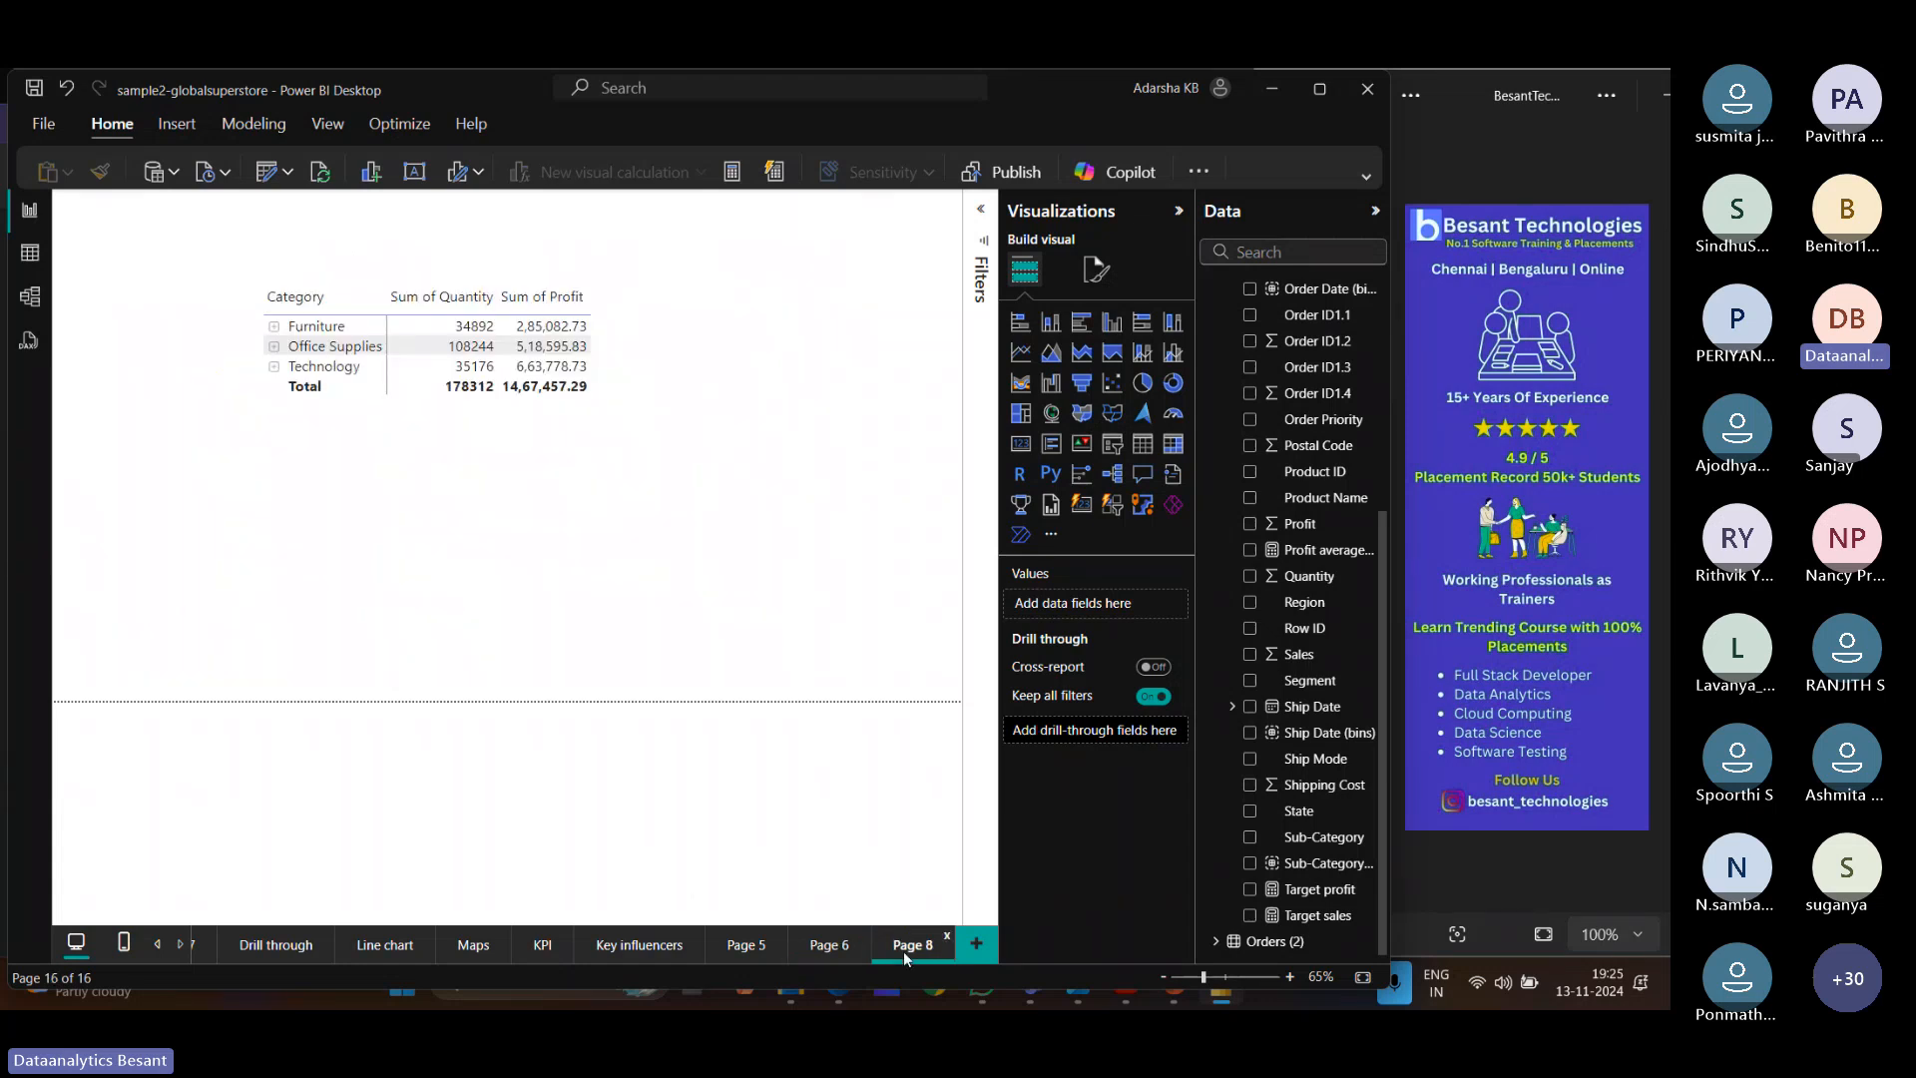
click(275, 327)
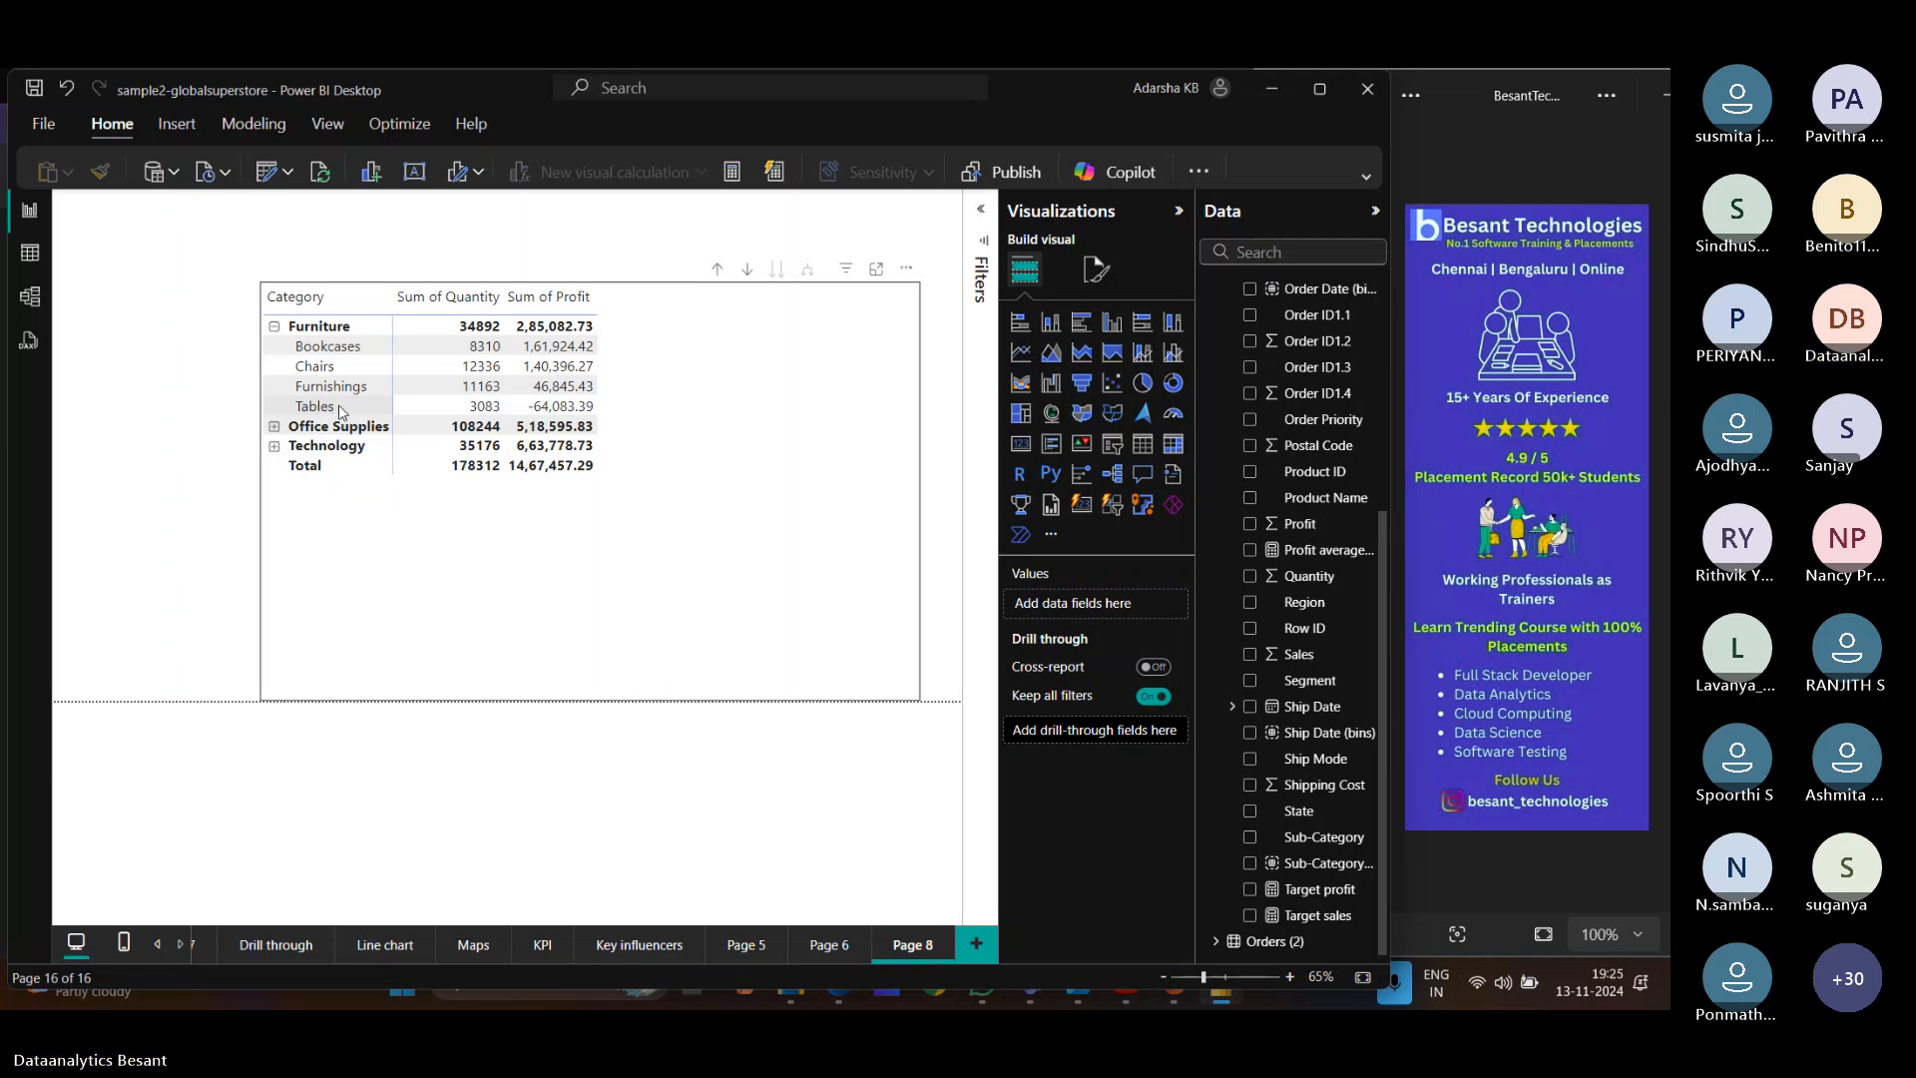
Apply data bars to the matrix's Sum of Profit values, with orange as the negative bar colour.
click(722, 493)
right_click(1064, 796)
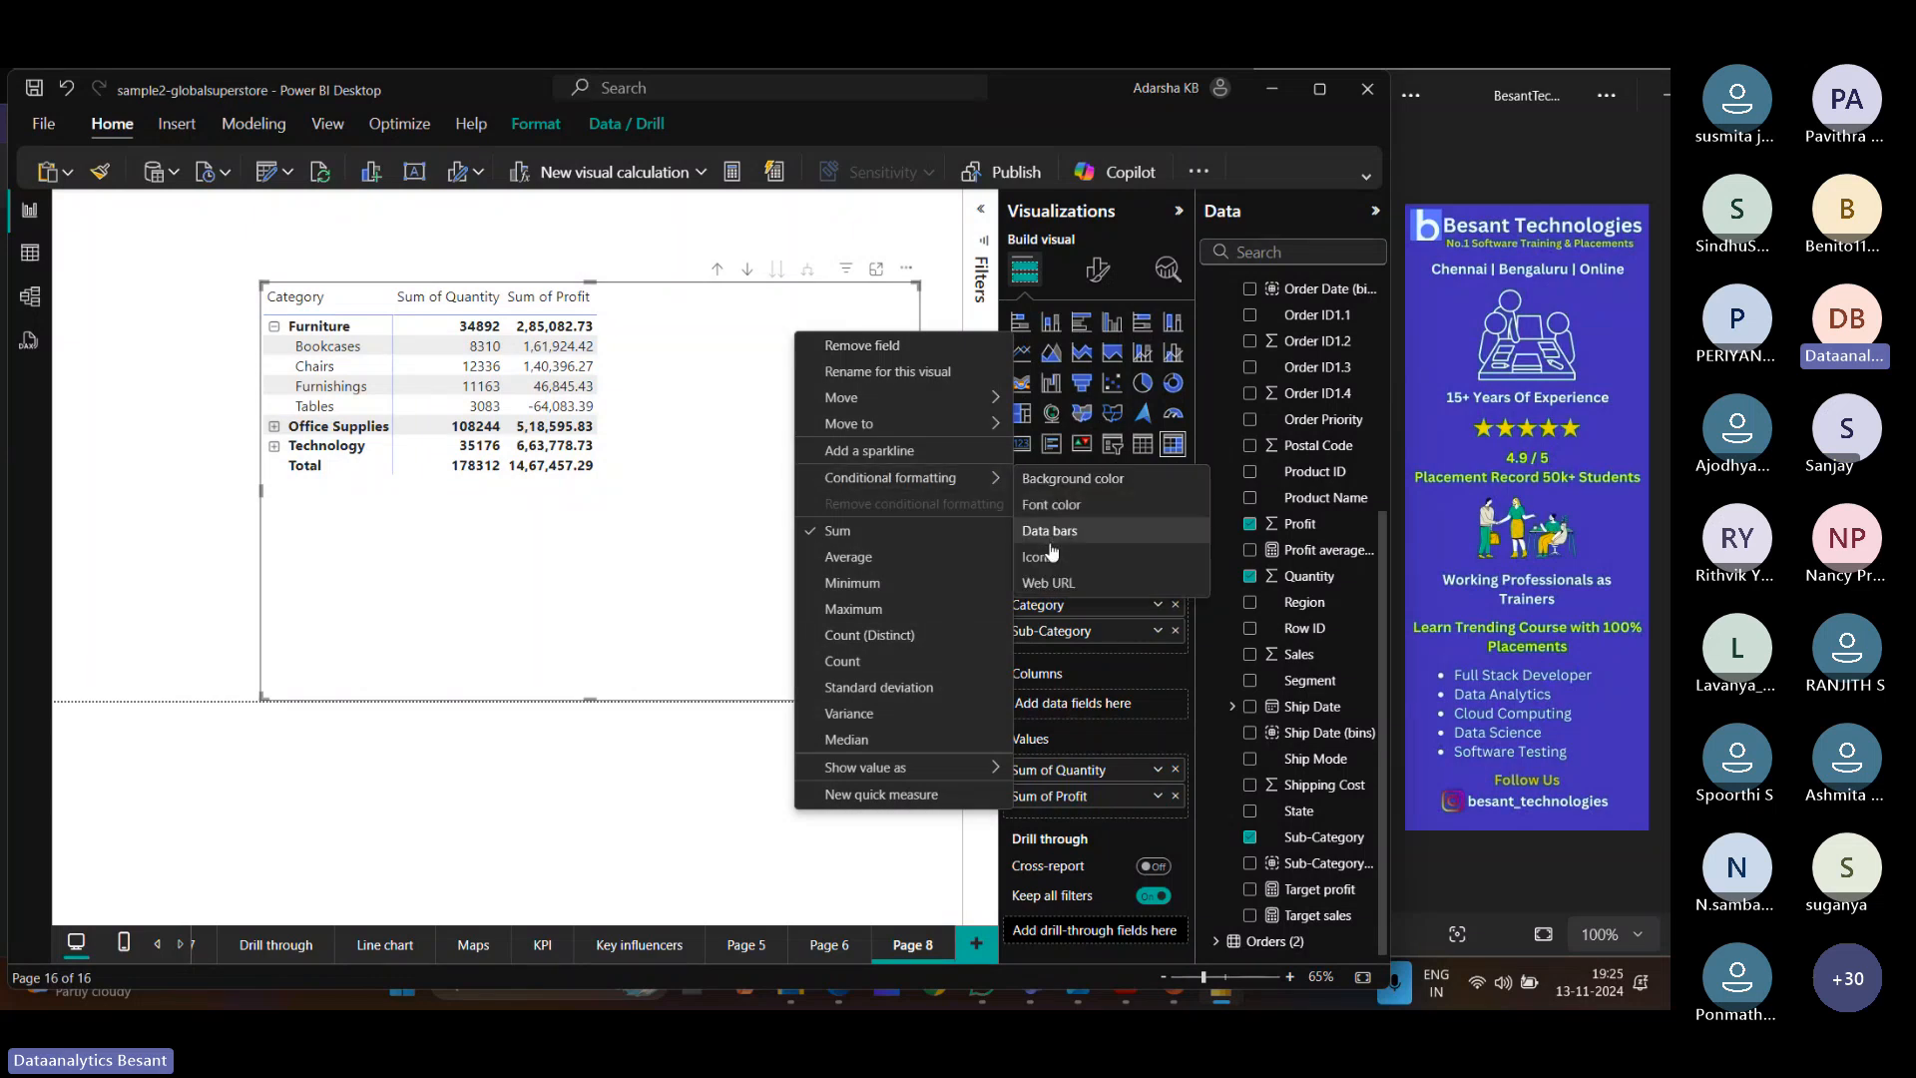
click(1048, 530)
click(596, 637)
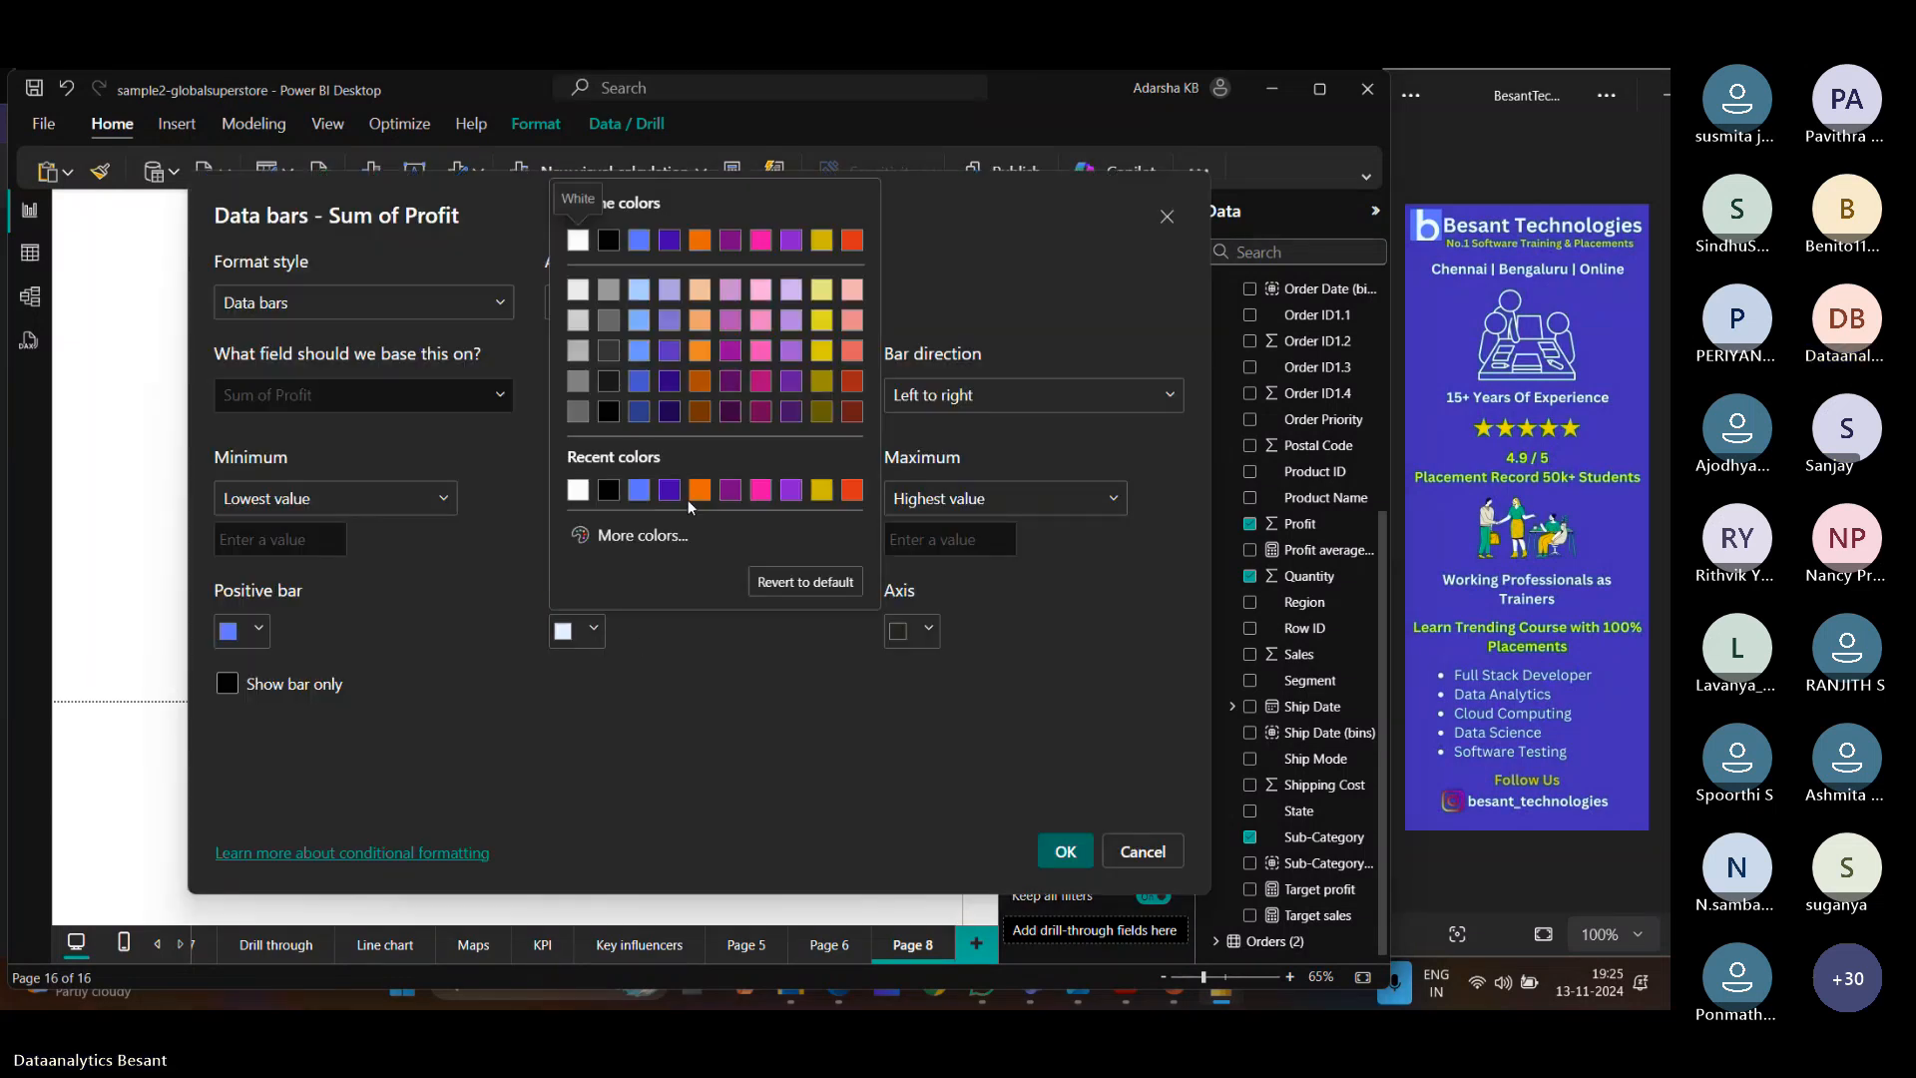
click(687, 499)
click(1065, 853)
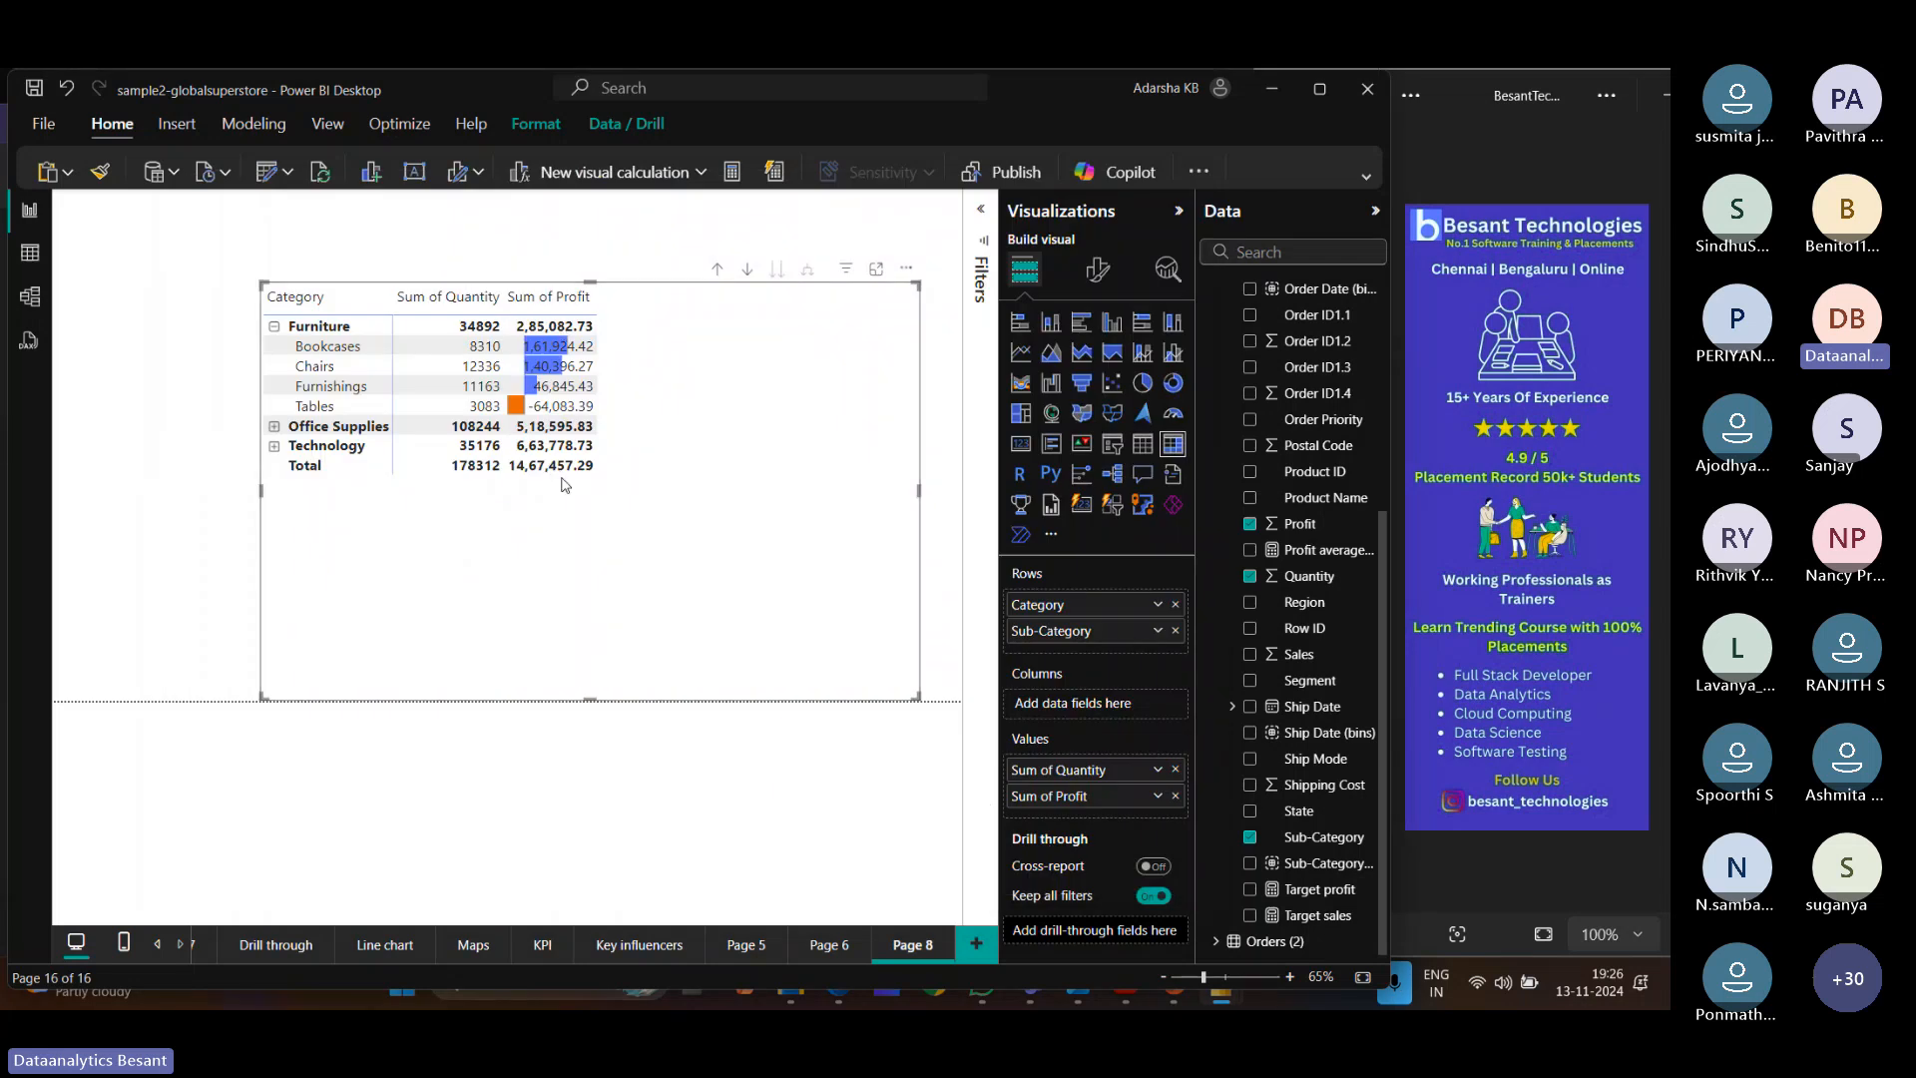
Expand the Office Supplies and Technology categories in the matrix and review the profit data bars of their sub-categories.
click(273, 426)
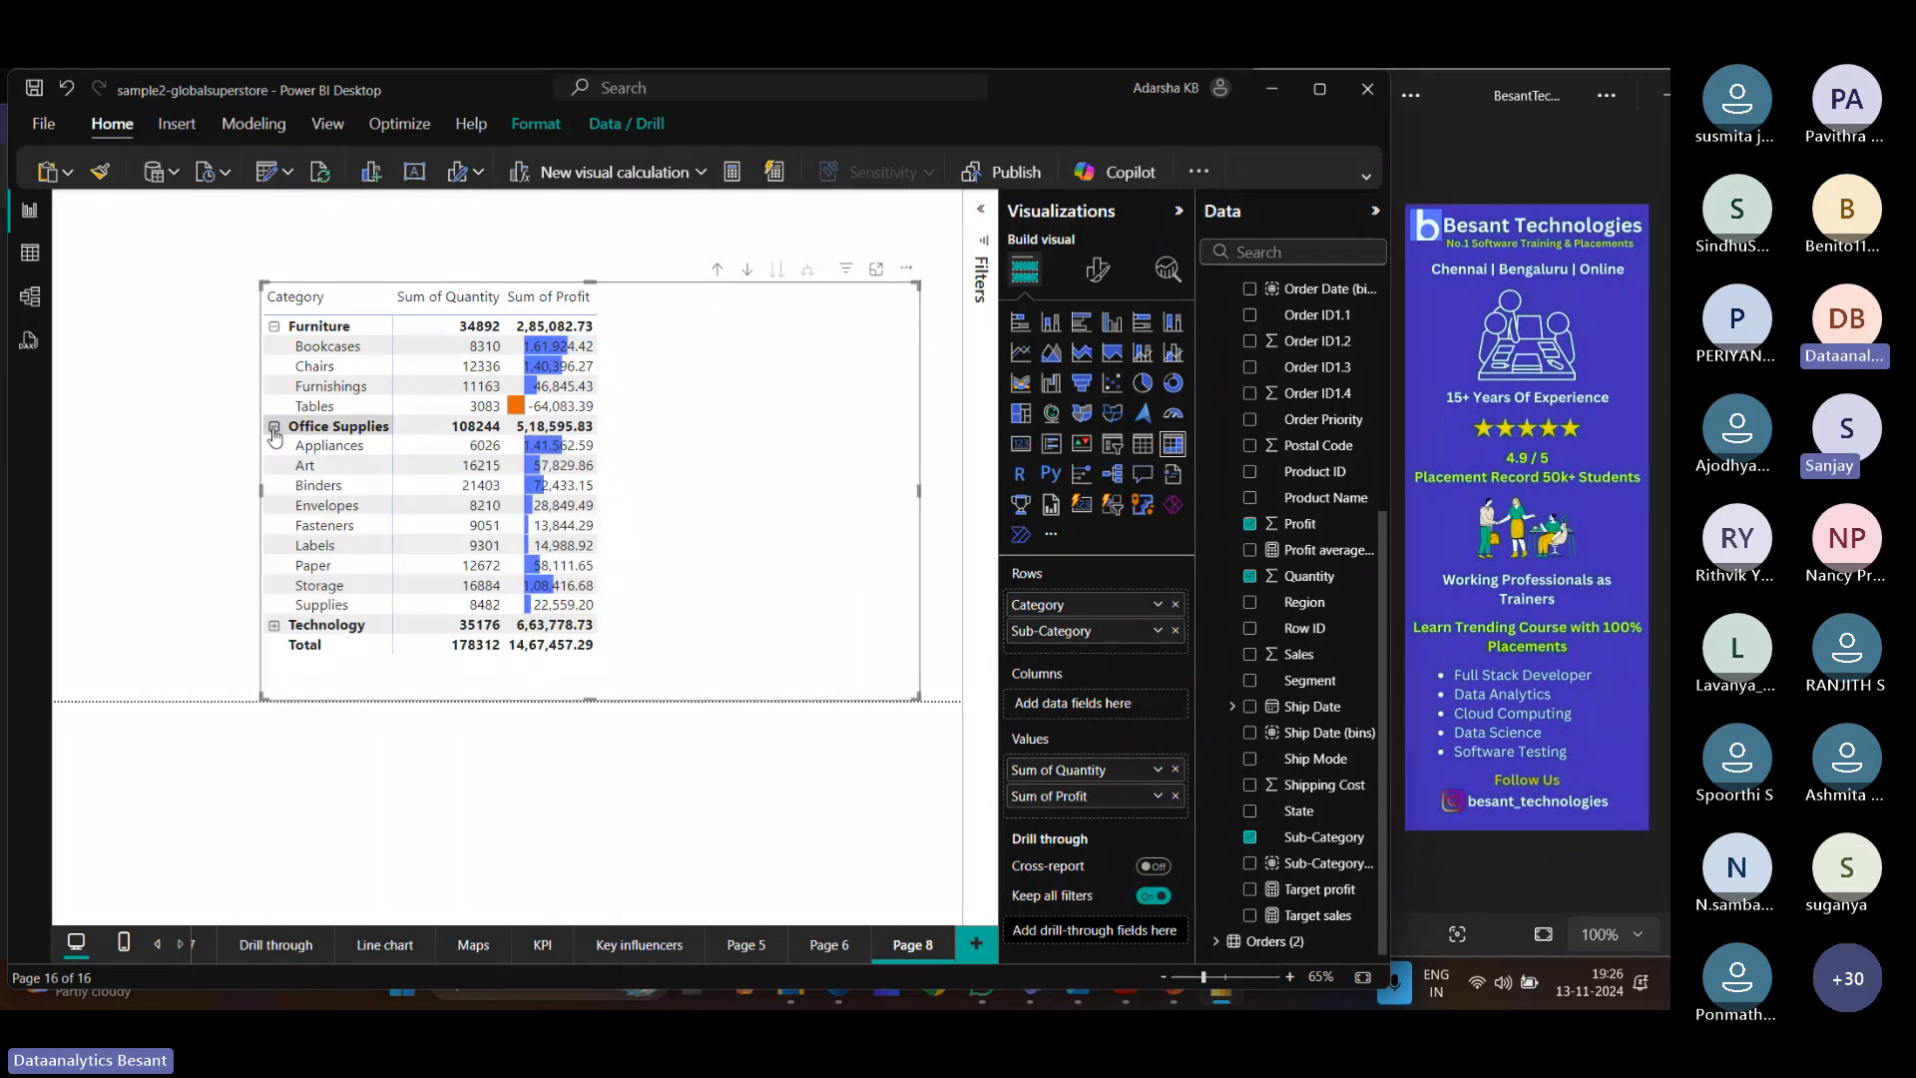
click(274, 626)
scroll(314, 607, down, 2)
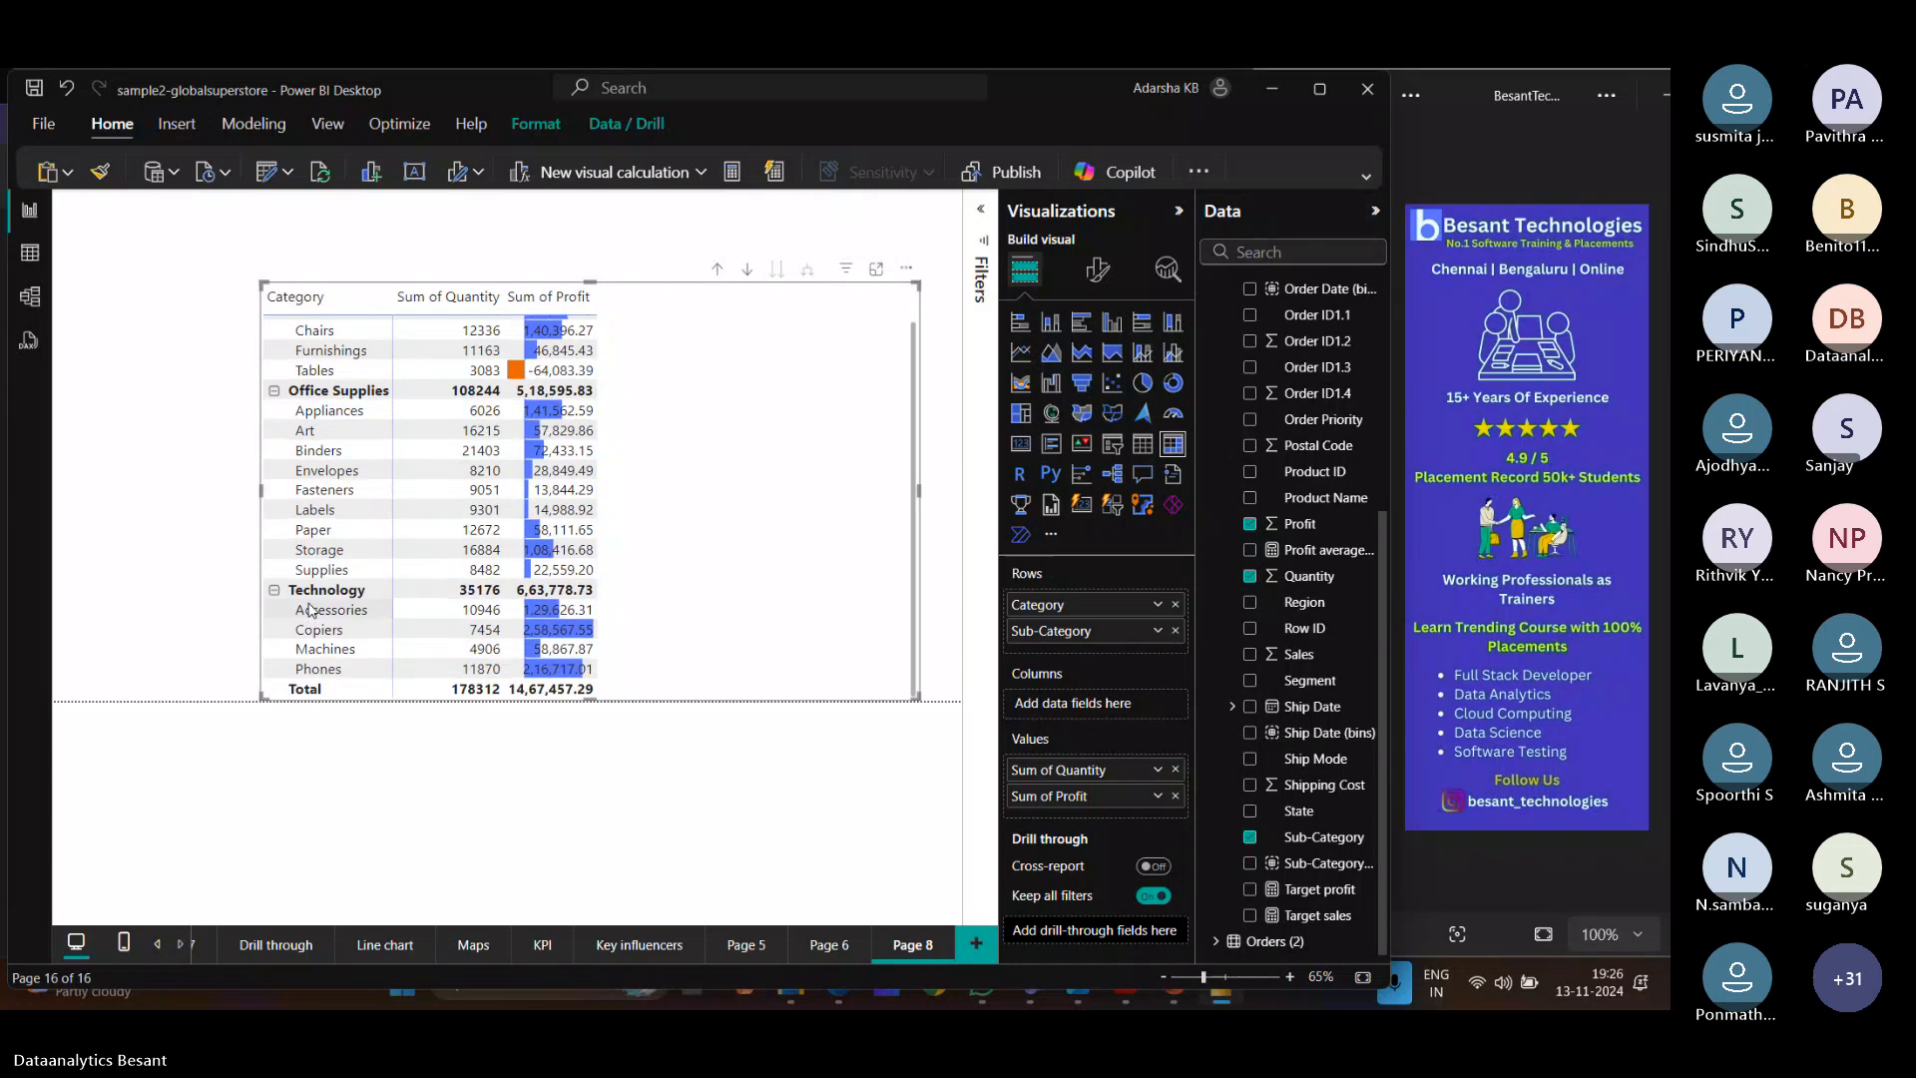
scroll(313, 607, up, 2)
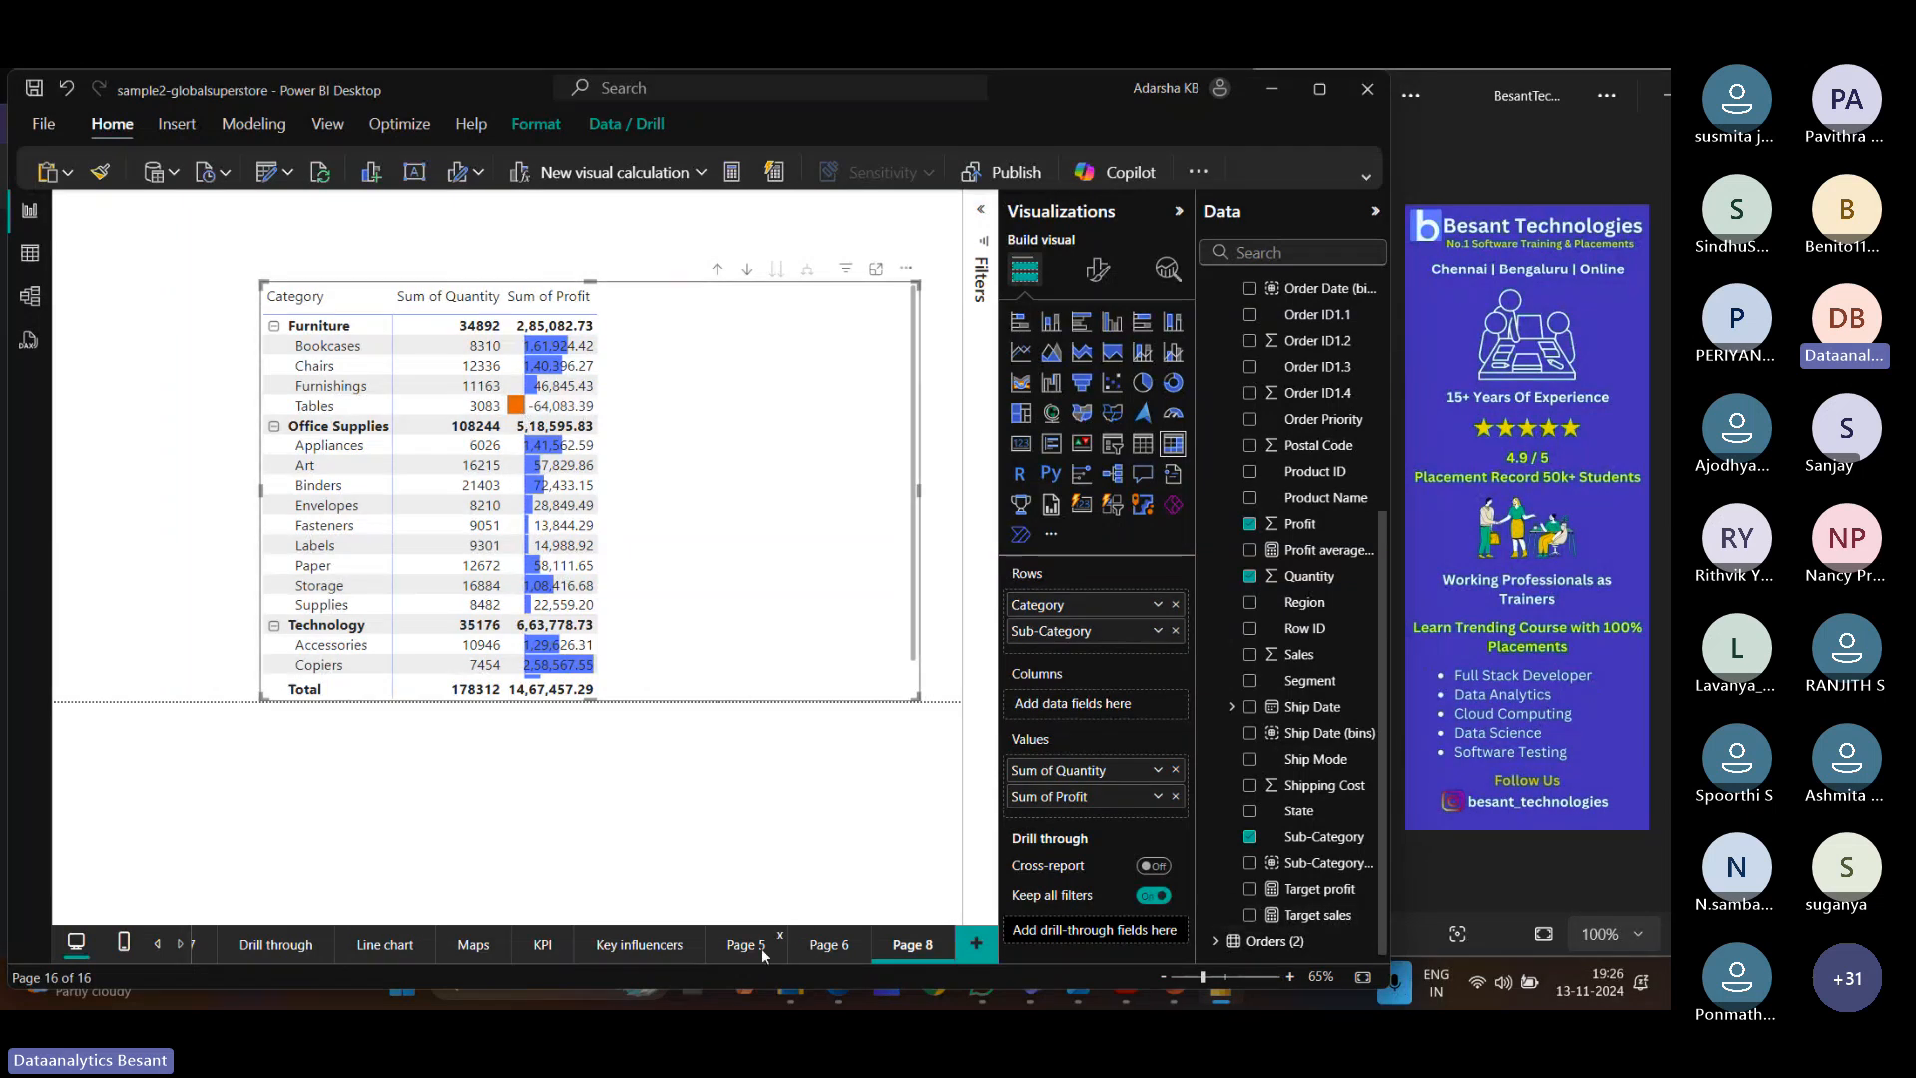
Remove the Sum of Discount and Sum of Quantity columns from the customer table on Page 6.
click(845, 949)
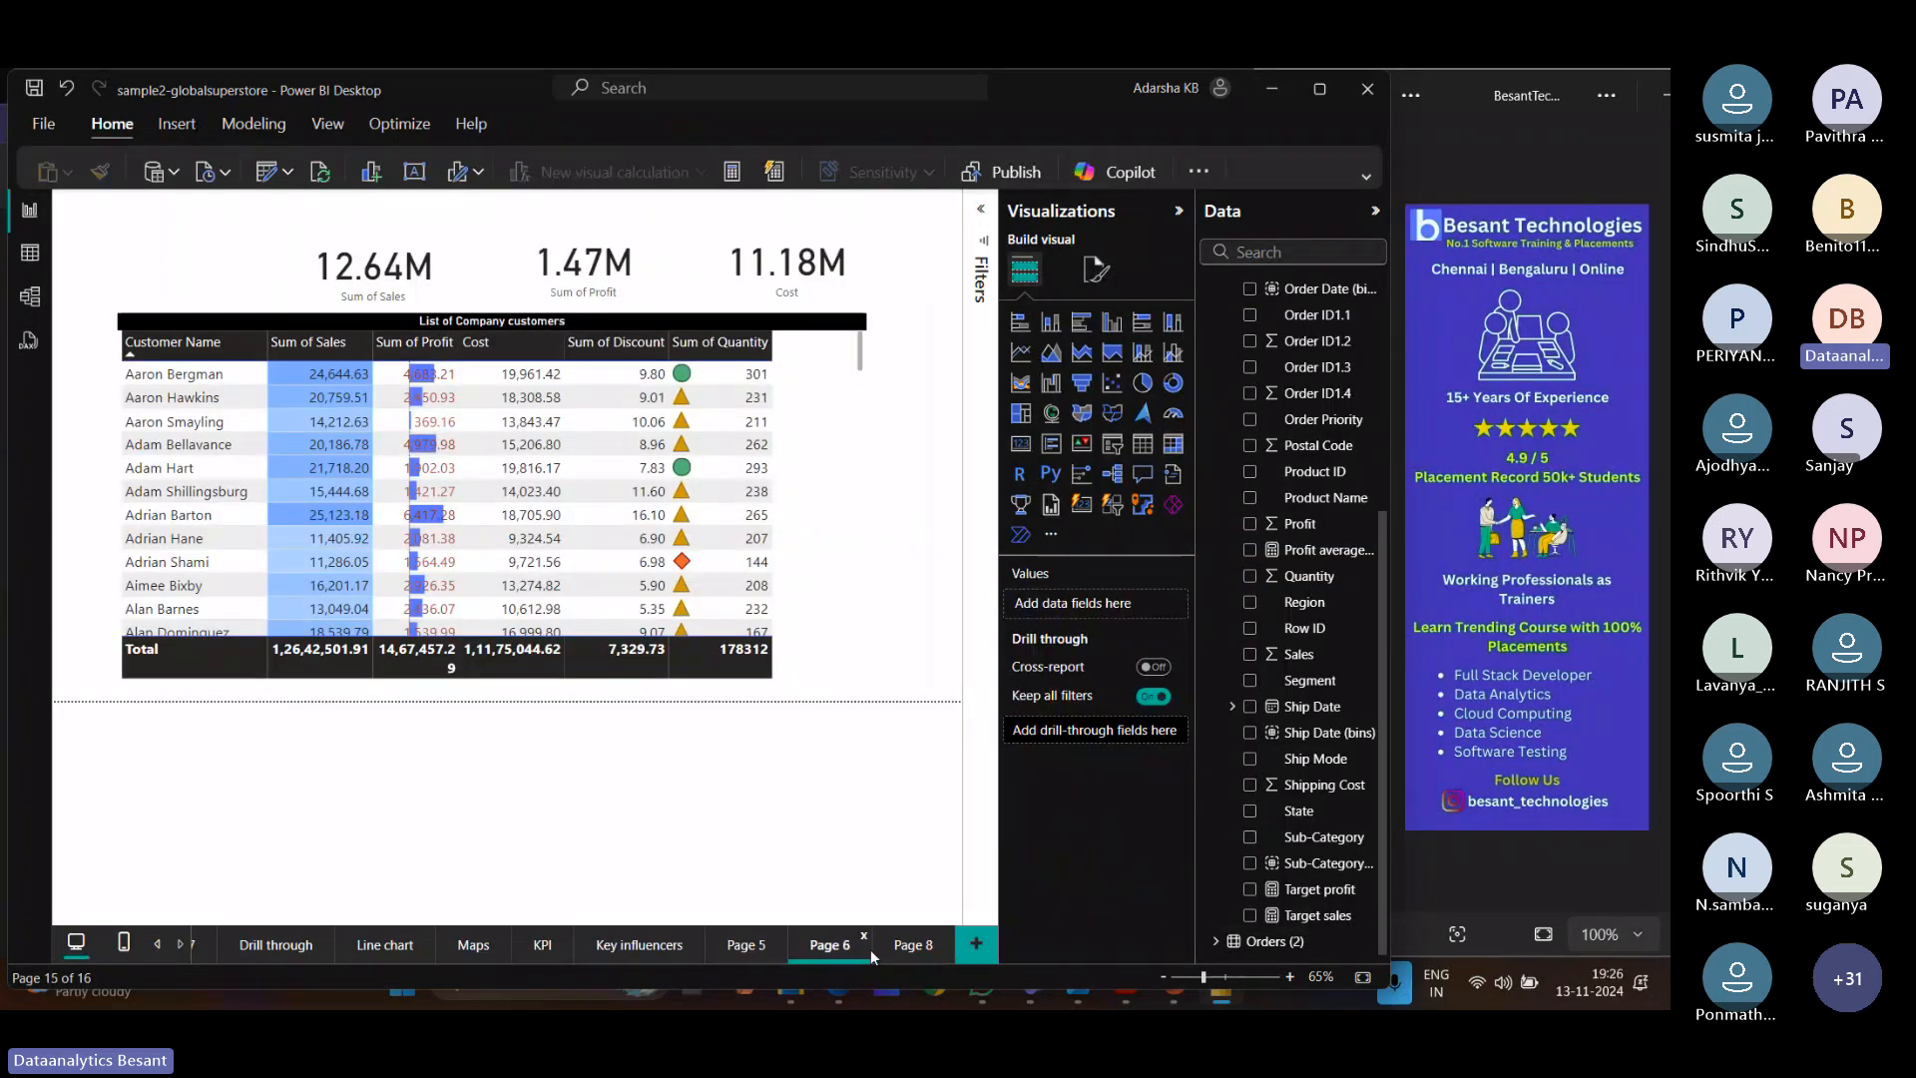
click(823, 534)
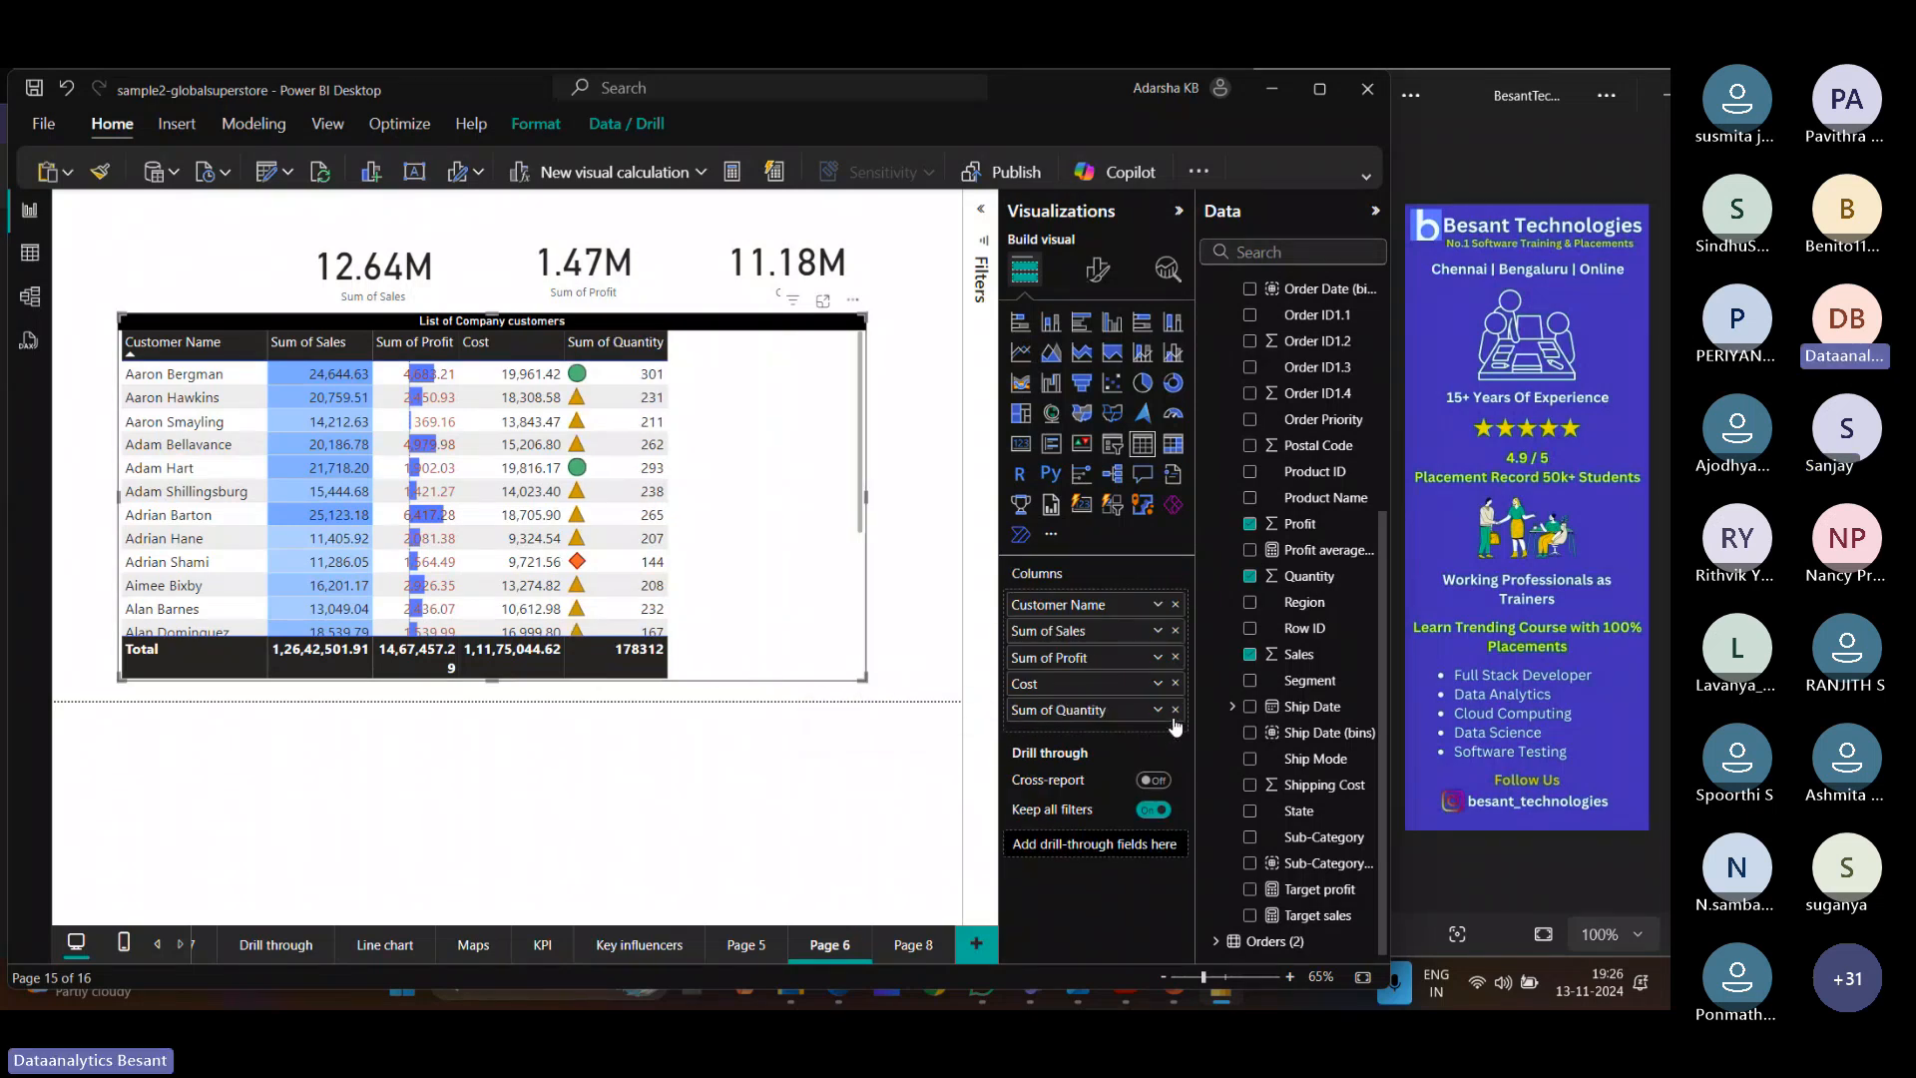
click(1175, 710)
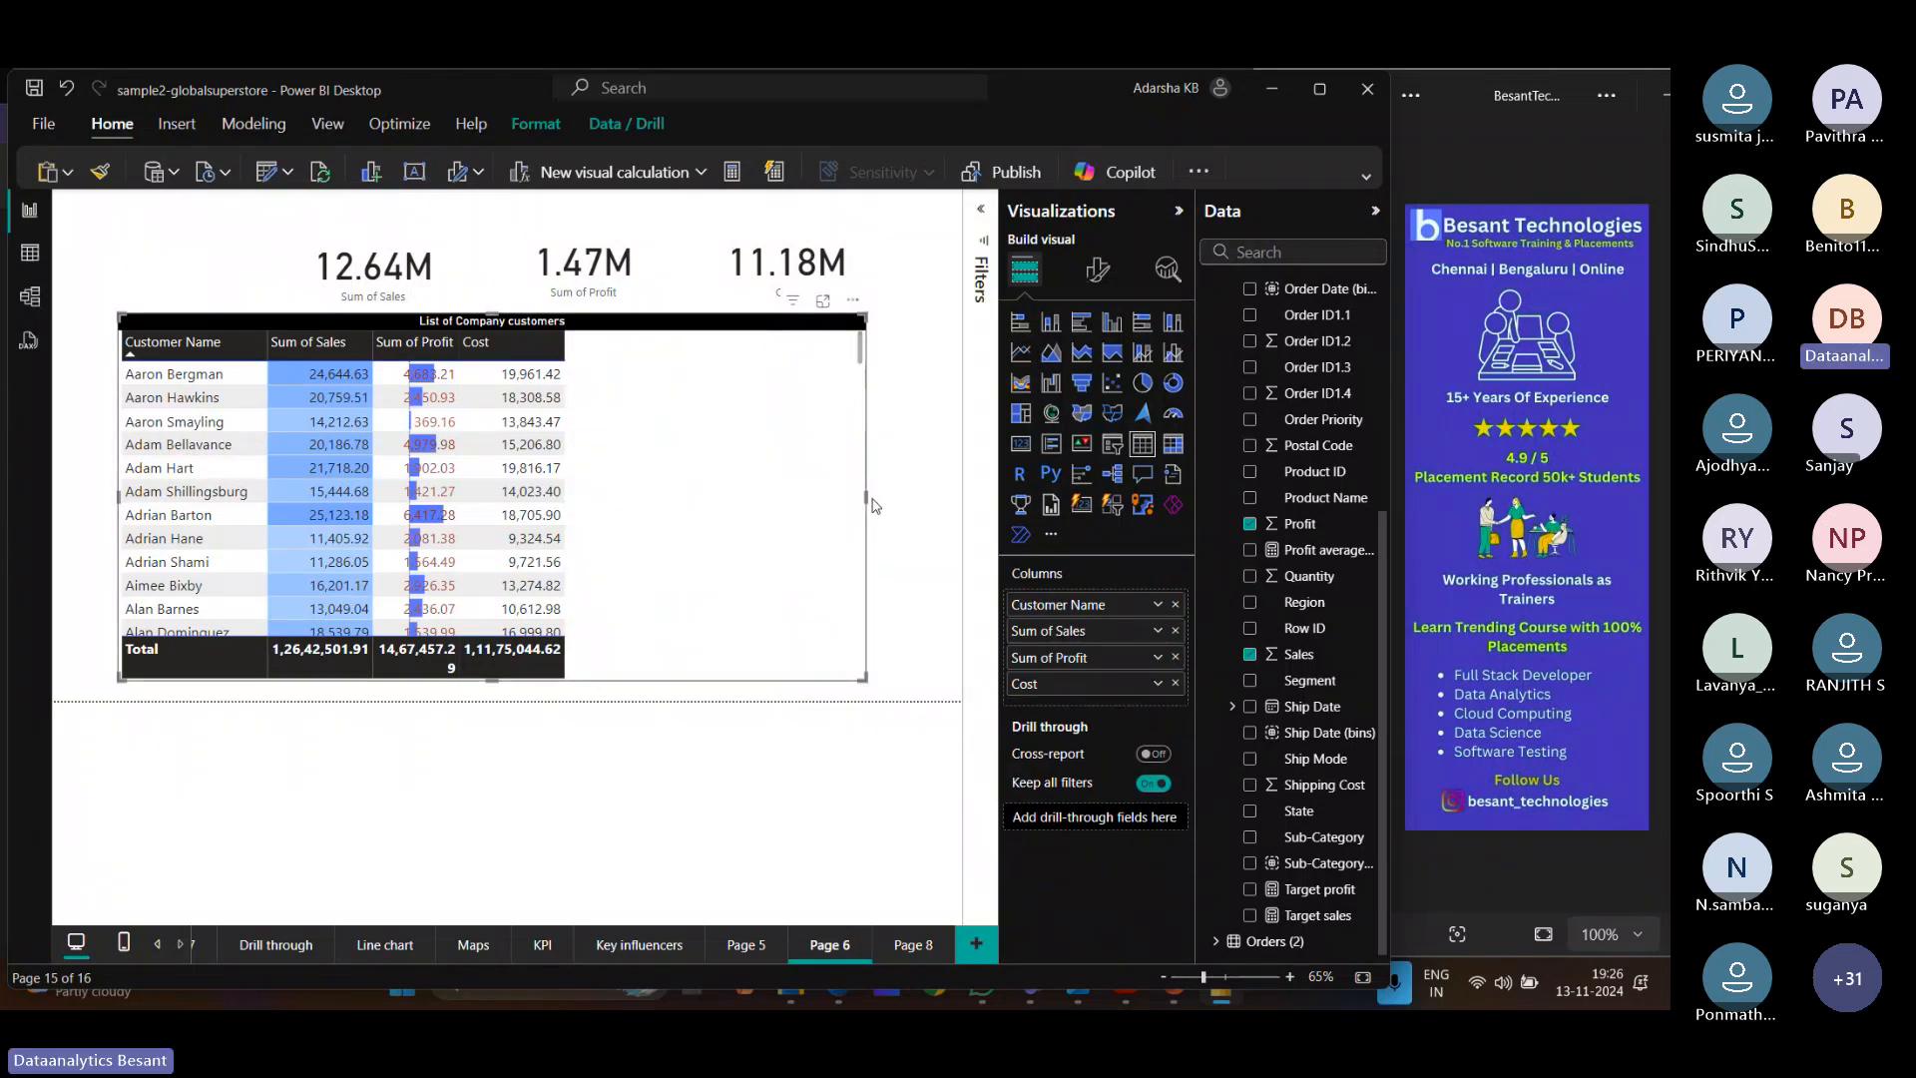
Shrink the customer table to a few visible rows and place it beneath the Sum of Sales and Sum of Profit cards.
drag(867, 496, 586, 488)
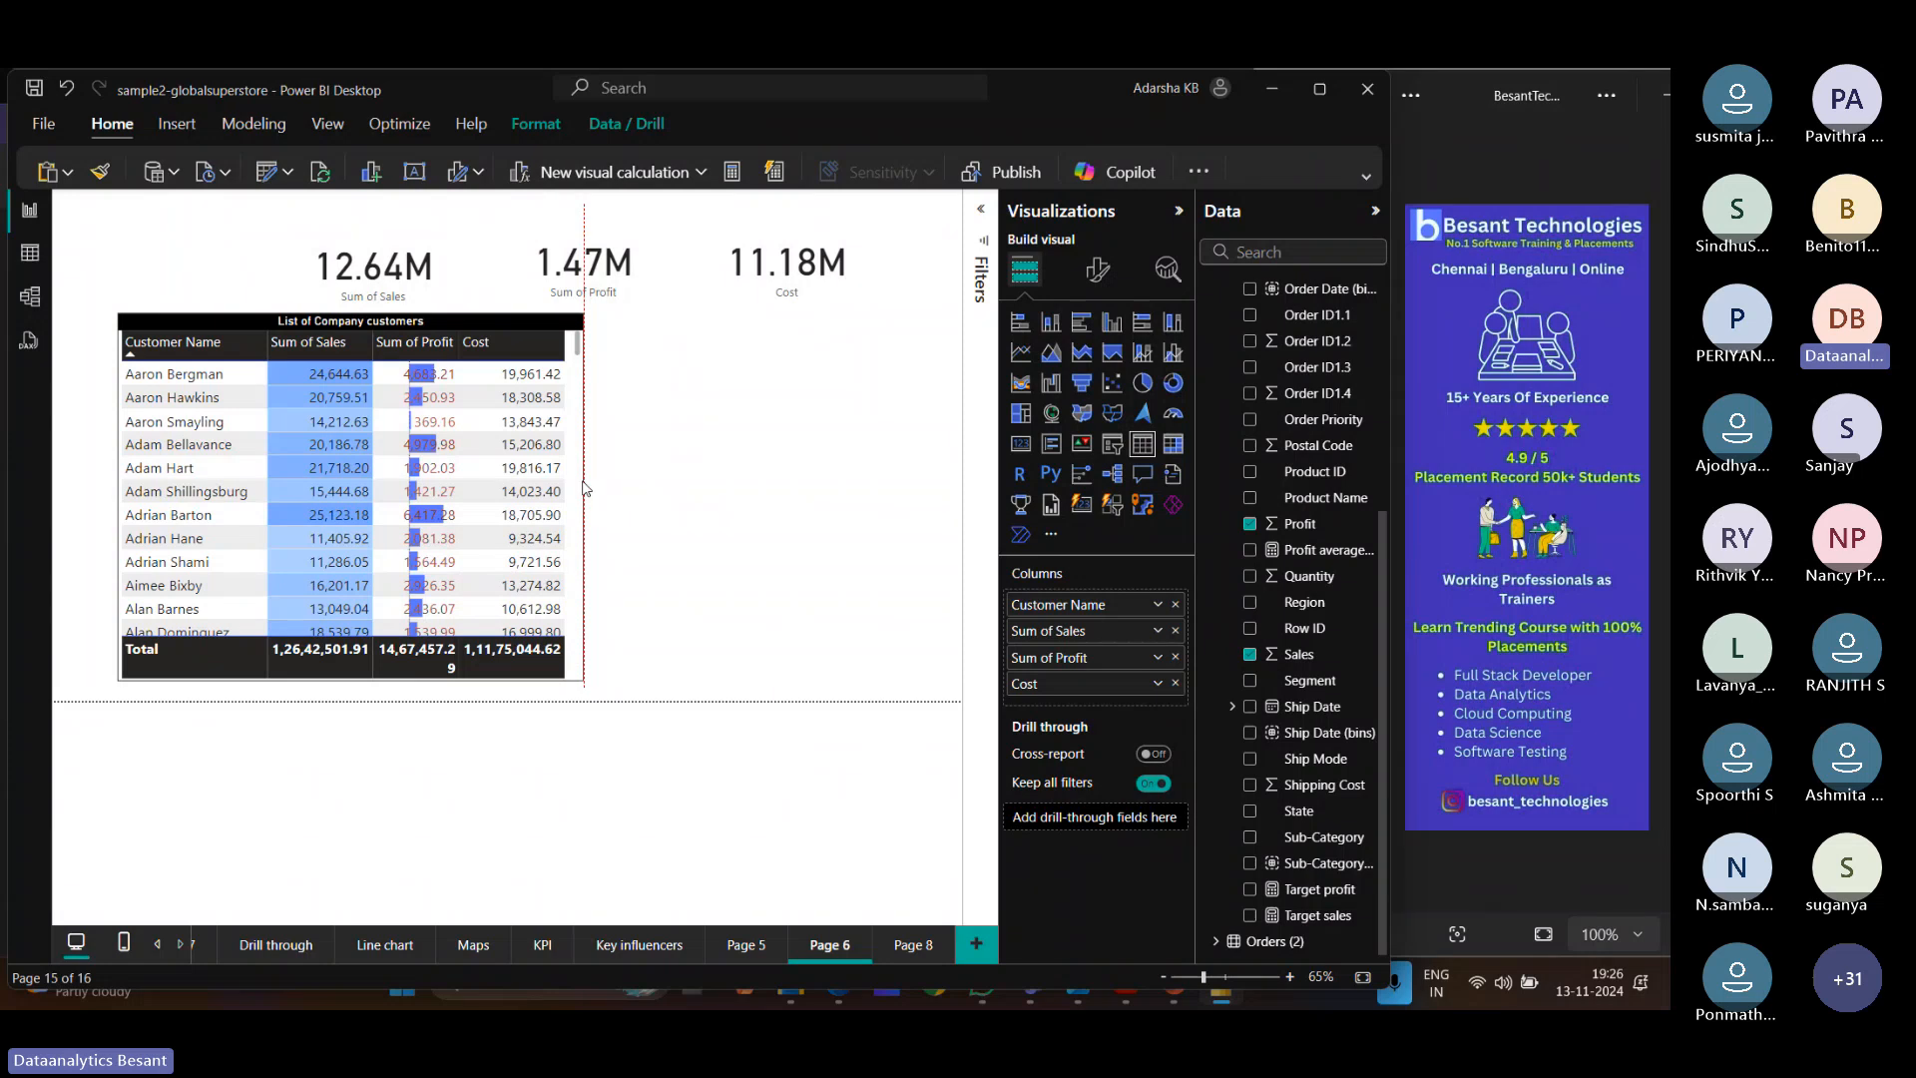
drag(429, 315, 572, 335)
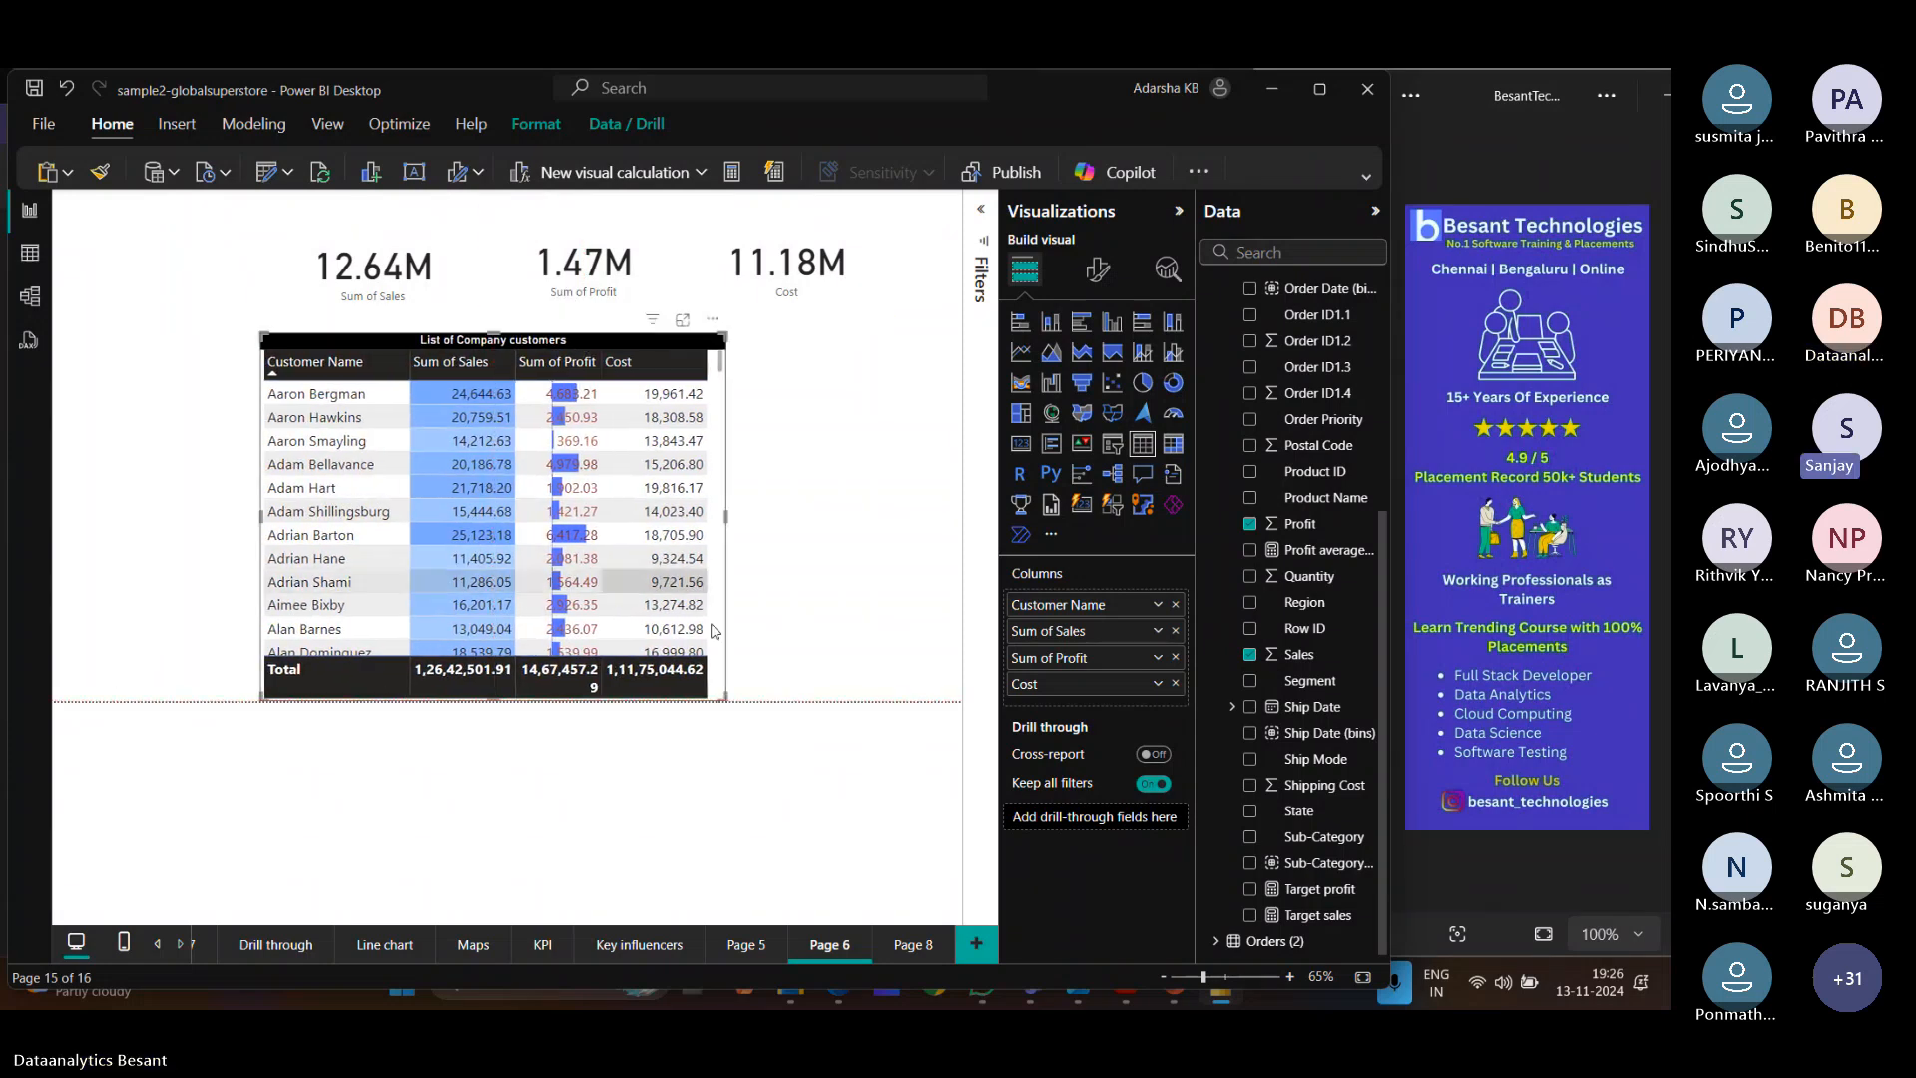
drag(726, 696, 647, 516)
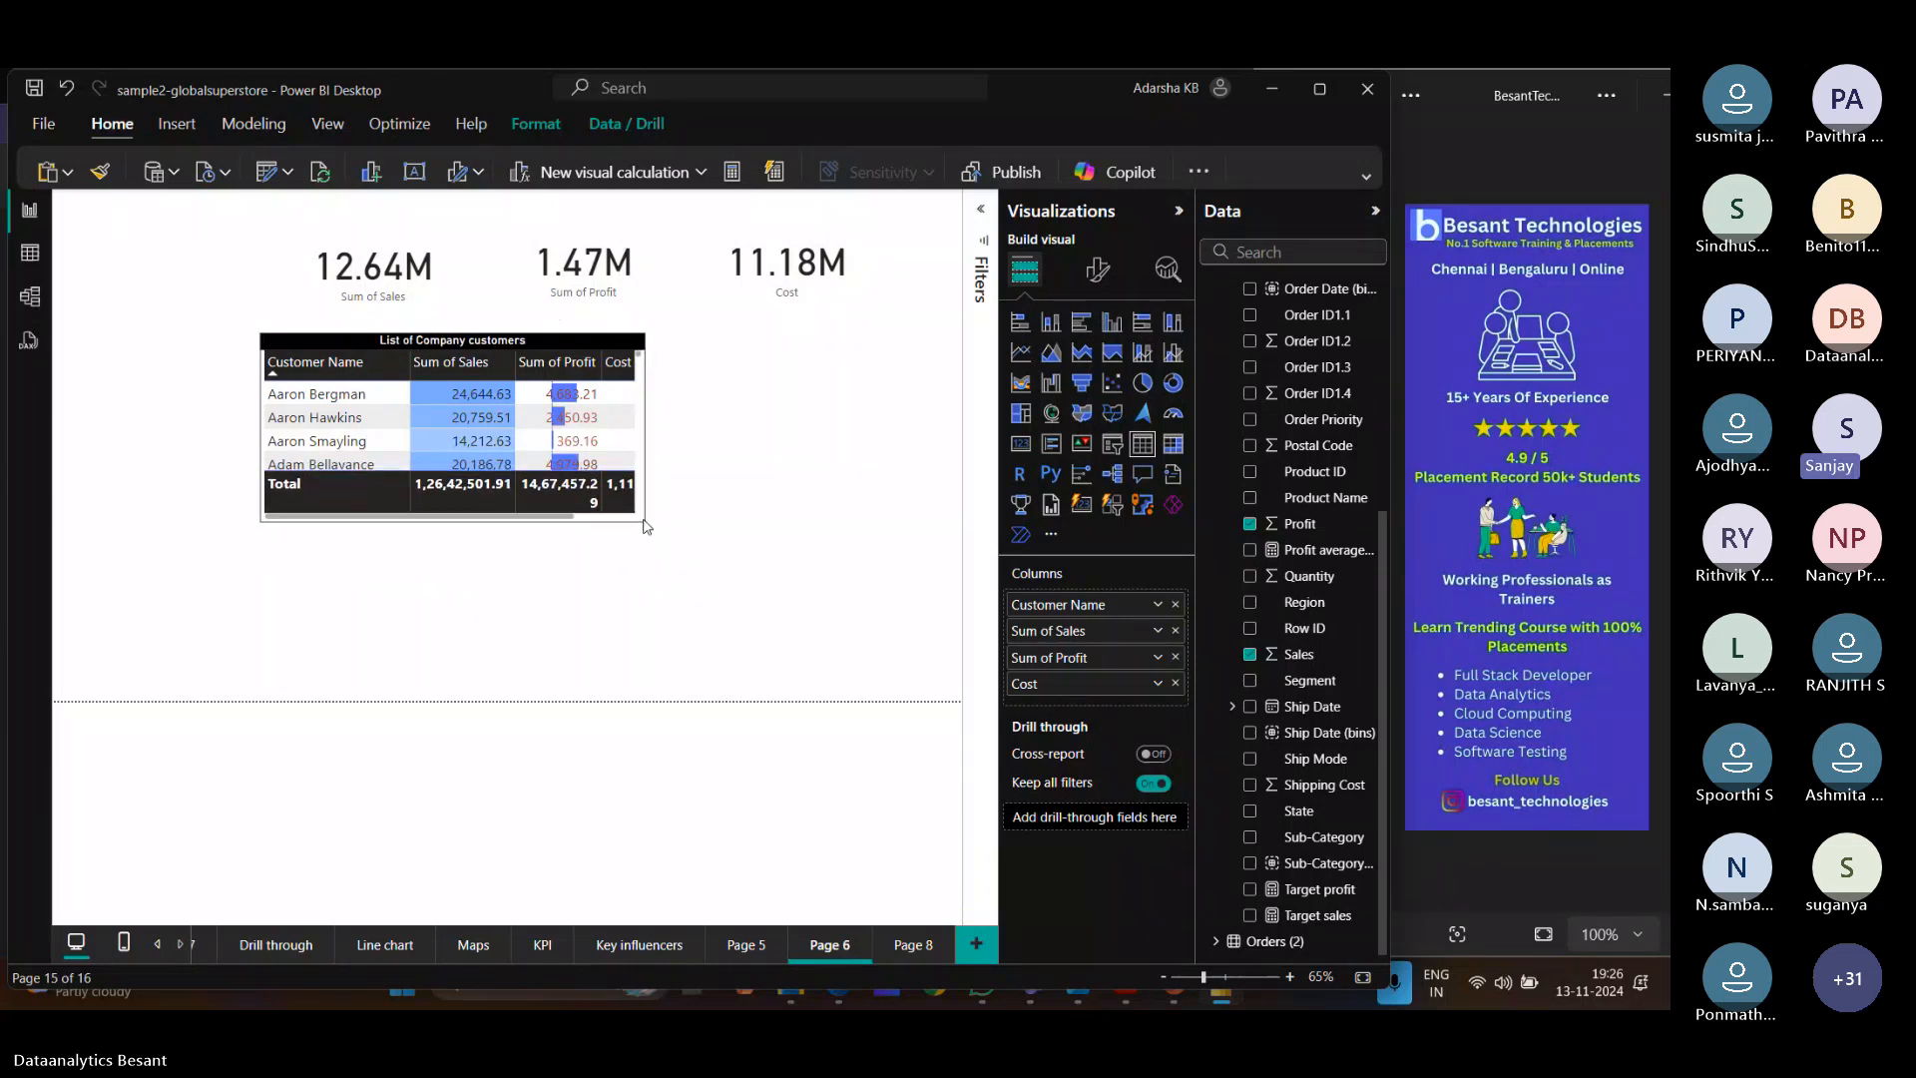
click(724, 442)
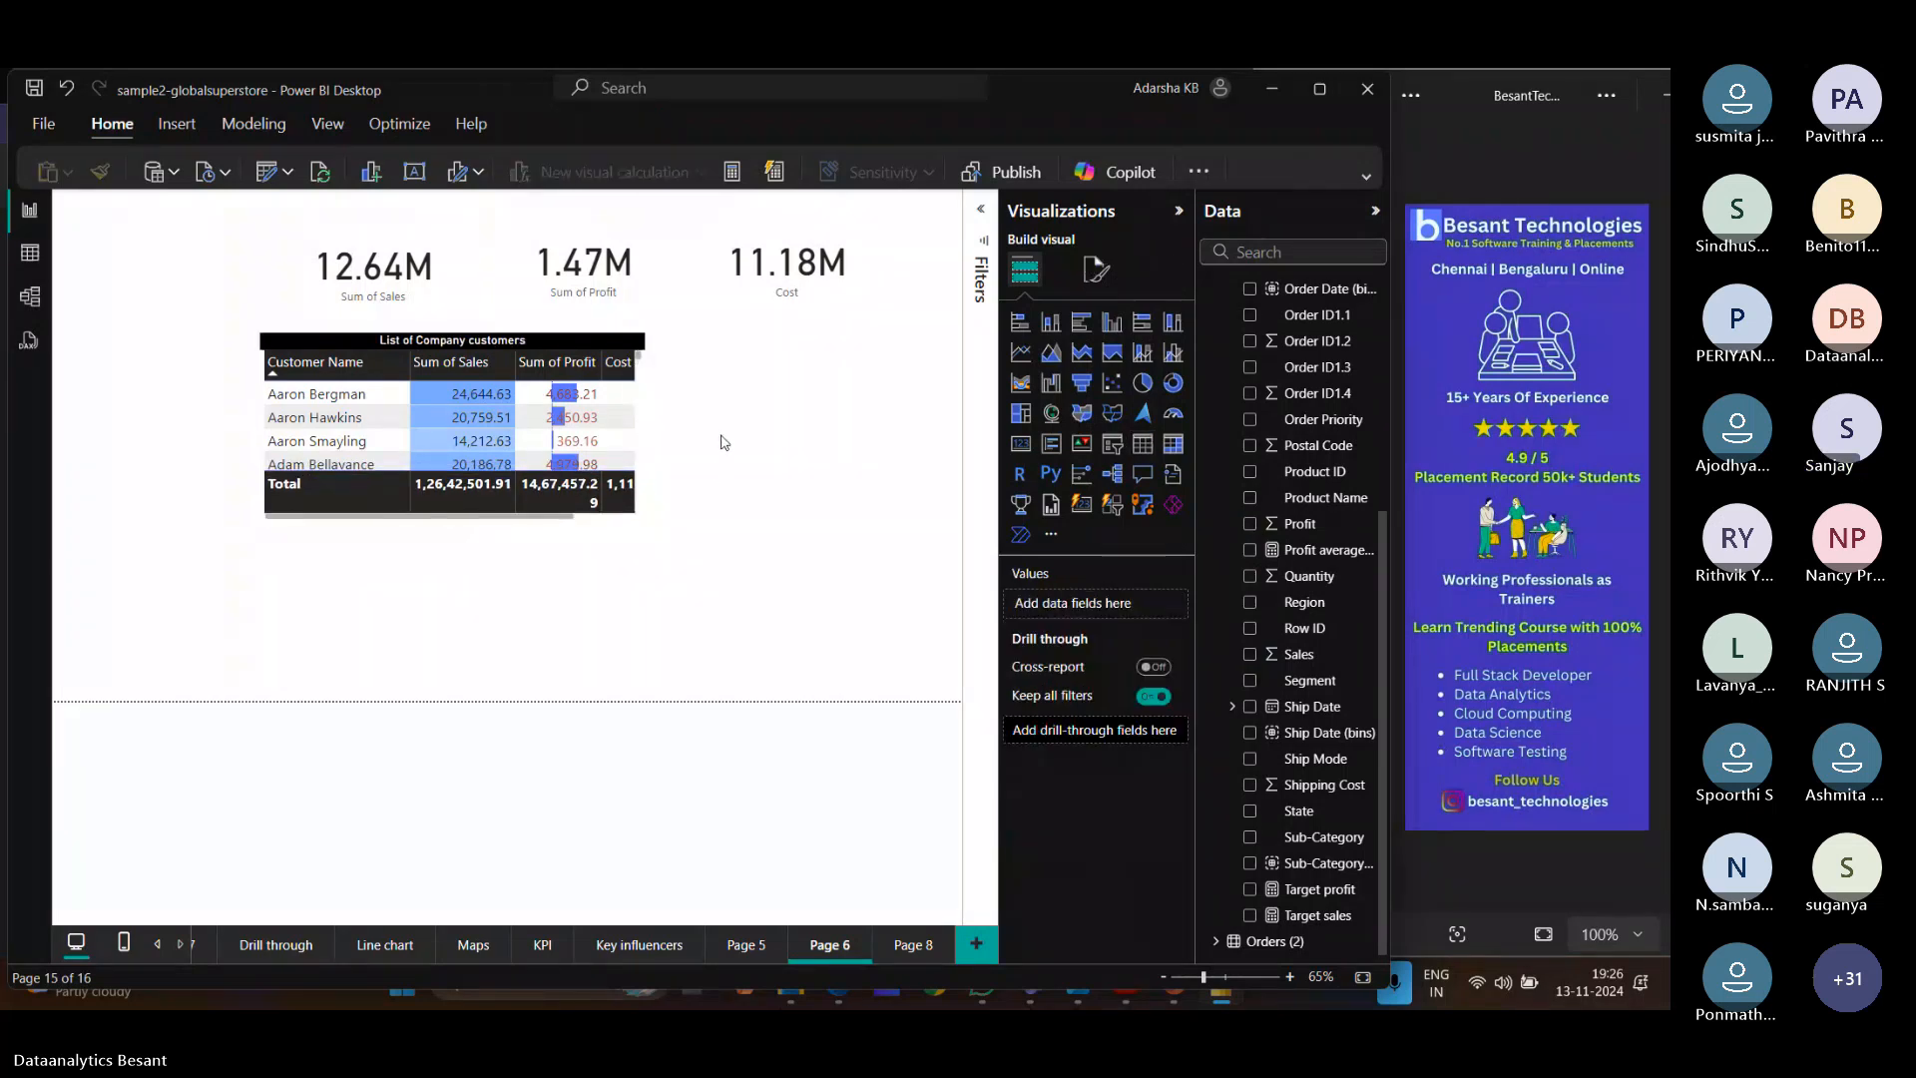
Insert a clustered column chart beside the customer table, under the Cost card, sized to match the table's height.
click(1108, 333)
drag(311, 629, 817, 447)
click(889, 513)
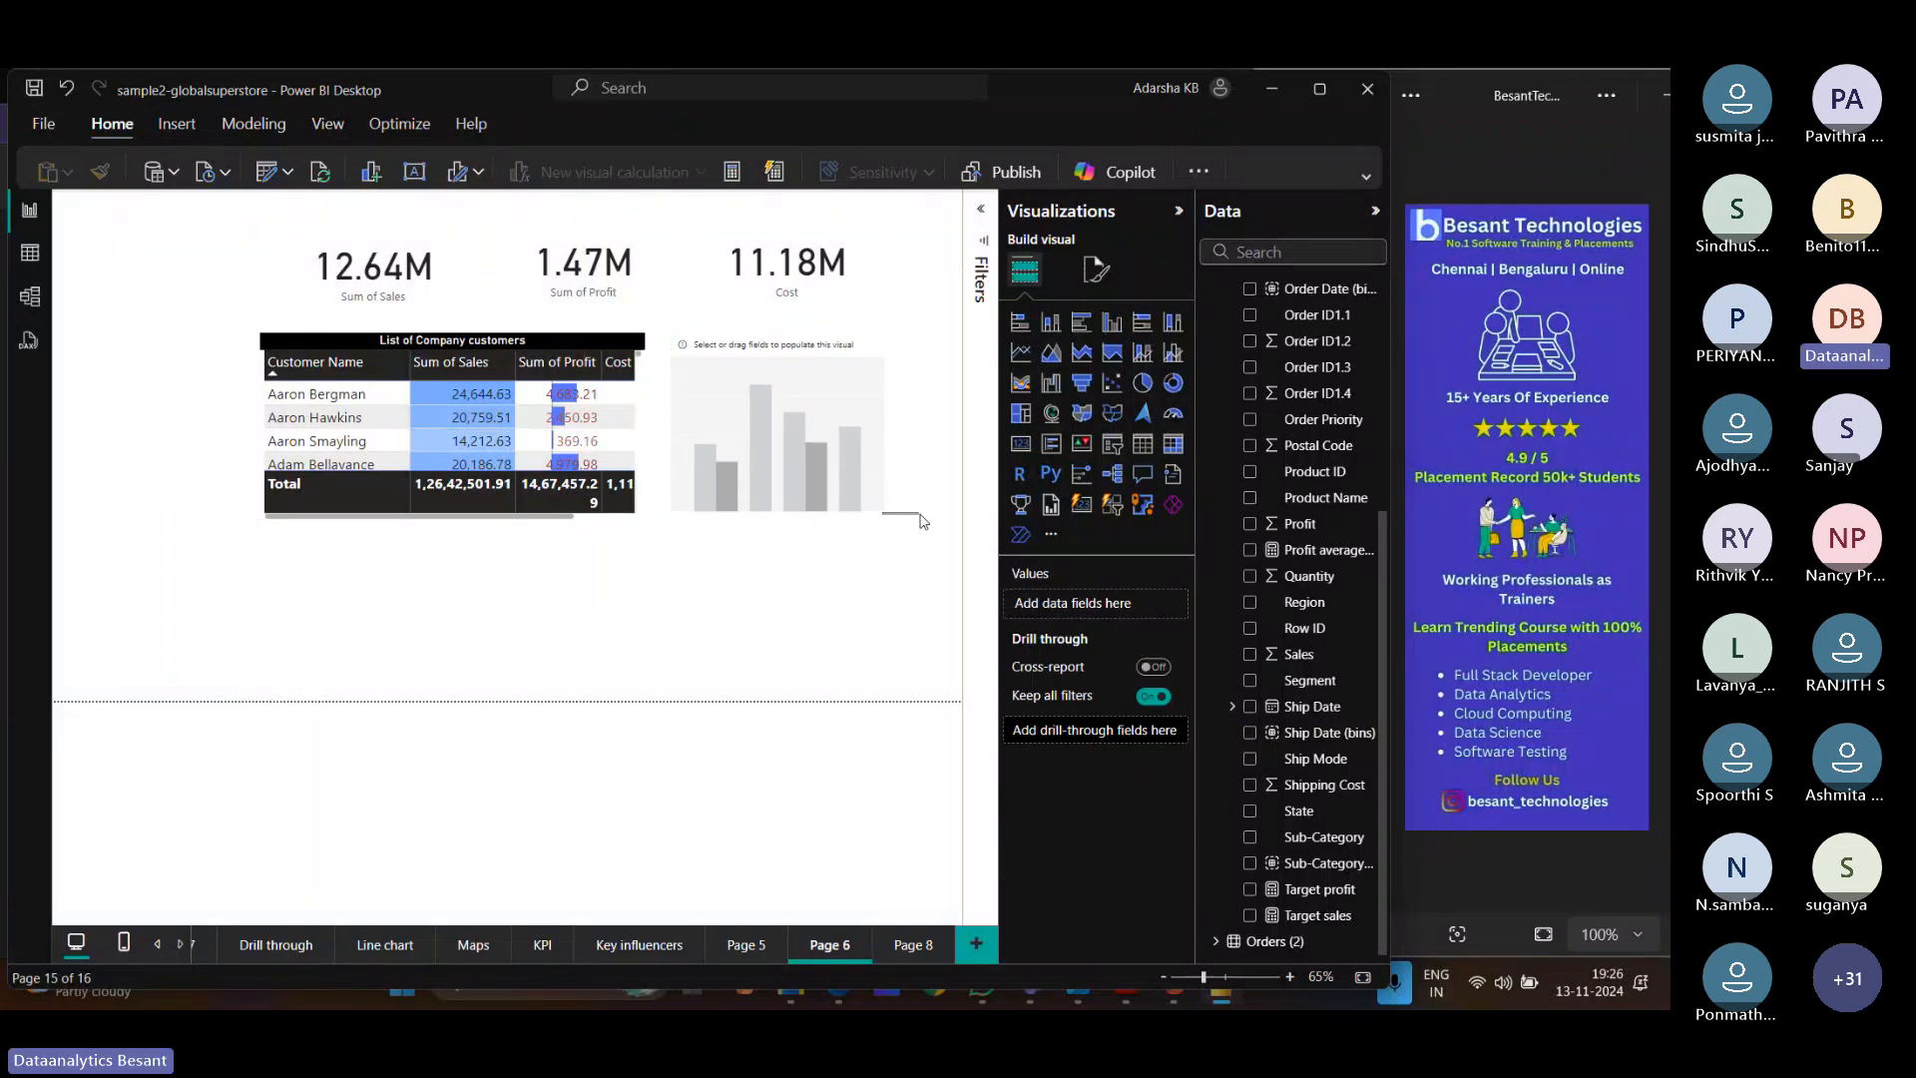
click(864, 495)
drag(884, 510, 914, 522)
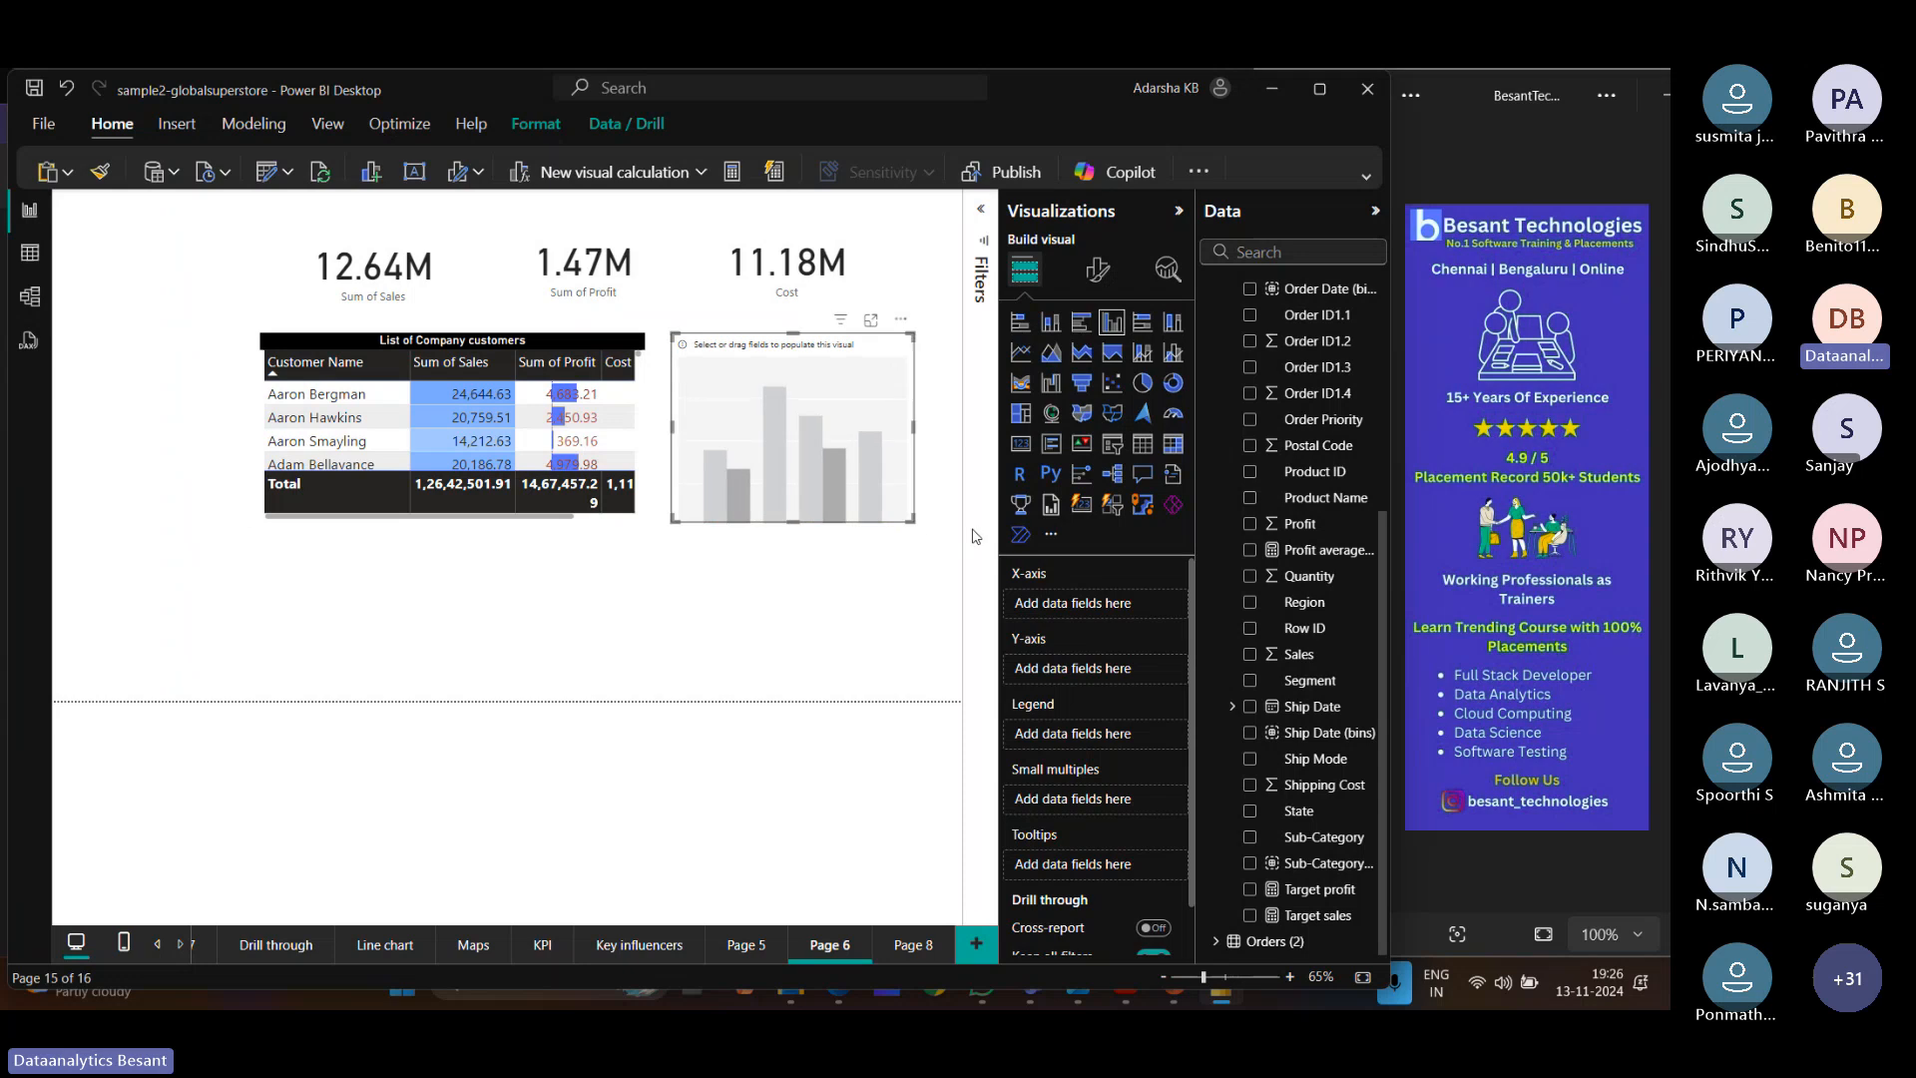
Plot Sales by Sub-Category in the new column chart.
click(1249, 655)
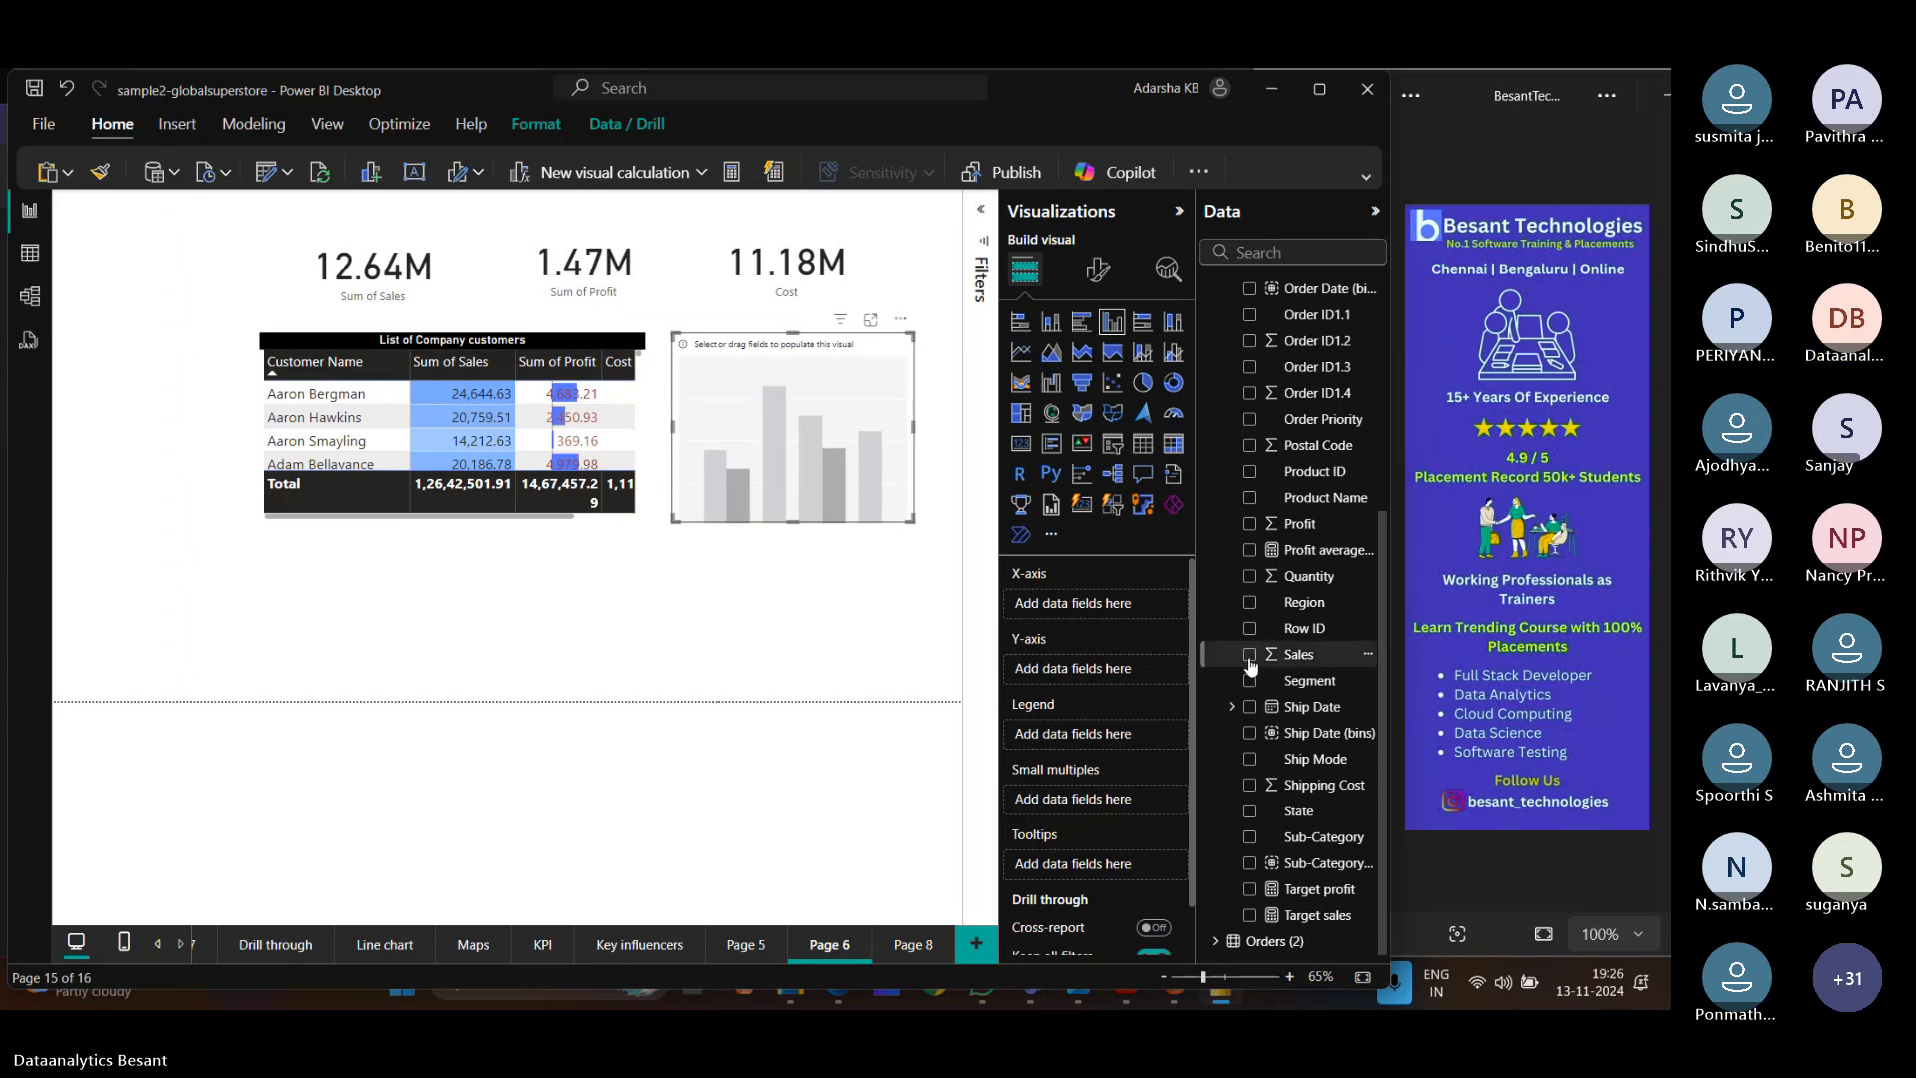
click(1249, 836)
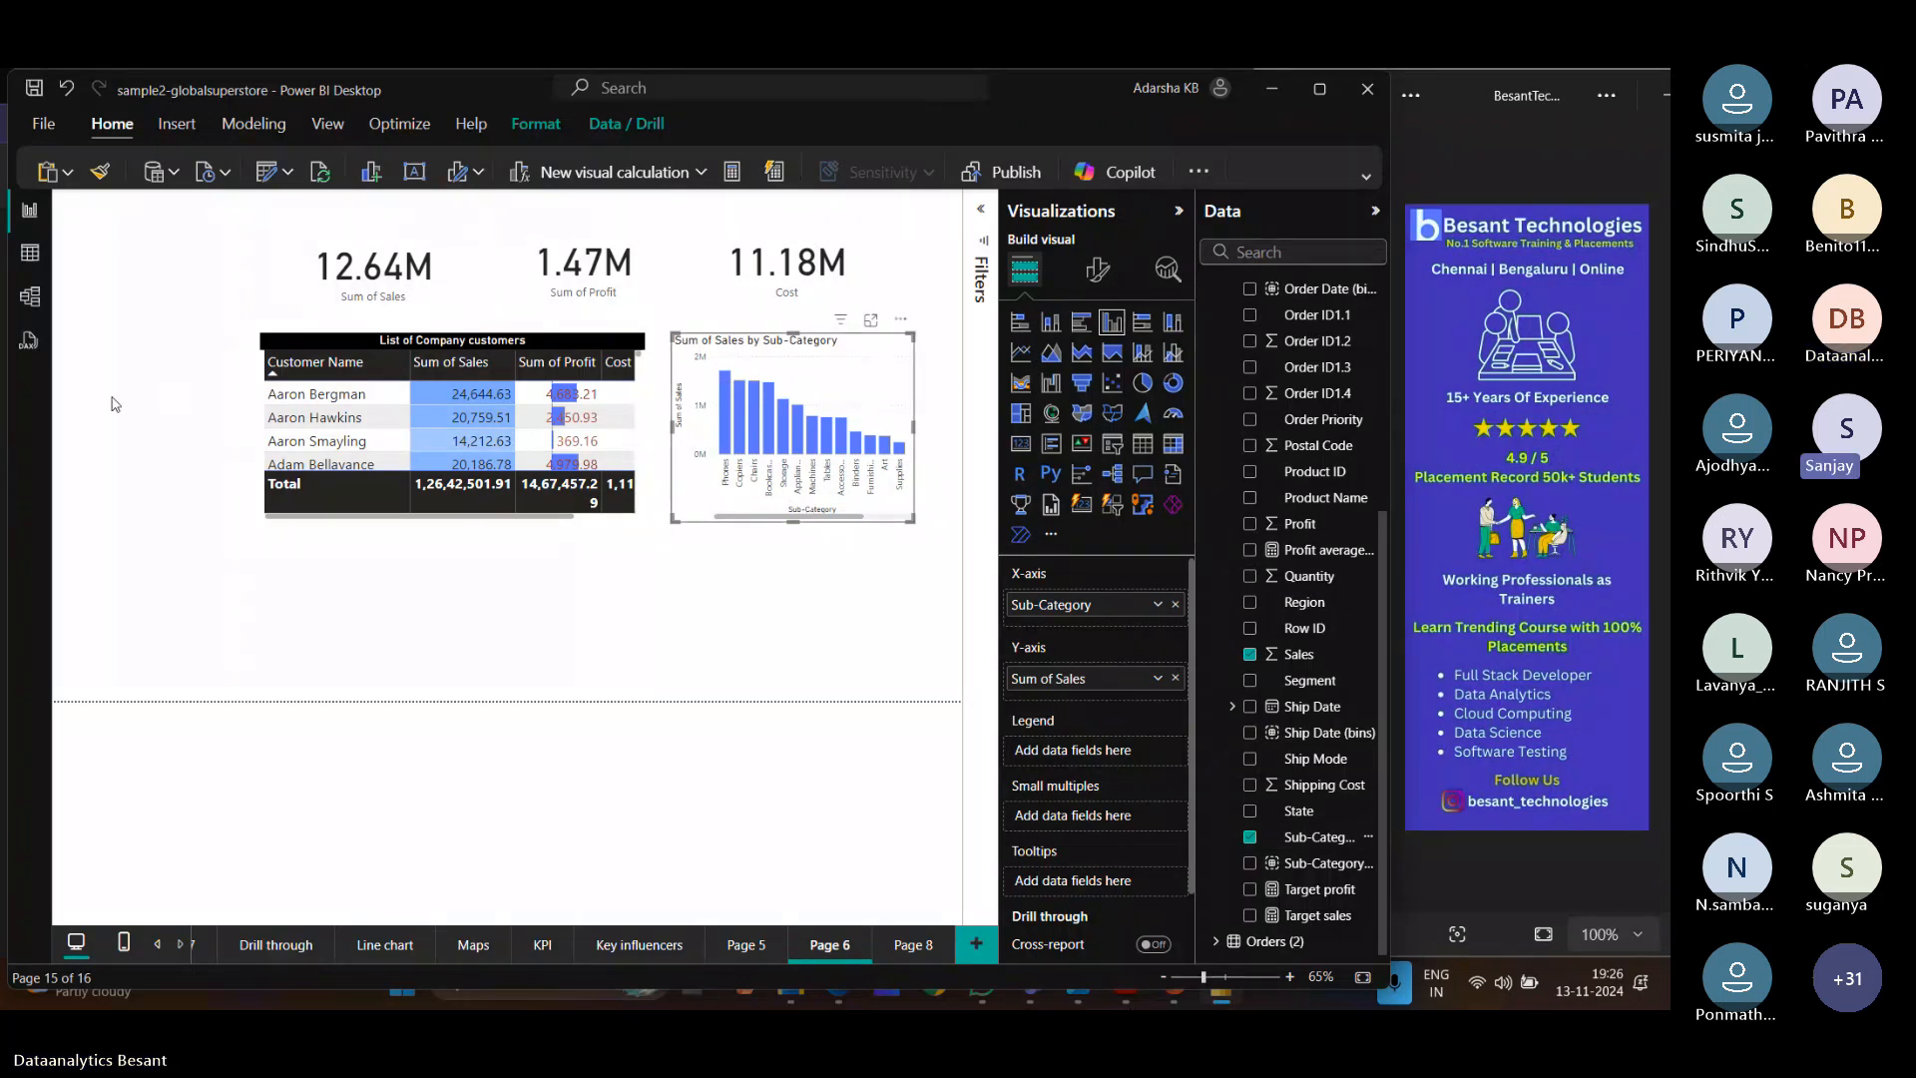
click(147, 440)
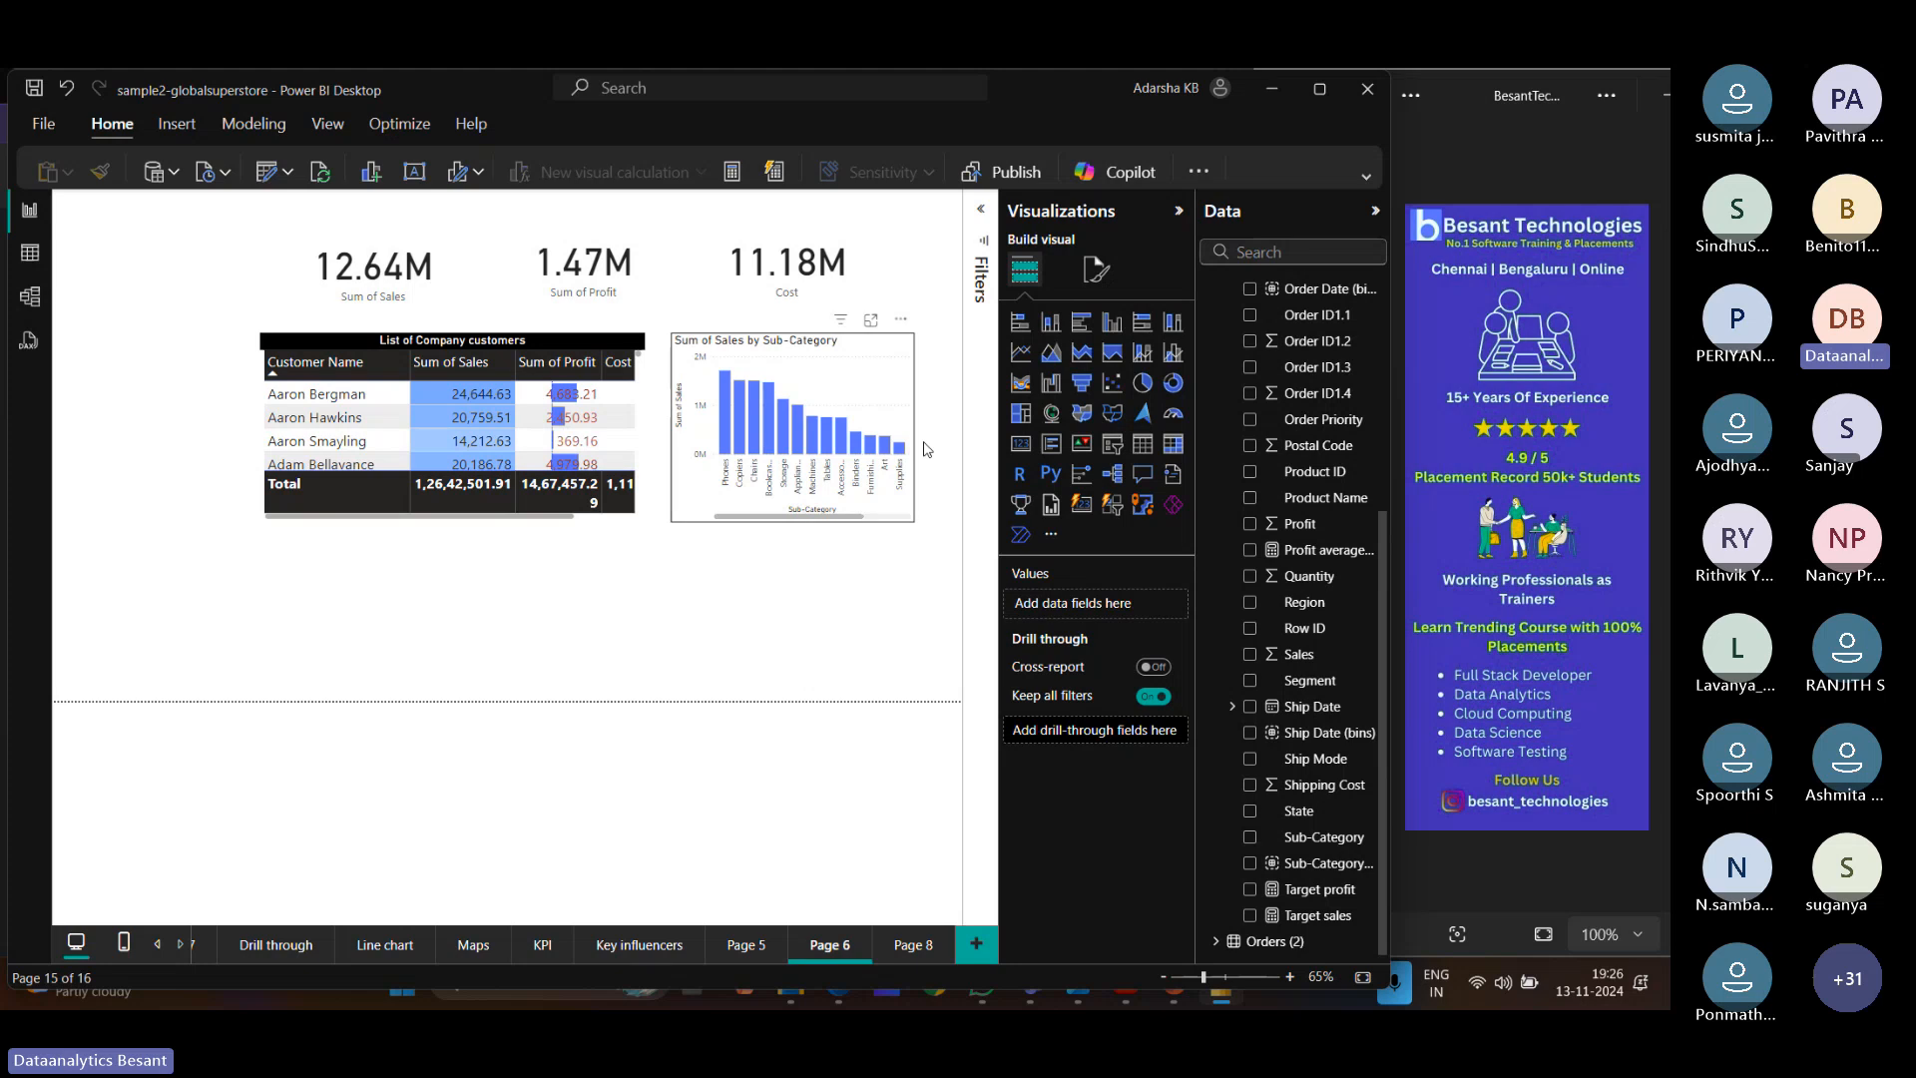
Add a Q&A visual, enlarge it over the page and ask it for "sales by subcategory".
click(1145, 491)
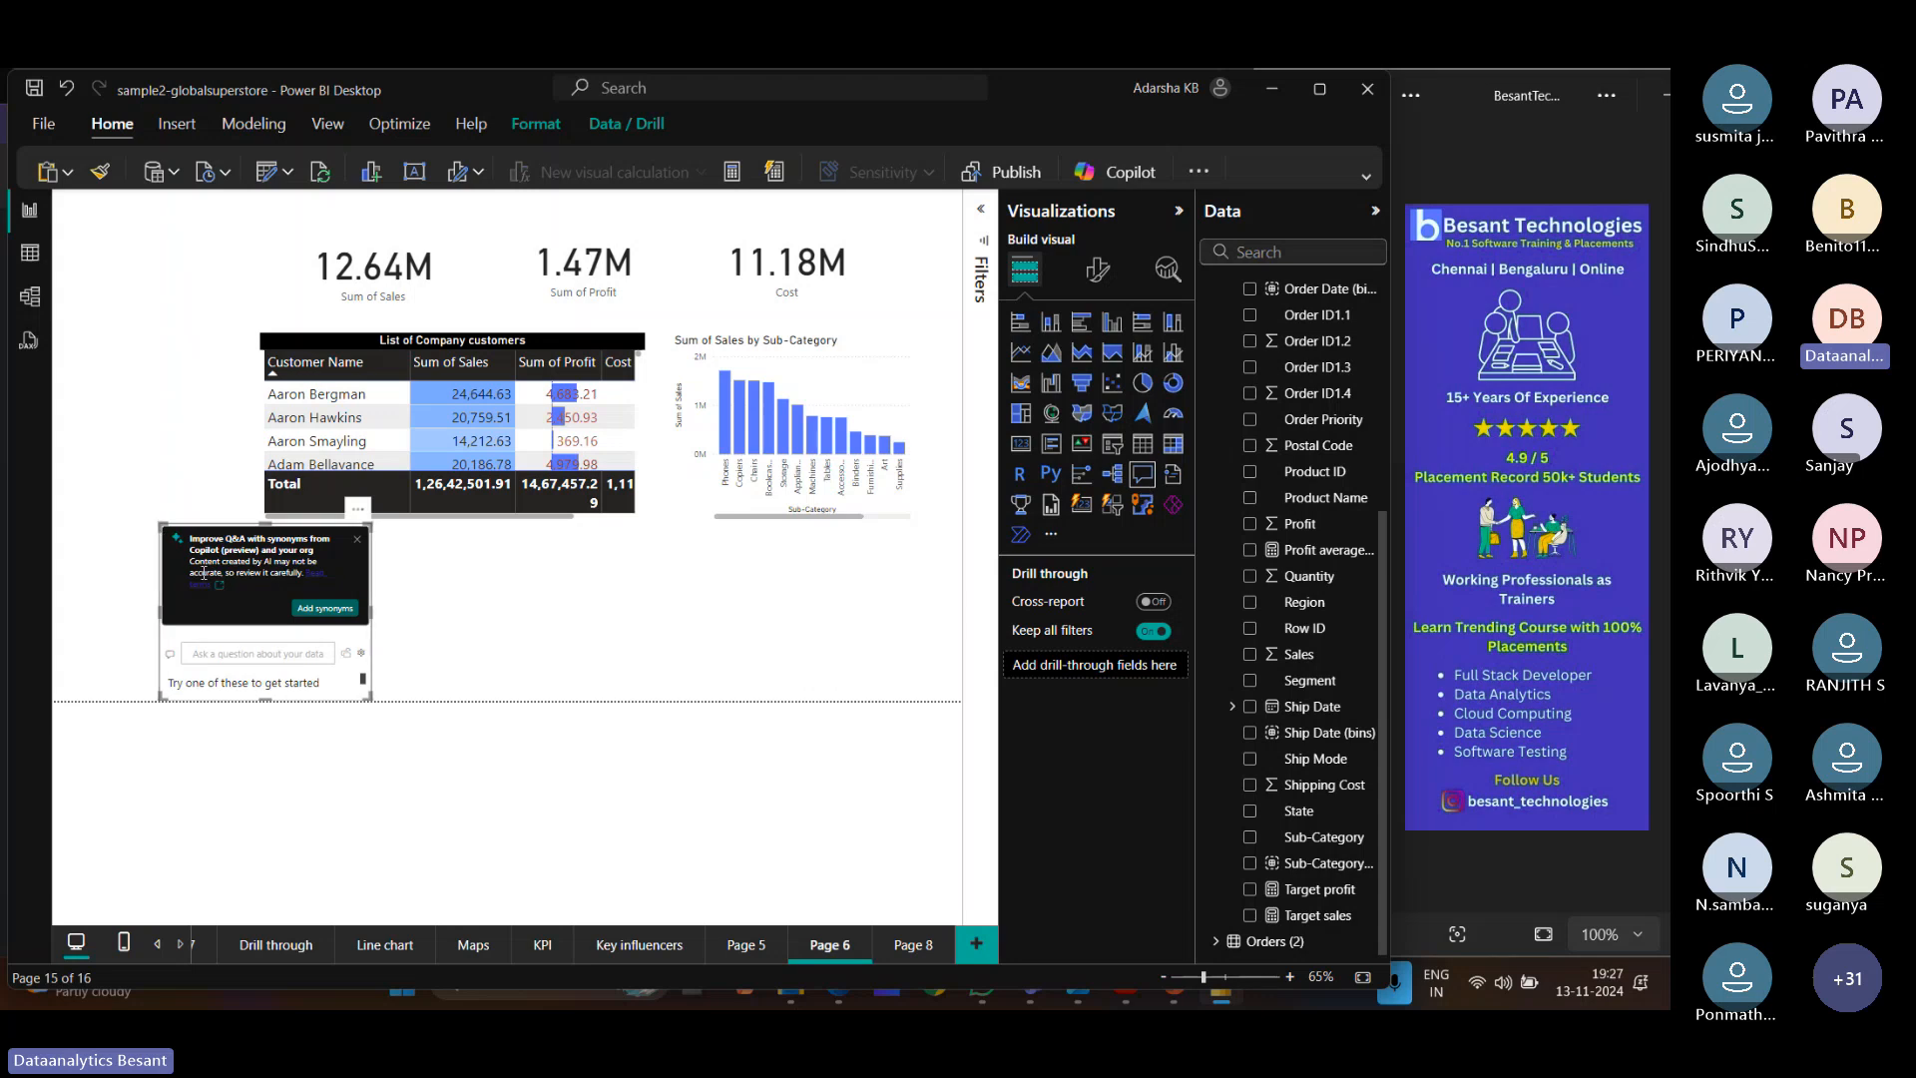
drag(223, 564, 158, 443)
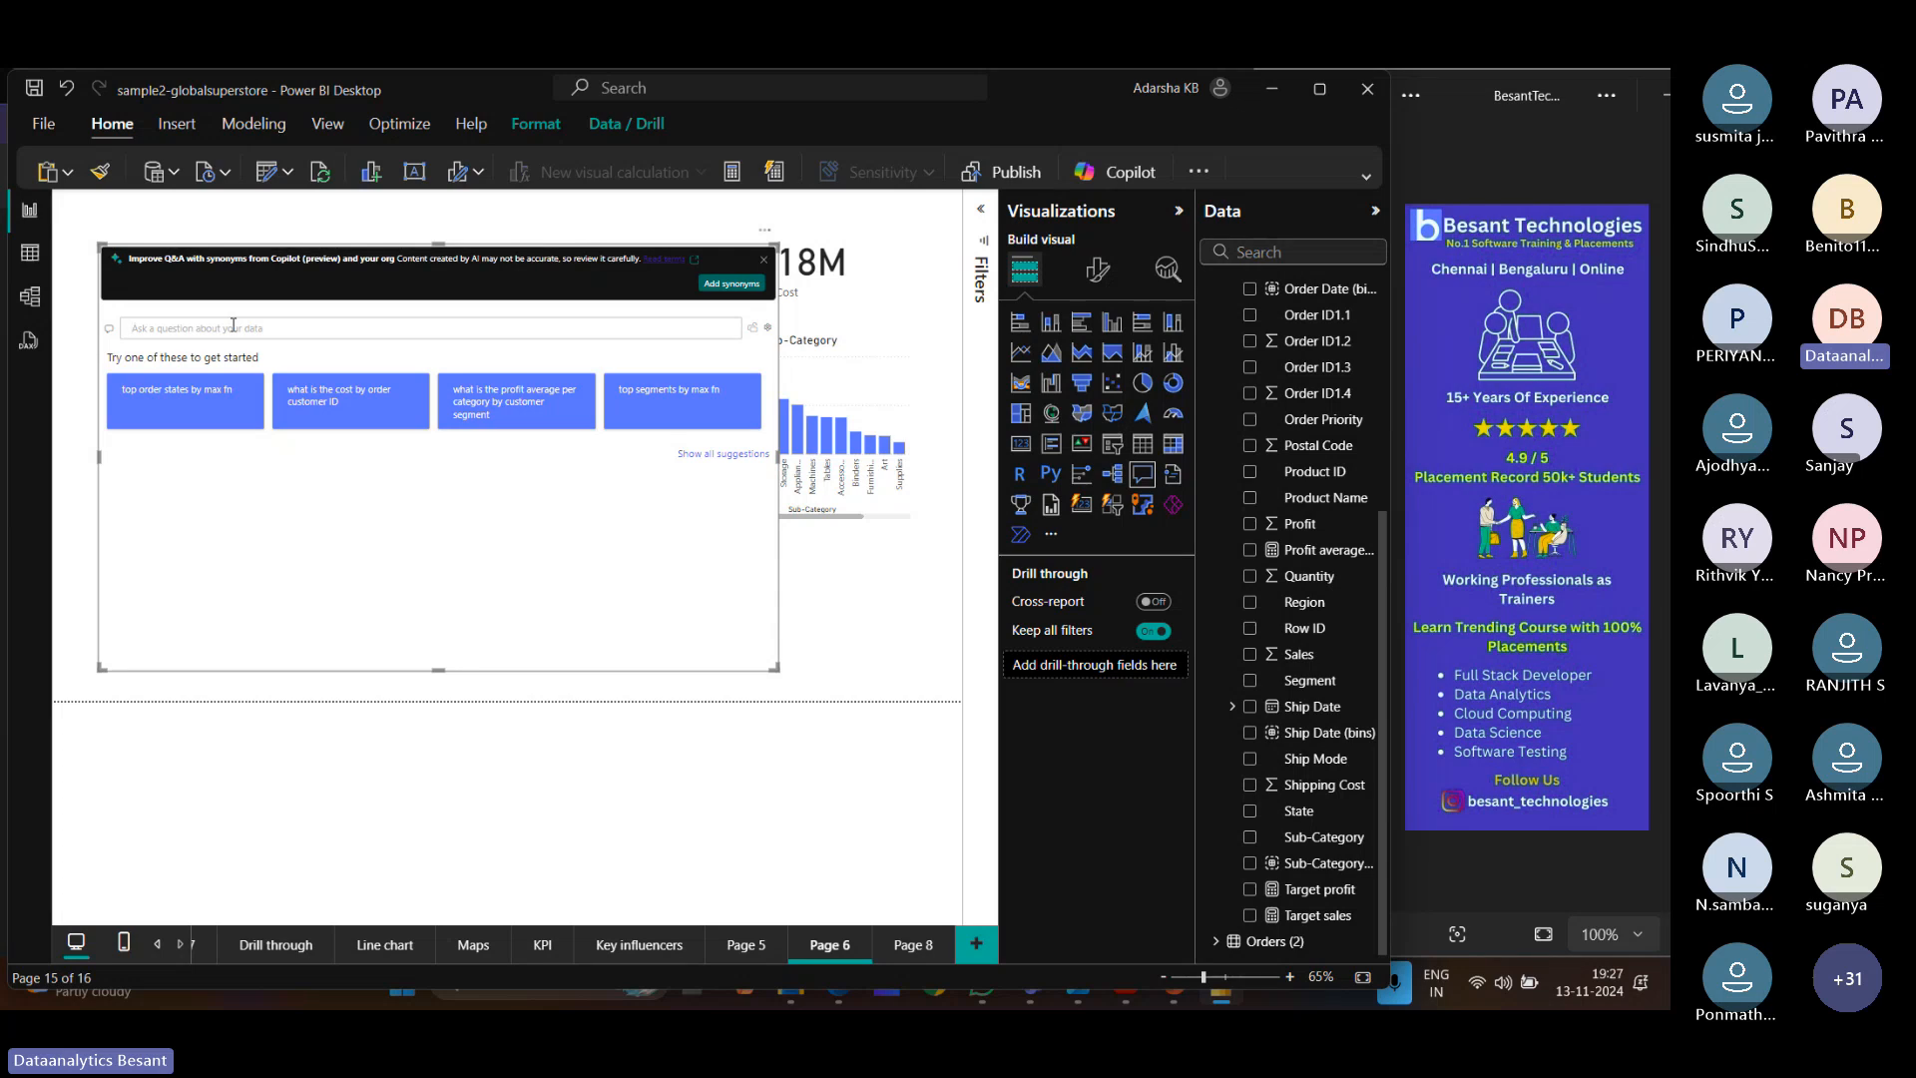
text(sales by syb)
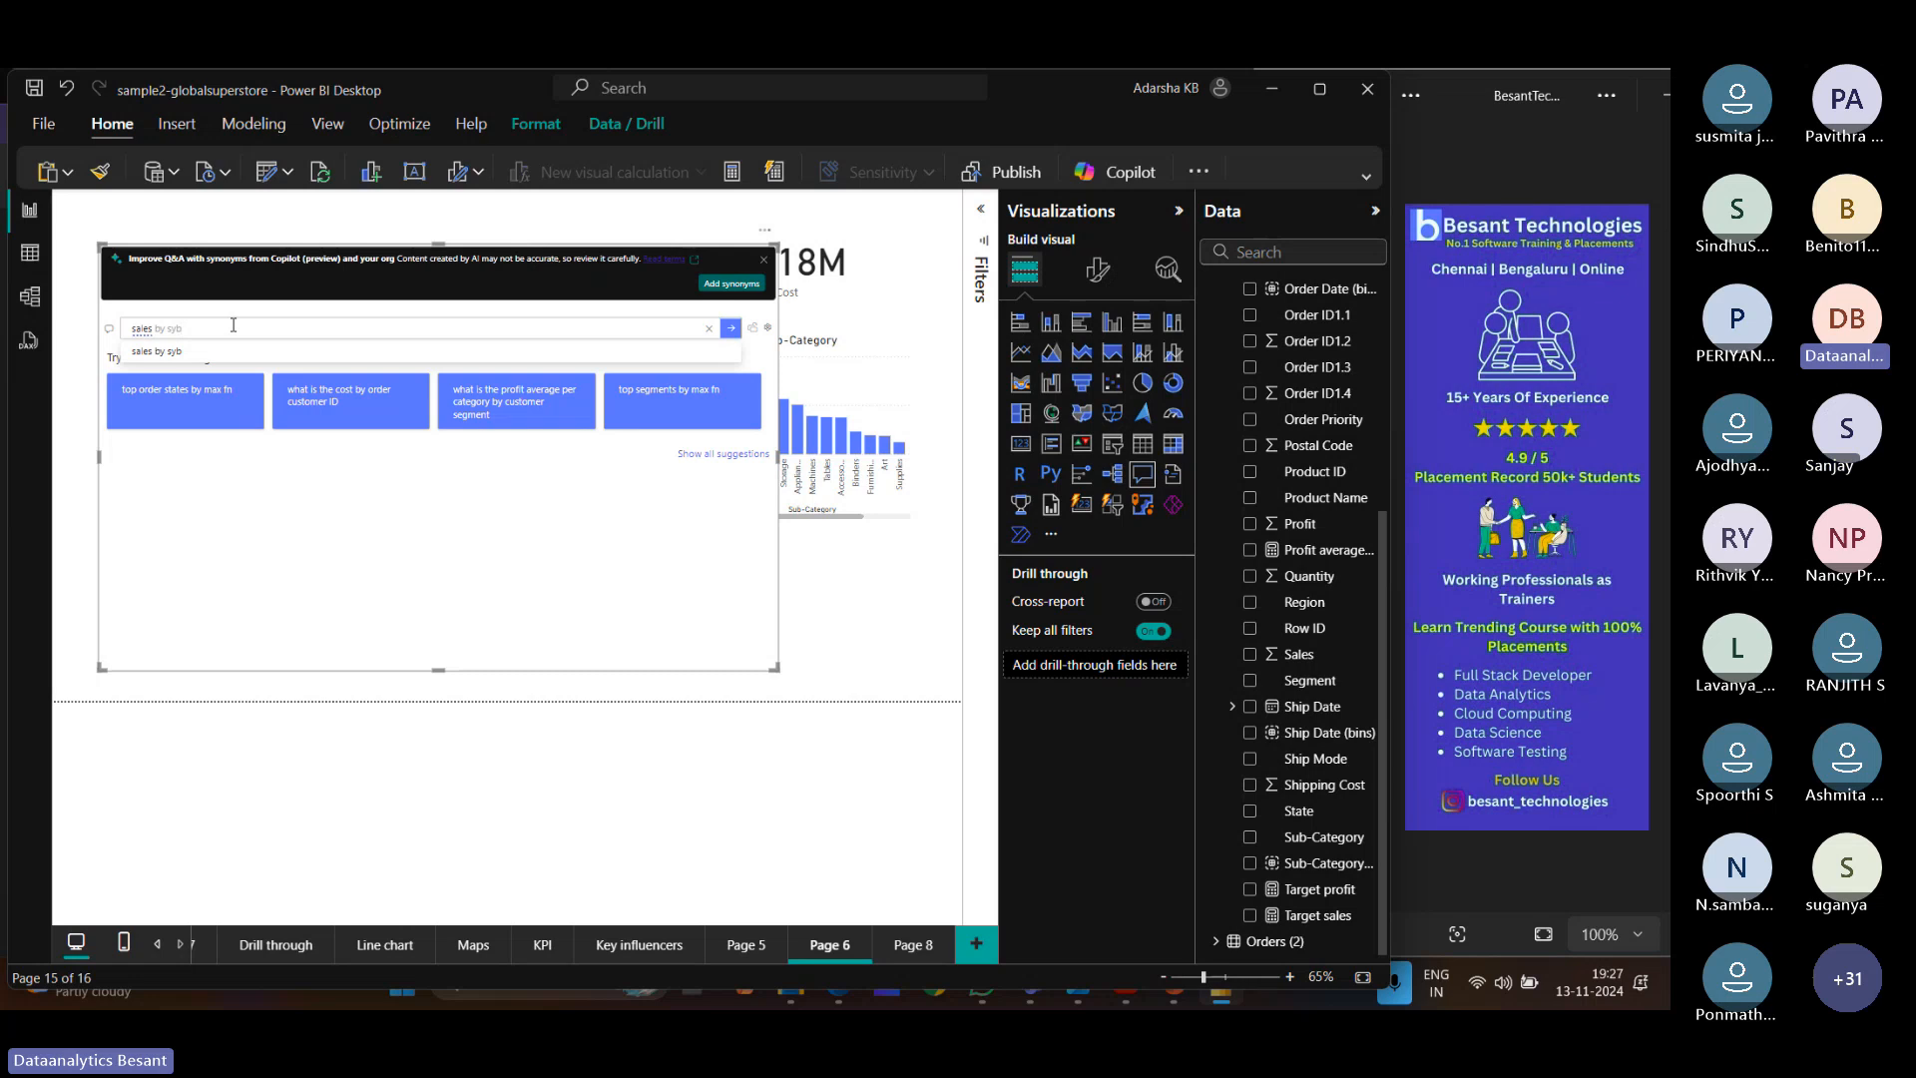
key(BackSpace)
key(BackSpace)
text(ub)
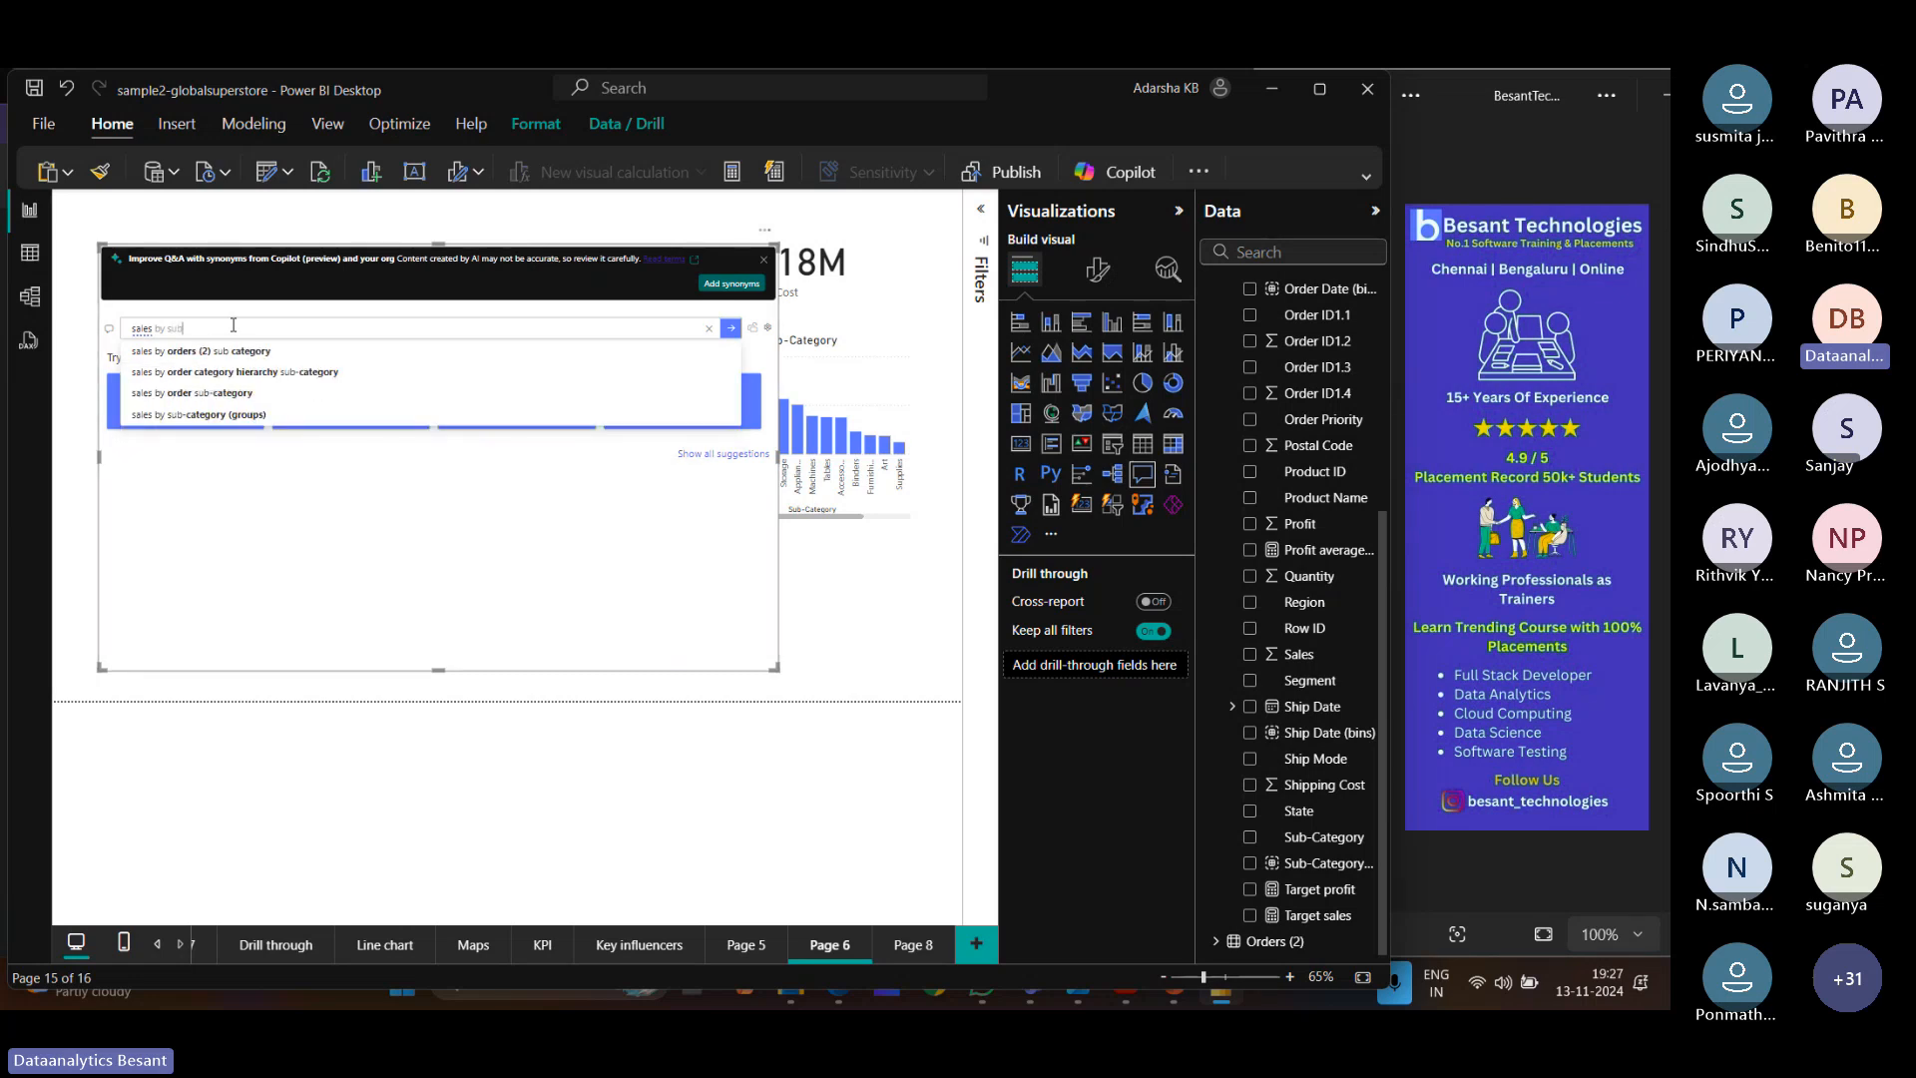
text(category)
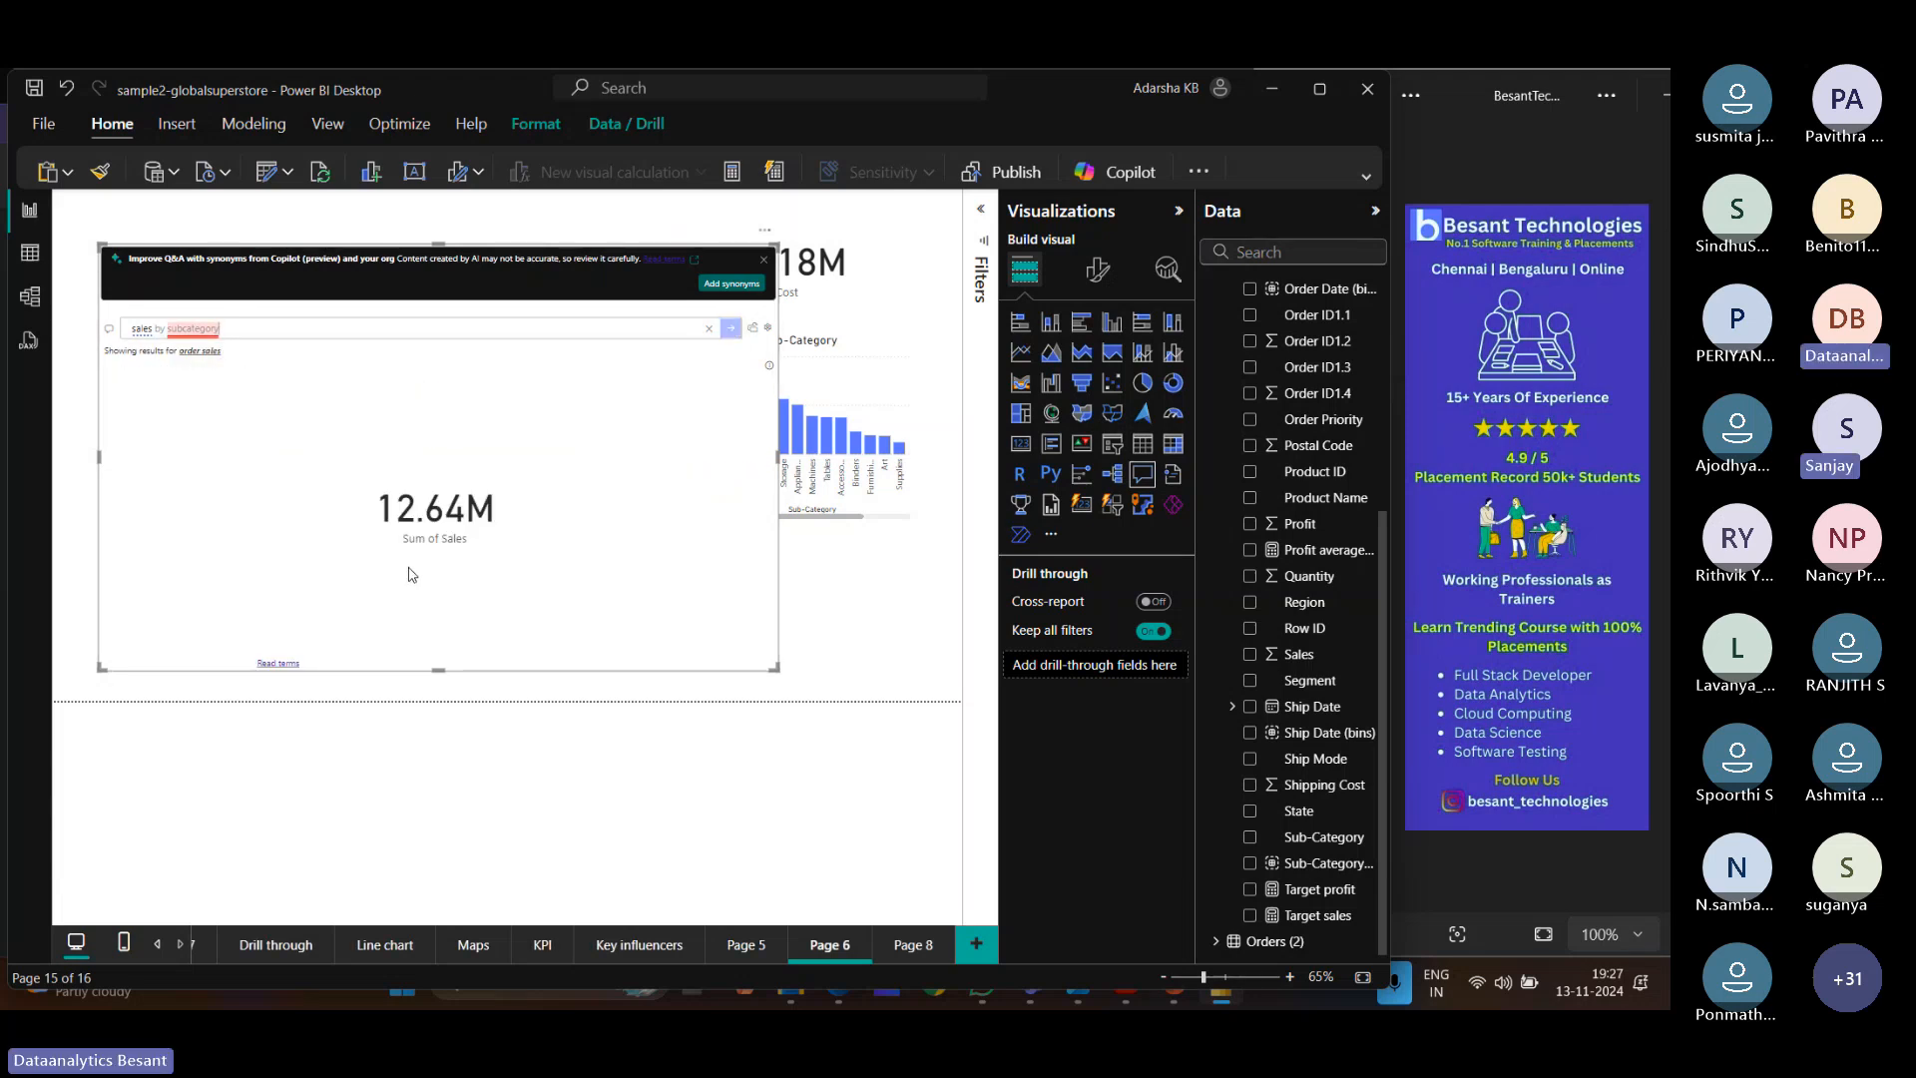
Reword the Q&A question, trying "sum of sales by subcategory" and settling on "sum of order sales by category".
click(132, 330)
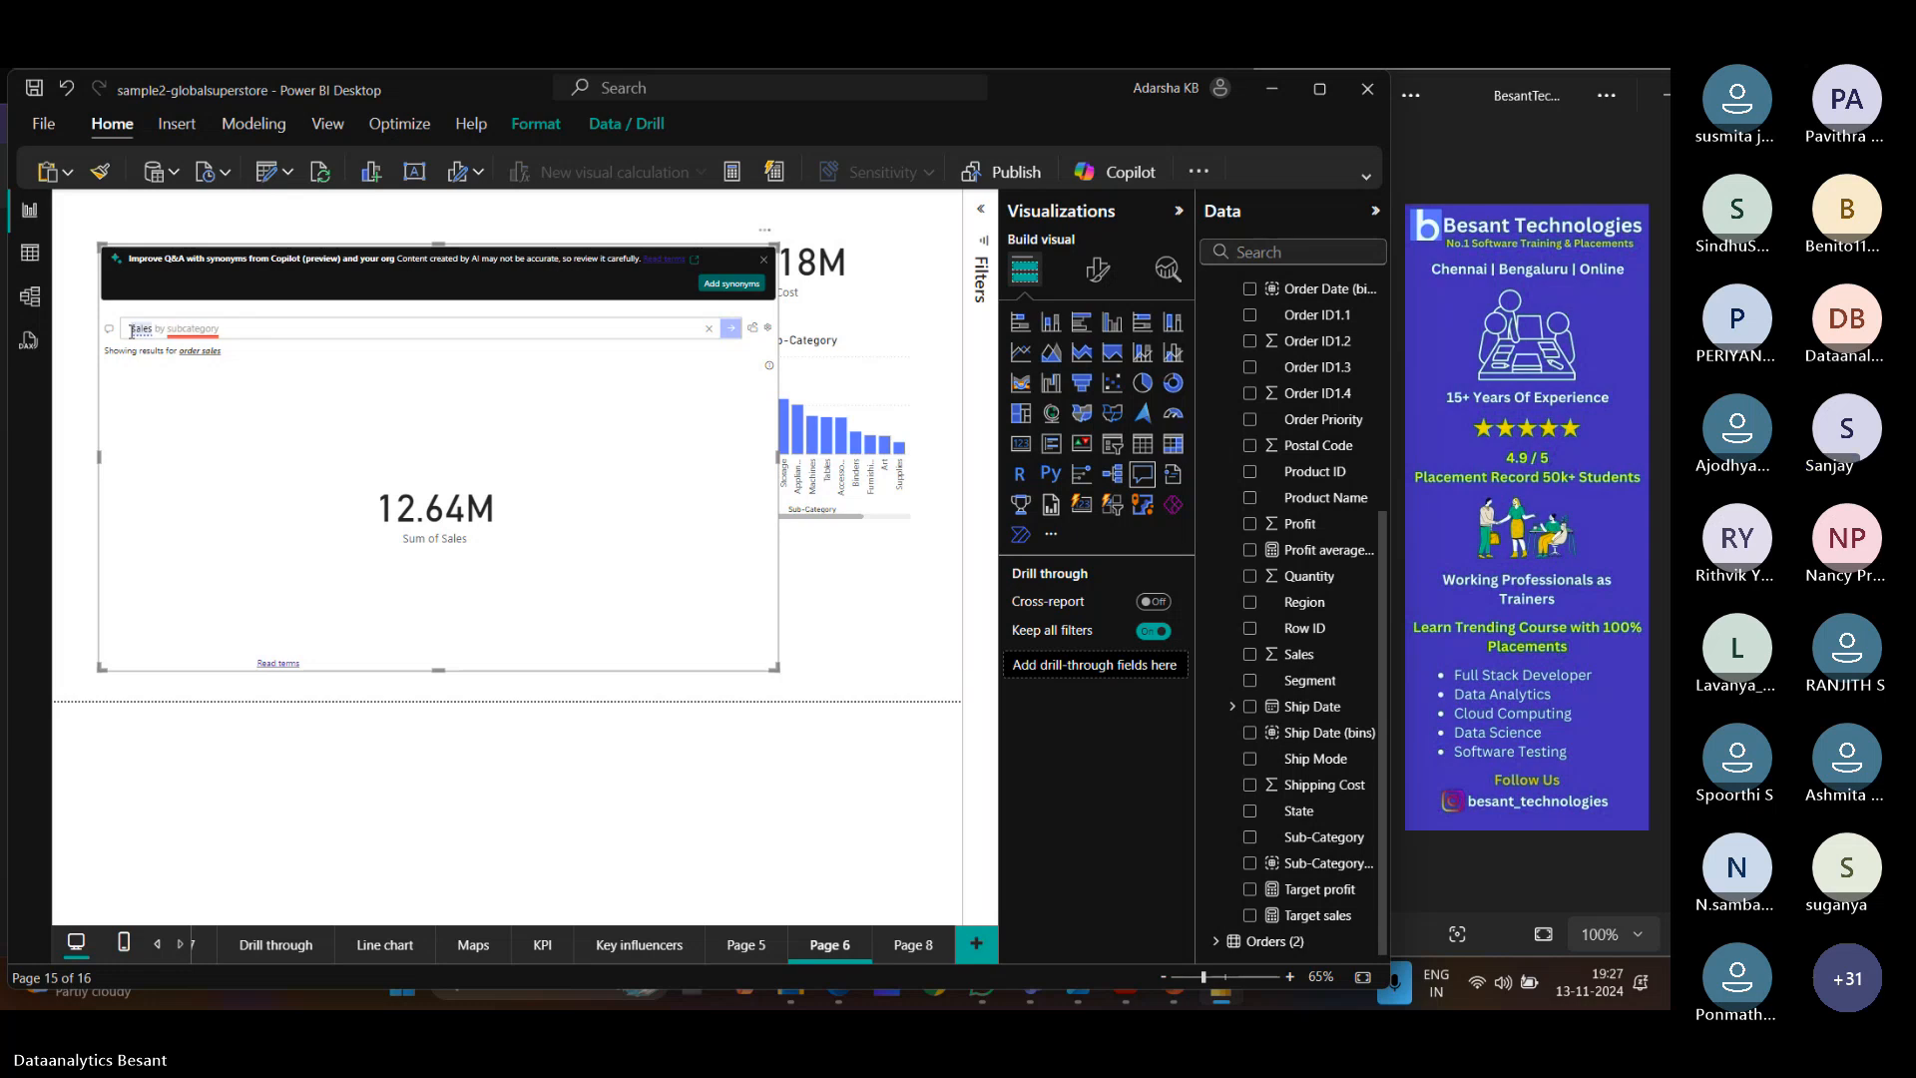
text(Sum of)
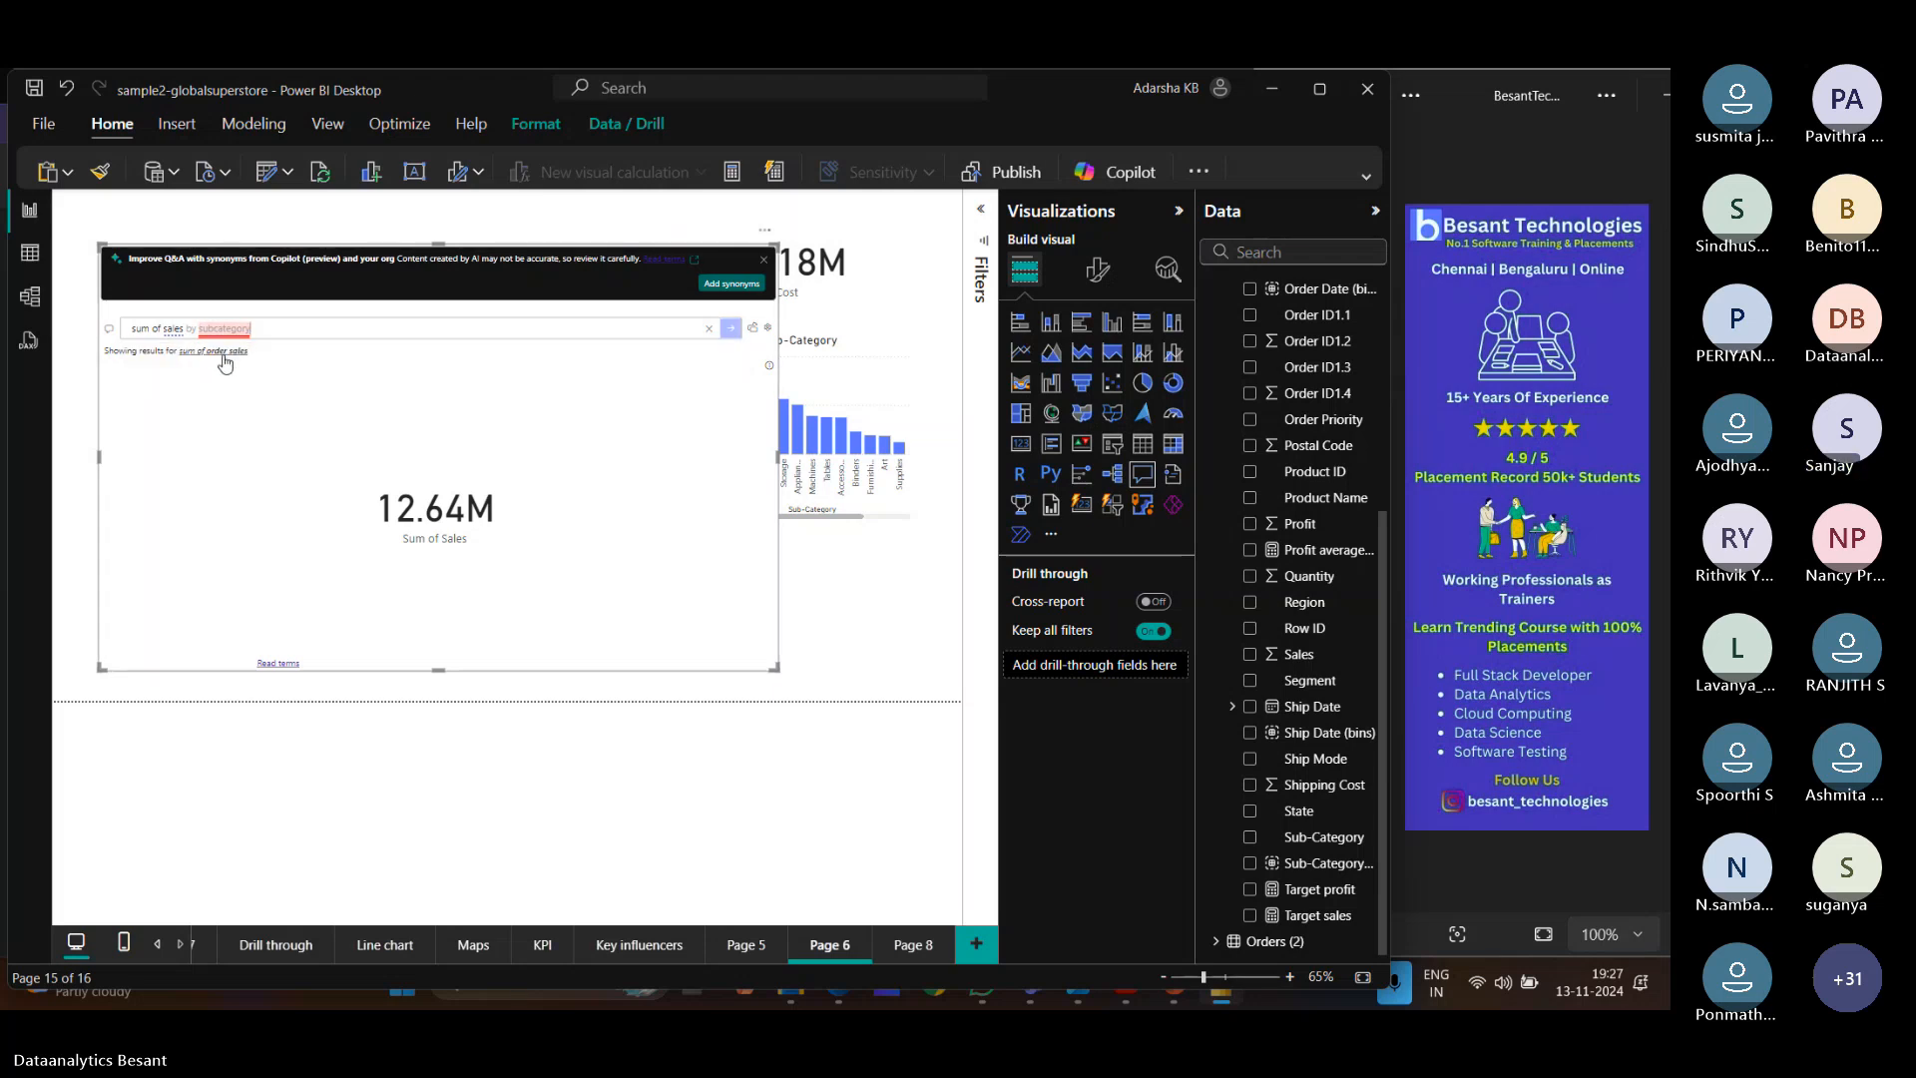
click(235, 353)
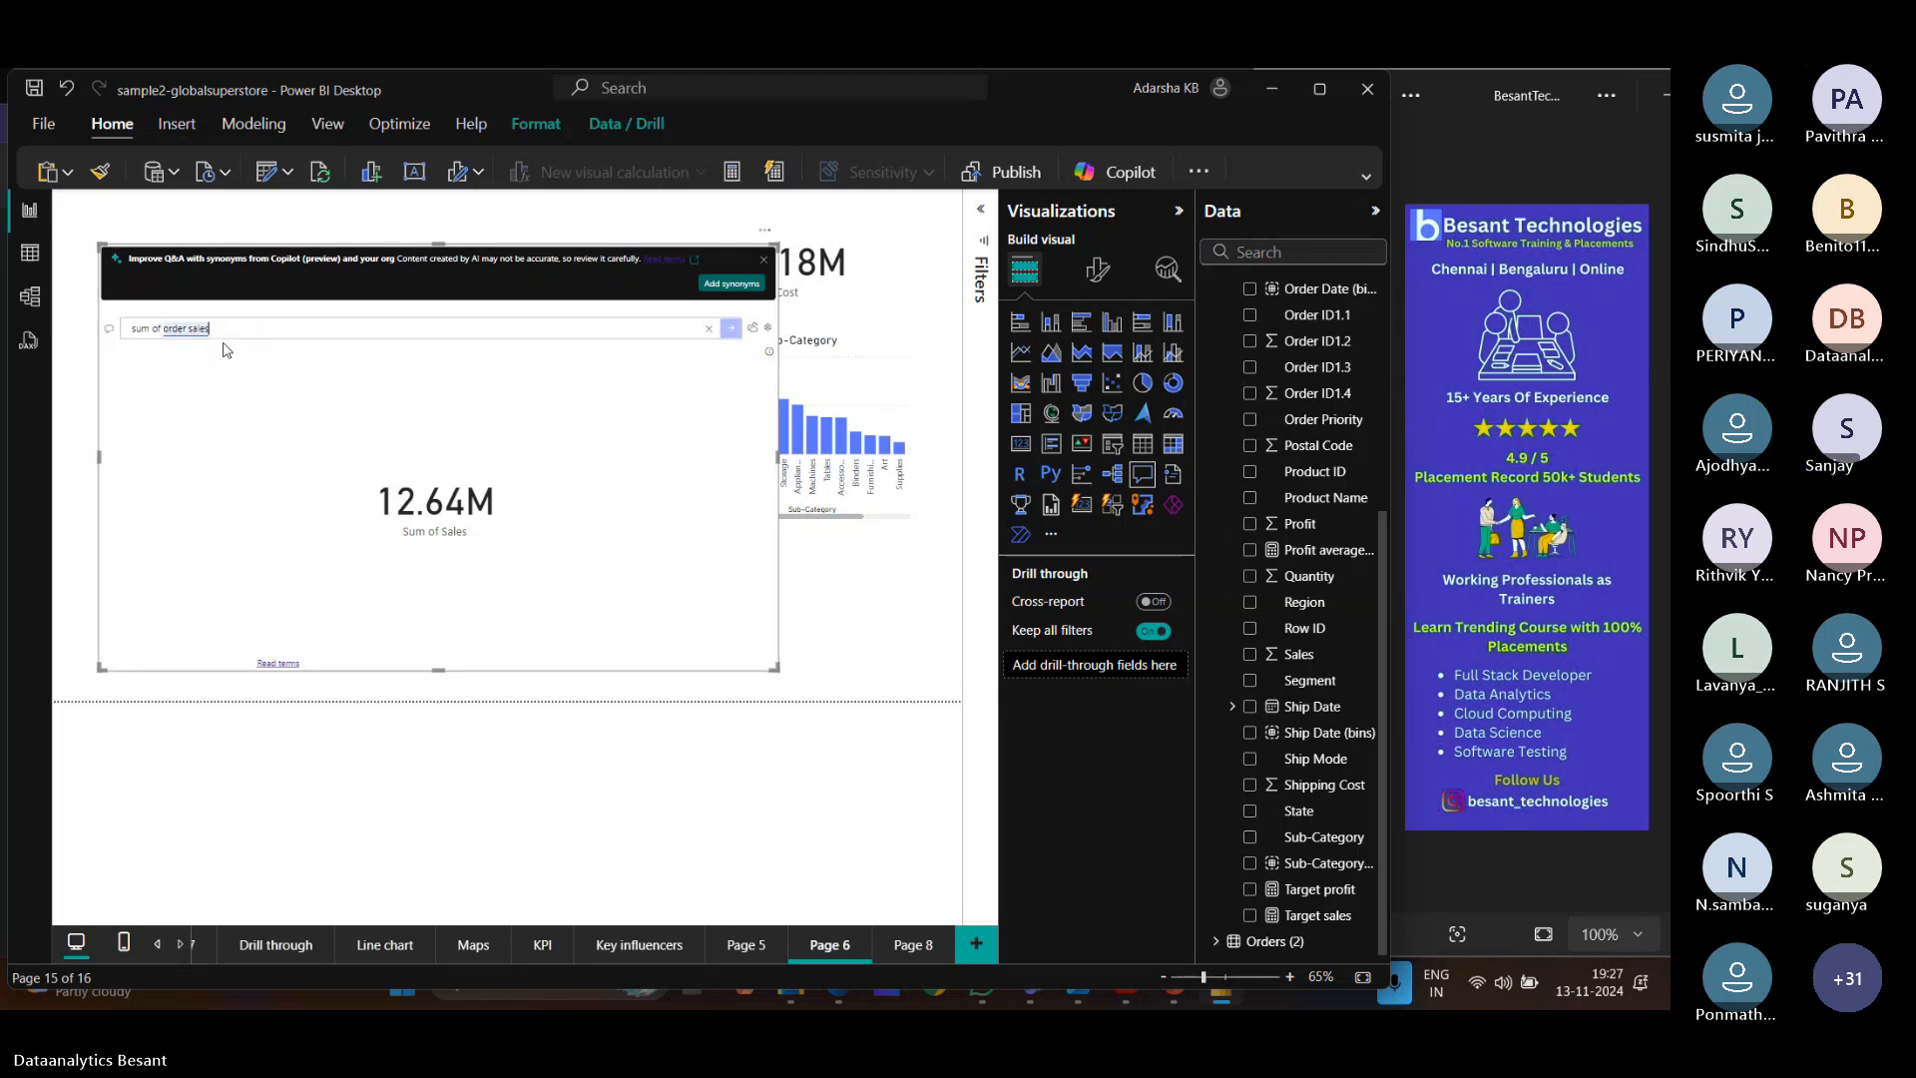
text(by )
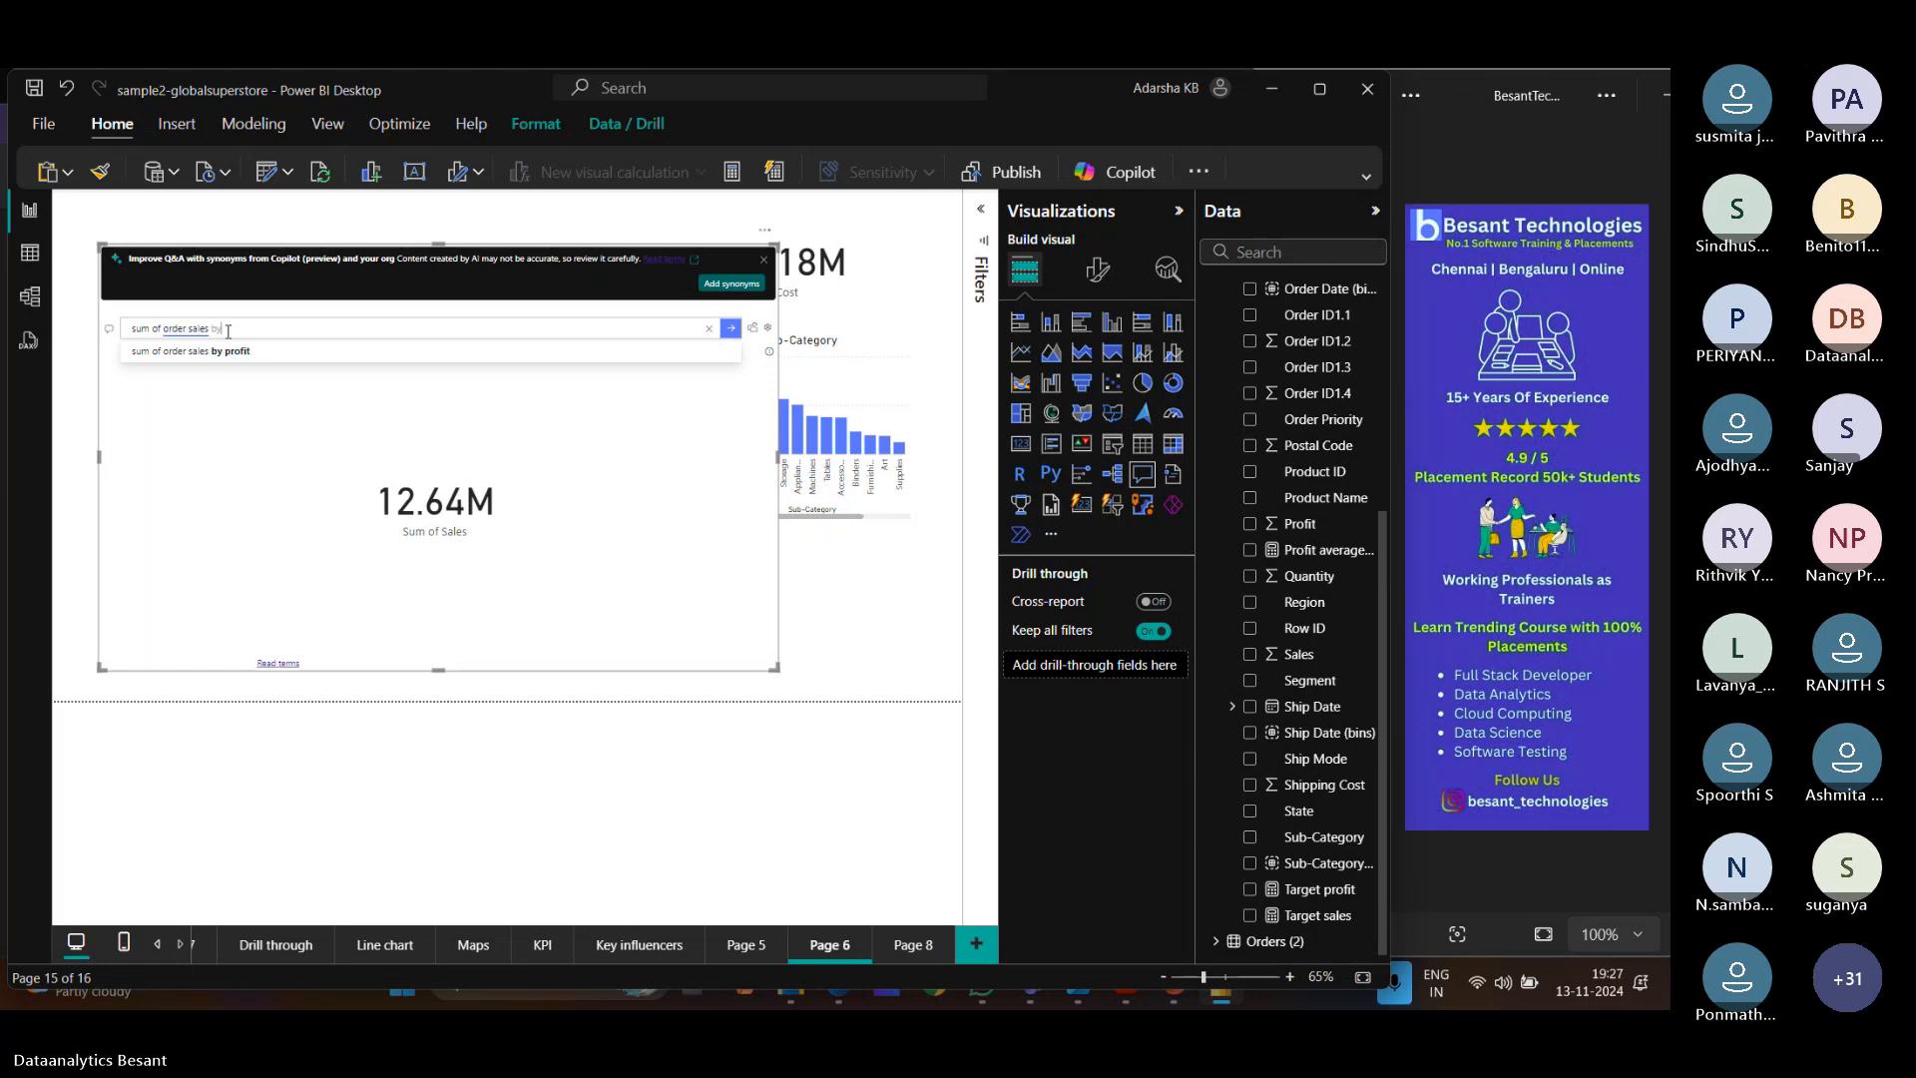
text(category)
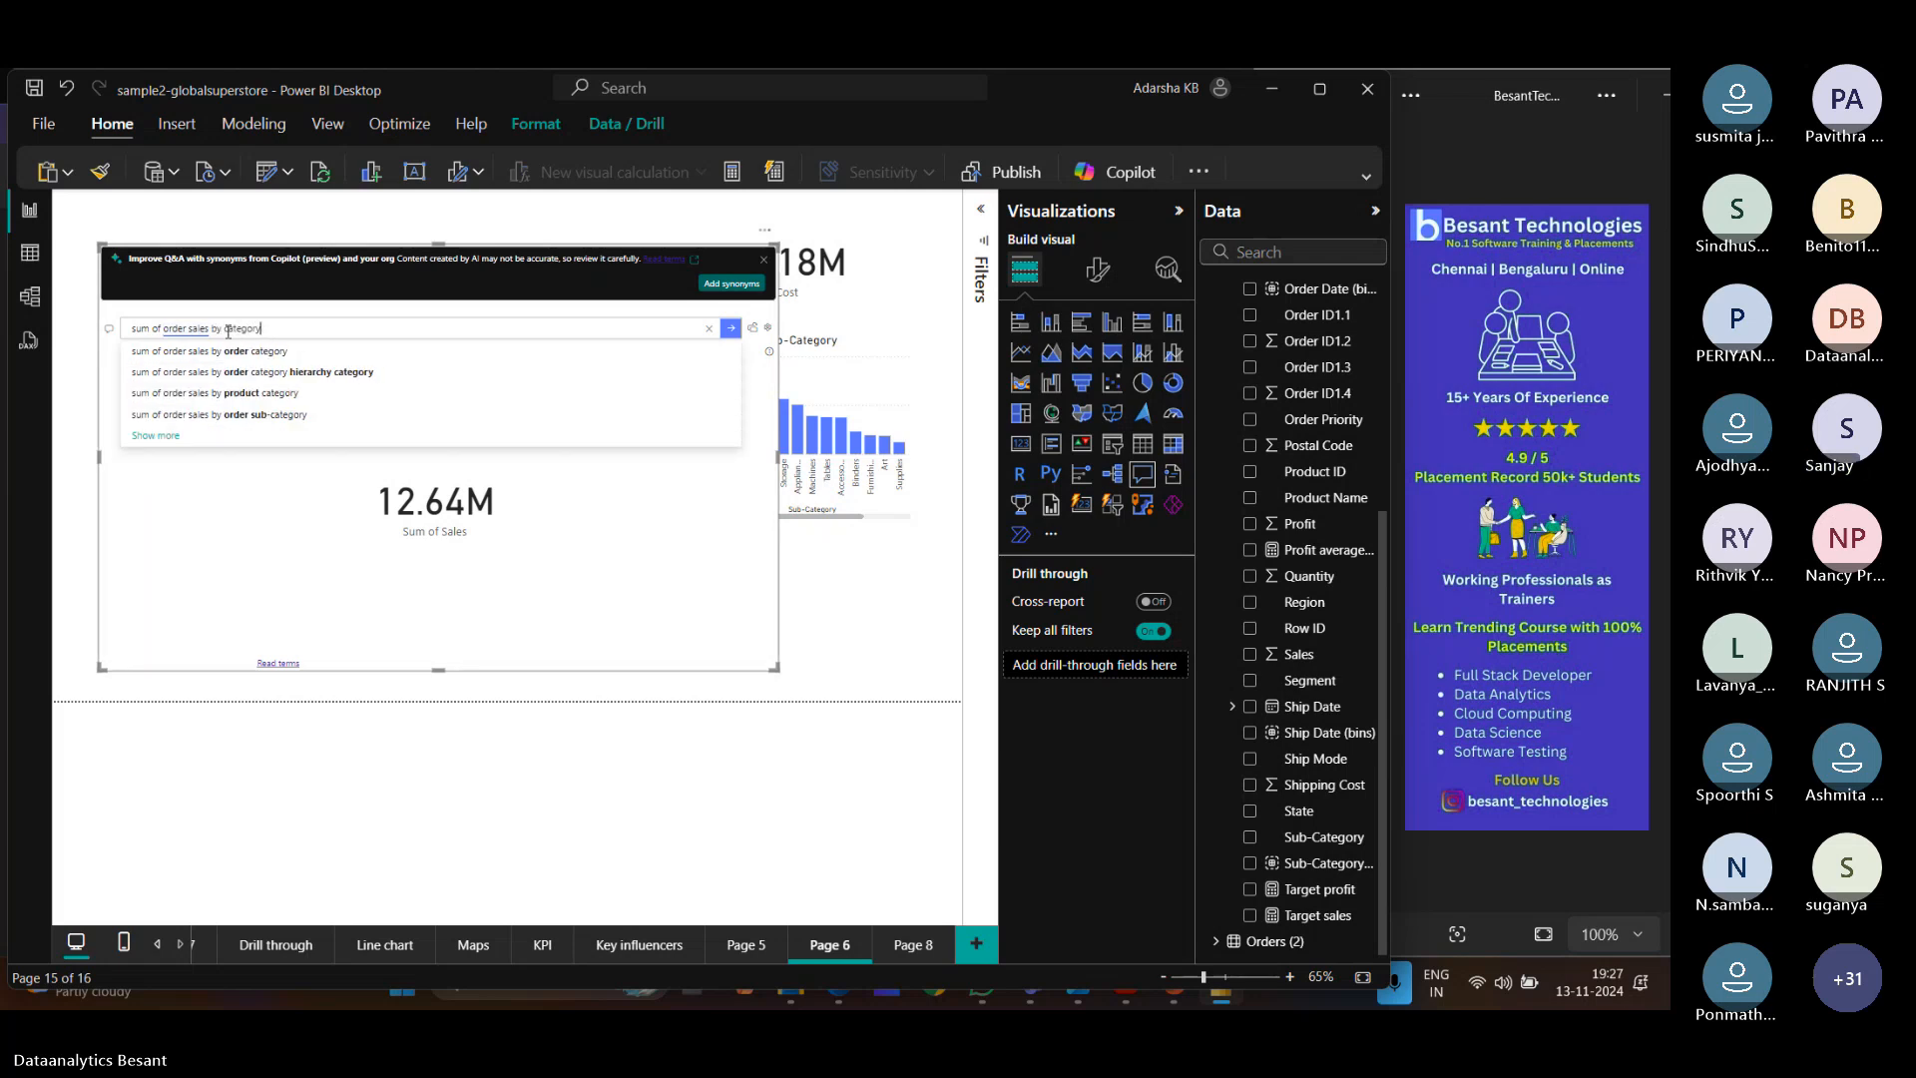
key(Return)
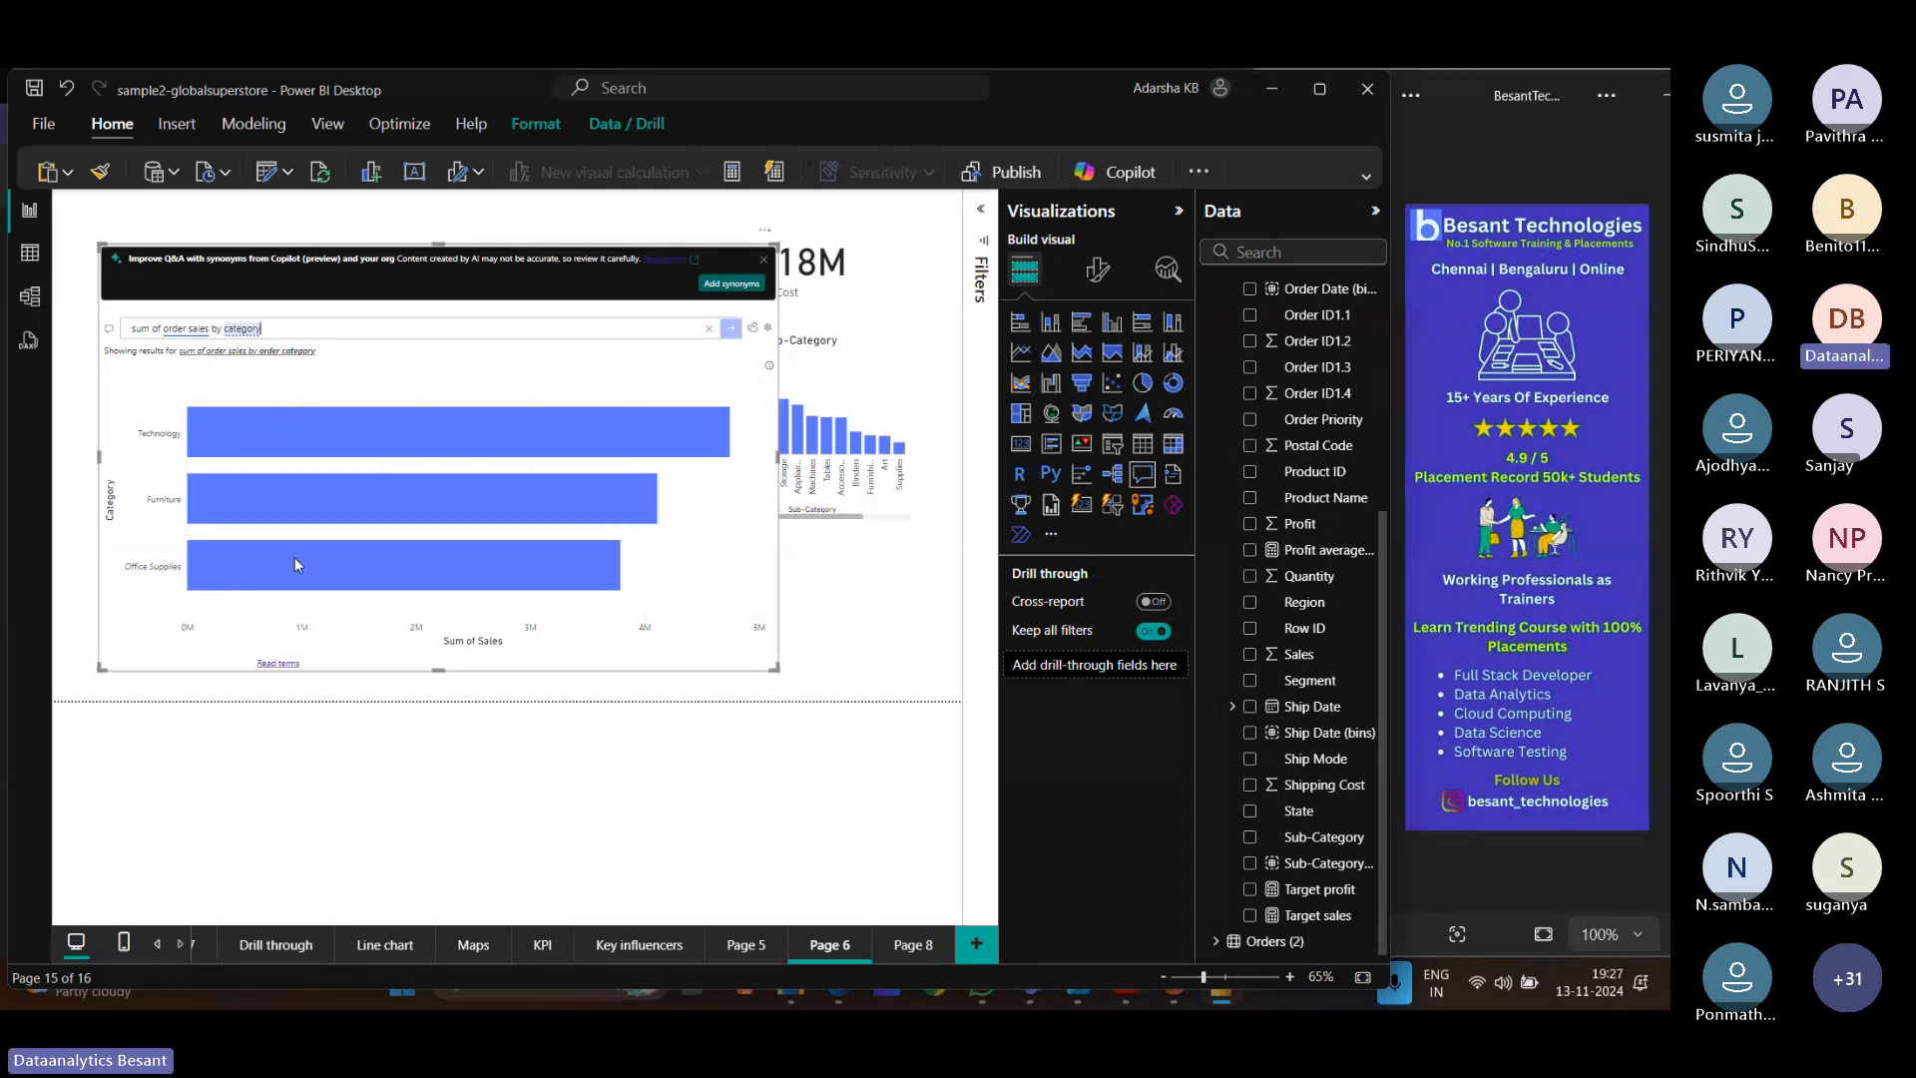
Turn the Q&A result into a standard bar chart and fit it between the page's edge and the customer table.
mouse_move(298, 573)
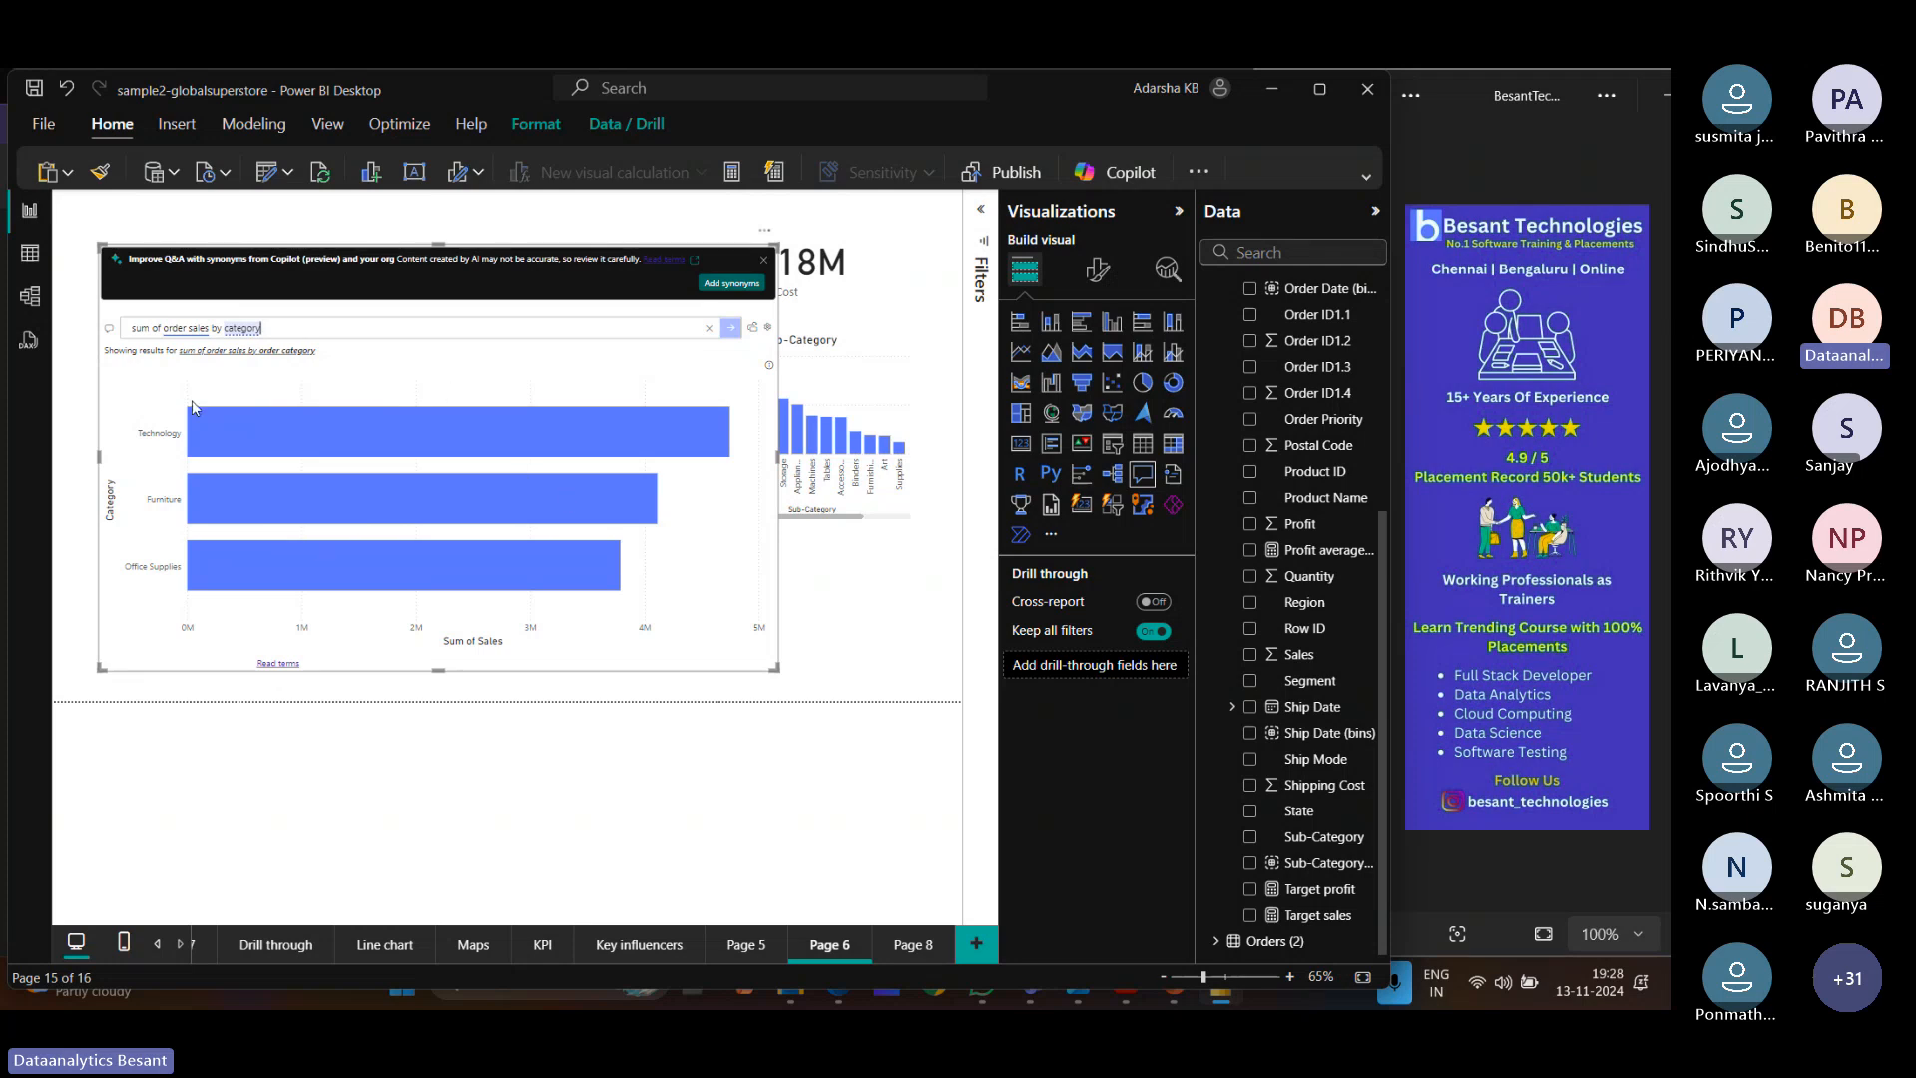
click(752, 329)
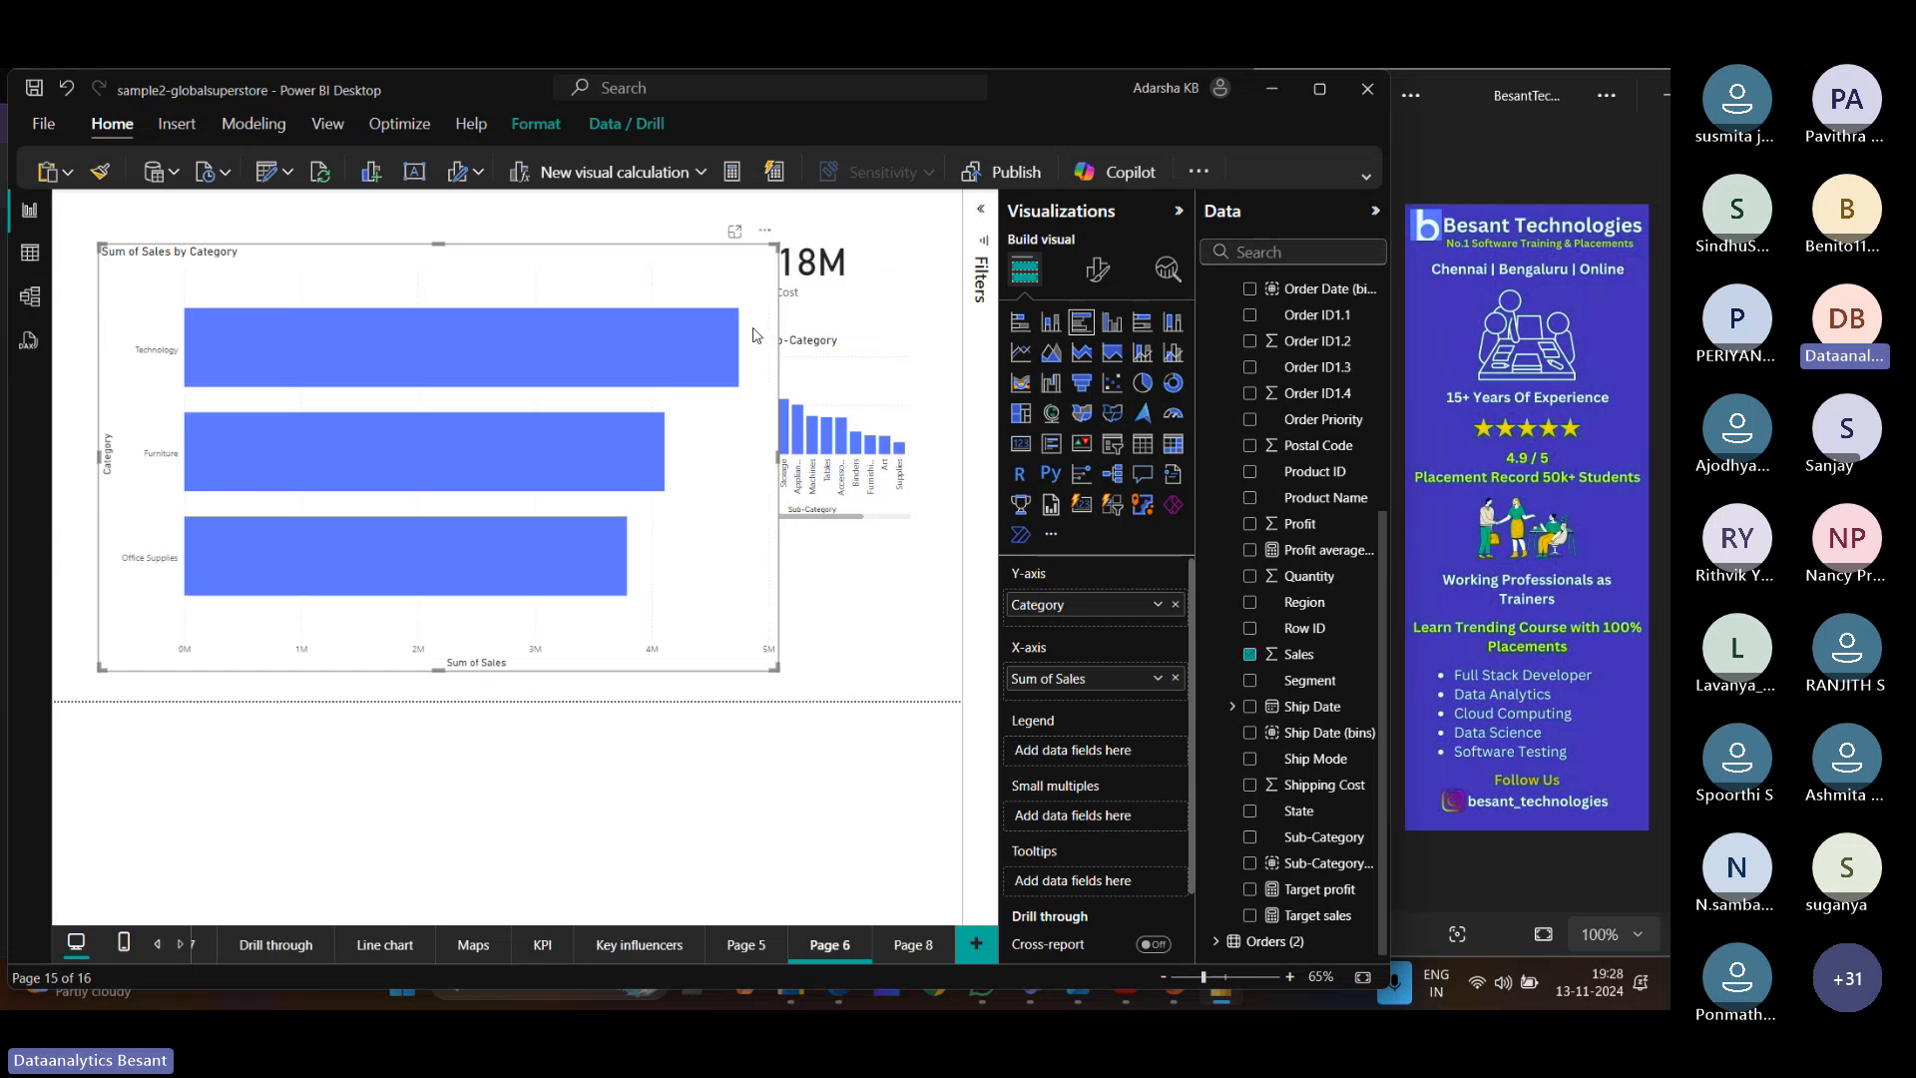
drag(774, 668, 96, 536)
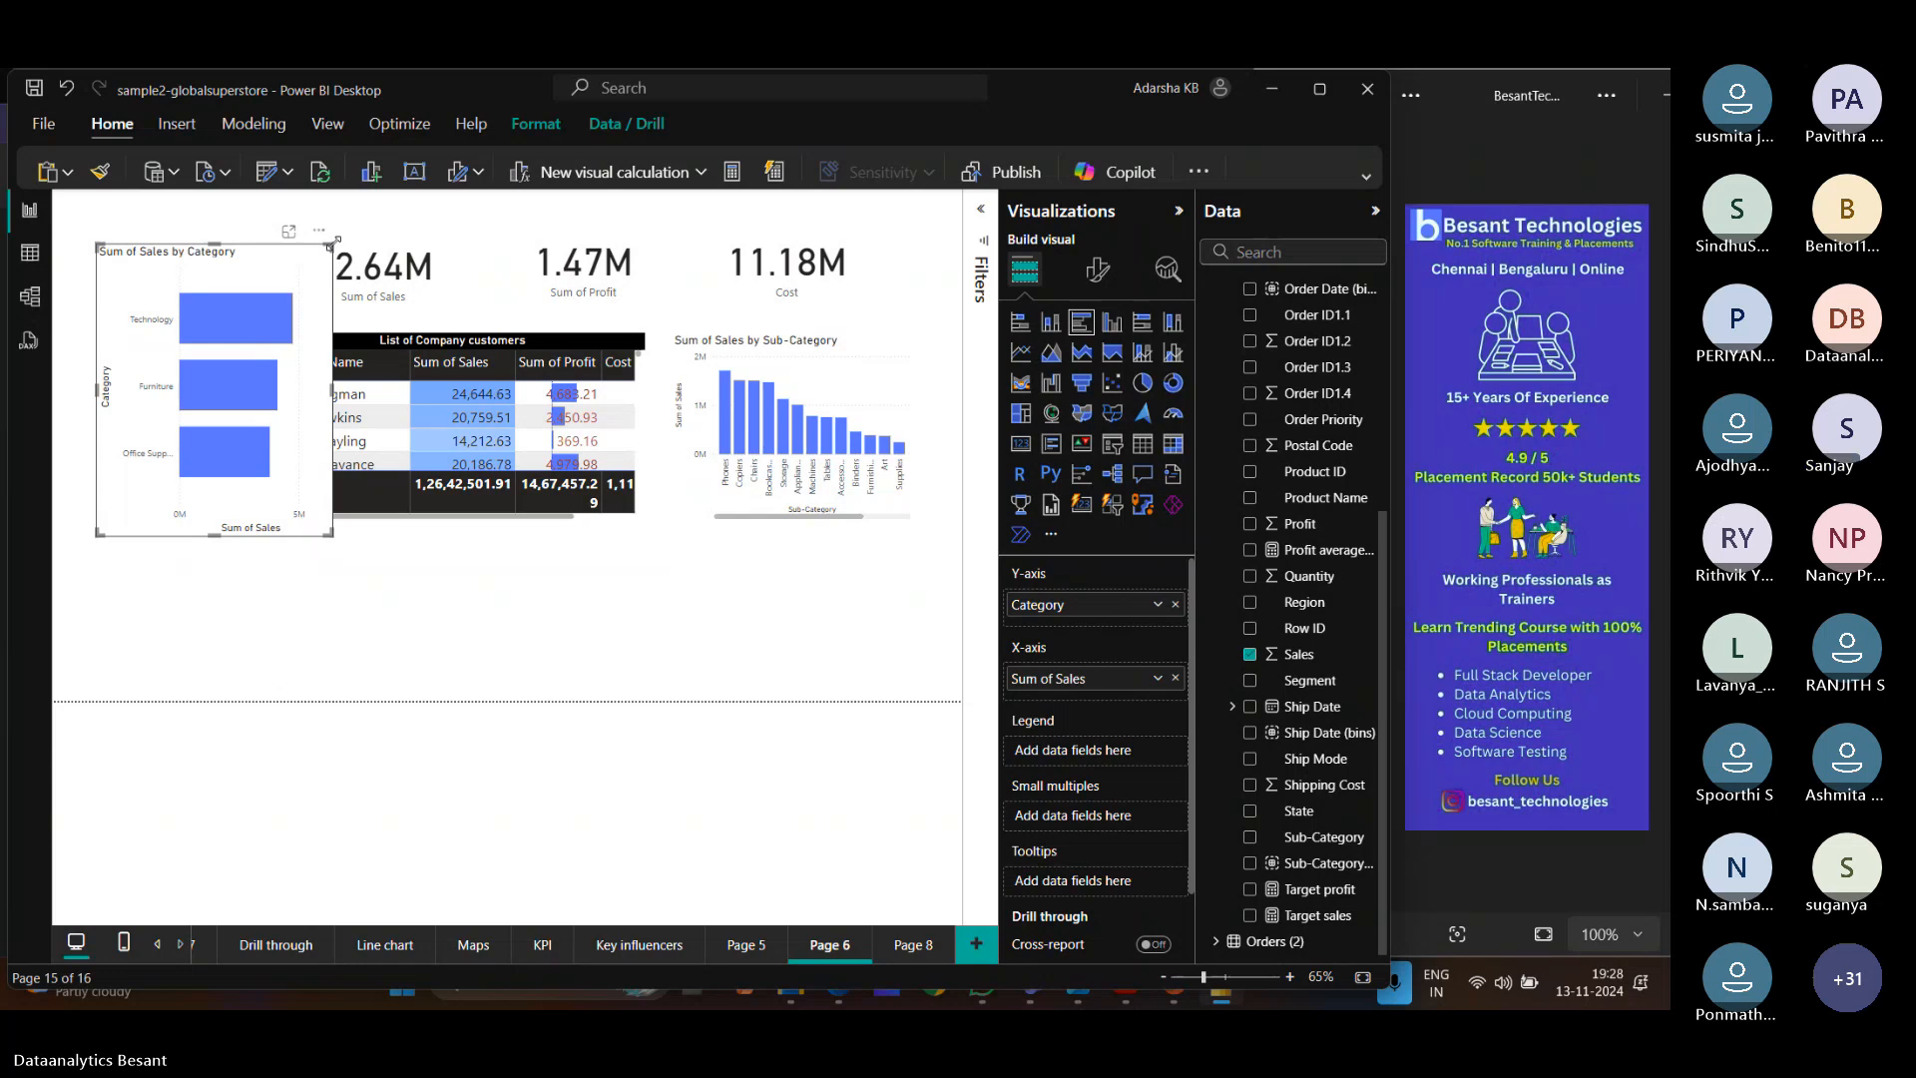
drag(336, 239, 260, 352)
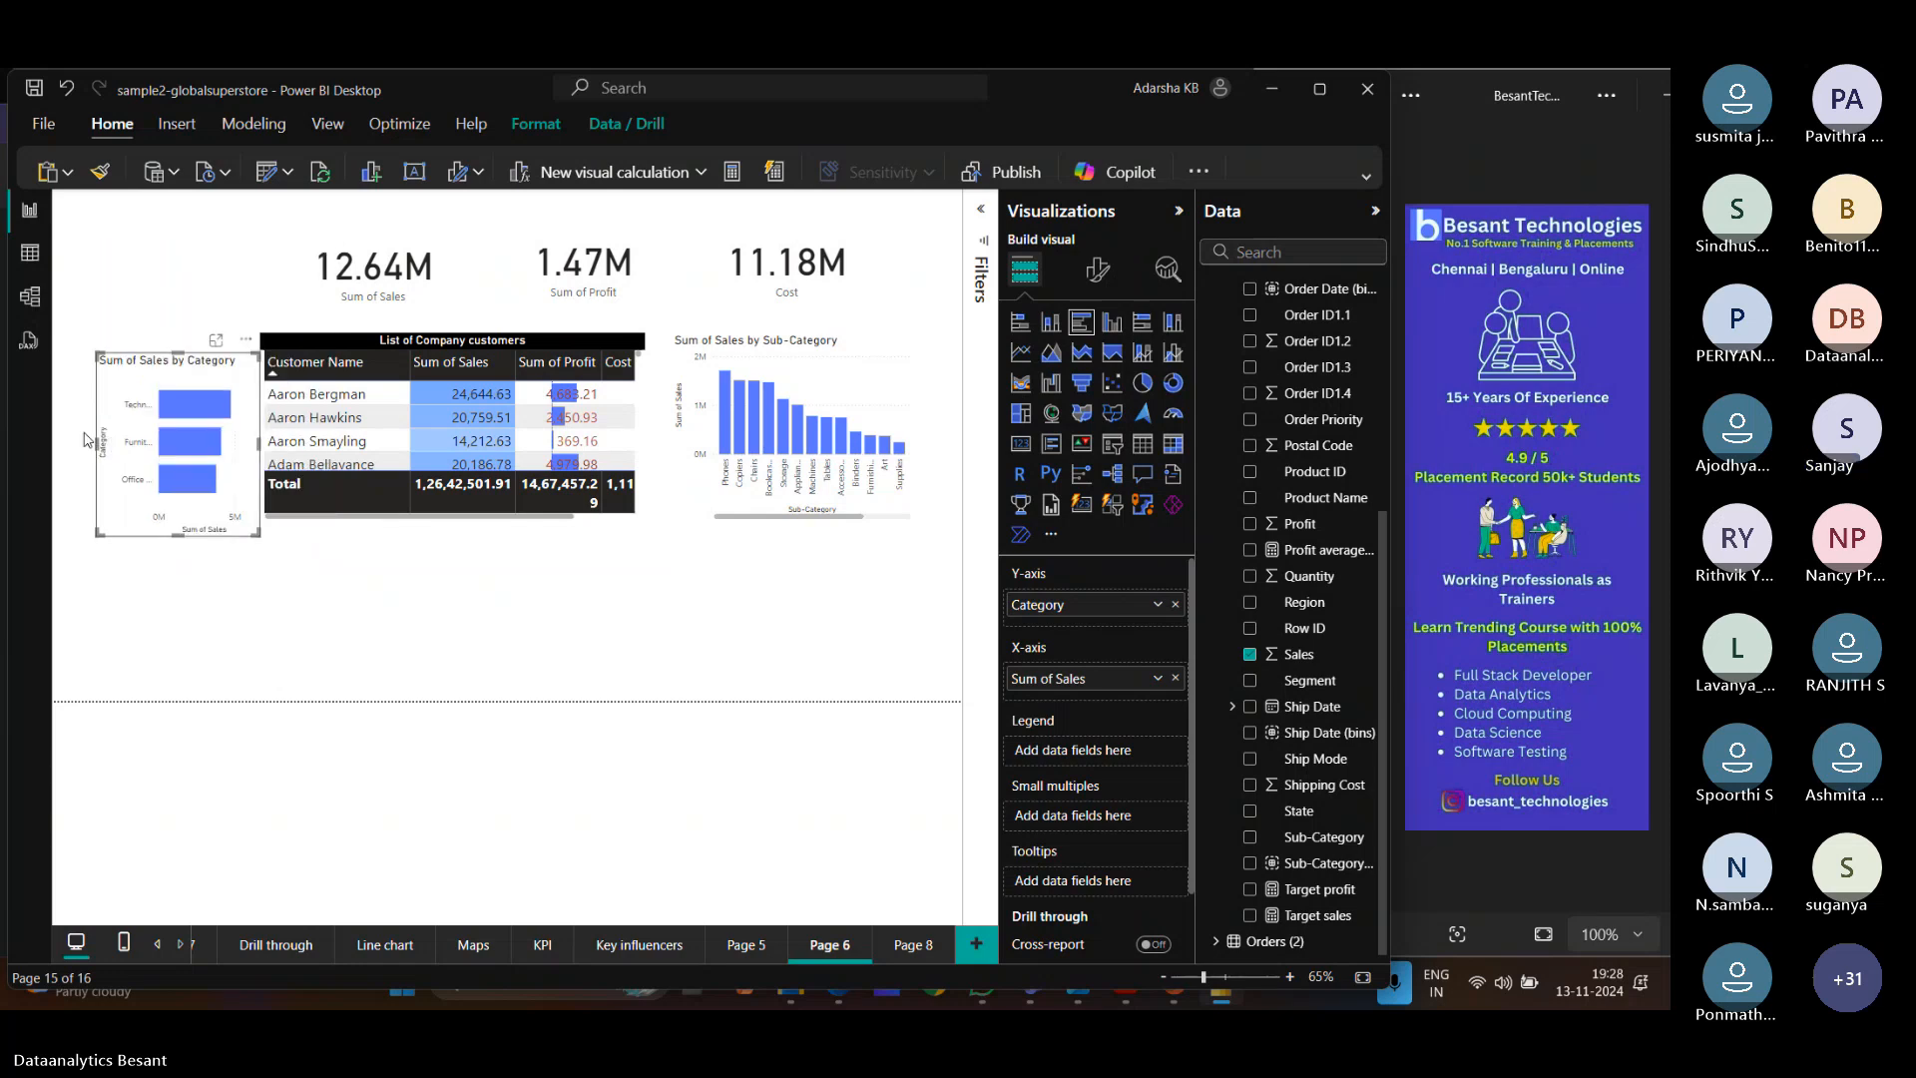
drag(85, 439, 53, 439)
drag(140, 535, 140, 515)
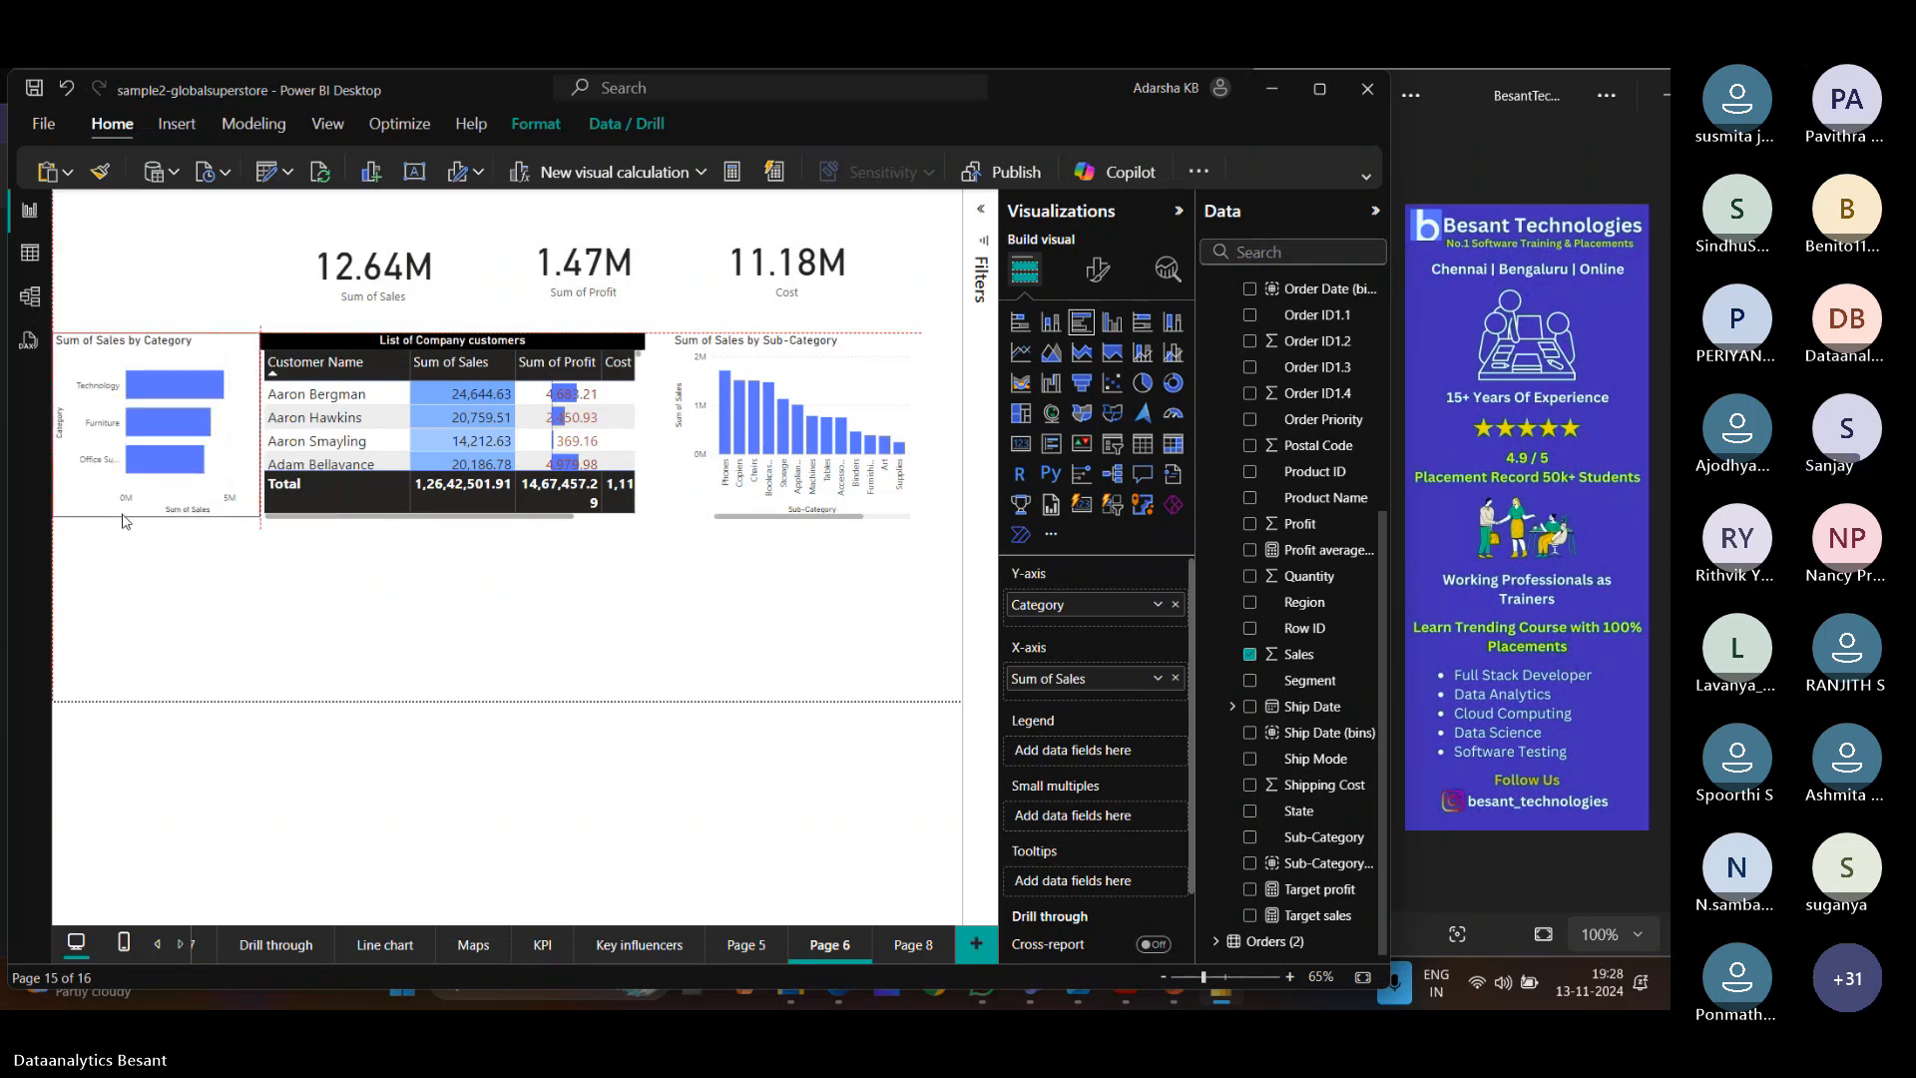
click(234, 659)
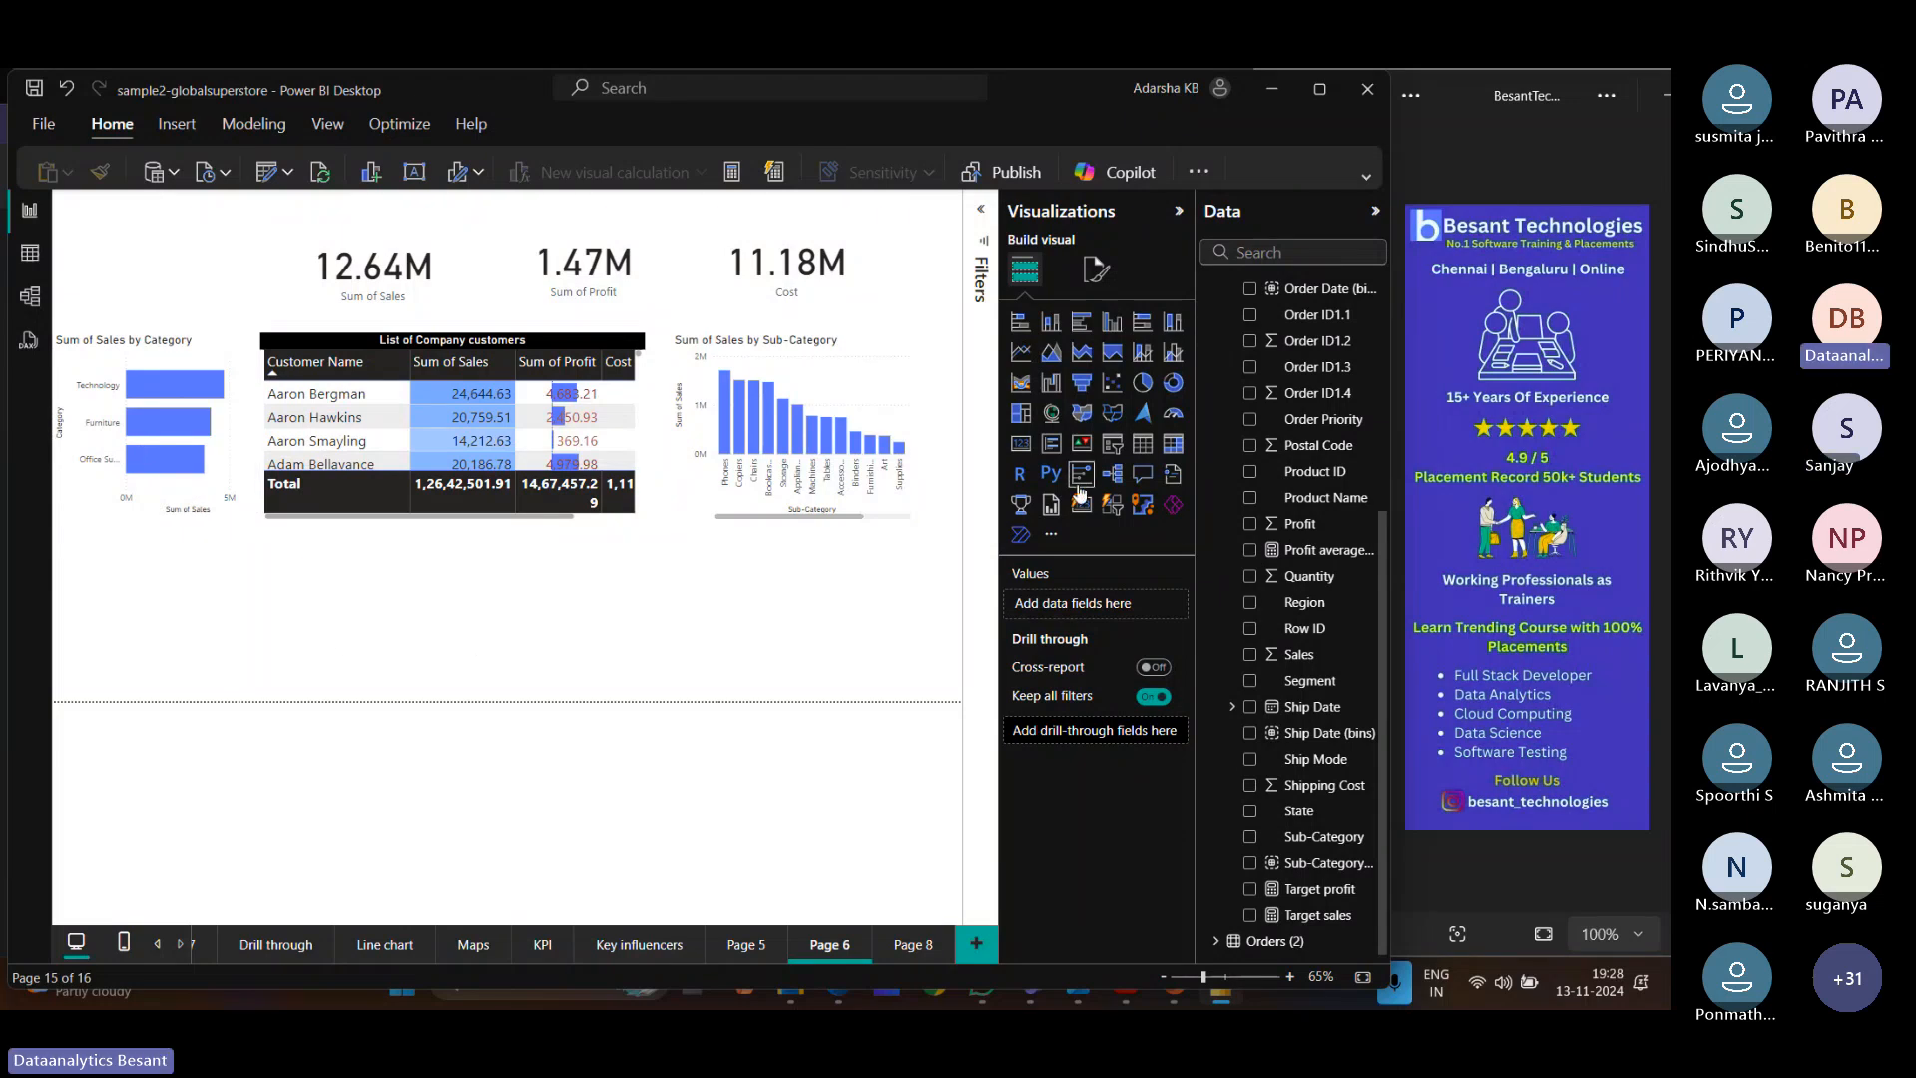
Add a pie chart below the customer table on Page 6 and compare with the Sales Dashboard page.
click(1143, 383)
drag(228, 607, 551, 651)
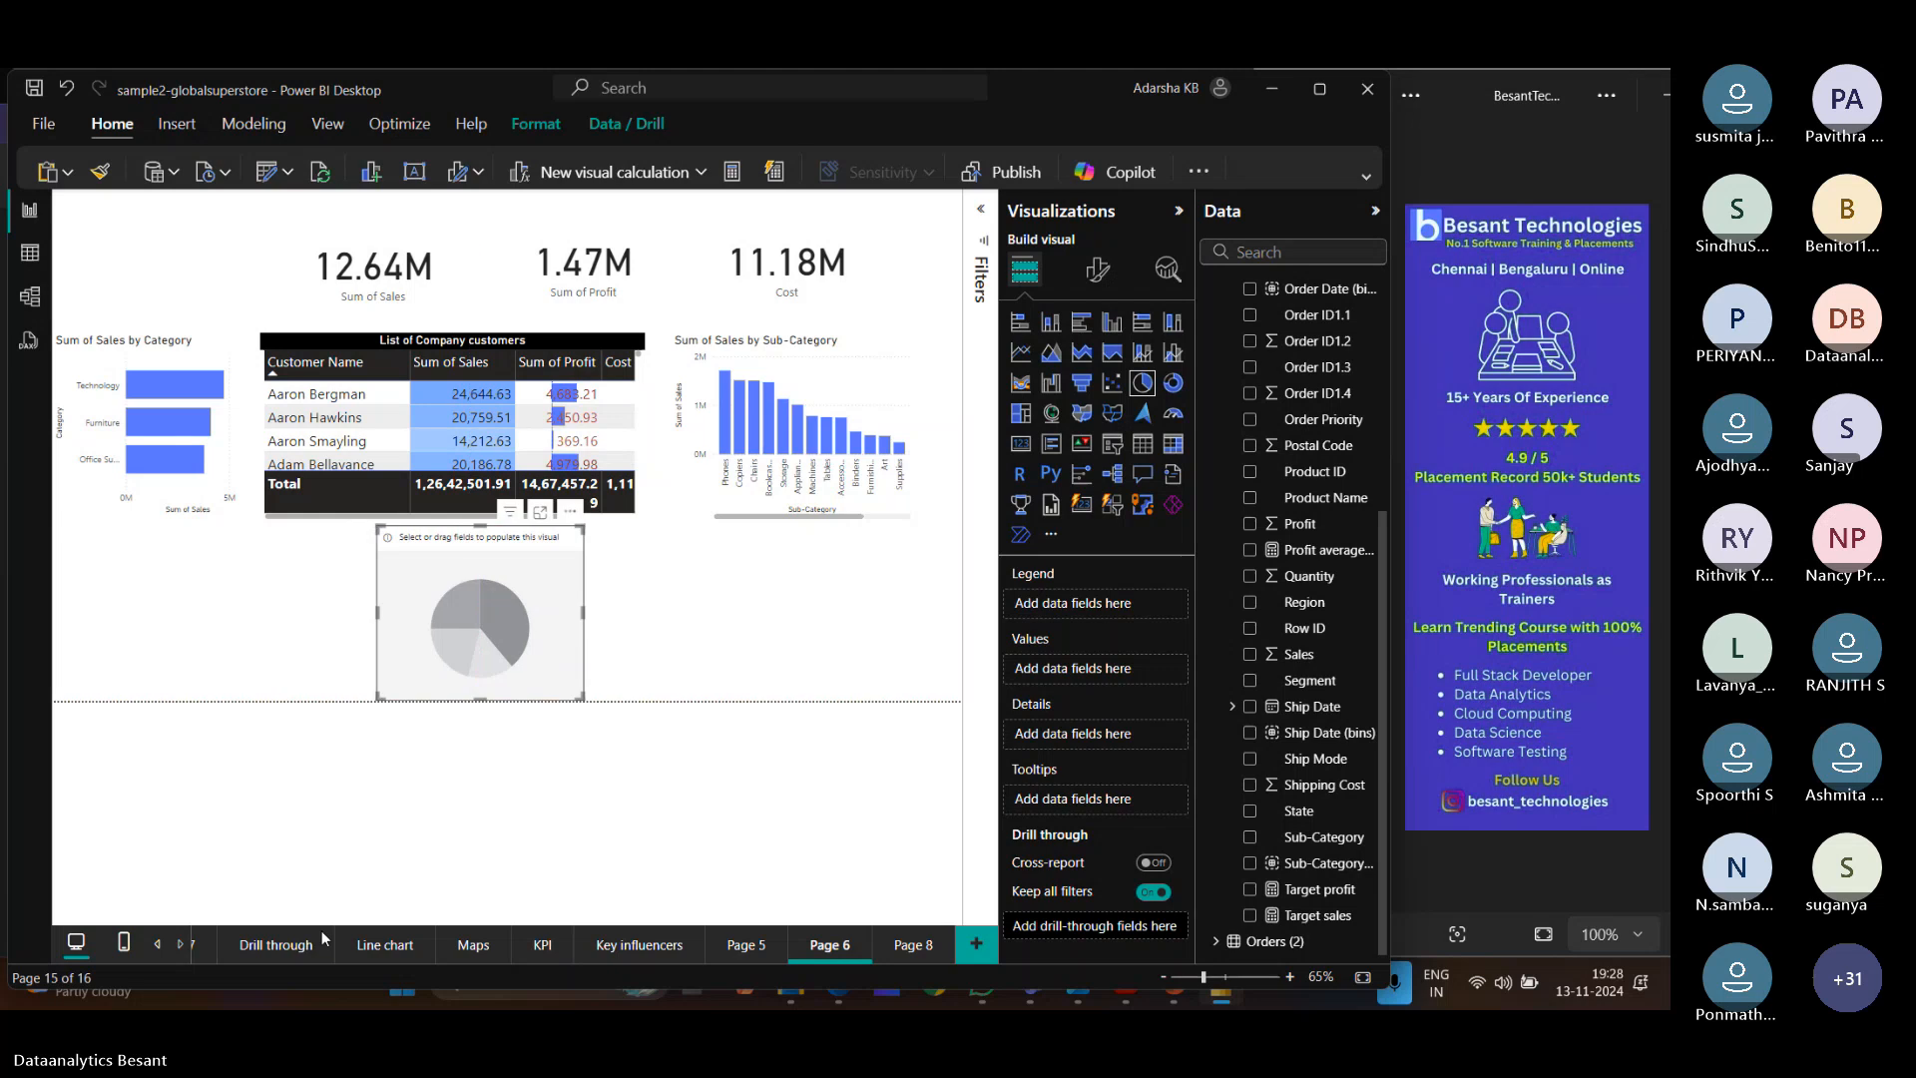
click(159, 945)
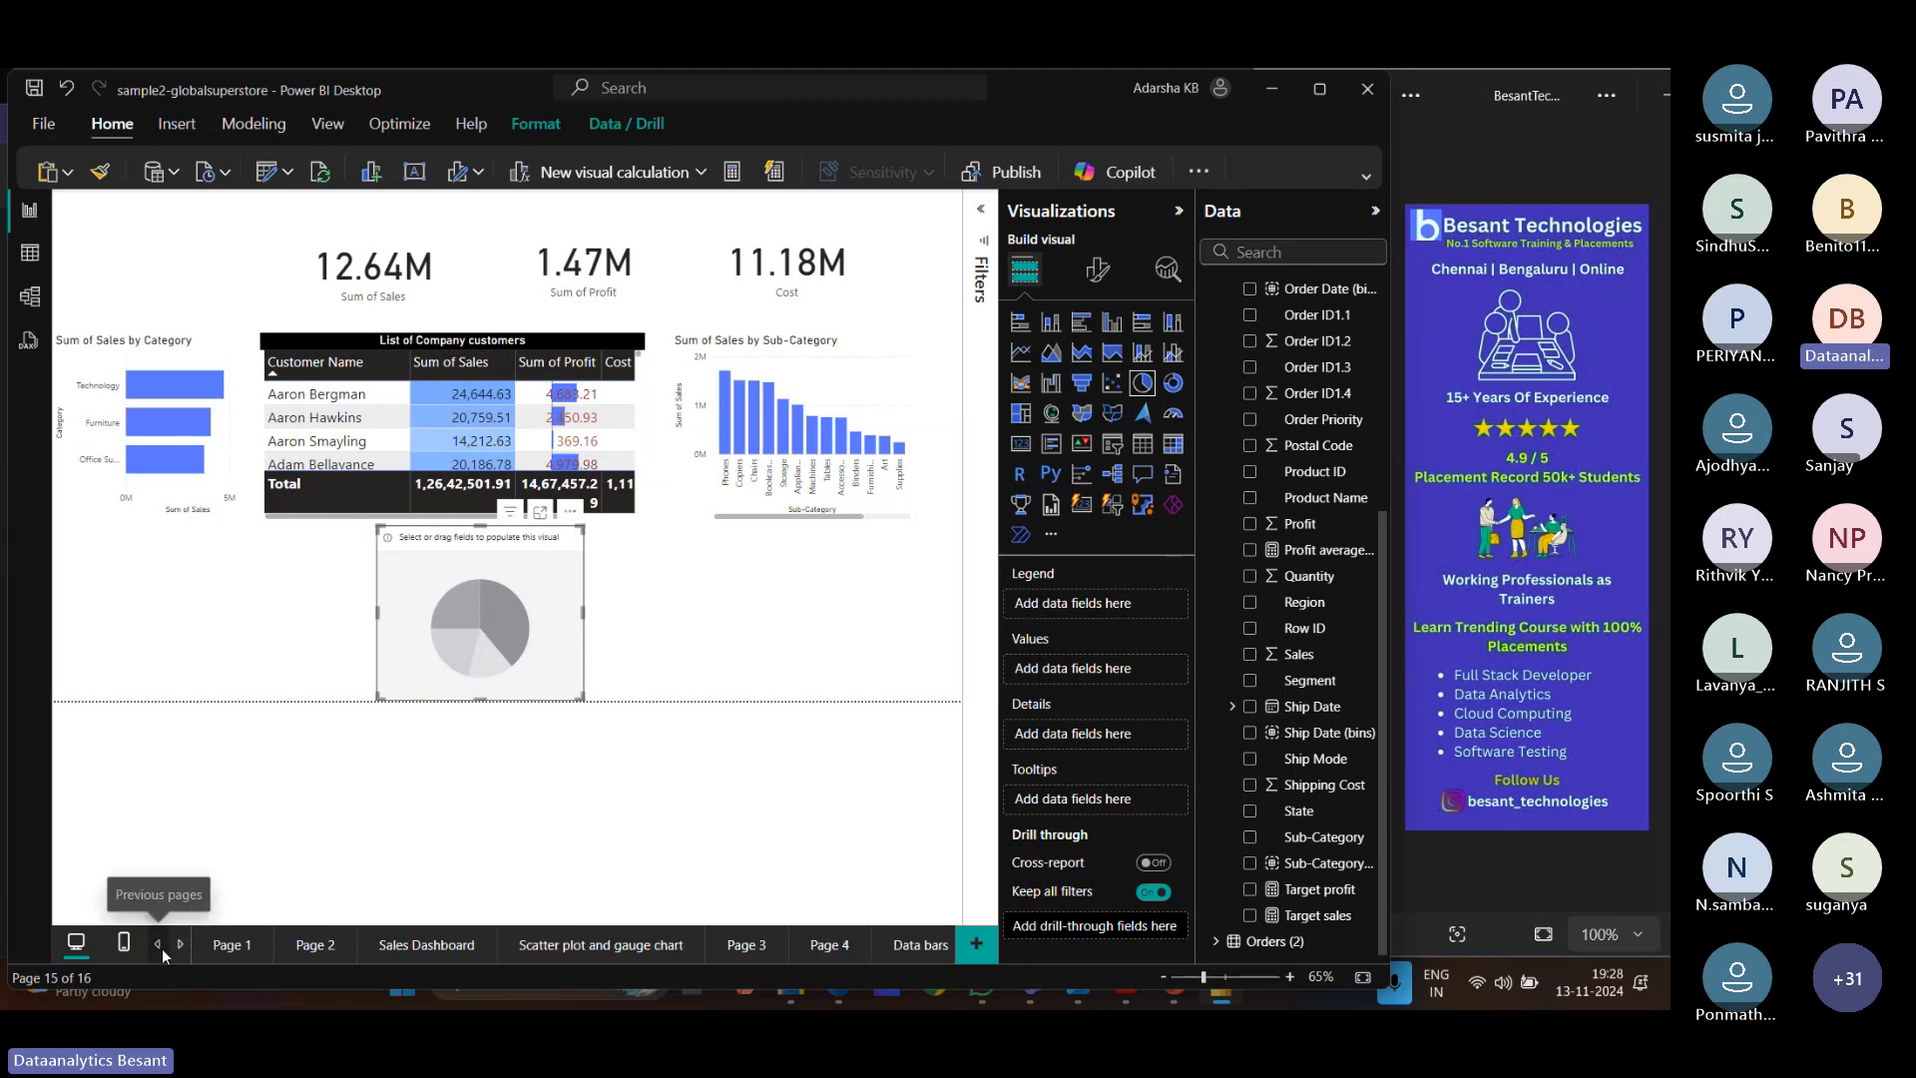
click(453, 948)
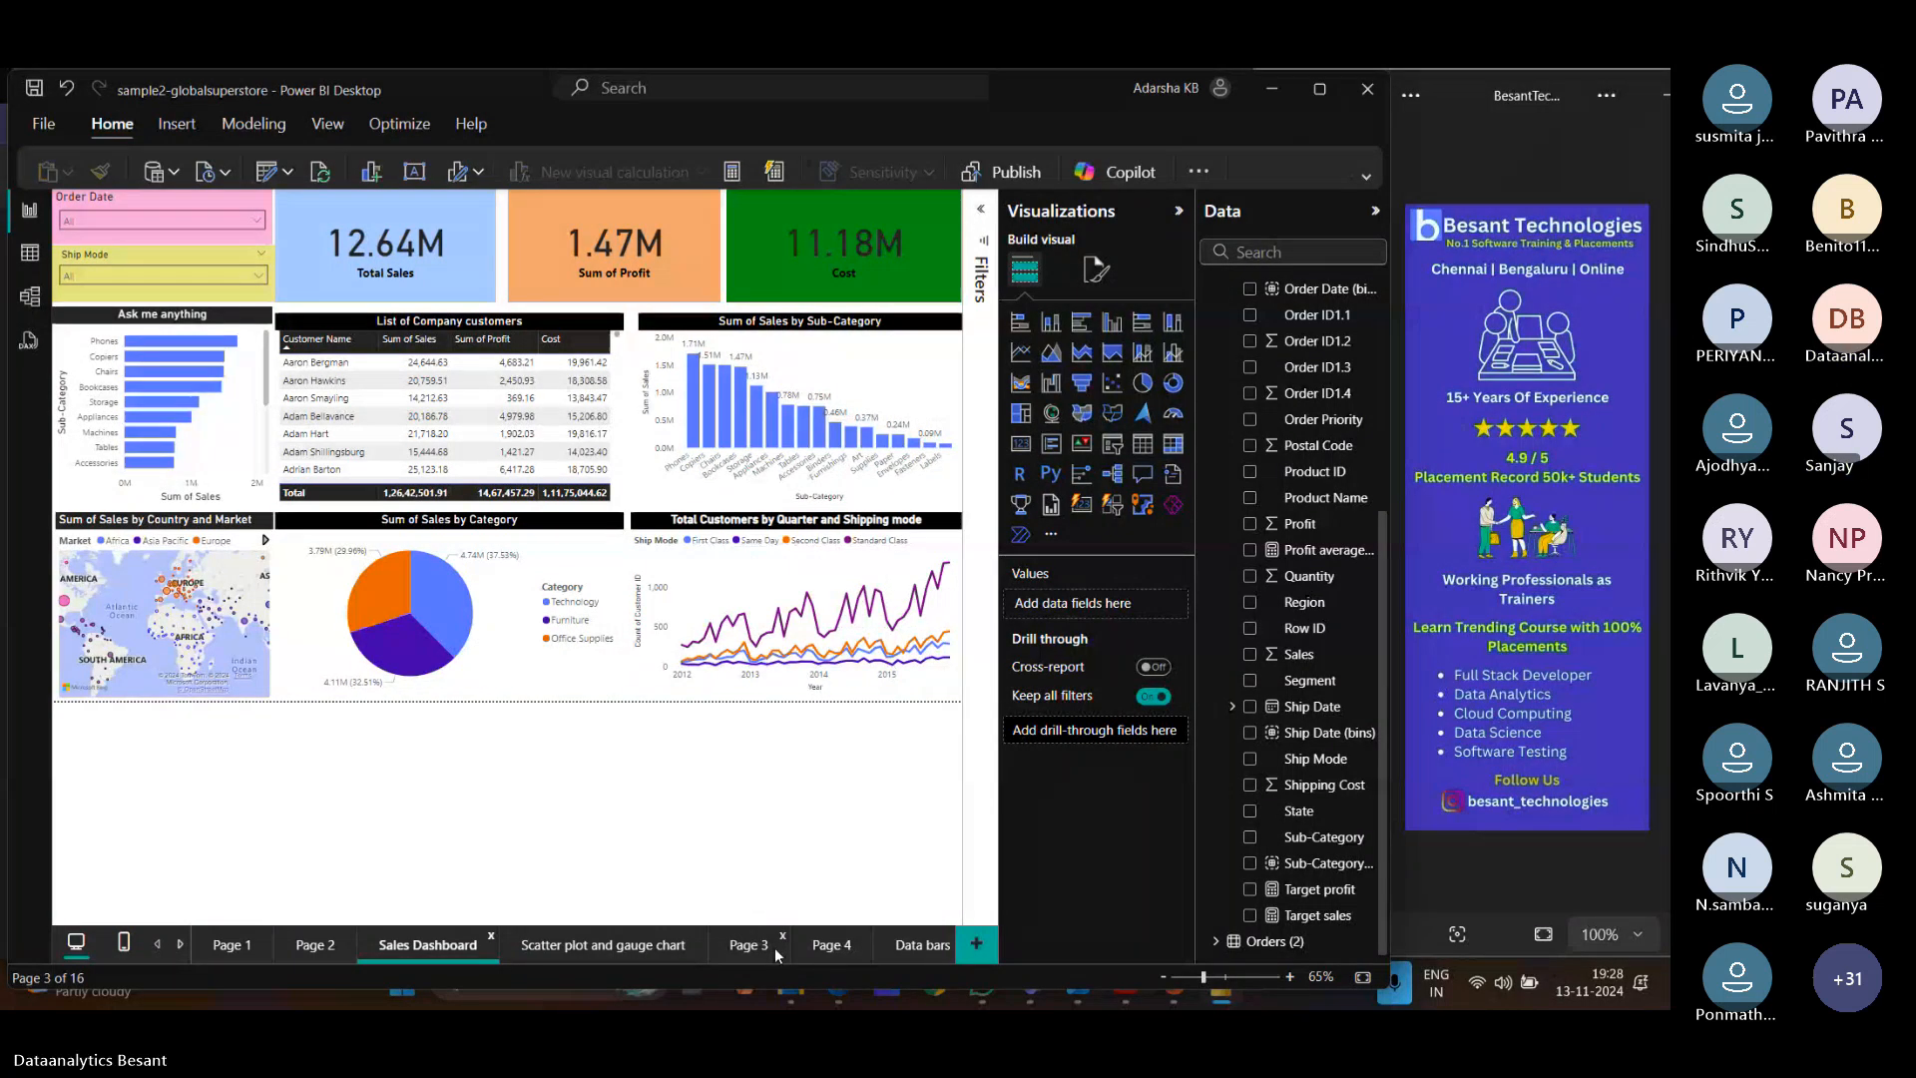
scroll(775, 948, down, 5)
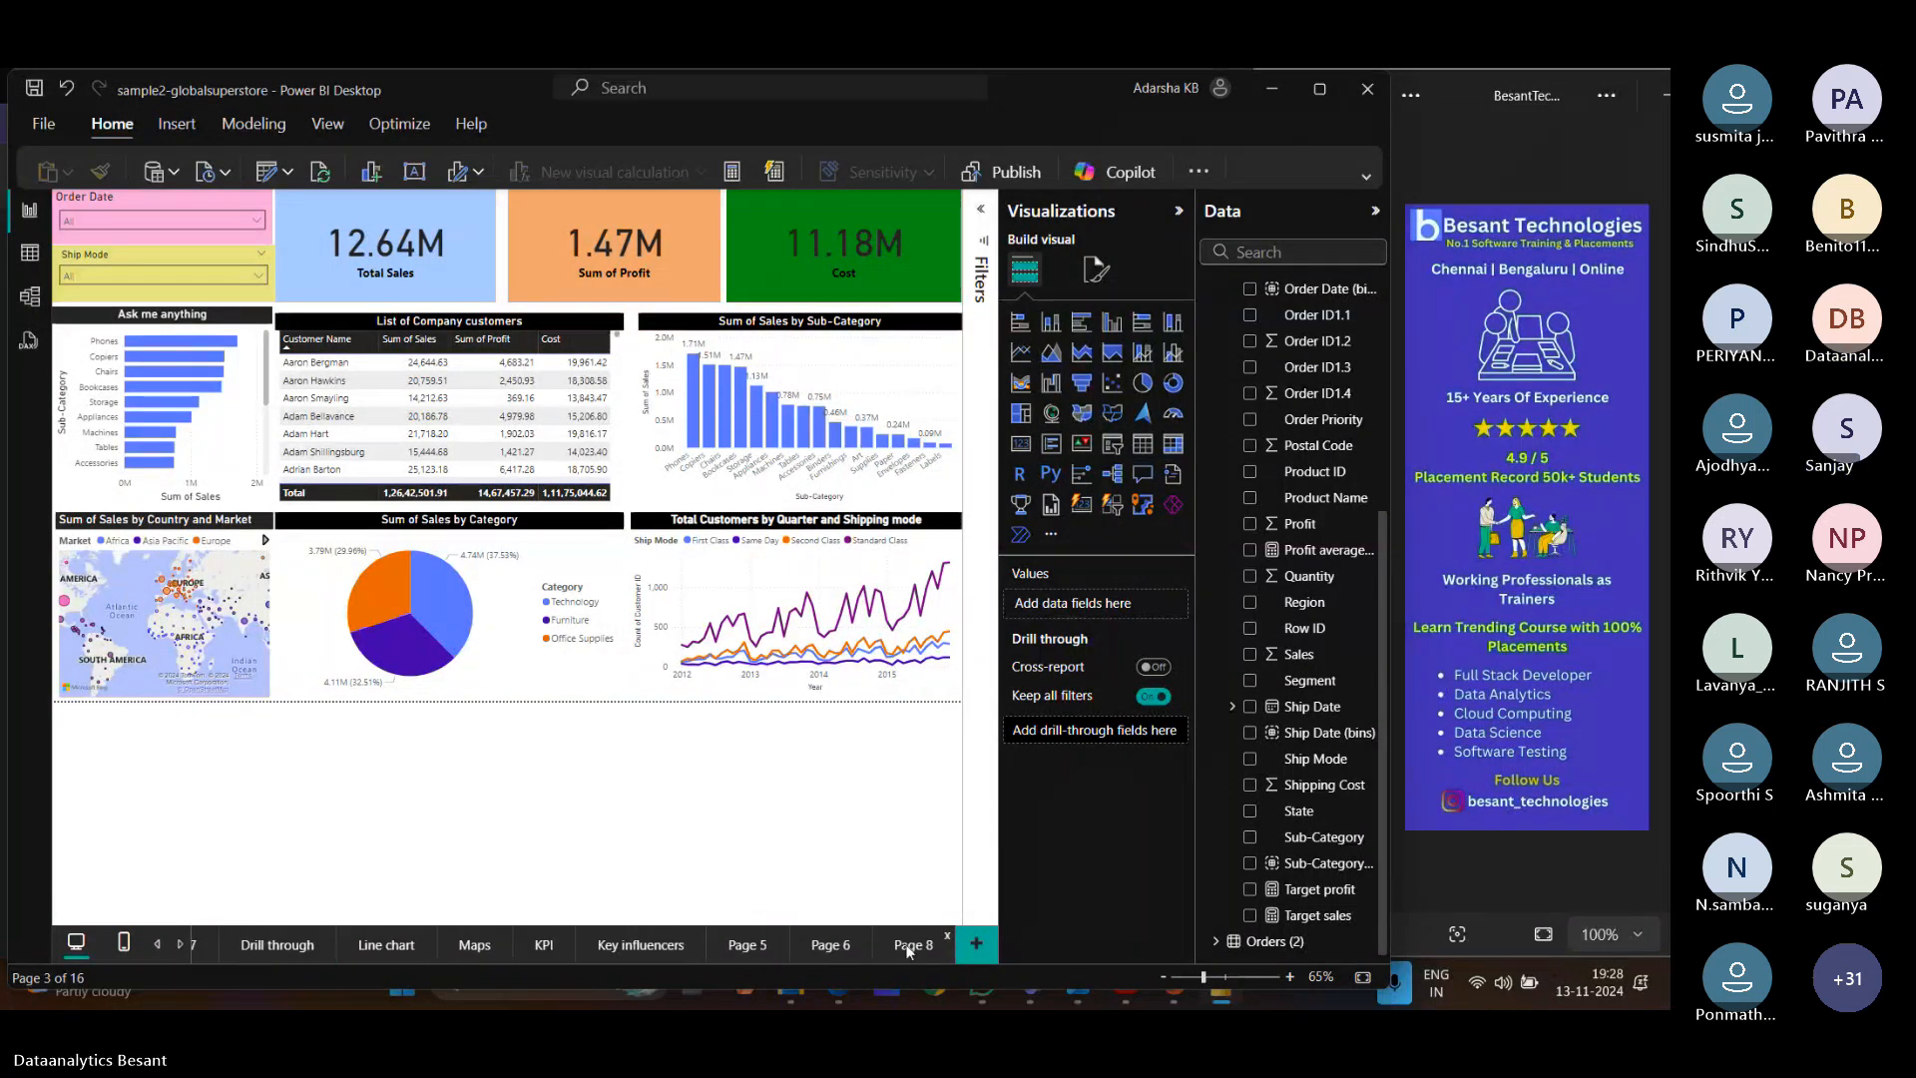
click(909, 948)
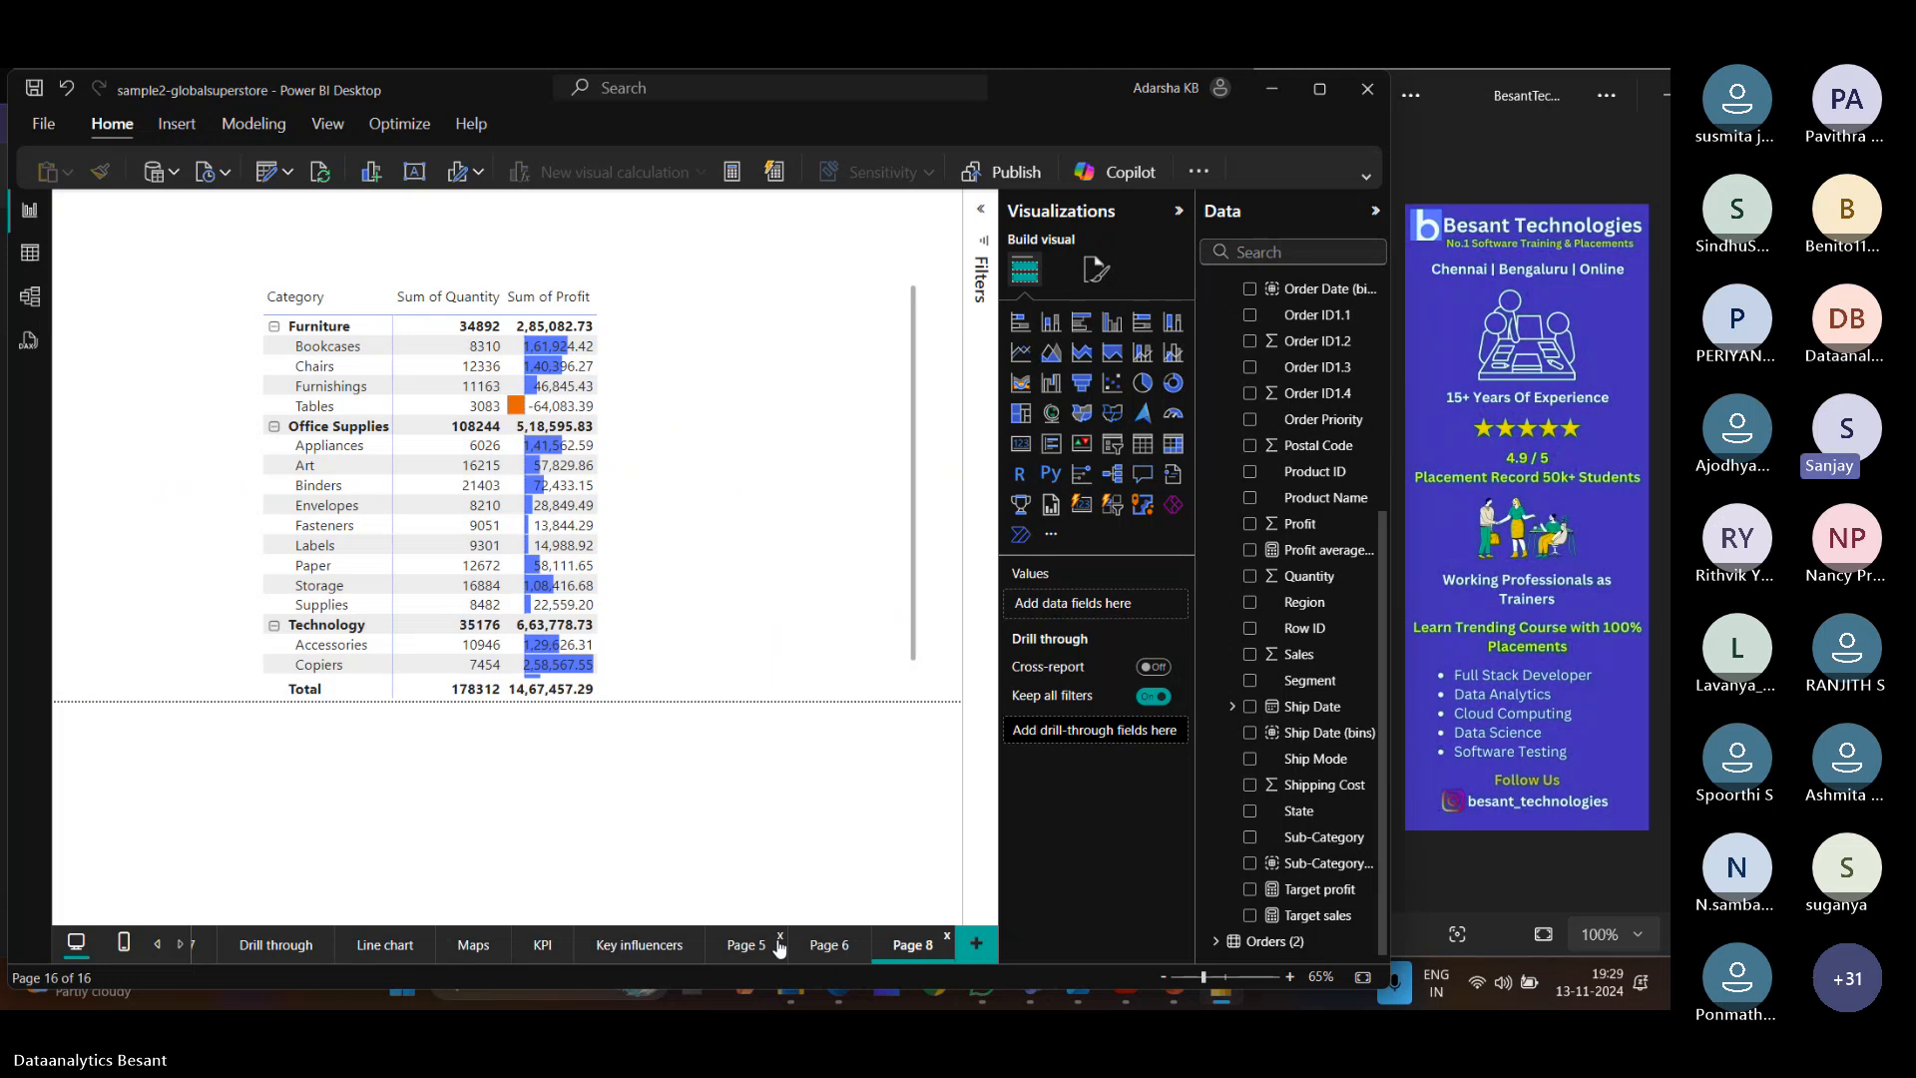
click(841, 954)
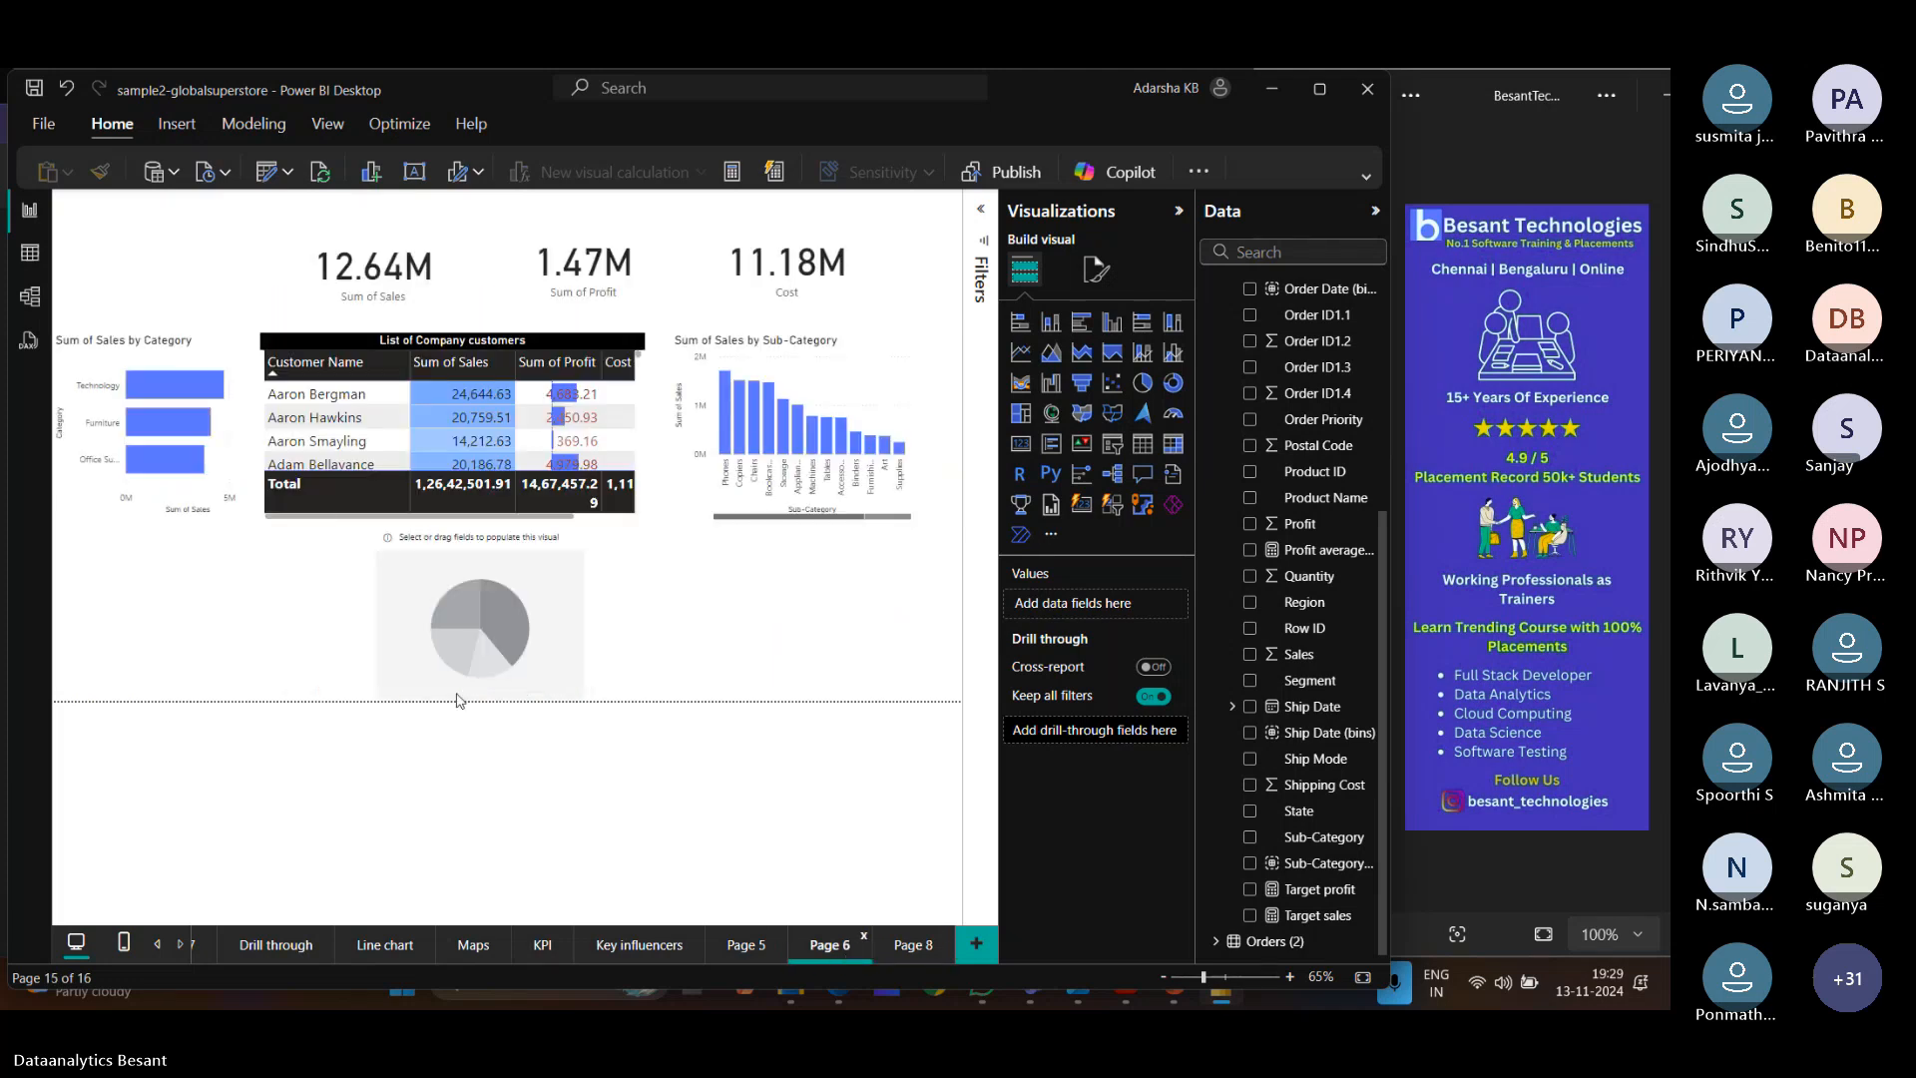
Plot Sales by Category in the empty pie chart.
click(463, 654)
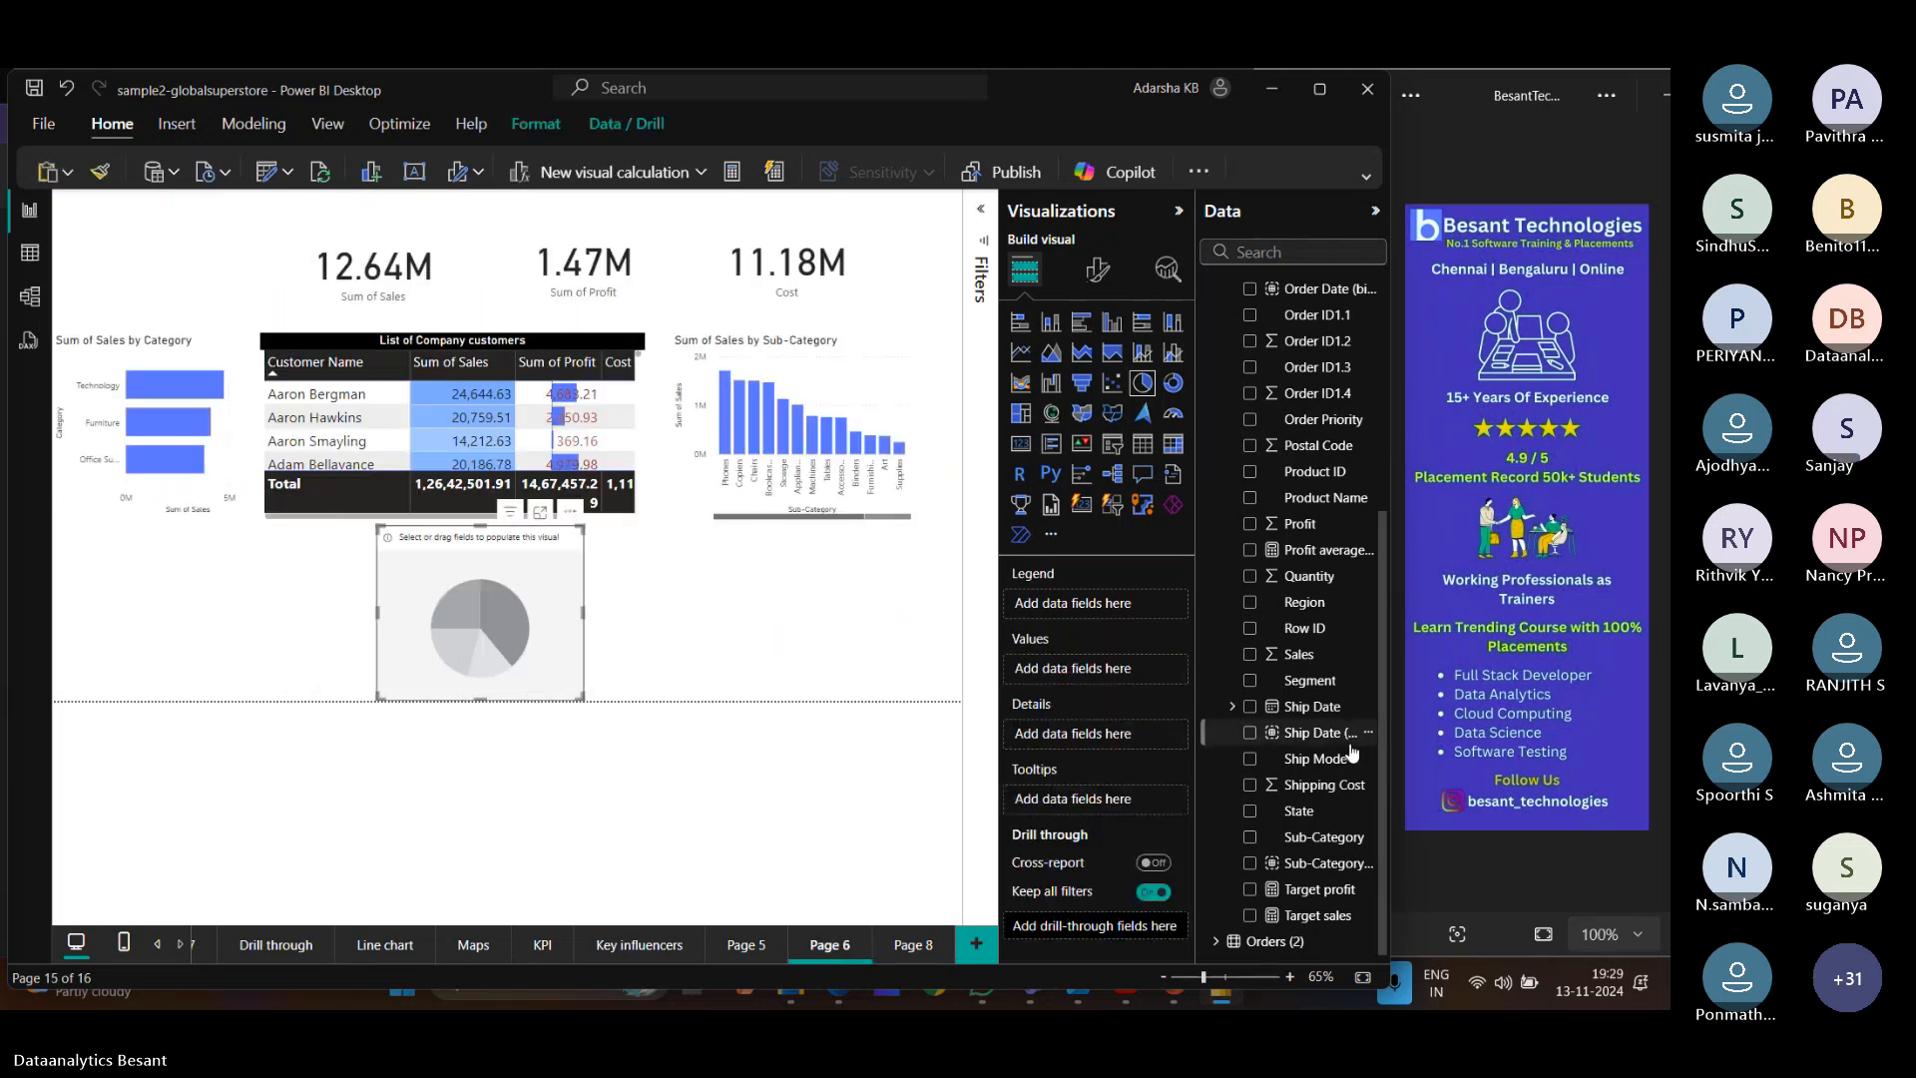
click(1250, 653)
scroll(1254, 663, up, 3)
scroll(1254, 664, up, 2)
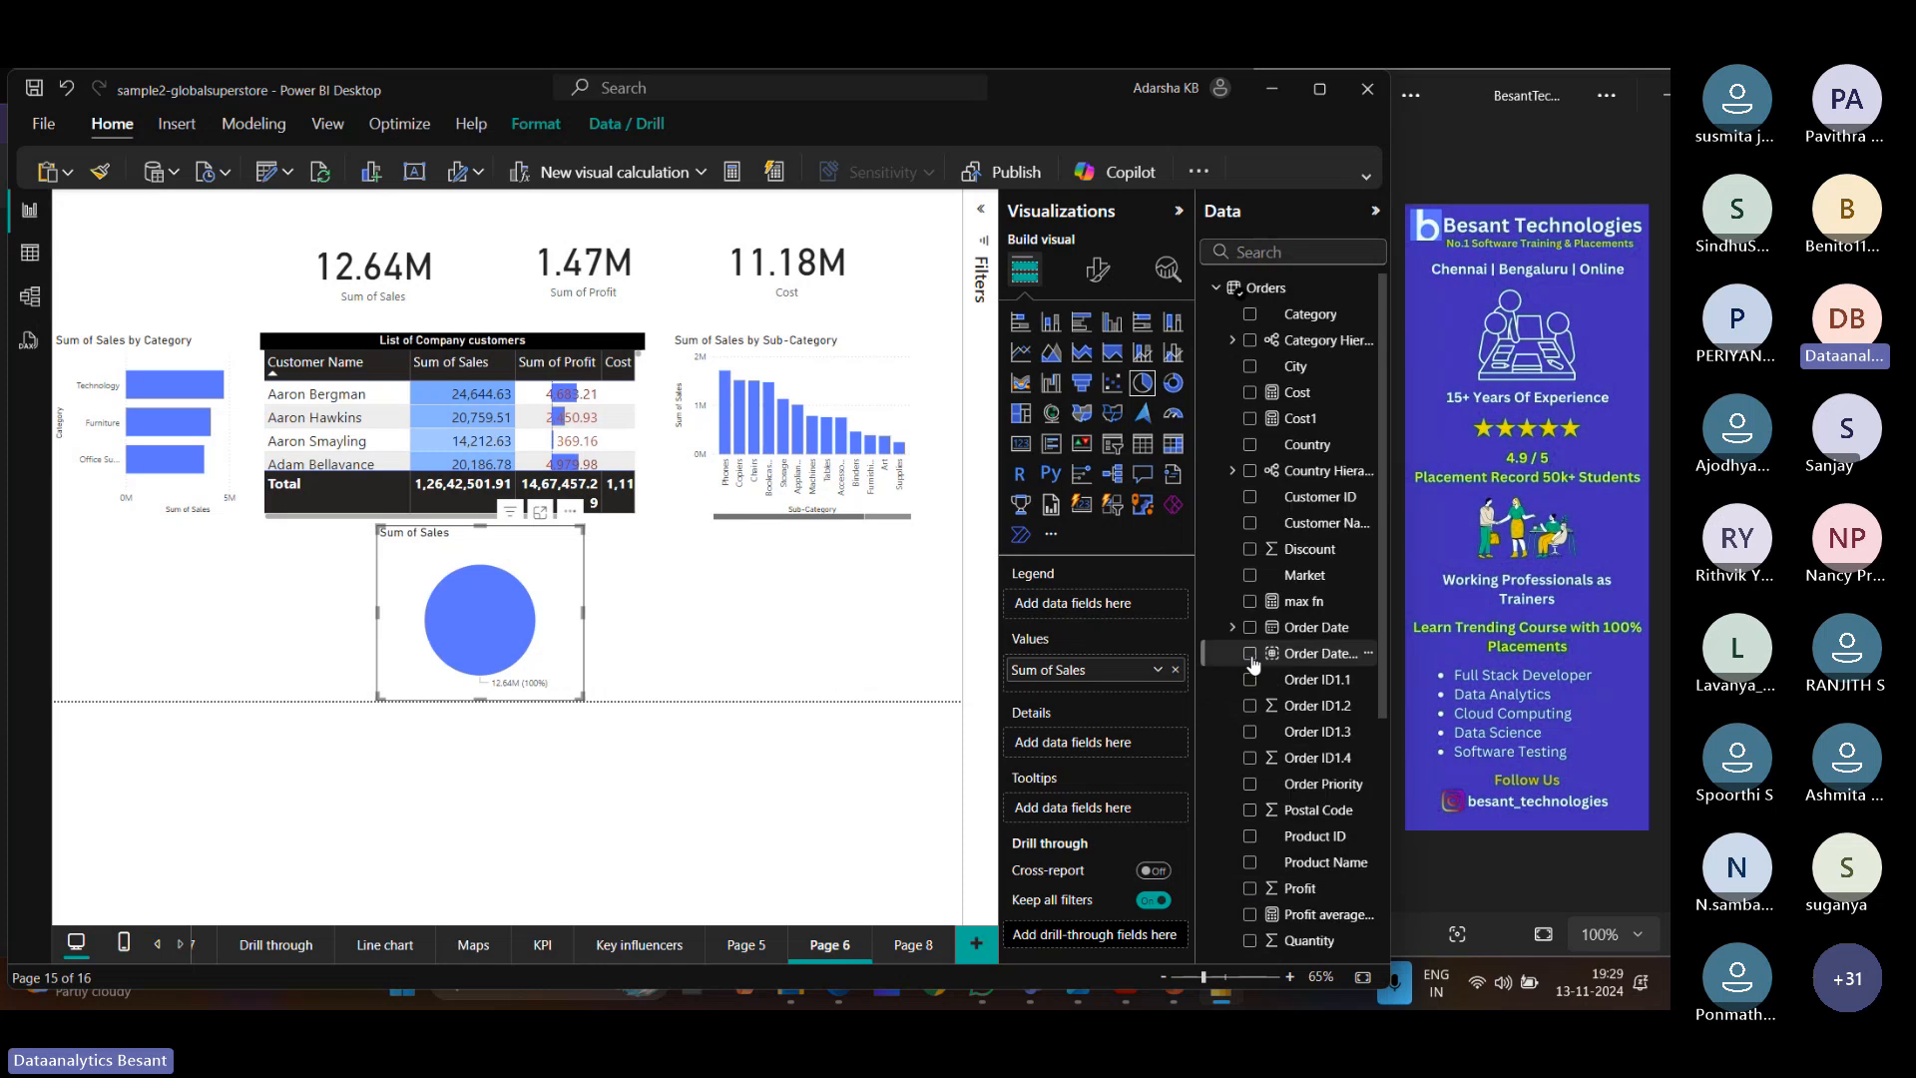
click(1250, 315)
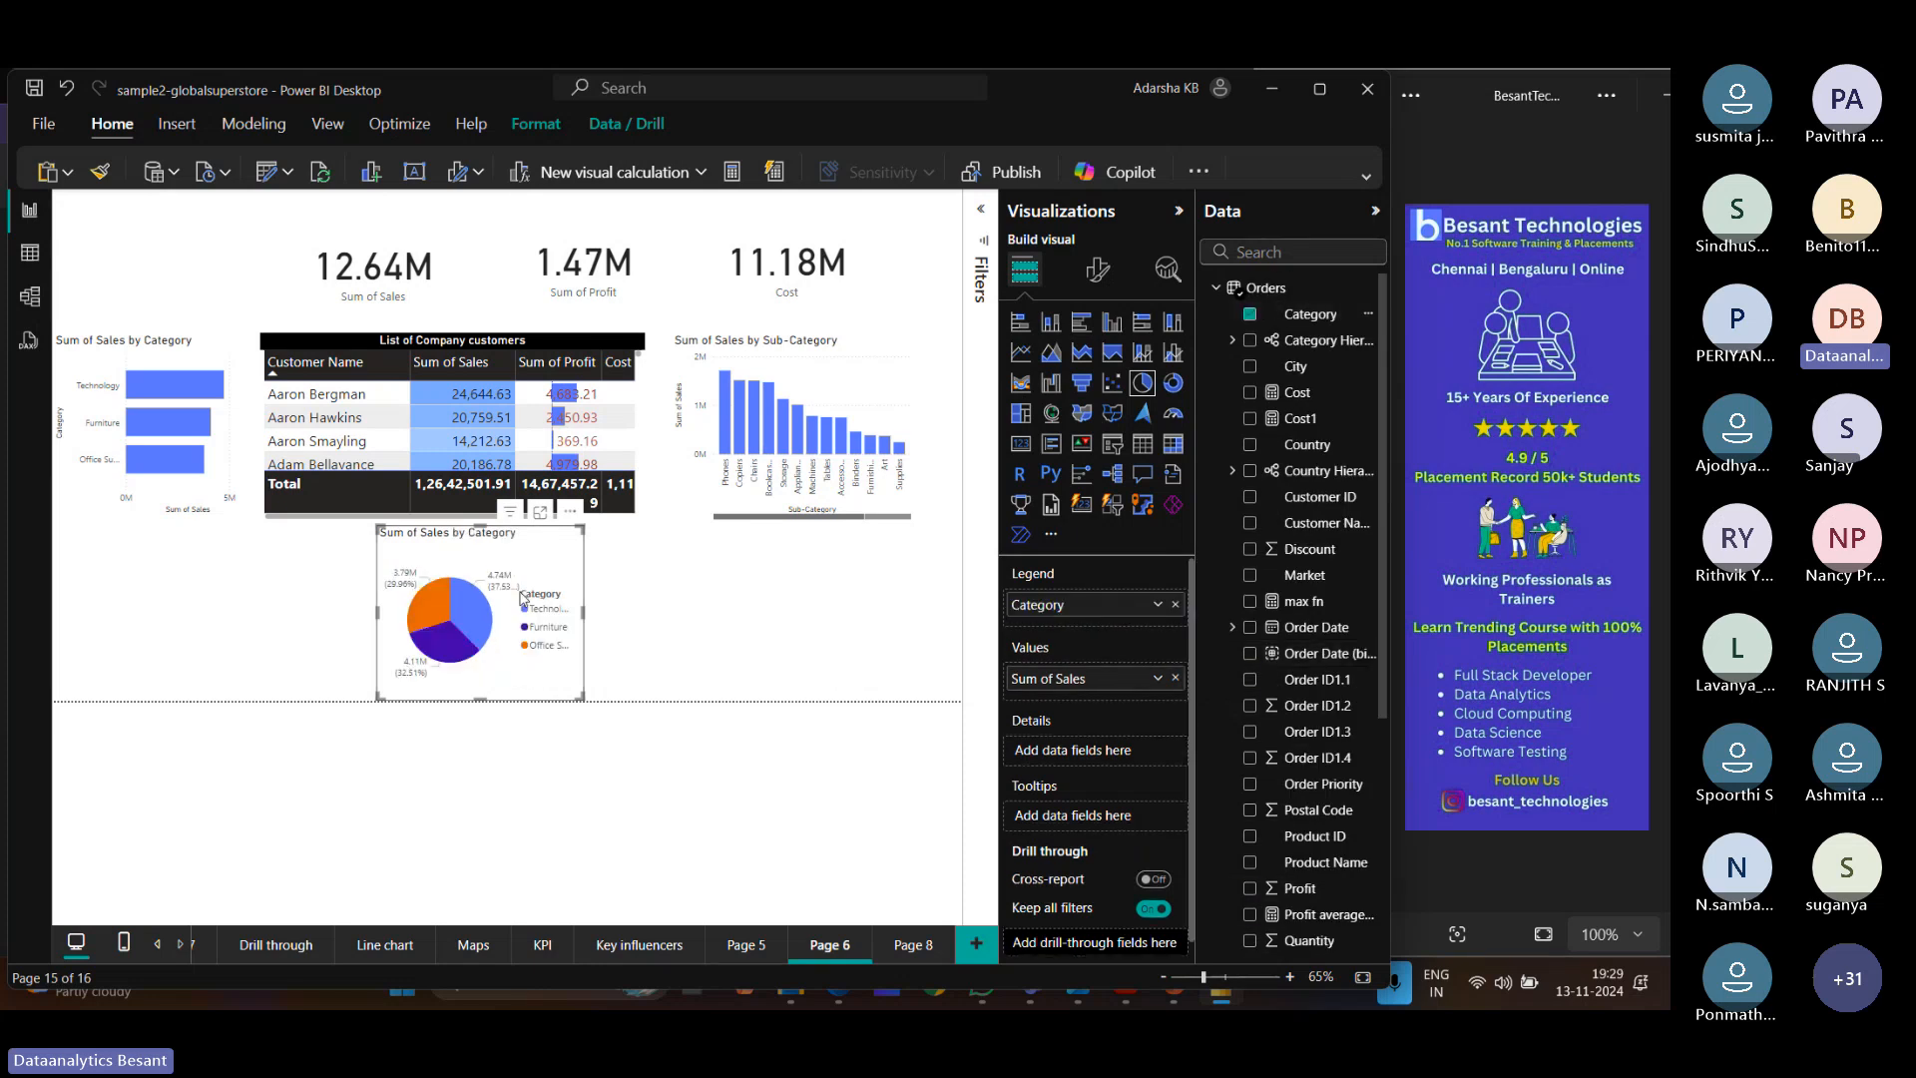
click(676, 612)
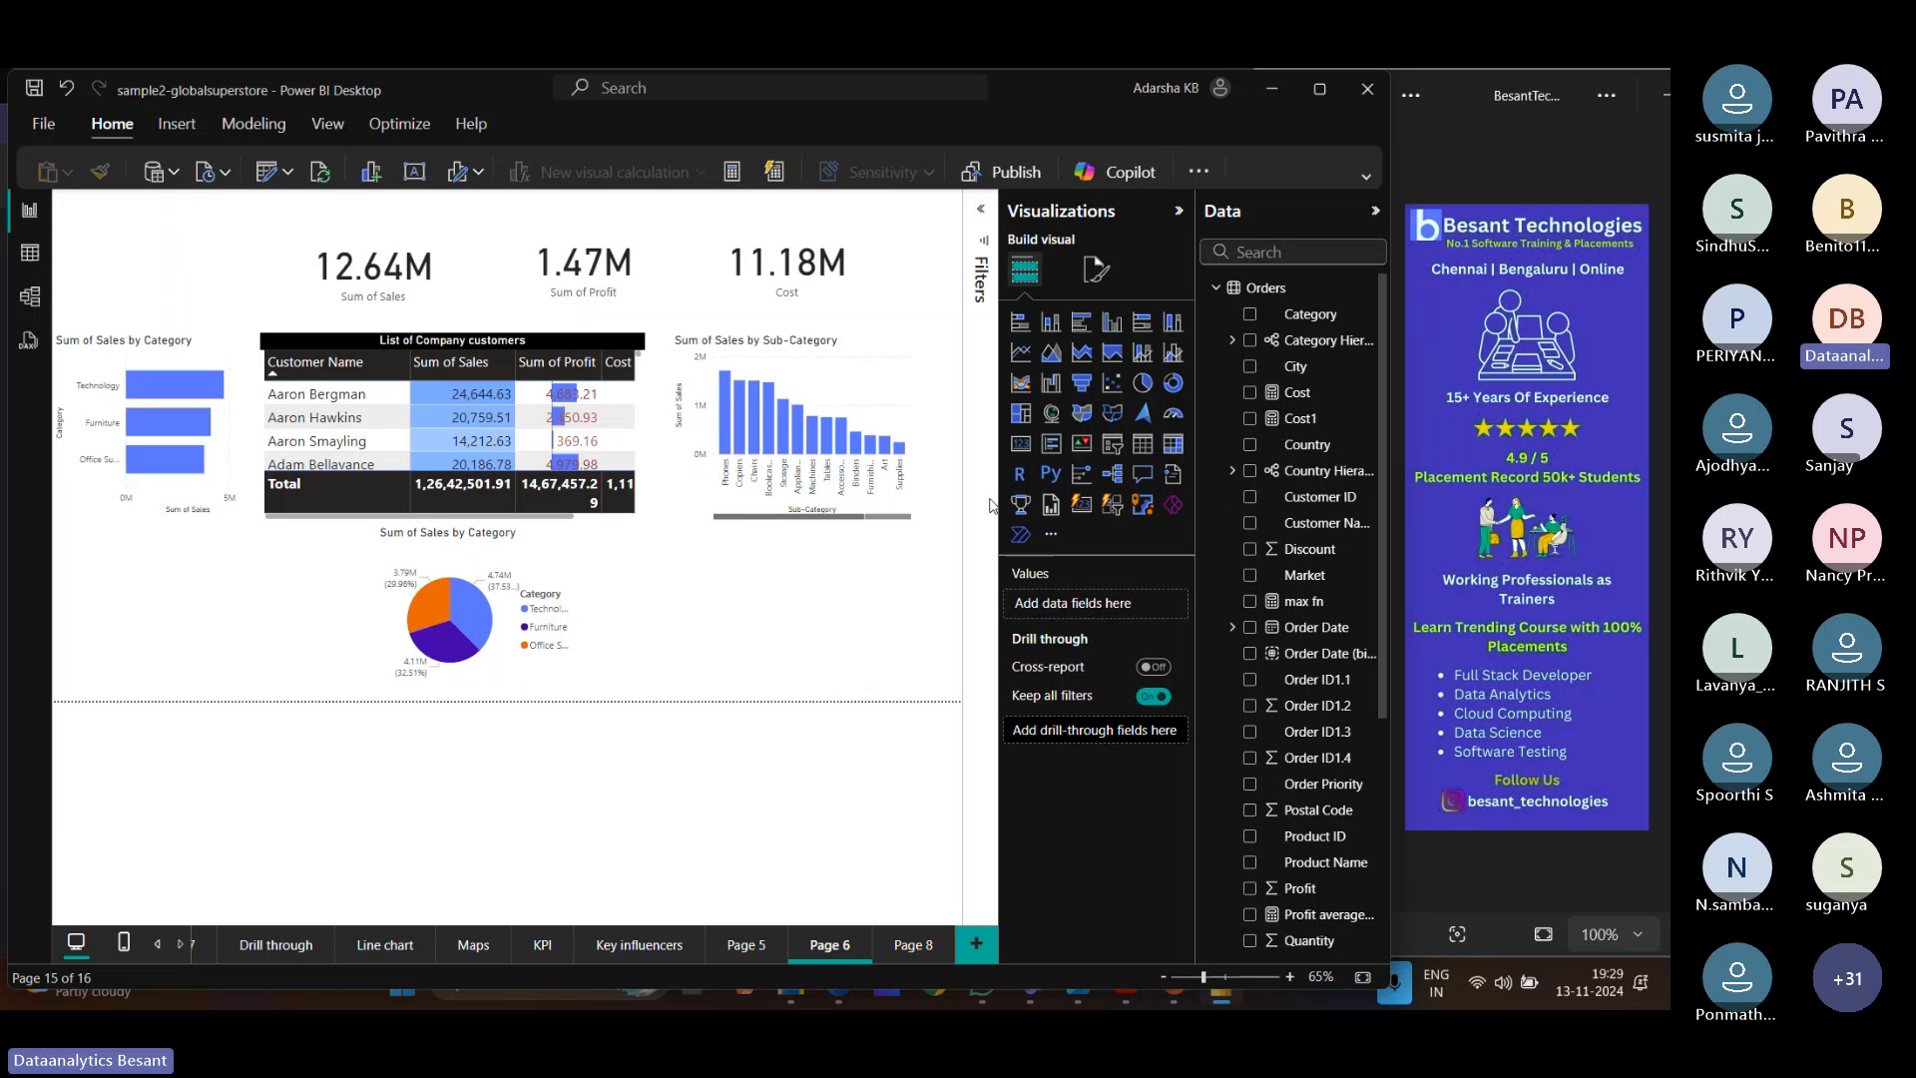
Add a line chart beside the pie chart and widen it almost to the page's edge.
click(1020, 352)
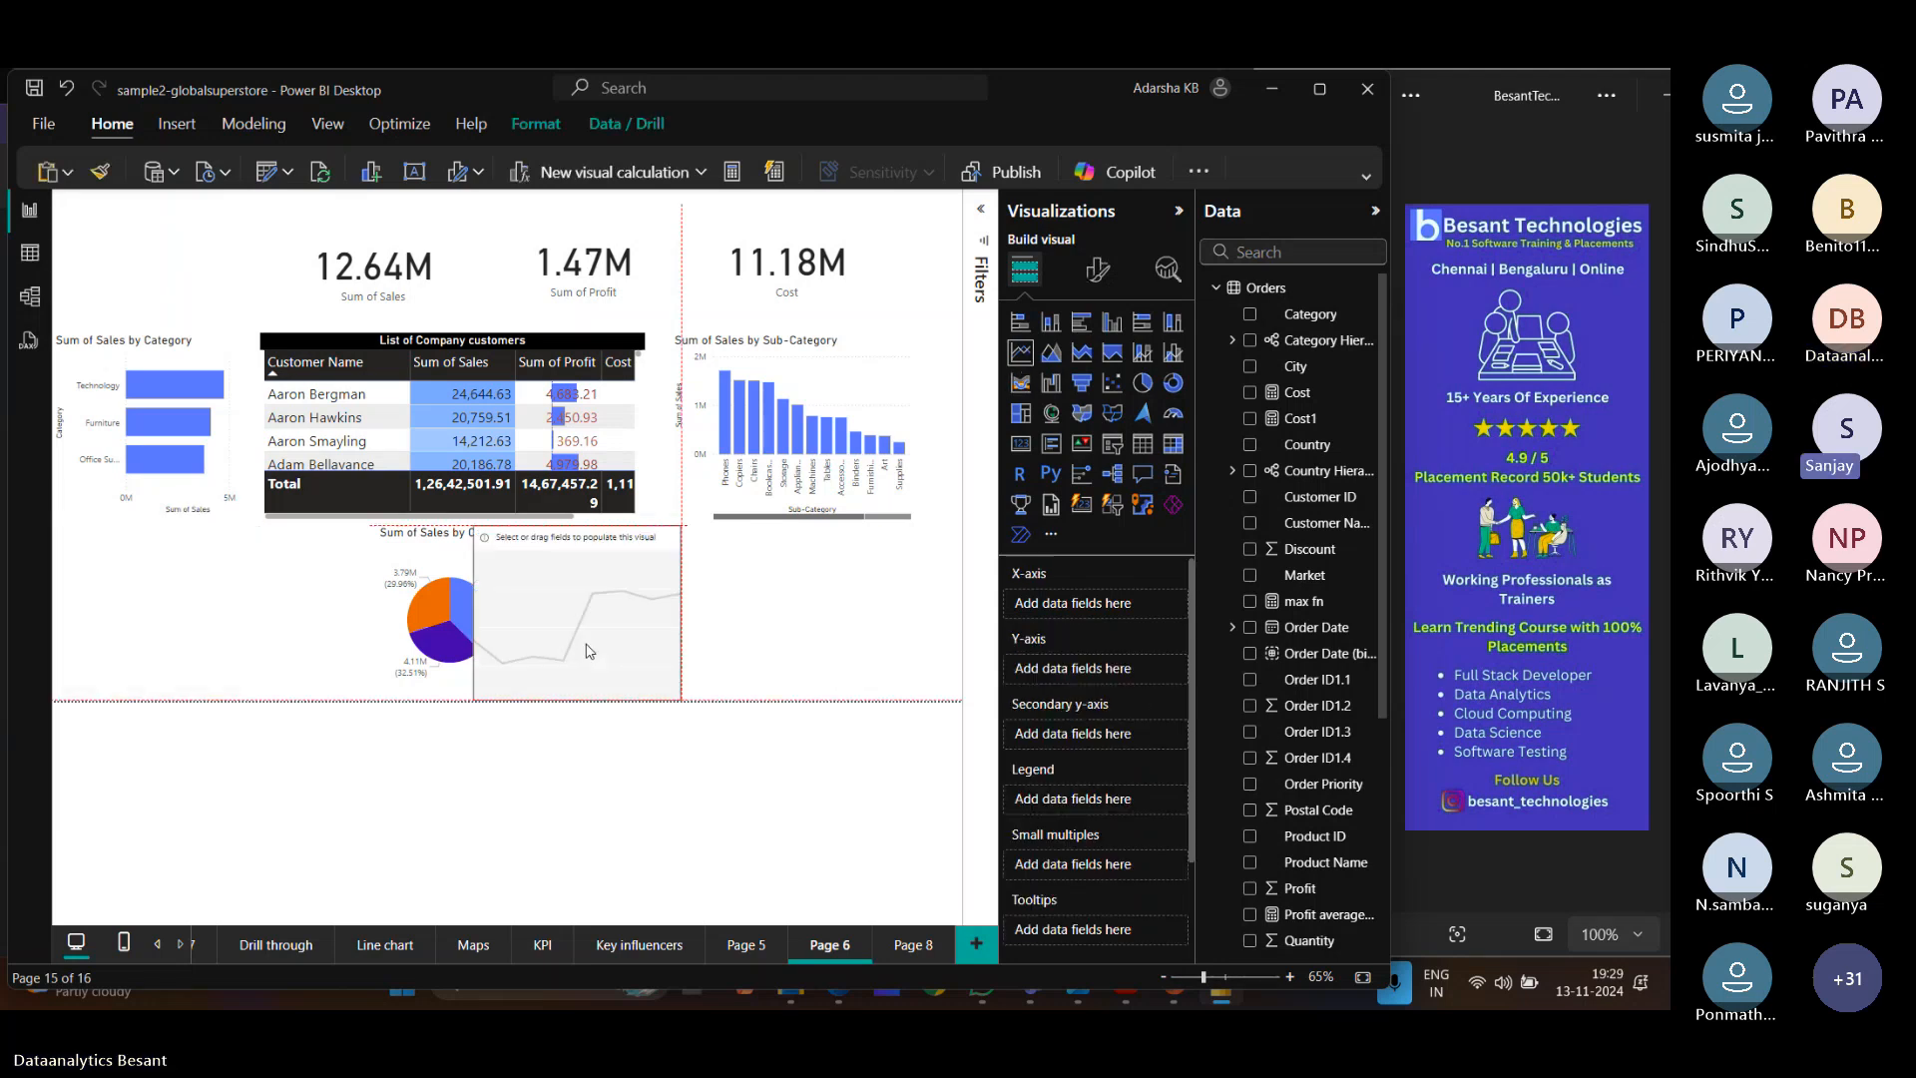
drag(589, 651, 712, 650)
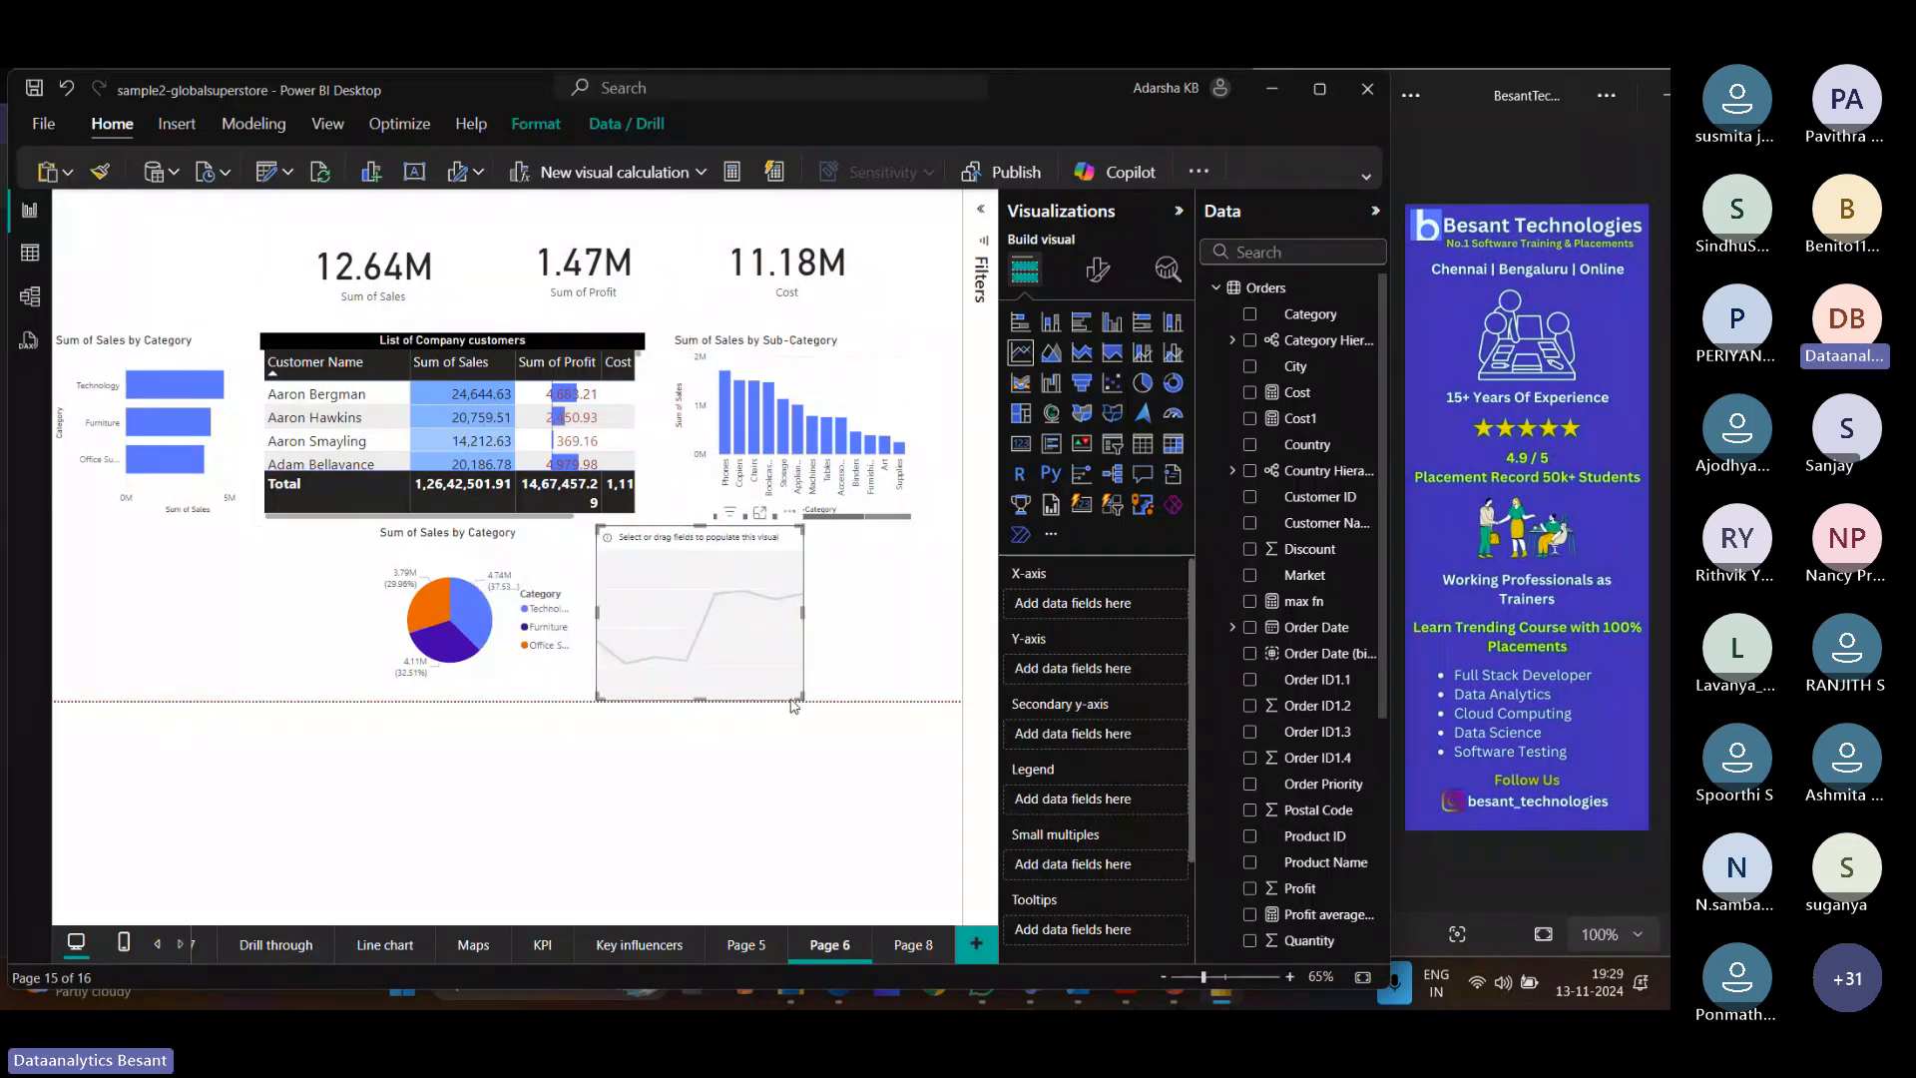
drag(794, 703, 930, 704)
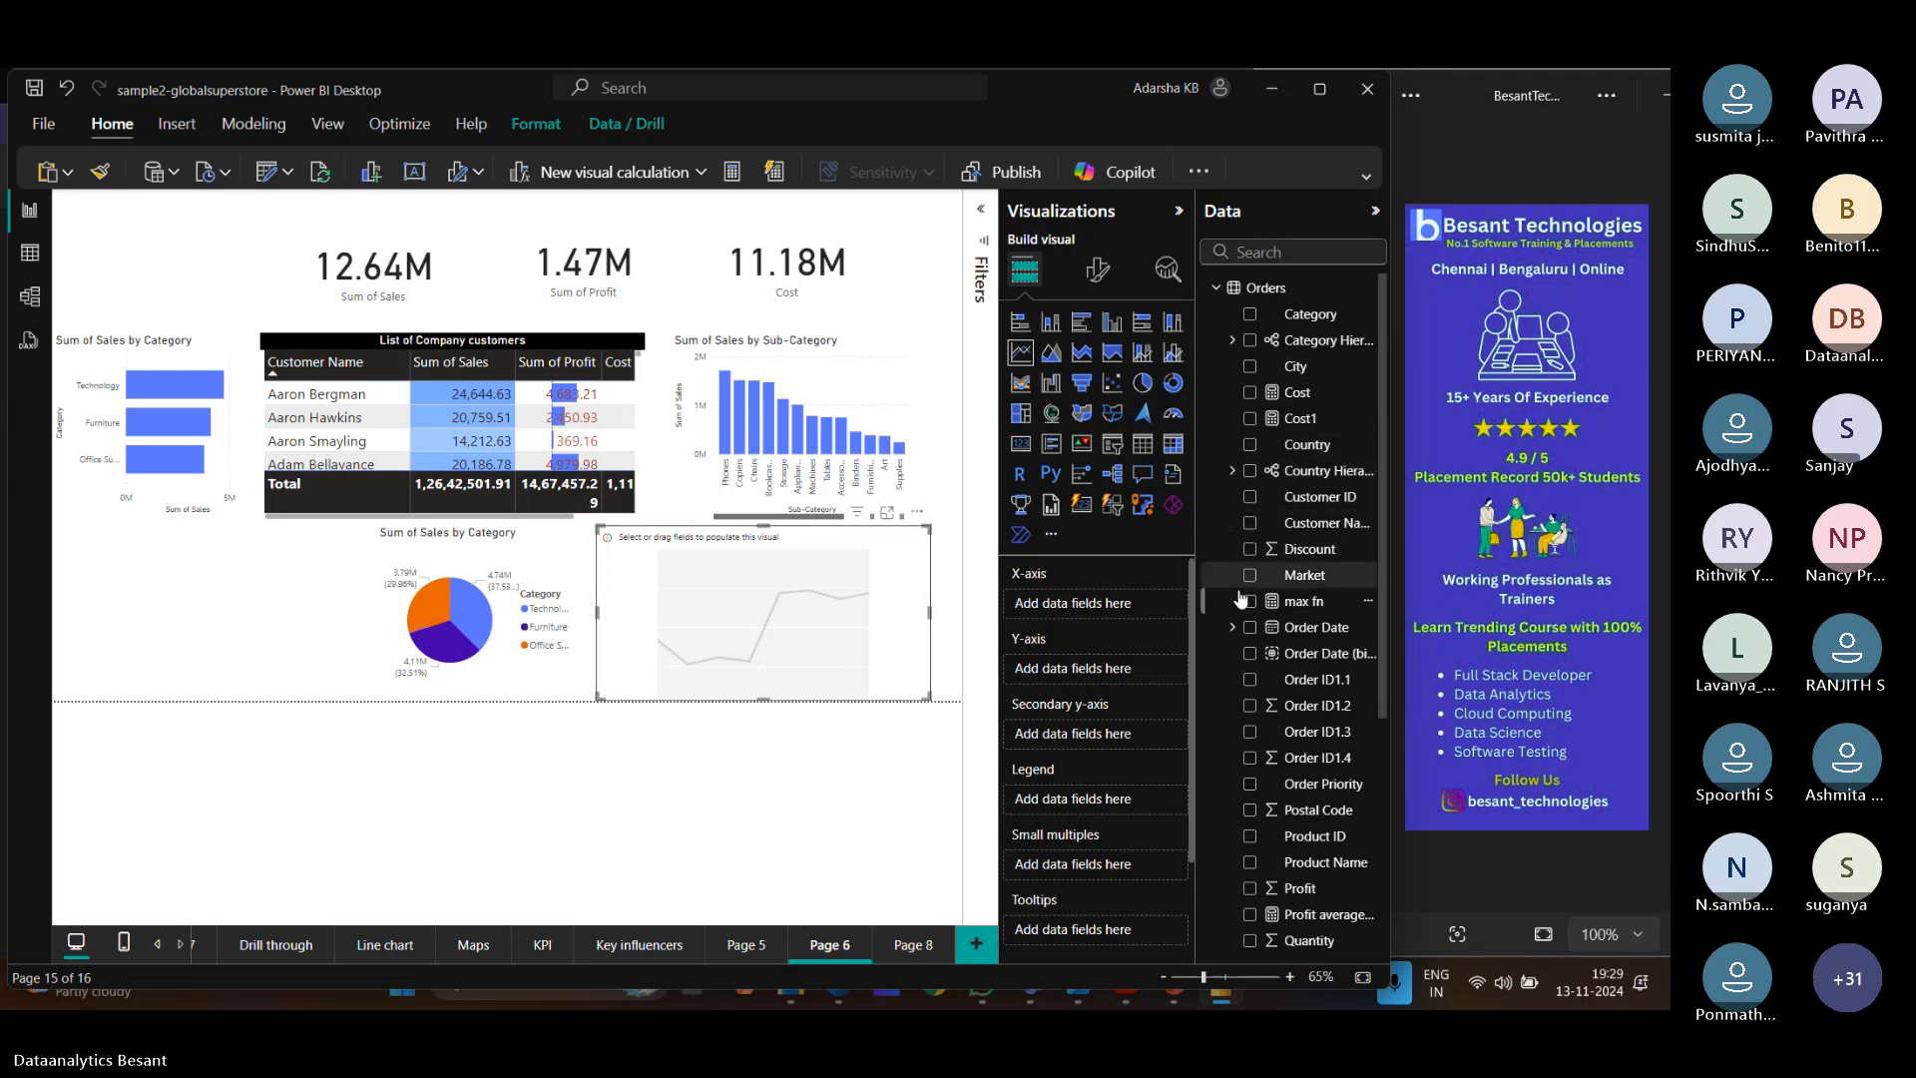
Plot the count of Customer ID against Order Date in the line chart.
click(1233, 627)
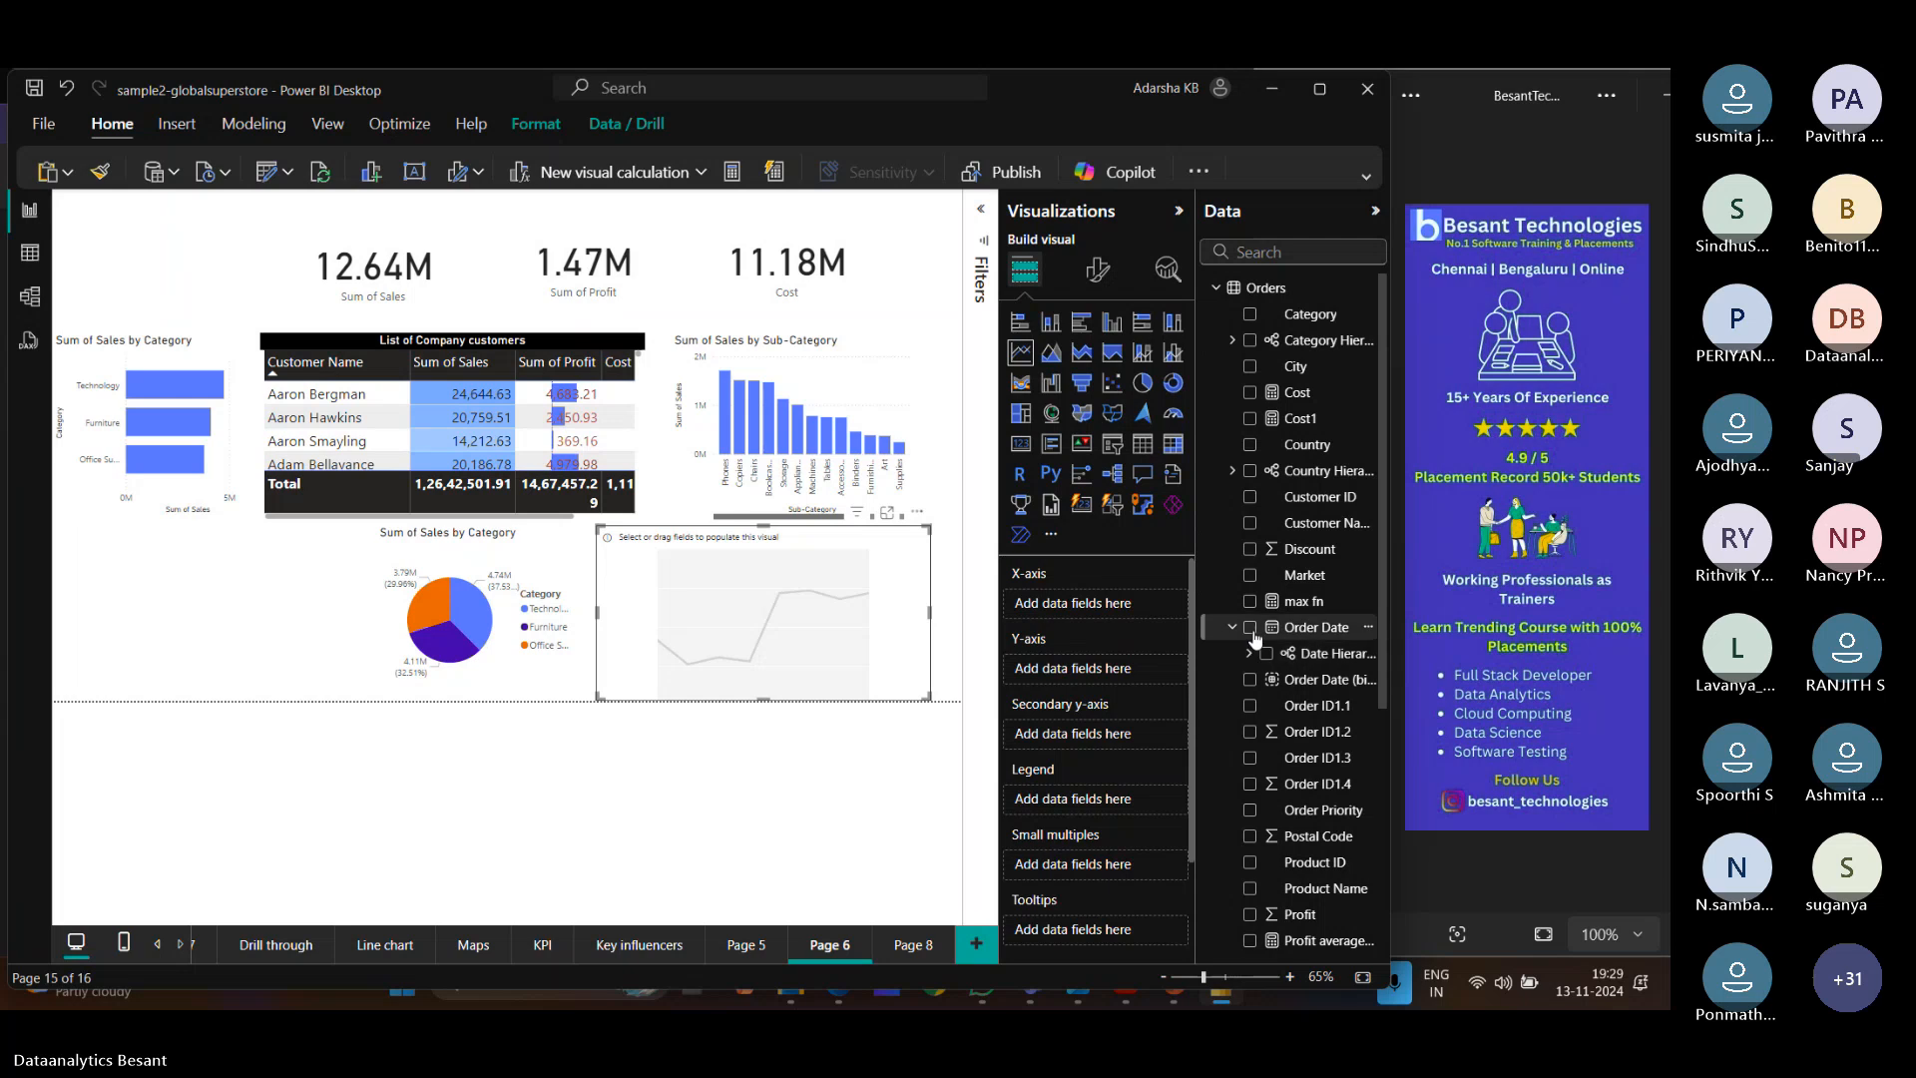
click(1251, 628)
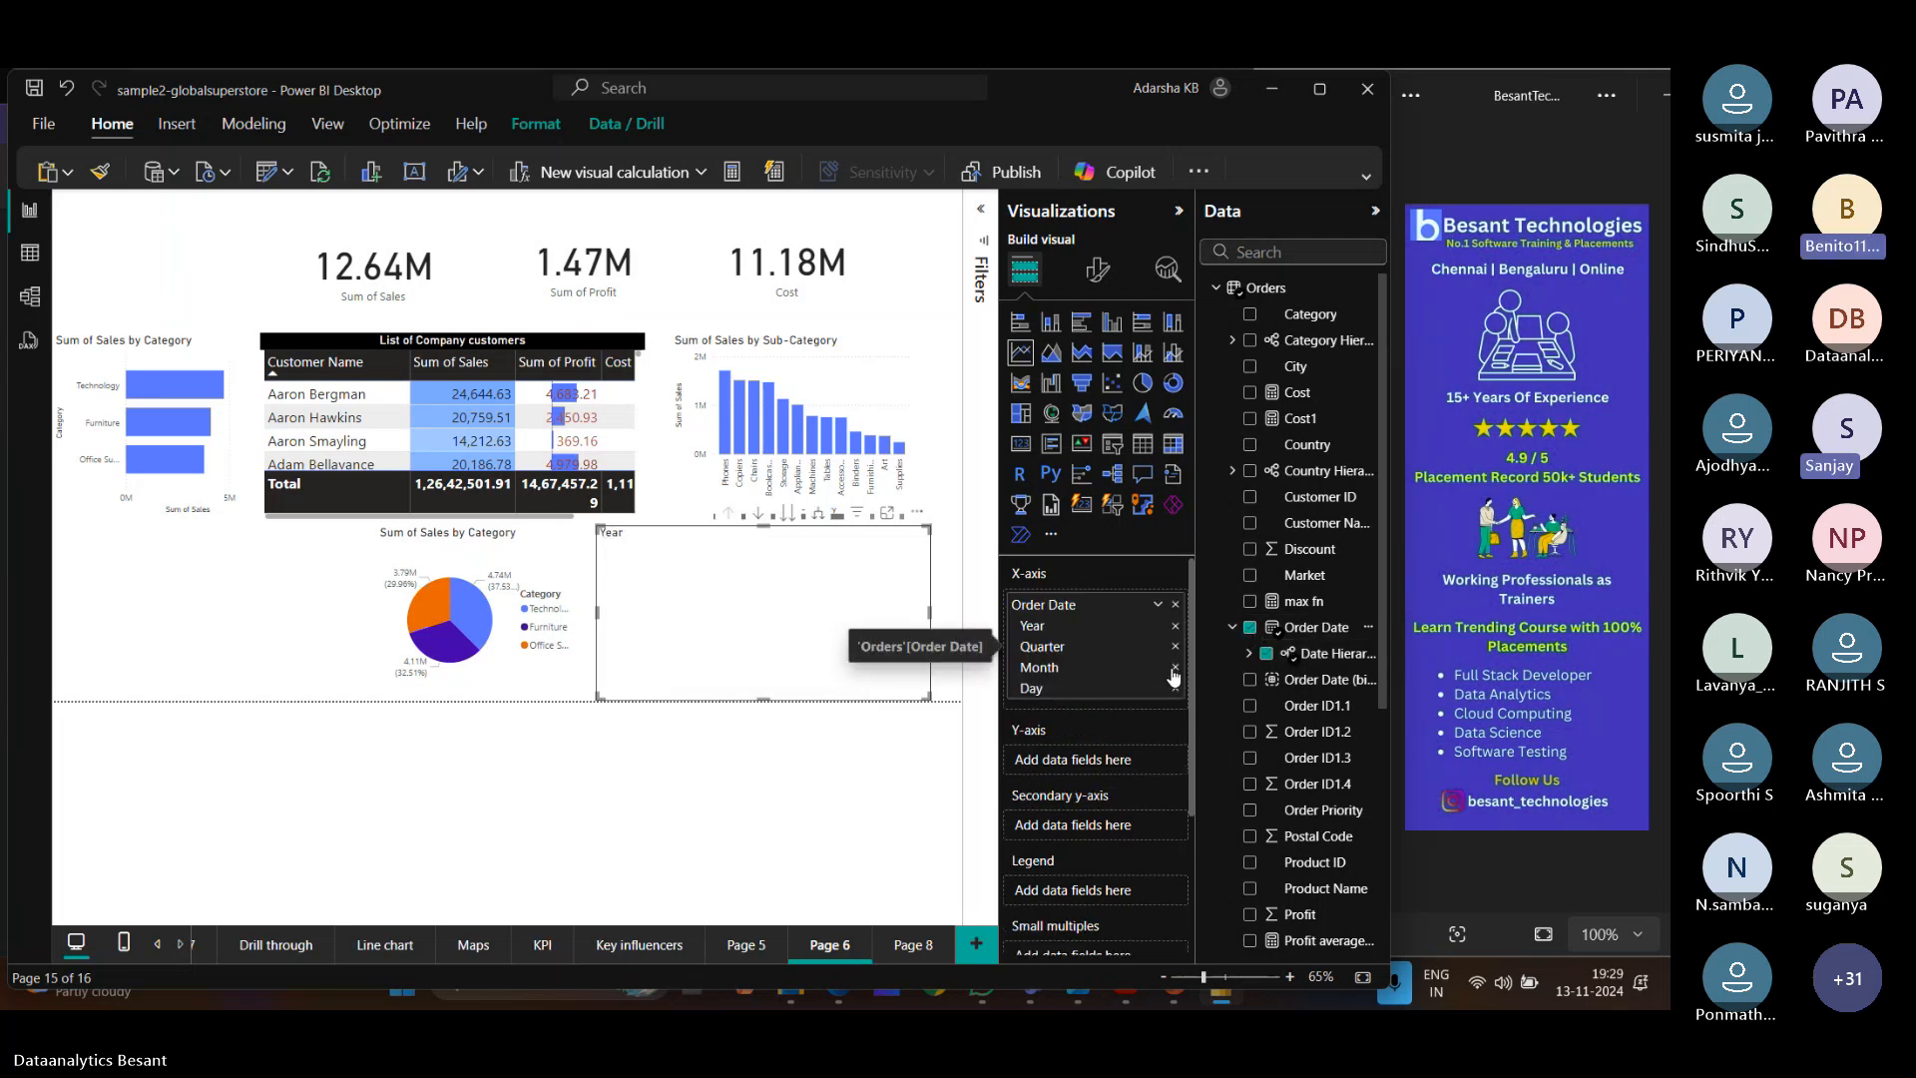
click(1250, 497)
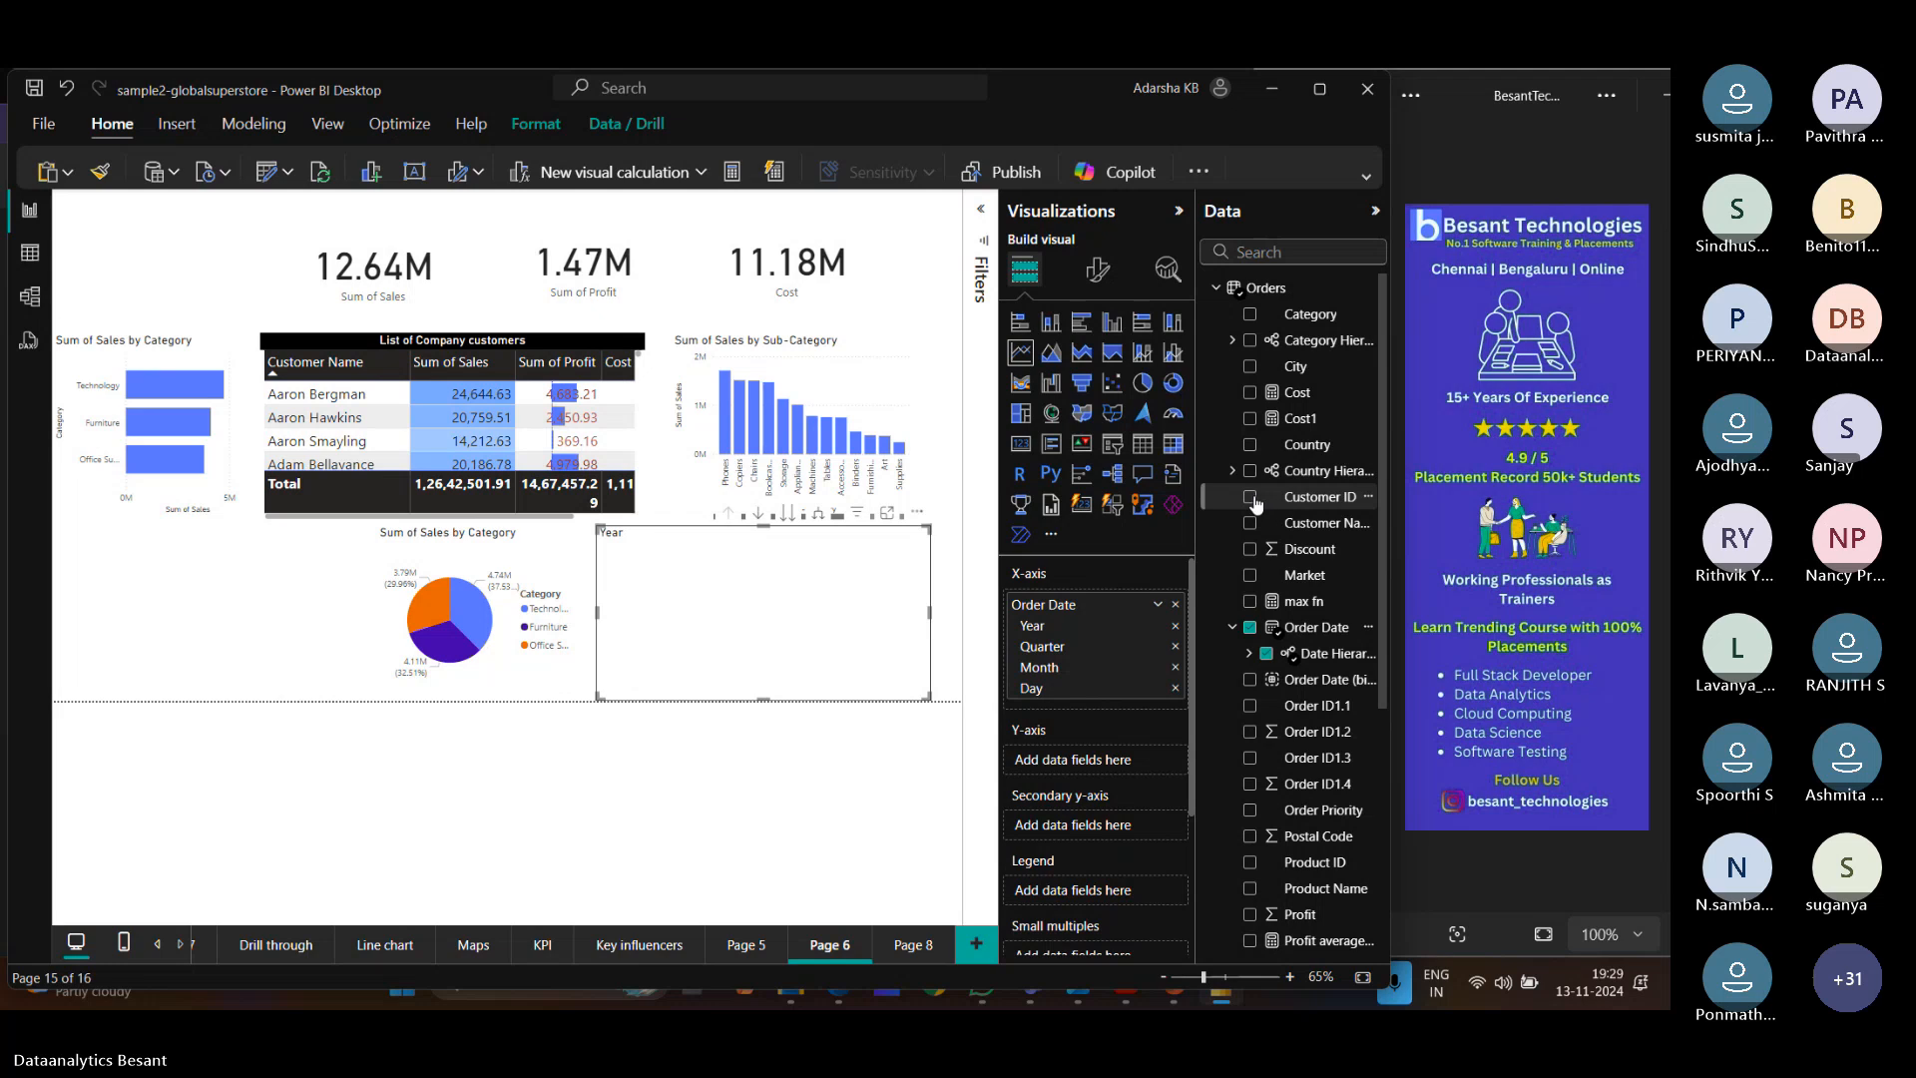
drag(1255, 504, 1109, 779)
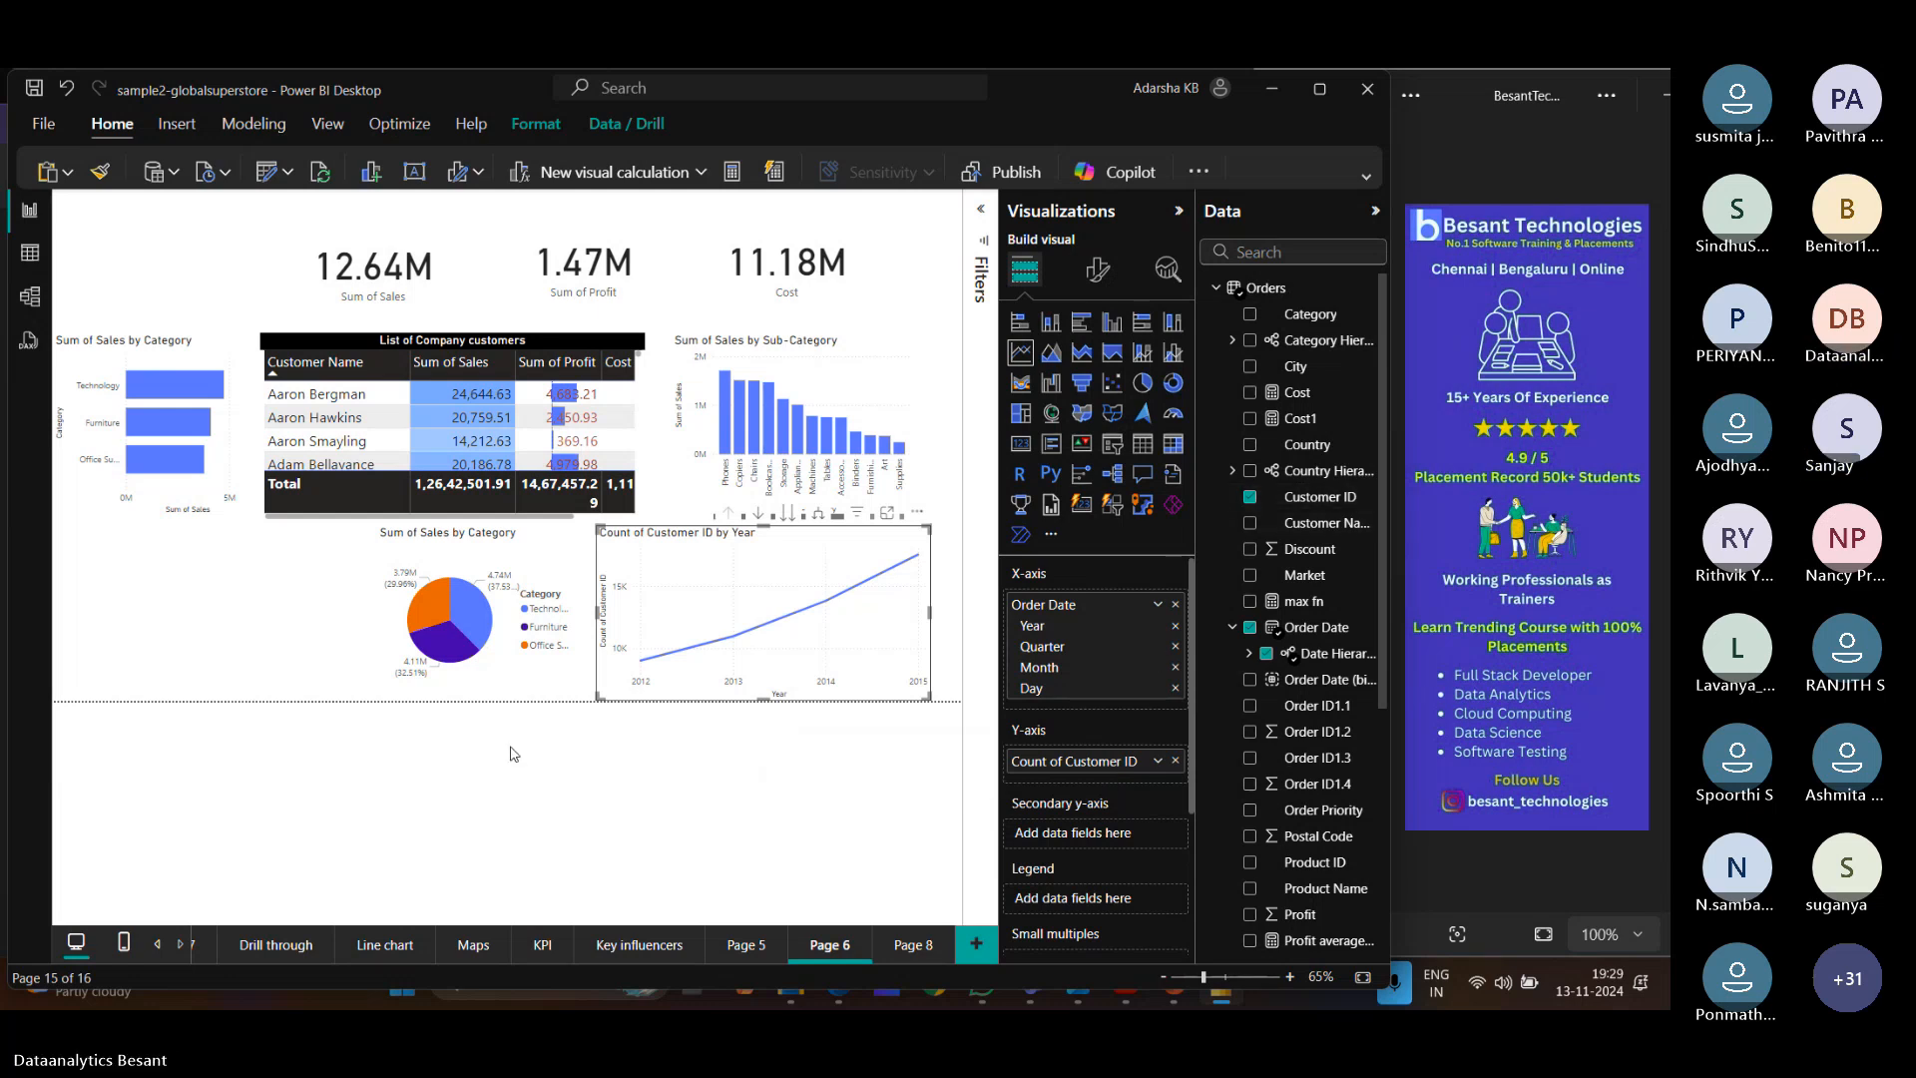
Check the fields of the Sales Dashboard's line chart and add Ship Mode as the legend of Page 6's line chart.
click(158, 944)
click(403, 946)
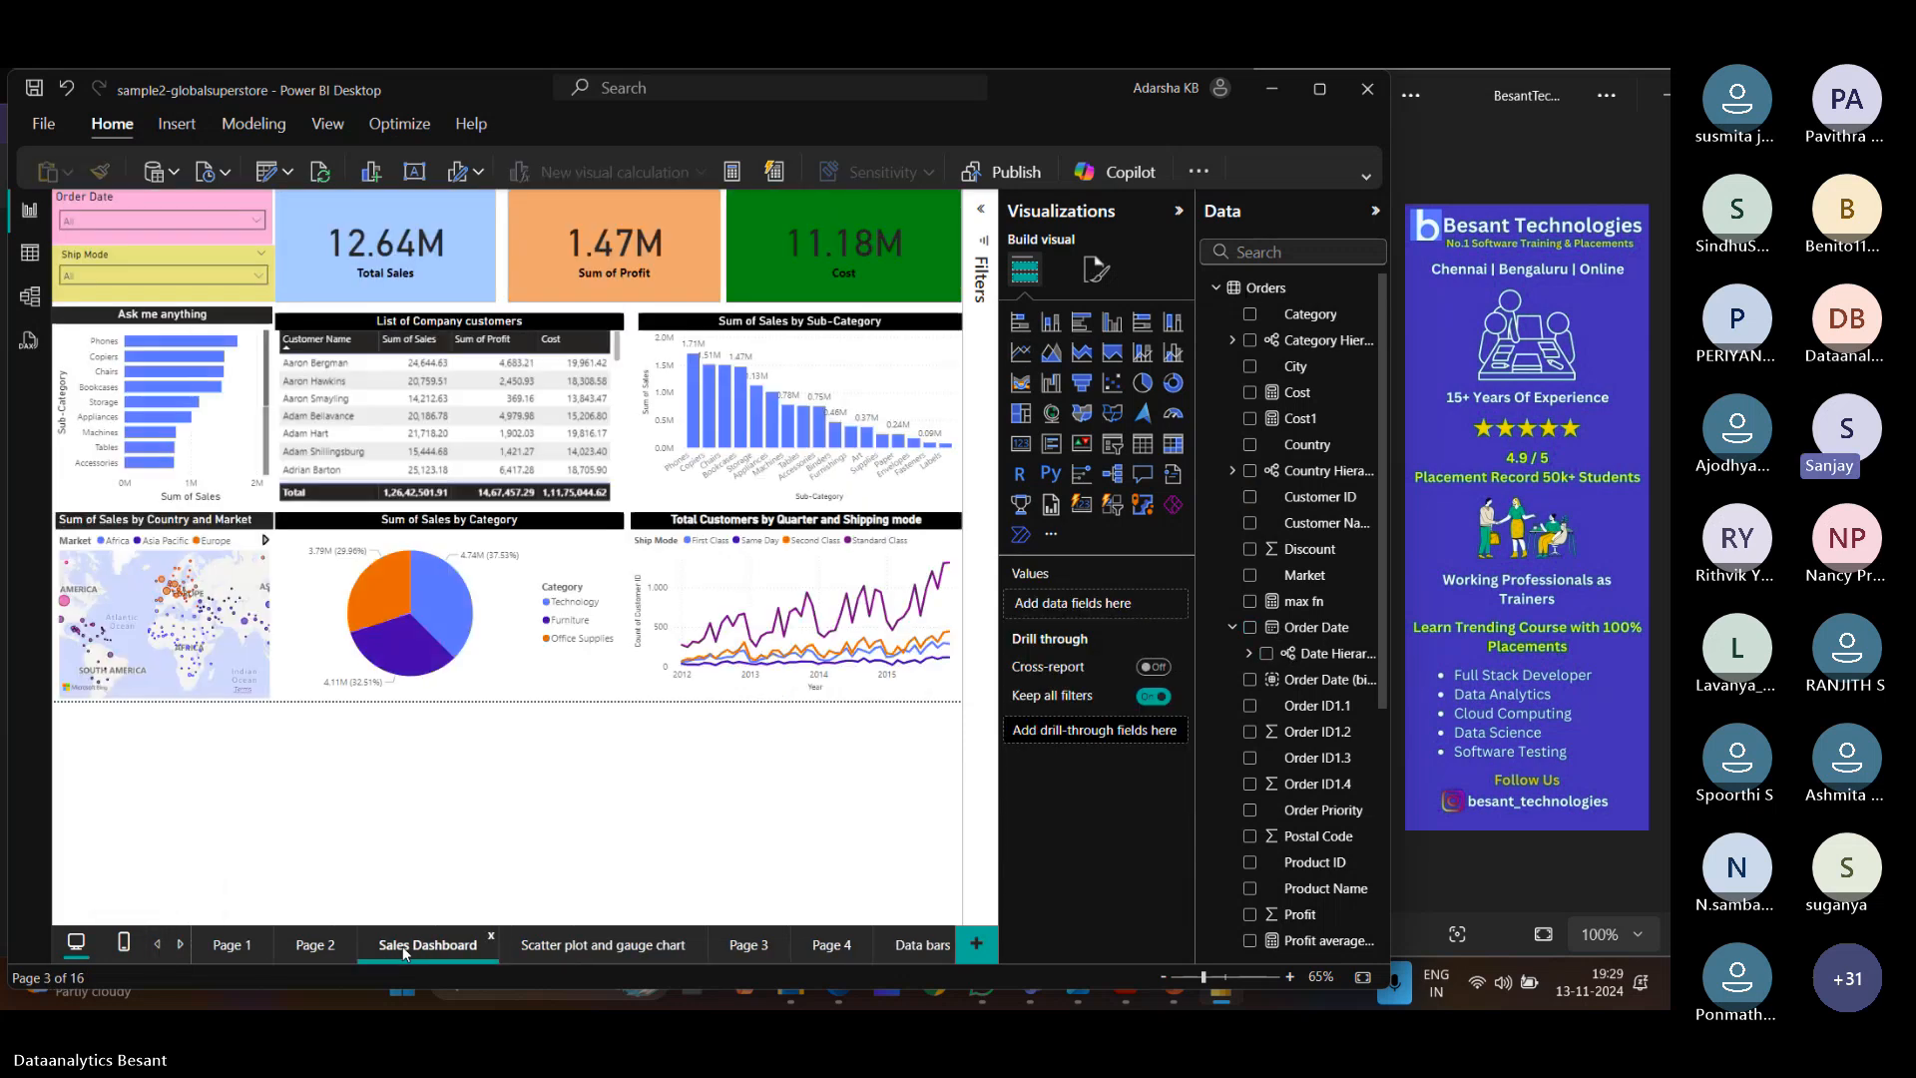
click(744, 571)
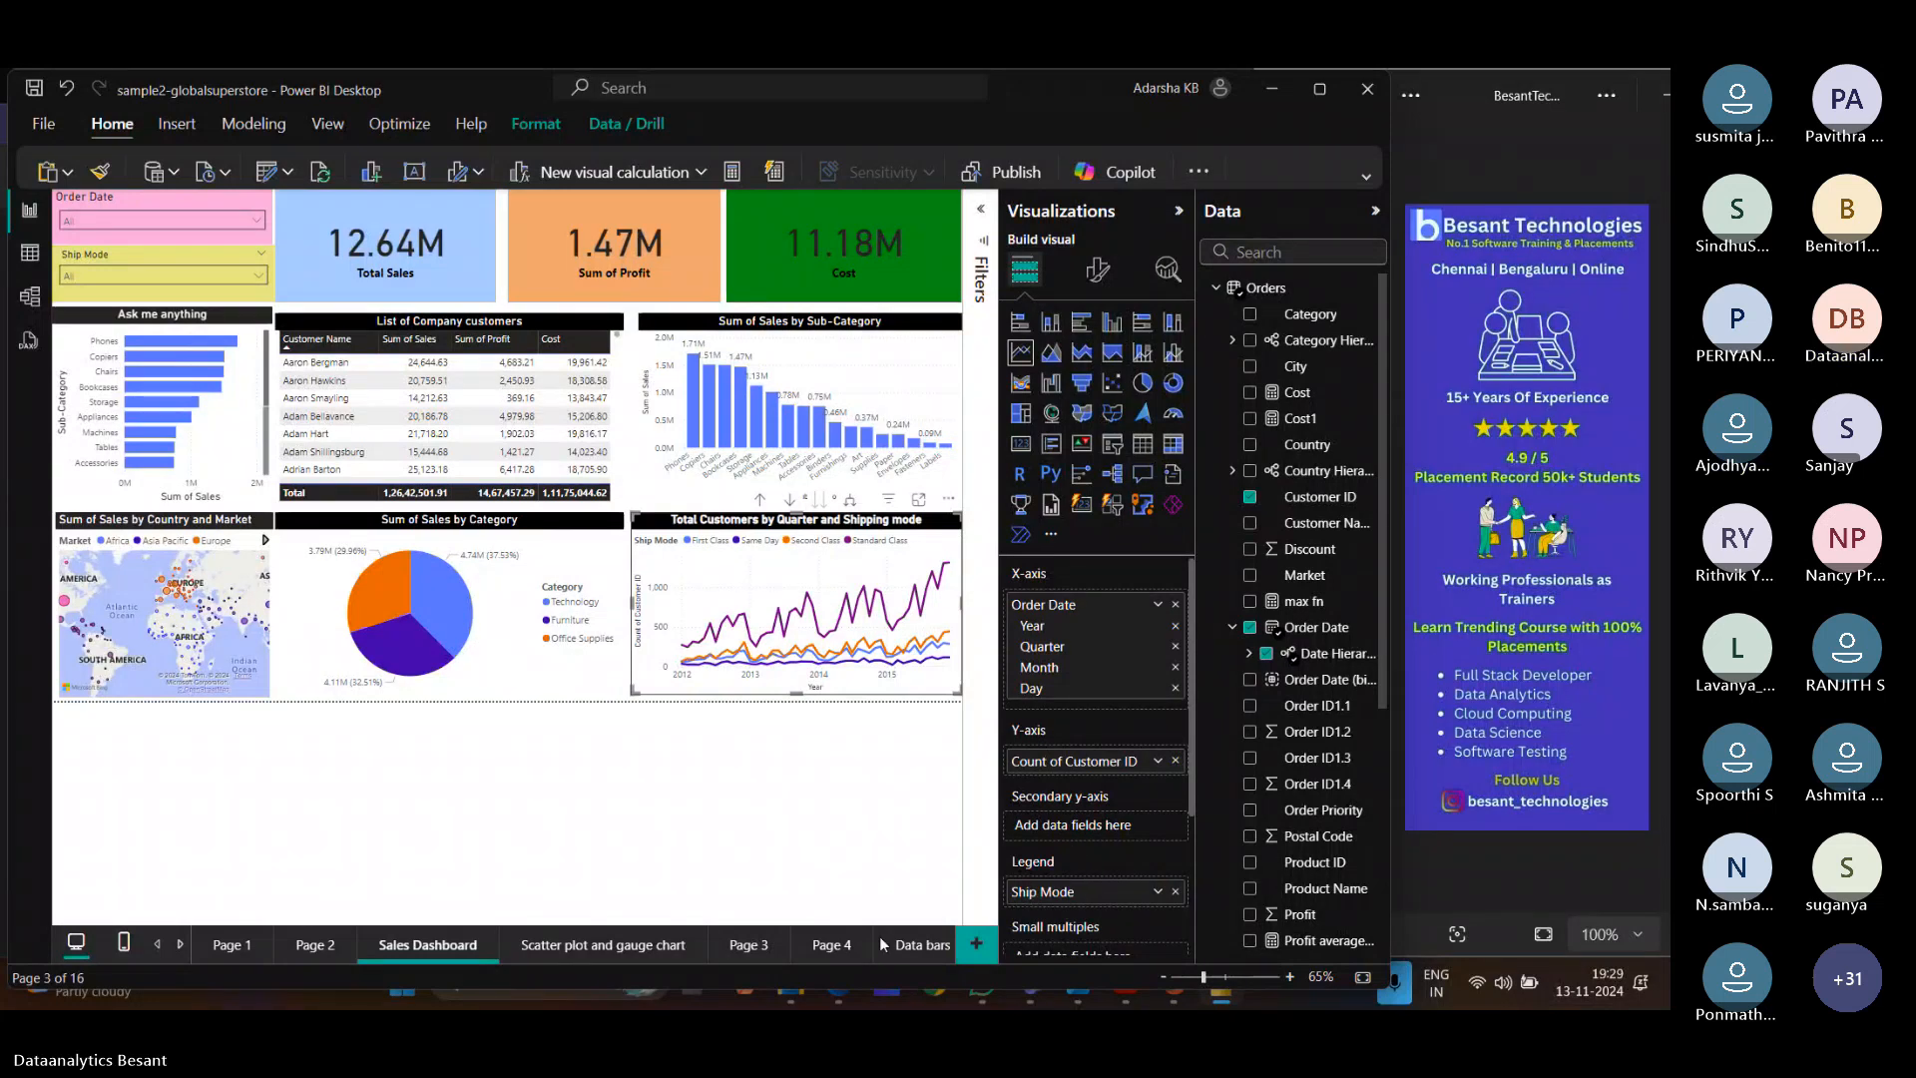
click(189, 945)
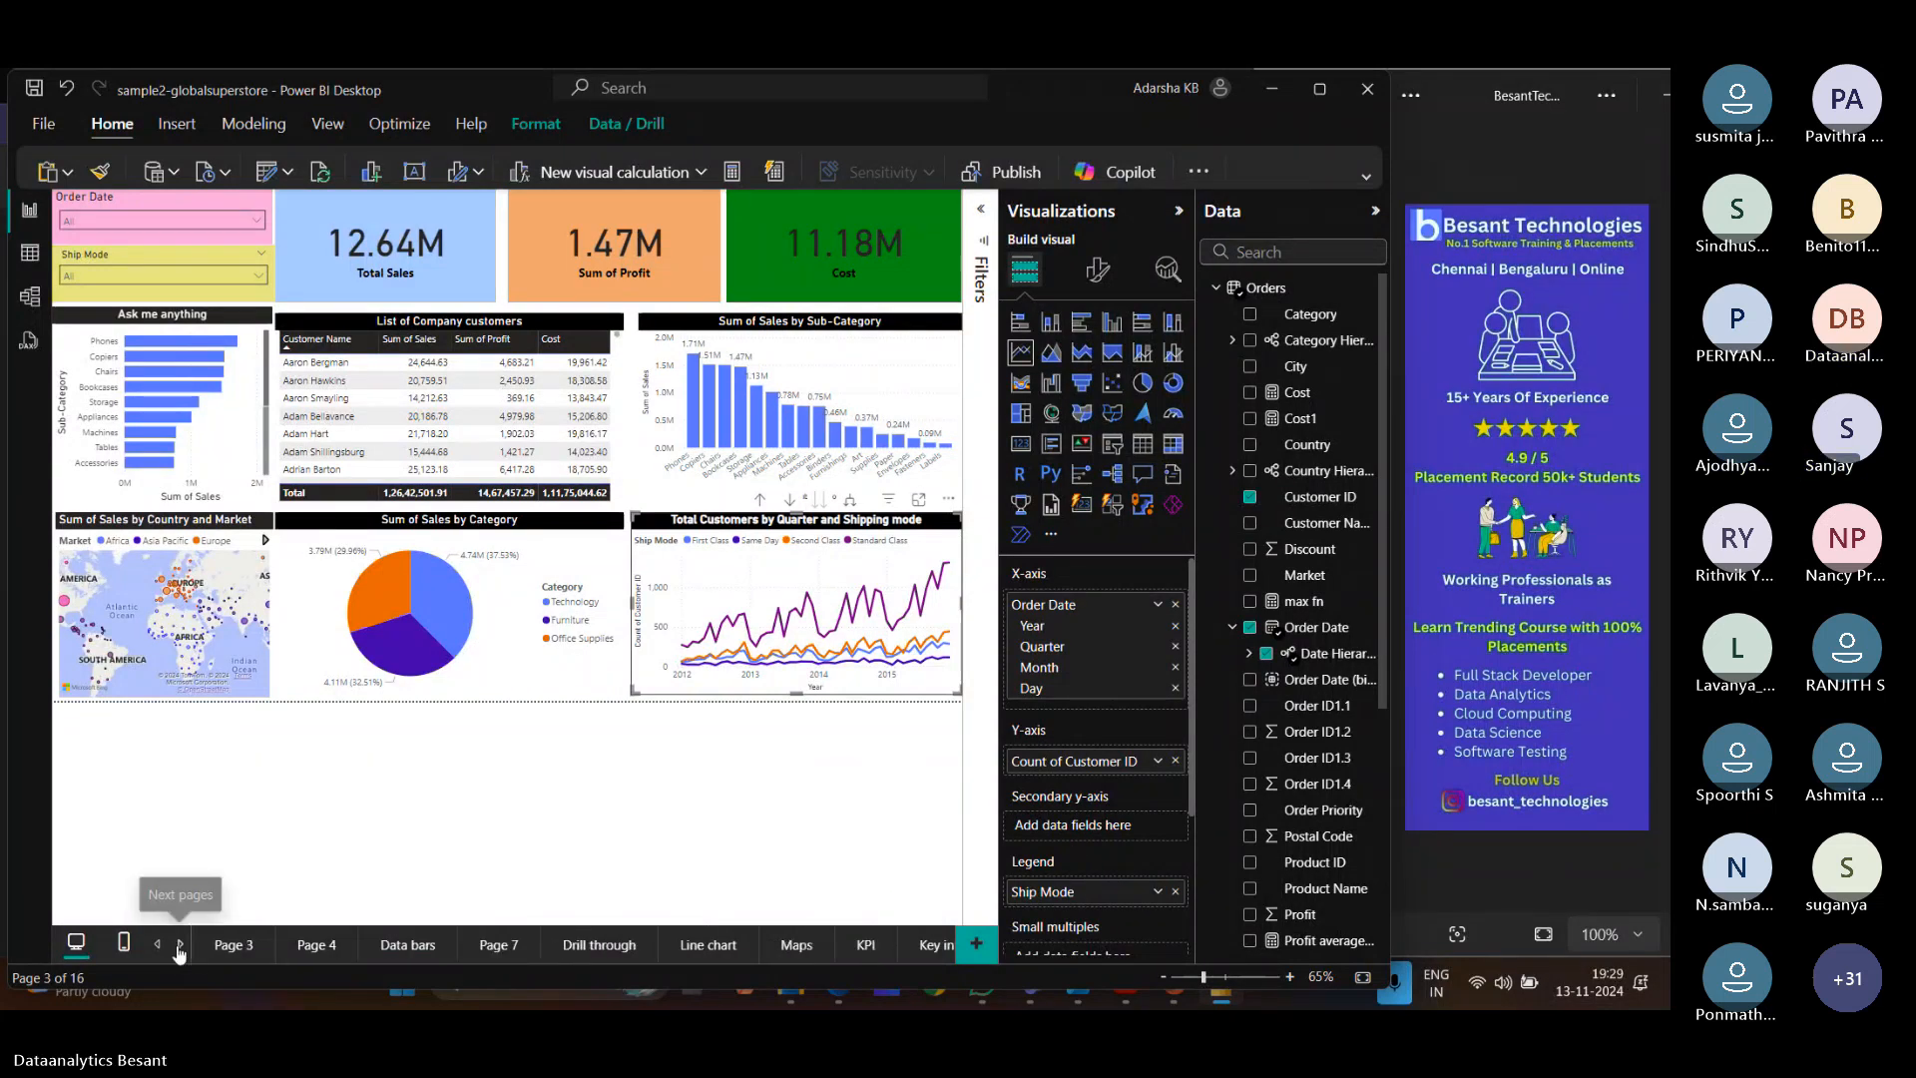
click(188, 946)
click(830, 945)
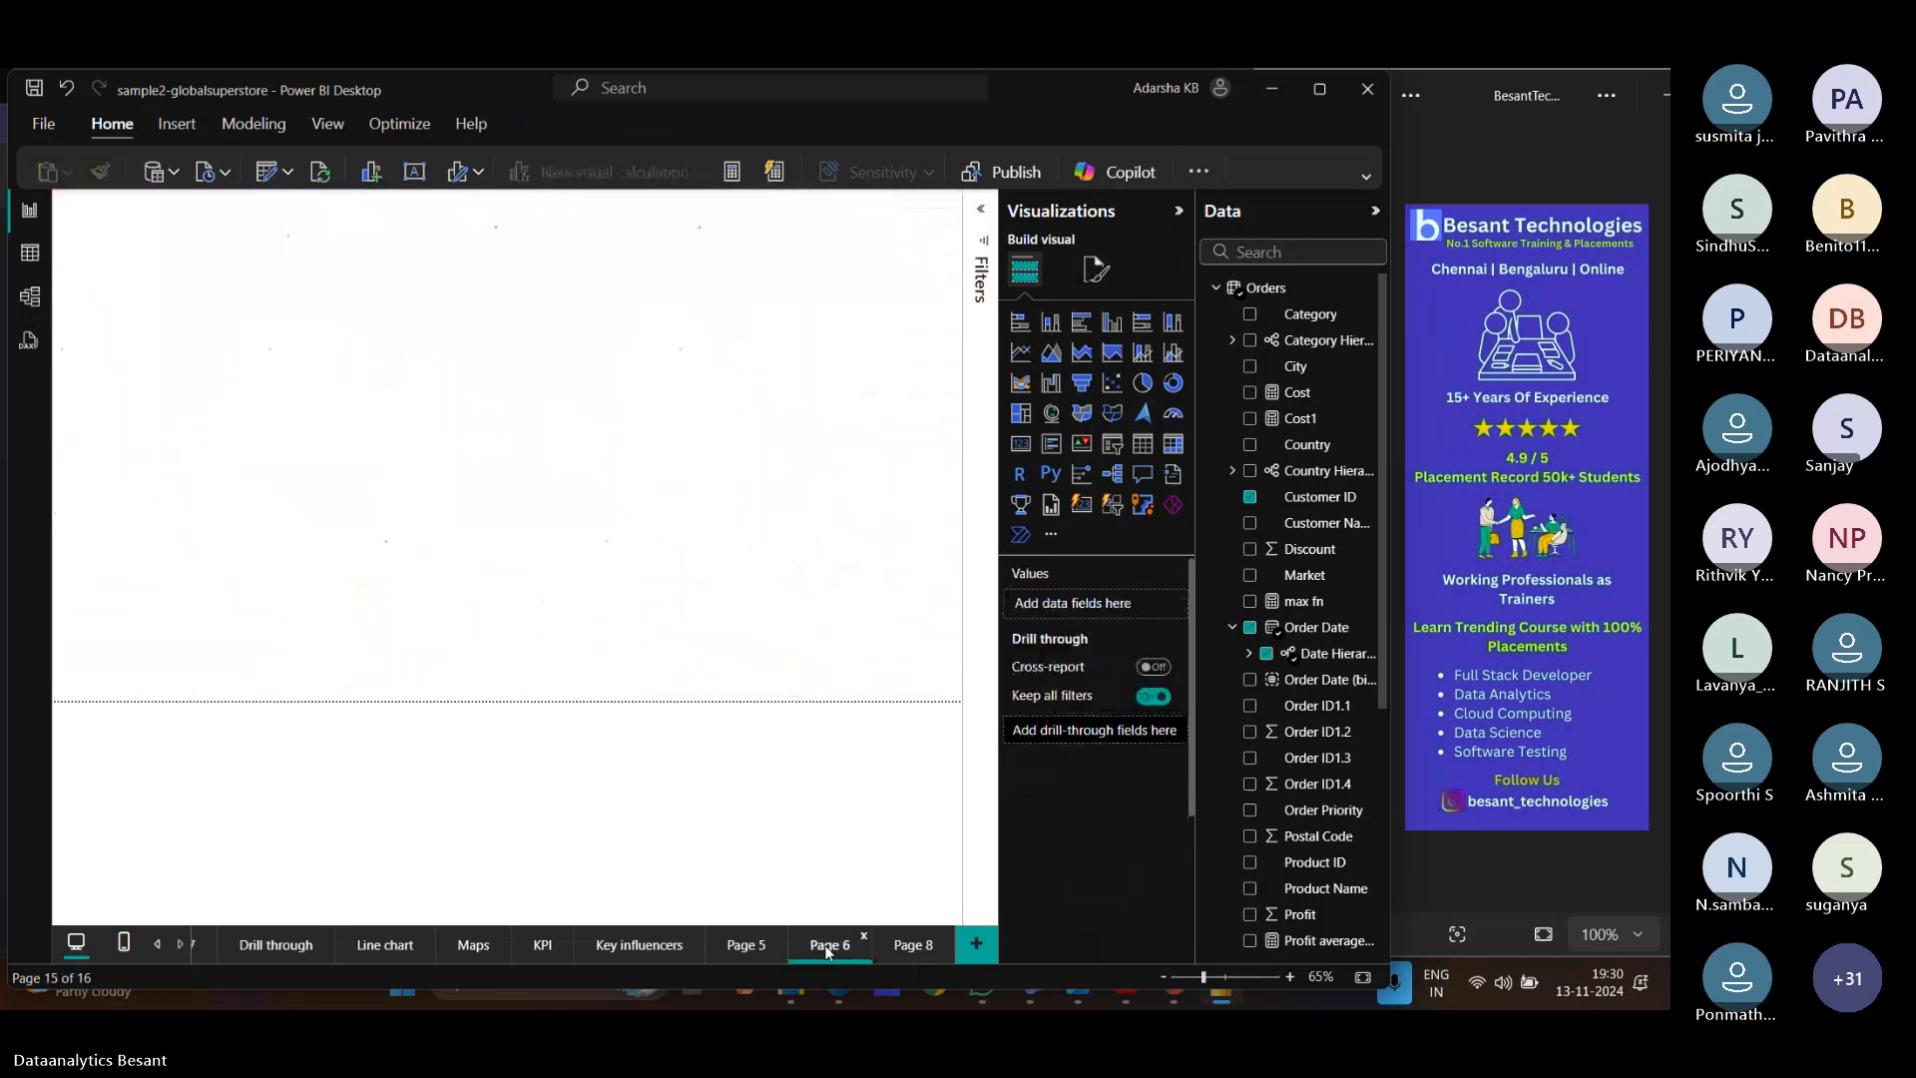
click(858, 619)
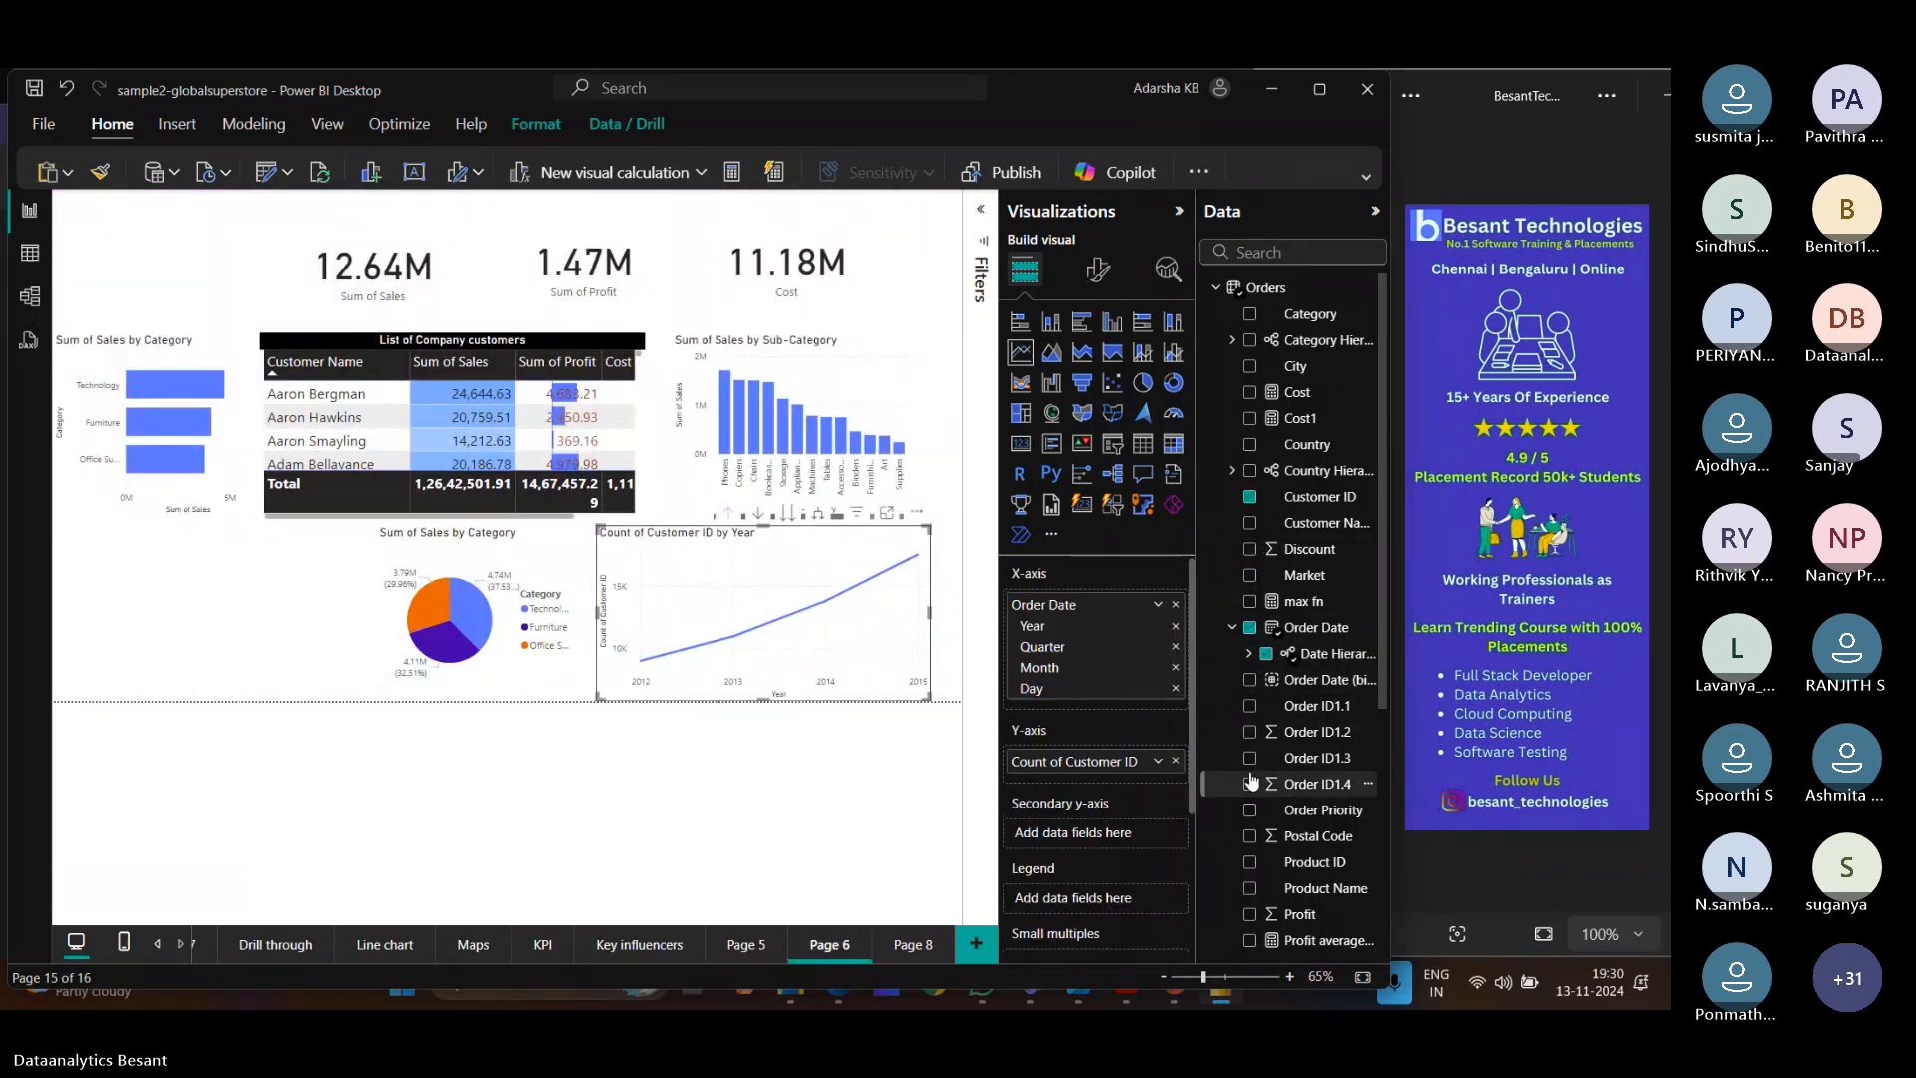
scroll(1254, 782, down, 1)
scroll(1254, 781, down, 1)
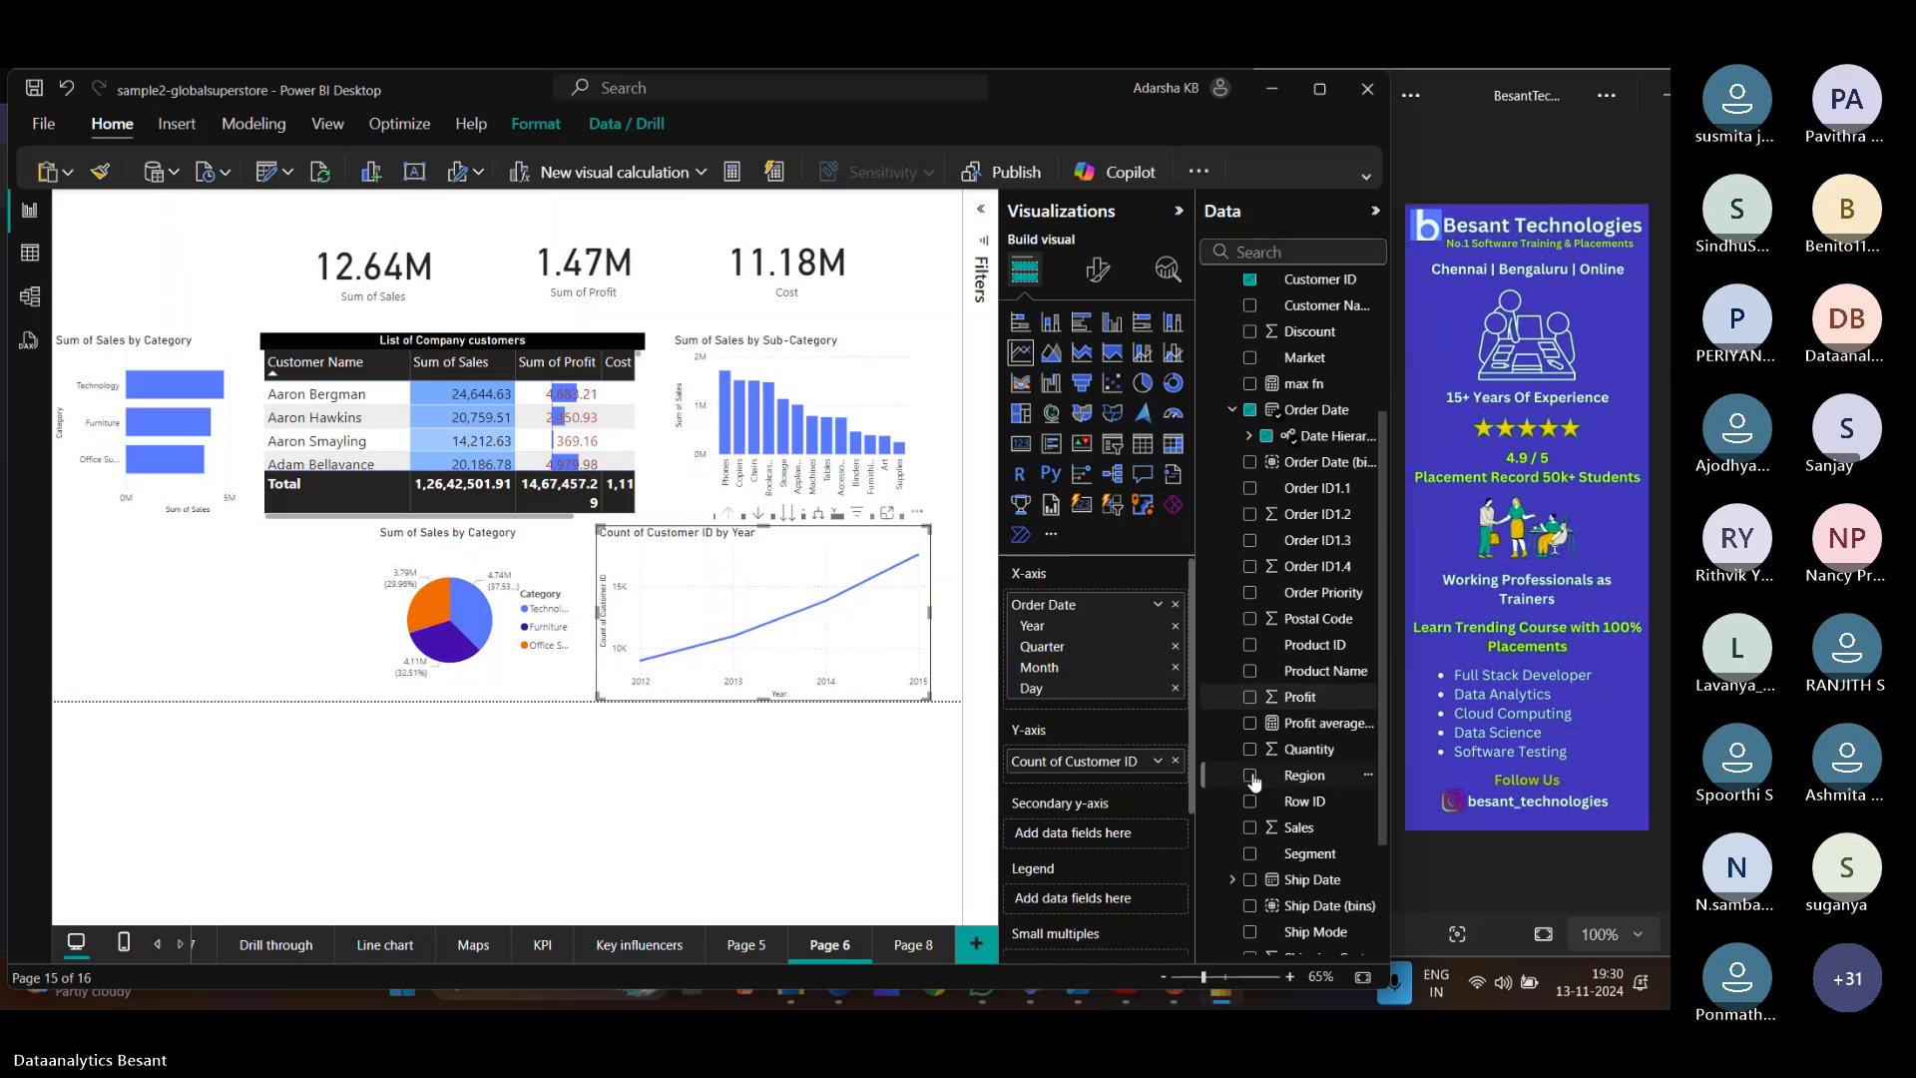
click(1249, 931)
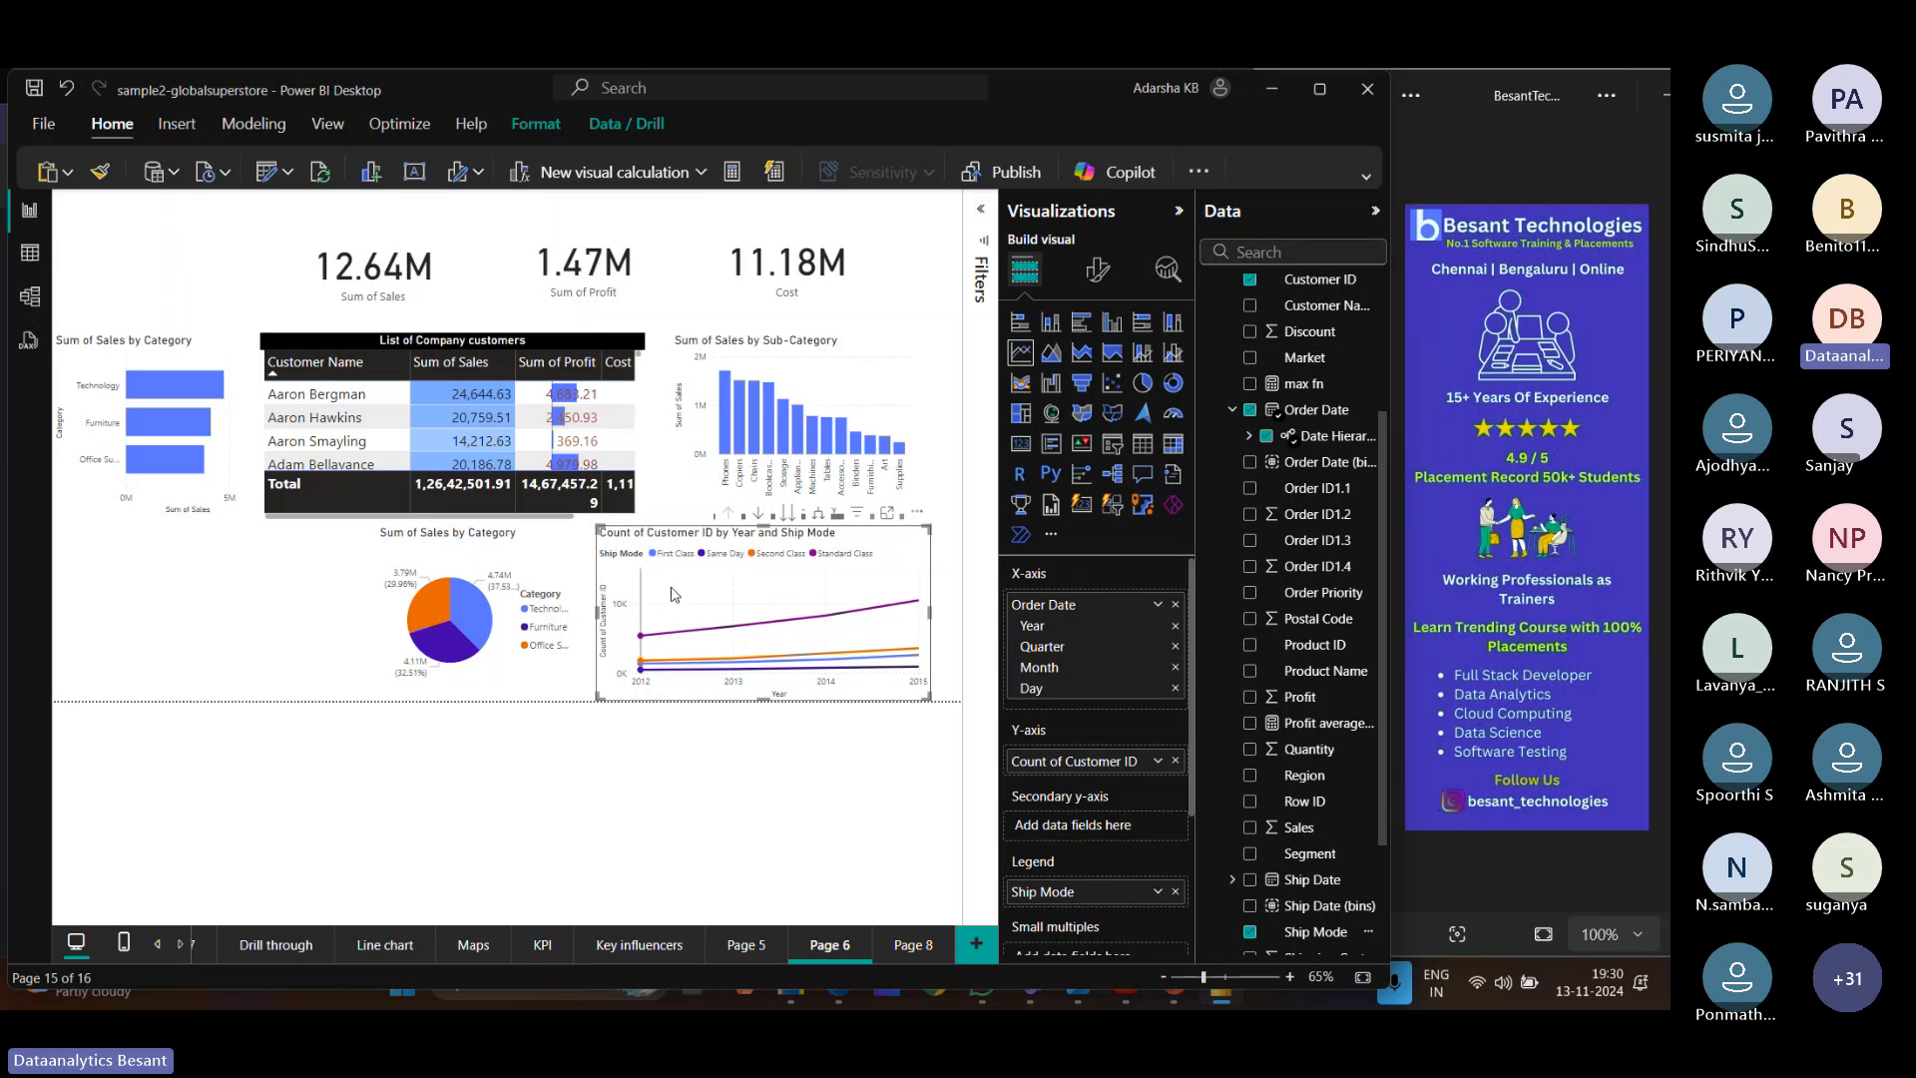
Shrink the matrix on Page 8, paste a copy of Page 6's line chart there and enlarge it over most of the page.
click(902, 943)
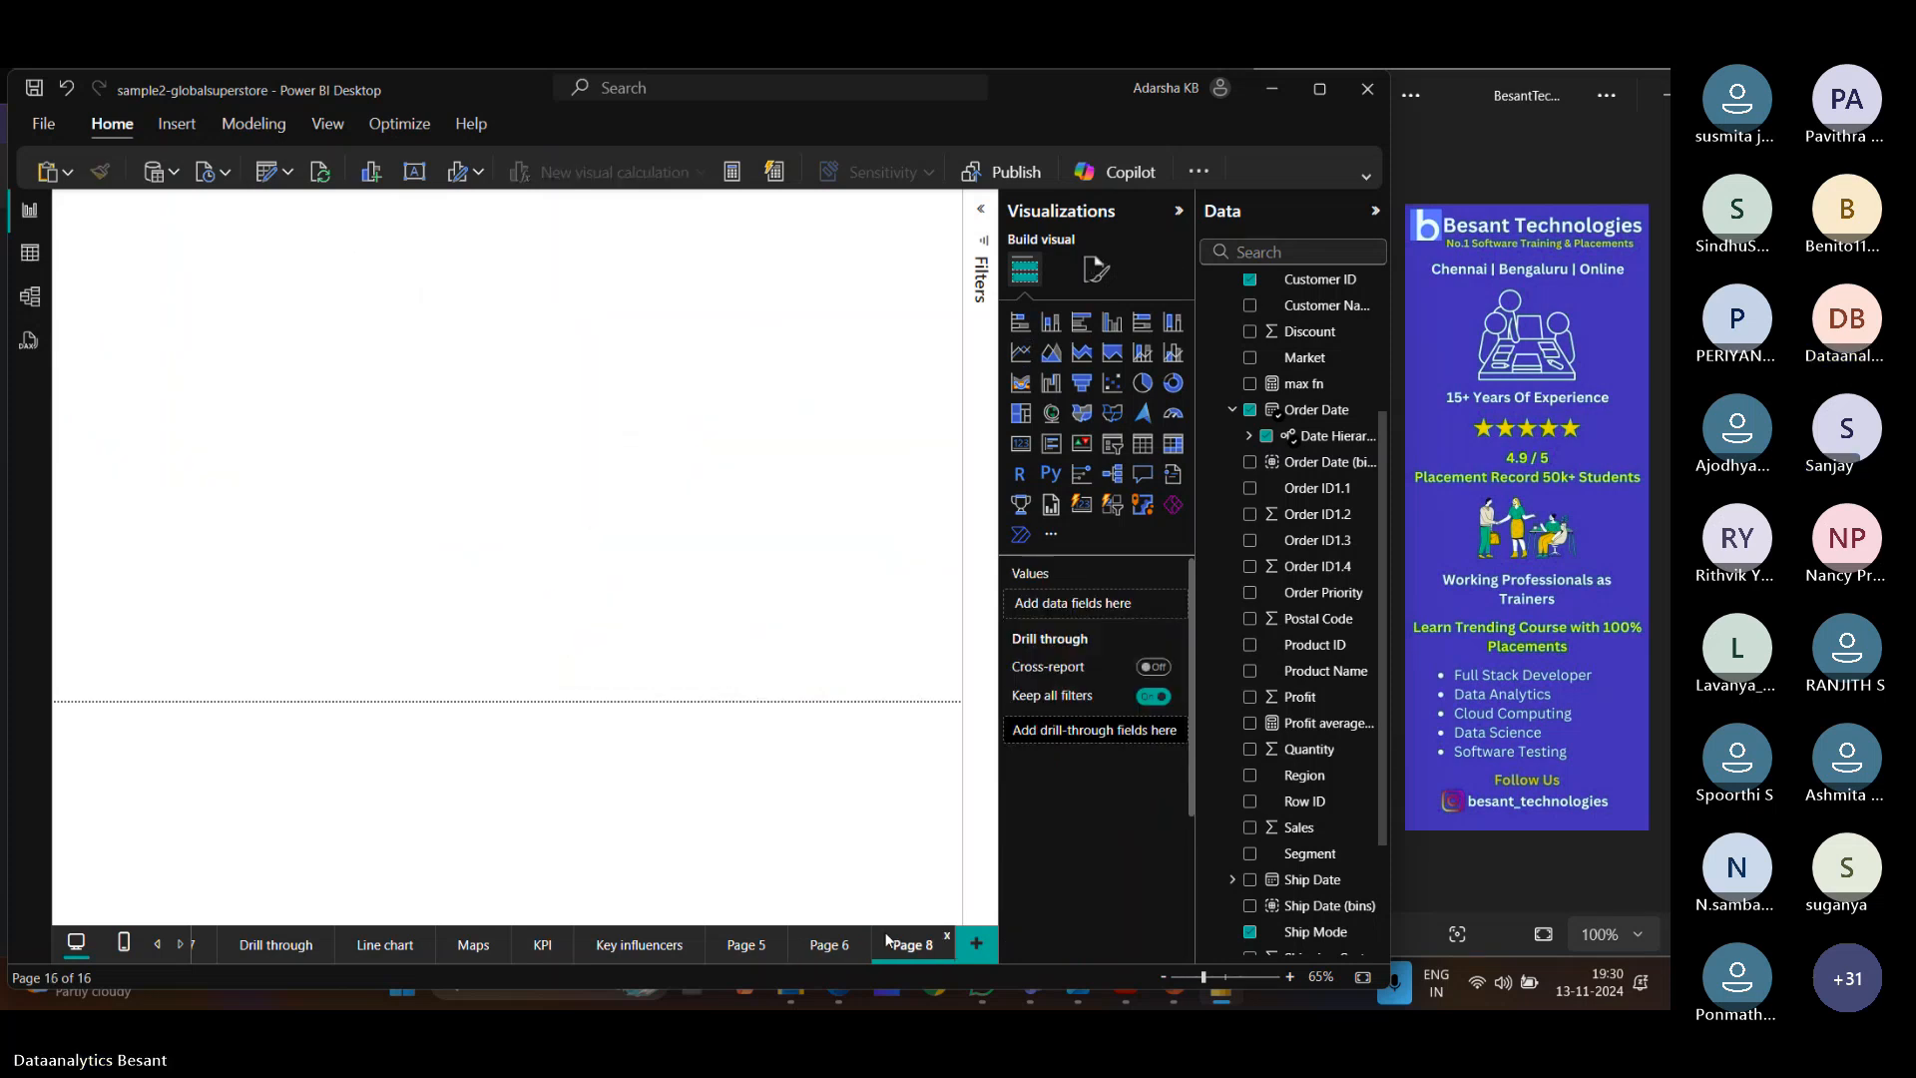
click(853, 632)
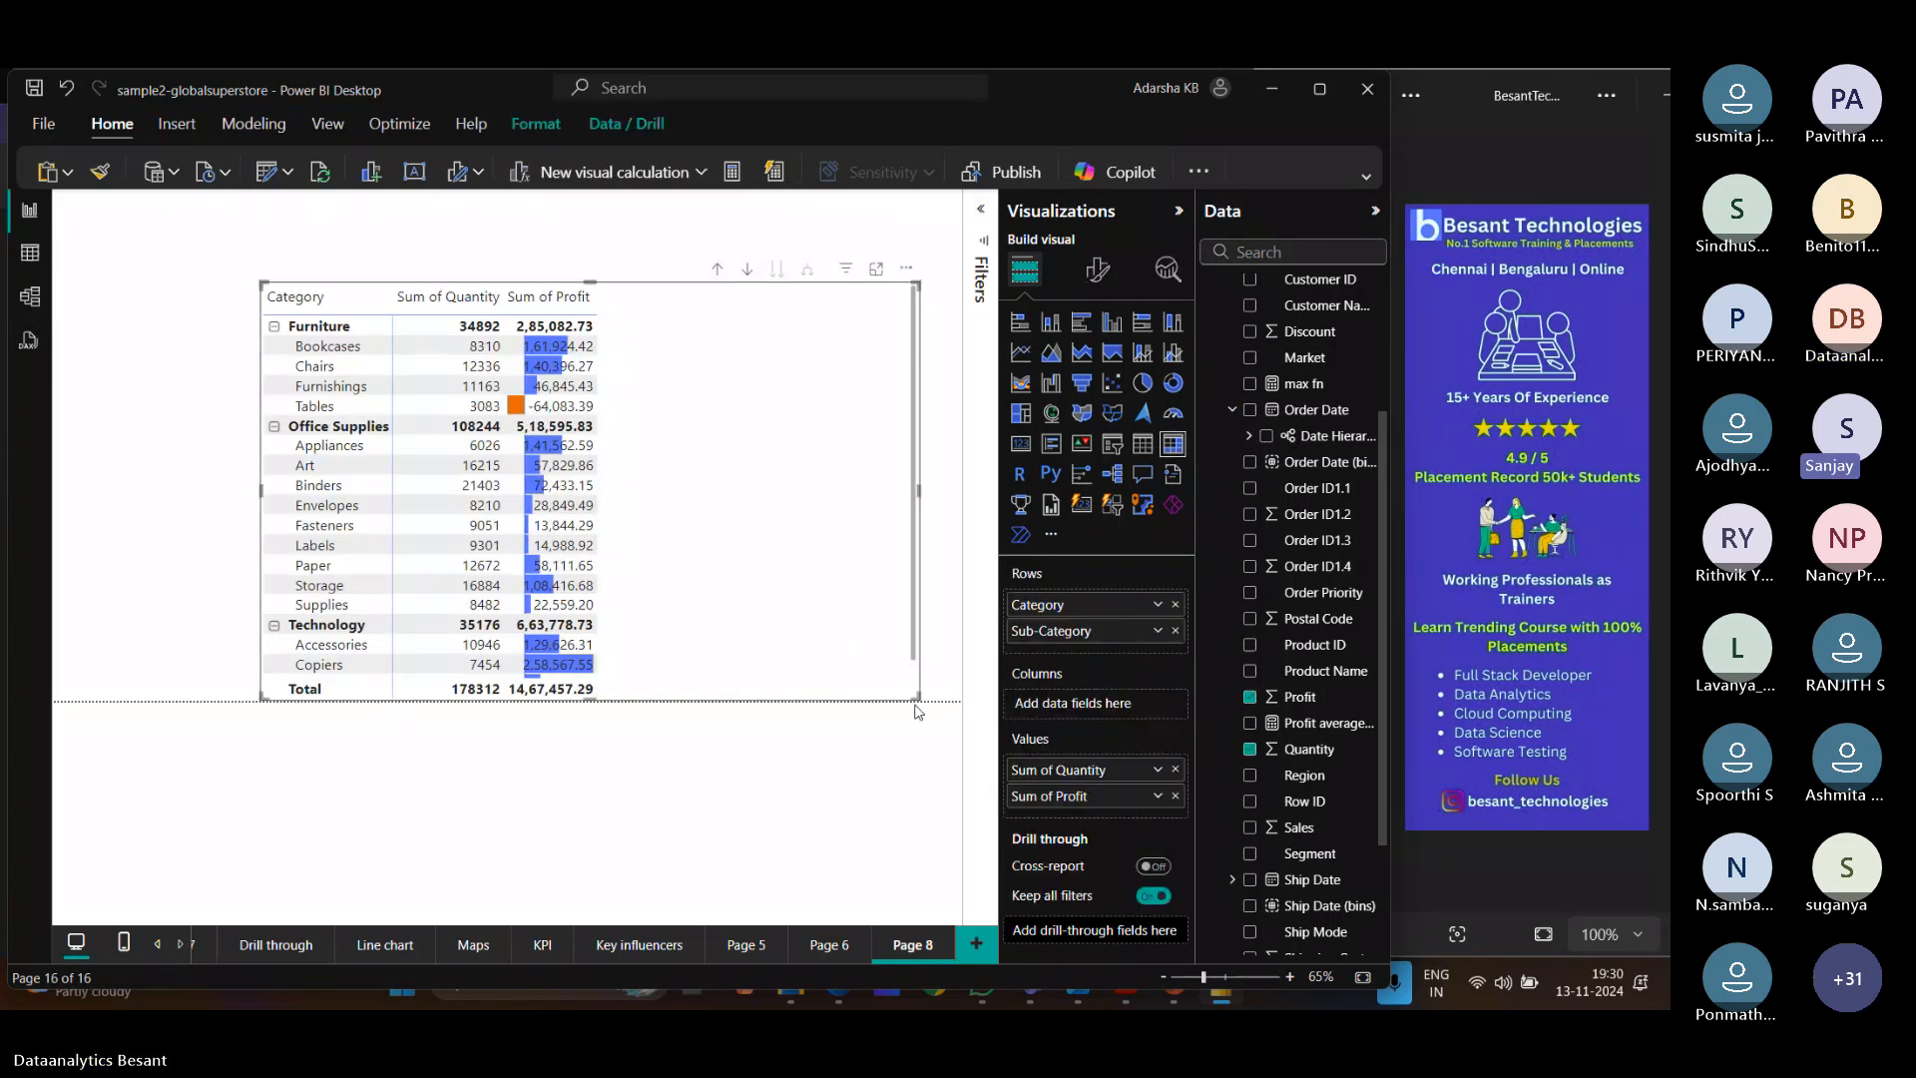
drag(918, 699, 564, 529)
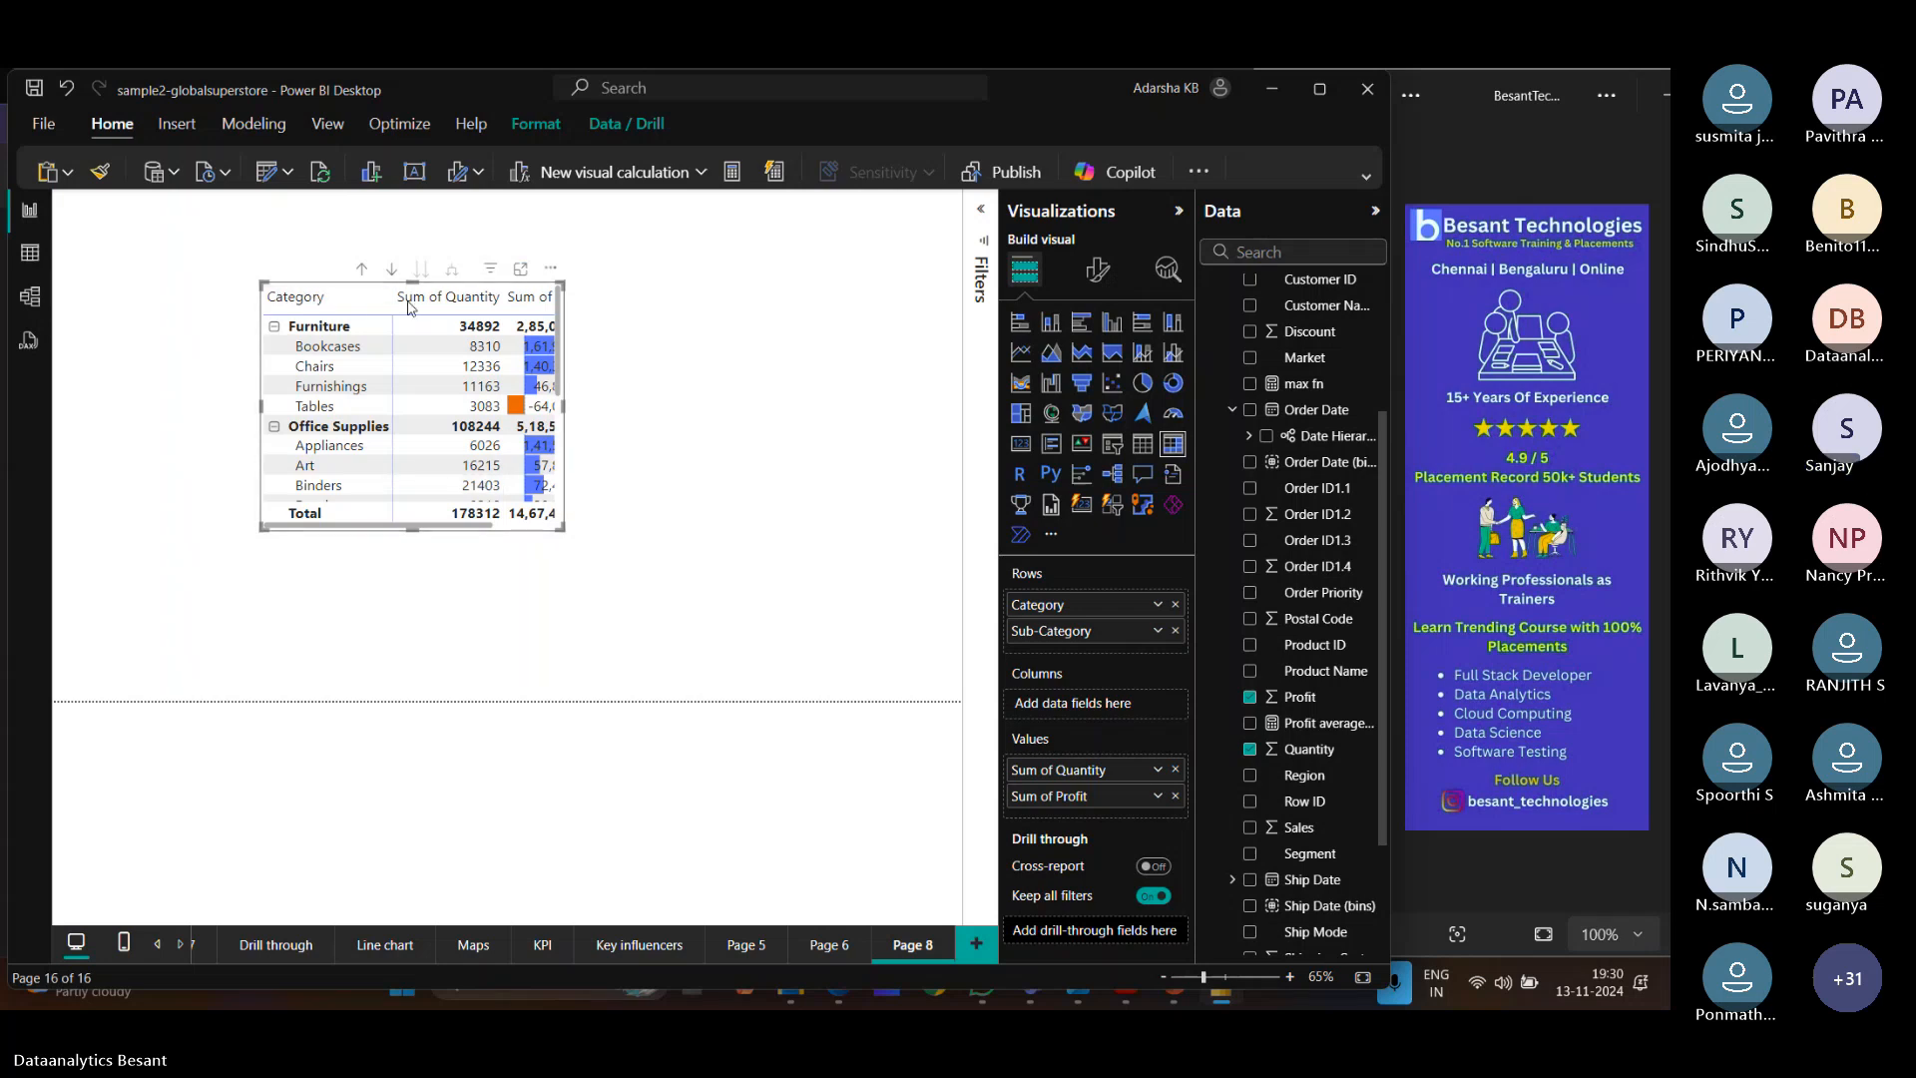
click(698, 489)
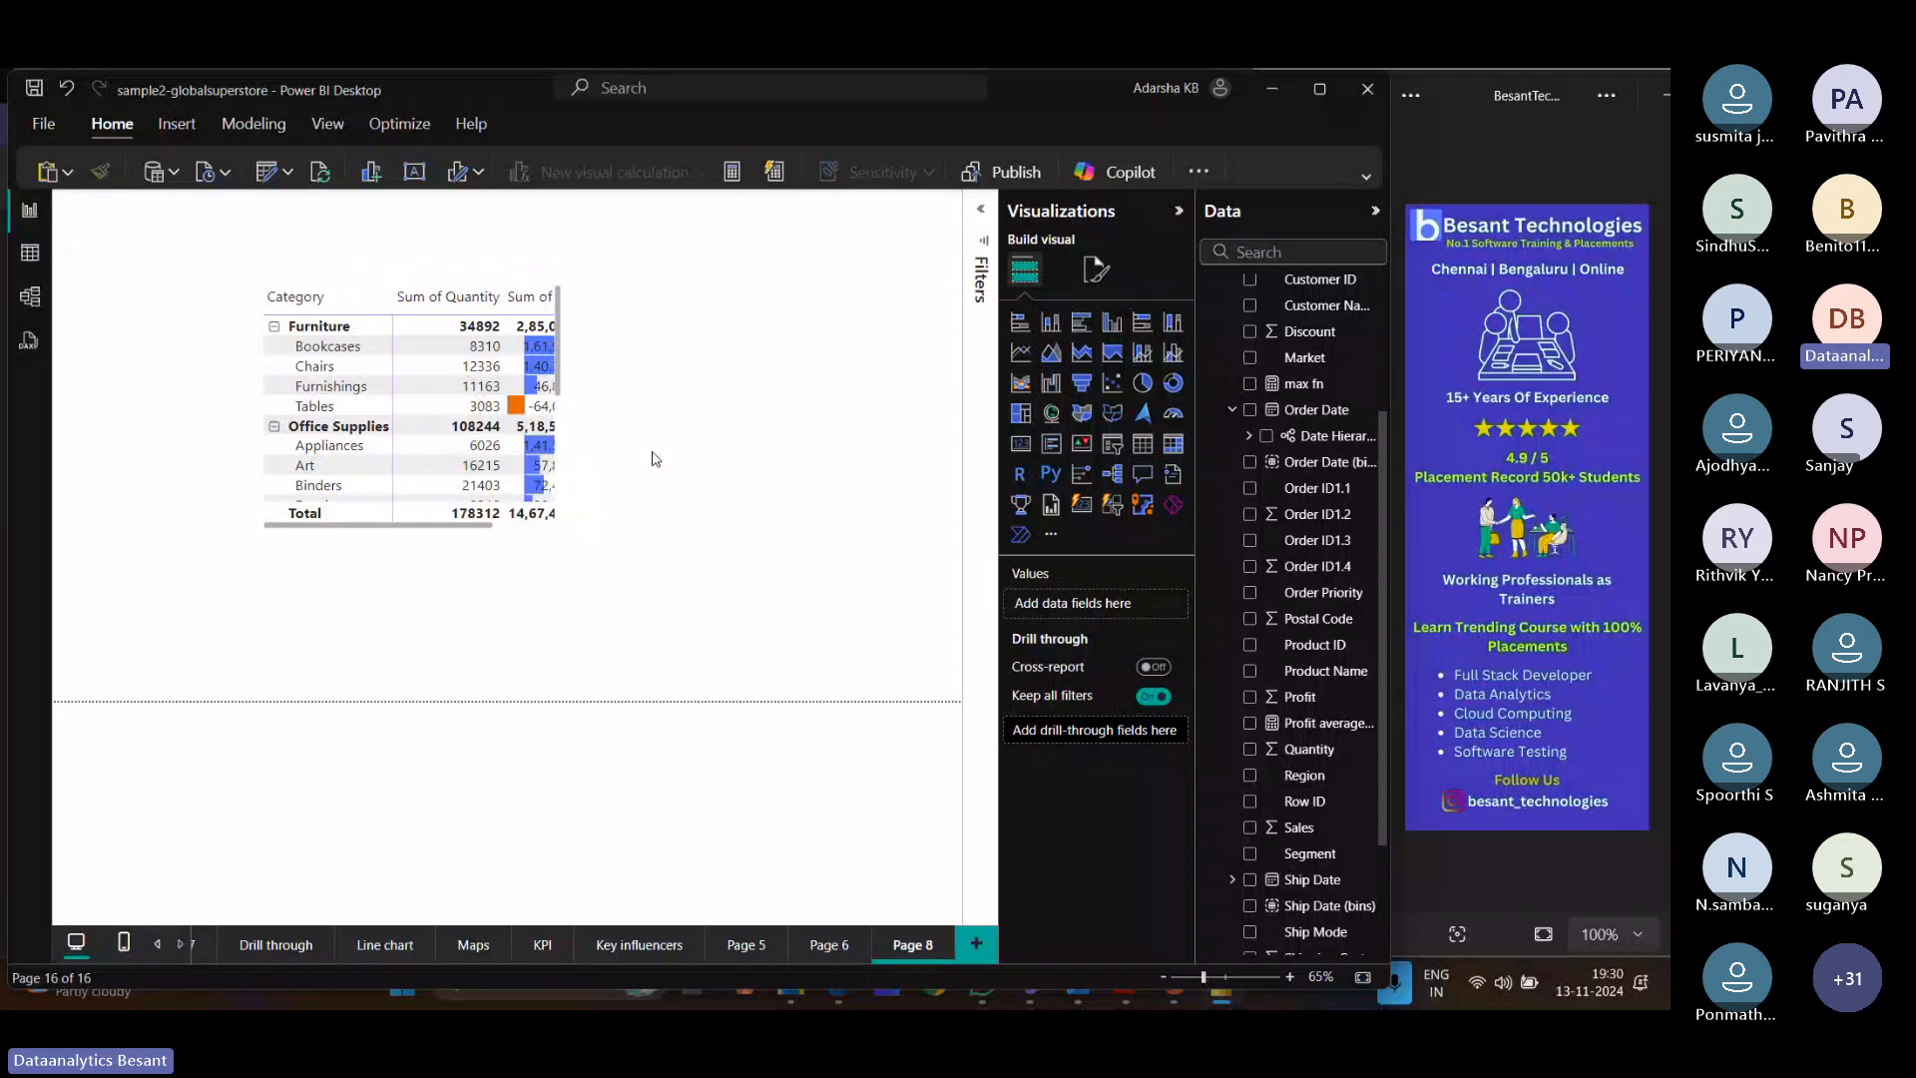
key(ctrl+v)
drag(667, 539, 636, 296)
drag(569, 455, 120, 657)
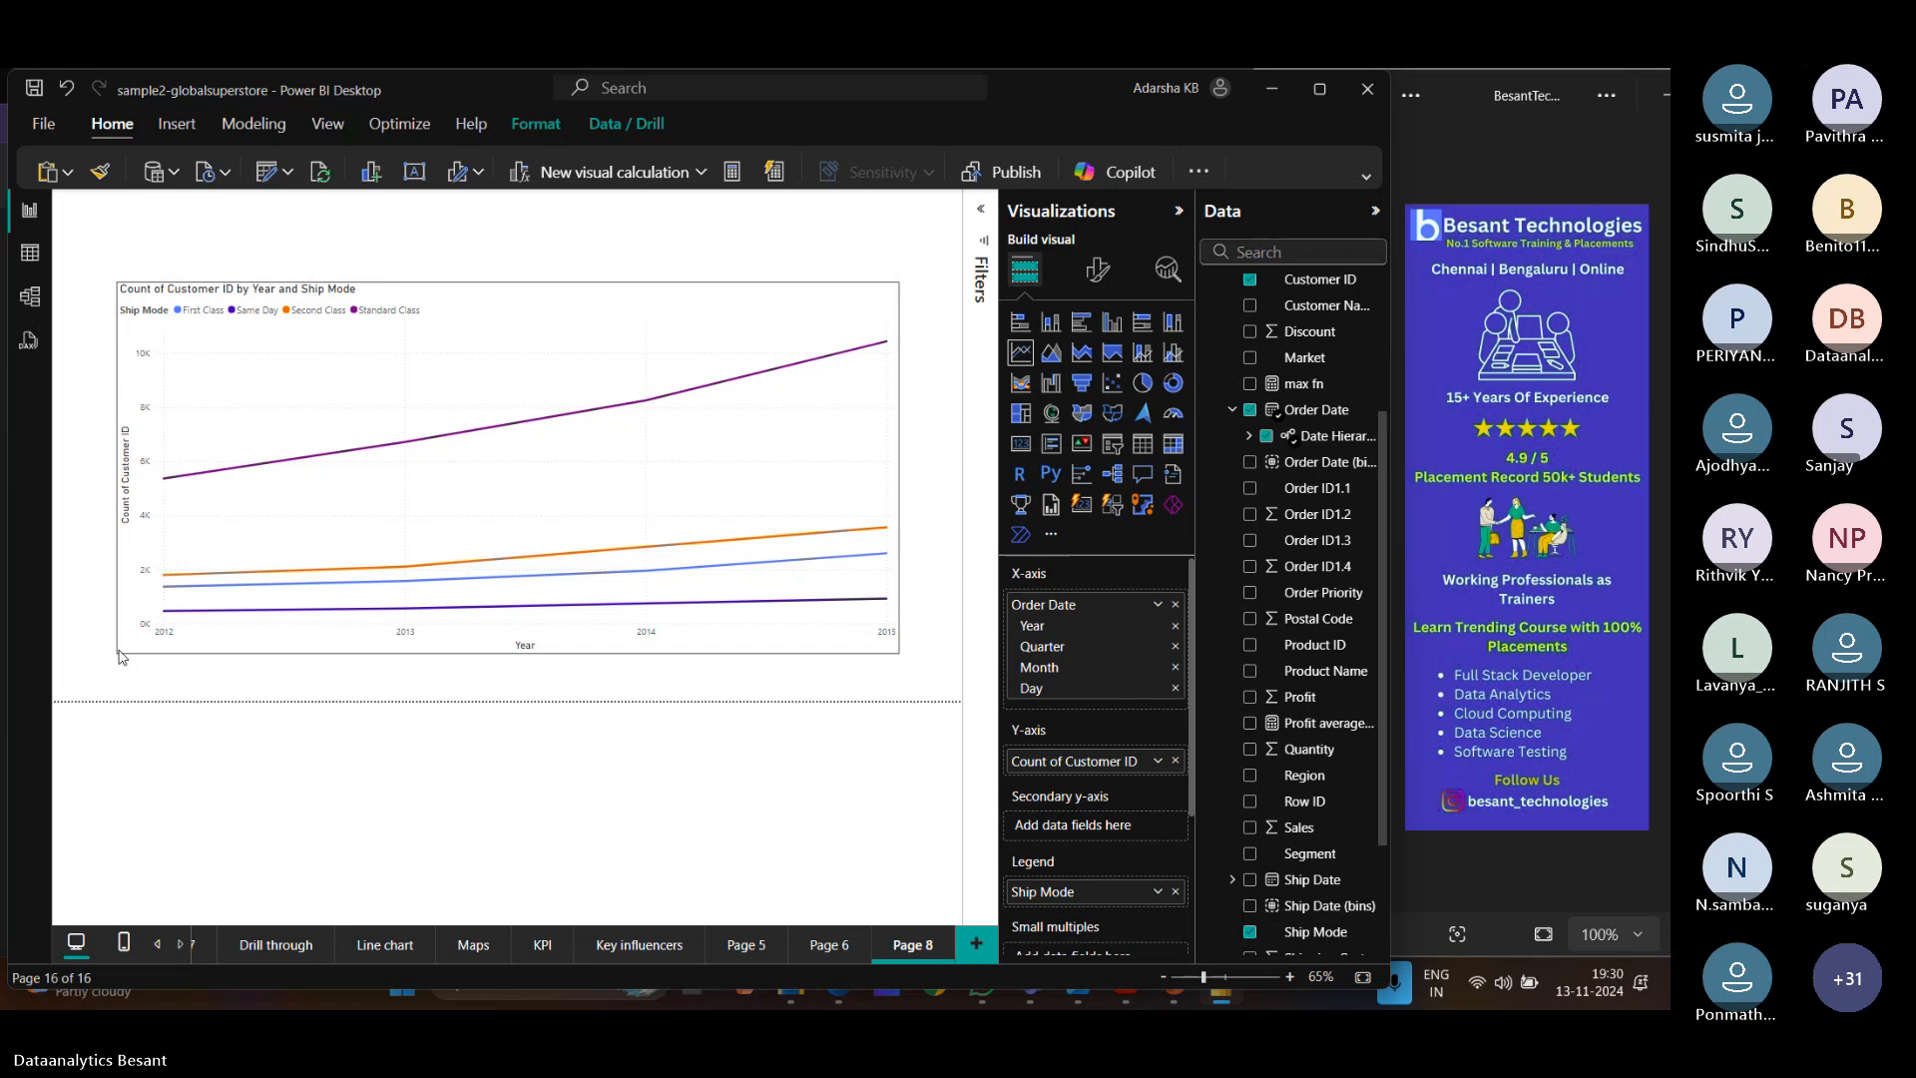
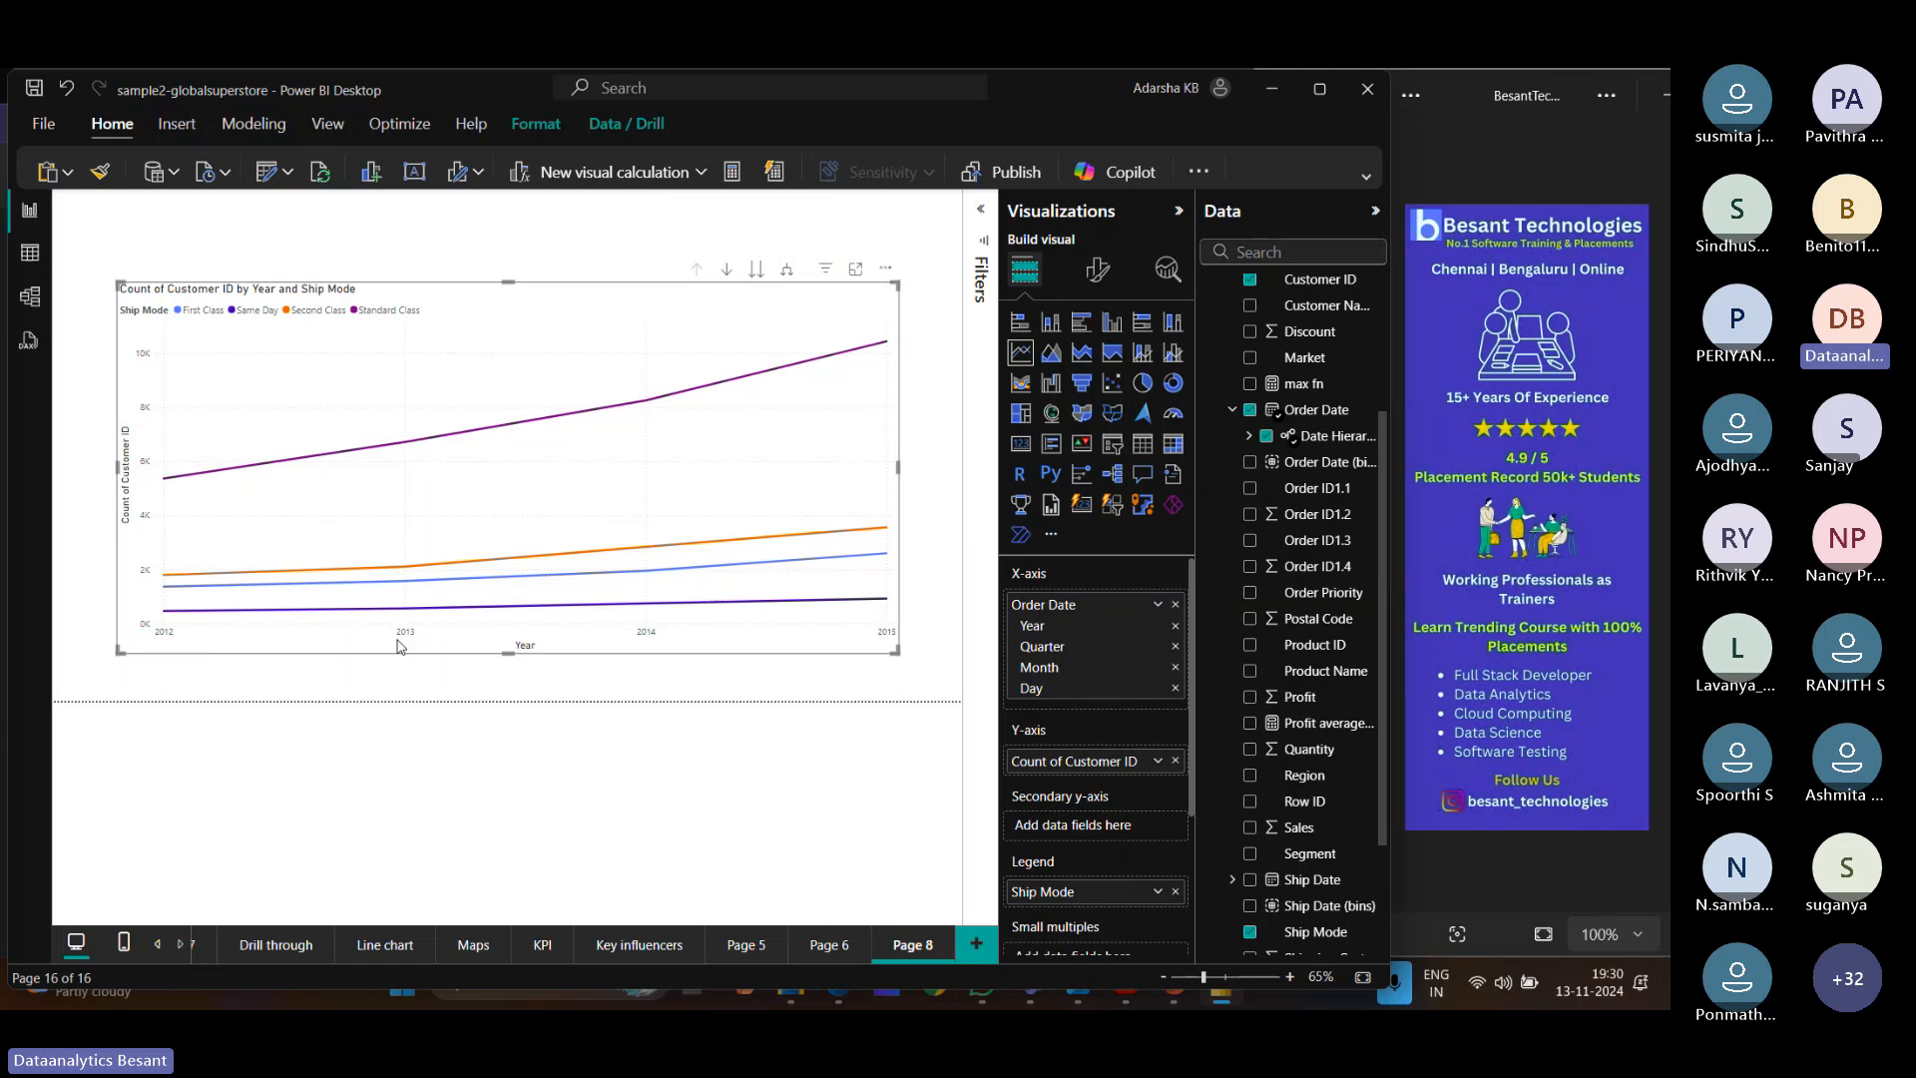
Move the line chart through the Quarter, Month and Day levels of the date hierarchy, and drill back up to Year.
click(755, 270)
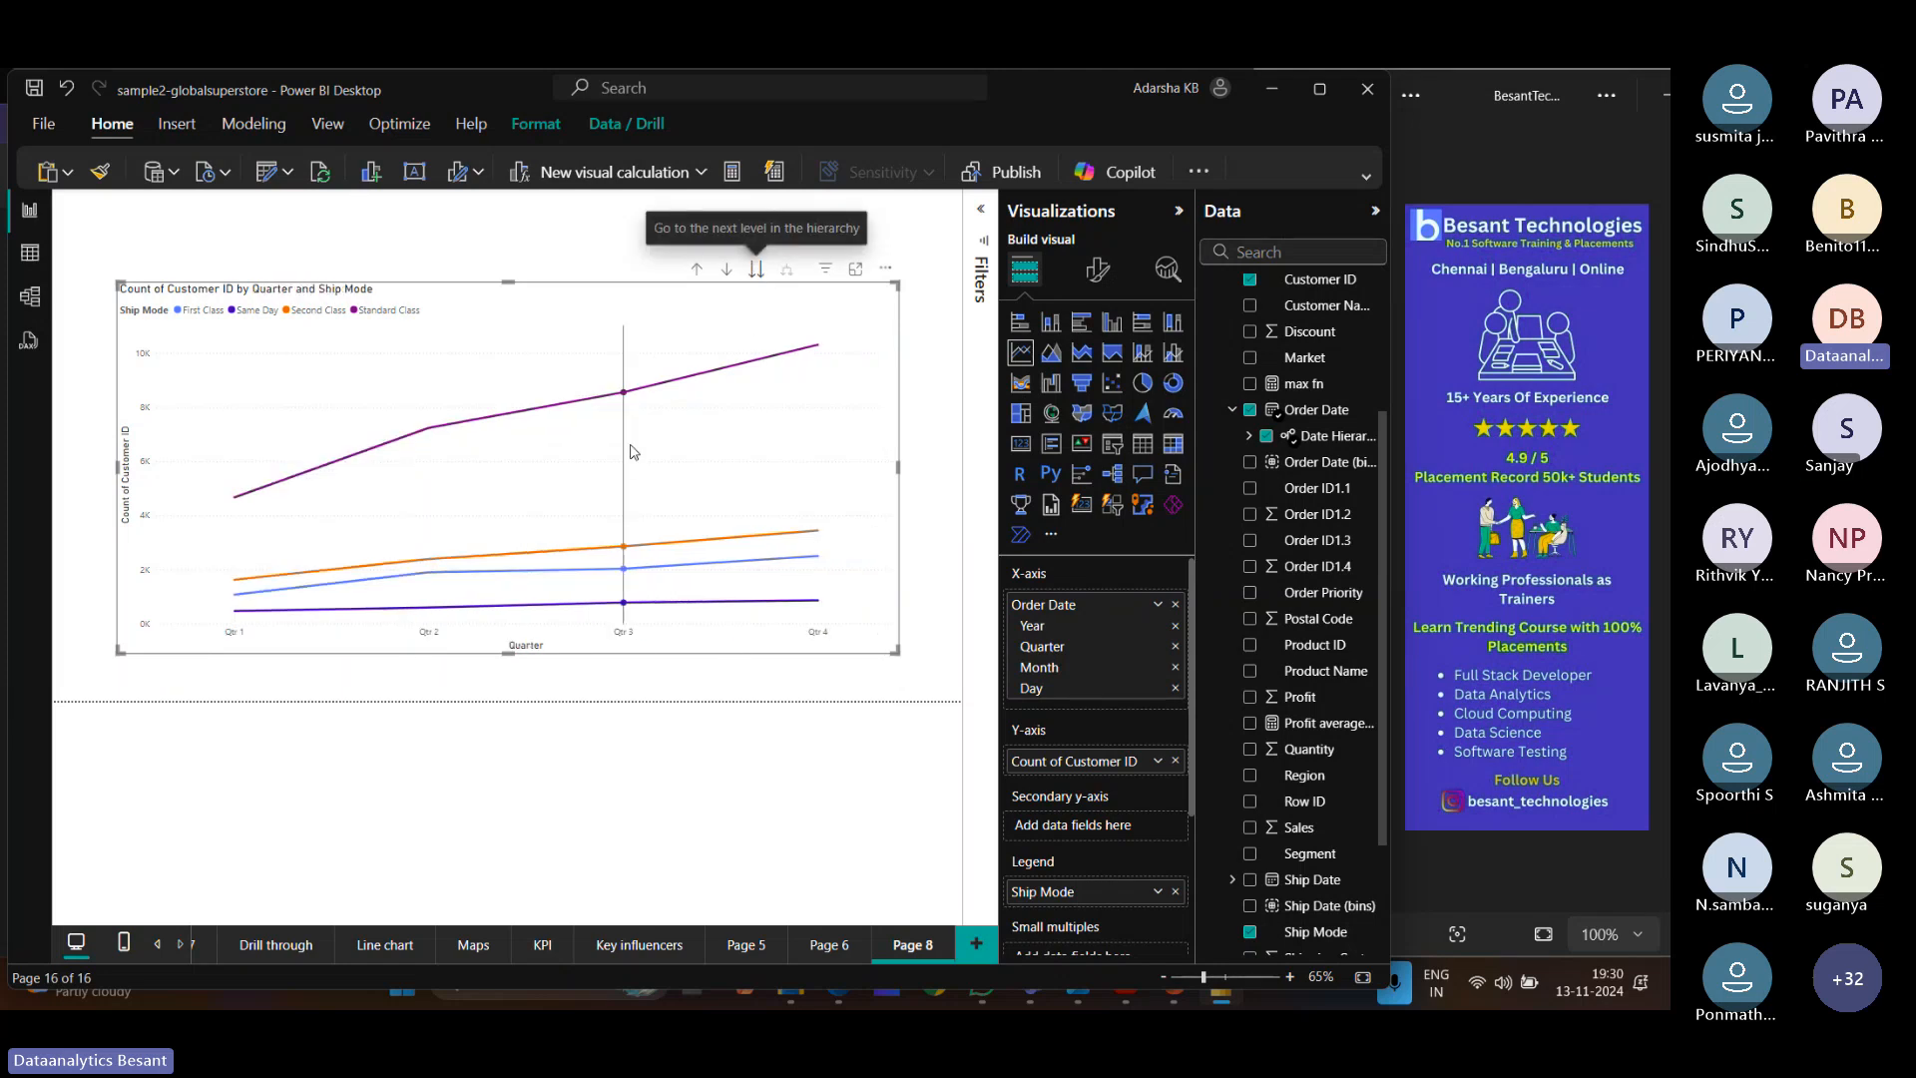
click(757, 270)
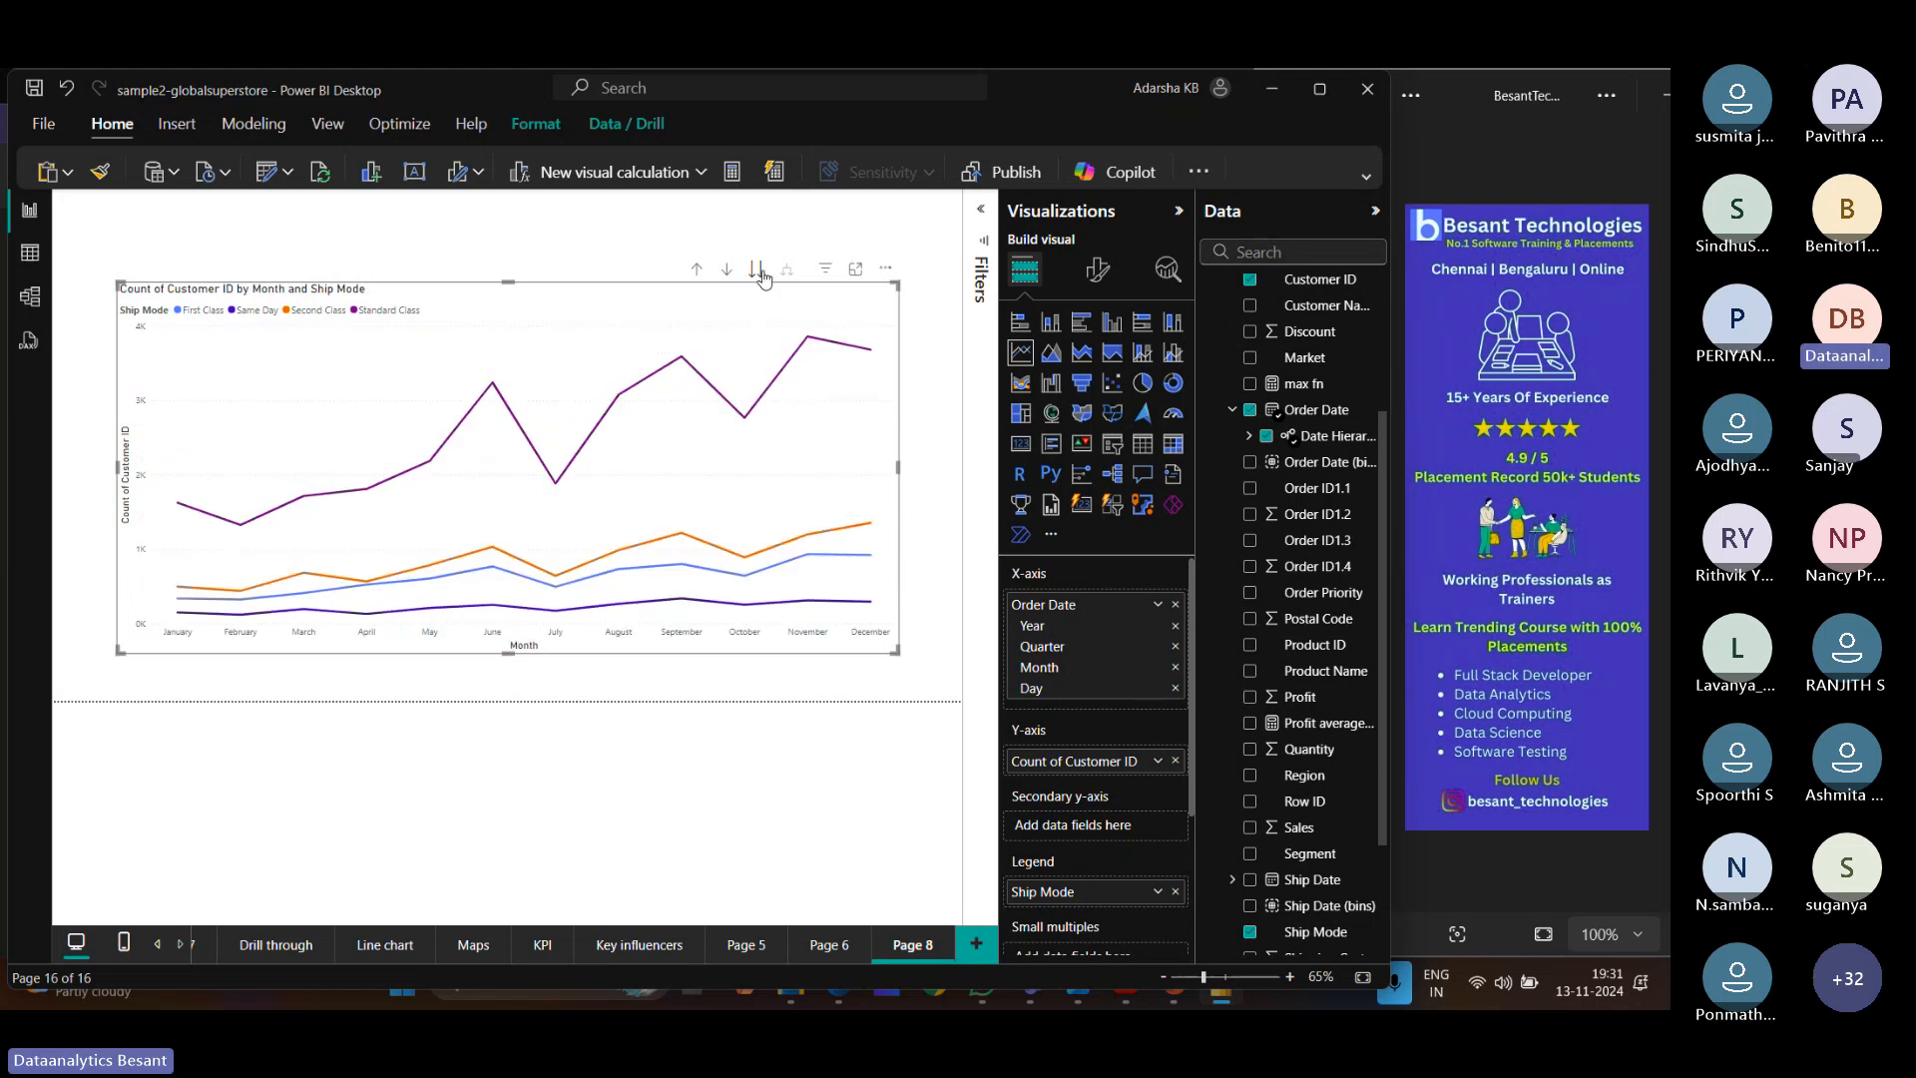
click(761, 271)
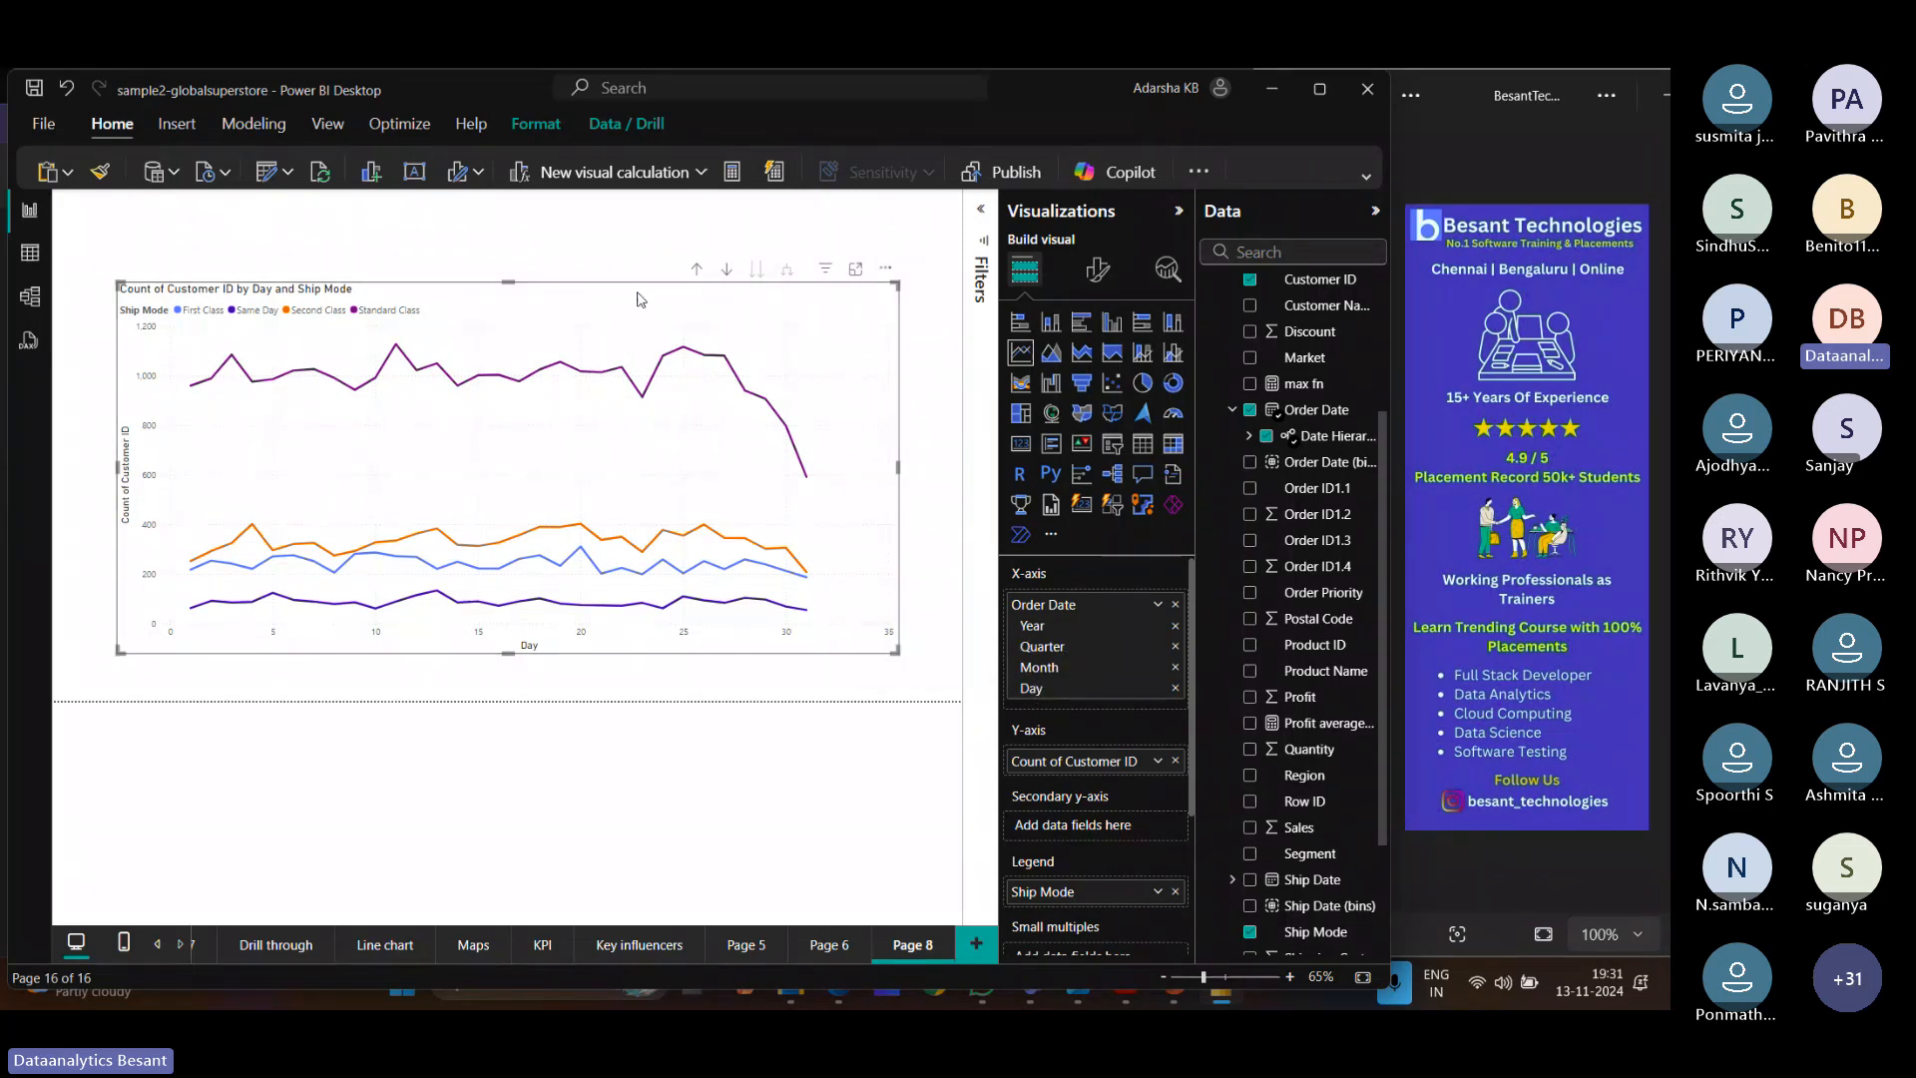
click(697, 269)
double_click(698, 269)
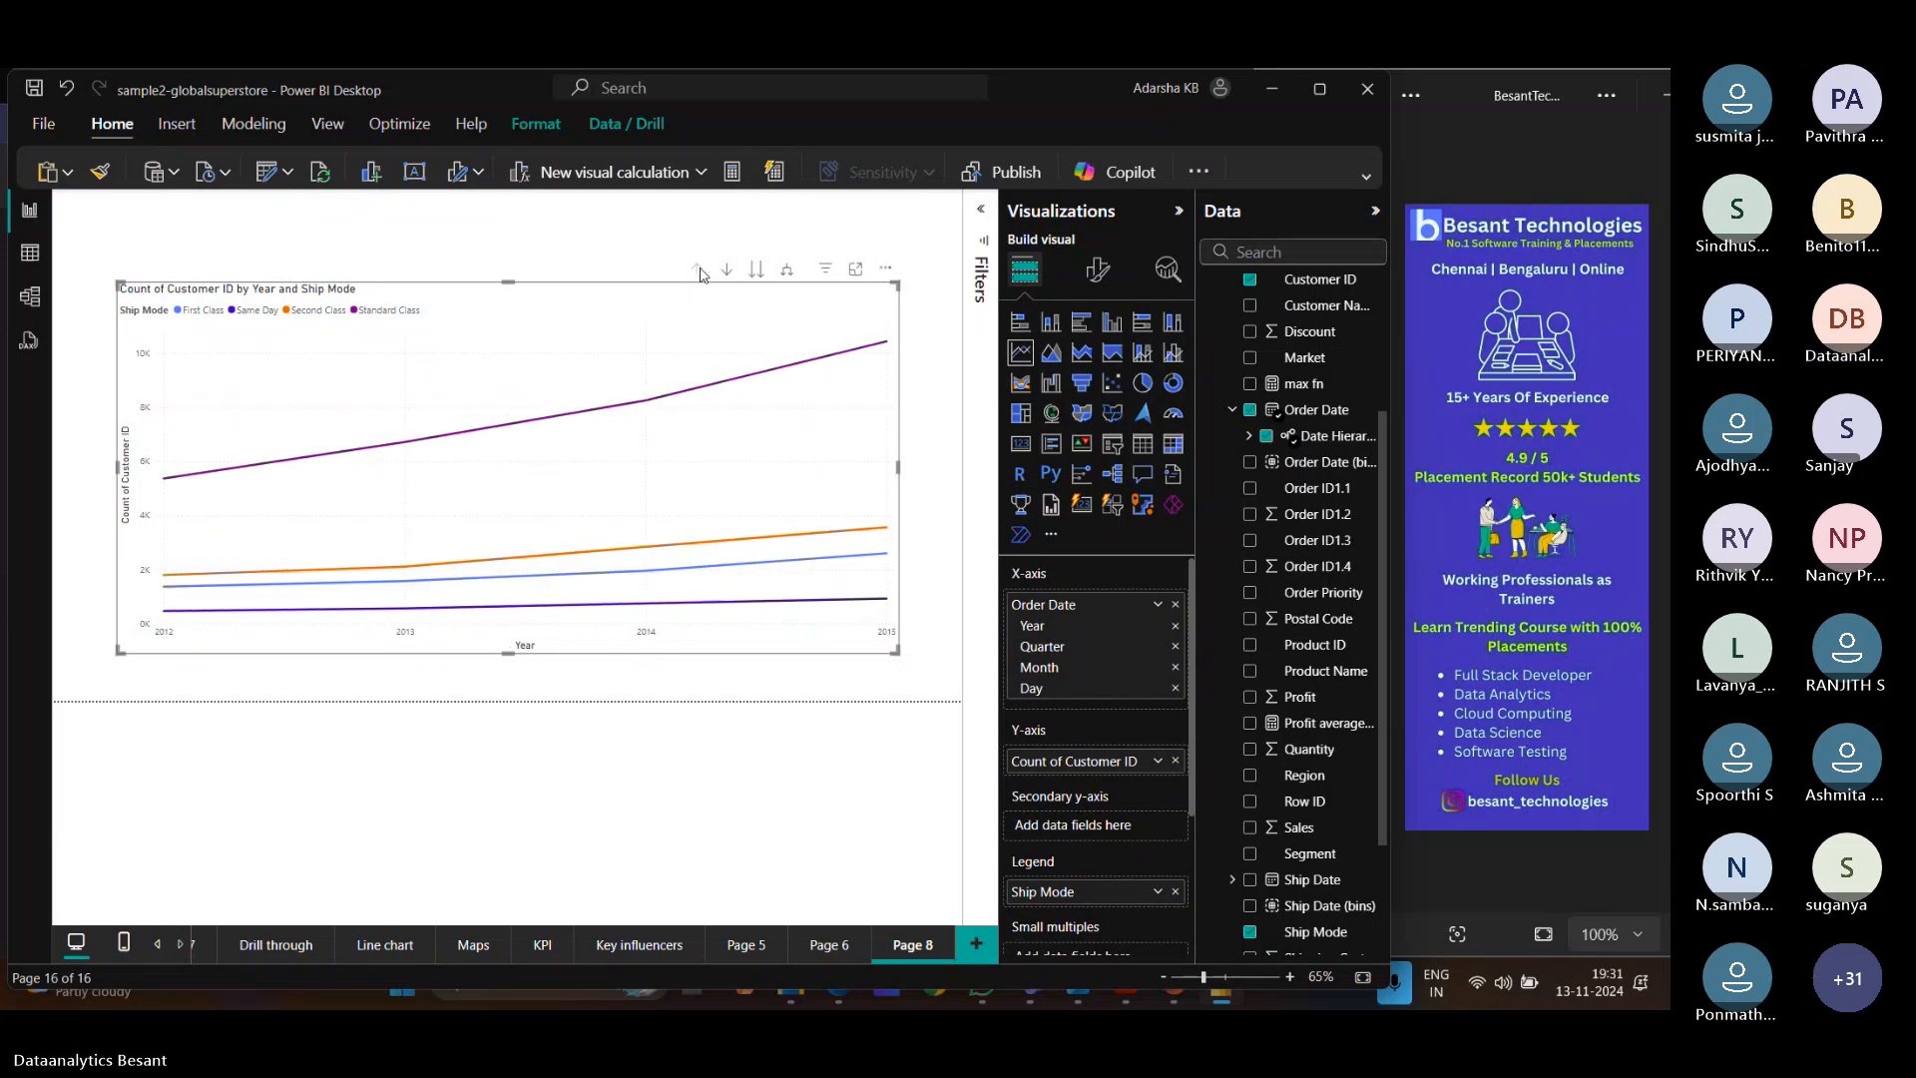
Expand the line chart's date hierarchy one level to plot customers by Year and Quarter together.
click(786, 271)
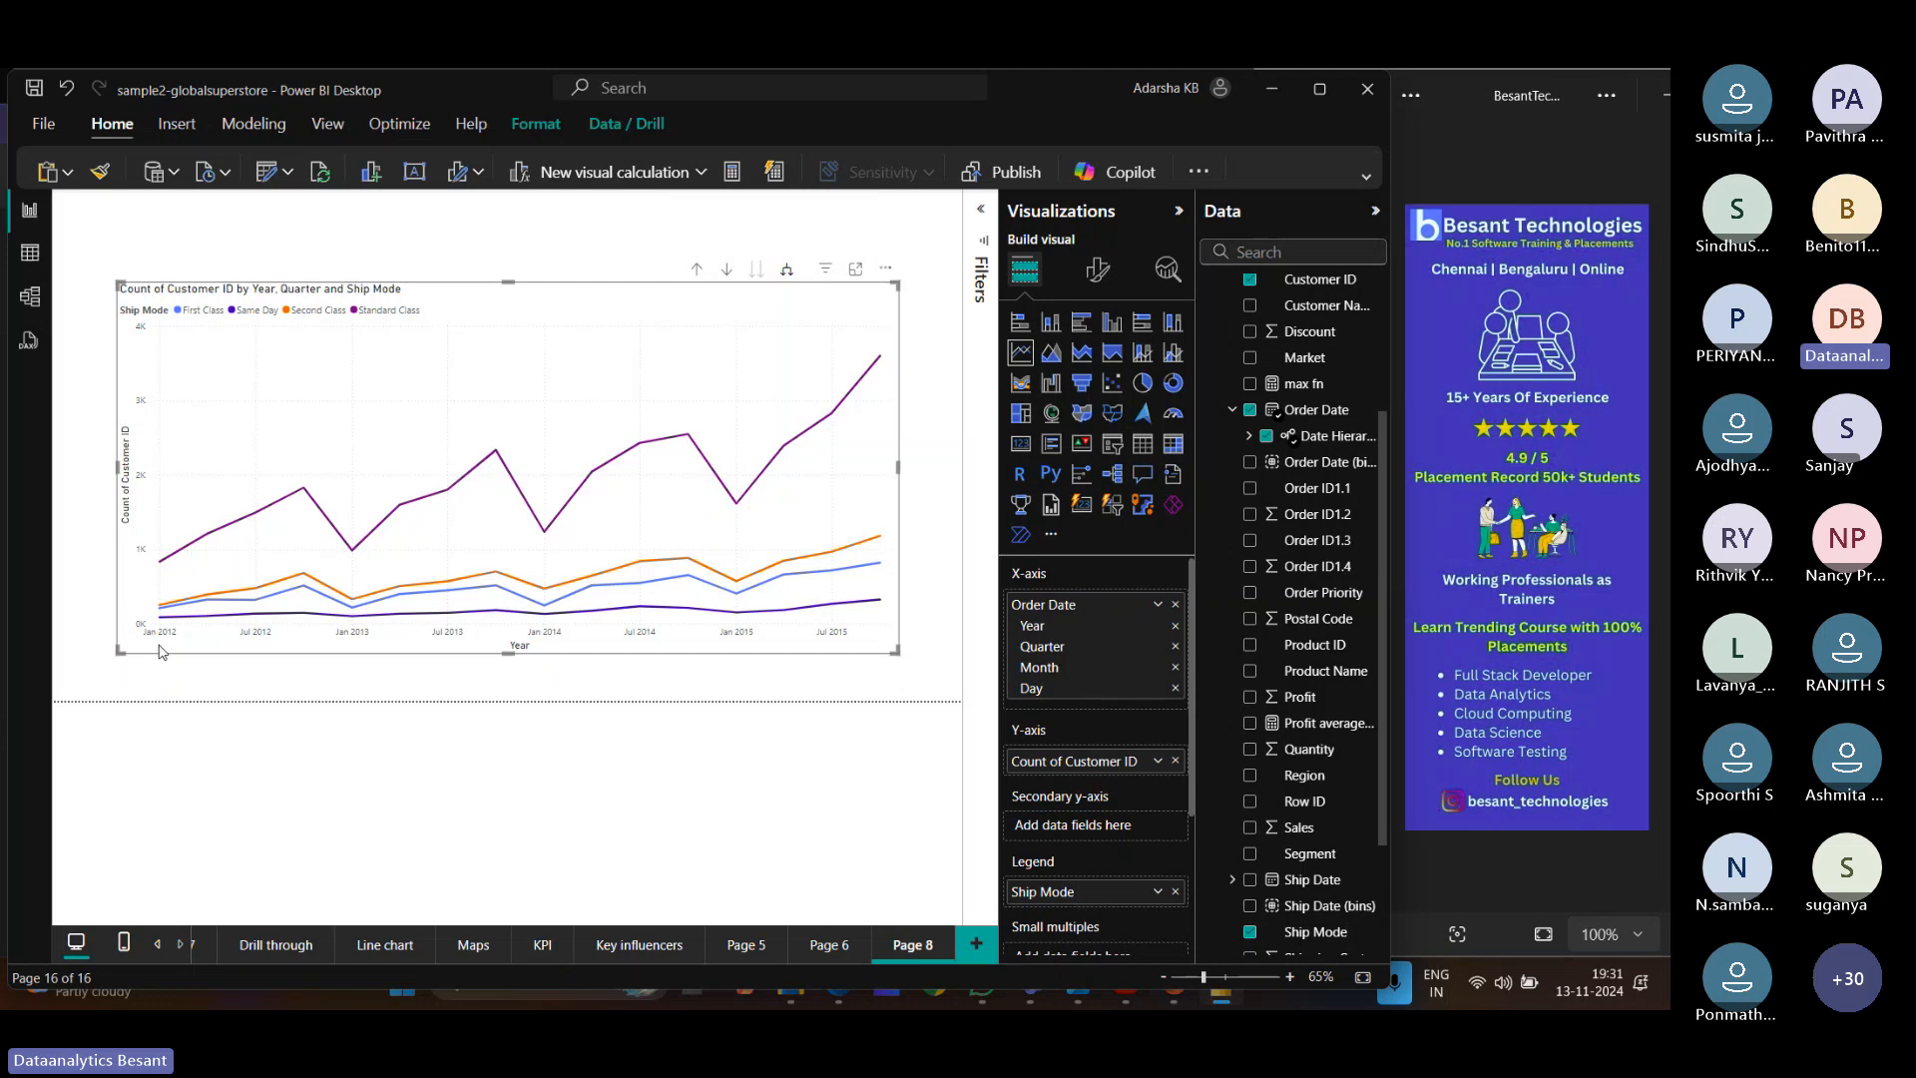
Expand the line chart's date hierarchy further to the Month and Day levels, and drill back up to Year.
mouse_move(158, 563)
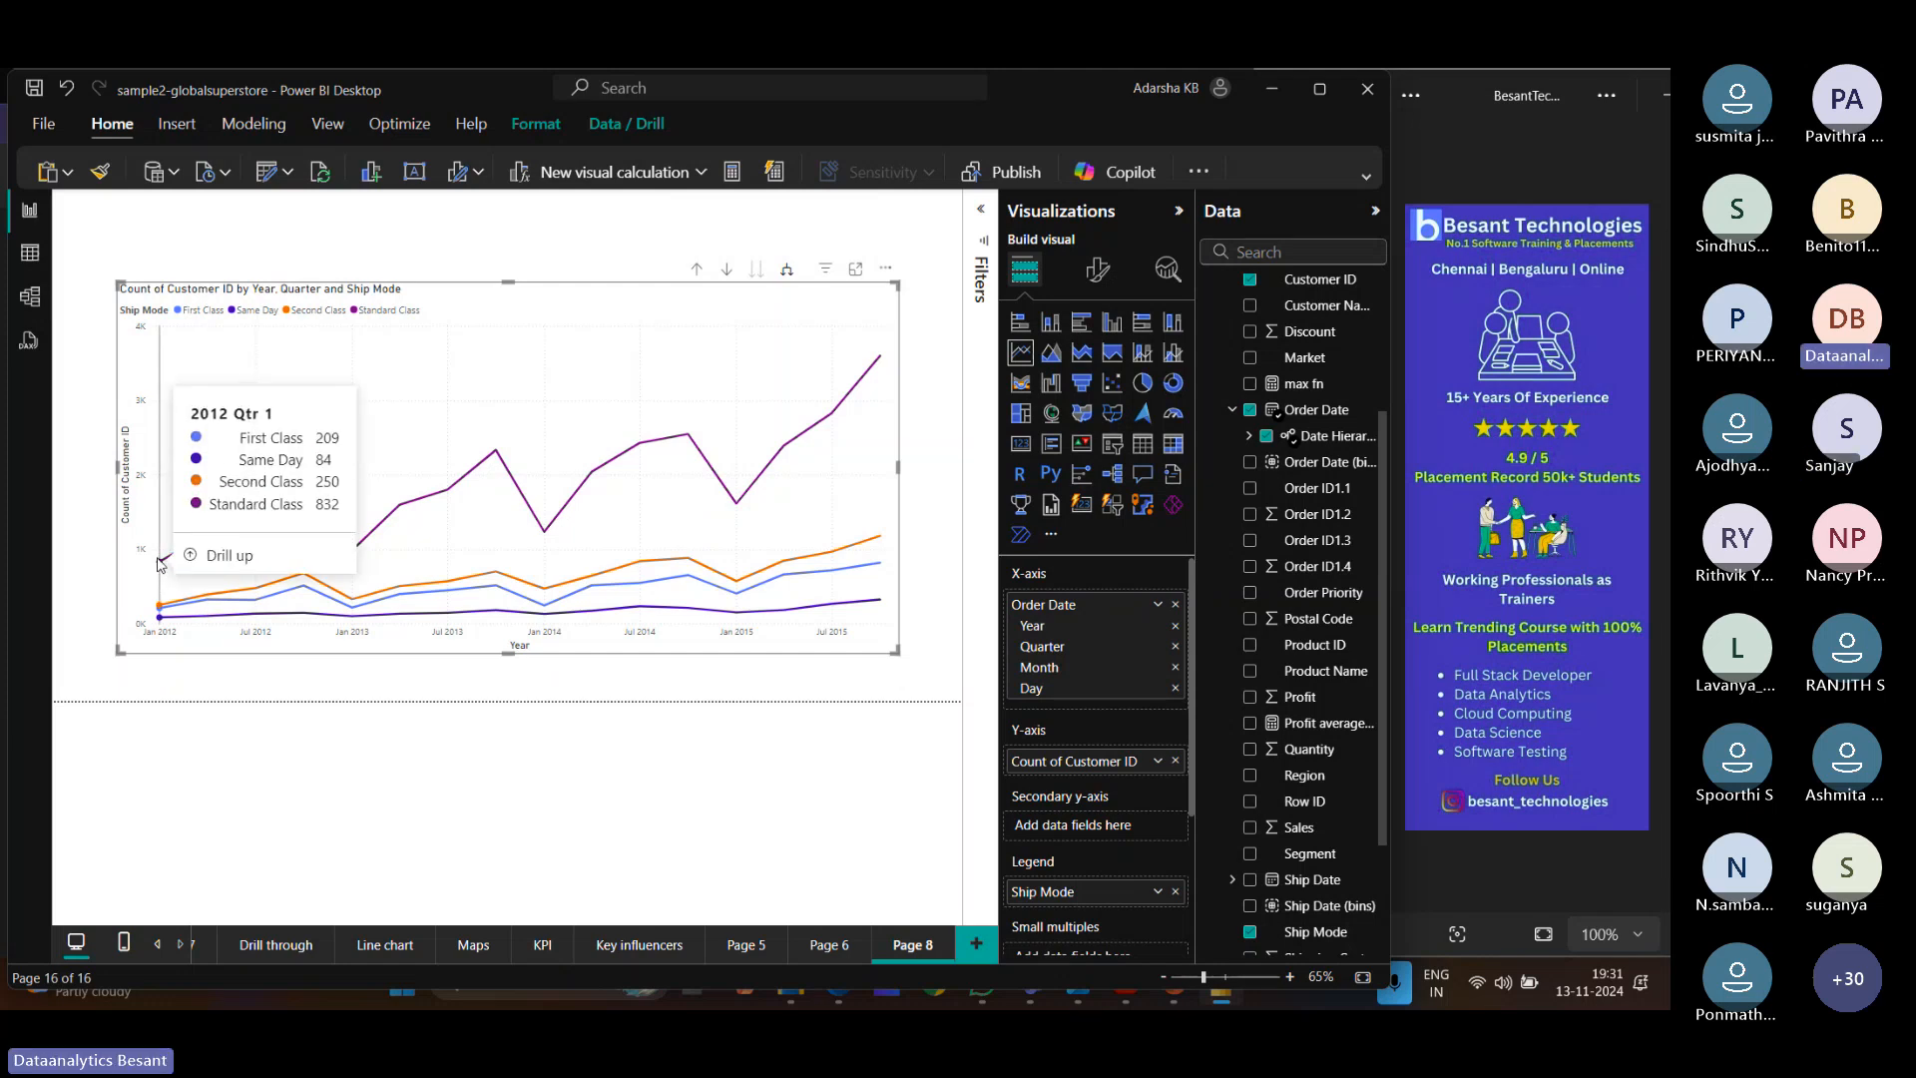
click(789, 272)
mouse_move(297, 523)
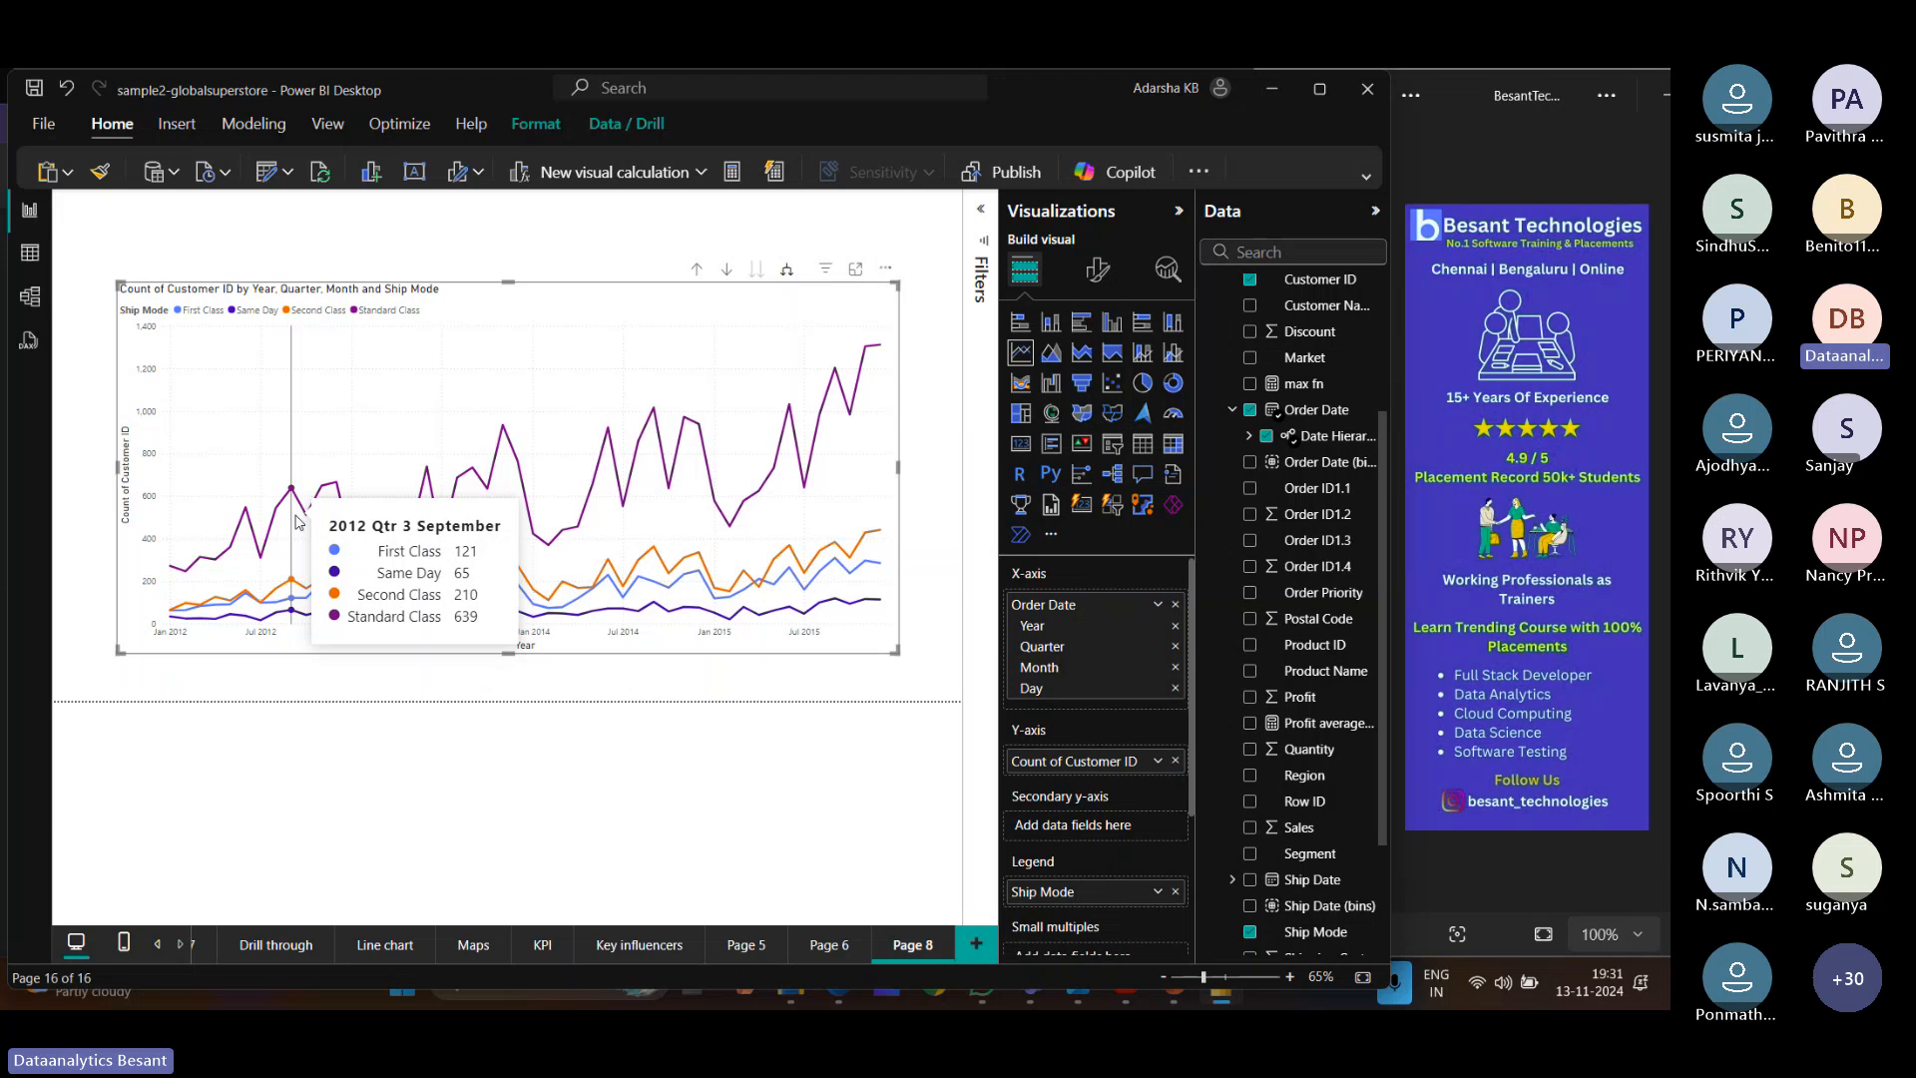
right_click(304, 643)
click(789, 271)
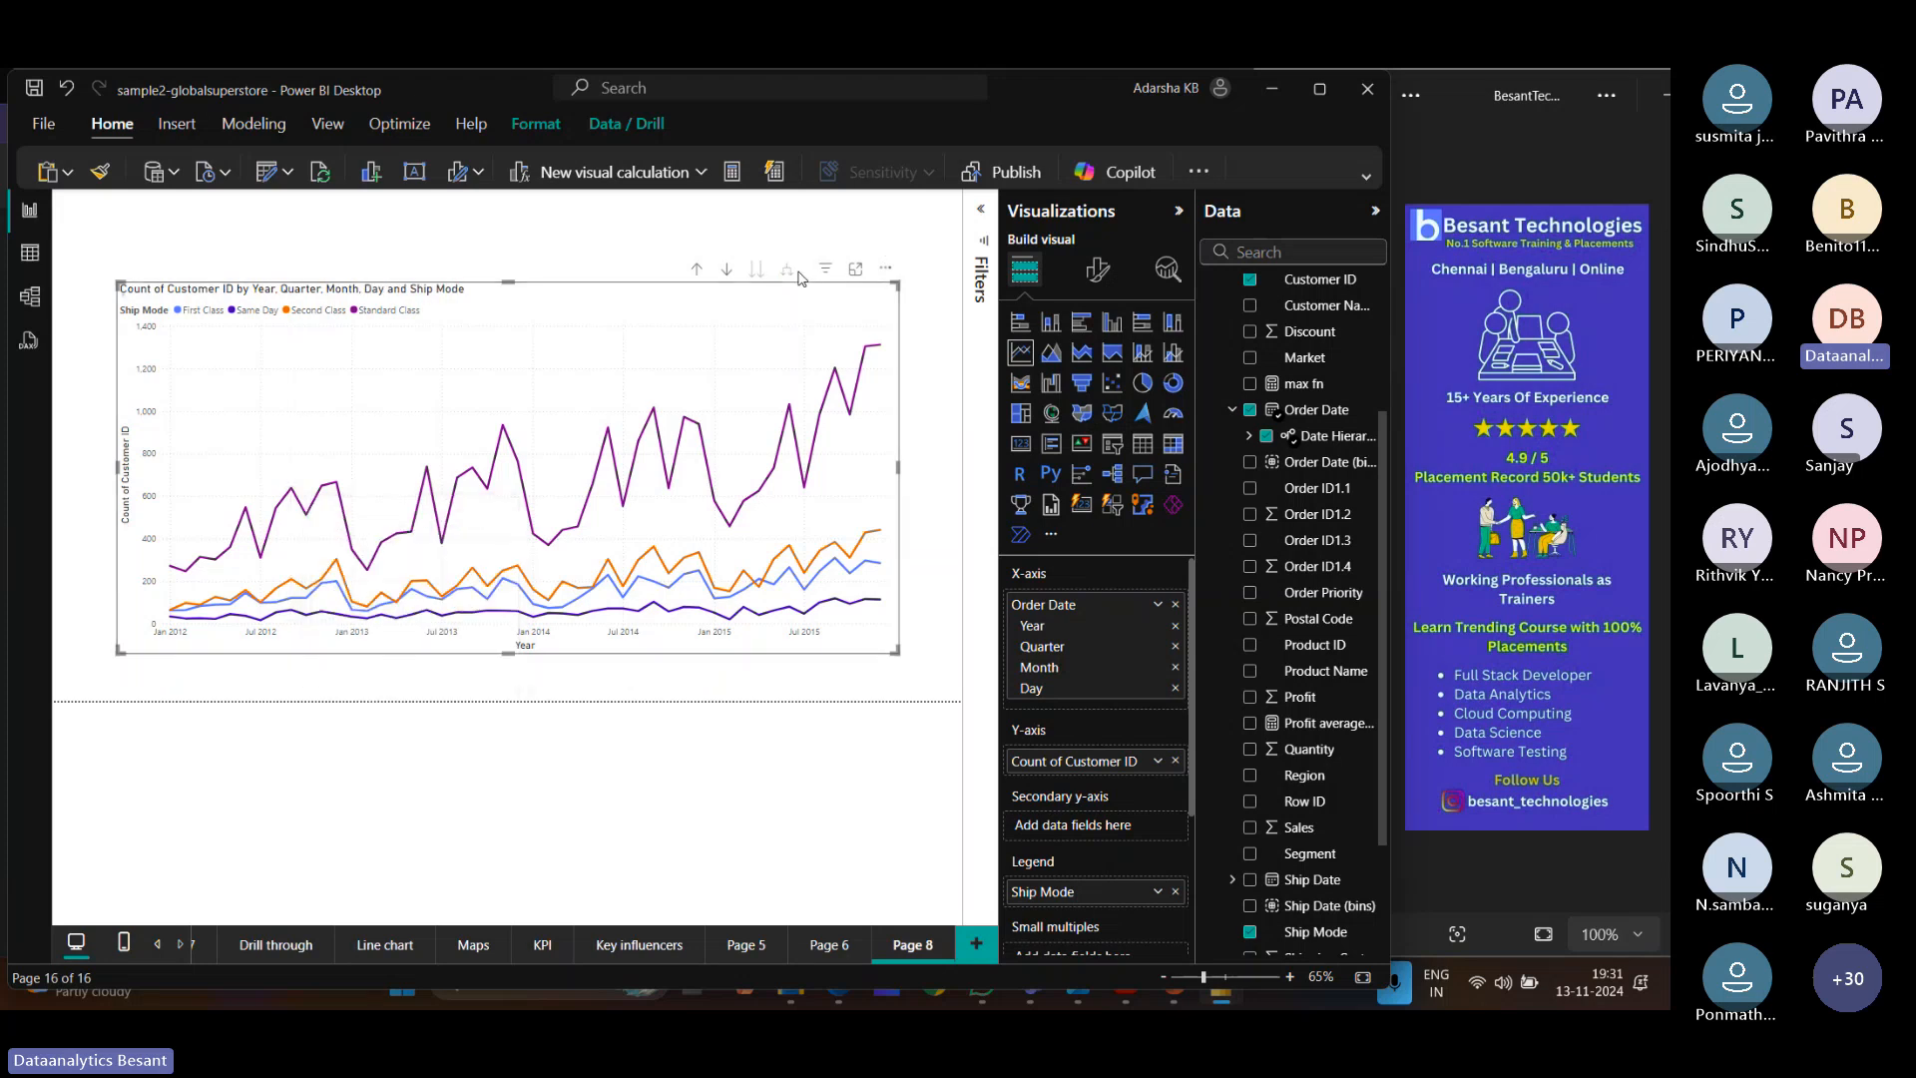
mouse_move(452, 557)
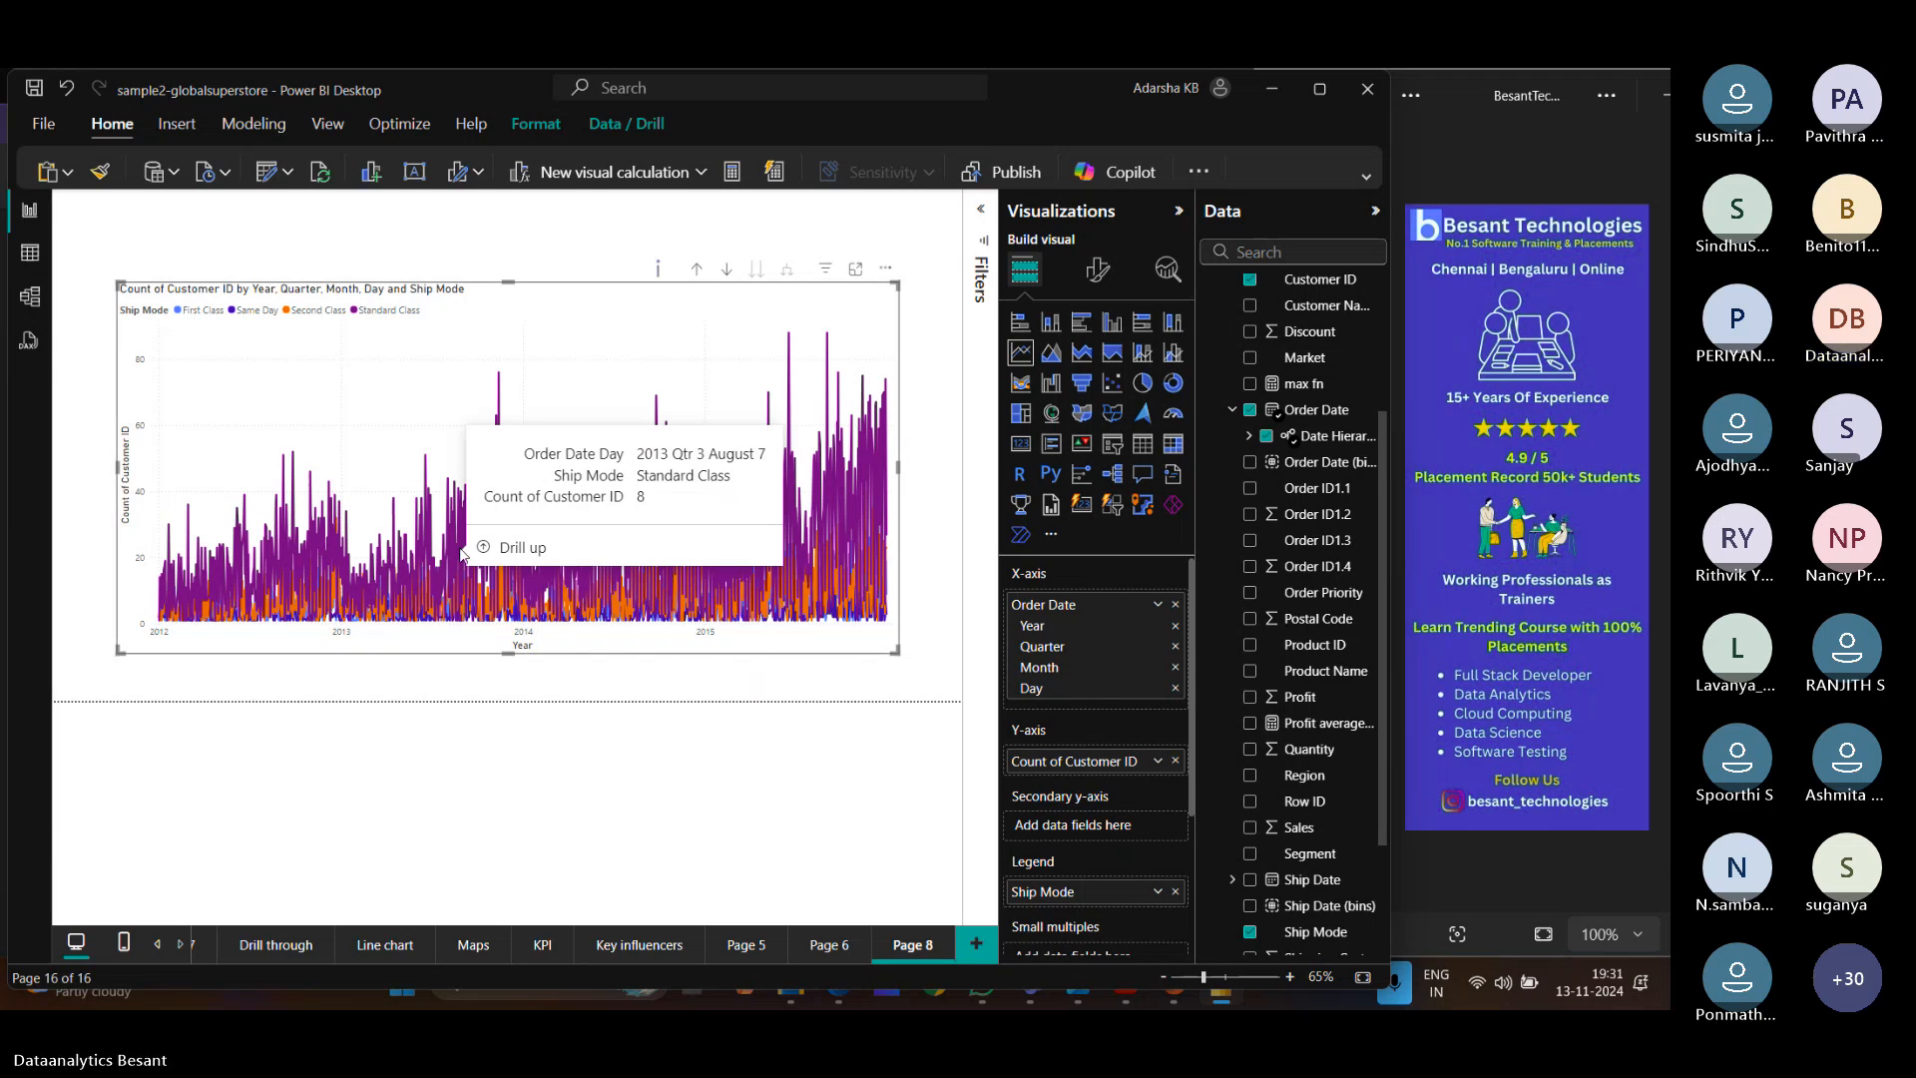
click(697, 270)
click(697, 271)
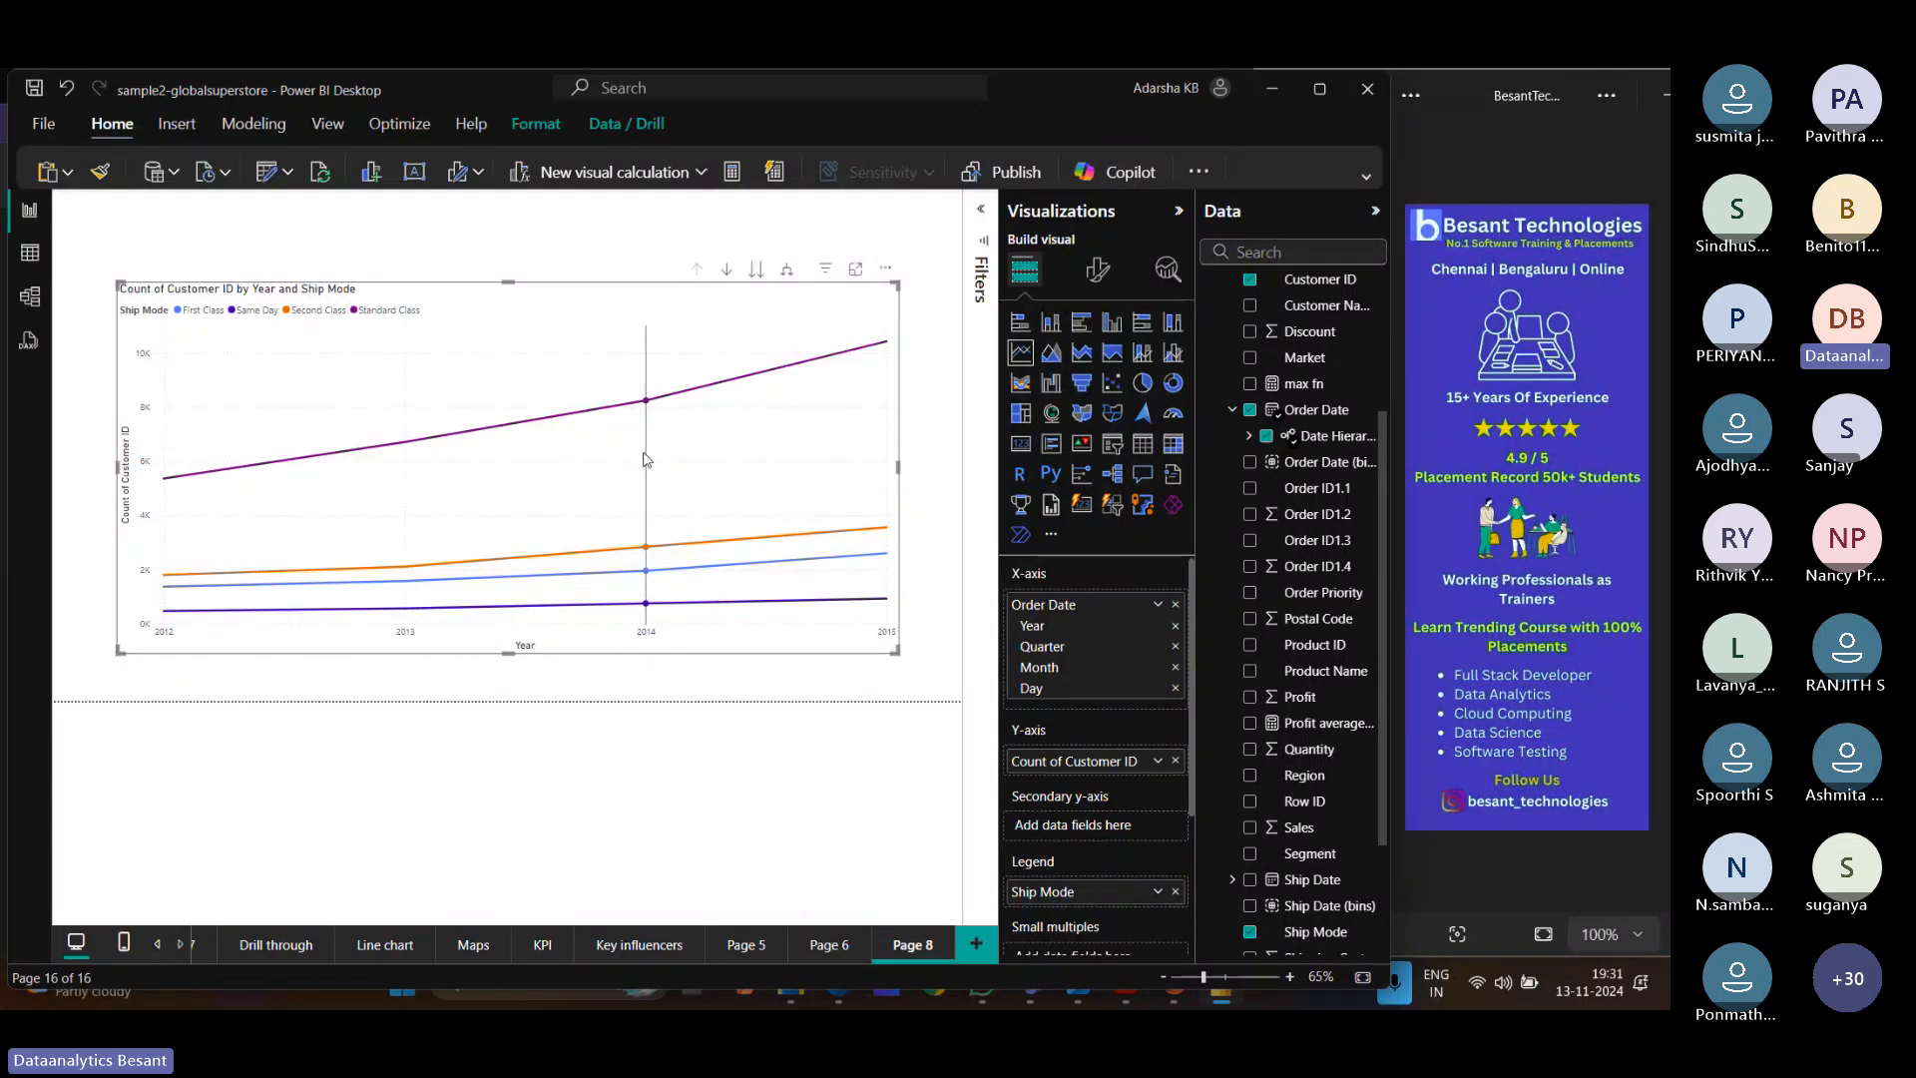
Turn on the line chart's drill mode, drill into 2014 and its Quarter 3 to show the months, and return to the Year level.
mouse_move(645, 417)
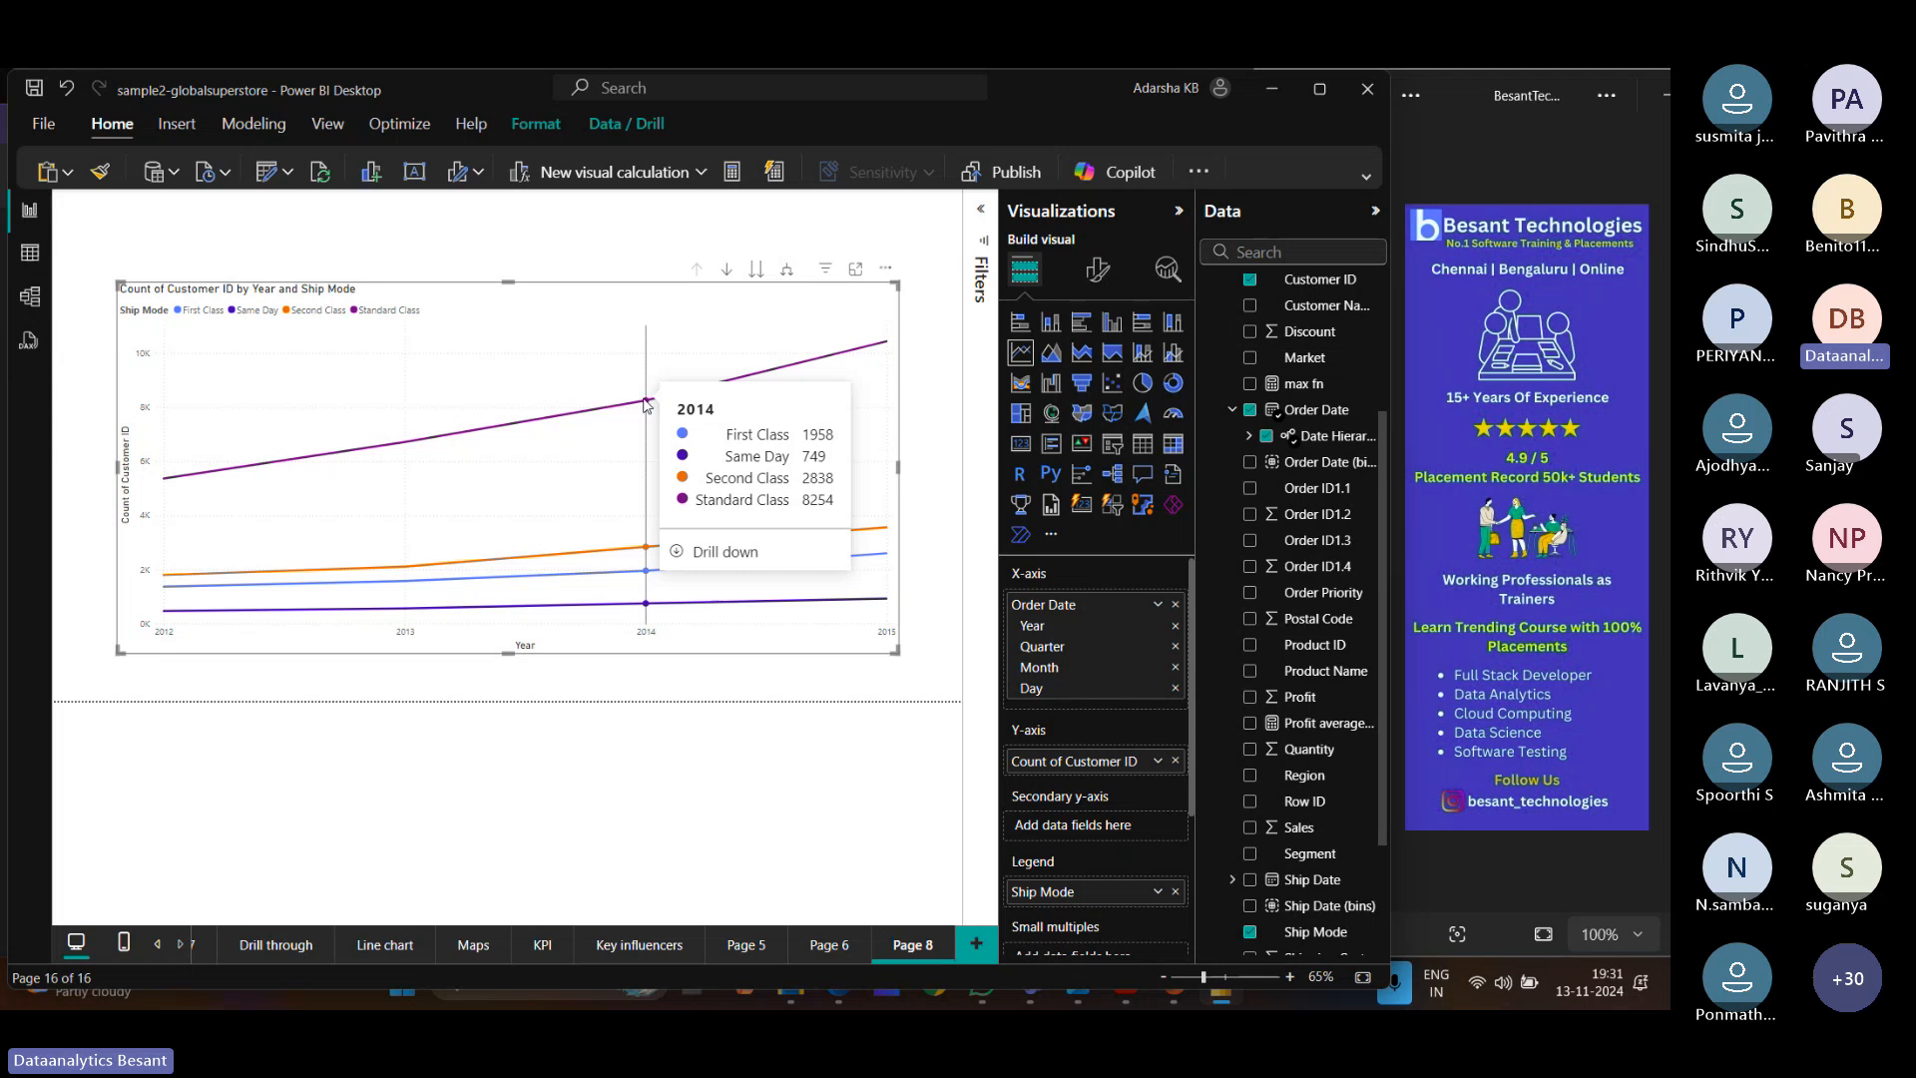
click(727, 271)
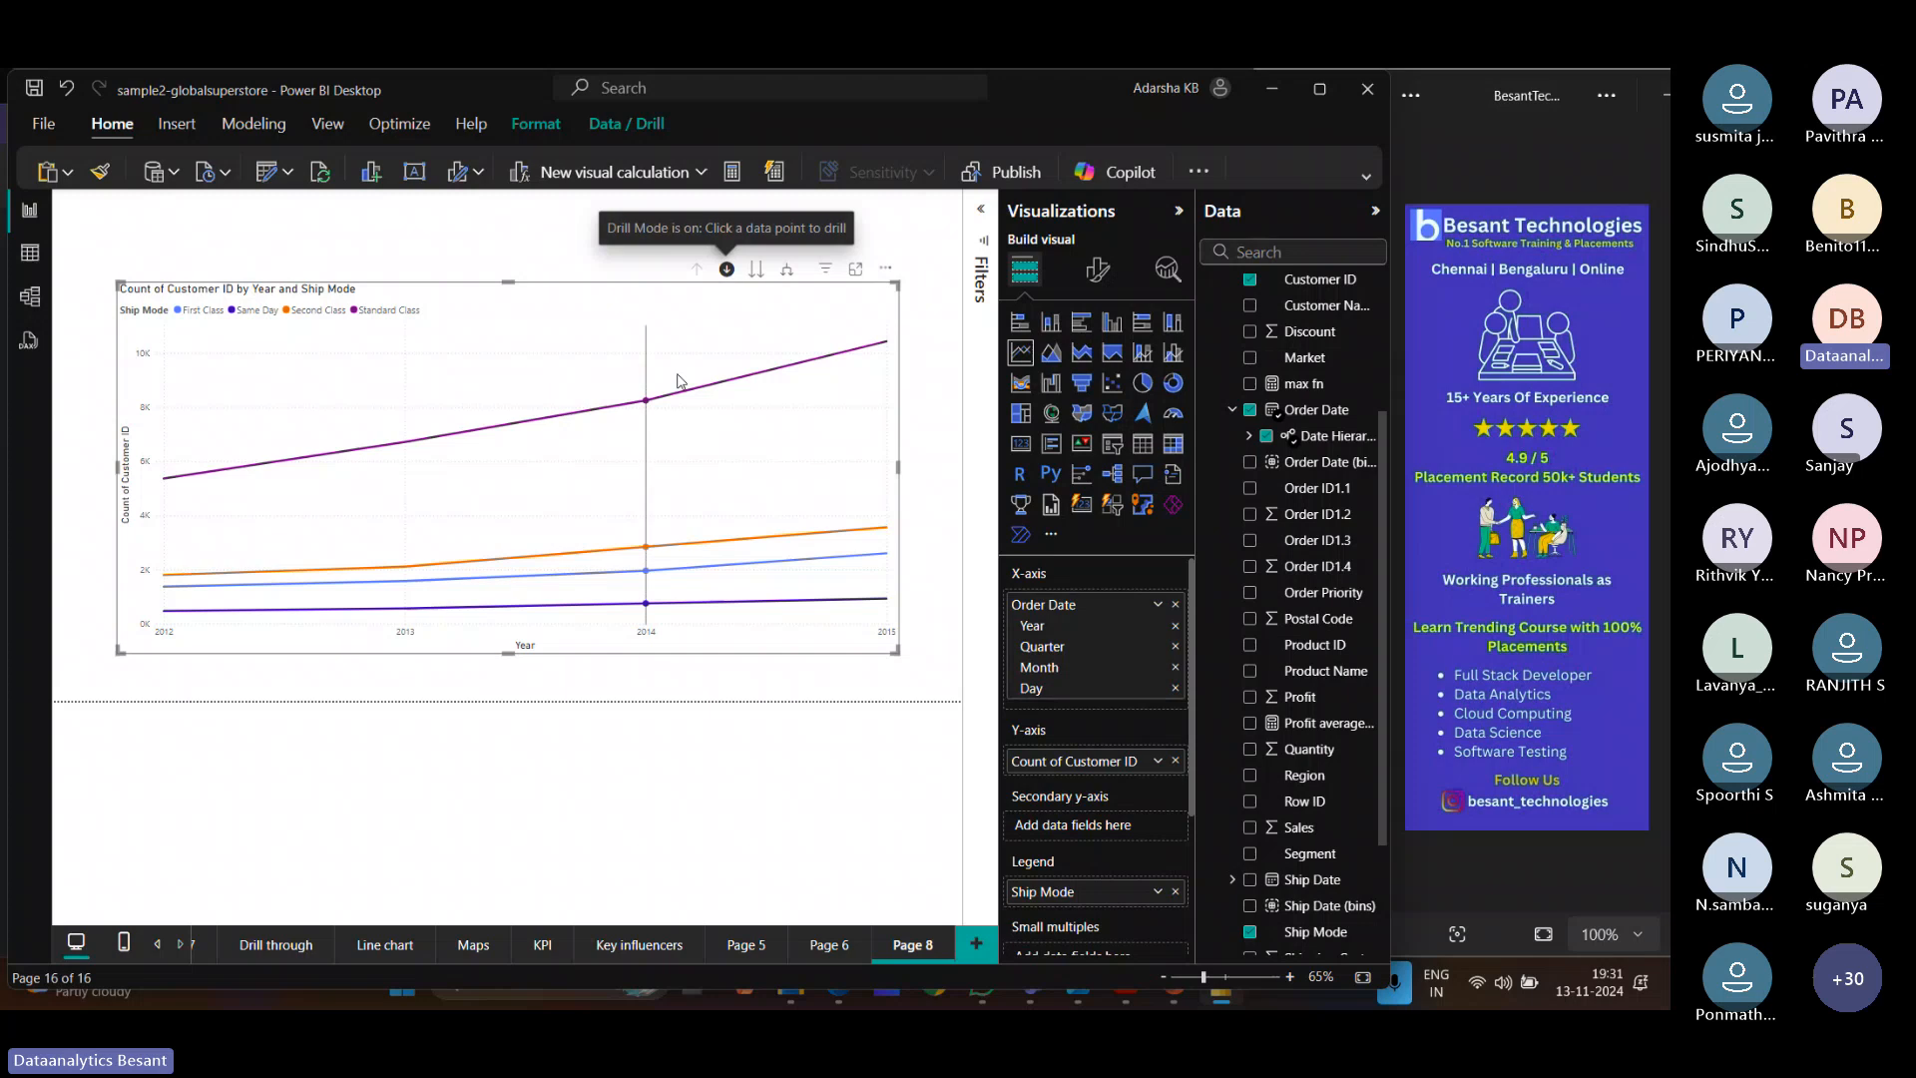
click(645, 402)
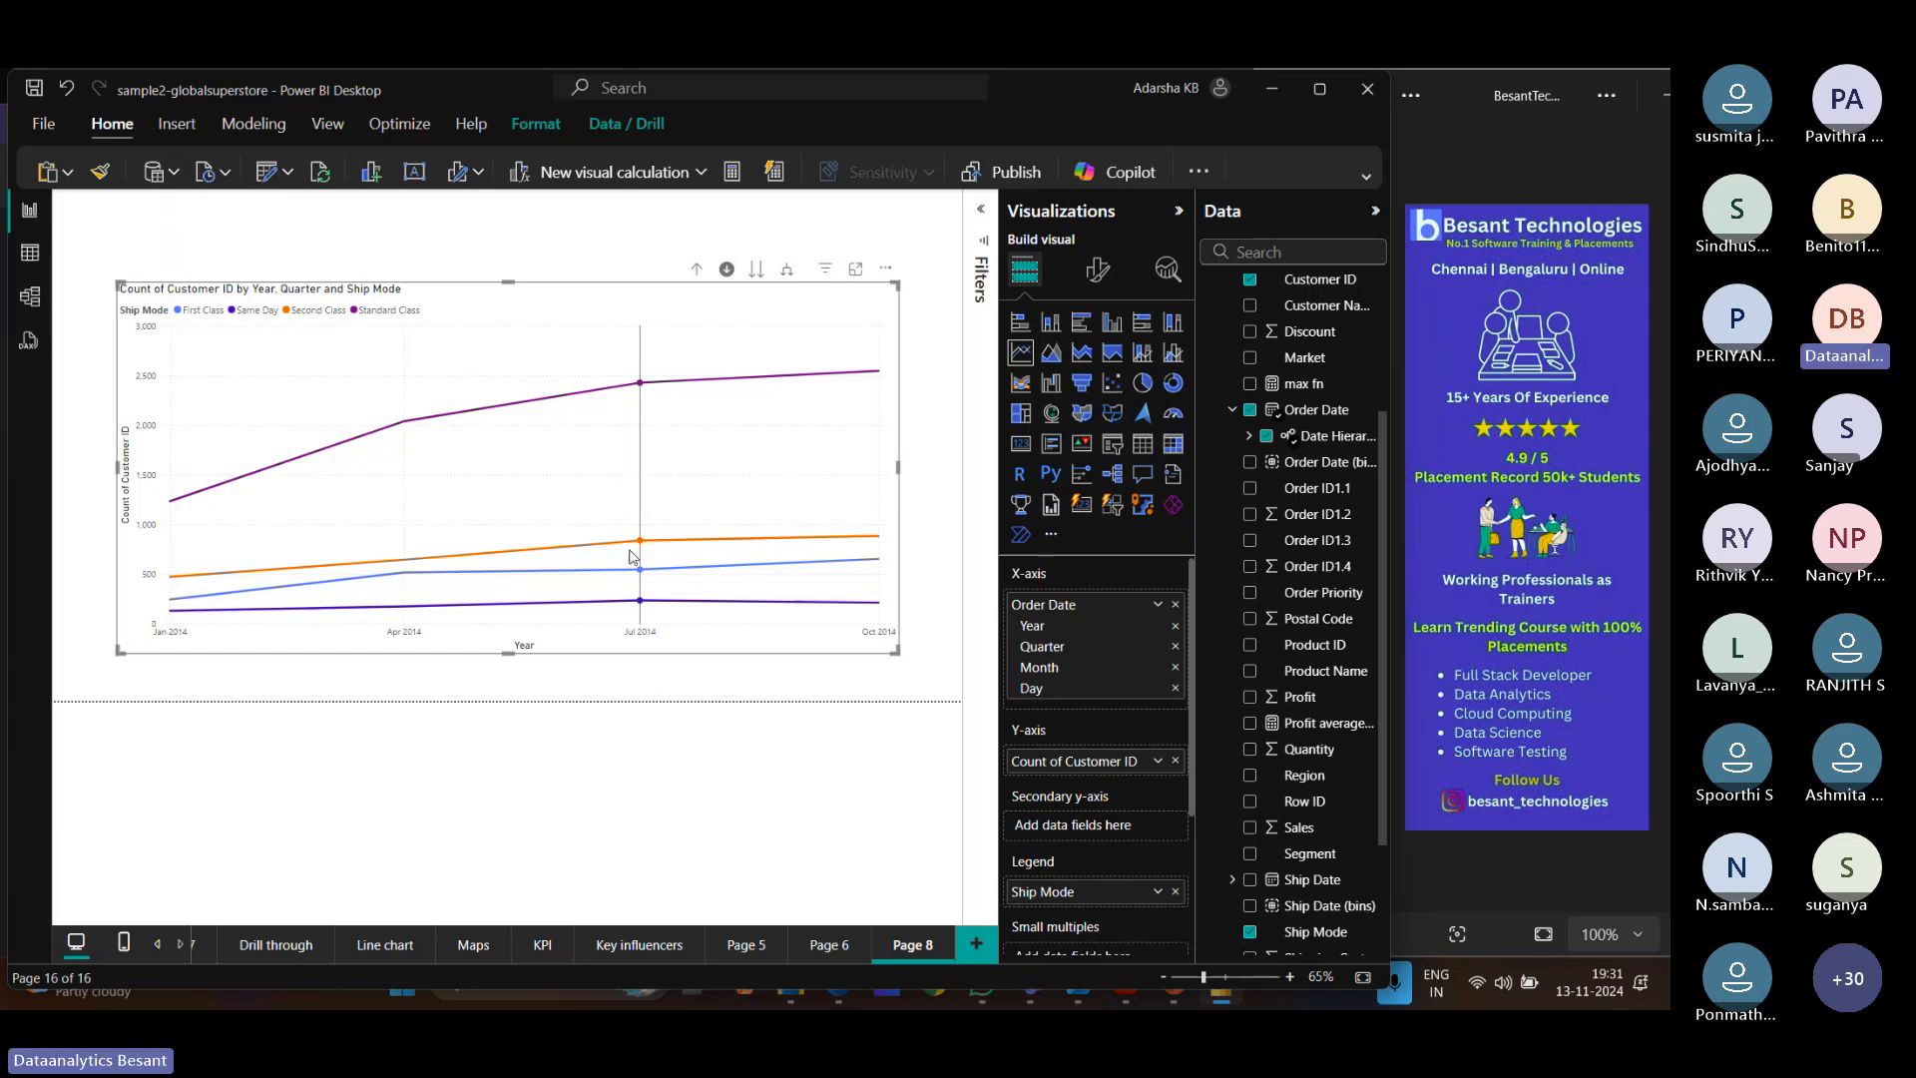
mouse_move(652, 606)
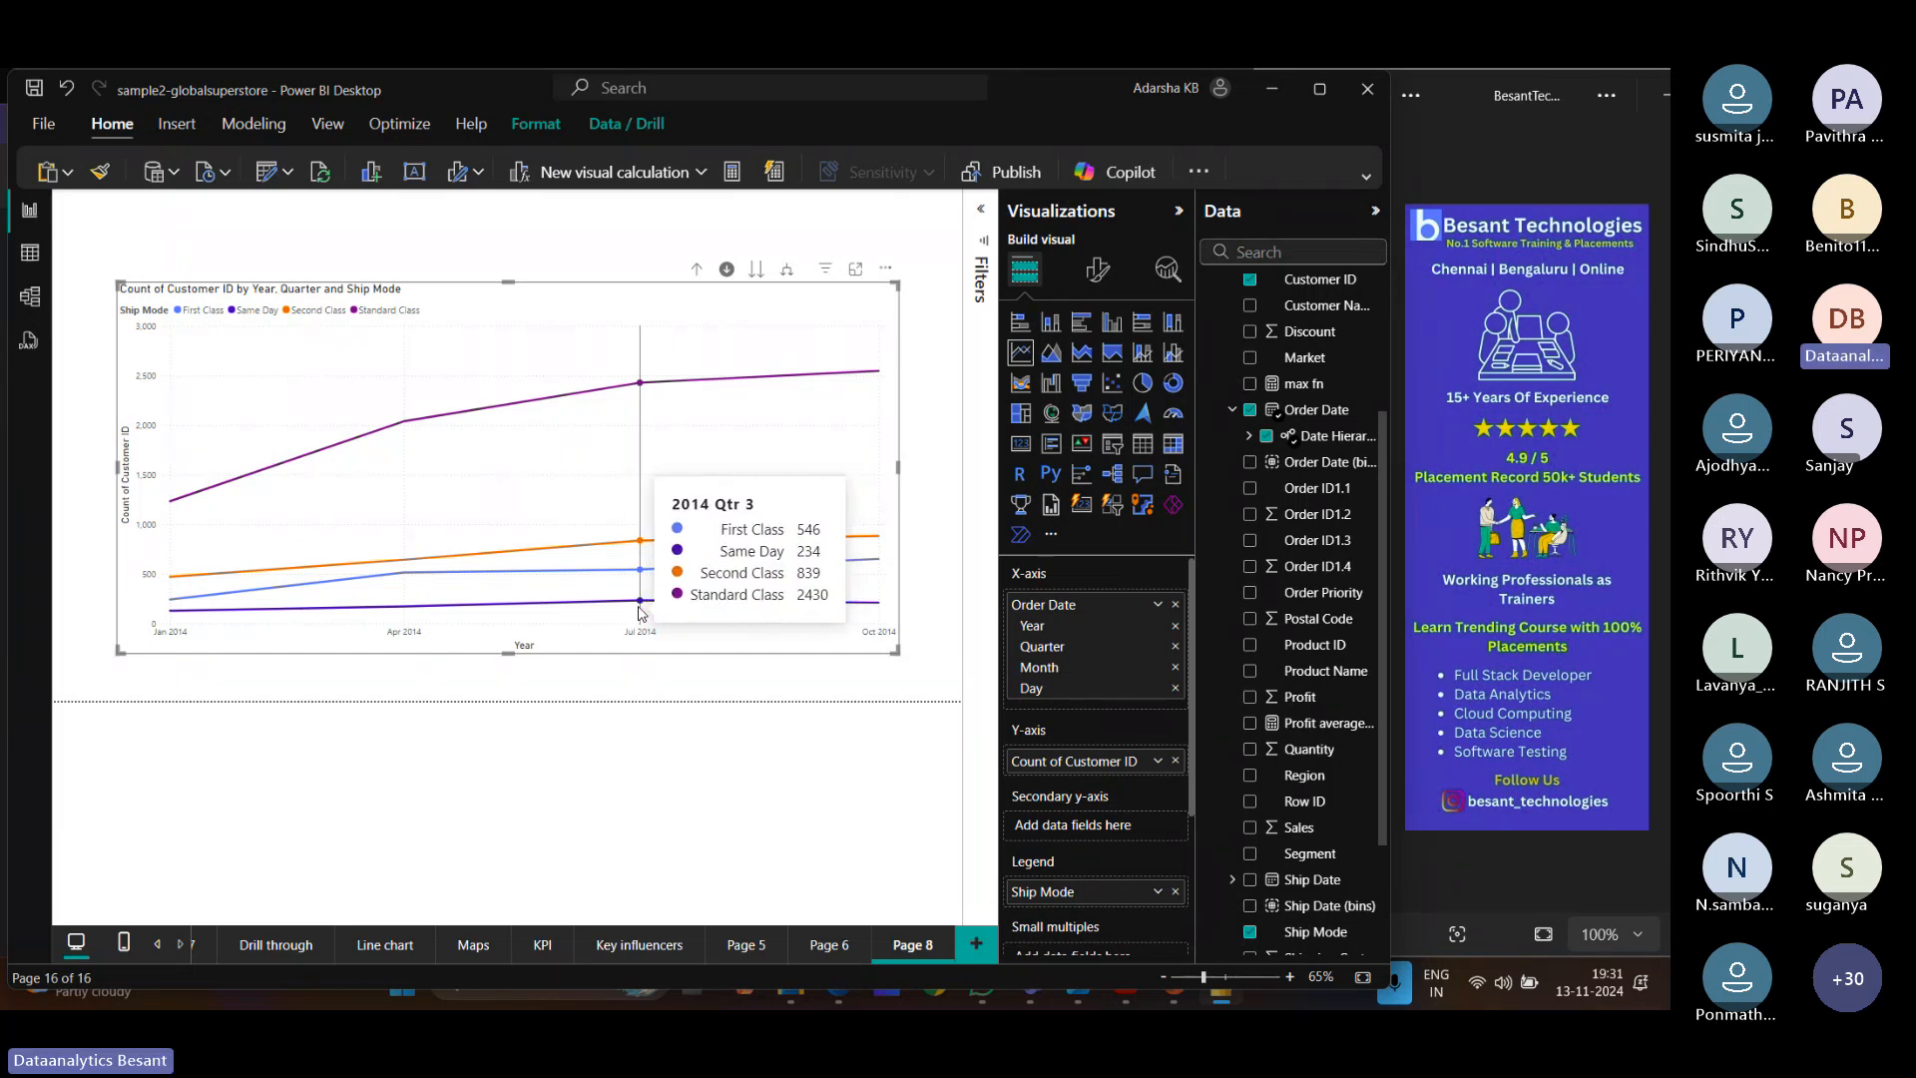
click(641, 605)
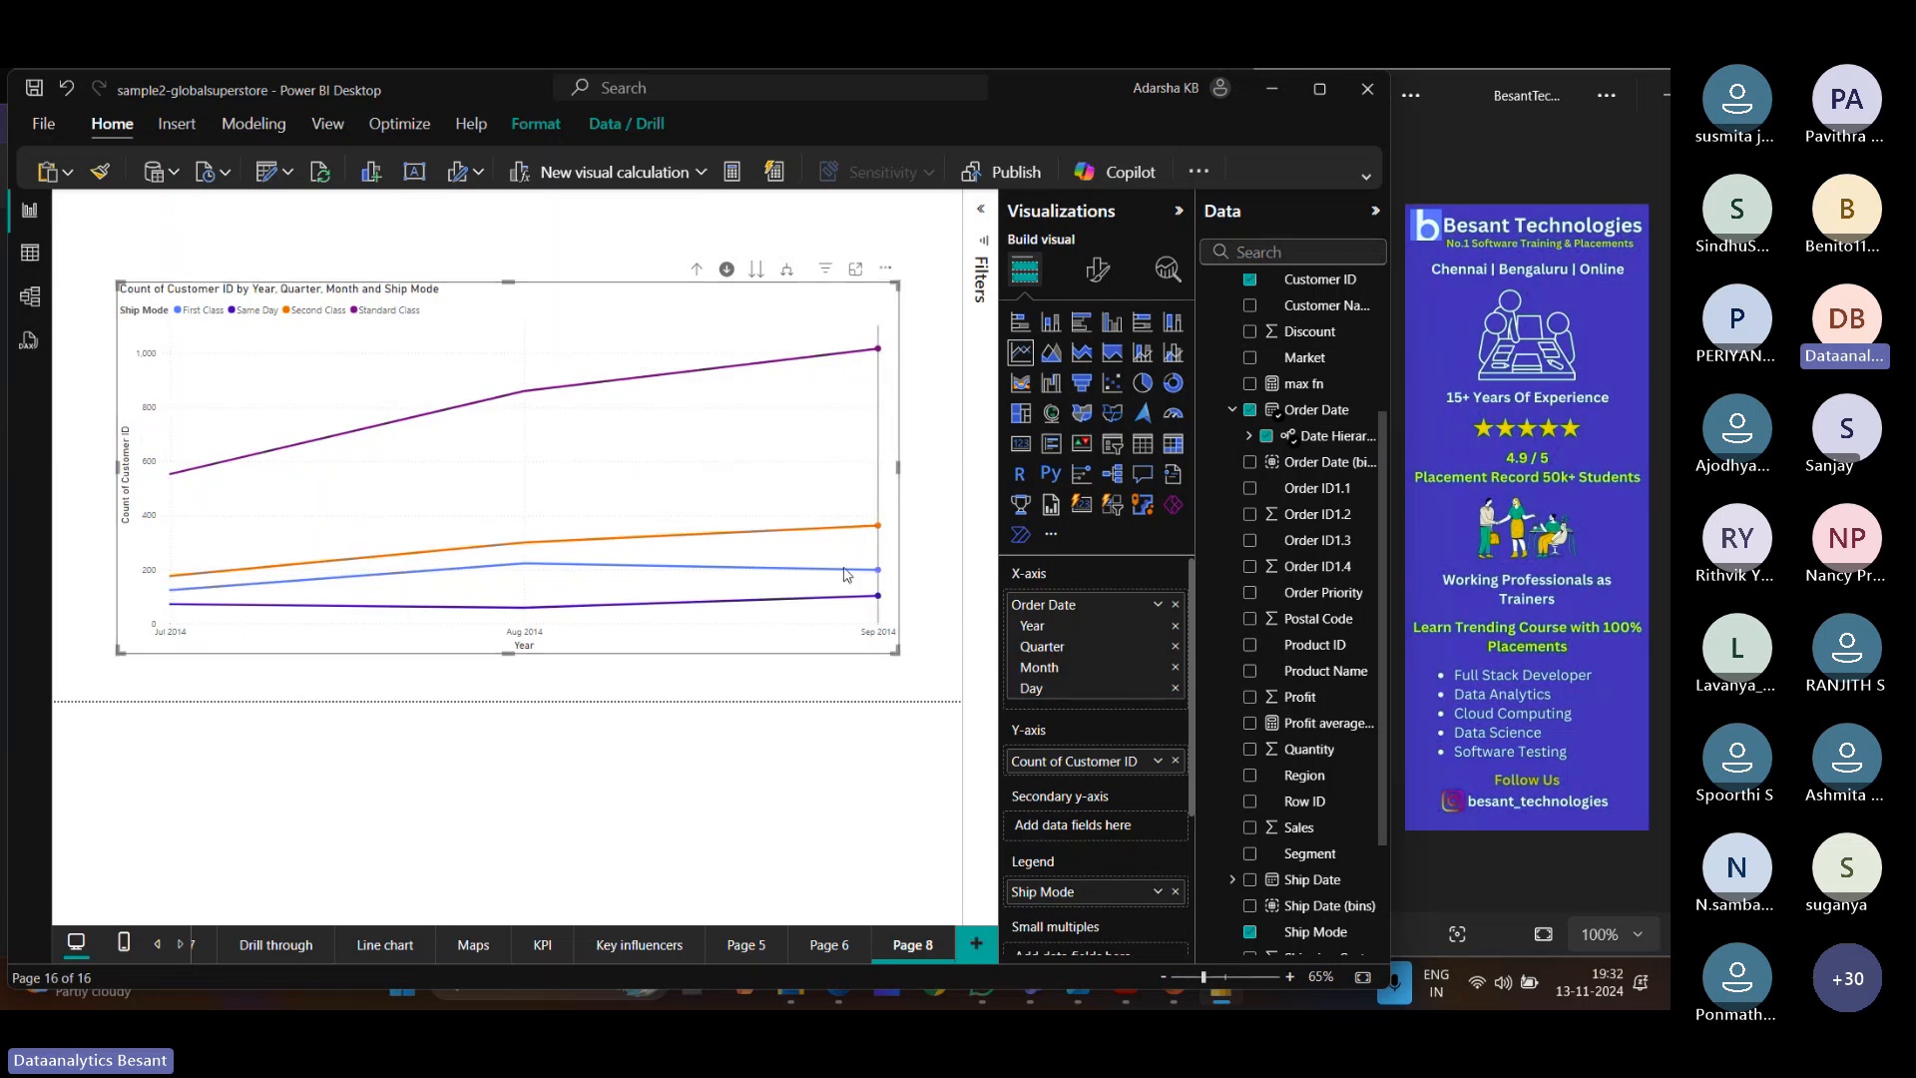
mouse_move(347, 481)
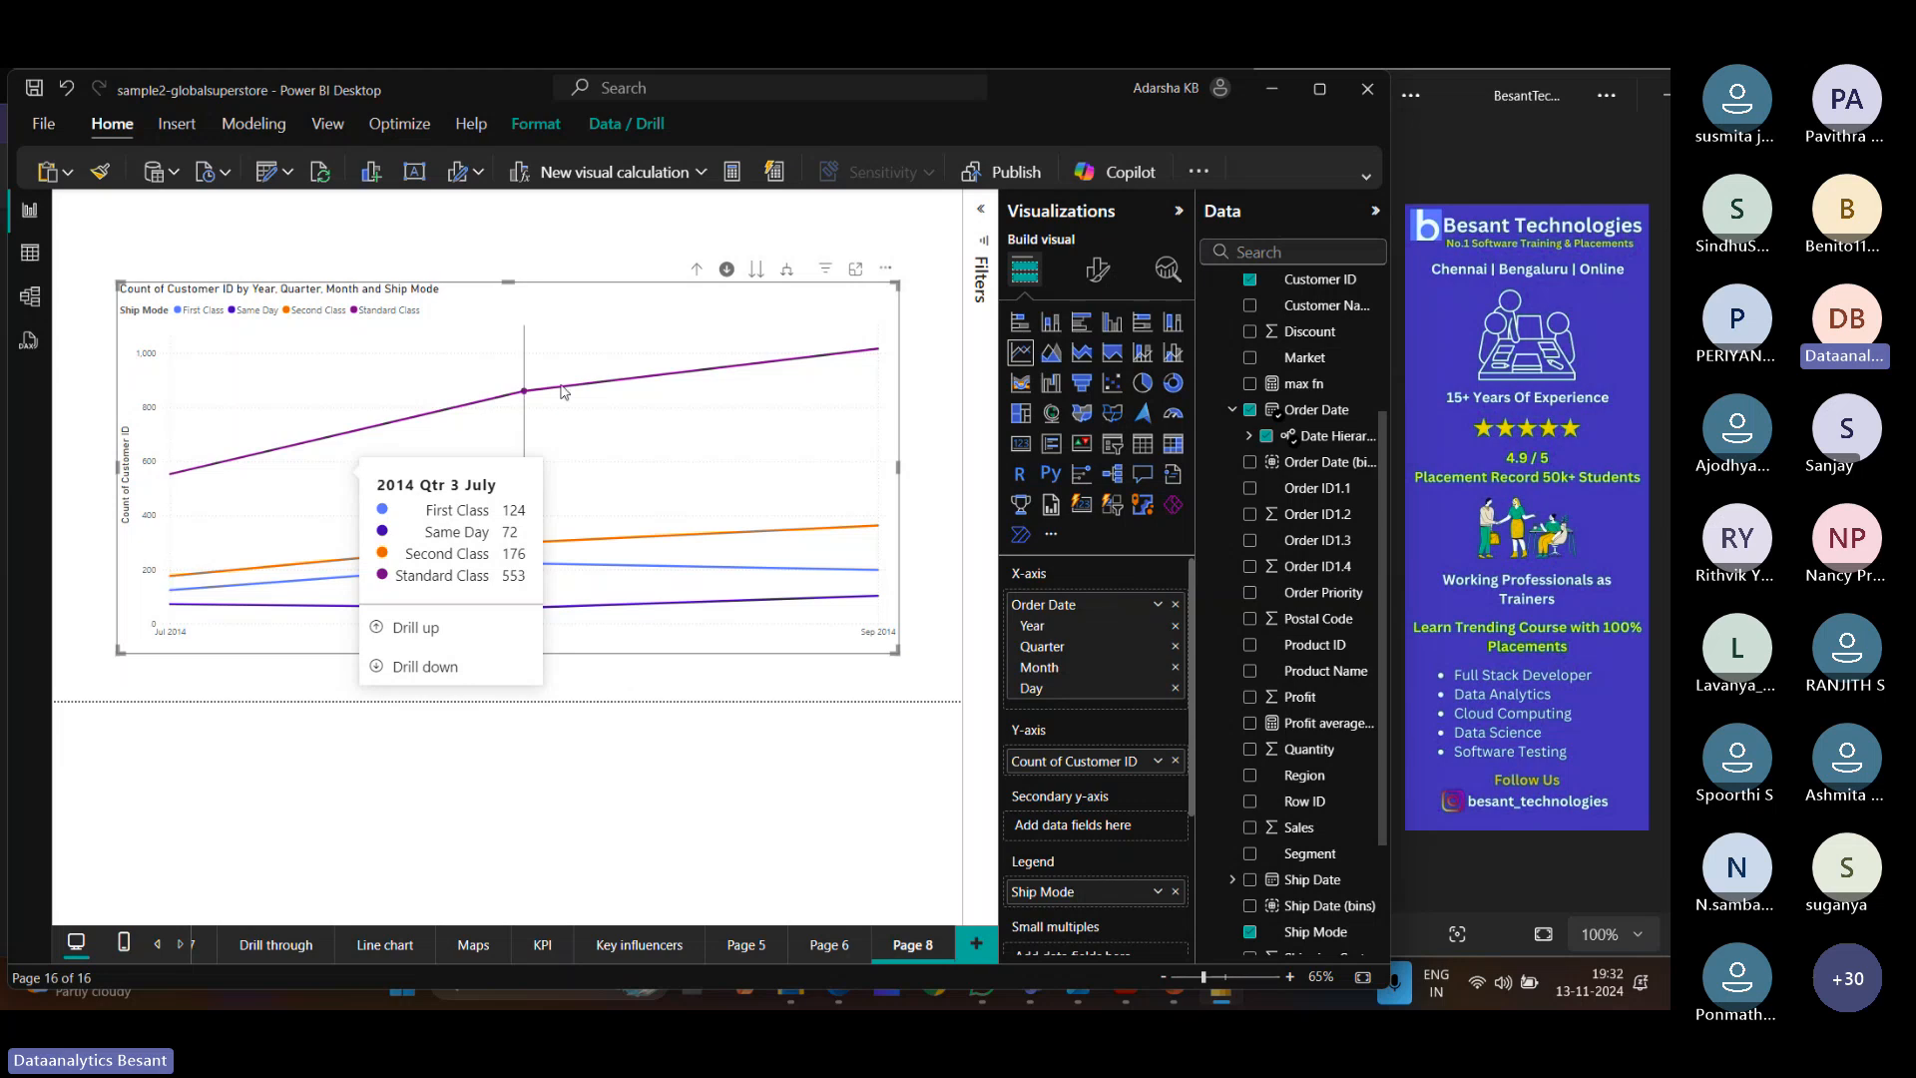
click(698, 273)
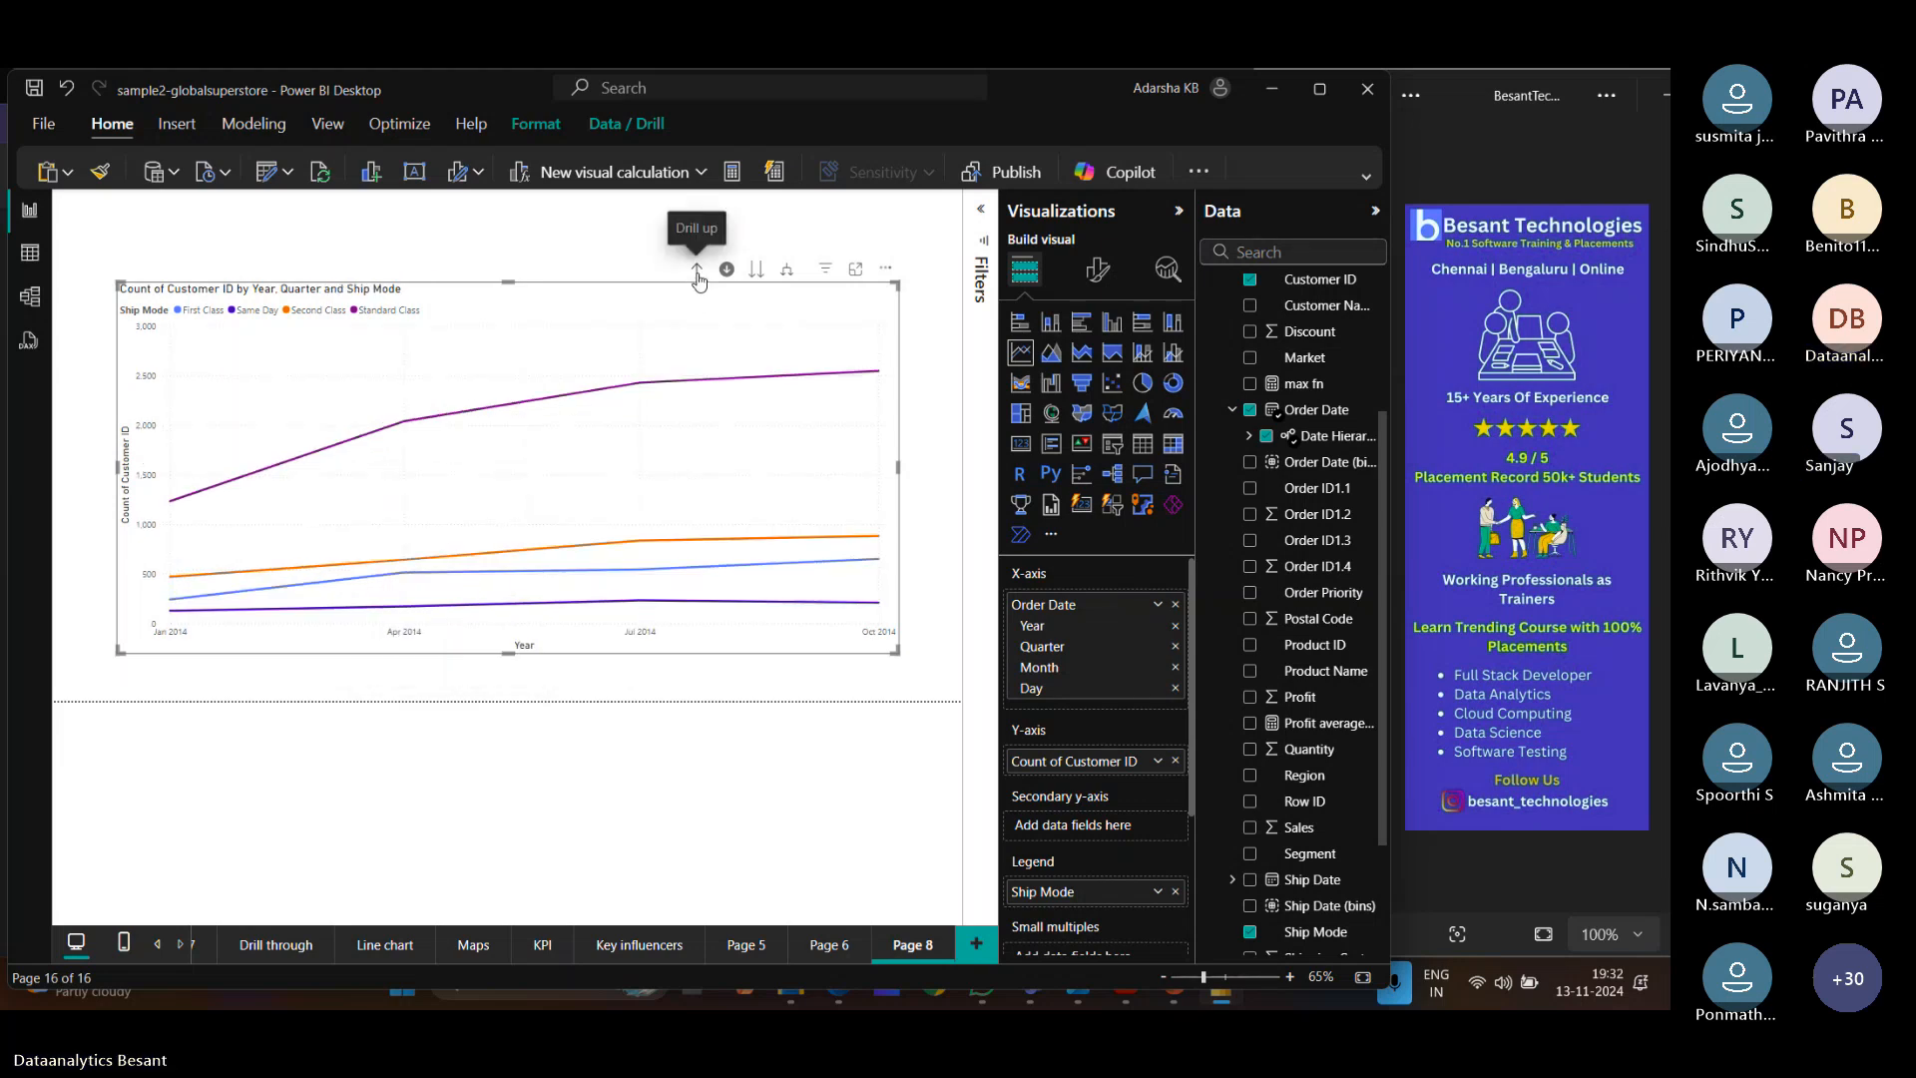
click(697, 273)
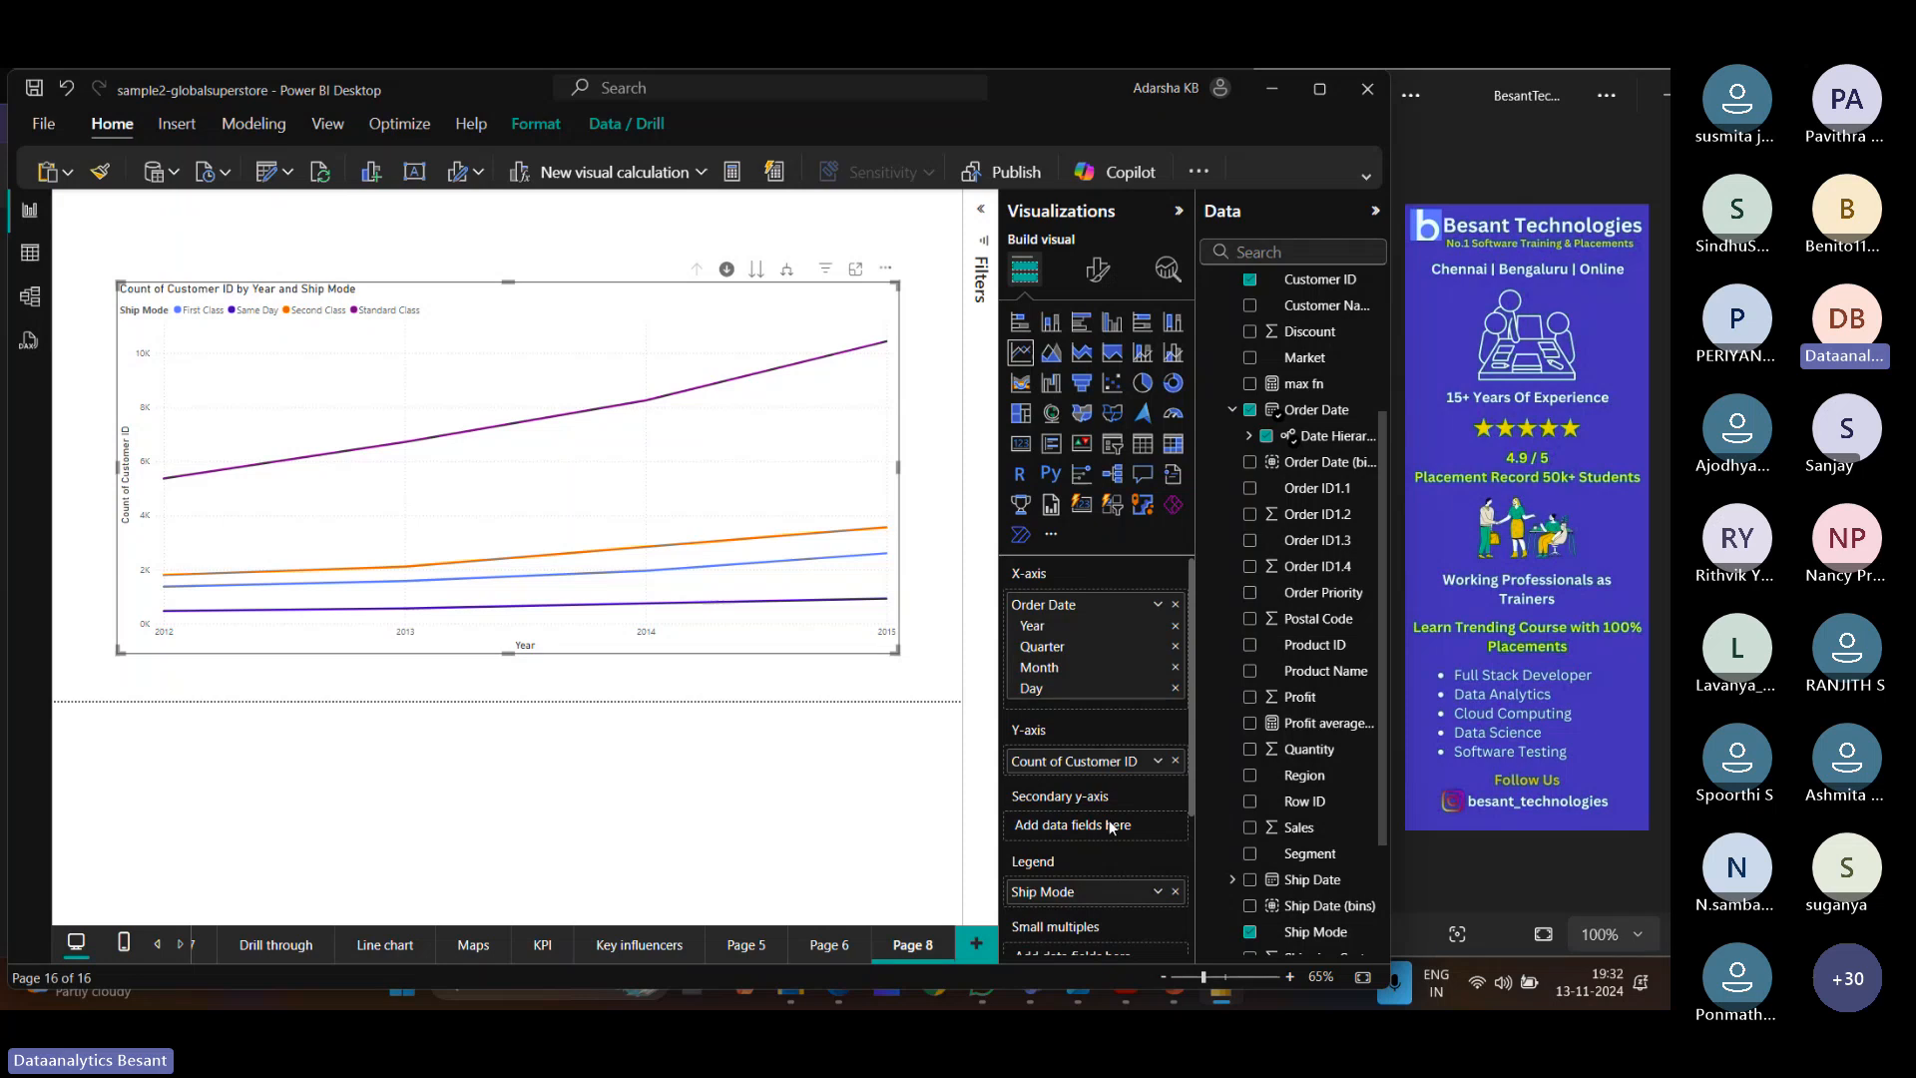
Remove Ship Mode from the line chart's legend and add Profit as its secondary y-axis.
scroll(1111, 818, down, 1)
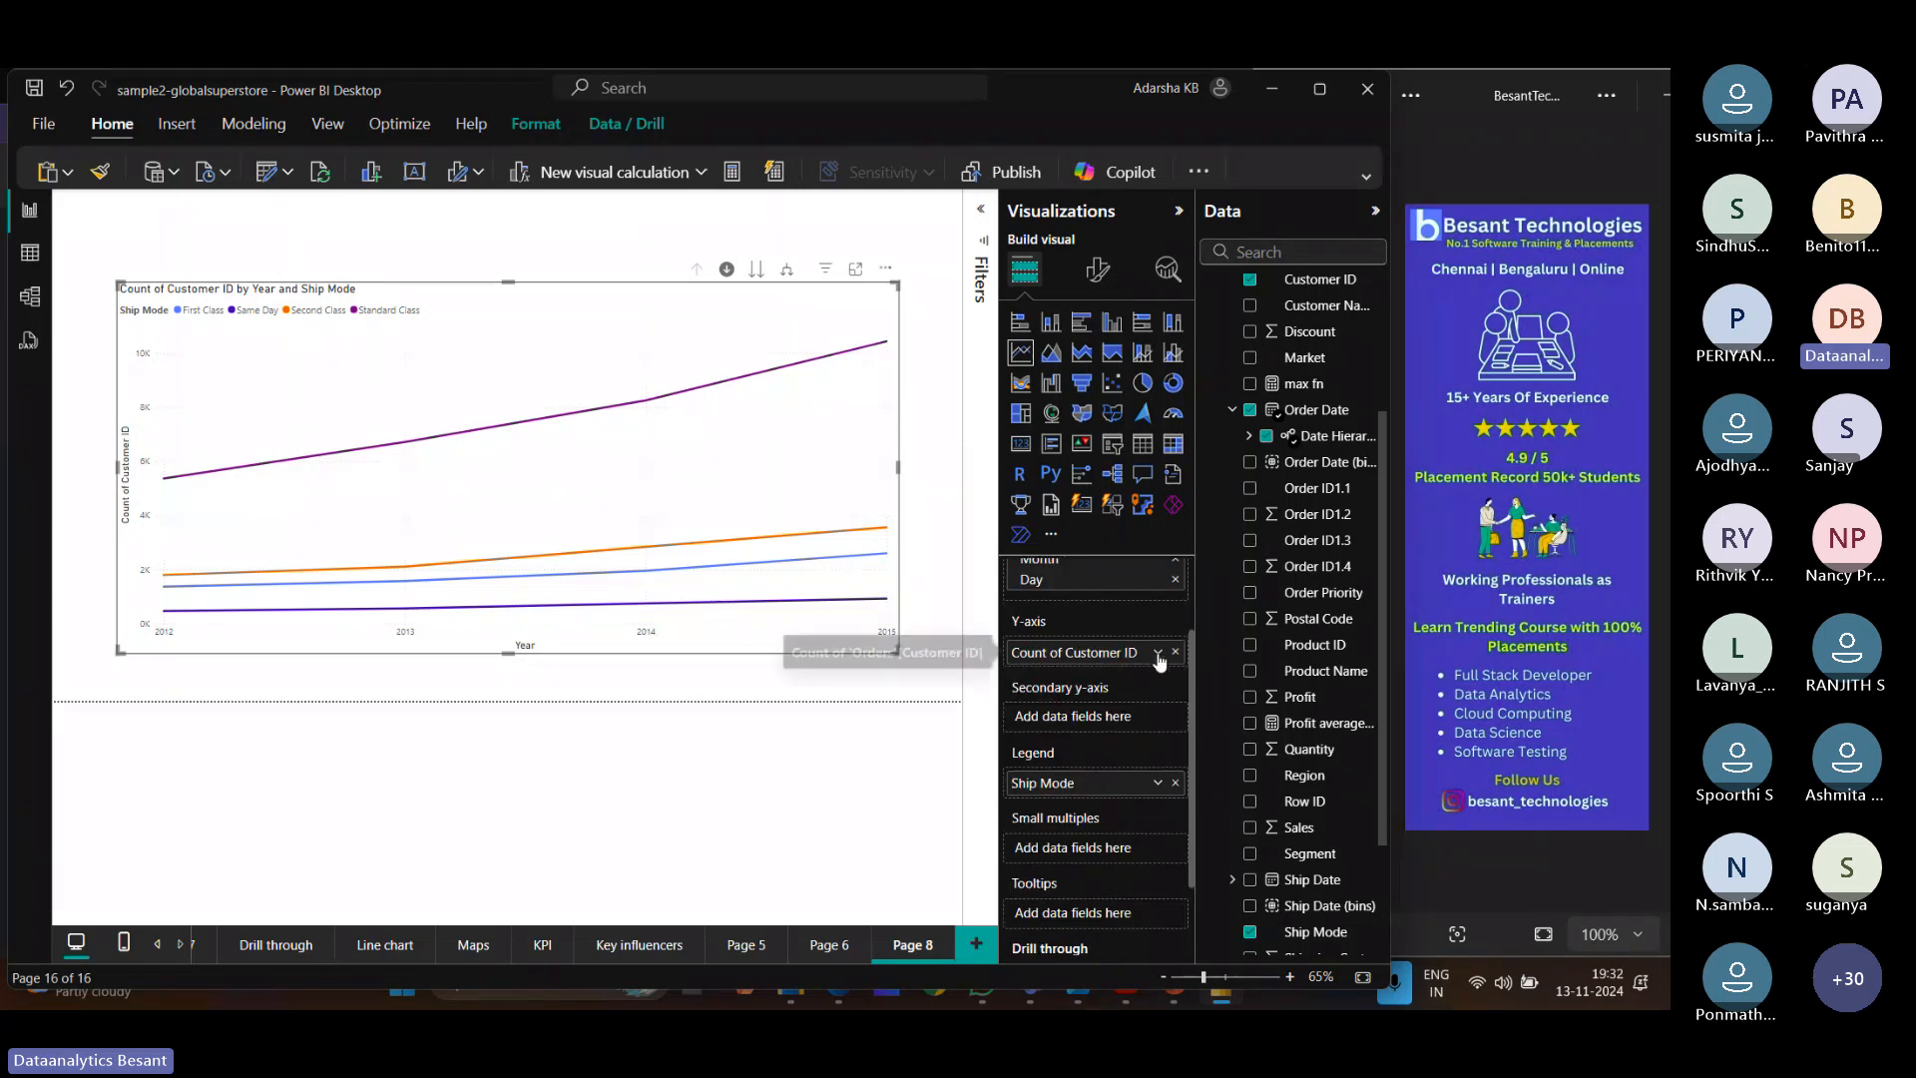
click(1176, 783)
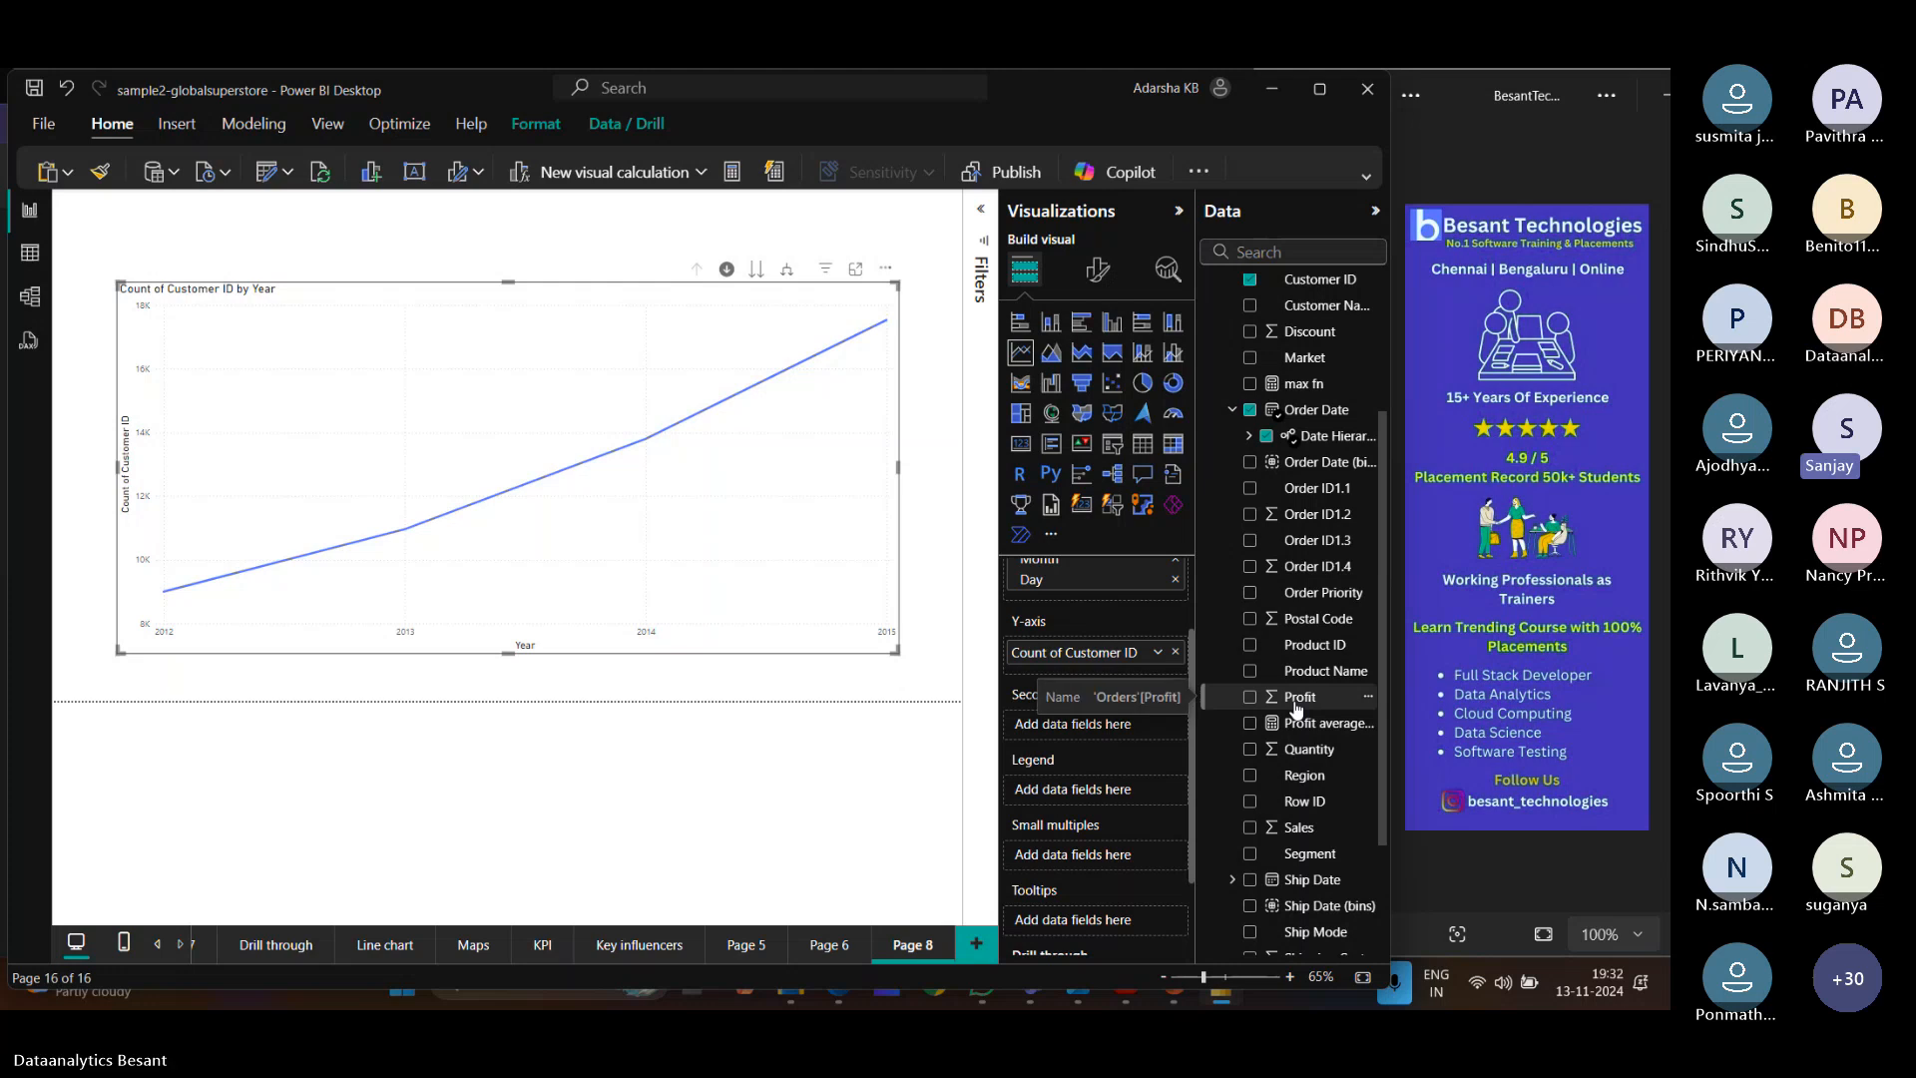
drag(1295, 707, 1104, 737)
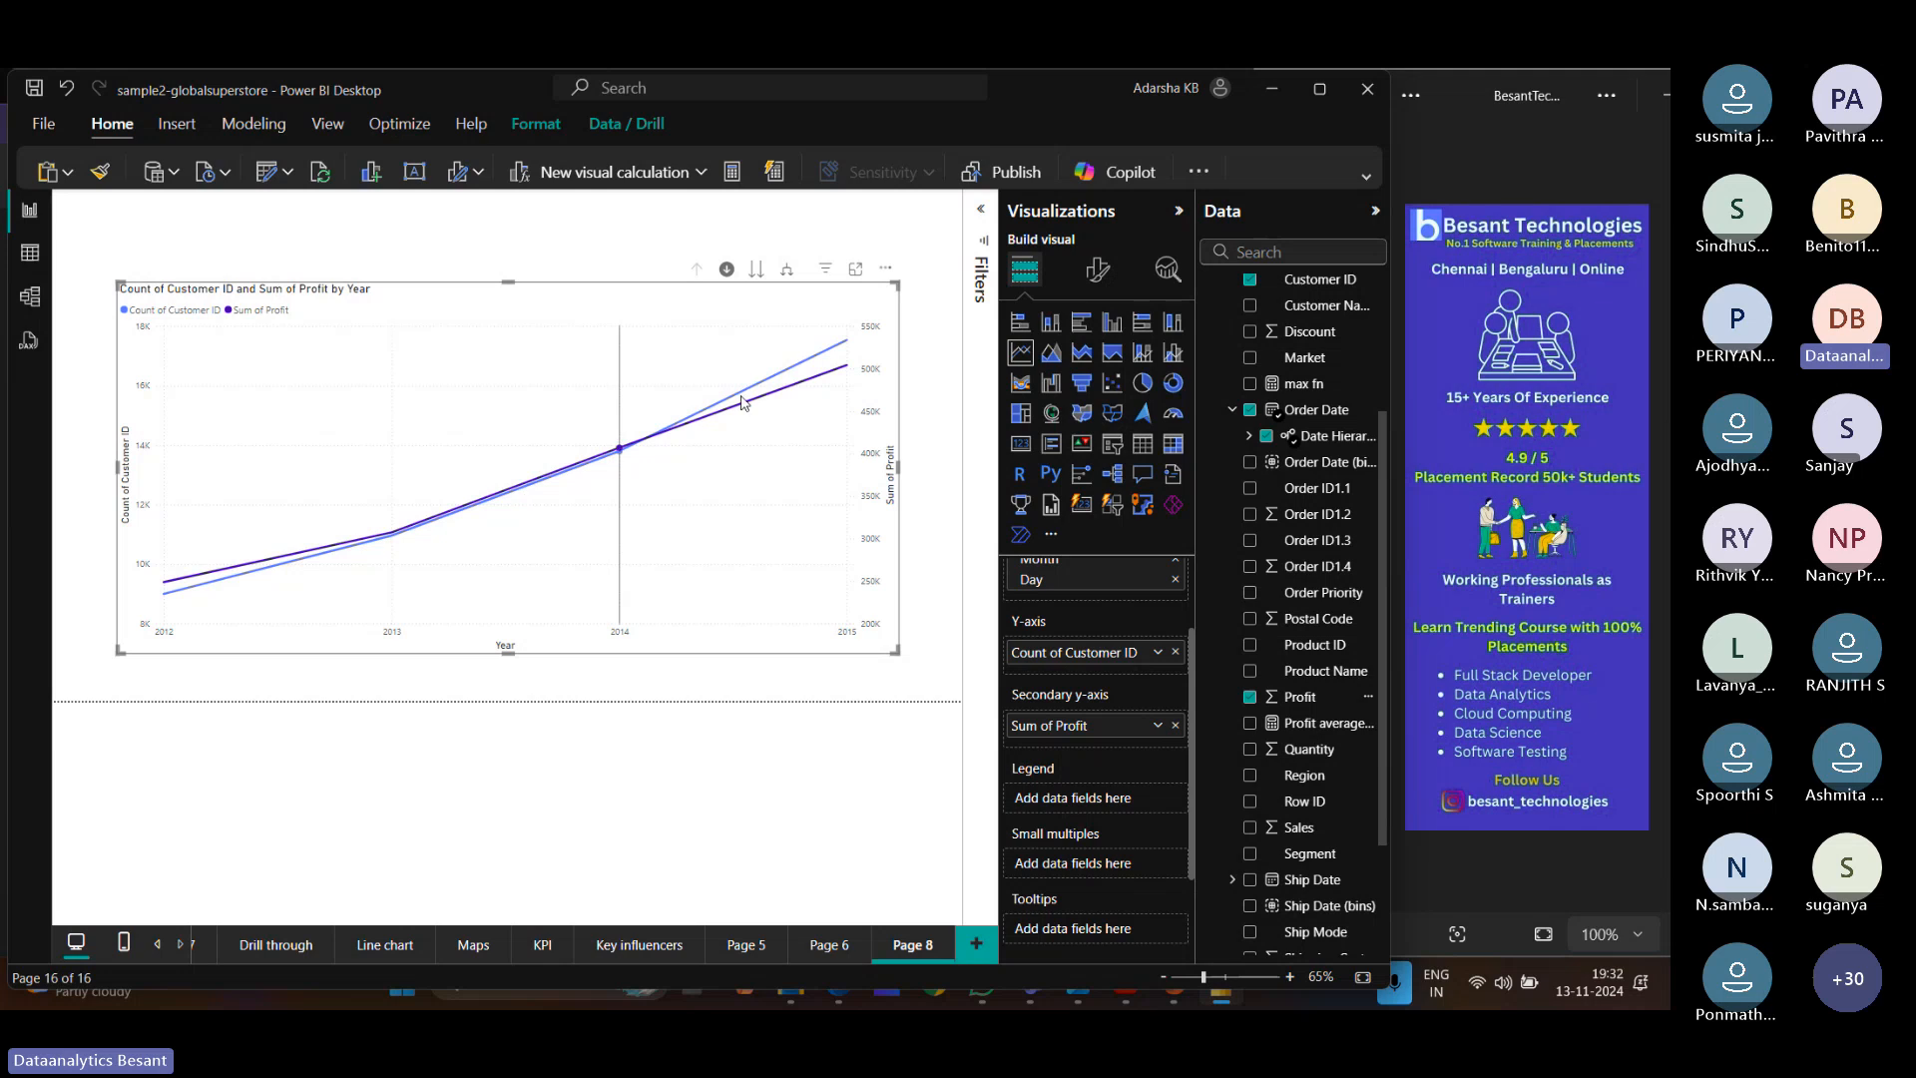
mouse_move(242, 558)
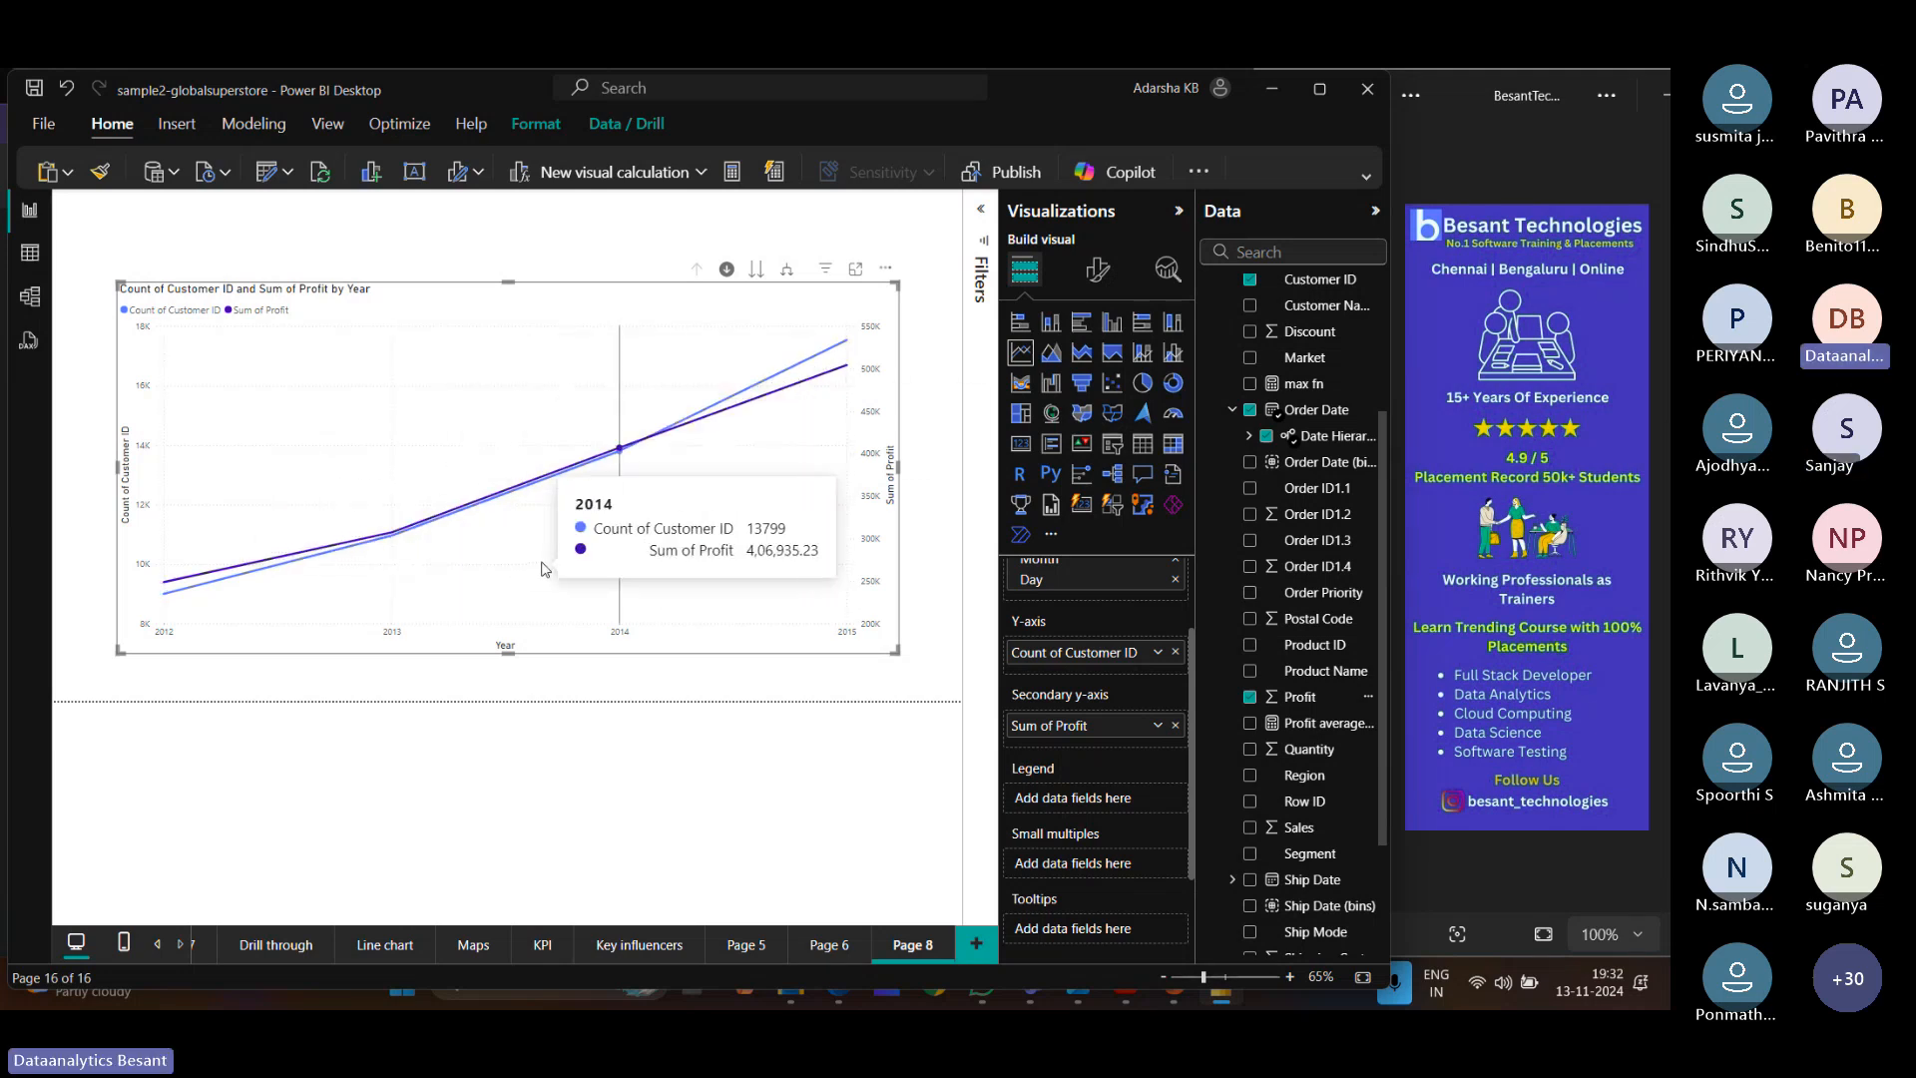
Replace the customer ID count on the line chart's Y-axis with Sales.
click(1176, 652)
drag(1272, 829, 1072, 652)
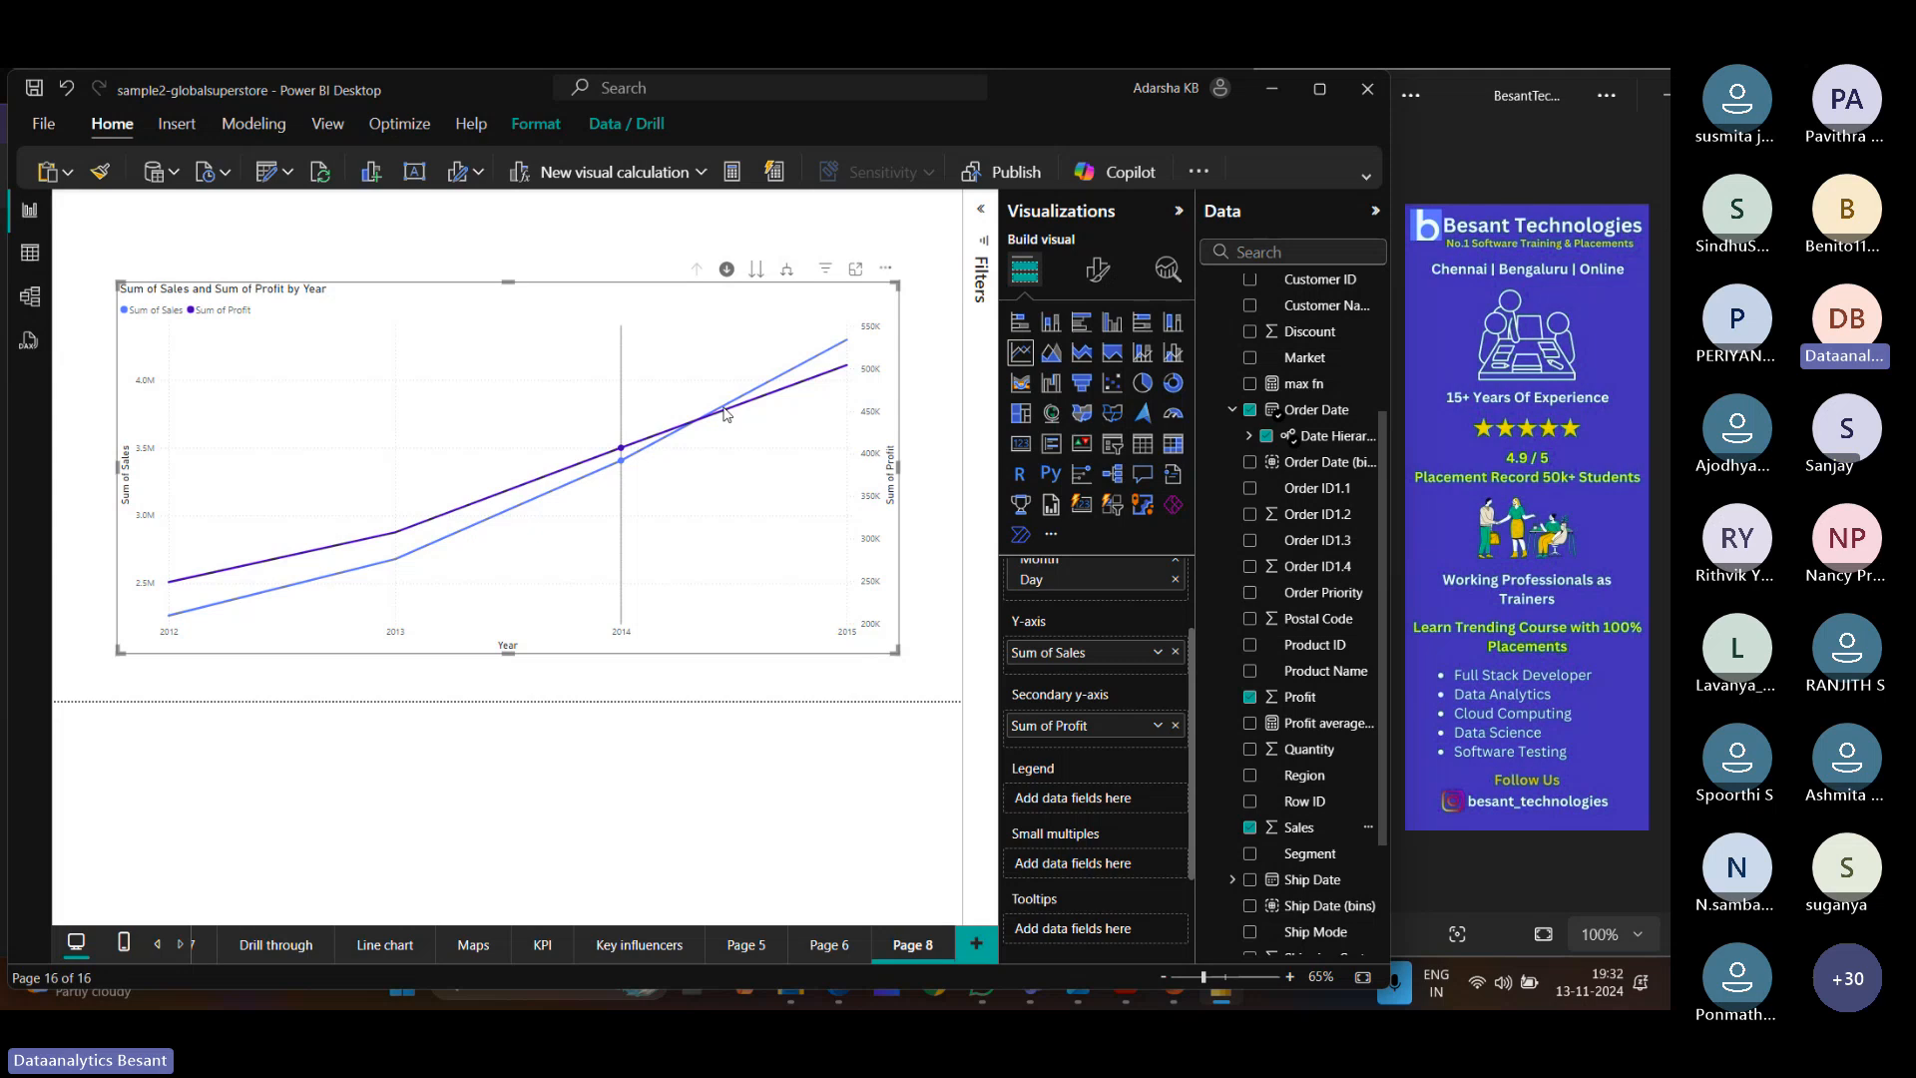
mouse_move(586, 500)
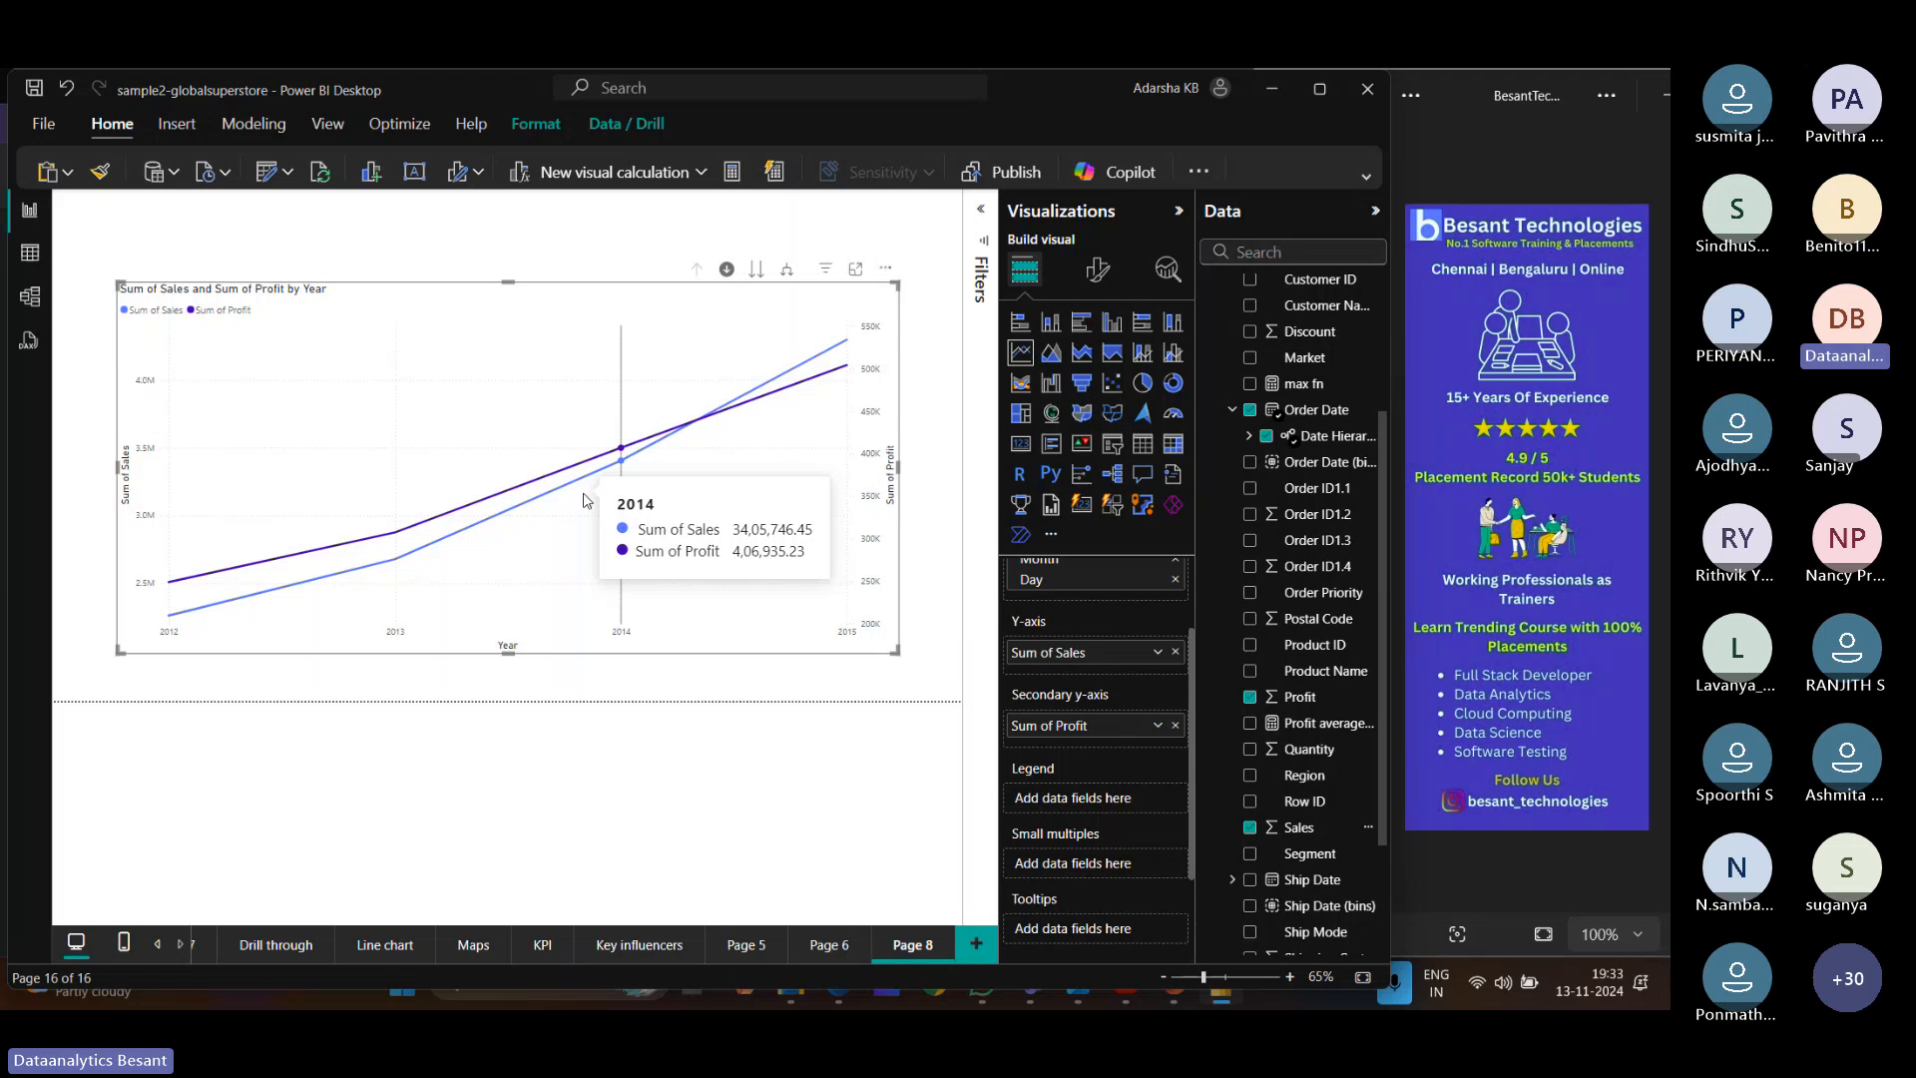
Change the sales and profit line chart to an area chart and turn off its drill-down mode.
click(1051, 352)
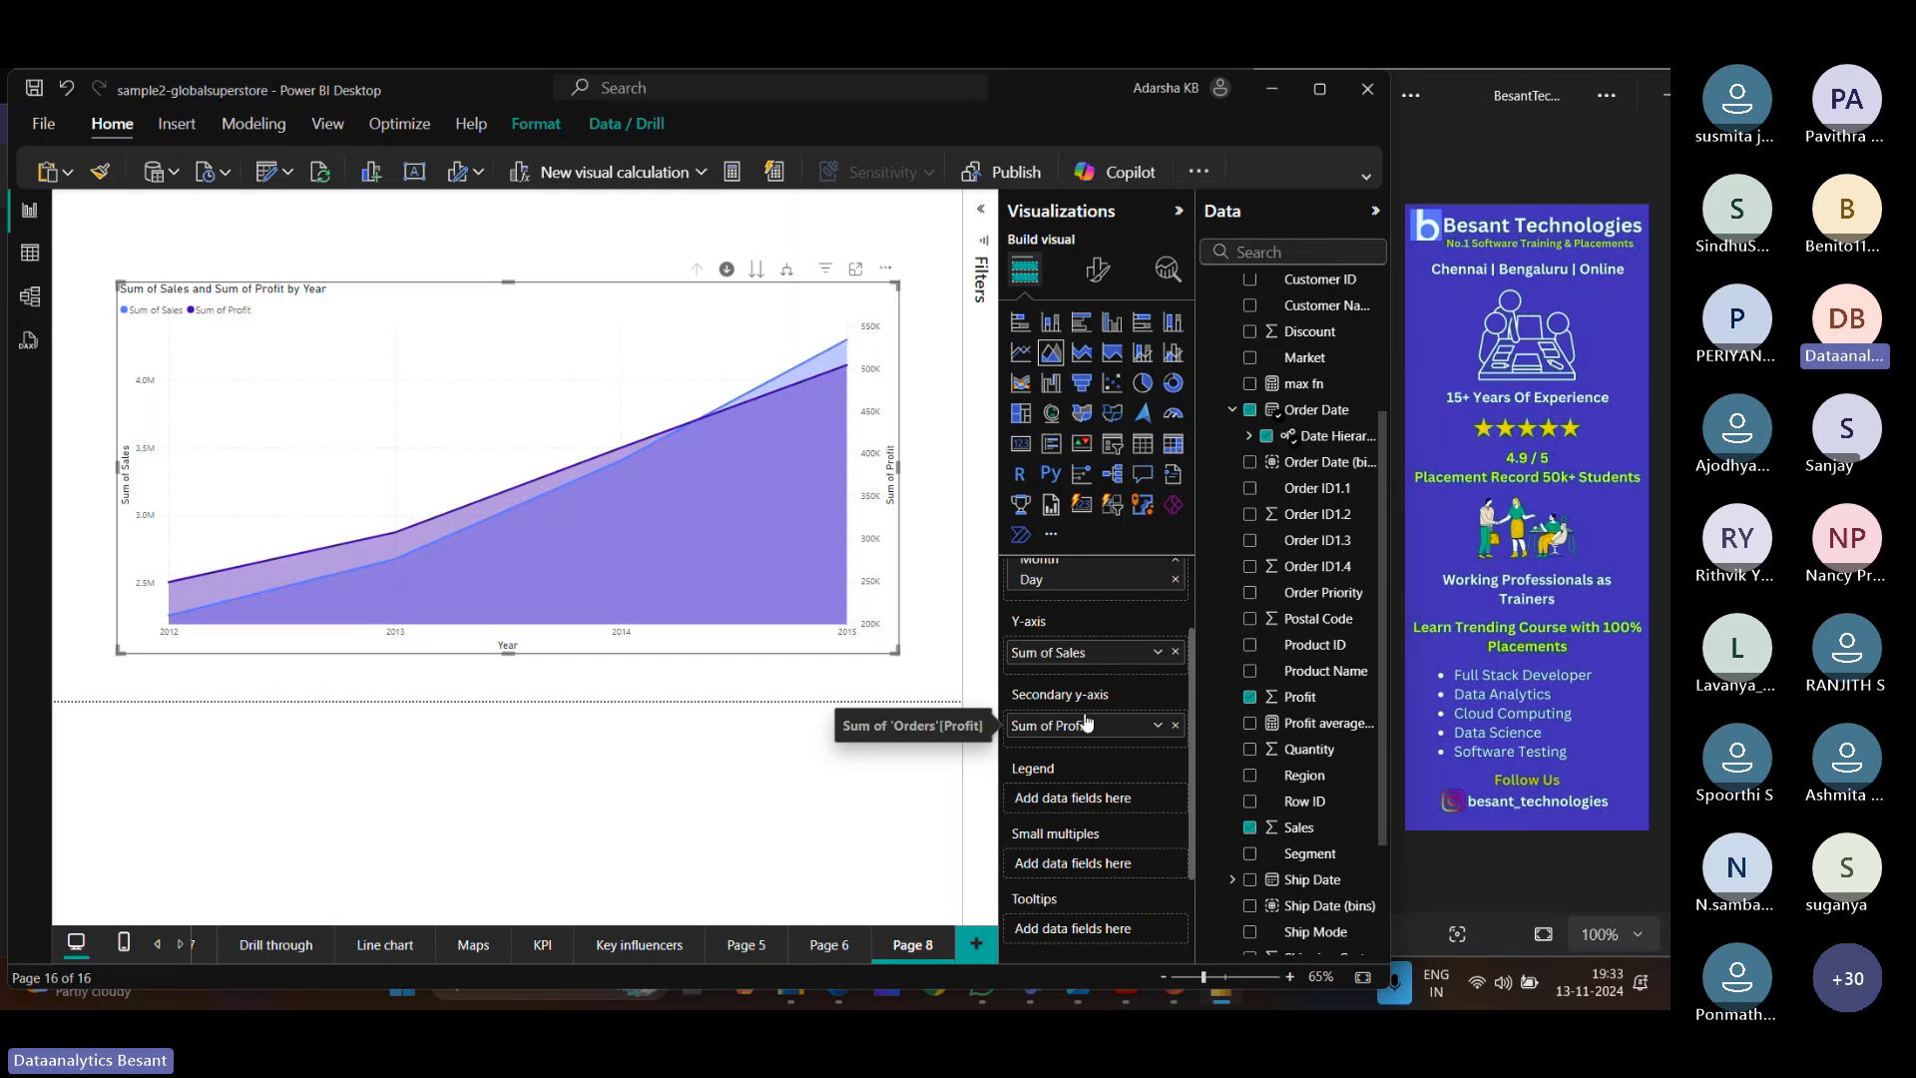
scroll(1086, 722, up, 2)
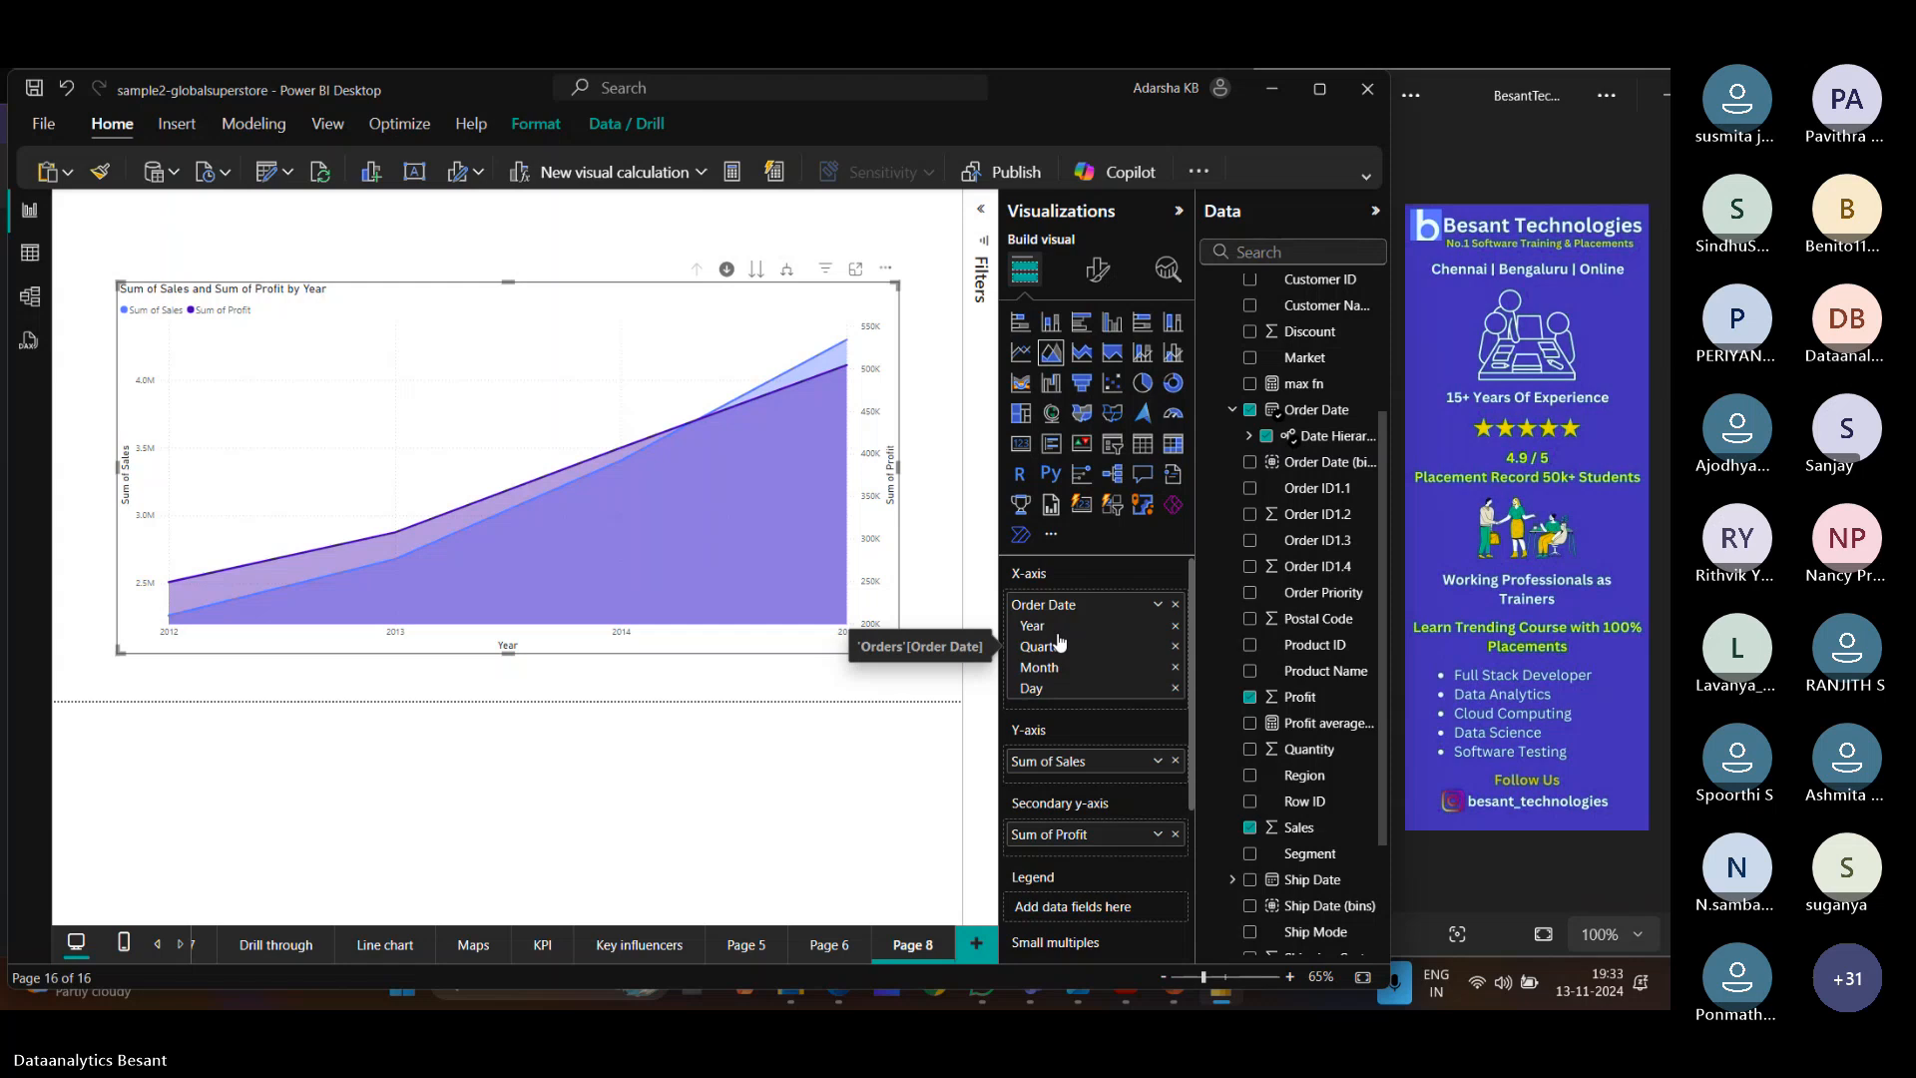
click(726, 268)
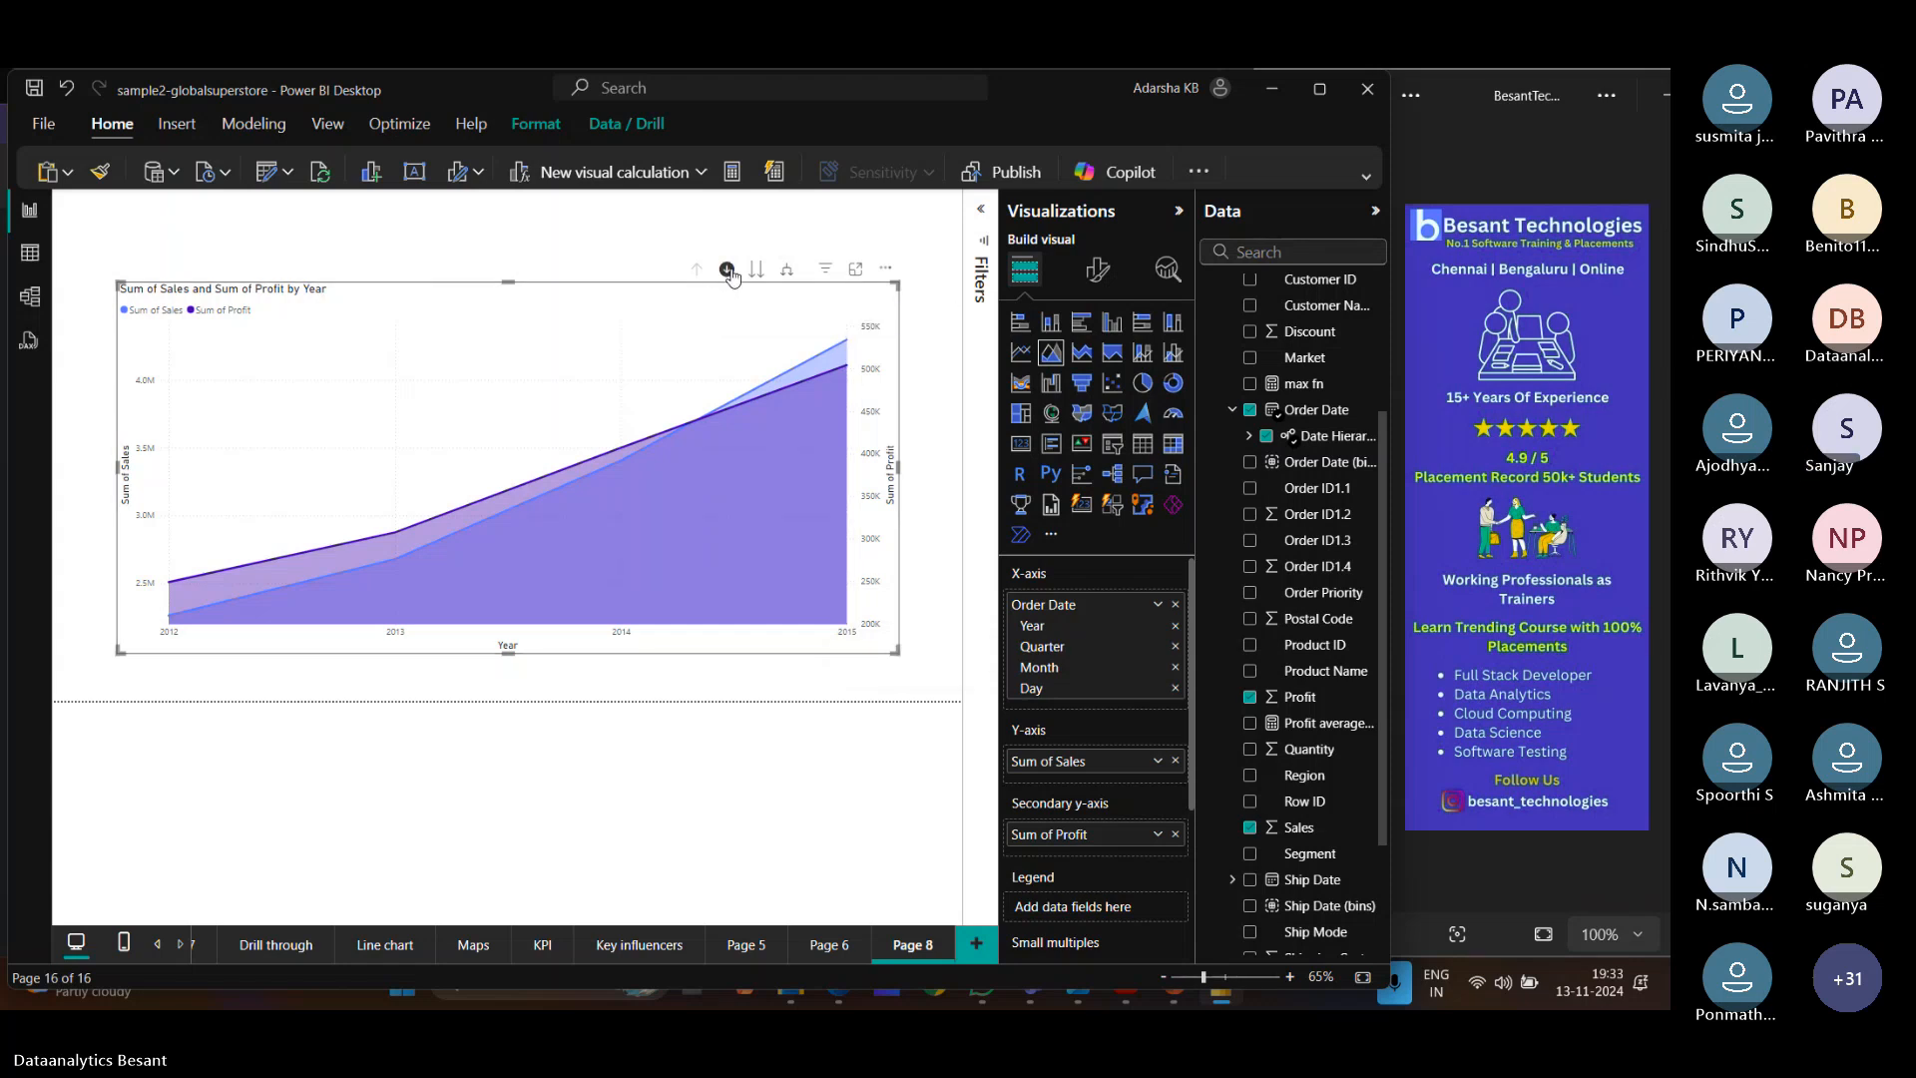
Convert the visual to a clustered column chart and step its date hierarchy through quarter and month, returning to year.
click(1114, 326)
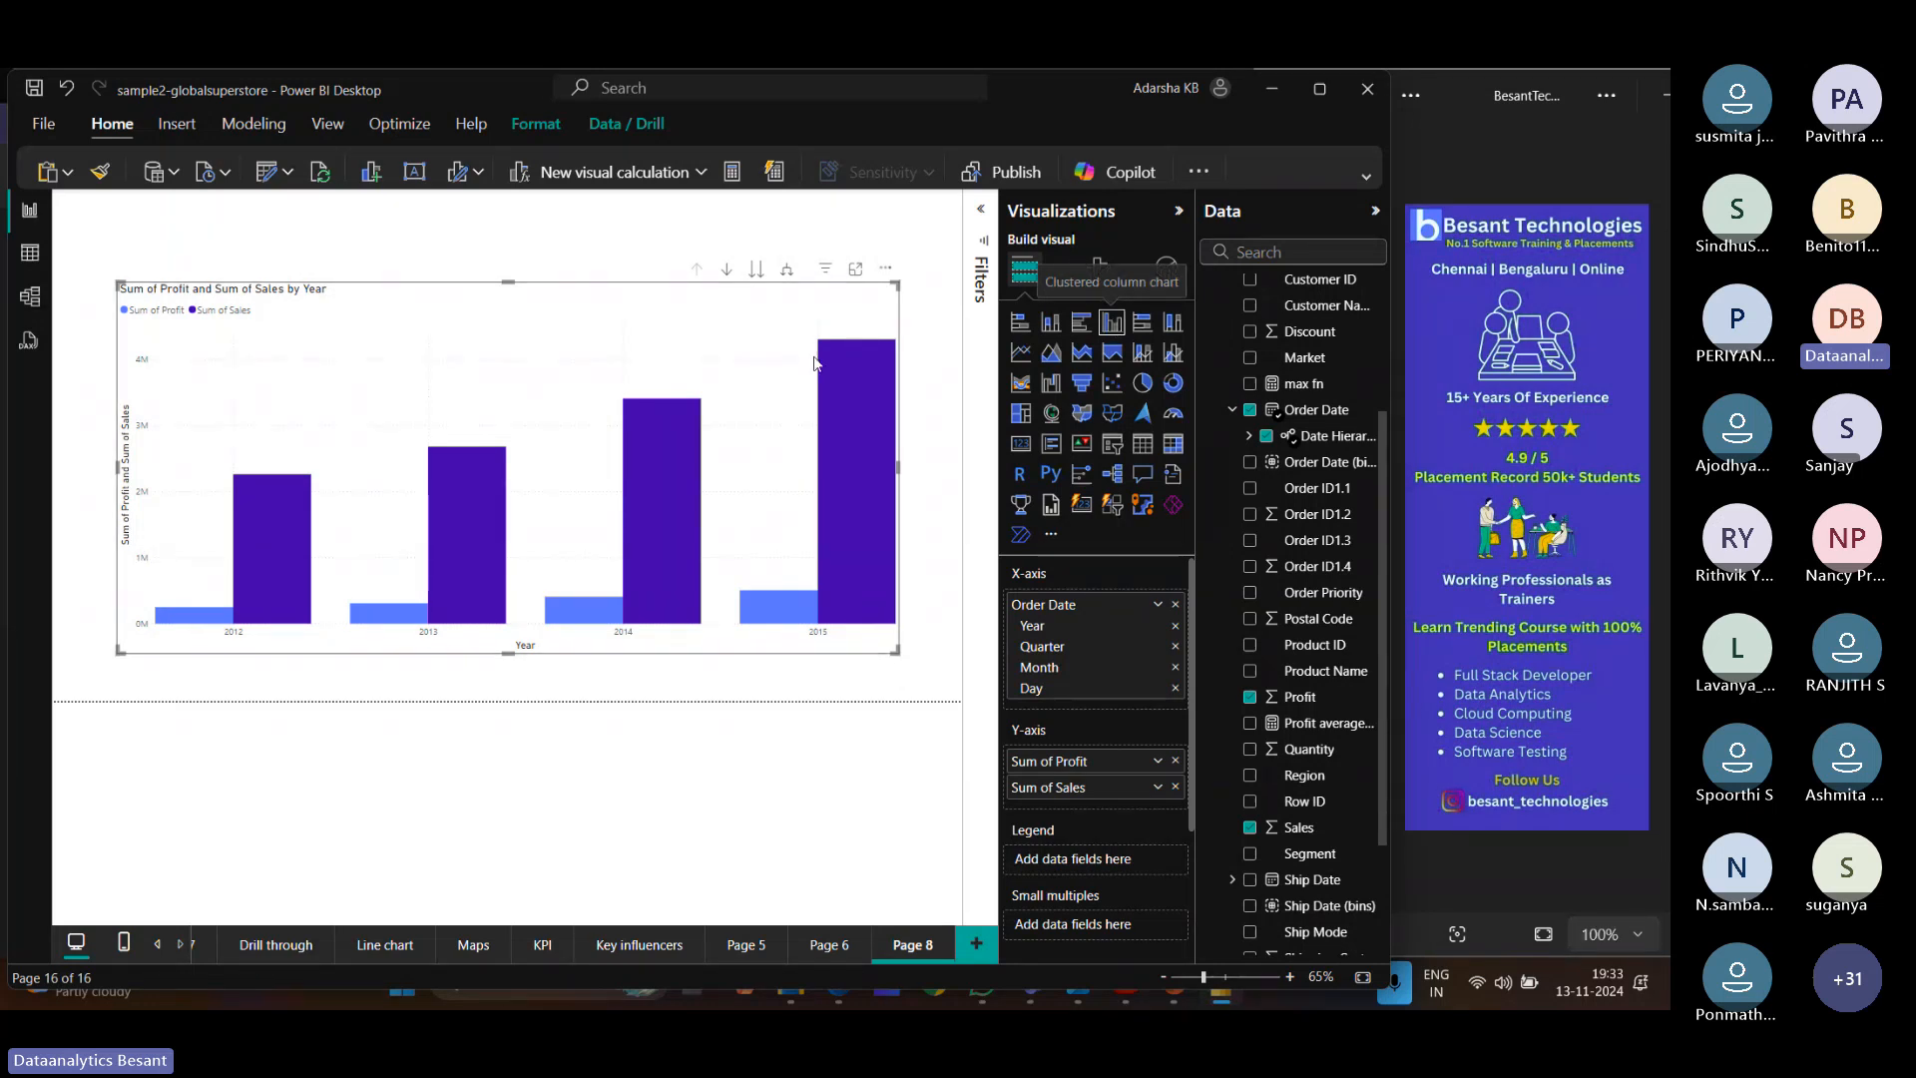
click(755, 270)
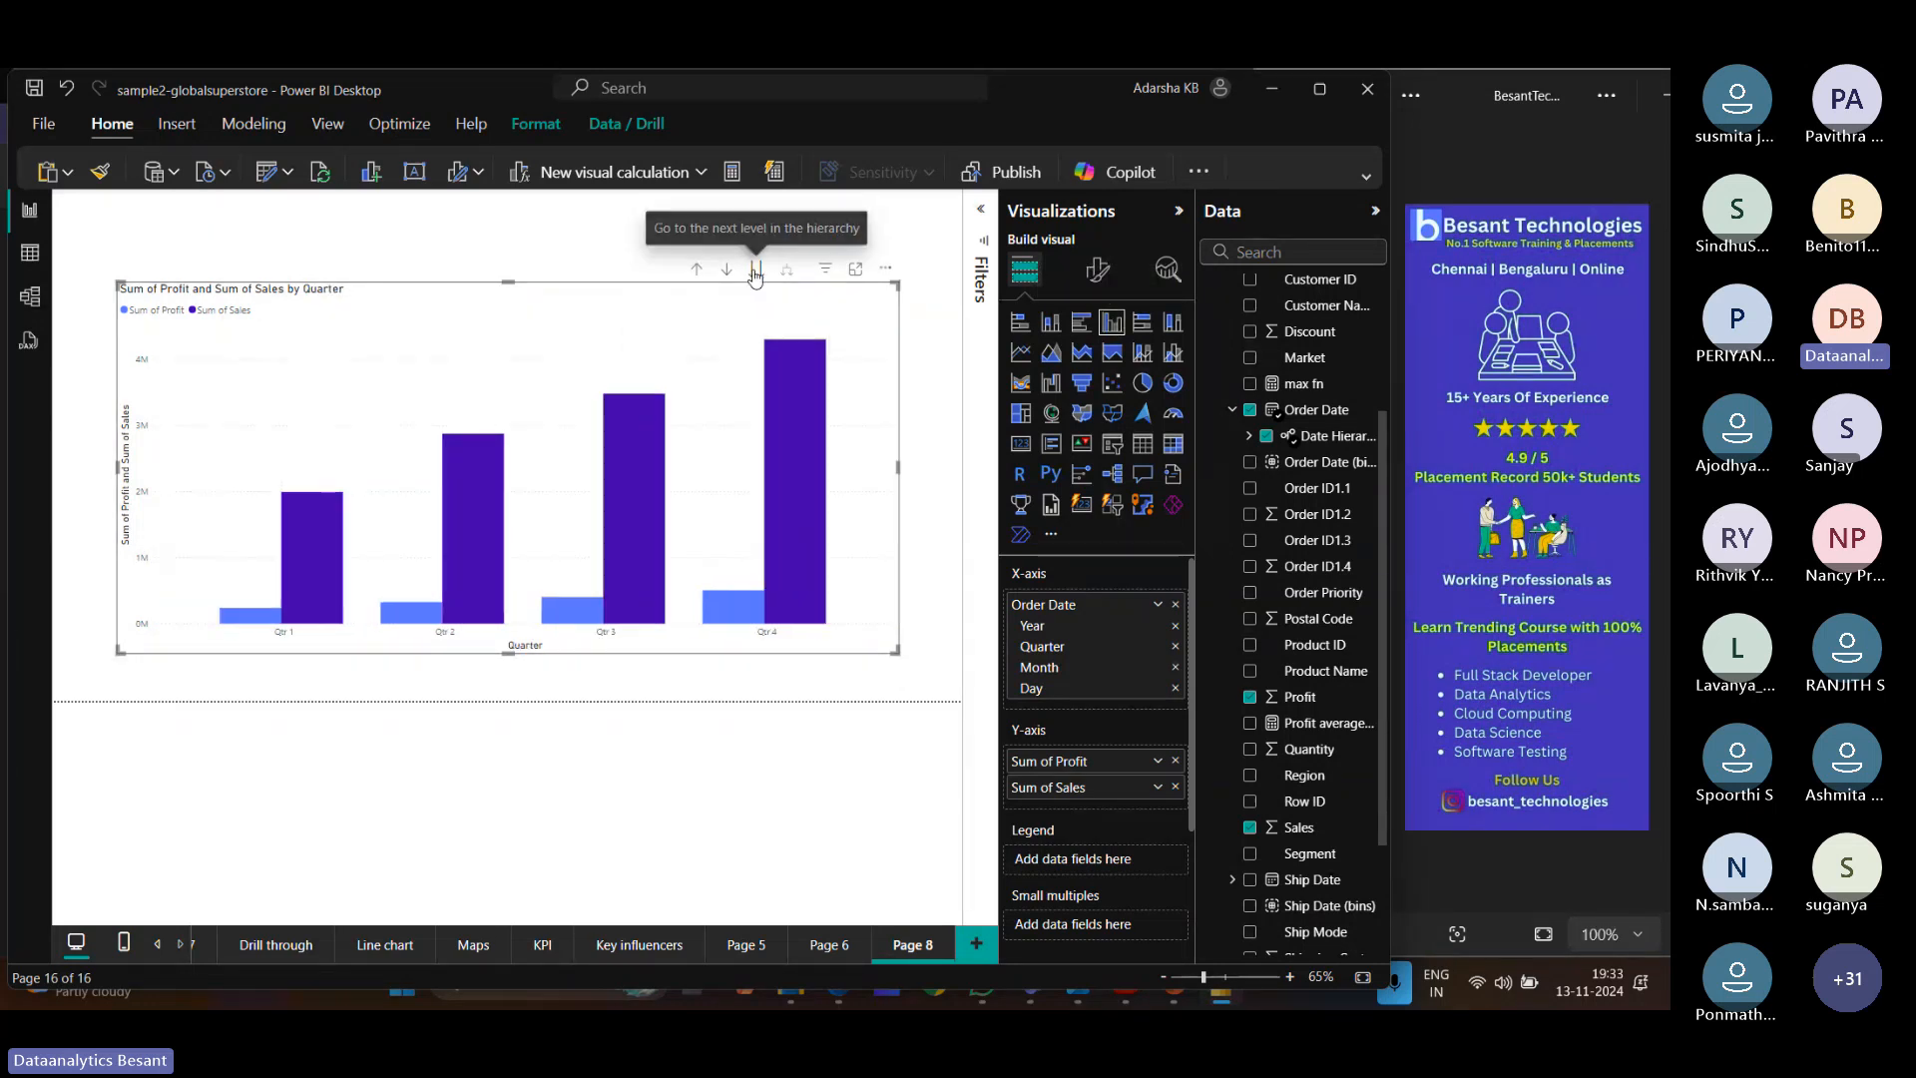
click(697, 270)
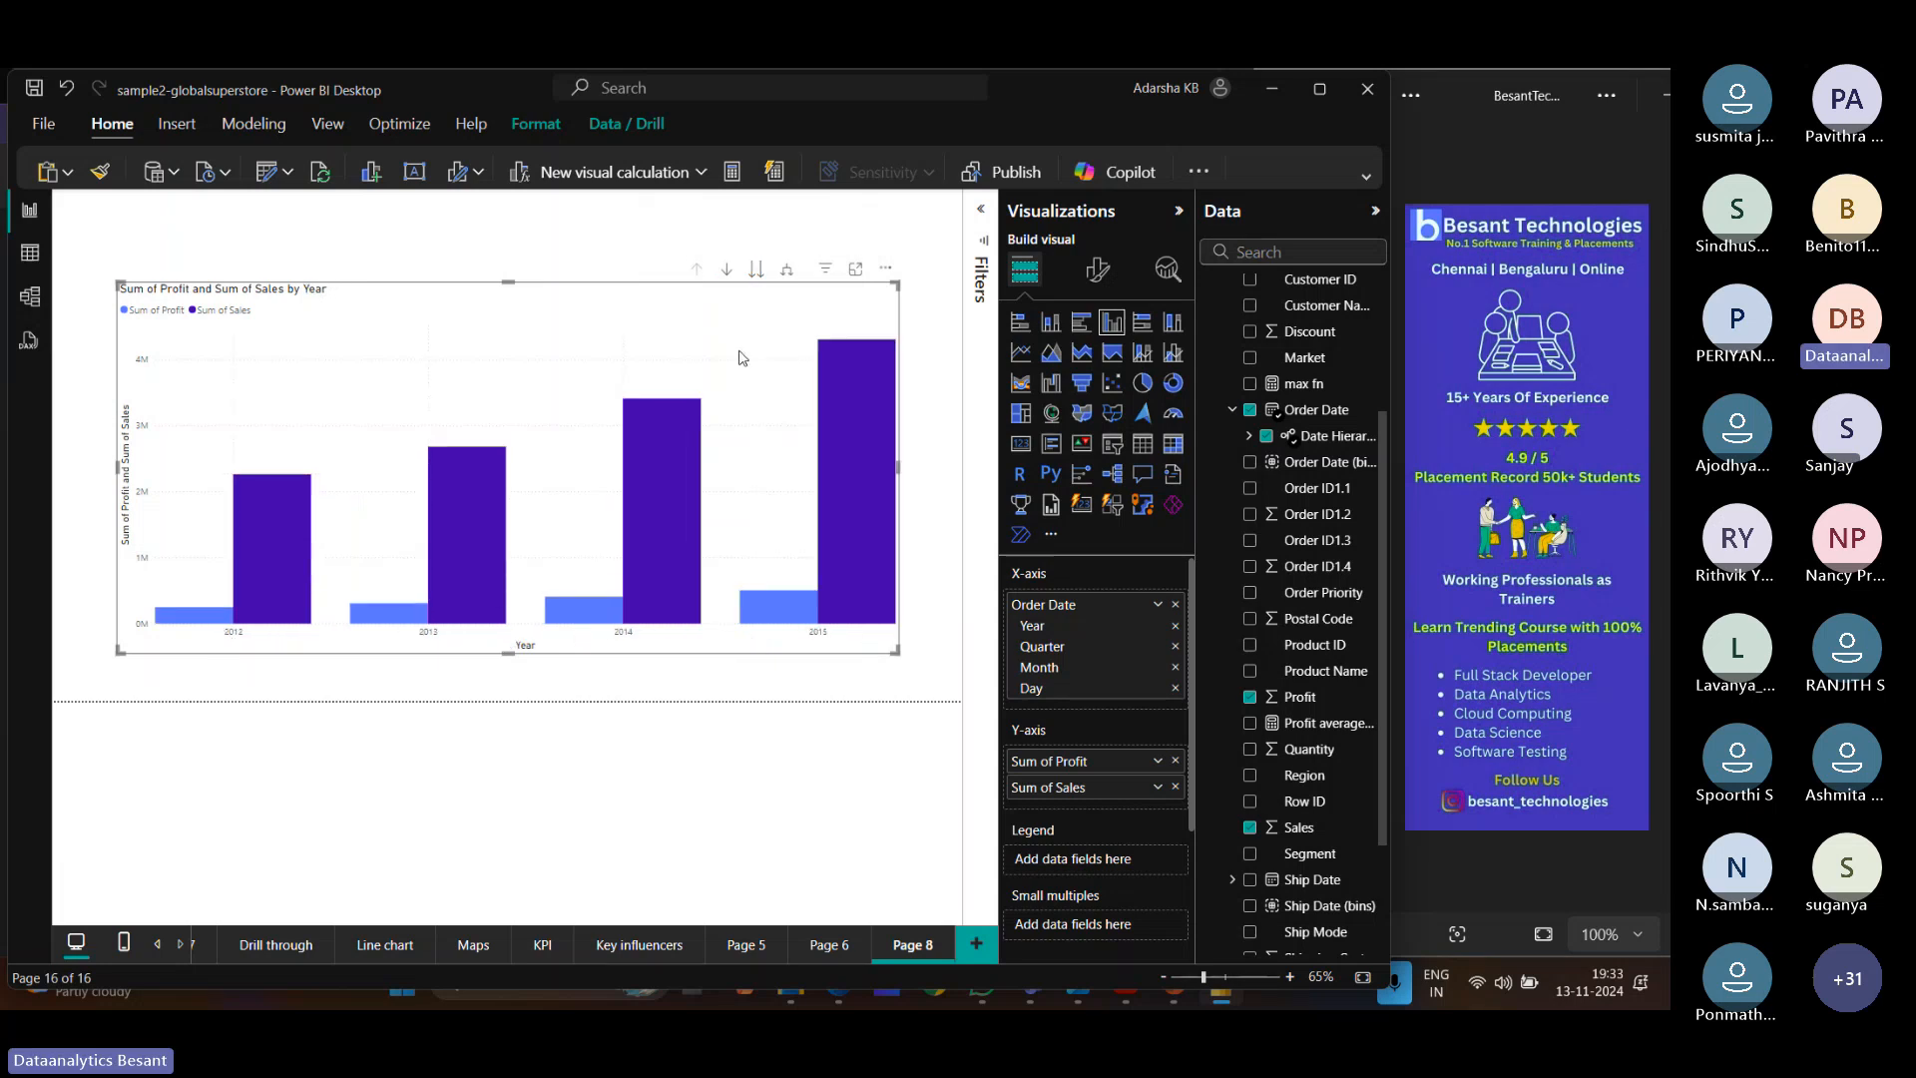
click(757, 272)
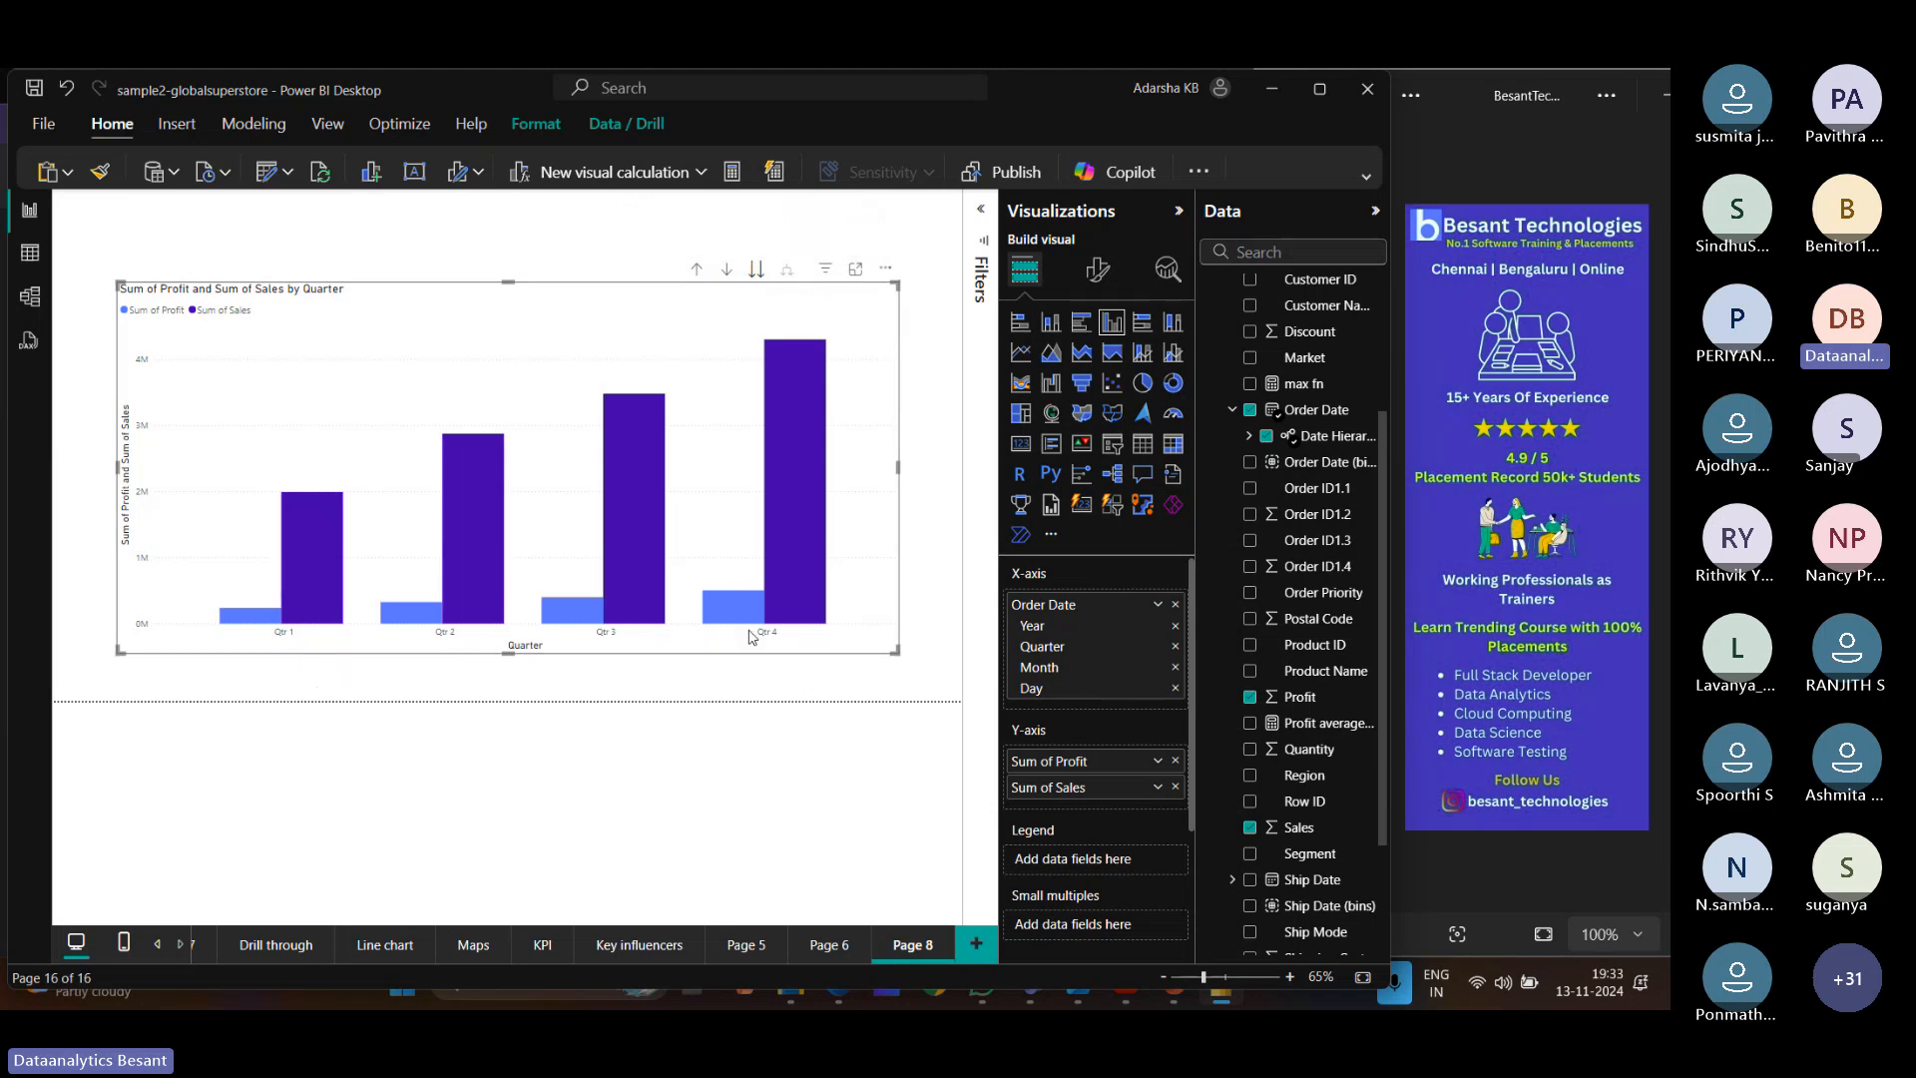
click(756, 271)
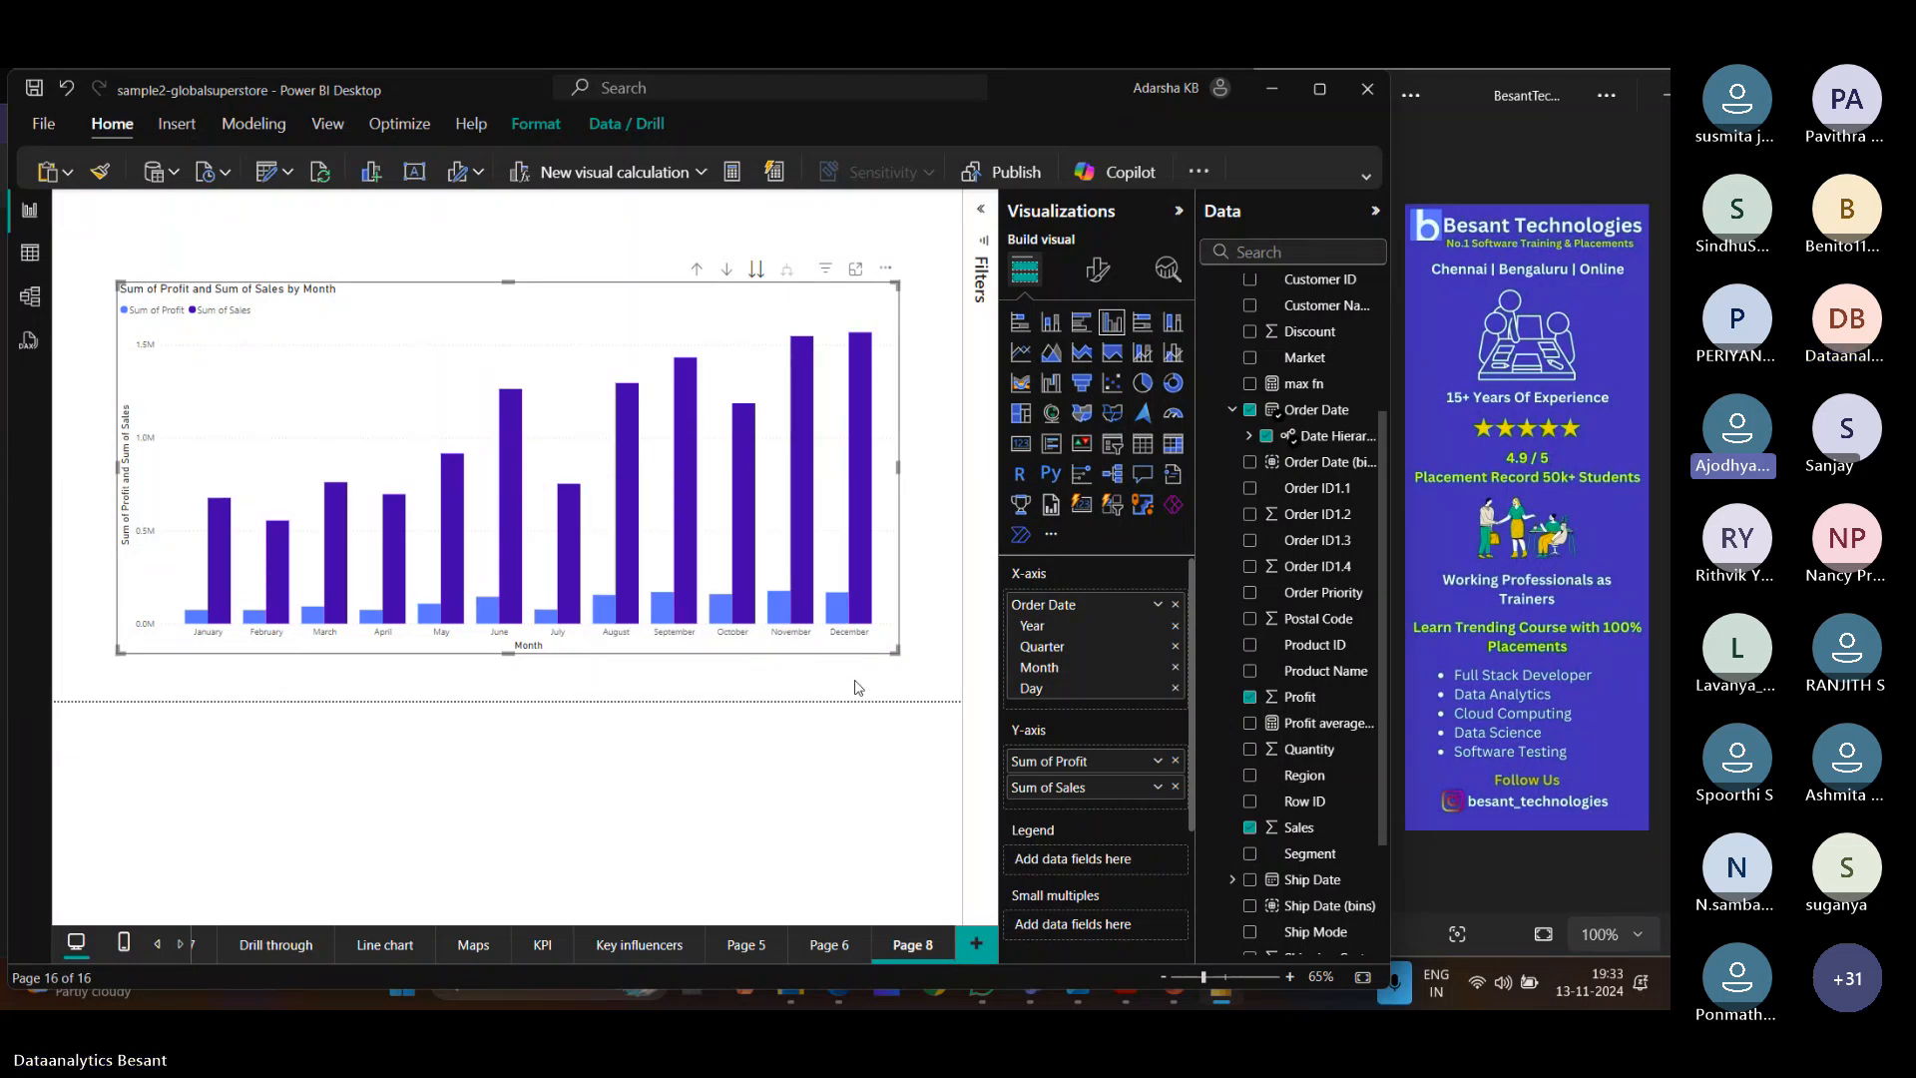
click(696, 269)
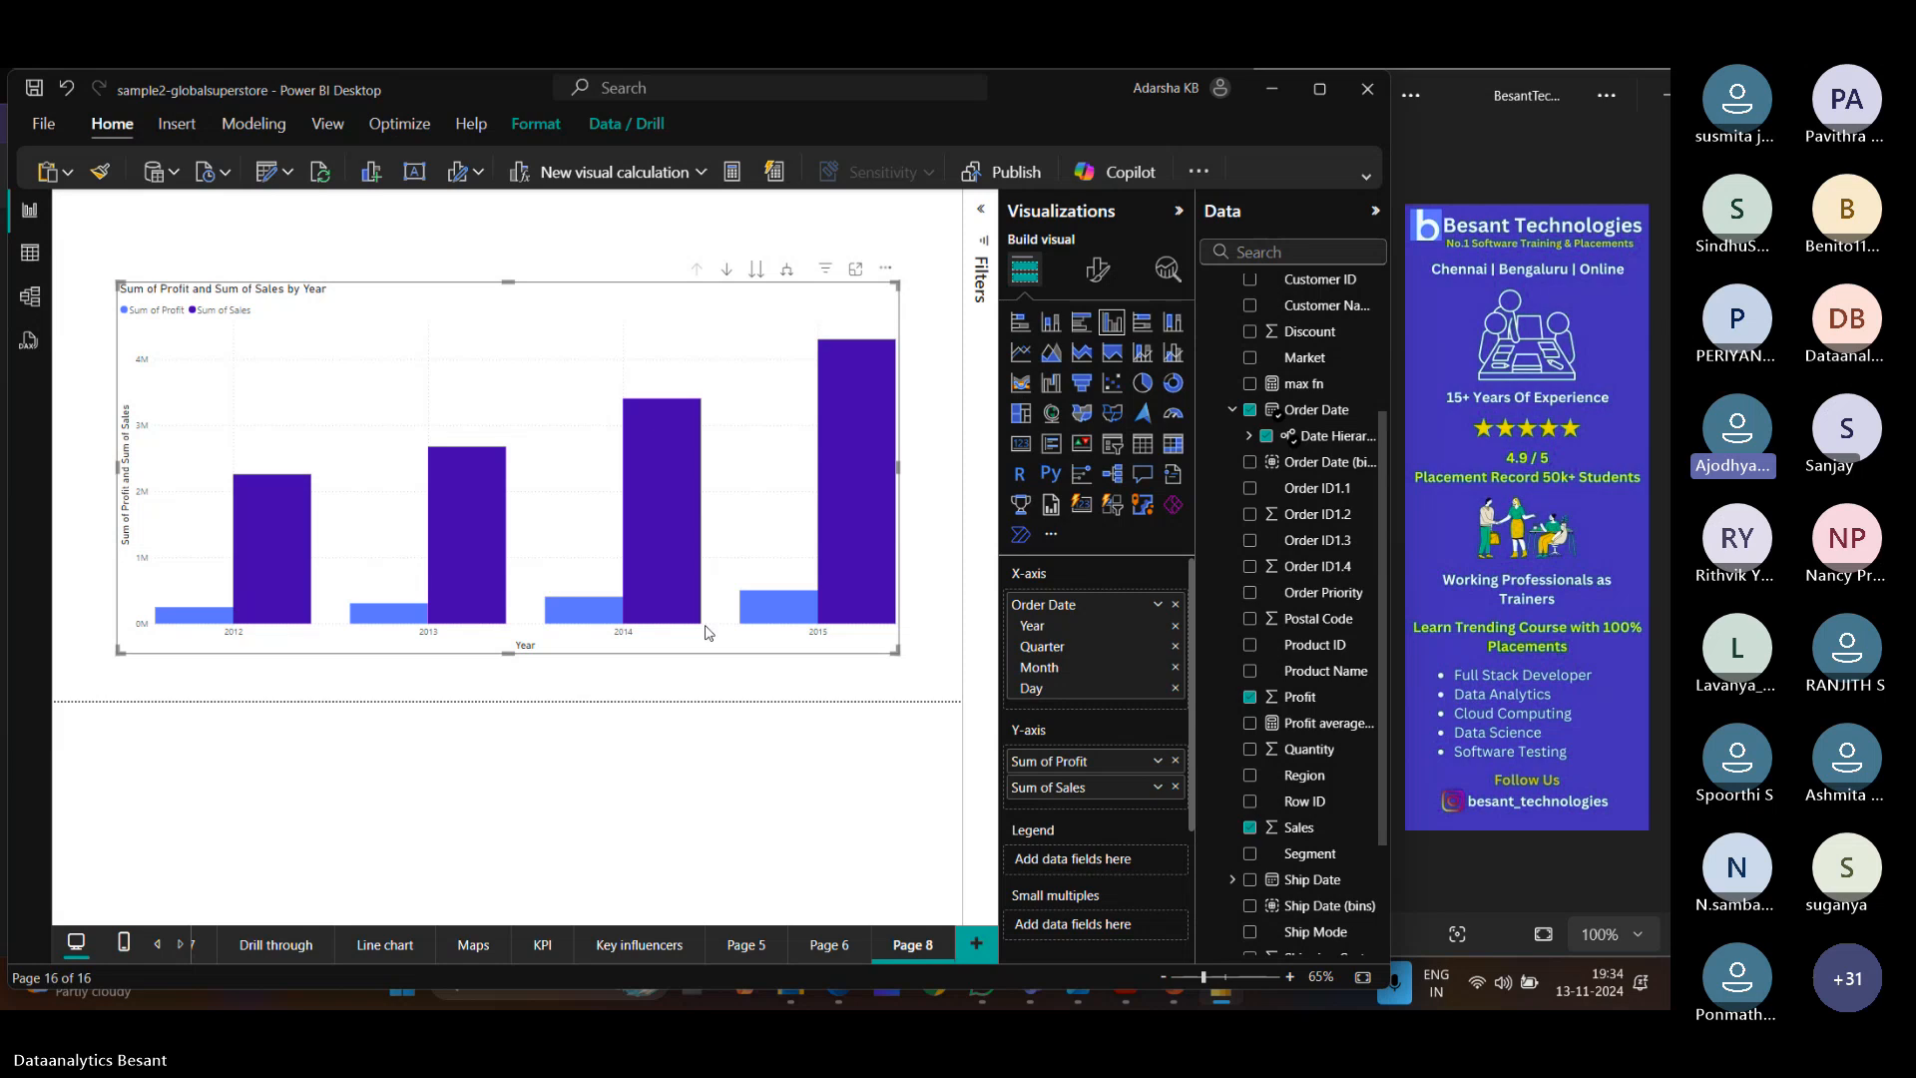
Compare the sales columns at the year and quarter levels by switching the date hierarchy between them, ending at year.
click(757, 270)
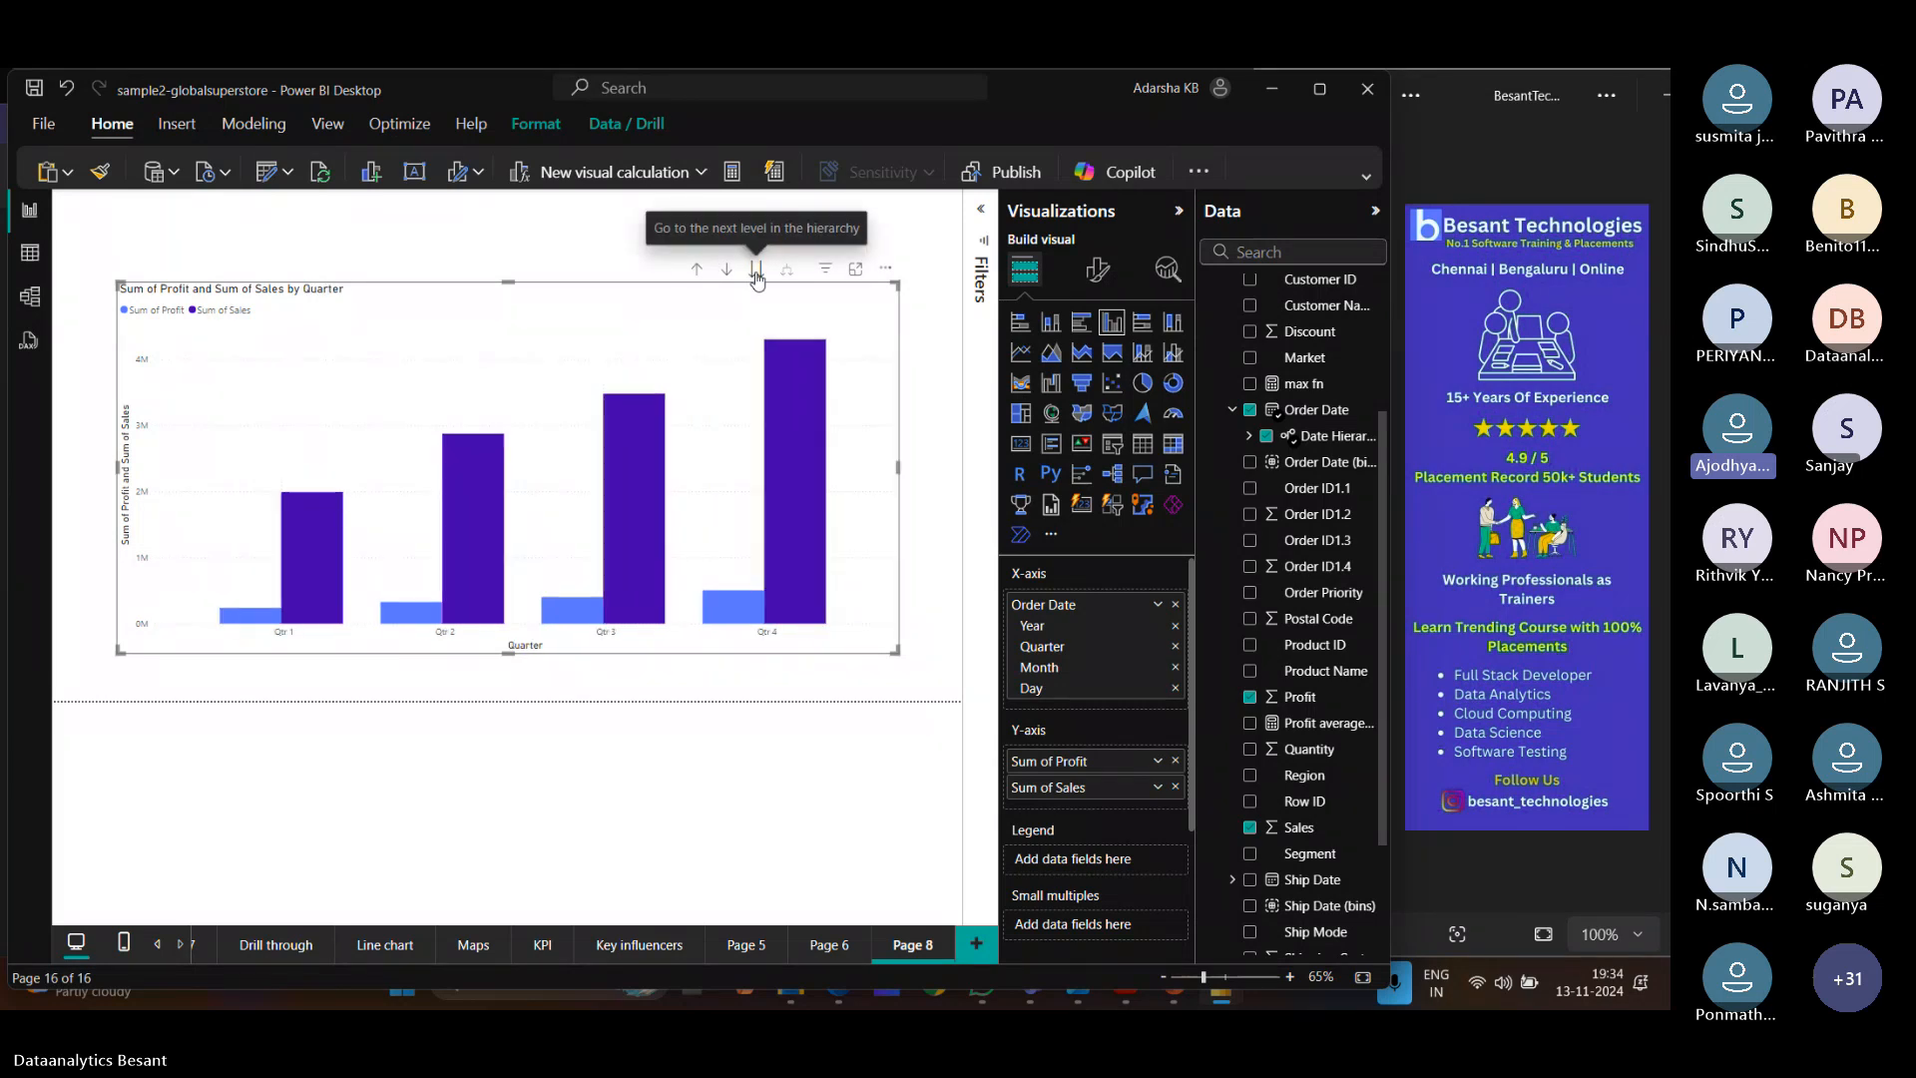
click(699, 271)
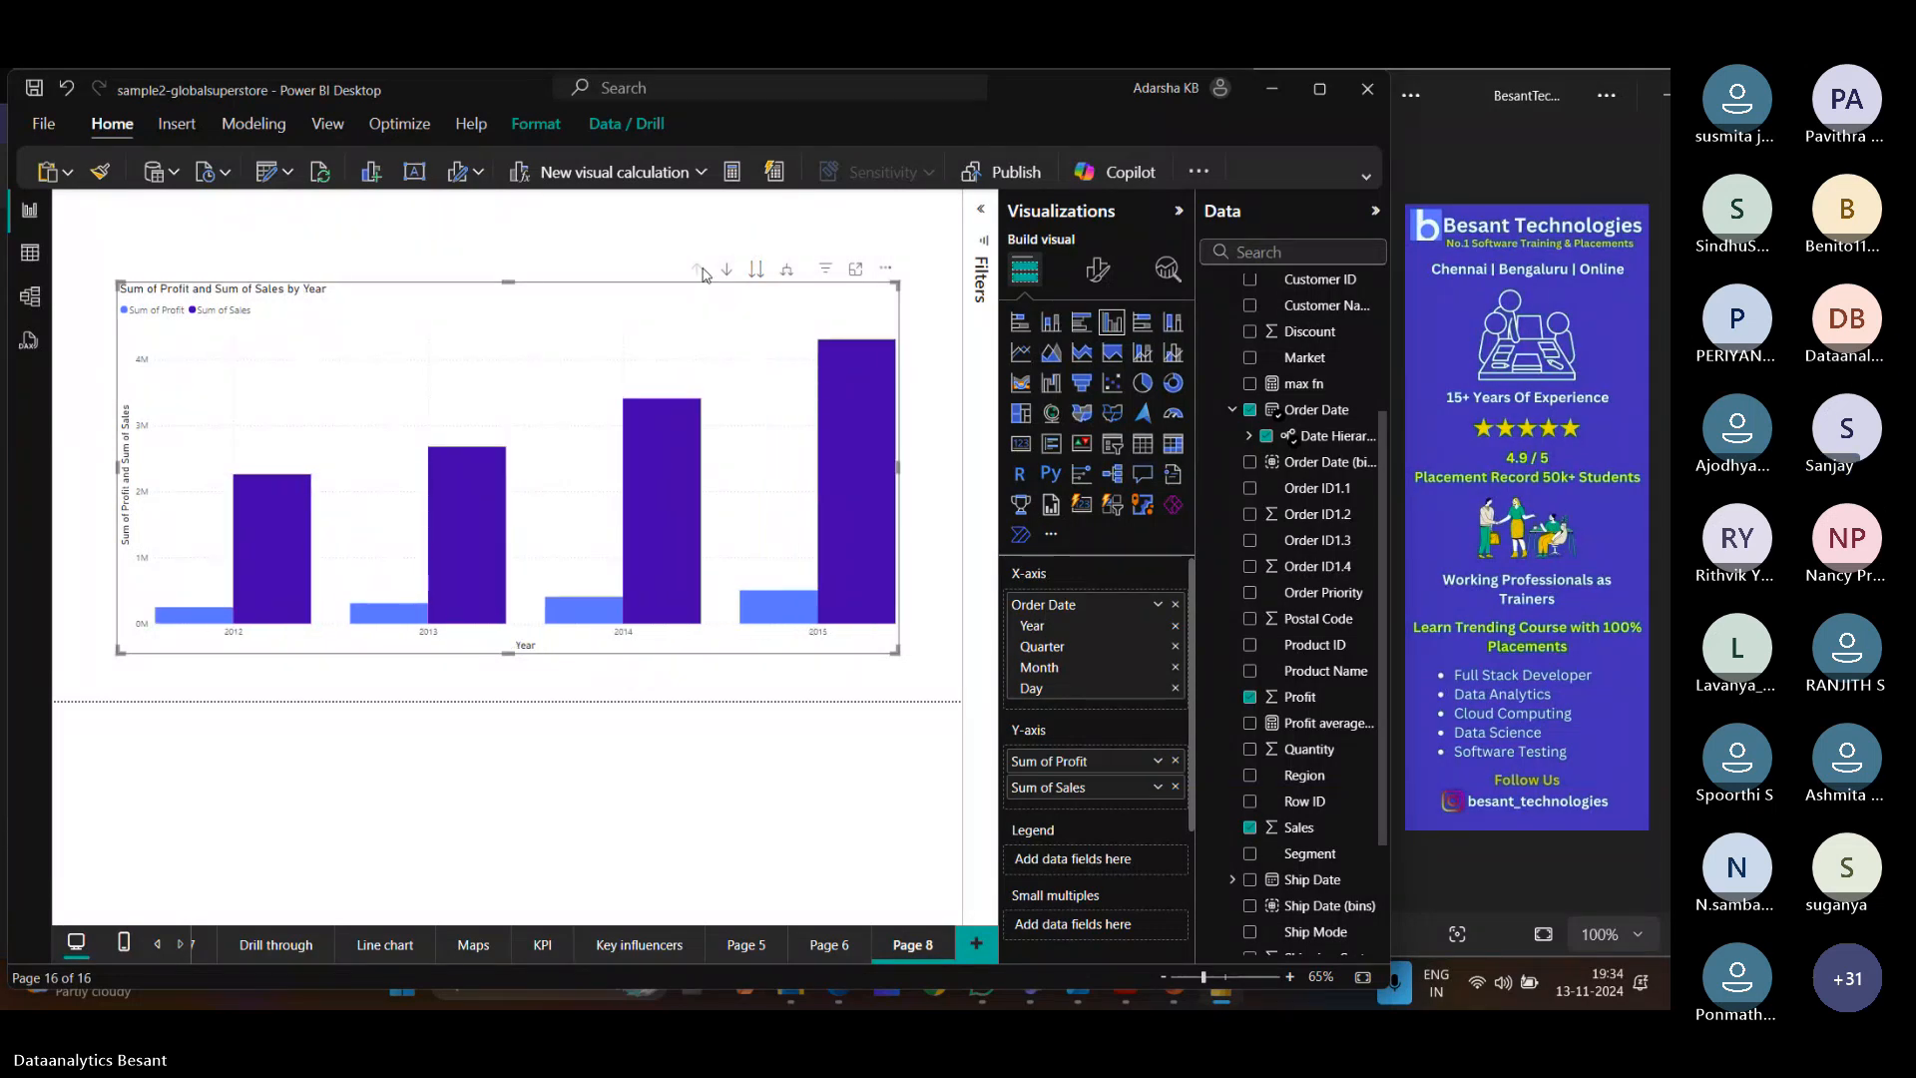
click(756, 269)
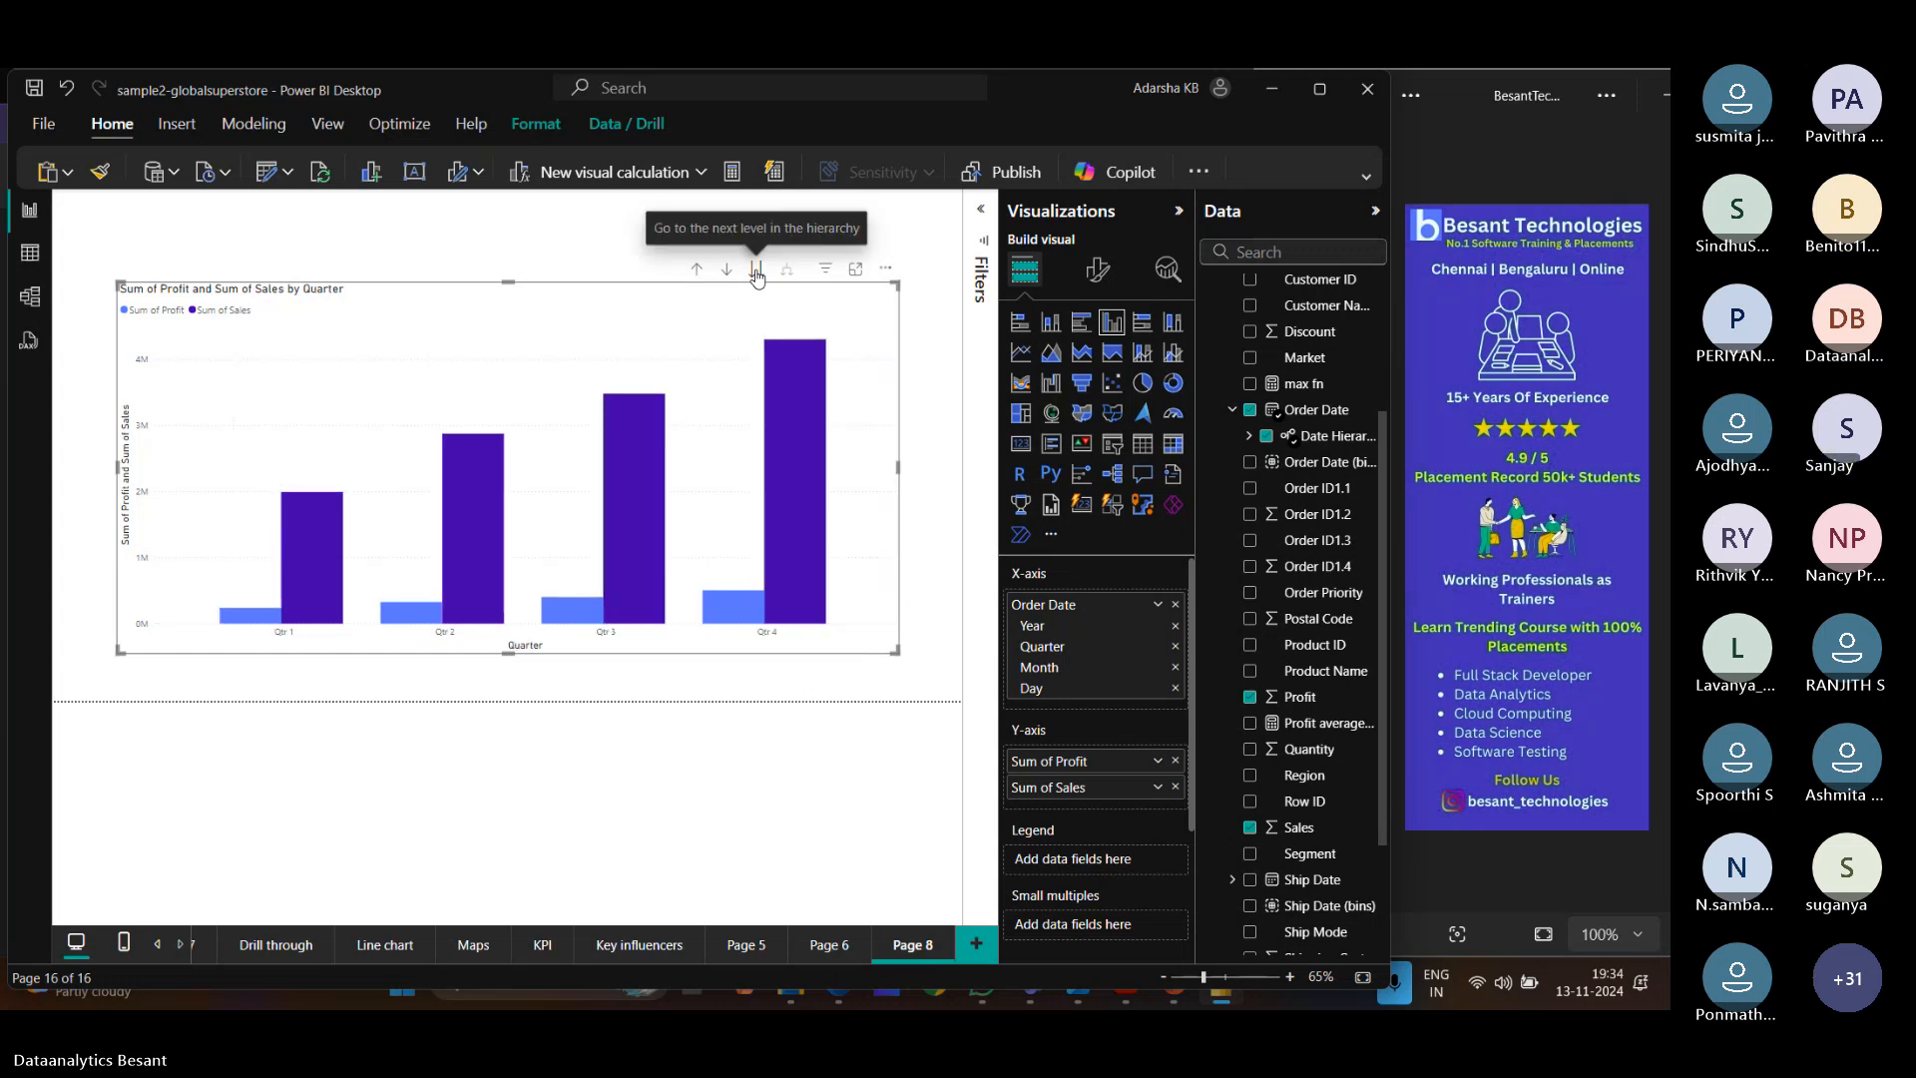
mouse_move(774, 445)
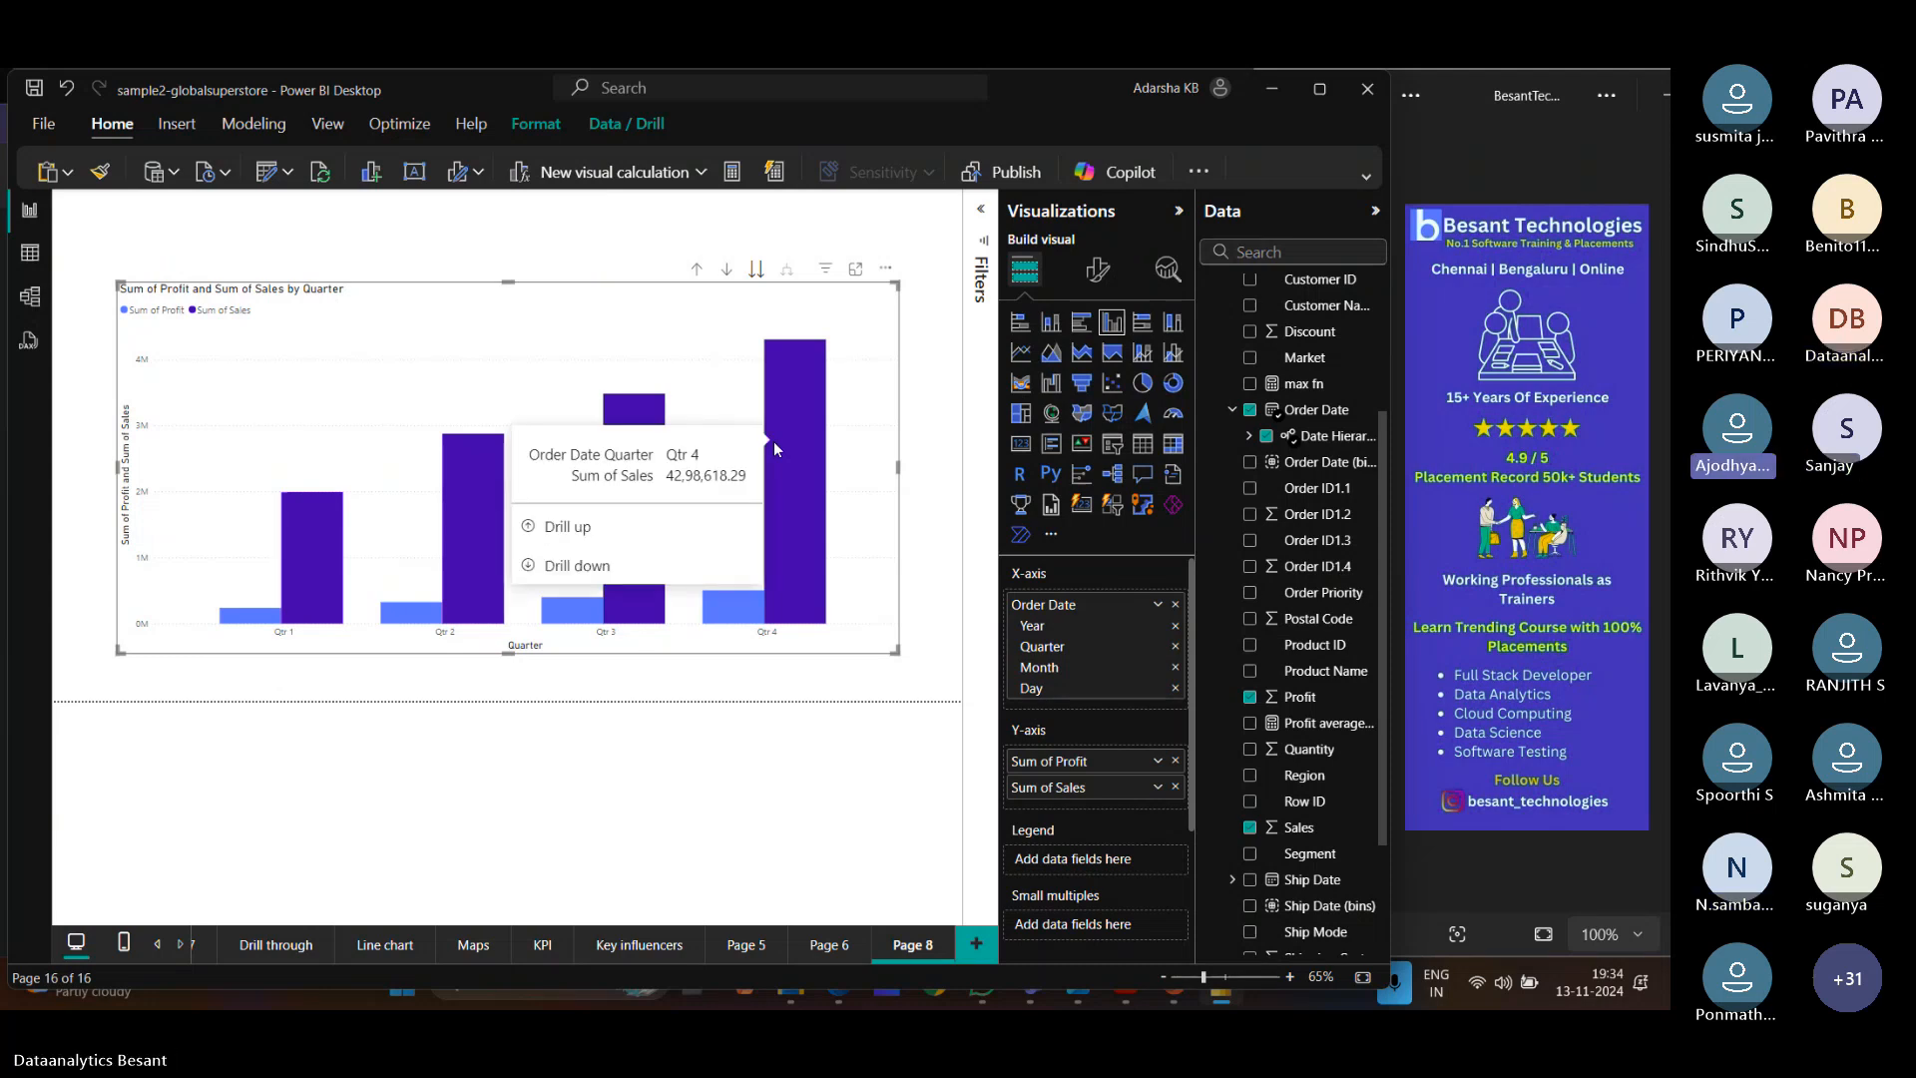
click(697, 269)
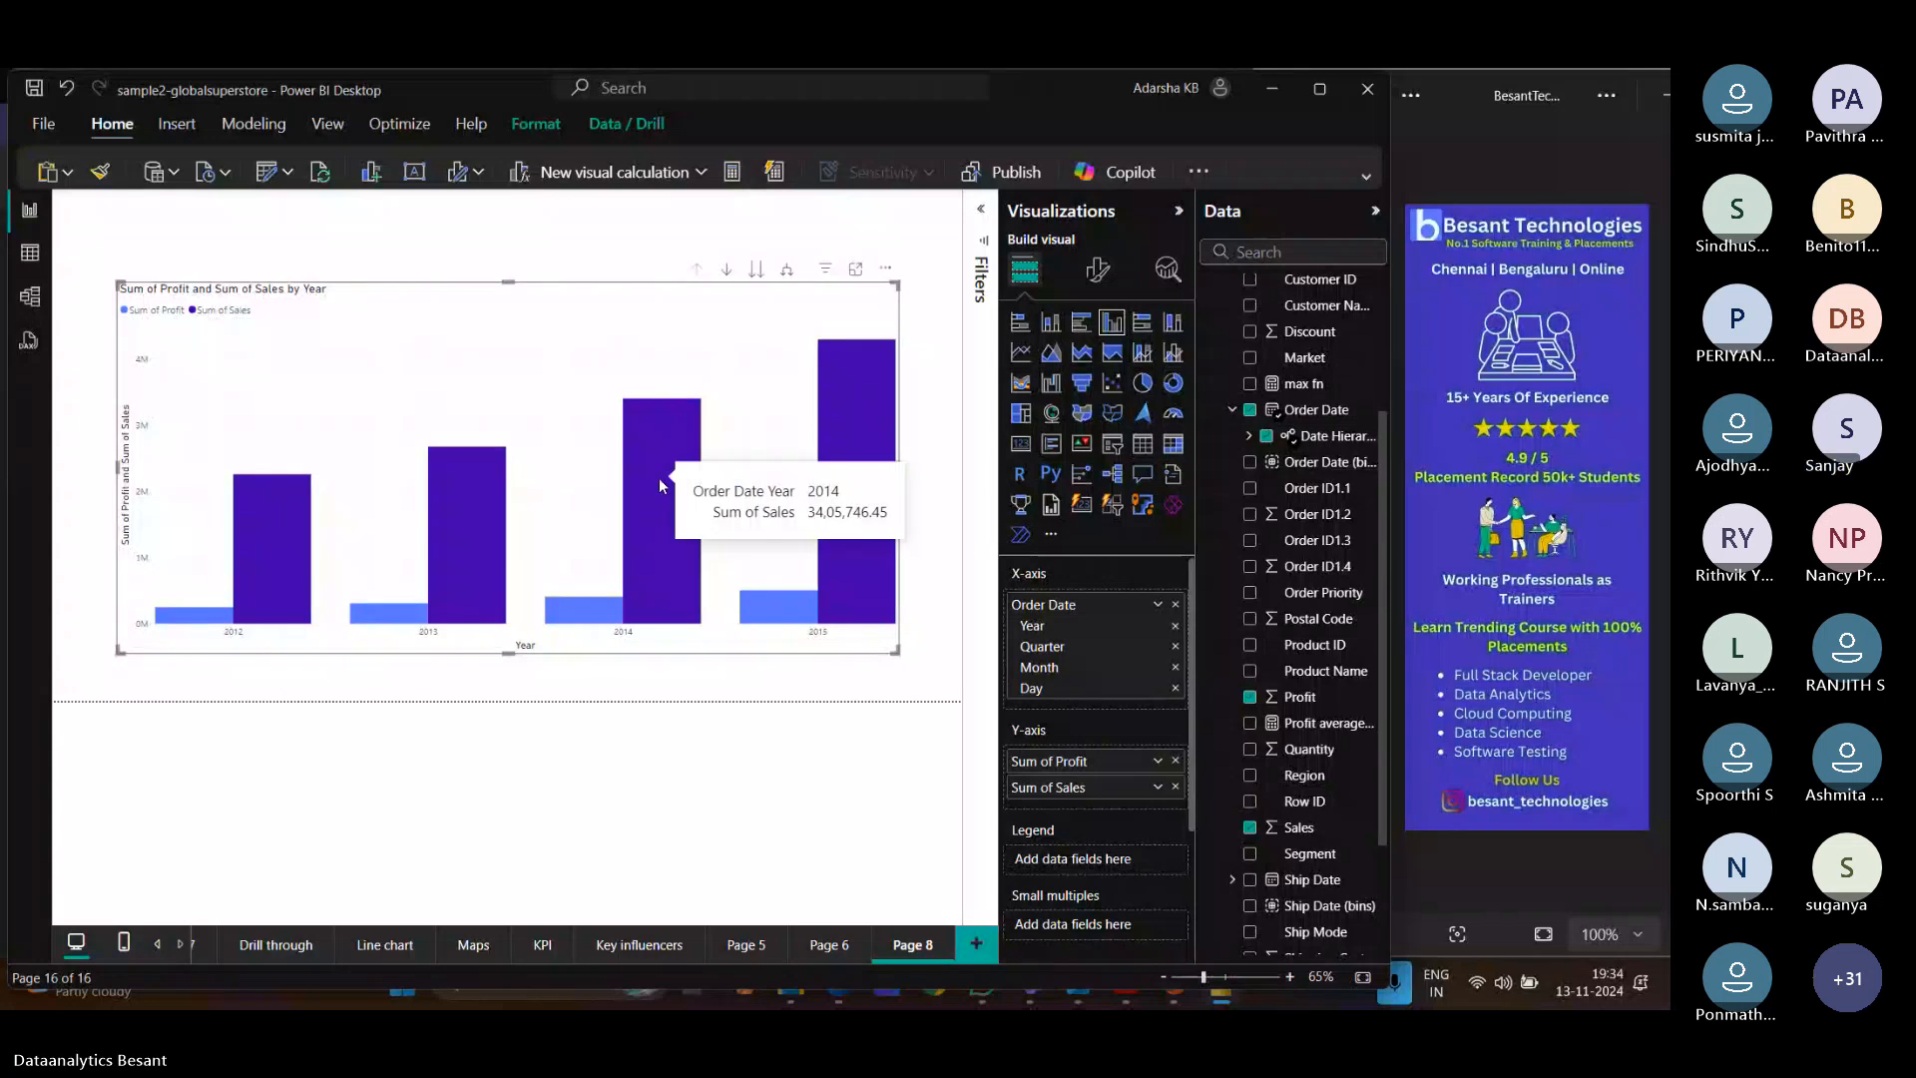
mouse_move(880, 391)
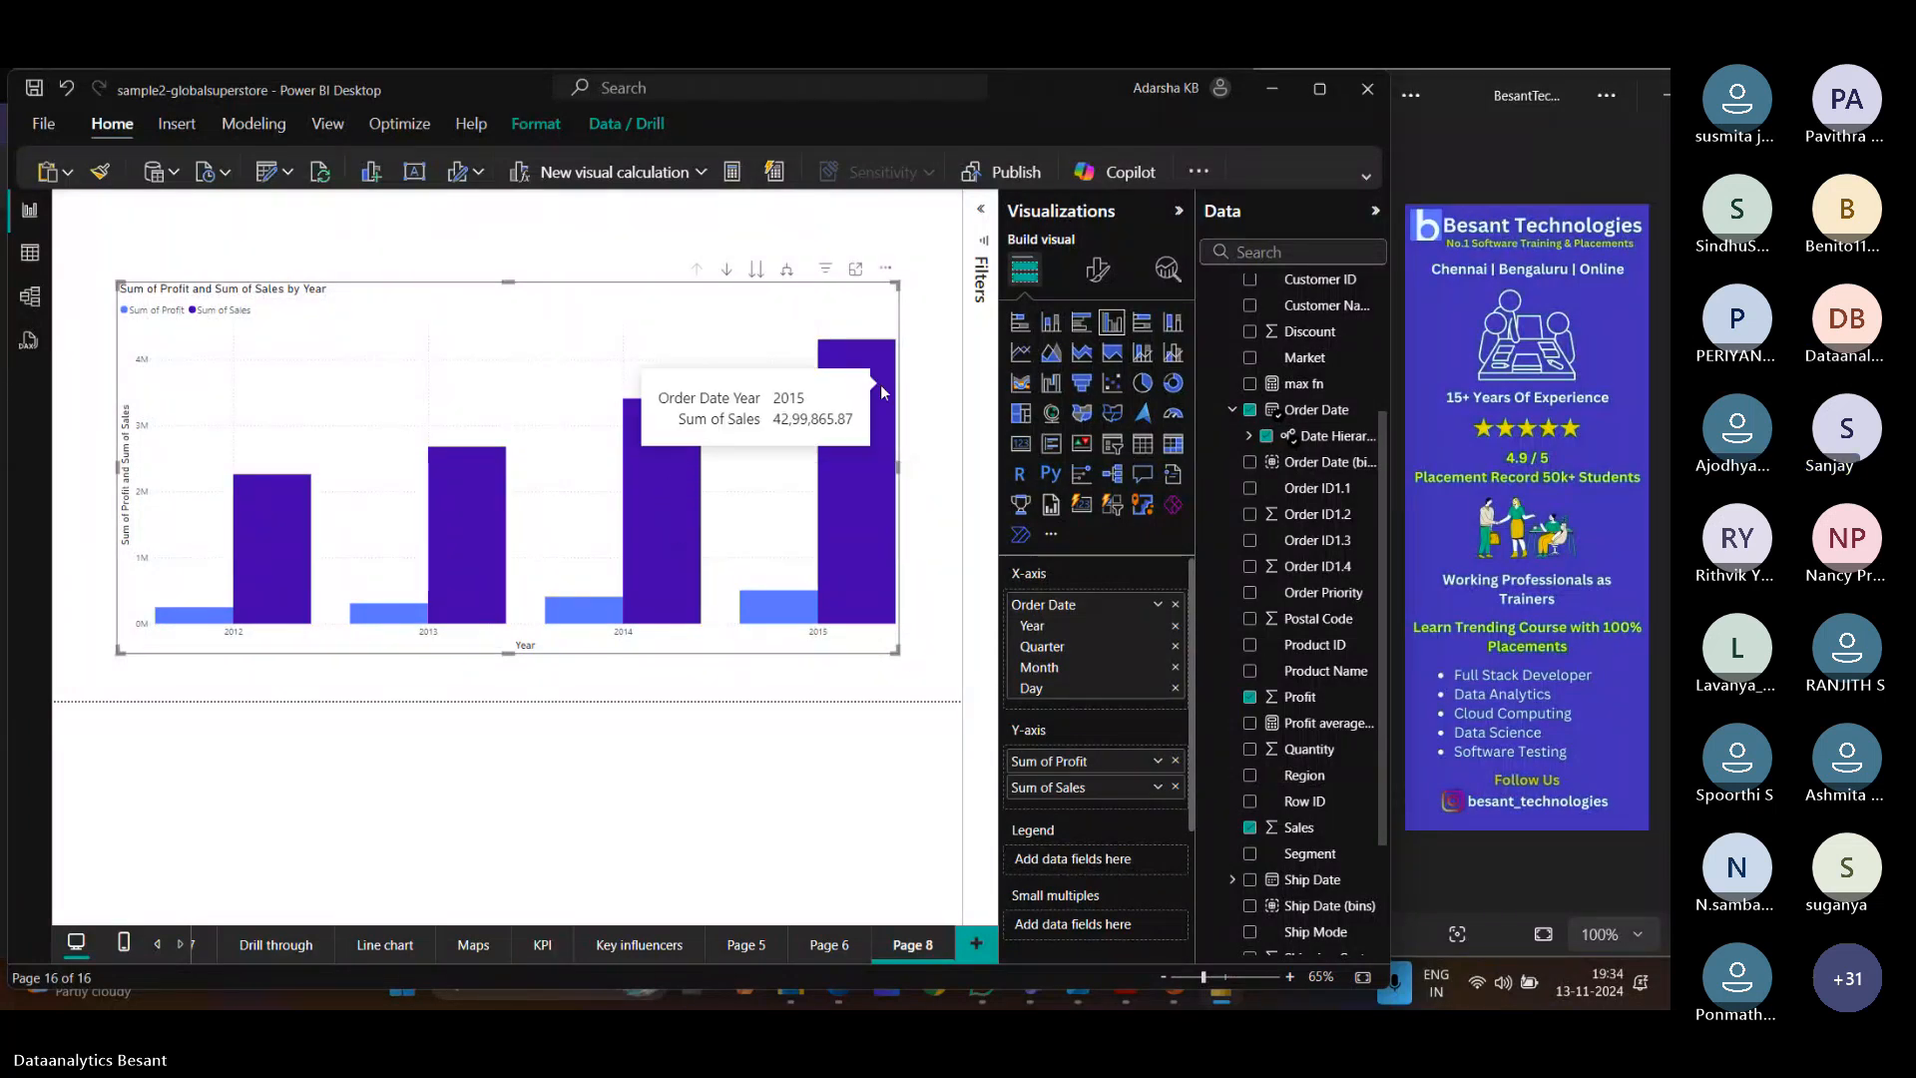
click(756, 270)
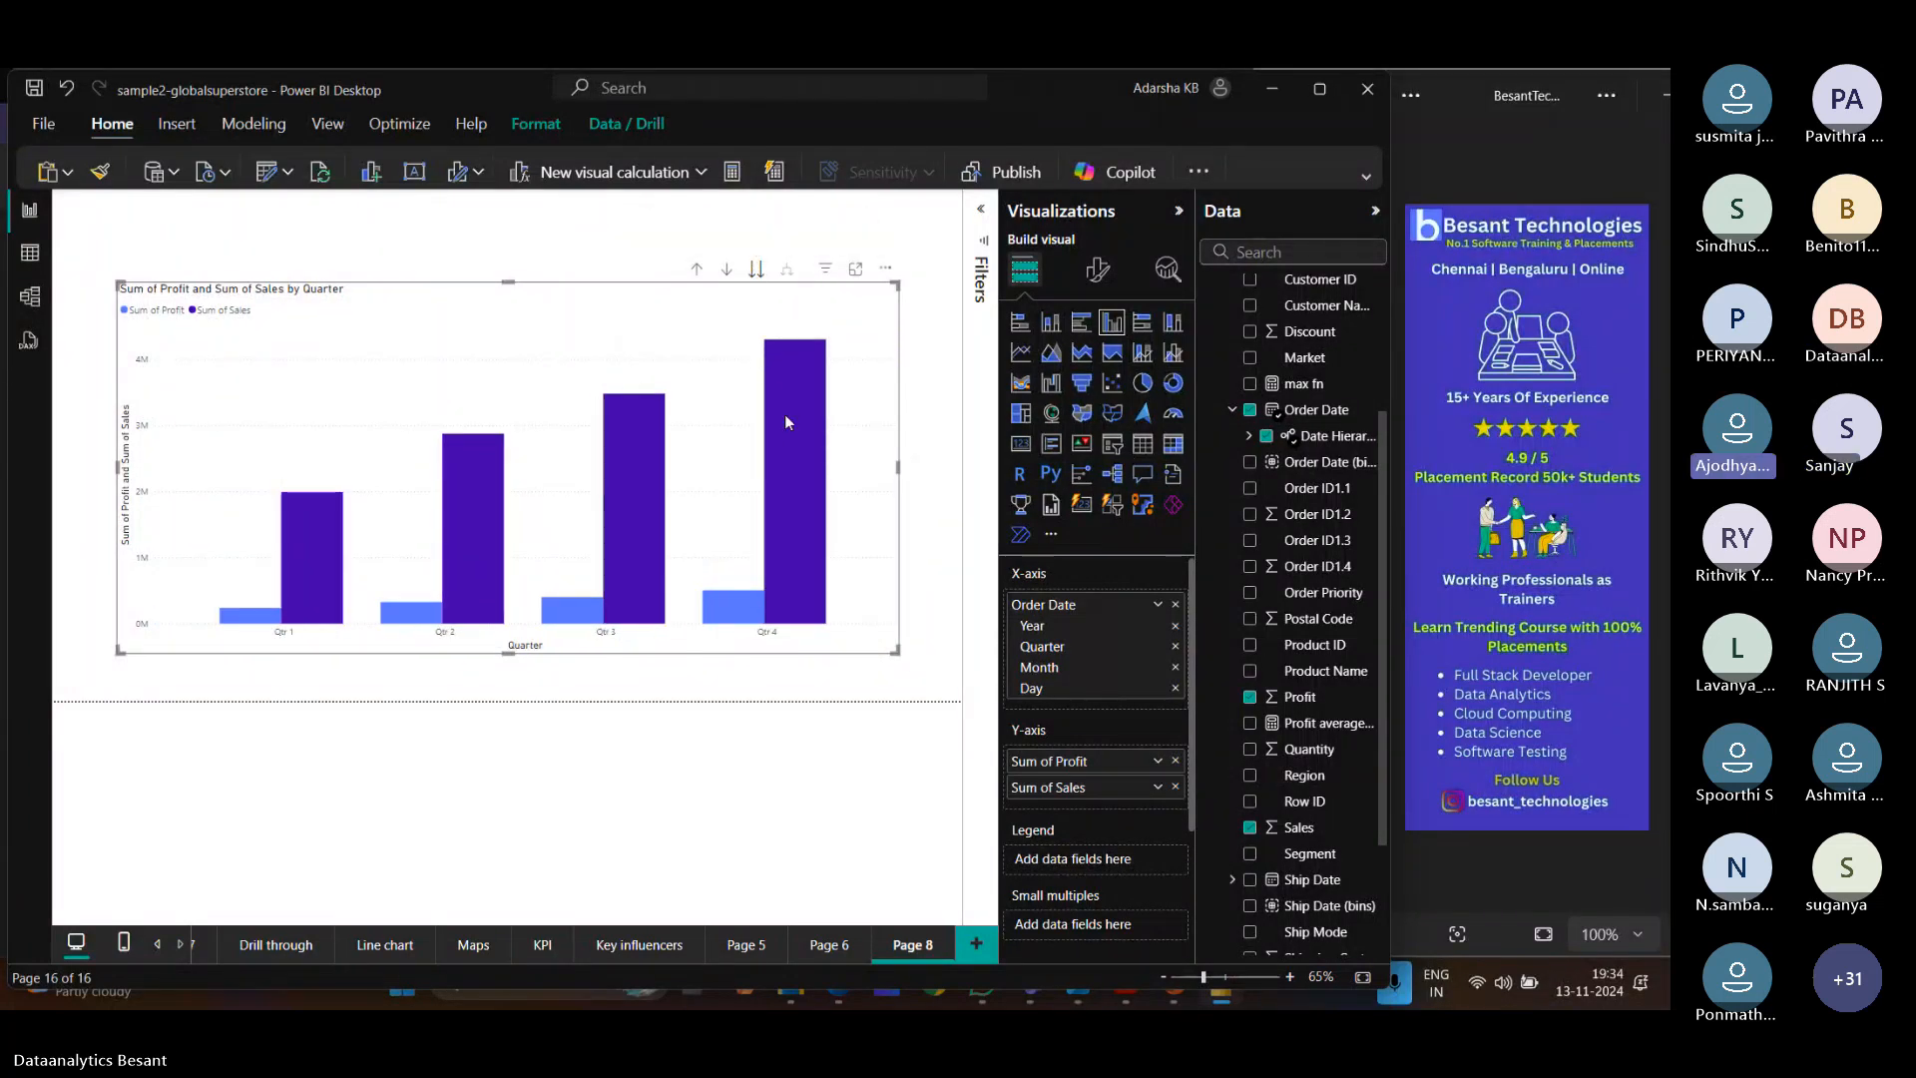
mouse_move(624, 489)
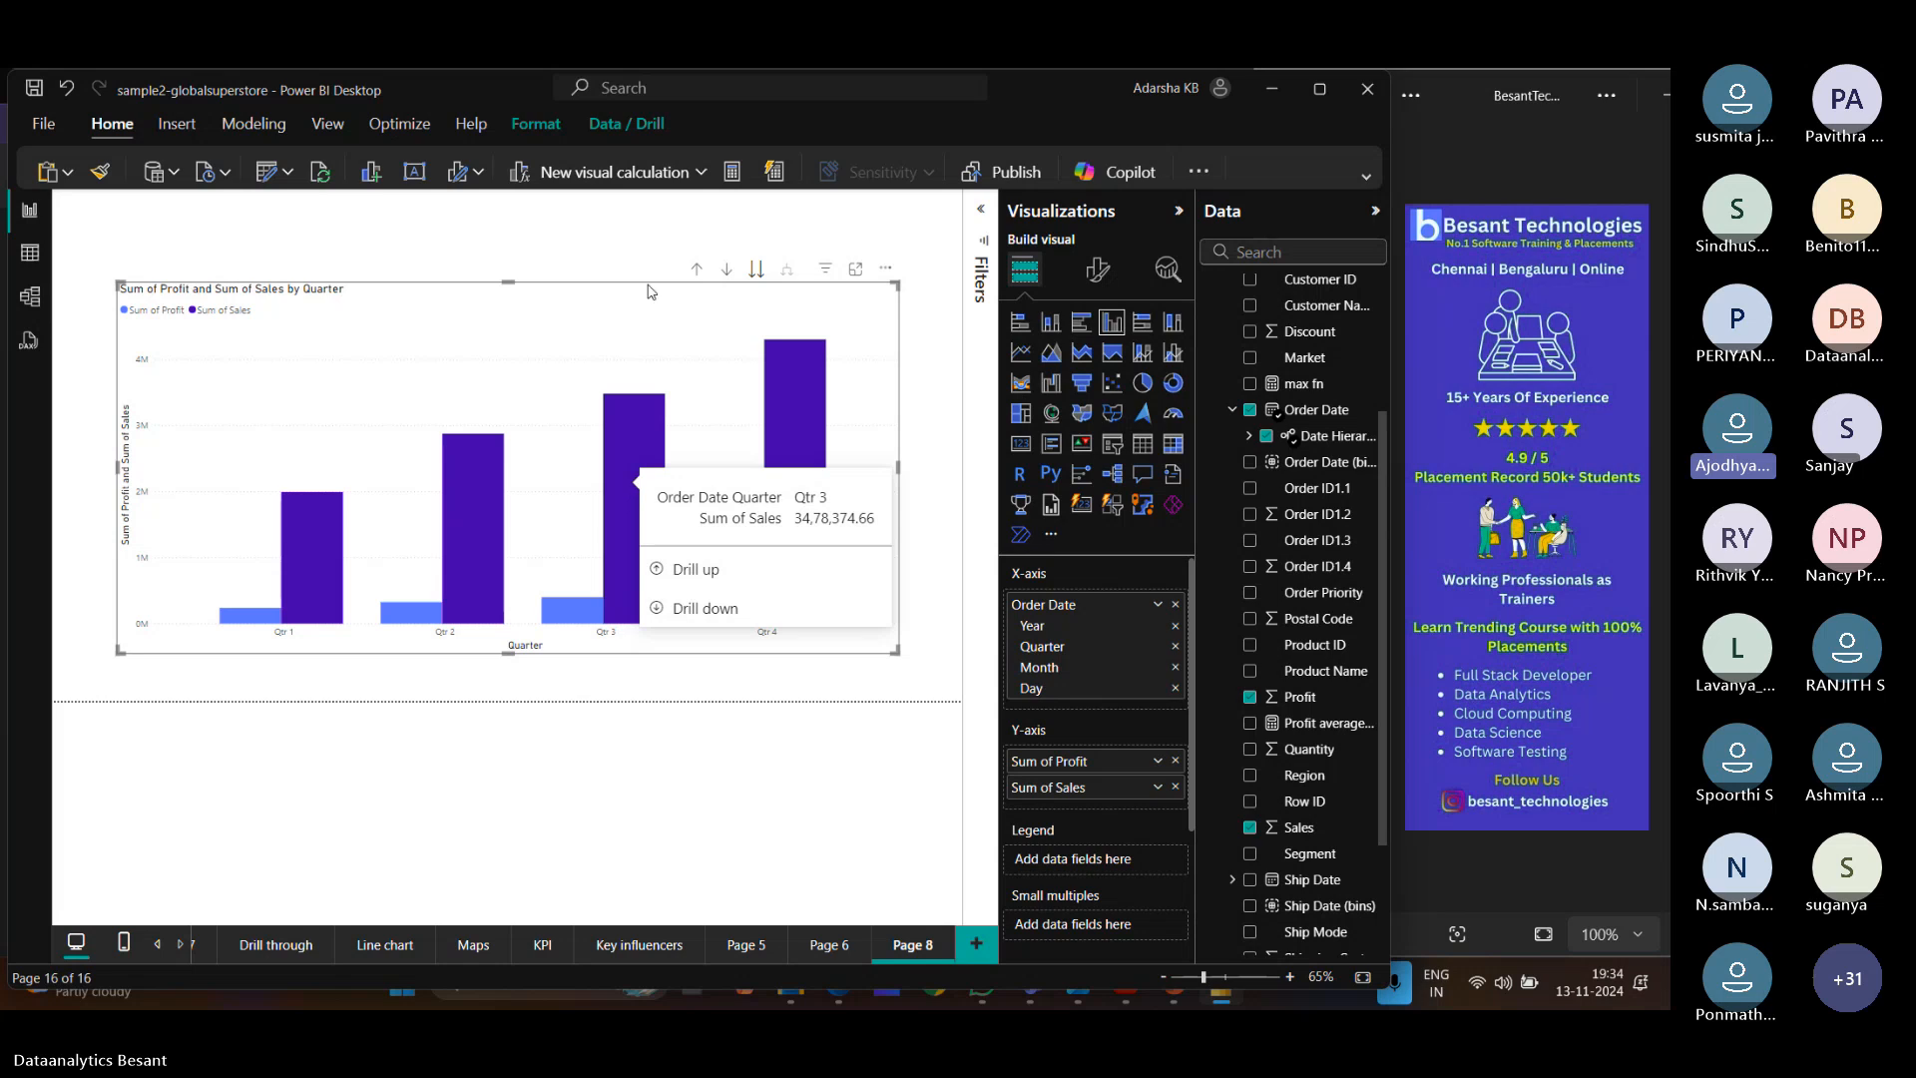
click(697, 269)
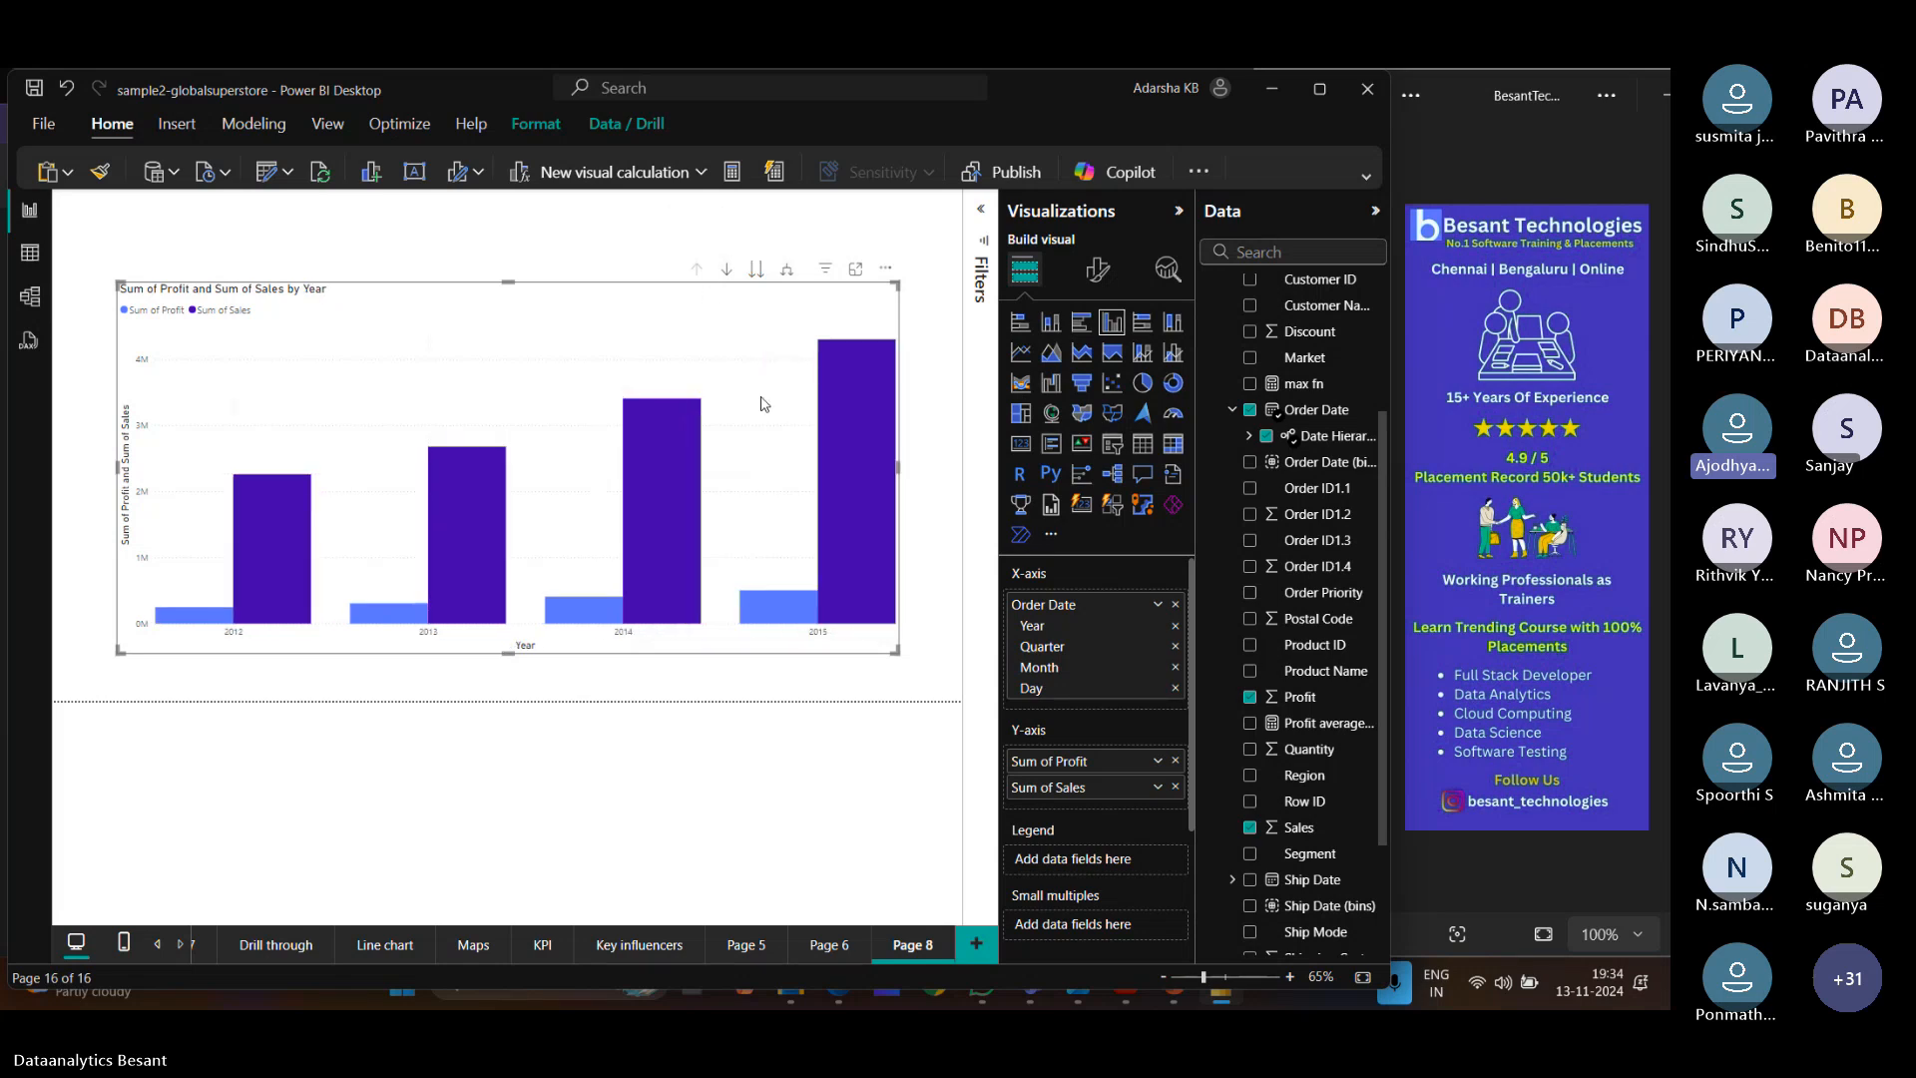
Go to the quarter, month and day levels of the column chart's date hierarchy, and return to year.
click(758, 271)
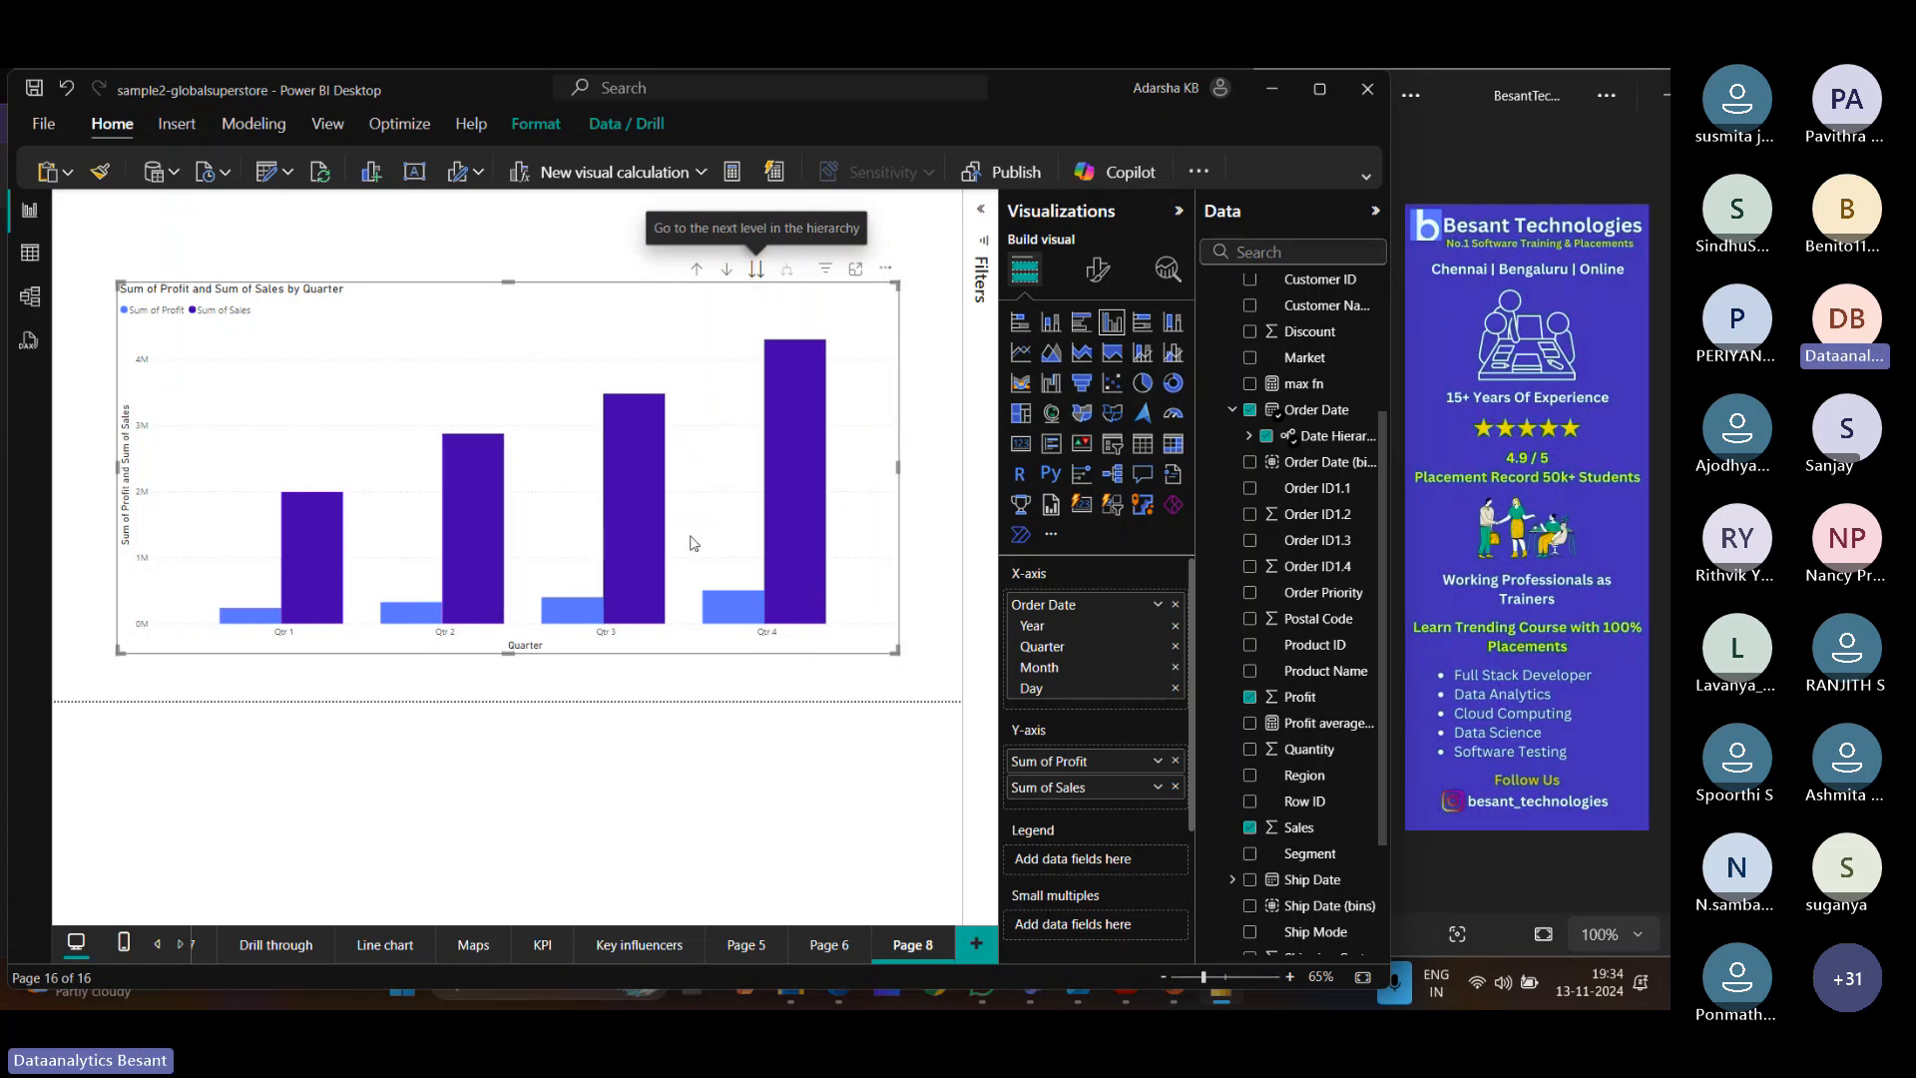
click(758, 269)
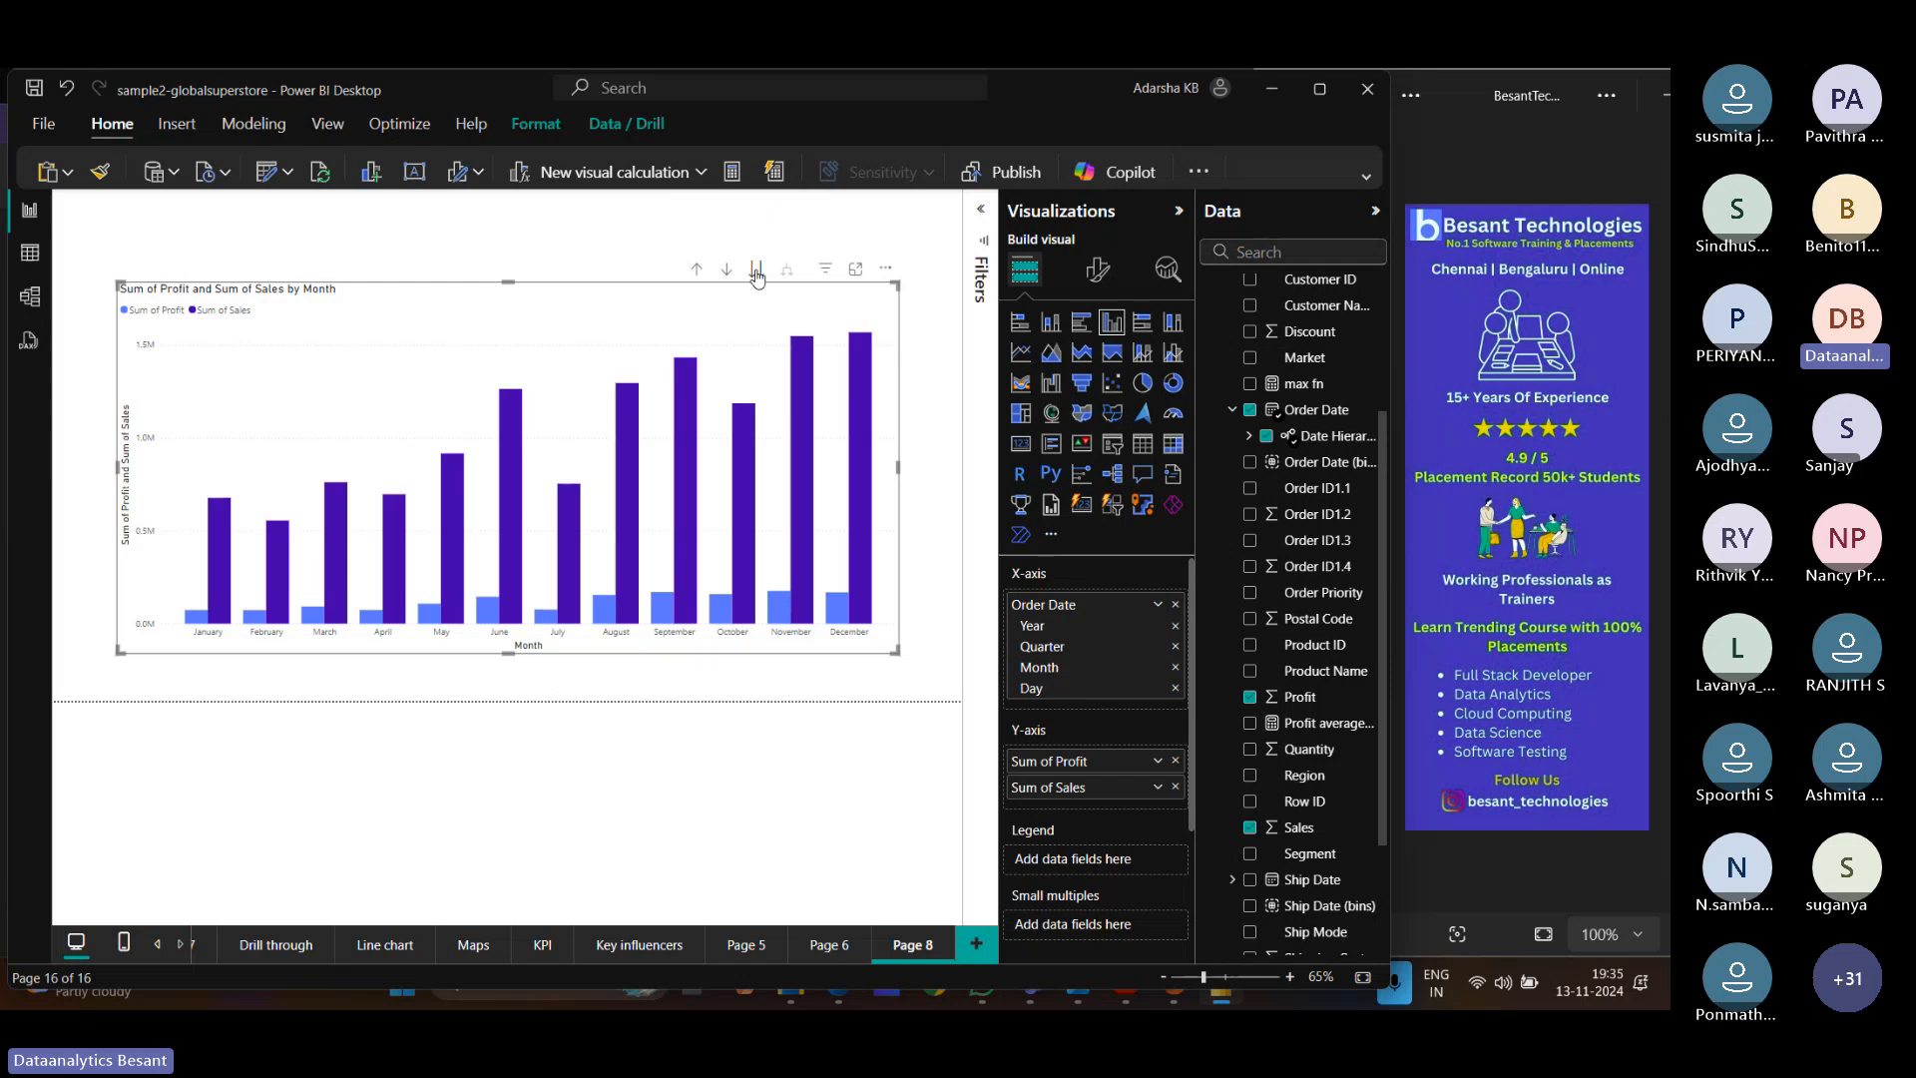
click(757, 271)
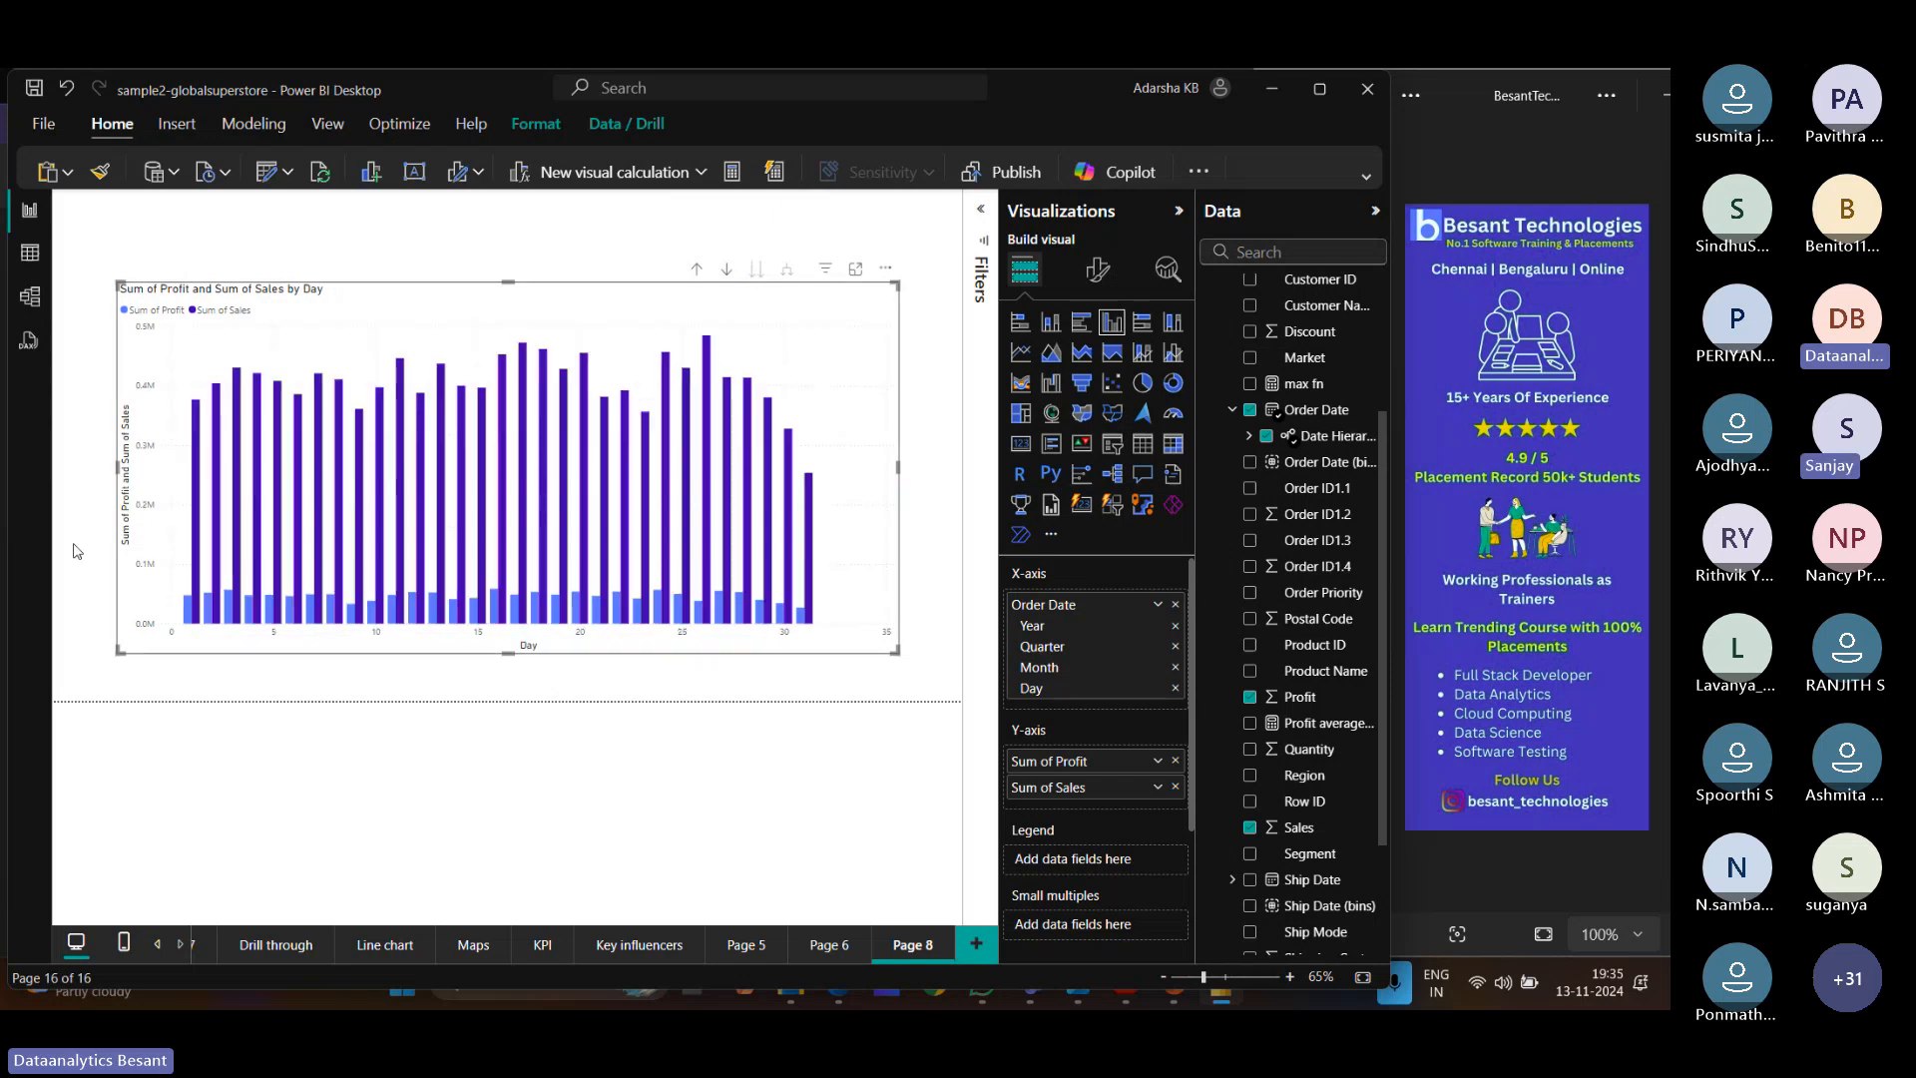
click(691, 272)
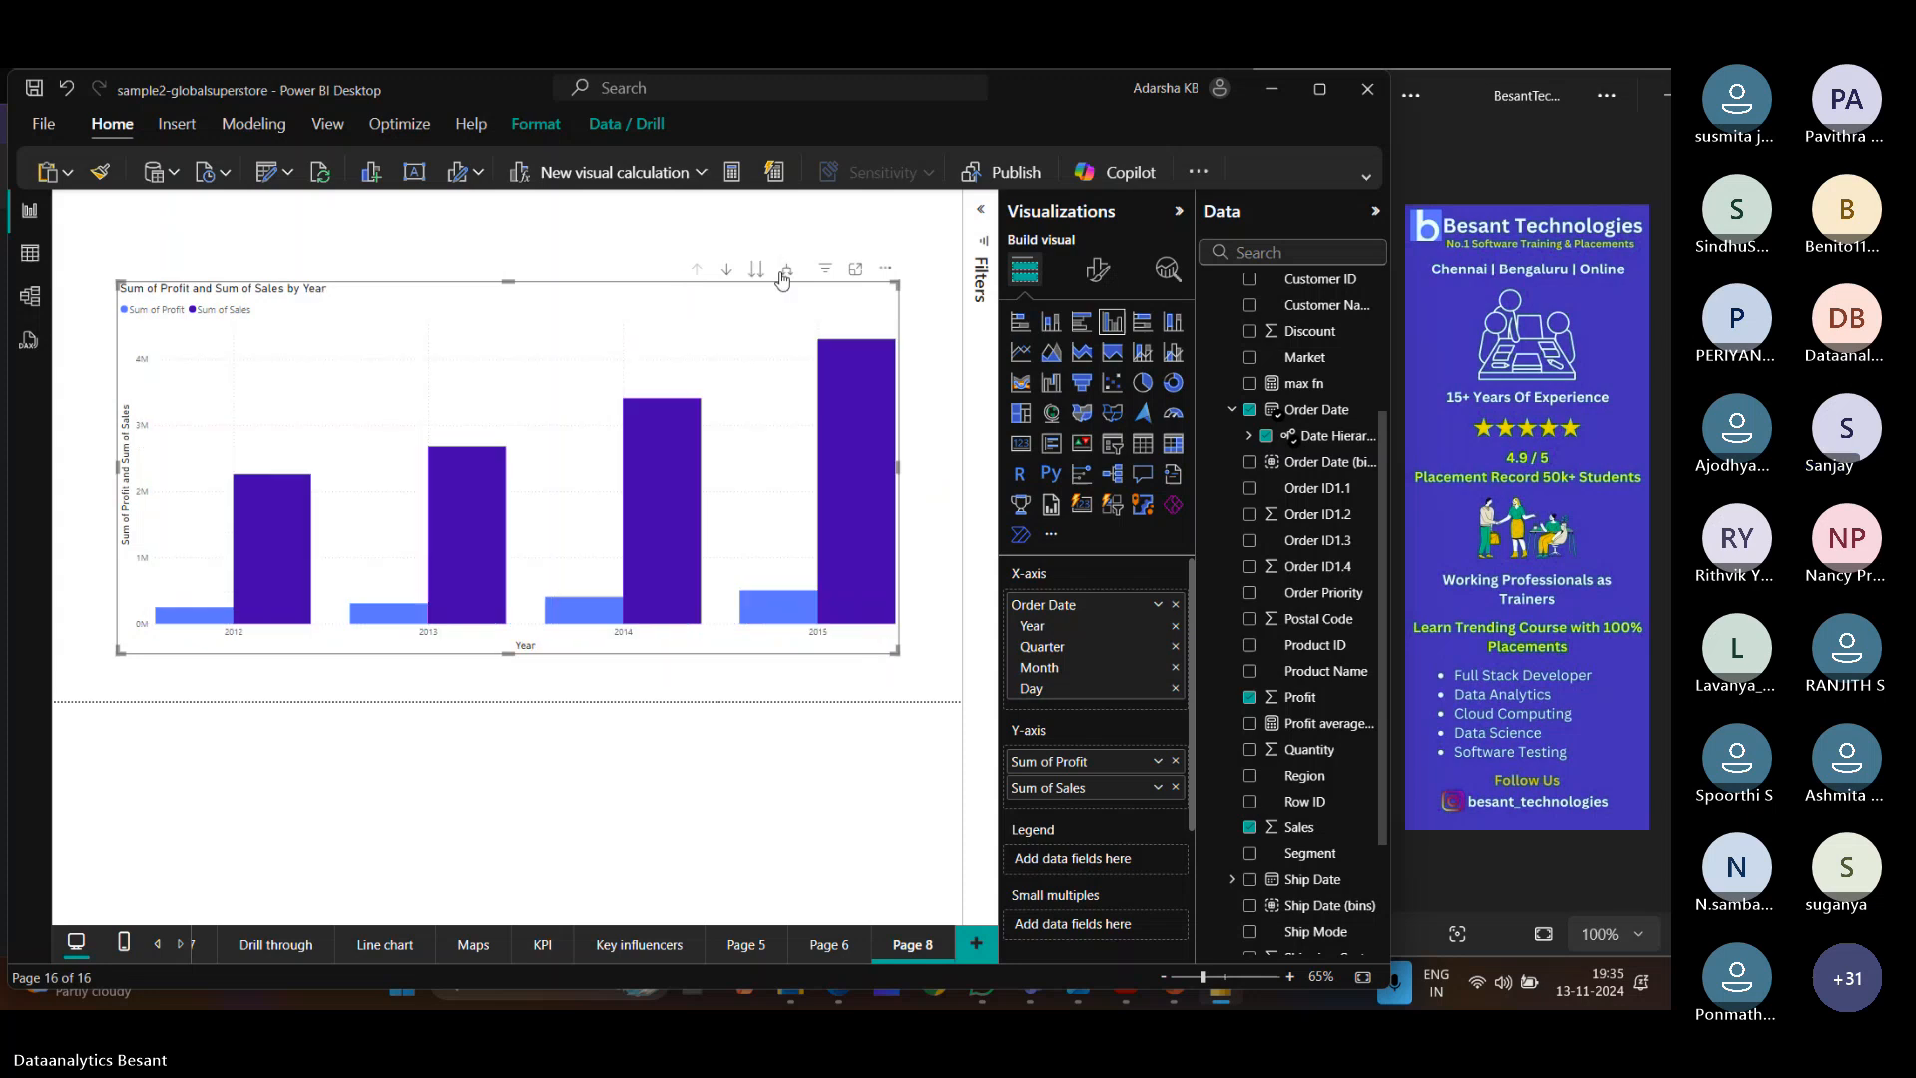
Expand the column chart's date hierarchy one level at a time down to day, and drill back up to year.
click(786, 272)
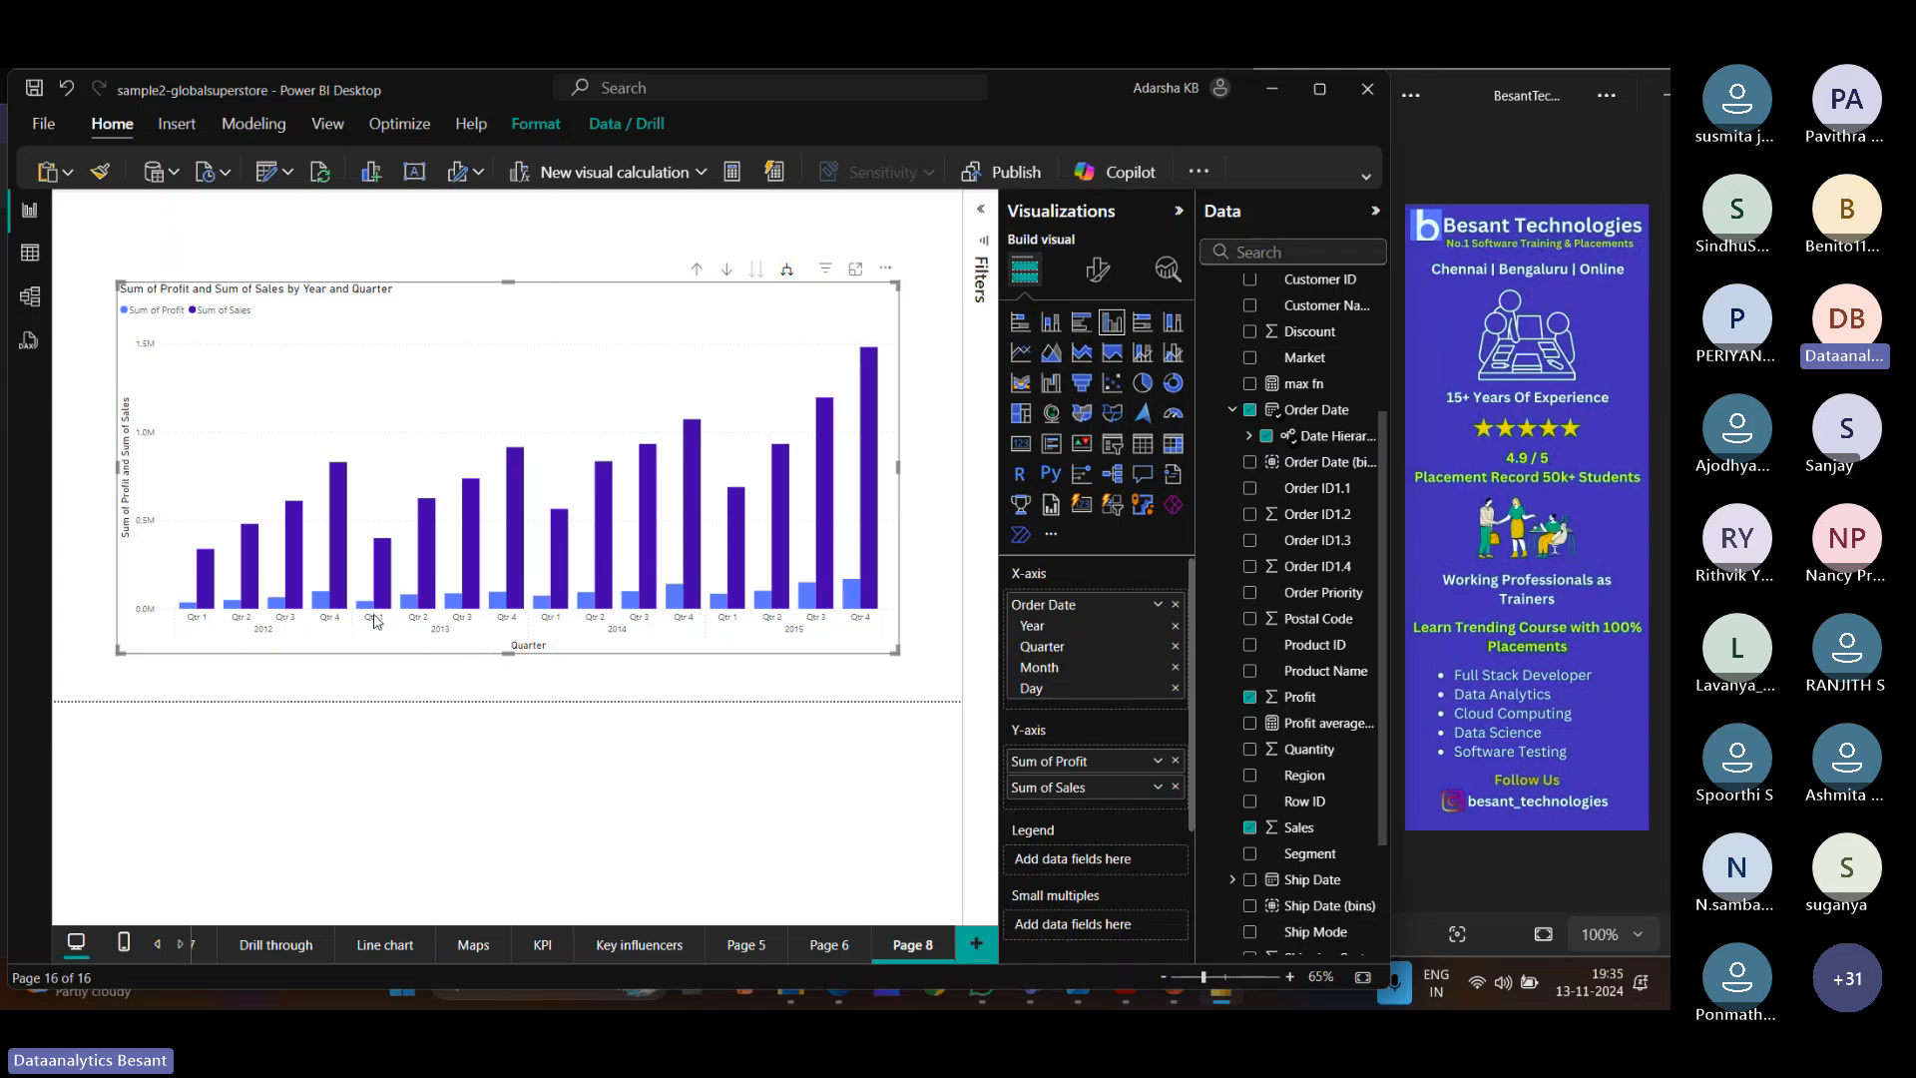
click(786, 271)
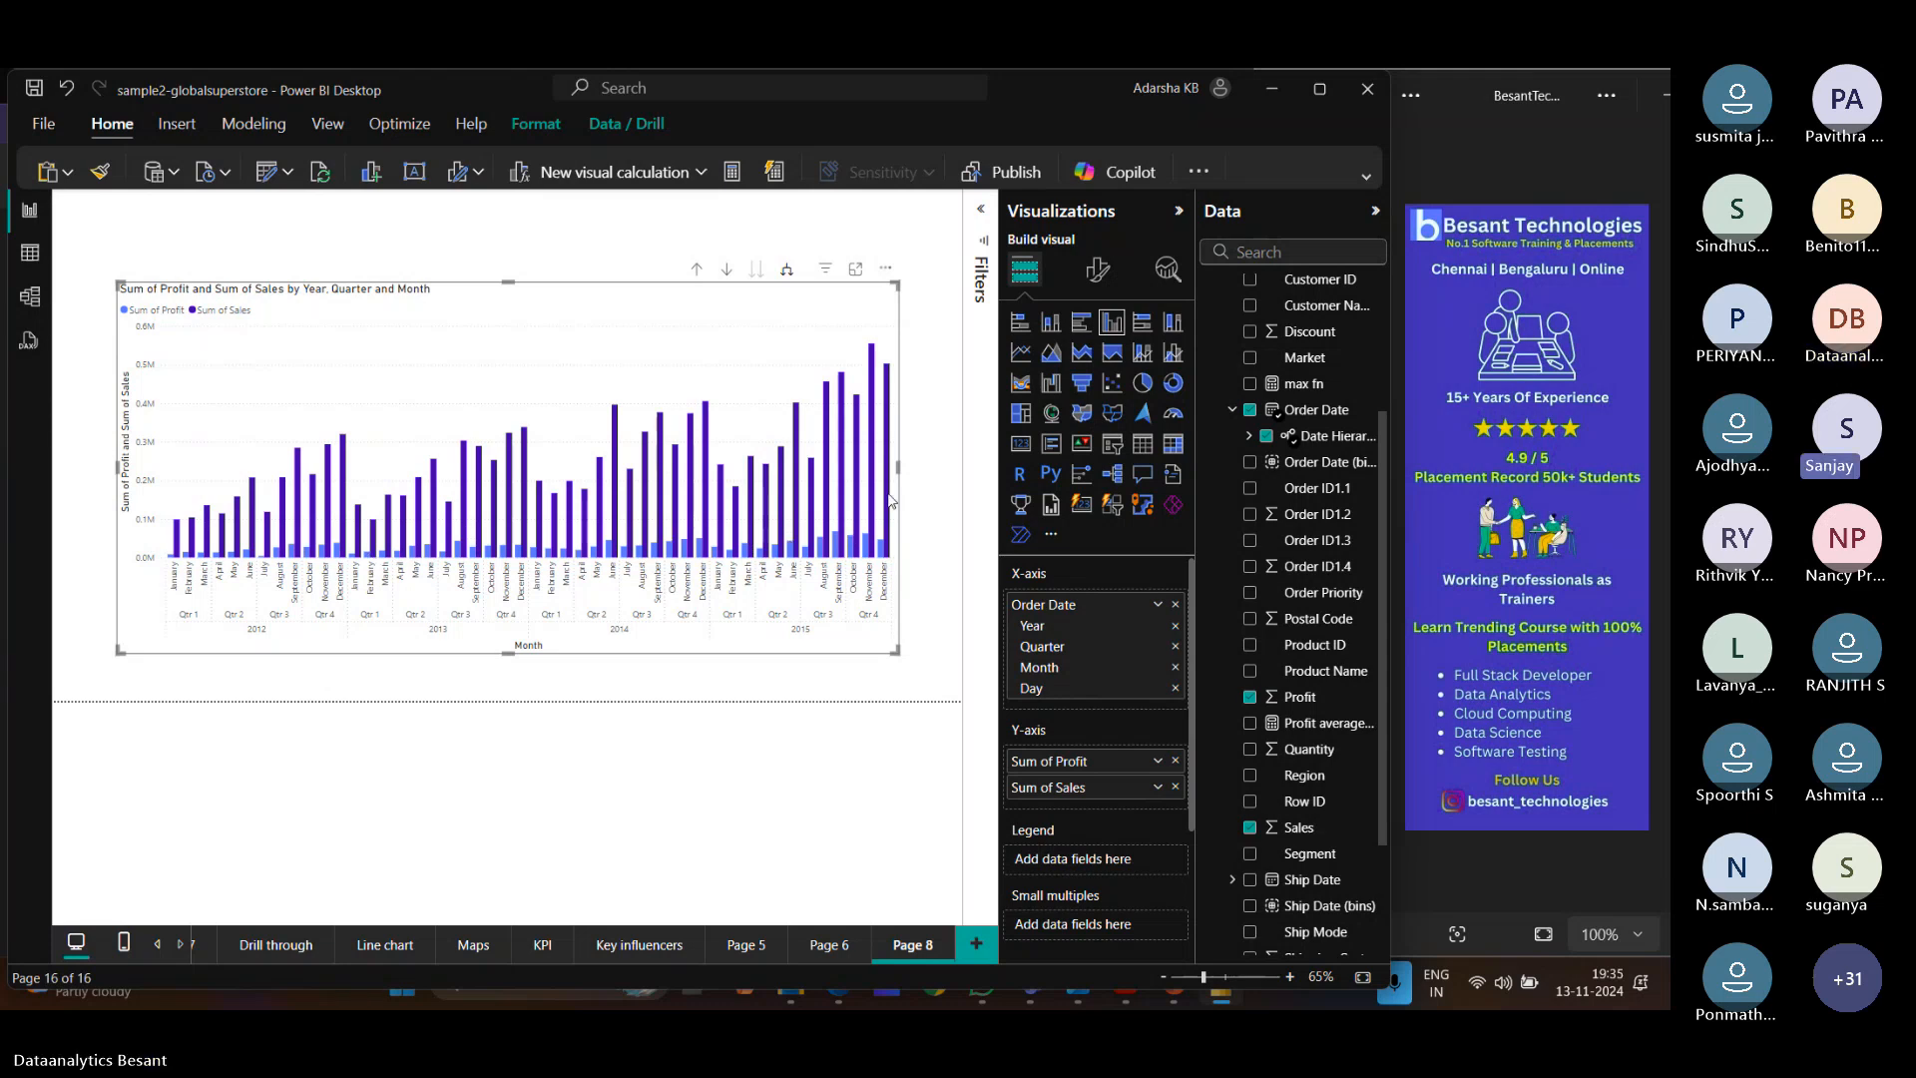
click(789, 271)
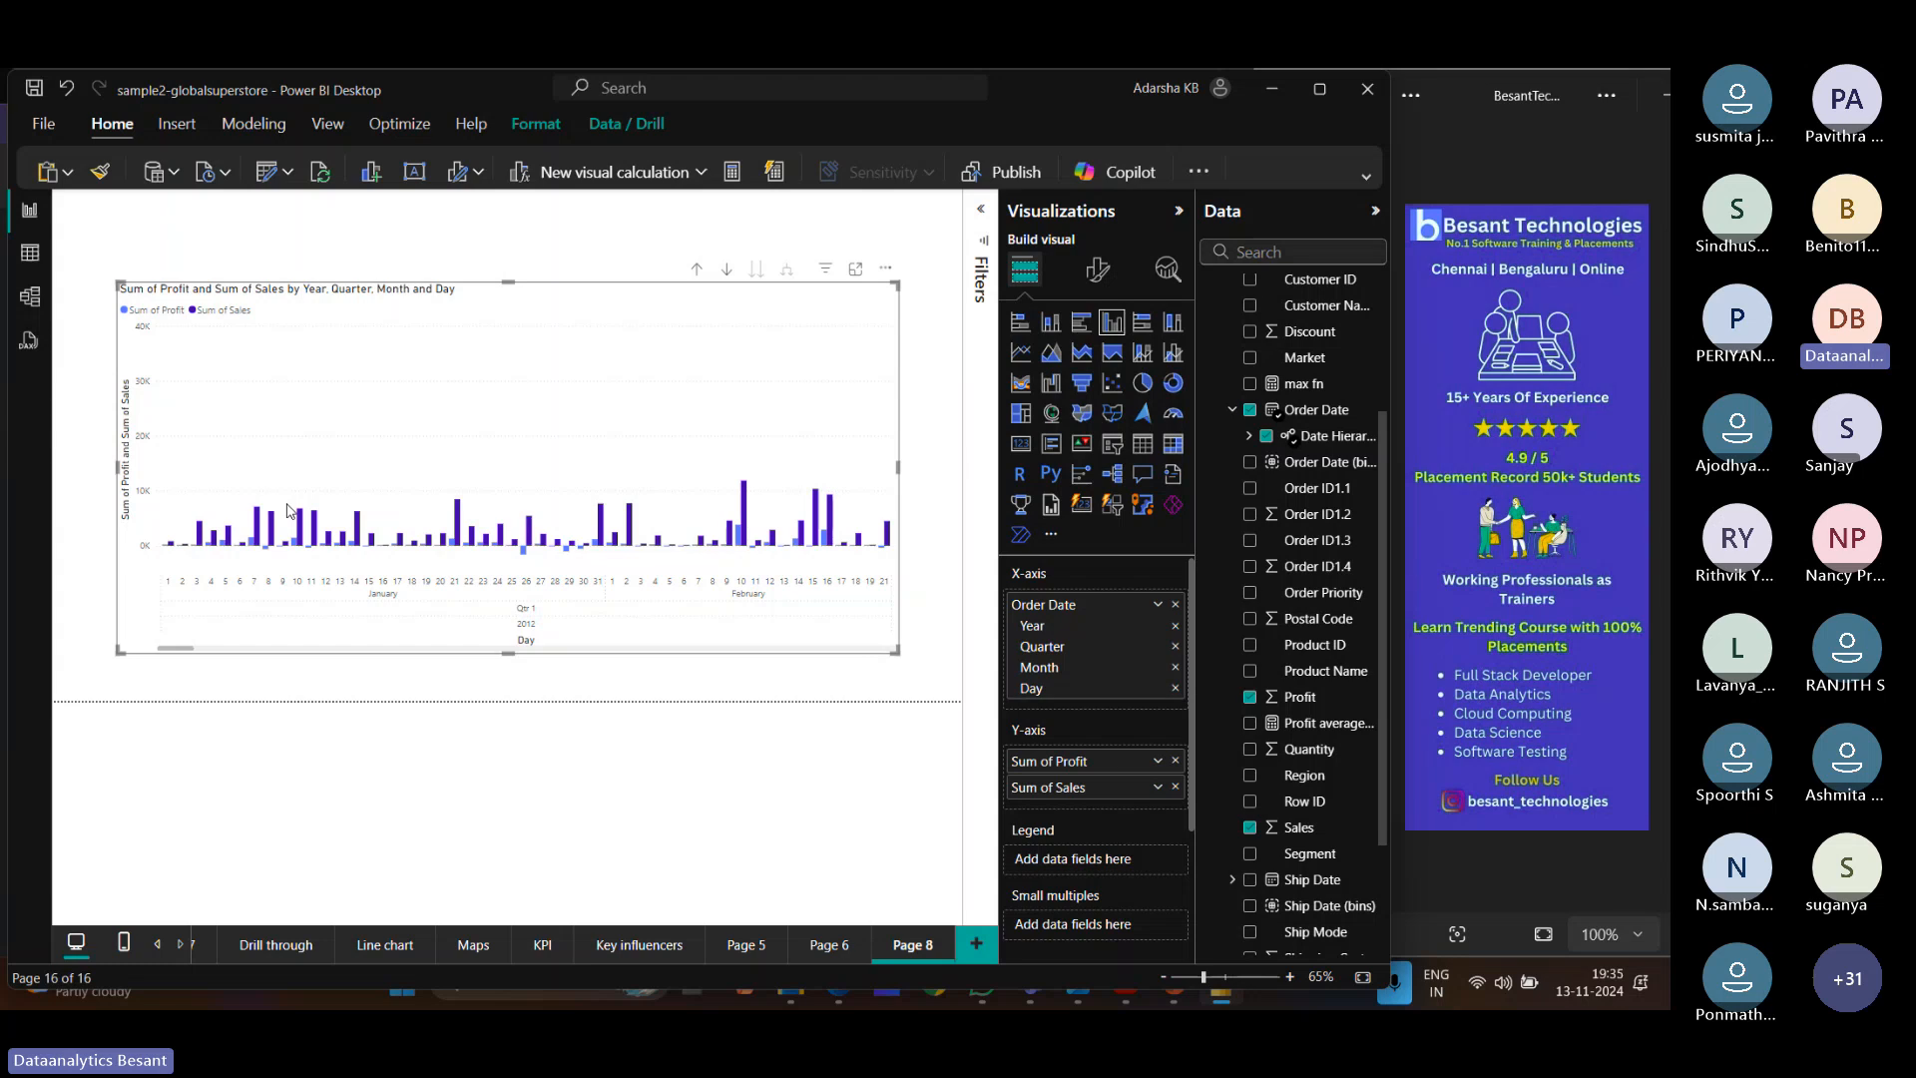
click(697, 270)
click(696, 270)
click(695, 272)
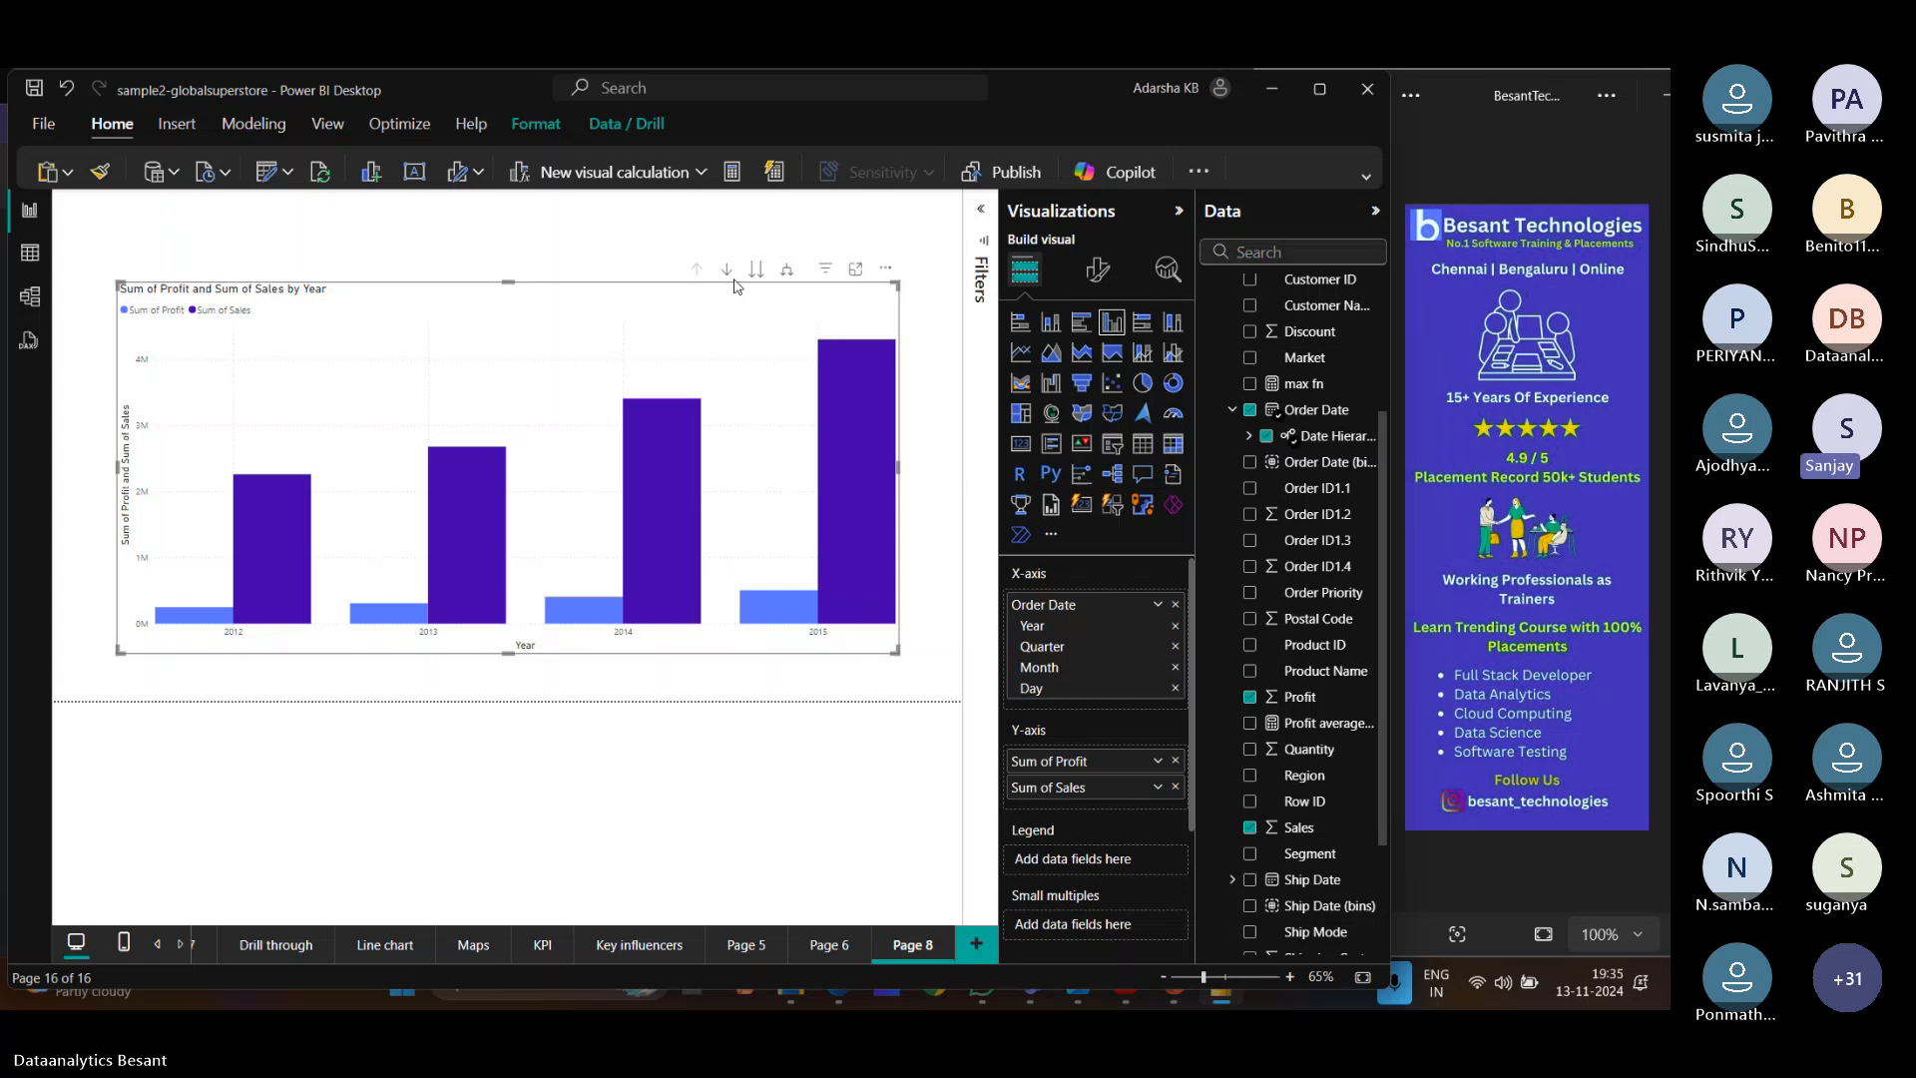
Change the sales and profit column chart to a line chart, and select the Ship Mode line chart on Page 6.
click(1028, 356)
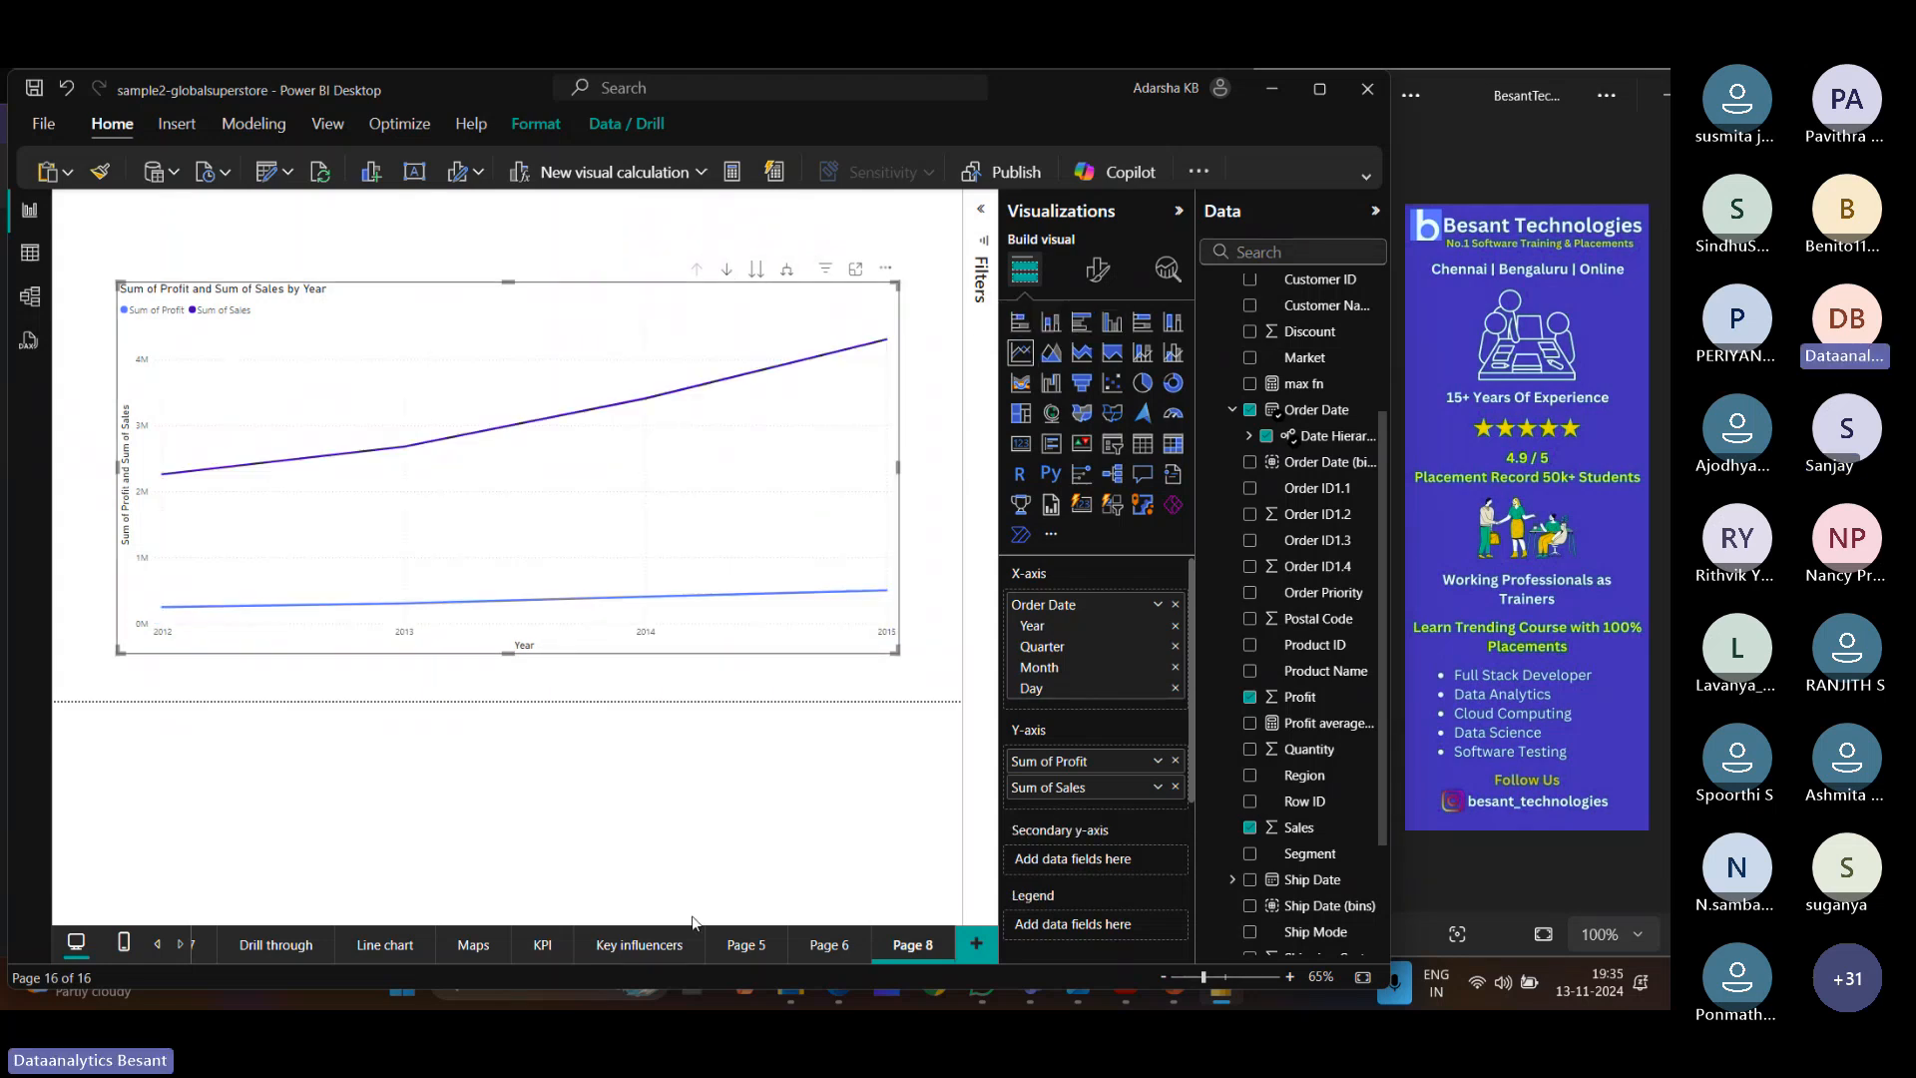
click(812, 944)
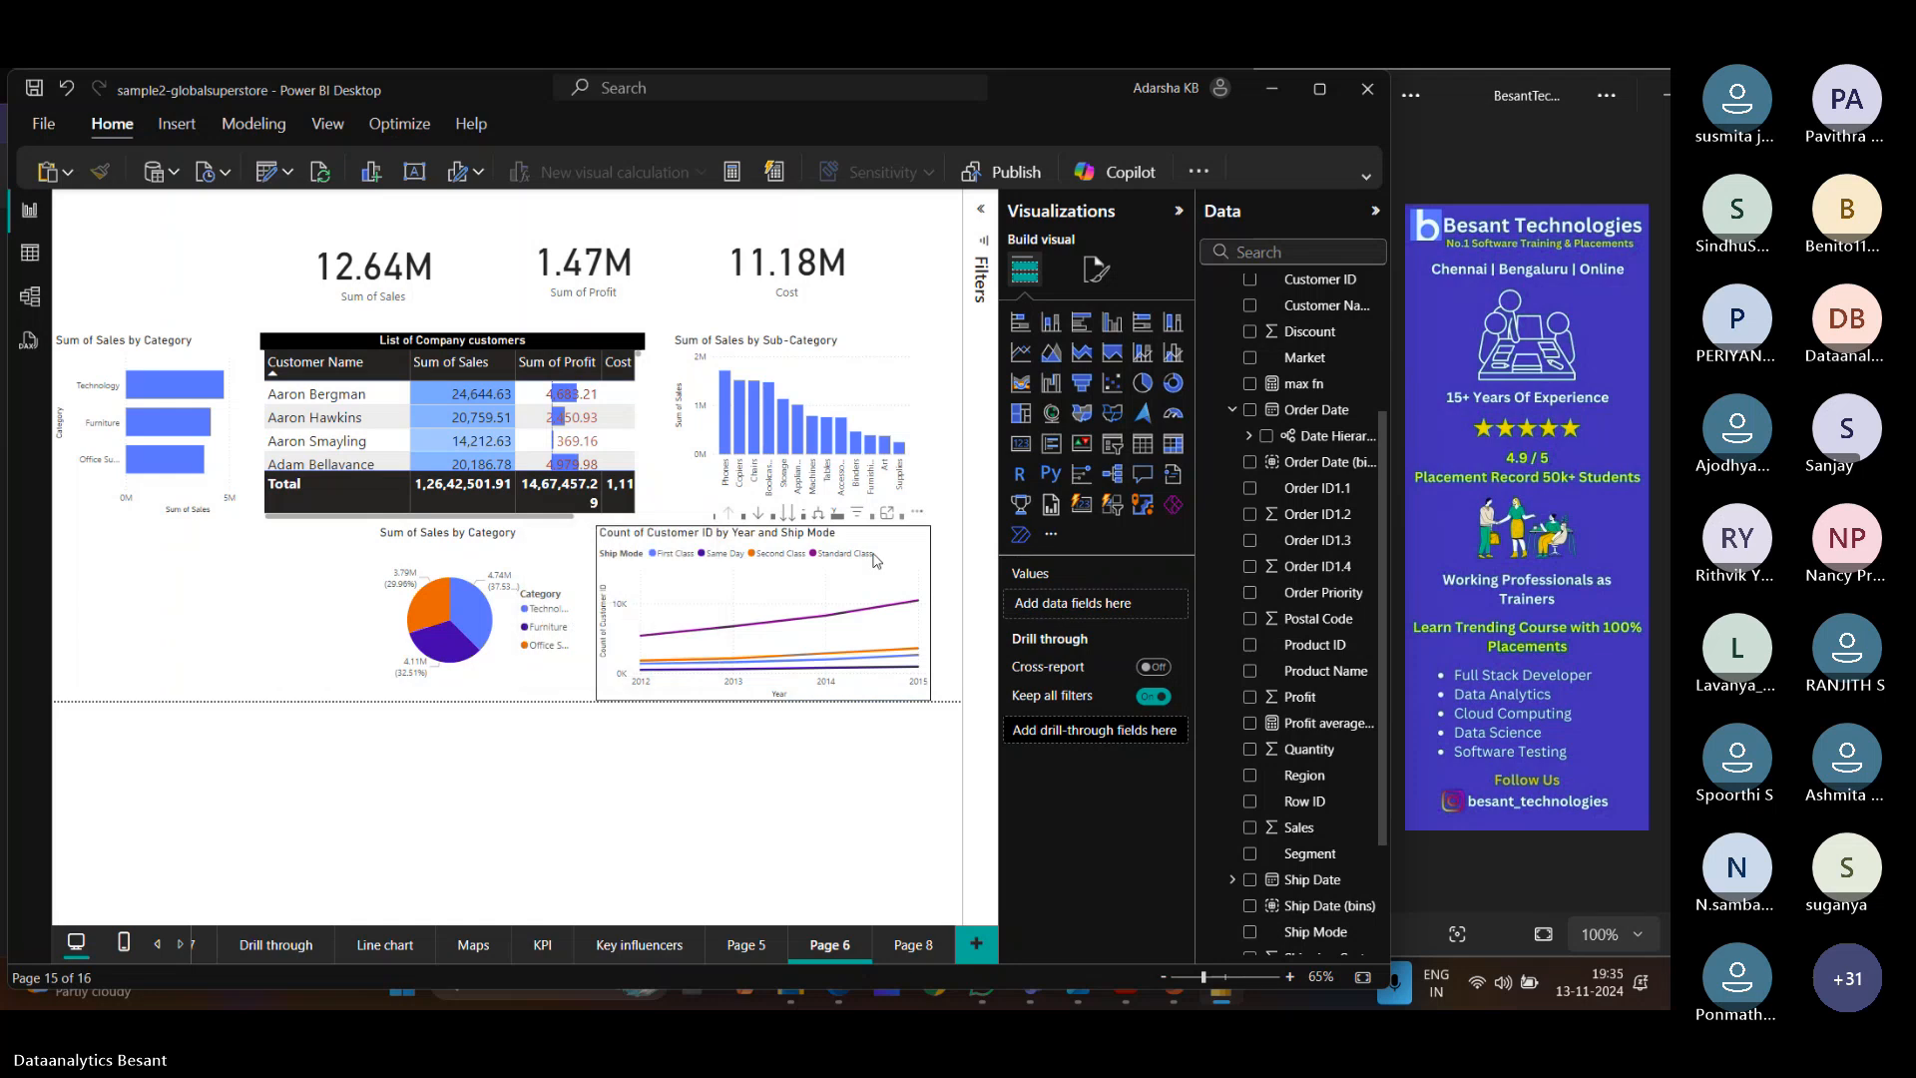
click(919, 555)
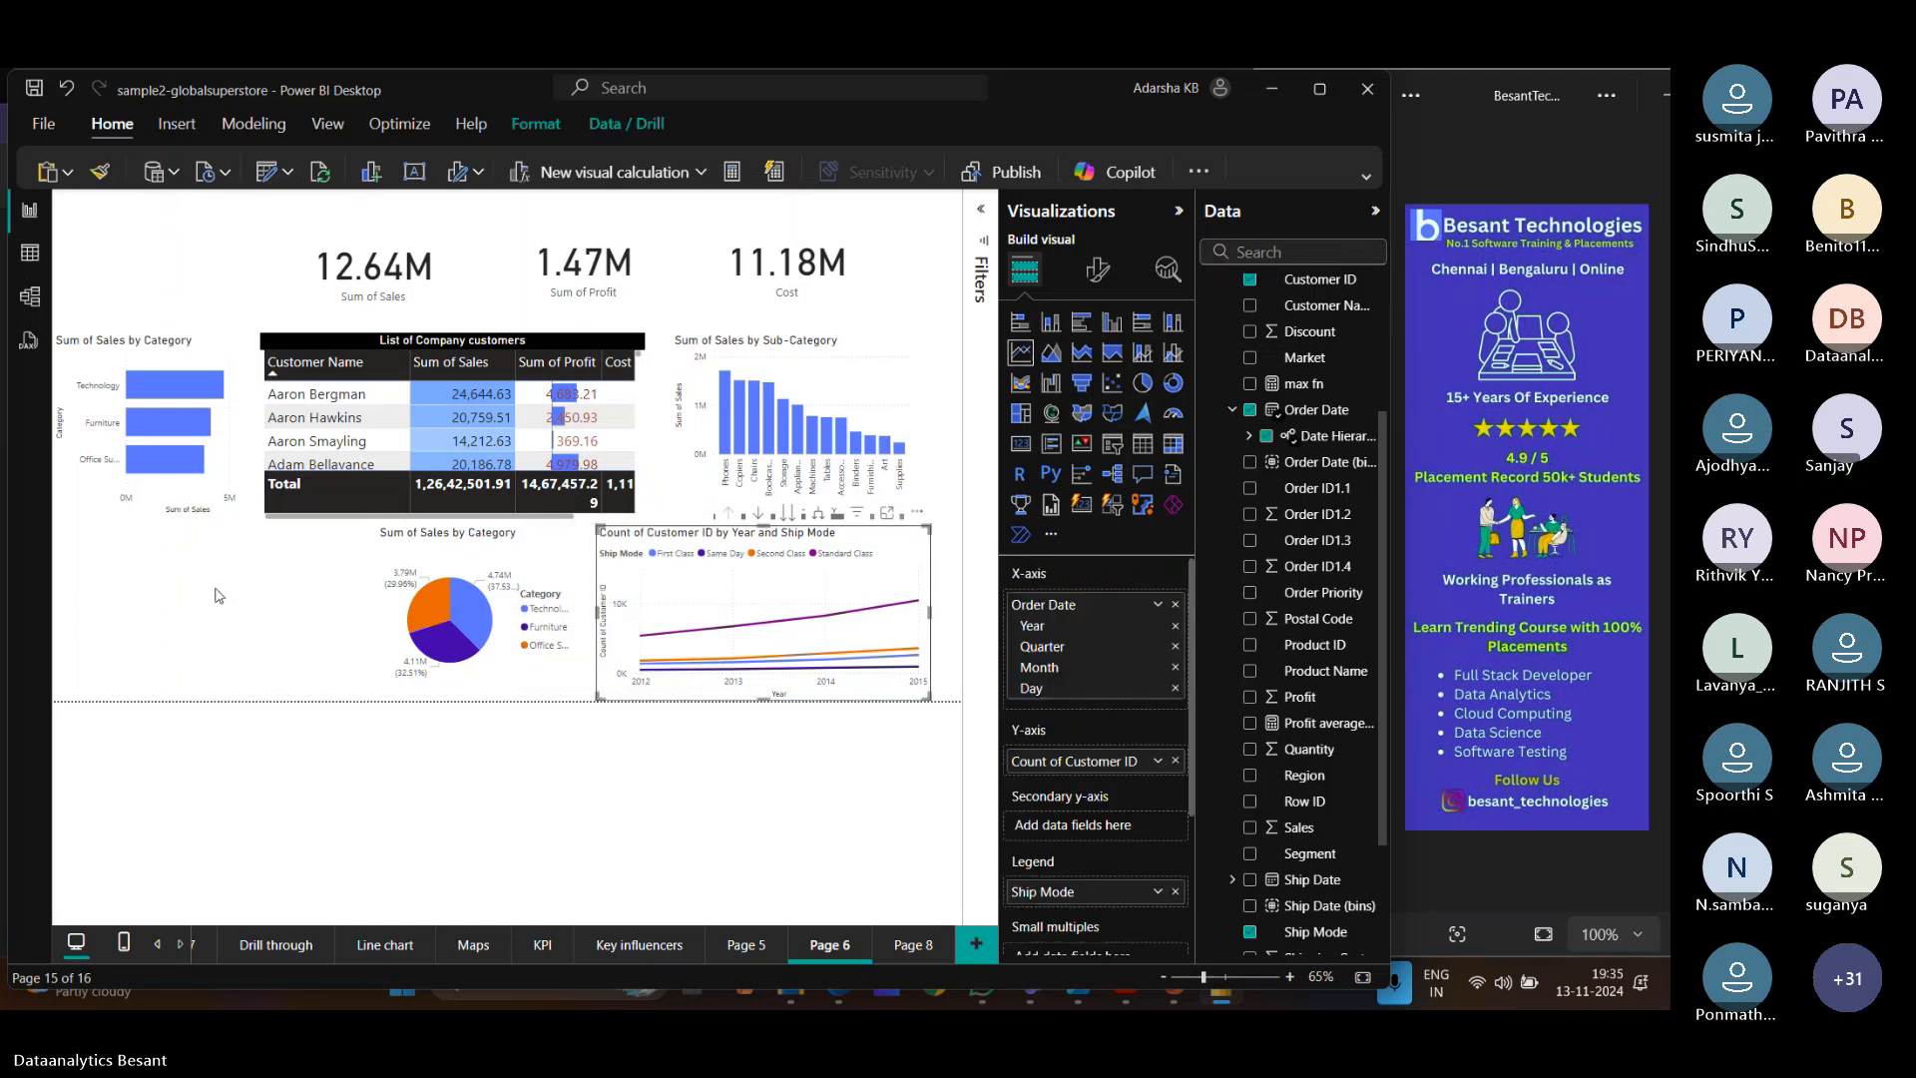
Review the Sales Dashboard page as a layout reference, check Page 8, and return to Page 6.
click(205, 593)
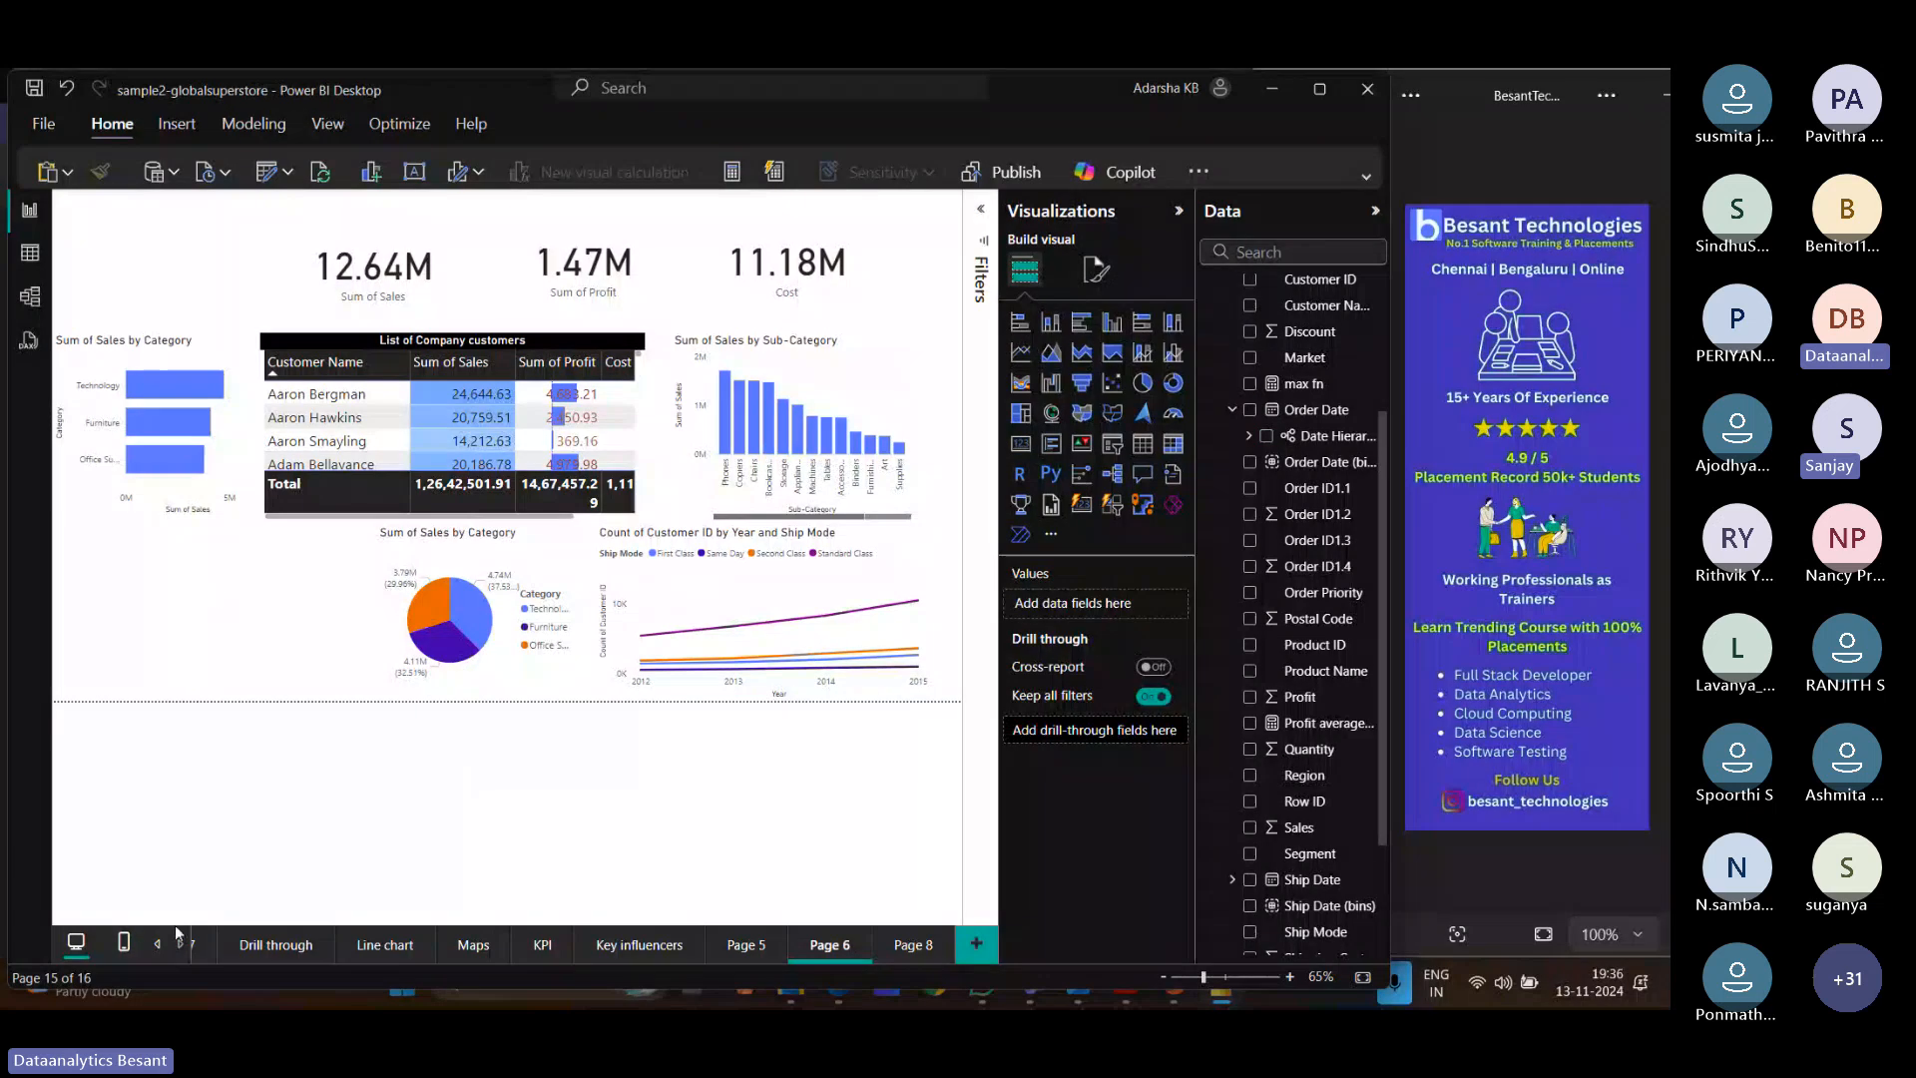
click(157, 944)
click(157, 944)
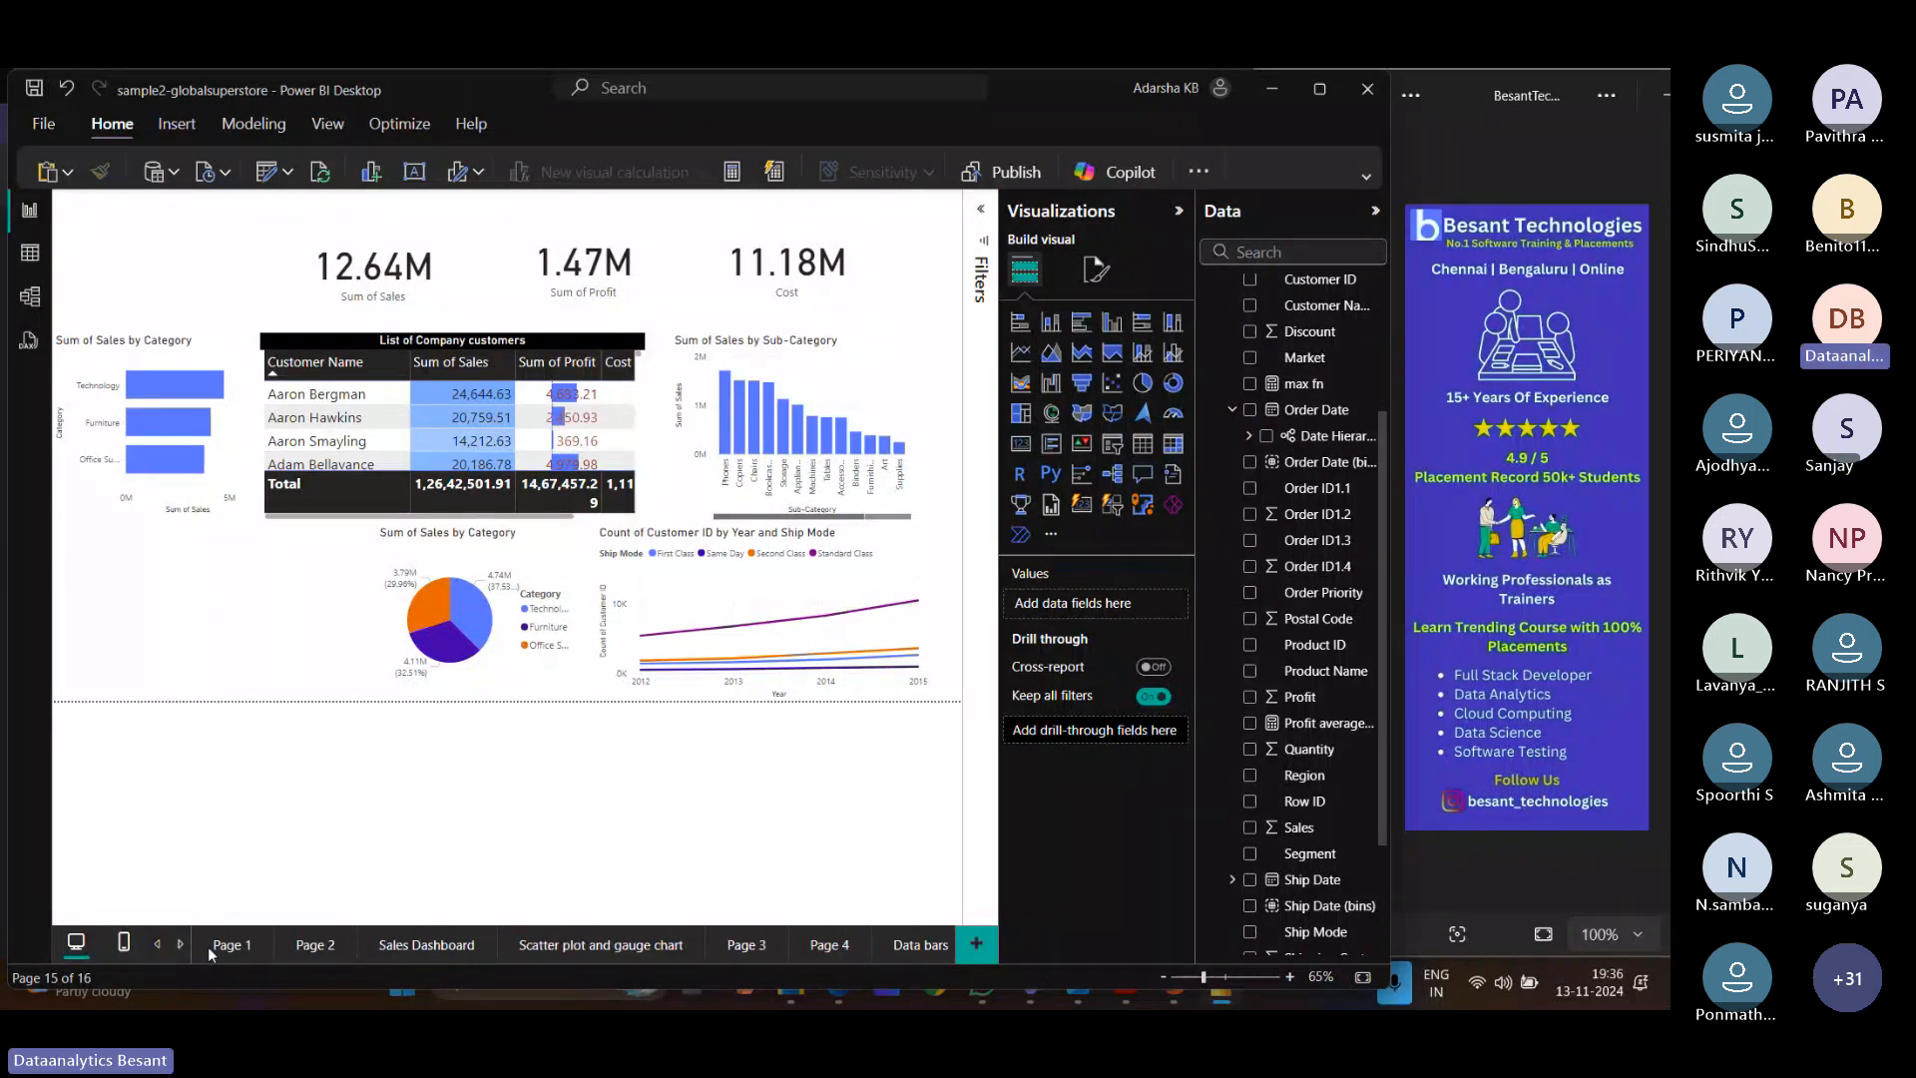
click(426, 944)
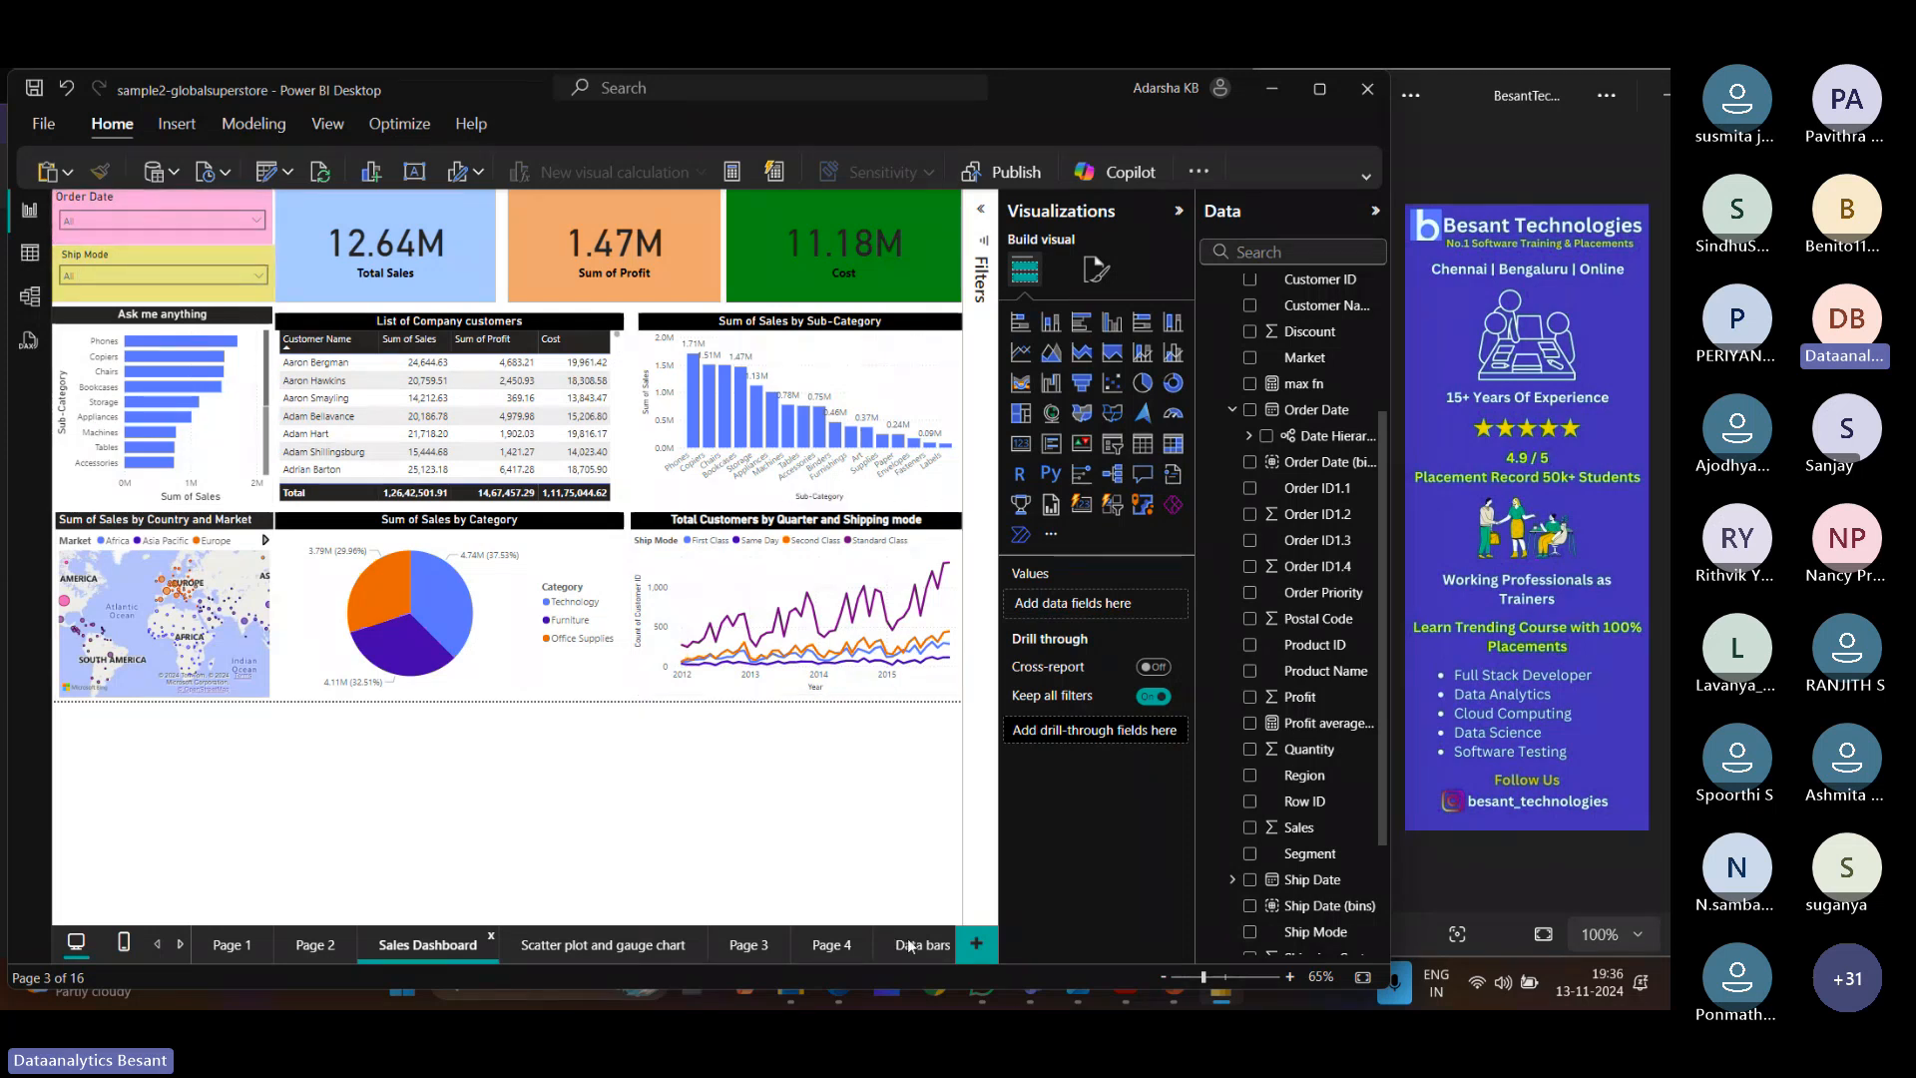
click(181, 945)
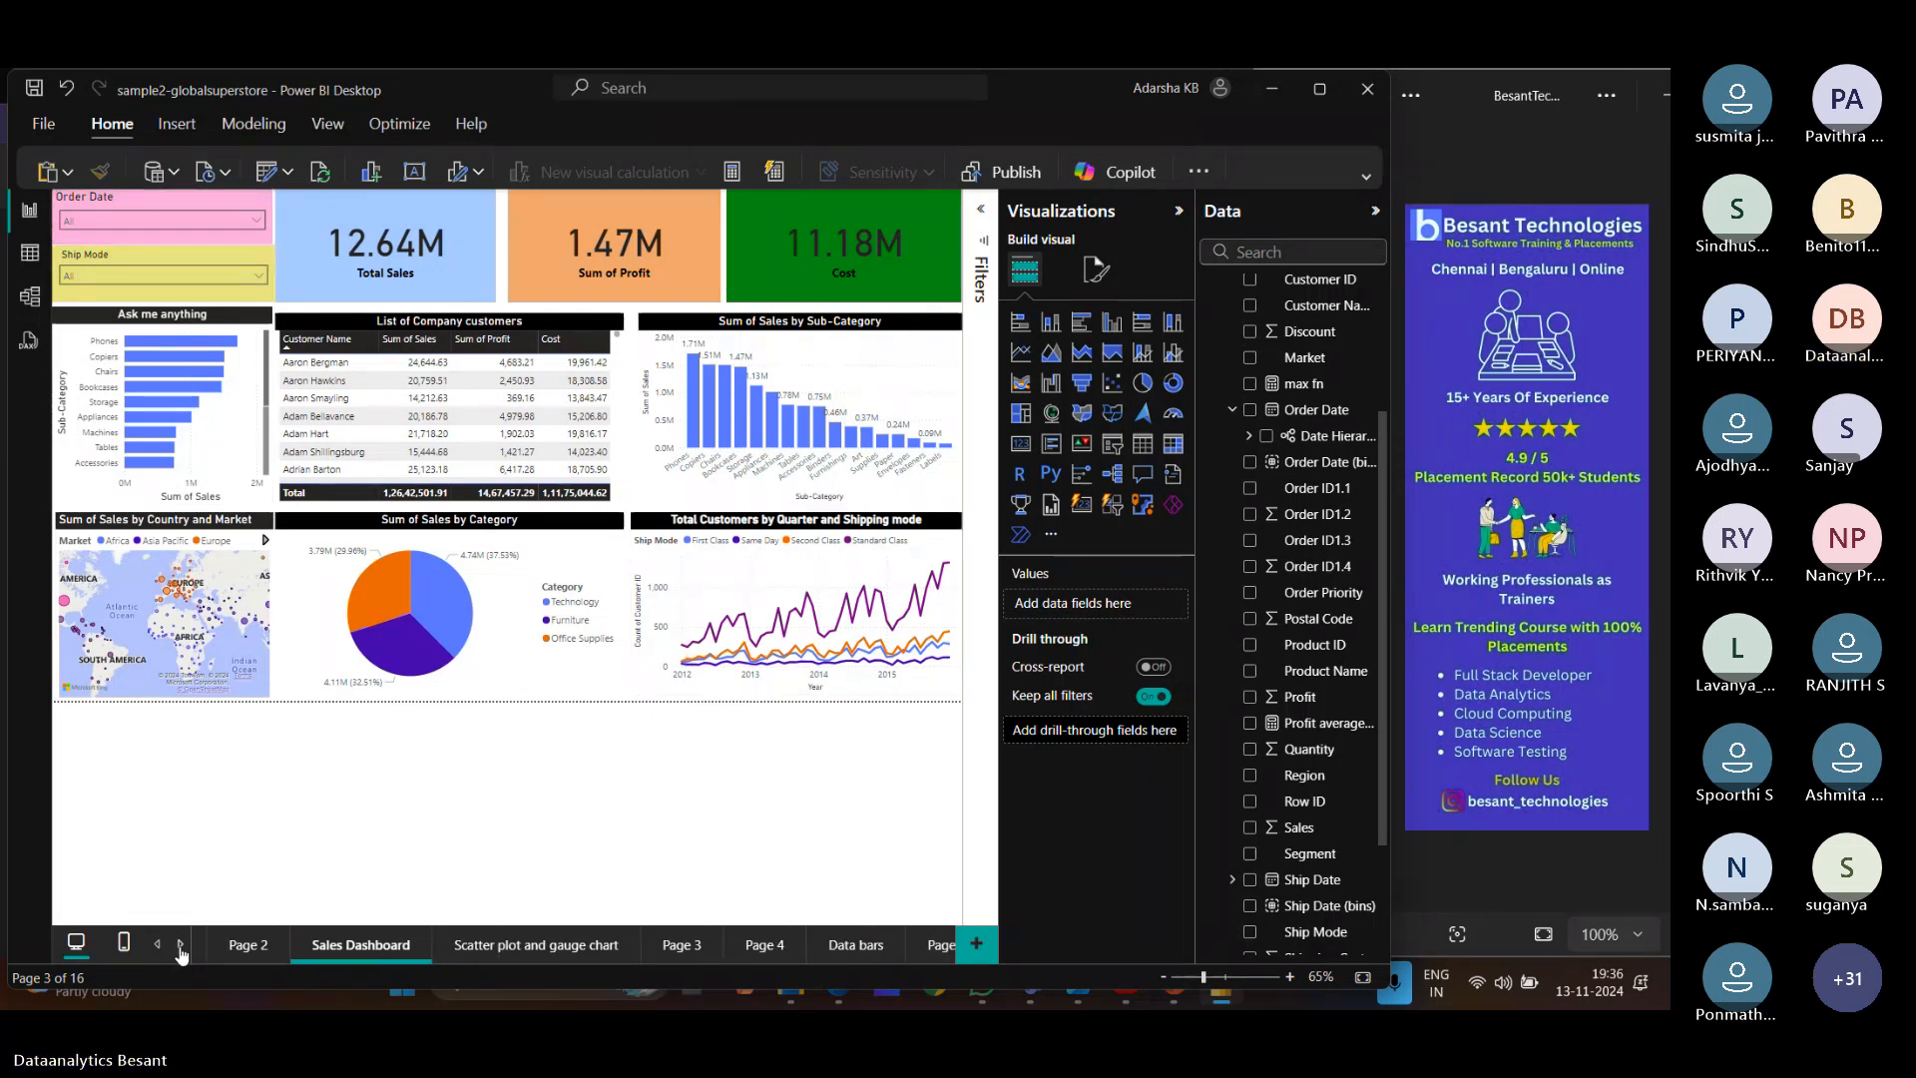
click(903, 945)
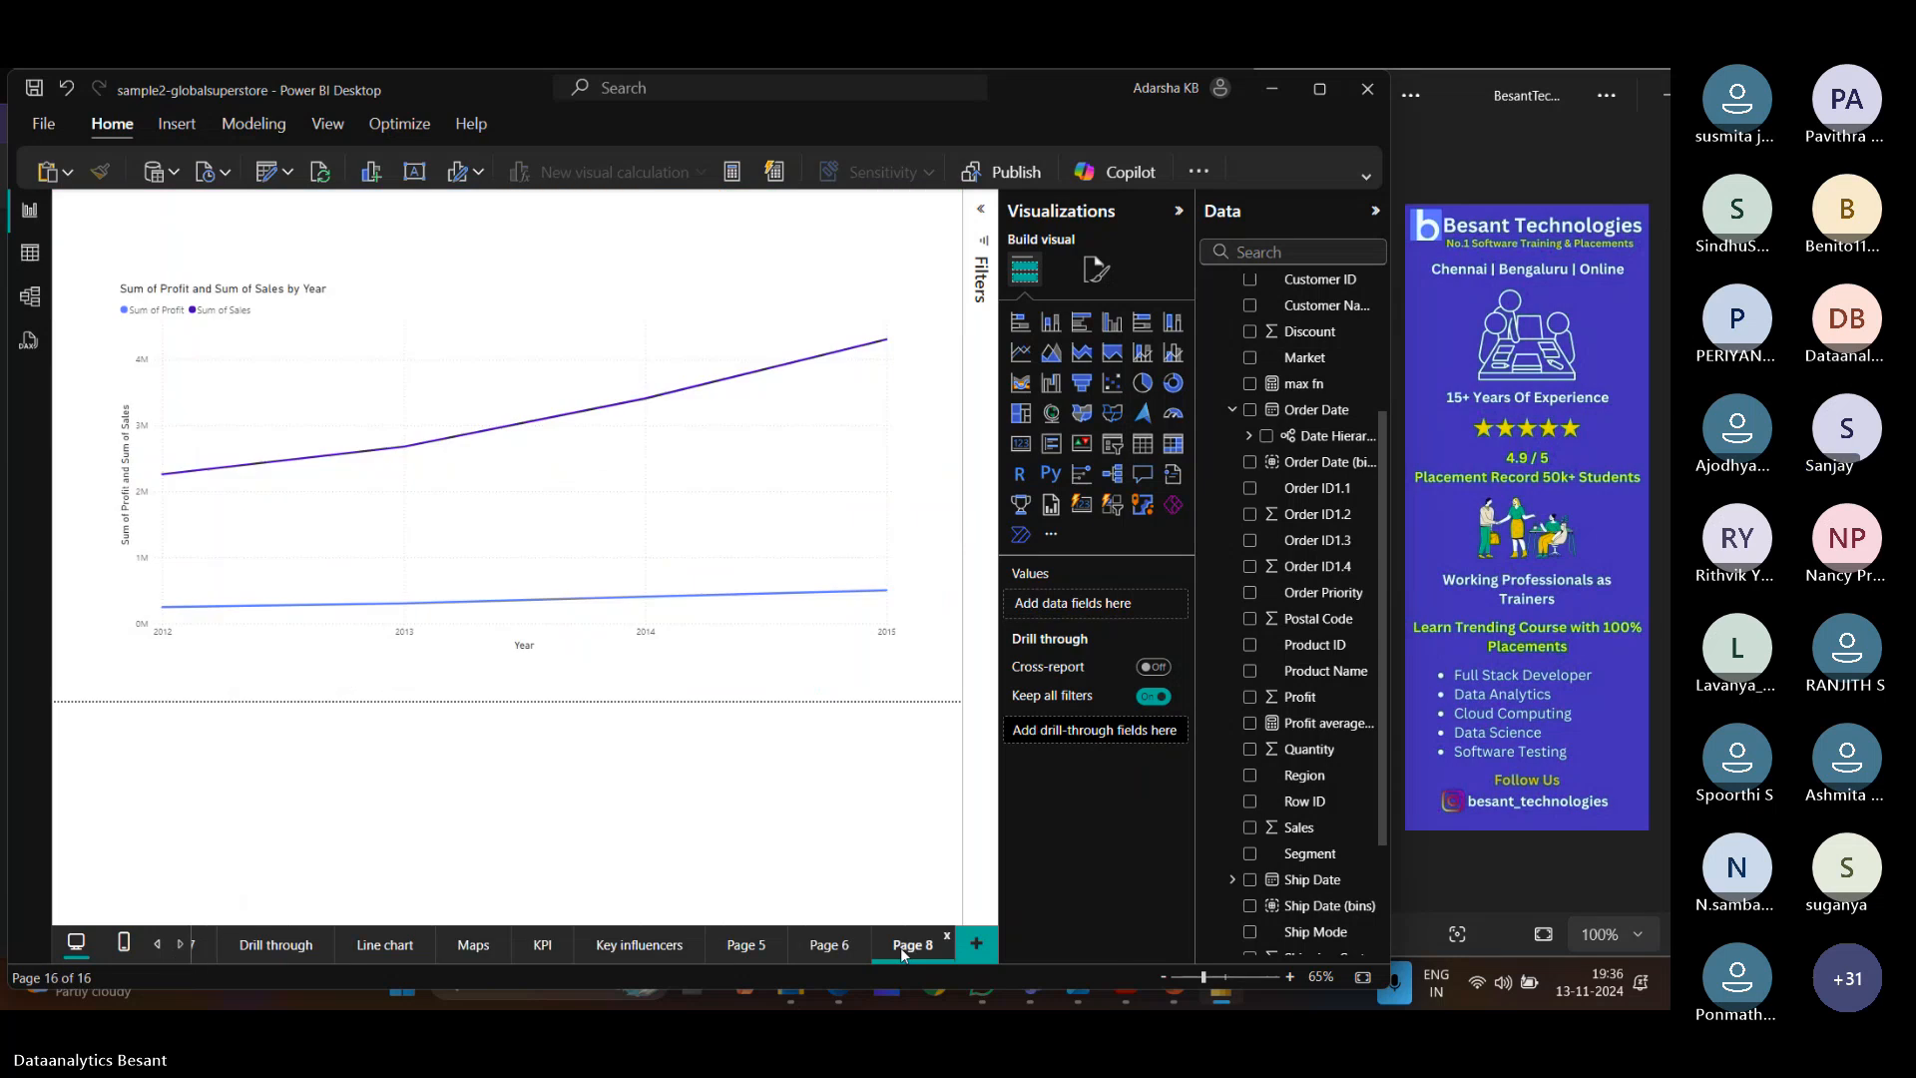
click(825, 946)
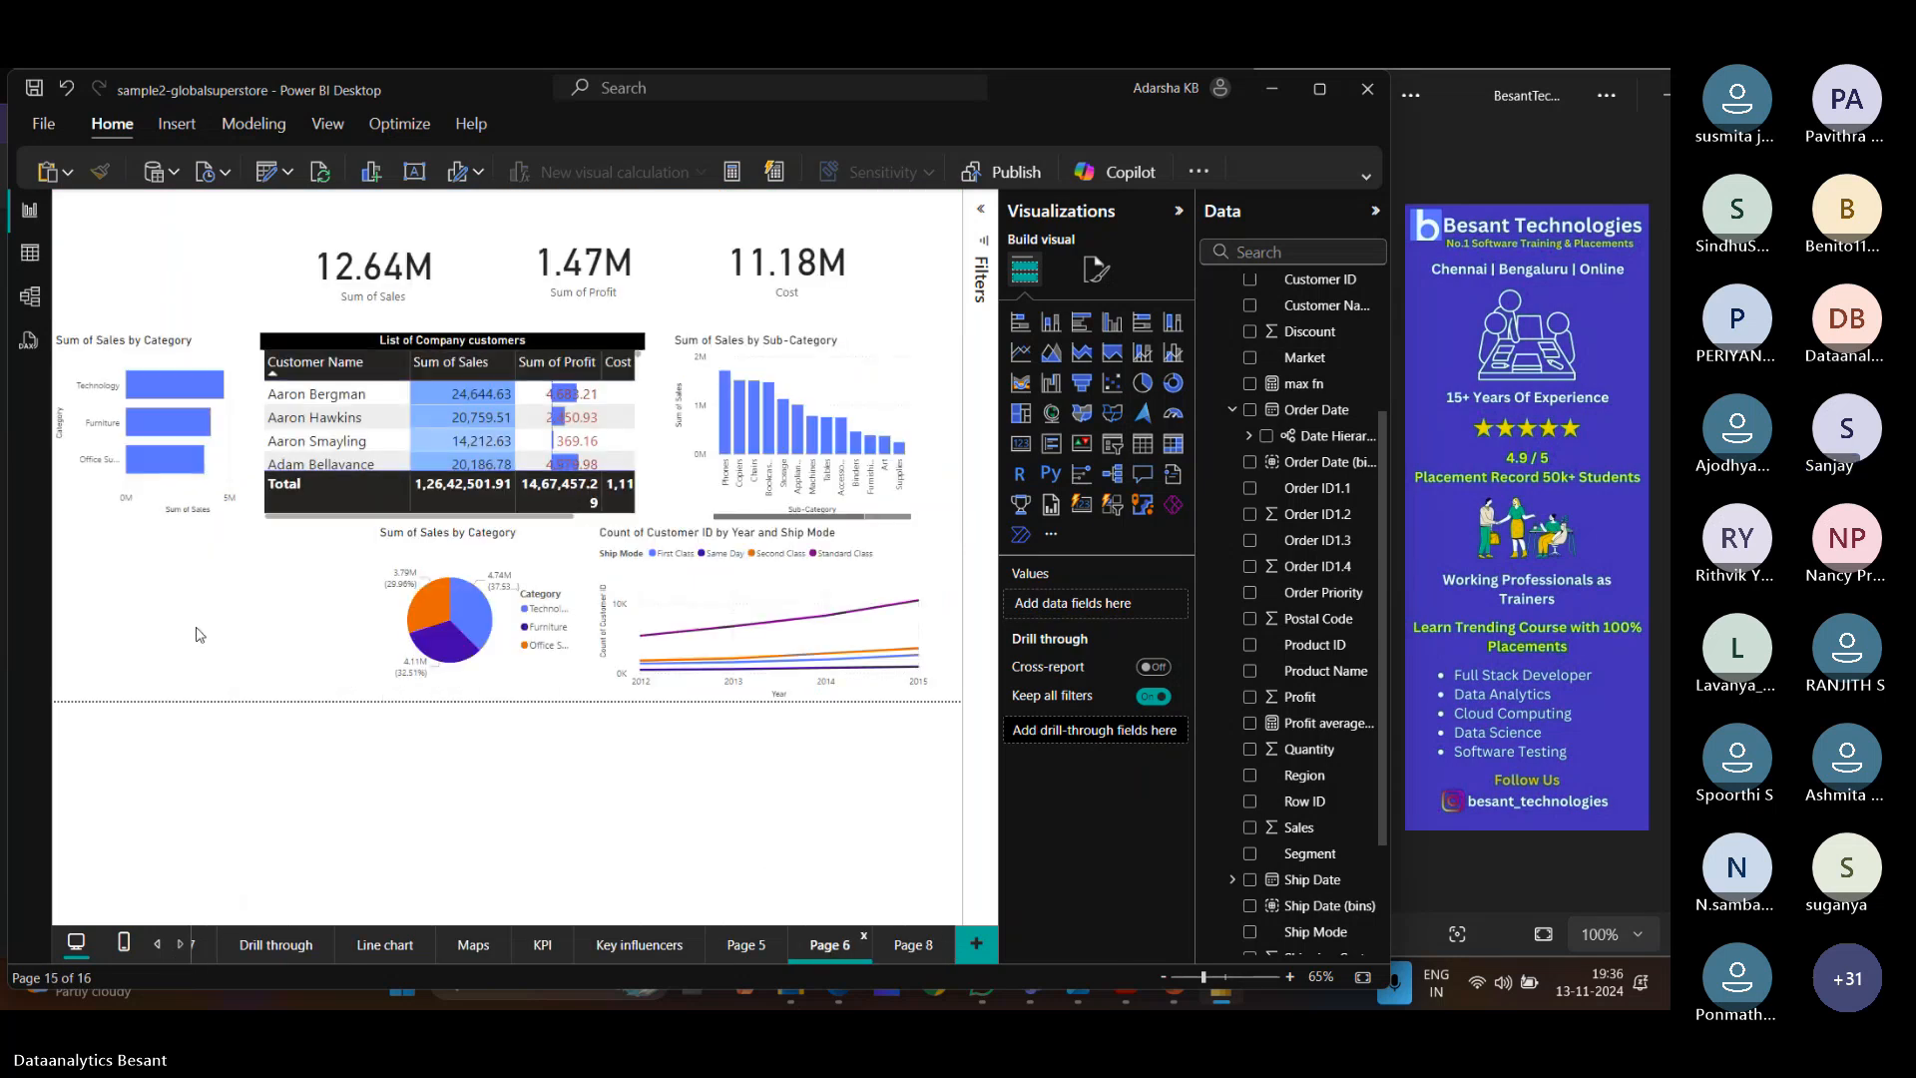
Add an Order Date slicer in the empty area beside the pie chart on Page 6 and reduce its height.
click(1114, 447)
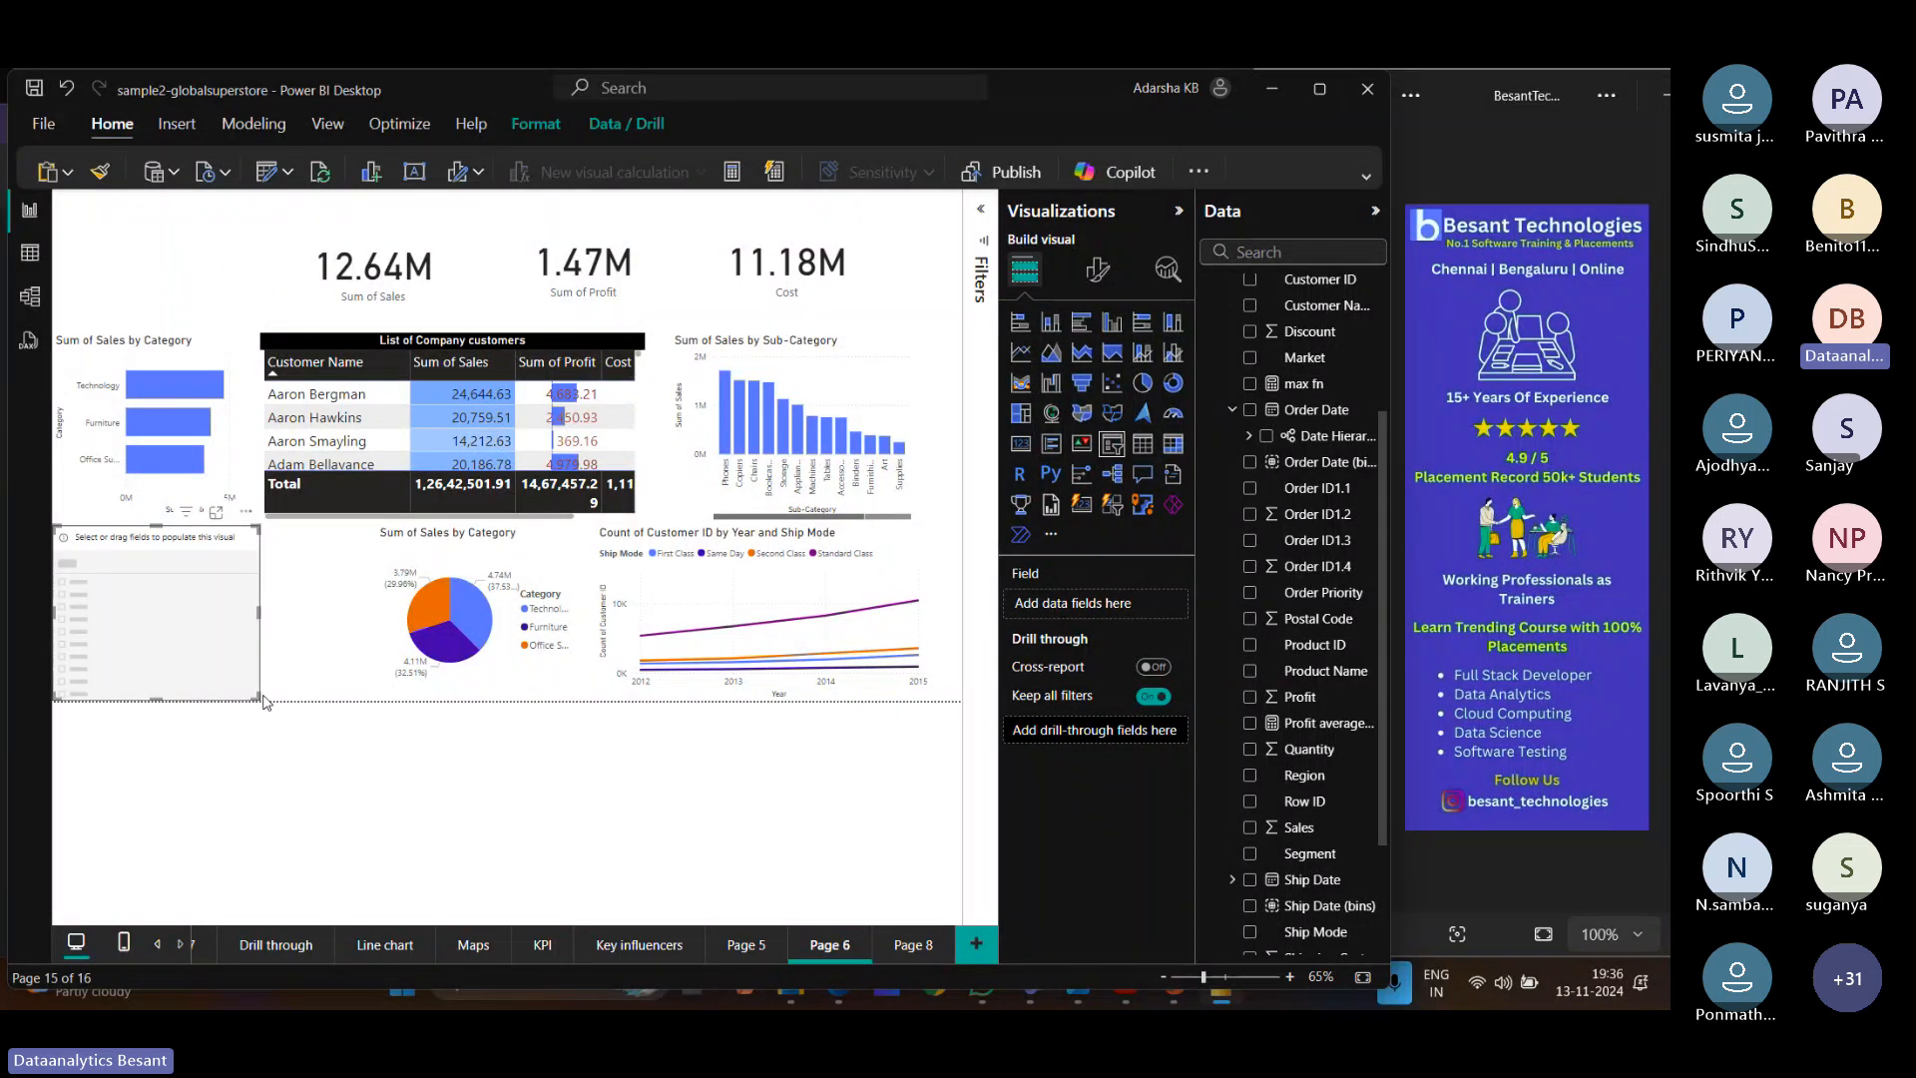
drag(256, 699, 258, 631)
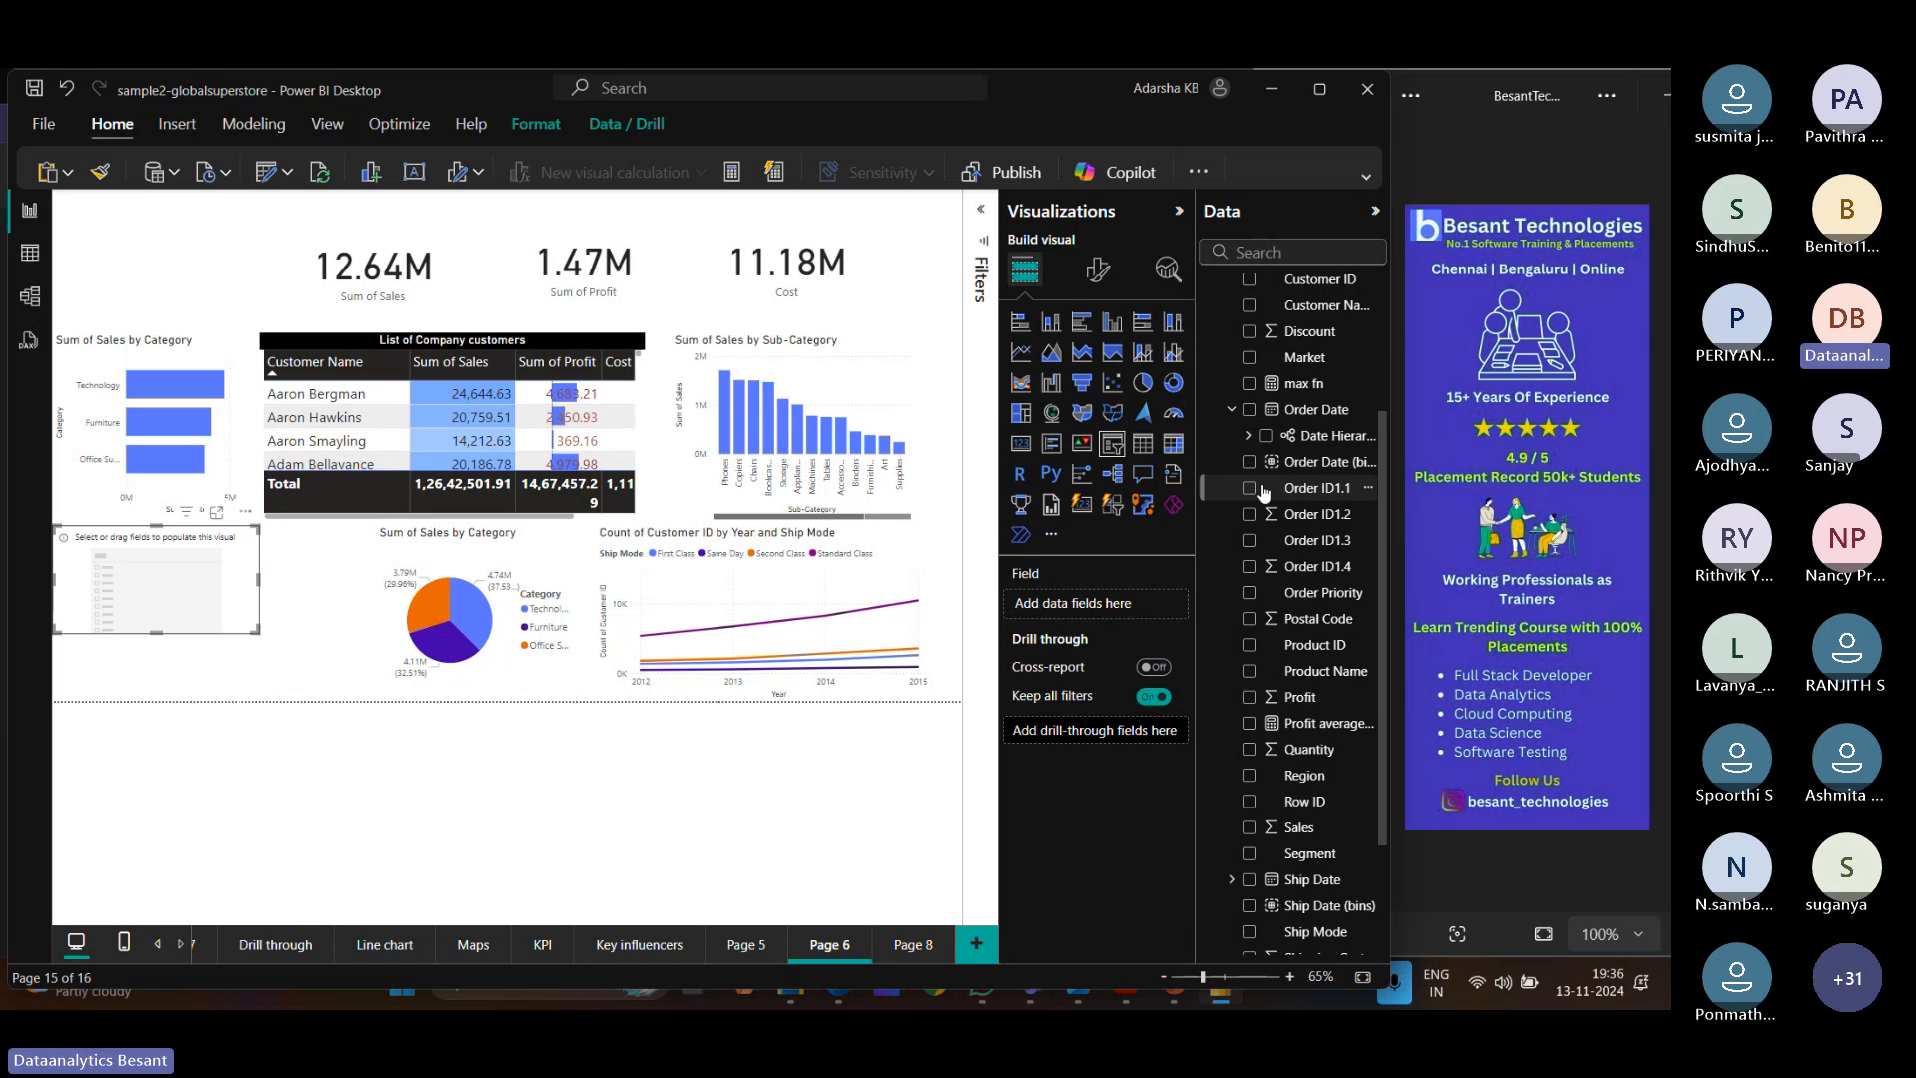
click(1250, 410)
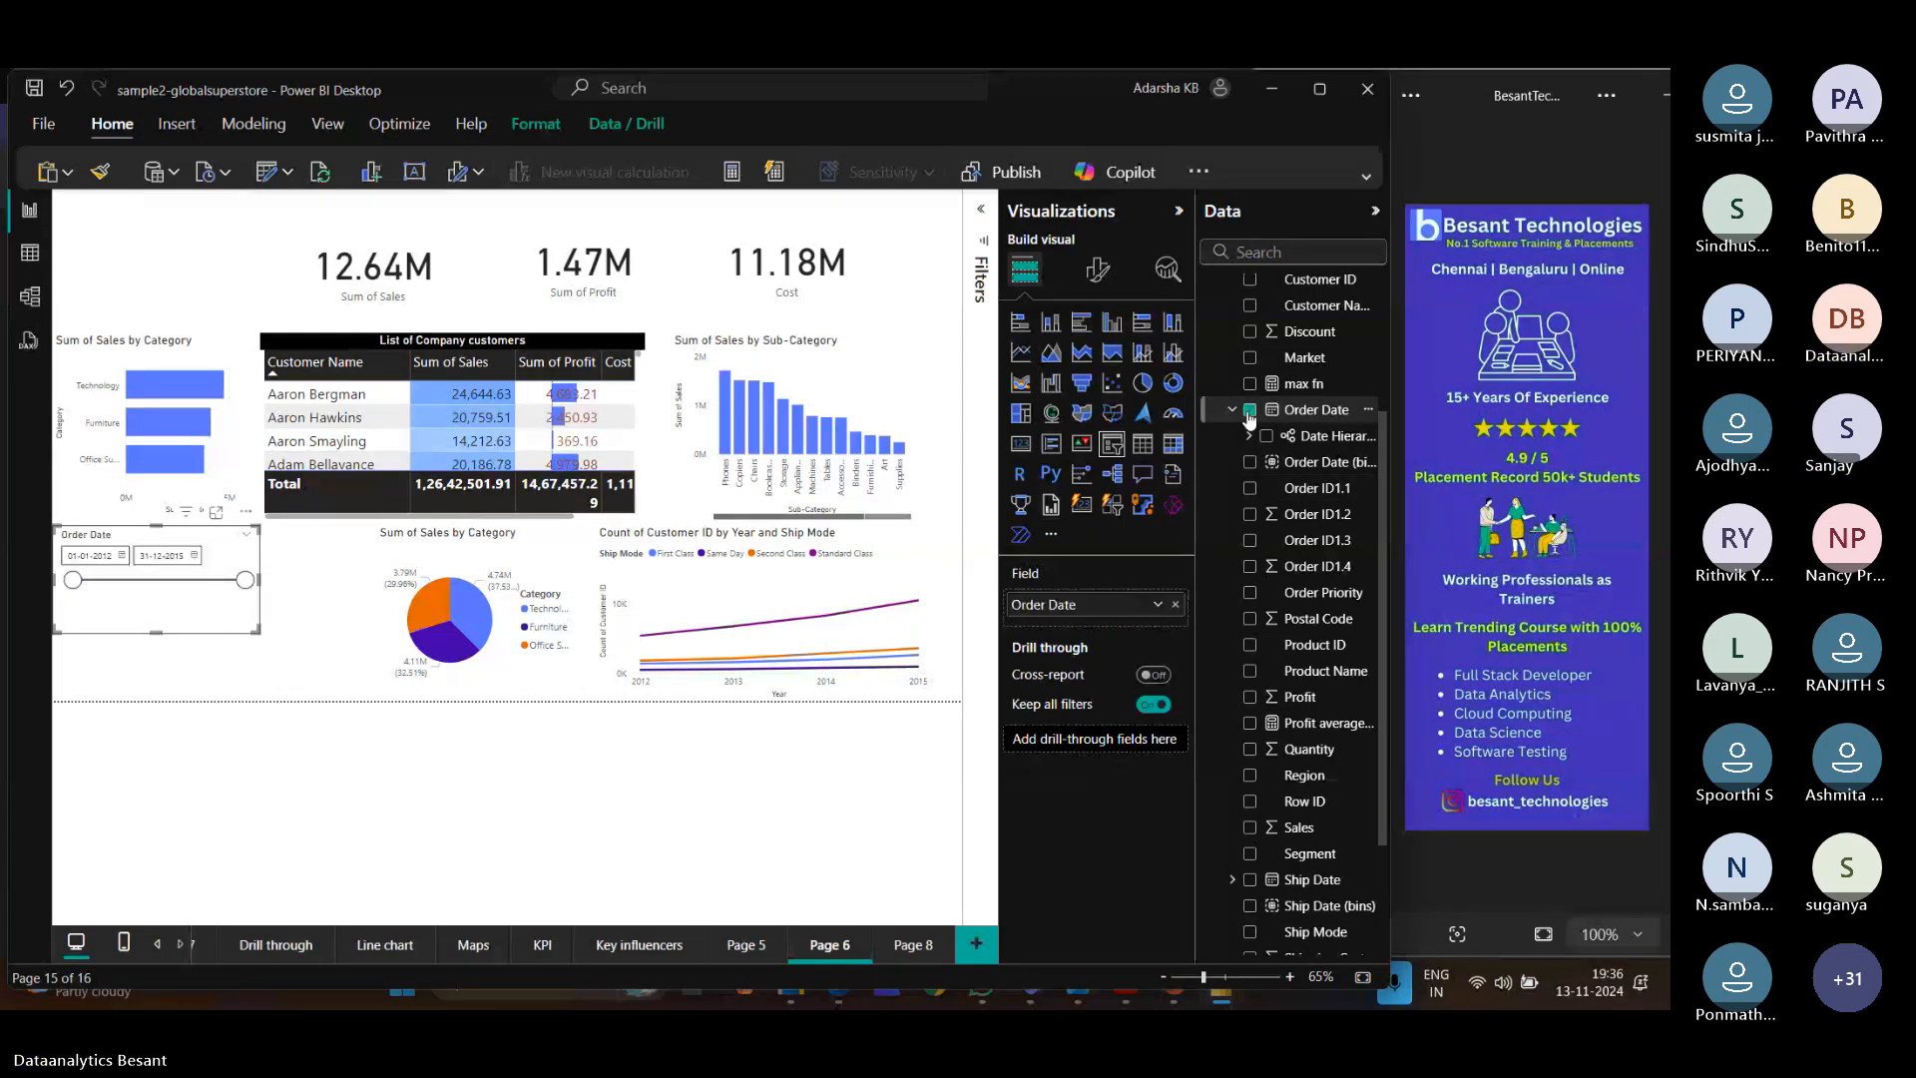
Set the Order Date slicer's style to Dropdown and place it, slightly shortened, in the page corner above the Sum of Sales by Category bar chart.
click(1098, 275)
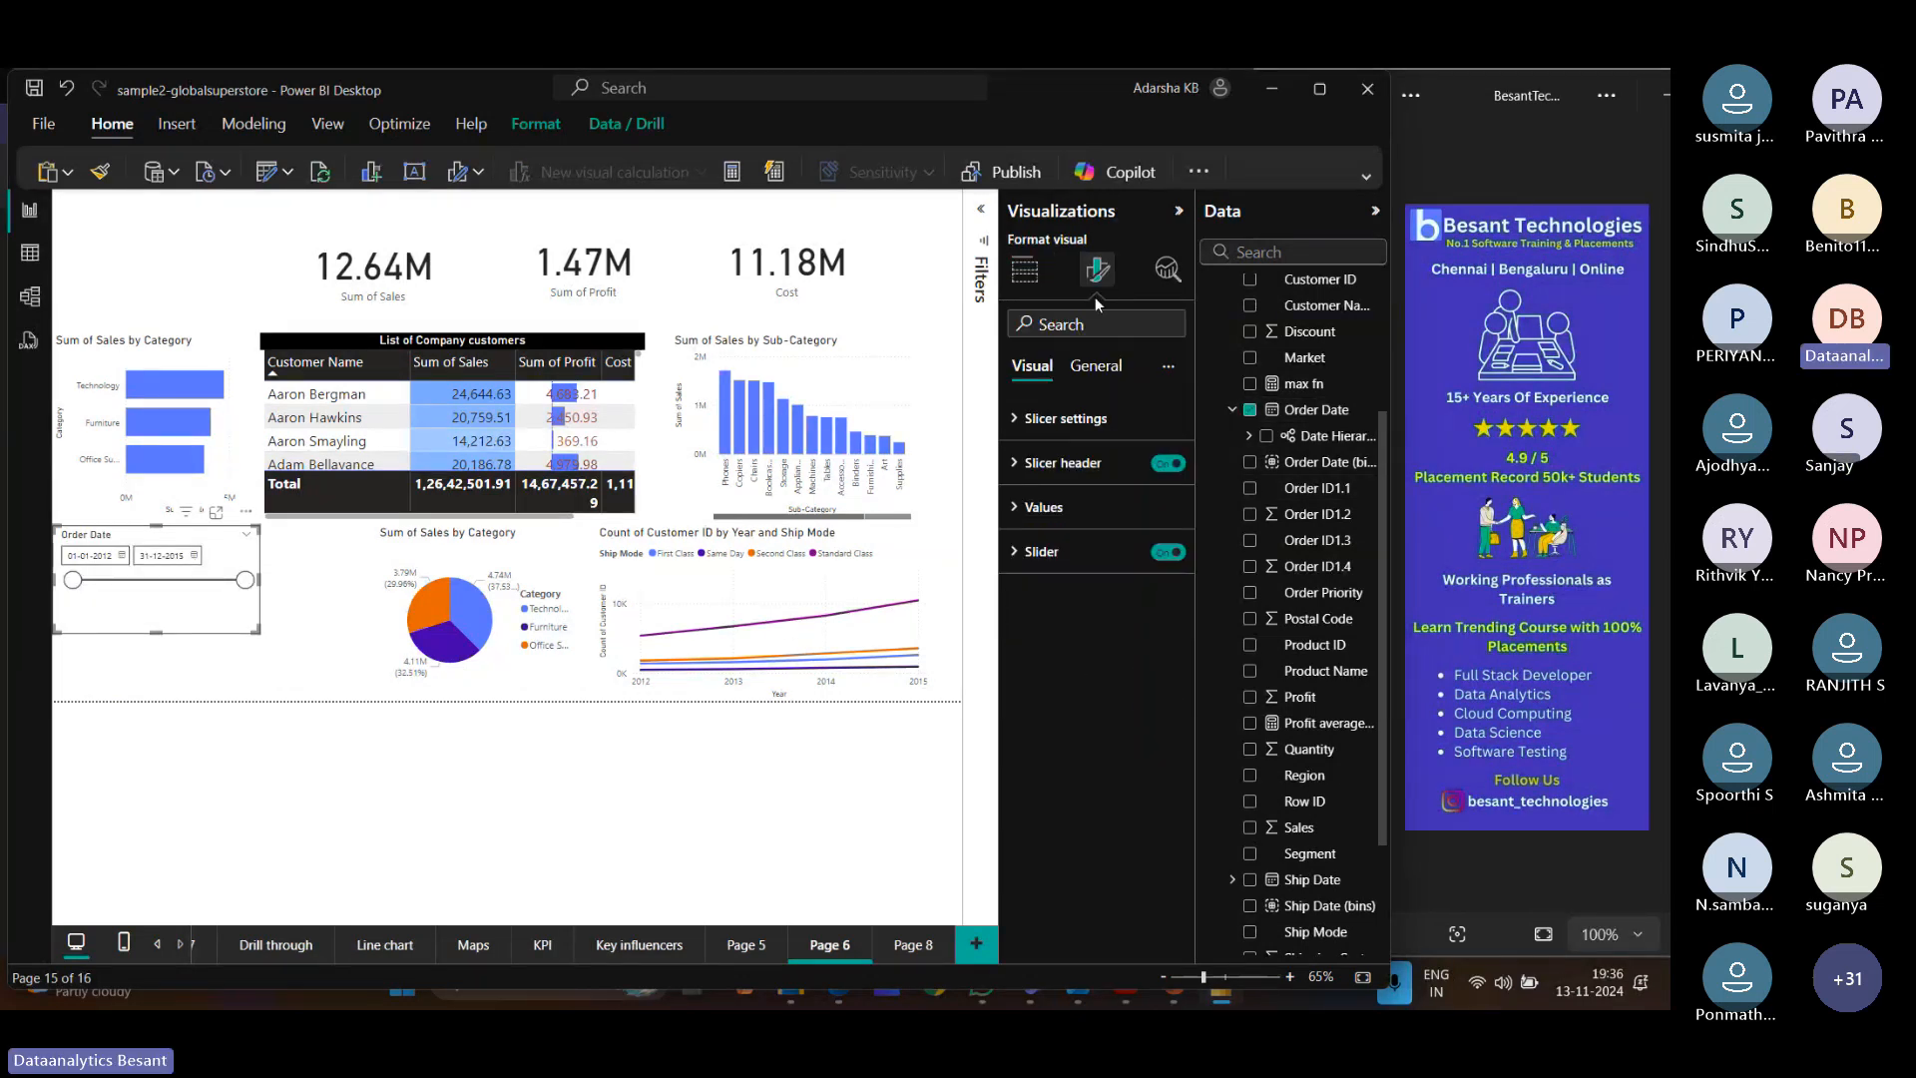
click(1066, 418)
click(1056, 470)
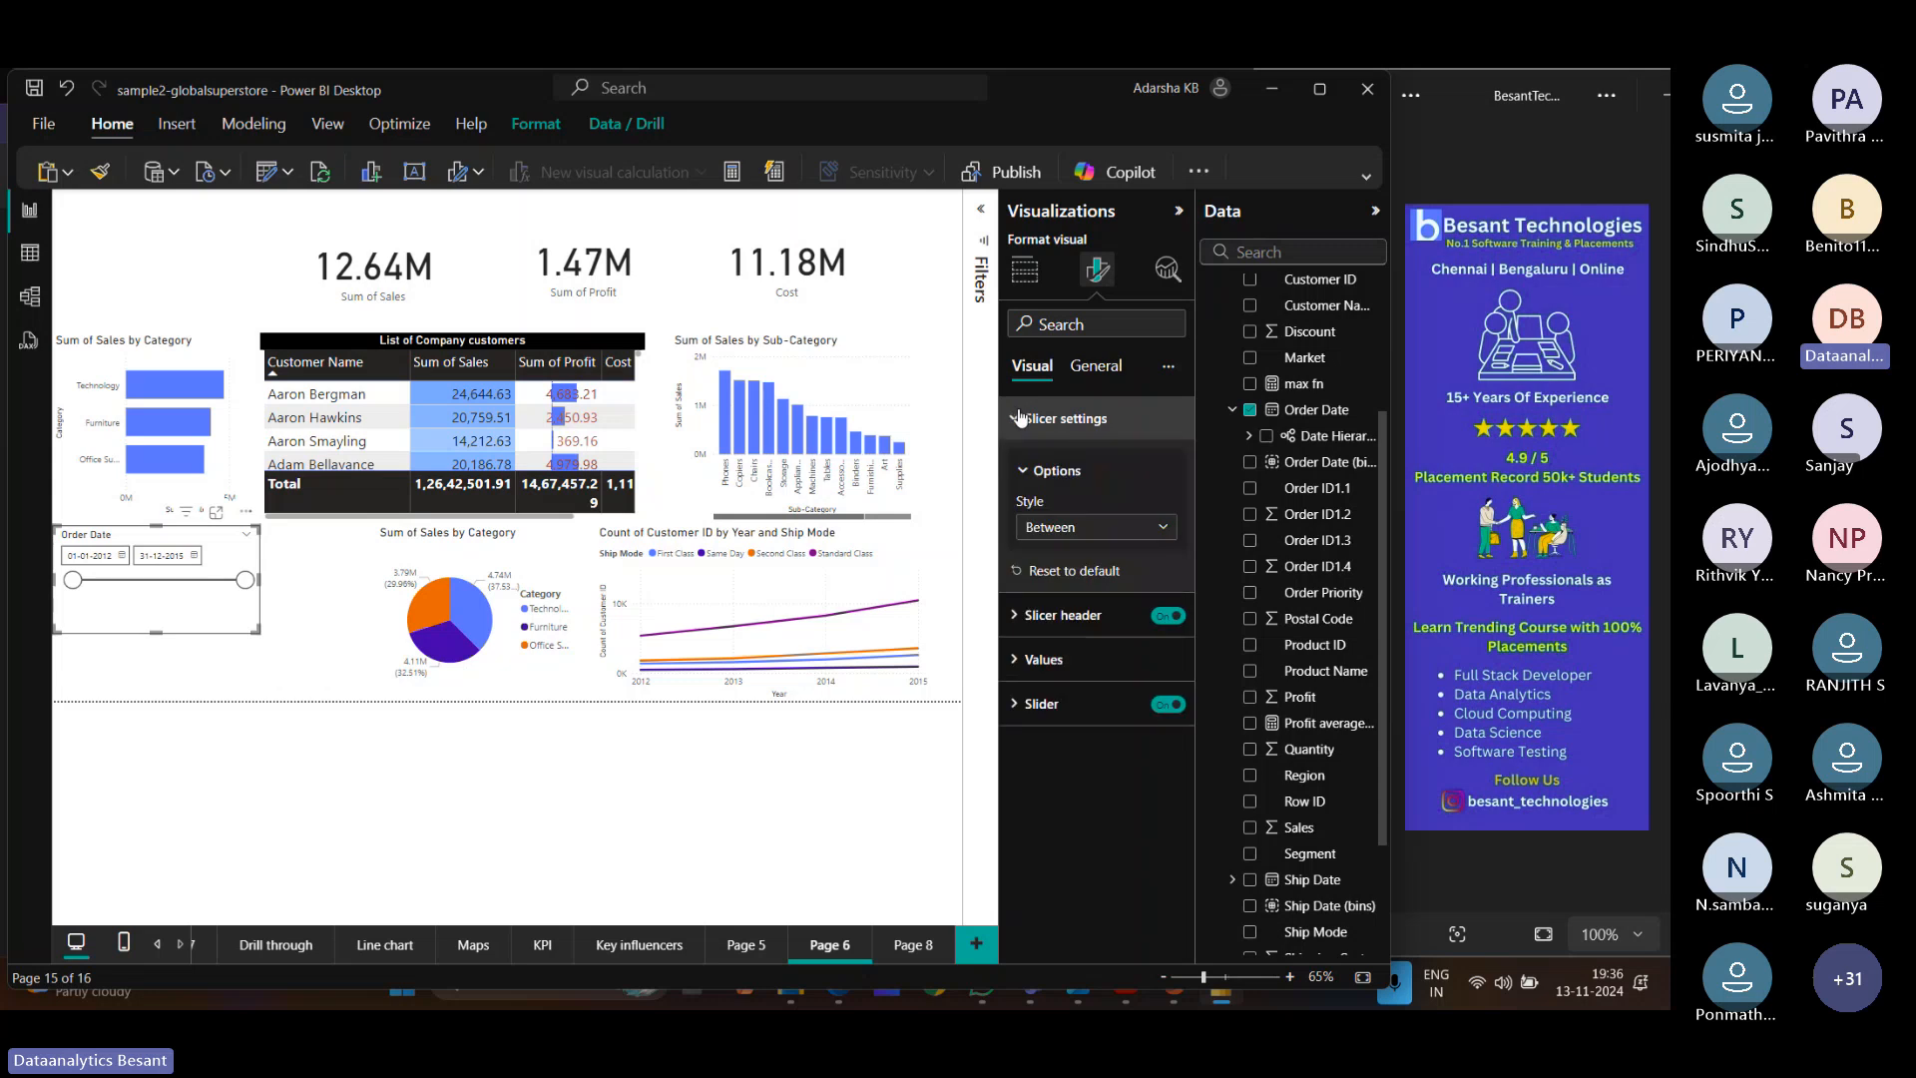
click(1093, 528)
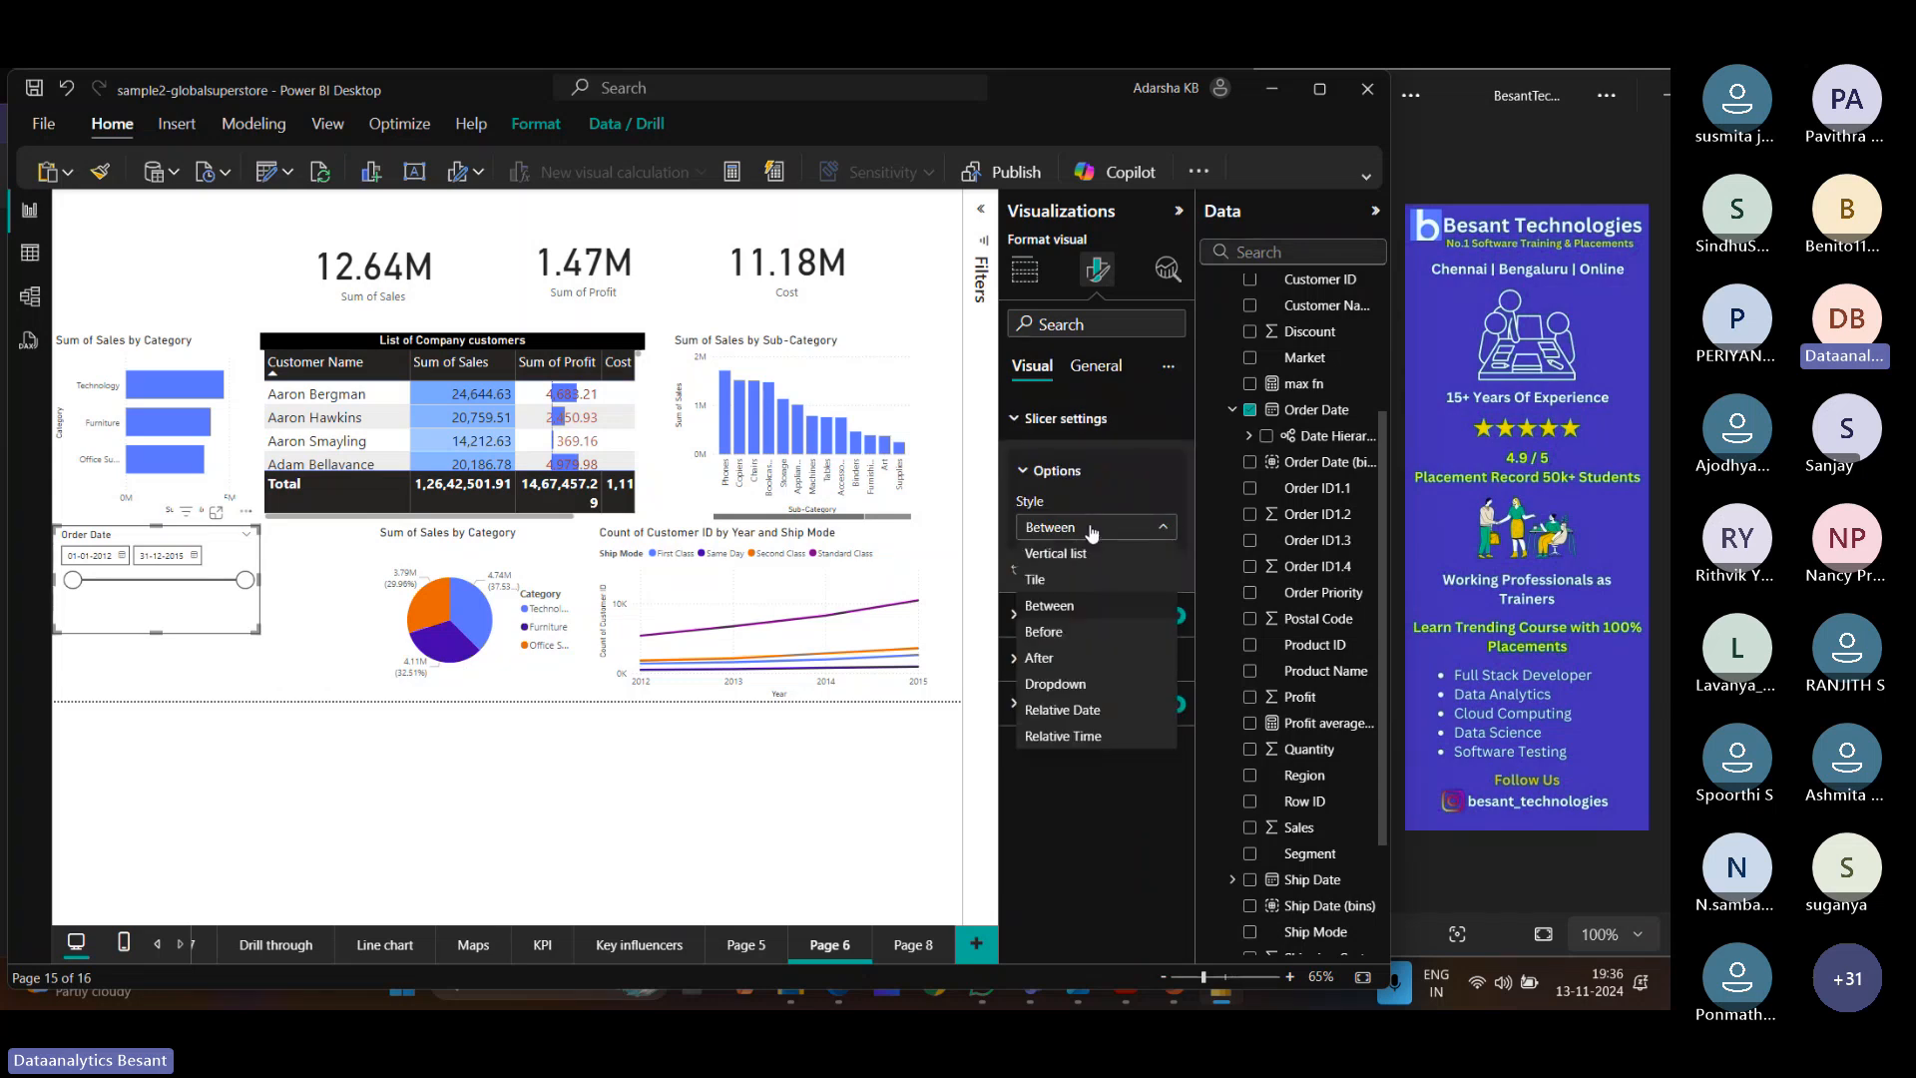
click(1054, 684)
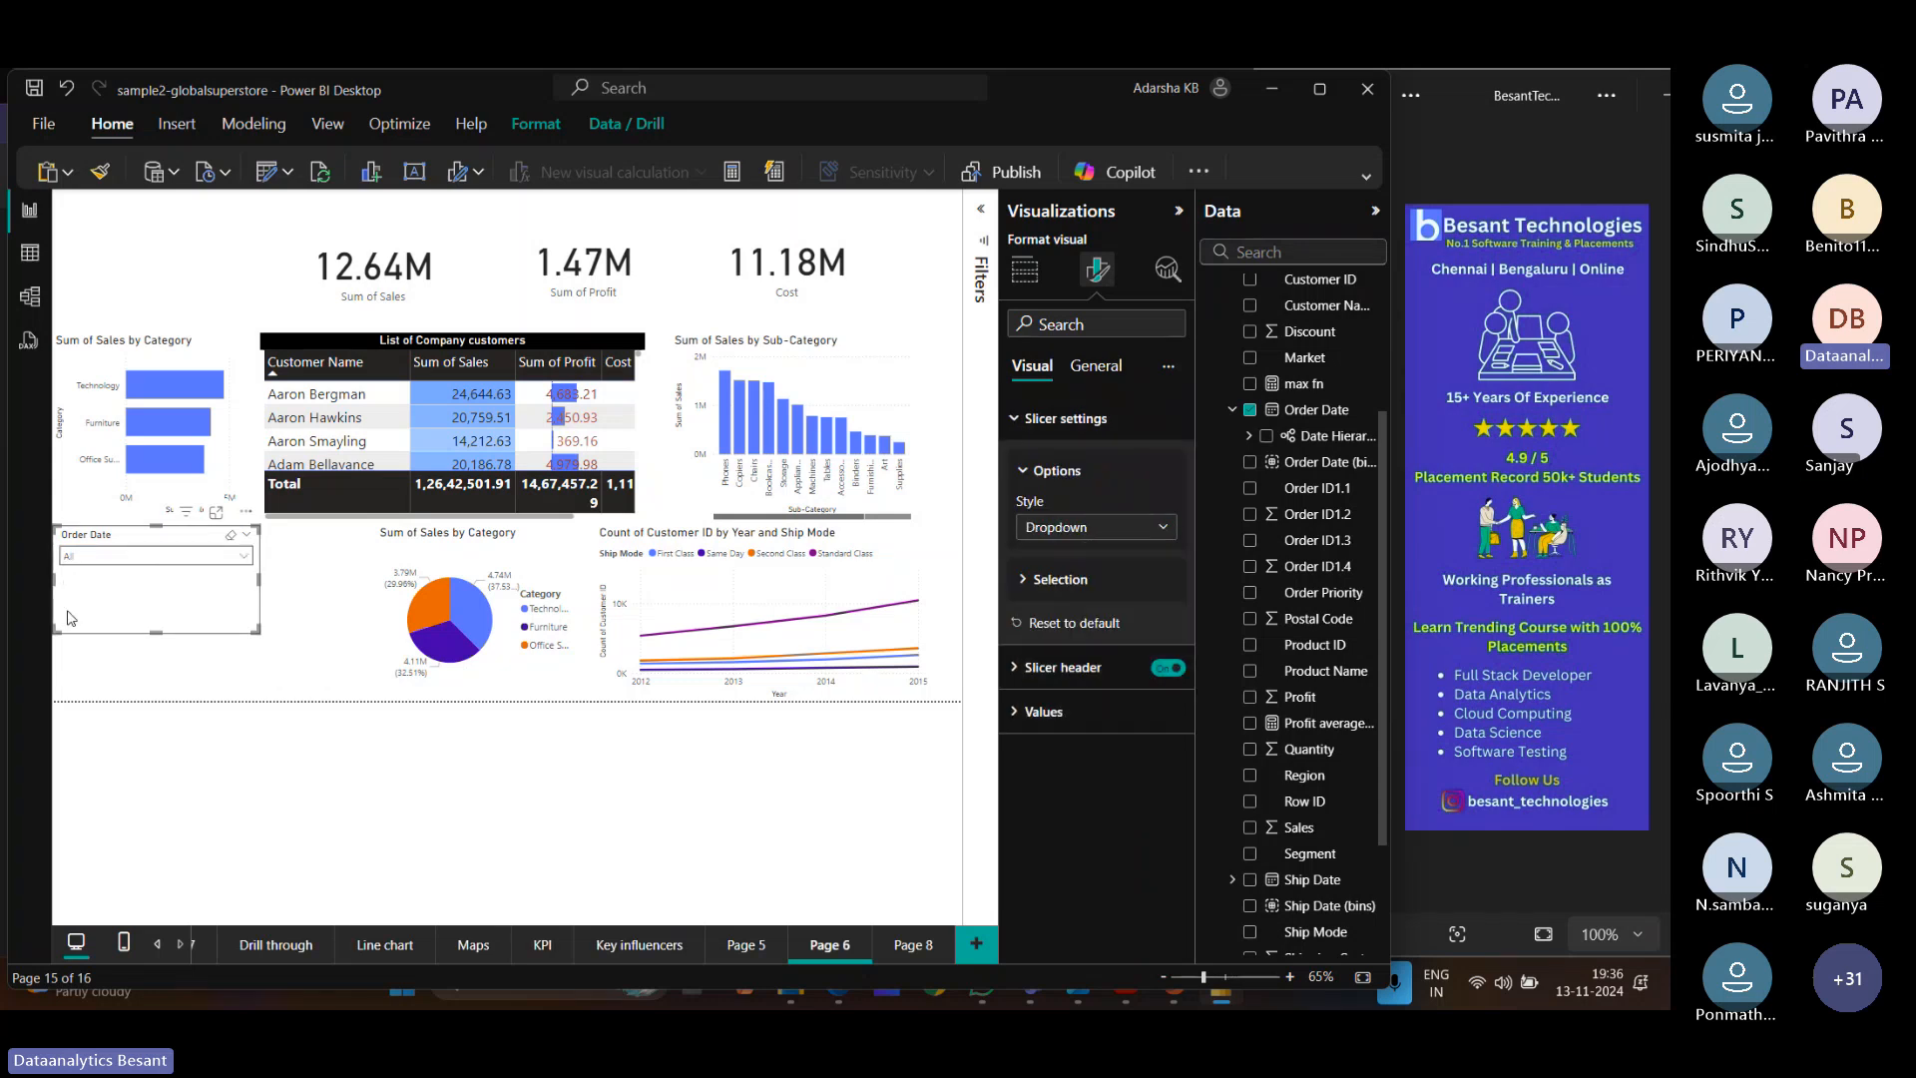
drag(156, 632, 160, 211)
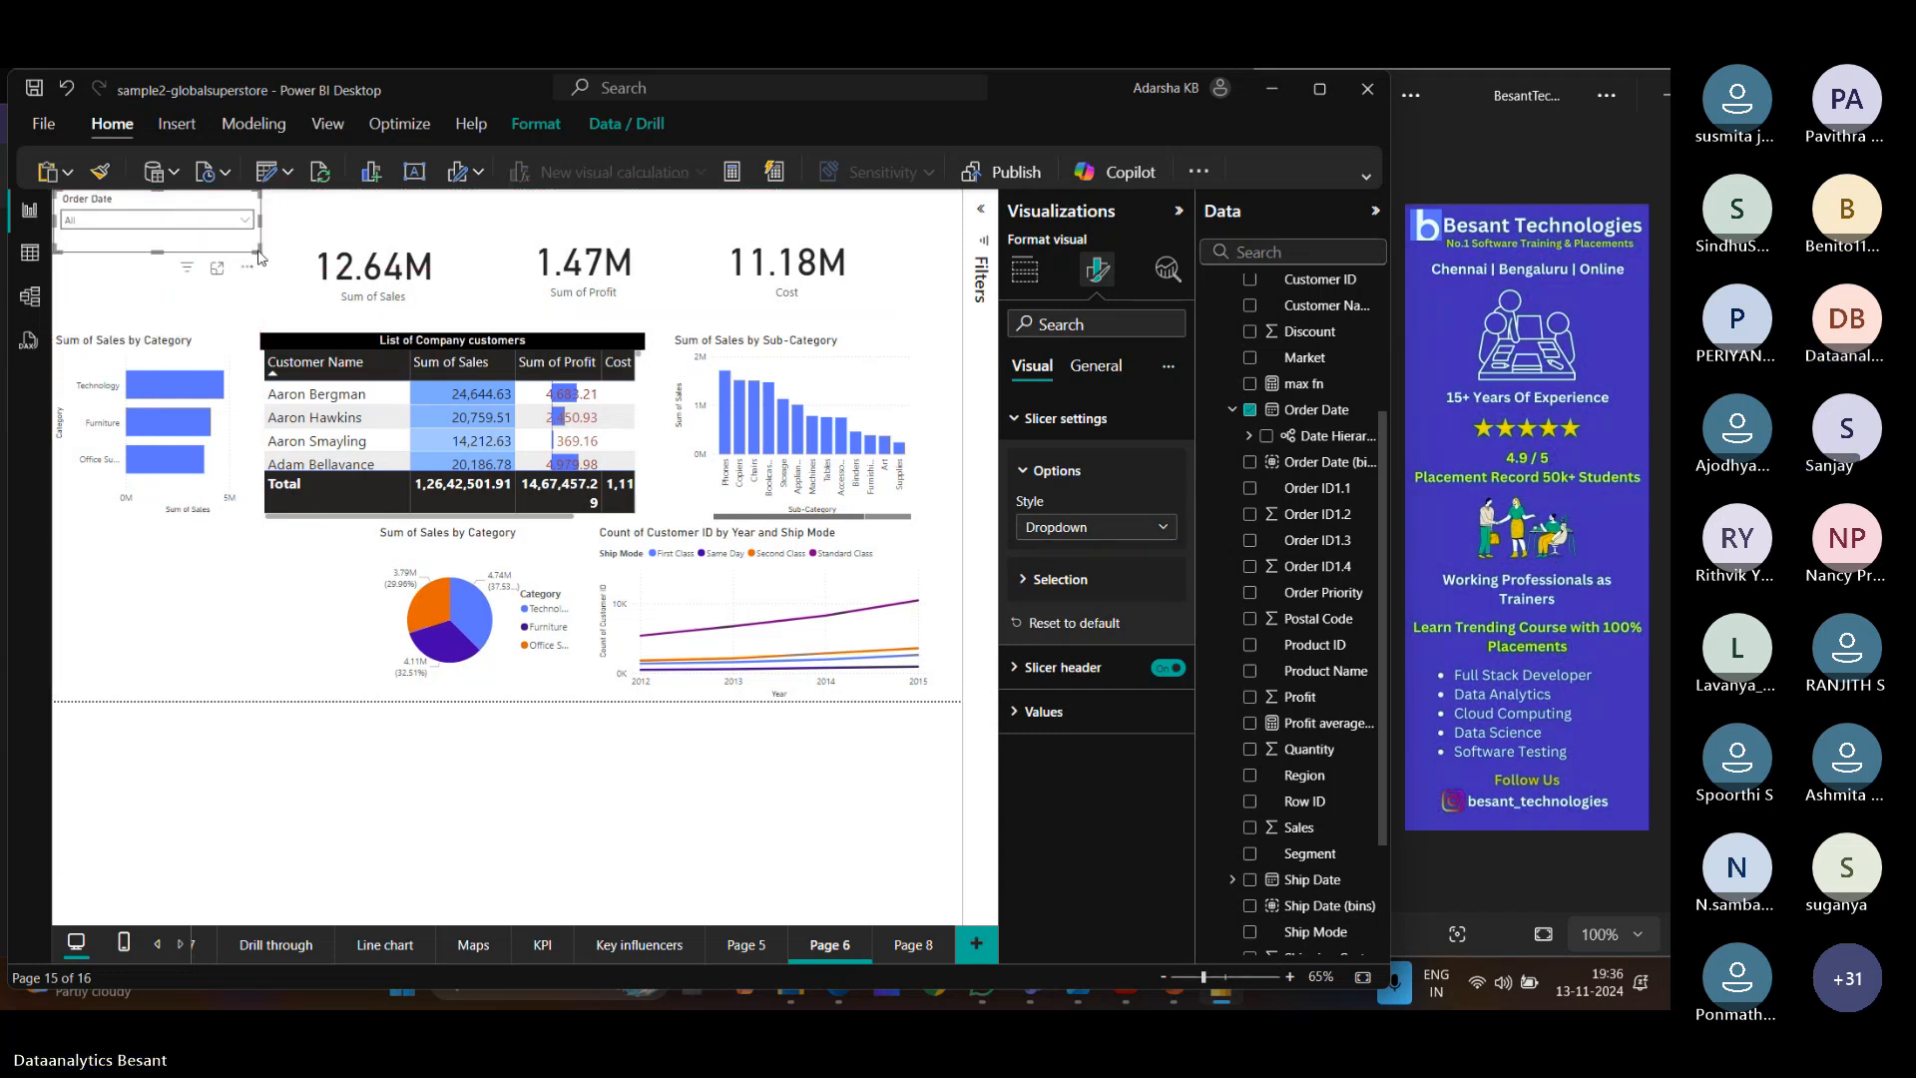
drag(257, 257, 258, 250)
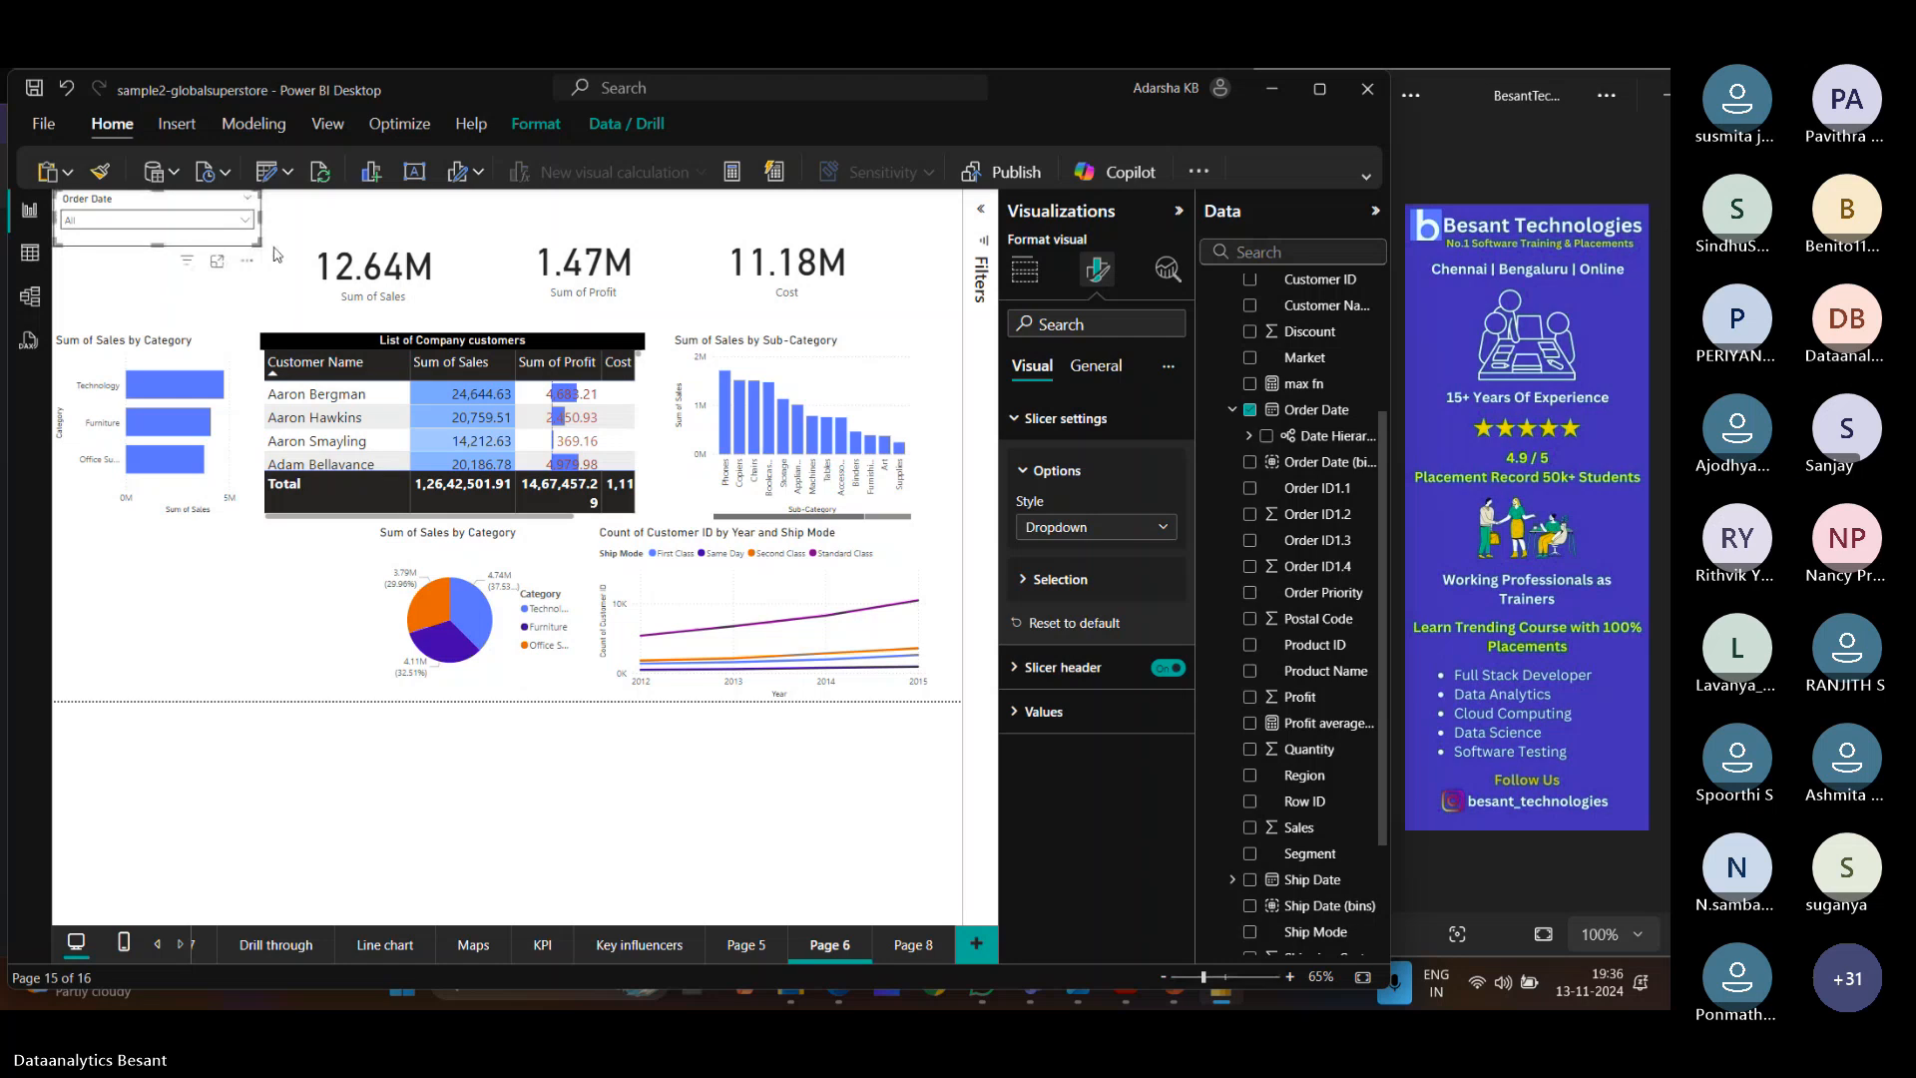
Add a second slicer for Ship Mode beside the pie chart and reduce its height.
click(1041, 274)
key(Escape)
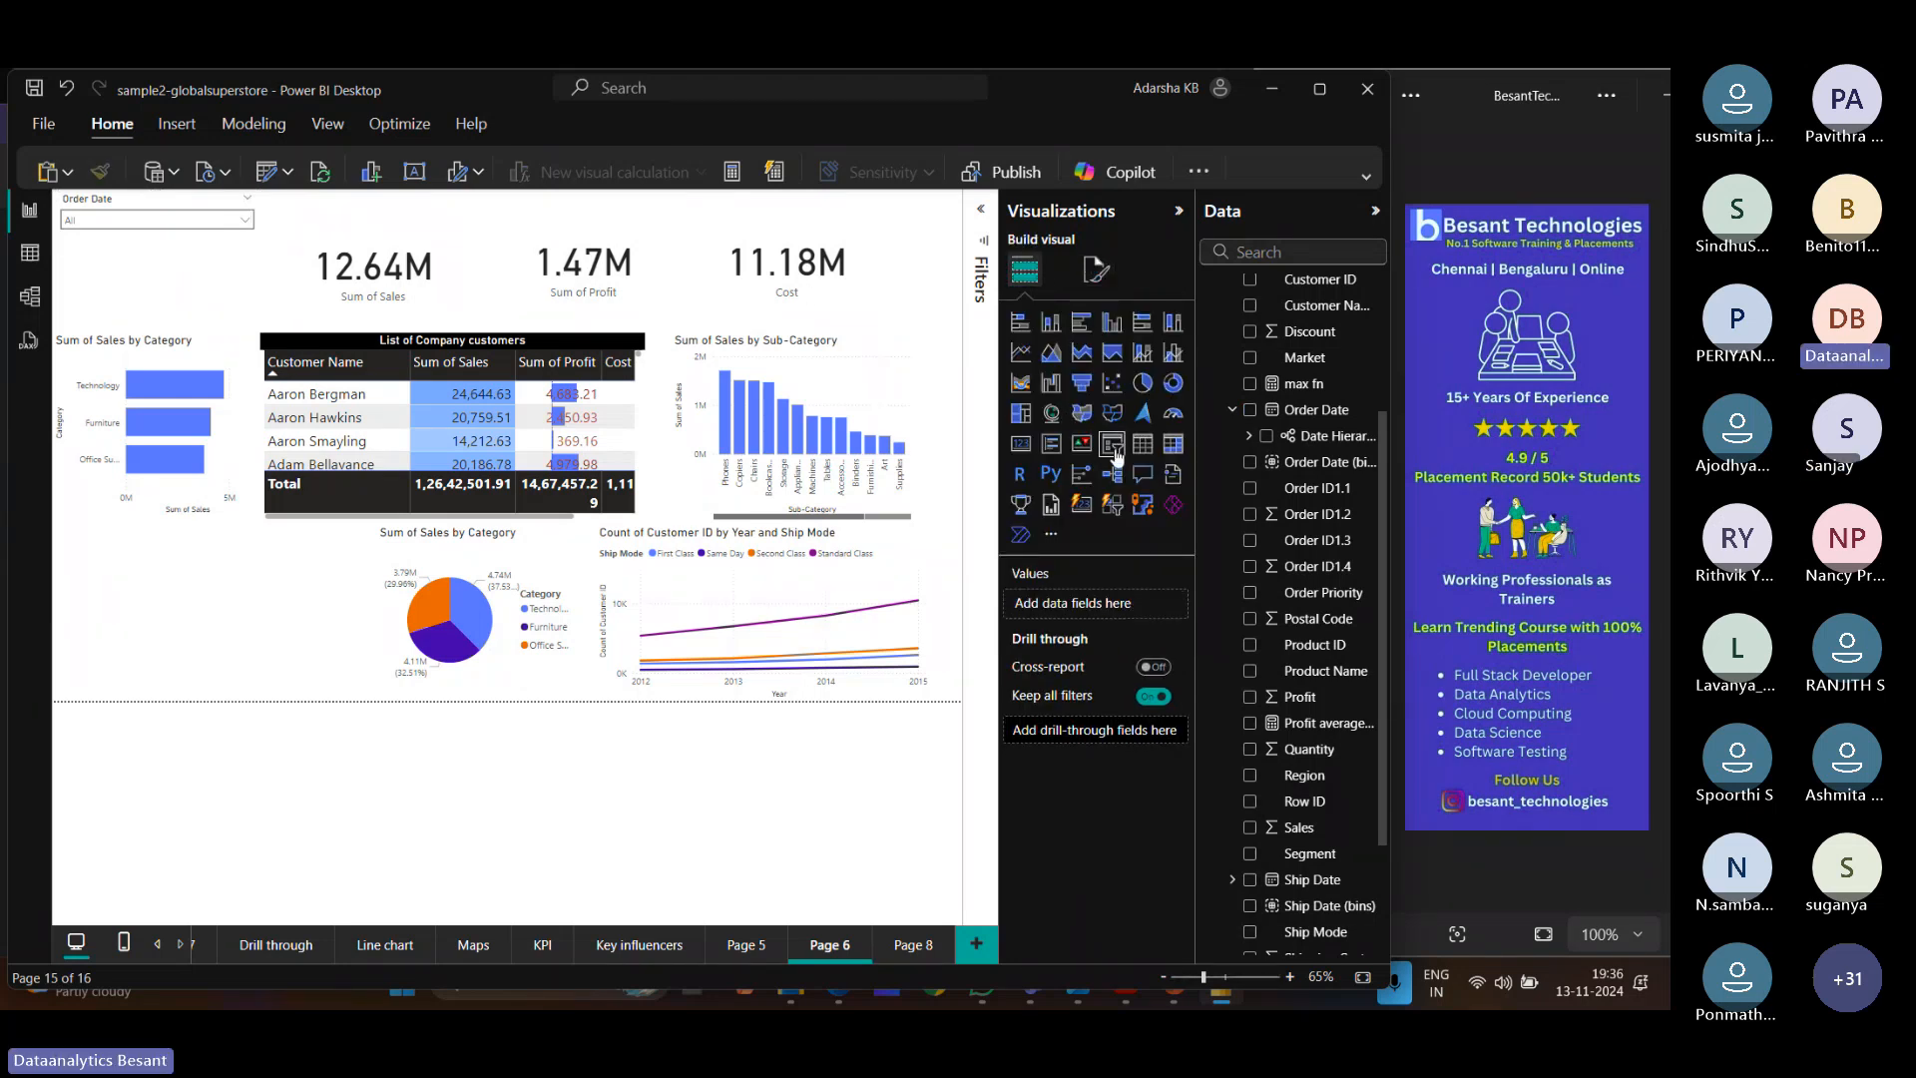
click(1114, 446)
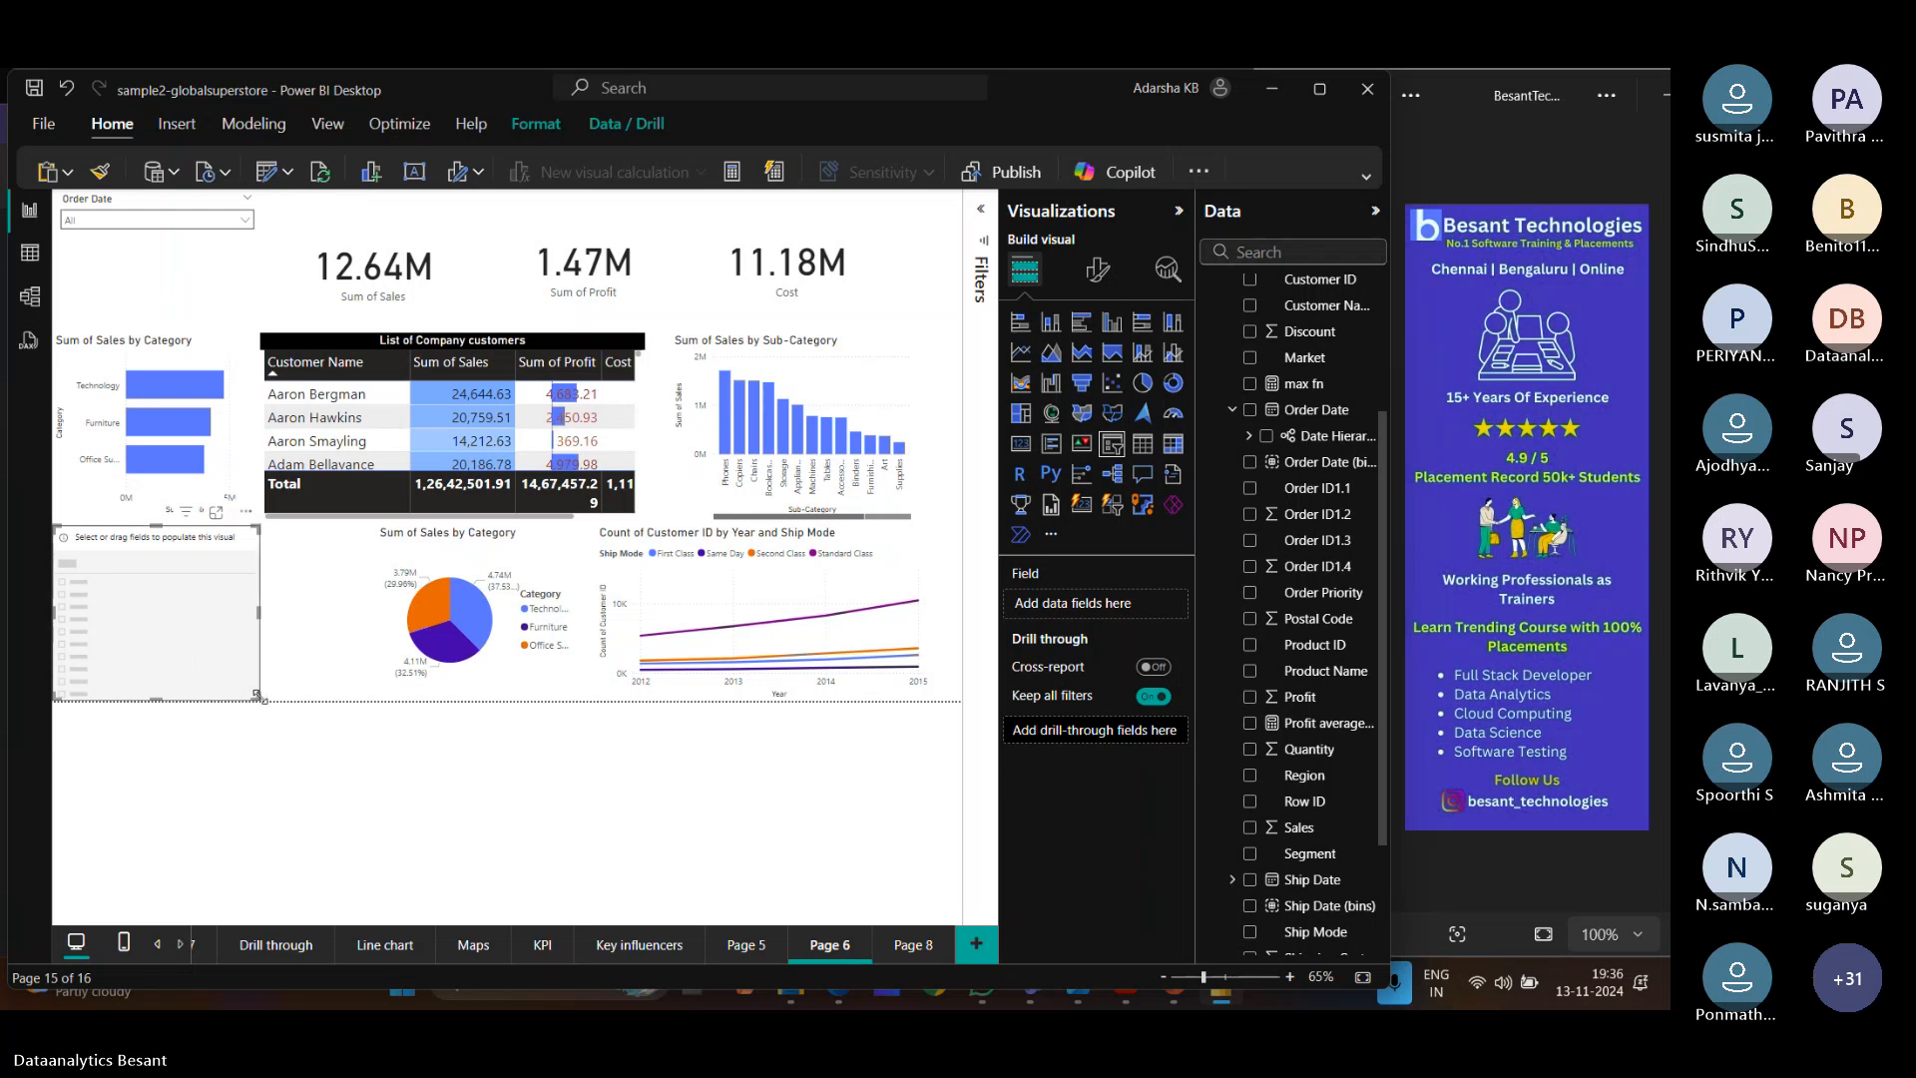
drag(258, 702, 259, 635)
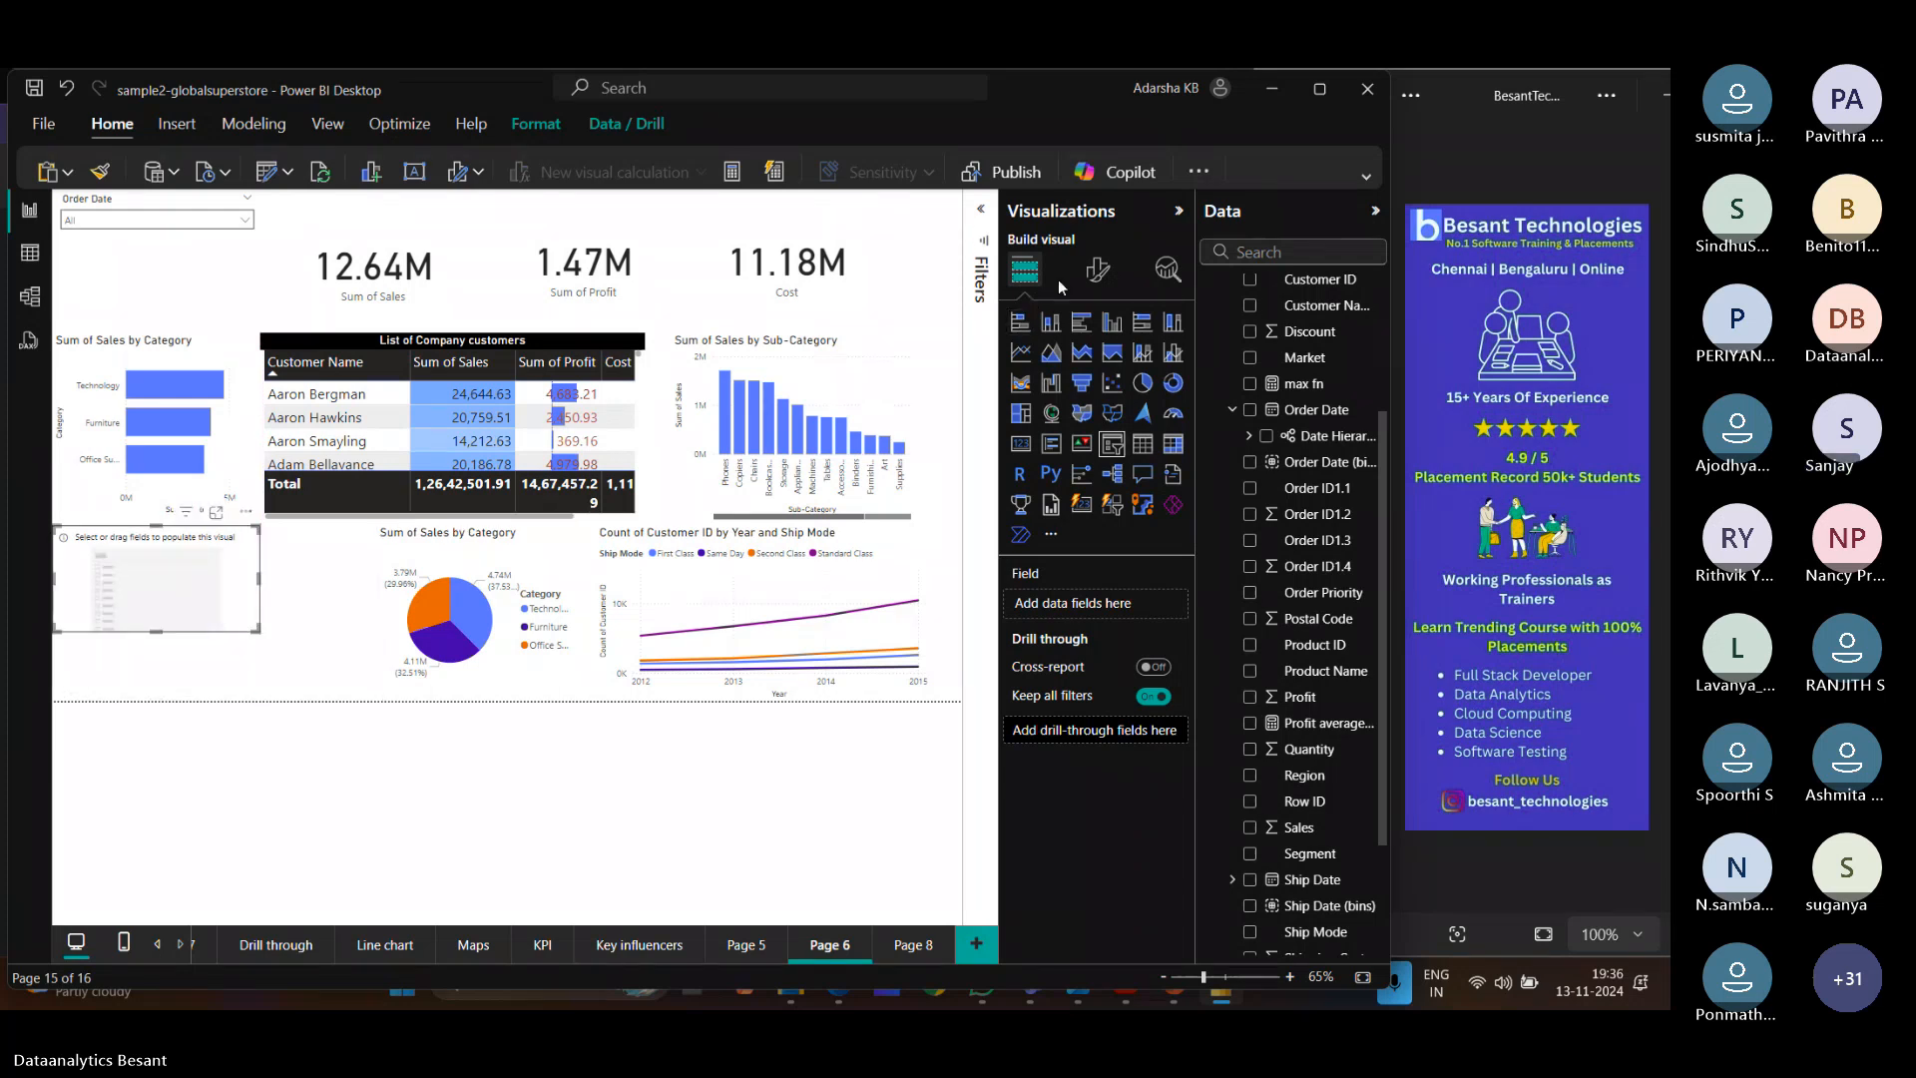
scroll(1255, 720, down, 3)
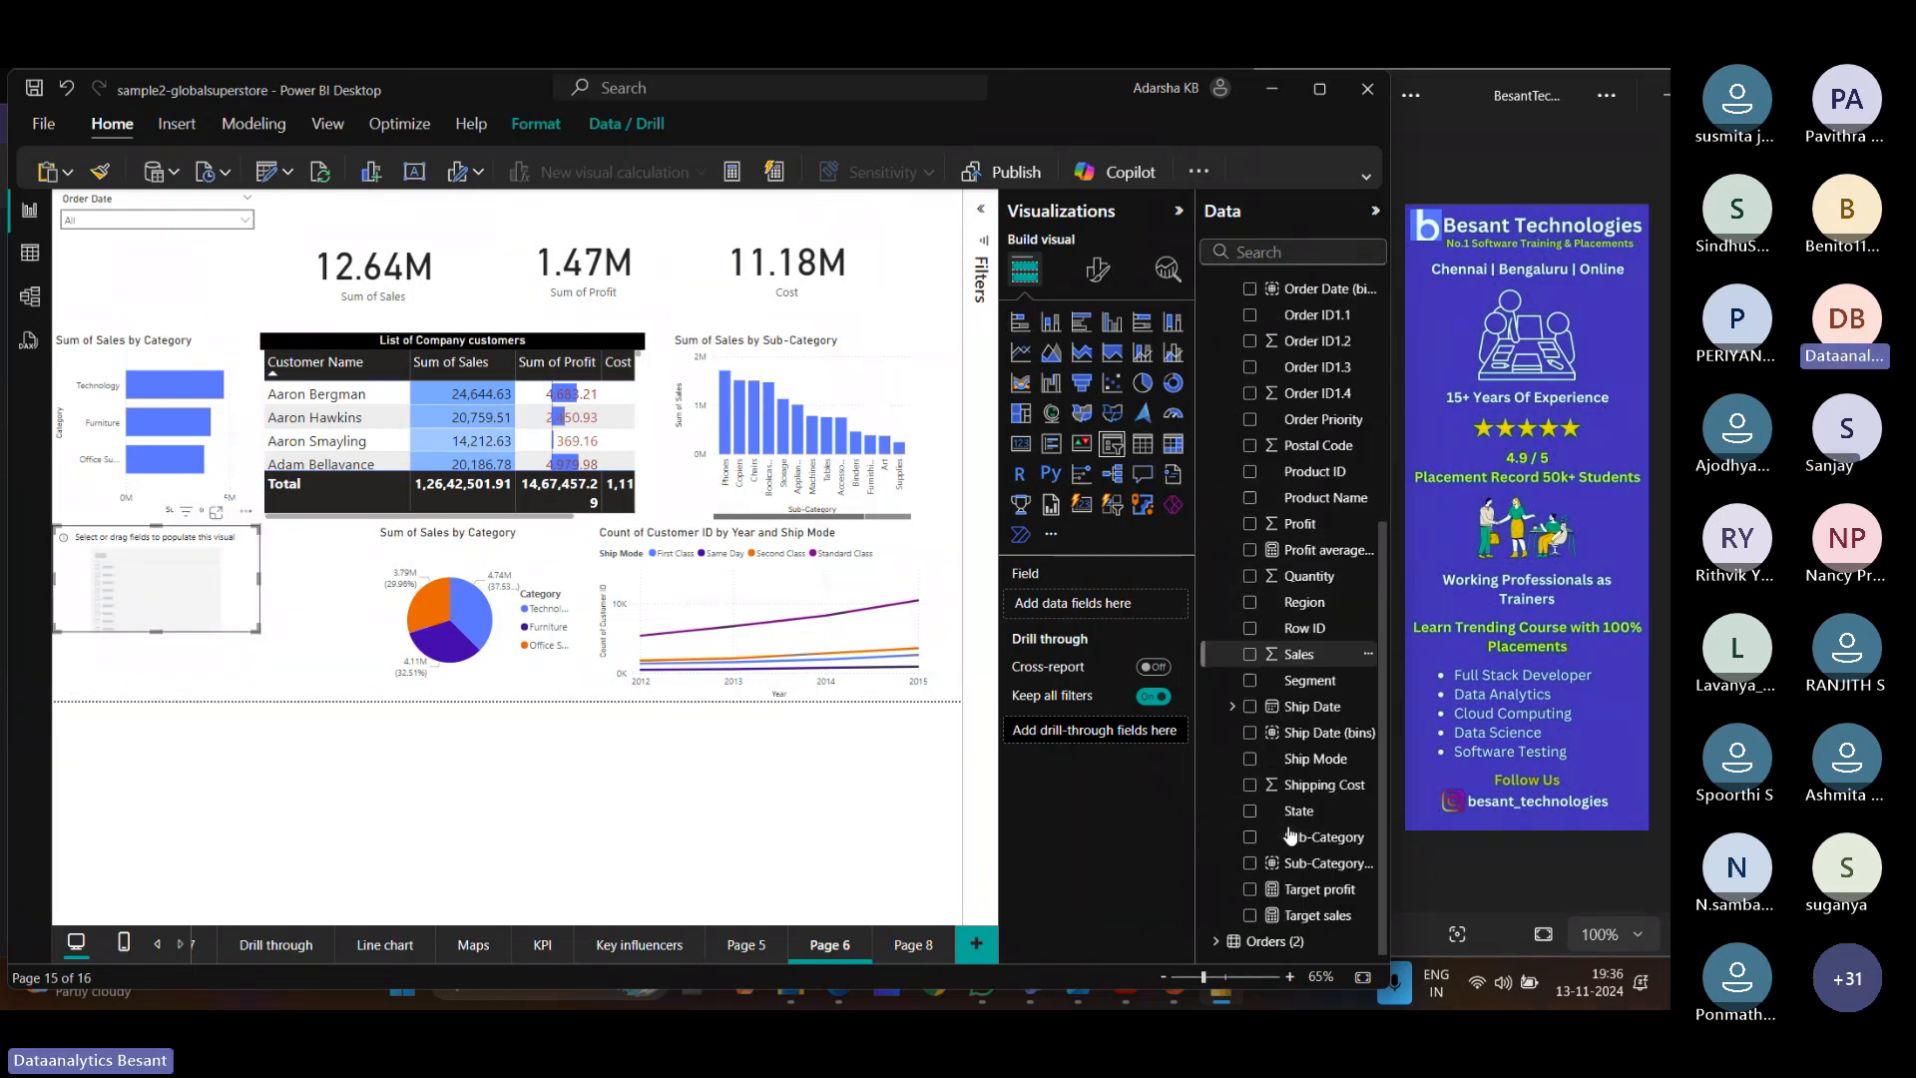
click(1250, 759)
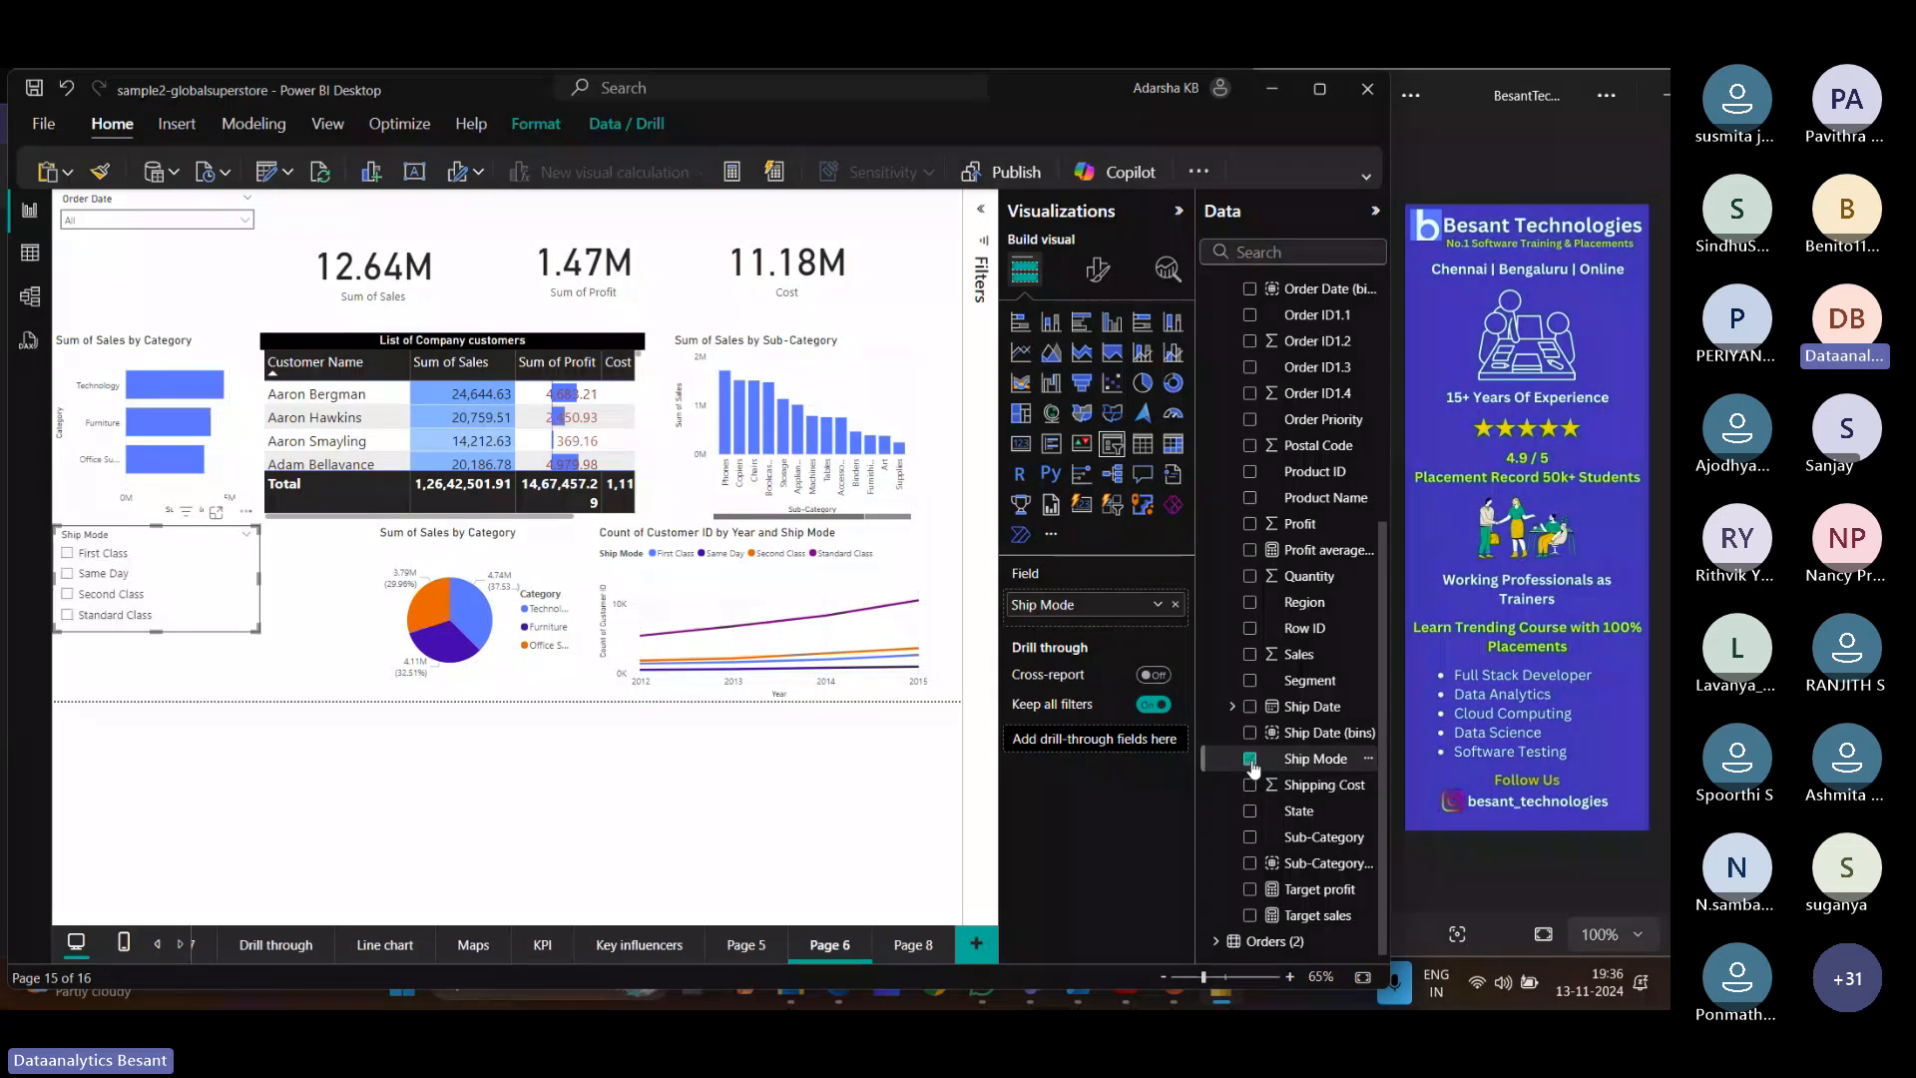
Set the Ship Mode slicer's style to Dropdown, then shorten it and place it directly beneath the Order Date slicer.
click(1097, 269)
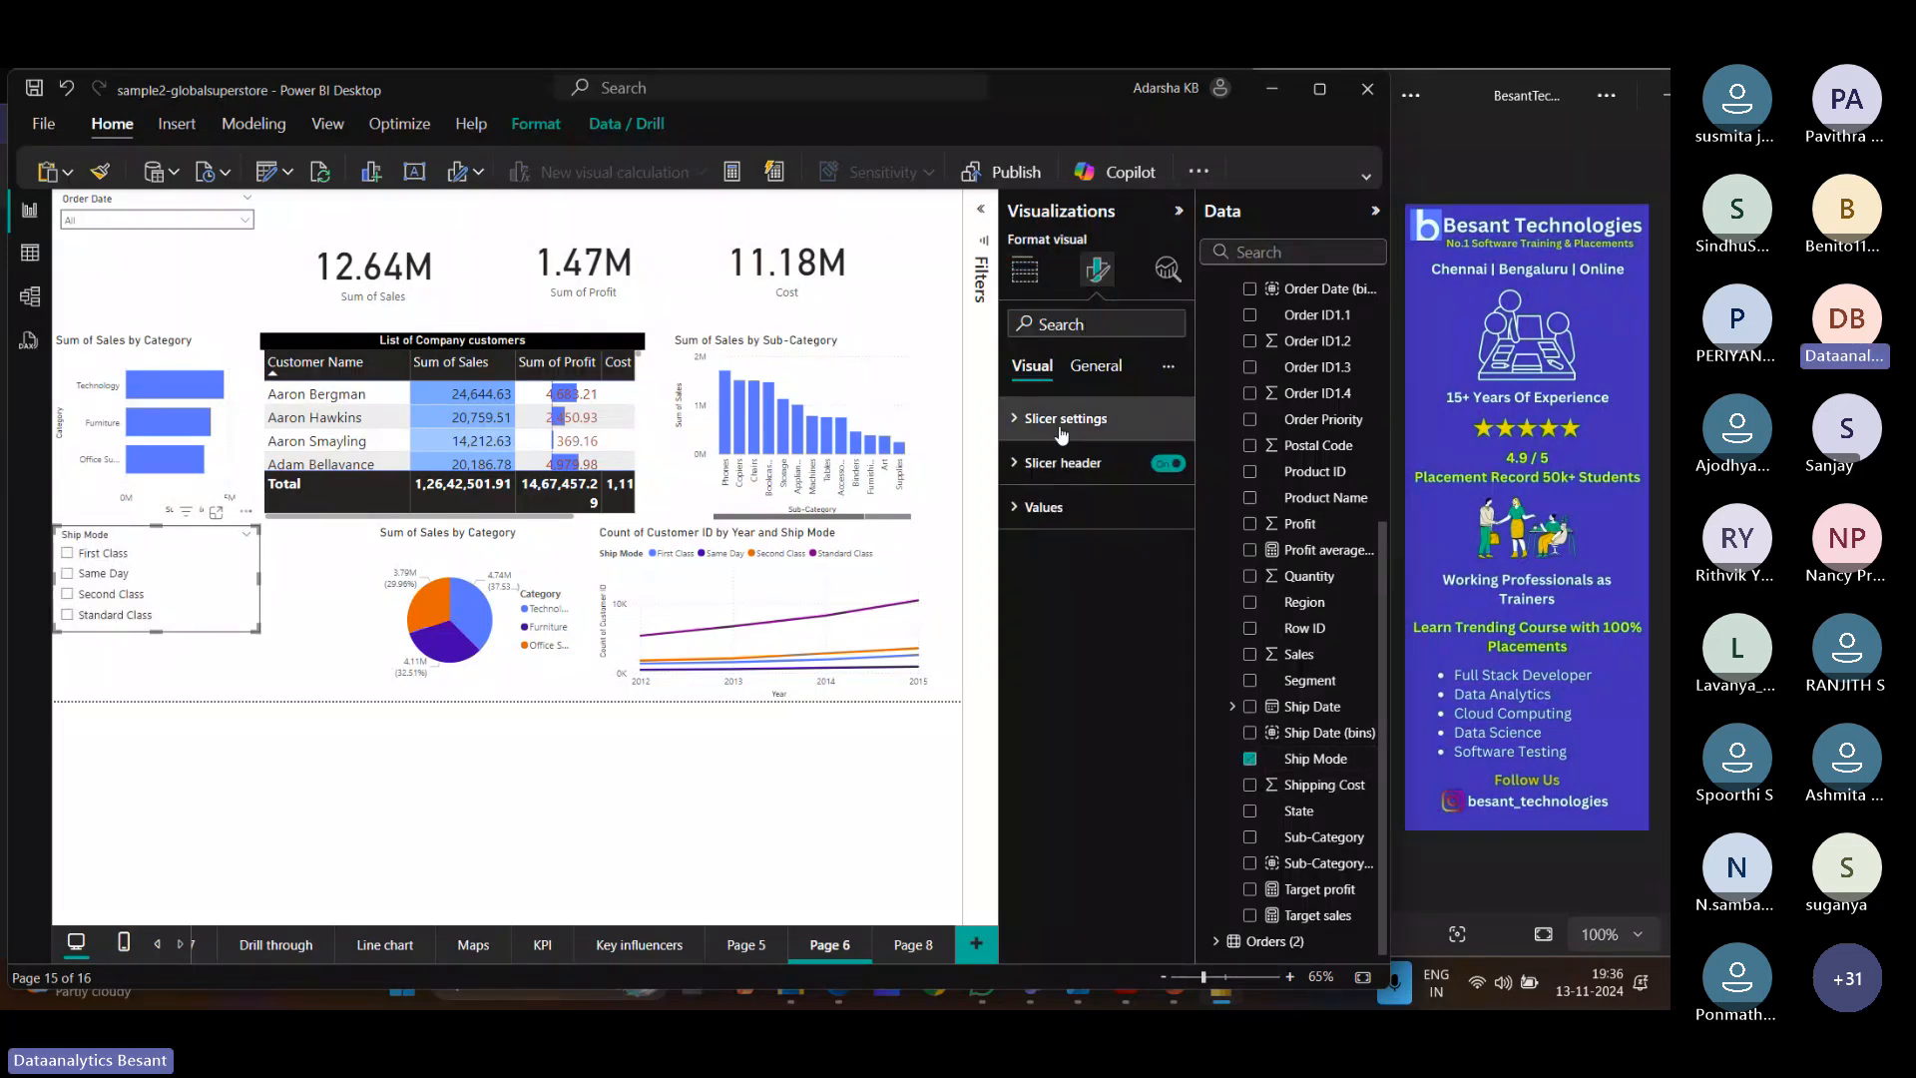
click(1058, 418)
click(1070, 527)
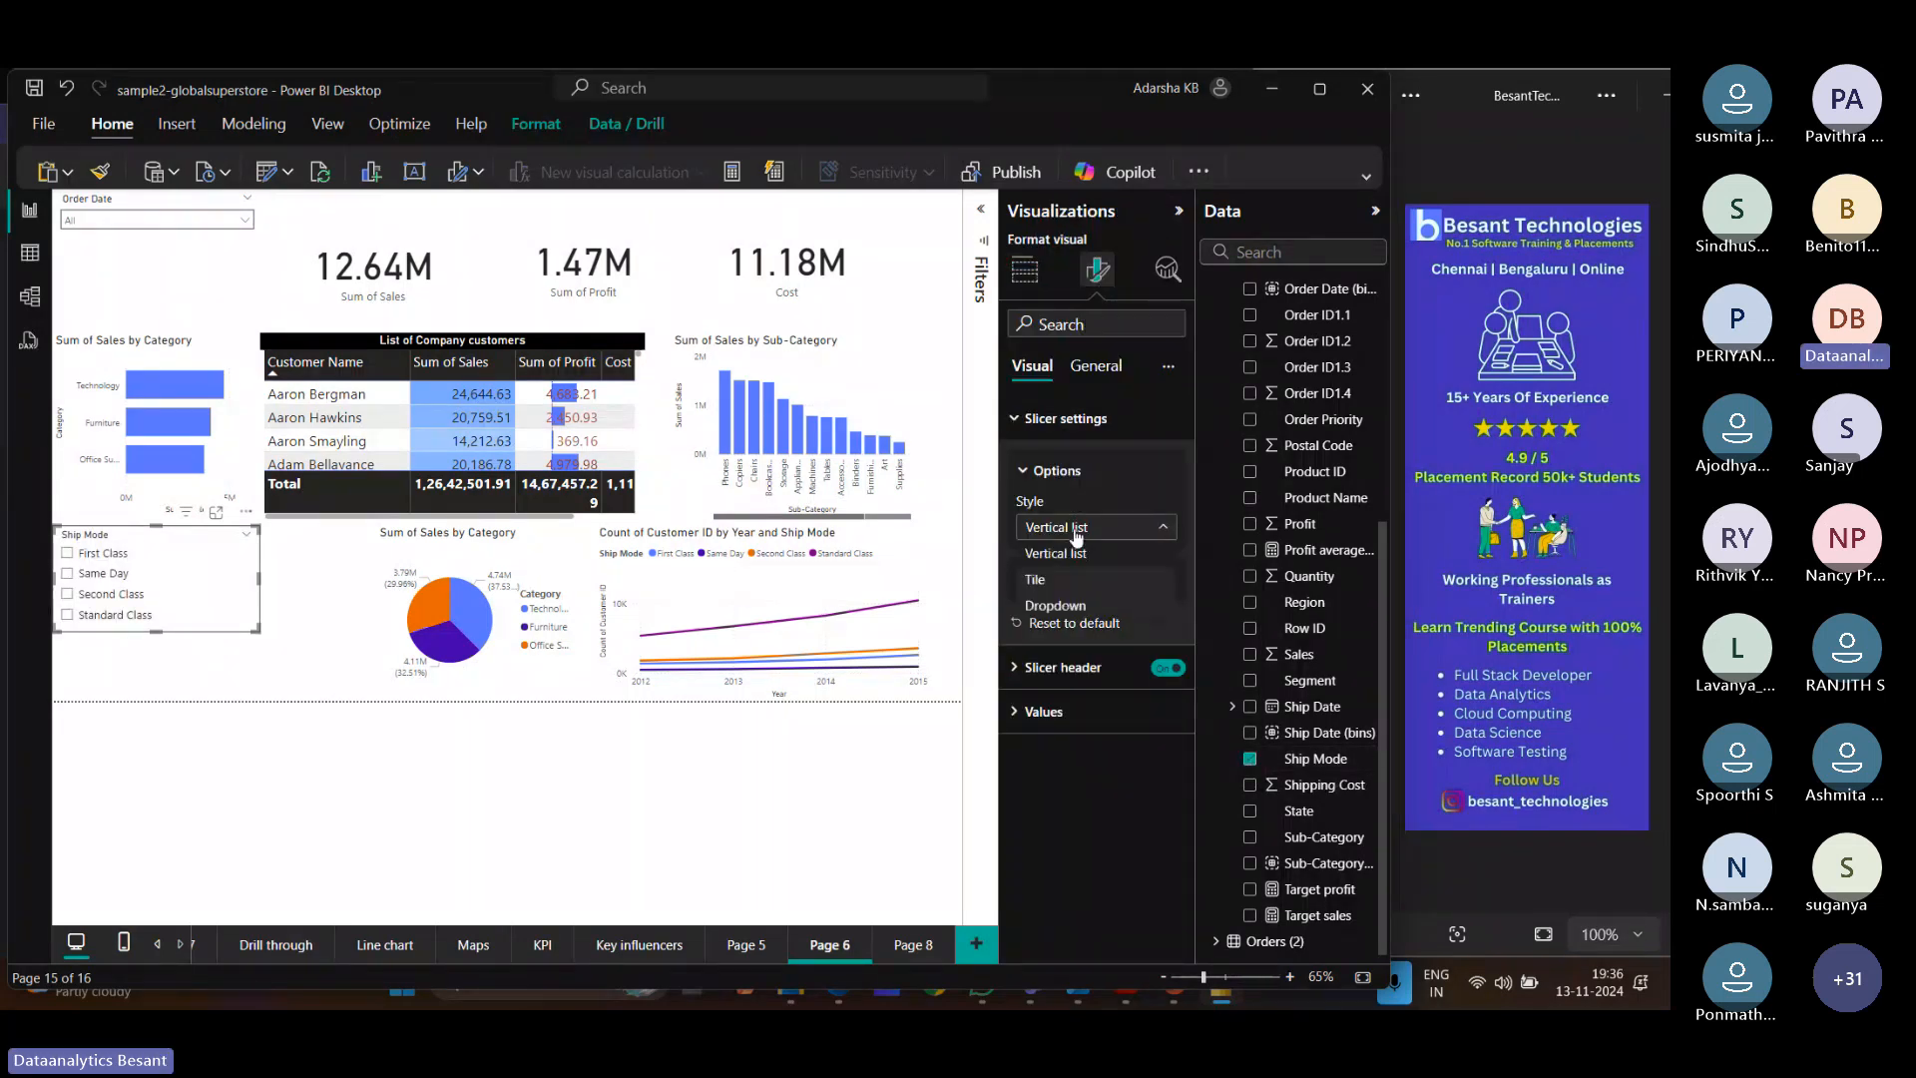
click(1071, 609)
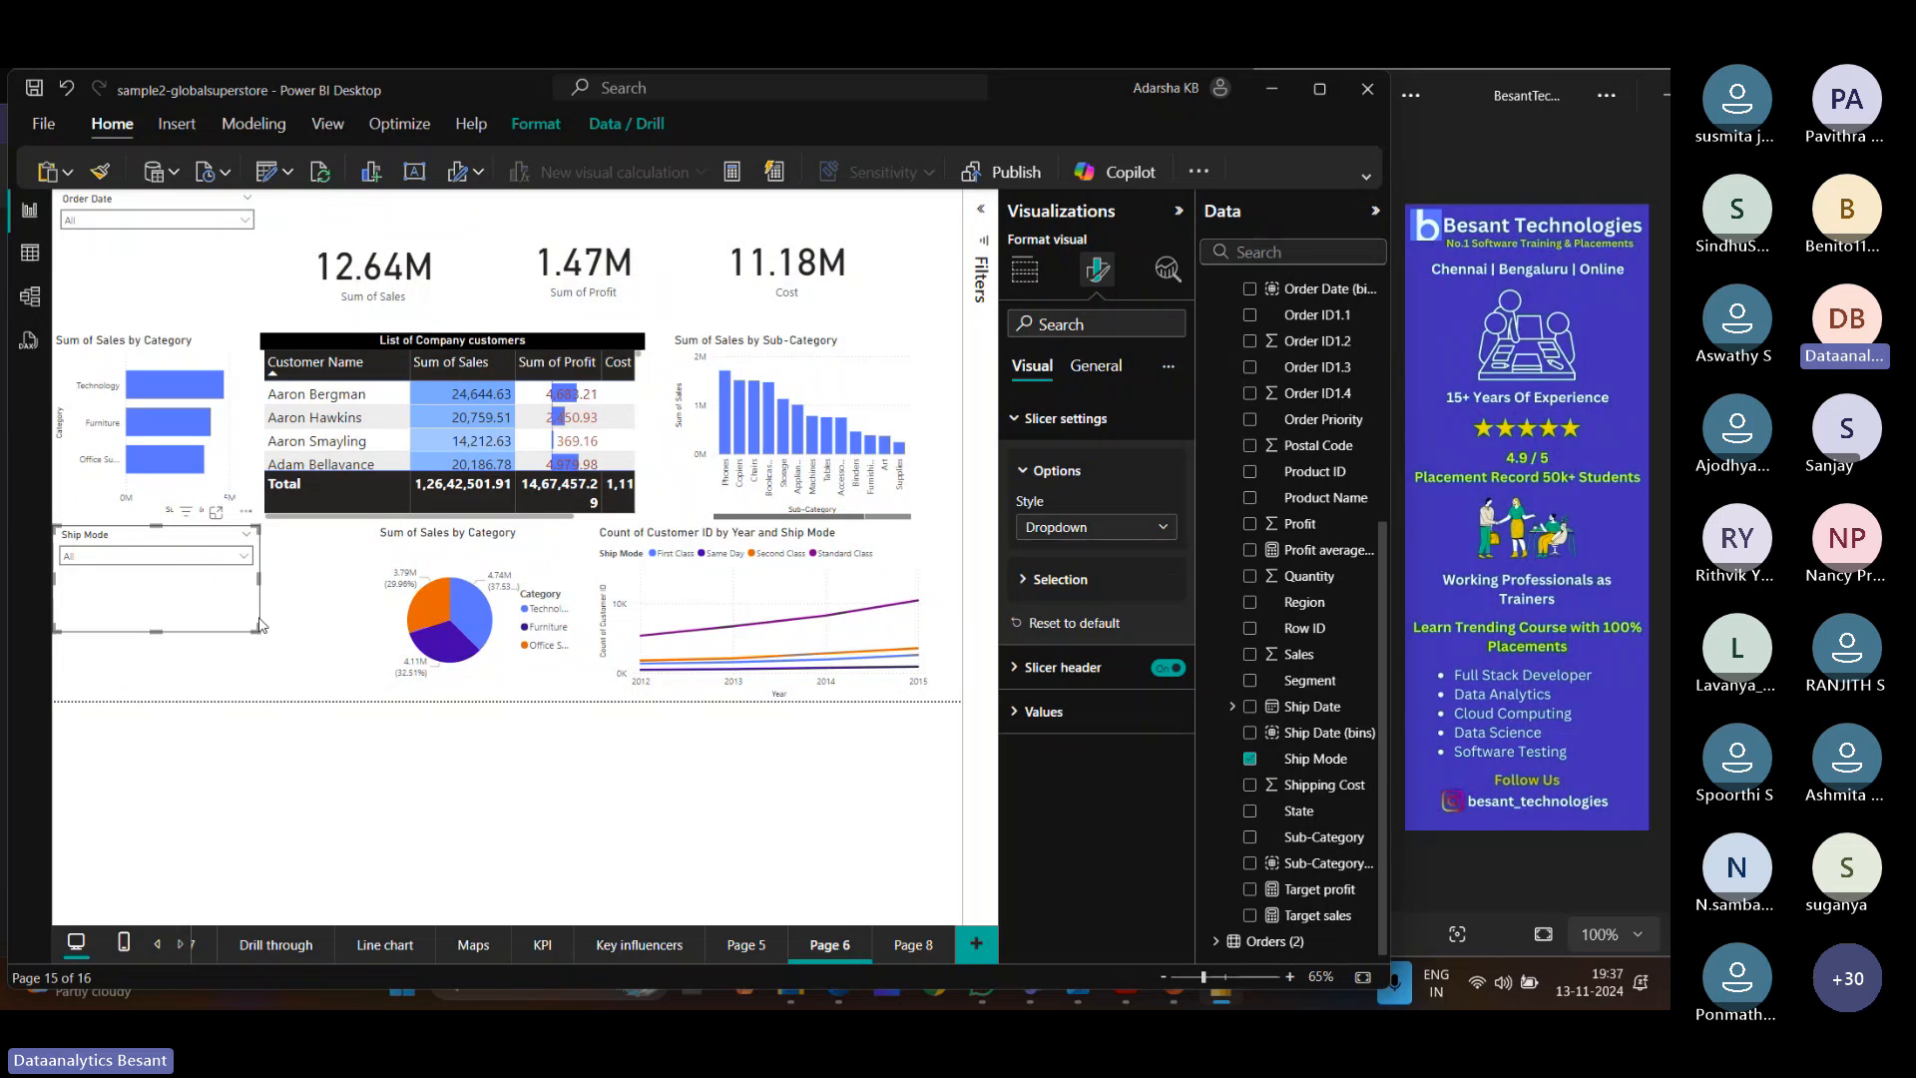
drag(258, 626, 184, 320)
click(182, 594)
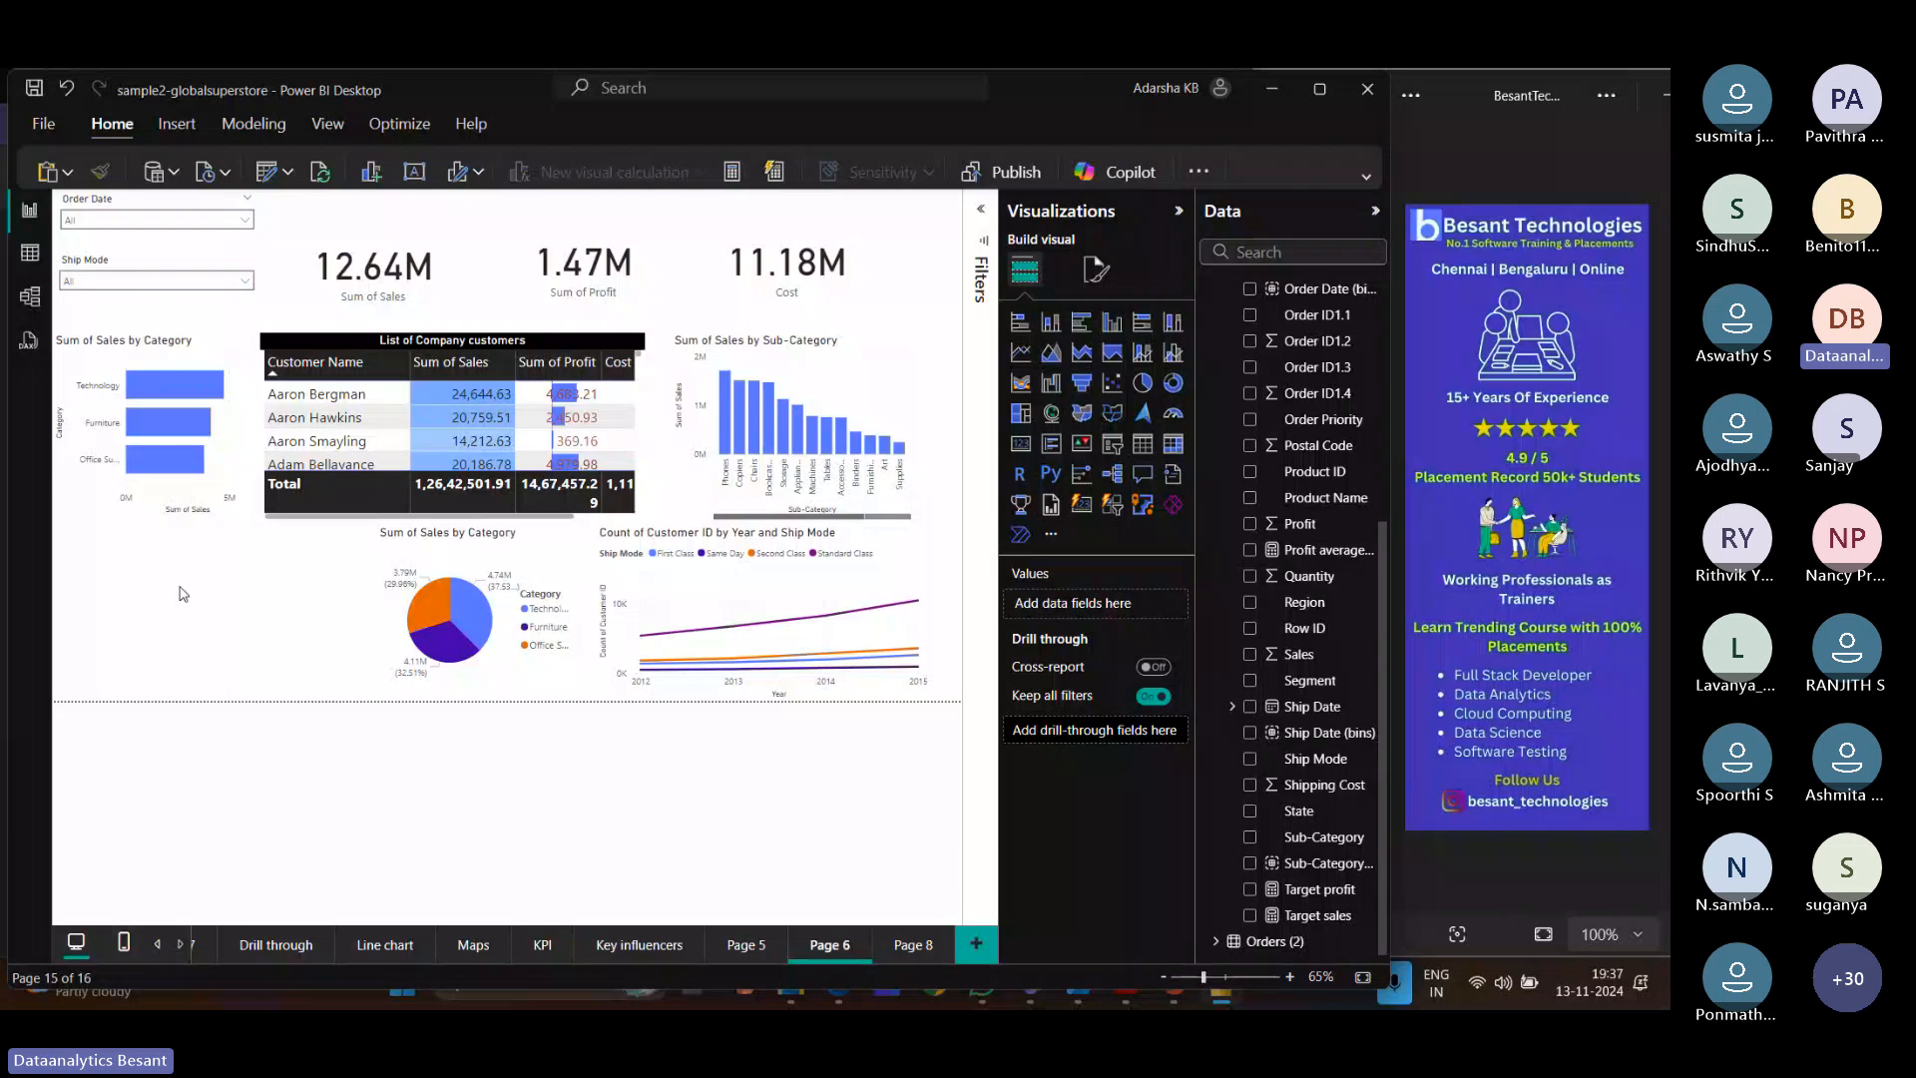
Give the Sum of Profit card a light blue background.
click(369, 264)
click(599, 265)
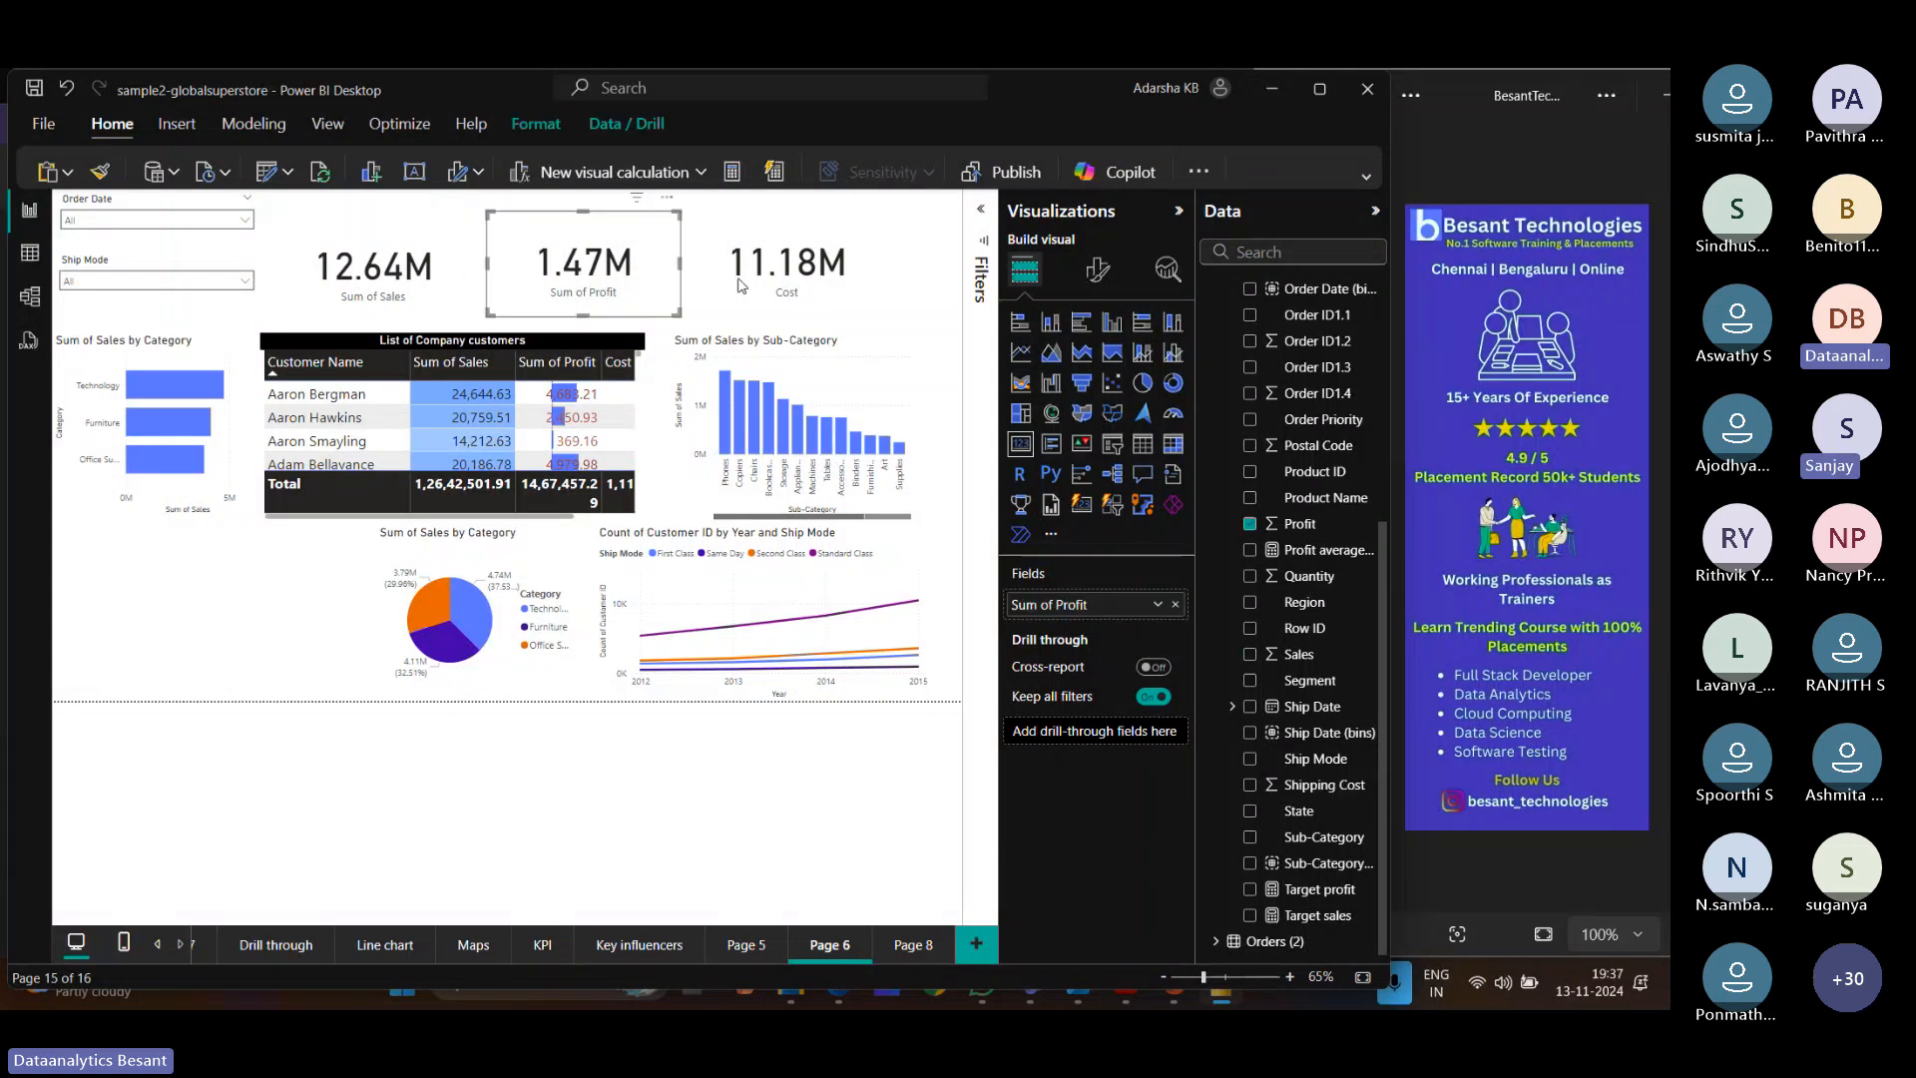
click(1094, 275)
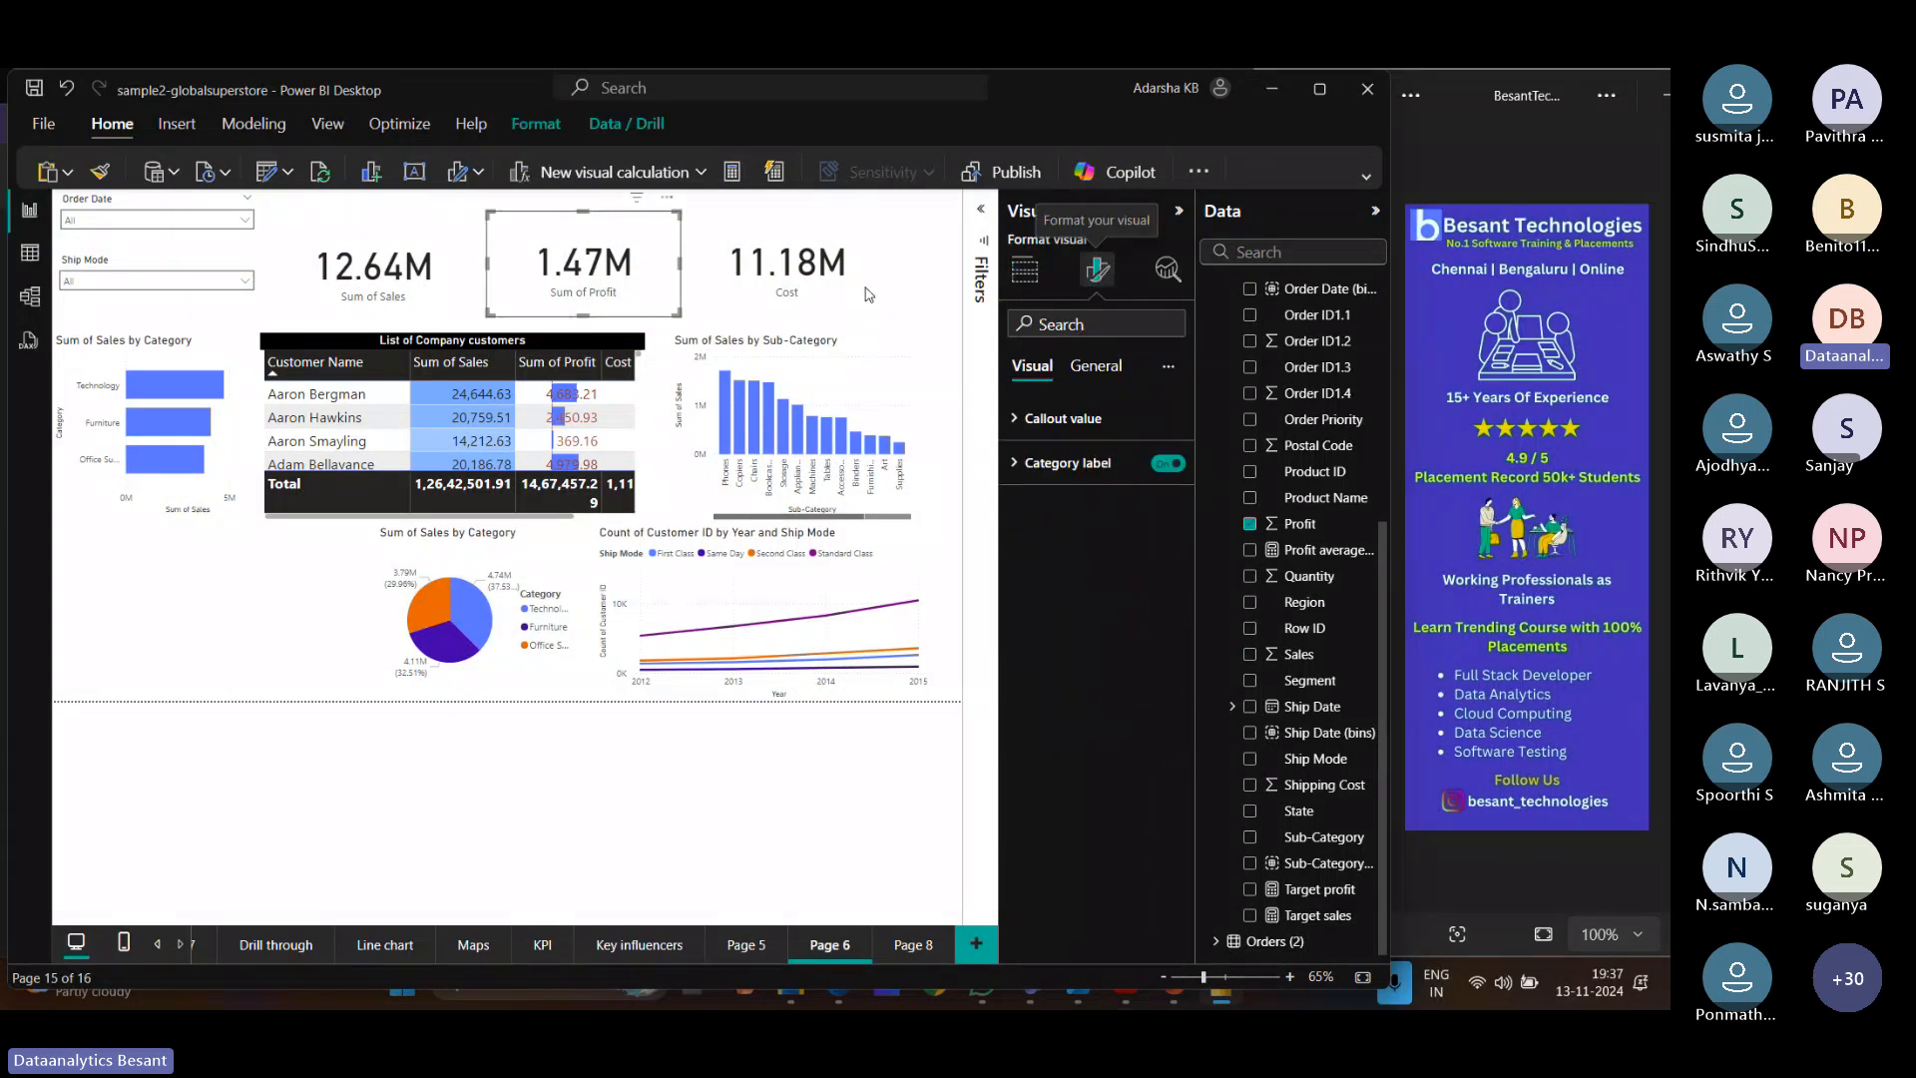
click(1095, 365)
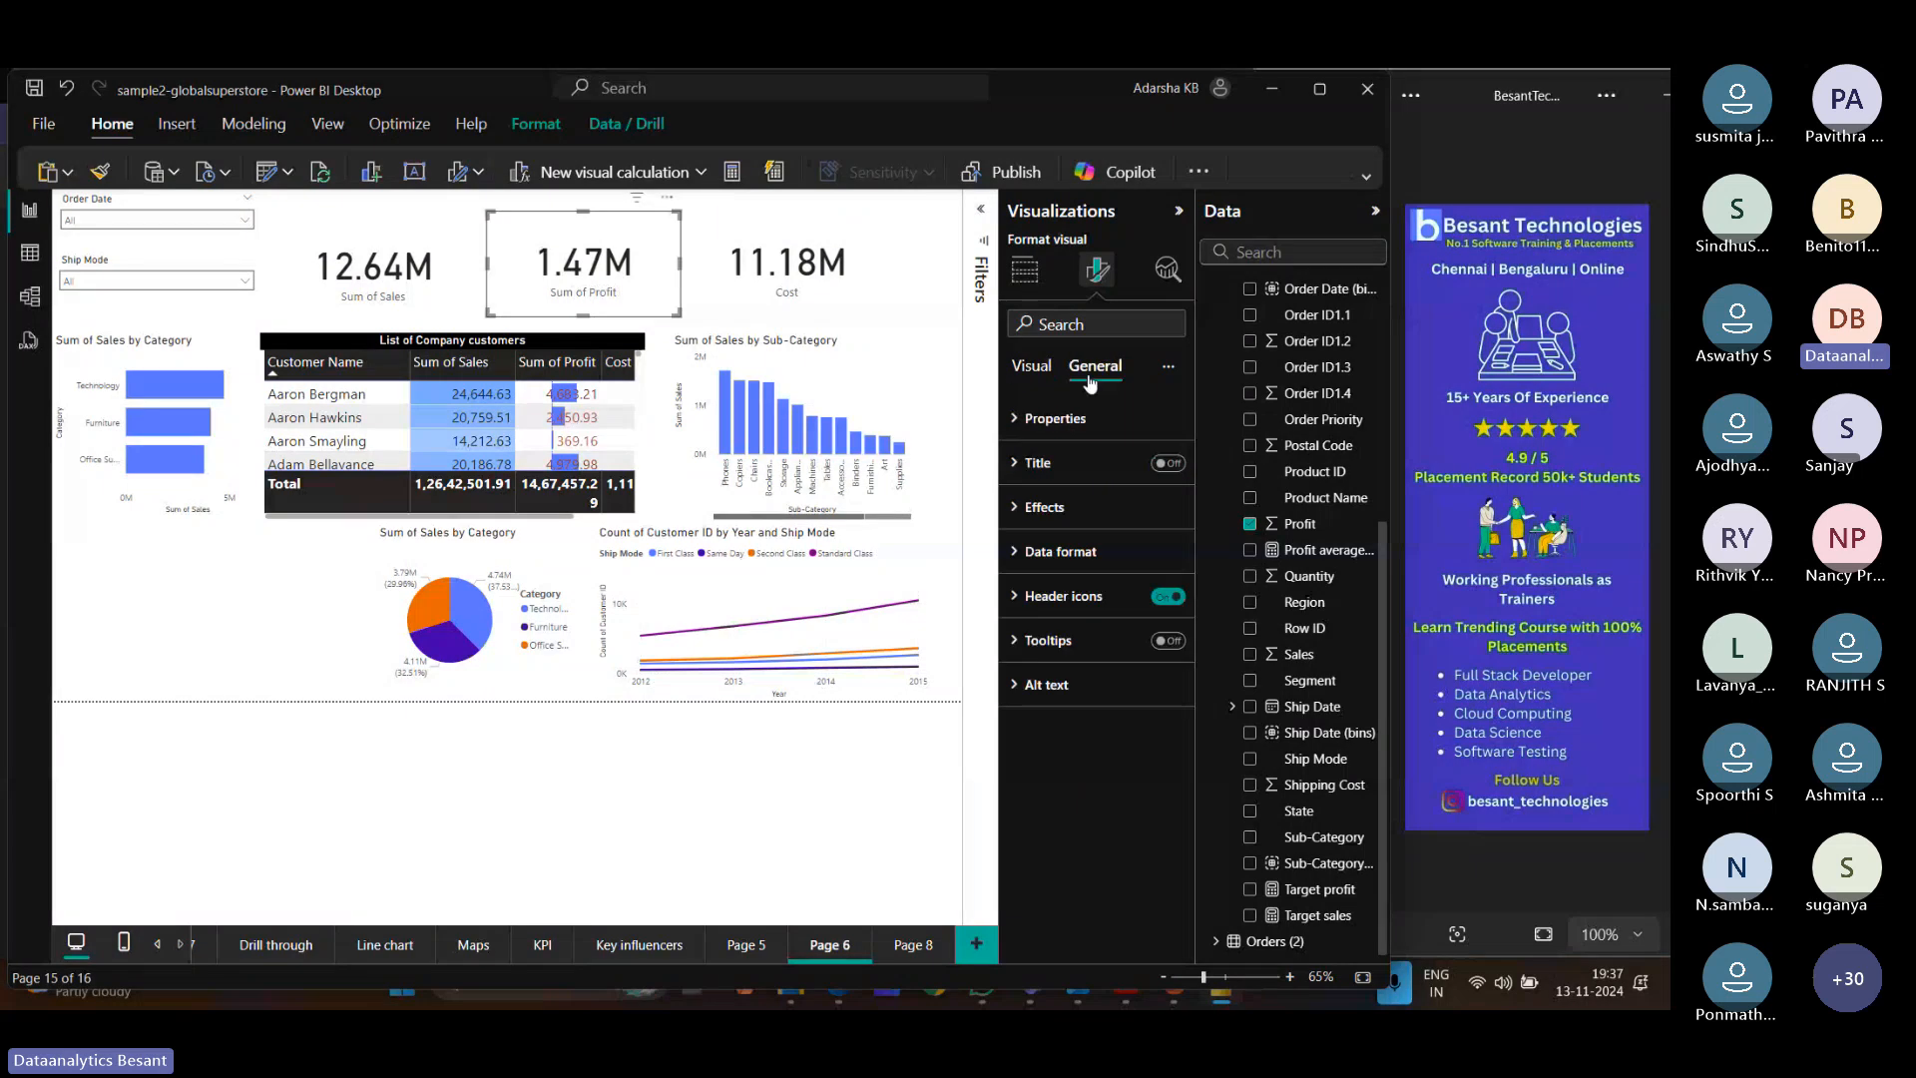
click(1033, 511)
click(1061, 616)
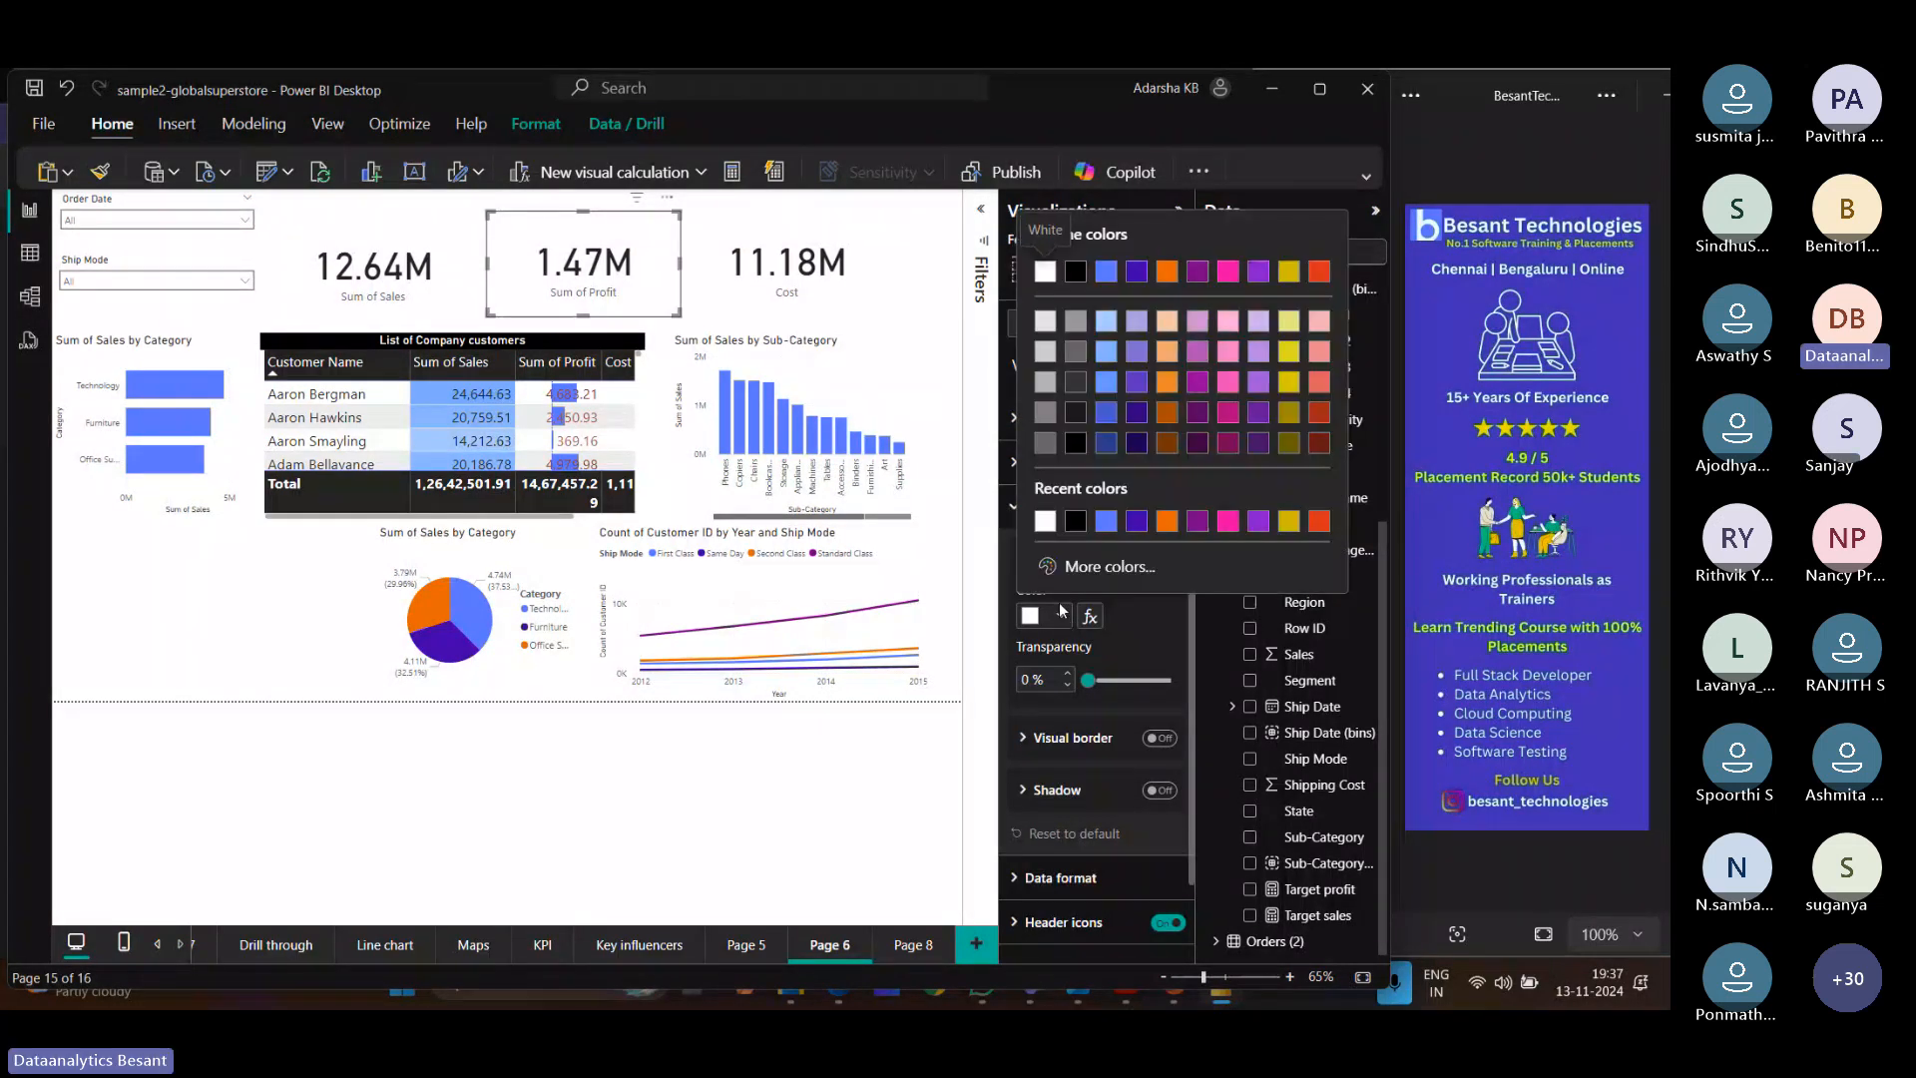
click(1098, 530)
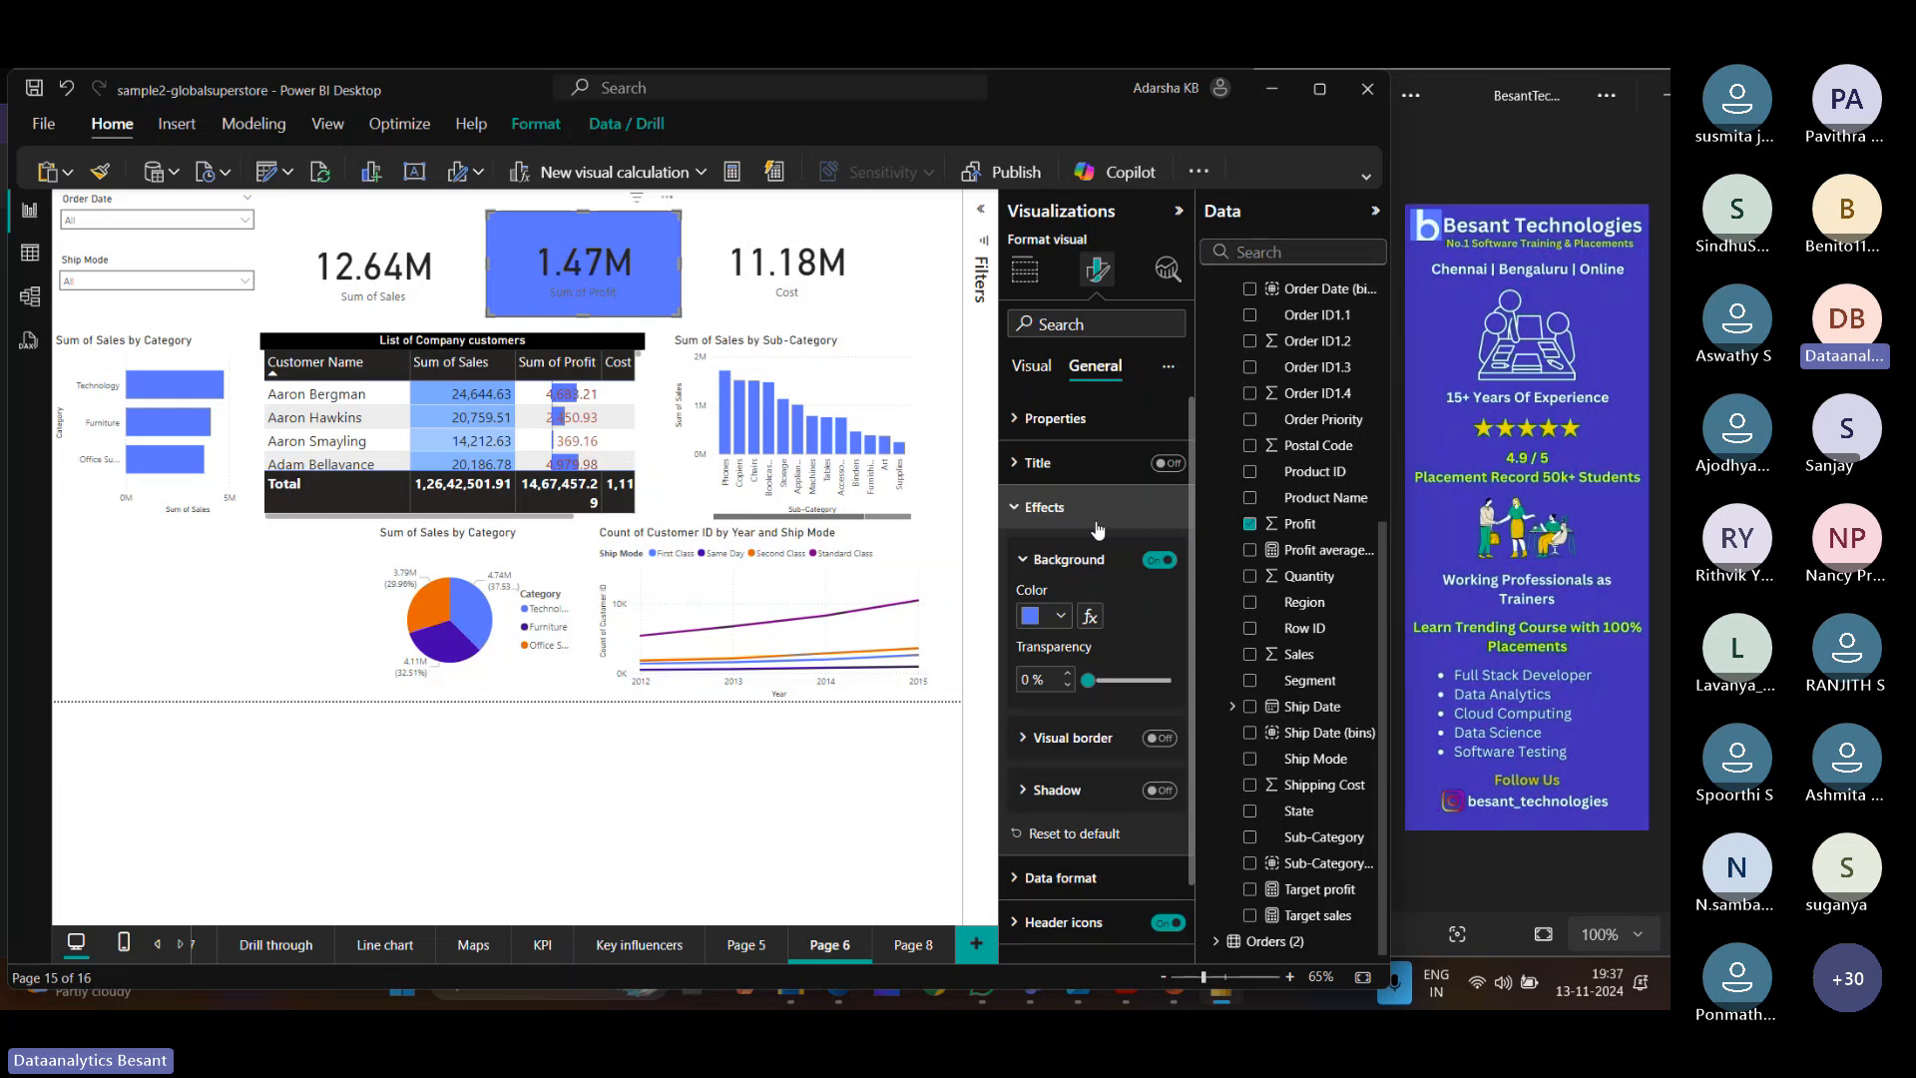
click(1061, 616)
click(1043, 289)
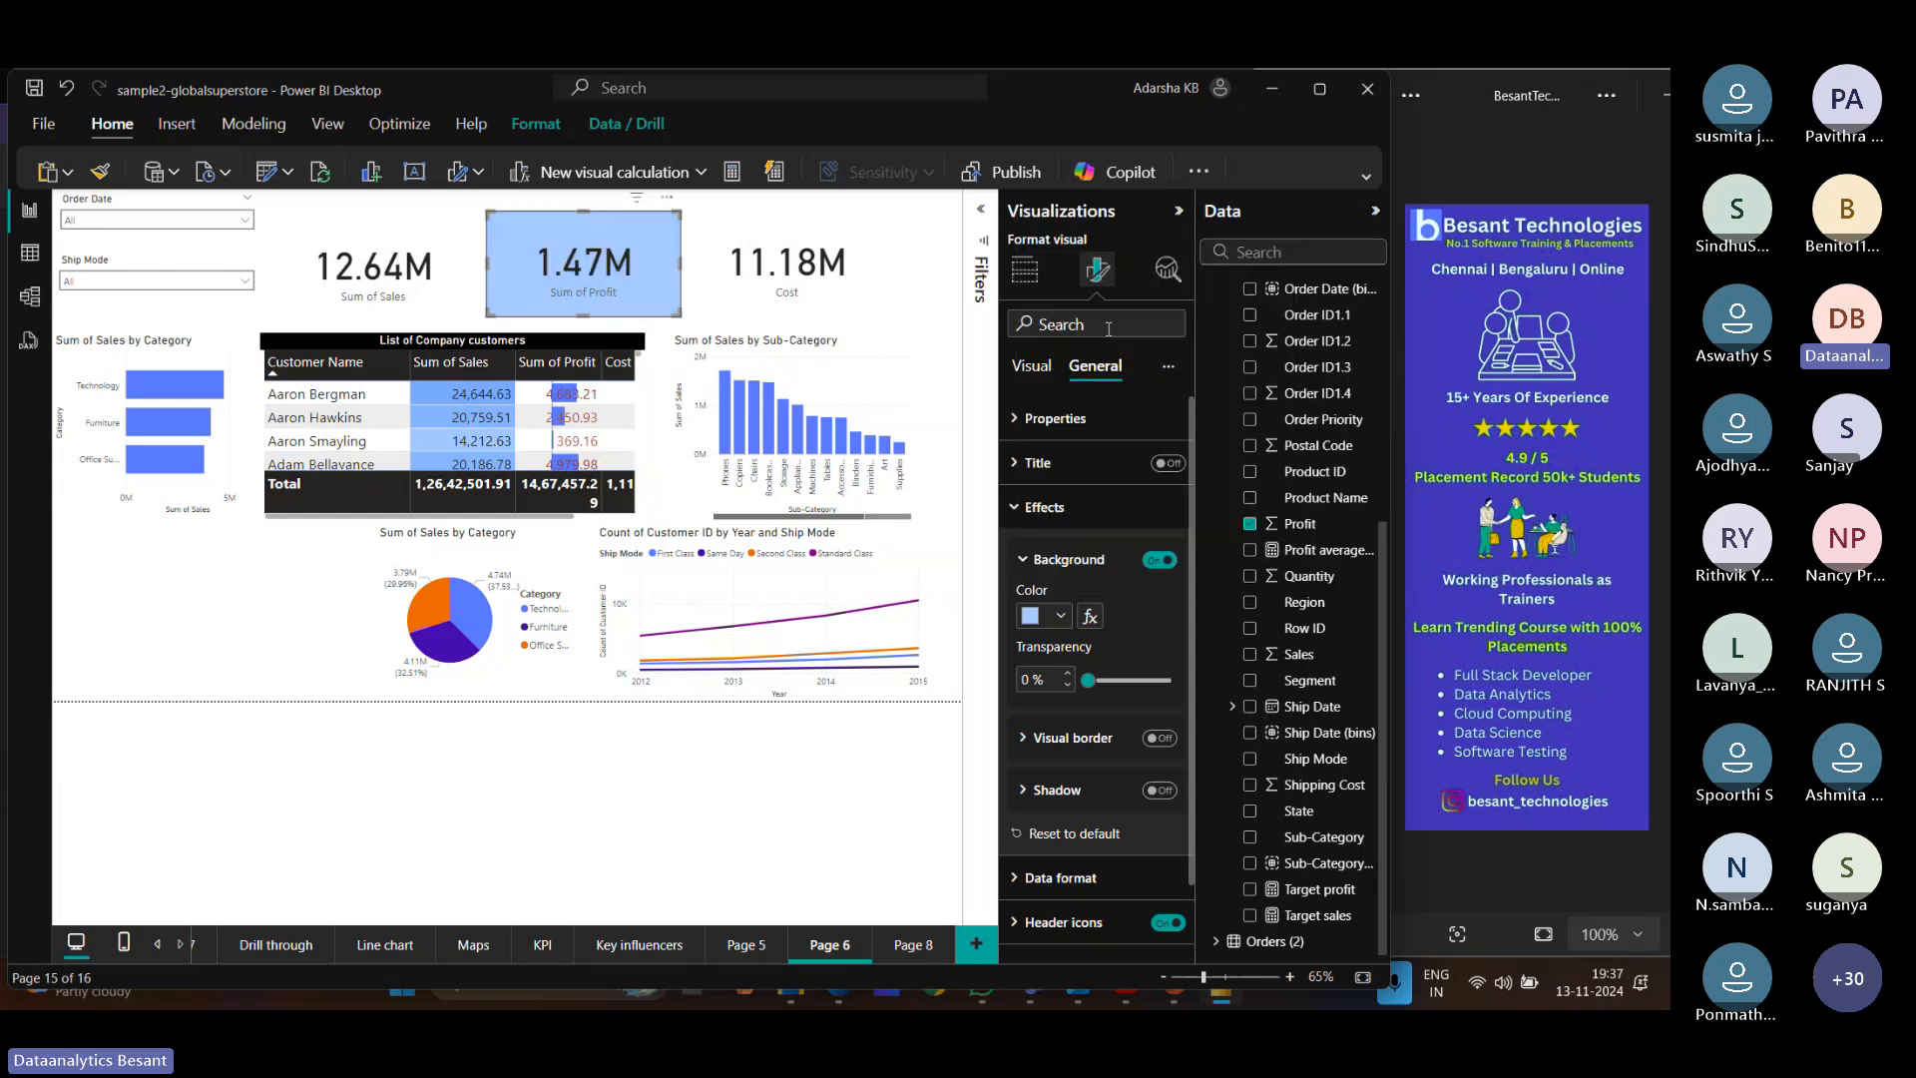
Turn on the visual border for the Cost card.
click(801, 262)
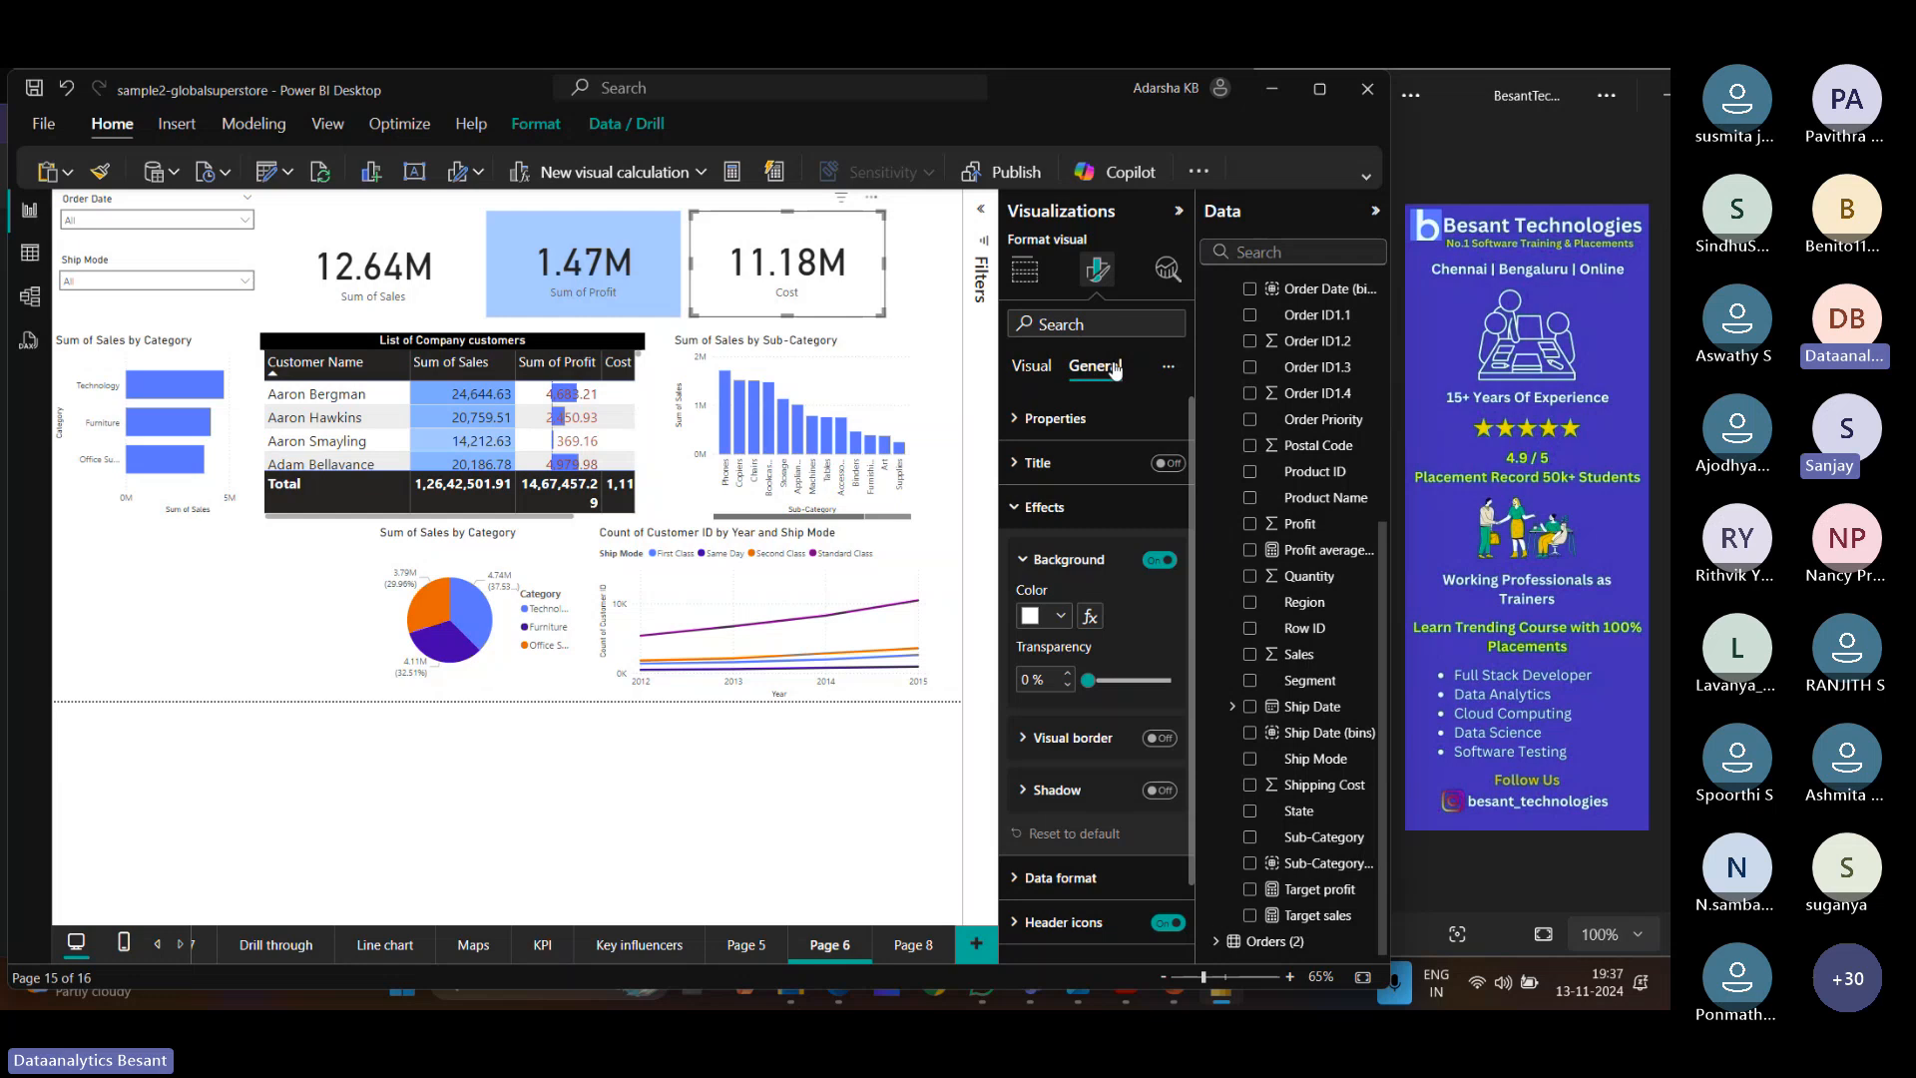
click(1062, 748)
click(1158, 739)
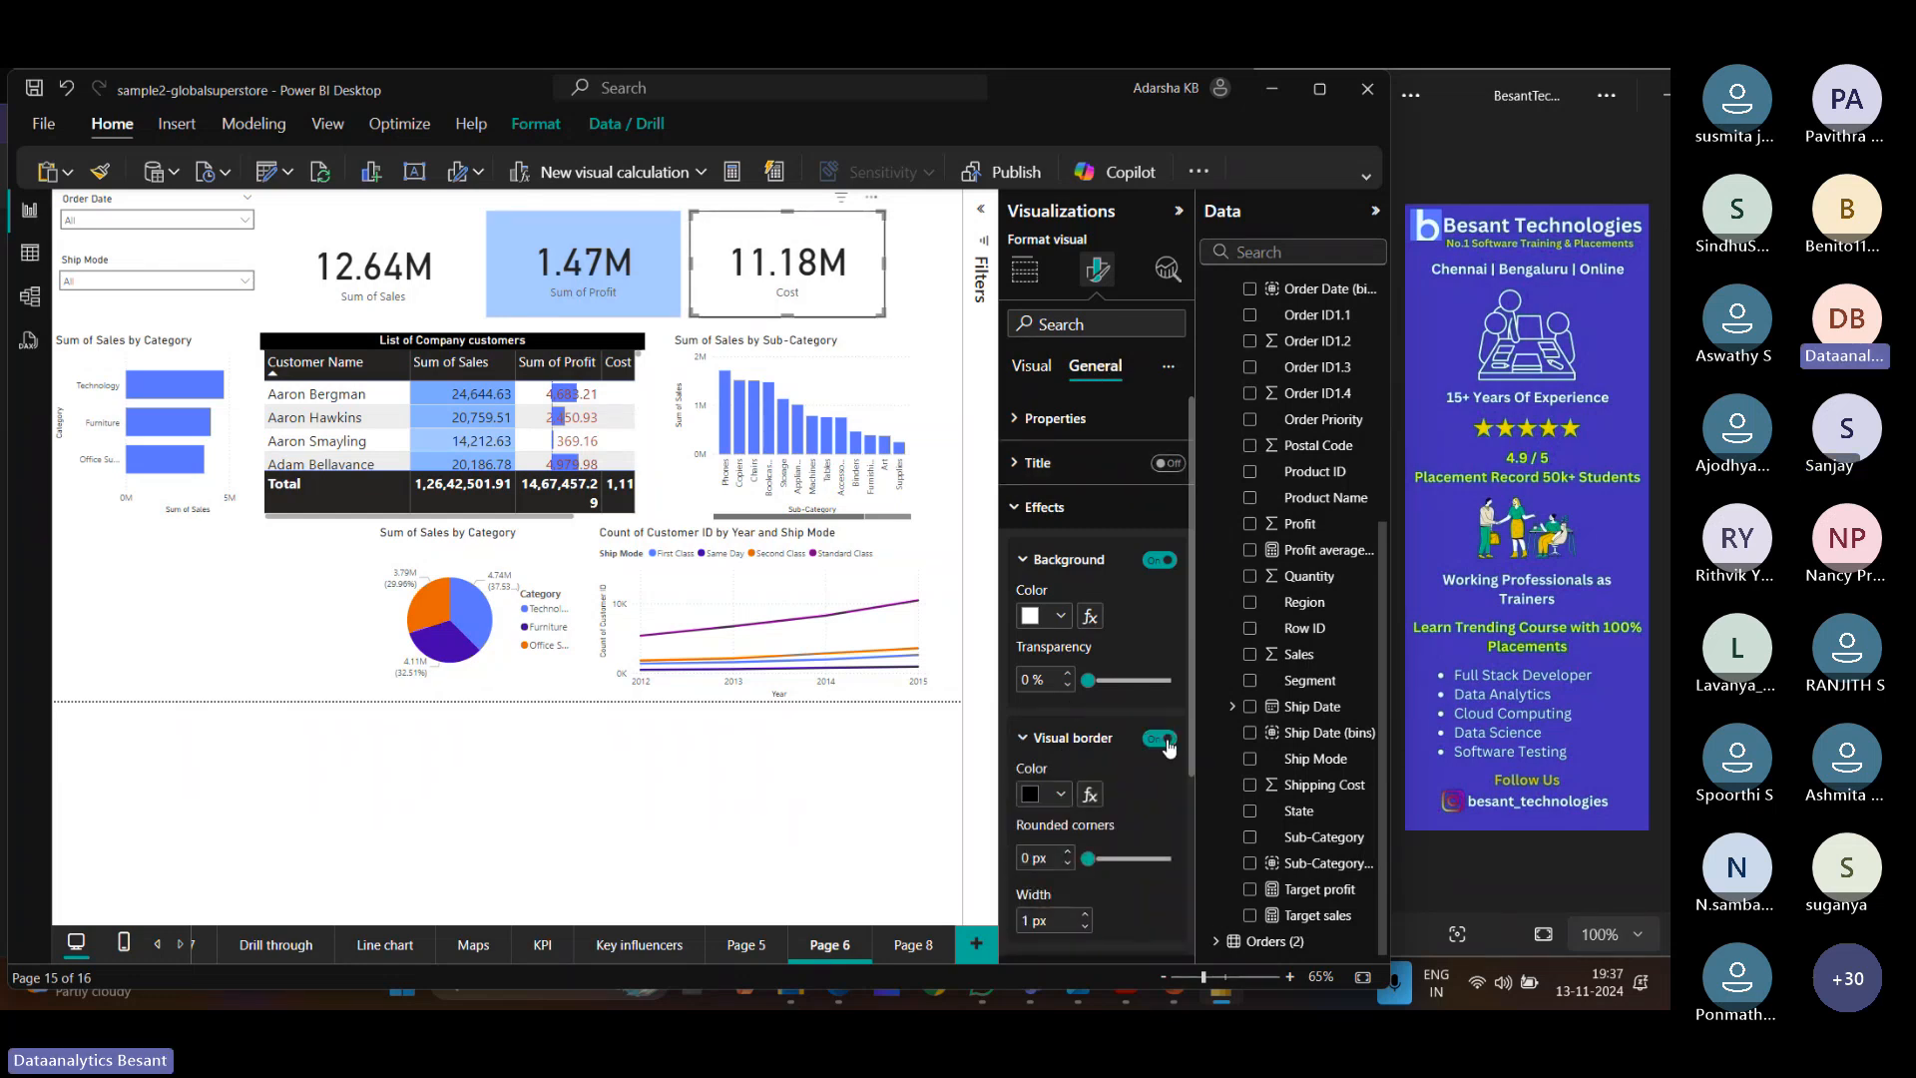
click(824, 214)
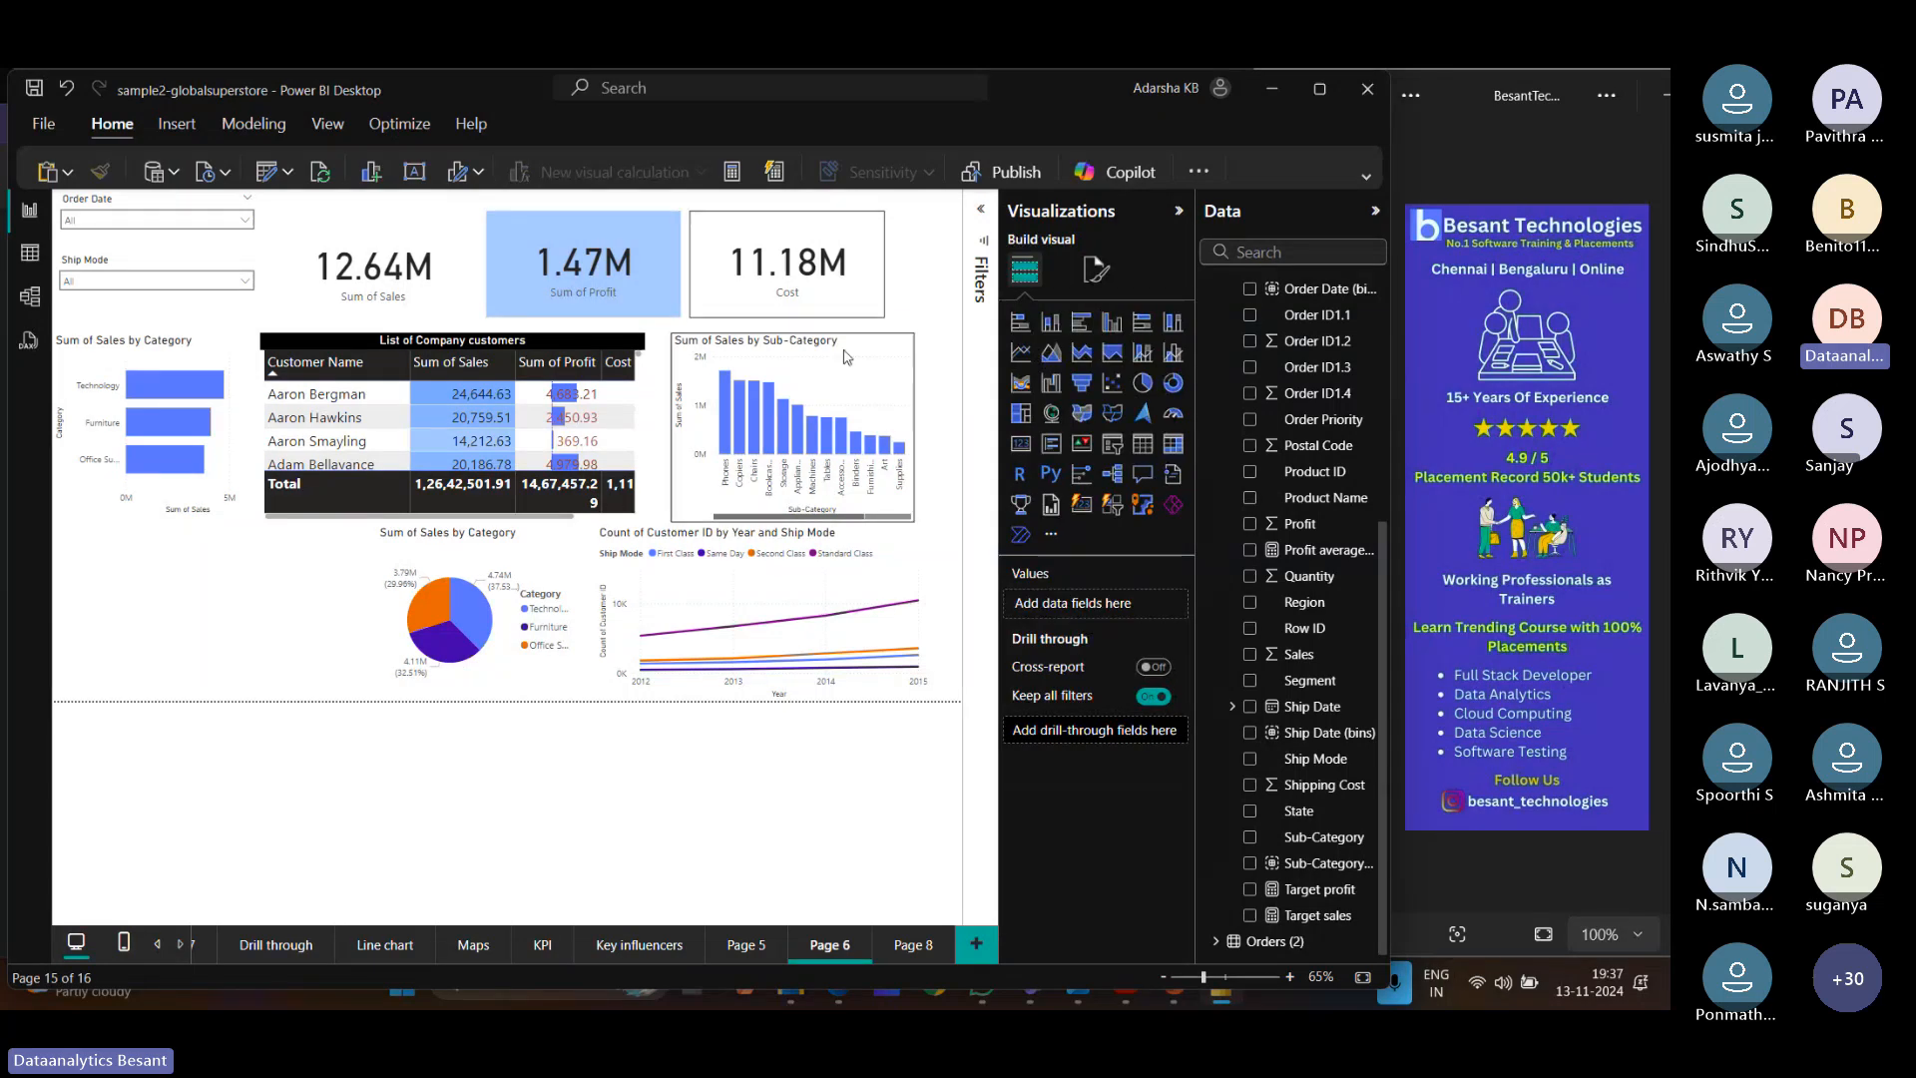
Review the slice colour settings for Technology, Furniture and Office Supplies in the Sum of Sales by Category pie chart.
click(1097, 270)
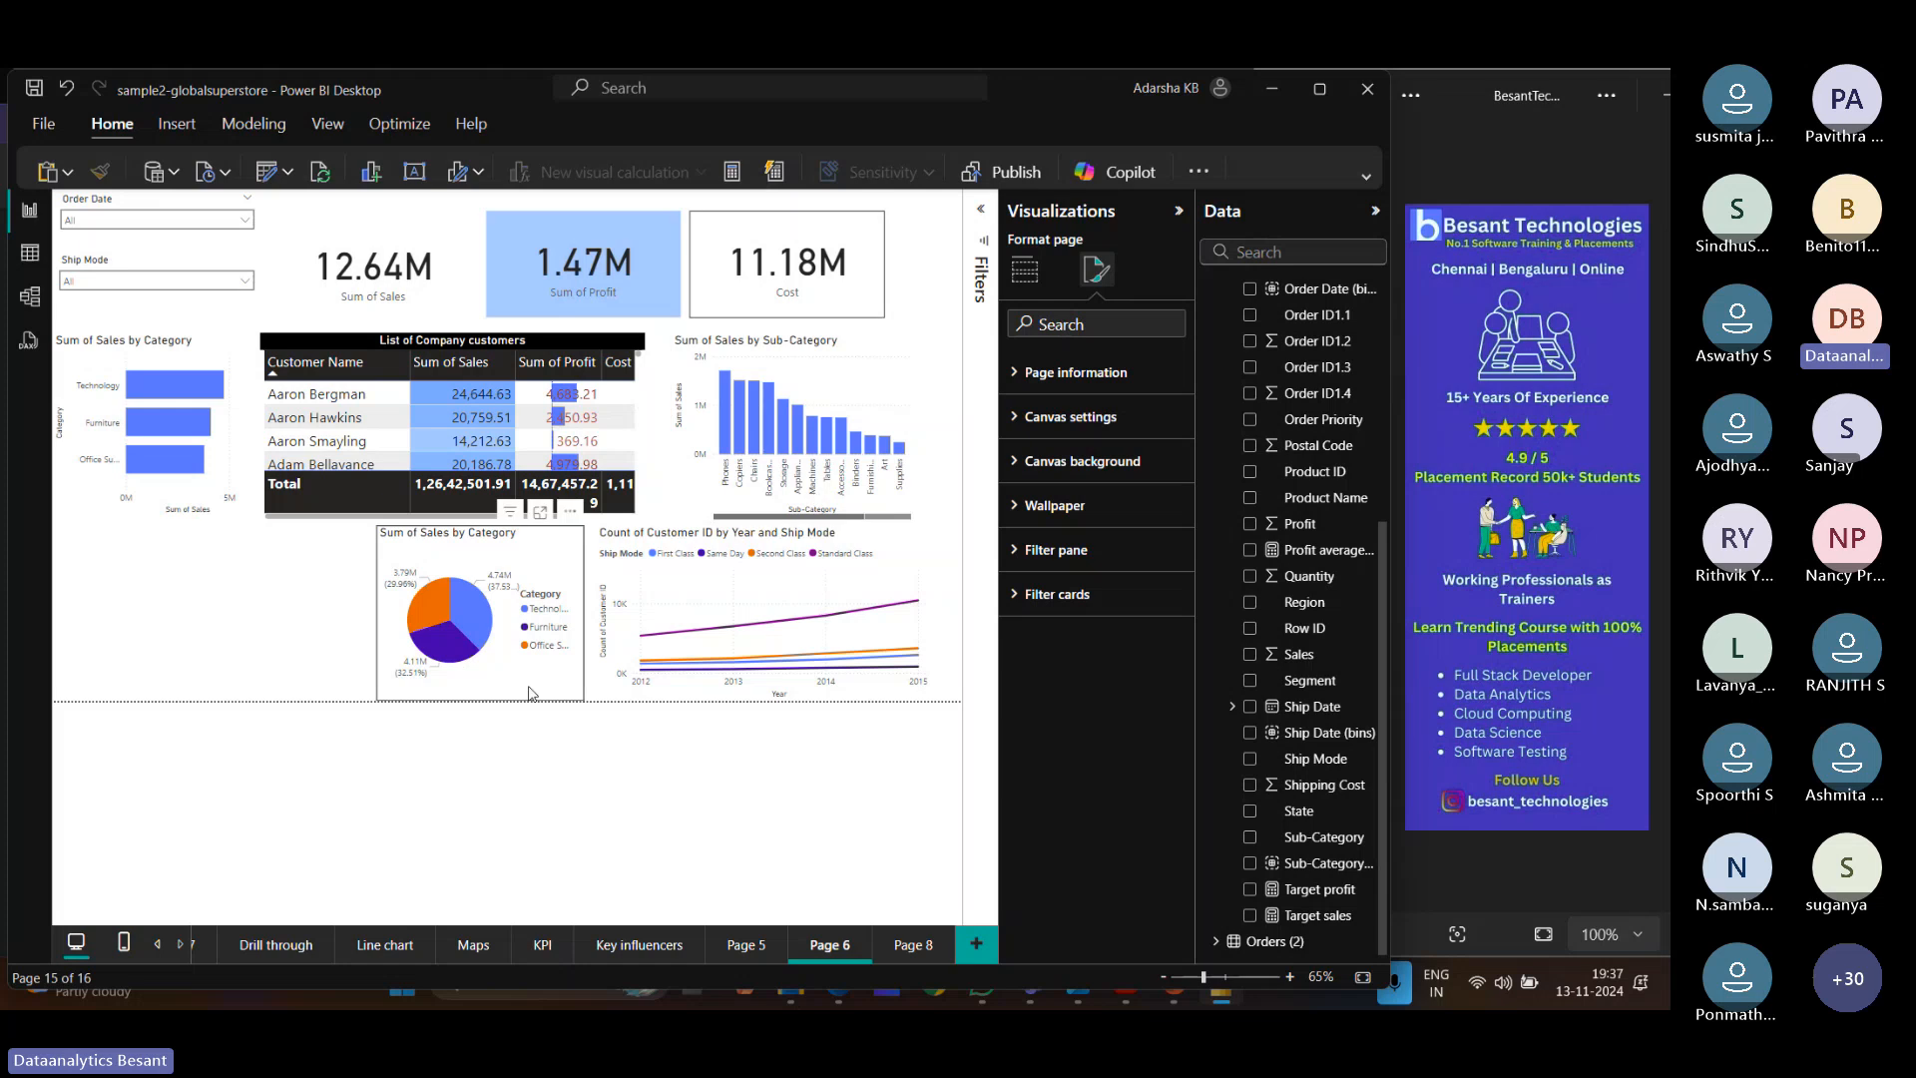
click(440, 680)
click(1096, 269)
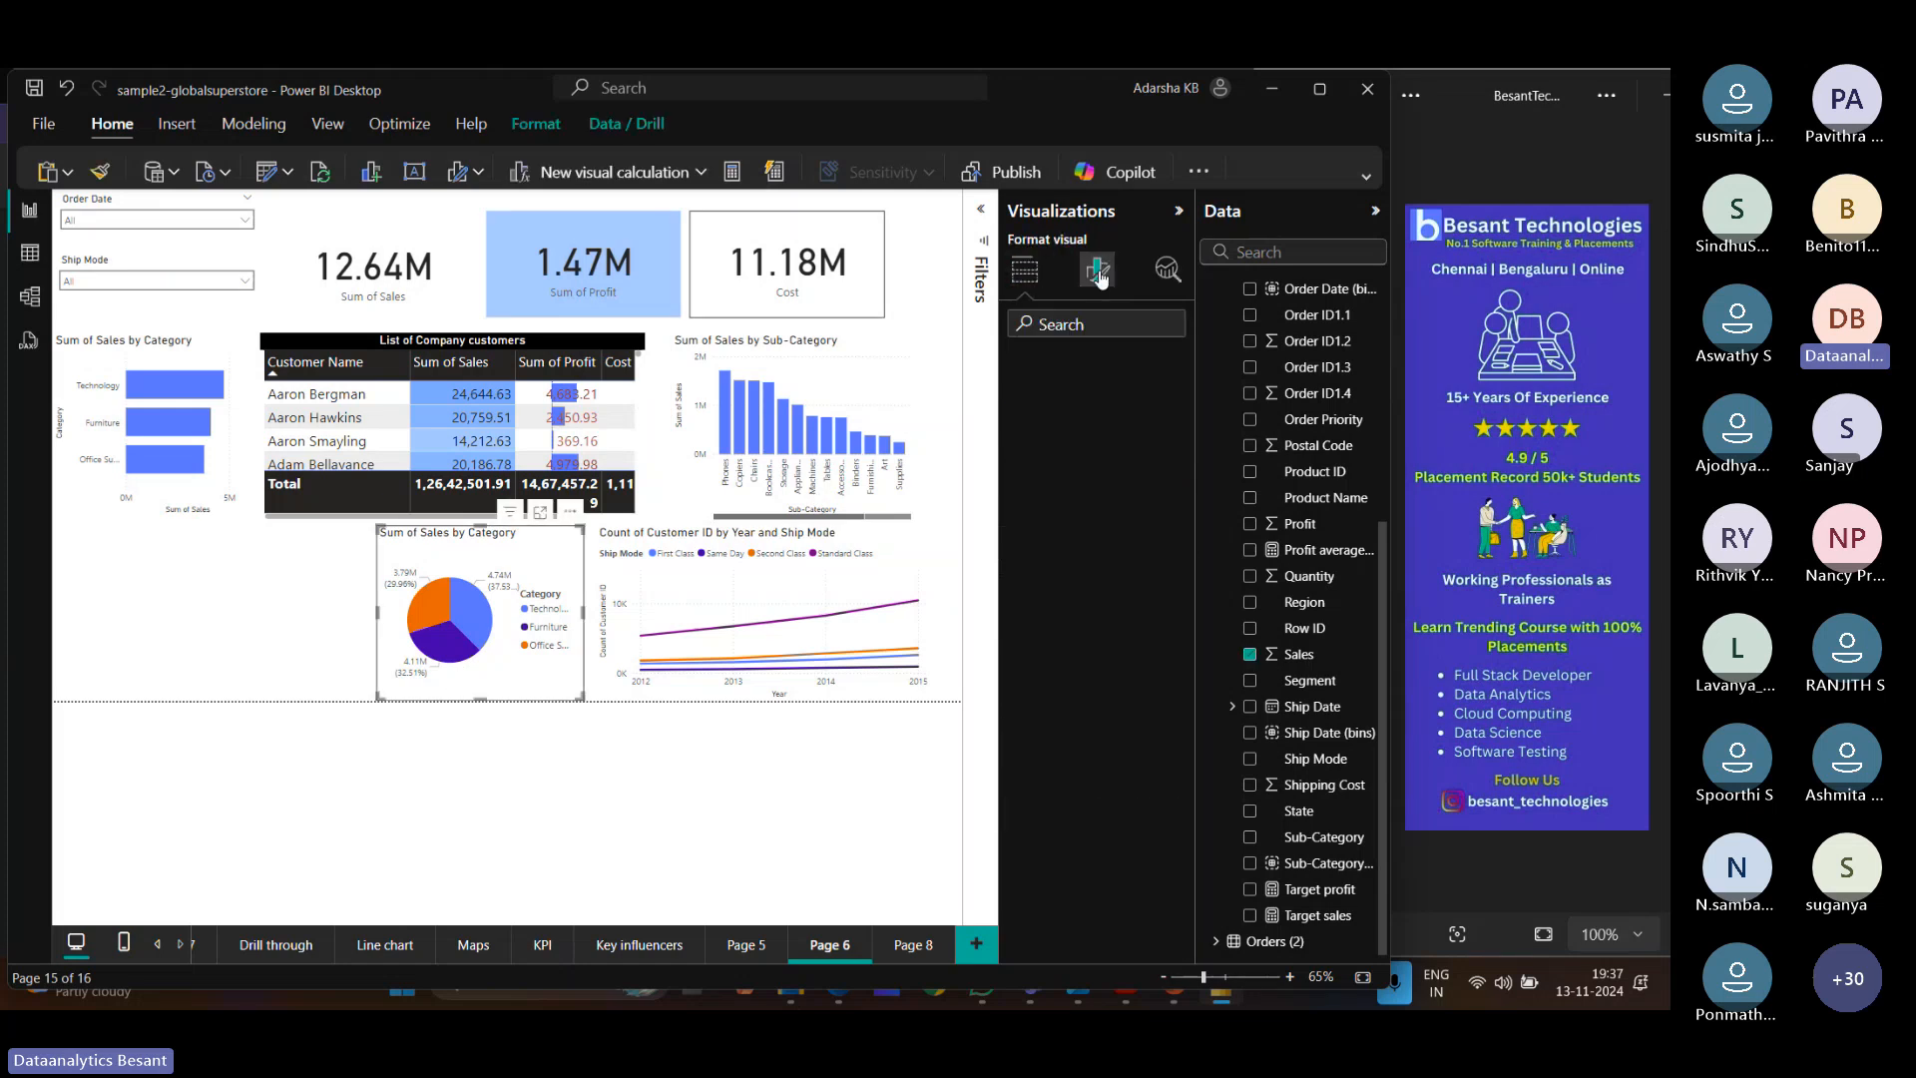
click(1018, 465)
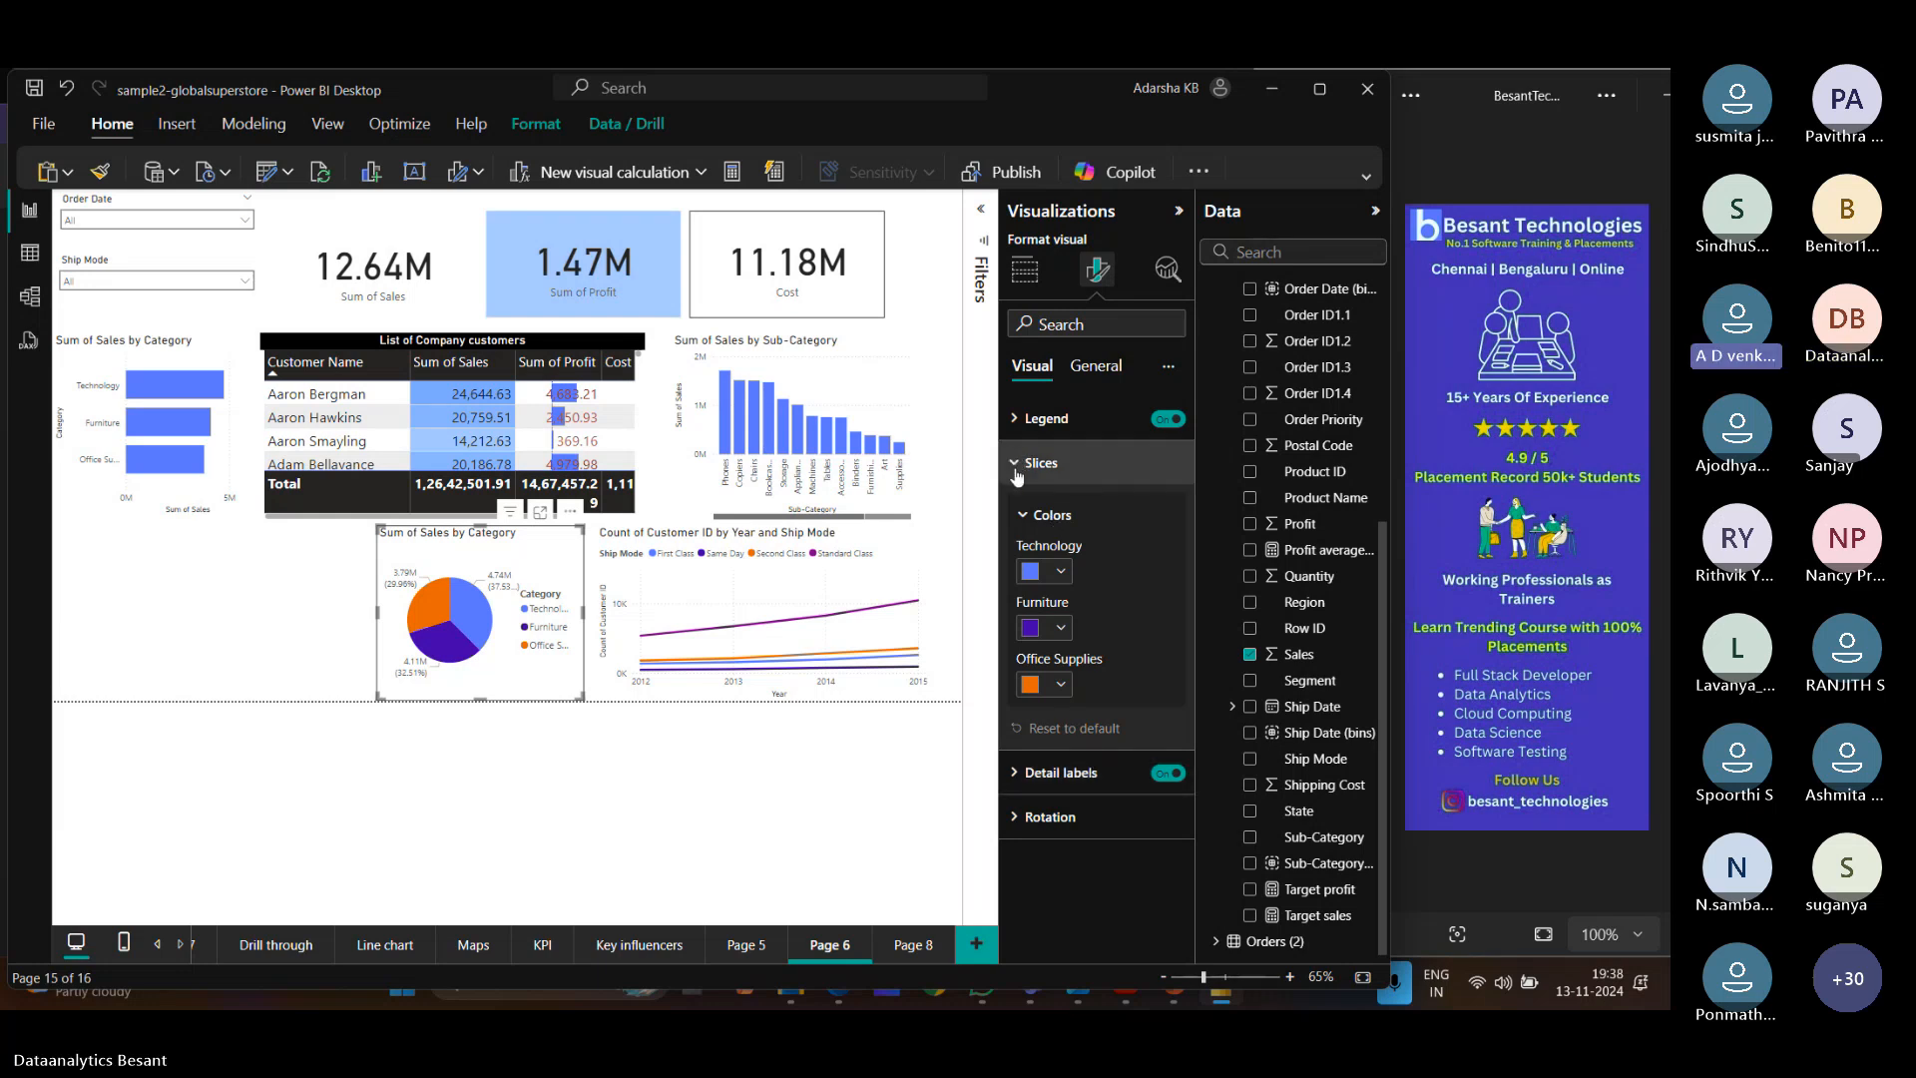
click(1062, 570)
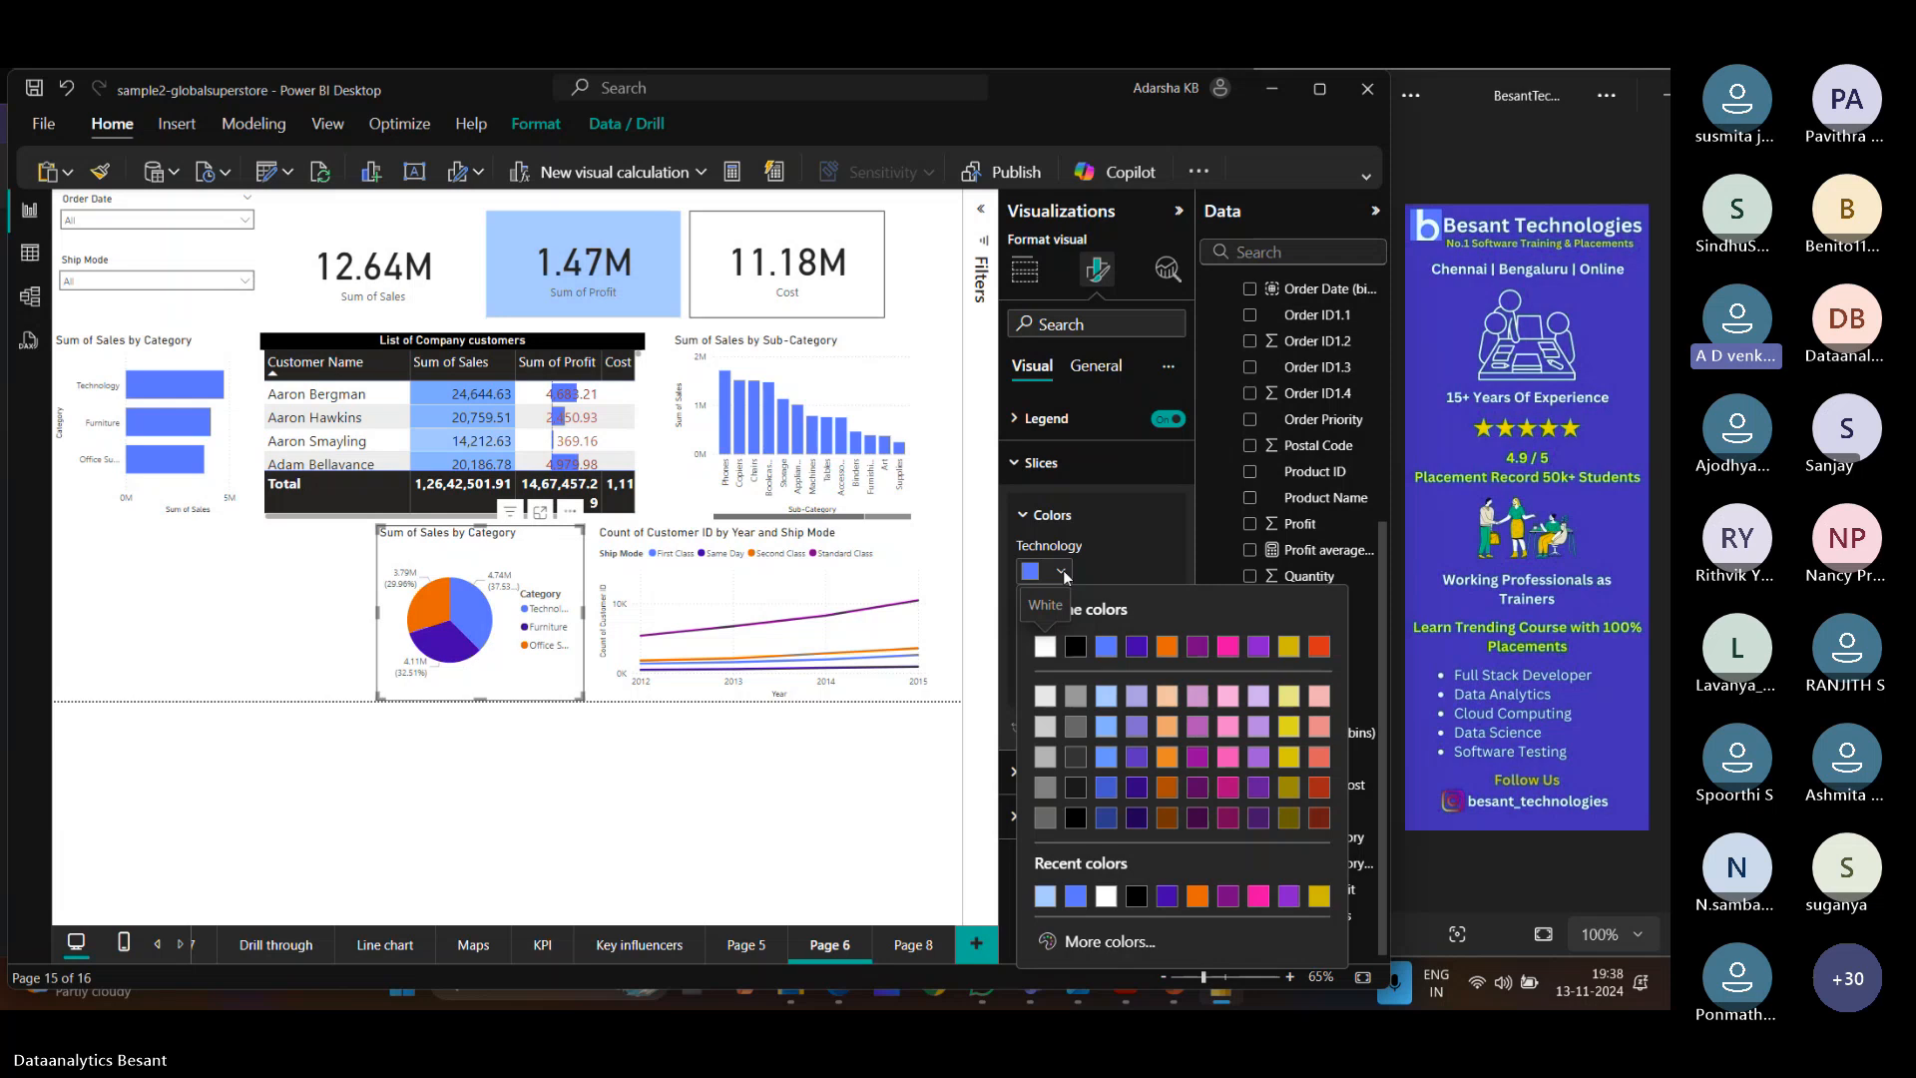
click(1122, 535)
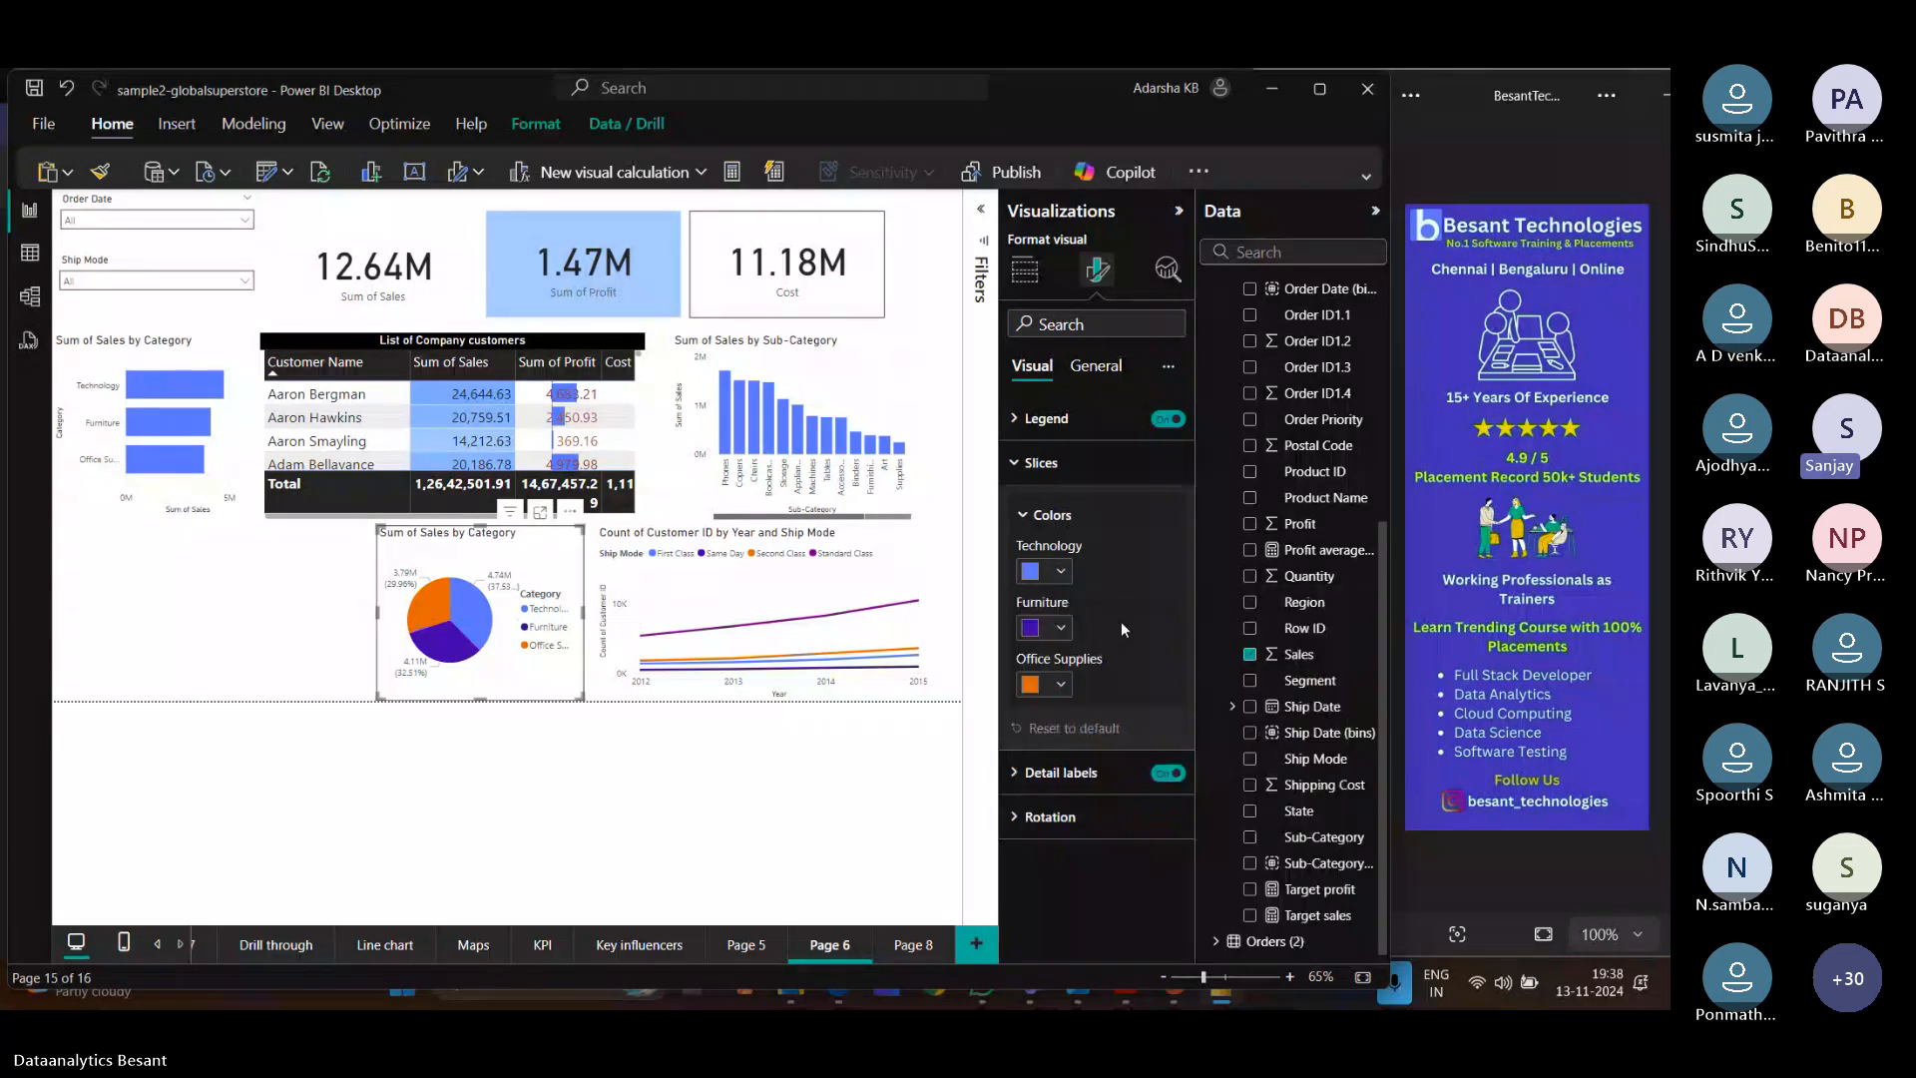
click(1012, 469)
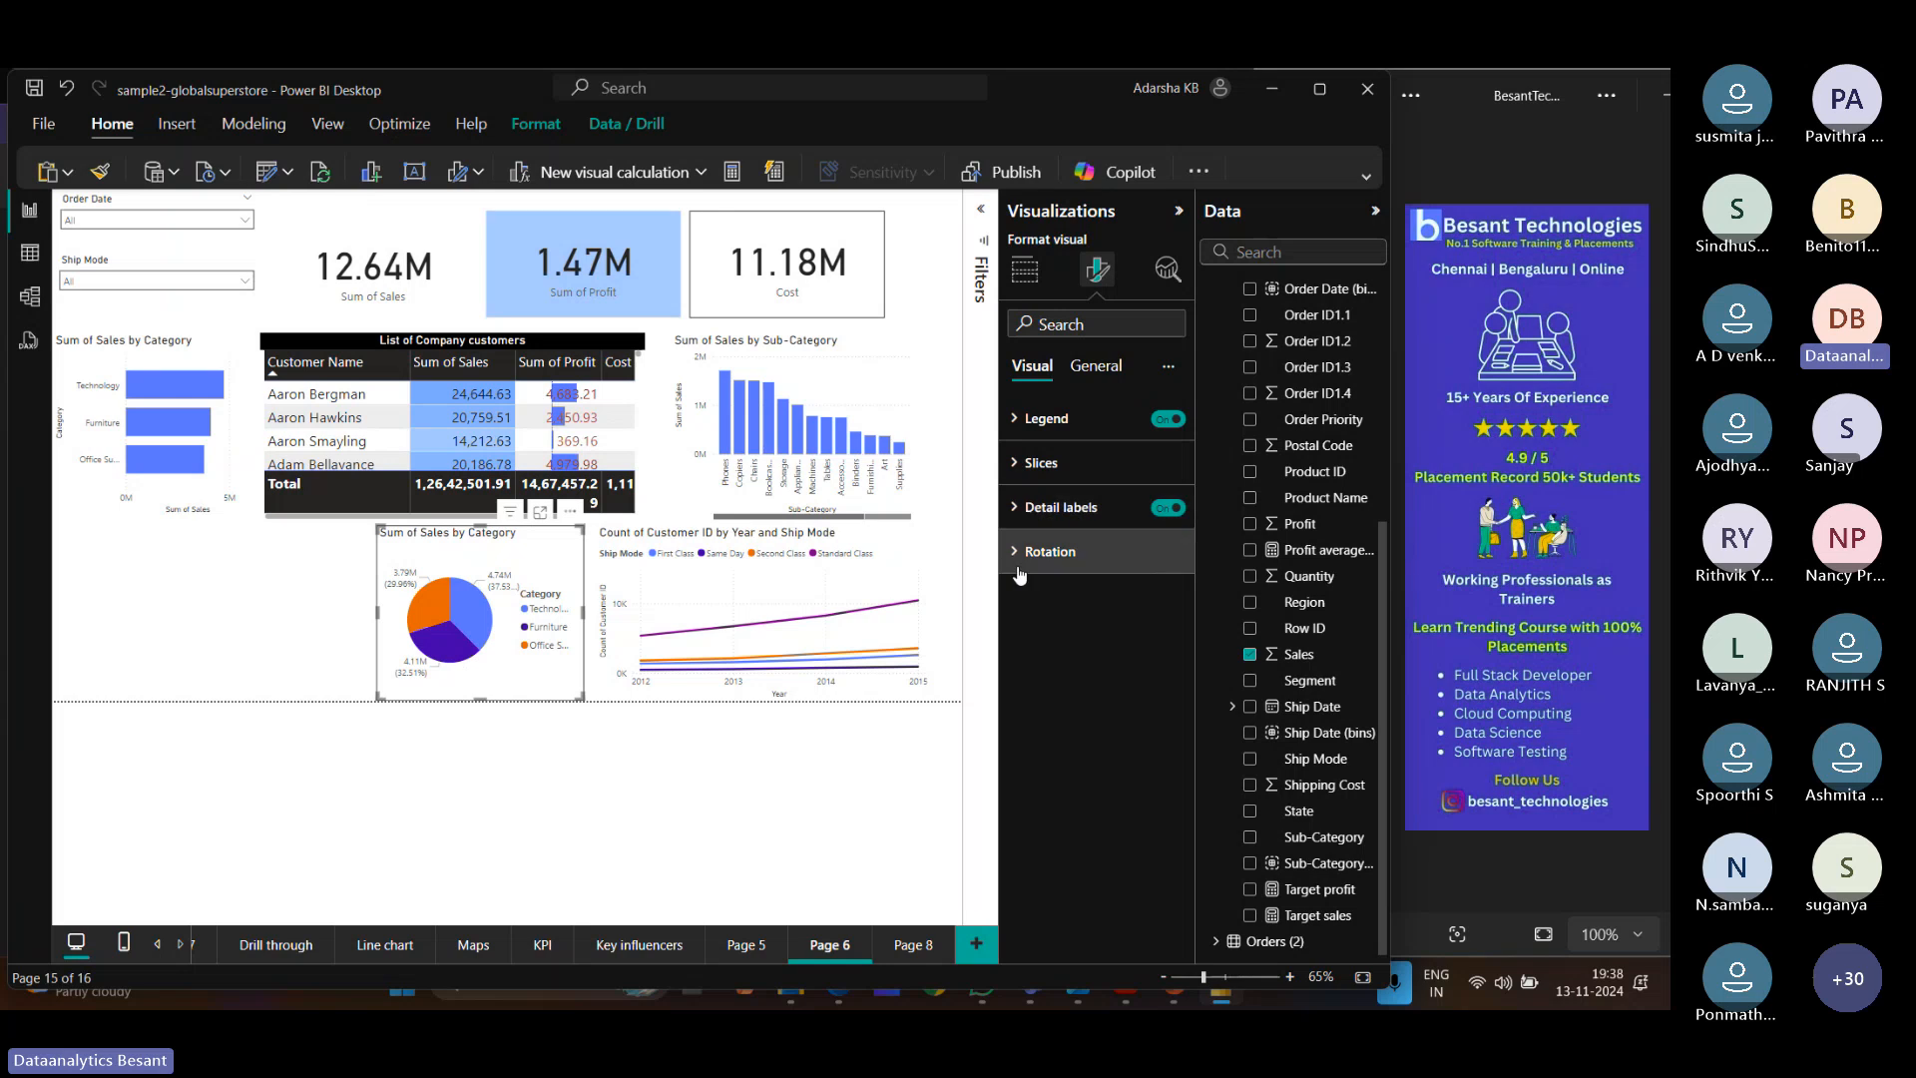
Examine the pie chart's rotation, detail label and legend formatting options, then return to the visual-building view and deselect the chart.
click(1016, 555)
click(1016, 554)
click(1017, 509)
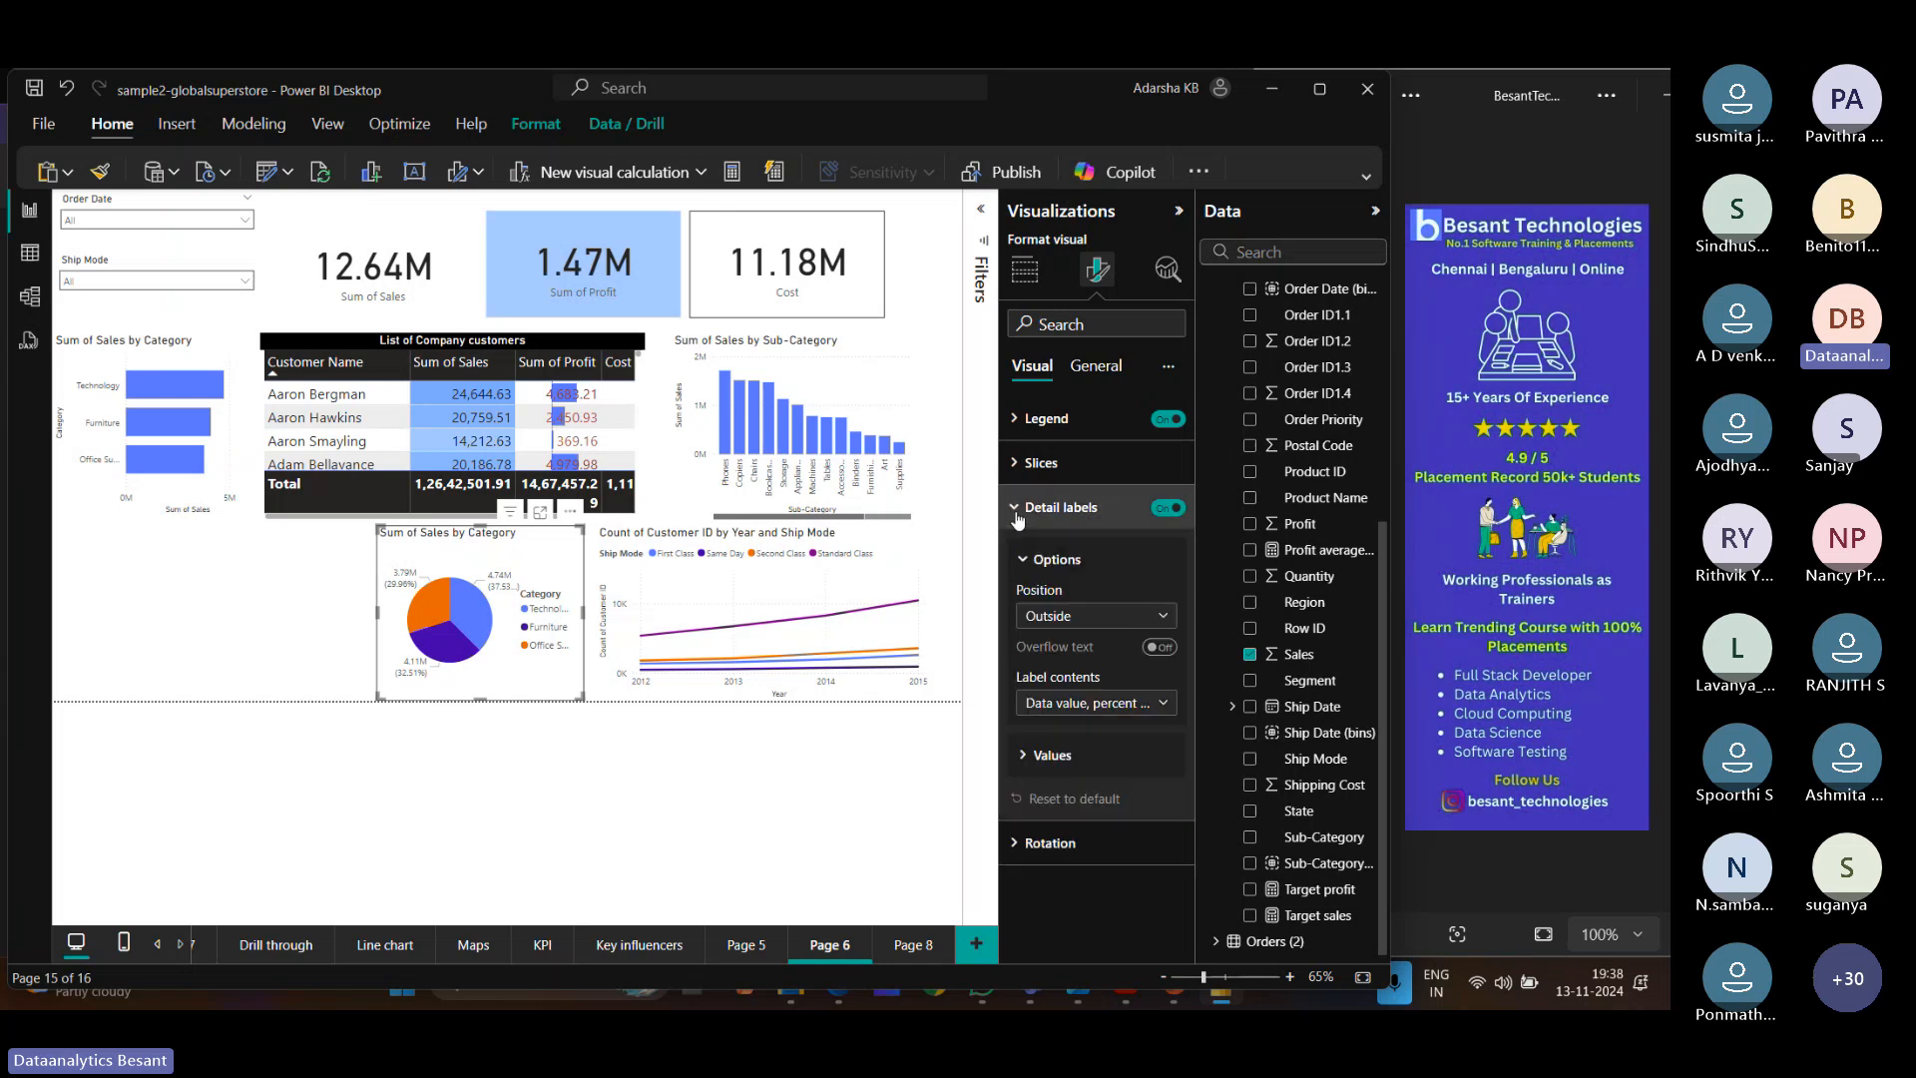
click(1017, 515)
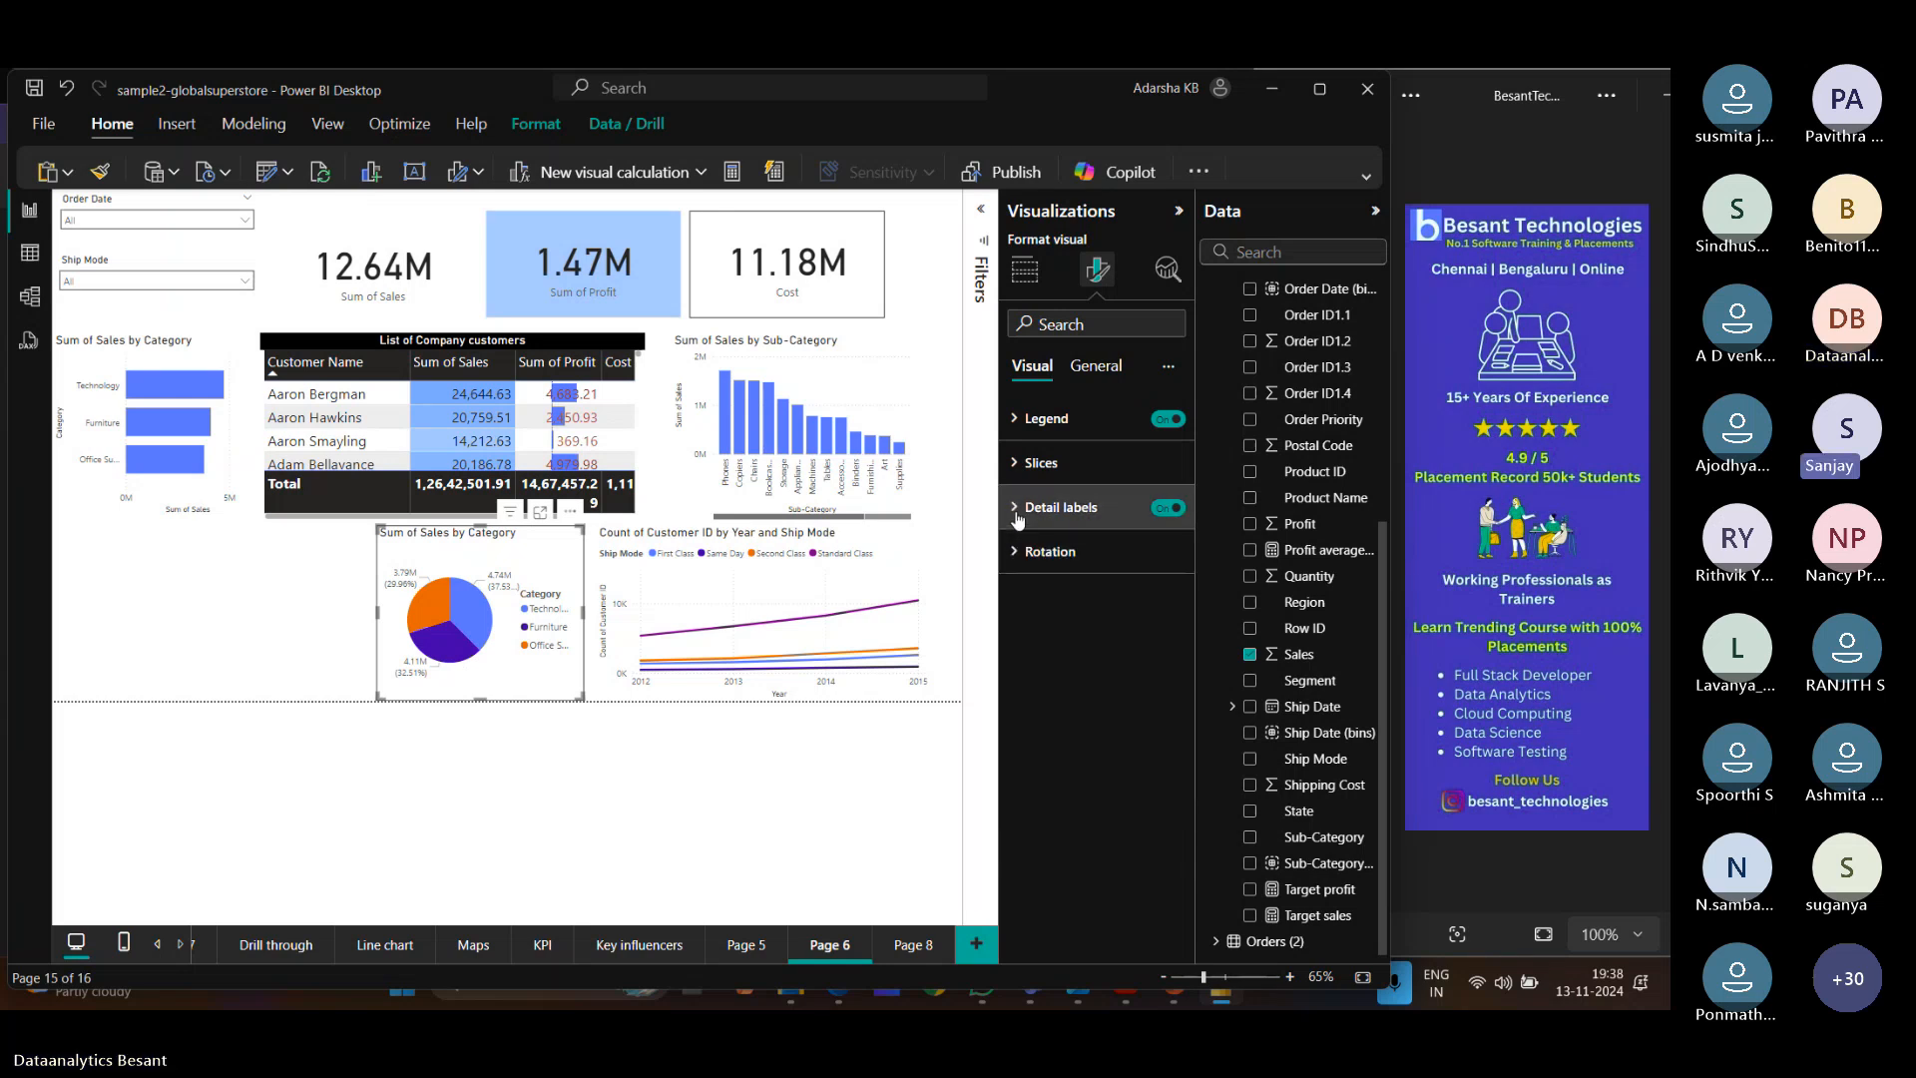
click(1017, 515)
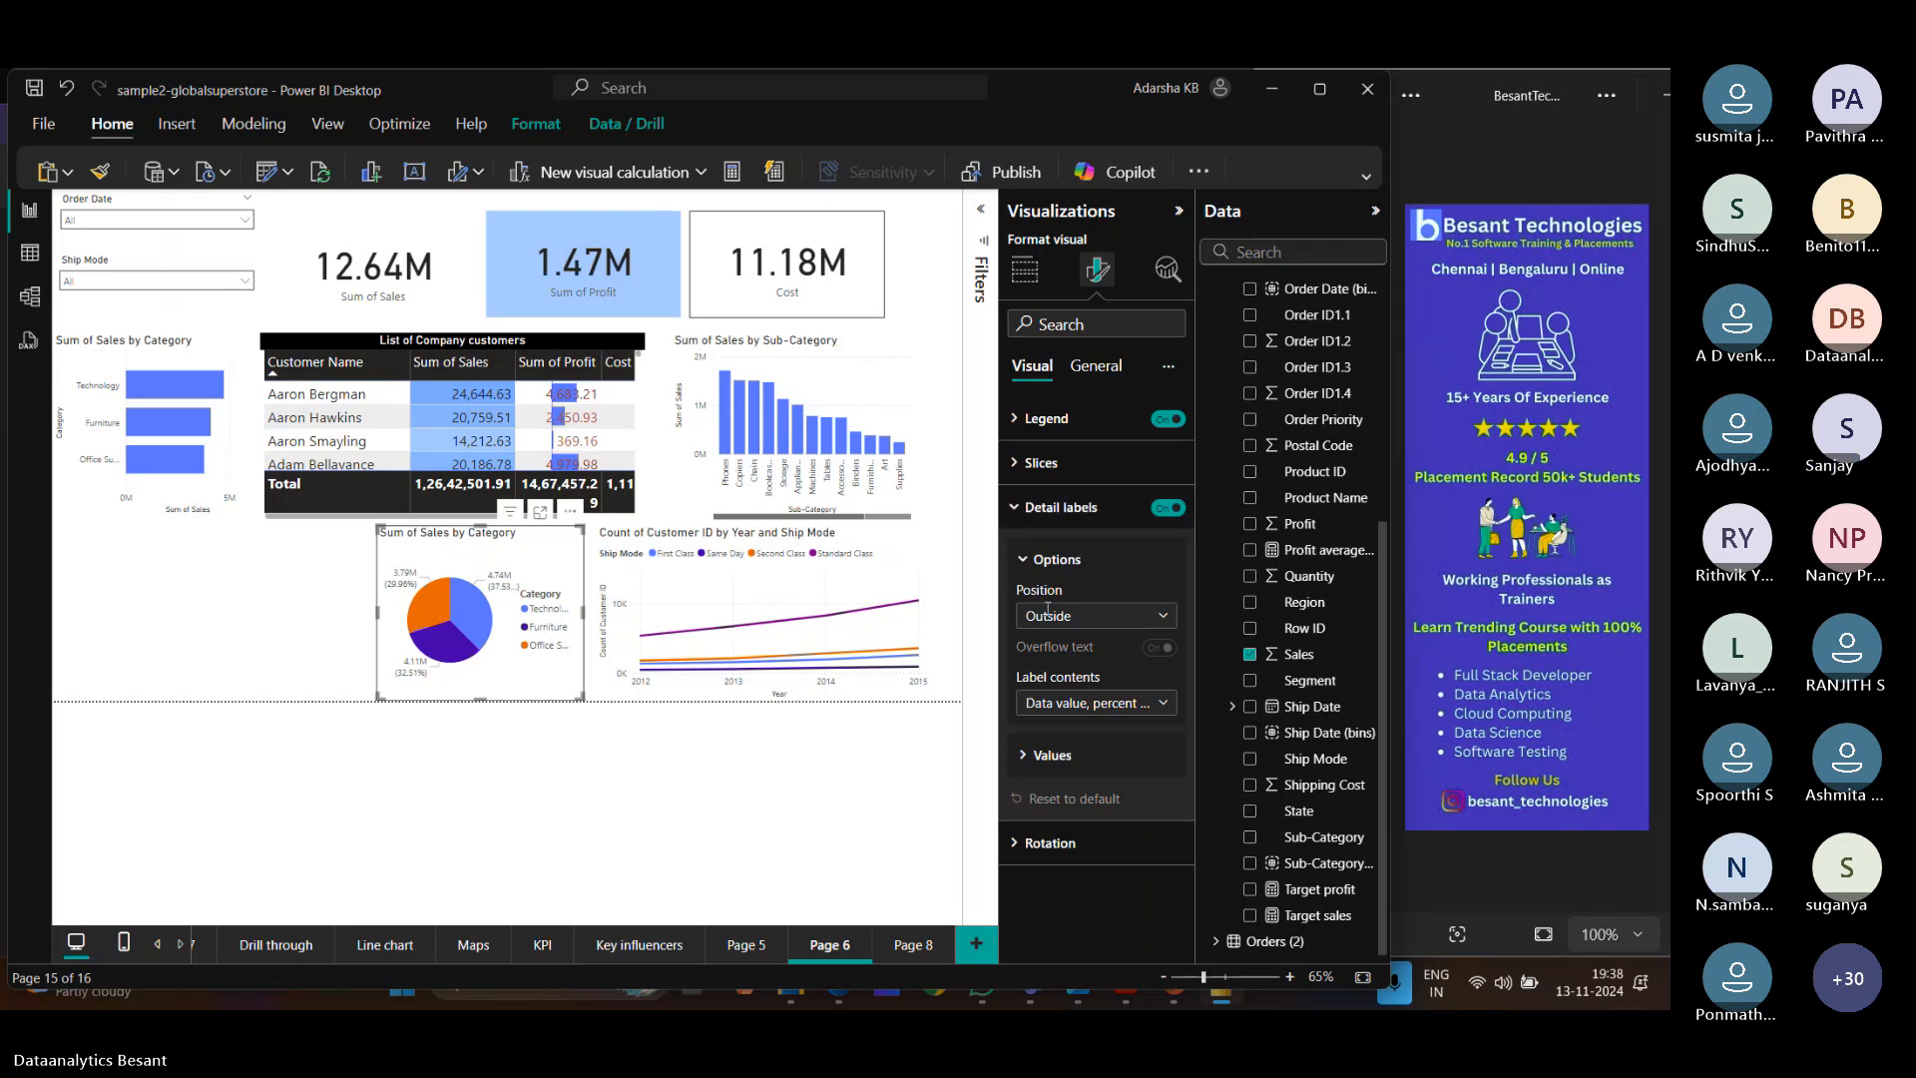
click(1038, 755)
scroll(1031, 761, down, 2)
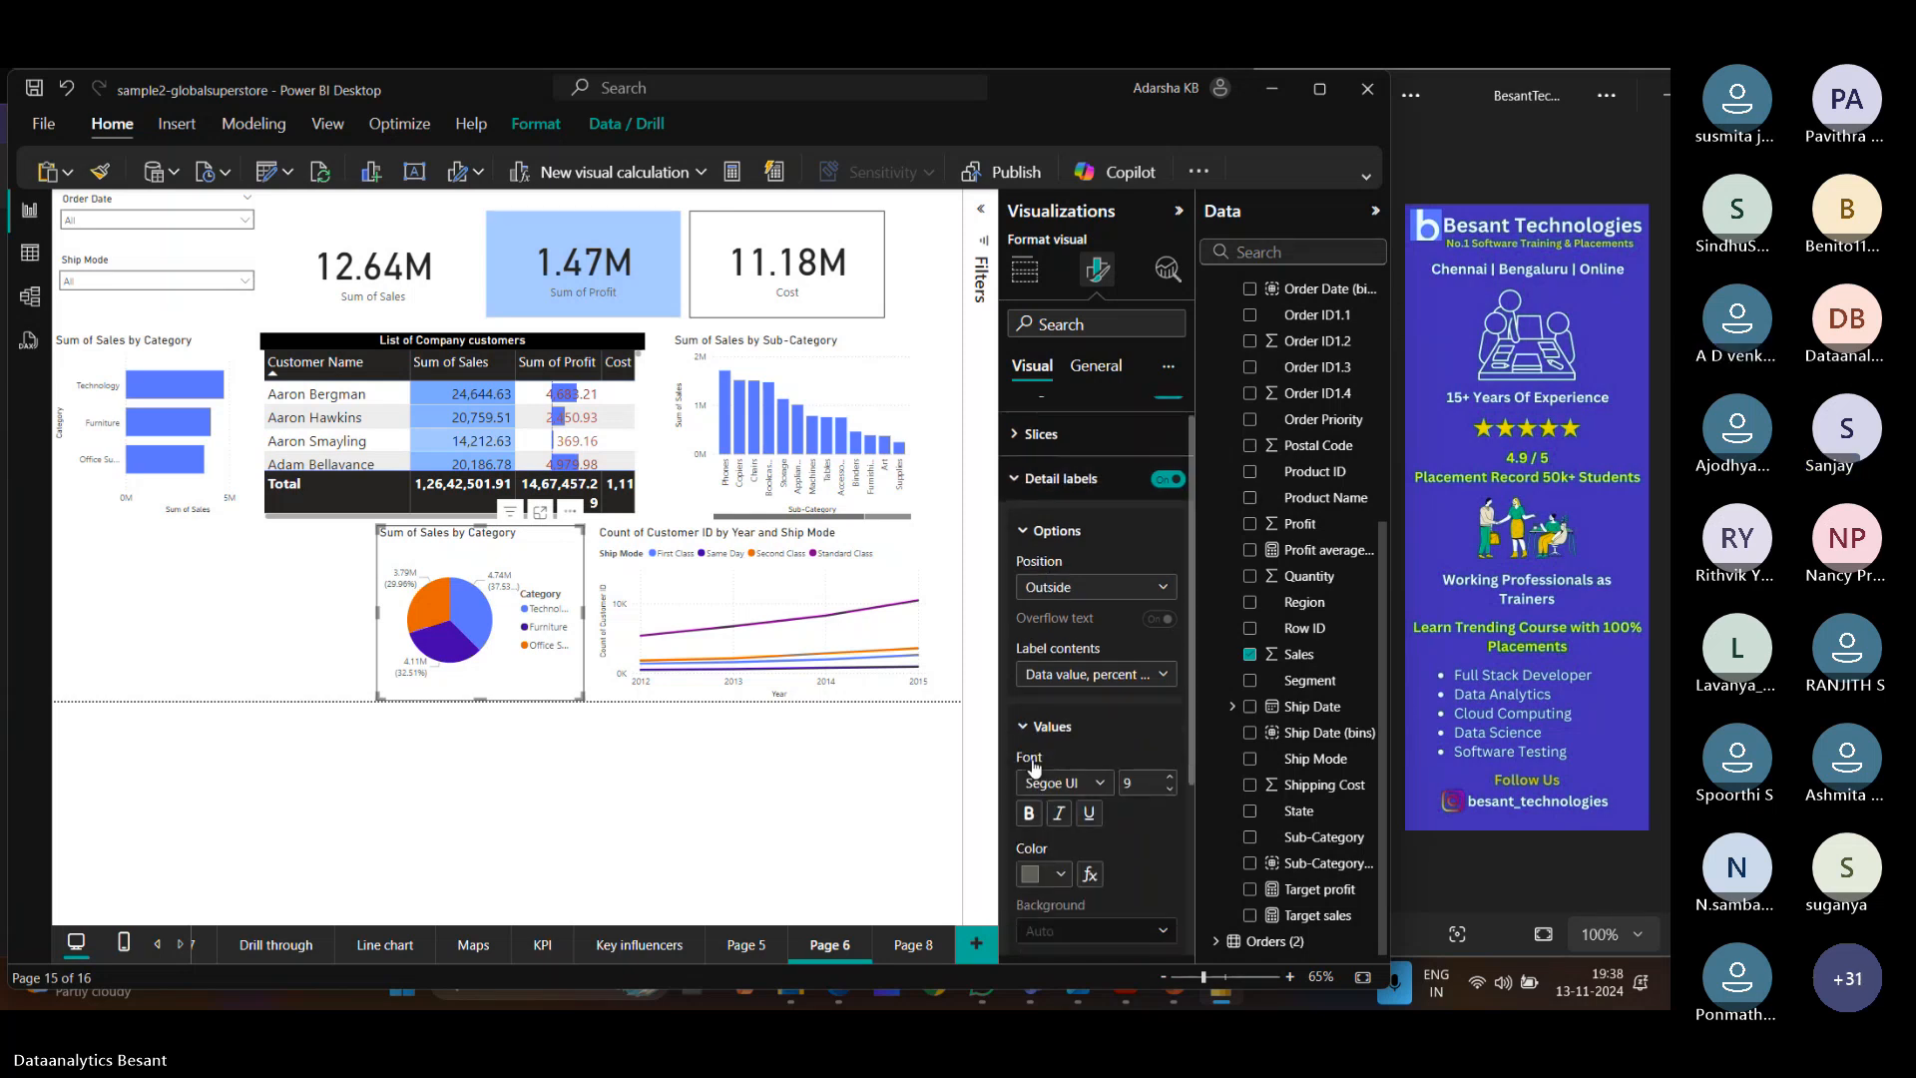
scroll(1031, 760, down, 1)
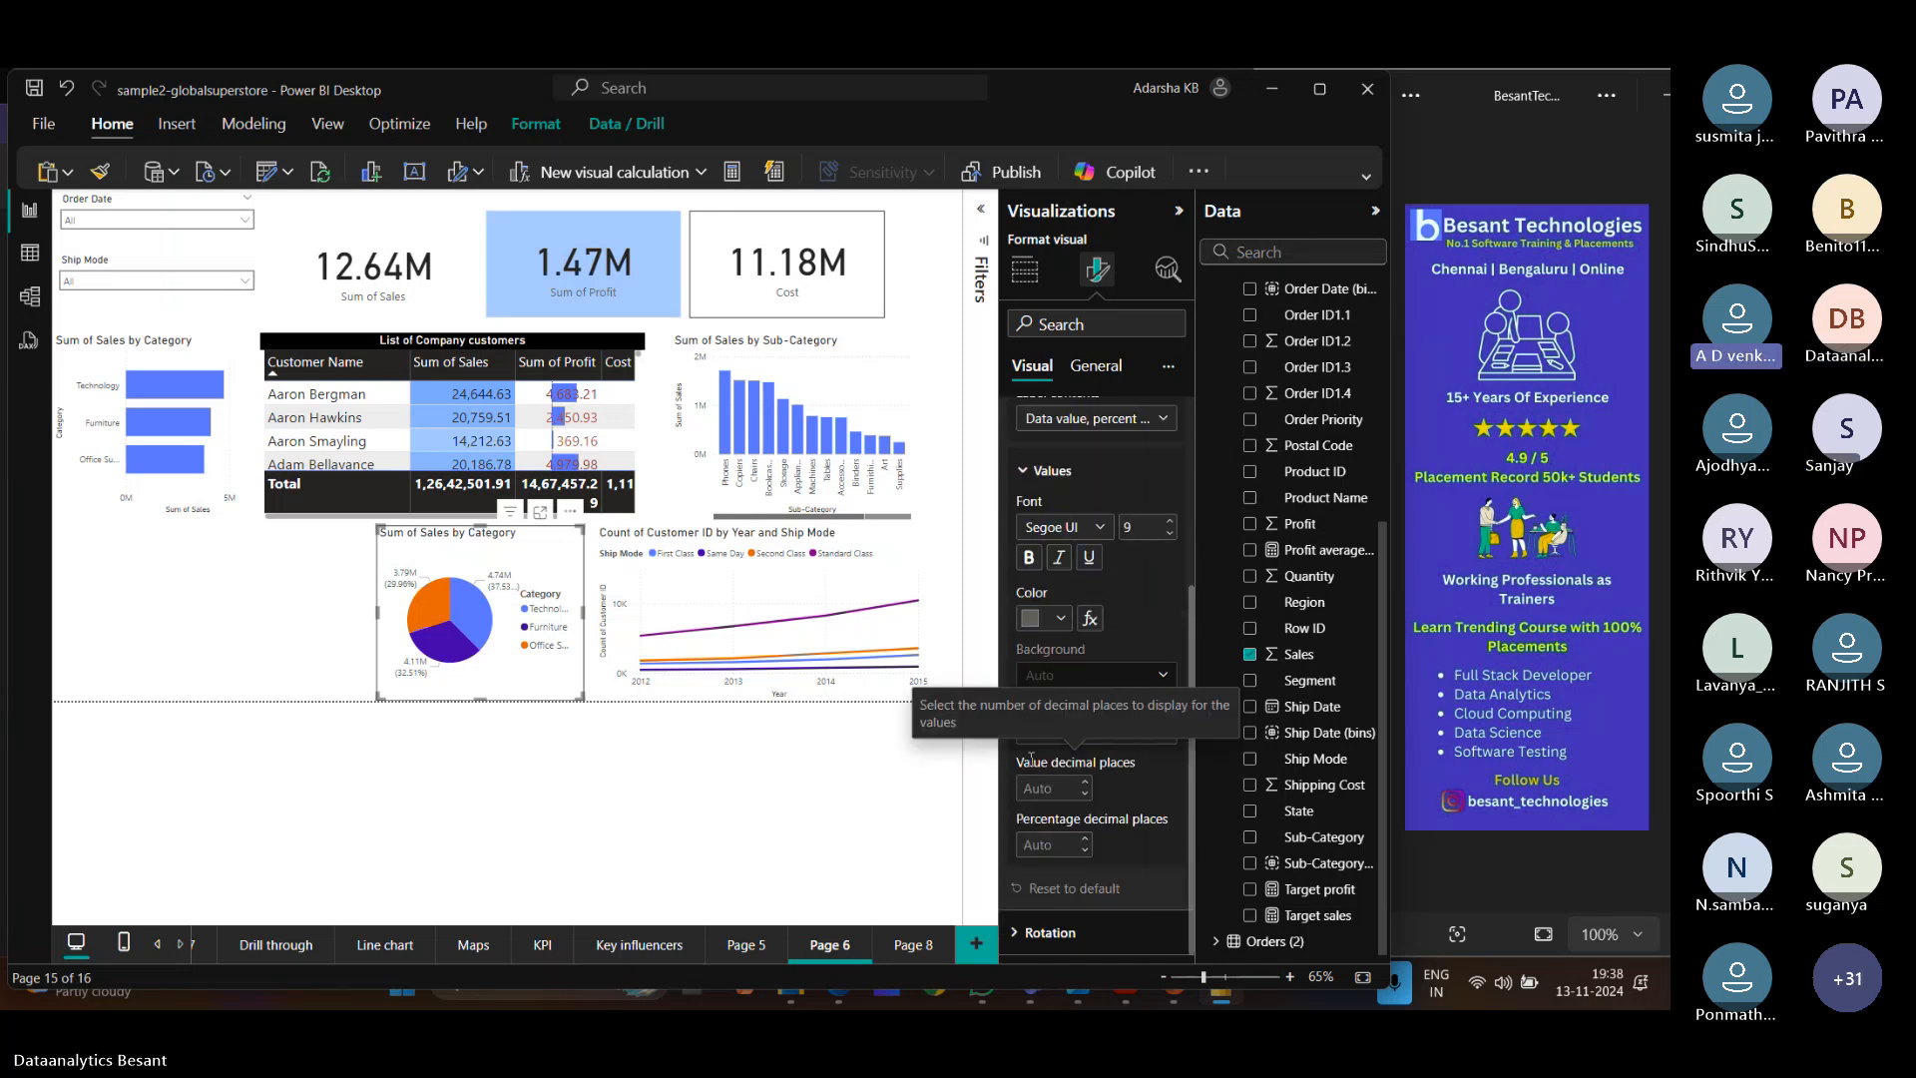
scroll(1031, 763, up, 2)
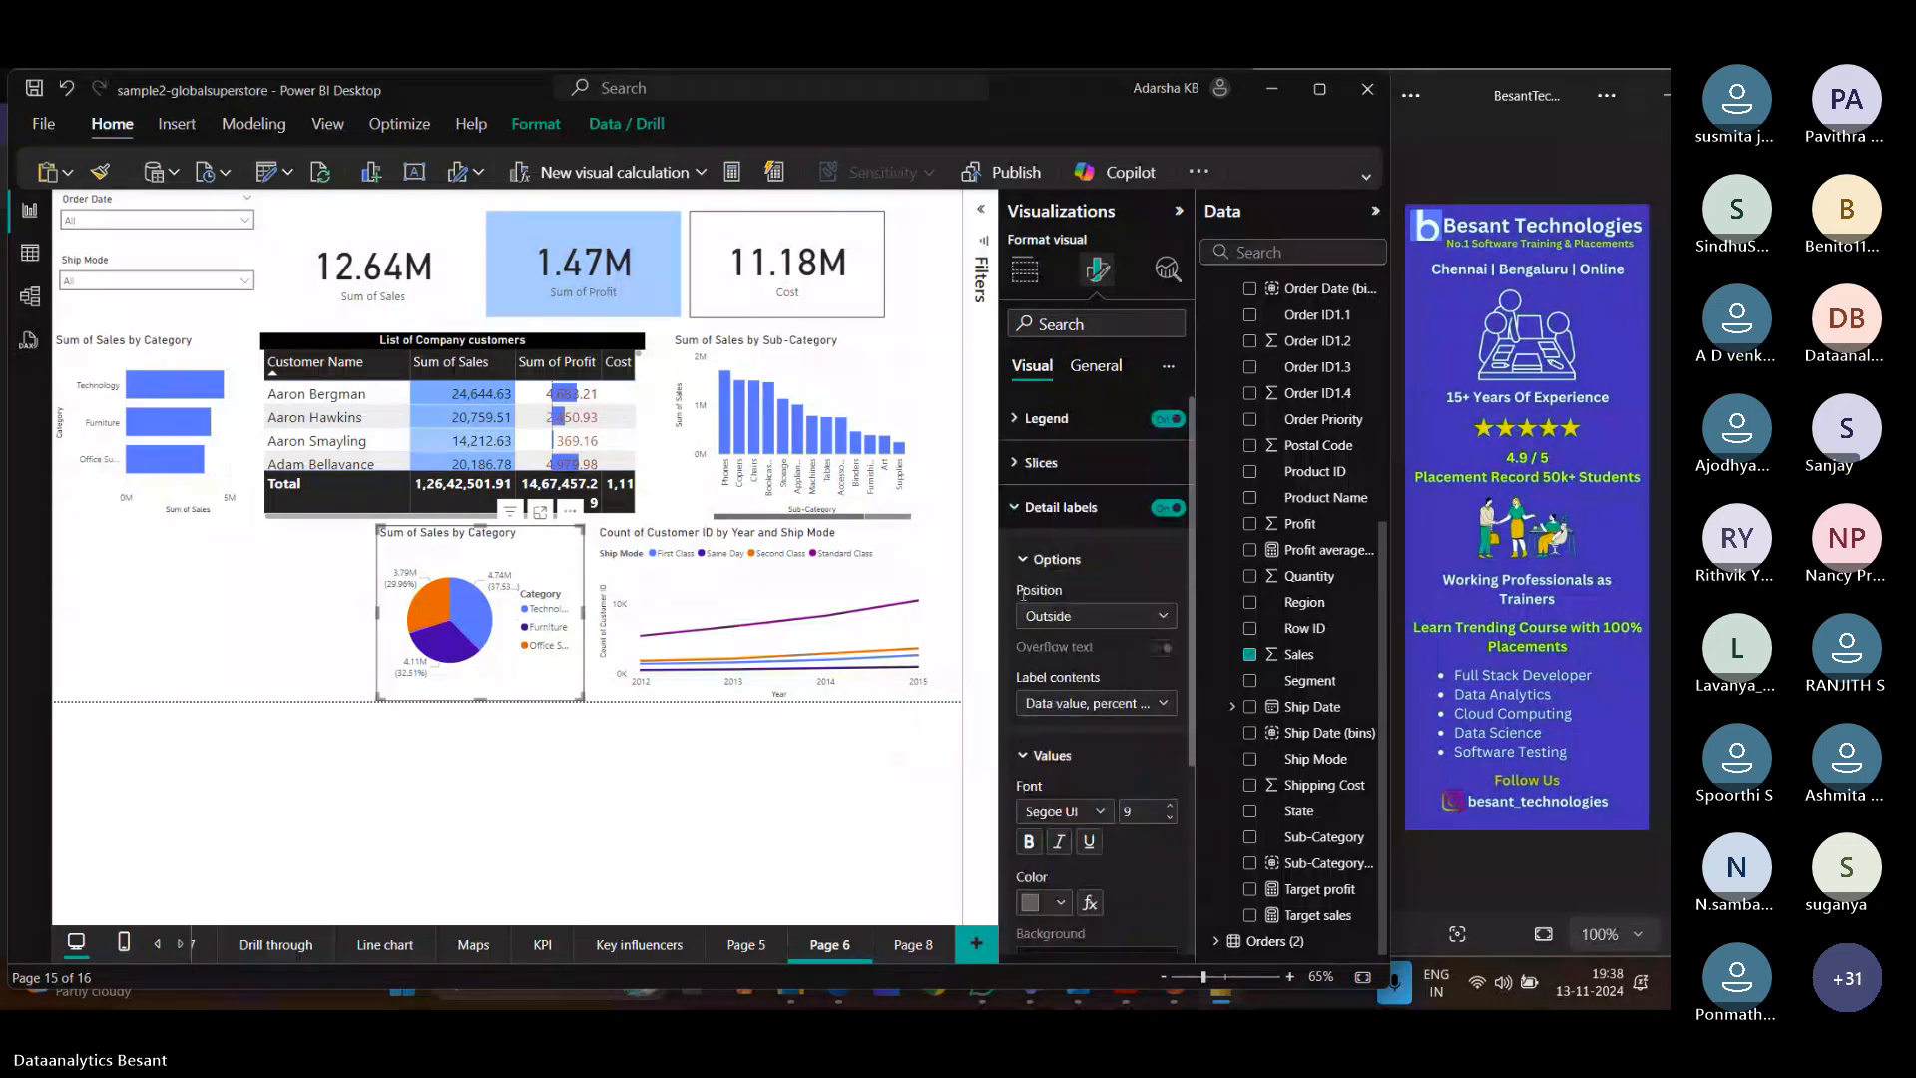
click(1024, 511)
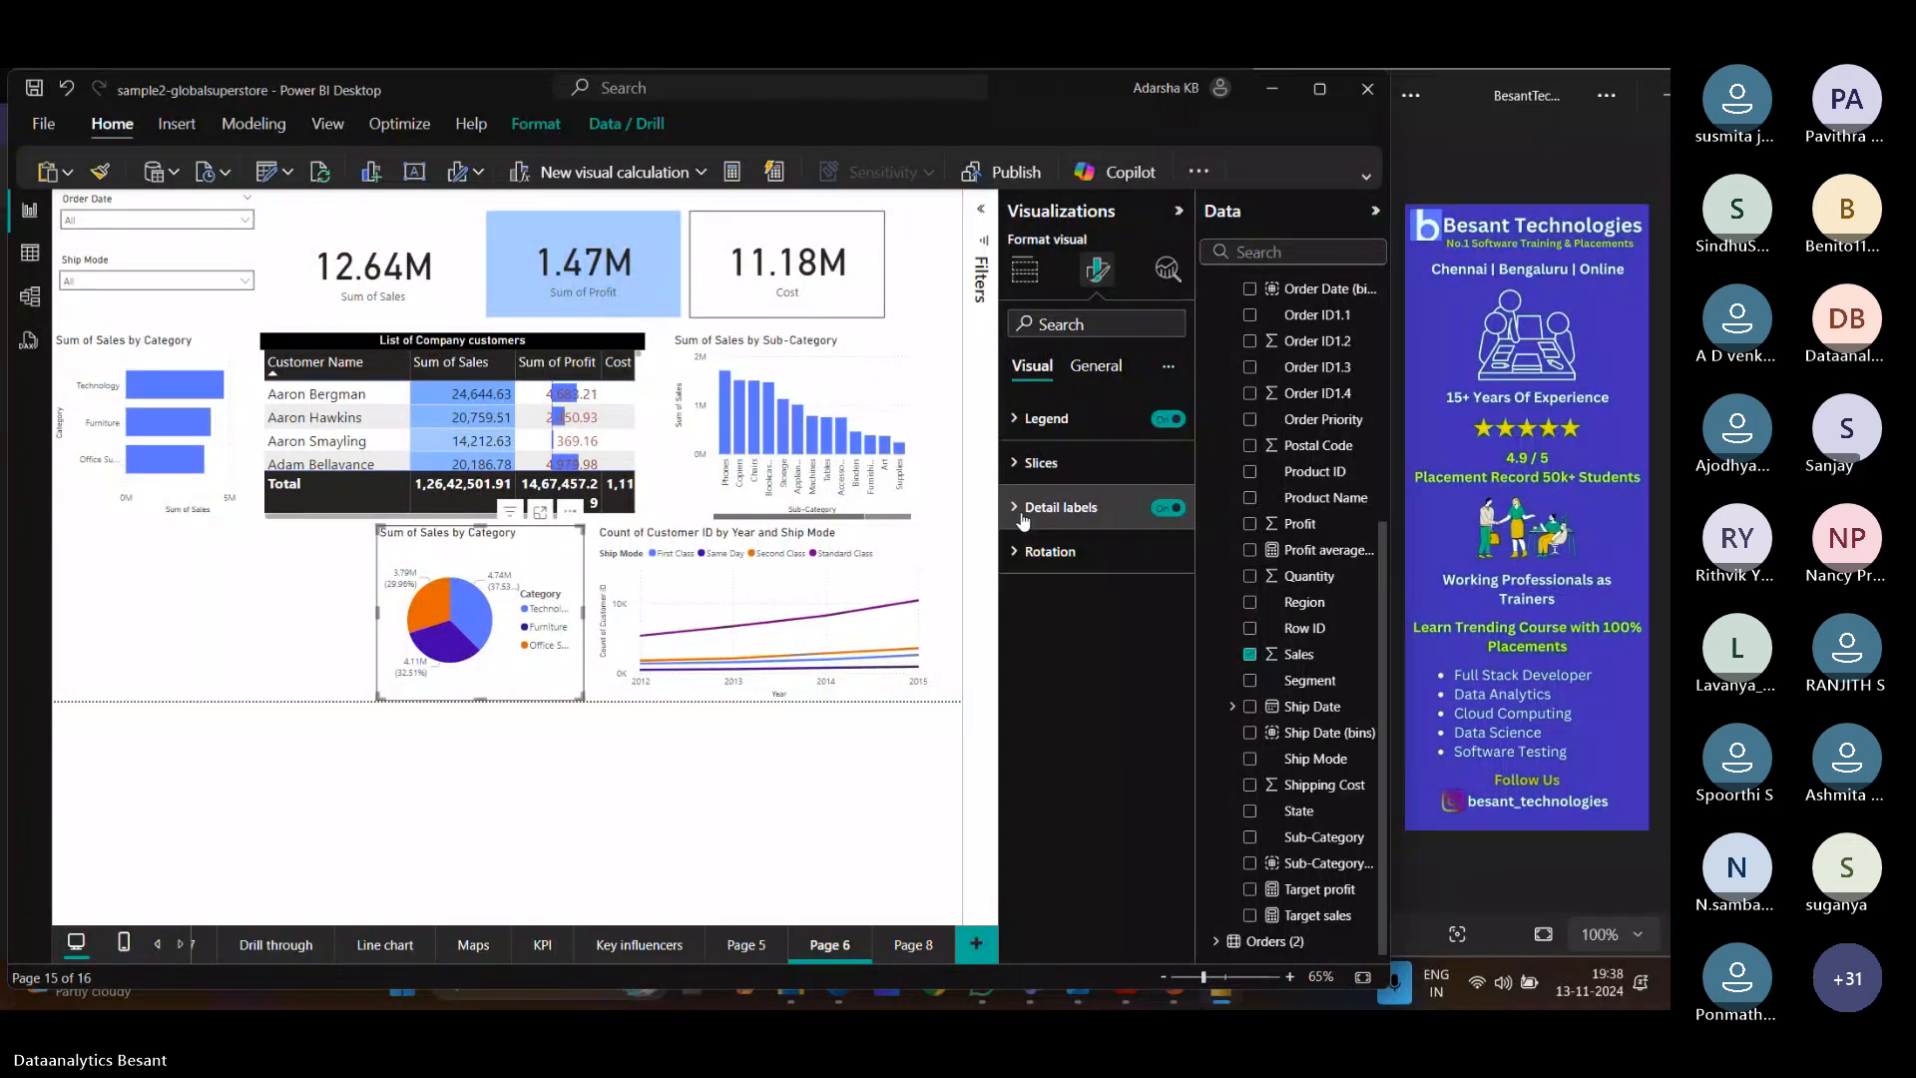
click(1018, 429)
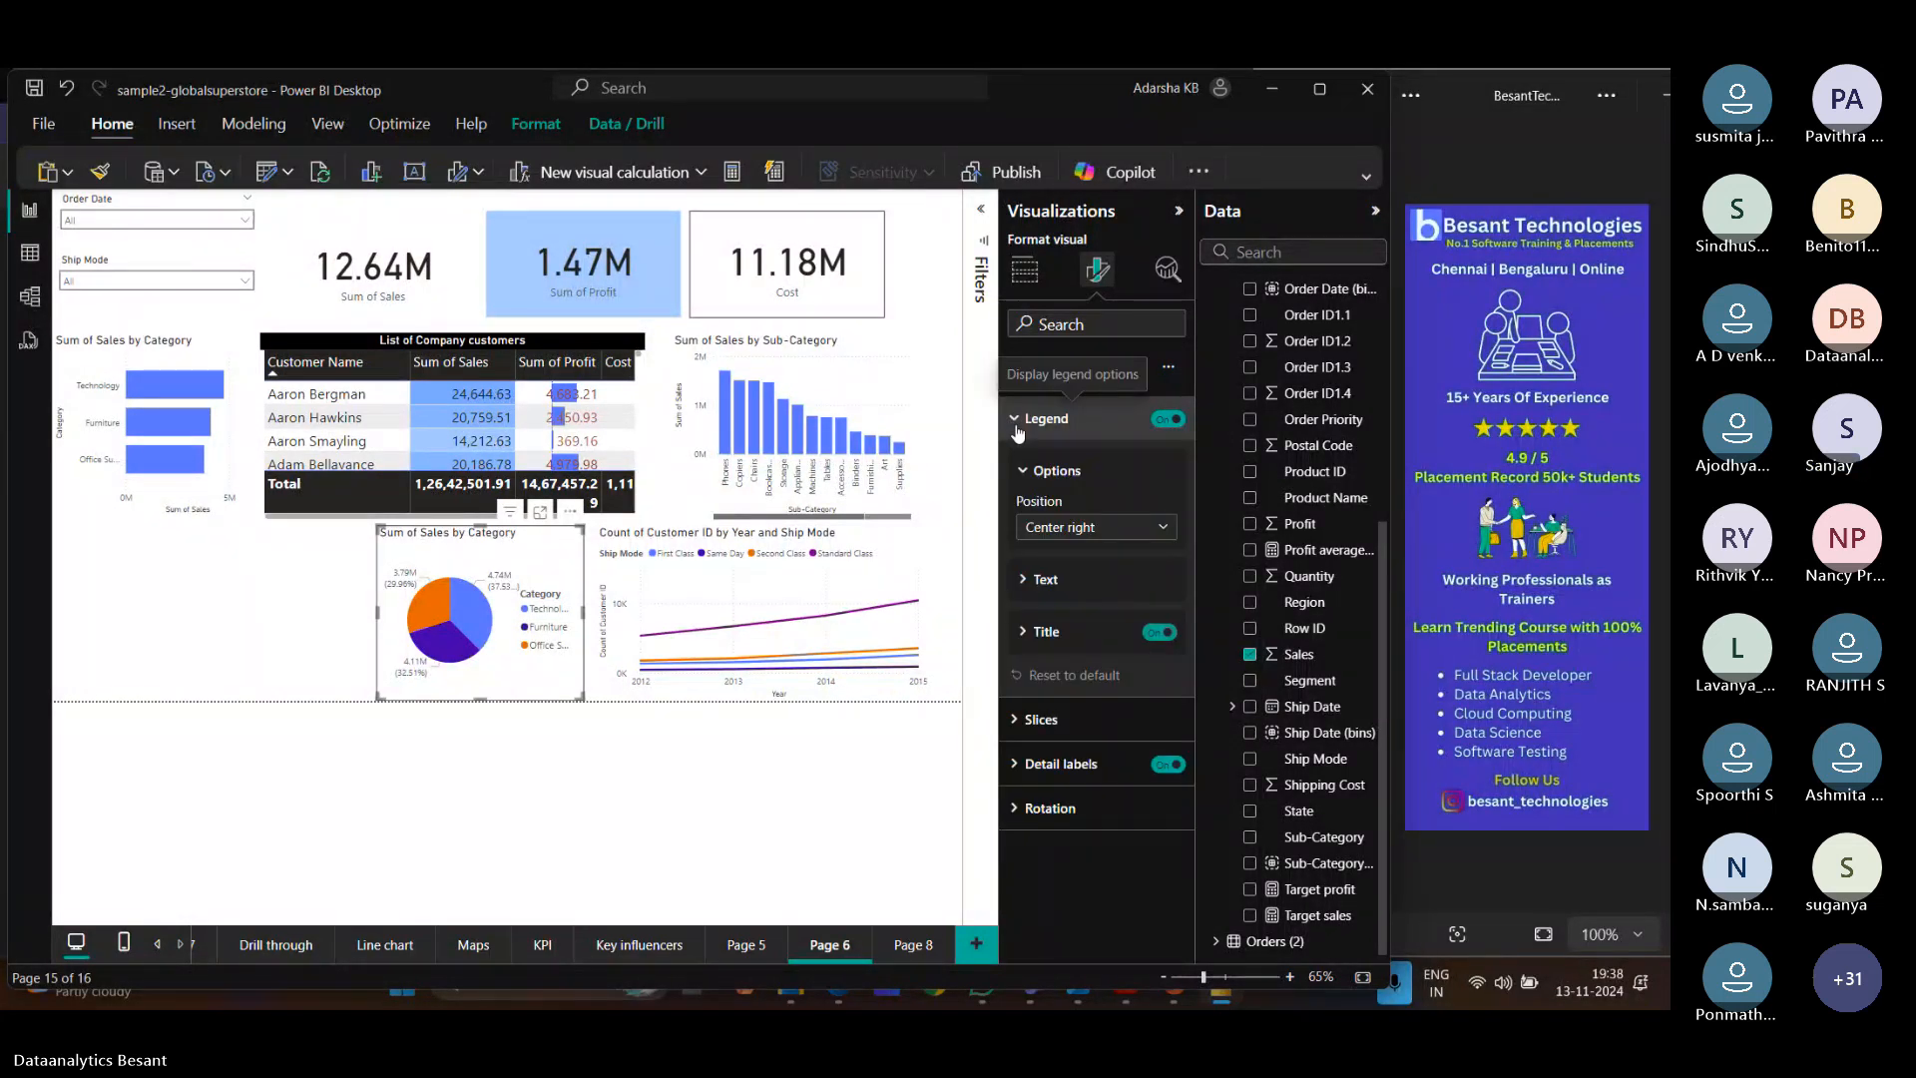
click(1017, 420)
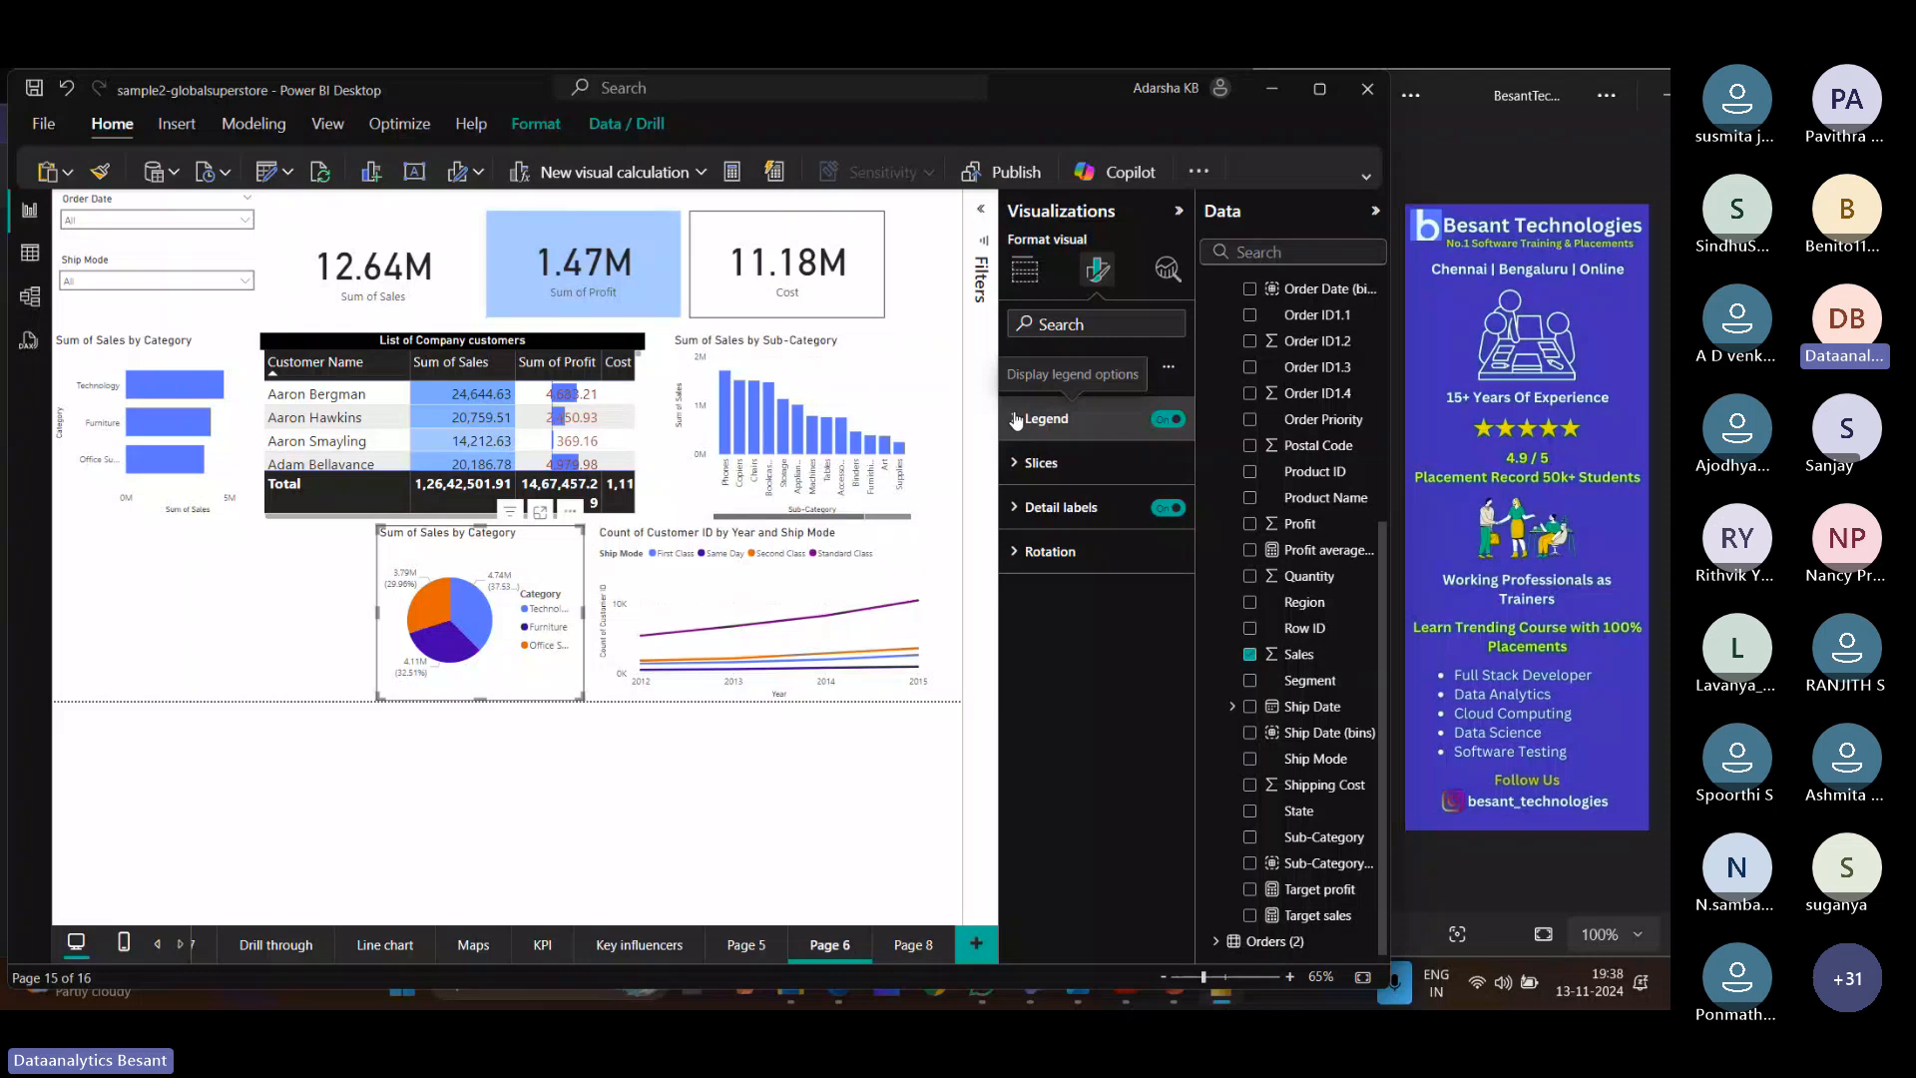
click(1025, 271)
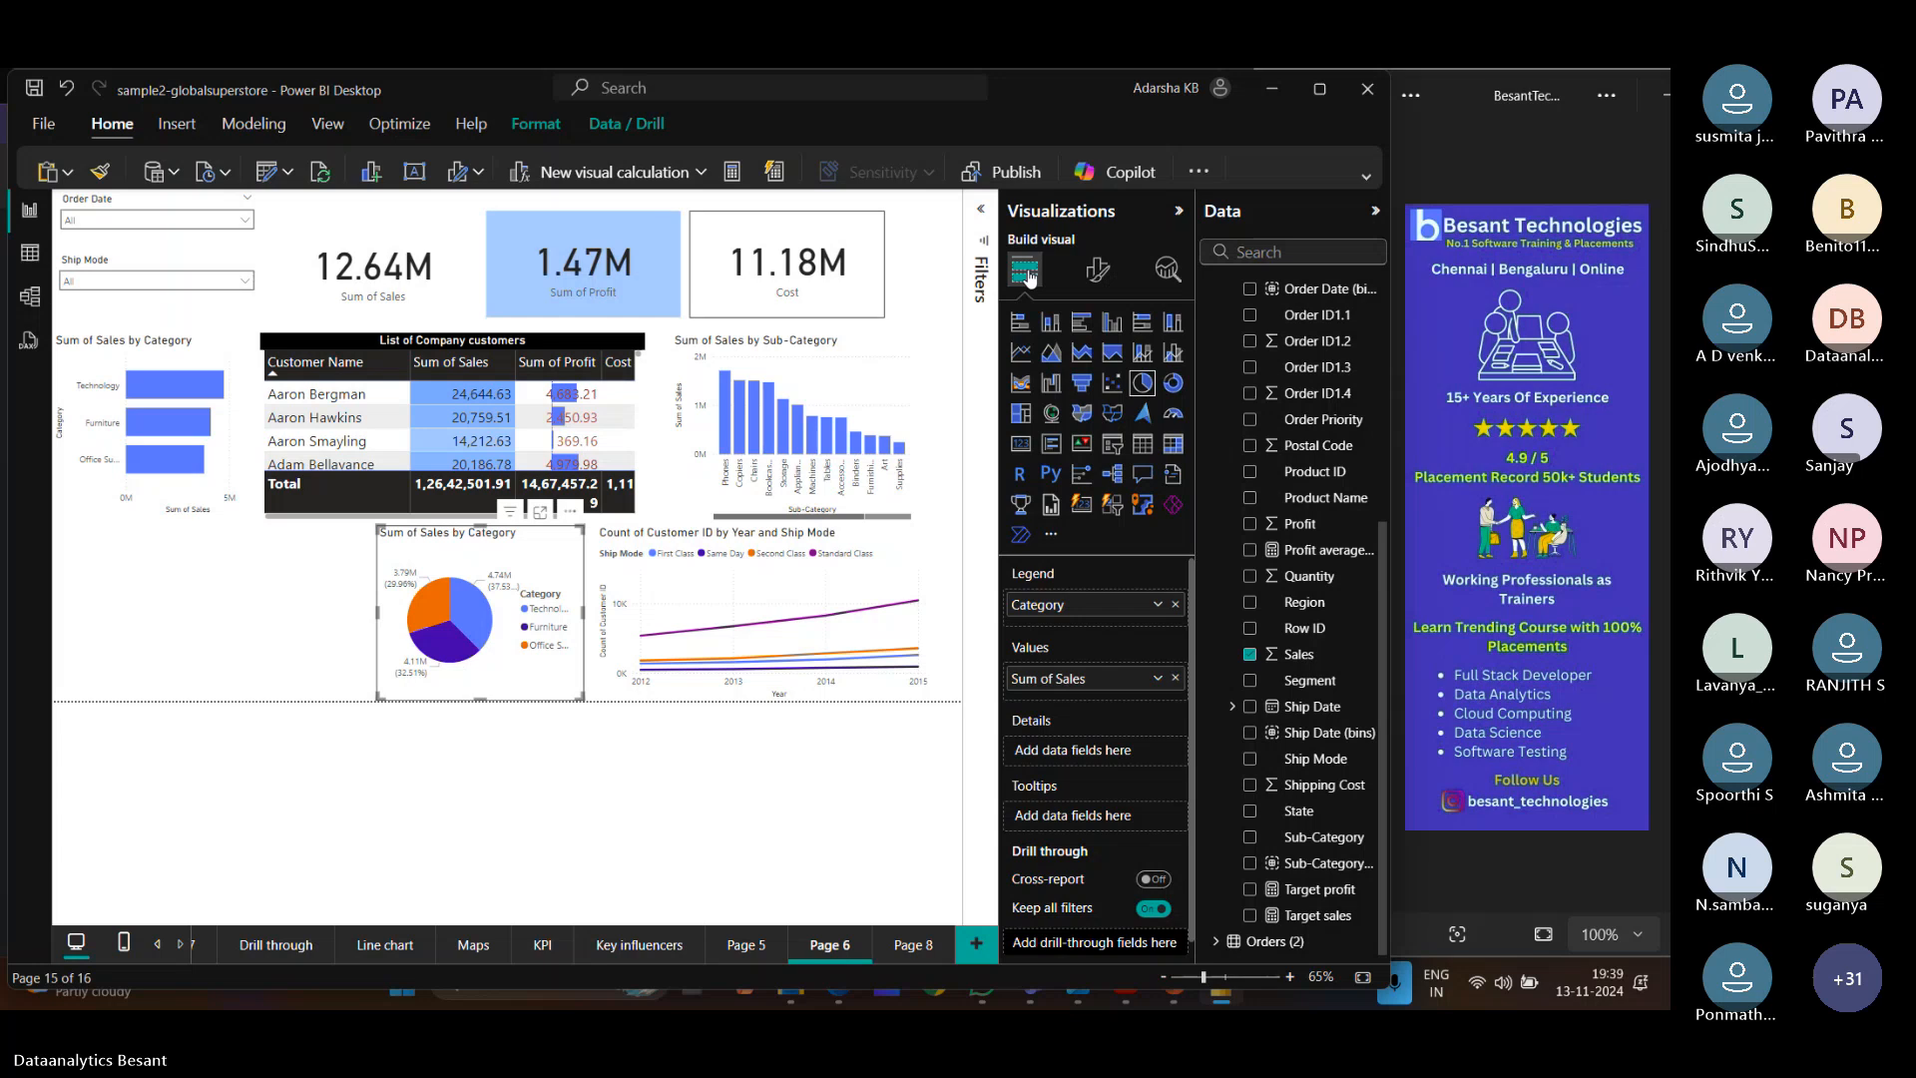
click(311, 635)
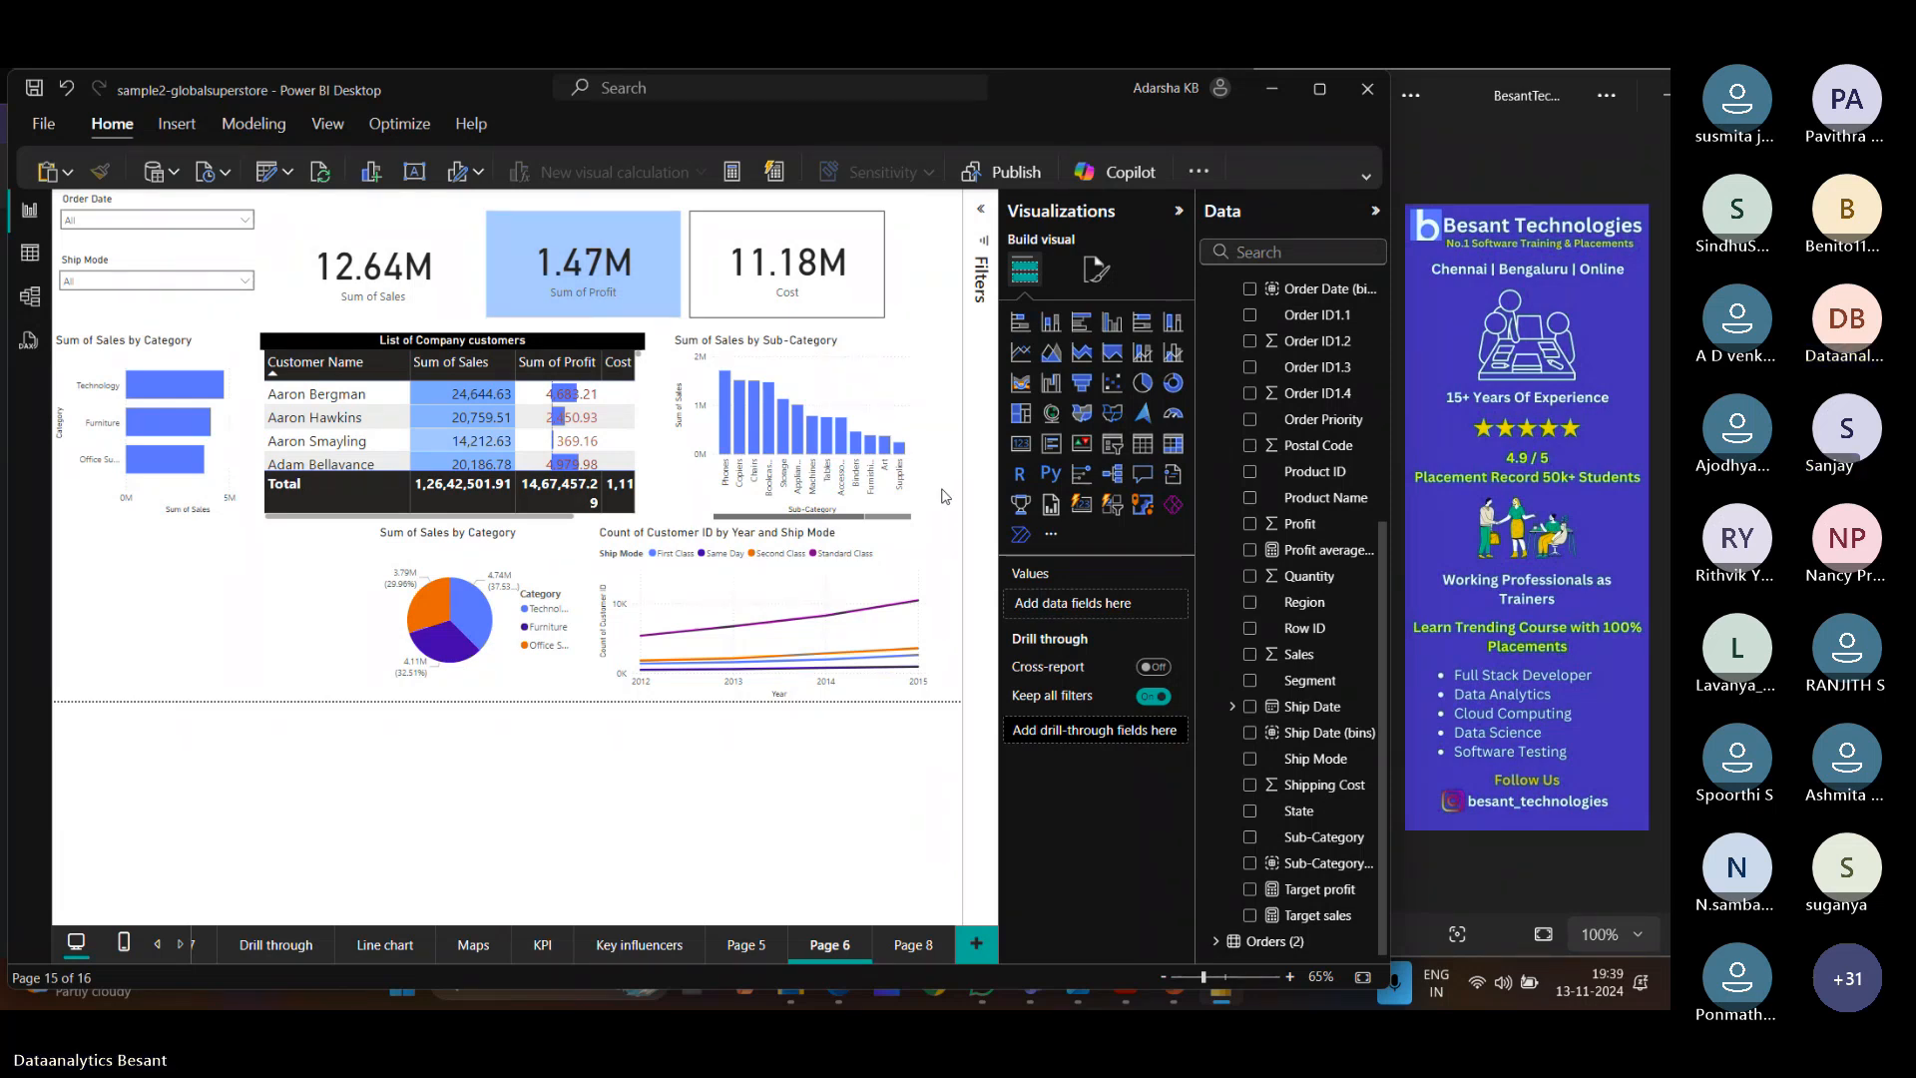
Show the Sales Dashboard page and collapse the Visualizations and Data panes to enlarge the report canvas.
click(157, 944)
click(454, 944)
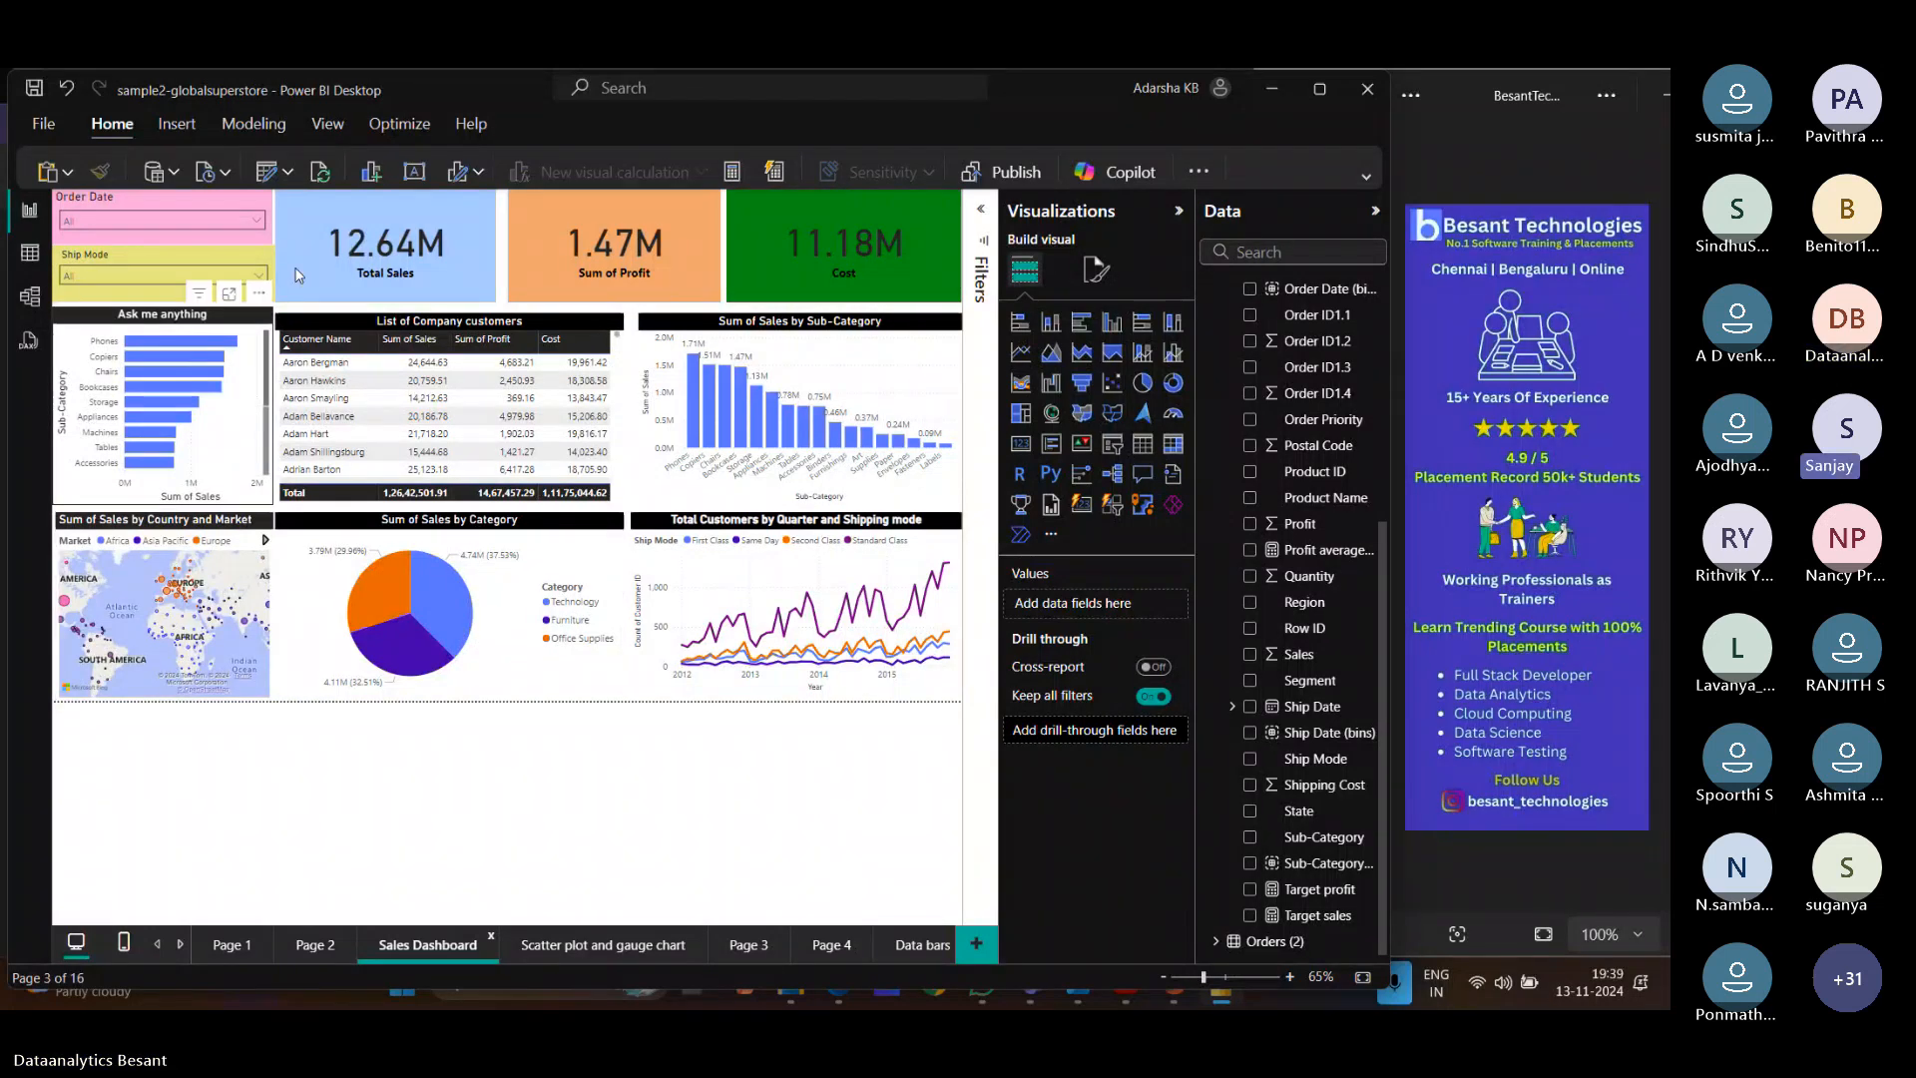
mouse_move(853, 634)
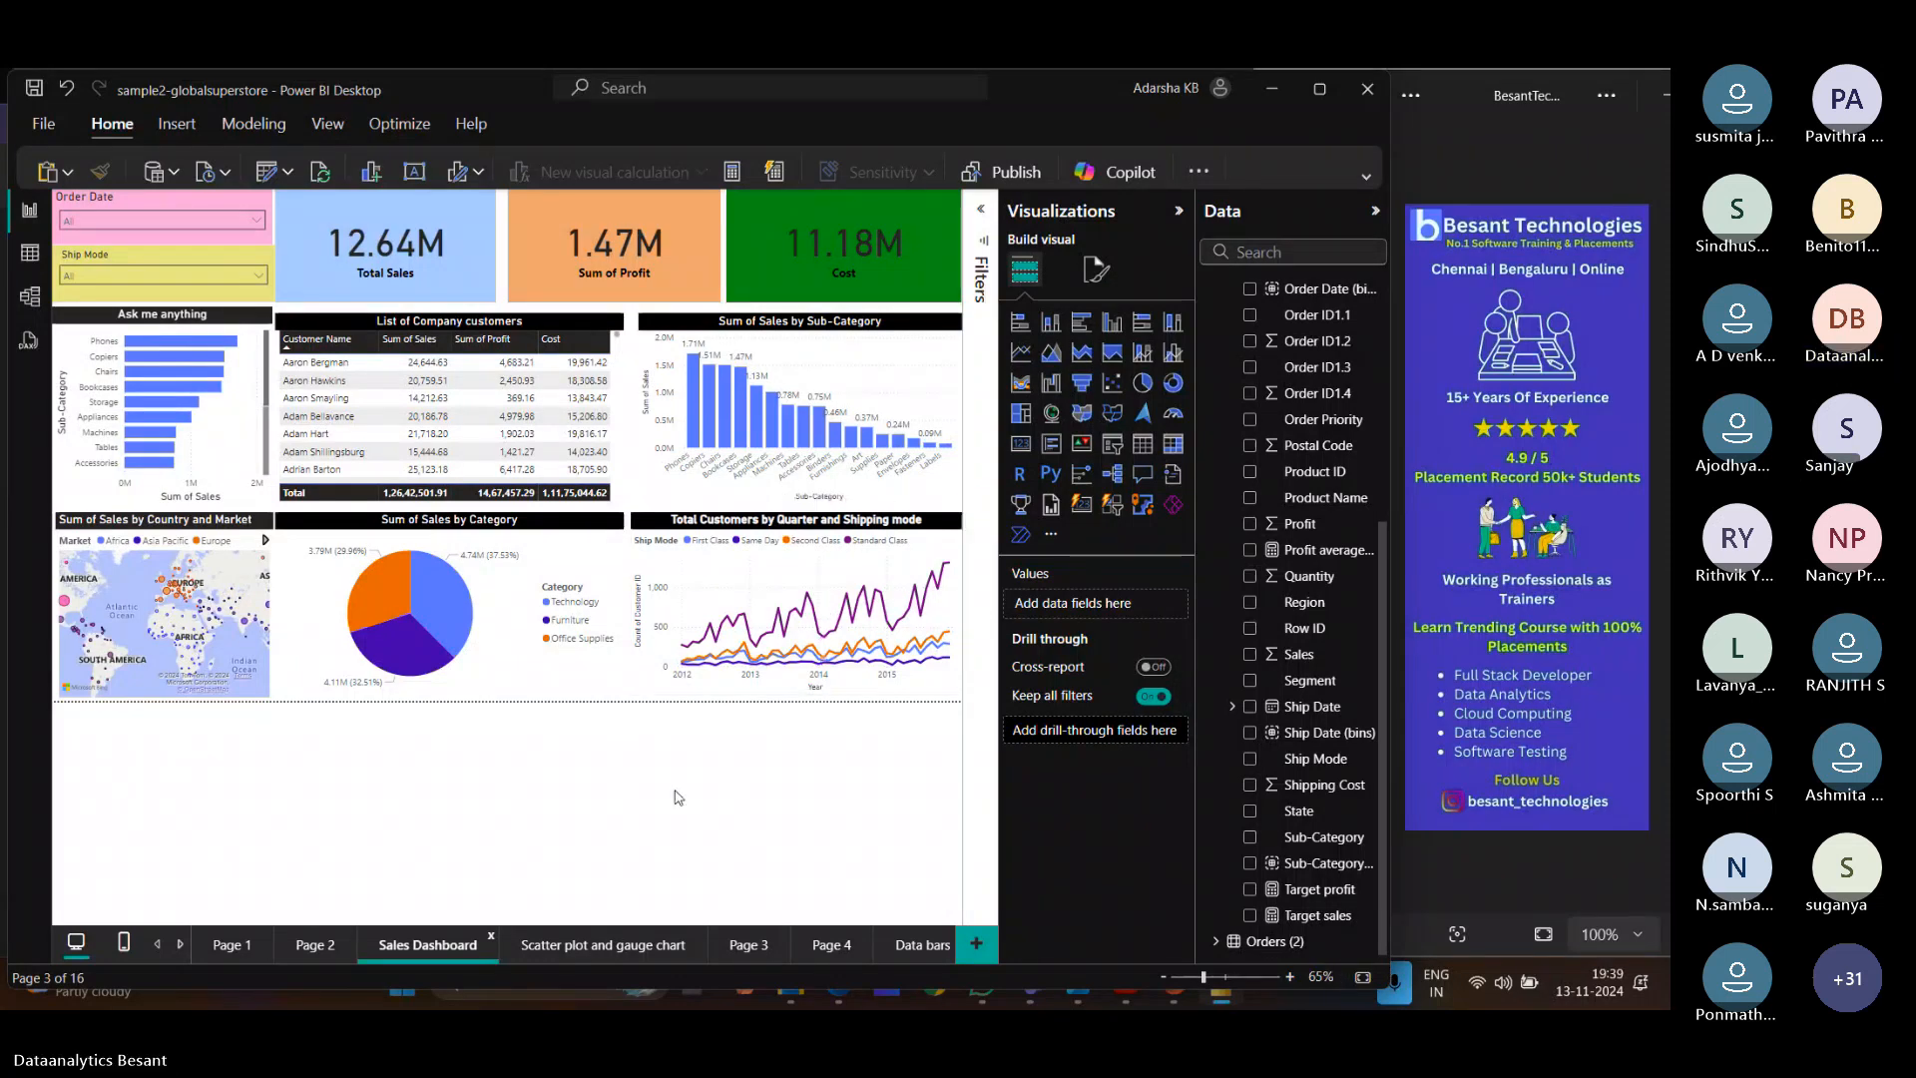
click(1177, 213)
click(1373, 211)
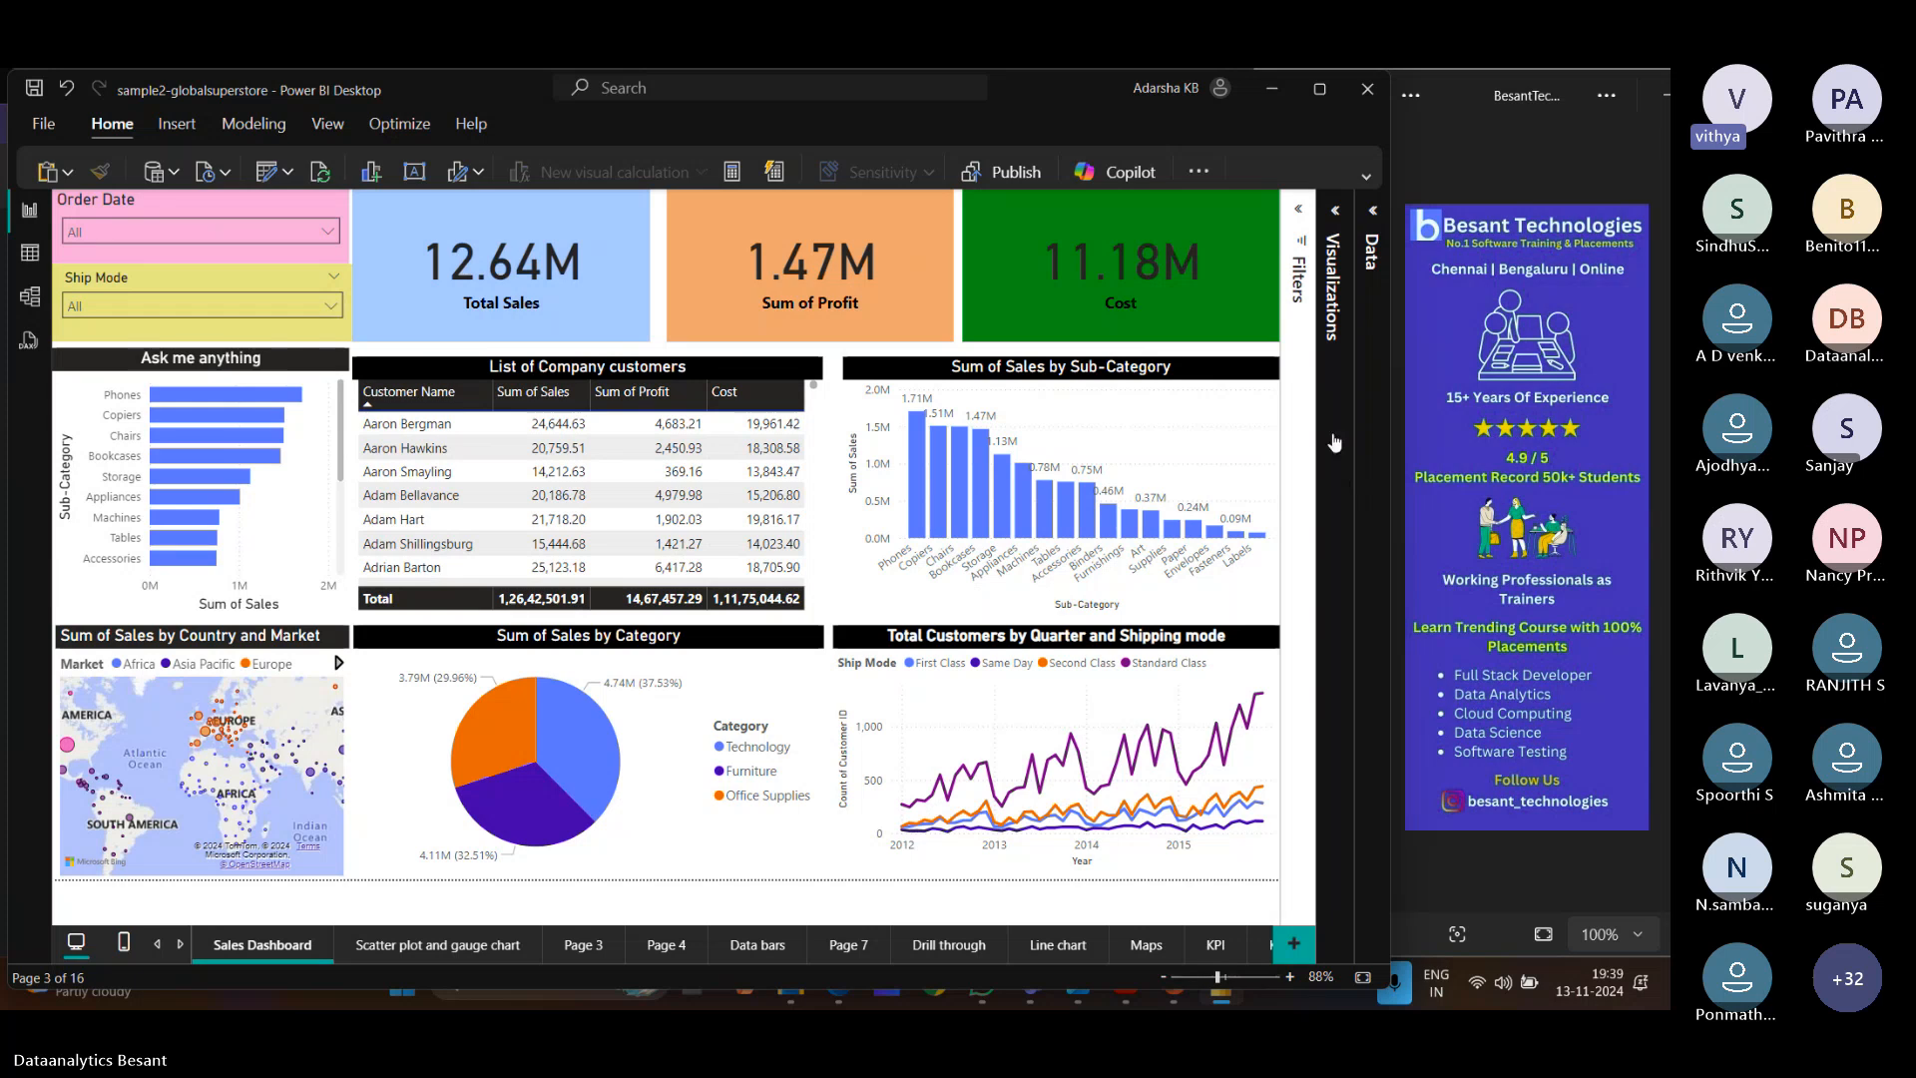
Minimize the report, switch to File Explorer and open the global_superstore_2016 workbook from the Power BI Data folder in Excel.
click(1272, 88)
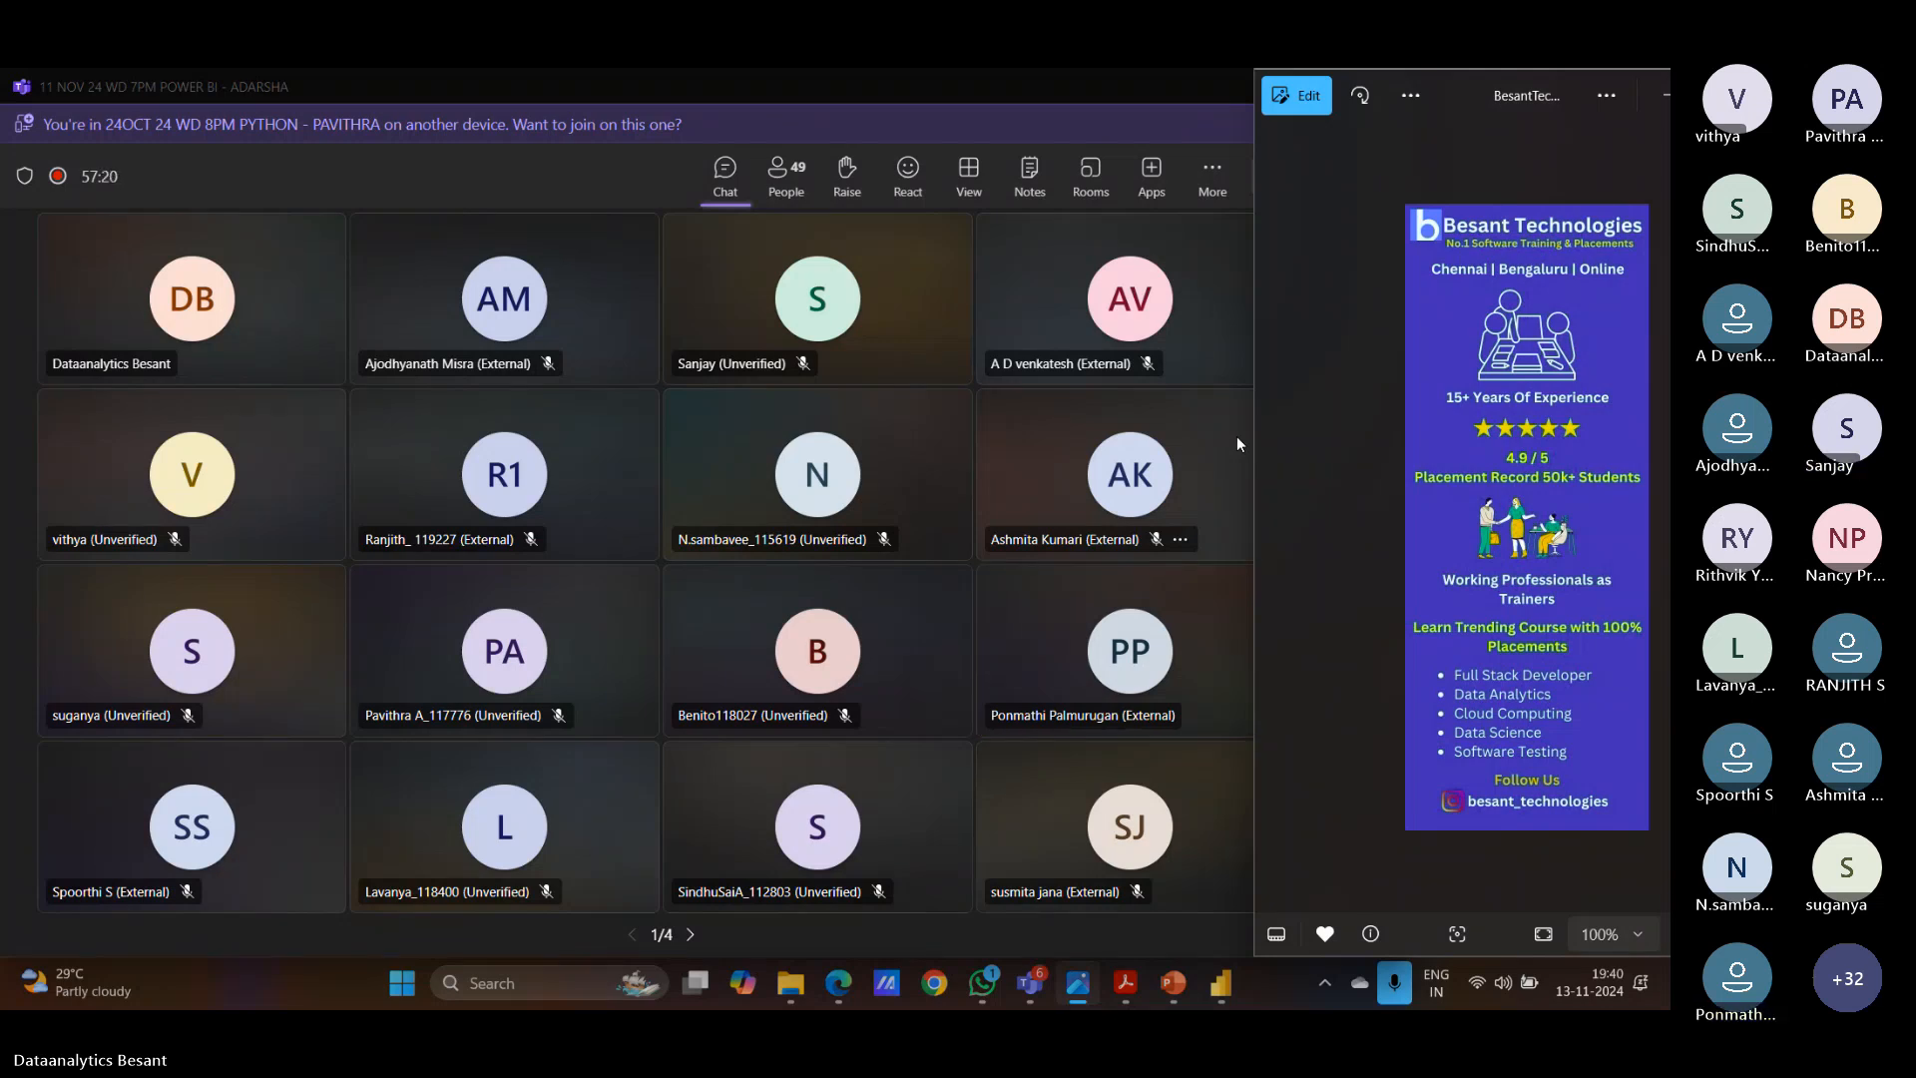
click(790, 998)
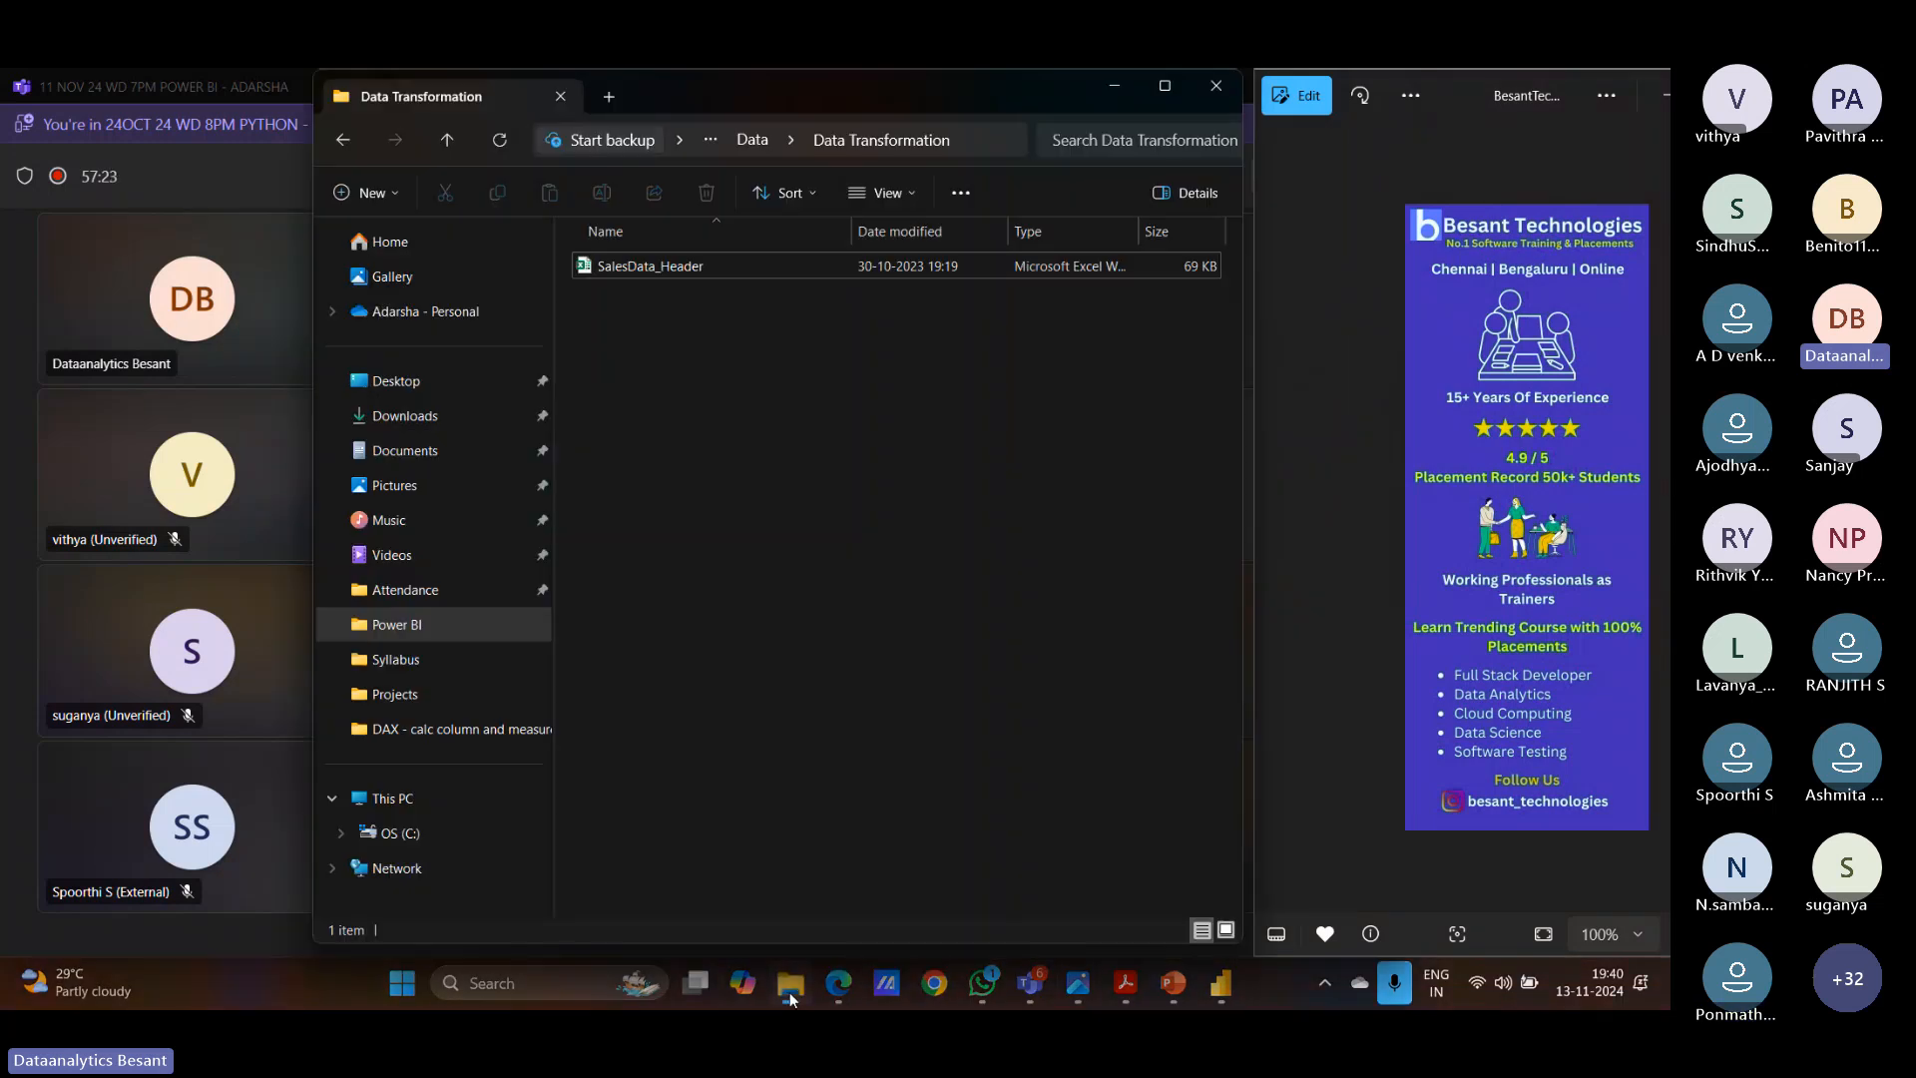
click(756, 151)
scroll(703, 608, down, 3)
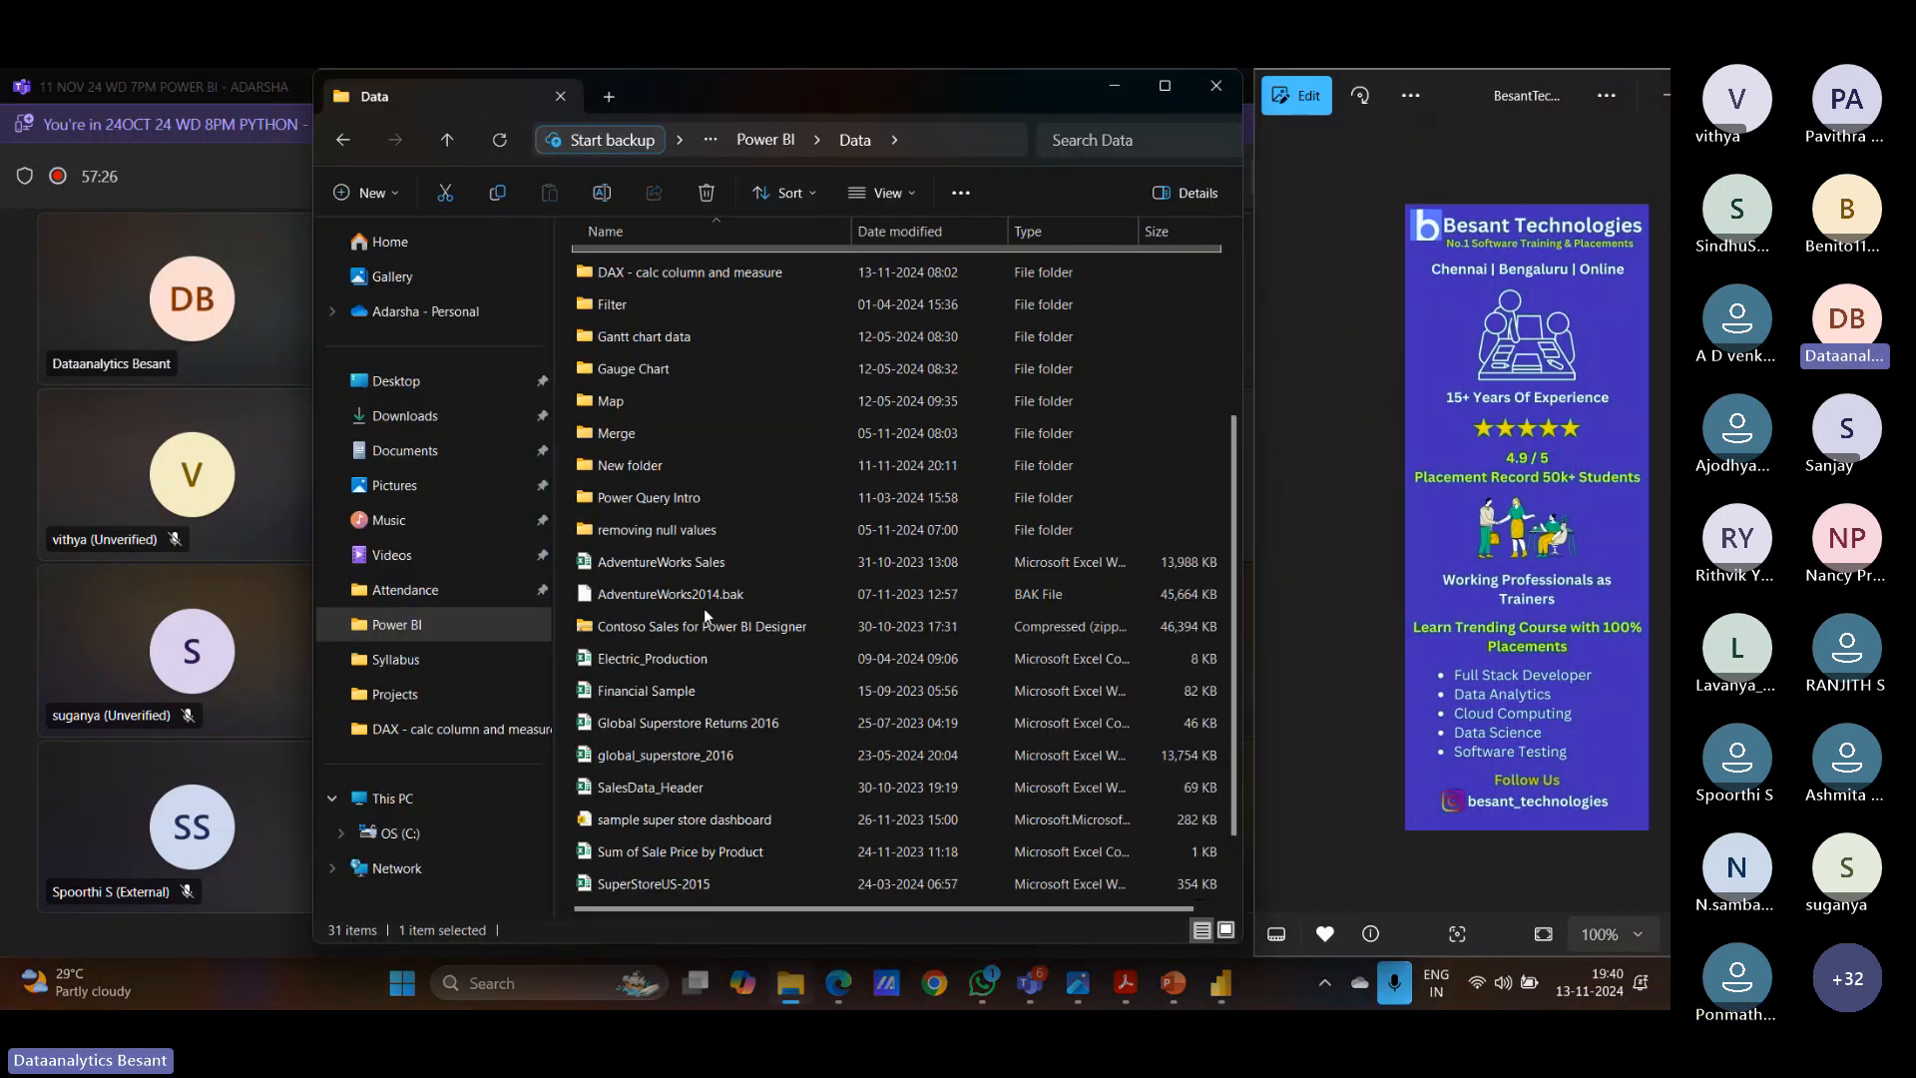
scroll(703, 608, down, 1)
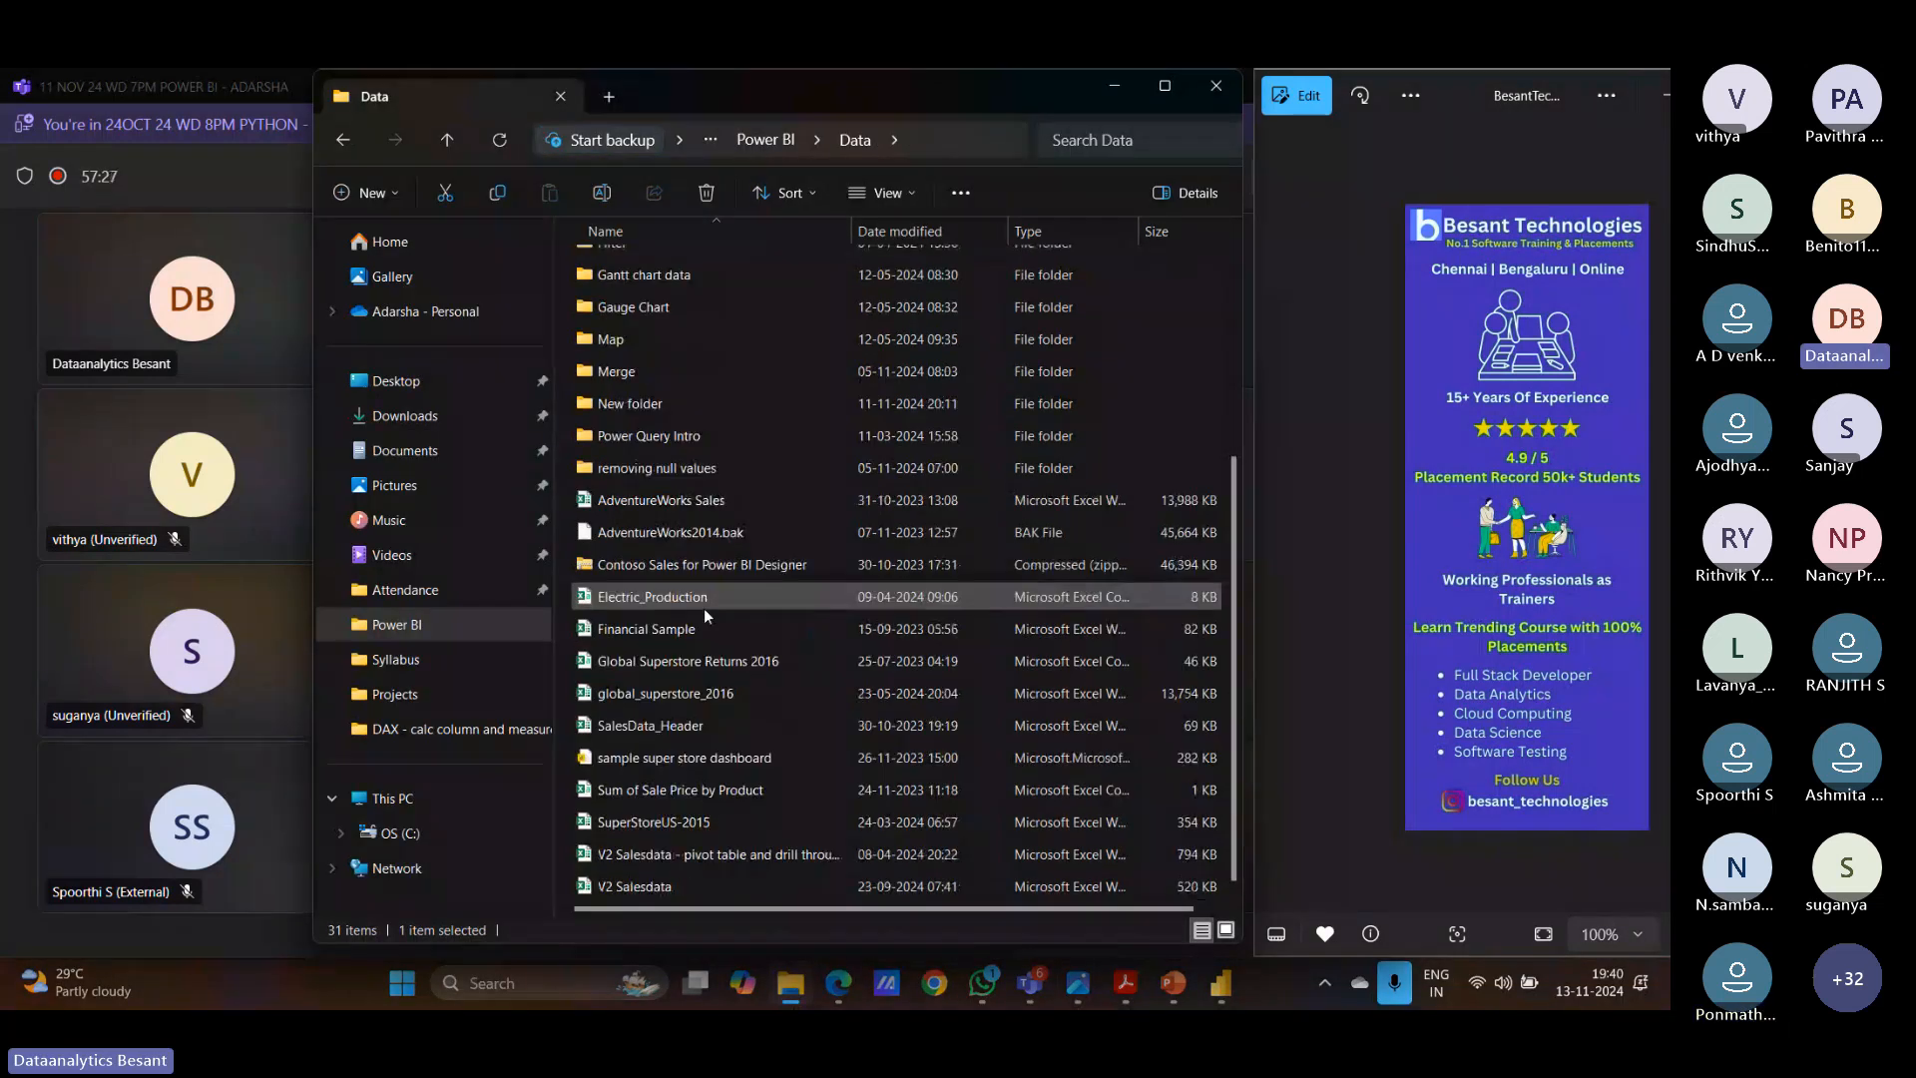
click(672, 704)
double_click(672, 704)
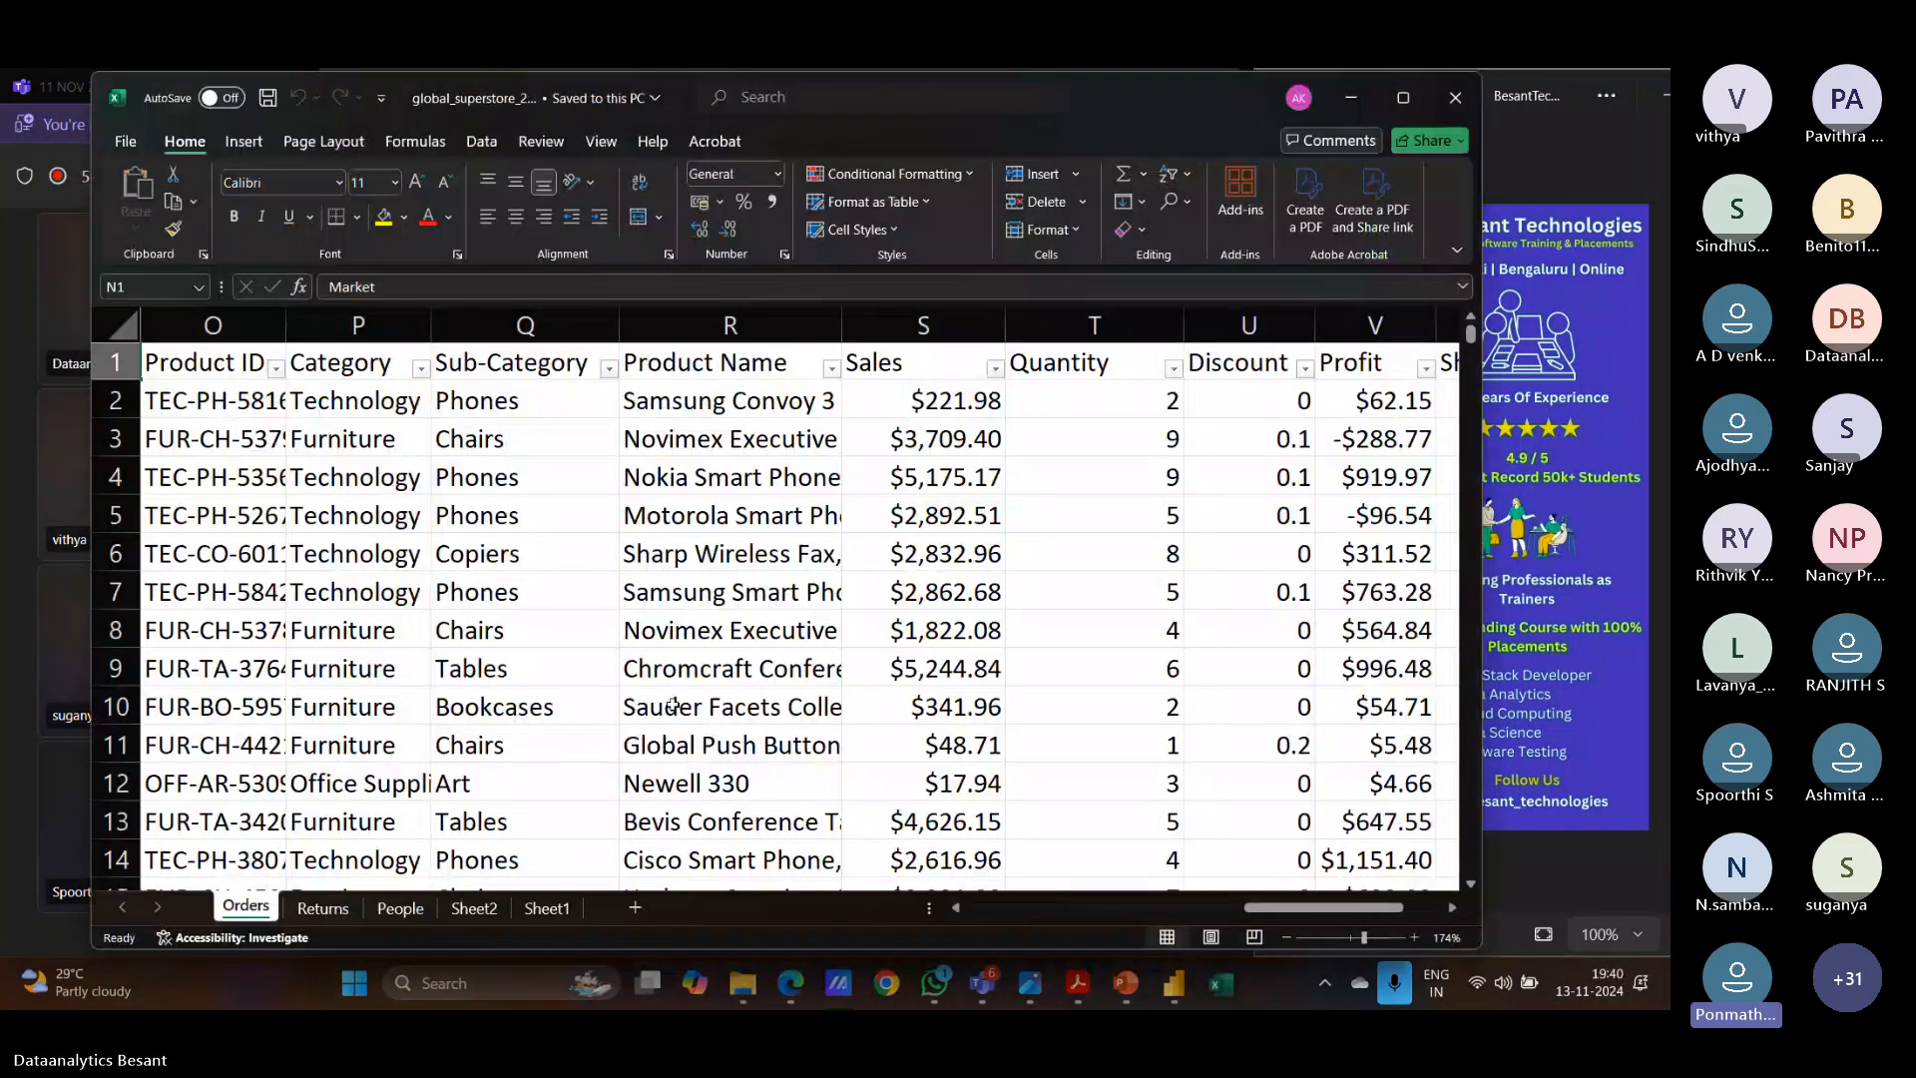
Maximize the workbook, zoom out to 99% and examine the columns of the Orders sheet.
click(1403, 97)
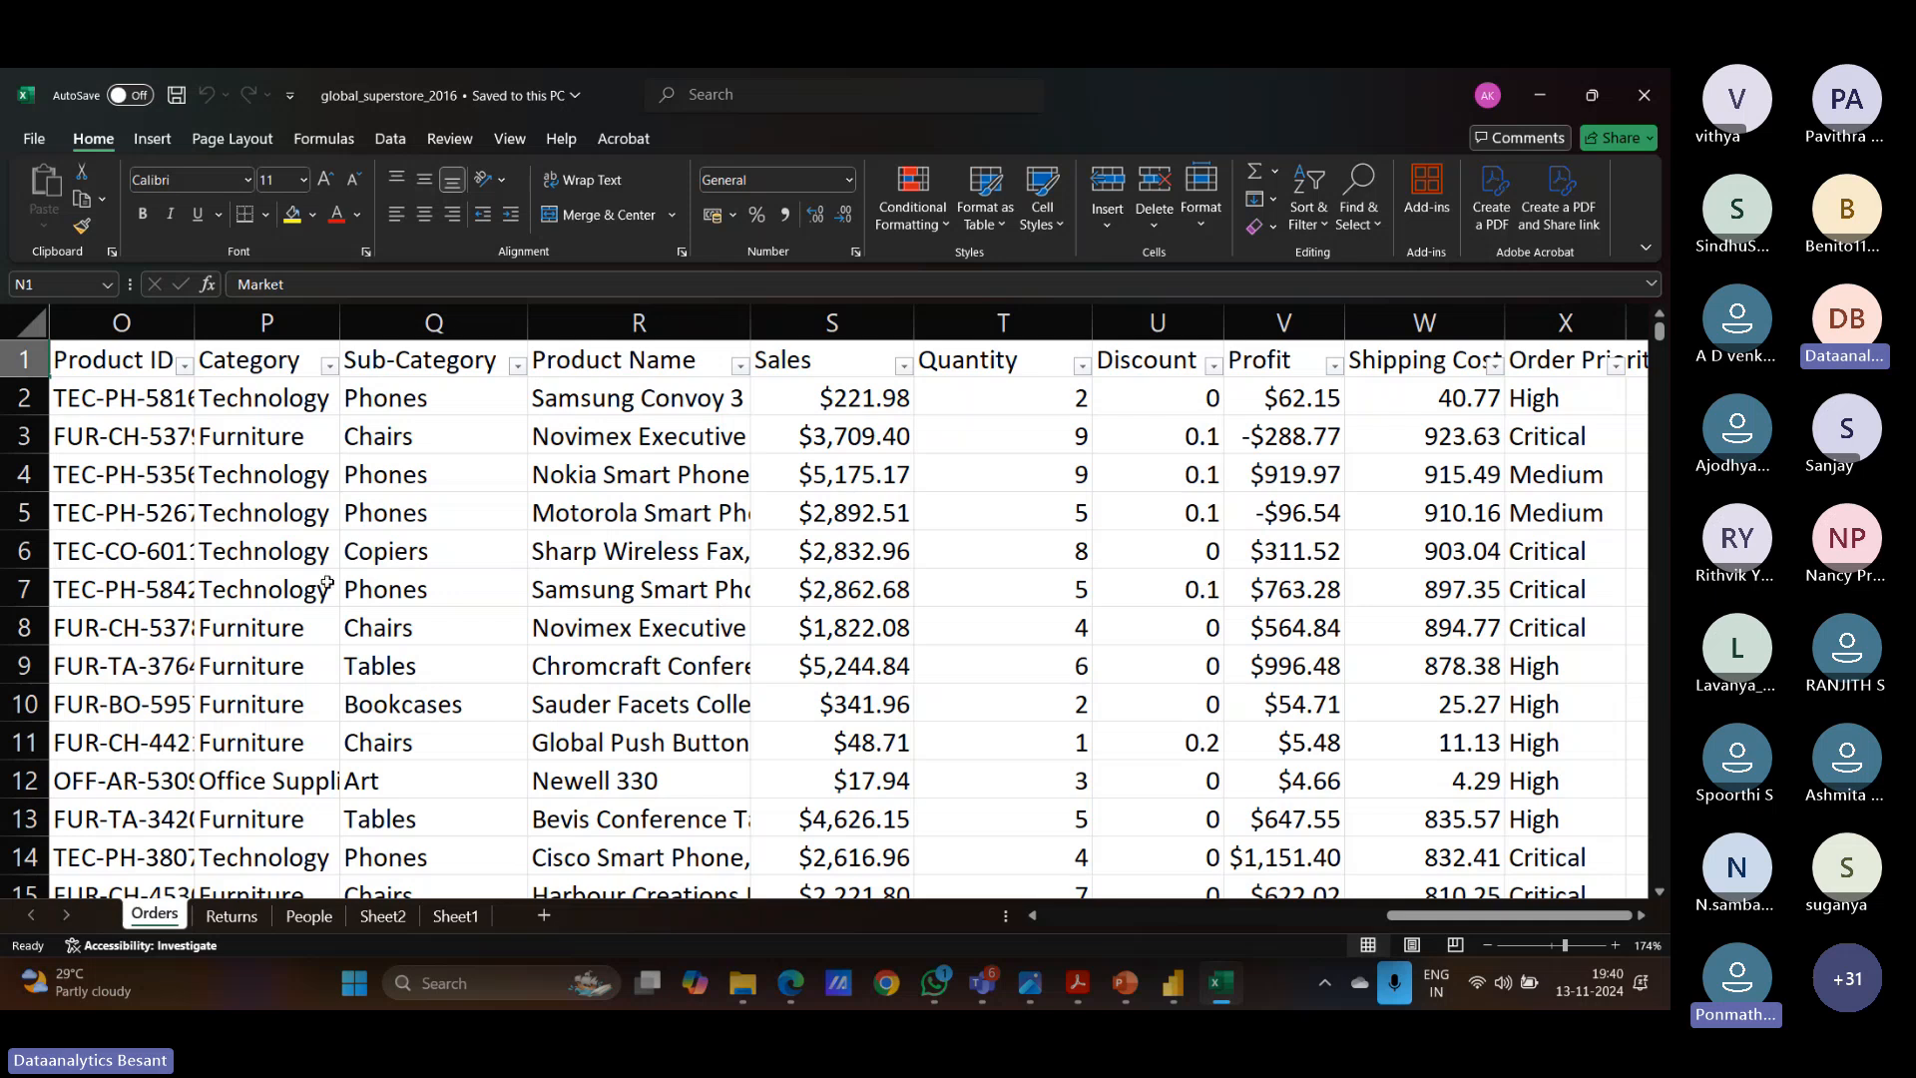
click(1544, 951)
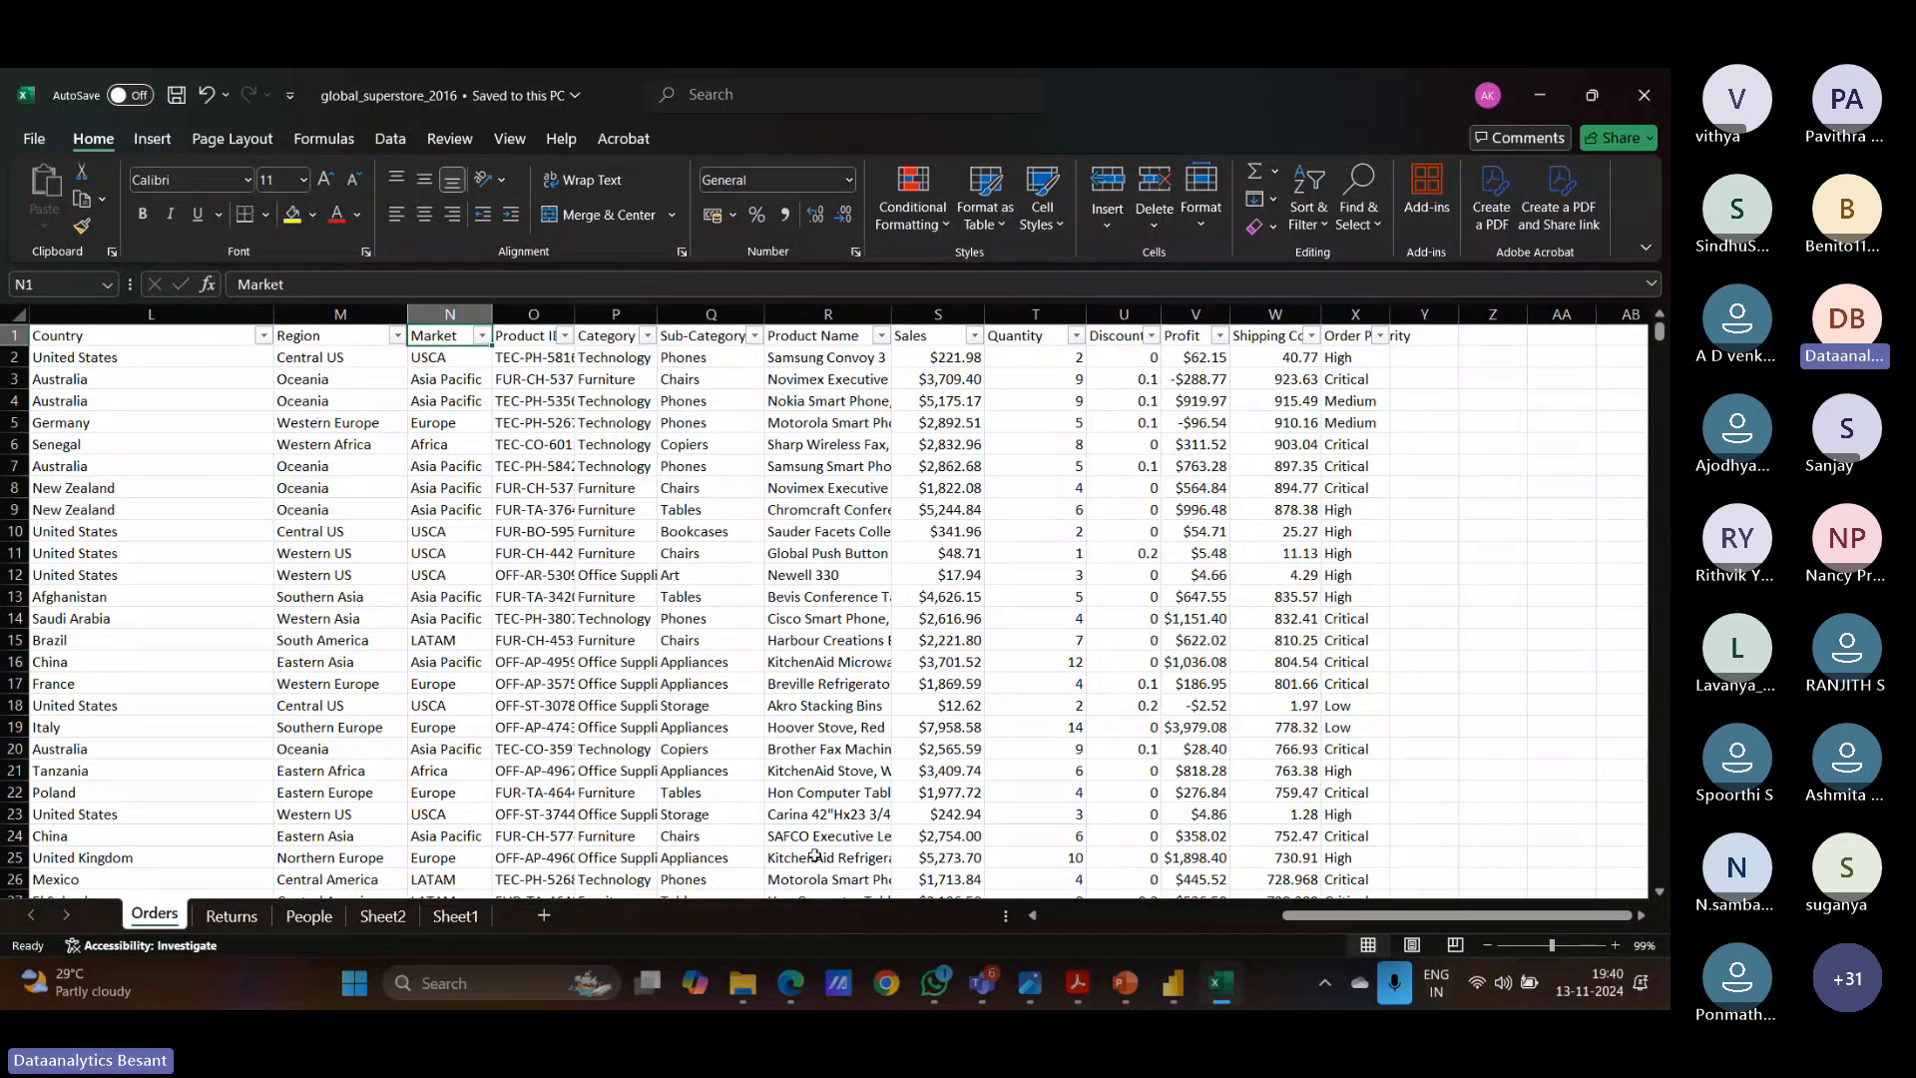
drag(1294, 926, 1028, 926)
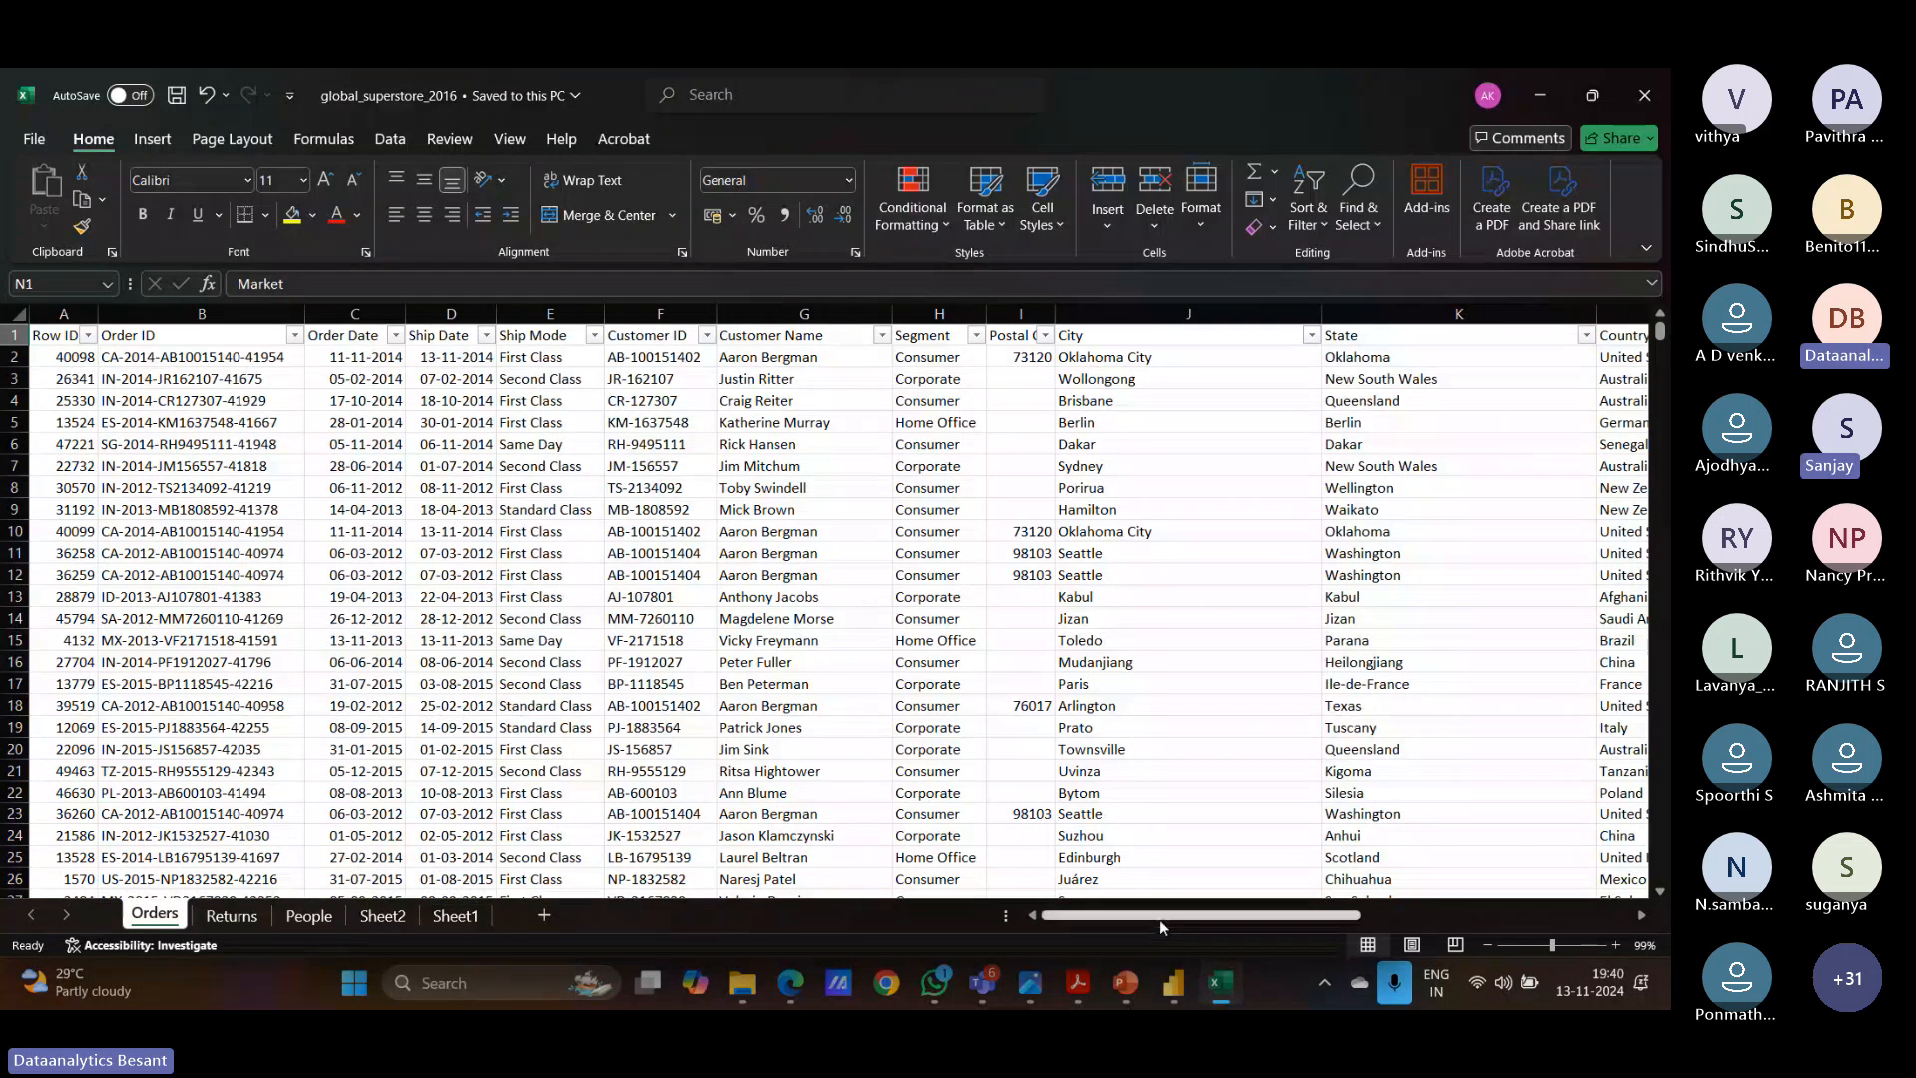
drag(1170, 916, 1399, 921)
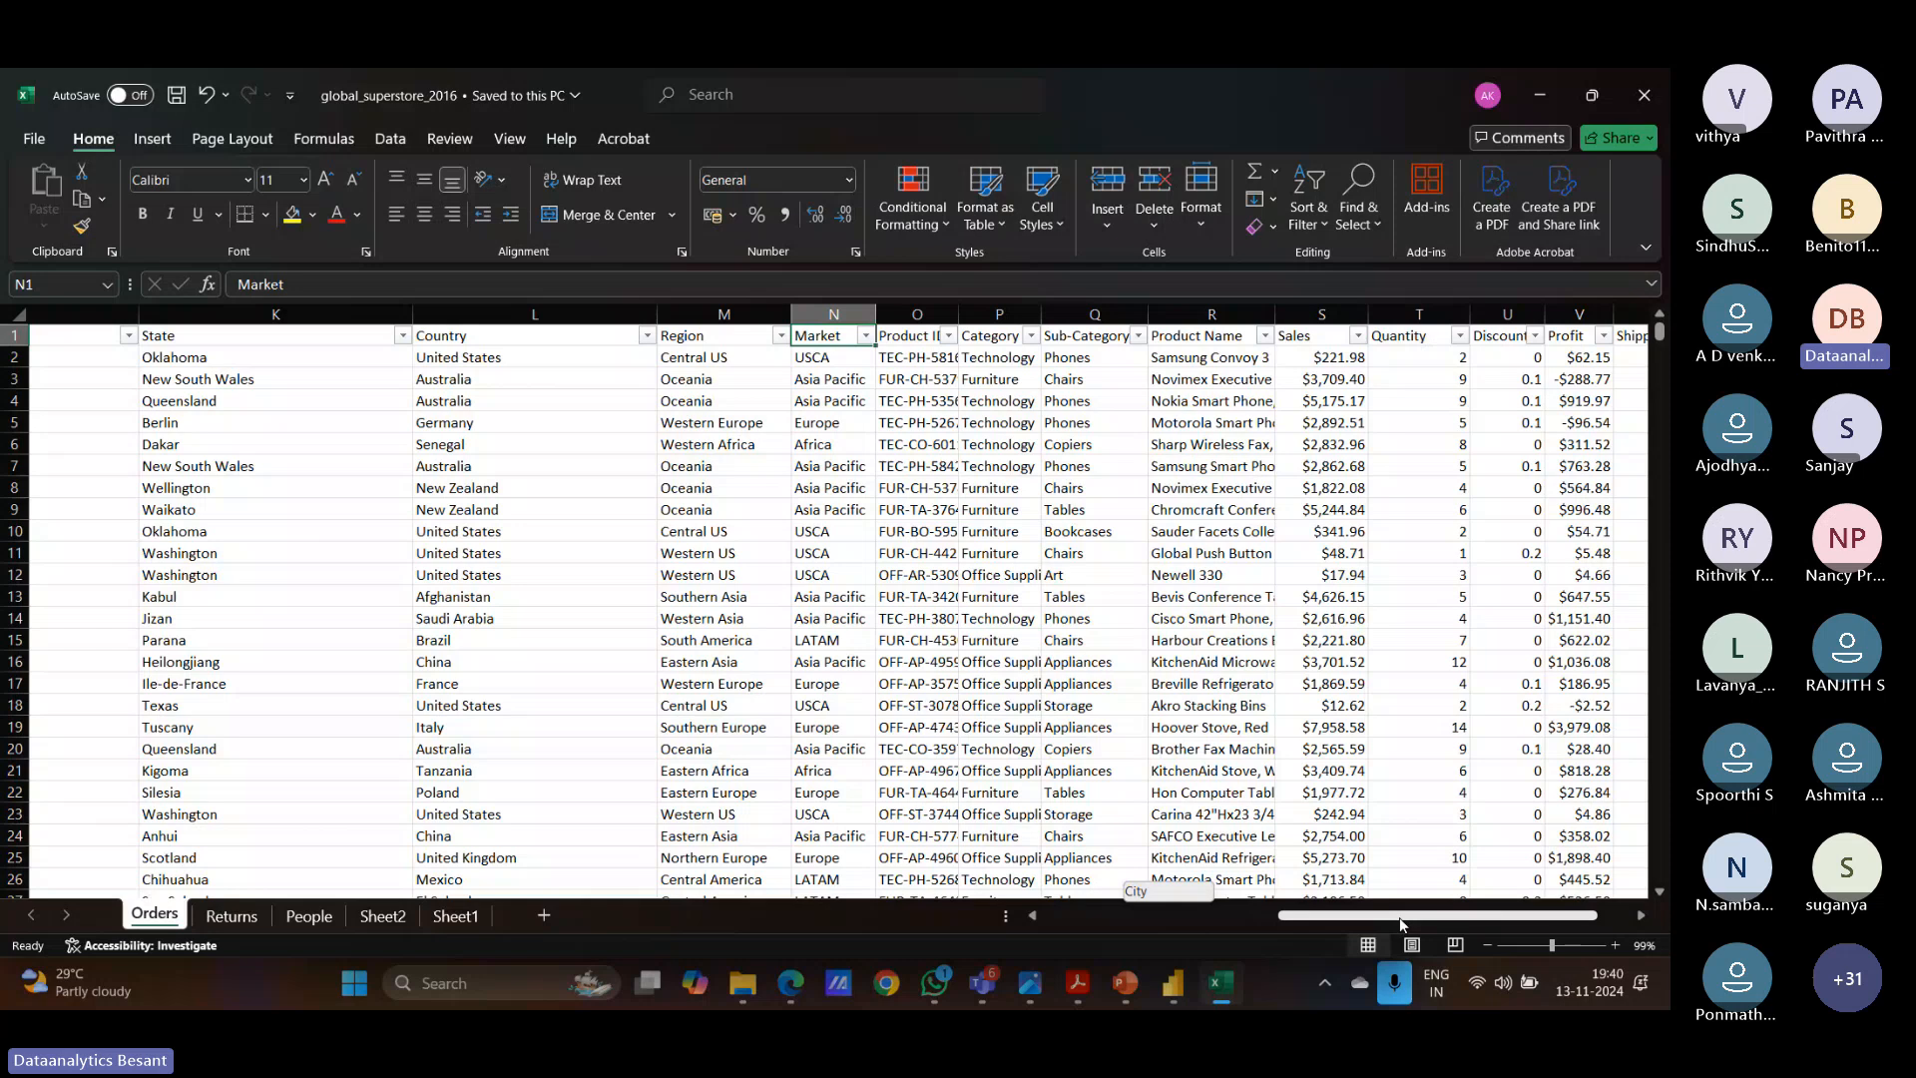
Switch back to Power BI Desktop and select global_superstore_2016 from the Data folder as an Excel workbook source, then cancel the import.
key(alt+Tab)
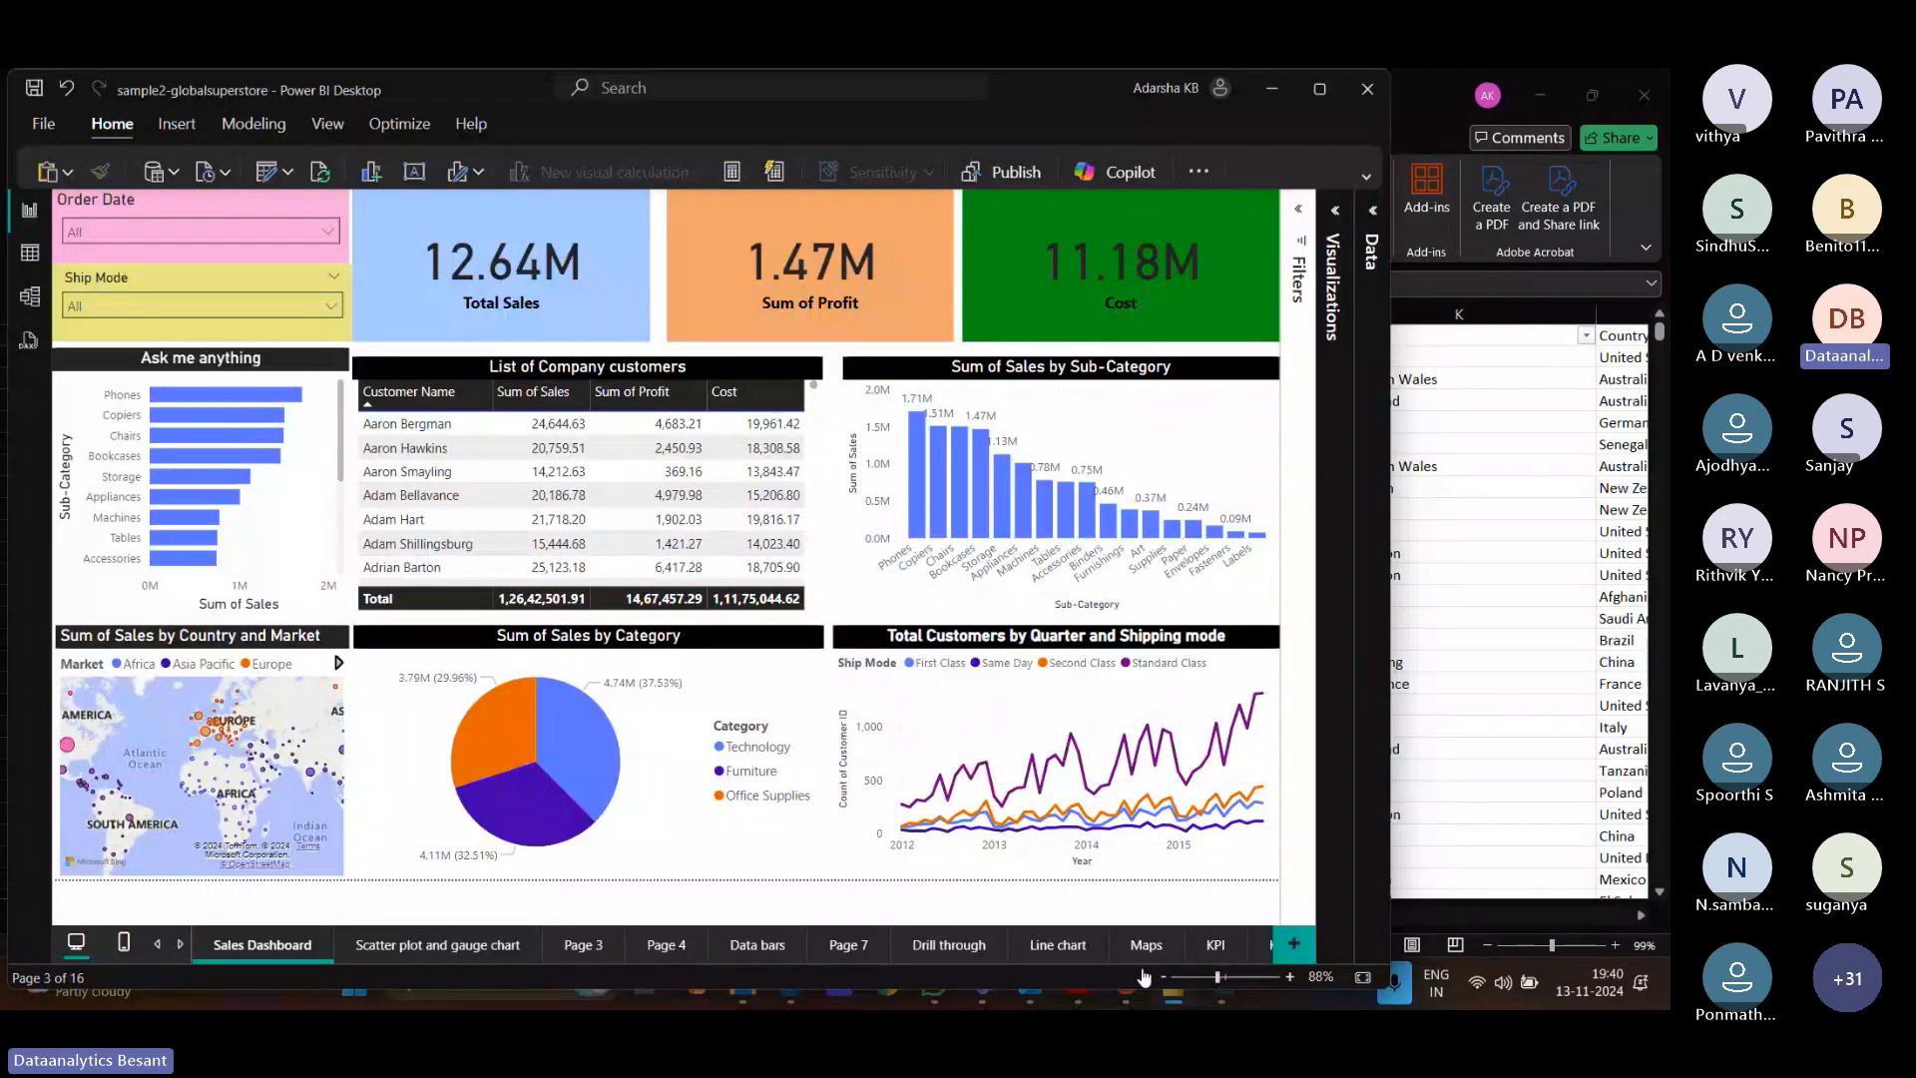
click(176, 182)
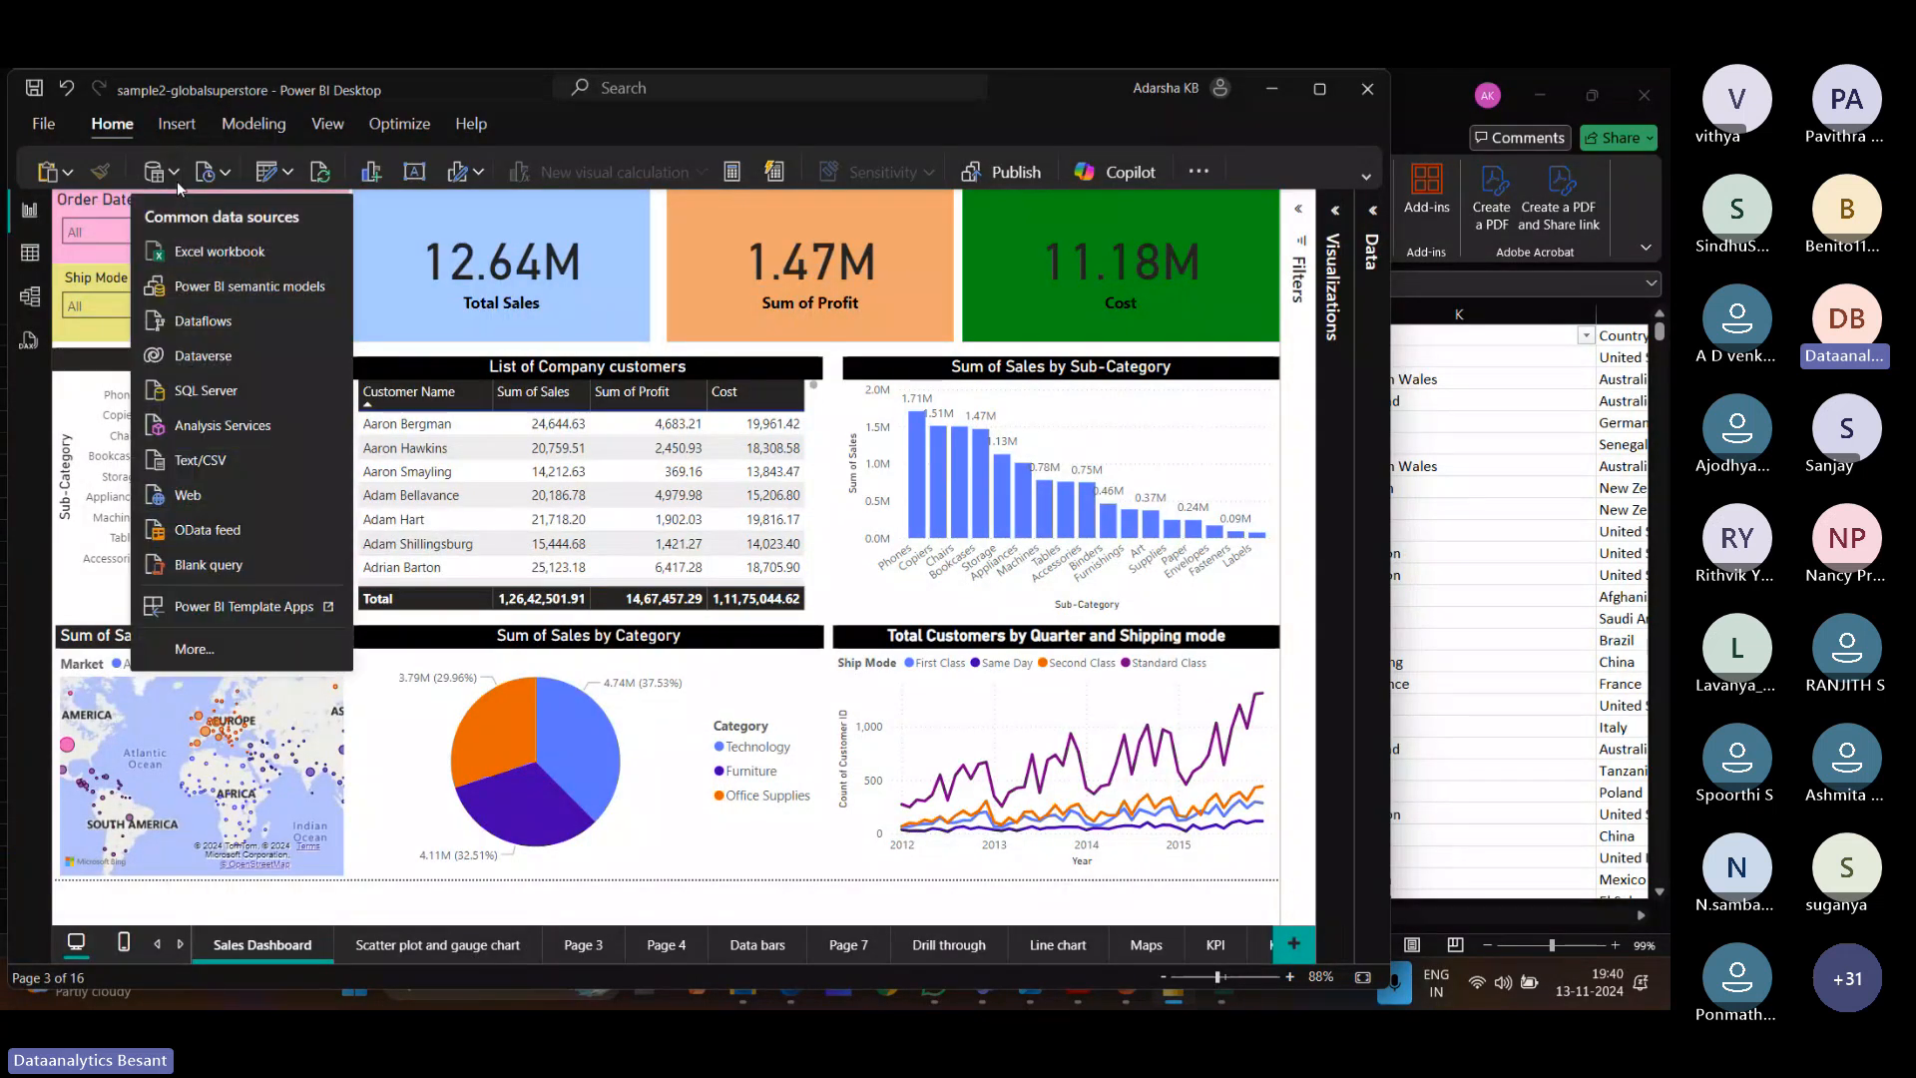
click(184, 249)
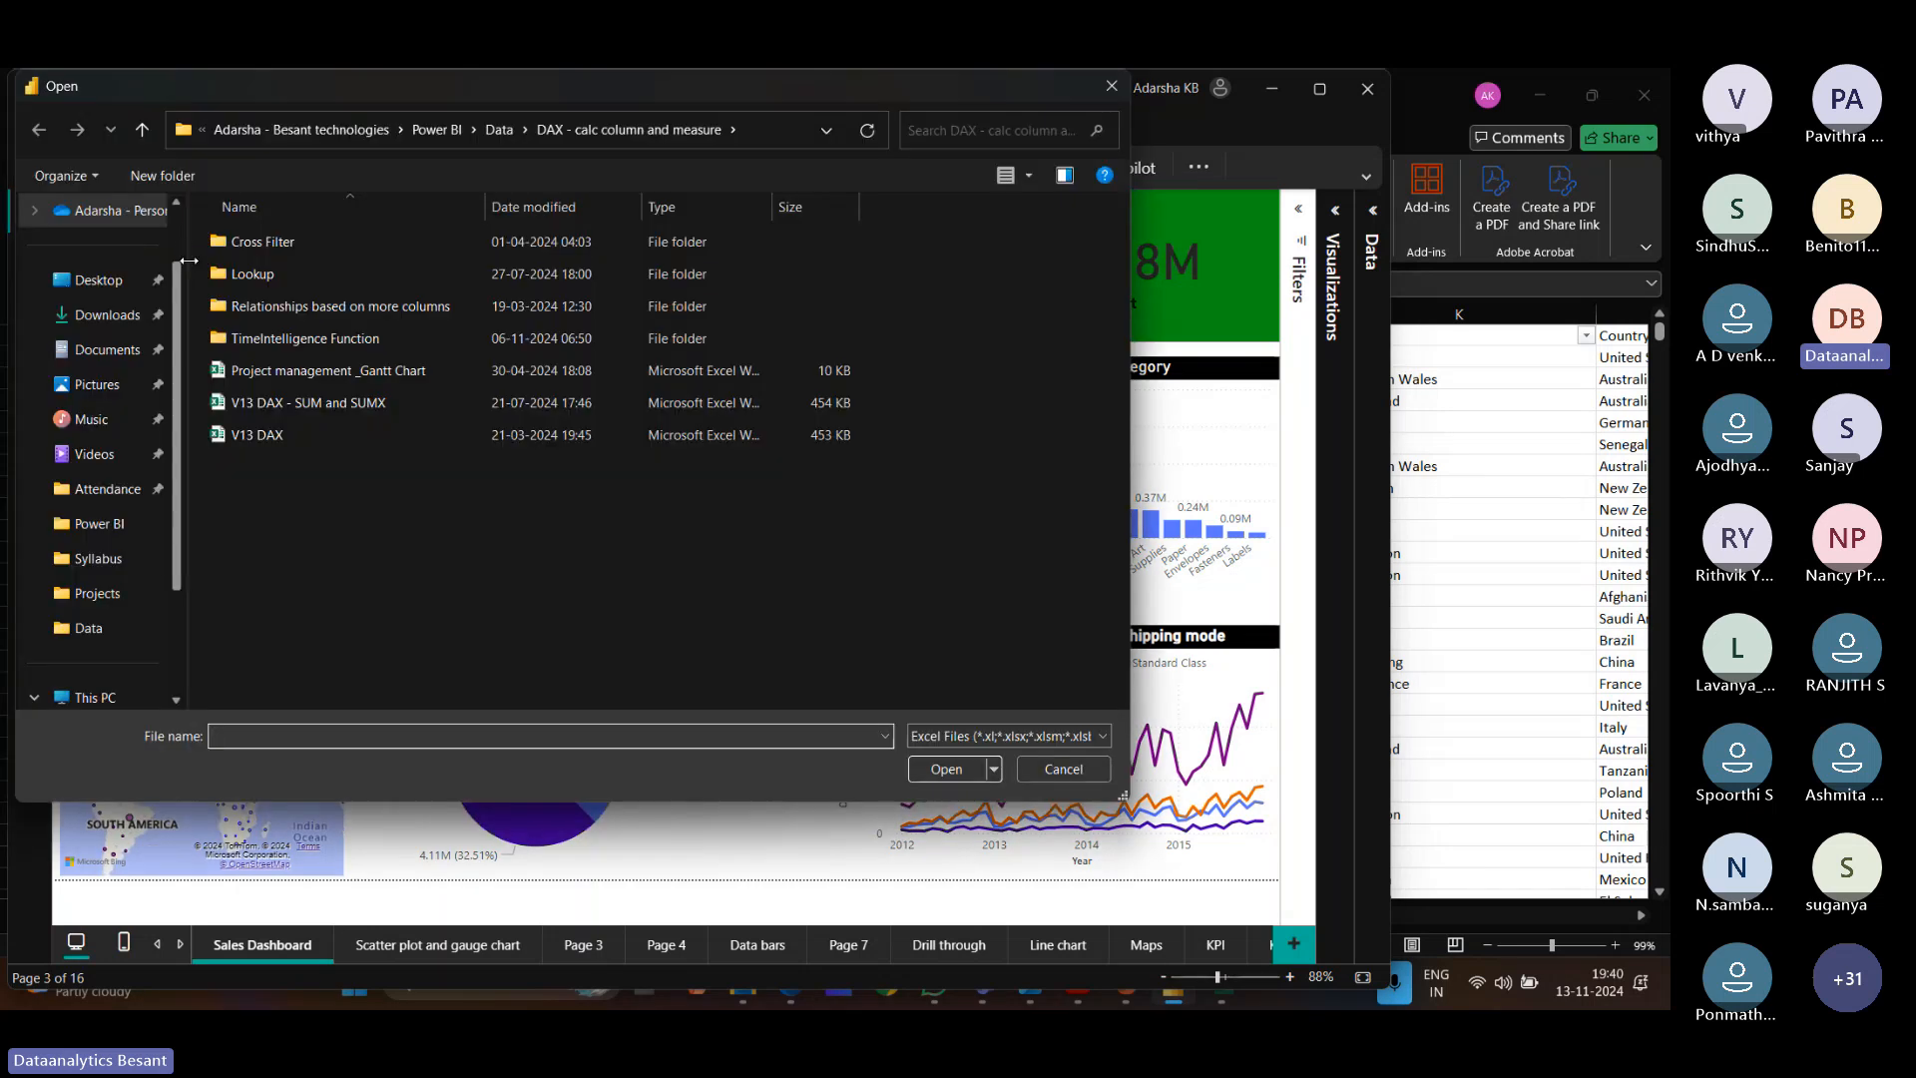
click(488, 139)
scroll(297, 524, down, 3)
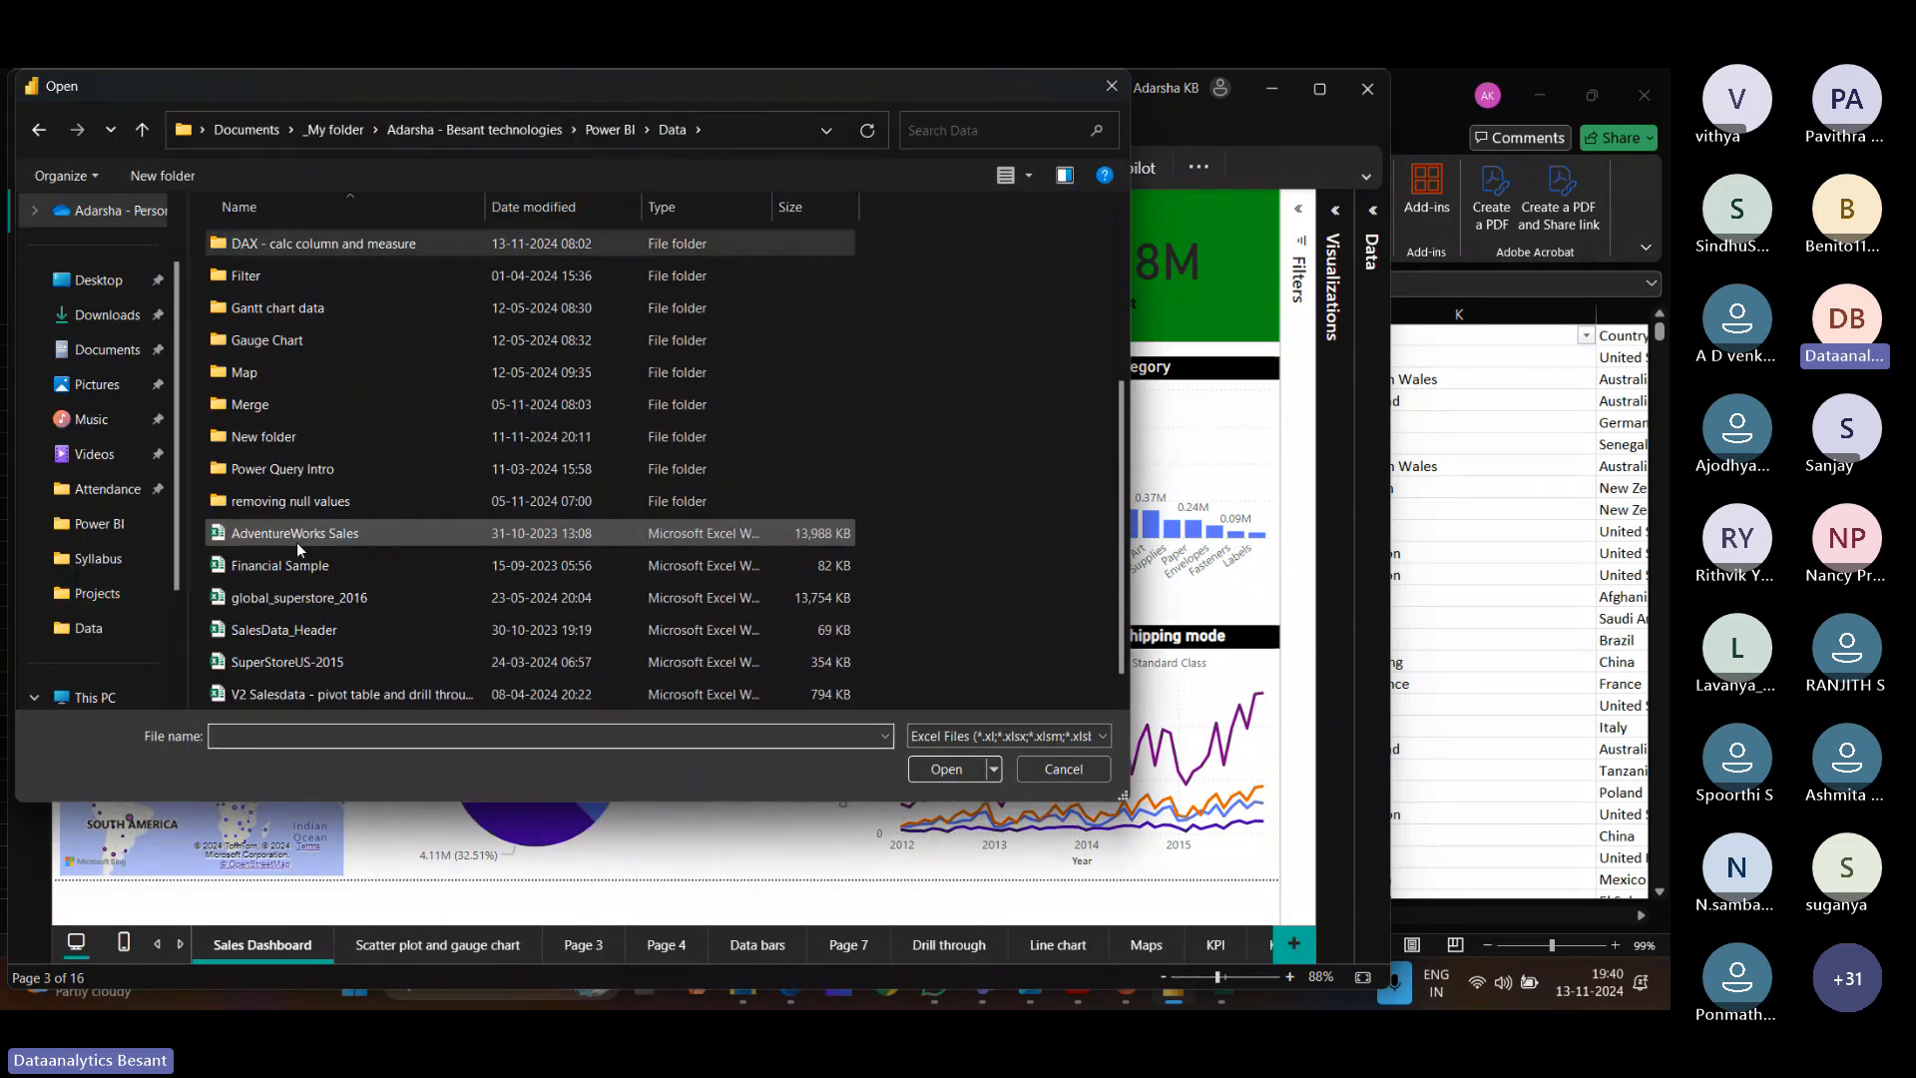
click(285, 605)
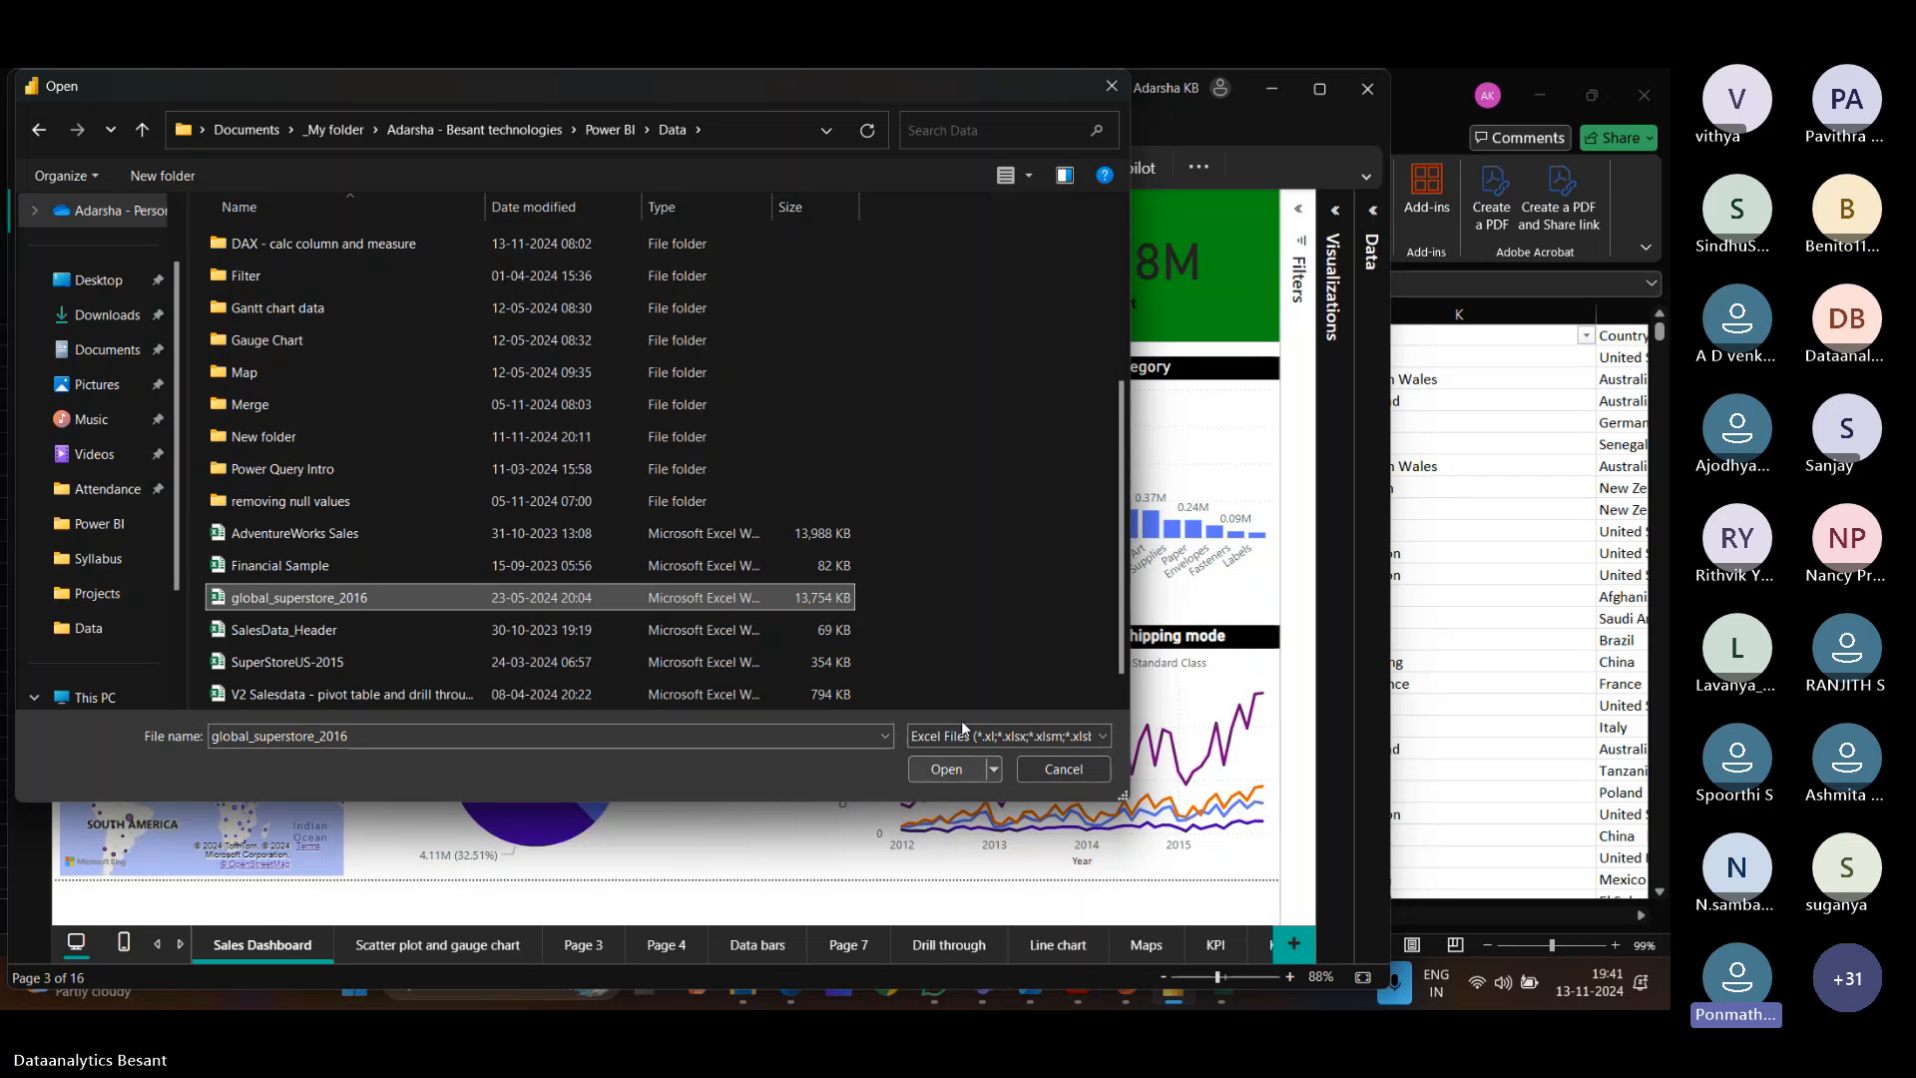
click(1112, 88)
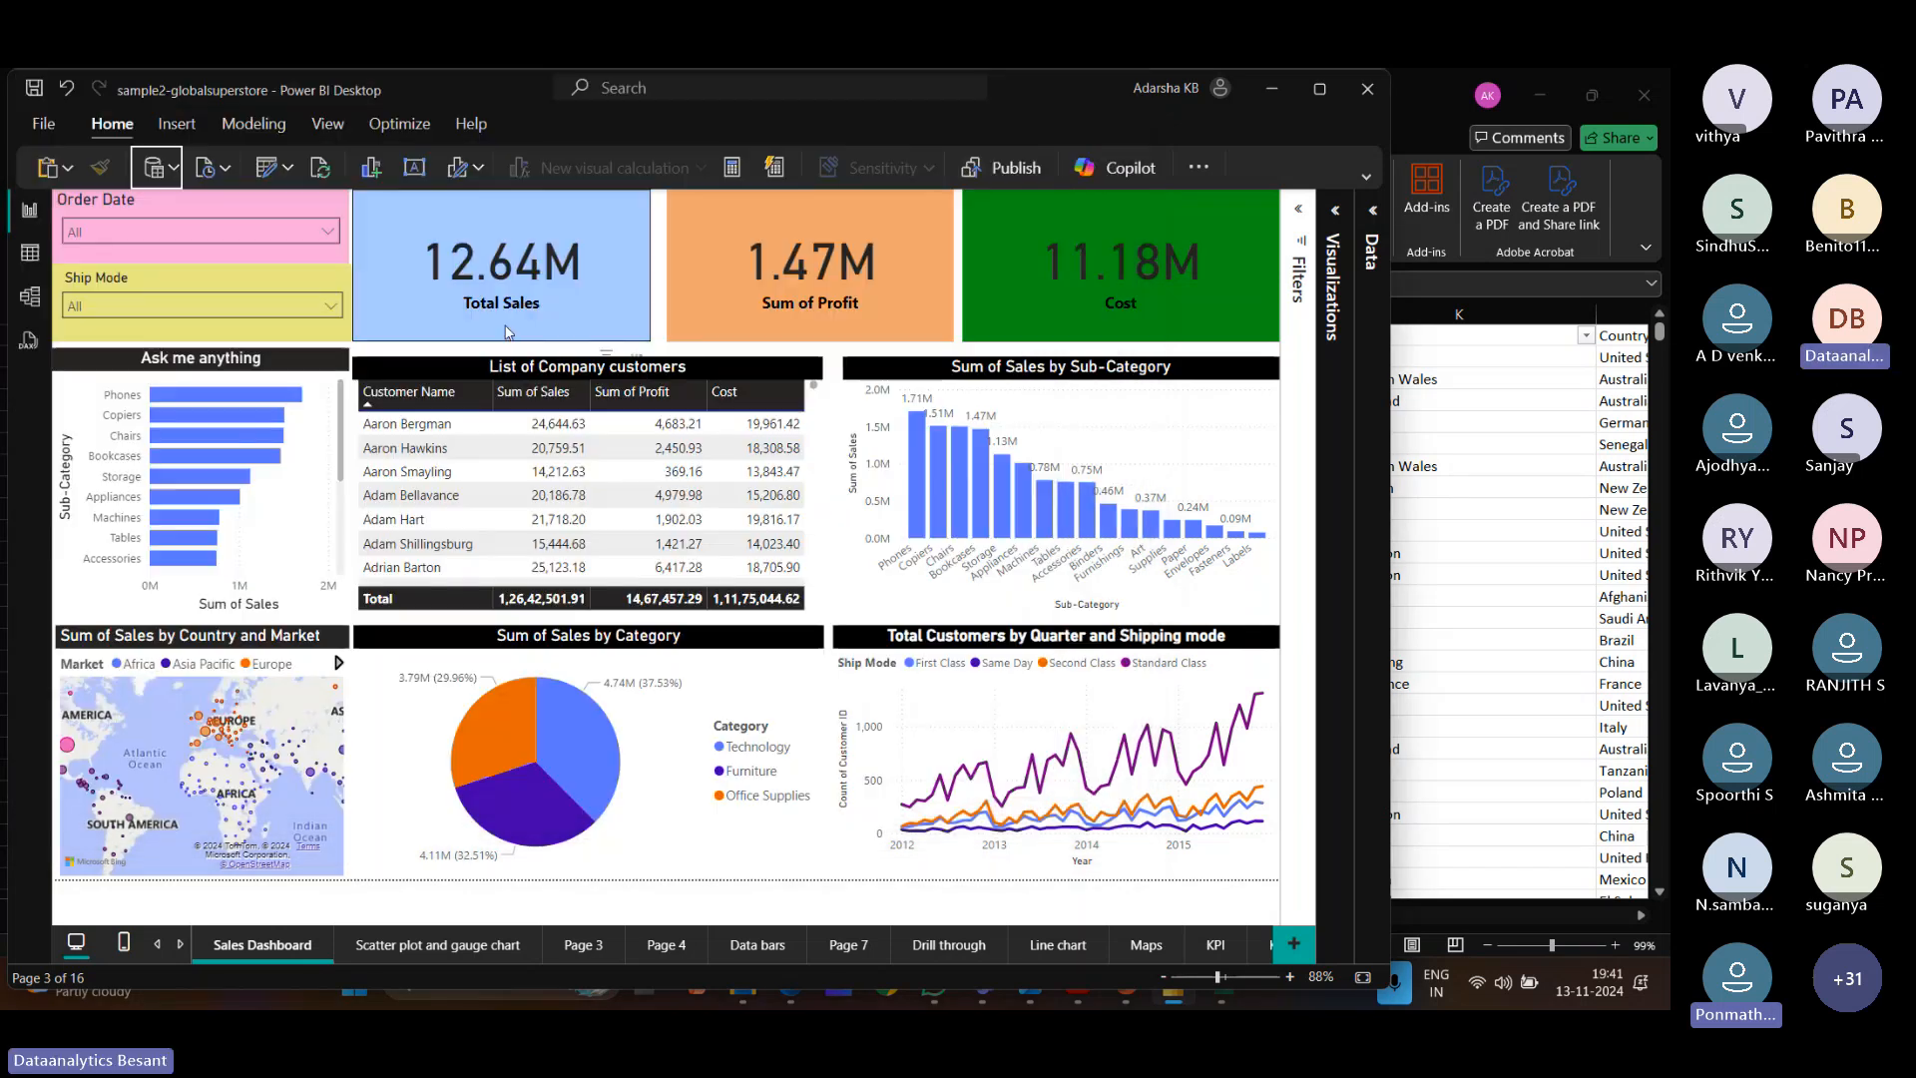
Show the data in Table view and examine the fields of the Orders table, collapsing and re-expanding its field list.
click(24, 262)
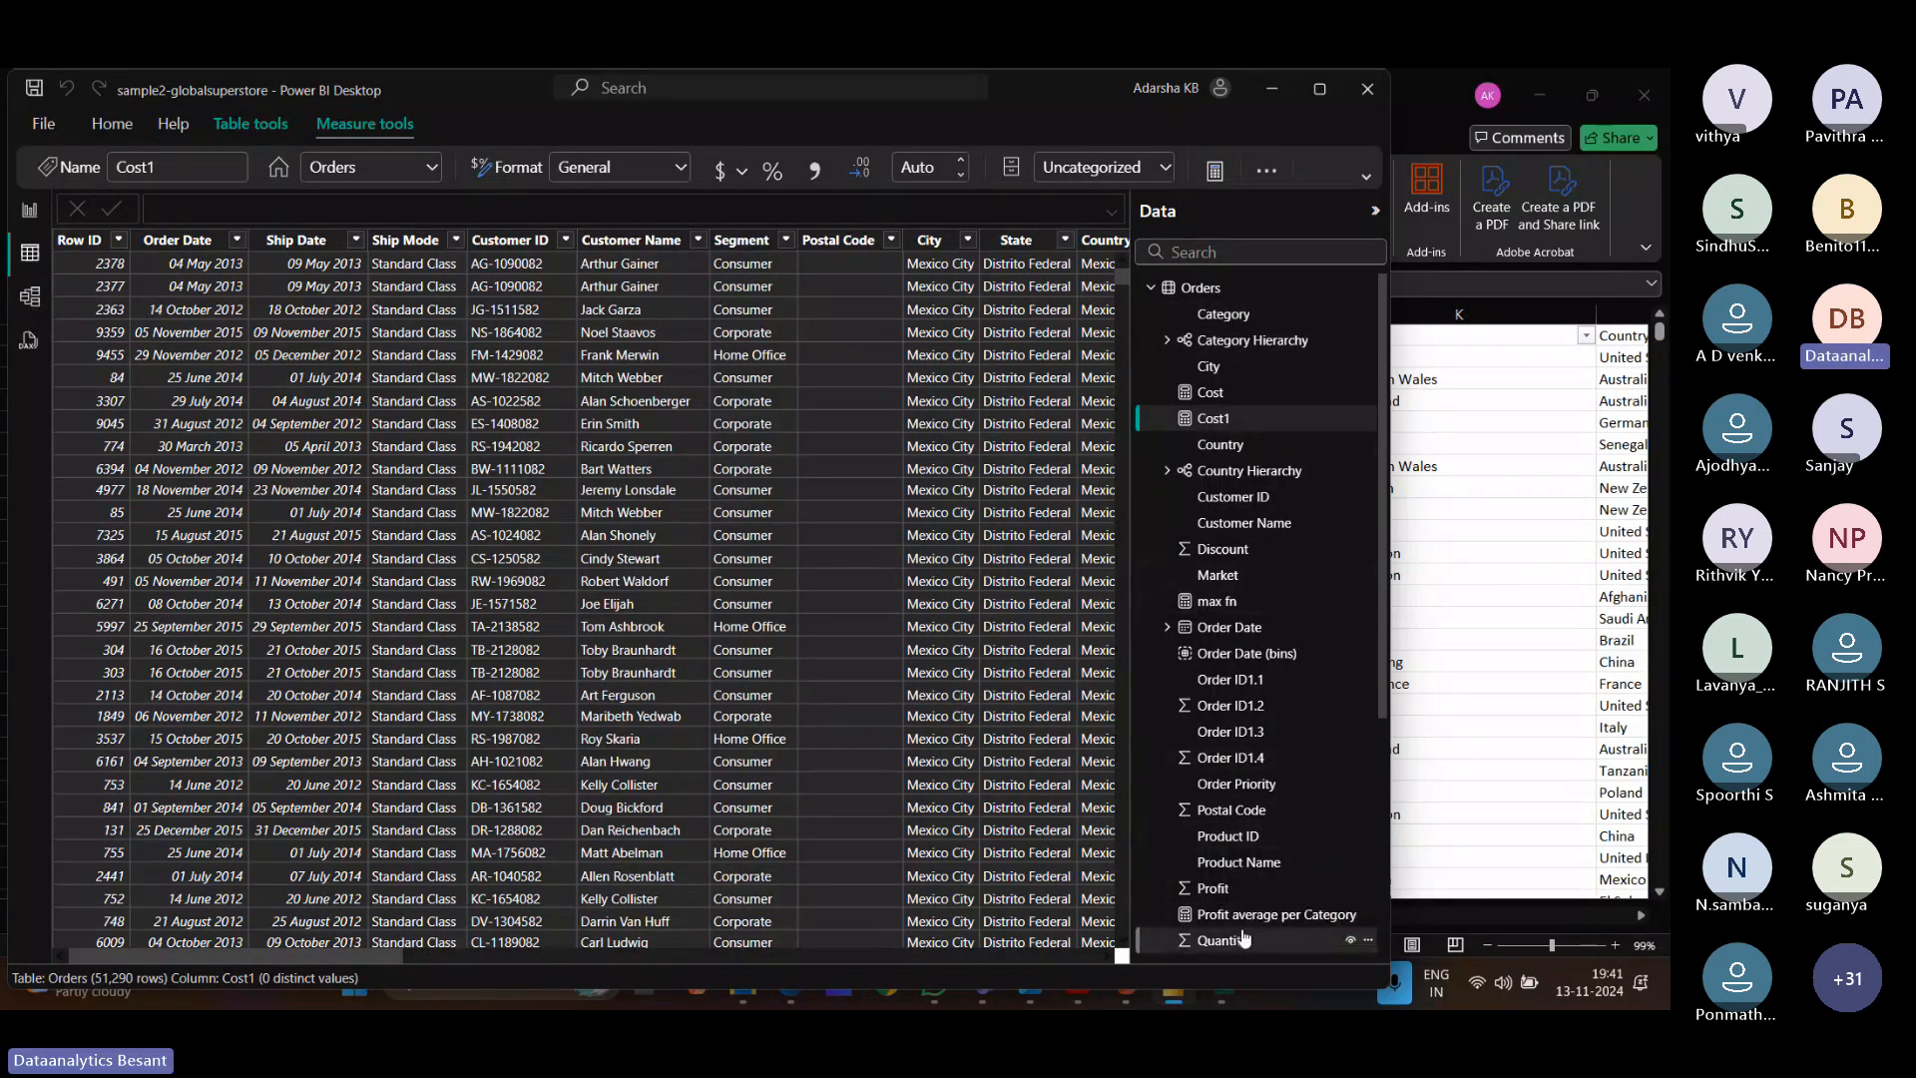
click(1153, 289)
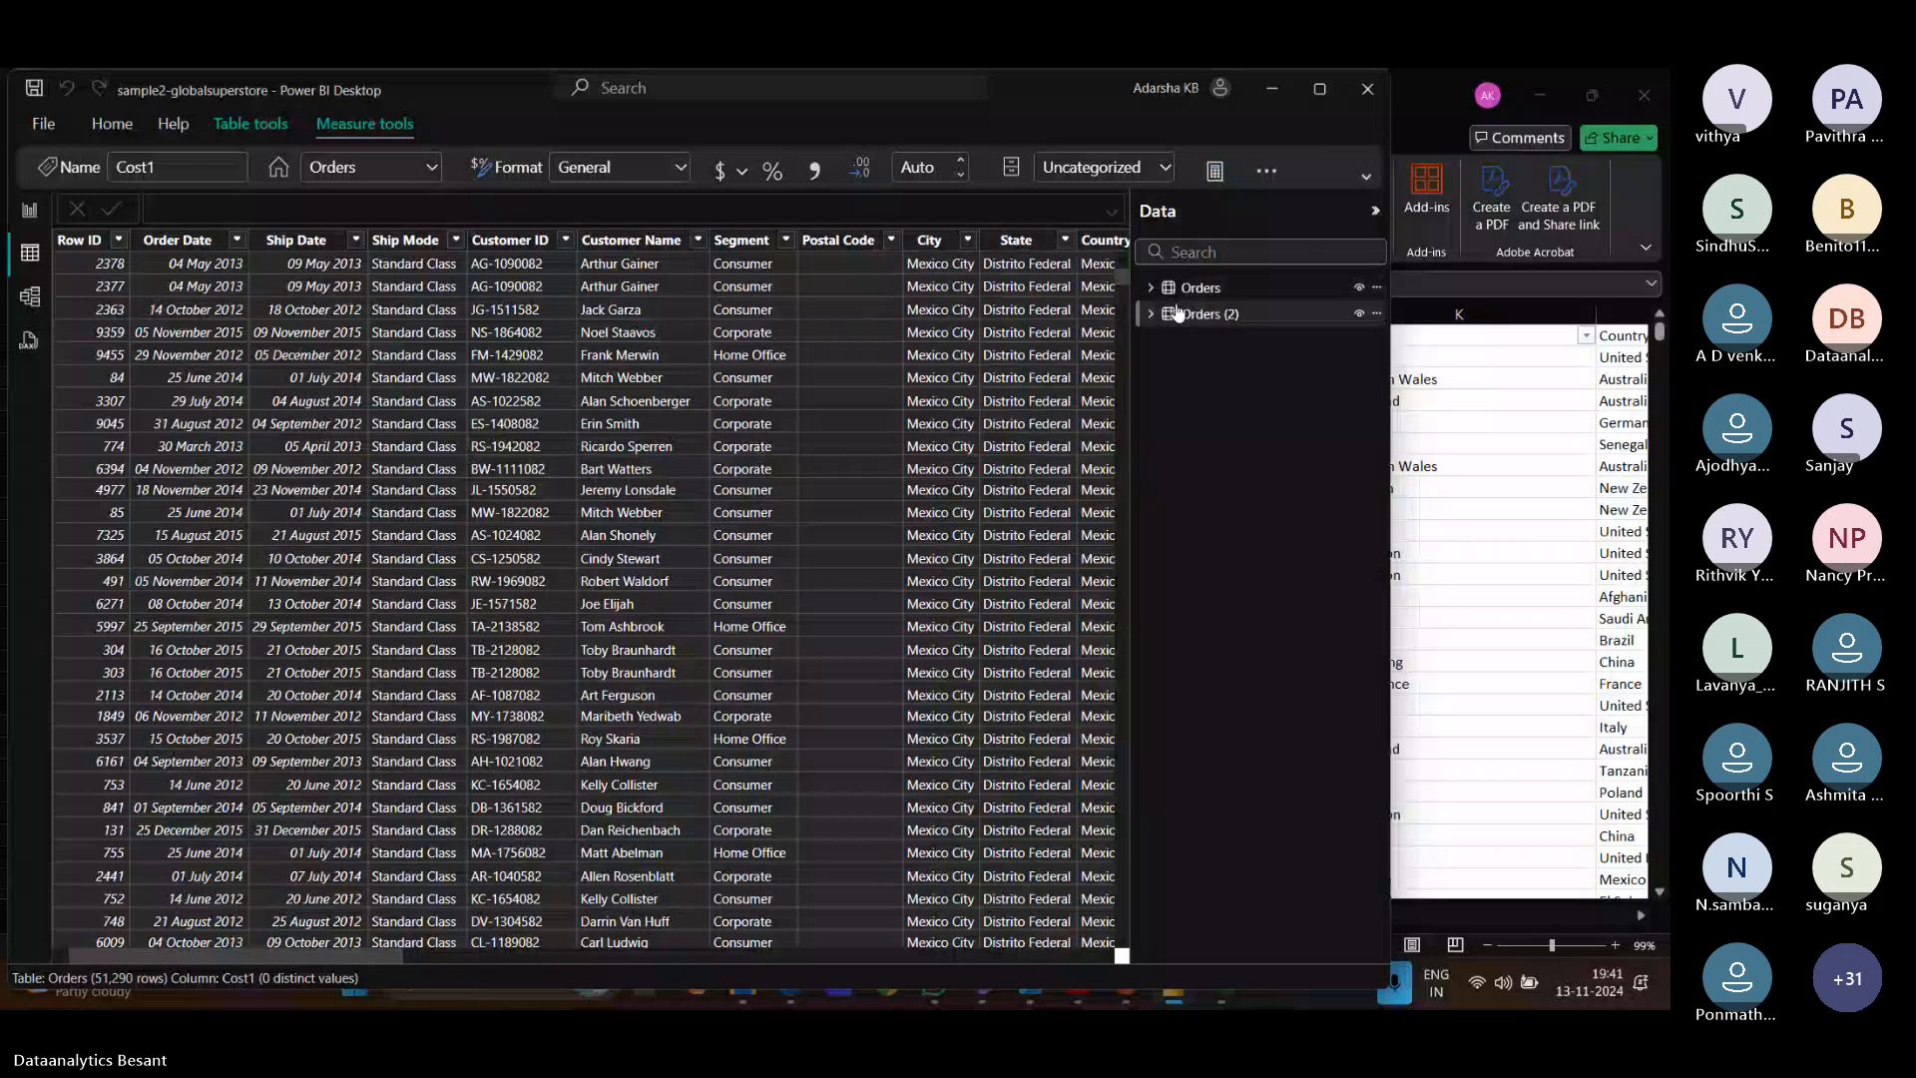
click(1151, 289)
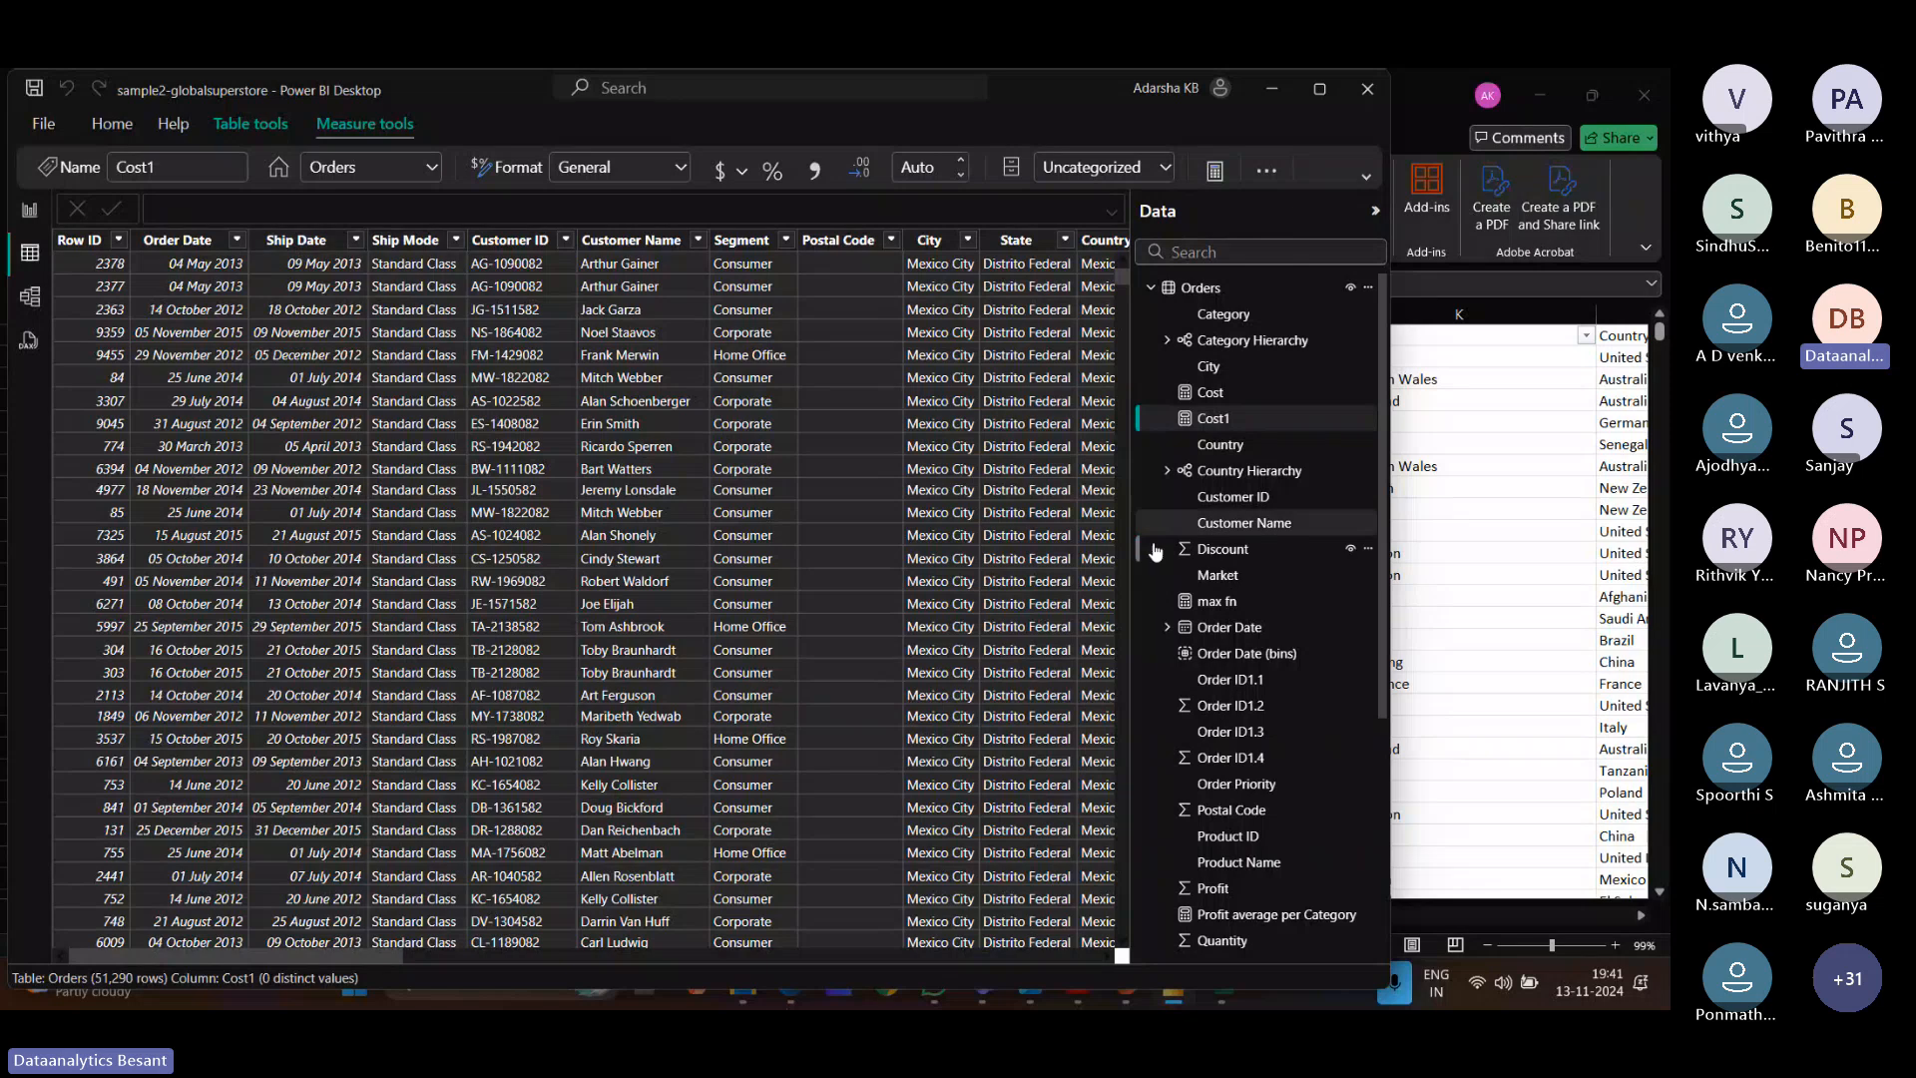
scroll(1238, 788, down, 3)
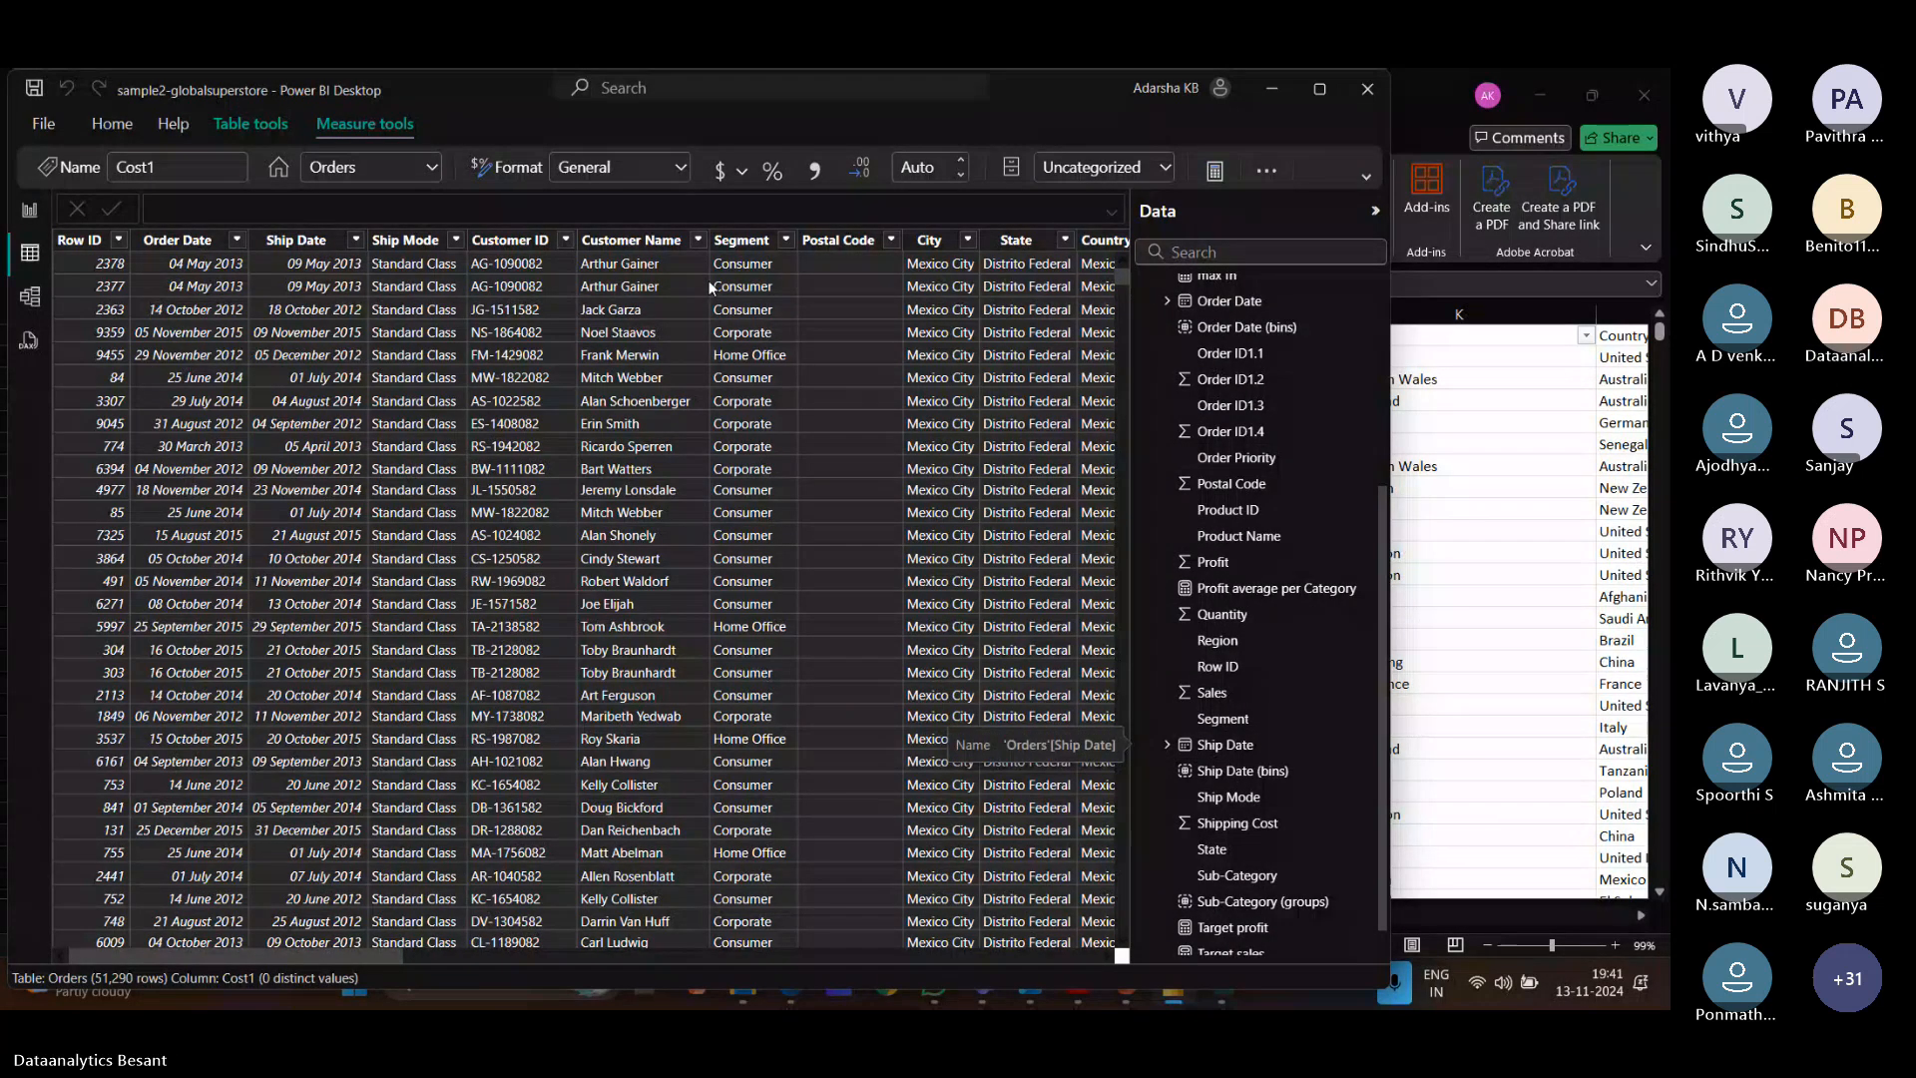
scroll(1195, 401, up, 3)
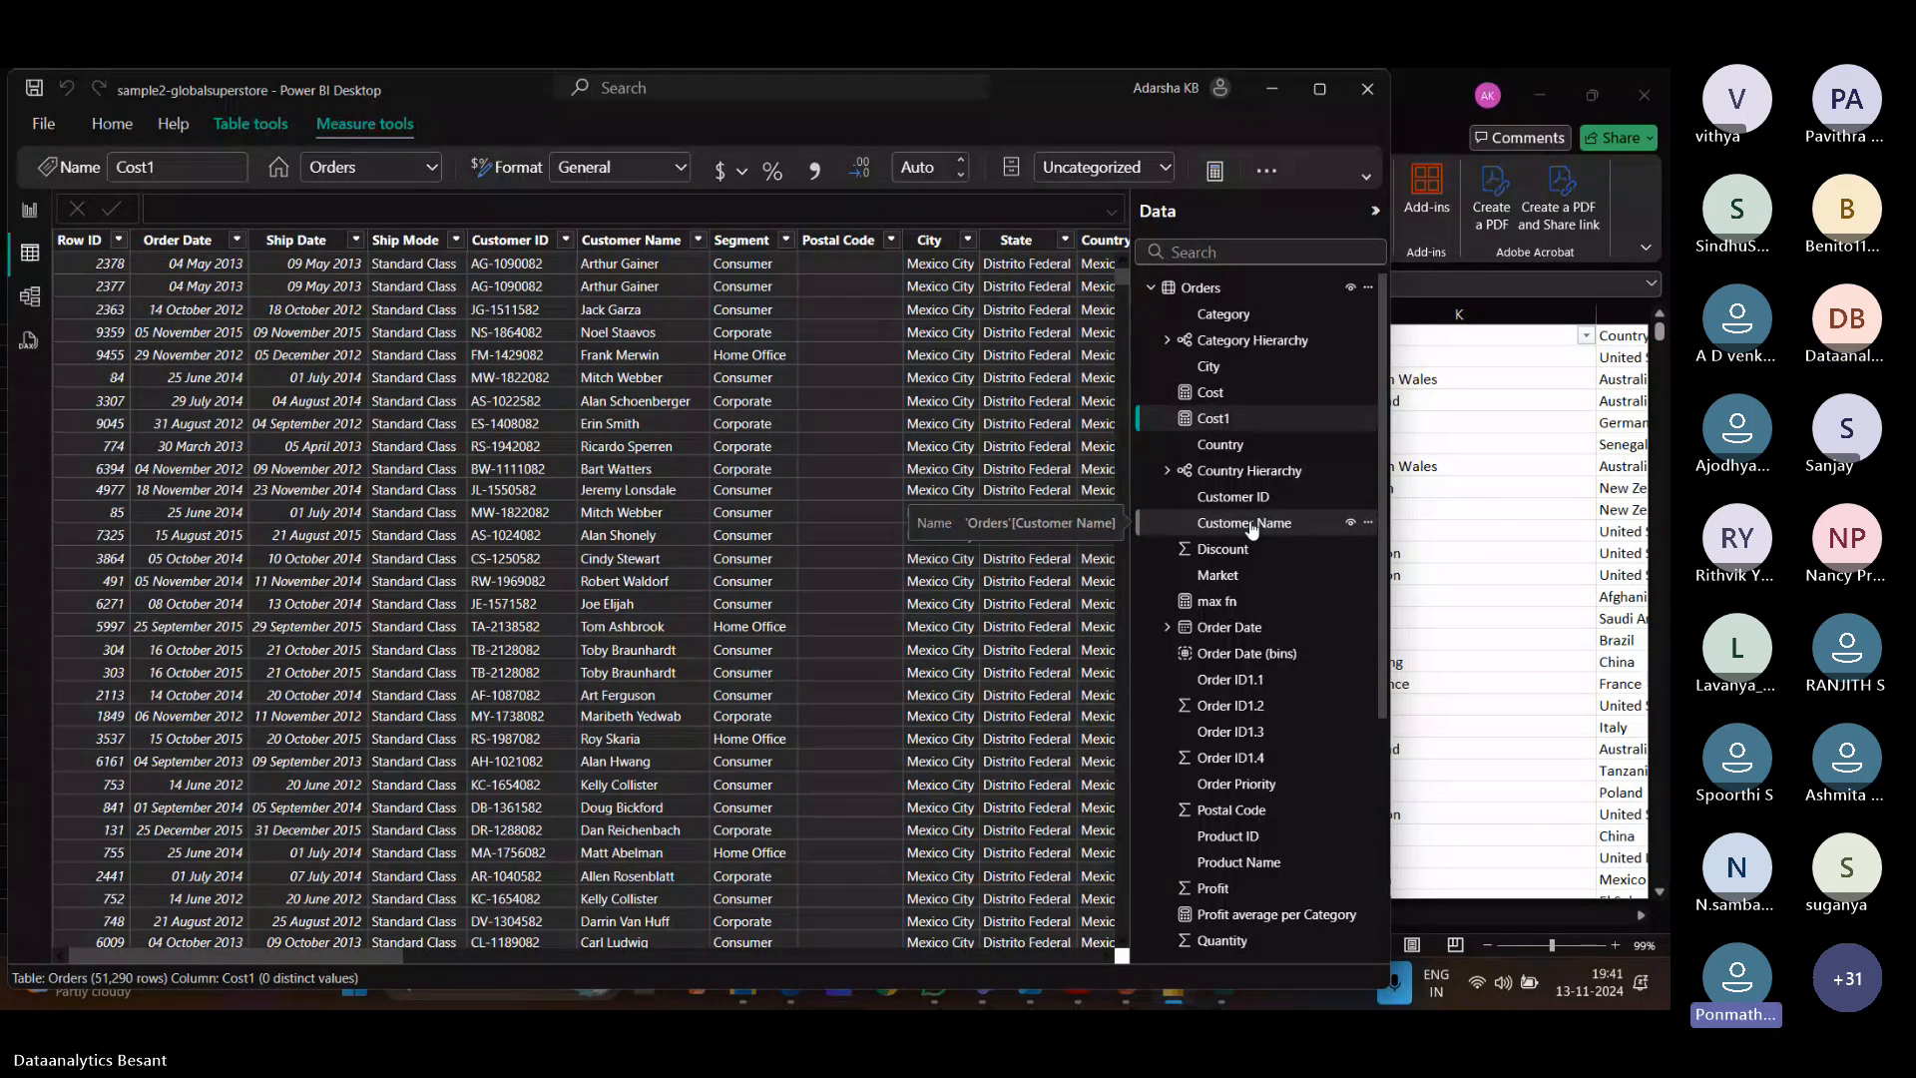
Return to the report canvas, select the Total Sales card and inspect its Sales field in the Data pane and its Visualizations settings.
click(30, 214)
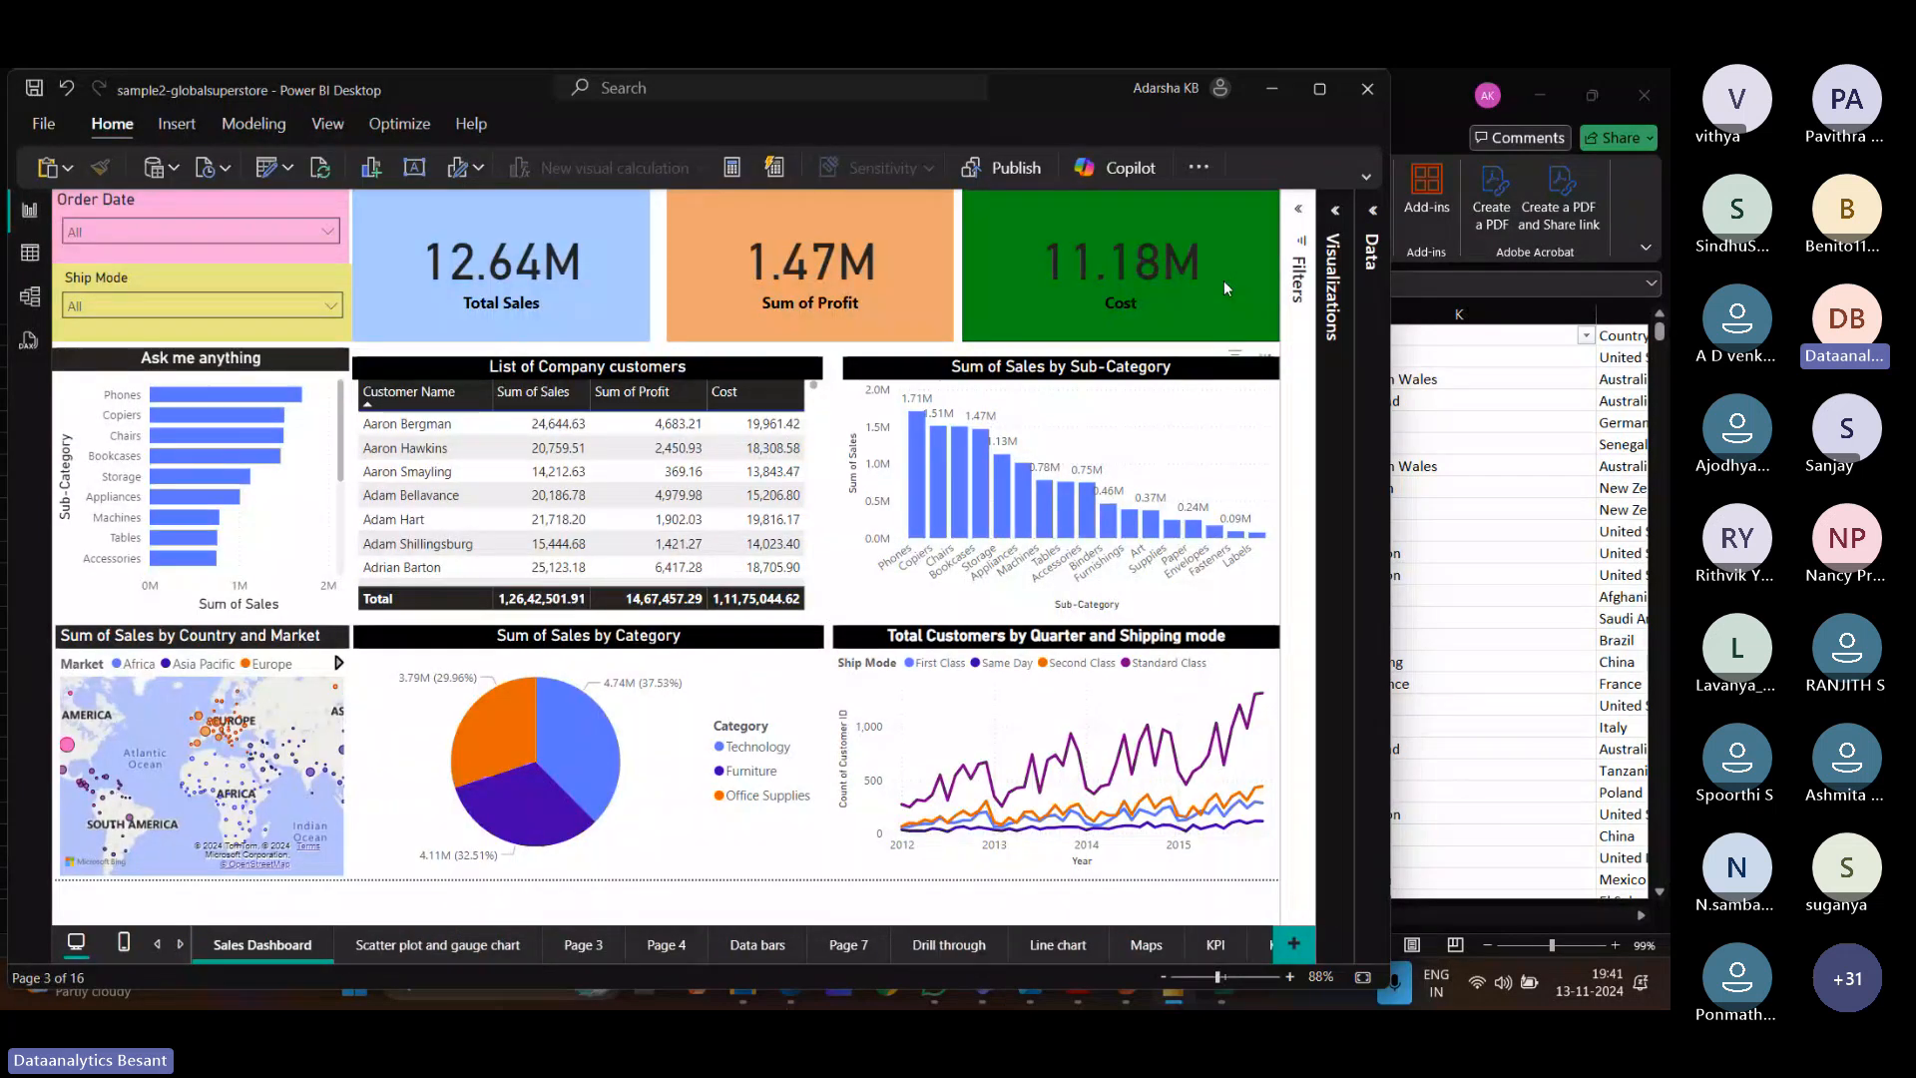
click(1373, 250)
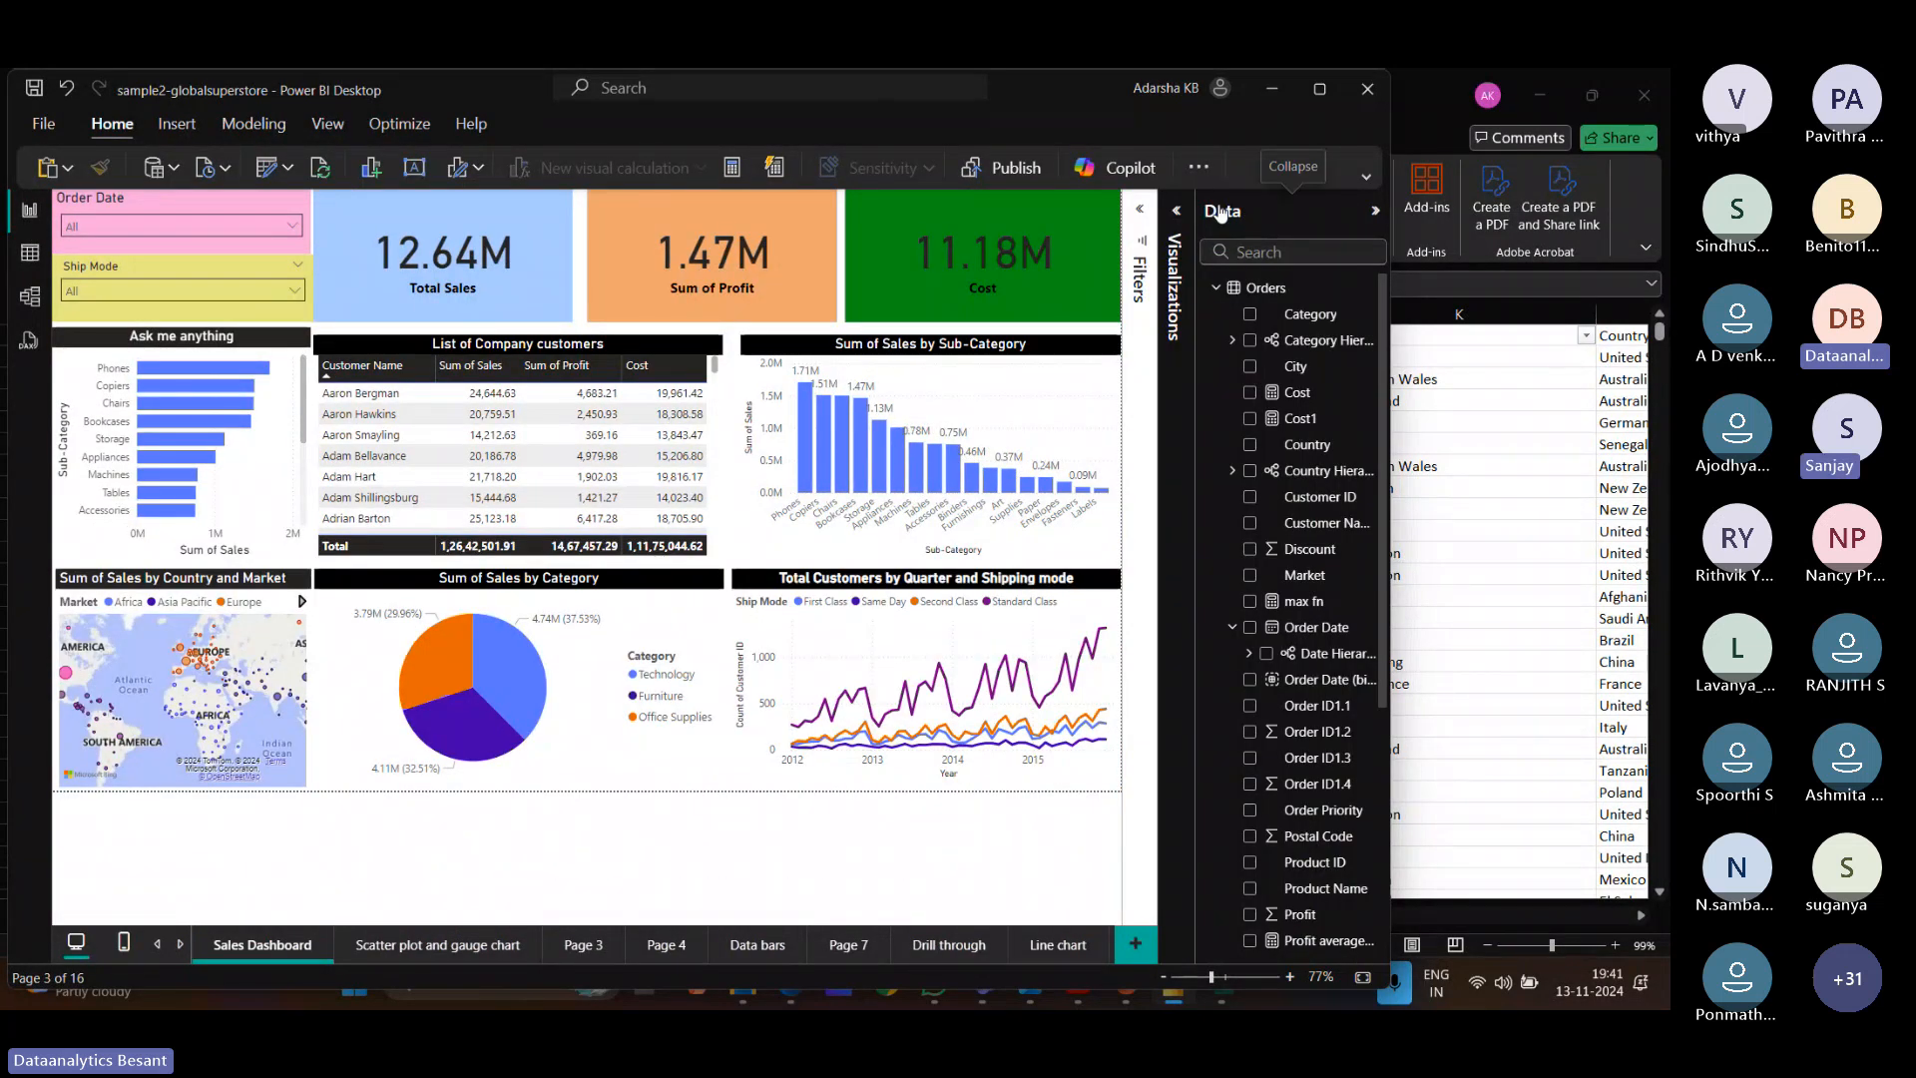
click(422, 291)
scroll(1248, 664, down, 2)
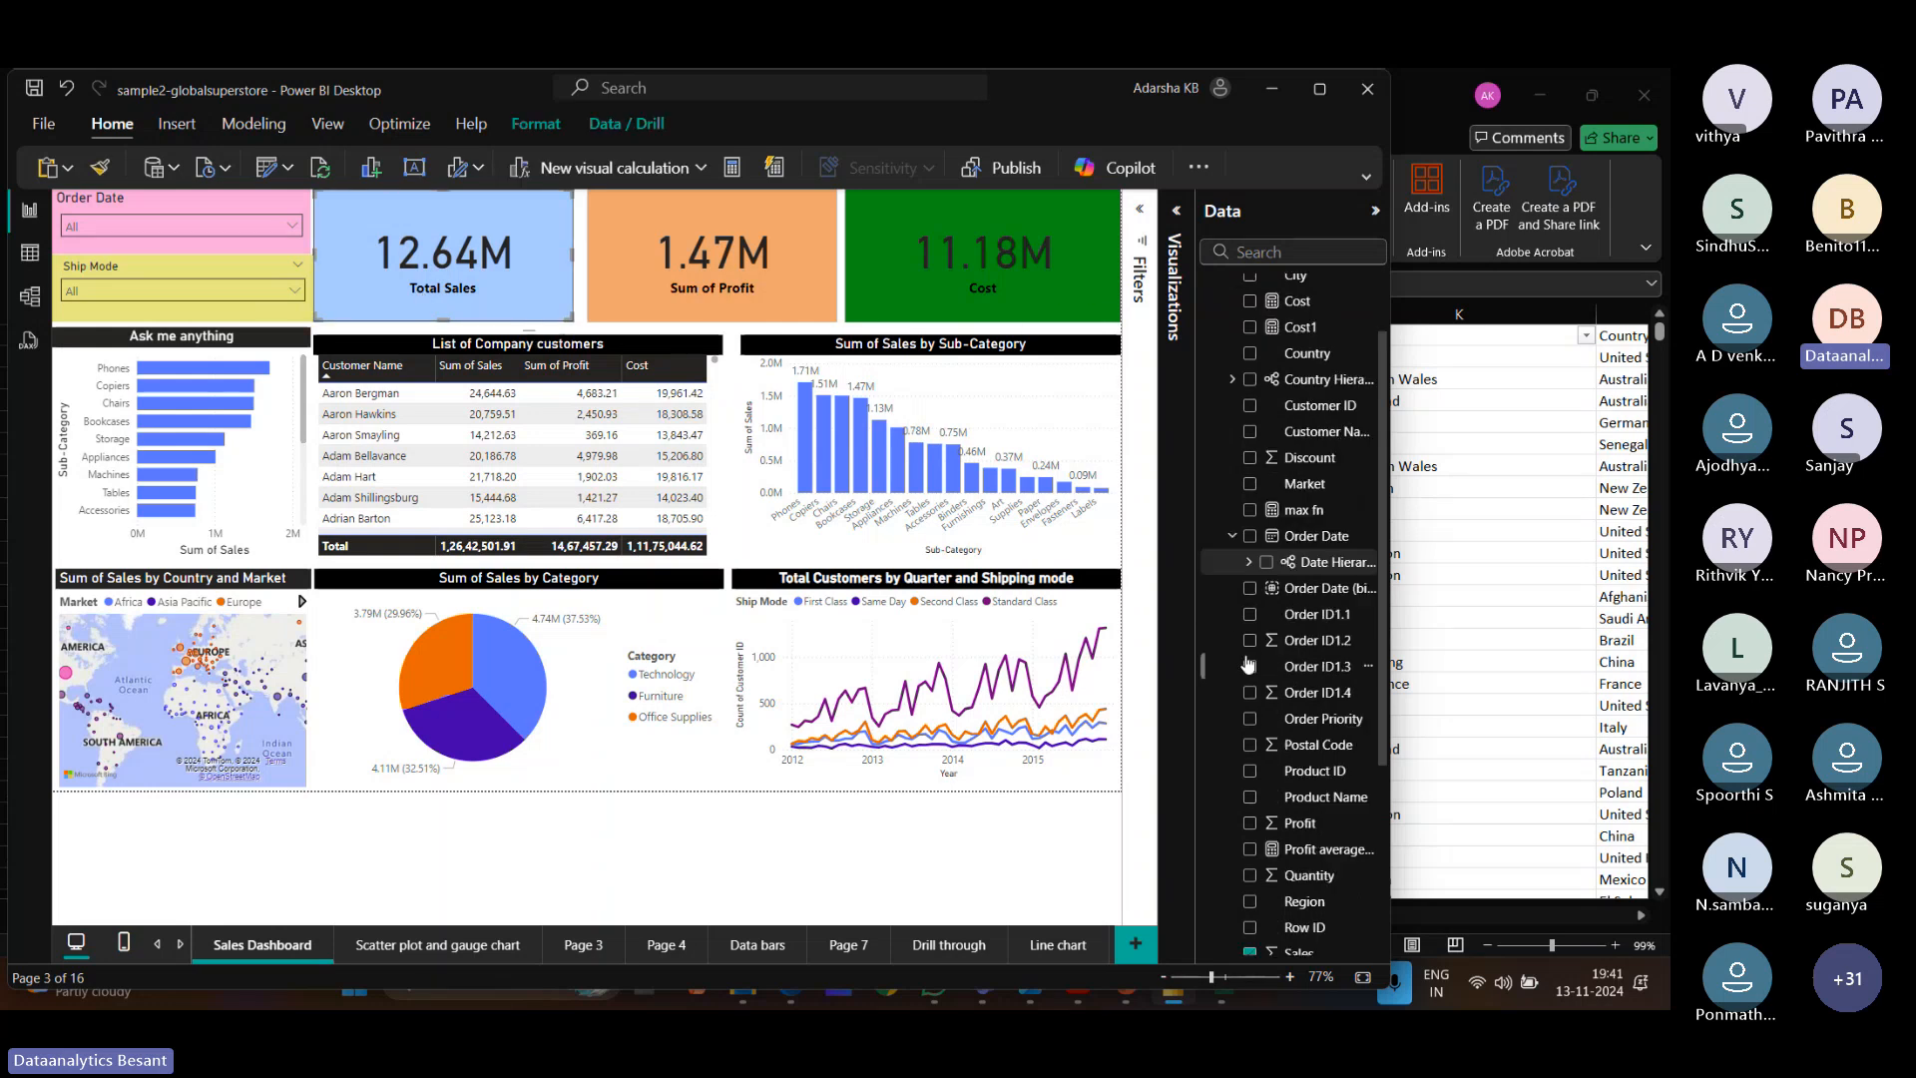
scroll(1247, 663, down, 3)
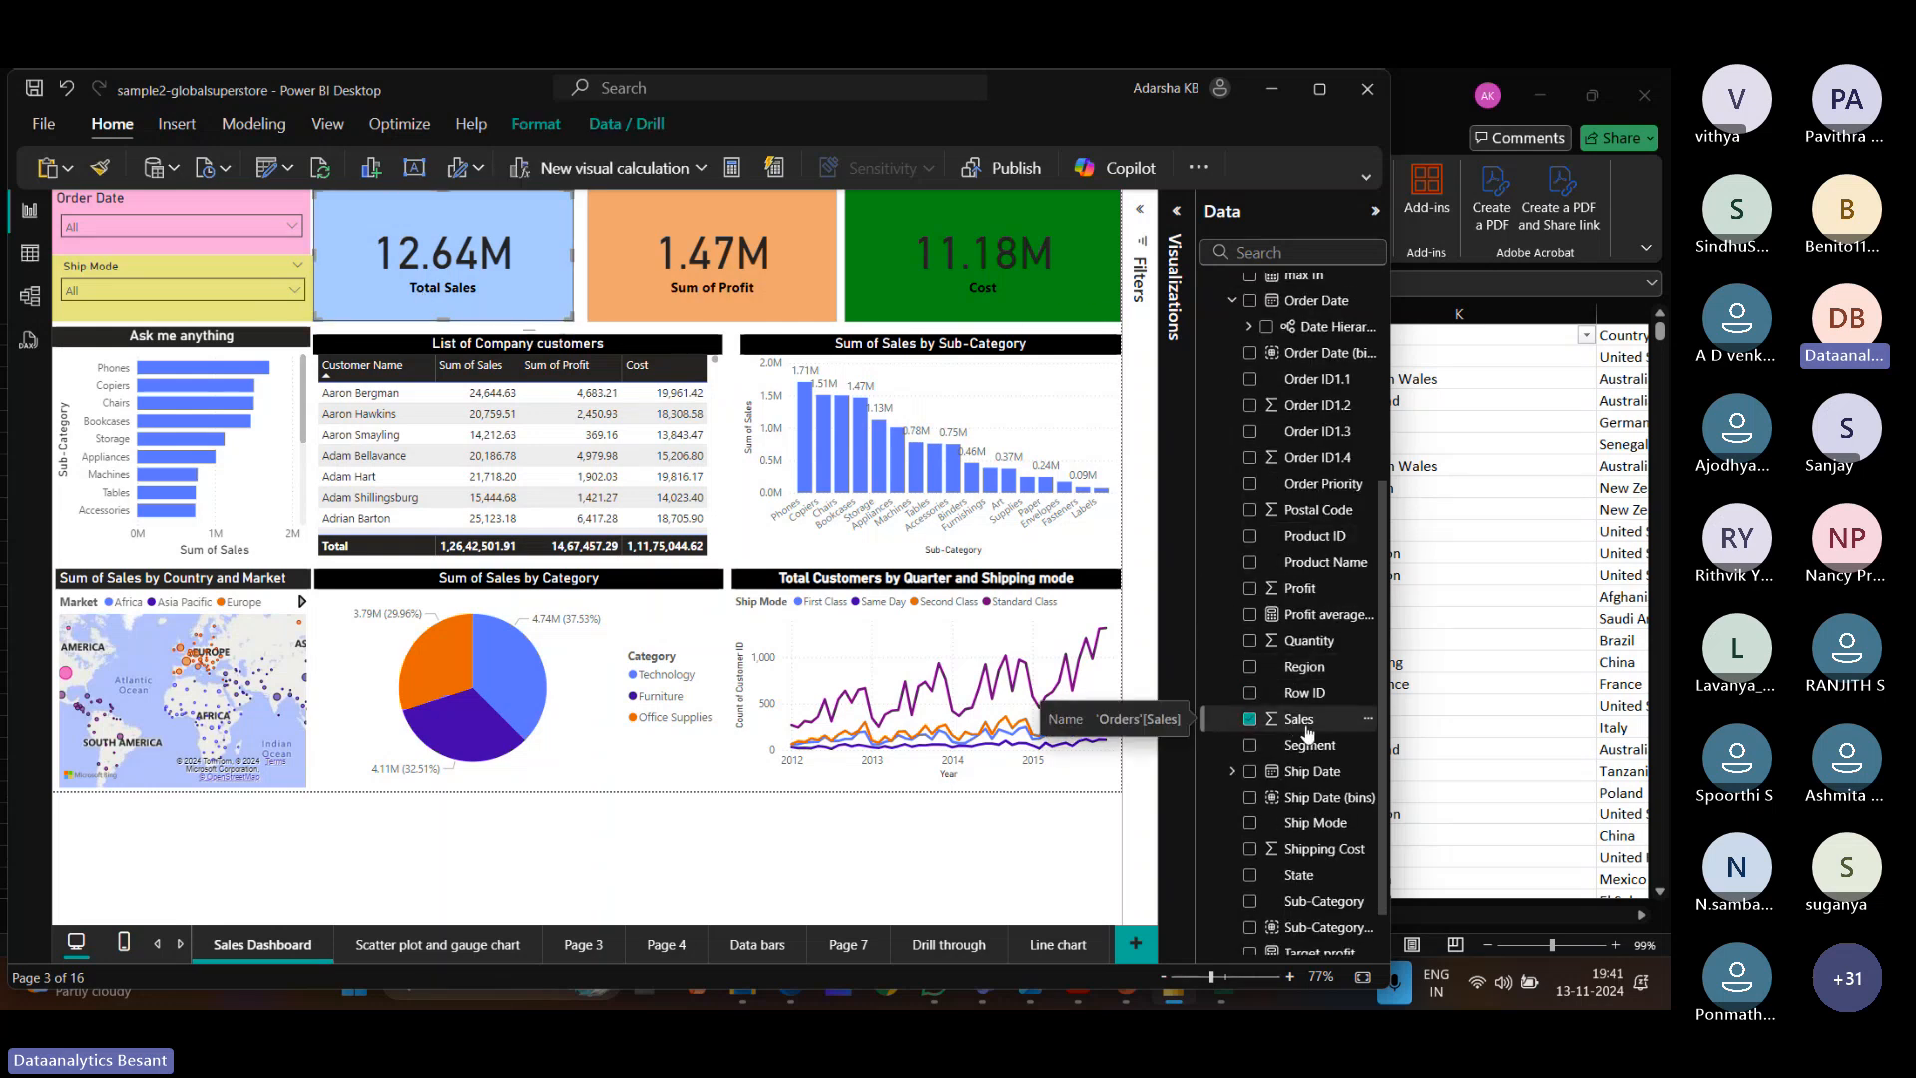
click(1169, 315)
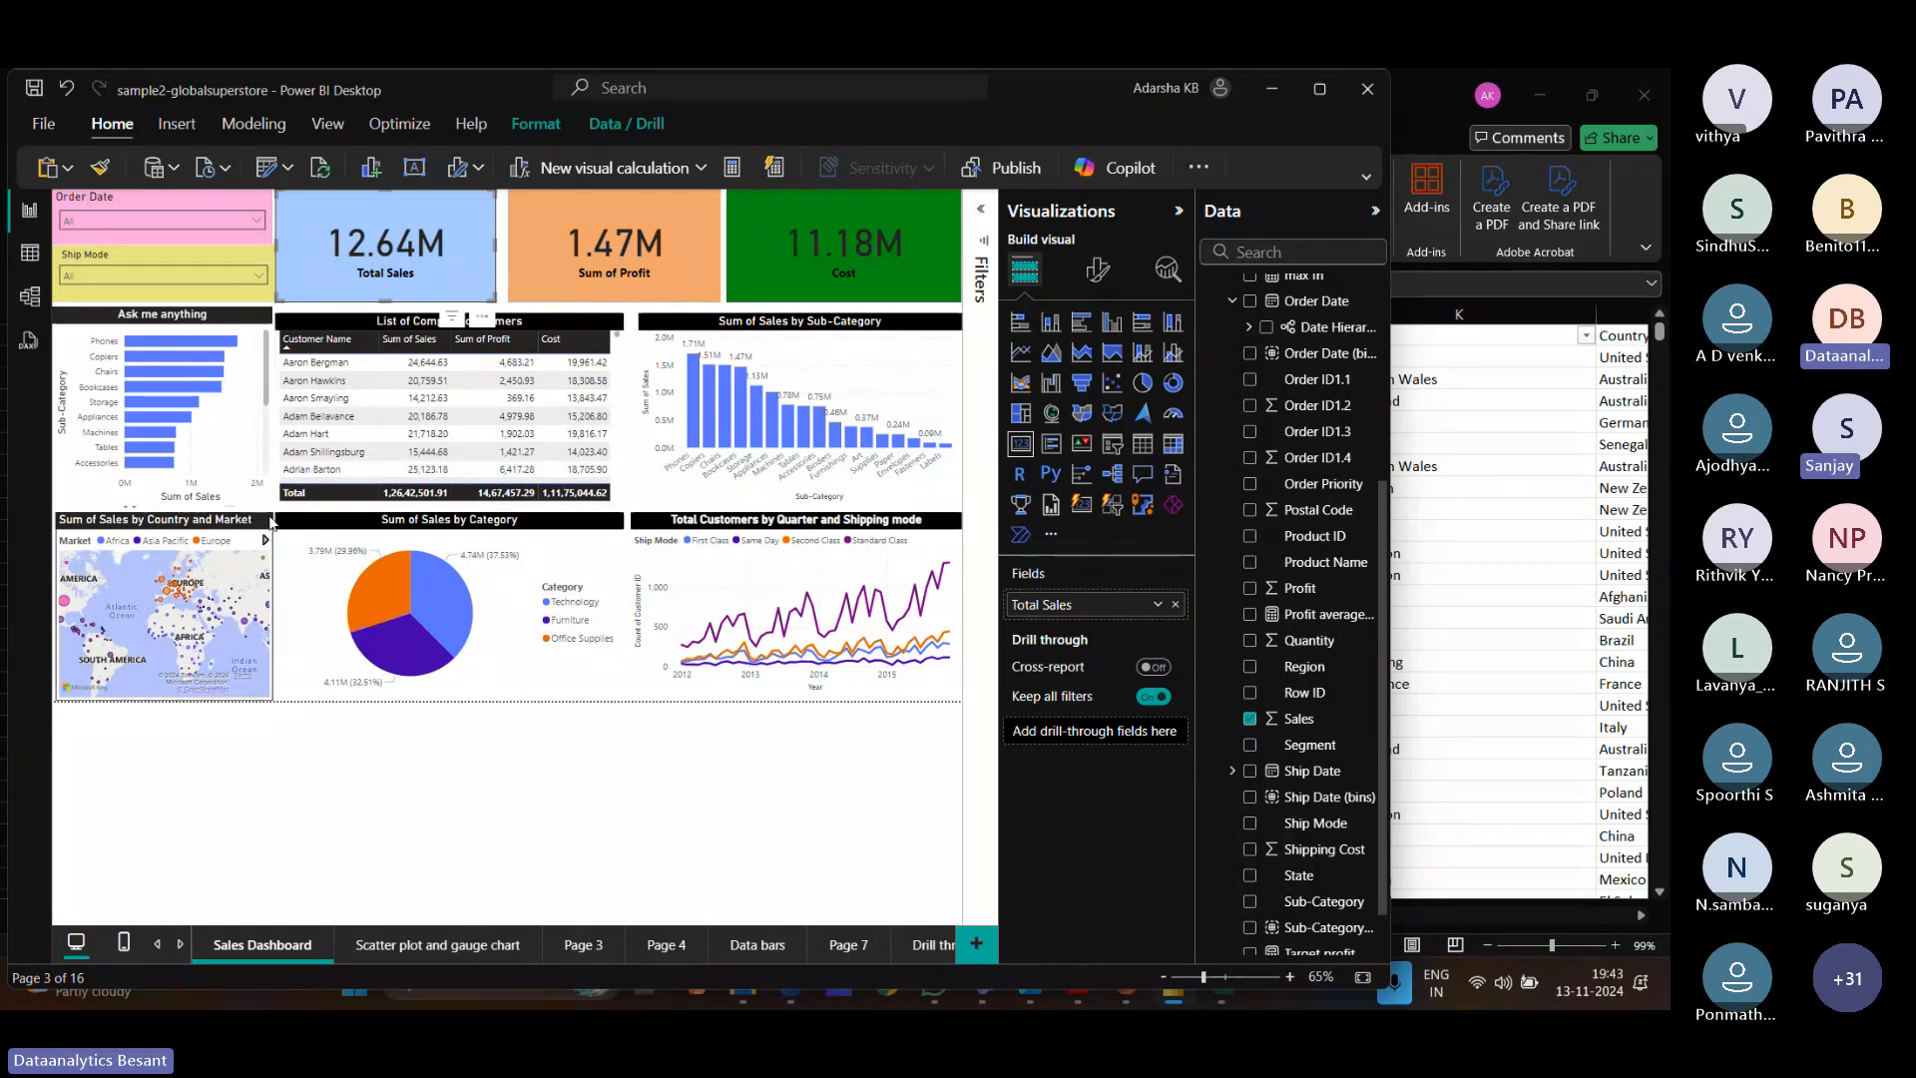
mouse_move(66, 603)
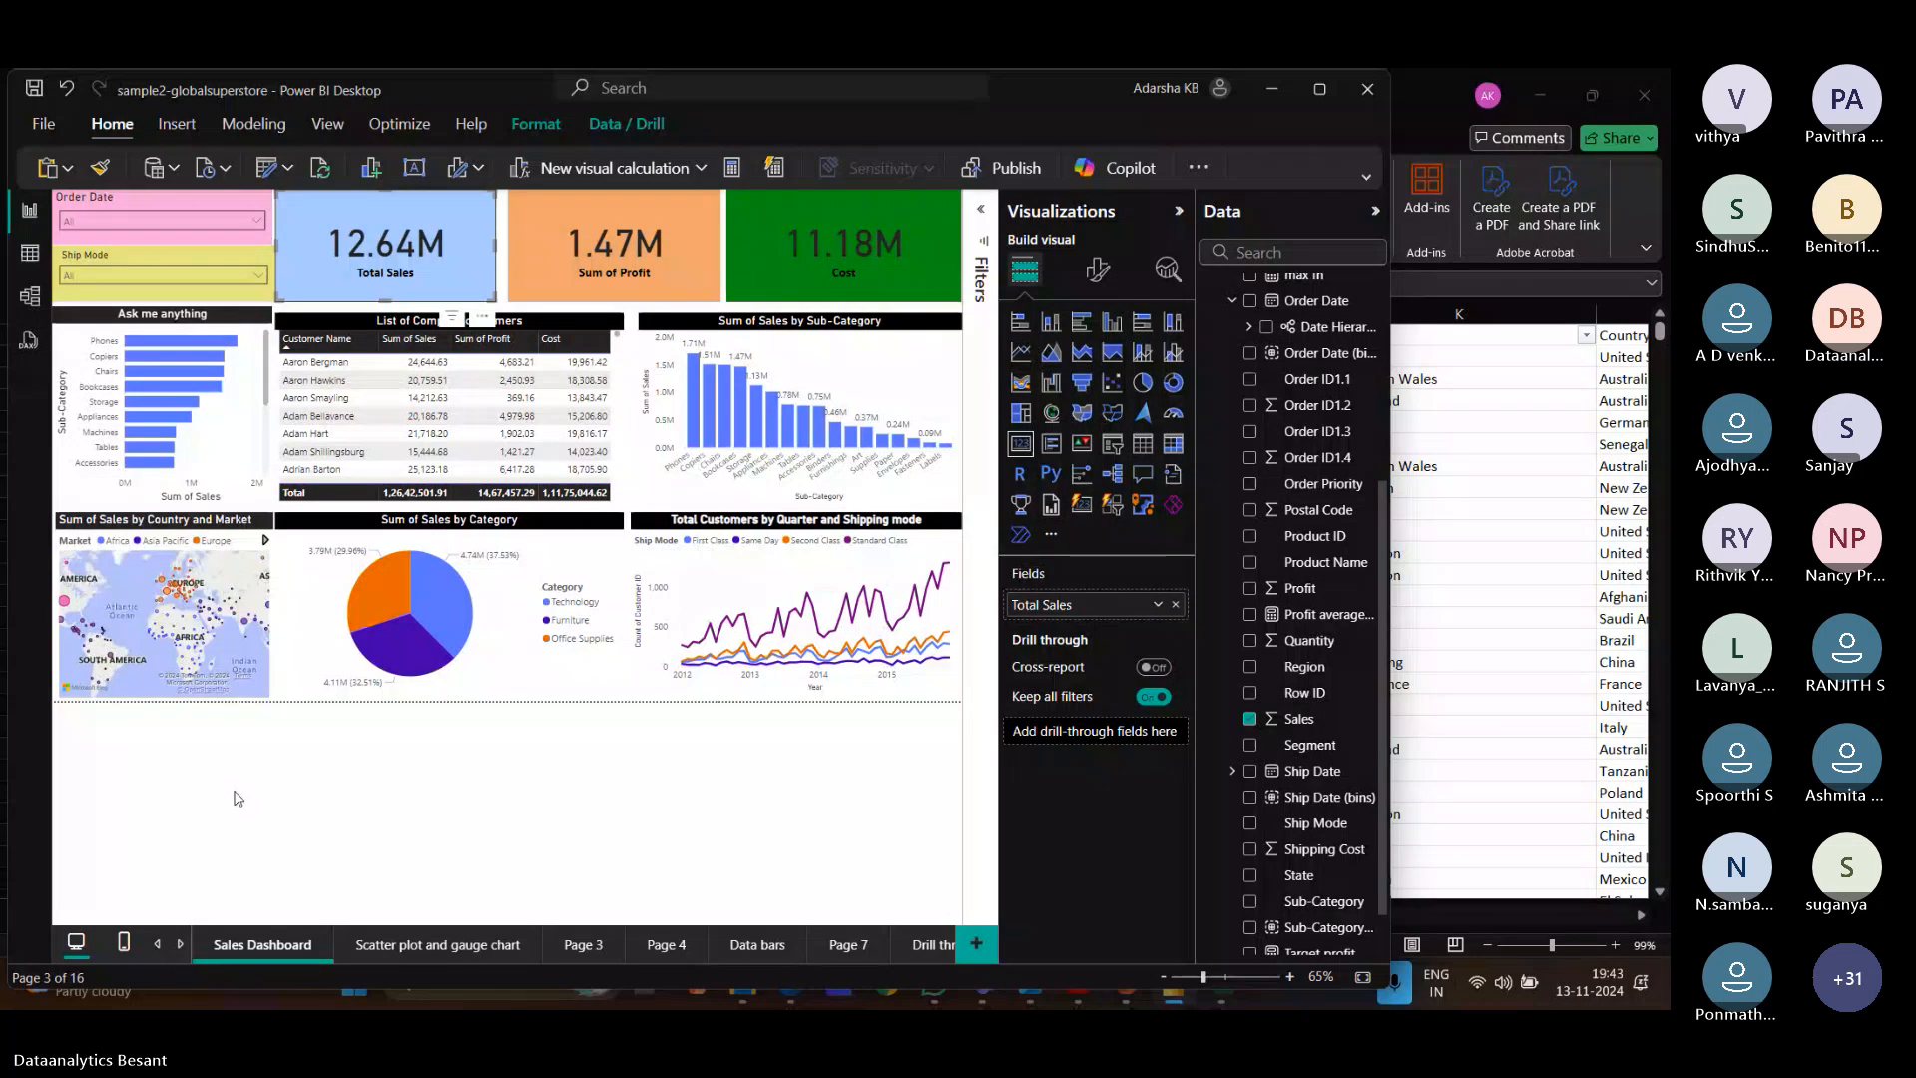
Bring up the Excel workbook briefly, switch back to Power BI Desktop and collapse the Visualizations and Data panes.
click(1256, 89)
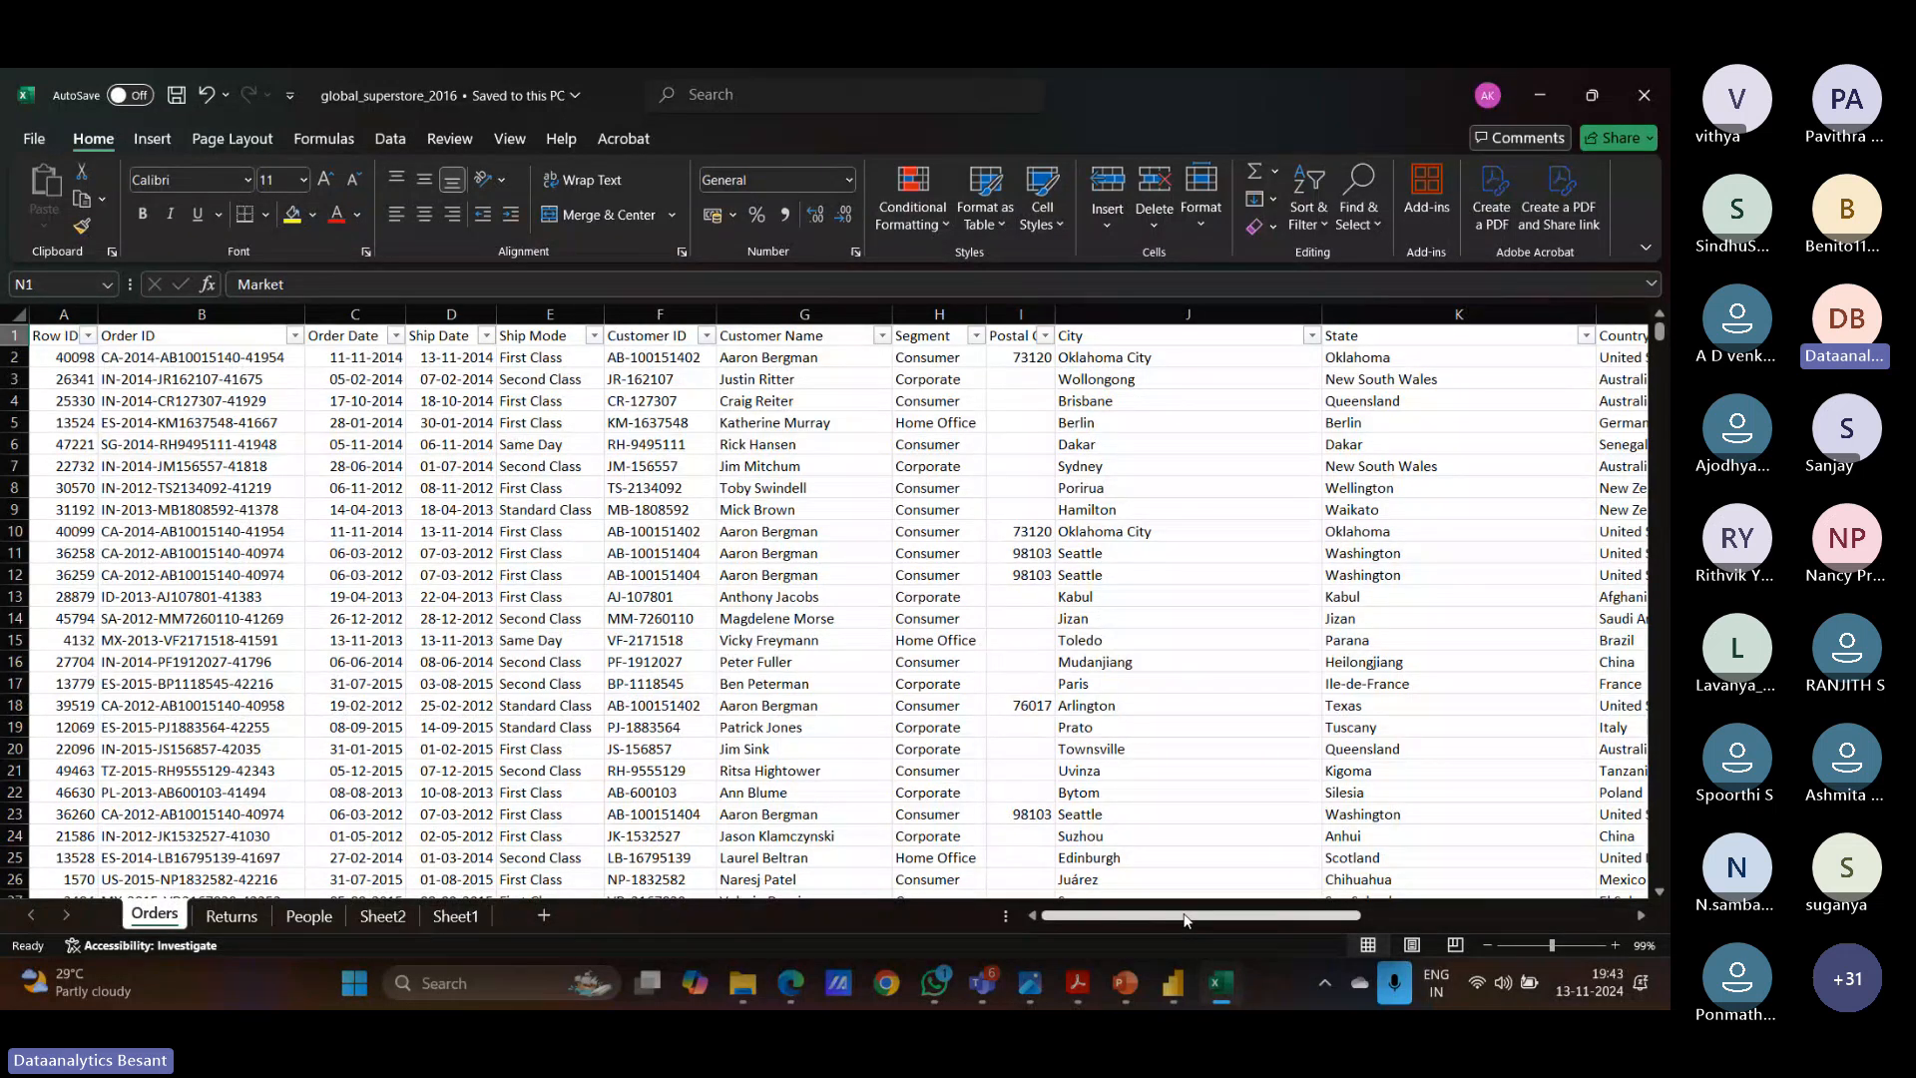
click(1172, 983)
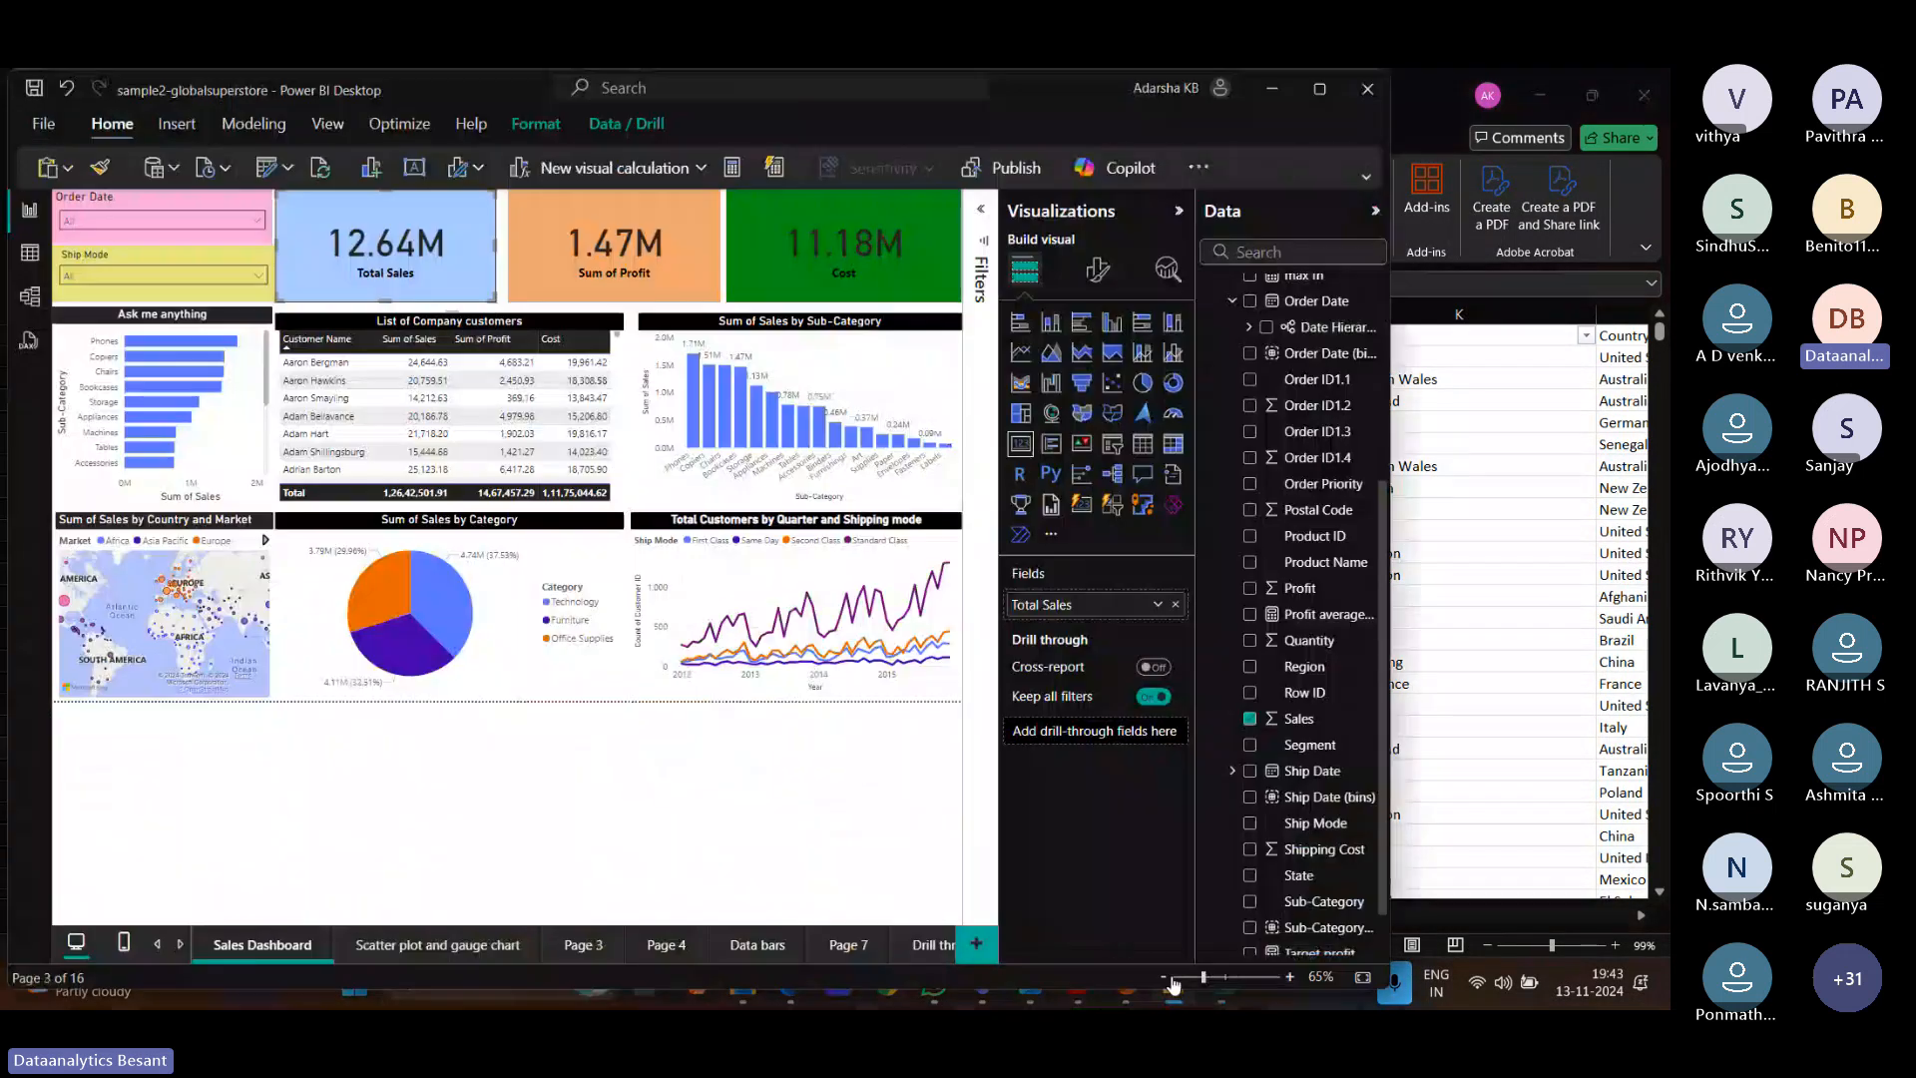
click(1179, 211)
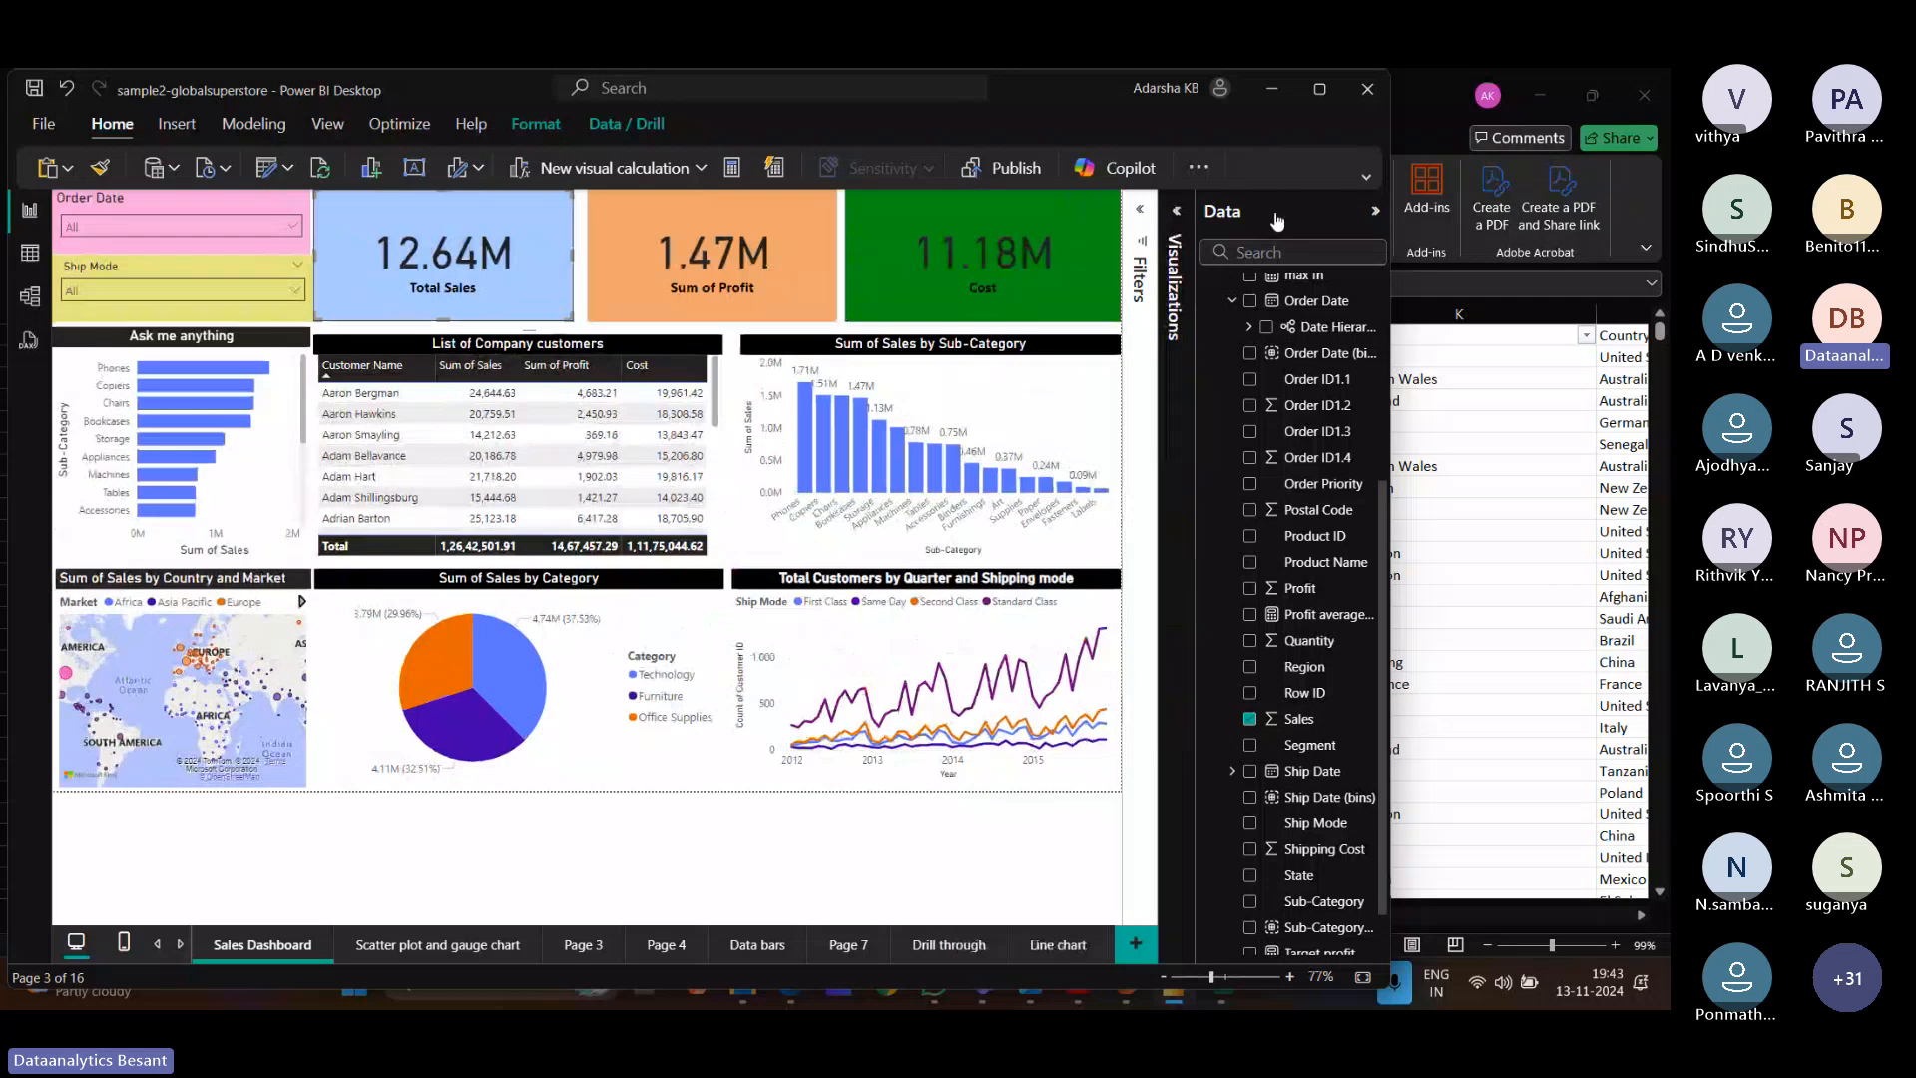
click(1375, 212)
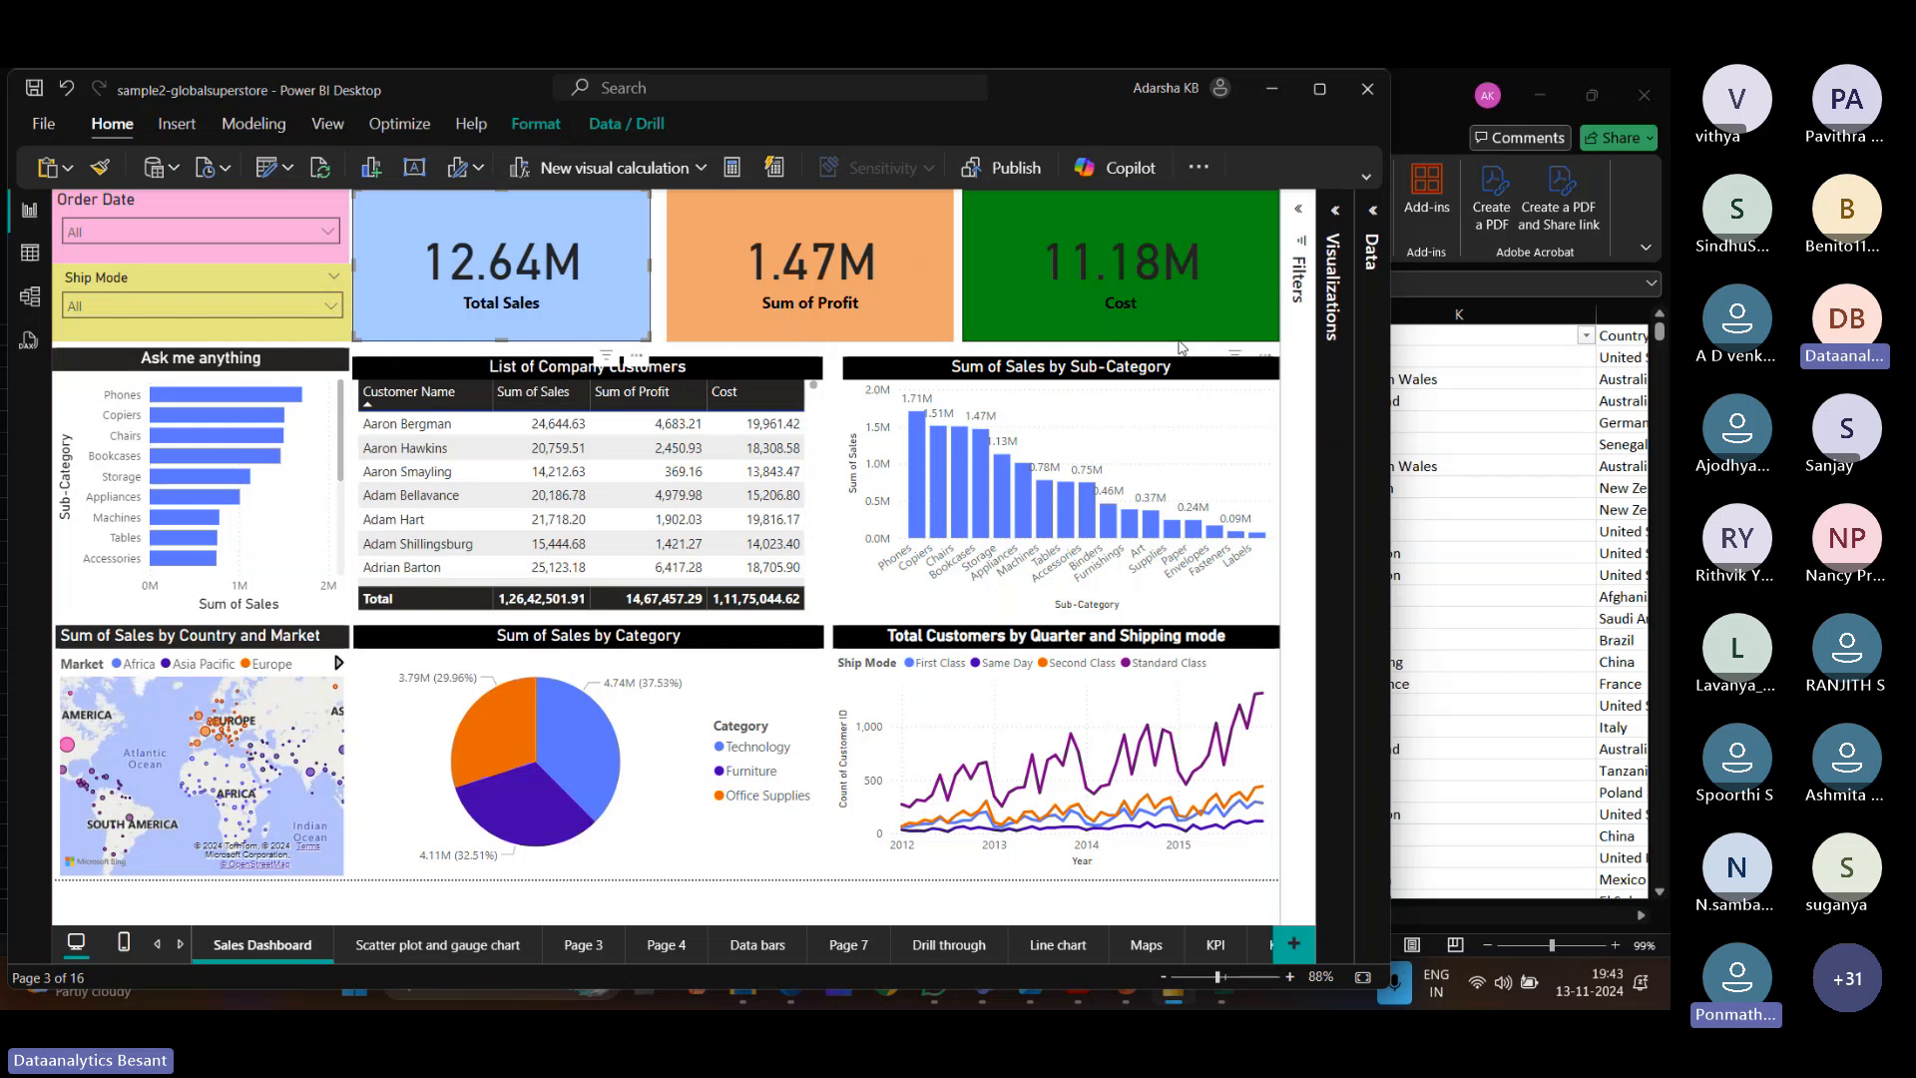
Reopen the Data pane, display the formula of the Cost measure in Orders, and highlight its SUM function and Orders table reference.
click(1368, 267)
right_click(1261, 285)
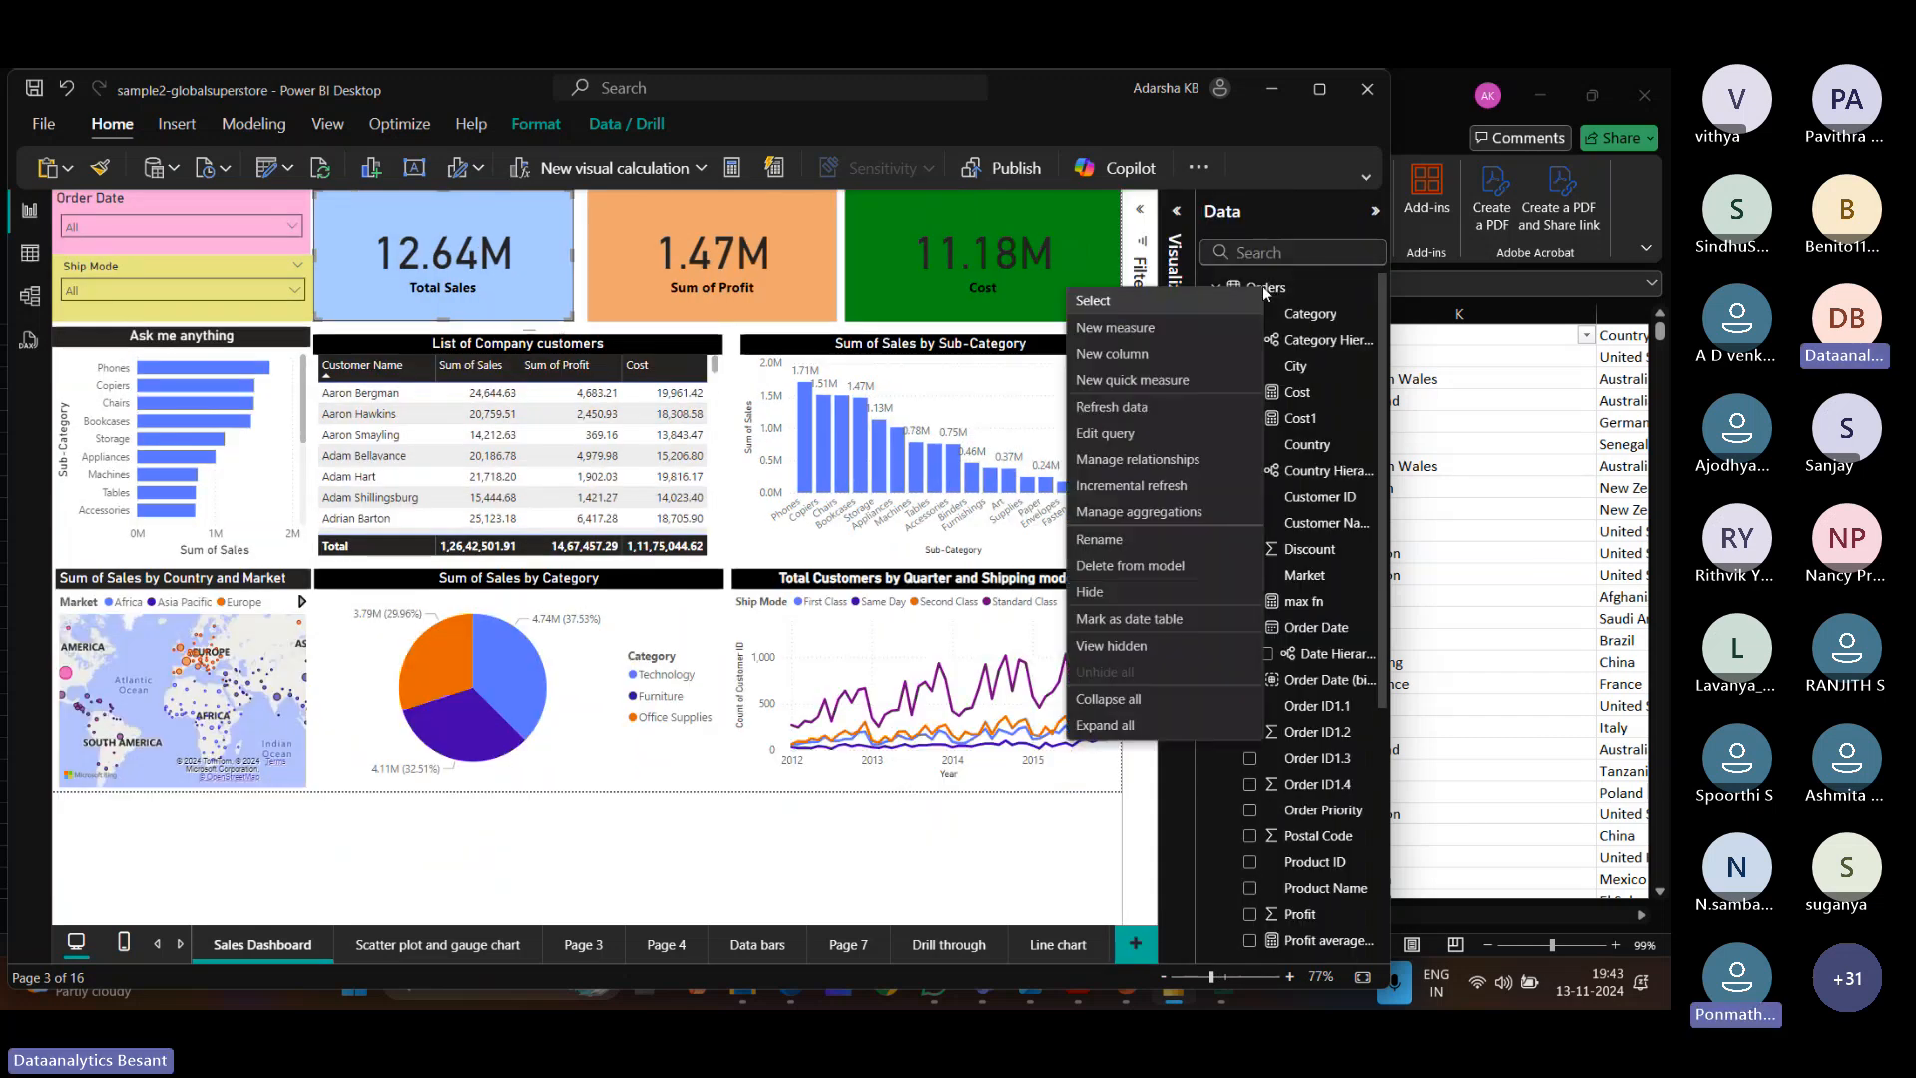
click(1299, 395)
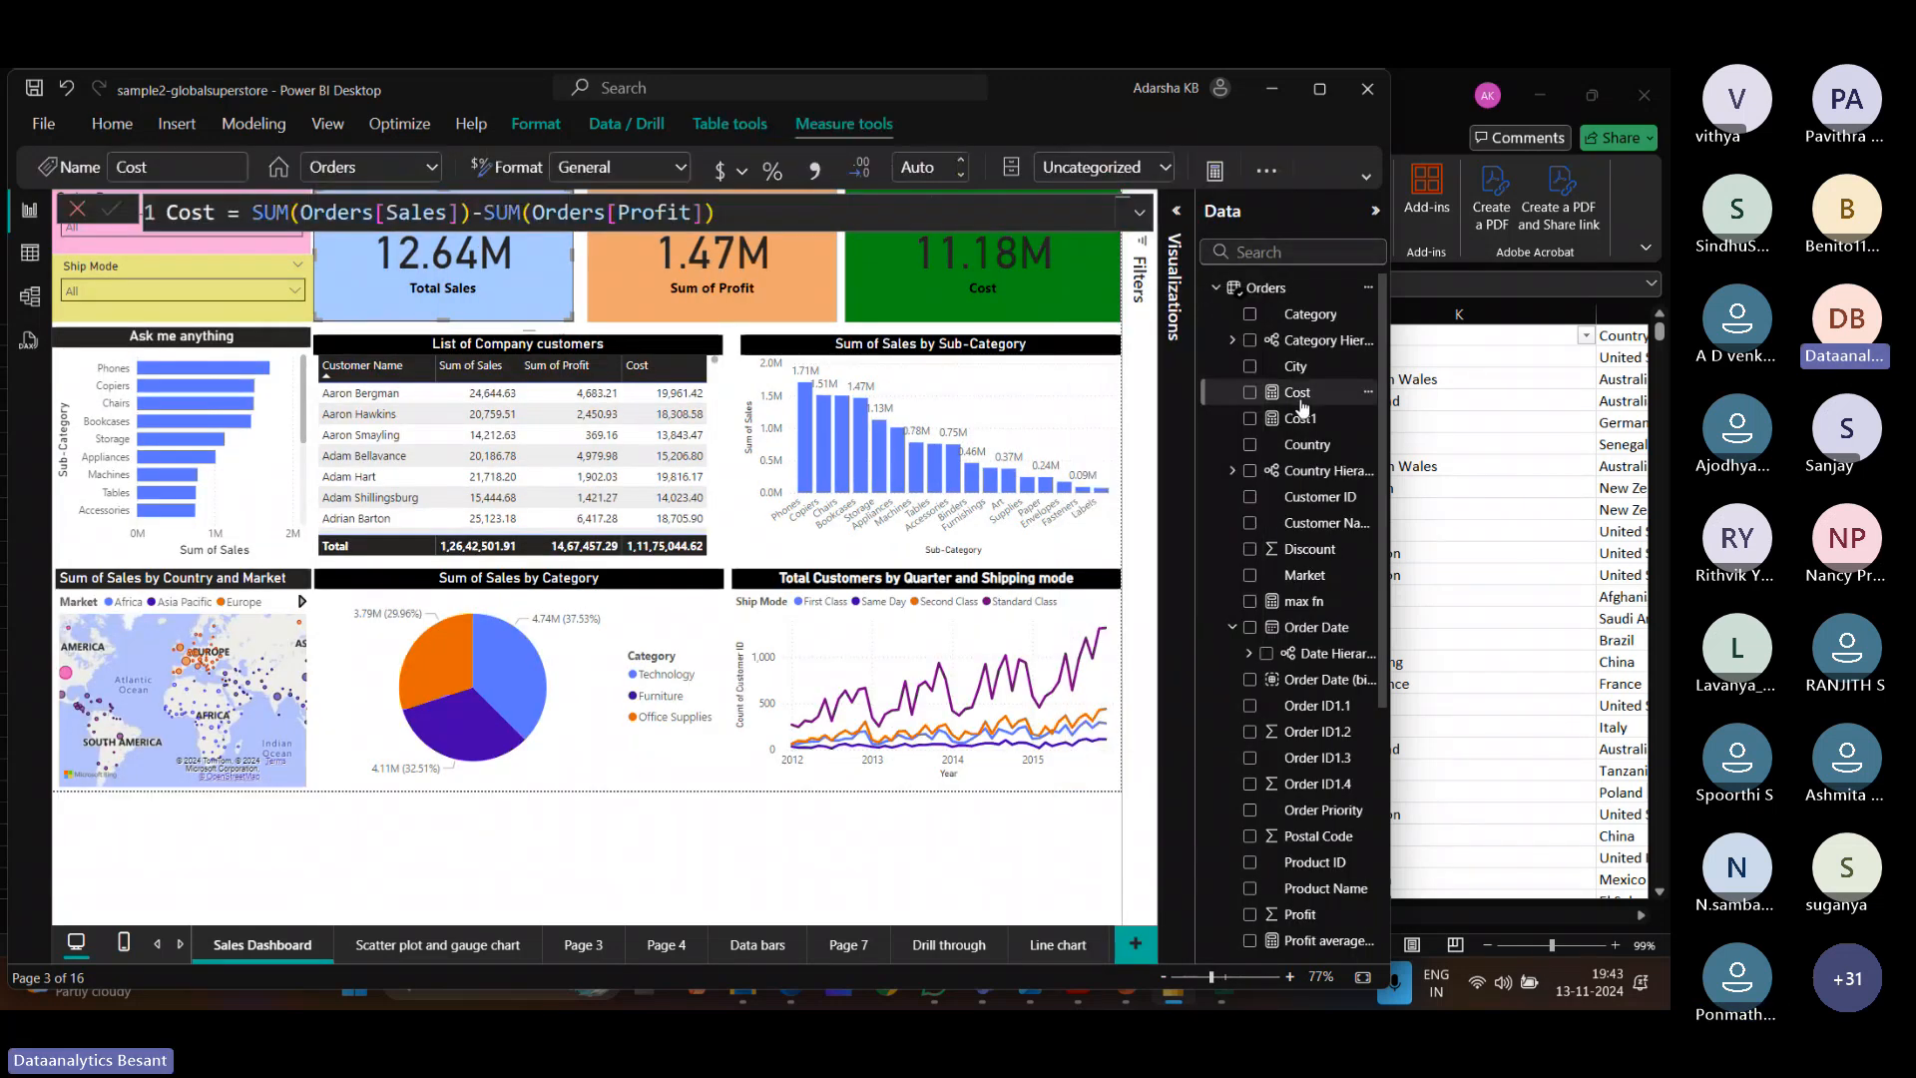
drag(253, 213, 290, 217)
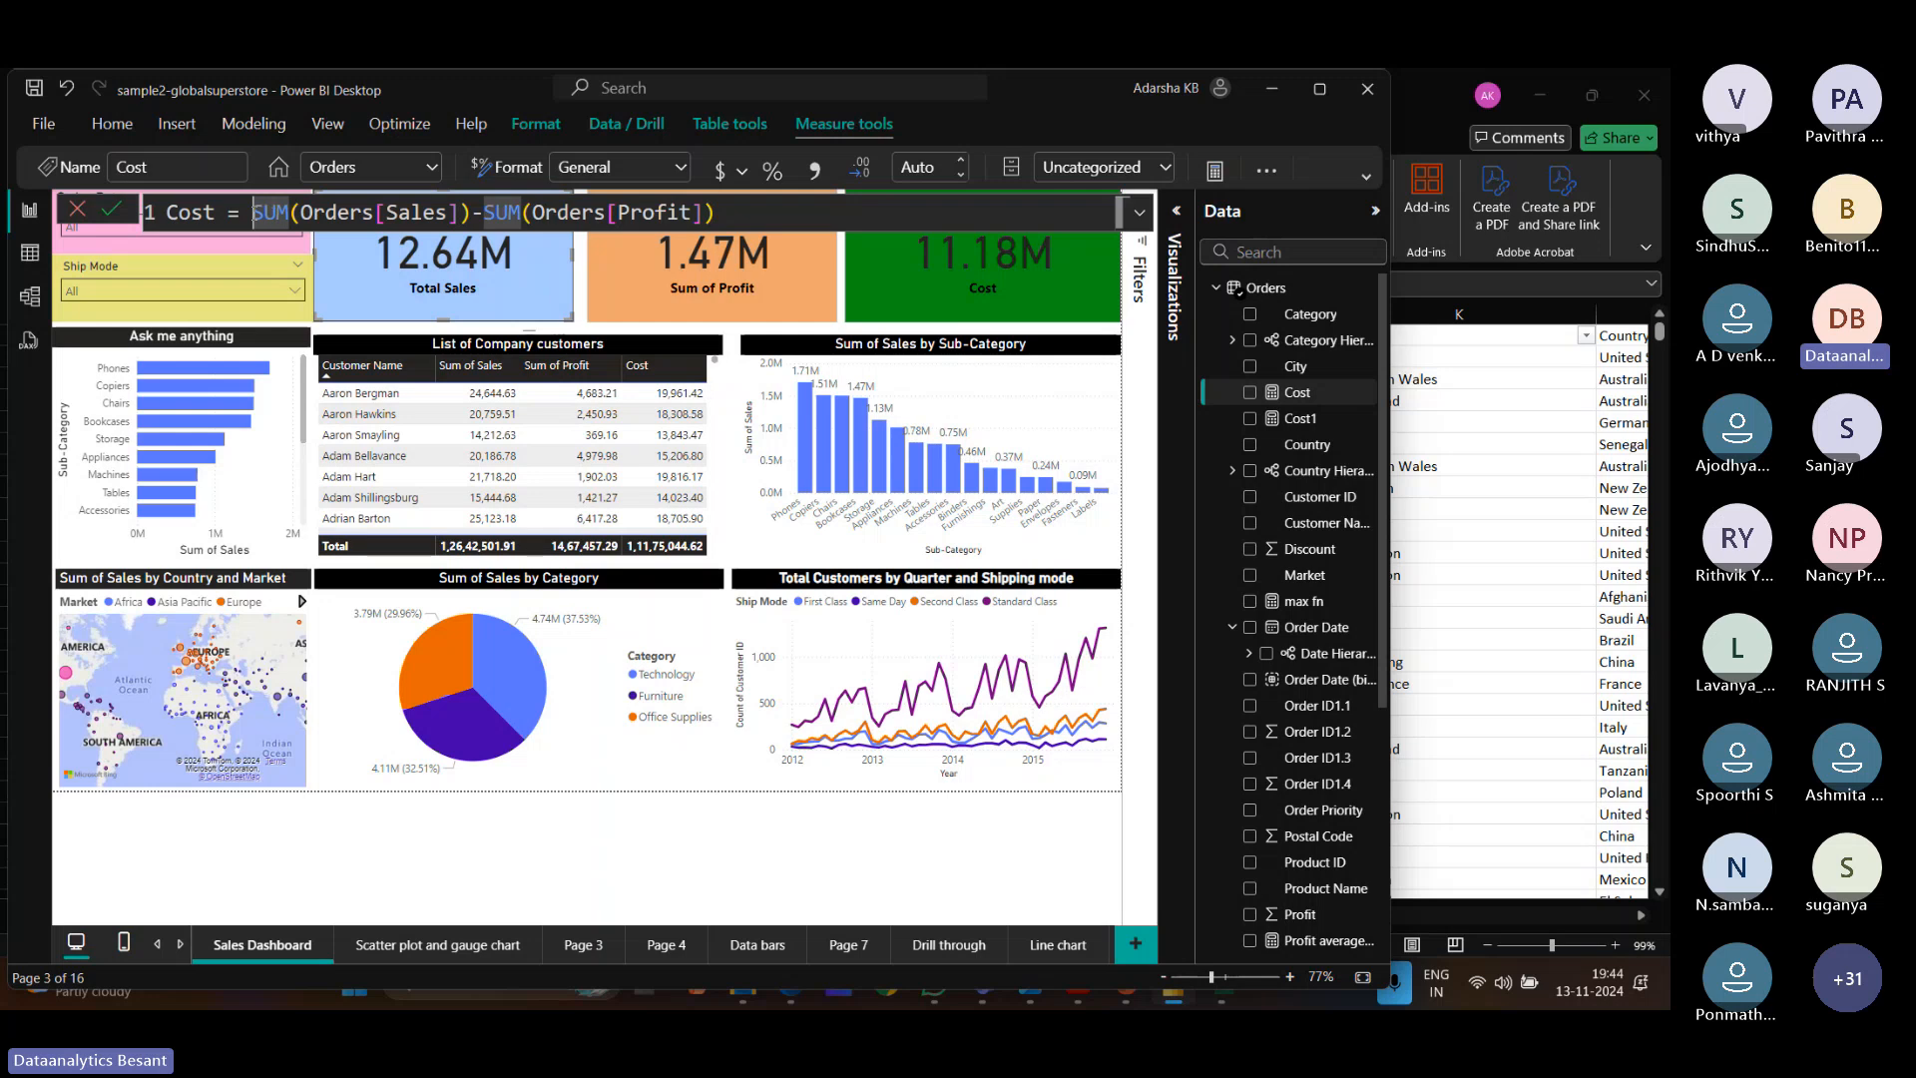
double_click(283, 213)
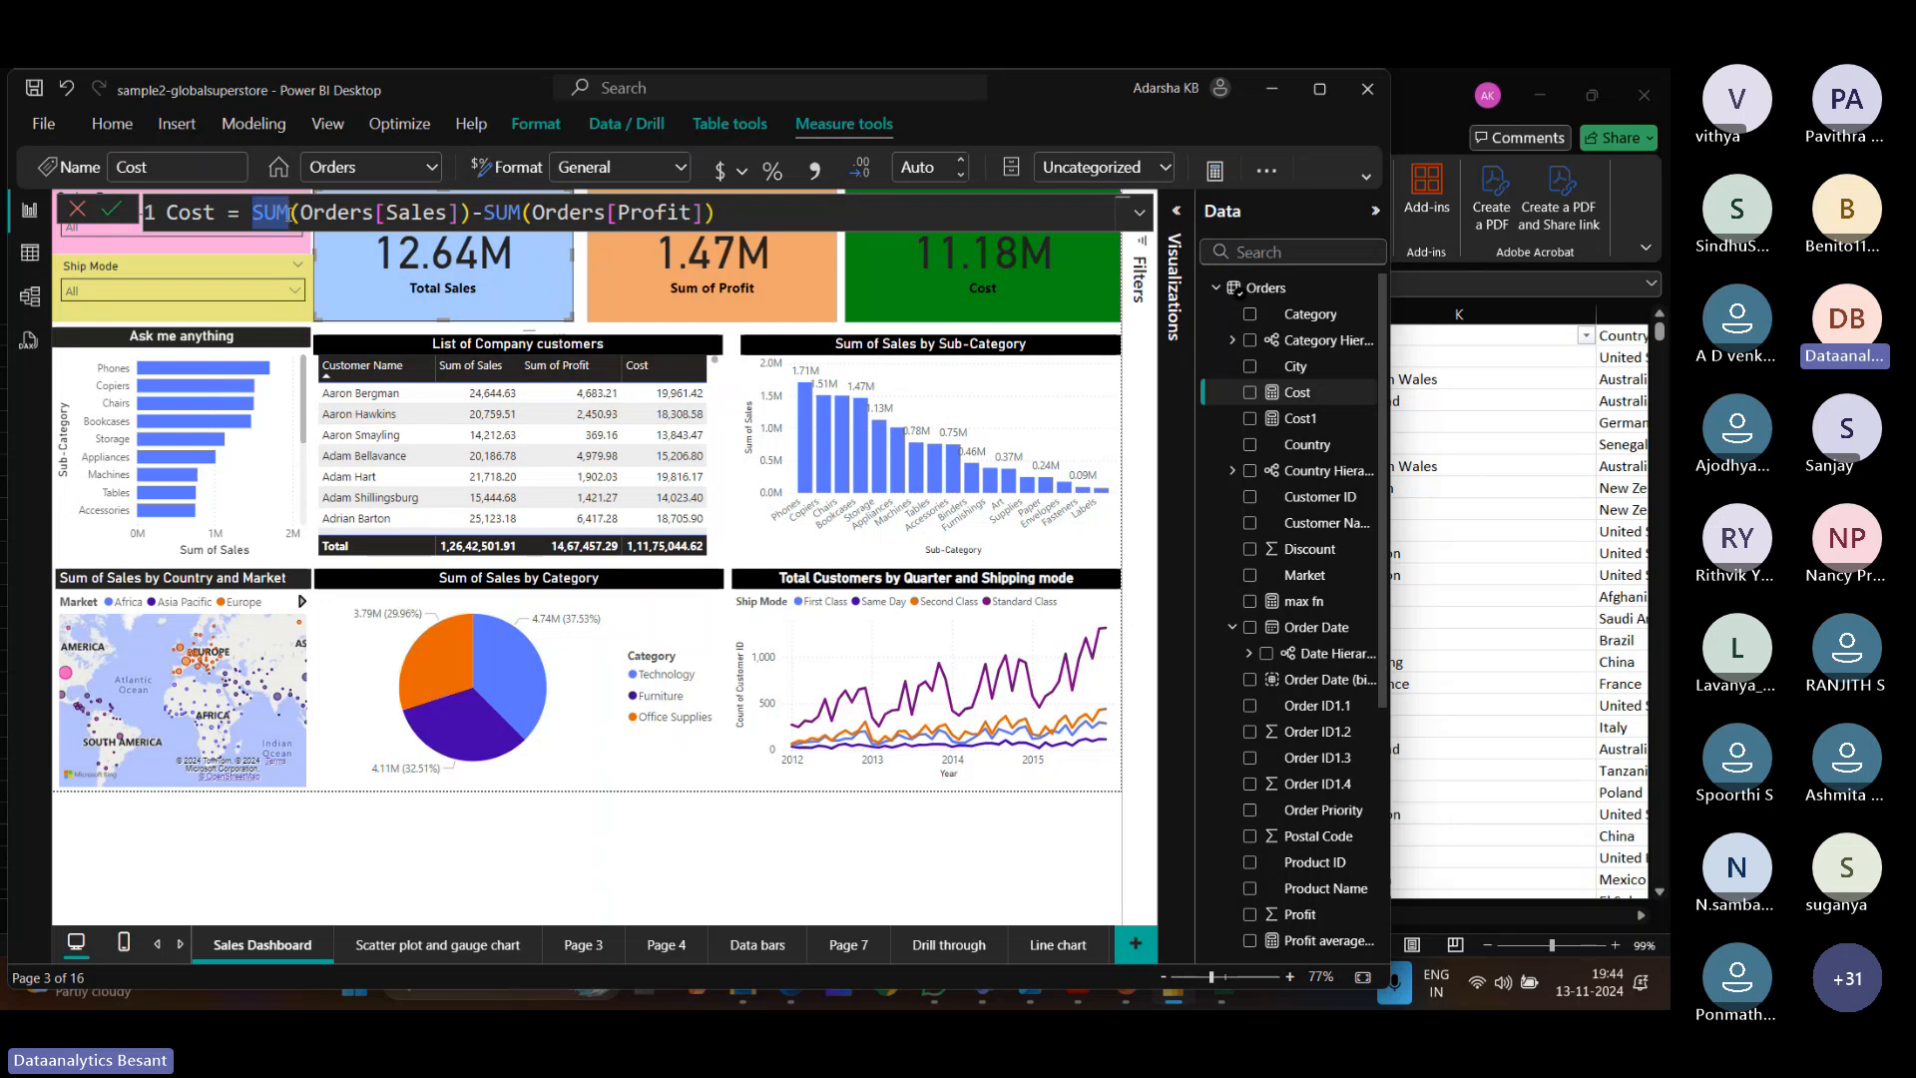
drag(299, 213, 375, 212)
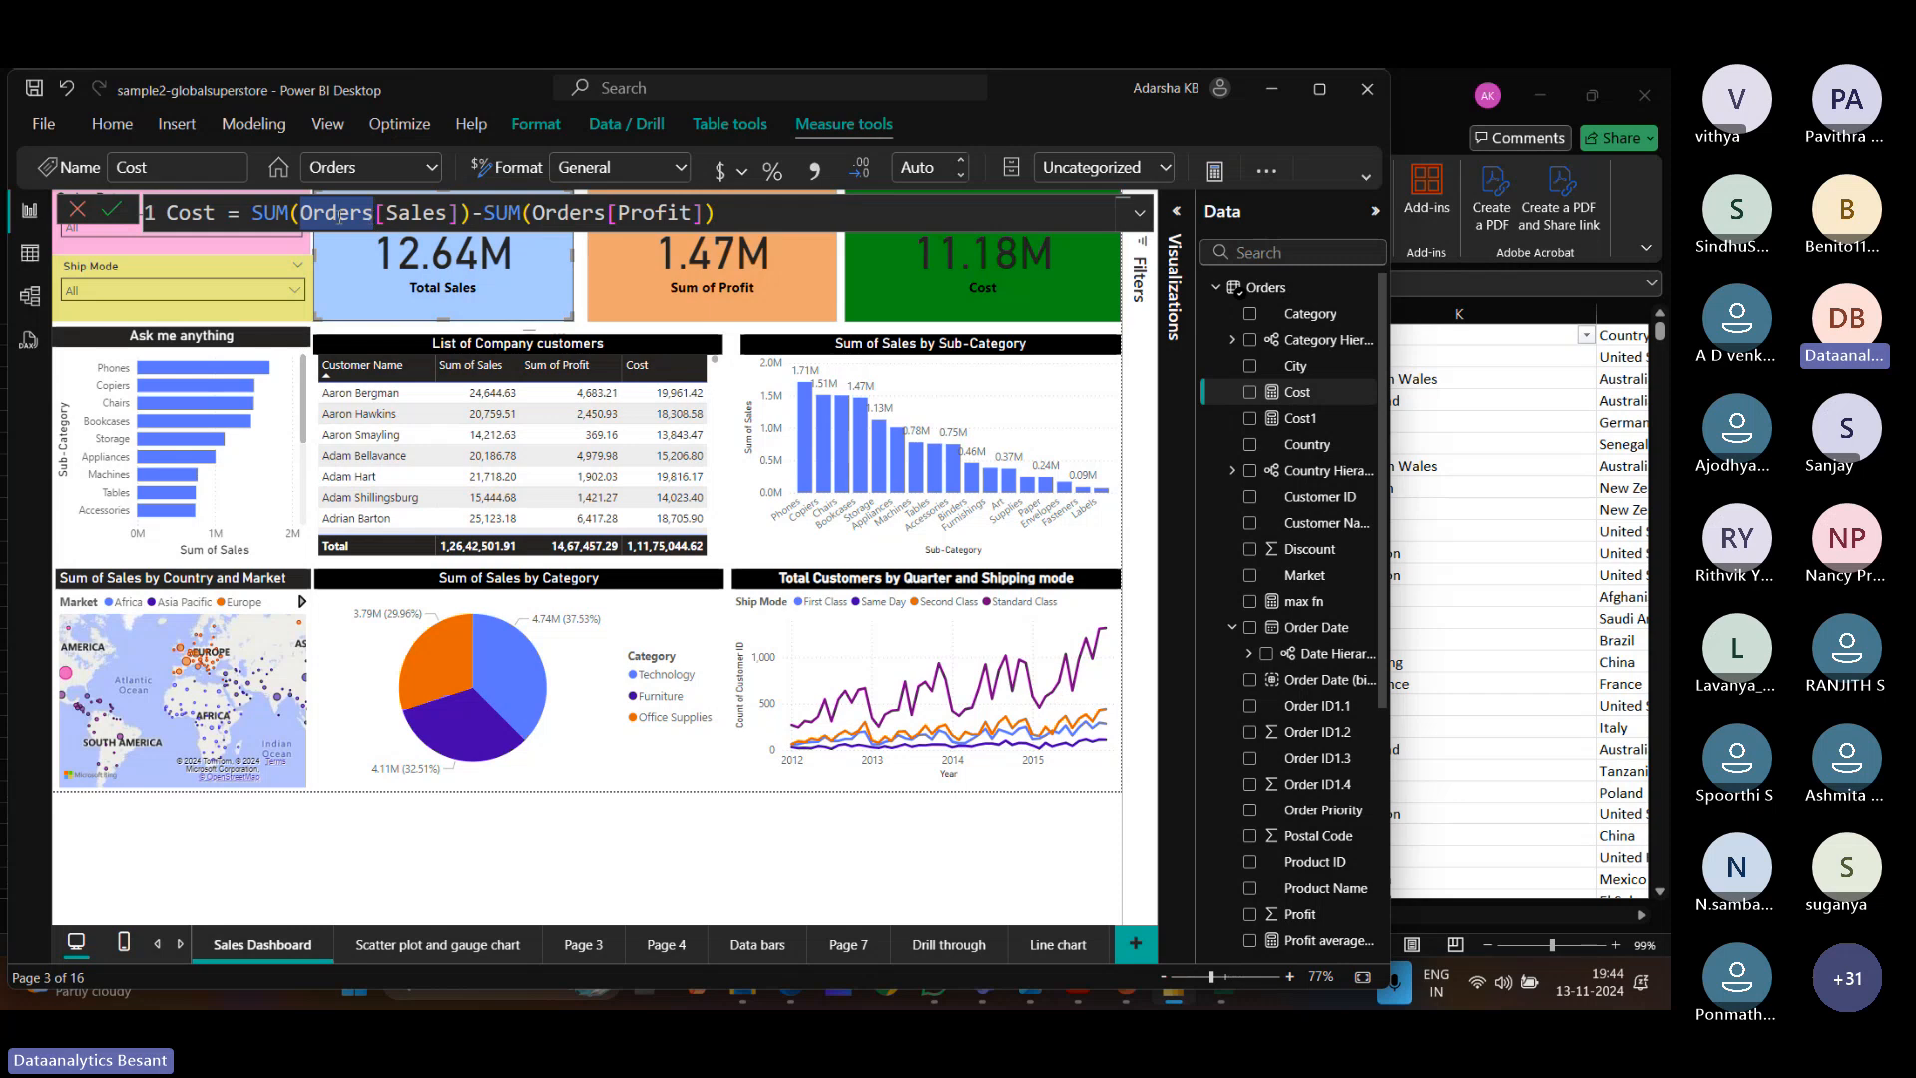
Check the Orders table name in the Data pane, highlight the Profit column in the Cost formula and commit the formula.
click(1216, 289)
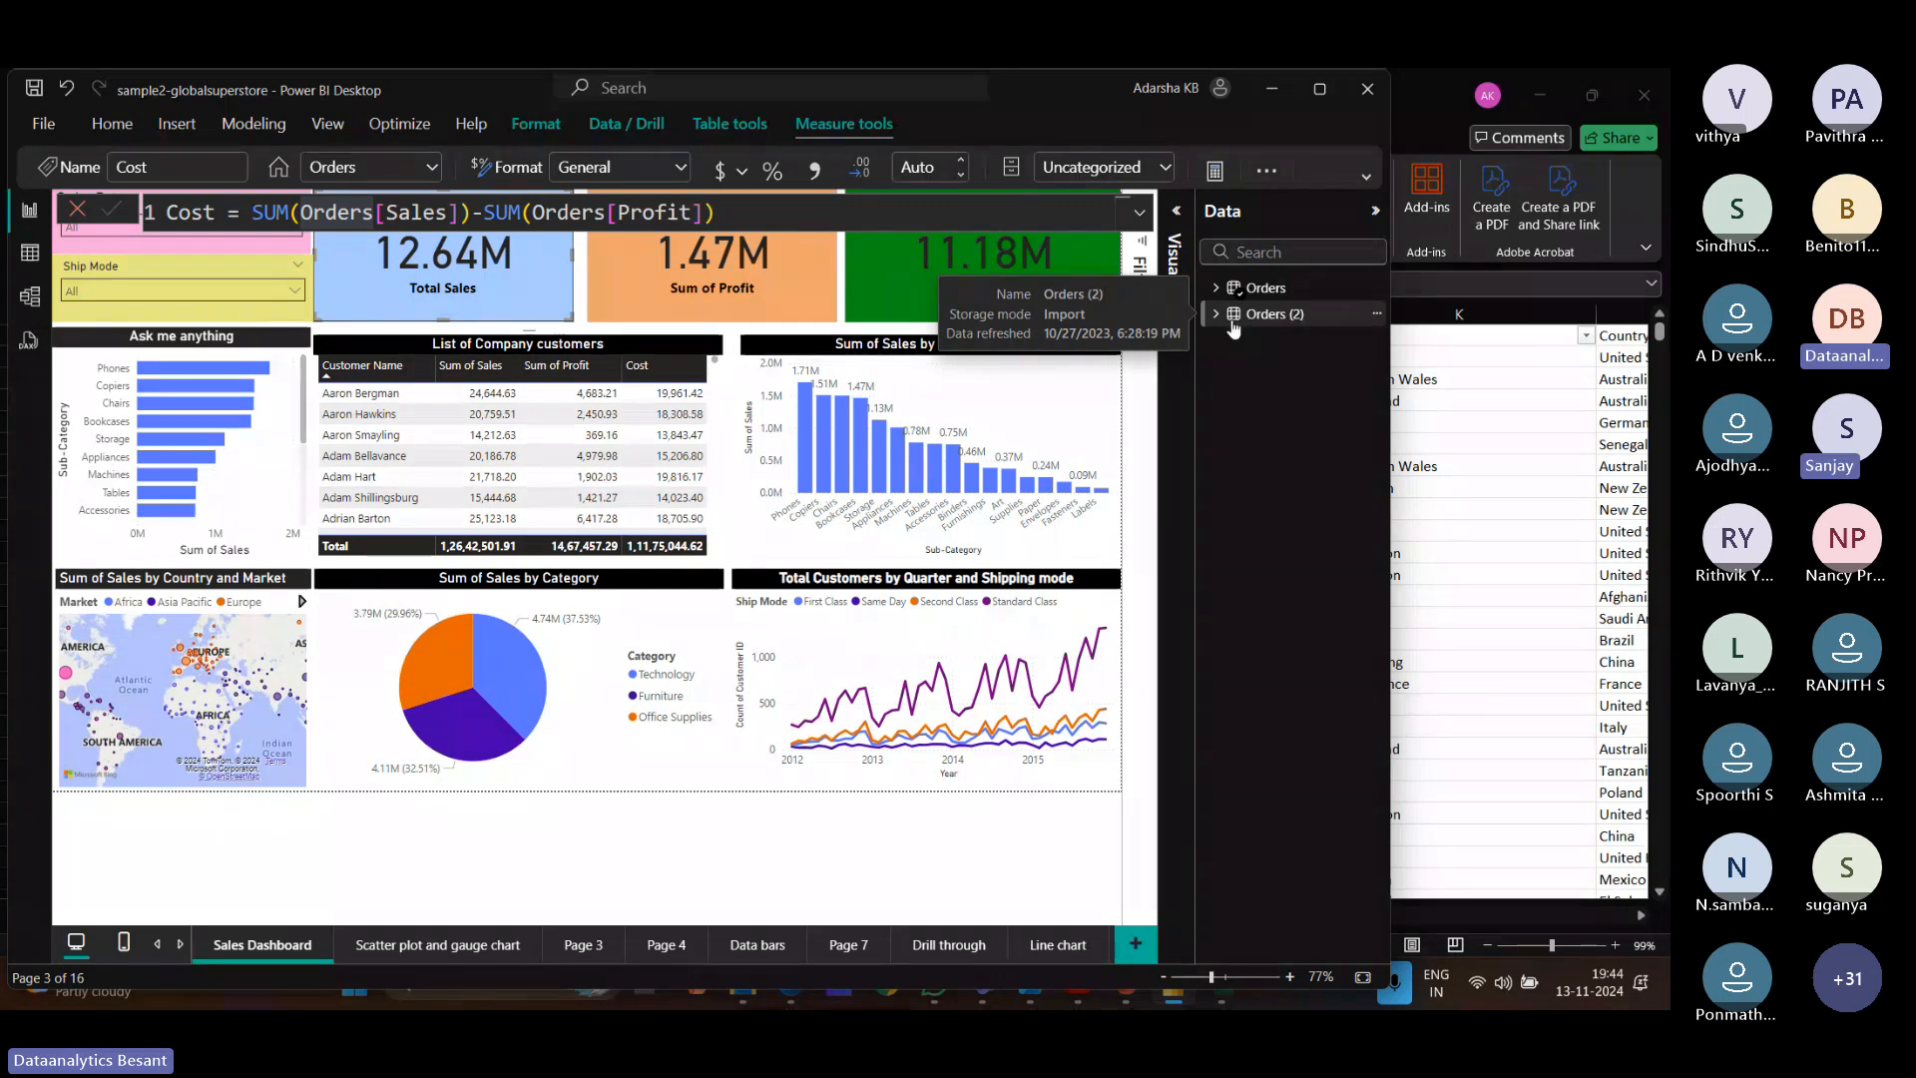
click(1217, 289)
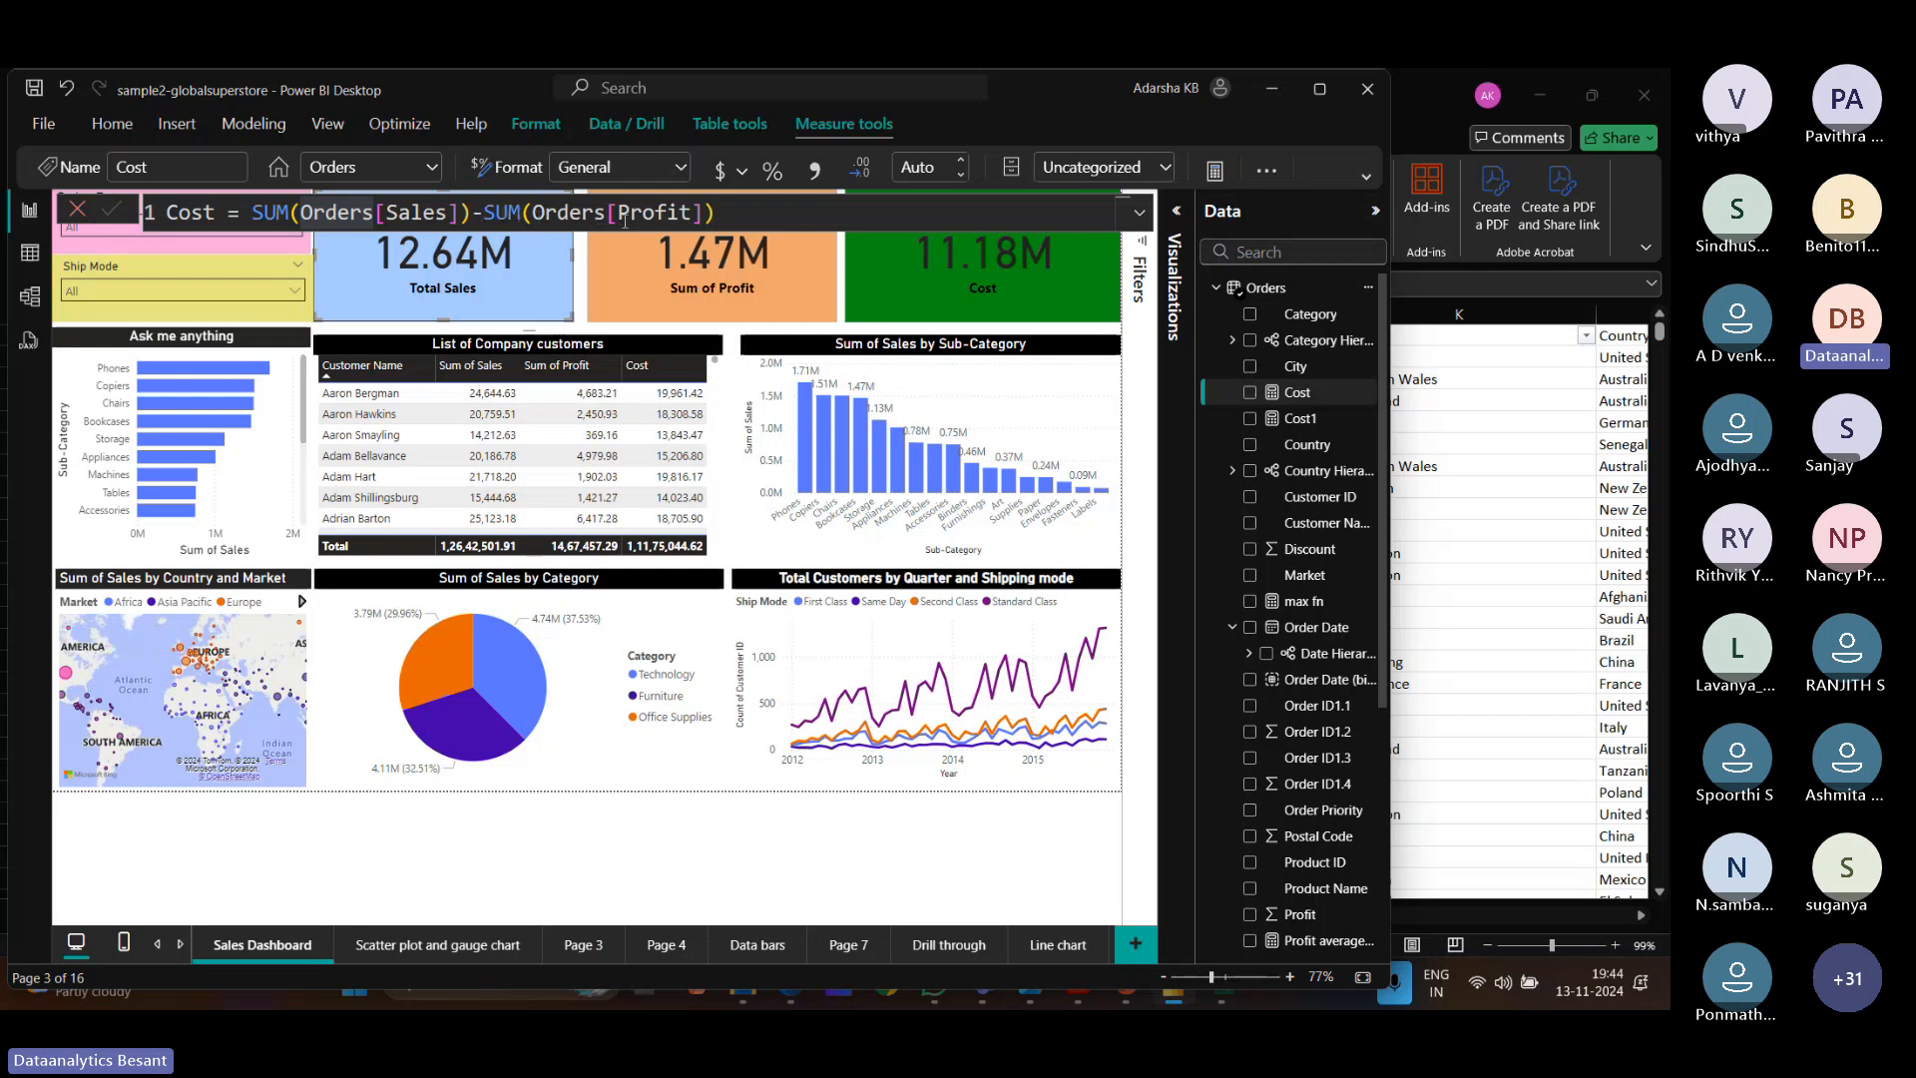
drag(625, 218, 693, 215)
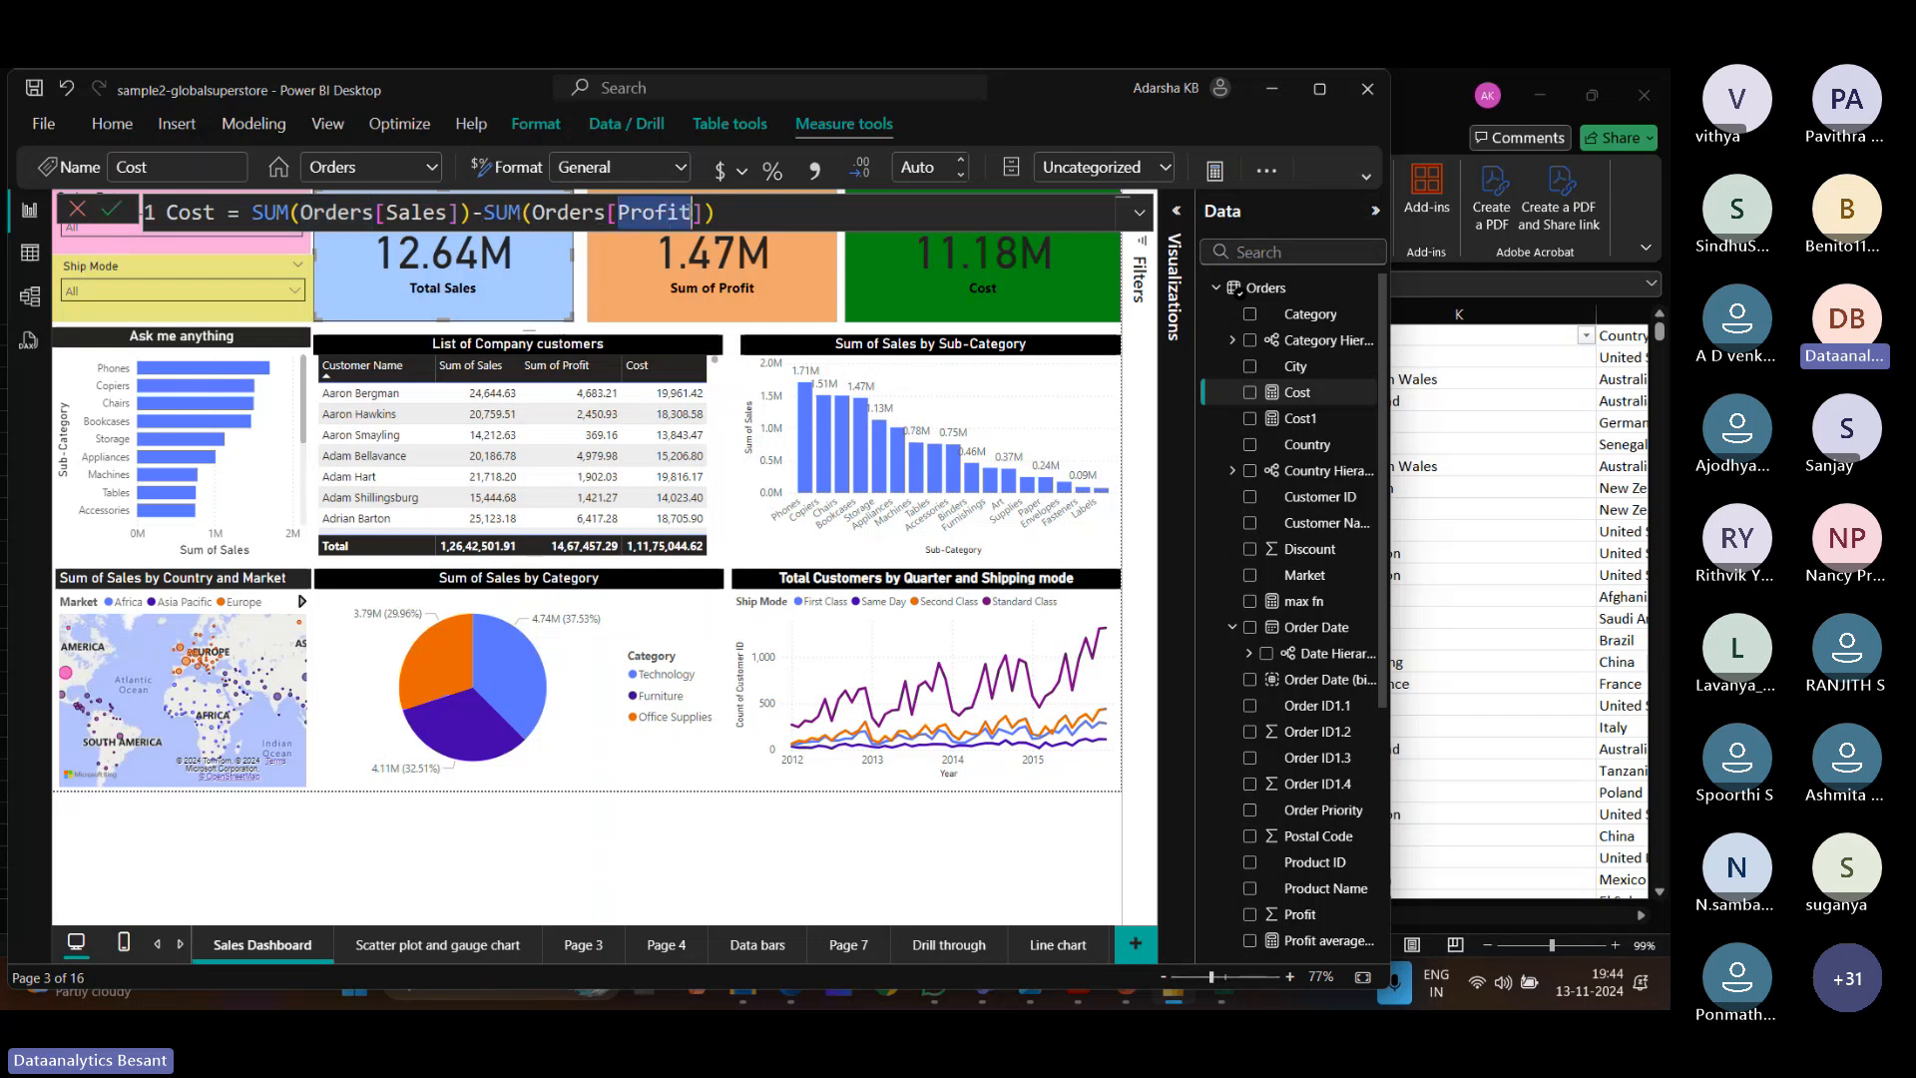
click(724, 210)
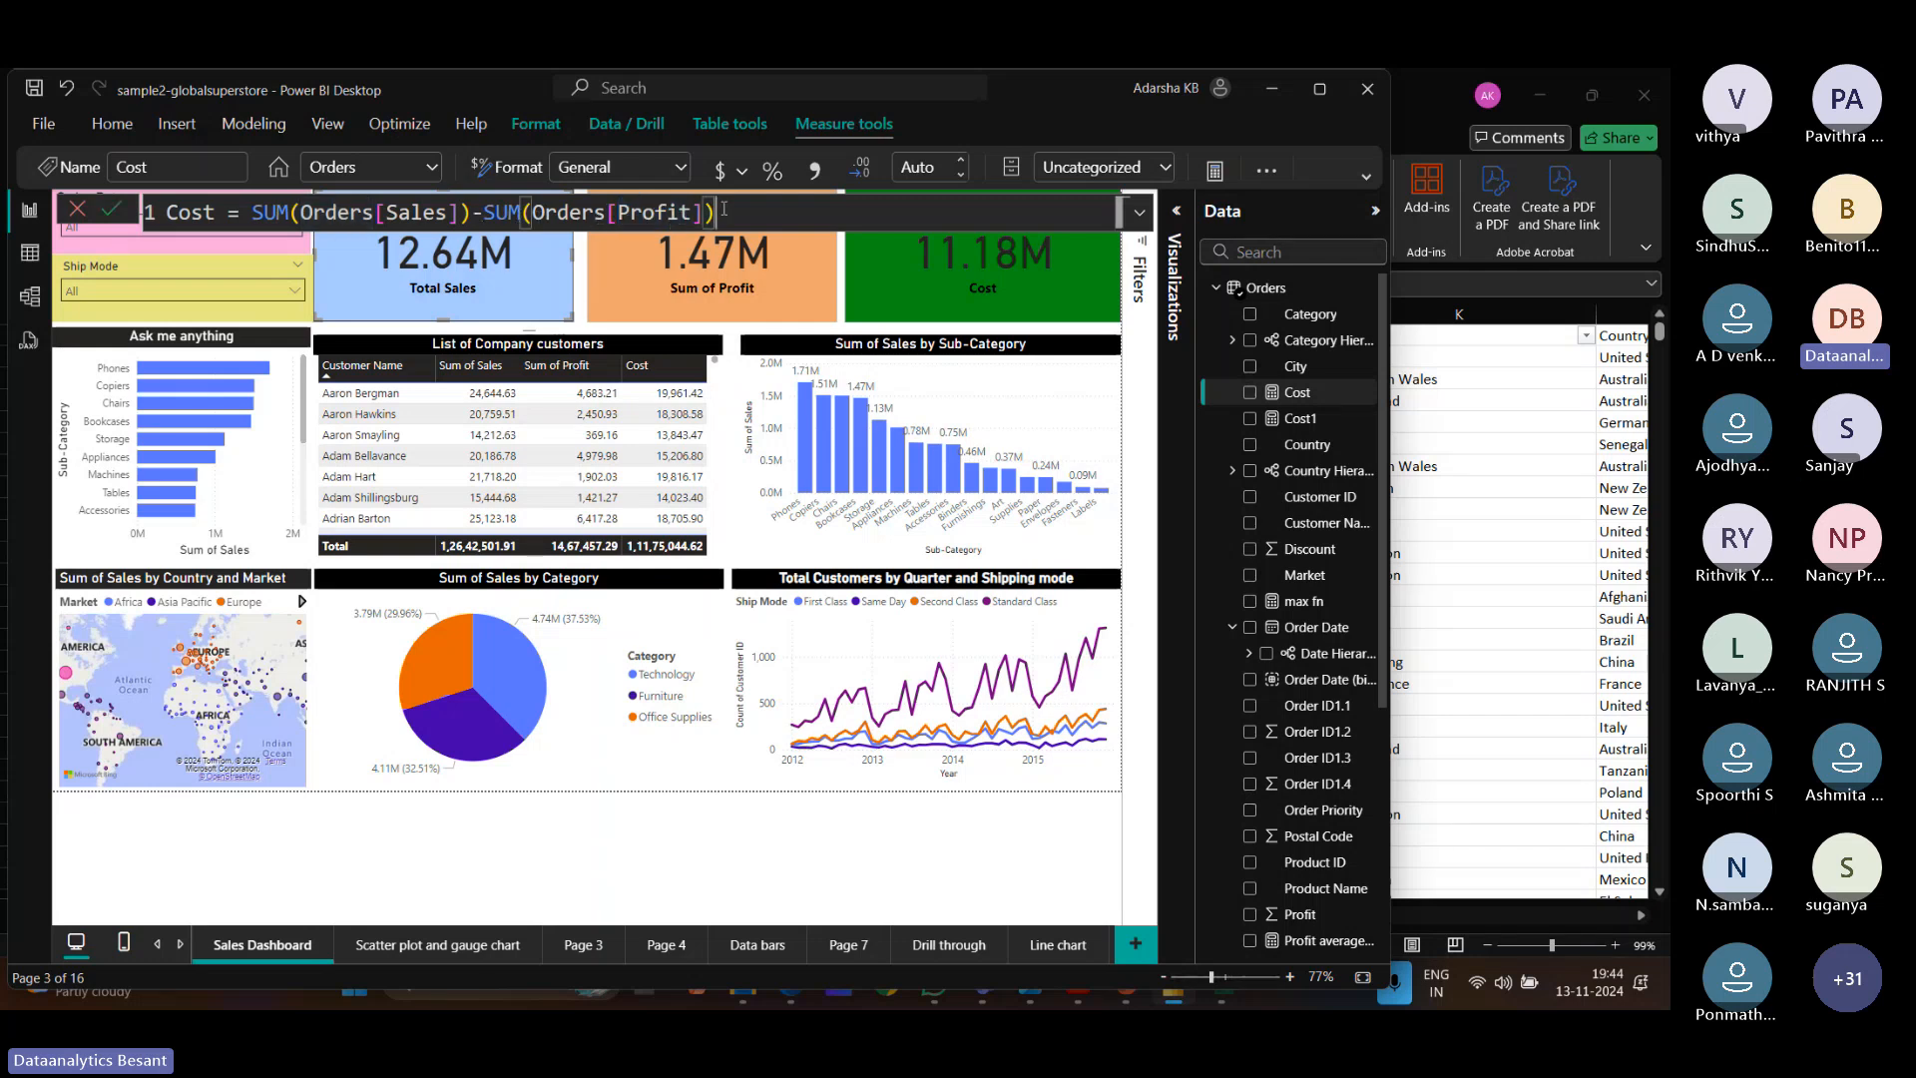
click(113, 214)
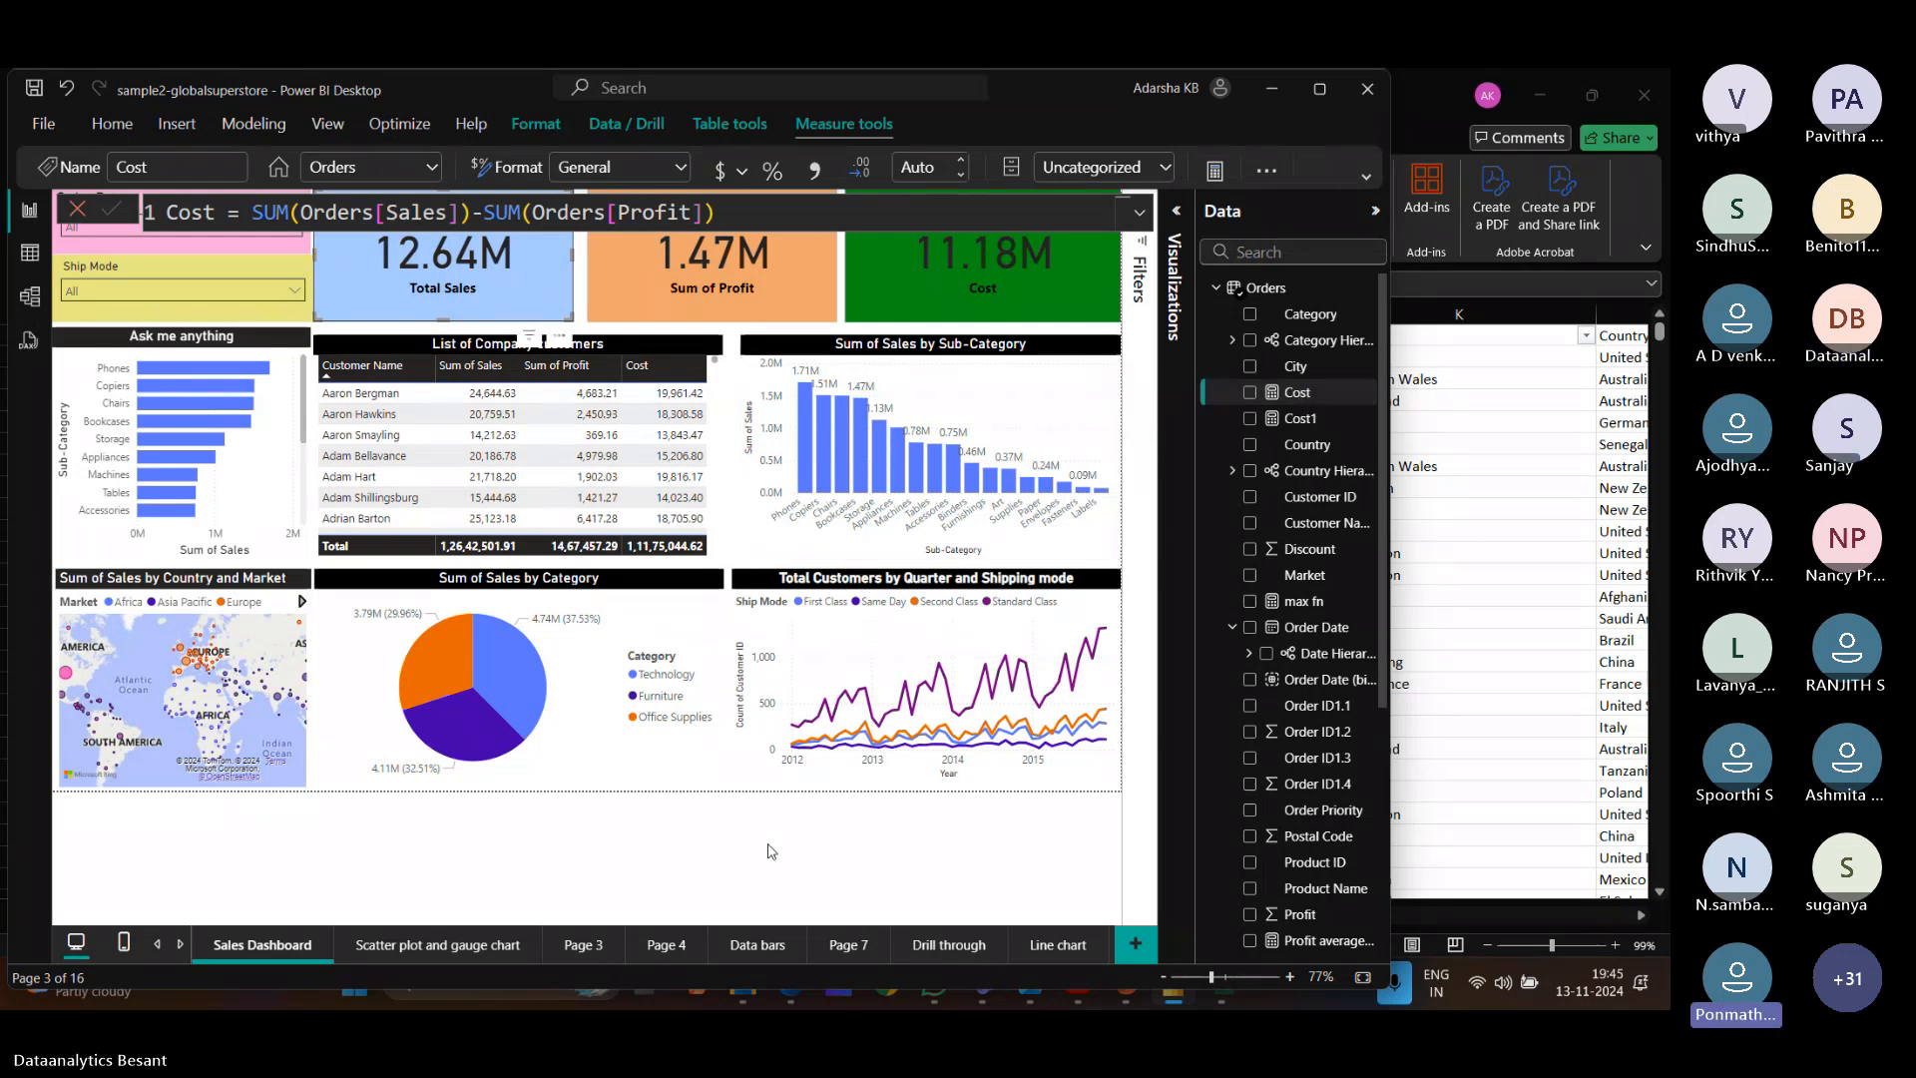
Deselect the Cost measure, examine the List of Company customers table and collapse the Data pane.
click(1268, 579)
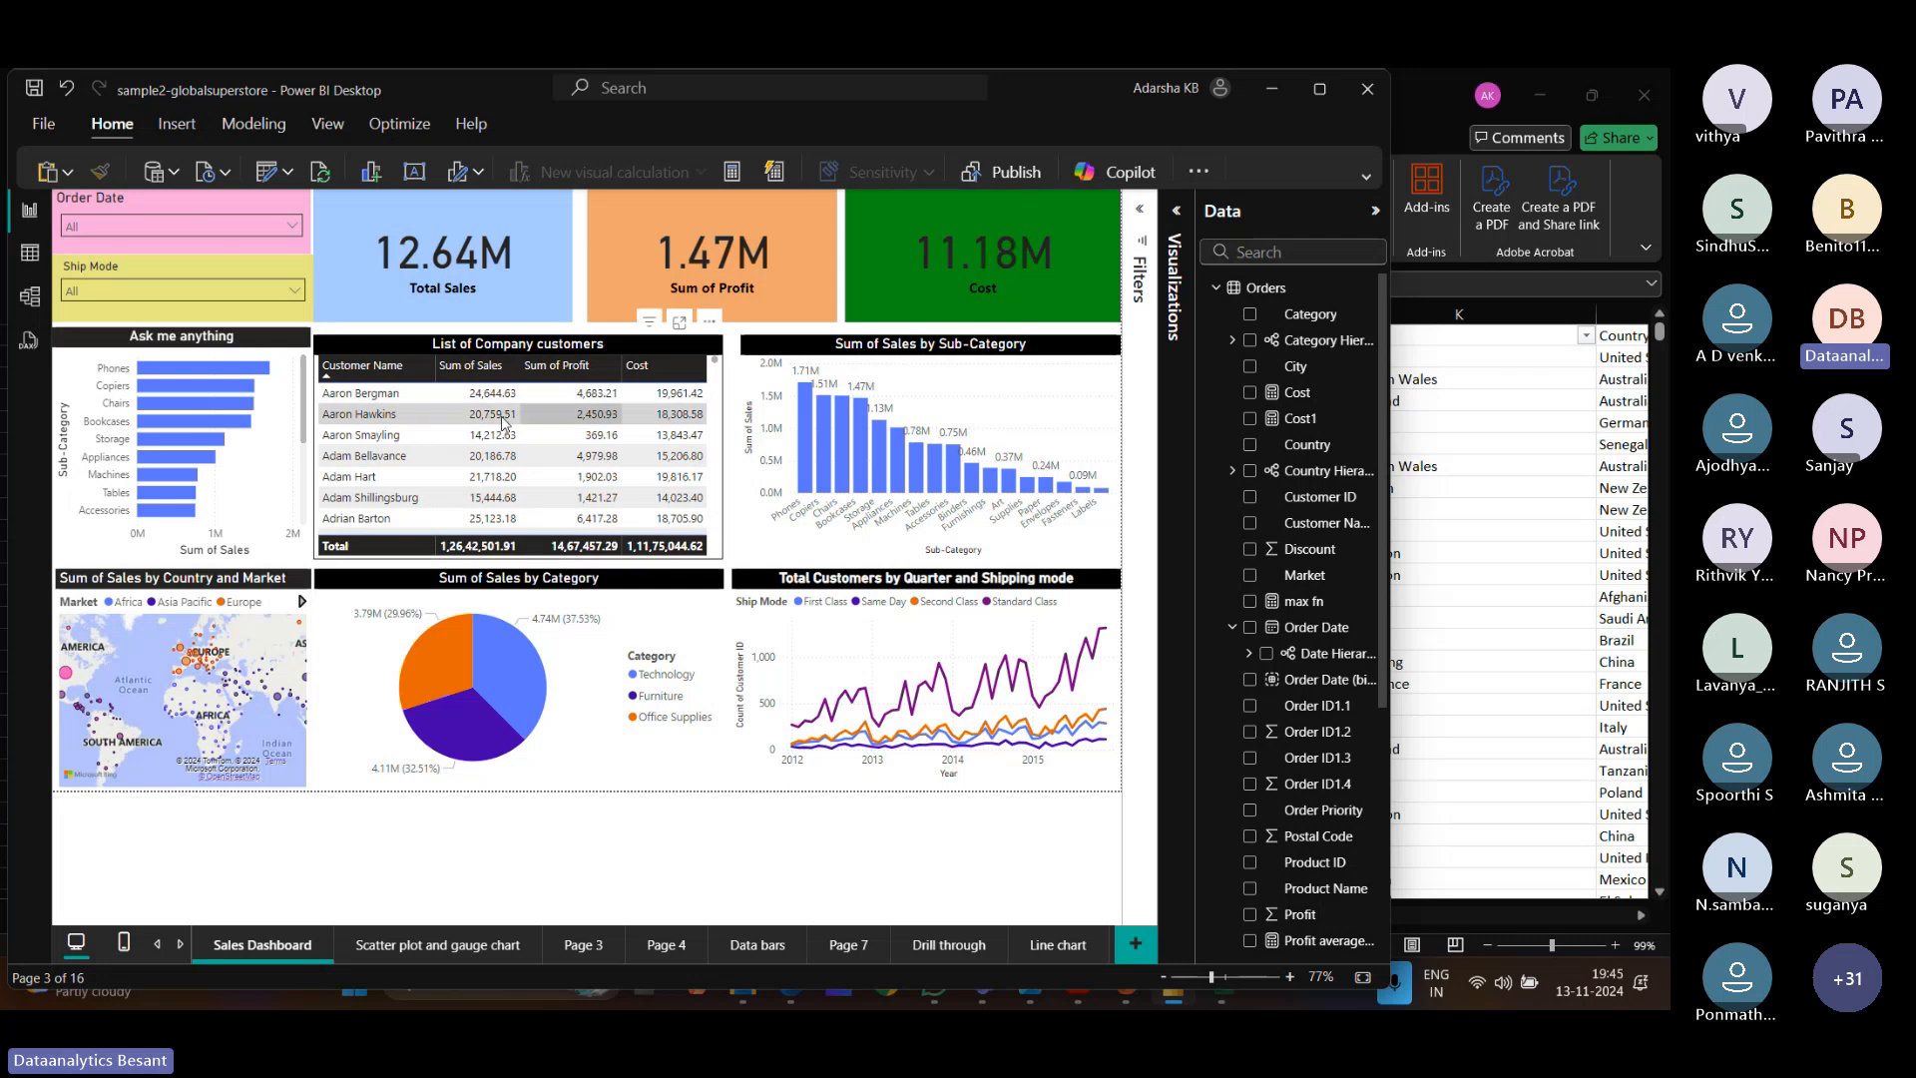
click(684, 363)
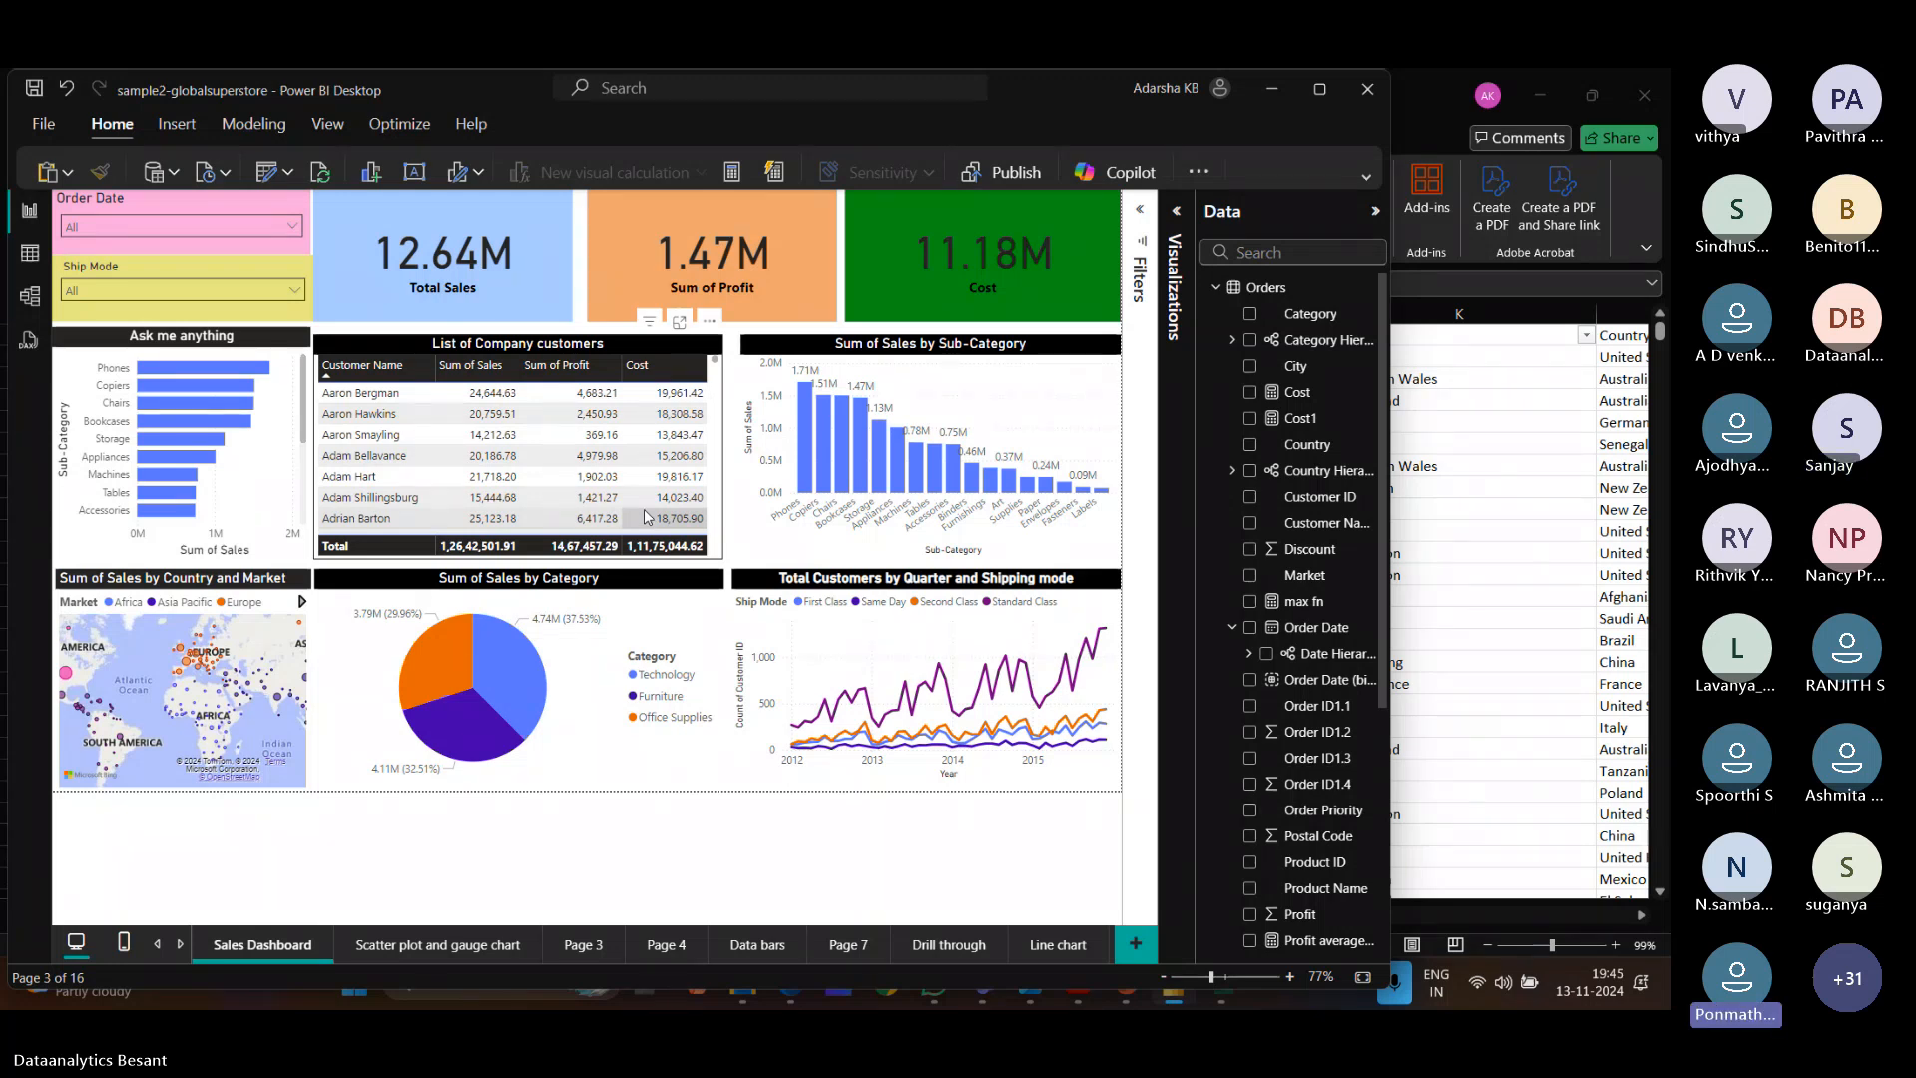
click(1376, 214)
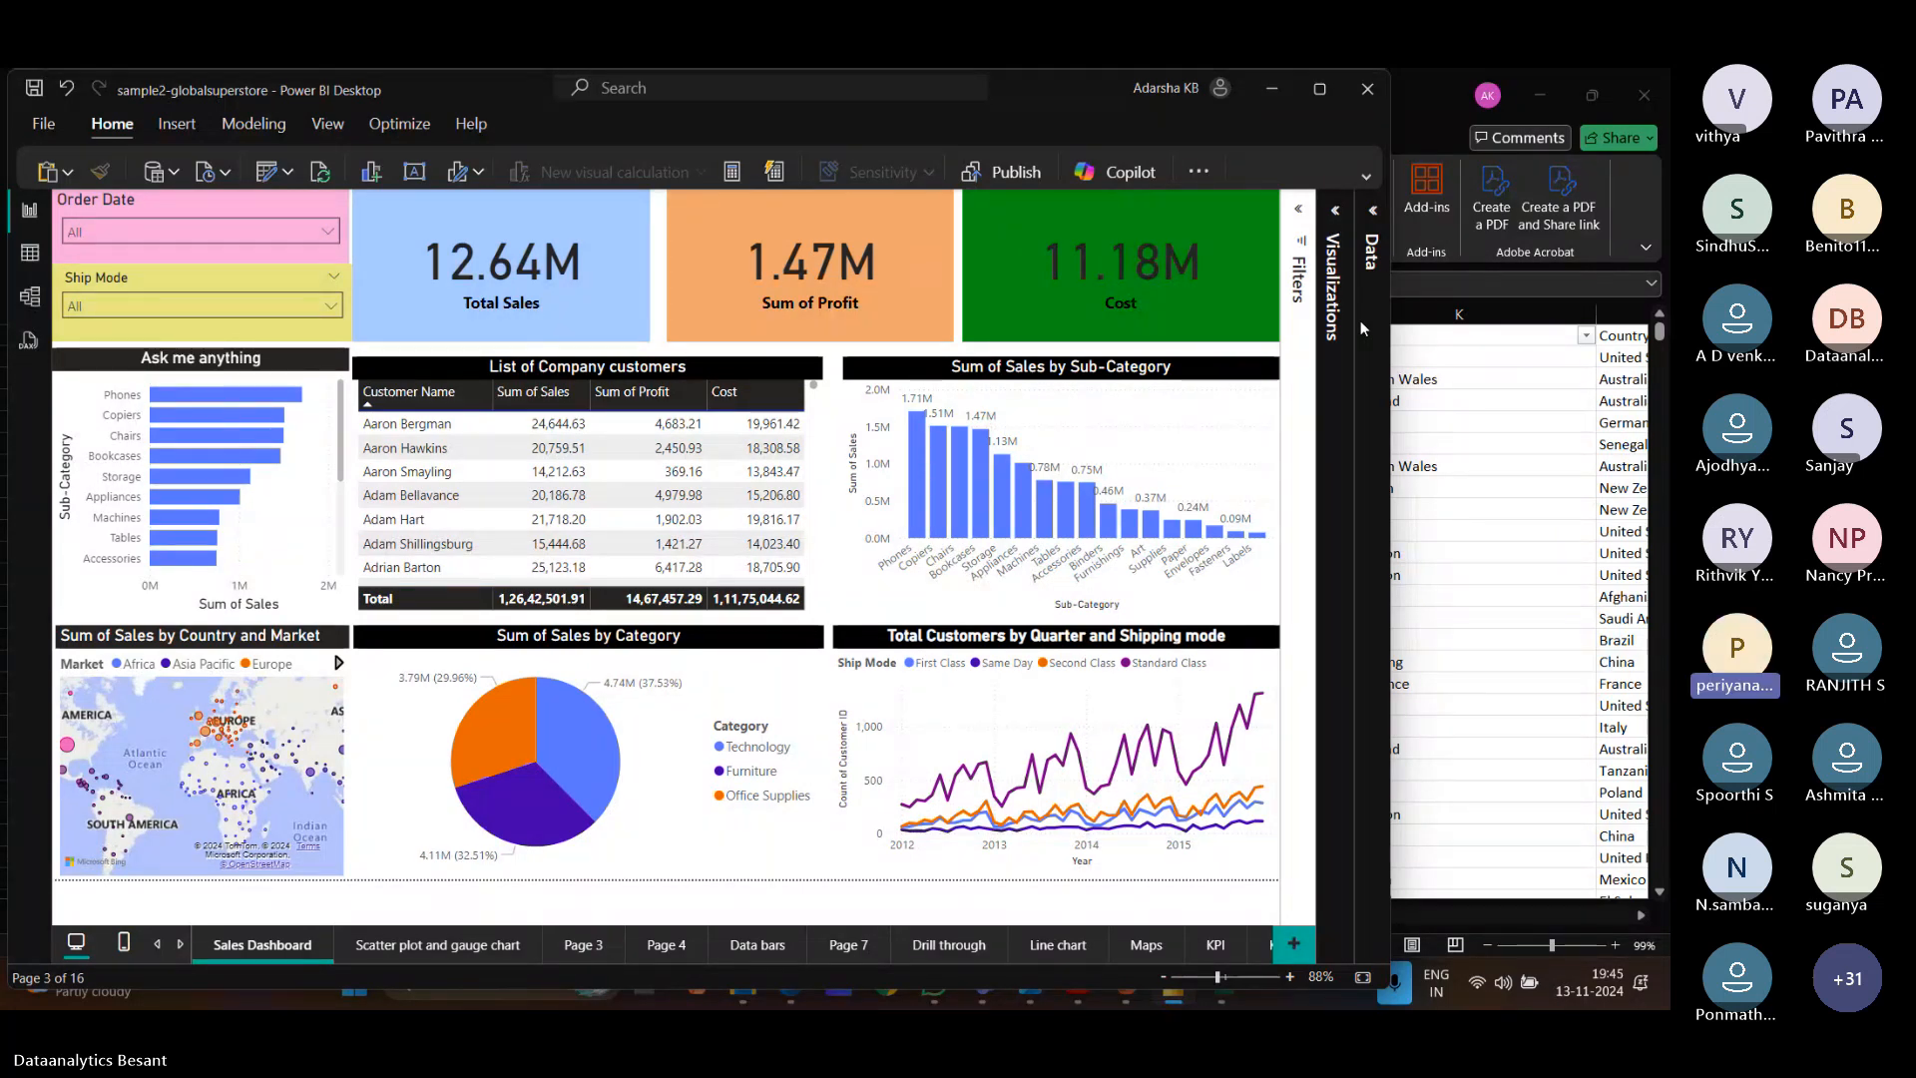
Select the Order Date slicer and open its slicer settings to view the available style options.
click(212, 208)
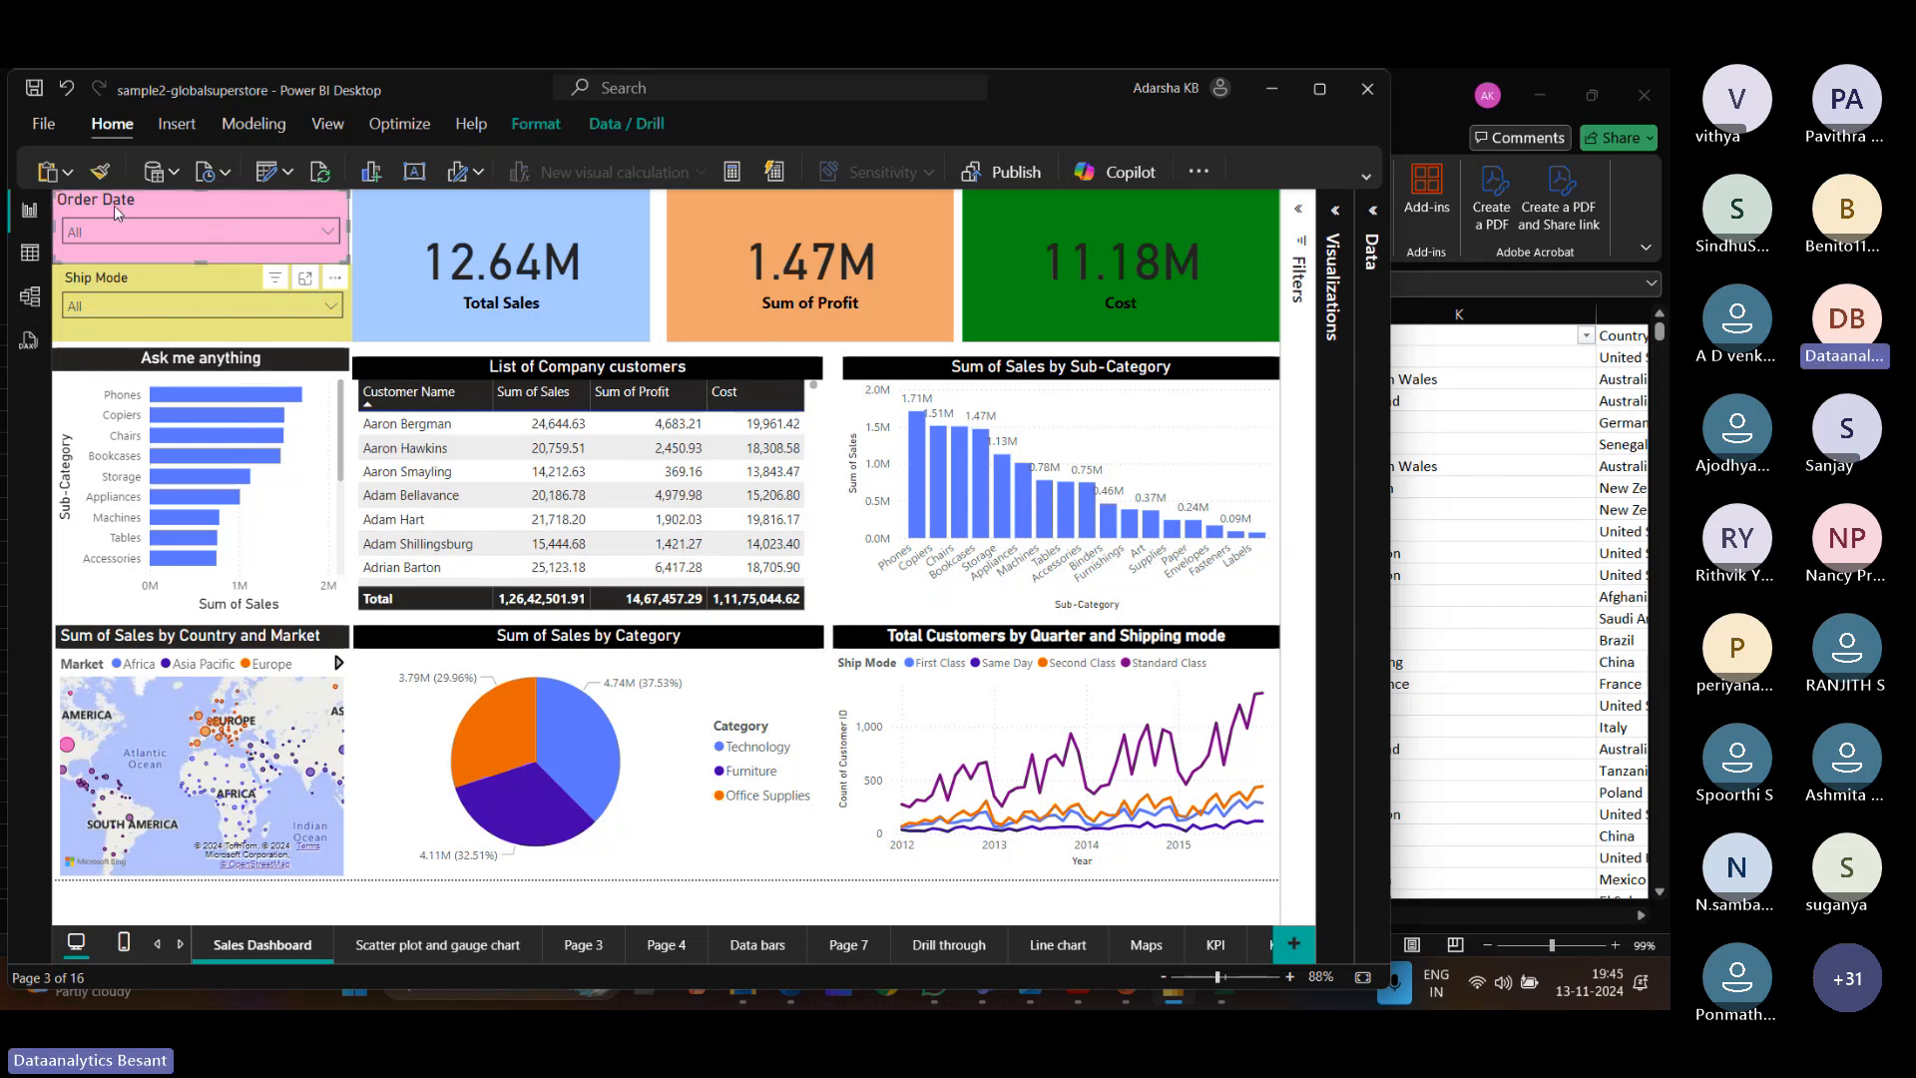
click(1330, 287)
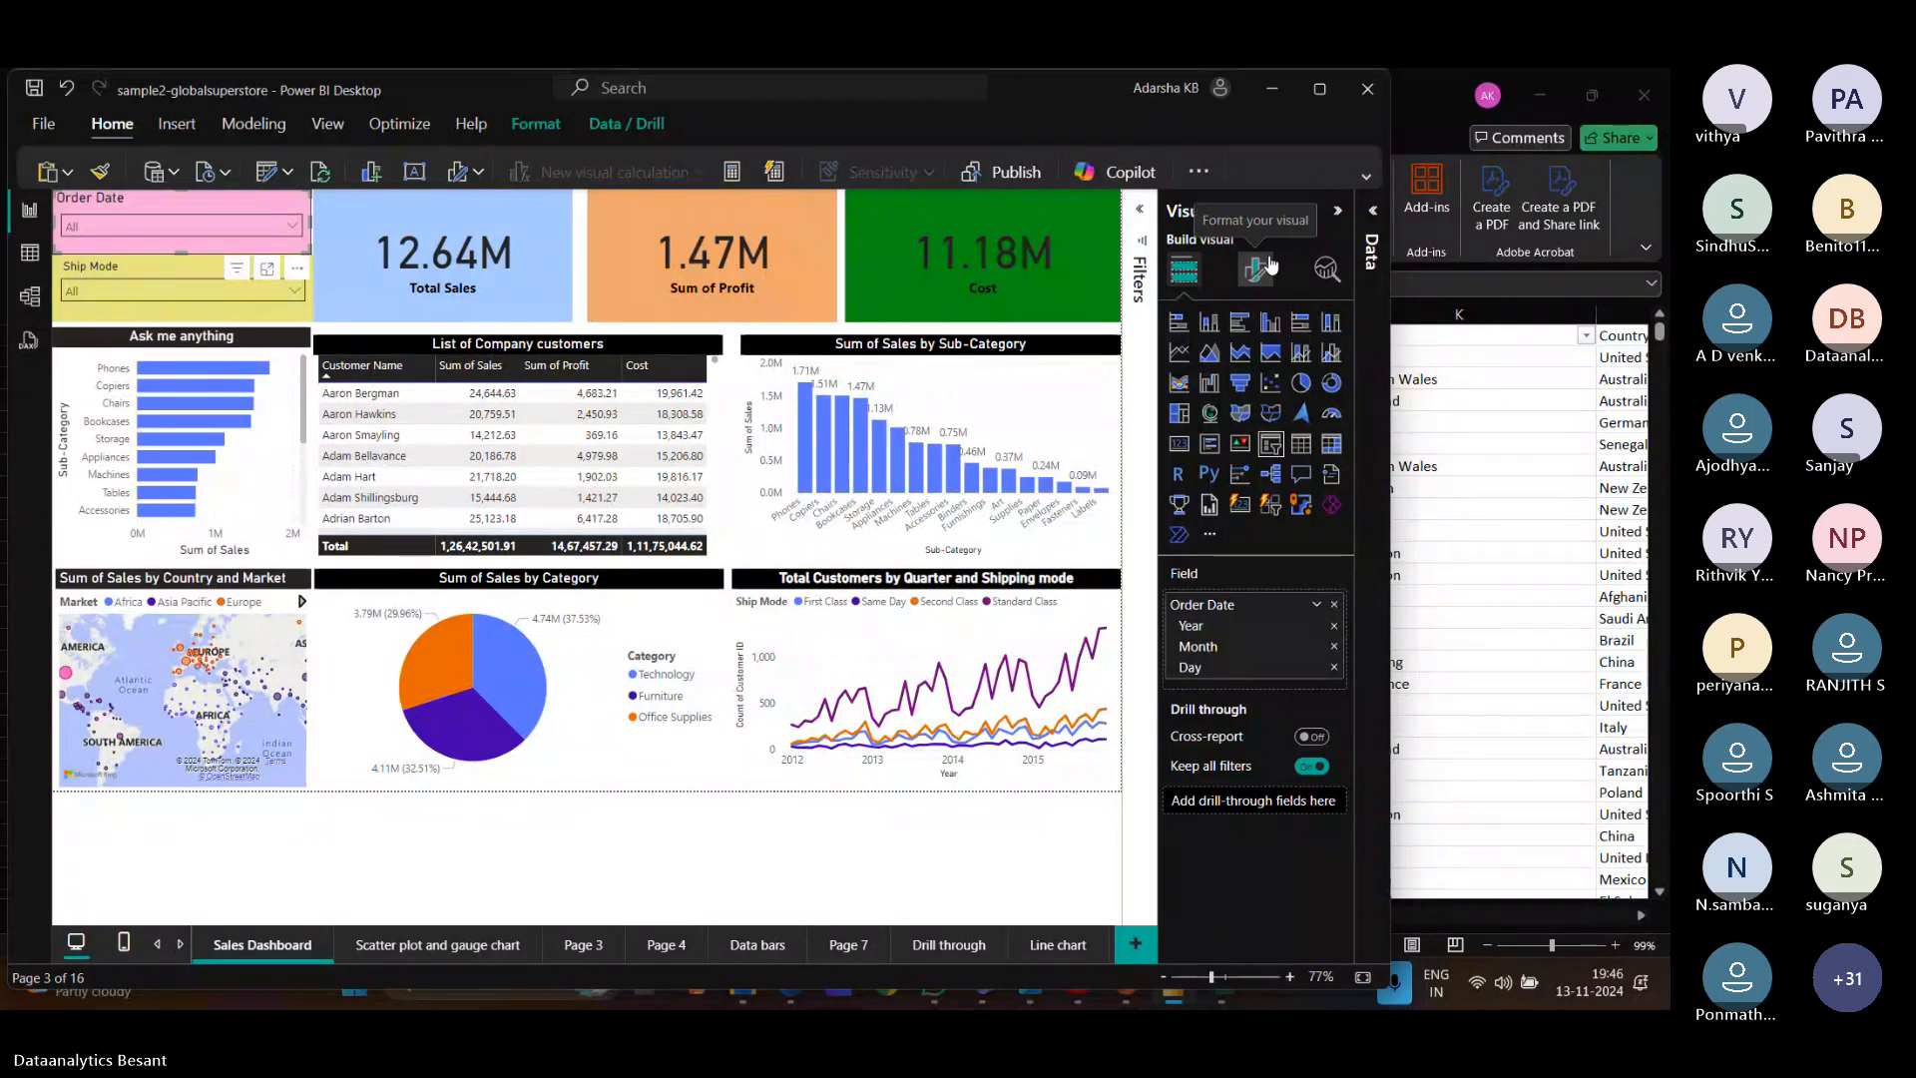
click(1255, 282)
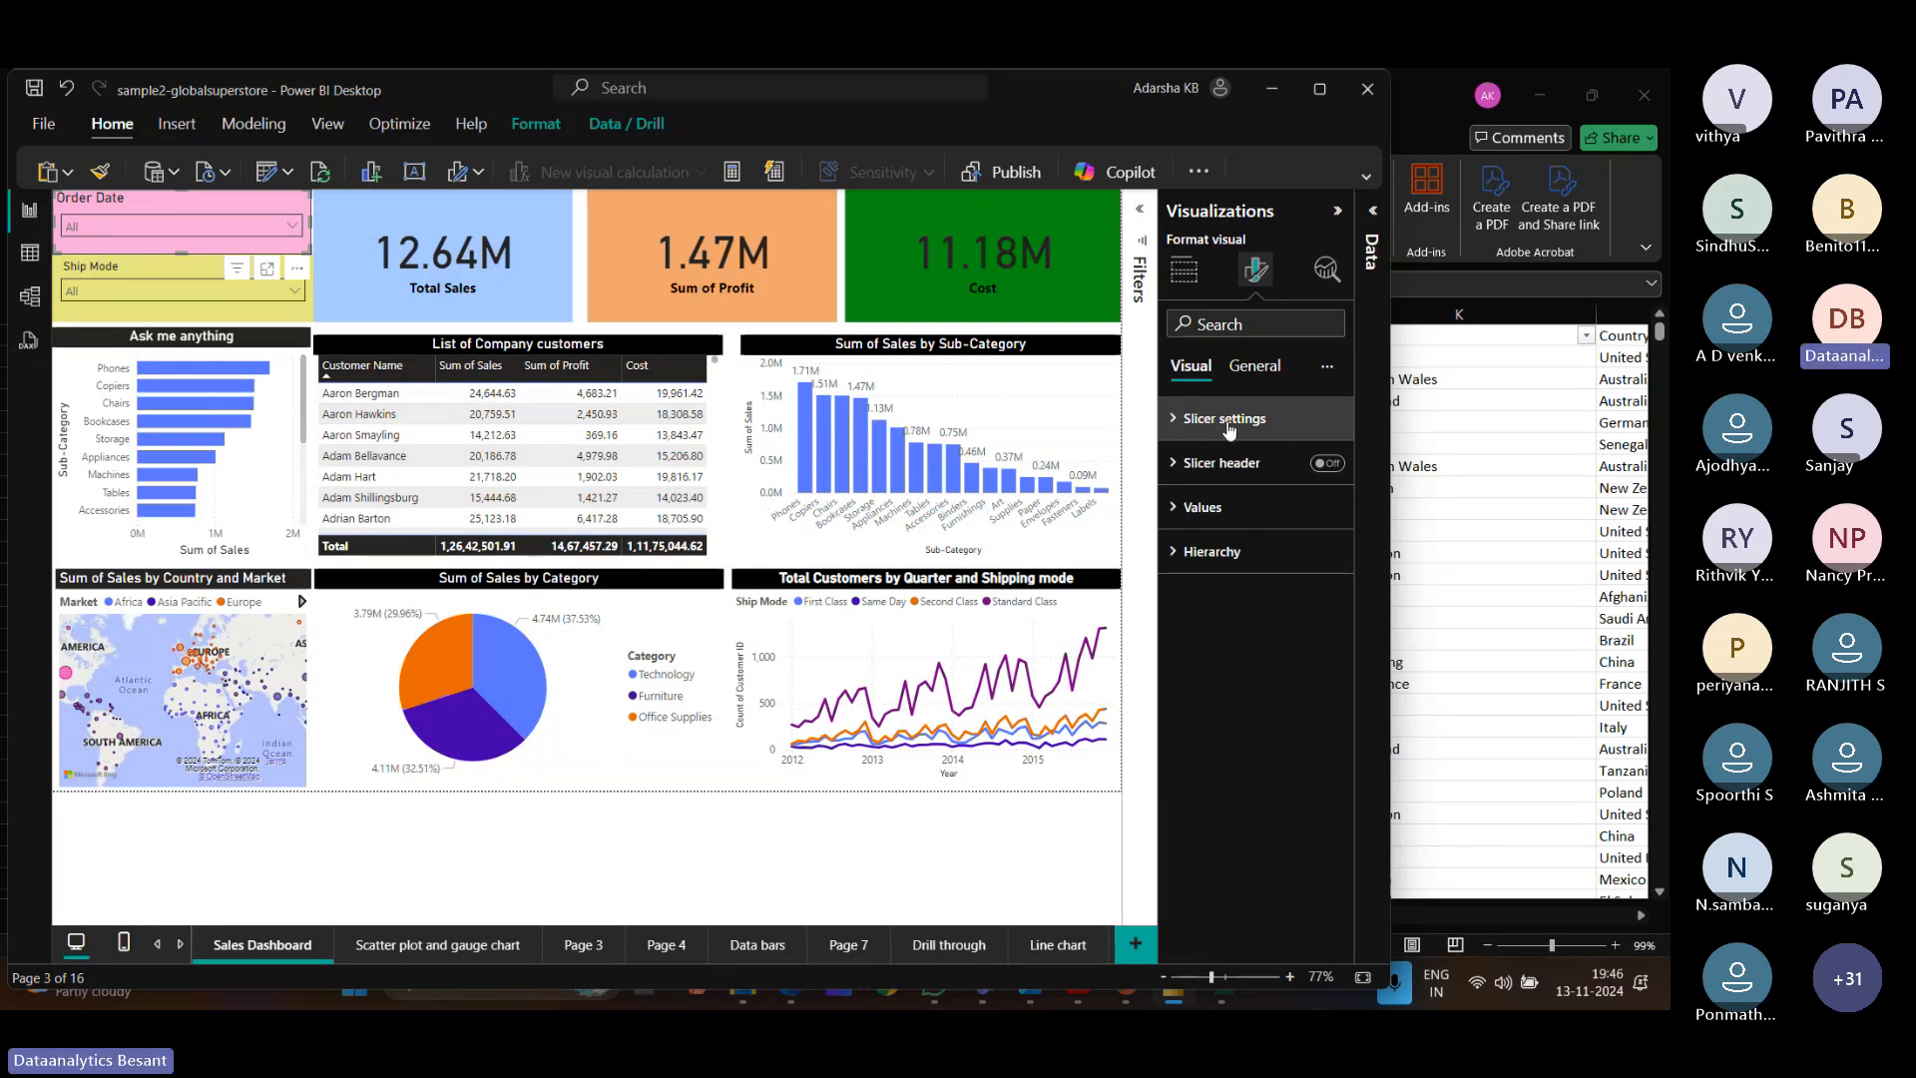
click(1175, 429)
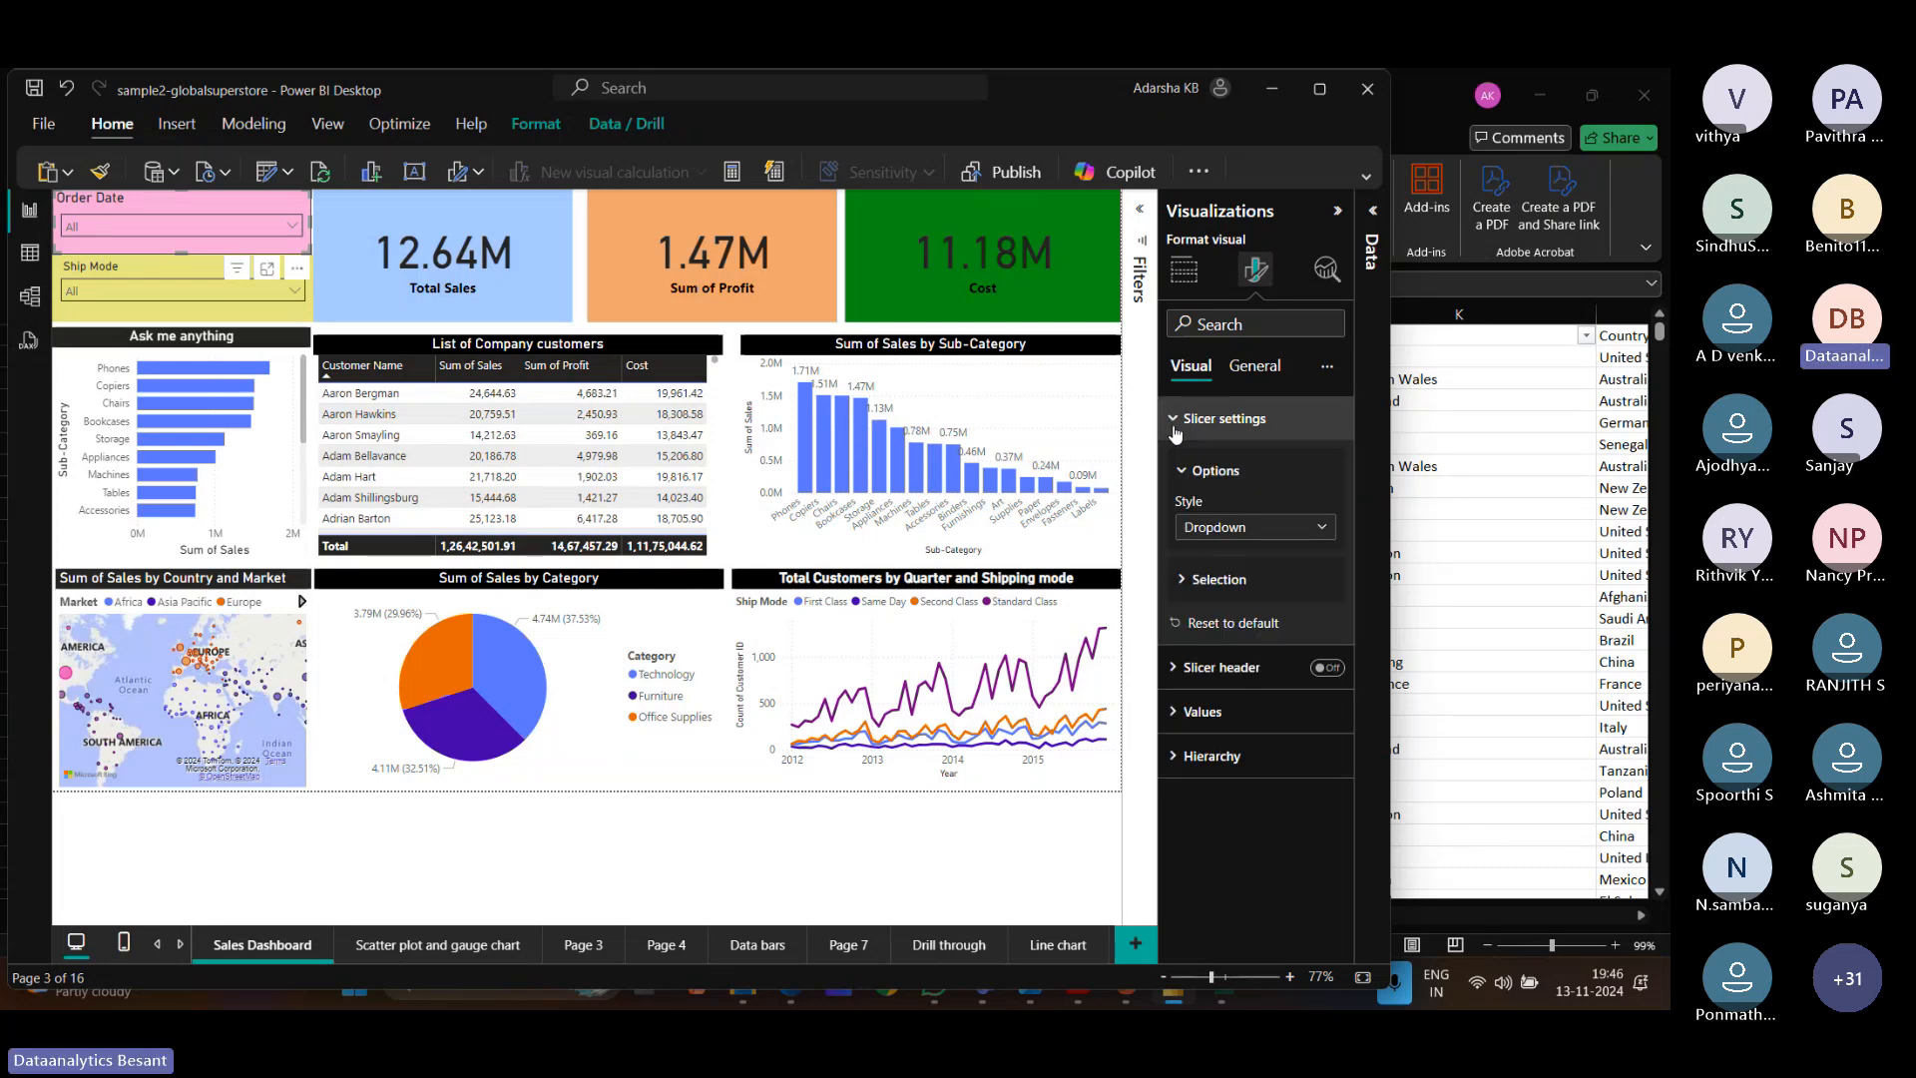
click(1273, 531)
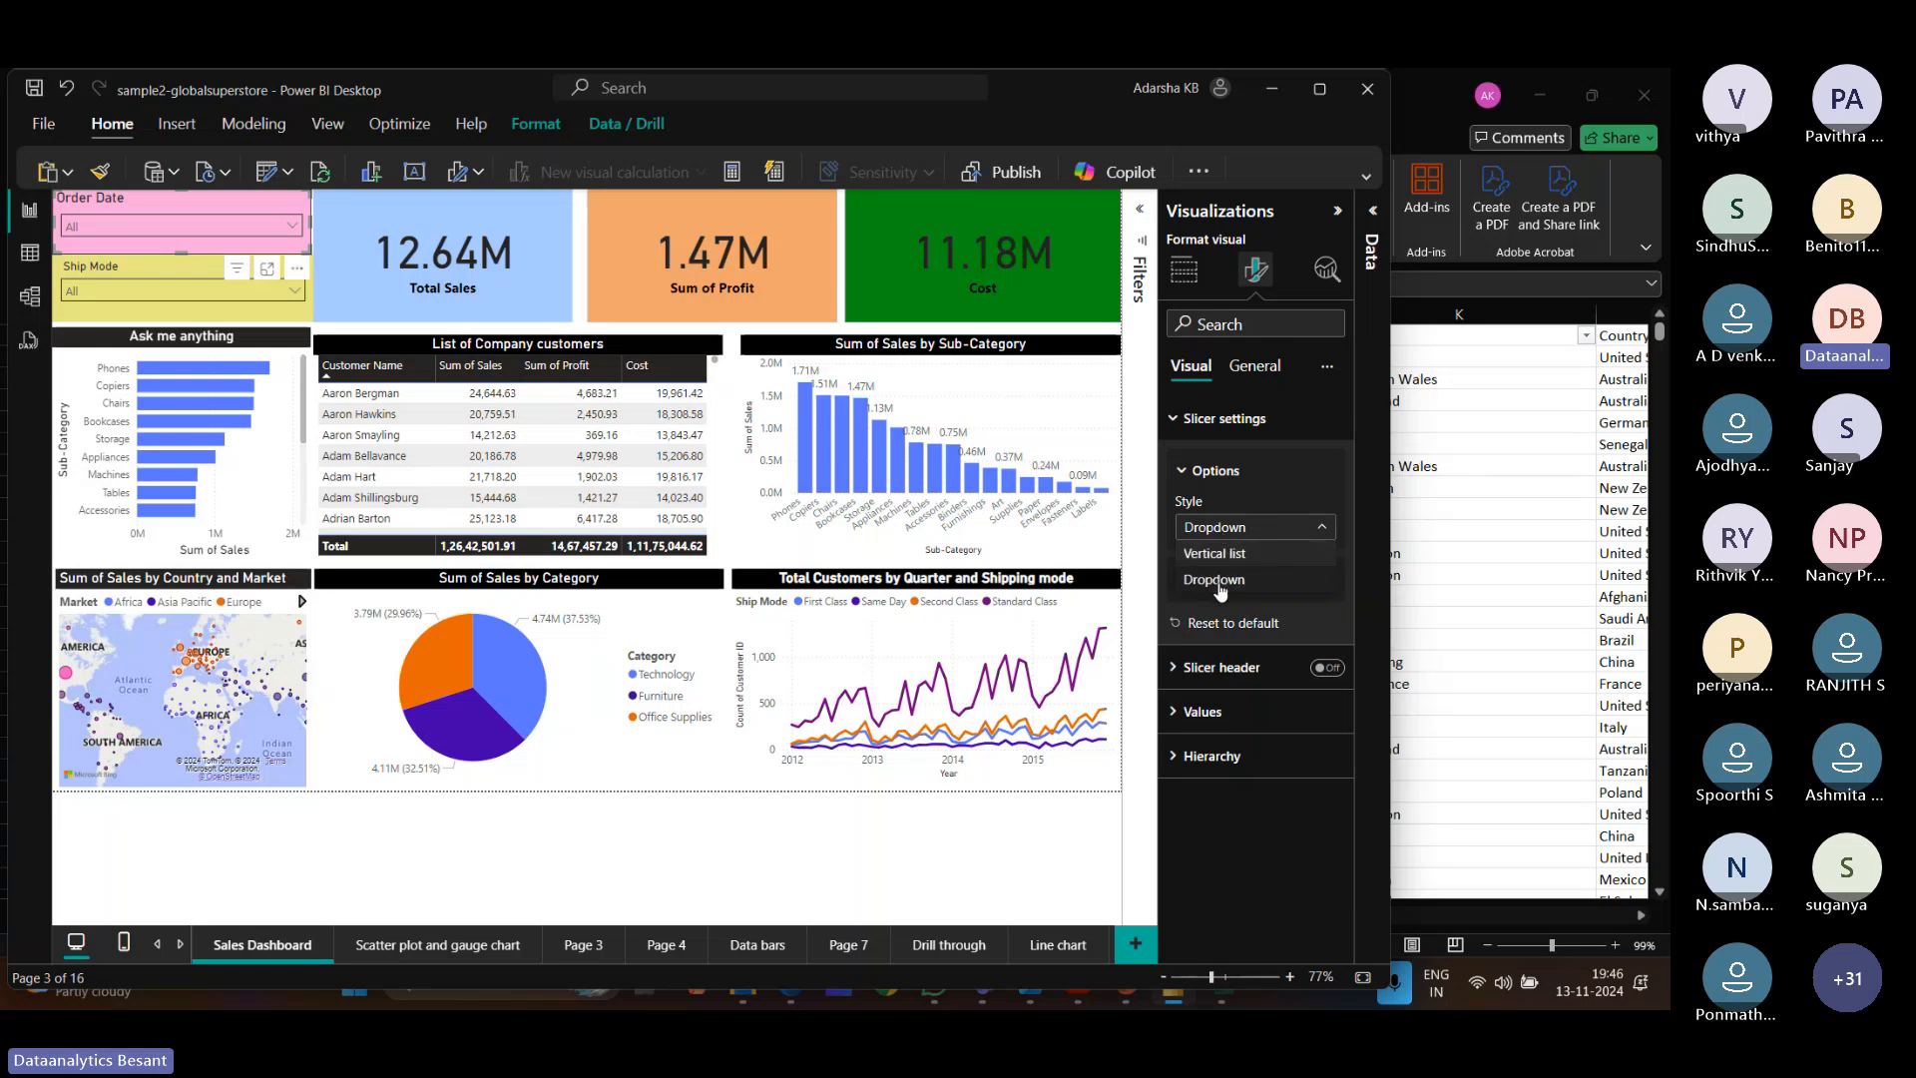
Filter the Sales Dashboard to the year 2012 with the Order Date slicer.
click(297, 226)
click(298, 226)
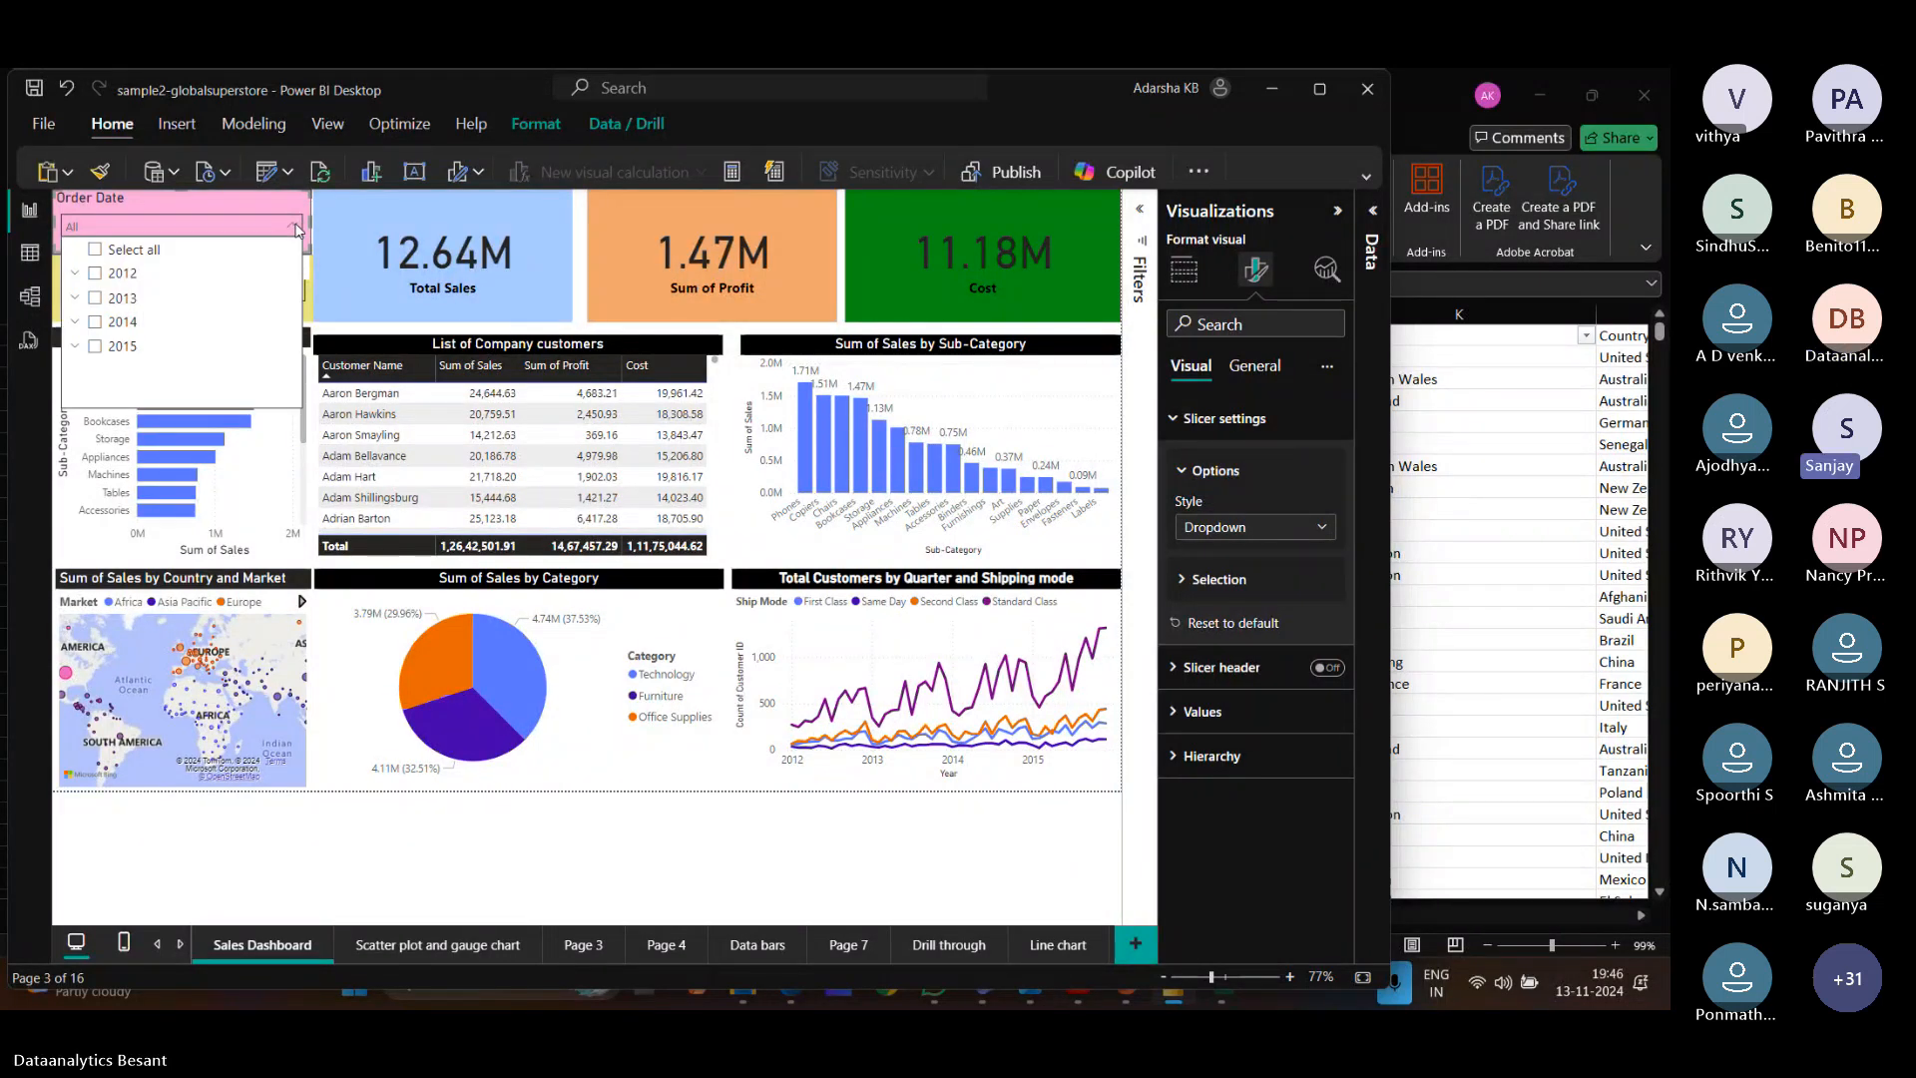
click(97, 276)
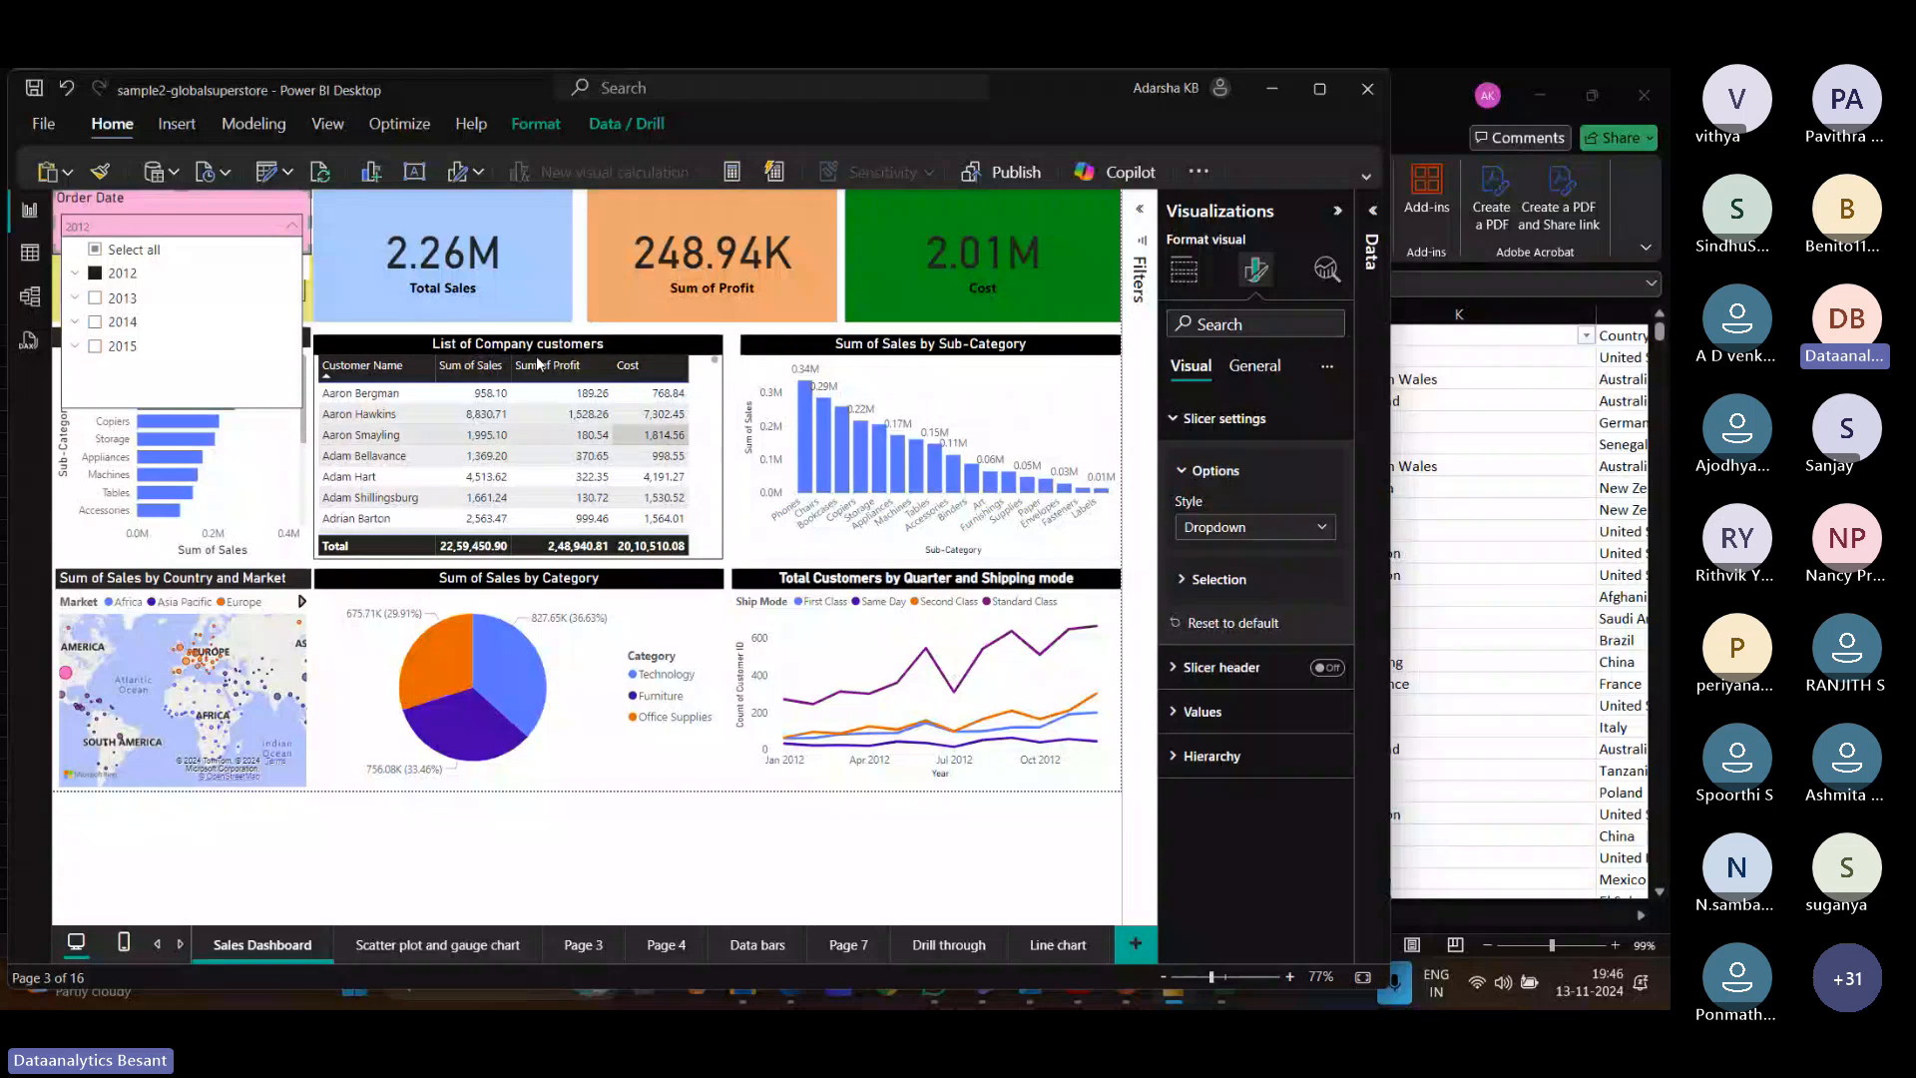
Clear 2012 in the Order Date slicer and filter the dashboard to February 2013.
click(95, 273)
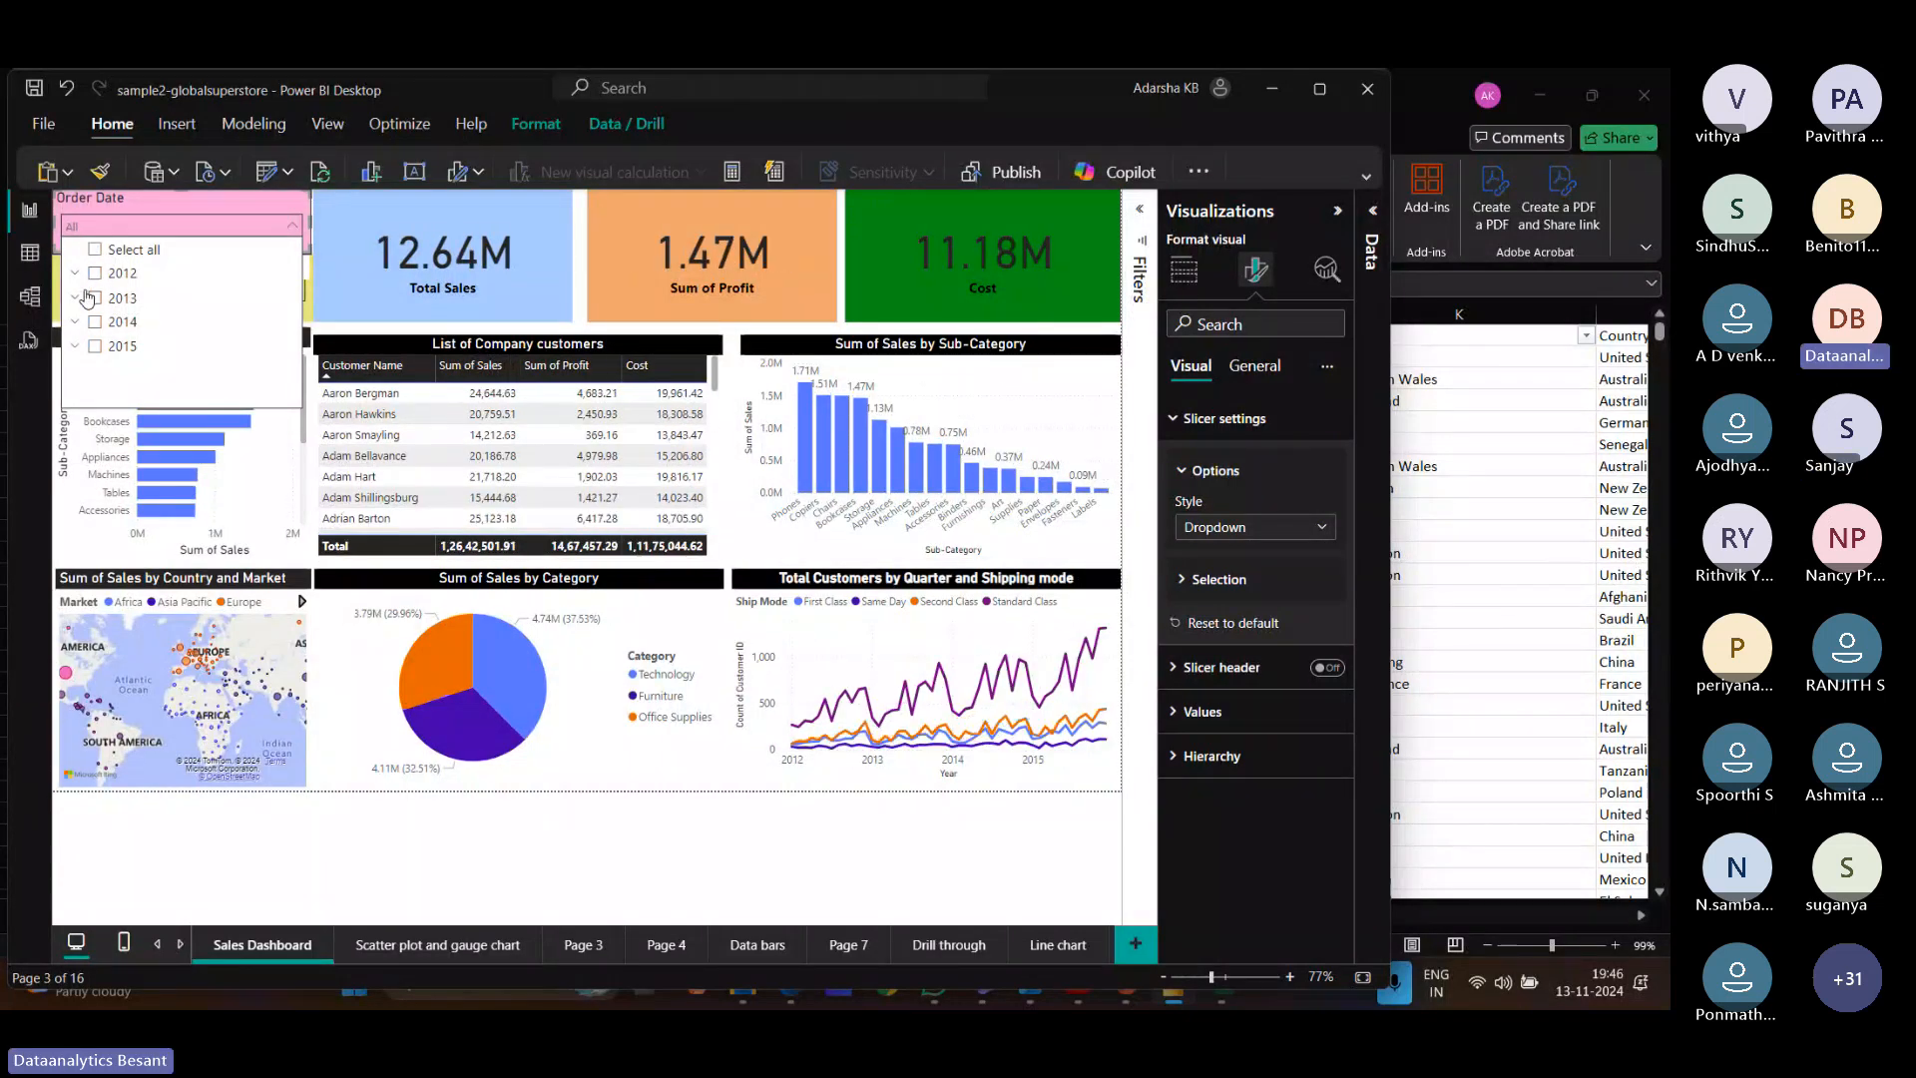
click(86, 296)
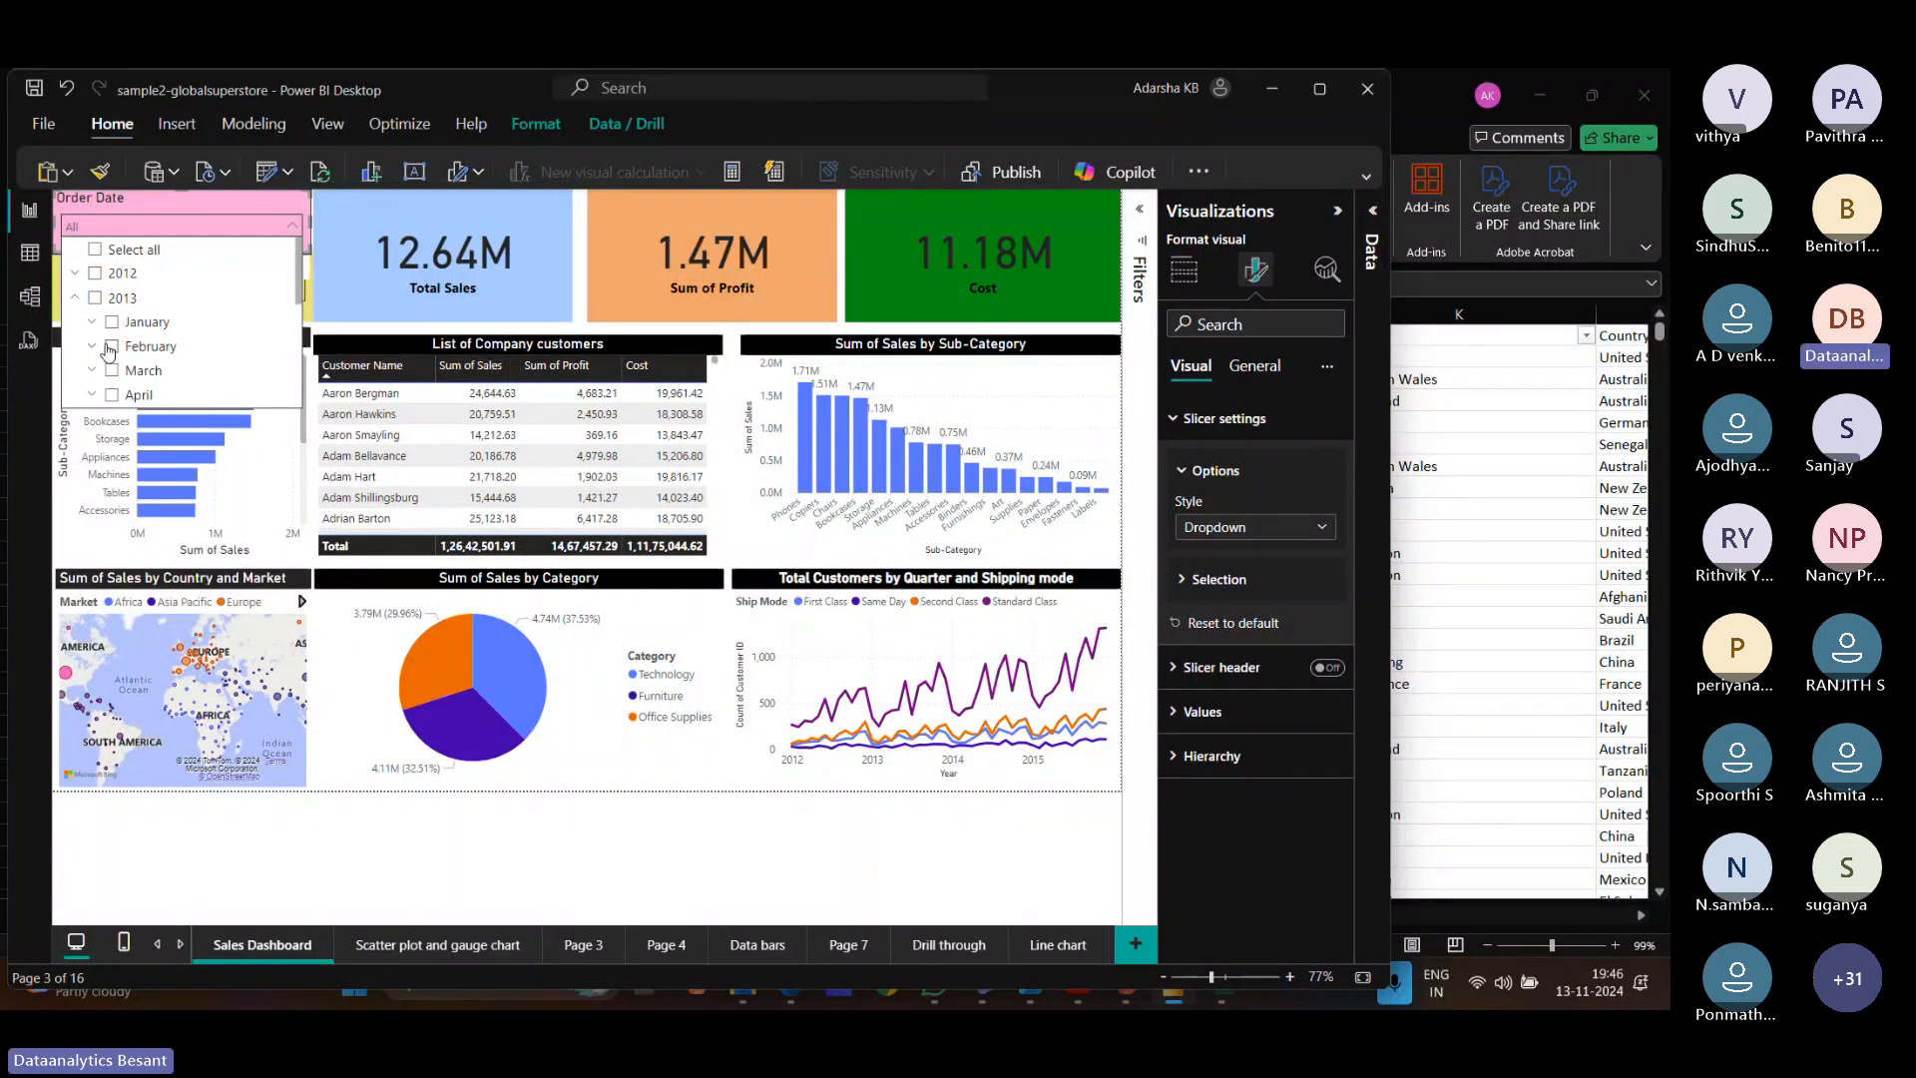
click(111, 348)
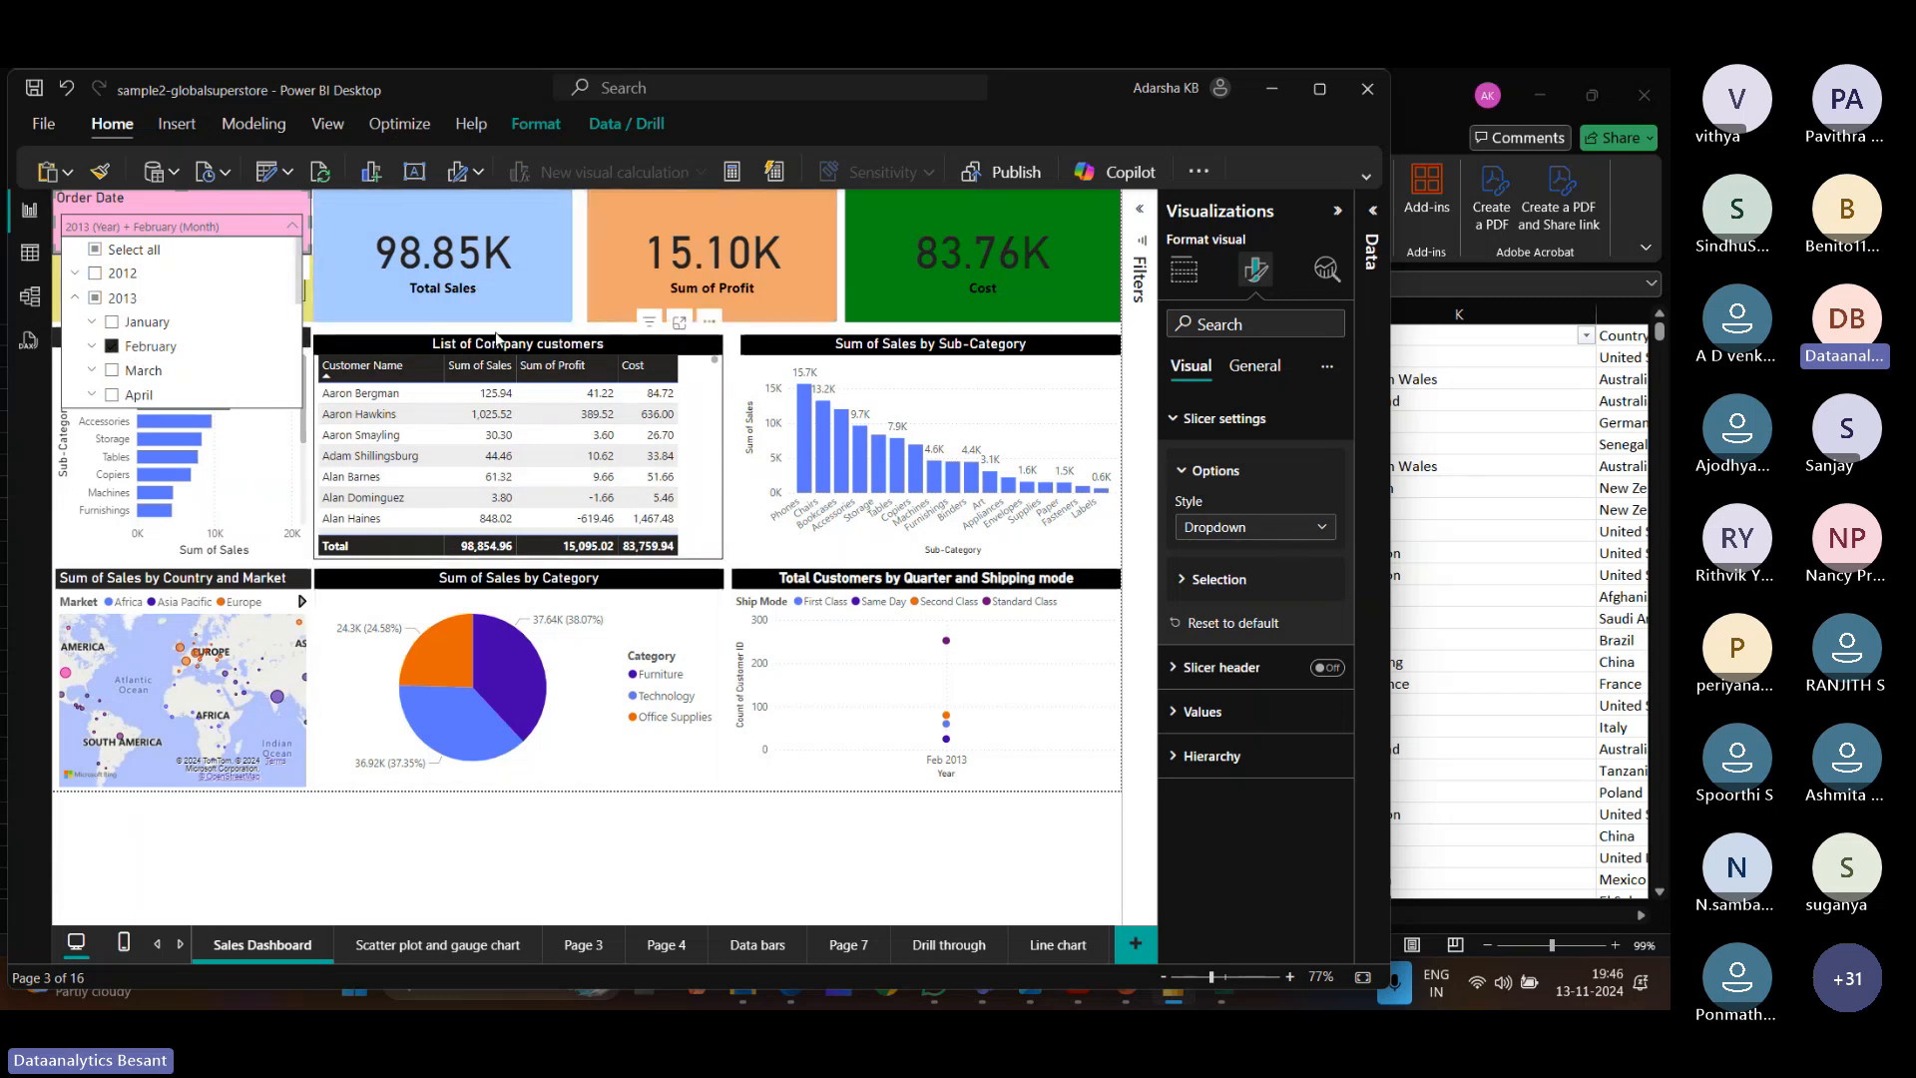
click(241, 201)
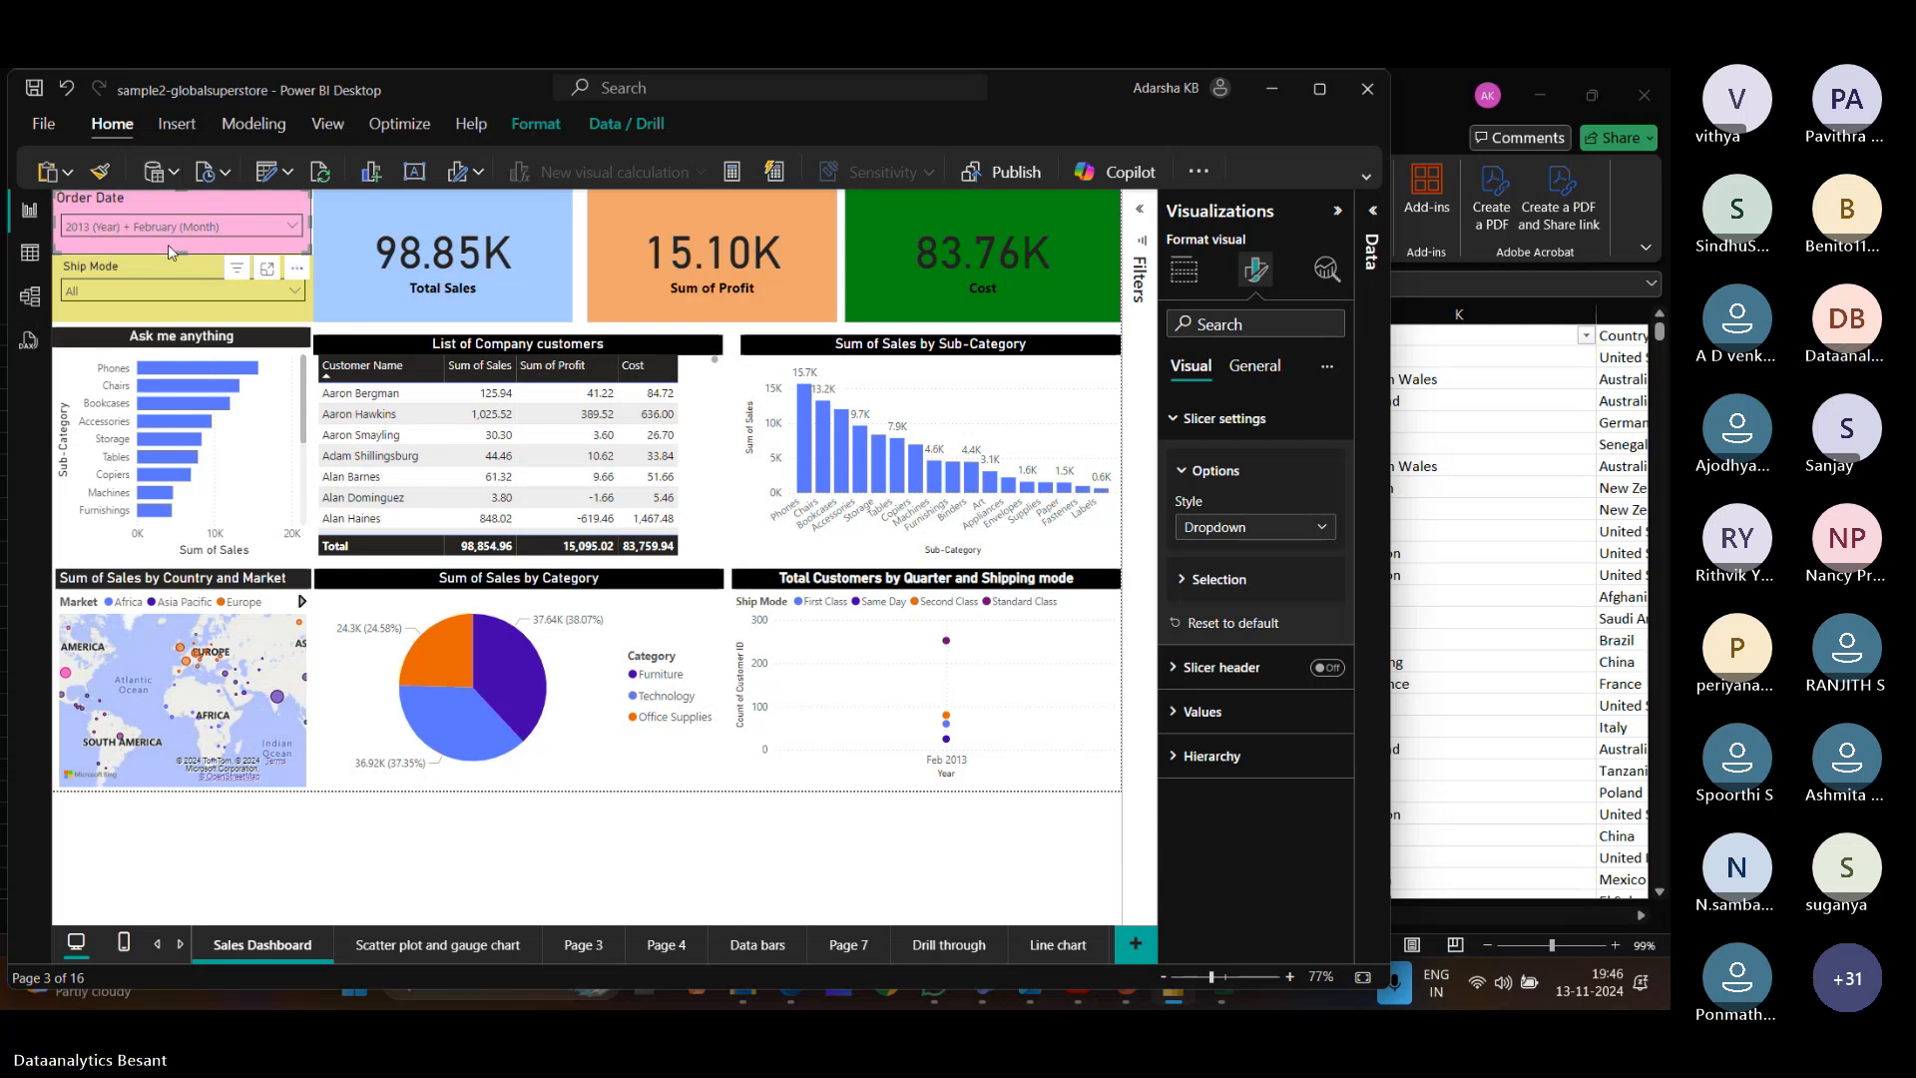
Set the Order Date slicer to Select all and deselect it.
click(297, 228)
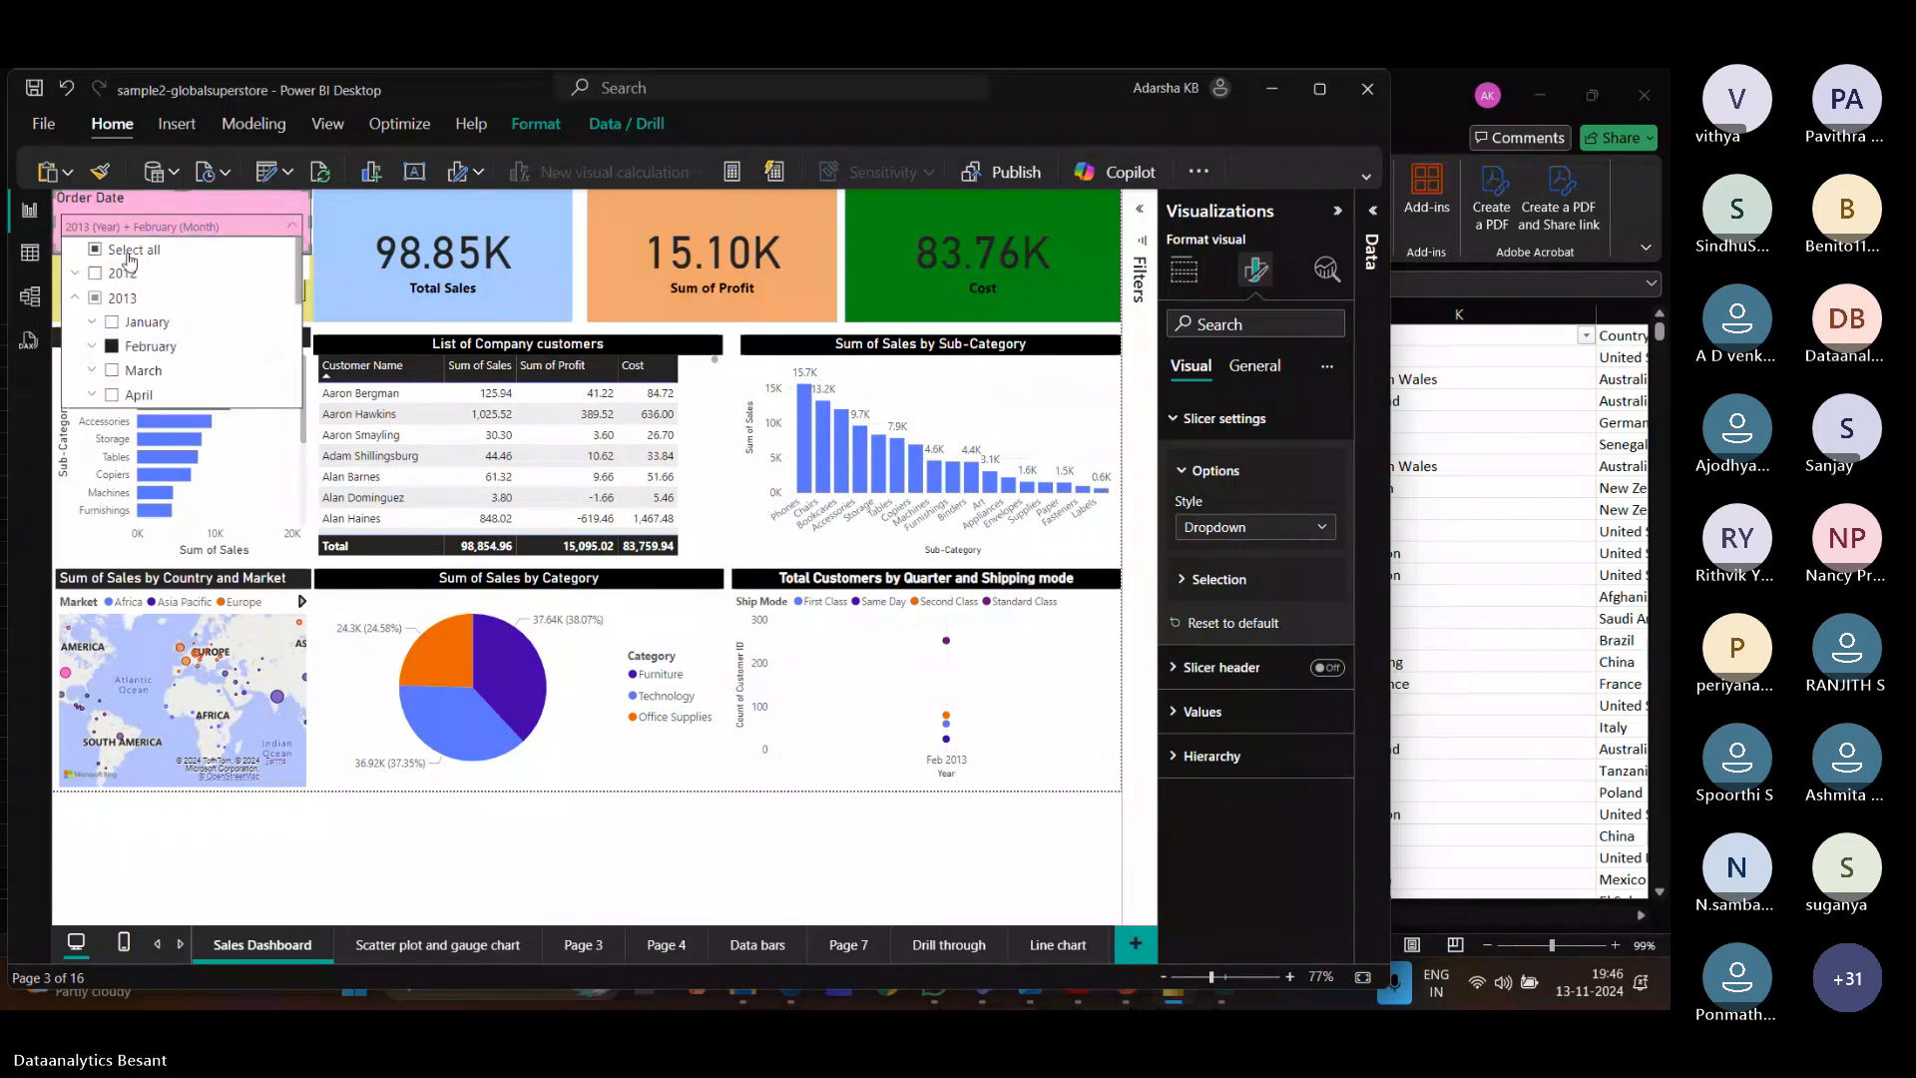
click(95, 253)
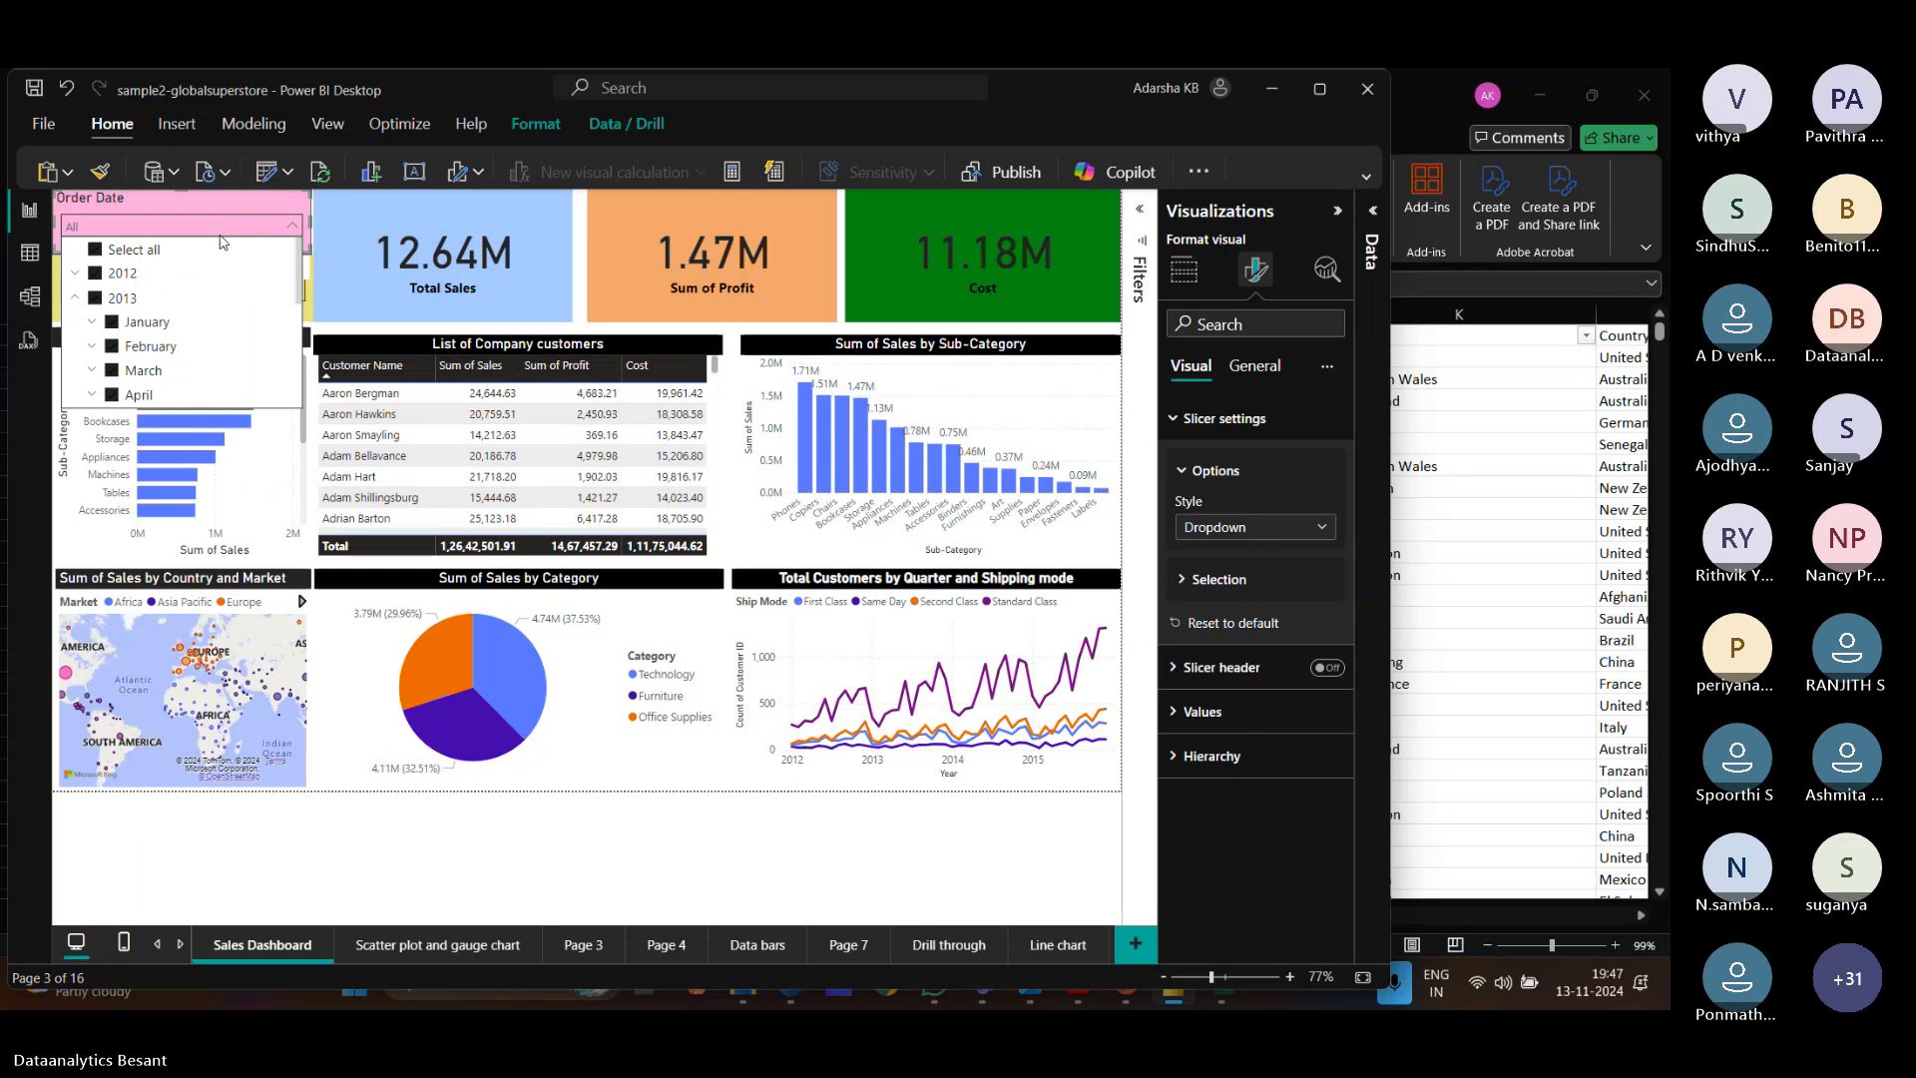
click(269, 841)
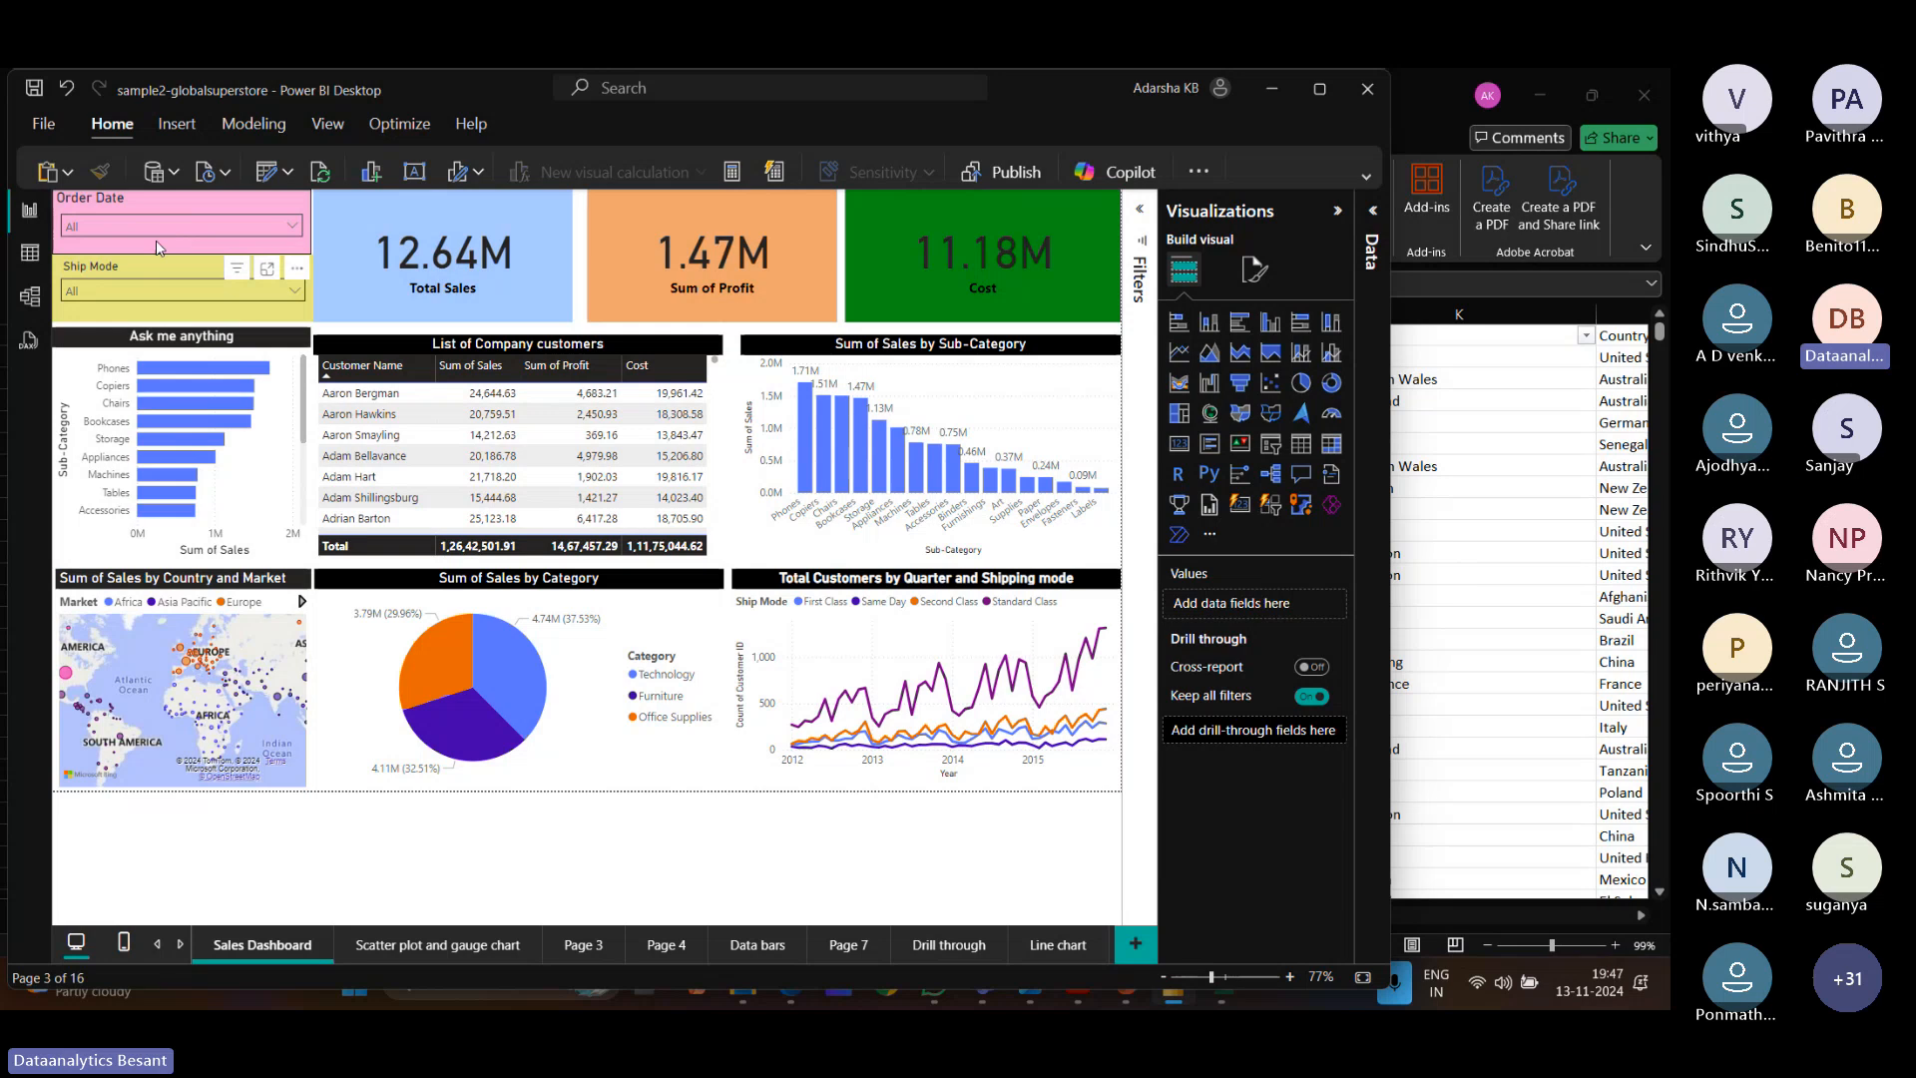
View the style options in the Ship Mode slicer's settings and minimise the Excel workbook.
click(202, 275)
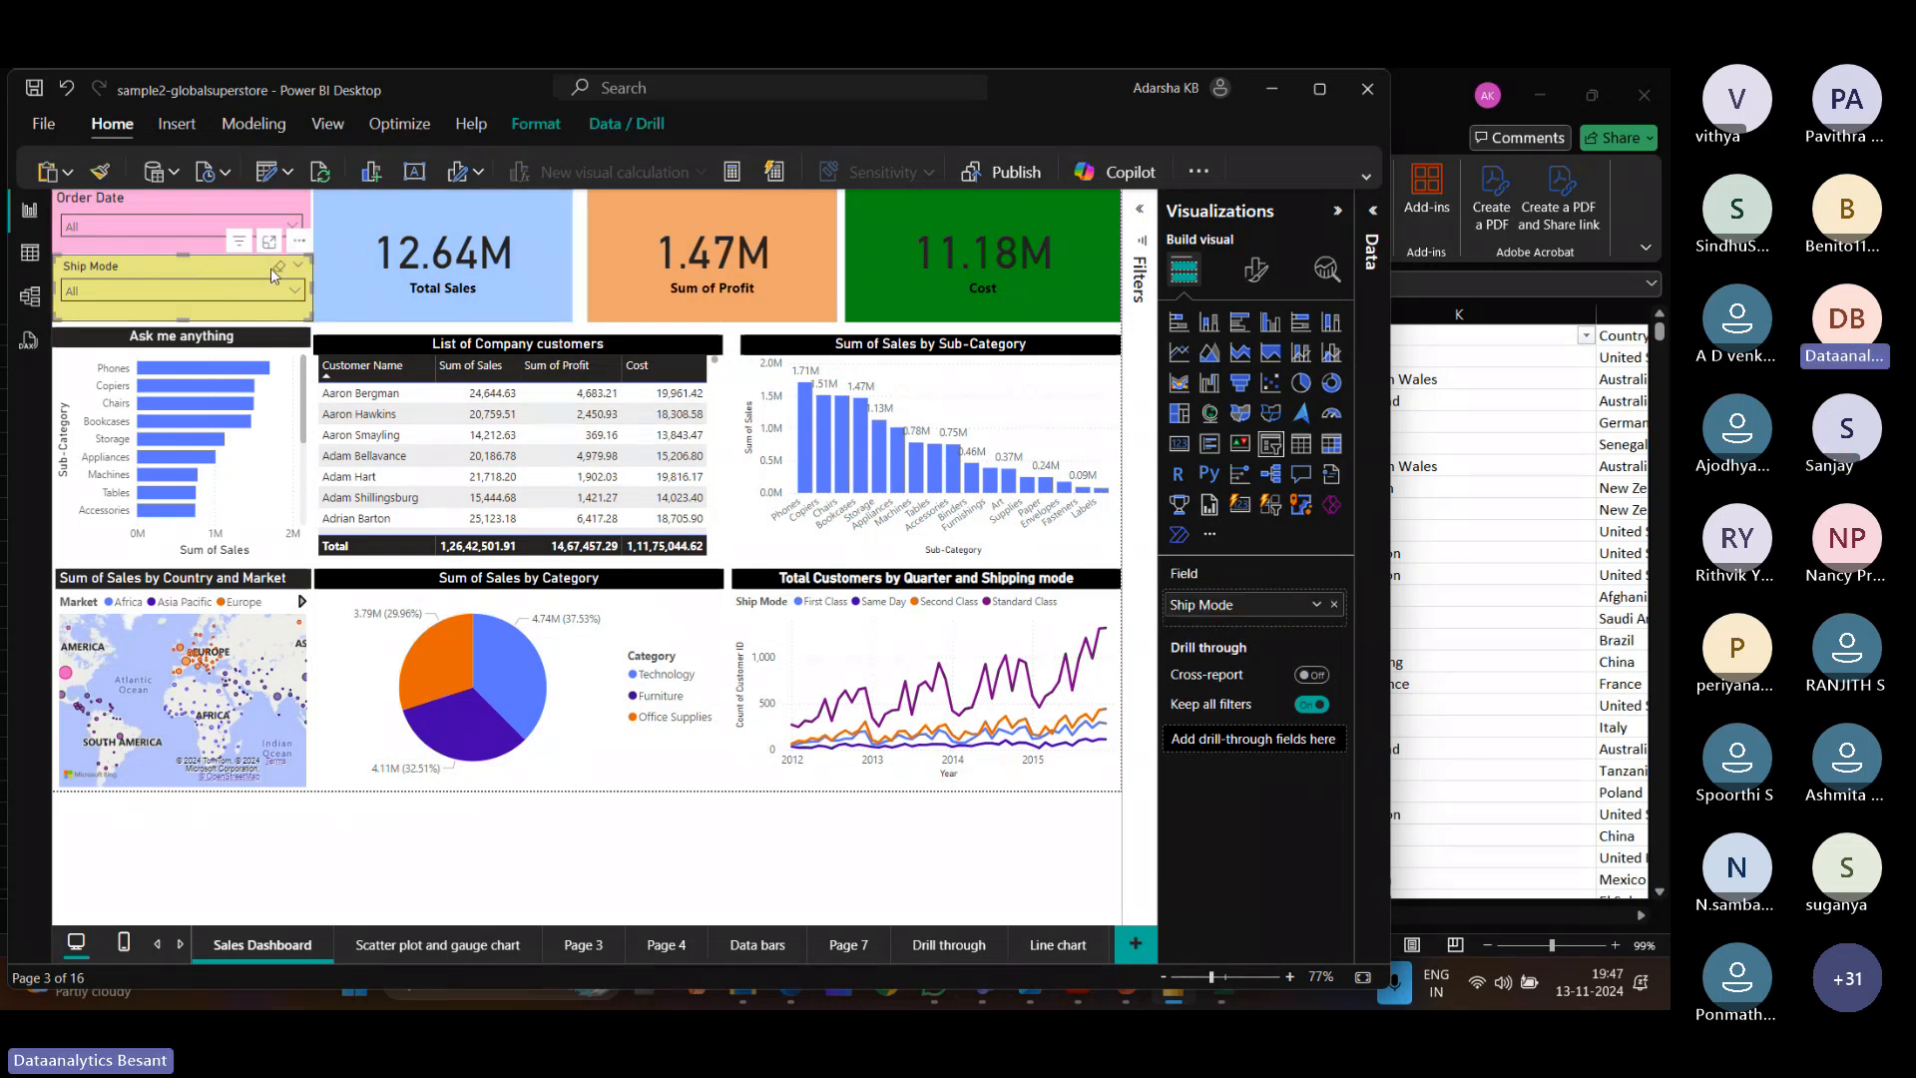
click(1256, 272)
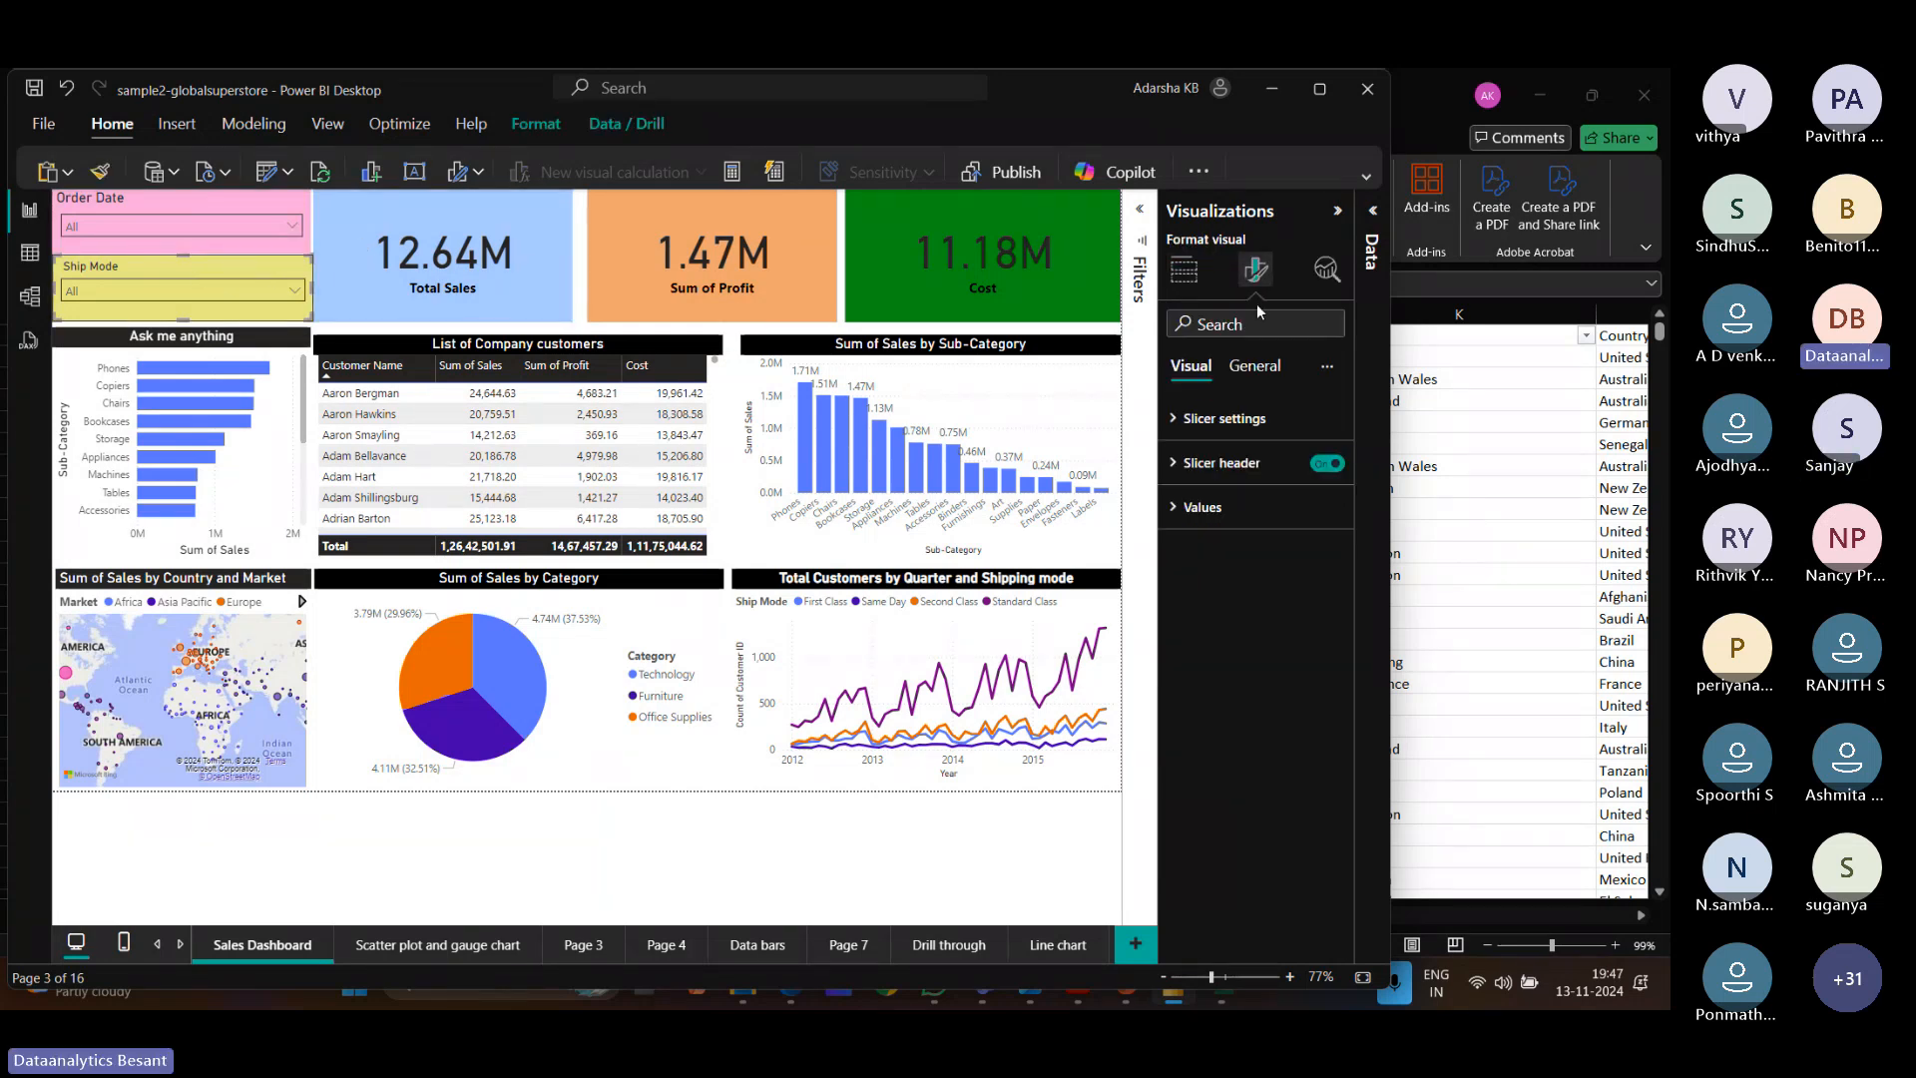
click(1224, 418)
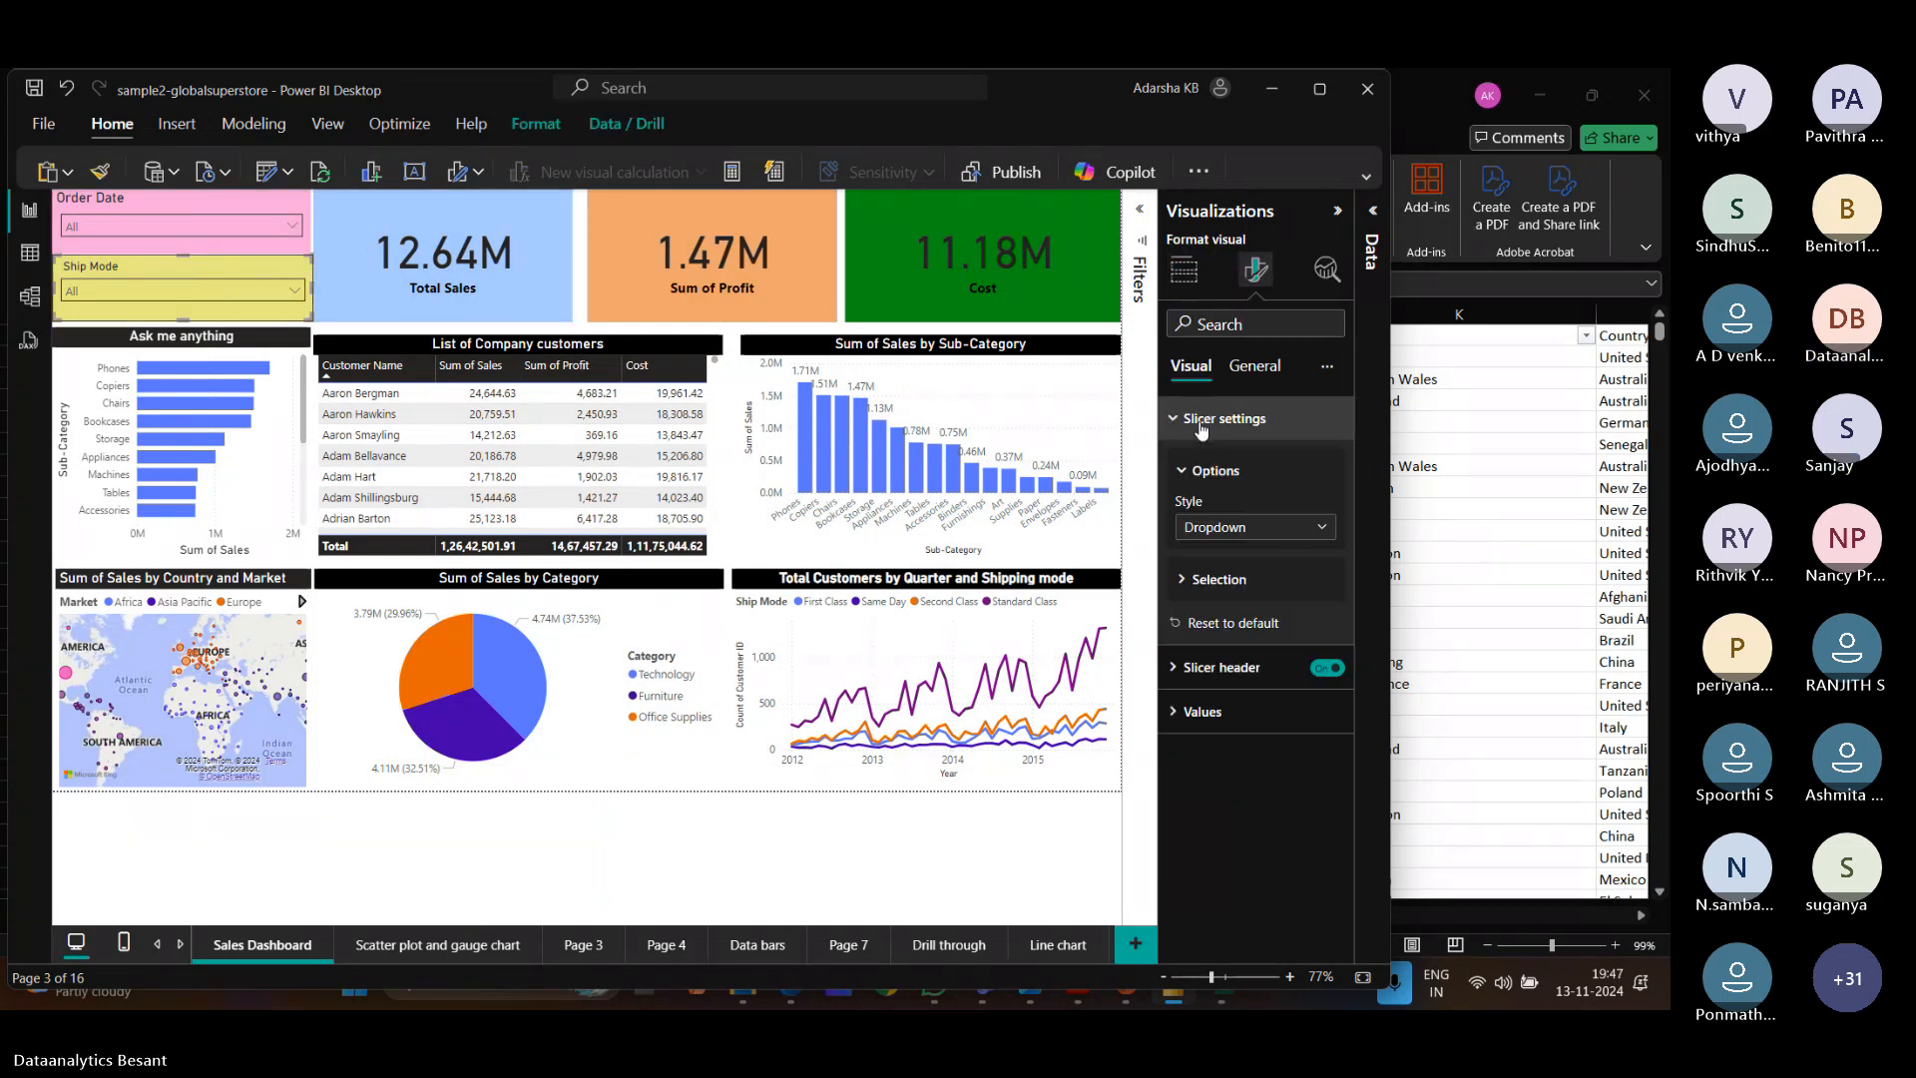
click(1224, 543)
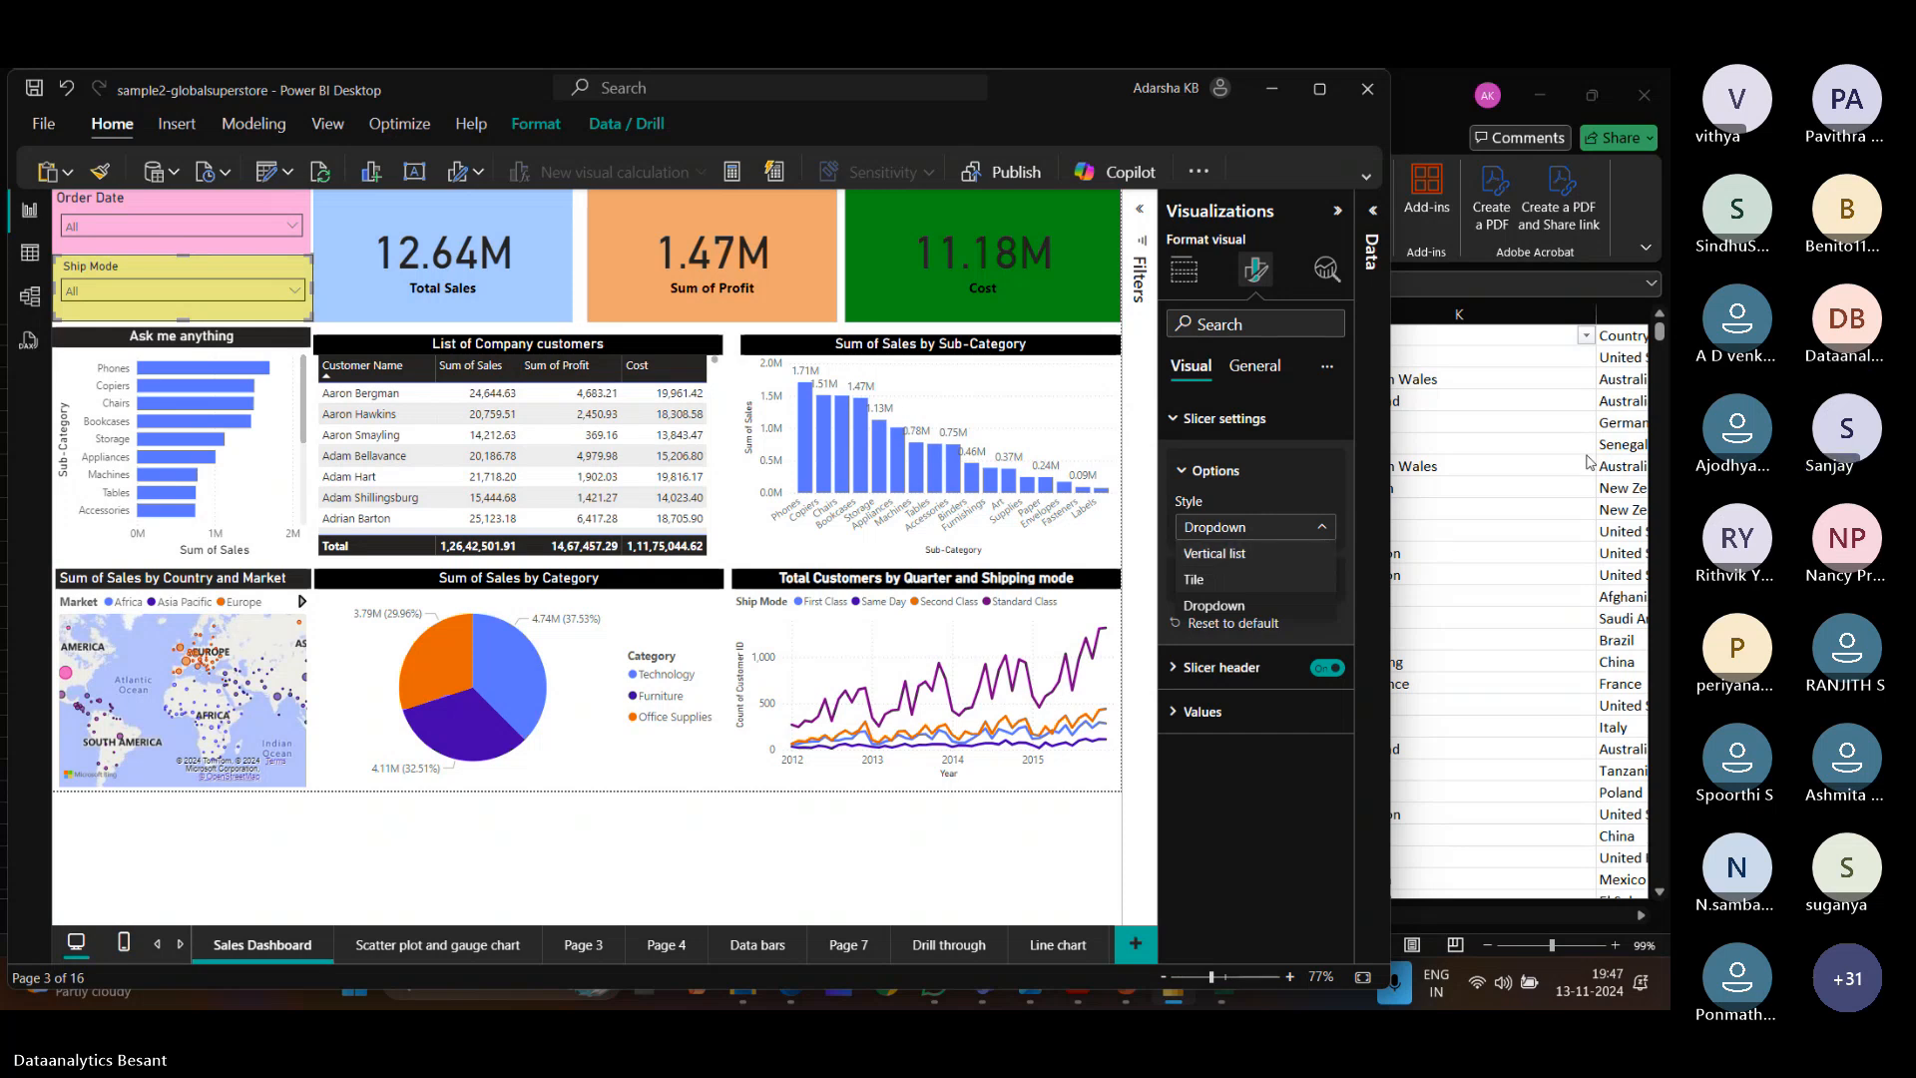
click(1543, 100)
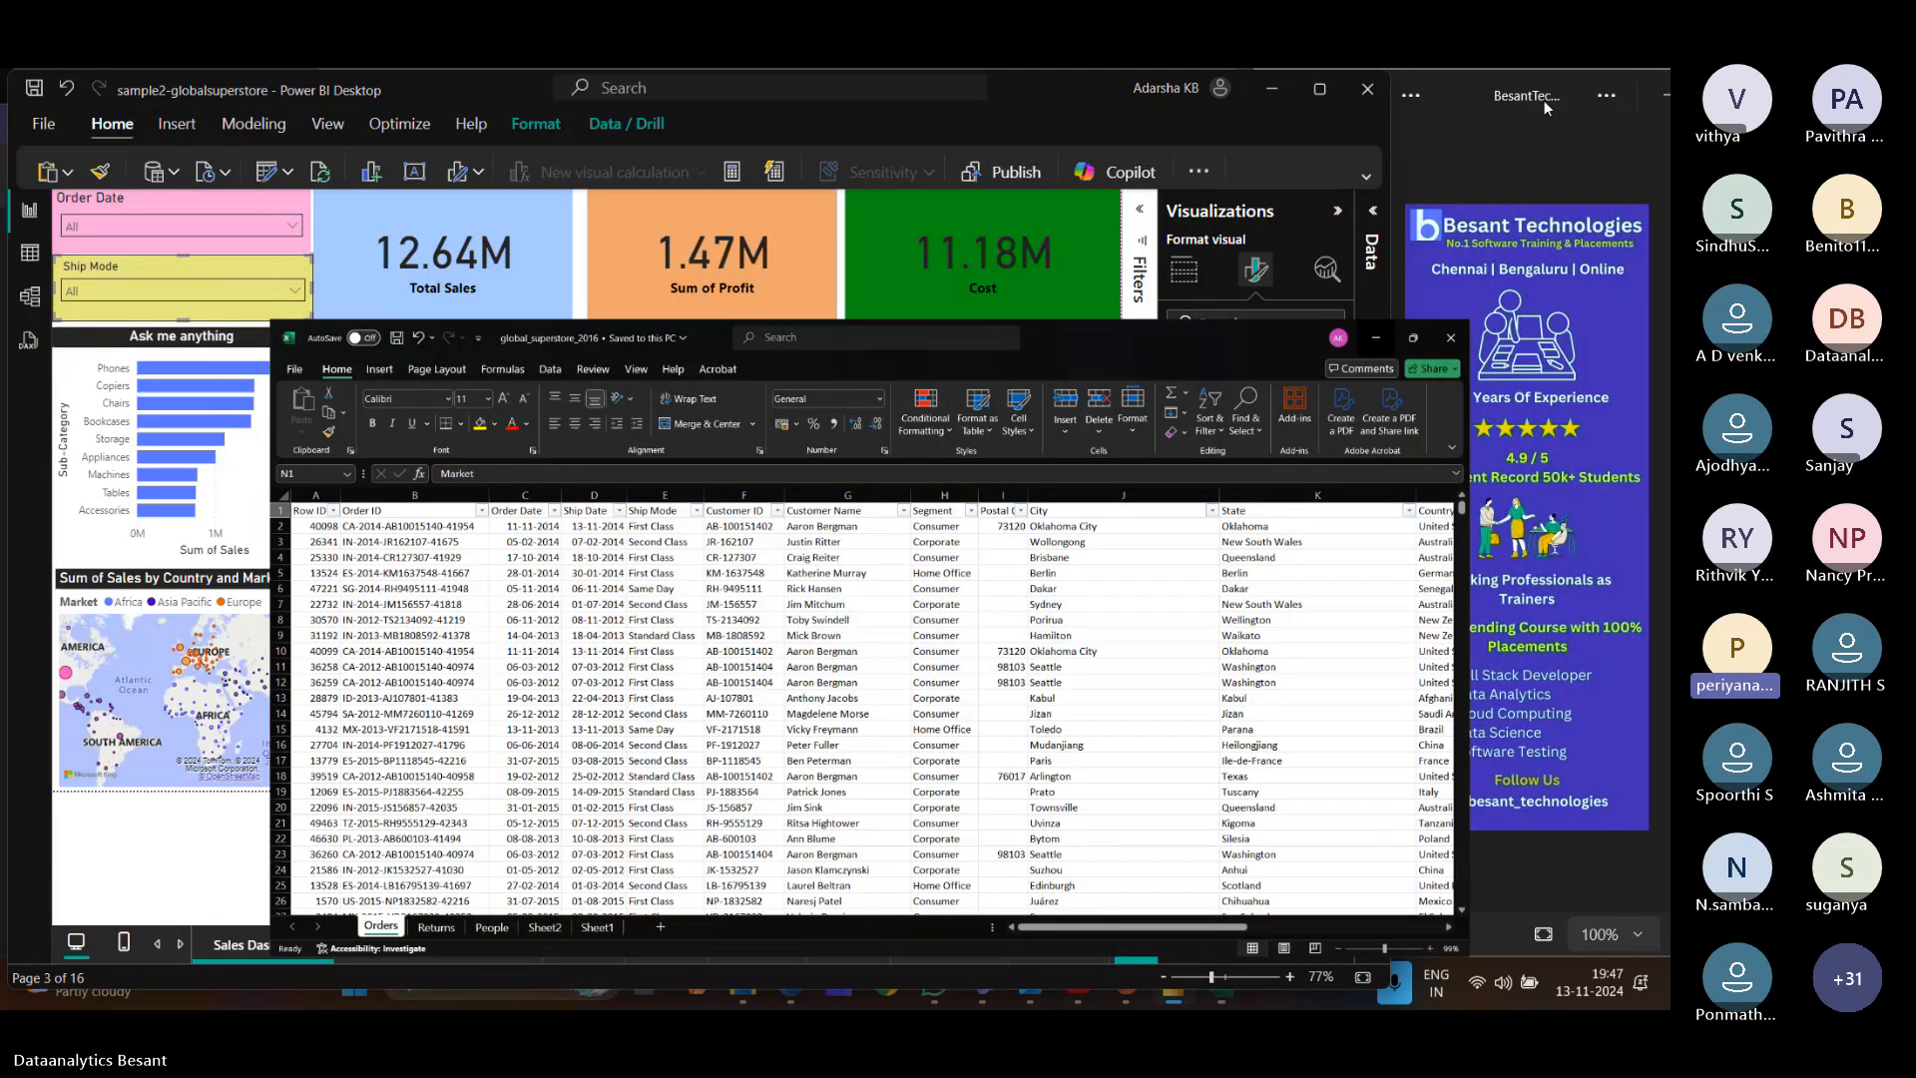
double_click(1543, 100)
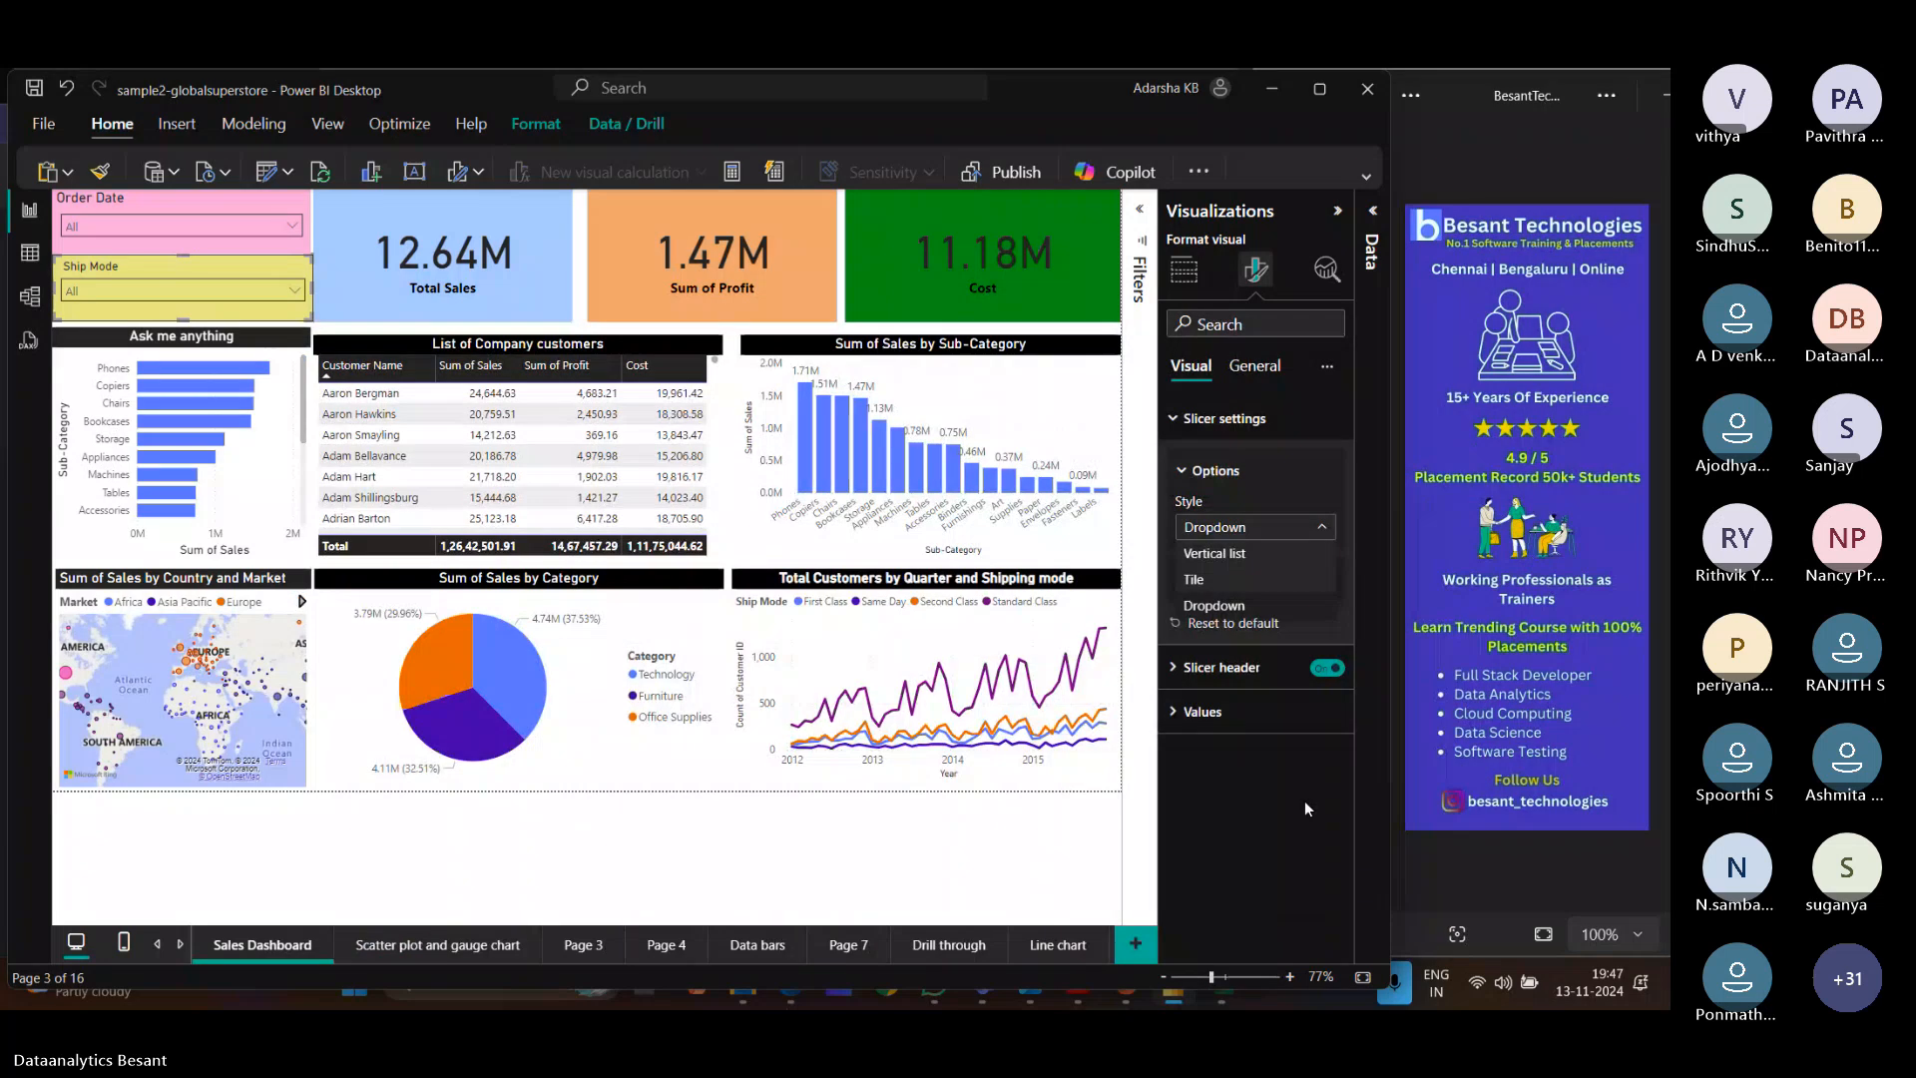
Browse the custom visuals in the Get more visuals gallery, close it and look through the report's page list.
click(1184, 269)
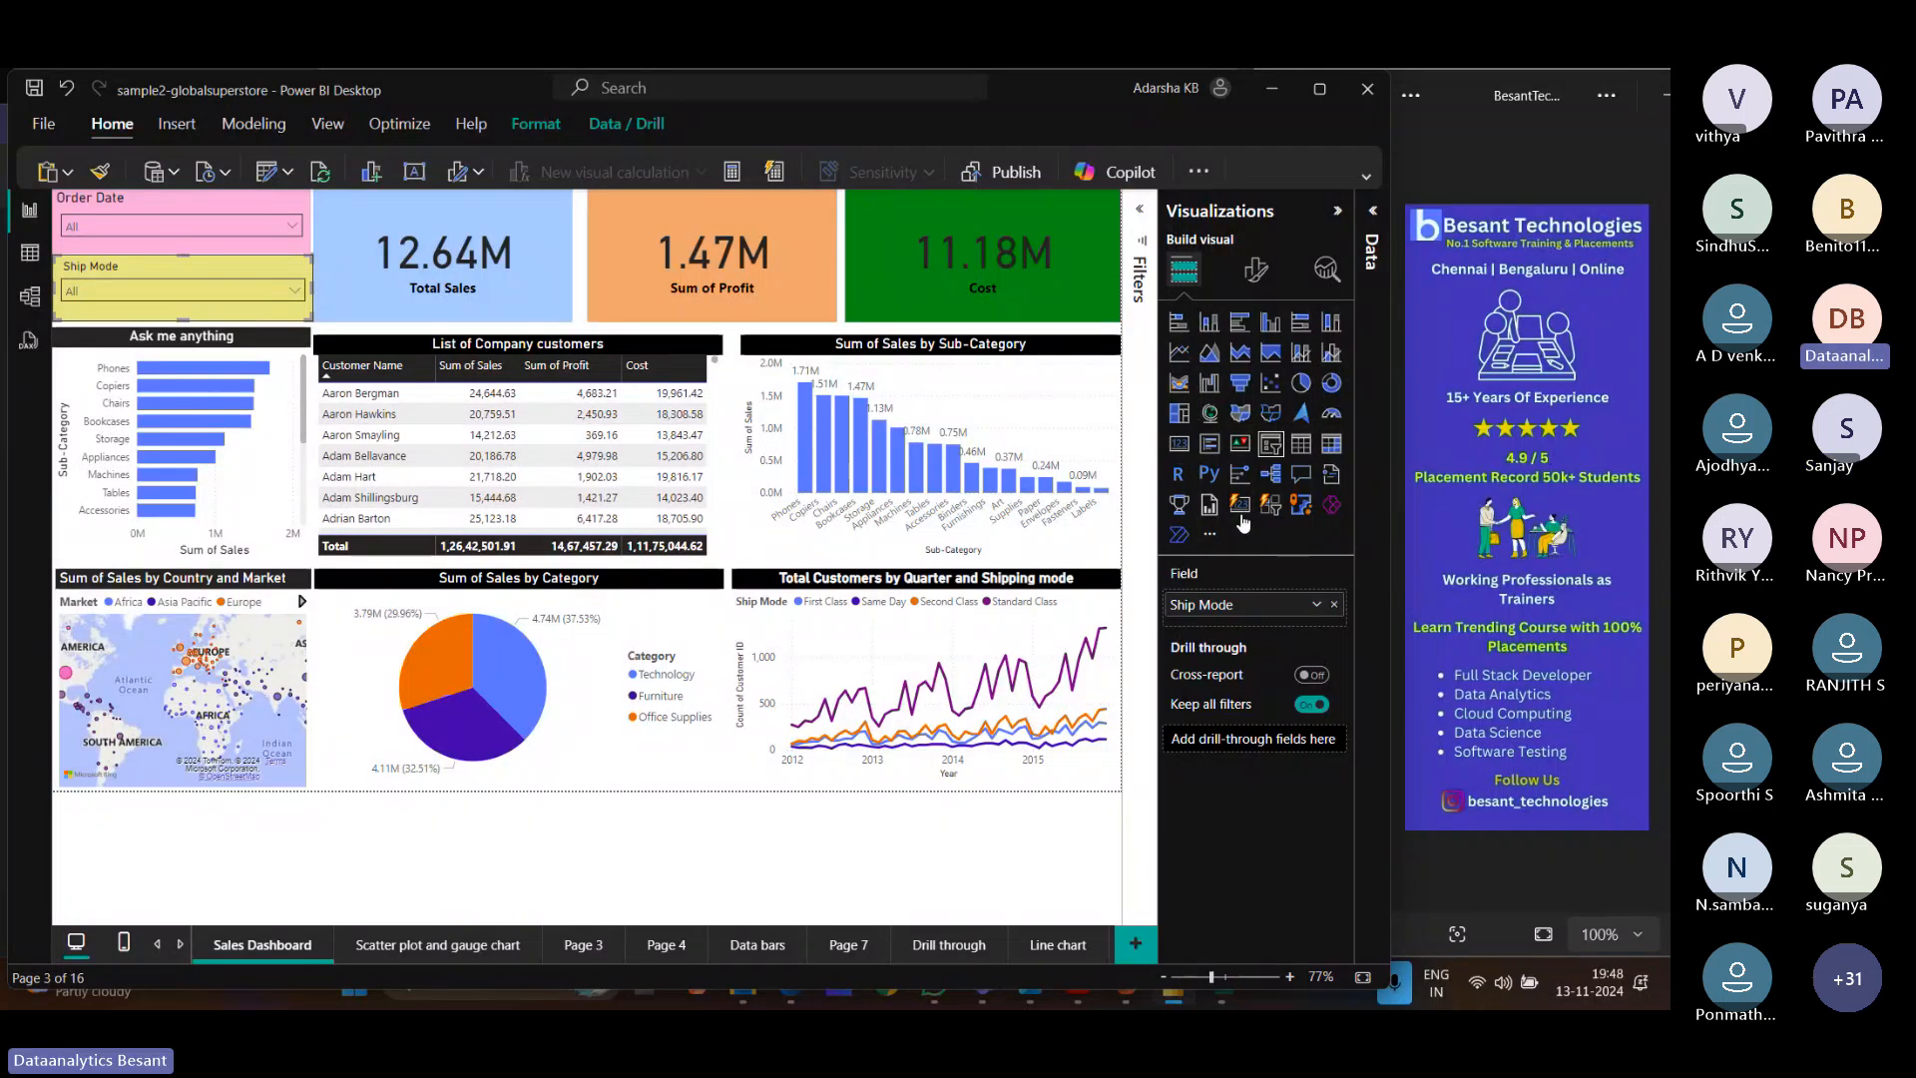
click(1211, 536)
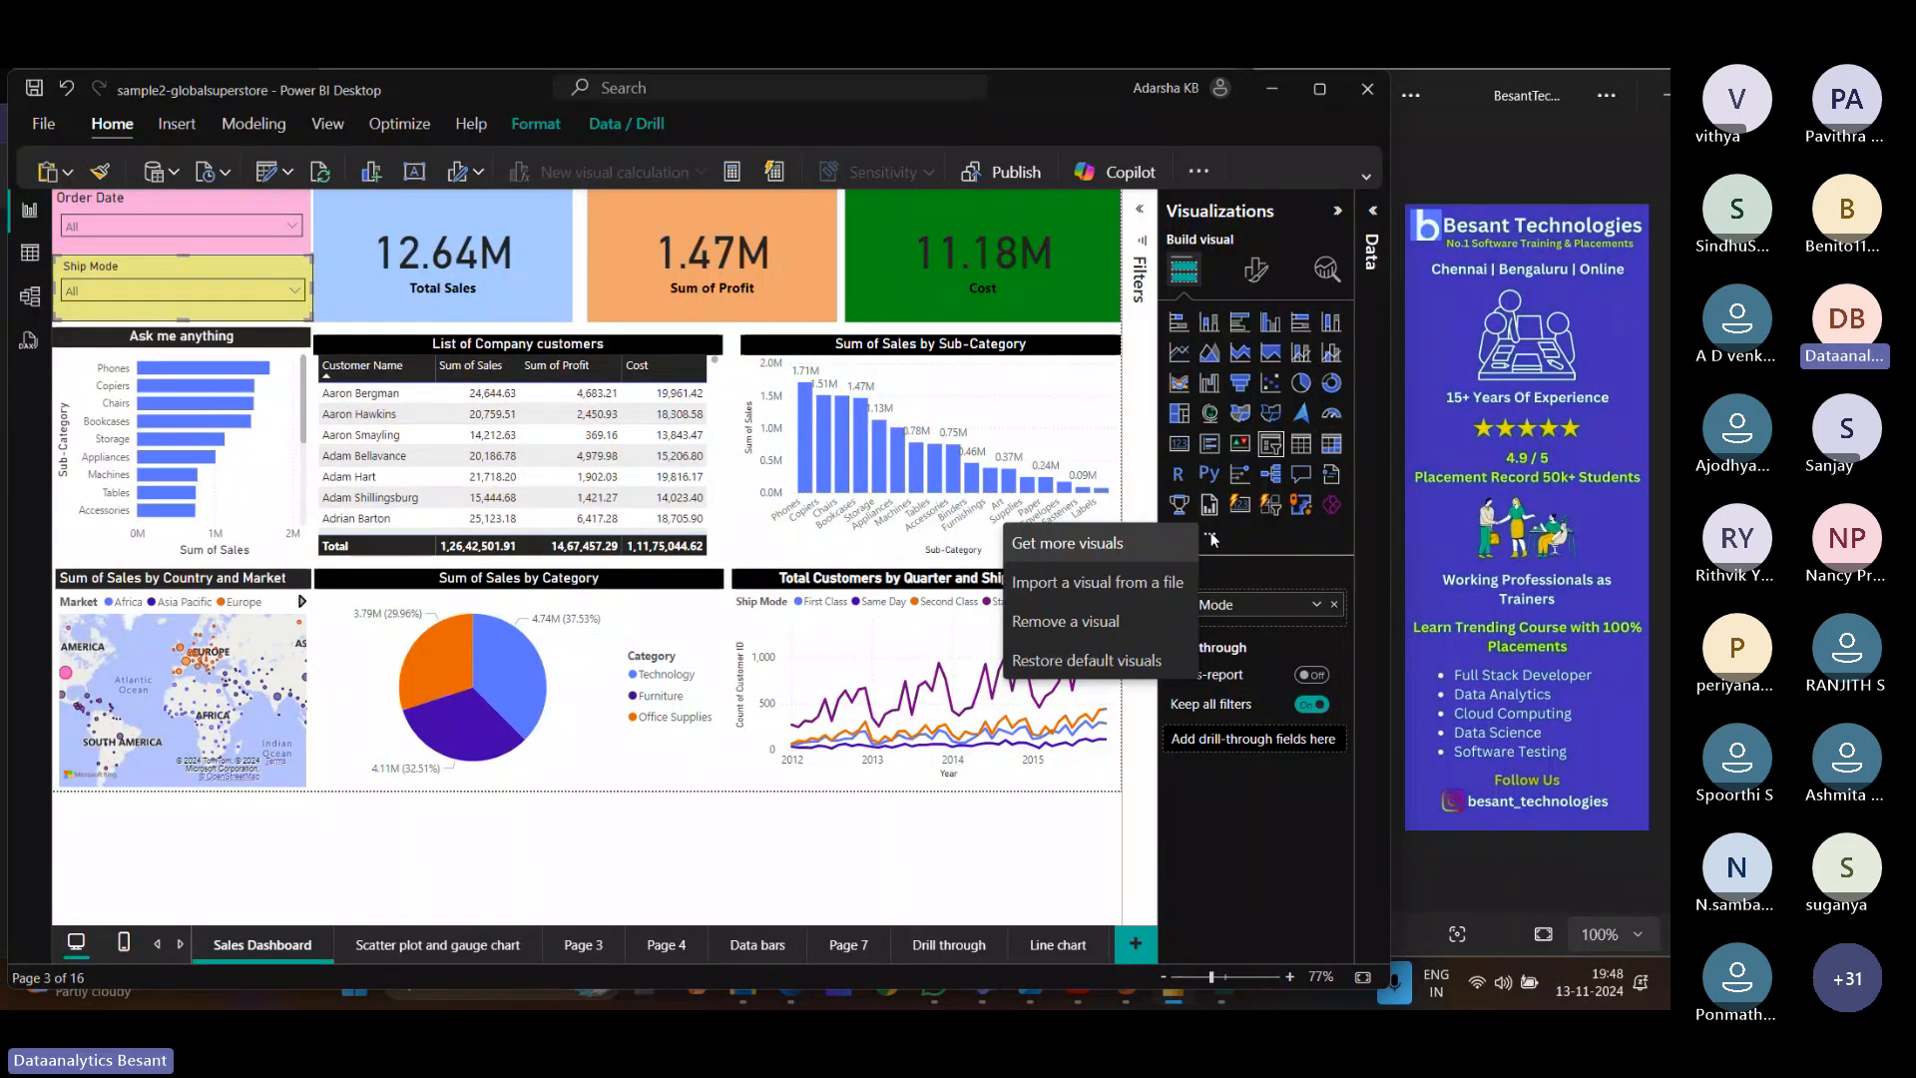
click(1073, 543)
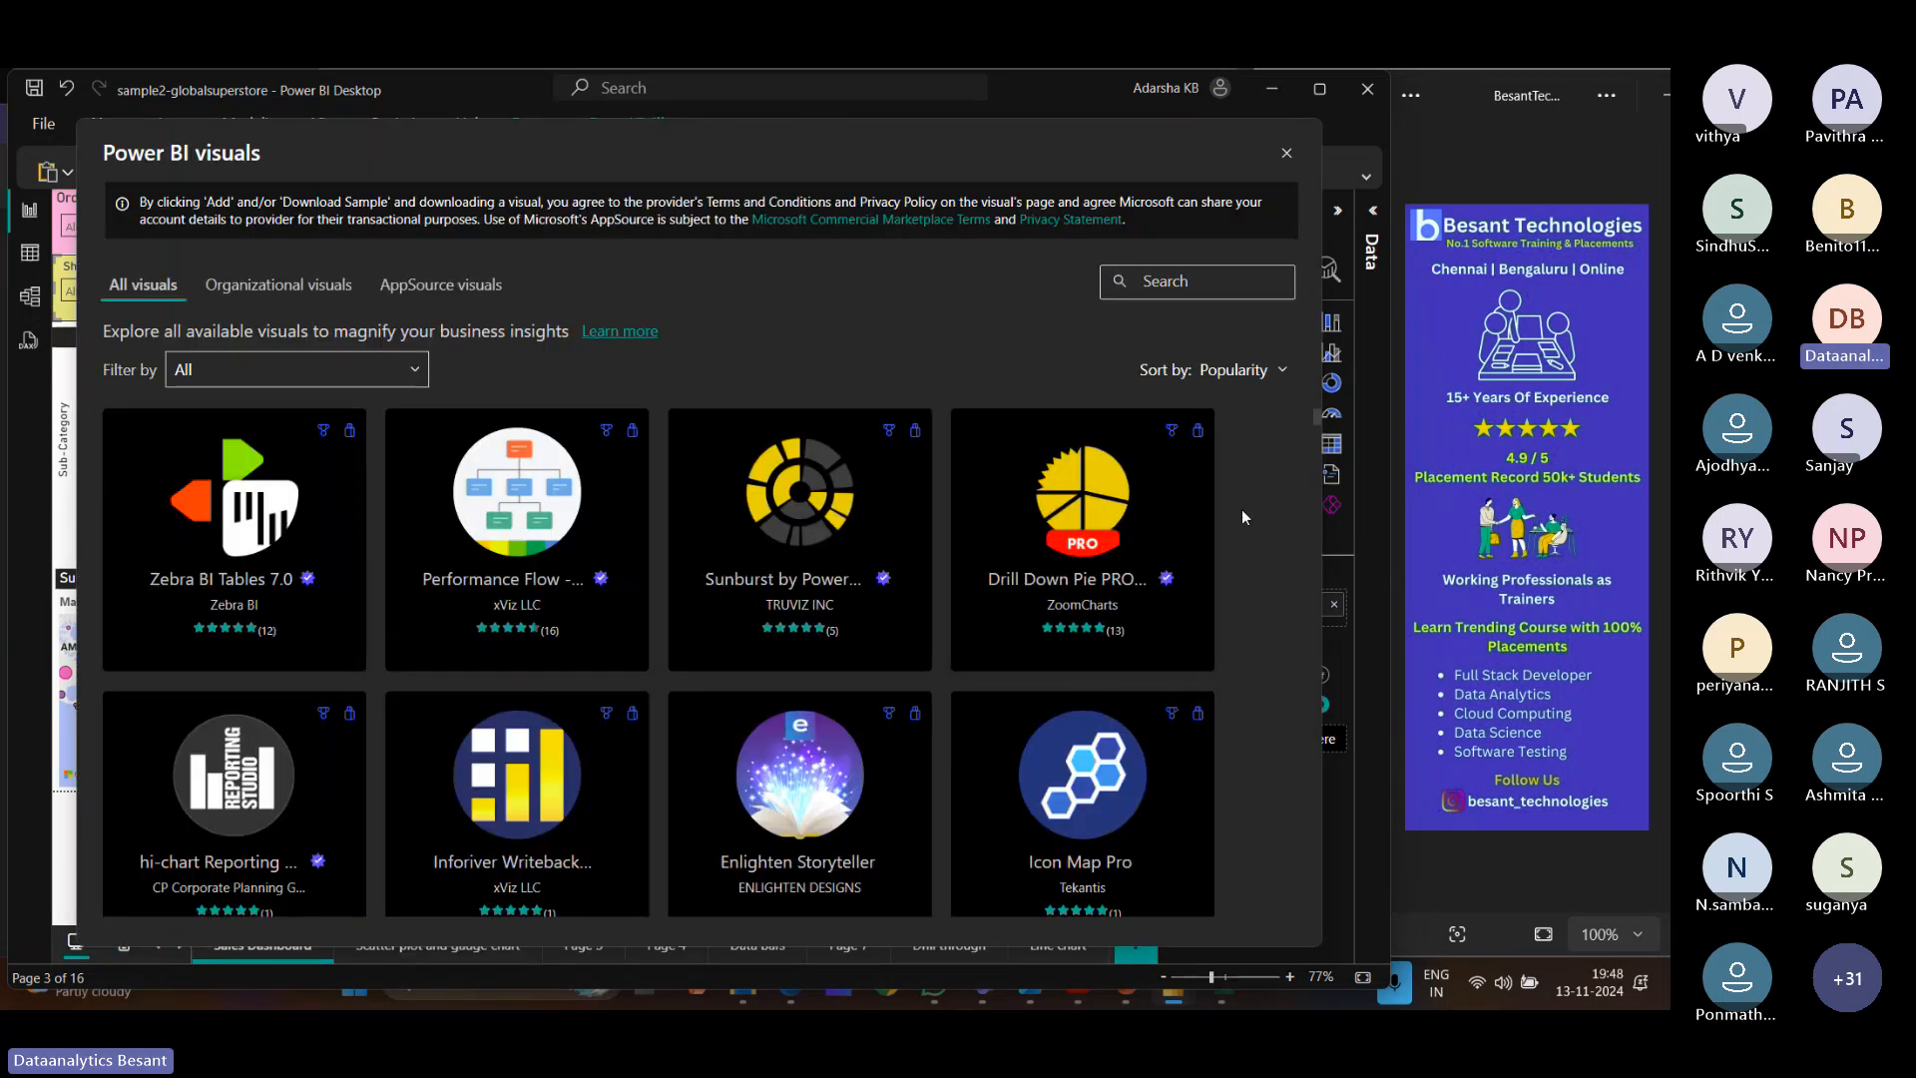
scroll(1242, 509, down, 2)
scroll(1241, 517, down, 2)
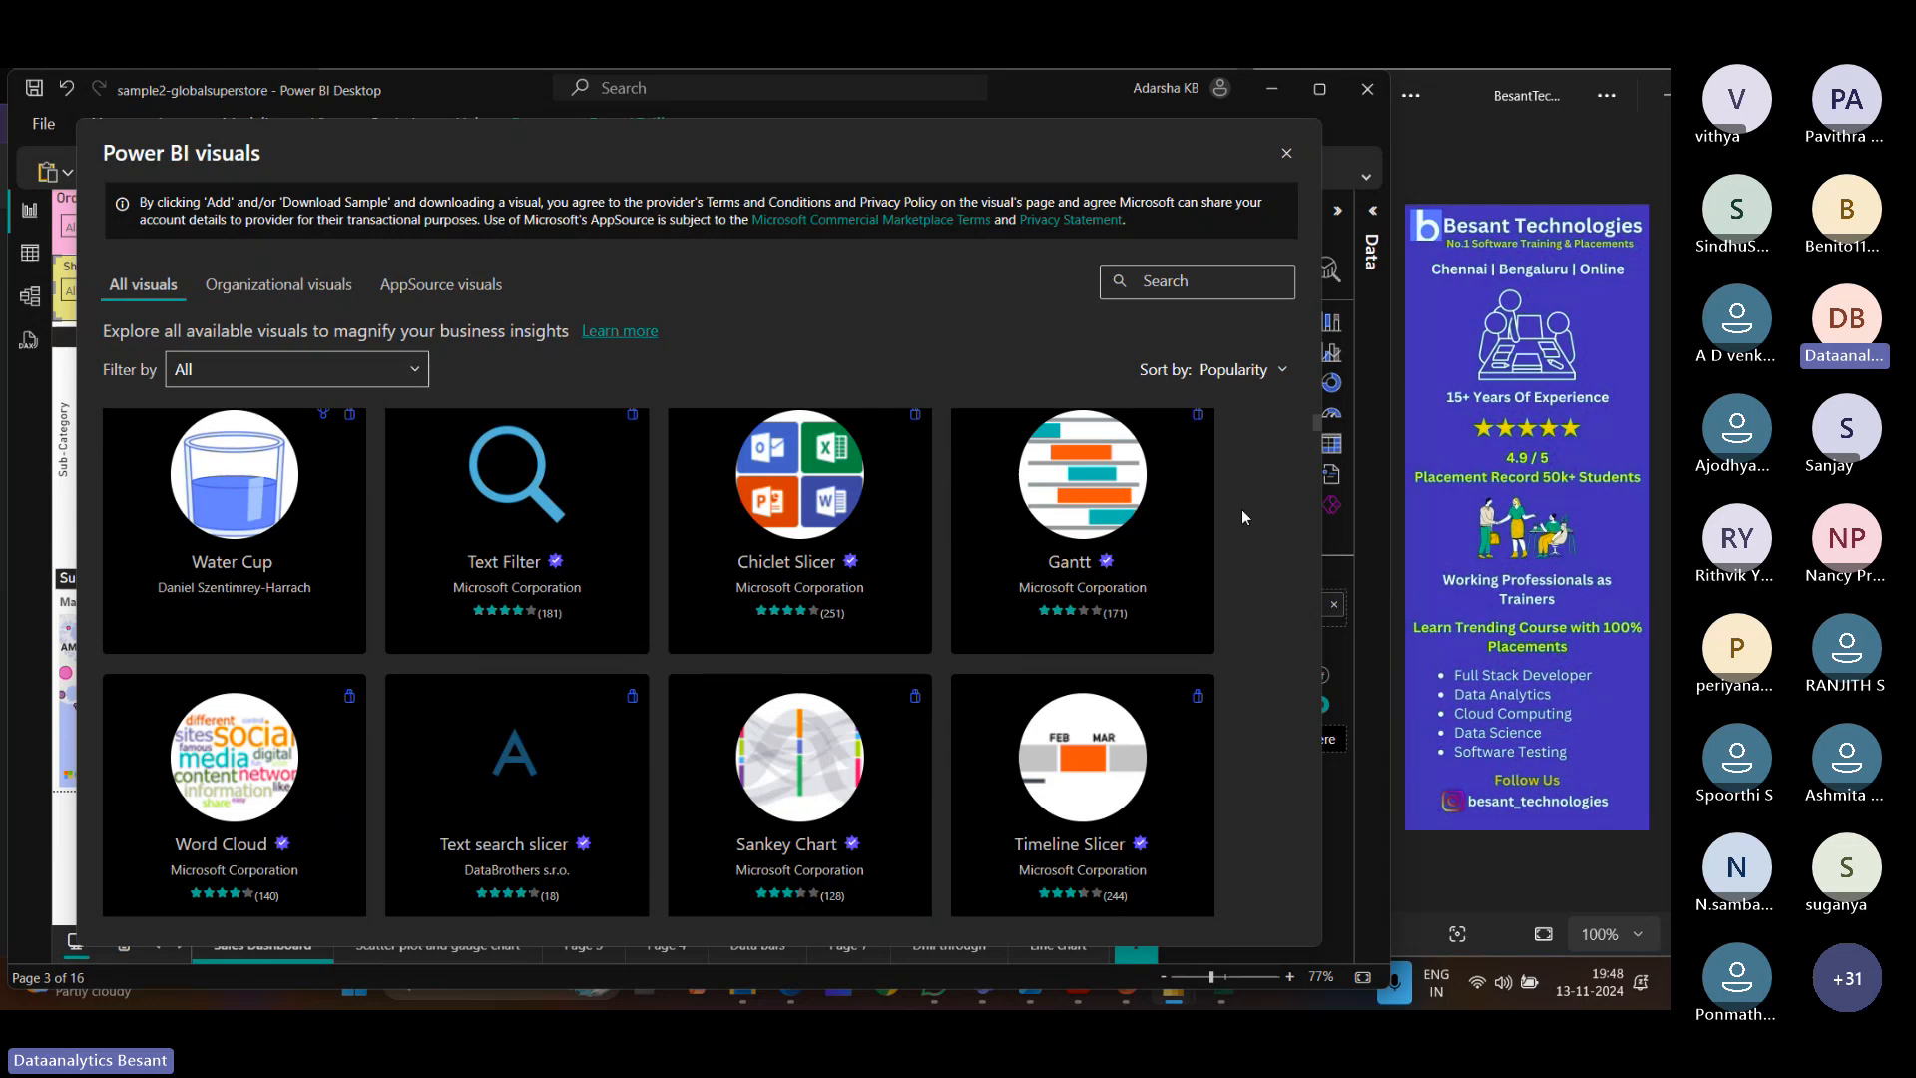
scroll(1241, 509, down, 2)
scroll(1241, 509, up, 2)
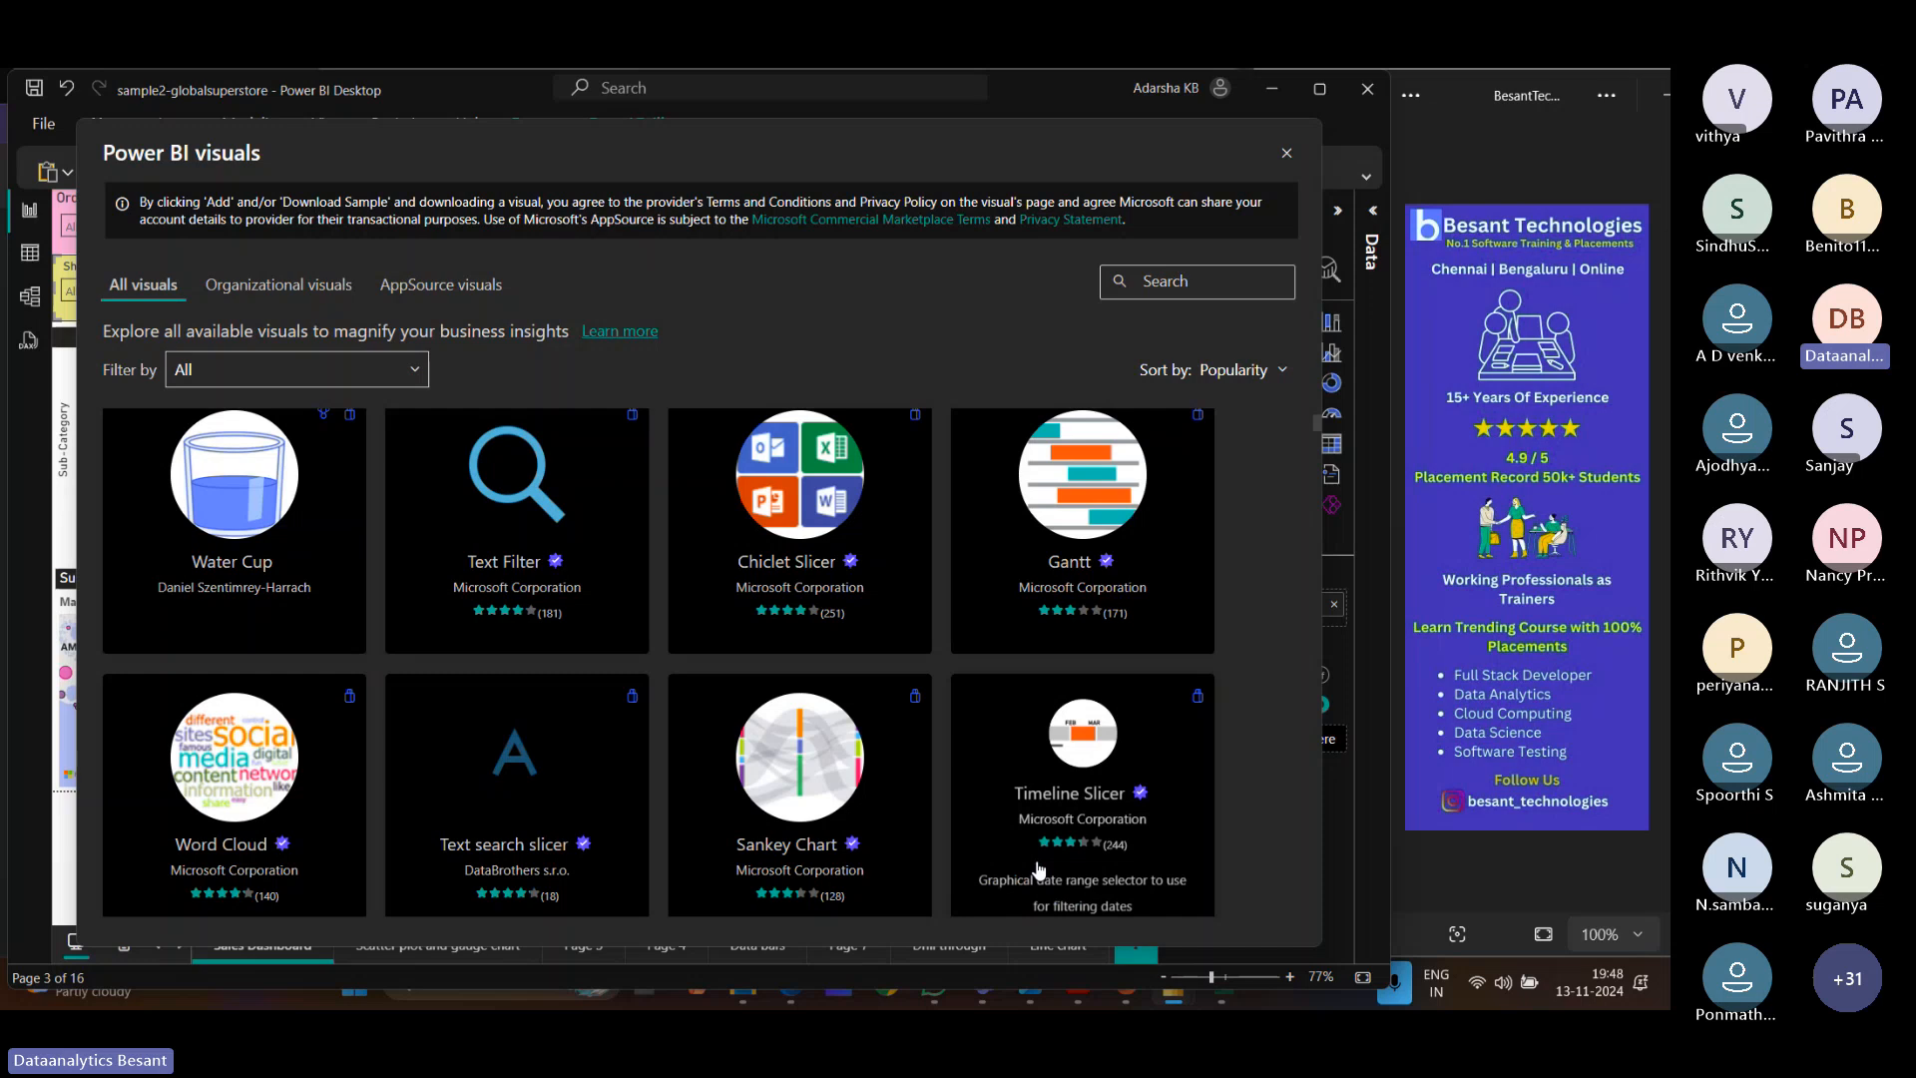
scroll(693, 770, down, 3)
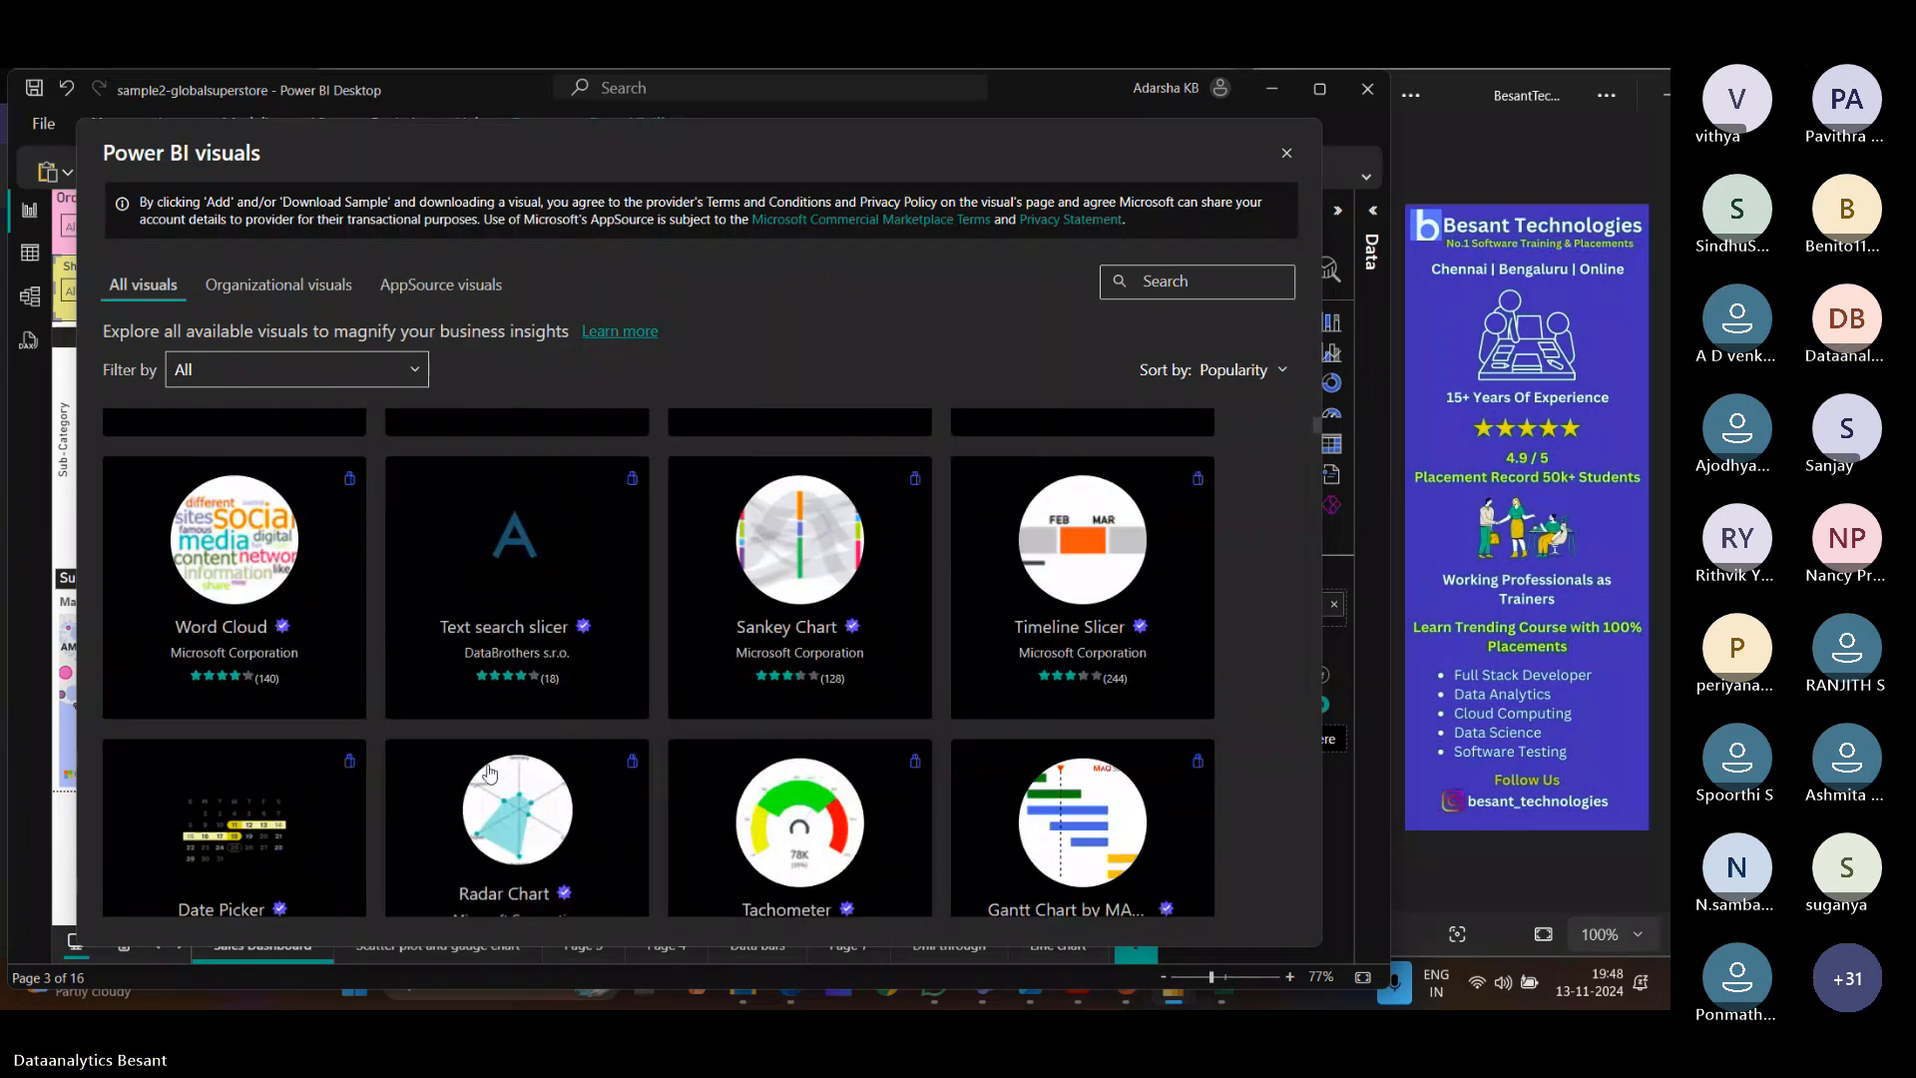
scroll(557, 761, down, 2)
scroll(557, 760, down, 3)
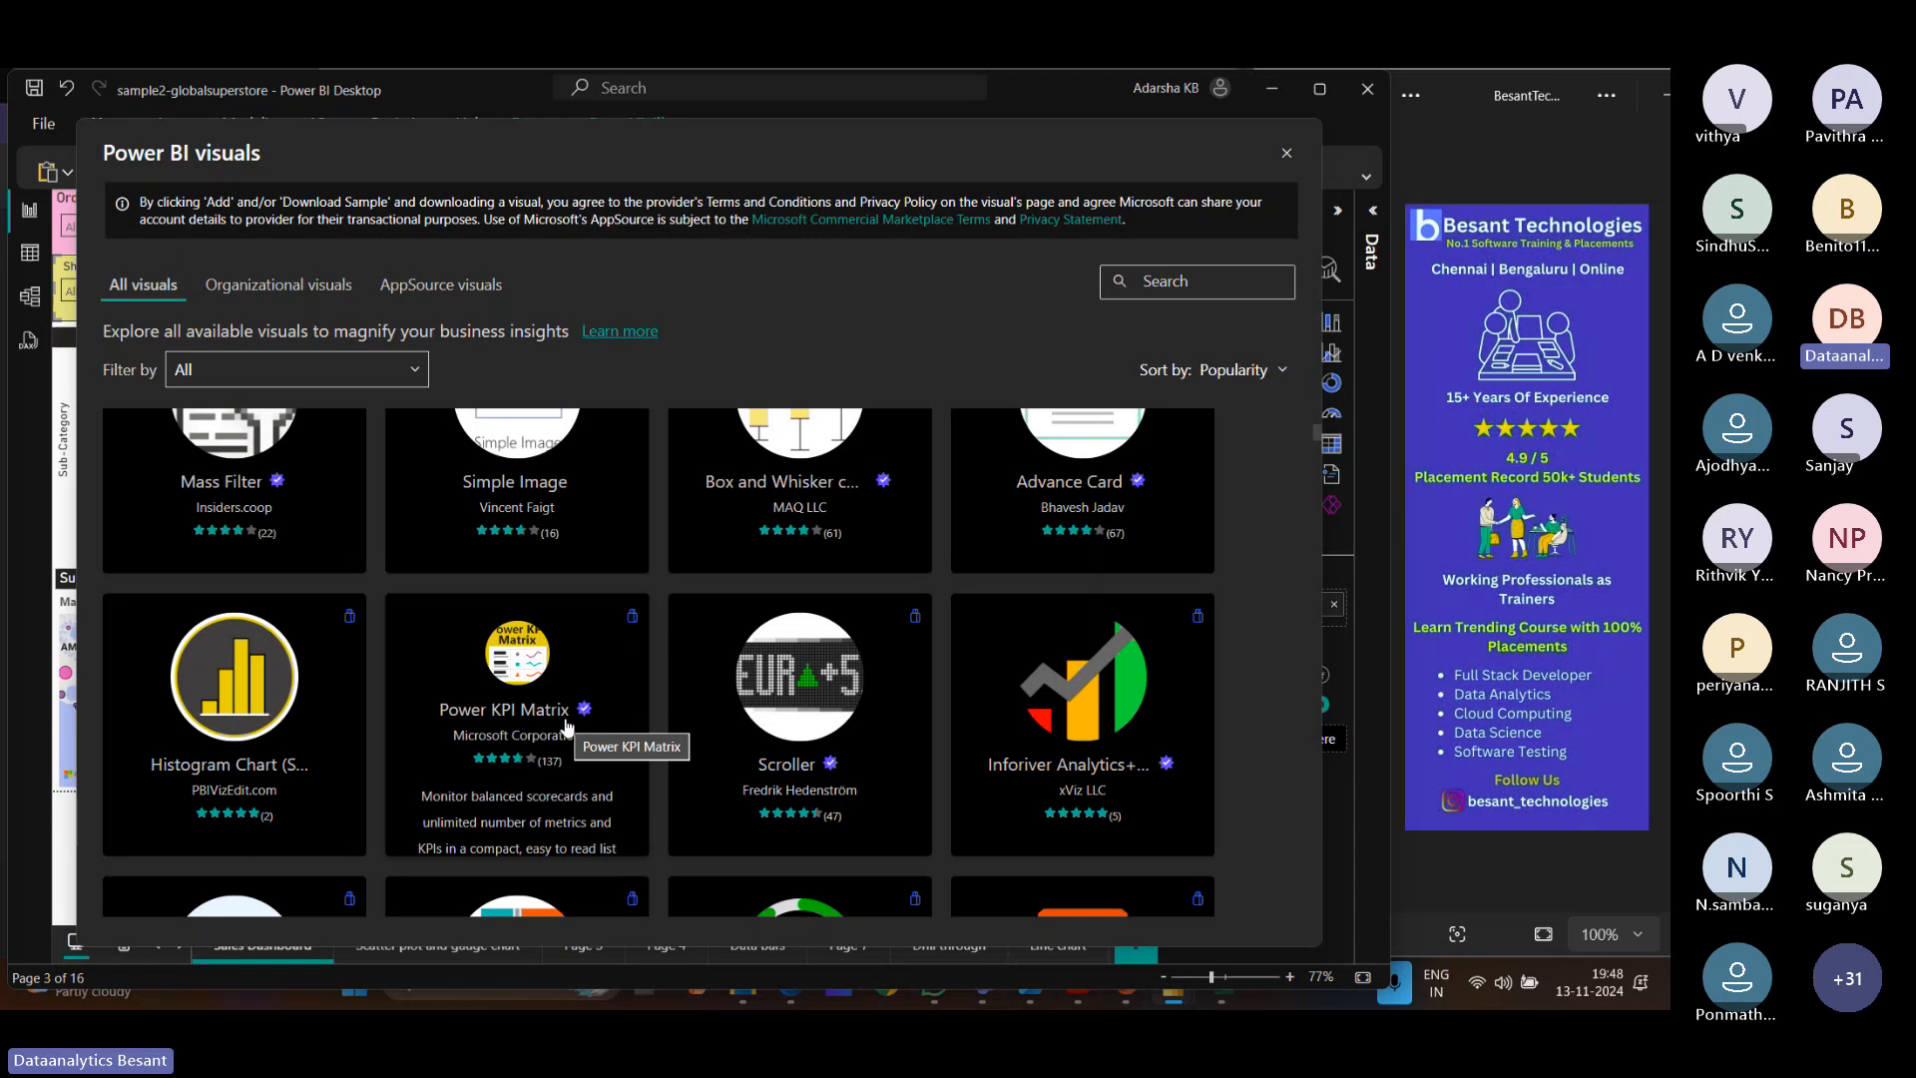
scroll(549, 723, down, 2)
scroll(565, 724, down, 2)
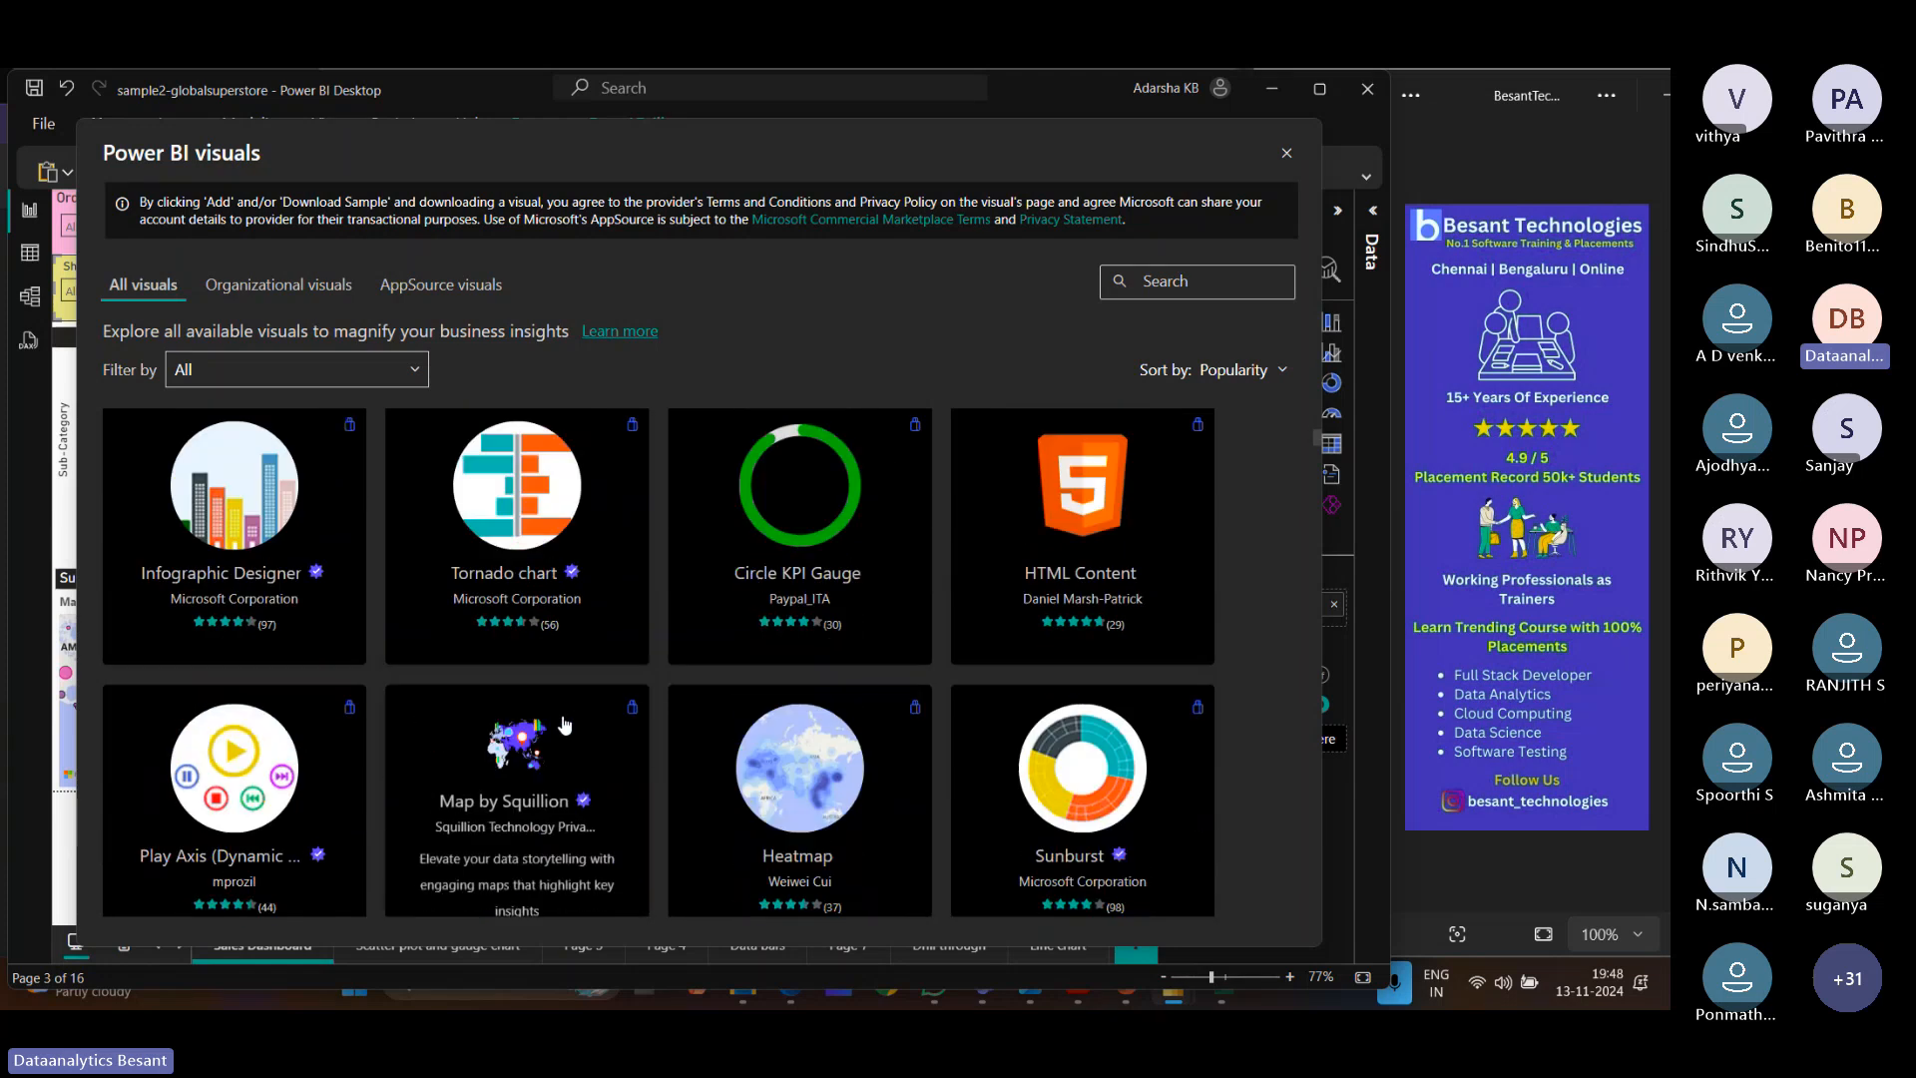
click(1287, 153)
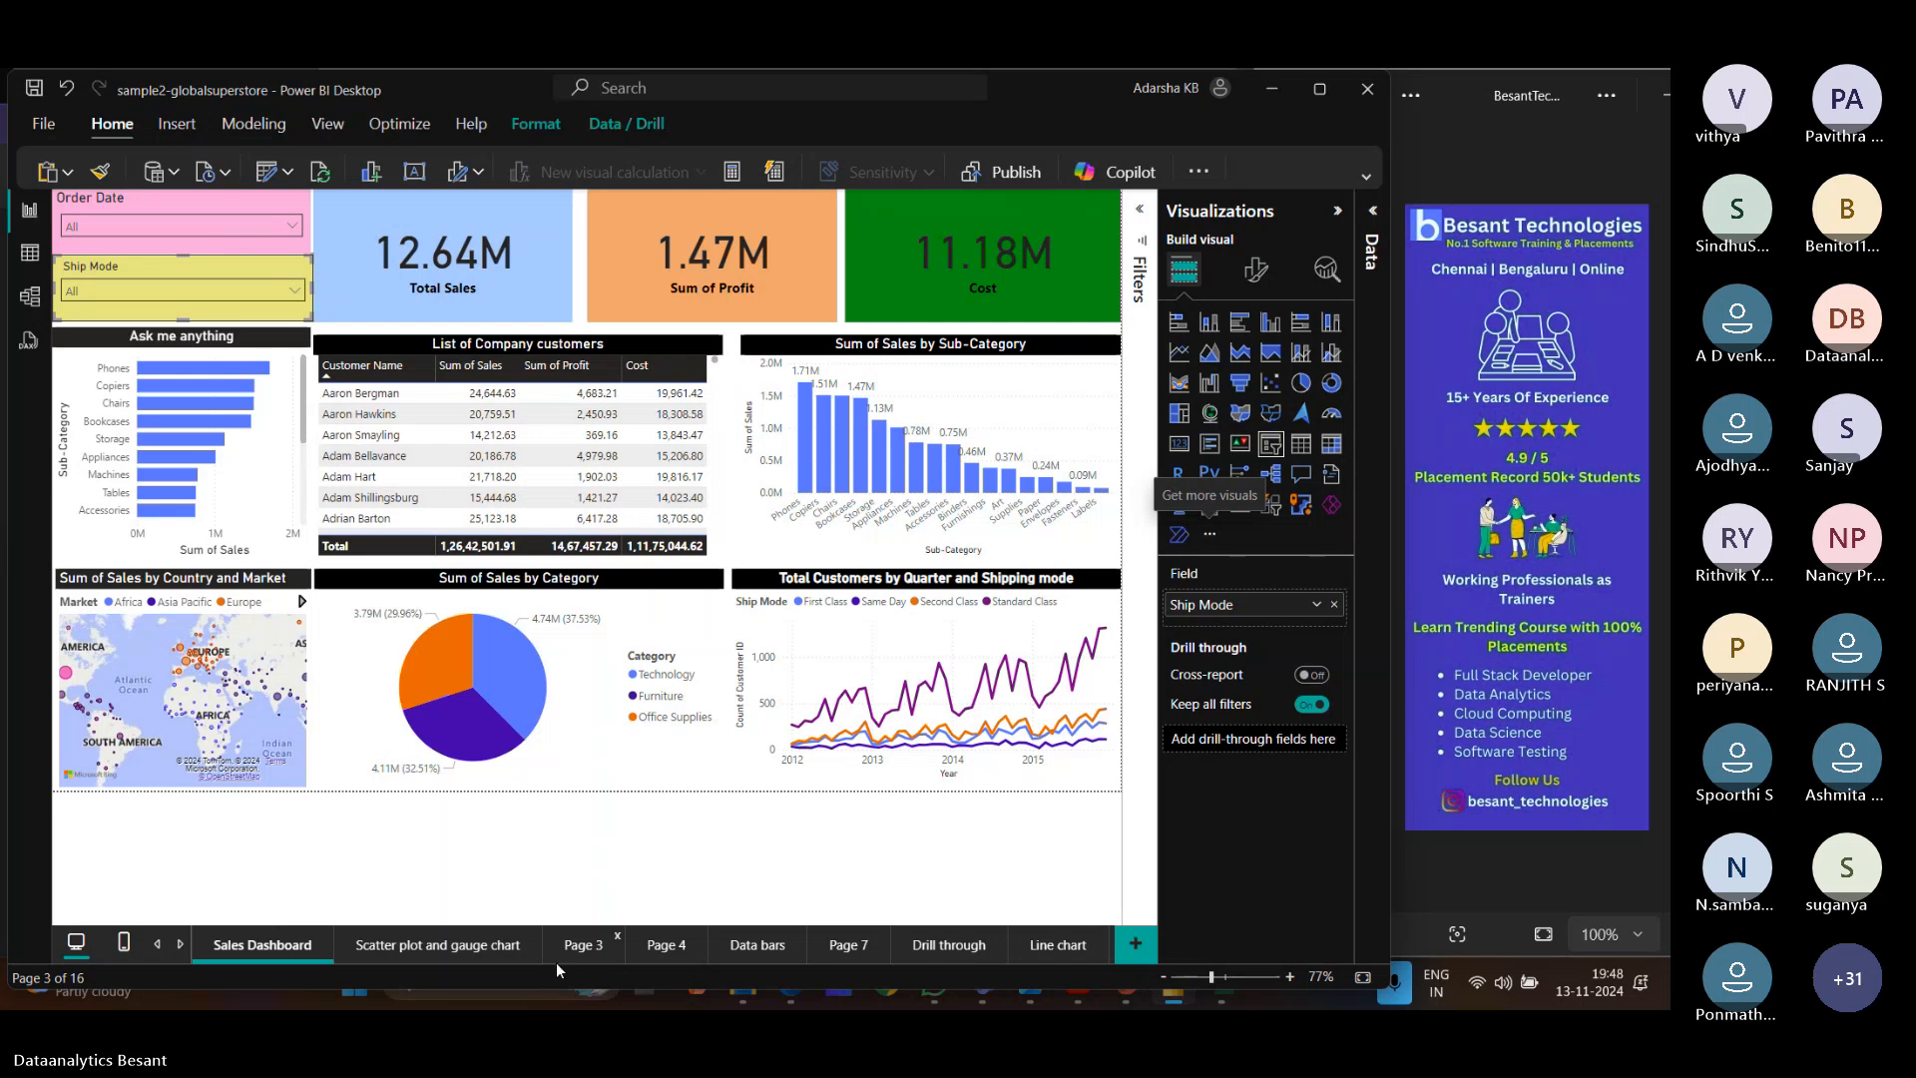
click(178, 944)
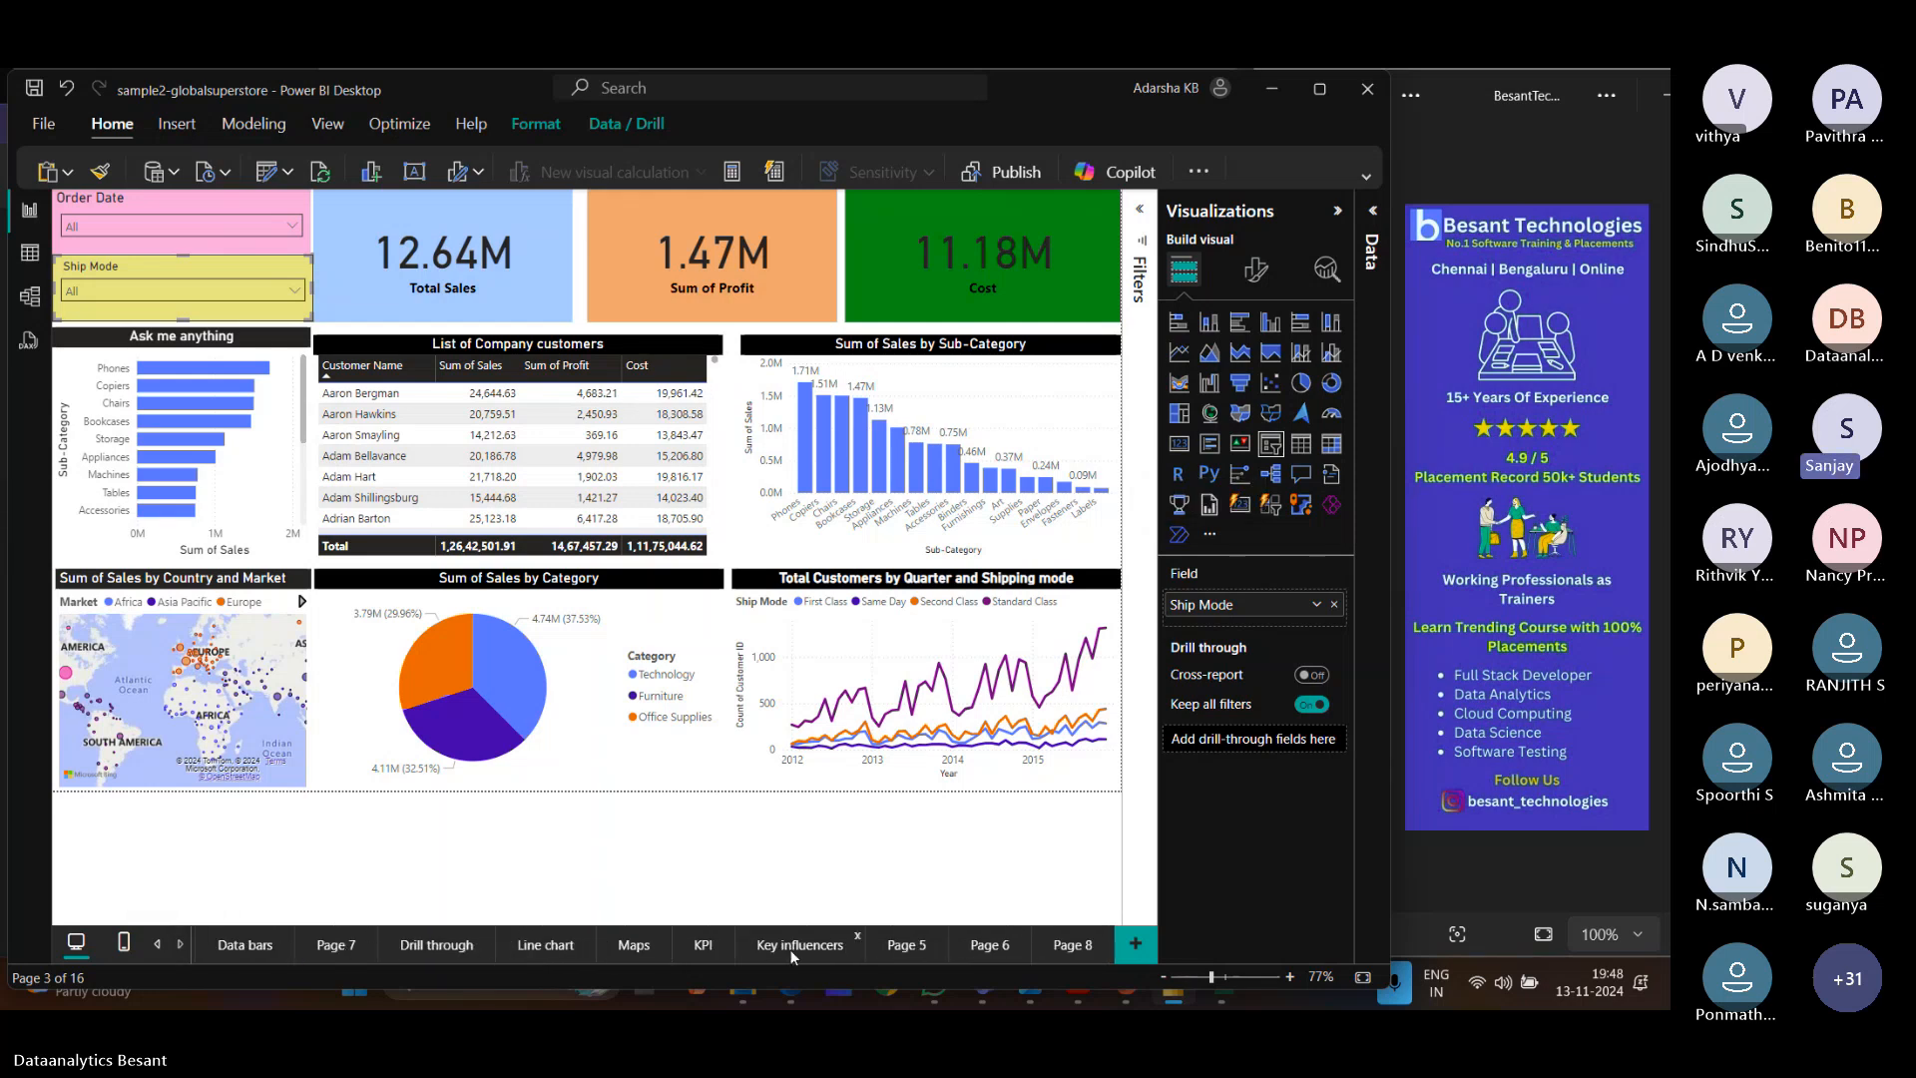
click(158, 944)
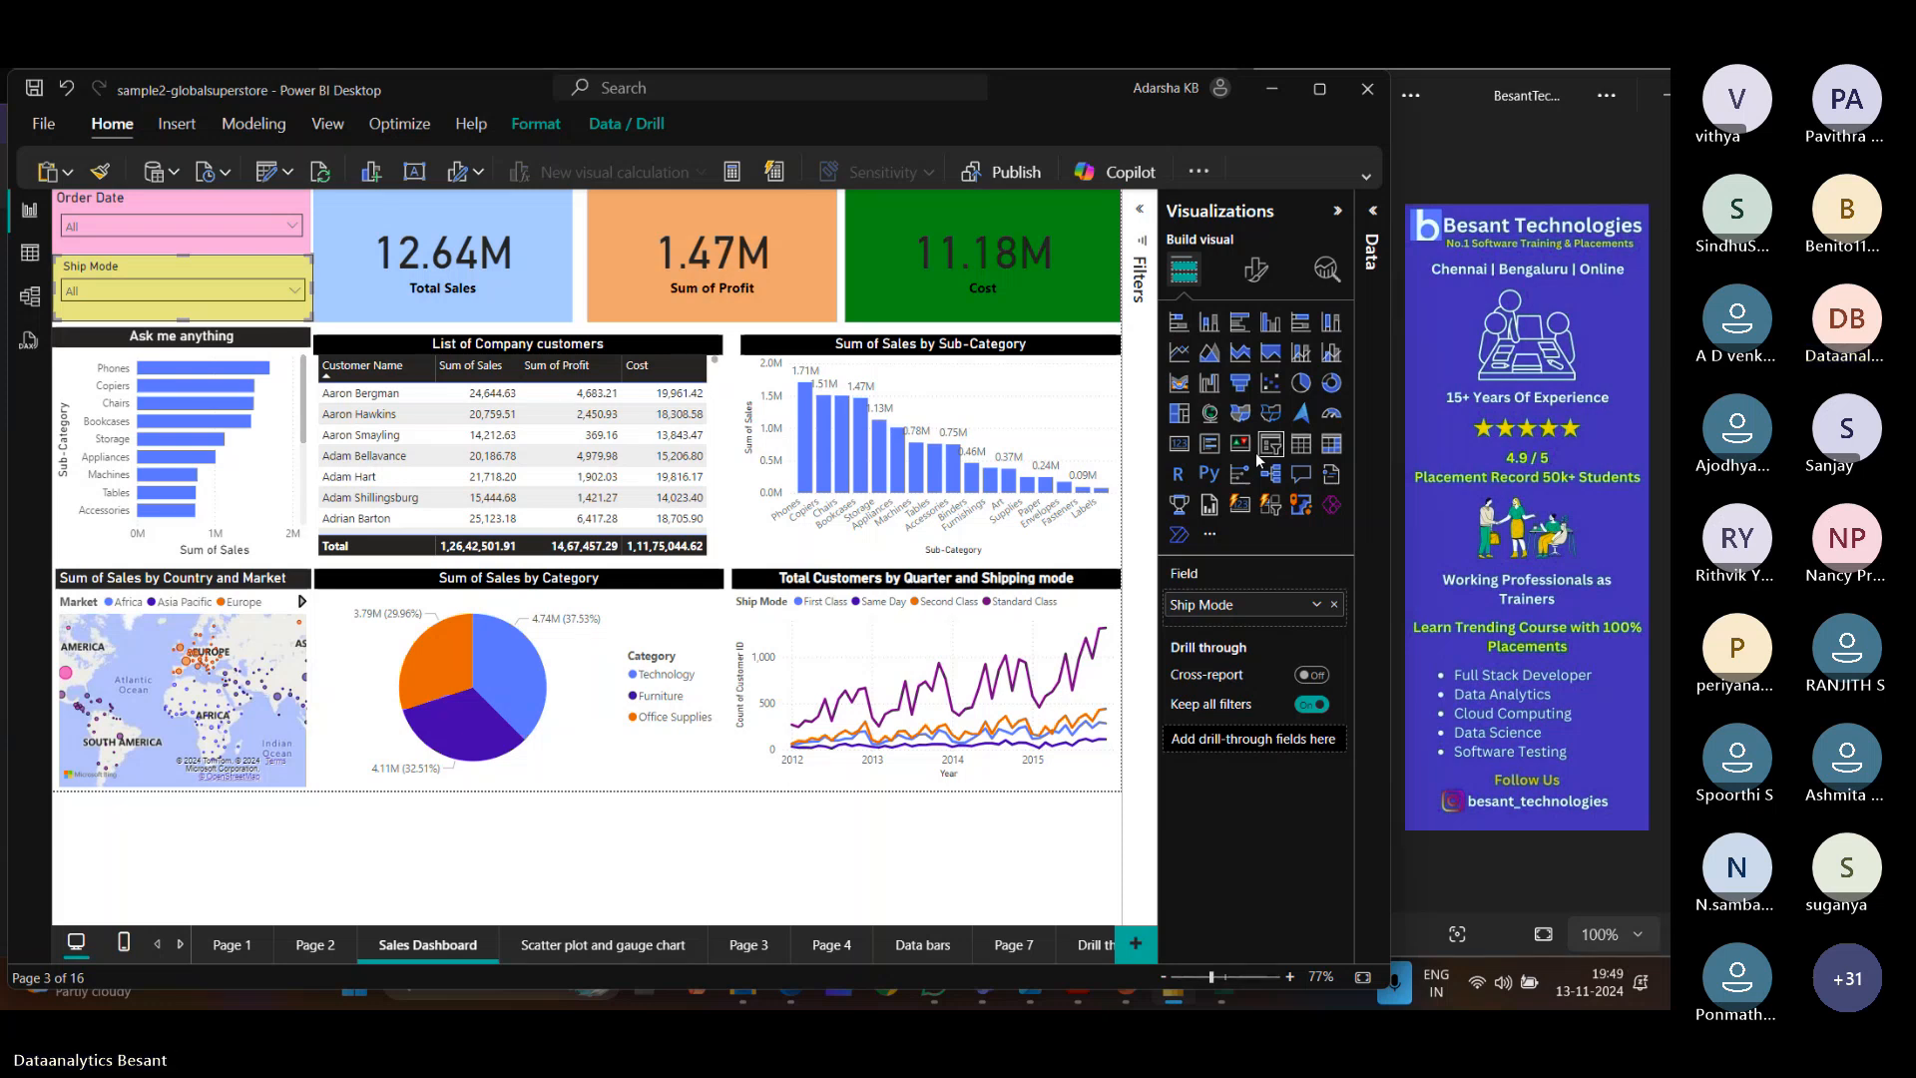
Start saving the report under another name and examine the available file types.
click(58, 130)
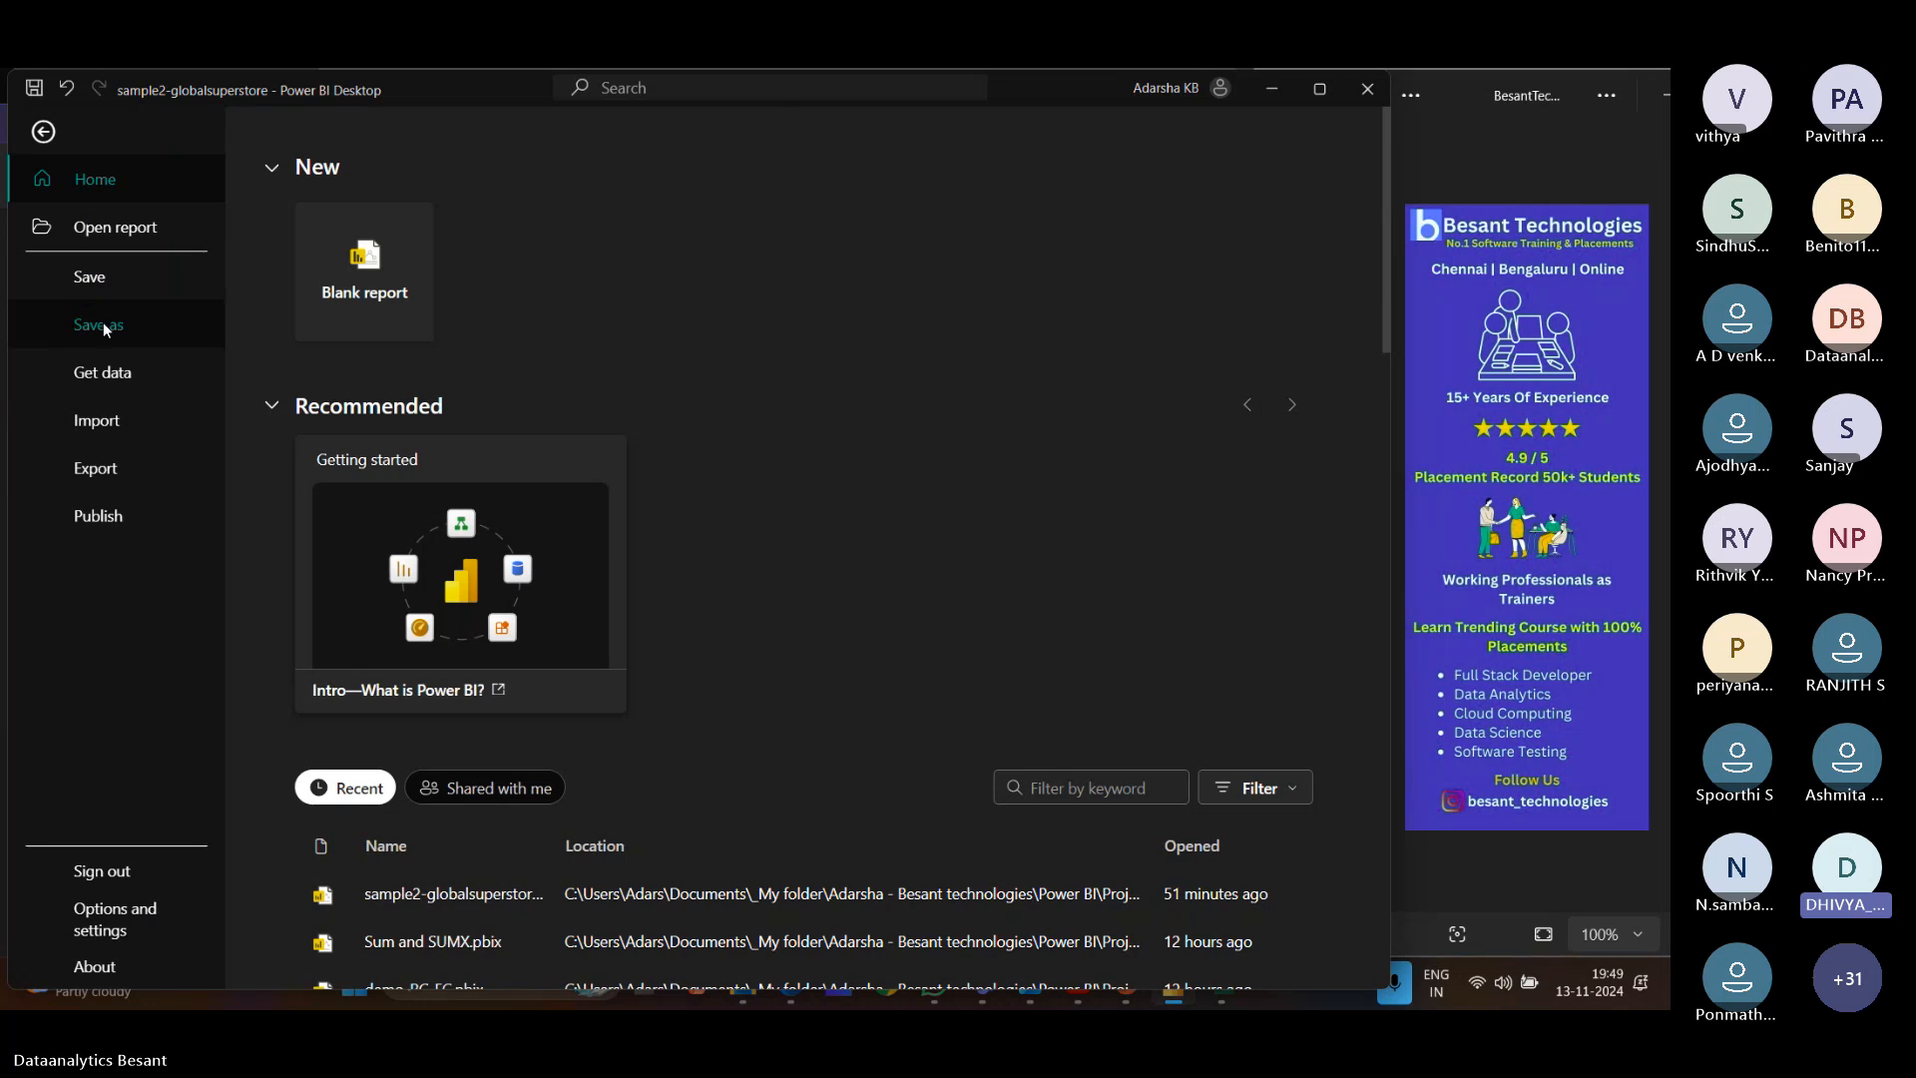
click(99, 325)
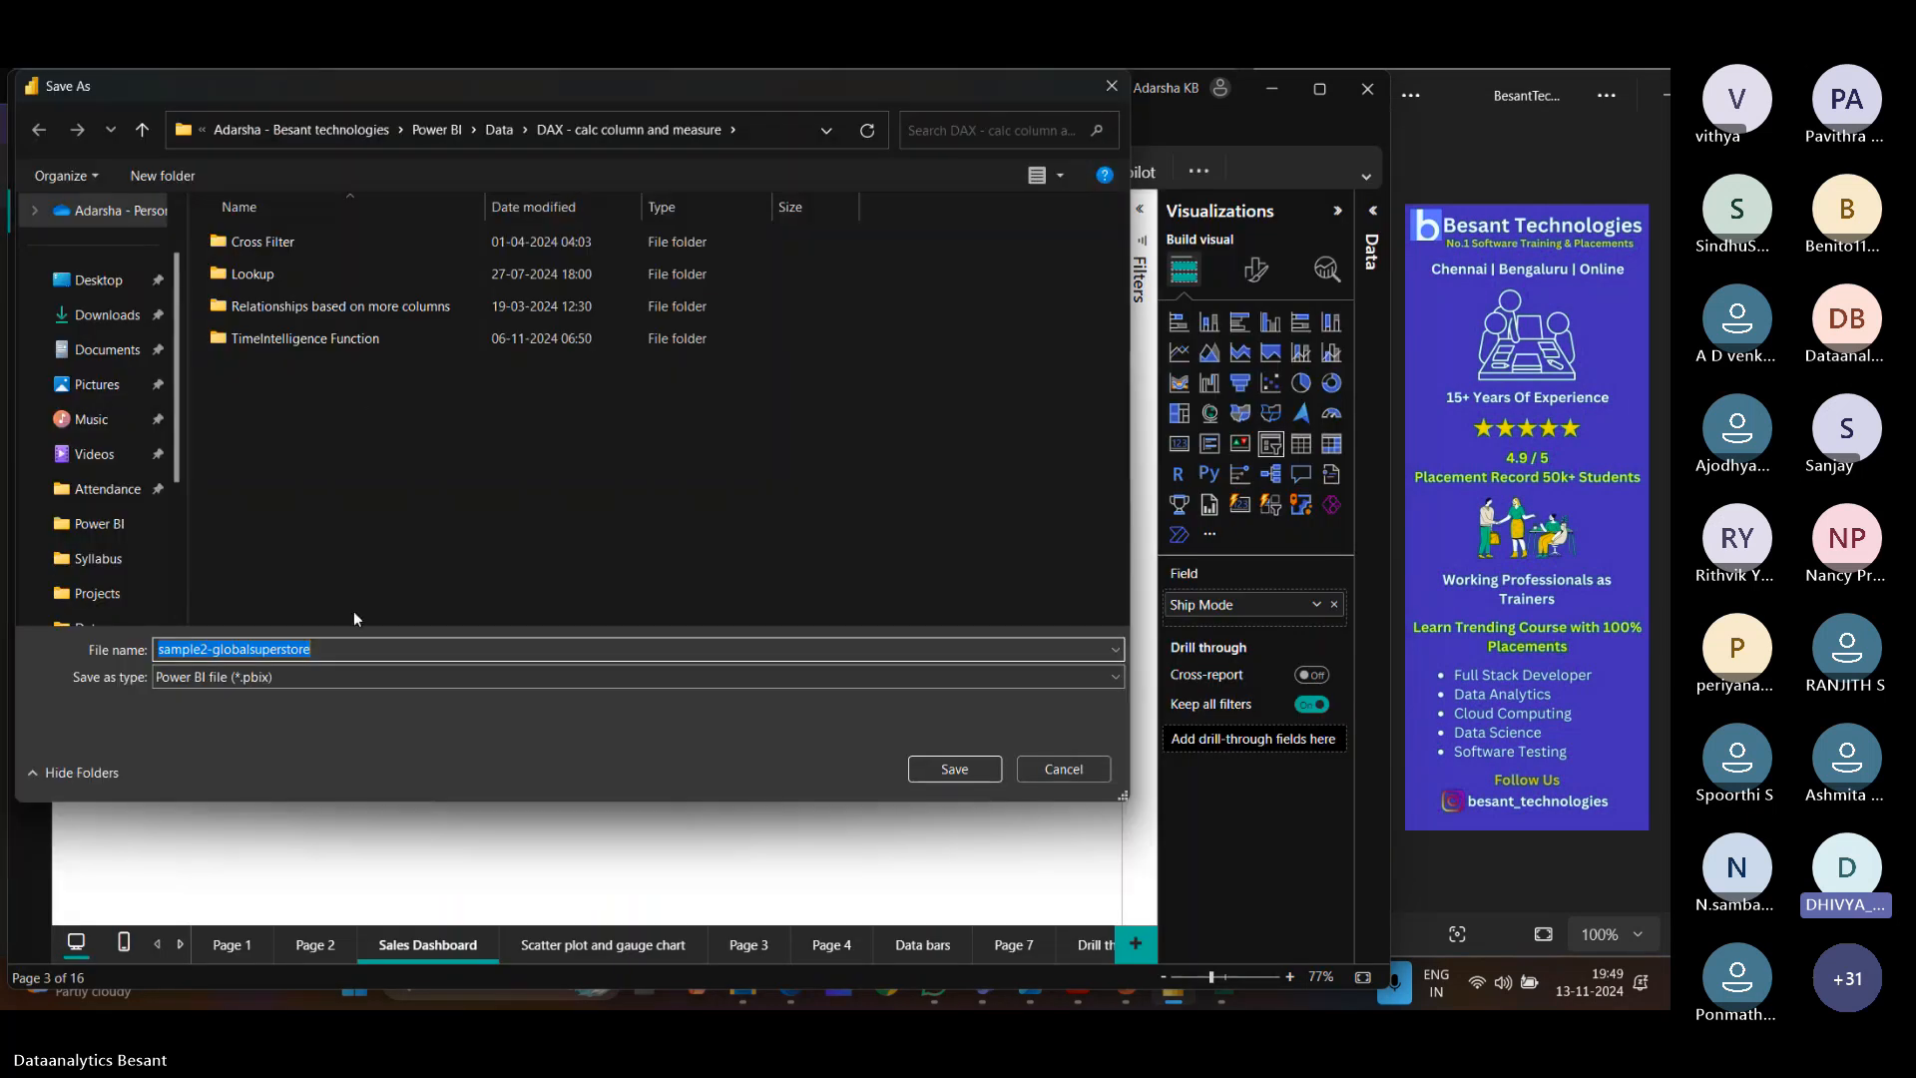
click(280, 679)
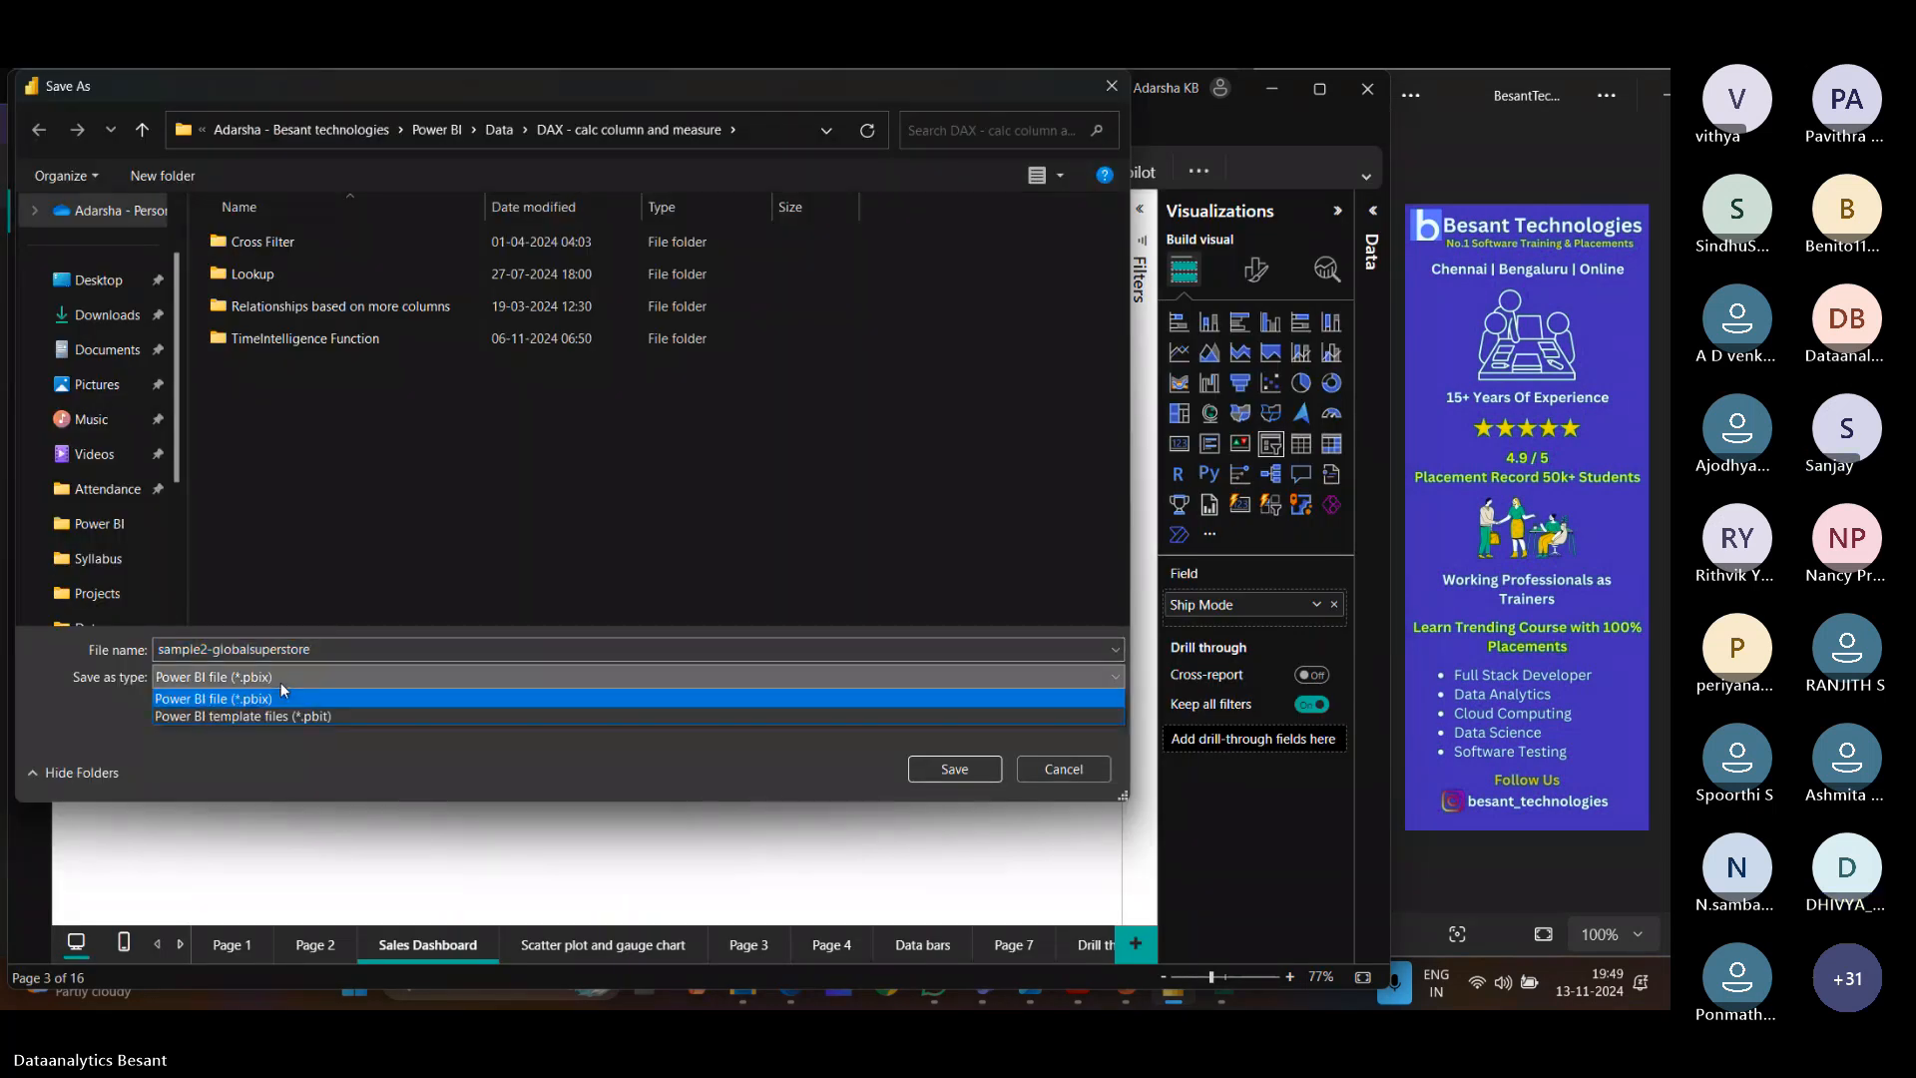
click(279, 683)
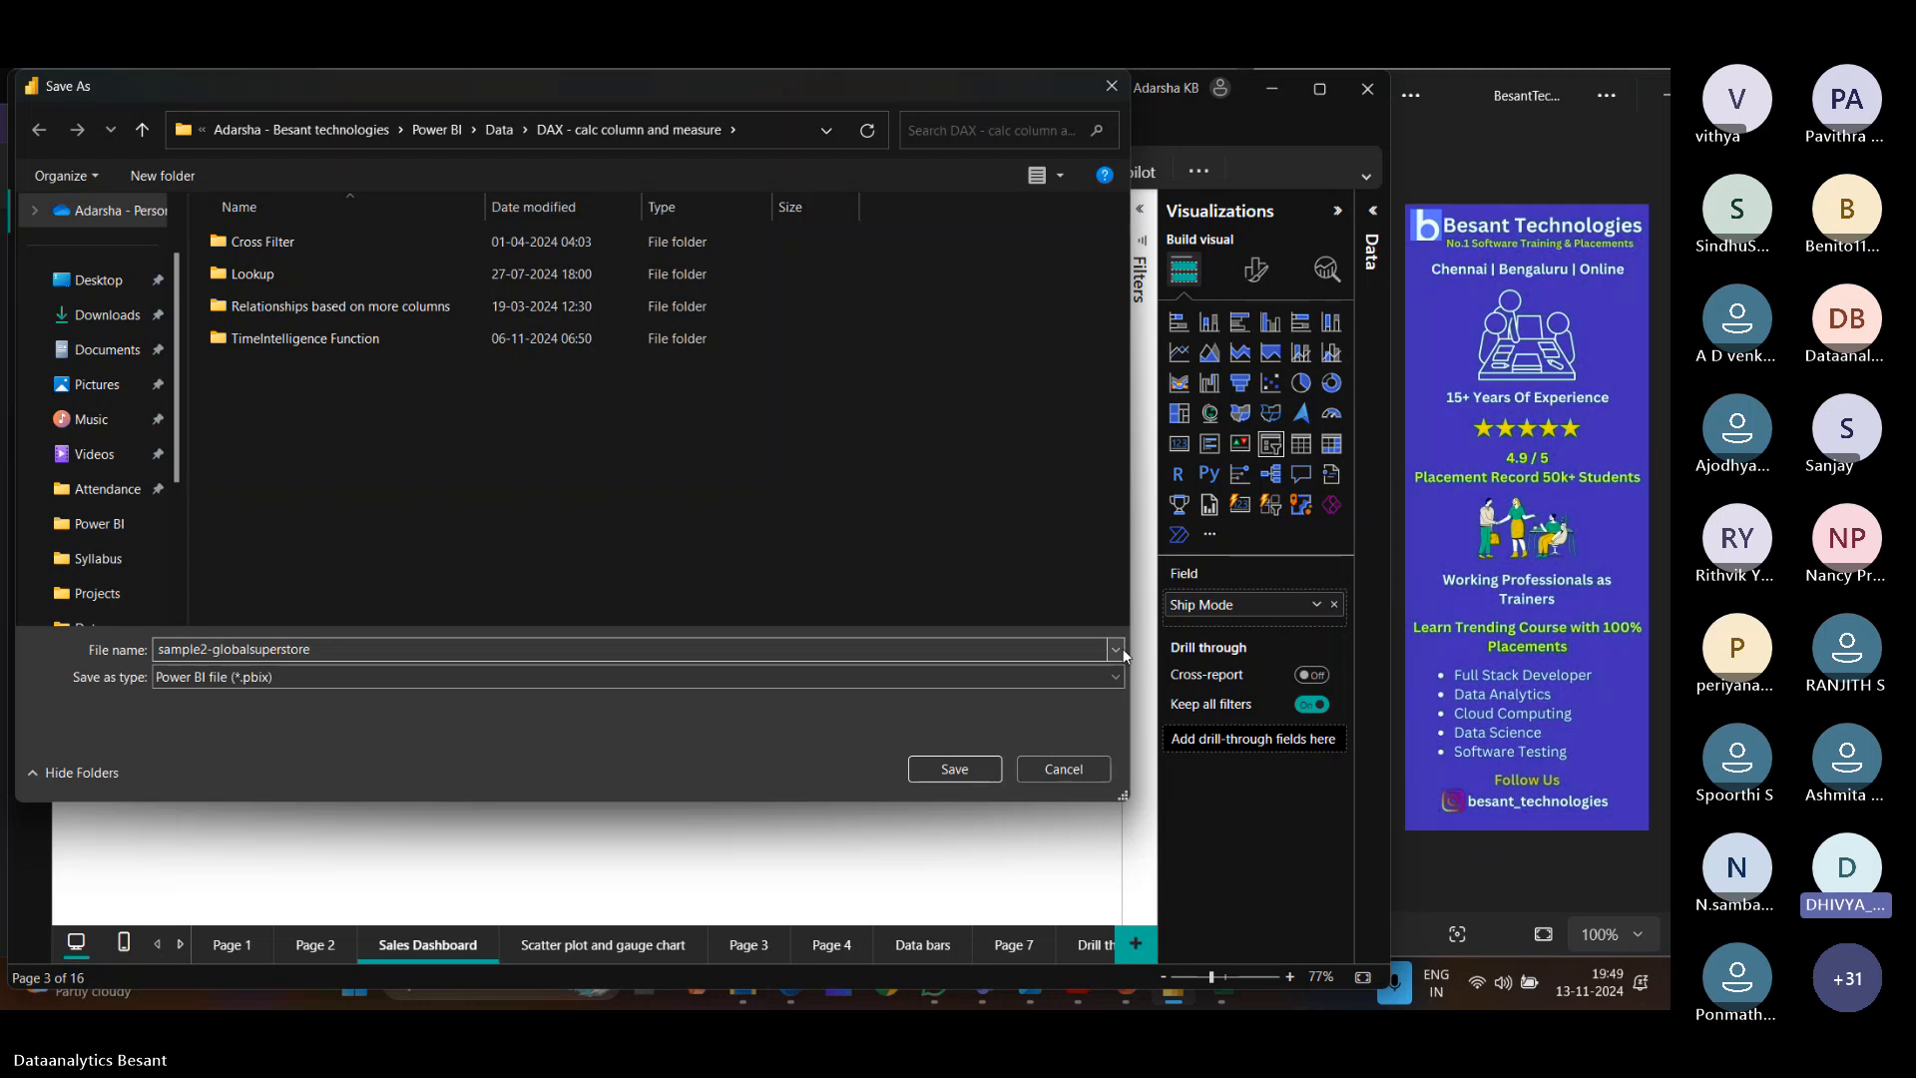
Browse the Power BI, Projects and Loan disbursement project folders as save locations, return to Power BI and leave the save dialog.
click(99, 525)
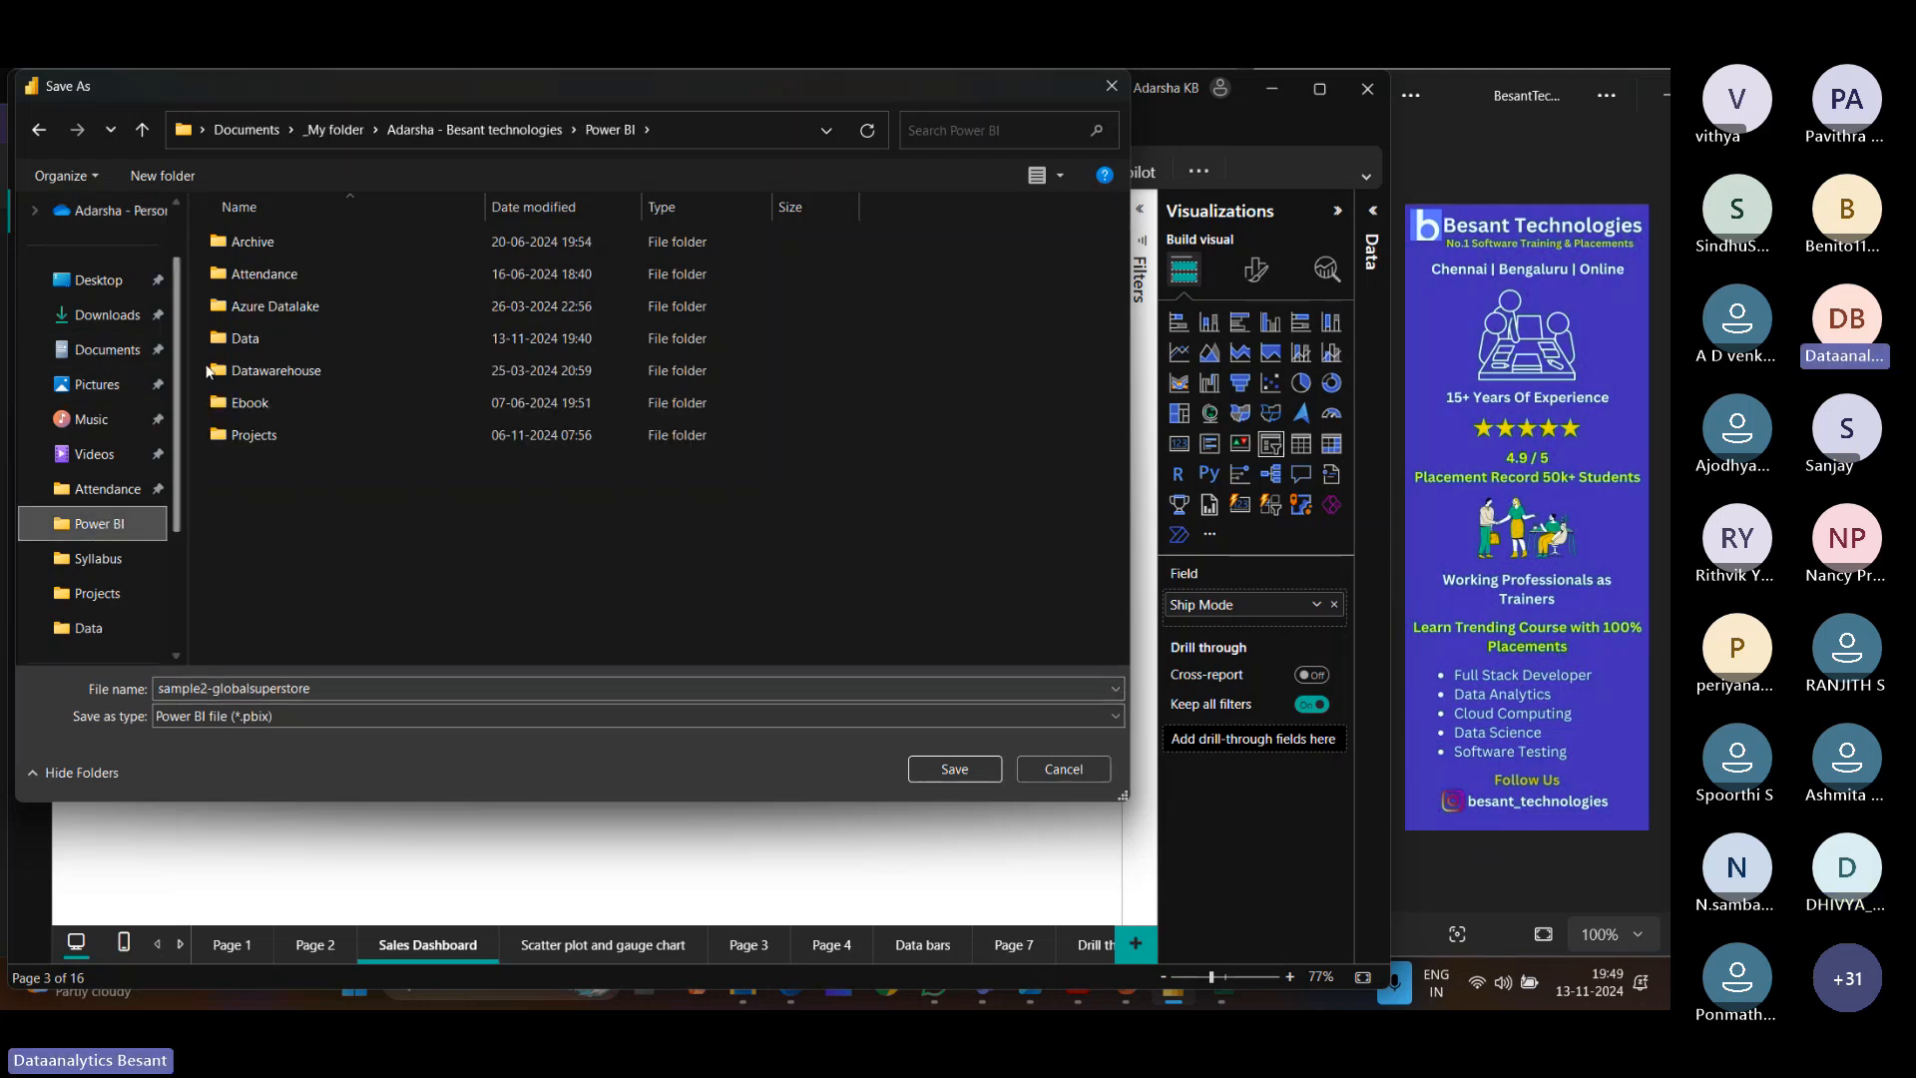
double_click(236, 442)
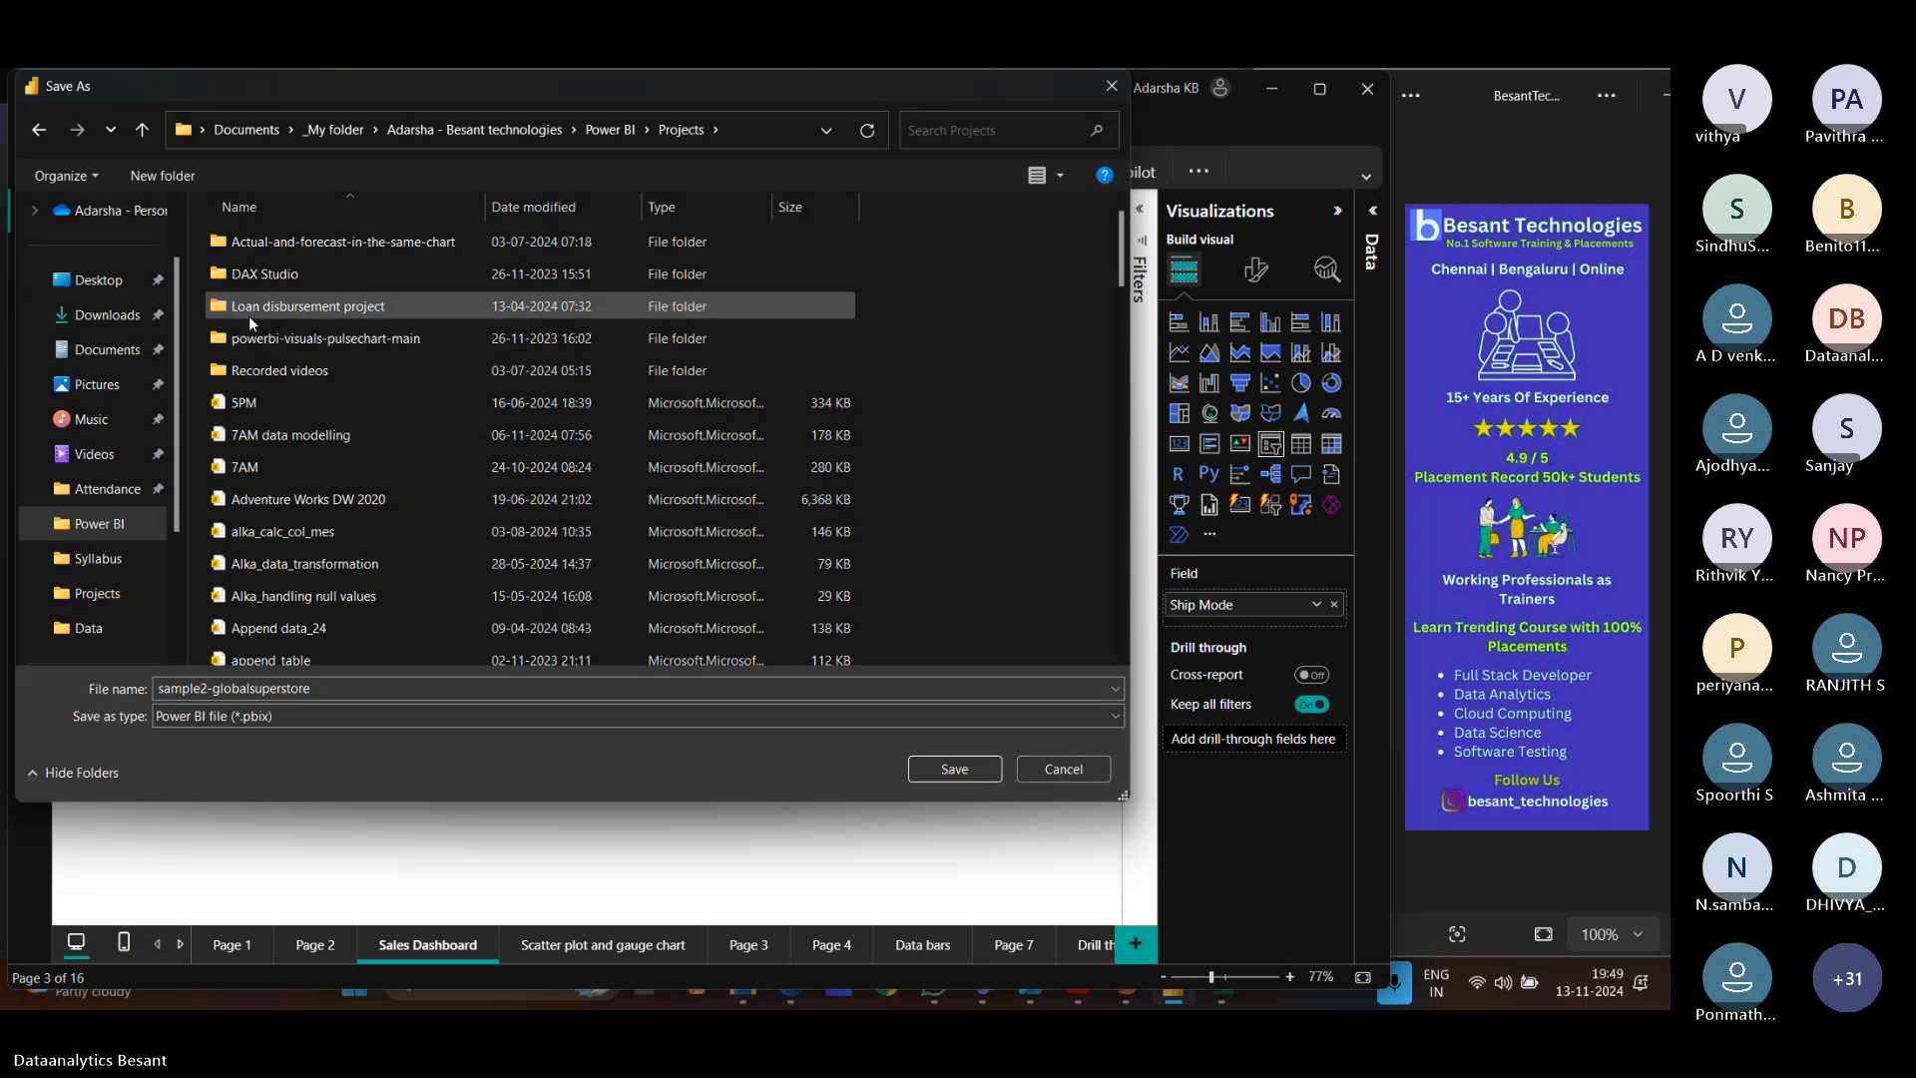
double_click(248, 315)
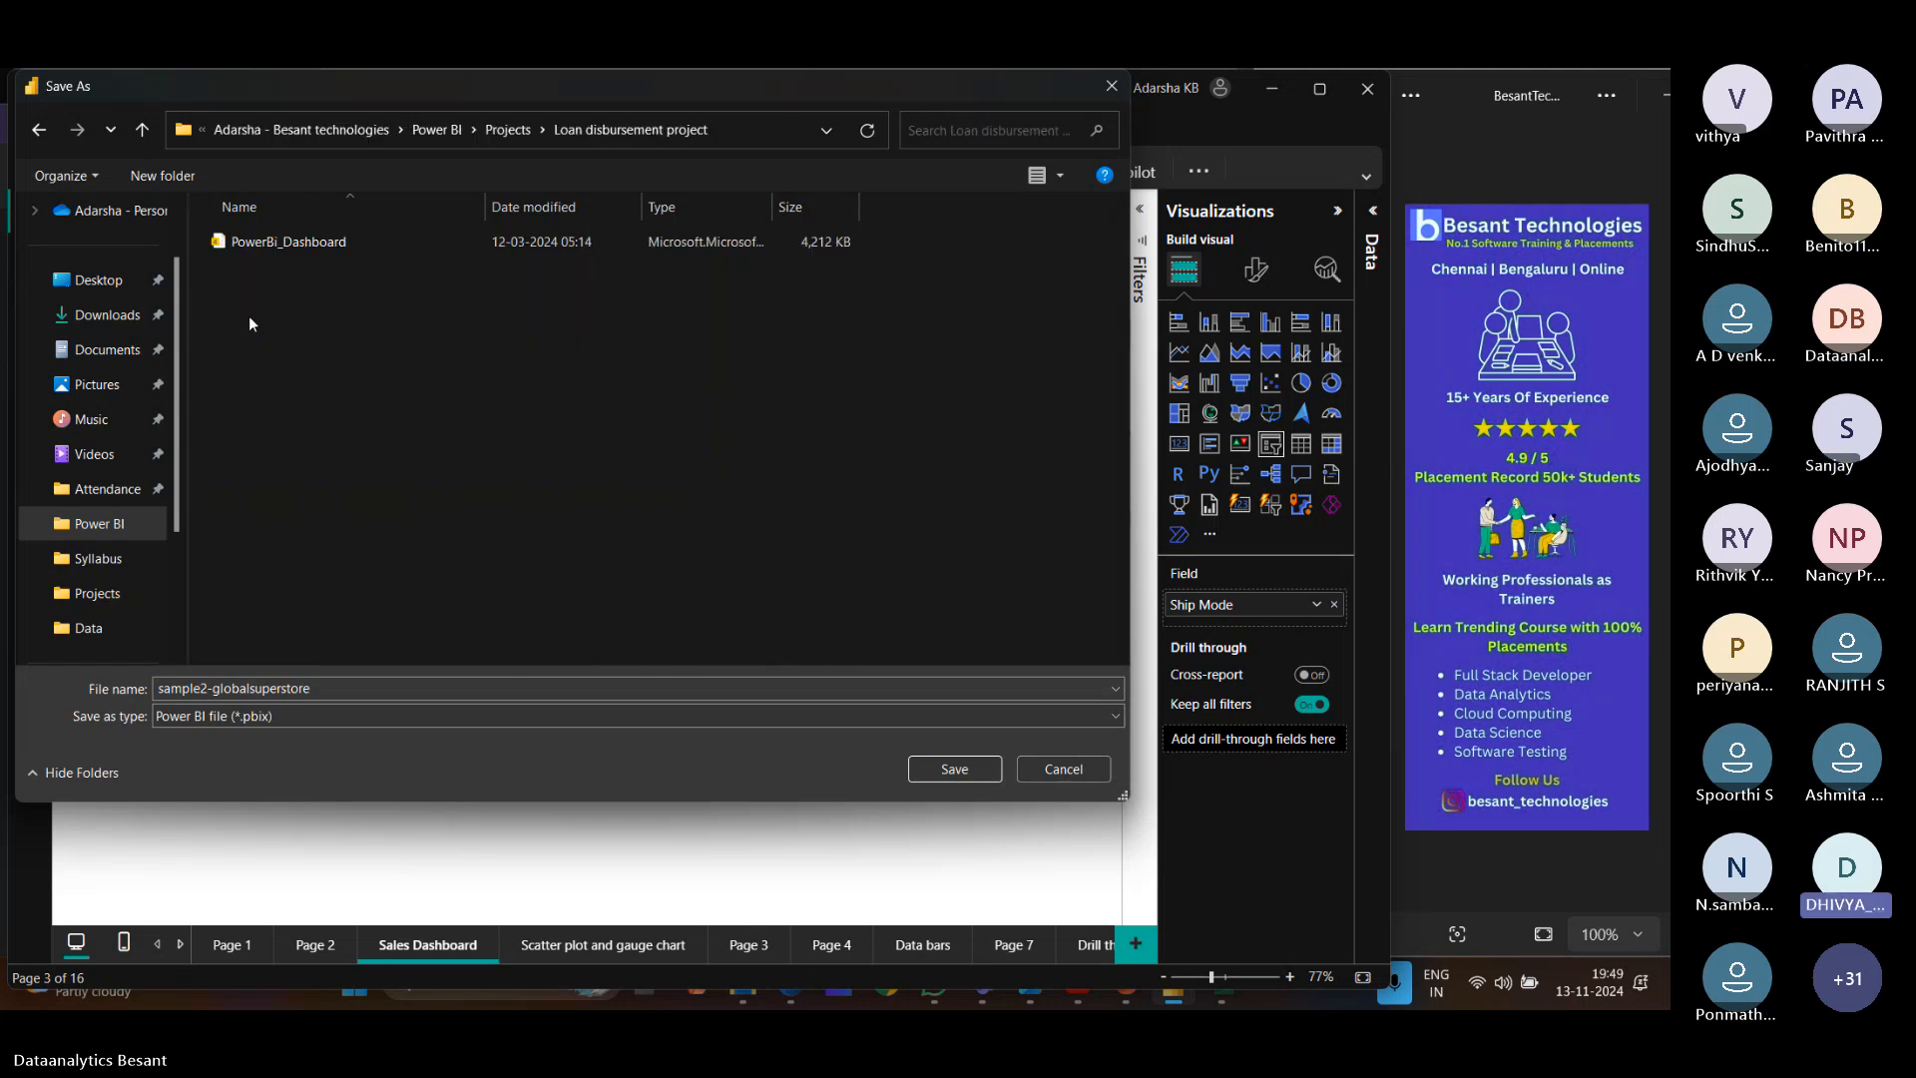
click(143, 130)
click(144, 130)
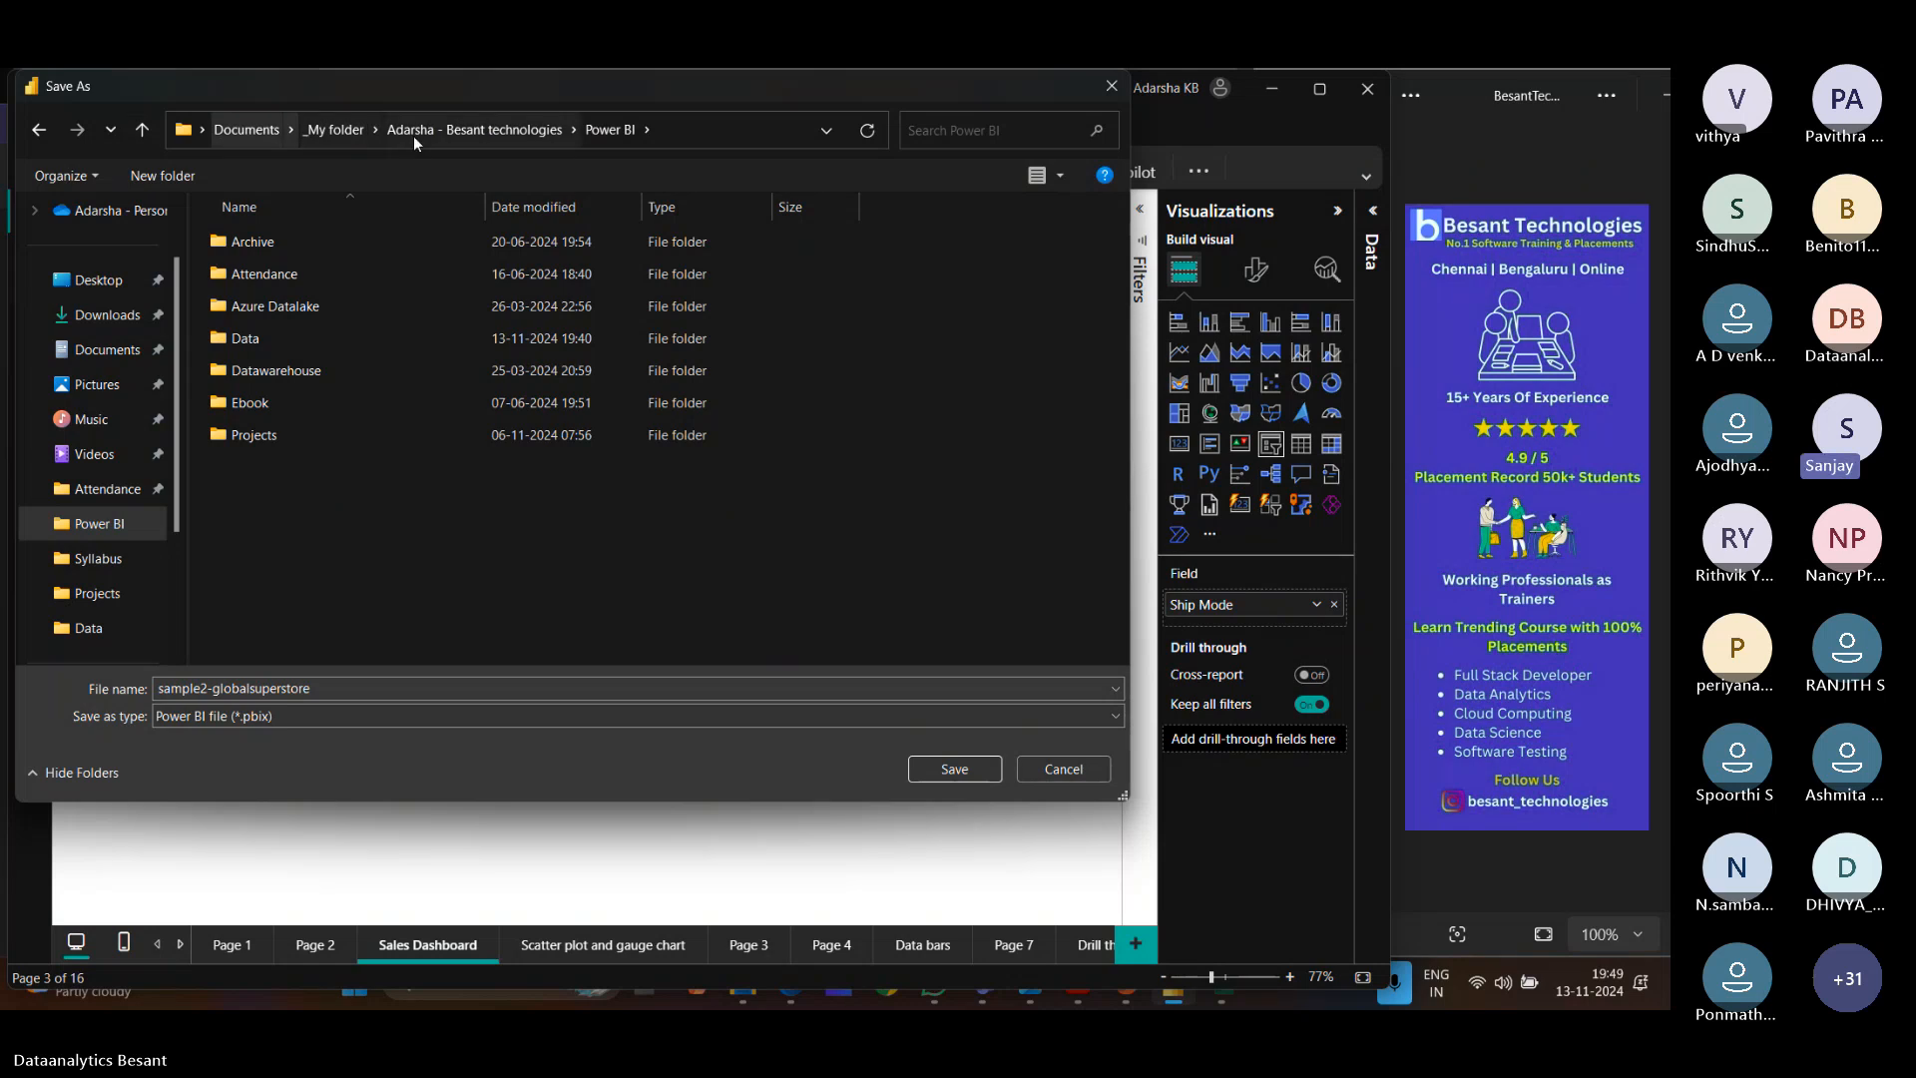
click(955, 768)
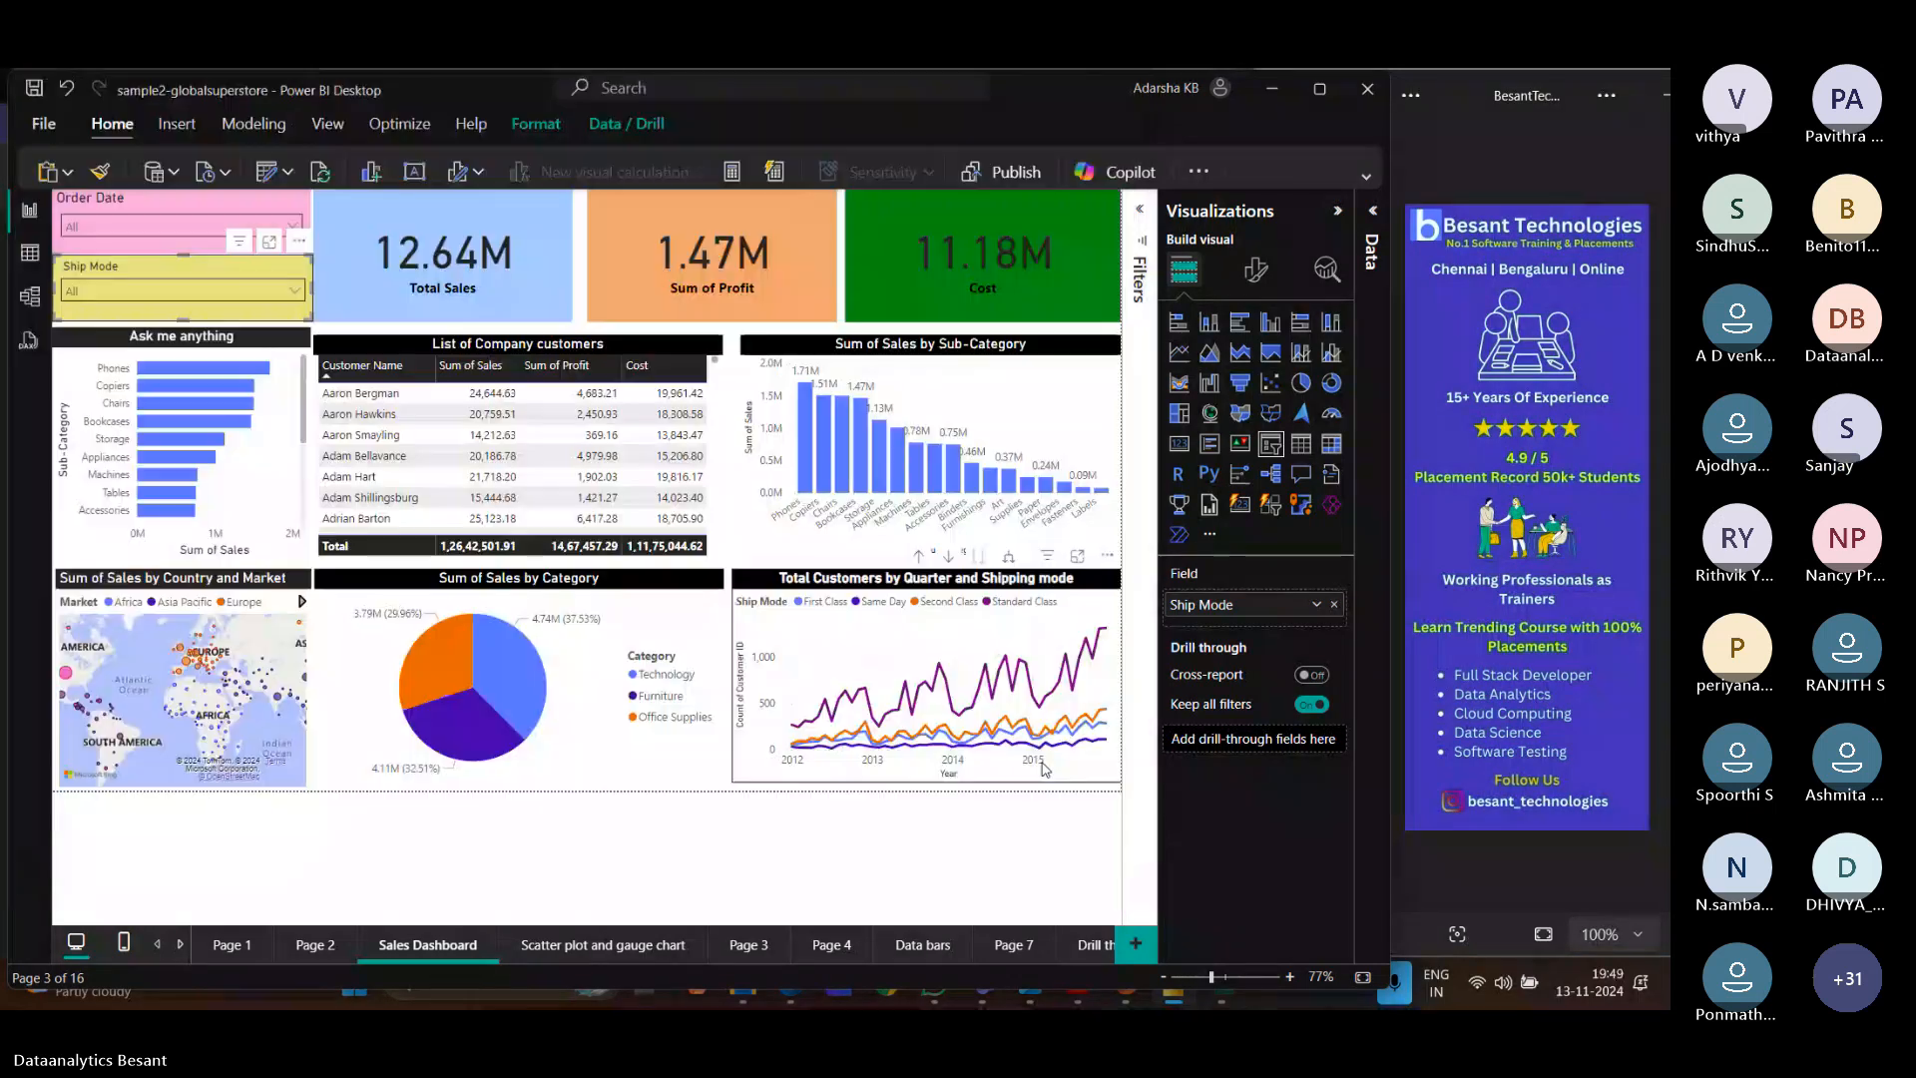
Deselect the Ship Mode slicer and minimise the report window.
click(796, 879)
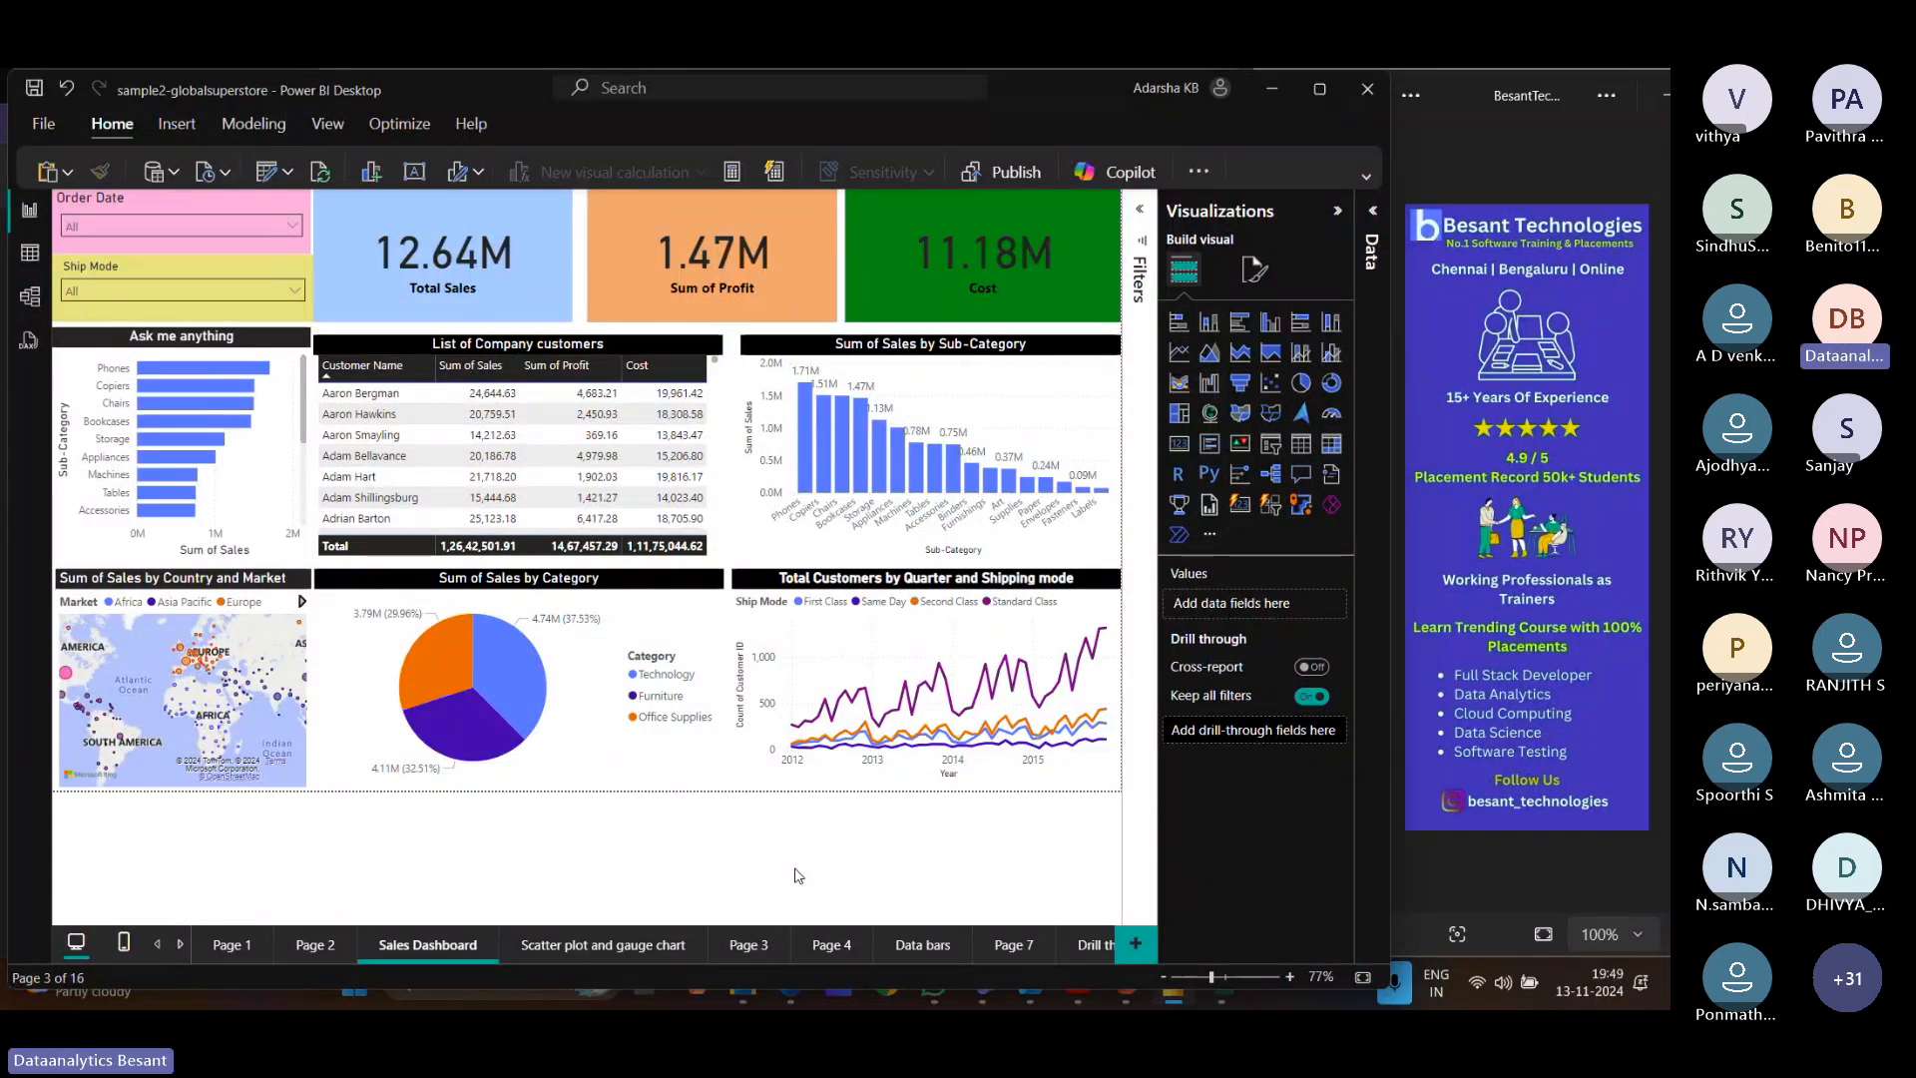
click(1273, 88)
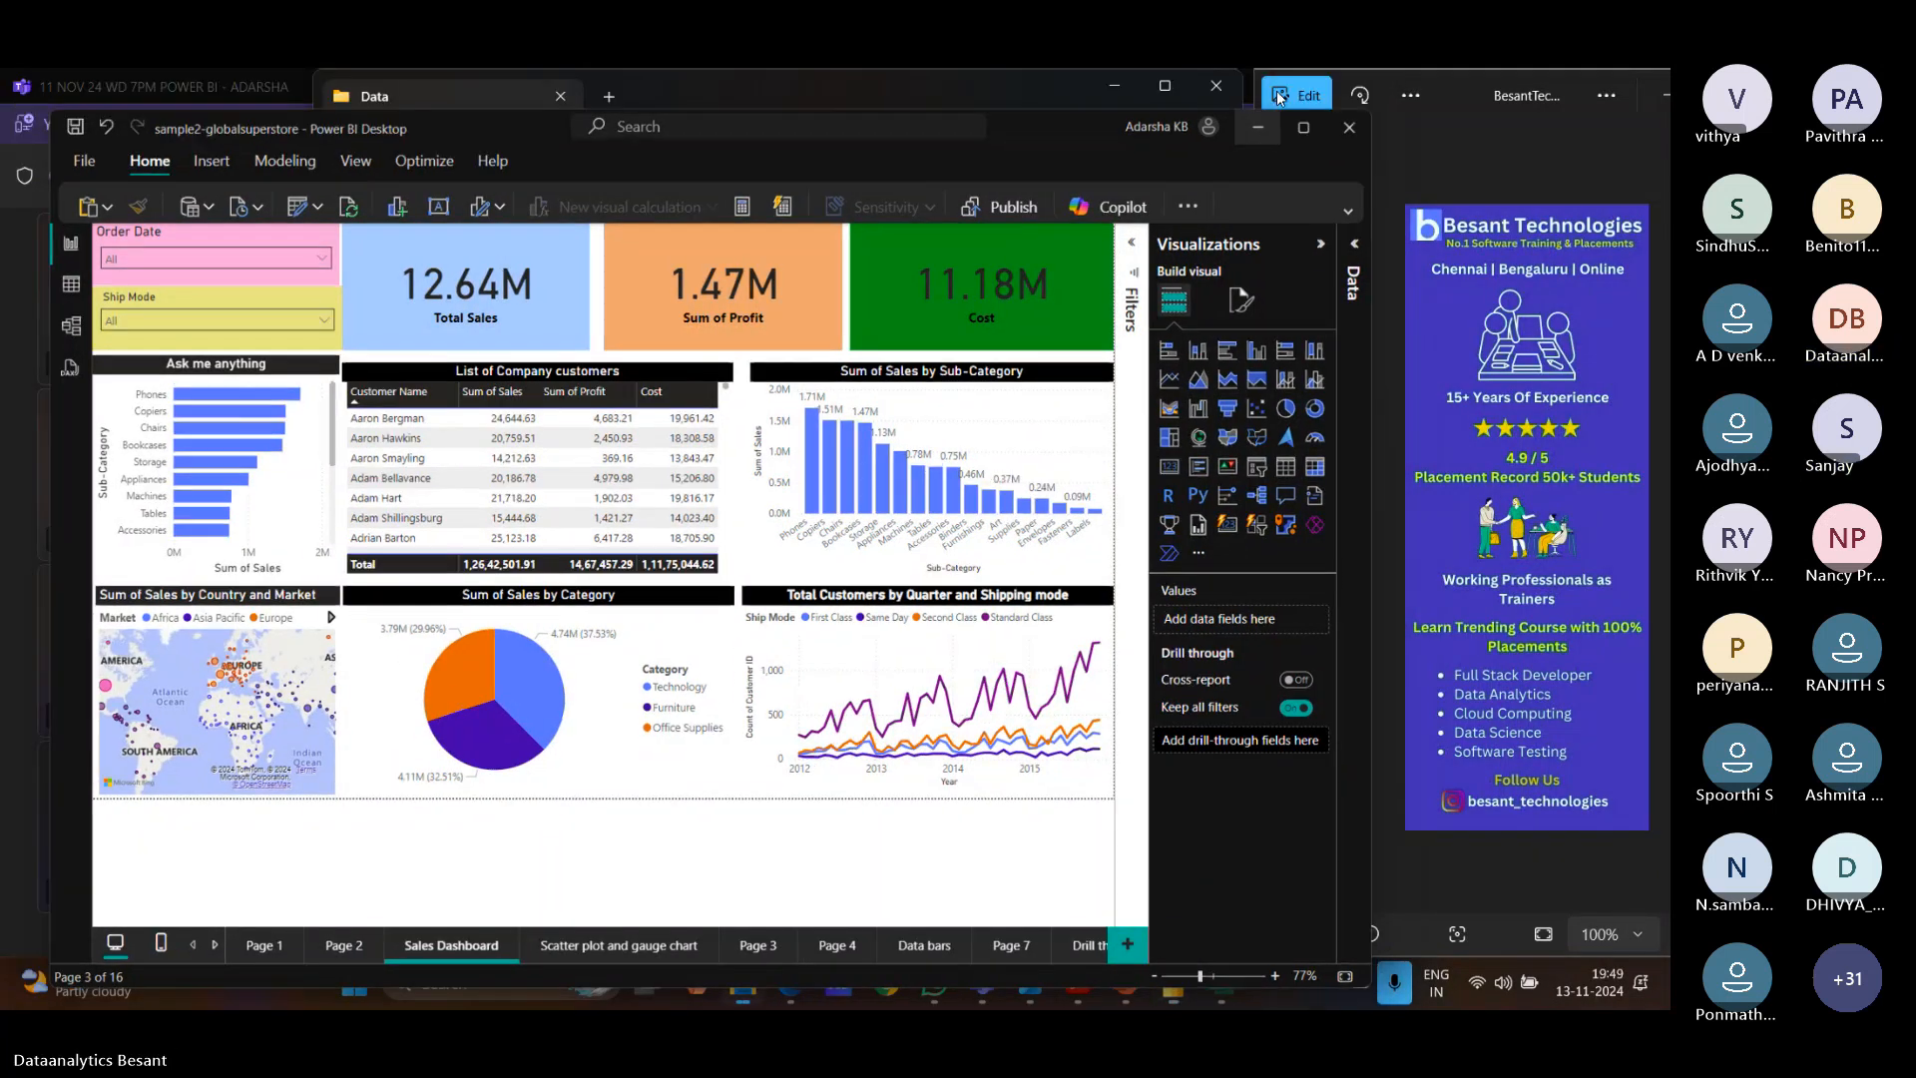
Switch to the attendance spreadsheet in Google Sheets and copy the Present mark from D3 into E3 under 13-11-2024.
click(1115, 88)
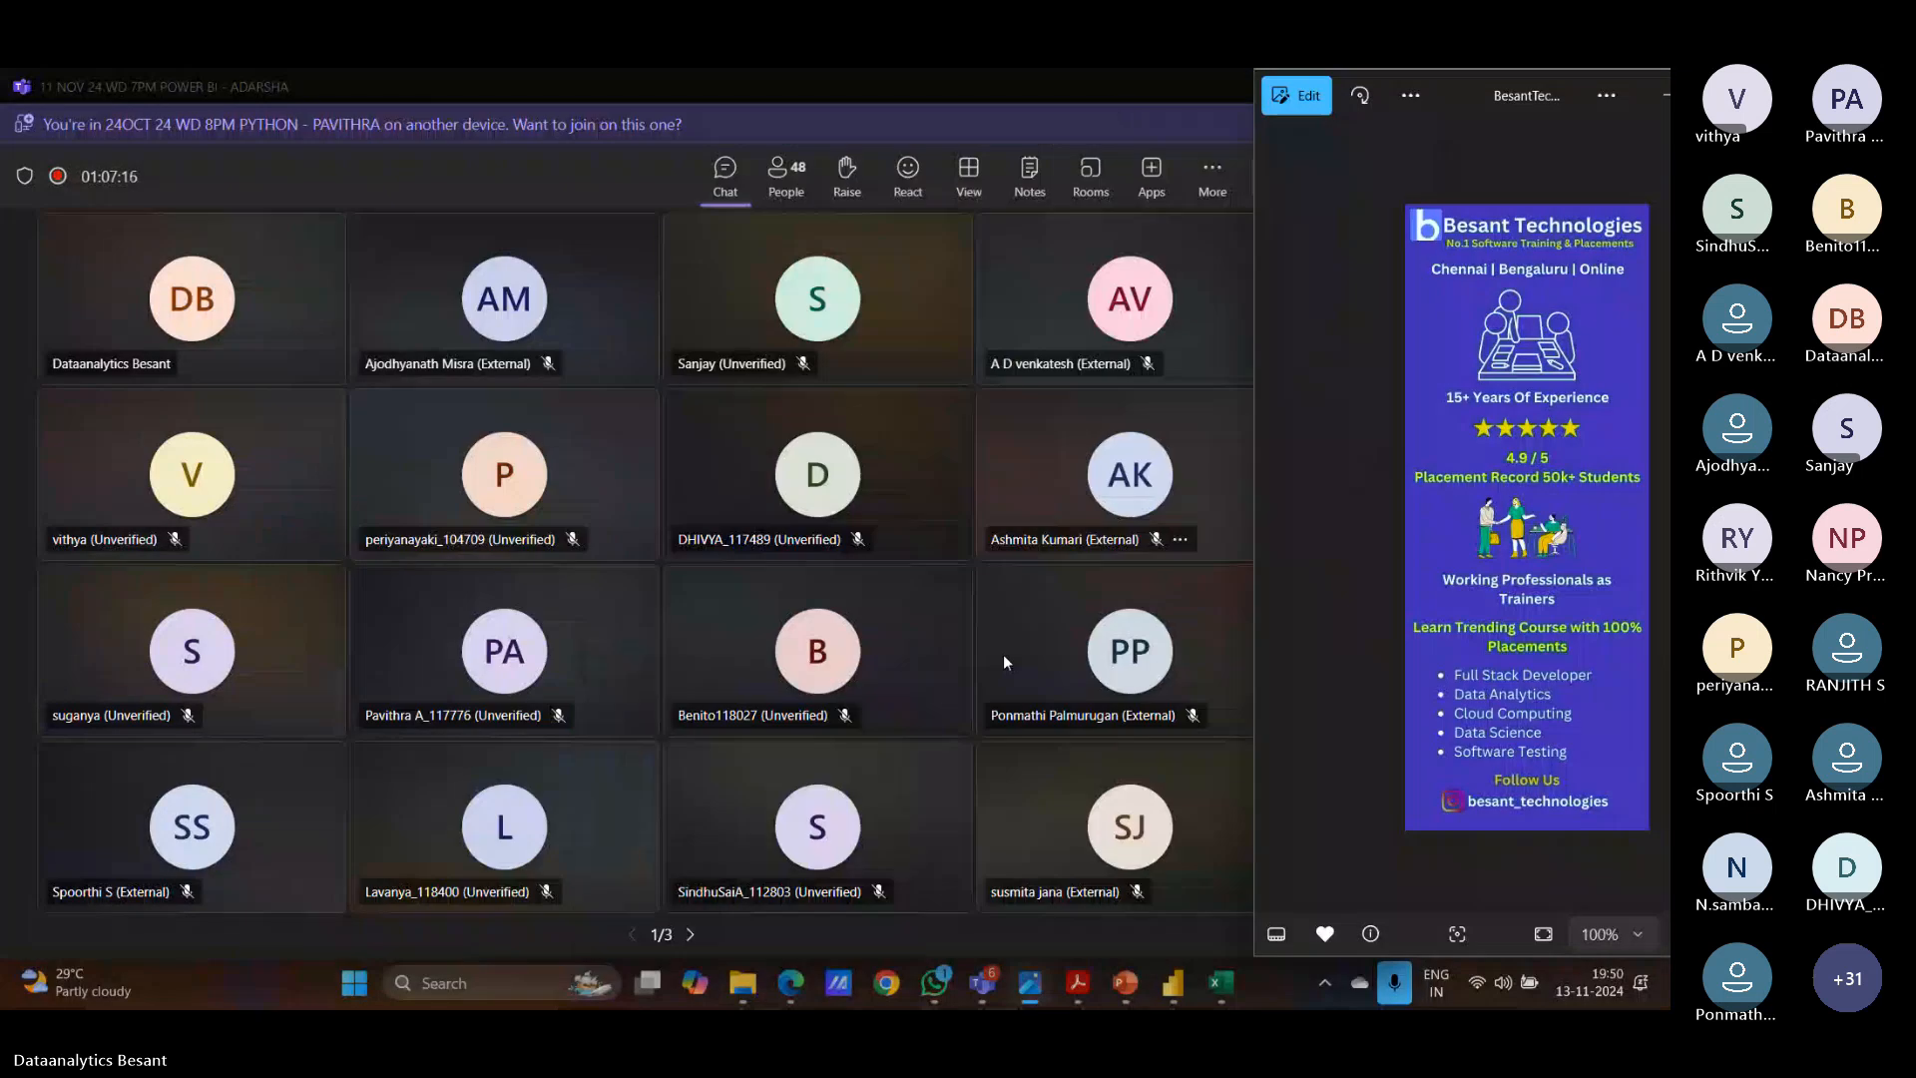
click(785, 998)
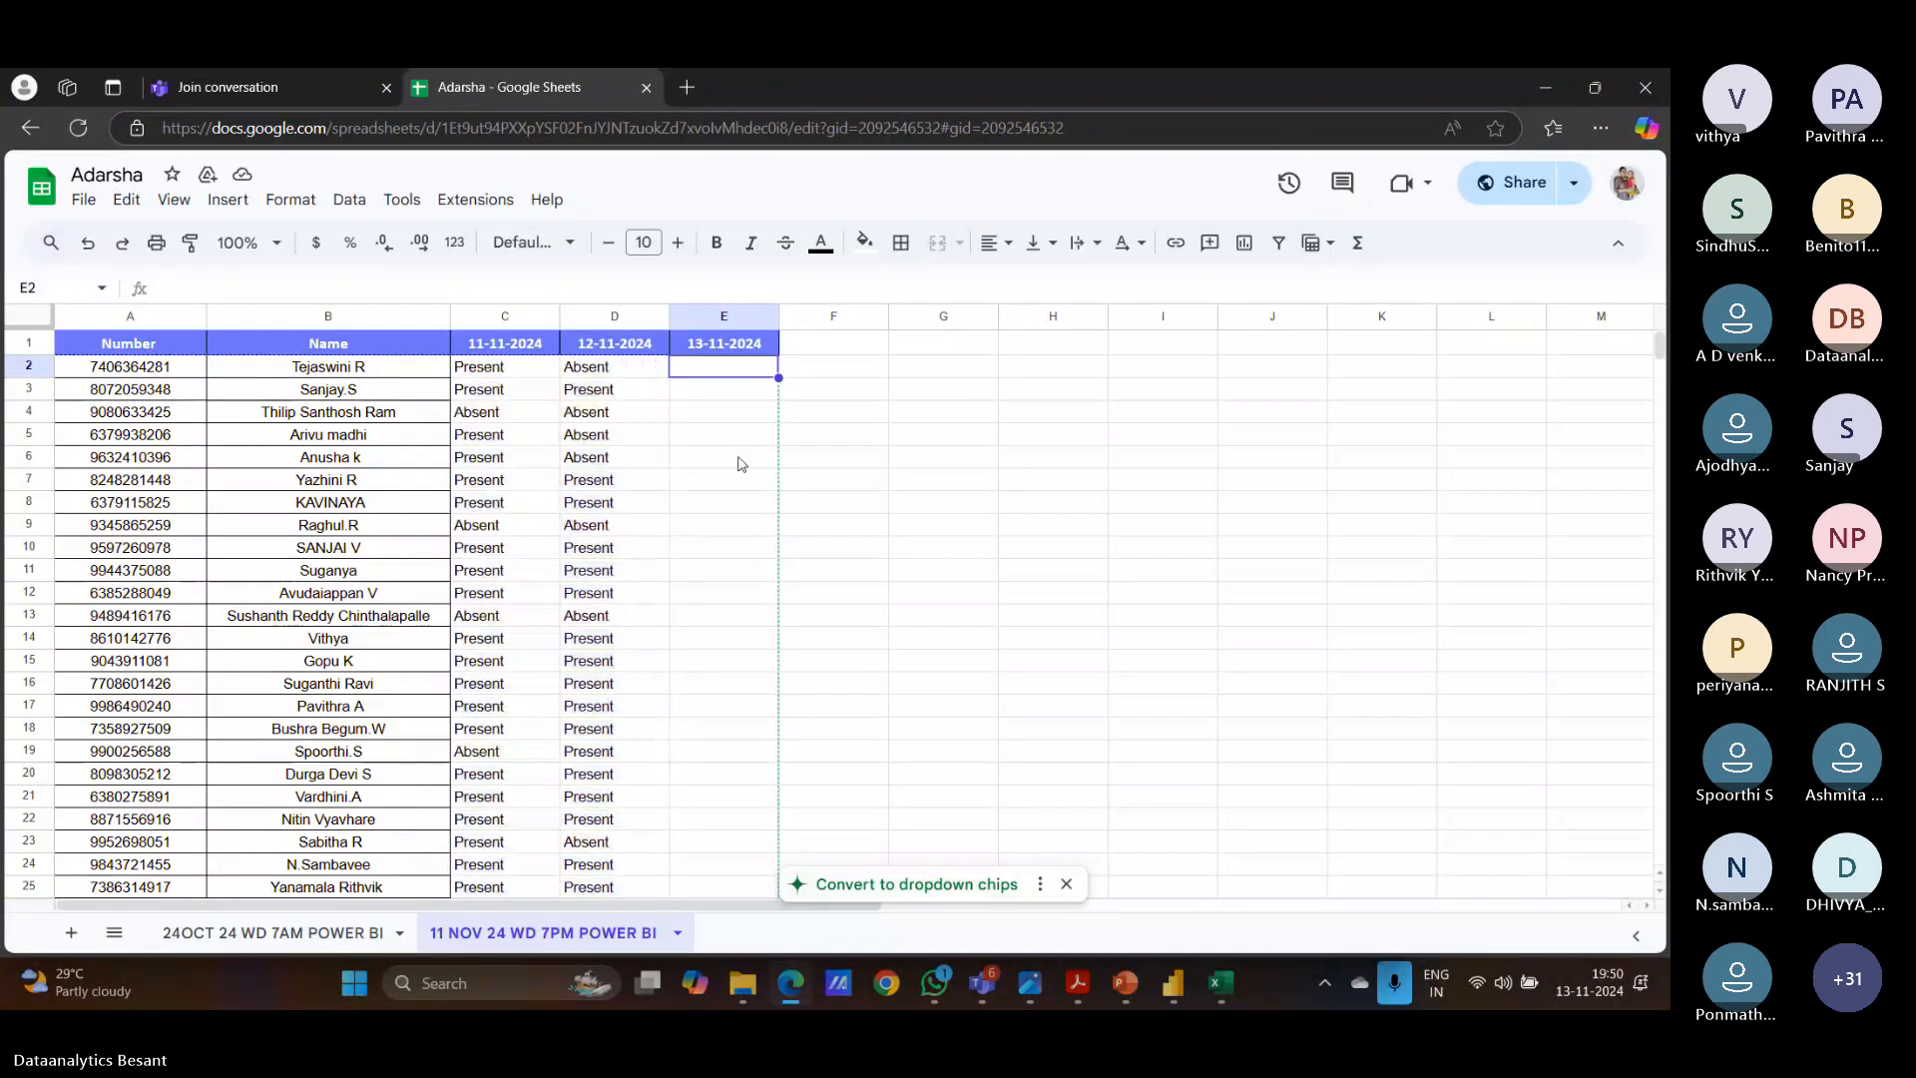
click(577, 391)
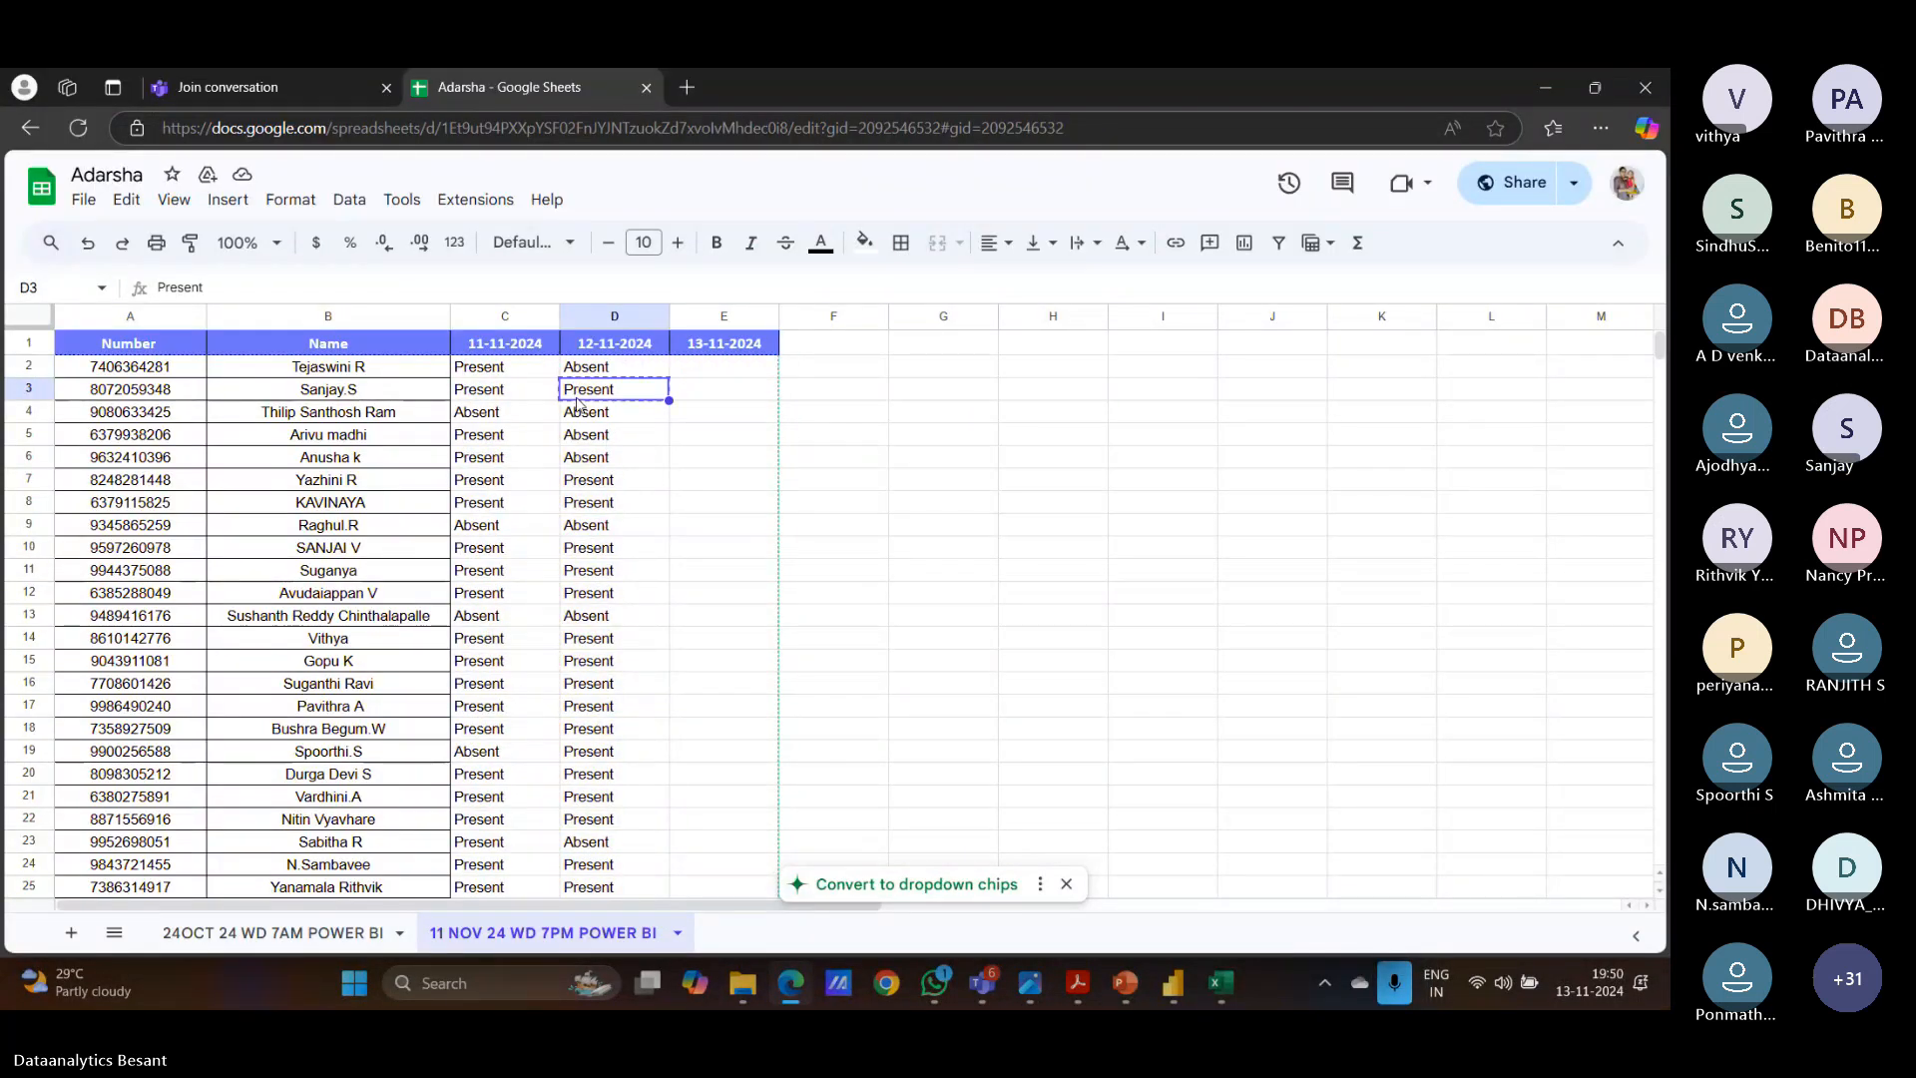
click(723, 371)
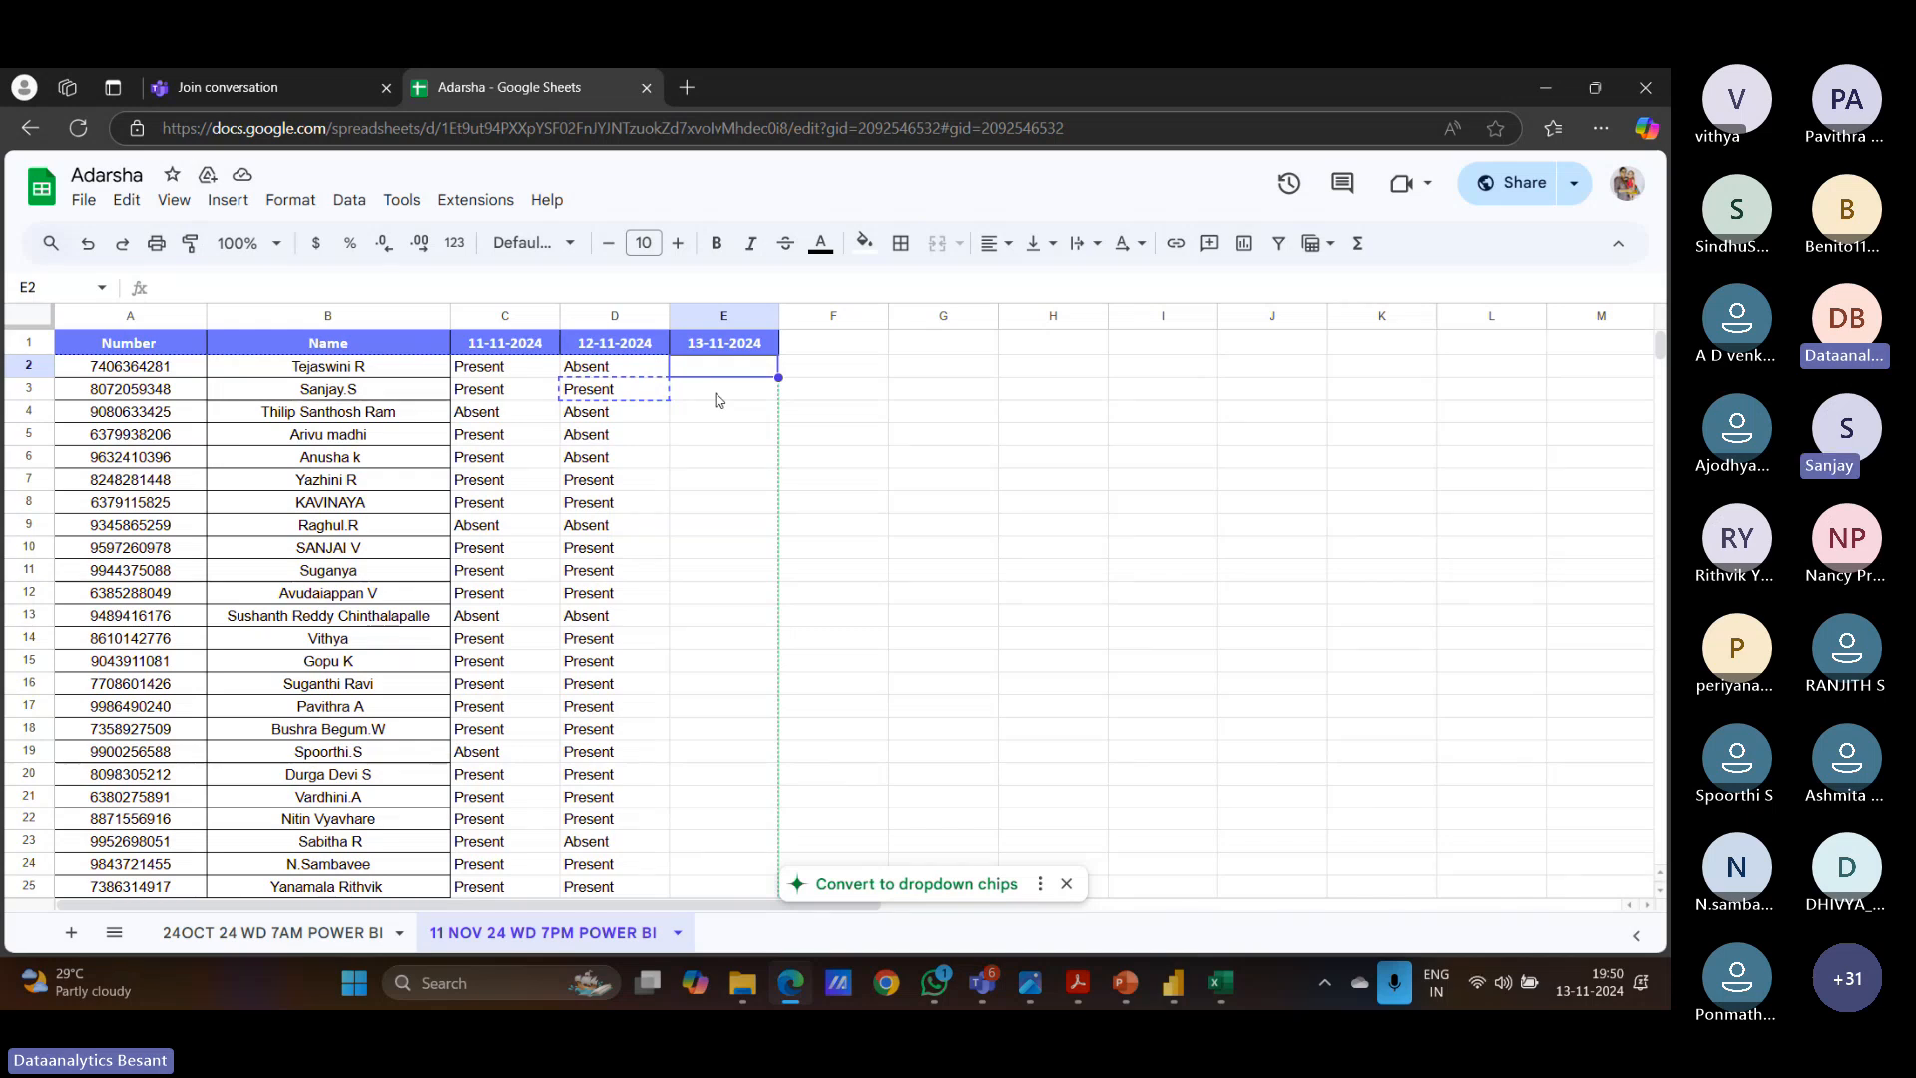
click(719, 399)
text(Present)
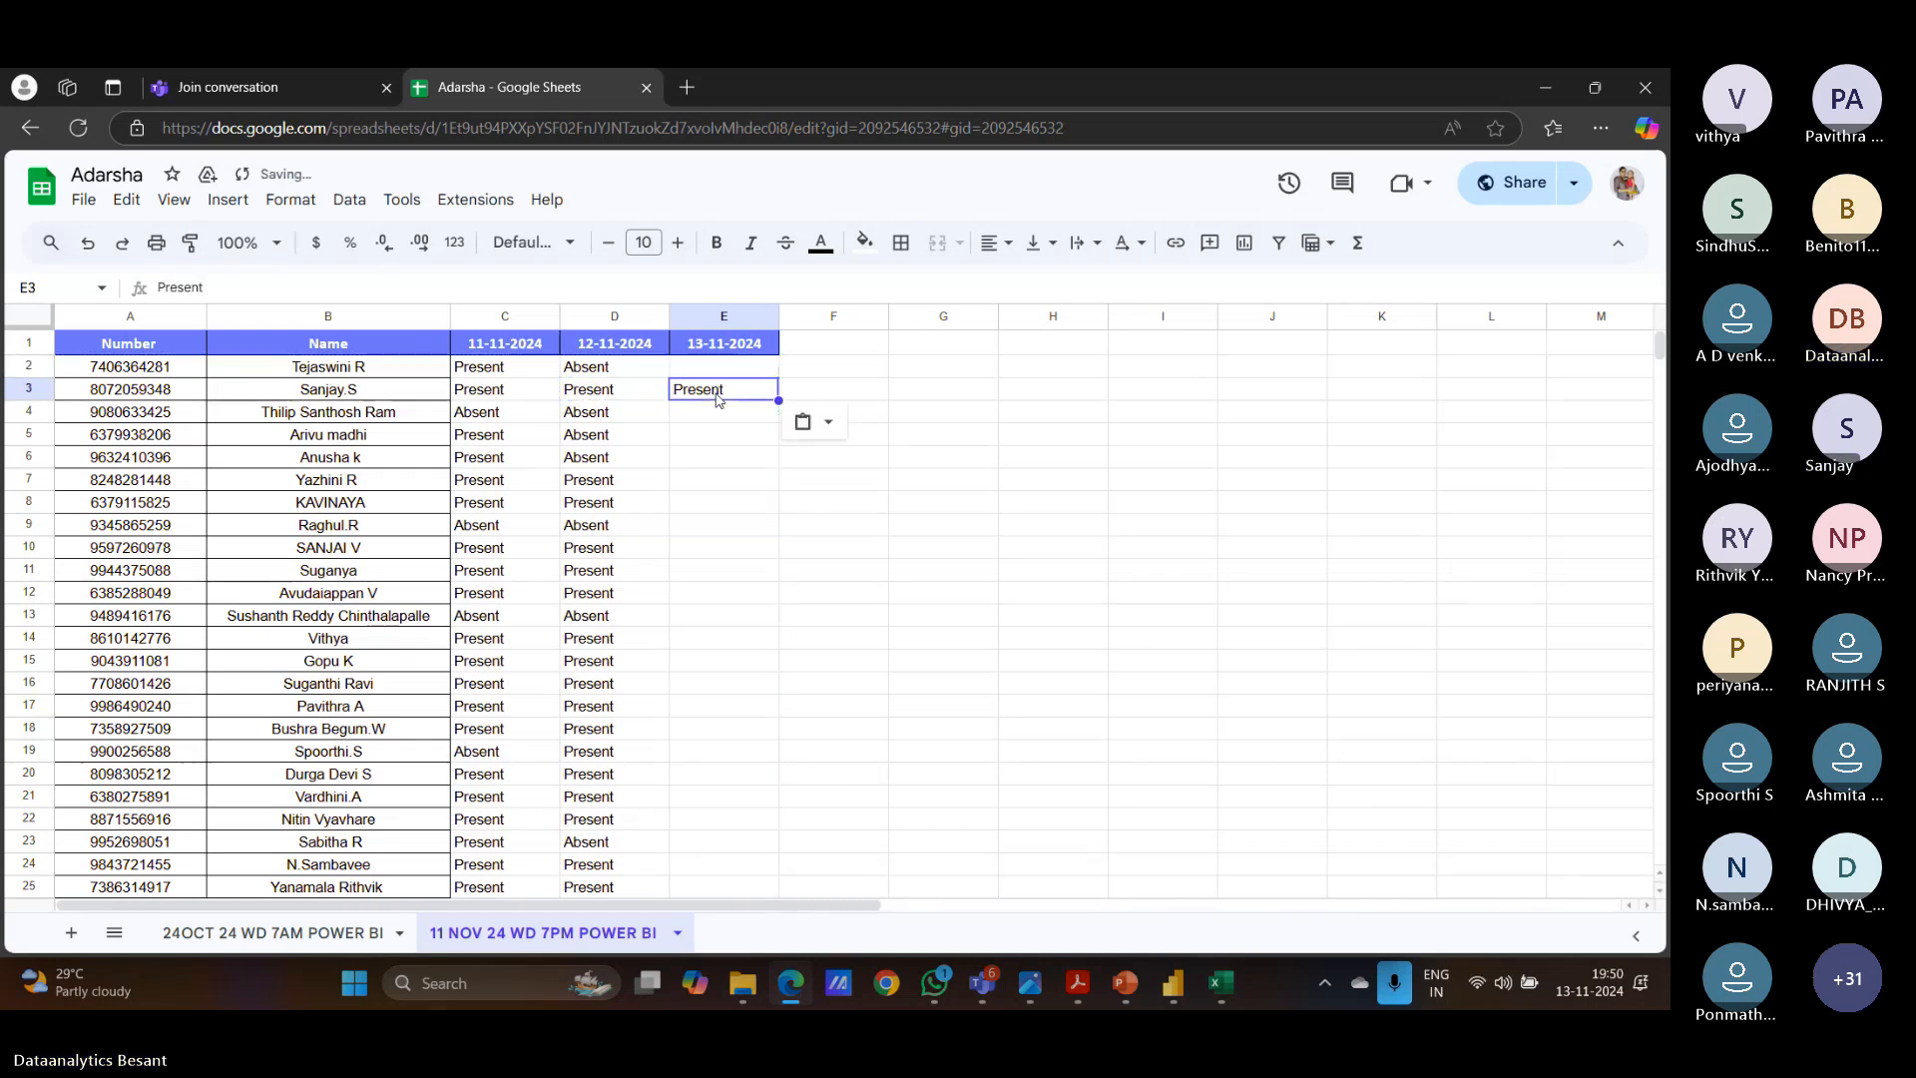
Mark the student in row 6 as Present for 13-11-2024 and change their 12-11-2024 attendance to Present.
click(719, 411)
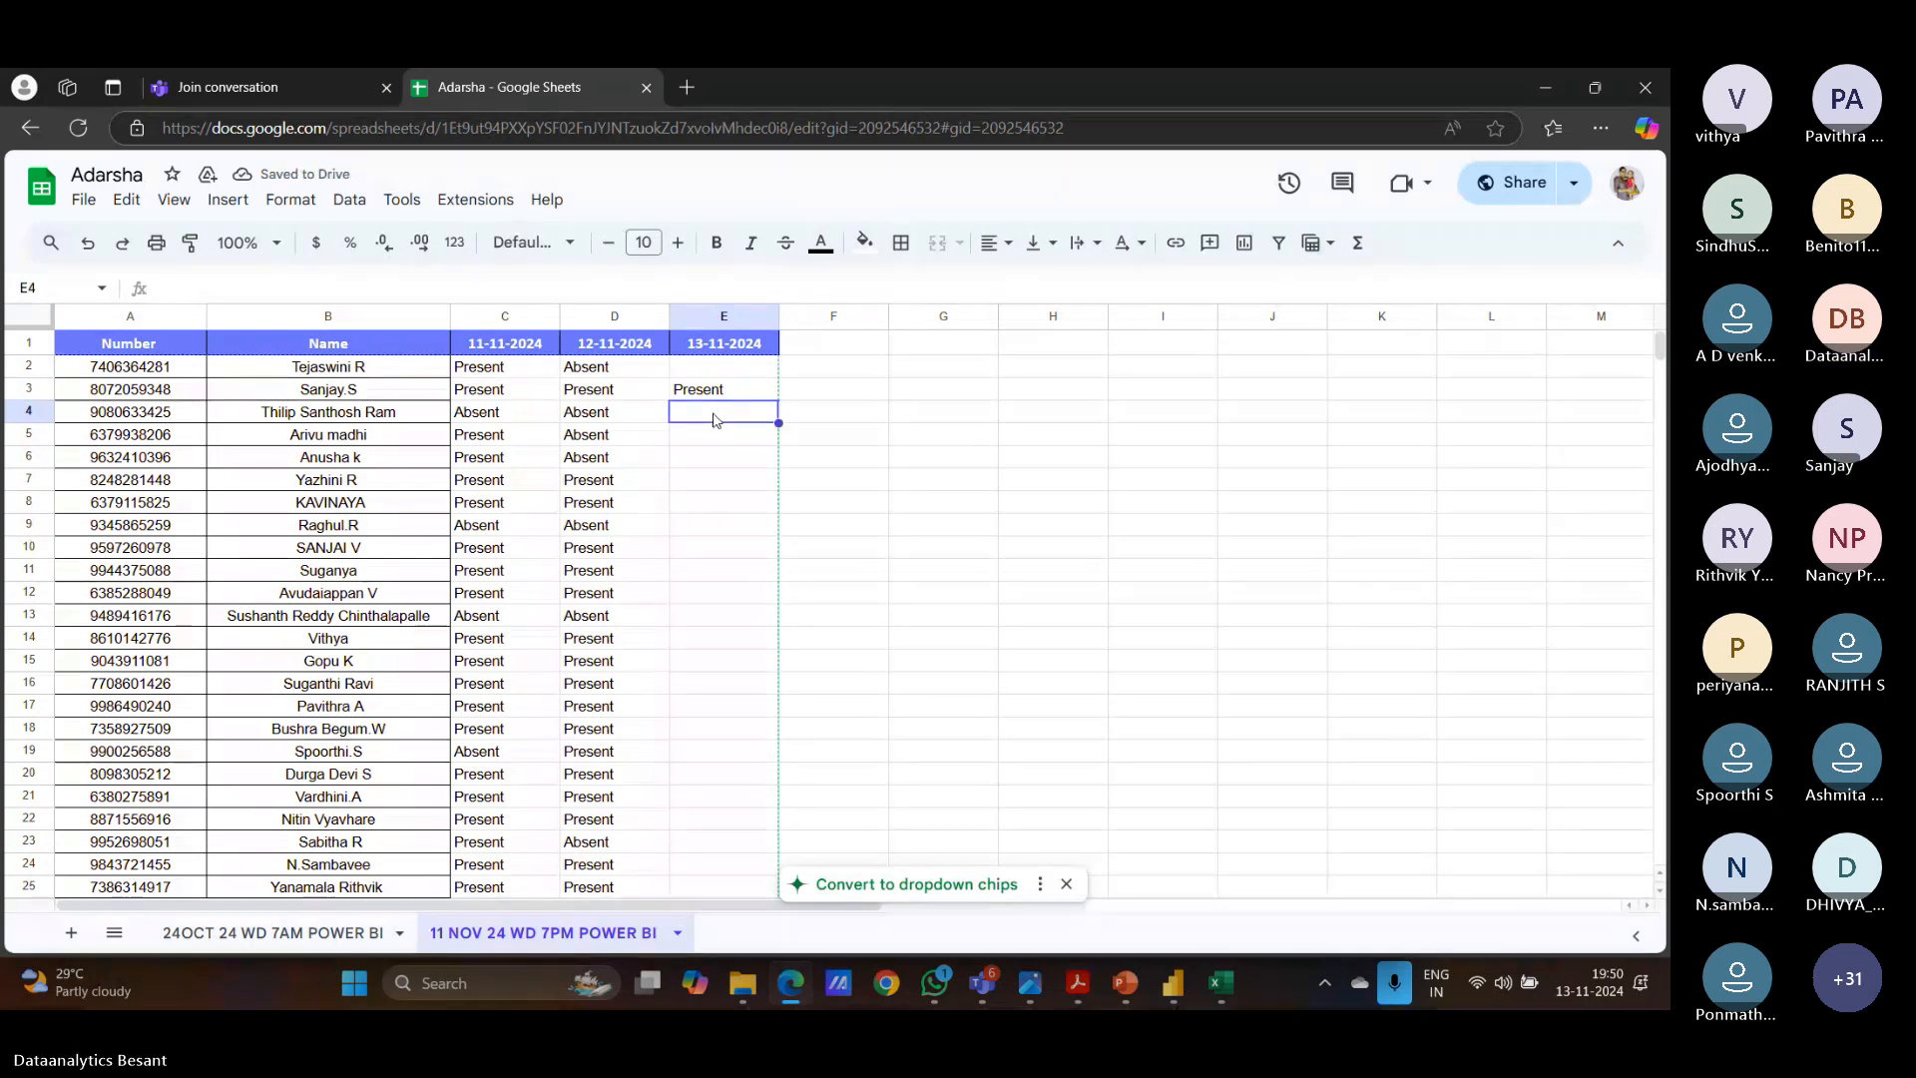
click(717, 439)
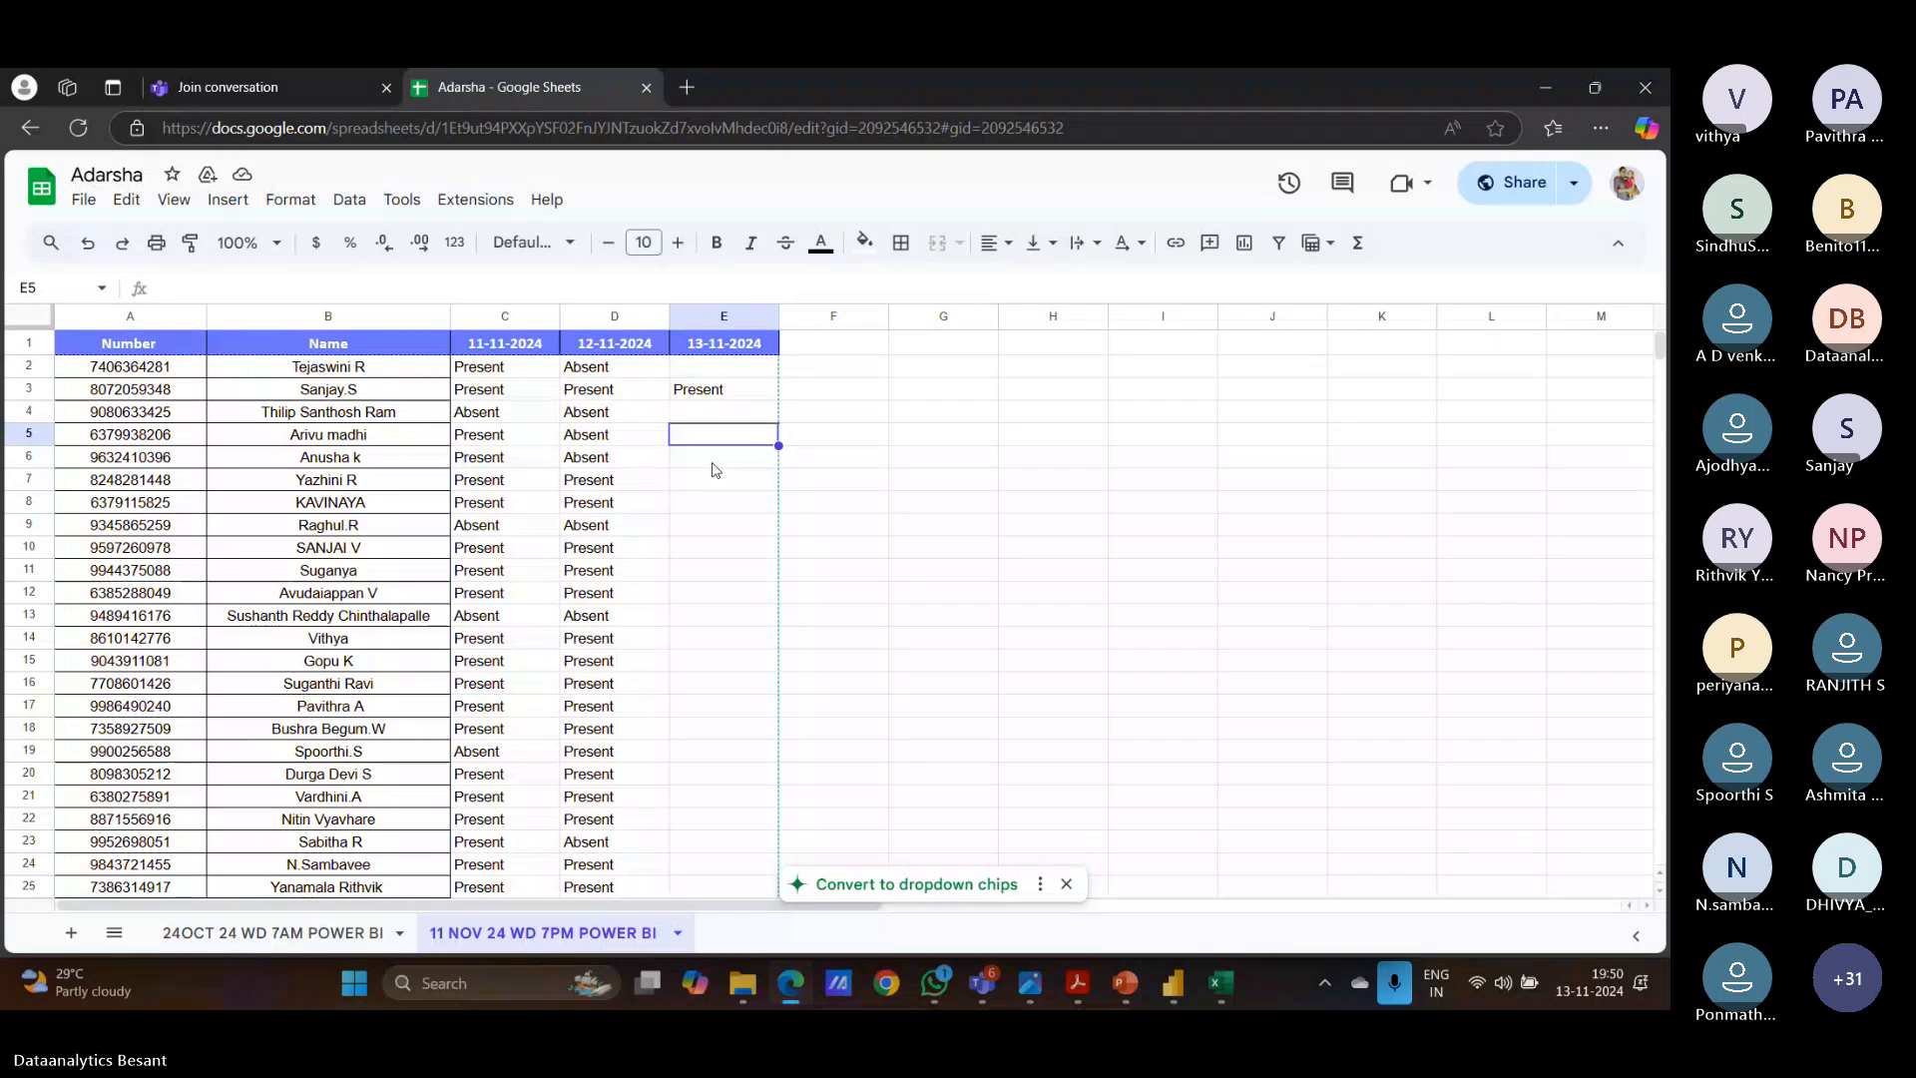
click(713, 466)
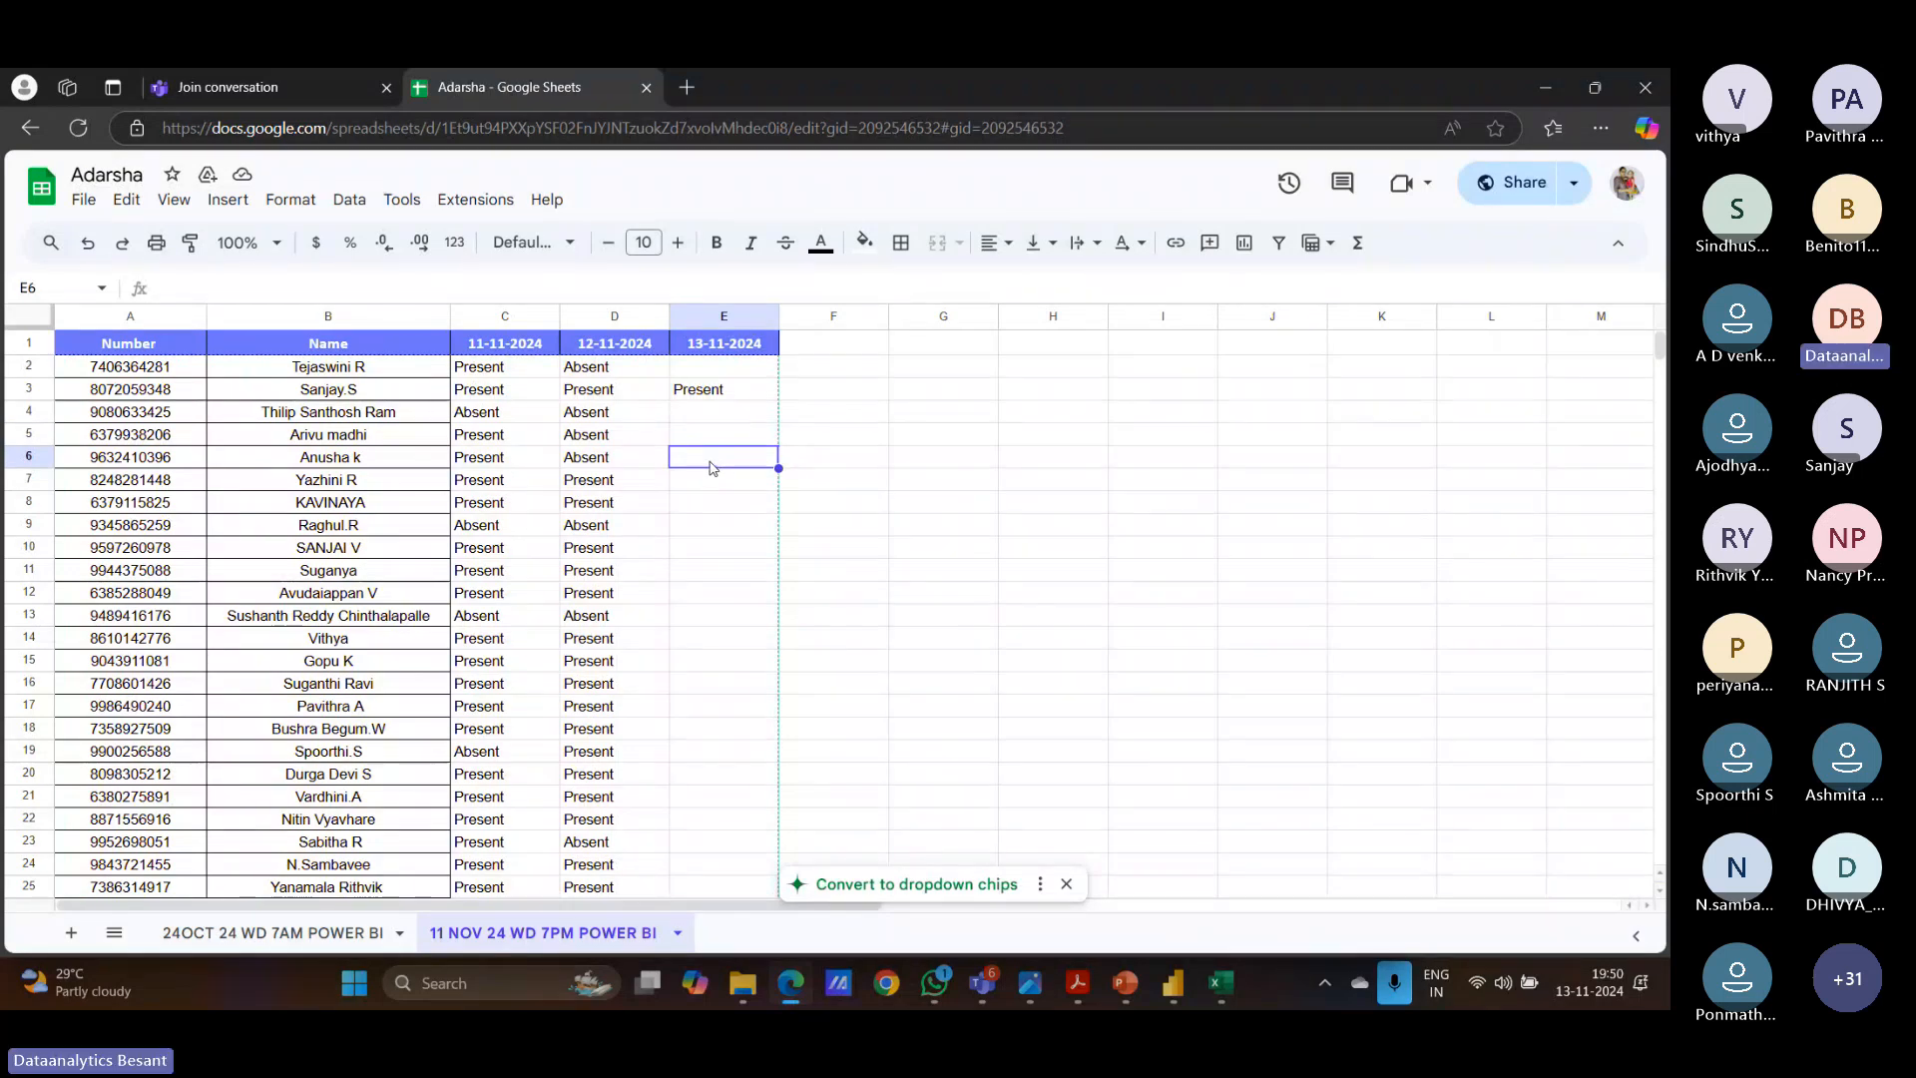
text(Present)
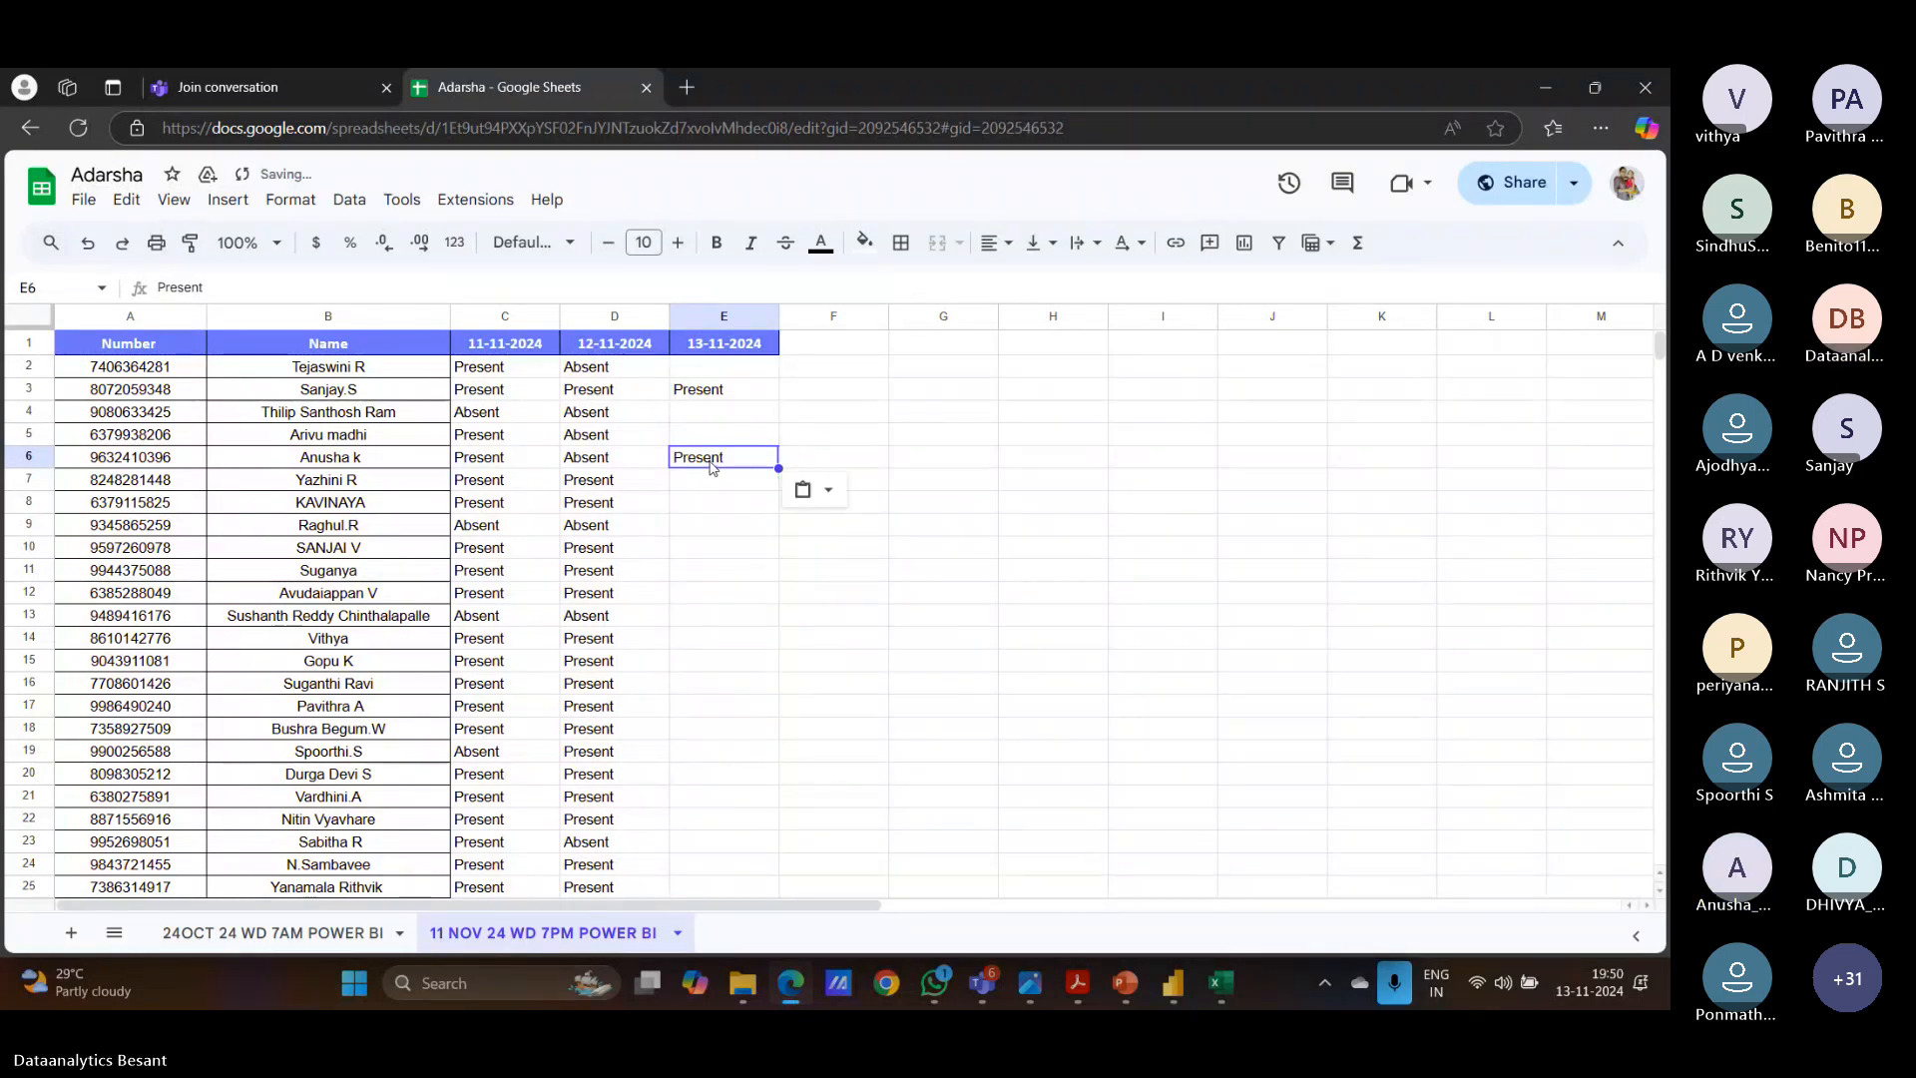
click(706, 490)
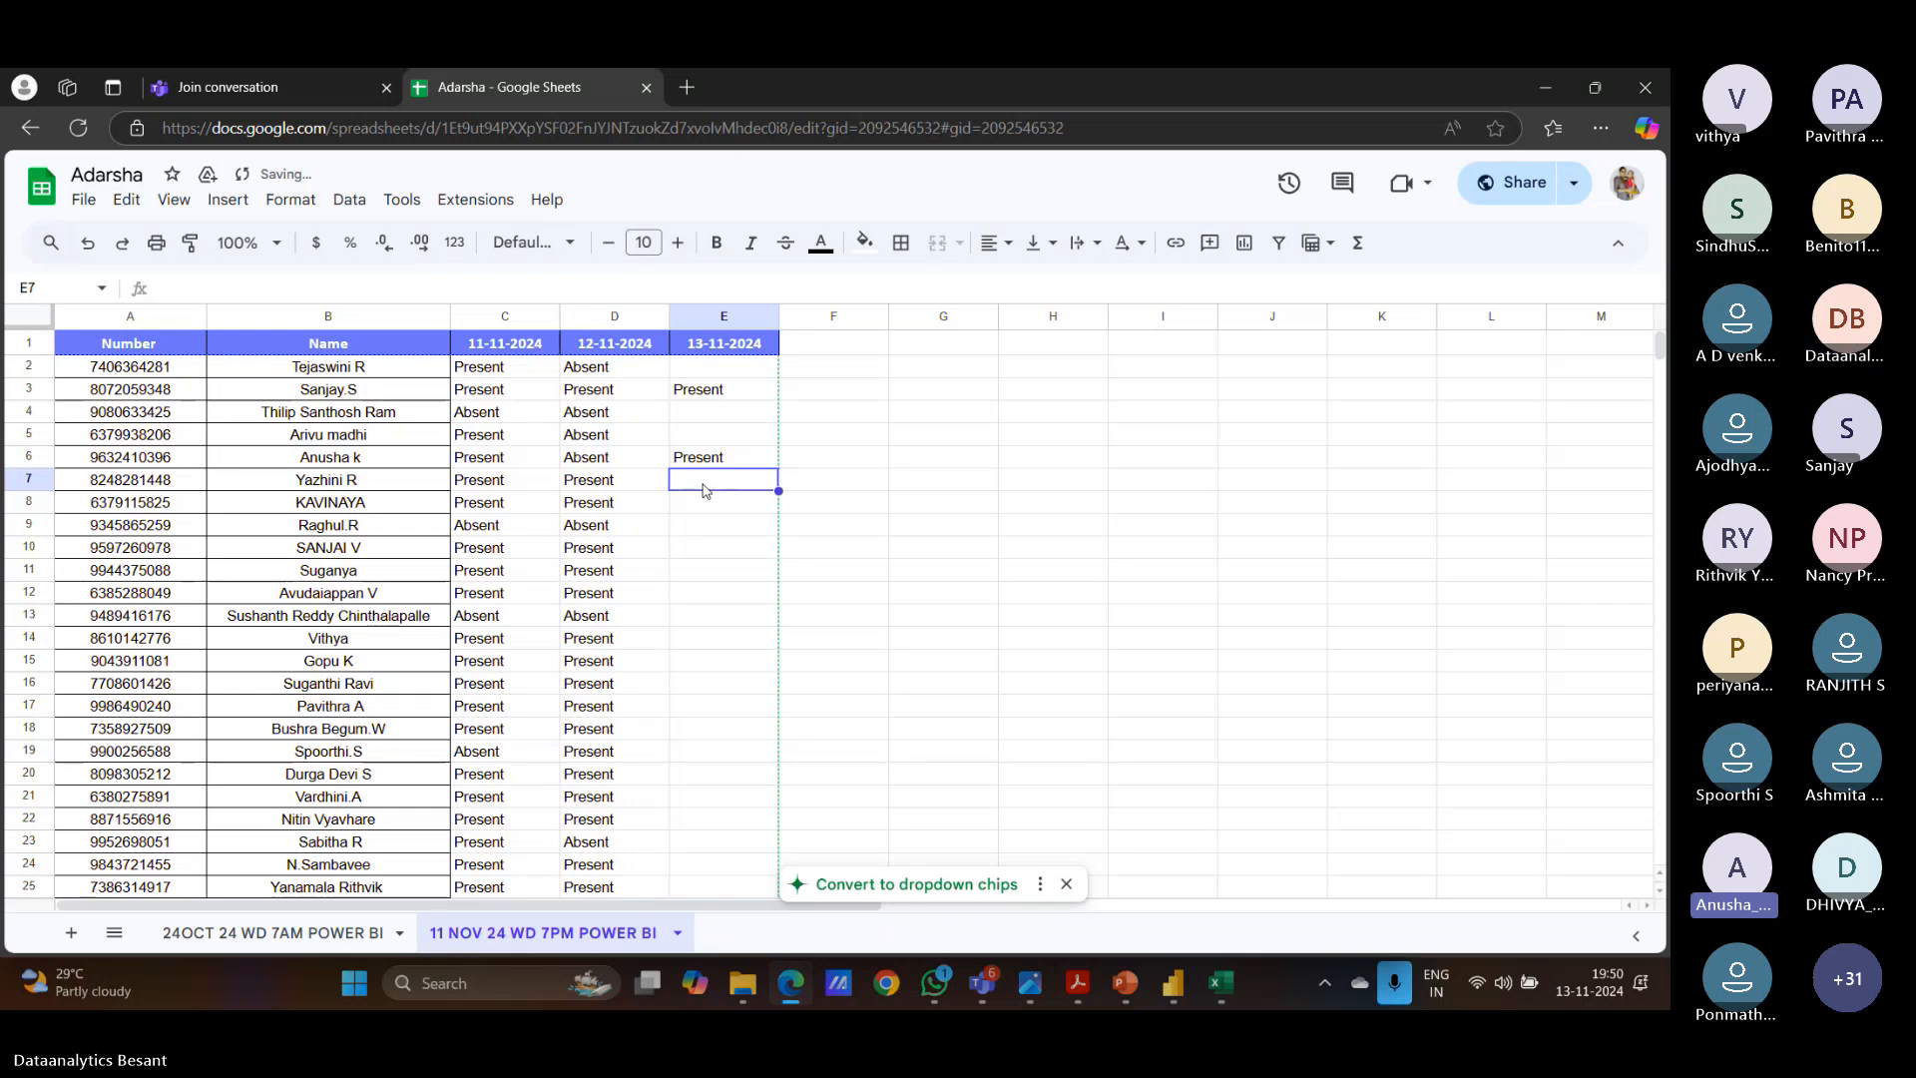
click(627, 465)
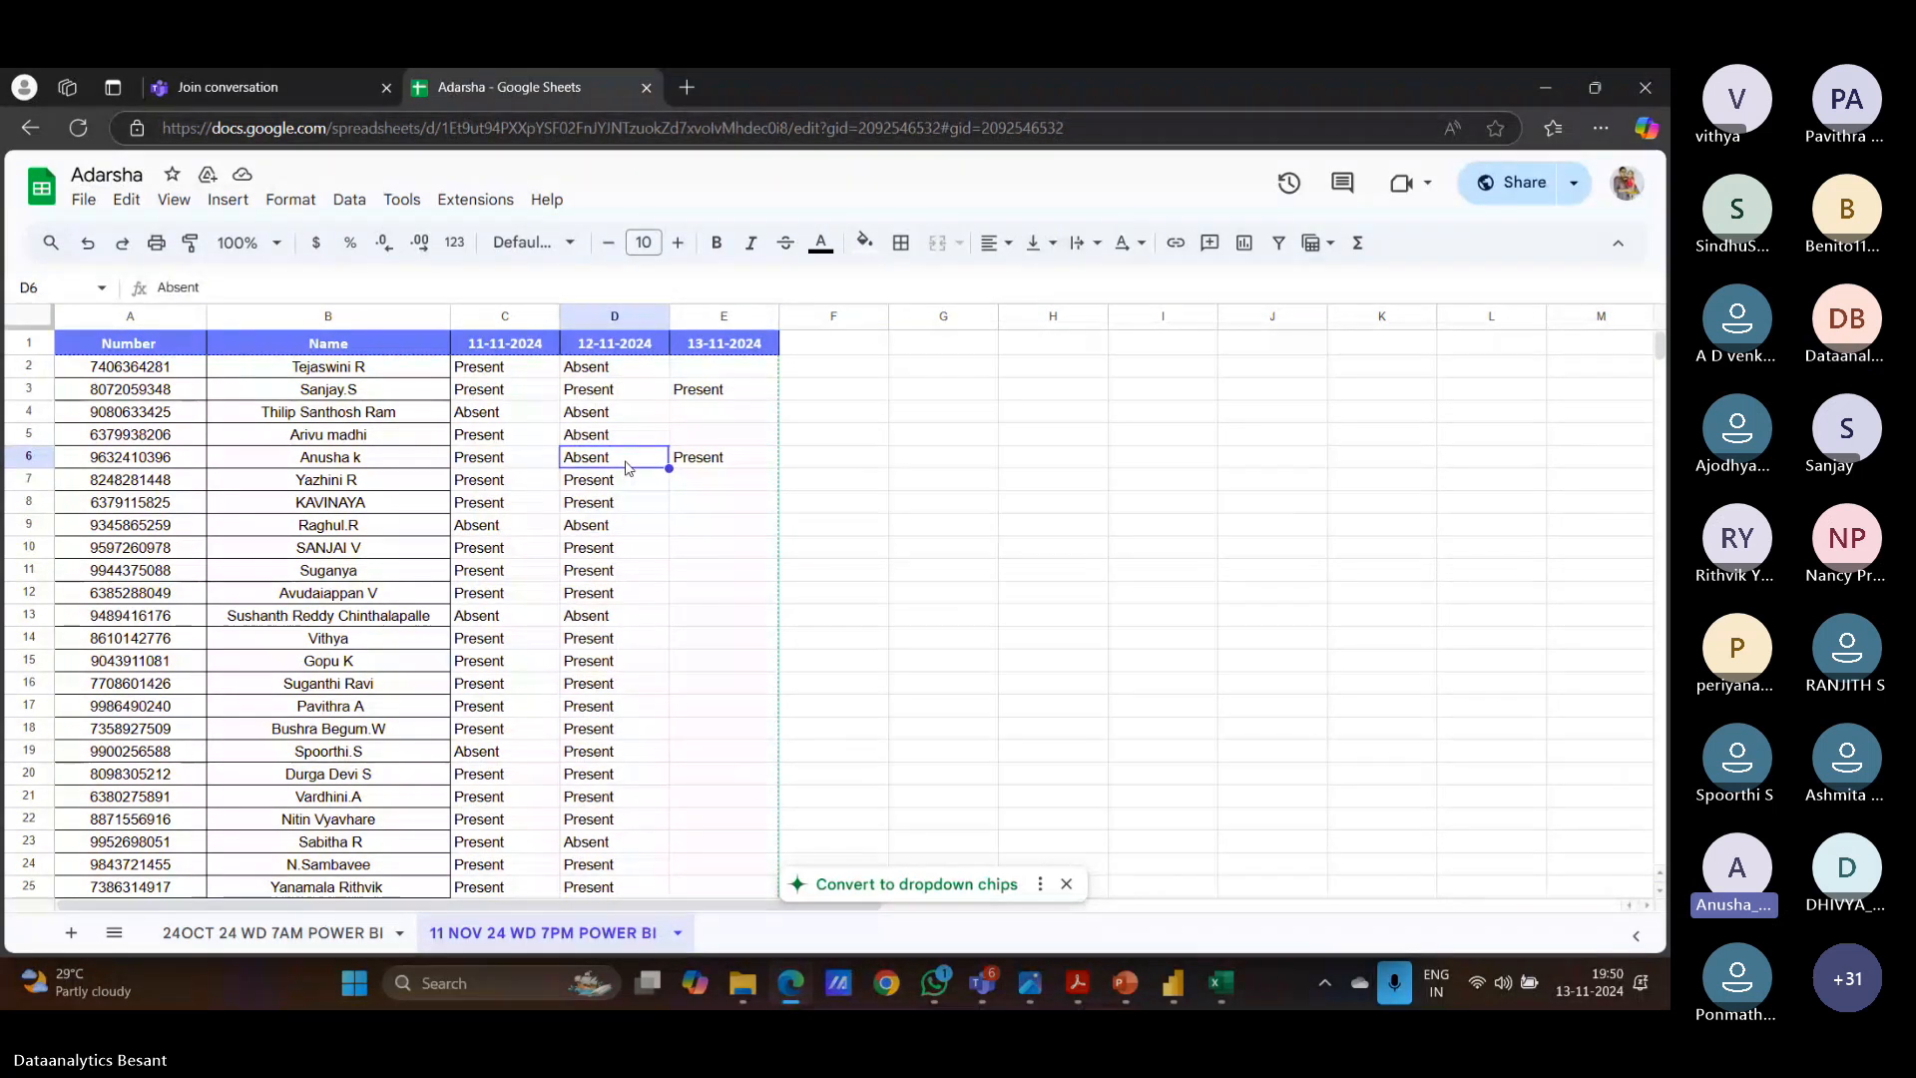
text(Present)
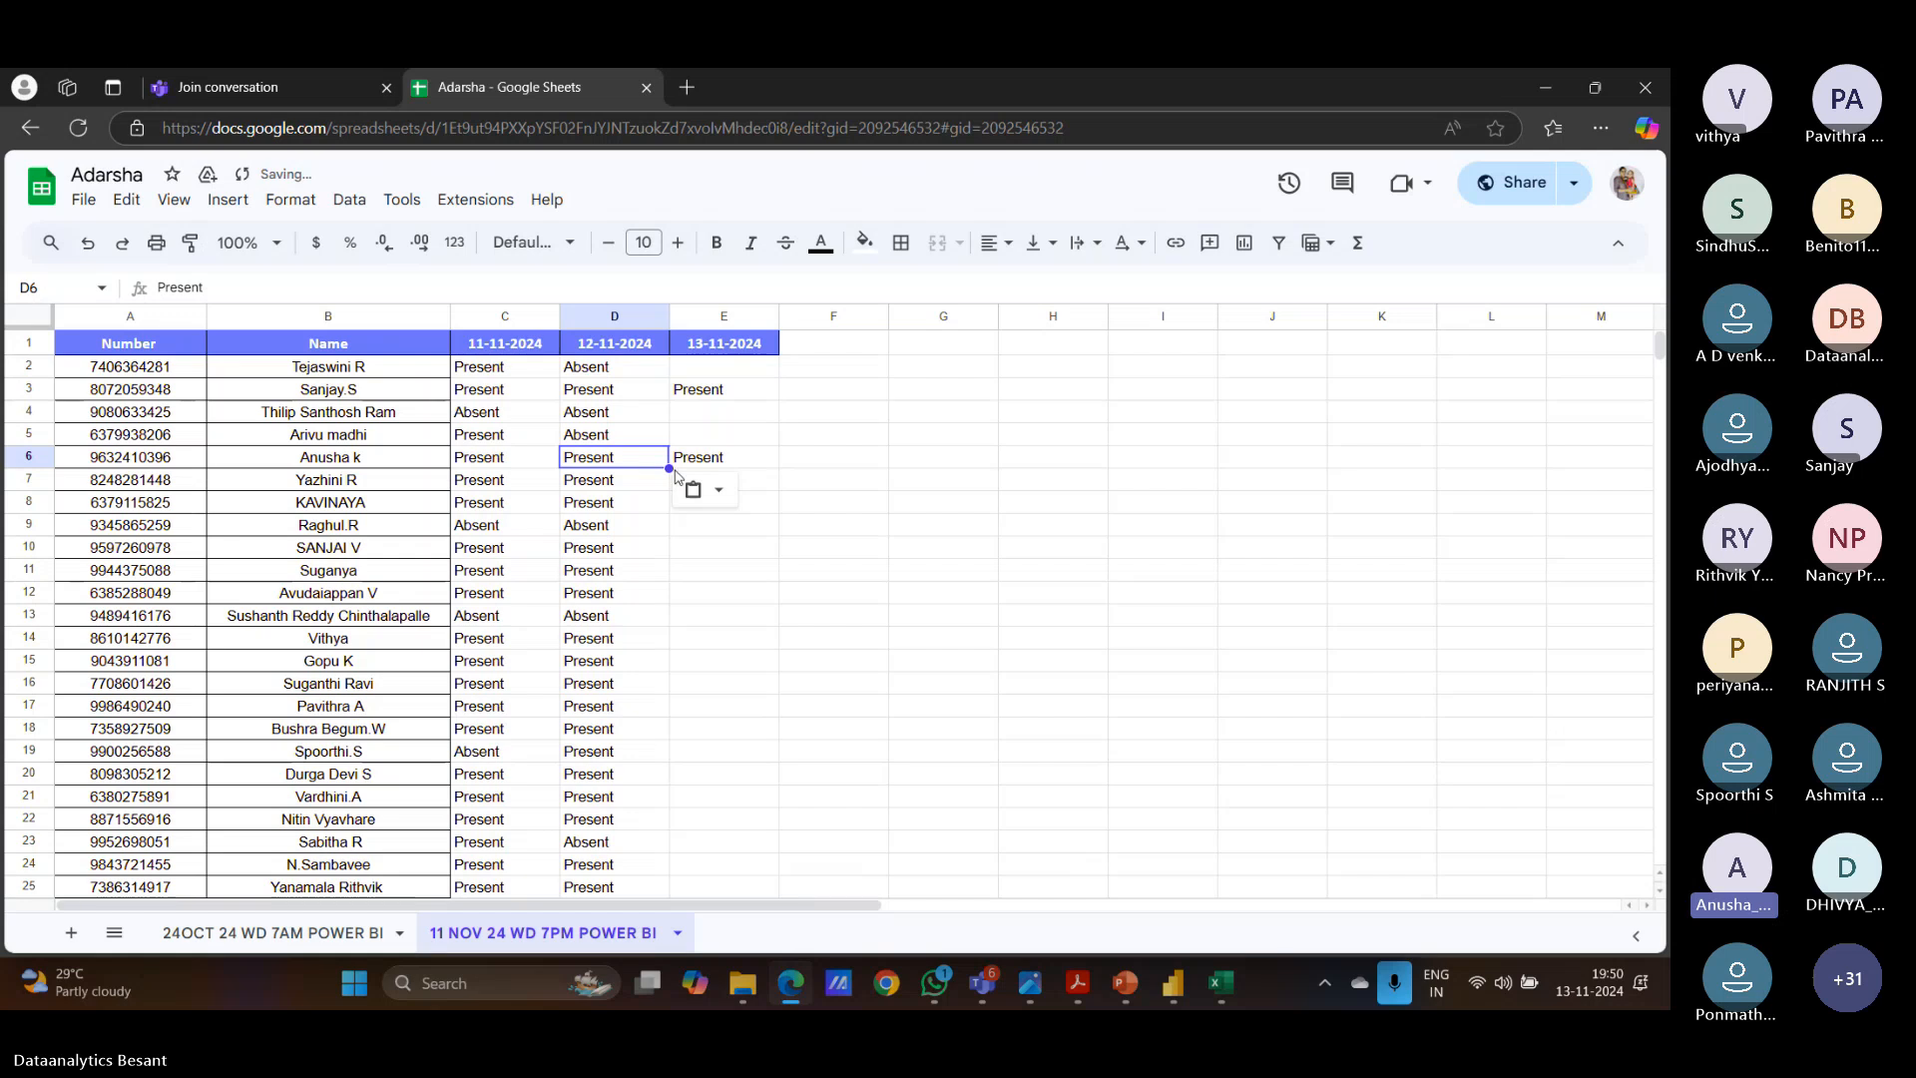
Mark the students in rows 8 and 12 as Present for 13-11-2024, leaving the other rows between them blank.
click(750, 482)
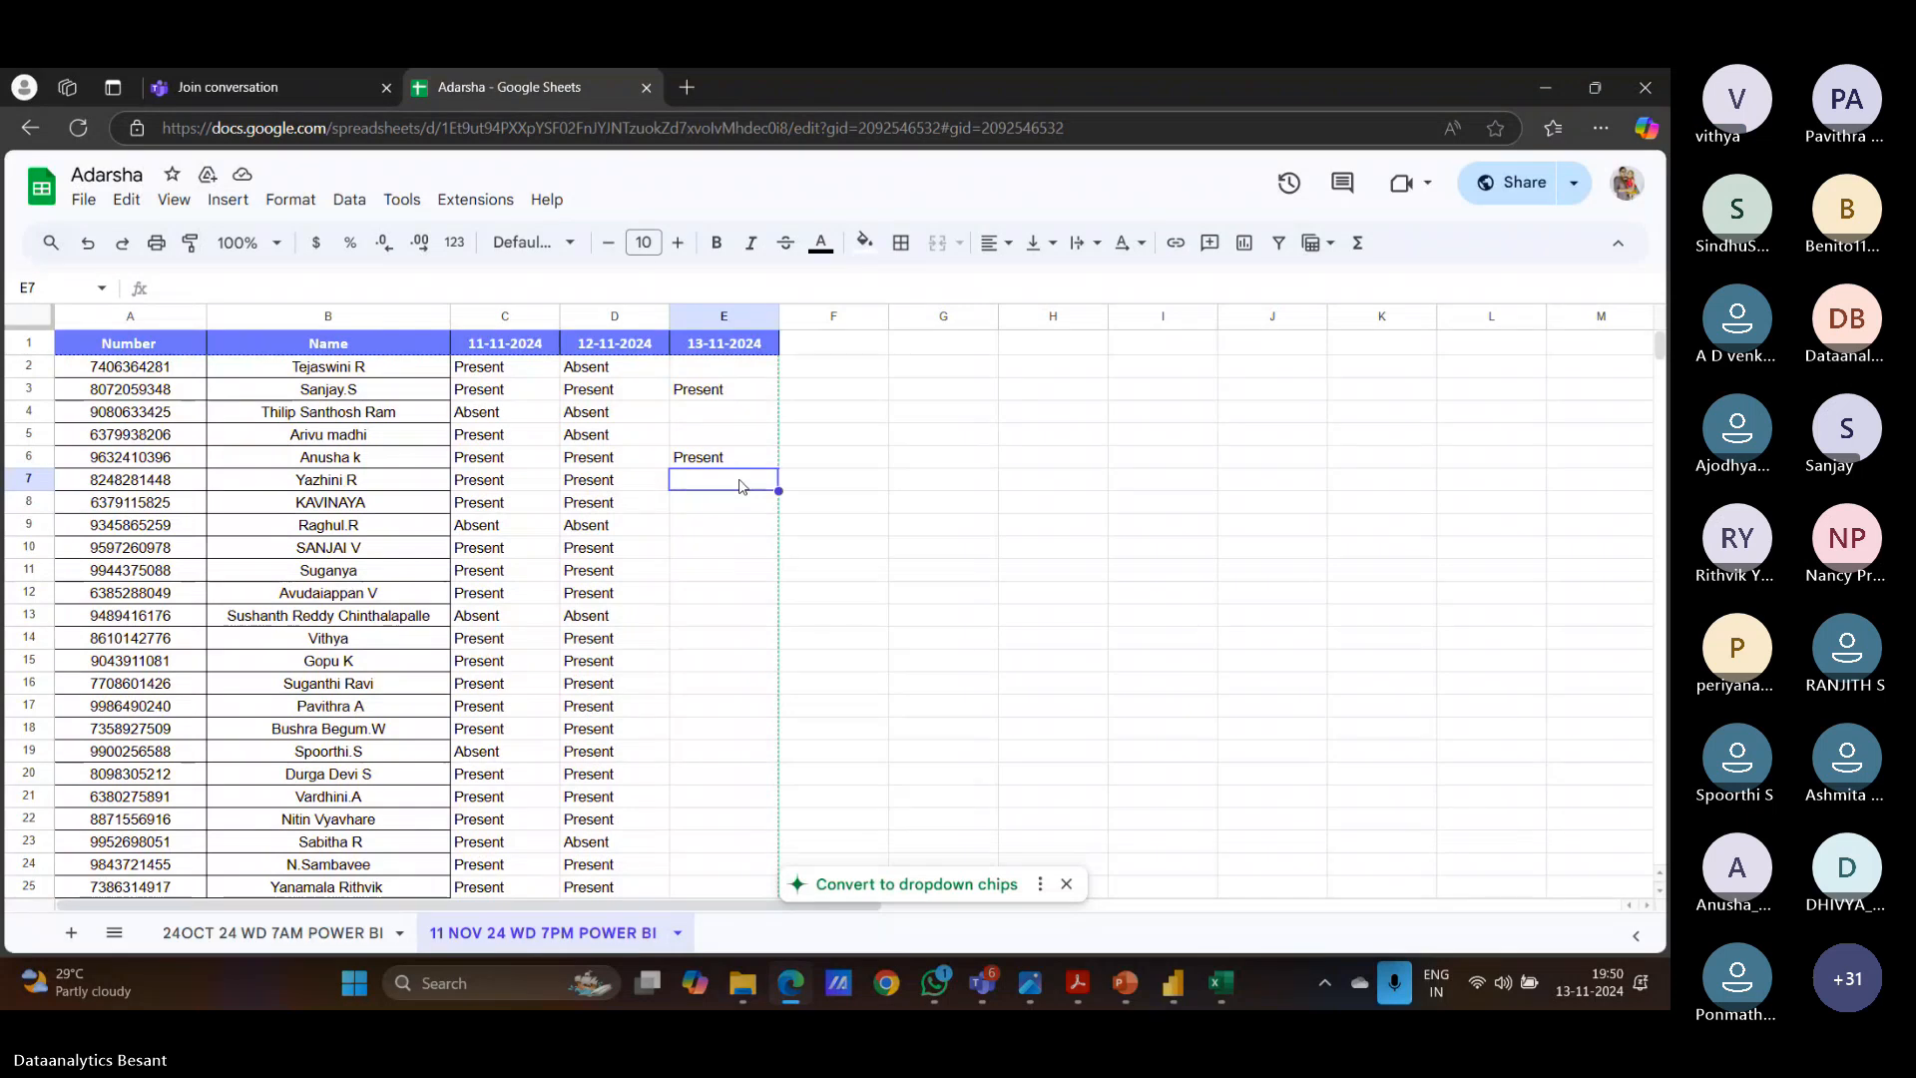
click(743, 509)
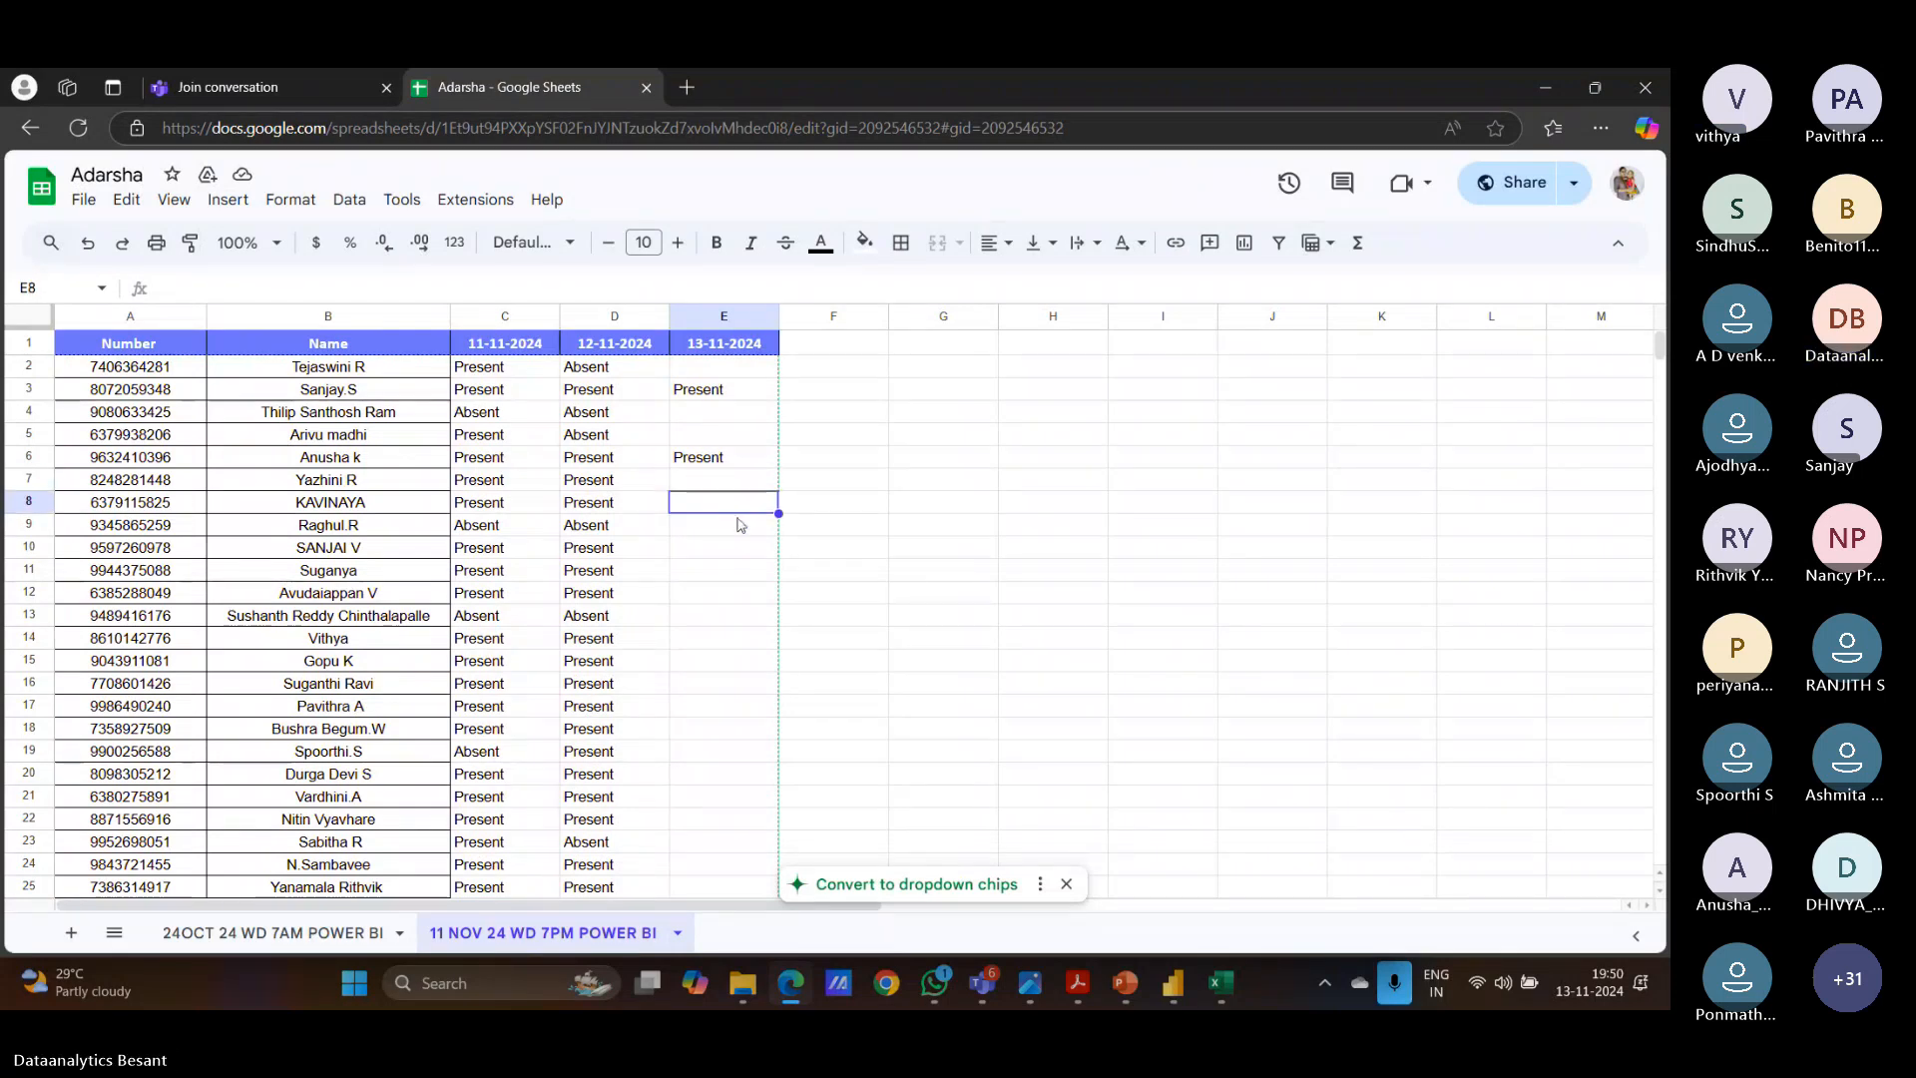
text(Present)
key(Return)
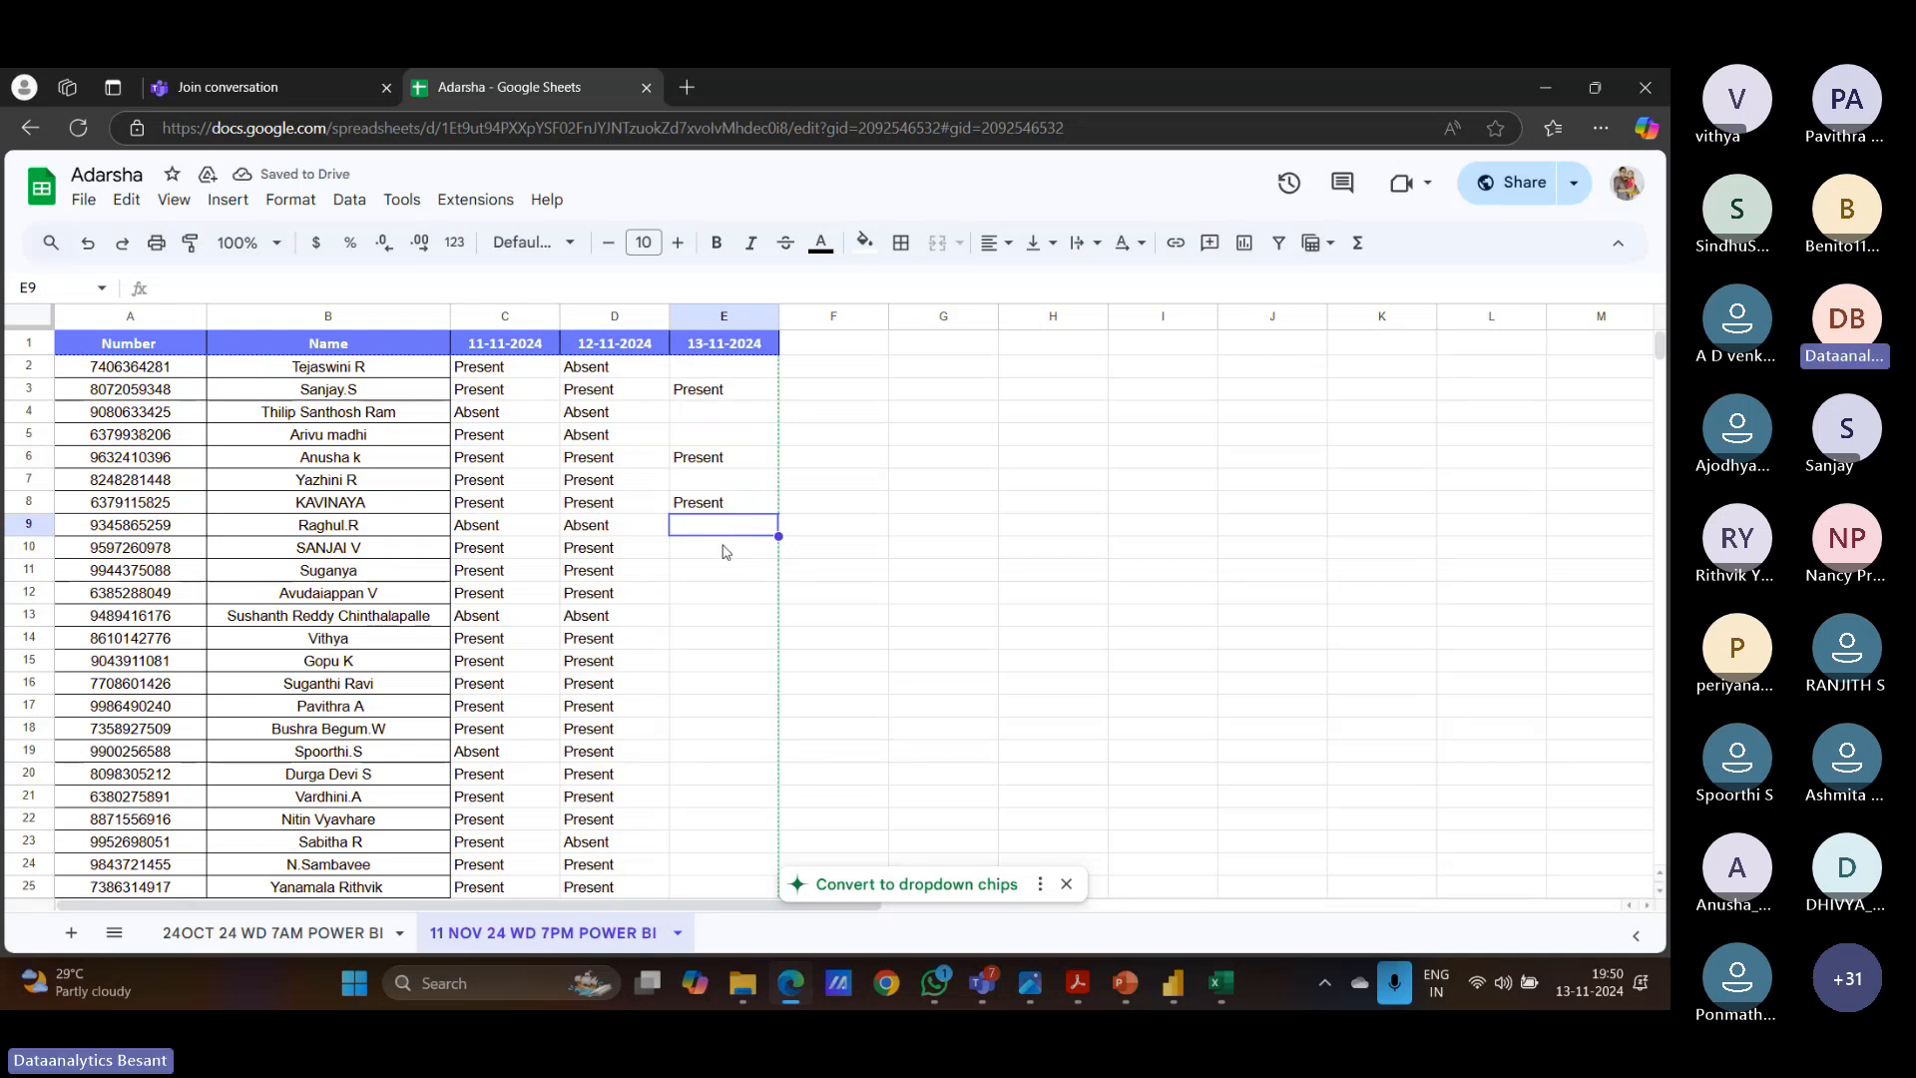
click(722, 556)
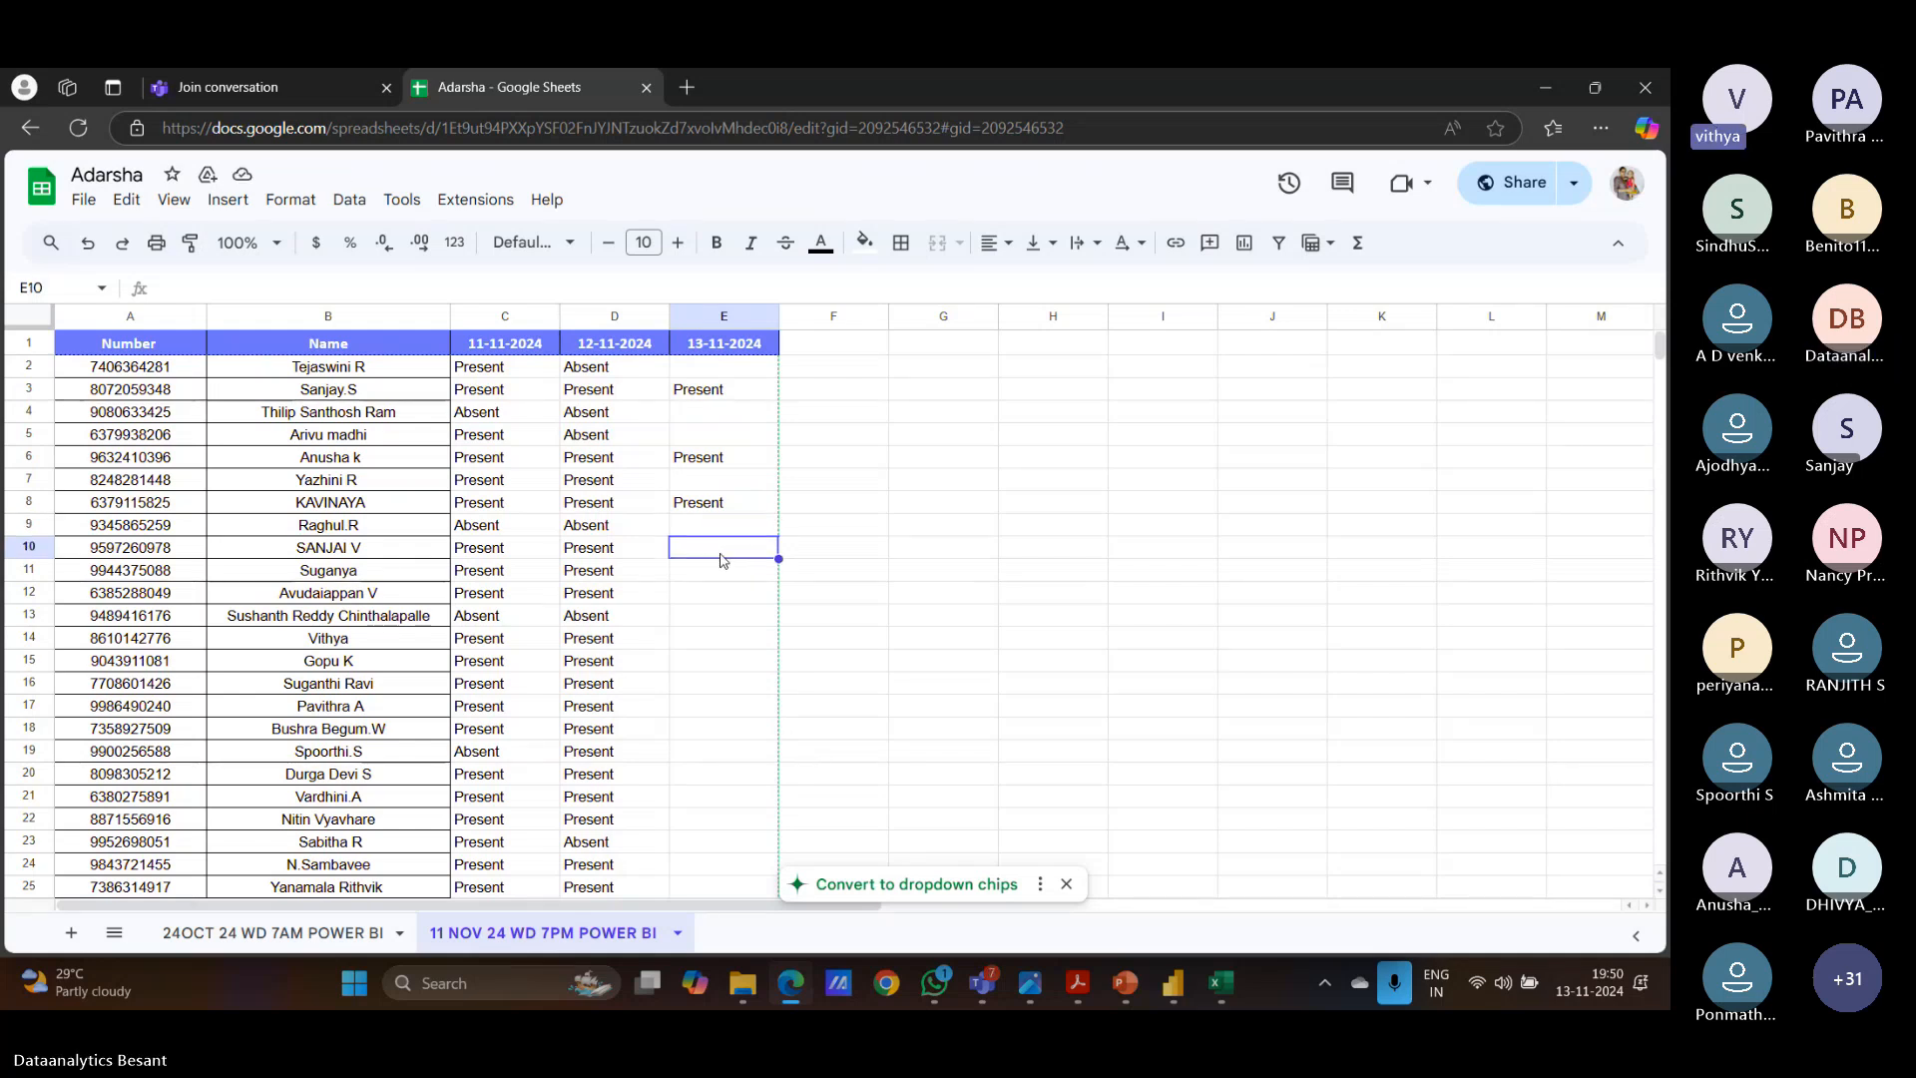
click(721, 576)
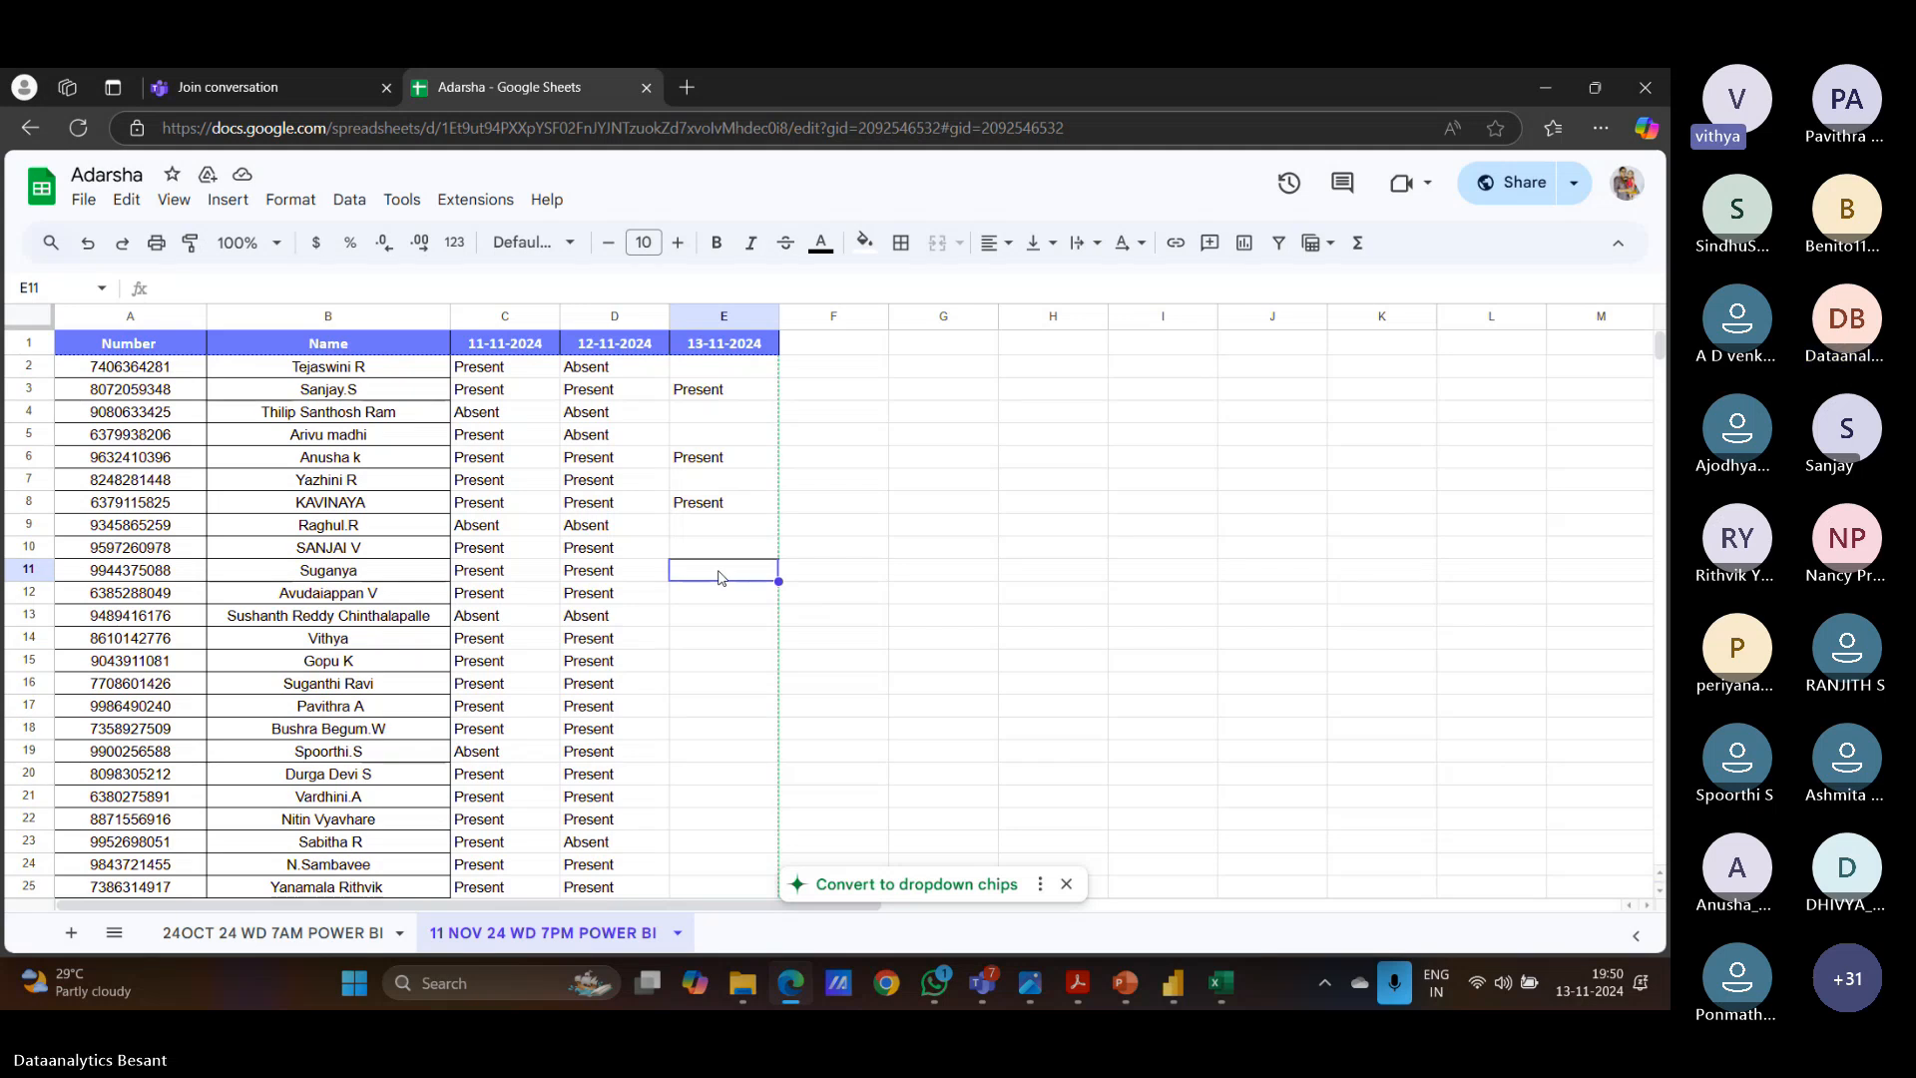
click(713, 600)
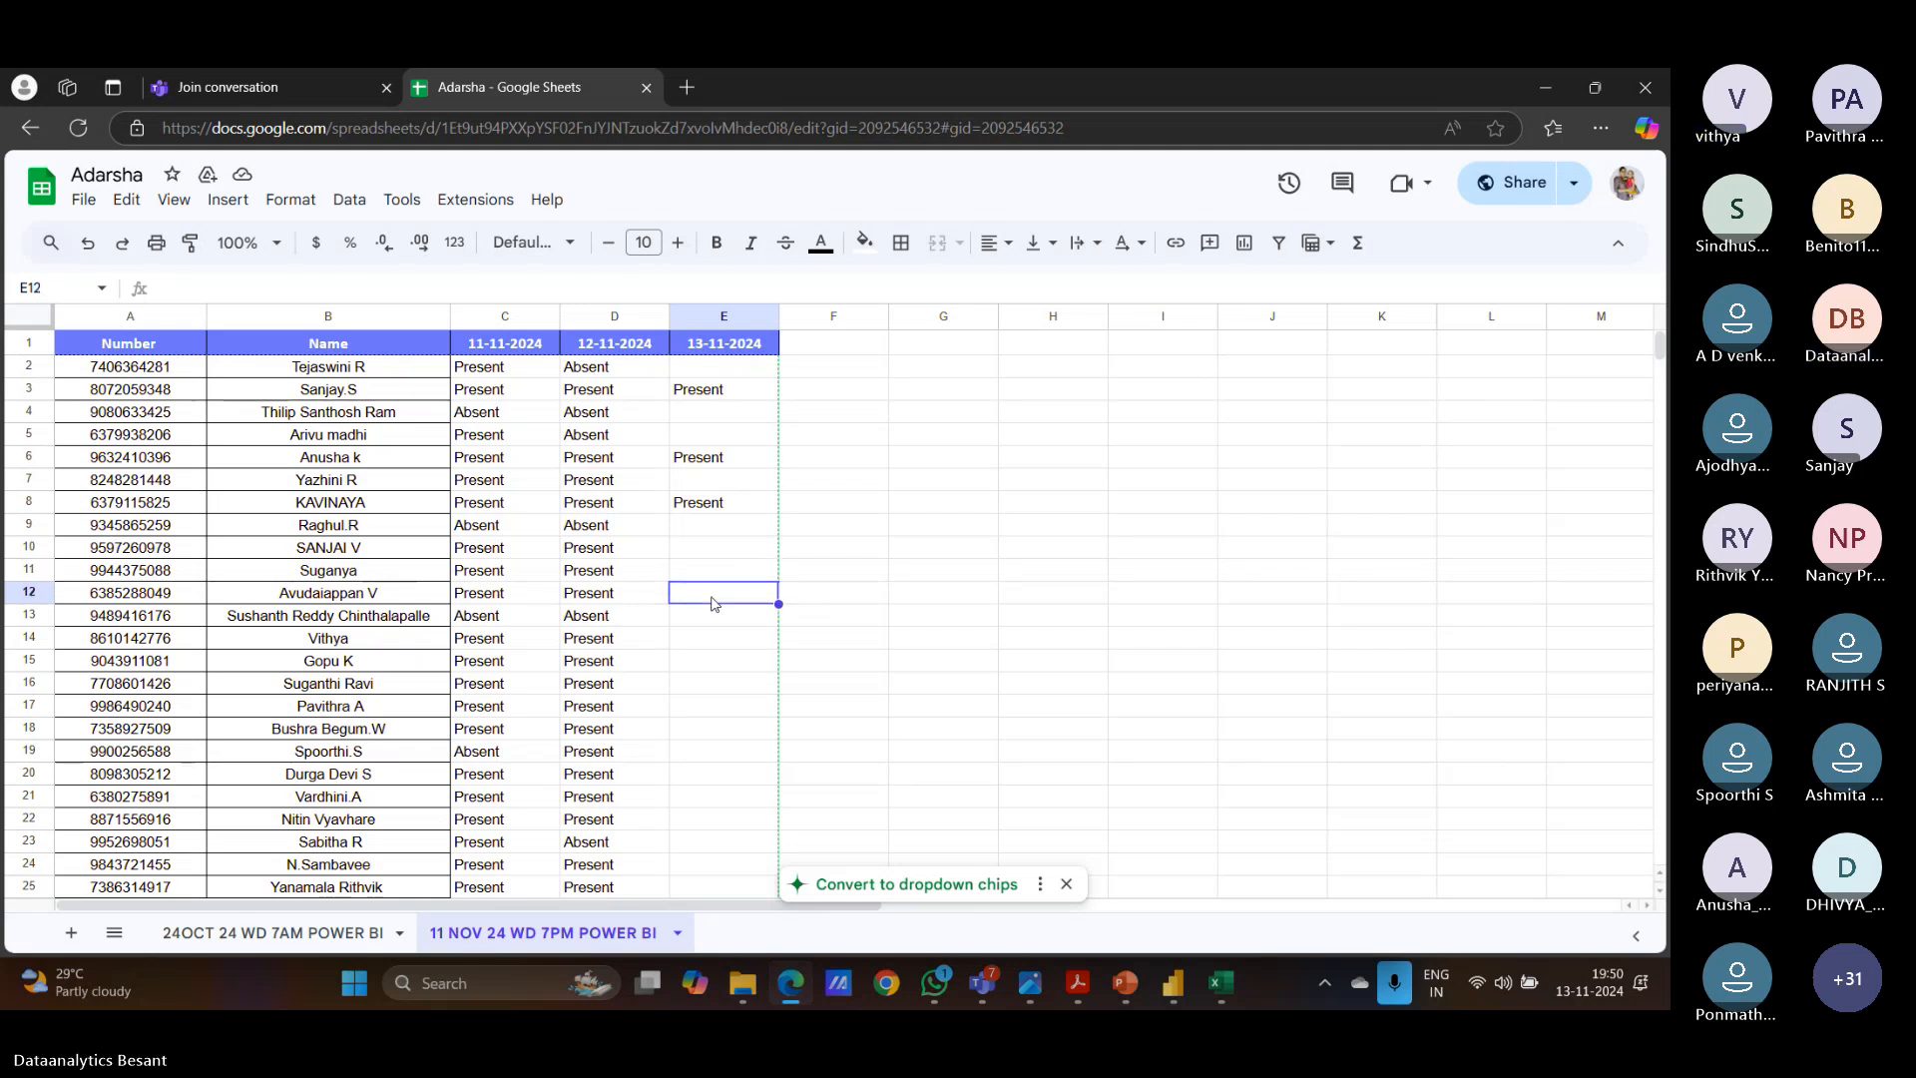
text(Present)
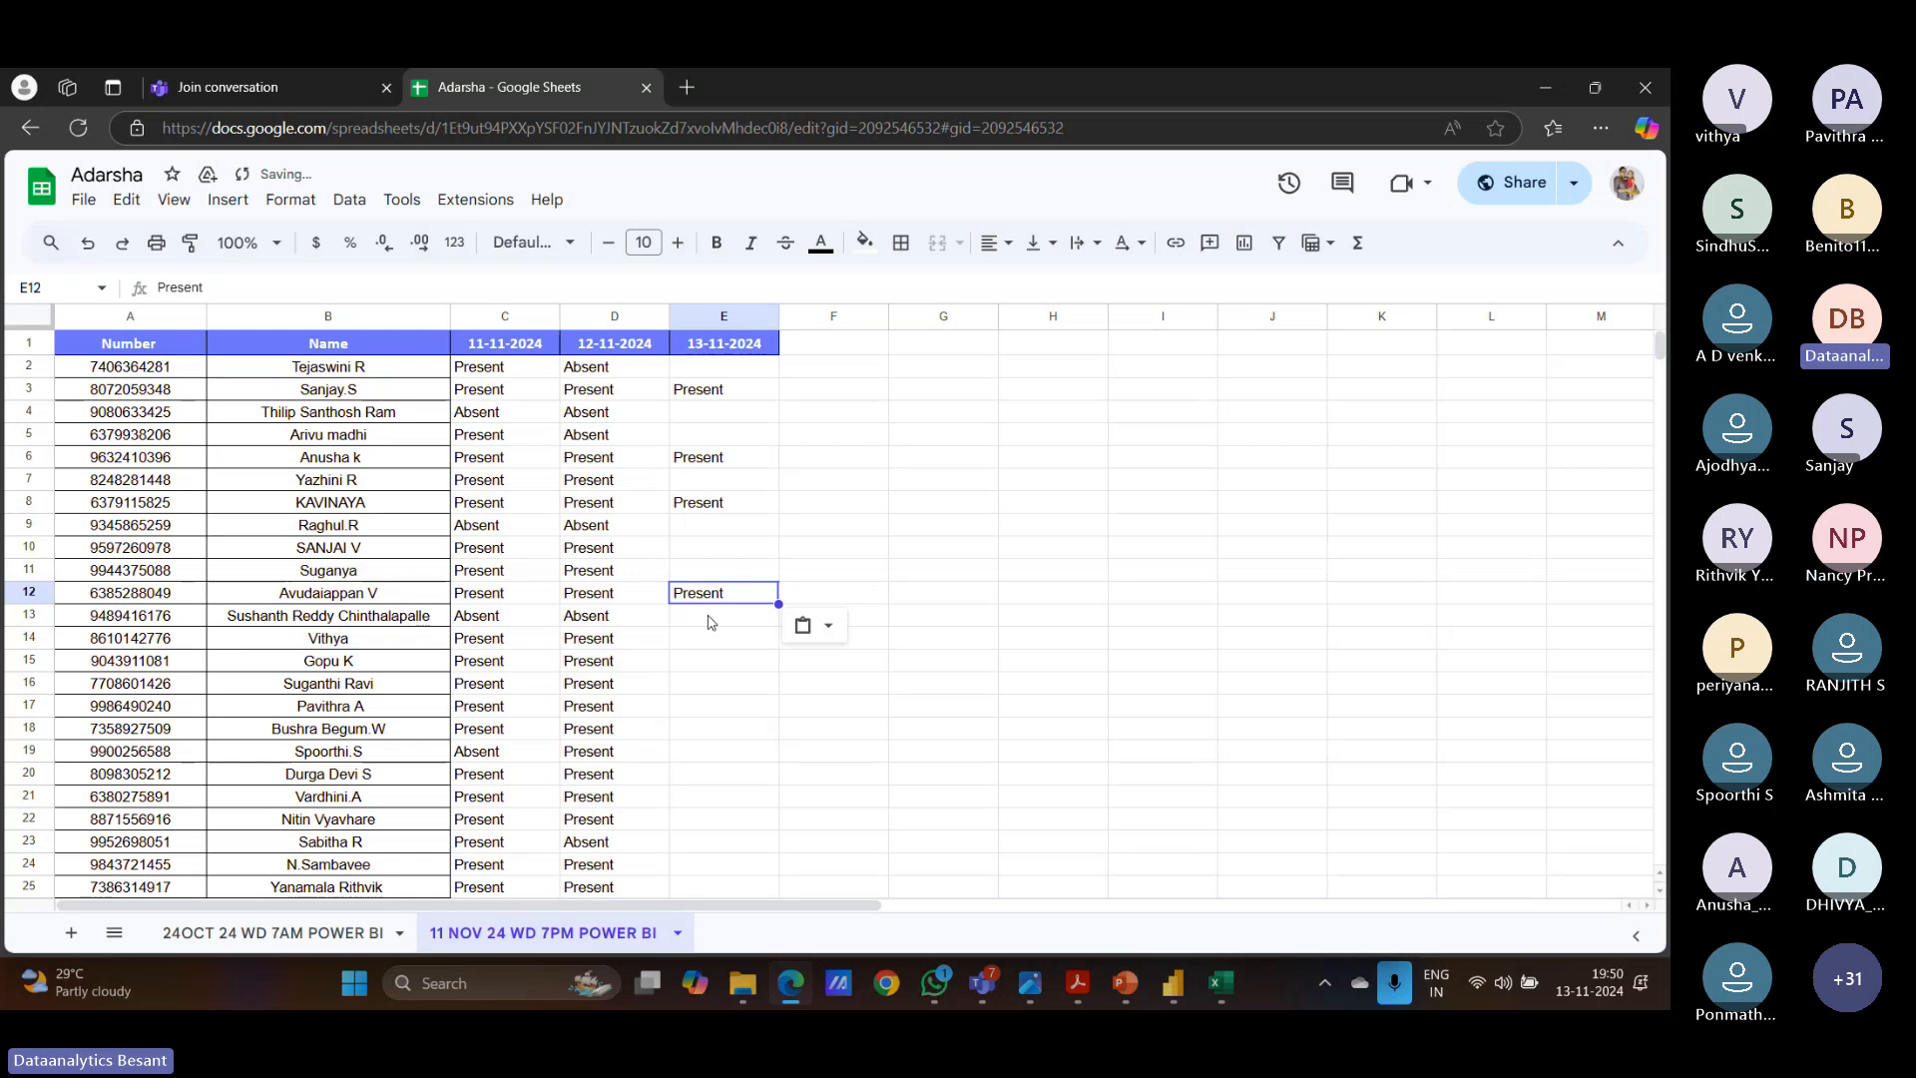
Skip row 13 and enter Present in cells E14 to E17 of the 13-11-2024 attendance column.
click(709, 621)
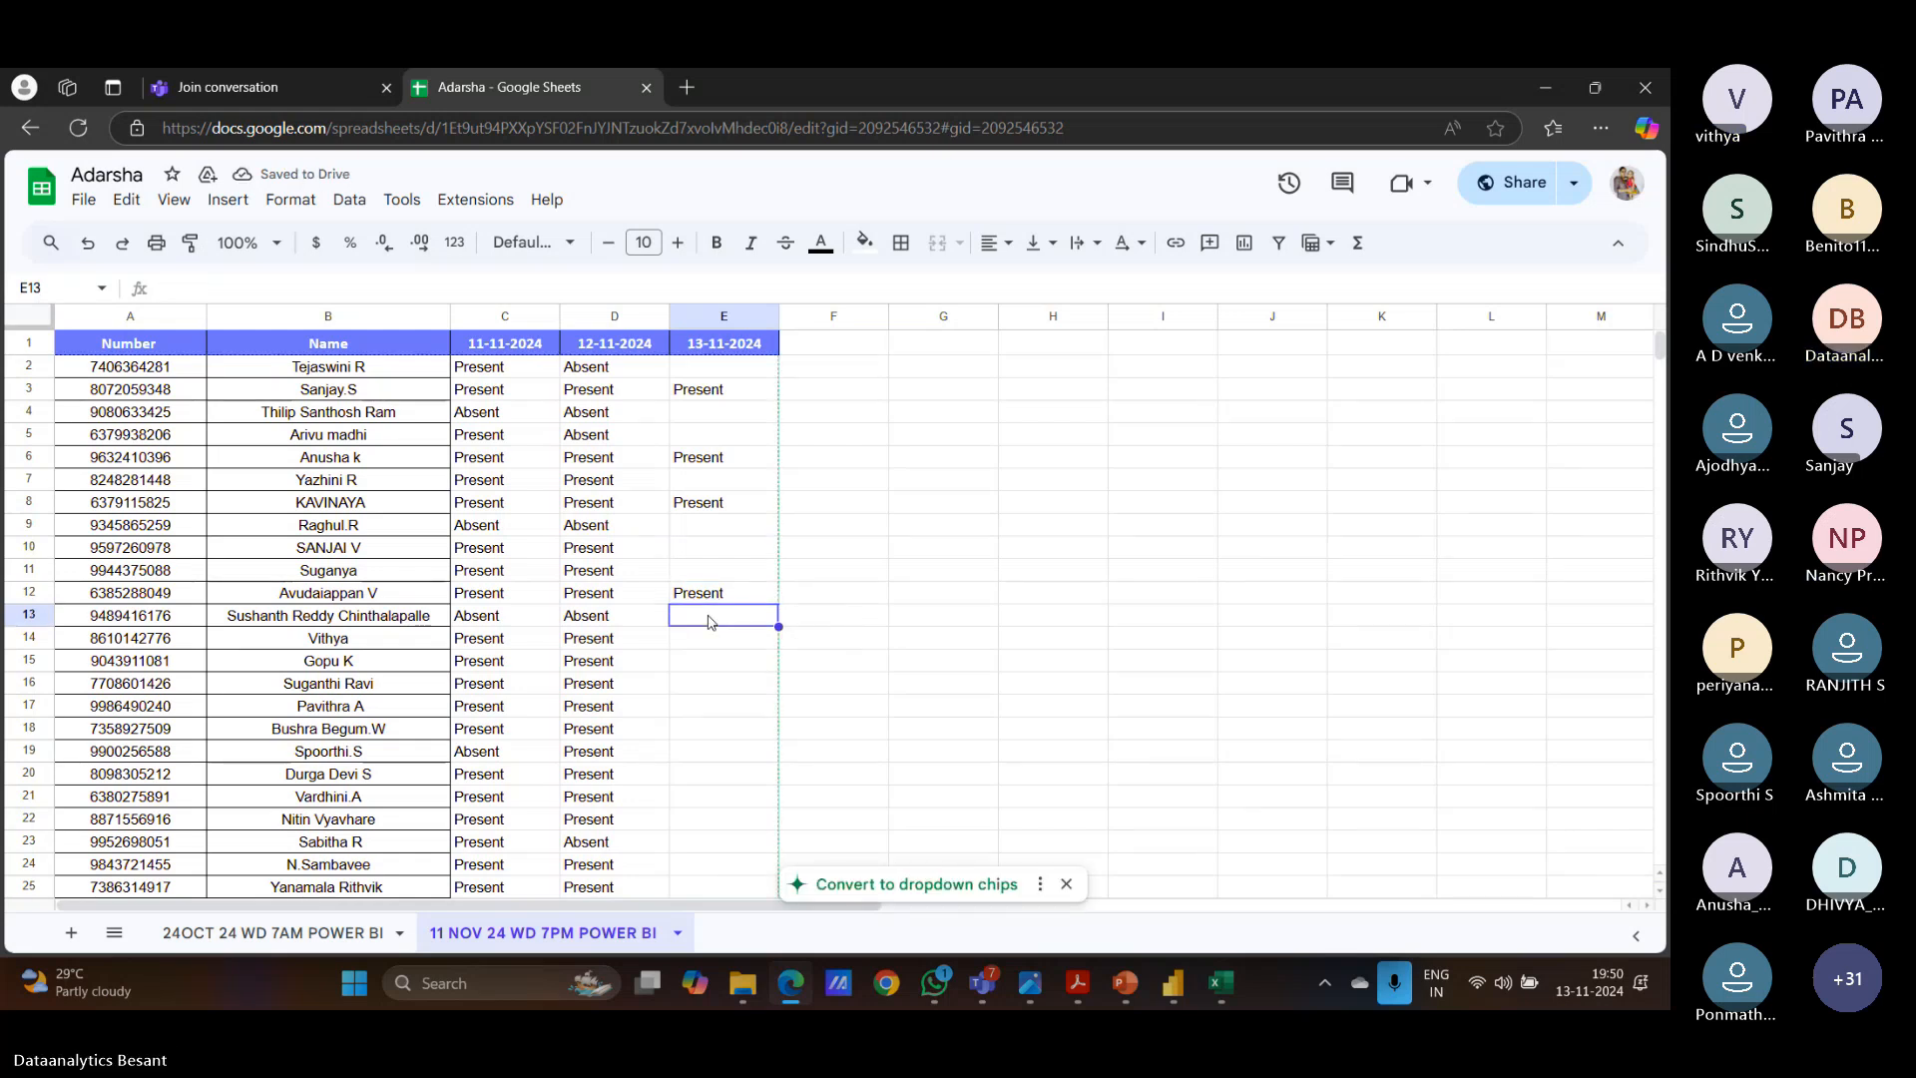
click(703, 644)
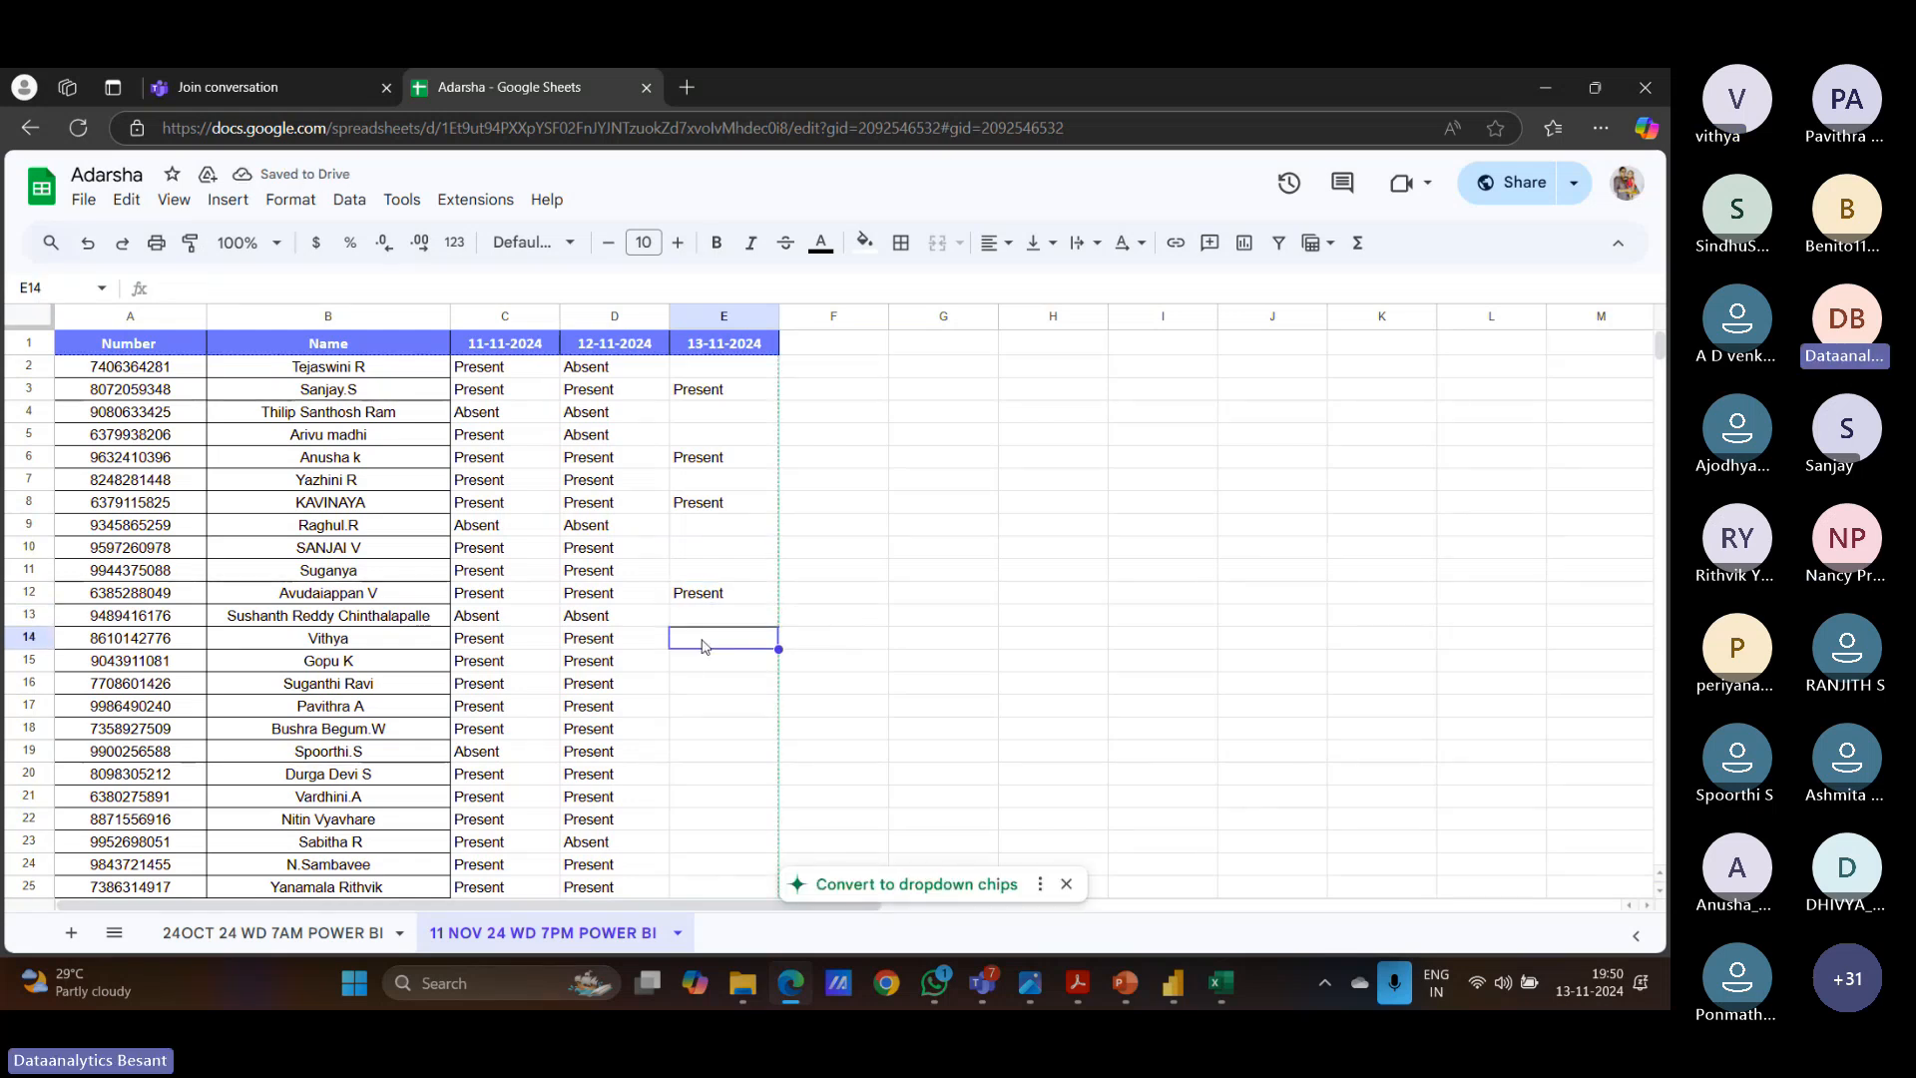
text(Present)
click(700, 663)
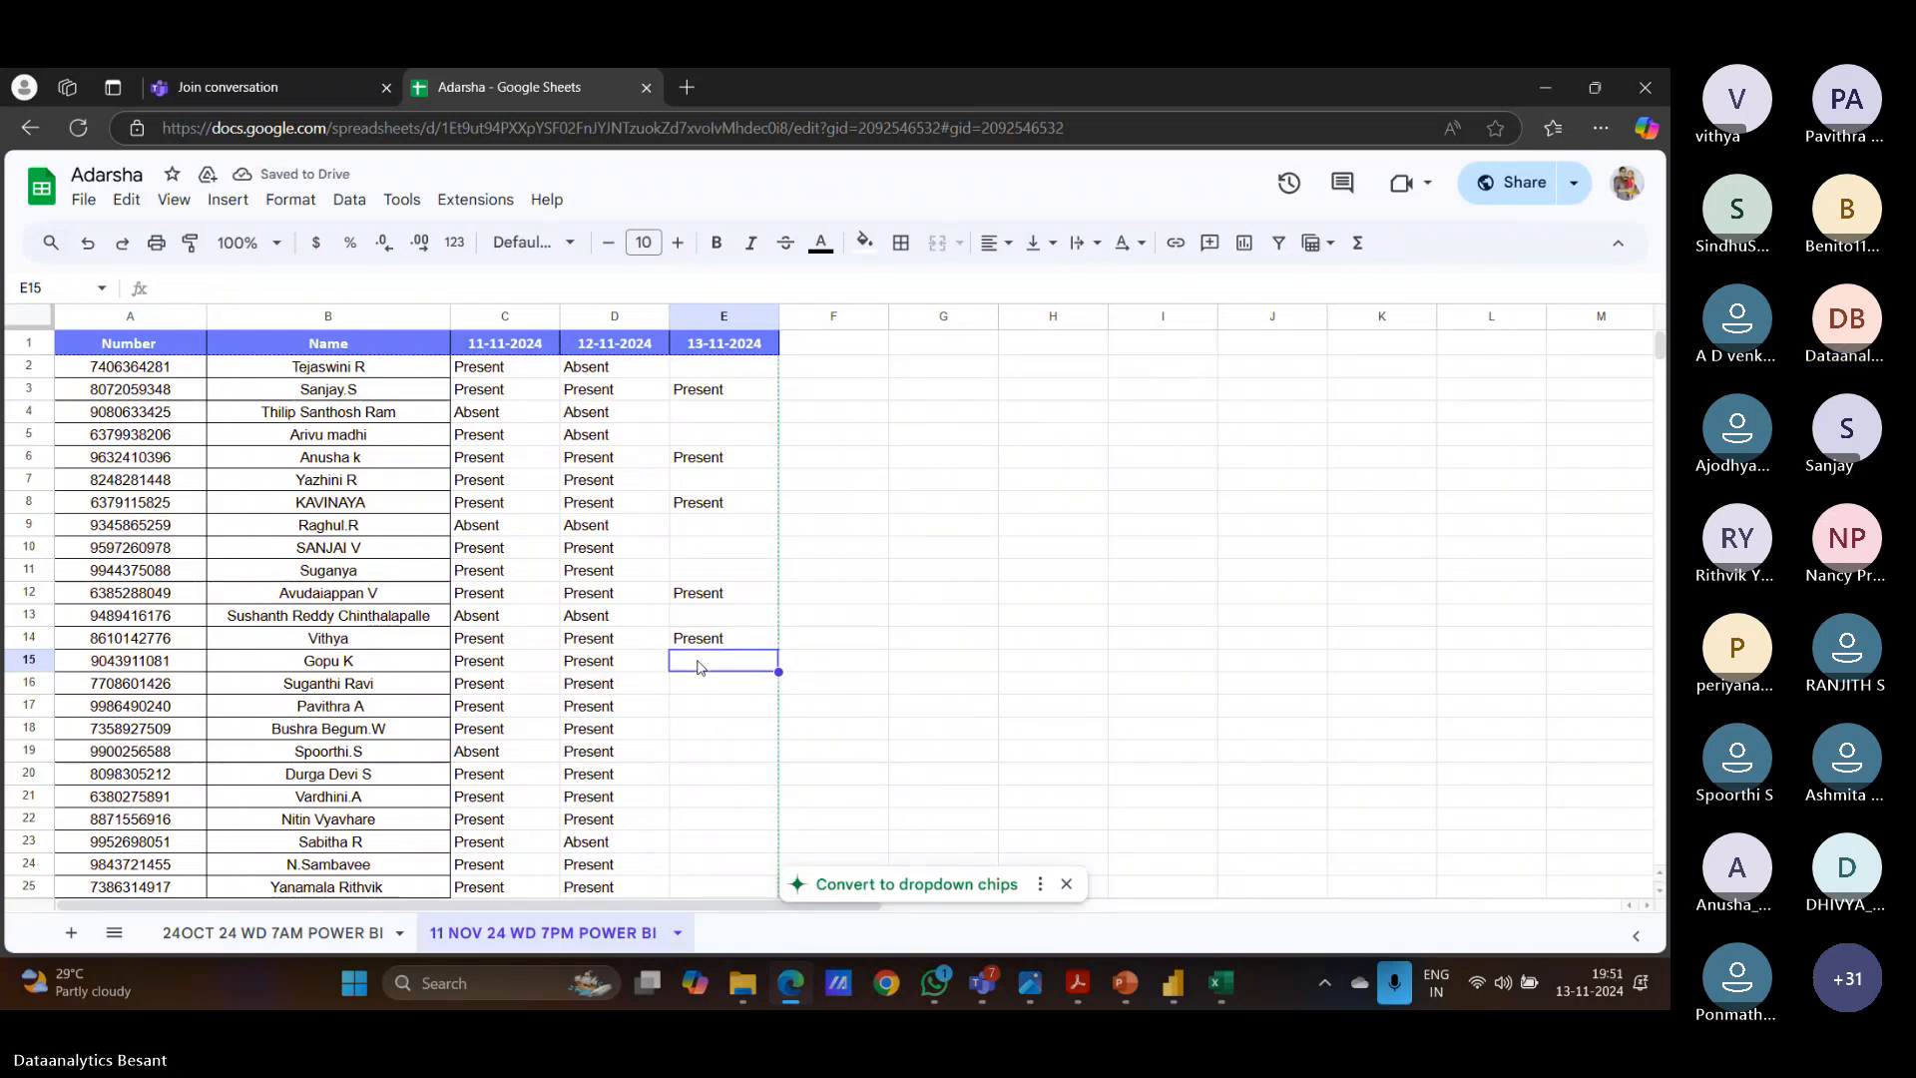
text(Present)
click(696, 685)
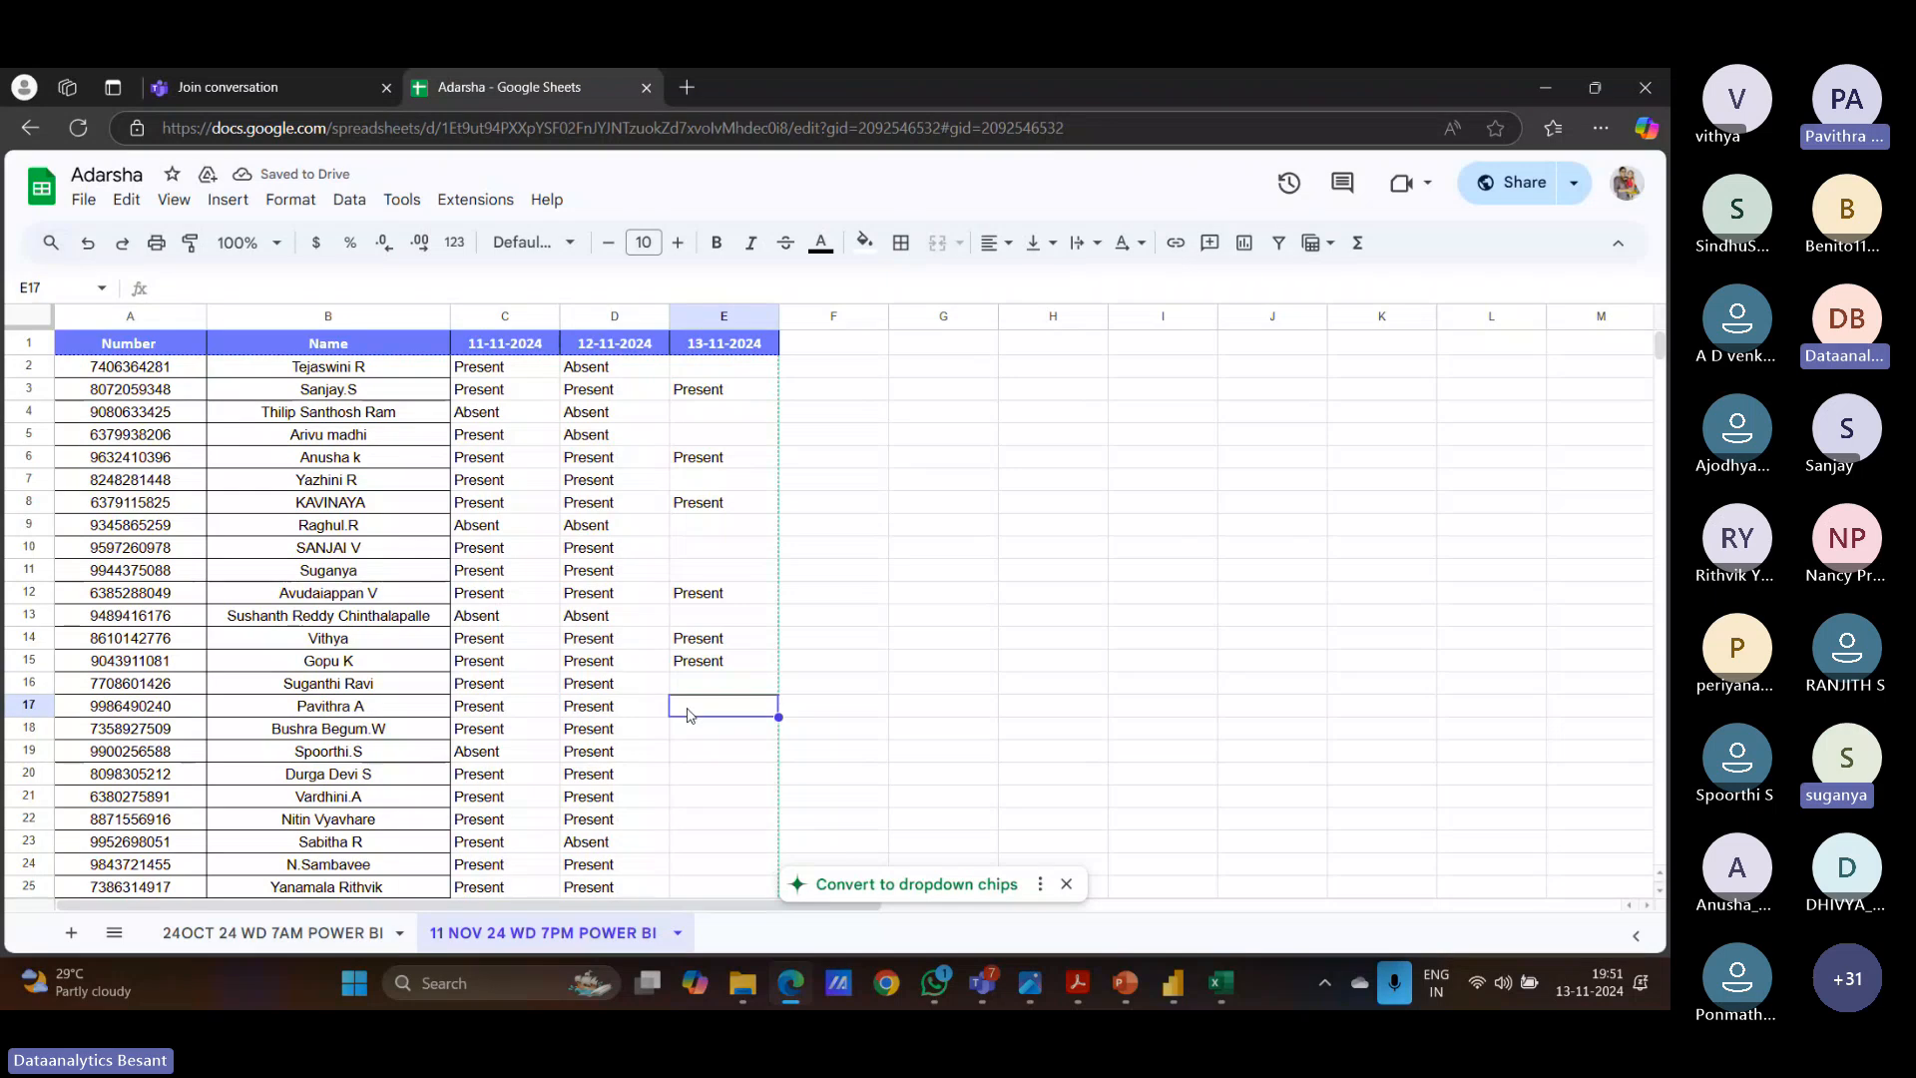
text(Present)
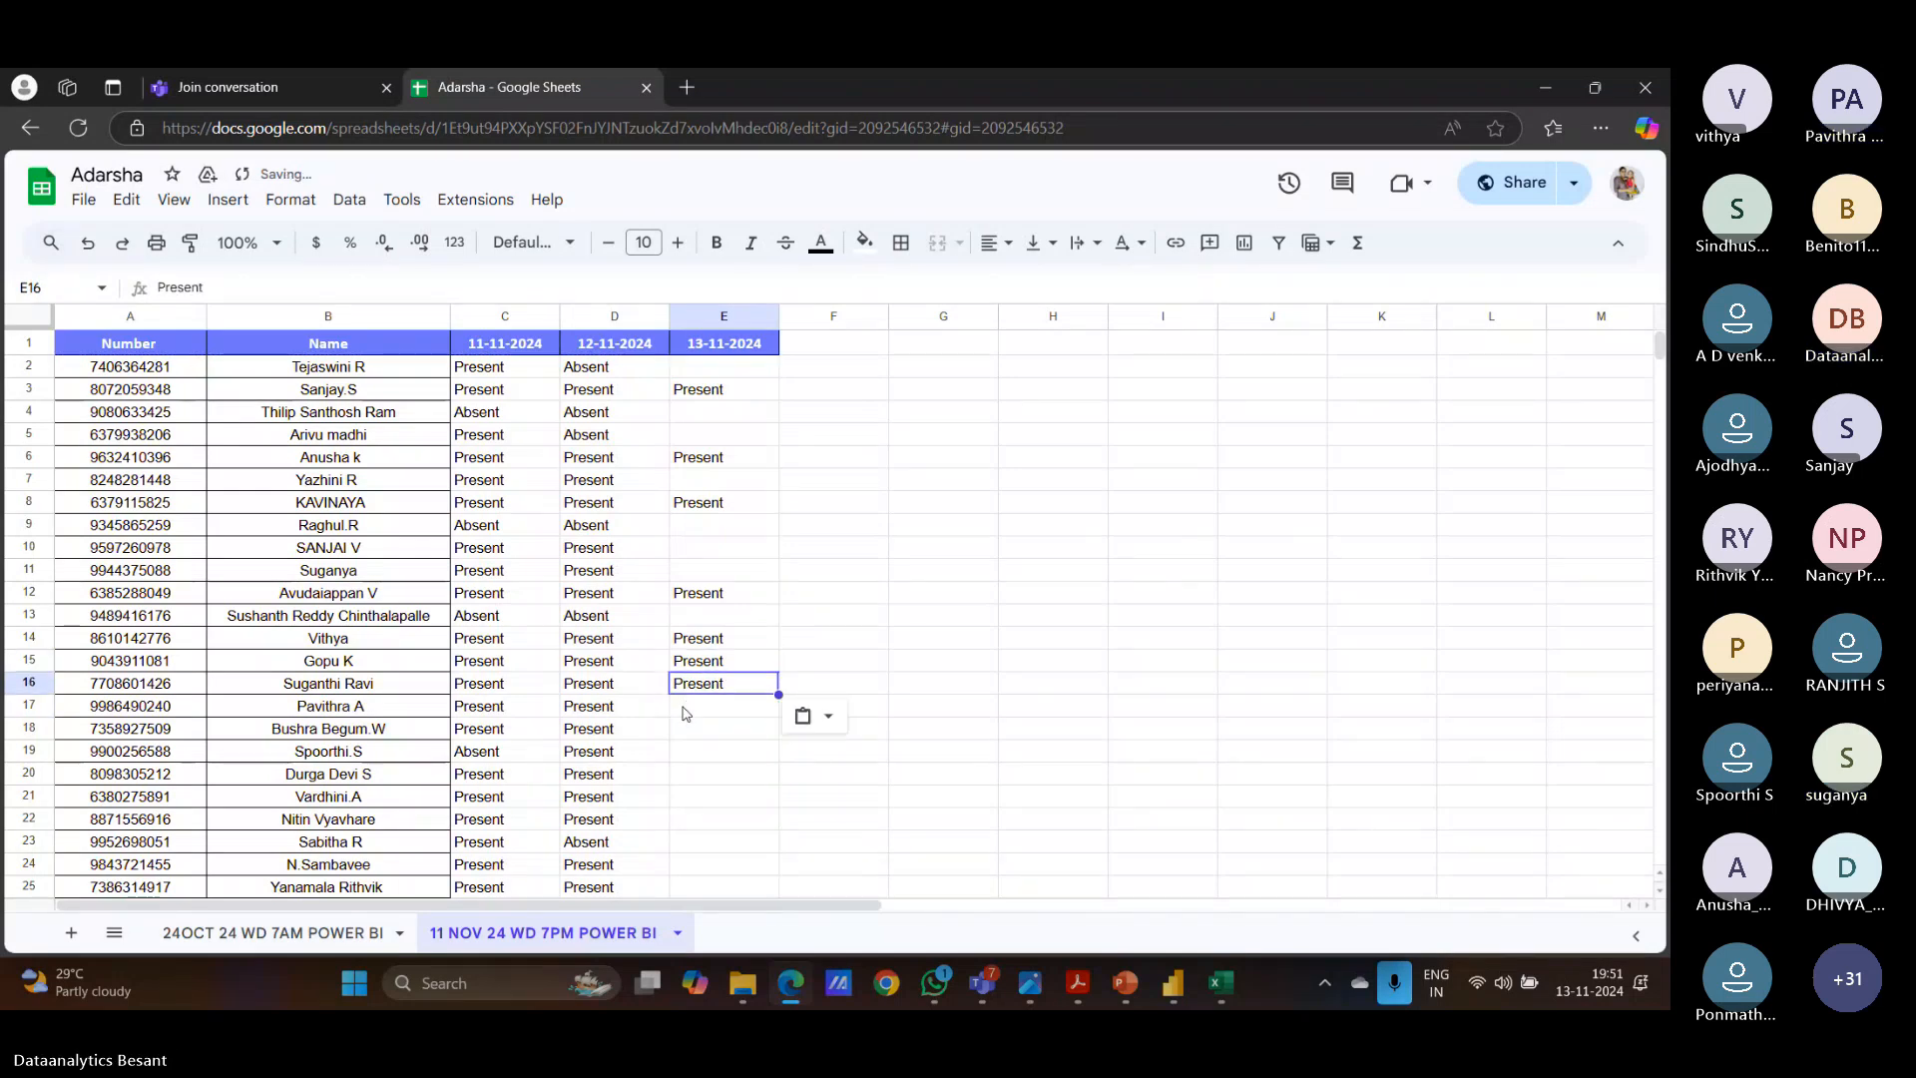
click(685, 708)
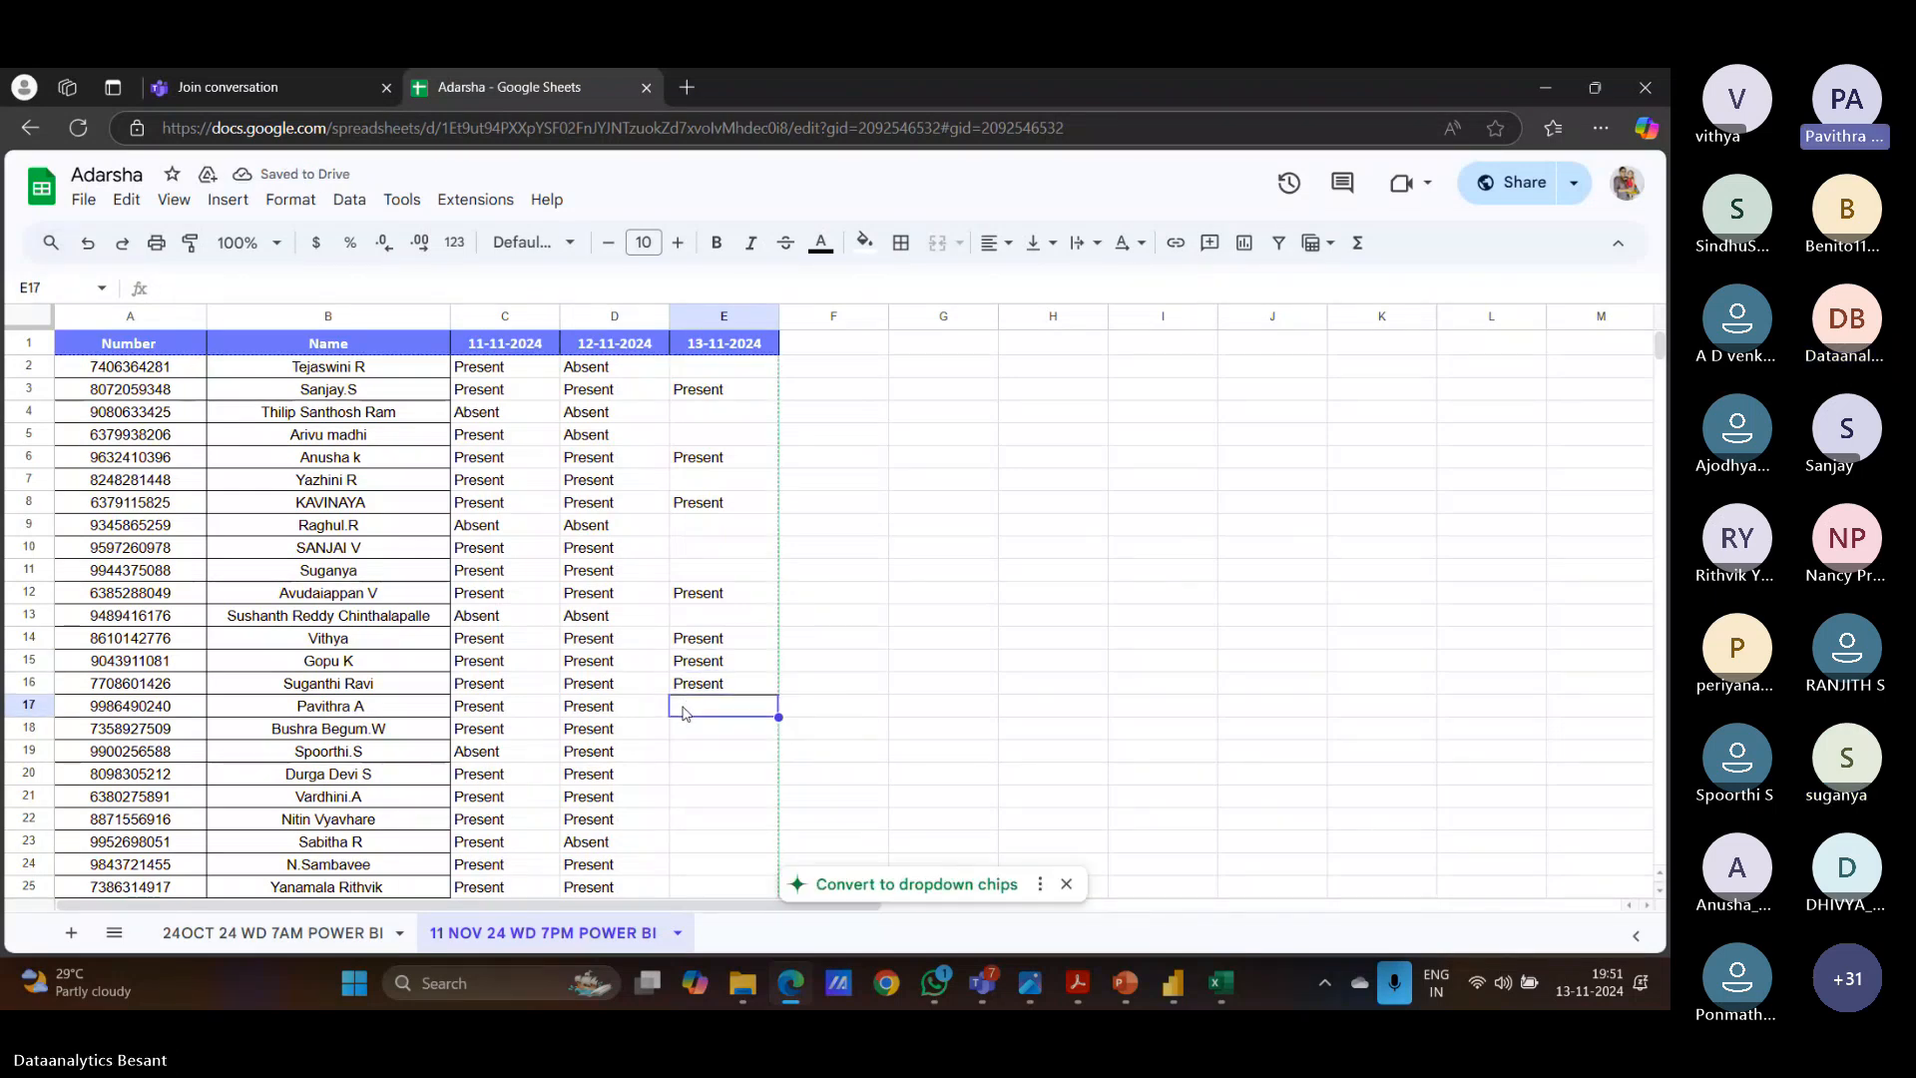
text(Present)
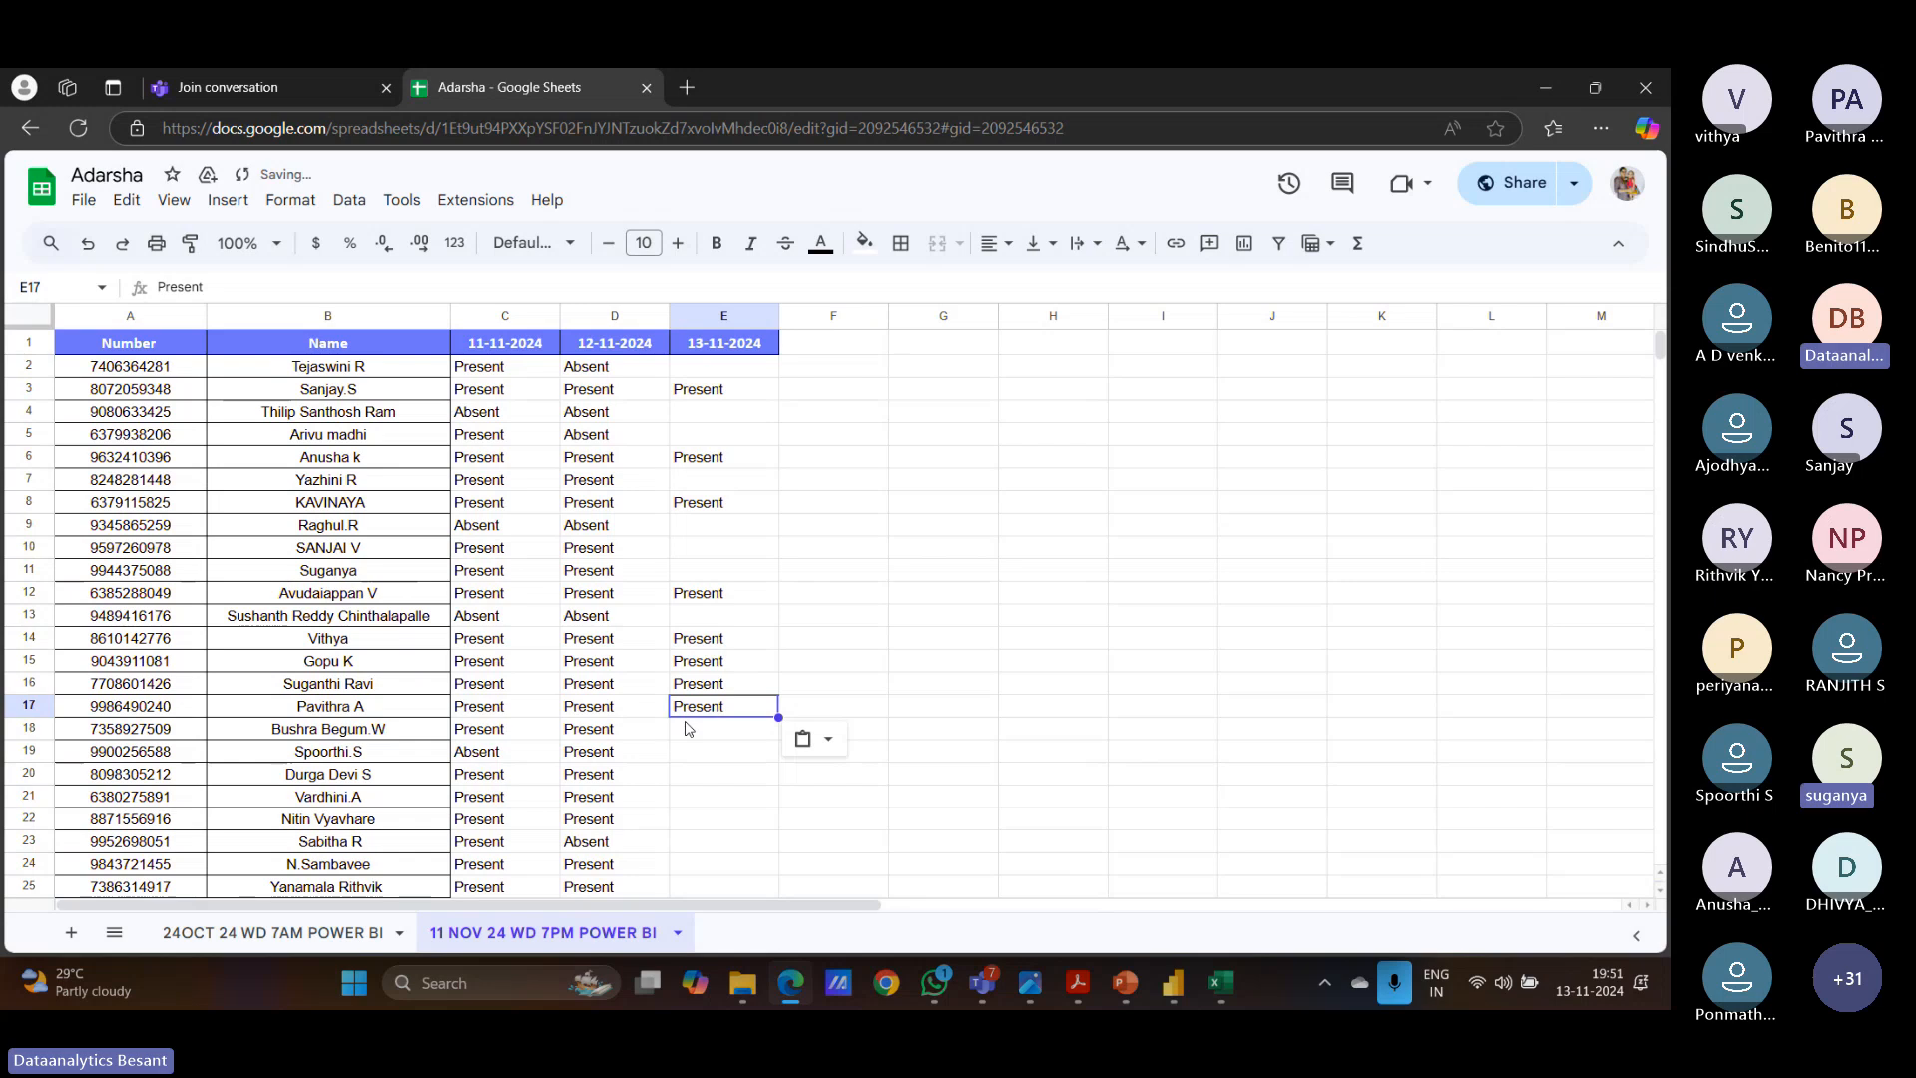
Enter Present in cells E18, E19 and E20 of the 13-11-2024 attendance column.
click(687, 728)
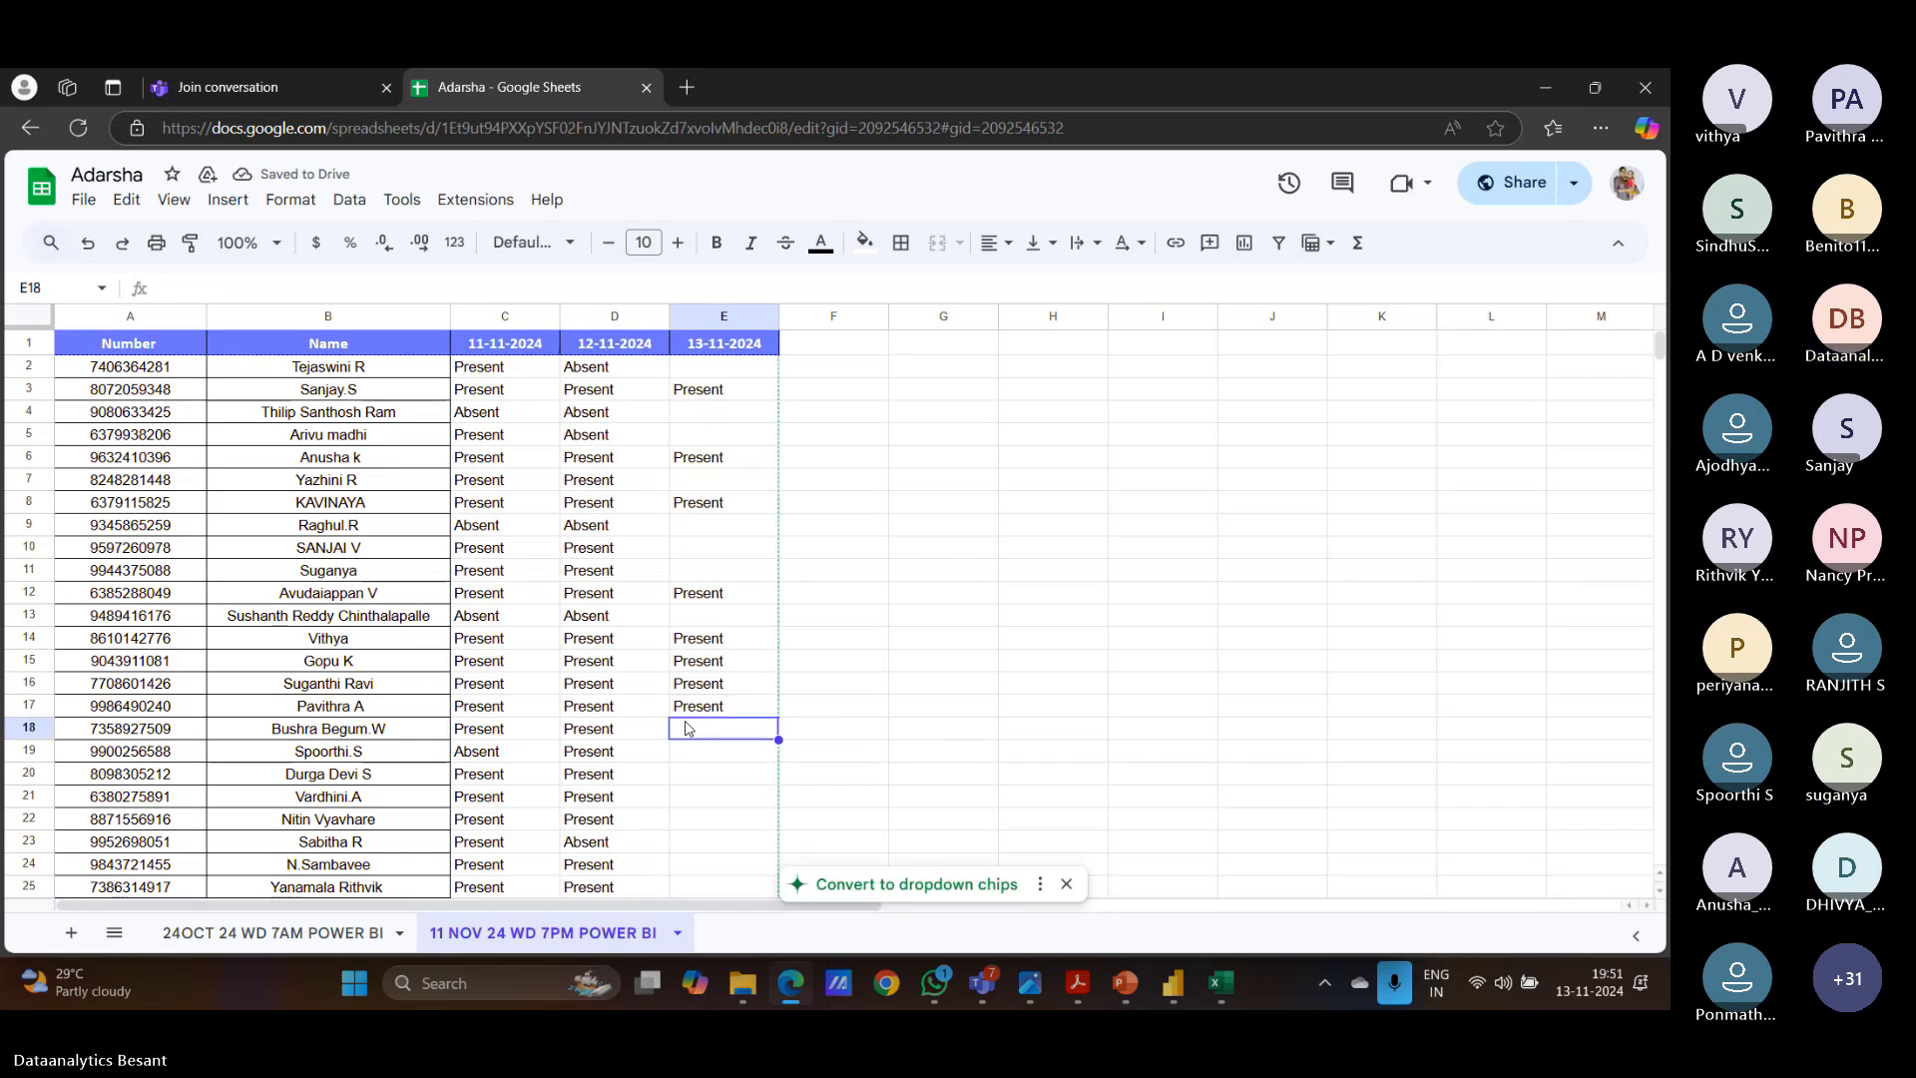
text(Present)
click(686, 751)
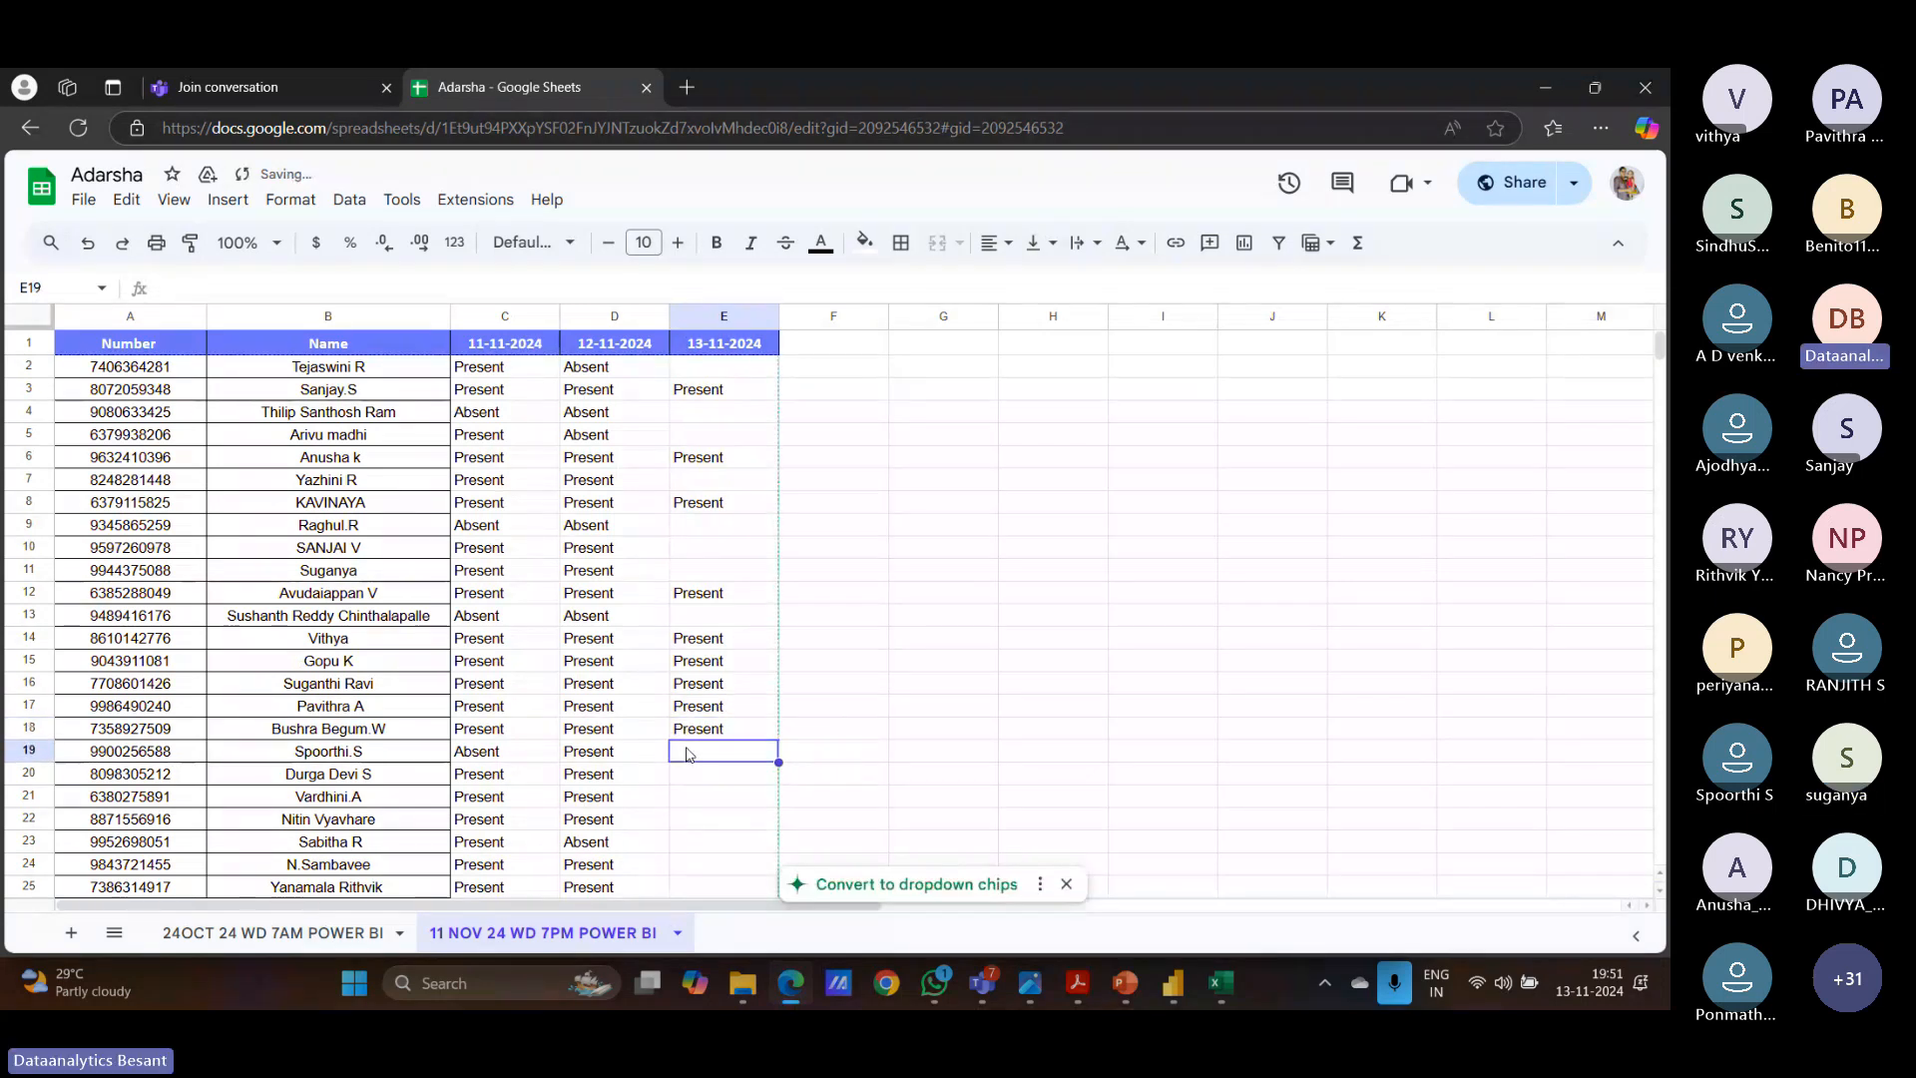
scroll(687, 753, down, 3)
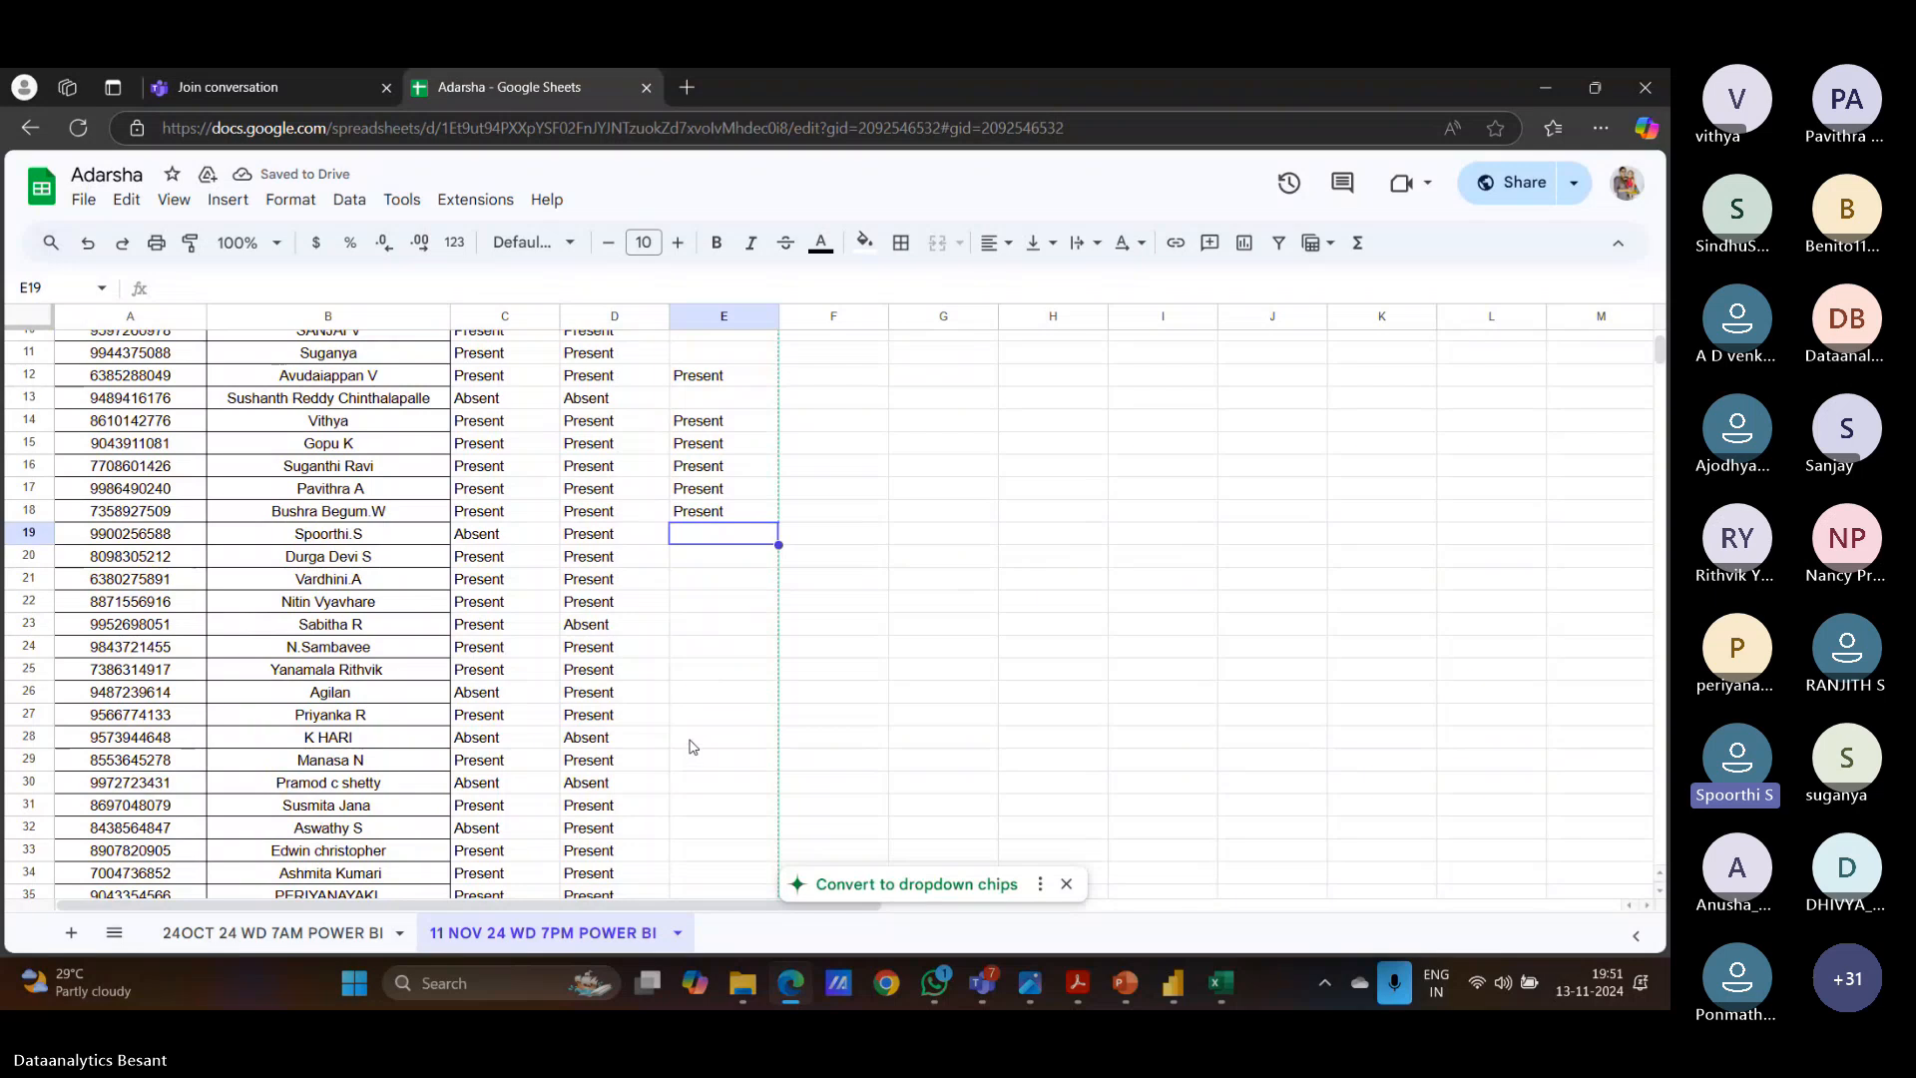
text(Present)
click(702, 565)
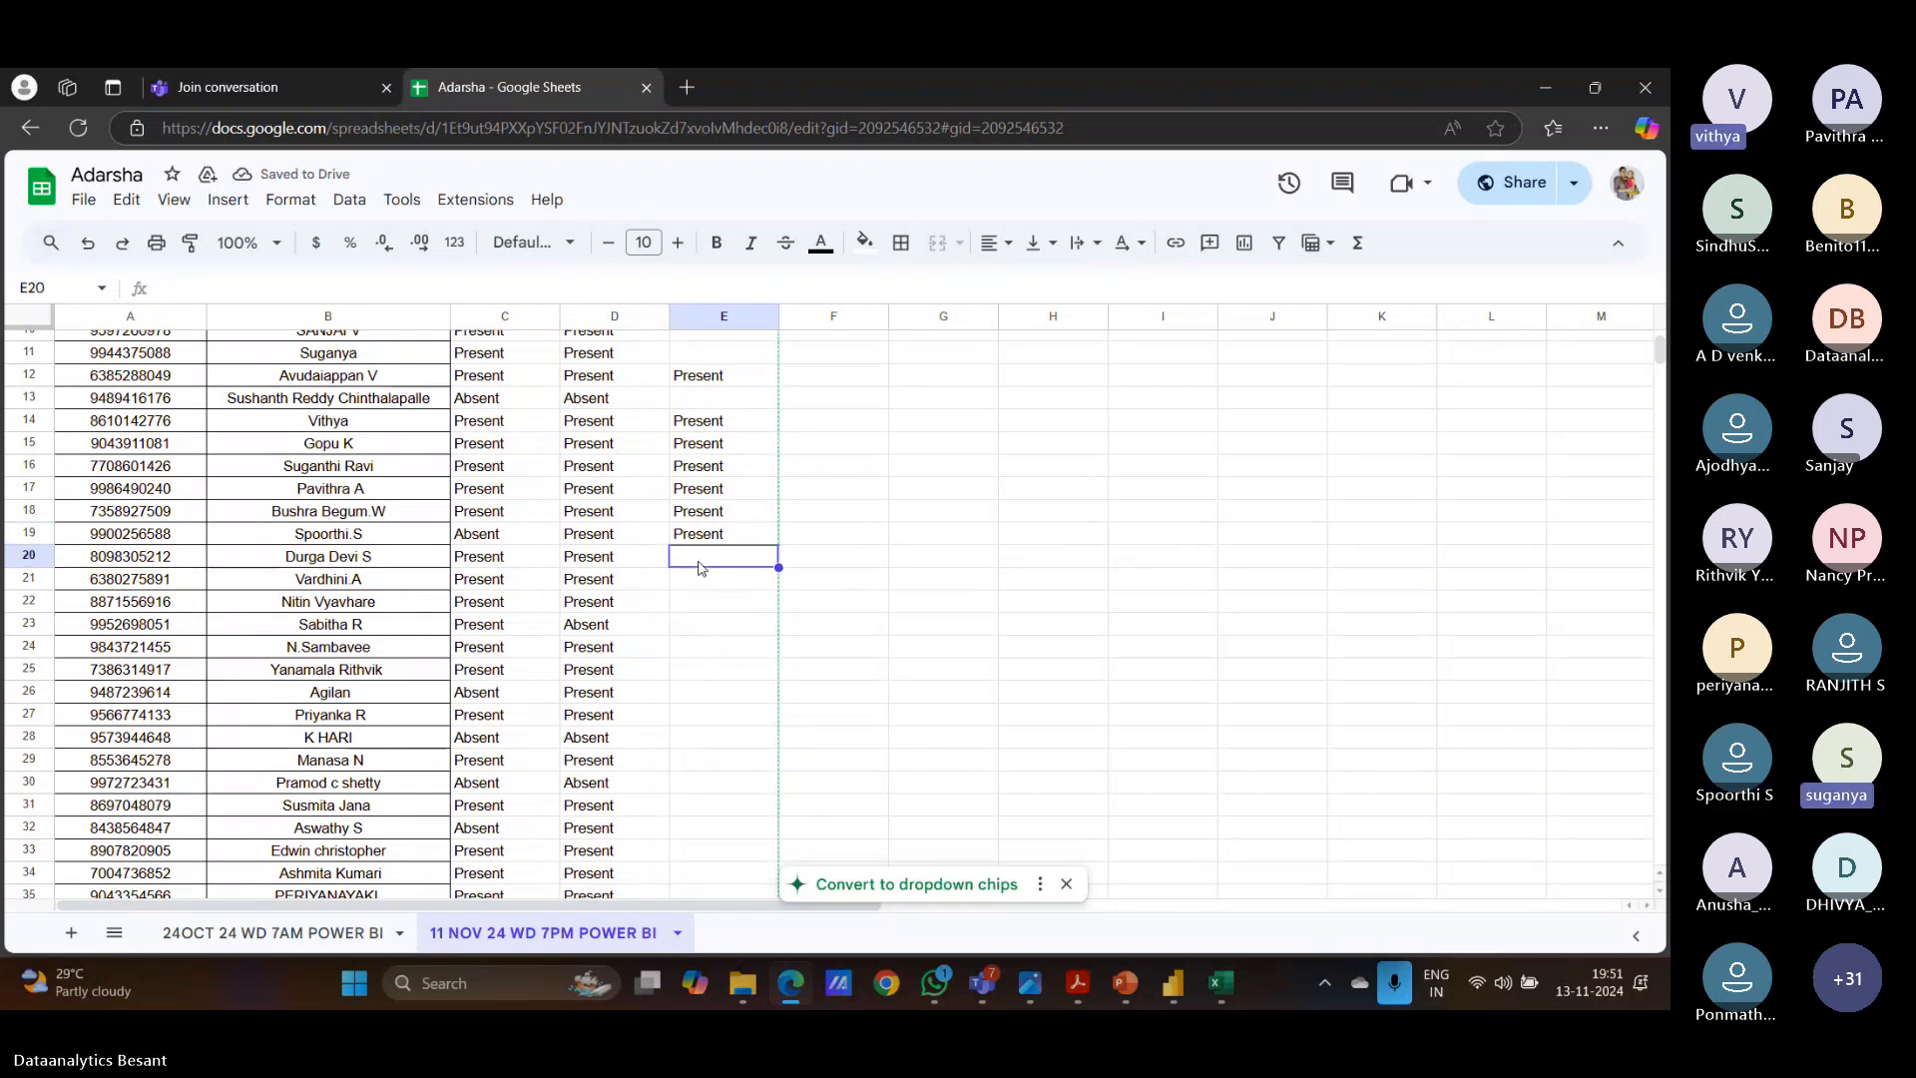
text(Present)
Skip rows 21 to 23 and mark the student in row 24 as Present for 13-11-2024.
click(696, 581)
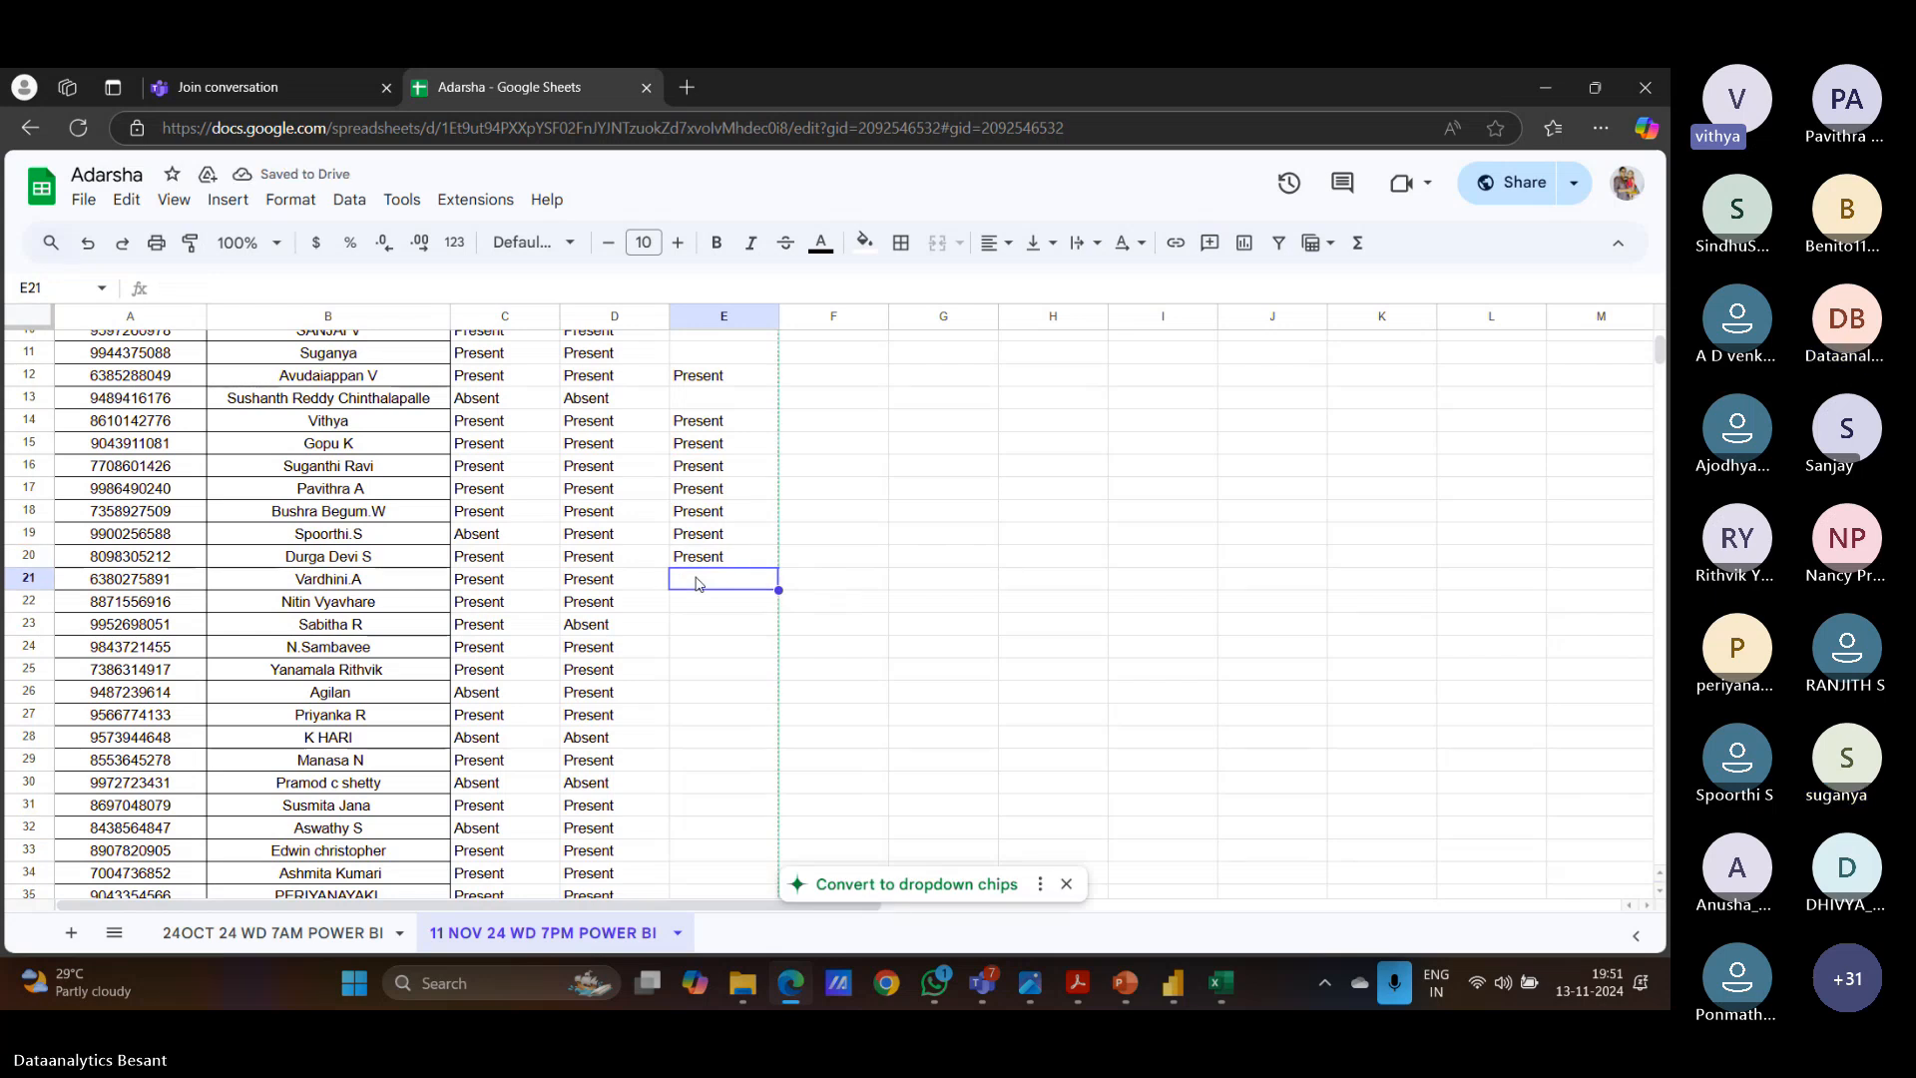
click(687, 603)
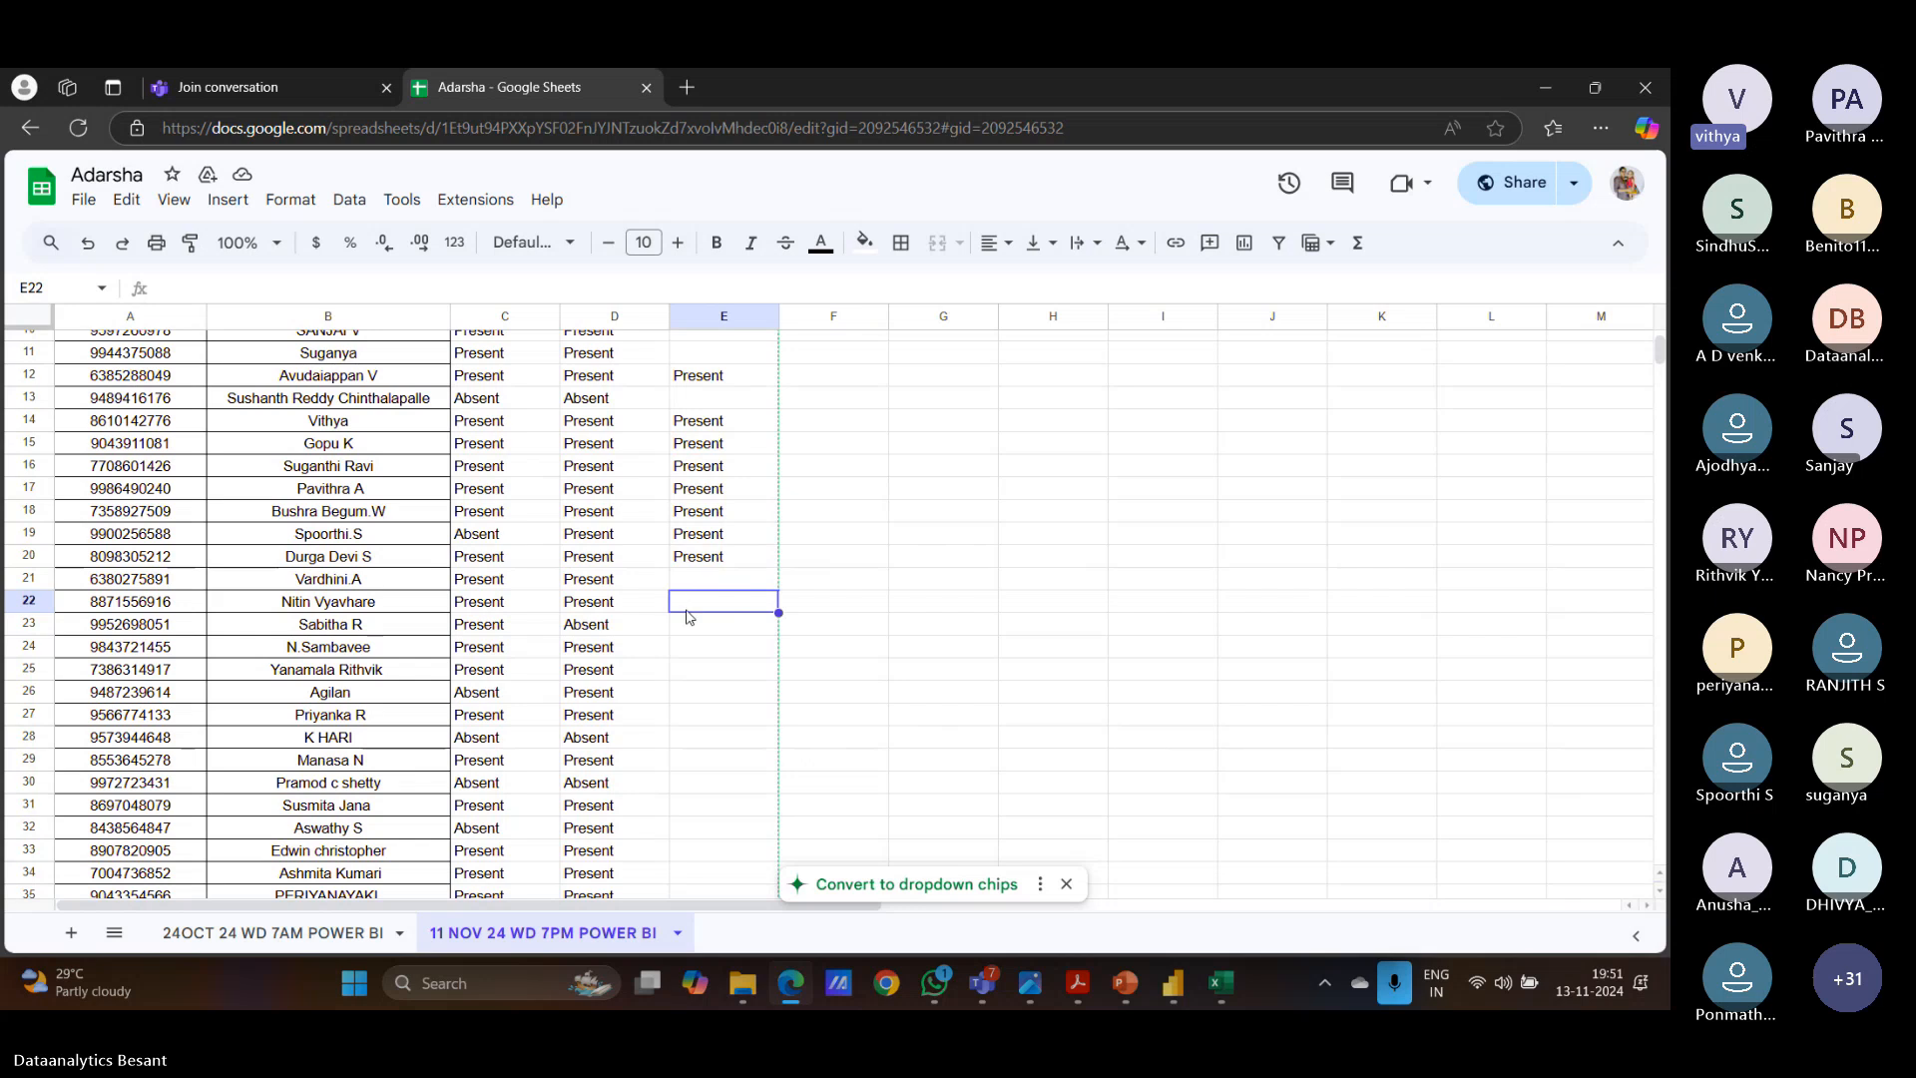
click(691, 625)
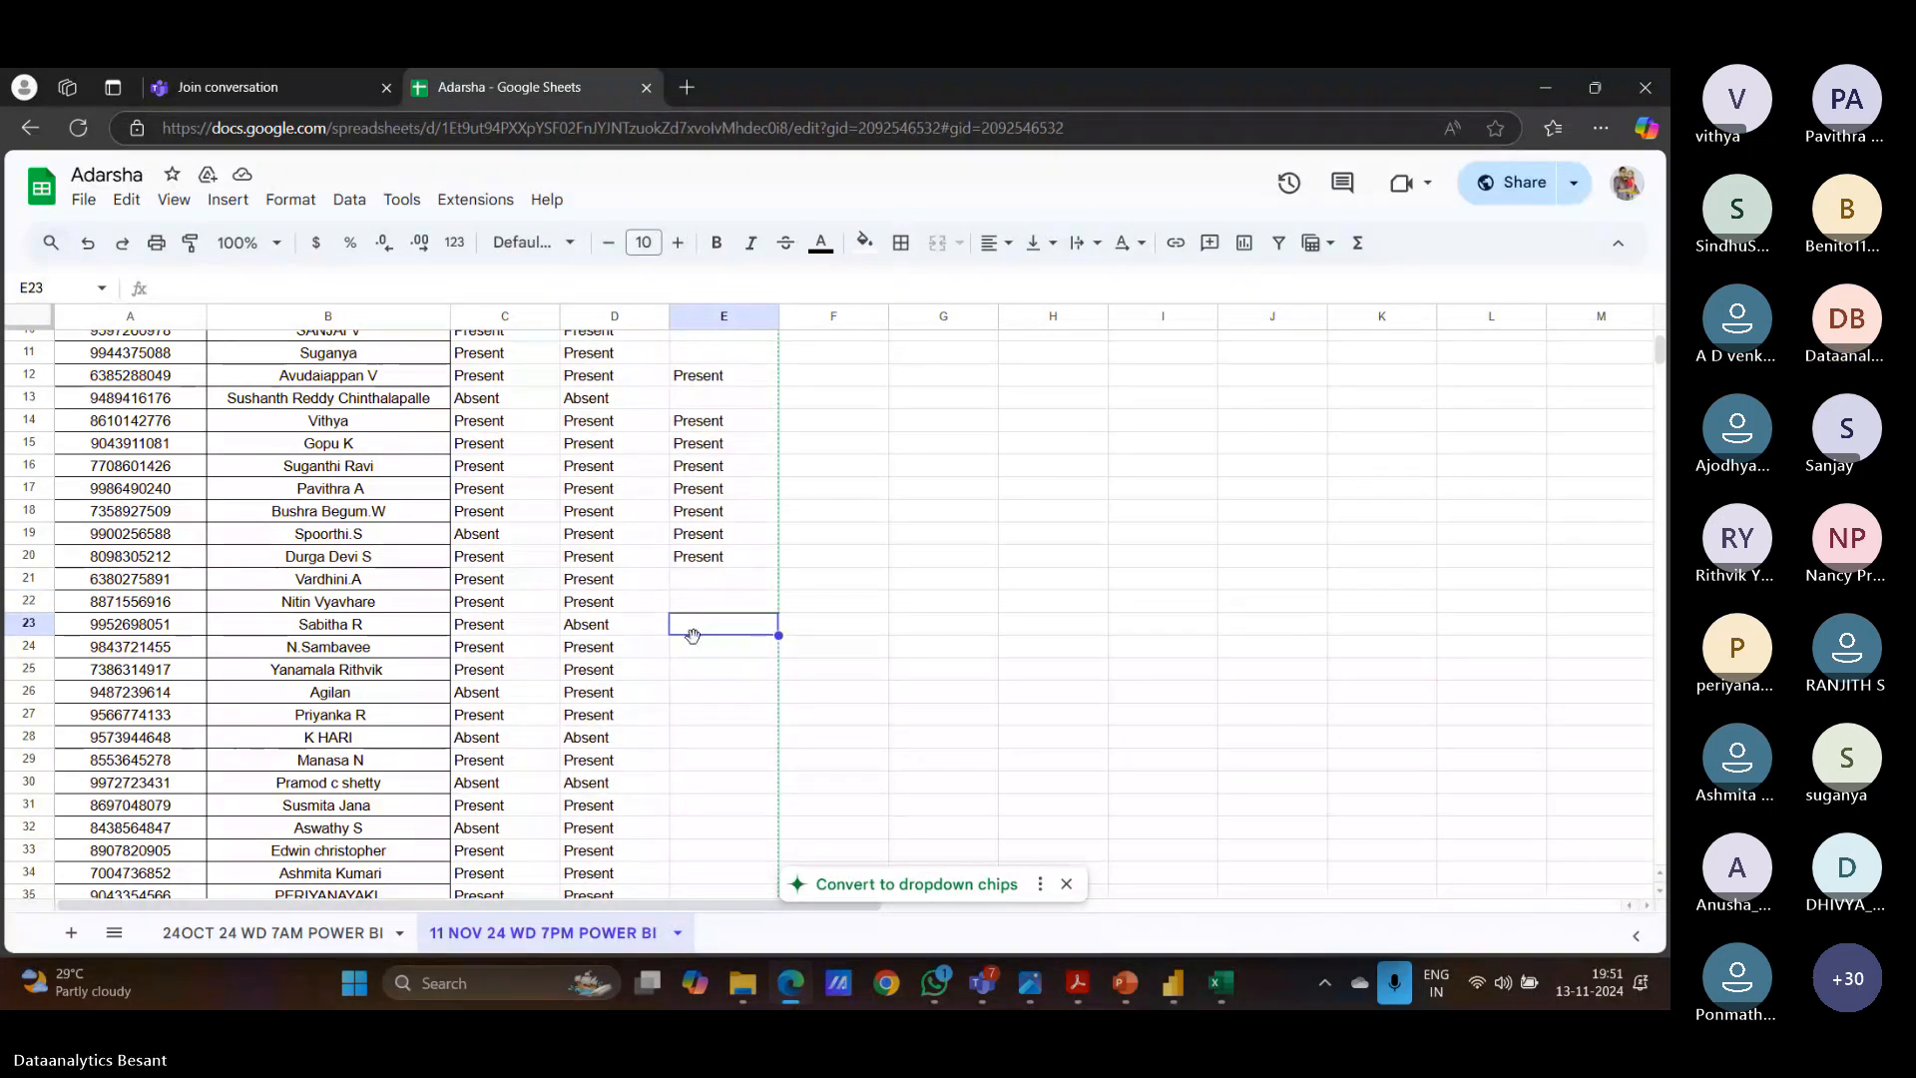
click(696, 649)
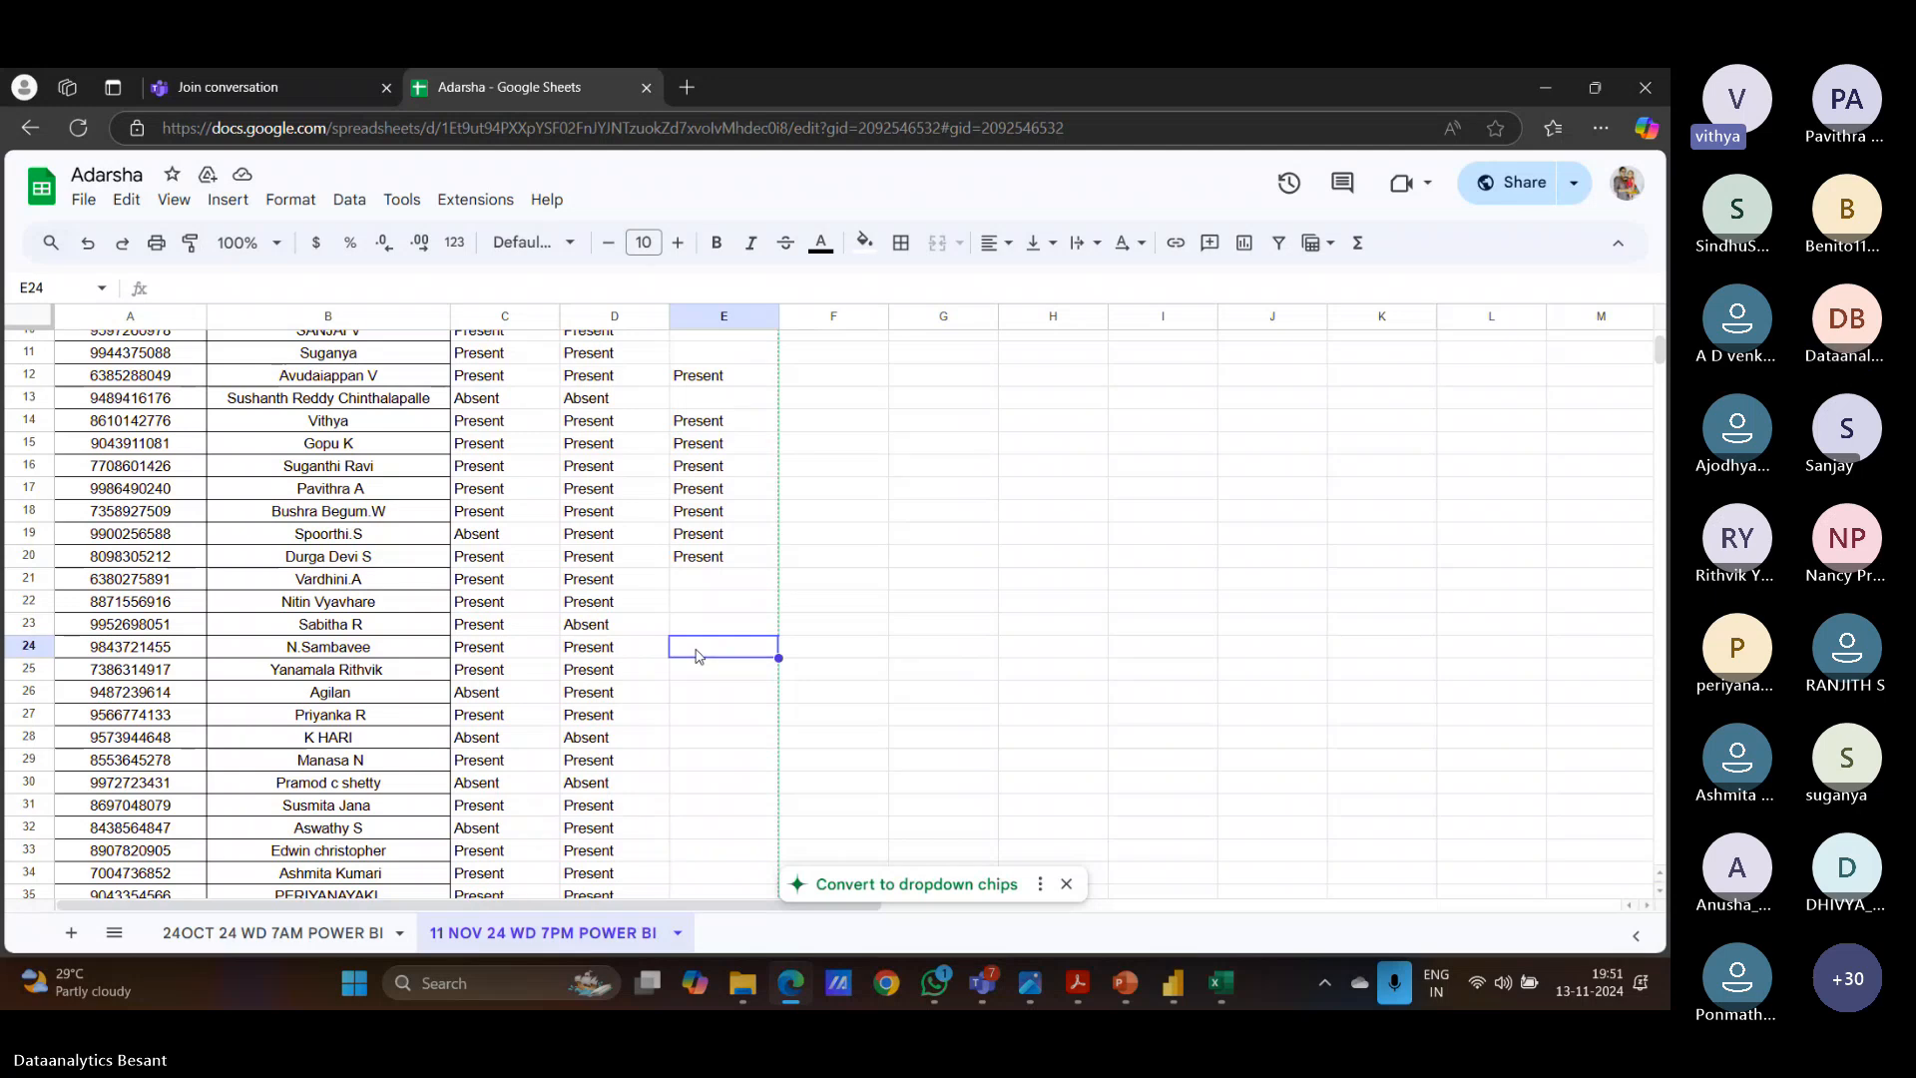
text(Present)
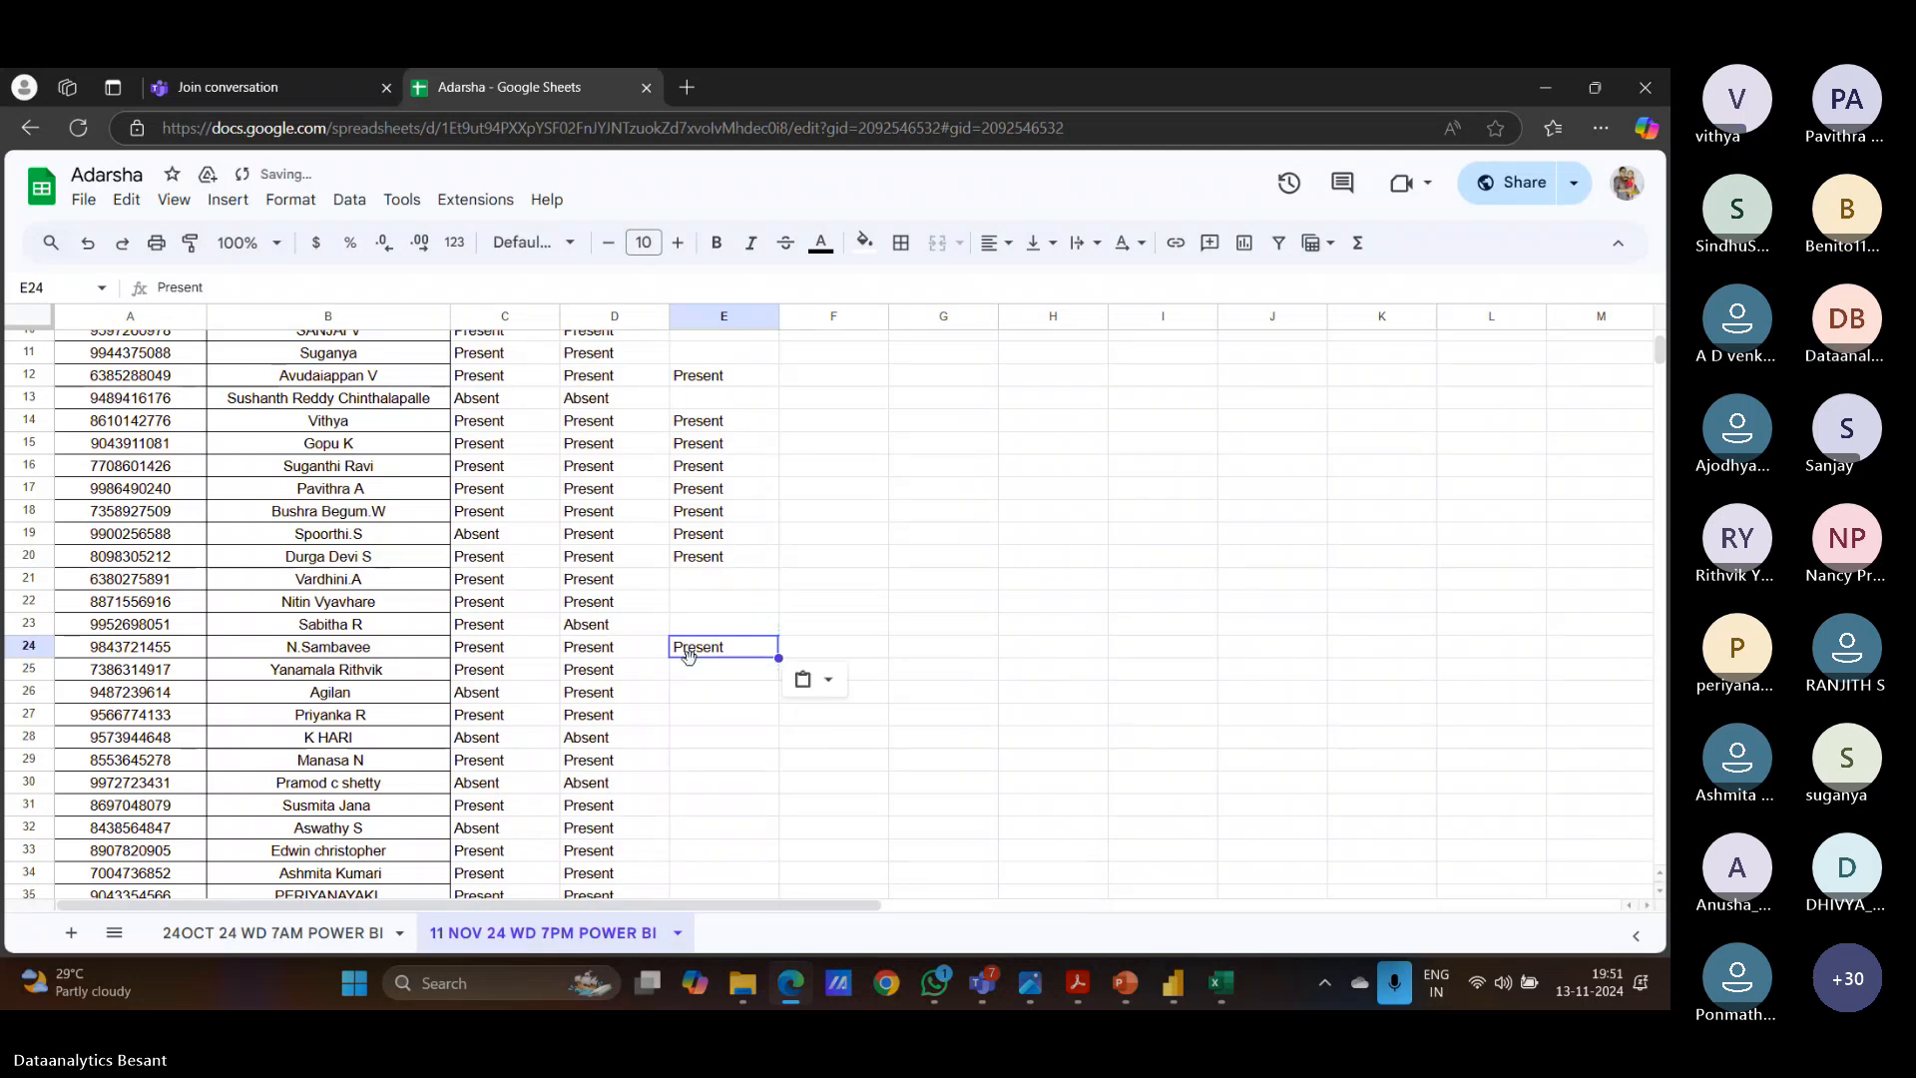
Enter Present in cells E25, E26 and E27 of the 13-11-2024 attendance column.
click(693, 669)
scroll(695, 680, down, 1)
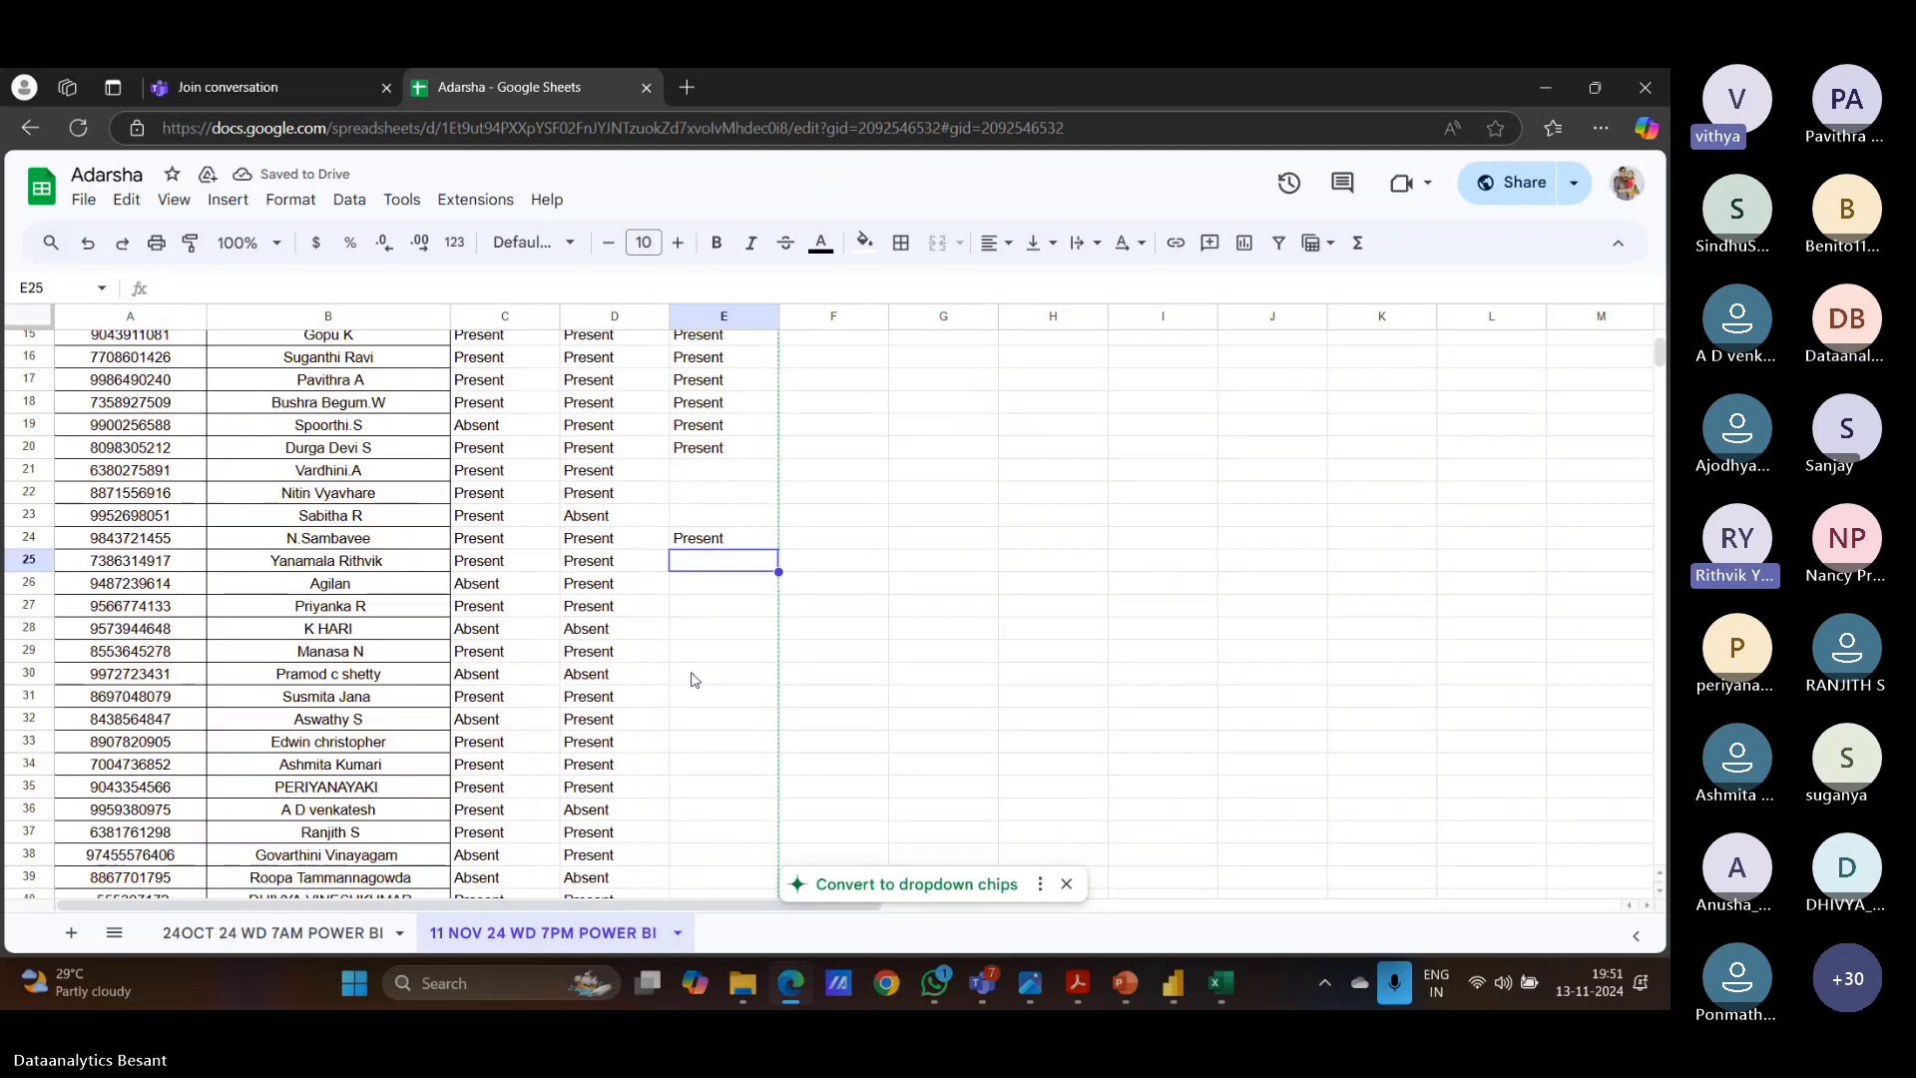
text(Present)
click(694, 599)
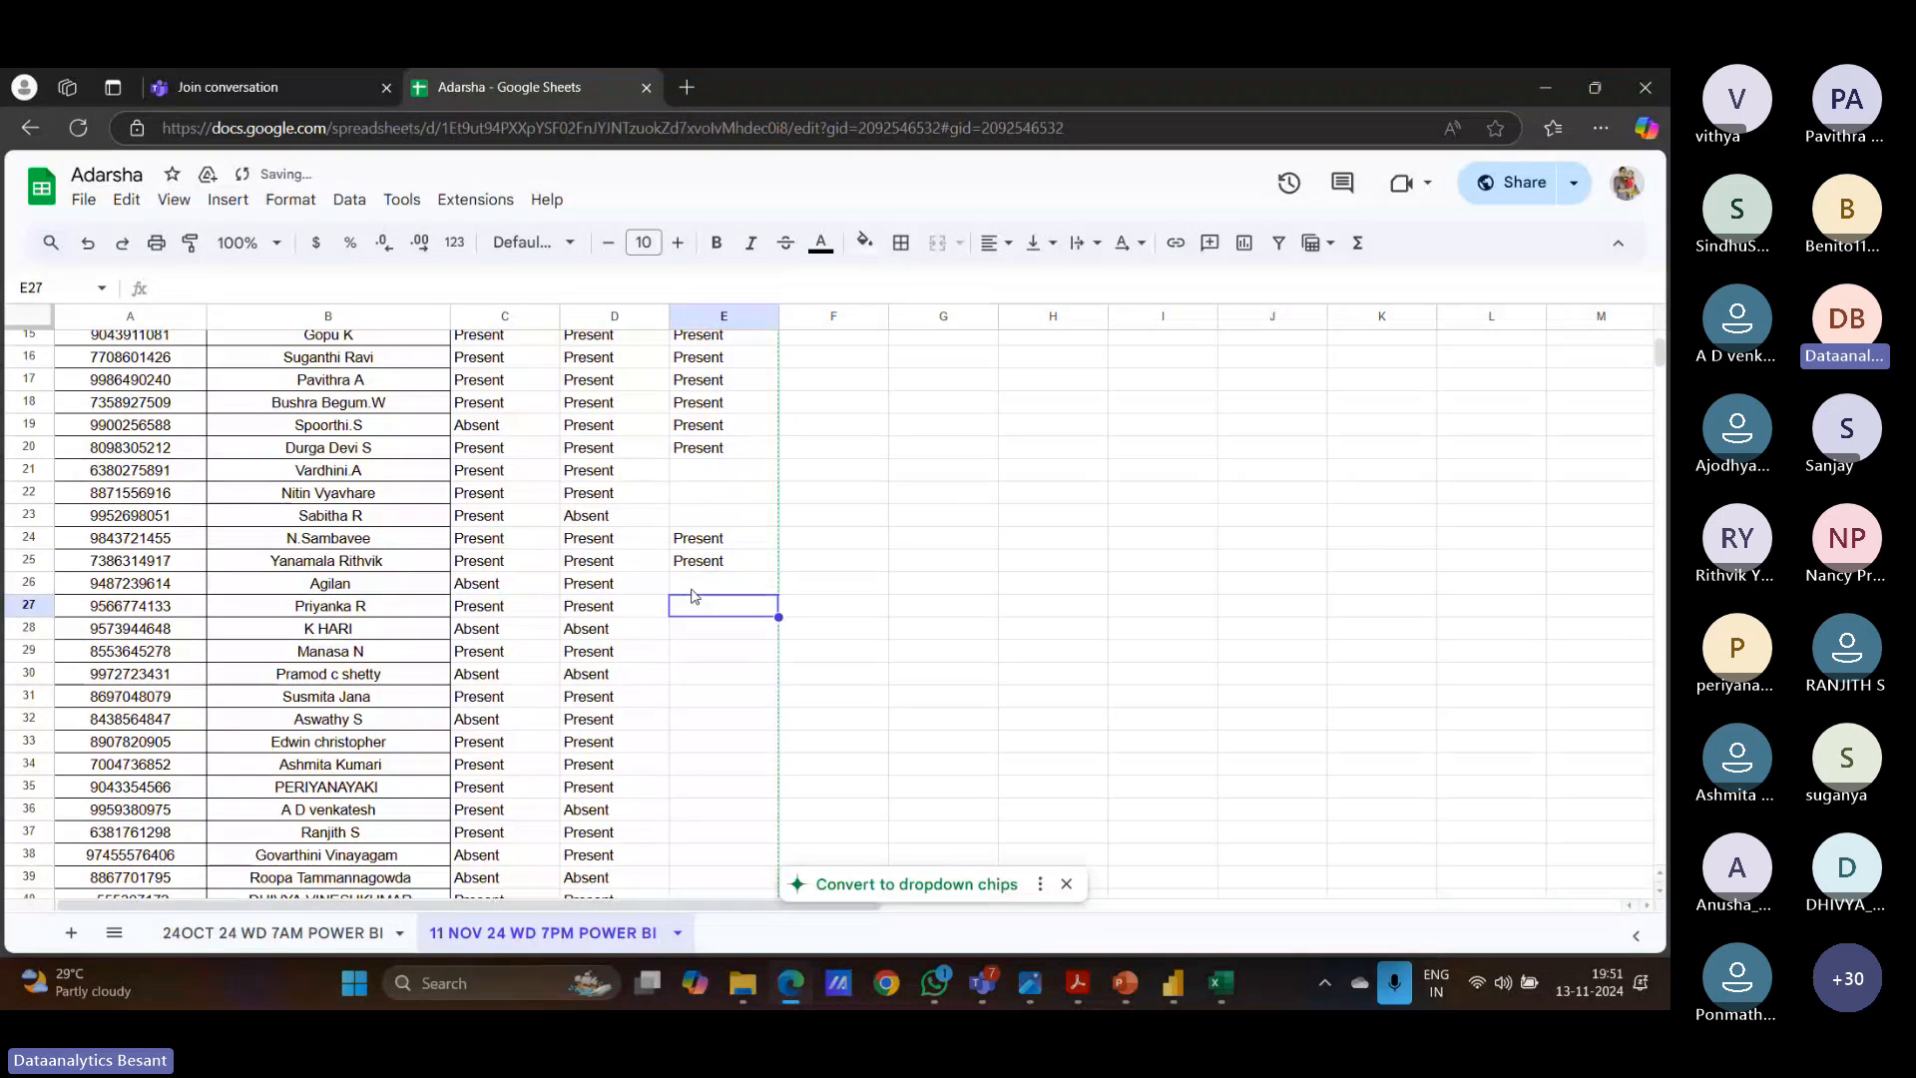
click(694, 591)
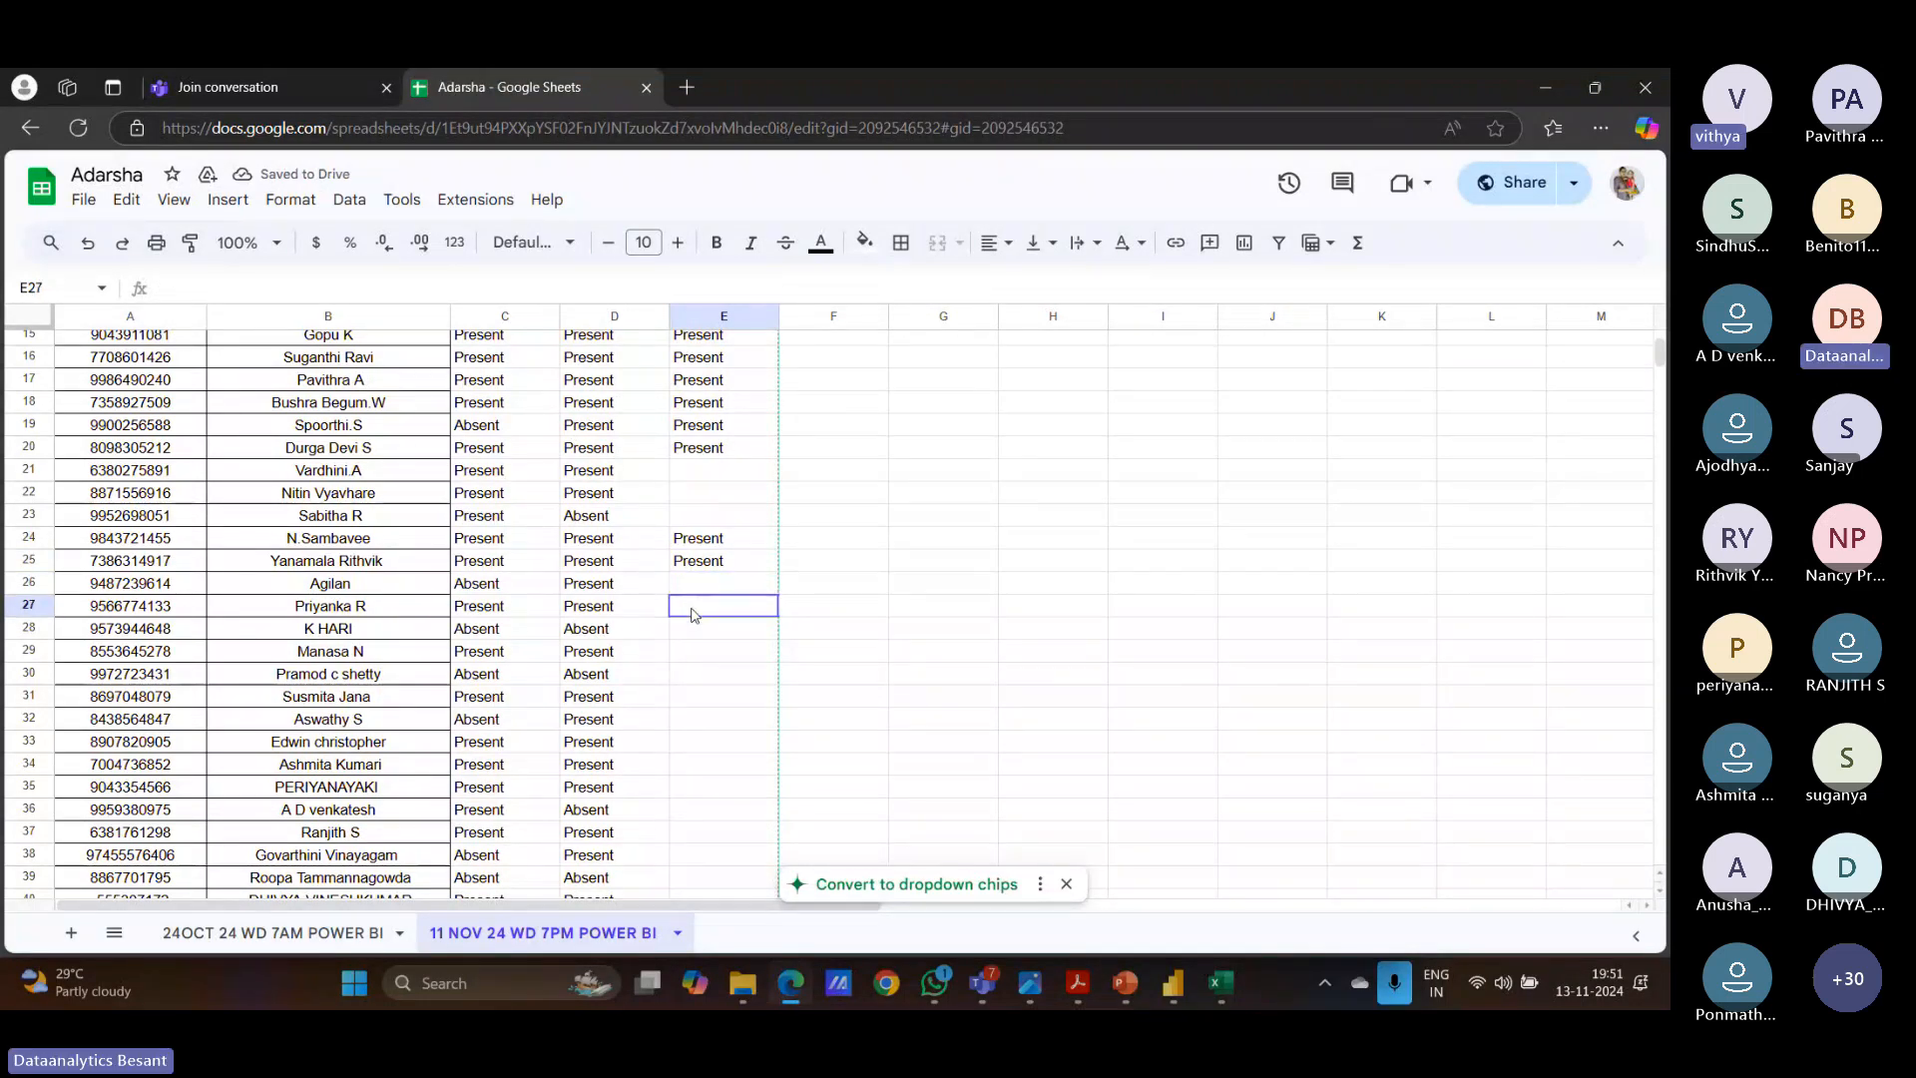
click(696, 598)
click(695, 589)
text(Present)
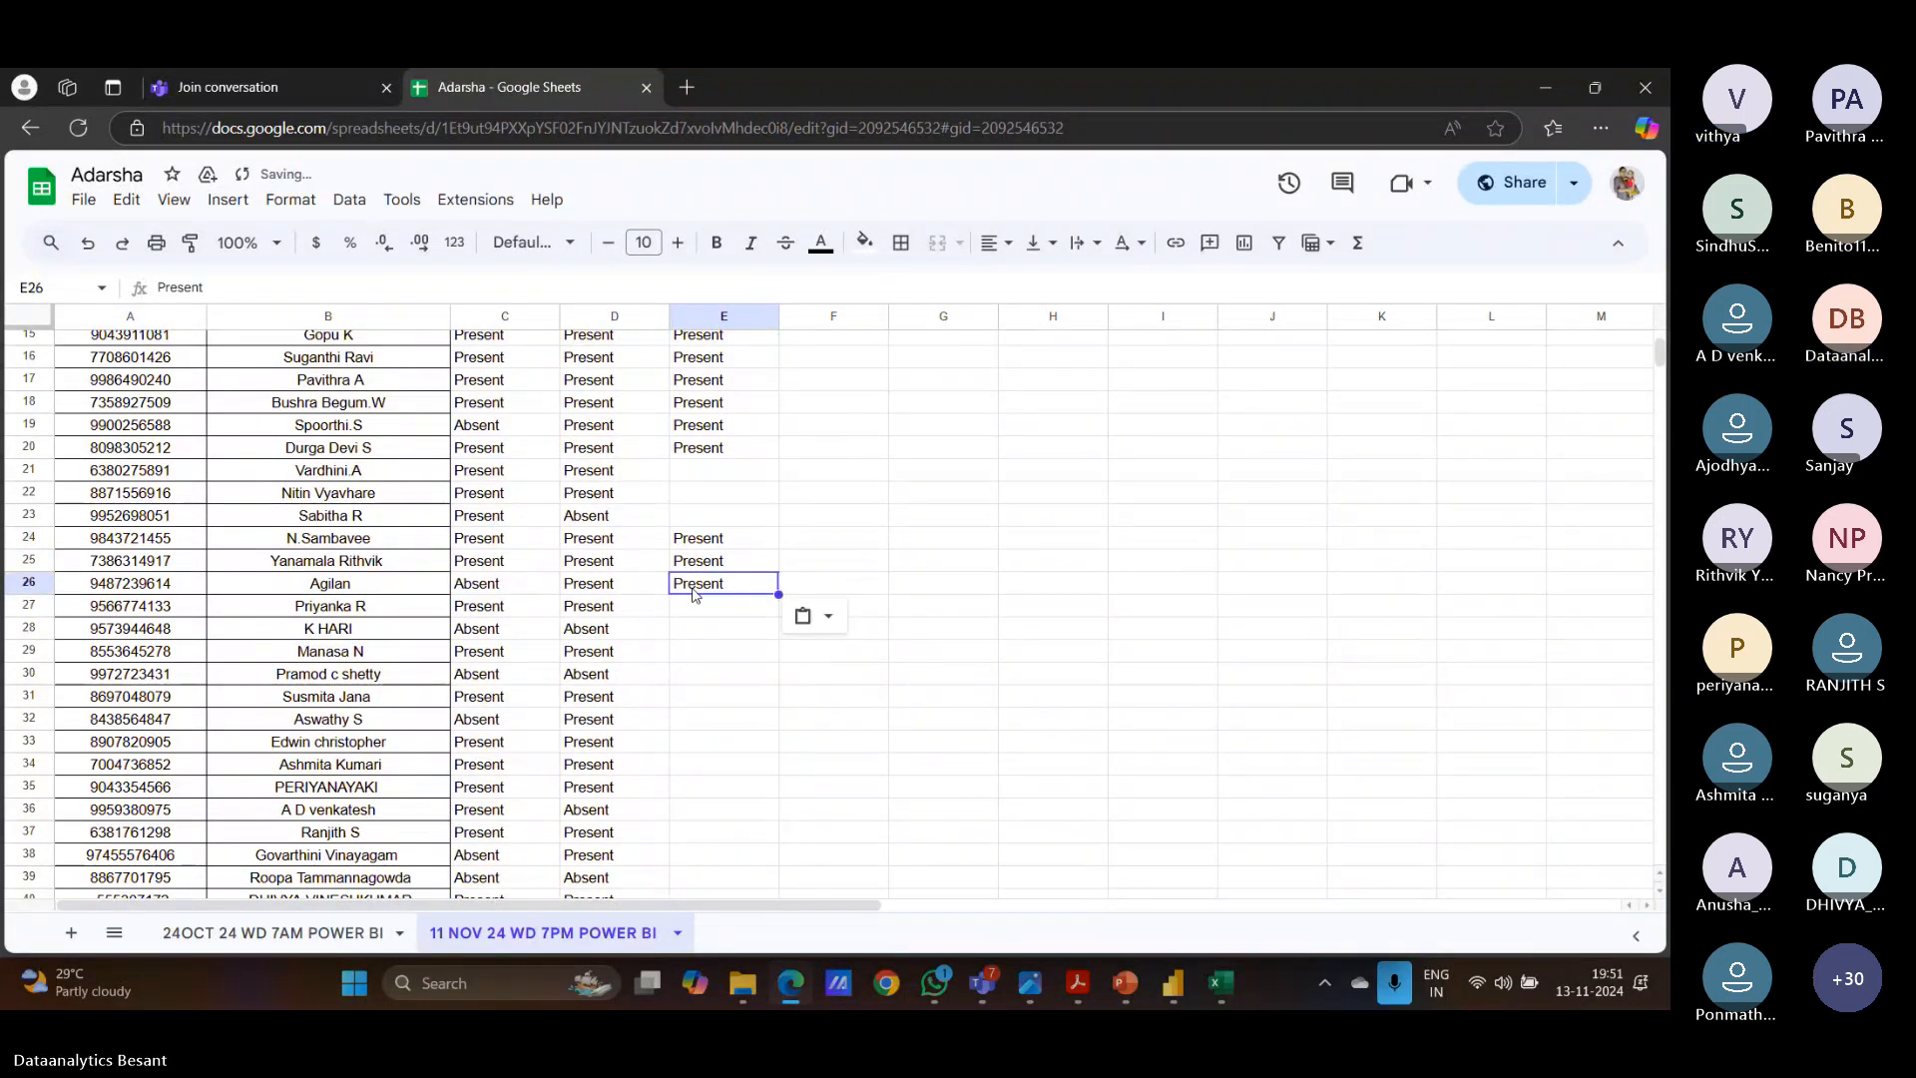
click(696, 609)
text(Present)
Skip row 28 and mark the students in rows 29 to 31 as Present for 13-11-2024.
click(696, 626)
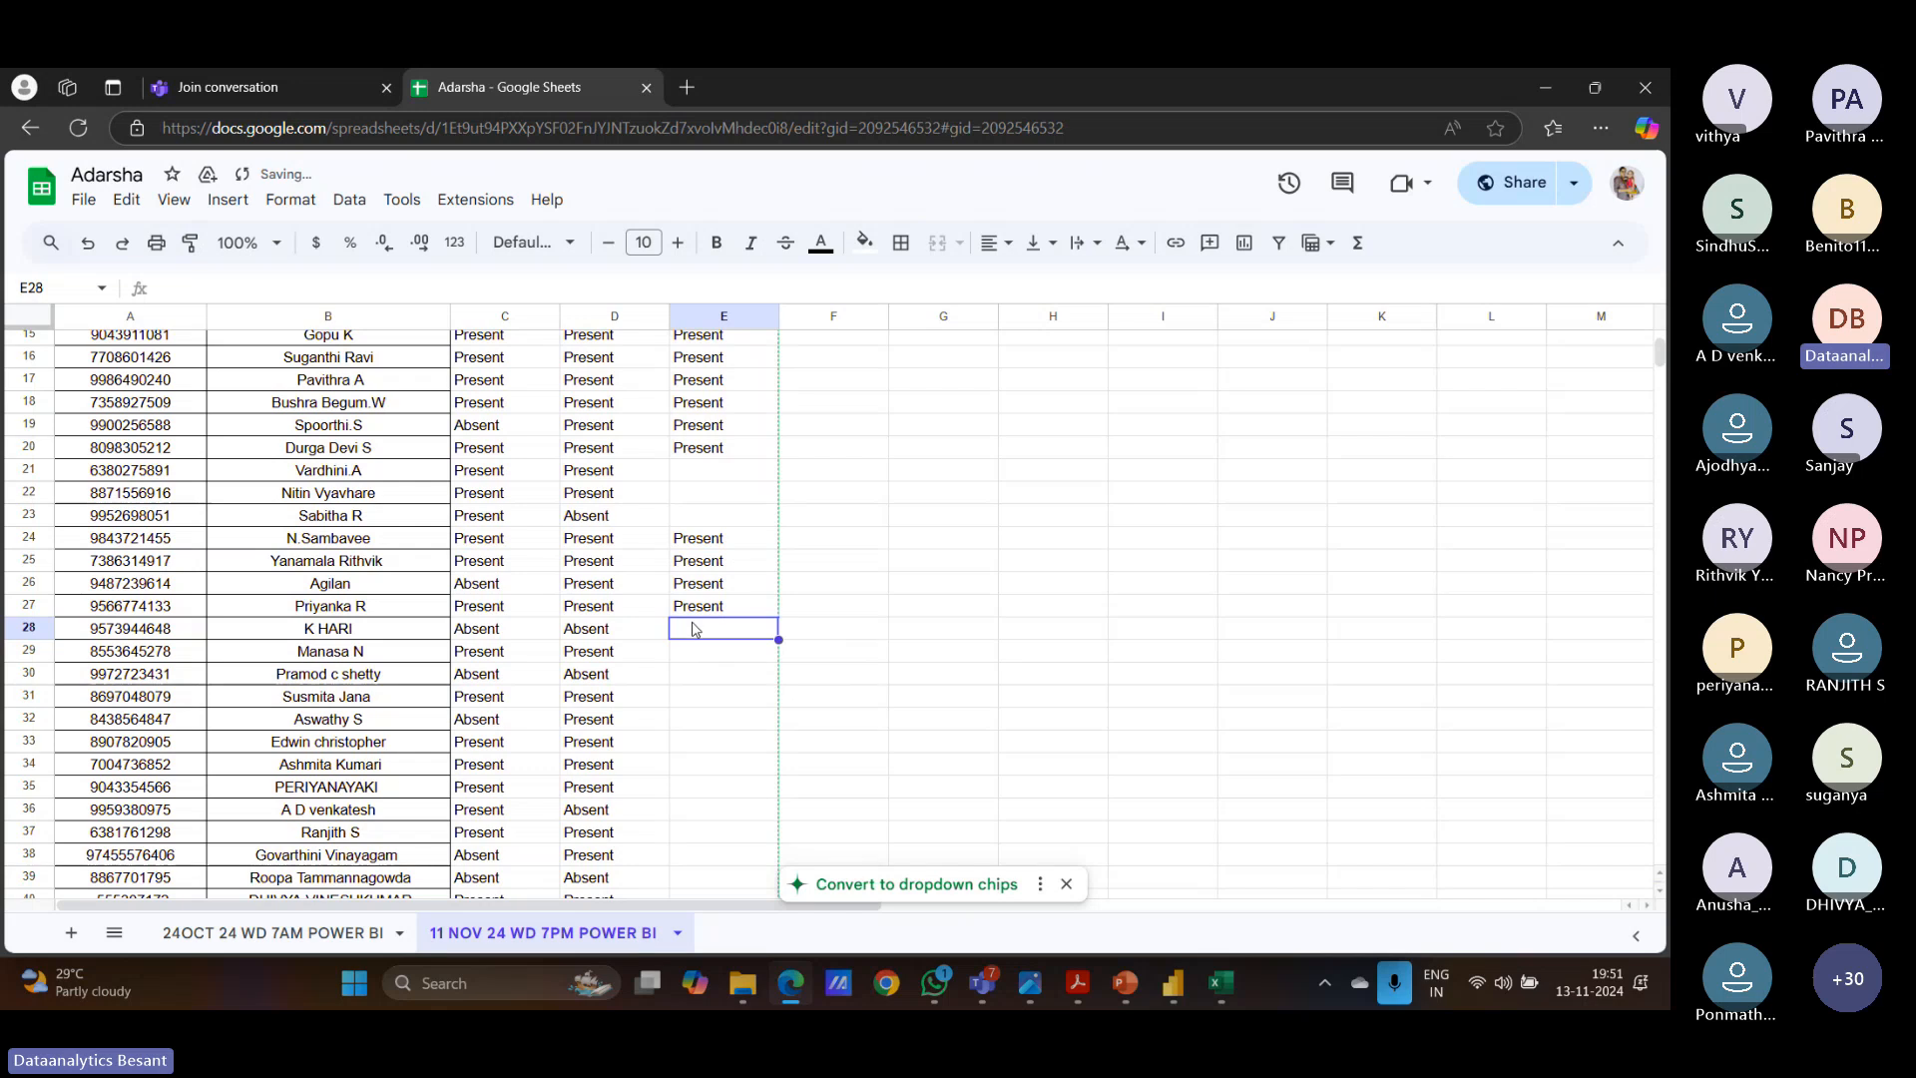
click(687, 659)
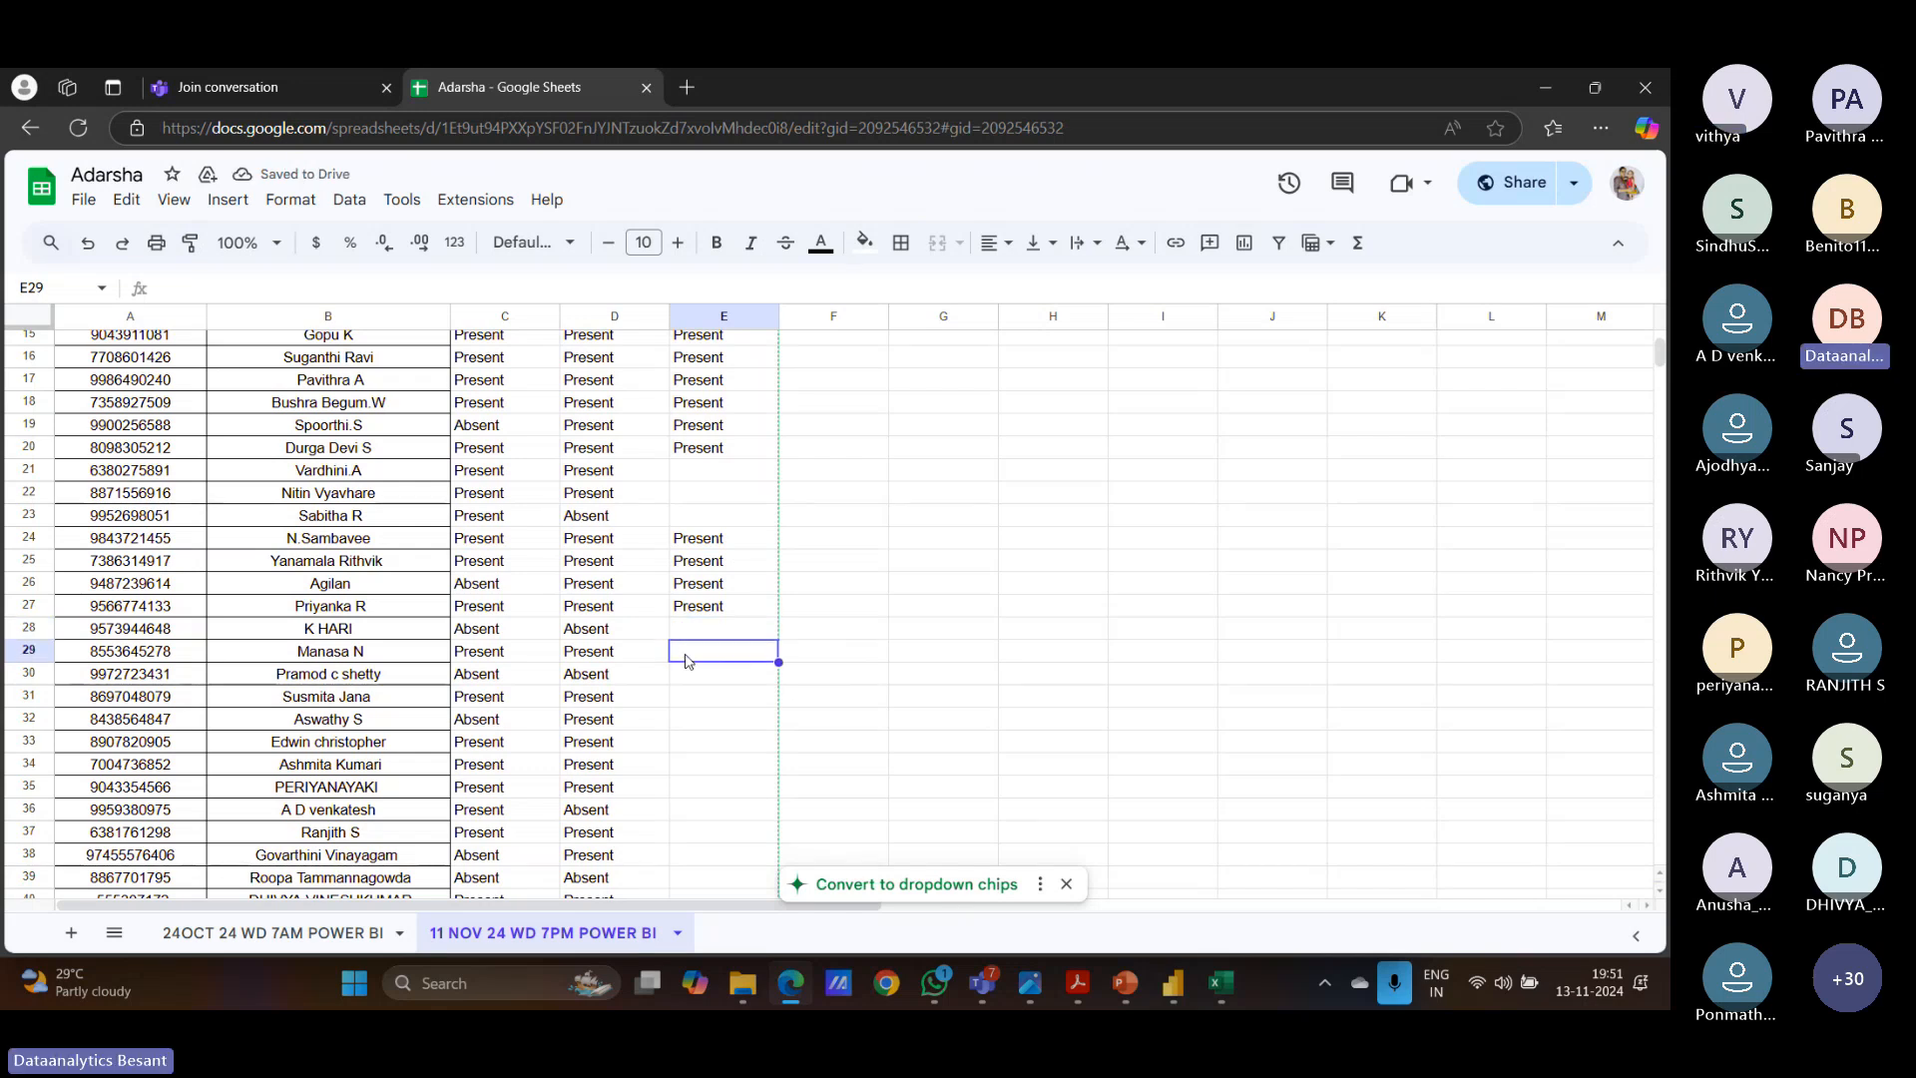
key(Down)
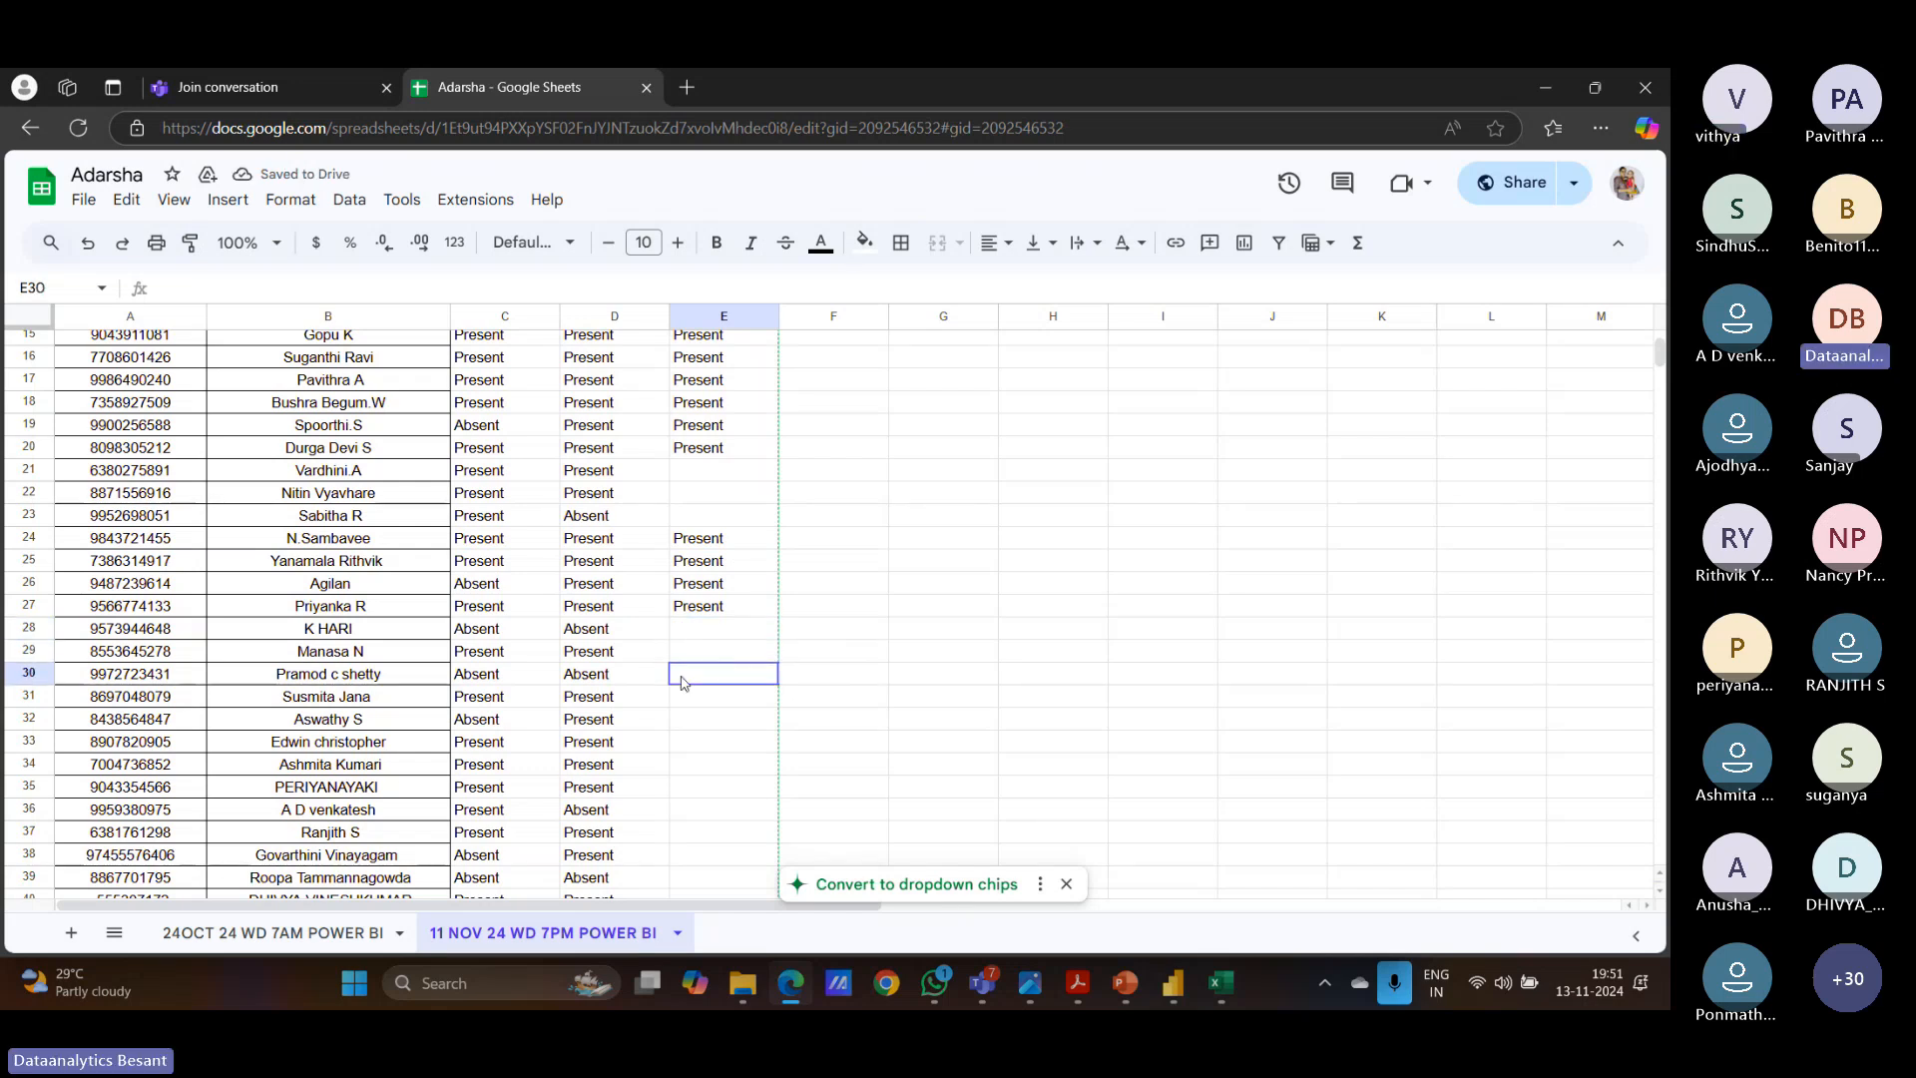
click(683, 659)
text(Present)
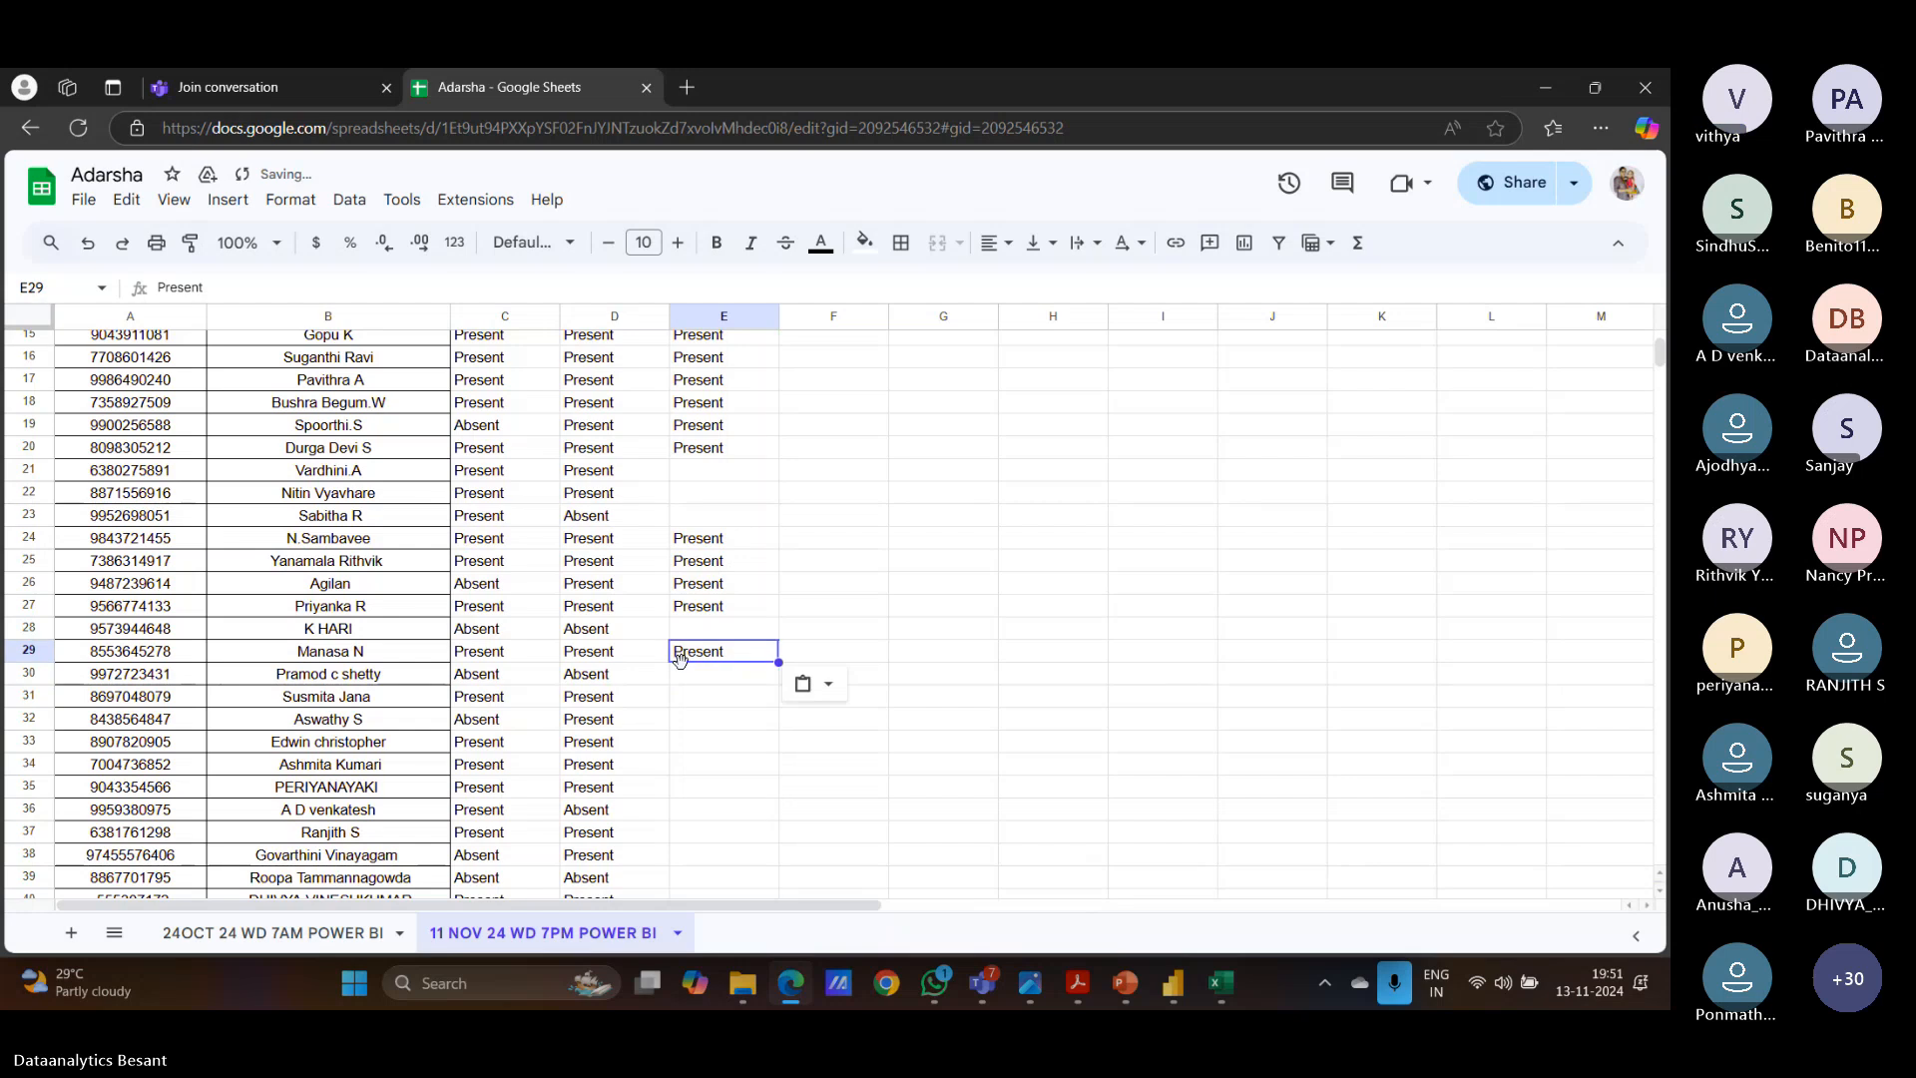
key(Return)
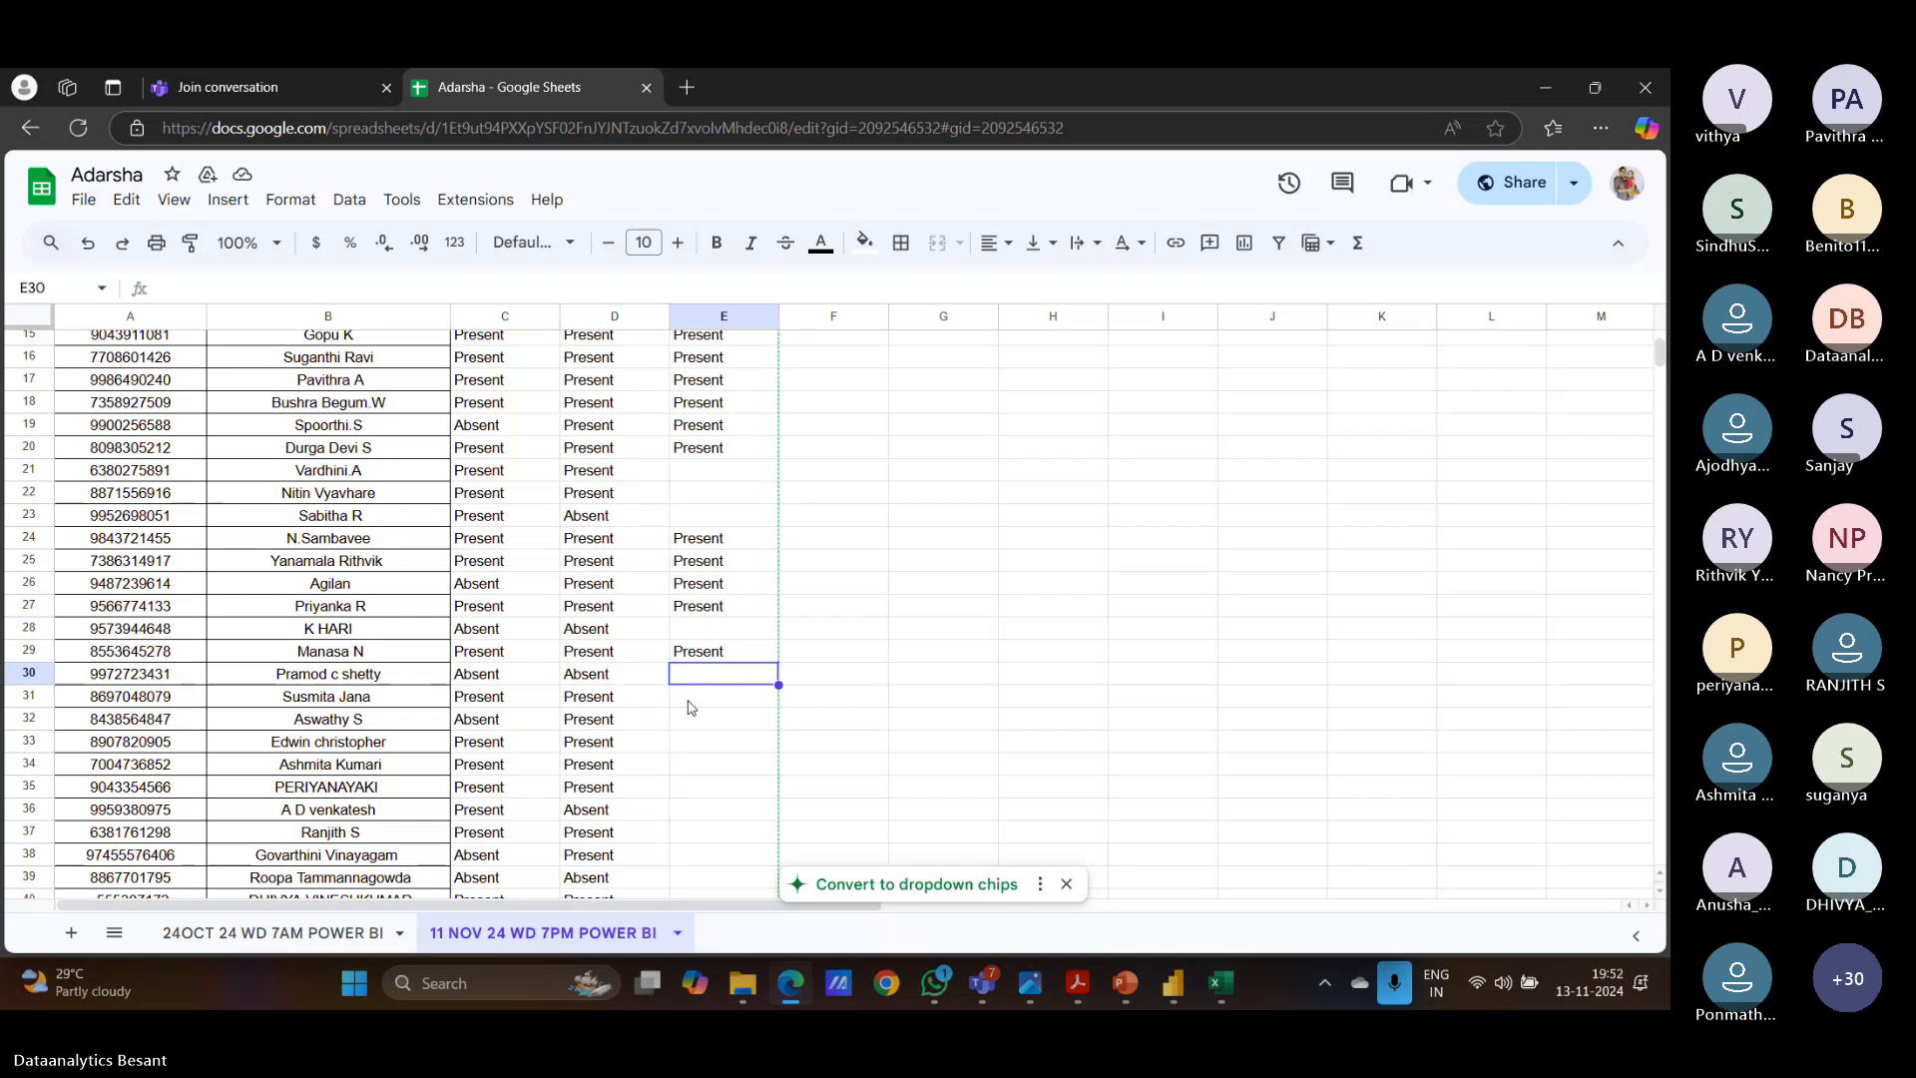
text(Present)
key(Return)
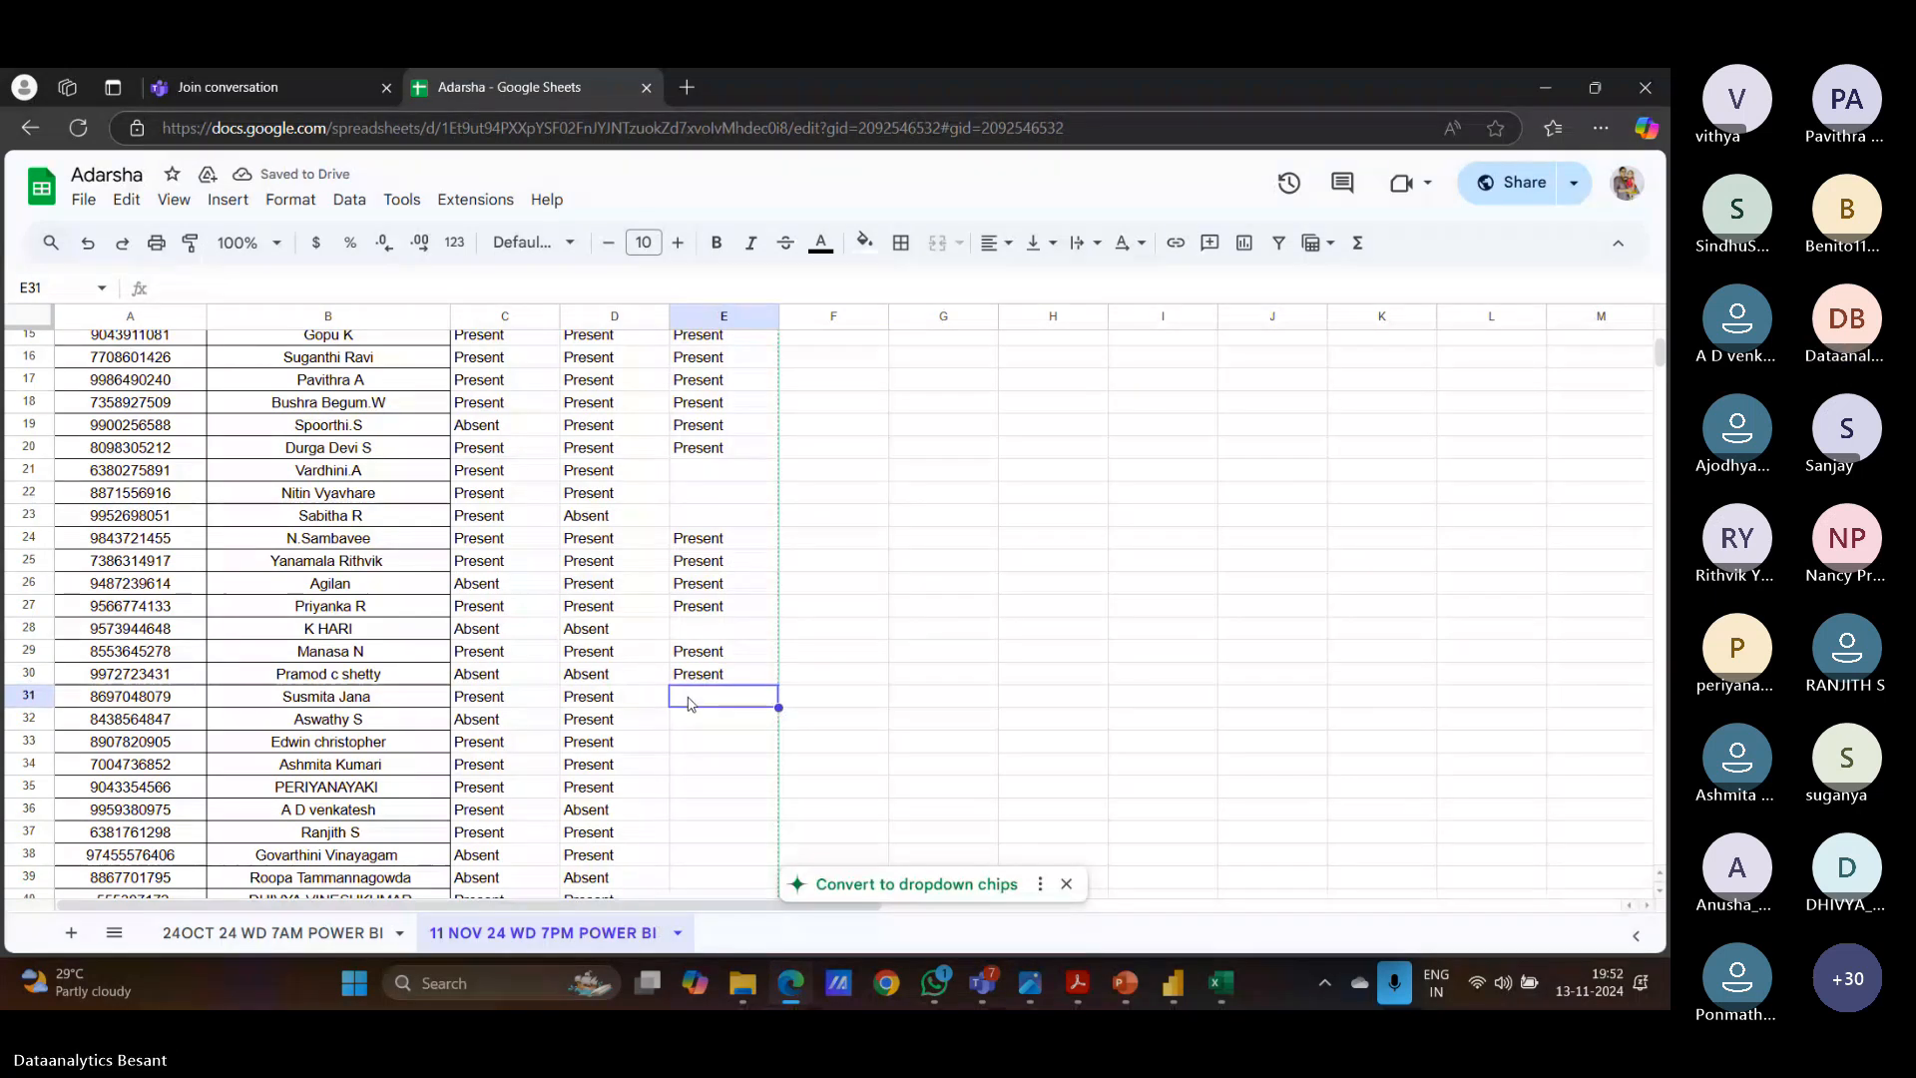
text(Present)
key(Return)
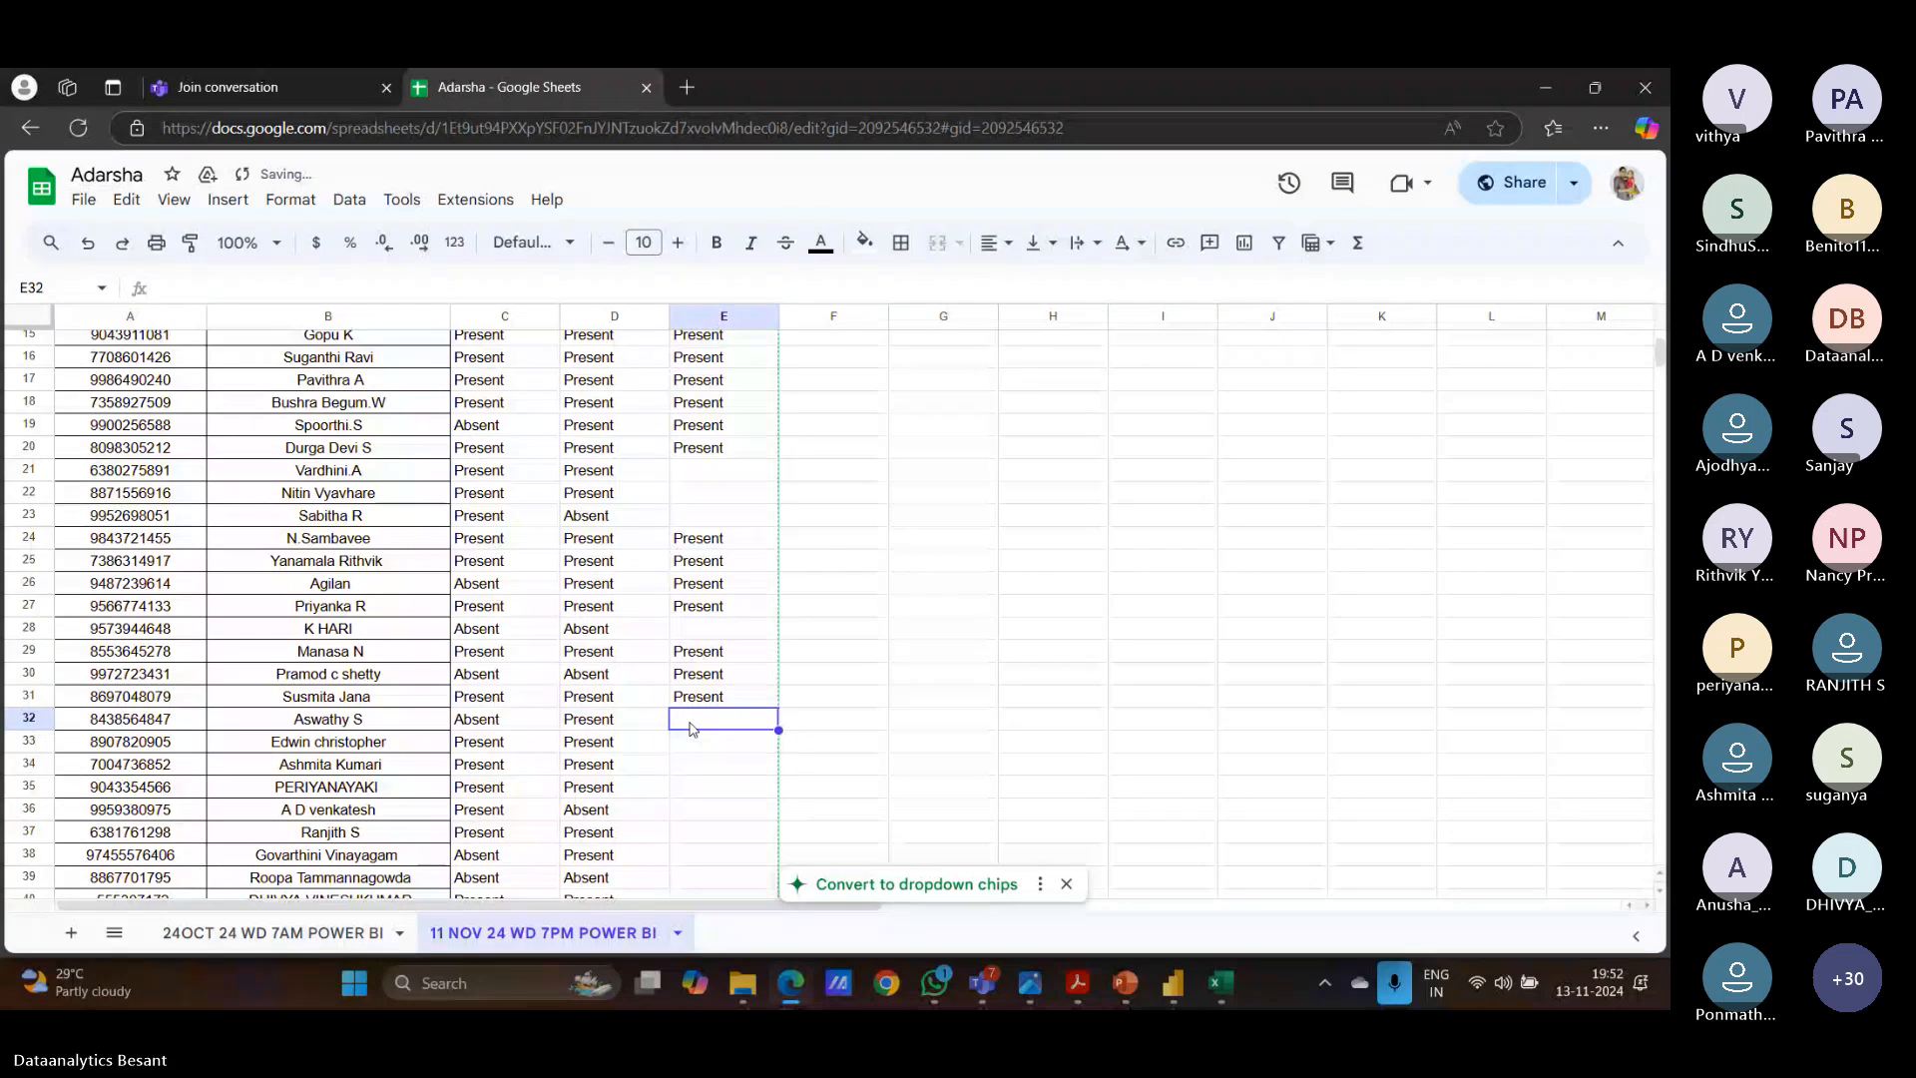
Enter Present in cells E32 to E35 of the 13-11-2024 attendance column.
scroll(690, 727, down, 2)
text(Present)
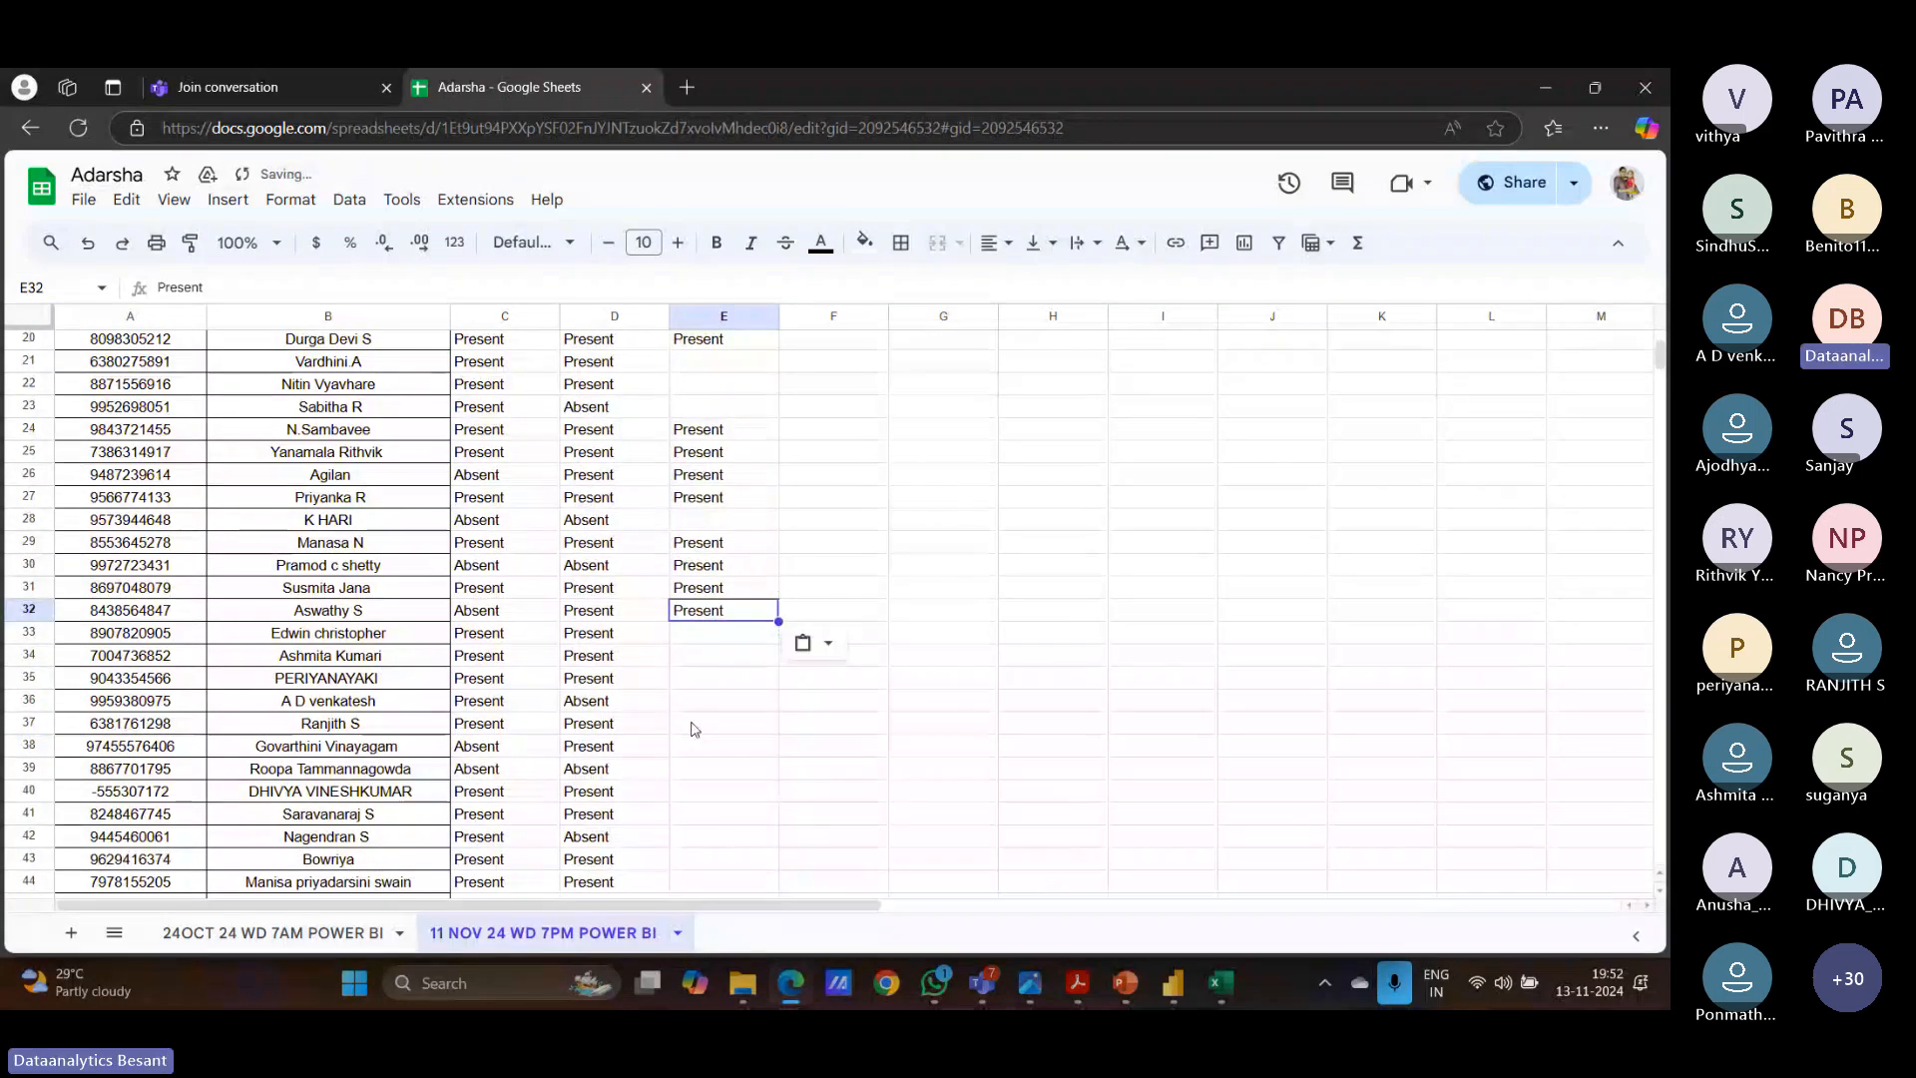
click(709, 644)
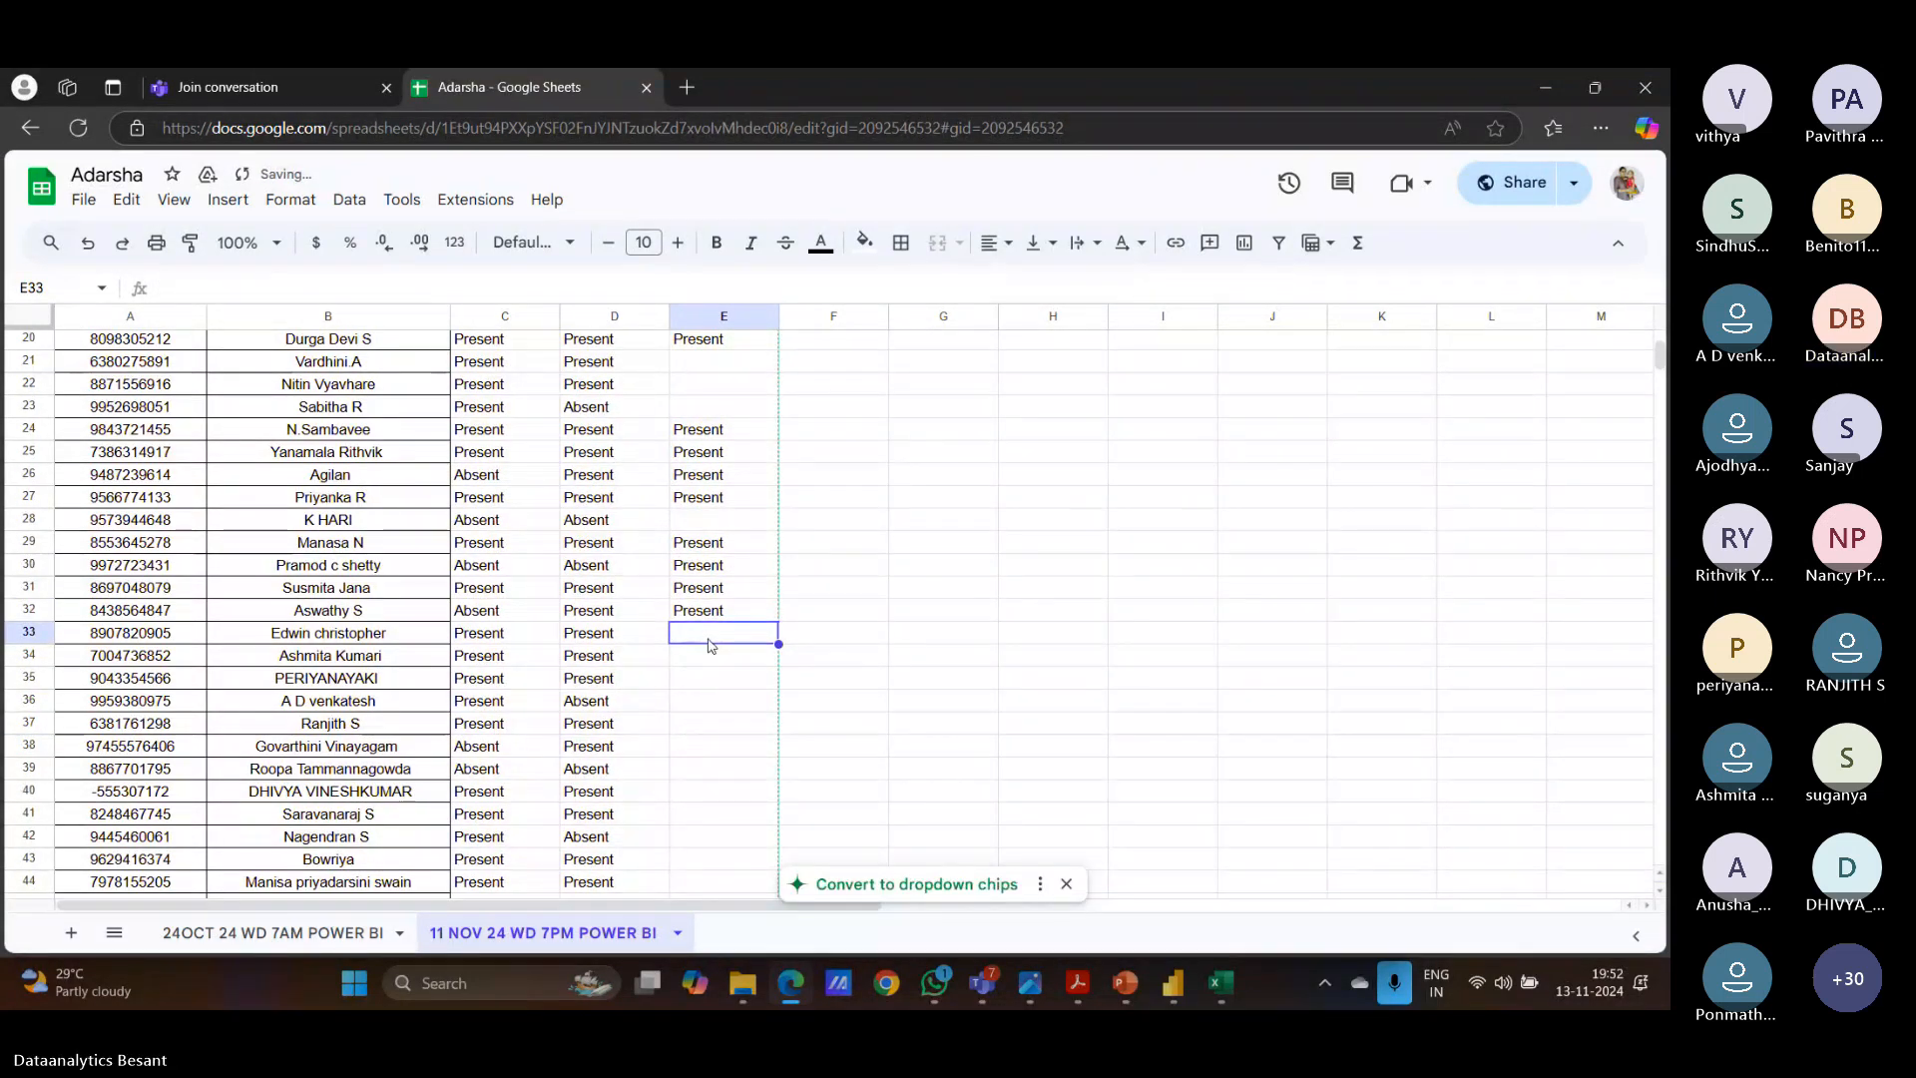
text(Present)
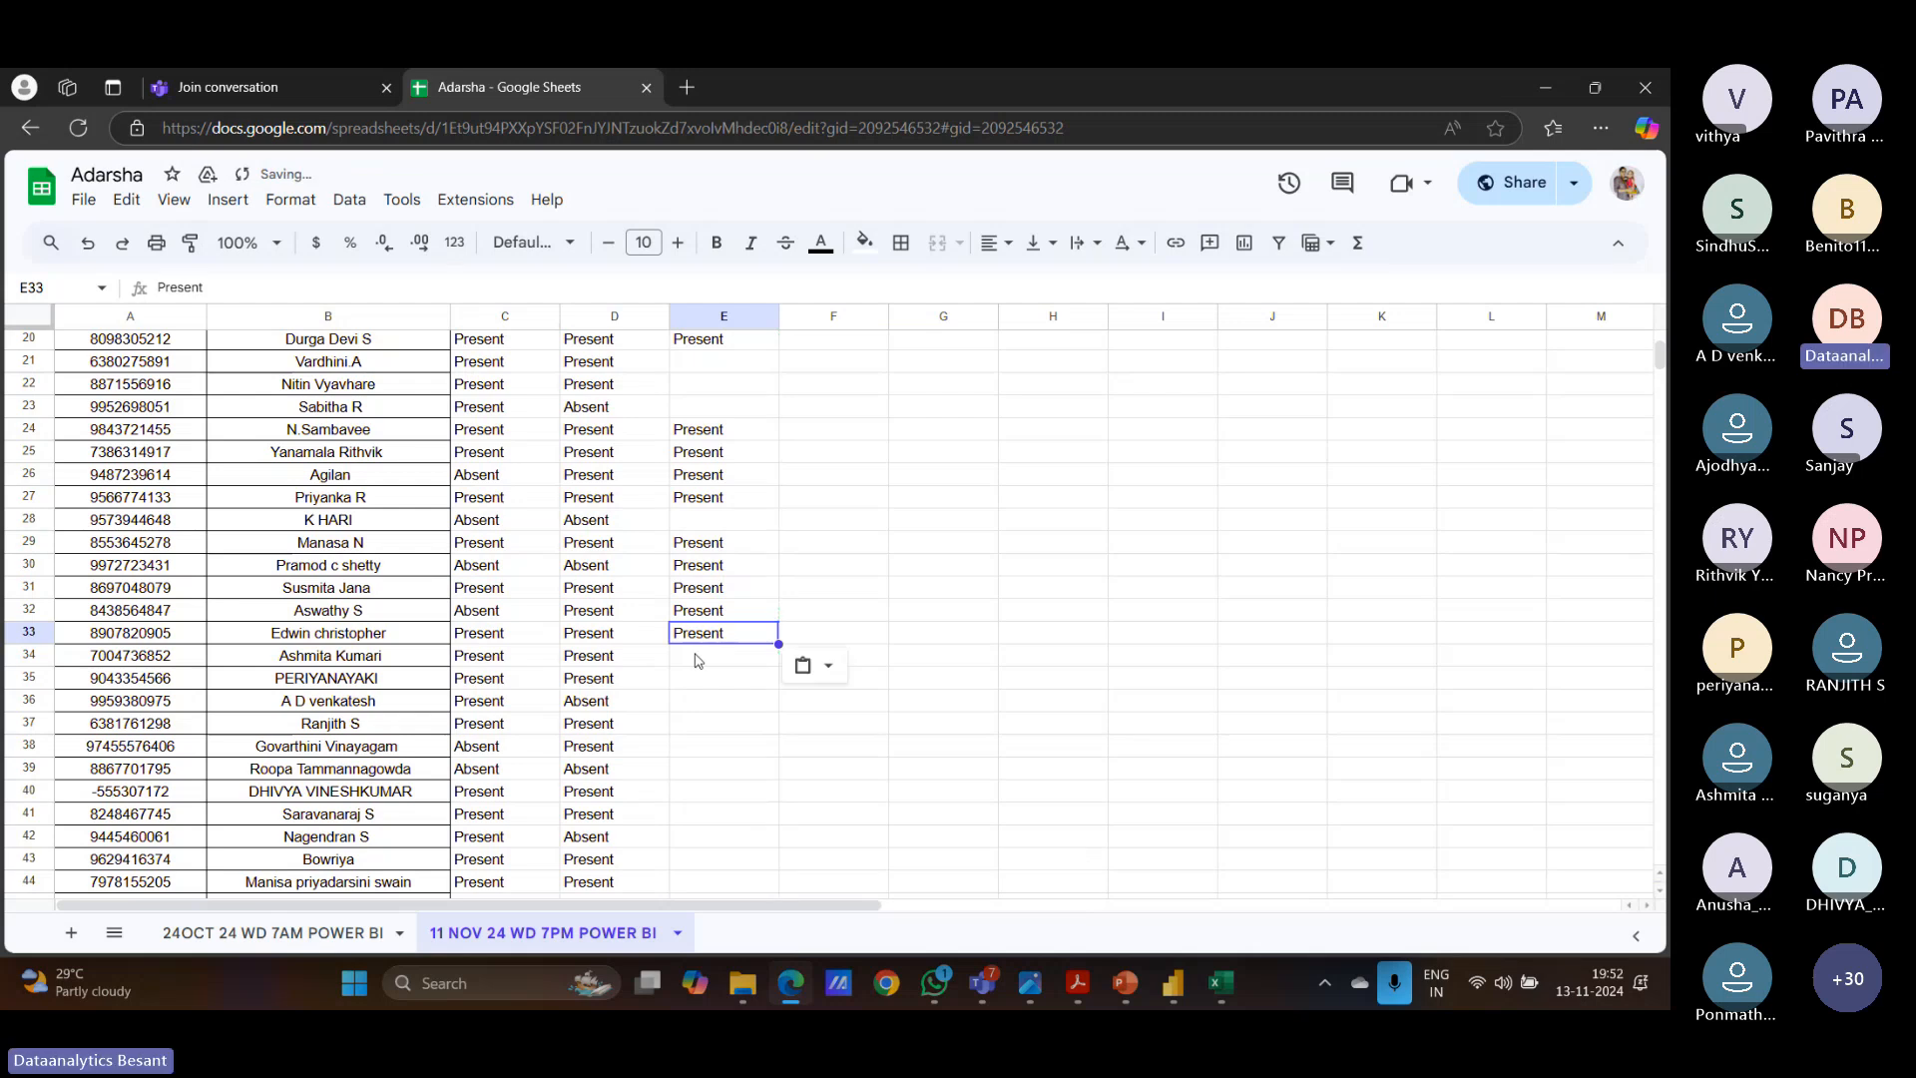
click(695, 661)
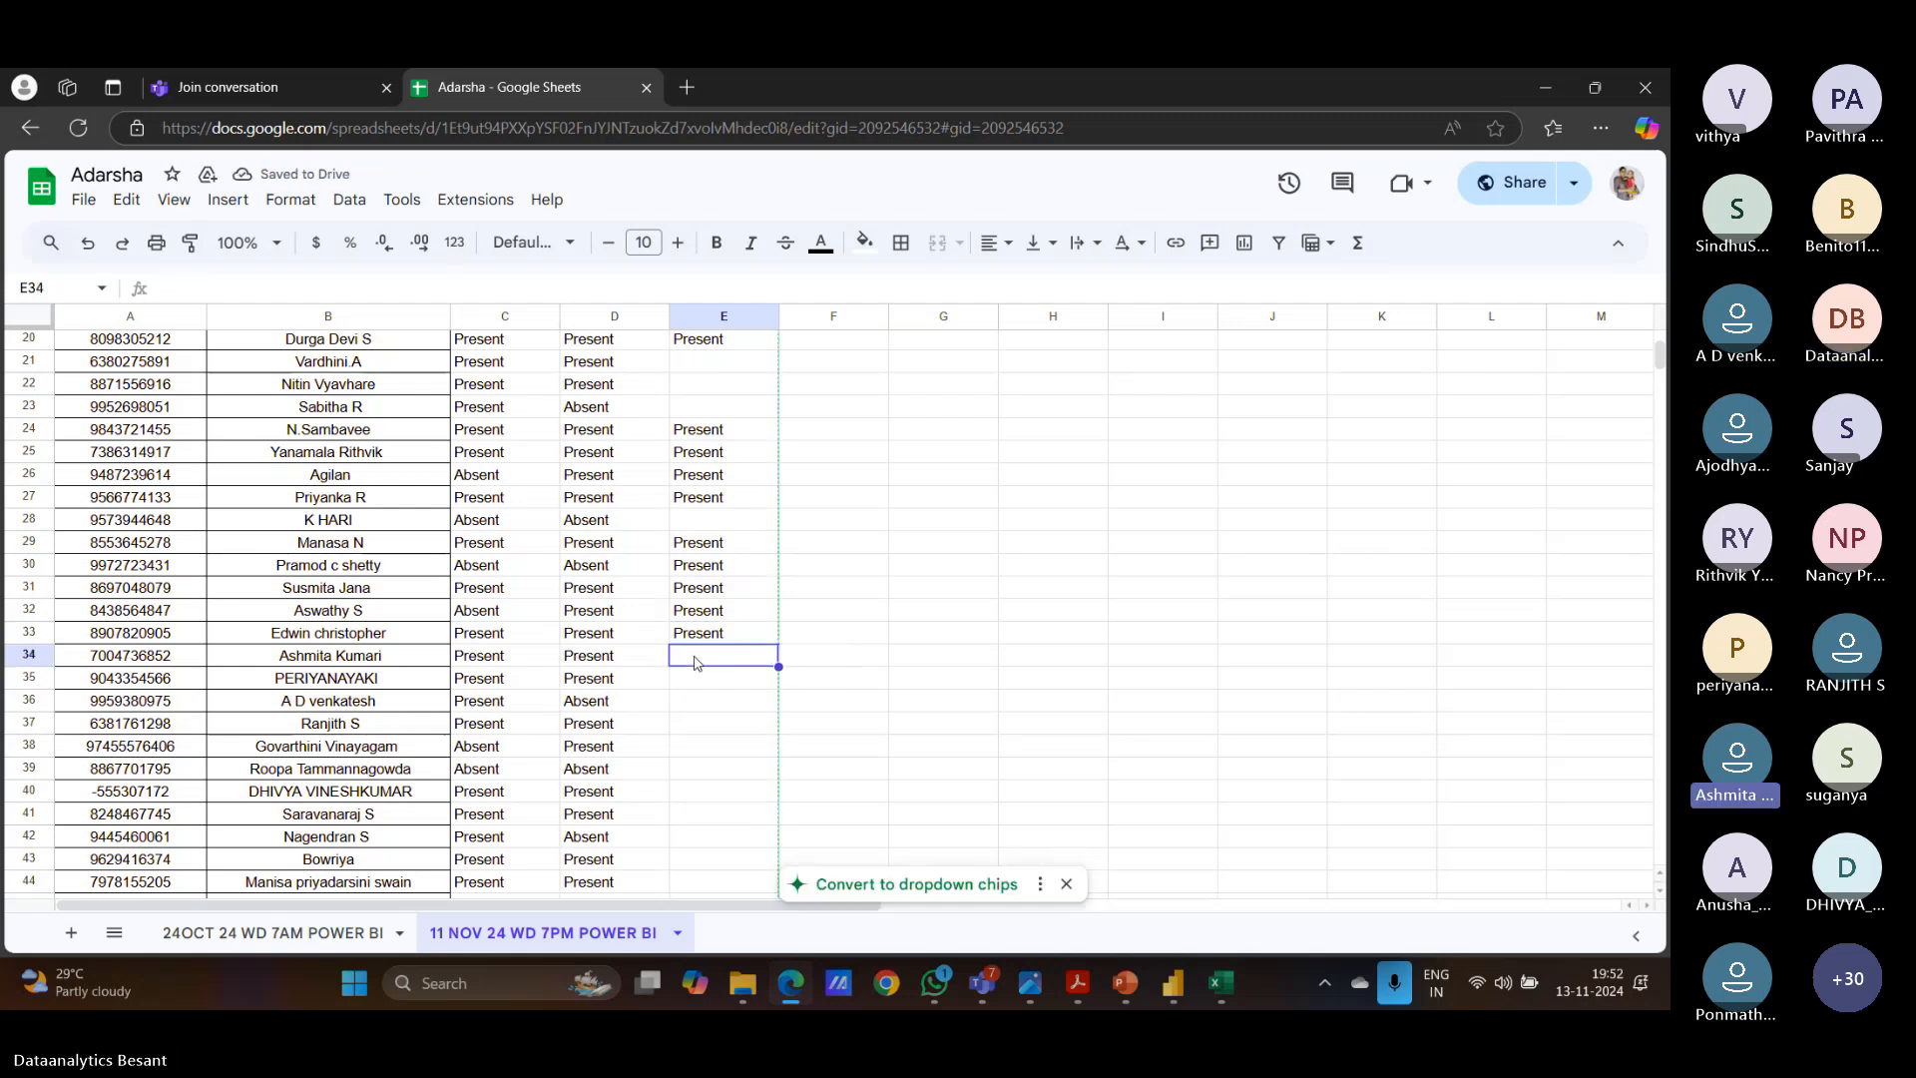
text(Present)
click(695, 687)
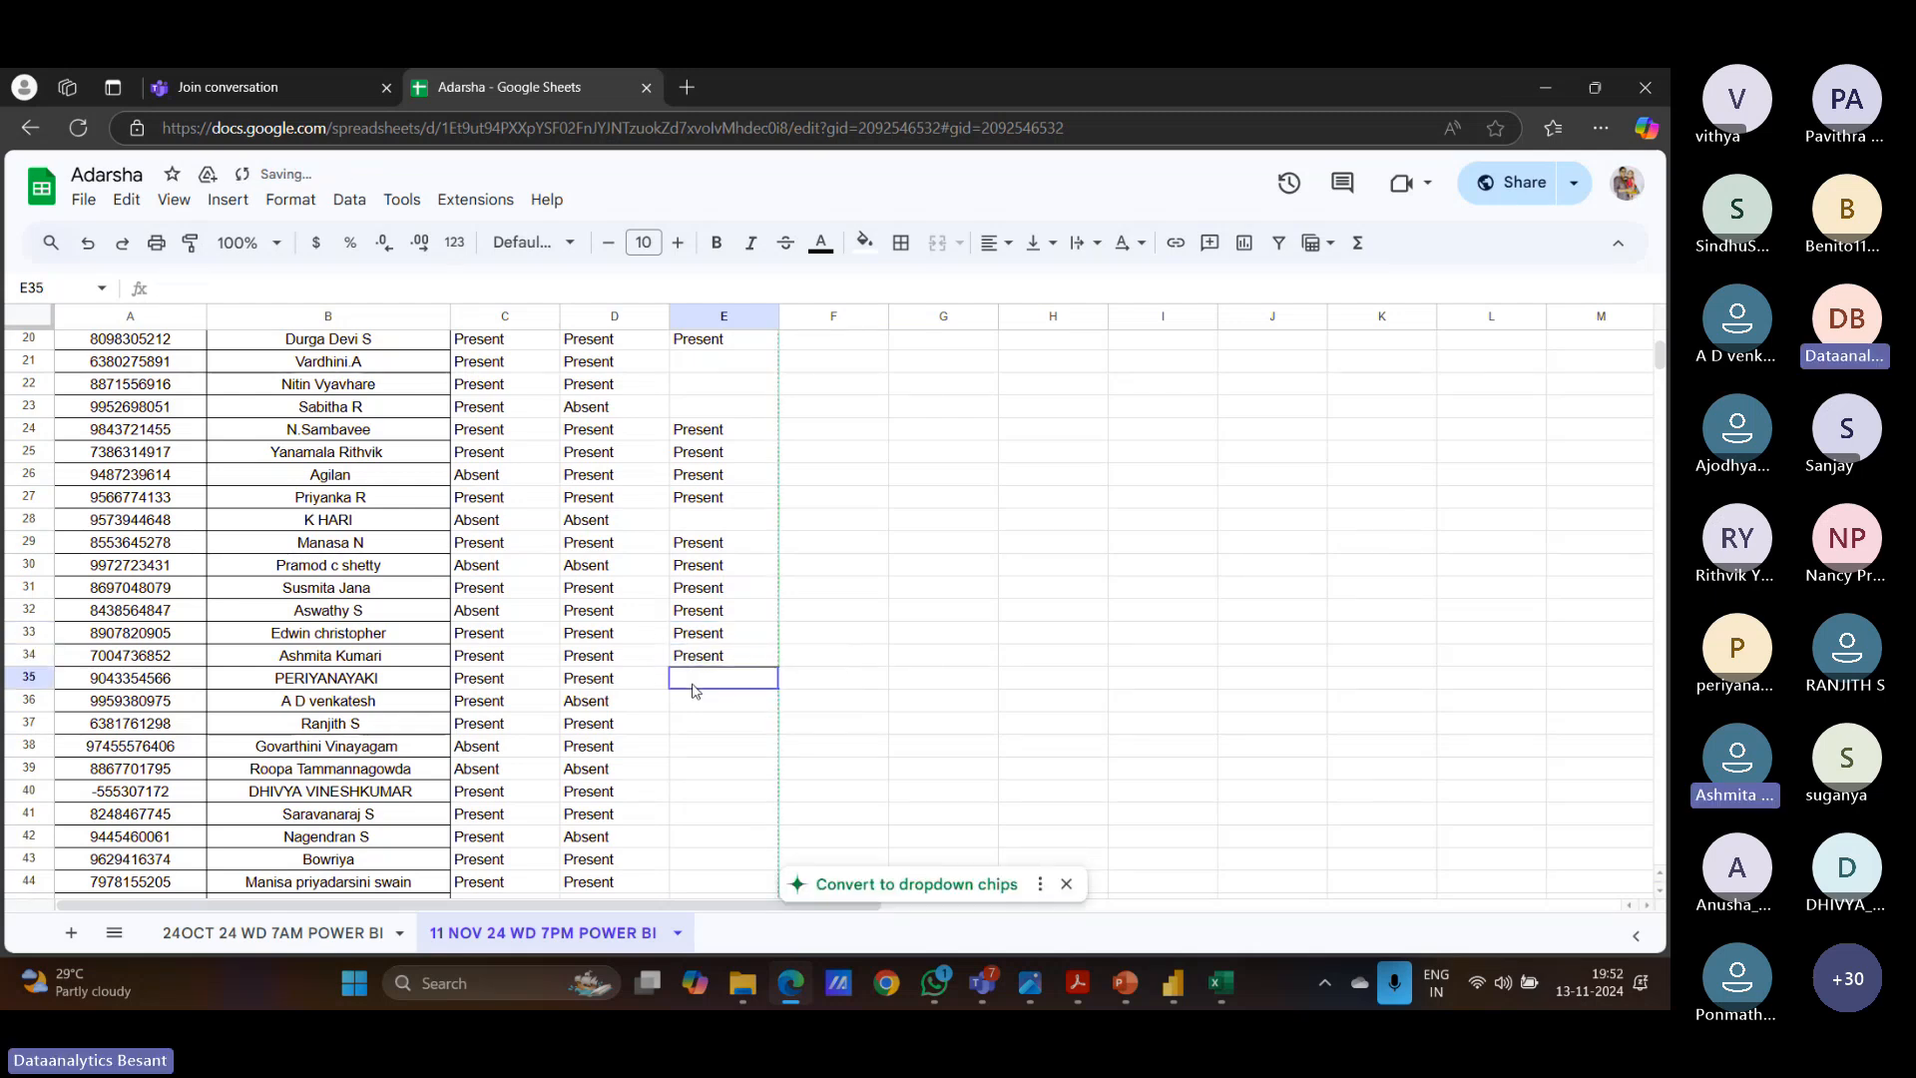
text(Present)
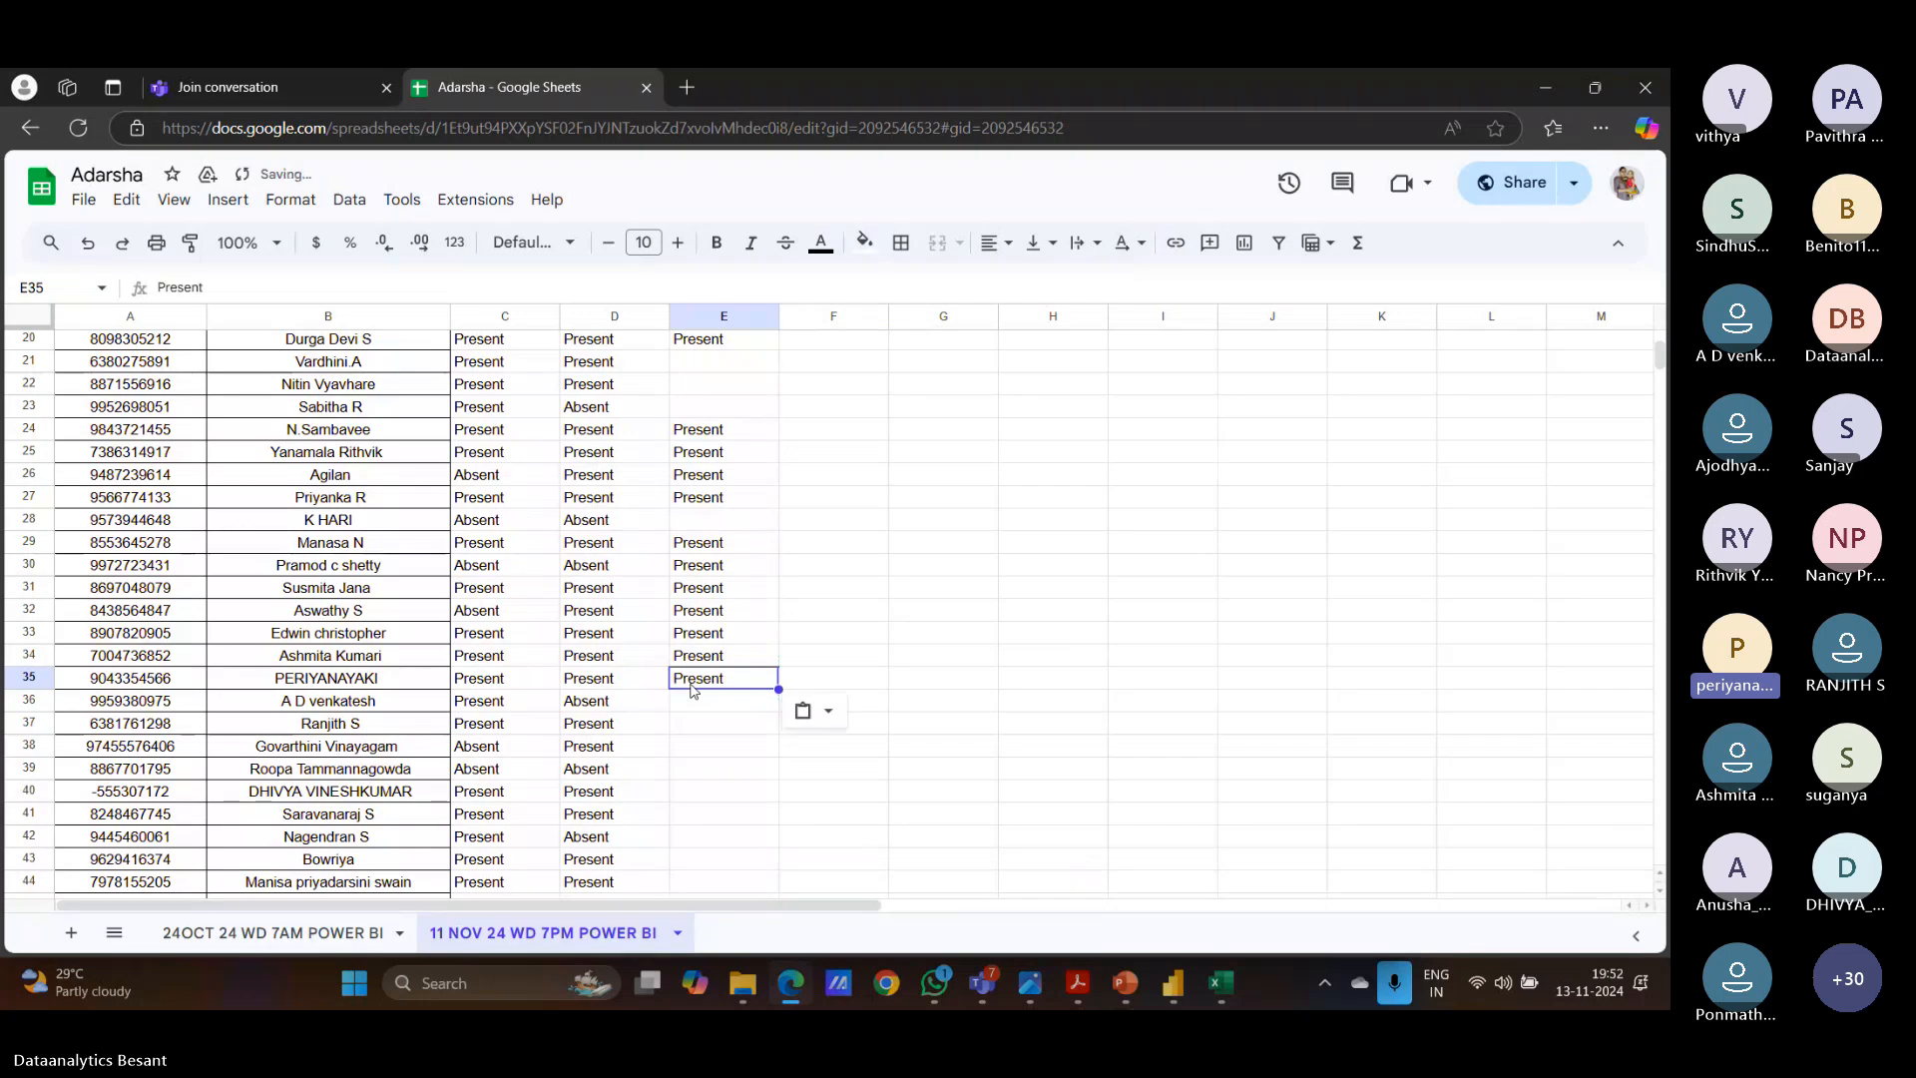
Leave row 36 blank and mark the students in rows 37 and 38 as Present for 13-11-2024.
click(687, 705)
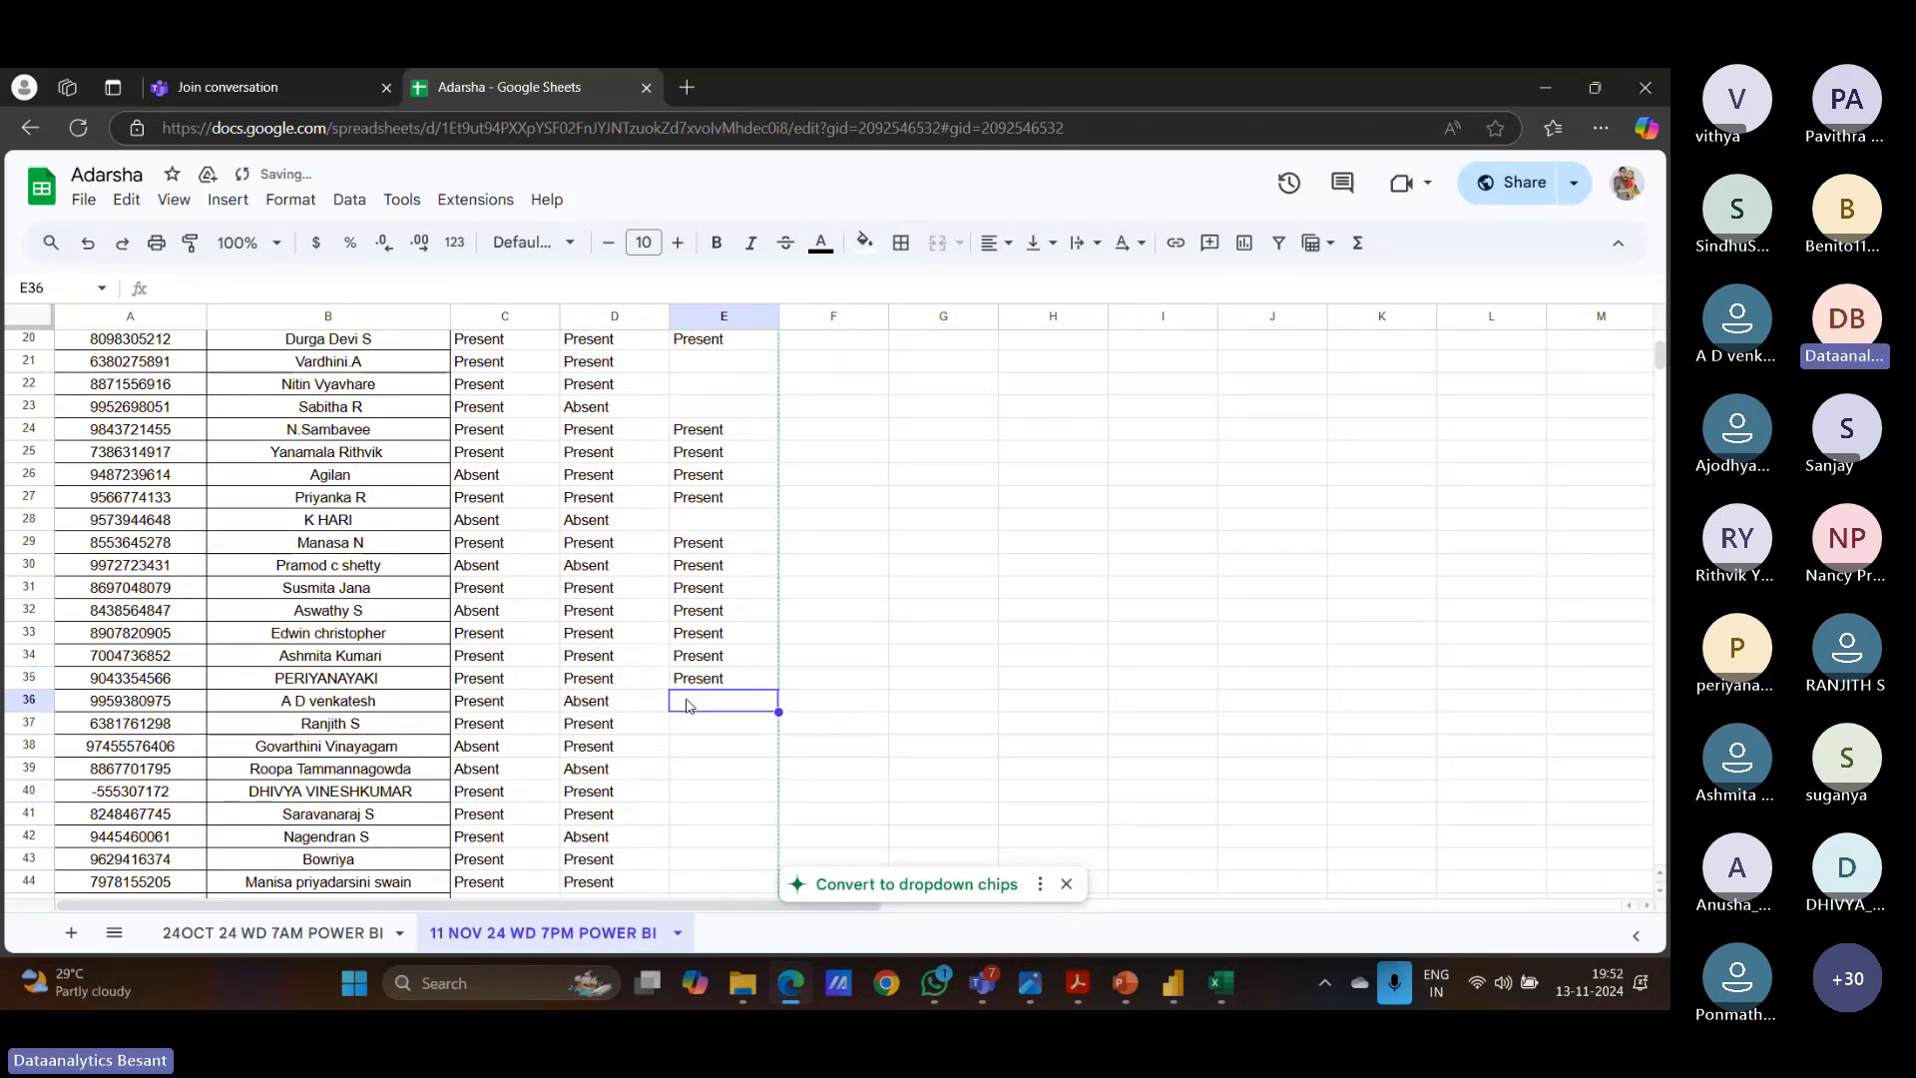
scroll(686, 705, down, 1)
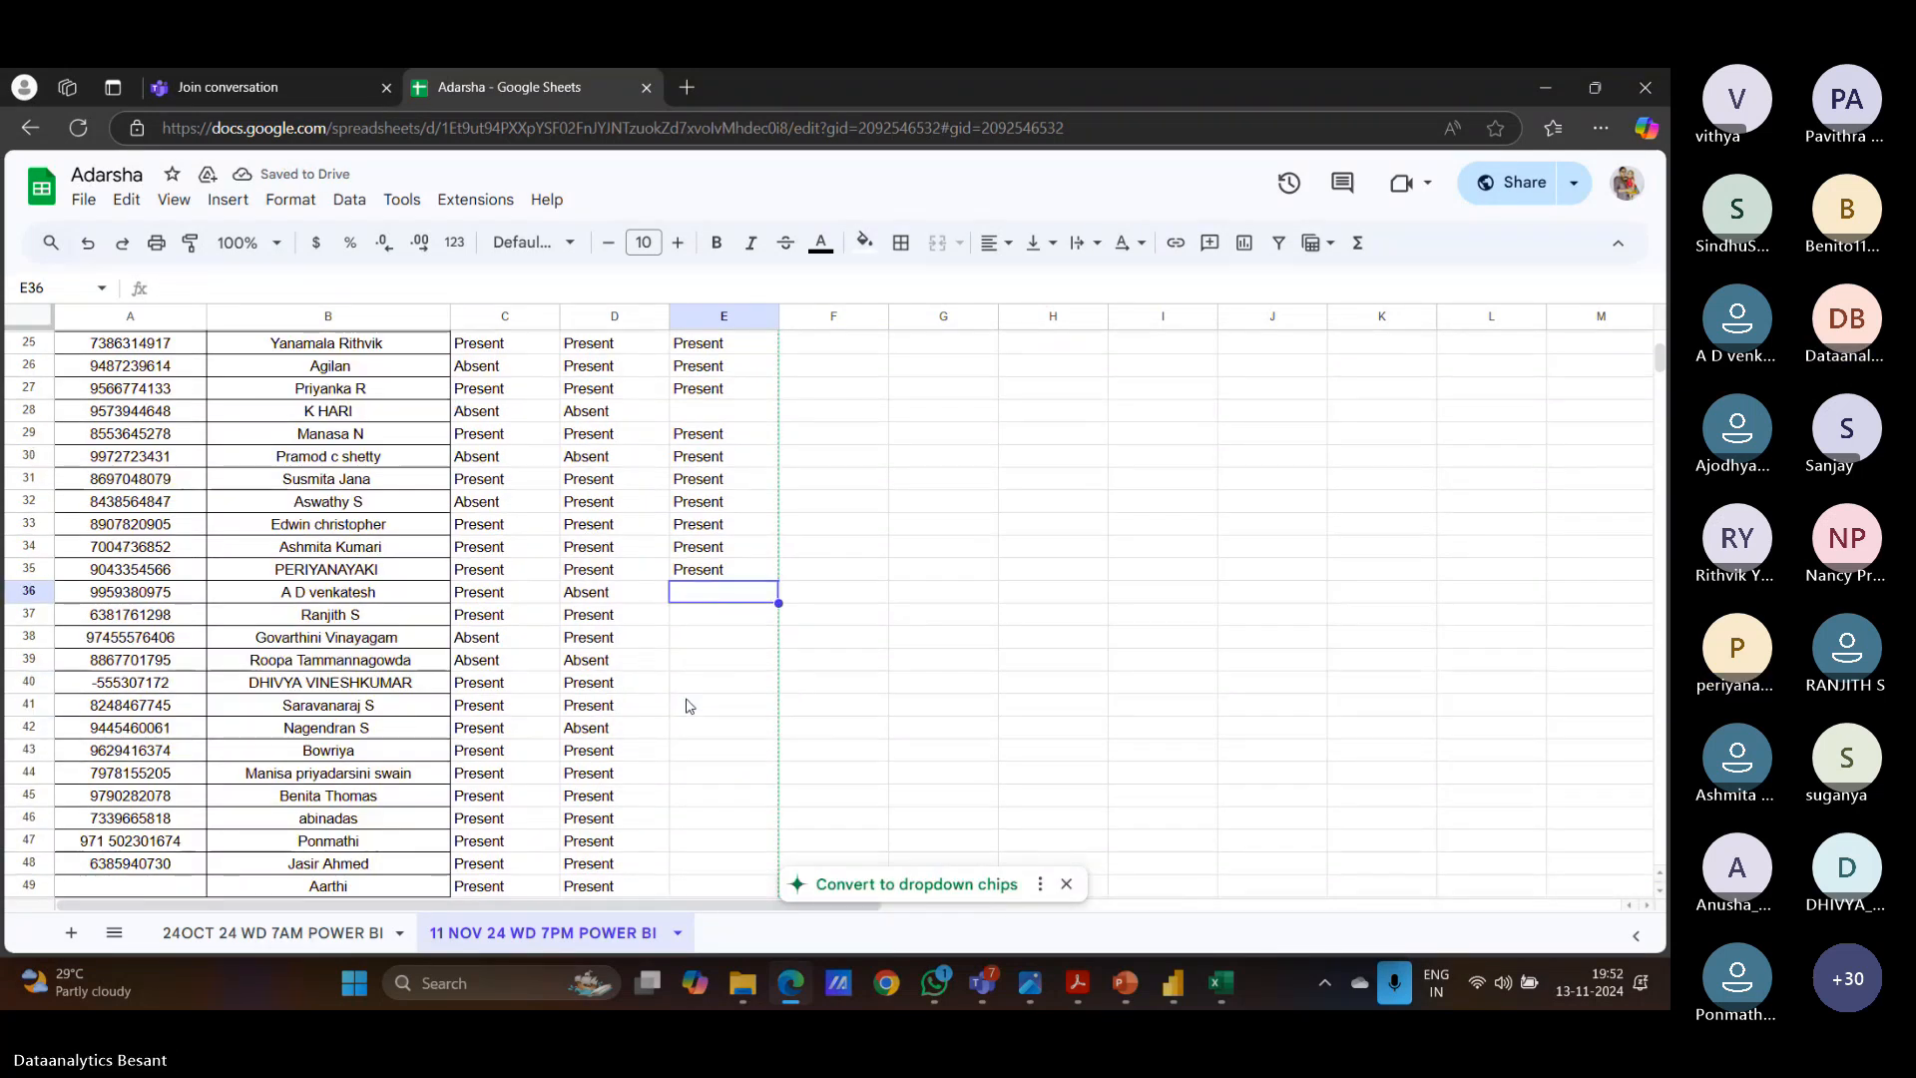
click(698, 619)
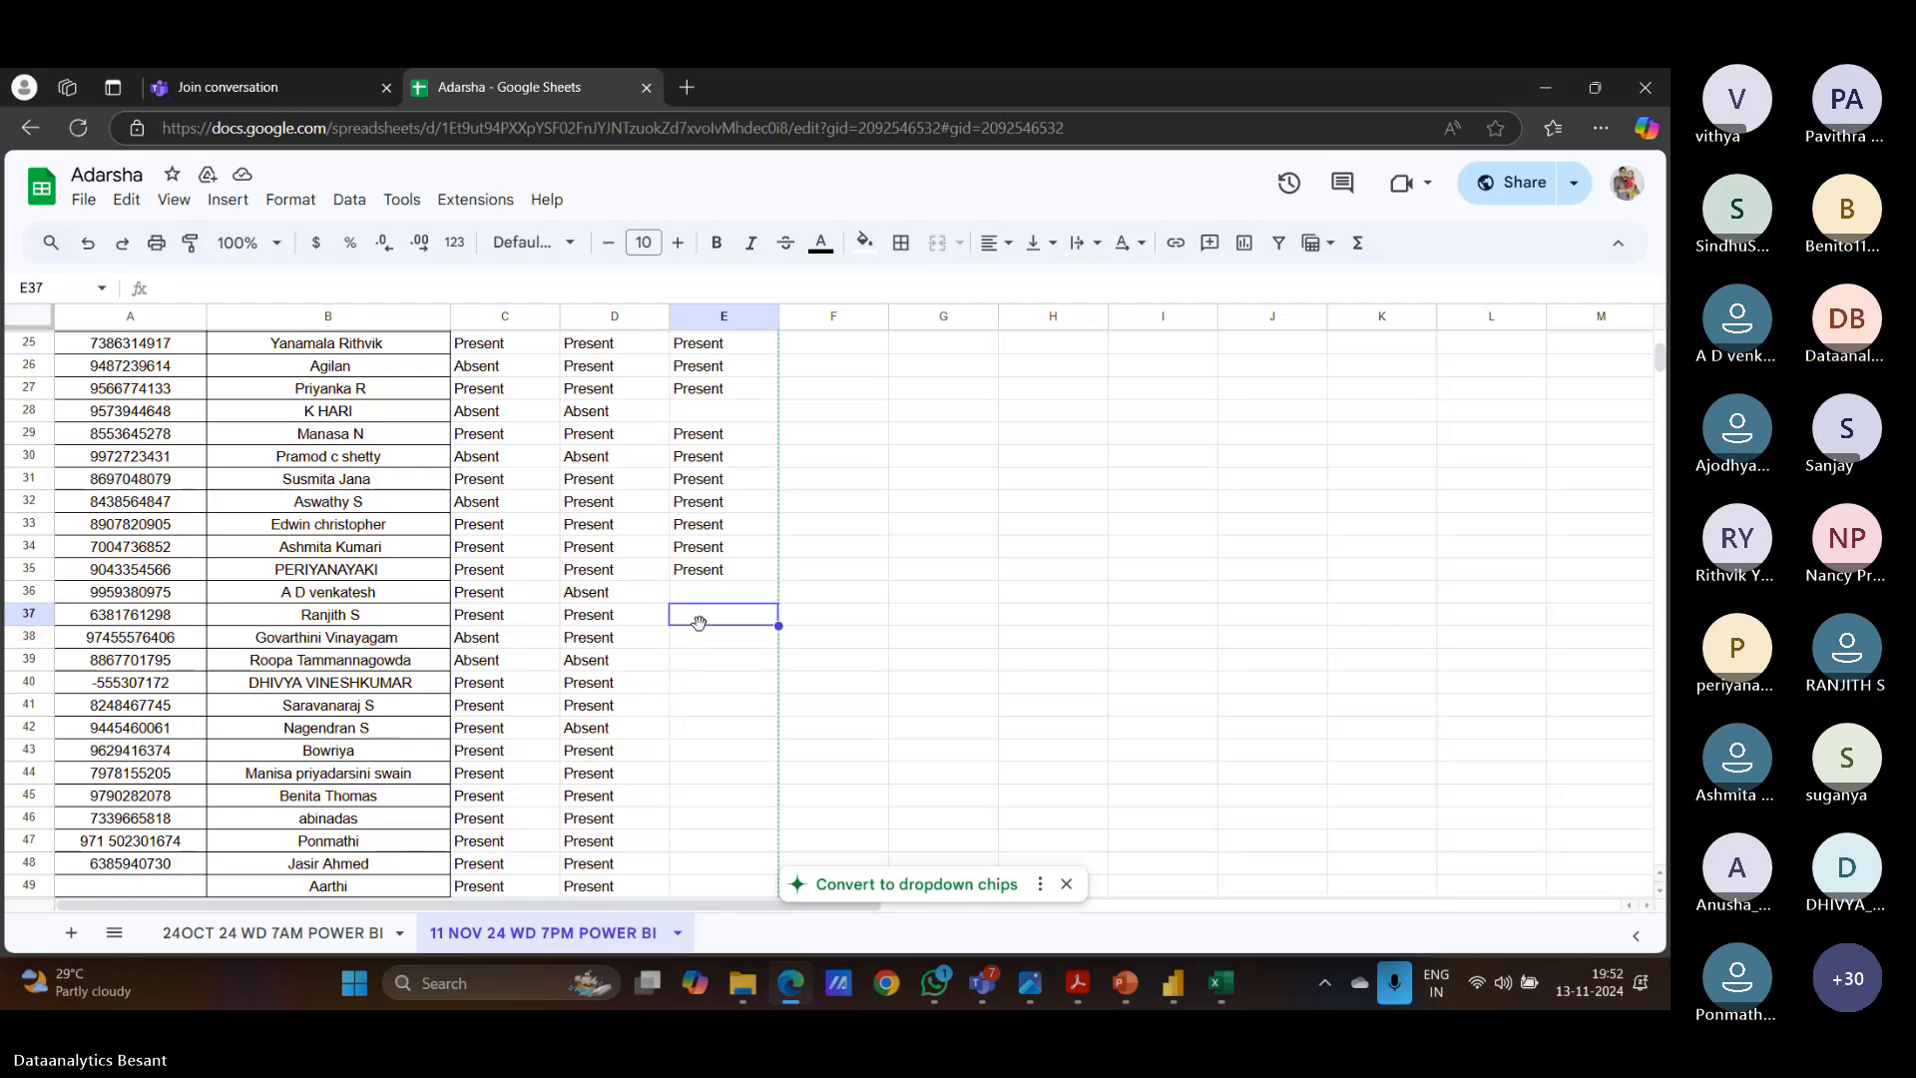
text(Present)
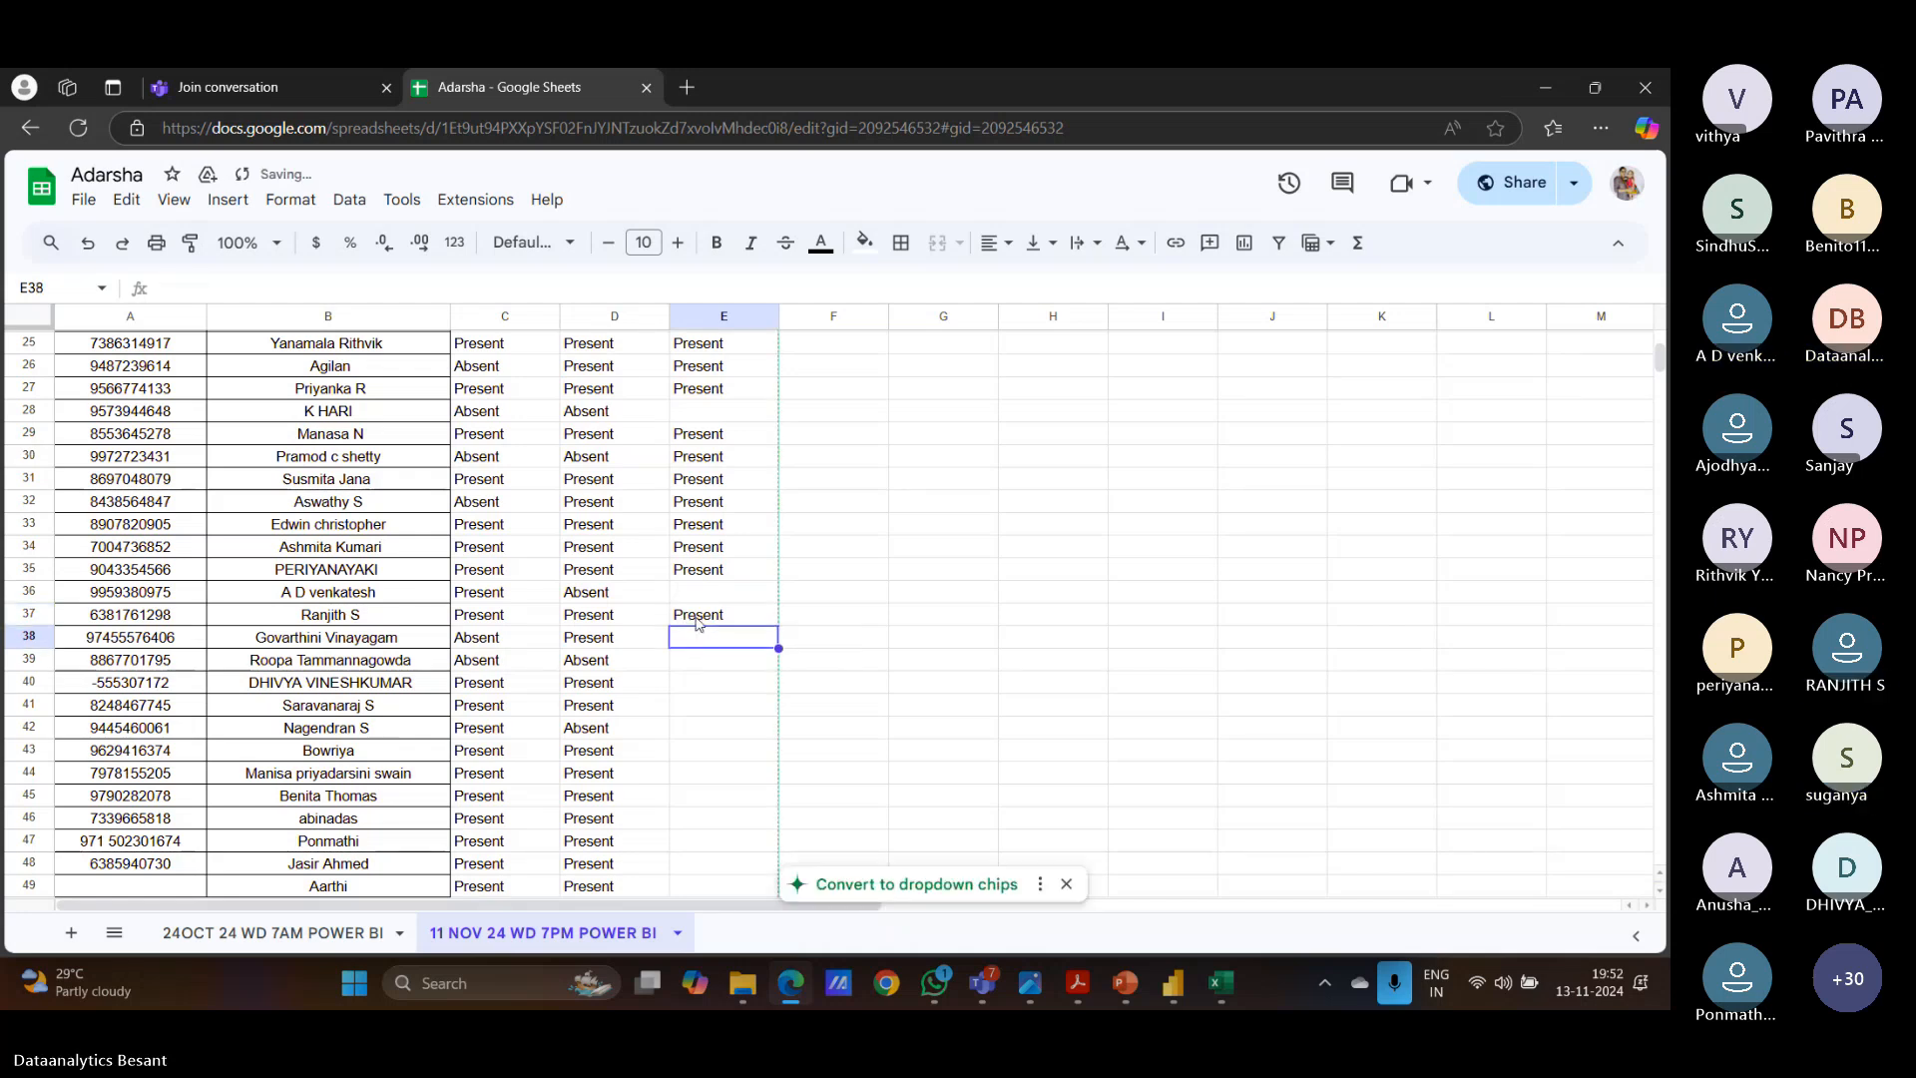
click(705, 595)
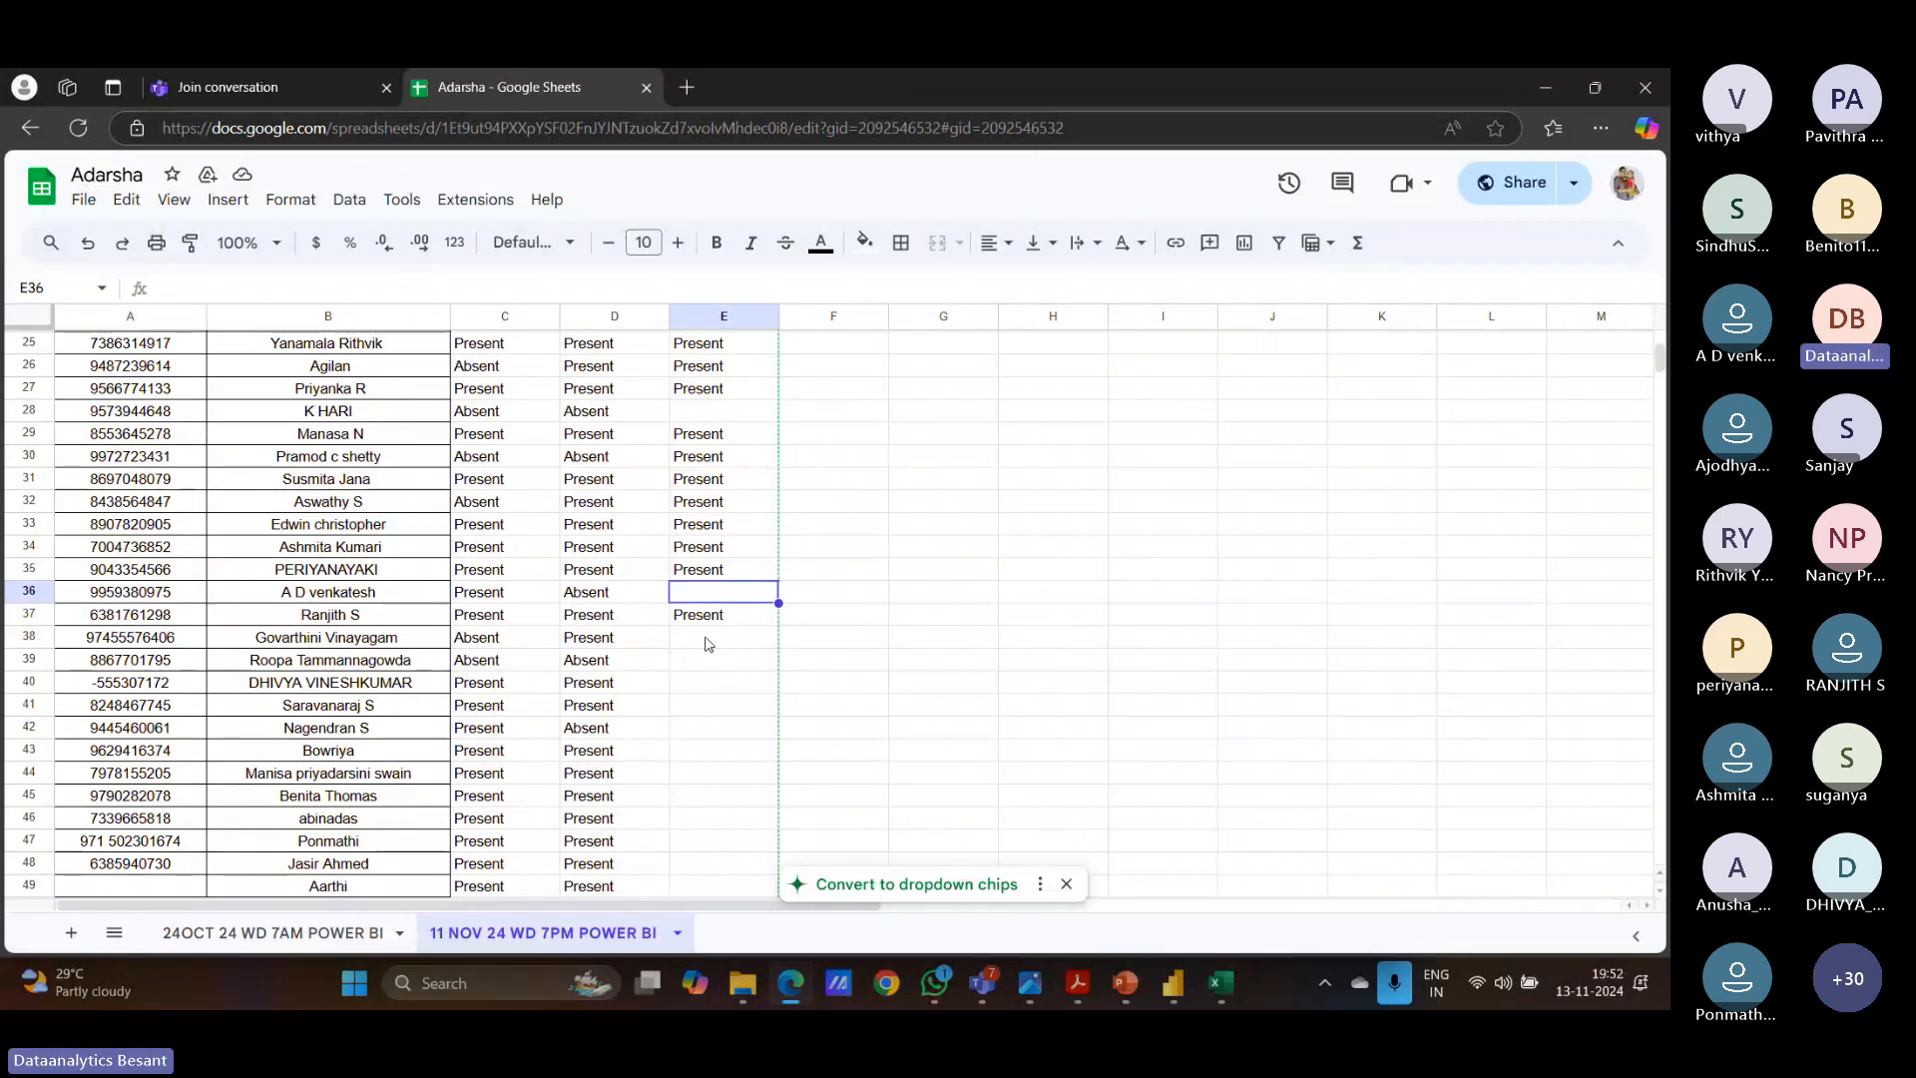
click(706, 643)
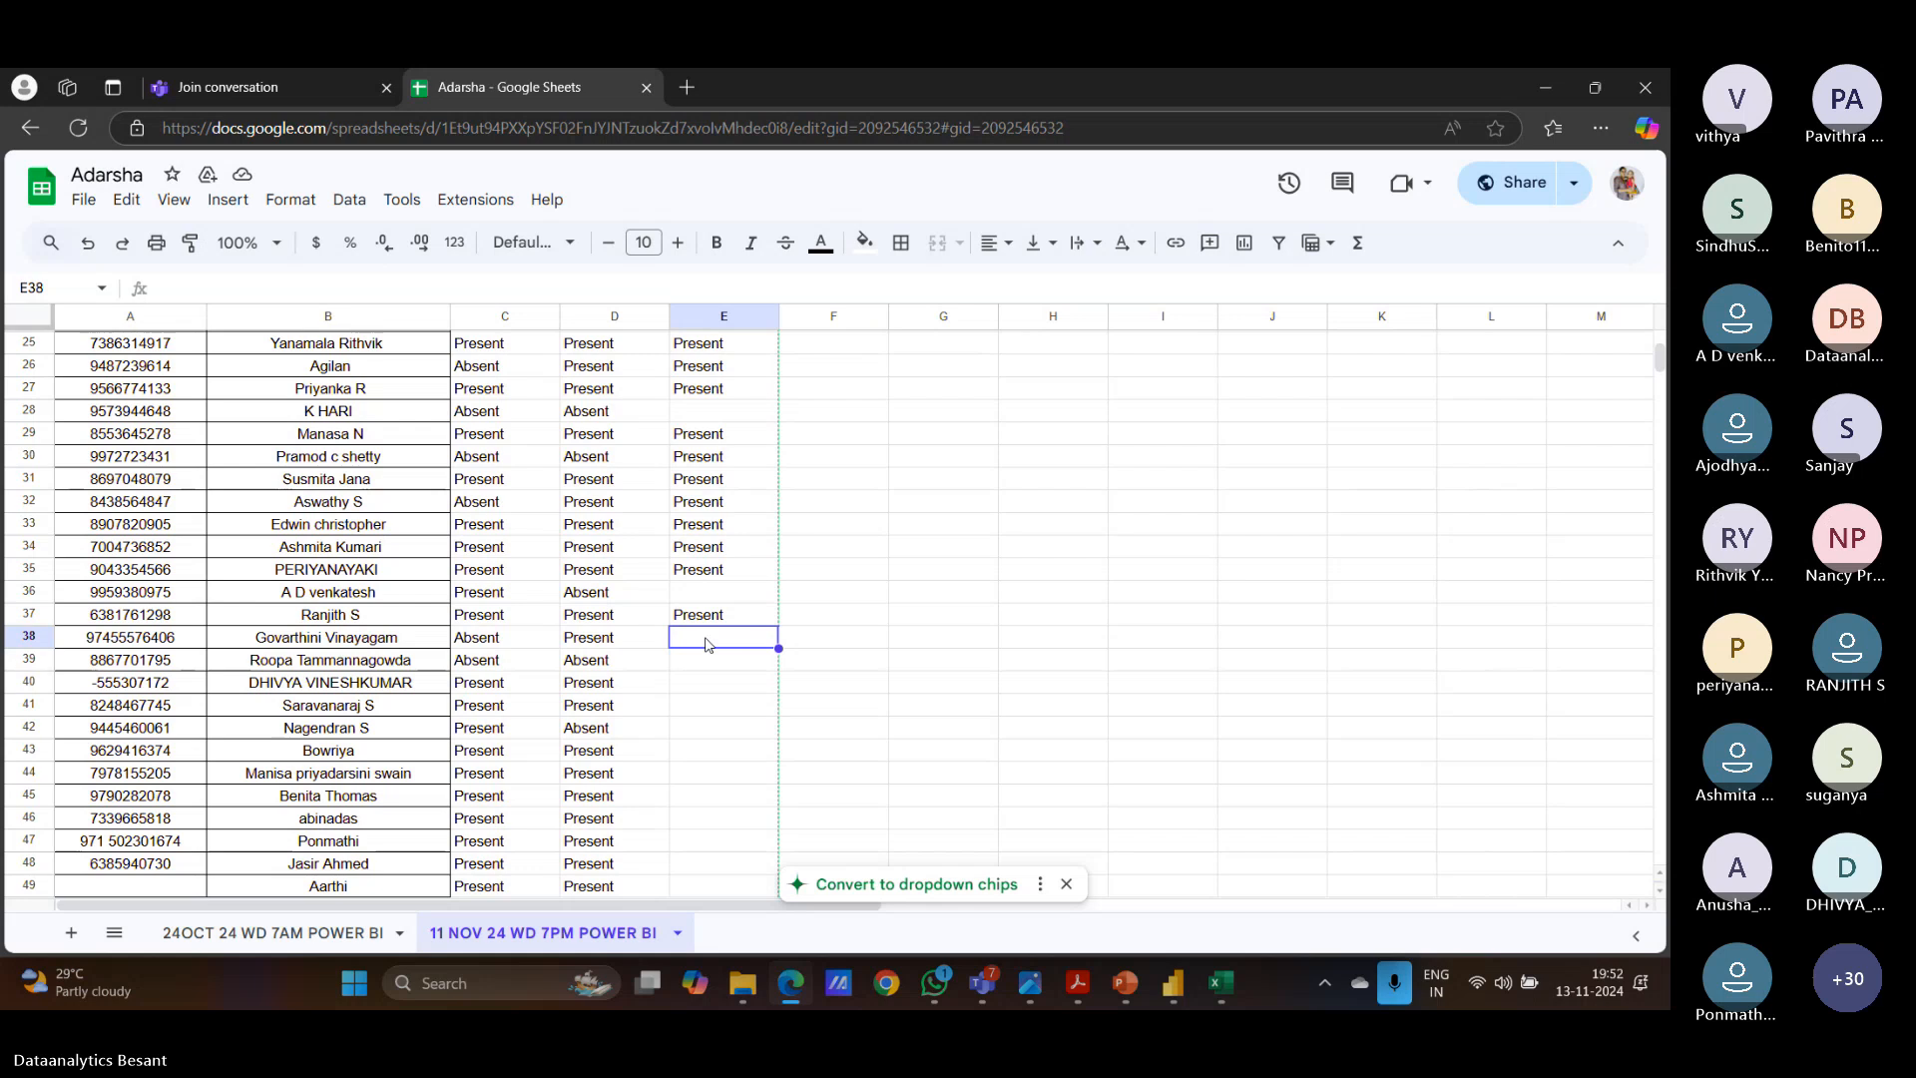
text(Present)
Set all three attendance dates of the student in row 39, cells C39 to E39, to Present.
click(707, 660)
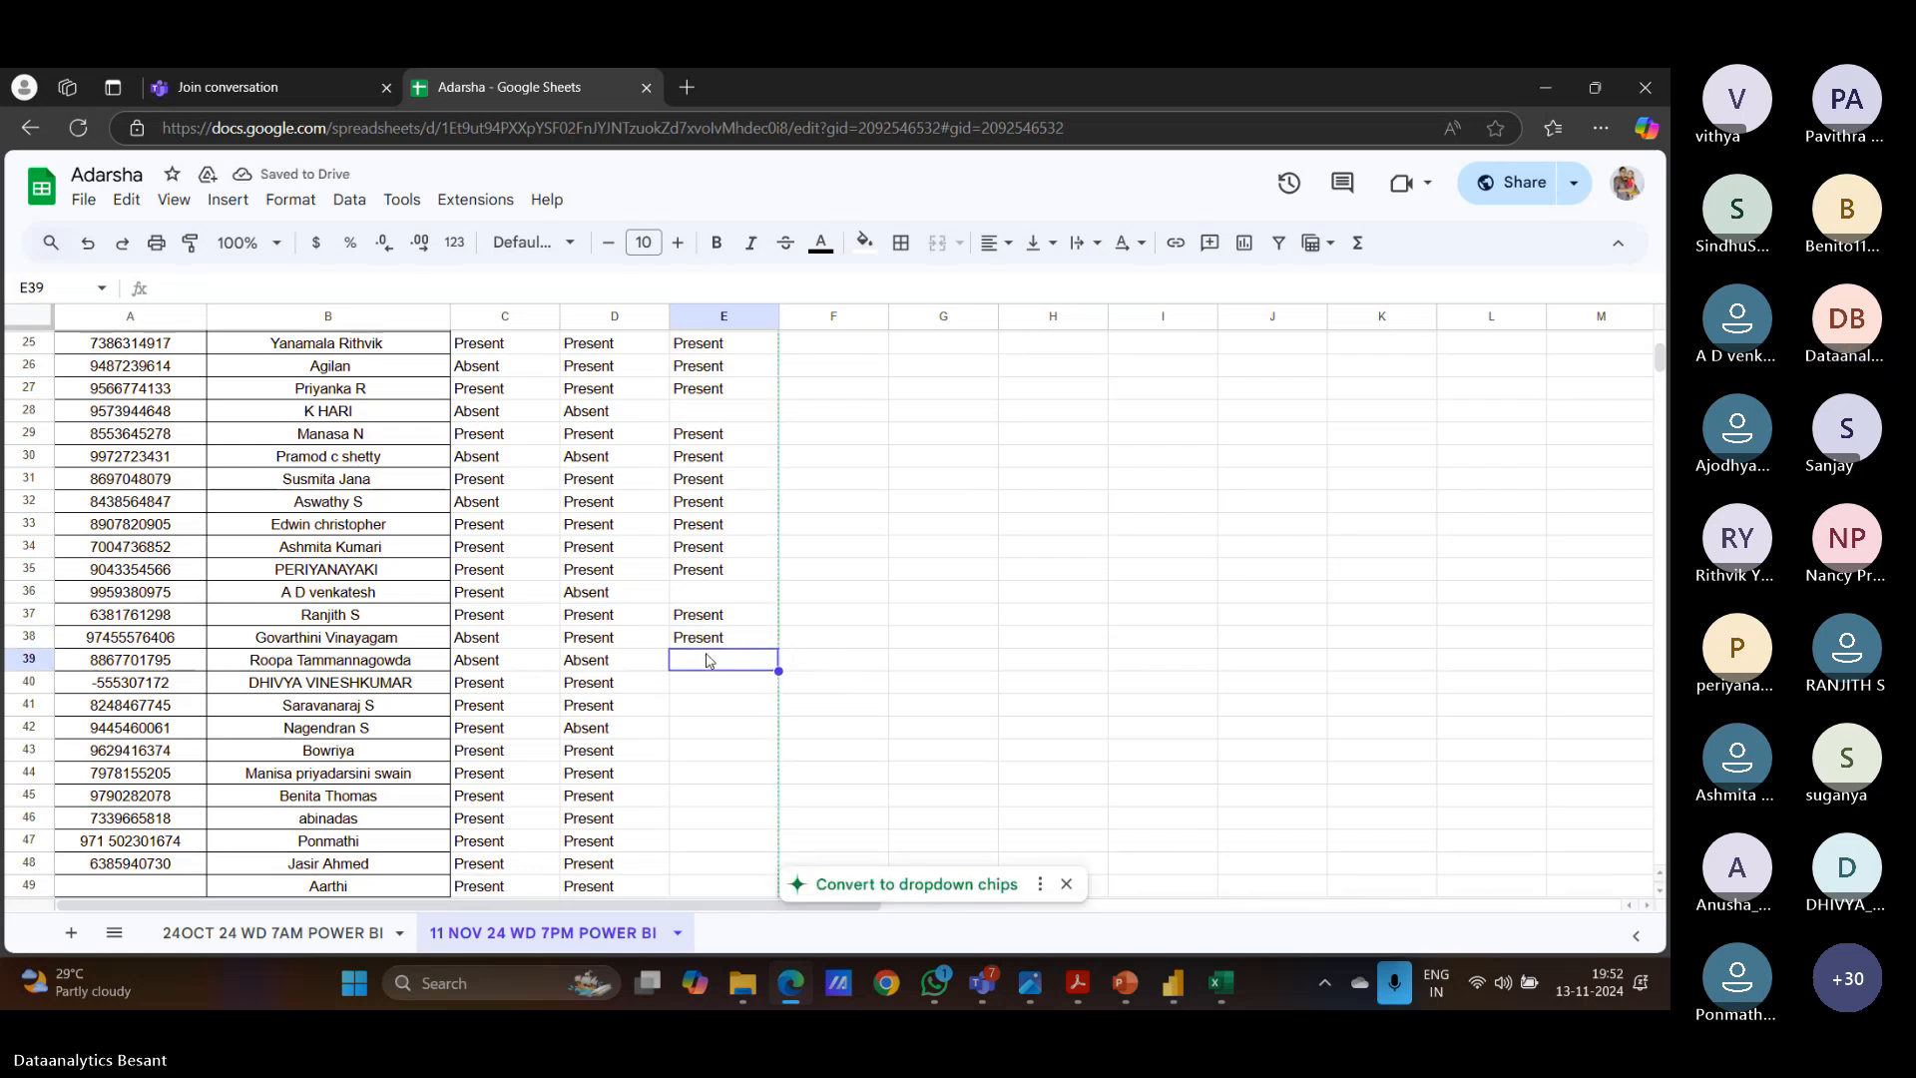
click(705, 688)
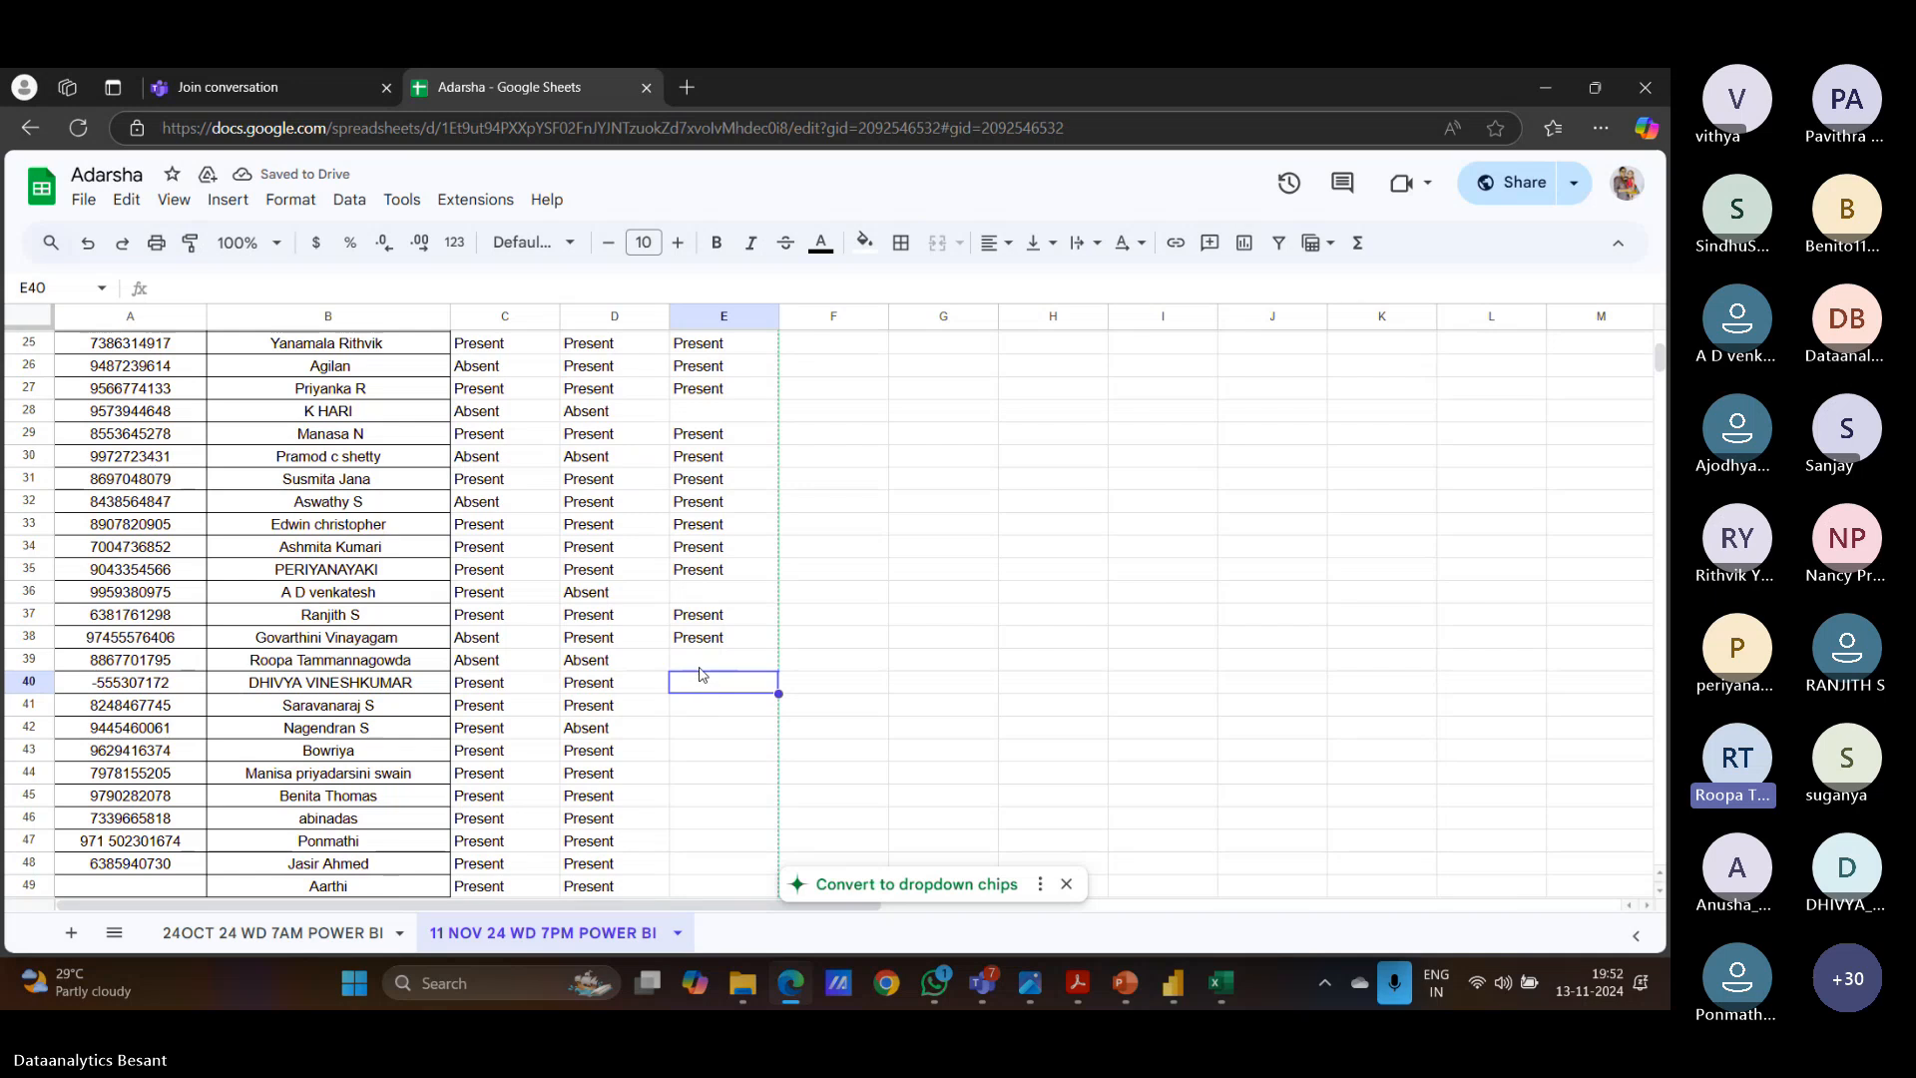
click(502, 662)
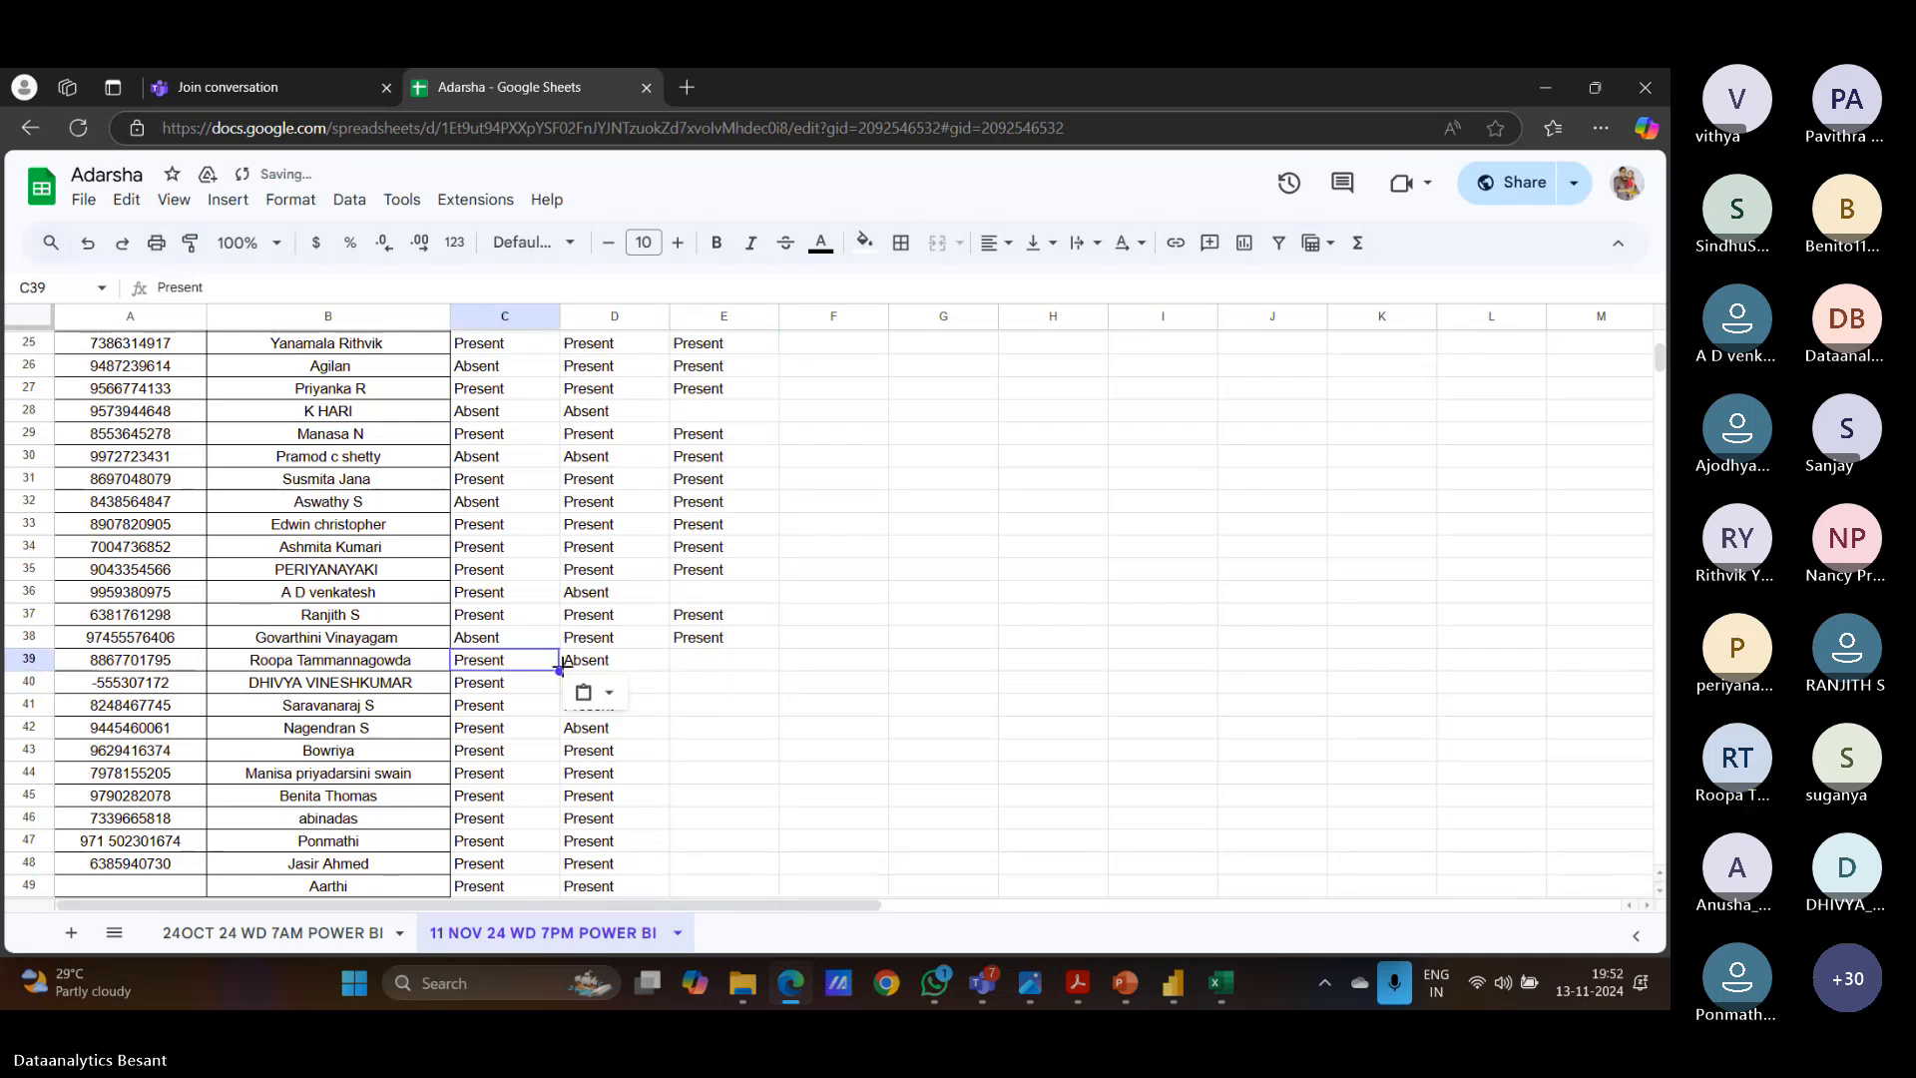
shift+click(633, 663)
text(Present	Present)
click(686, 662)
text(Present)
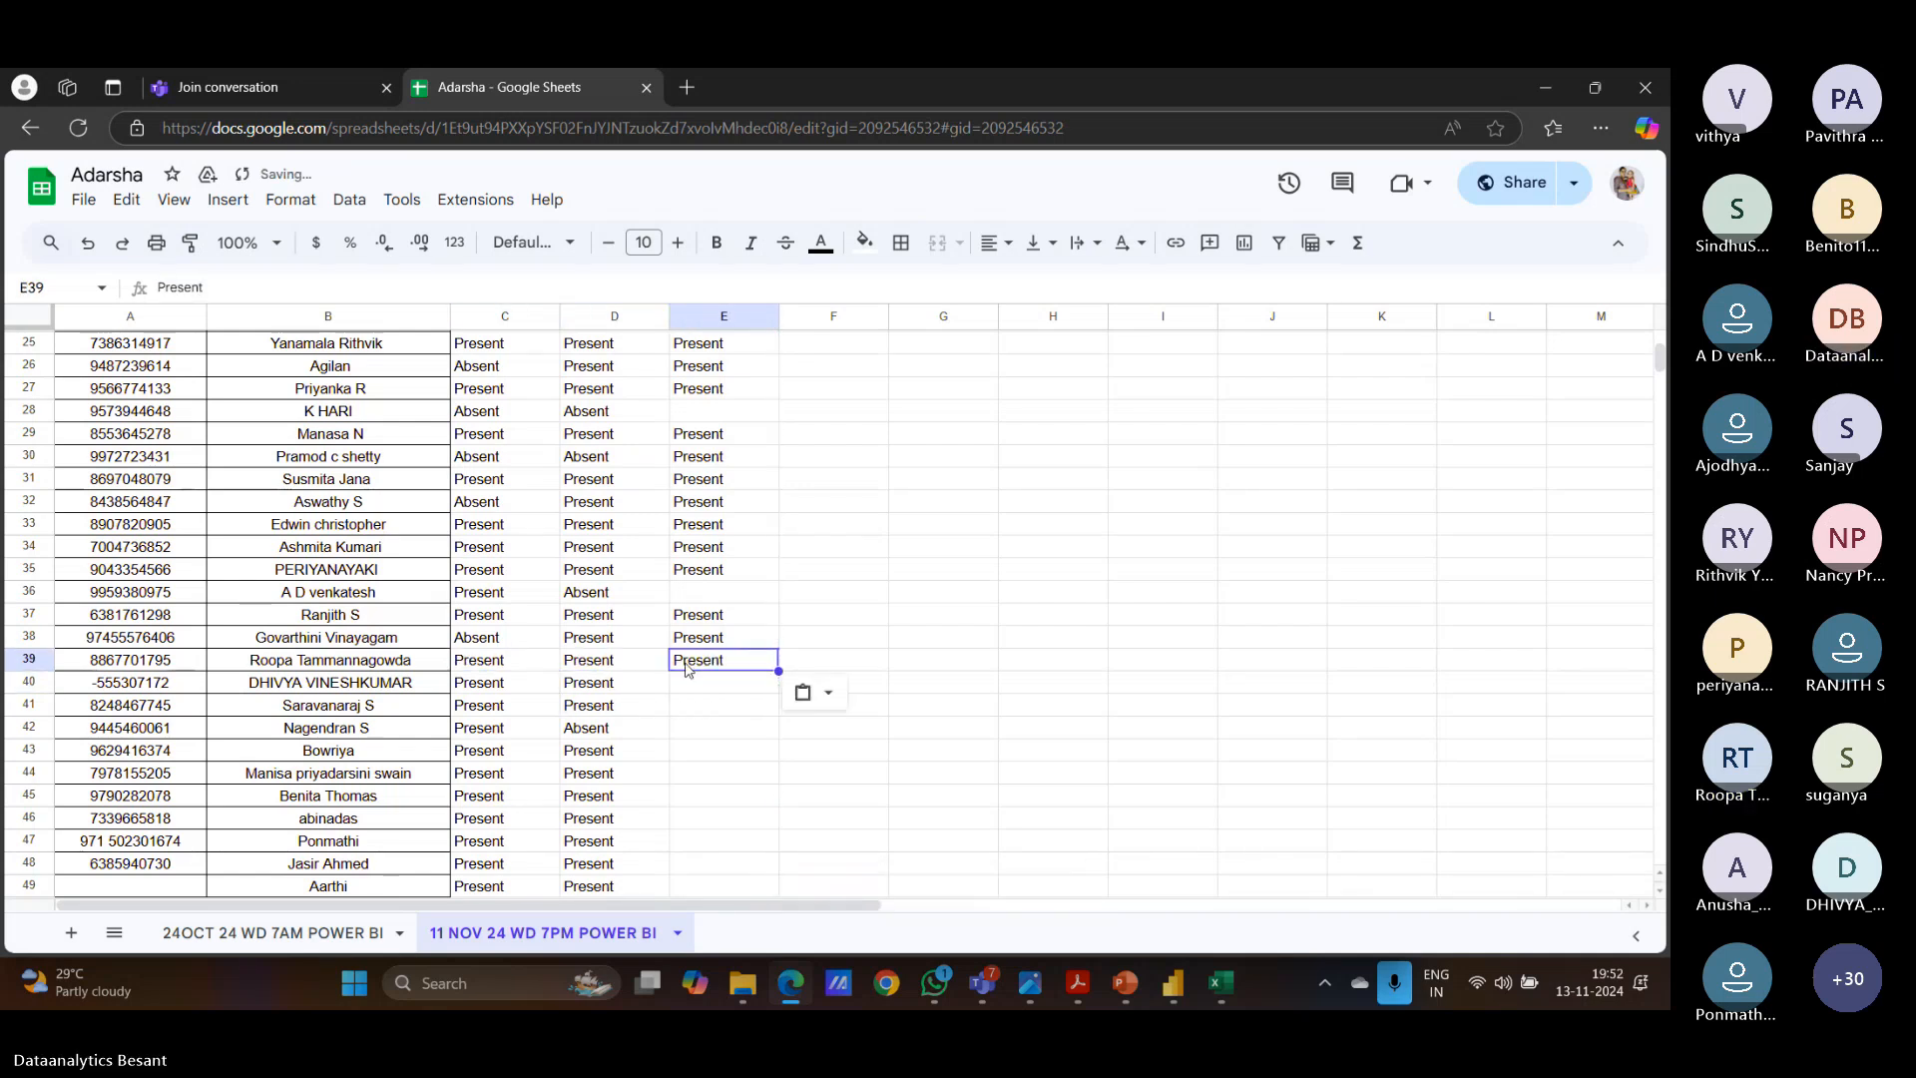
Enter Present in cells E40 and E41 of the 13-11-2024 attendance column.
click(687, 685)
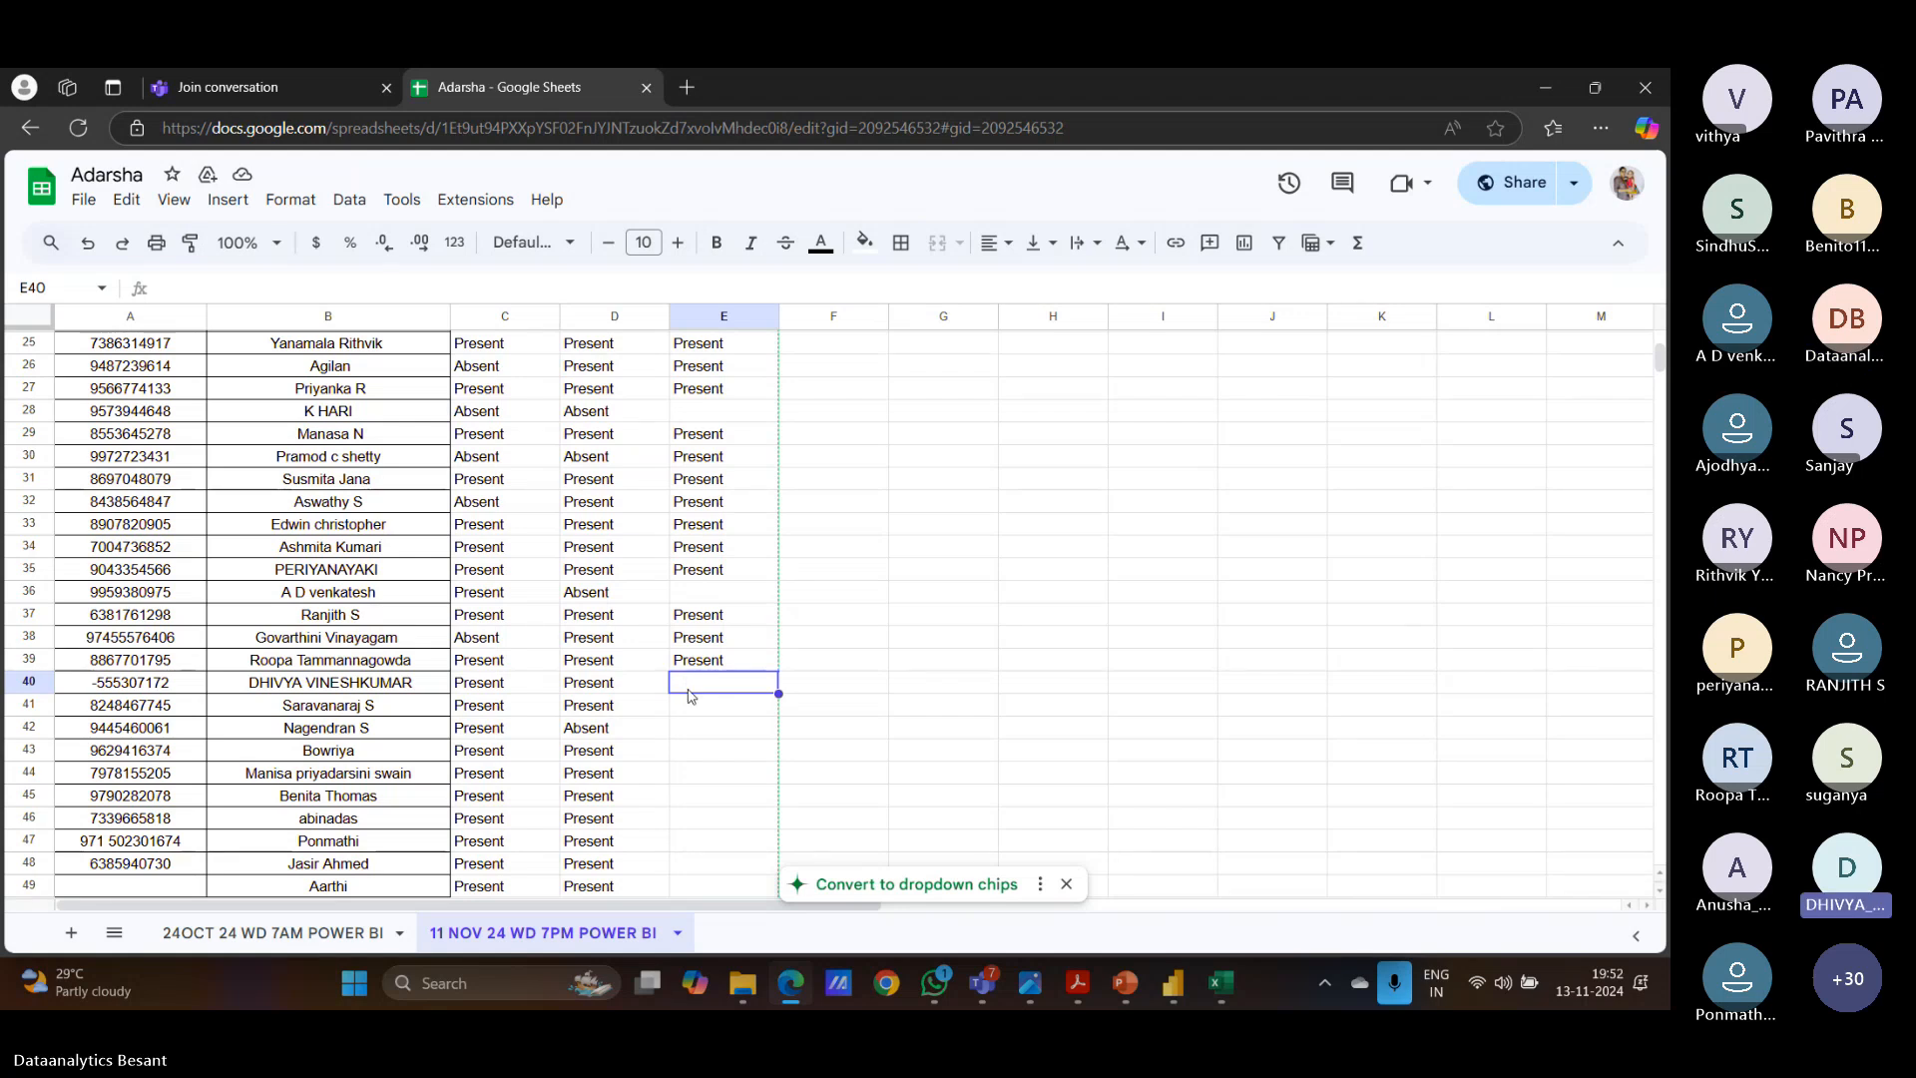
text(Present)
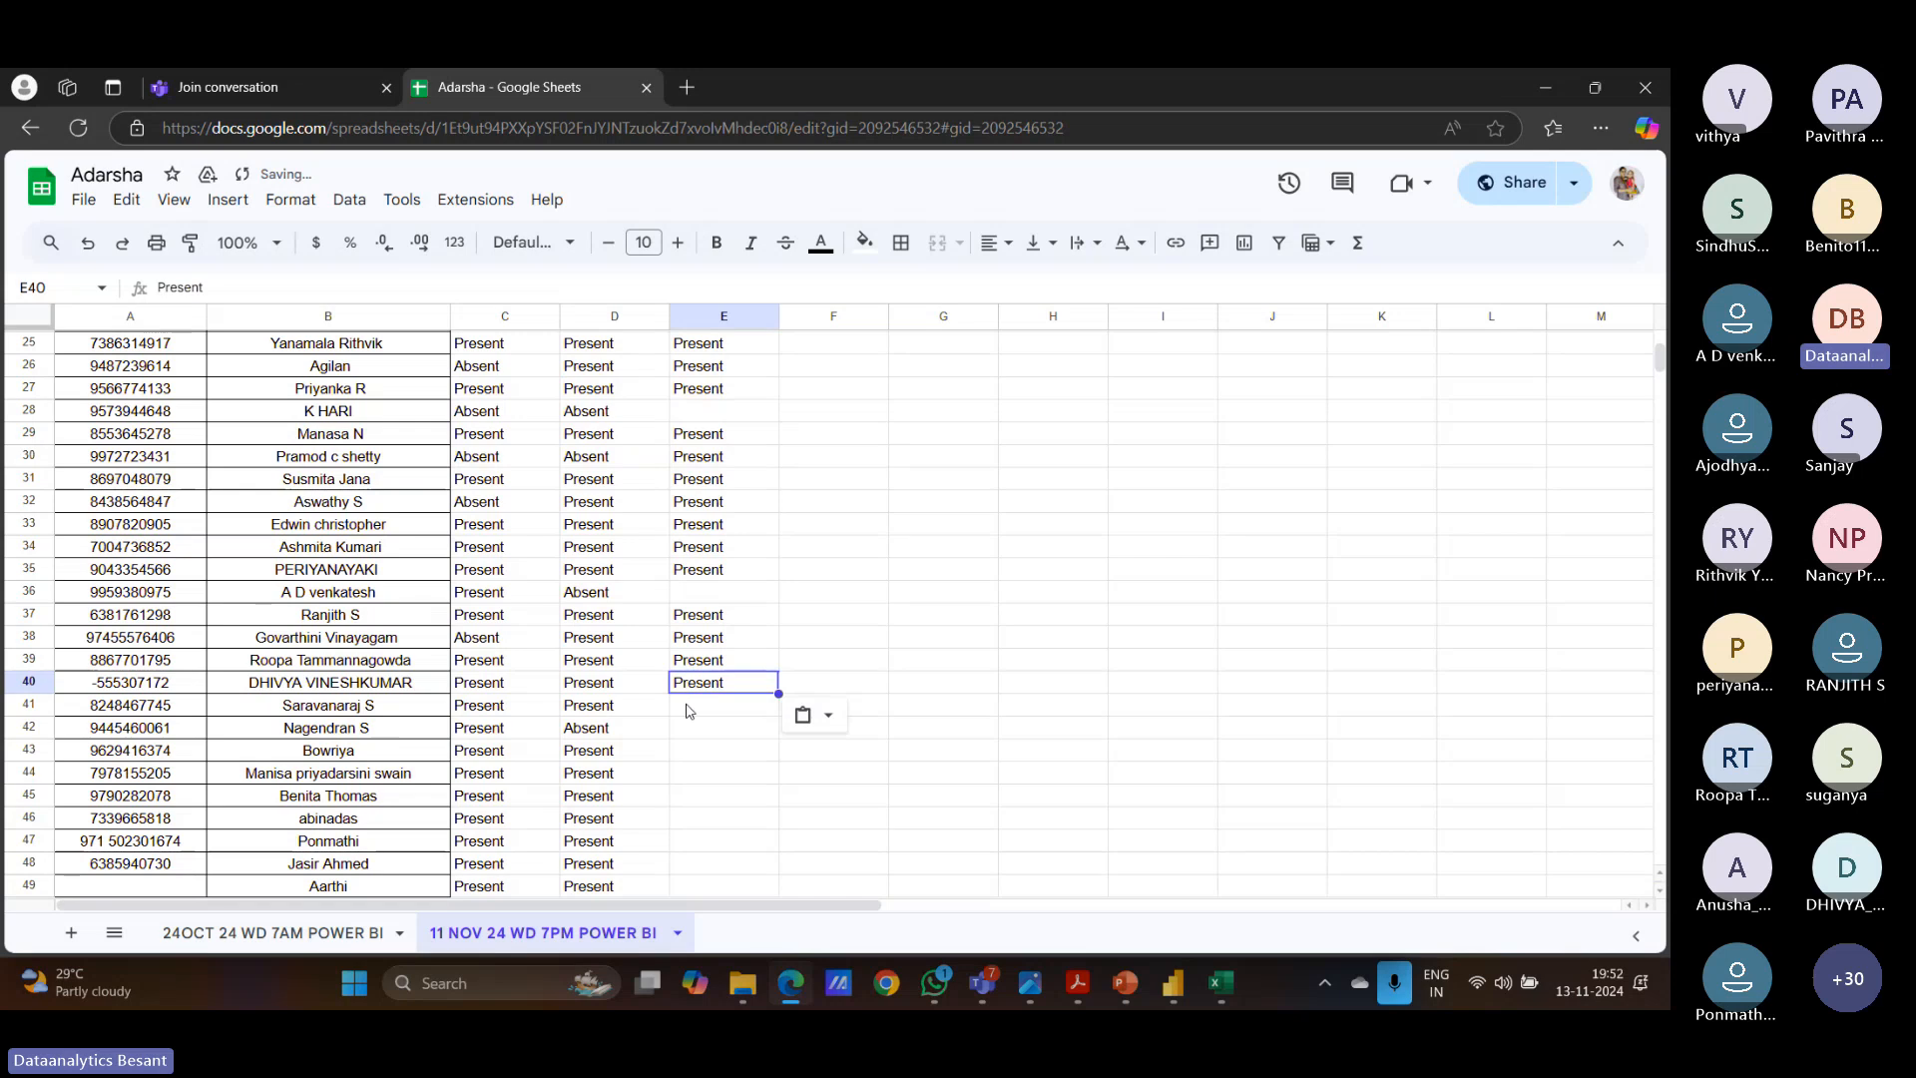
click(687, 711)
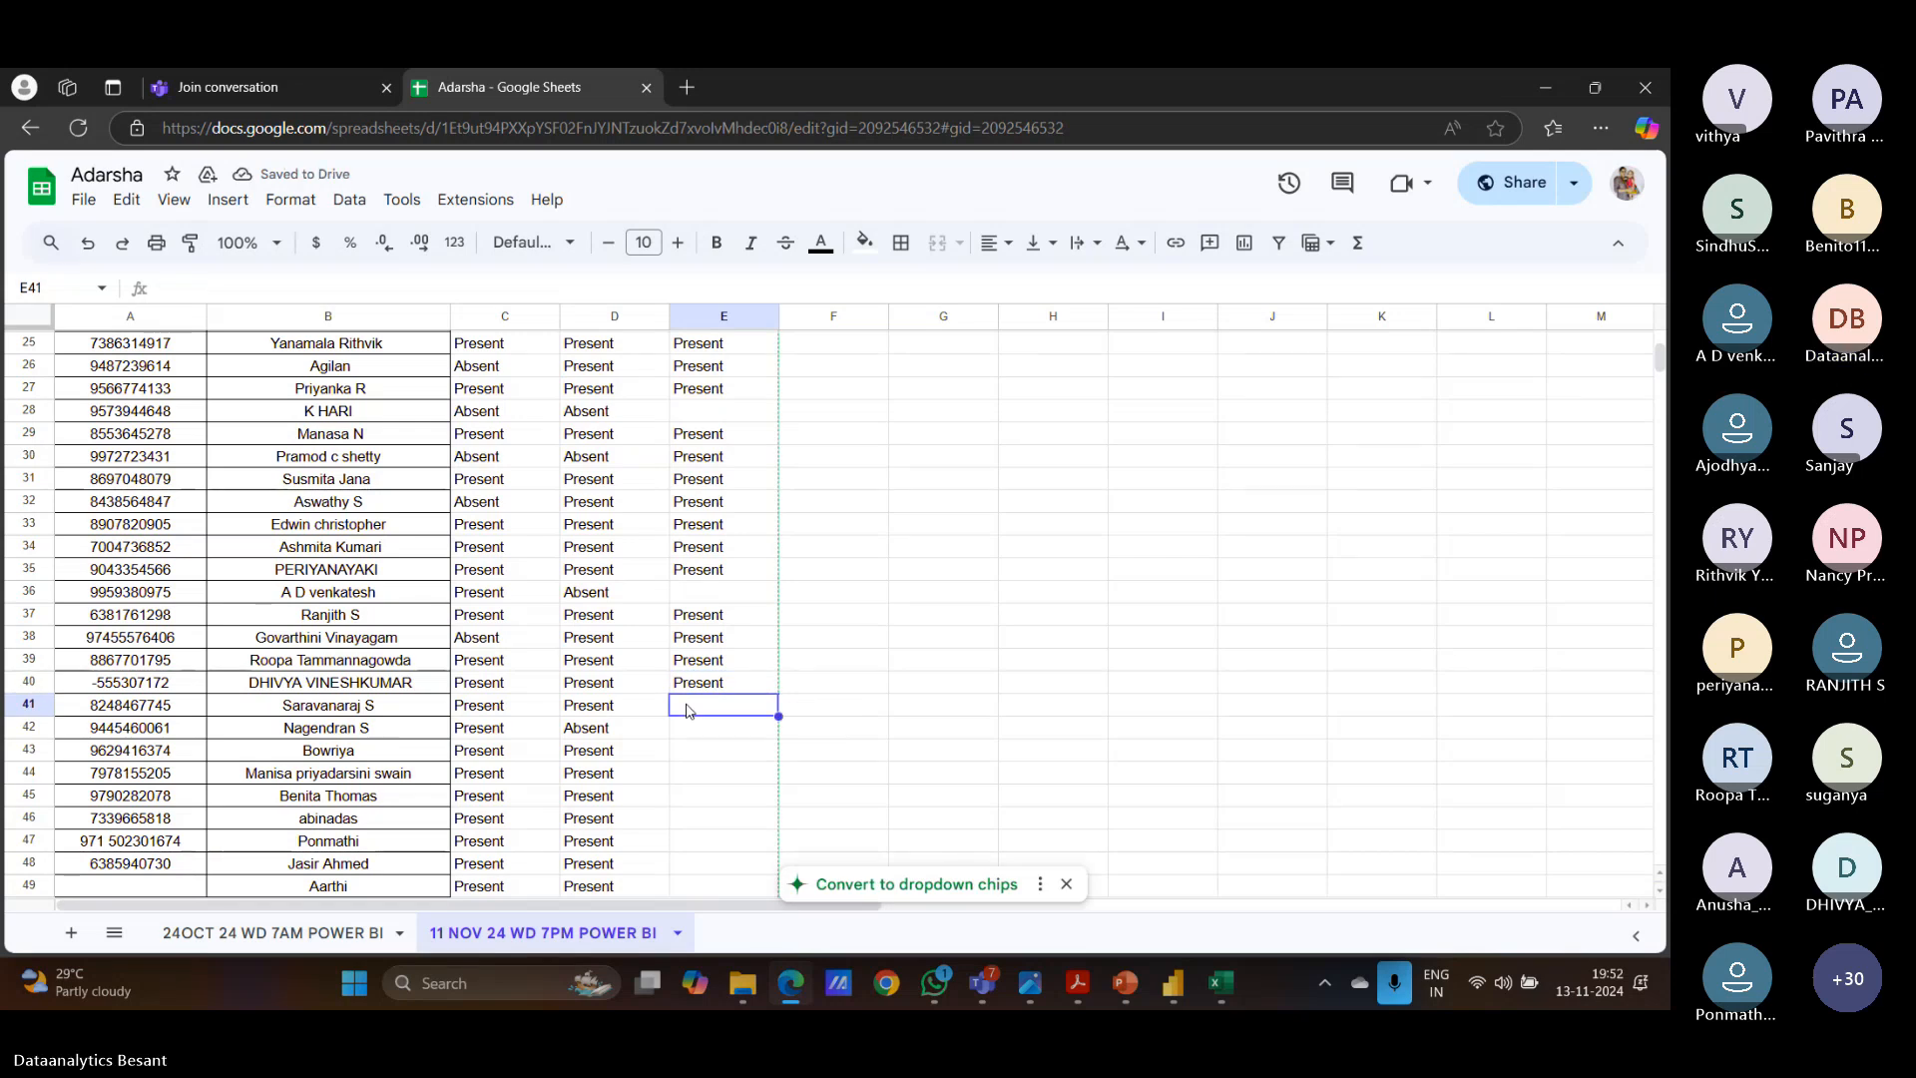
text(Present)
Skip rows 42 and 43 and mark the student in row 44 as Present for 13-11-2024.
click(684, 729)
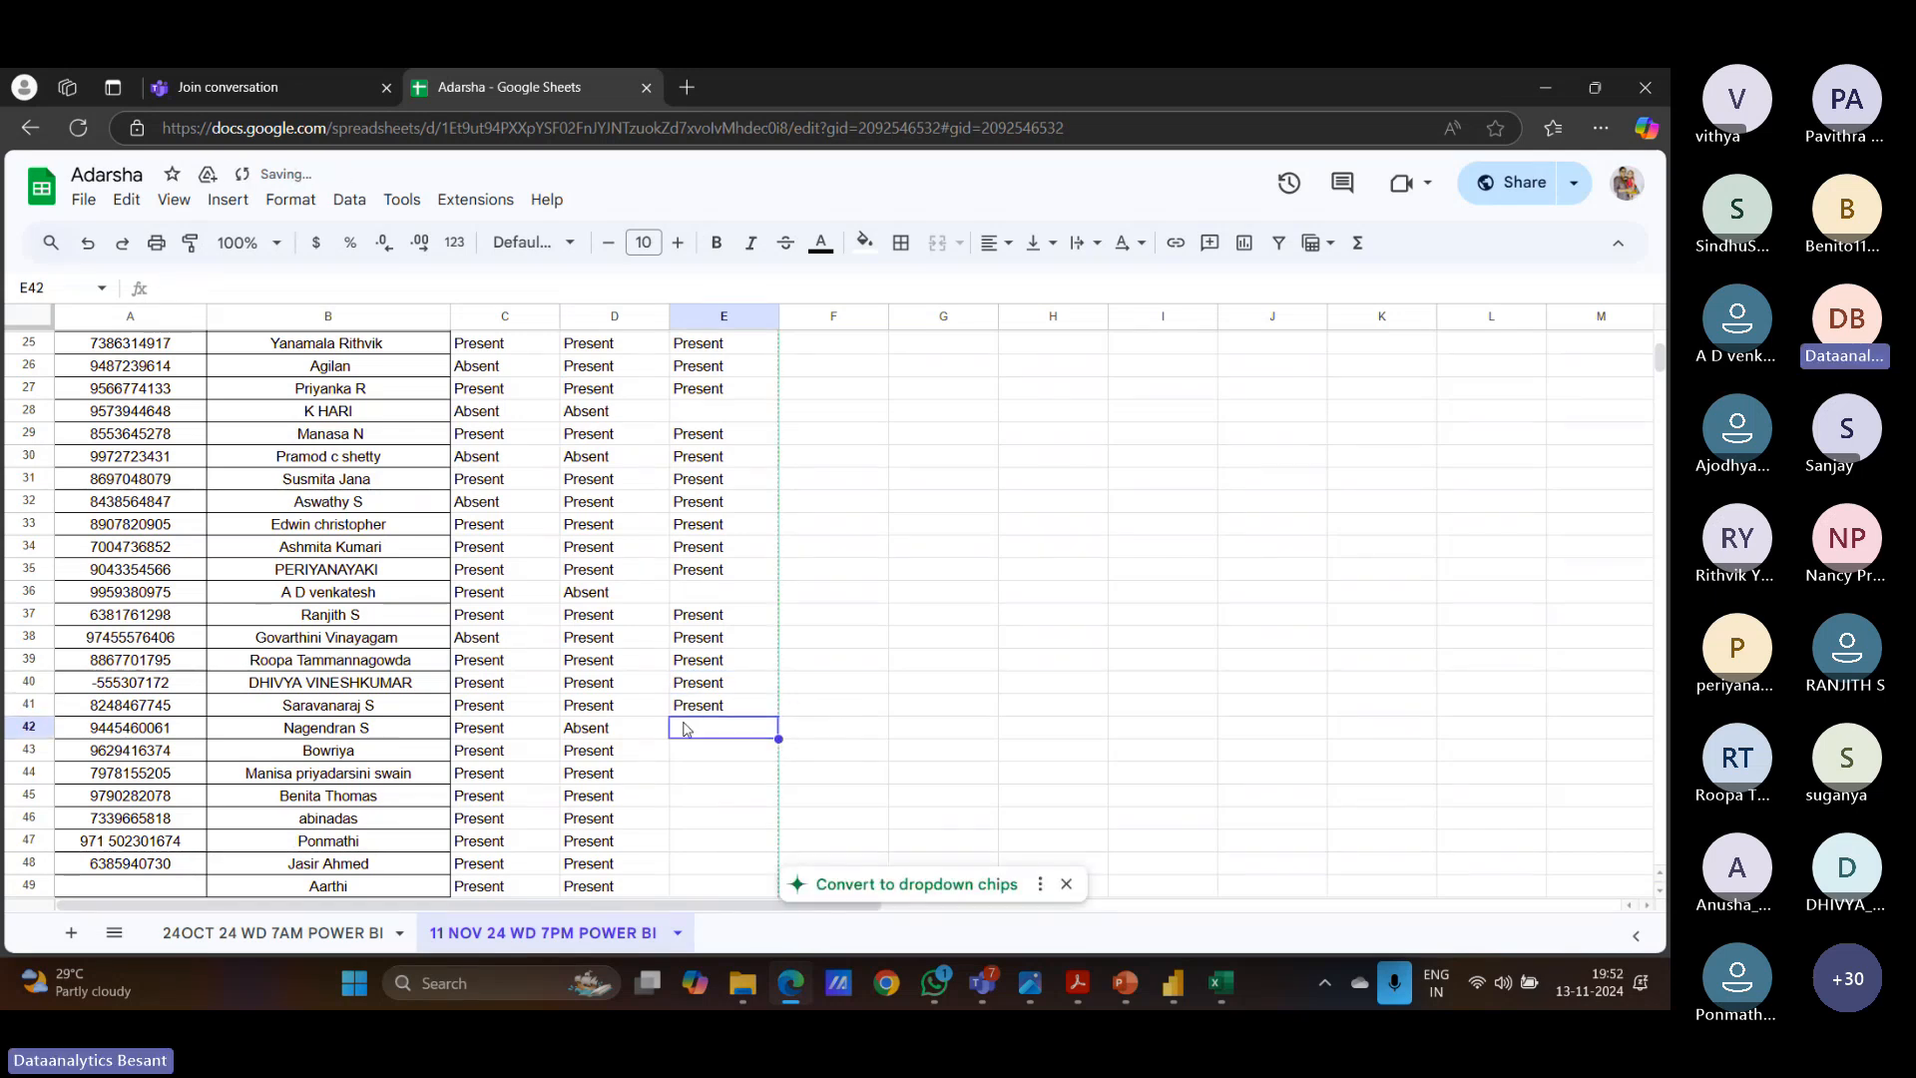
scroll(685, 729, down, 1)
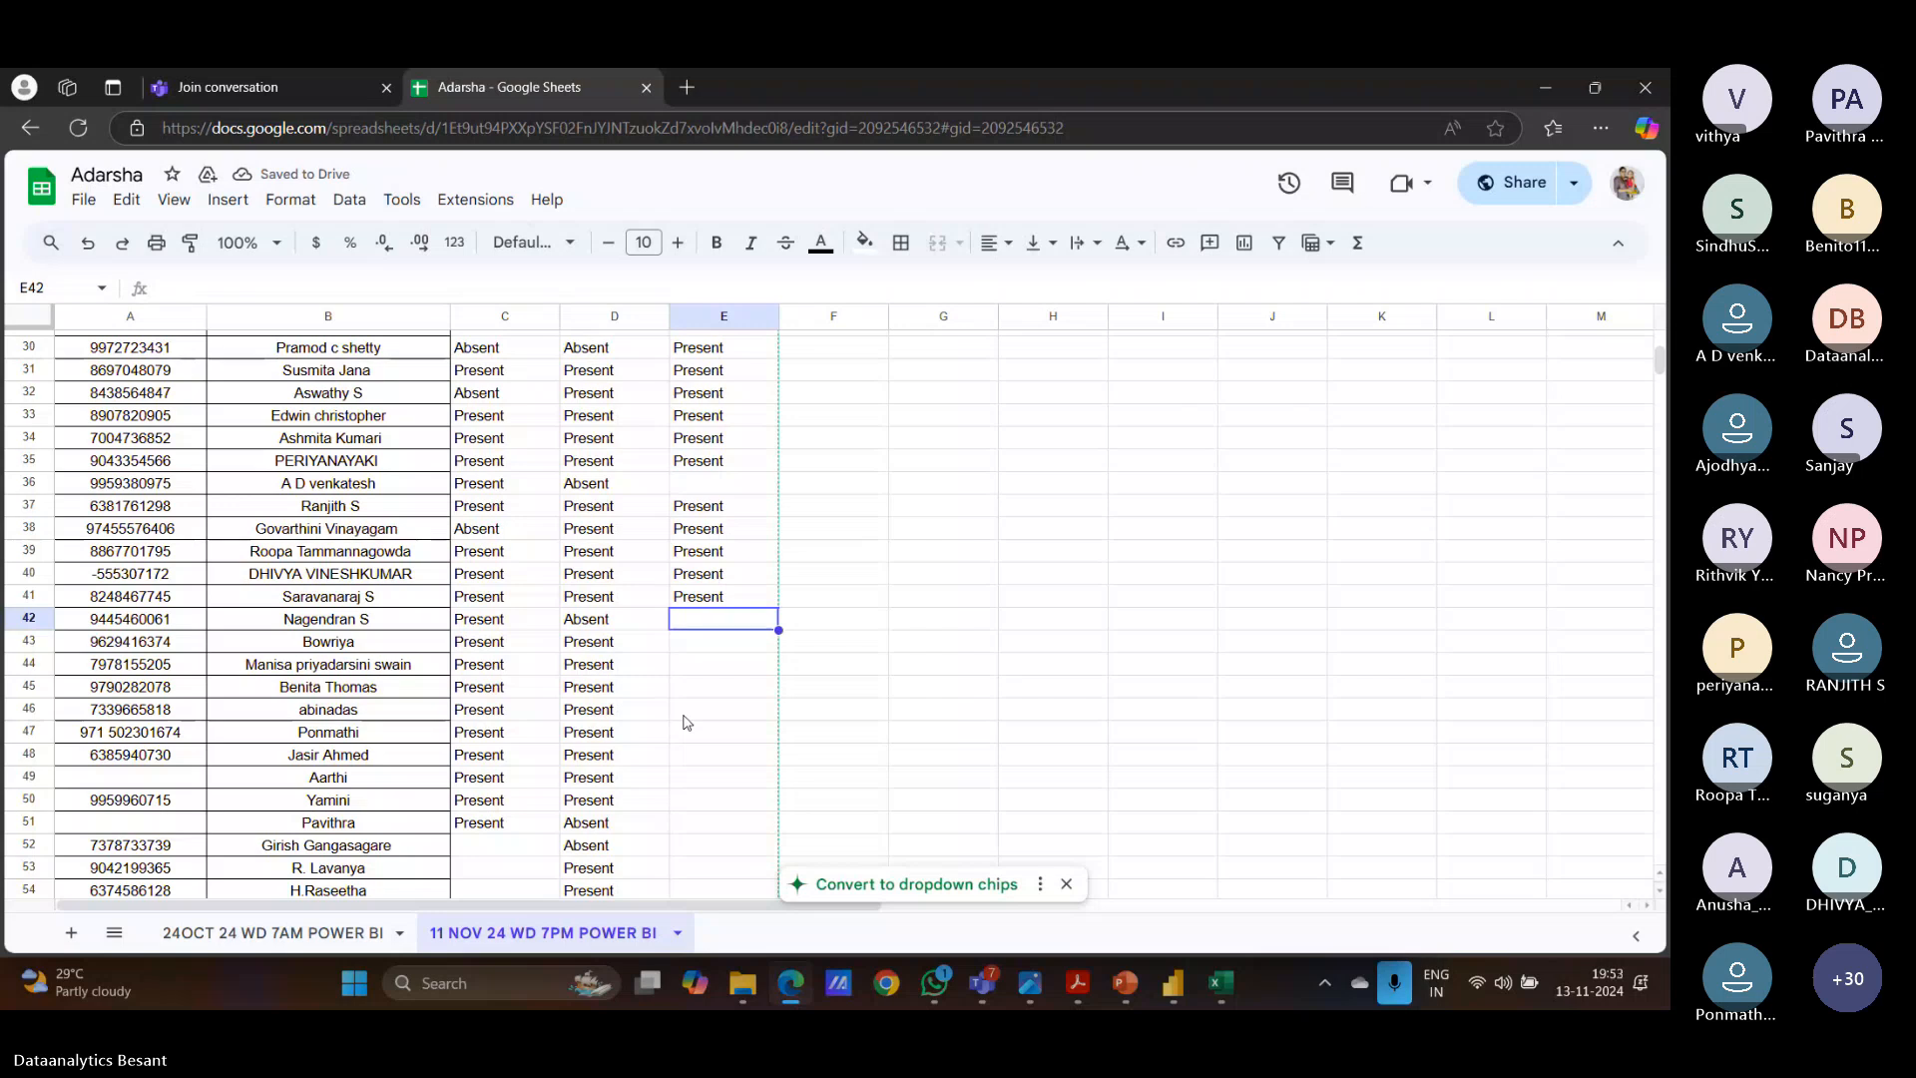
click(696, 644)
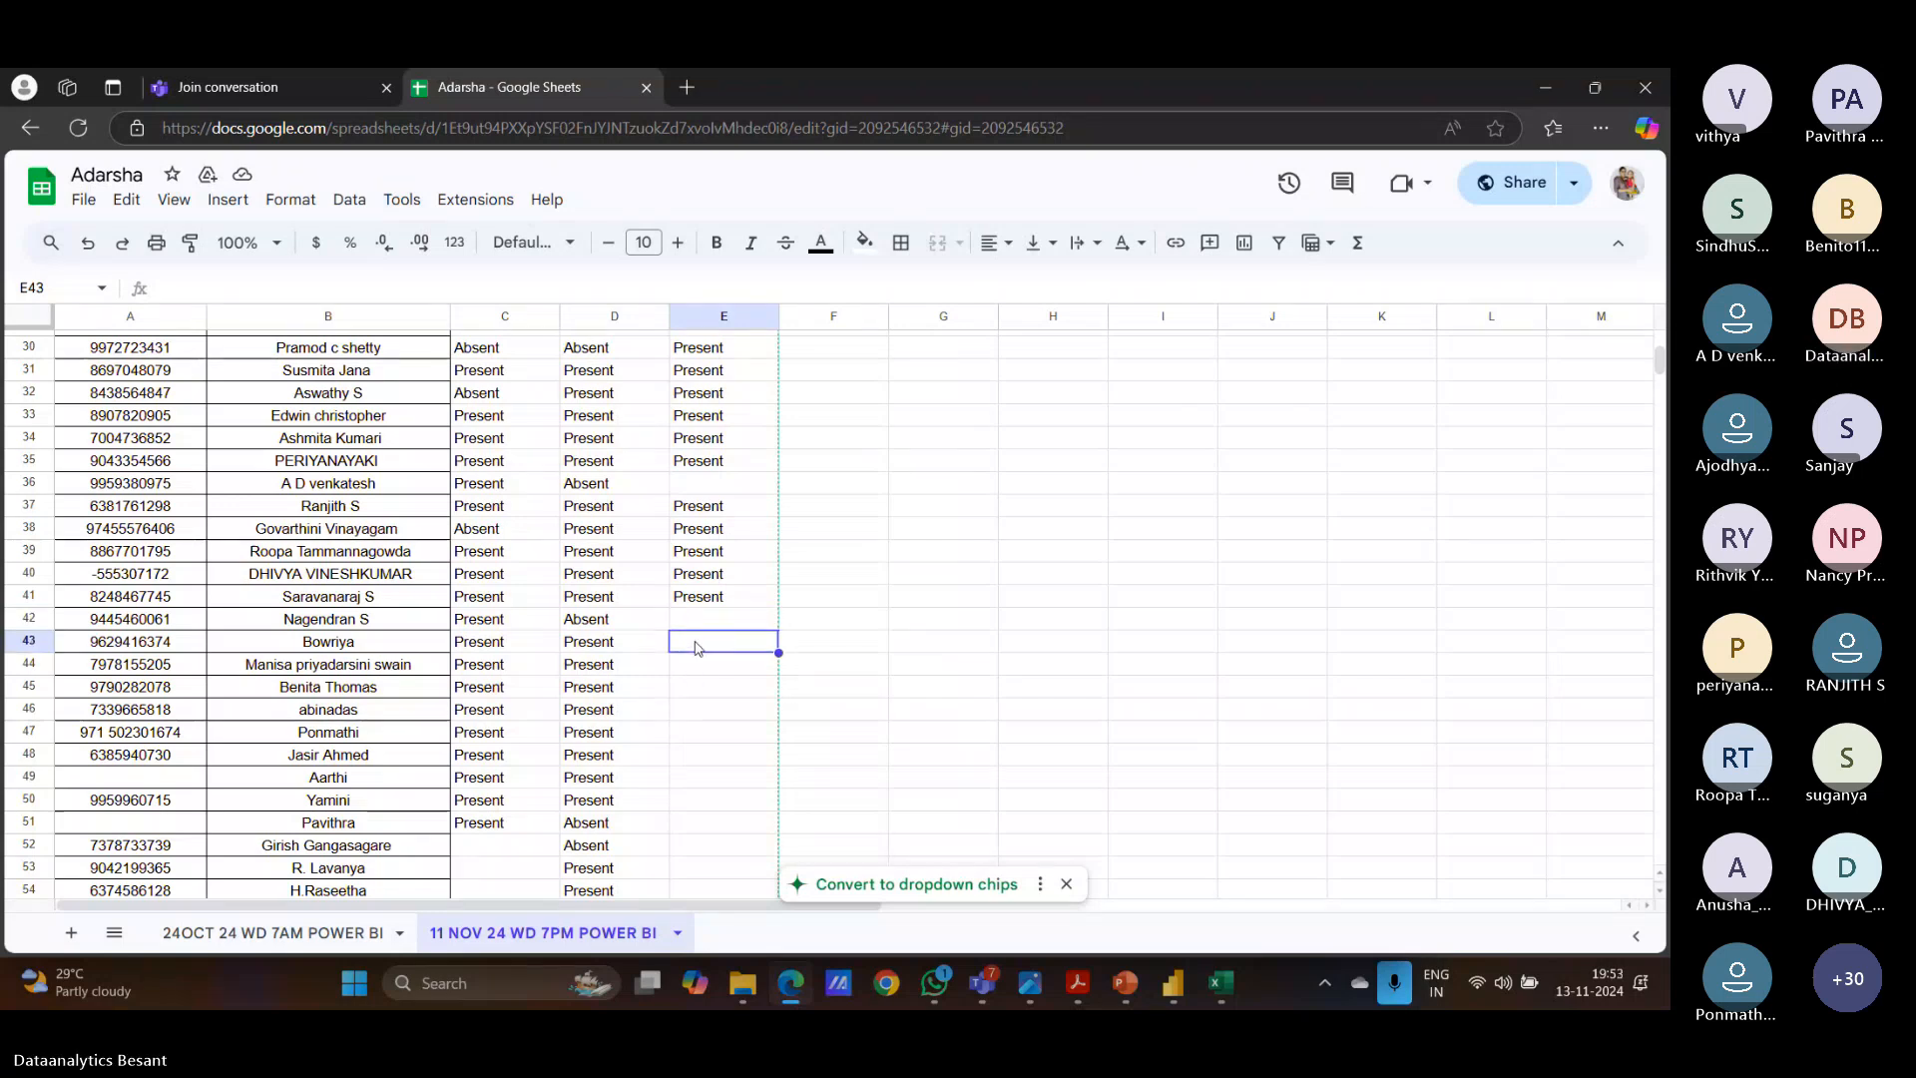
click(696, 672)
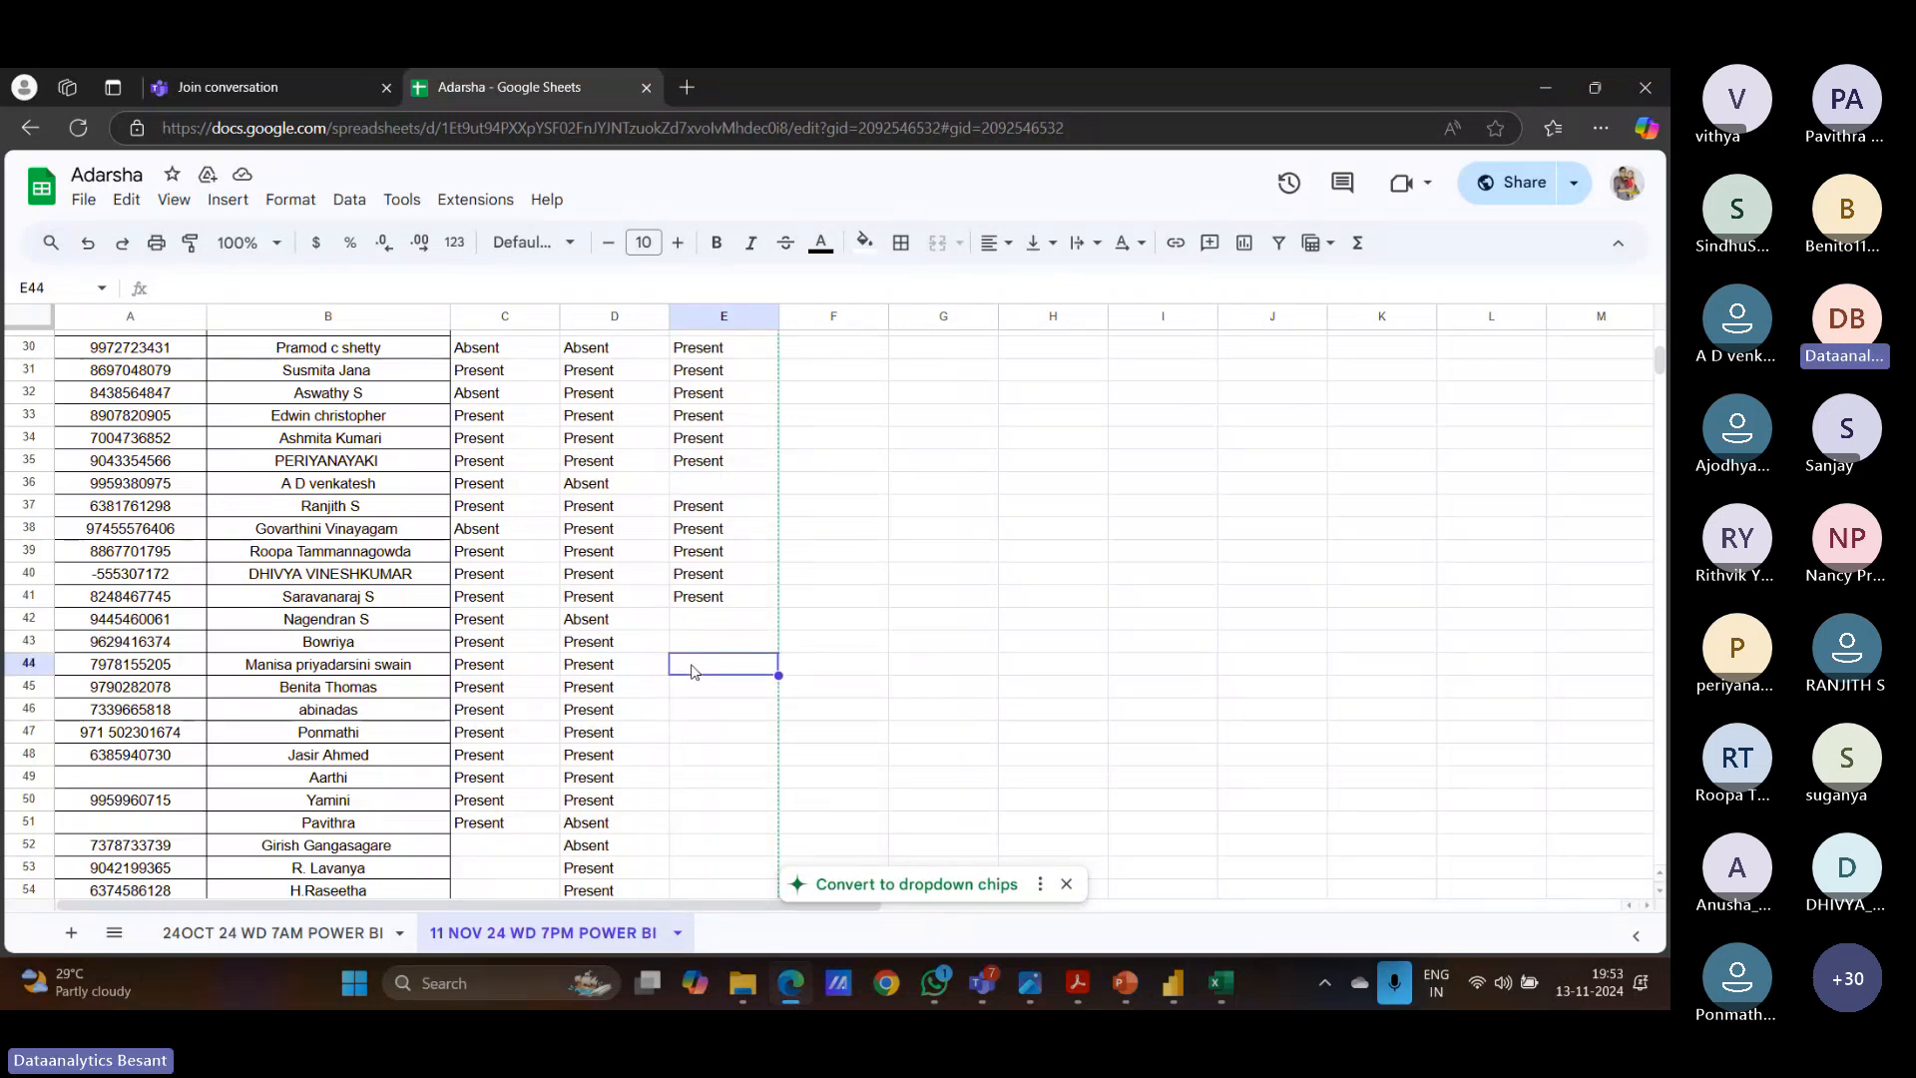
text(Present)
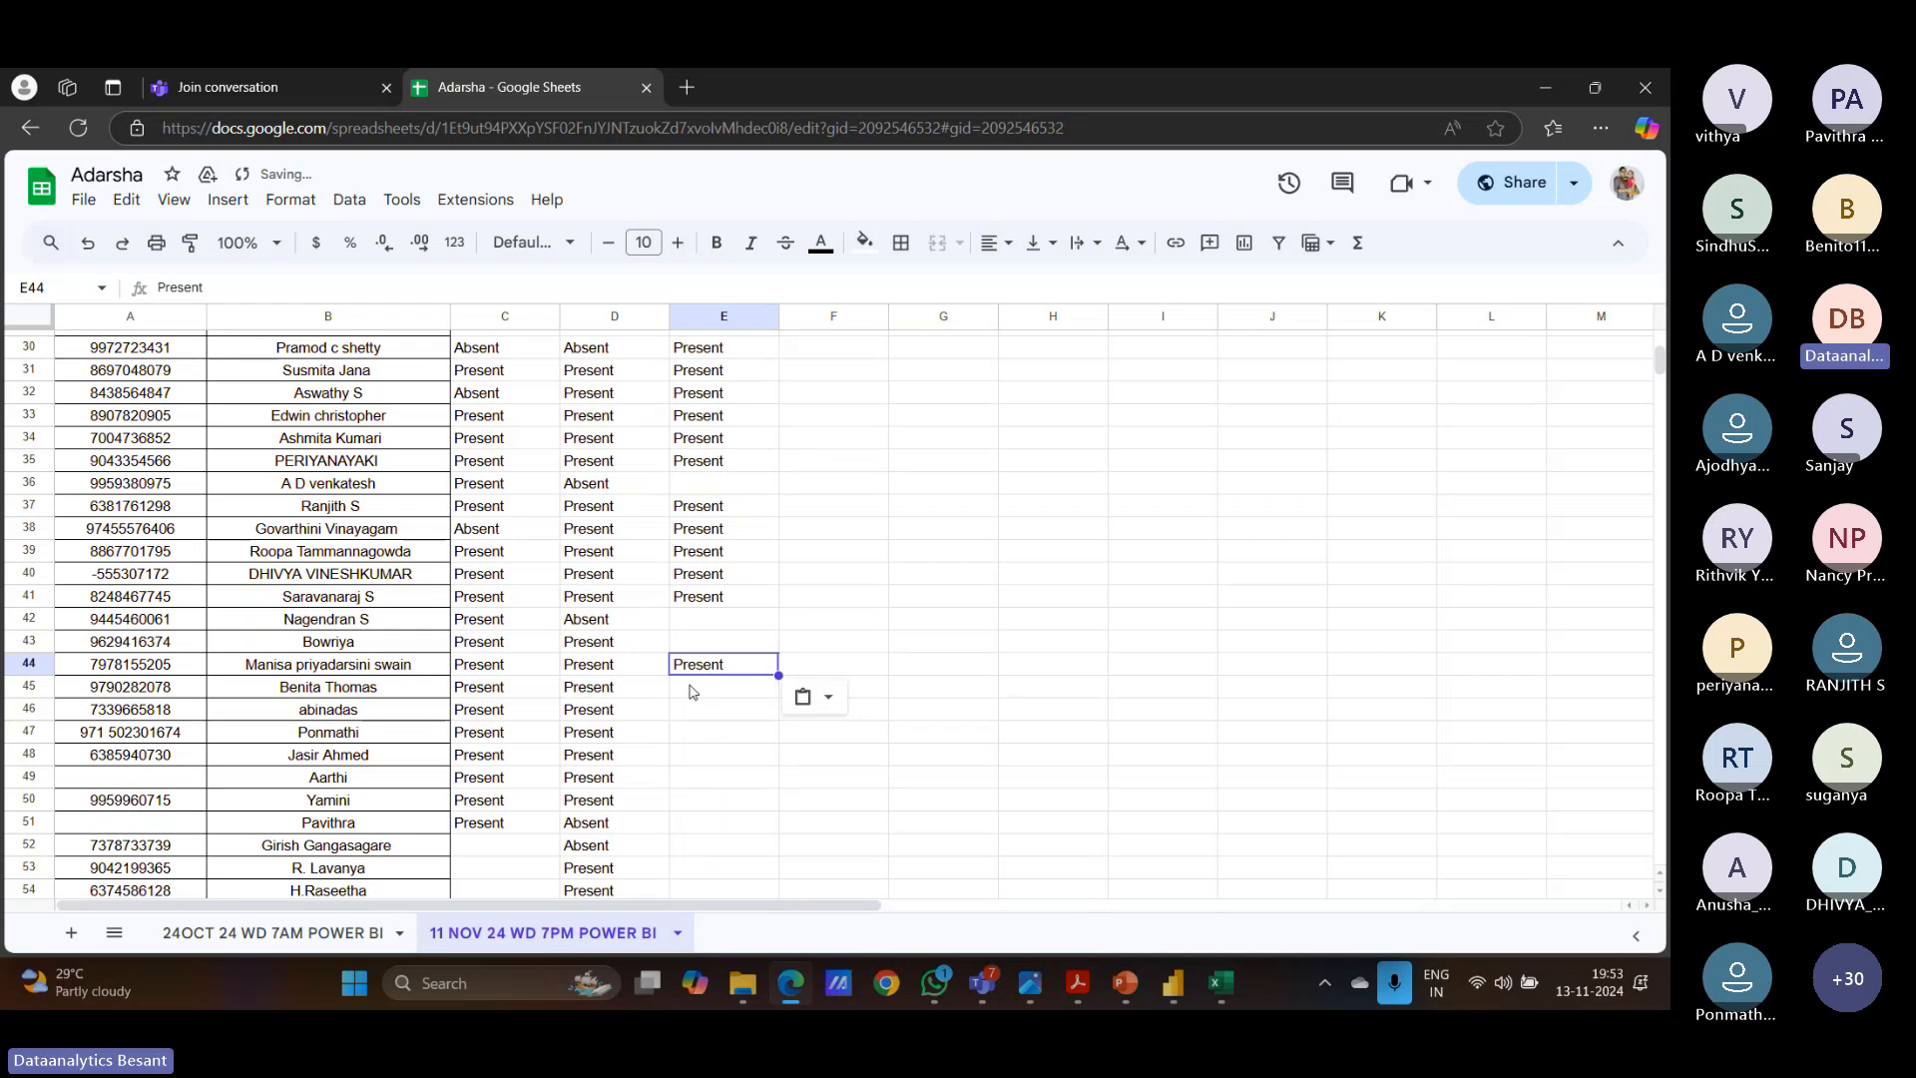
Mark the students in rows 43, 45 and 46 as Present in the 13-11-2024 attendance column.
click(702, 687)
click(702, 644)
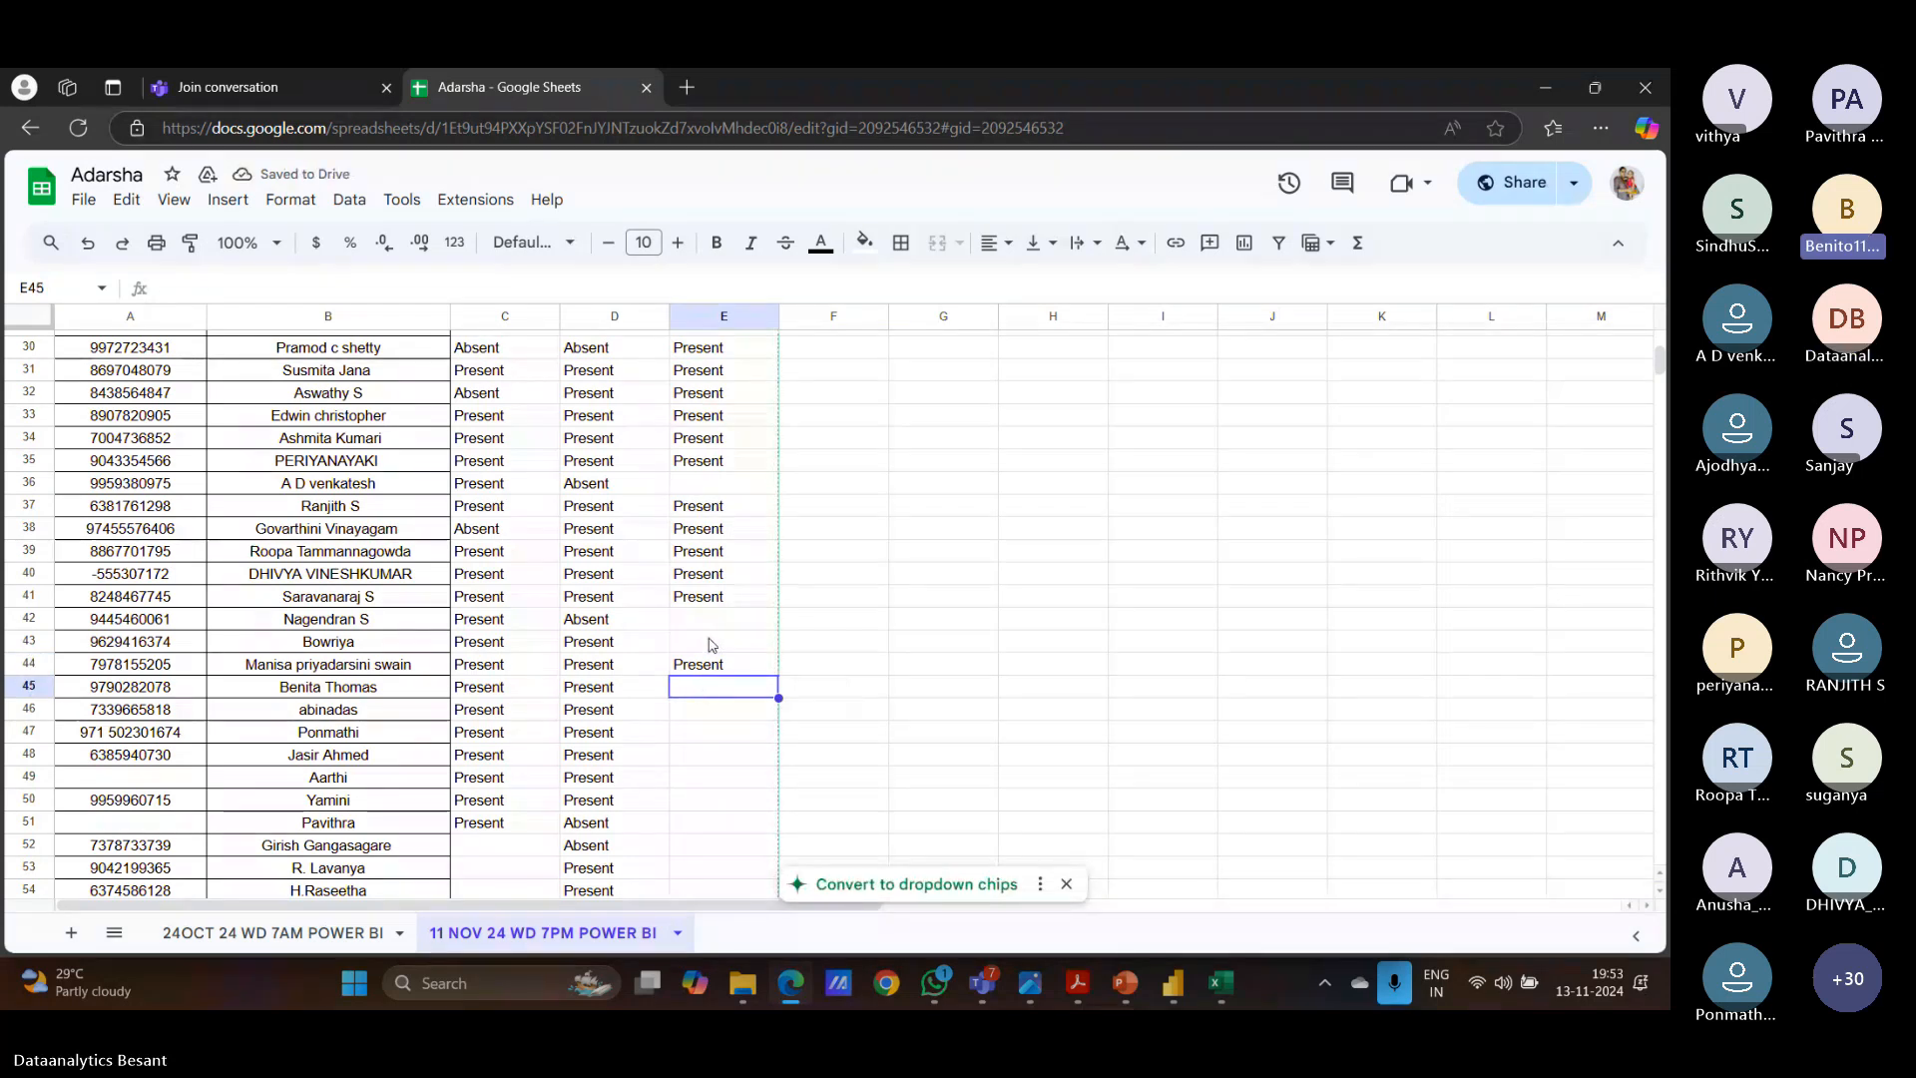
text(Present)
click(703, 668)
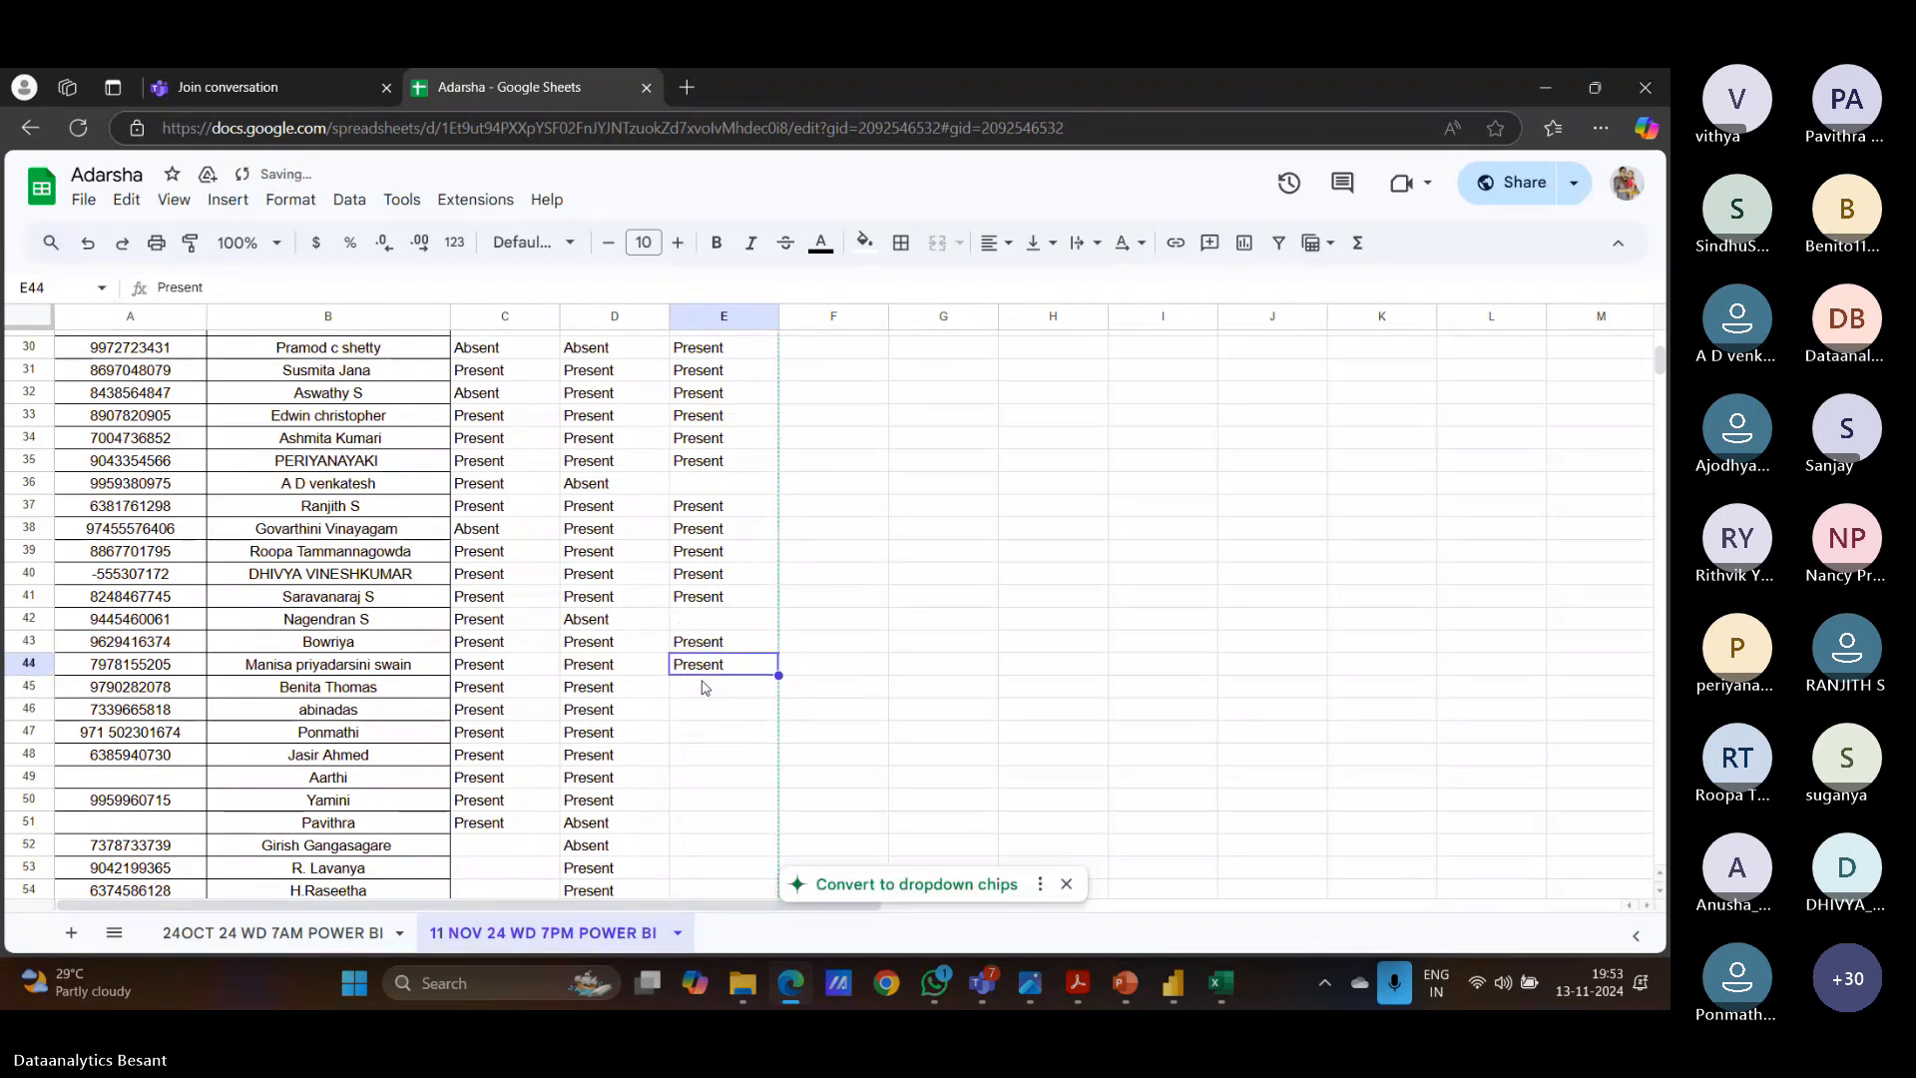
click(701, 686)
text(Present)
click(699, 708)
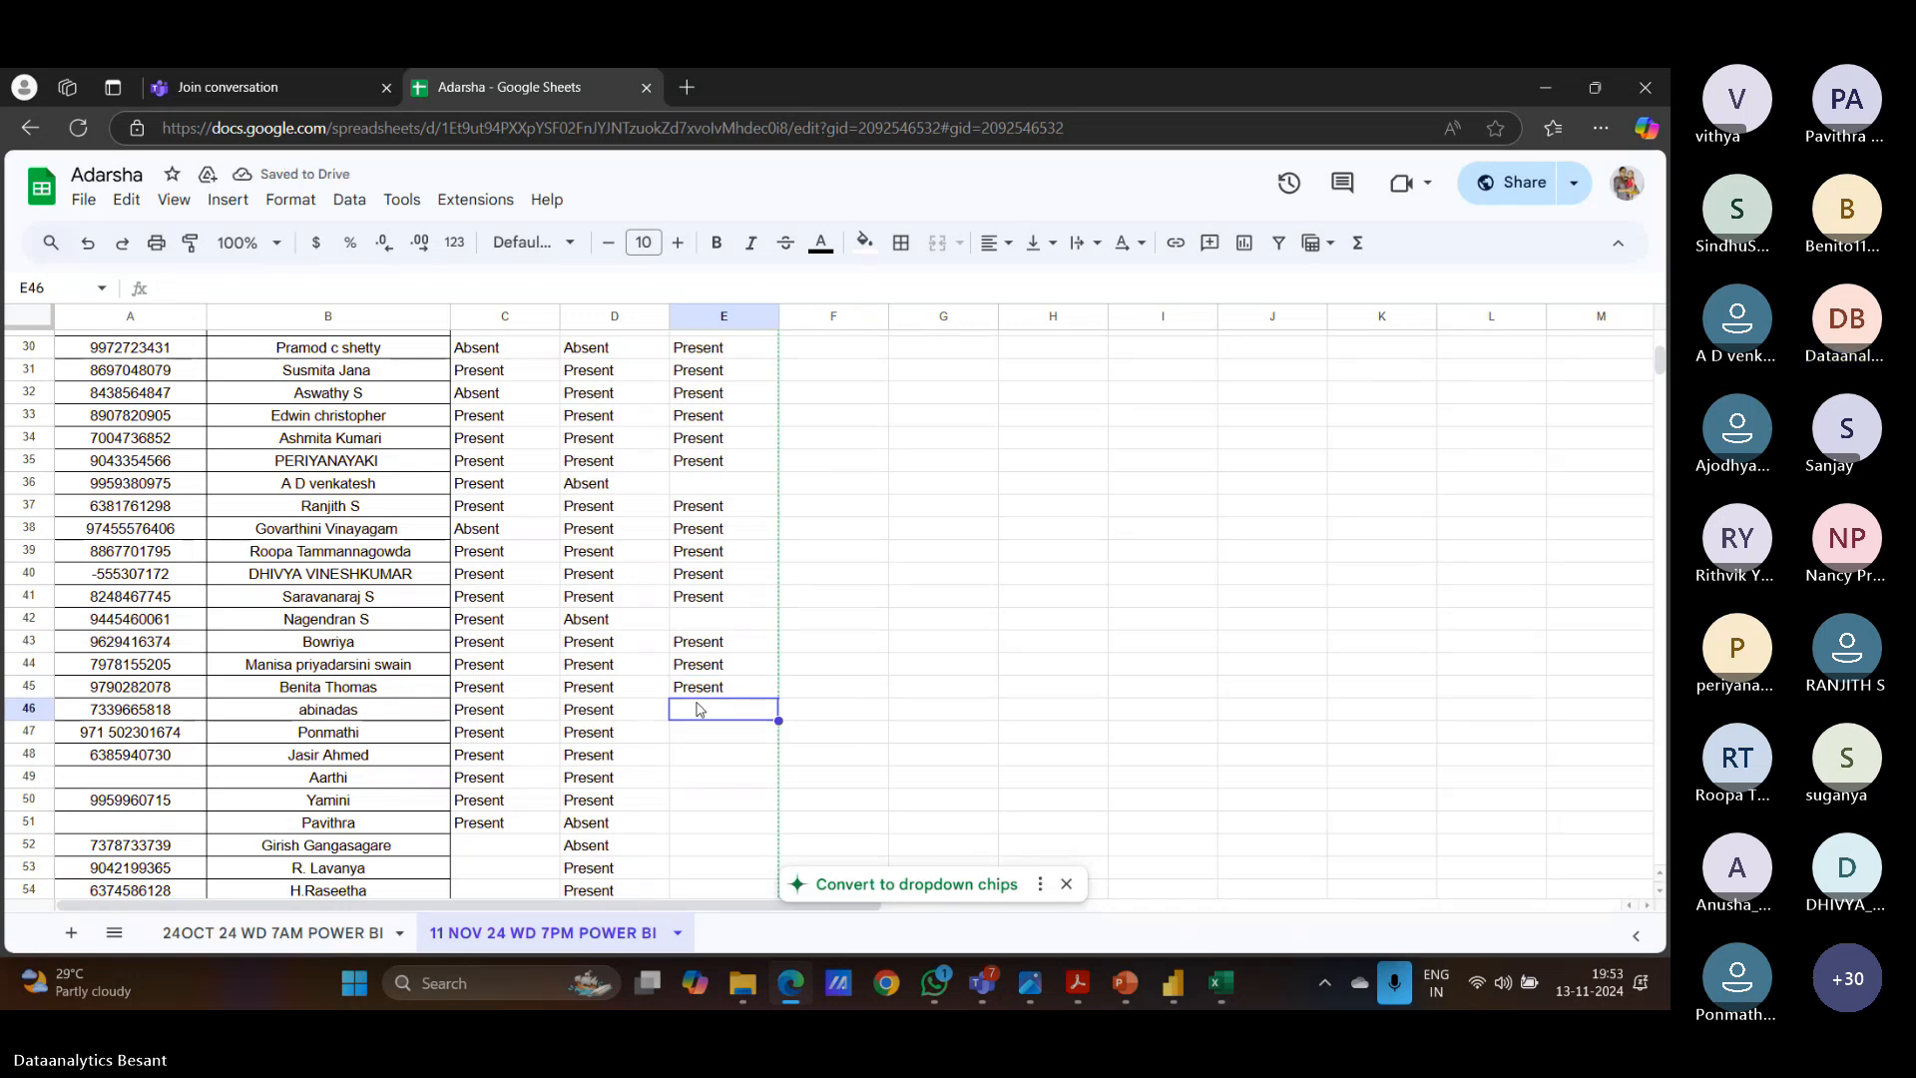
text(Present)
Enter Present in cells E47, E48 and E49 of the 13-11-2024 attendance column.
click(695, 744)
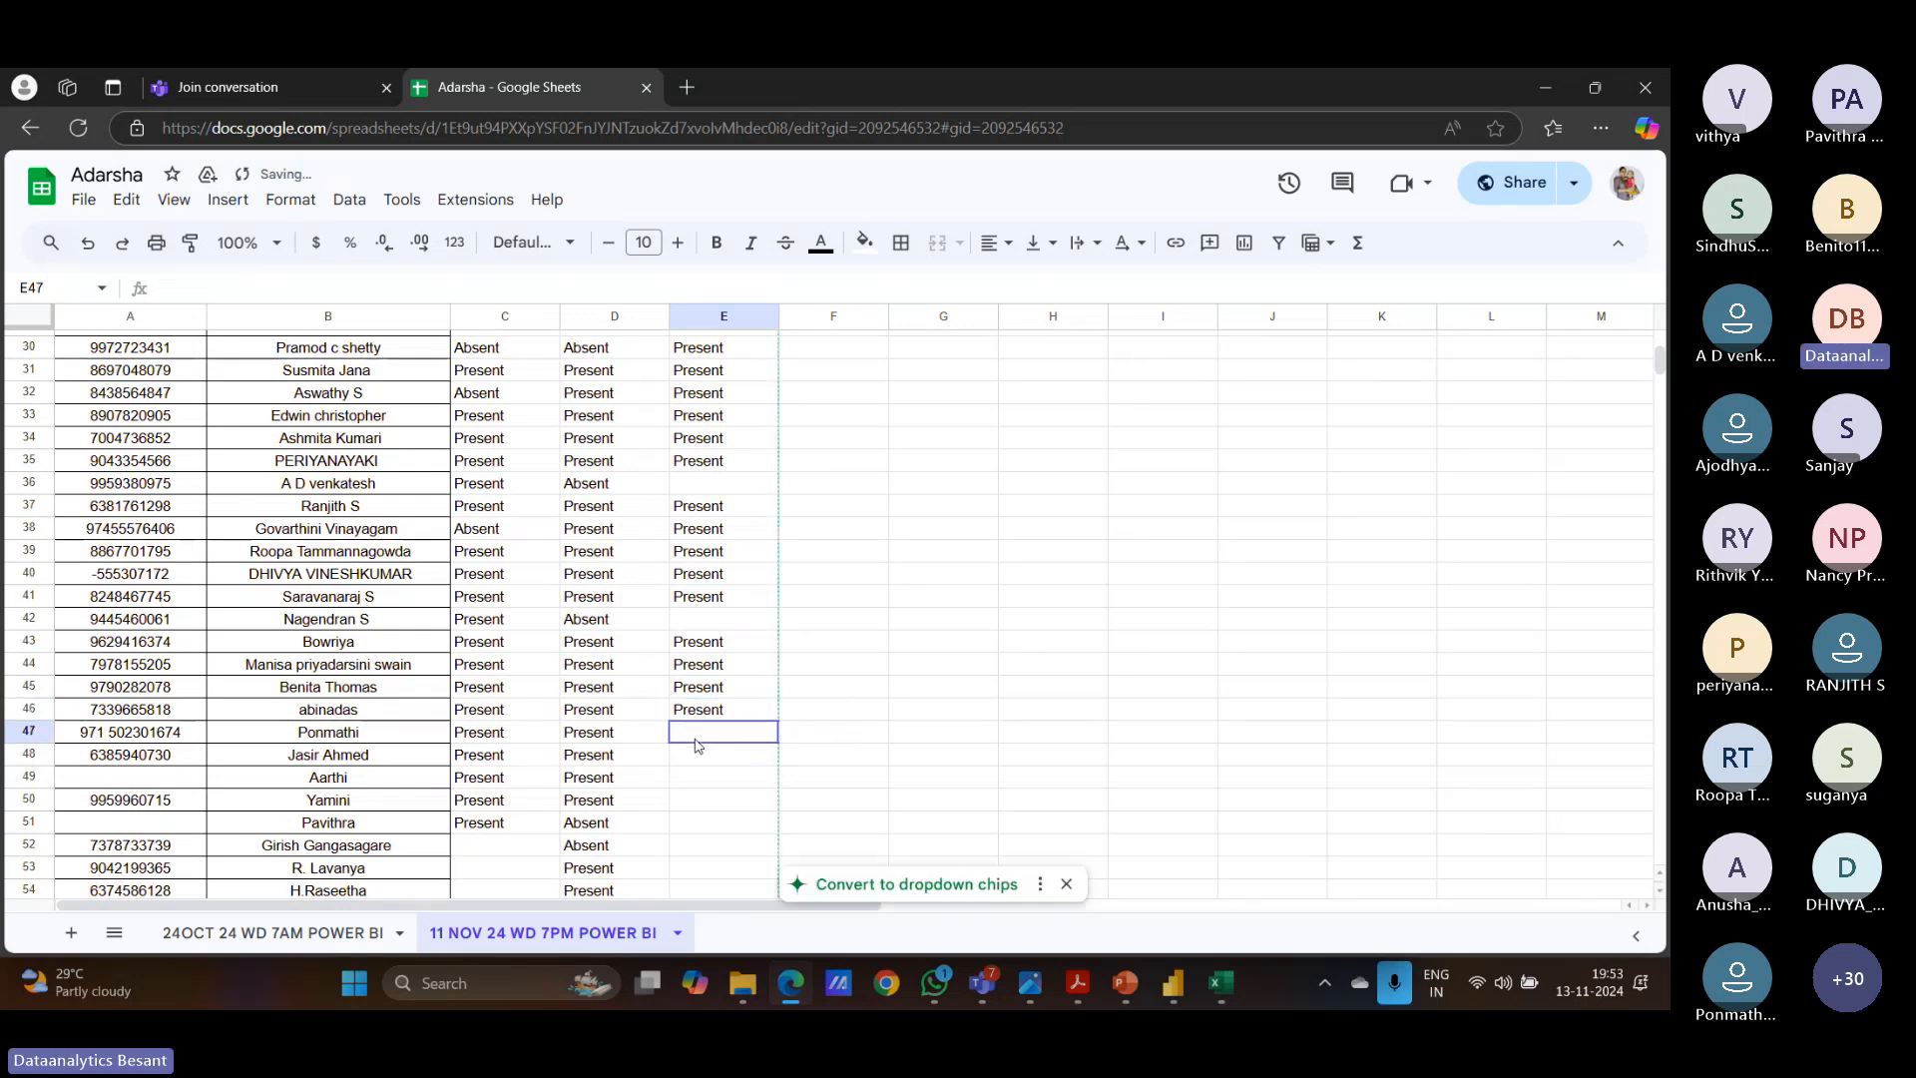
text(Present)
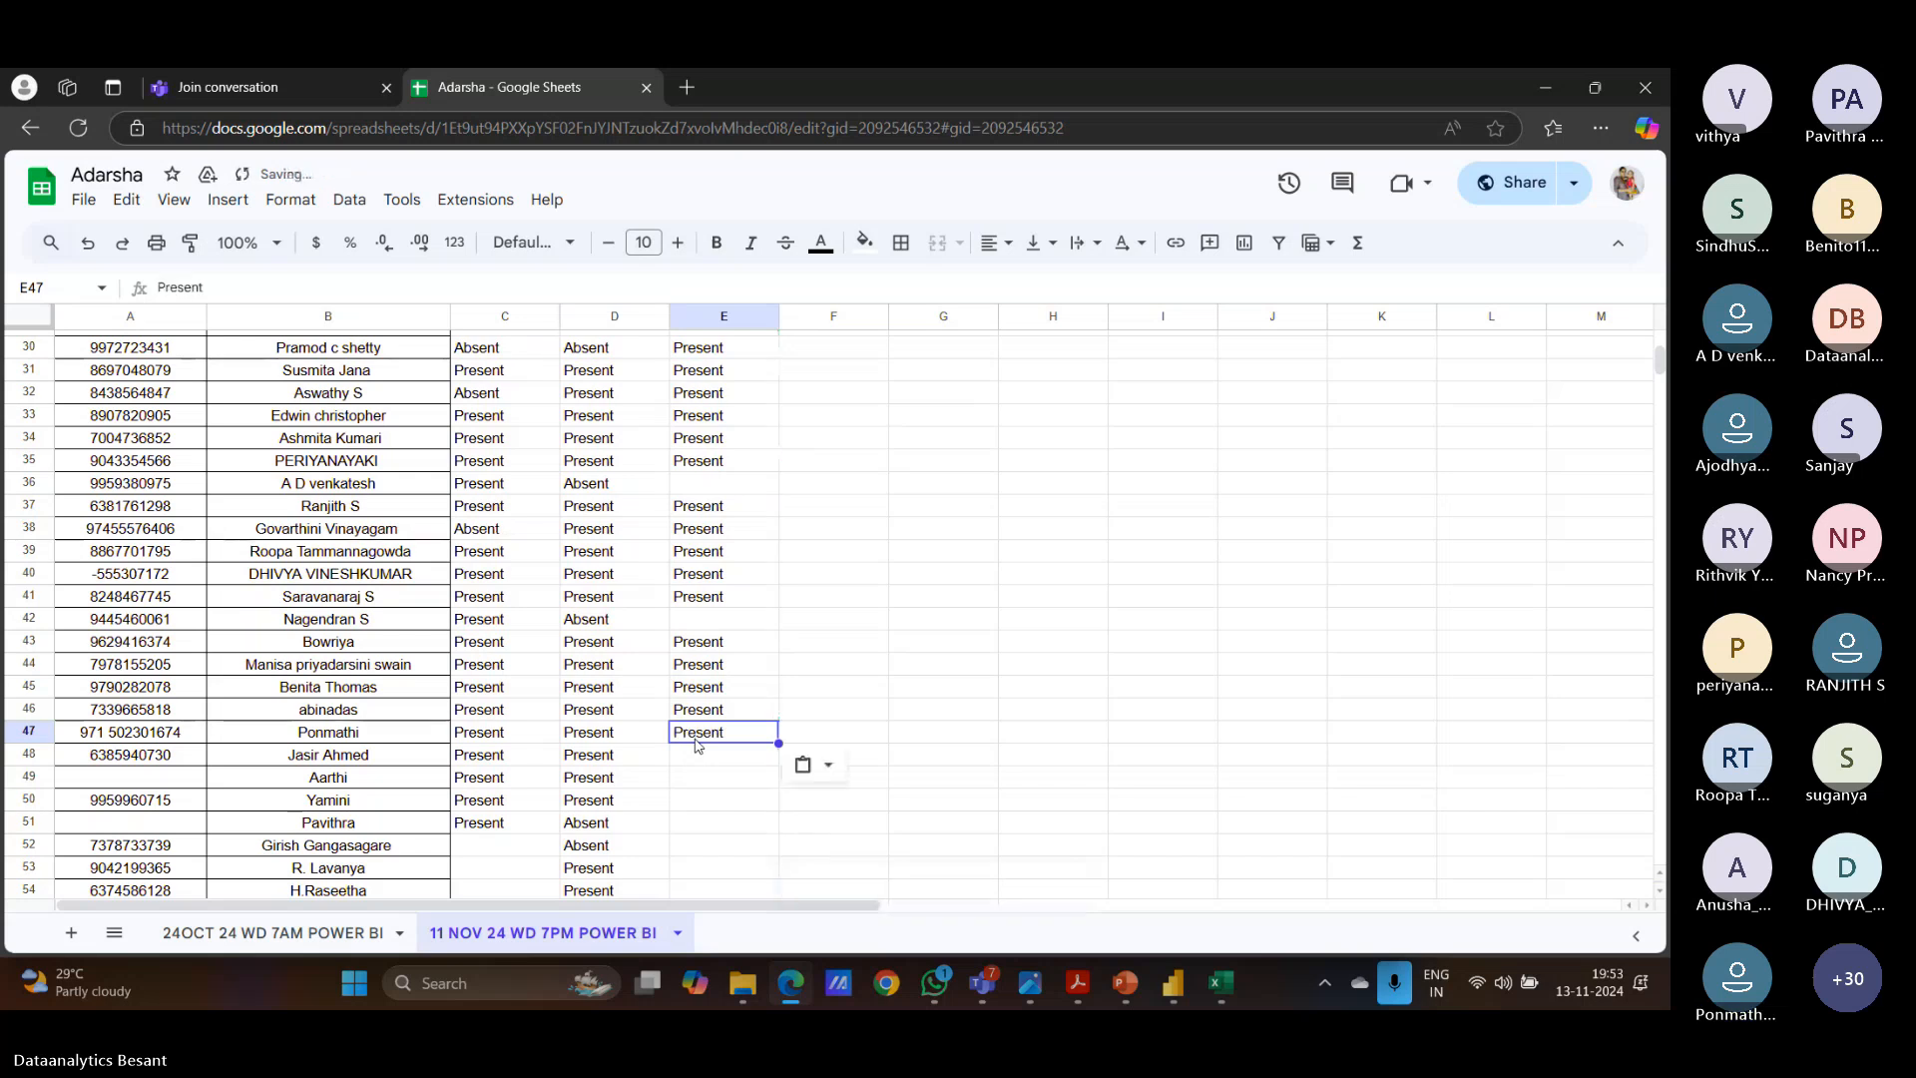
click(688, 764)
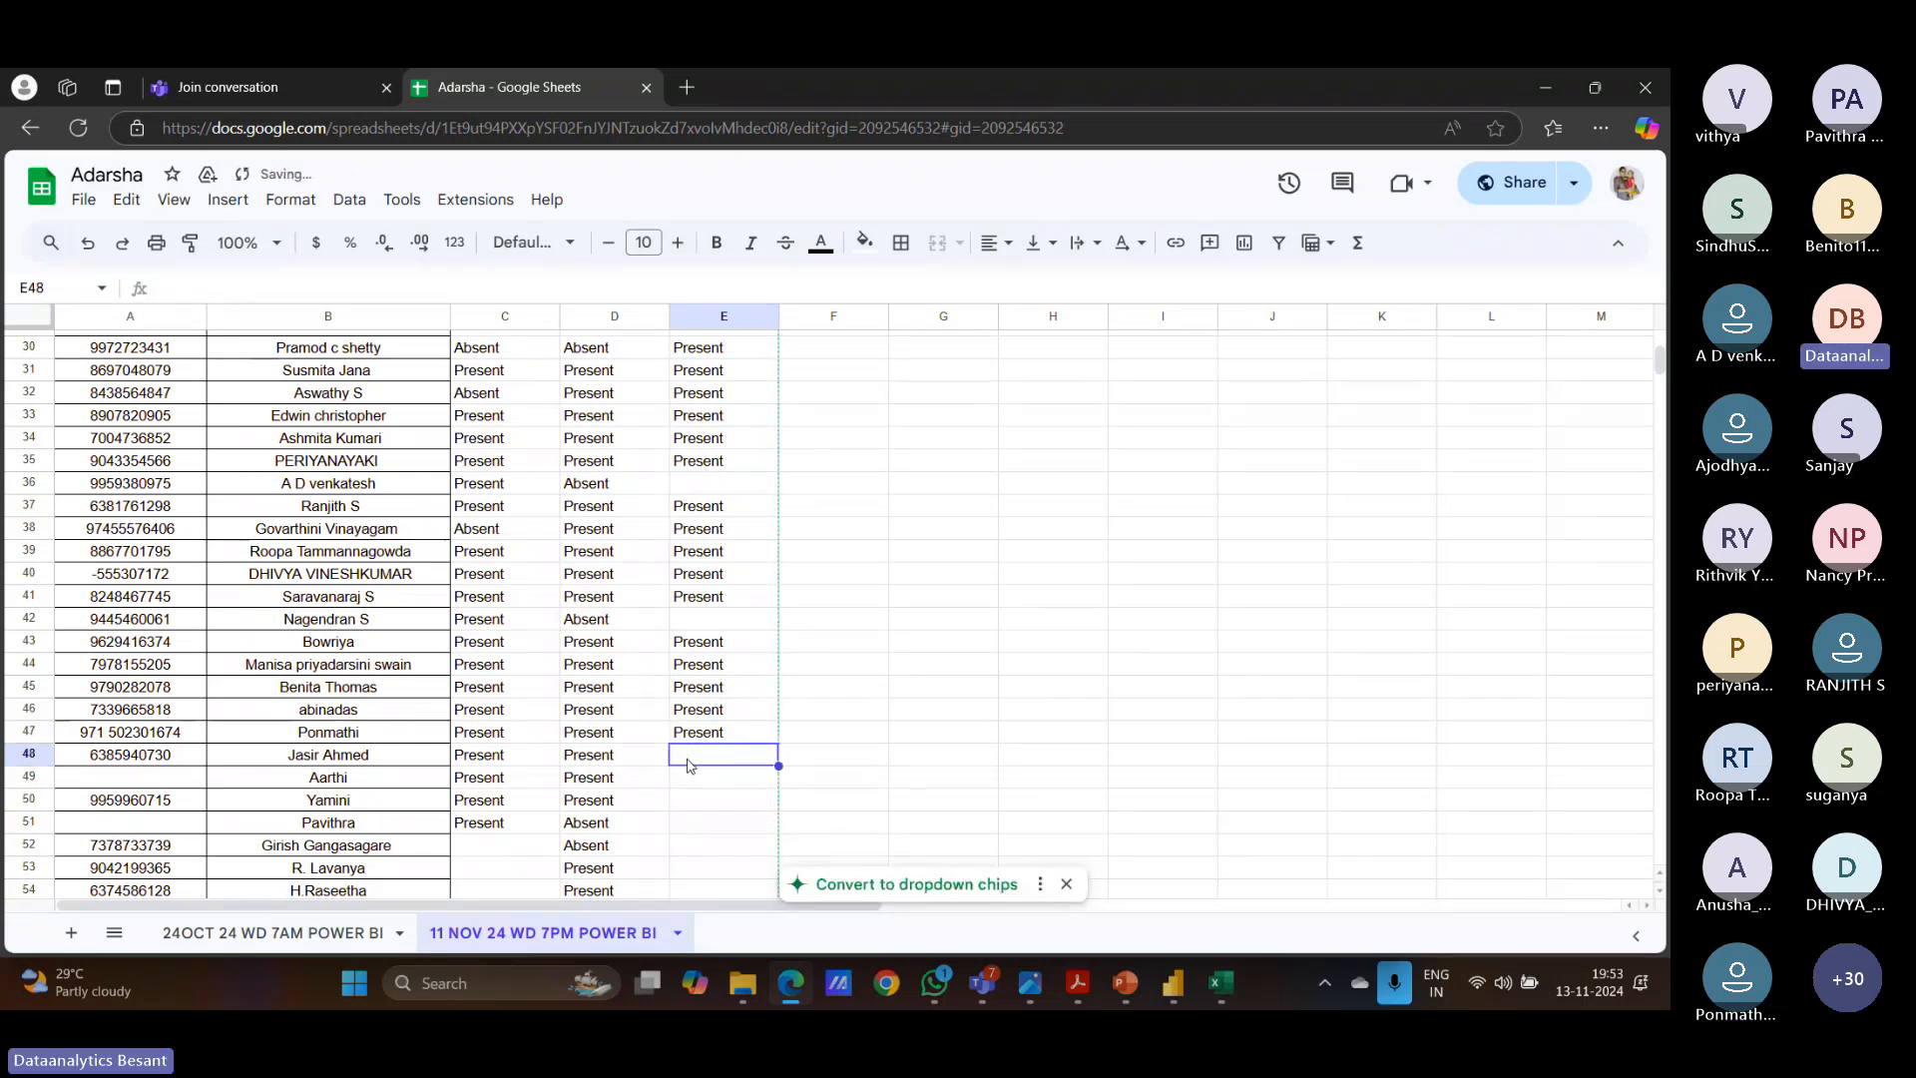
text(Present)
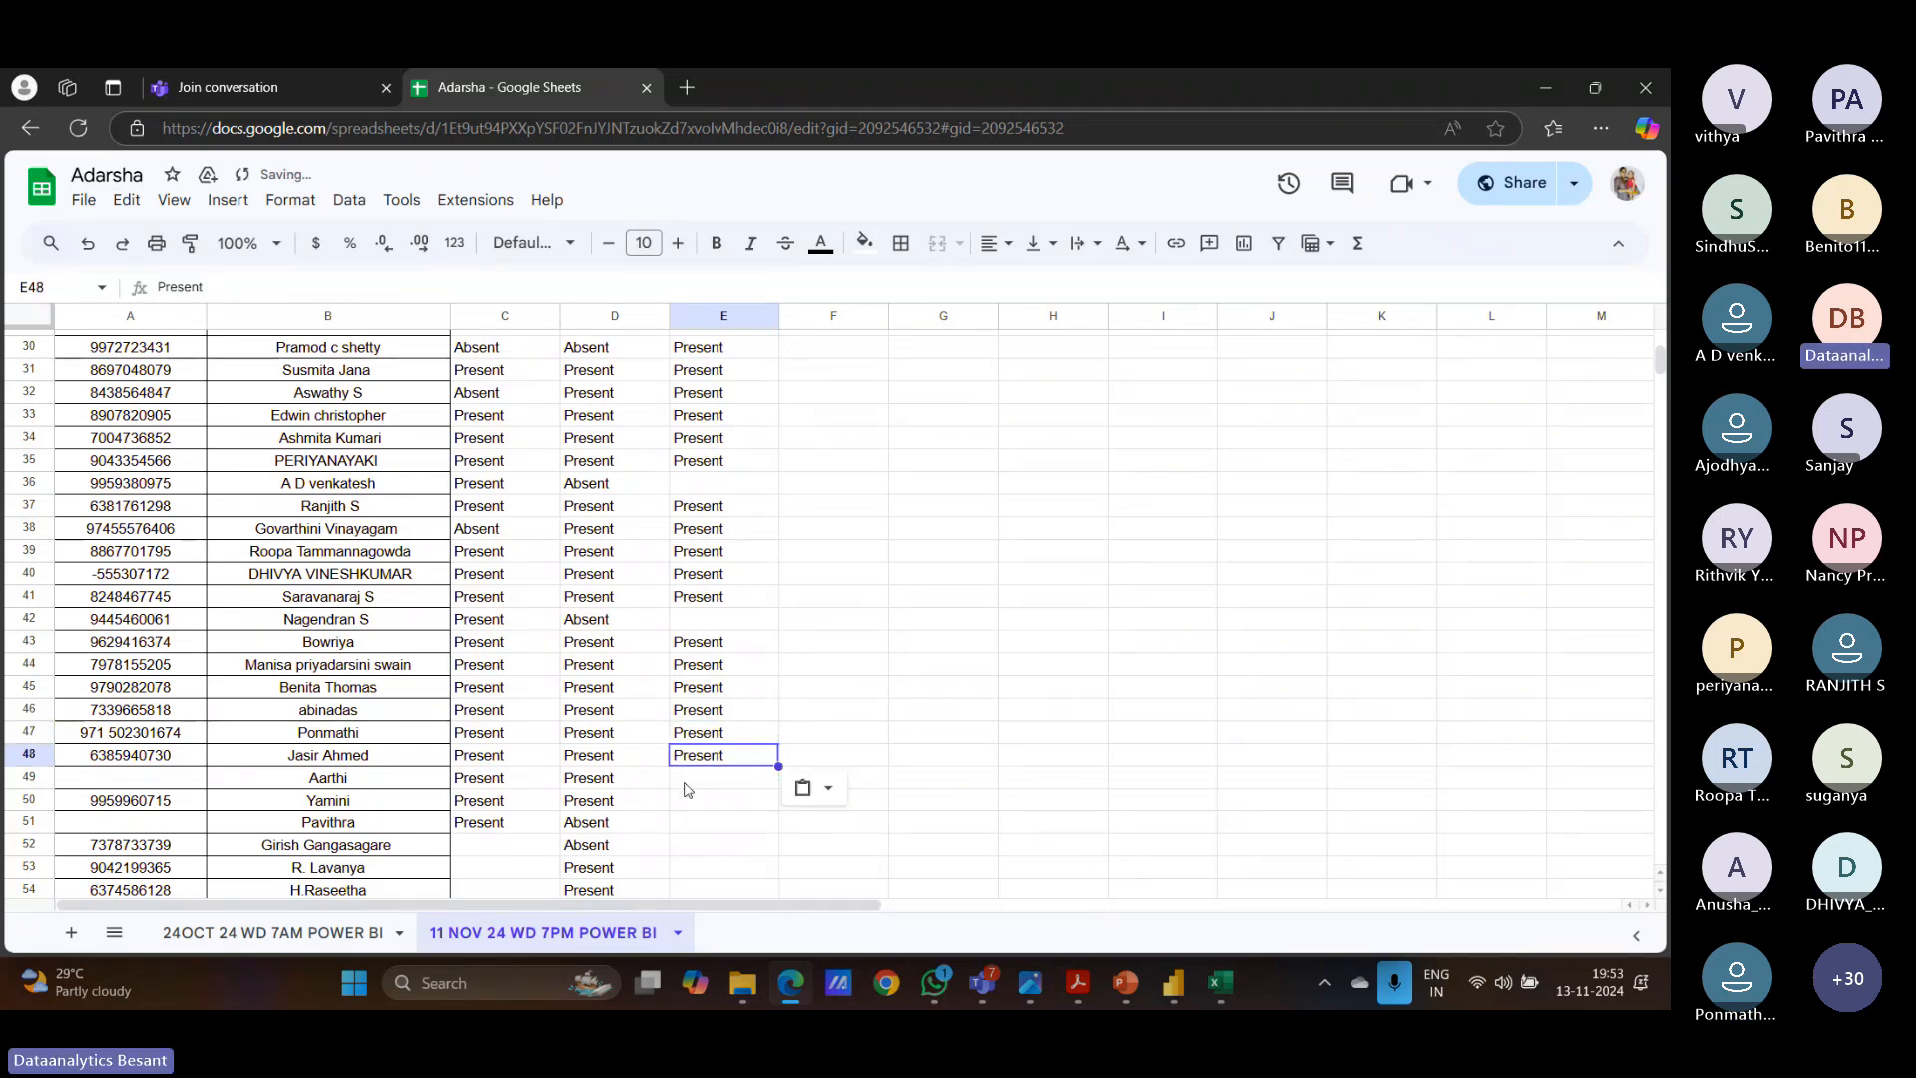
click(686, 783)
scroll(687, 790, down, 3)
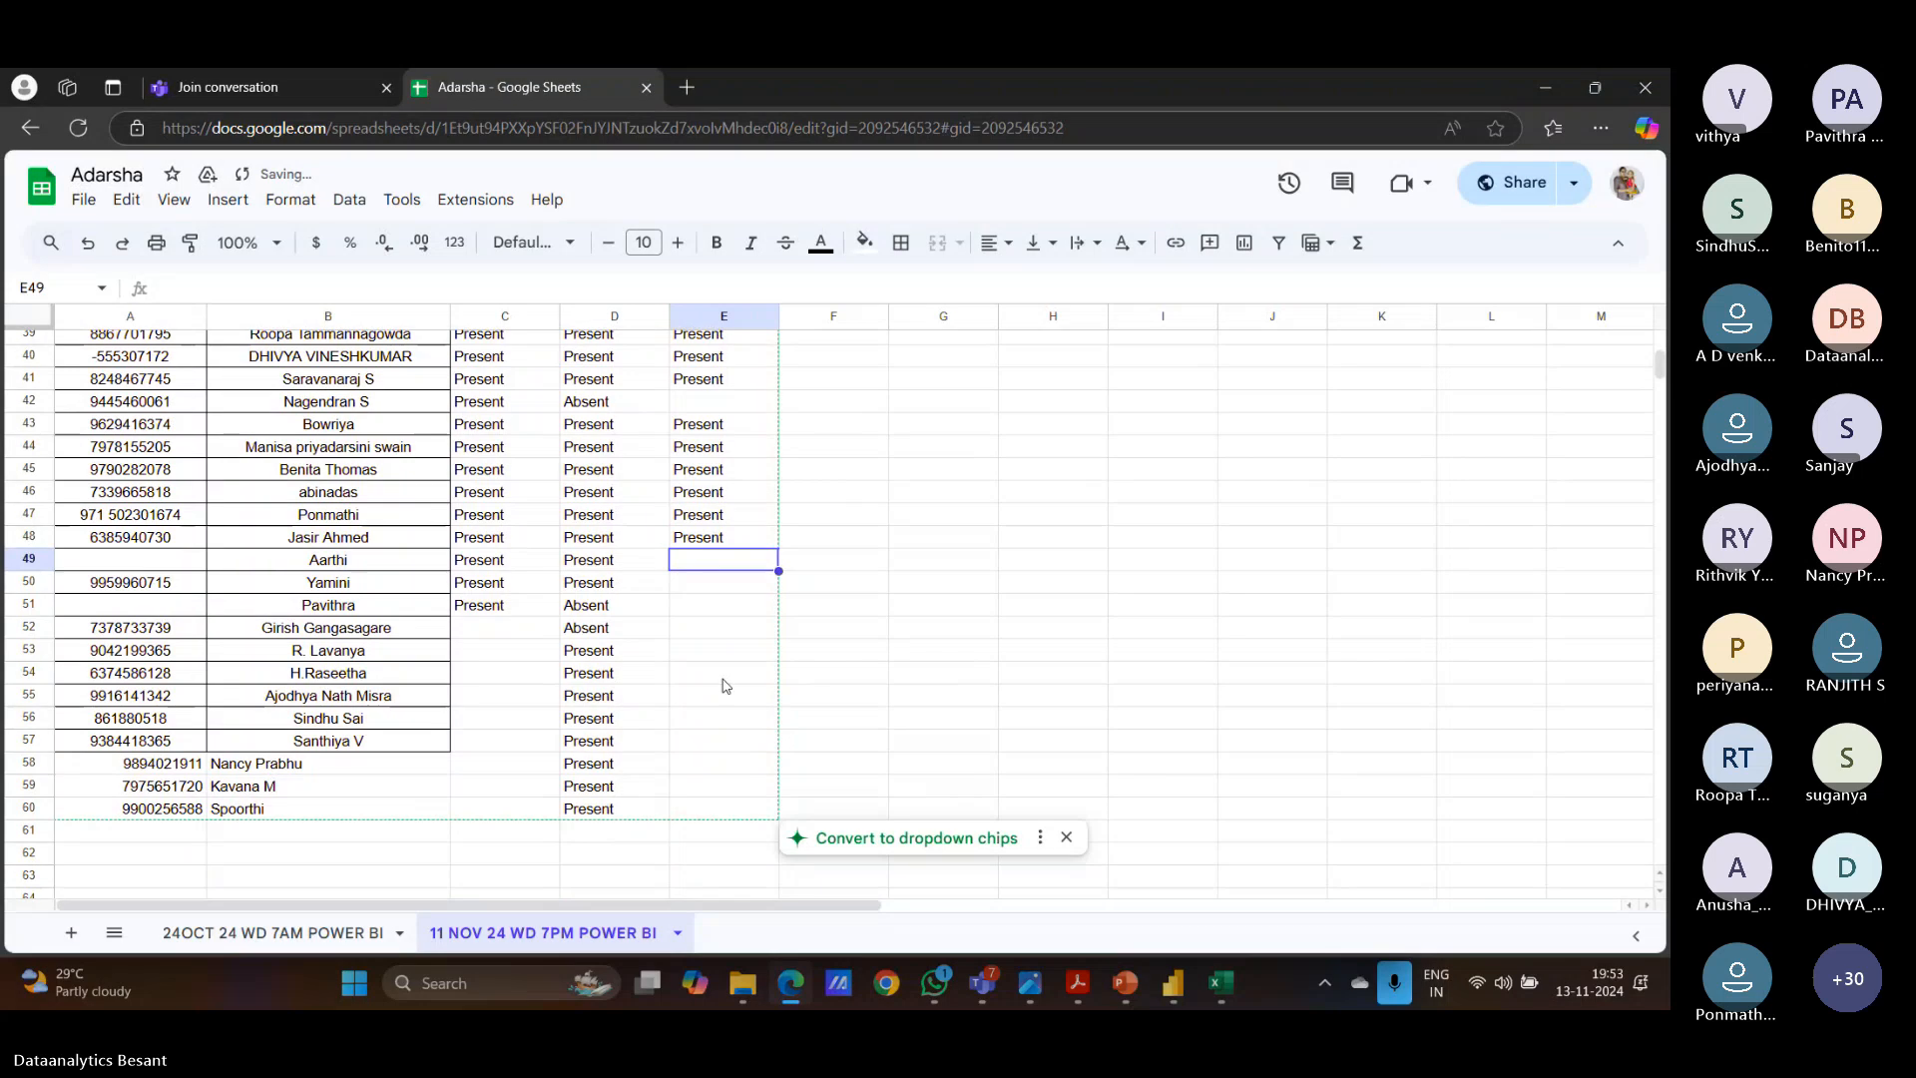
text(Present)
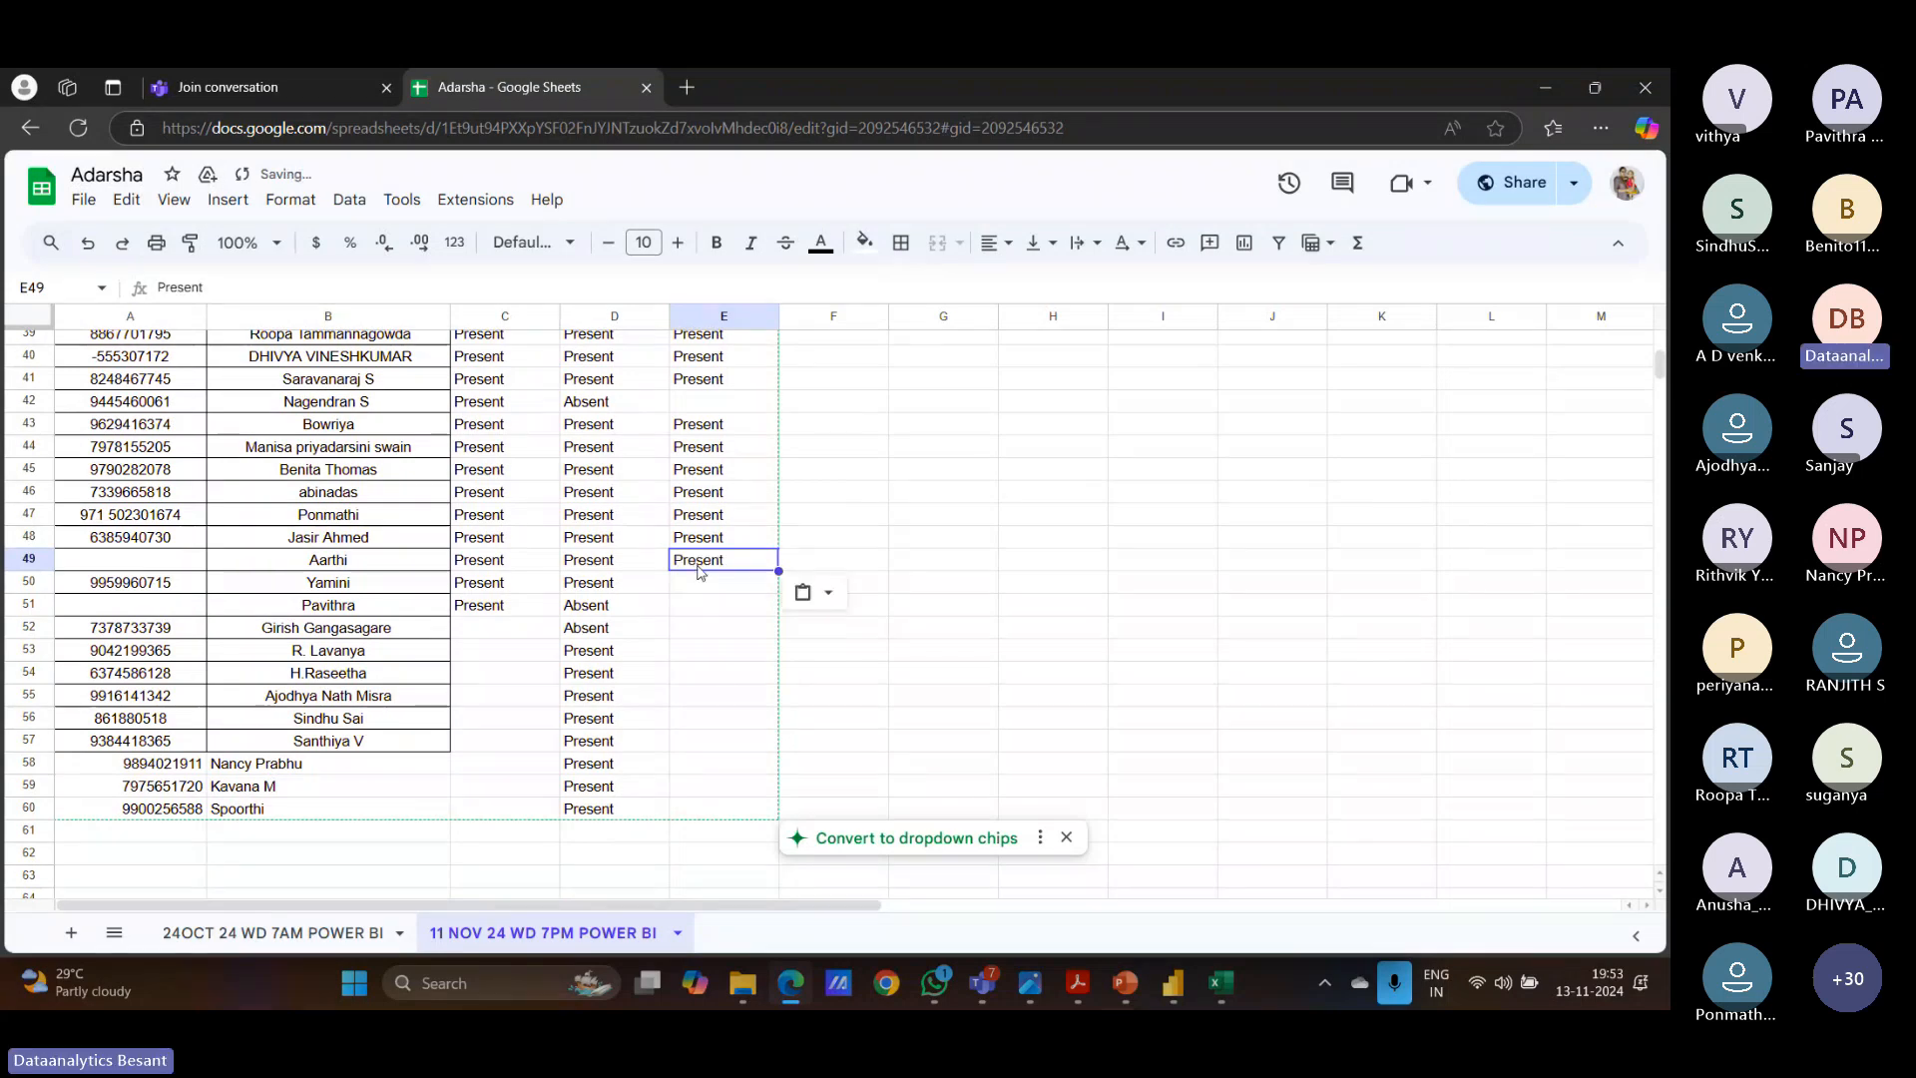
Leave rows 50 to 52 blank and mark the students in rows 53 and 54 as Present for 13-11-2024.
click(702, 586)
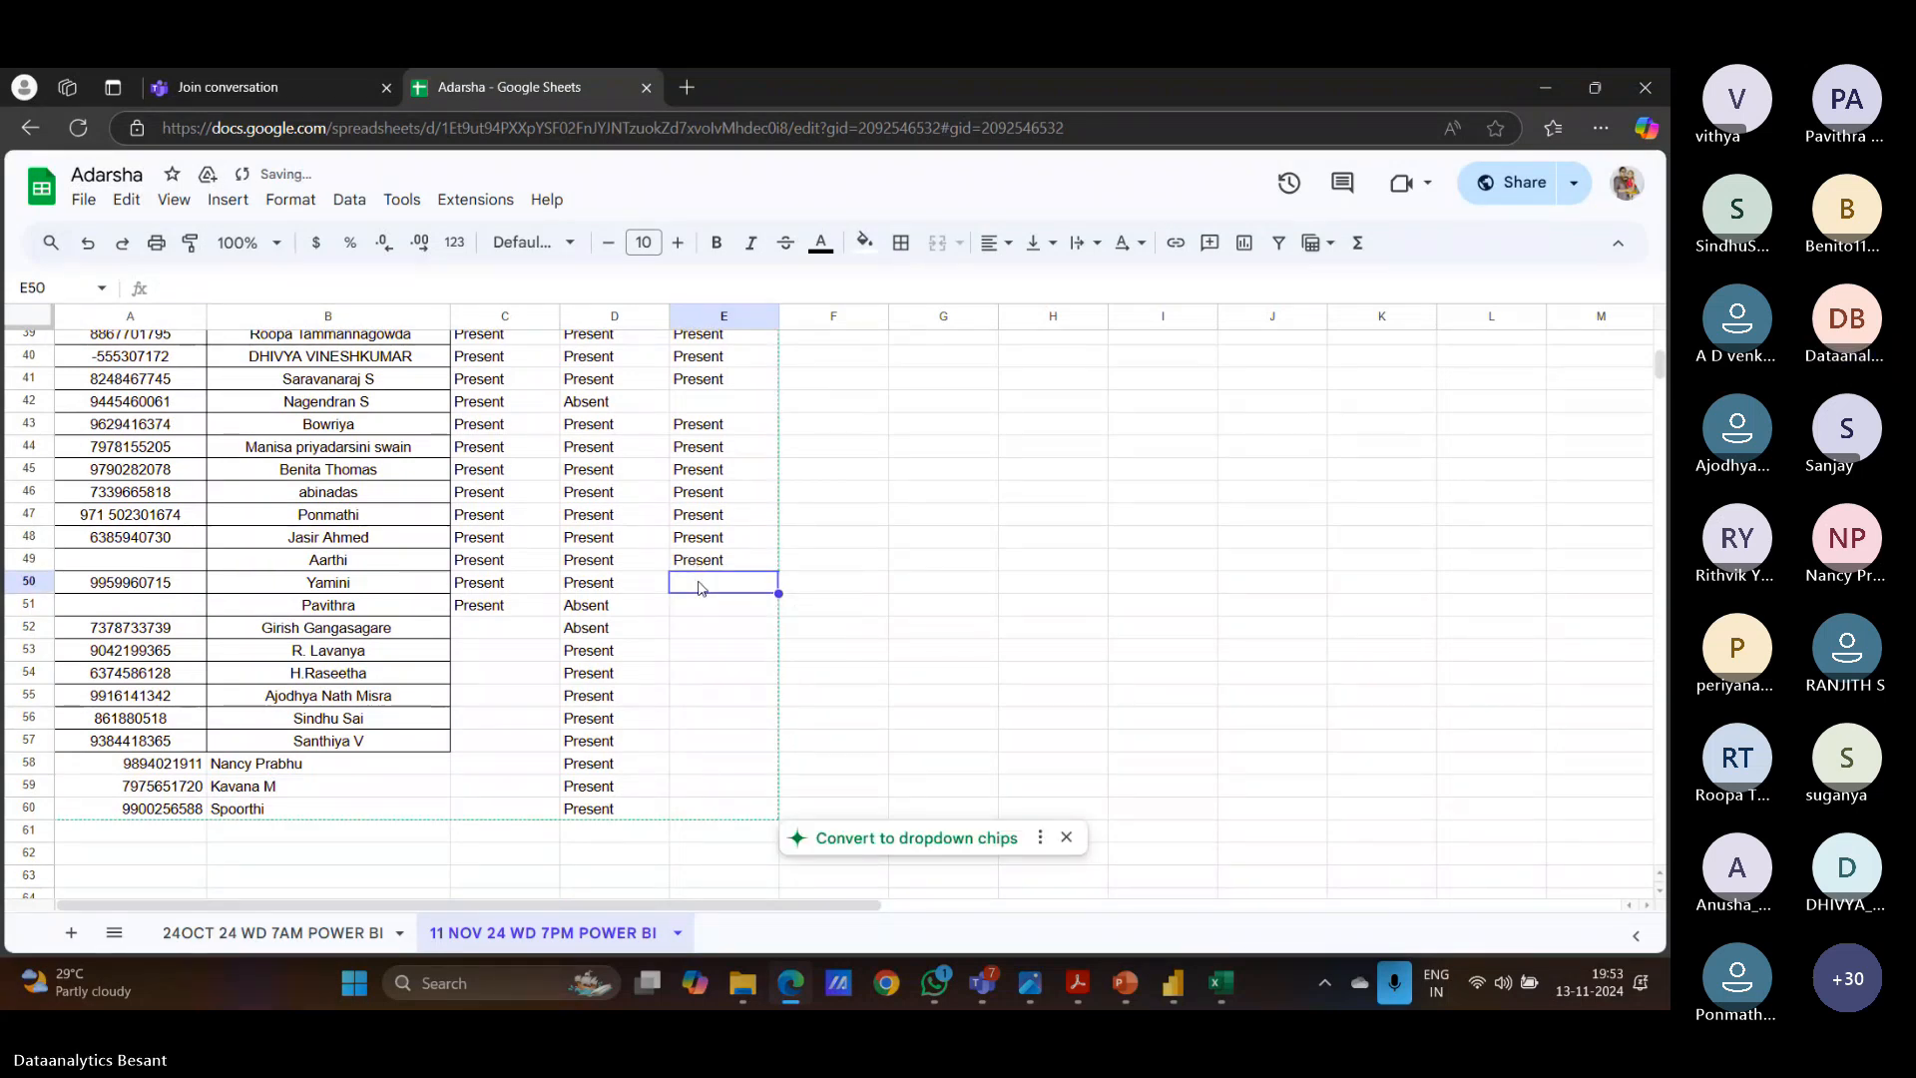
click(698, 597)
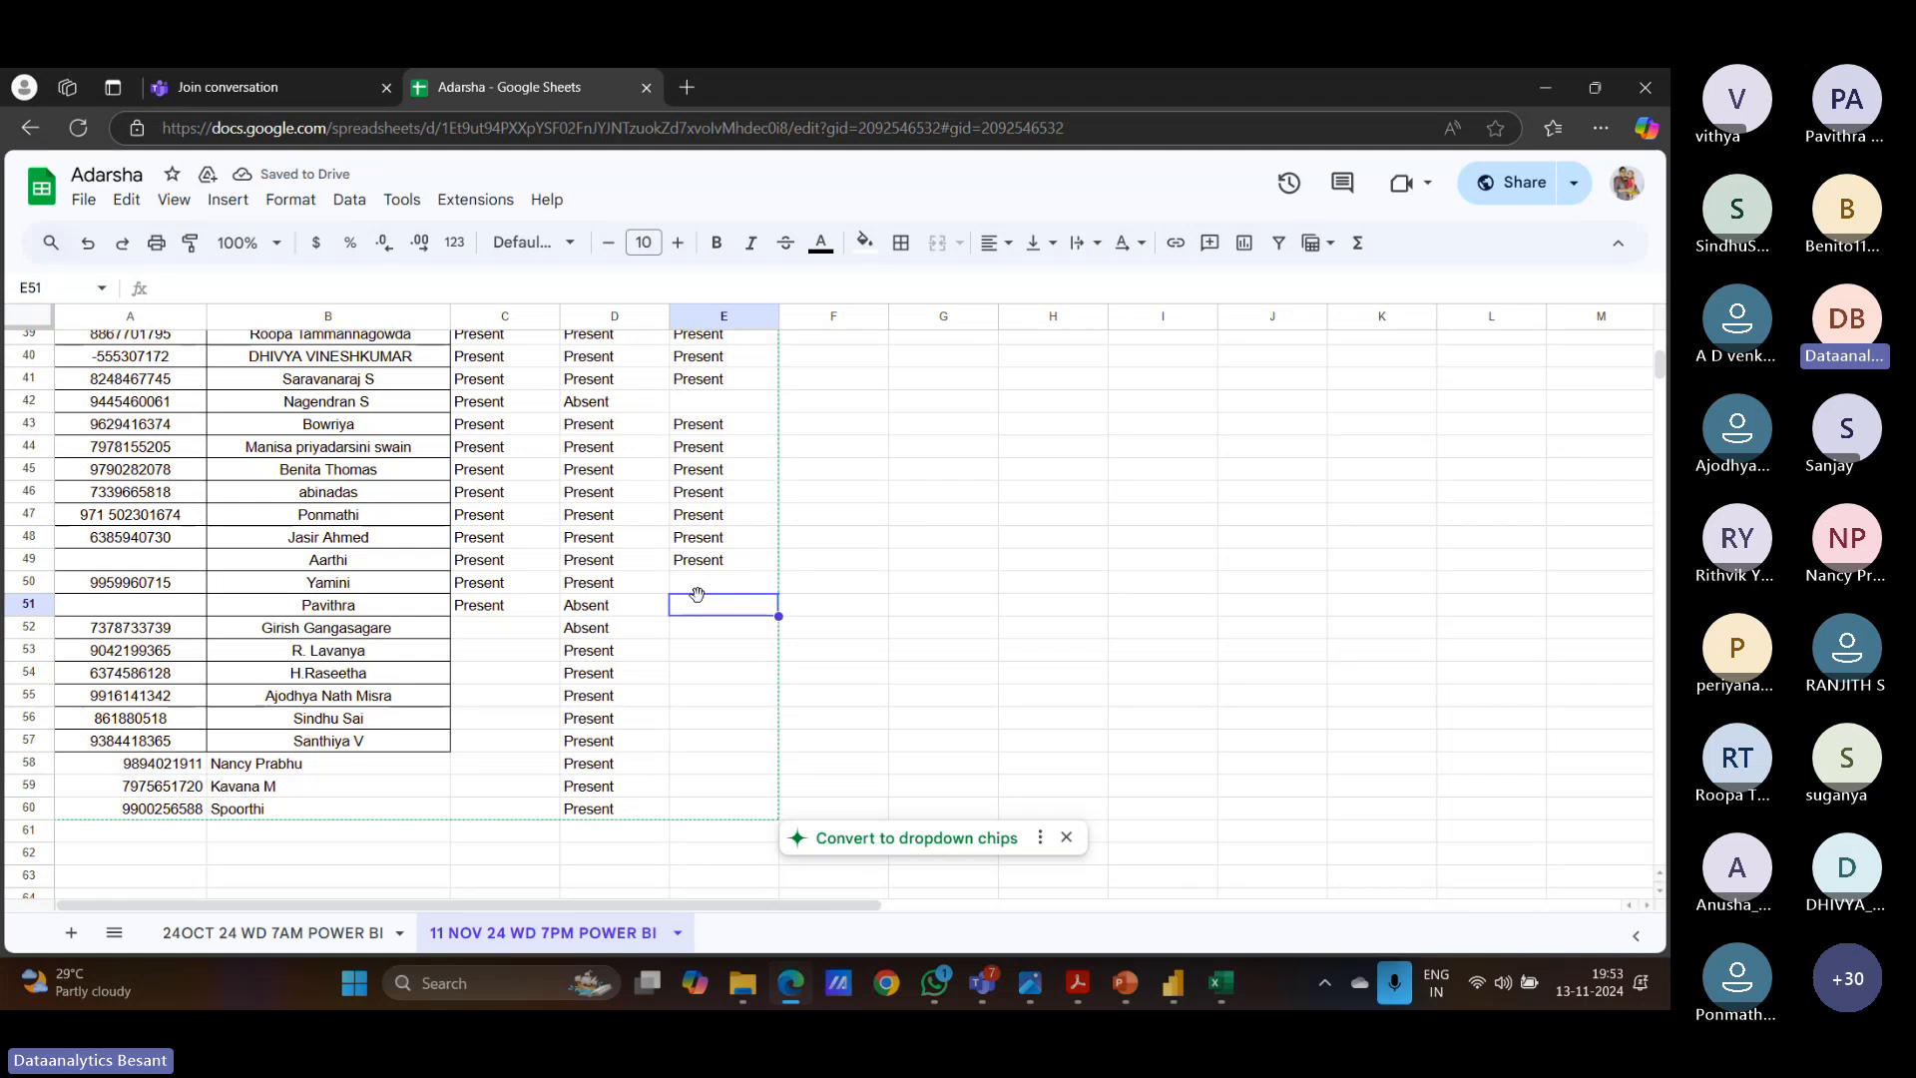
click(701, 629)
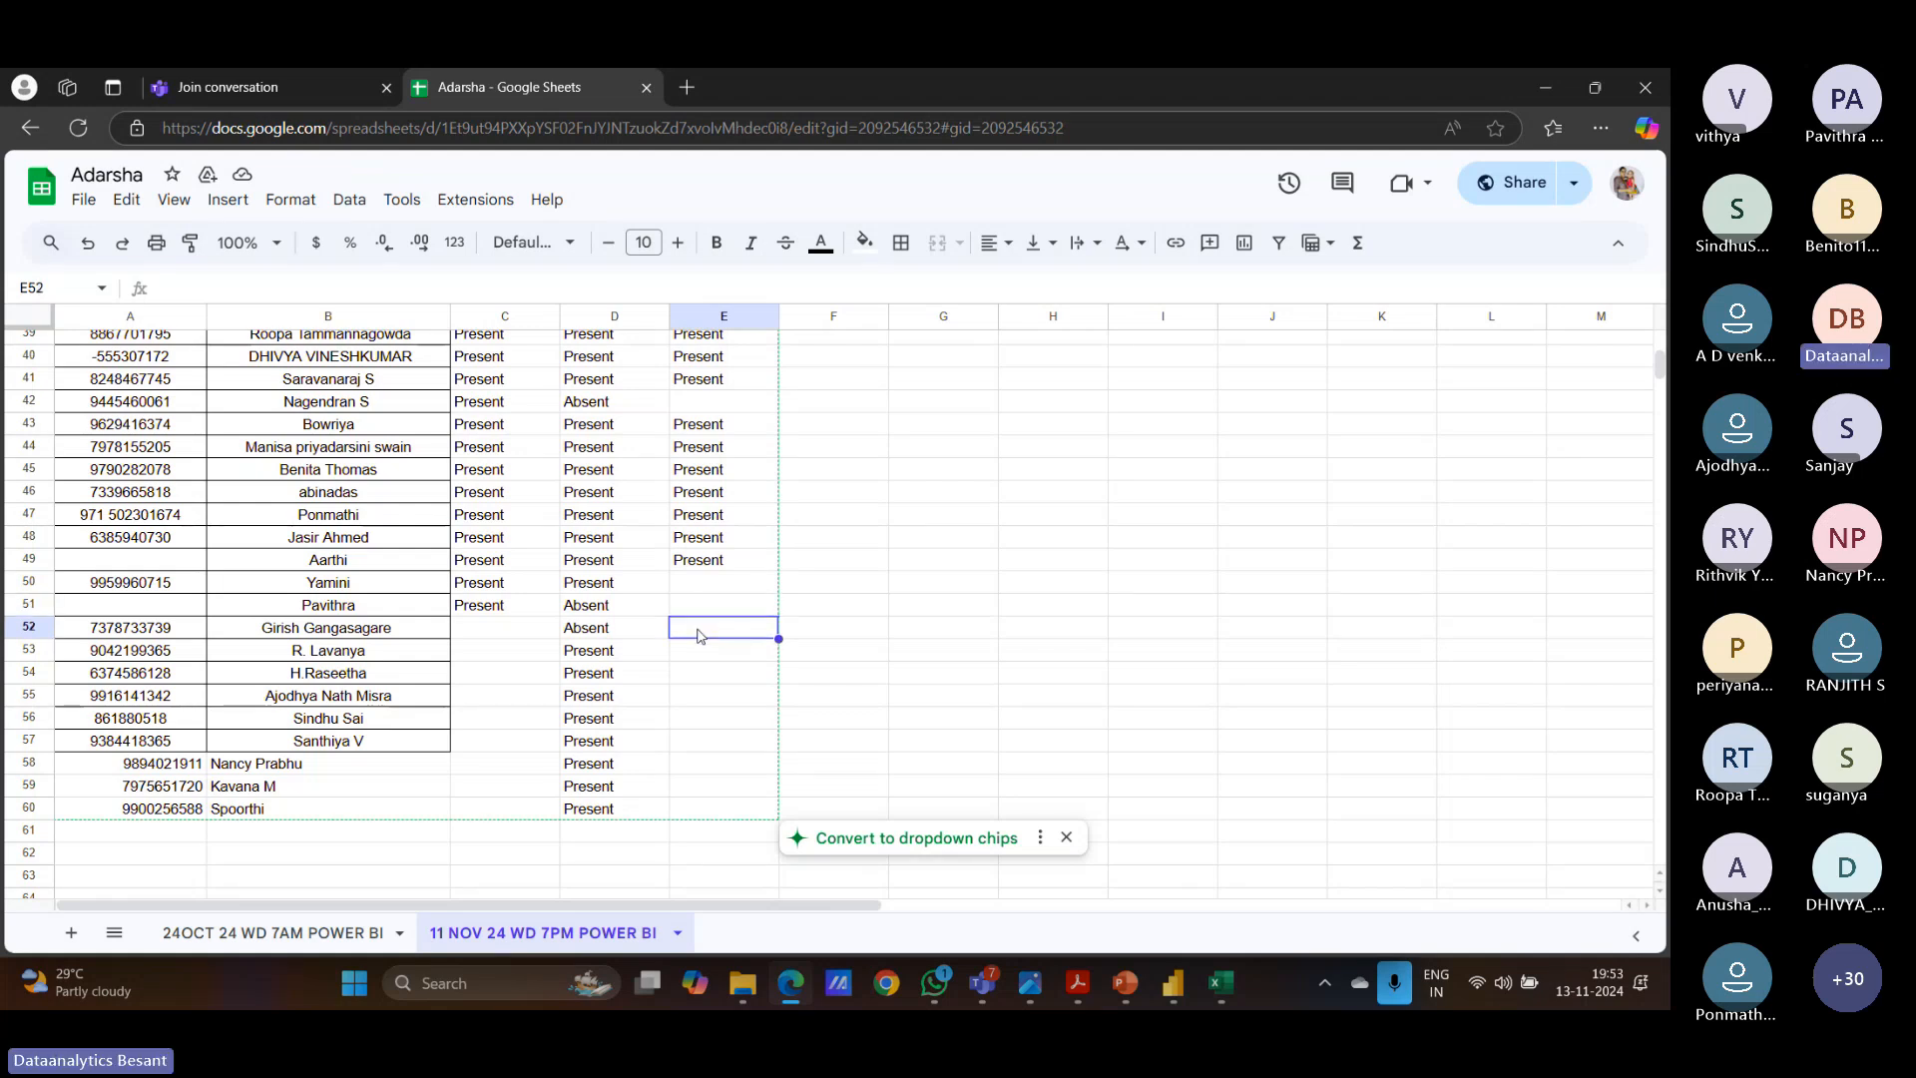
click(695, 654)
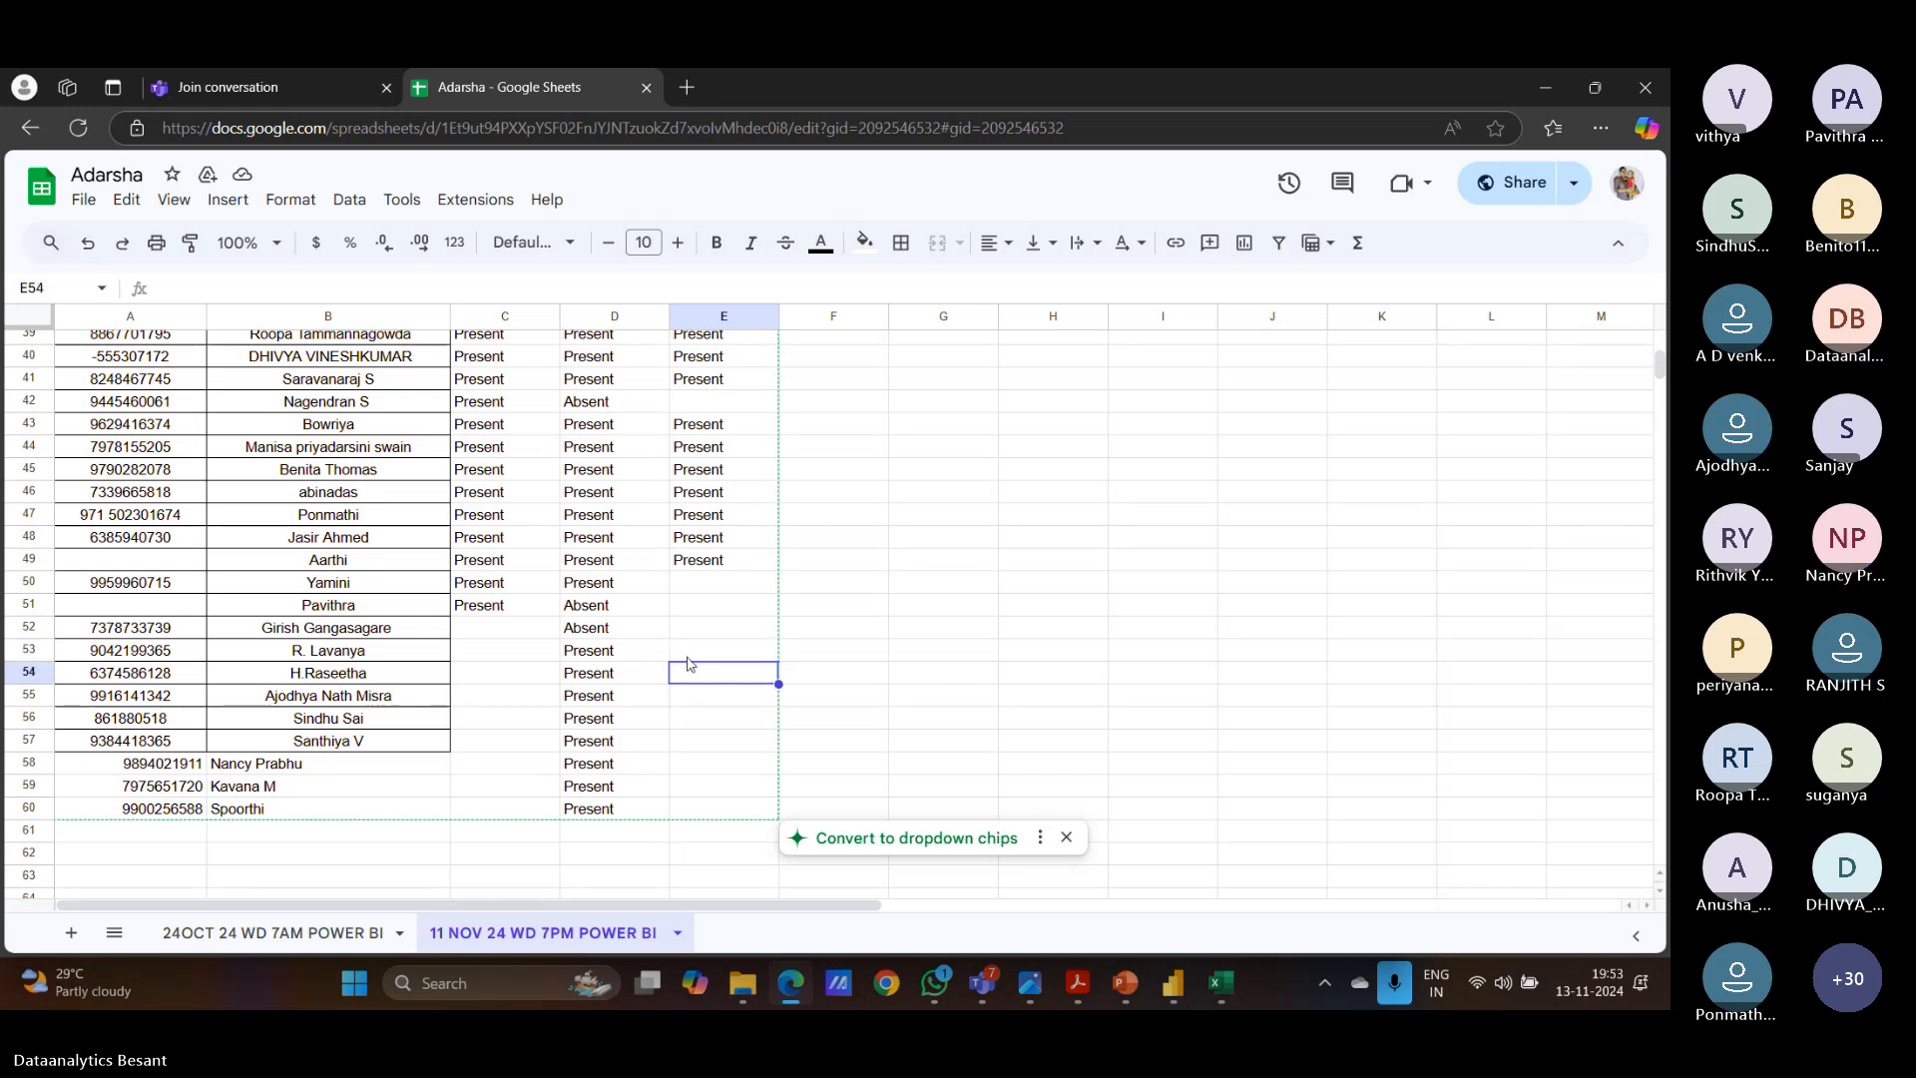
text(Present)
key(Return)
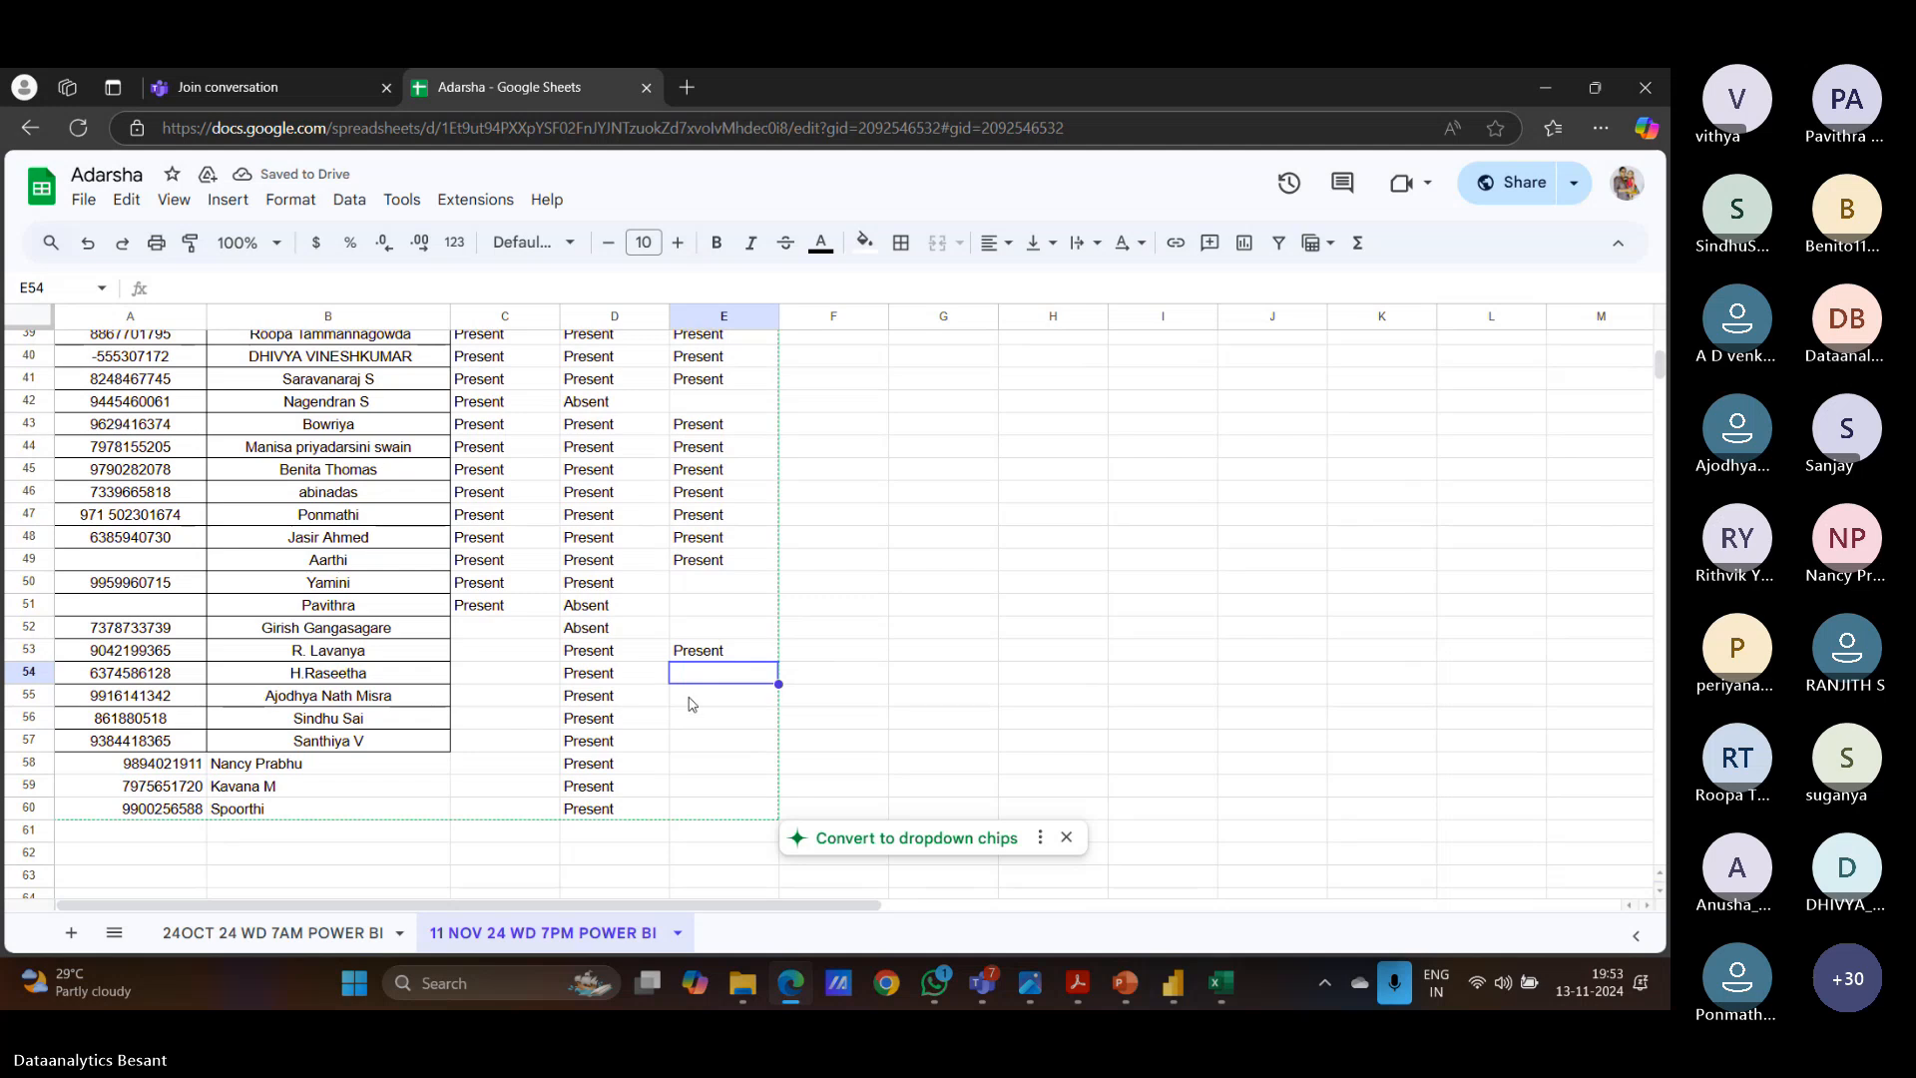
text(Present)
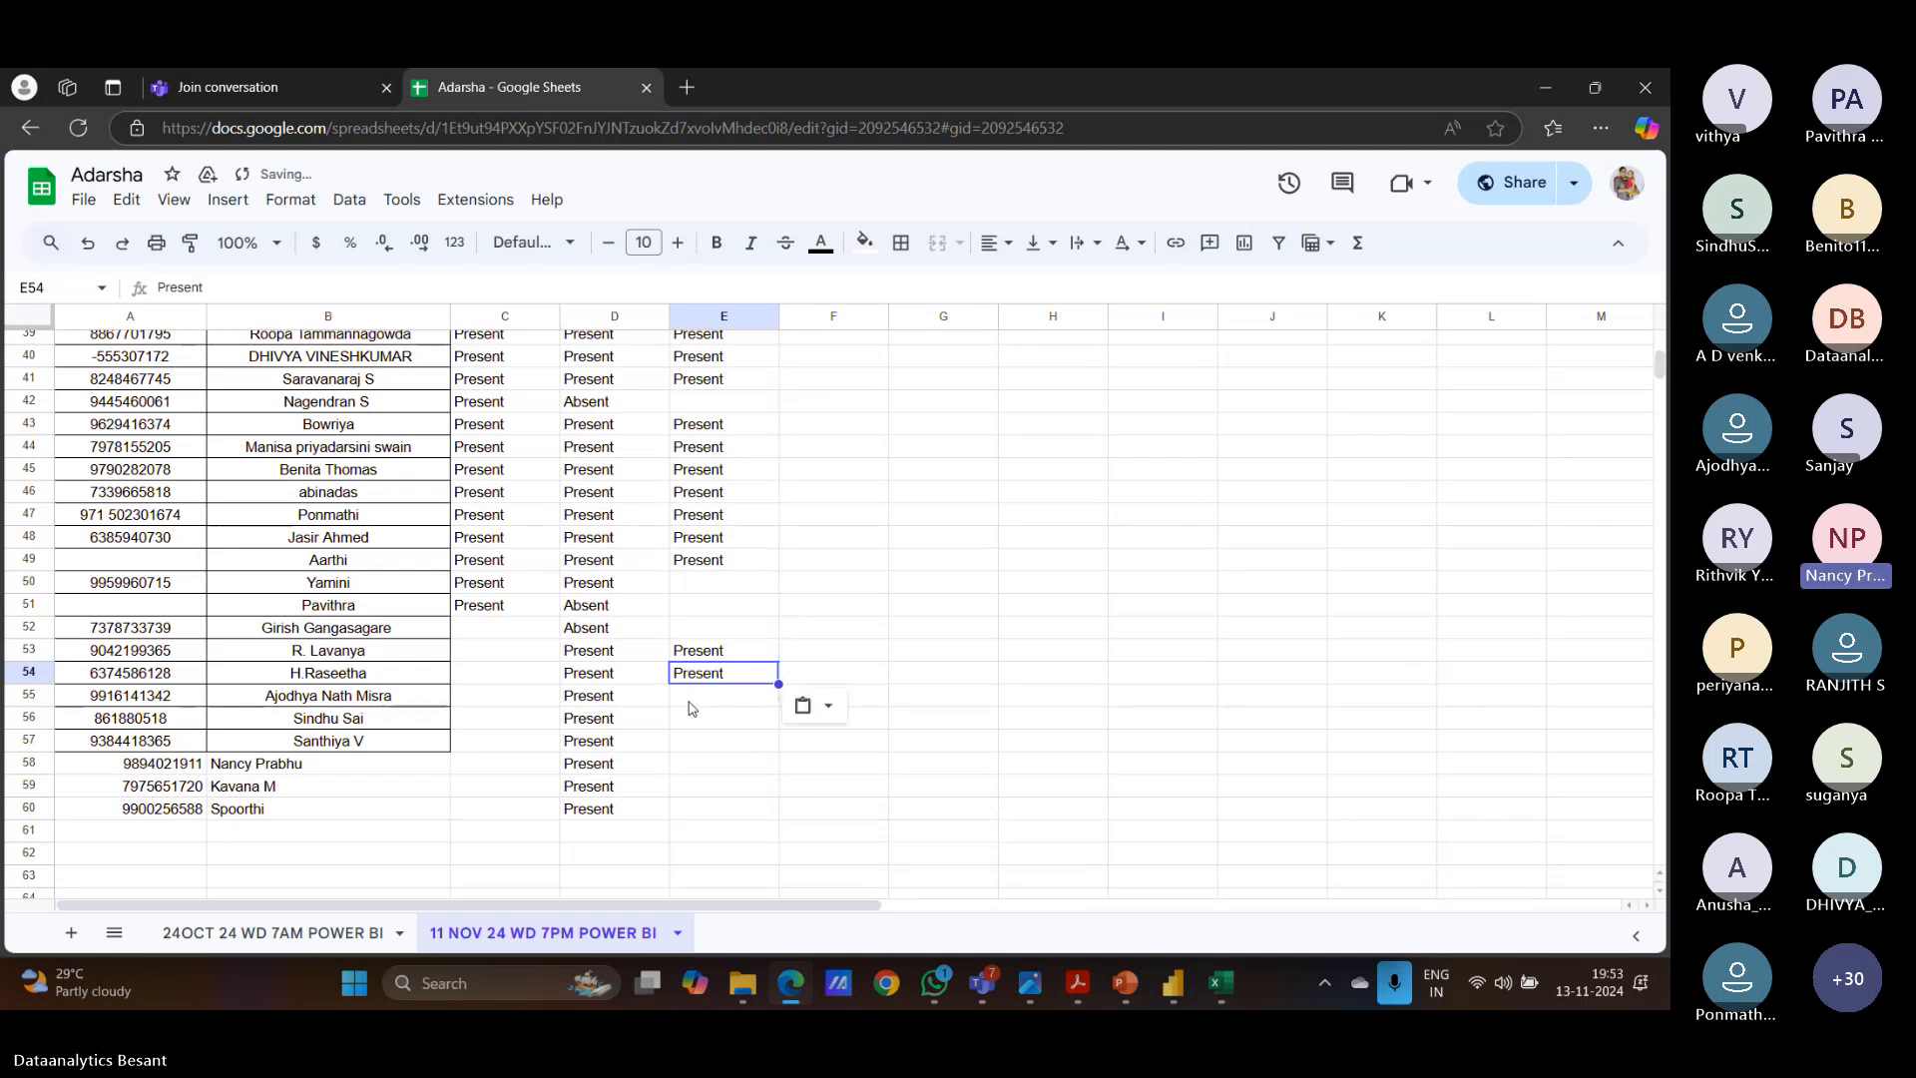
Set the 13-11-2024 attendance of the students in rows 55, 56 and 57 to Present.
click(689, 709)
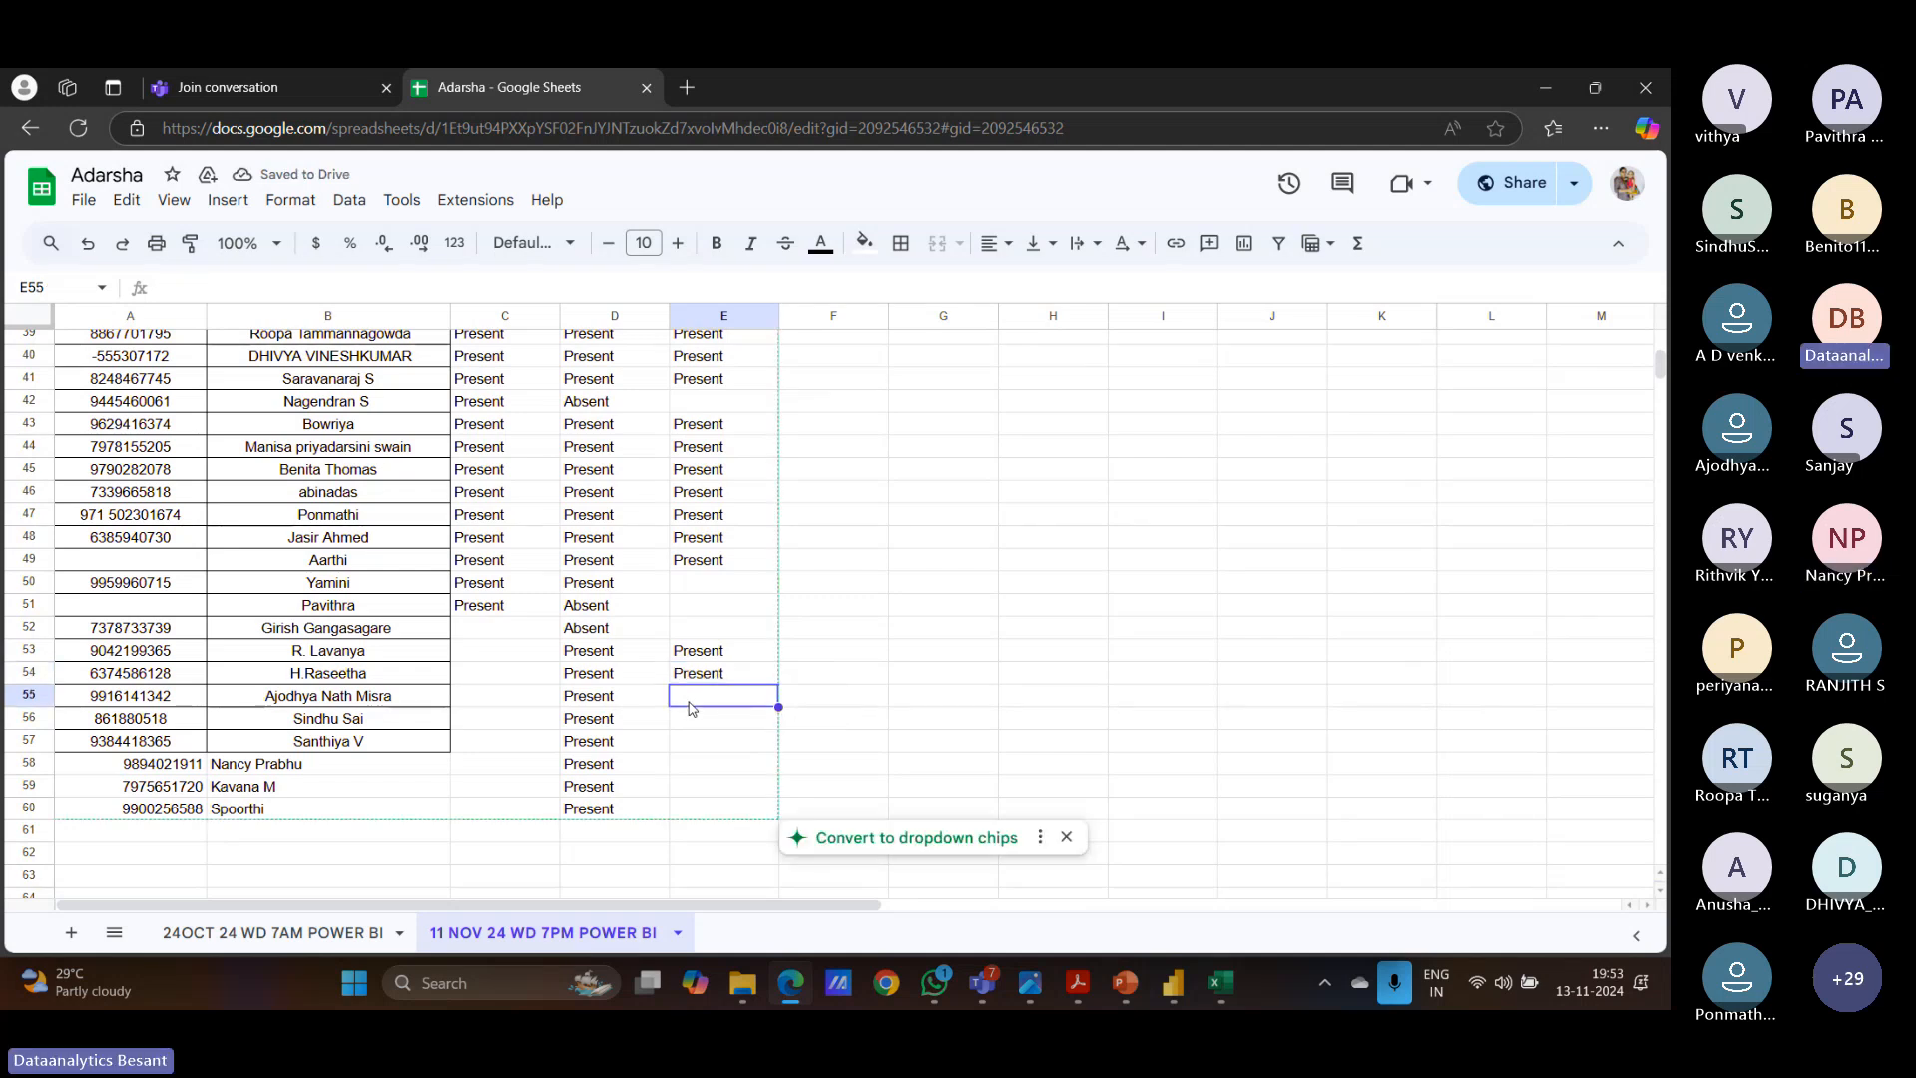
text(Present)
click(695, 727)
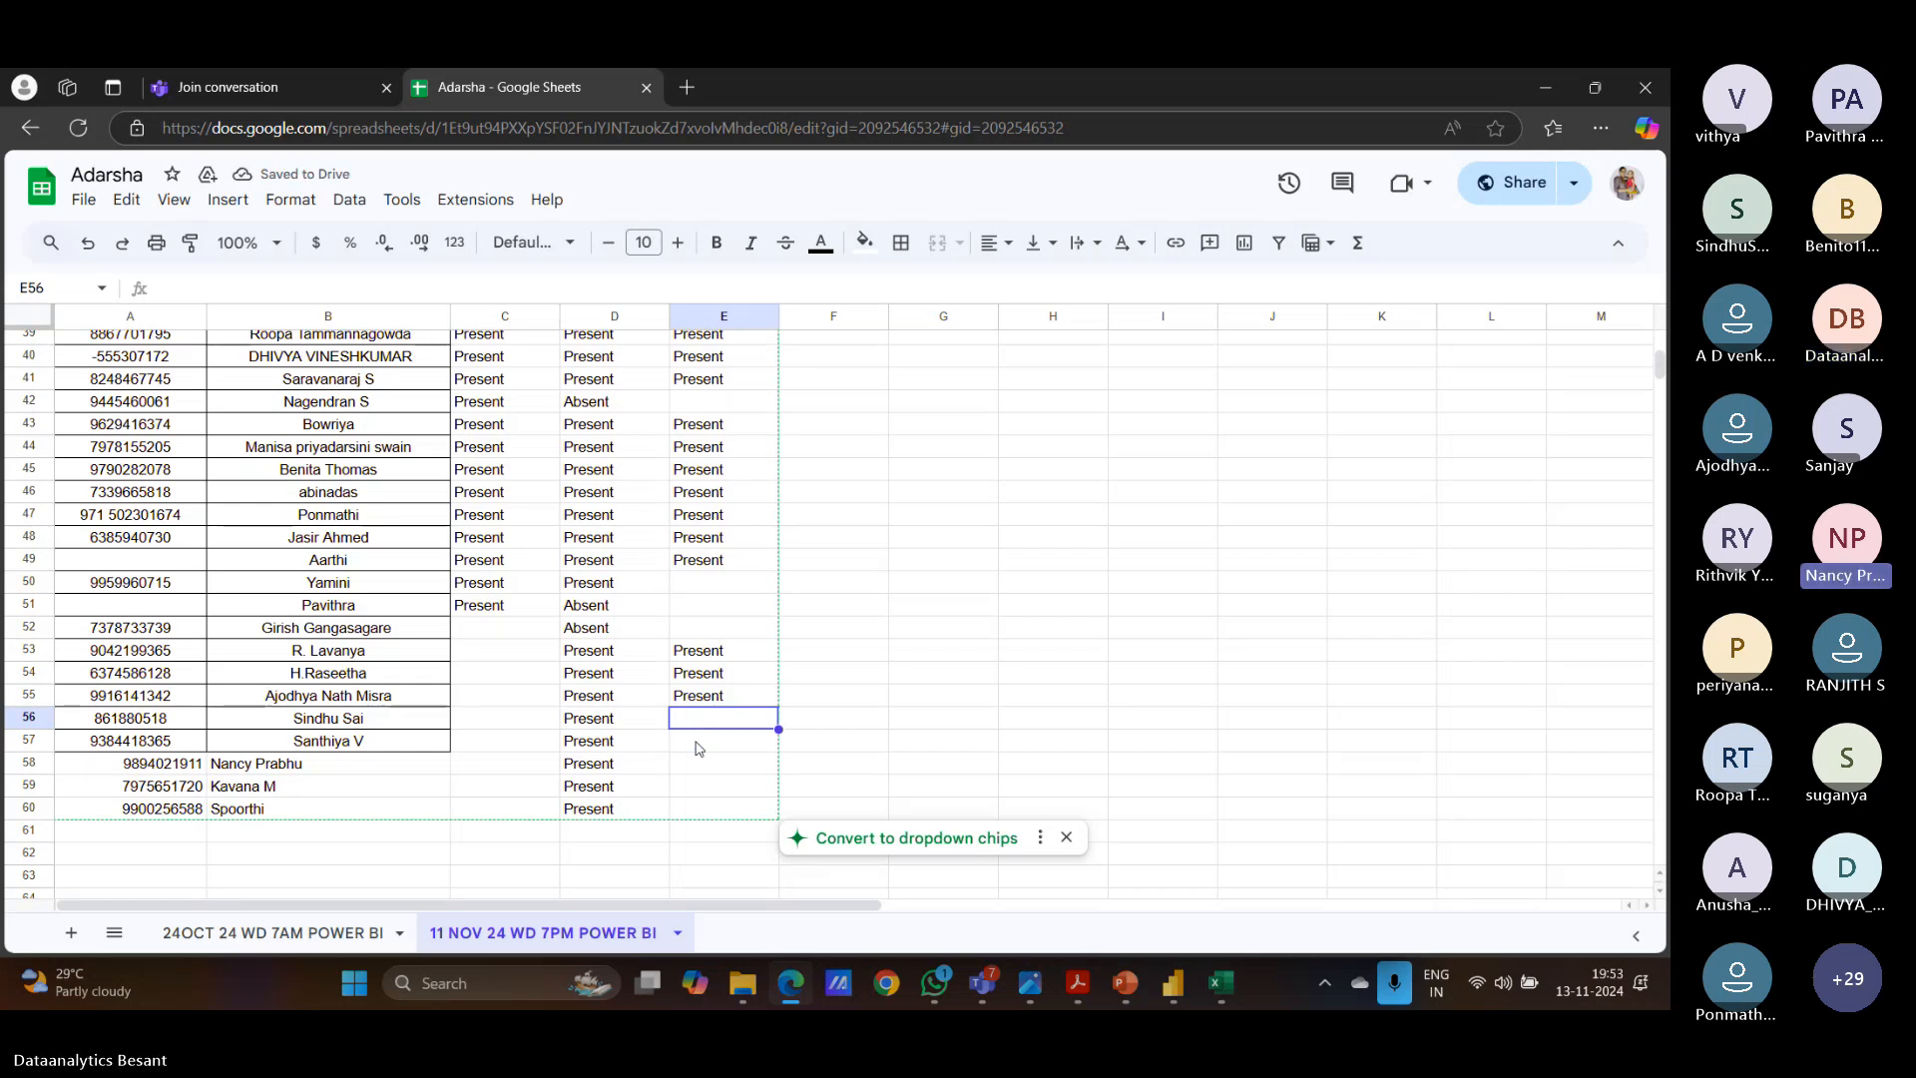
click(697, 749)
key(Up)
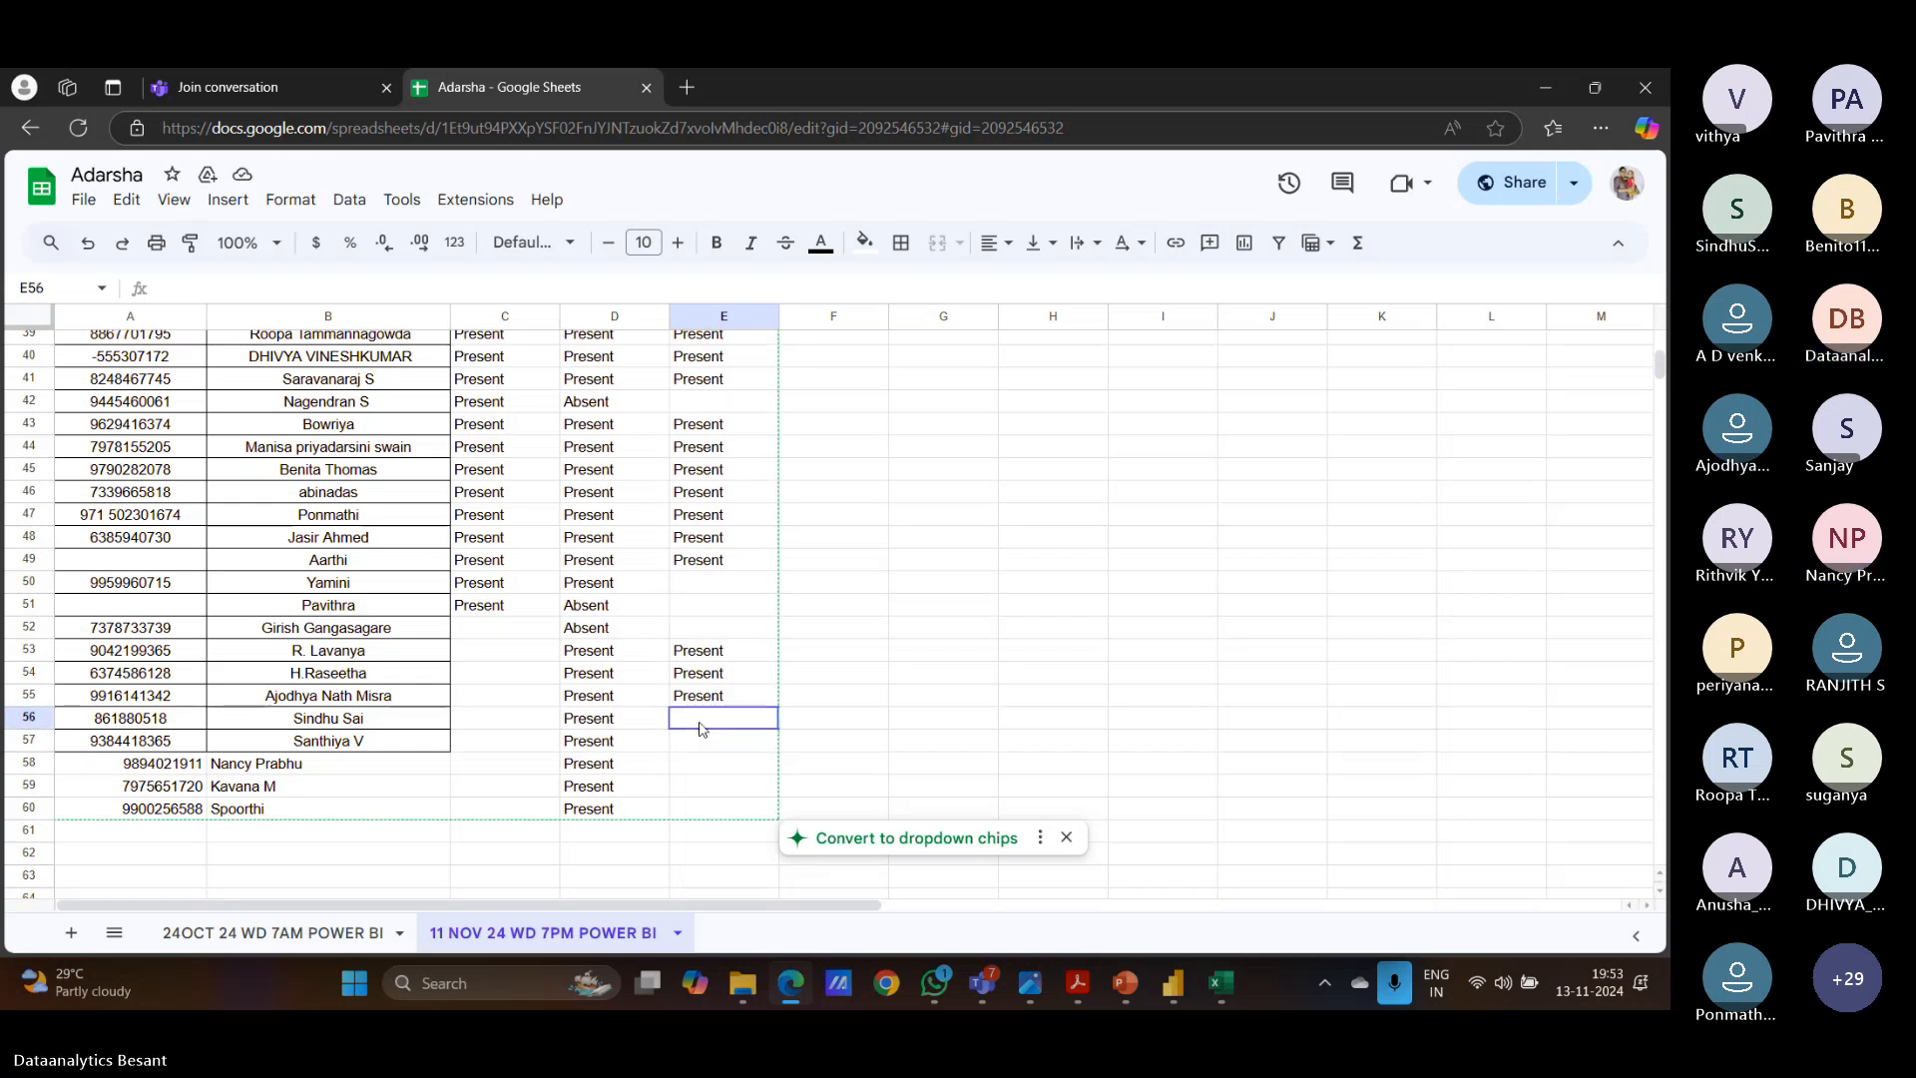
text(Present)
click(701, 742)
text(Present)
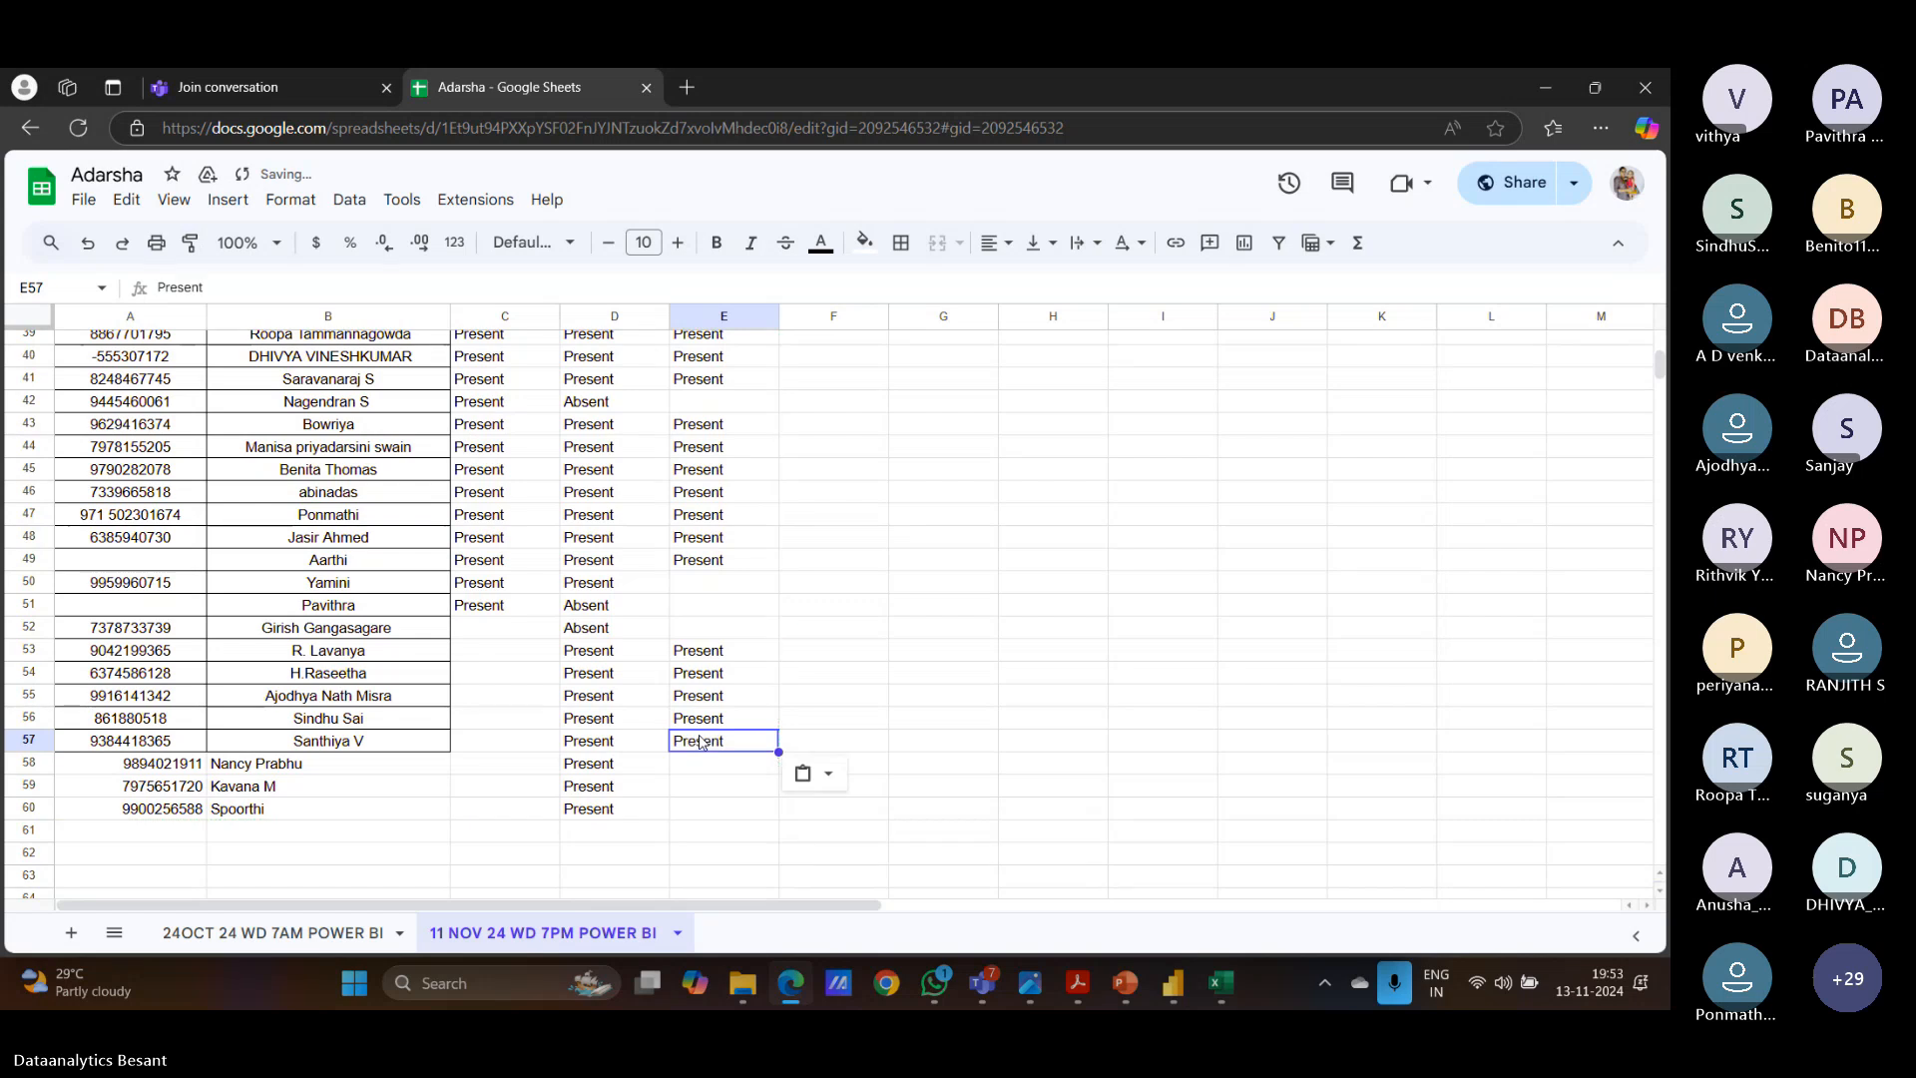
Enter Present in cells E58 to E60 and clear E60 again, leaving the last student's 13-11-2024 attendance blank.
click(695, 764)
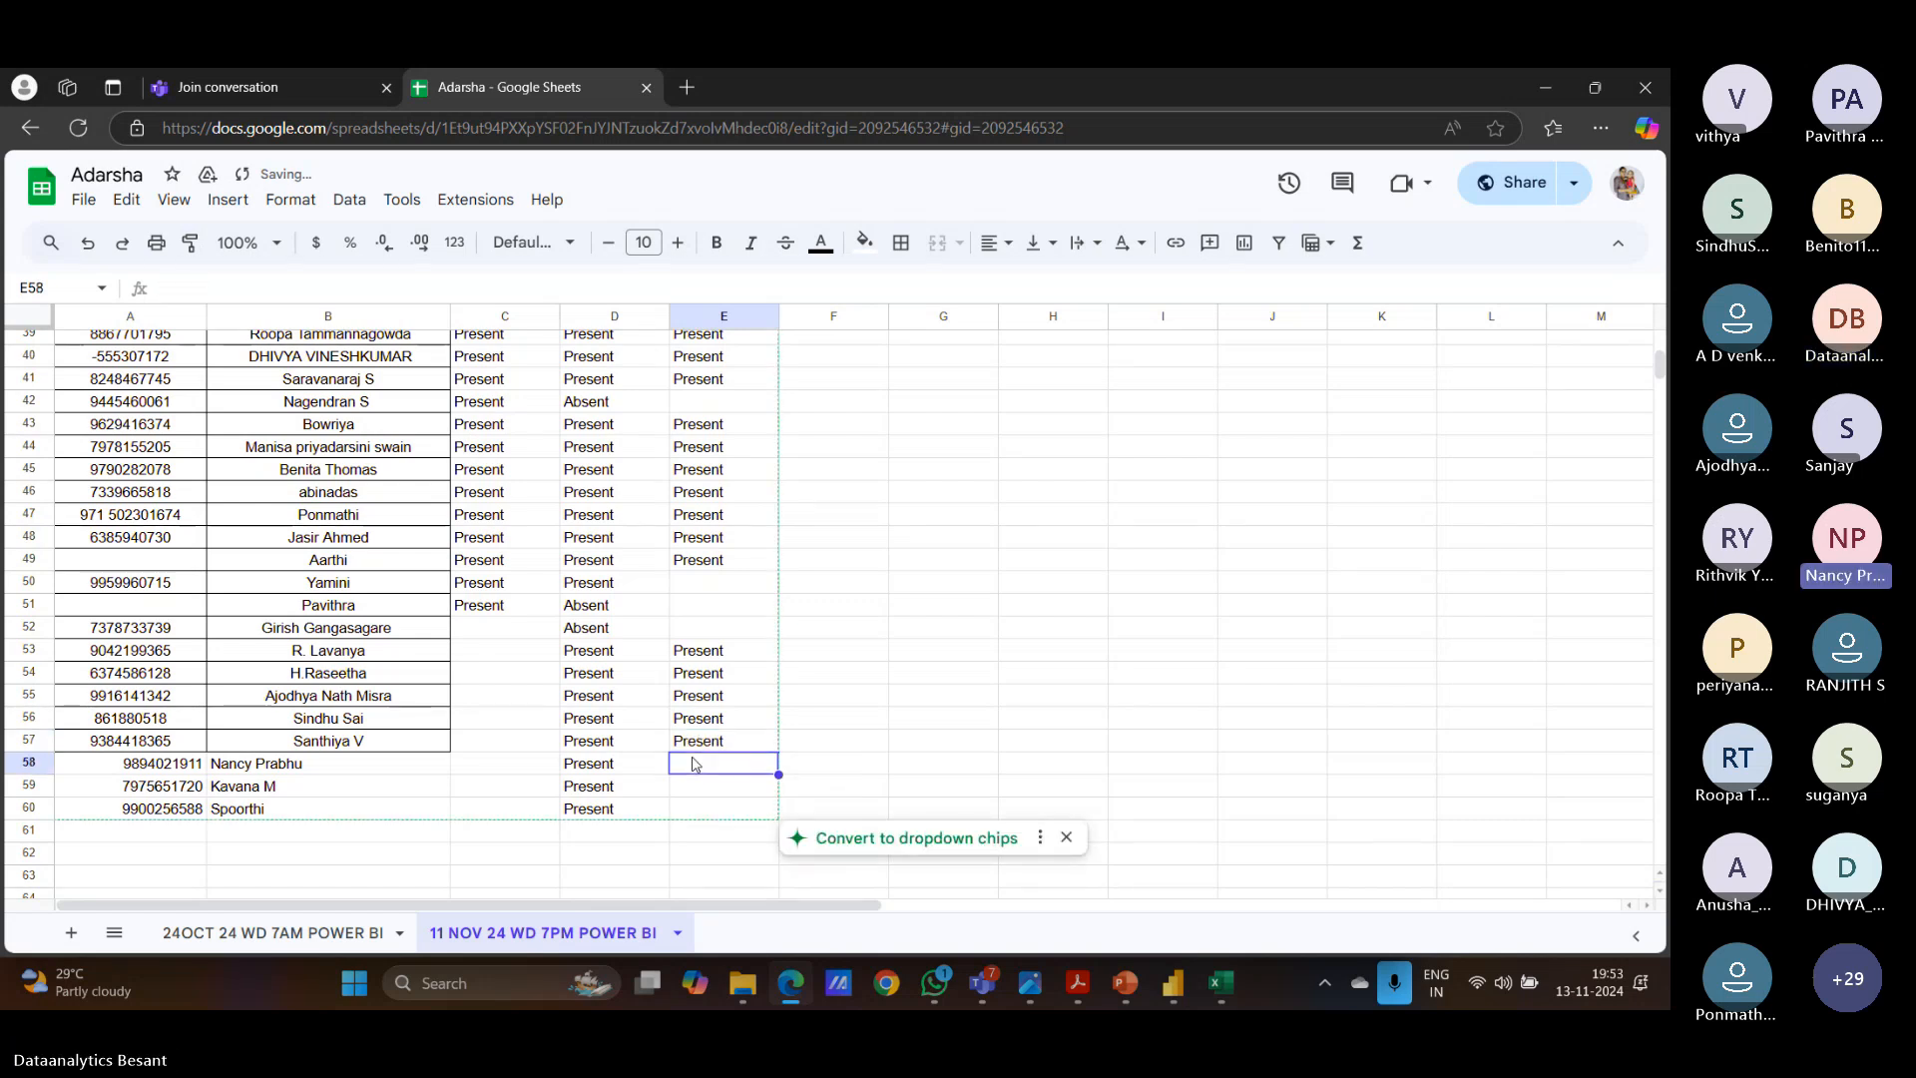
text(Present)
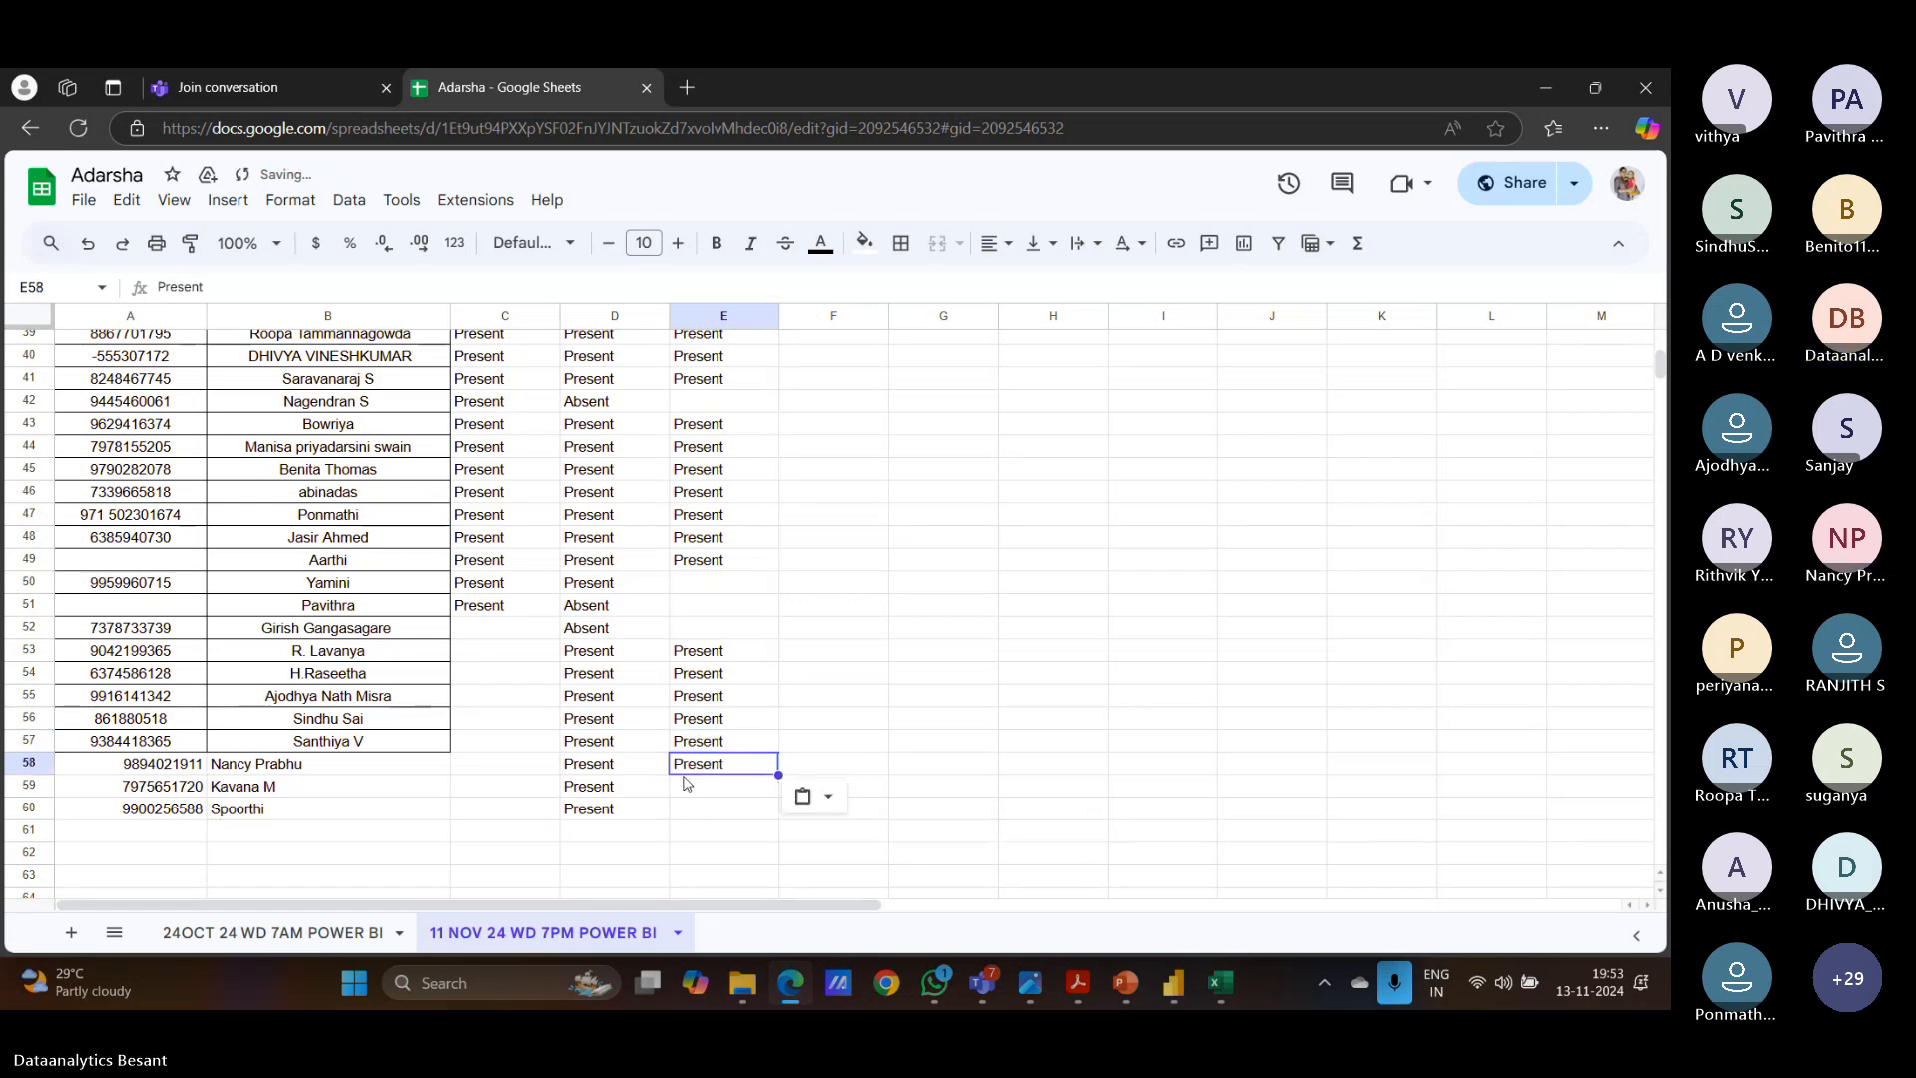
click(686, 793)
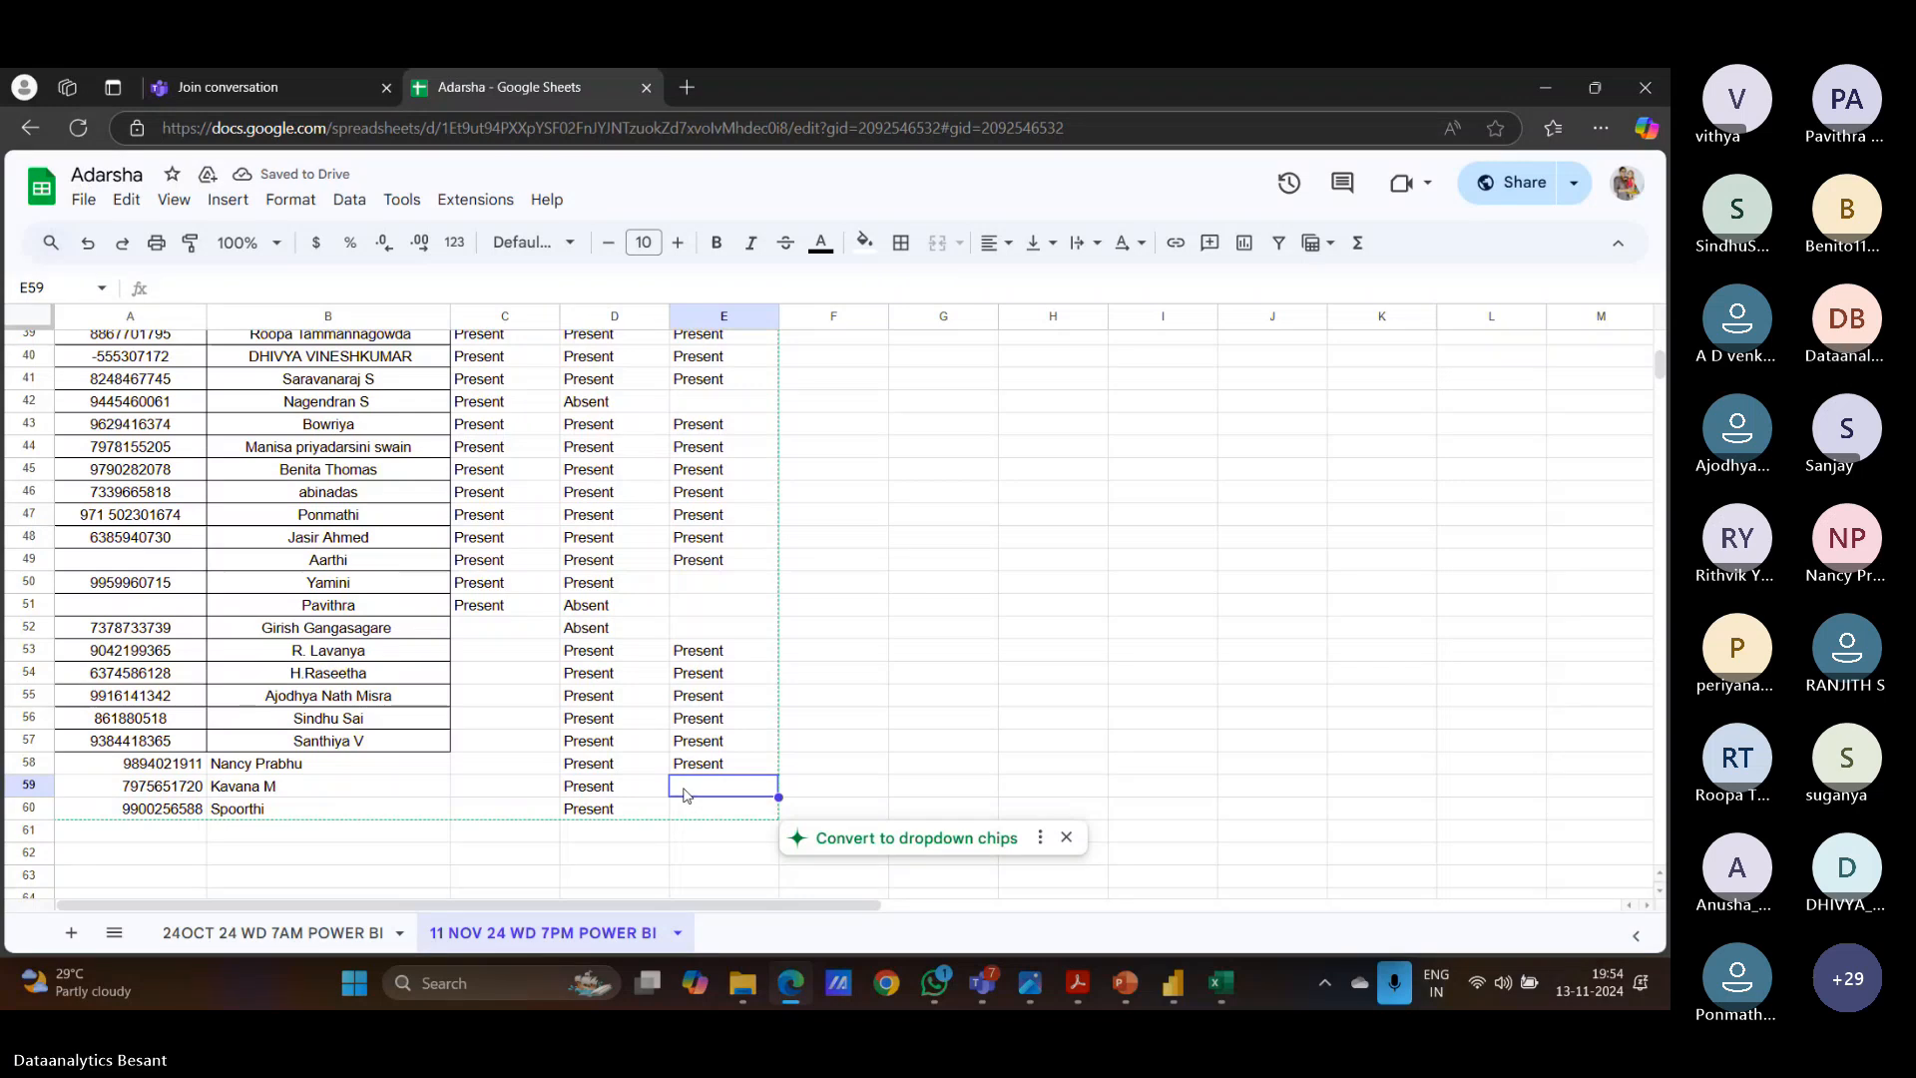
click(687, 810)
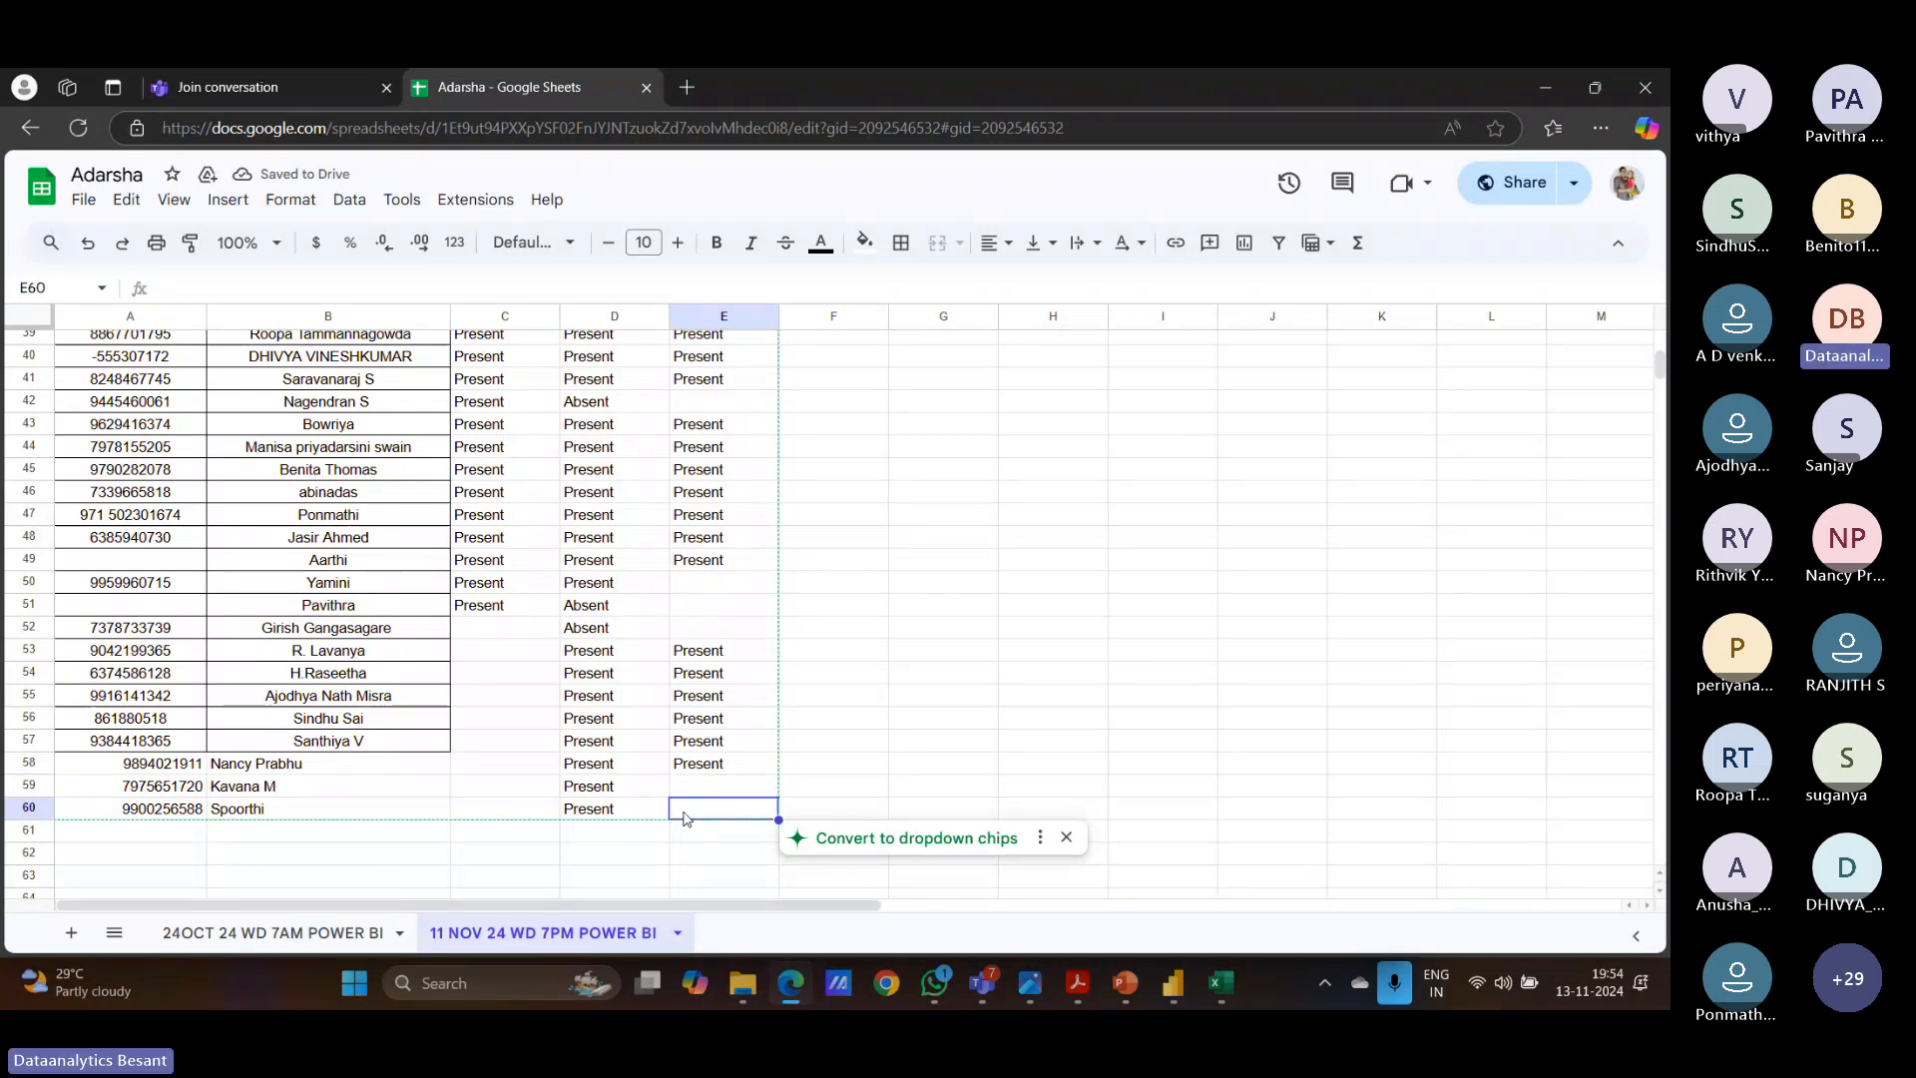
text(Present)
click(688, 790)
text(Present)
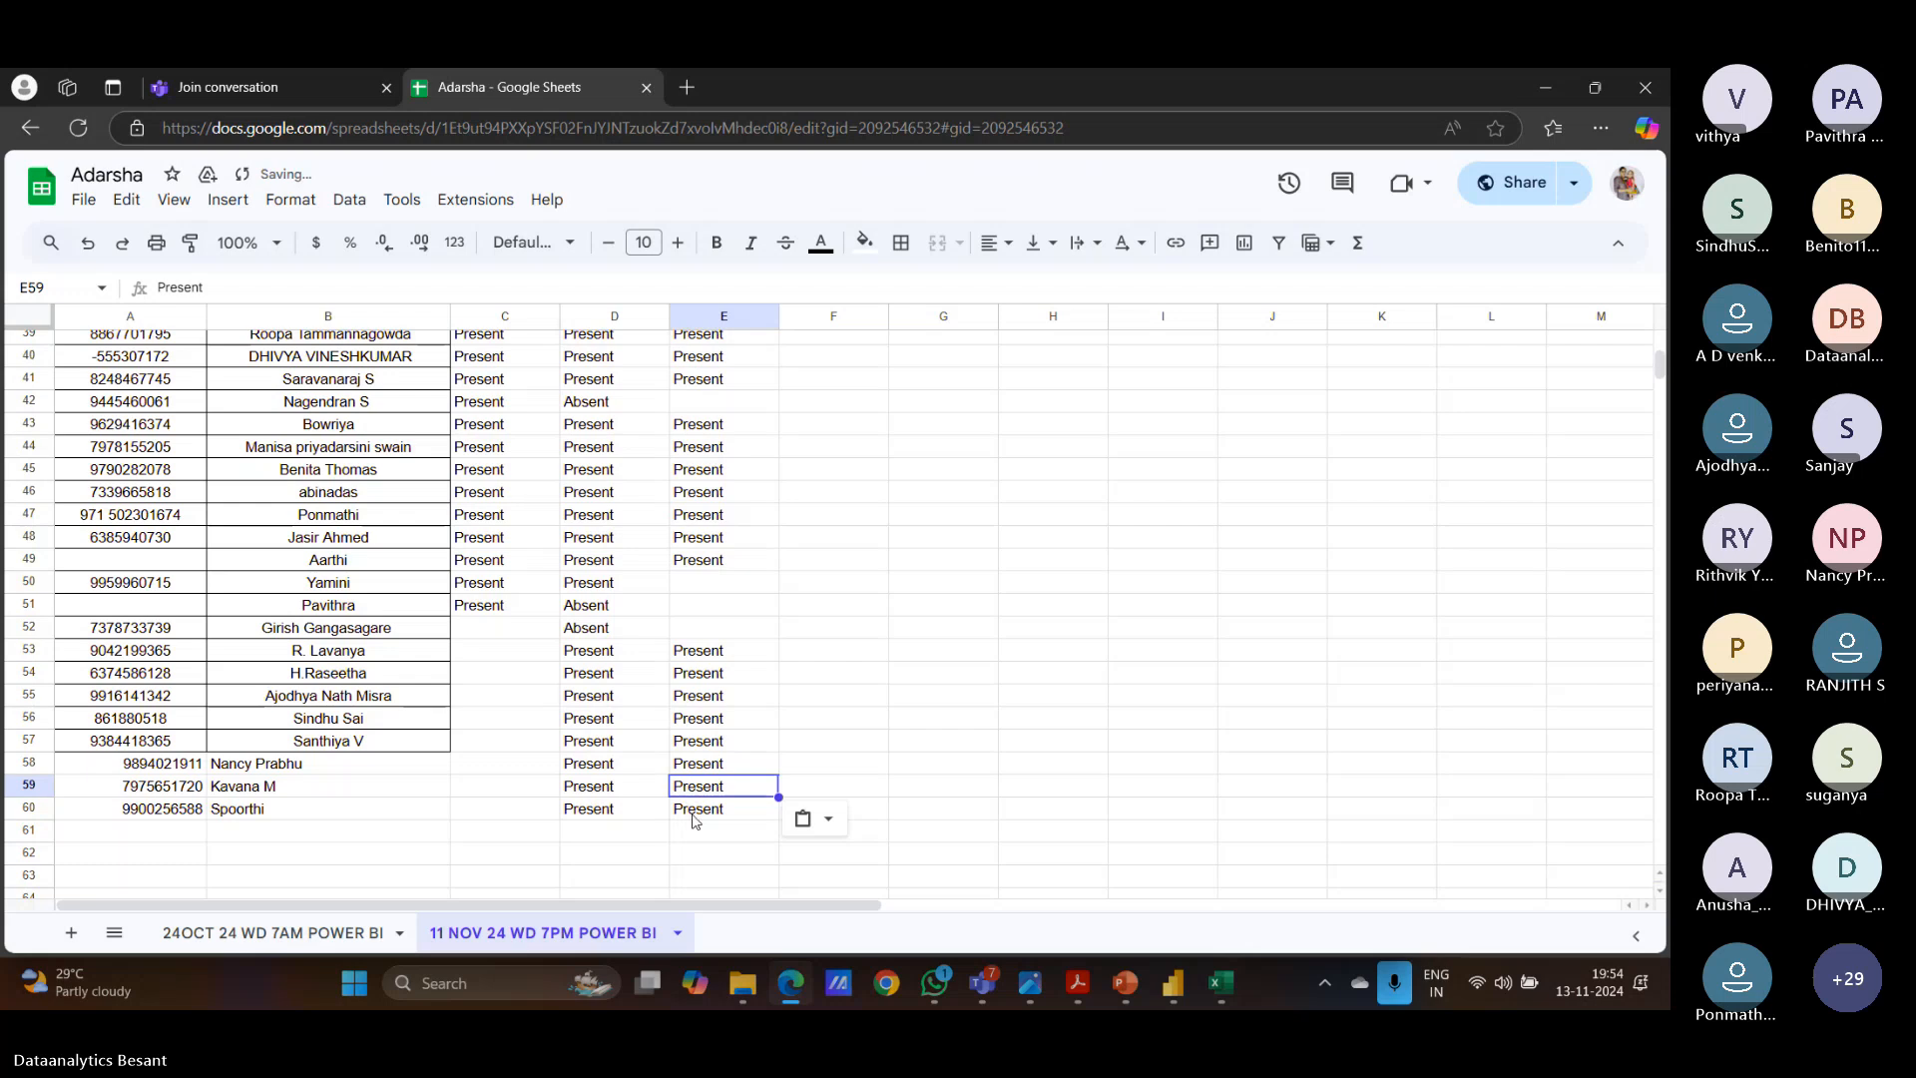
click(695, 810)
key(Delete)
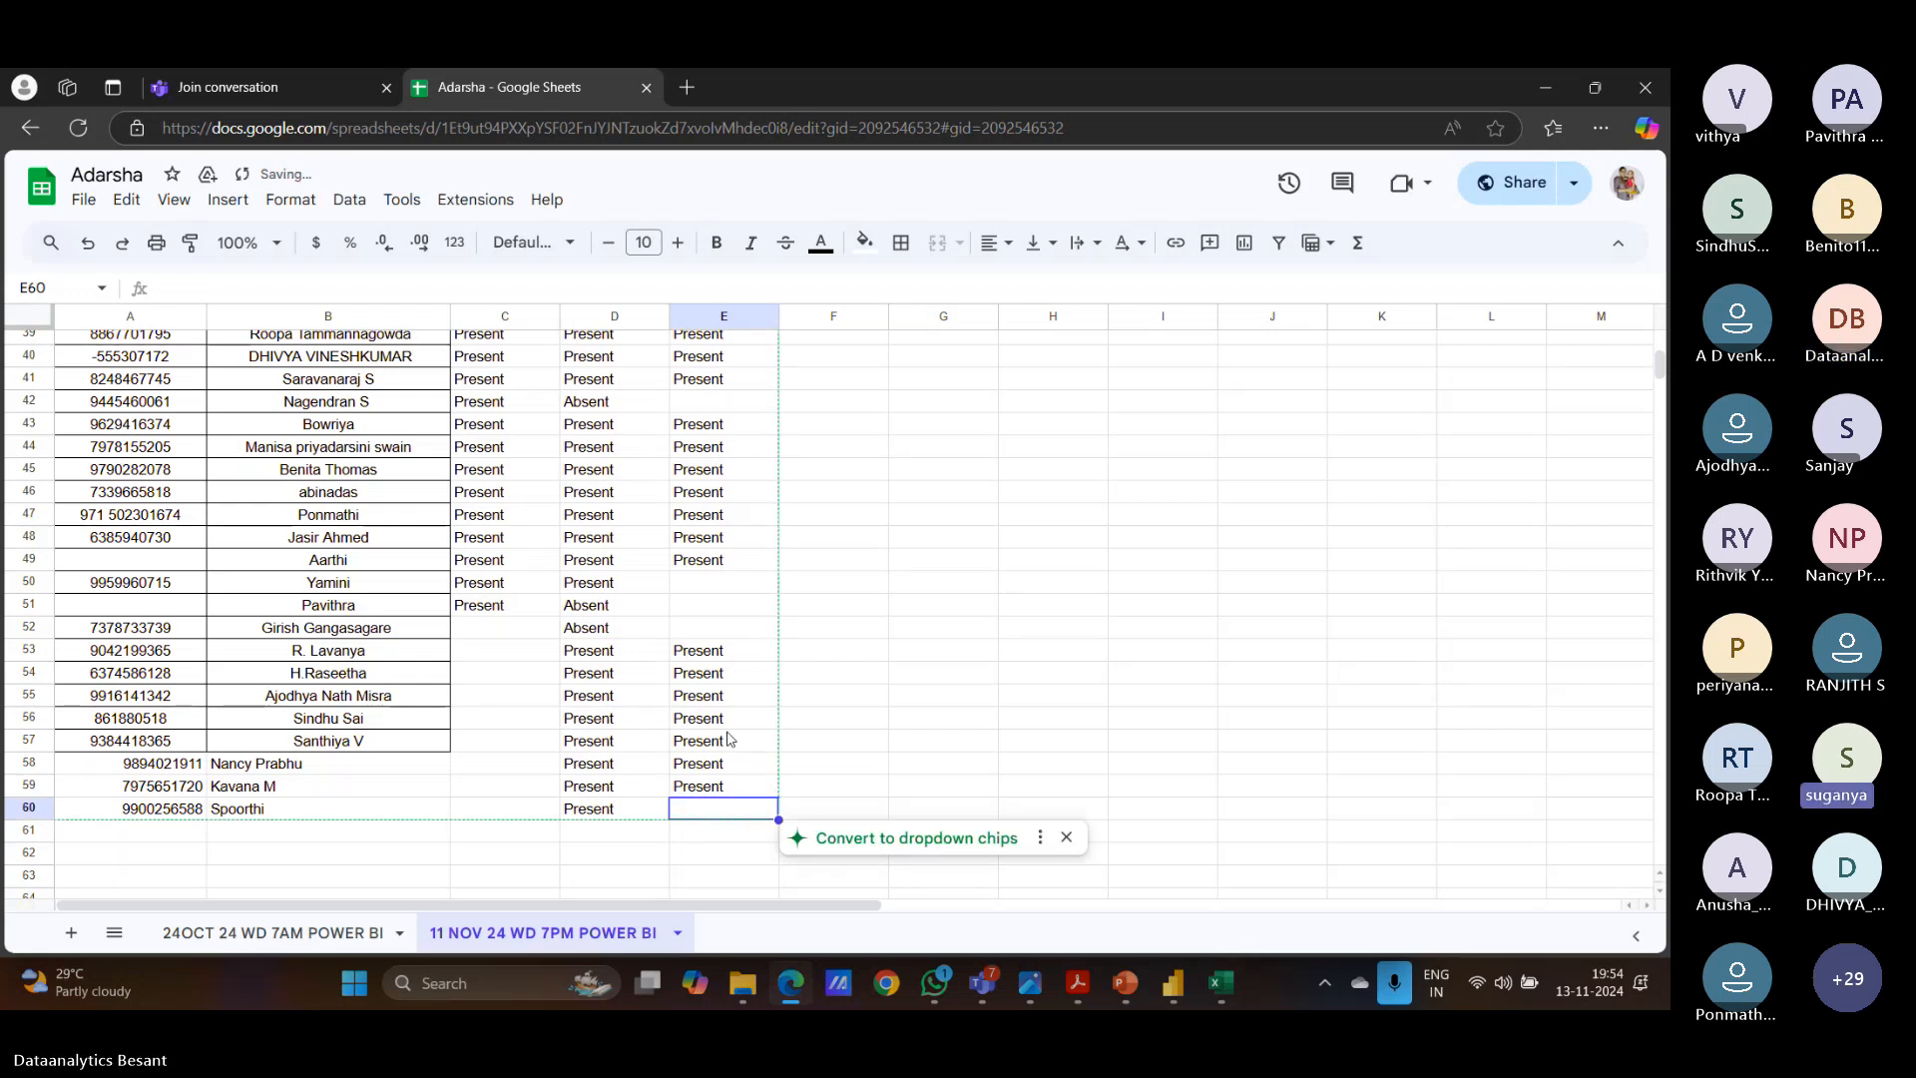
Copy the Present entry from E12 into E11 to mark the student in row 11 for 13-11-2024.
scroll(728, 739, up, 10)
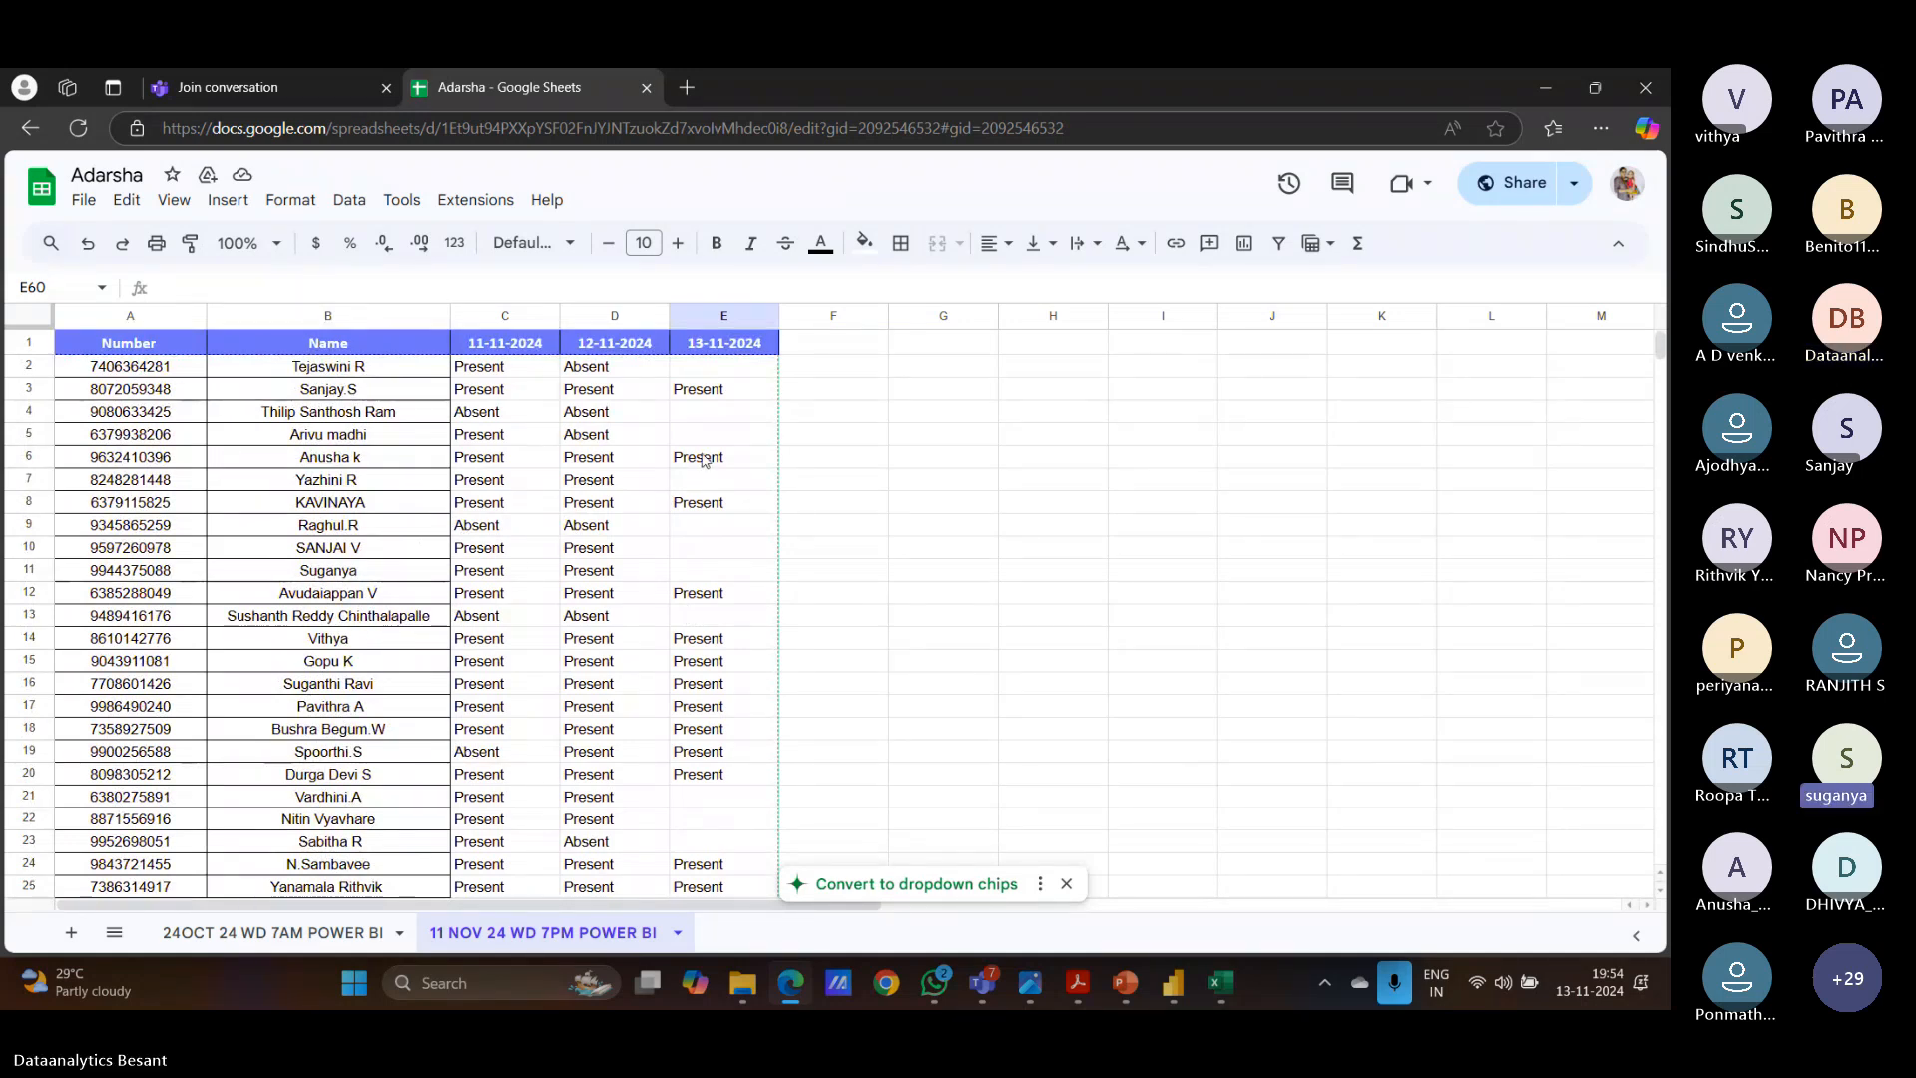
click(685, 576)
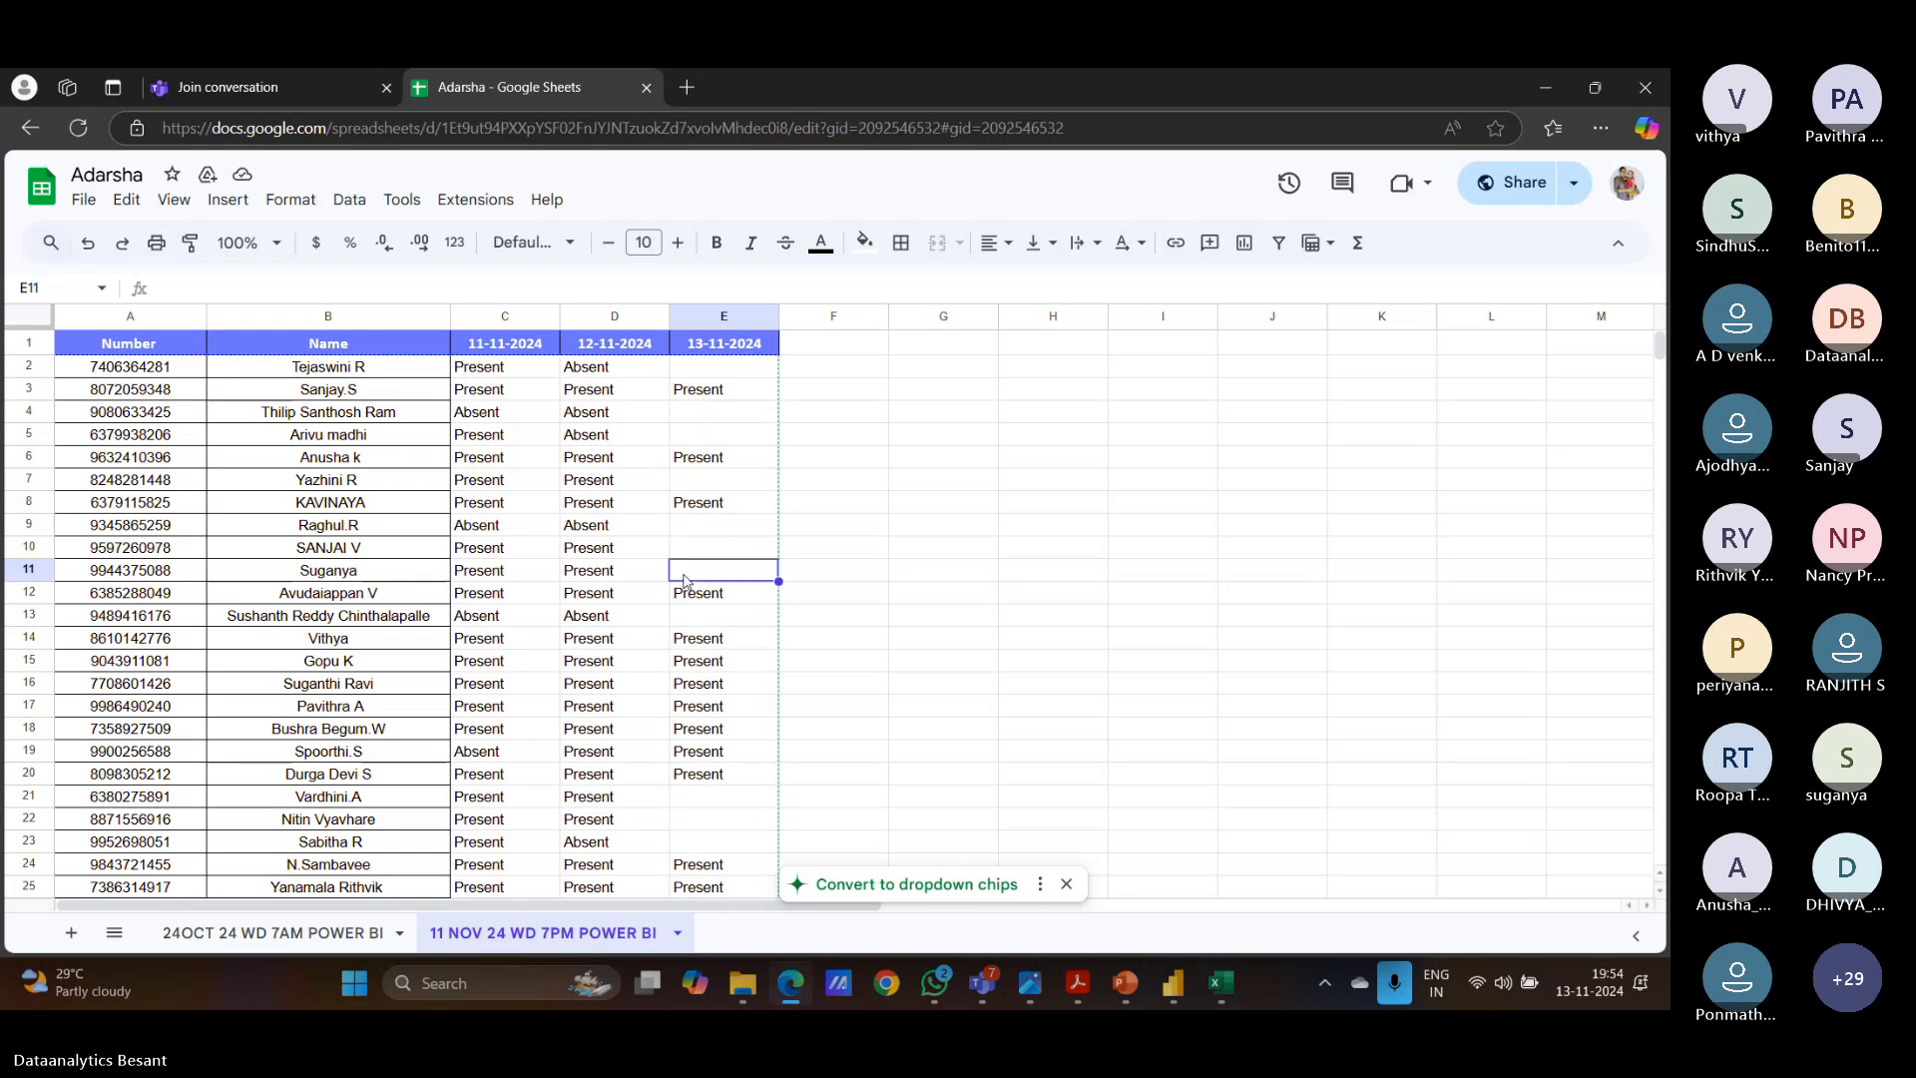
click(687, 591)
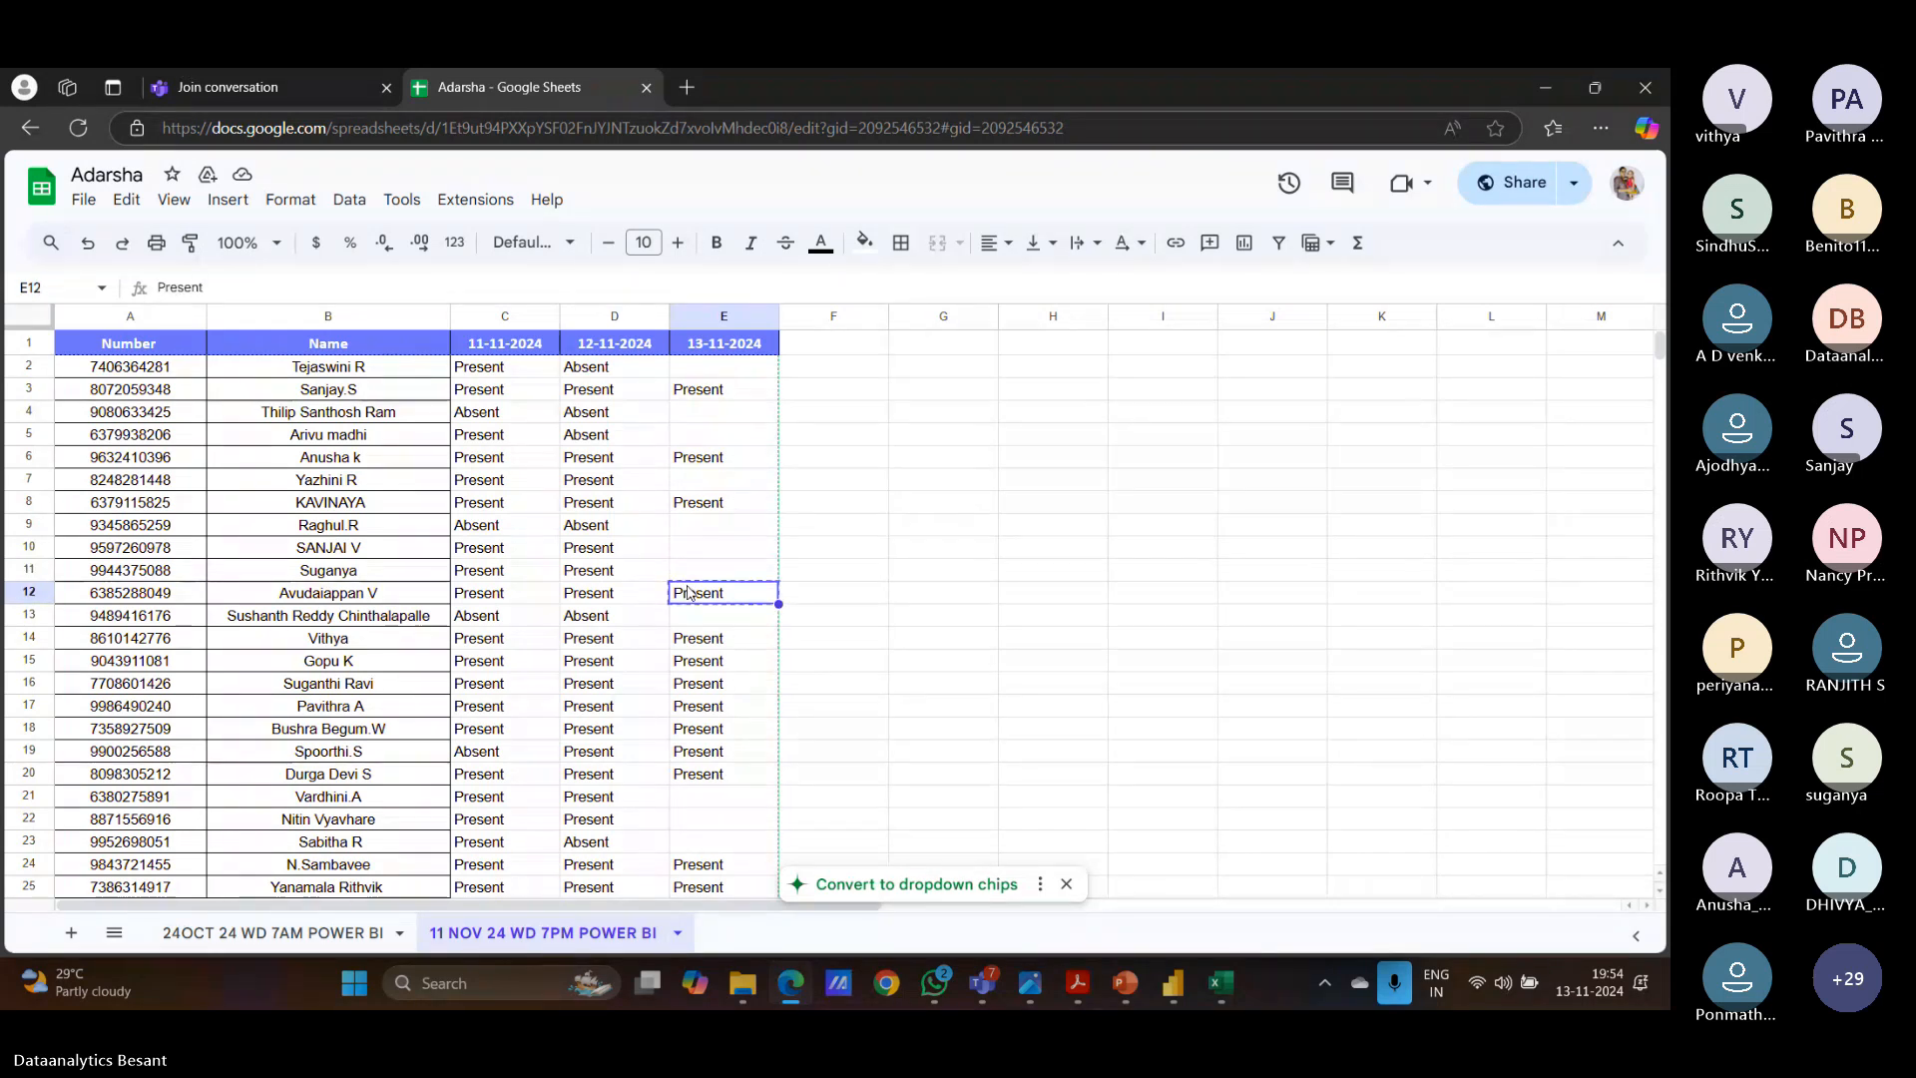
click(695, 577)
text(Present)
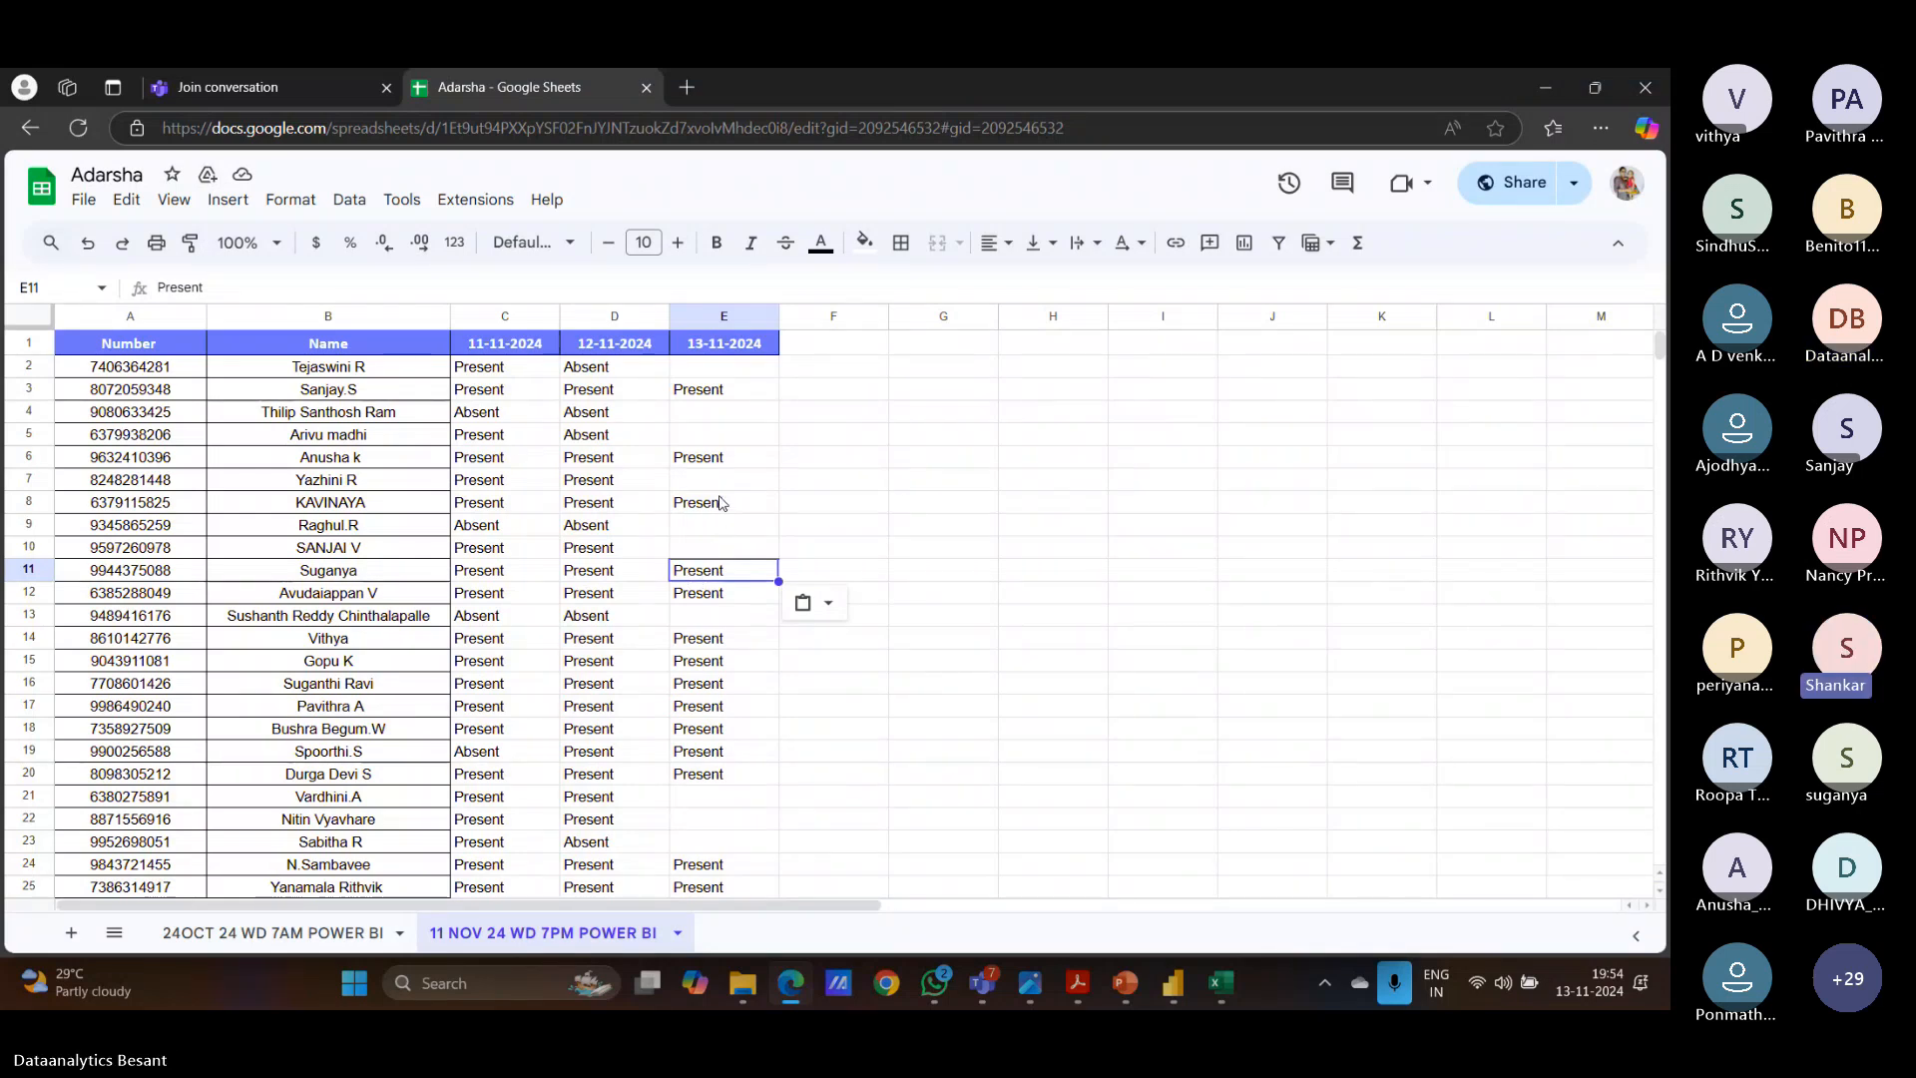
scroll(723, 502, down, 11)
click(231, 616)
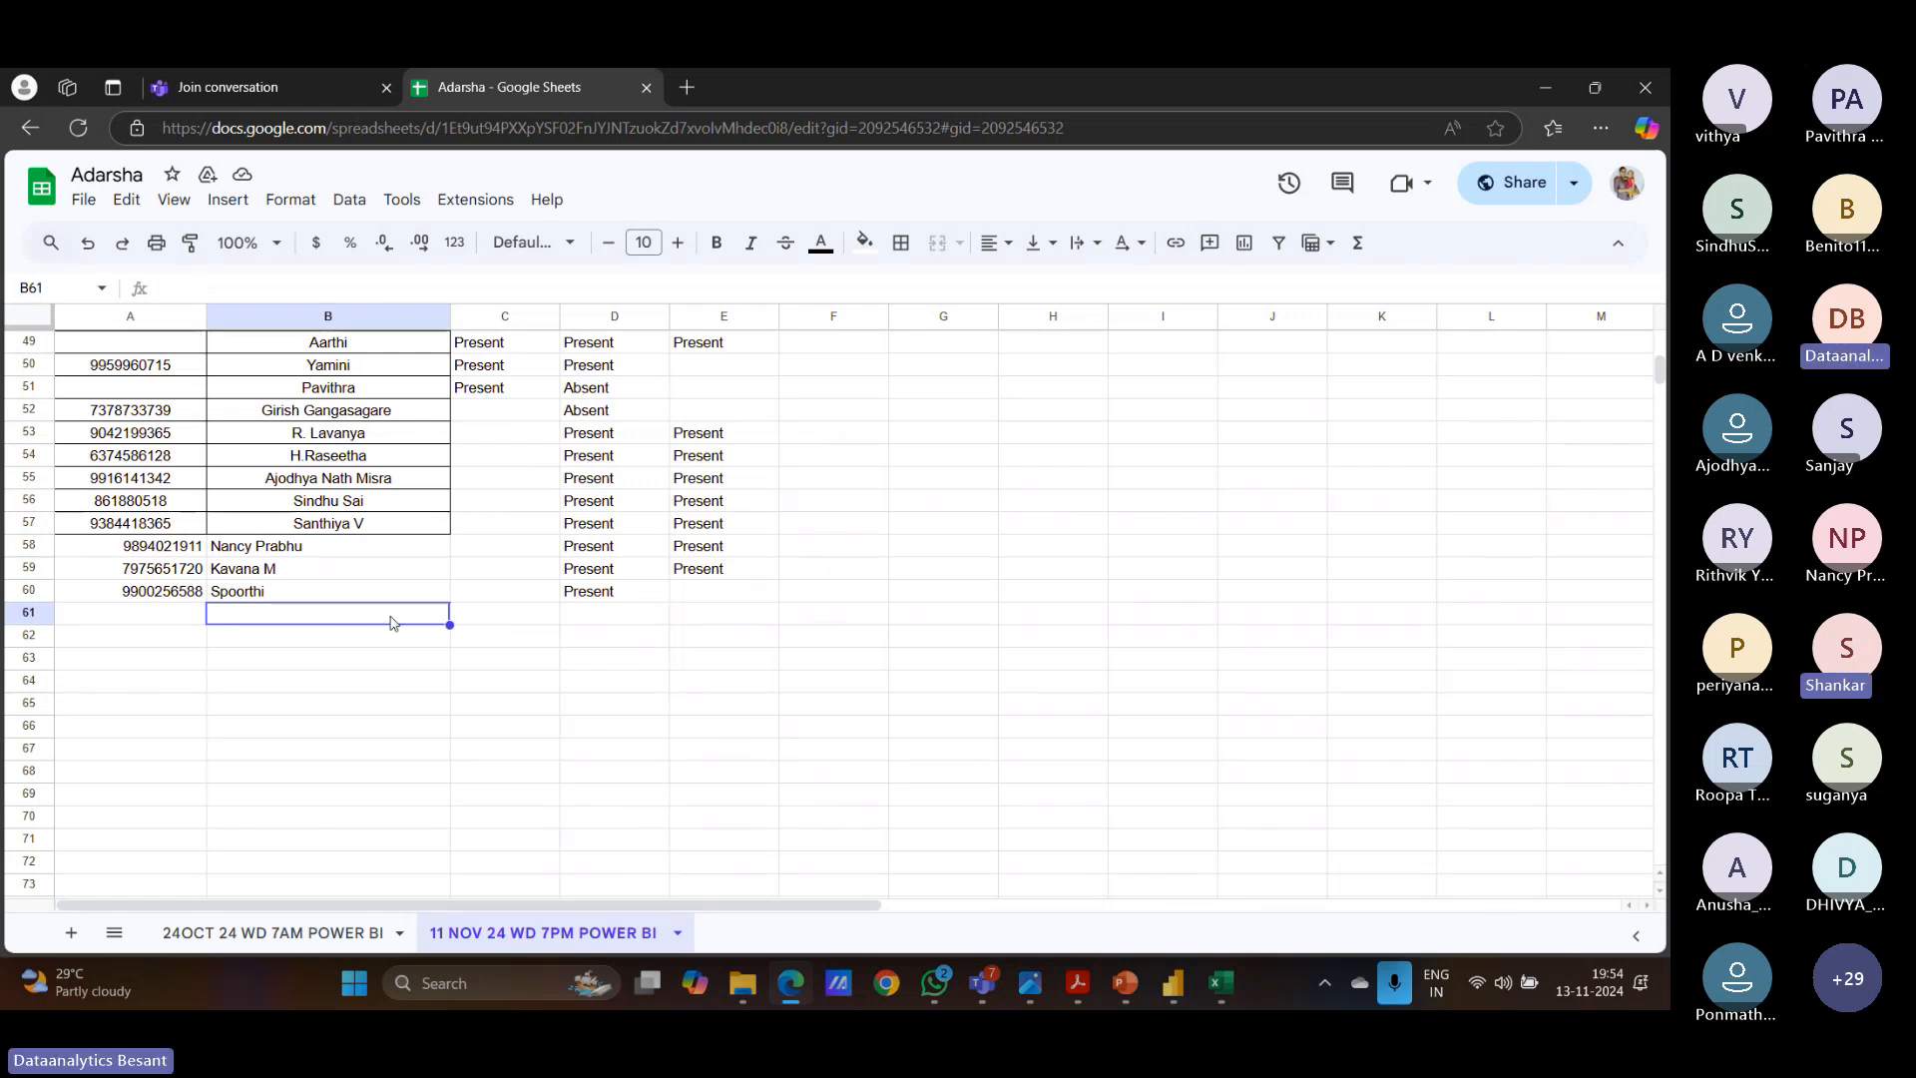
double_click(308, 619)
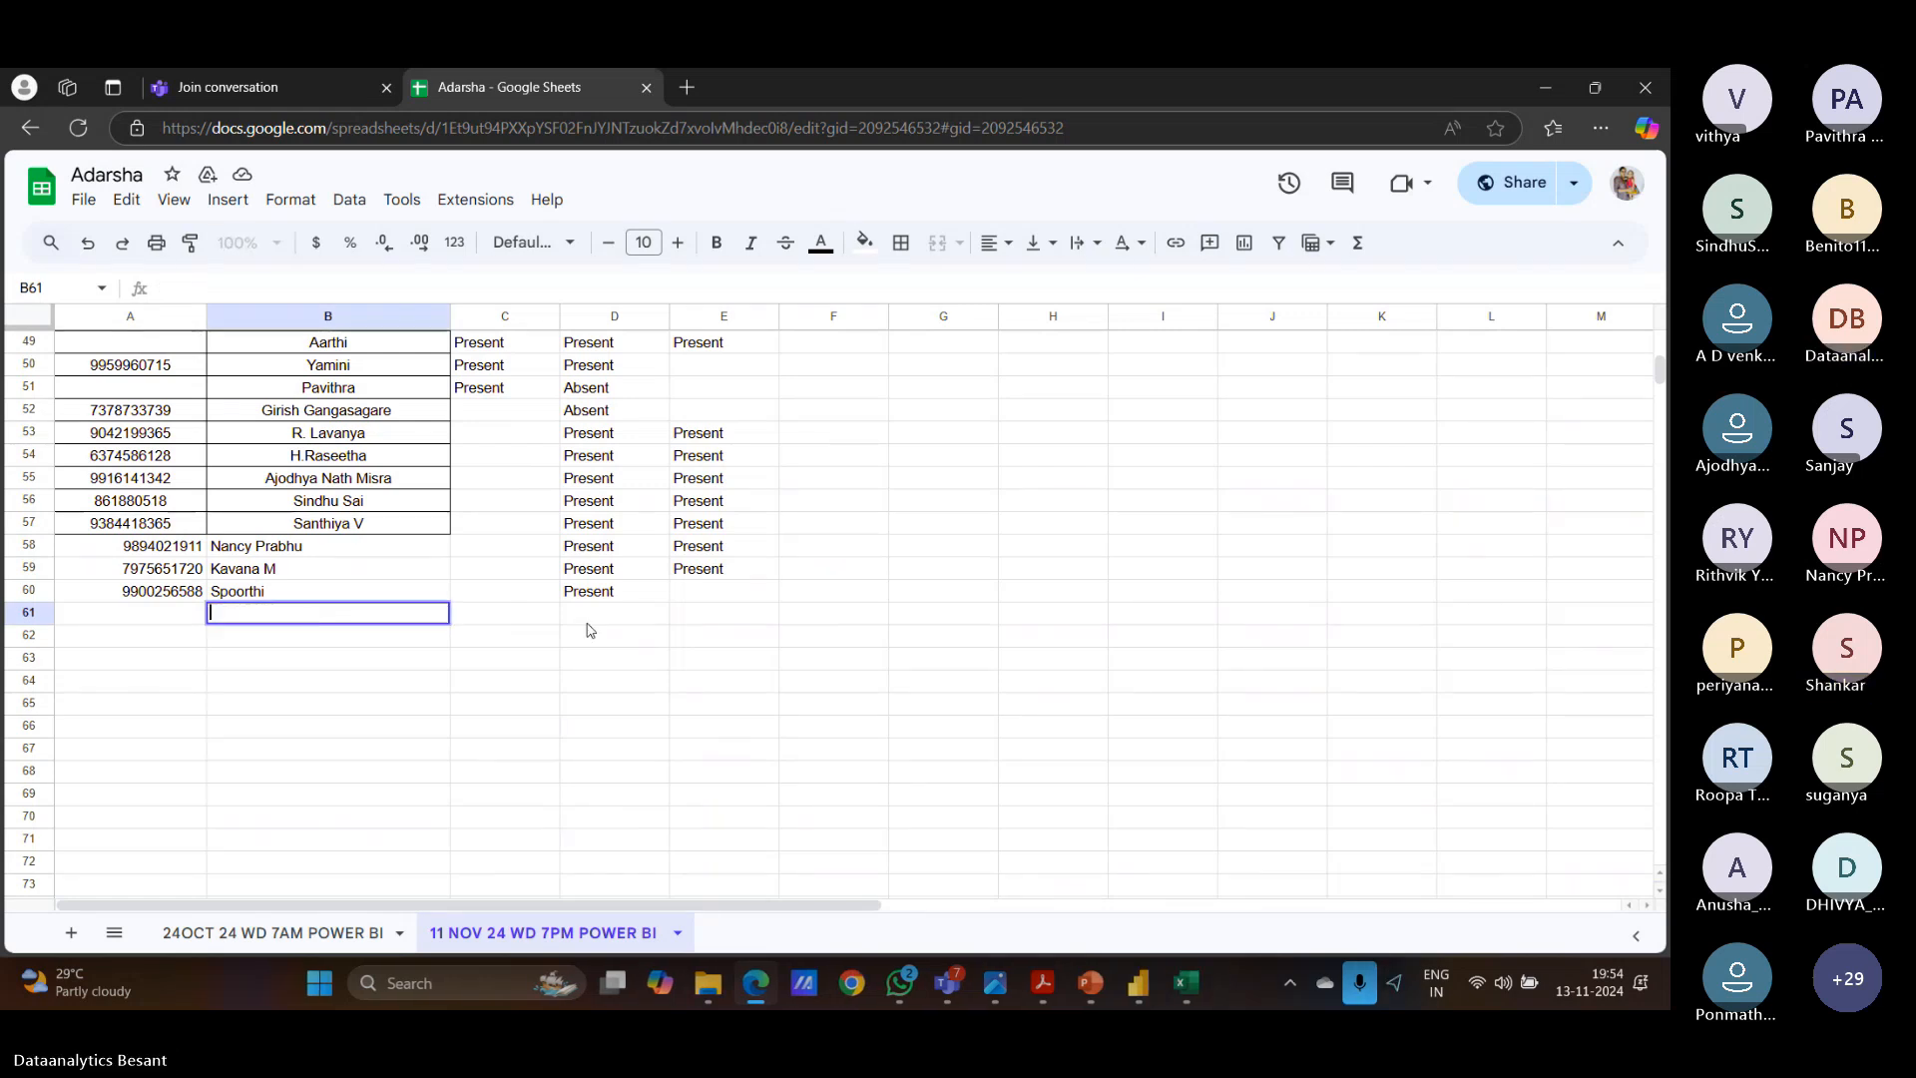
click(619, 666)
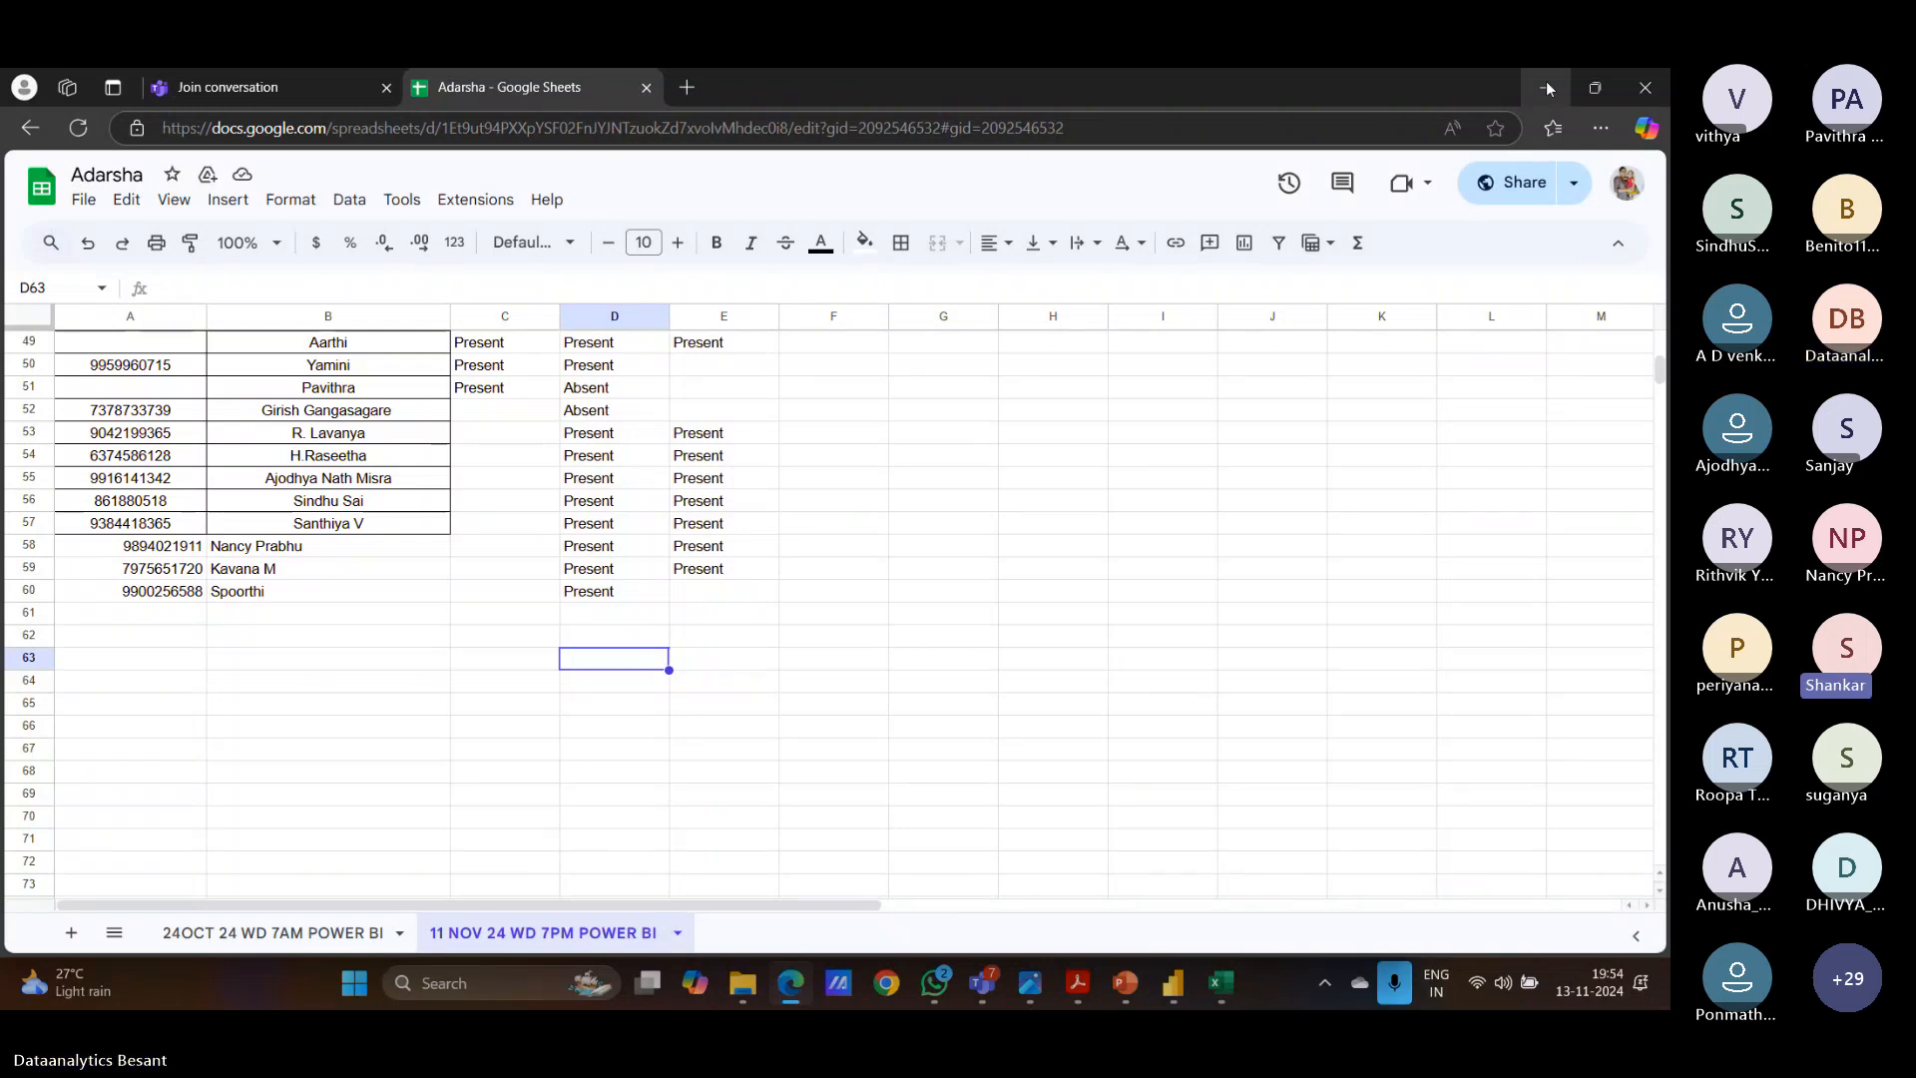
Minimize the browser and switch to the sample2-globalsuperstore report in Power BI Desktop.
click(1547, 87)
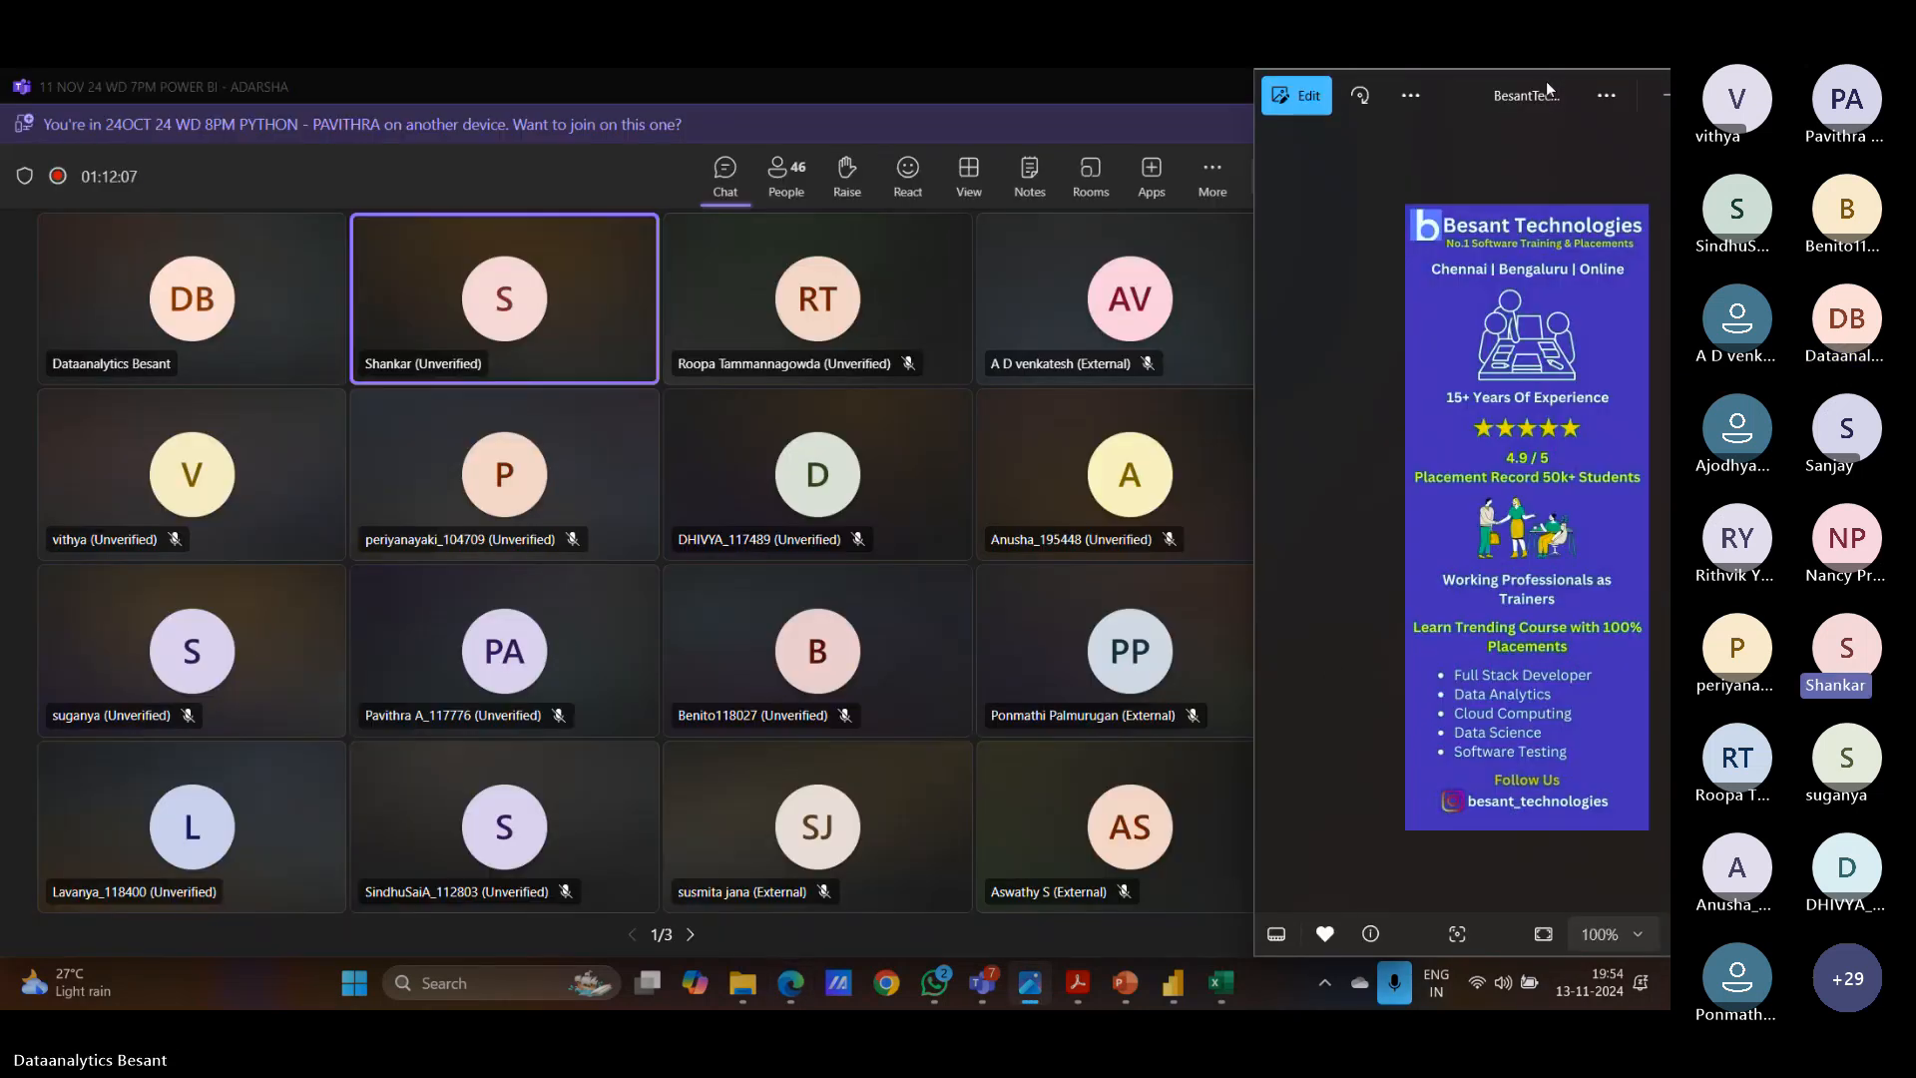
mouse_move(1175, 997)
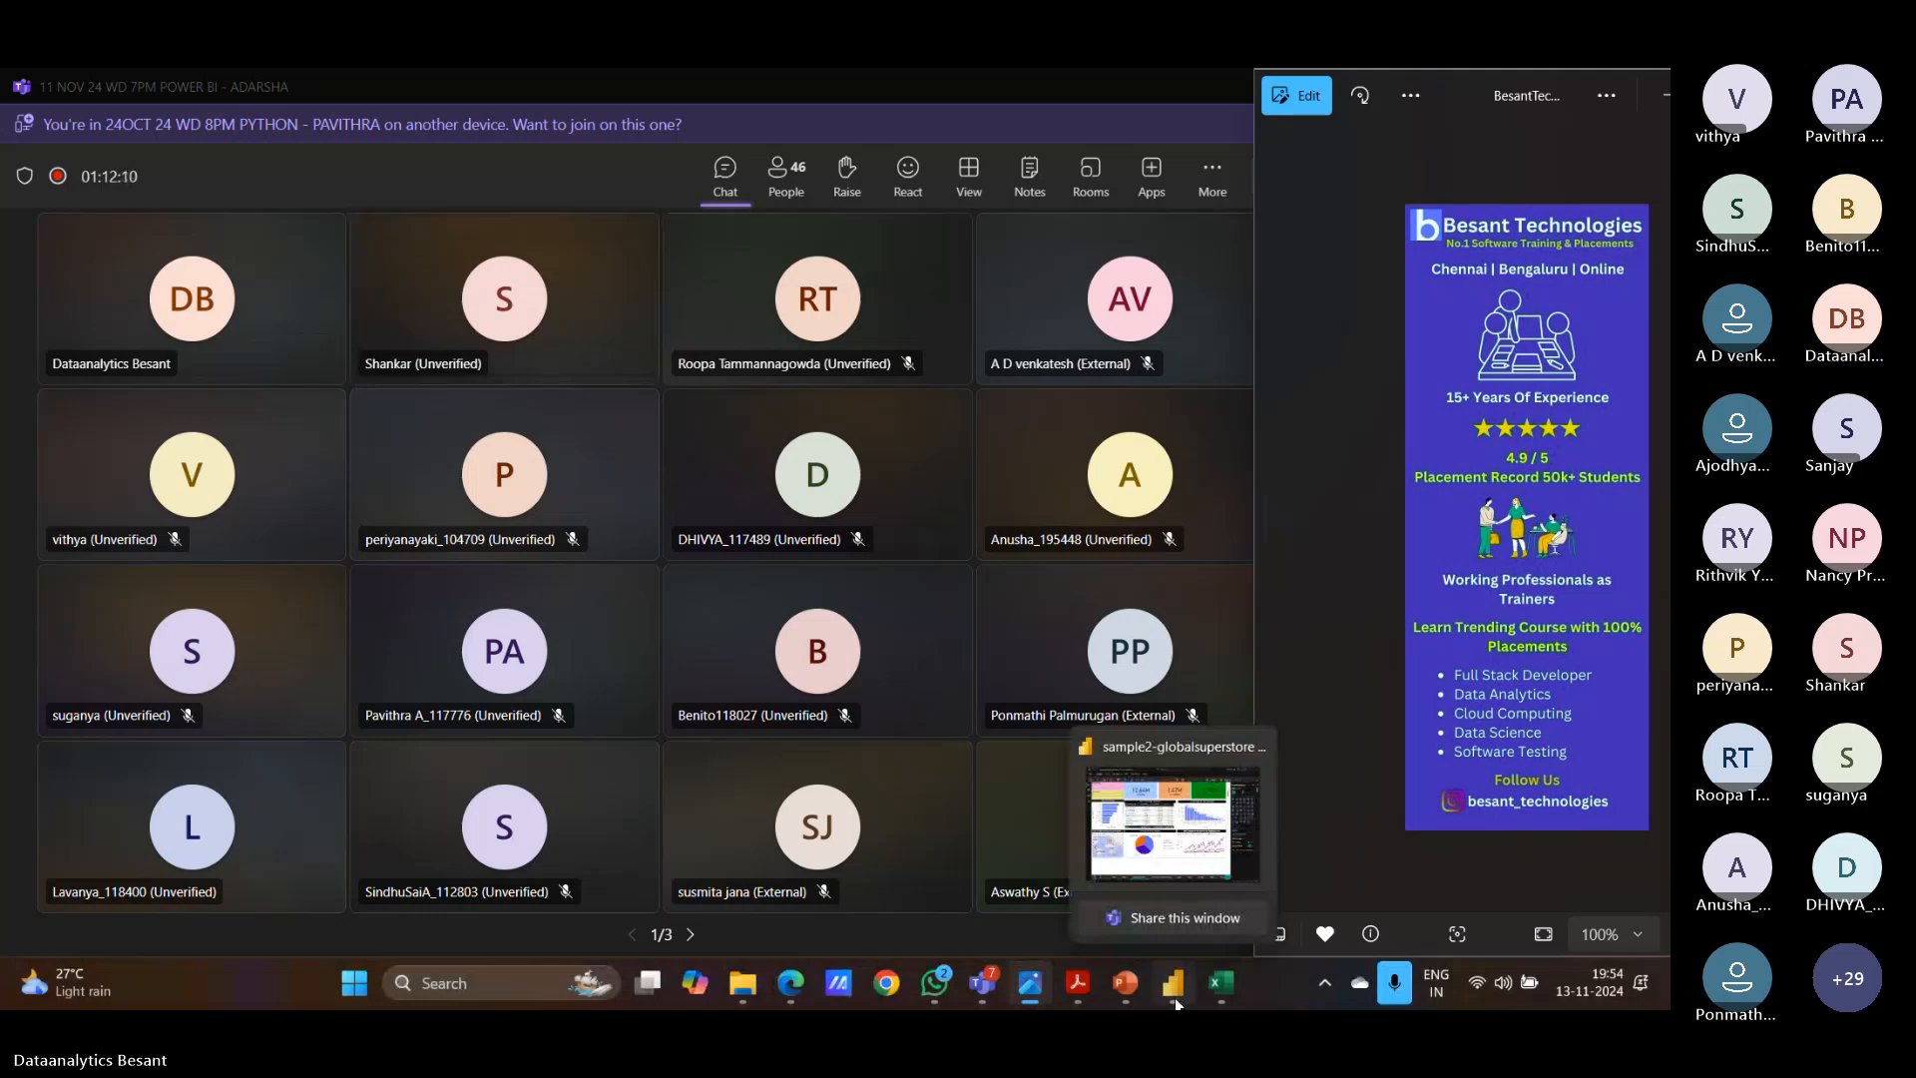
click(1187, 872)
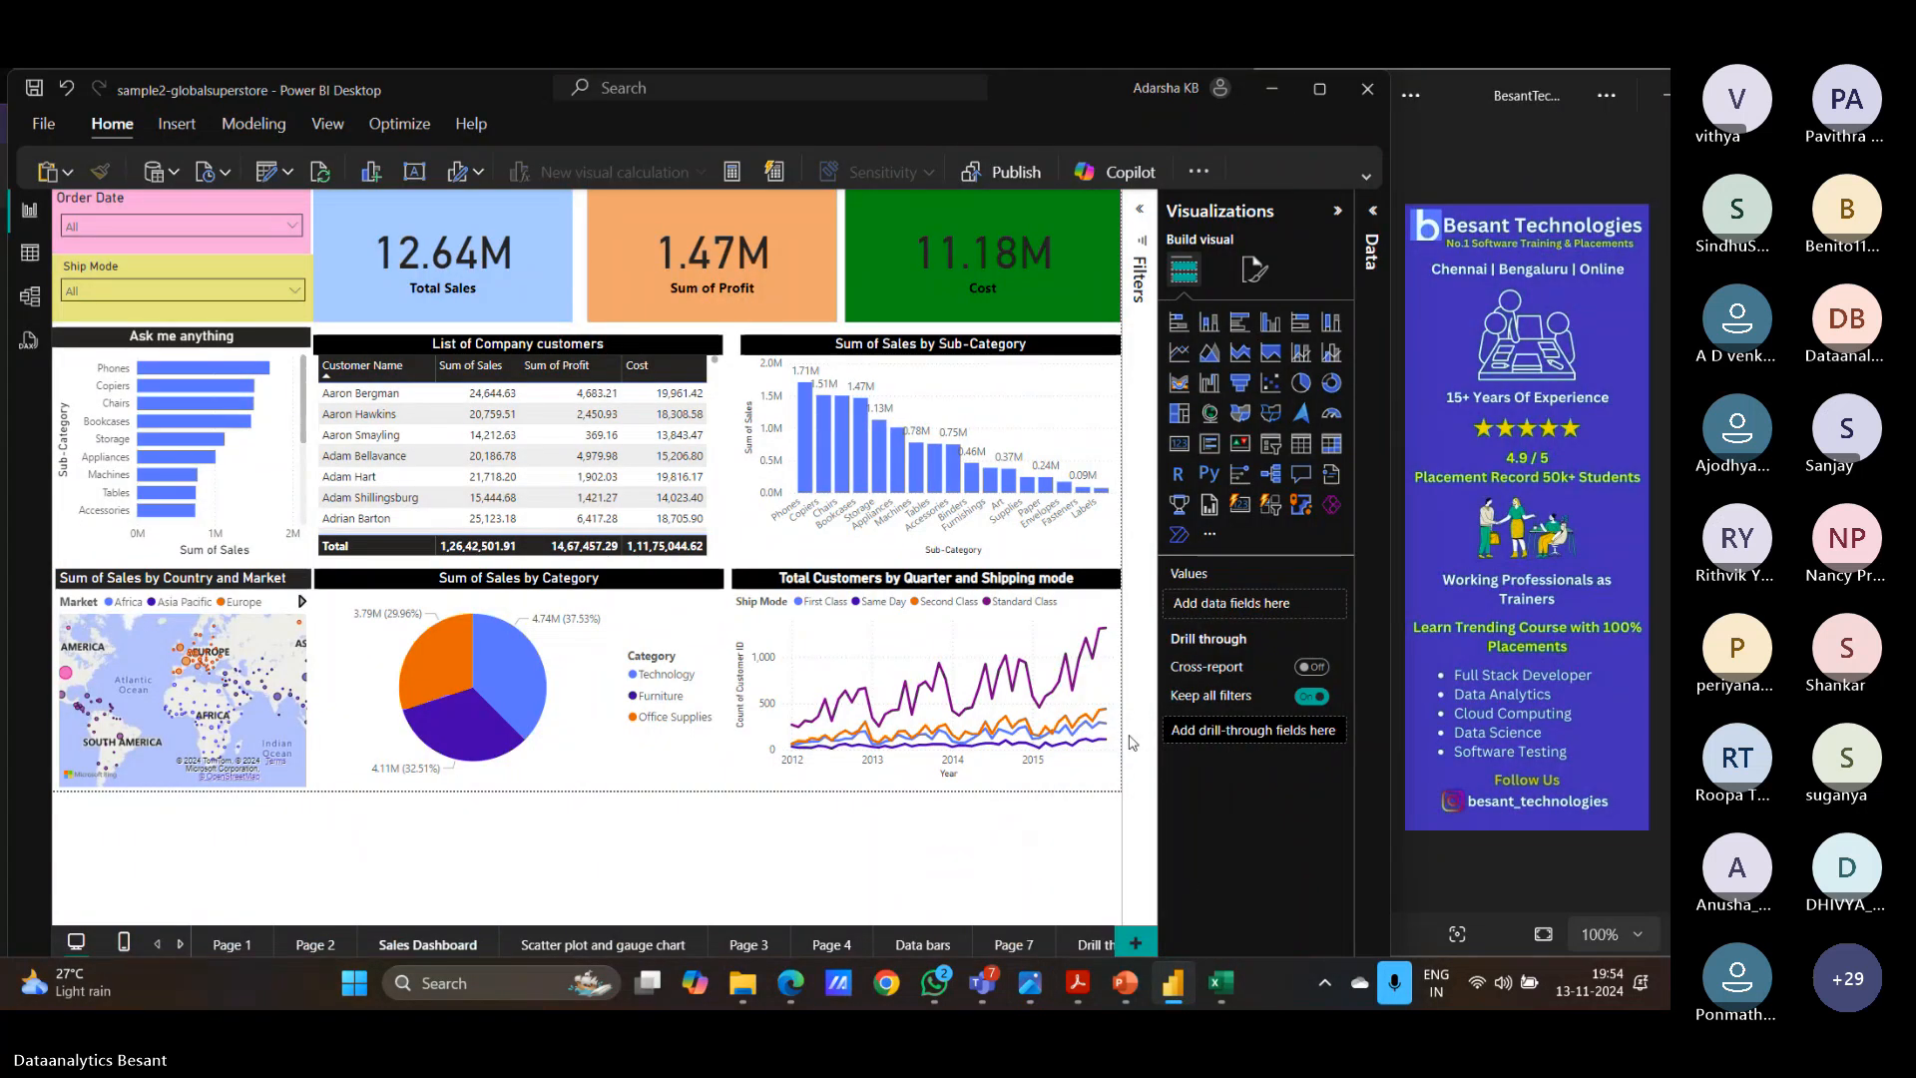
Close the sample2-globalsuperstore report, open the recent OfficeSupplies_24 report in Power BI Desktop and collapse the Visualizations pane.
click(1363, 95)
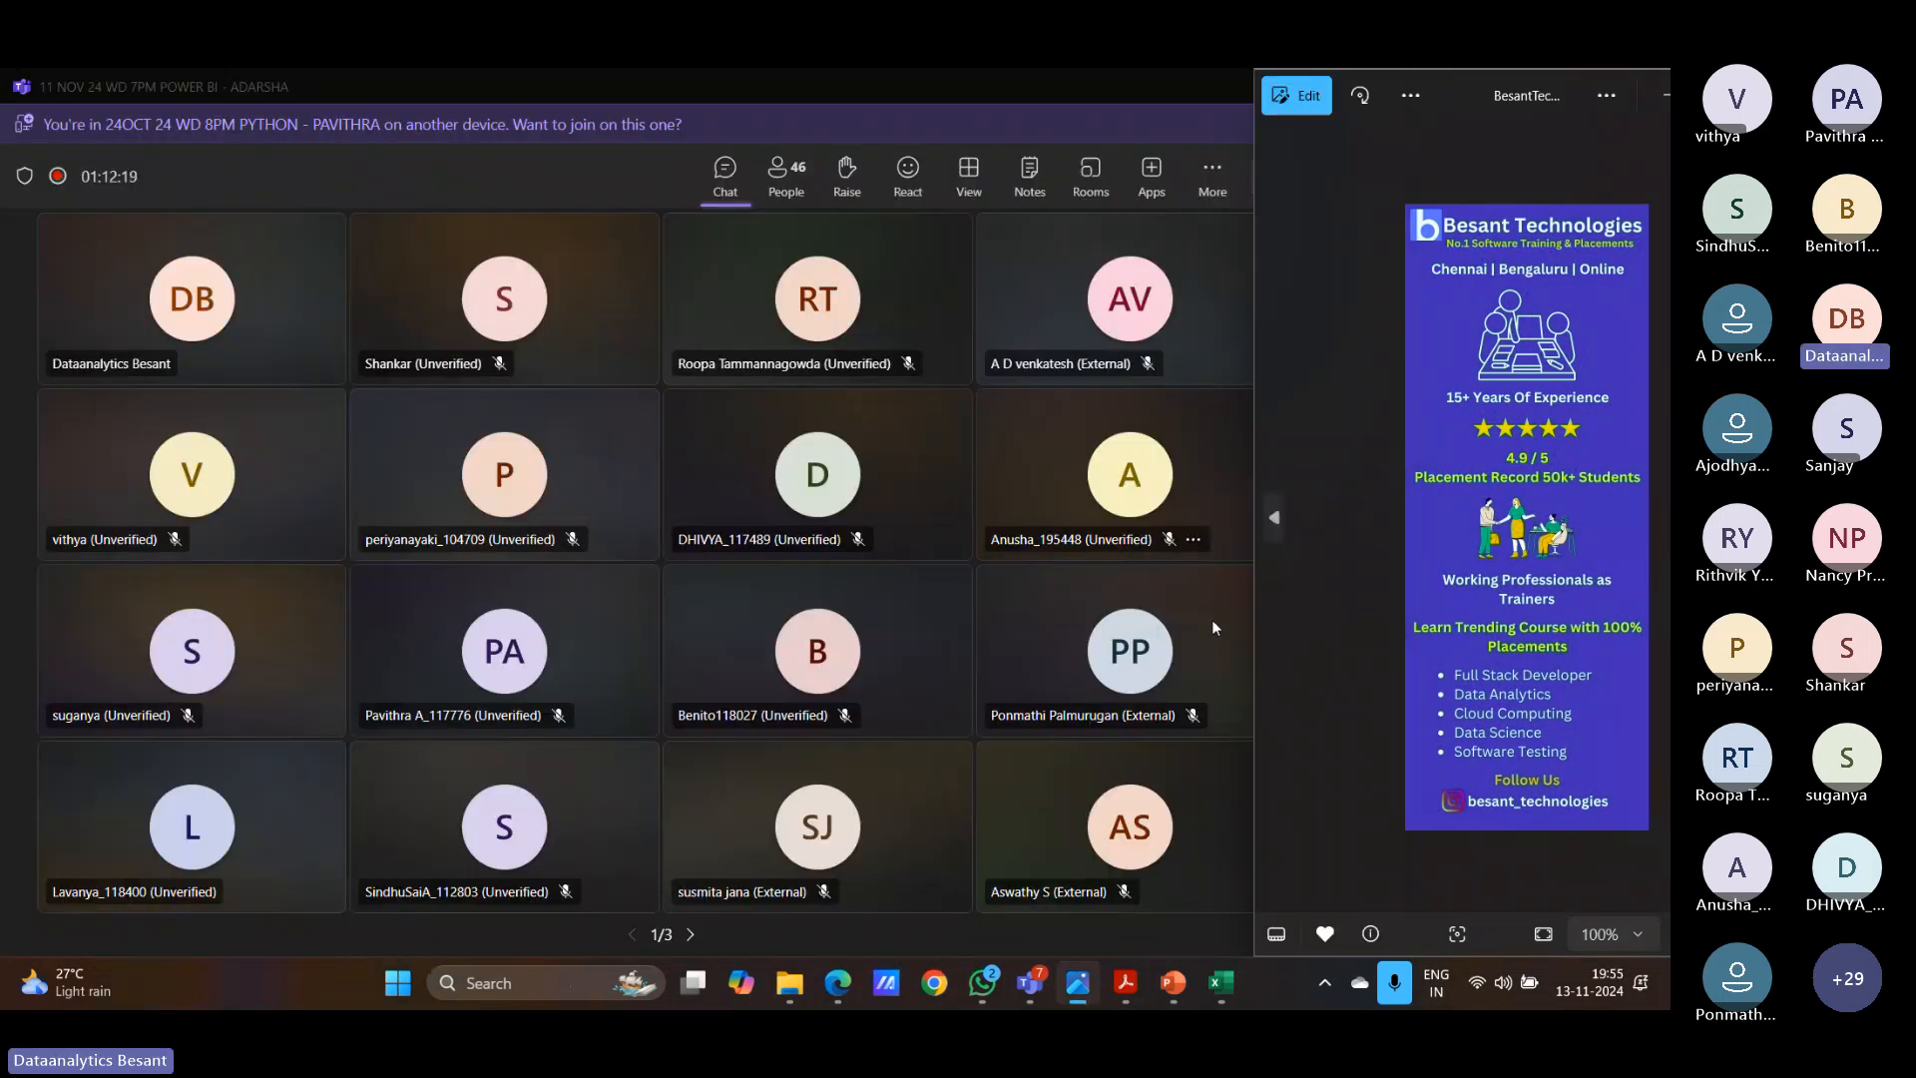
click(539, 981)
text(power)
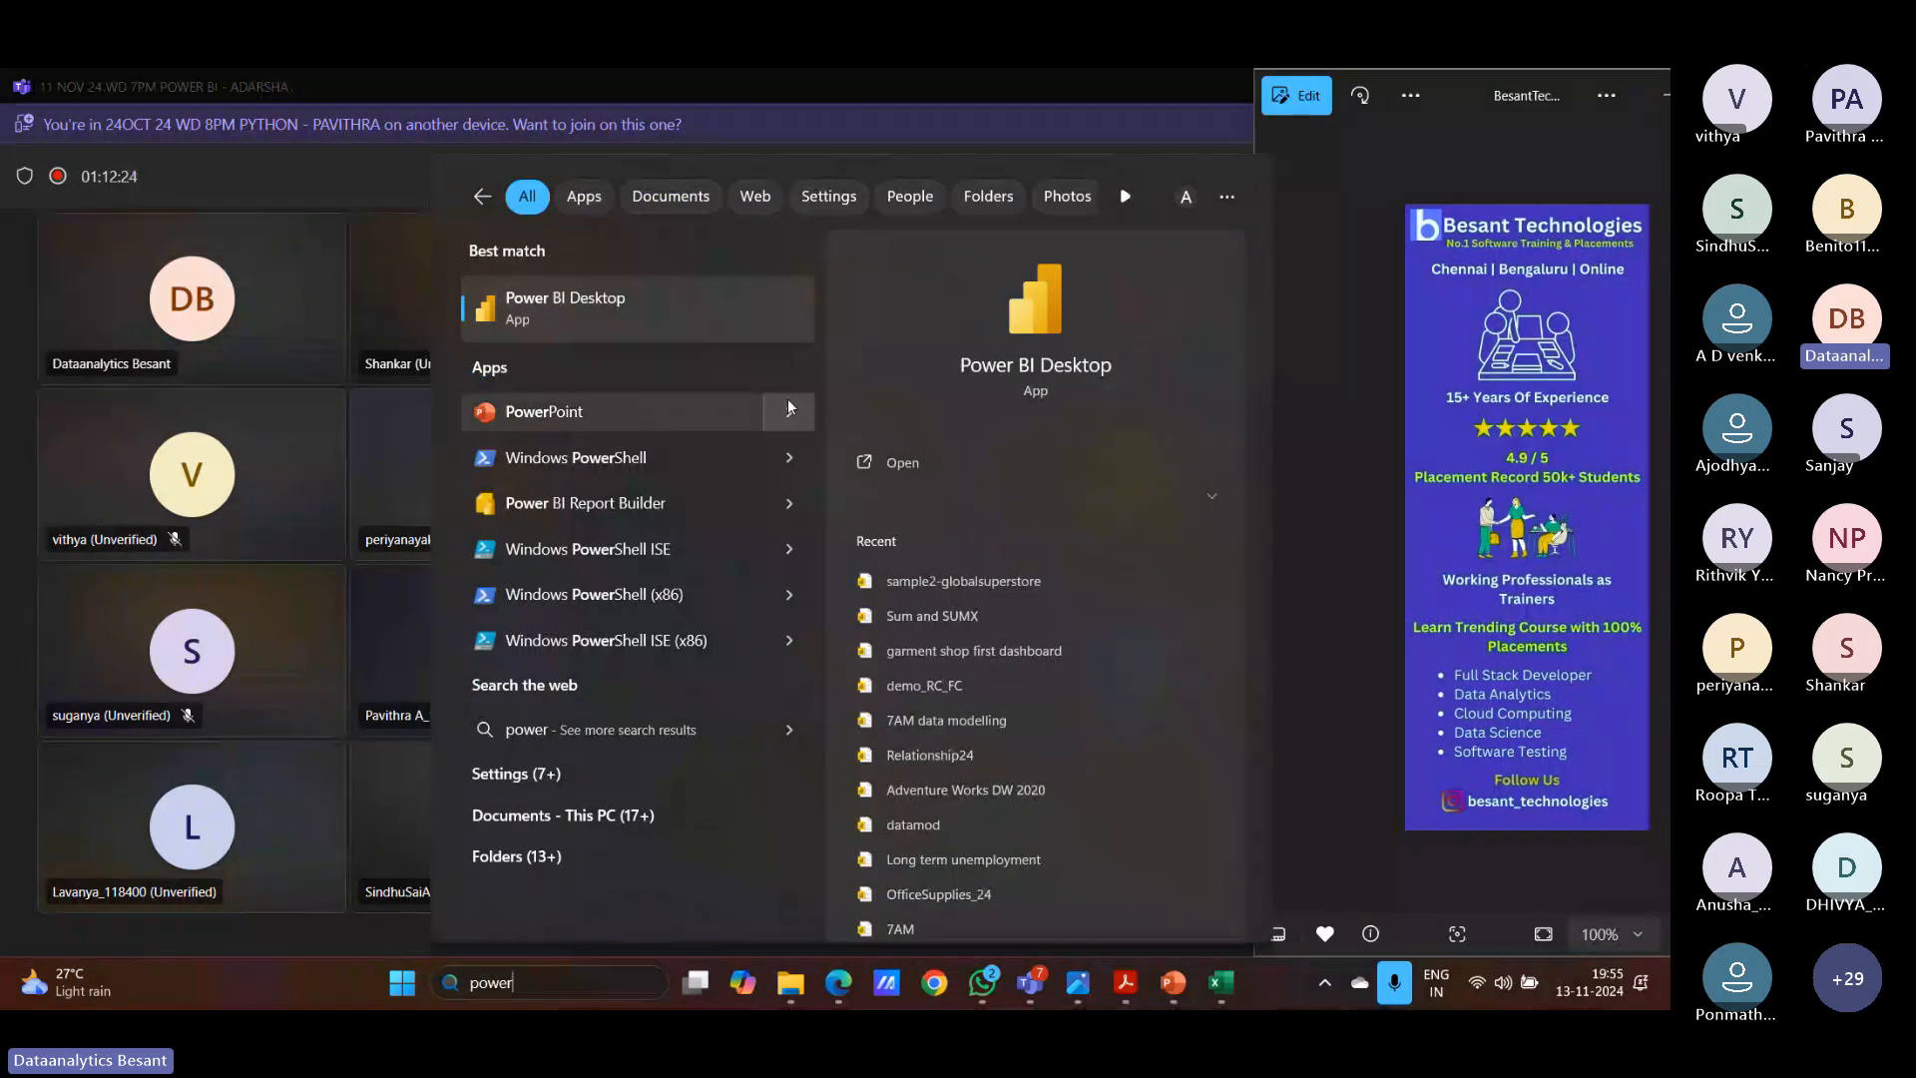
click(937, 884)
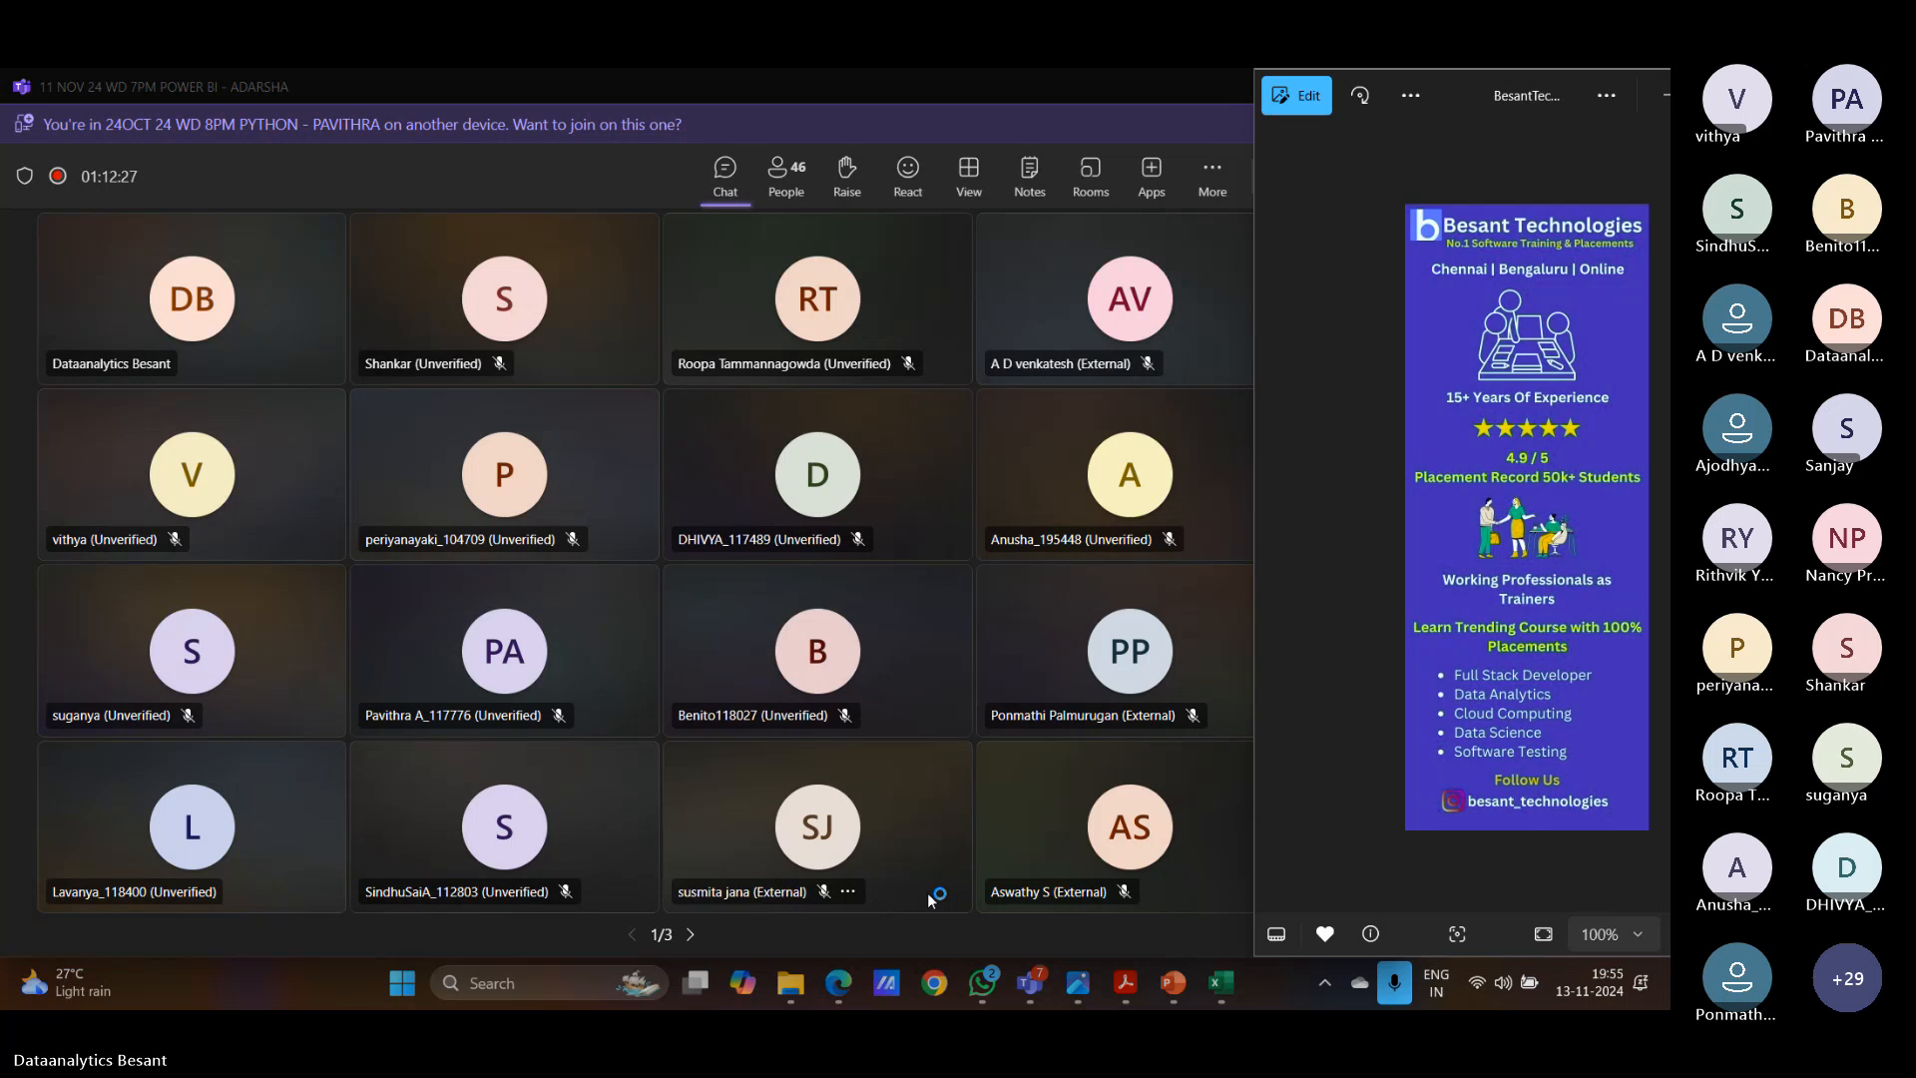
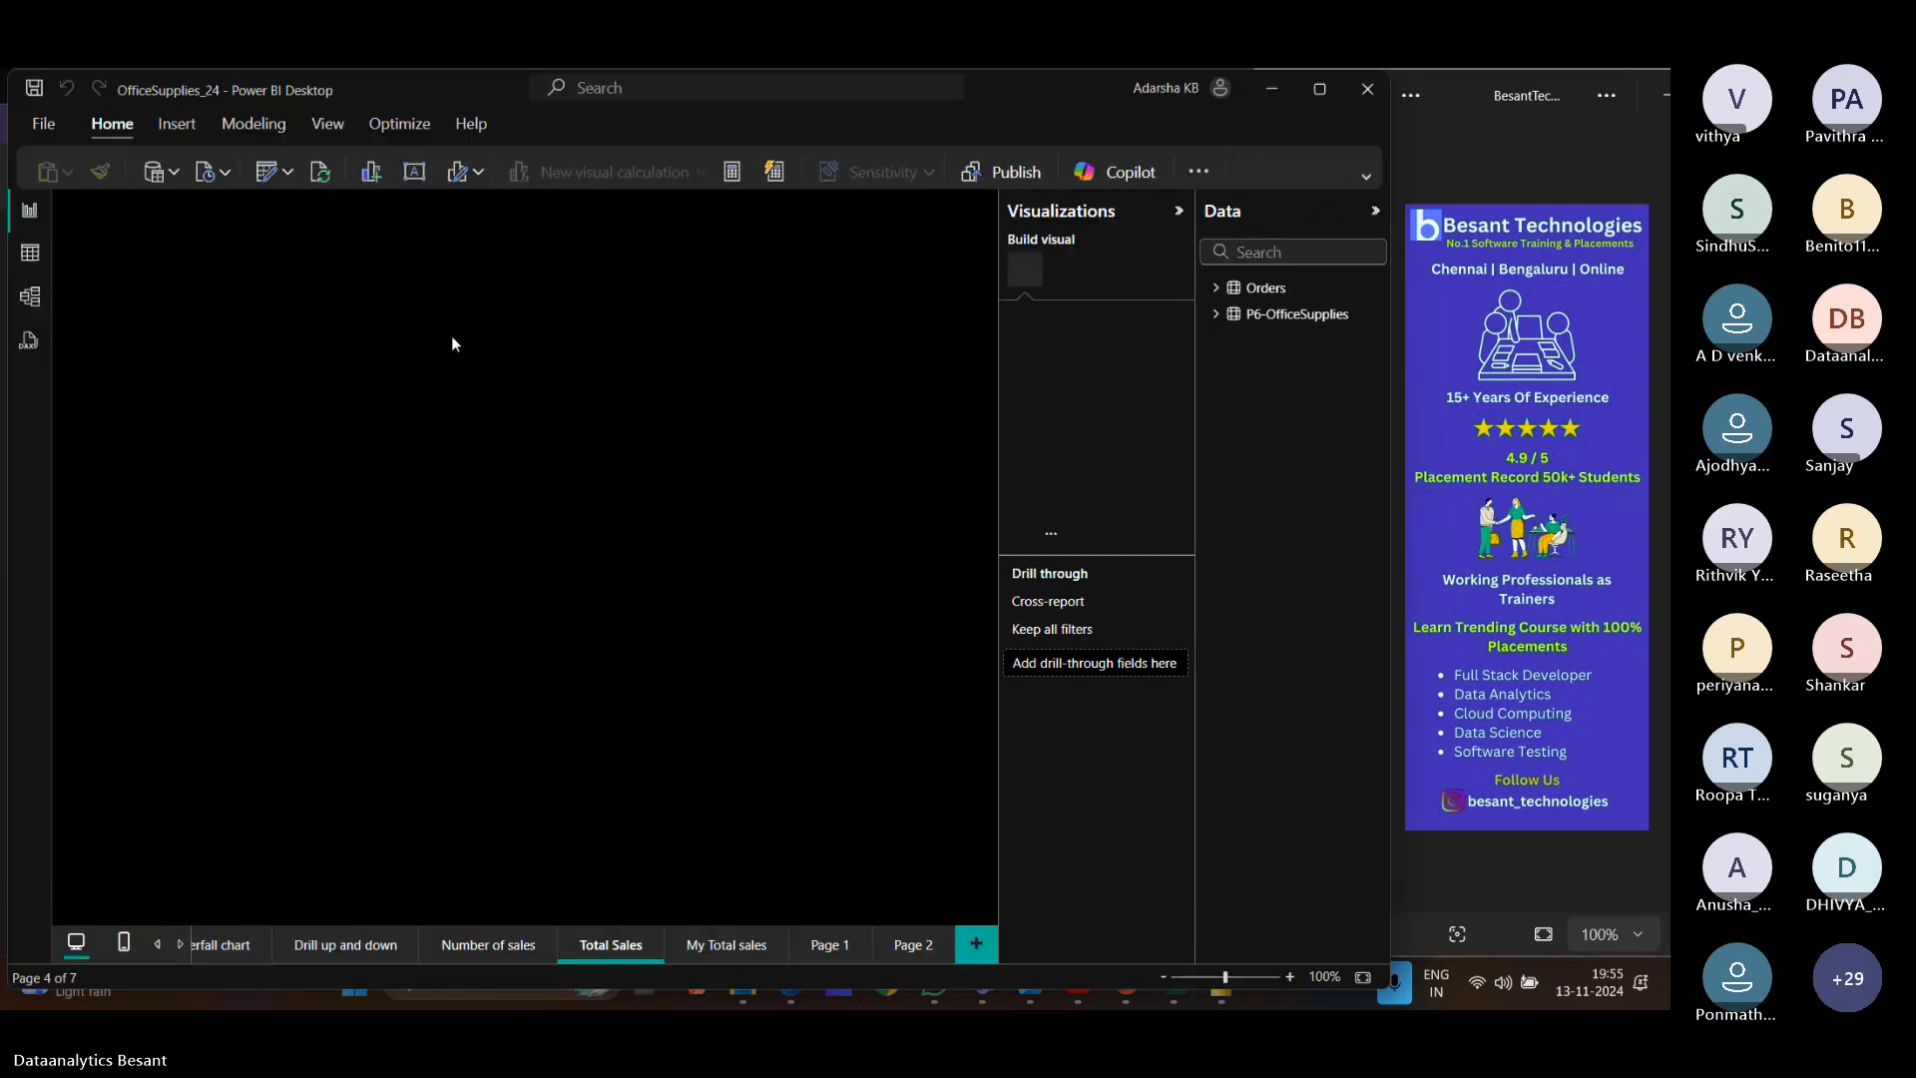
click(1179, 213)
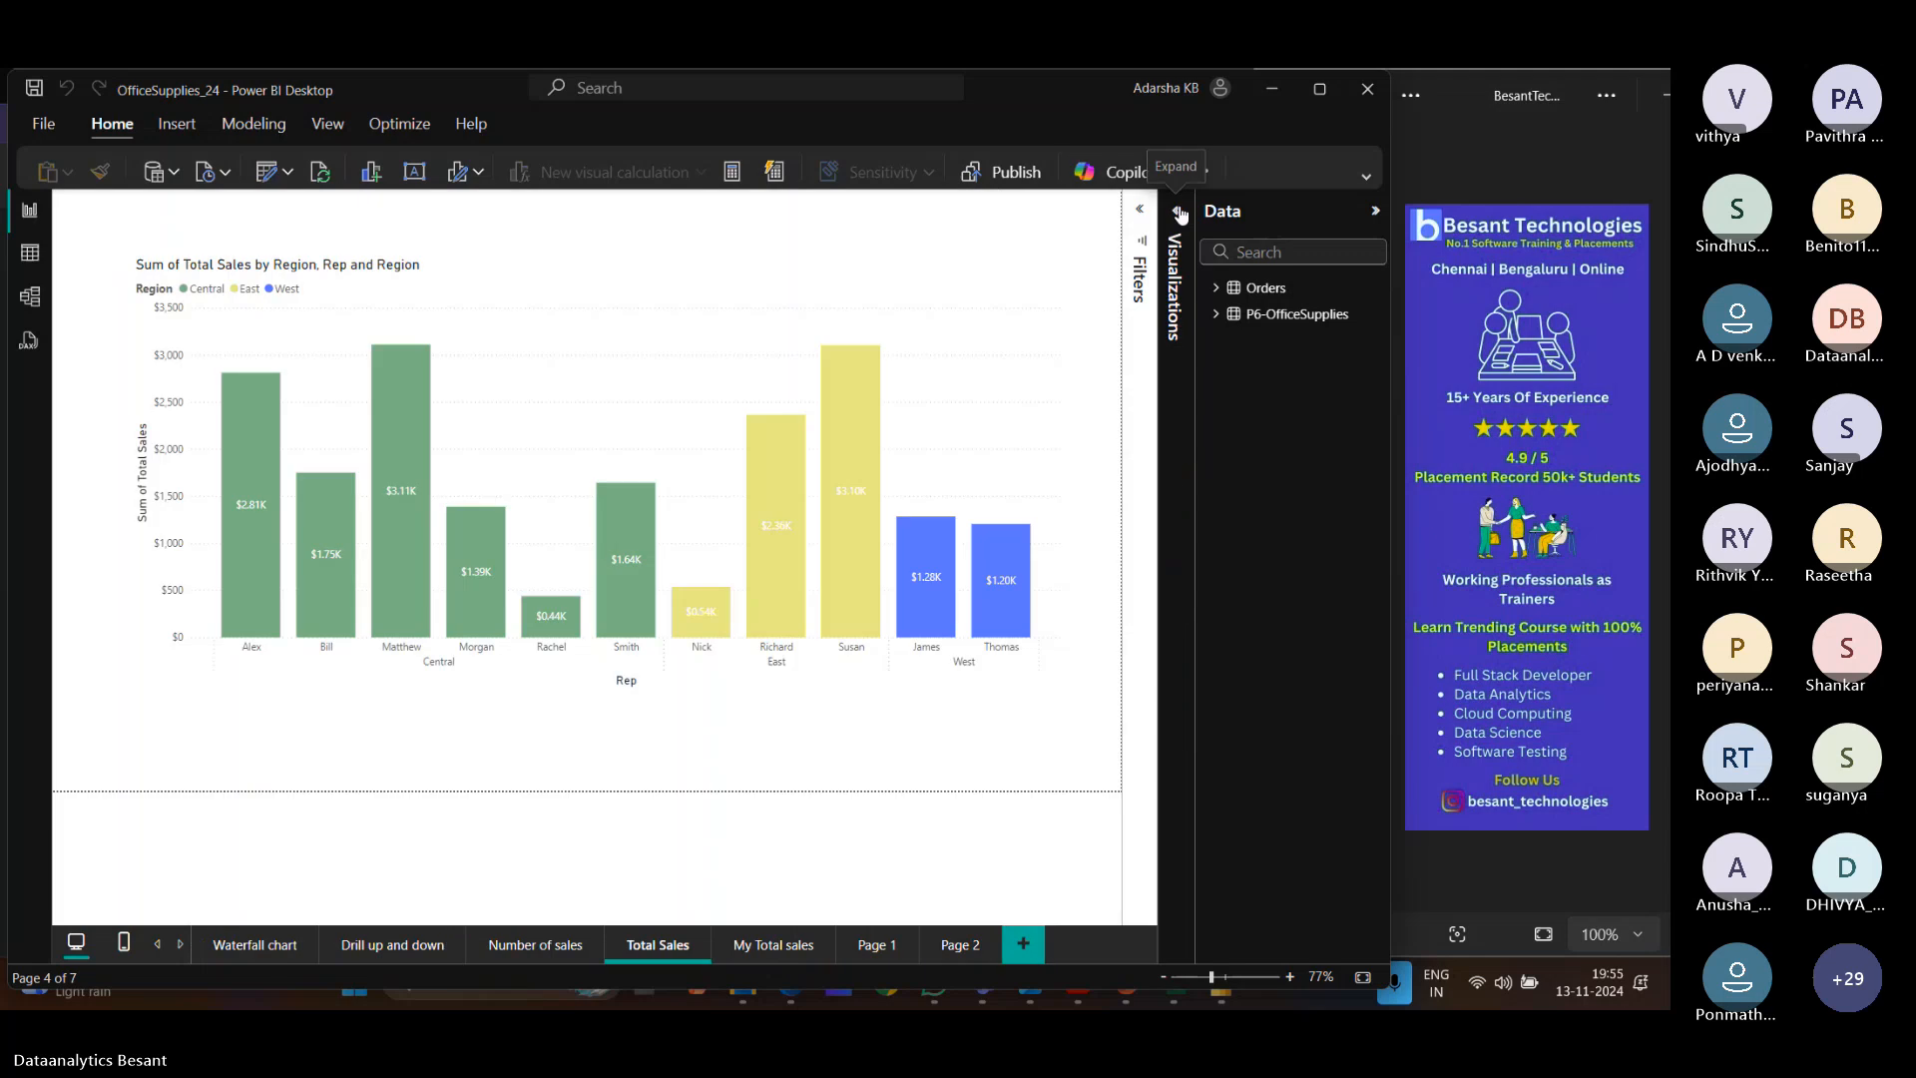
Review the charts on the Waterfall chart, Drill up and down, Number of sales, Total Sales and My Total sales pages.
click(254, 944)
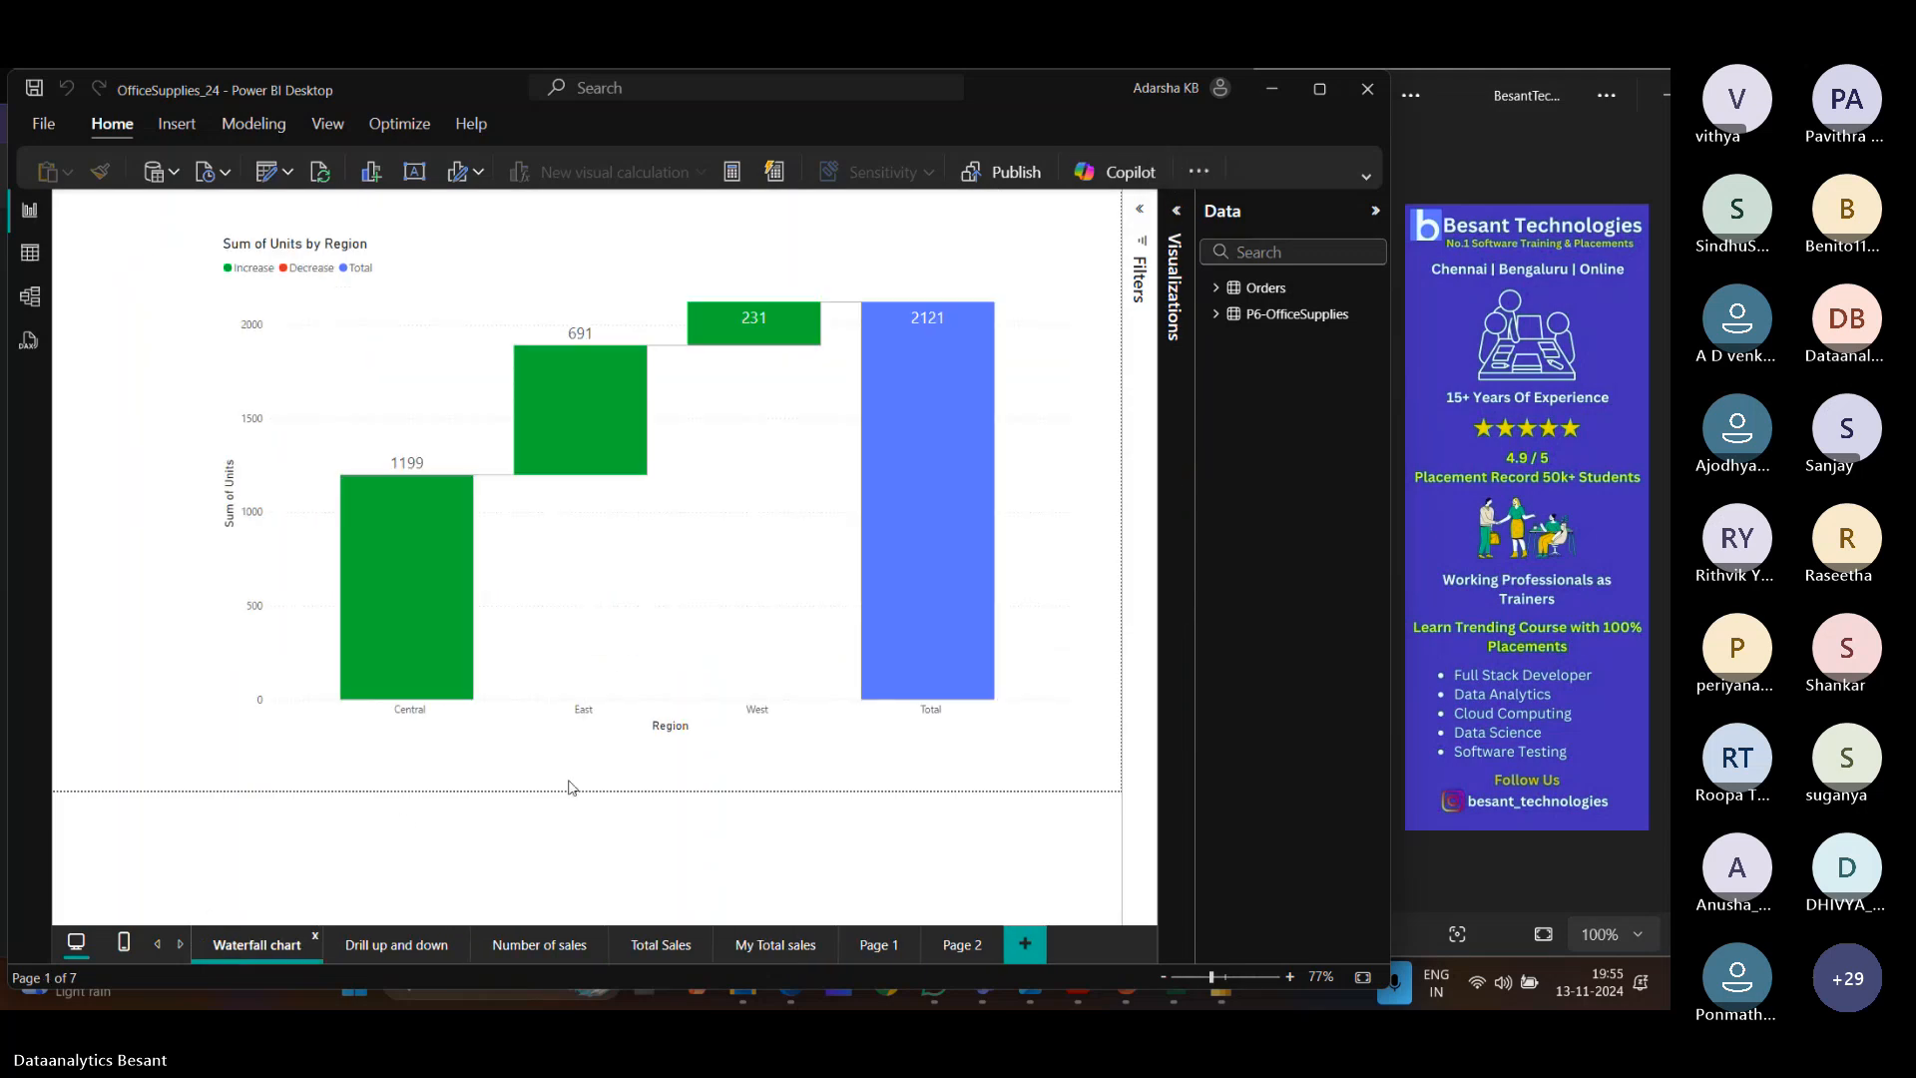
click(612, 685)
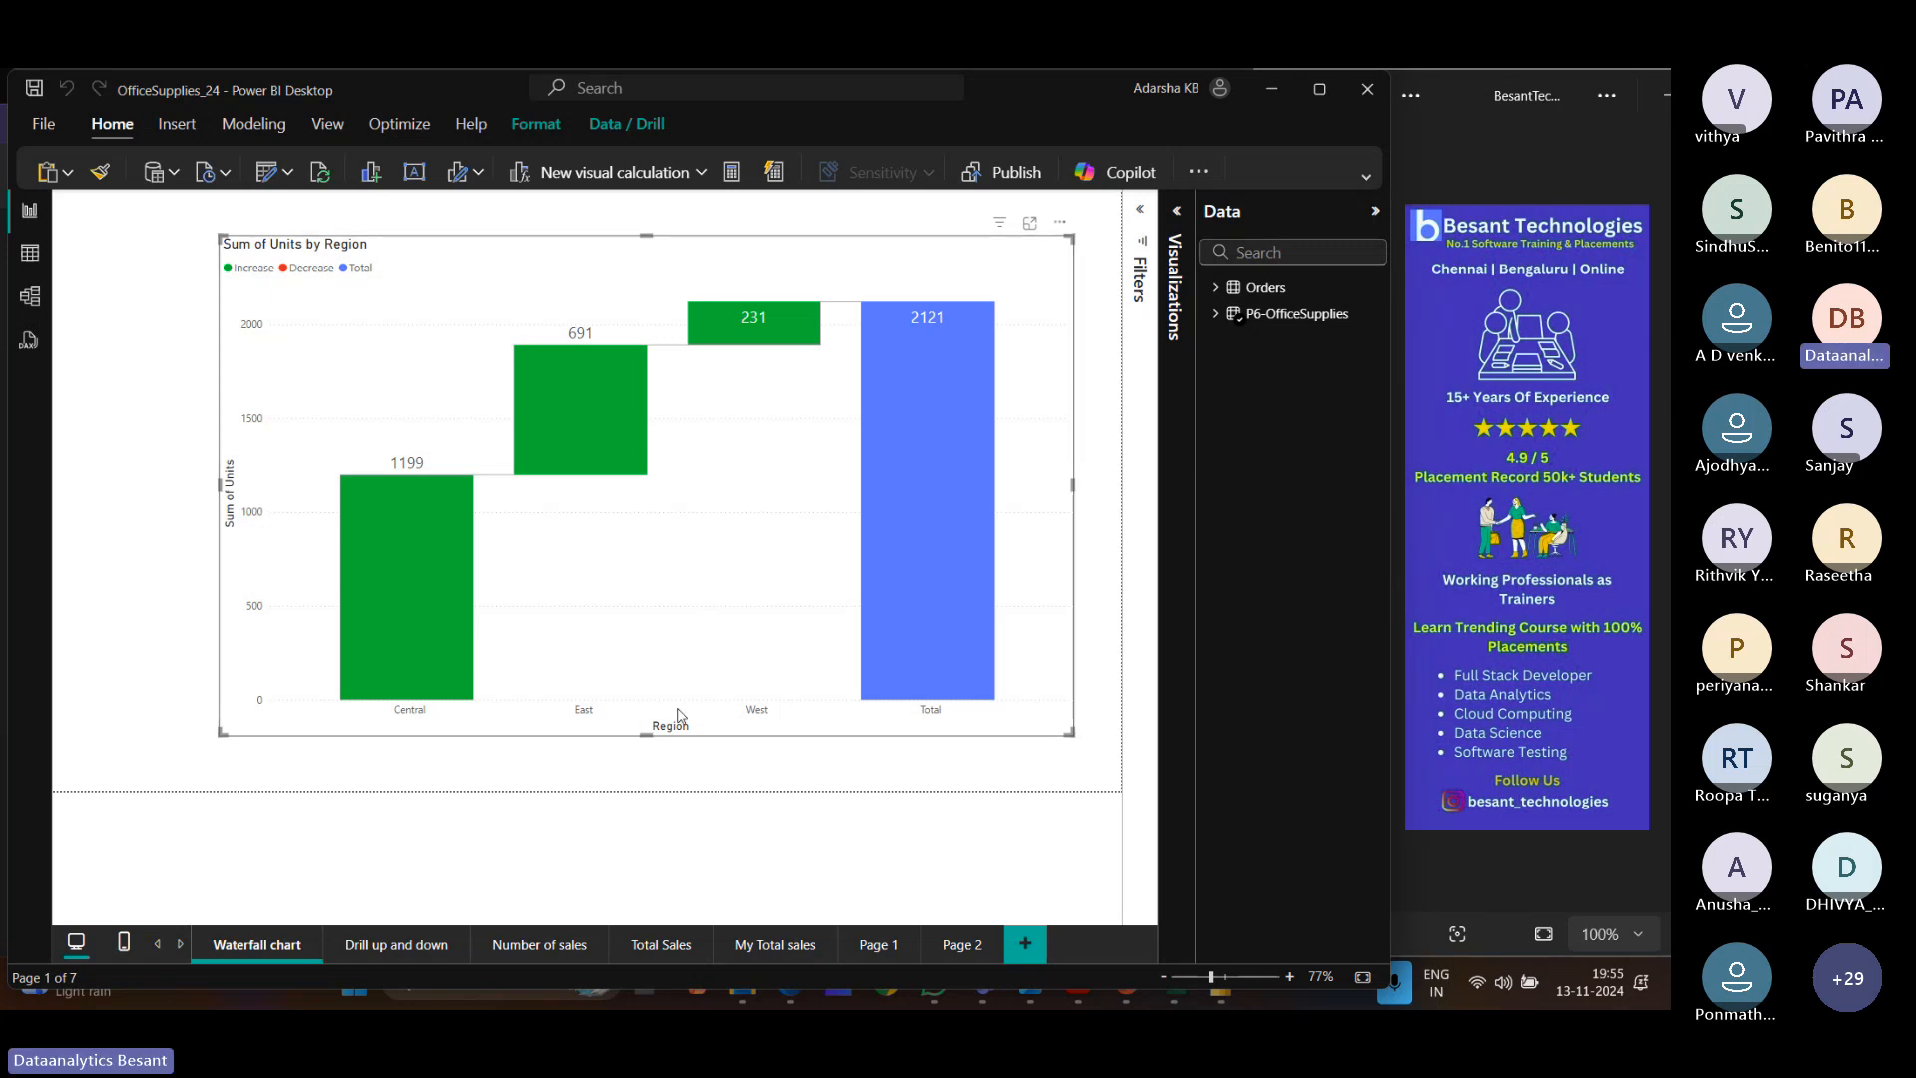
click(397, 945)
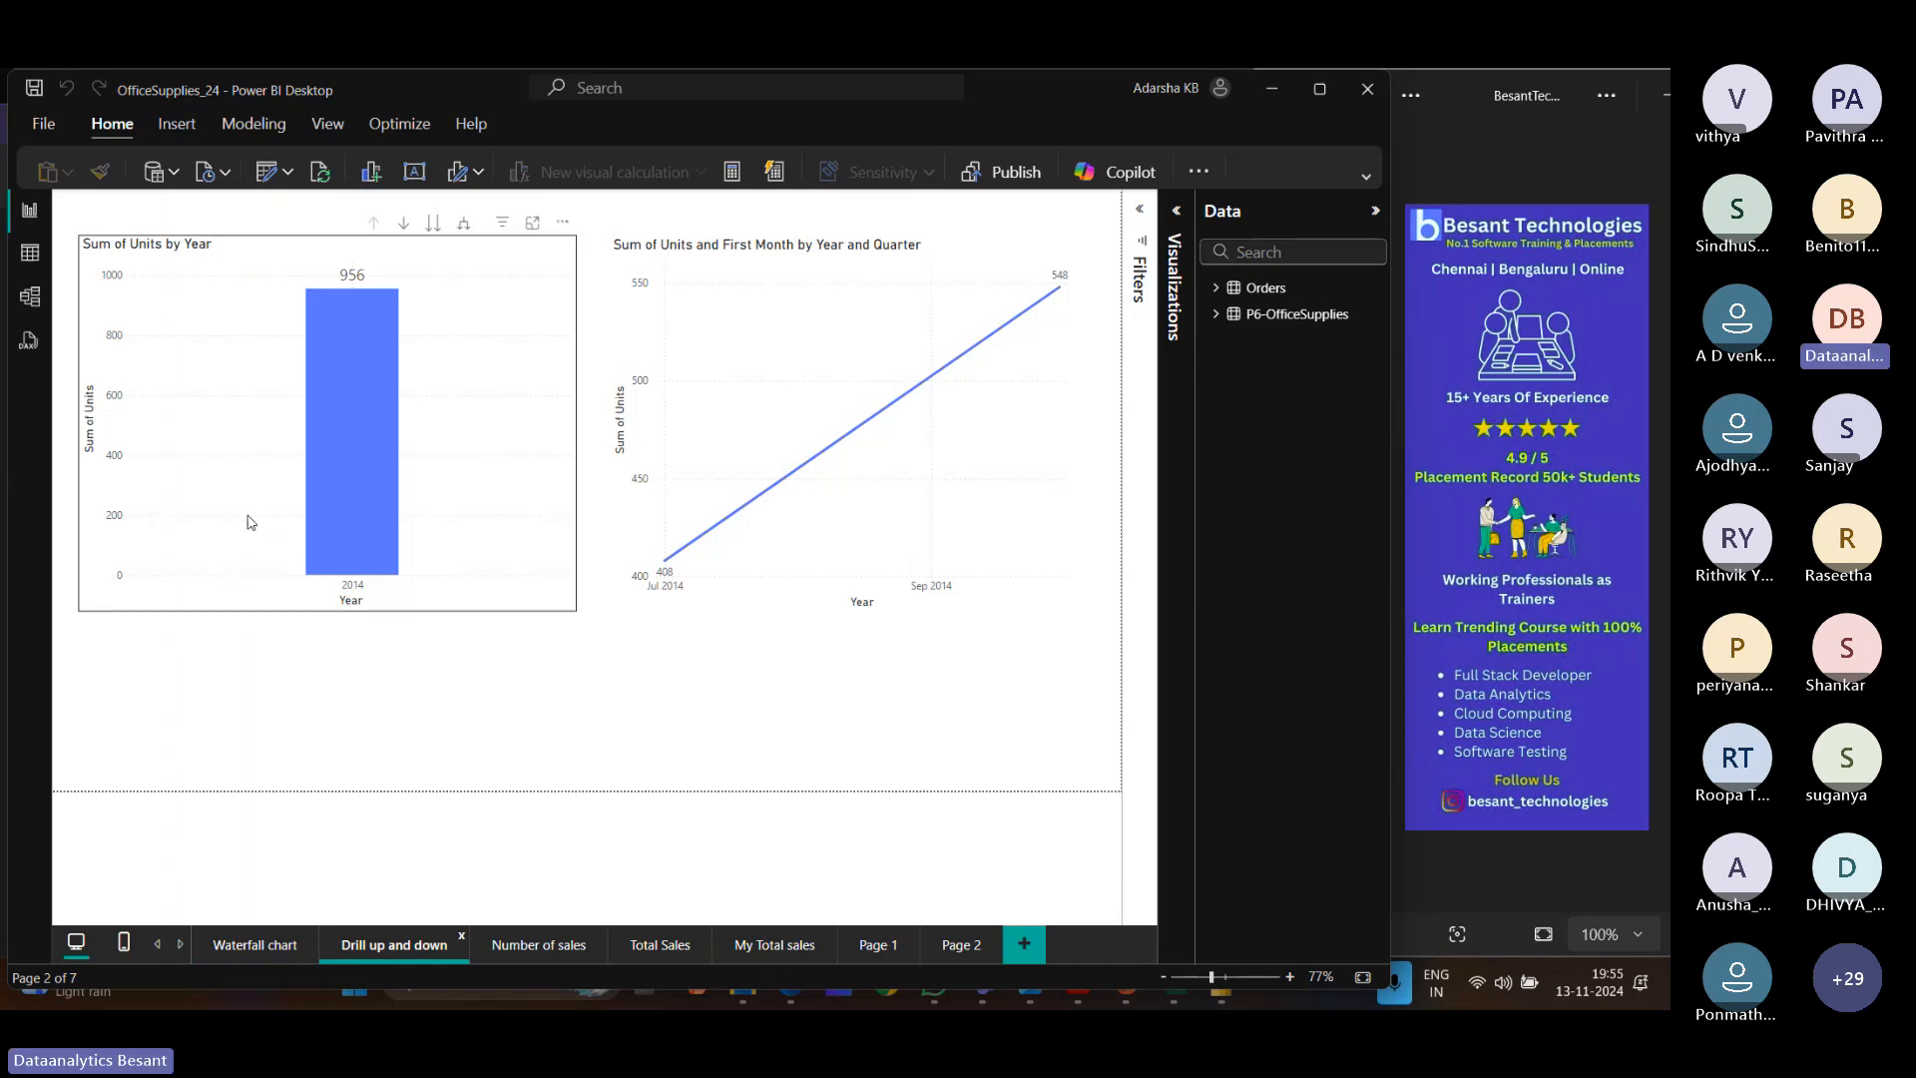
click(549, 944)
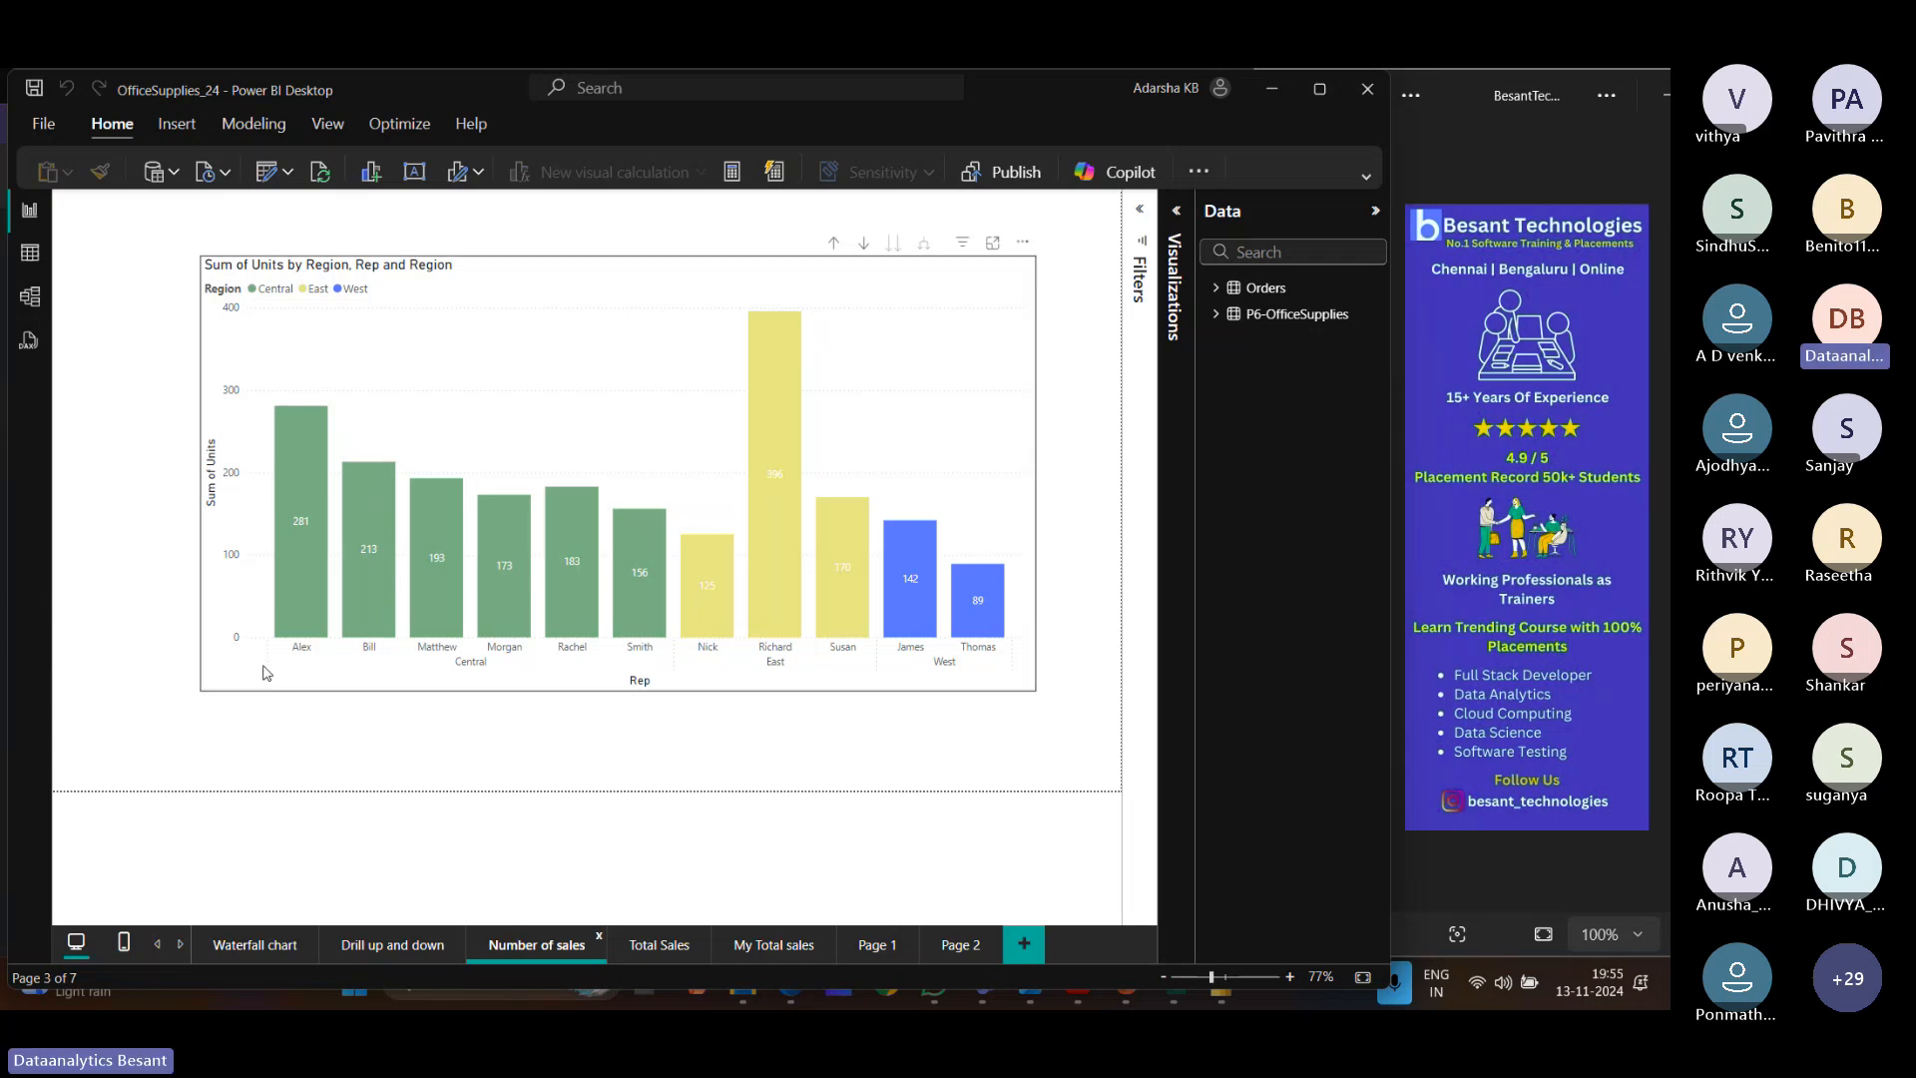
click(663, 946)
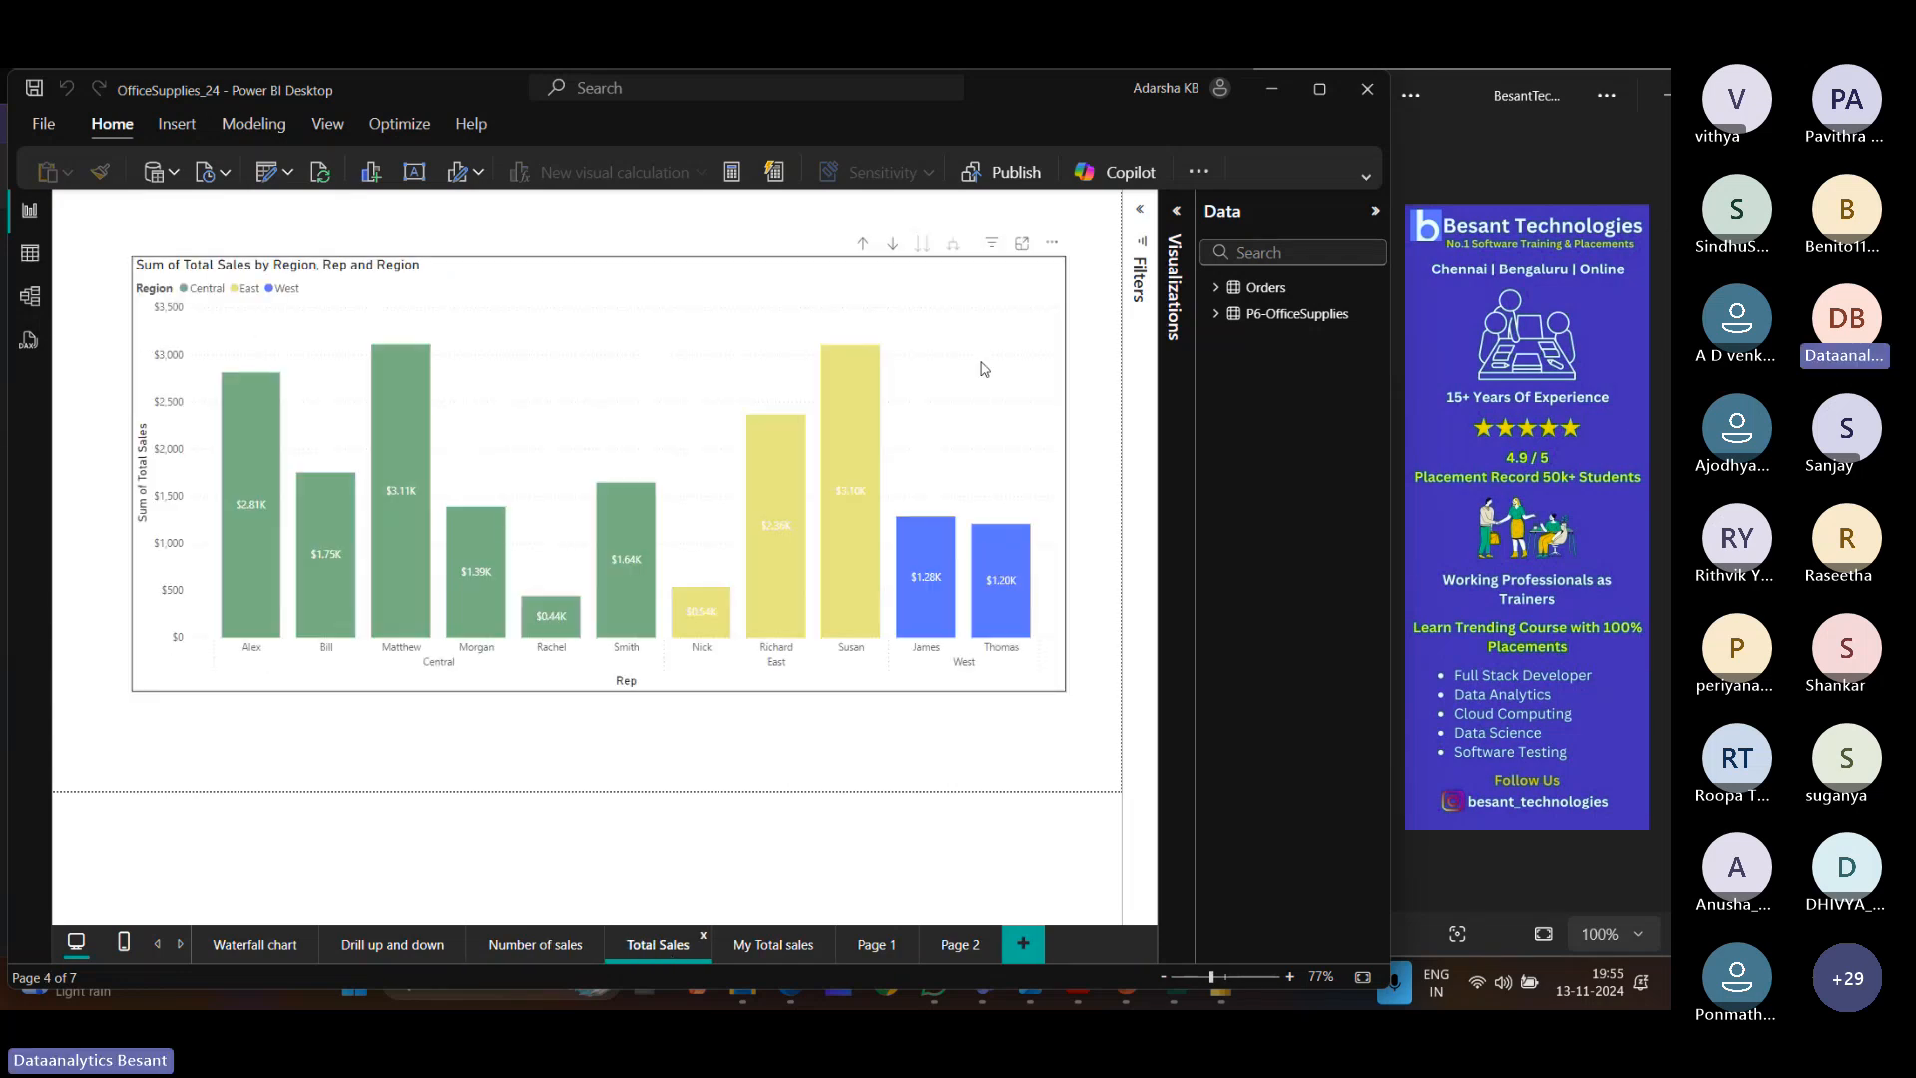
click(787, 948)
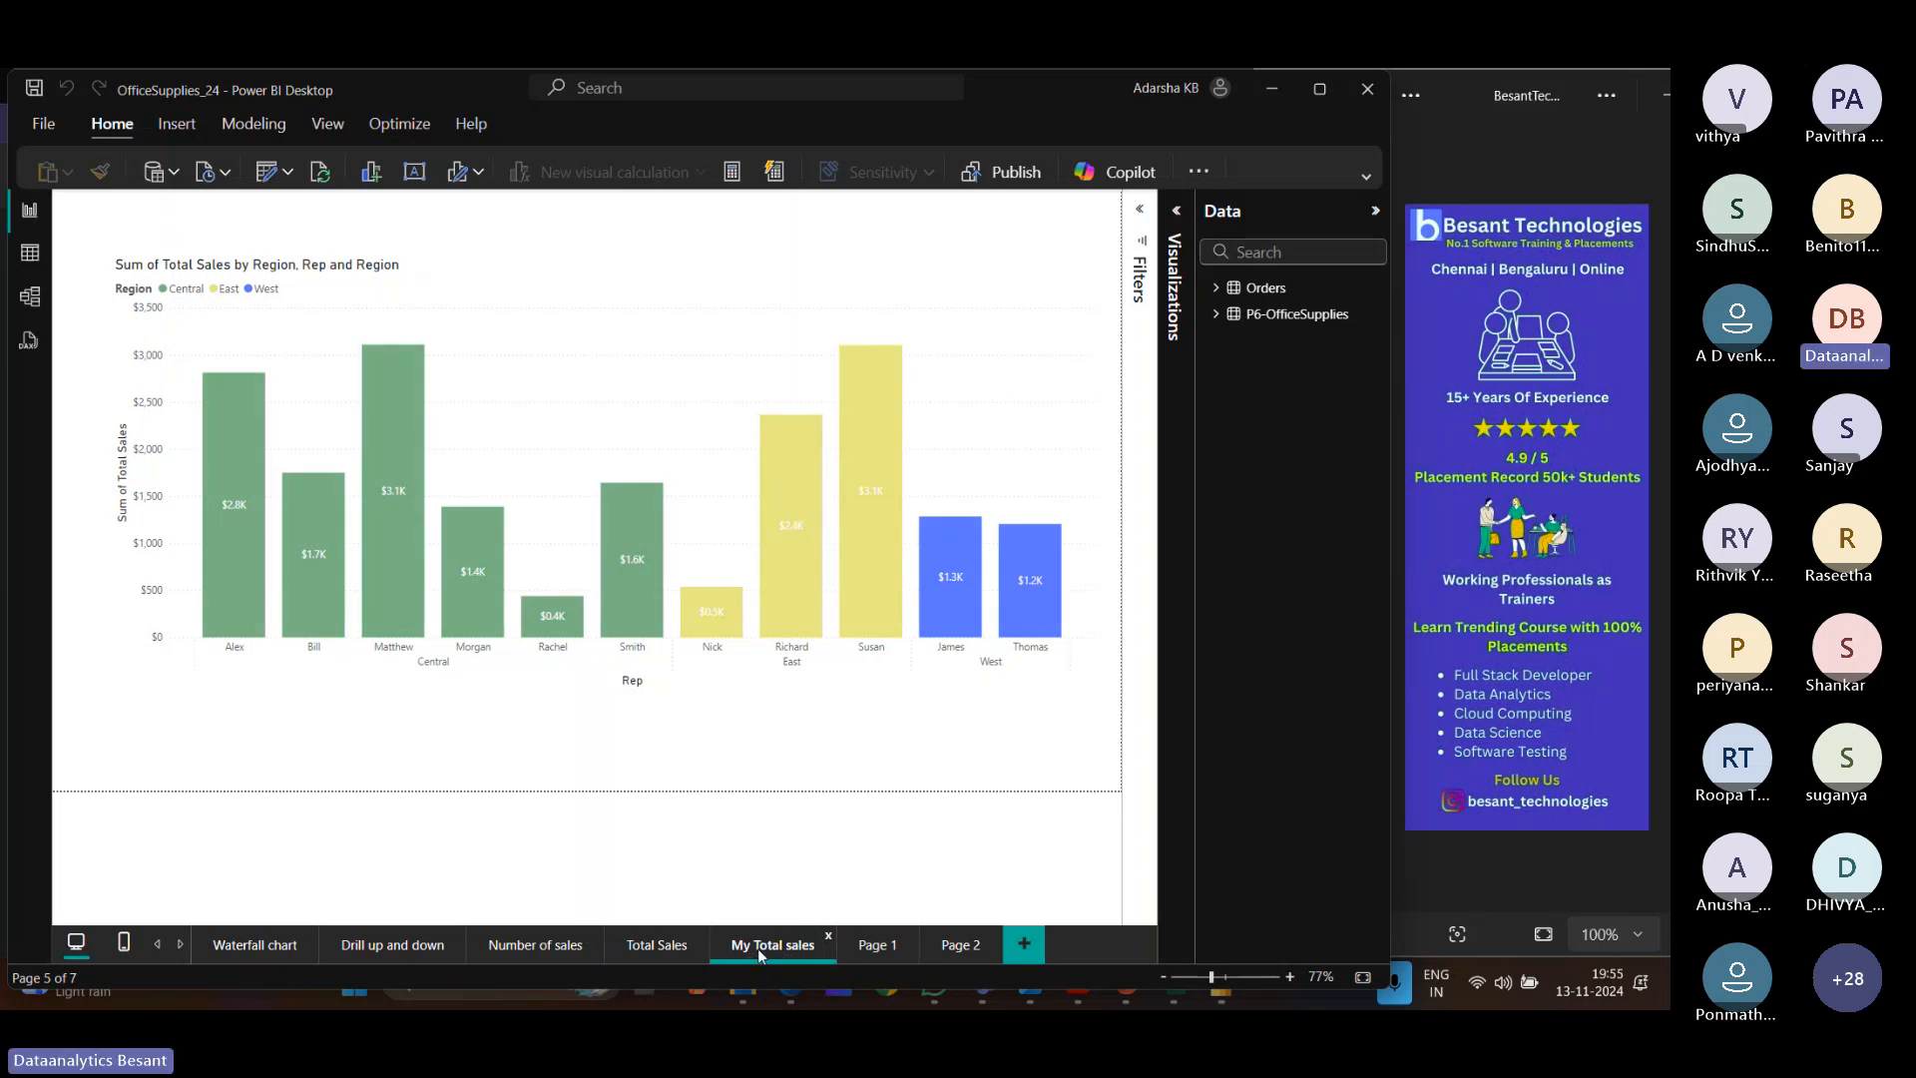
Select the waterfall chart on the Waterfall chart page and show its field settings and the P6-OfficeSupplies table's fields.
click(272, 949)
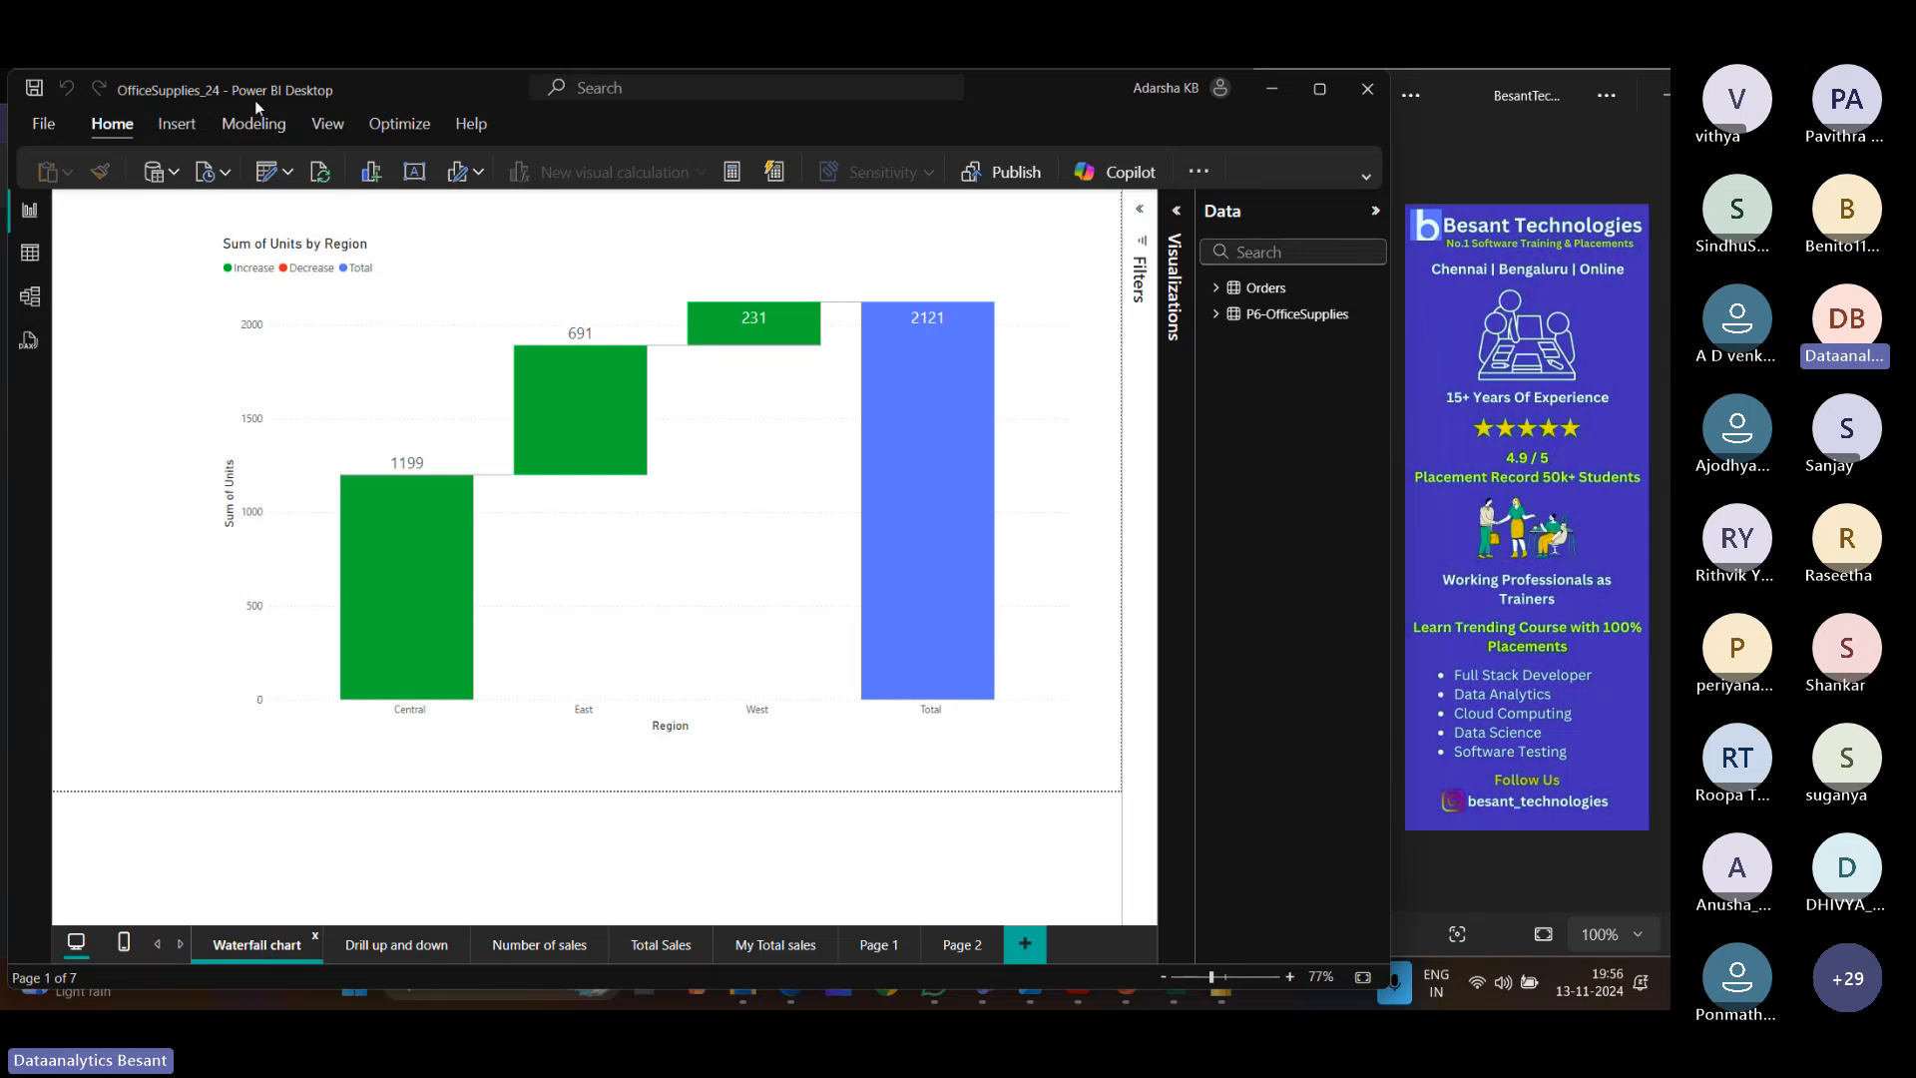
click(722, 515)
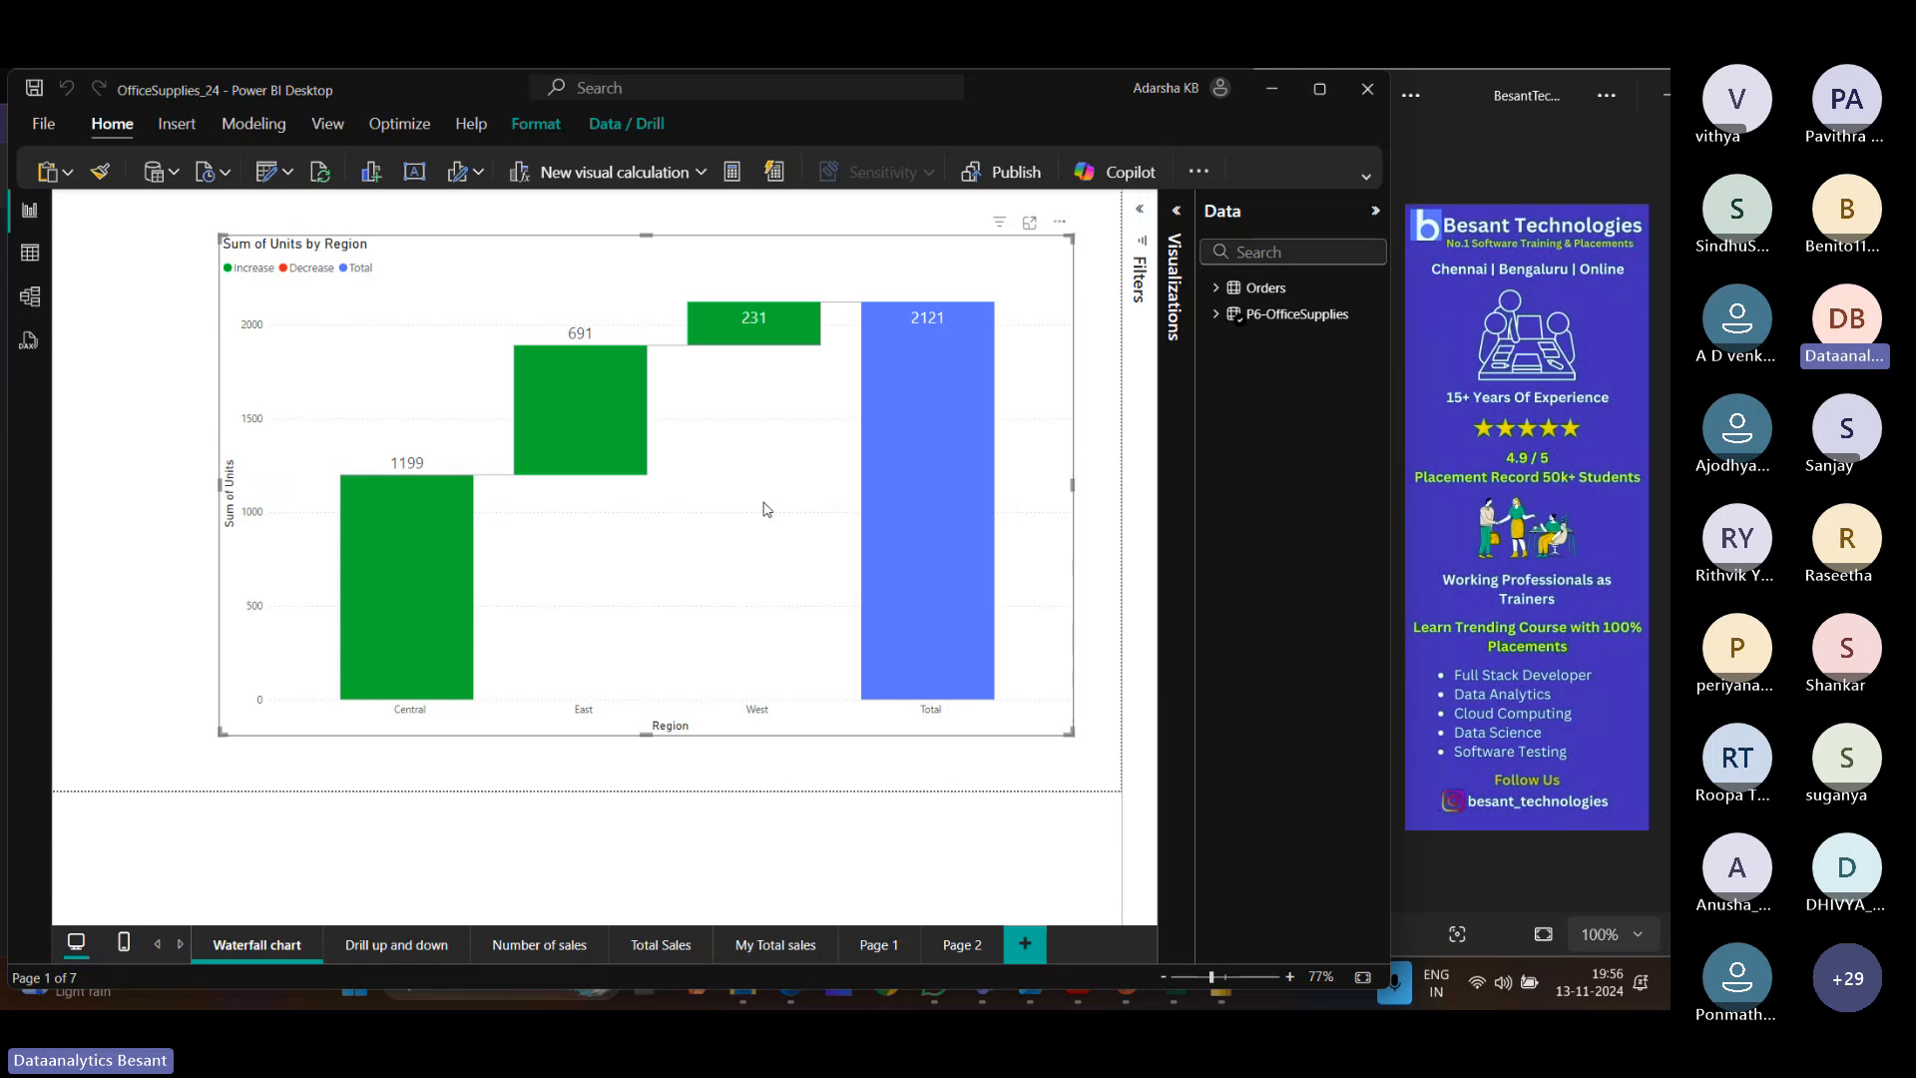
click(1176, 317)
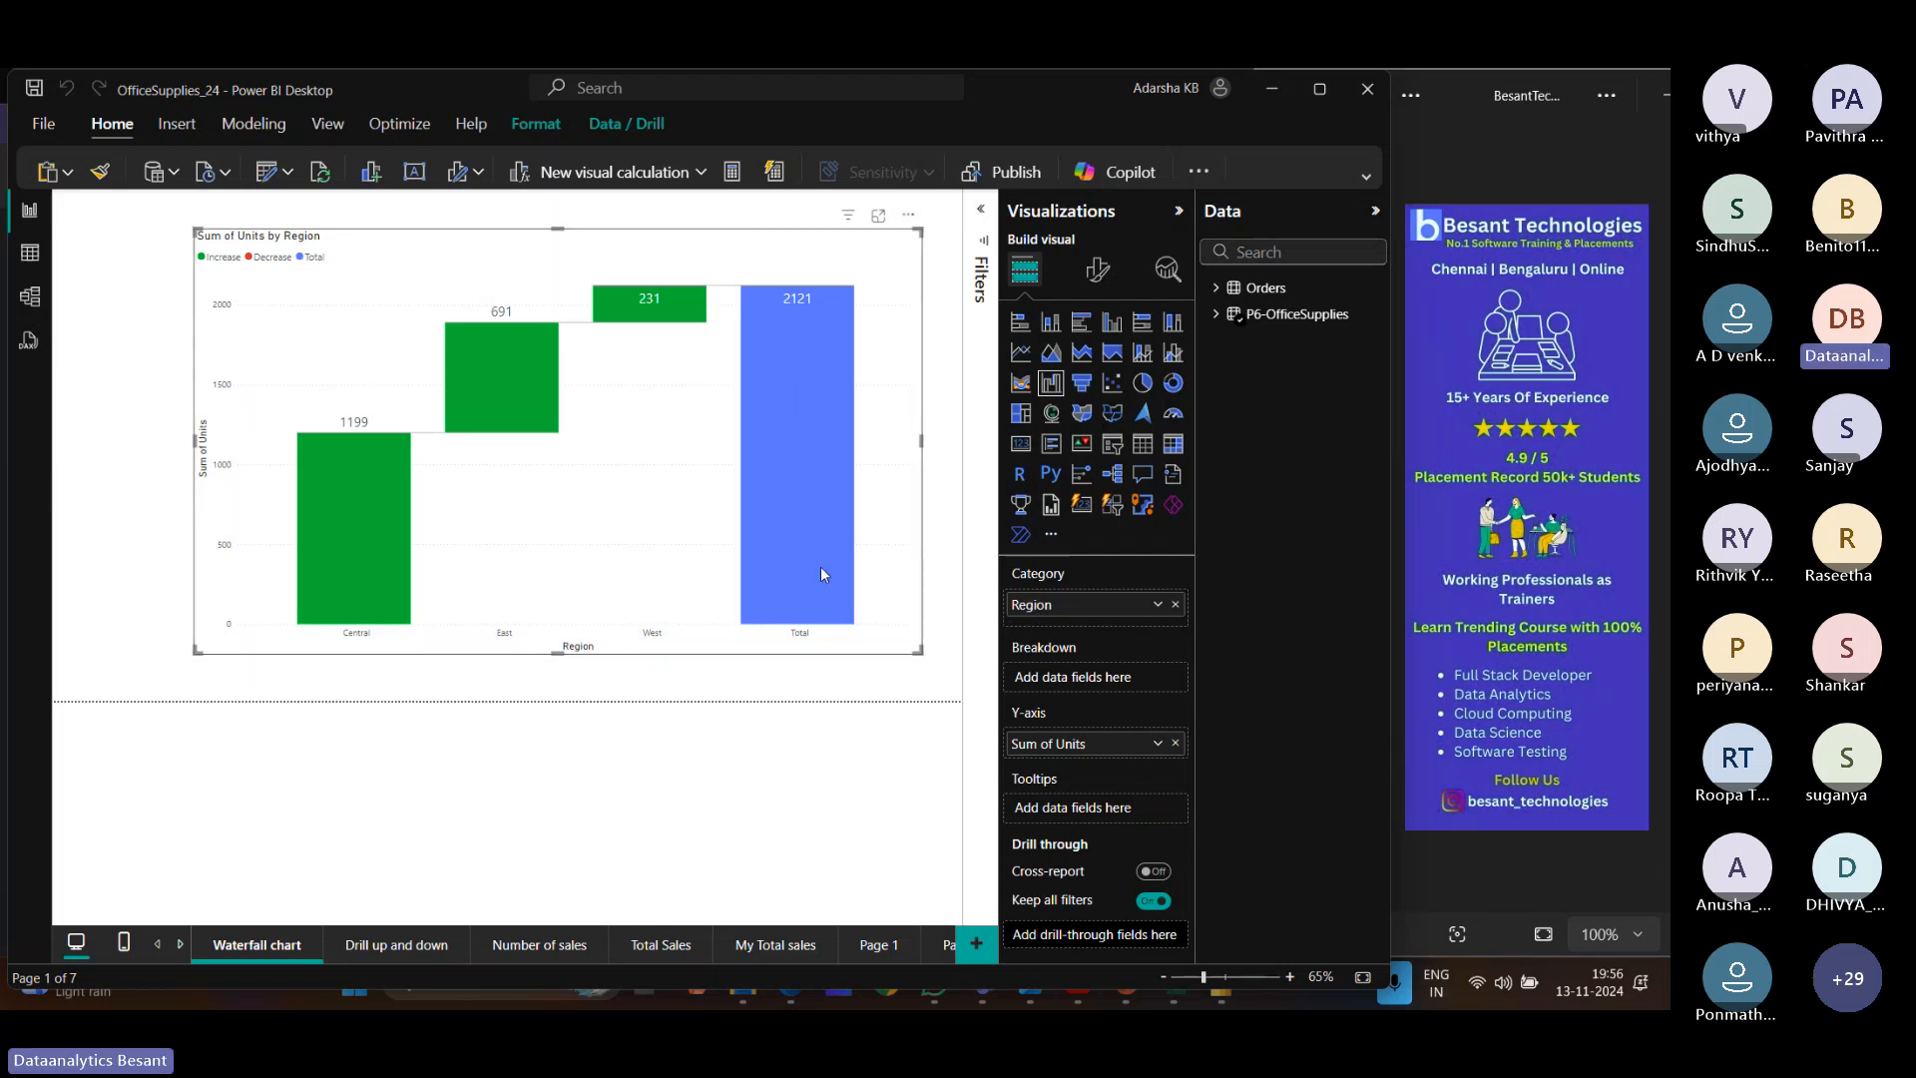
click(1216, 315)
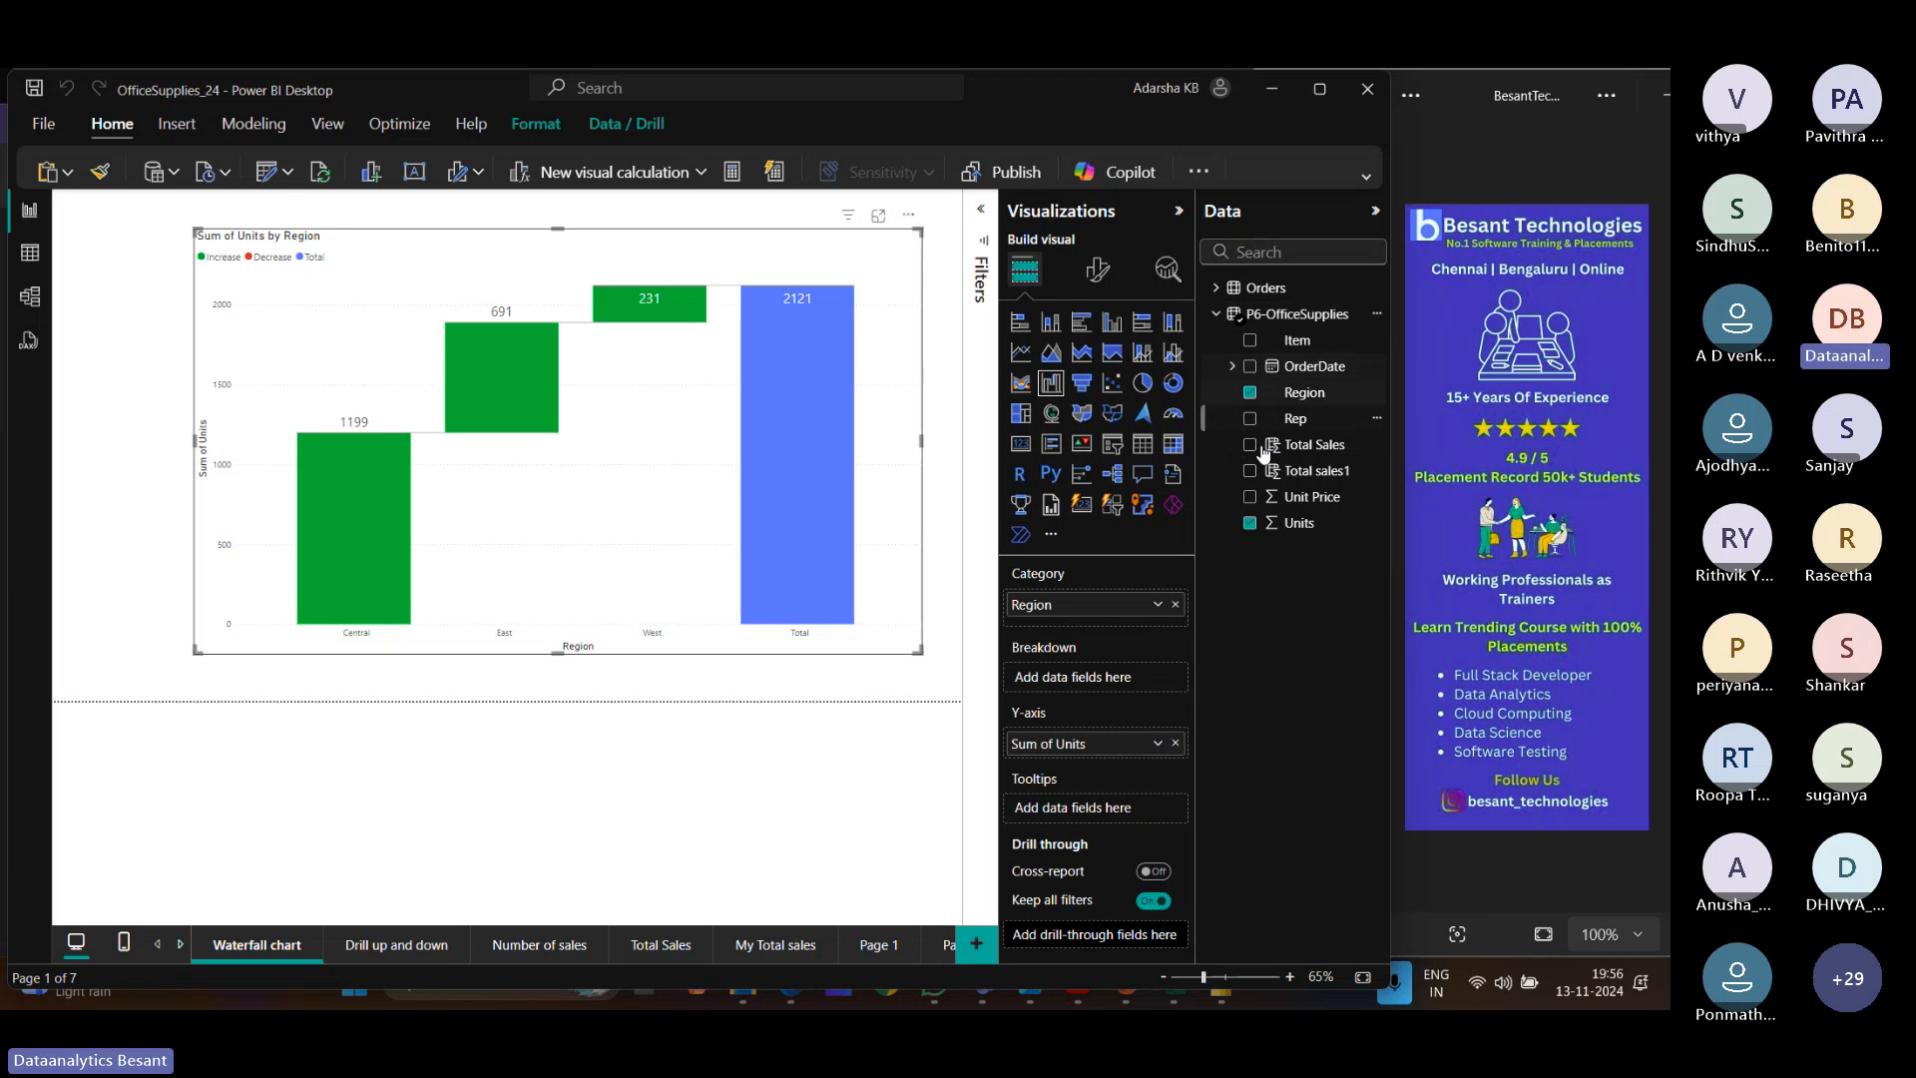
Examine the rows of the Orders and P6-OfficeSupplies tables in Table view, and return to the report.
click(28, 264)
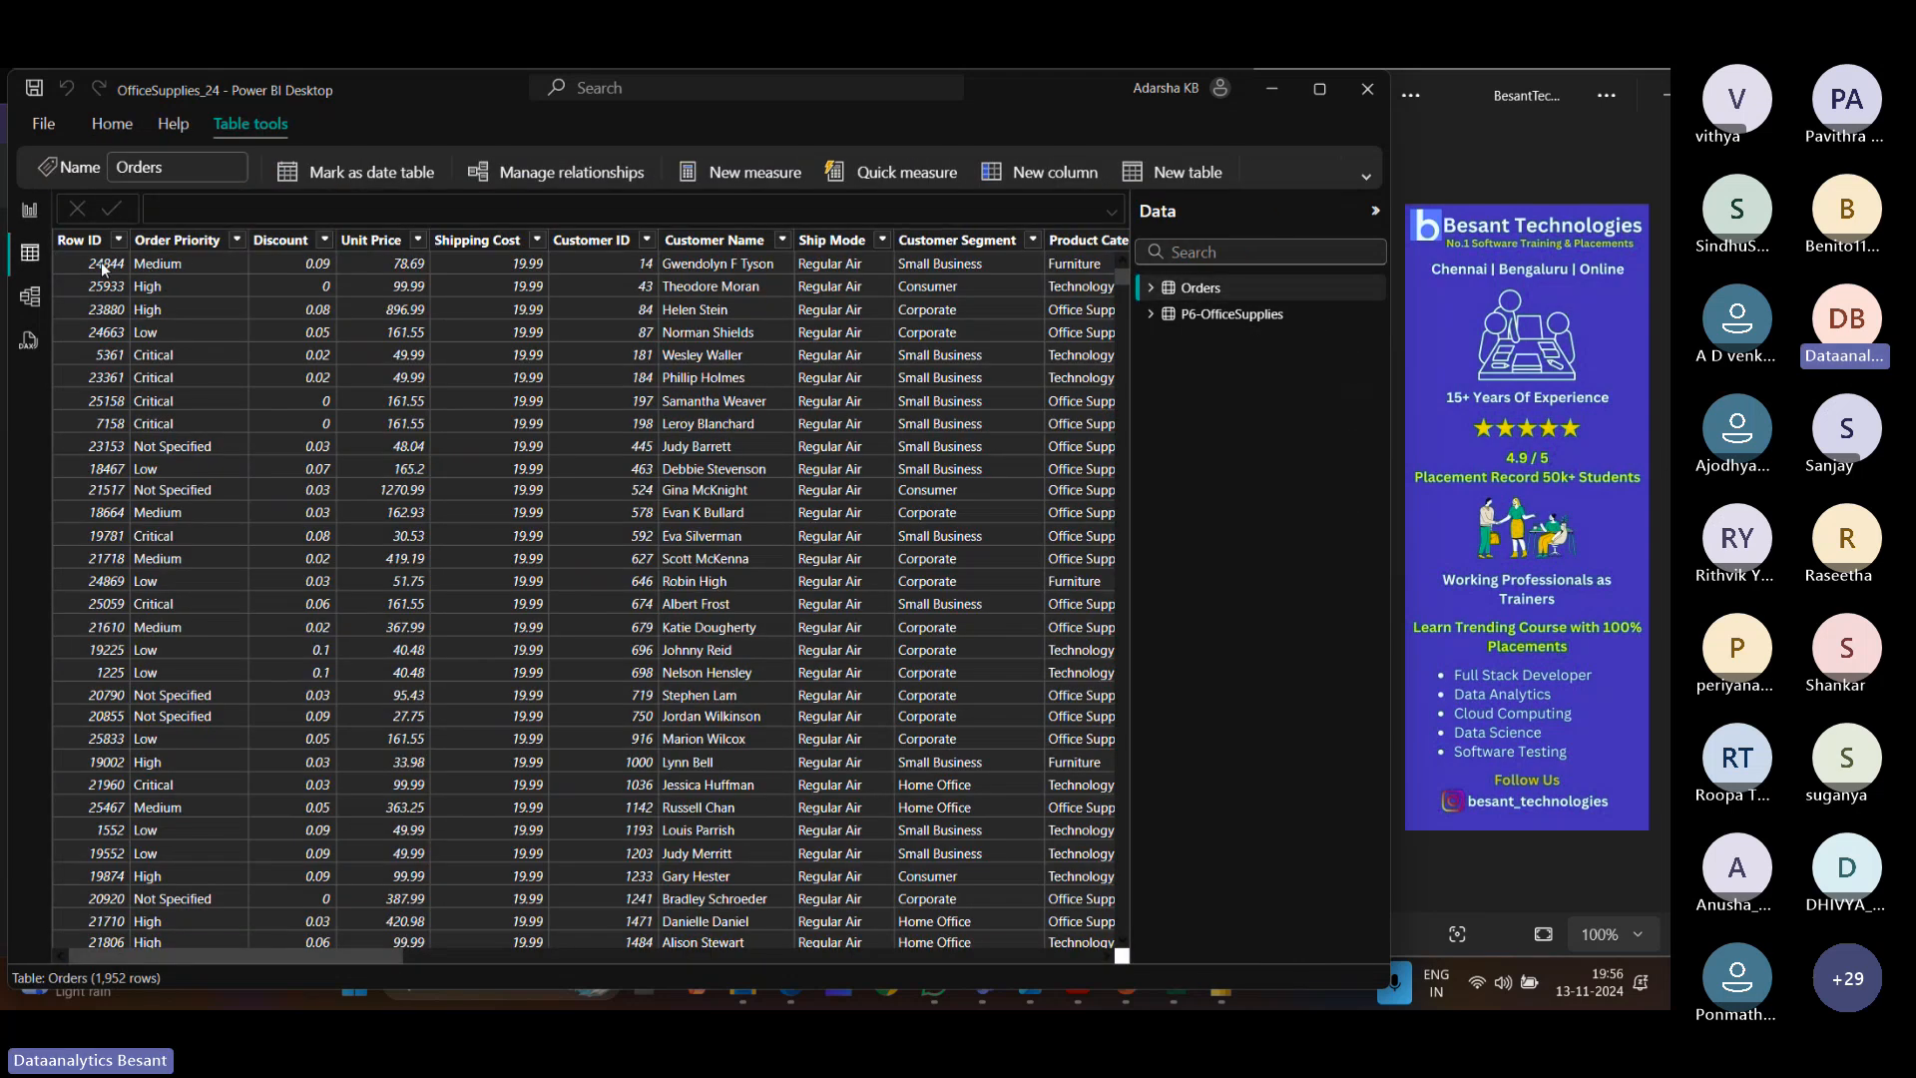
click(1202, 316)
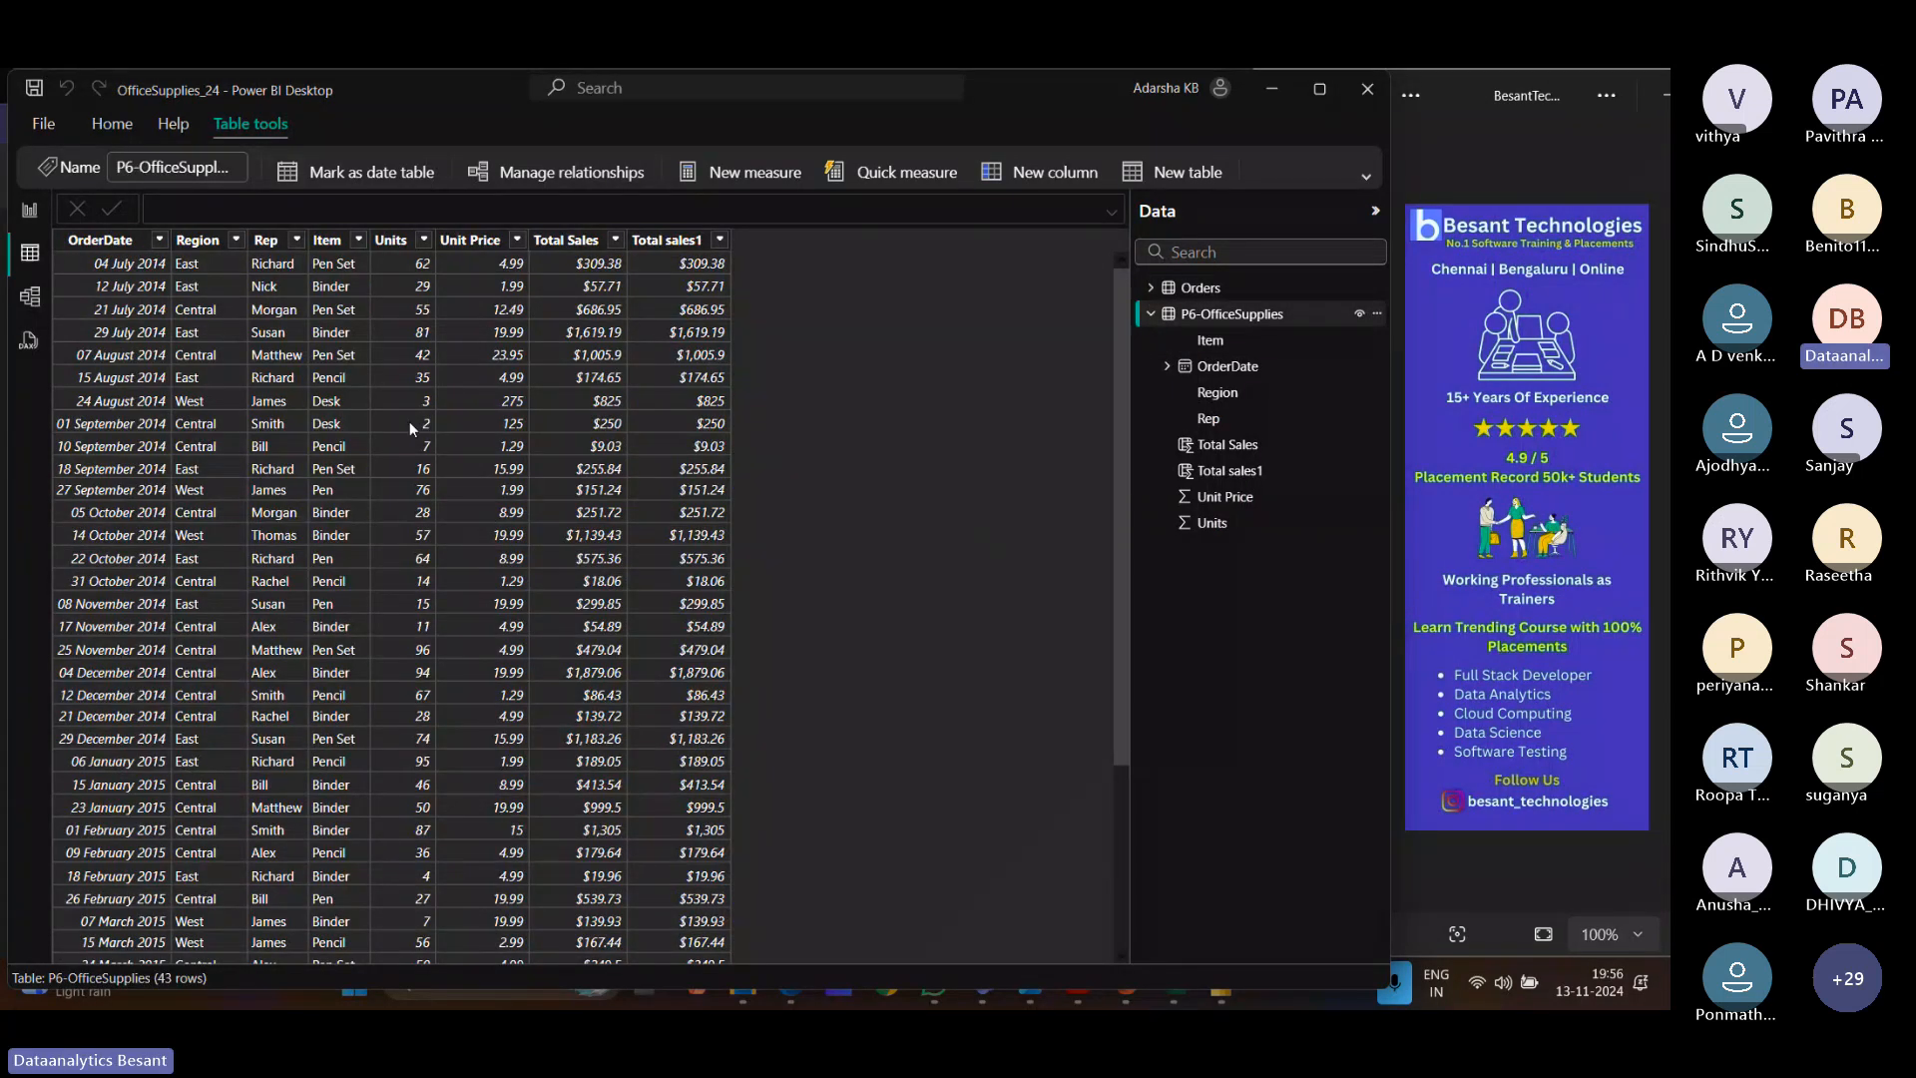
click(31, 213)
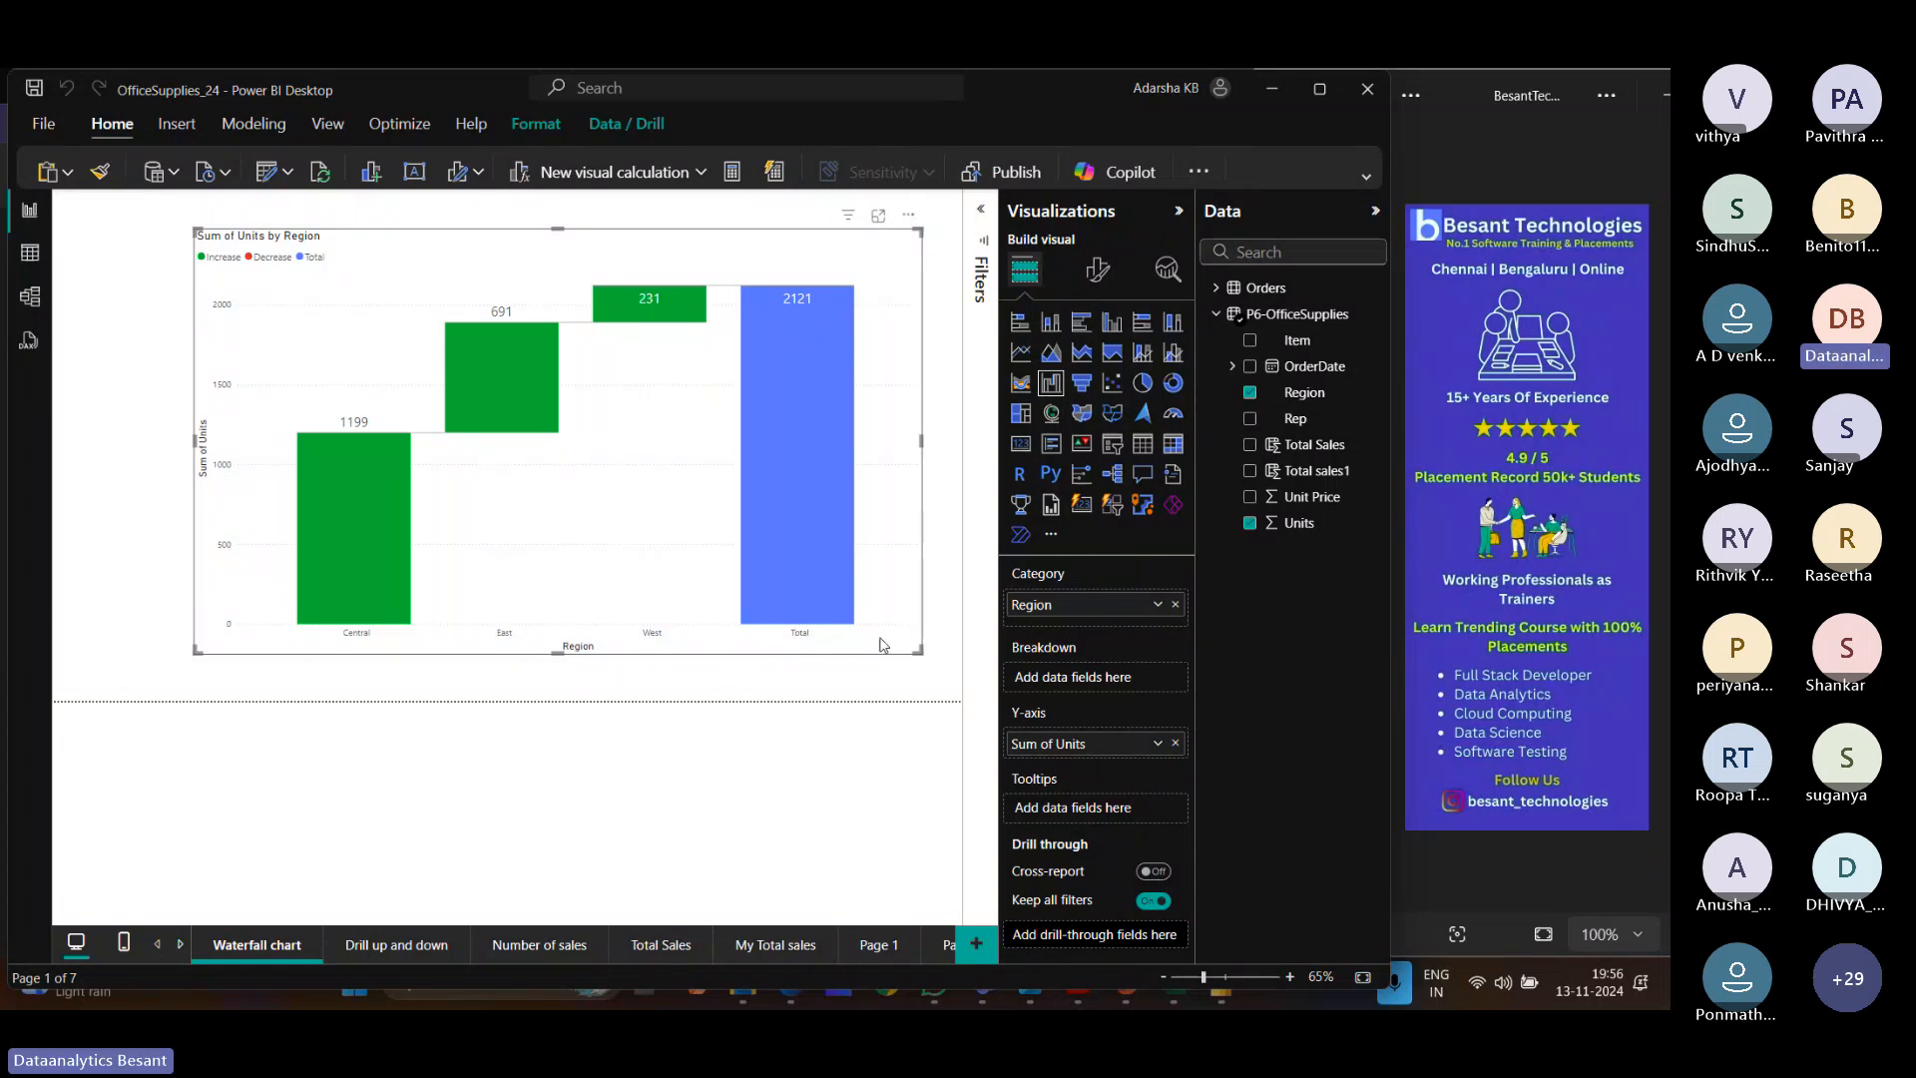
Compare the unit and sales charts by region and rep on the Number of sales and Total Sales pages.
click(530, 946)
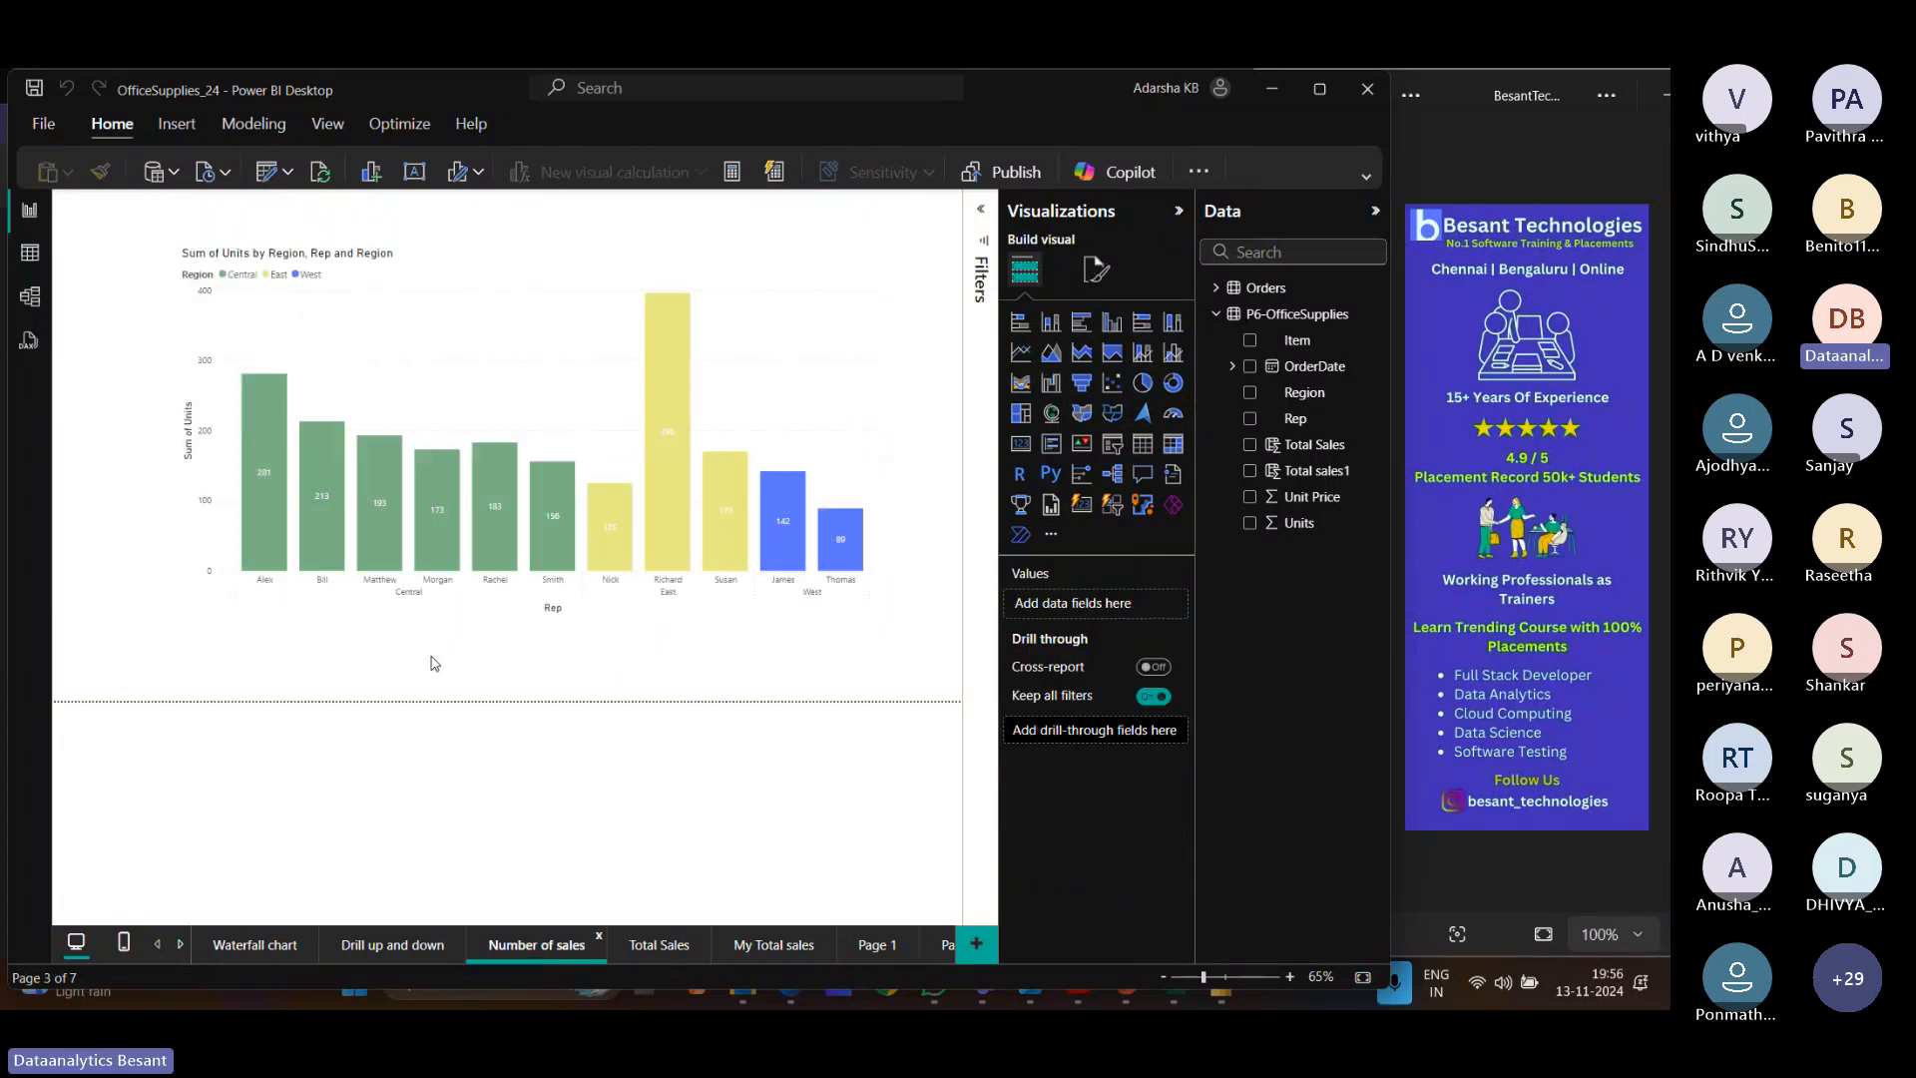
click(657, 945)
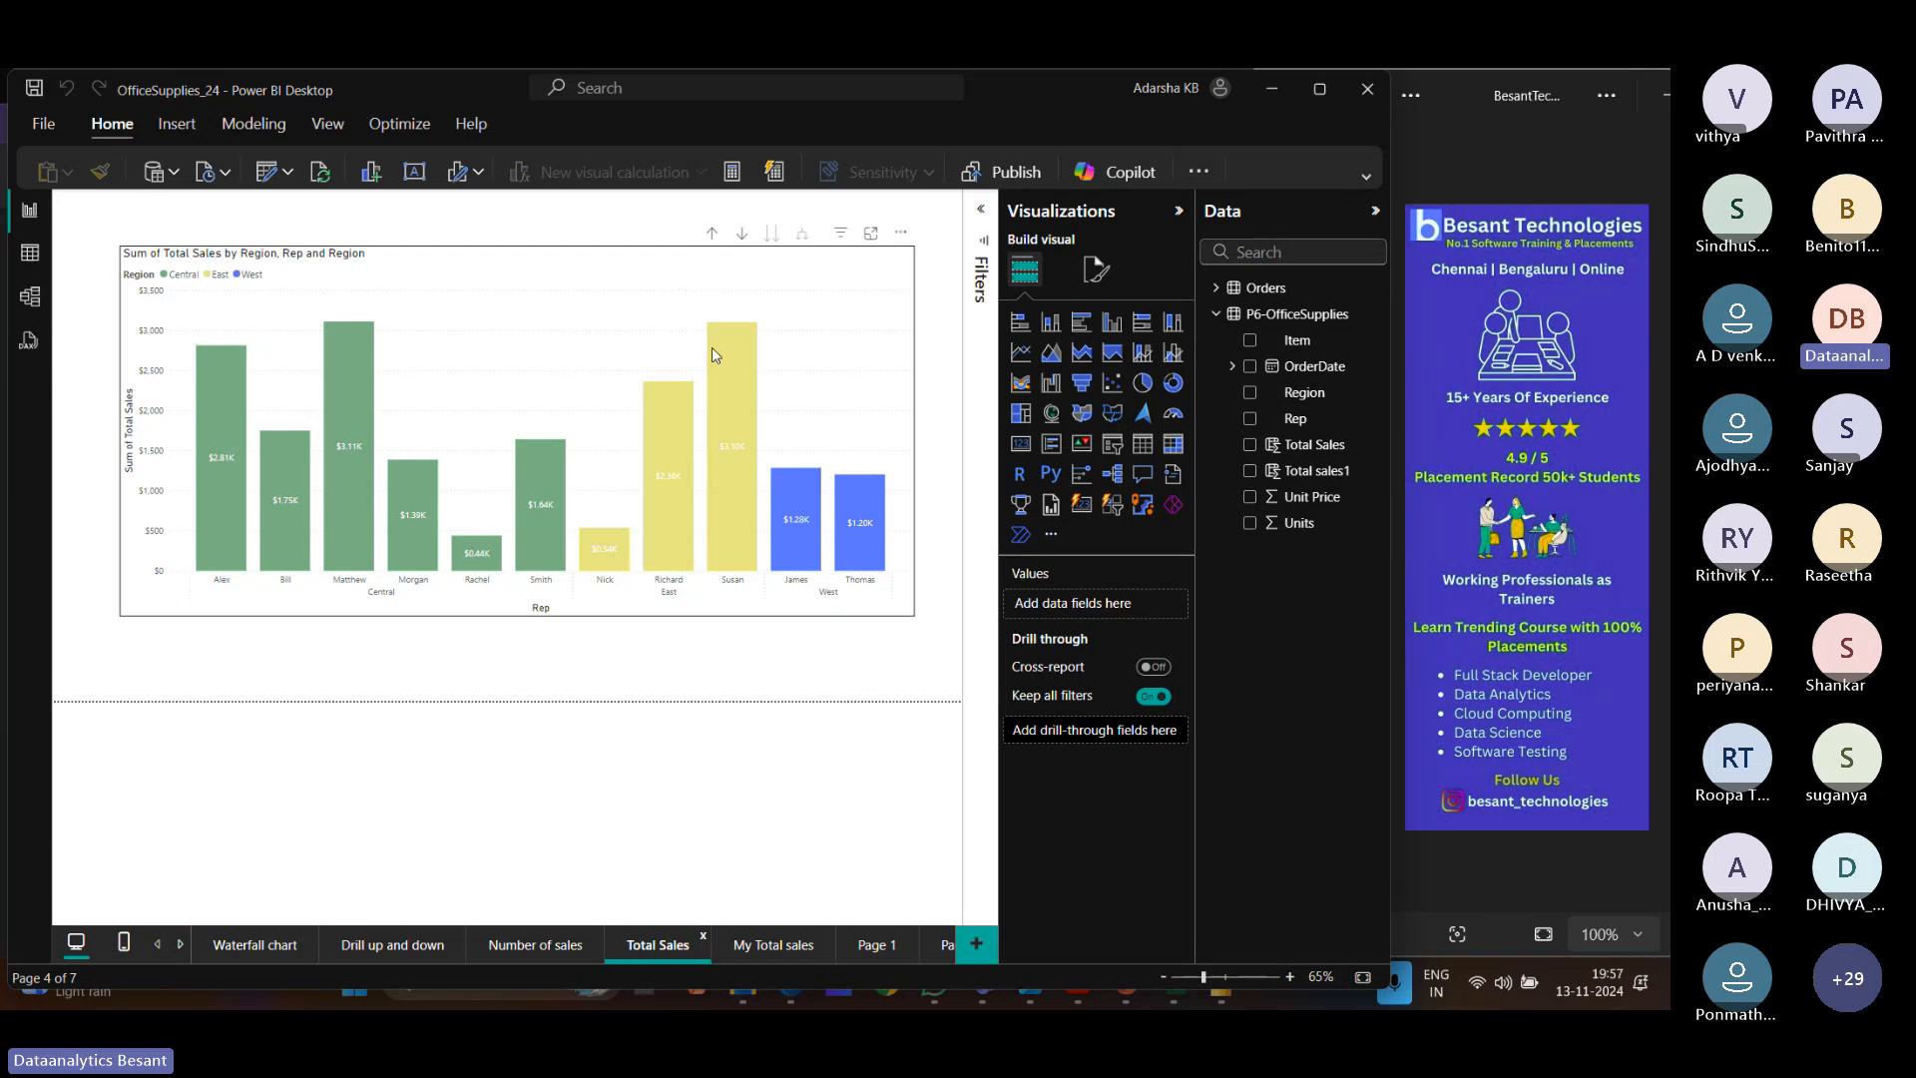
click(252, 951)
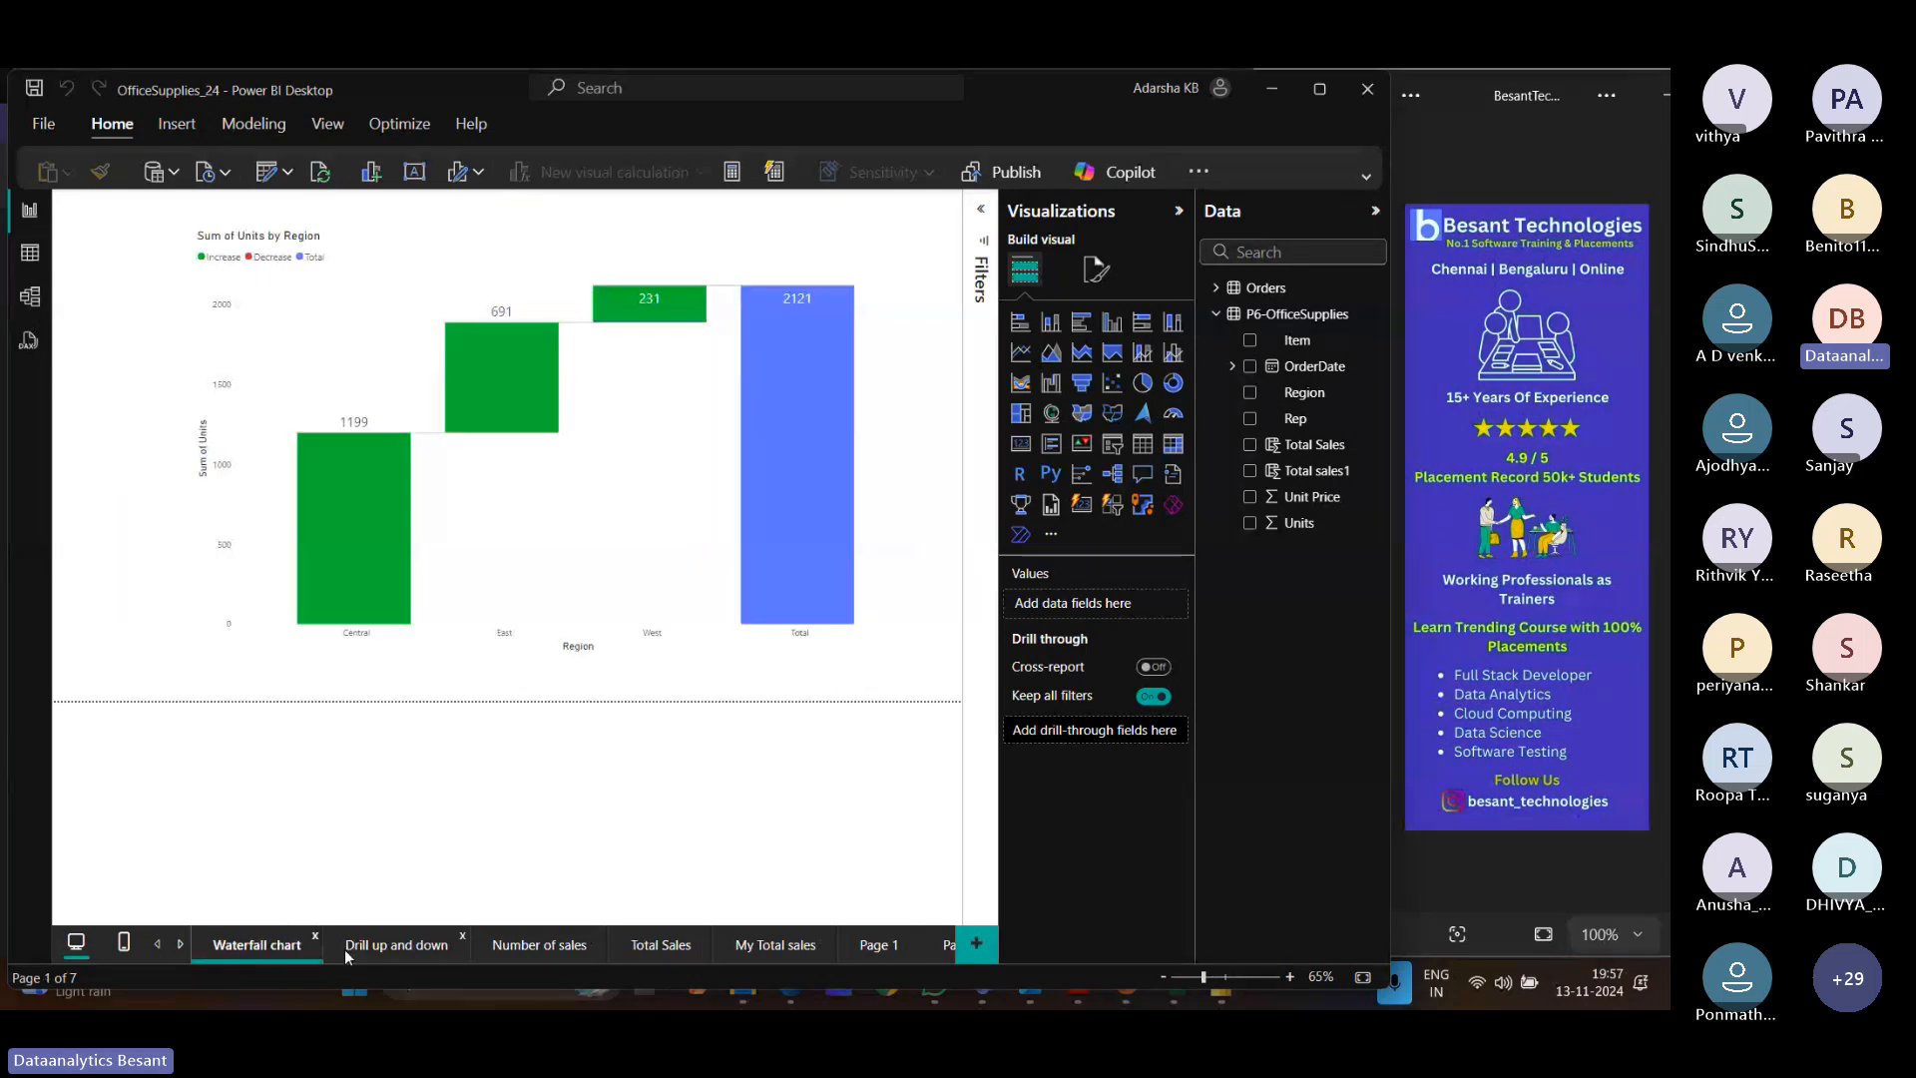
click(347, 948)
click(501, 948)
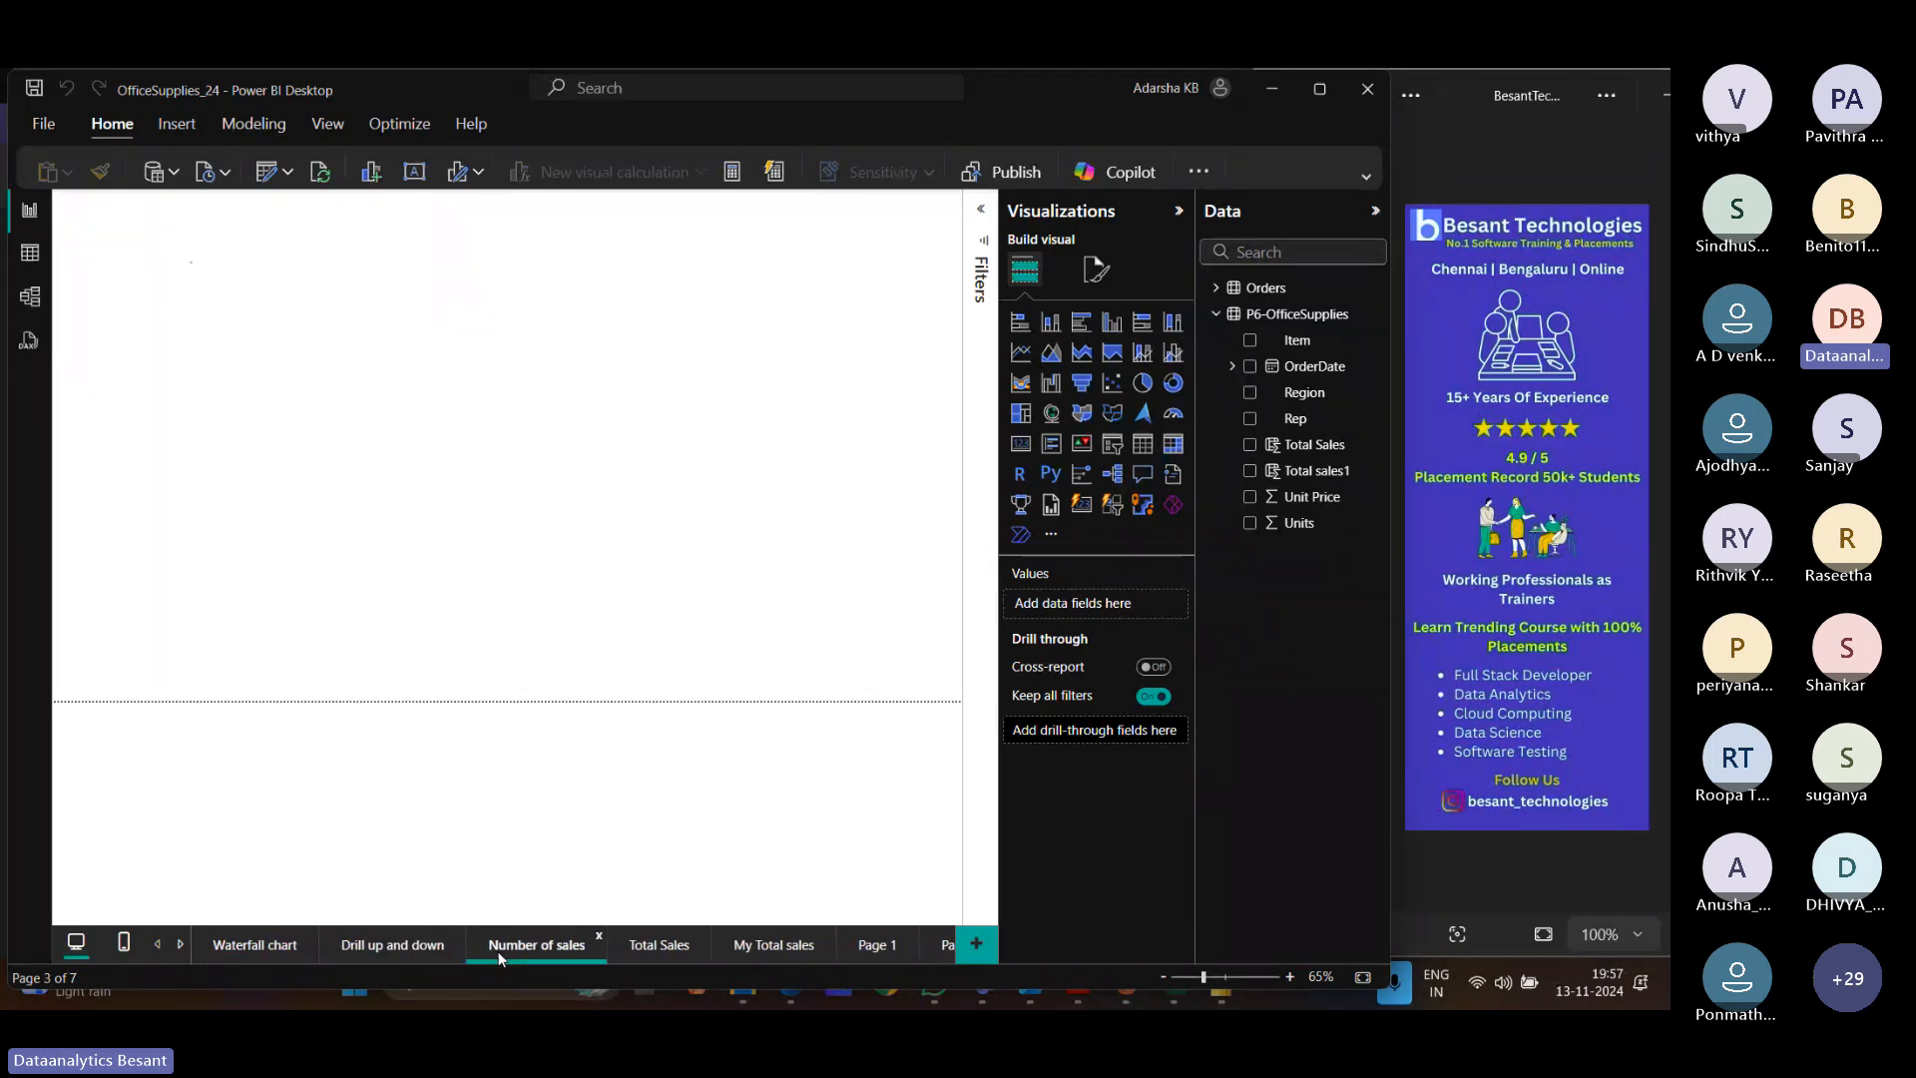
click(657, 945)
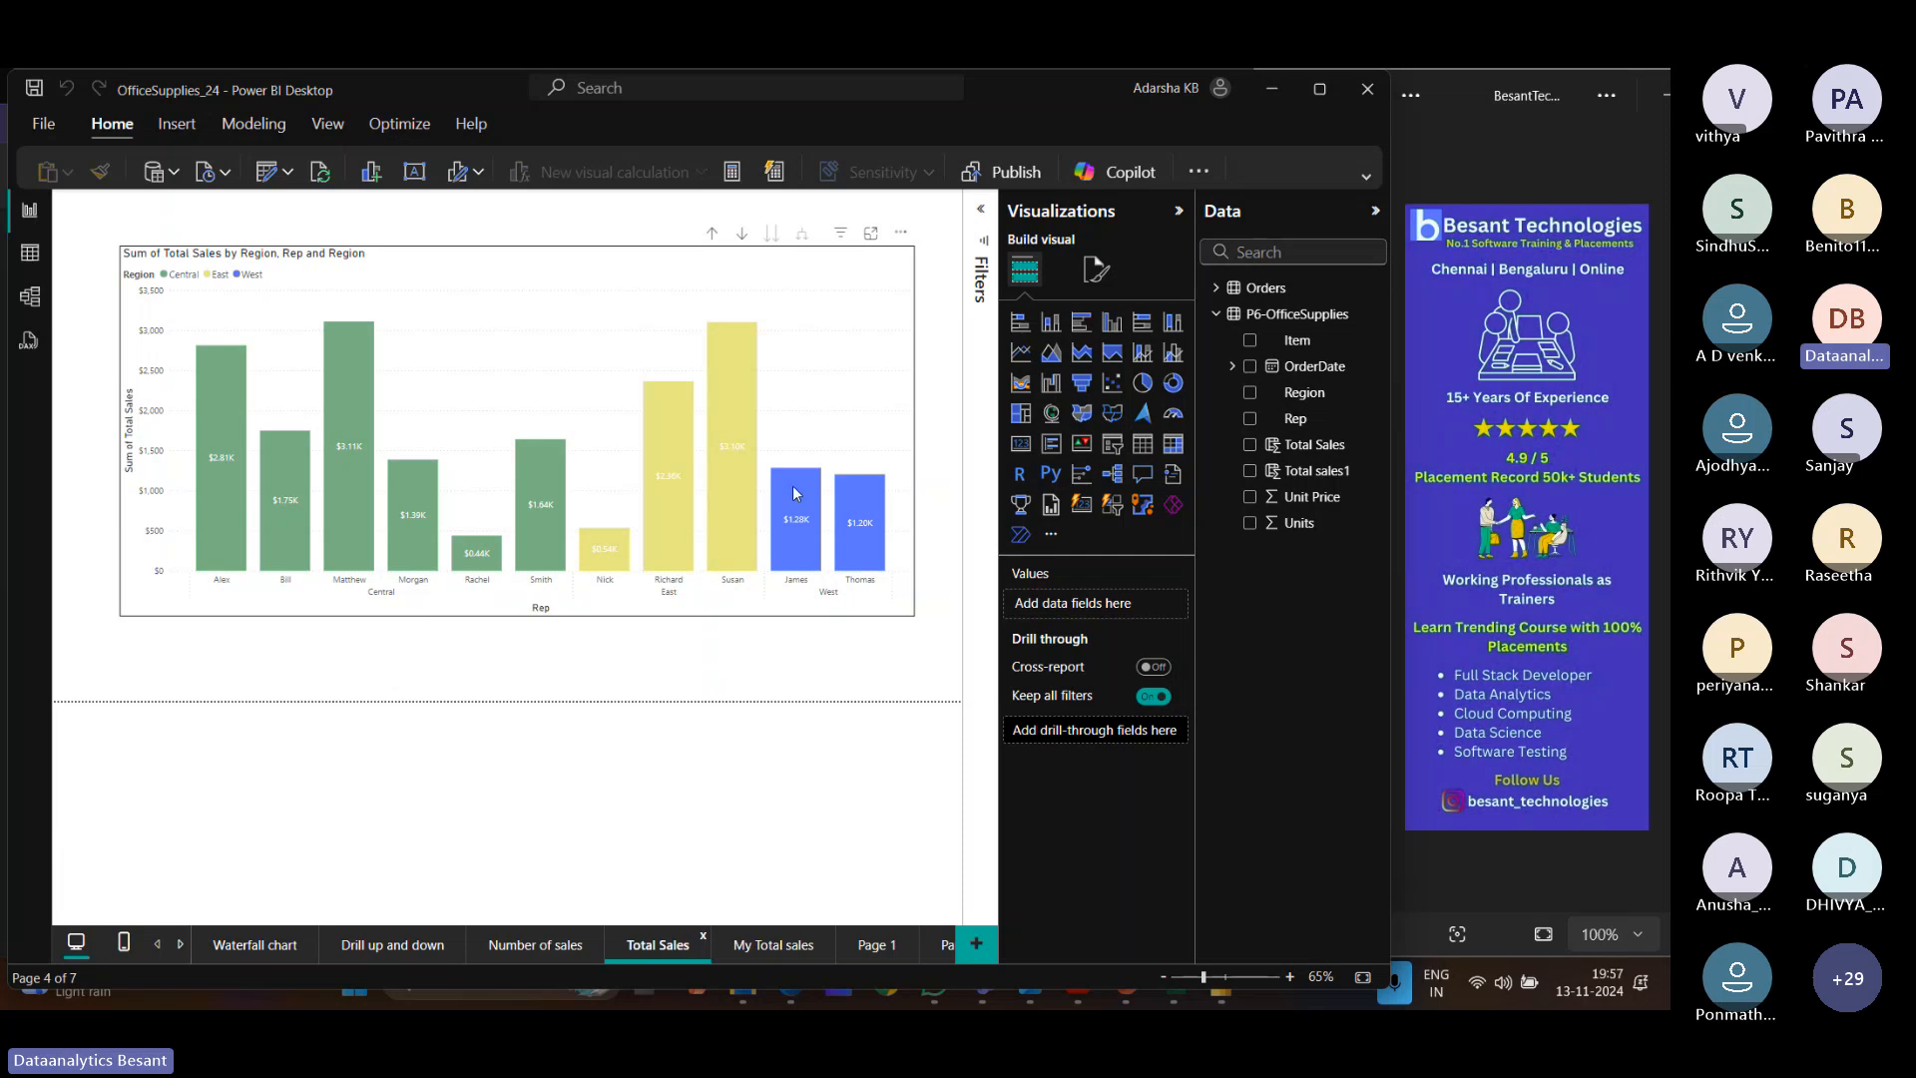
mouse_move(882, 504)
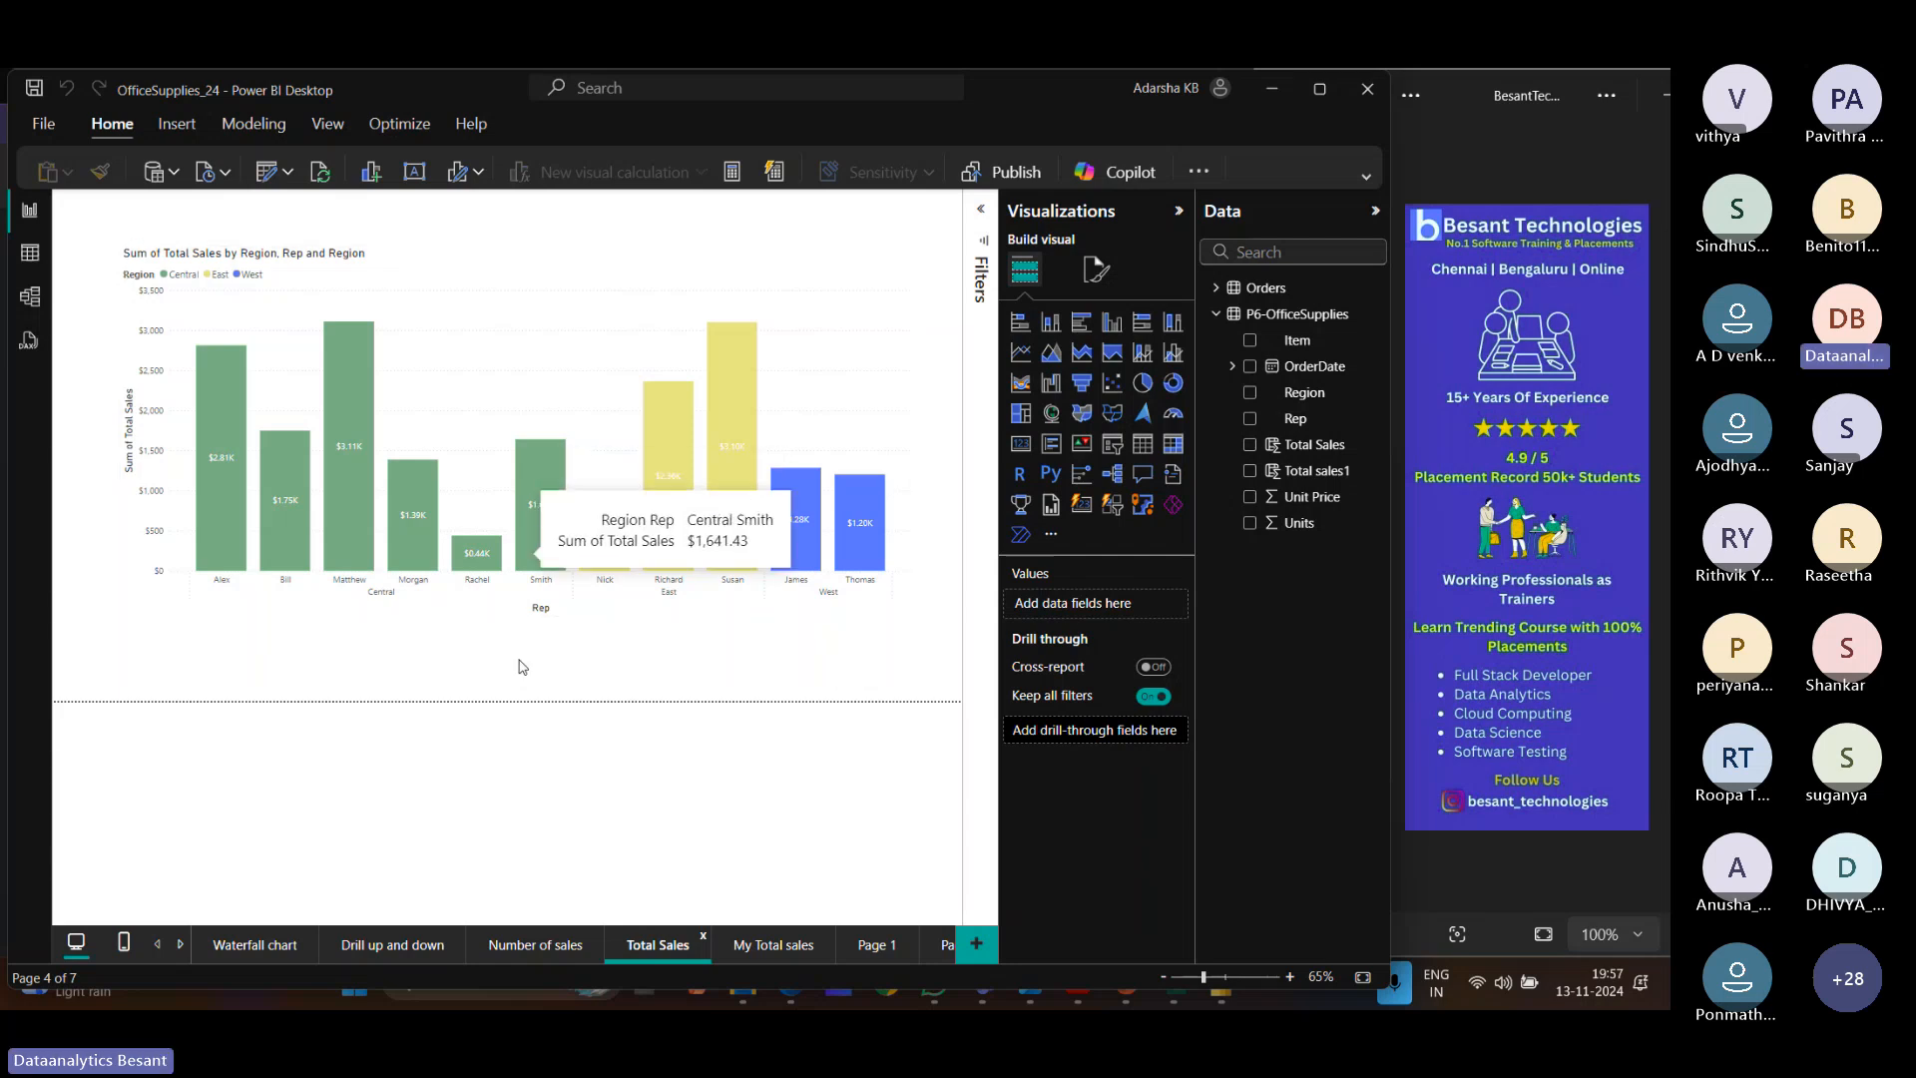
mouse_move(889, 575)
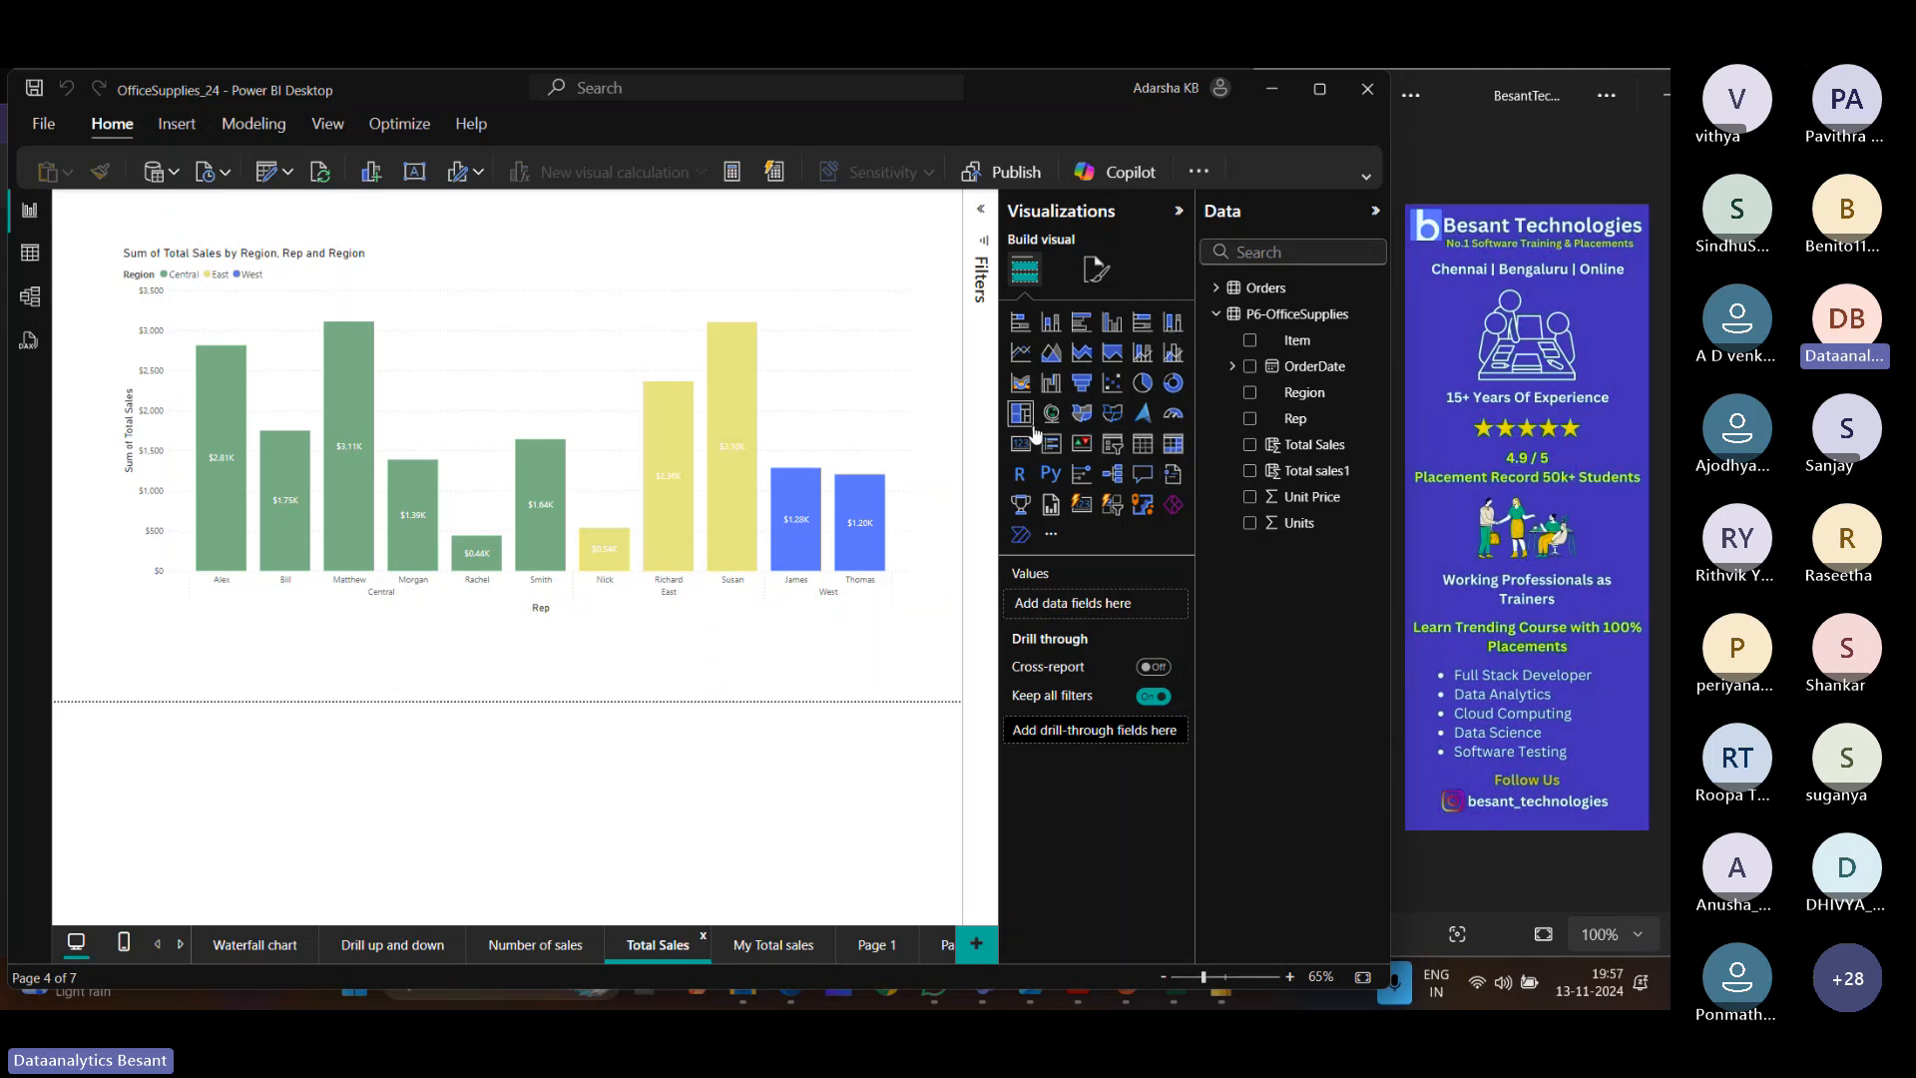
Minimize the report, switch to power bi syllabus.pdf in Acrobat and read the visualization topics on page 4.
click(1271, 89)
click(1079, 991)
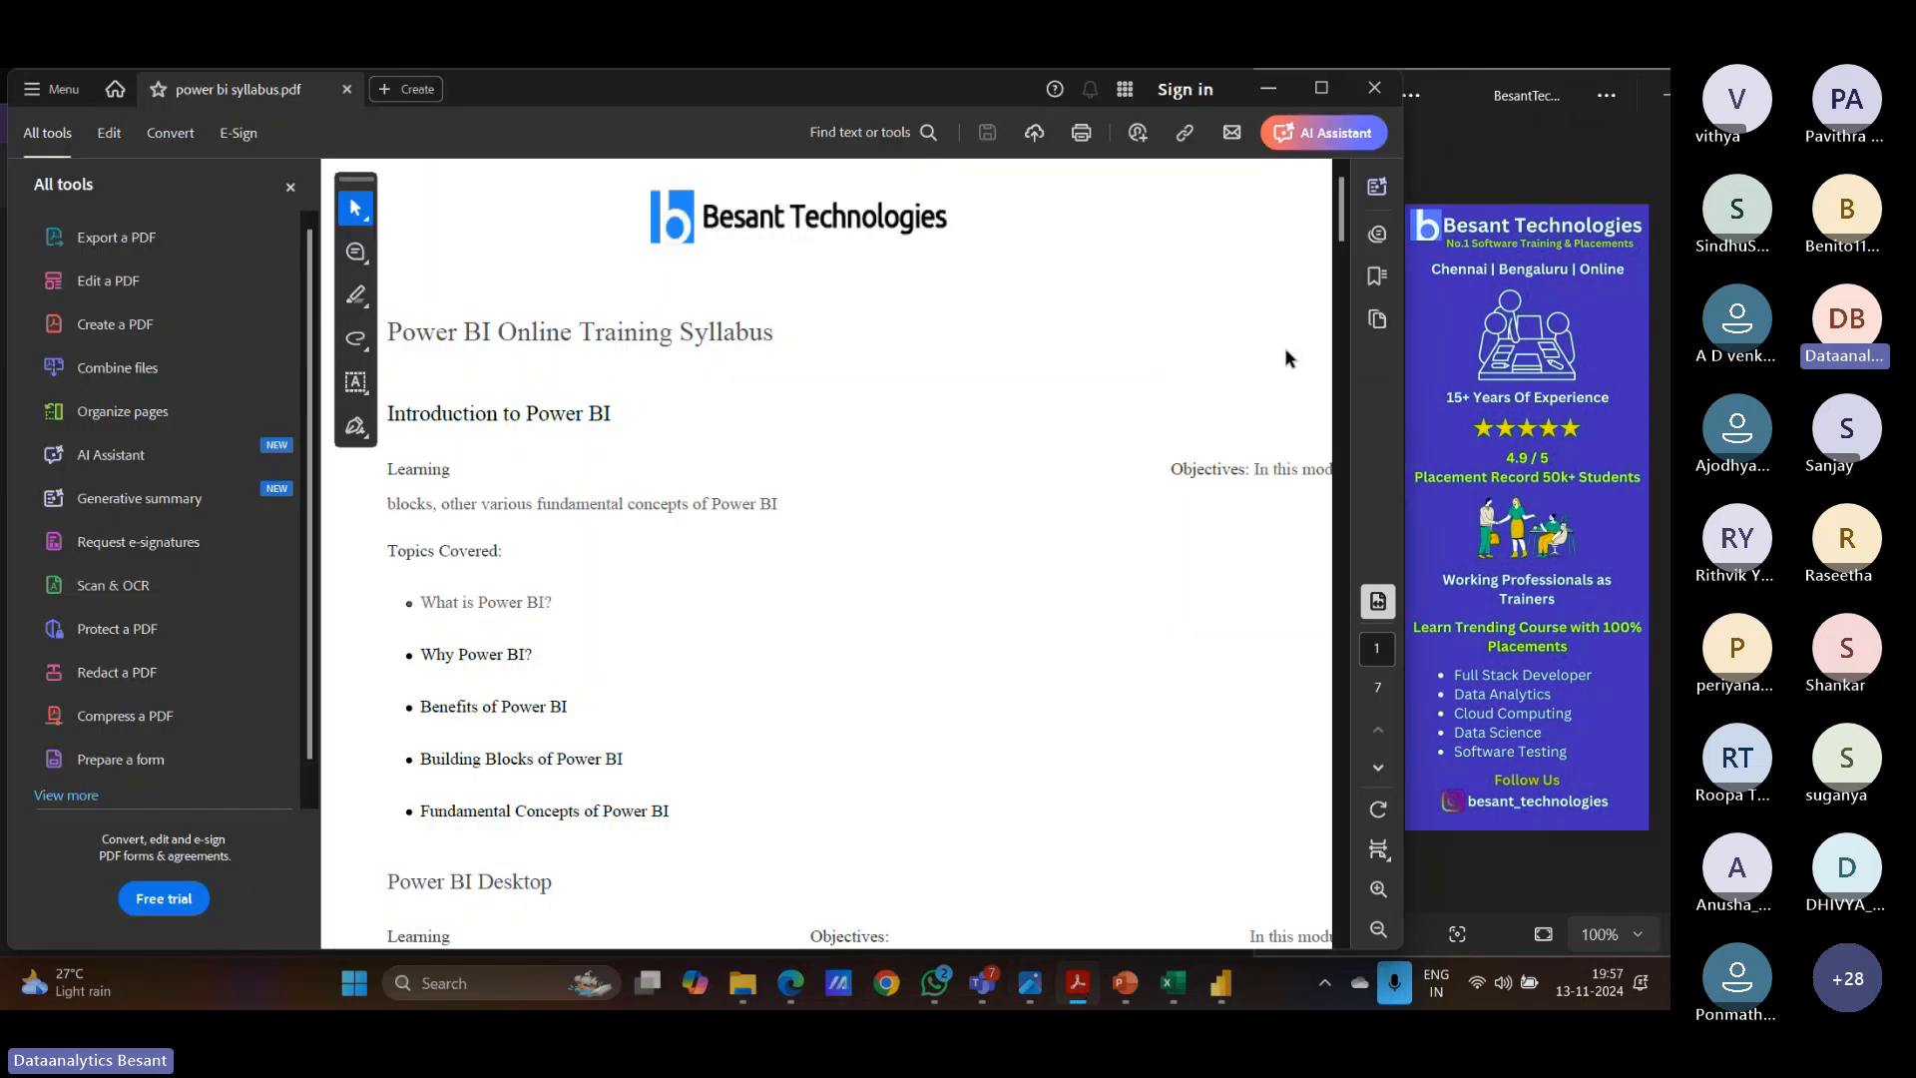
drag(1343, 237, 1335, 569)
triple_click(420, 433)
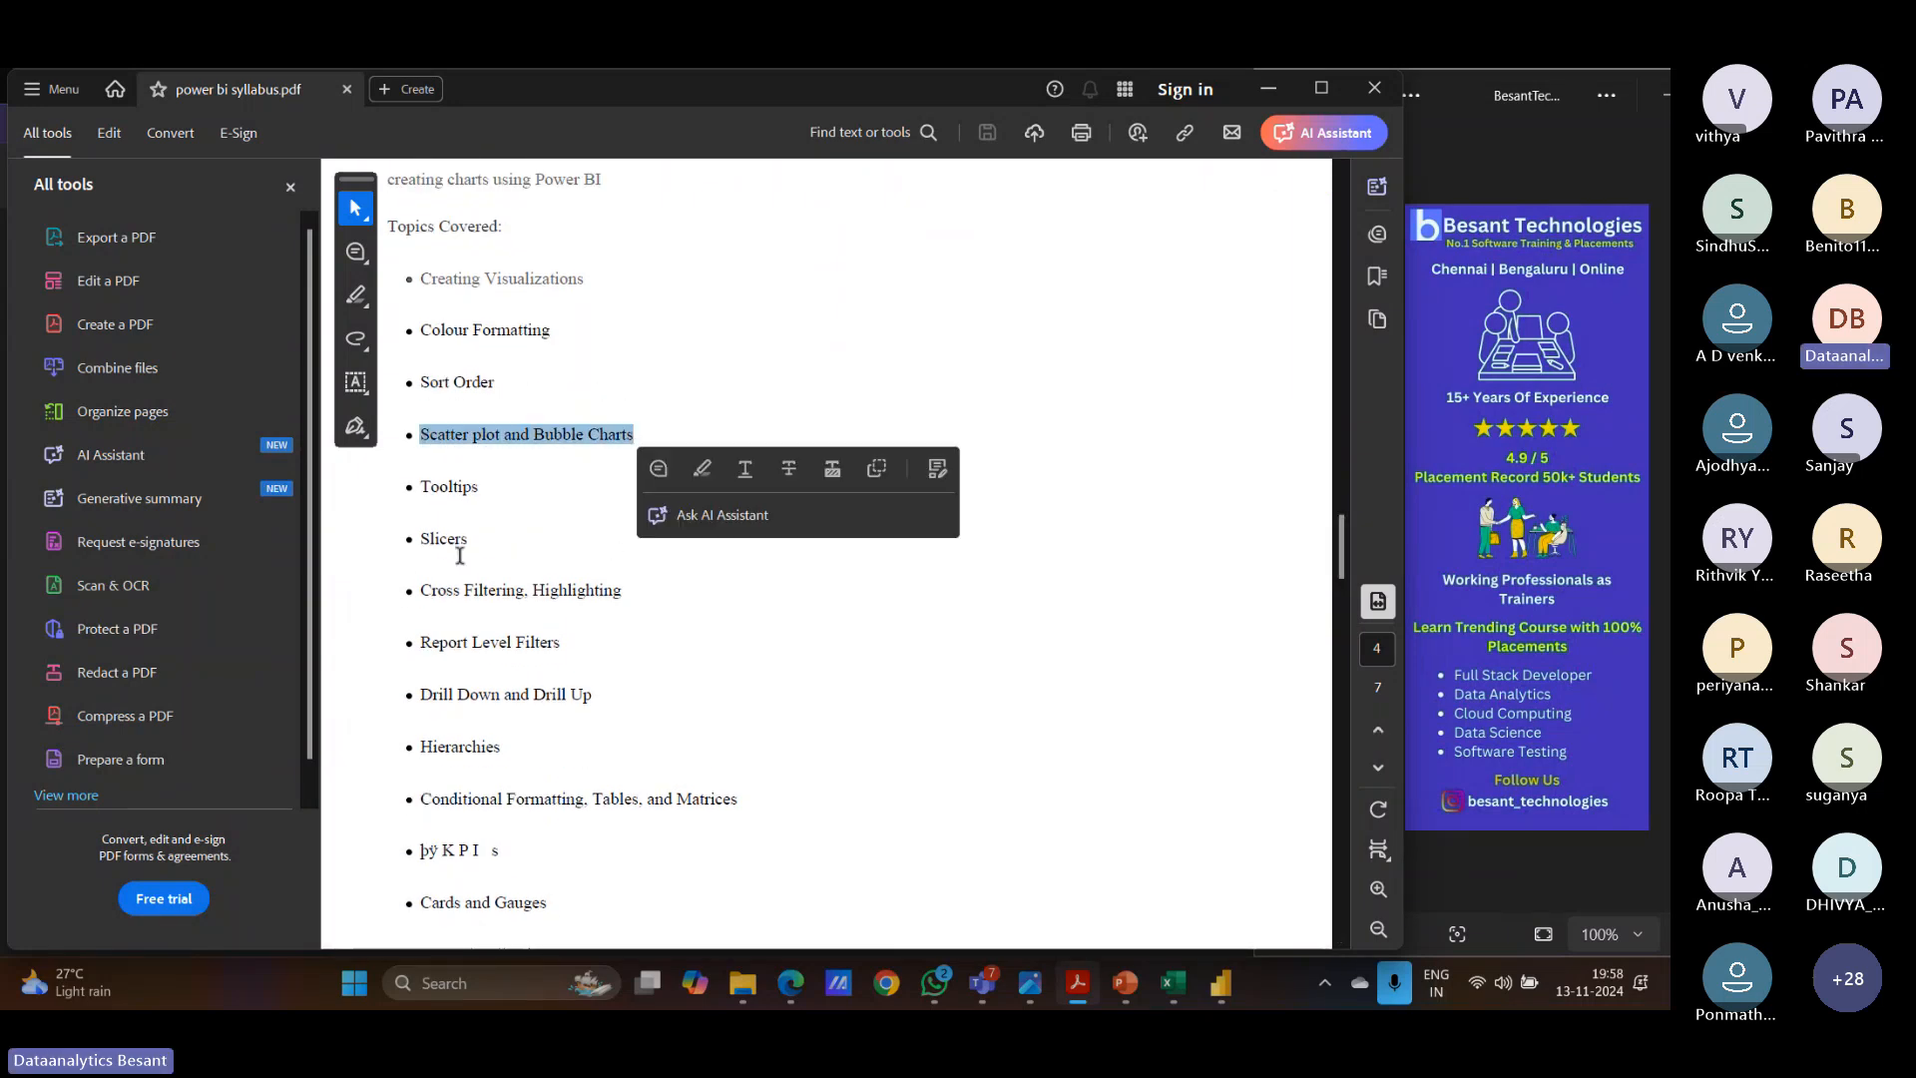
double_click(457, 544)
click(485, 653)
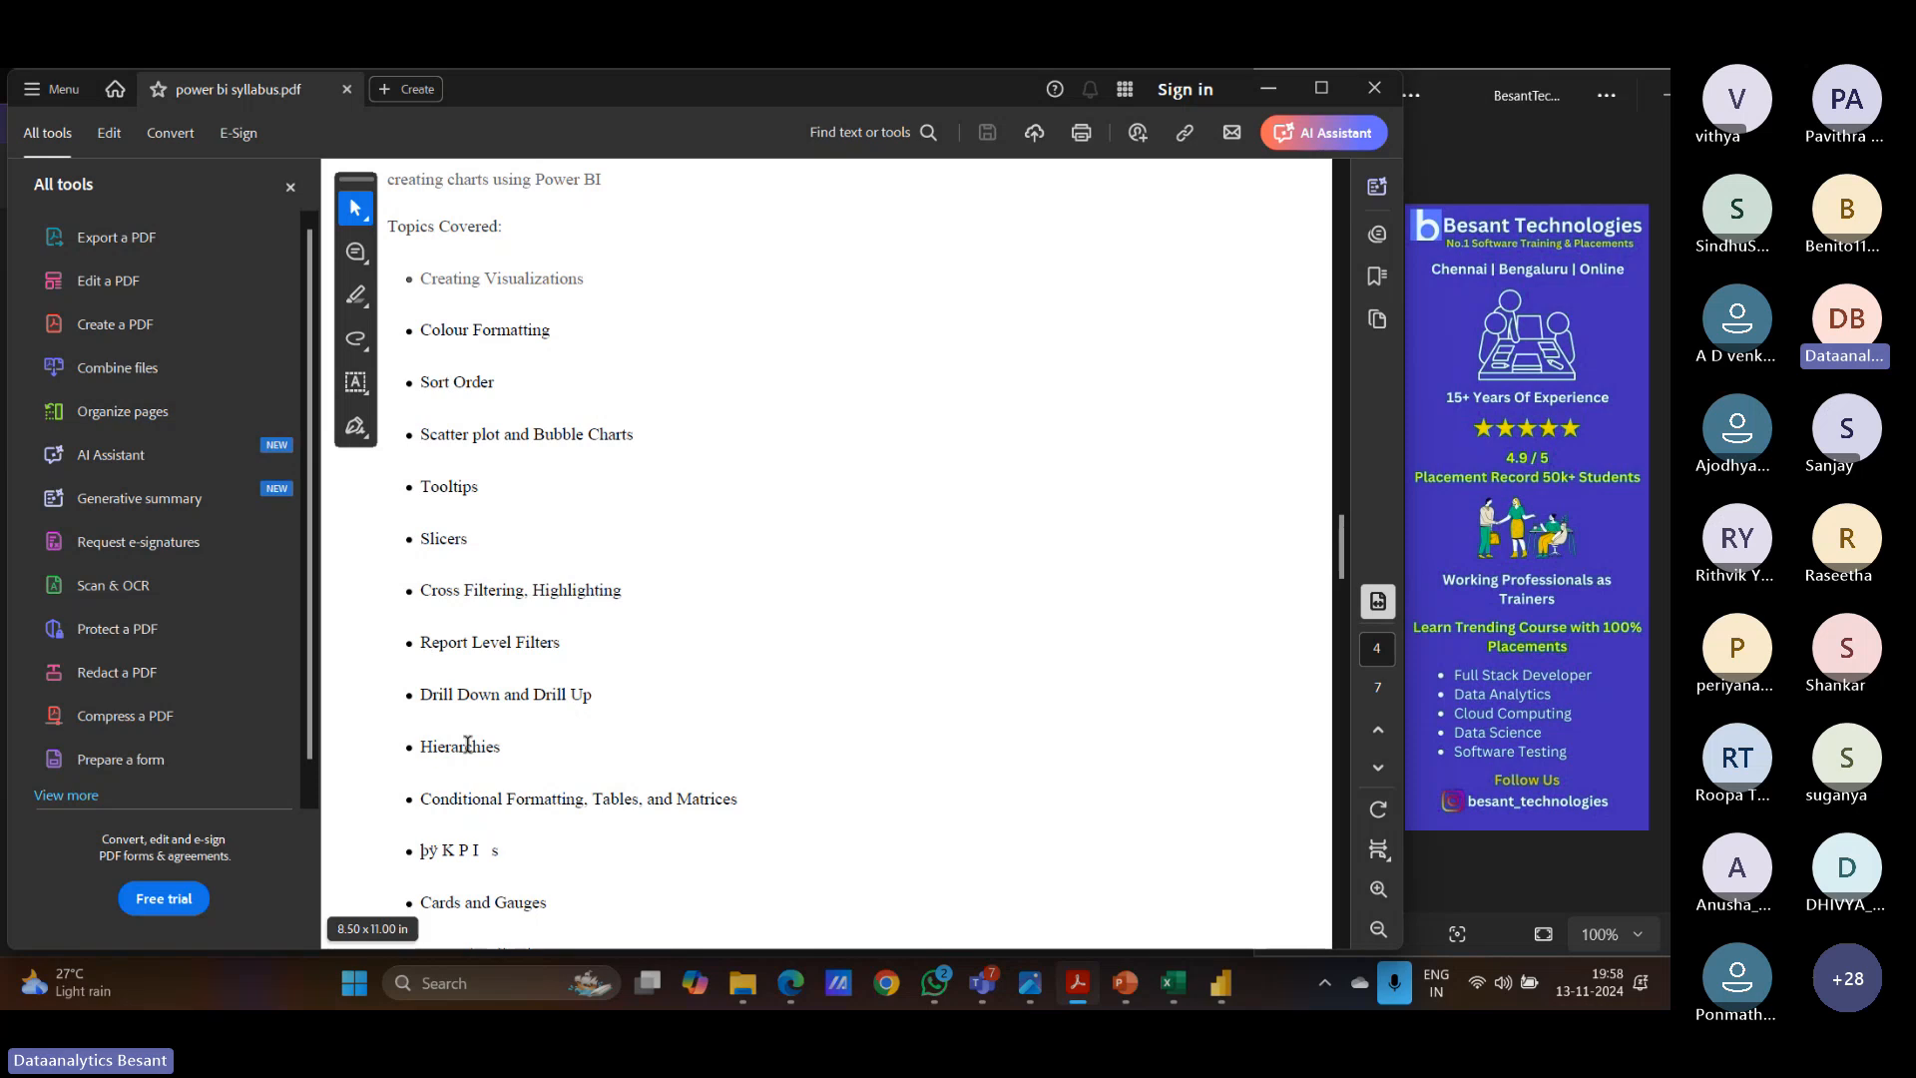
scroll(467, 746, down, 3)
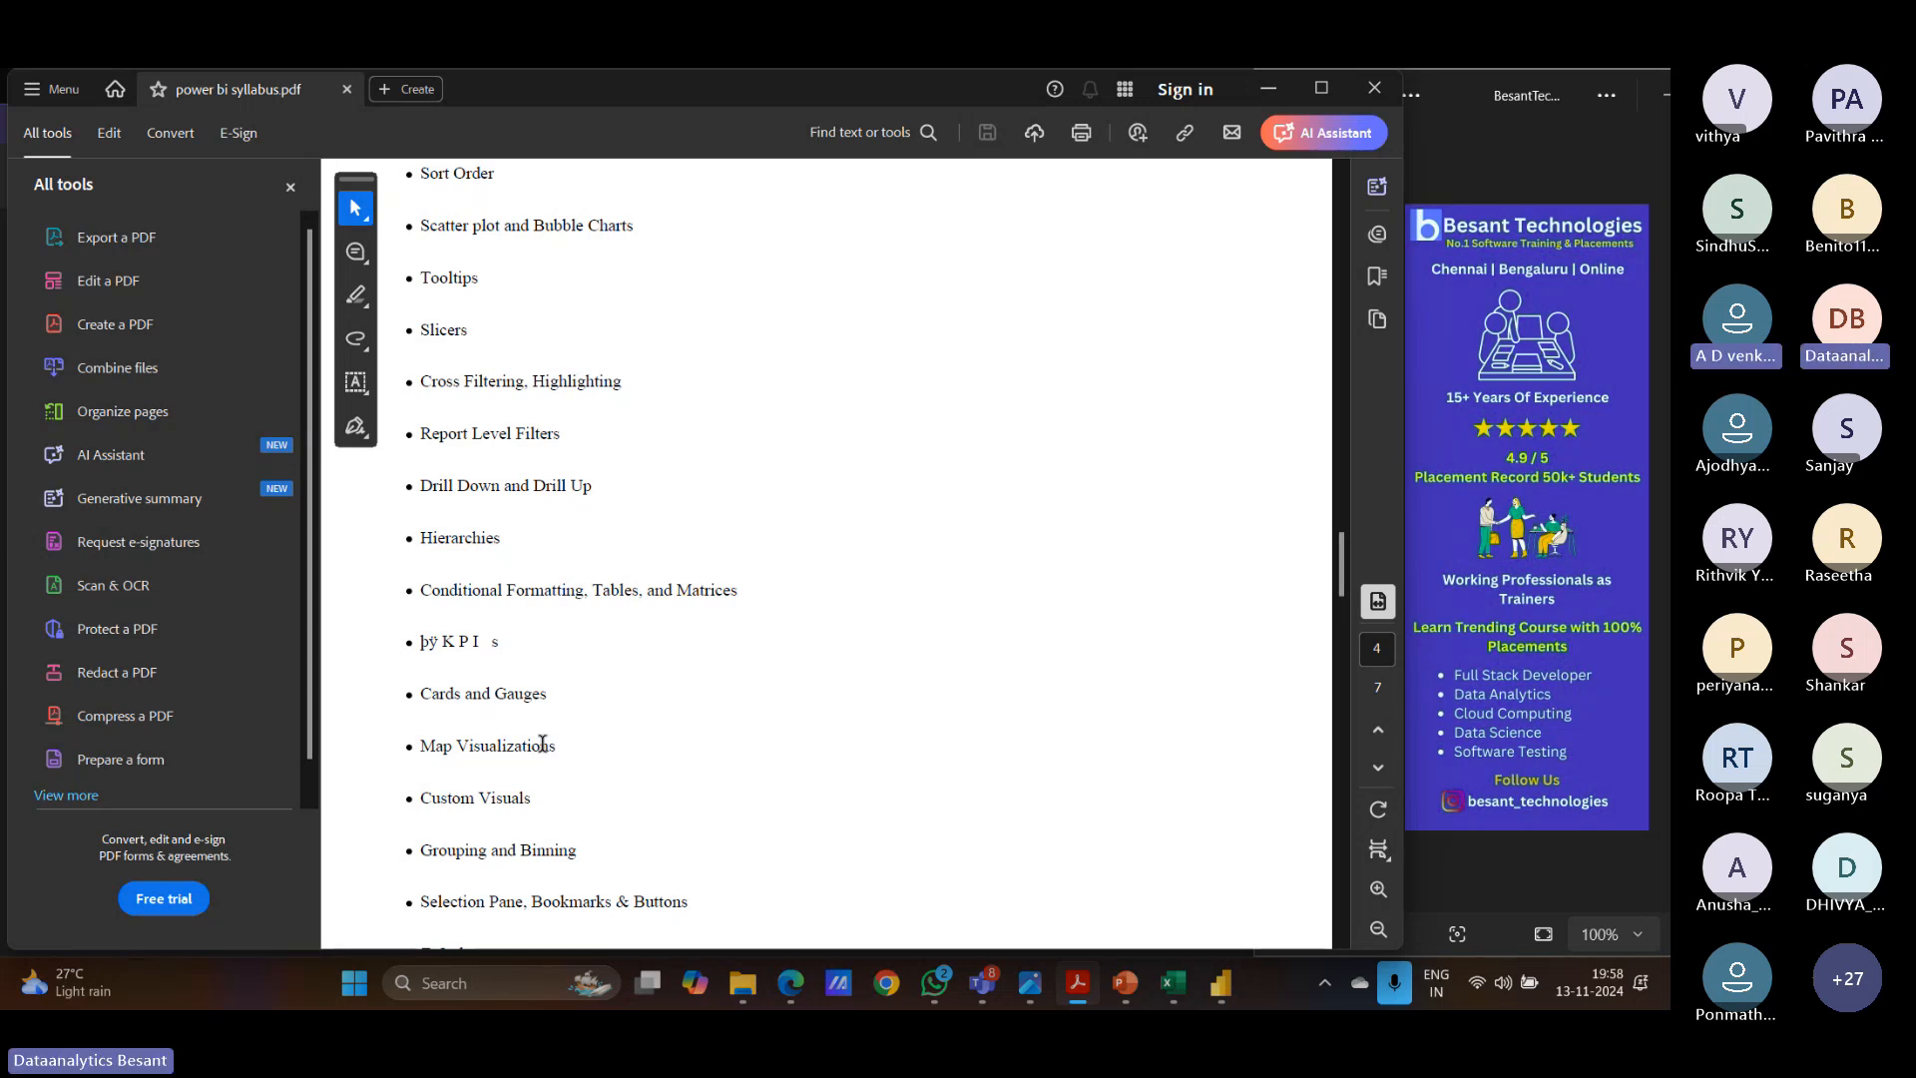
Go back to the syllabus's first page, read the topics through Modelling using Power BI, and minimize the PDF.
drag(1344, 560, 1314, 207)
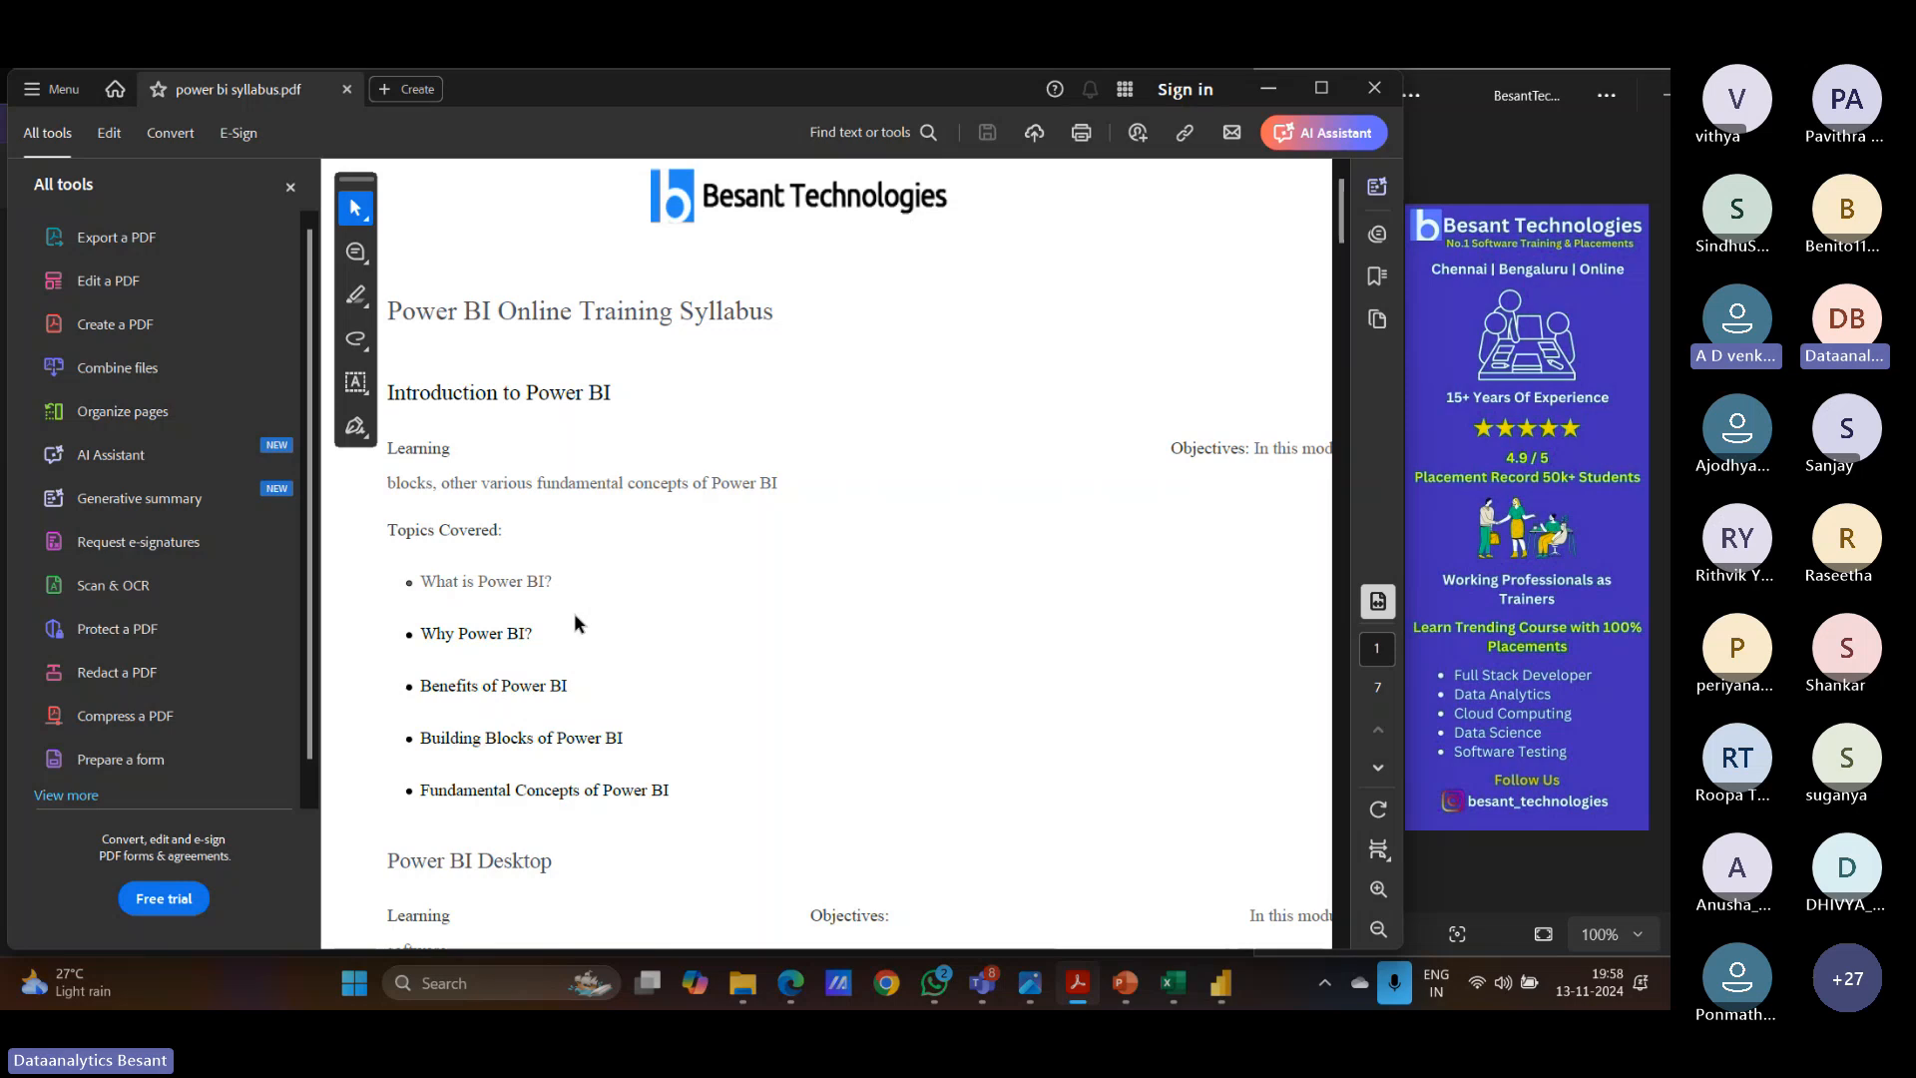
scroll(578, 602, down, 1)
scroll(579, 611, down, 12)
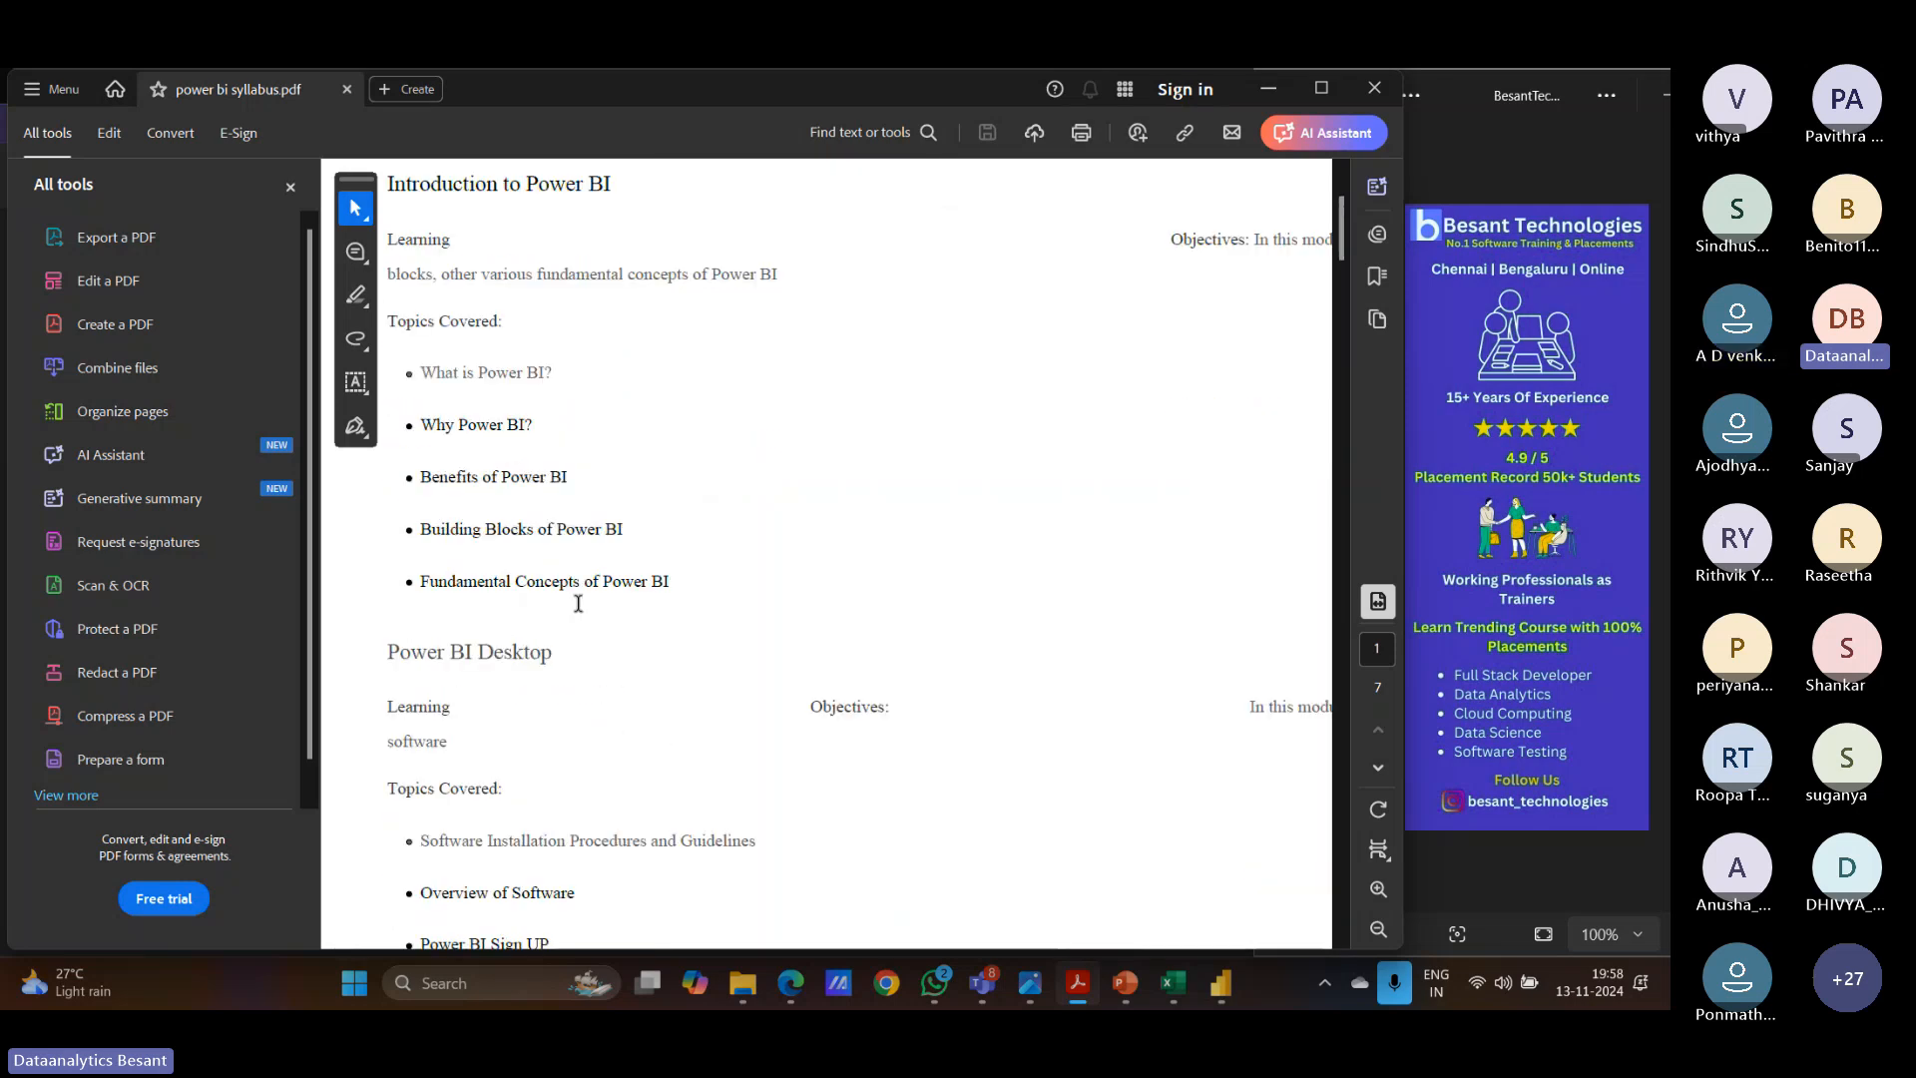
scroll(582, 611, down, 5)
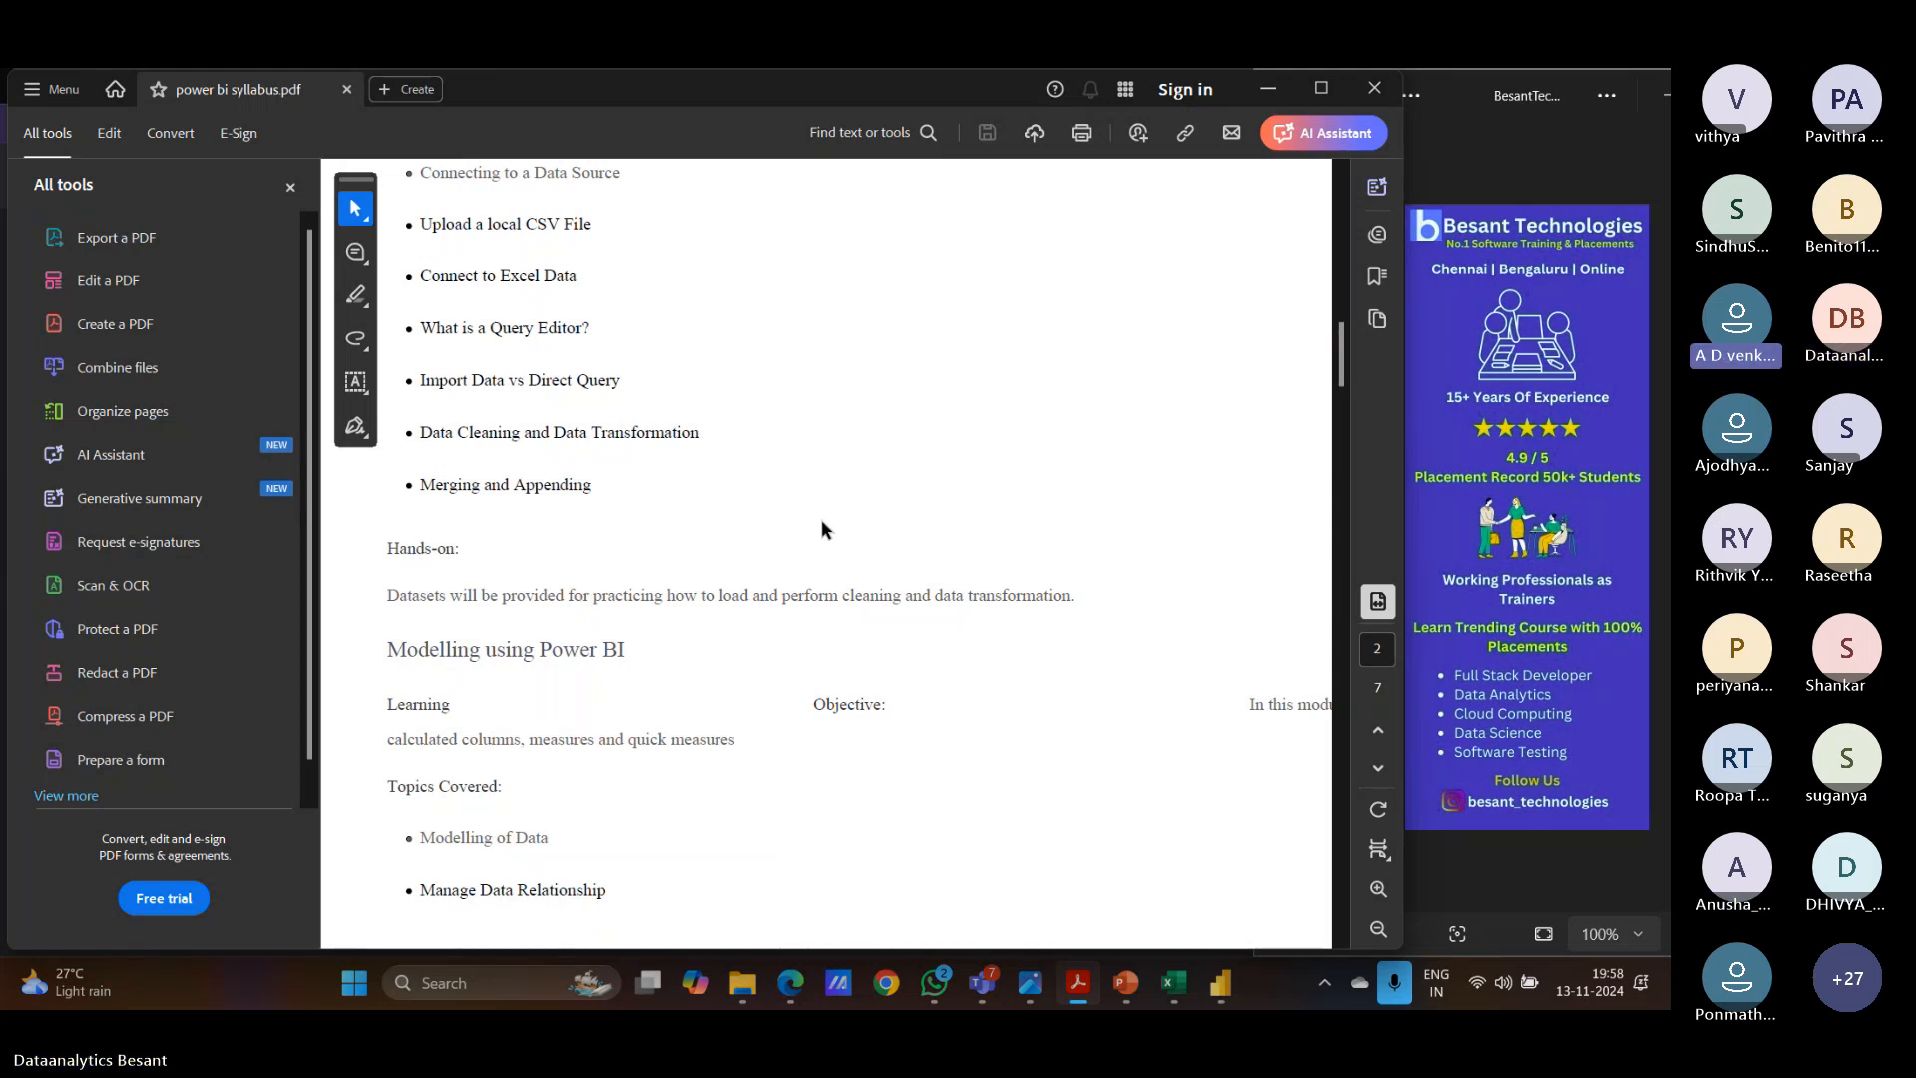
click(1265, 88)
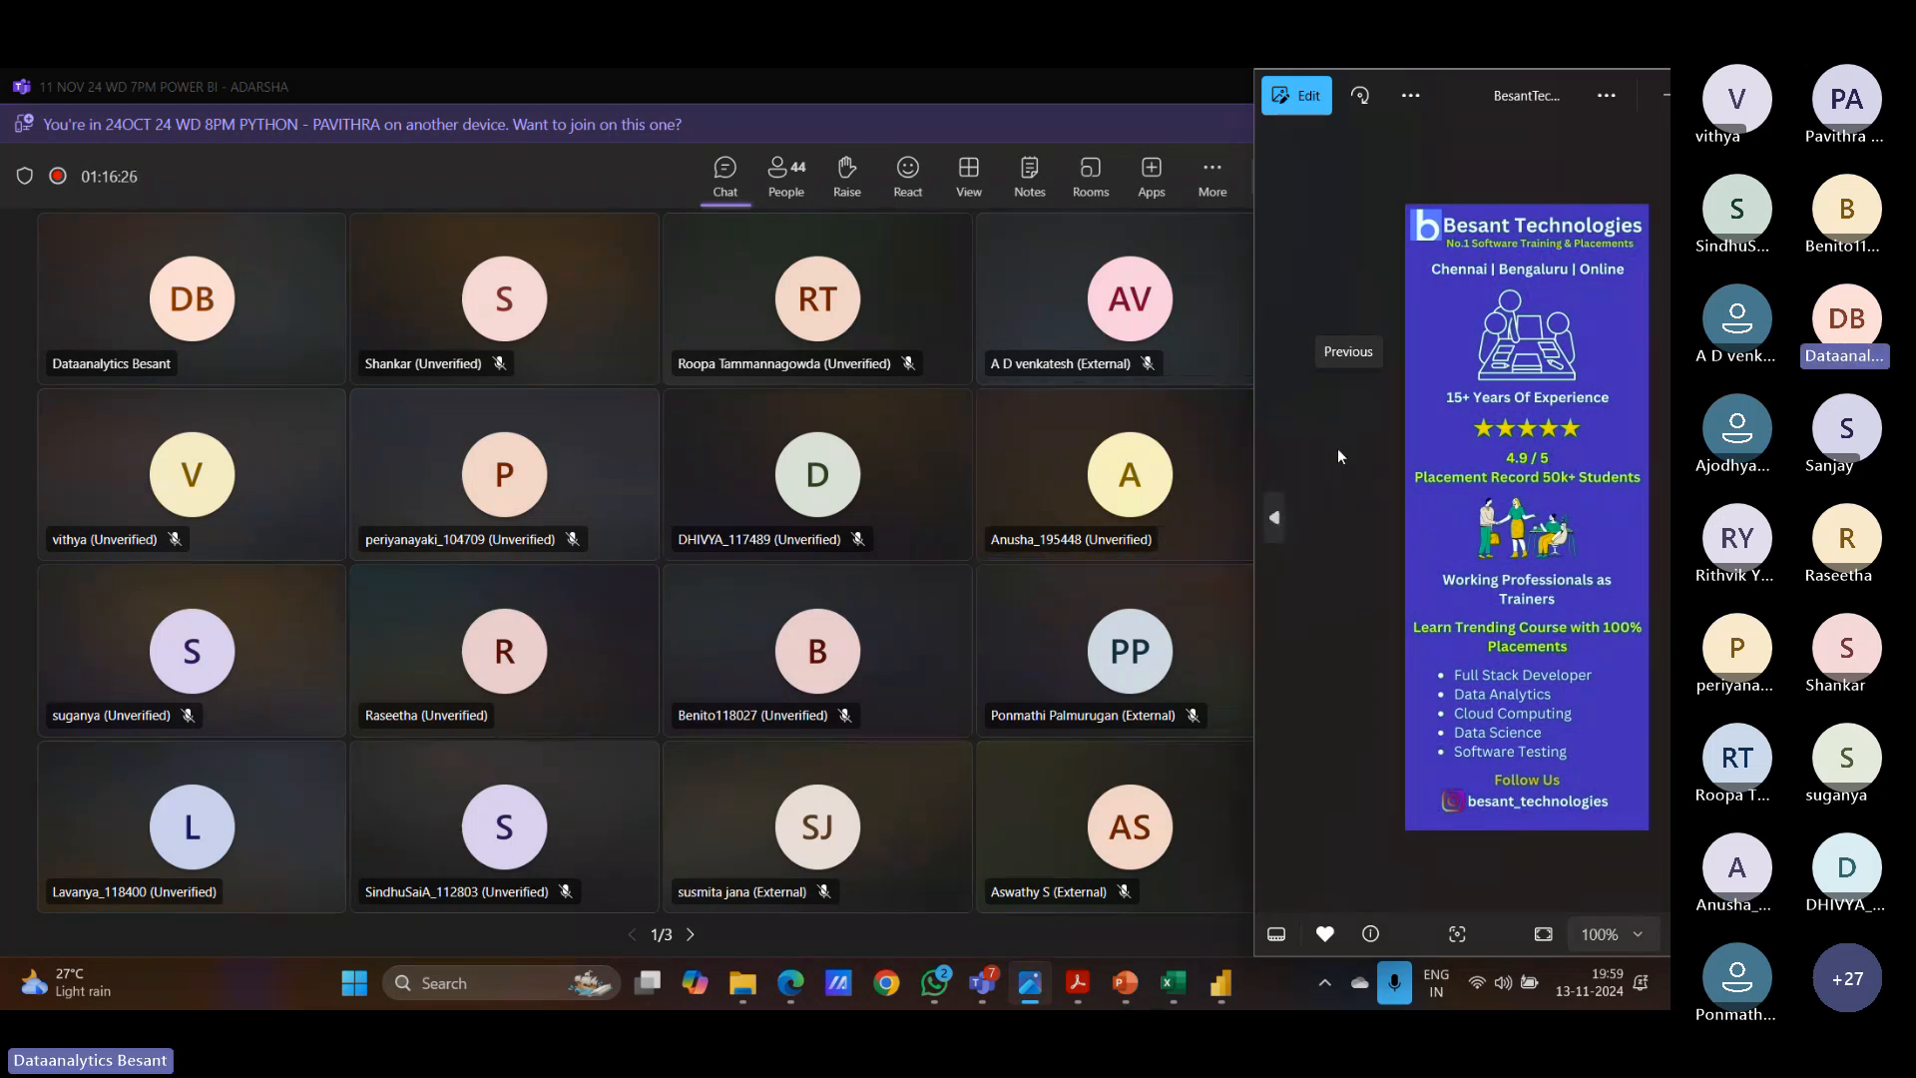
Switch to the Teams meeting window, close the meeting chat and stop sharing the screen.
click(1116, 90)
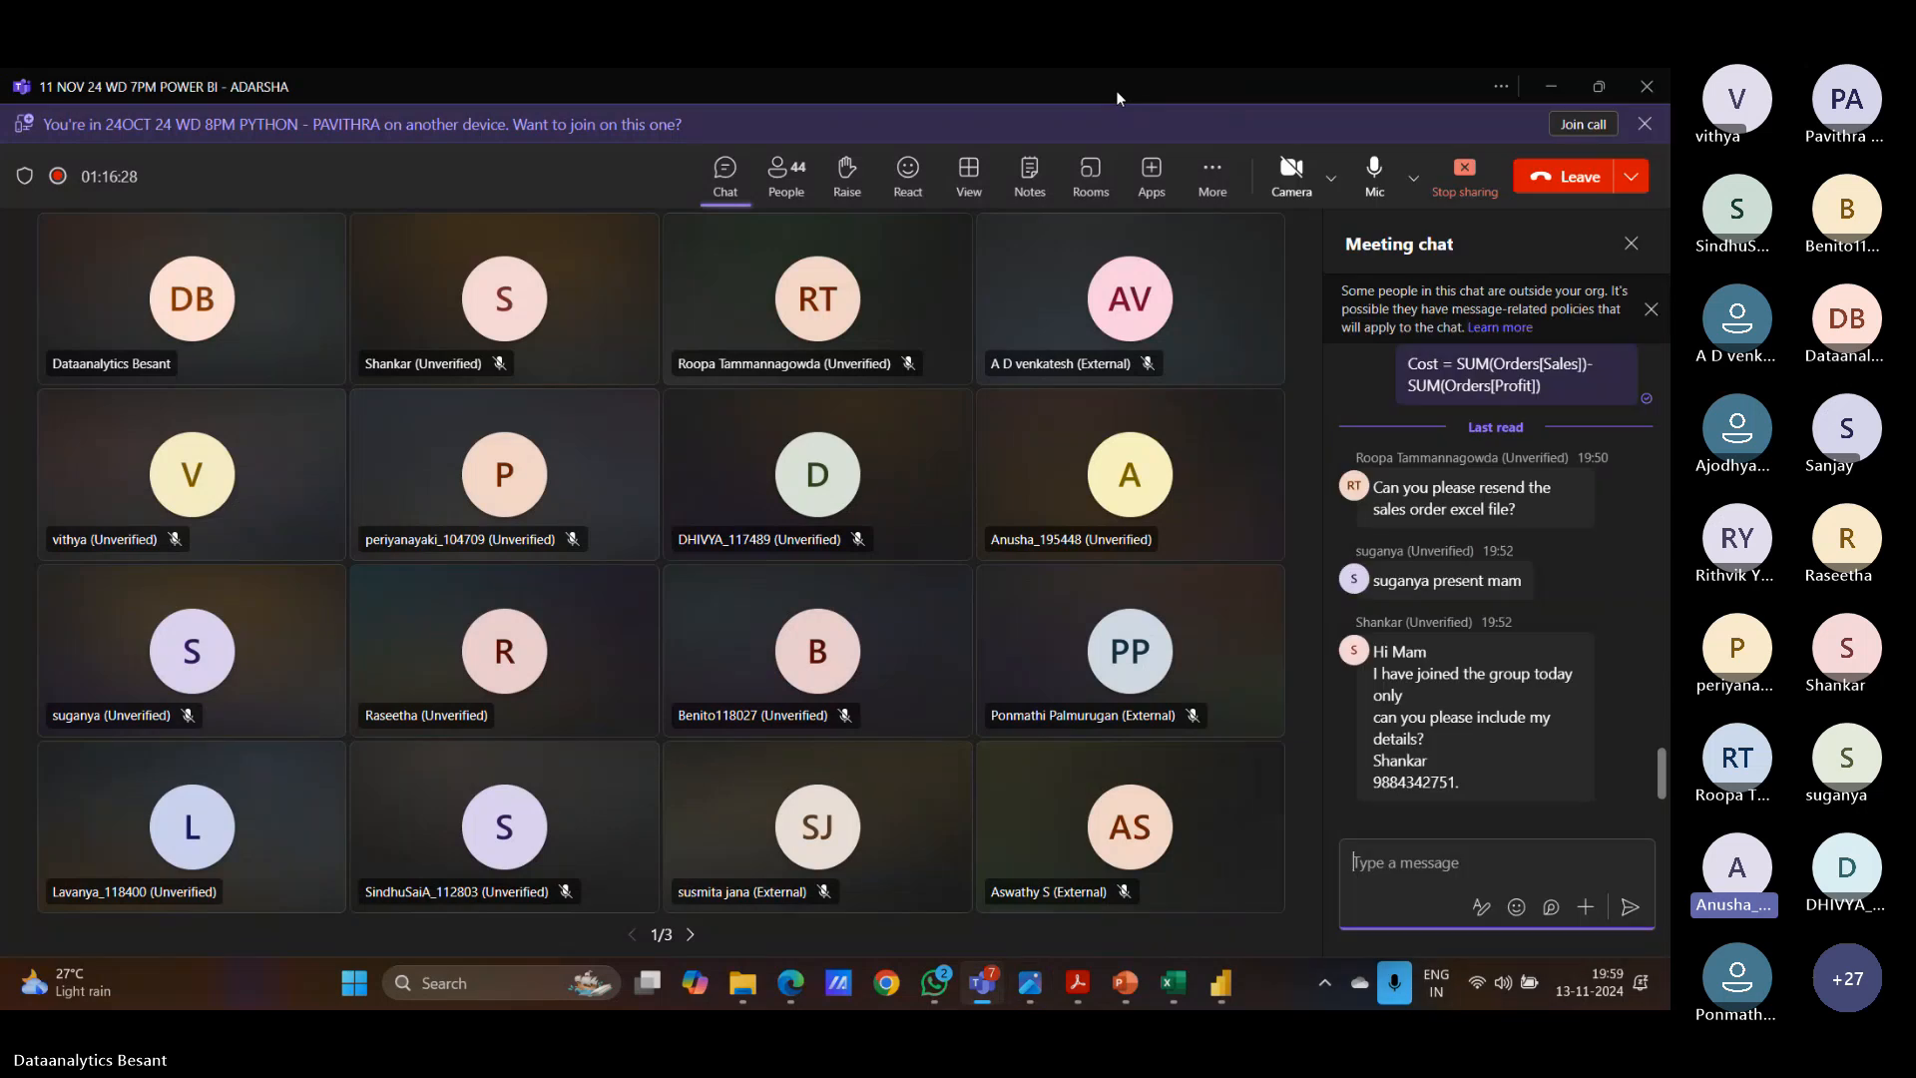
click(1631, 243)
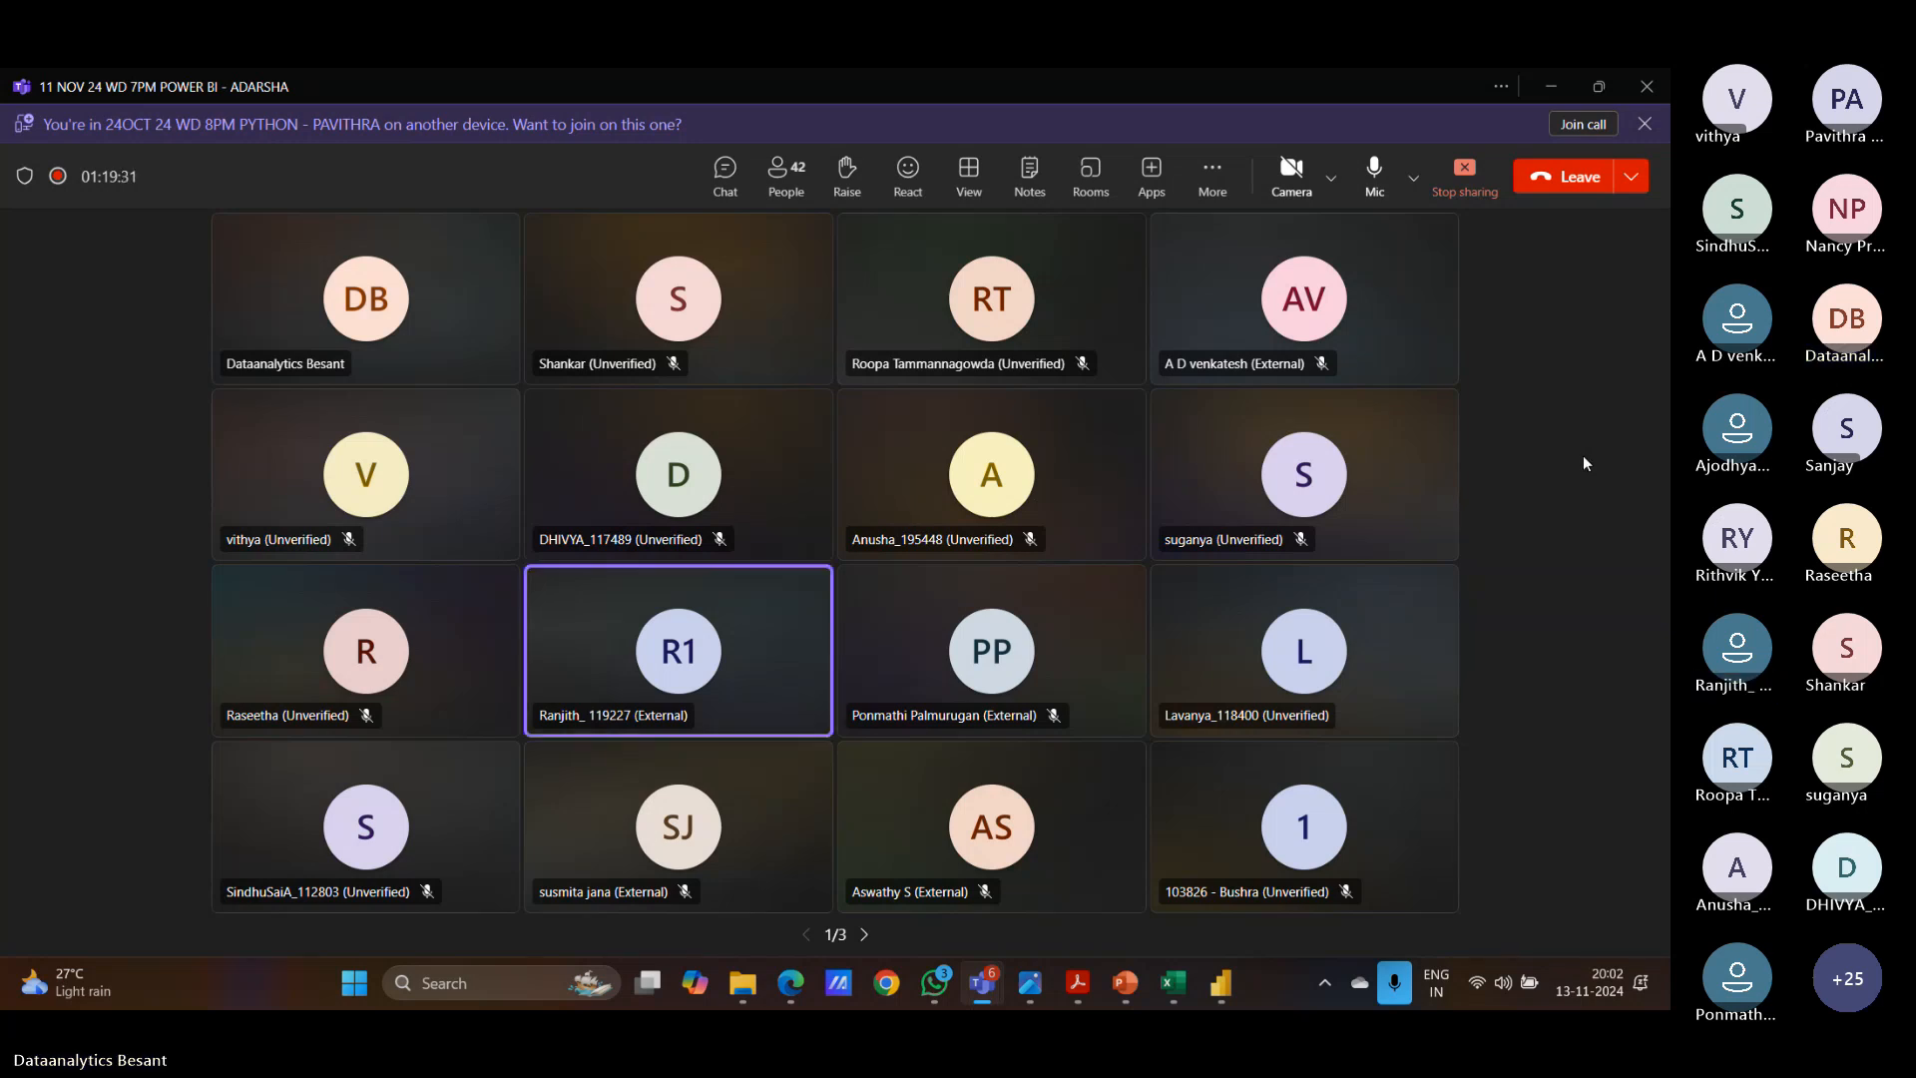
click(1464, 180)
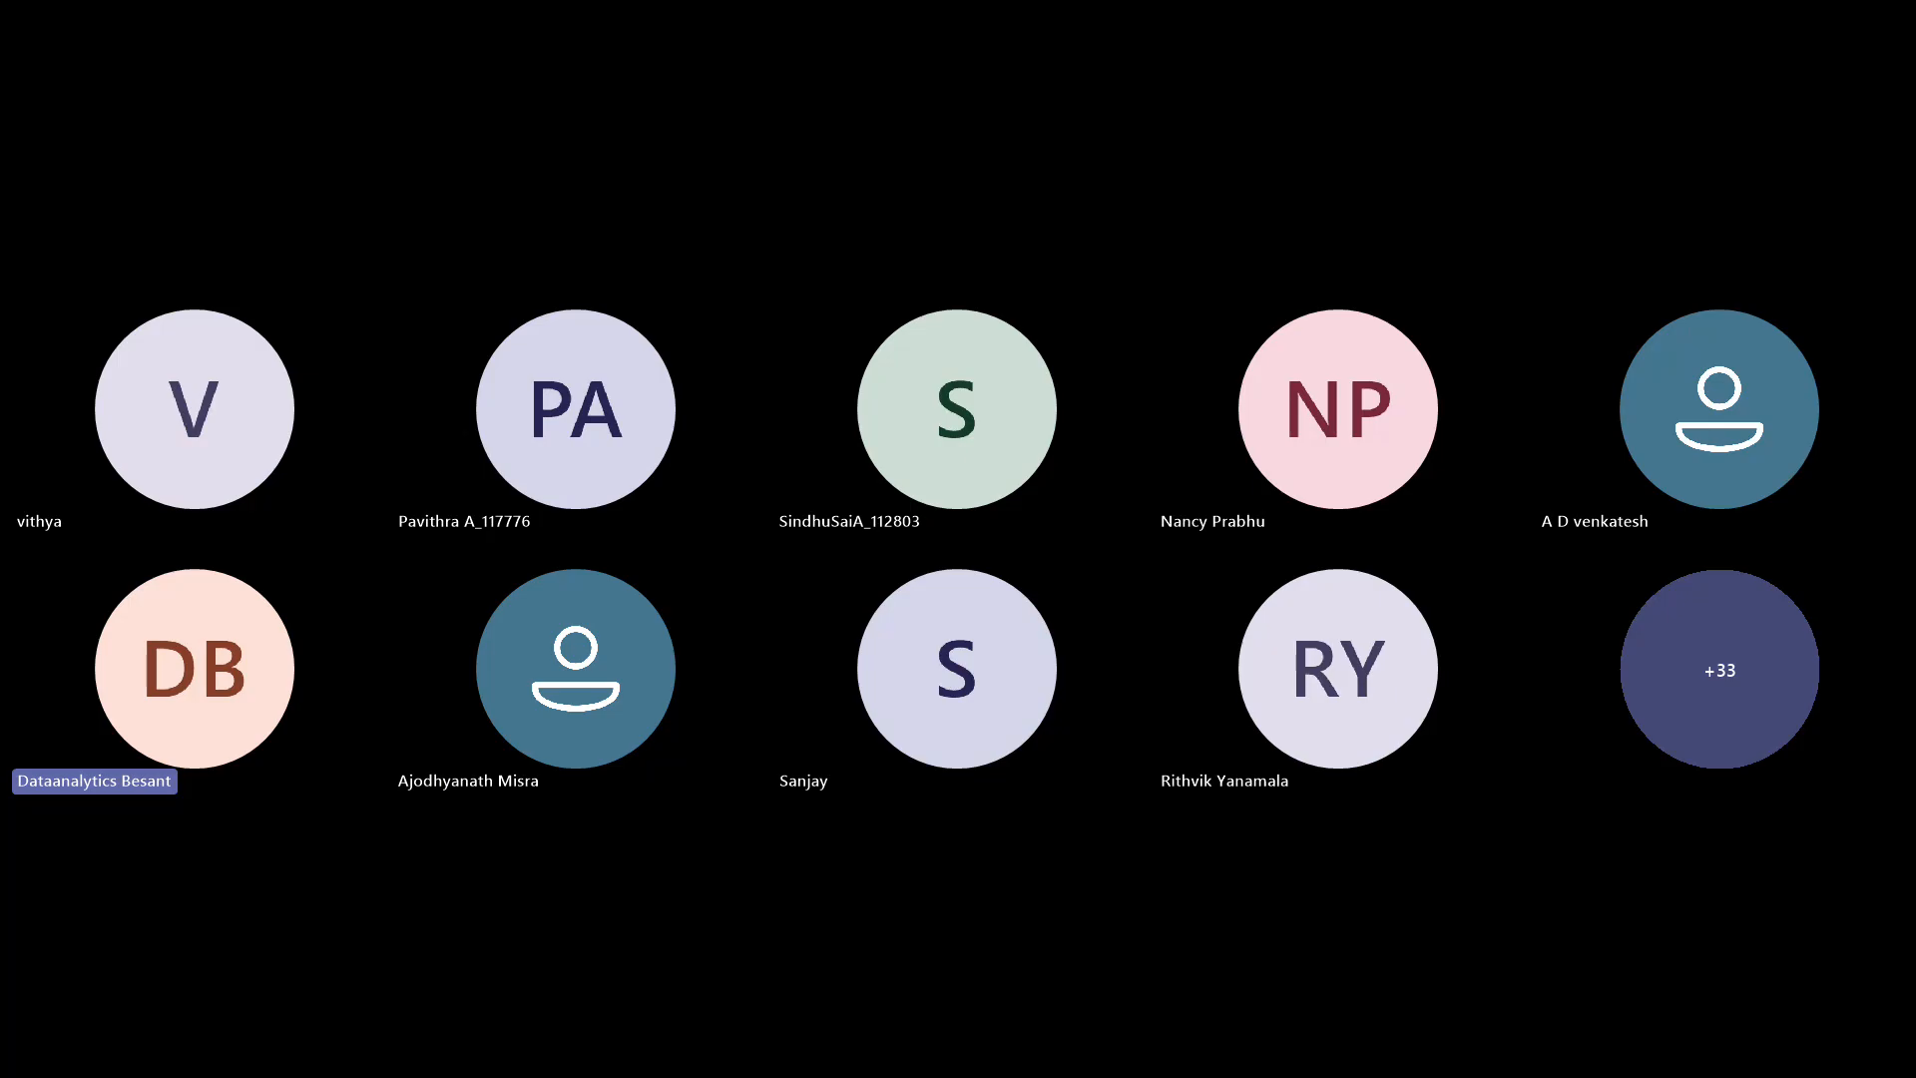